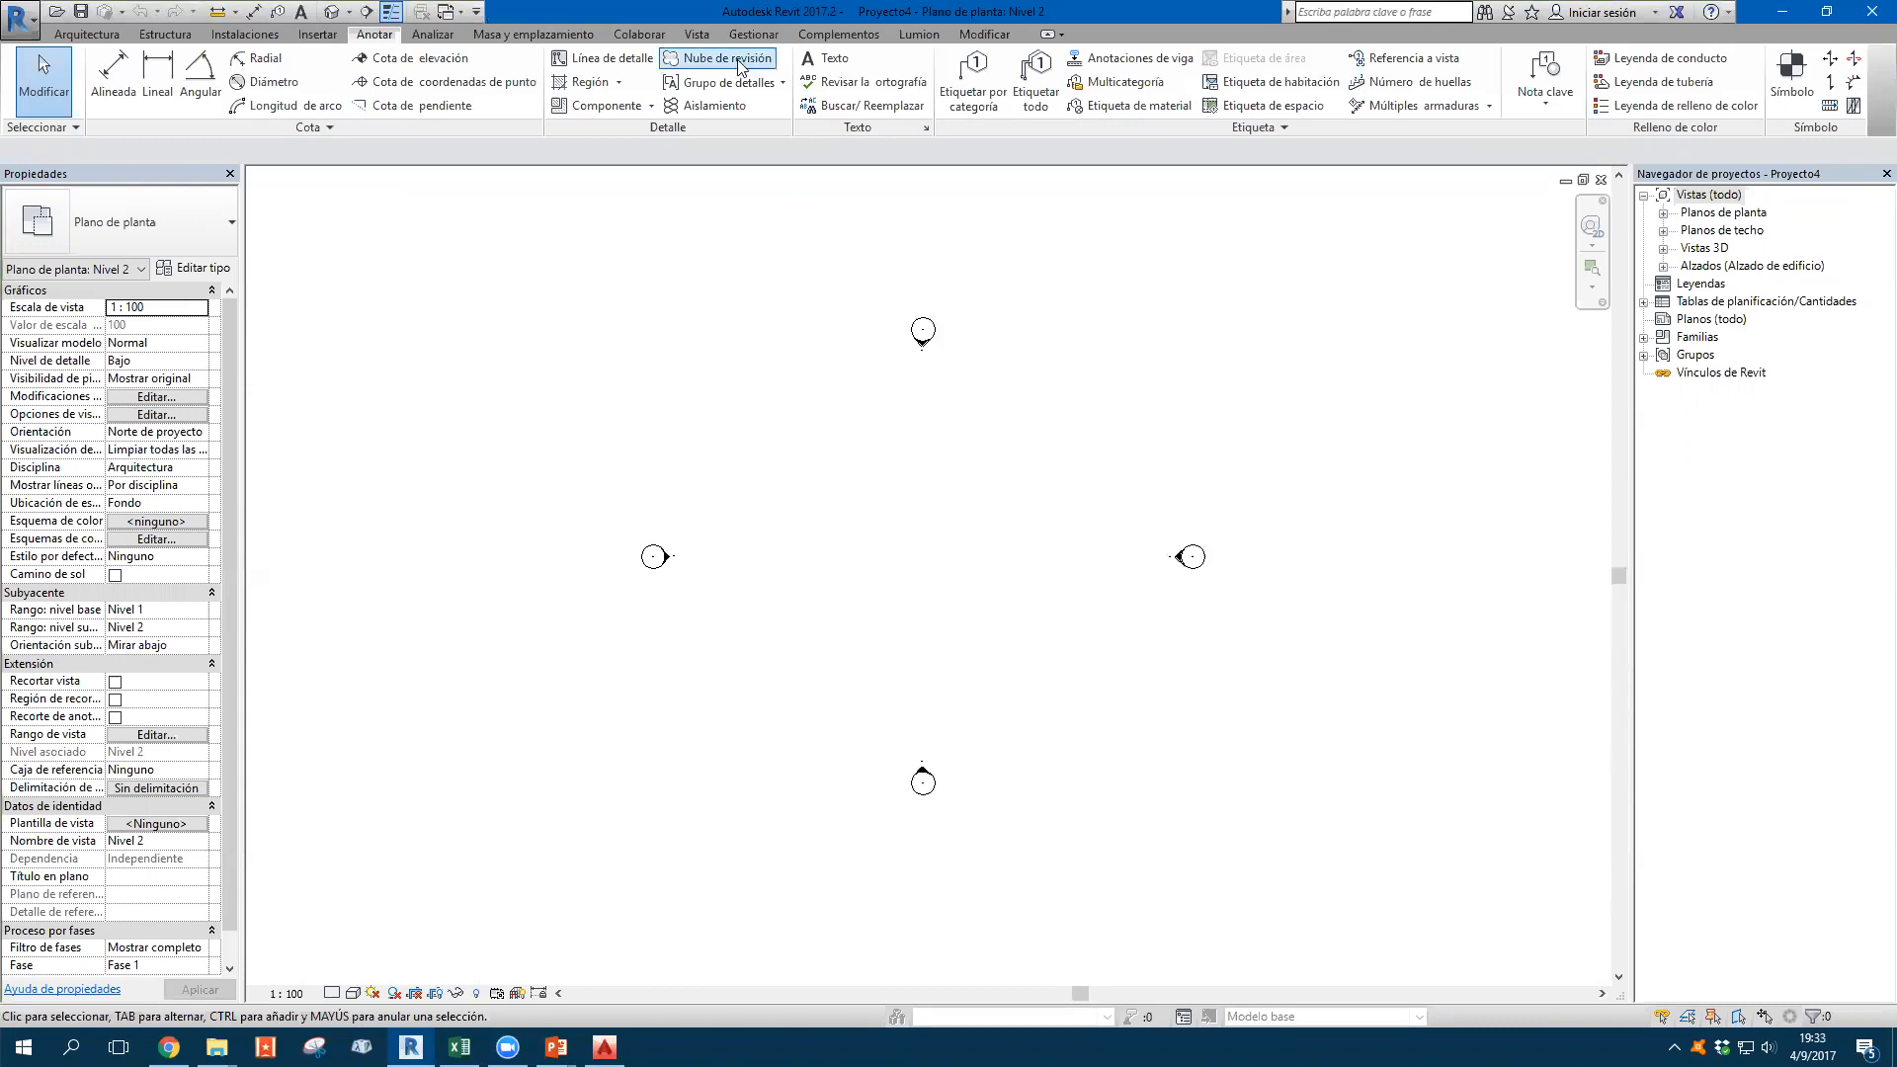
# Place a text note reading "Documentación con Revit" in the middle of the Nivel 2 floor plan
pyautogui.click(825, 61)
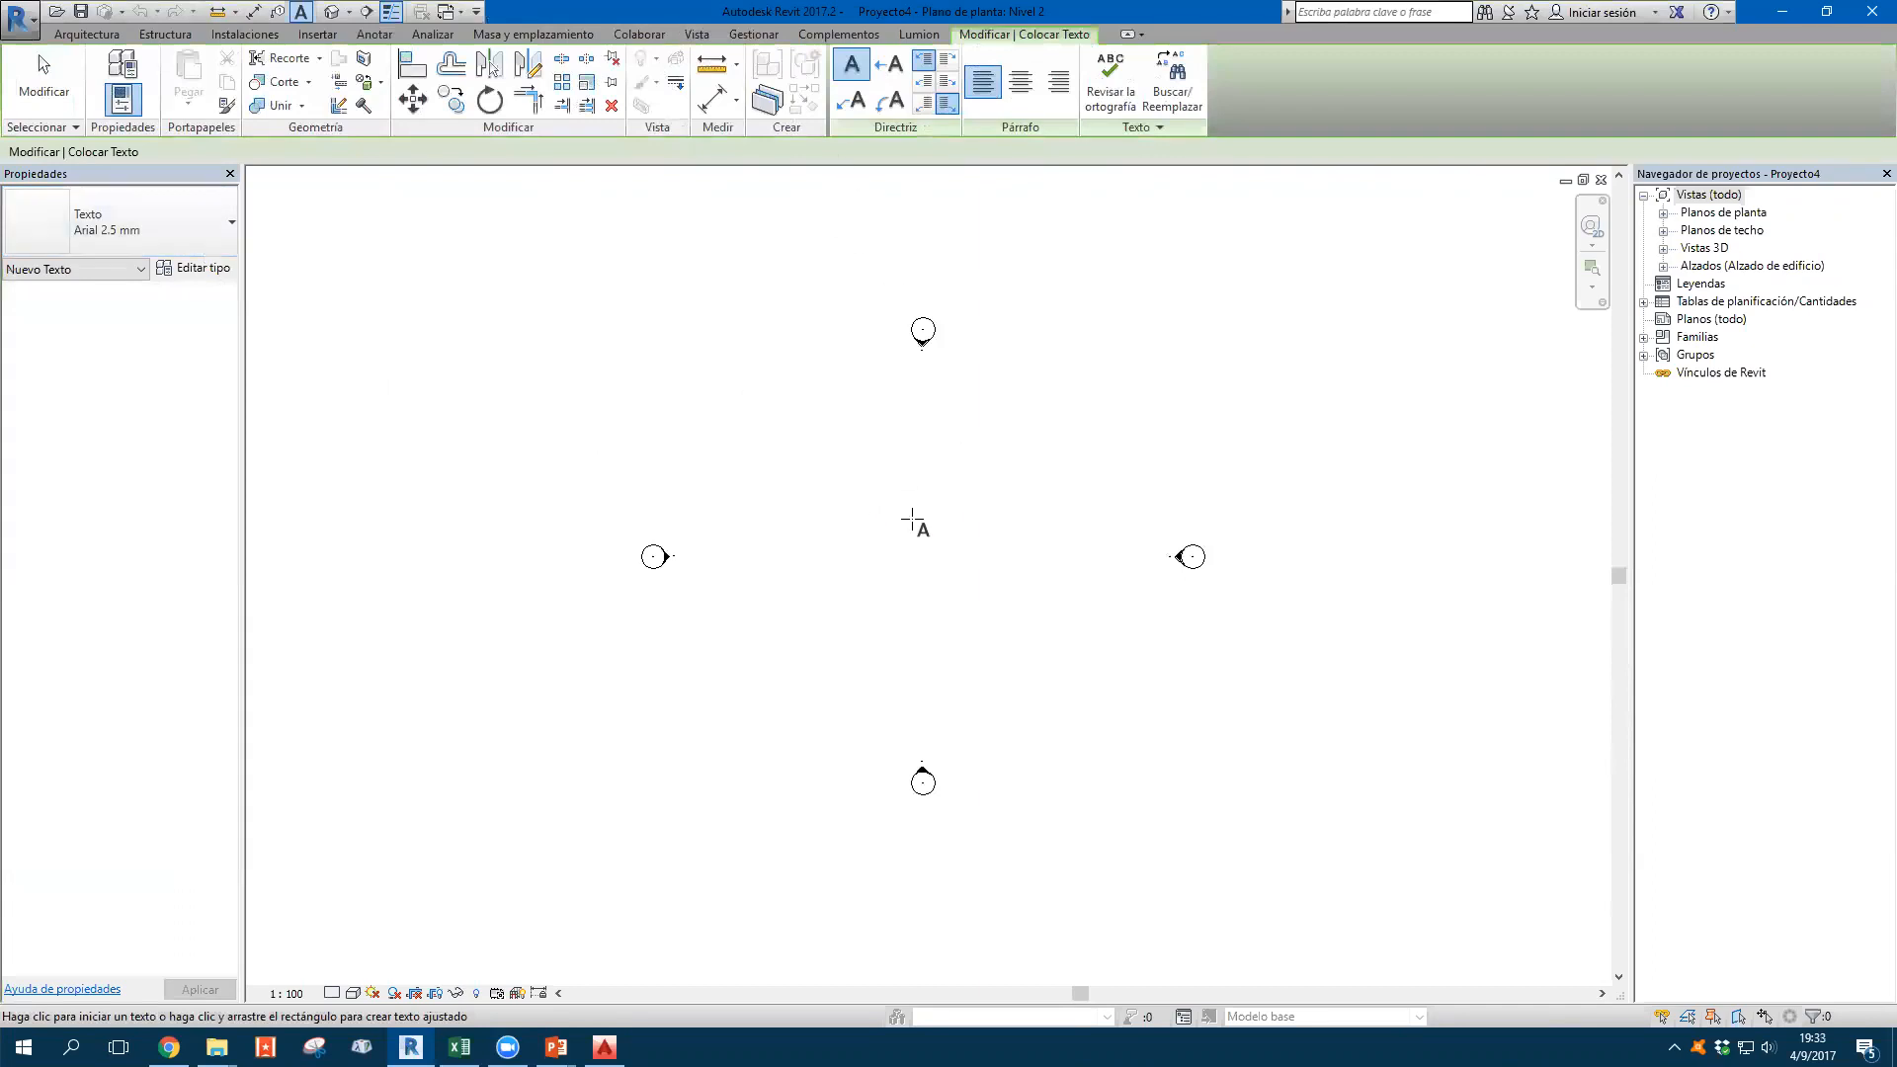
pyautogui.click(912, 520)
pyautogui.write('Documentación con Revit')
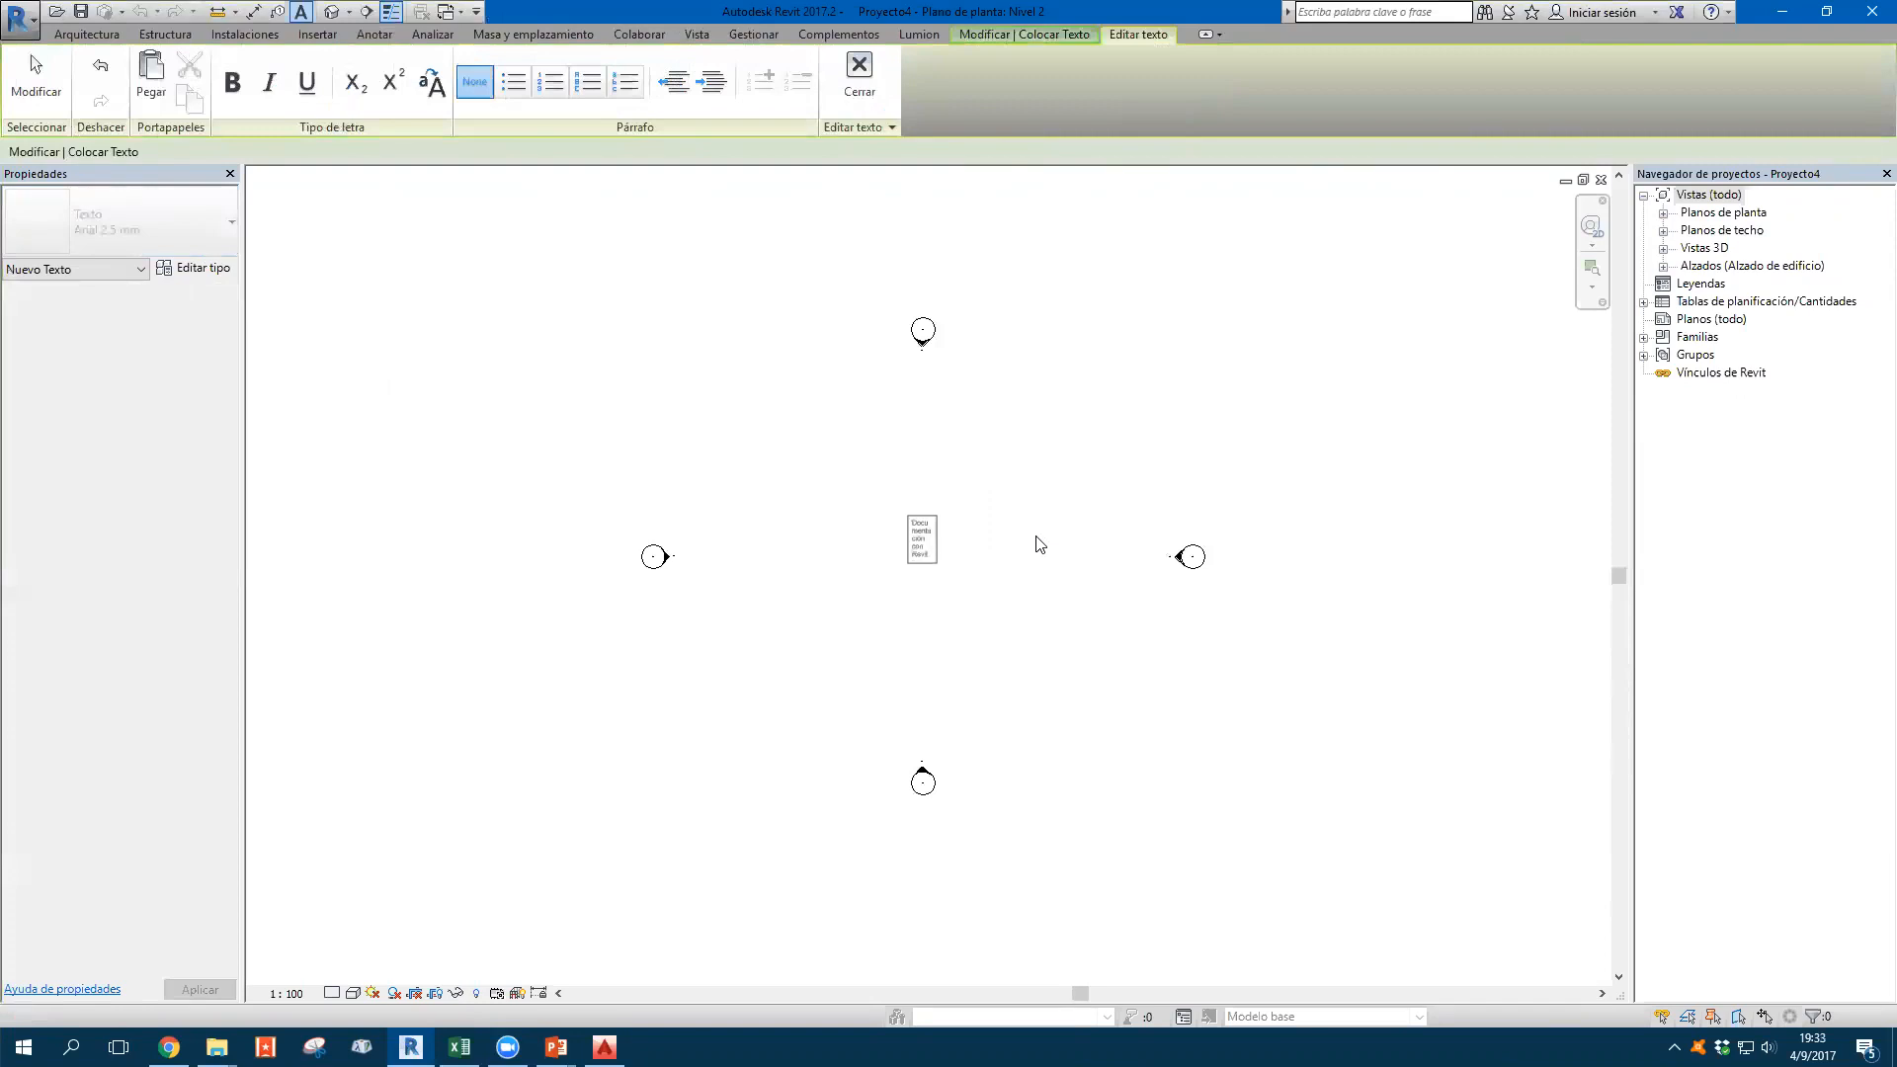
pyautogui.click(1038, 545)
pyautogui.scroll(4, 973, 536)
pyautogui.press('Escape')
pyautogui.press('Escape')
# Widen the text note's box so that its wording fits on a single line
pyautogui.click(874, 559)
pyautogui.moveTo(908, 548); pyautogui.dragTo(1232, 514)
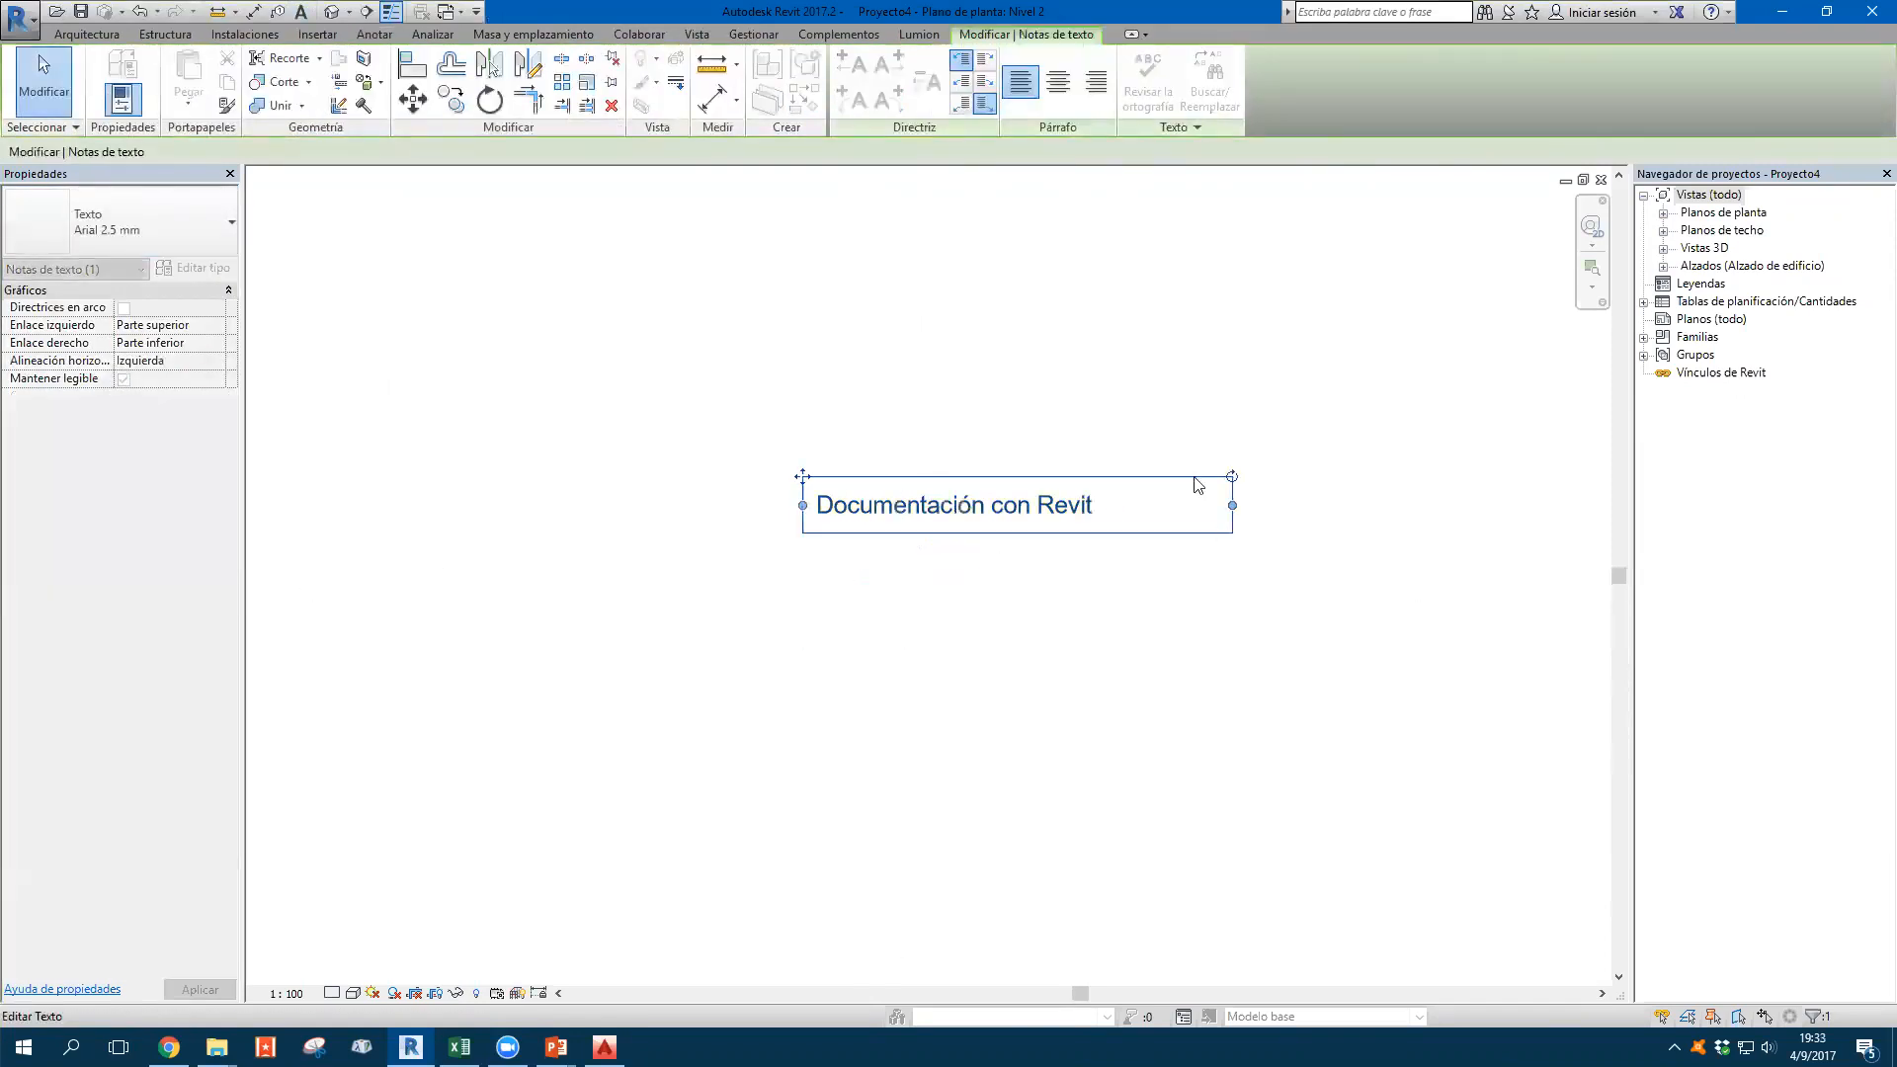
pyautogui.click(1083, 399)
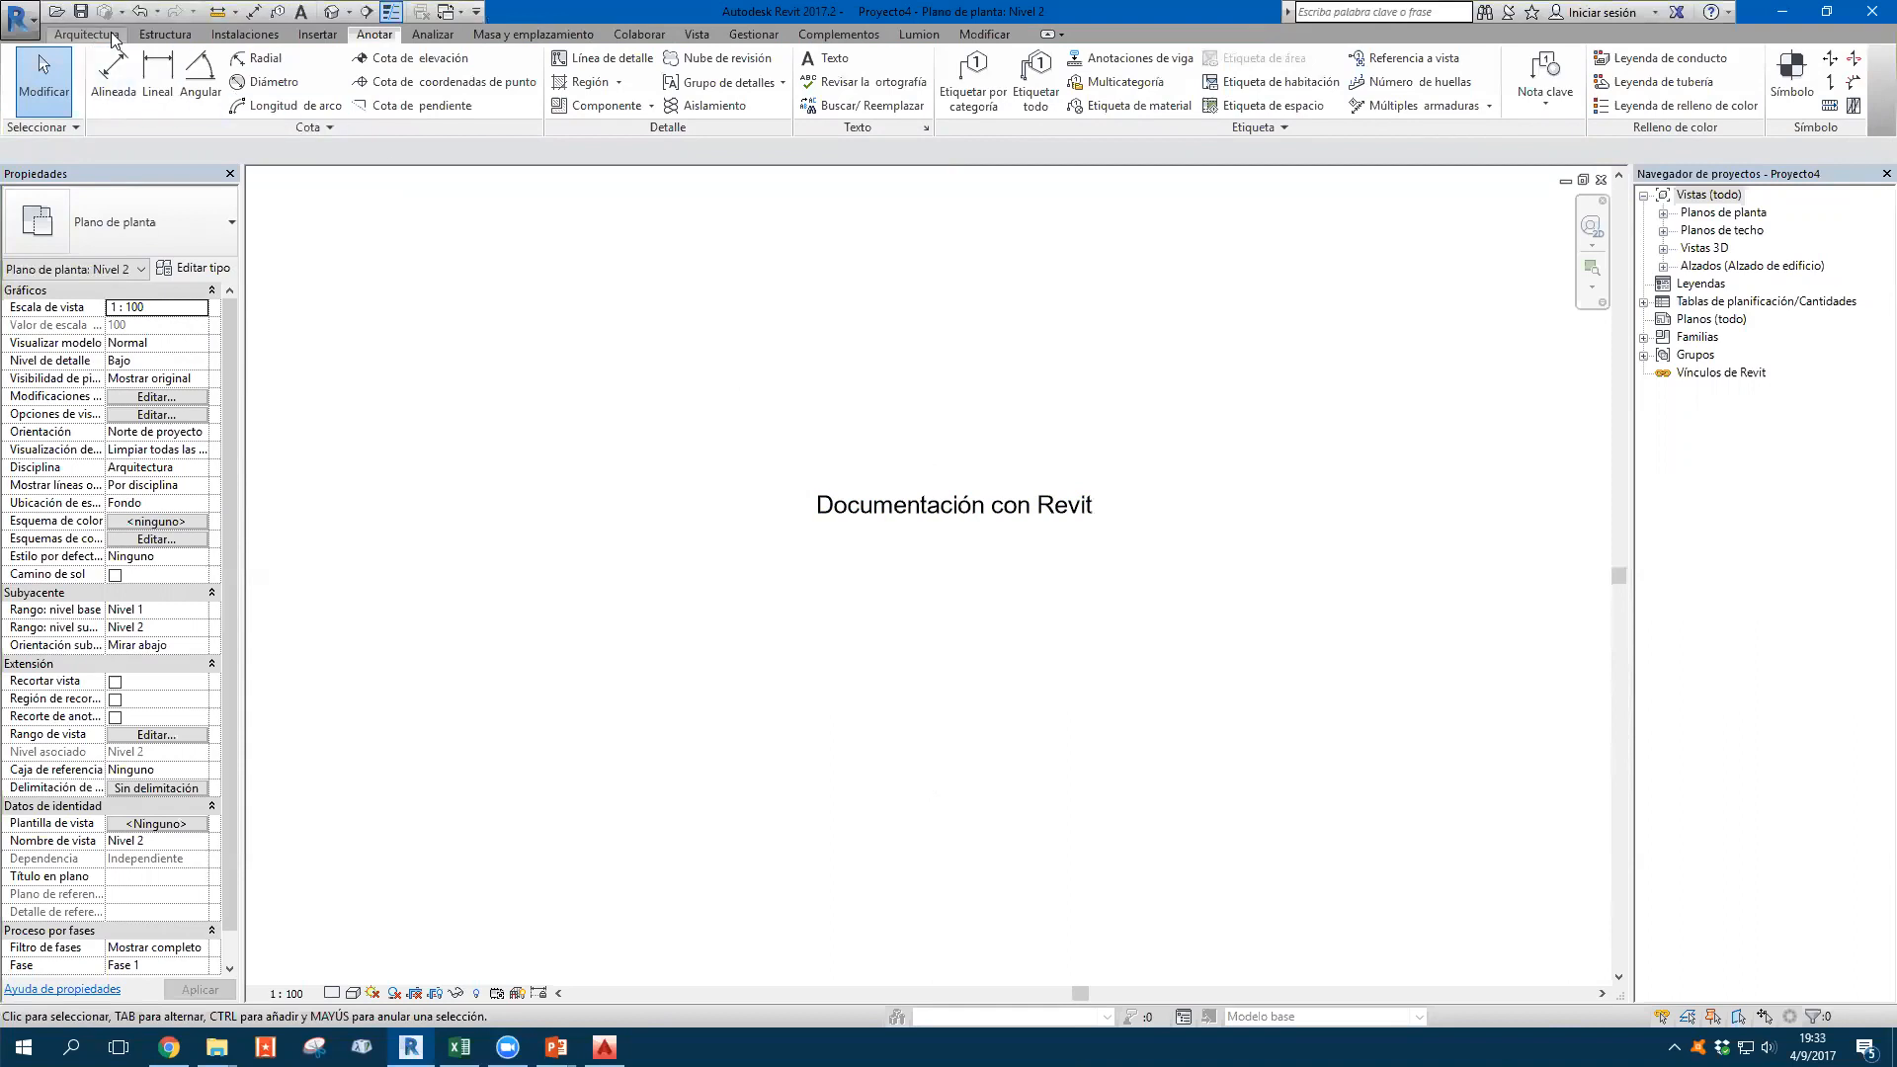
# Start saving the project as a template and browse to the Descargas folder in the user's profile
pyautogui.click(82, 14)
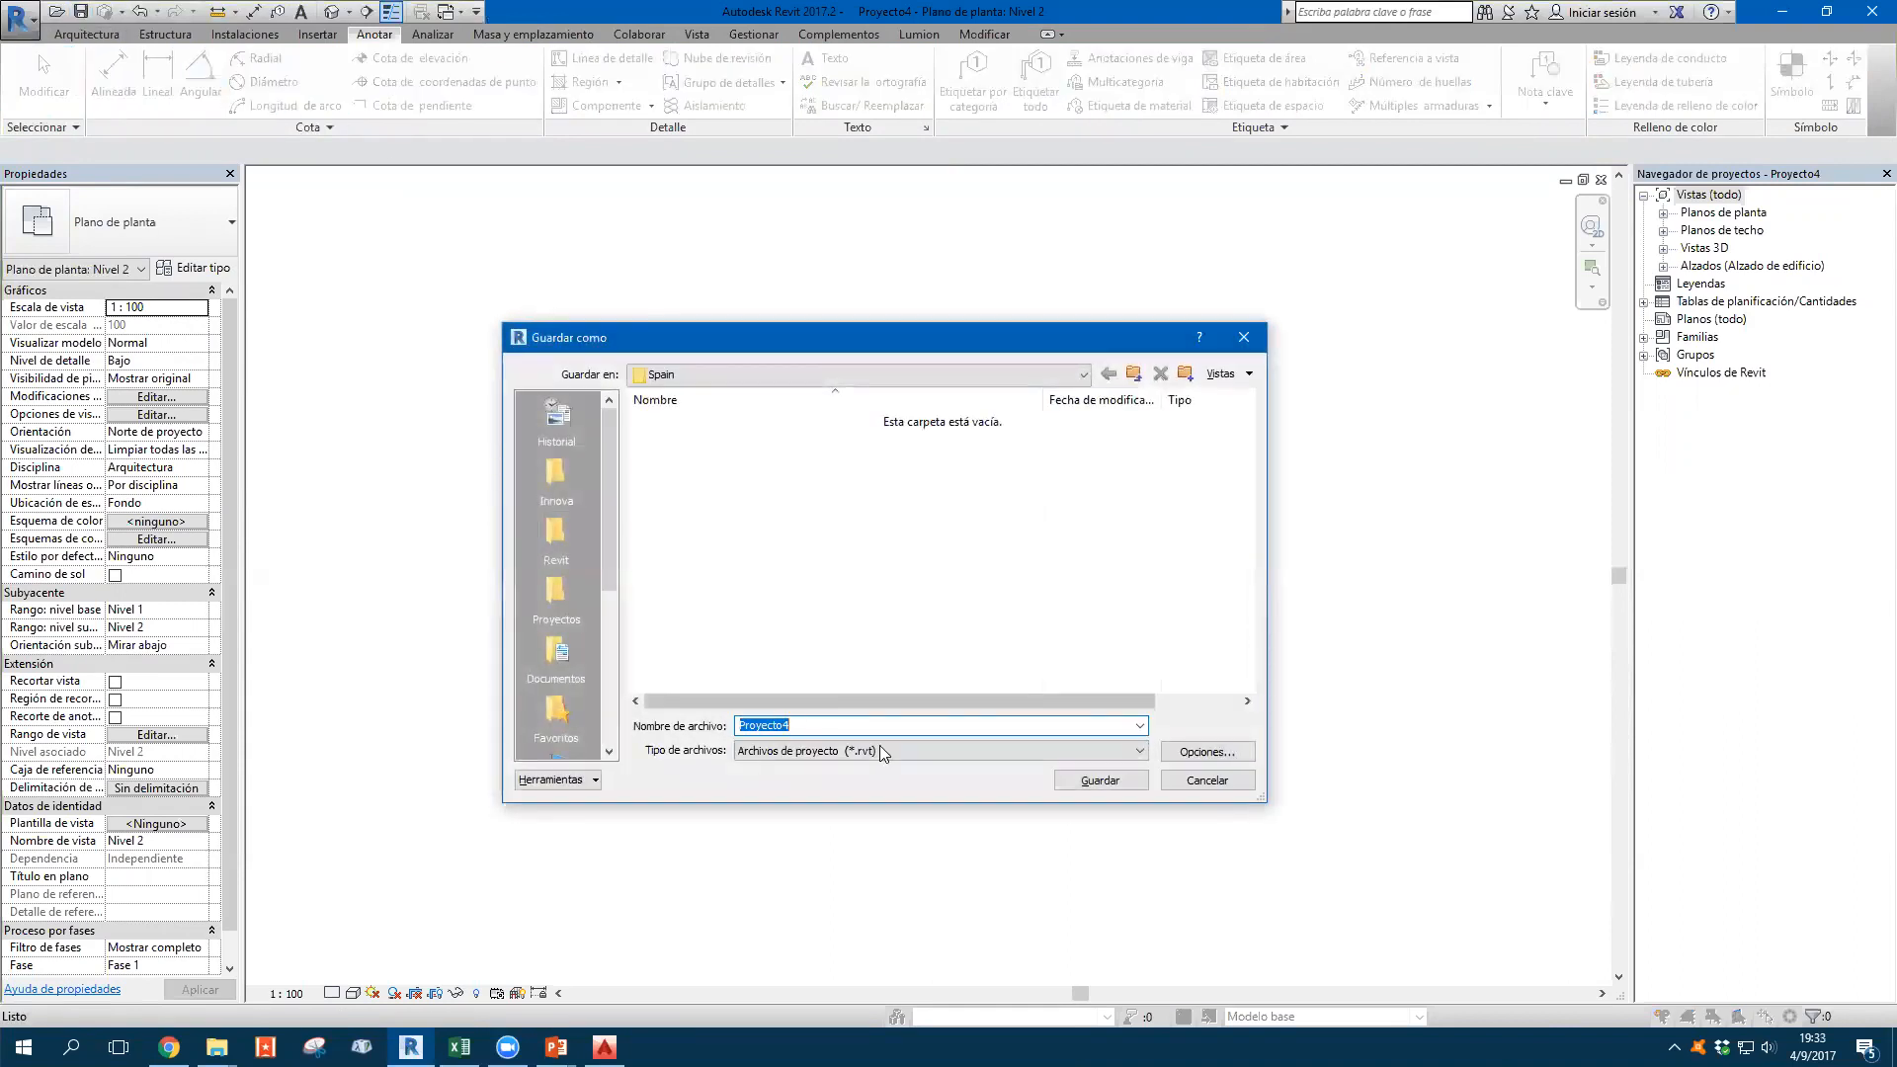
pyautogui.click(1224, 788)
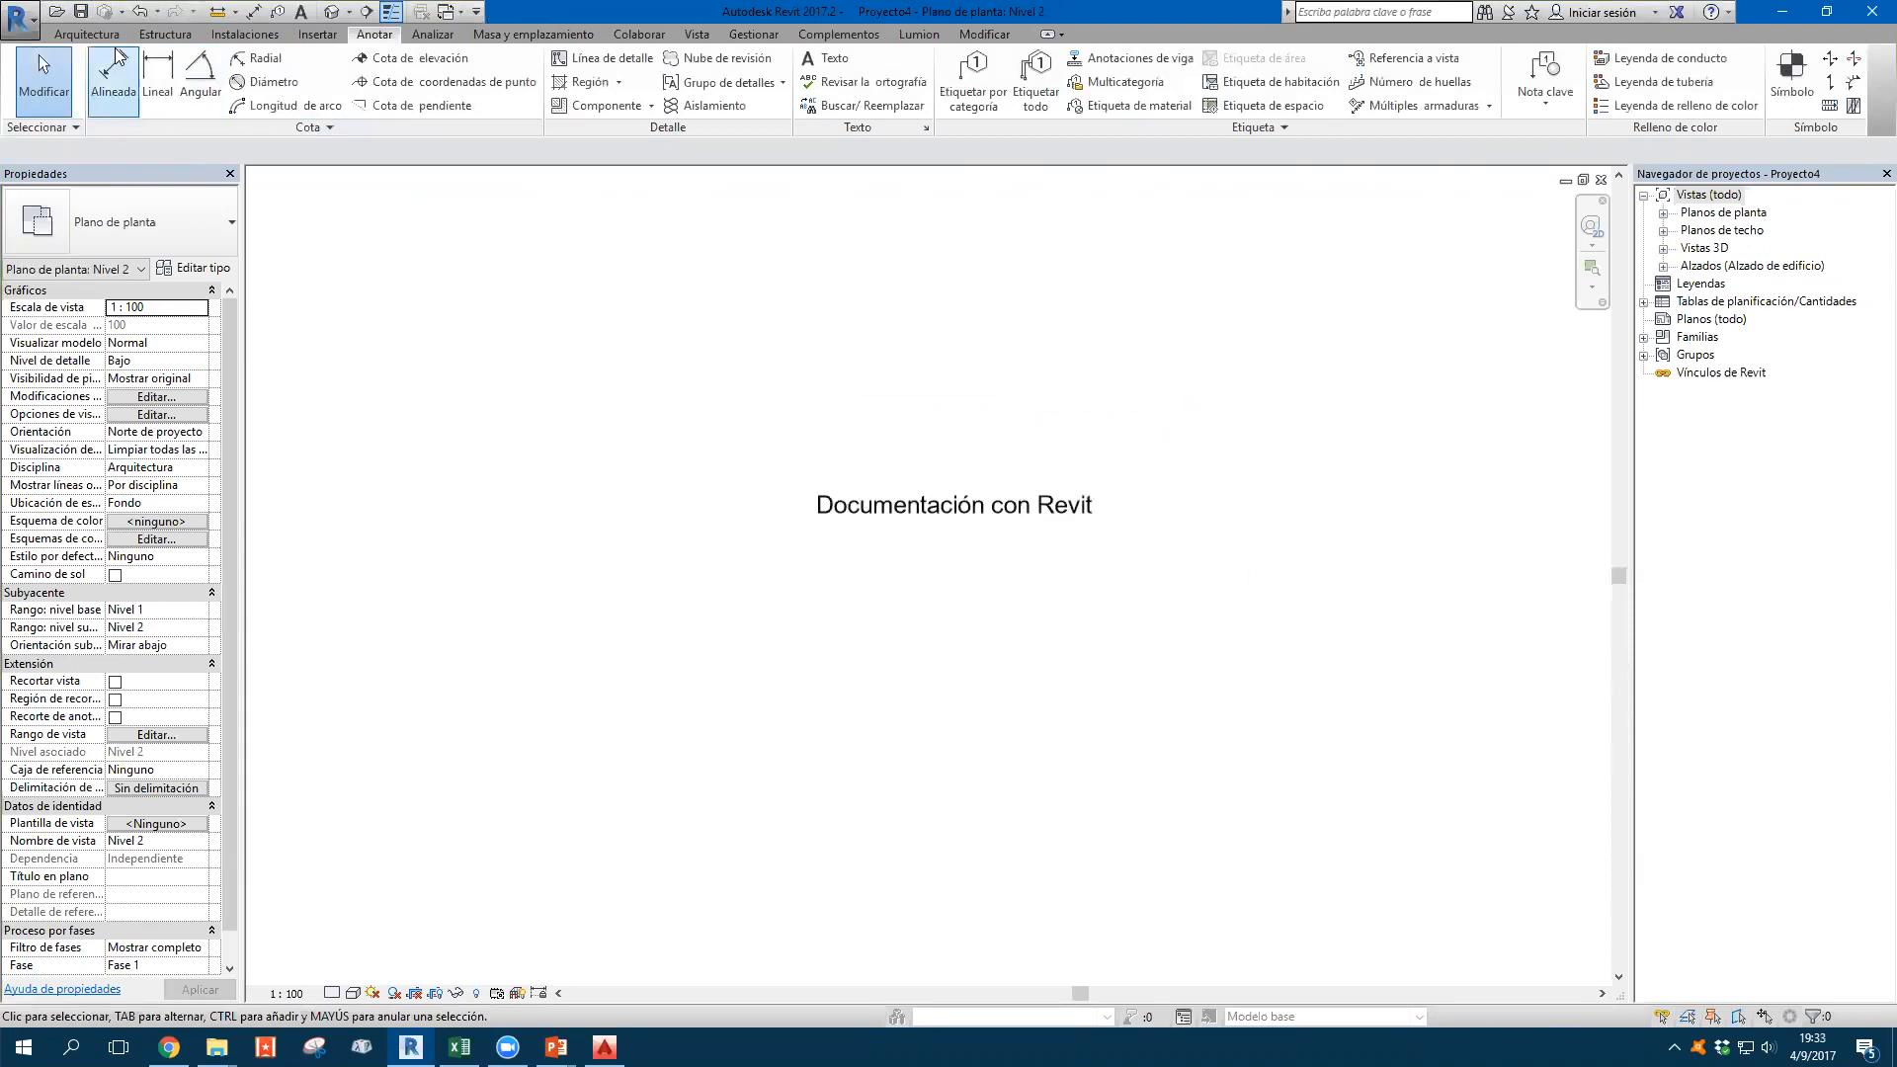
pyautogui.click(18, 18)
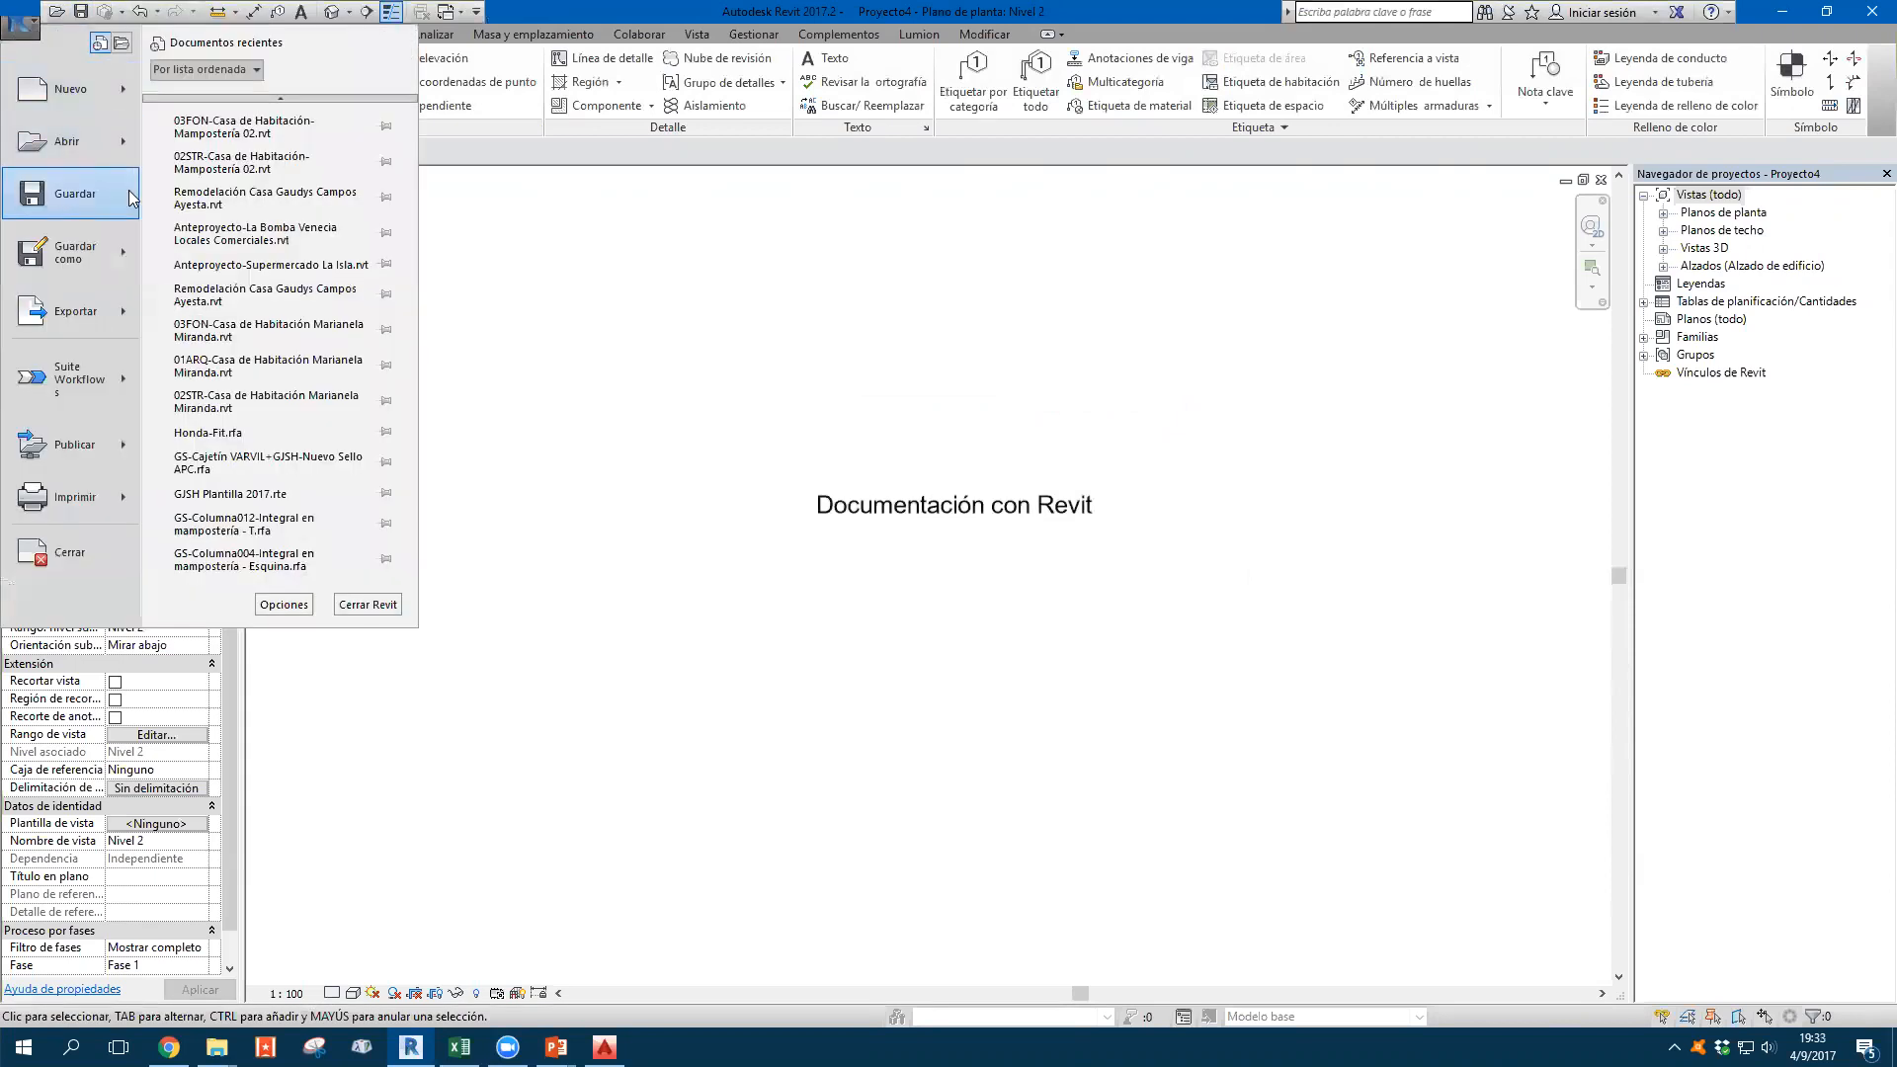
pyautogui.moveTo(121, 262)
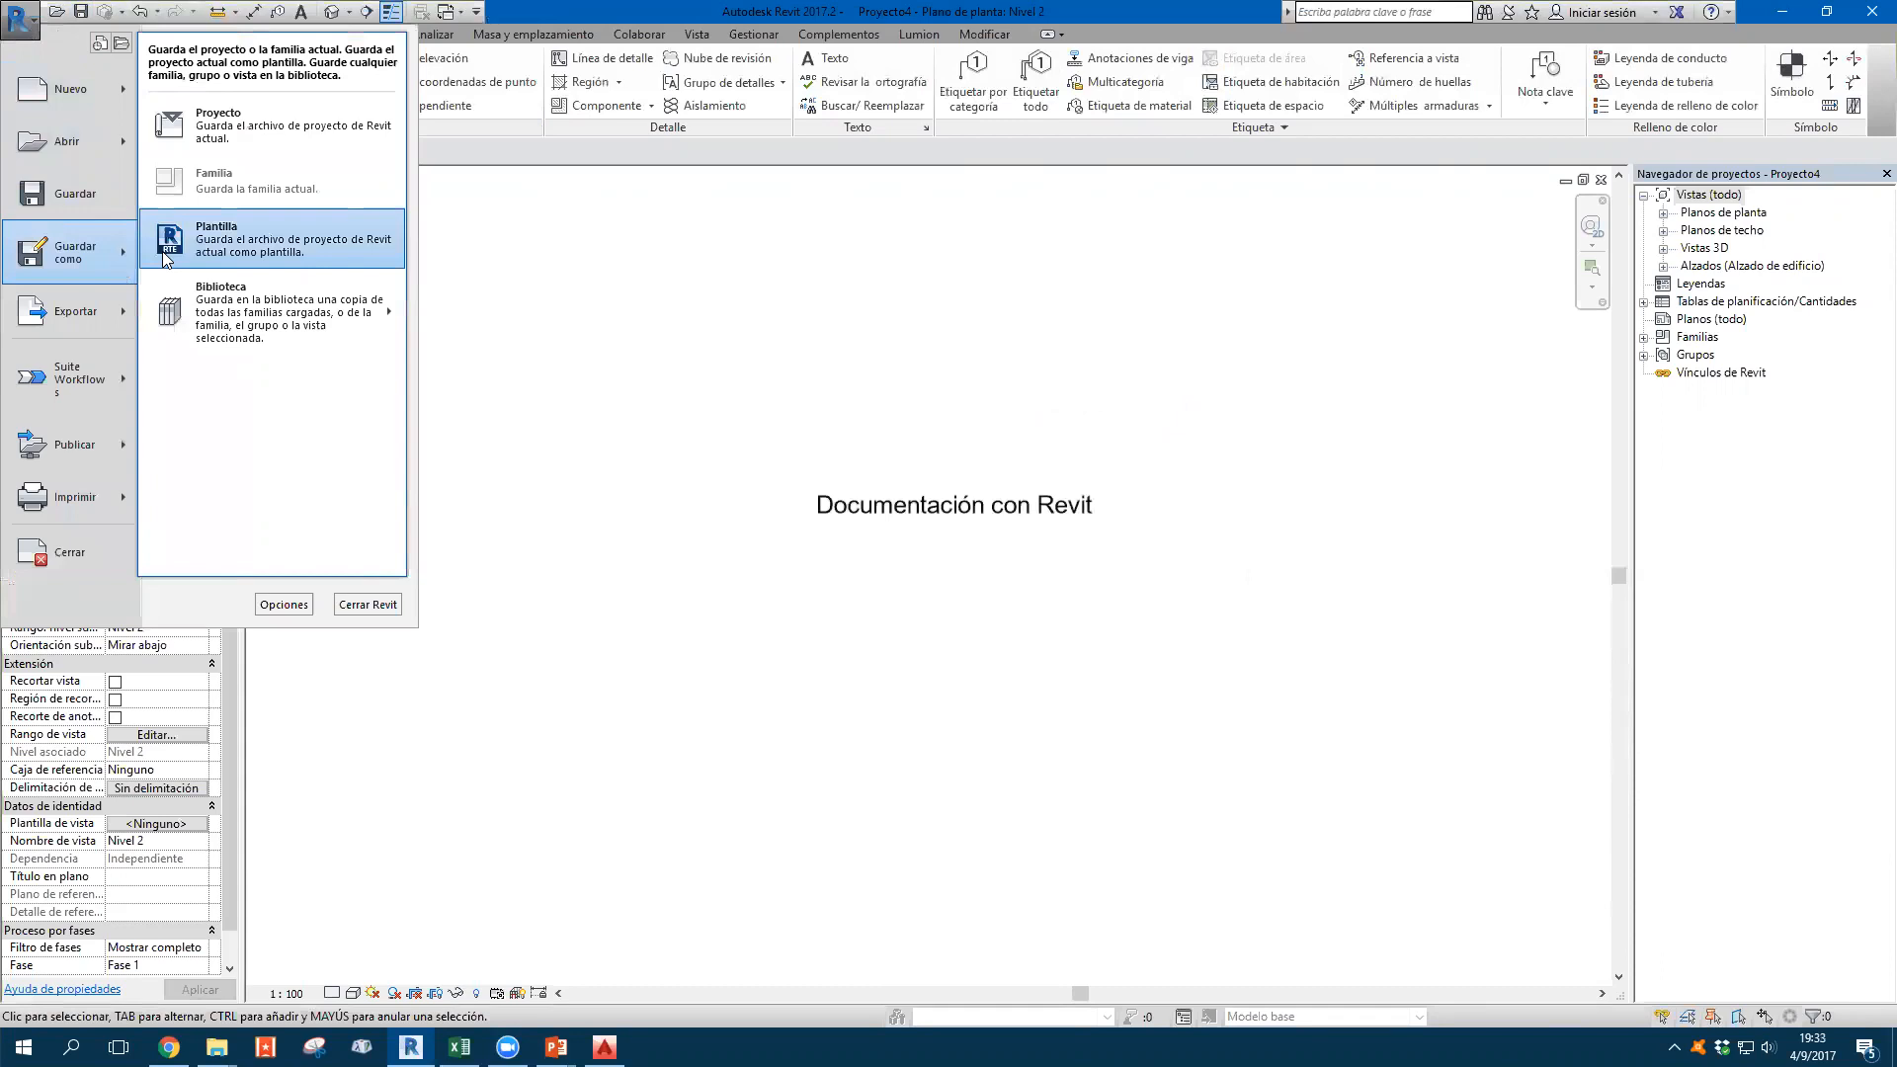
pyautogui.click(167, 259)
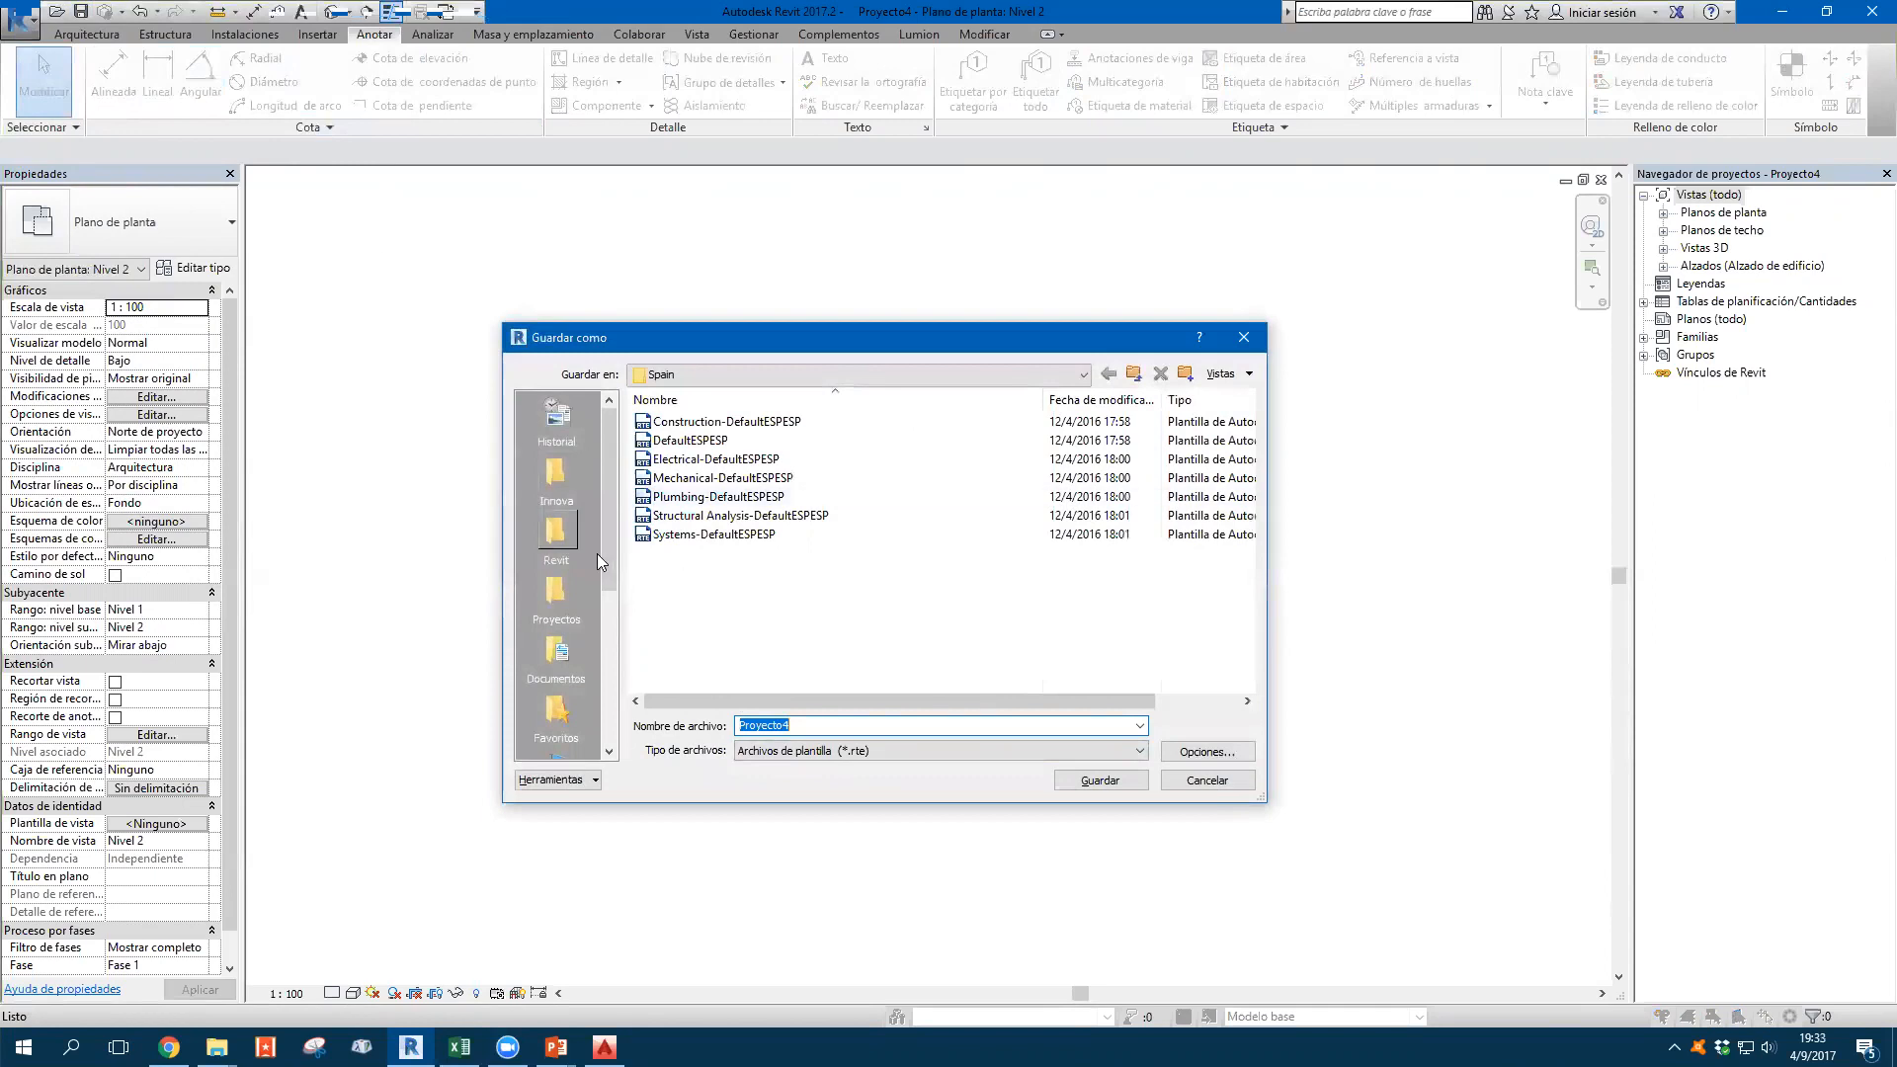
pyautogui.click(559, 472)
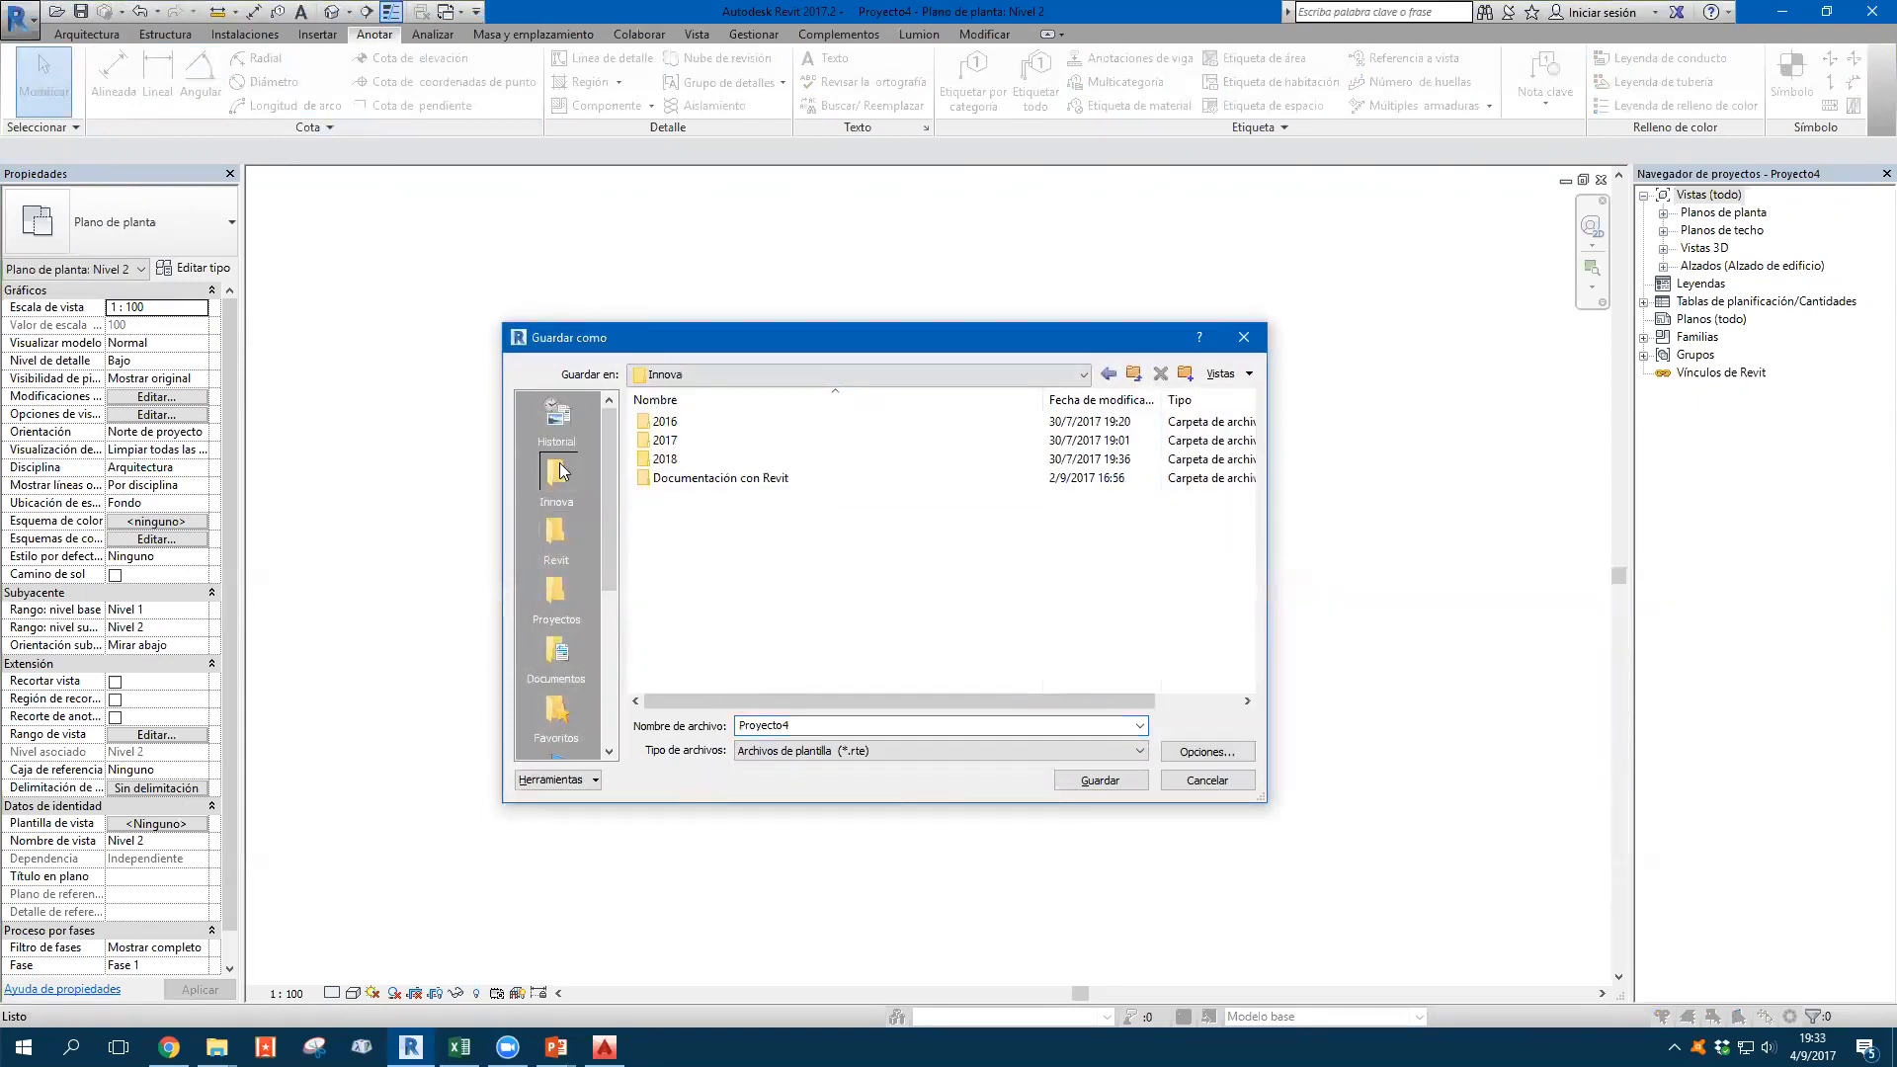
pyautogui.click(691, 375)
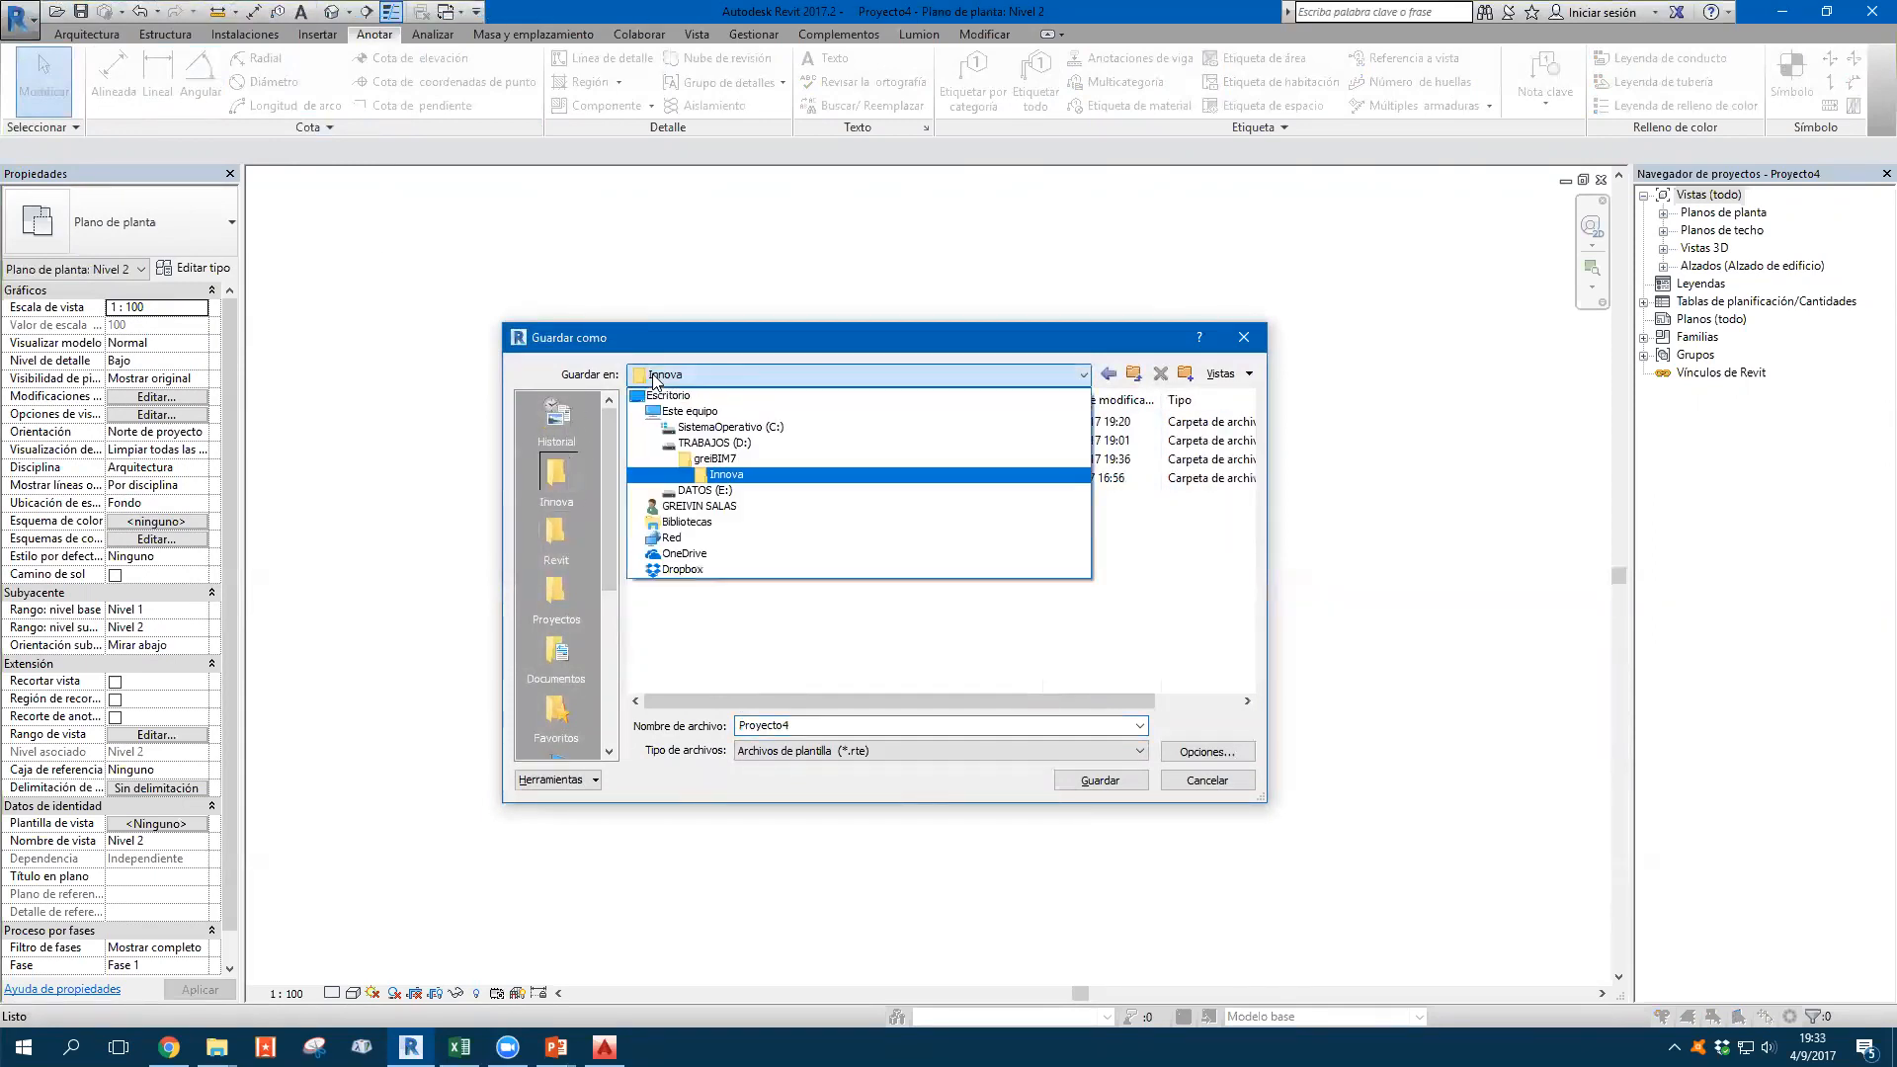
pyautogui.click(694, 507)
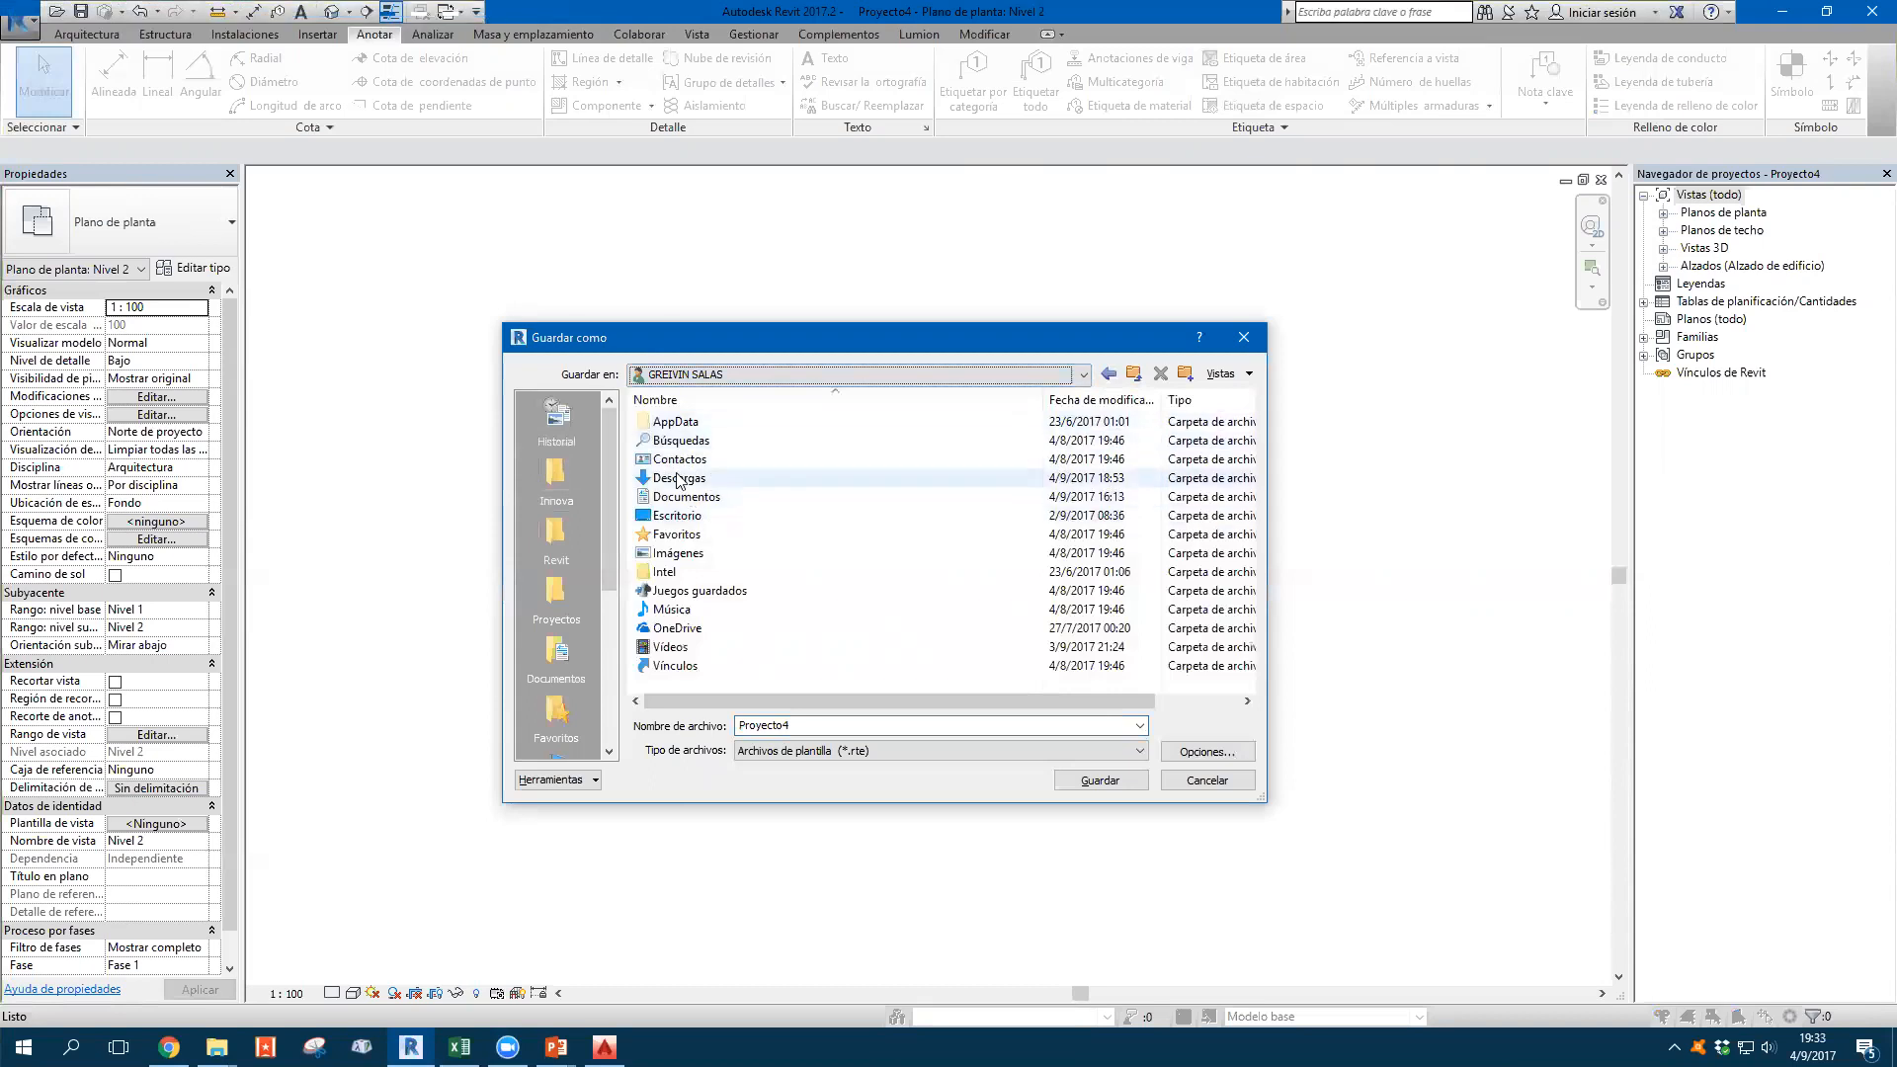
pyautogui.doubleClick(679, 478)
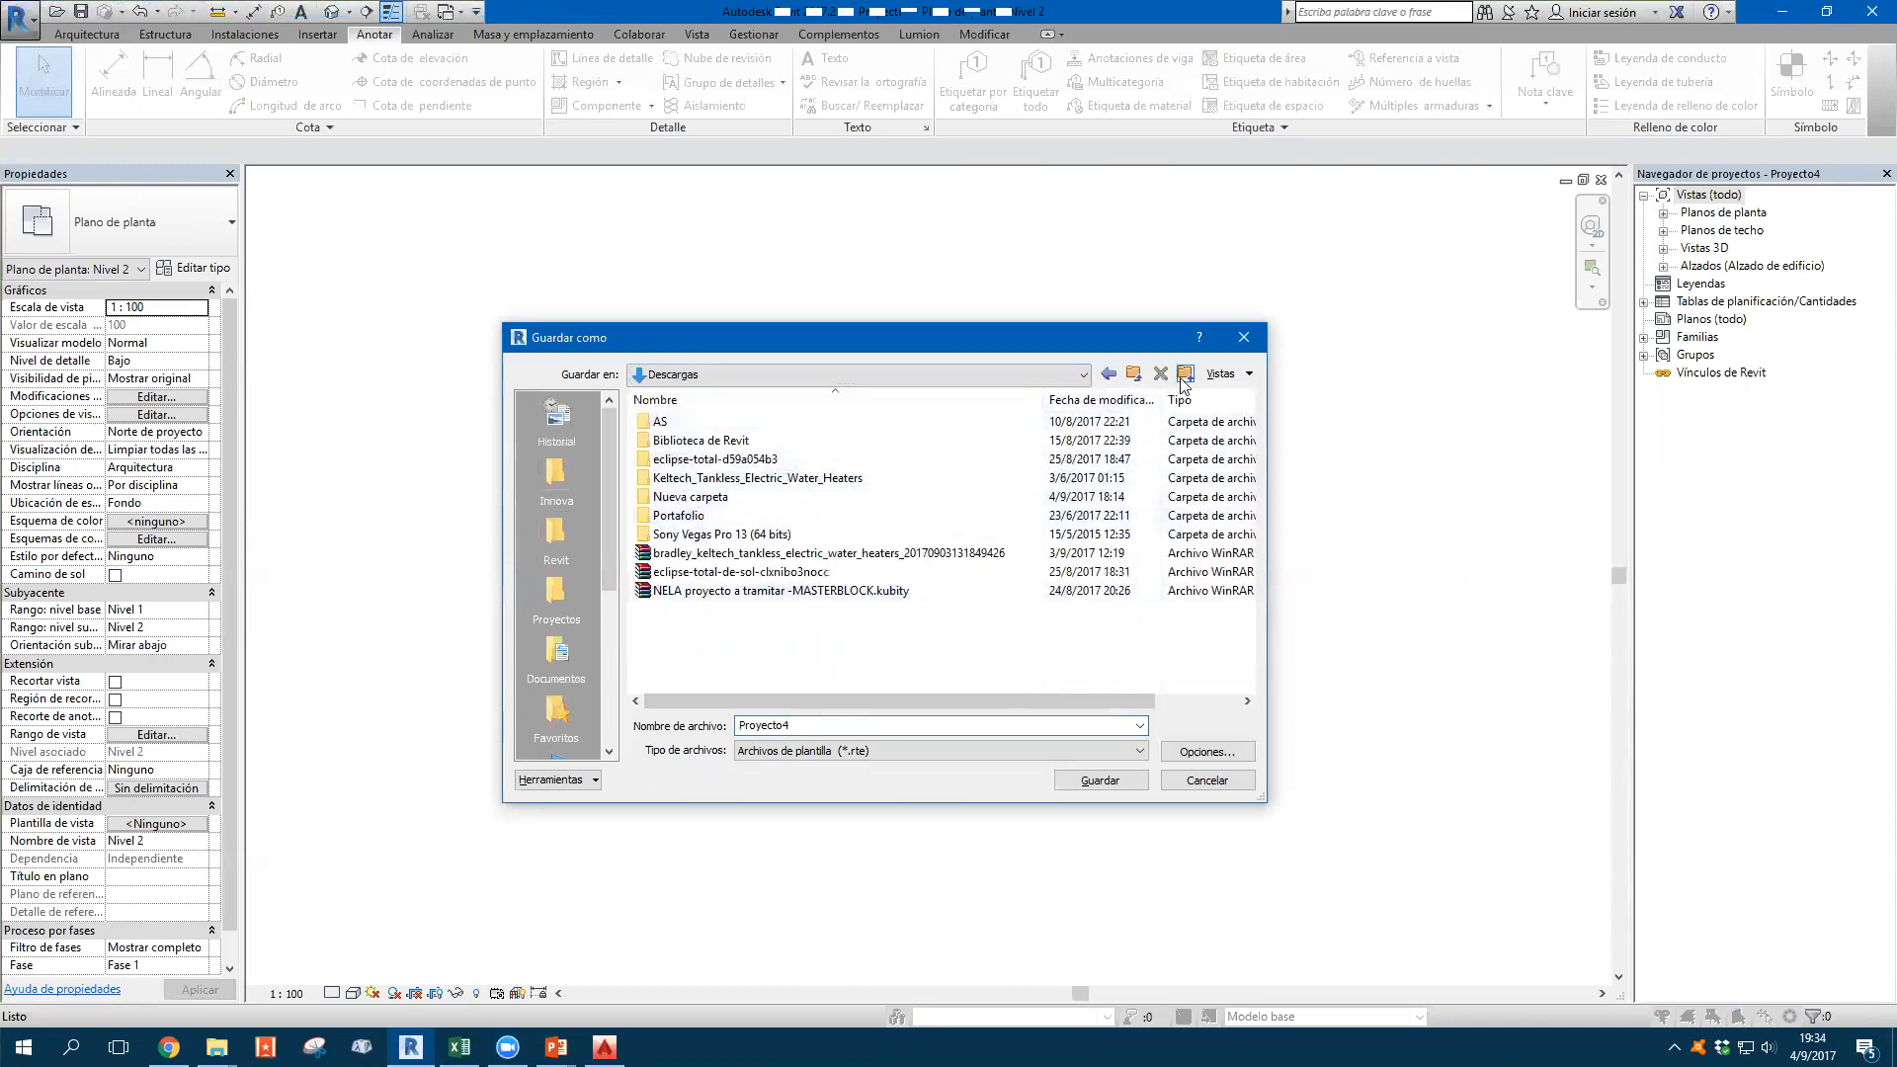
# Create a folder named "Documentación con Revit" inside Descargas and open it
pyautogui.click(1185, 373)
pyautogui.write('D')
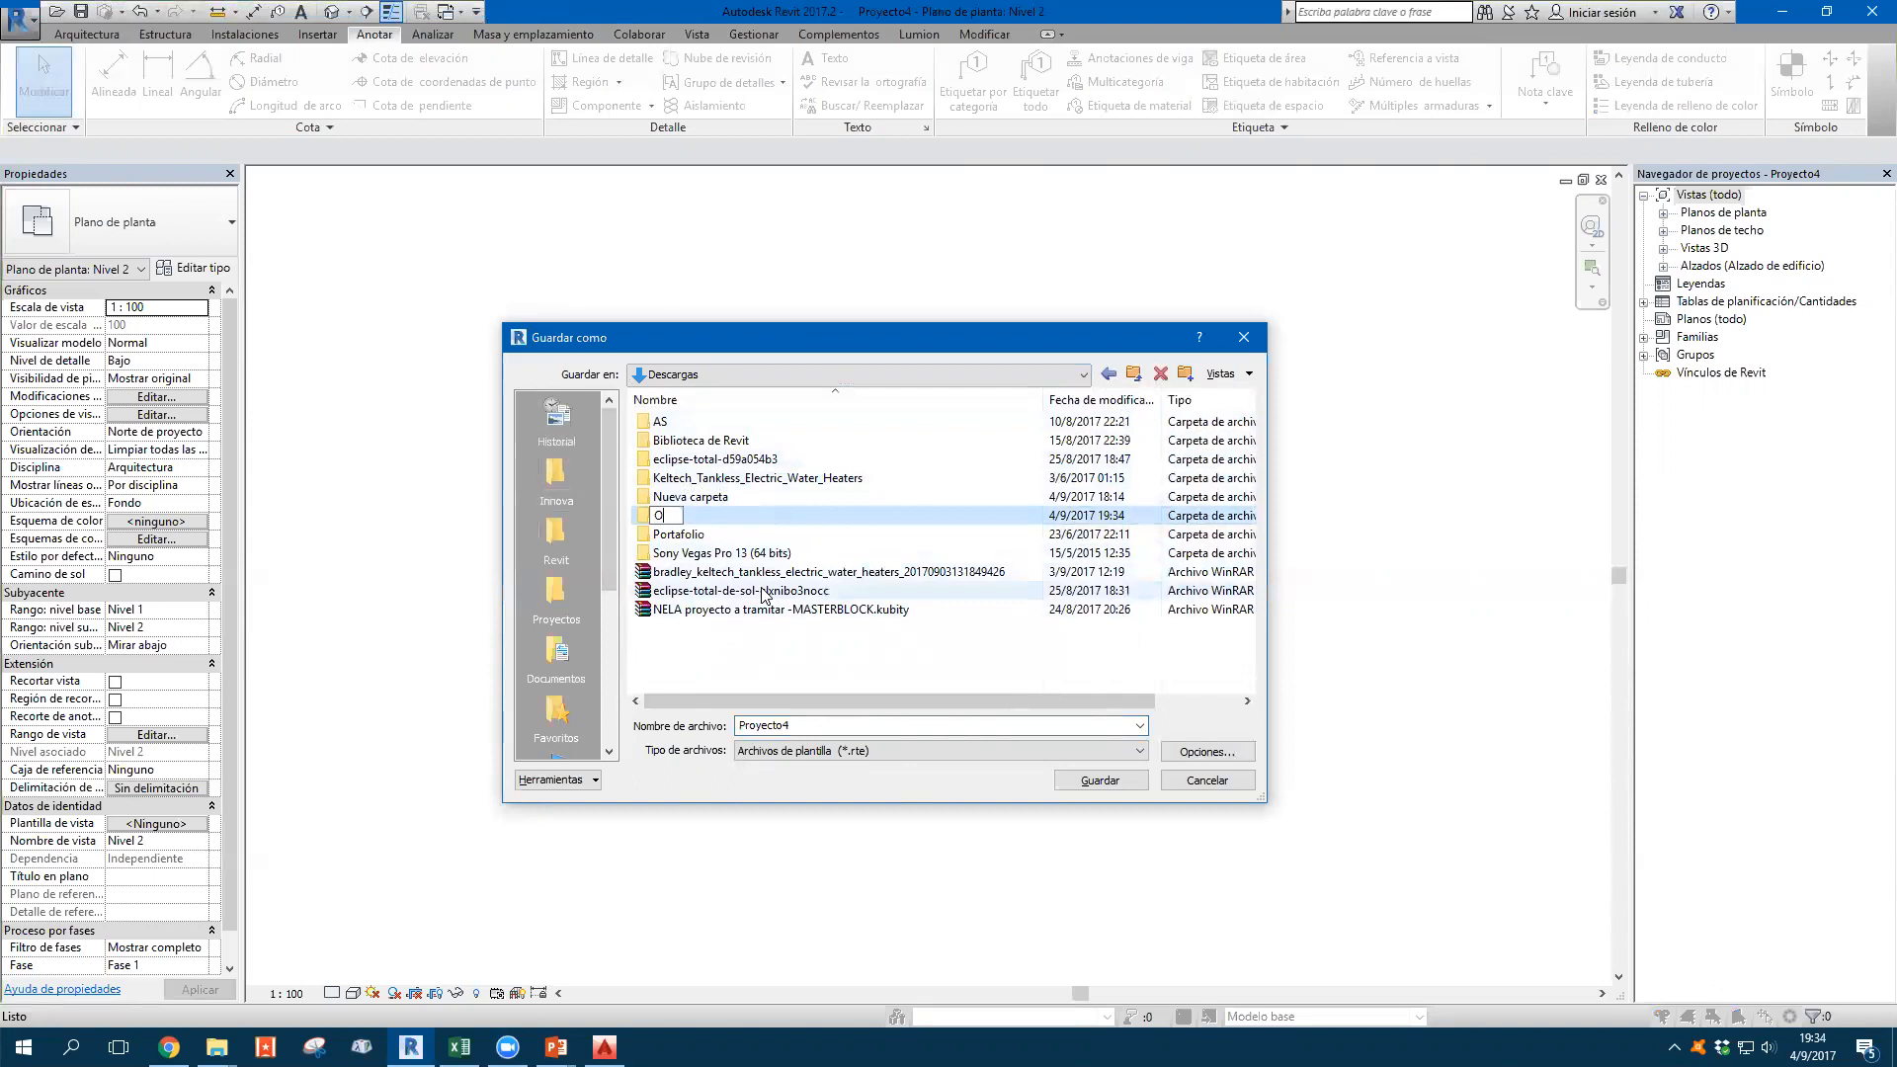
pyautogui.write('ocumentación con Revit')
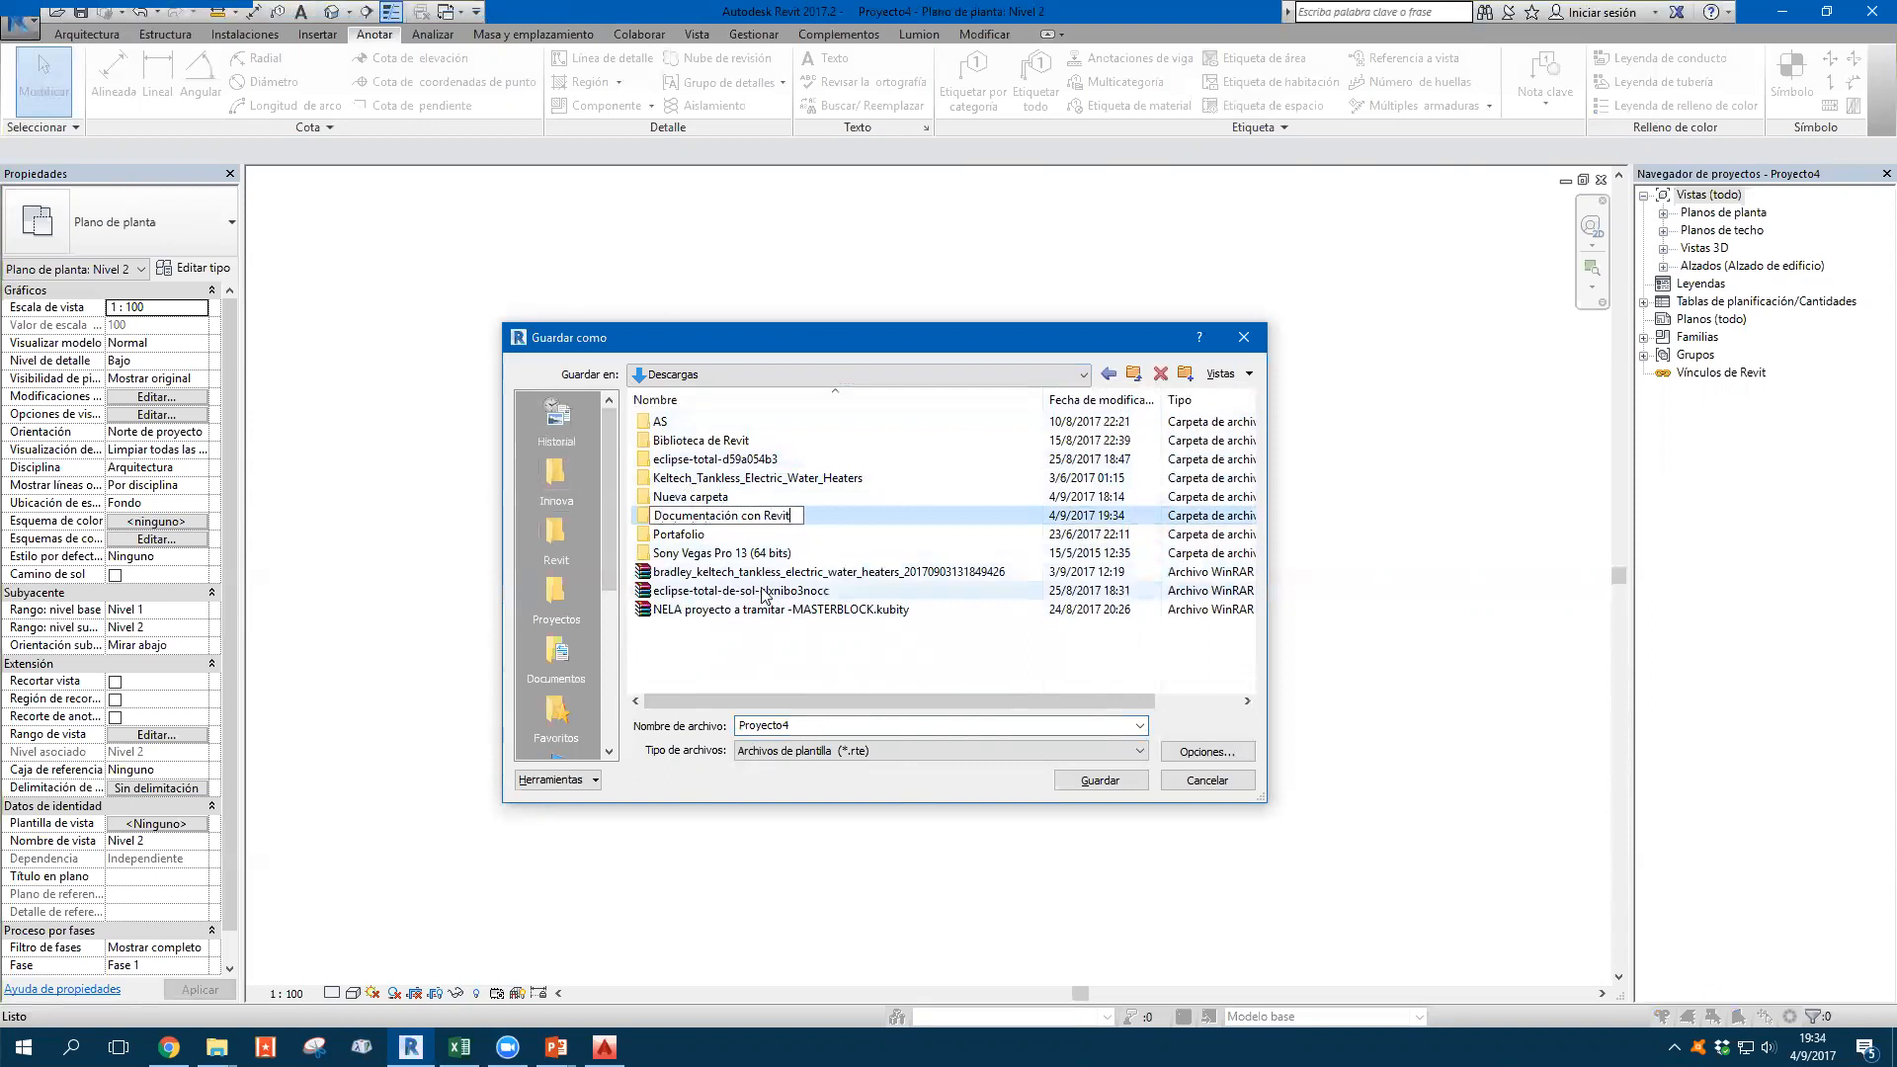
pyautogui.press('Return')
pyautogui.doubleClick(716, 516)
# Name the template file "Plantilla Documentación Innova"
pyautogui.doubleClick(764, 726)
pyautogui.write('Plantilla ')
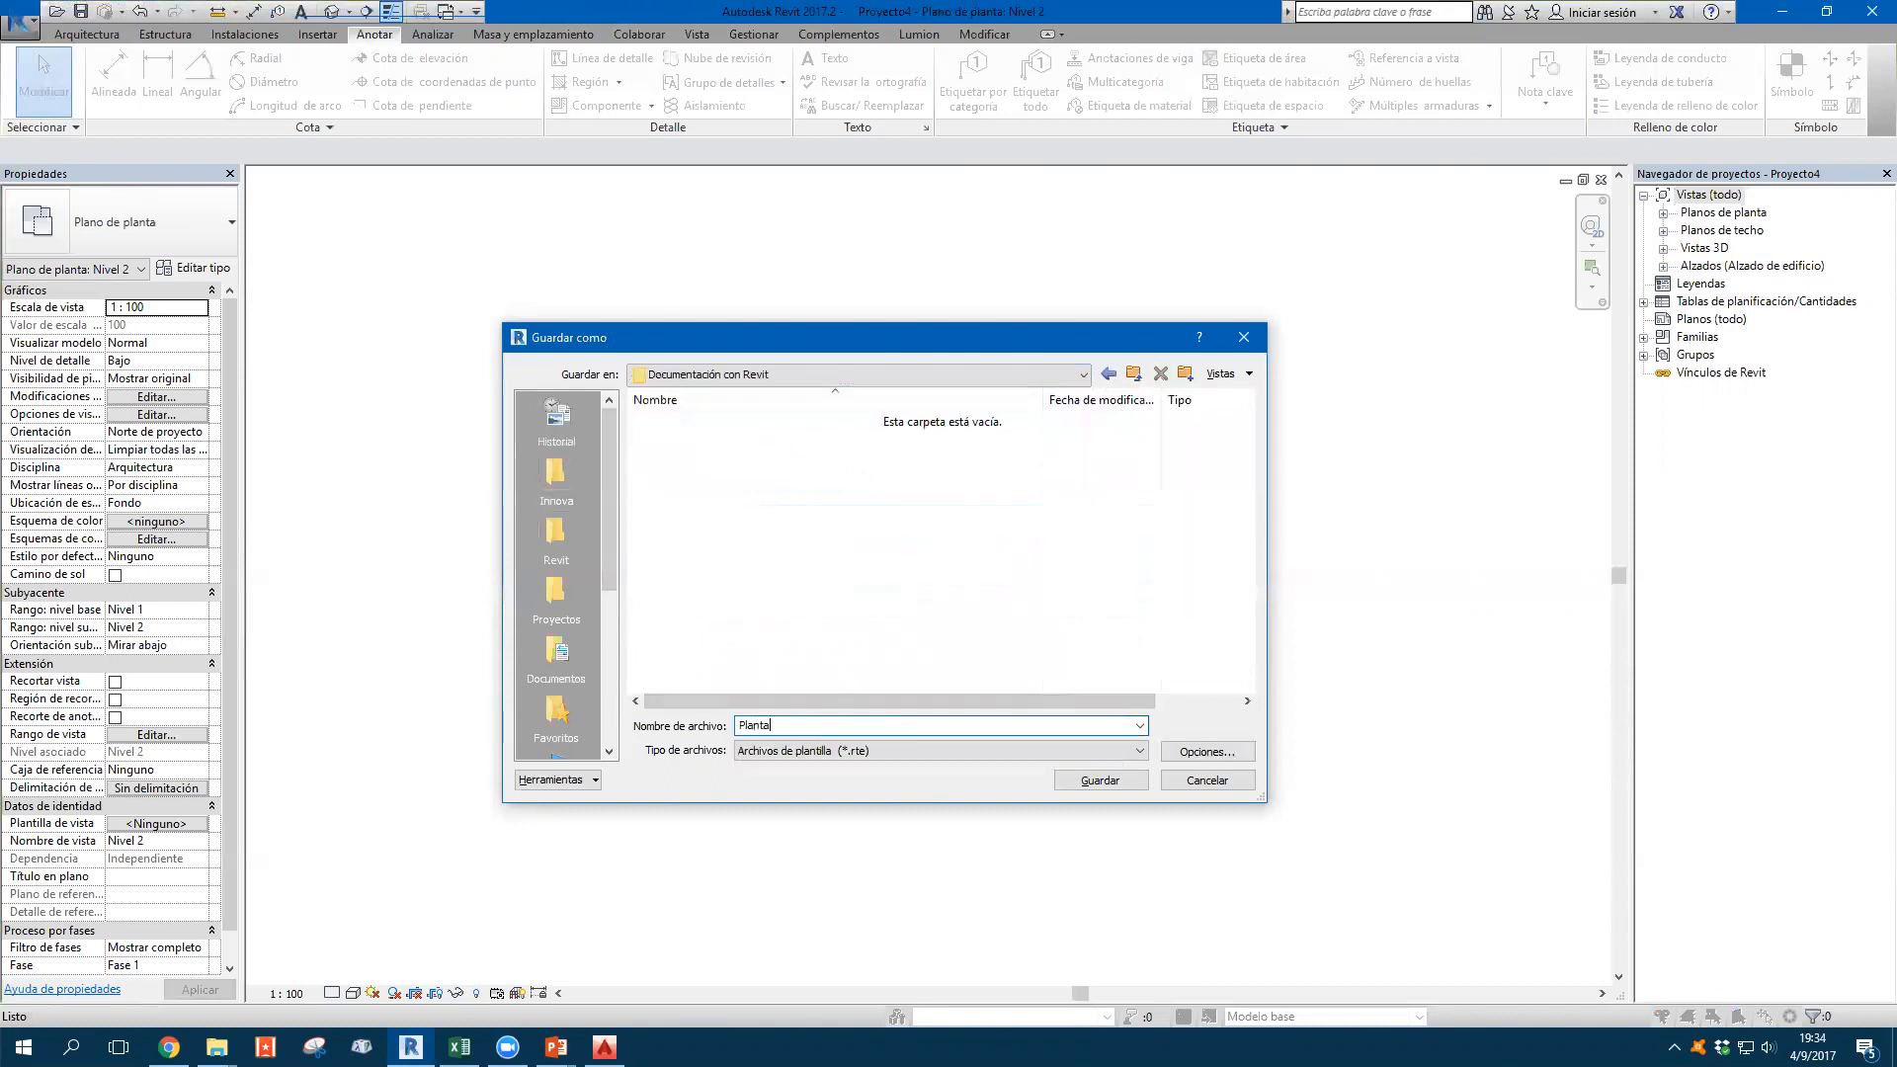
pyautogui.write('Documentacioón')
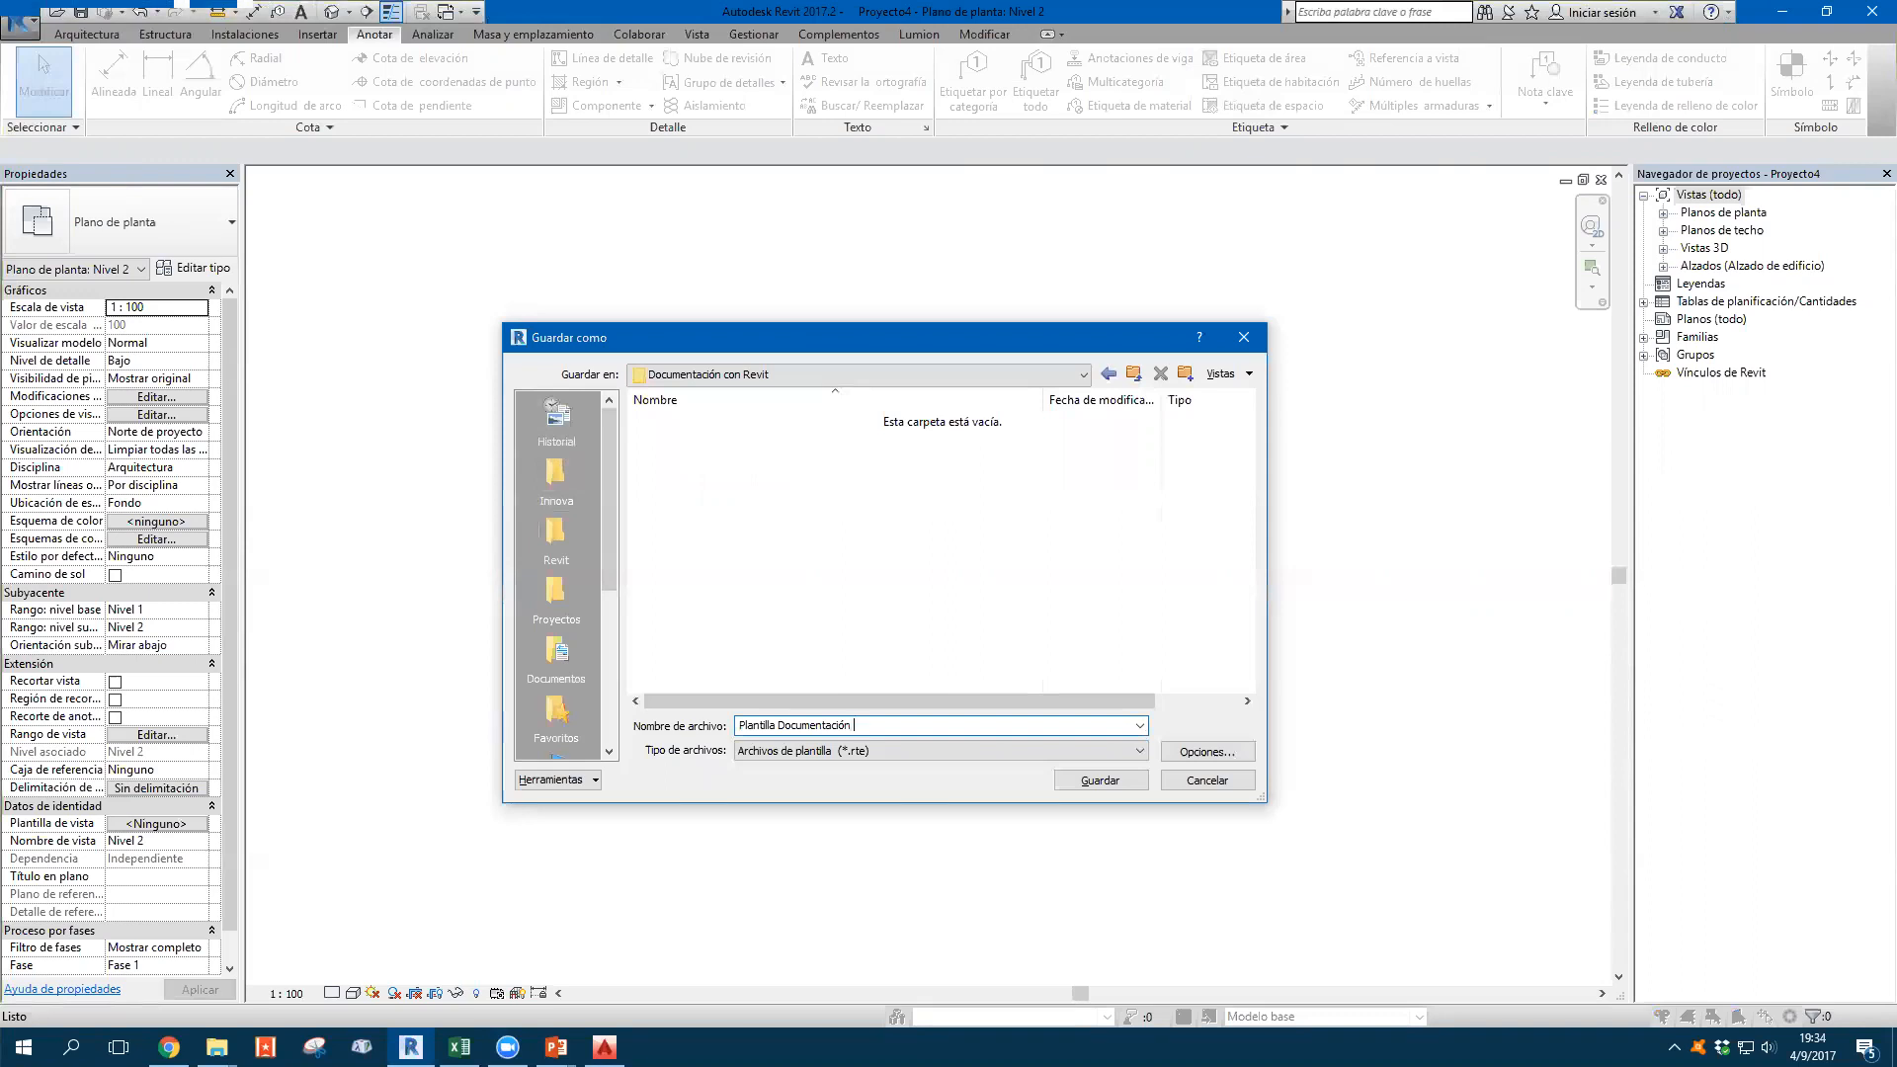
pyautogui.write(' Innova')
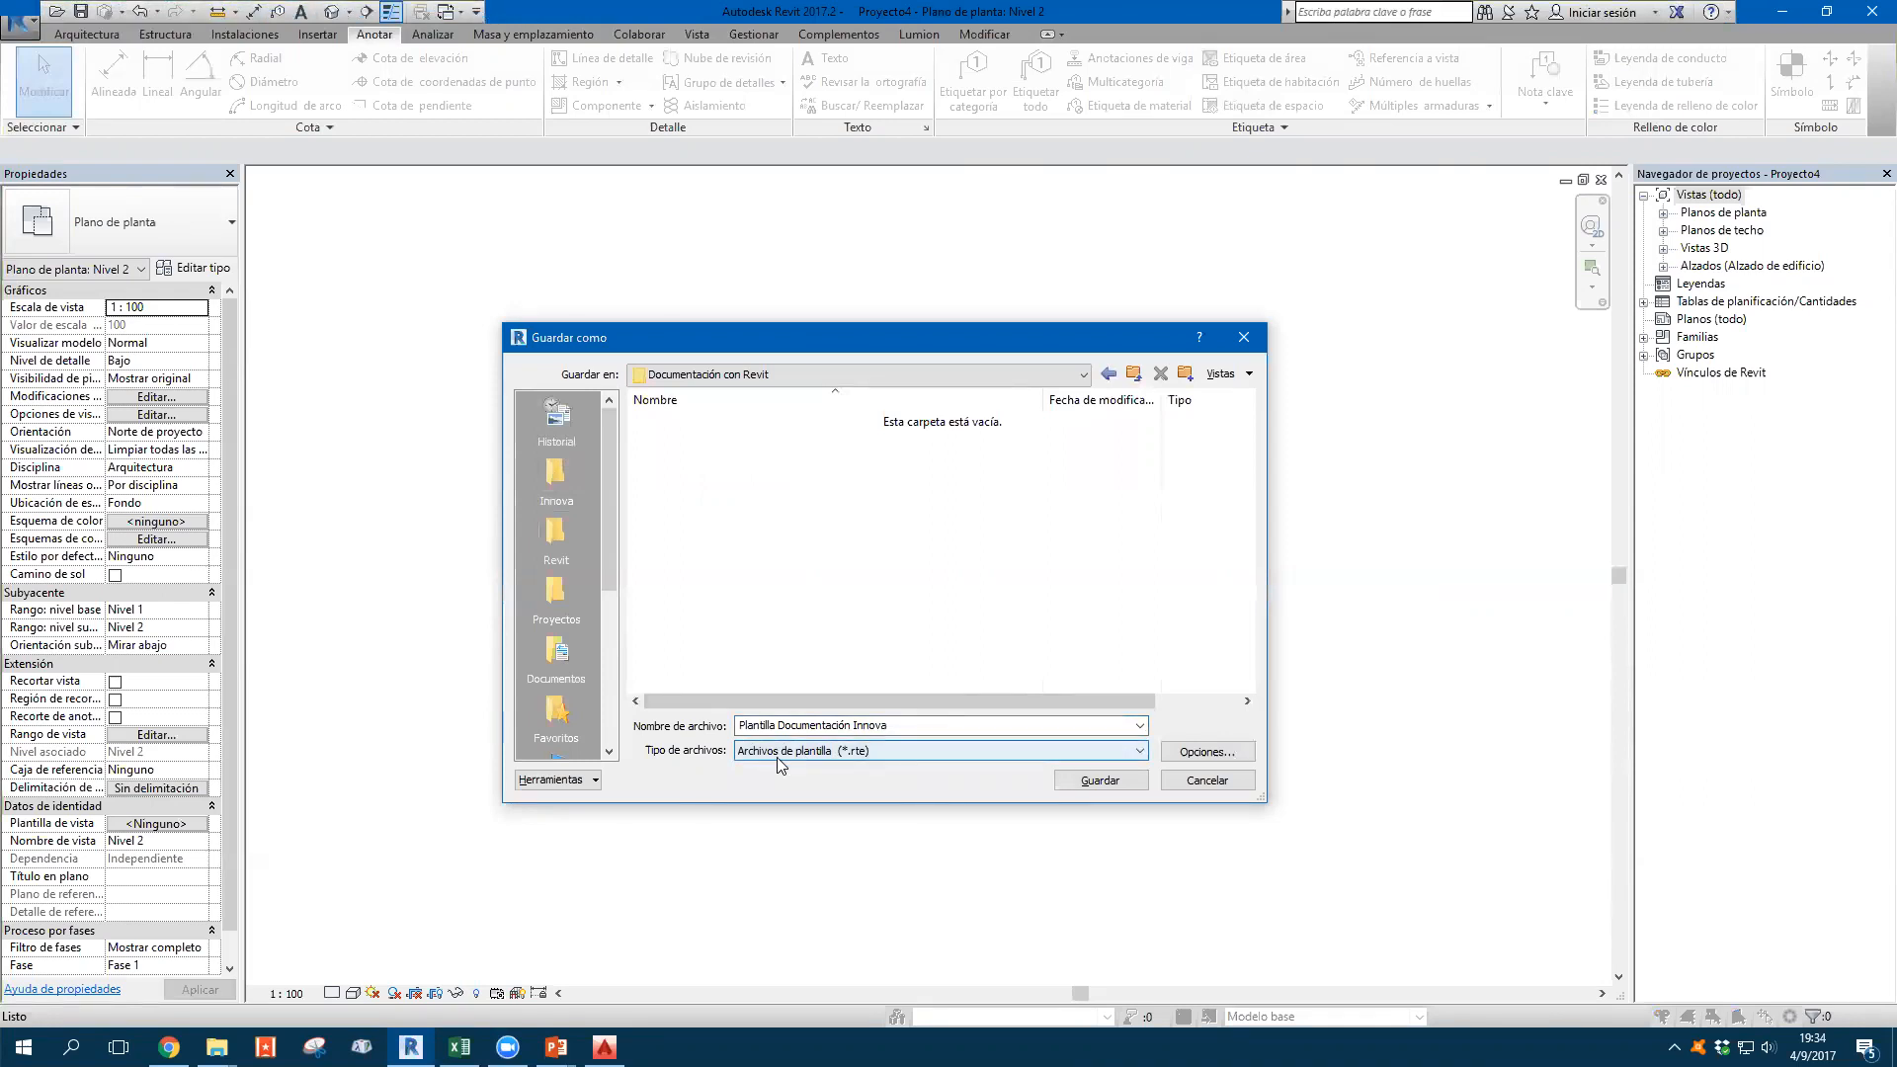
# Set the save options to 7 maximum backups, with Vista 3D: {3D} as the thumbnail preview source and regeneration of outdated views enabled
pyautogui.click(1193, 754)
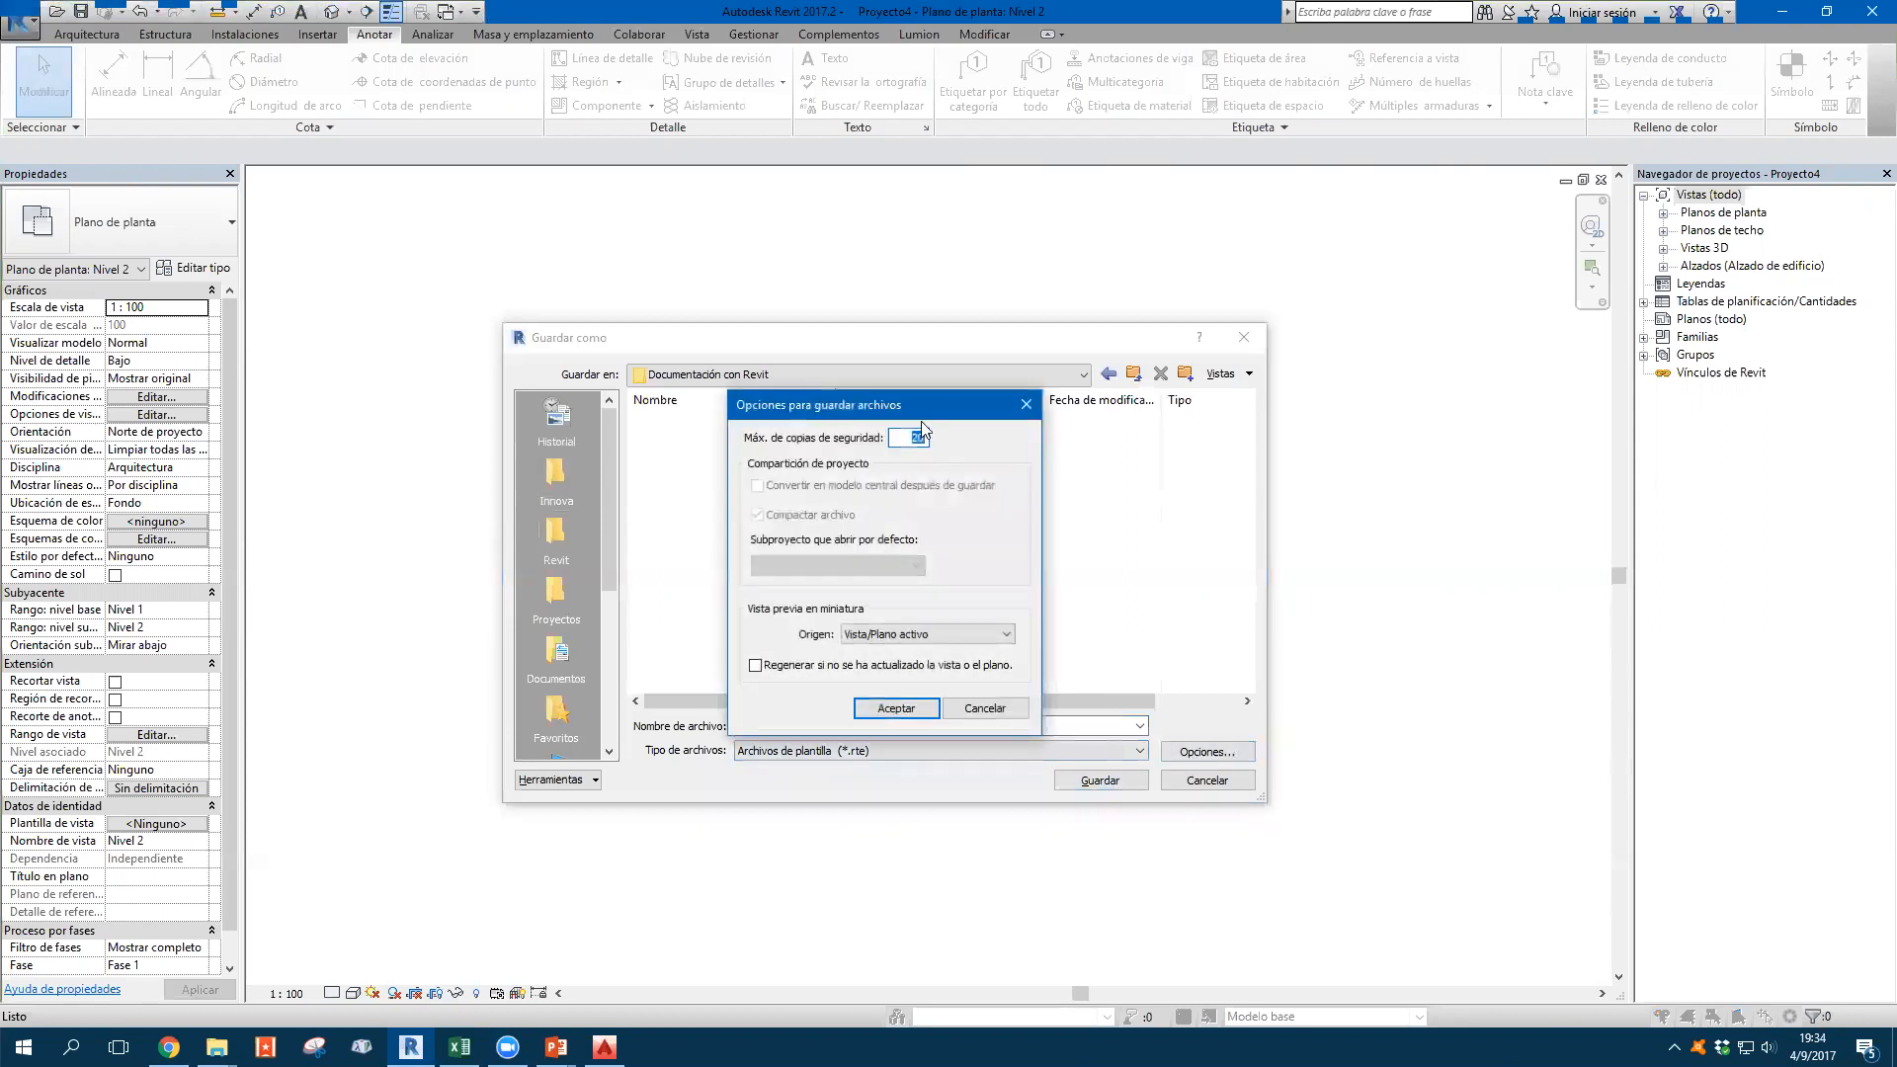
pyautogui.moveTo(919, 409); pyautogui.dragTo(1488, 339)
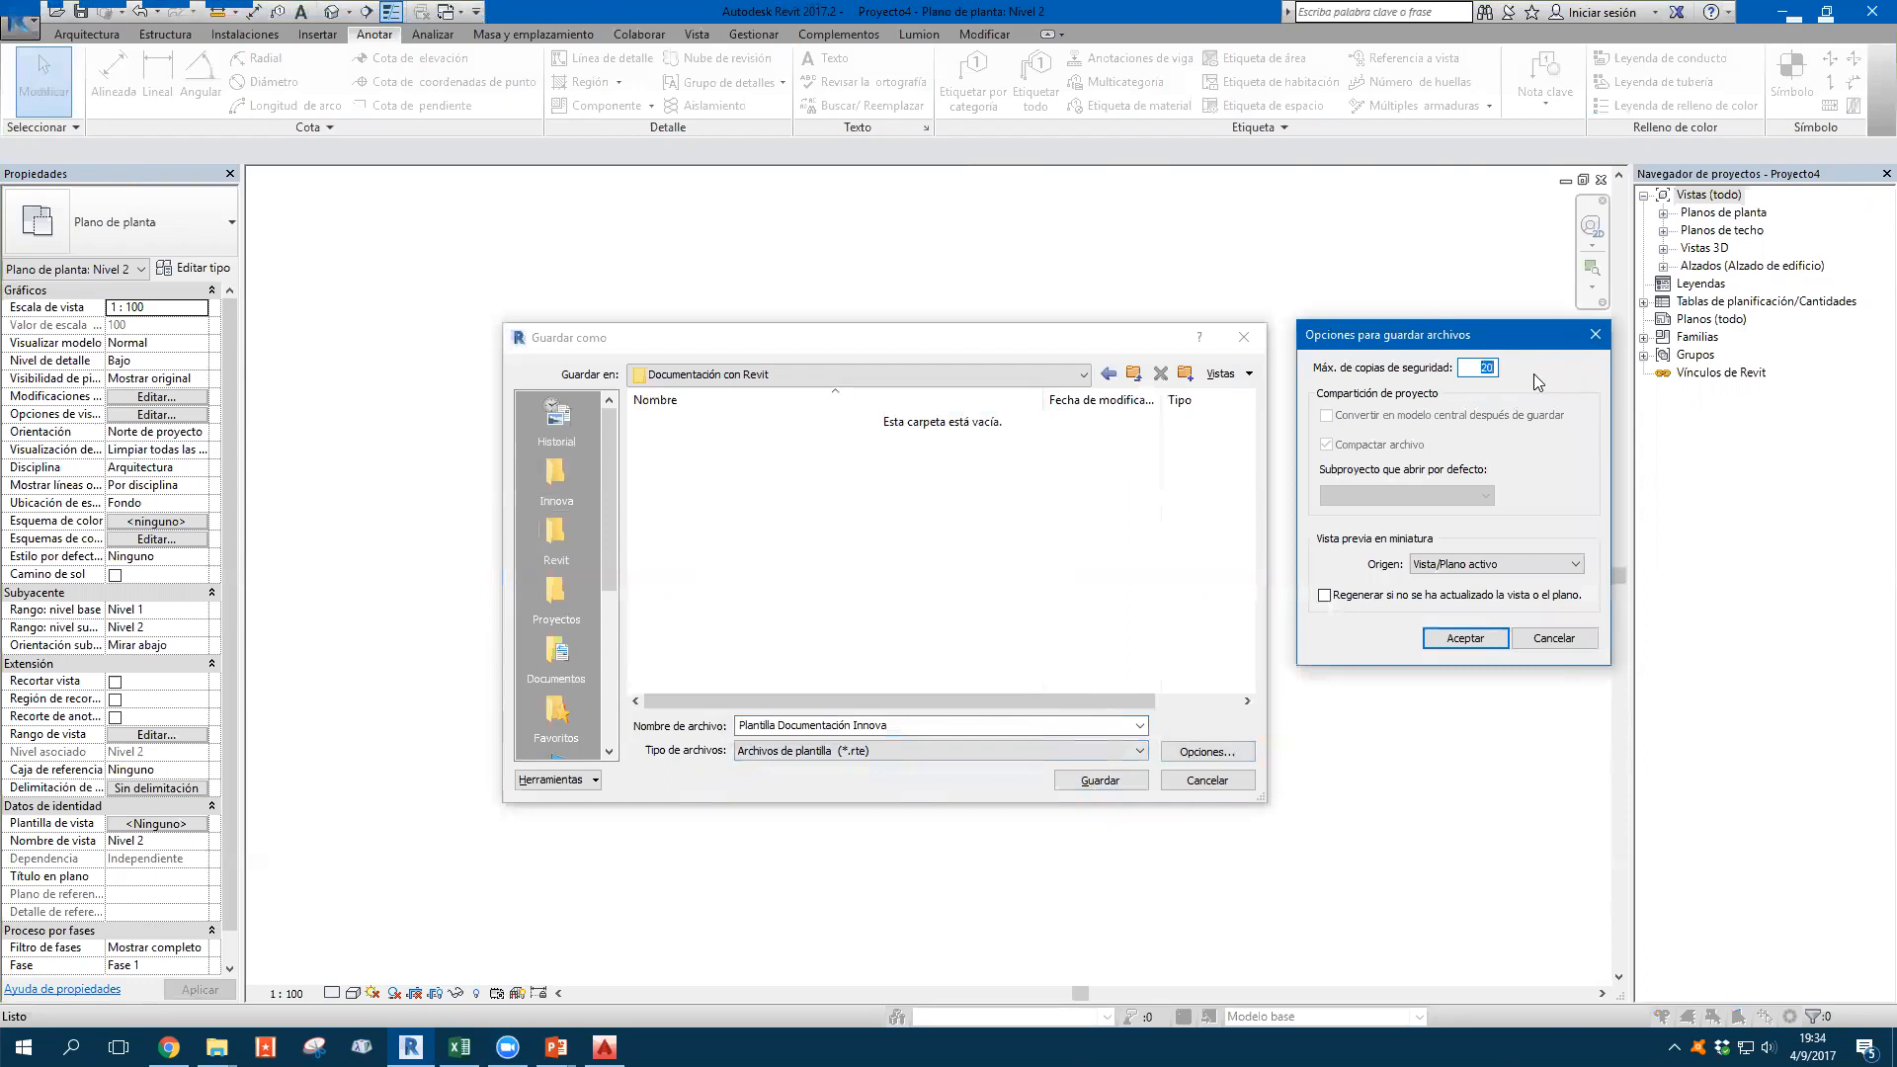
pyautogui.write('7')
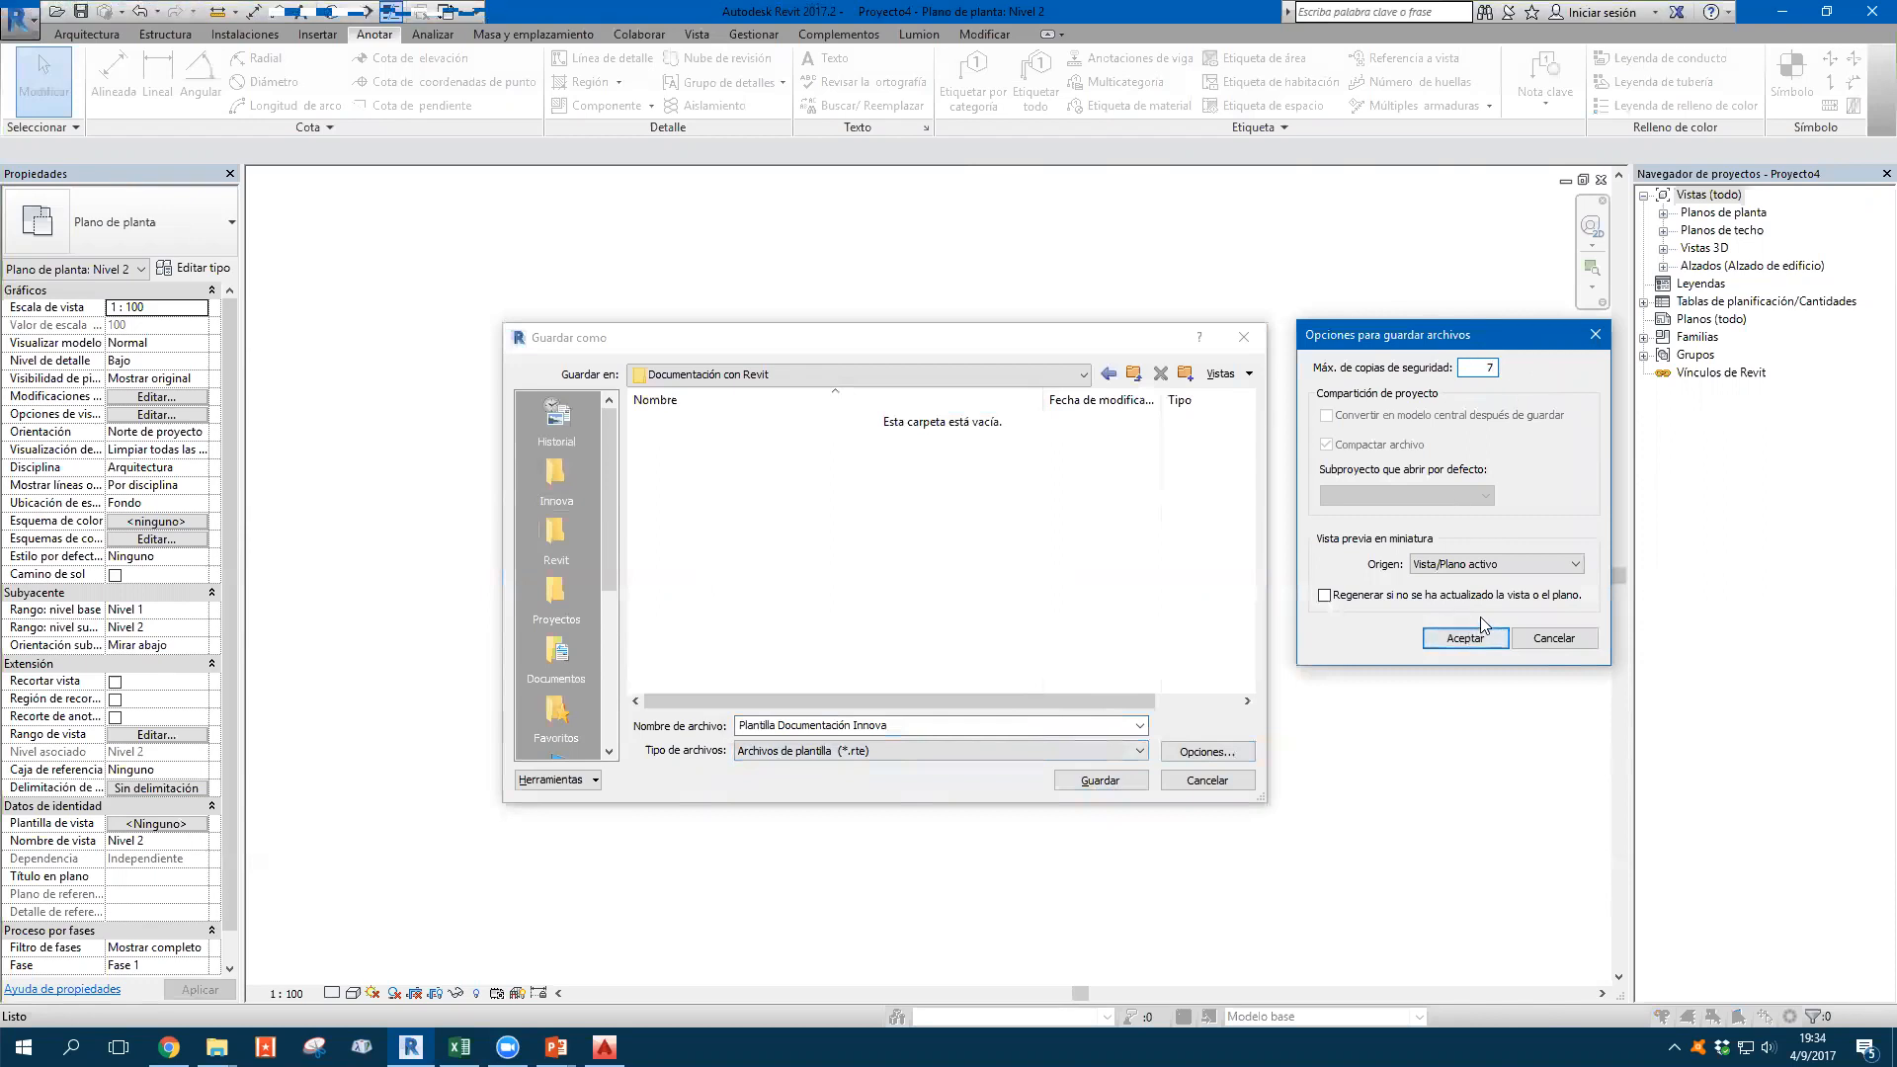
pyautogui.click(1490, 566)
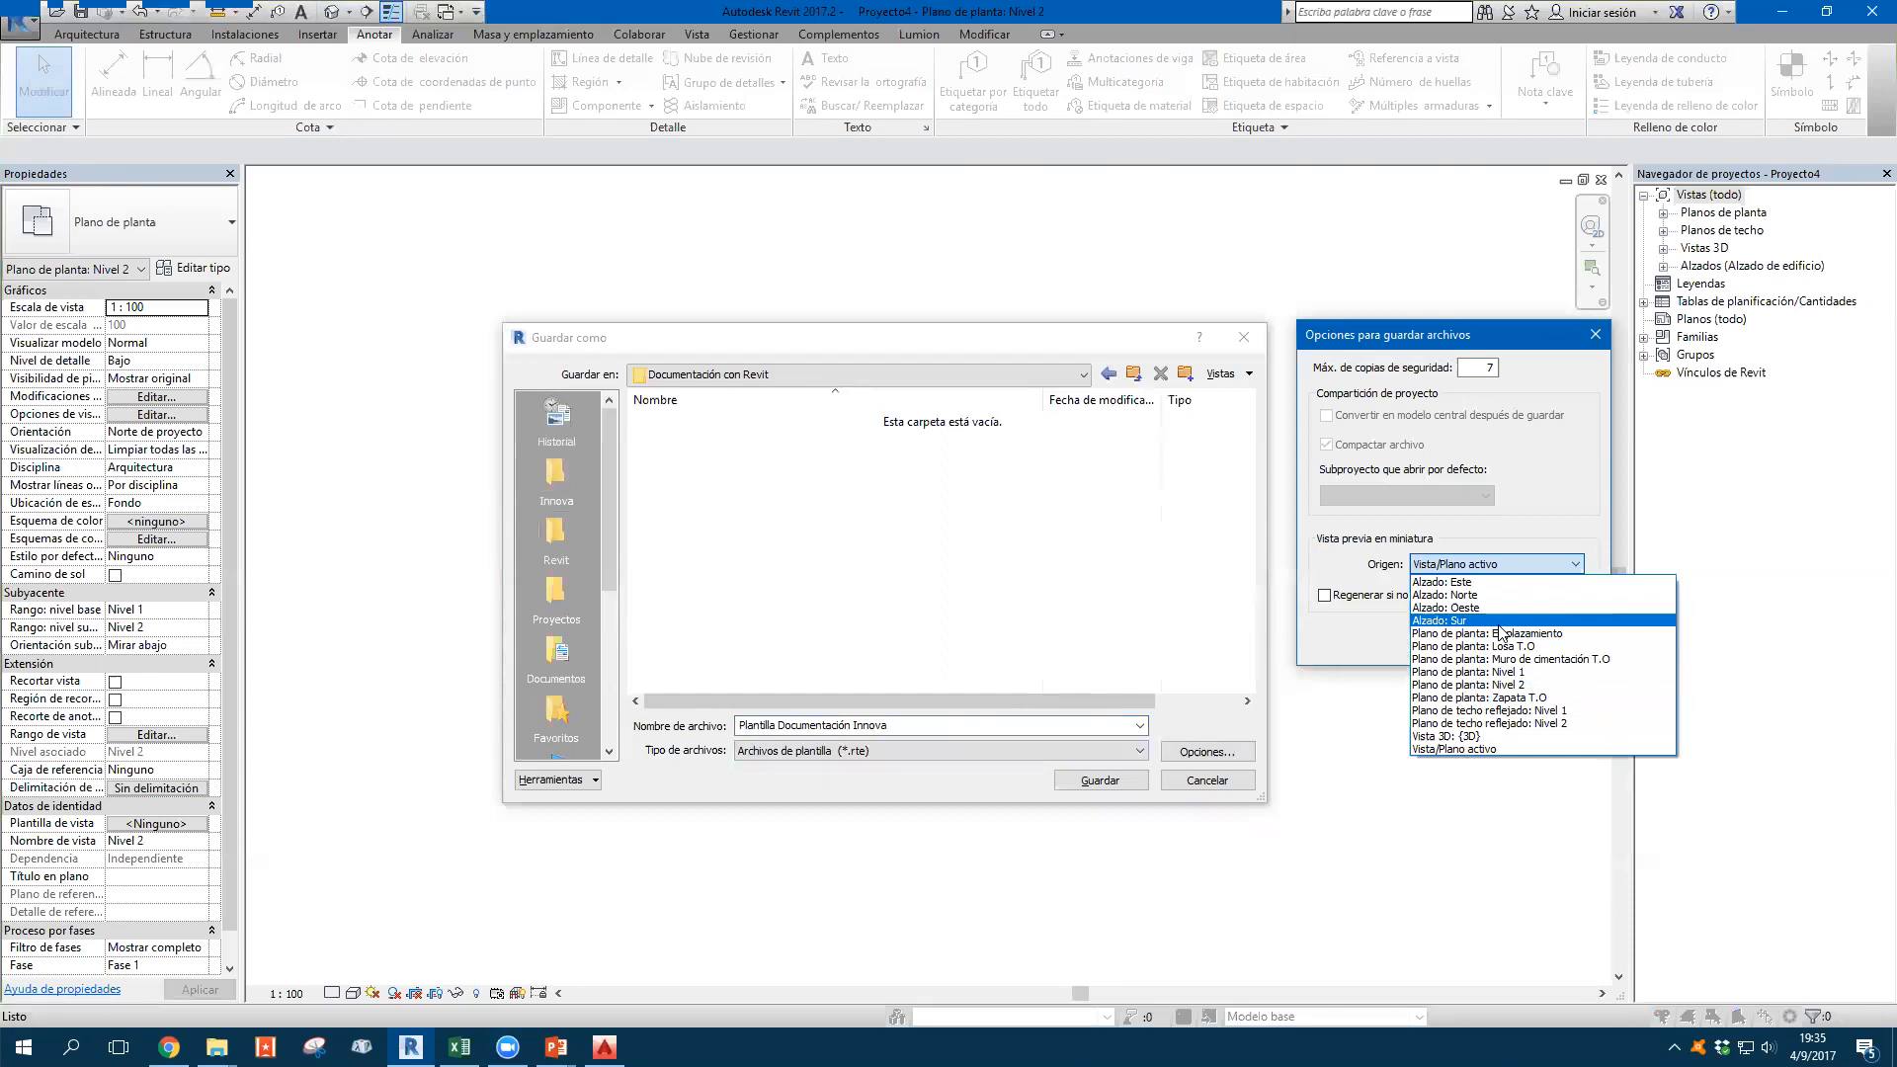
pyautogui.click(1472, 741)
pyautogui.click(1350, 603)
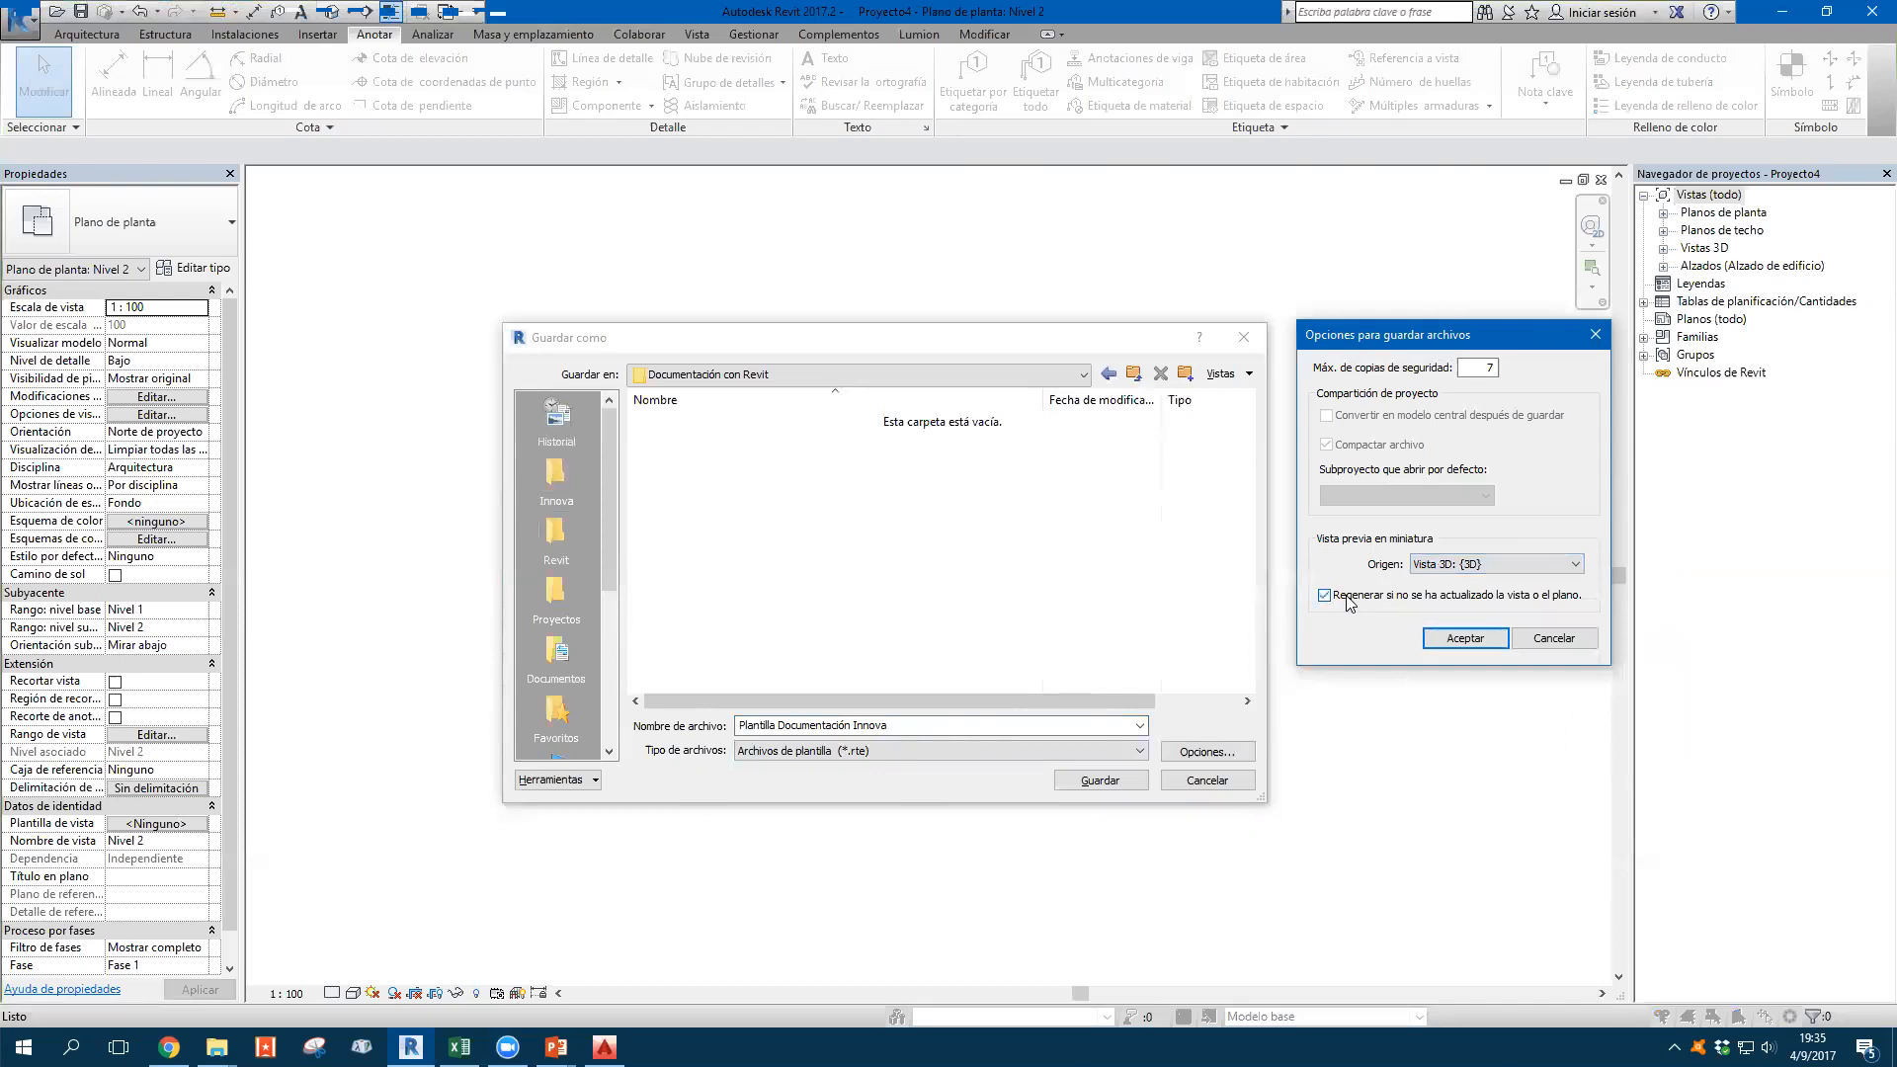
pyautogui.click(1439, 635)
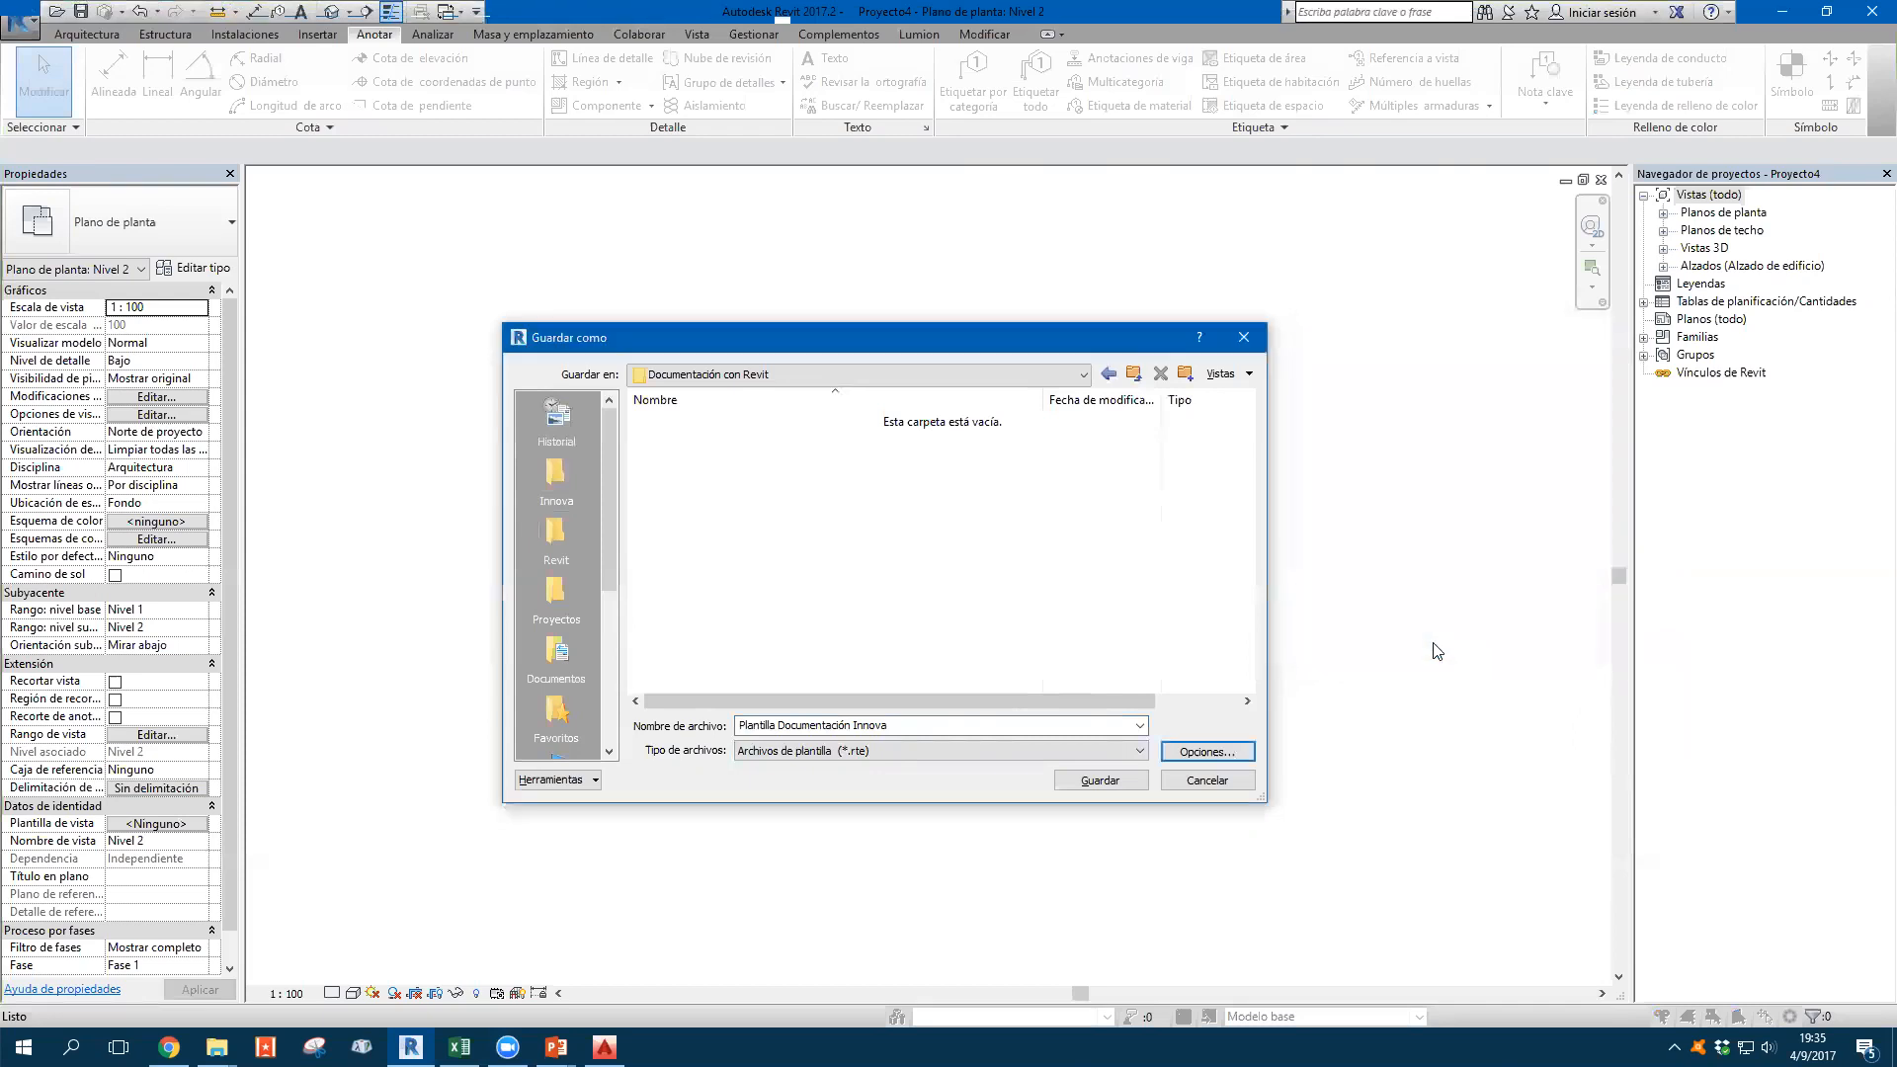
# Save the template file in the chosen folder and close it
pyautogui.click(1100, 783)
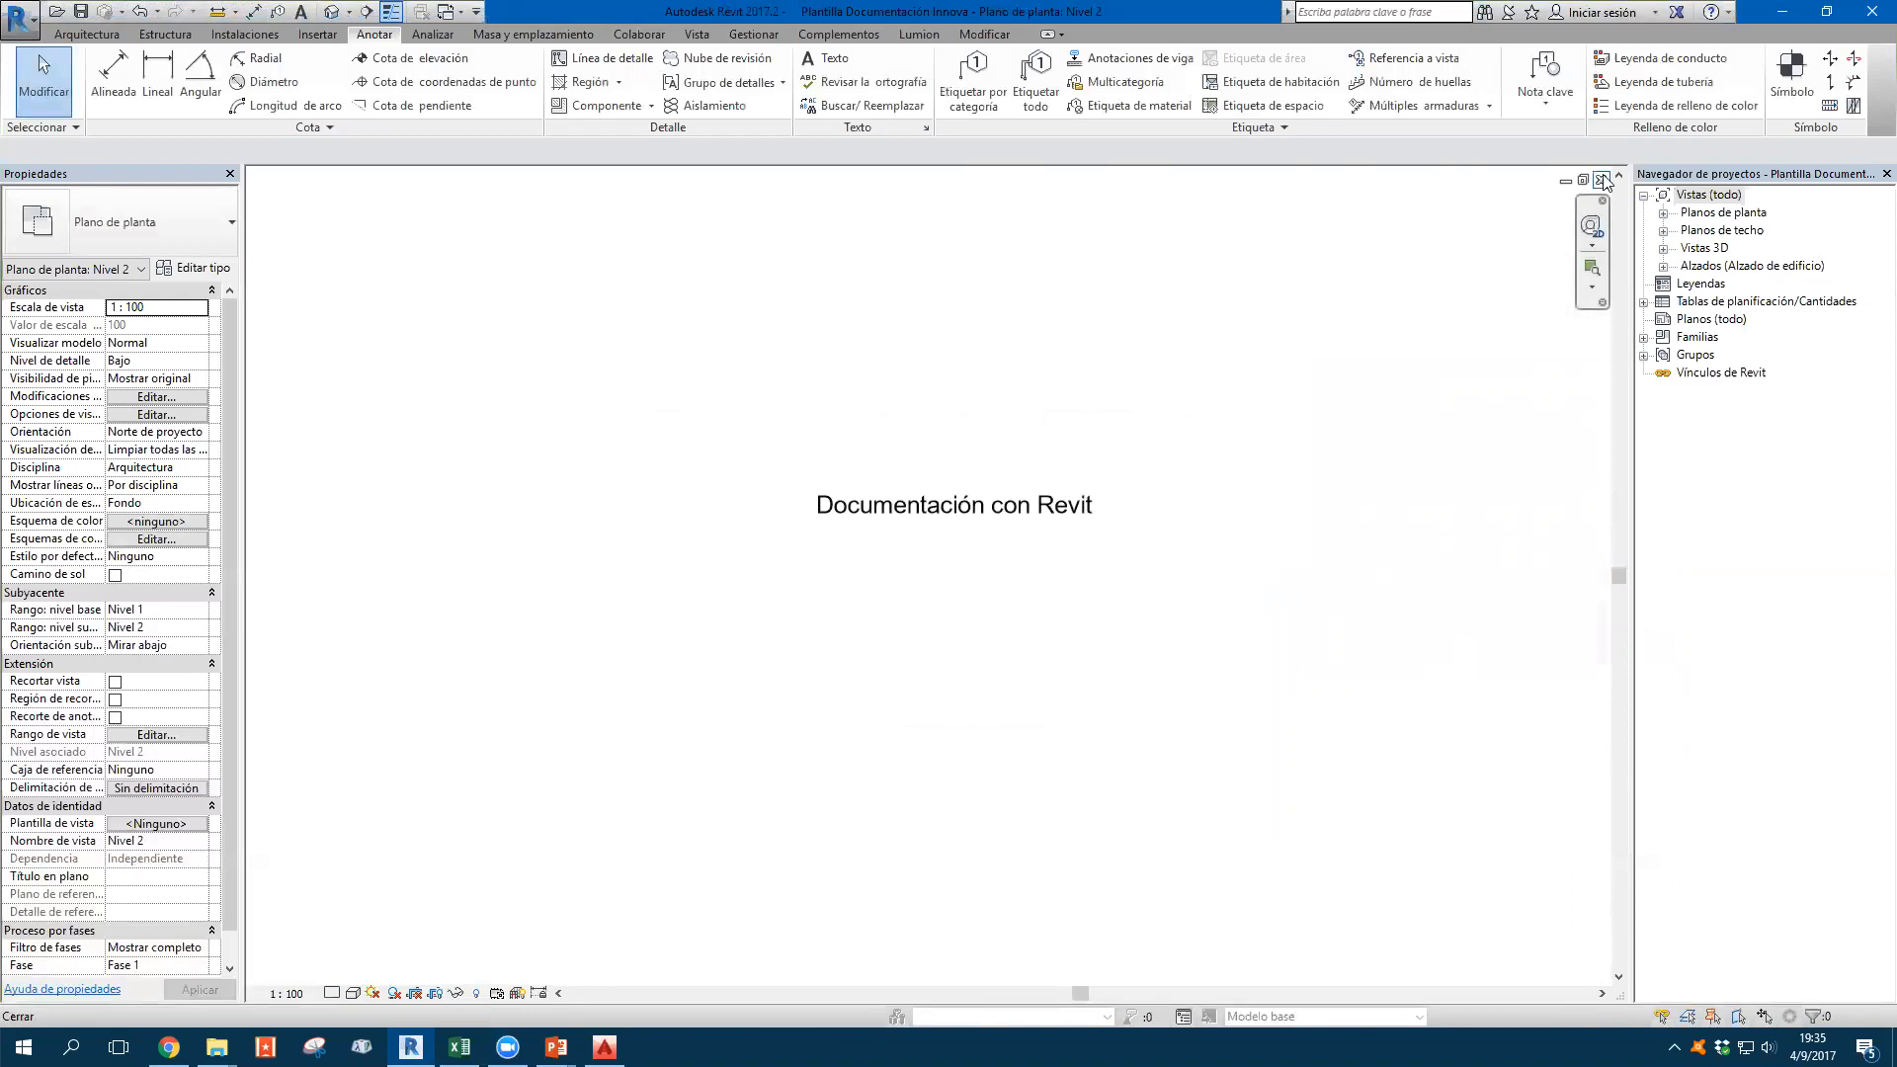
pyautogui.click(1601, 180)
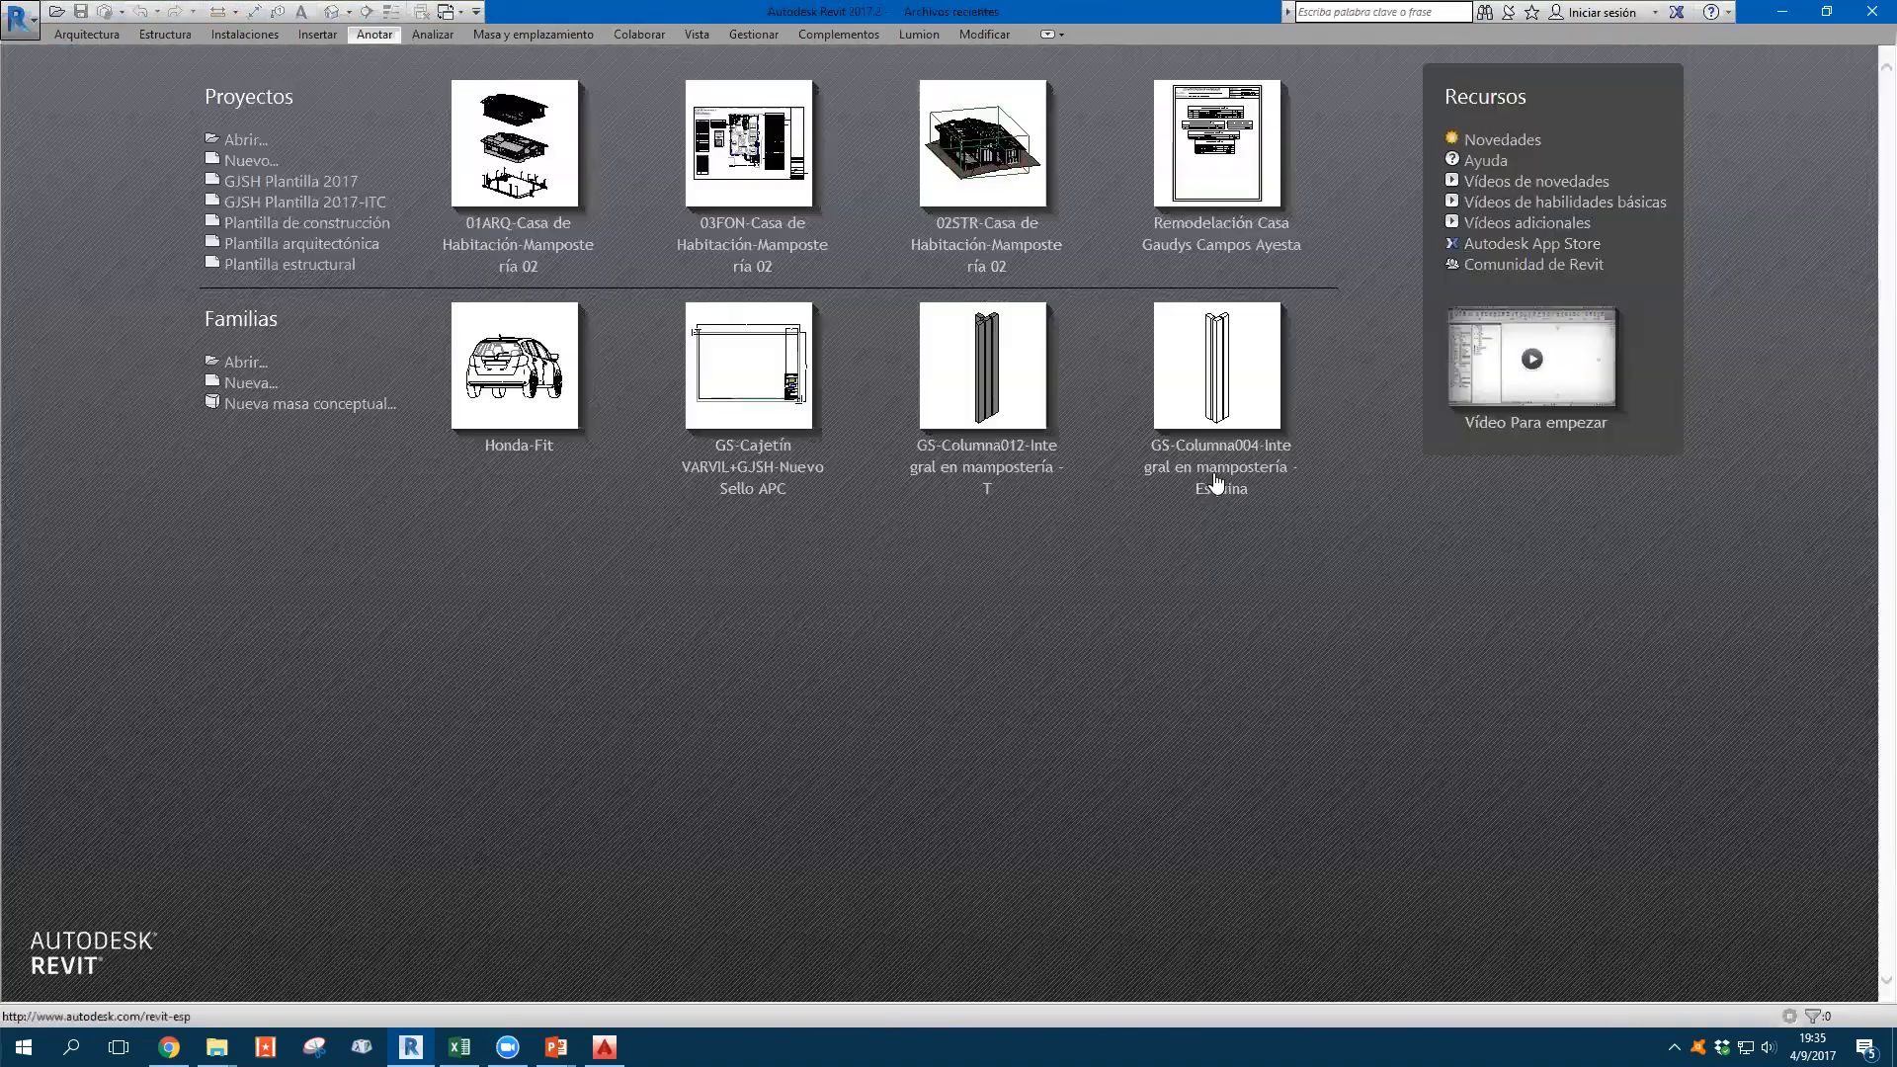
# Add the file Plantilla Documentación Innova to the project template list in the file location options
pyautogui.click(17, 24)
pyautogui.moveTo(131, 104)
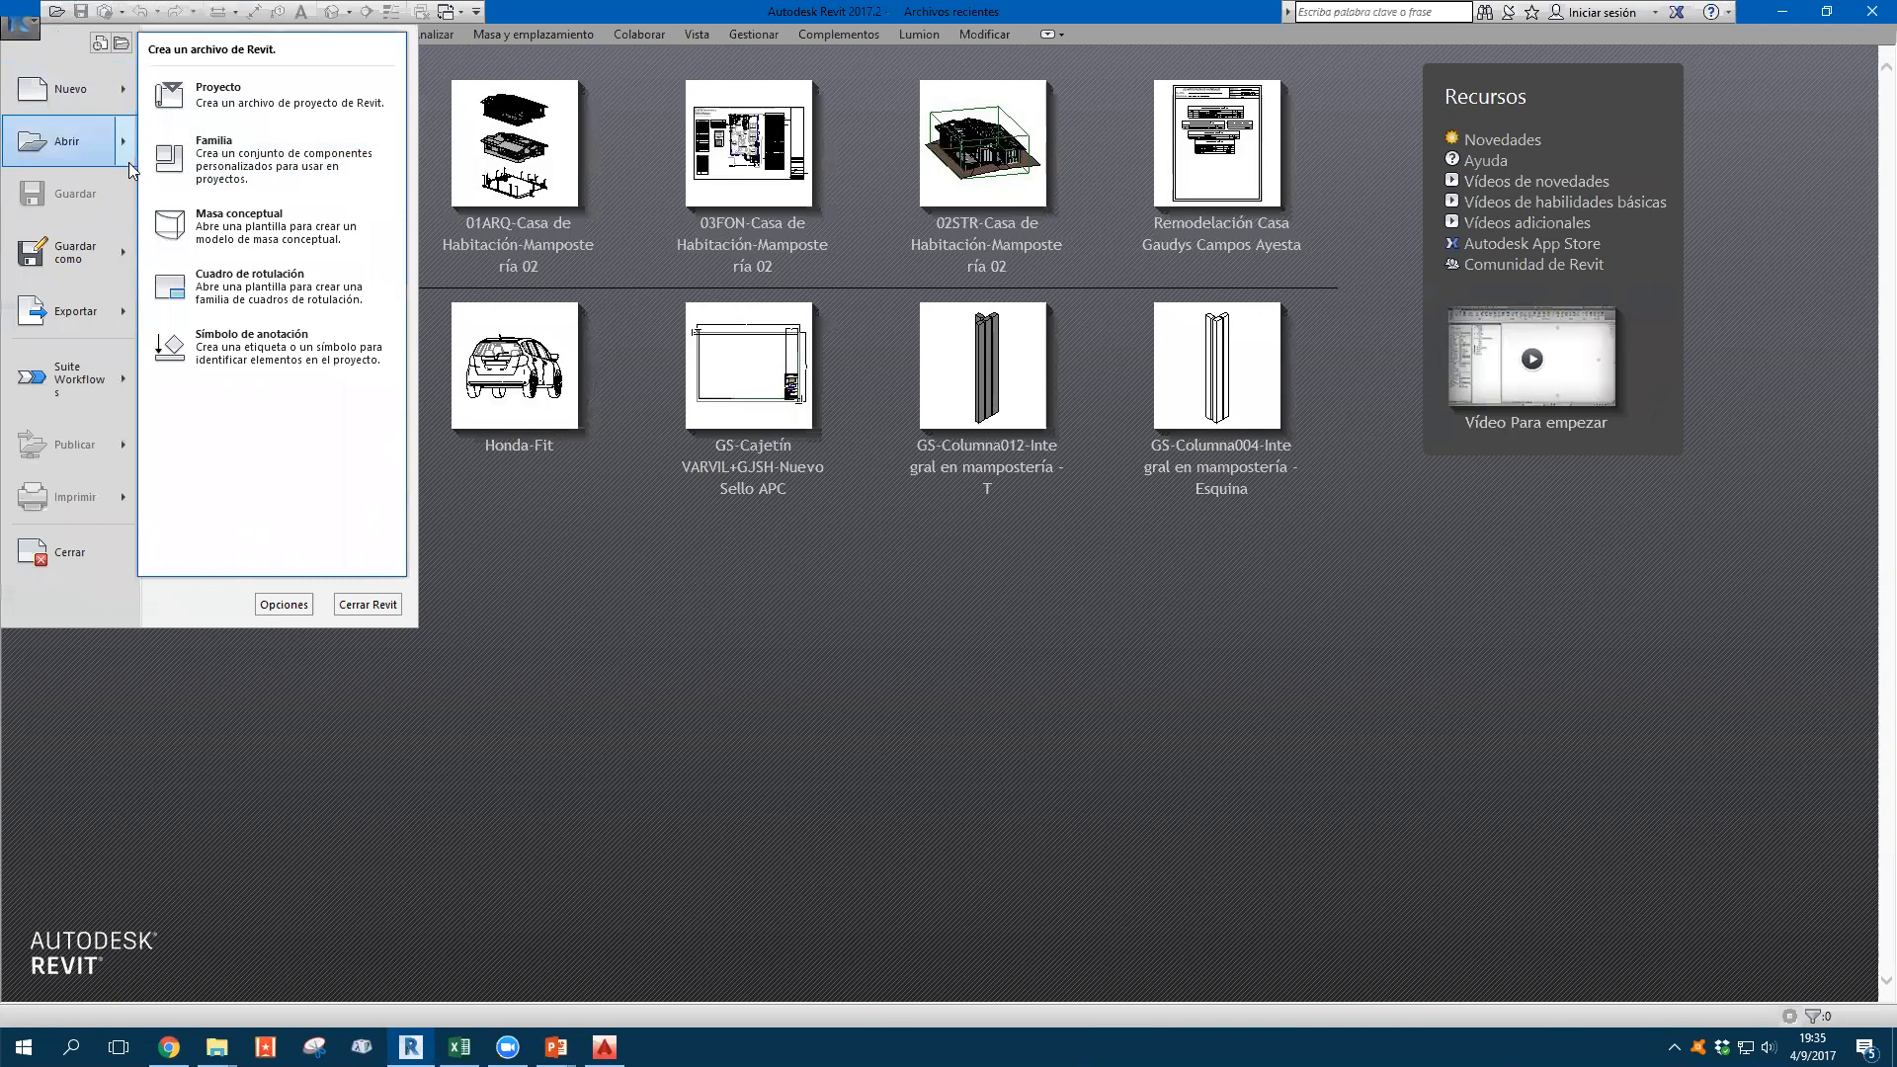
pyautogui.moveTo(128, 163)
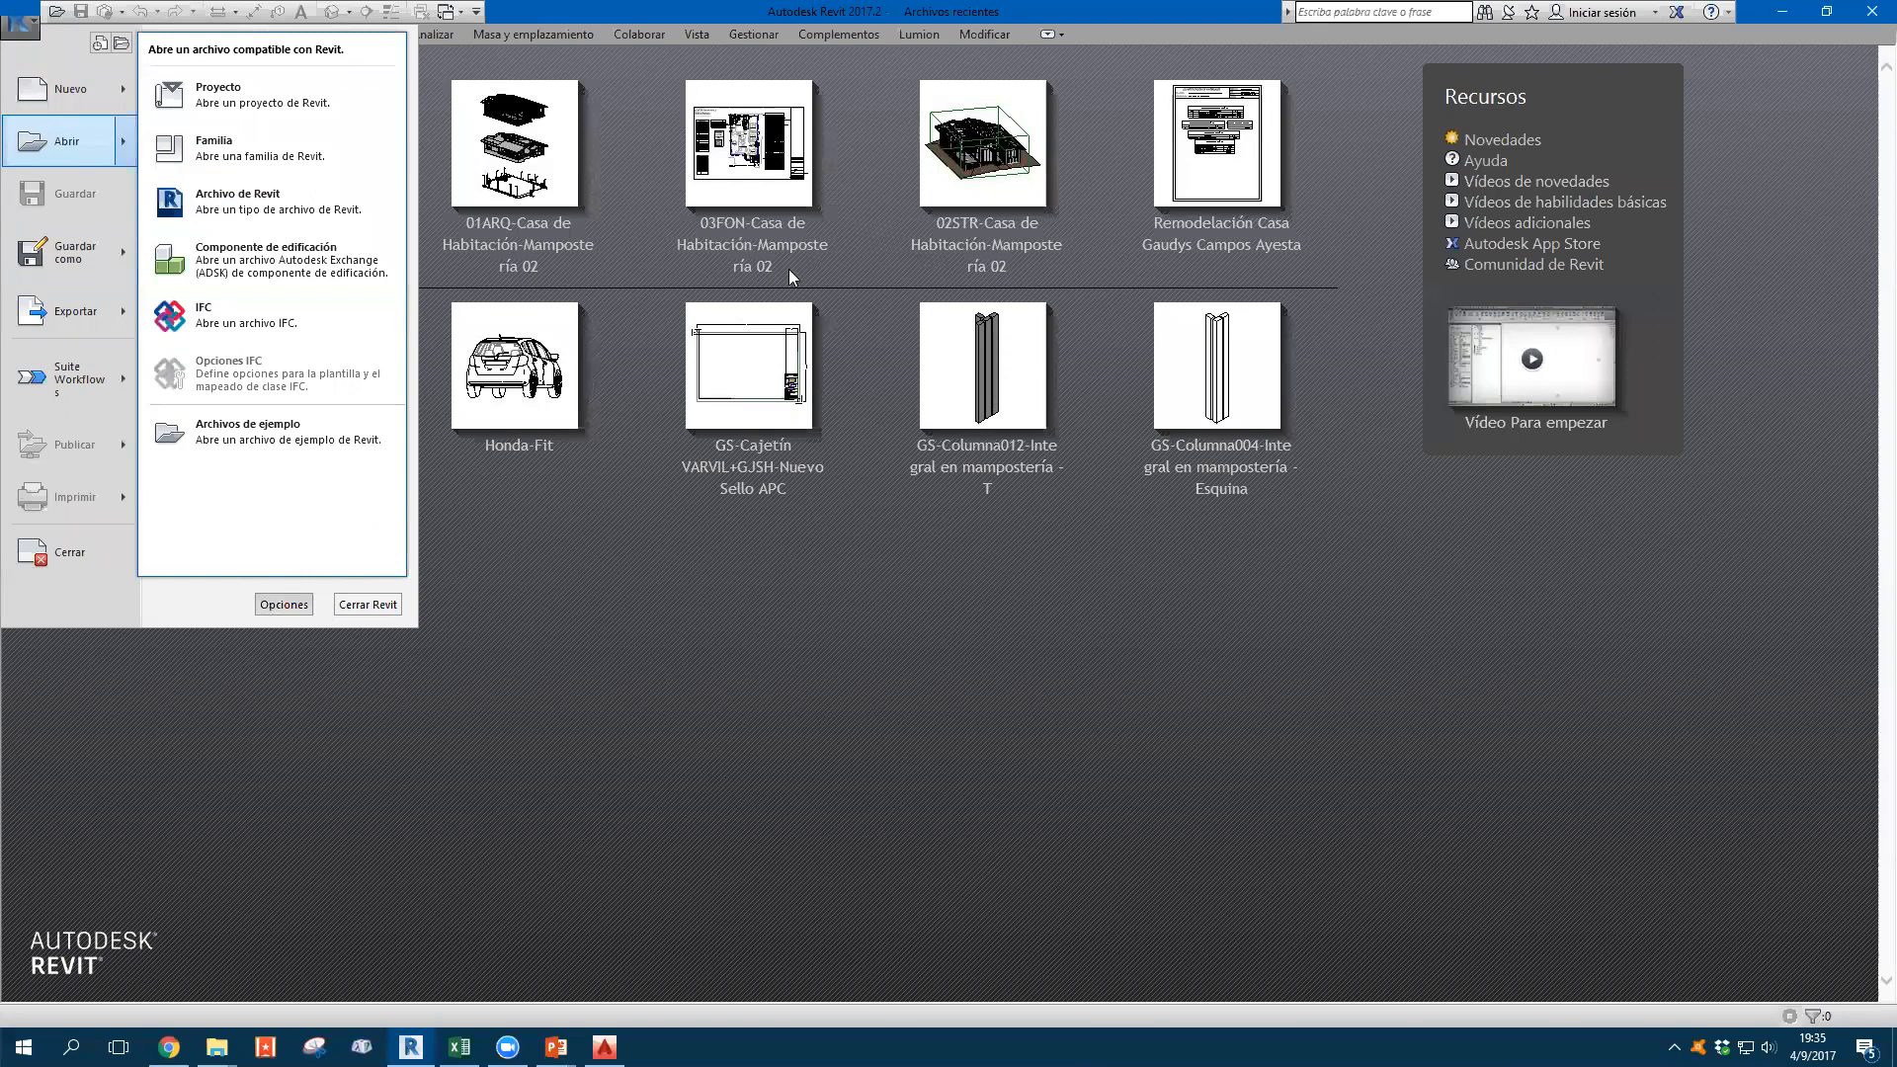
pyautogui.click(283, 604)
pyautogui.click(798, 296)
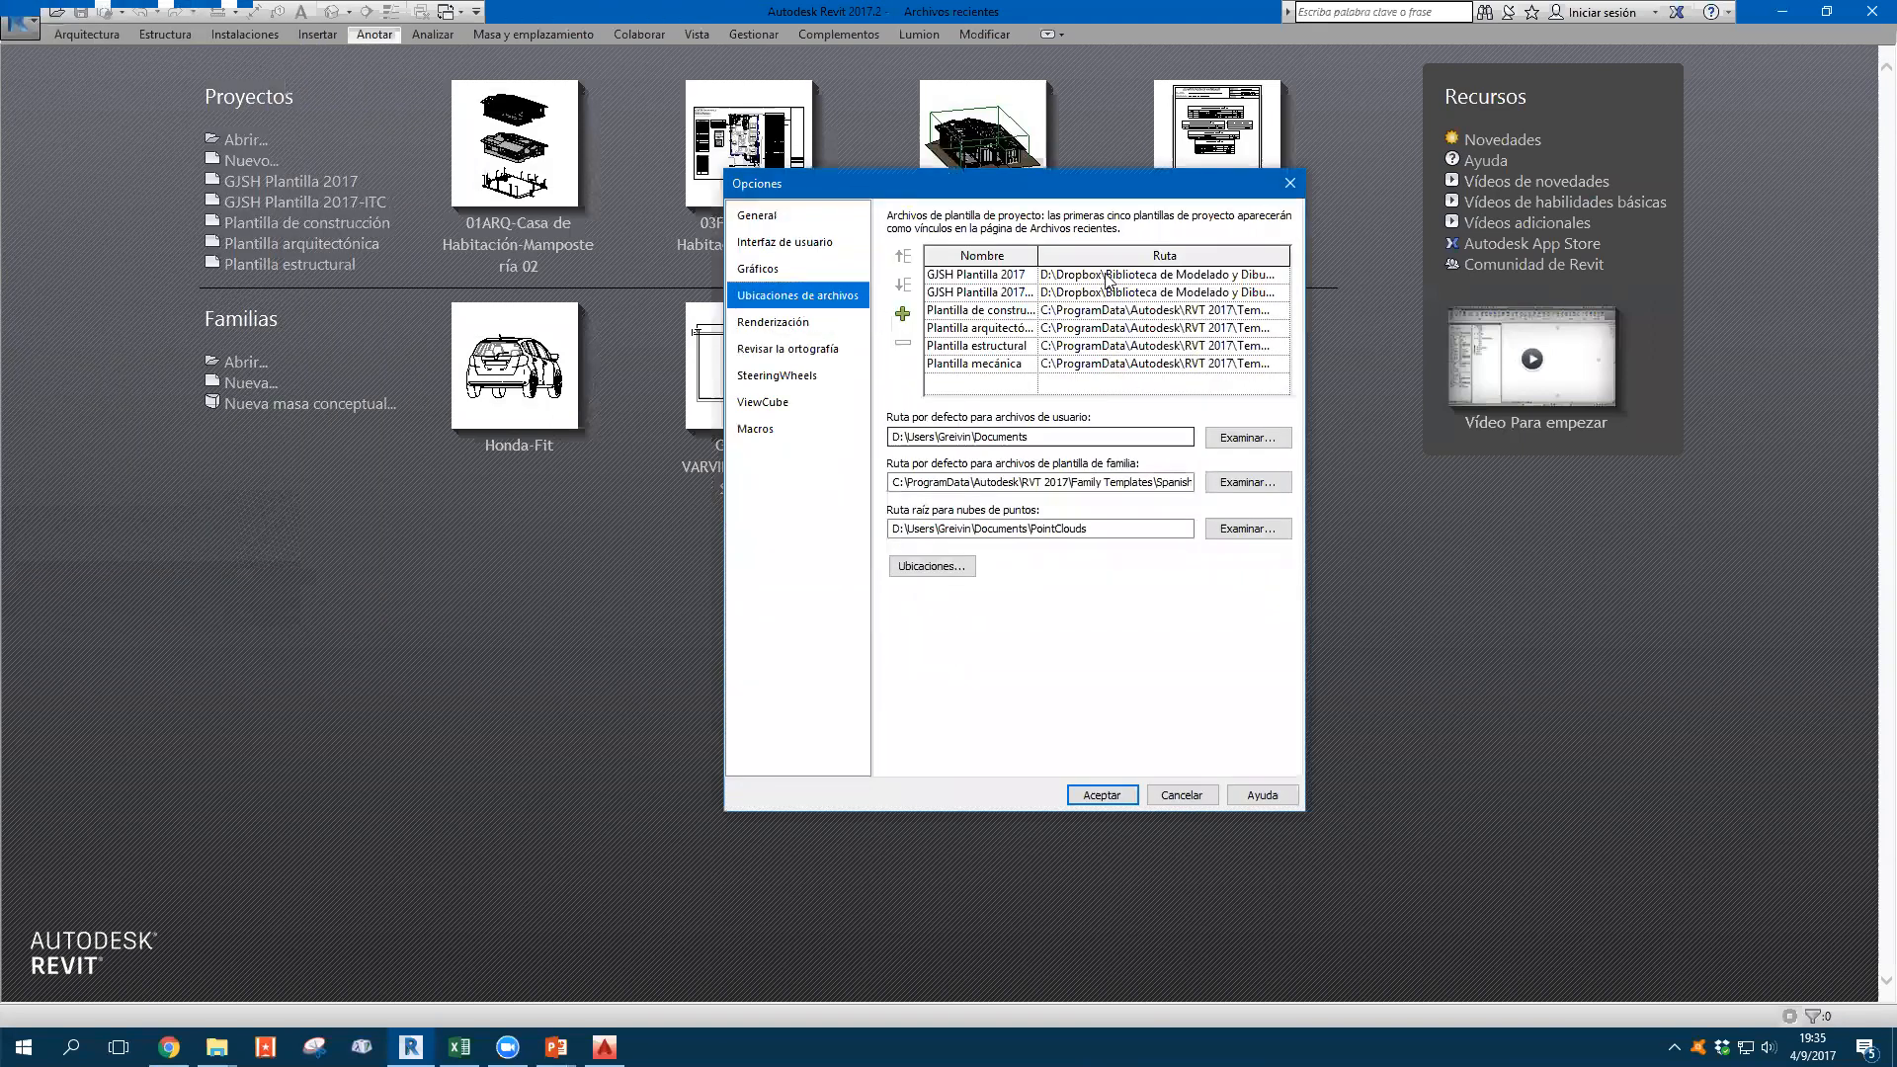
pyautogui.click(902, 314)
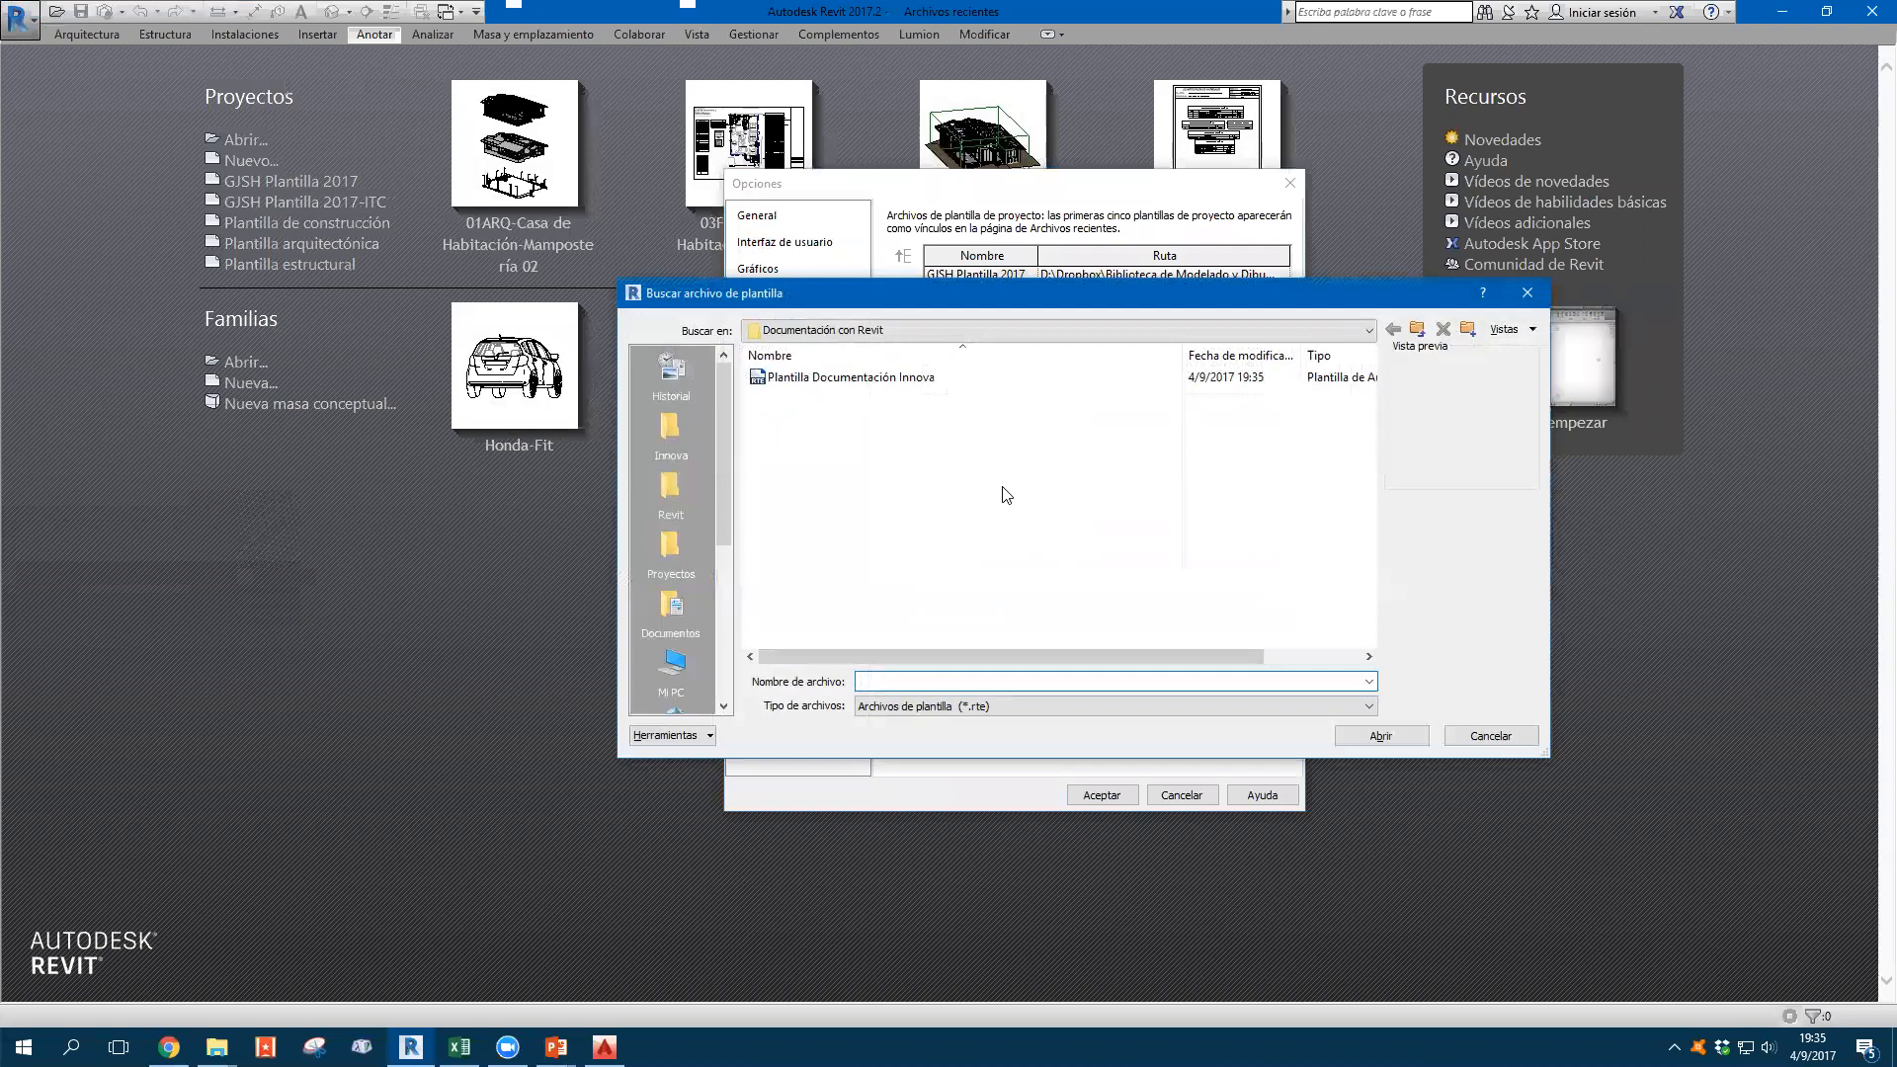
pyautogui.click(889, 379)
pyautogui.click(1376, 736)
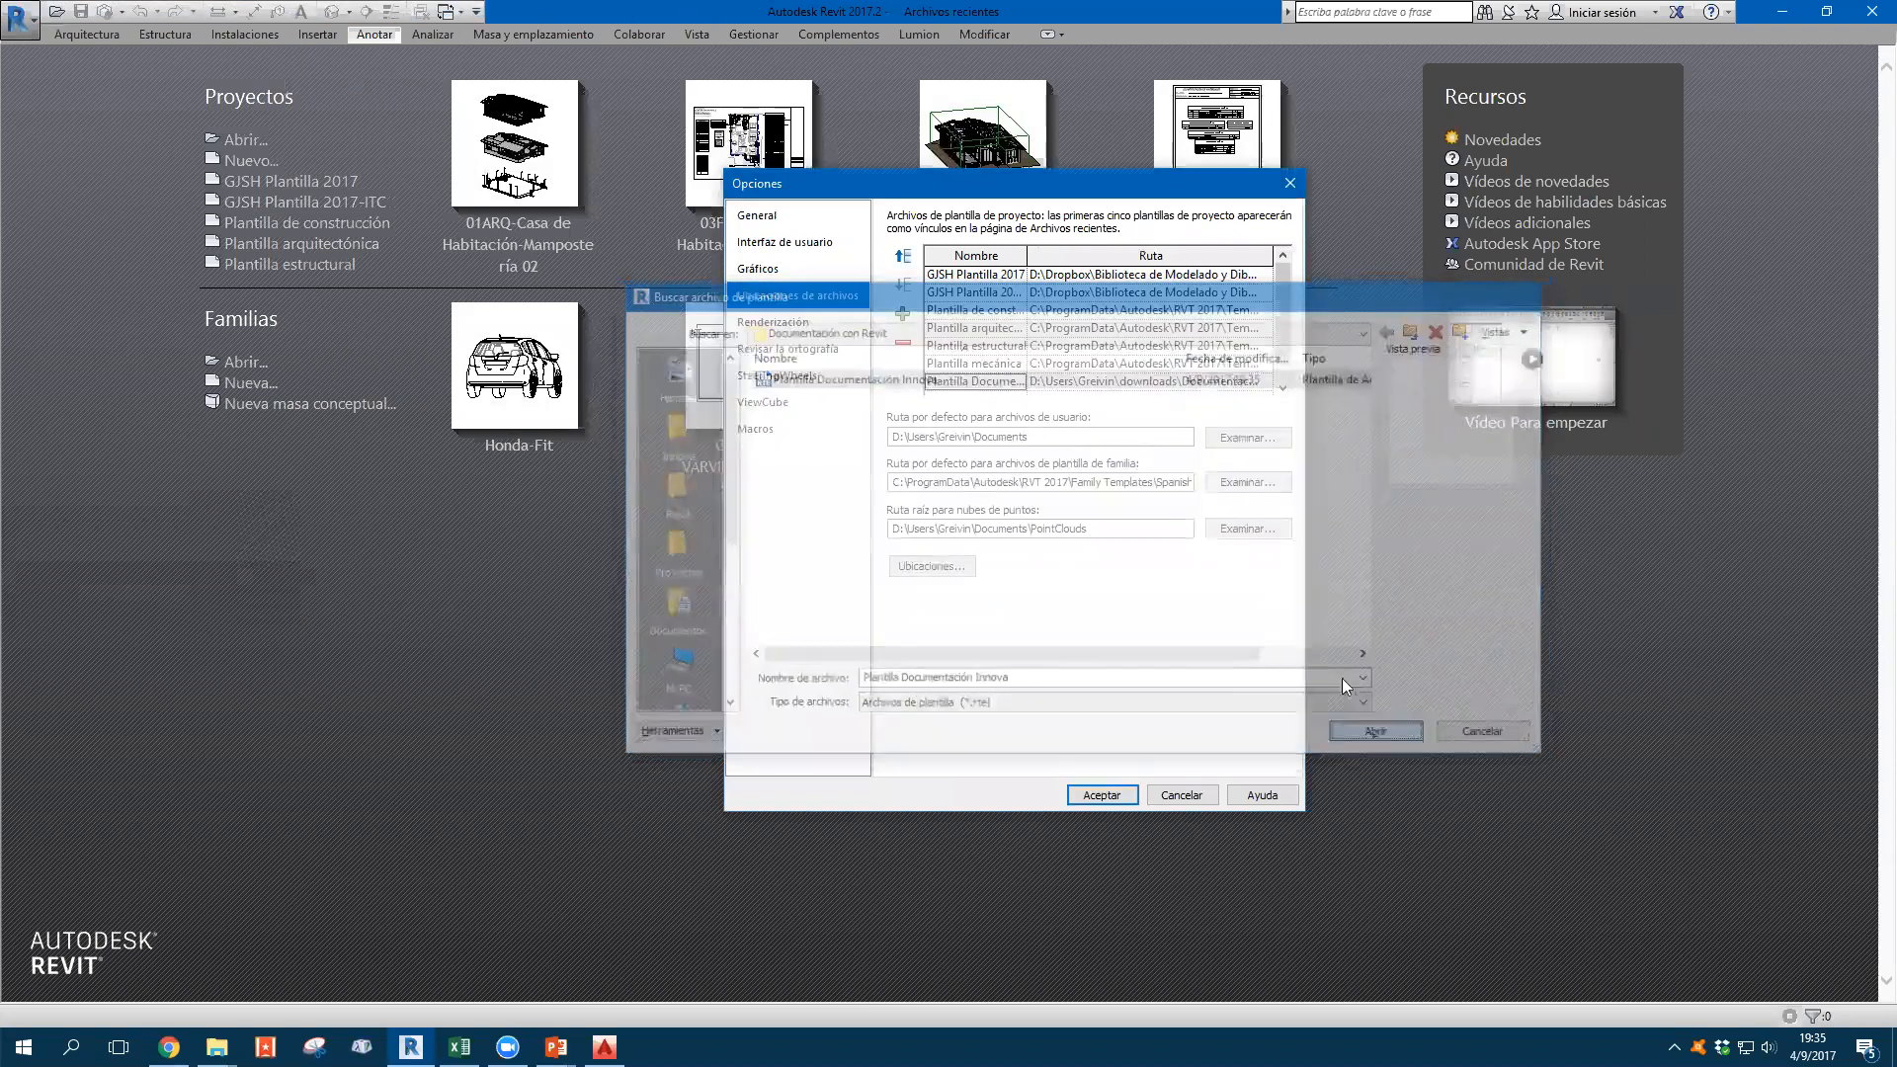
# Move Plantilla Documentación Innova to the first place in the project template list and apply the options
pyautogui.click(905, 263)
pyautogui.click(905, 262)
pyautogui.click(906, 263)
pyautogui.click(905, 263)
pyautogui.click(906, 263)
pyautogui.click(905, 263)
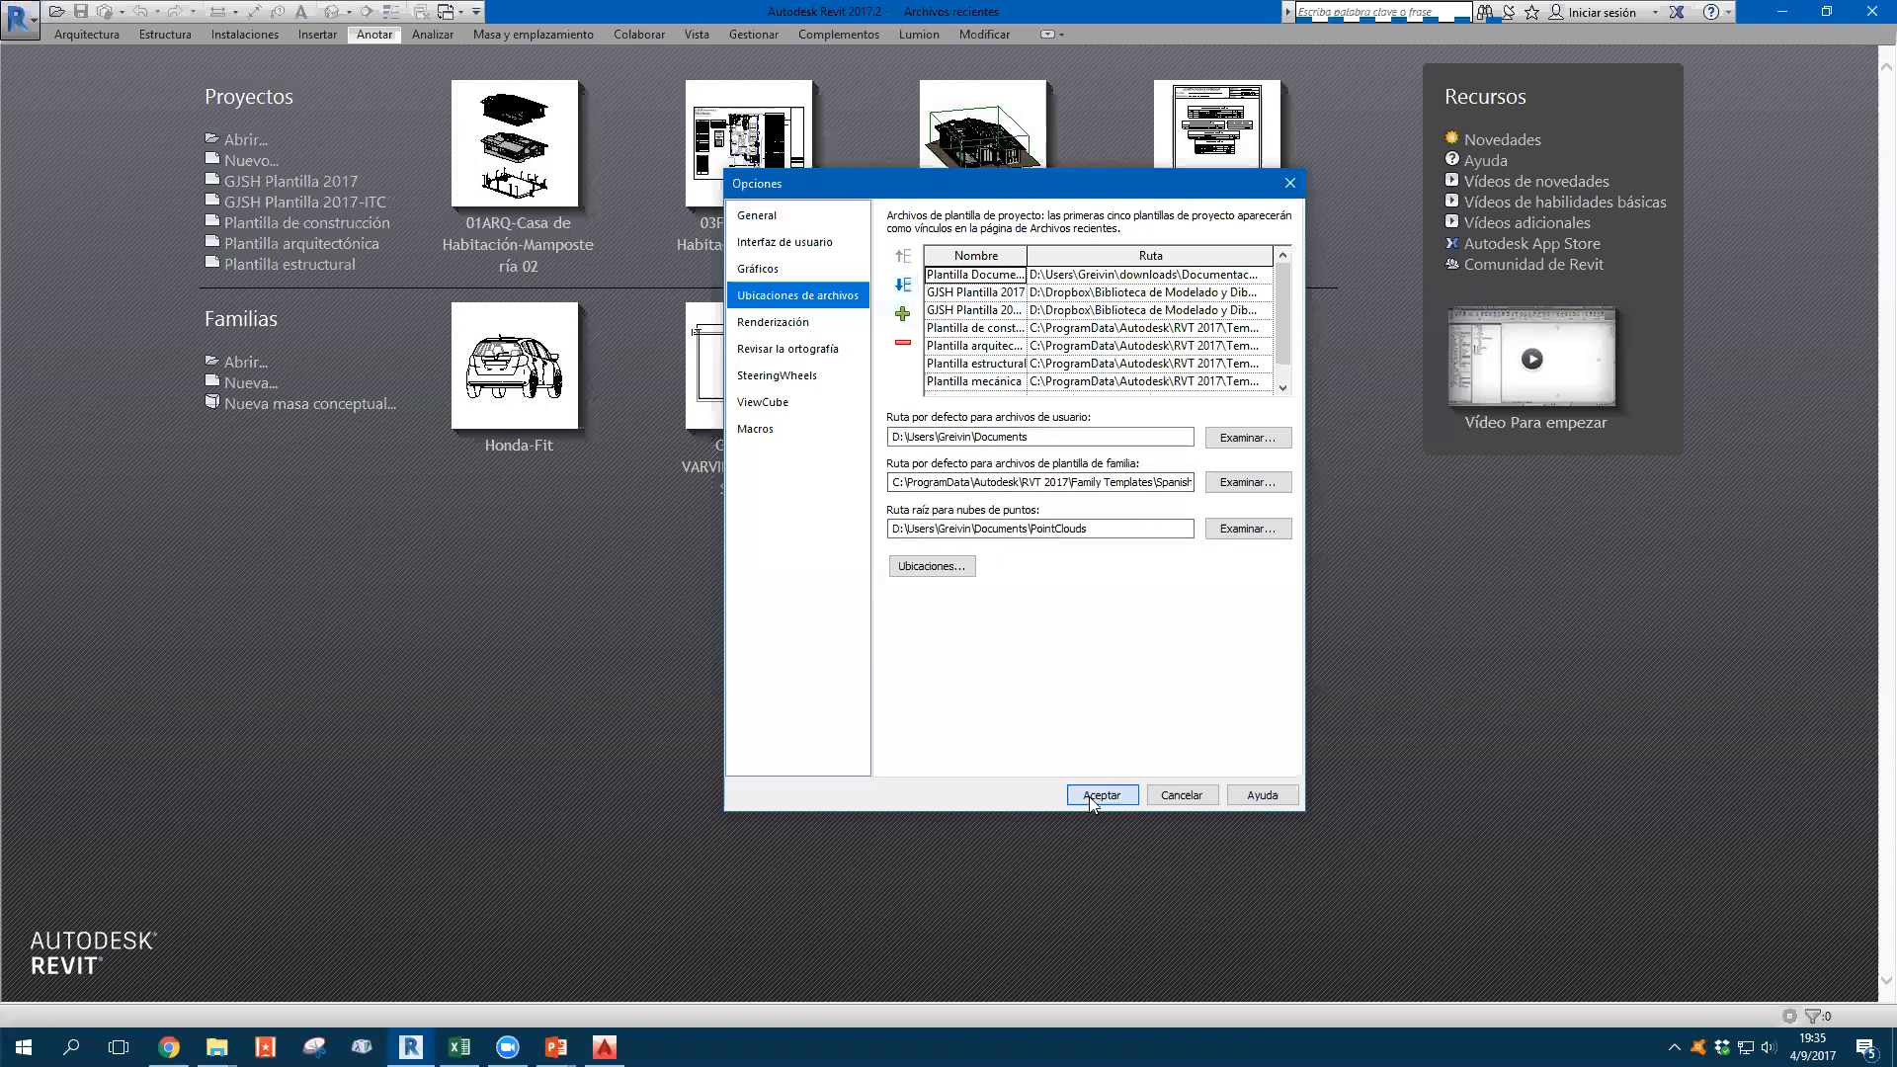
pyautogui.click(1095, 800)
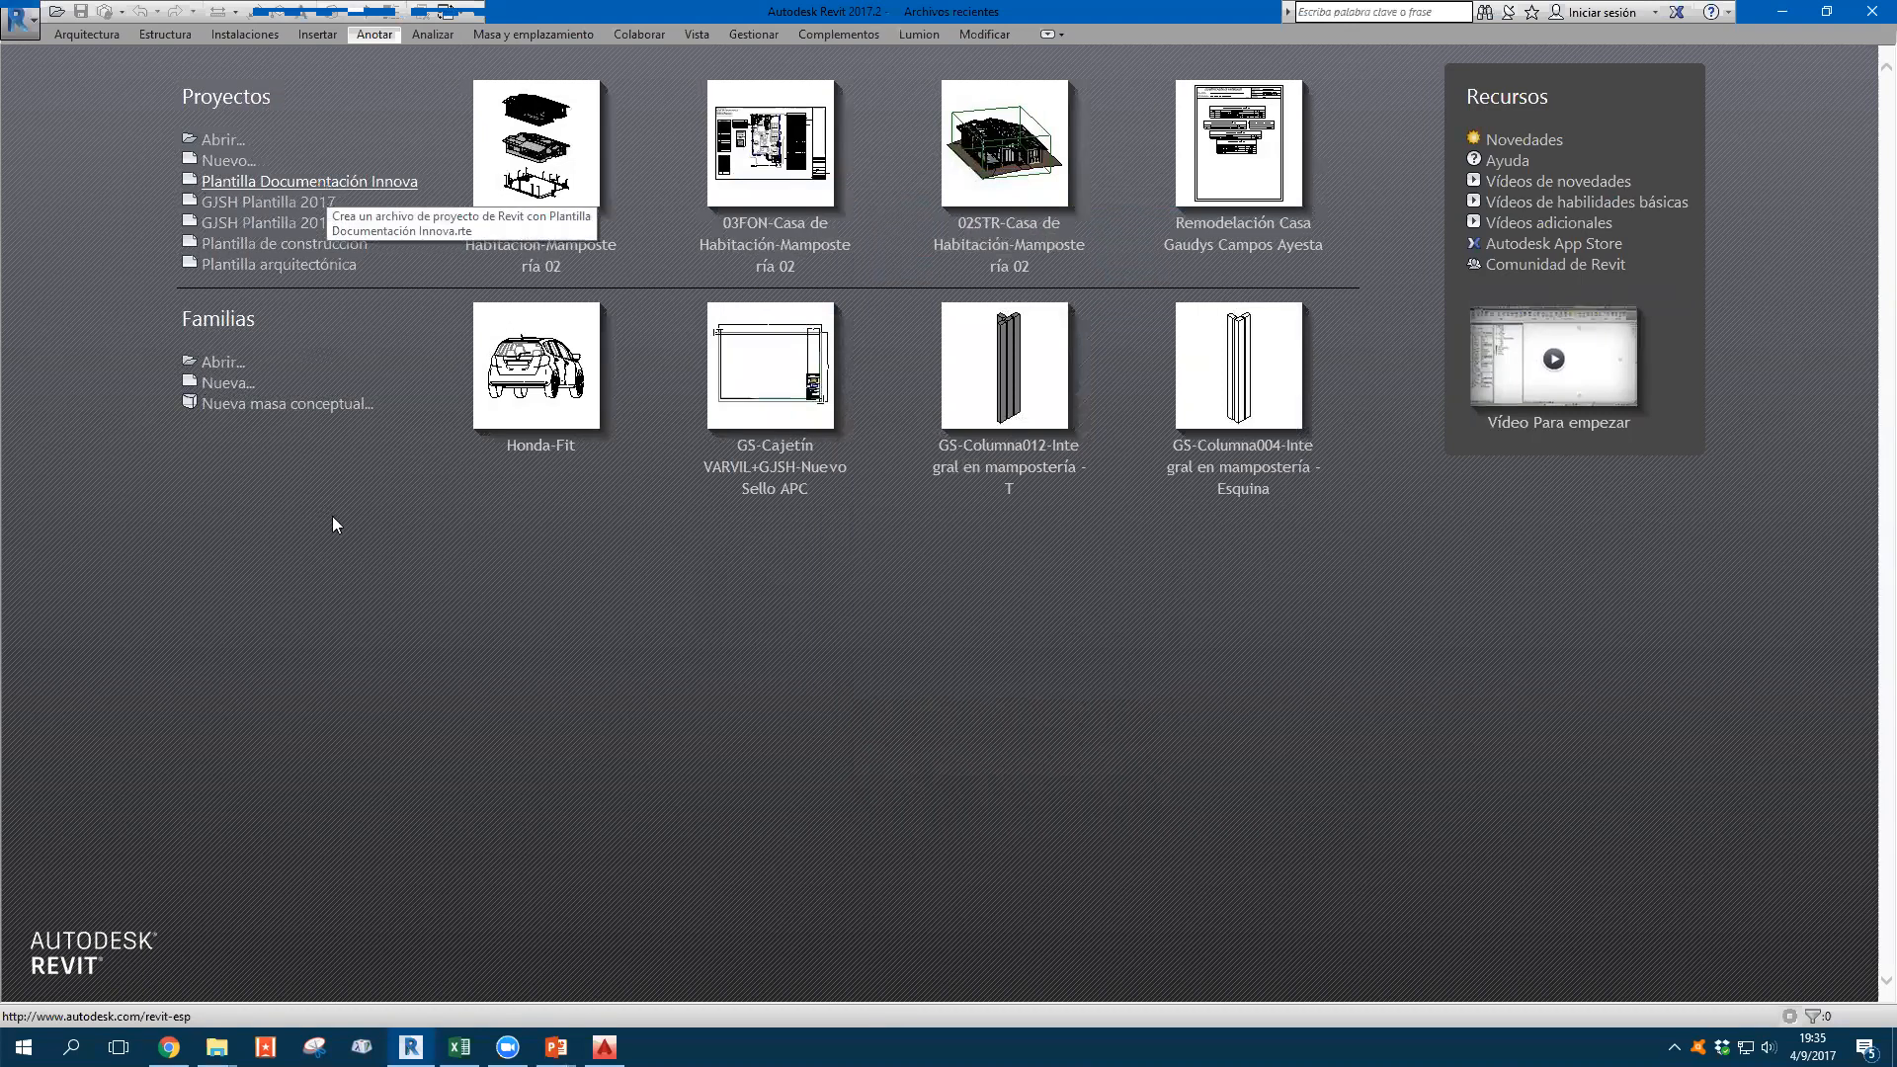
# Create a new project from Plantilla Documentación Innova to check its content, and close it
pyautogui.click(381, 184)
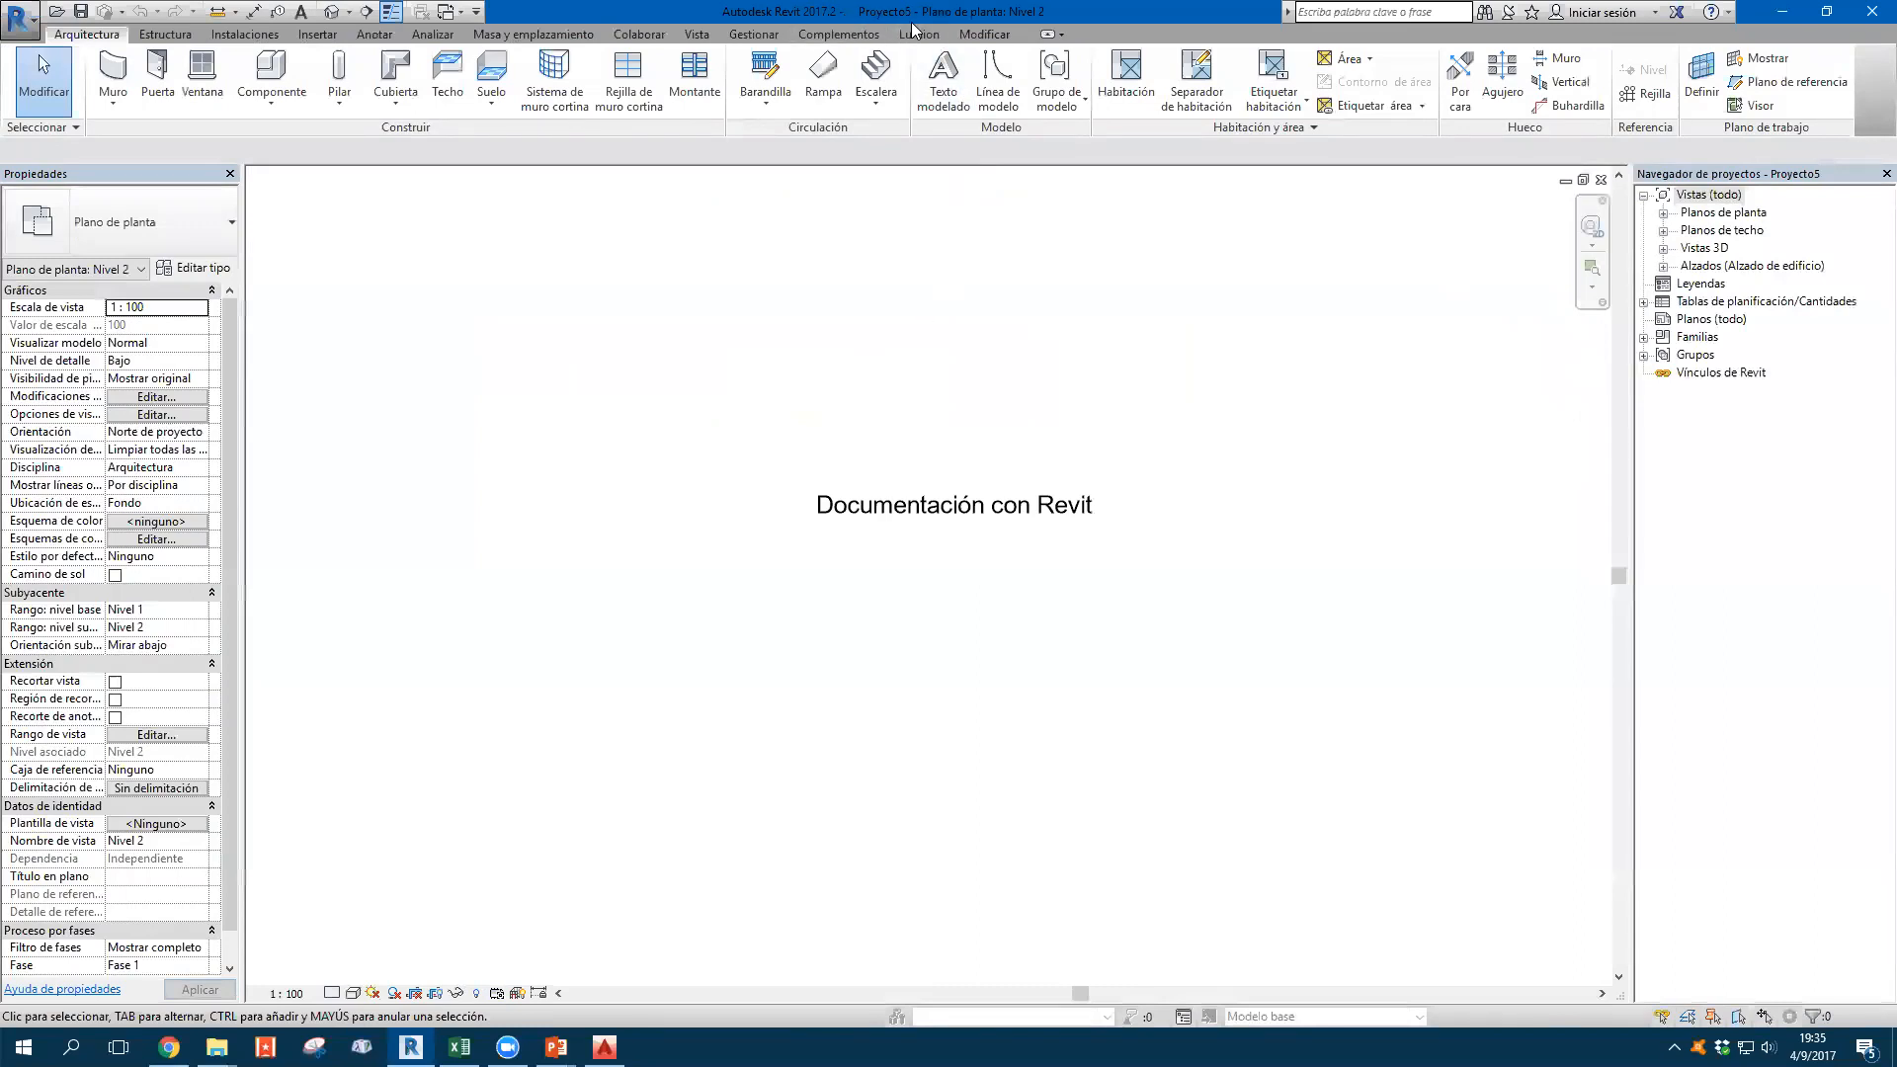
pyautogui.click(1602, 179)
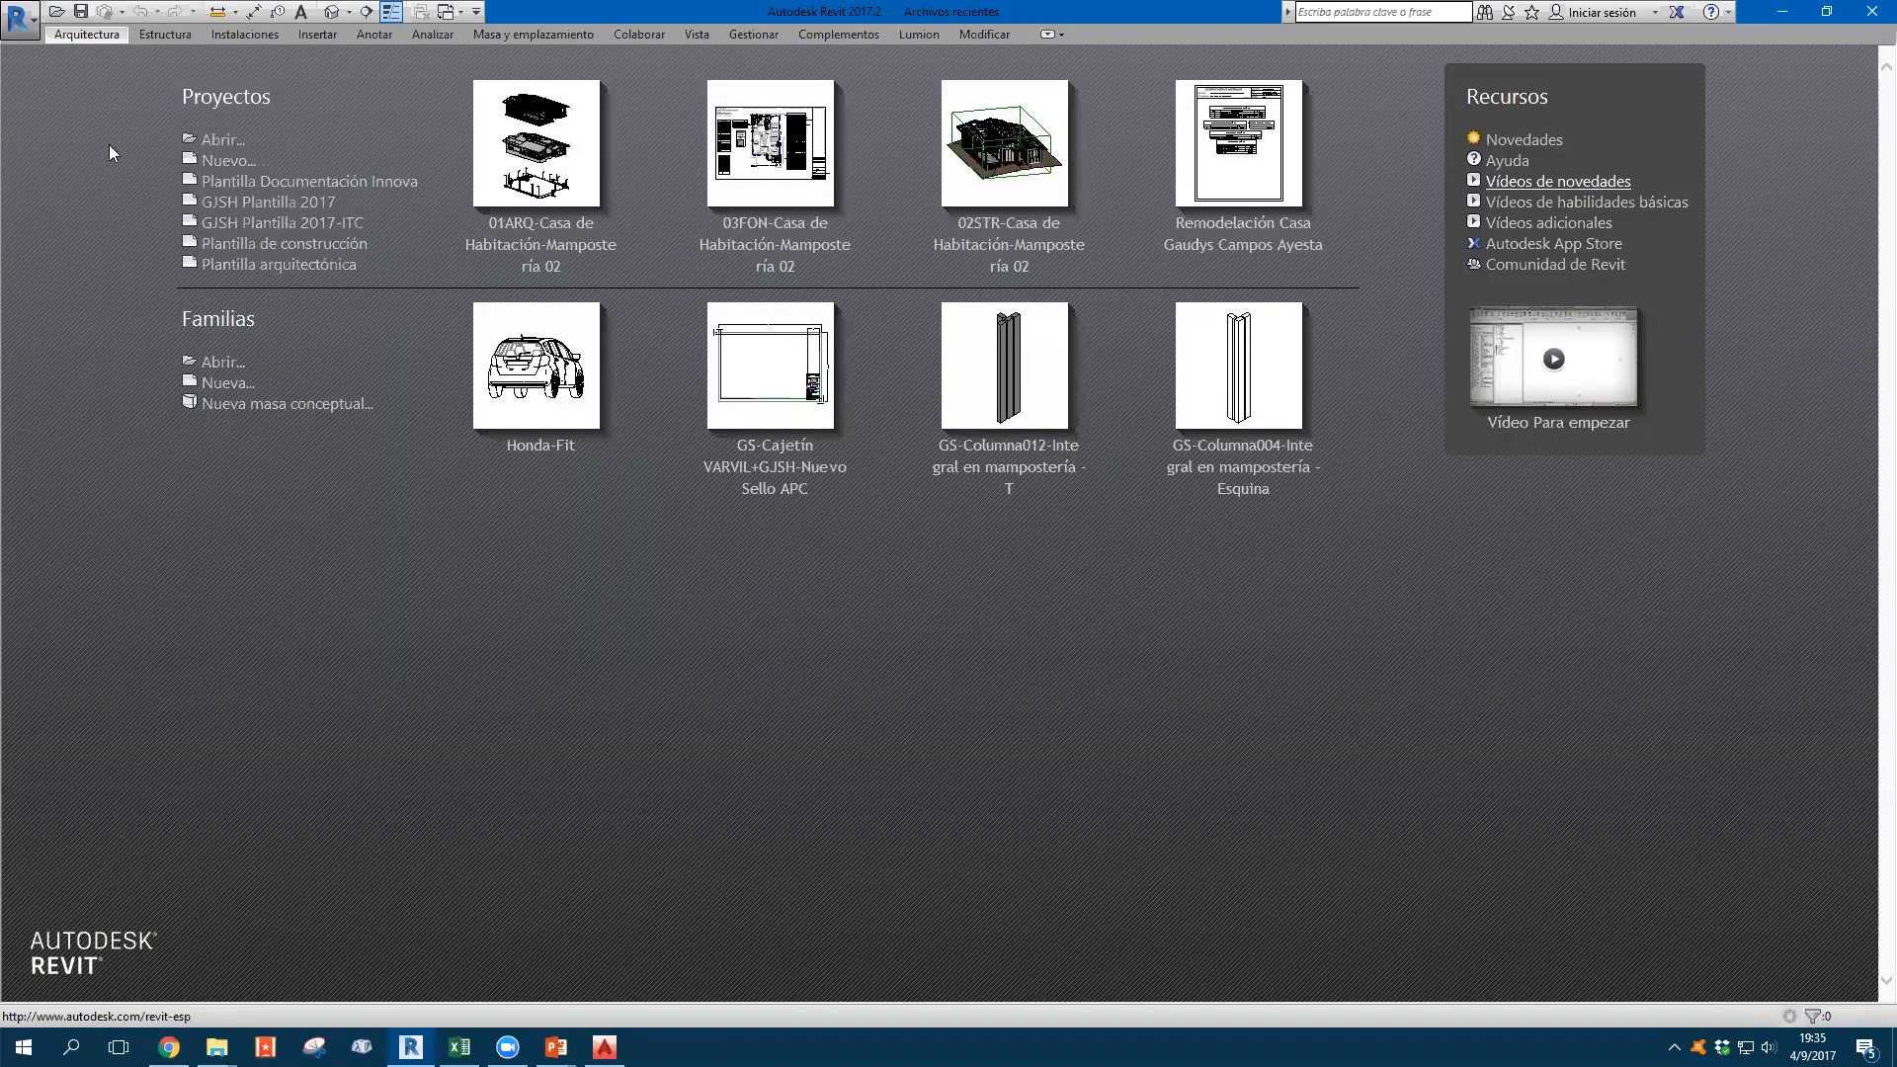
pyautogui.click(16, 20)
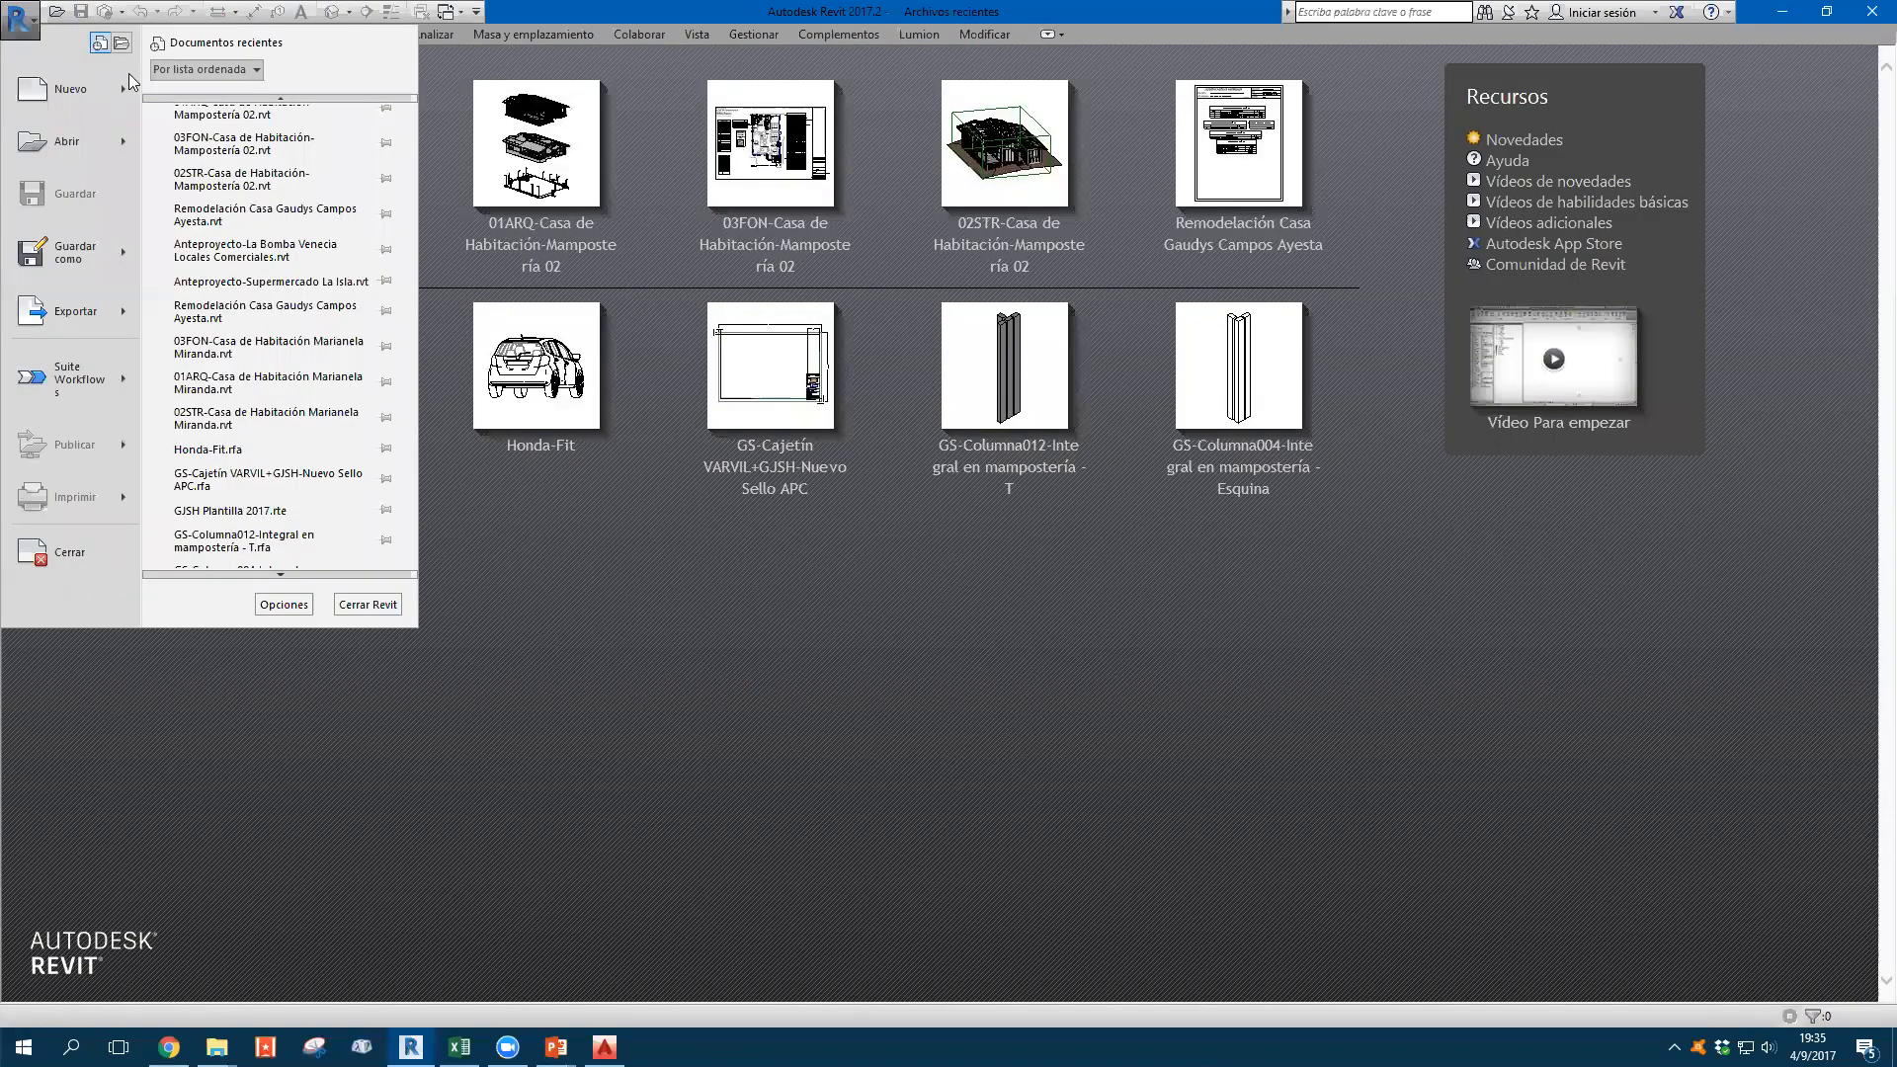
pyautogui.moveTo(126, 100)
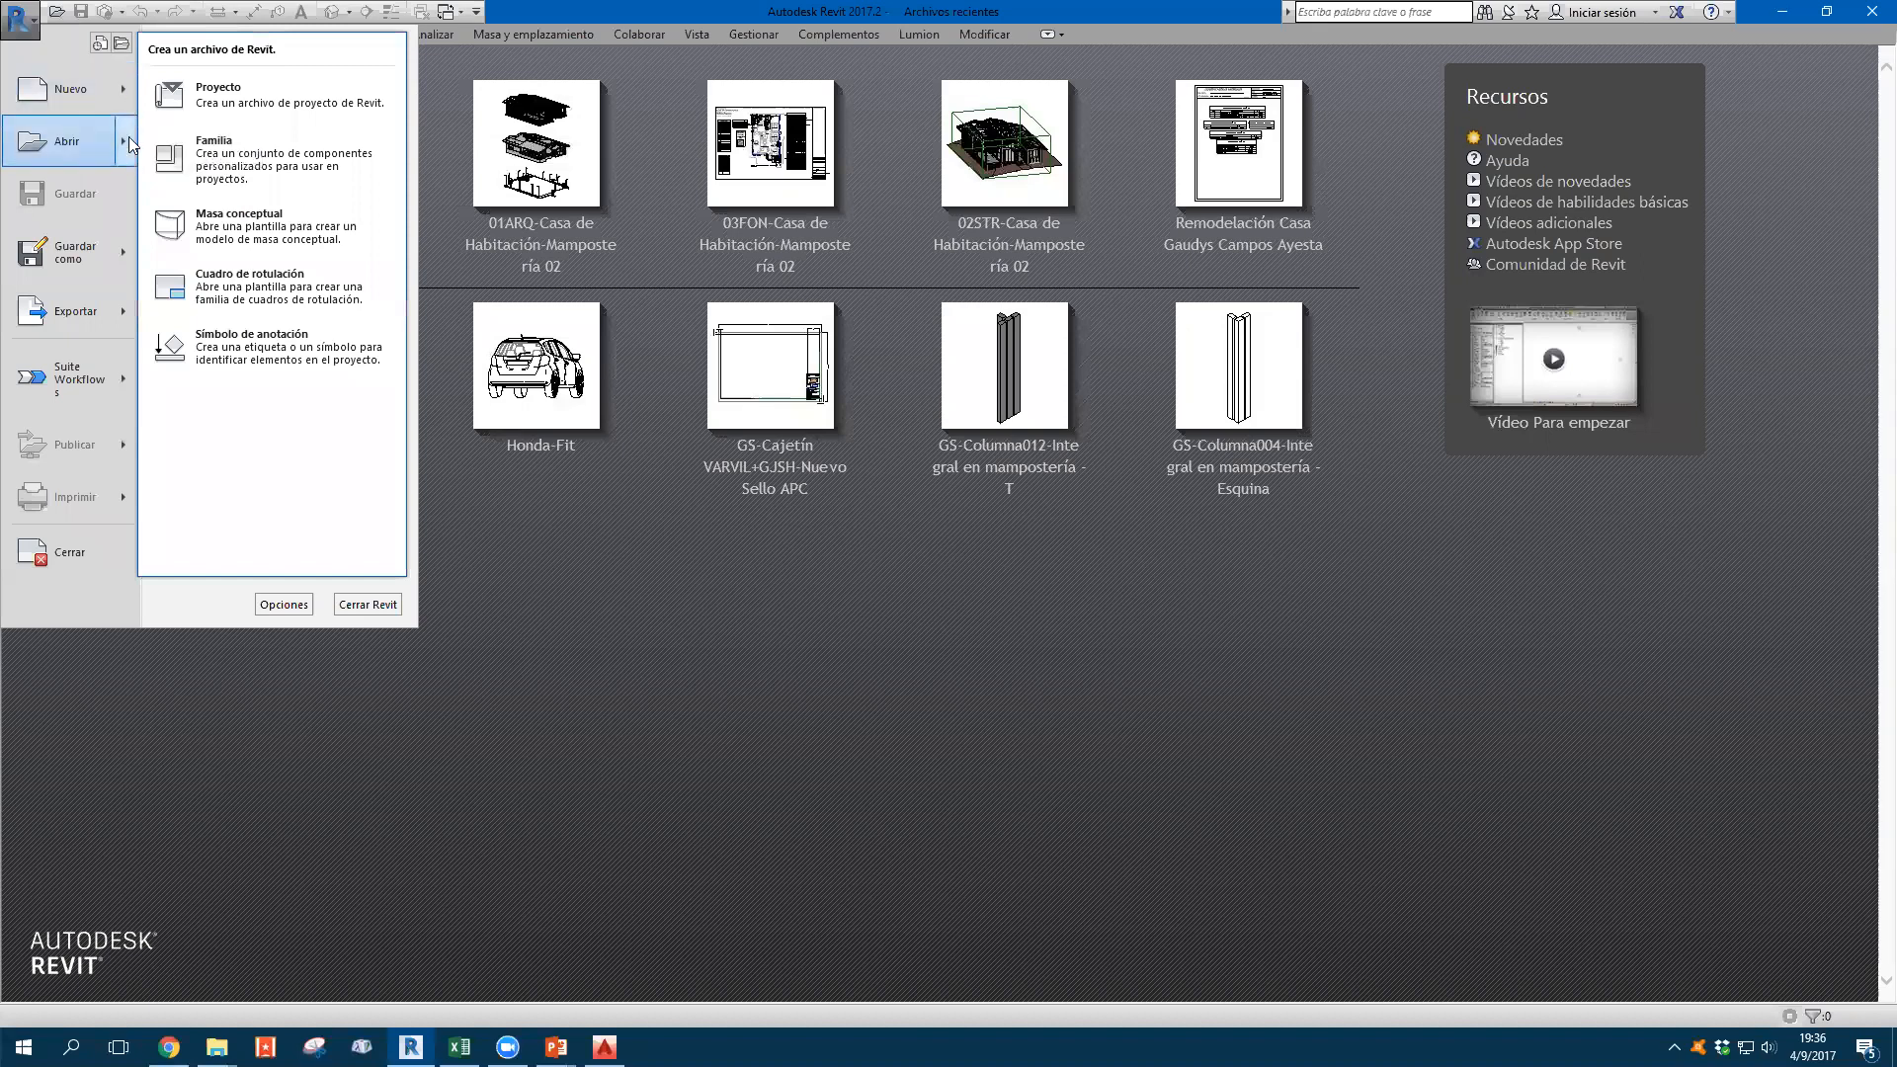
pyautogui.click(73, 138)
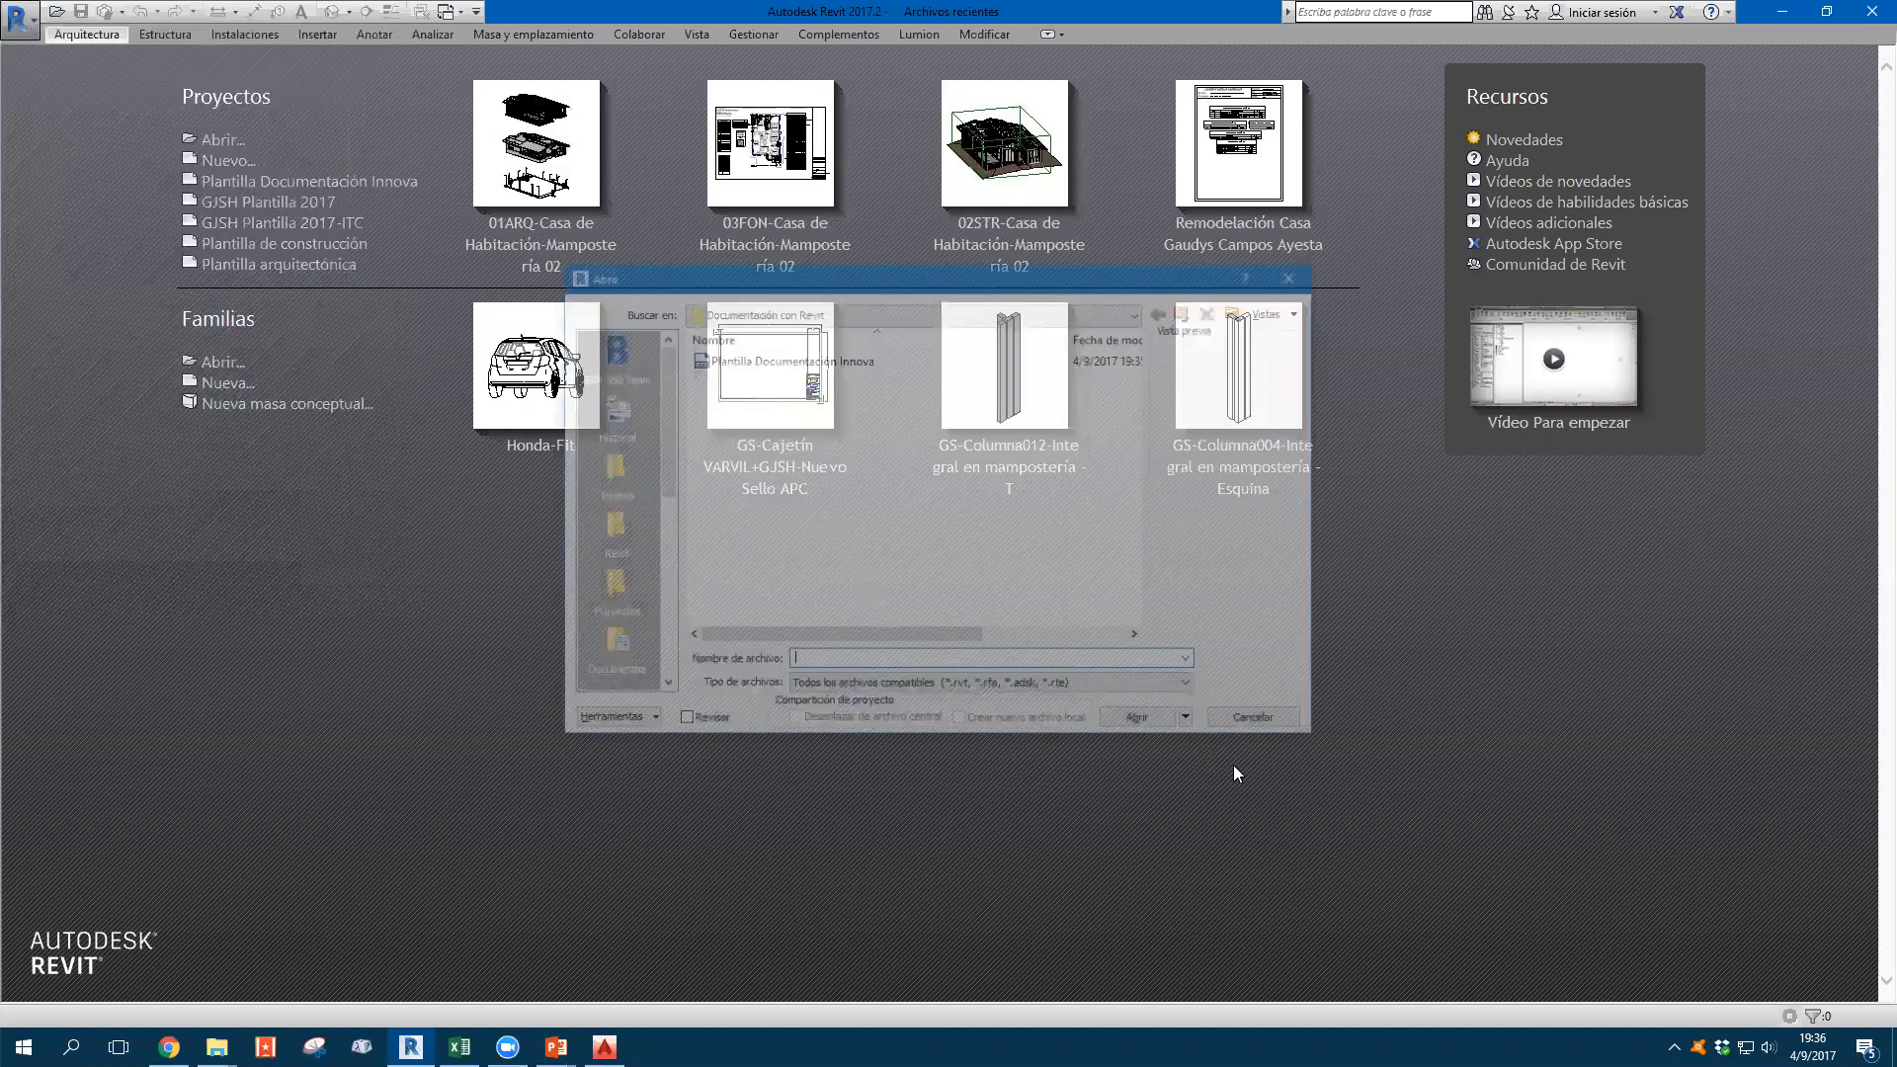
pyautogui.click(1260, 718)
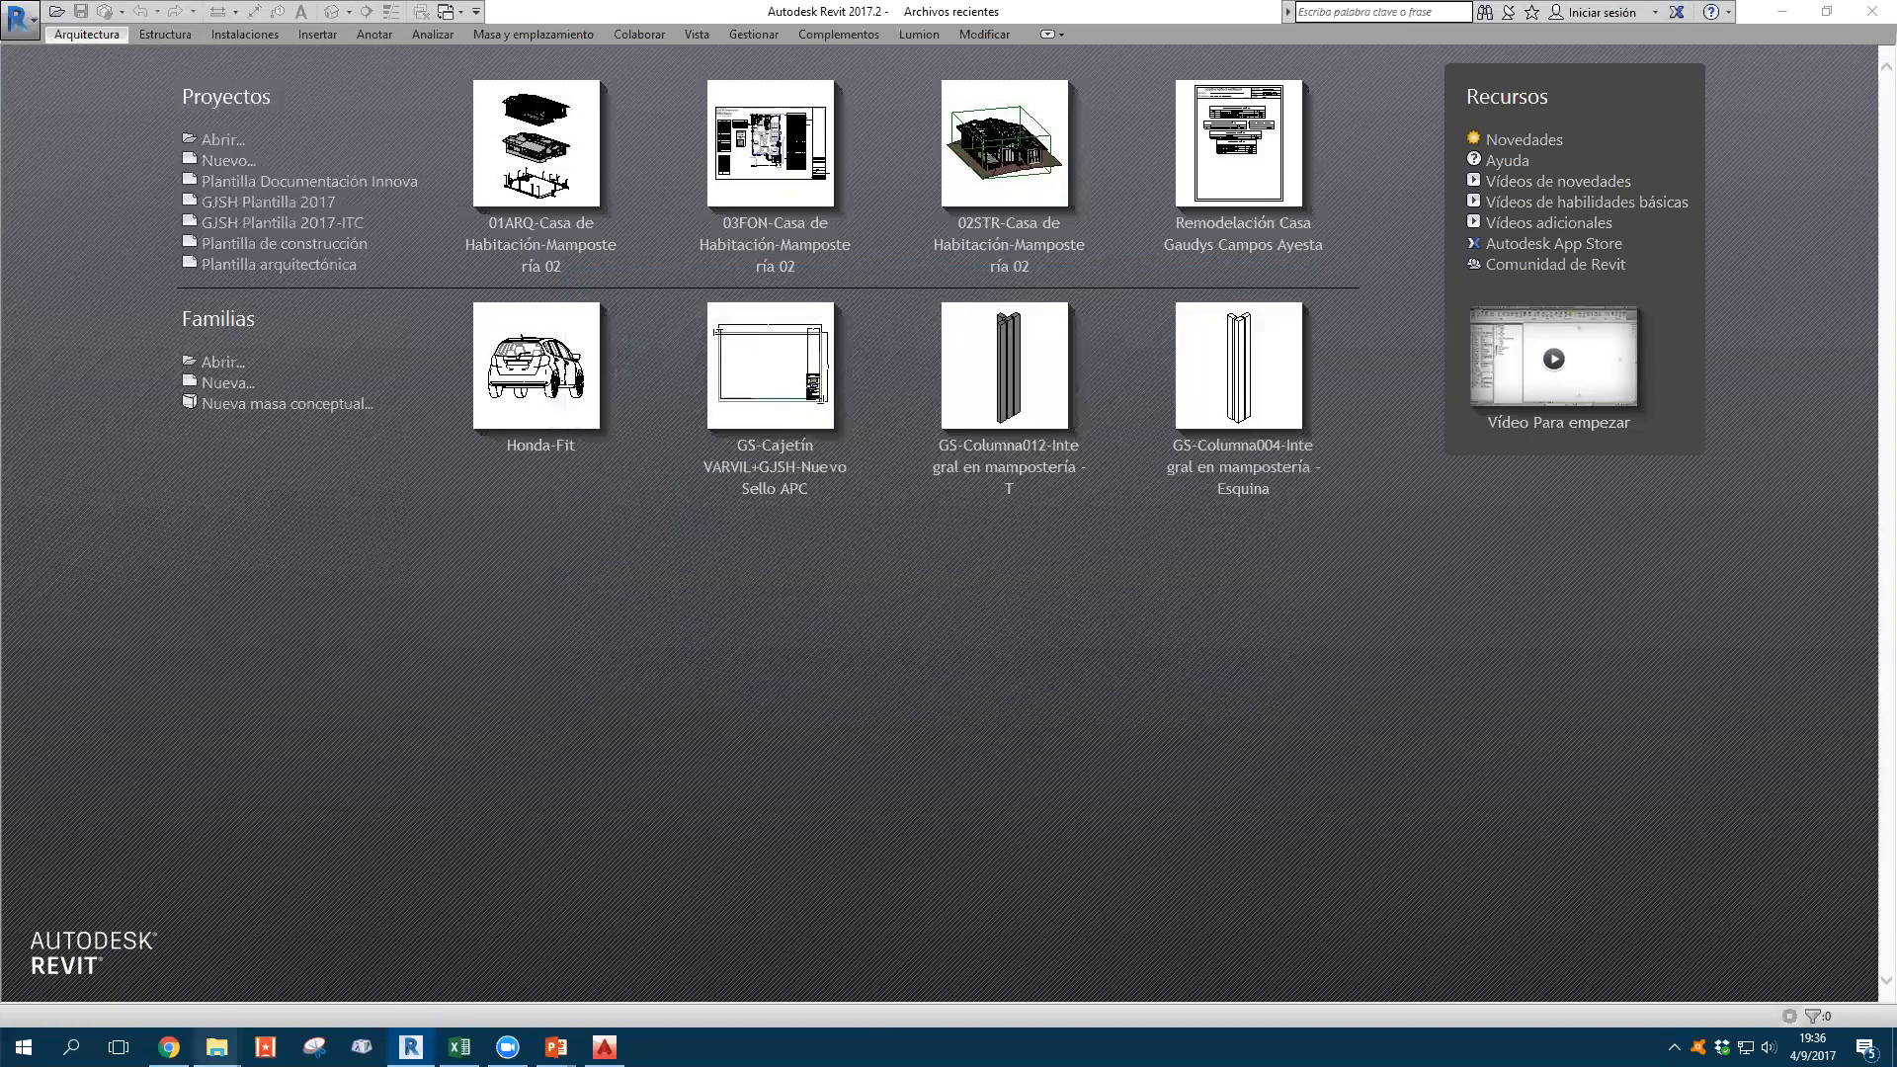
# Switch to File Explorer and open the Descargas folder
pyautogui.click(217, 1048)
pyautogui.click(833, 395)
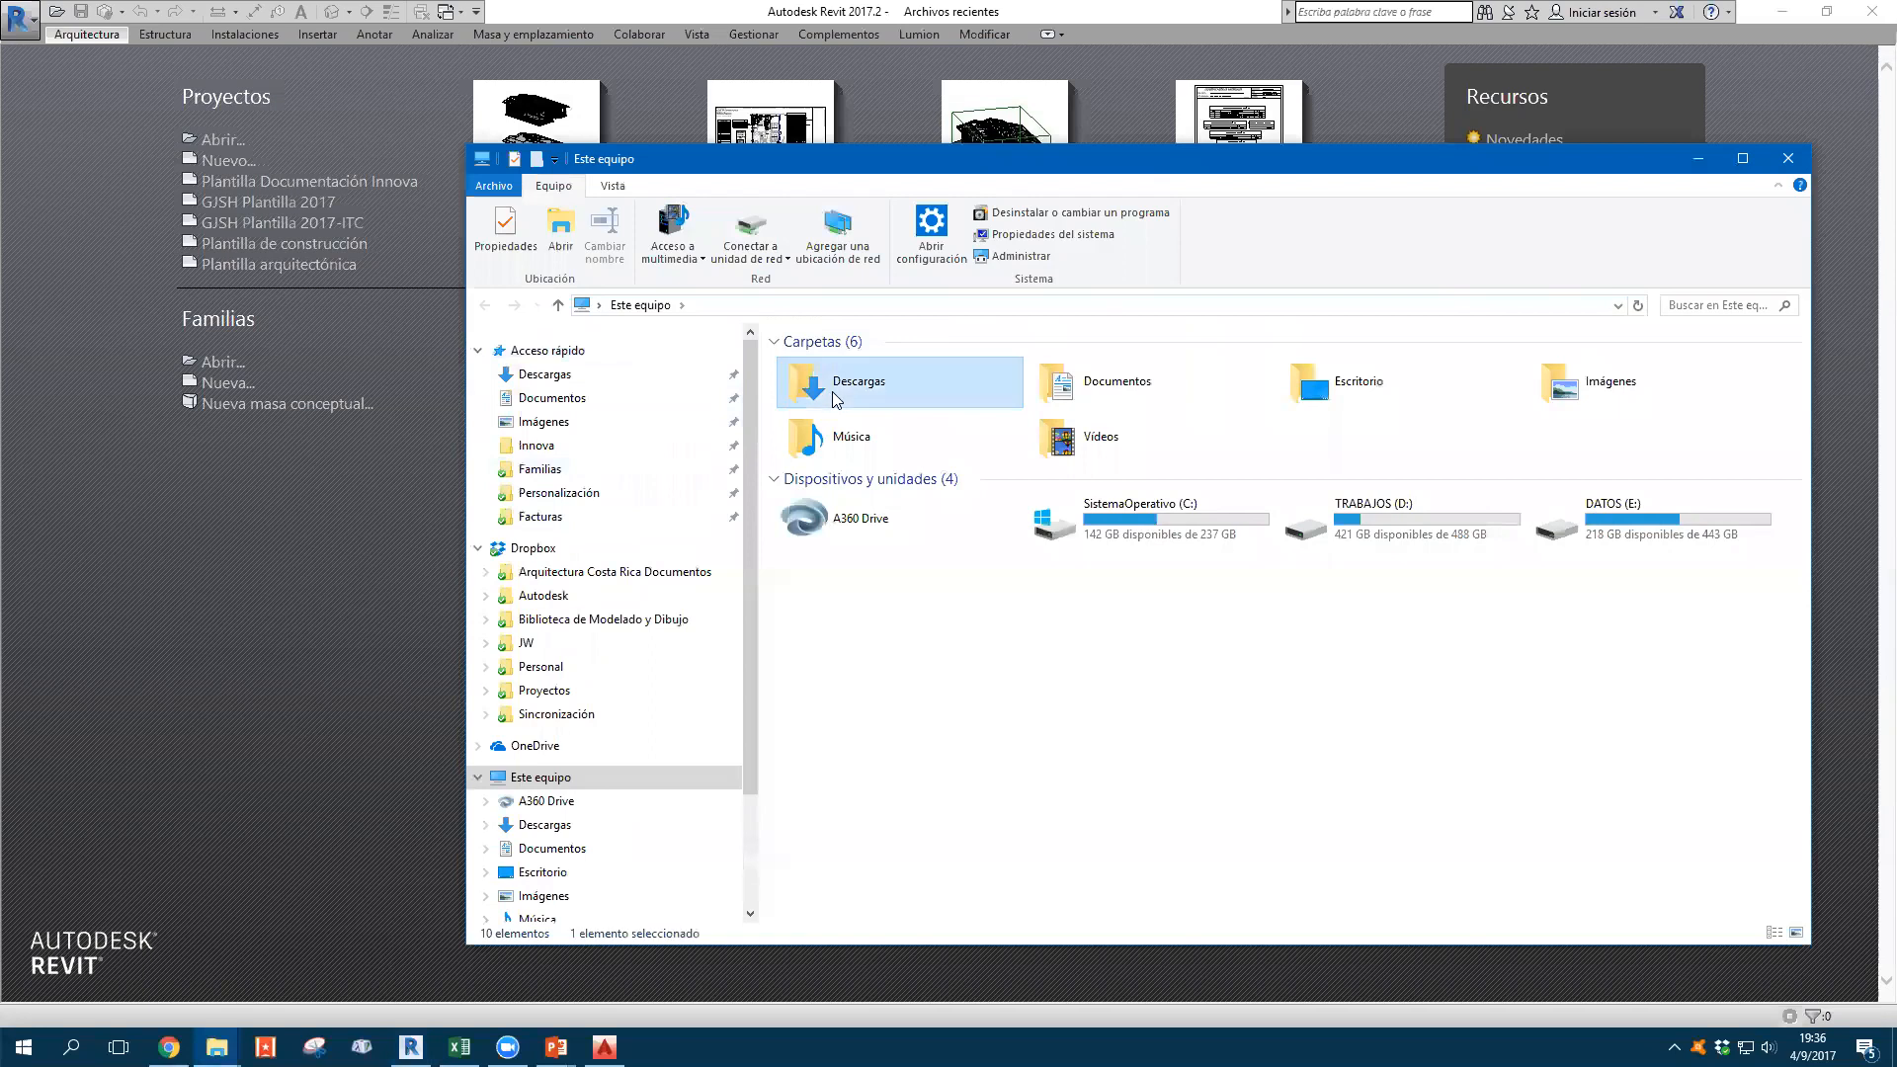
pyautogui.doubleClick(833, 396)
pyautogui.scroll(-5, 1186, 642)
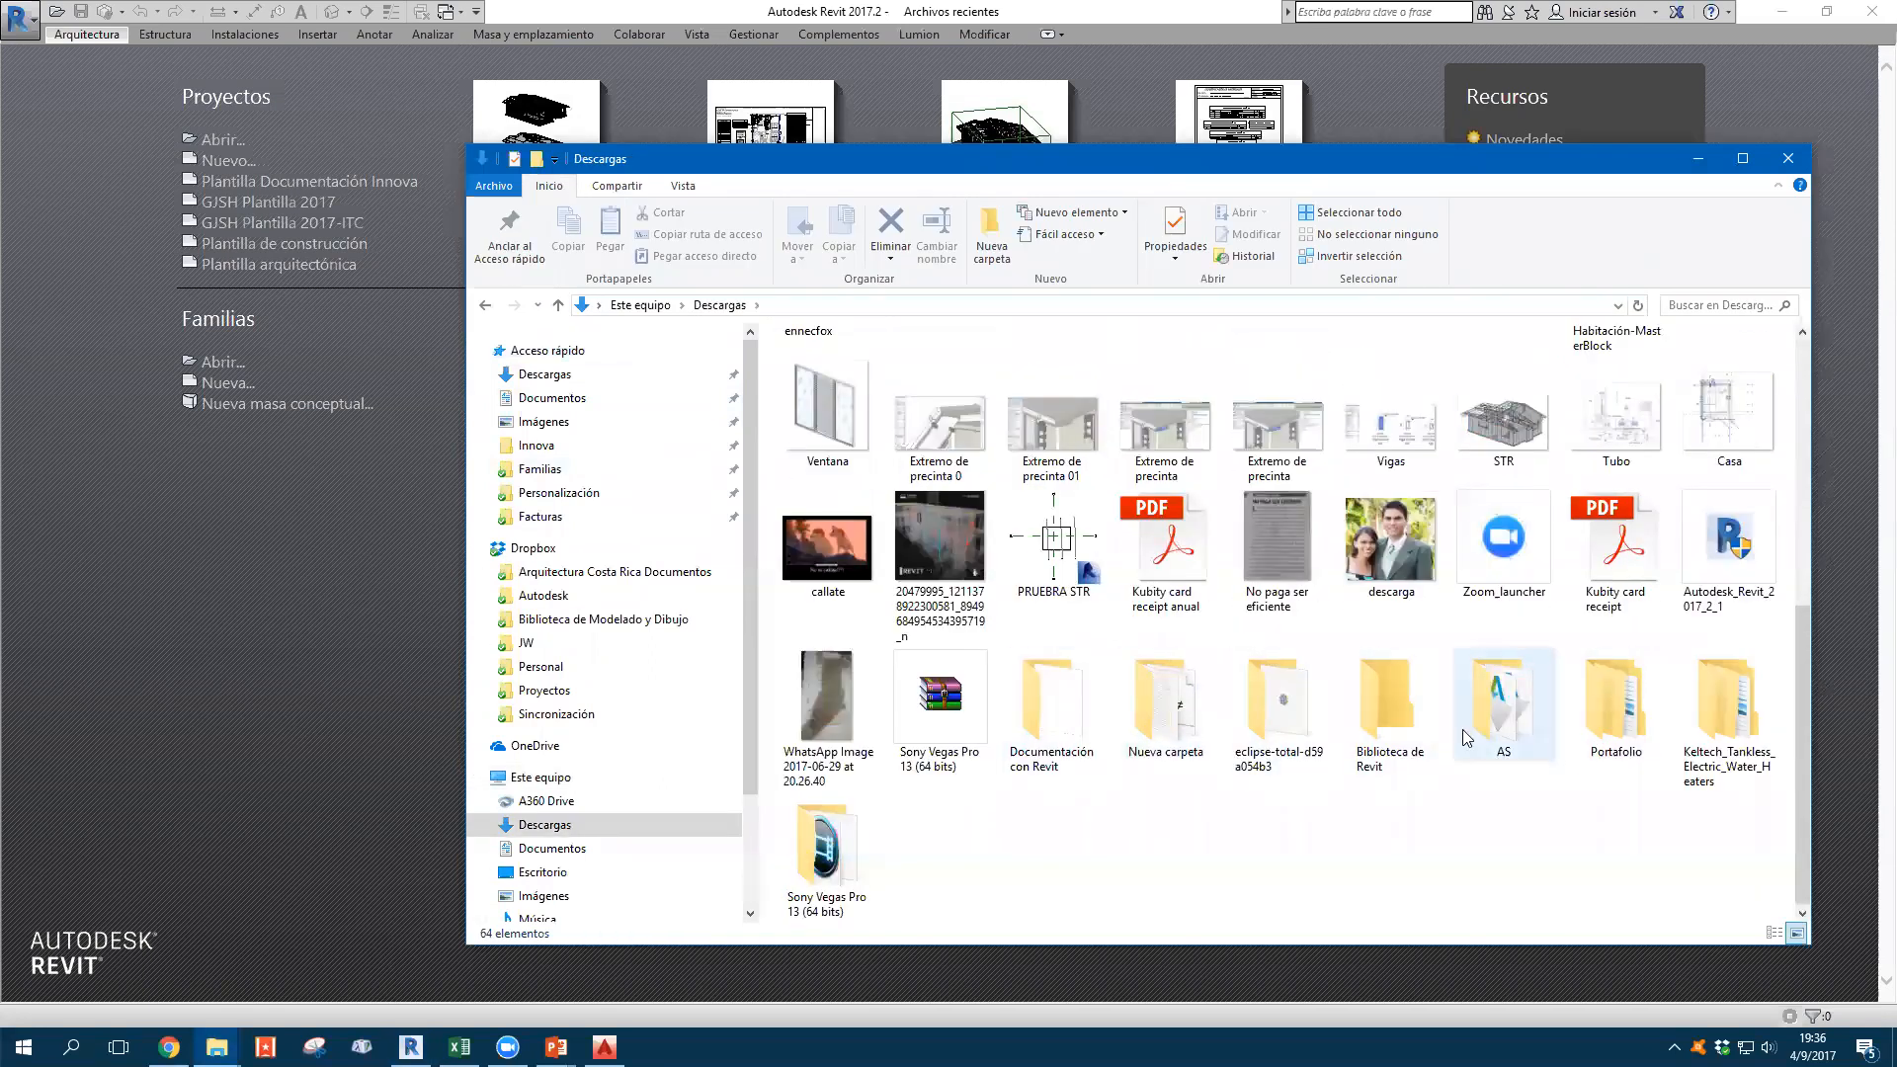
# Look through the Descargas folder for the Documentación con Revit folder
pyautogui.click(1060, 740)
pyautogui.press('i')
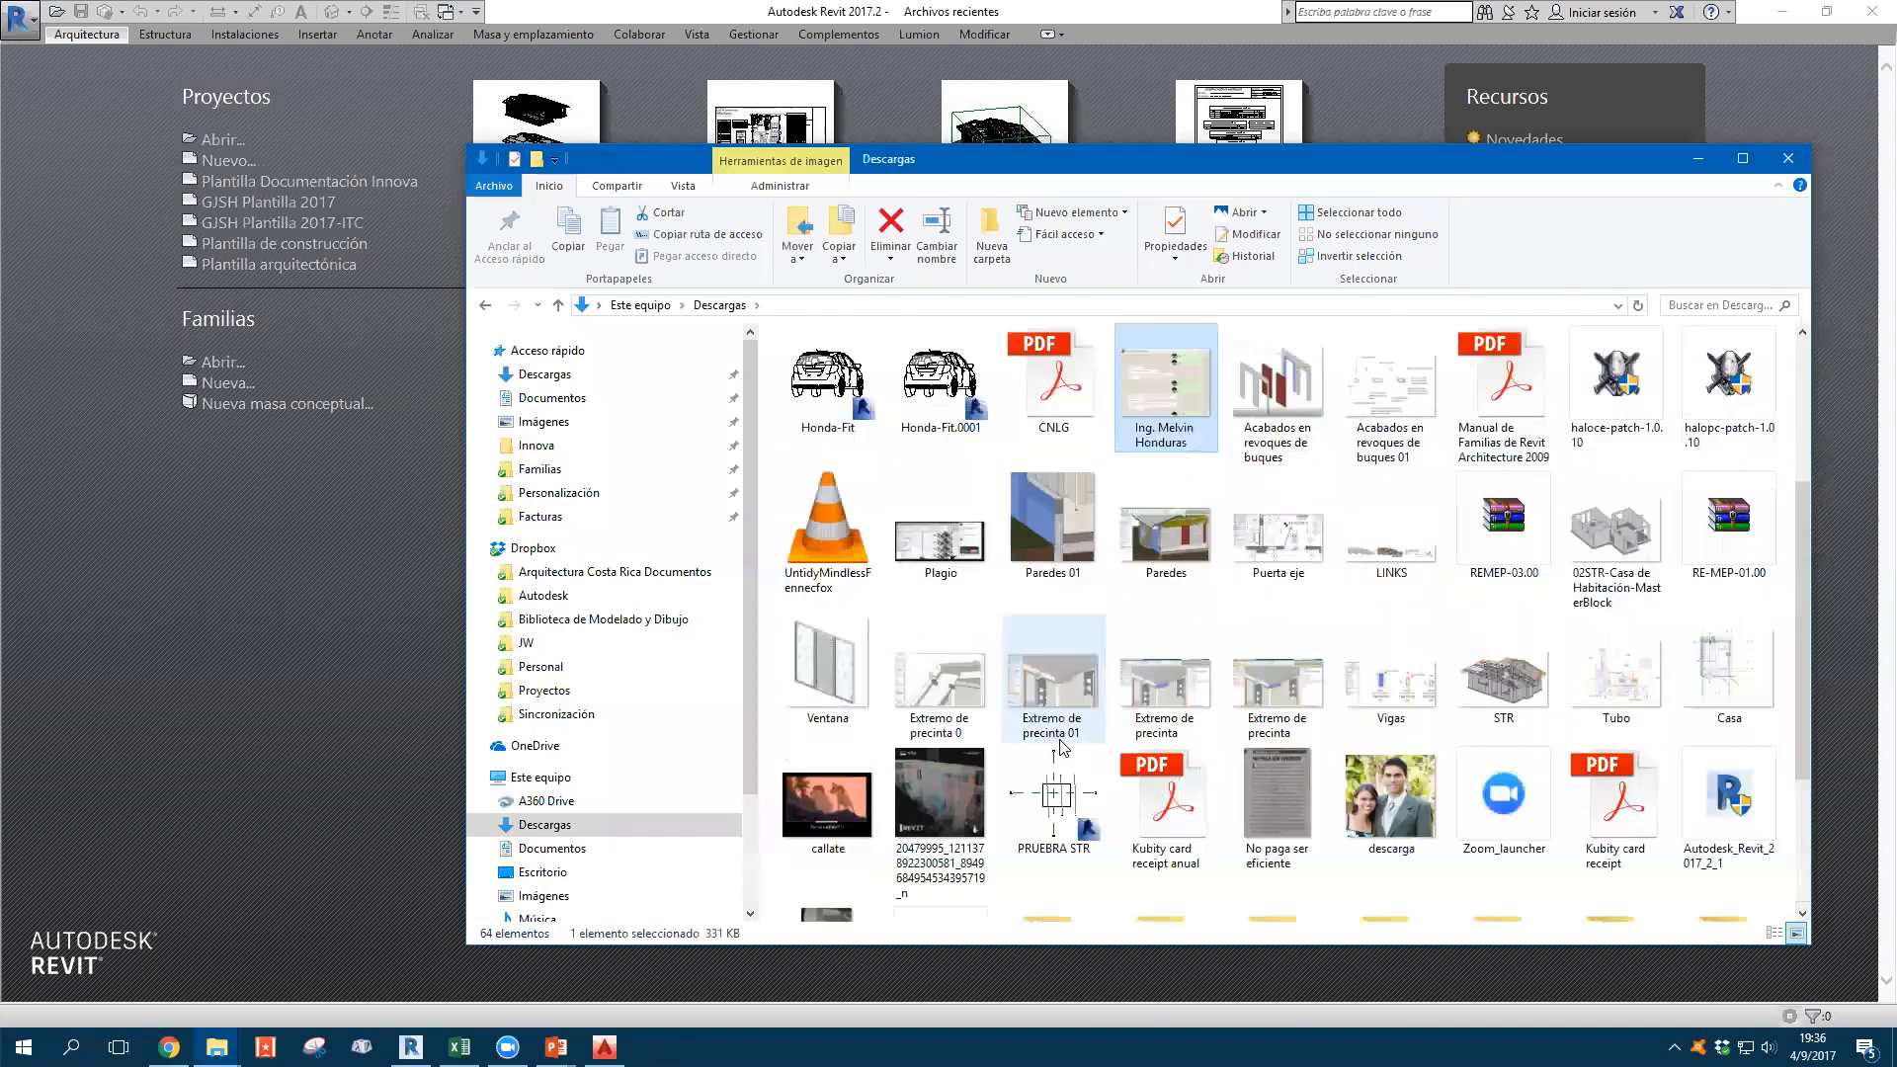
pyautogui.scroll(-3, 1087, 732)
pyautogui.click(1103, 714)
pyautogui.press('i')
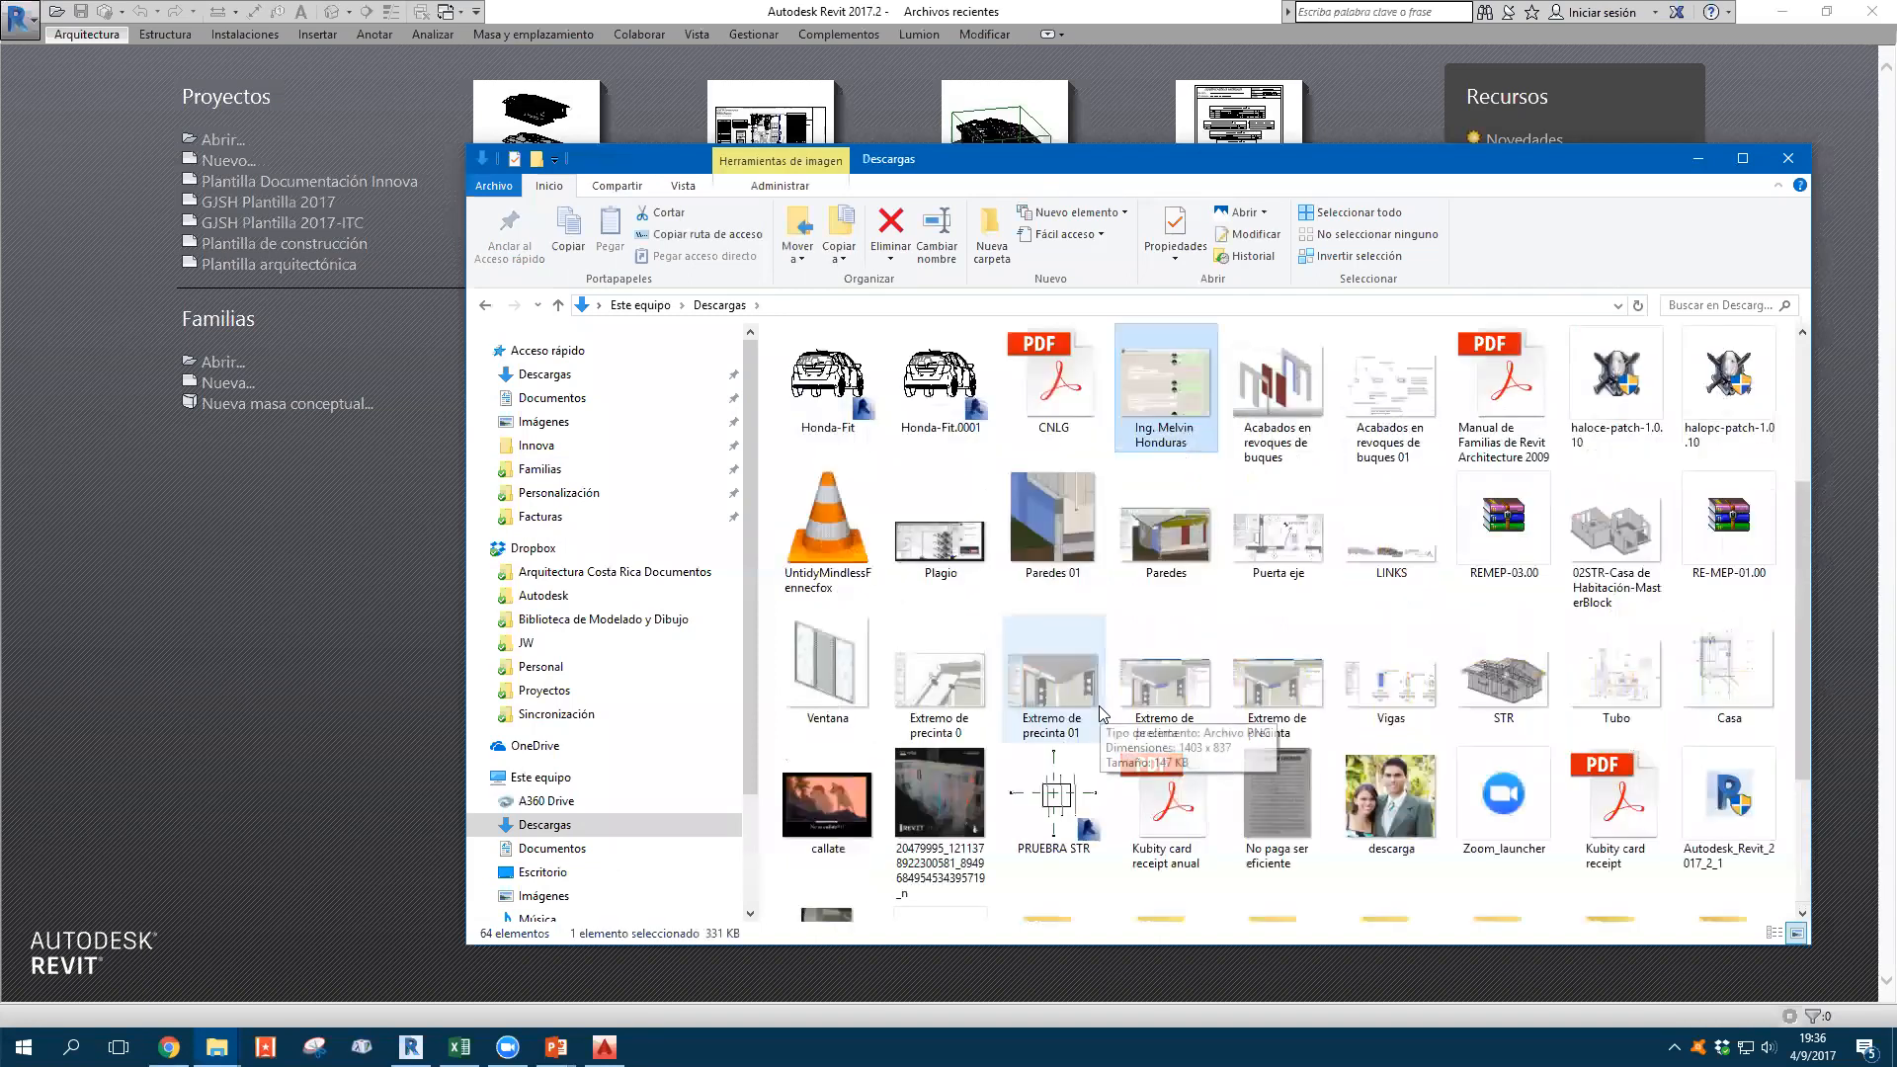
pyautogui.moveTo(1310, 180); pyautogui.dragTo(1331, 102)
pyautogui.scroll(-3, 1272, 334)
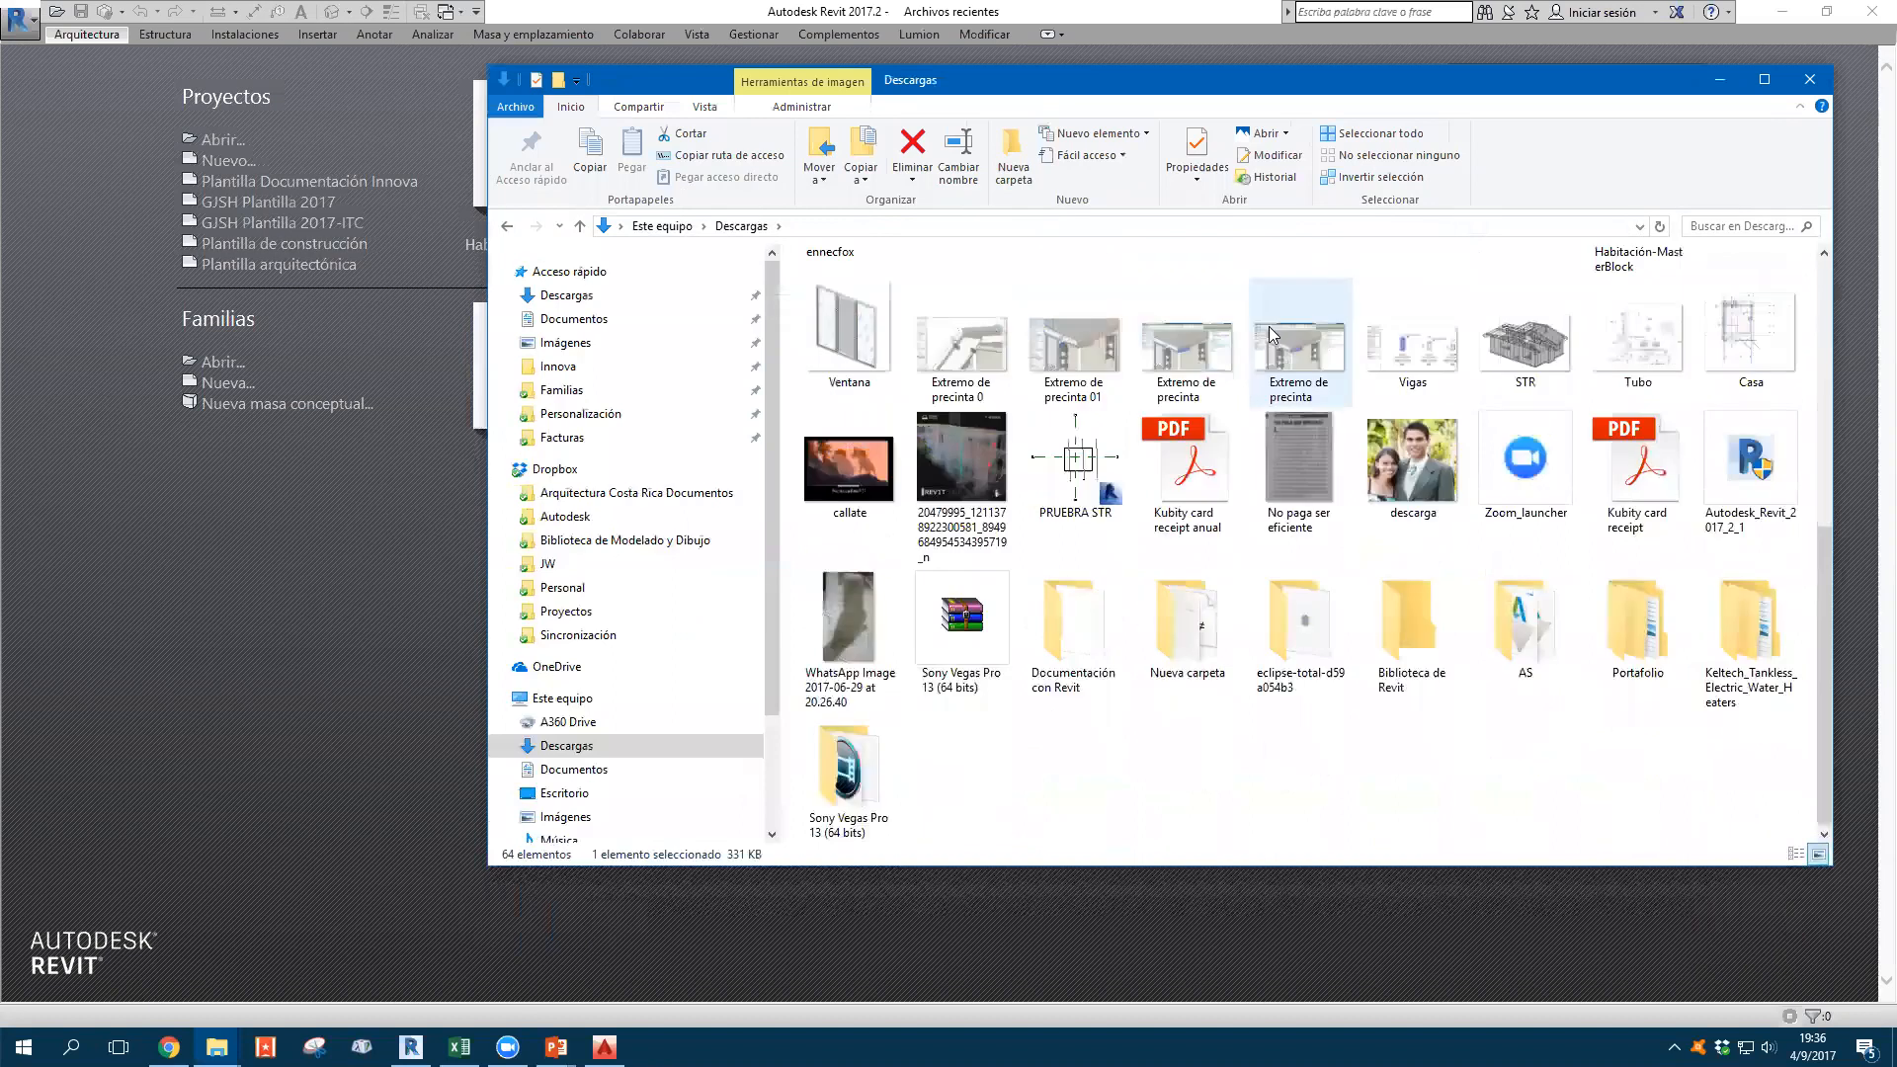
pyautogui.click(1213, 748)
pyautogui.scroll(5, 1038, 732)
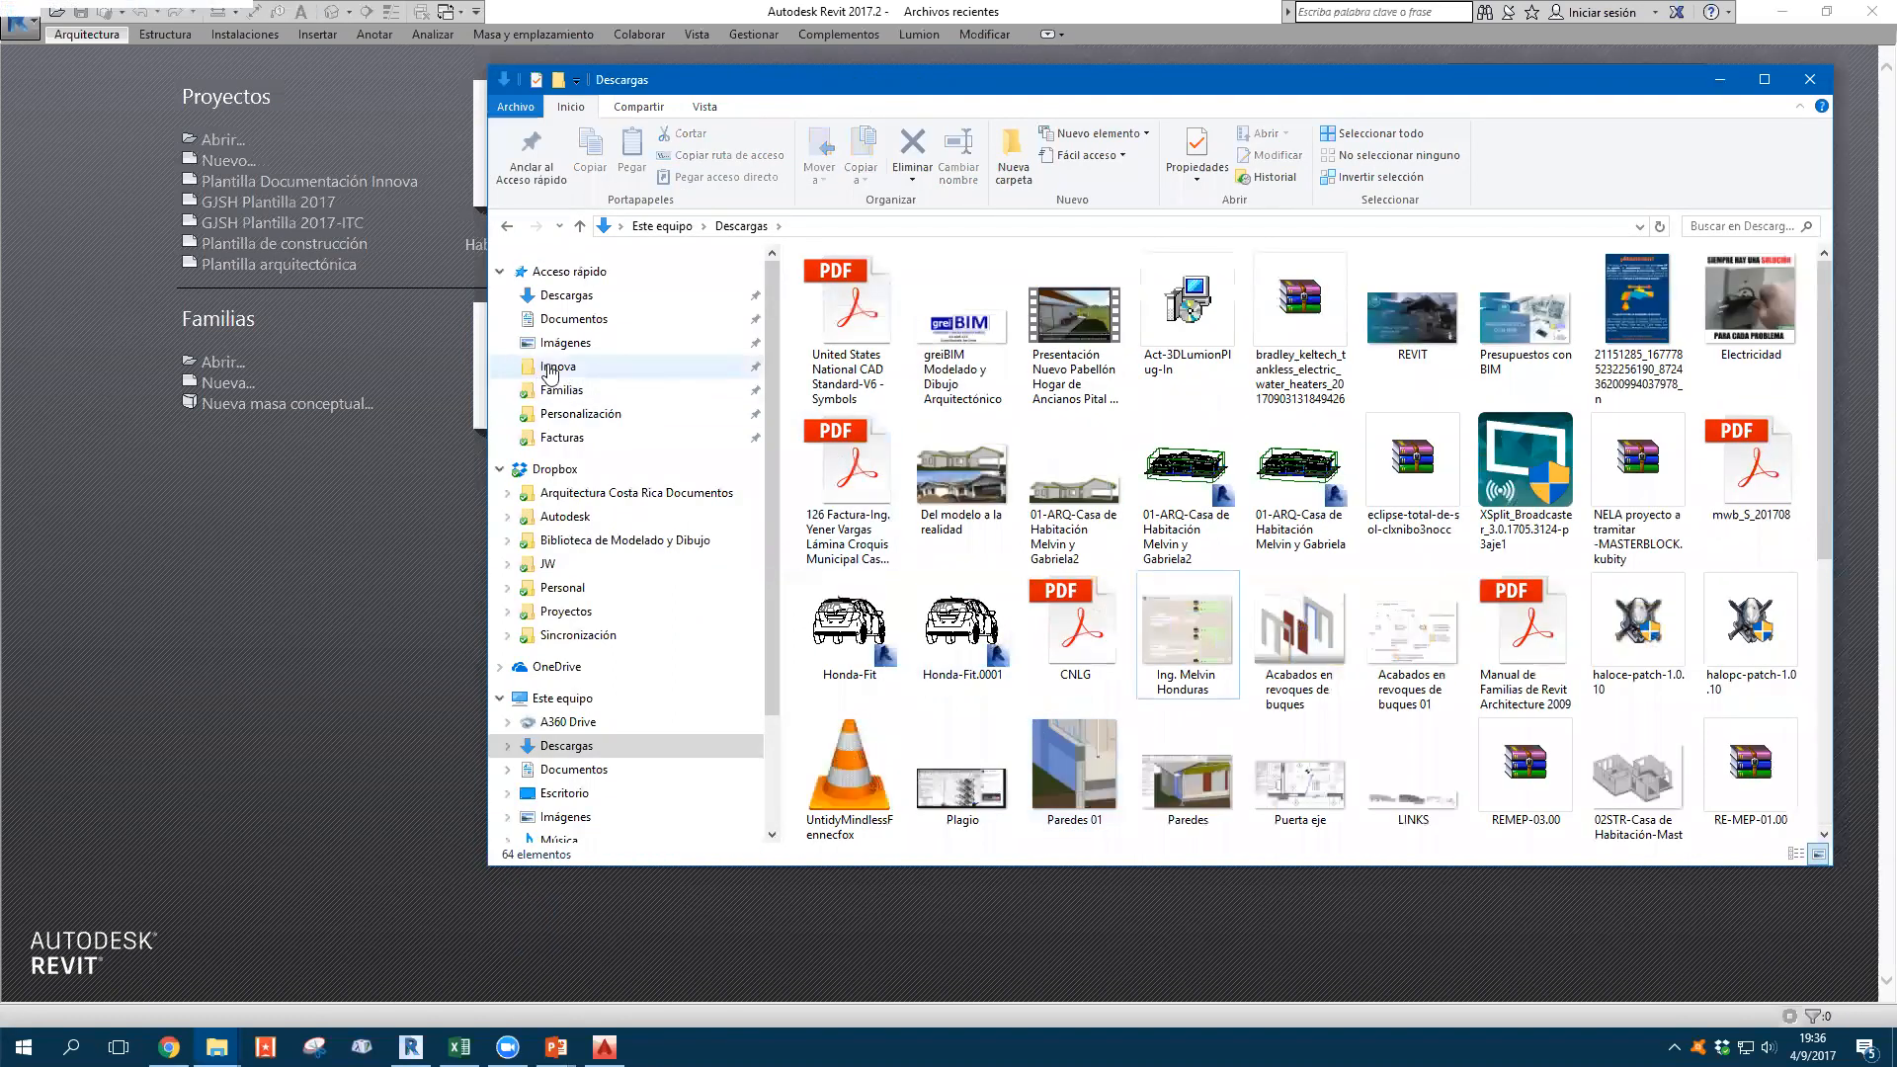
# Open the template file Plantilla Documentación Innova from the Documentación con Revit folder in Revit for editing
pyautogui.click(554, 367)
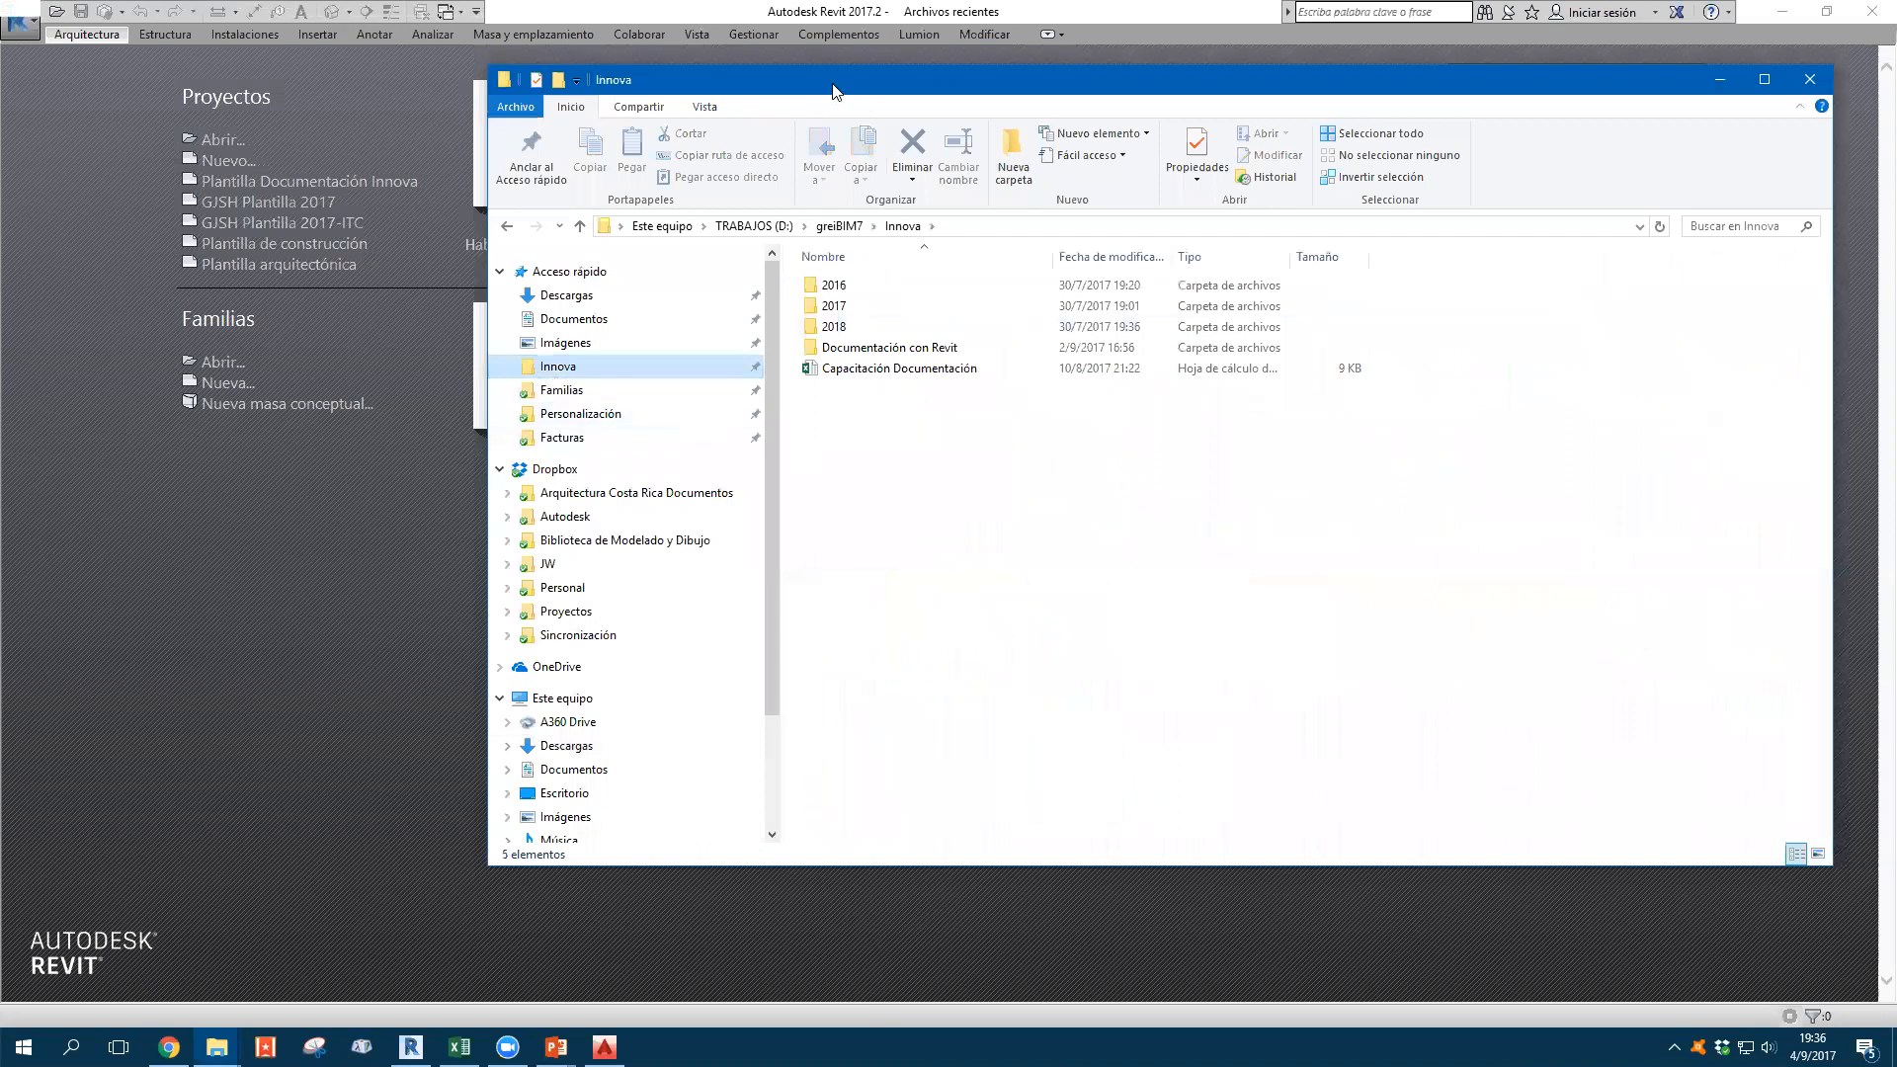
pyautogui.moveTo(832, 92); pyautogui.dragTo(1896, 92)
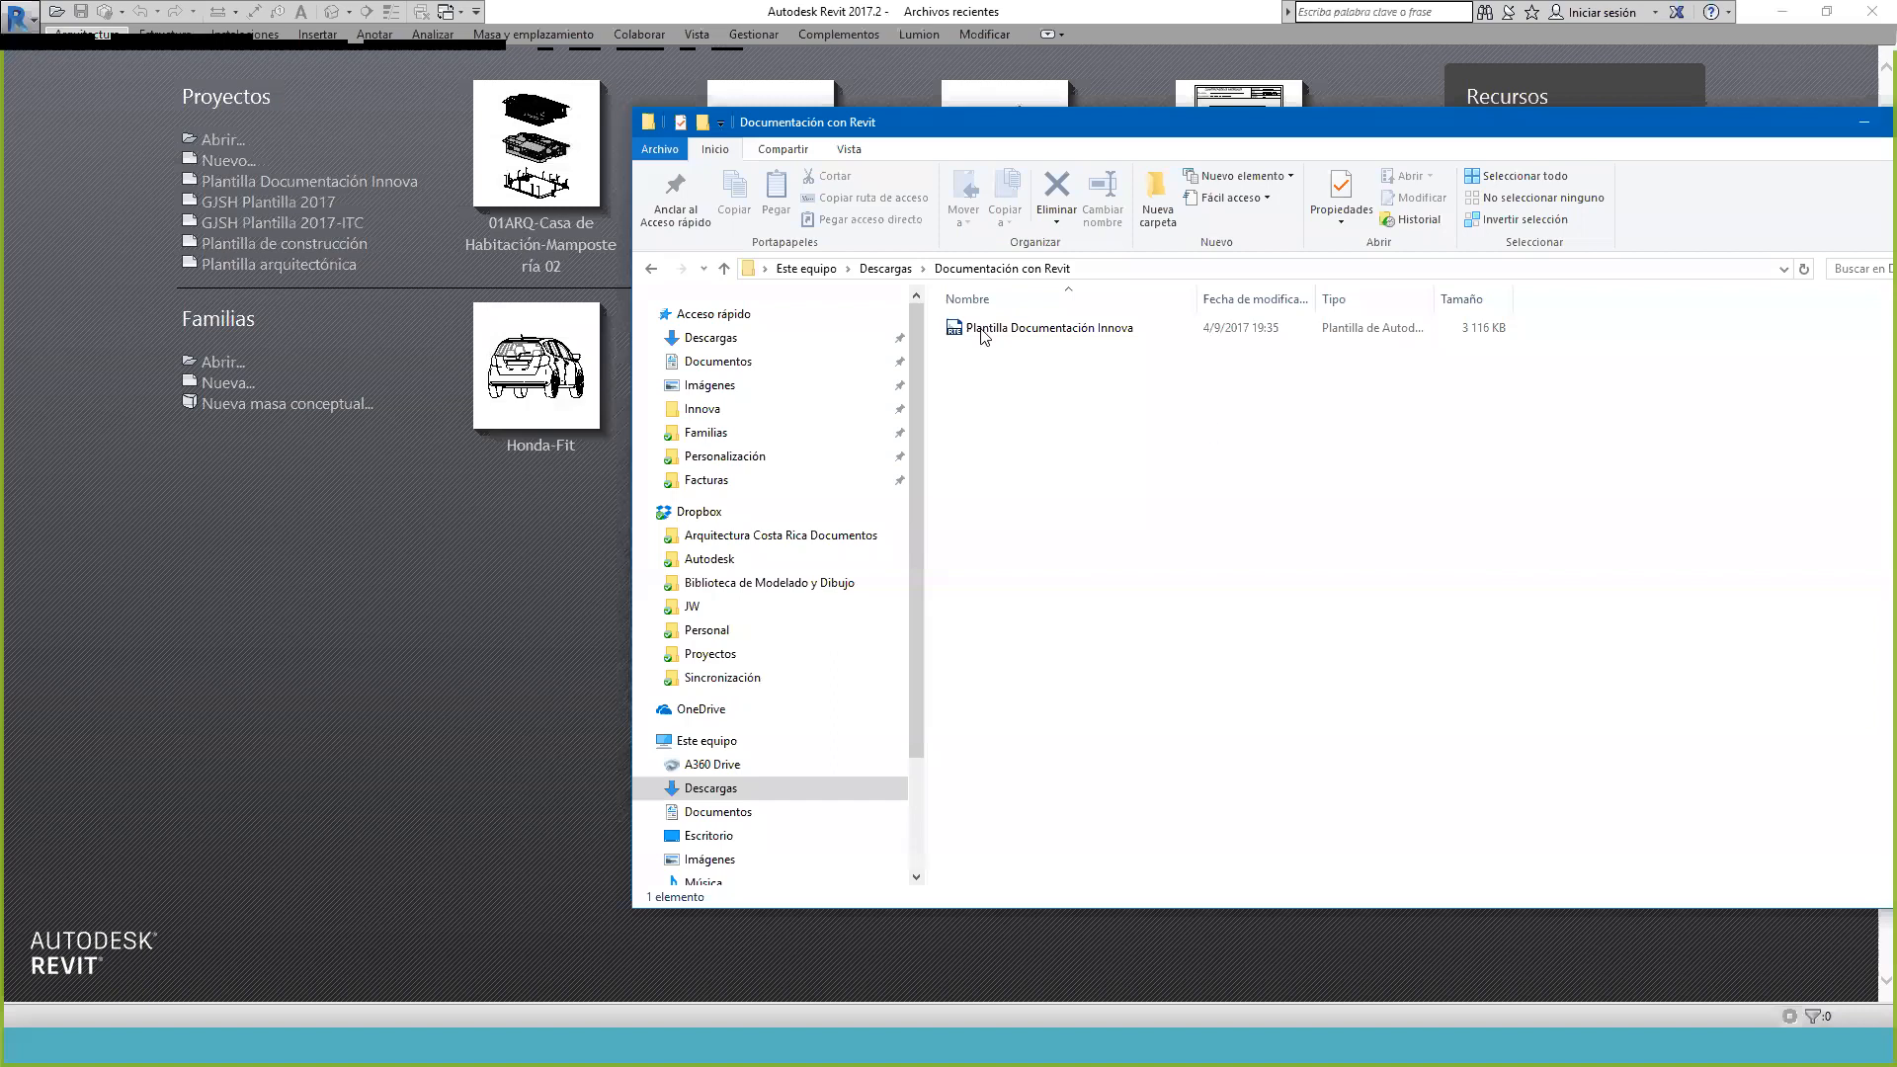
pyautogui.moveTo(982, 330); pyautogui.dragTo(524, 553)
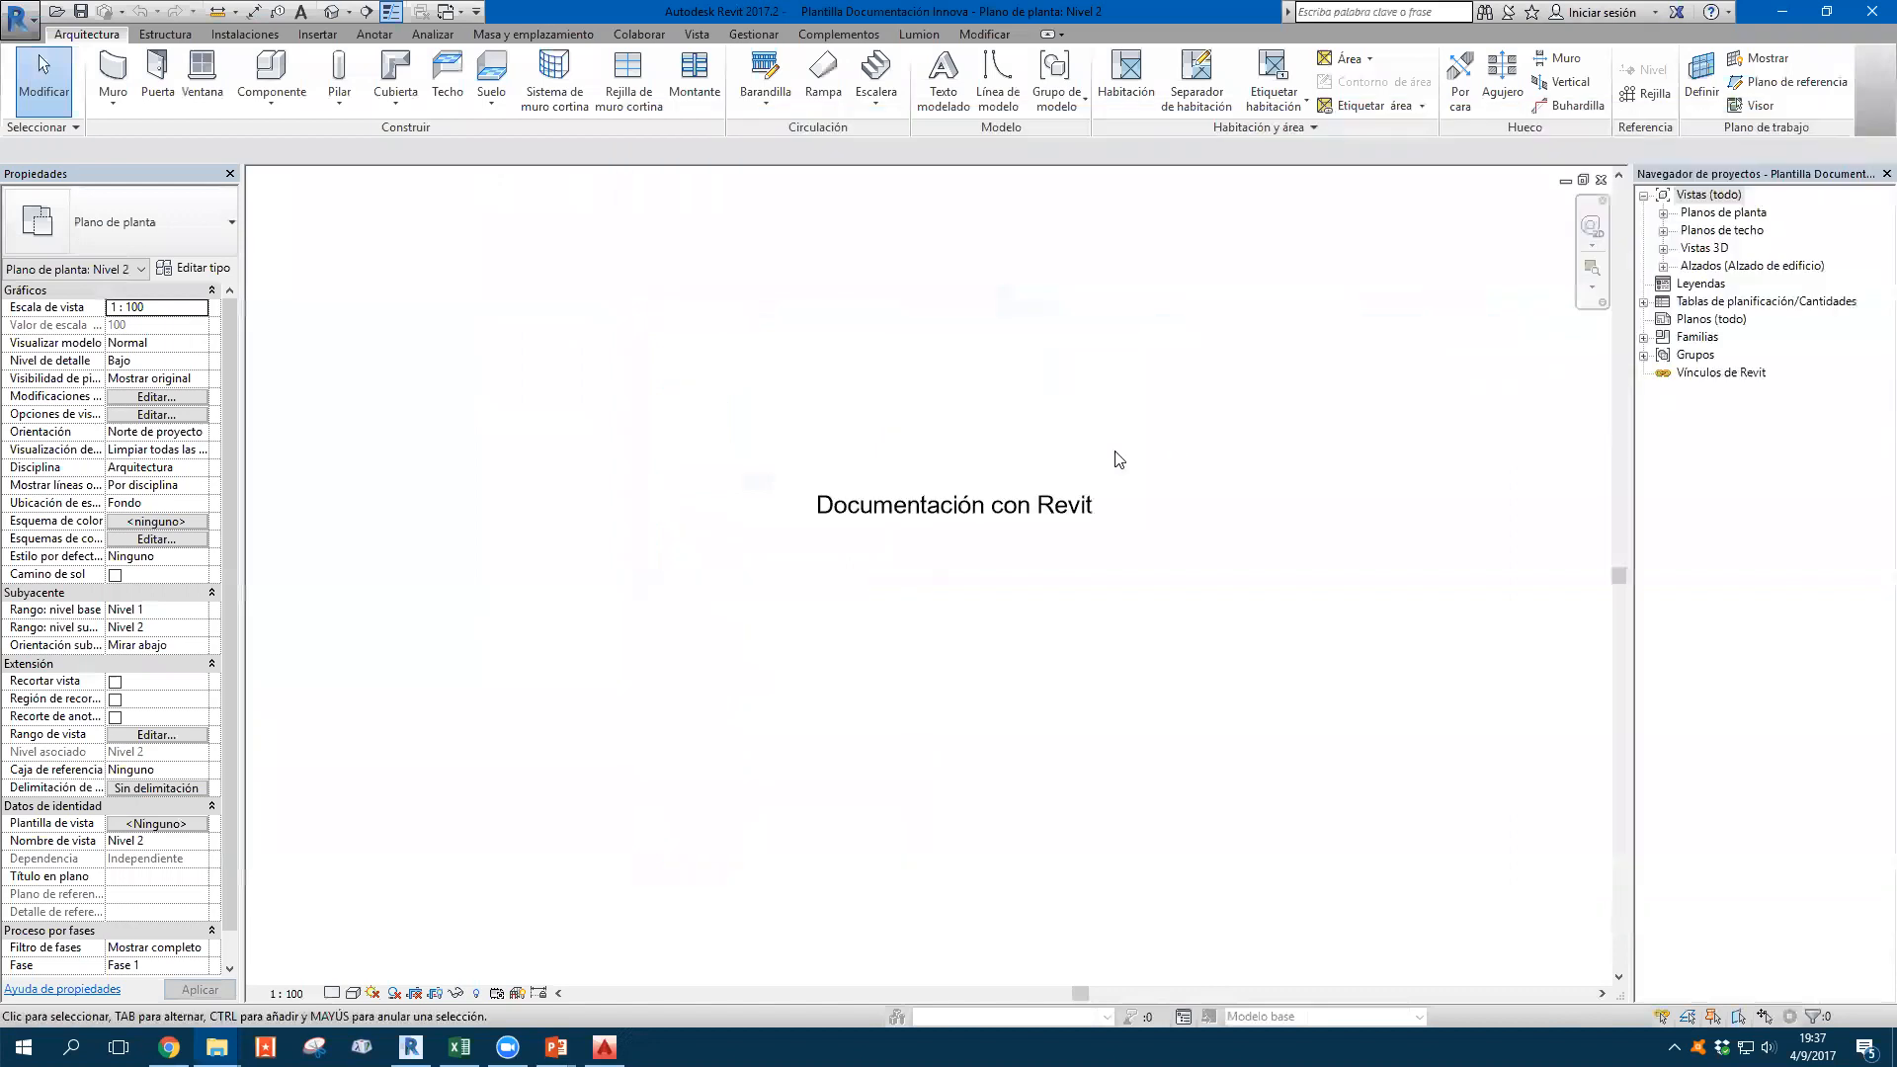
pyautogui.click(19, 23)
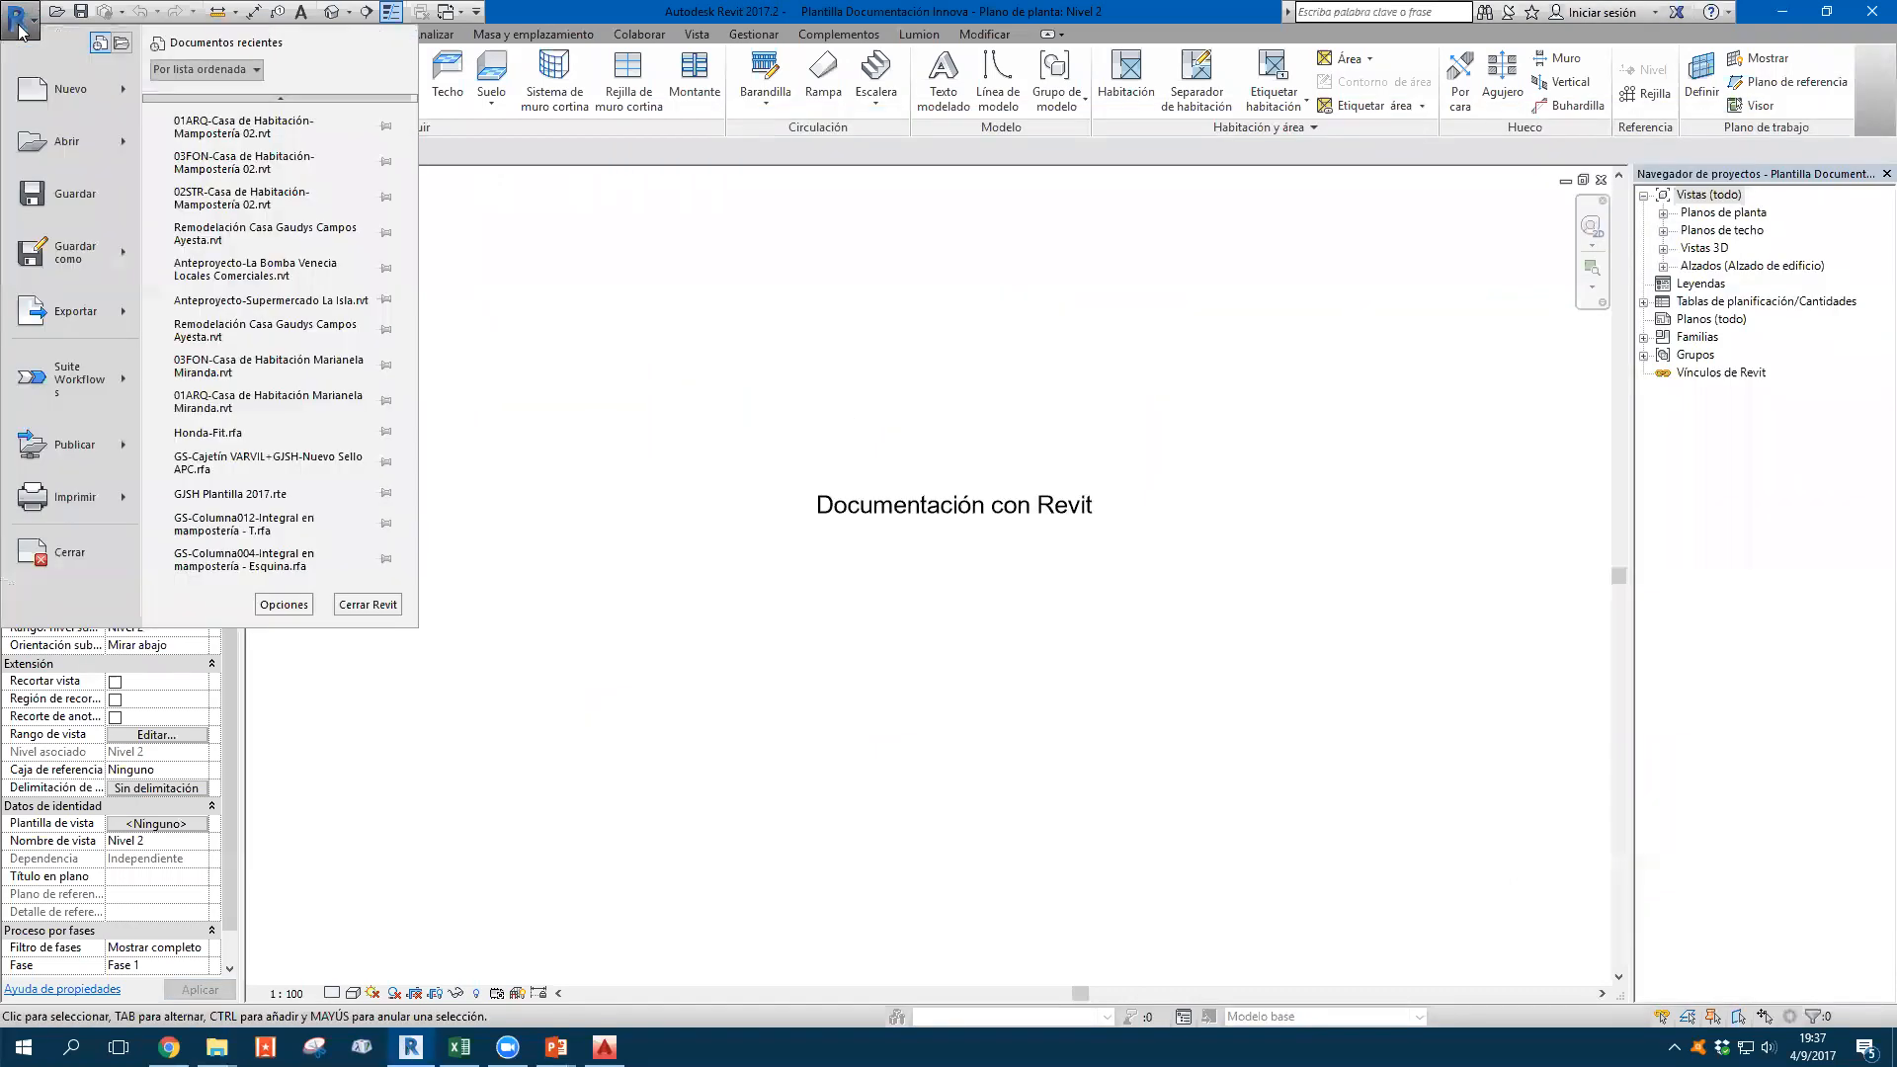
pyautogui.moveTo(126, 263)
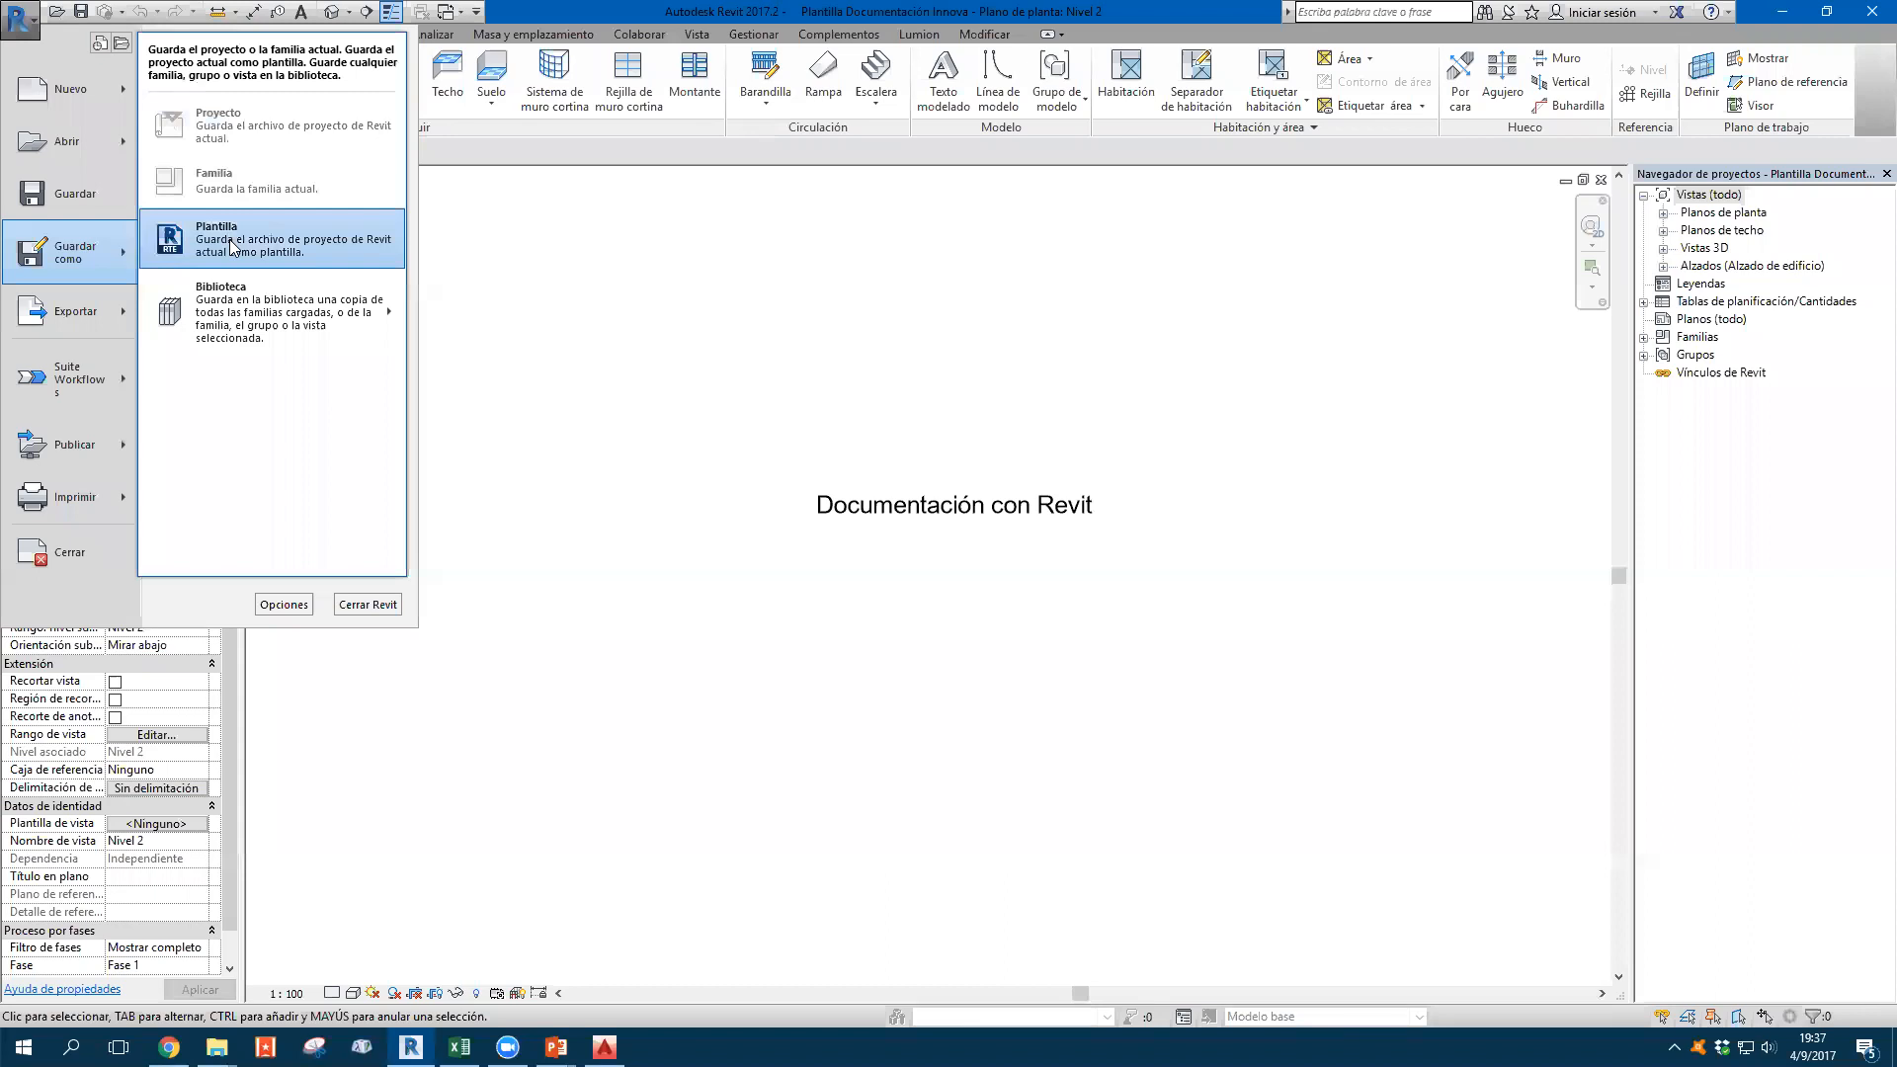
pyautogui.click(880, 389)
# Delete the text Documentación con Revit from the Nivel 2 floor plan
pyautogui.click(919, 486)
pyautogui.press('Delete')
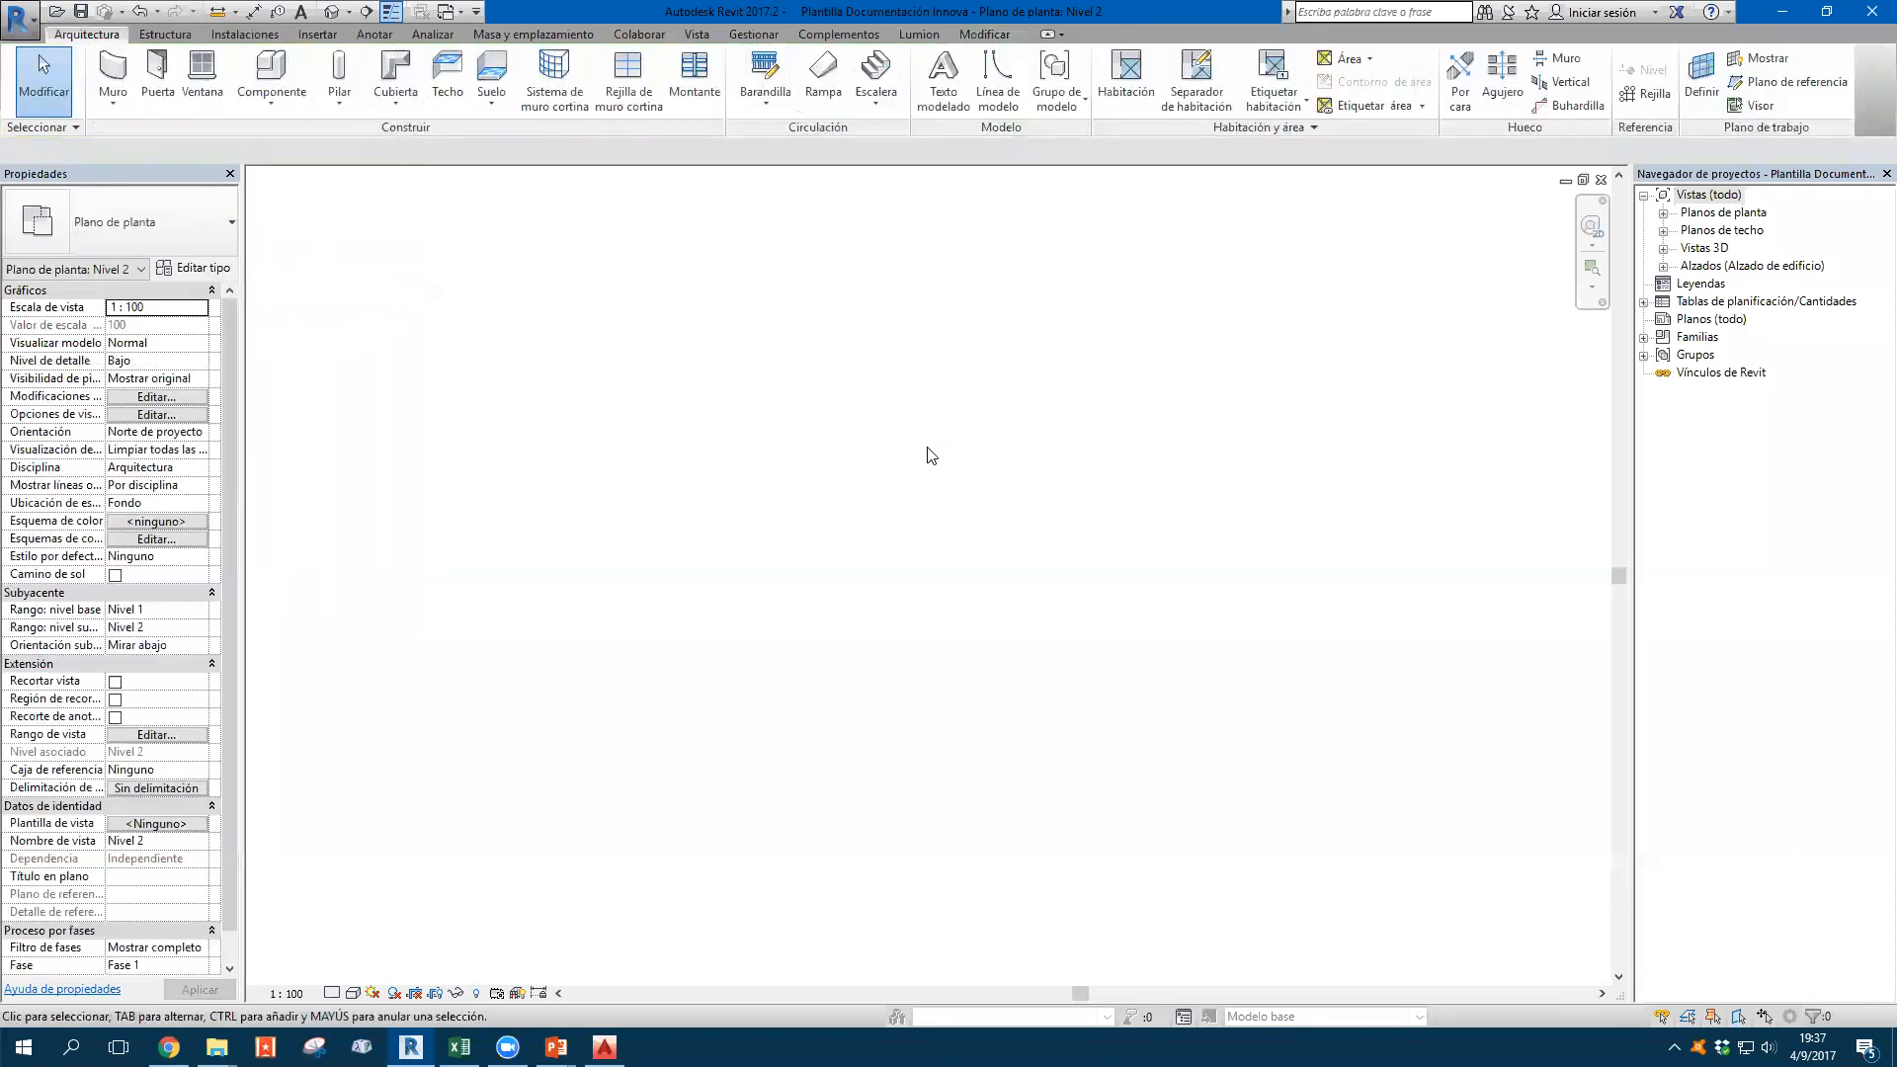
pyautogui.moveTo(1063, 430); pyautogui.dragTo(797, 440, button='middle')
pyautogui.moveTo(973, 432); pyautogui.dragTo(1203, 425, button='middle')
pyautogui.scroll(-4, 953, 432)
pyautogui.scroll(-1, 953, 440)
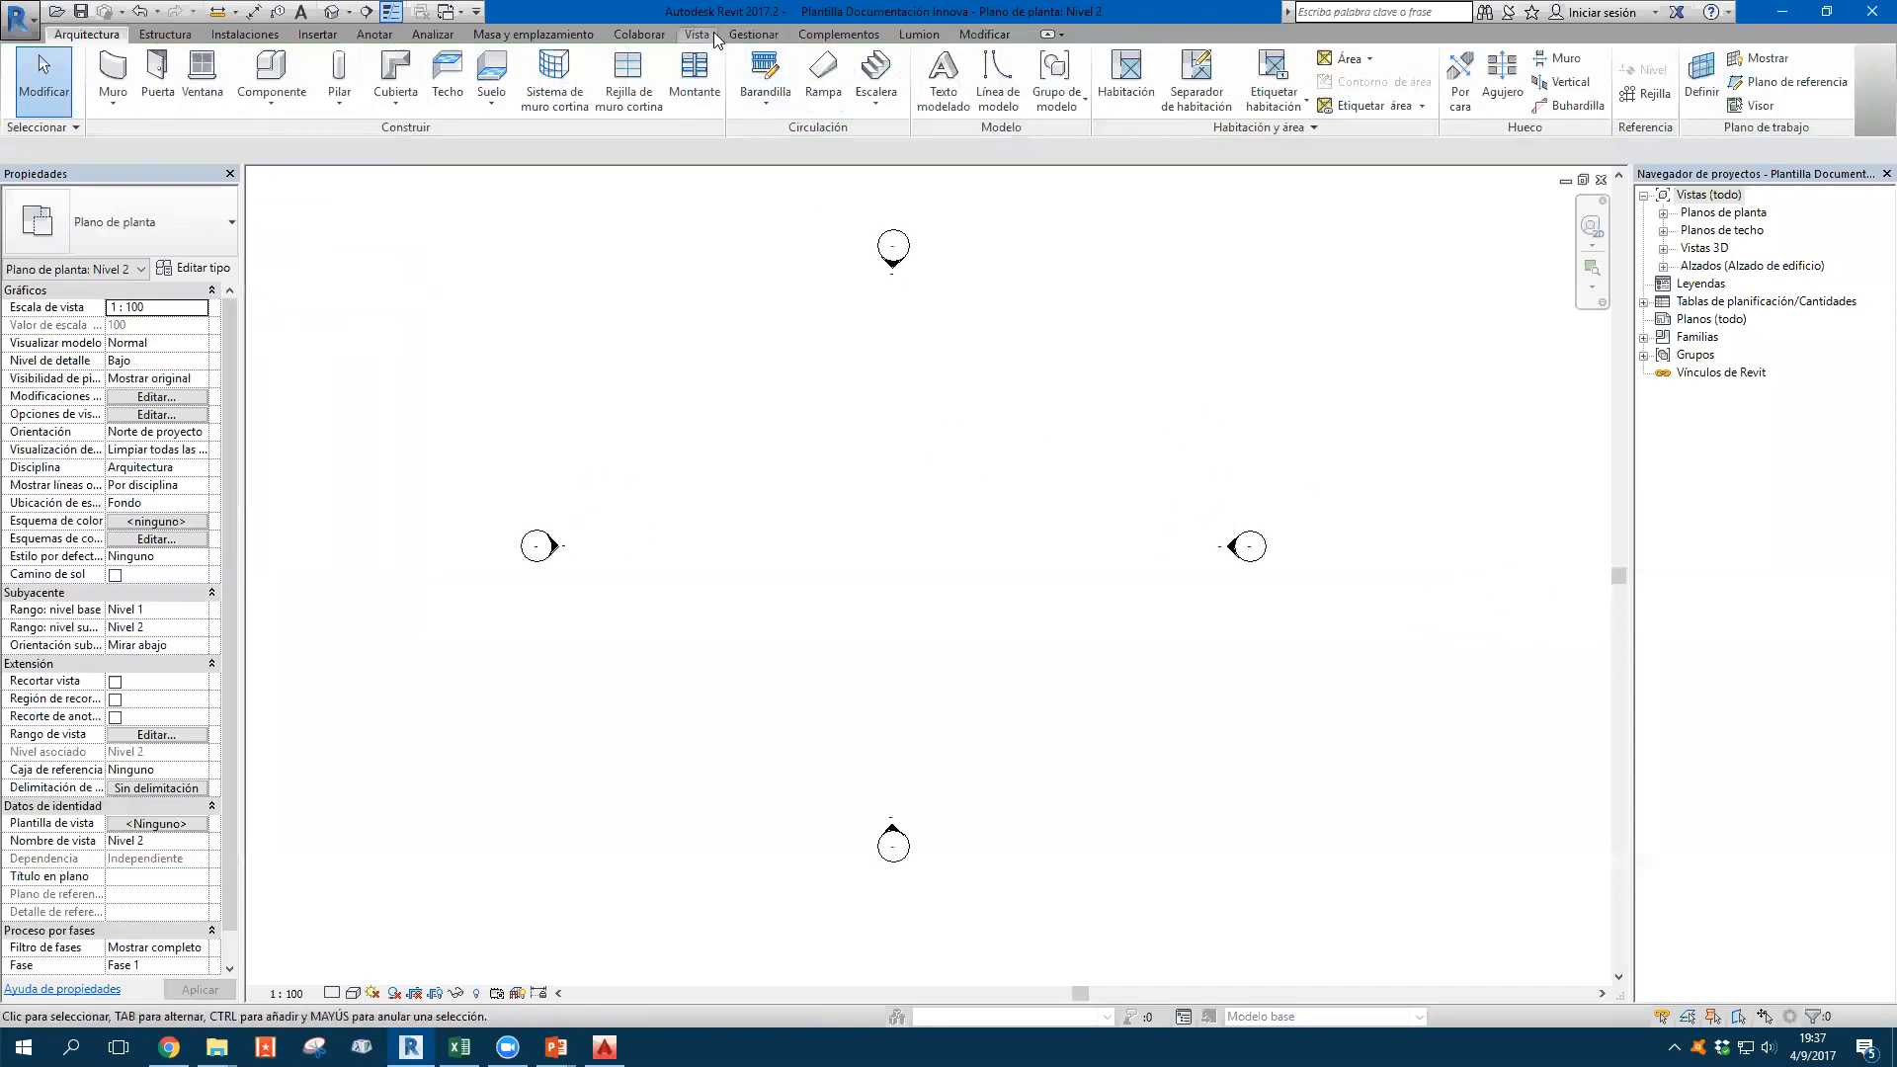
# Start the Text command, look over the available text types, and open the type properties of Arial 2.5 mm
pyautogui.click(375, 34)
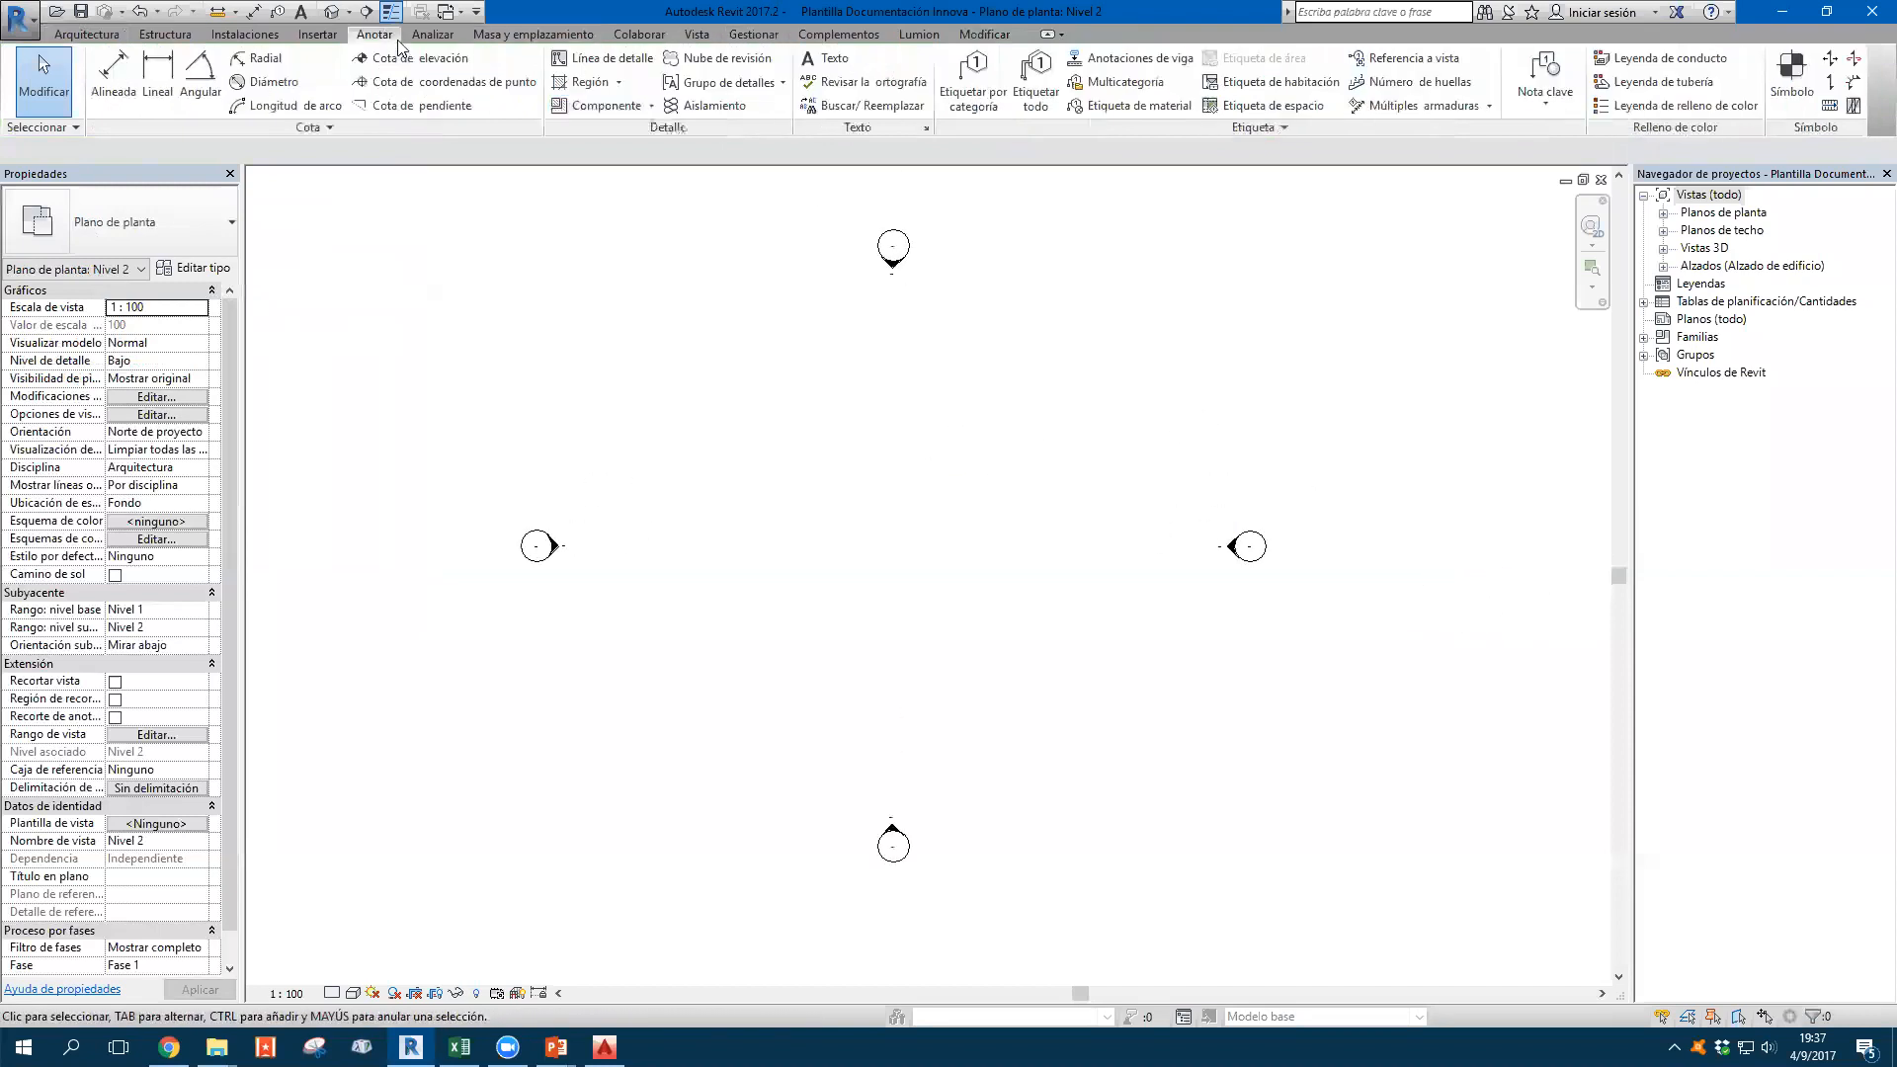
pyautogui.click(826, 60)
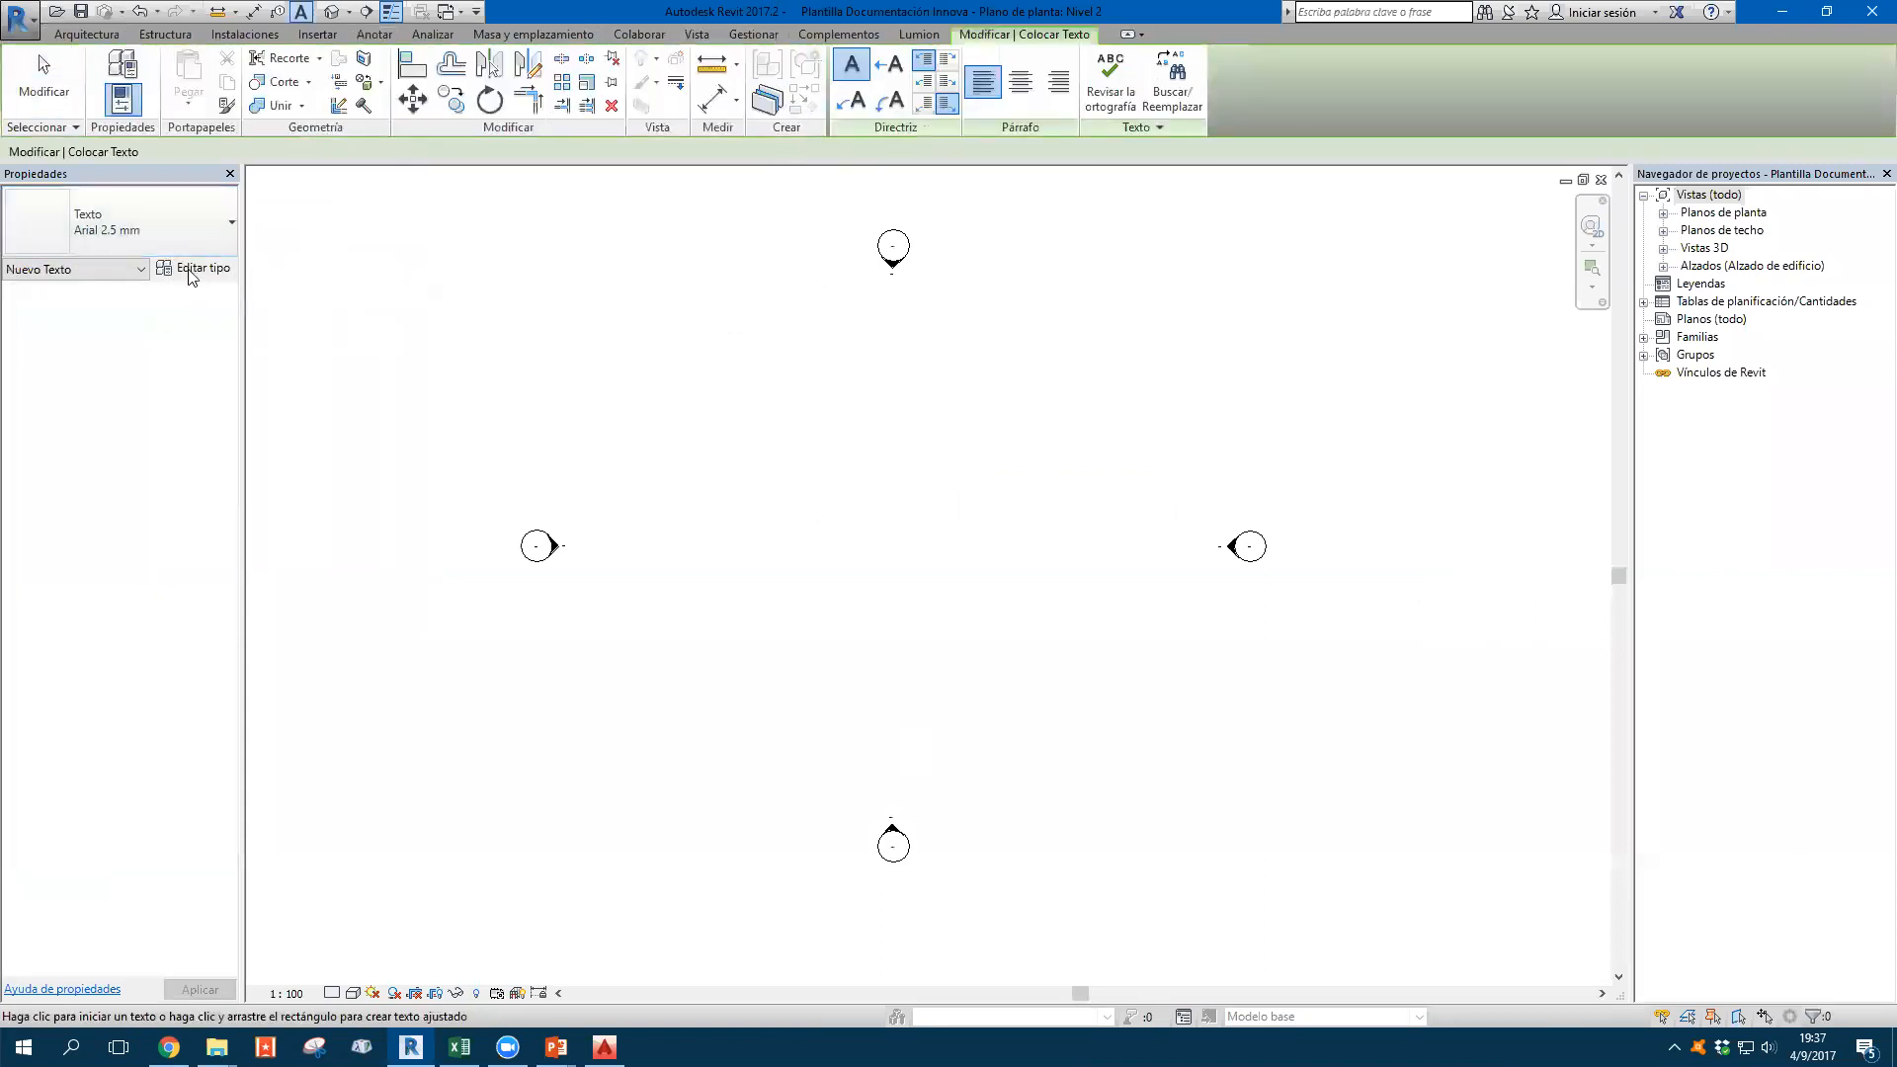
pyautogui.click(208, 237)
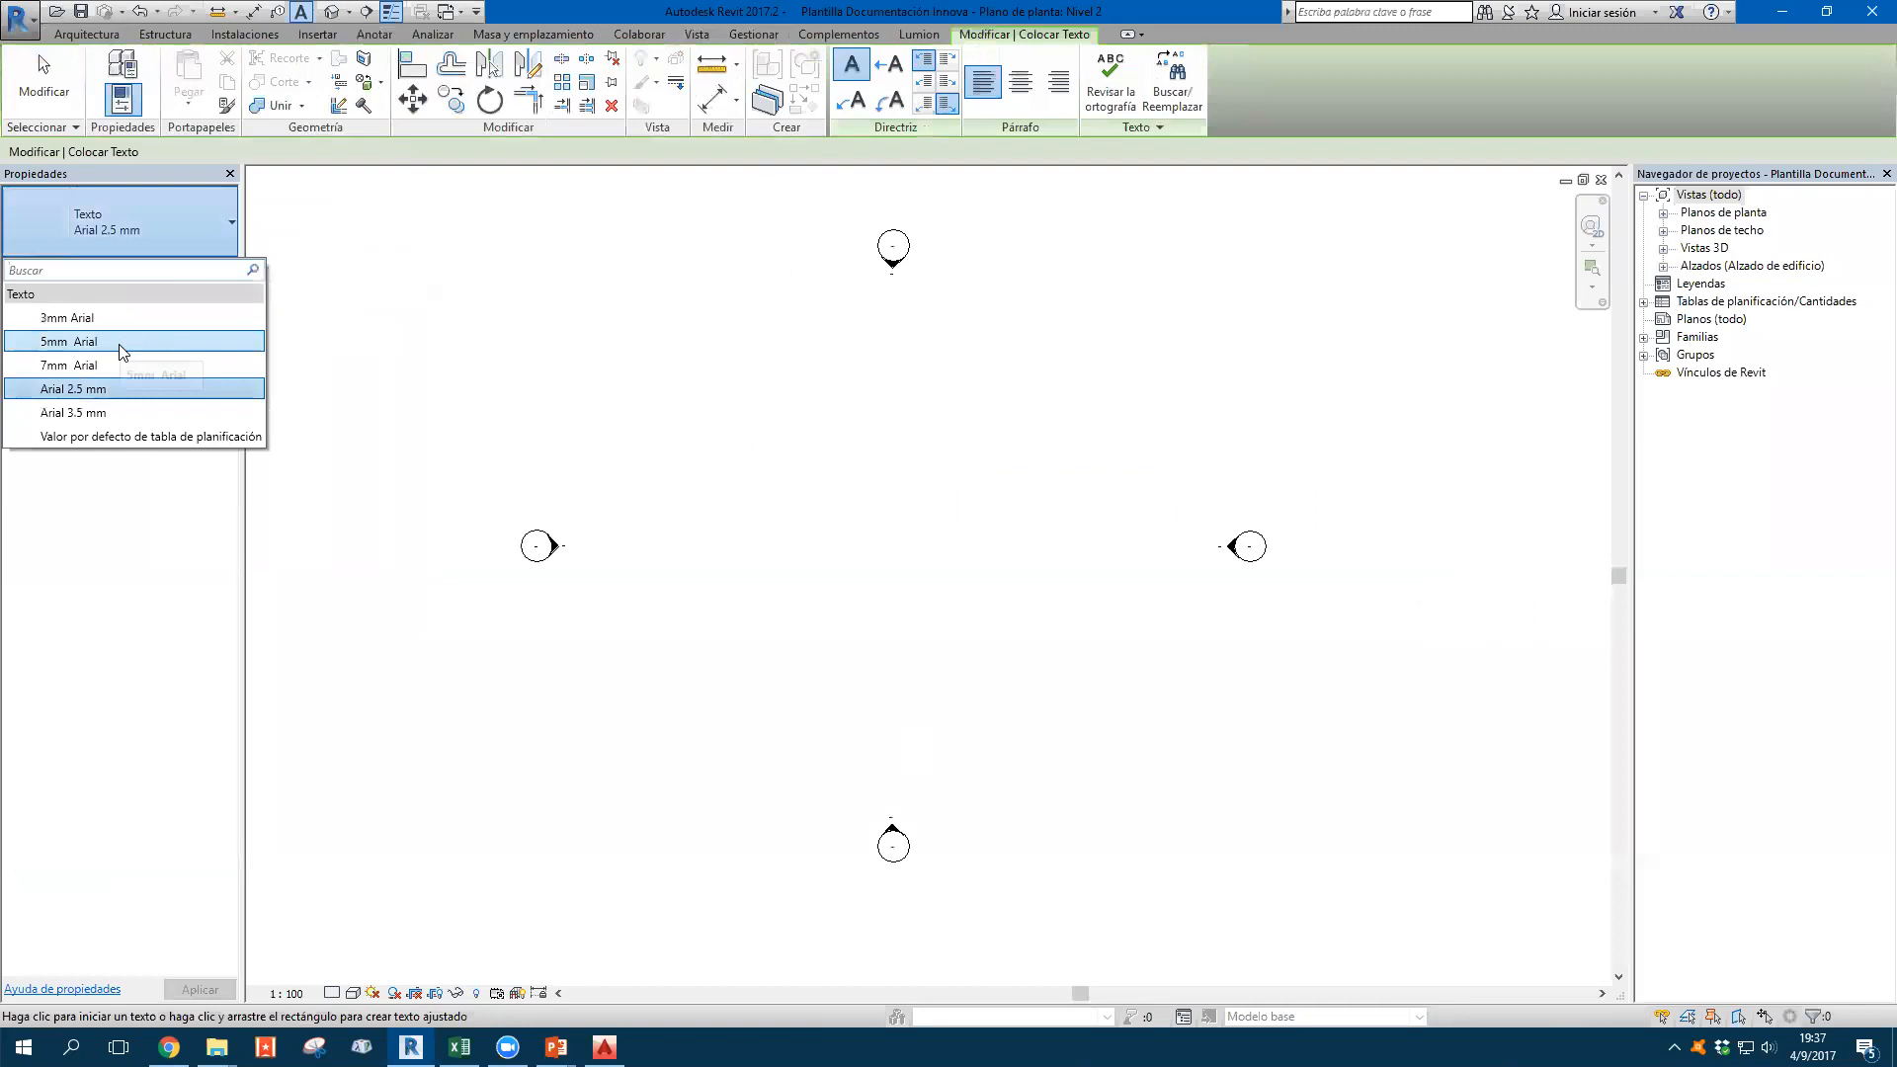
pyautogui.click(173, 226)
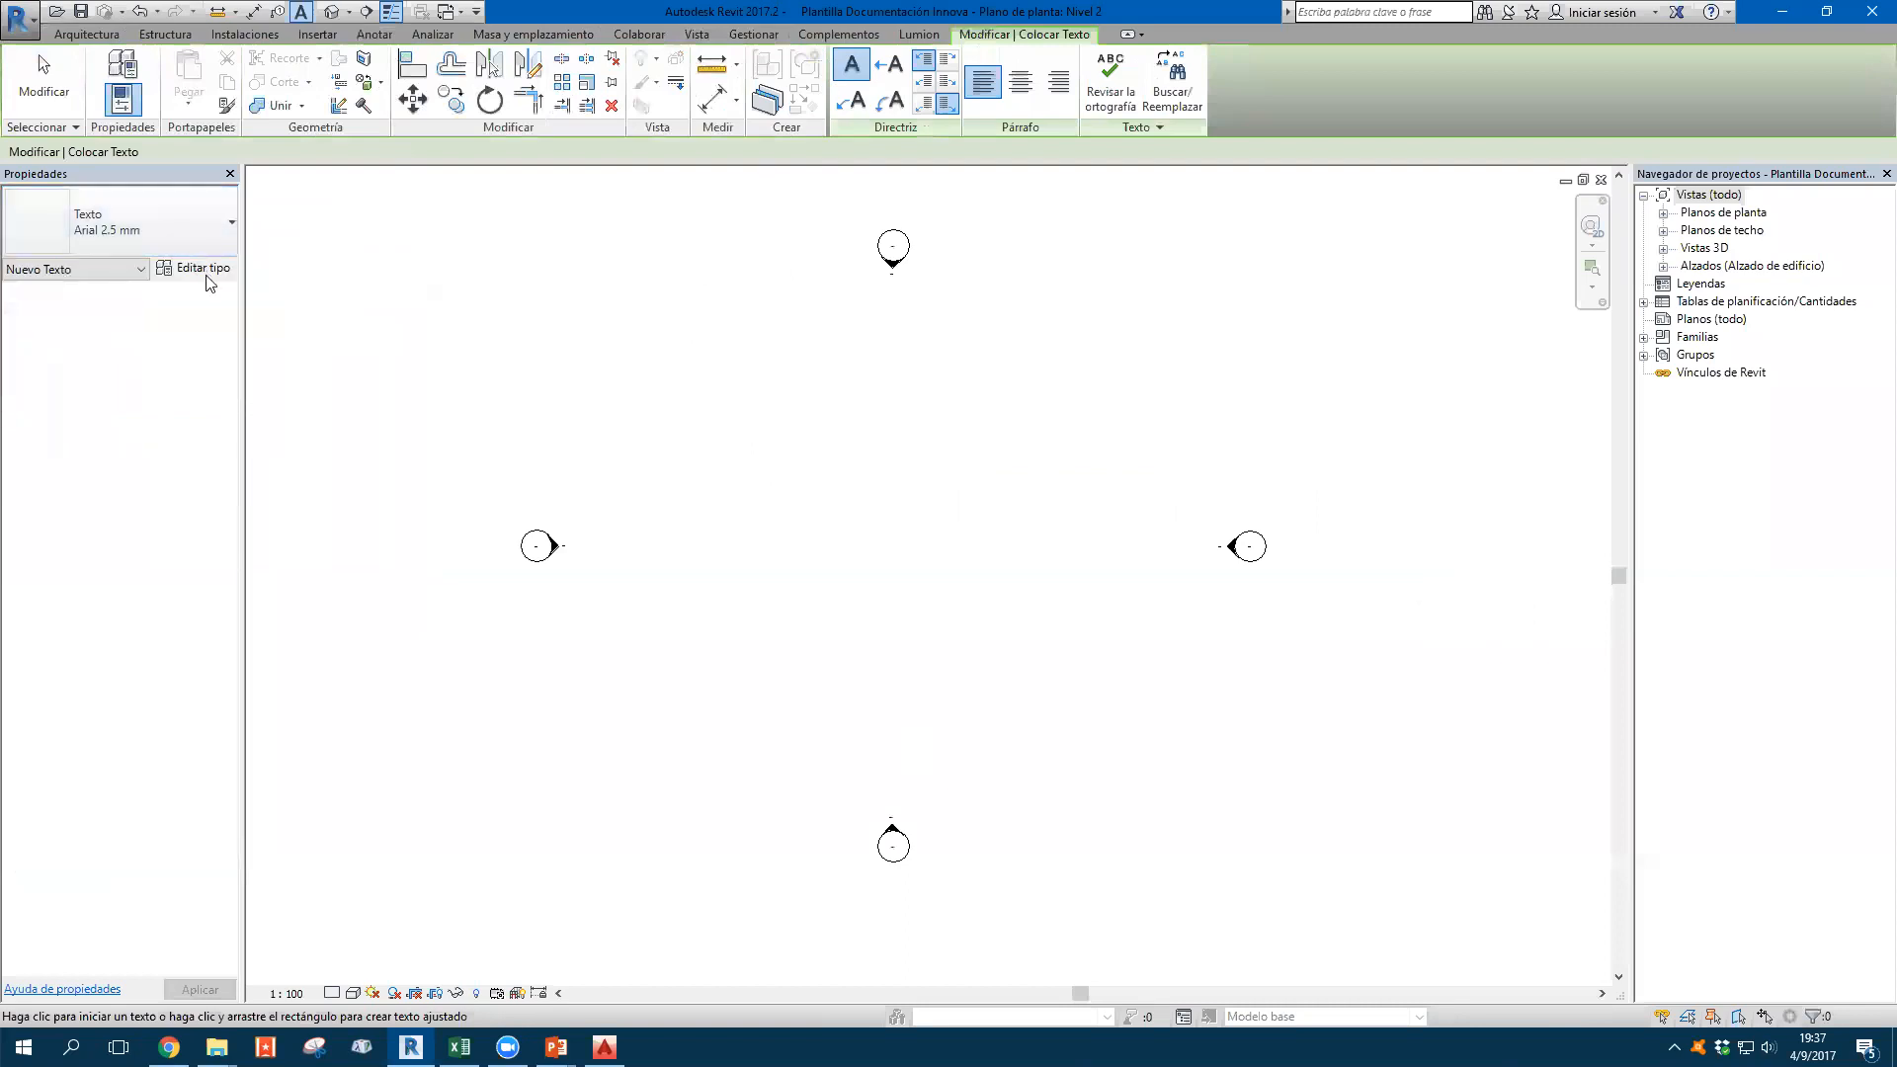
pyautogui.click(193, 266)
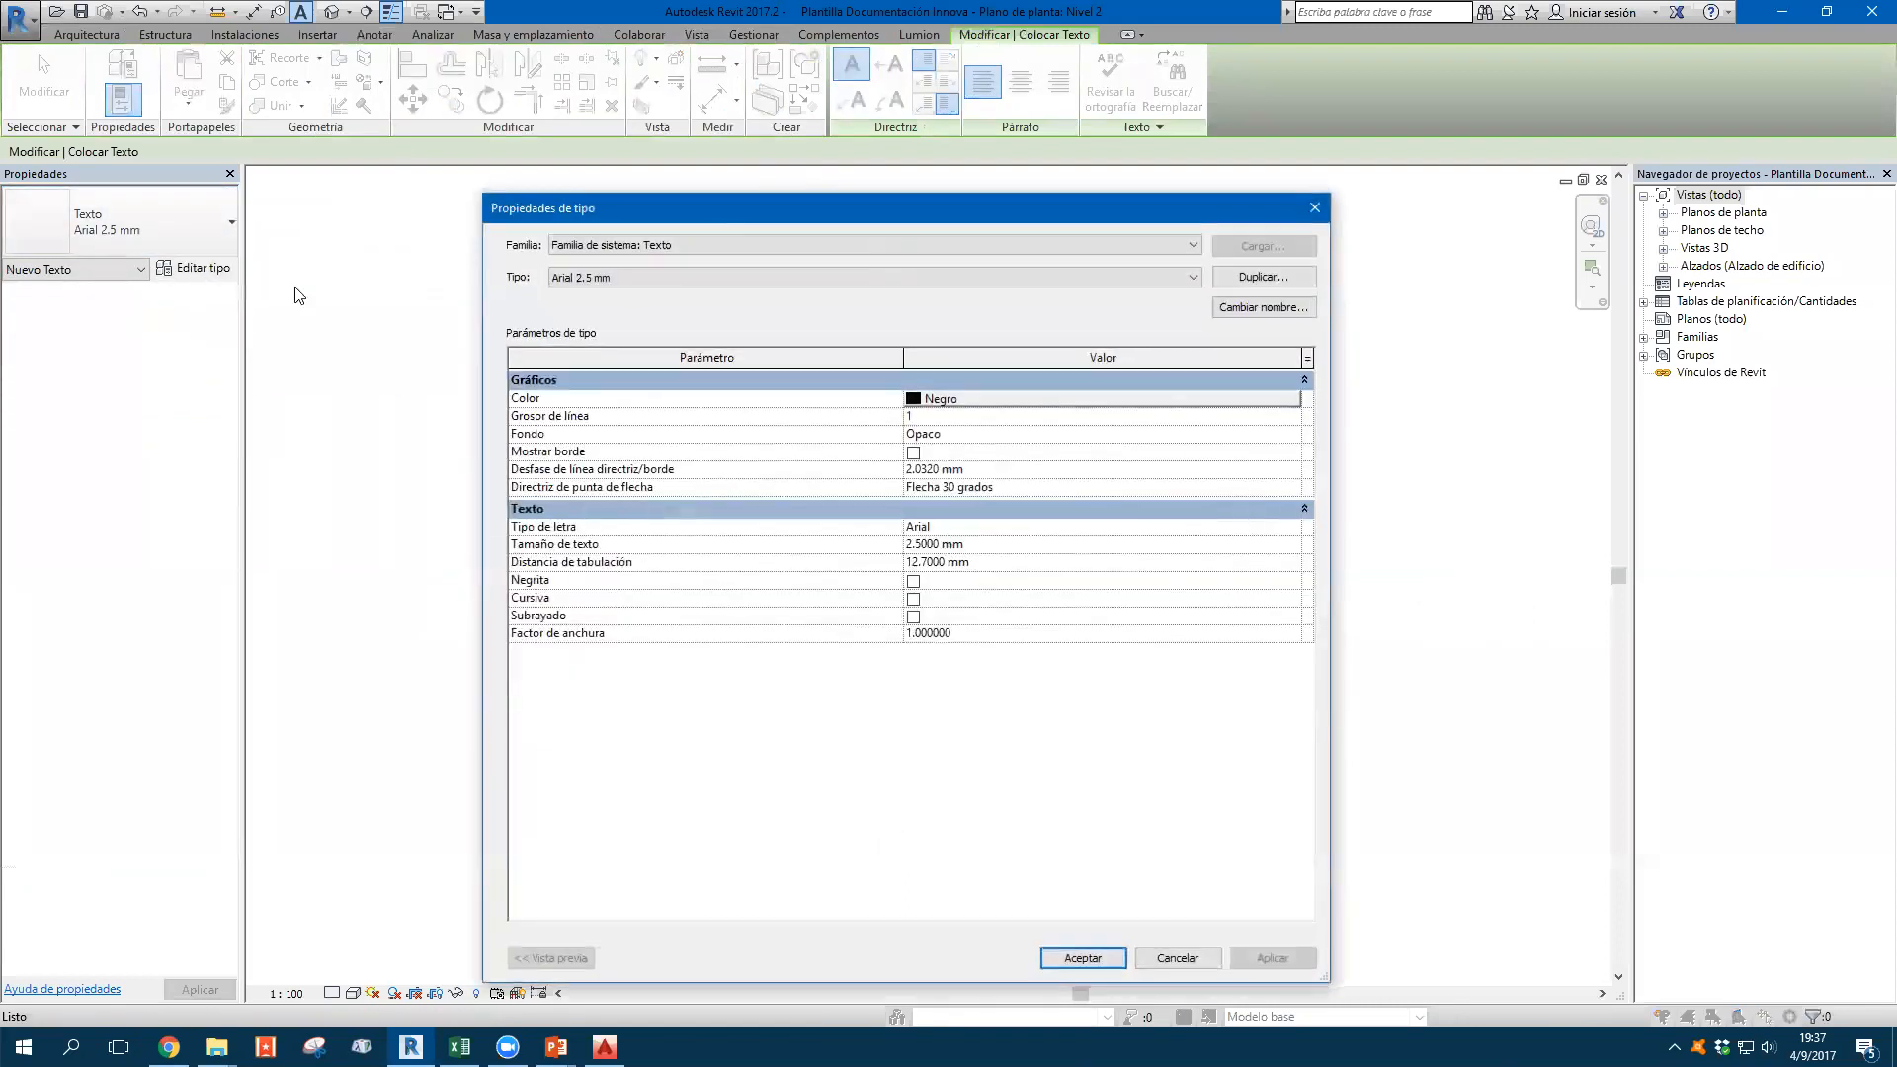
pyautogui.moveTo(481, 571); pyautogui.dragTo(709, 571)
pyautogui.moveTo(862, 214); pyautogui.dragTo(804, 183)
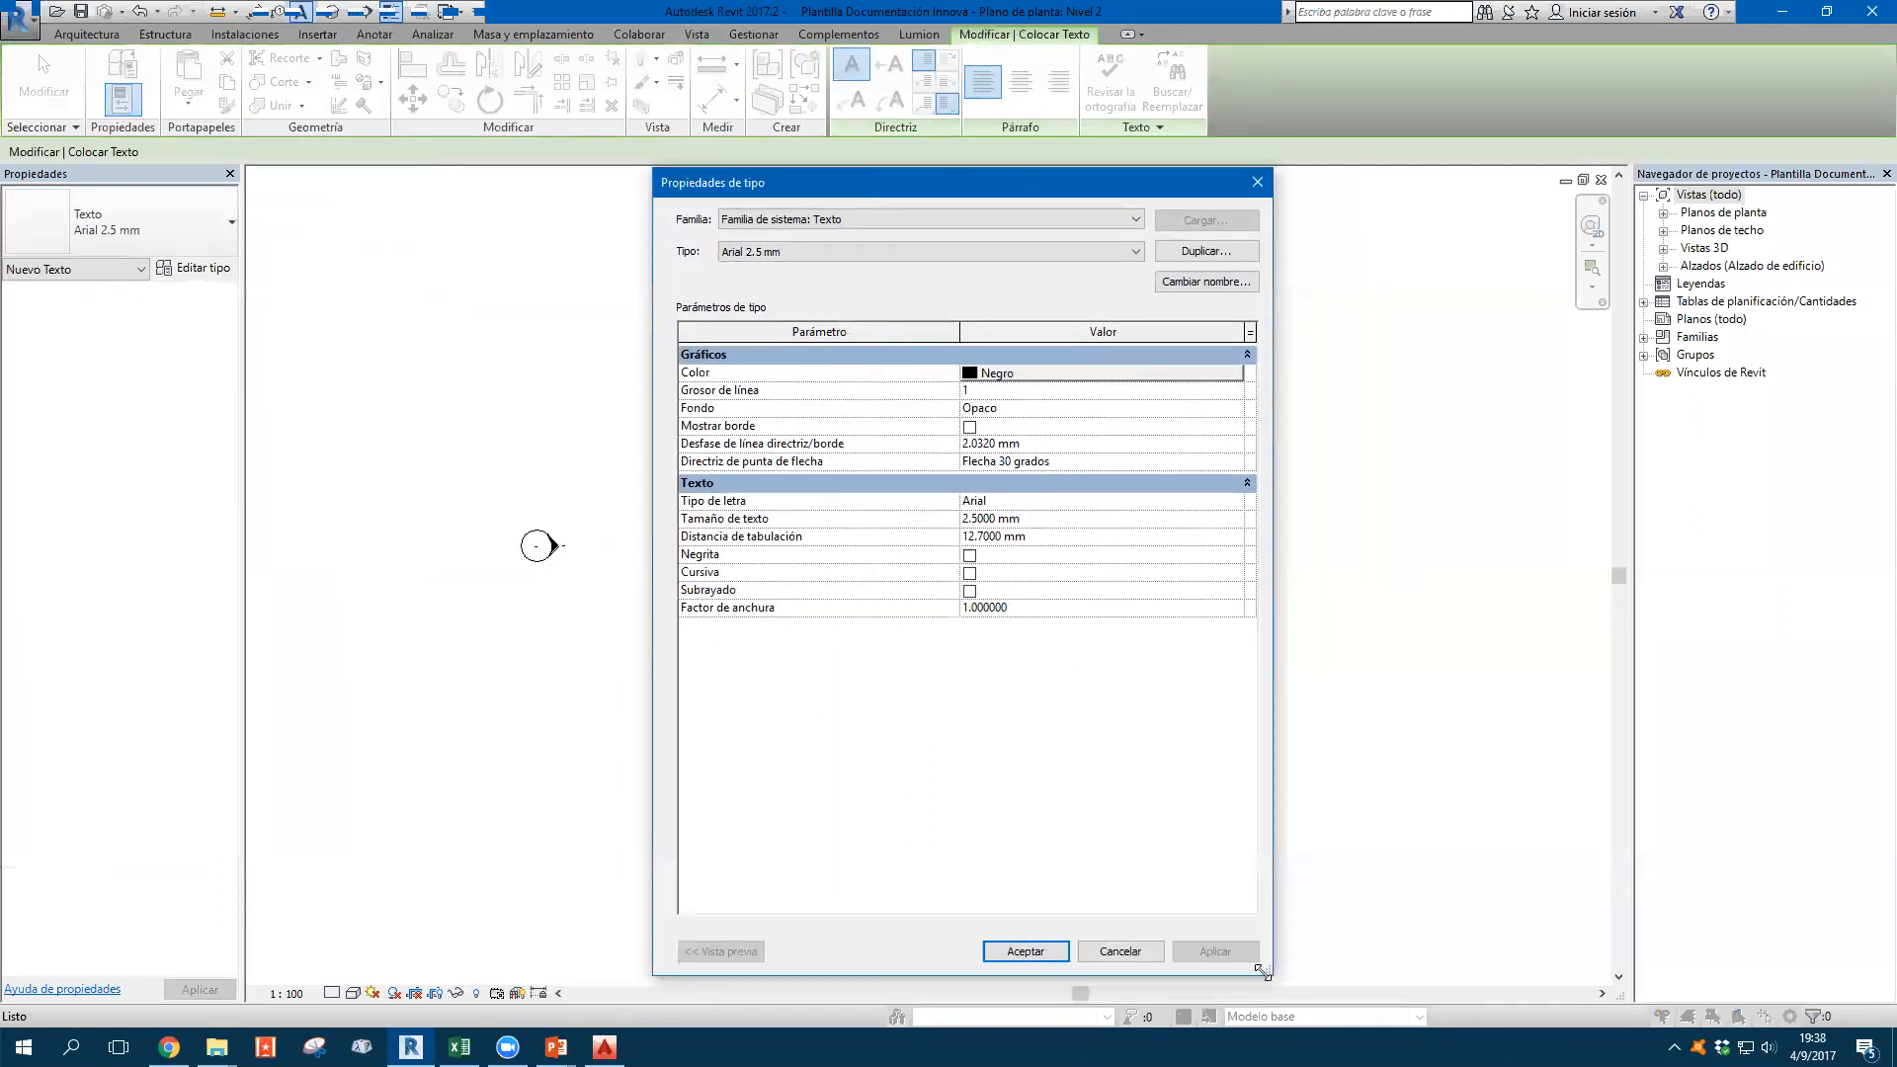
pyautogui.moveTo(1271, 974); pyautogui.dragTo(1267, 897)
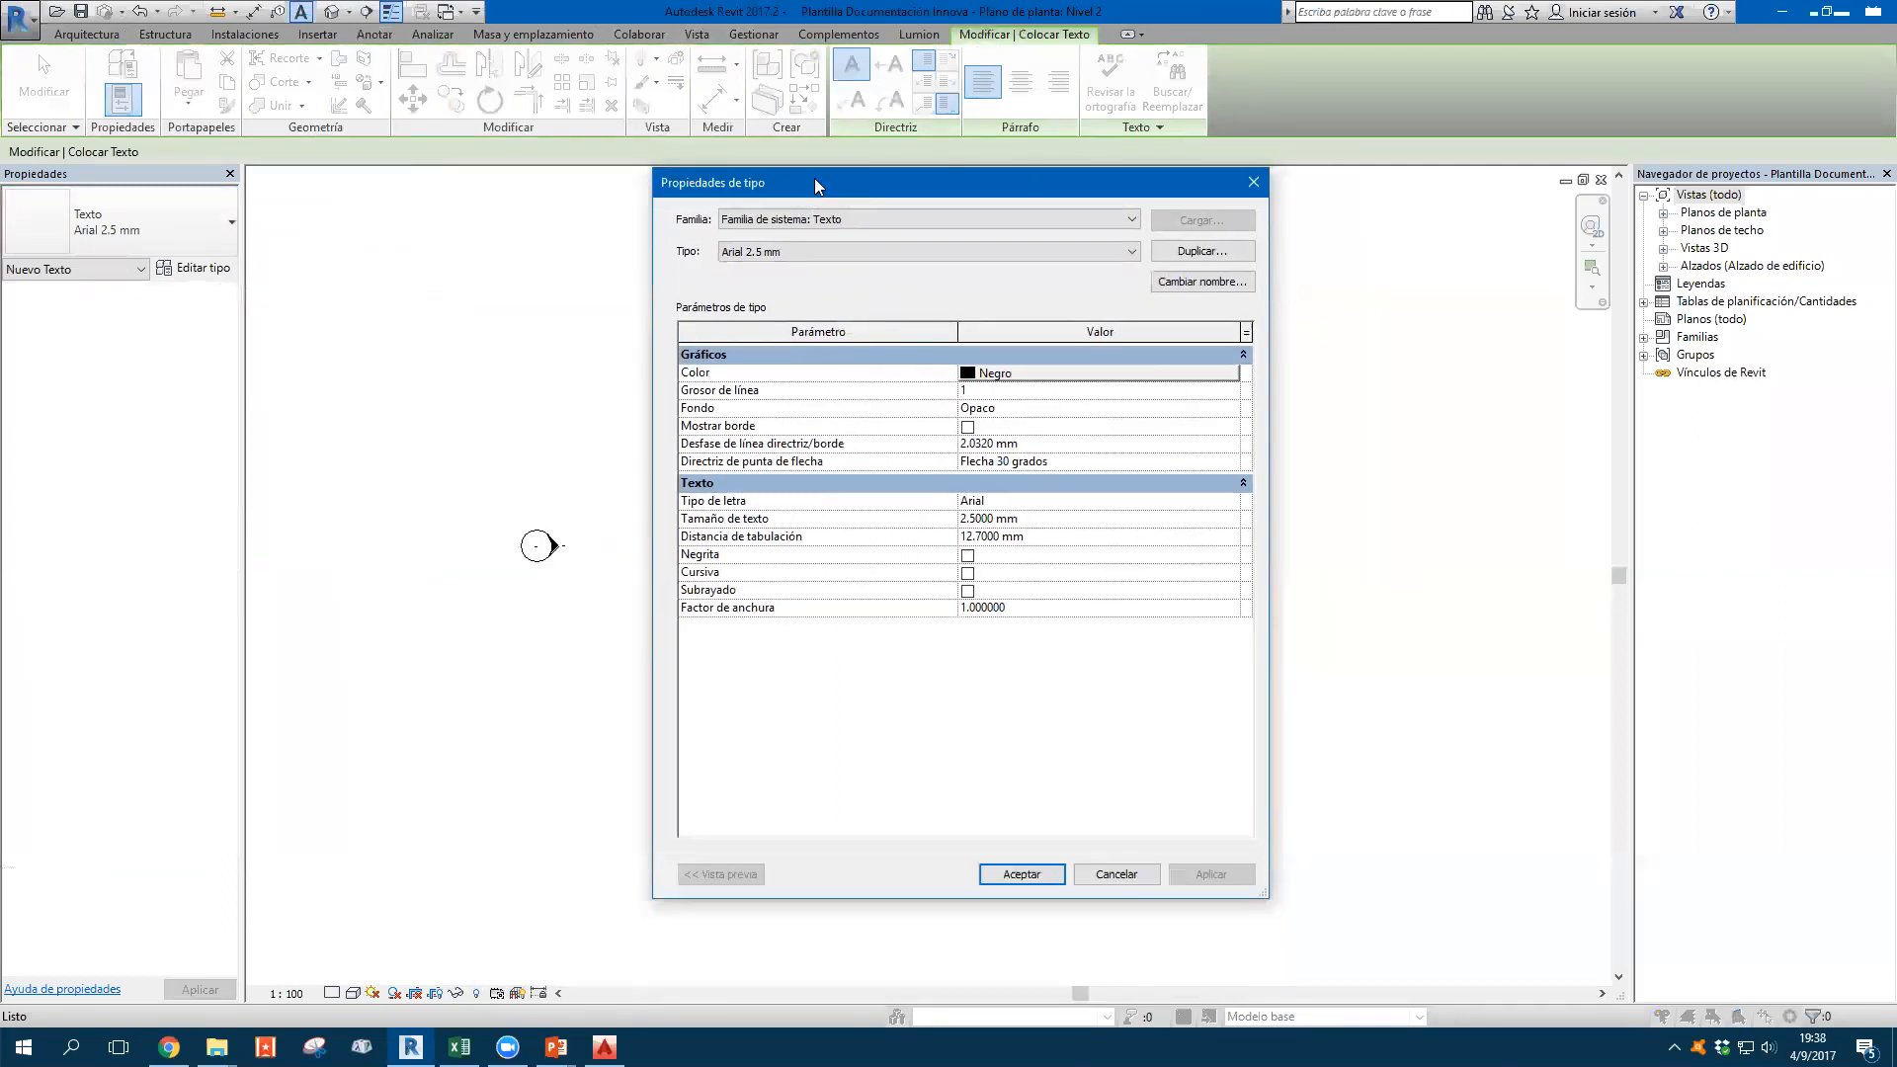
pyautogui.moveTo(812, 190); pyautogui.dragTo(795, 214)
# Look at the text type's colour choices, and try the Transparente background before setting it back to Opaco
pyautogui.click(968, 399)
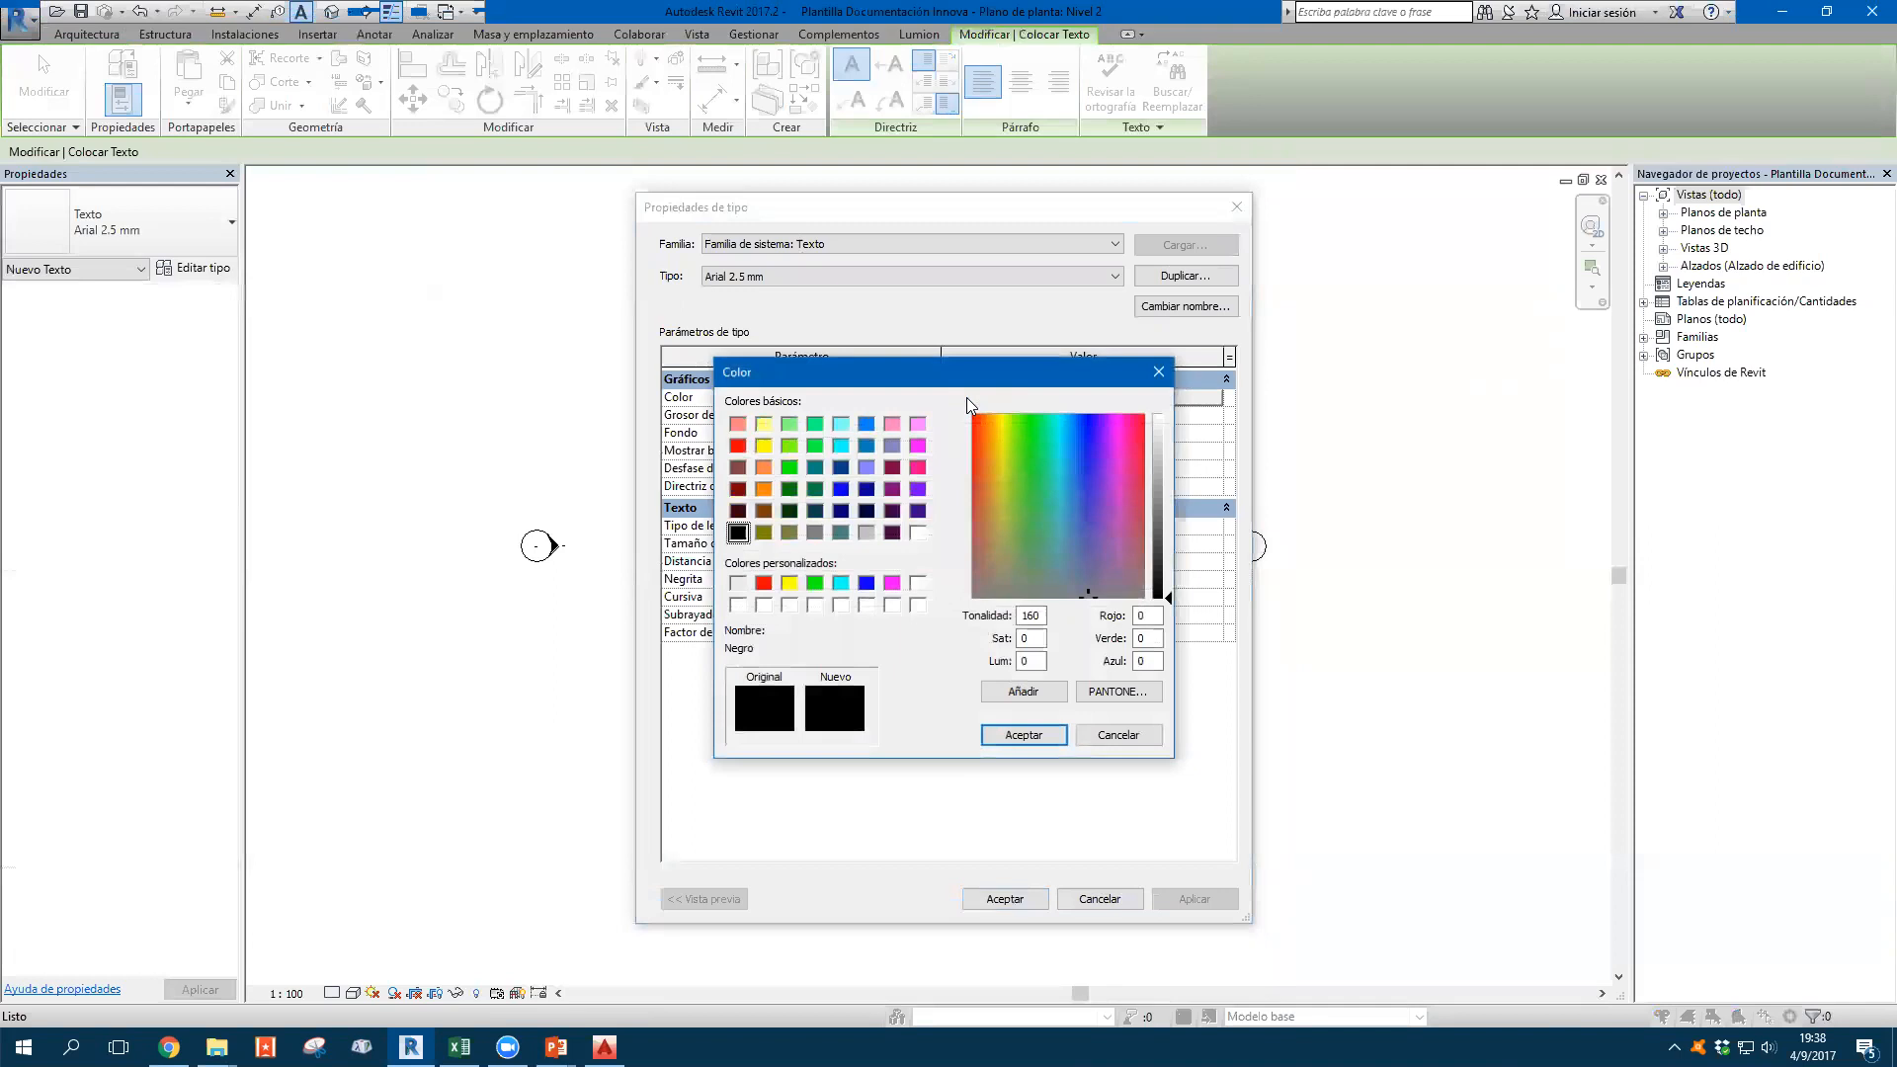
pyautogui.click(1028, 736)
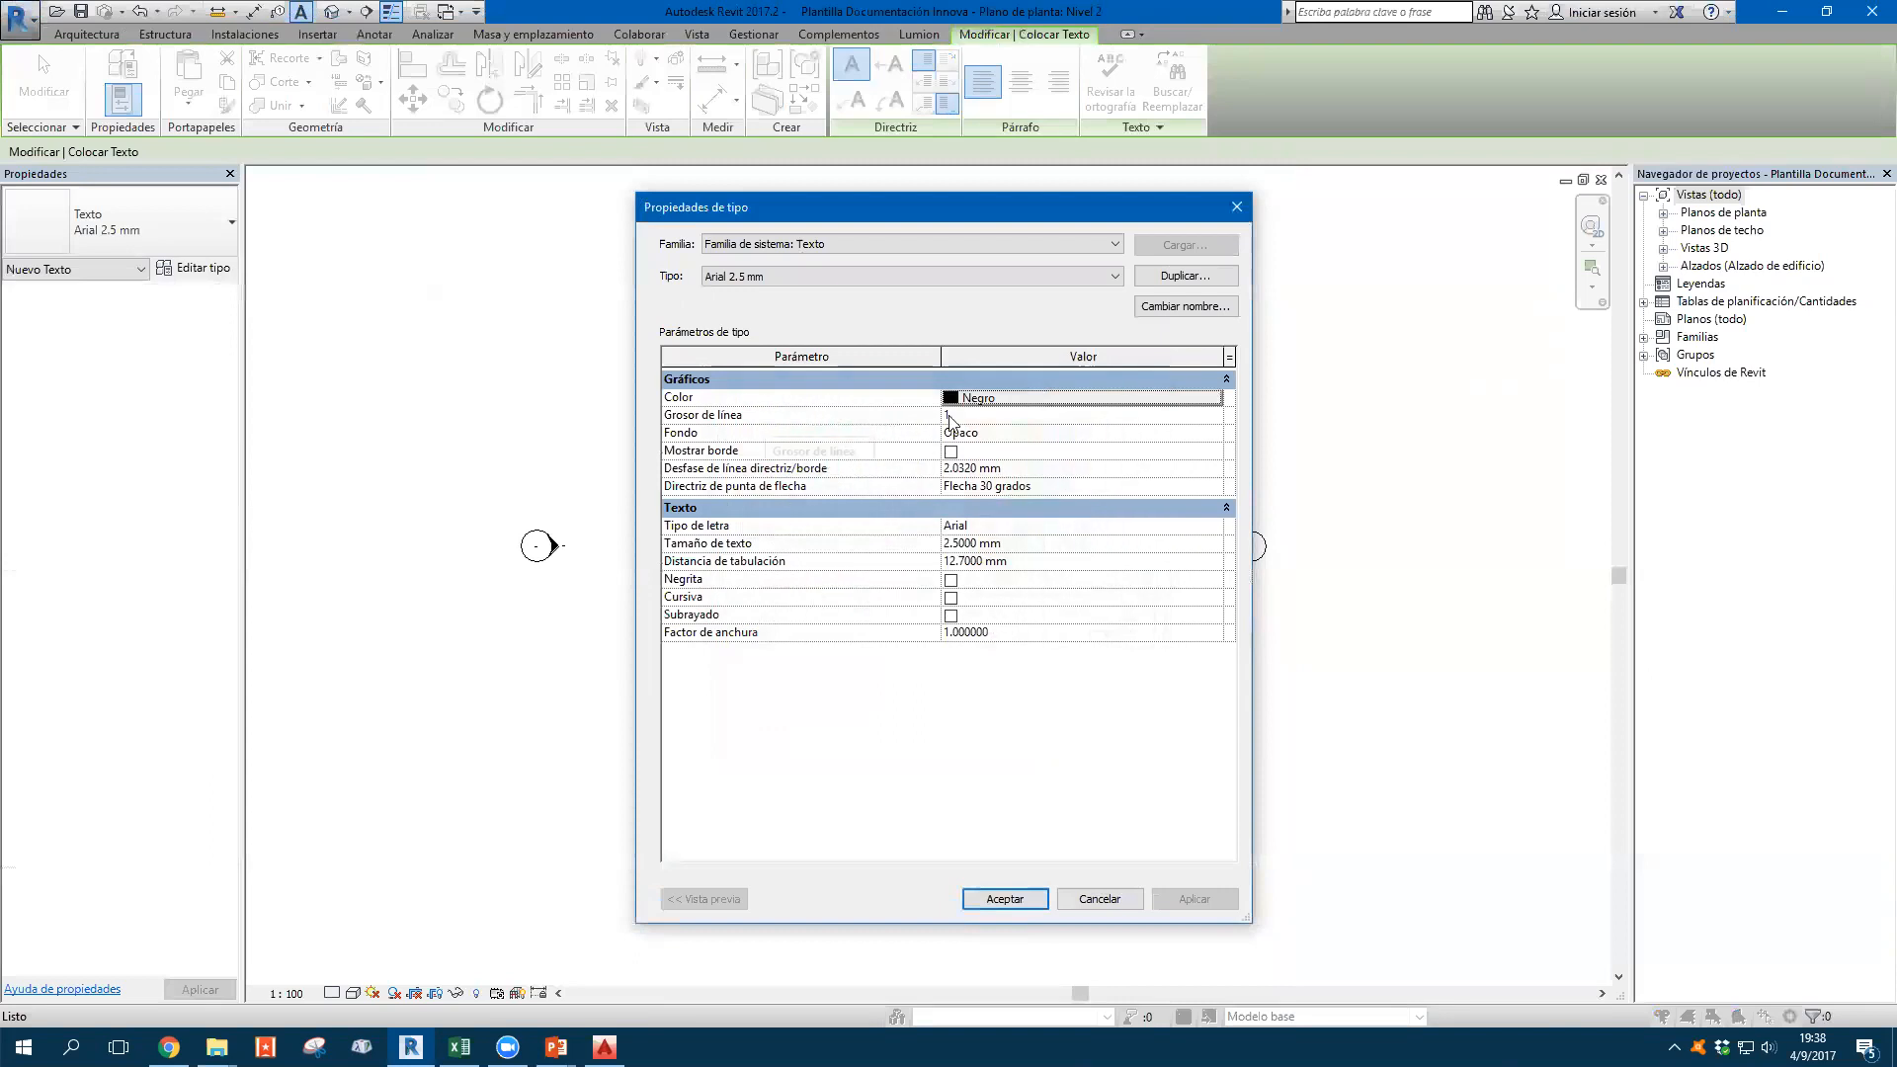
pyautogui.click(988, 432)
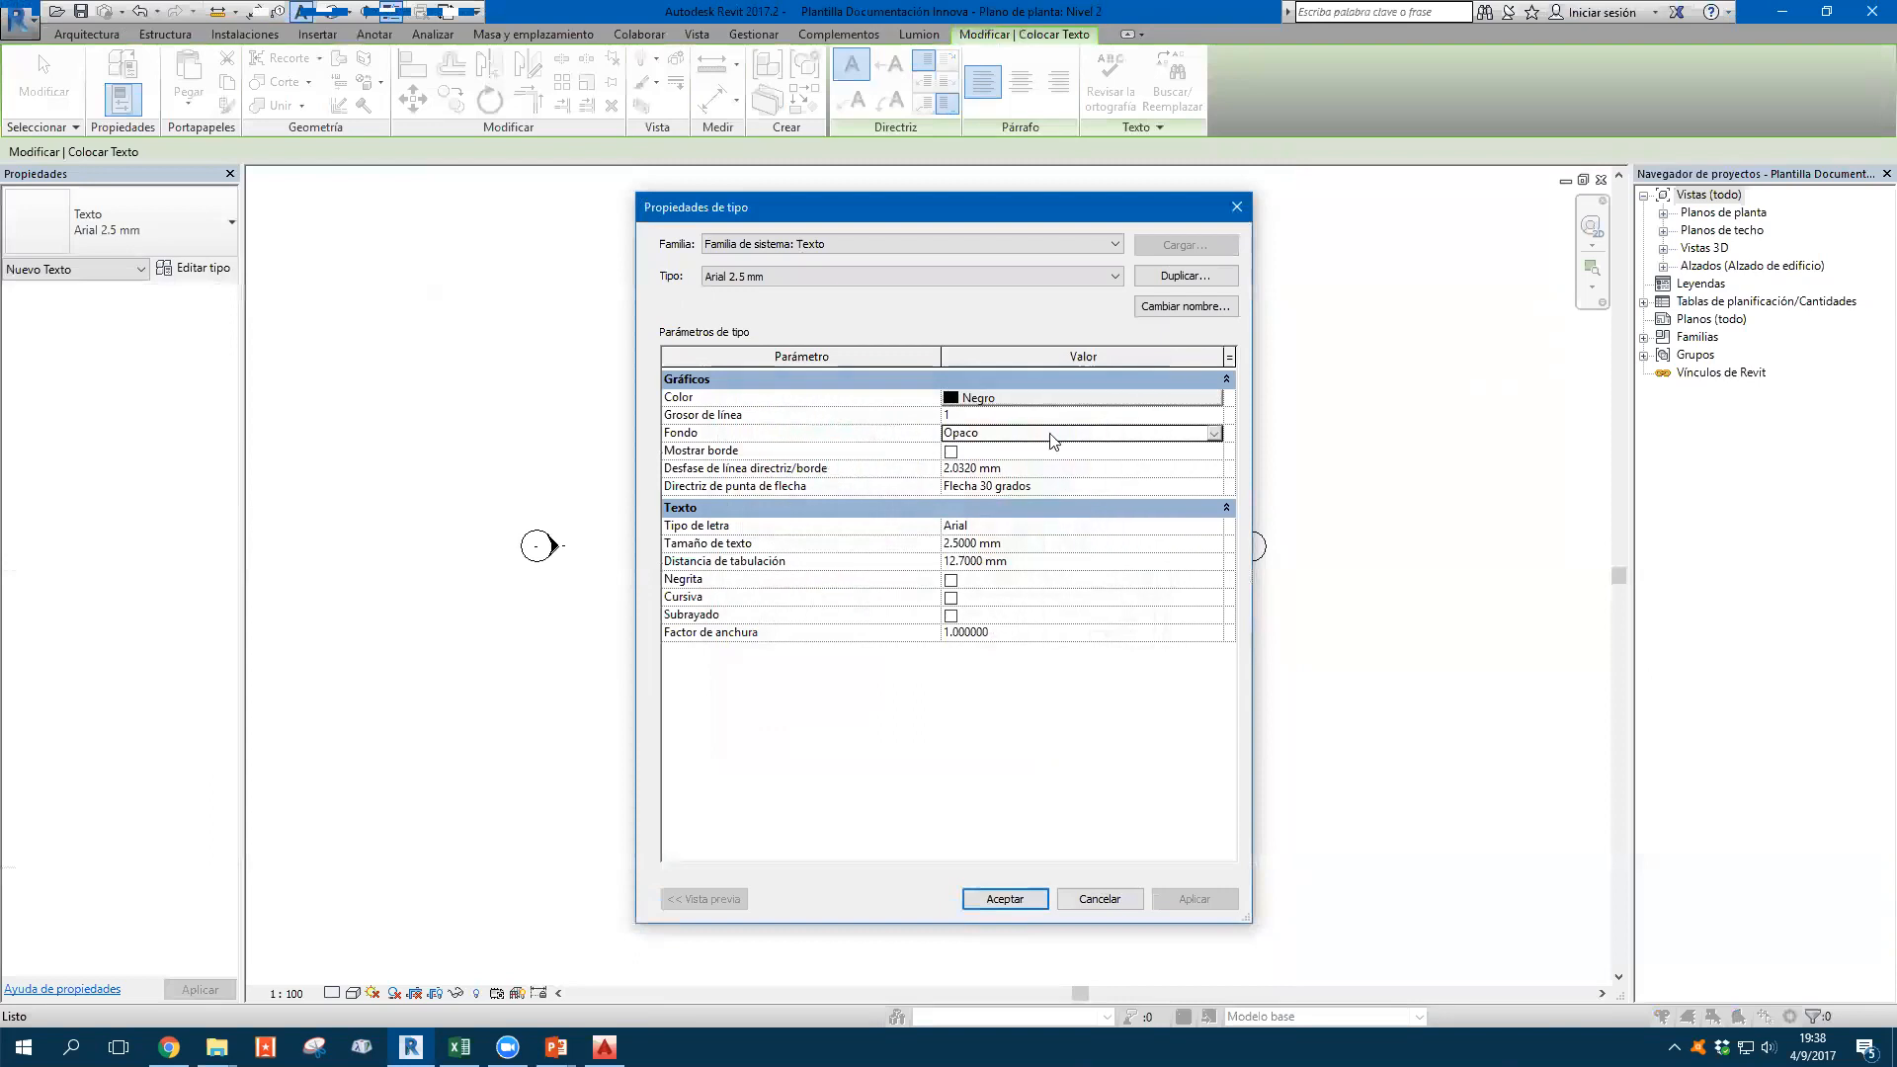
pyautogui.click(1215, 434)
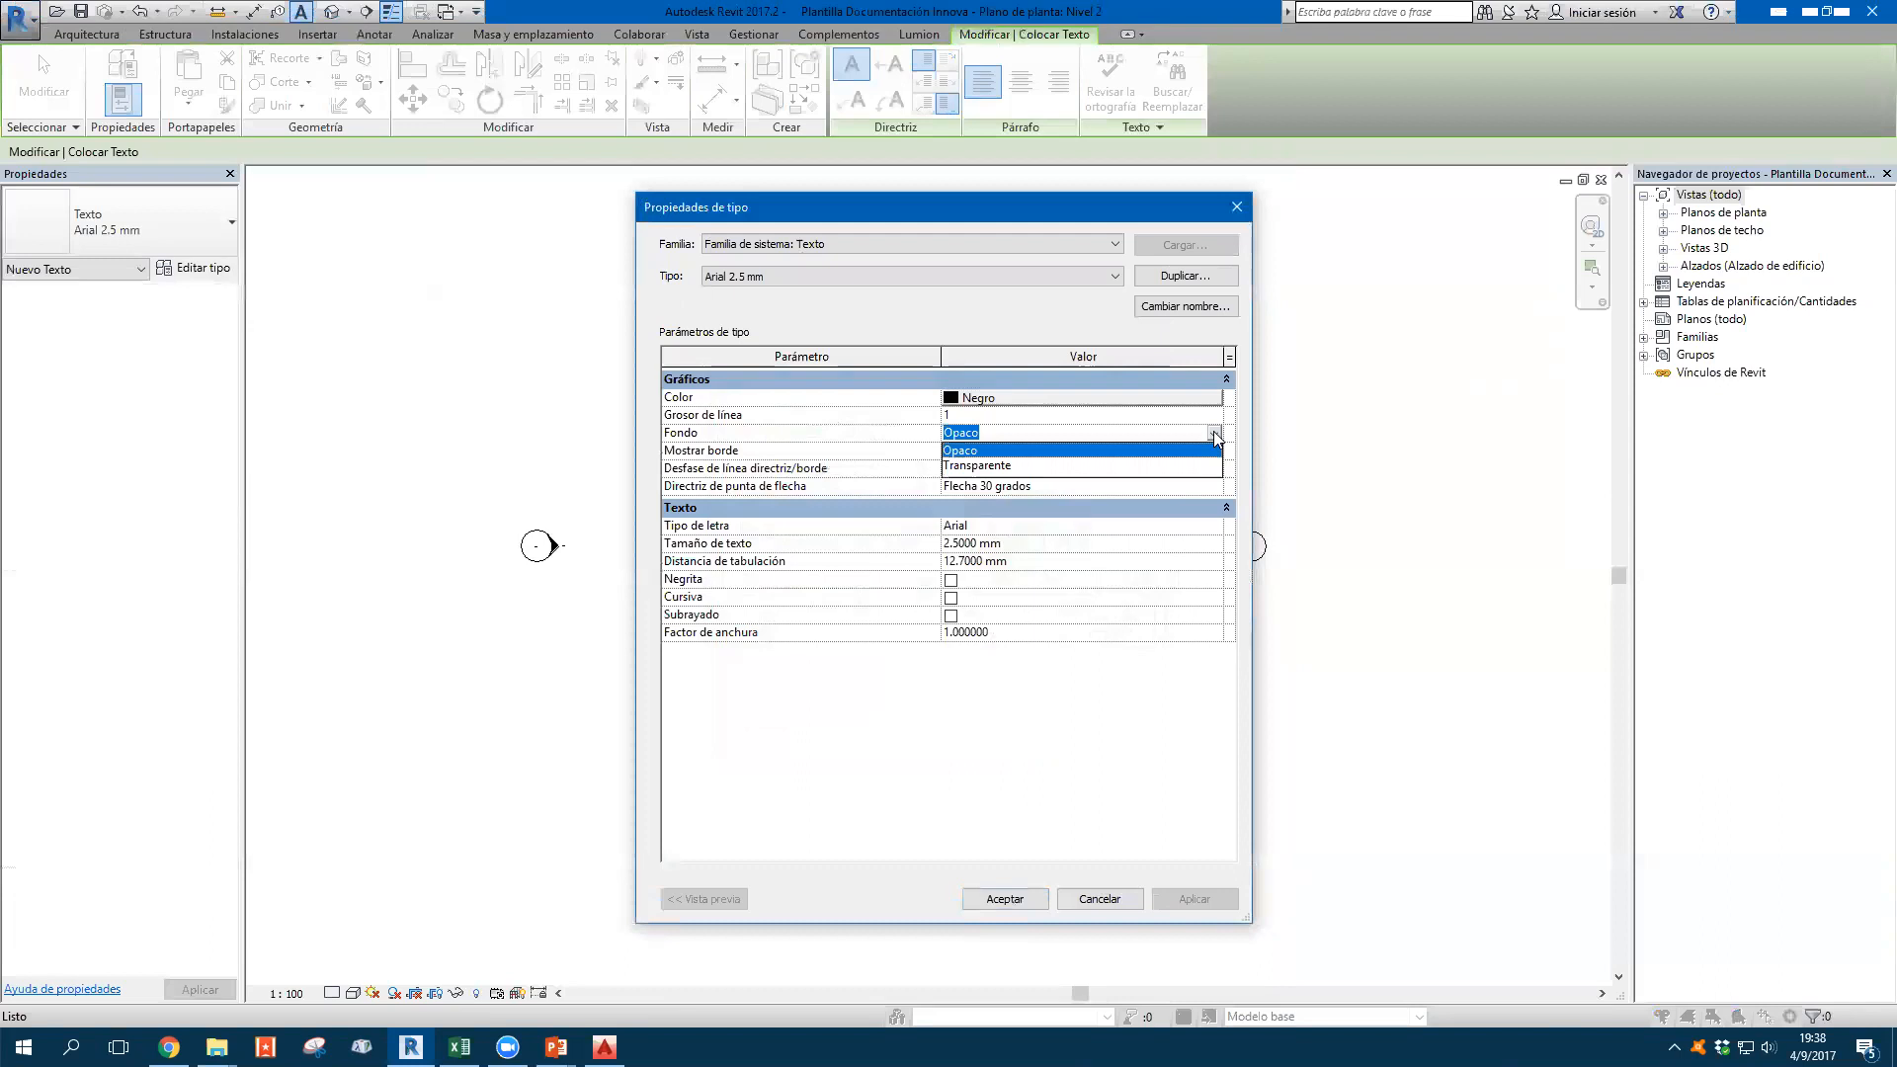
pyautogui.click(1028, 466)
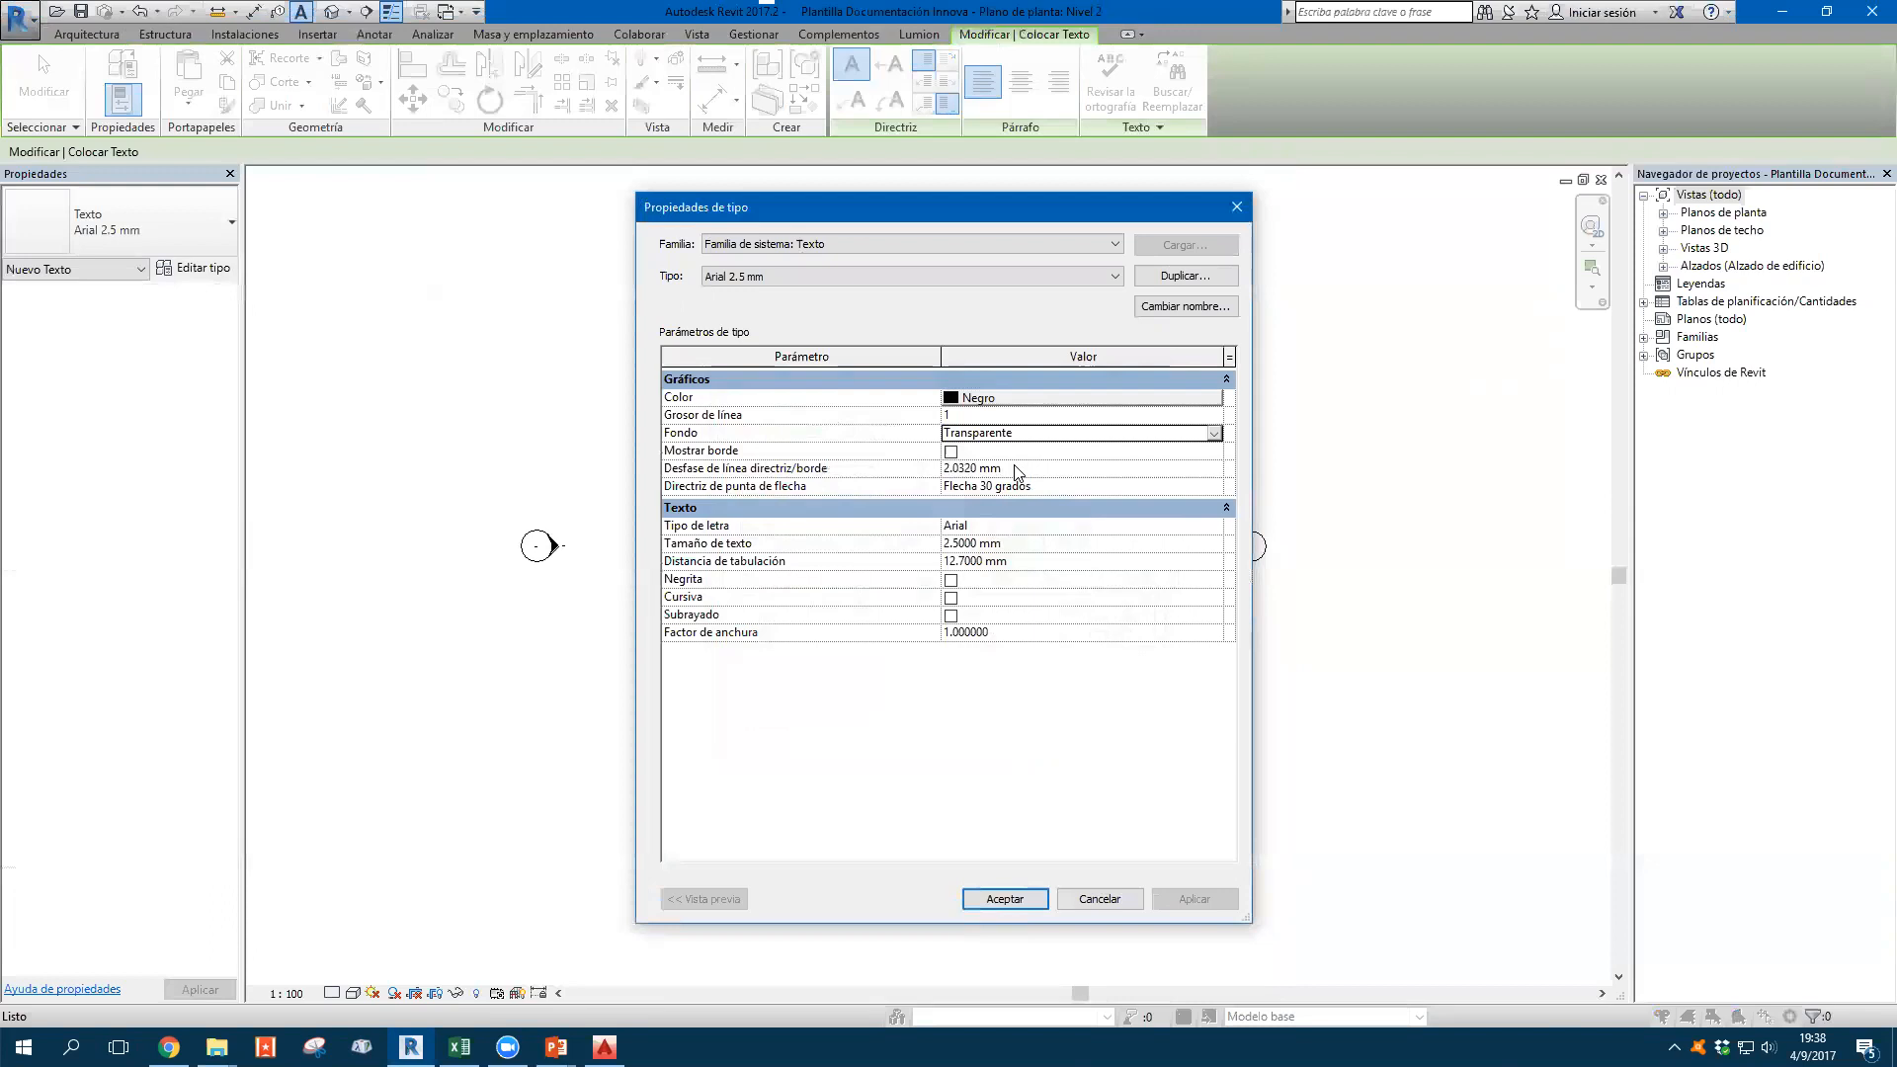
pyautogui.click(1074, 458)
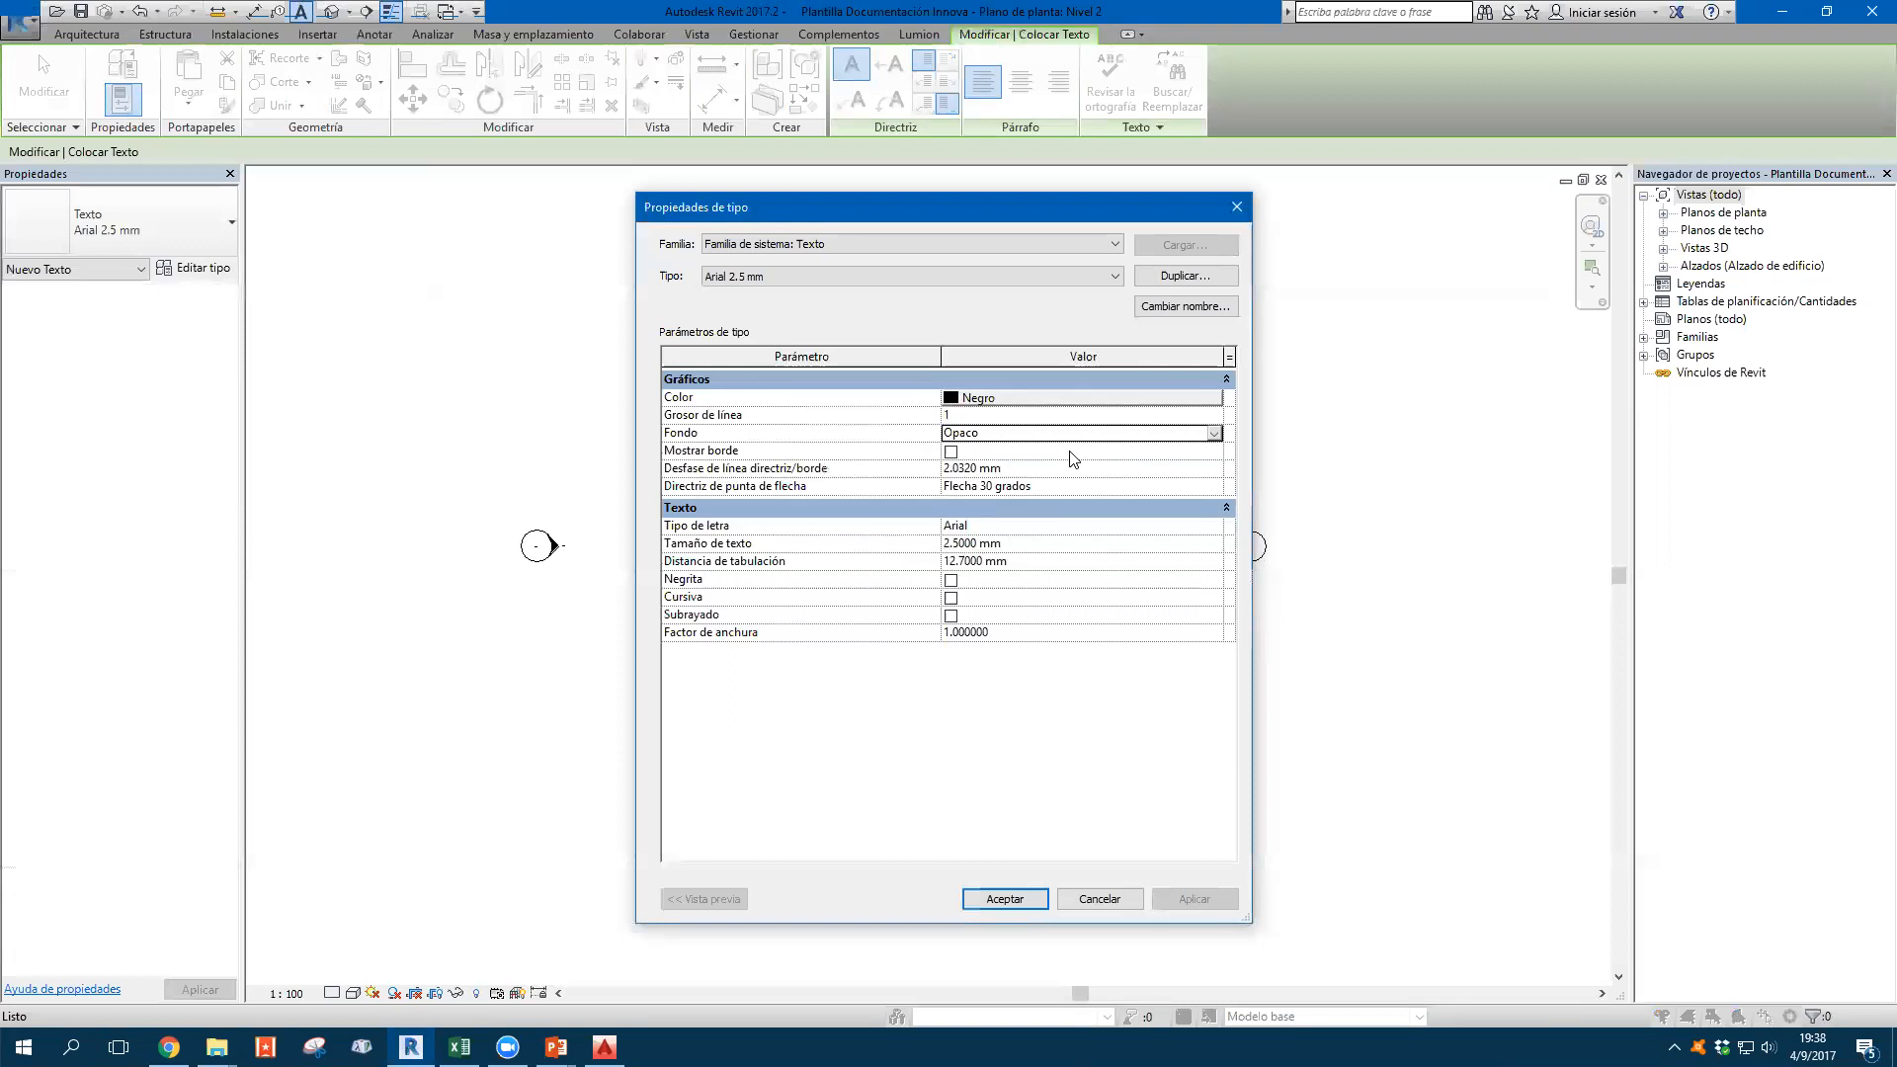
# Examine the leader/border offset and the available leader arrowhead options of the Arial 2.5 mm text type
pyautogui.moveTo(1005, 207); pyautogui.dragTo(728, 185)
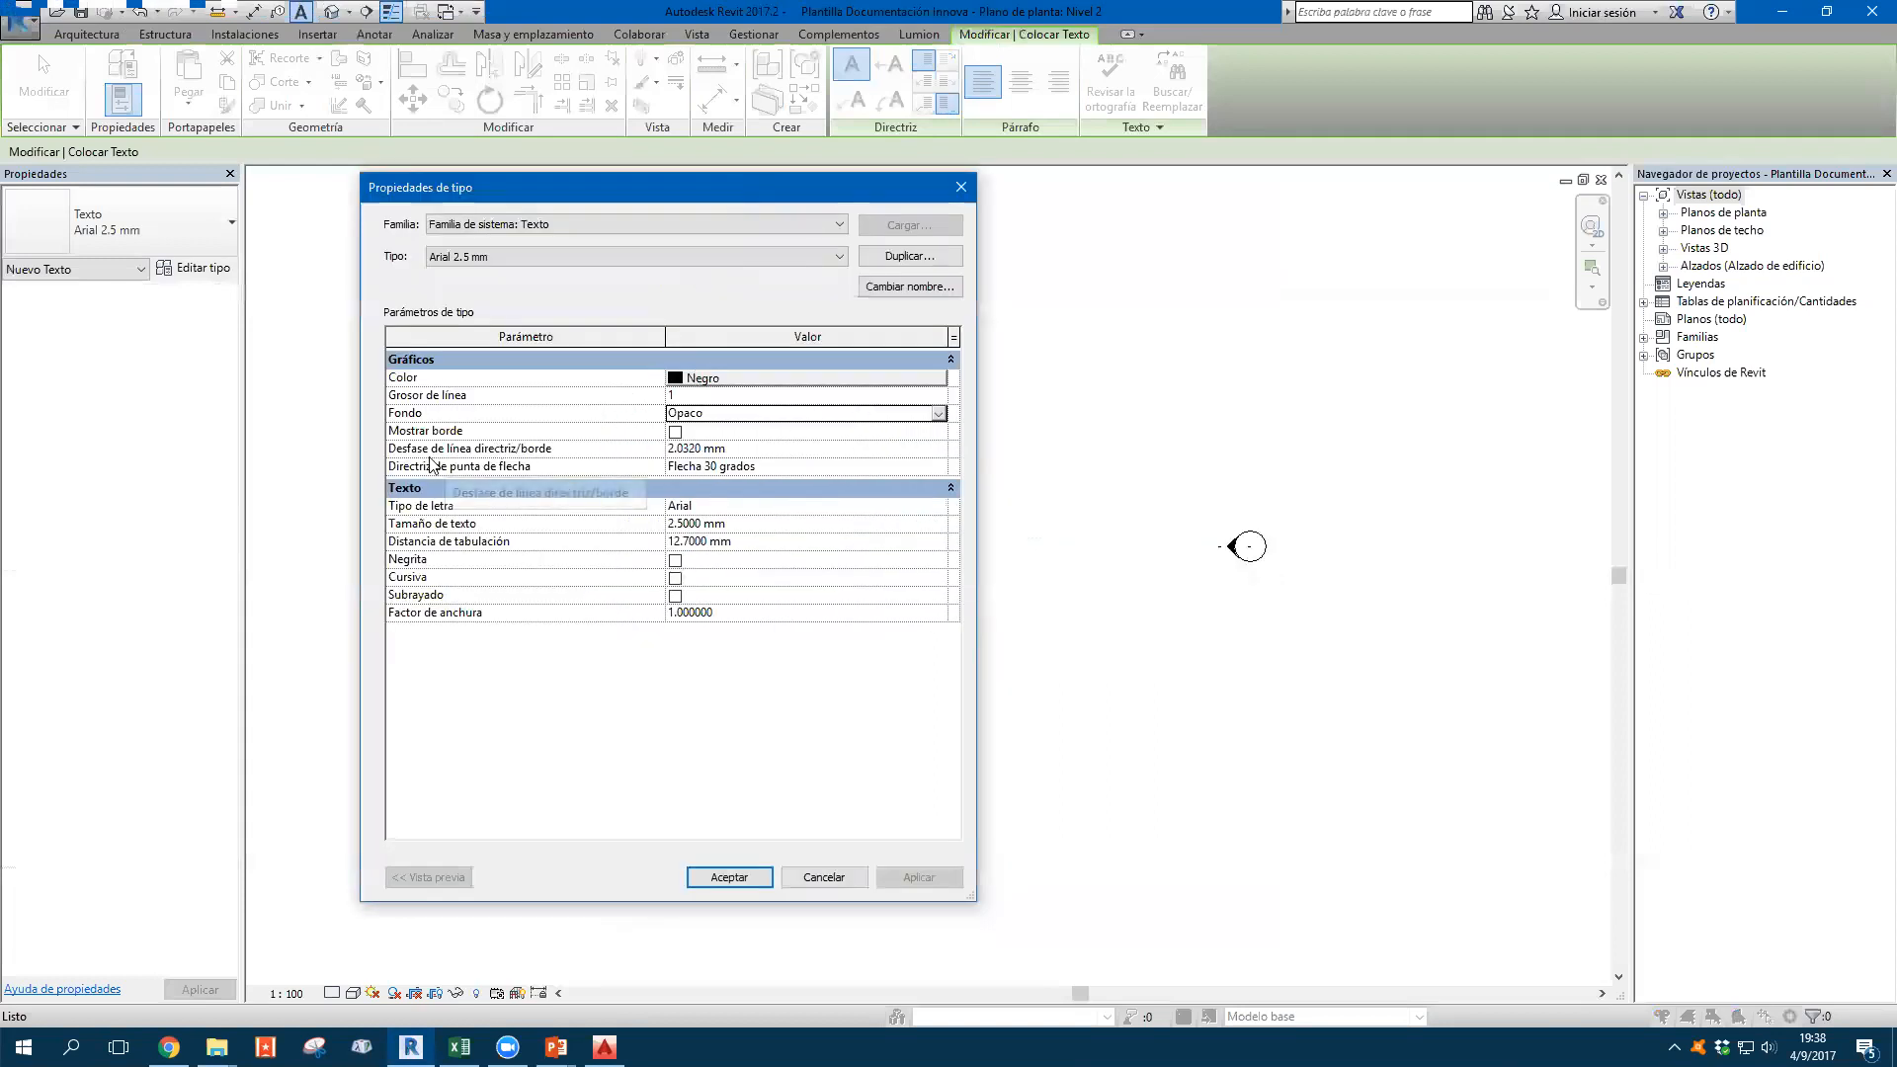
pyautogui.click(790, 448)
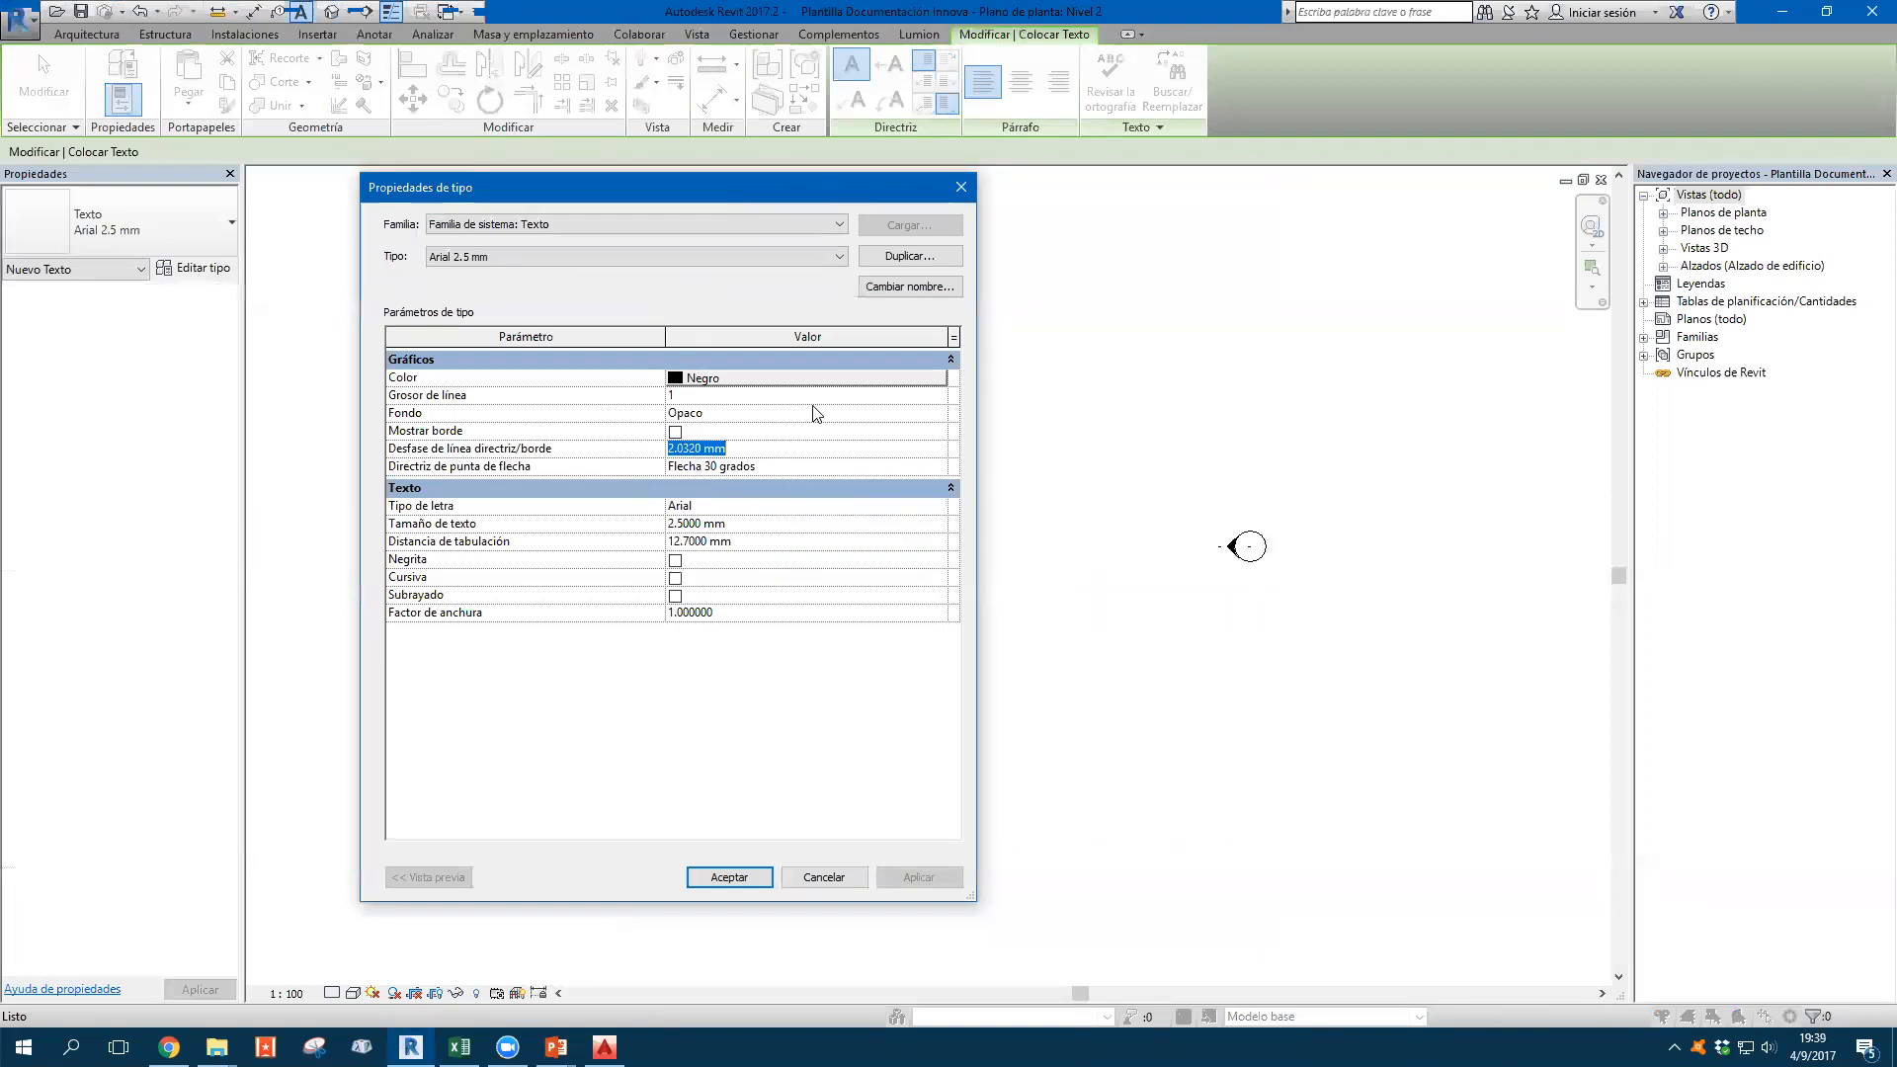
pyautogui.click(865, 467)
pyautogui.click(938, 466)
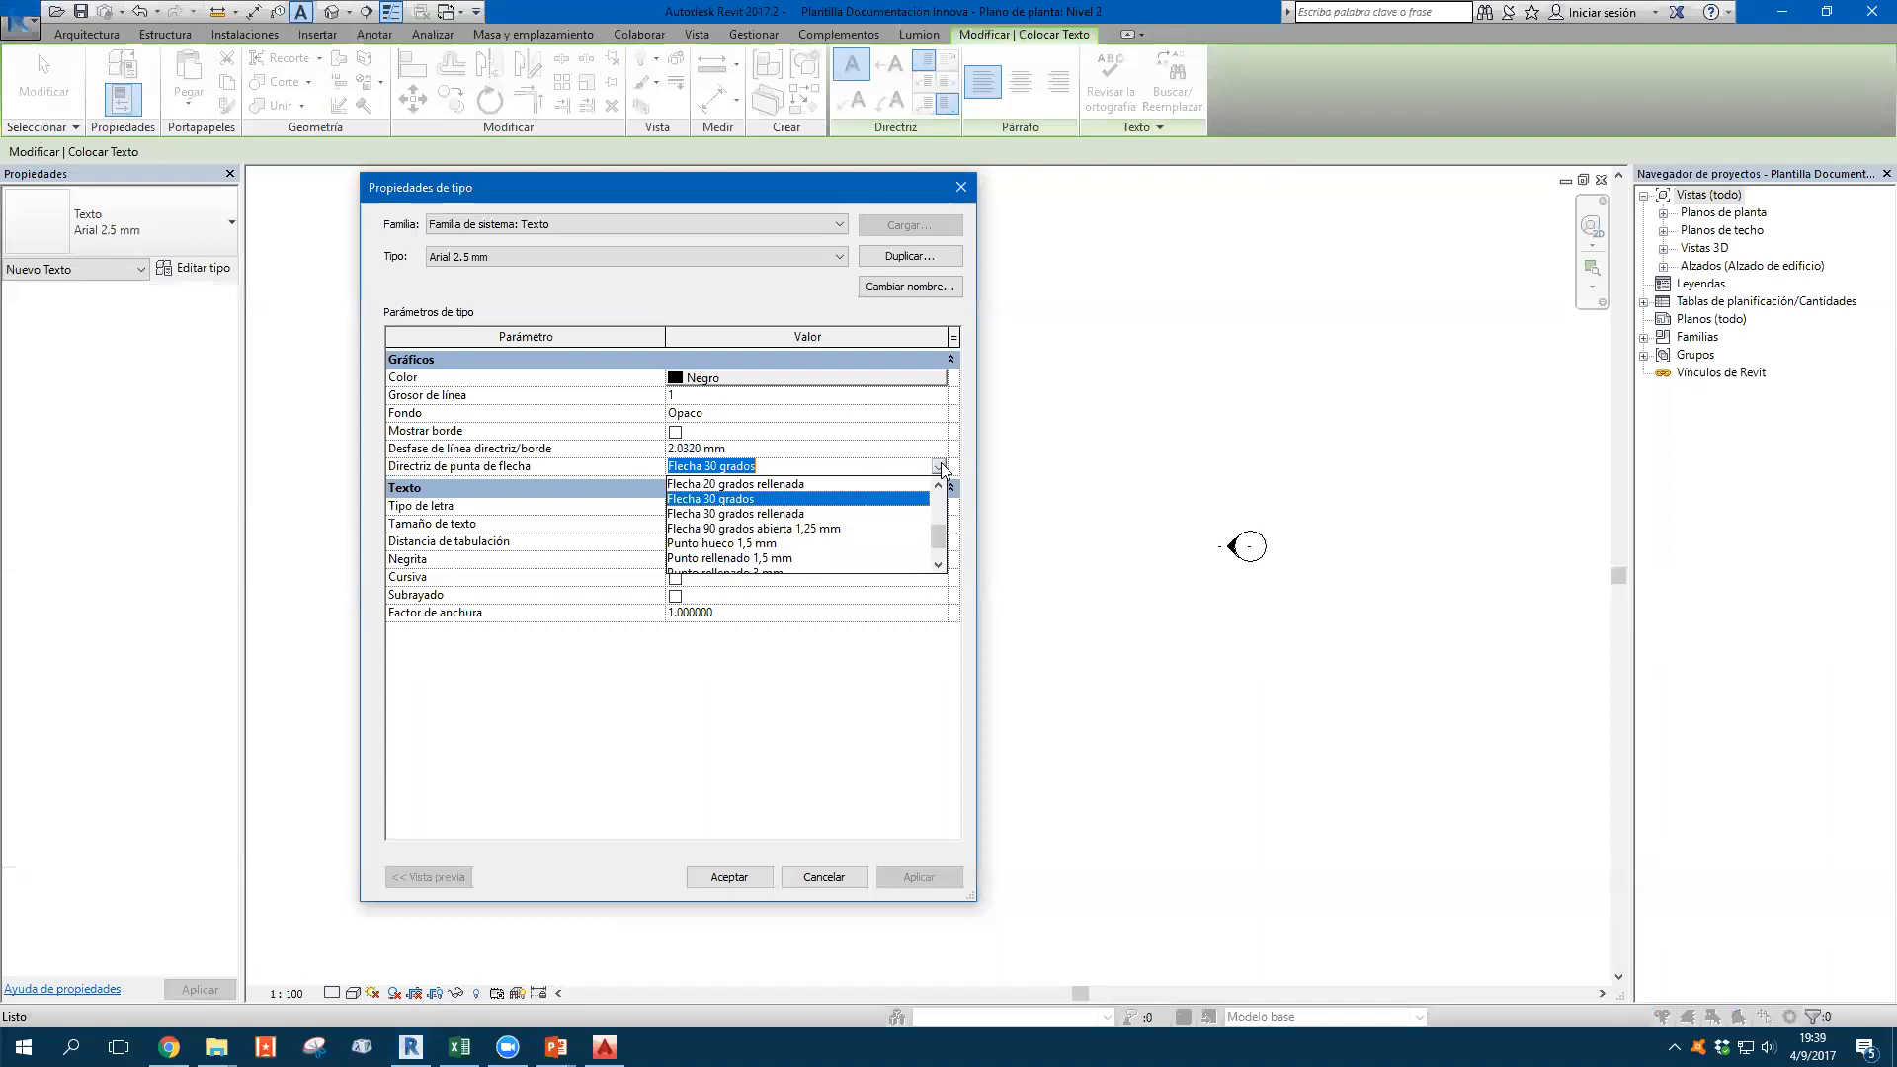
pyautogui.scroll(-1, 758, 531)
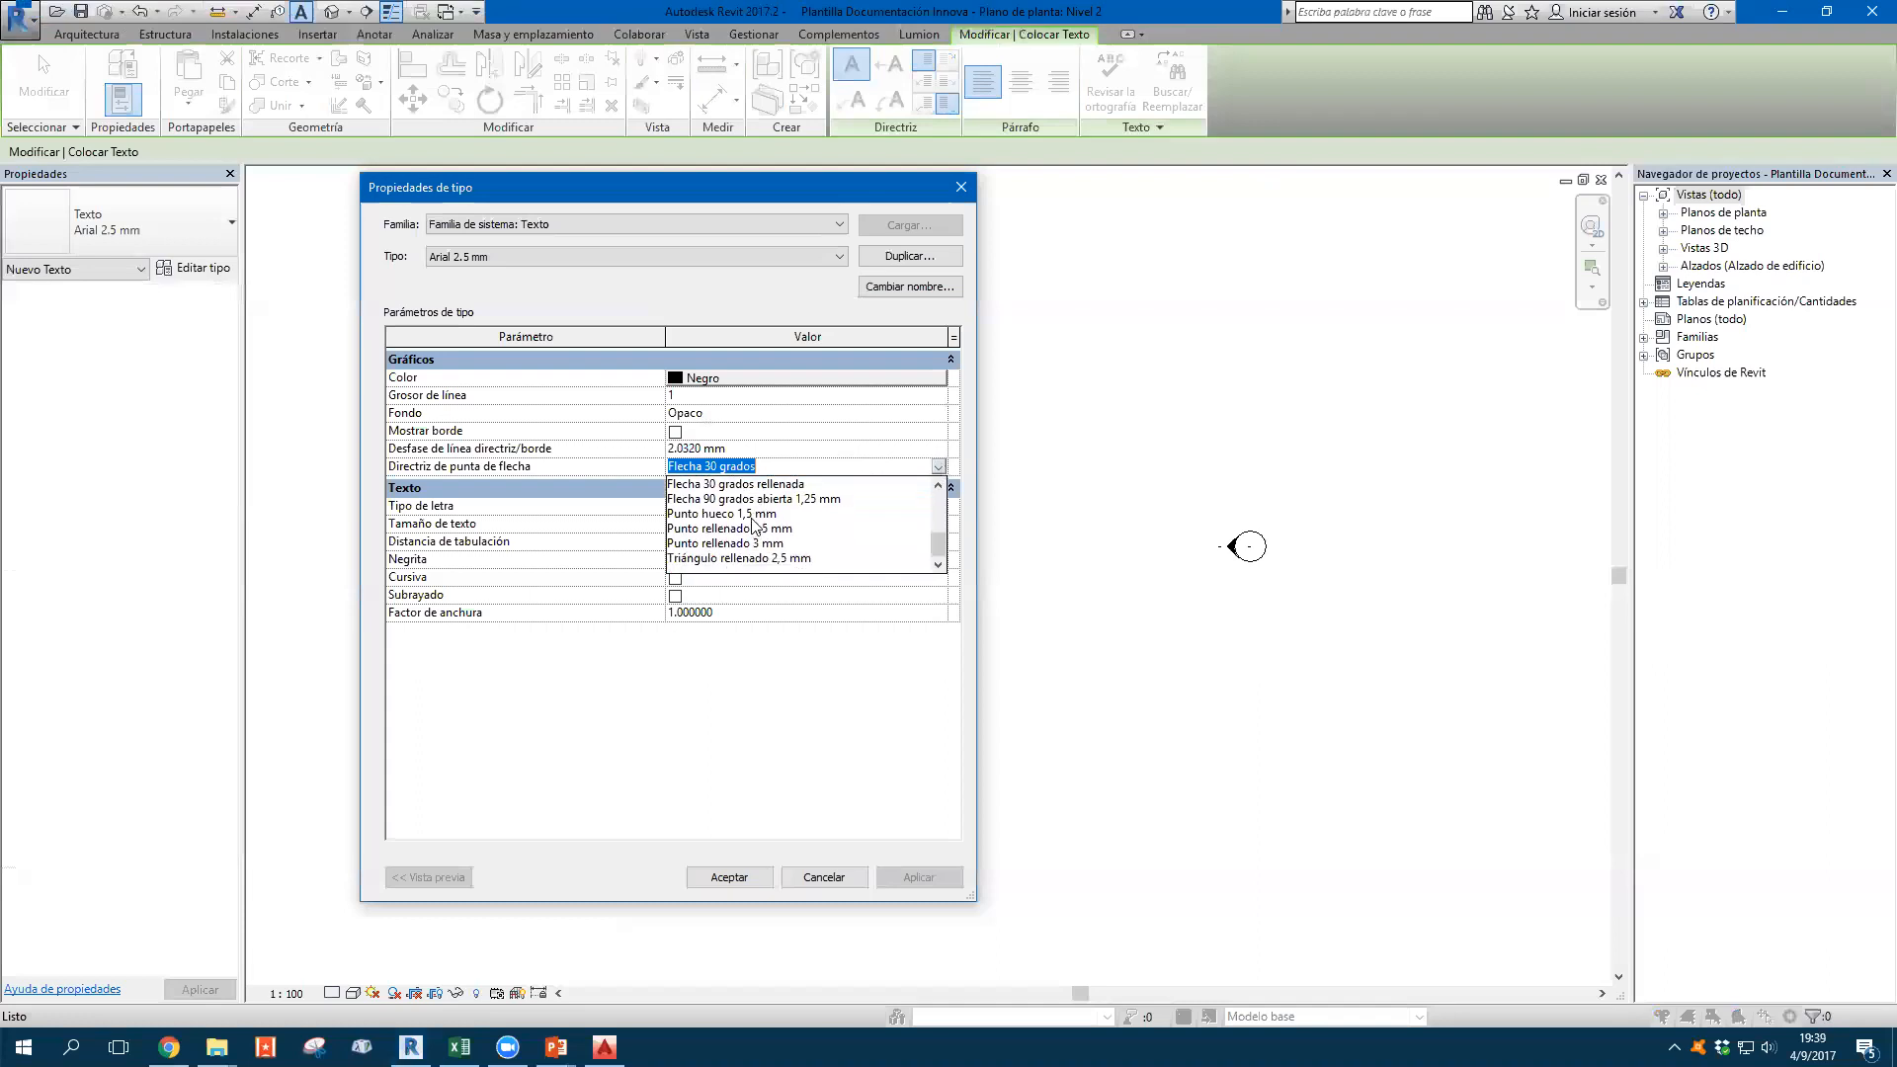
pyautogui.scroll(1, 750, 517)
pyautogui.click(750, 516)
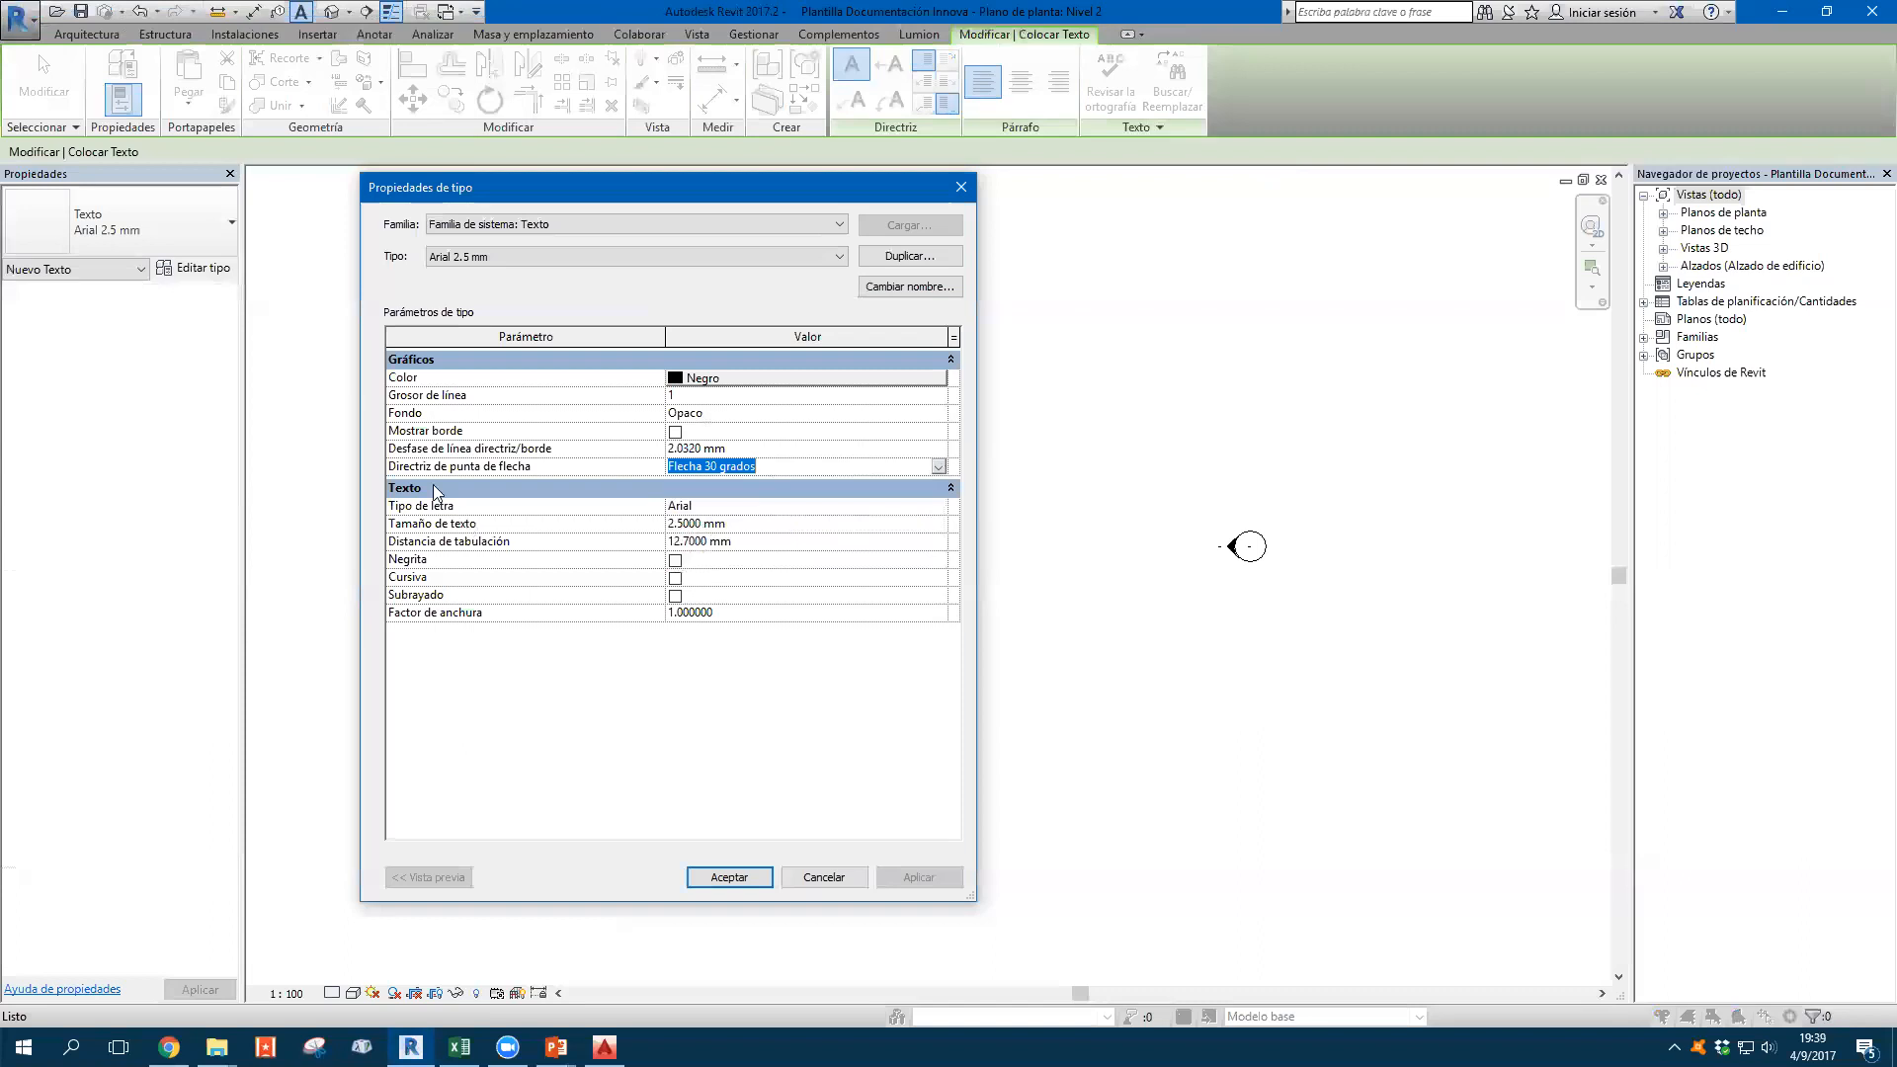
# Look through the available fonts for the Arial 2.5 mm text type, keeping Arial
pyautogui.click(735, 507)
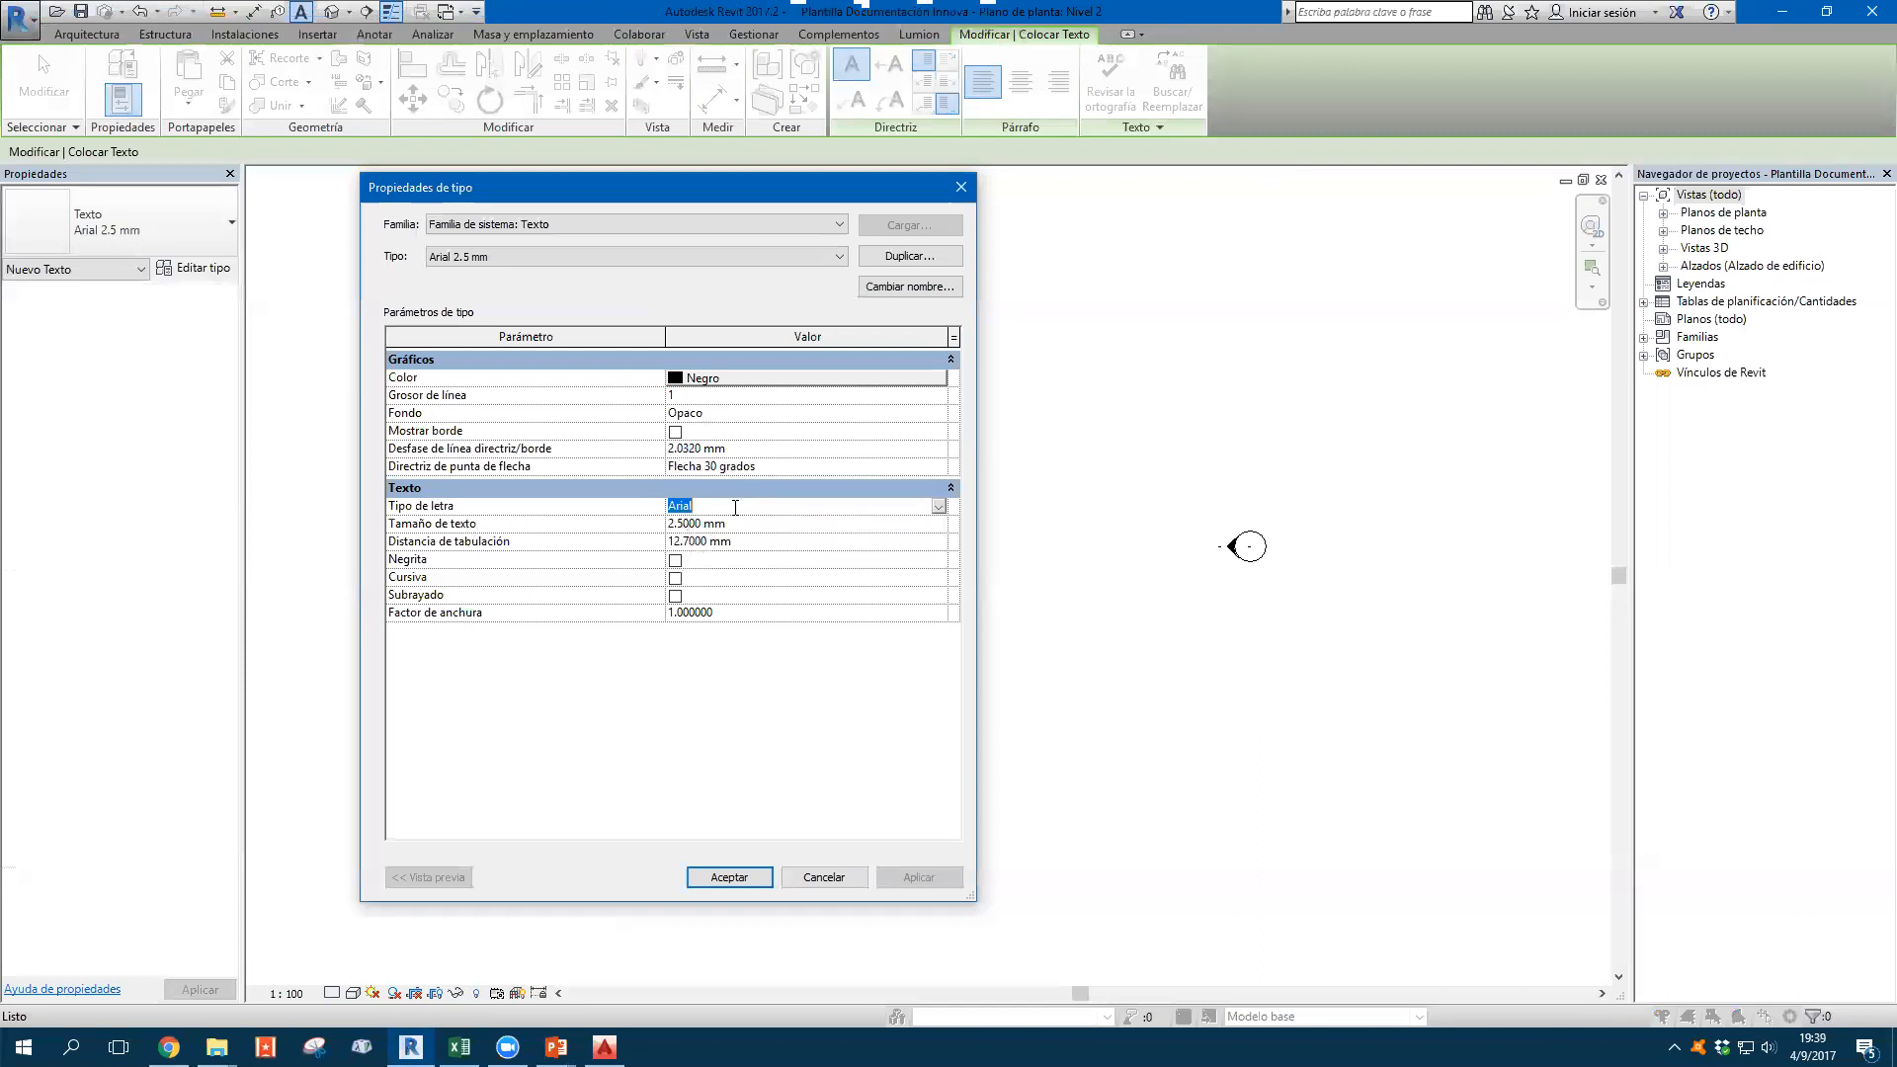
pyautogui.click(940, 507)
pyautogui.scroll(-2, 788, 566)
pyautogui.scroll(-8, 789, 566)
pyautogui.press('Escape')
# Set the text size of the Arial 2.5 mm type to 2 mm and check its width factor
pyautogui.click(741, 525)
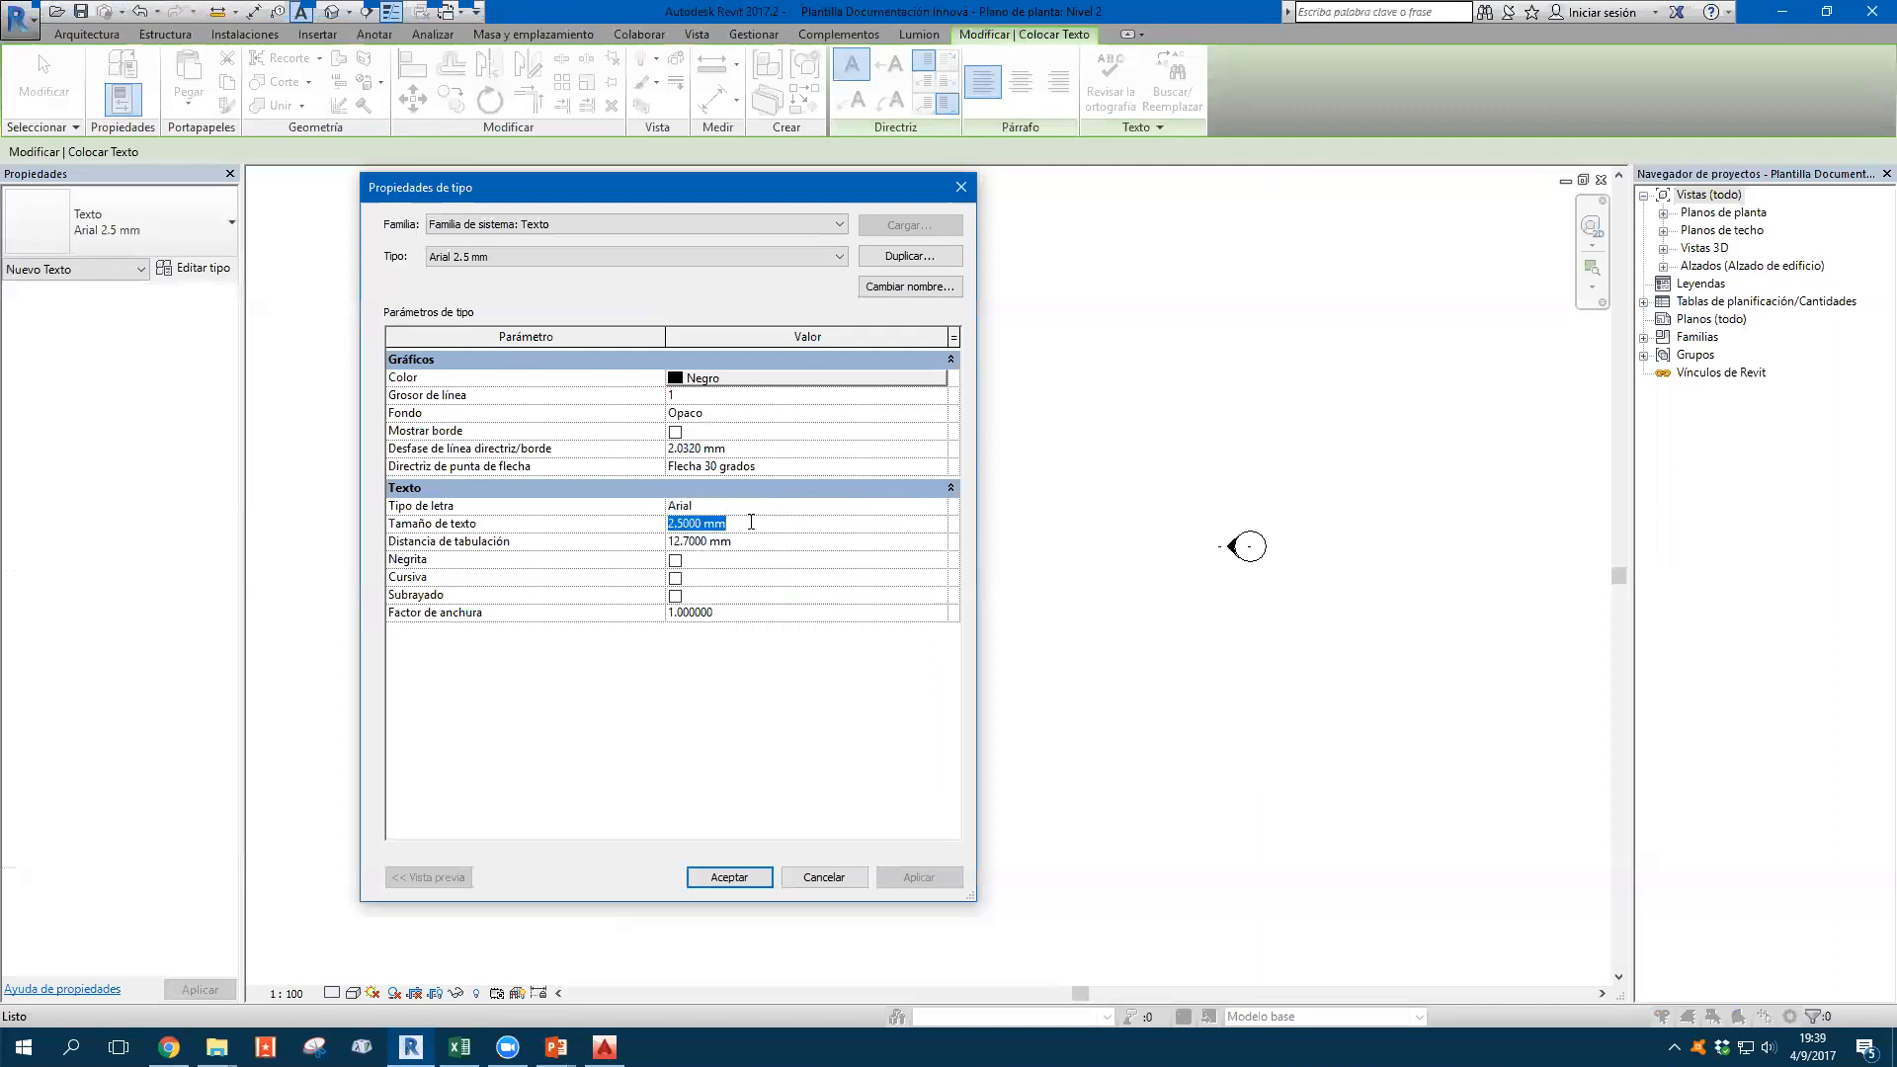
pyautogui.write('2')
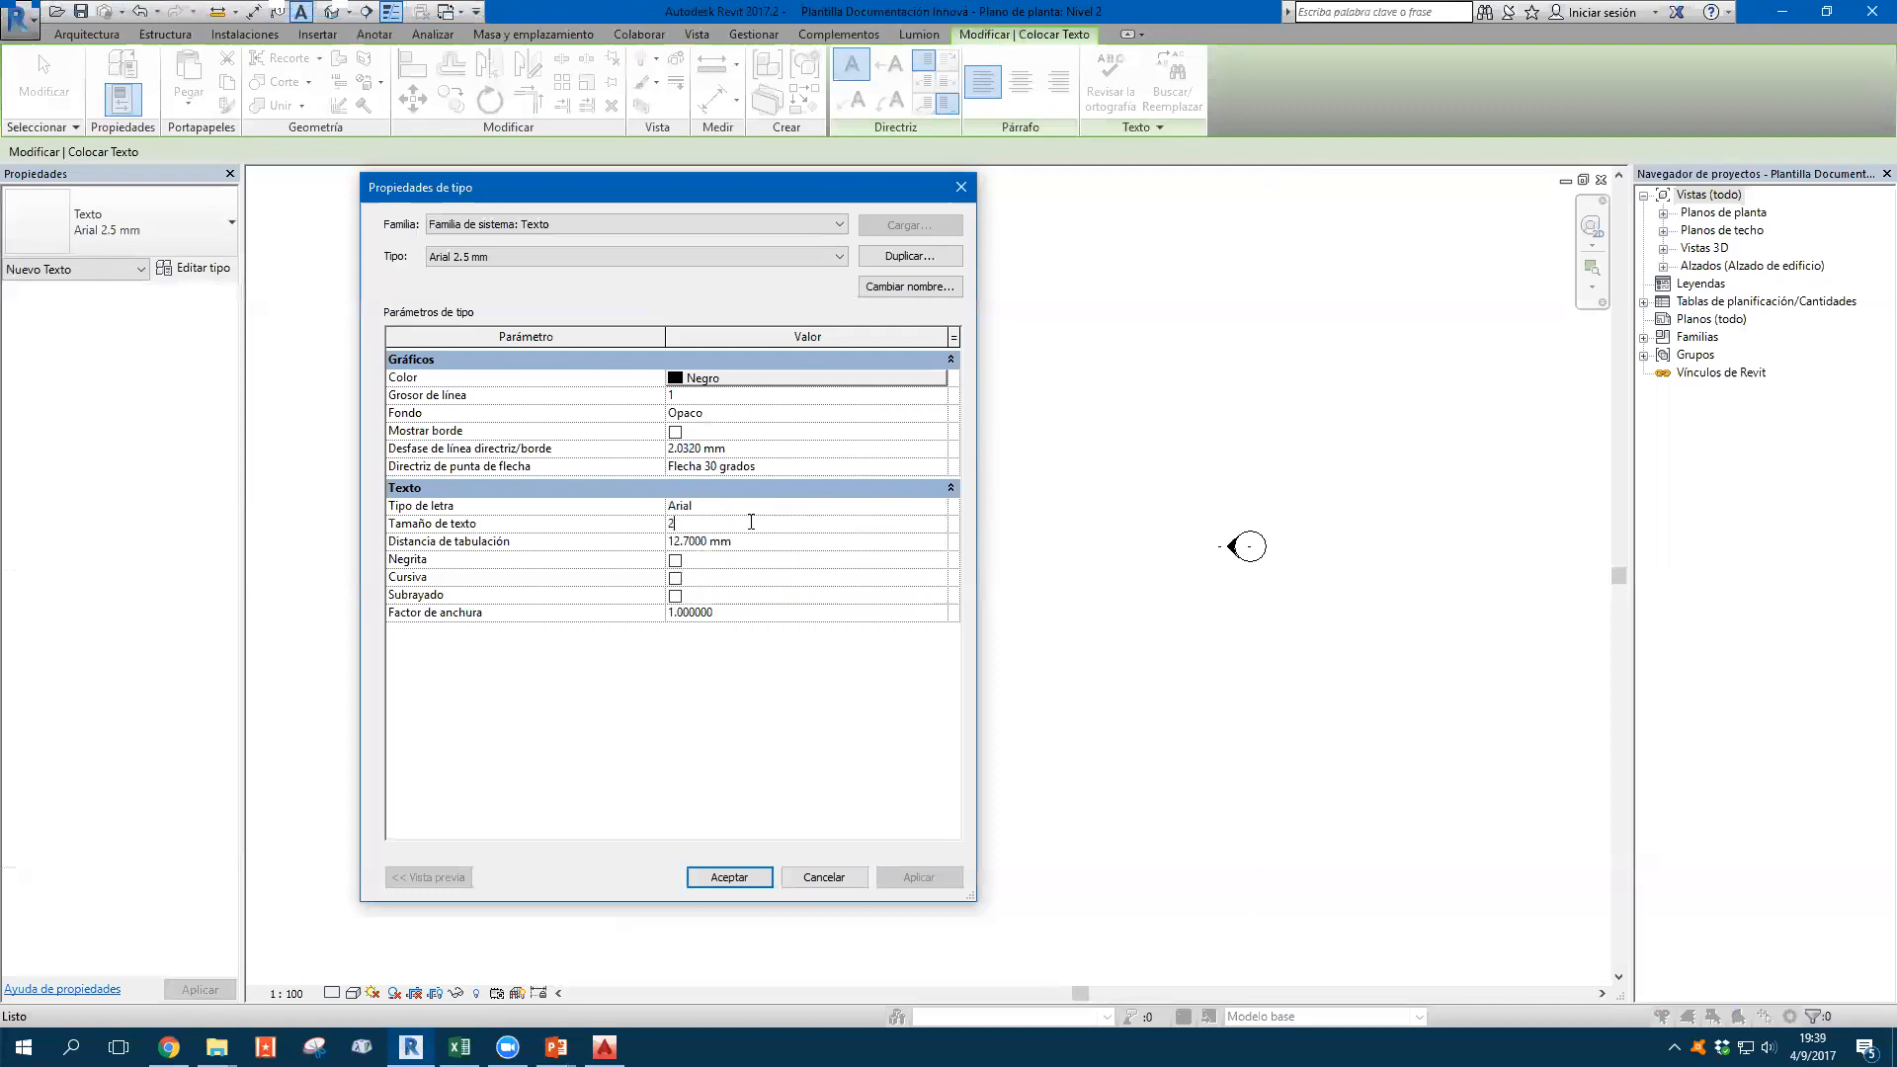
pyautogui.hotkey('shift', 'Tab')
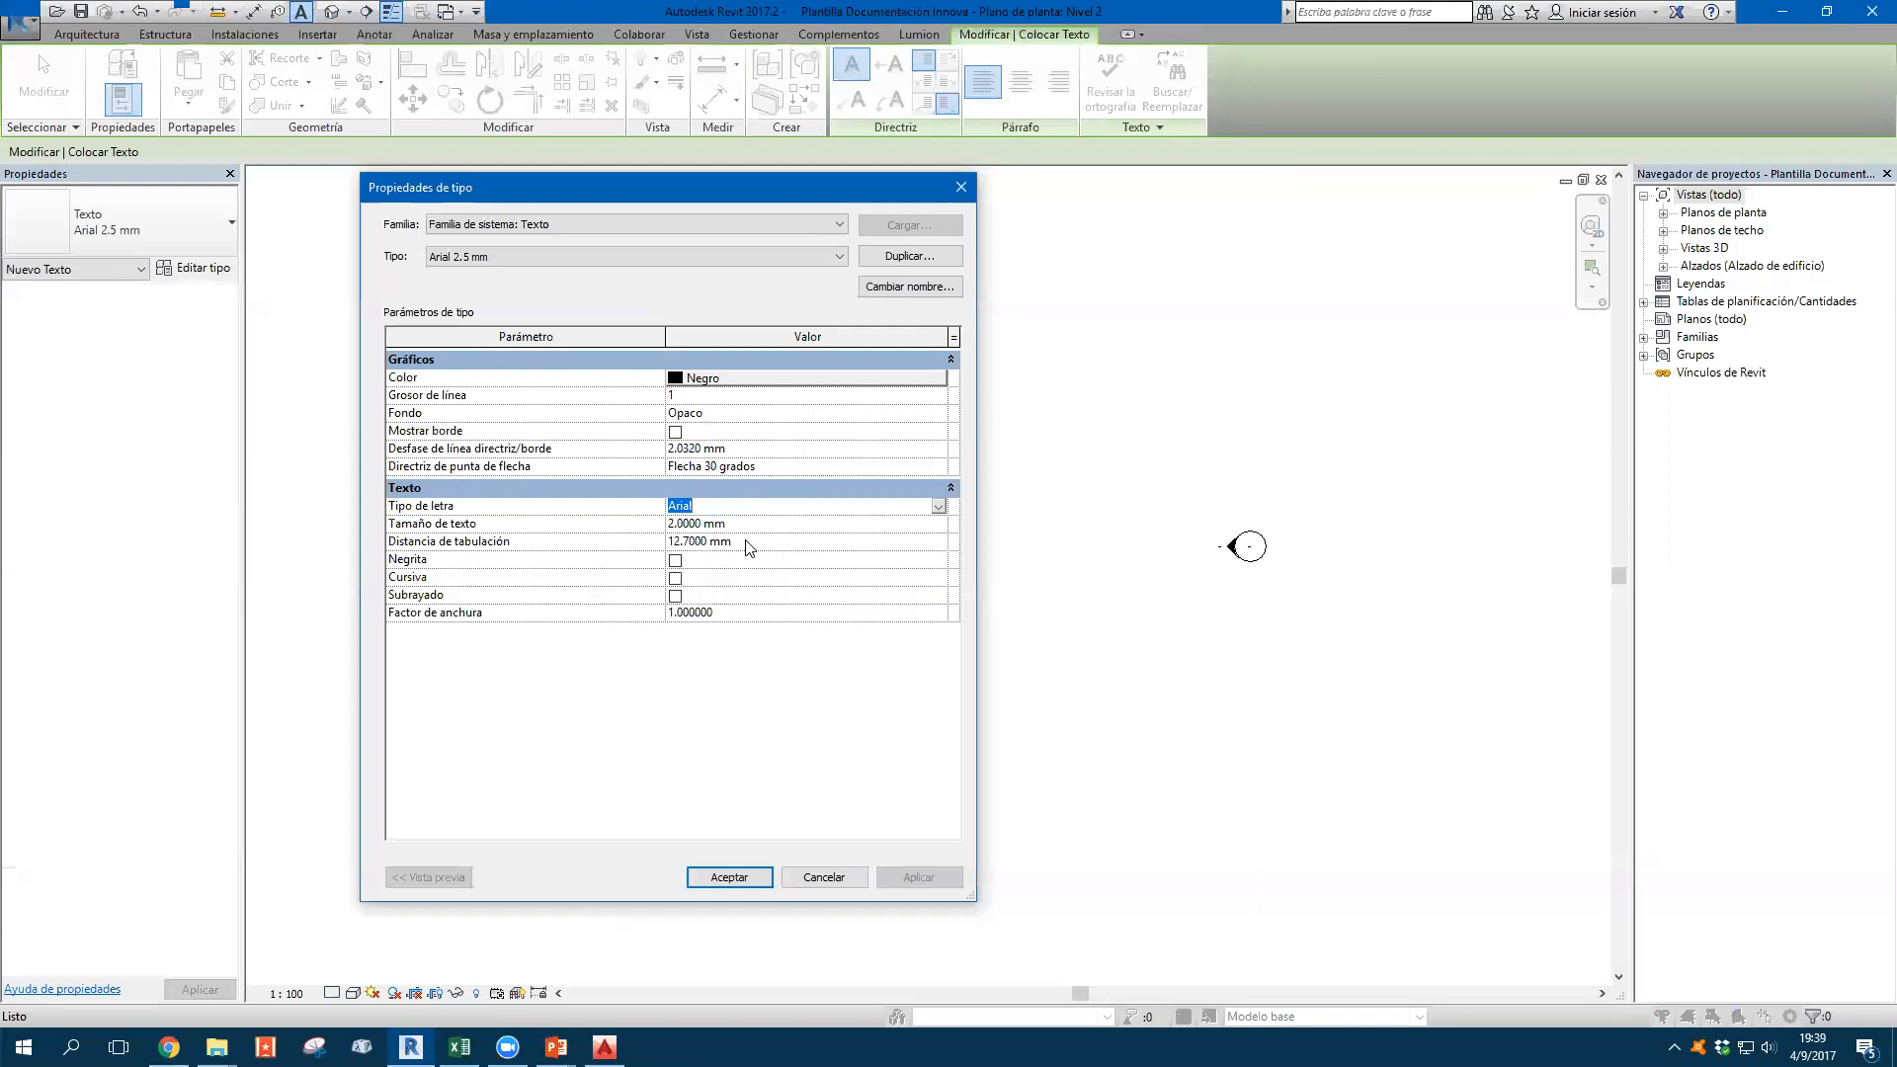
pyautogui.click(747, 614)
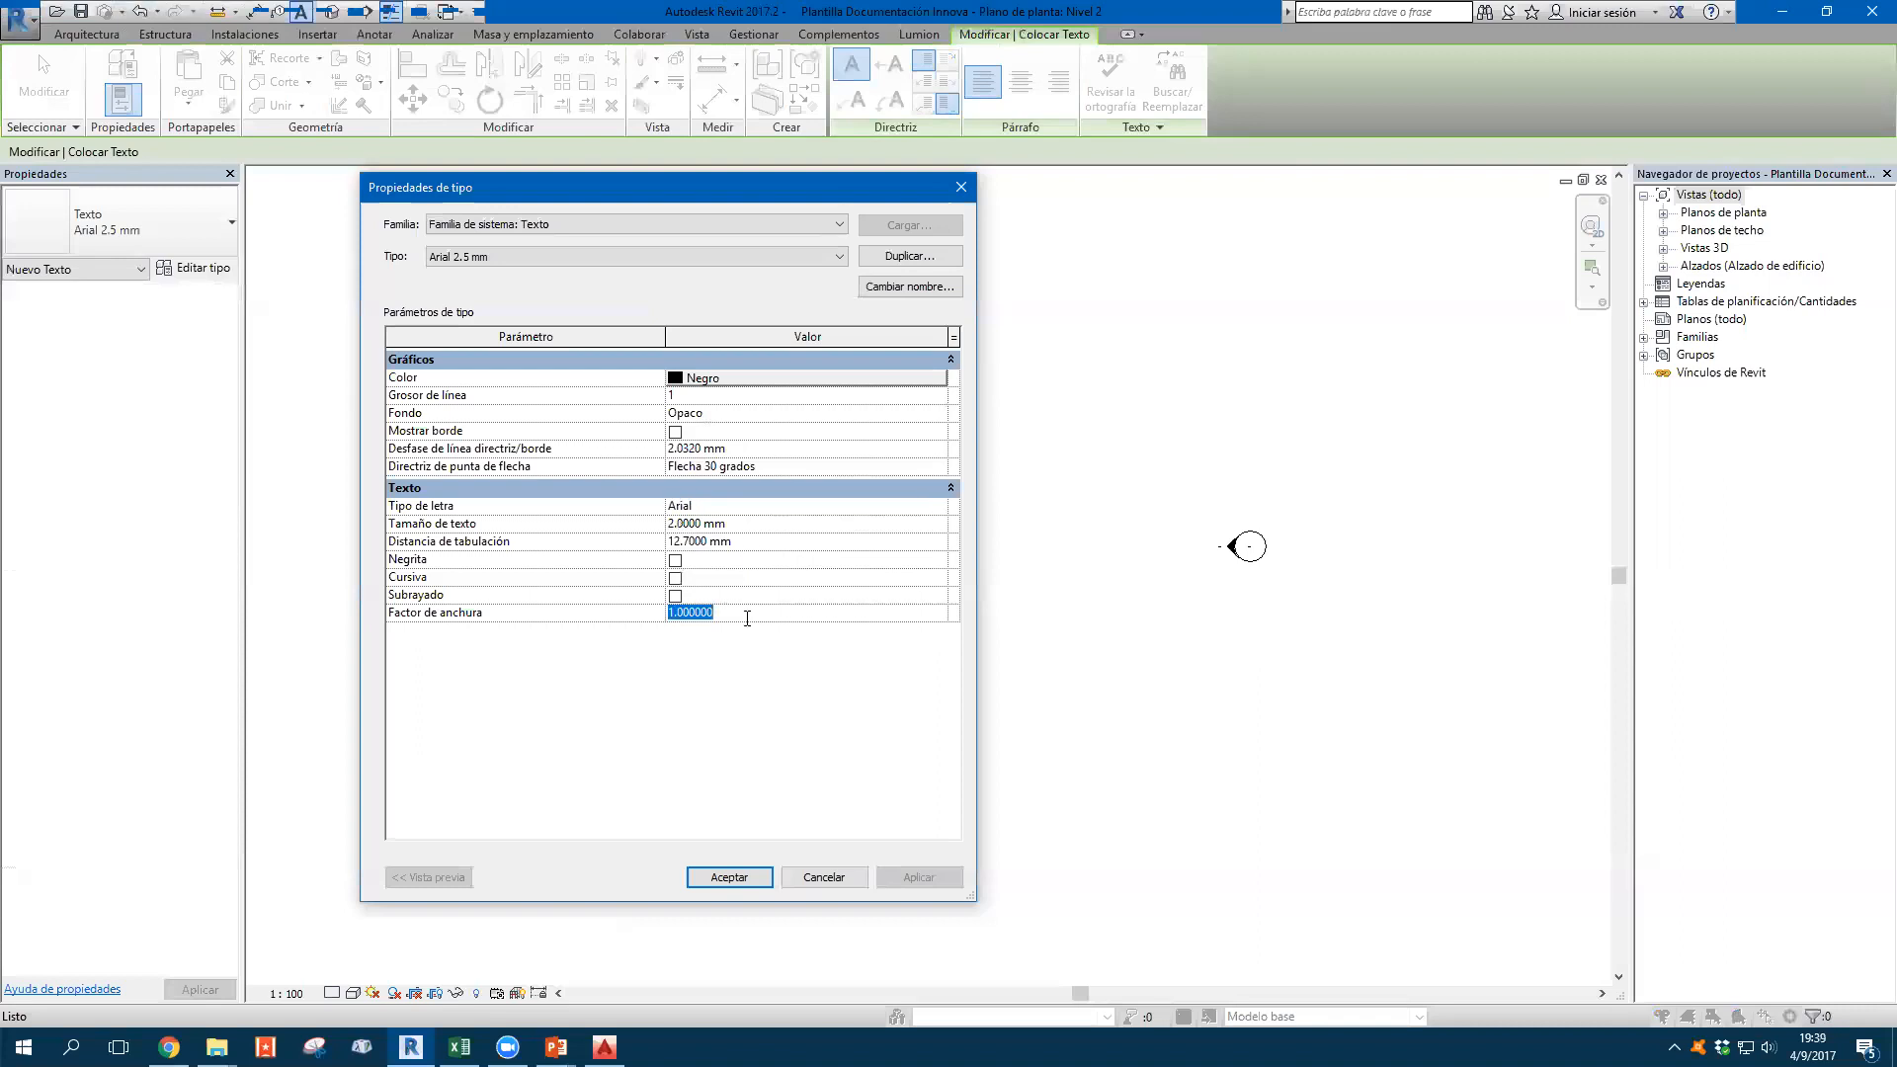
pyautogui.click(625, 560)
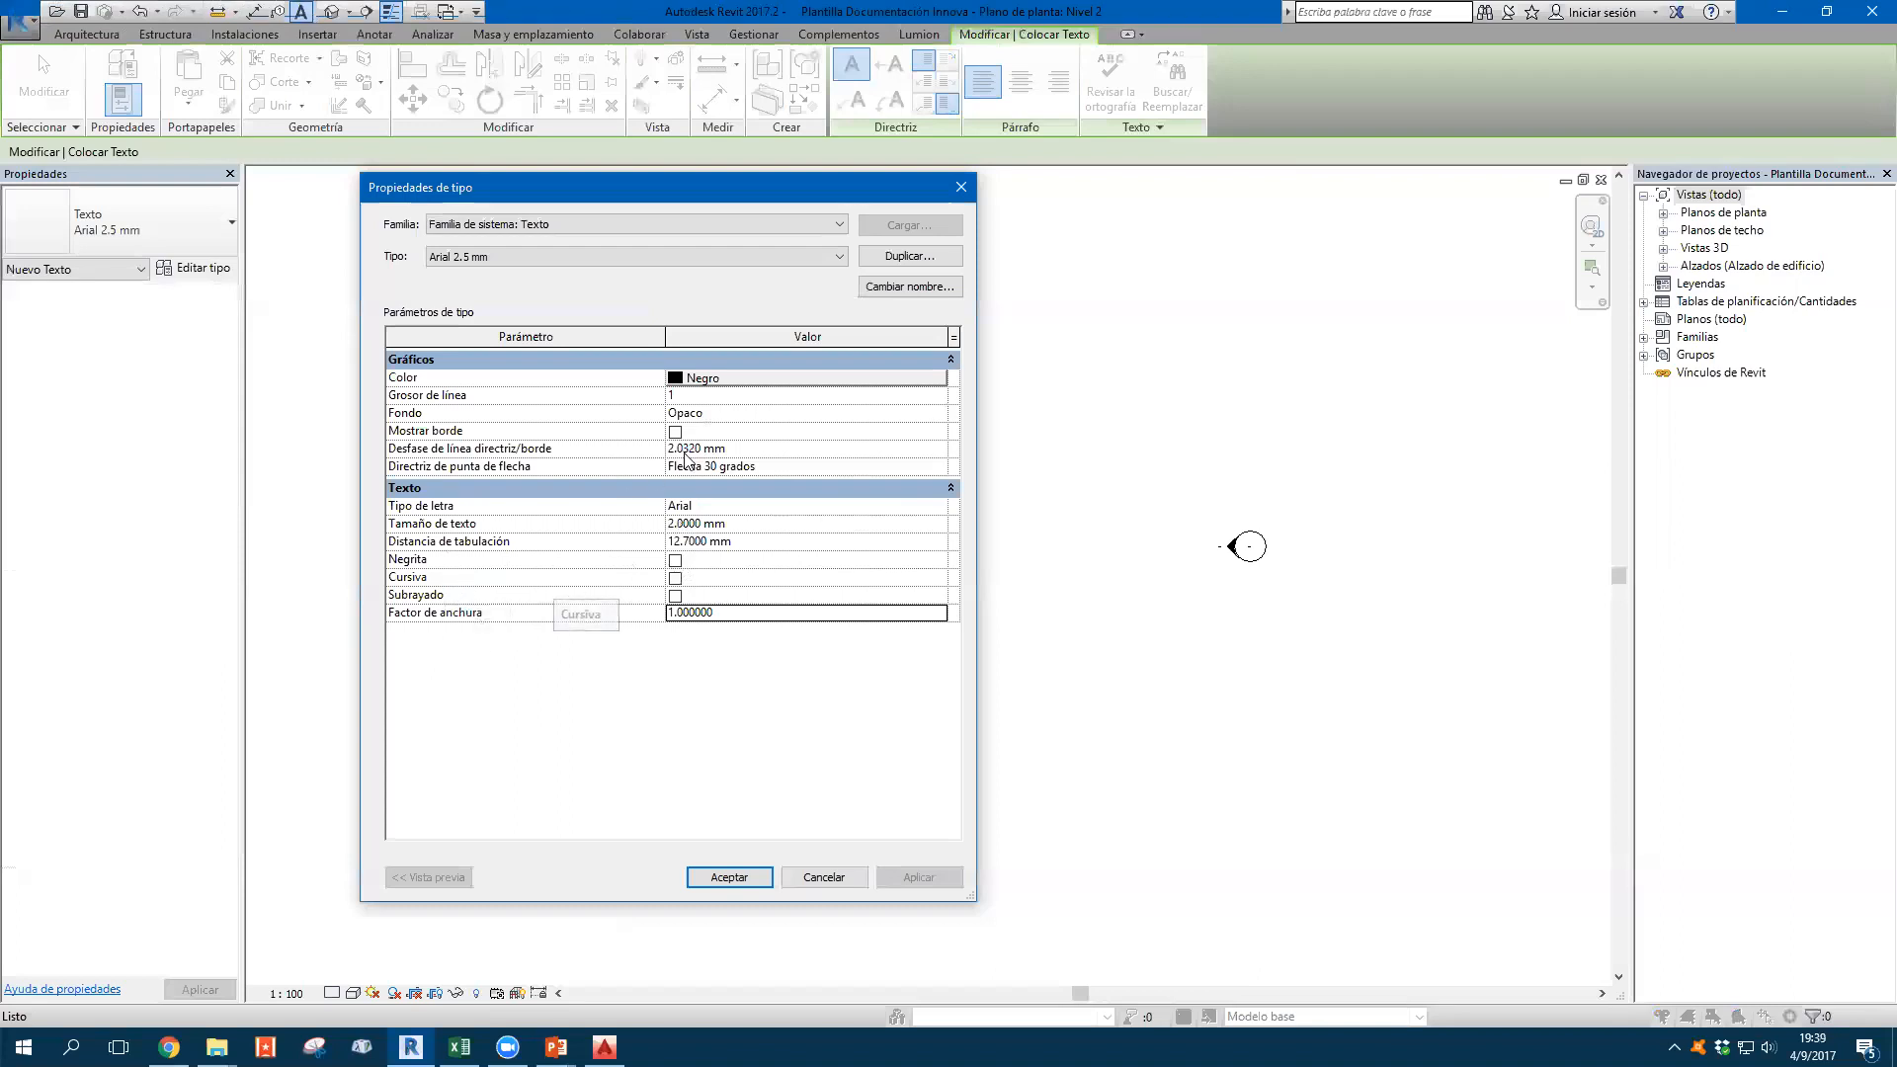
# Set the text type's background to Transparente and its leader/border offset to 0.5 mm
pyautogui.click(711, 413)
pyautogui.click(728, 450)
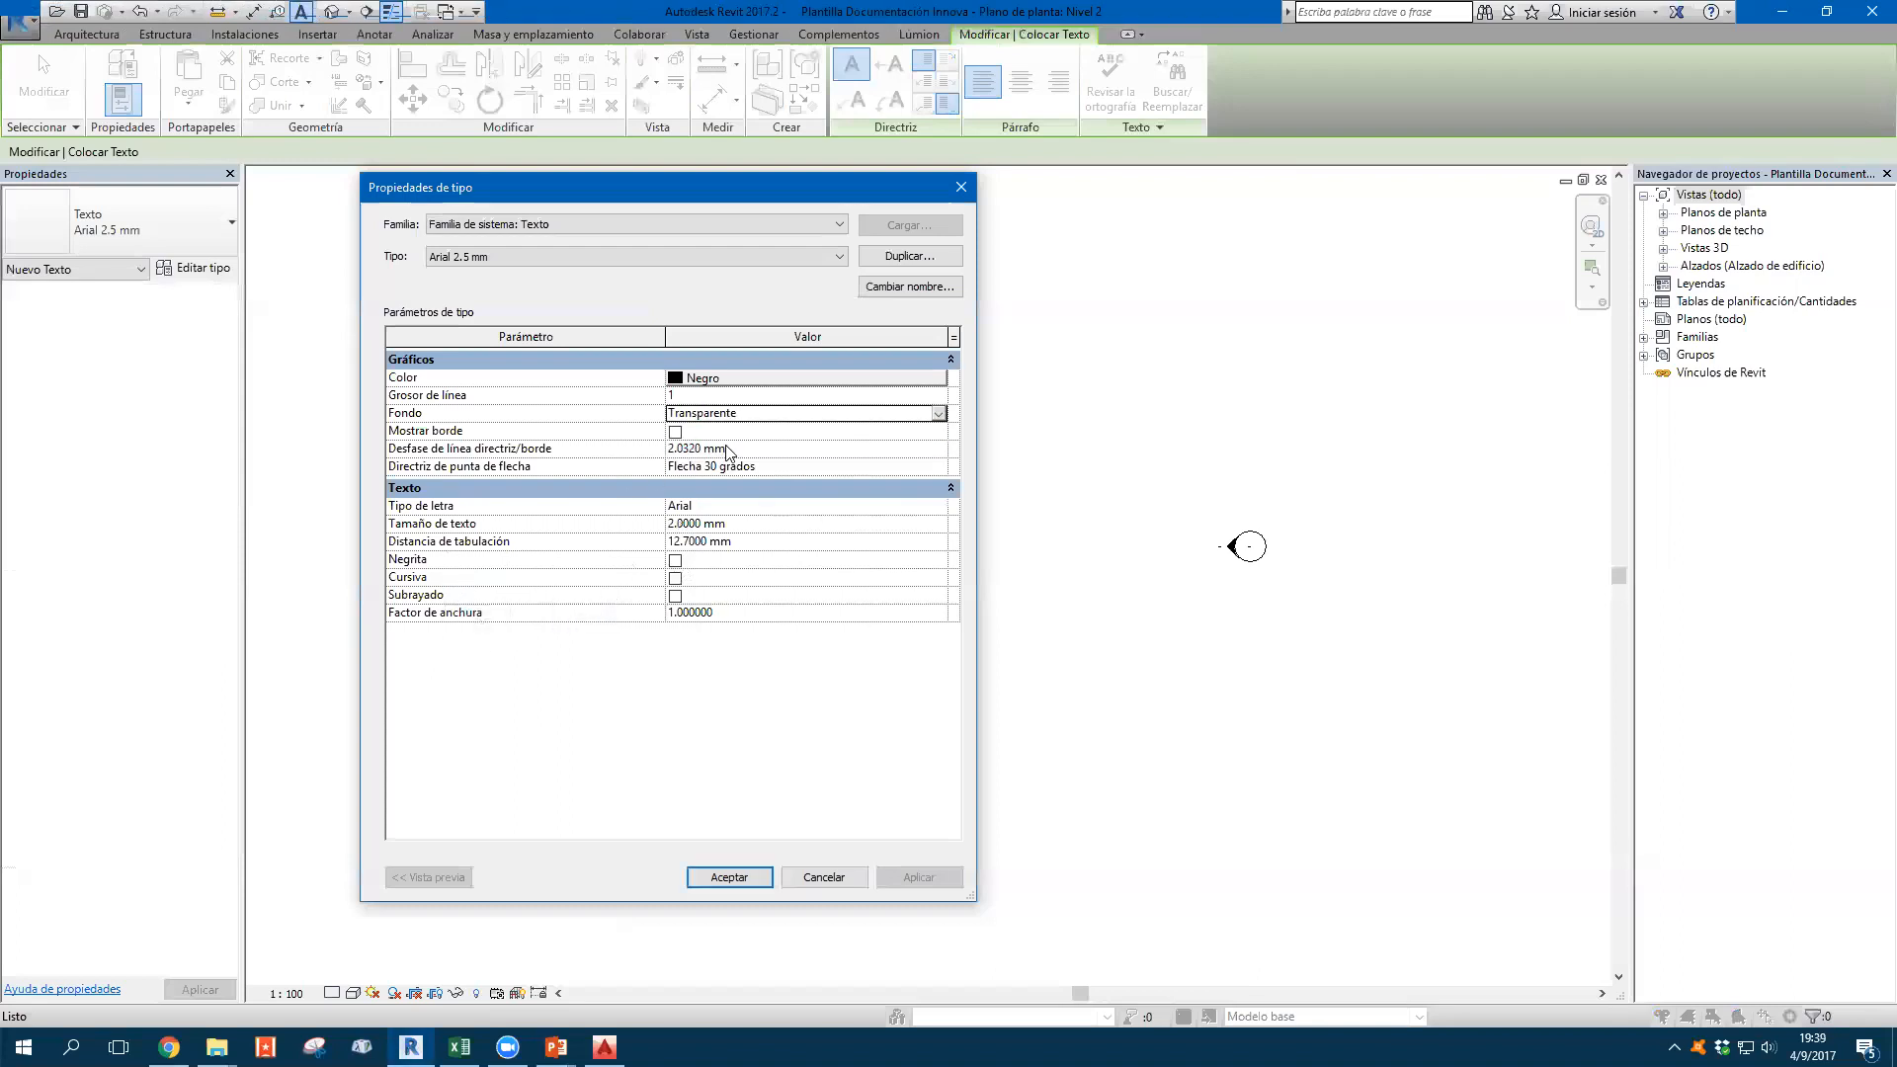
pyautogui.click(731, 450)
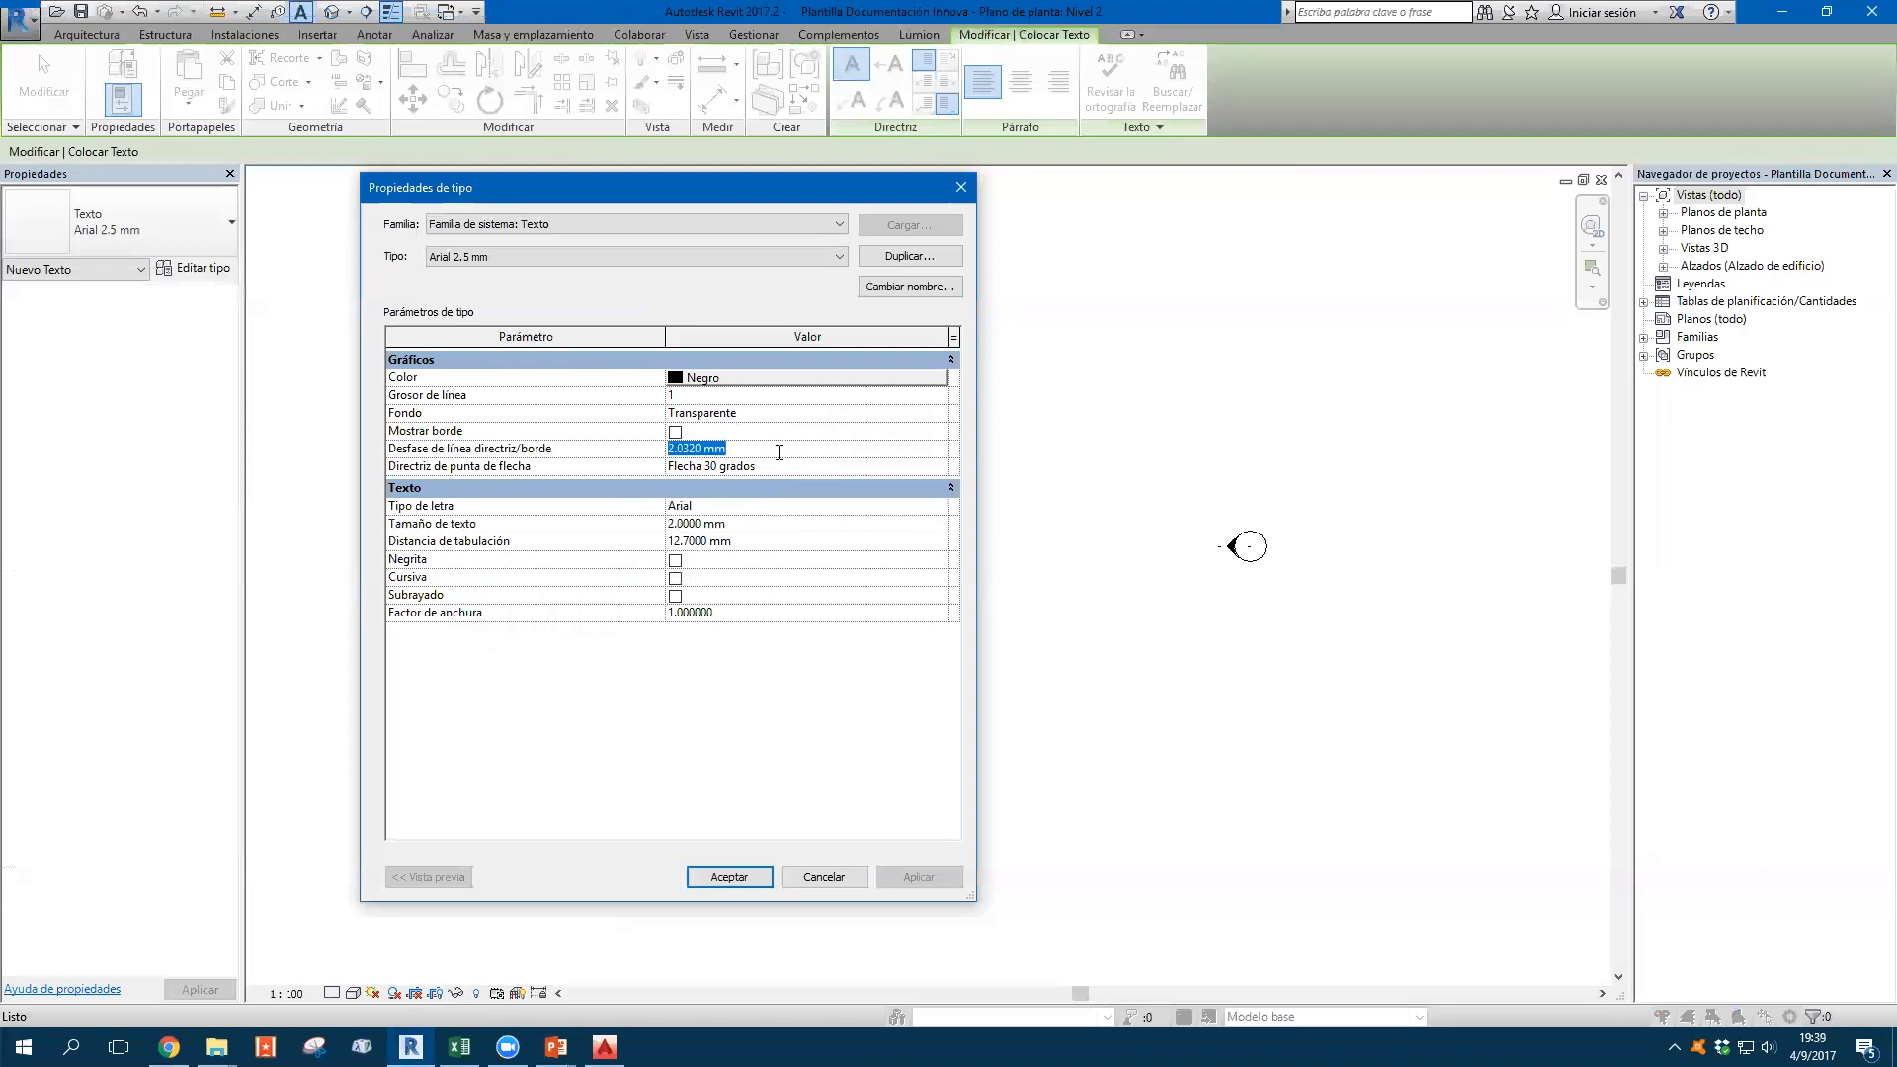
pyautogui.write('0.5')
pyautogui.click(796, 435)
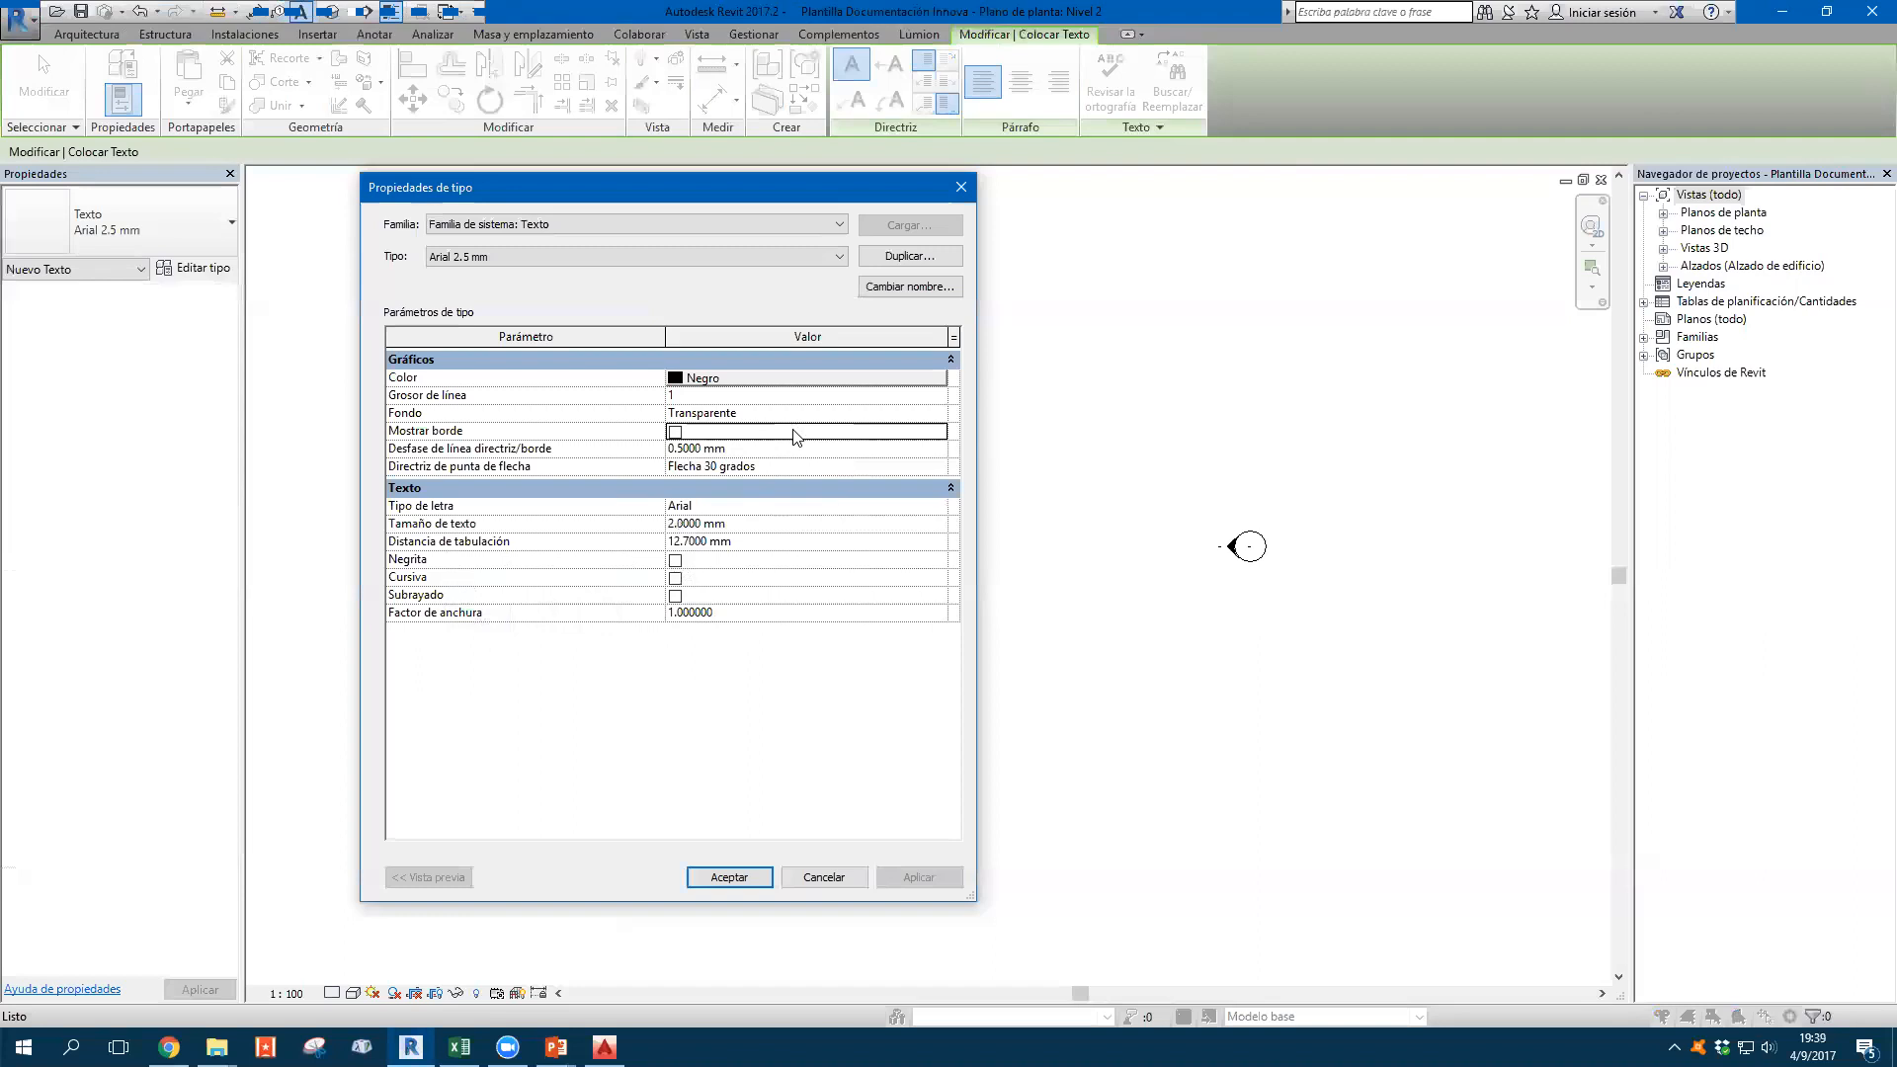
# Set the leader arrowhead to Flecha 15 grados and accept the text type's properties
pyautogui.click(799, 467)
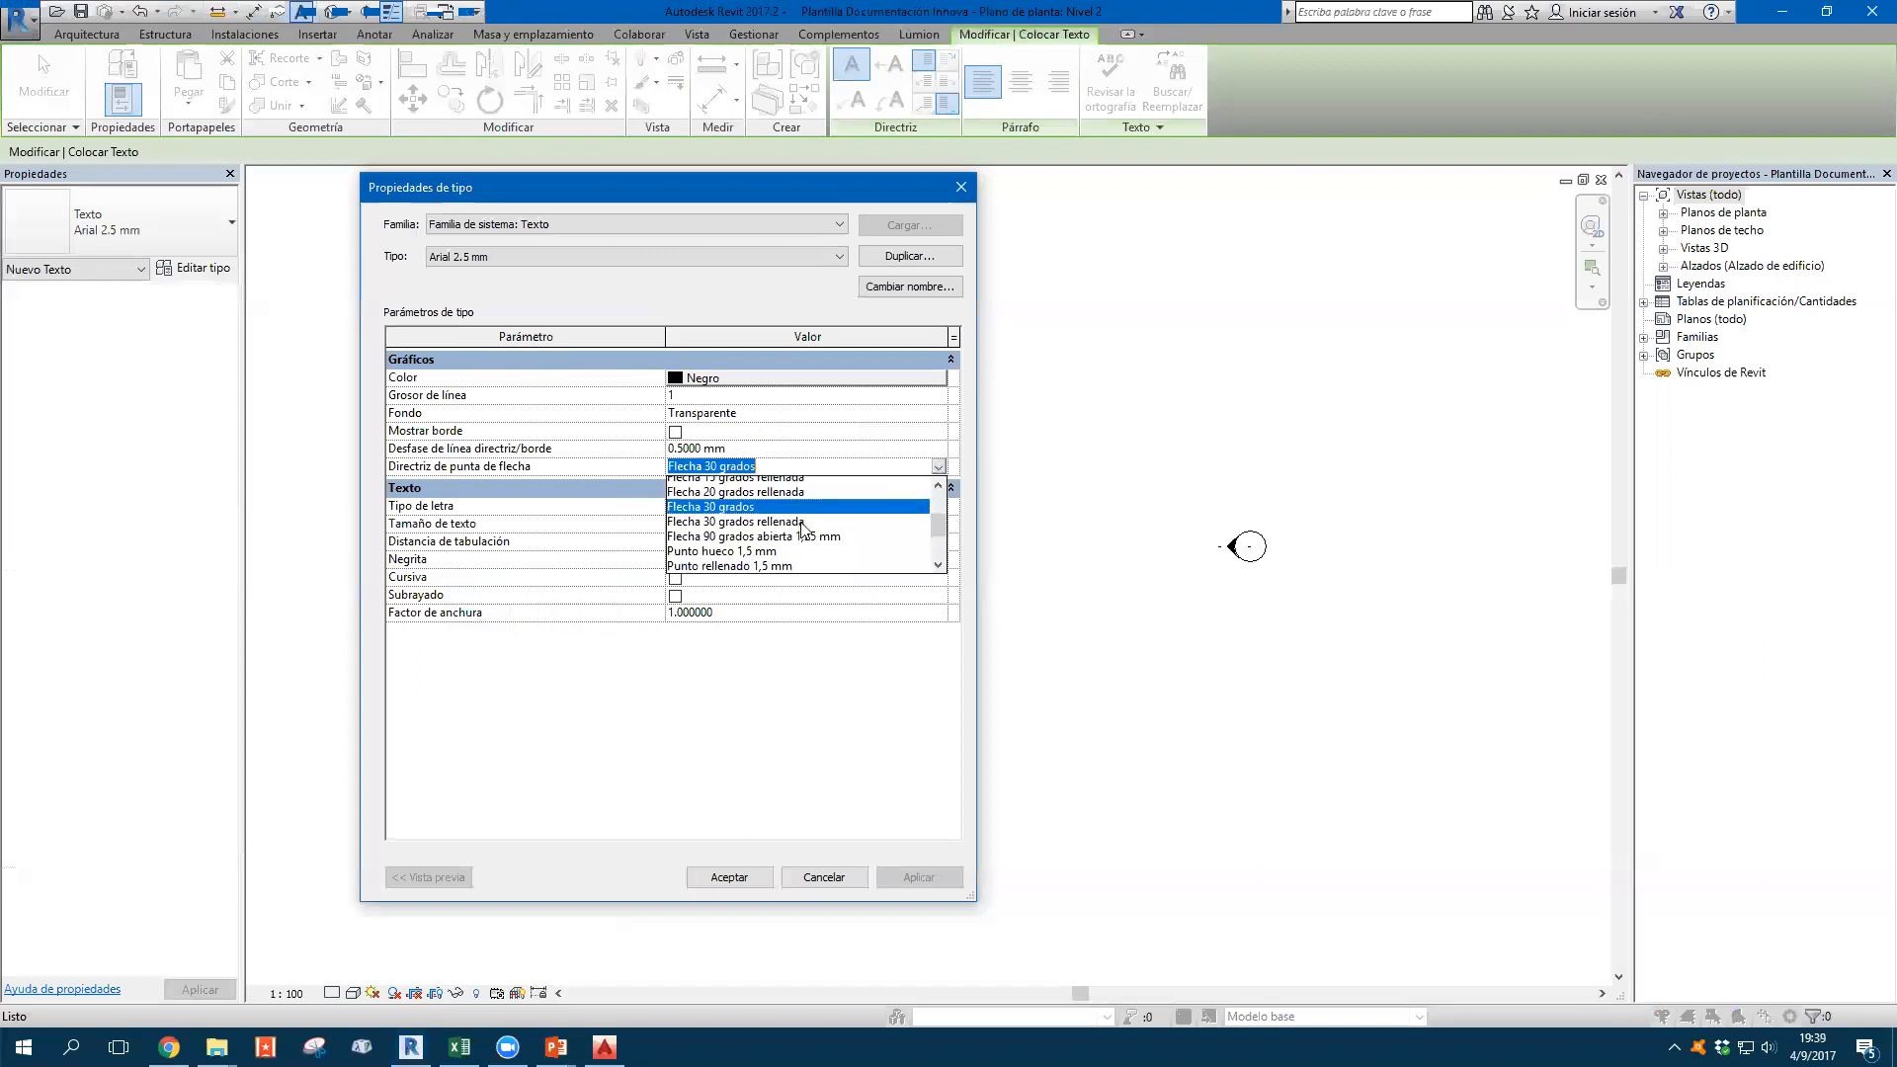
pyautogui.scroll(2, 805, 529)
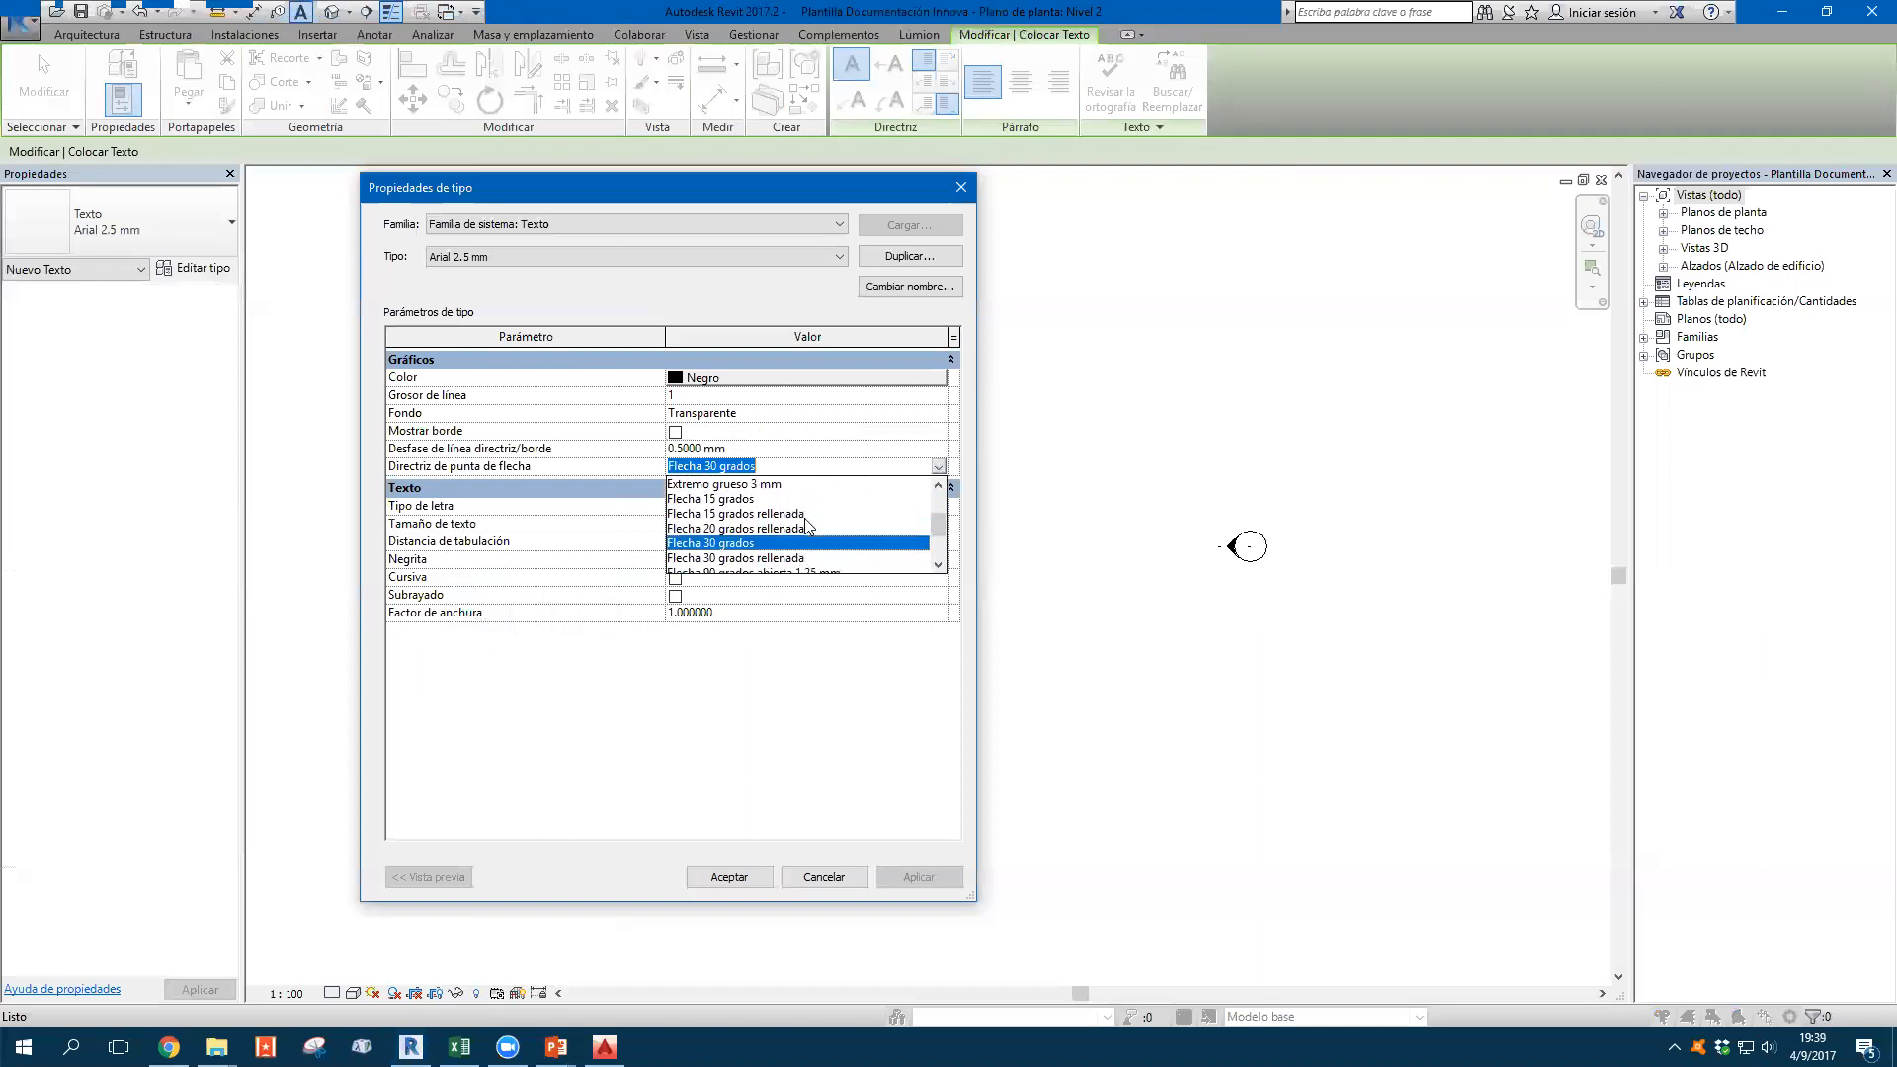
pyautogui.scroll(2, 810, 529)
pyautogui.click(736, 500)
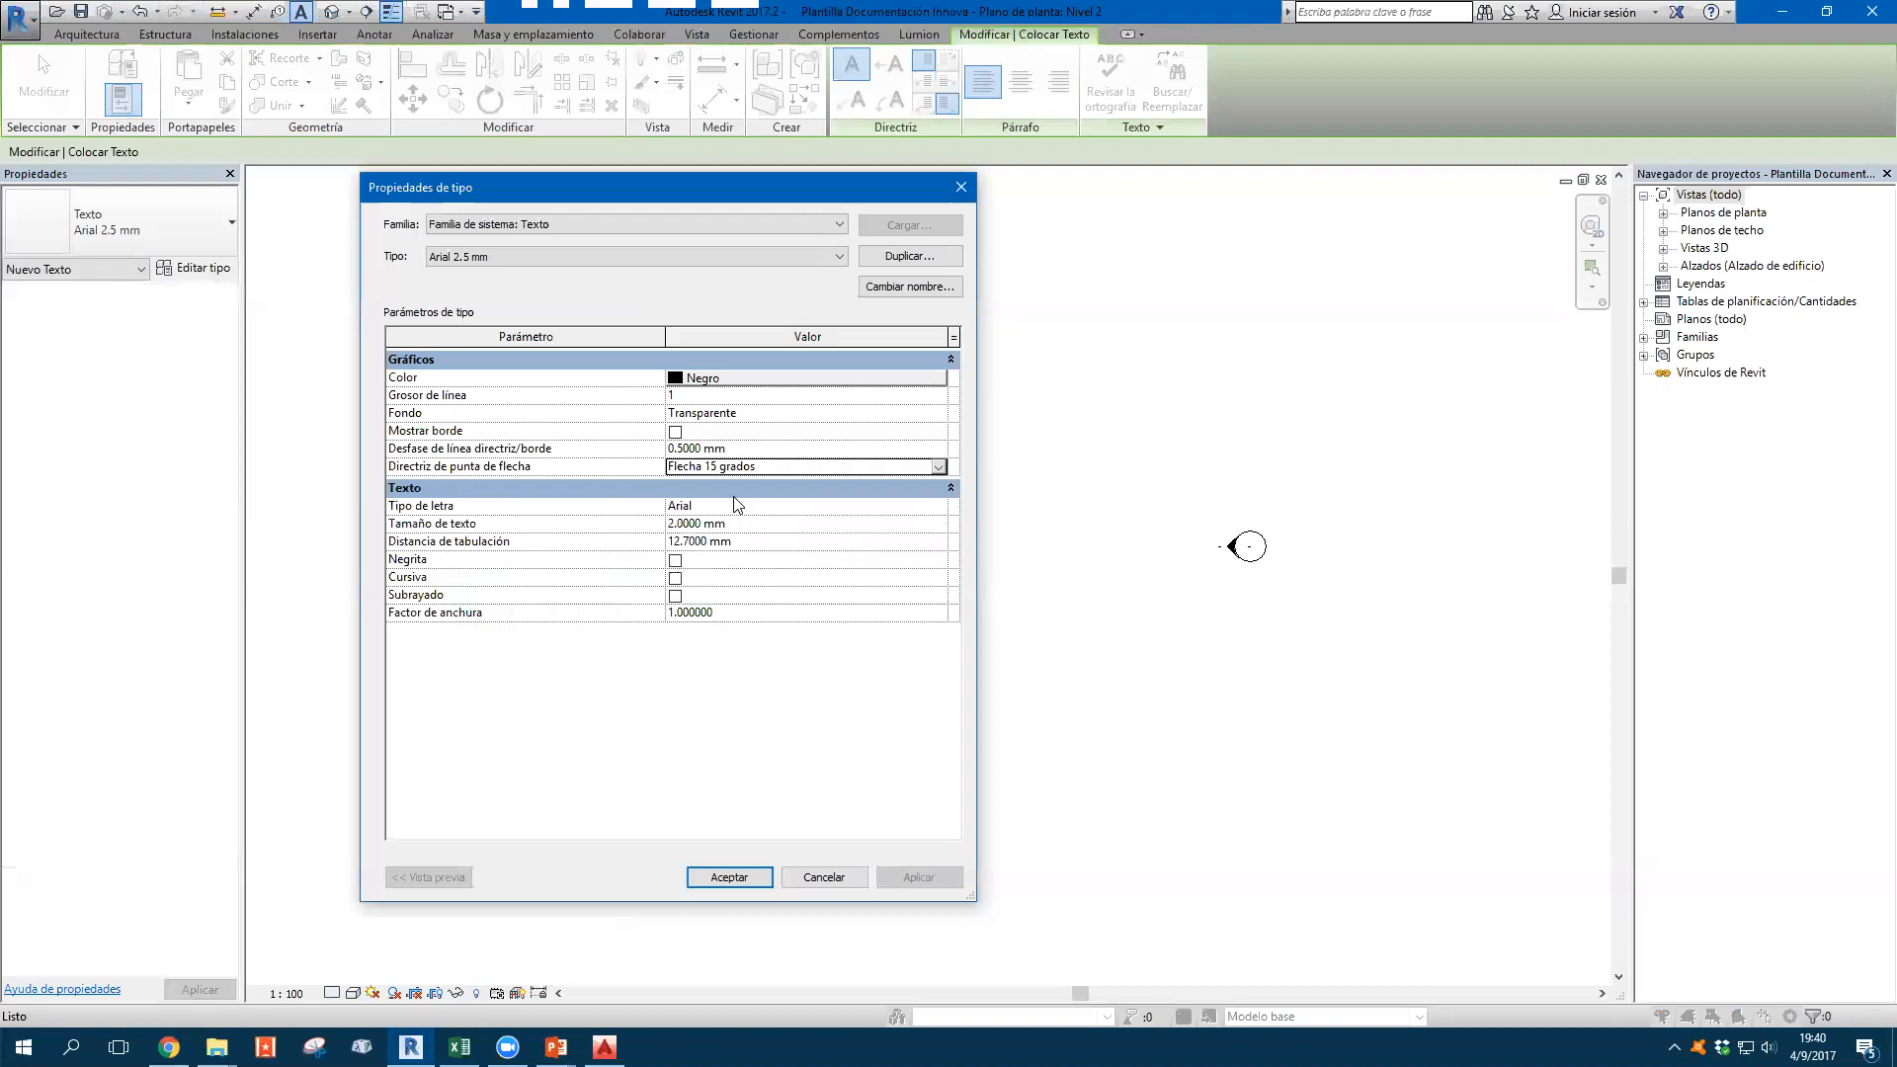
pyautogui.click(729, 876)
# Place the text note "Documentación con Revit" in an empty area of the Nivel 2 floor plan
pyautogui.scroll(2, 879, 560)
pyautogui.scroll(1, 885, 527)
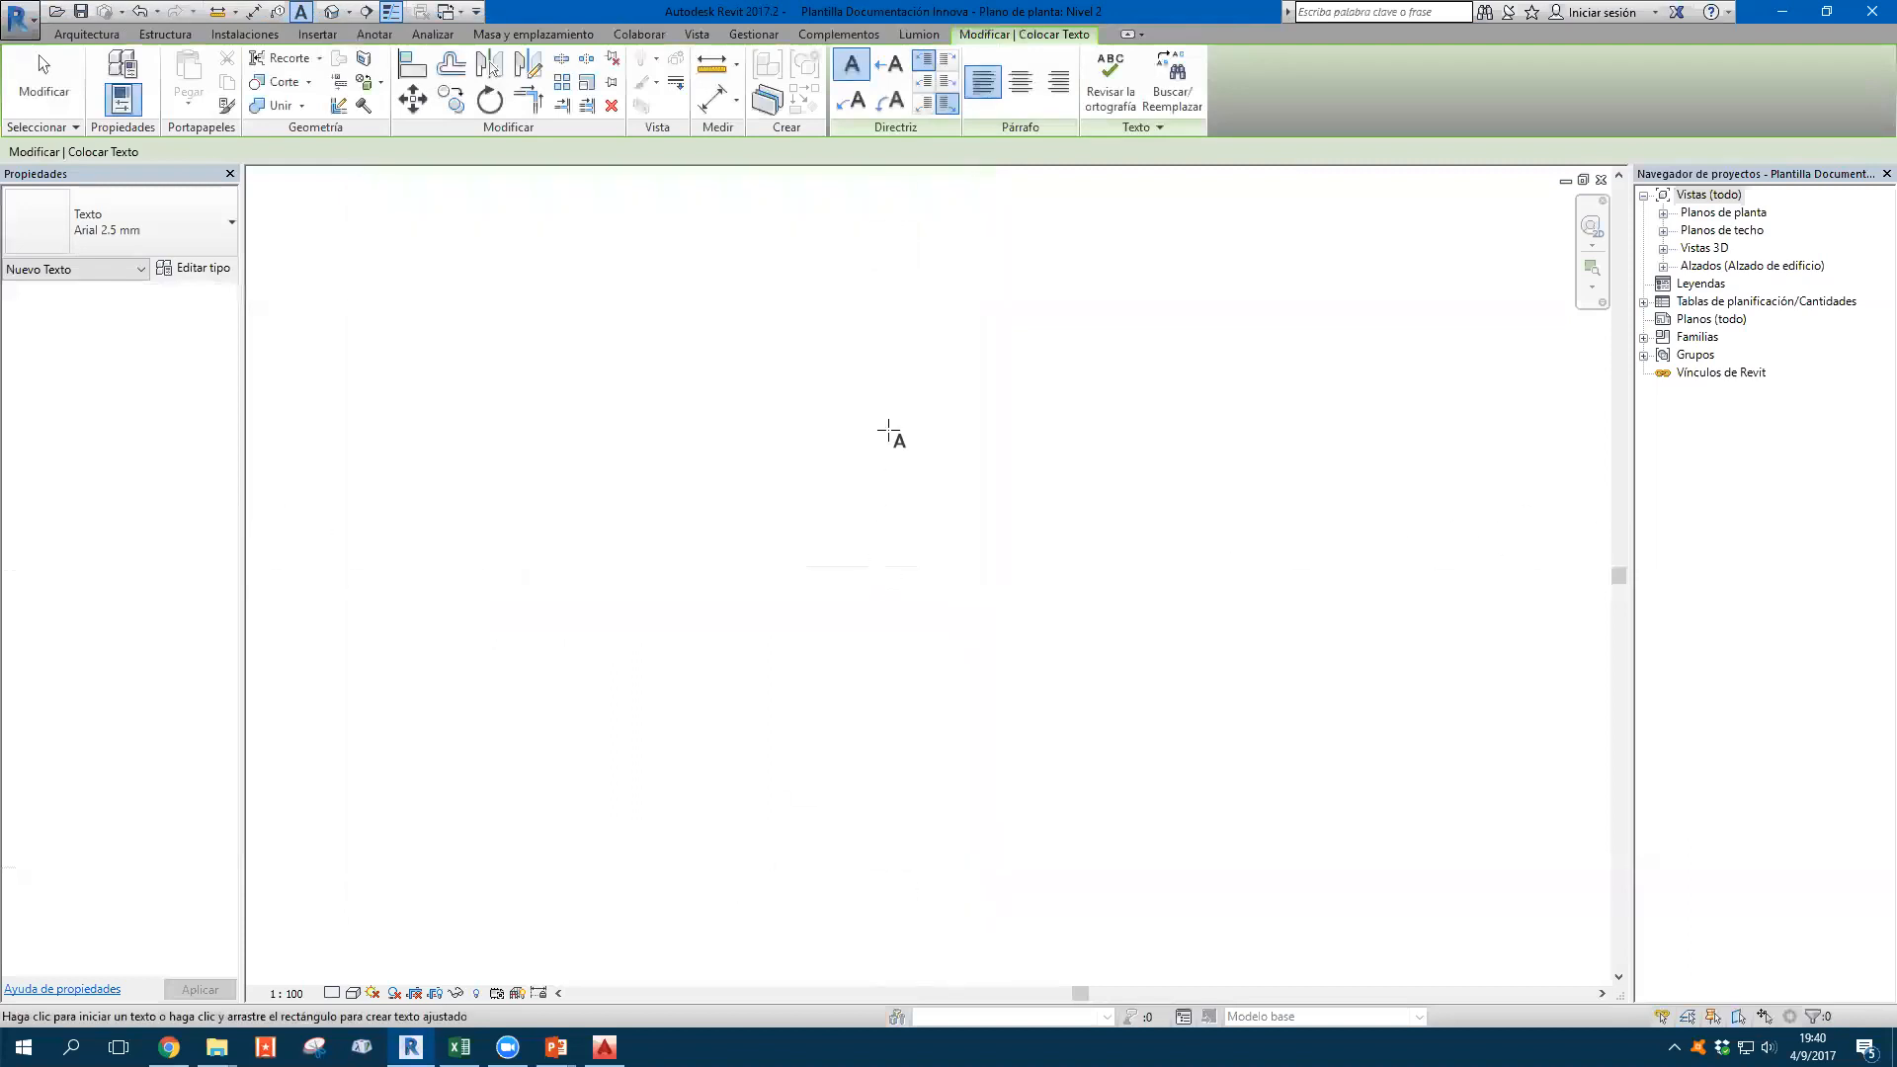
pyautogui.click(860, 513)
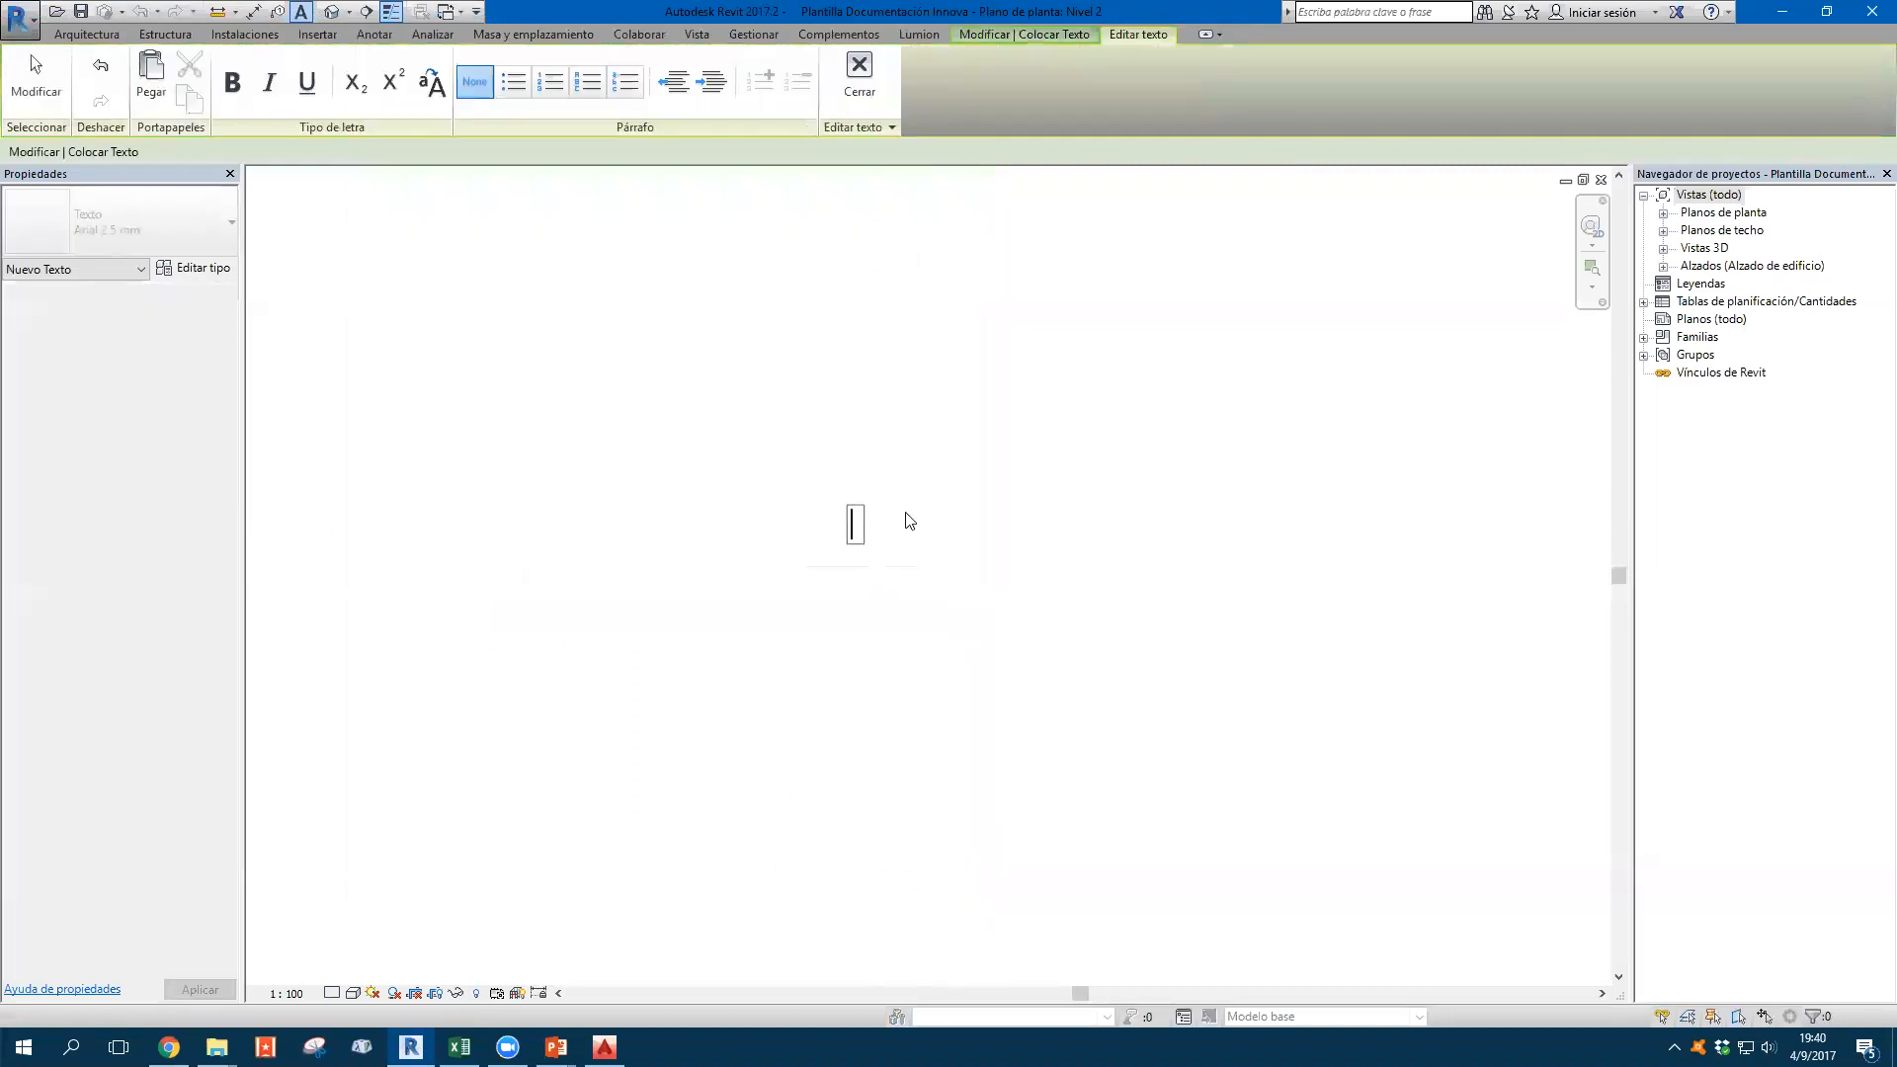
pyautogui.write('Documentación con Revi')
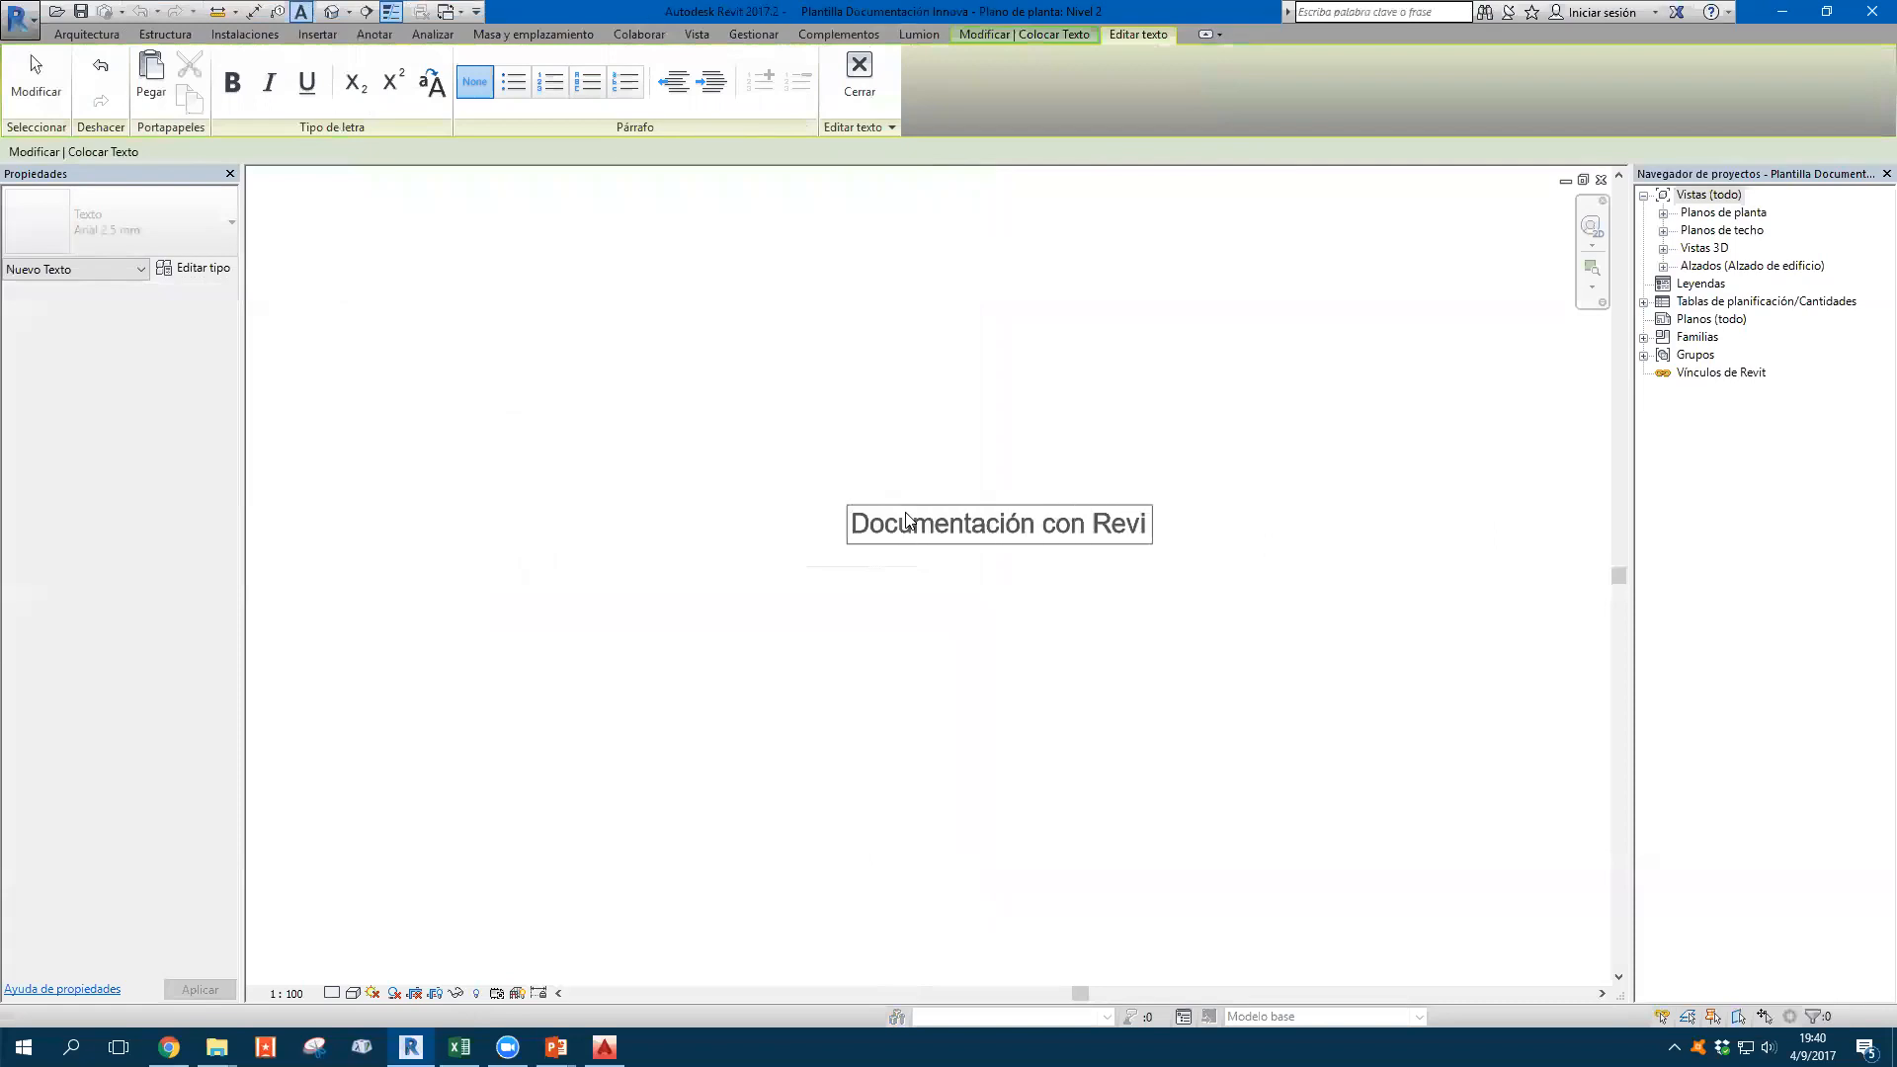
pyautogui.click(1022, 441)
pyautogui.press('Escape')
pyautogui.press('Escape')
# Widen the text note's box slightly and copy the note directly below itself
pyautogui.click(882, 535)
pyautogui.scroll(-1, 875, 537)
pyautogui.moveTo(937, 535); pyautogui.dragTo(861, 443, button='middle')
pyautogui.scroll(2, 861, 442)
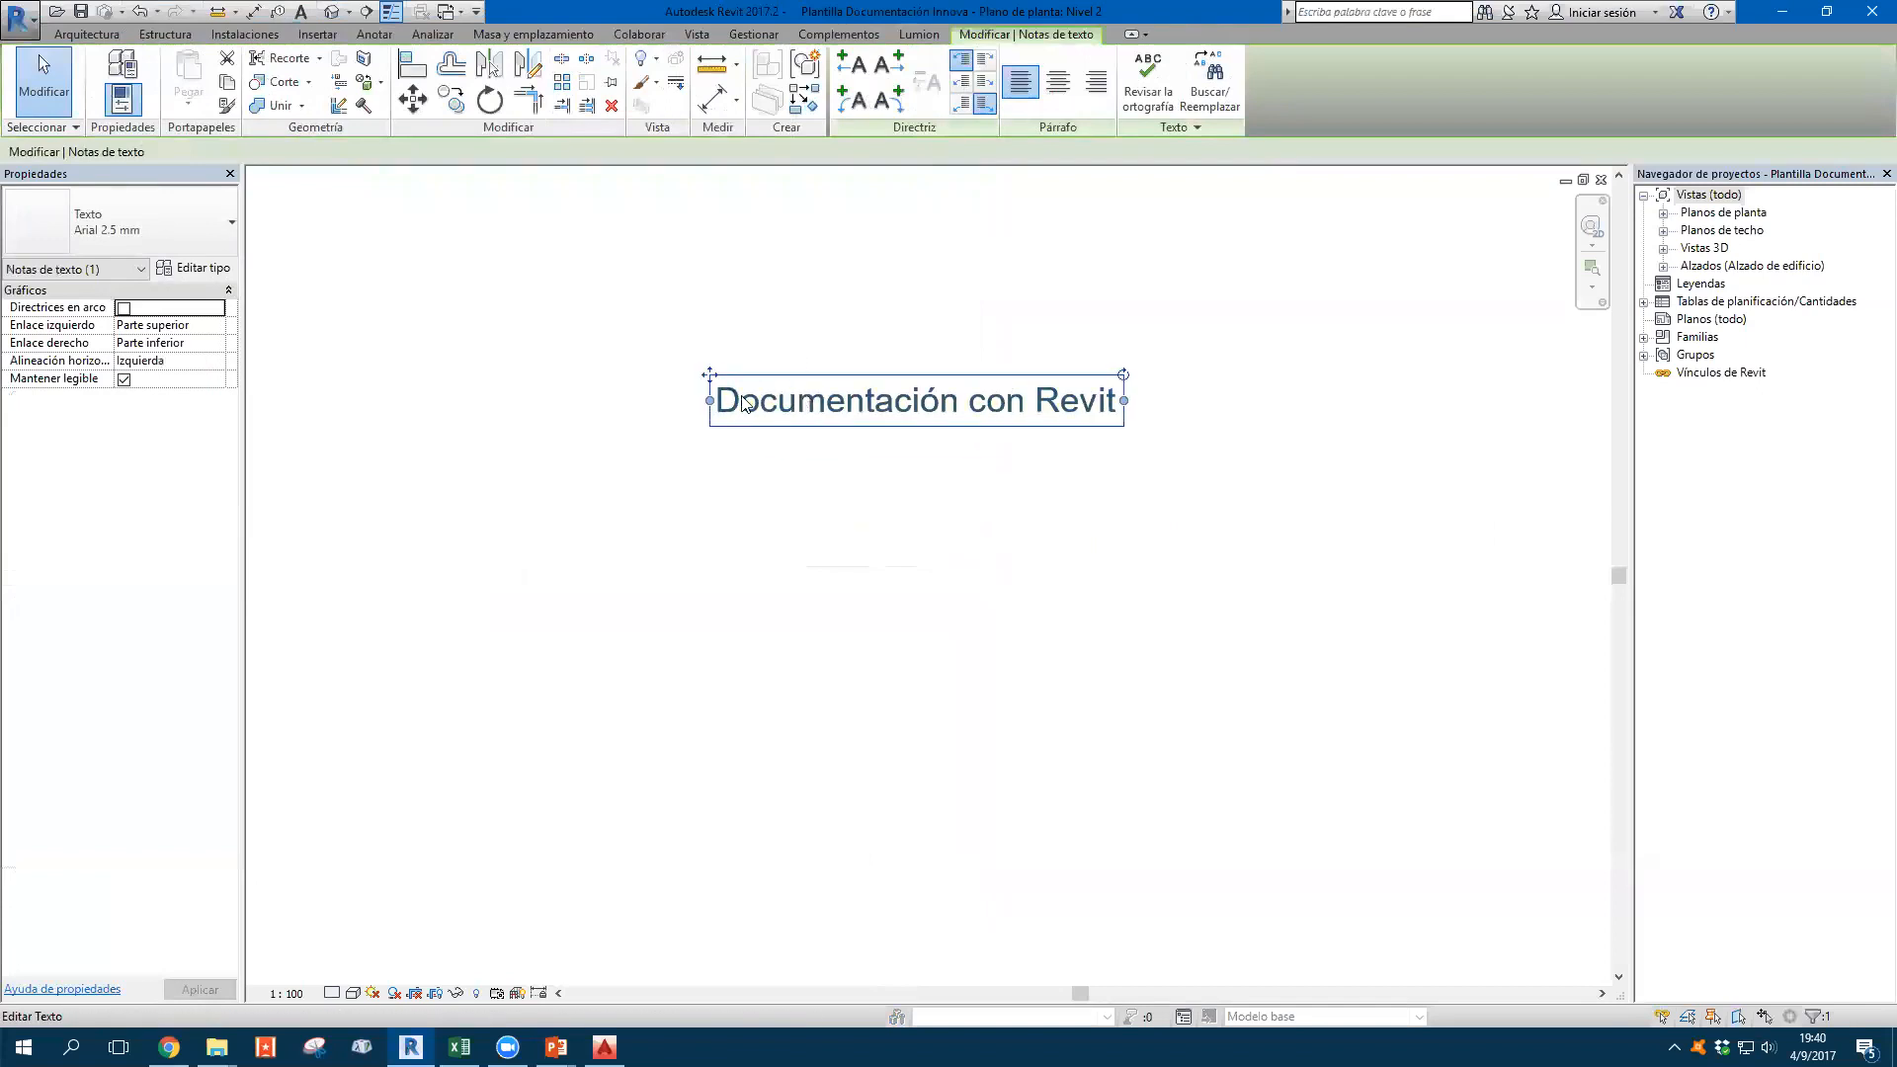
pyautogui.moveTo(1125, 401); pyautogui.dragTo(1153, 402)
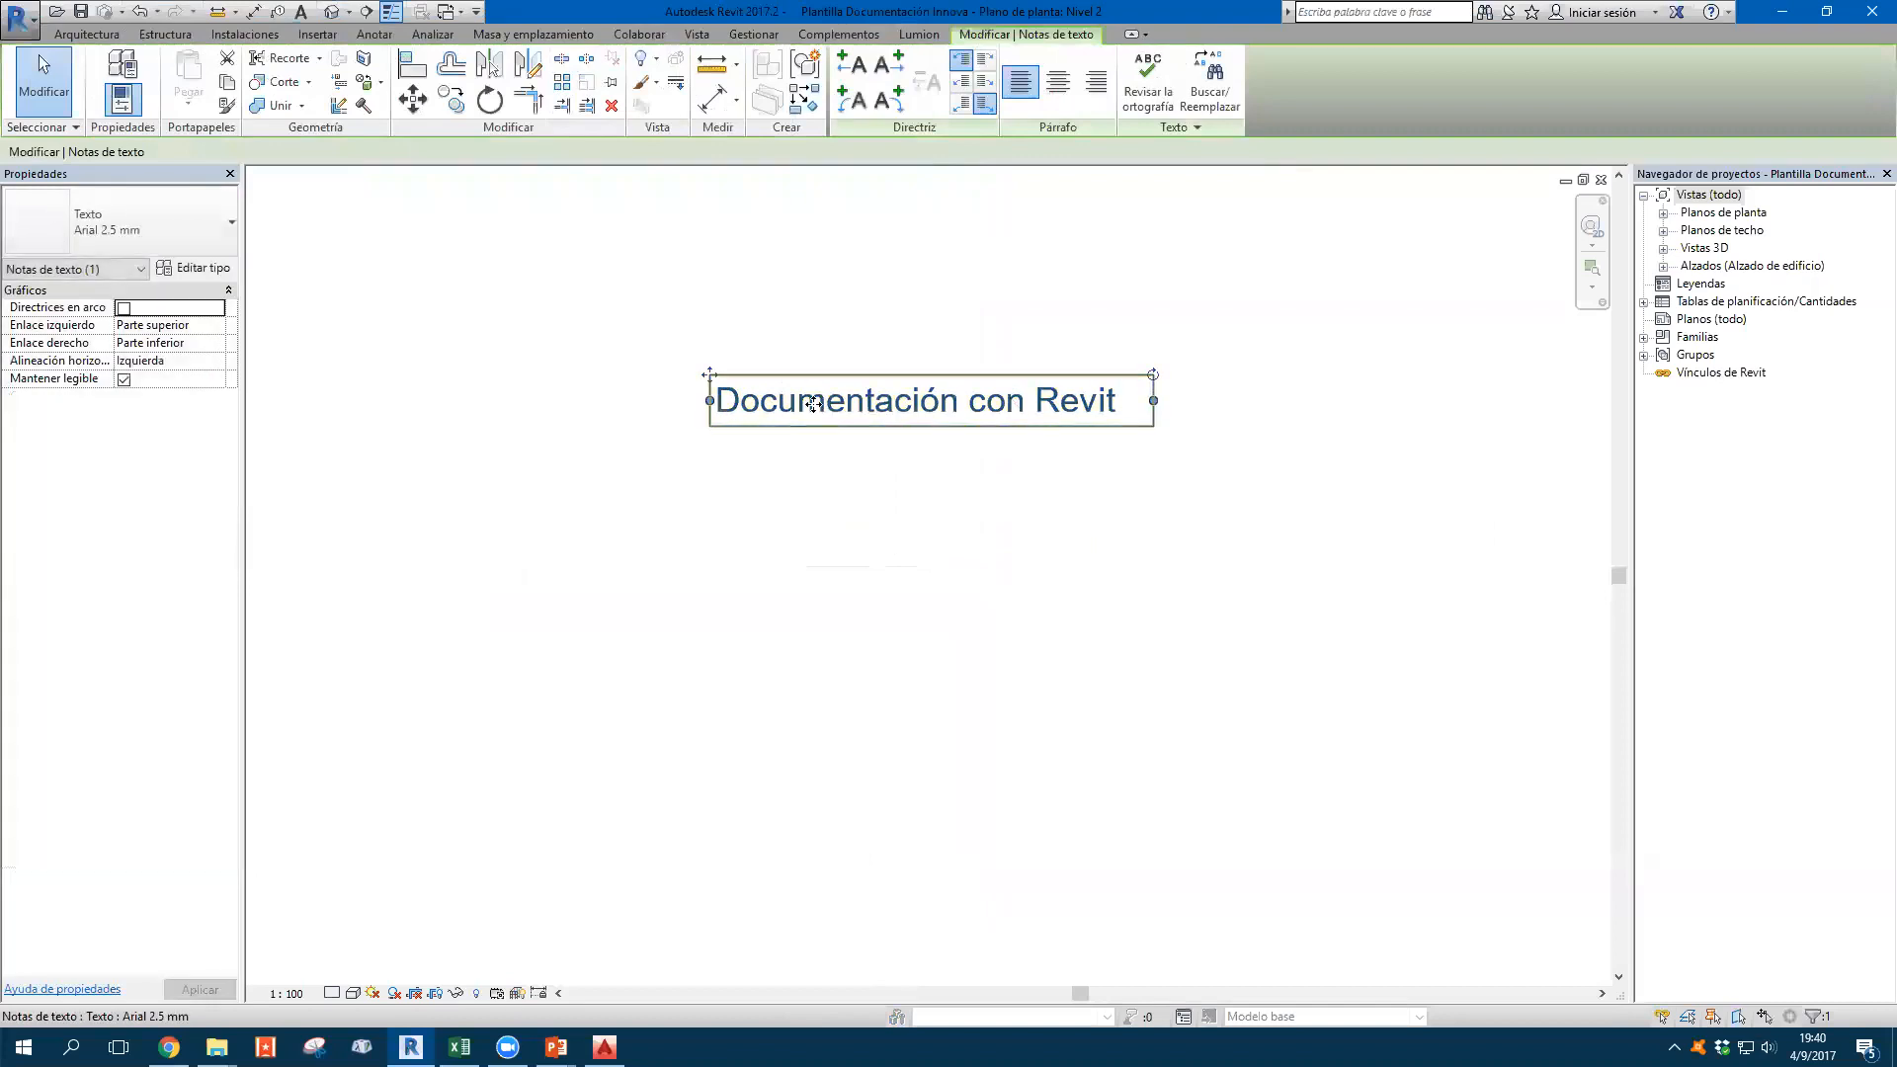
pyautogui.keyDown('ctrl'); pyautogui.moveTo(821, 413); pyautogui.dragTo(821, 493); pyautogui.keyUp('ctrl')
pyautogui.click(863, 594)
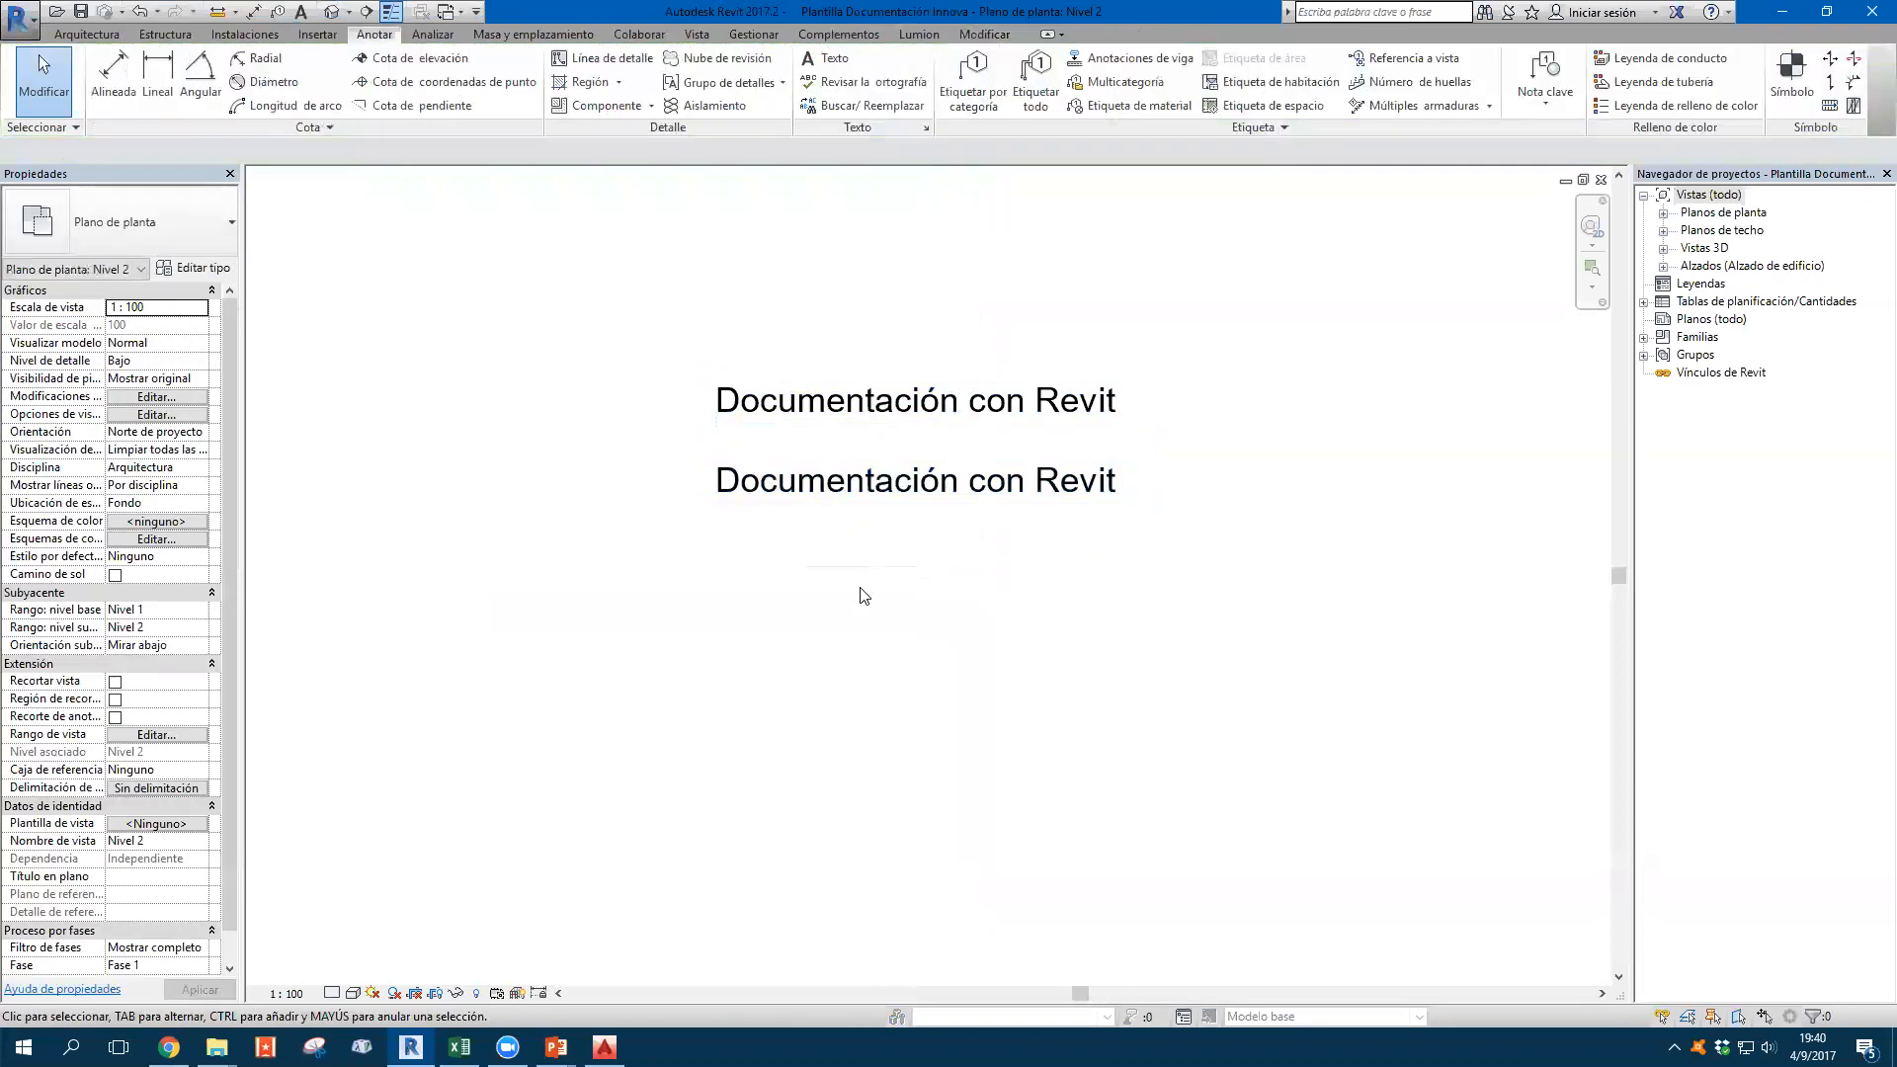
# Add a straight leader to the left side of the lower note and shorten it
pyautogui.click(883, 484)
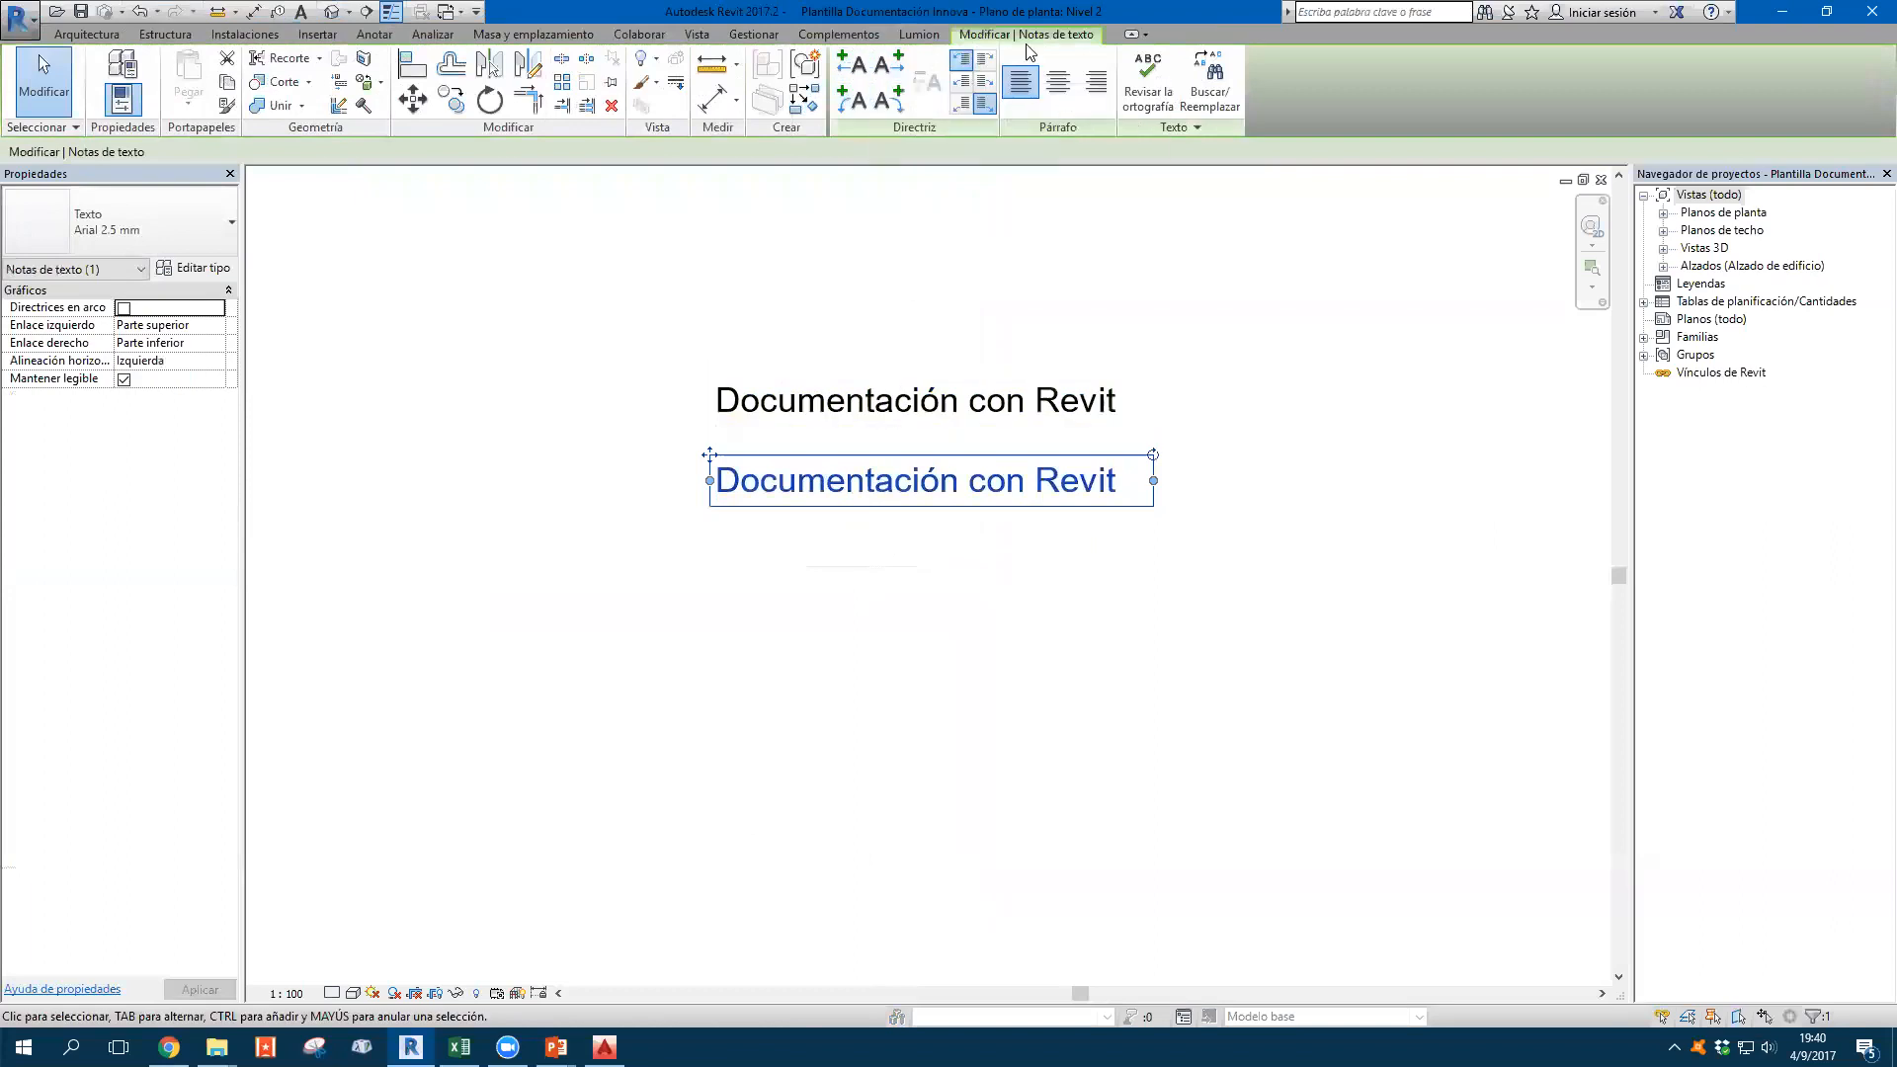
pyautogui.click(852, 71)
pyautogui.click(493, 406)
pyautogui.click(432, 485)
pyautogui.scroll(1, 400, 480)
pyautogui.moveTo(399, 480); pyautogui.dragTo(657, 481)
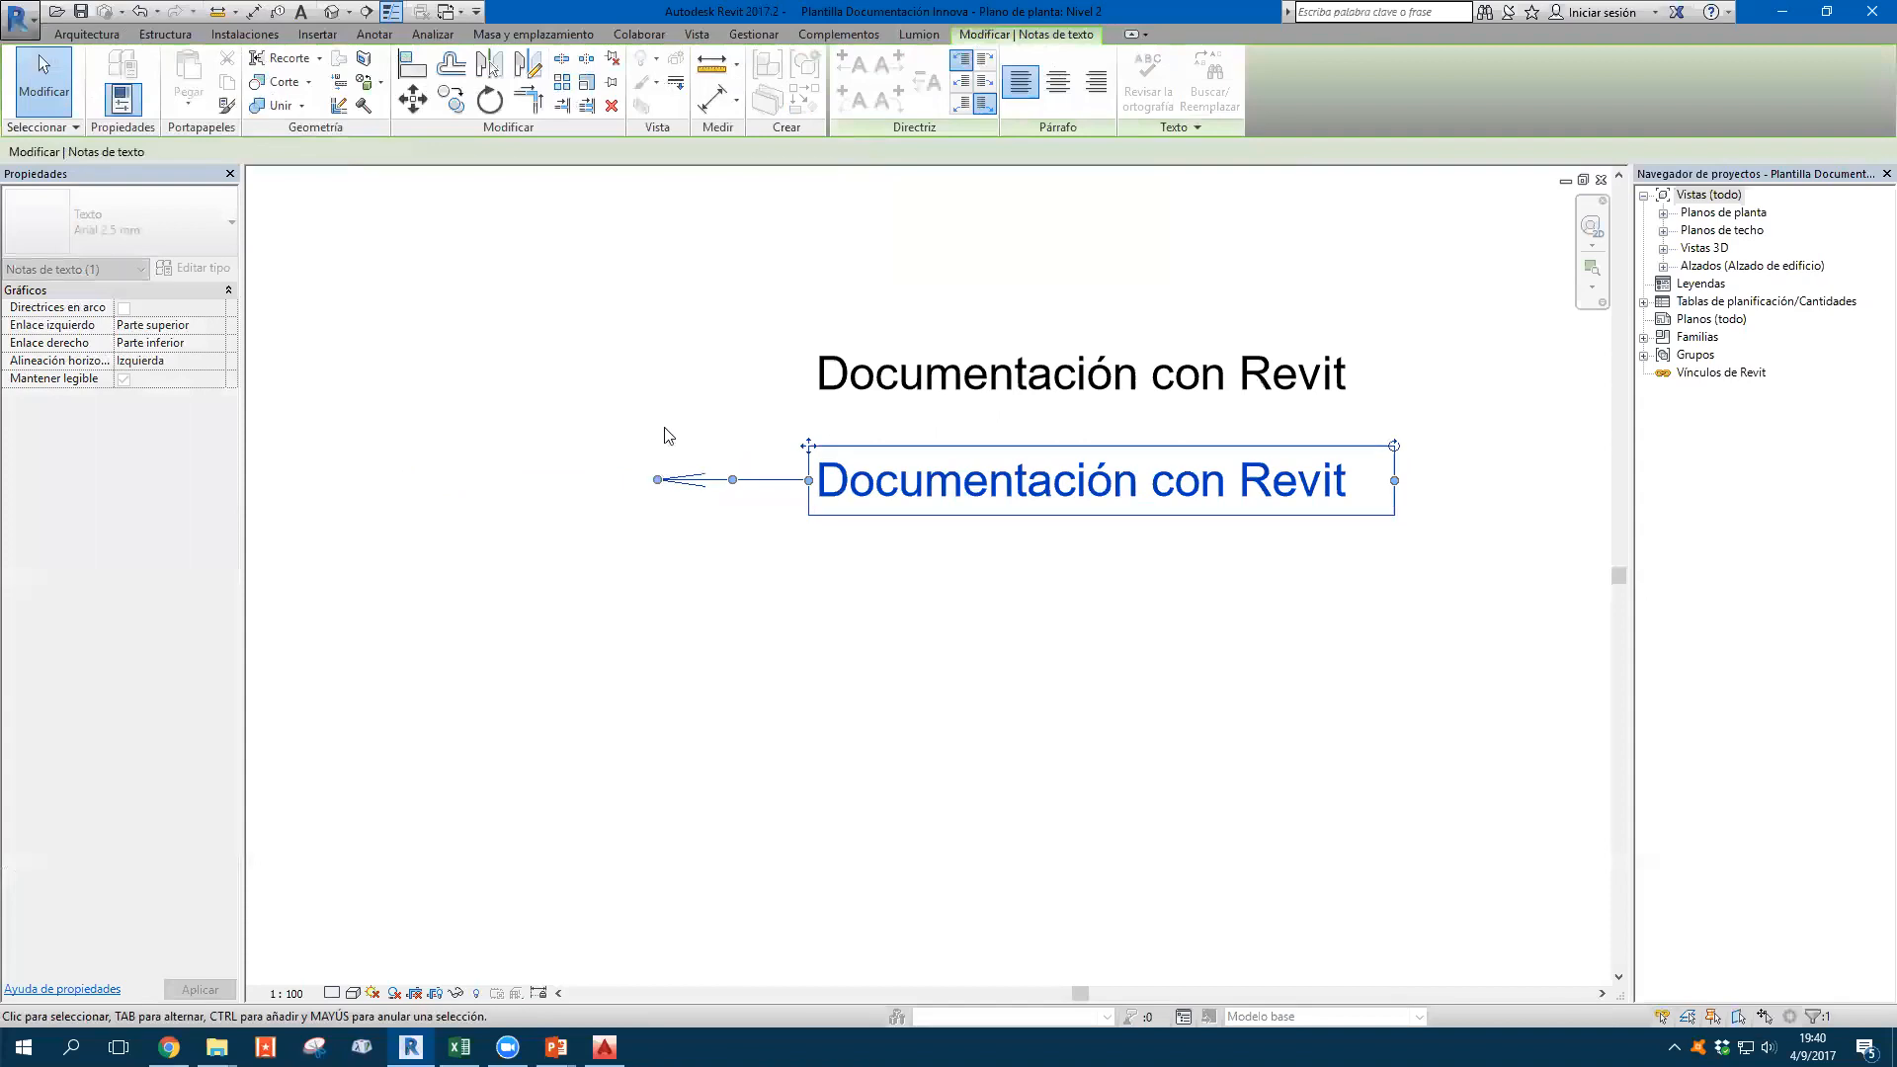
pyautogui.click(652, 402)
# Copy the note with the leader below itself and replace the copy's straight leader with an arc leader on the left side
pyautogui.click(952, 482)
pyautogui.keyDown('ctrl'); pyautogui.moveTo(952, 482); pyautogui.dragTo(951, 584); pyautogui.keyUp('ctrl')
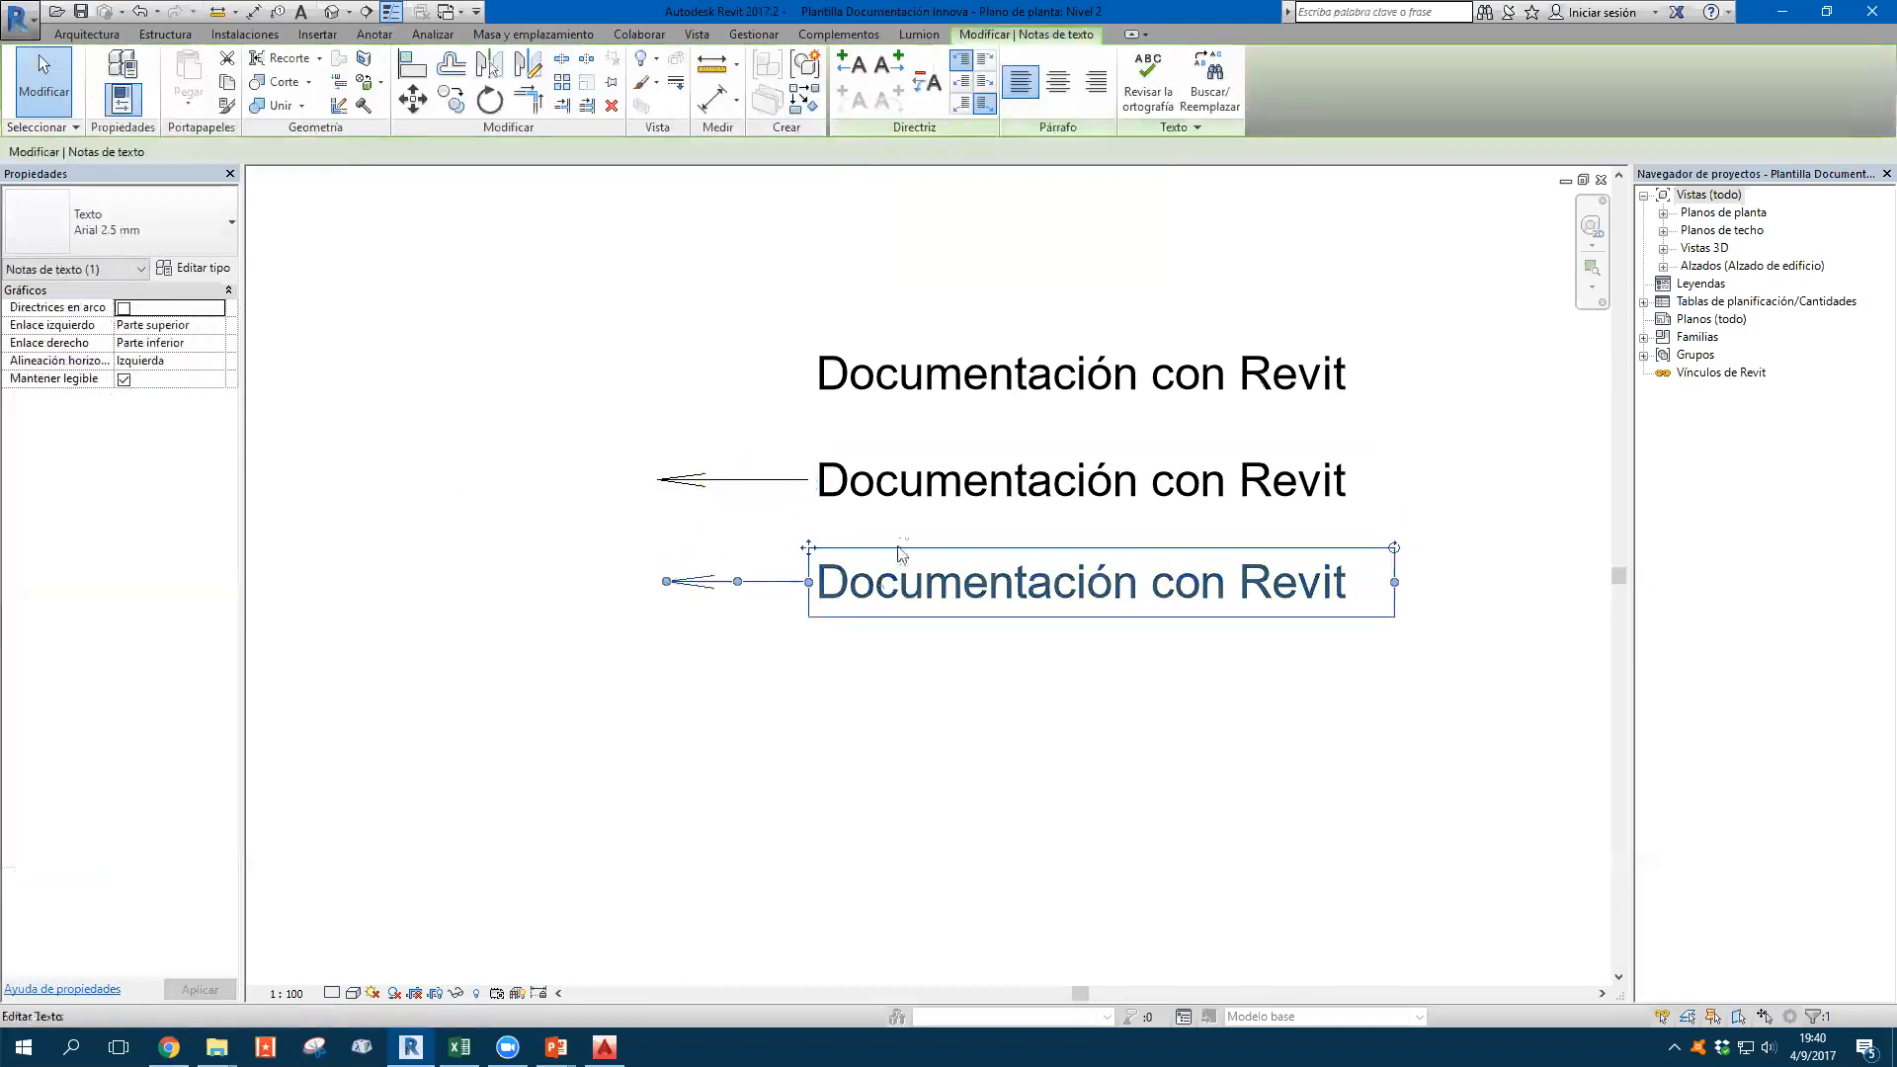
pyautogui.click(926, 89)
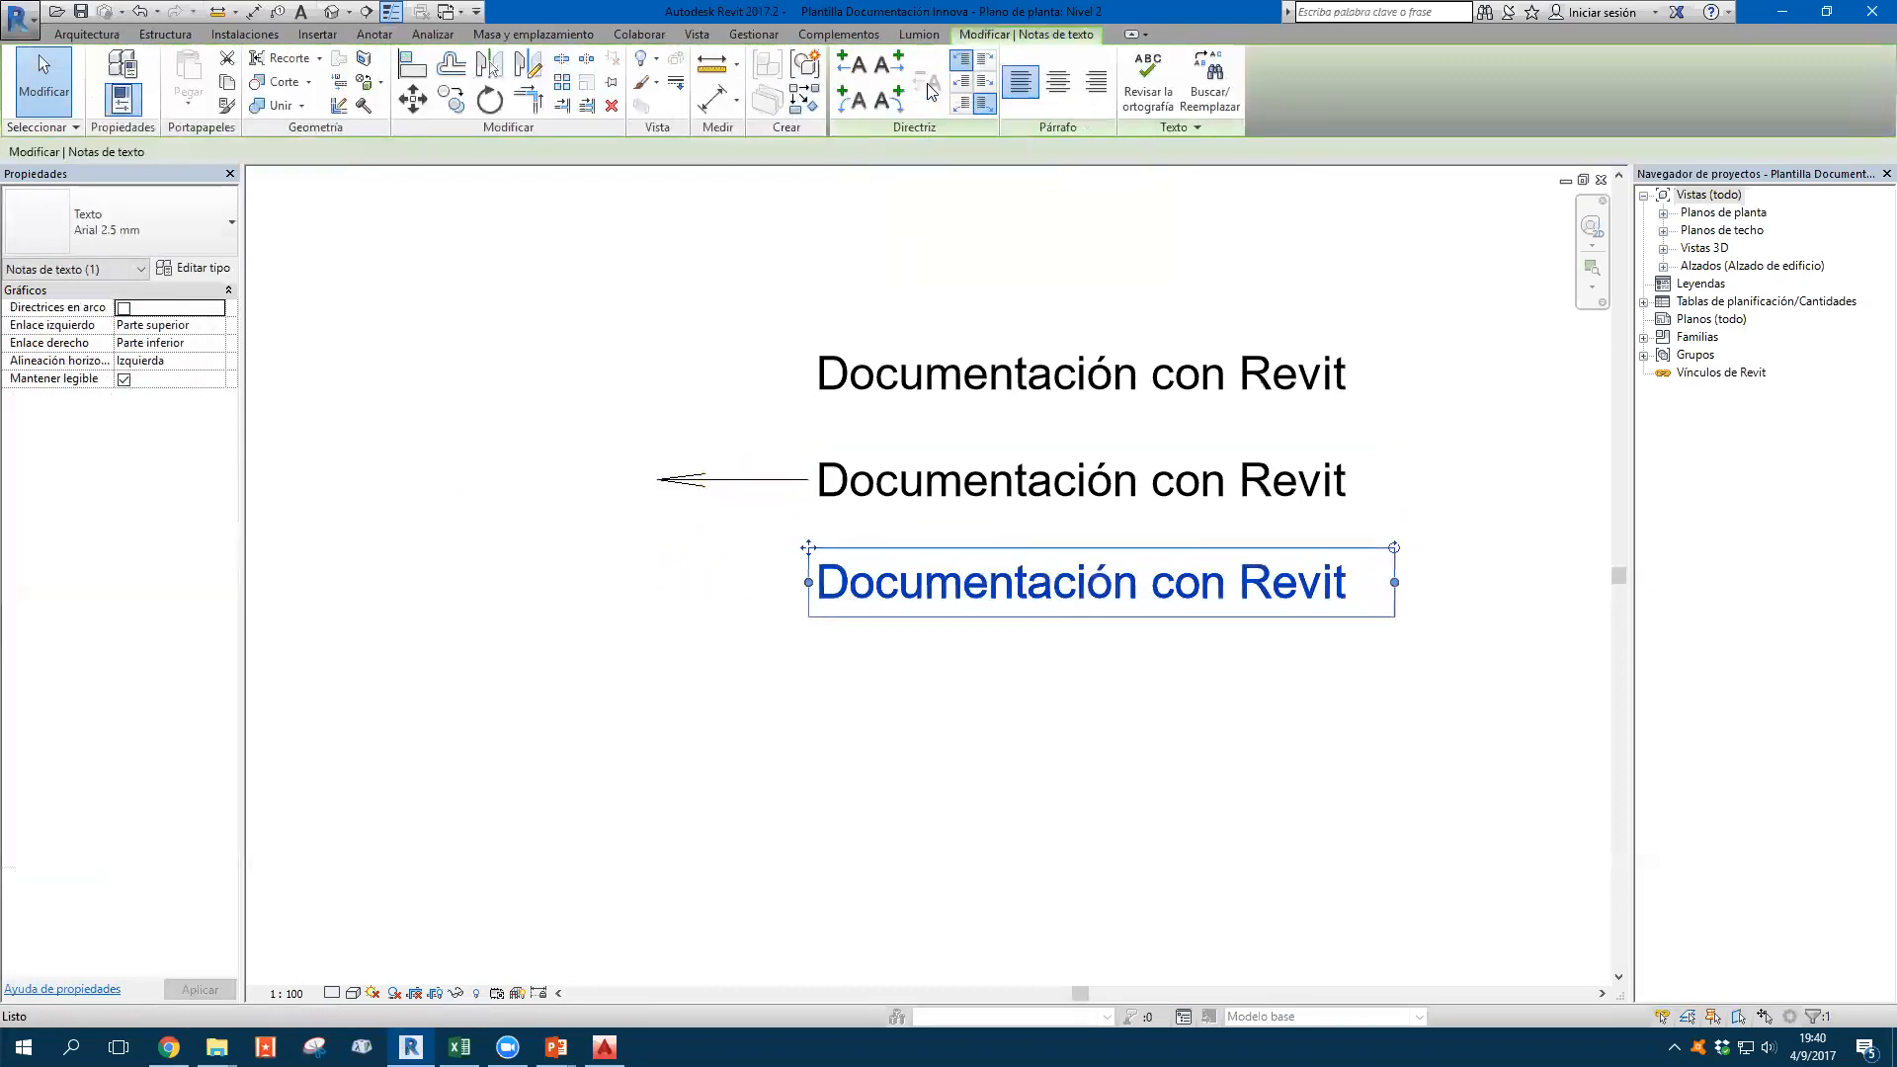
pyautogui.click(853, 102)
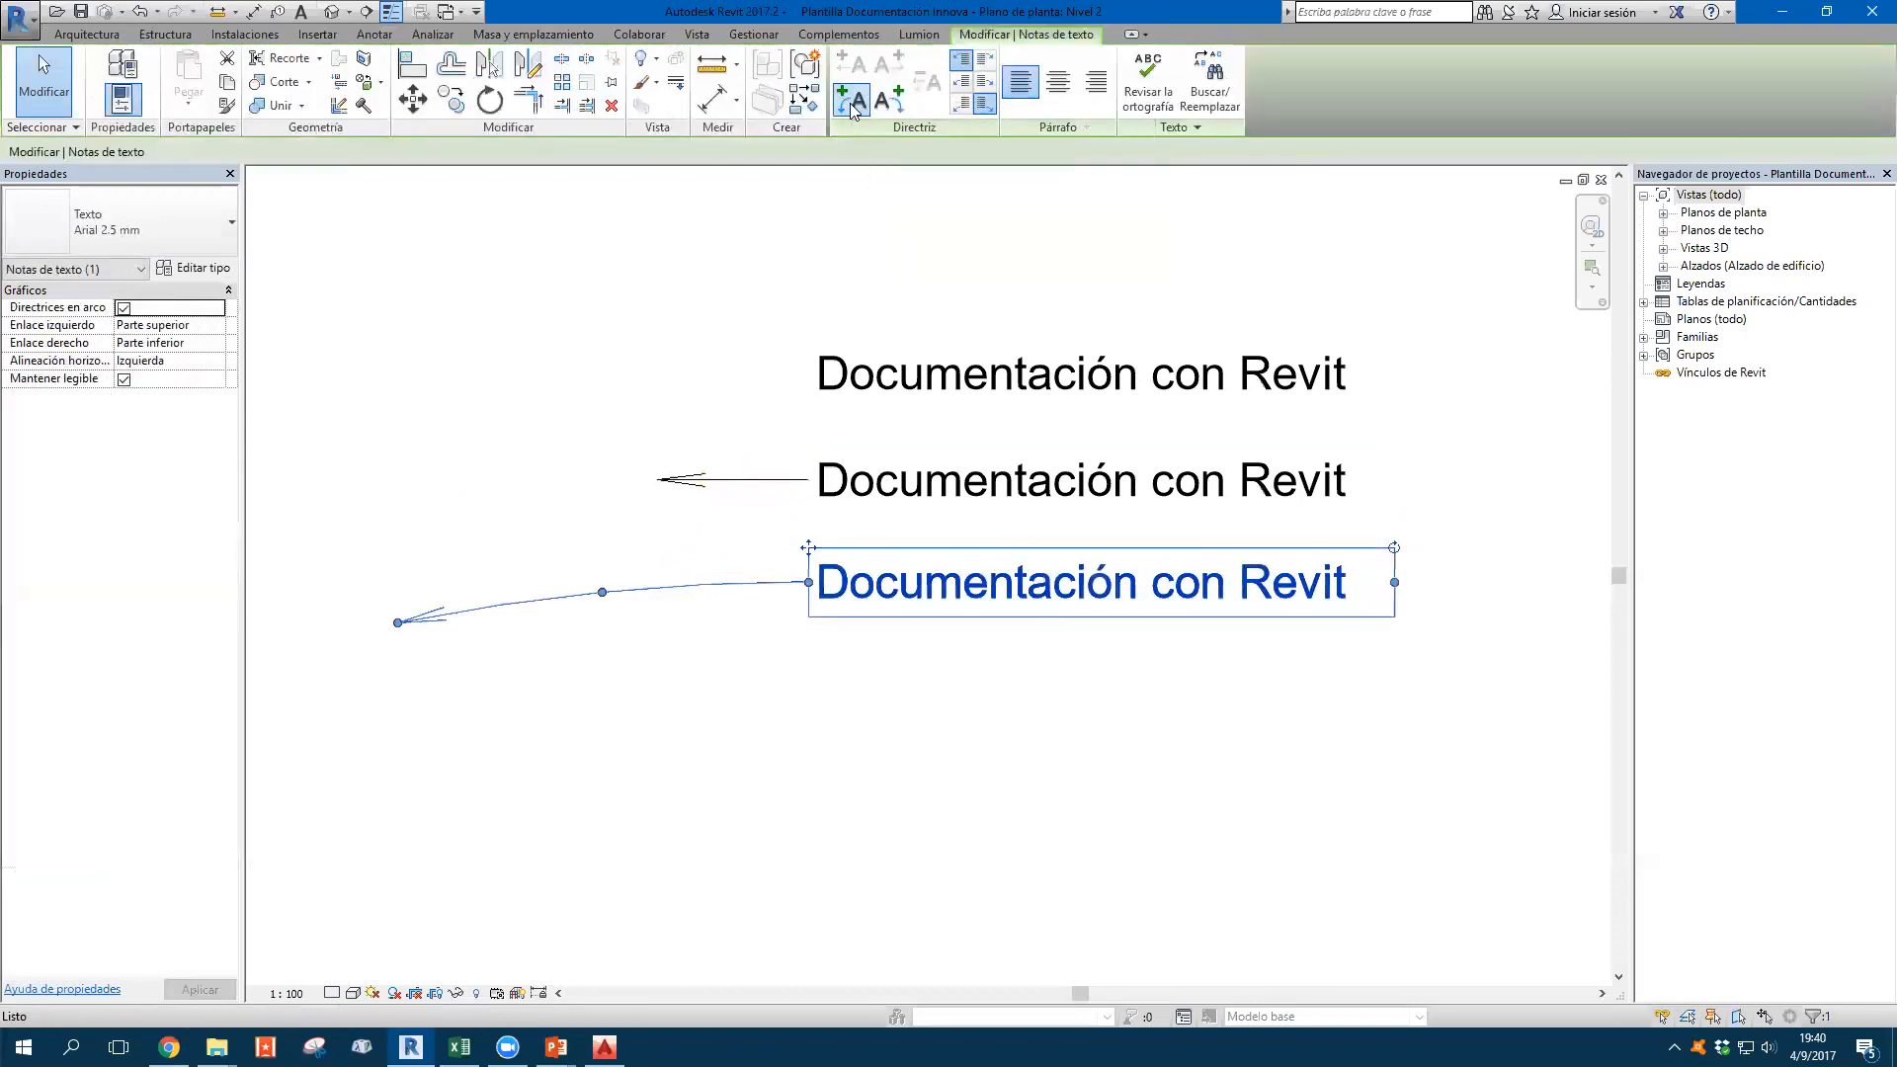
pyautogui.click(665, 336)
# Copy the note without a leader above itself and add straight leaders to both sides of the copy
pyautogui.scroll(-2, 665, 336)
pyautogui.click(918, 357)
pyautogui.keyDown('ctrl'); pyautogui.moveTo(918, 357); pyautogui.dragTo(926, 267); pyautogui.keyUp('ctrl')
pyautogui.moveTo(955, 234); pyautogui.dragTo(932, 374, button='middle')
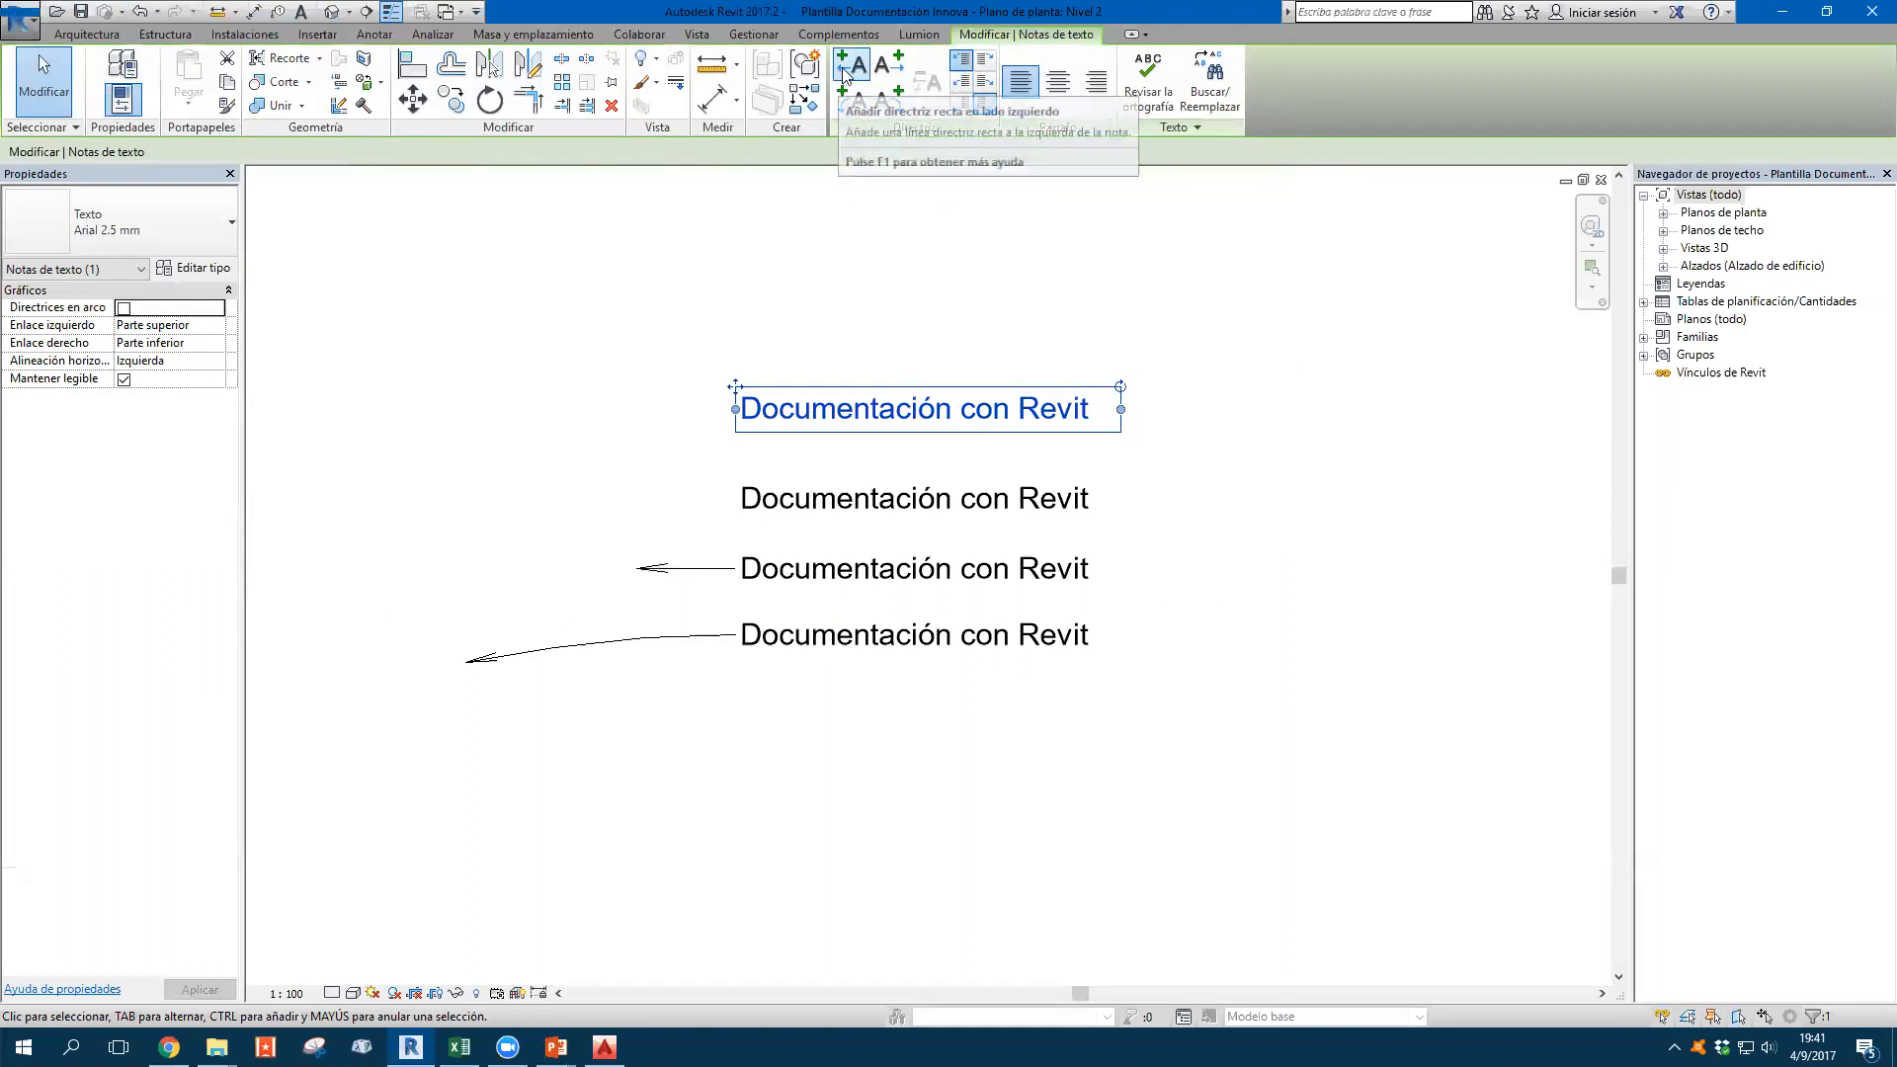
pyautogui.click(883, 67)
pyautogui.click(882, 69)
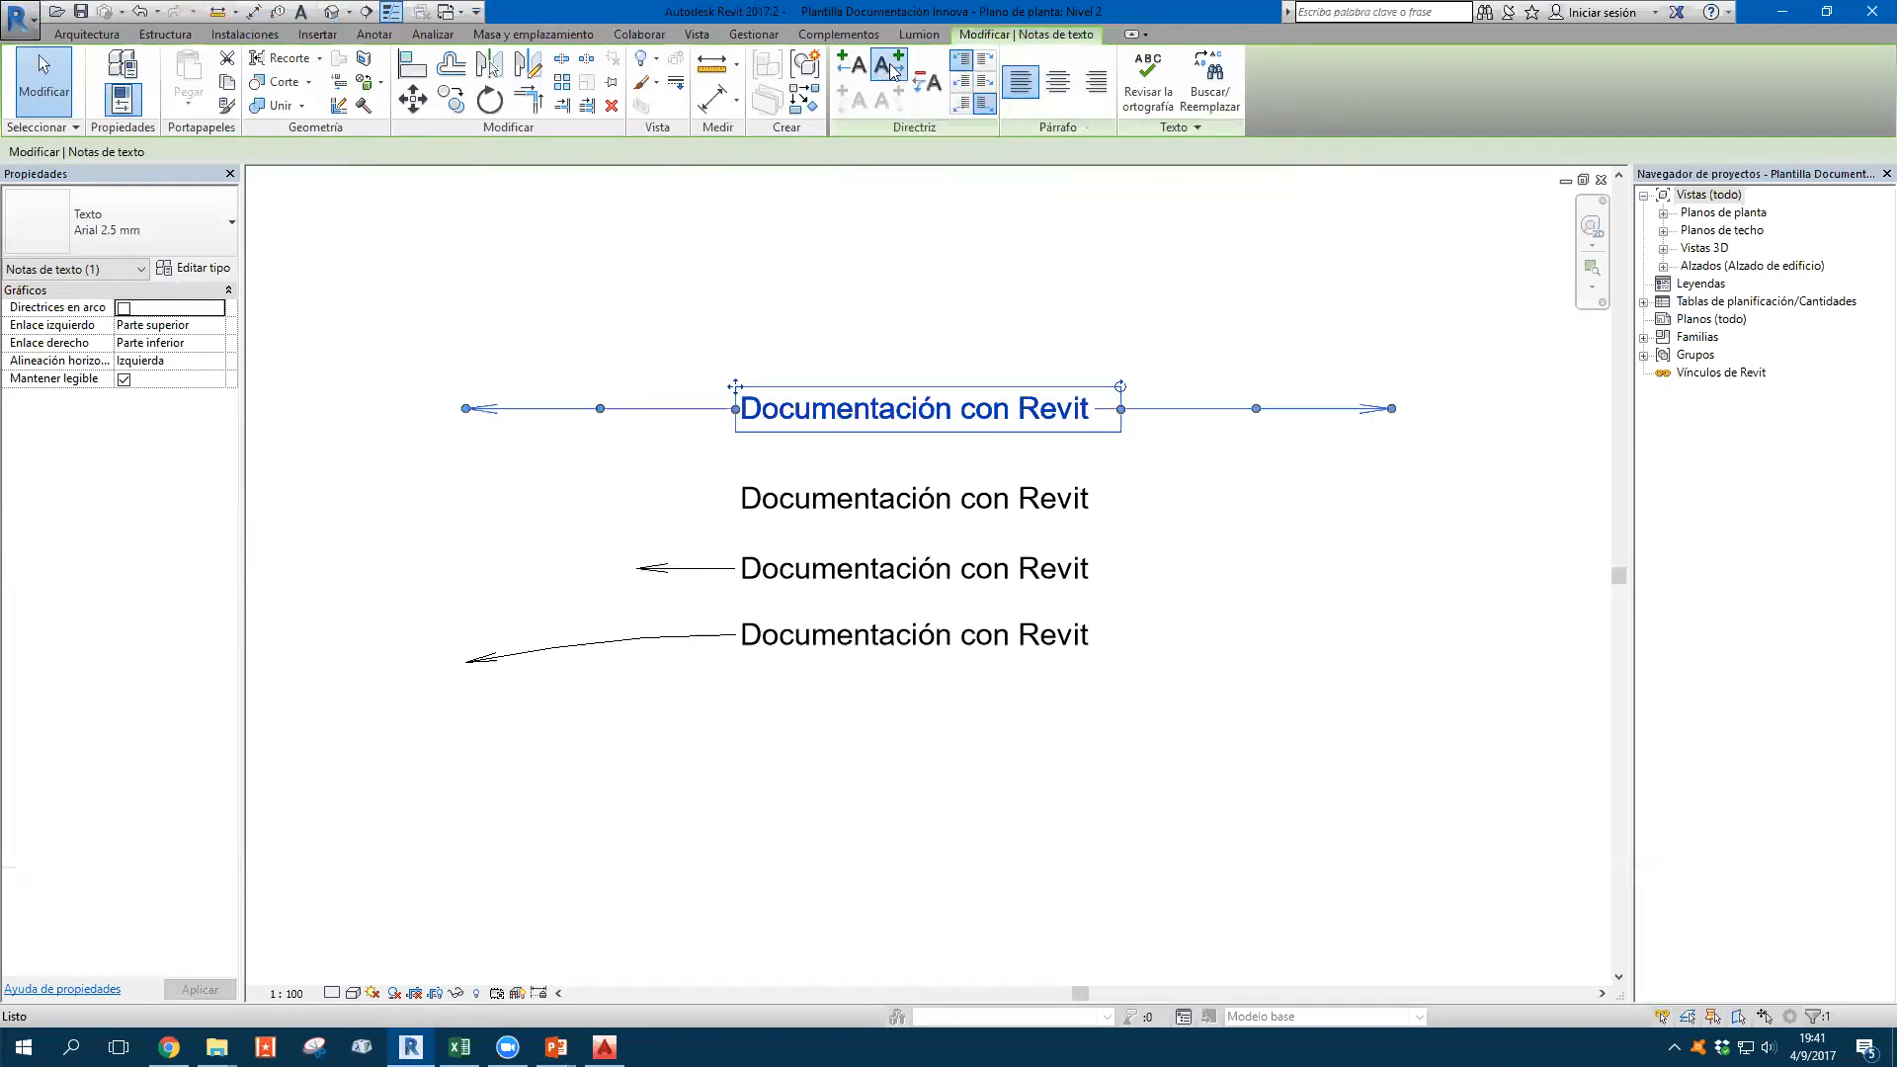
pyautogui.click(875, 337)
# Narrow the top note's box so its text wraps, and add the text "Arquitectura y Estructura" on a new line
pyautogui.click(871, 403)
pyautogui.moveTo(1122, 413); pyautogui.dragTo(930, 417)
pyautogui.doubleClick(909, 444)
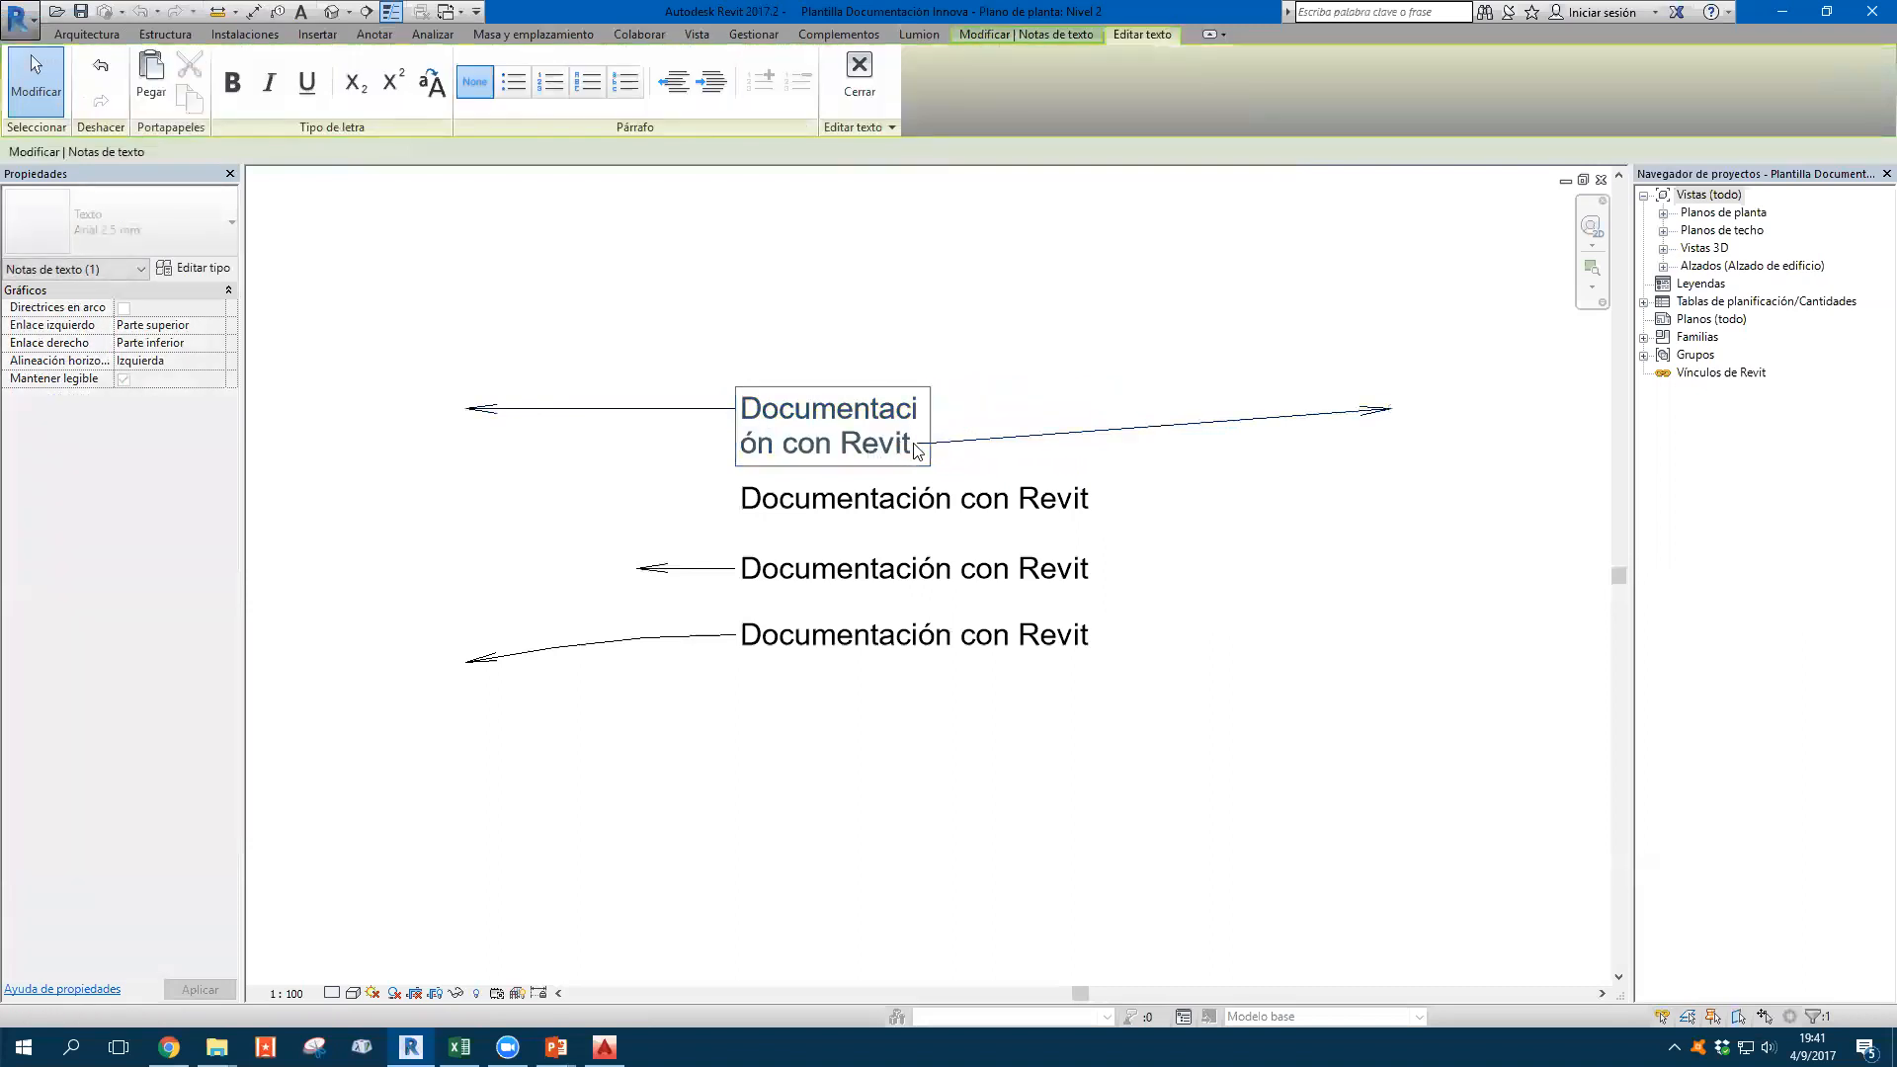
pyautogui.press('Return')
pyautogui.write('Arquitec')
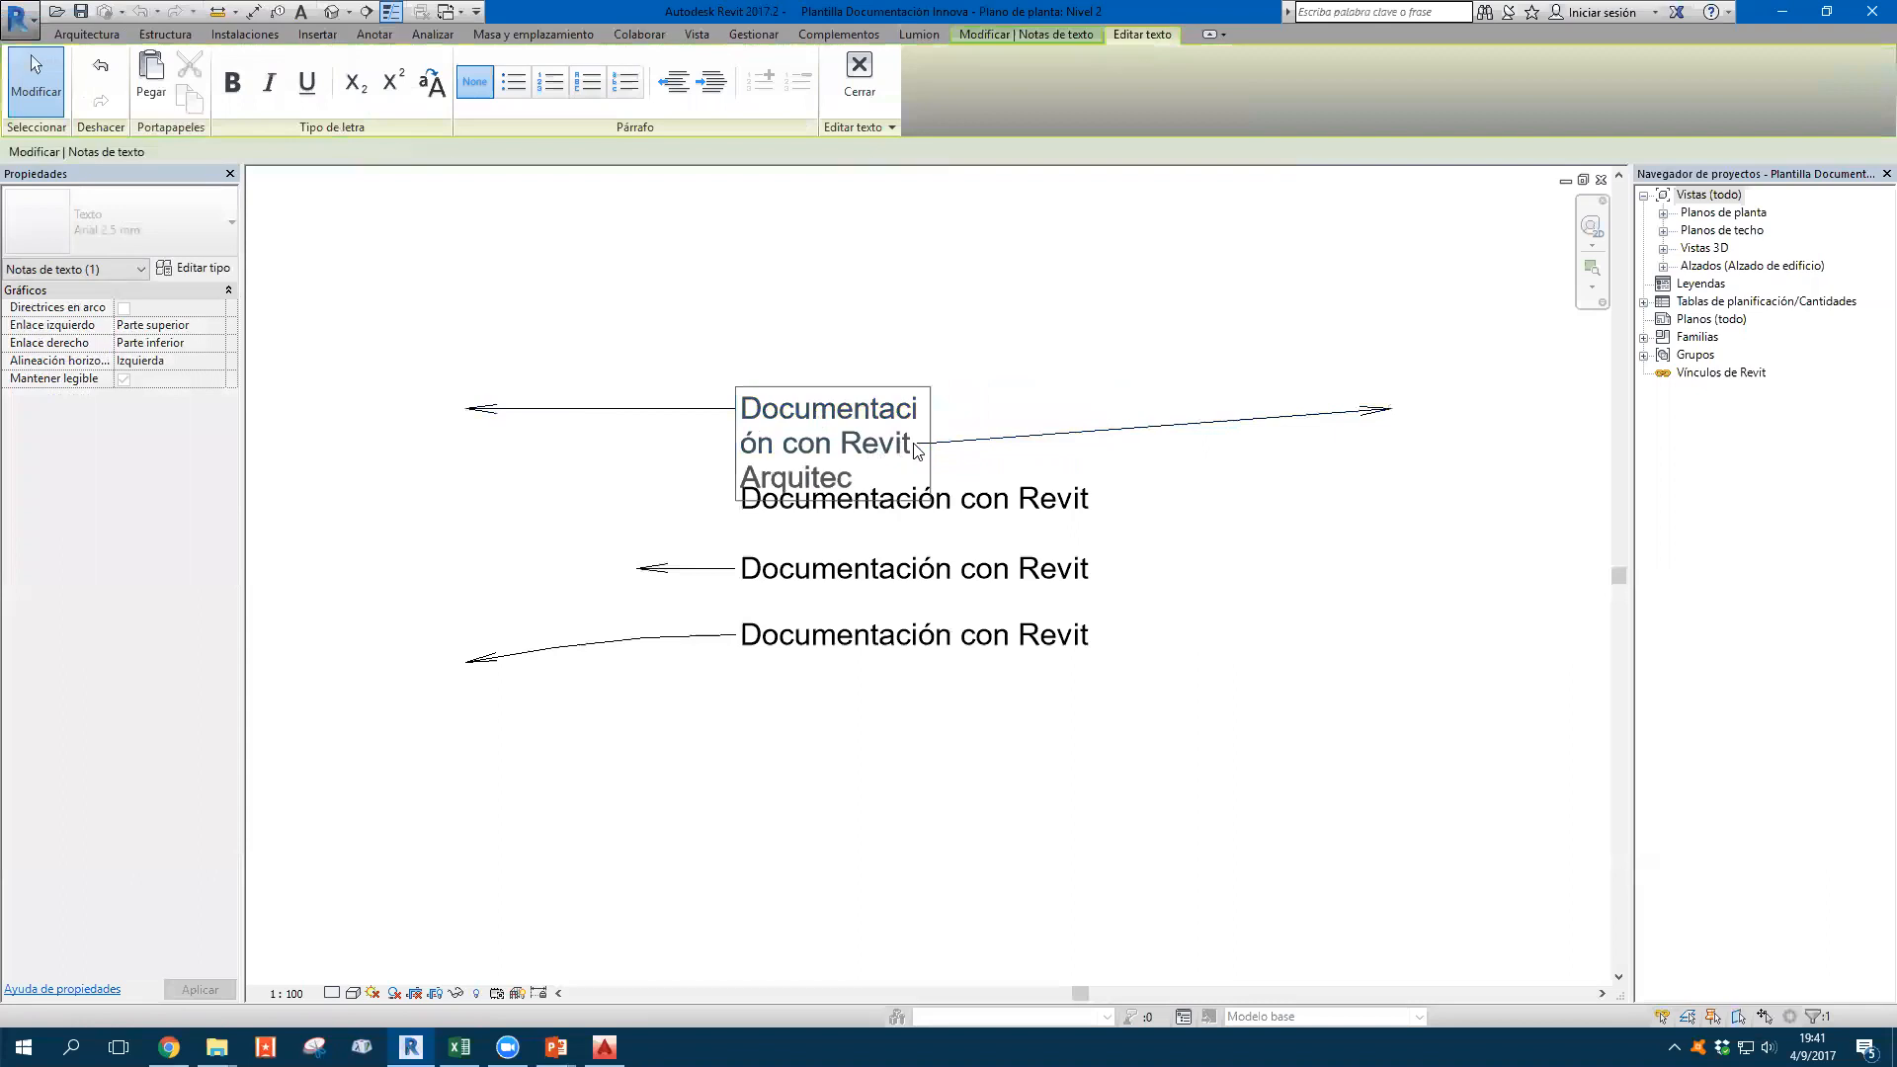
pyautogui.write('tura y Estruc')
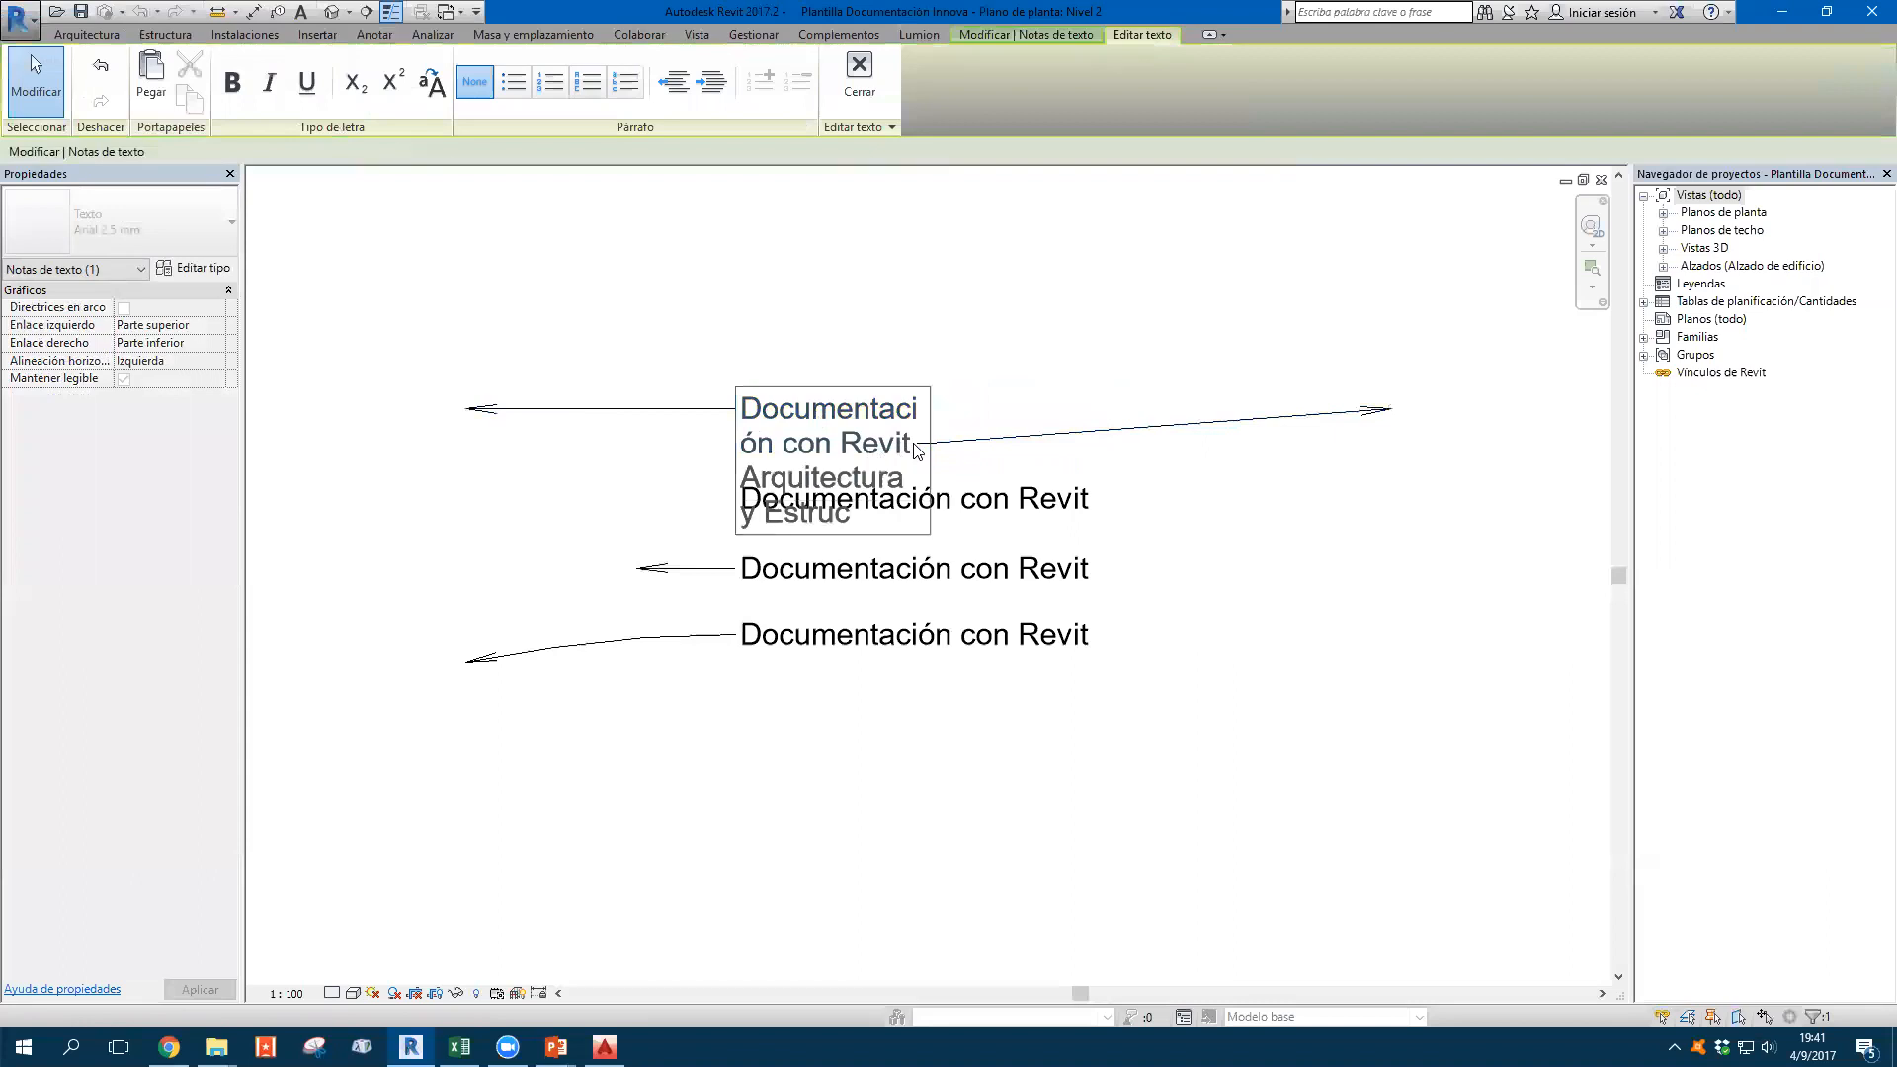
pyautogui.click(933, 372)
# Move the top note up and slightly right, clear of the notes below, leaving its leader tips in place
pyautogui.moveTo(739, 385); pyautogui.dragTo(818, 216)
pyautogui.click(1093, 283)
pyautogui.moveTo(1088, 282); pyautogui.dragTo(1066, 324, button='middle')
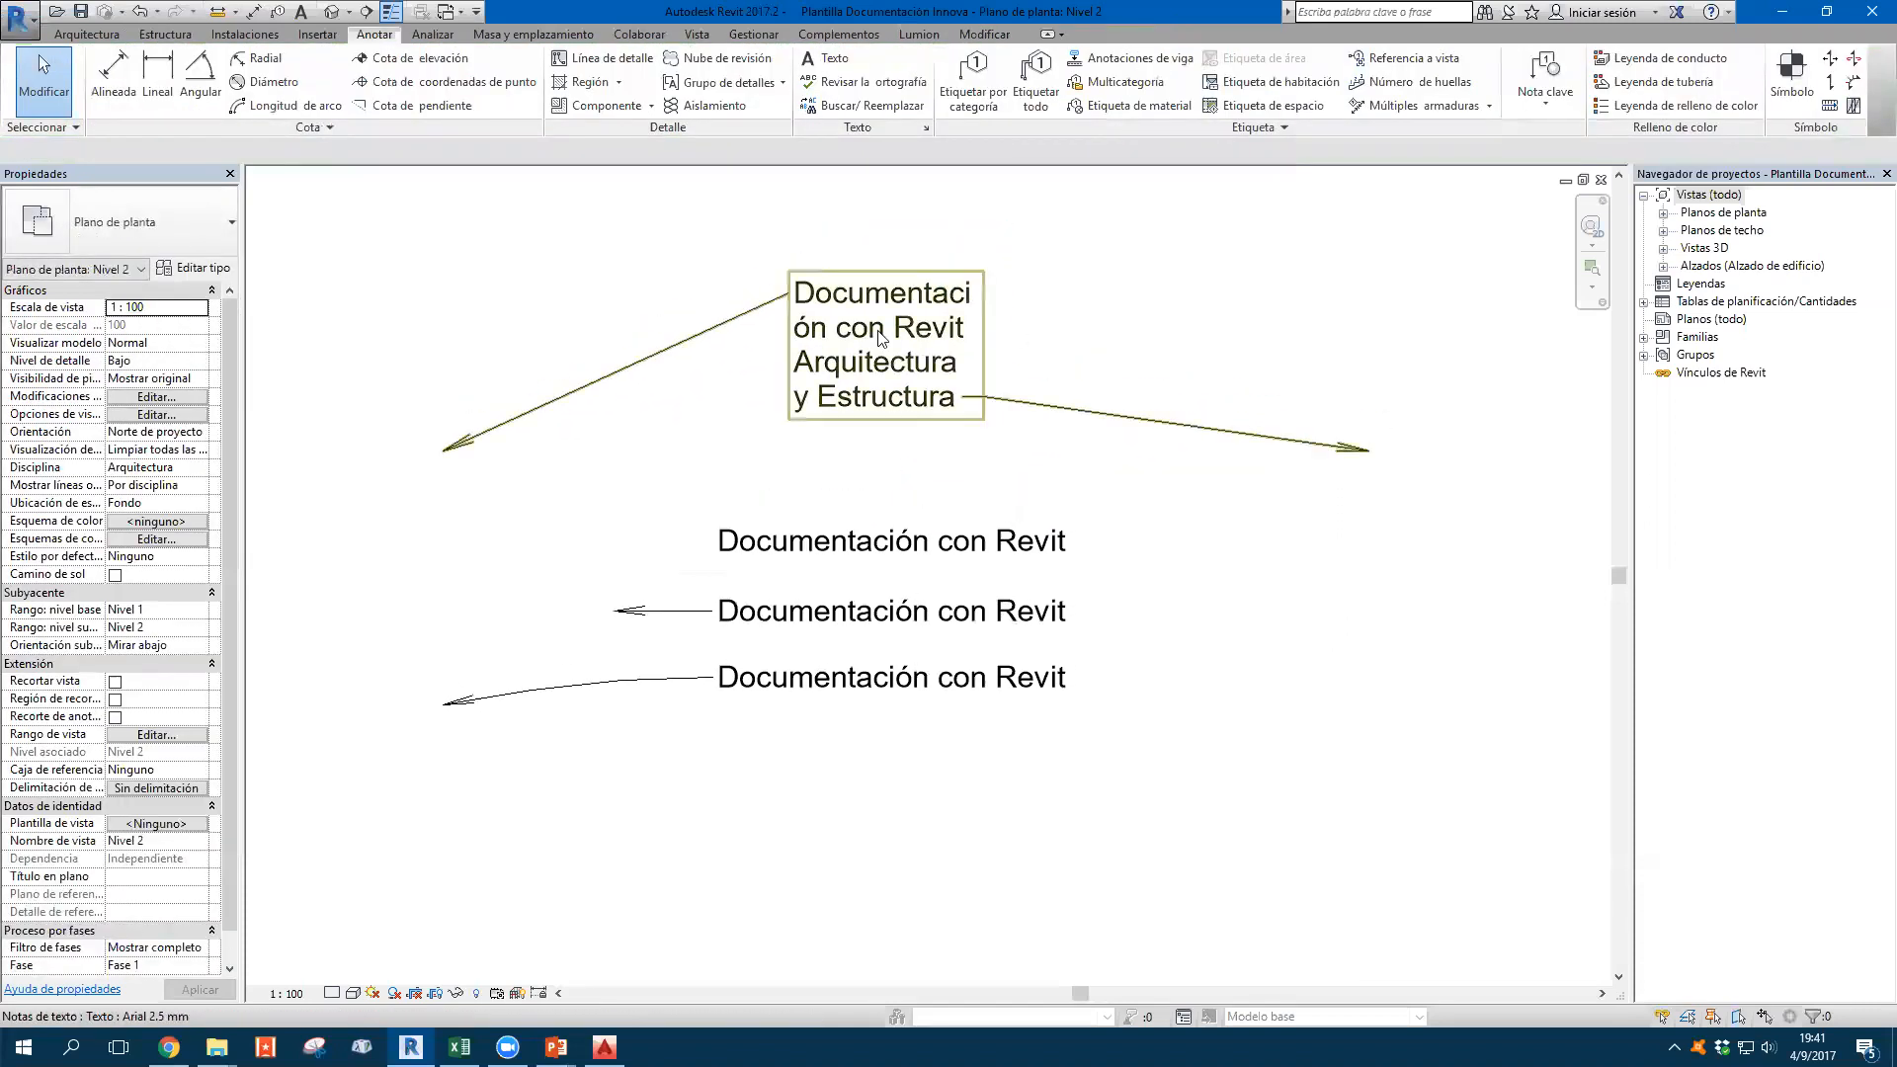
# Remove both leaders from the four-line top note
pyautogui.click(881, 336)
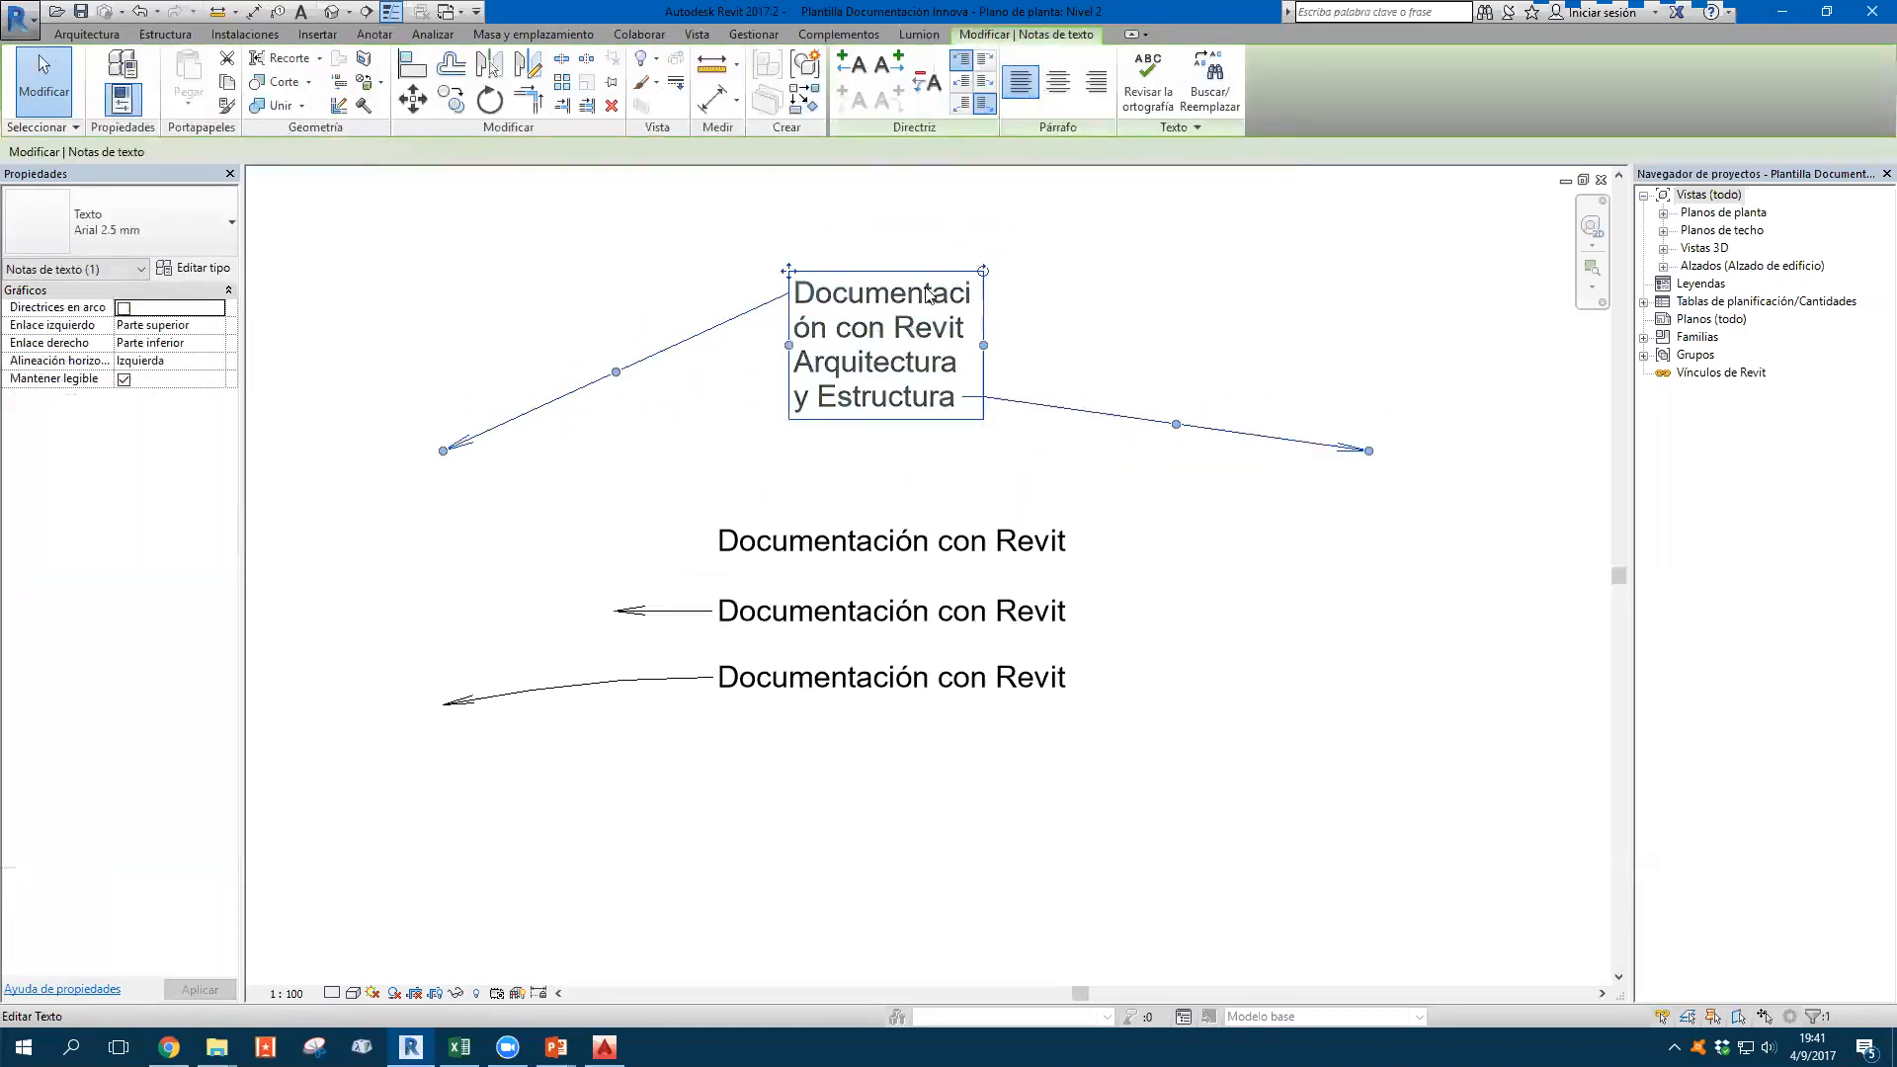
pyautogui.click(924, 88)
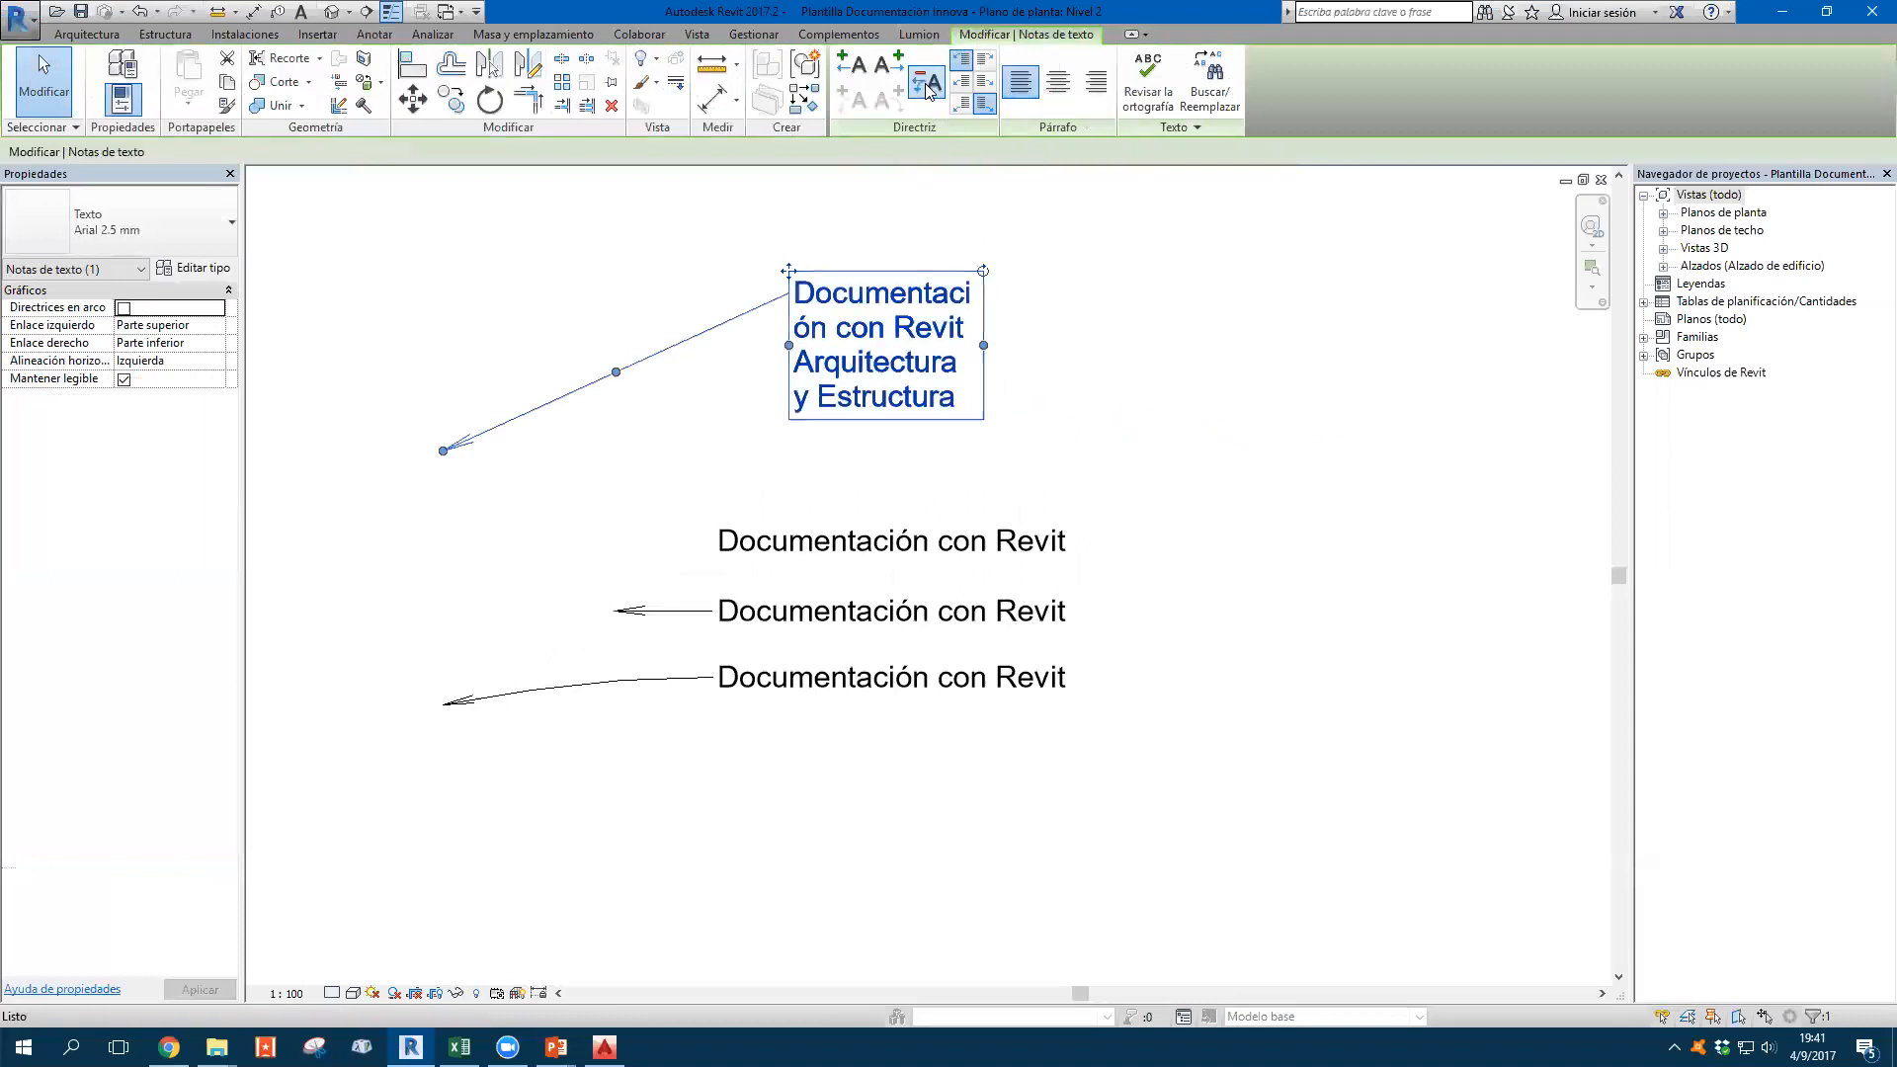
pyautogui.click(927, 89)
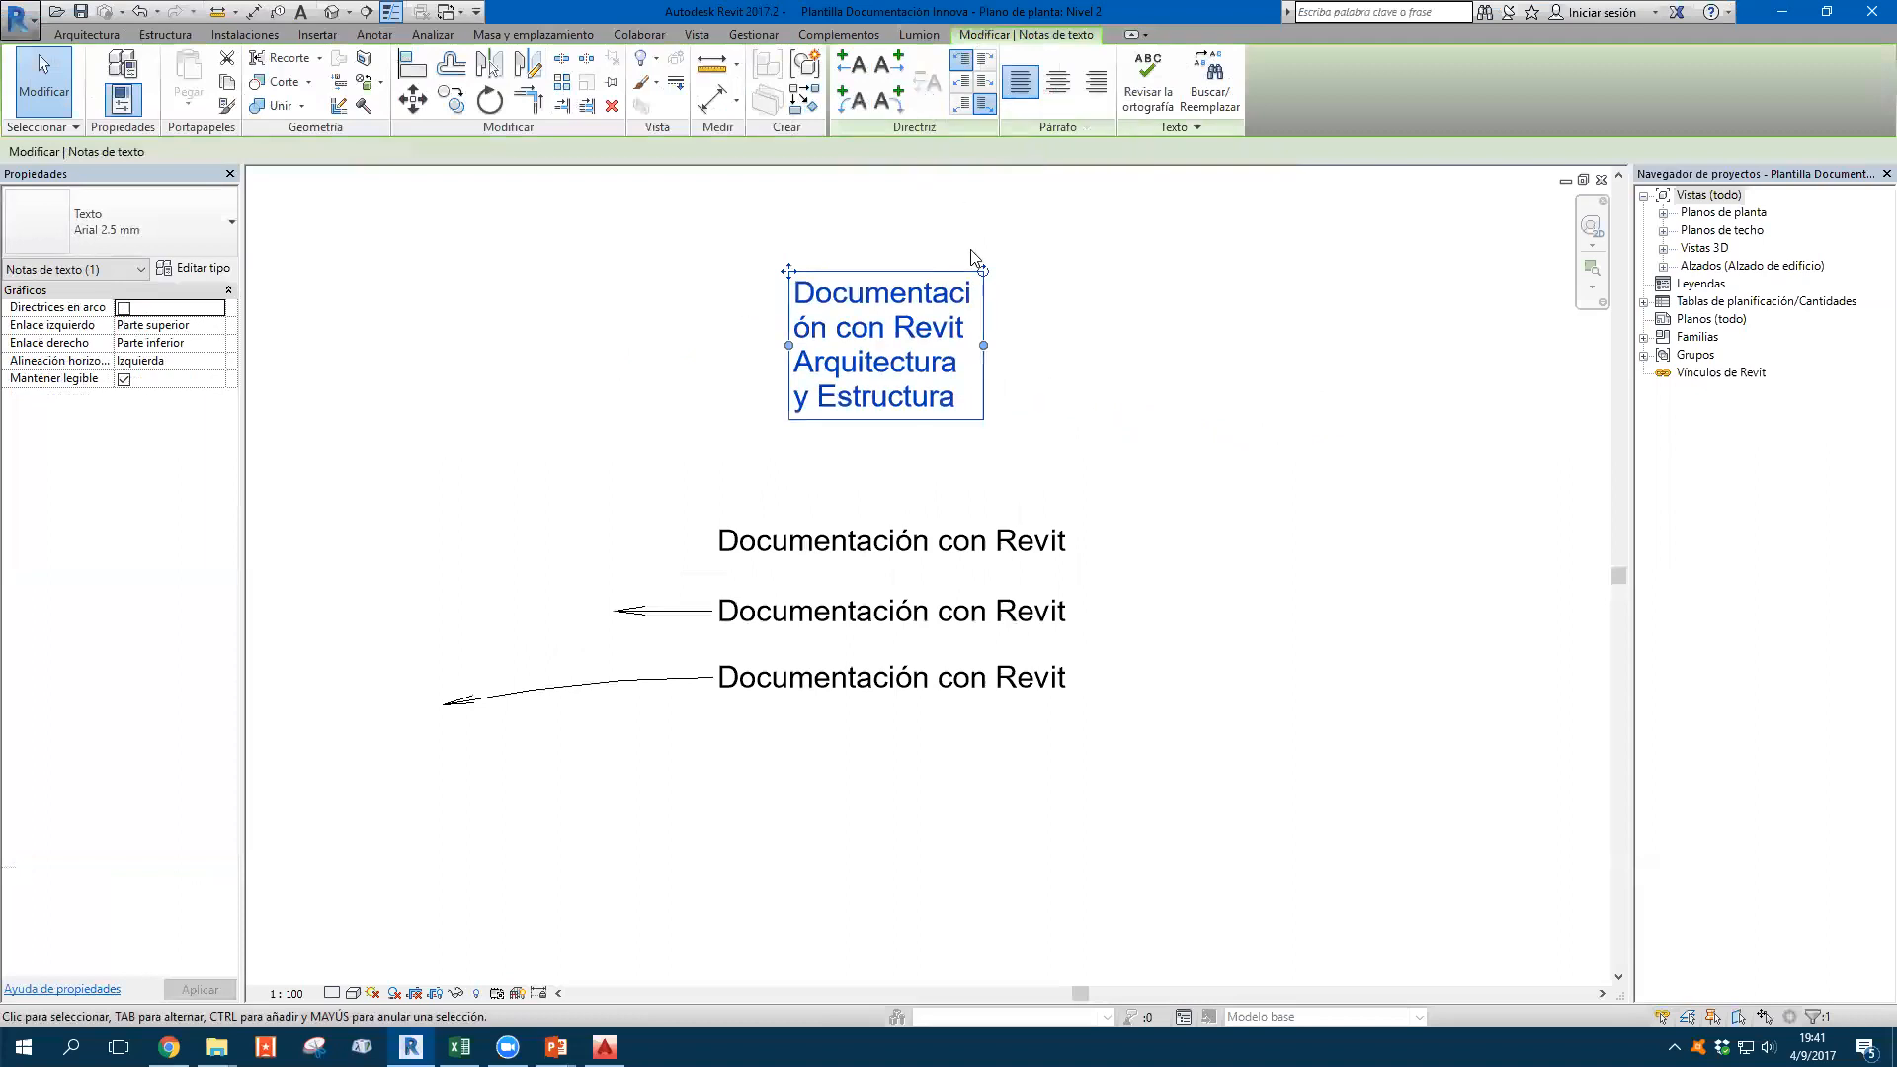
# Add straight leaders to both sides of the top note and attach the right leader at the middle (Medio)
pyautogui.click(857, 70)
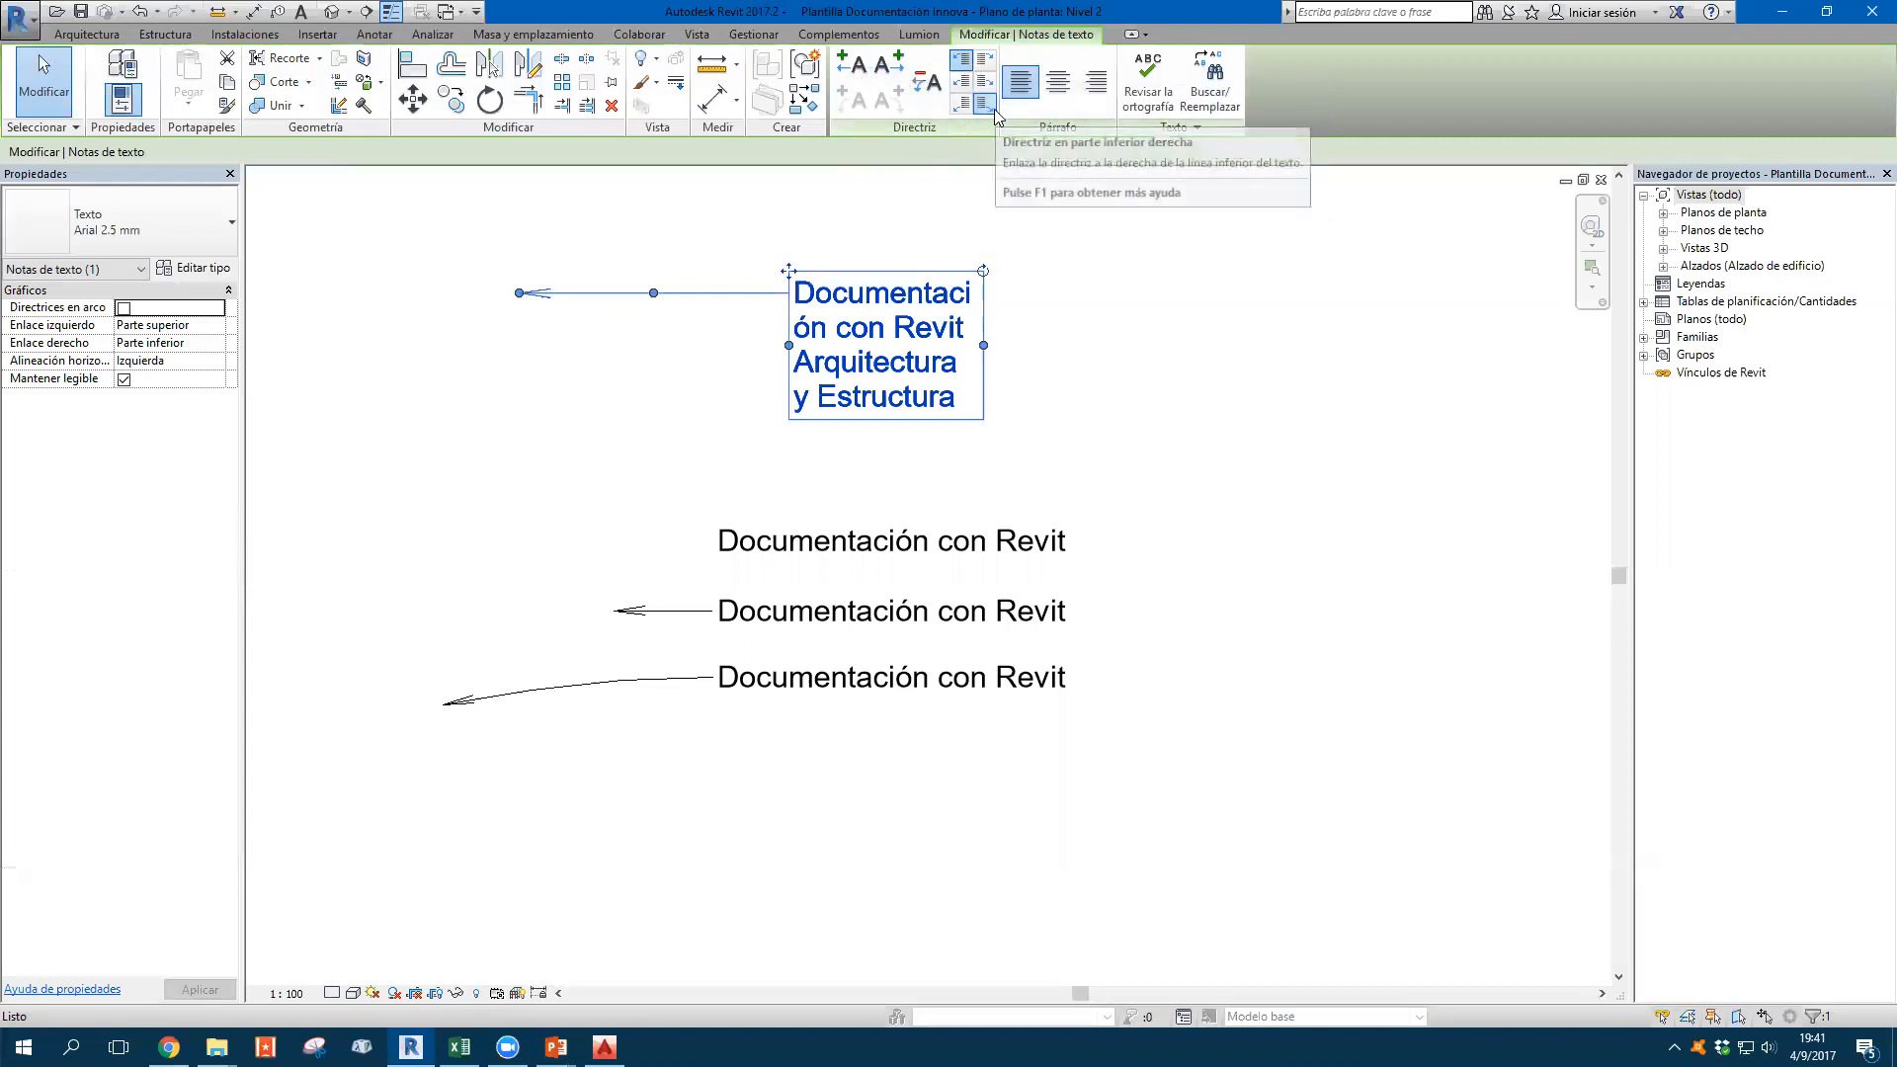
pyautogui.click(894, 71)
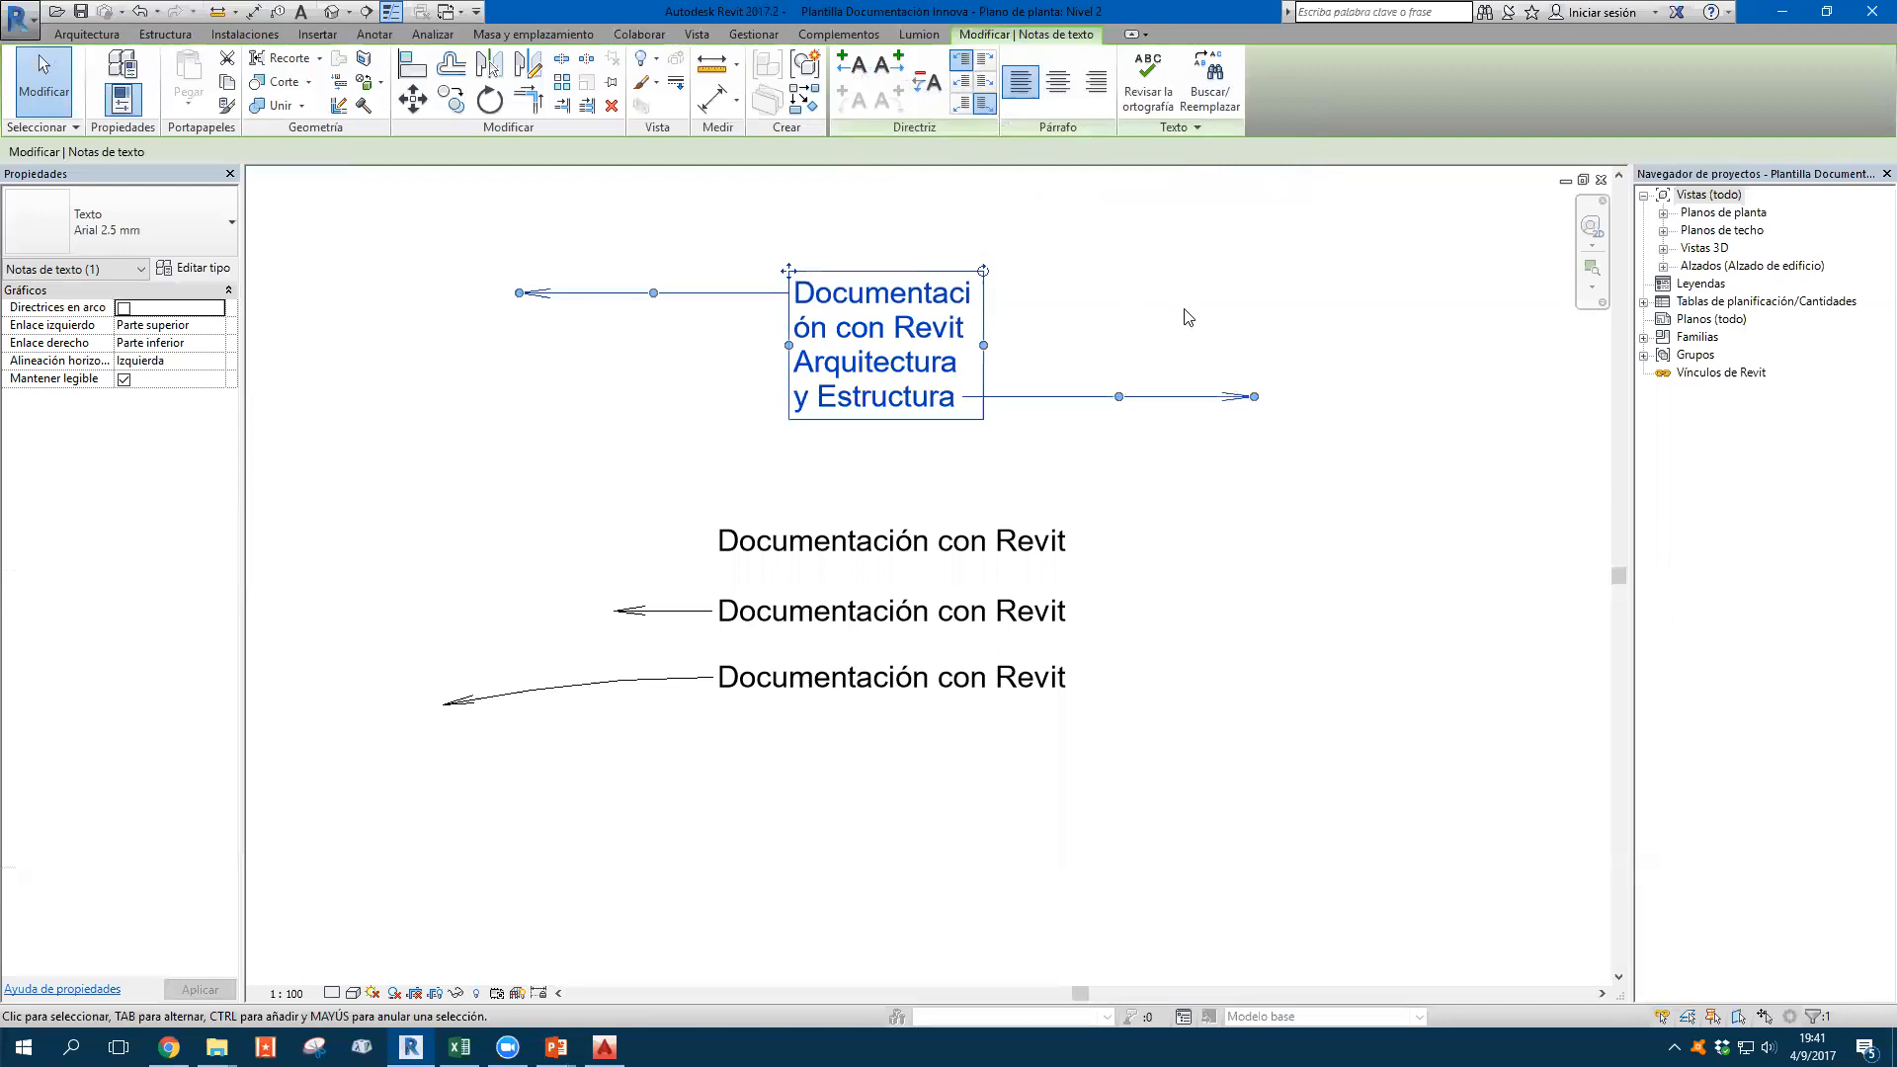
pyautogui.click(985, 82)
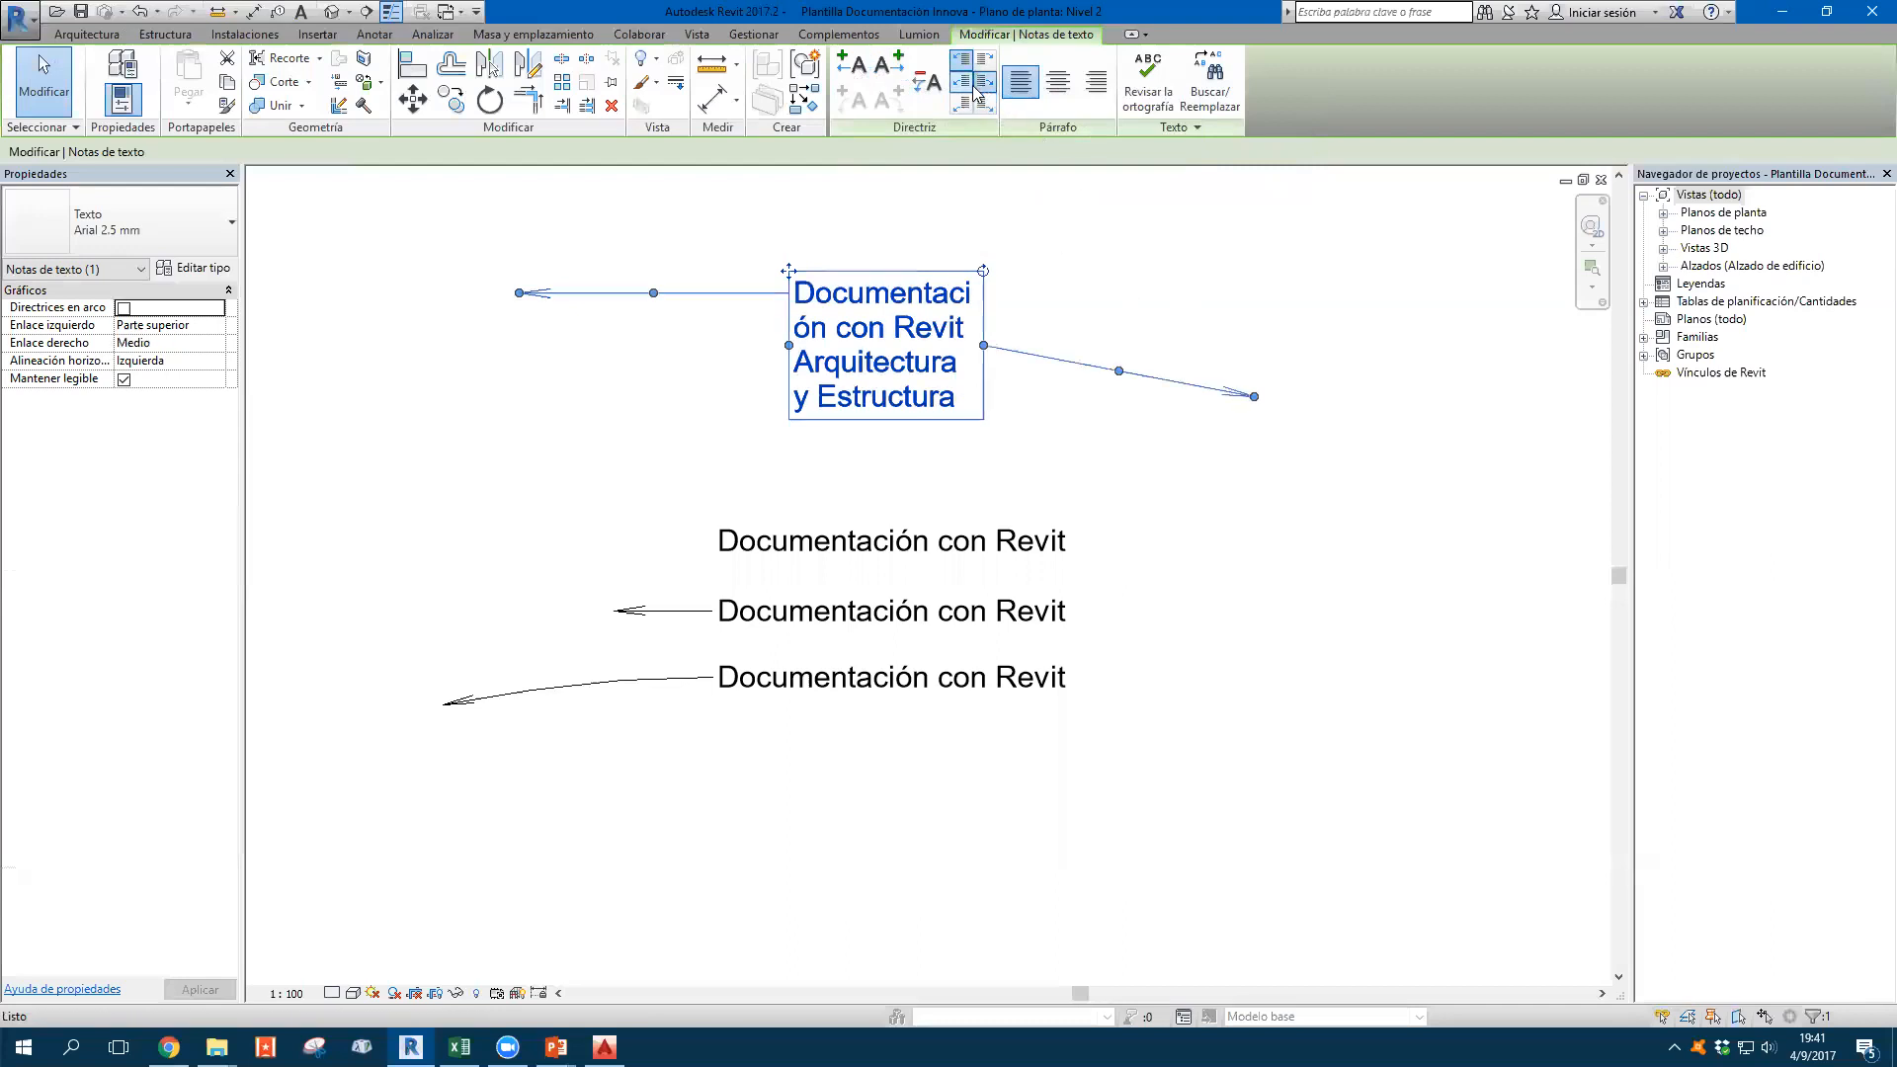
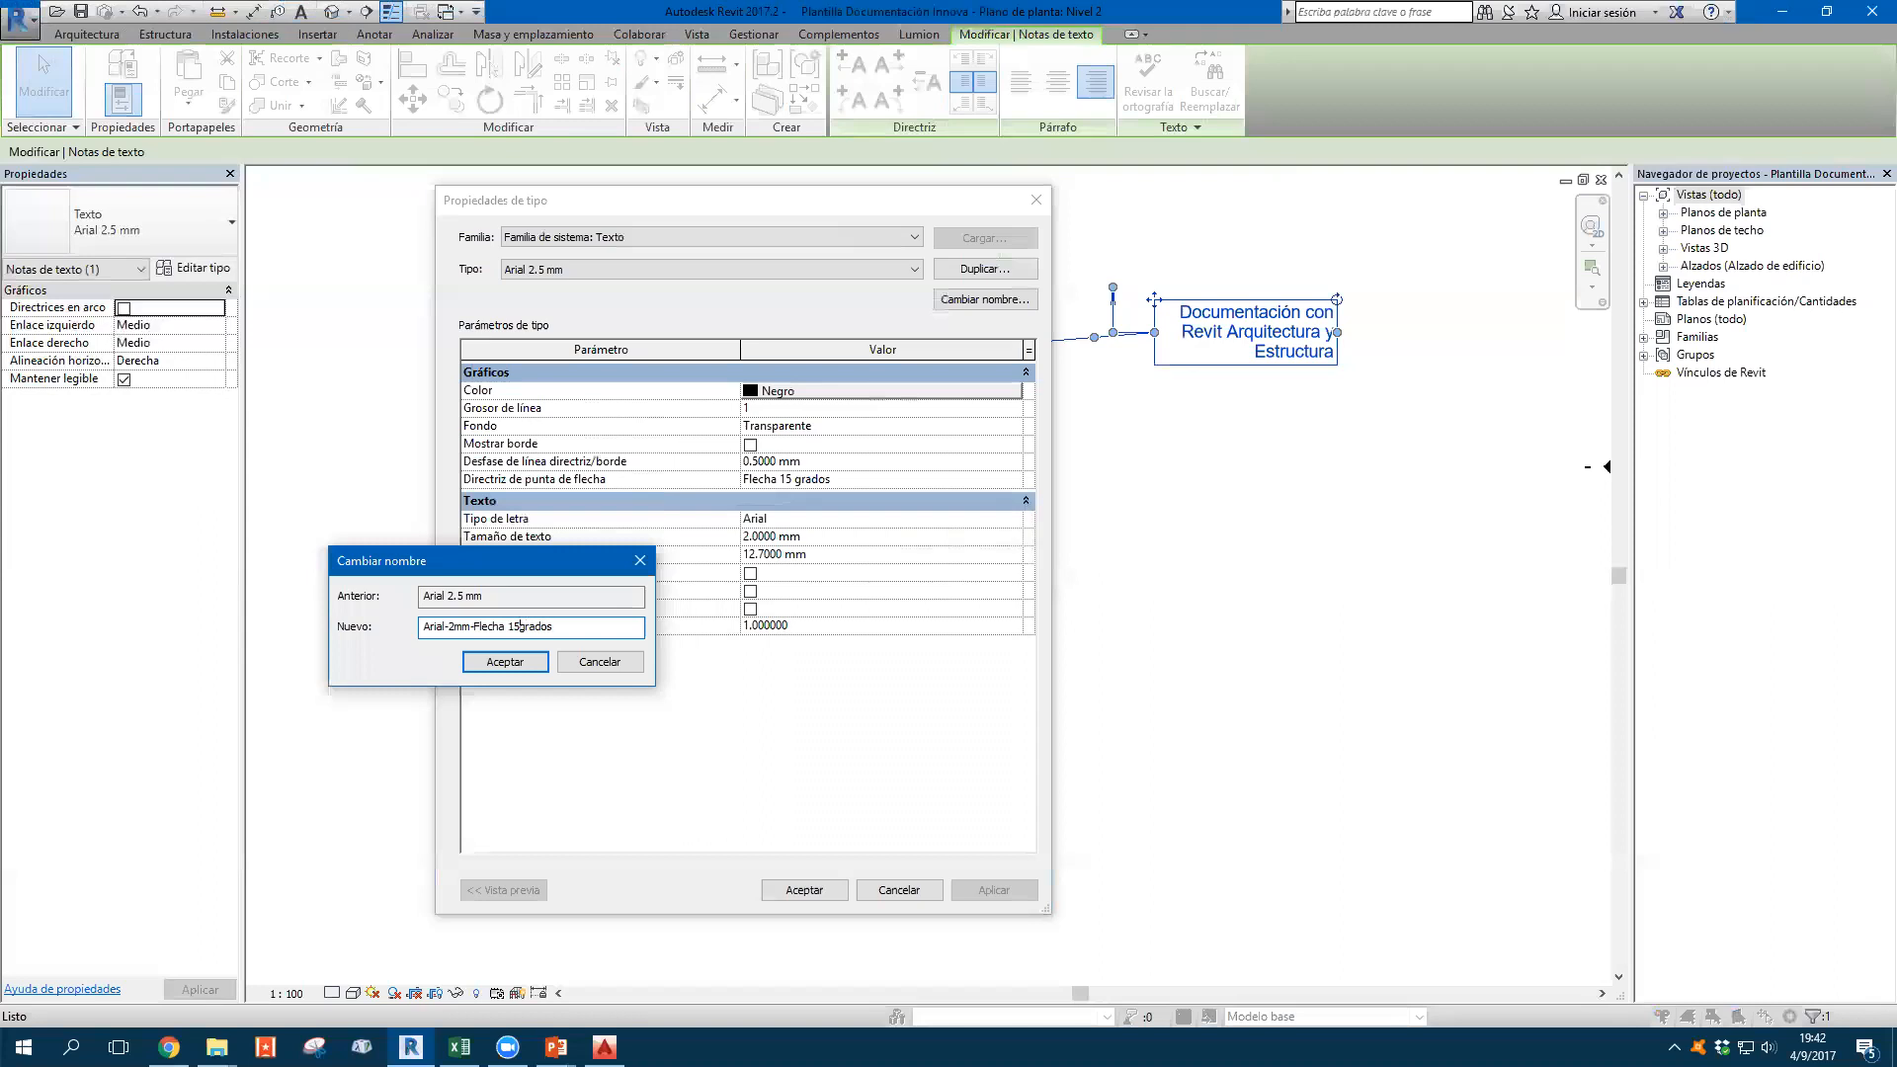
# Complete renaming the Arial 2.5 mm text type as Arial-2mm-Flecha 15°
pyautogui.moveTo(521, 627); pyautogui.dragTo(554, 627)
pyautogui.click(490, 668)
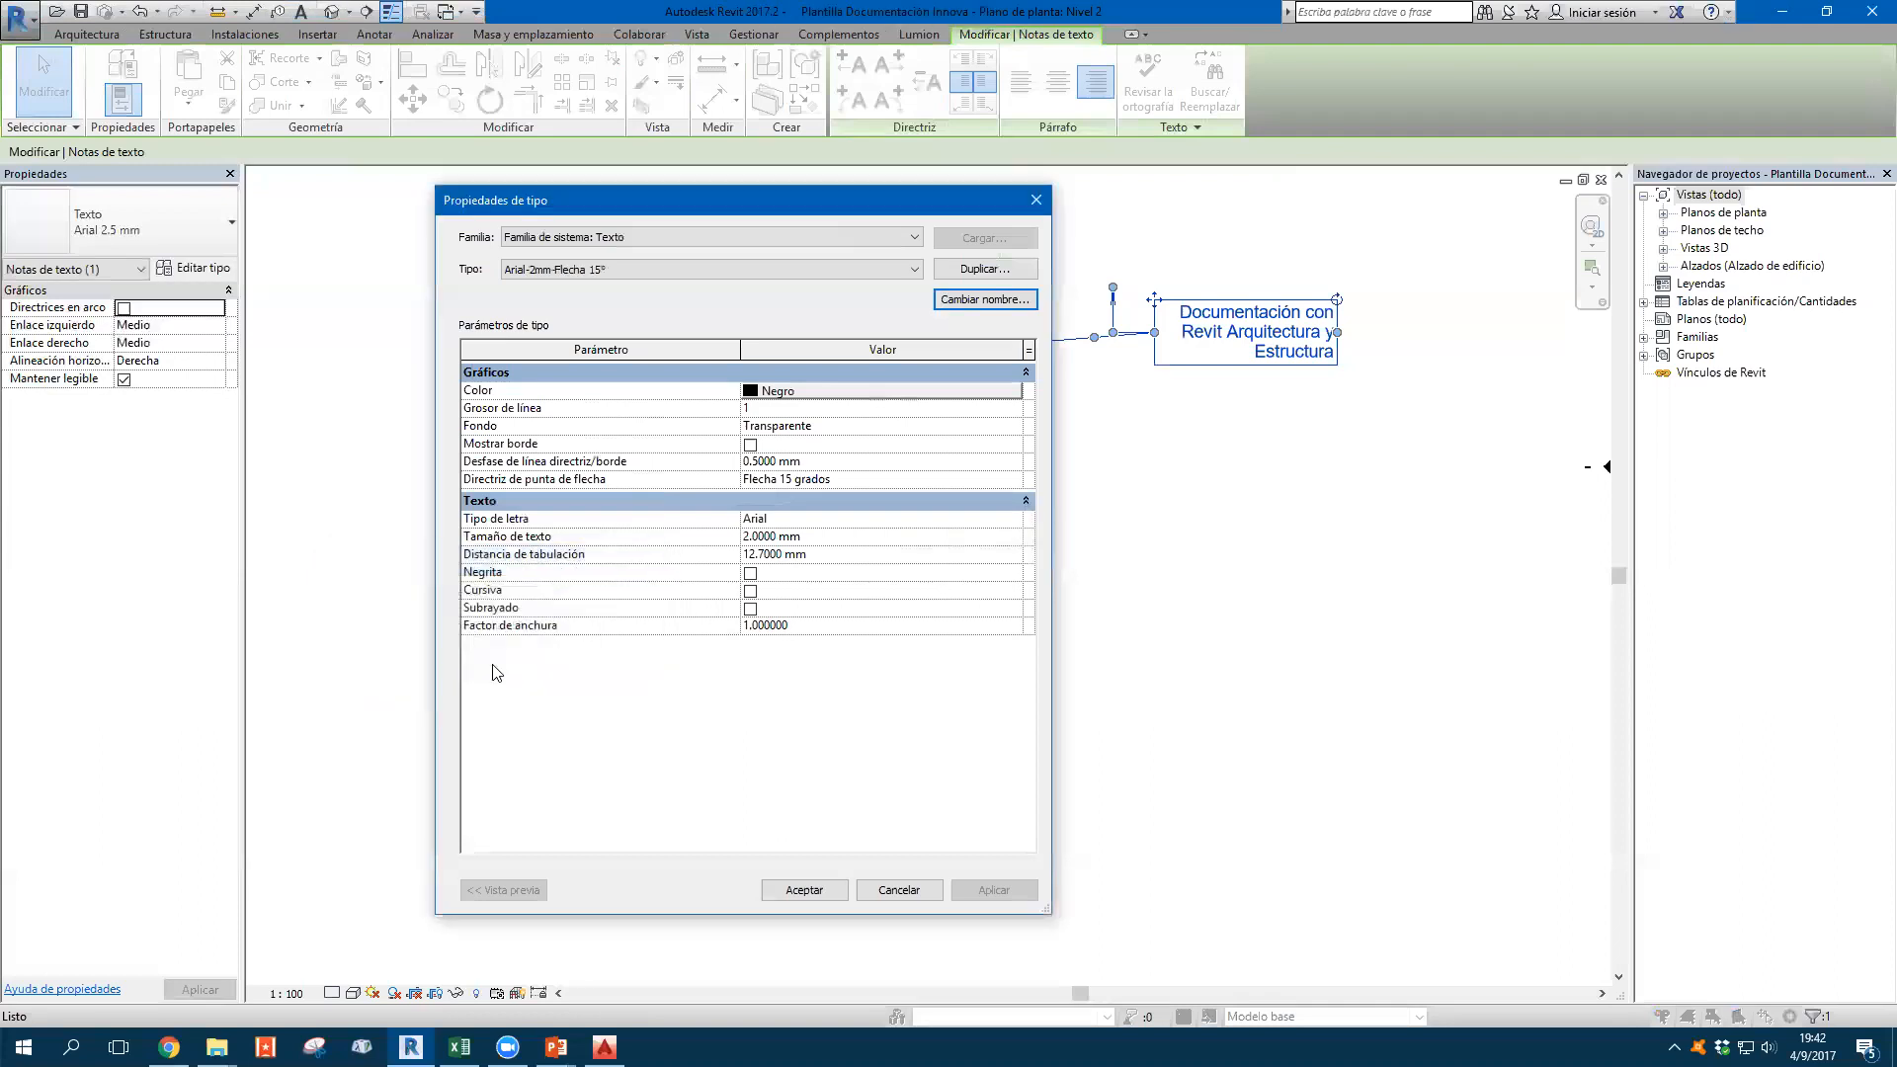
# Duplicate the Arial-2mm-Flecha 15° text type under the name Arial-3mm-Negrita-
pyautogui.click(983, 267)
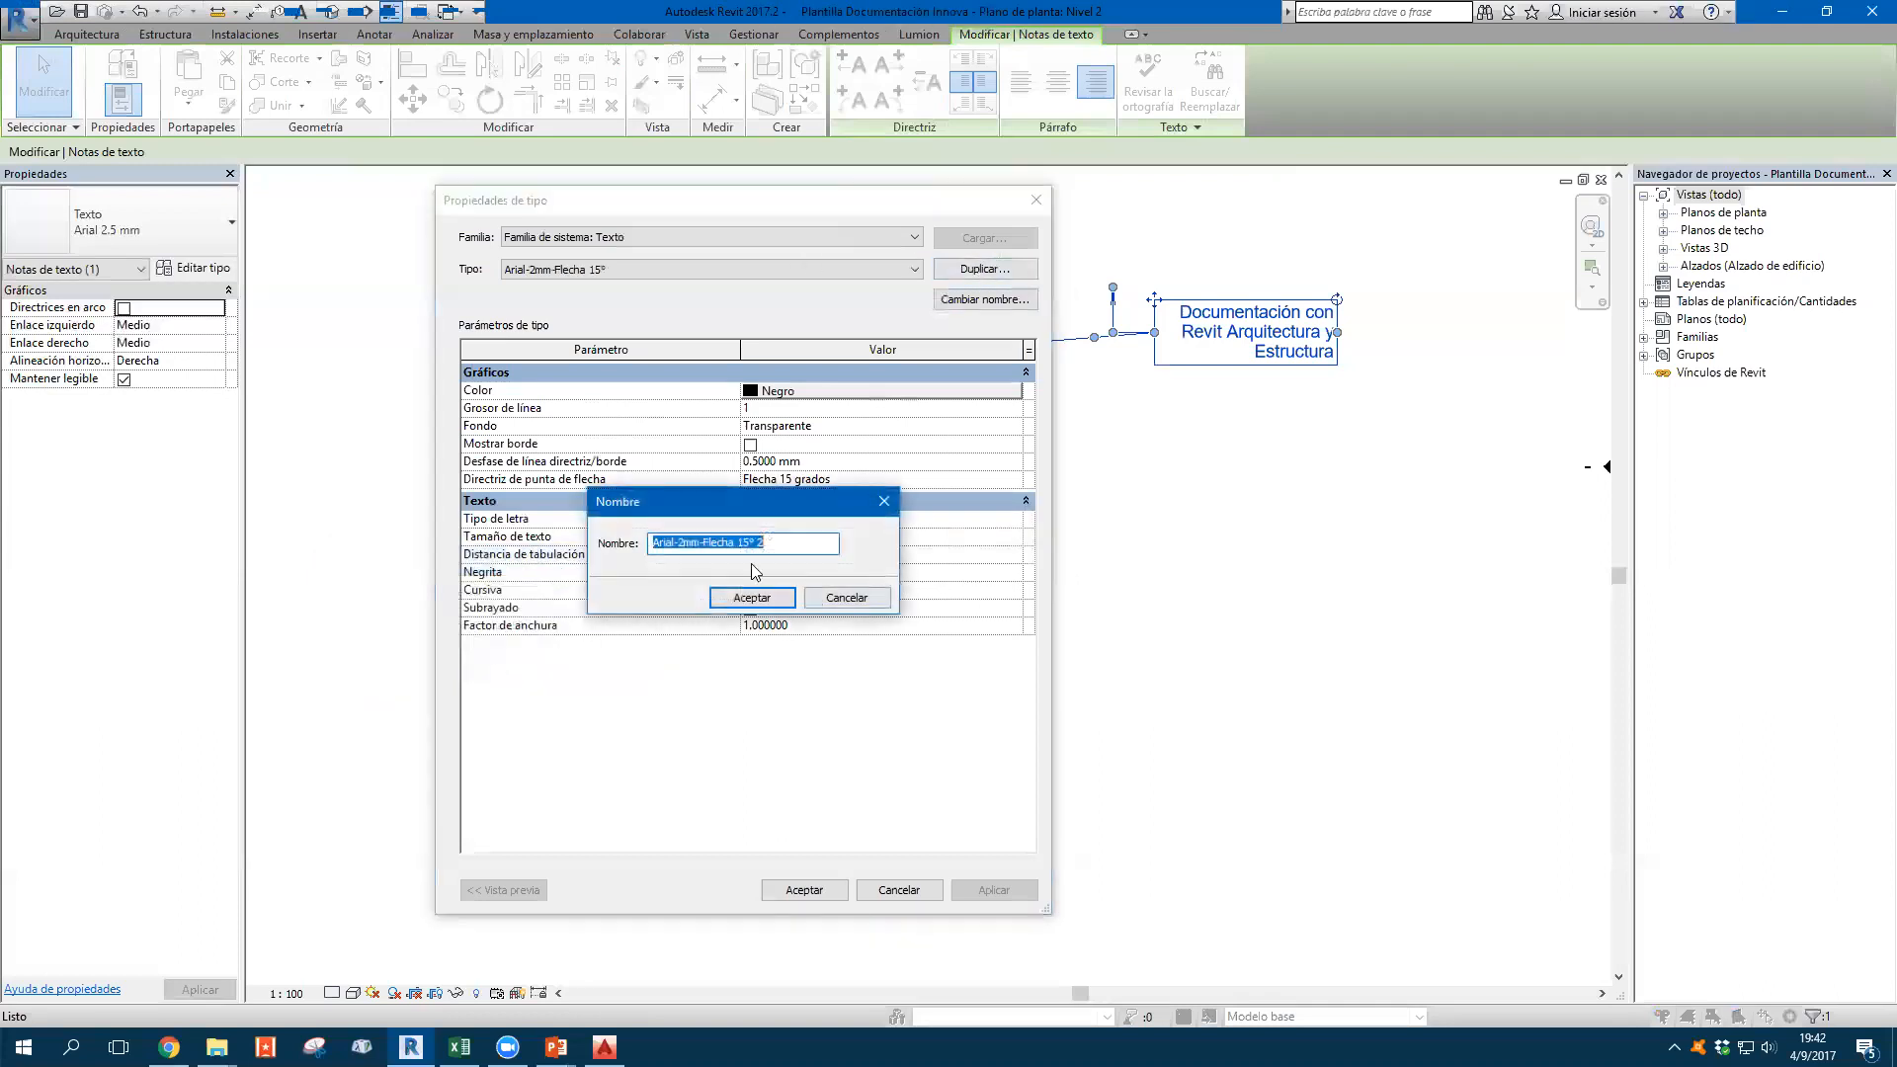
pyautogui.click(686, 546)
pyautogui.write('3')
pyautogui.press('BackSpace')
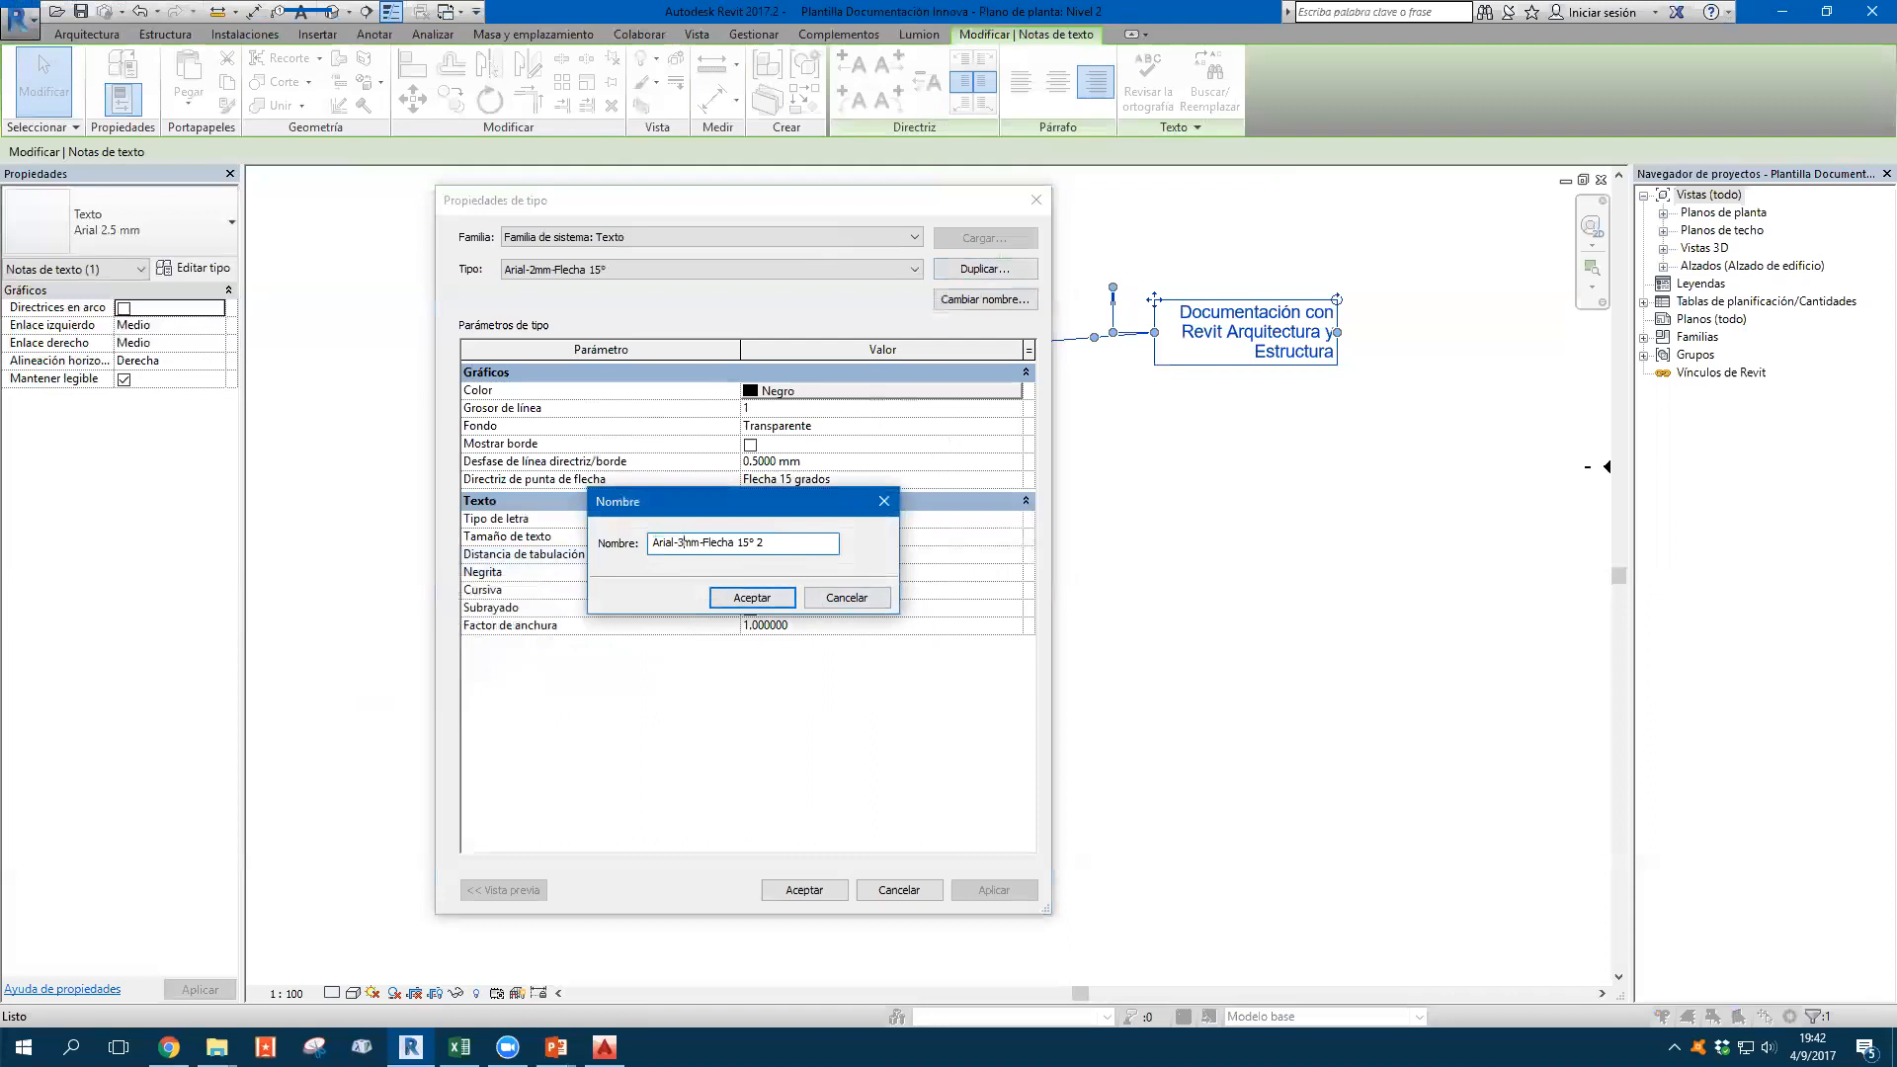
pyautogui.write('-Negruta')
pyautogui.press('BackSpace')
pyautogui.press('BackSpace')
pyautogui.press('BackSpace')
pyautogui.write('ita')
pyautogui.keyDown('shift'); pyautogui.click(834, 549); pyautogui.keyUp('shift')
pyautogui.write('-??')
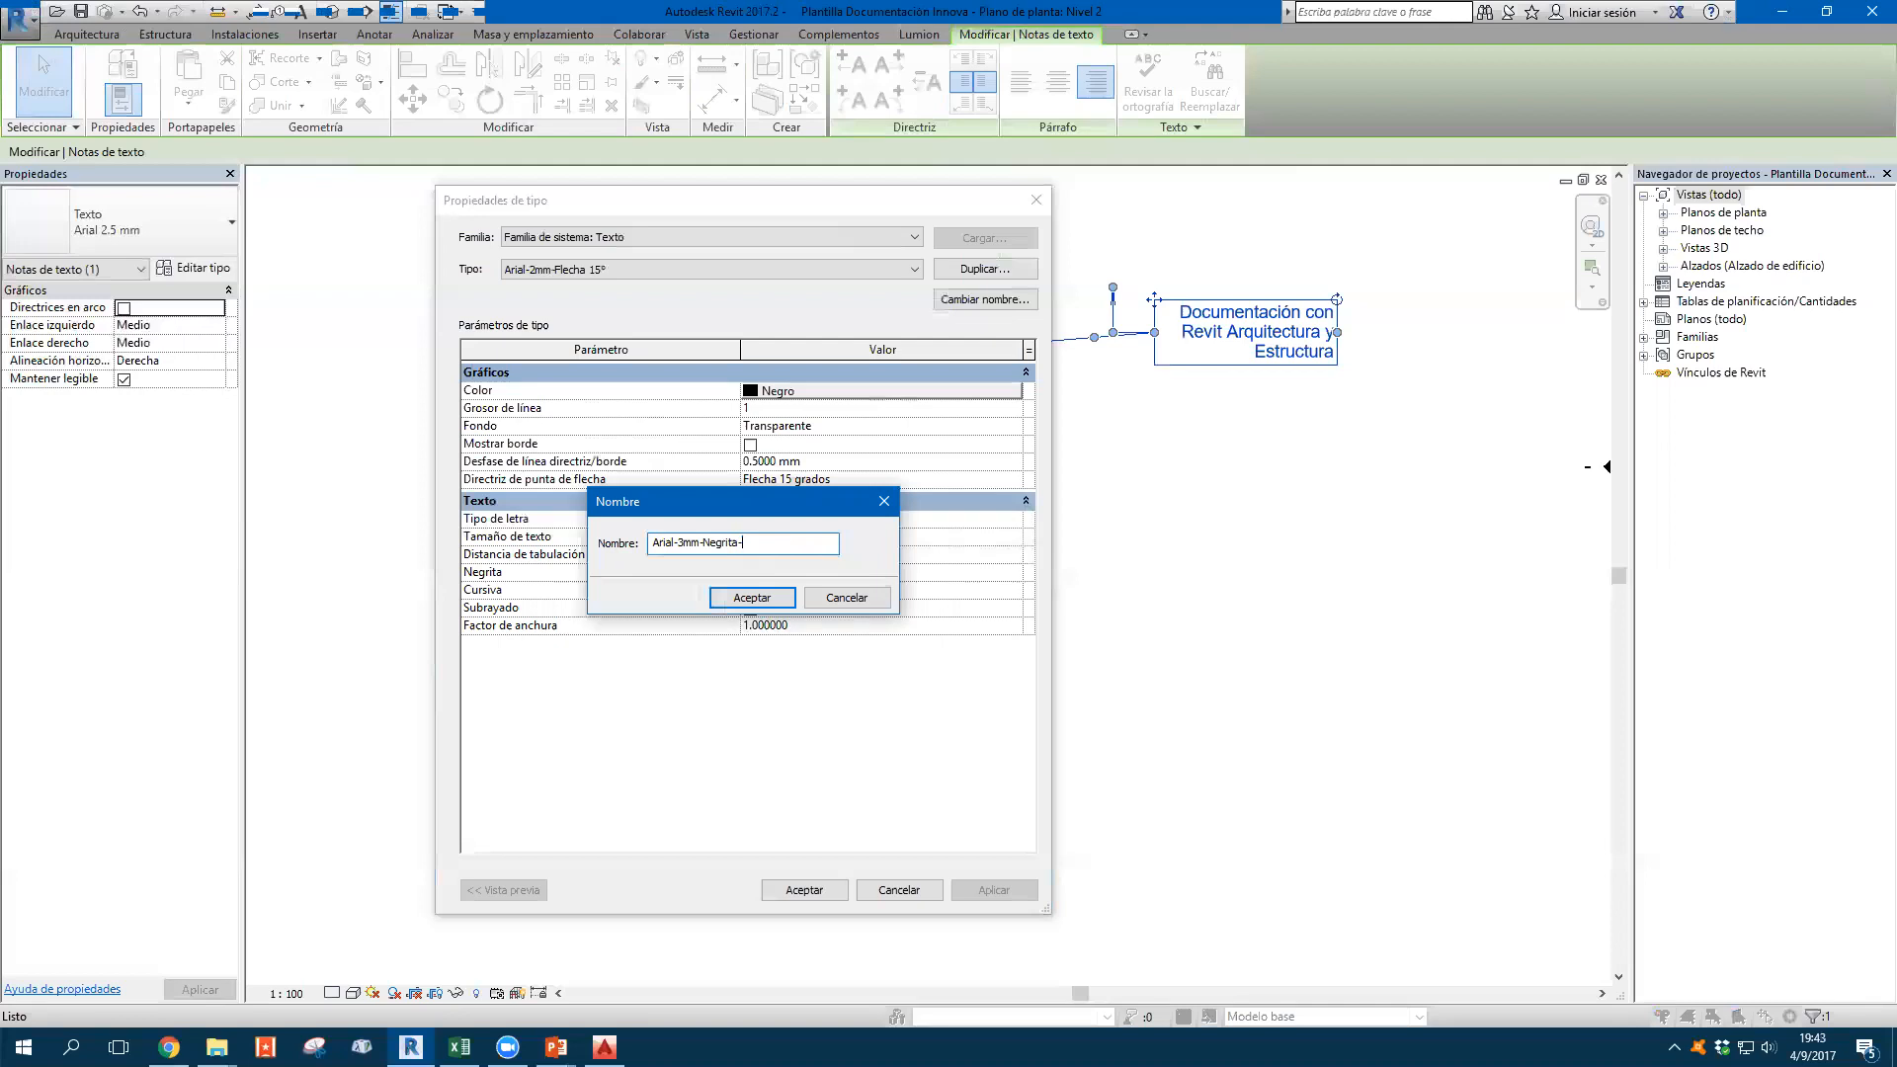
pyautogui.click(742, 599)
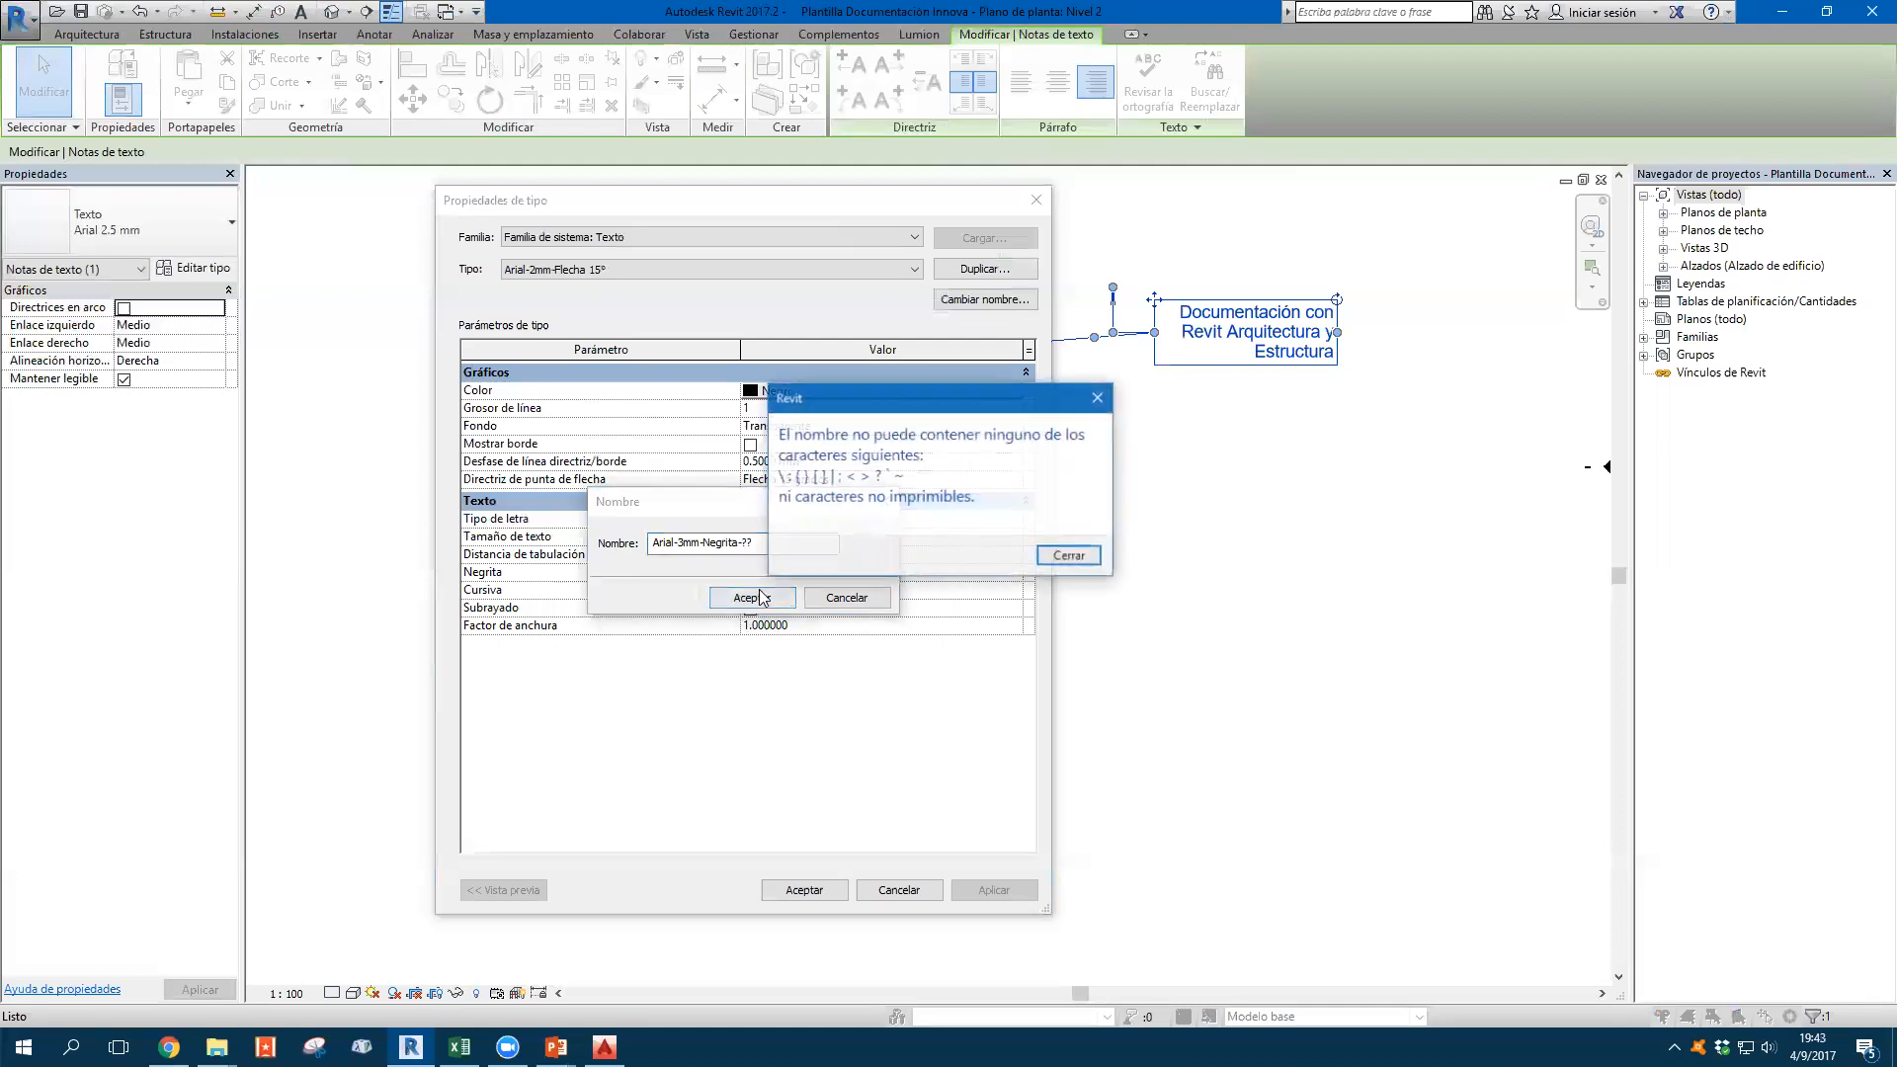
pyautogui.click(1067, 555)
pyautogui.click(779, 542)
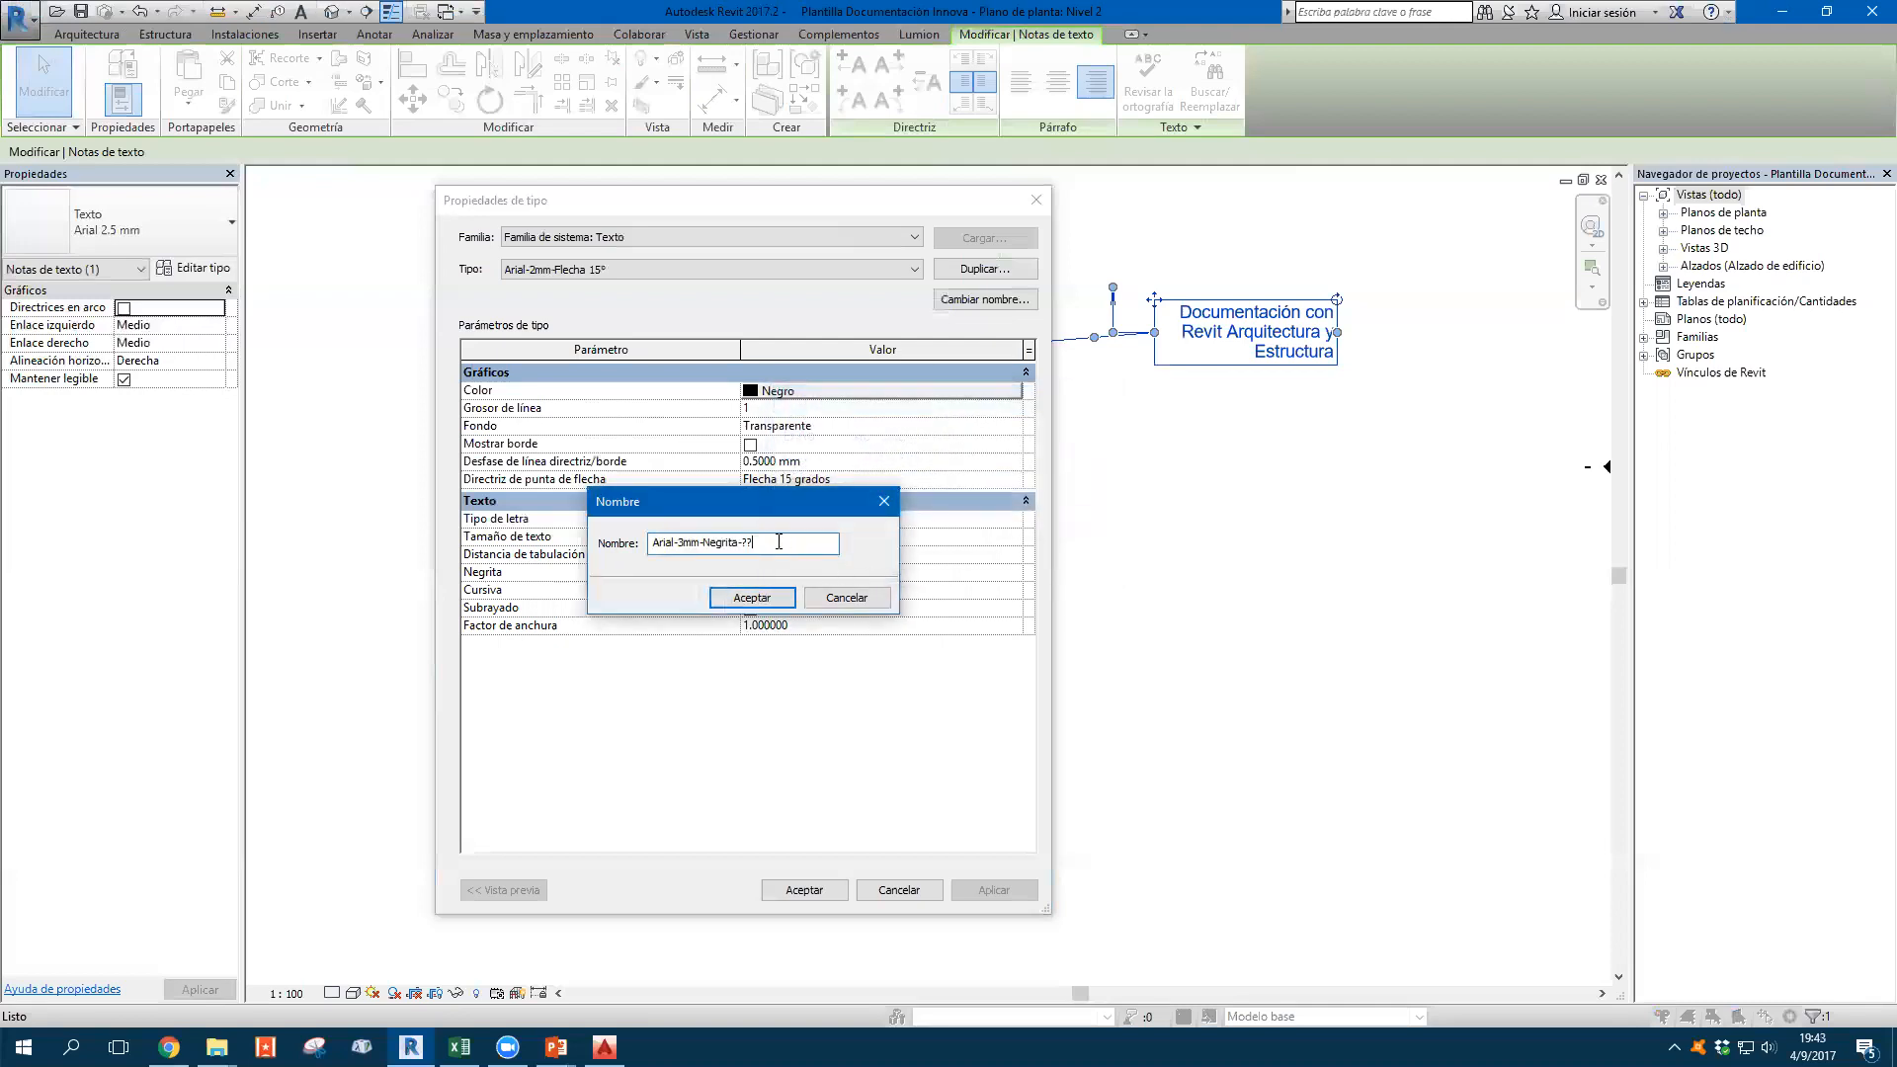
pyautogui.click(756, 597)
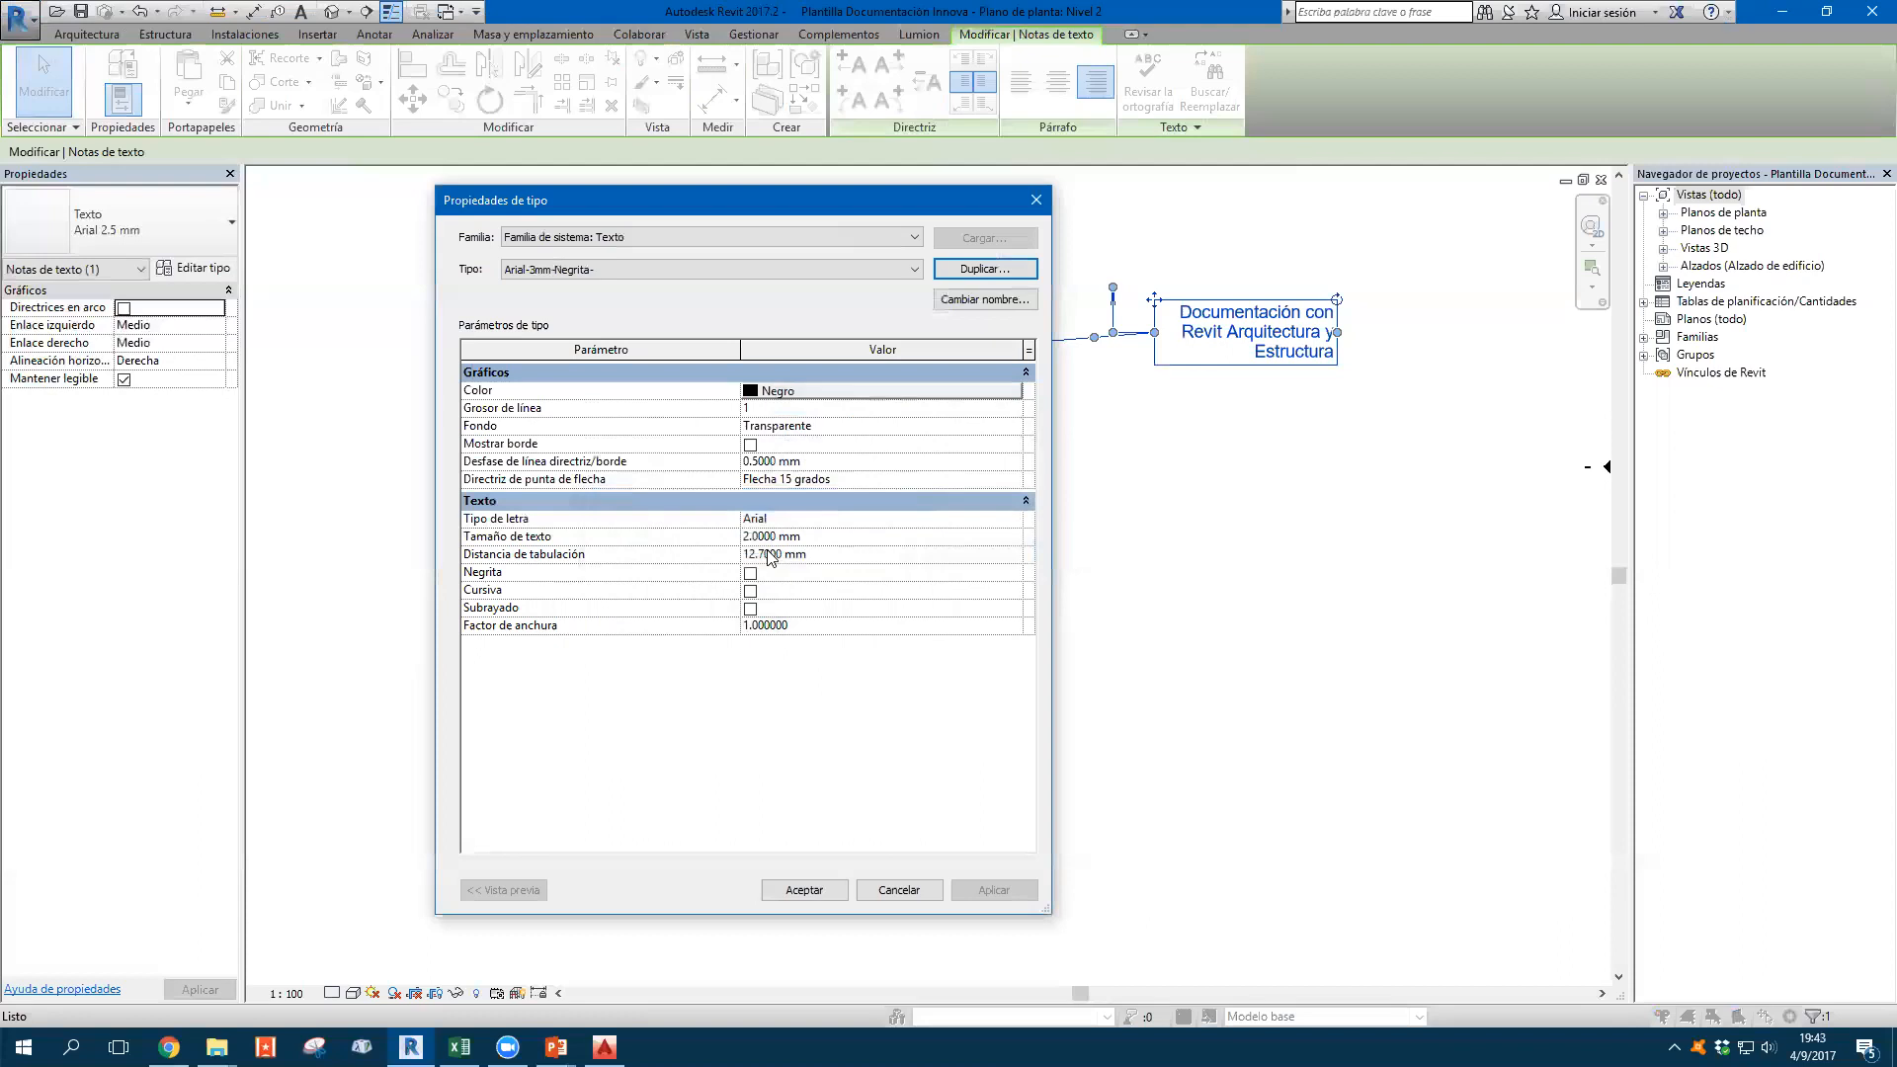
# Set the new type's text size to 3 mm, make it bold, and use Punto rellenado 3 mm as its leader arrowhead
pyautogui.click(832, 539)
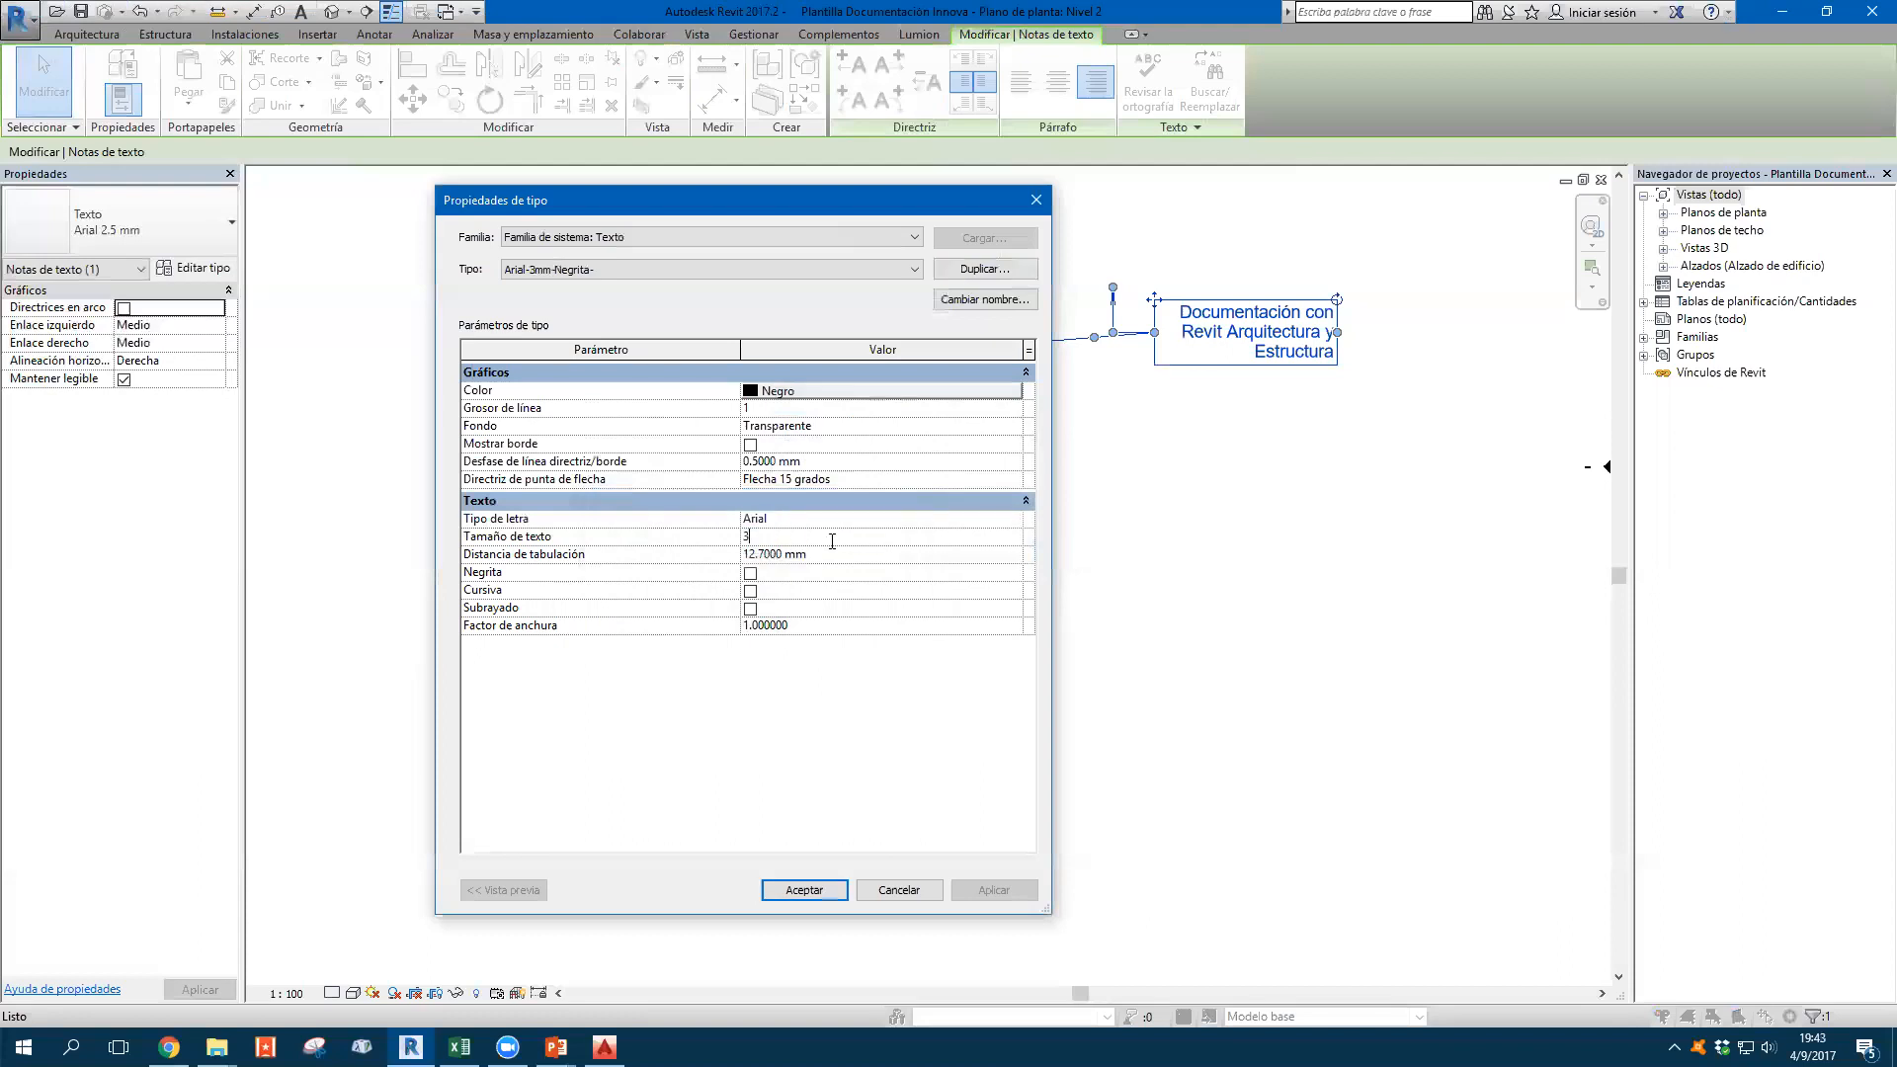
pyautogui.click(749, 573)
pyautogui.click(1017, 480)
pyautogui.click(1017, 481)
pyautogui.scroll(-2, 988, 514)
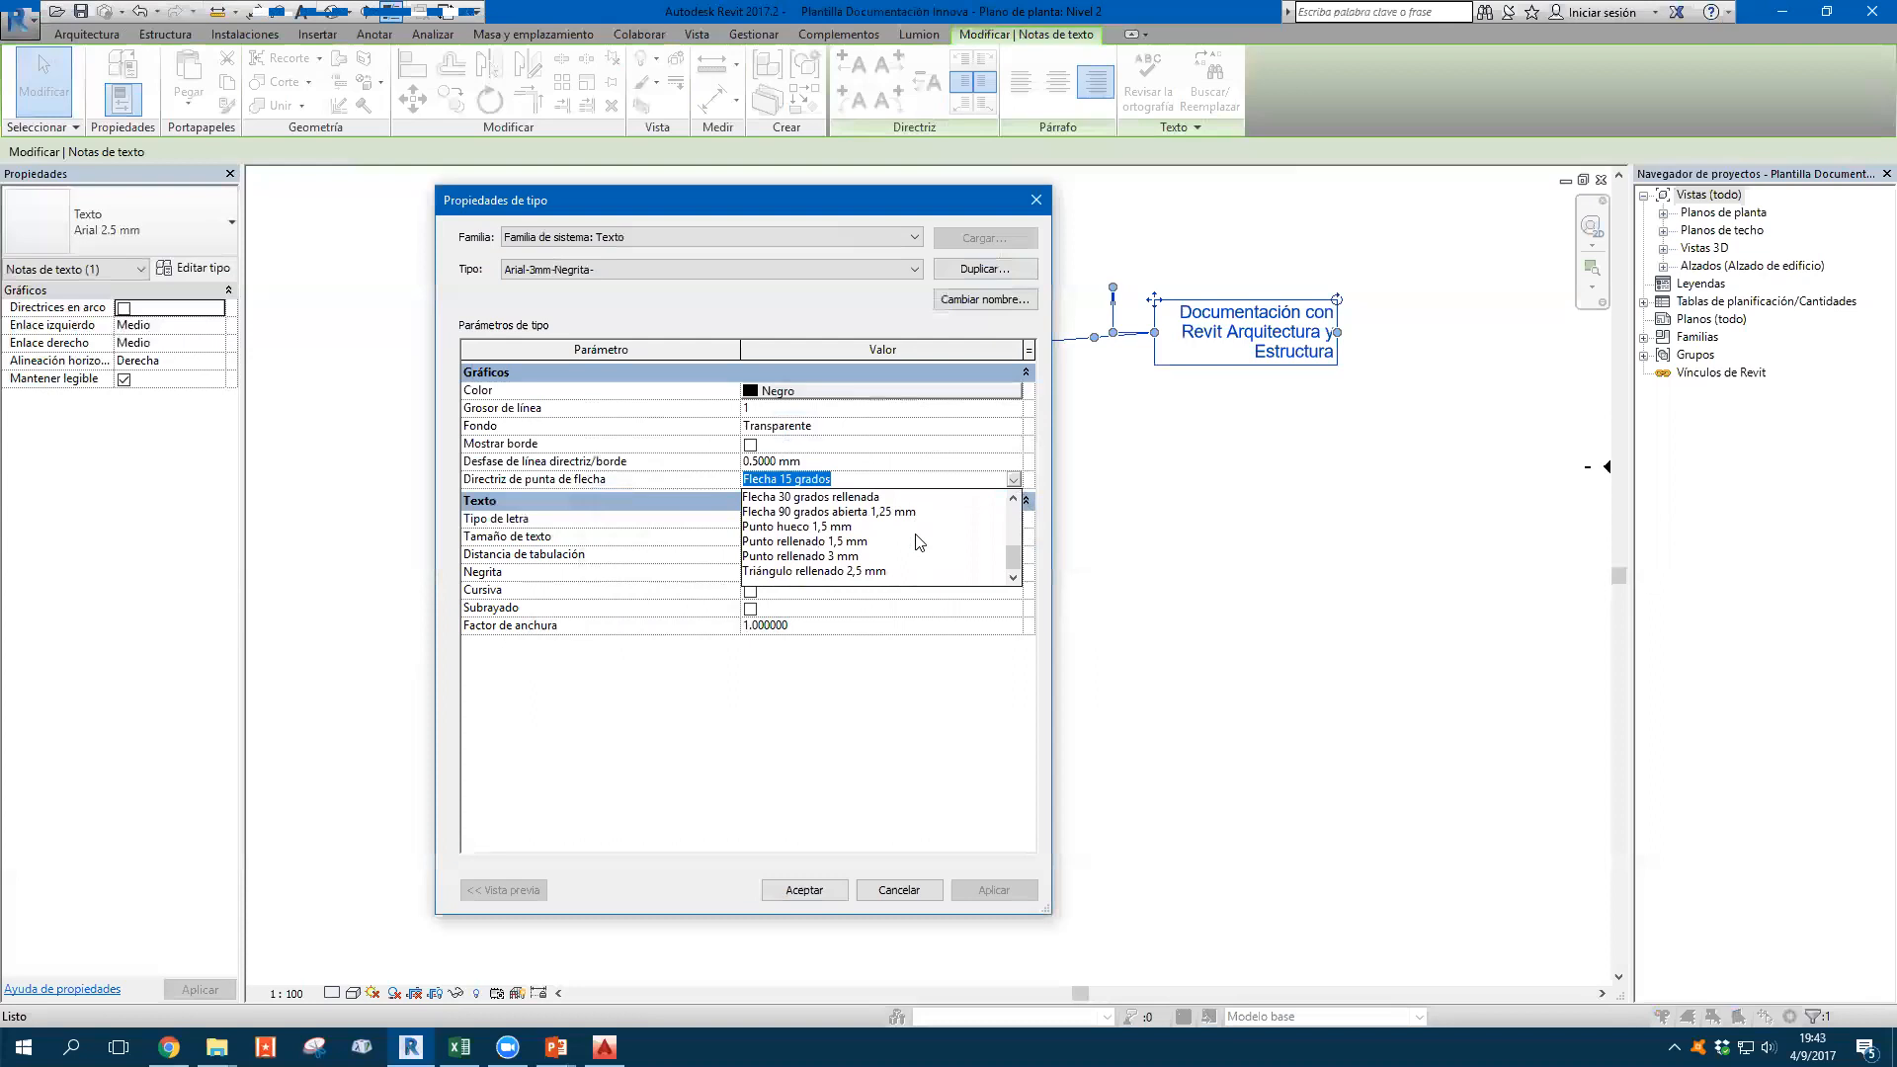
pyautogui.click(860, 556)
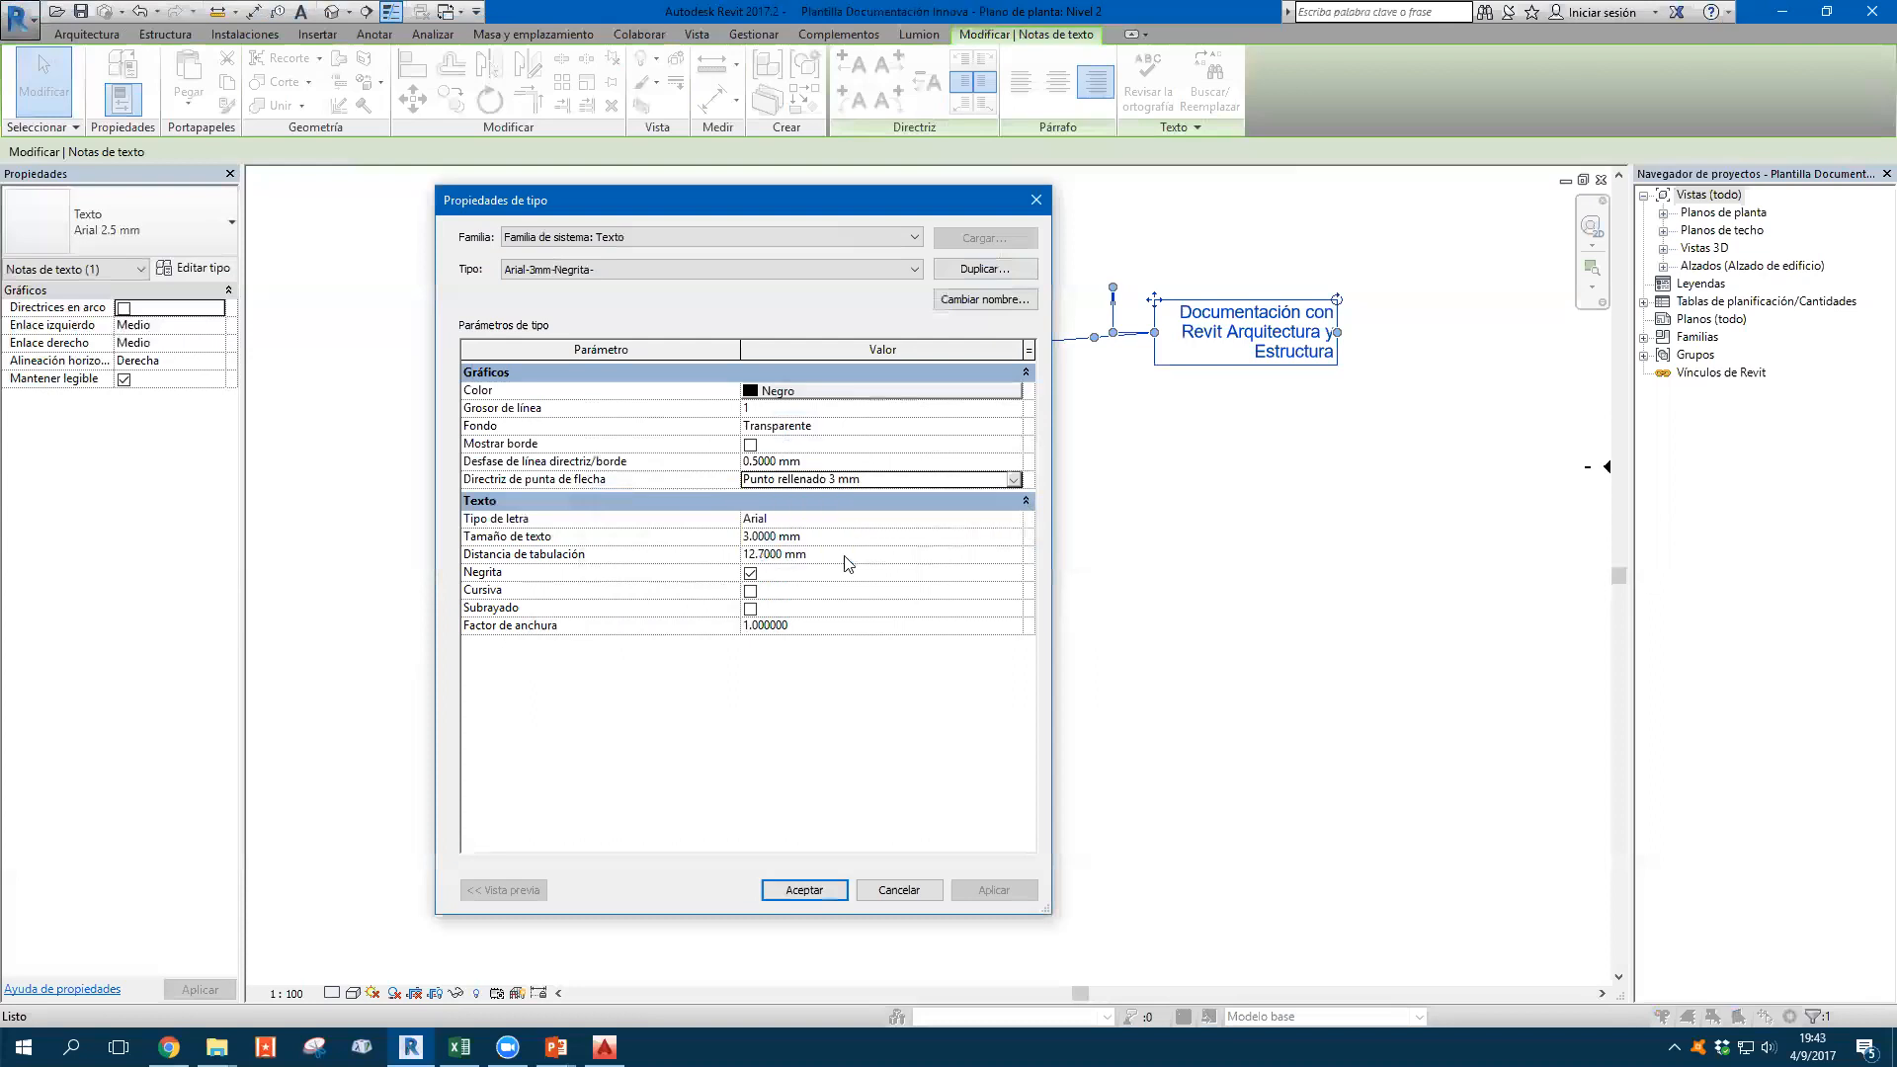
pyautogui.click(802, 891)
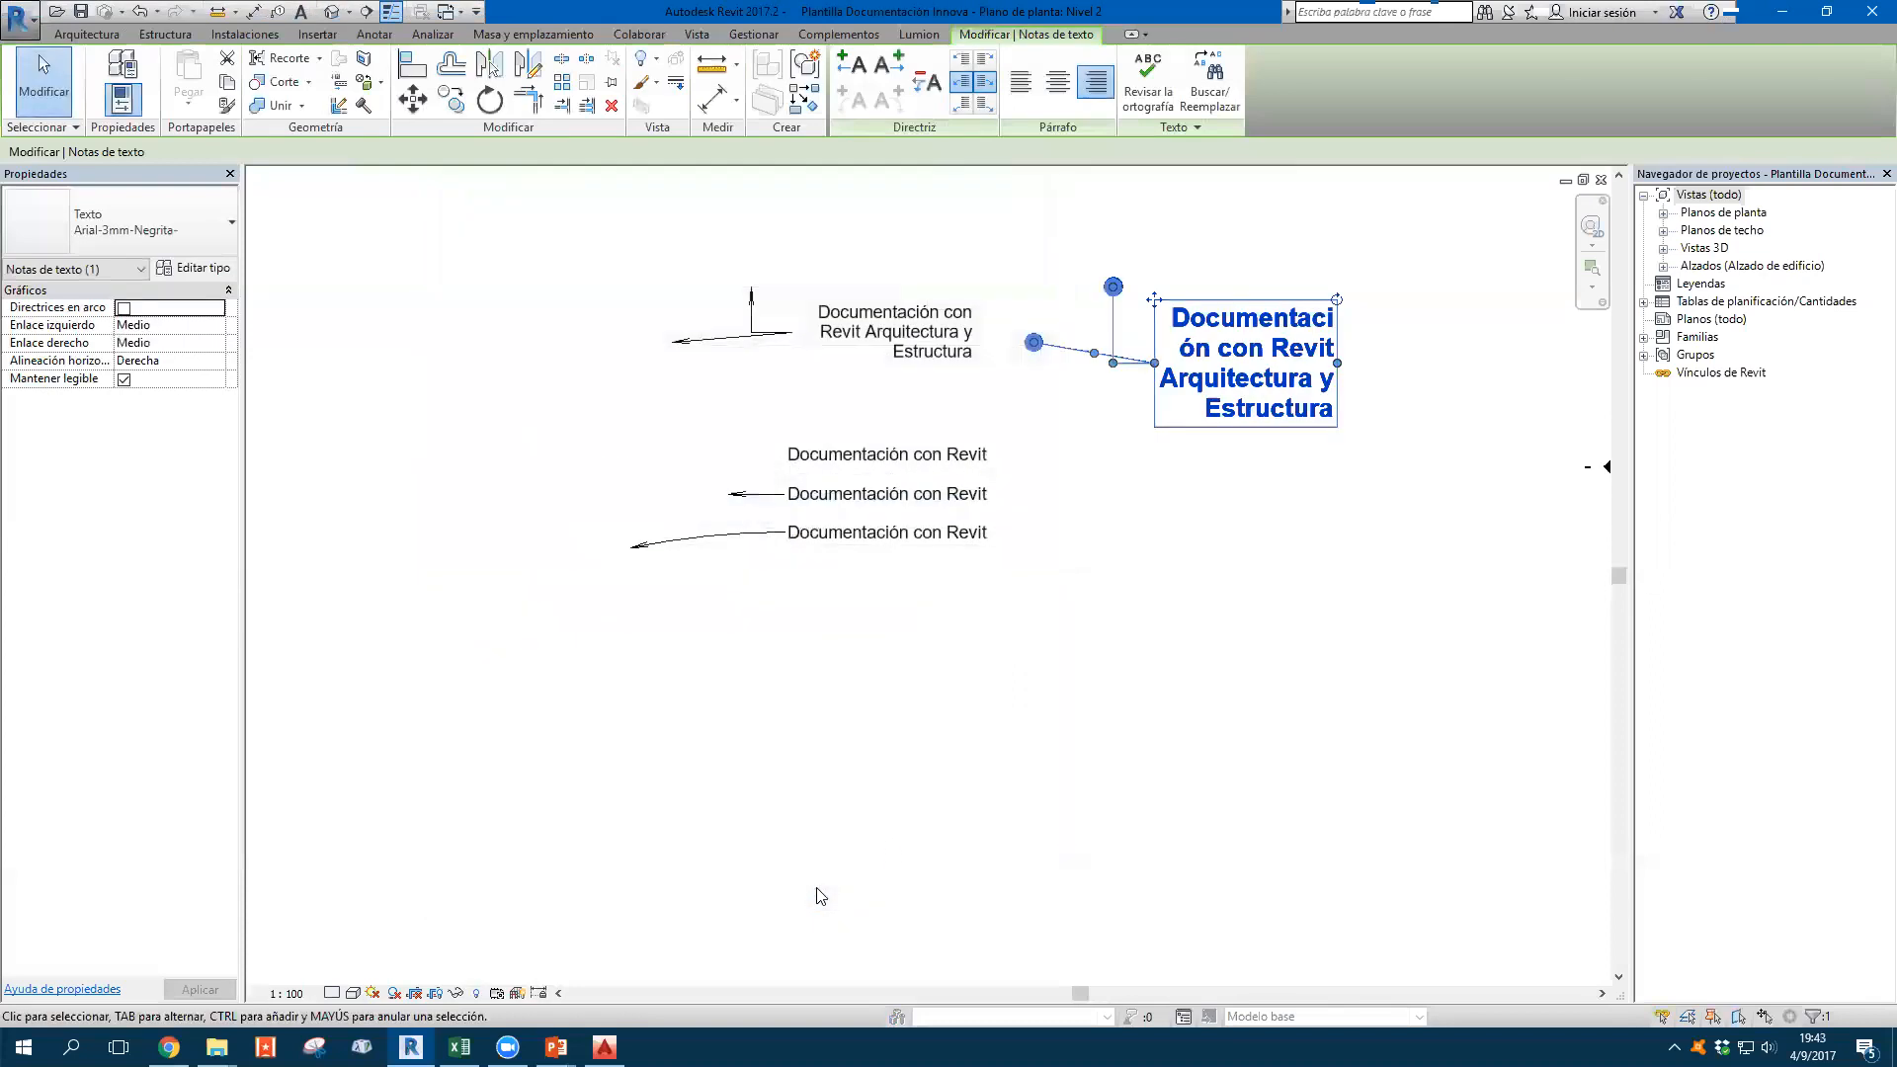
# Widen the bold note's box so its text fits on two lines, level its left leader and lengthen the vertical one
pyautogui.moveTo(1342, 363); pyautogui.dragTo(1484, 336)
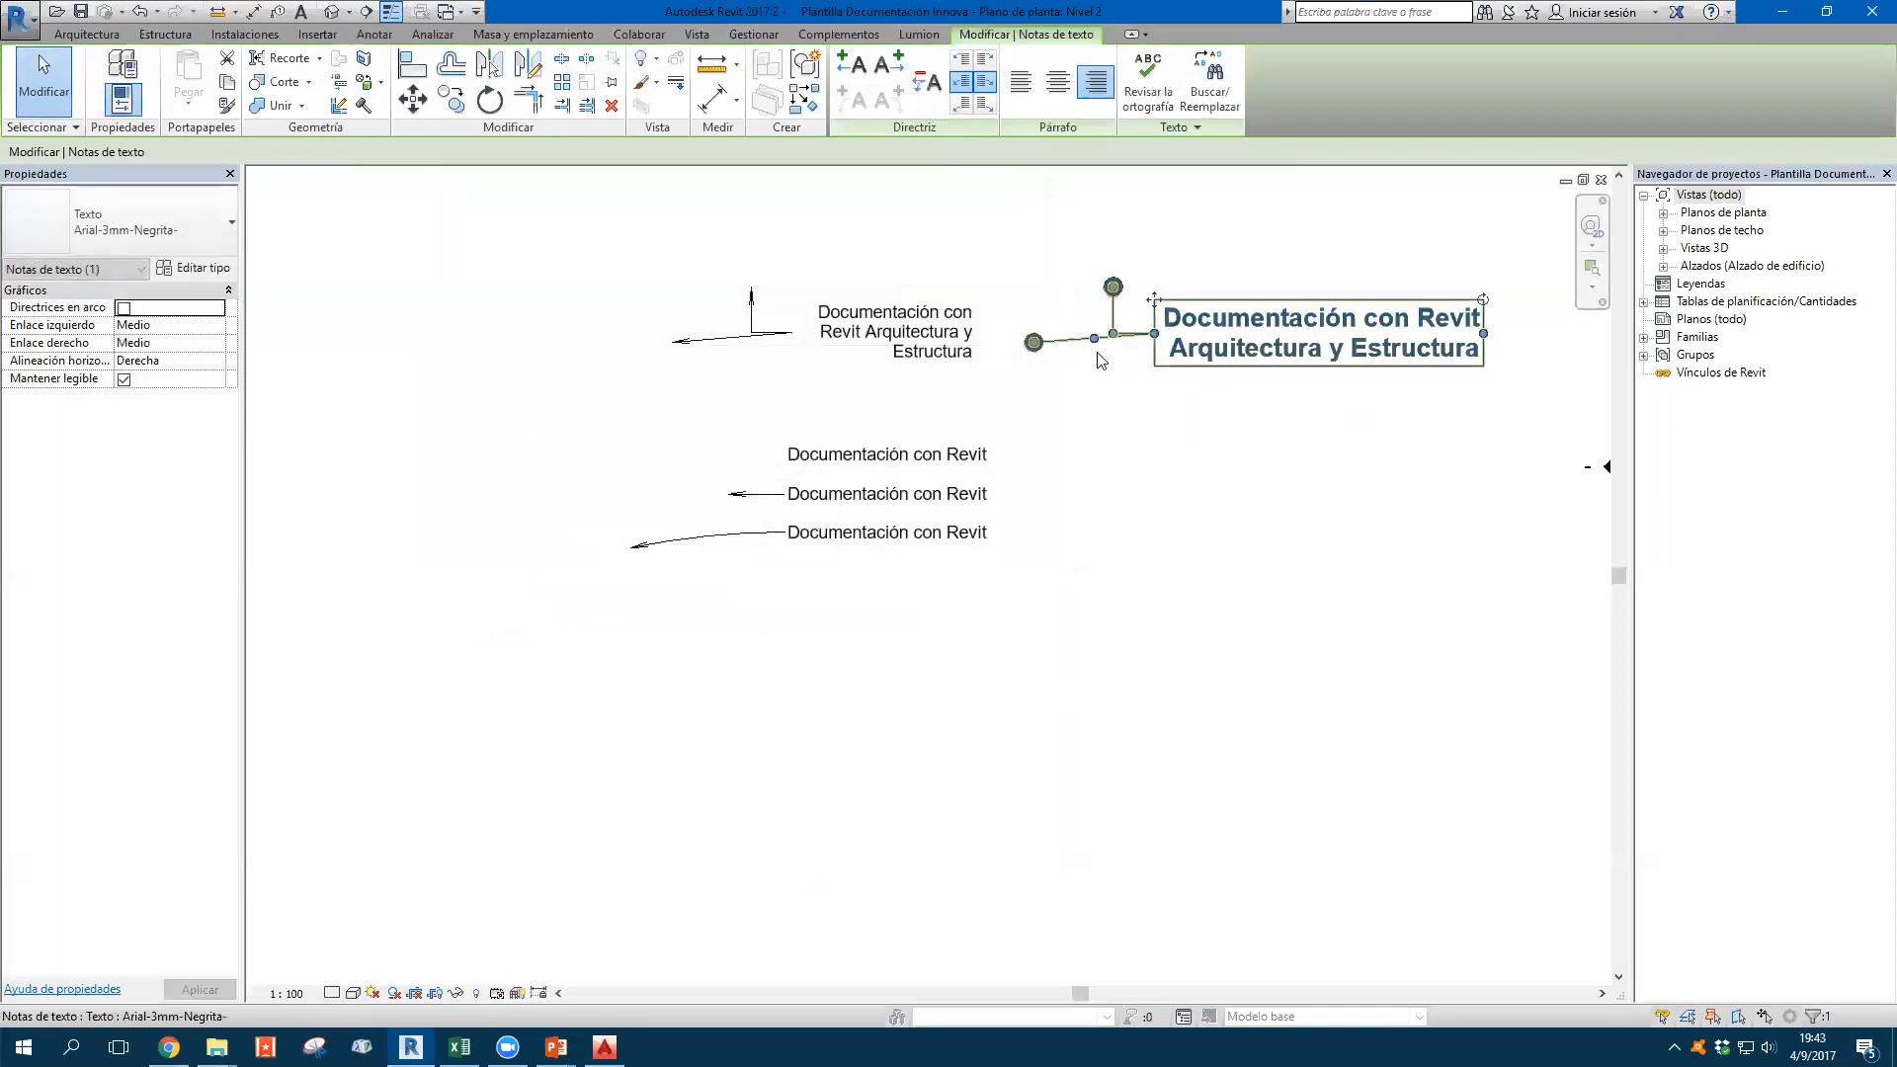
pyautogui.moveTo(1036, 348); pyautogui.dragTo(1114, 211)
pyautogui.click(1147, 405)
# Start a new text note with the Arial-3mm-Negrita- type and rename that type Arial-3mm-Negrita-Punto relleno 3mm
pyautogui.scroll(-3, 1102, 522)
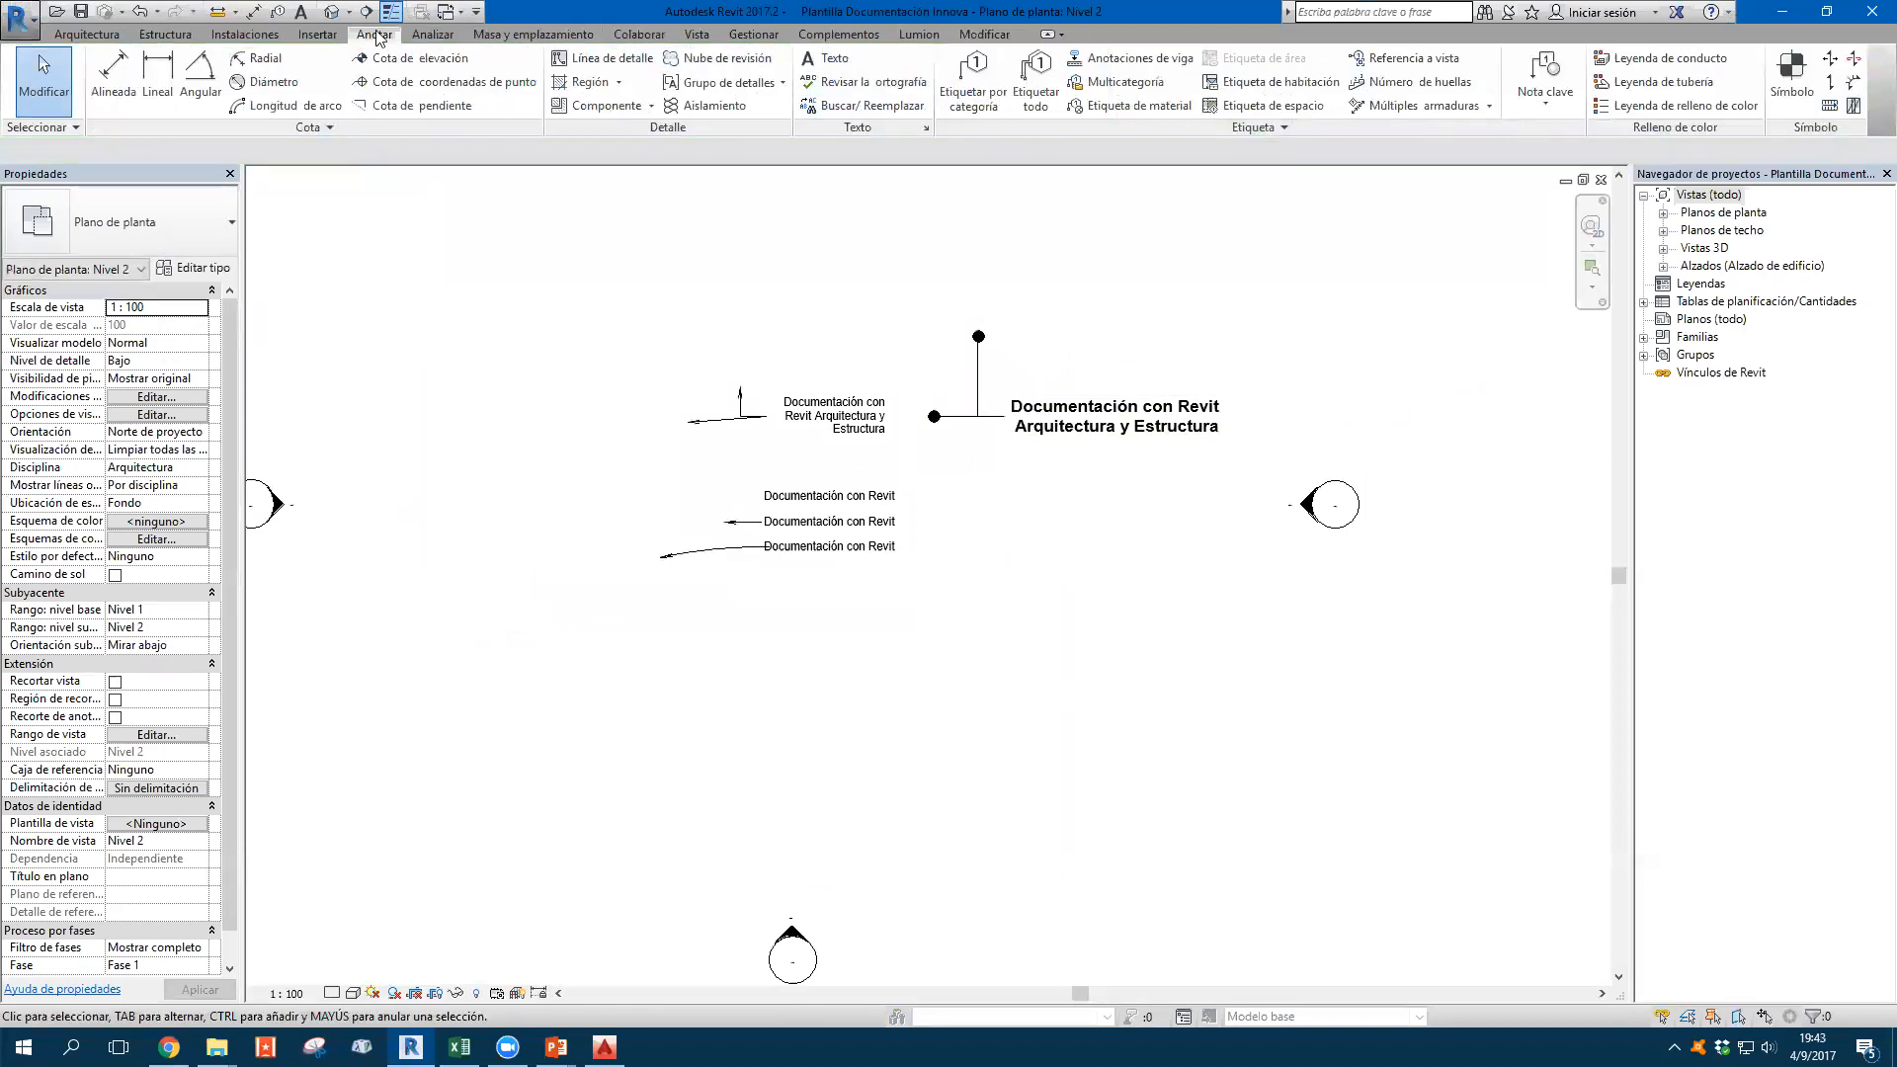
pyautogui.click(835, 61)
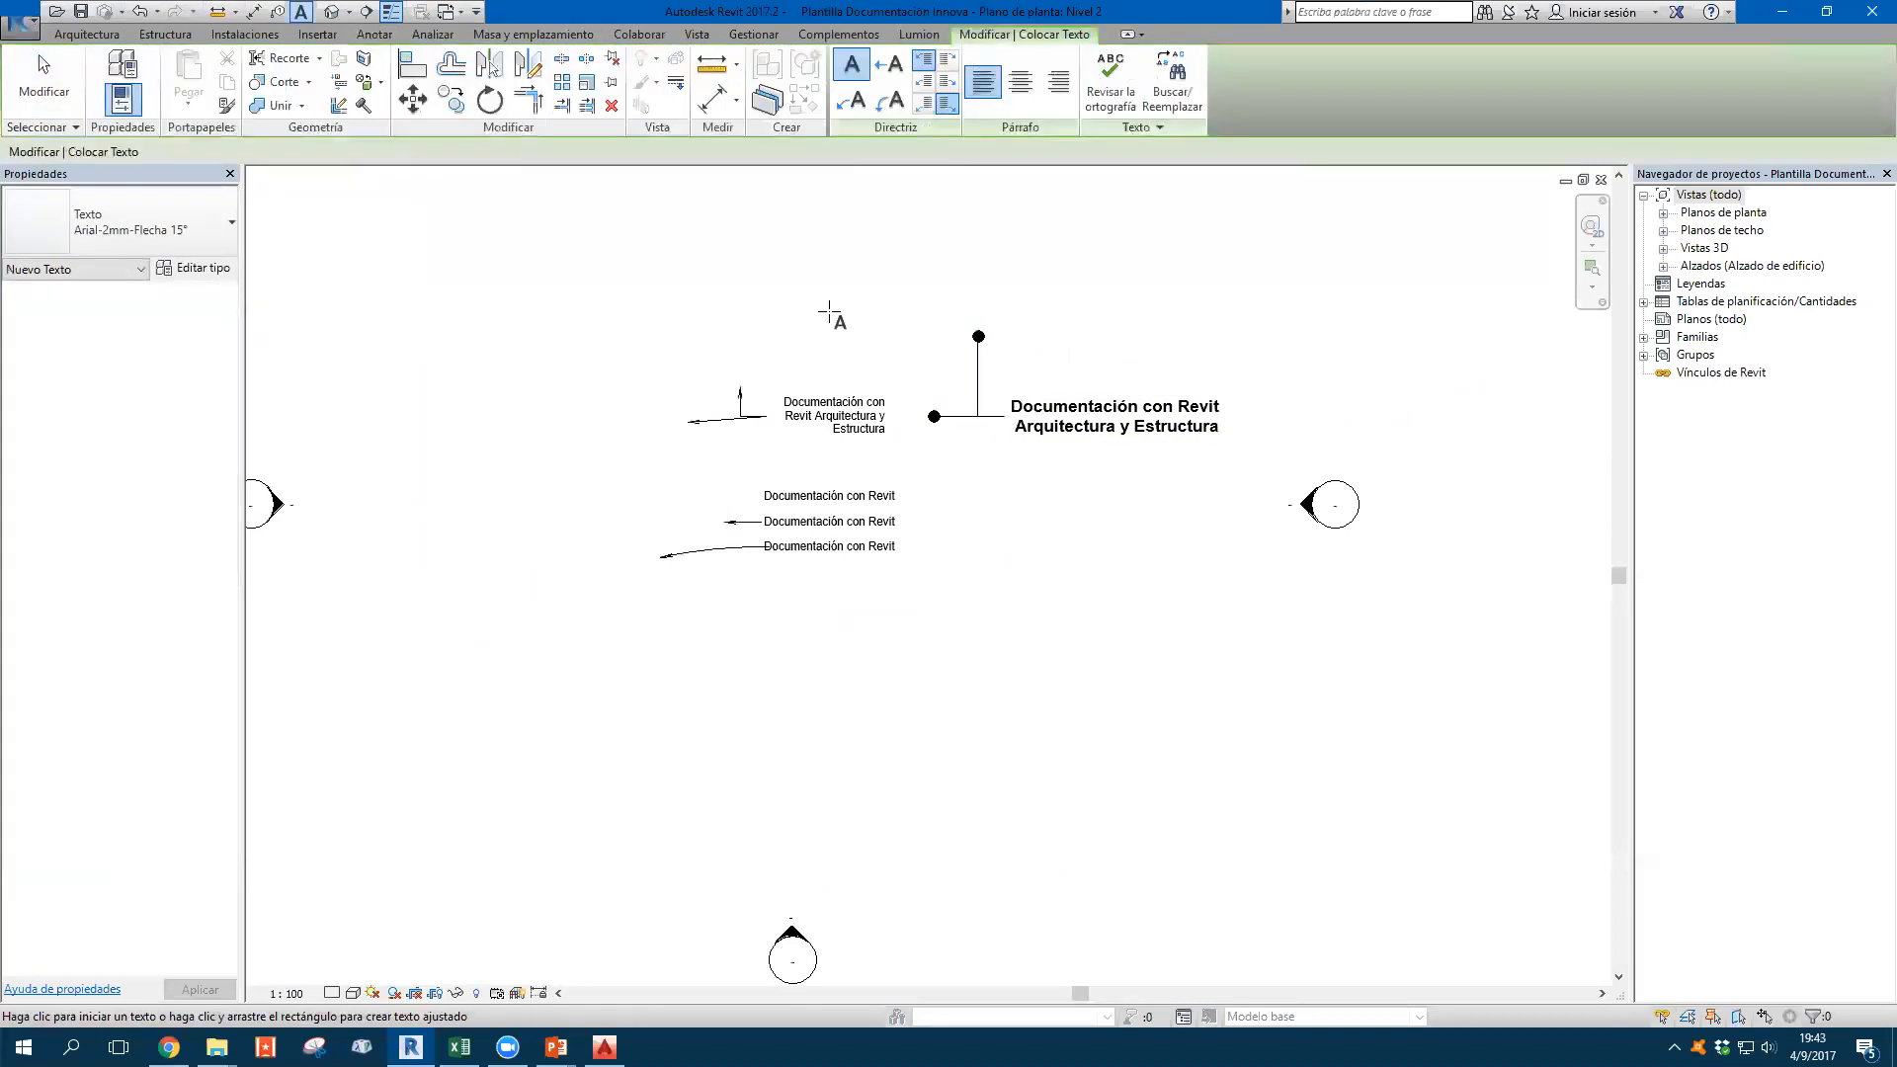
pyautogui.click(198, 229)
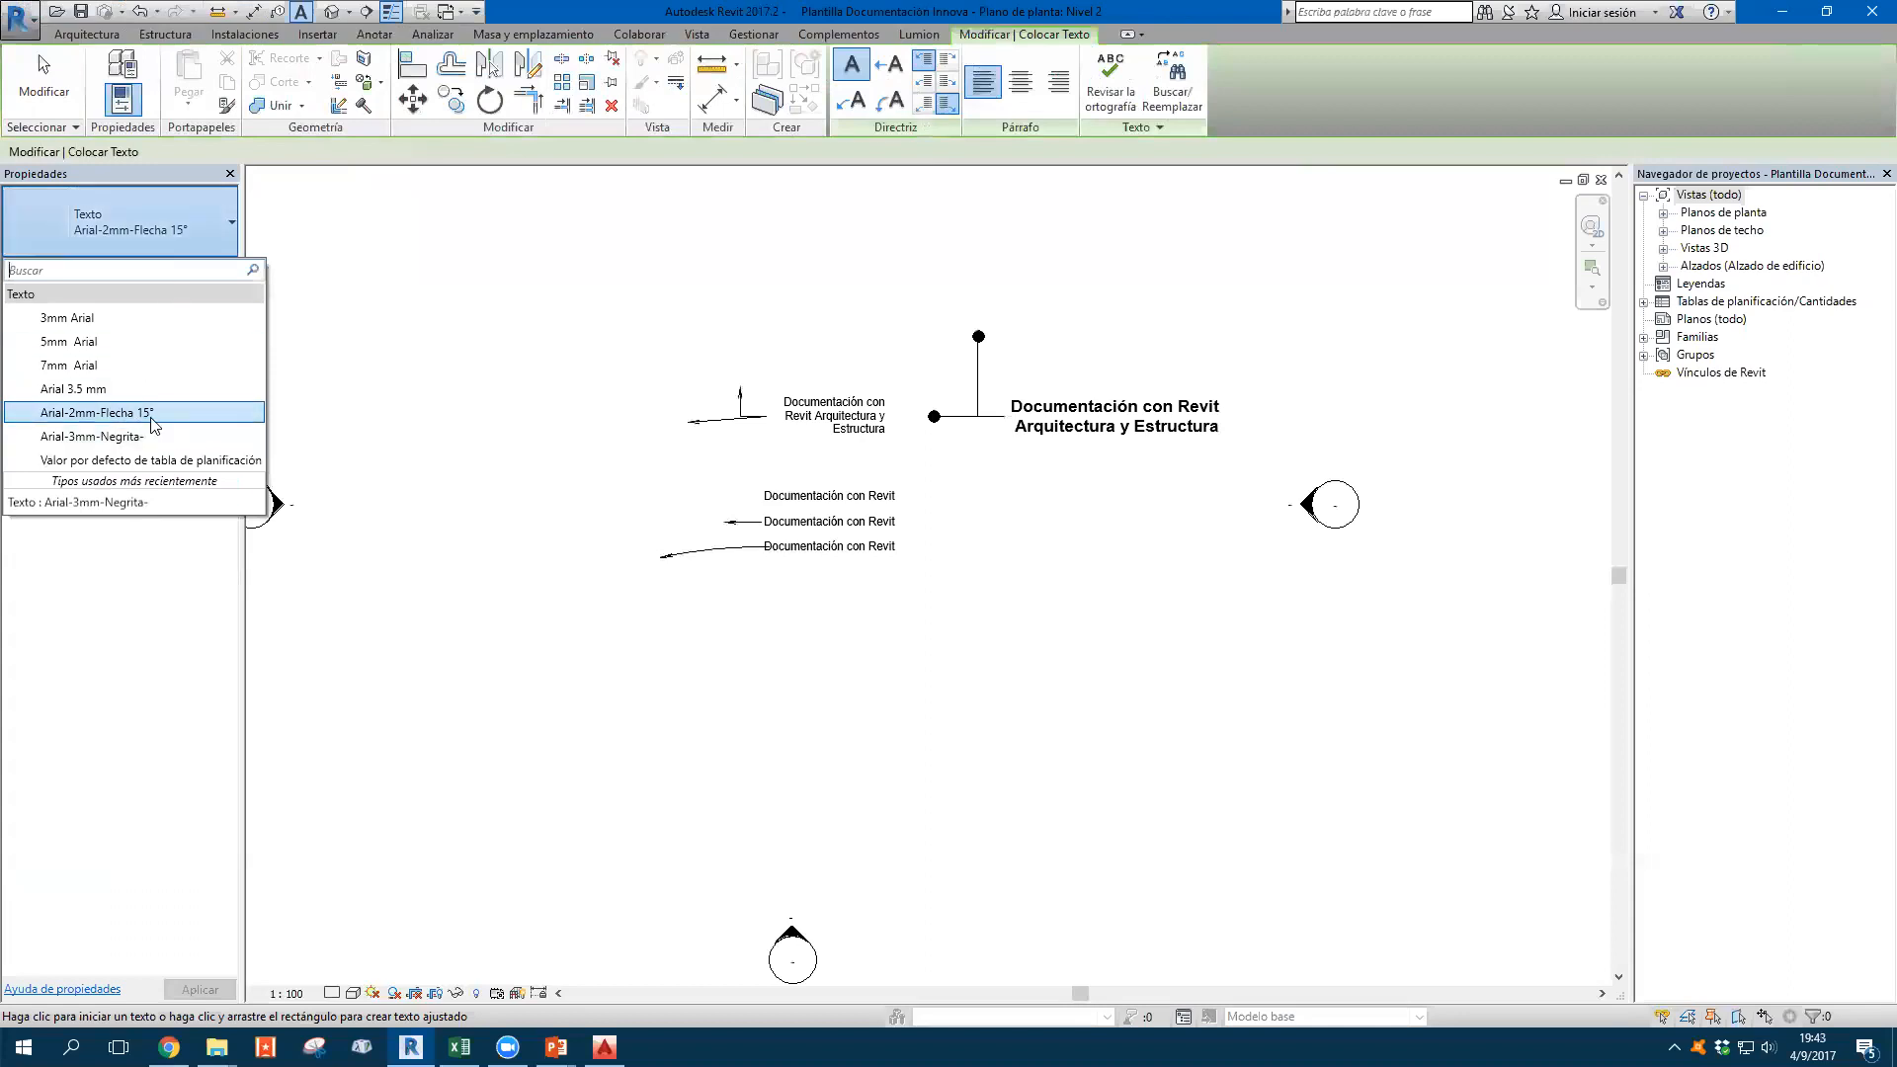
pyautogui.click(92, 436)
pyautogui.click(195, 267)
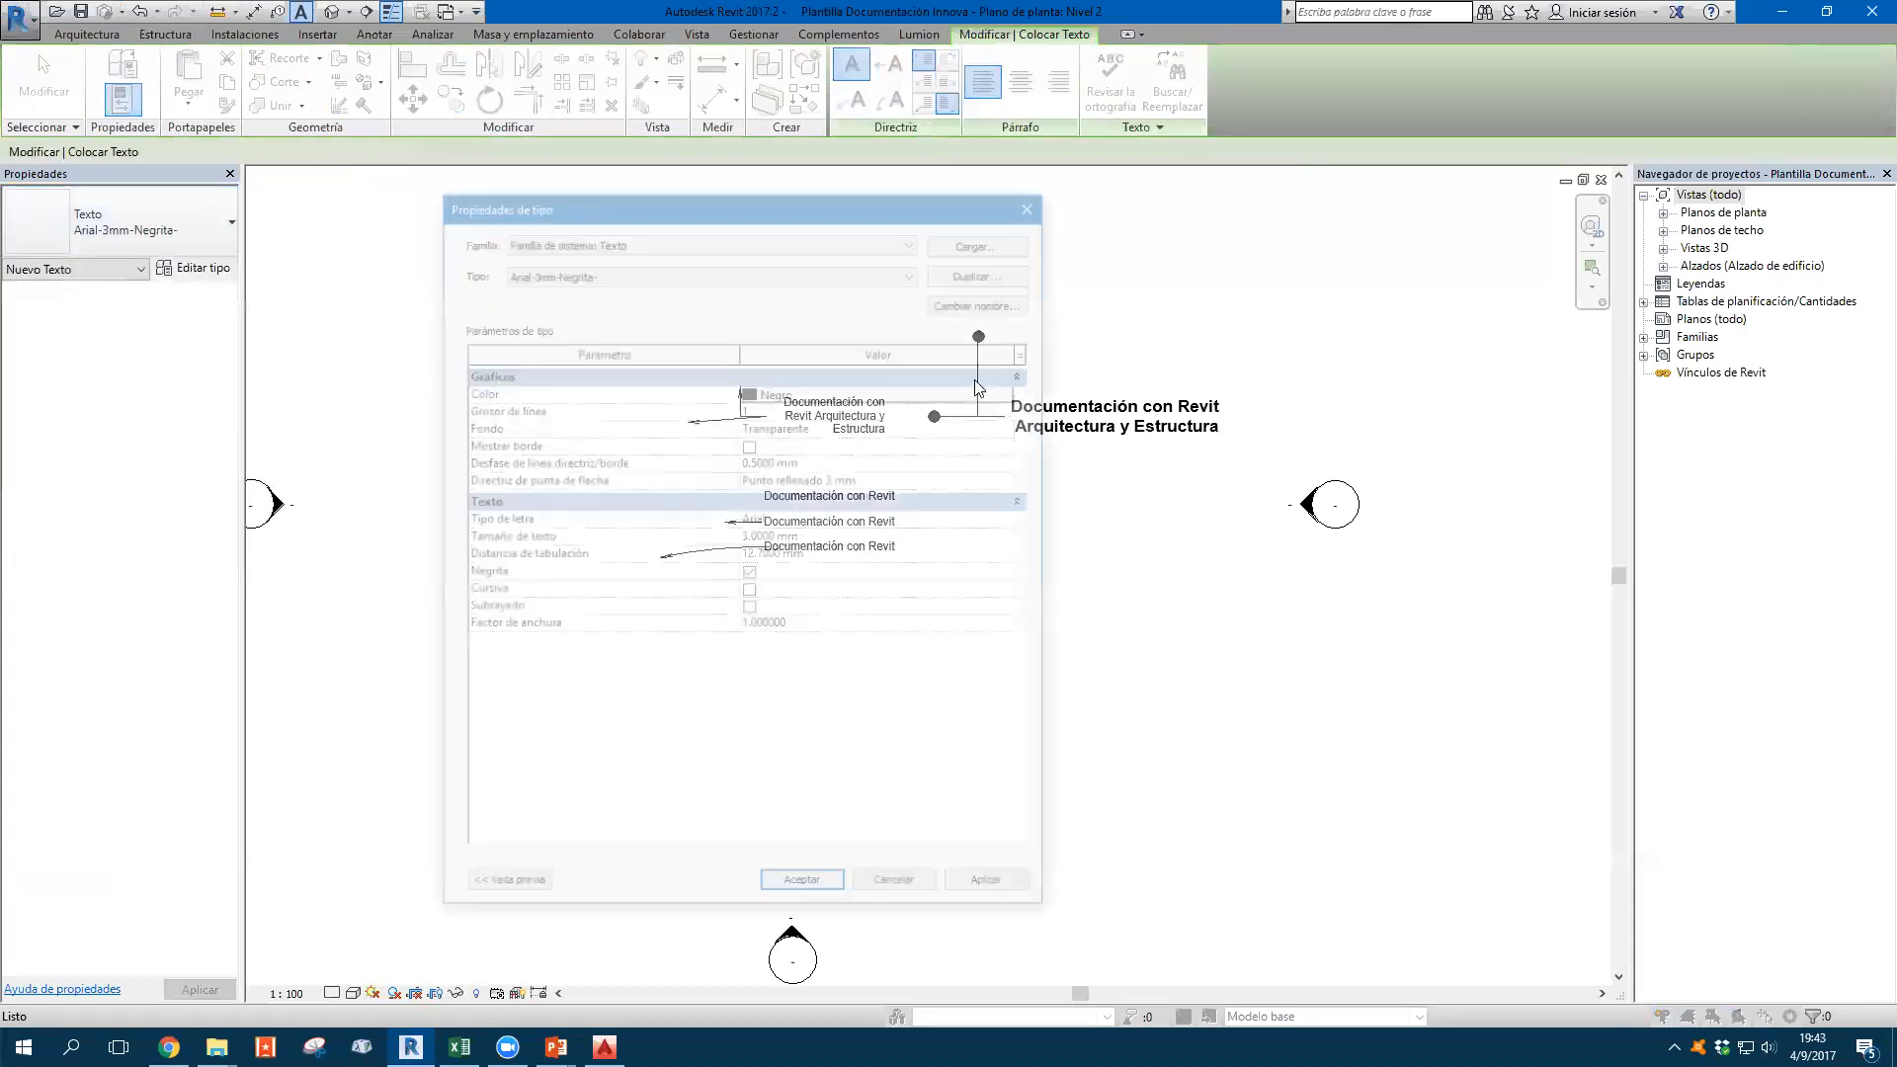
pyautogui.click(985, 298)
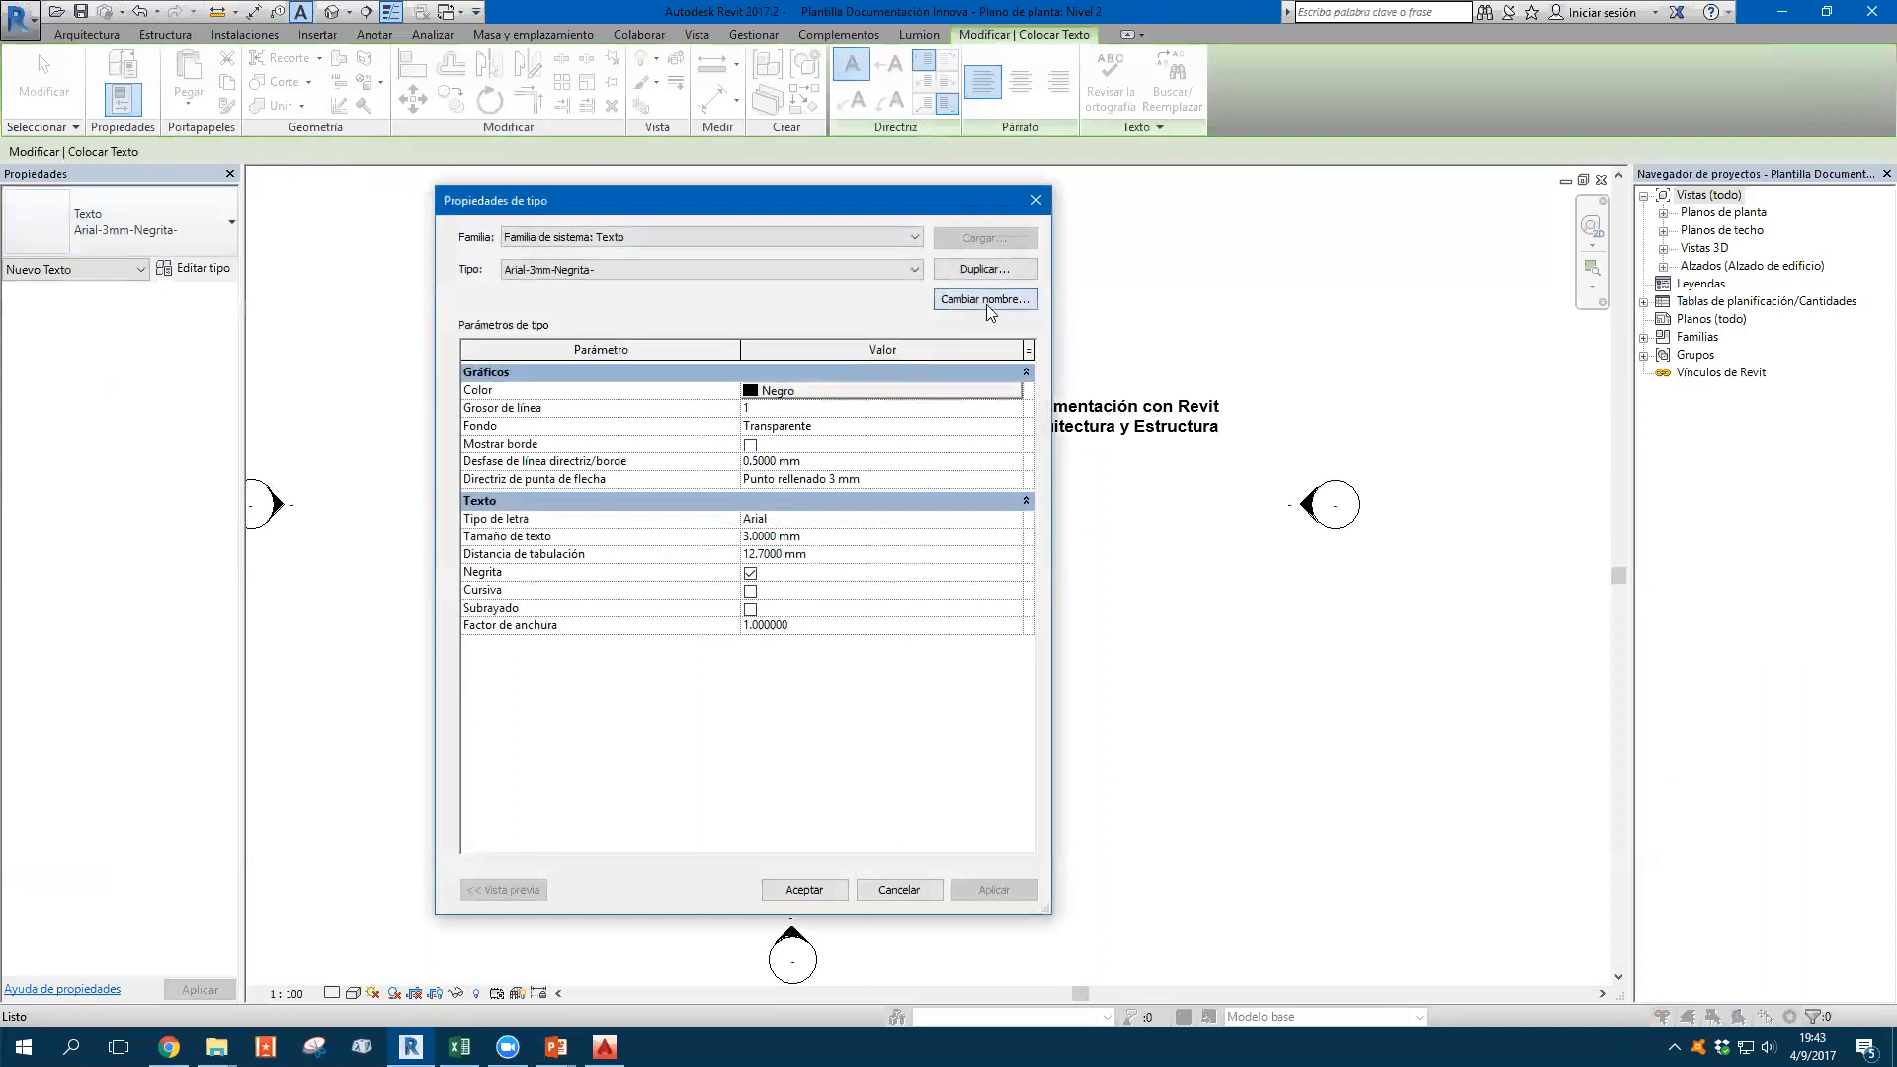
pyautogui.click(569, 628)
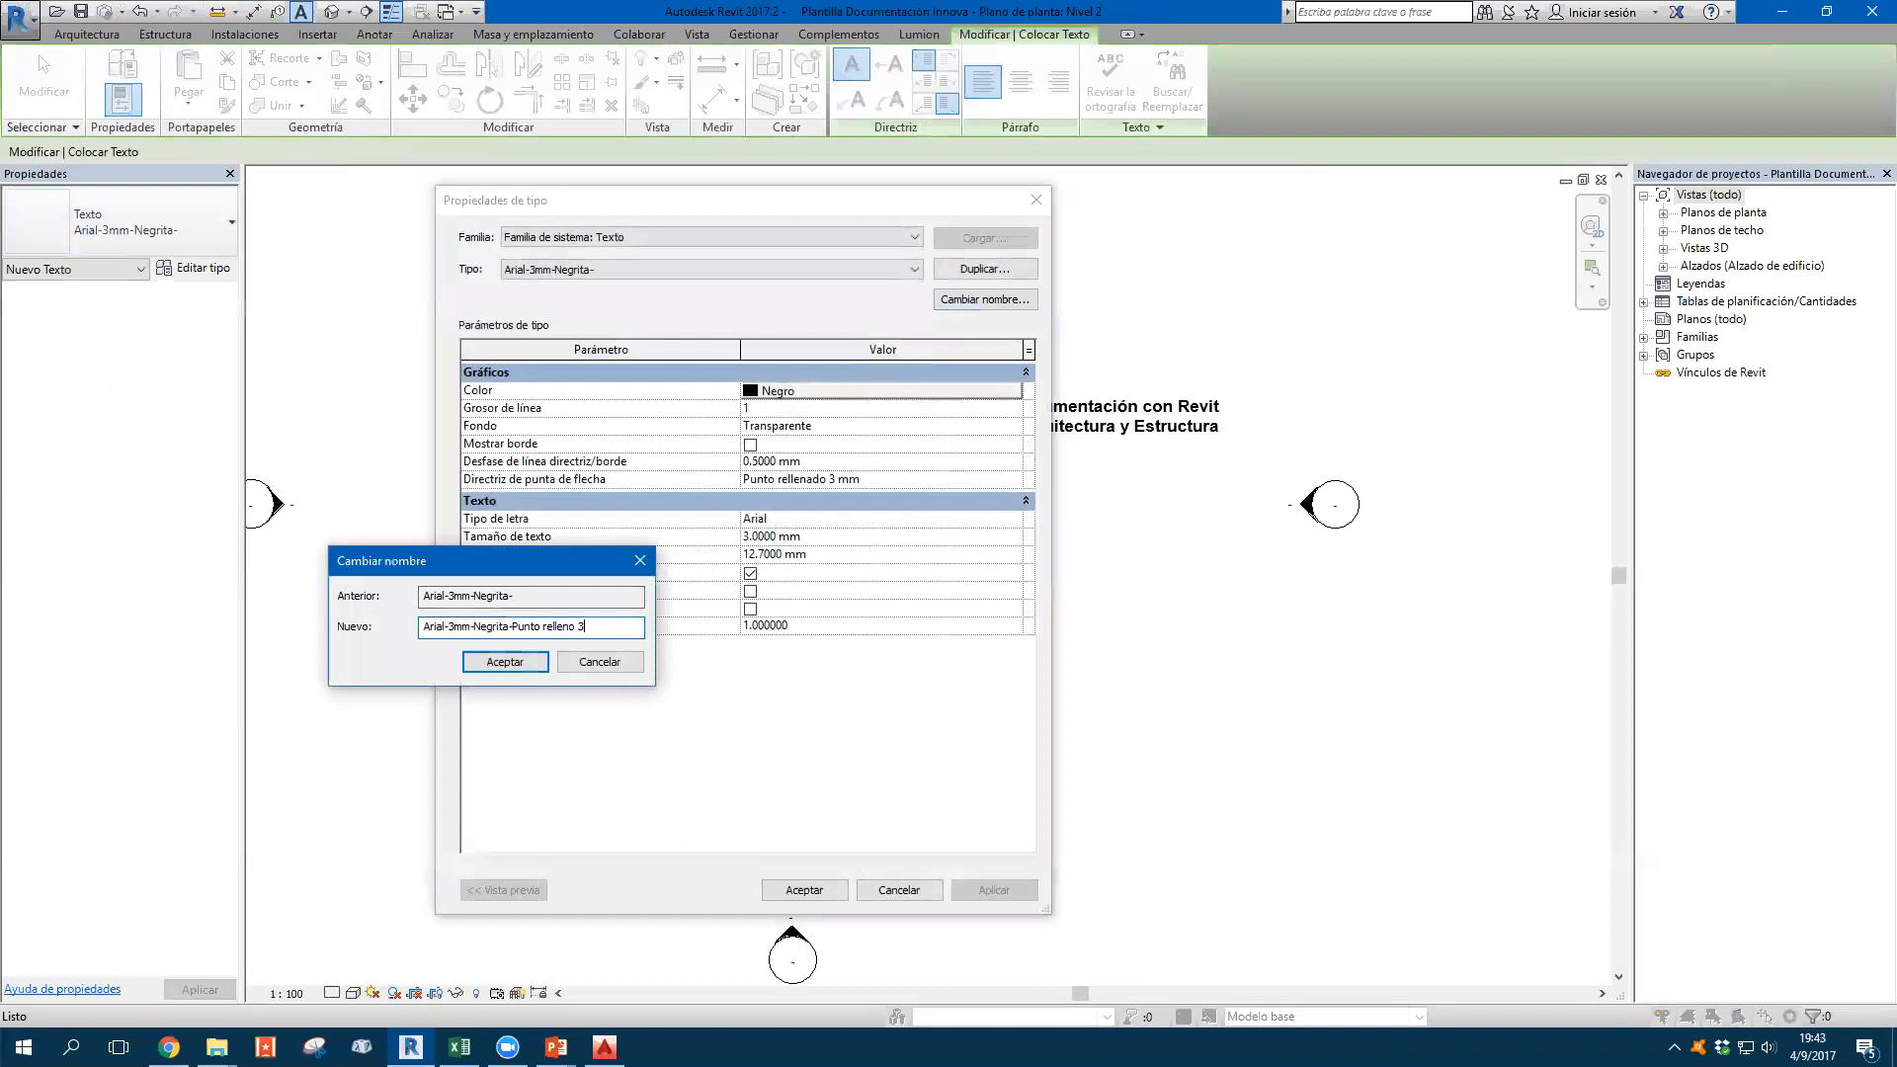
pyautogui.click(537, 659)
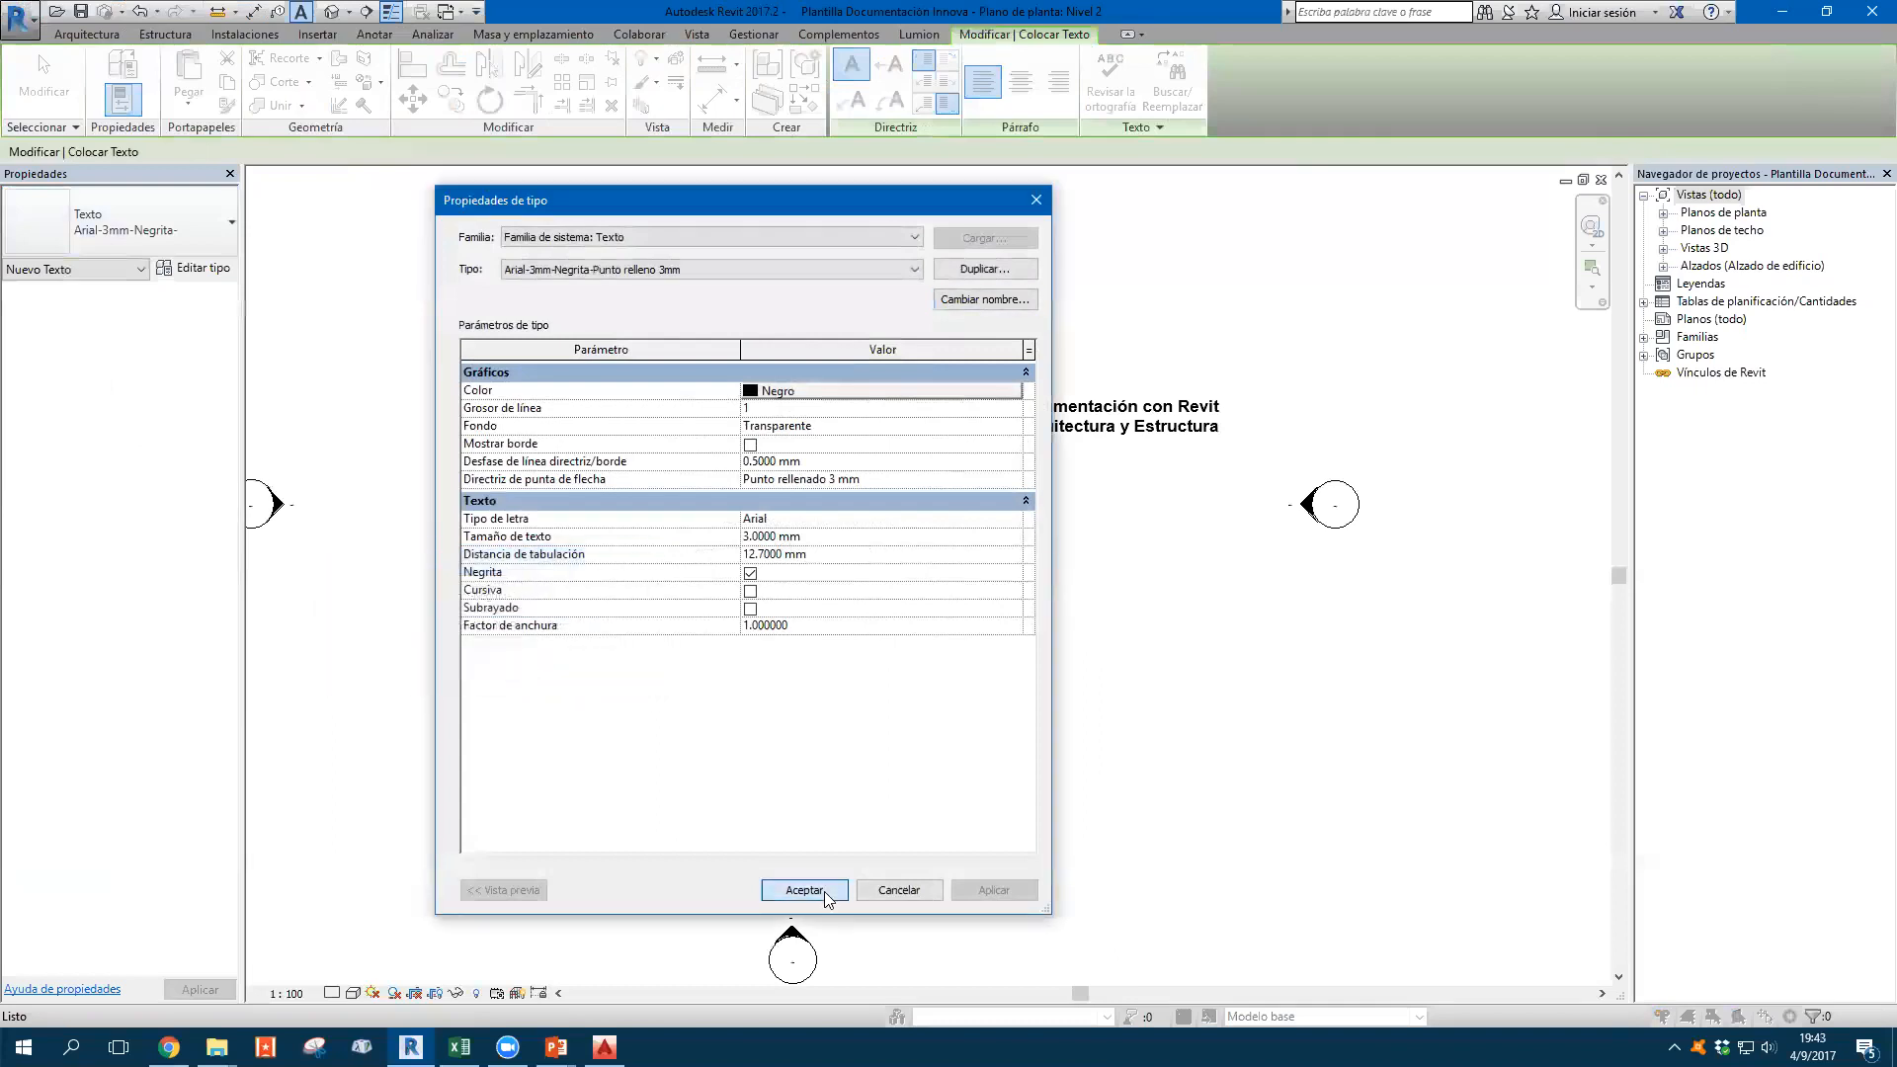
pyautogui.click(824, 893)
pyautogui.click(1015, 284)
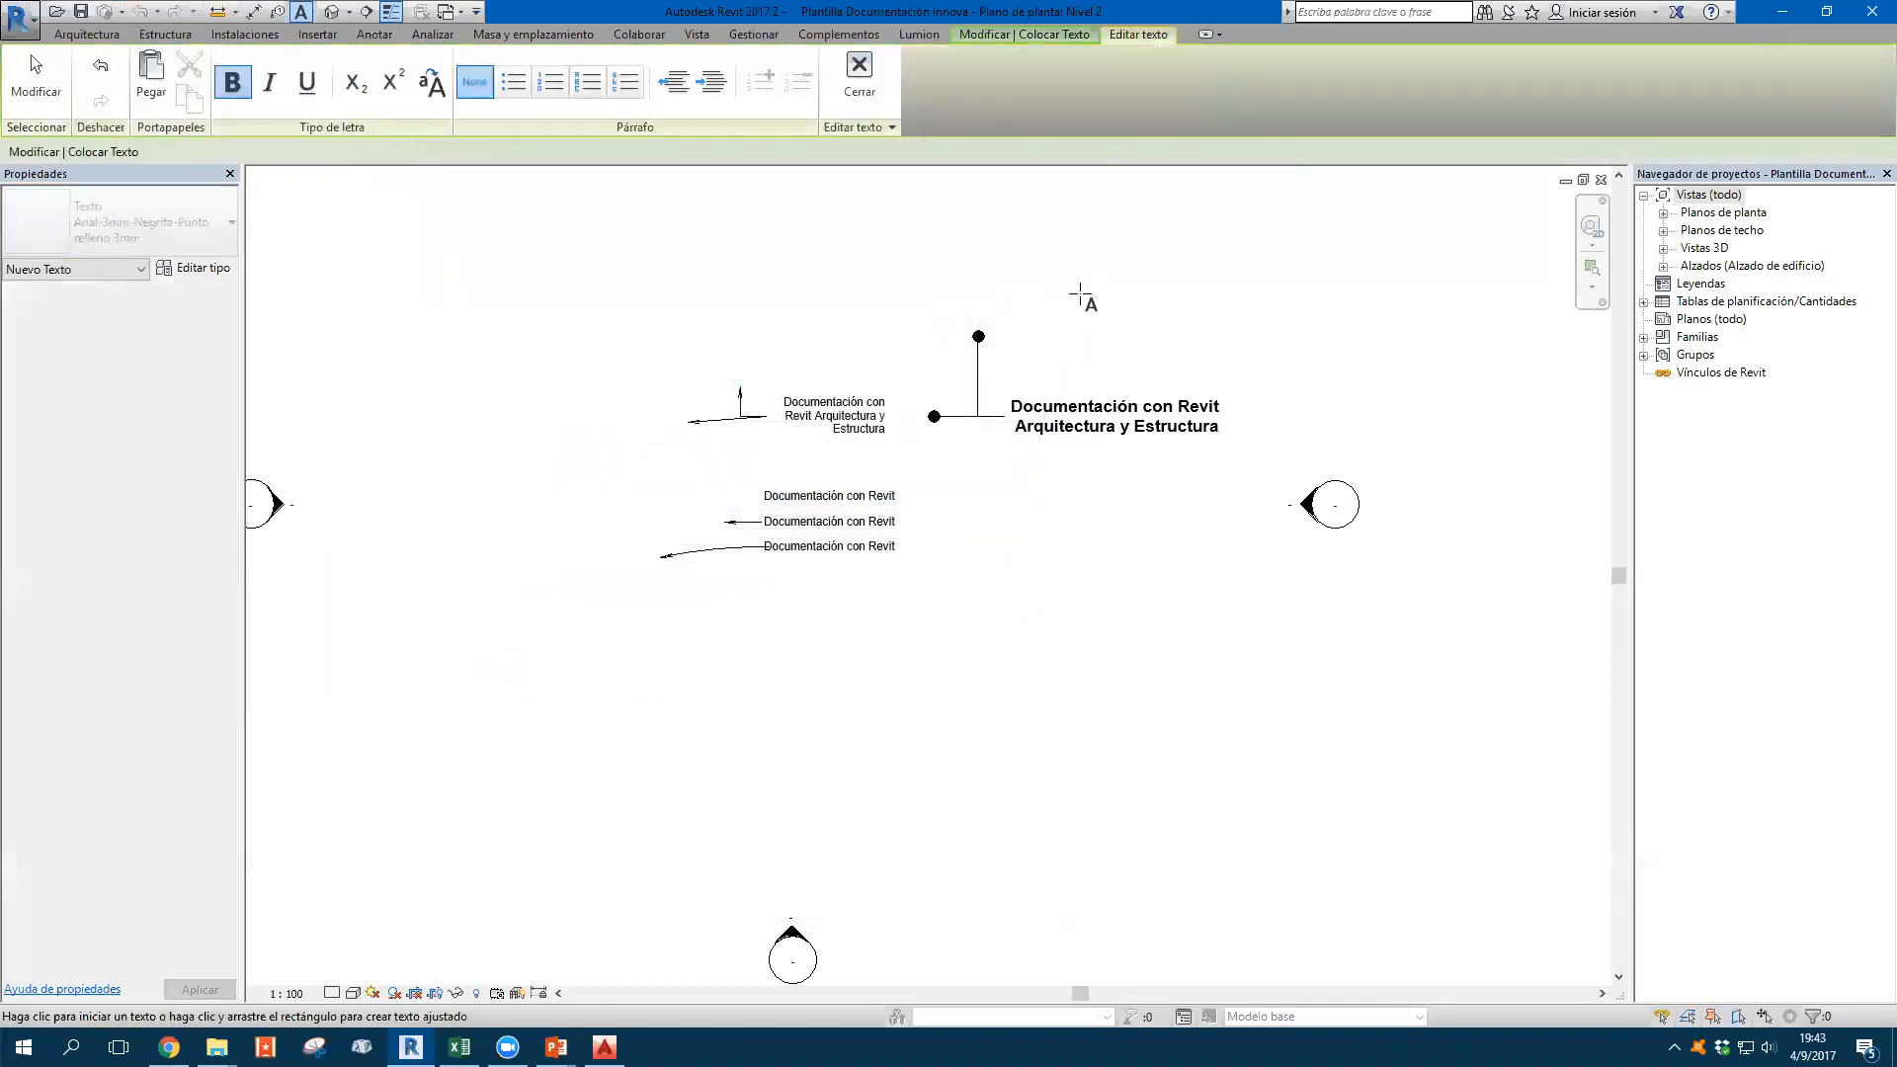
pyautogui.press('Escape')
pyautogui.press('Escape')
# Move the large bold note up and to the left so it sits above the smaller notes
pyautogui.moveTo(1105, 404); pyautogui.dragTo(1097, 353, button='middle')
pyautogui.click(1023, 361)
pyautogui.scroll(4, 979, 355)
pyautogui.moveTo(960, 324); pyautogui.dragTo(431, 175)
pyautogui.moveTo(866, 355); pyautogui.dragTo(919, 462, button='middle')
# Move the three-line note down toward the notes below it with its left leader level, and left-align its text
pyautogui.click(803, 488)
pyautogui.scroll(3, 585, 490)
pyautogui.moveTo(469, 492); pyautogui.dragTo(431, 583)
pyautogui.scroll(2, 519, 473)
pyautogui.click(1021, 81)
pyautogui.scroll(-5, 1021, 483)
pyautogui.click(1021, 483)
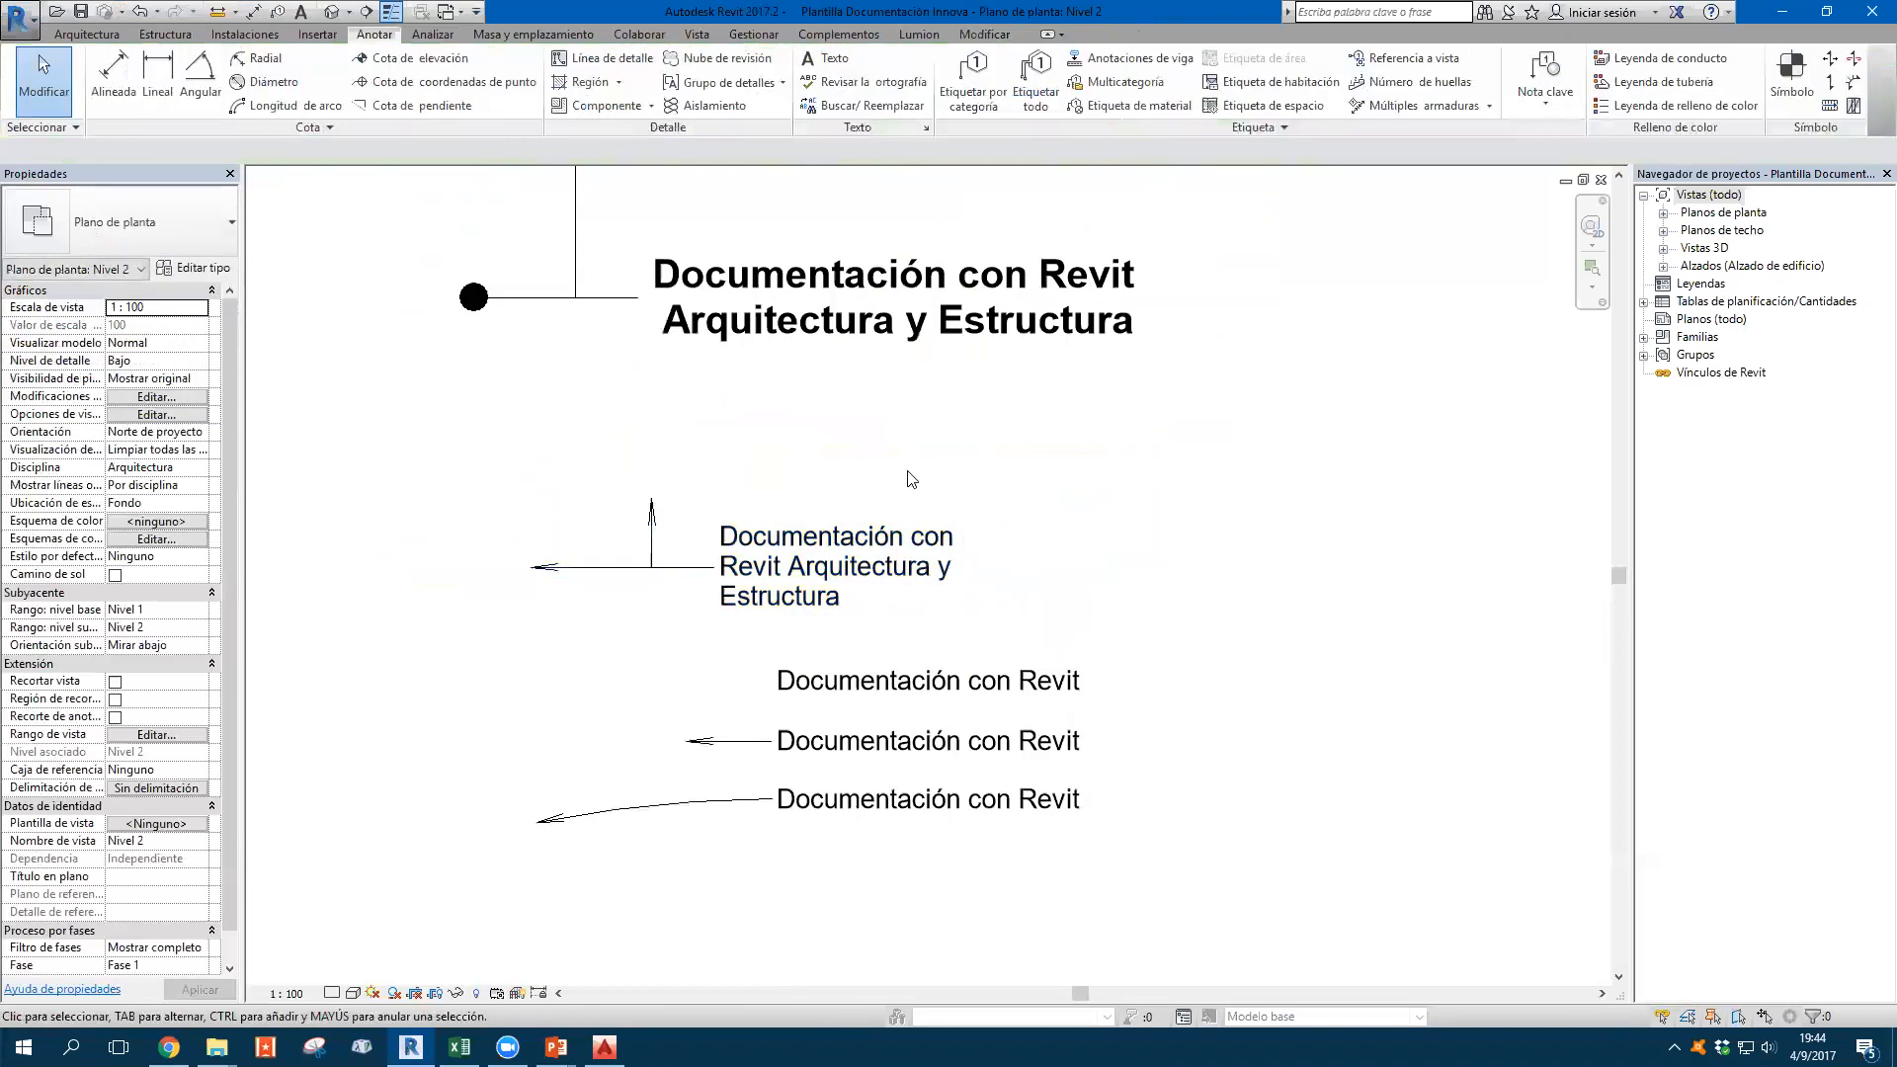
pyautogui.click(957, 528)
pyautogui.moveTo(1105, 512); pyautogui.dragTo(1025, 470, button='middle')
pyautogui.click(1098, 463)
# Create a rectangular architectural floor about 14100 by 11300 mm around all the text notes
pyautogui.scroll(-7, 903, 566)
pyautogui.scroll(2, 938, 540)
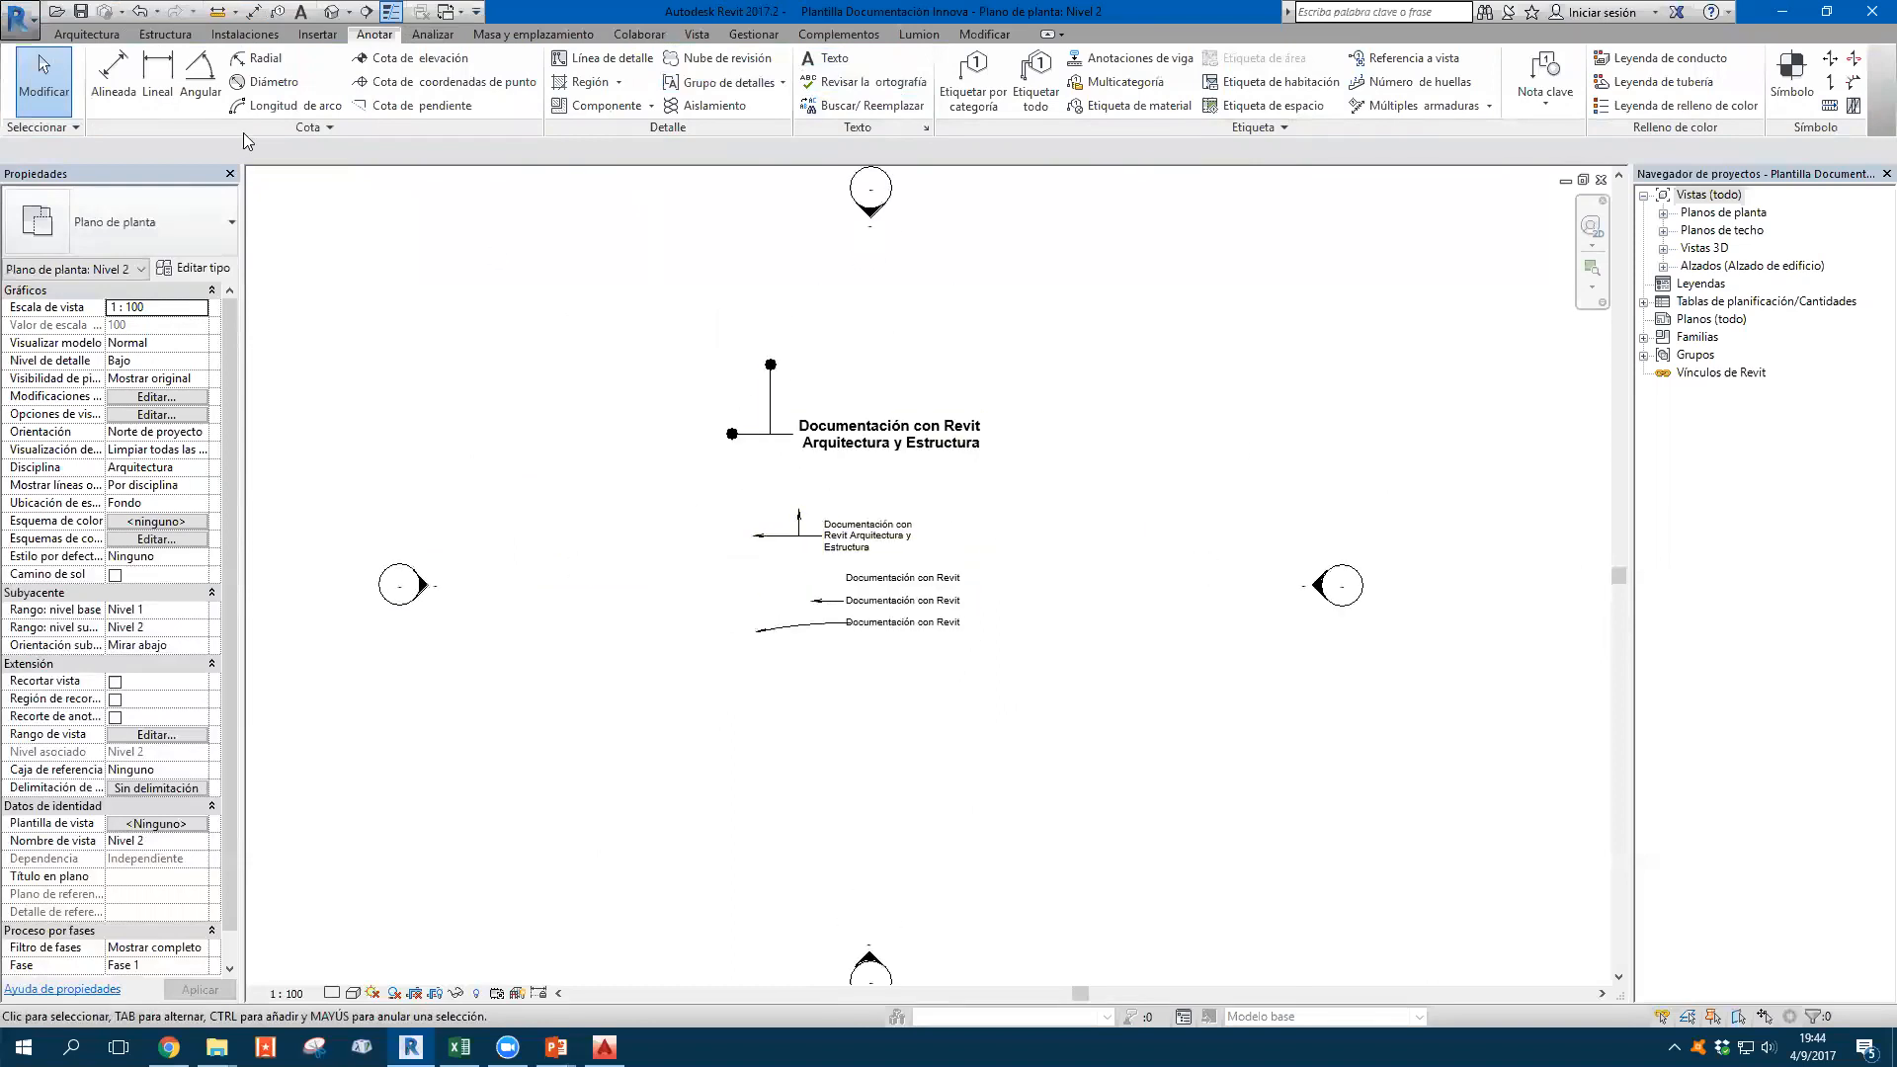
pyautogui.click(87, 34)
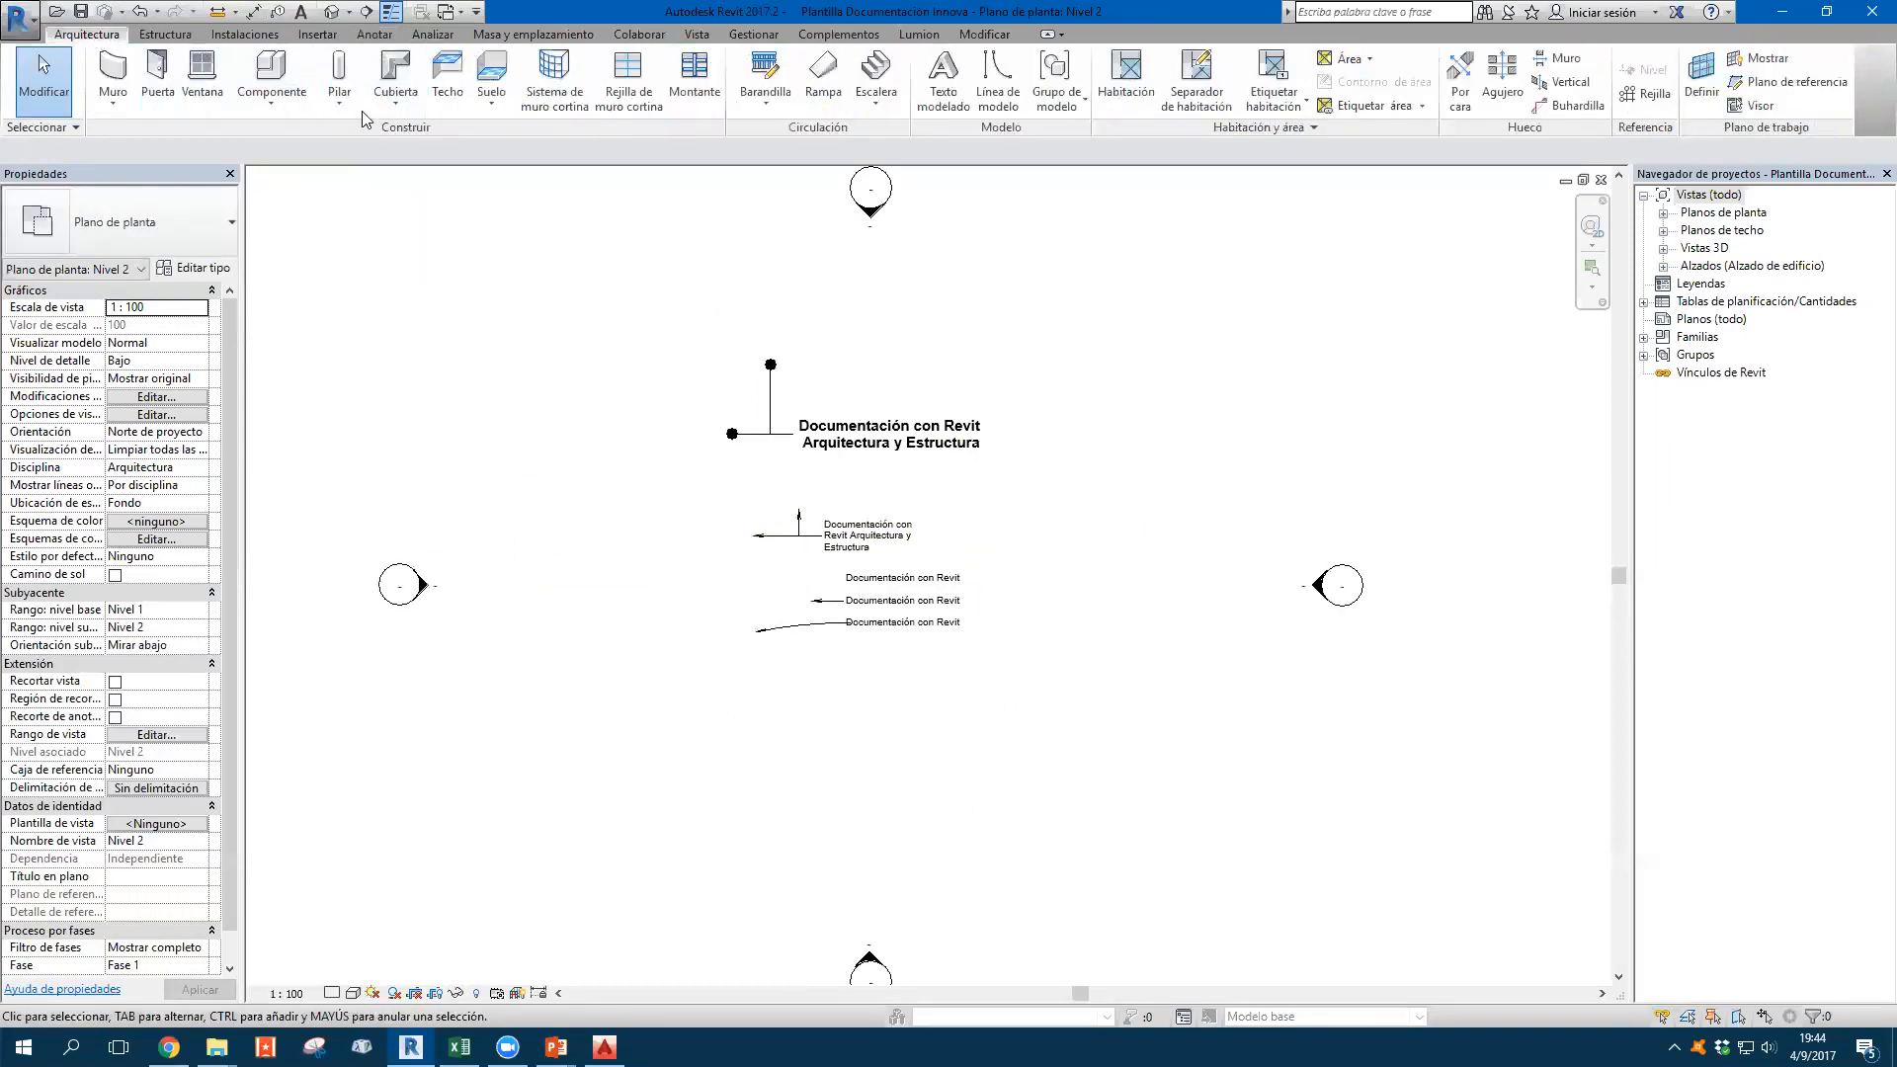
pyautogui.click(502, 104)
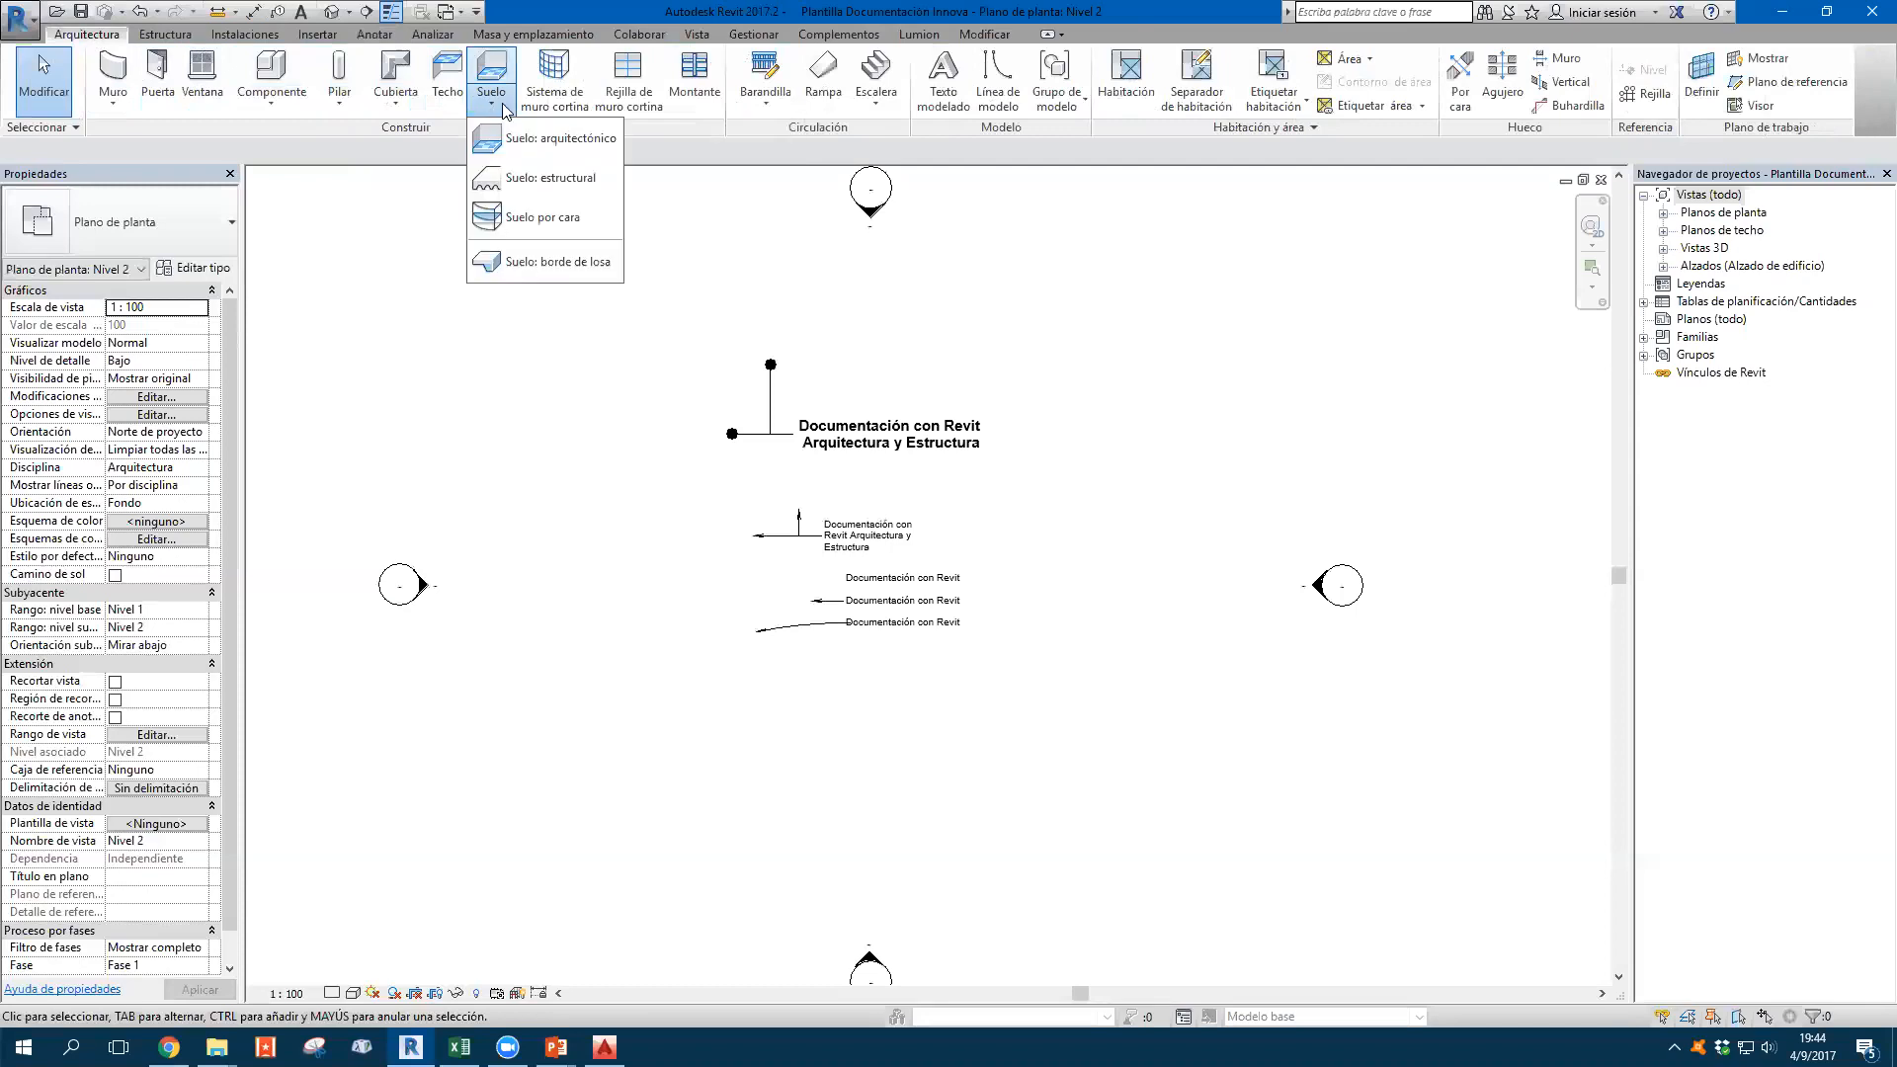
pyautogui.click(553, 138)
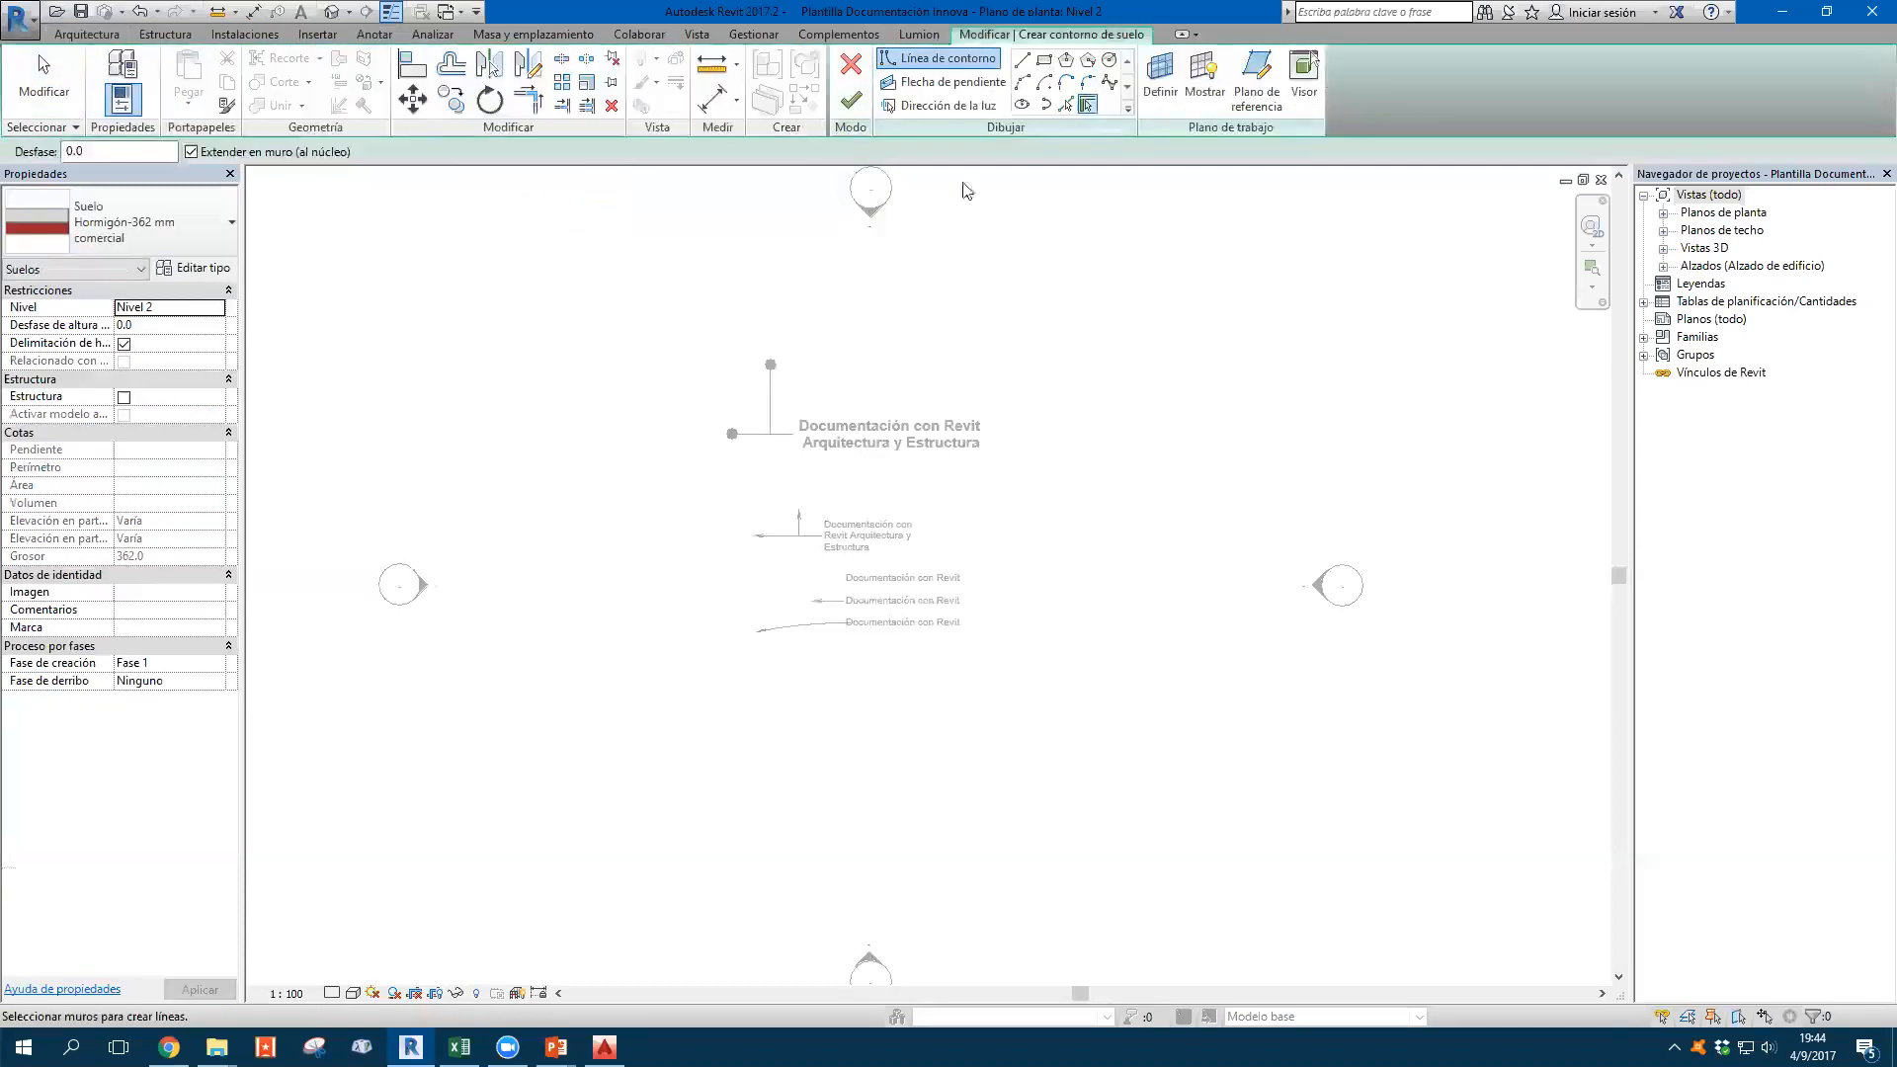
pyautogui.click(1045, 62)
pyautogui.click(643, 314)
pyautogui.click(1134, 706)
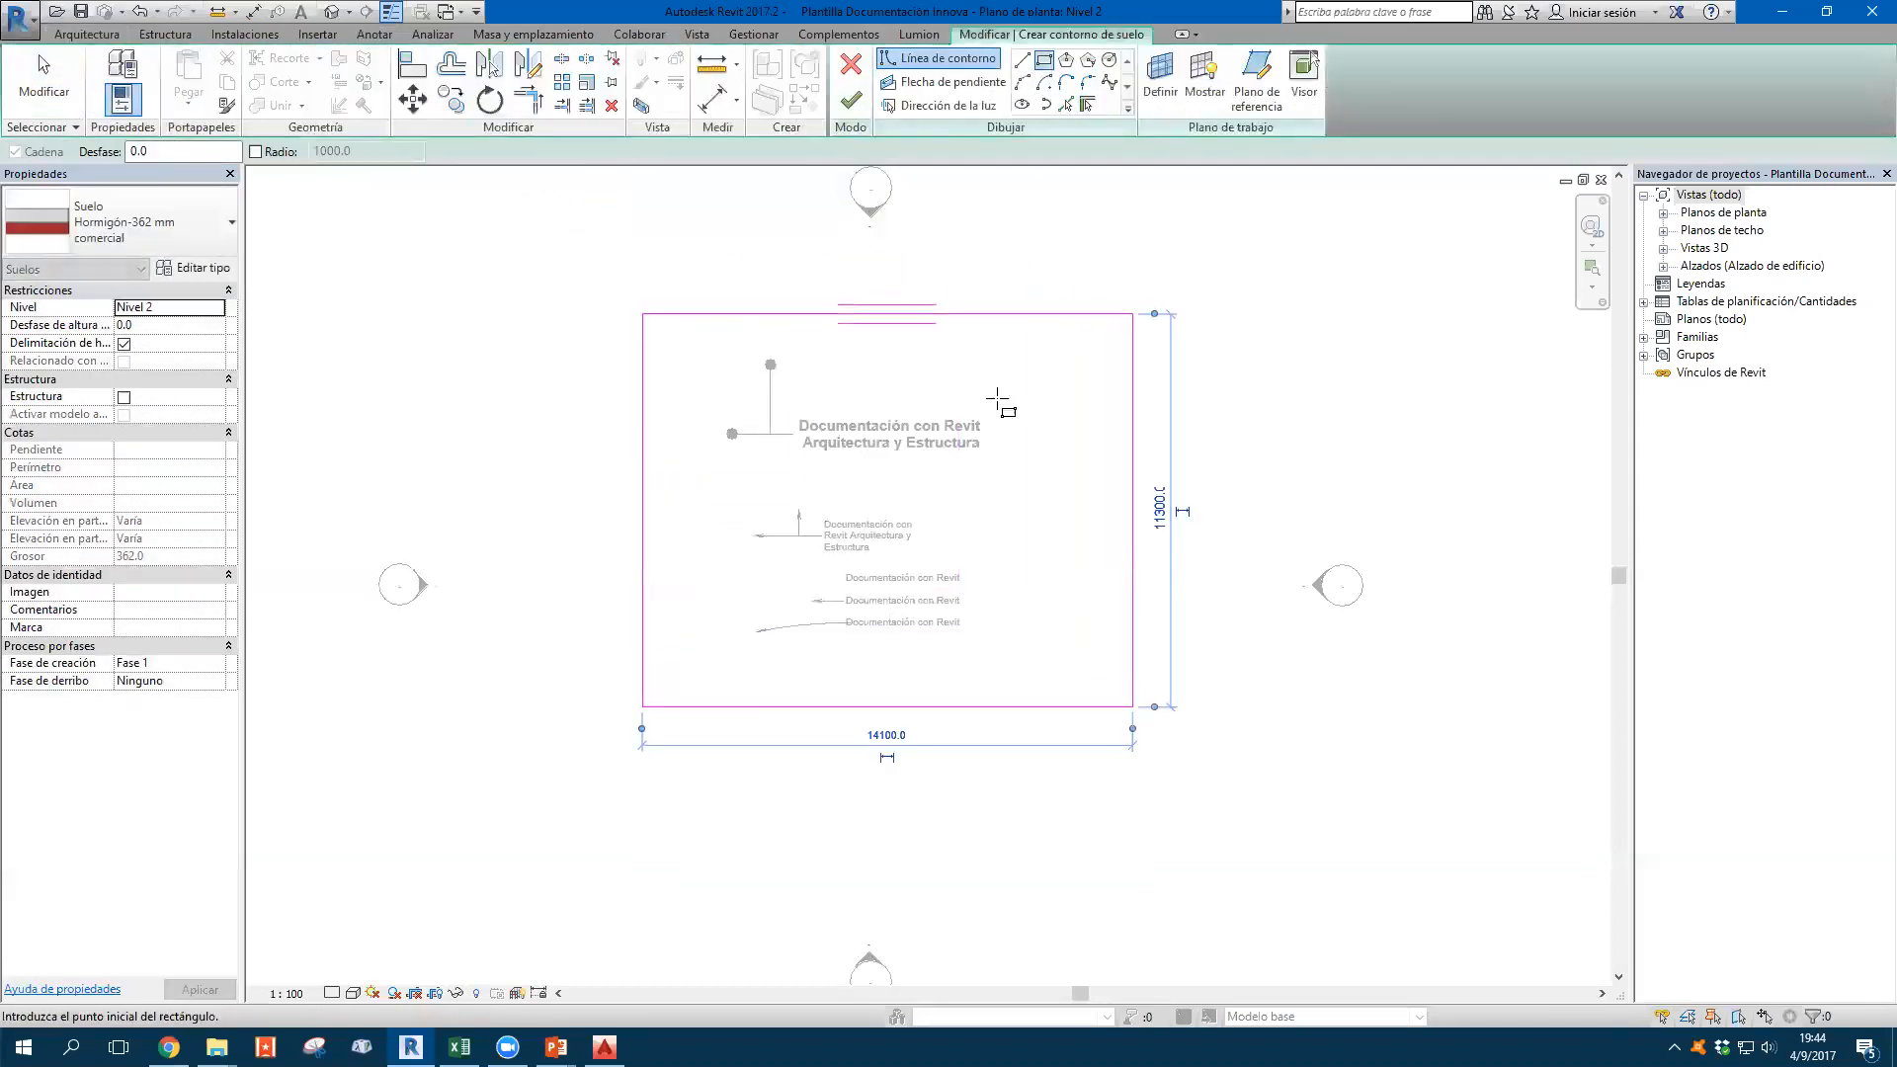
pyautogui.click(856, 107)
pyautogui.click(910, 317)
pyautogui.click(307, 279)
# Try the types Hormigón 160 mm con chapa grecada 50 mm, Genérico 150 mm - Rellenado and Genérico 150 mm on the floor
pyautogui.click(704, 314)
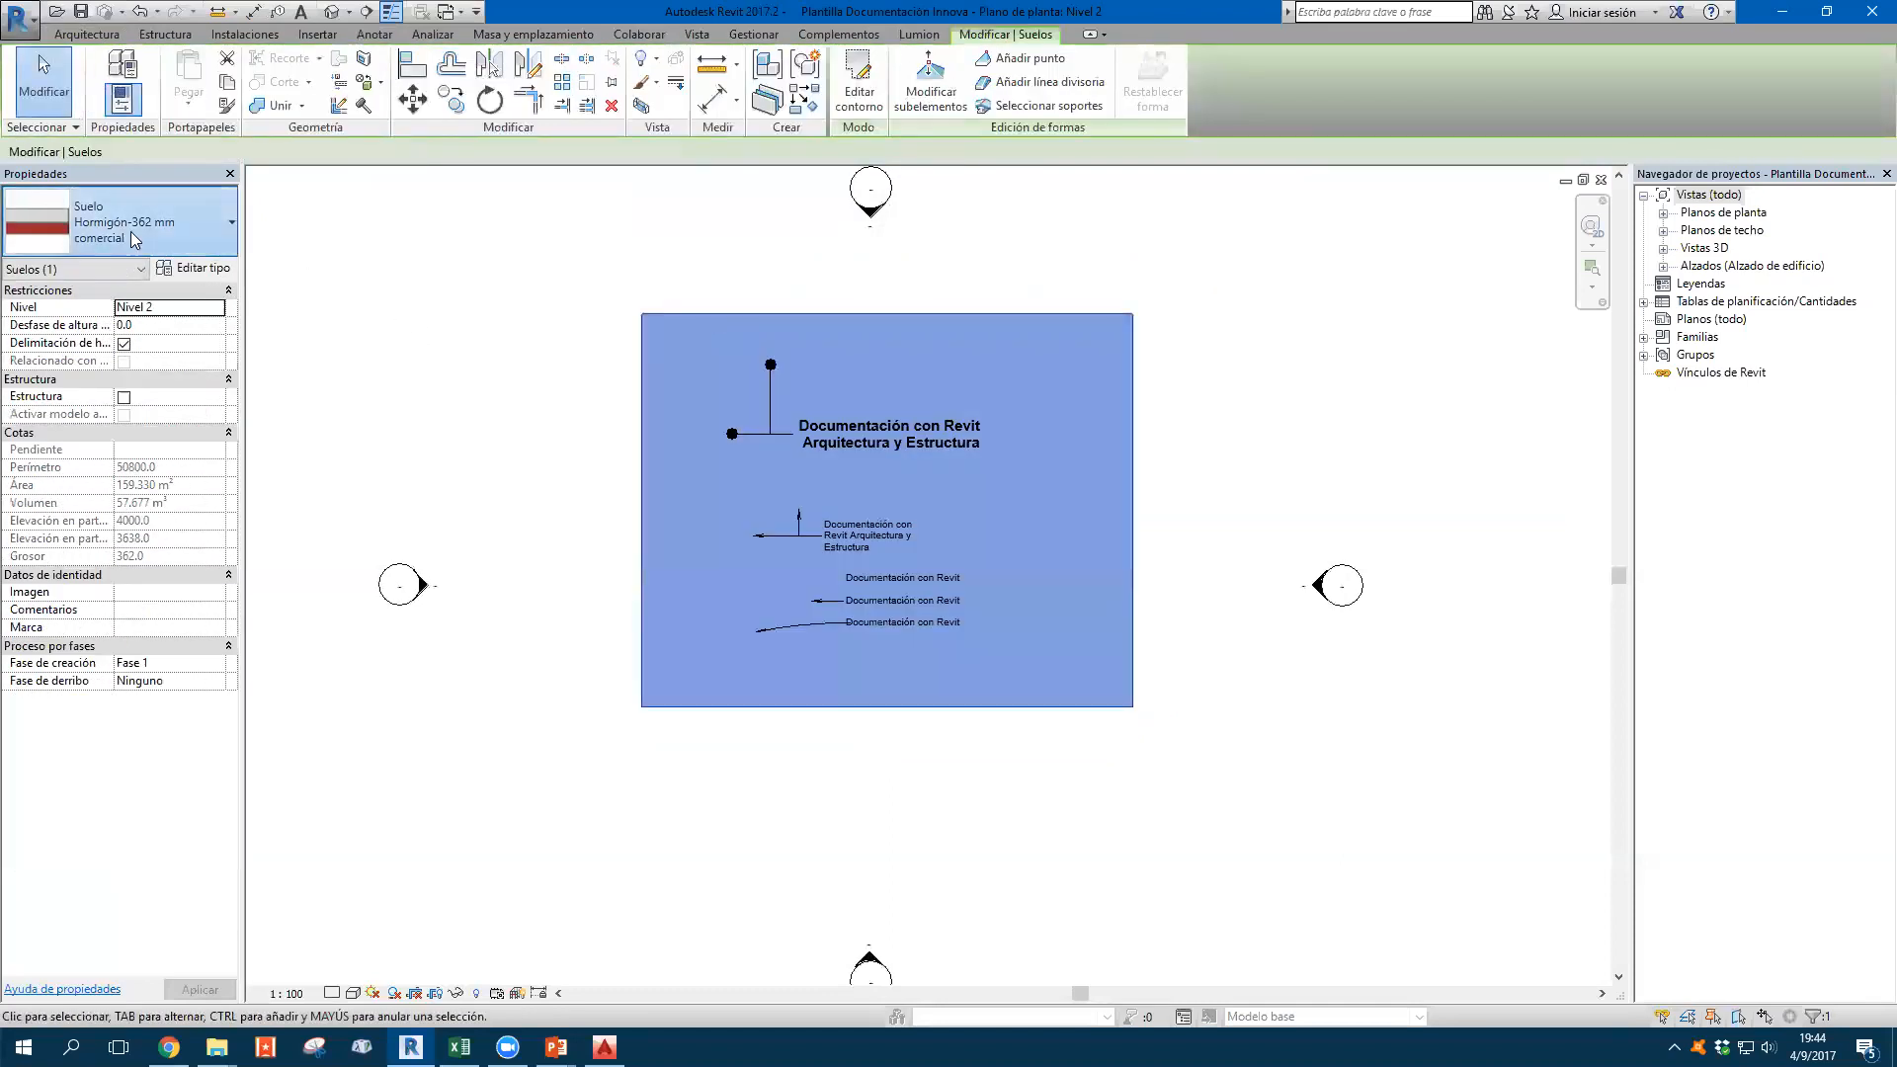
pyautogui.click(134, 237)
pyautogui.click(158, 437)
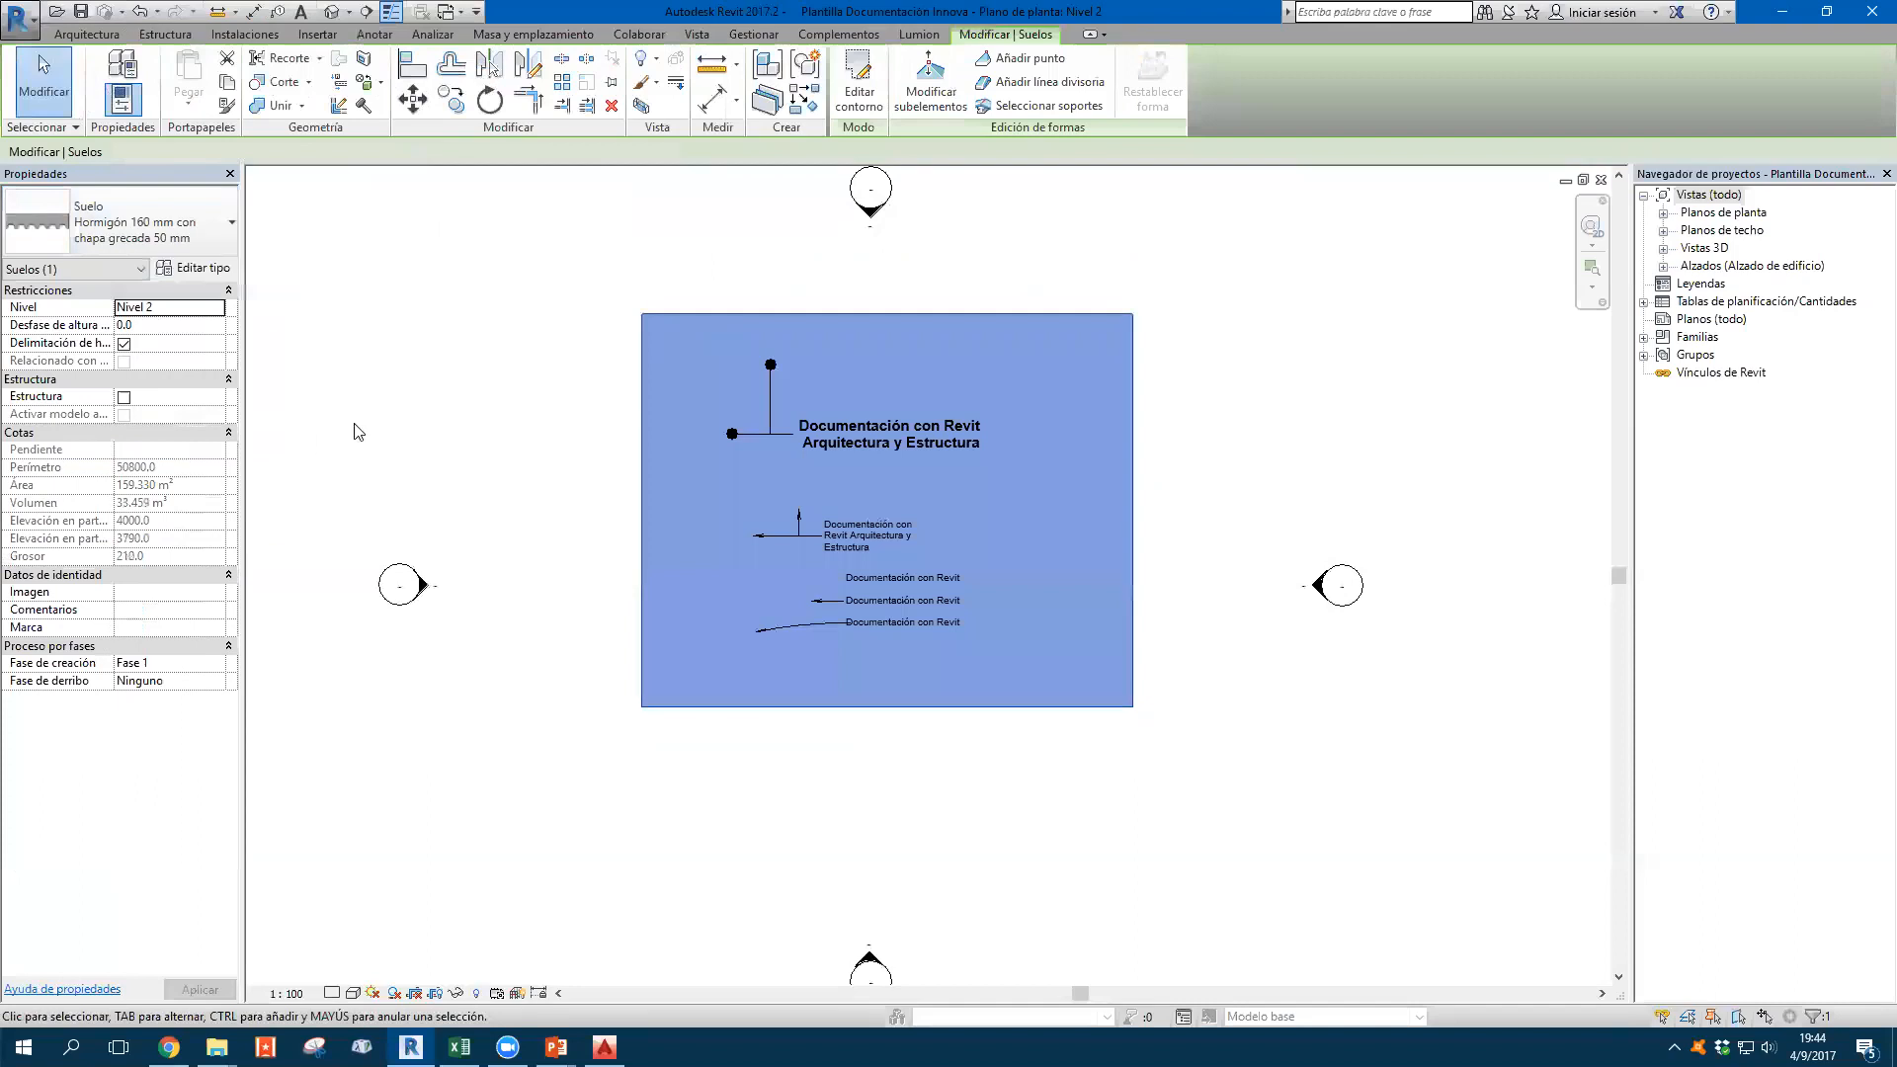
pyautogui.scroll(5, 758, 335)
pyautogui.click(133, 227)
pyautogui.click(98, 370)
pyautogui.click(156, 237)
pyautogui.click(123, 324)
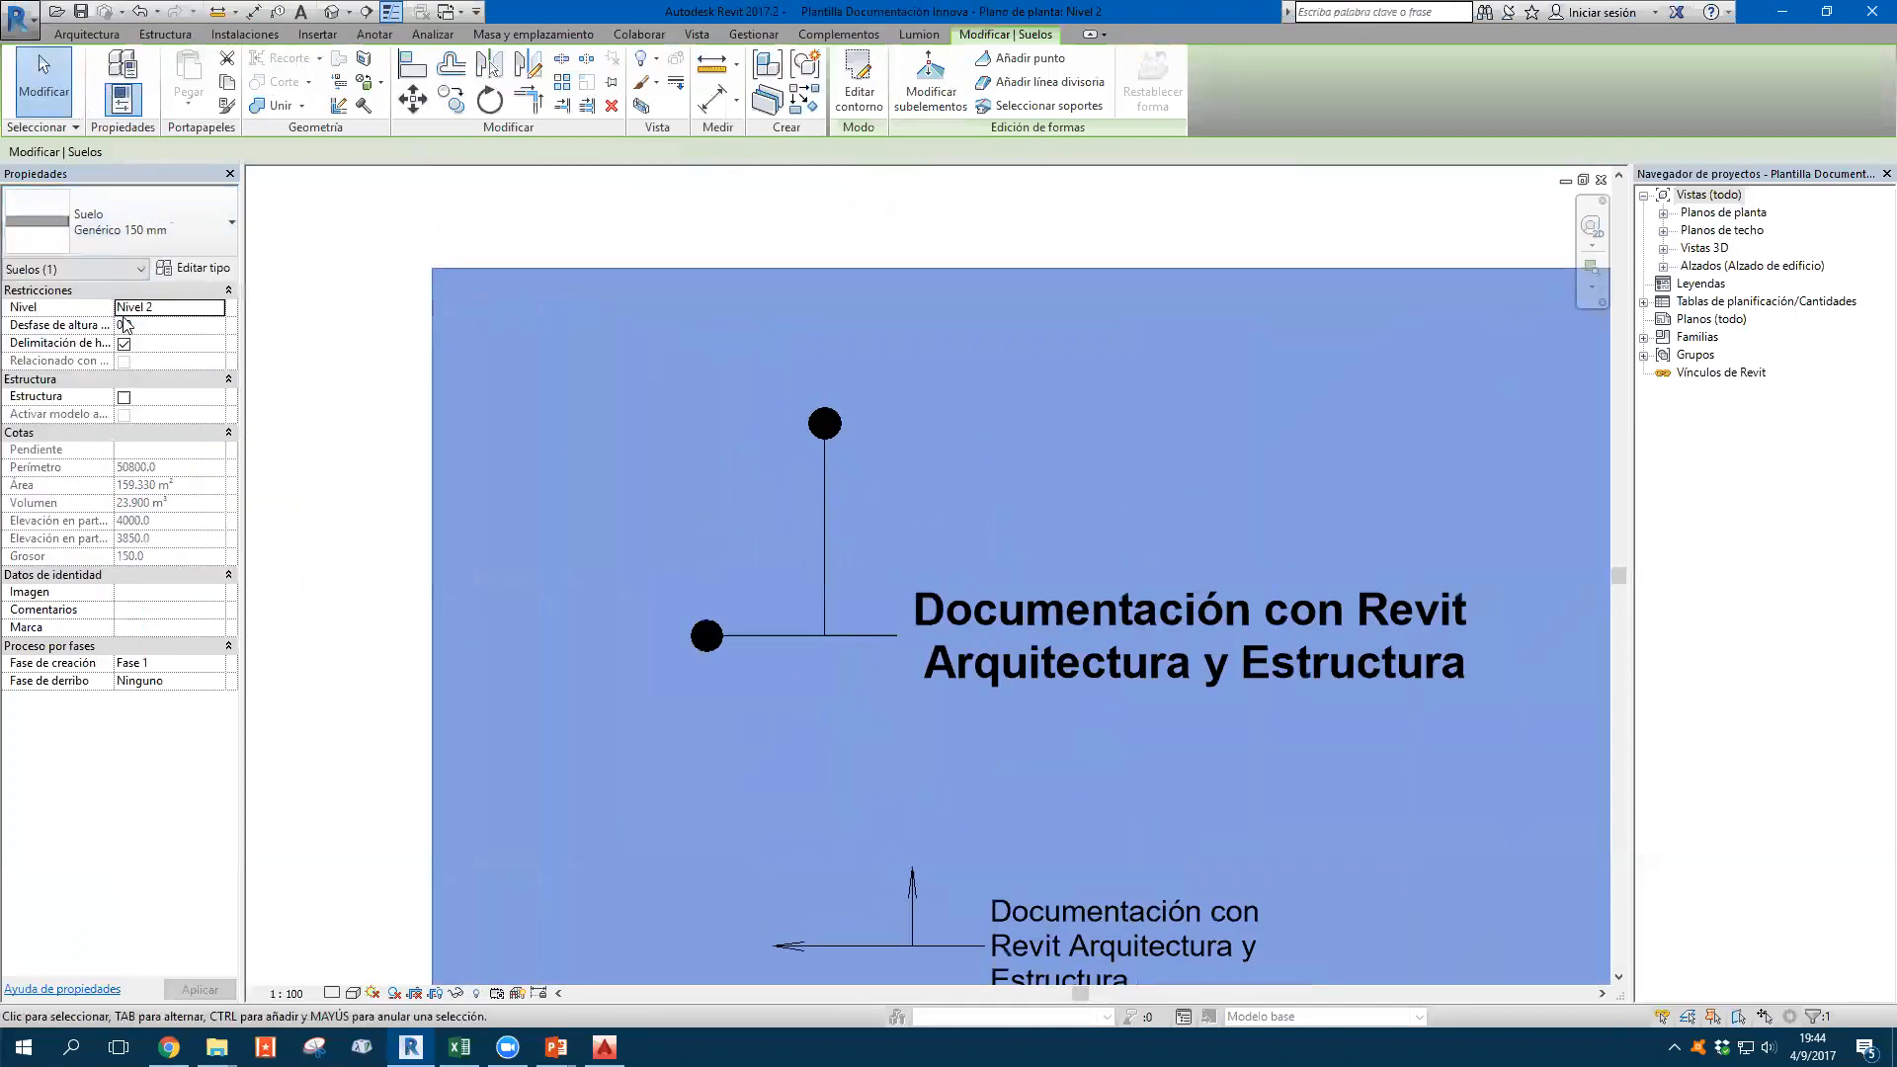
# Change the floor's type to Hormigón in situ 225 mm and deselect it
pyautogui.click(181, 219)
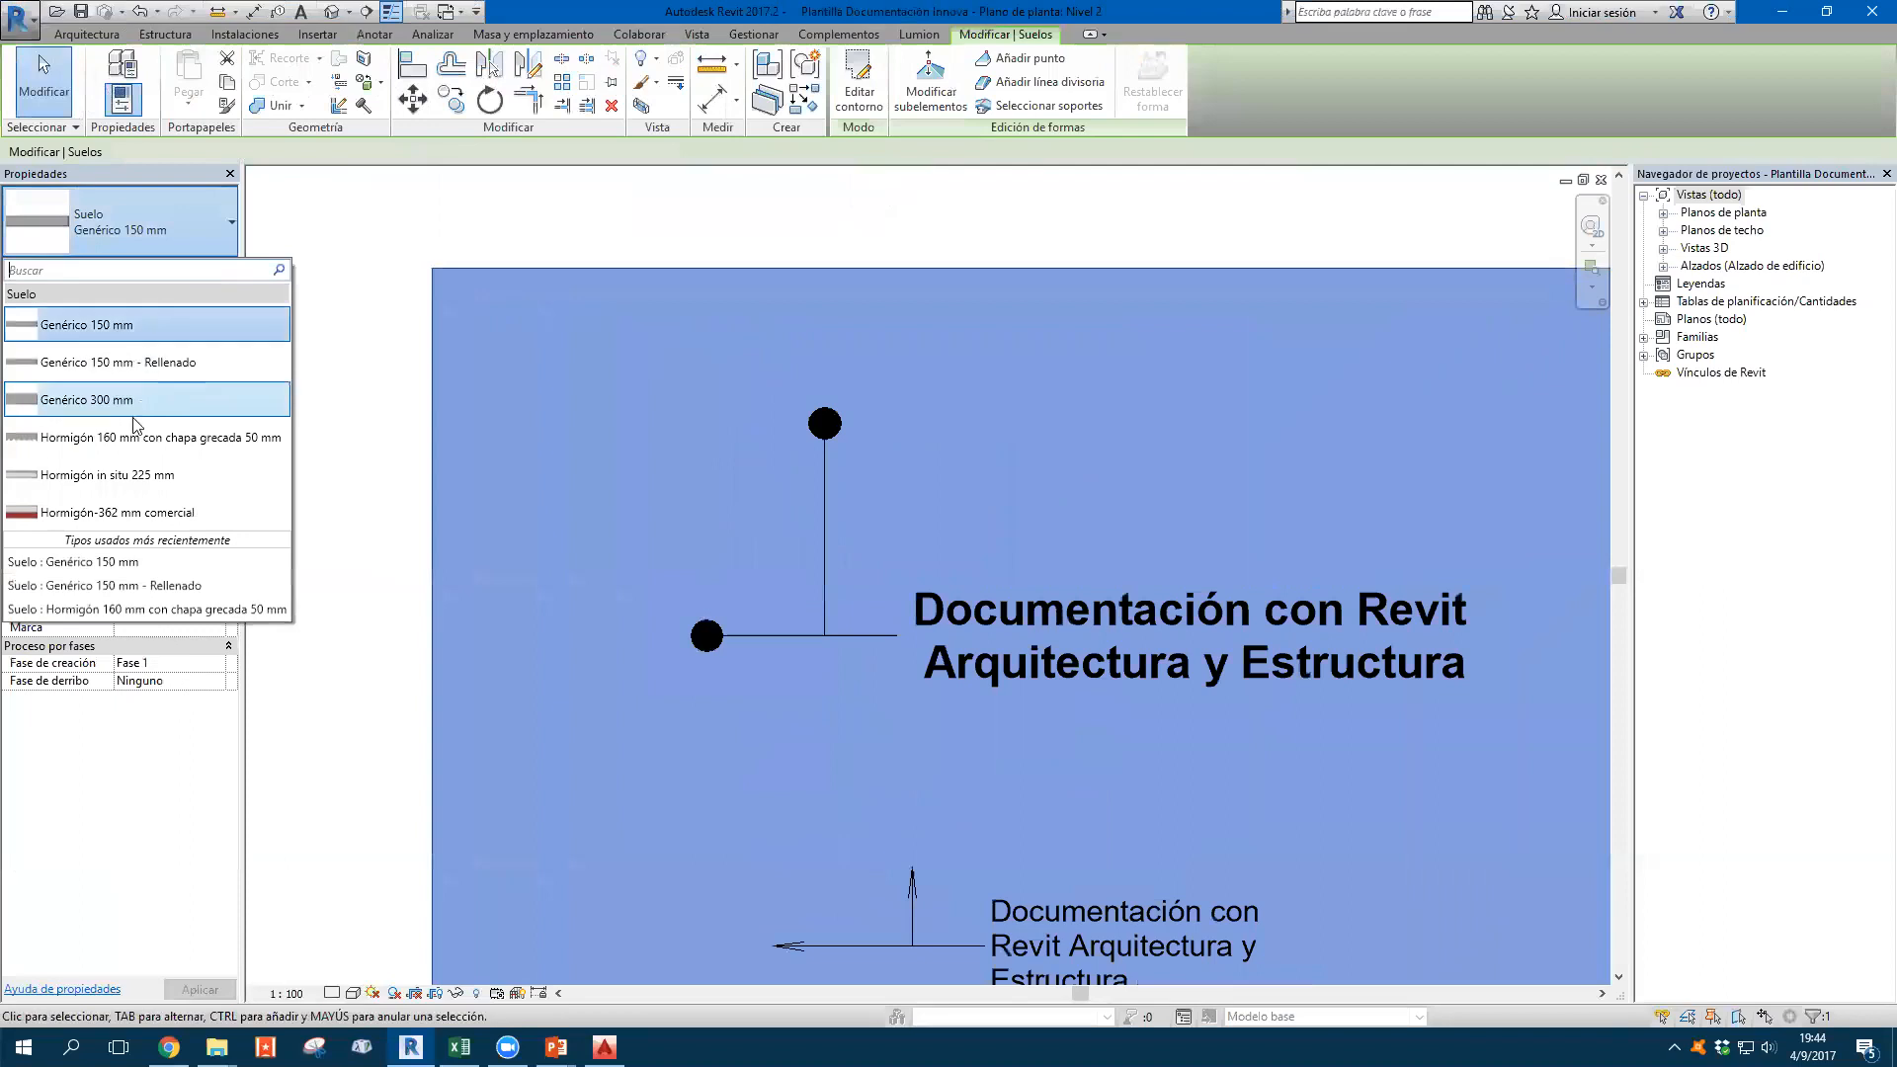
pyautogui.click(153, 473)
pyautogui.scroll(-5, 292, 420)
pyautogui.click(294, 415)
# Move the large bold note with its leaders so its text straddles the floor's left edge near the upper corner
pyautogui.scroll(-1, 511, 336)
pyautogui.moveTo(512, 344); pyautogui.dragTo(701, 291, button='middle')
pyautogui.scroll(2, 803, 448)
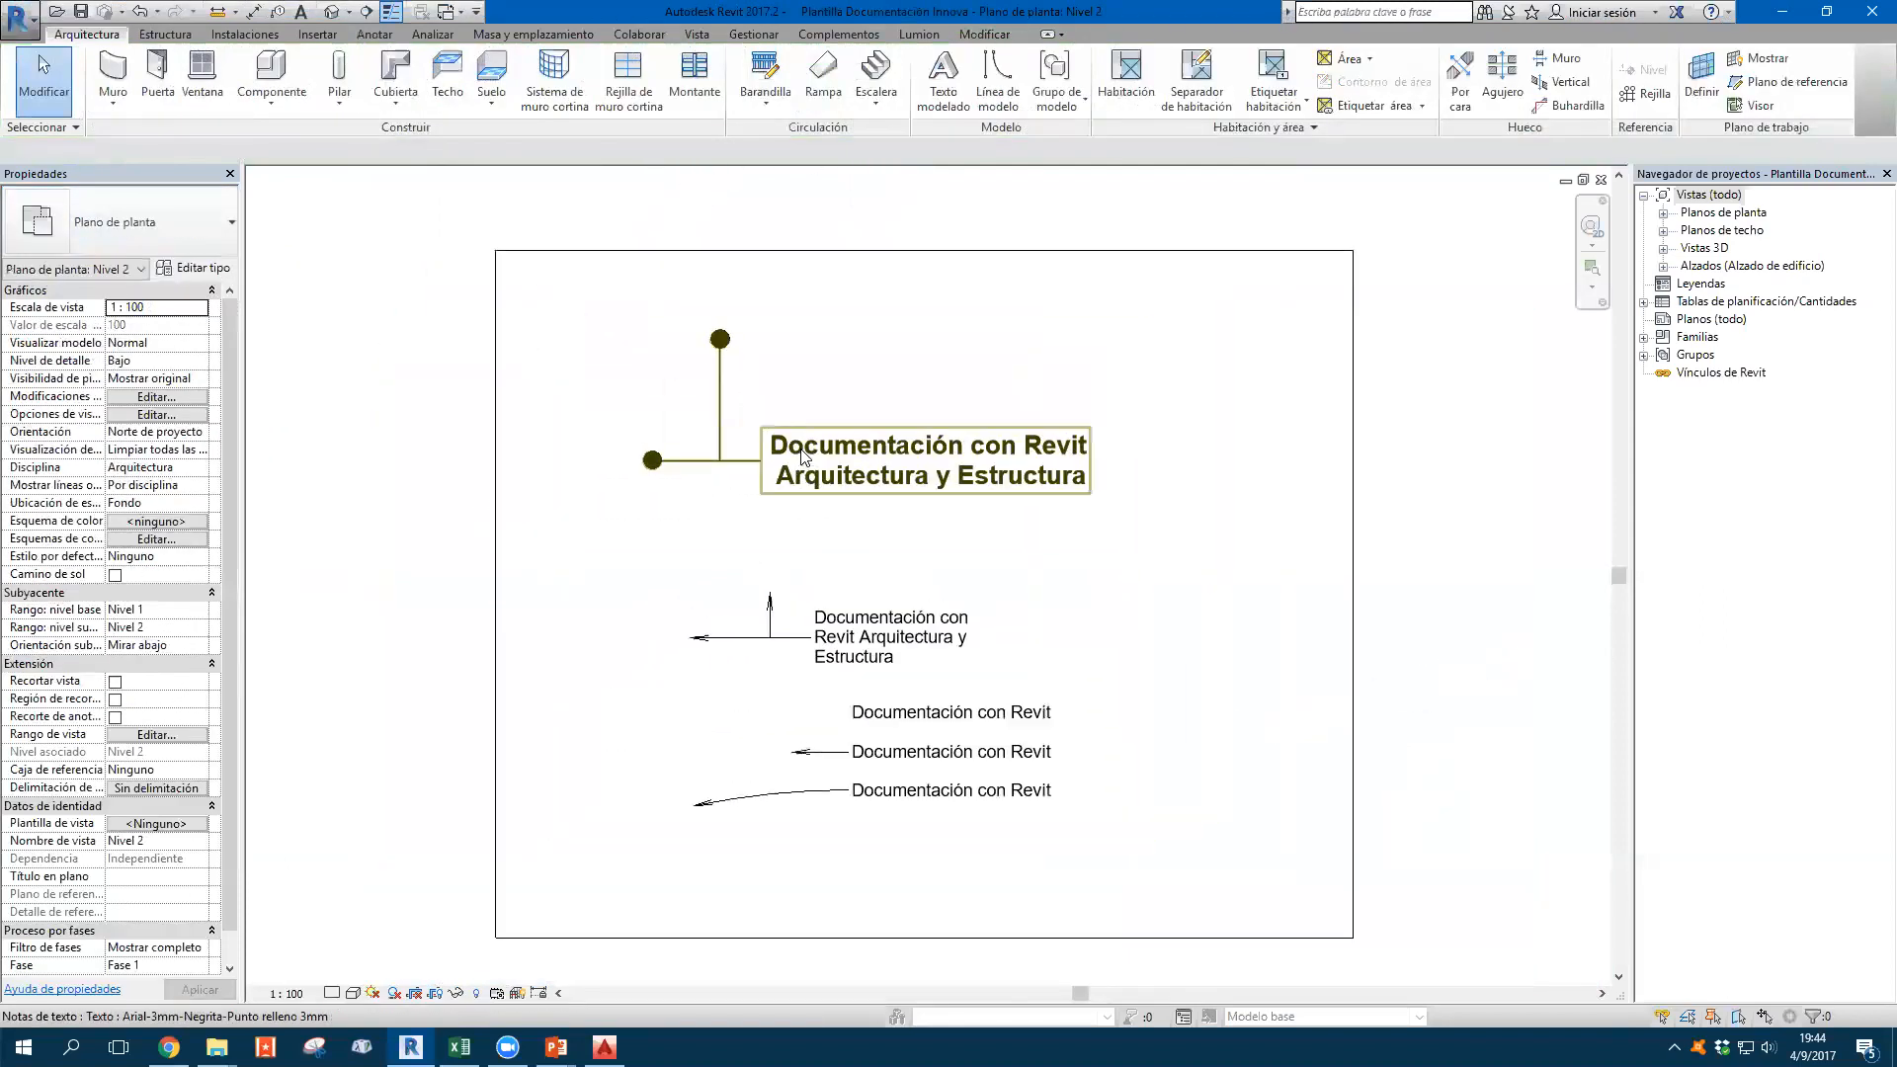
pyautogui.scroll(1, 719, 455)
pyautogui.click(725, 456)
pyautogui.moveTo(725, 463); pyautogui.dragTo(312, 326)
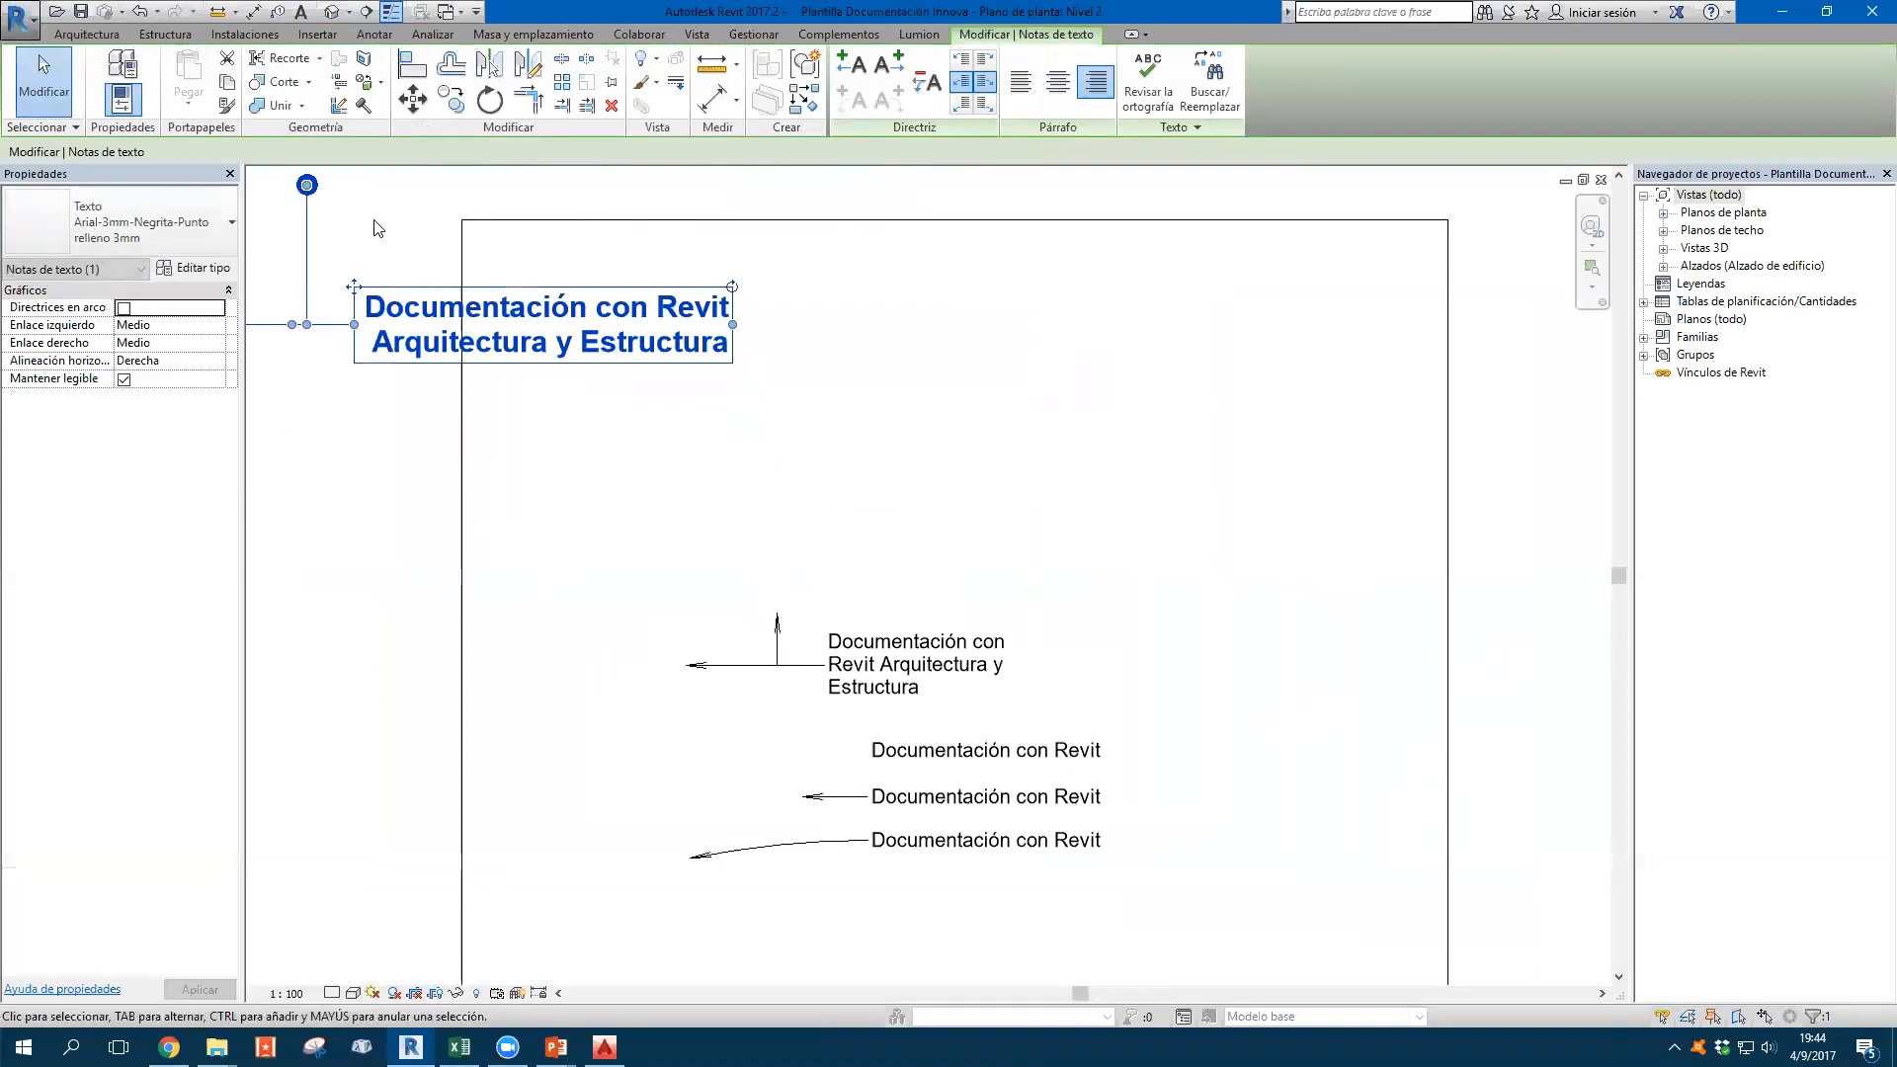
pyautogui.click(399, 287)
# Turn on Mostrar borde for the bold note's type Arial-3mm-Negrita-Punto relleno 3mm and deselect the note
pyautogui.moveTo(380, 519); pyautogui.dragTo(648, 648, button='middle')
pyautogui.scroll(3, 618, 487)
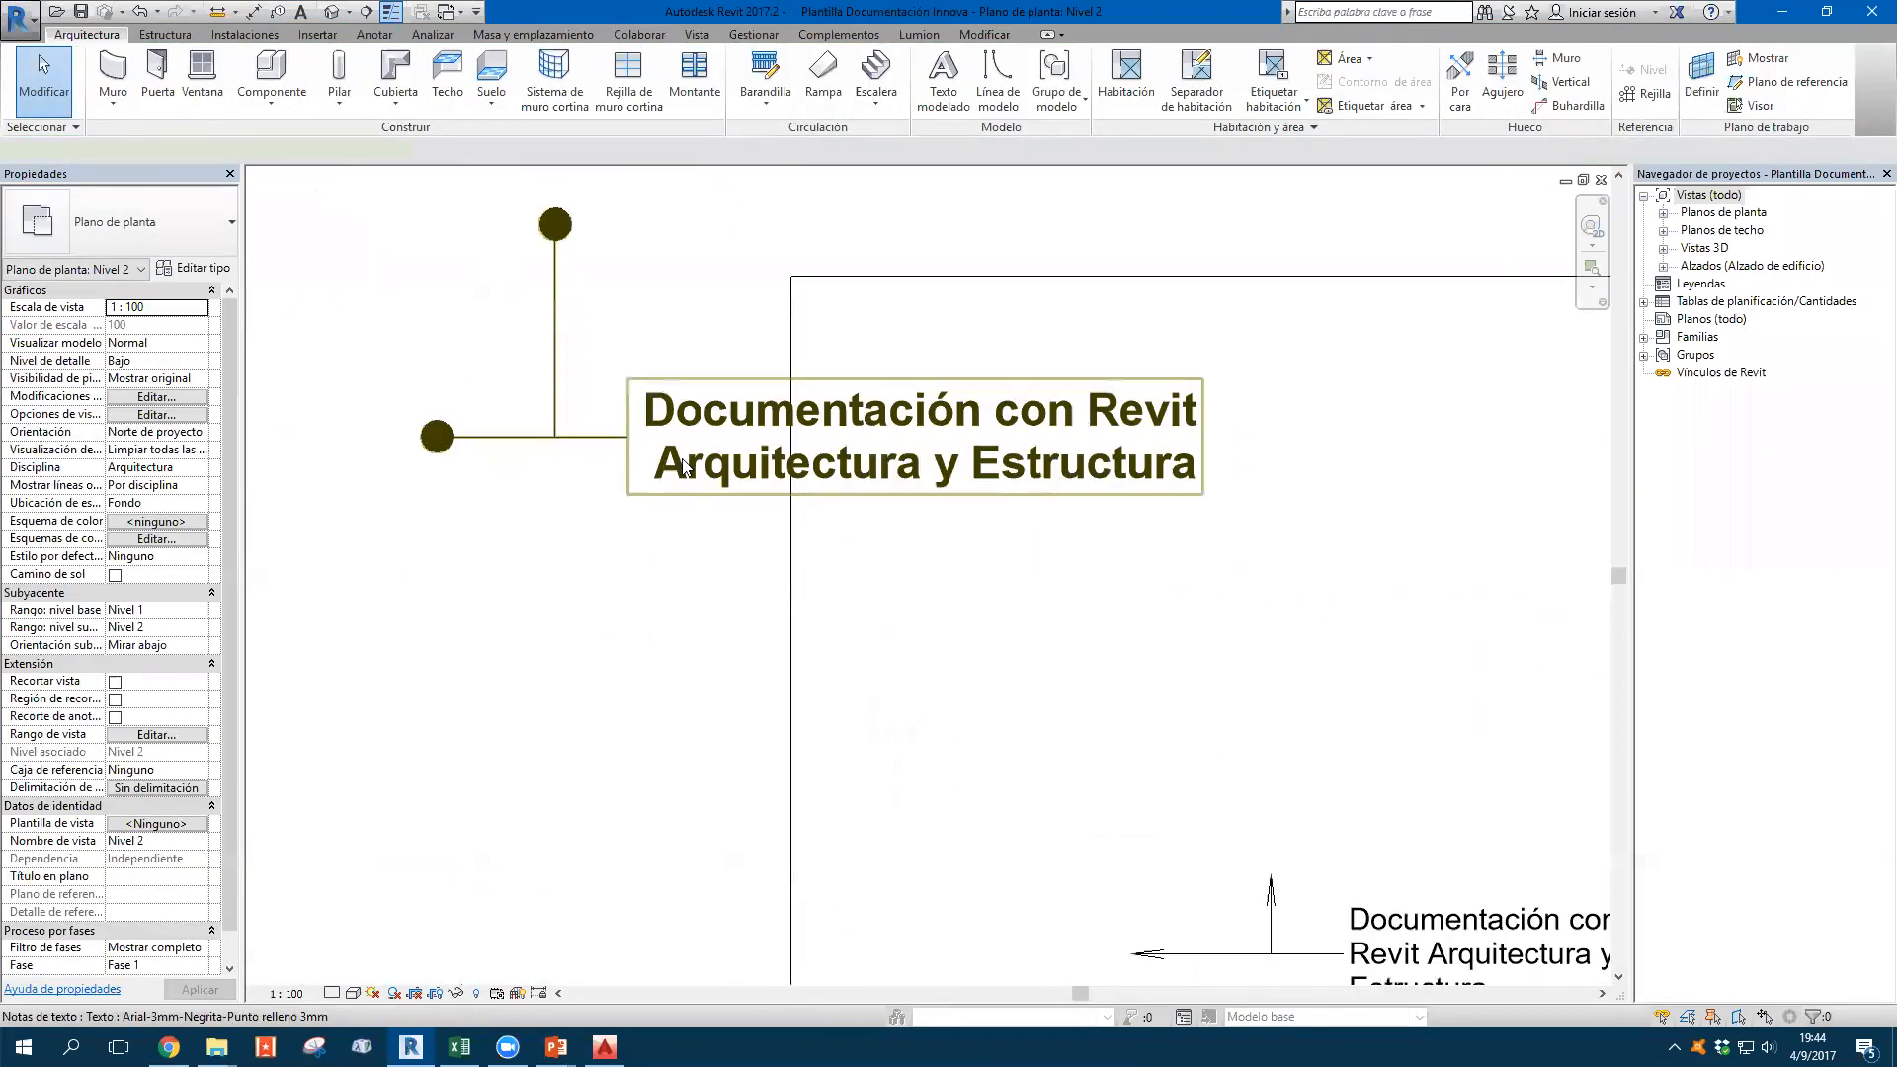
pyautogui.click(684, 459)
pyautogui.click(182, 269)
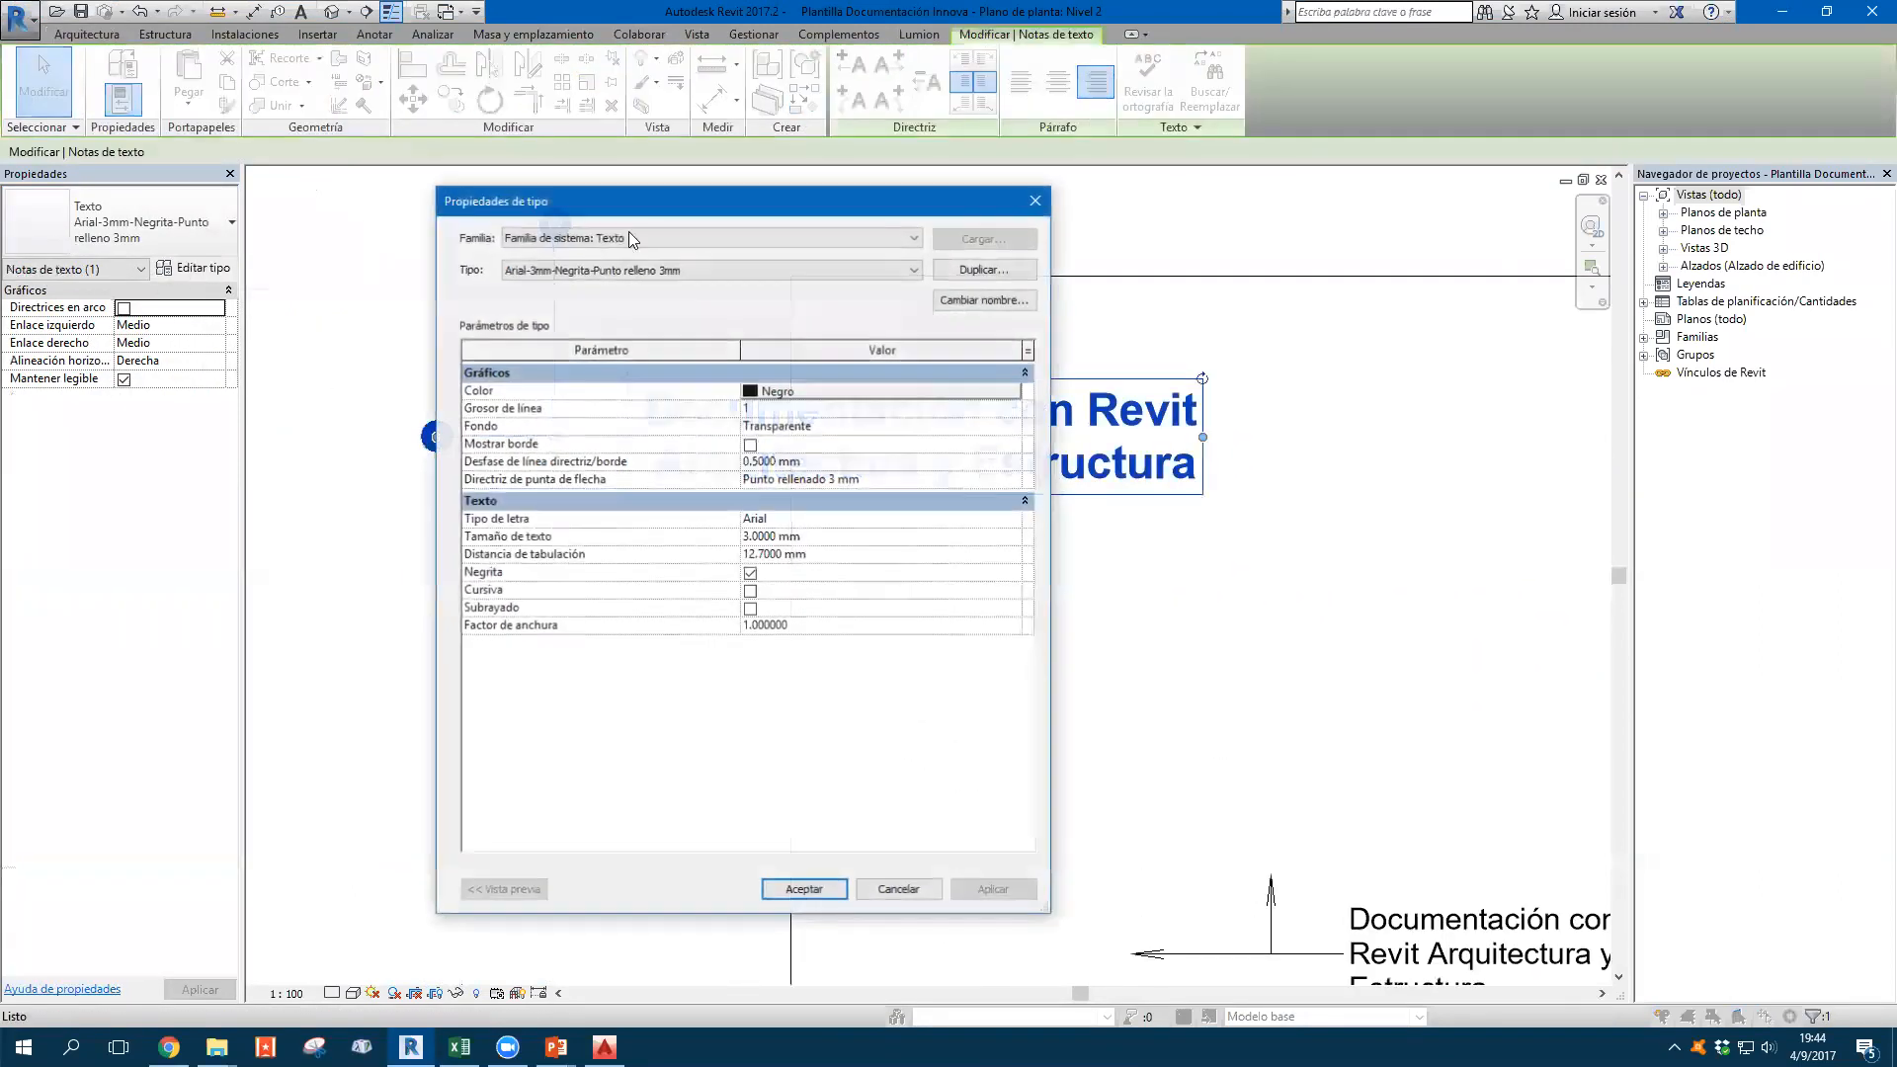
pyautogui.moveTo(648, 200); pyautogui.dragTo(1452, 204)
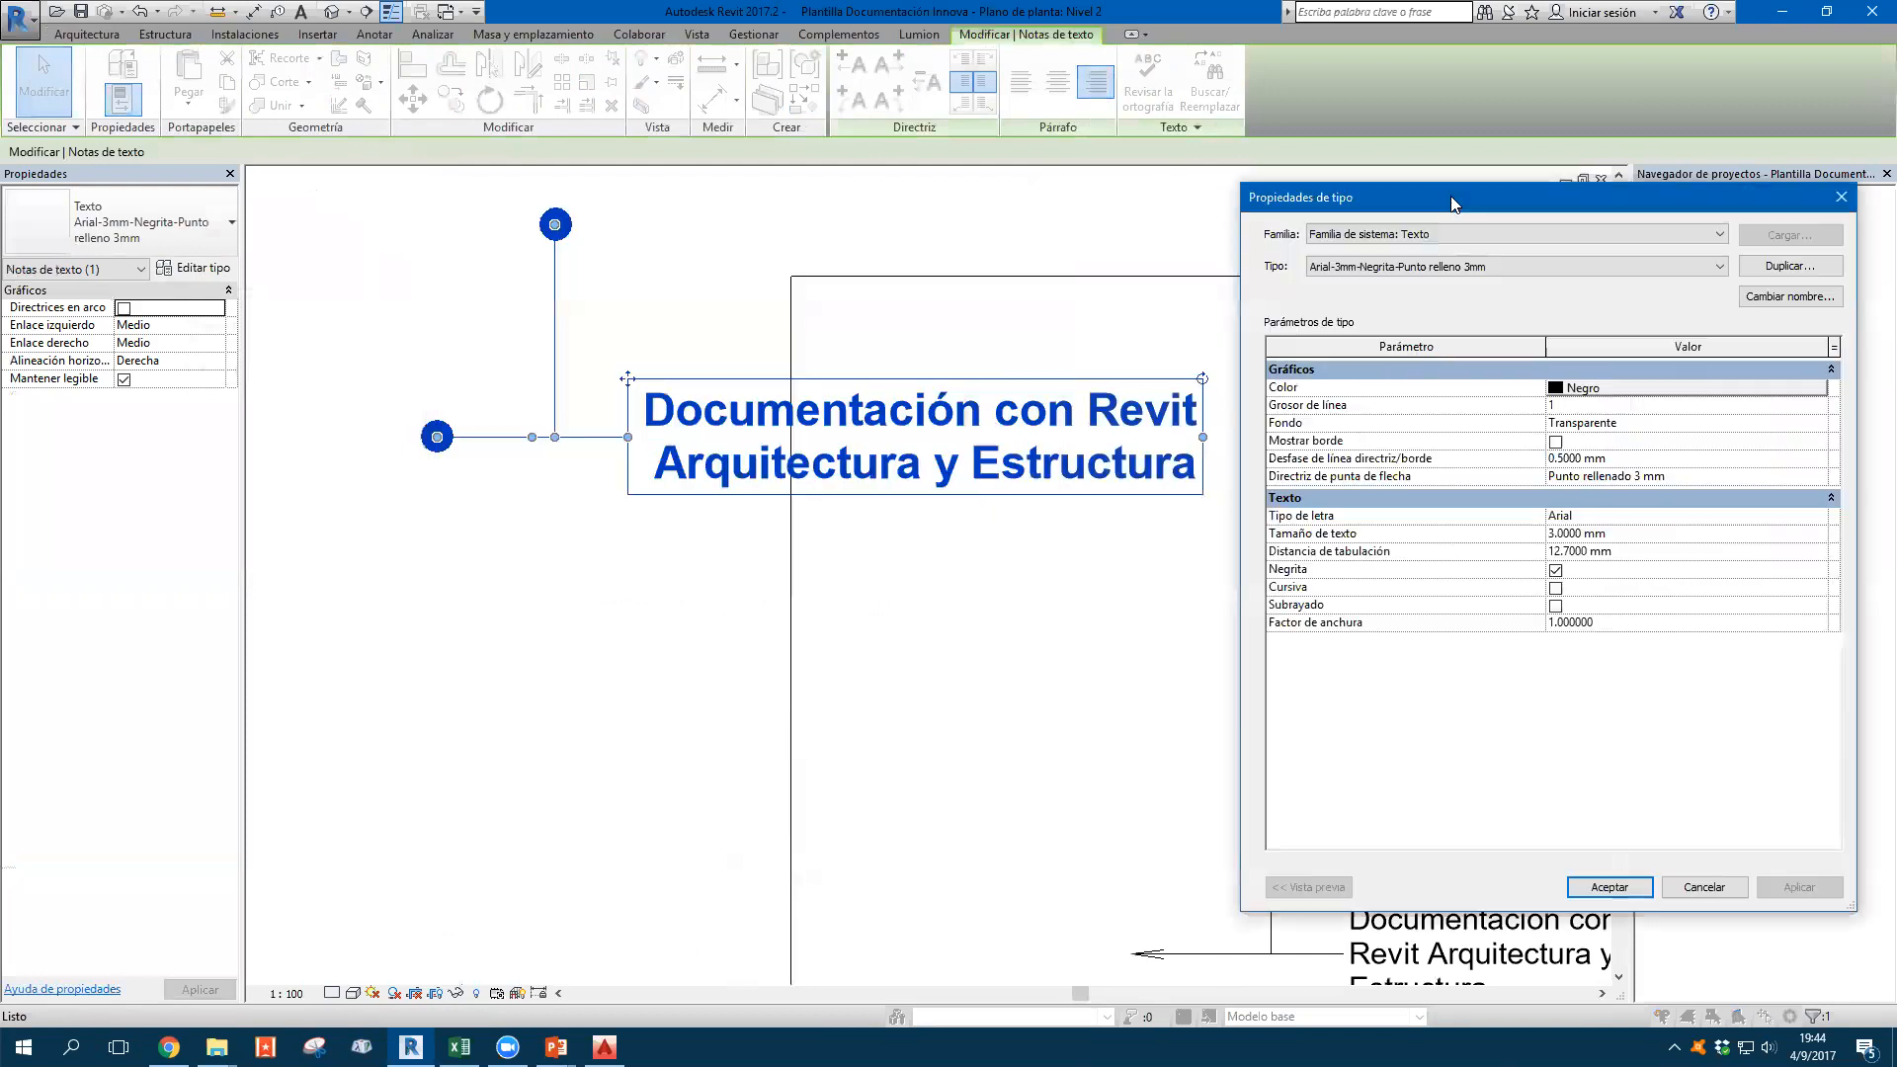
pyautogui.click(1556, 442)
pyautogui.click(1799, 887)
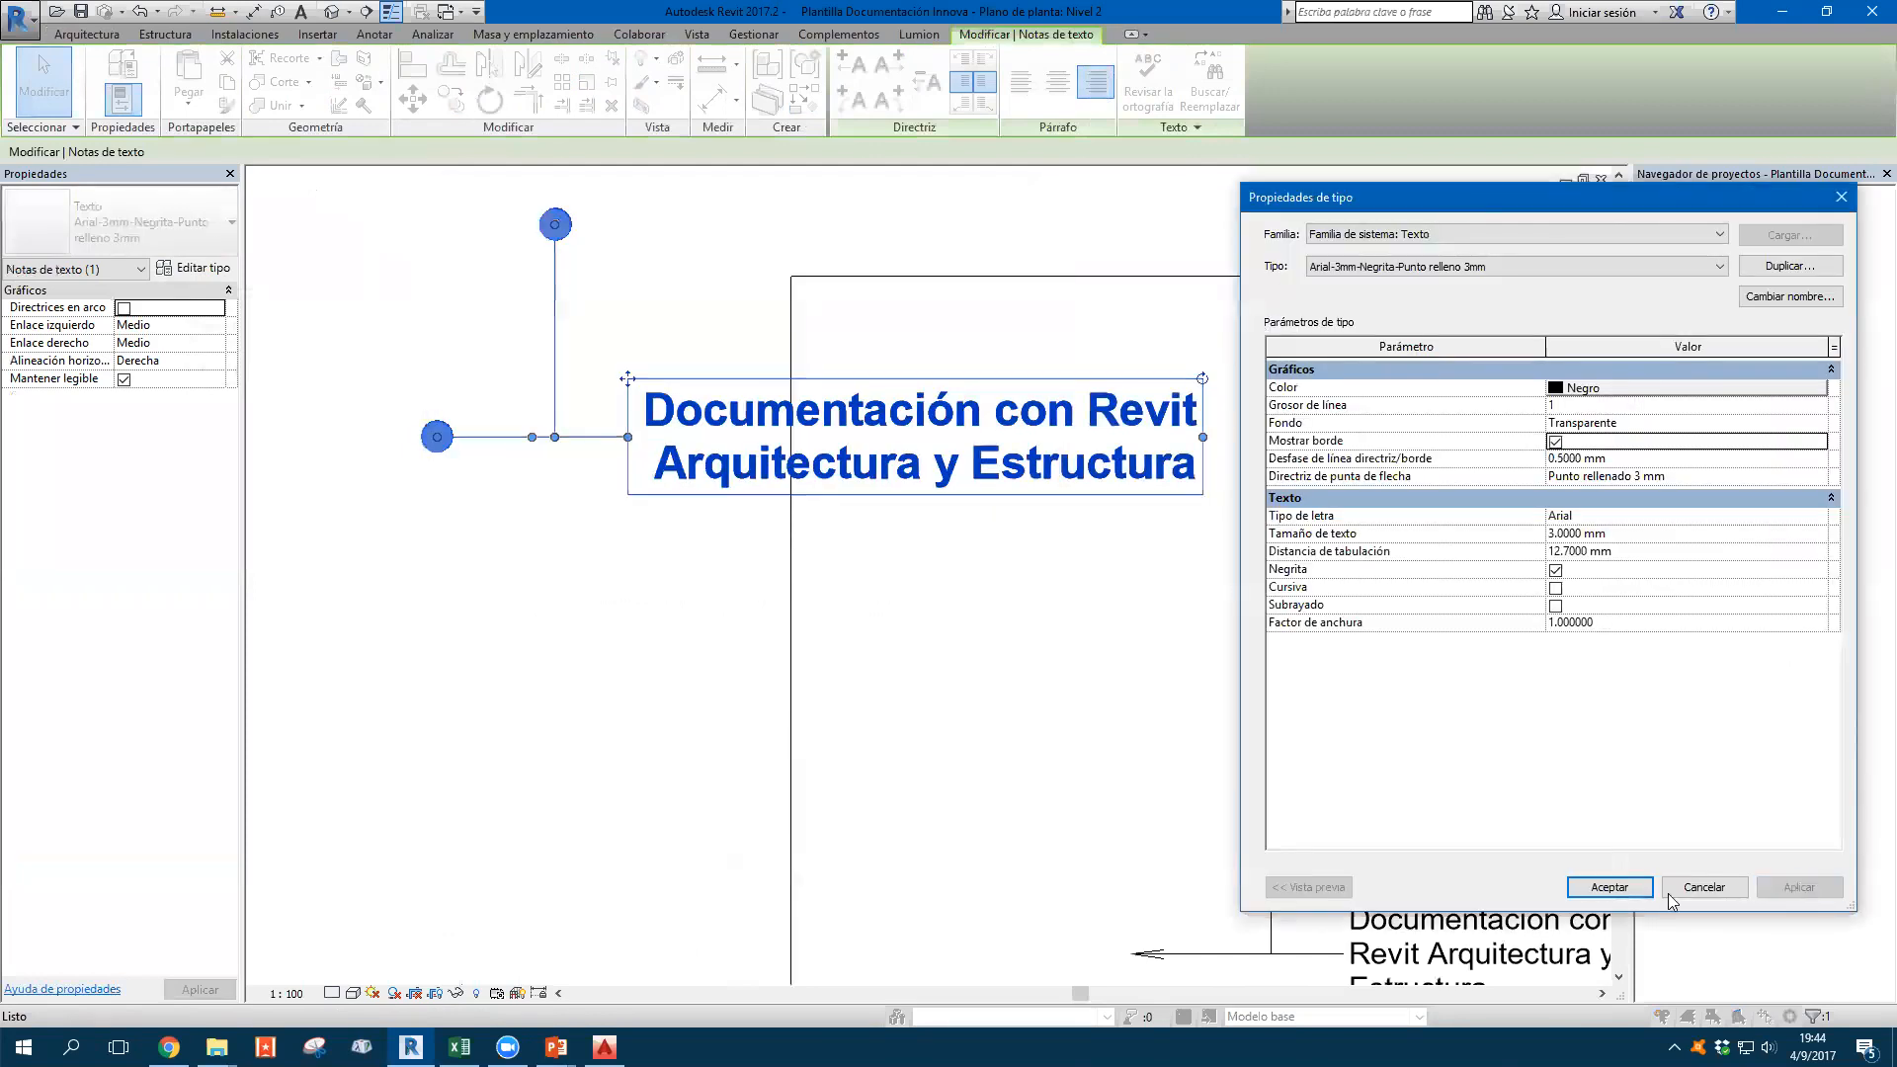
pyautogui.click(1609, 887)
pyautogui.click(626, 708)
# Move the smaller three-line note with its leaders beneath the bold note so its text straddles the floor's left edge
pyautogui.scroll(-2, 626, 708)
pyautogui.click(697, 527)
pyautogui.click(911, 654)
pyautogui.scroll(-2, 911, 655)
pyautogui.click(1034, 814)
pyautogui.scroll(2, 1034, 810)
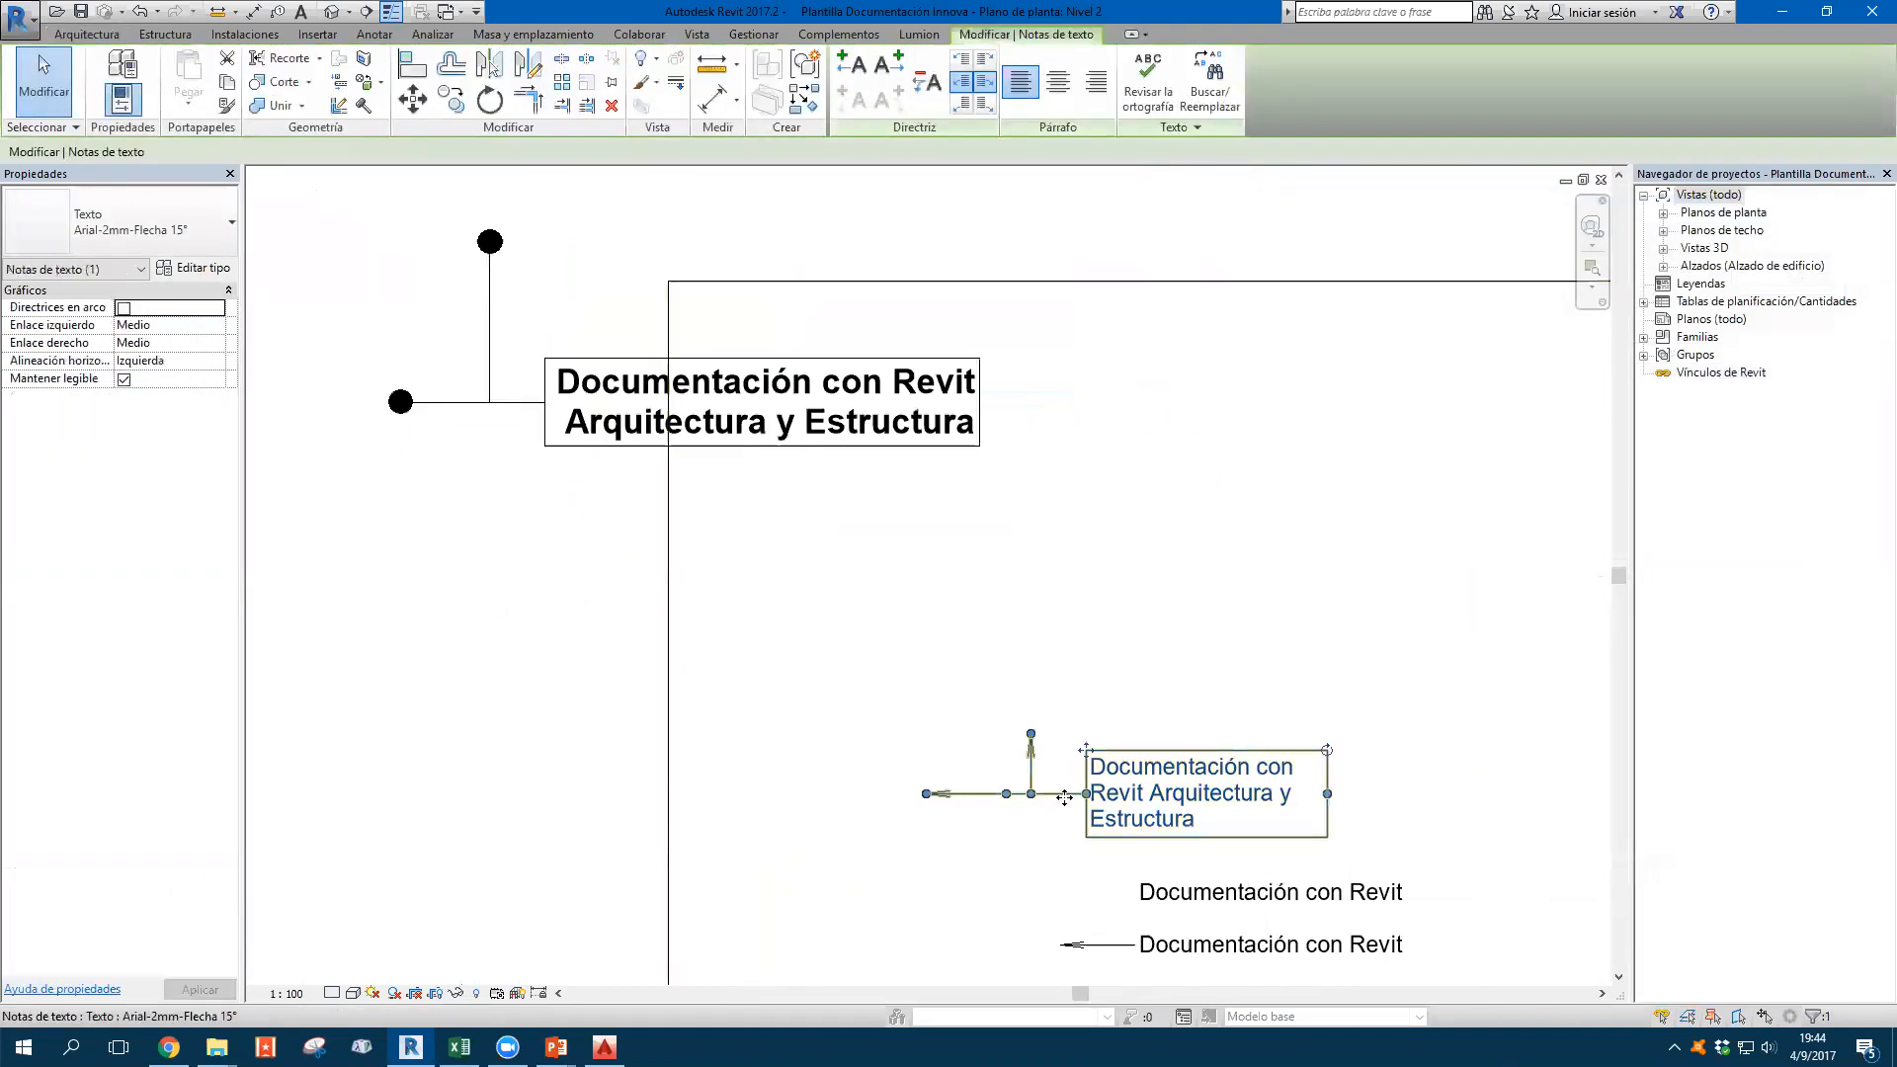
pyautogui.moveTo(1063, 797); pyautogui.dragTo(557, 521)
pyautogui.click(525, 672)
pyautogui.moveTo(549, 741); pyautogui.dragTo(718, 809, button='middle')
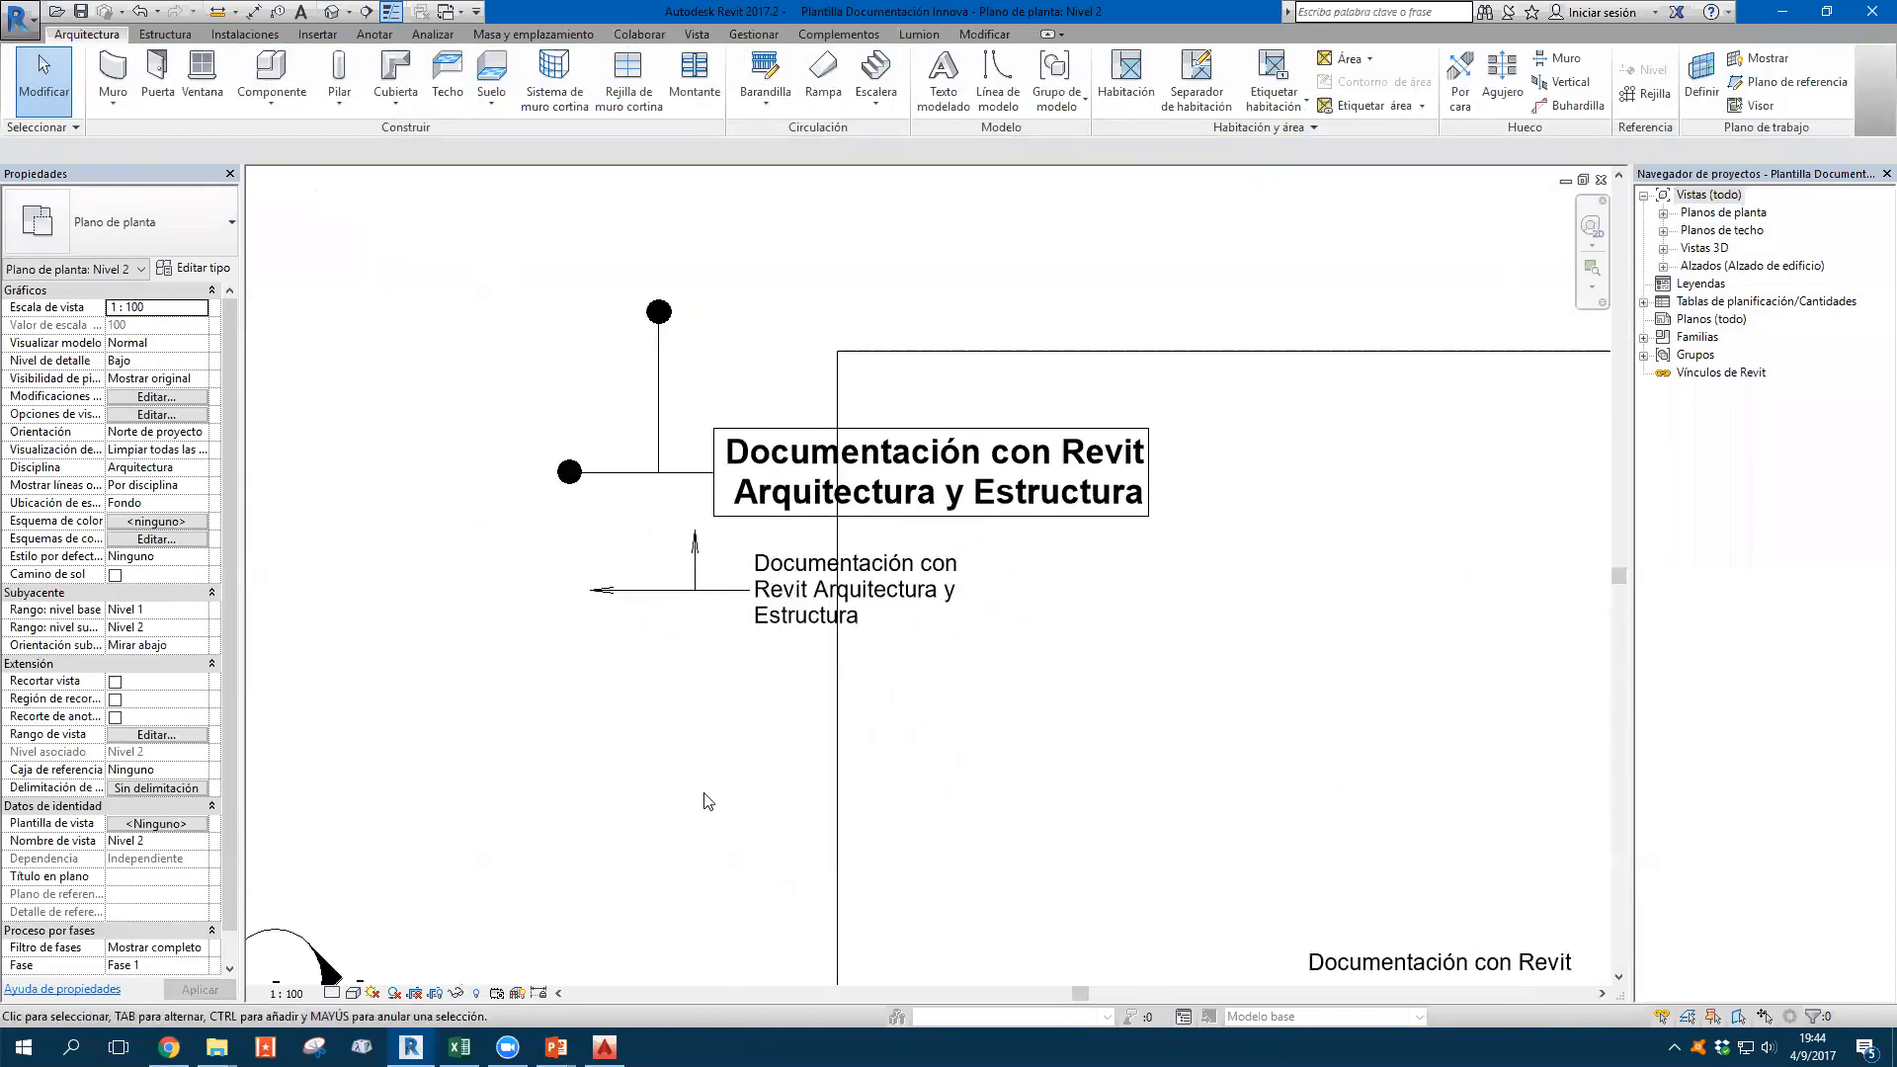
# Narrow the bold note so its text wraps onto three lines, and move the smaller note slightly down
pyautogui.click(1131, 508)
pyautogui.moveTo(1149, 472); pyautogui.dragTo(1066, 476)
pyautogui.click(649, 760)
pyautogui.click(741, 605)
pyautogui.moveTo(682, 601); pyautogui.dragTo(695, 671)
pyautogui.click(686, 819)
# Set the background (Fondo) of the smaller note's type Arial-2mm-Flecha 15° to Opaco and deselect the note
pyautogui.click(840, 672)
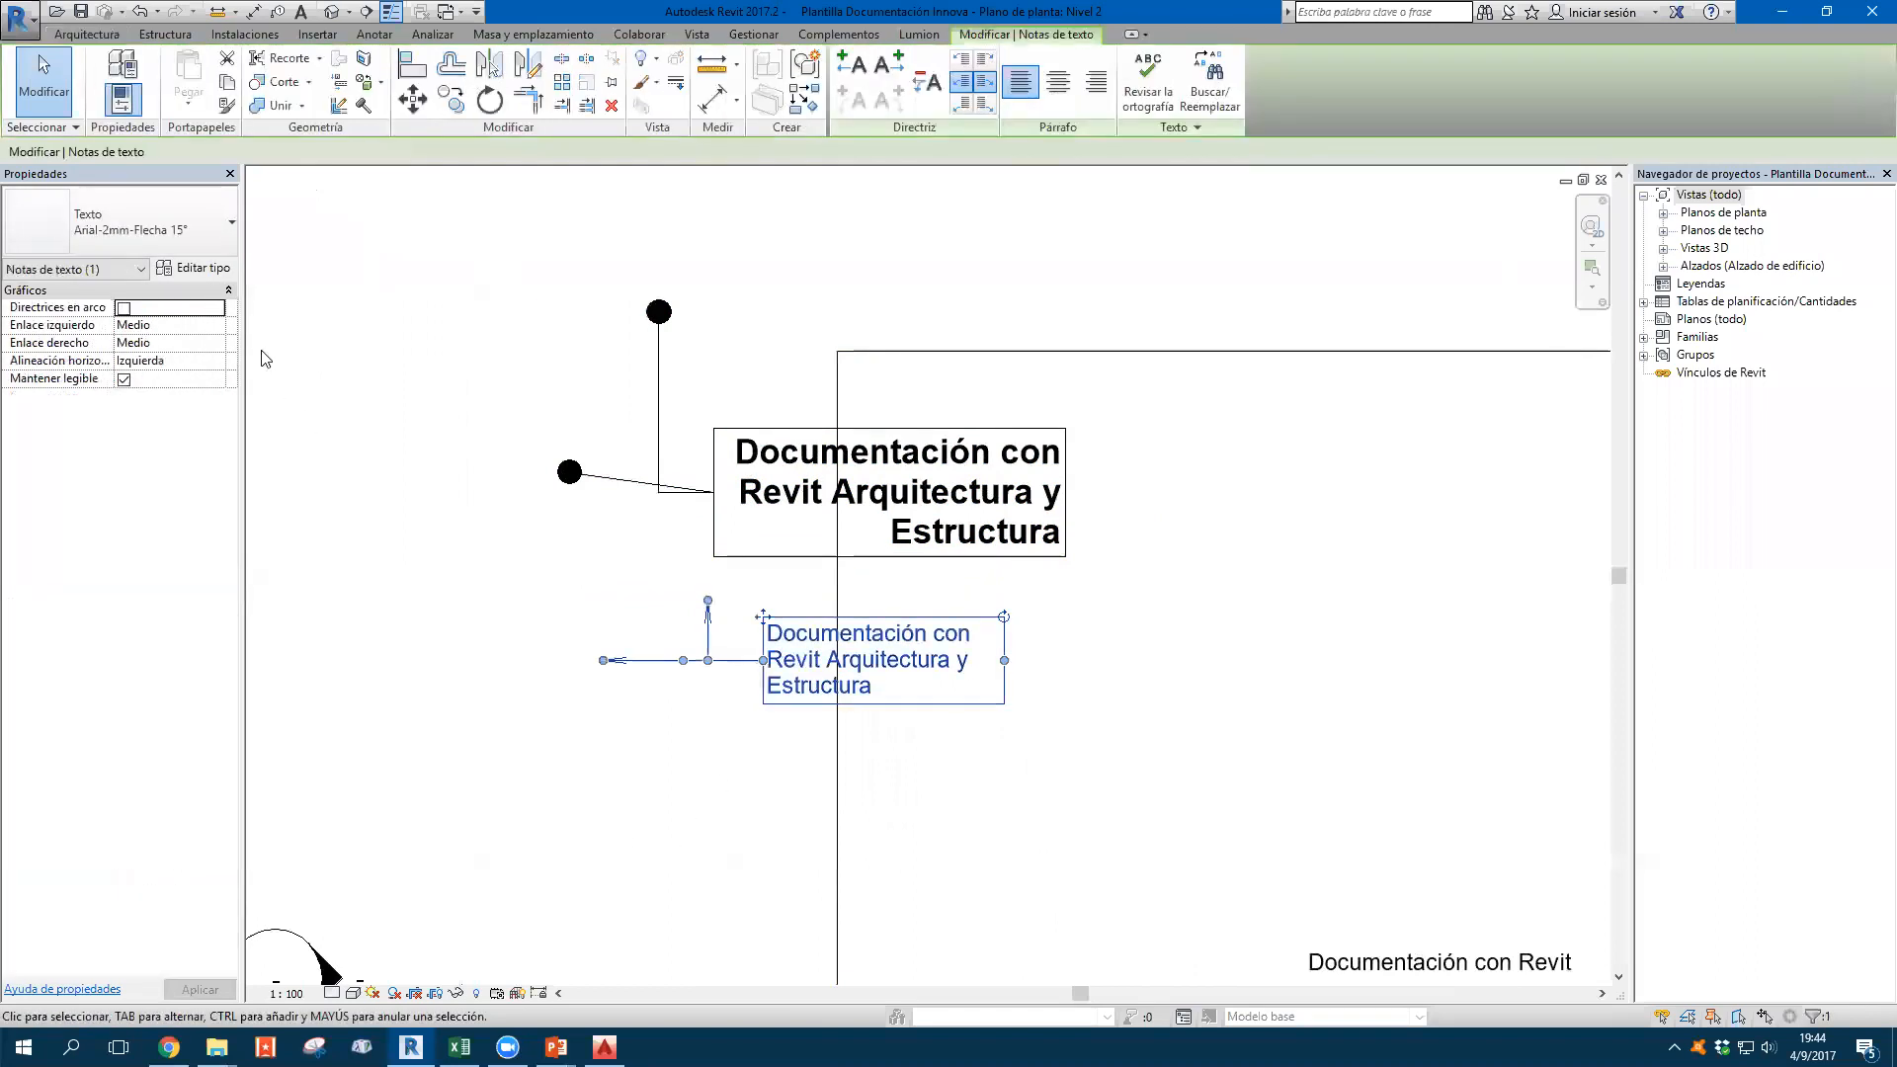
pyautogui.click(192, 268)
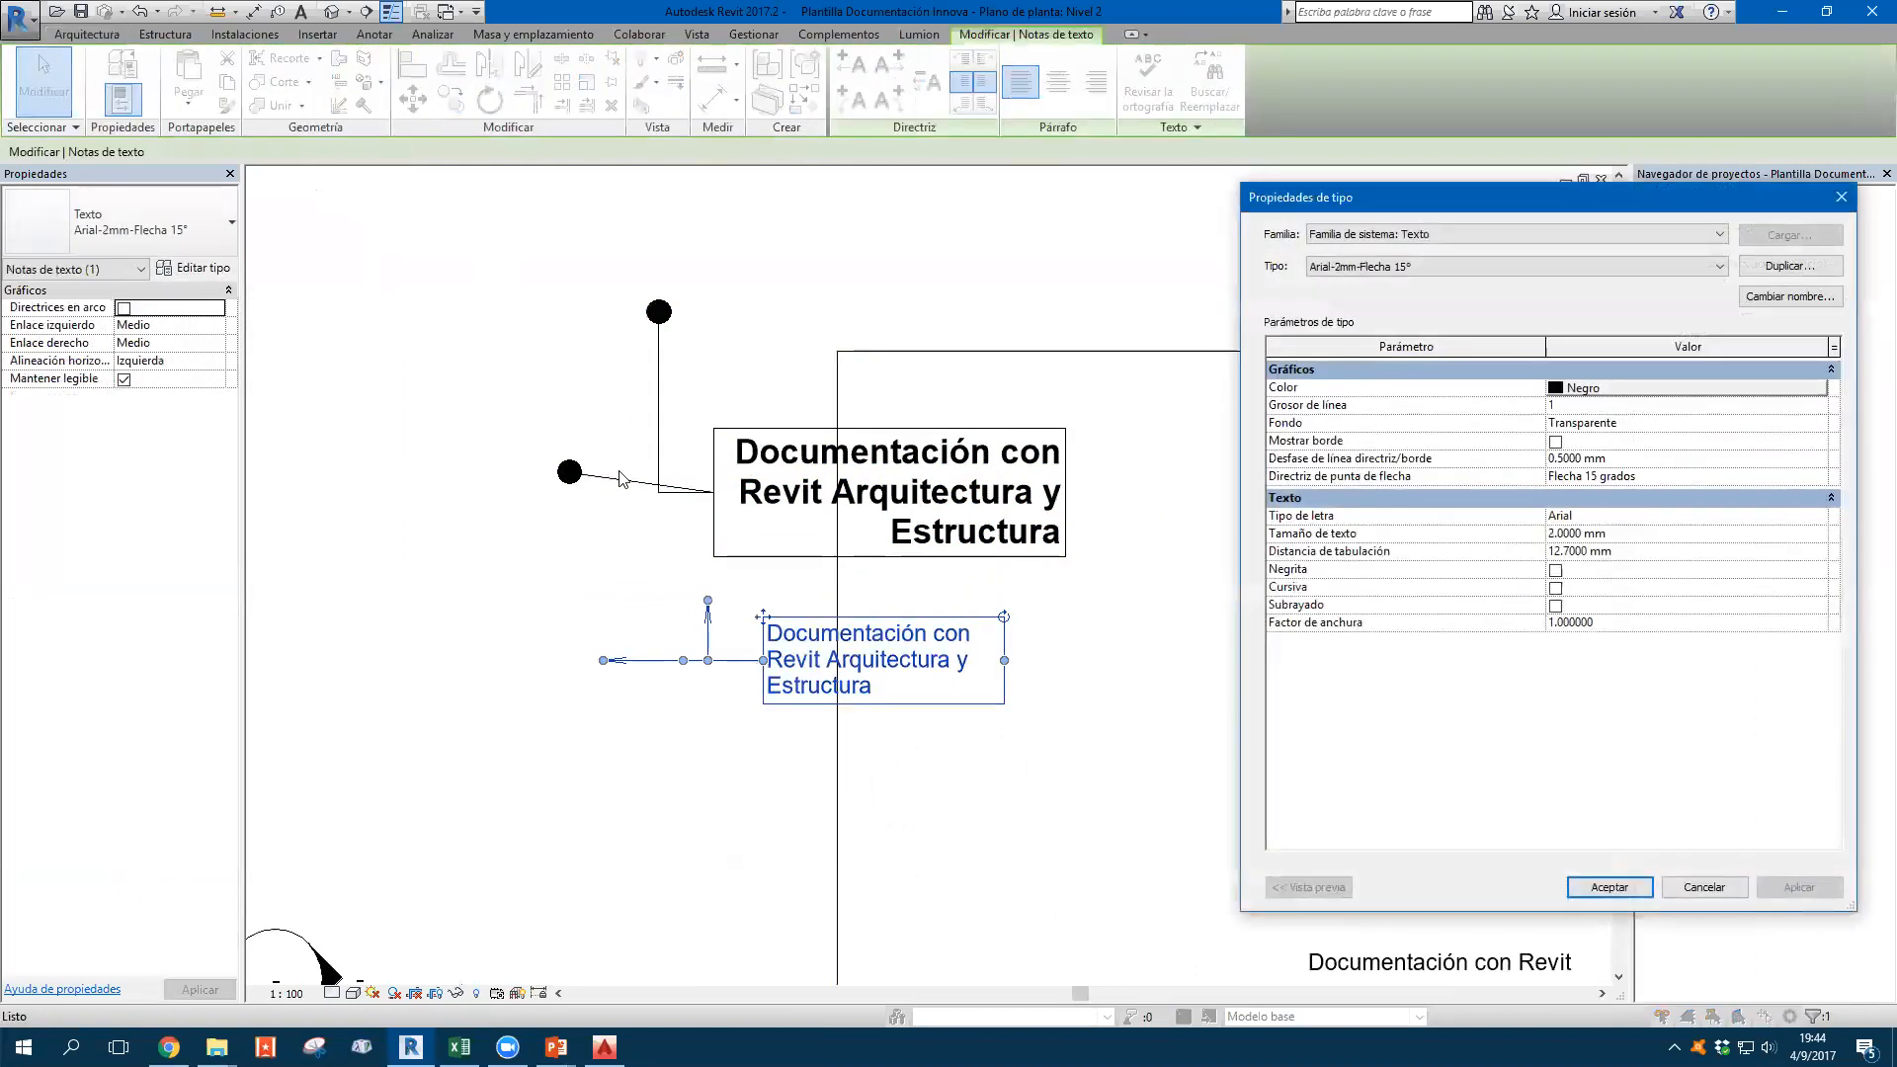
pyautogui.click(1596, 423)
pyautogui.click(1596, 449)
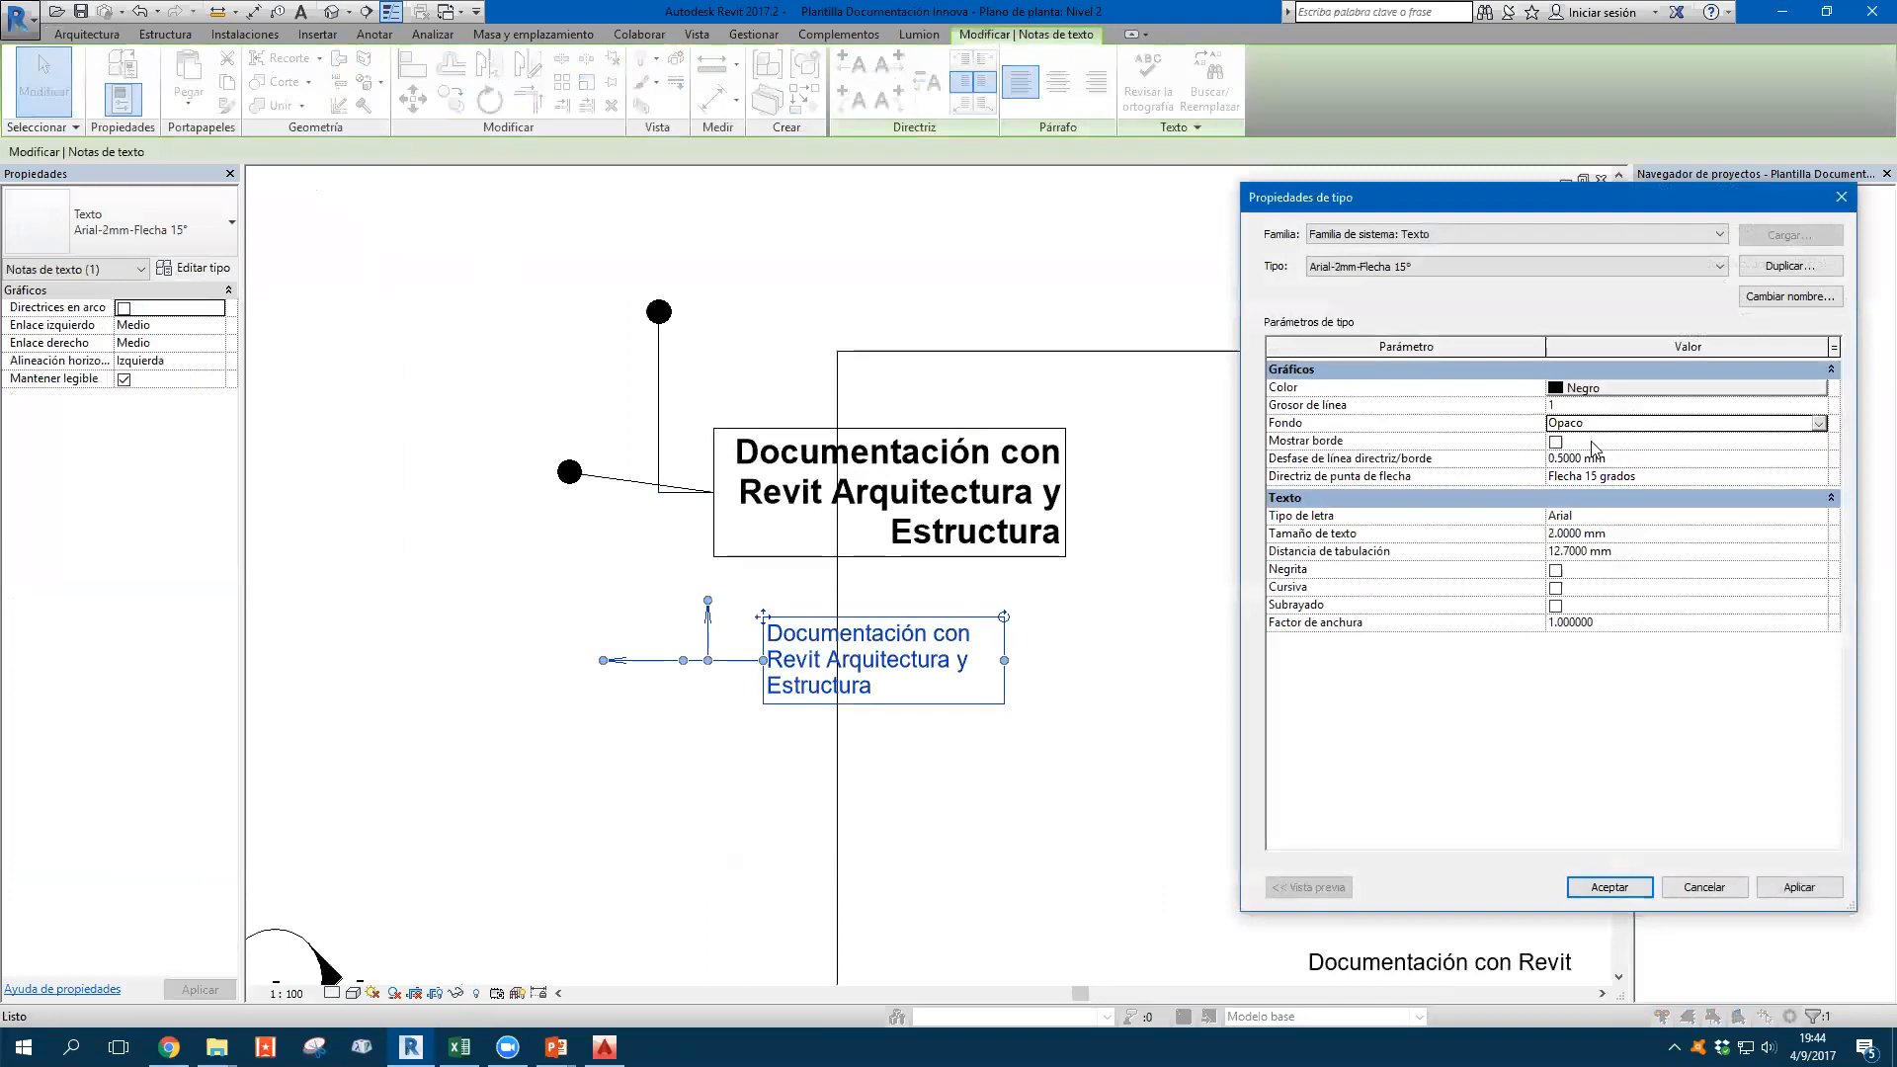
pyautogui.click(1800, 887)
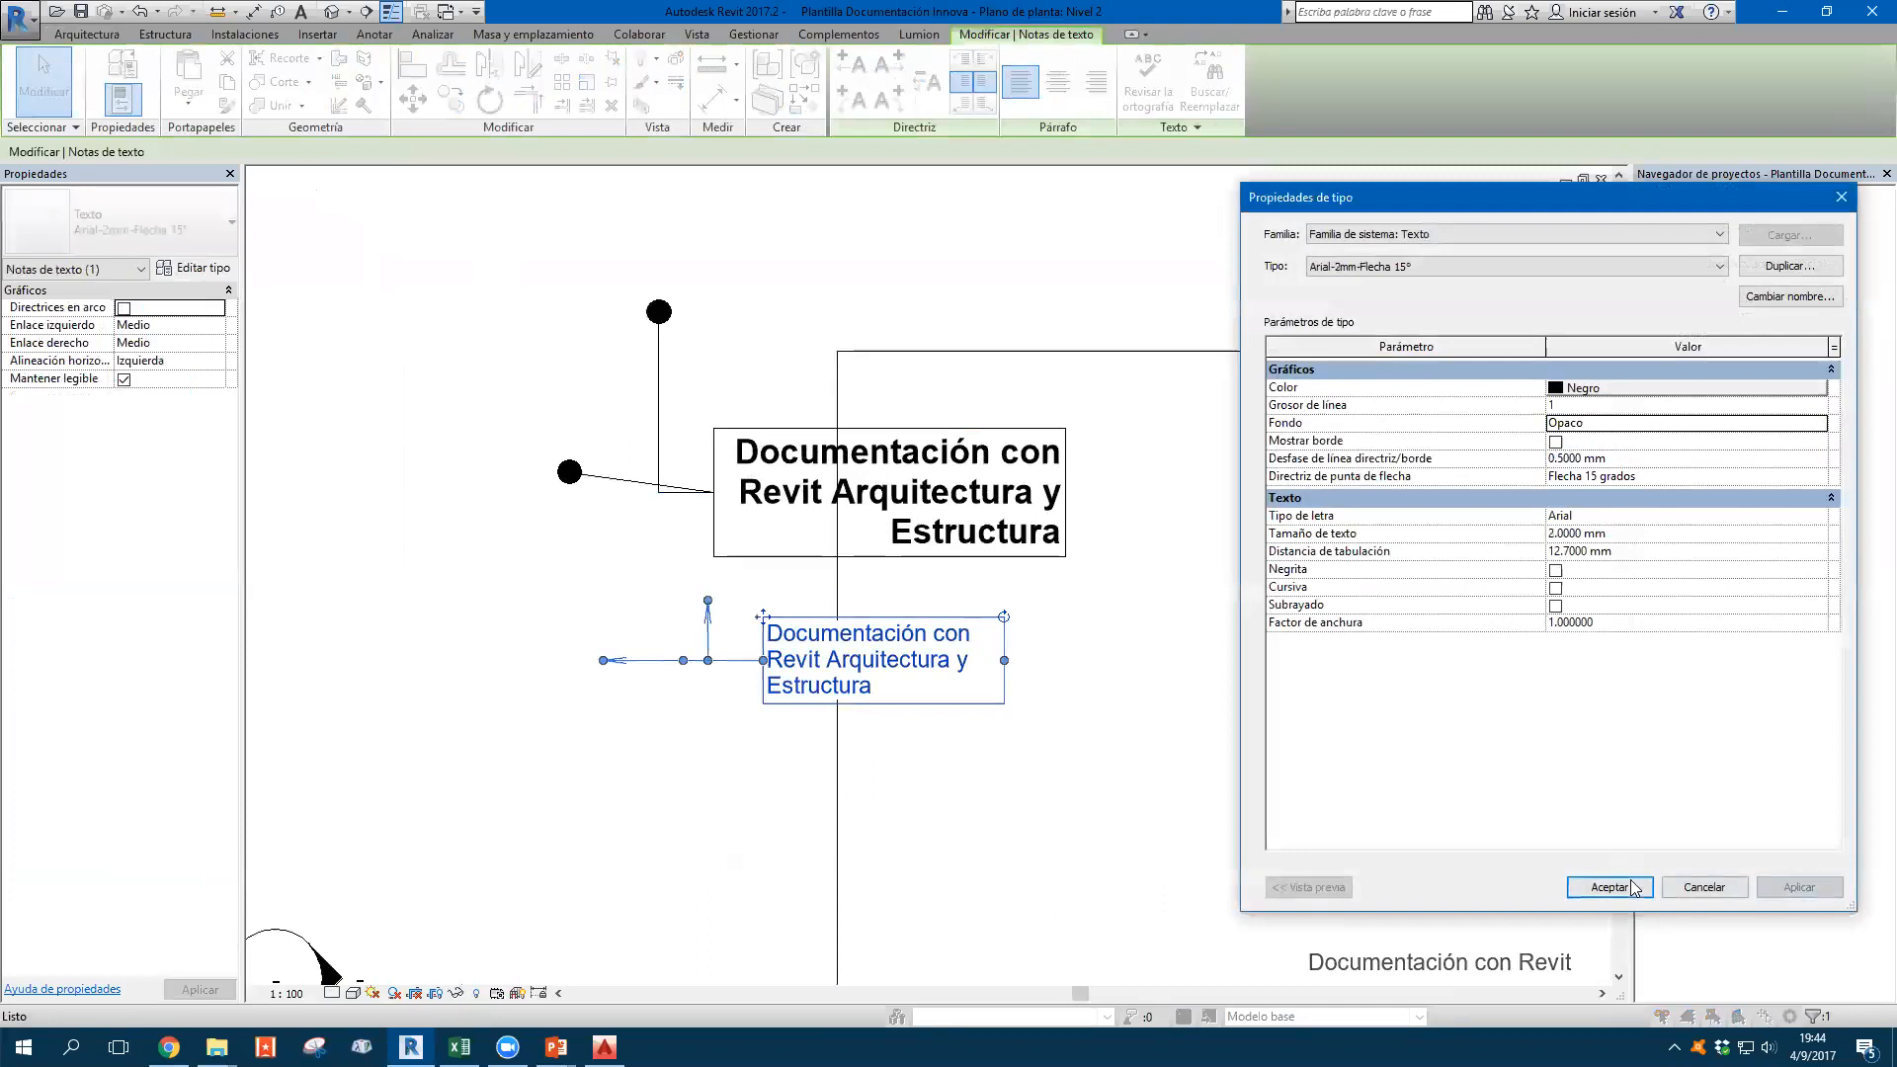
pyautogui.click(1610, 887)
pyautogui.press('Escape')
# Compare how the floor's left edge shows through the bold transparent note and the smaller opaque note
pyautogui.scroll(5, 728, 775)
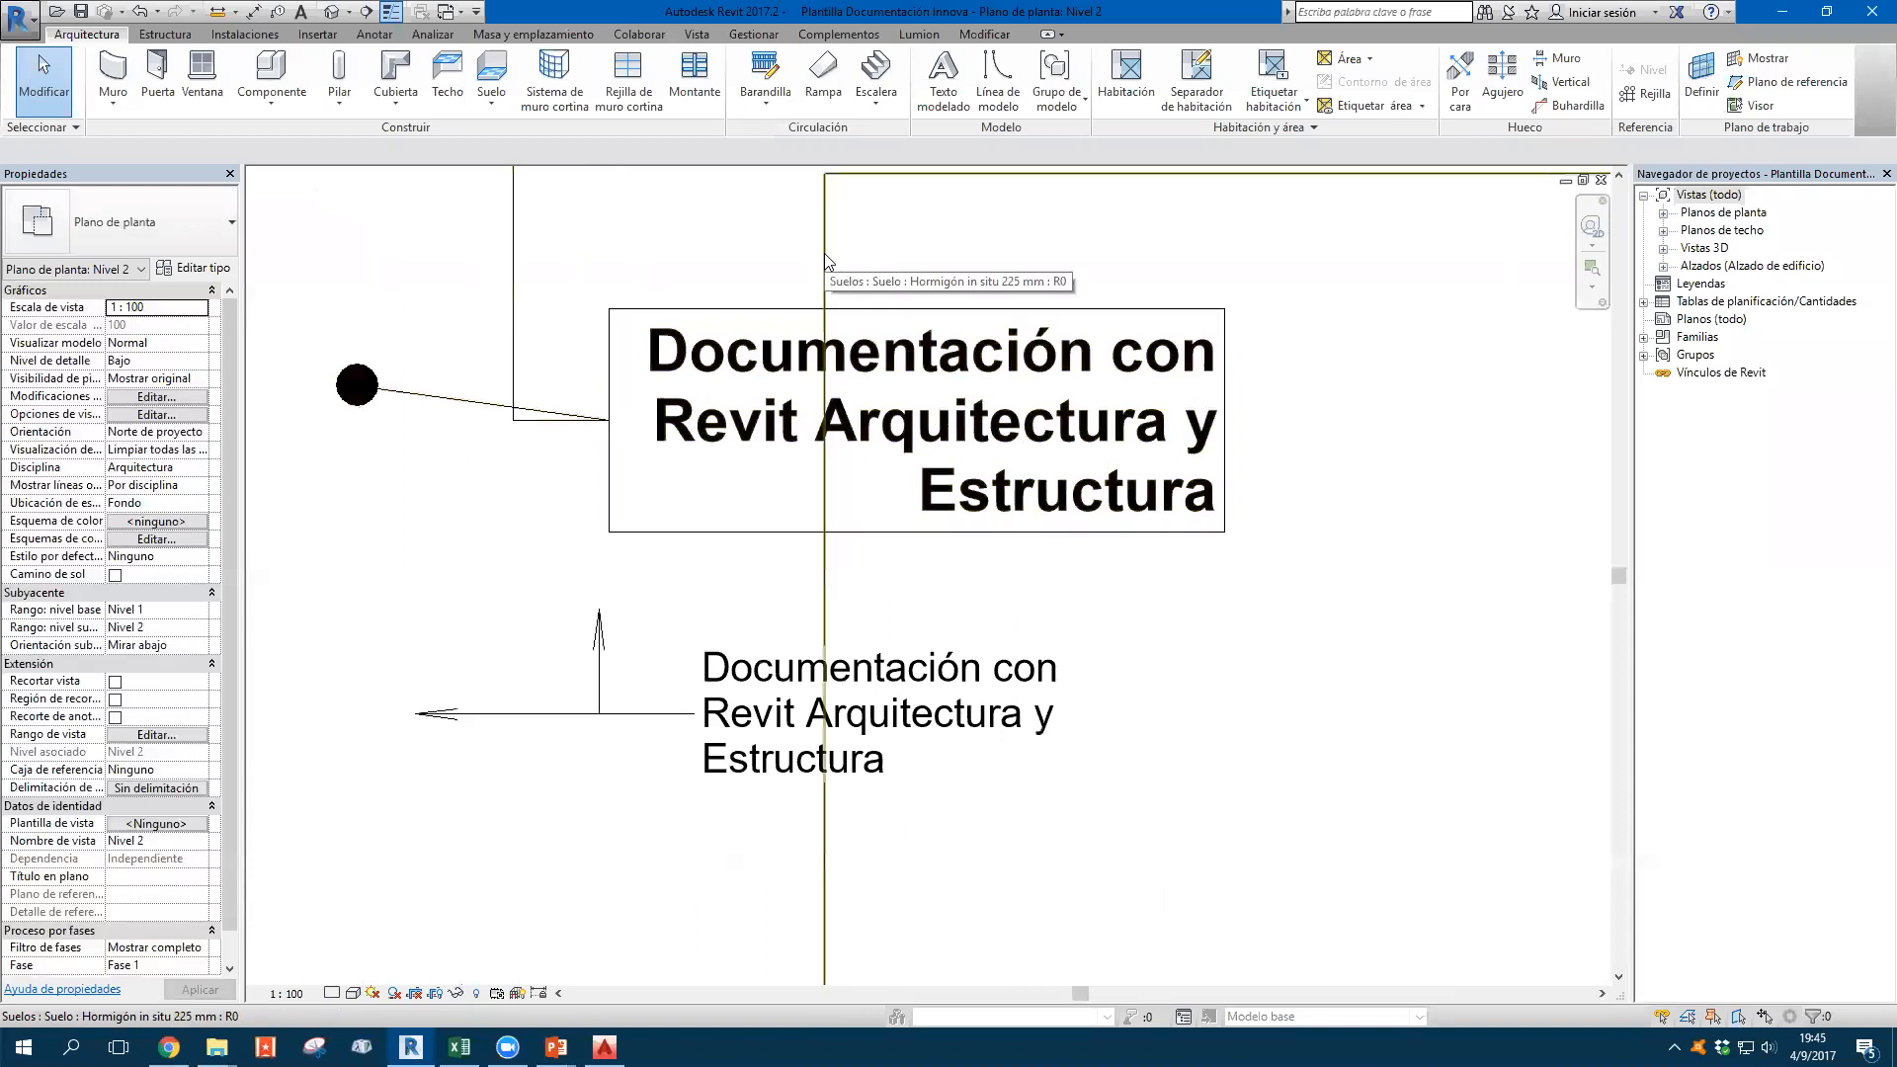
pyautogui.scroll(-2, 747, 697)
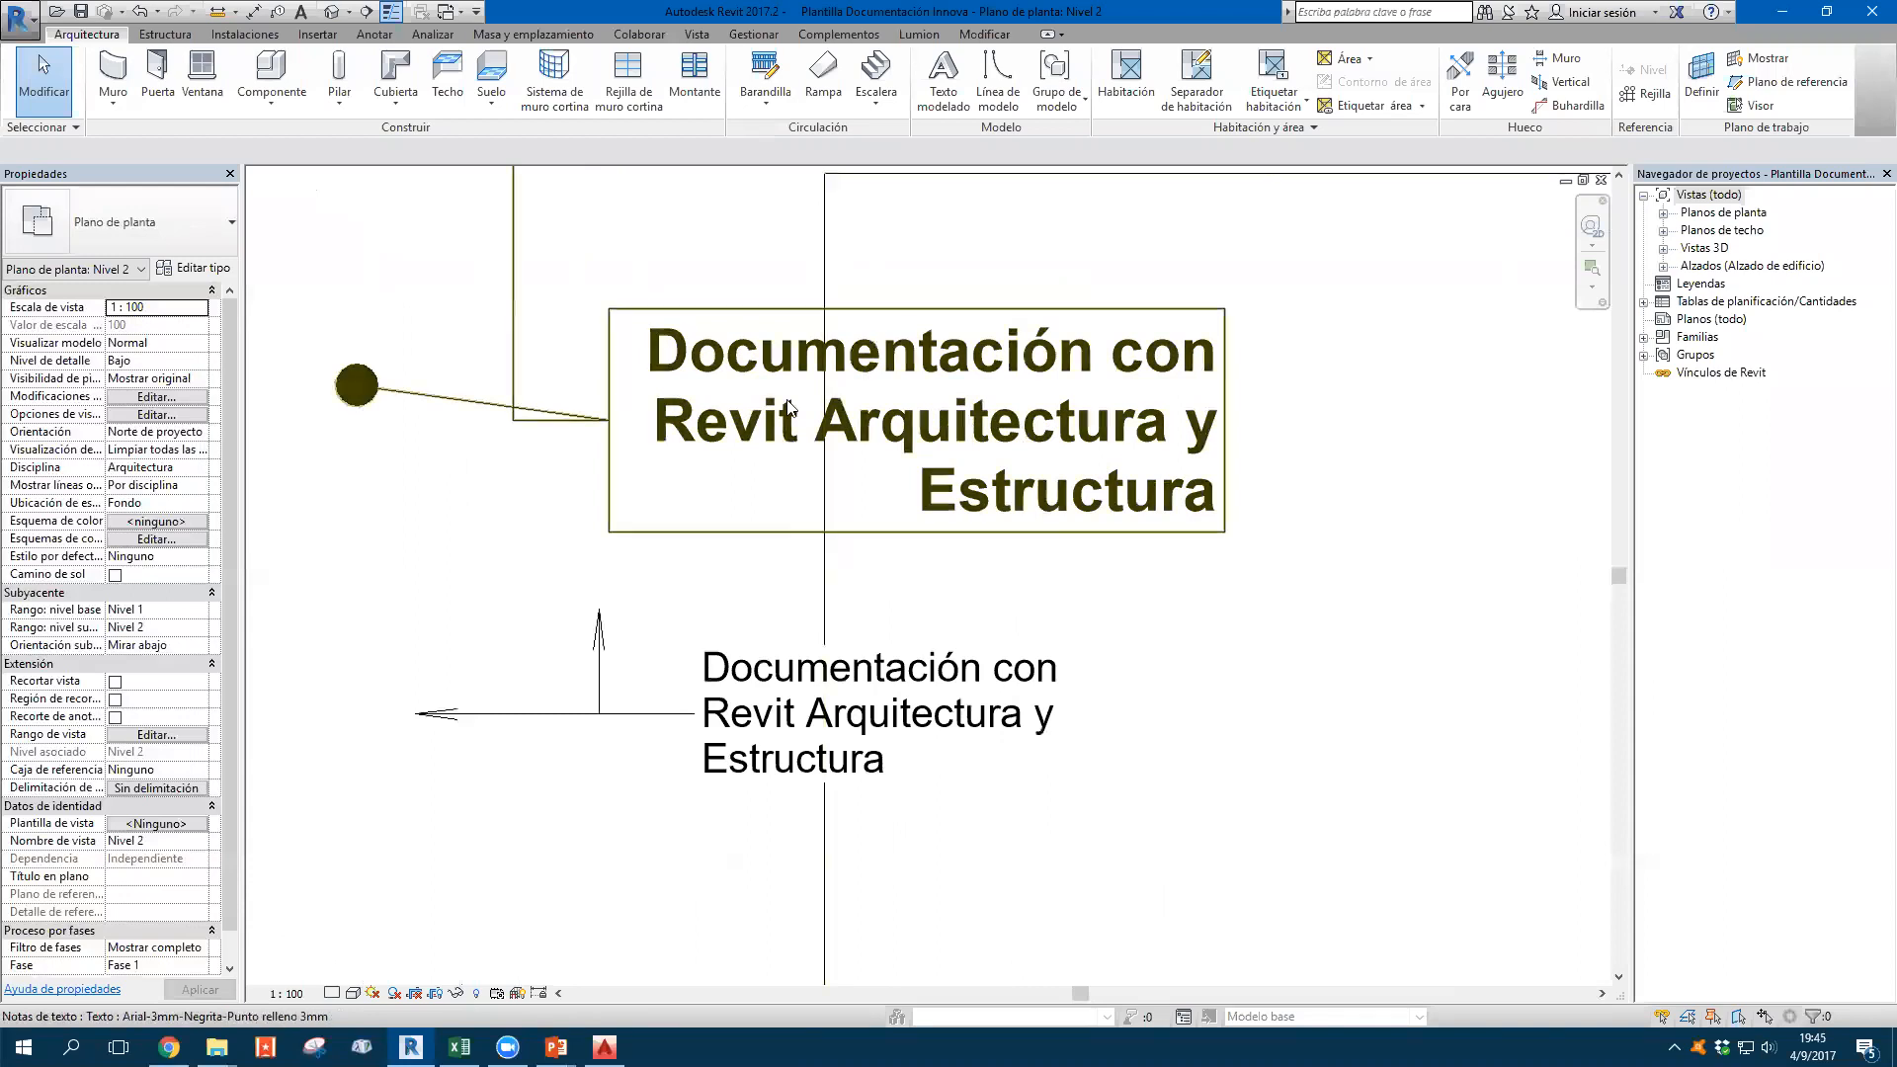
pyautogui.click(683, 718)
pyautogui.moveTo(695, 805); pyautogui.dragTo(699, 639, button='middle')
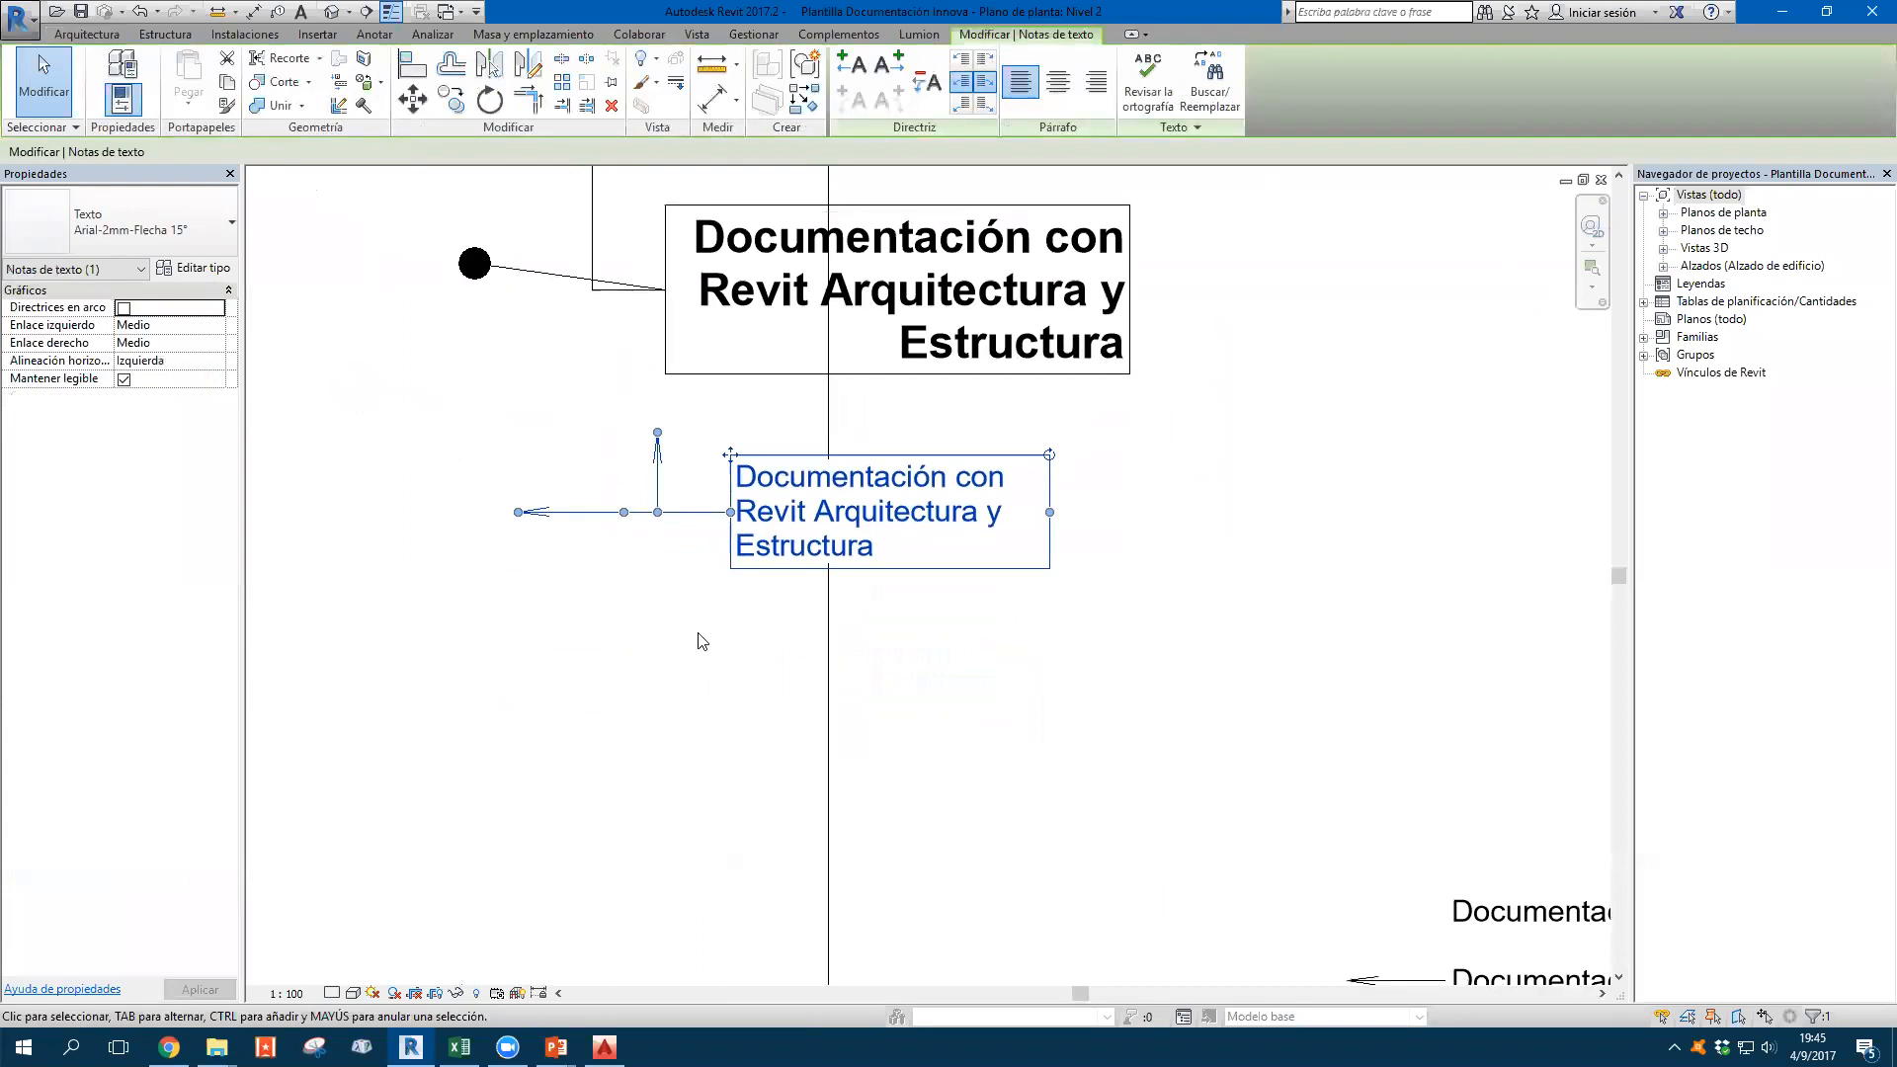
pyautogui.press('Escape')
pyautogui.scroll(3, 759, 617)
pyautogui.scroll(-4, 843, 605)
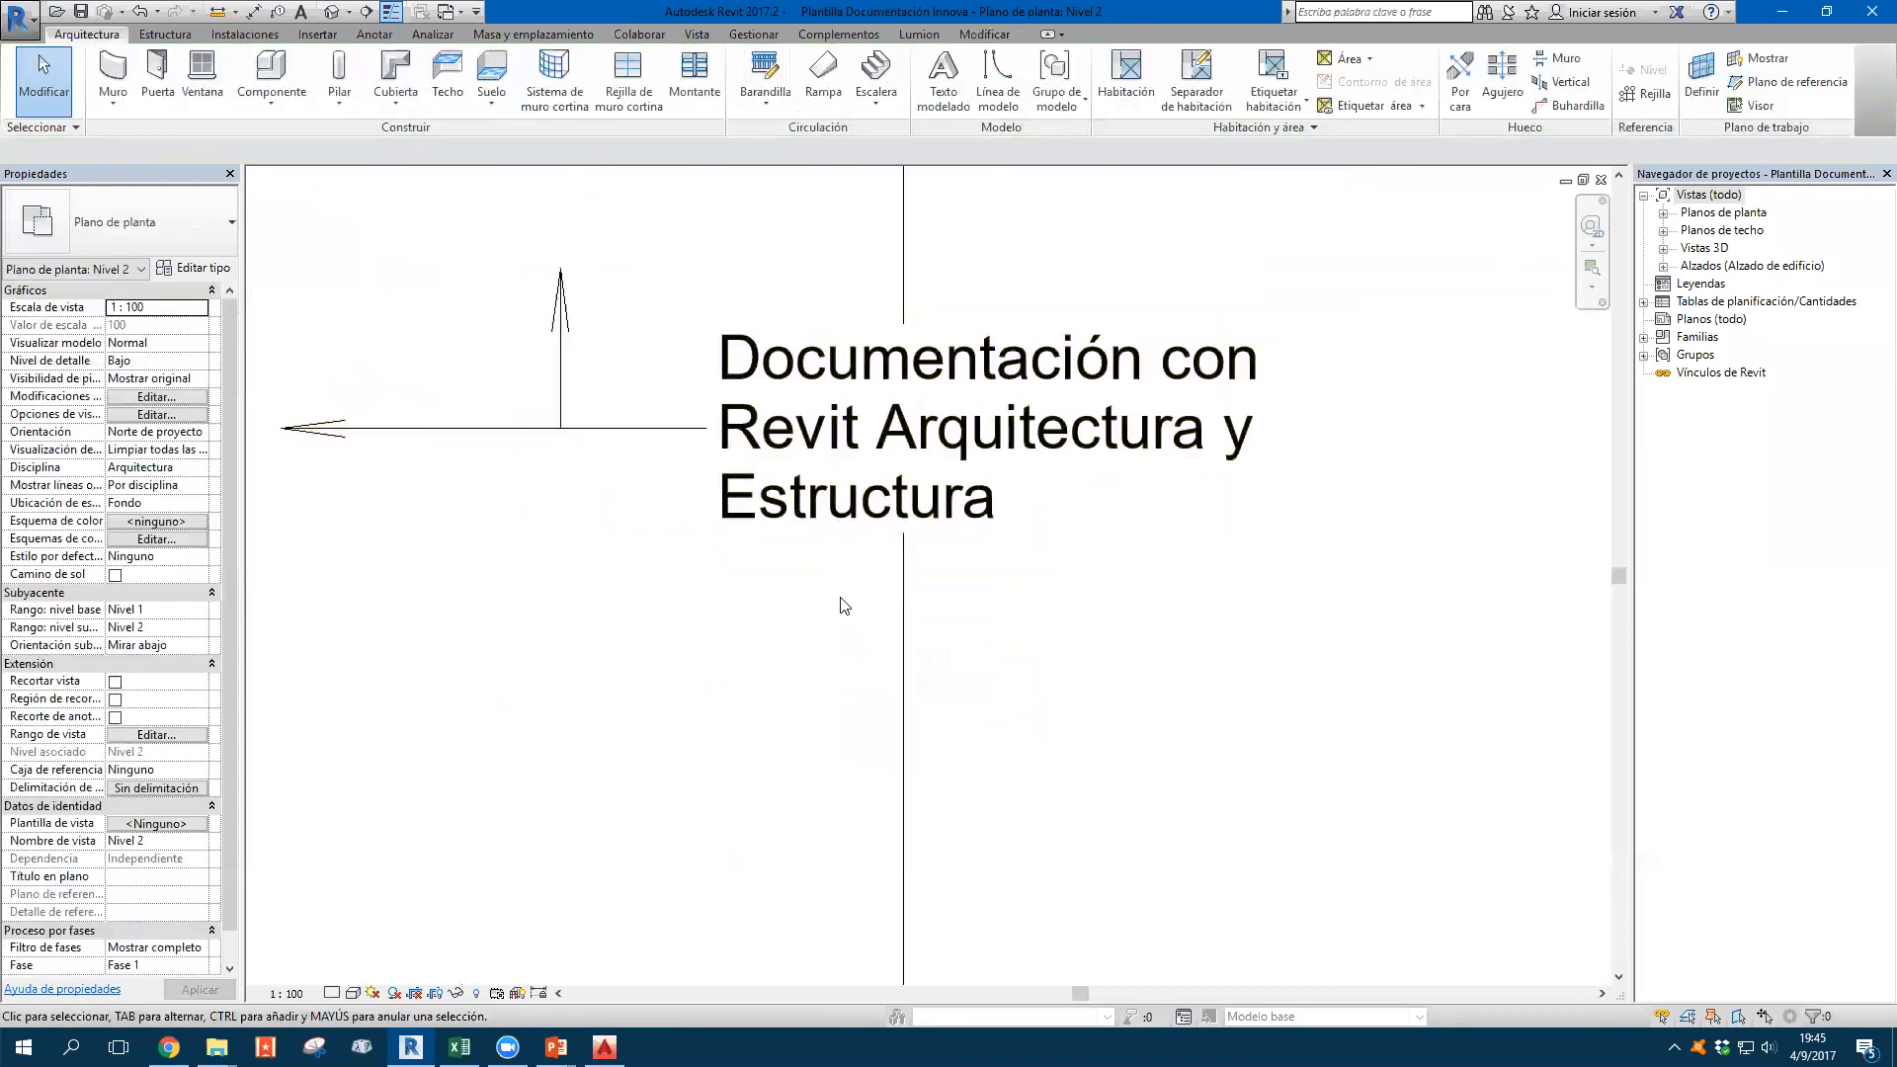
pyautogui.scroll(-2, 841, 604)
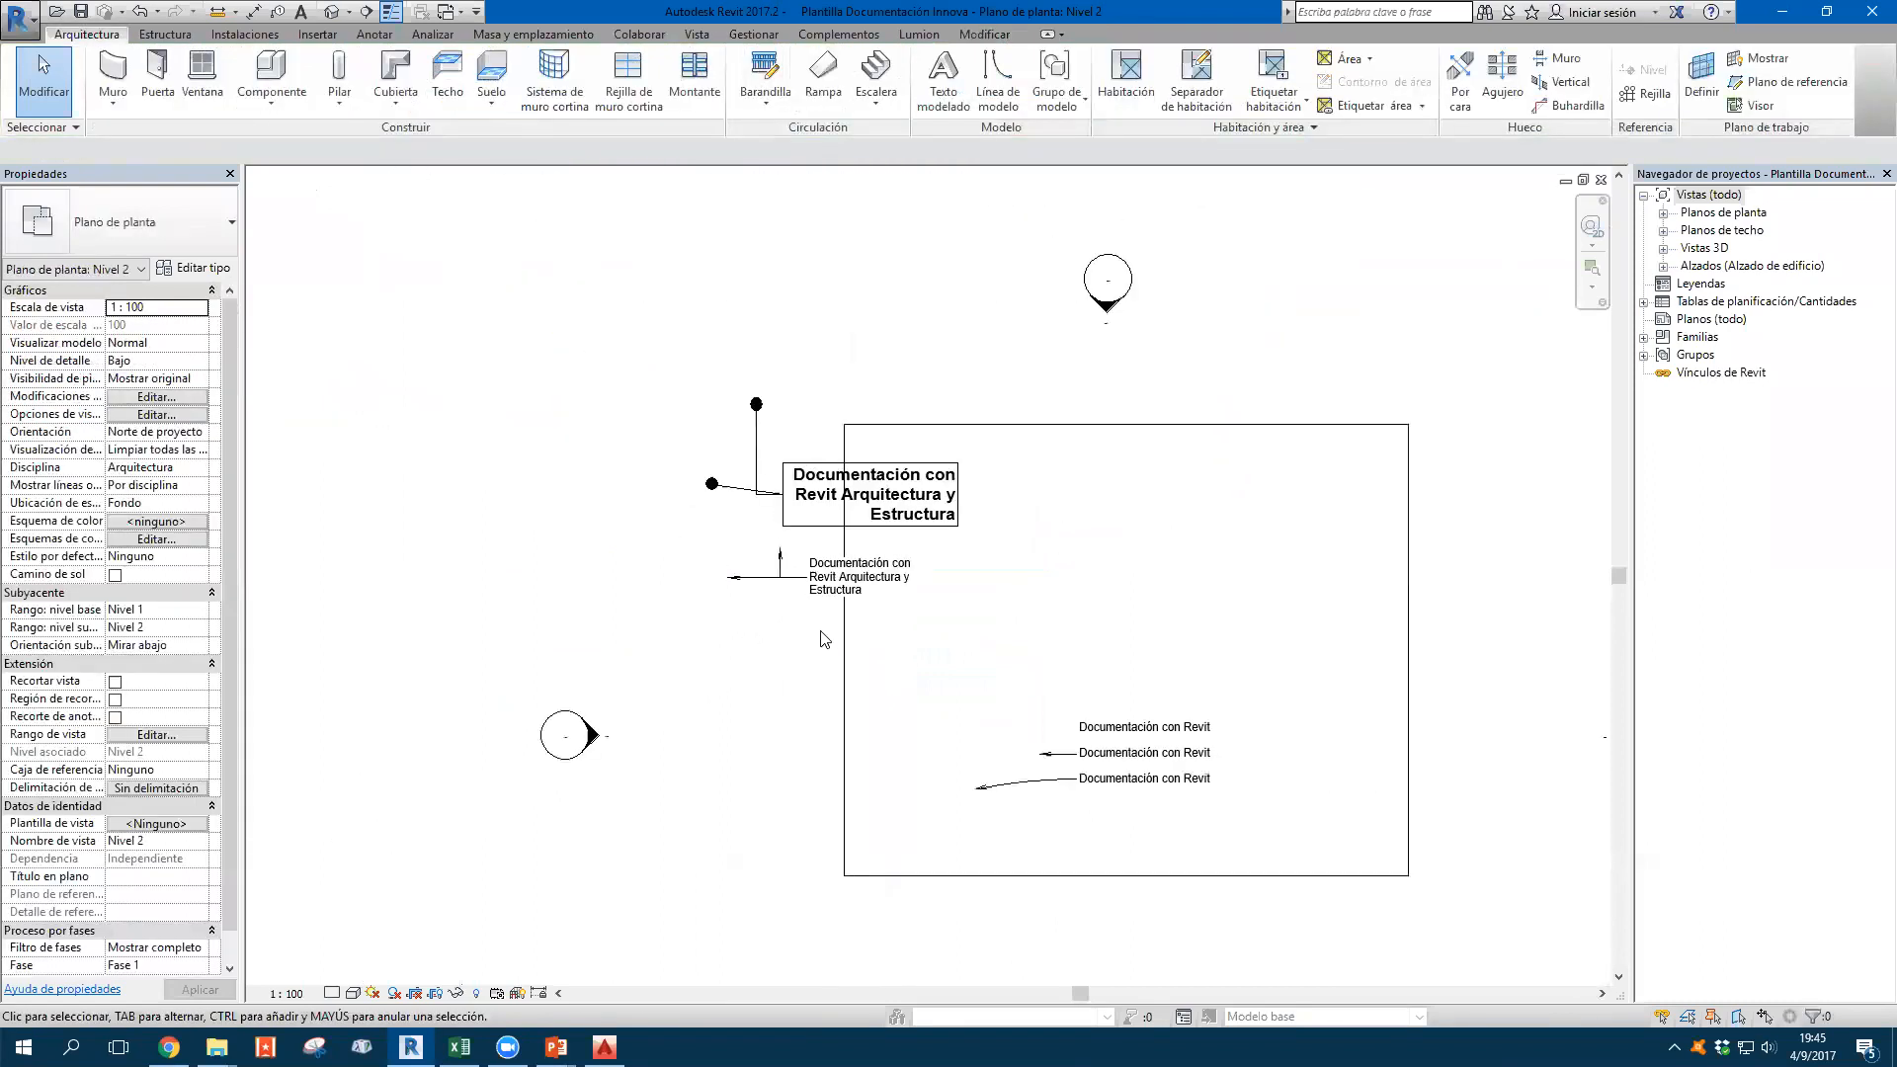
# Set the type Arial-2mm-Flecha 15° to line weight 3 and turn on Mostrar borde
pyautogui.scroll(2, 786, 645)
pyautogui.click(894, 546)
pyautogui.click(195, 267)
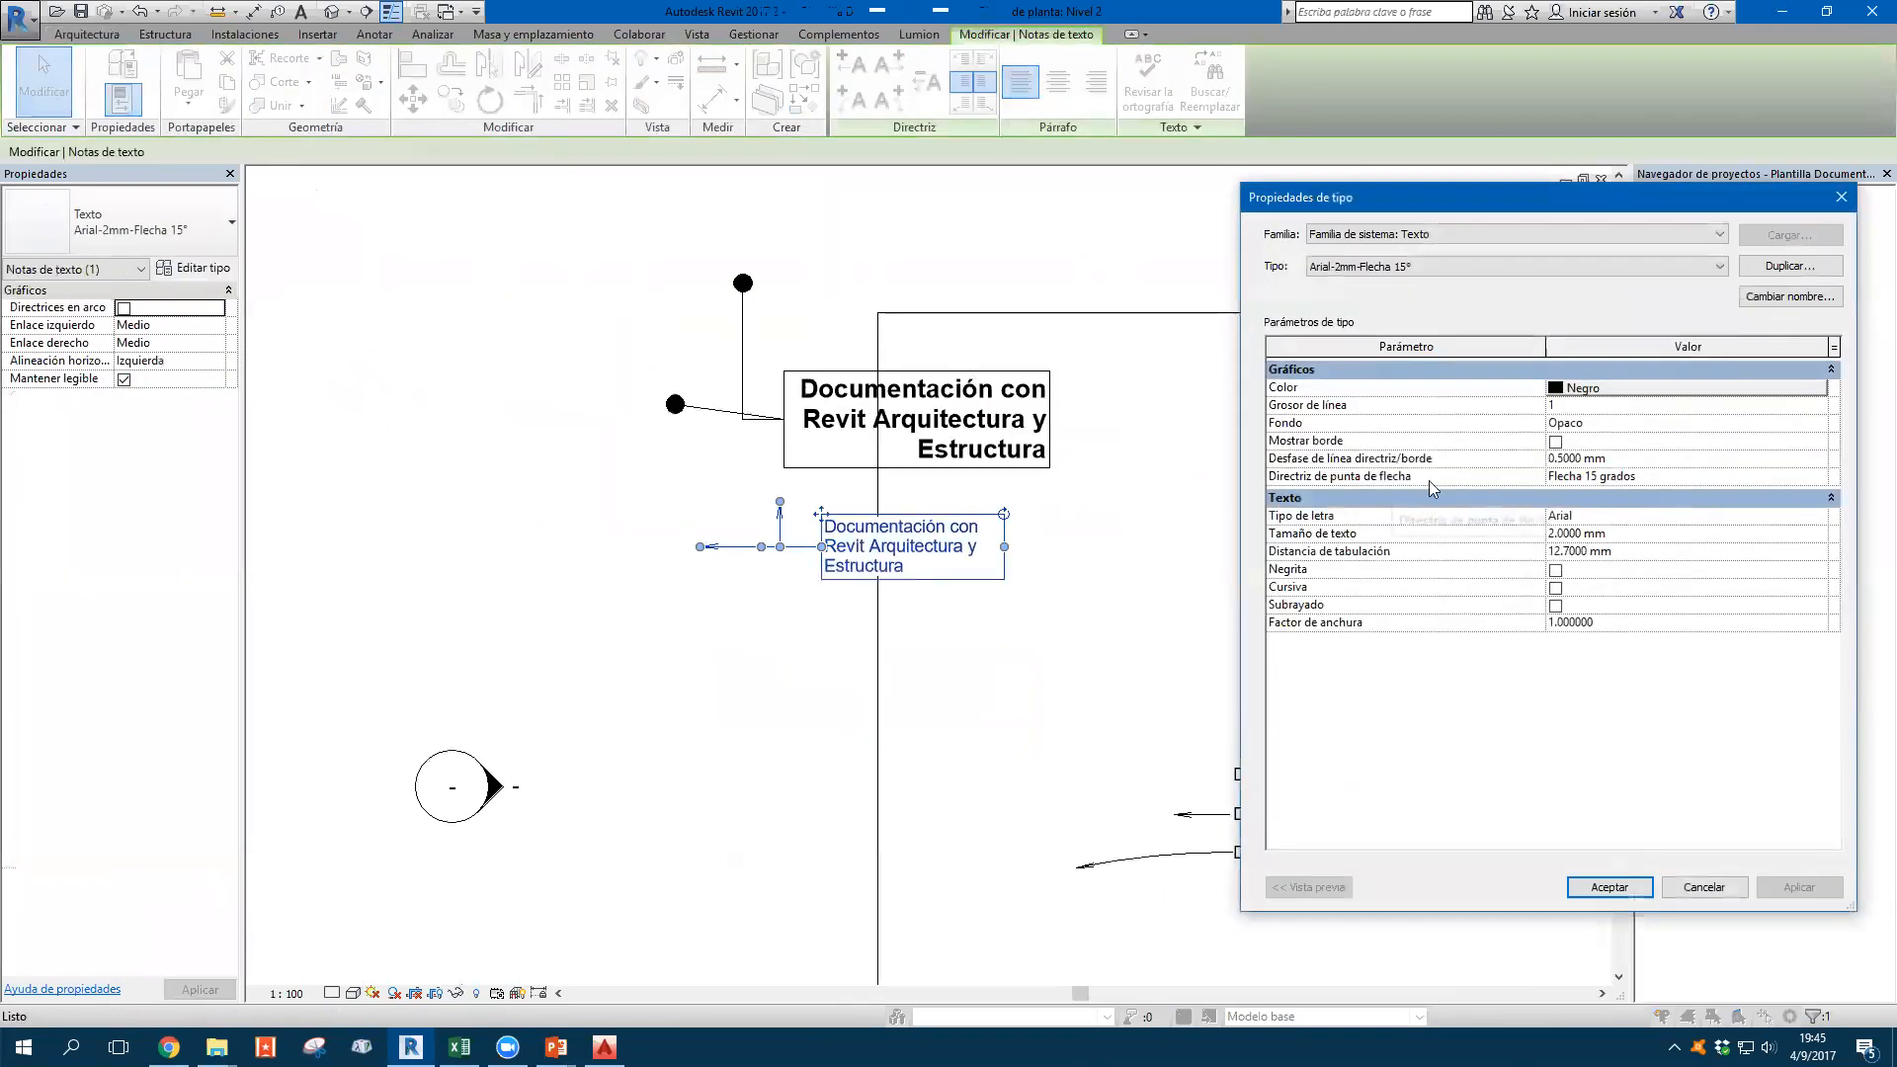
pyautogui.click(1819, 405)
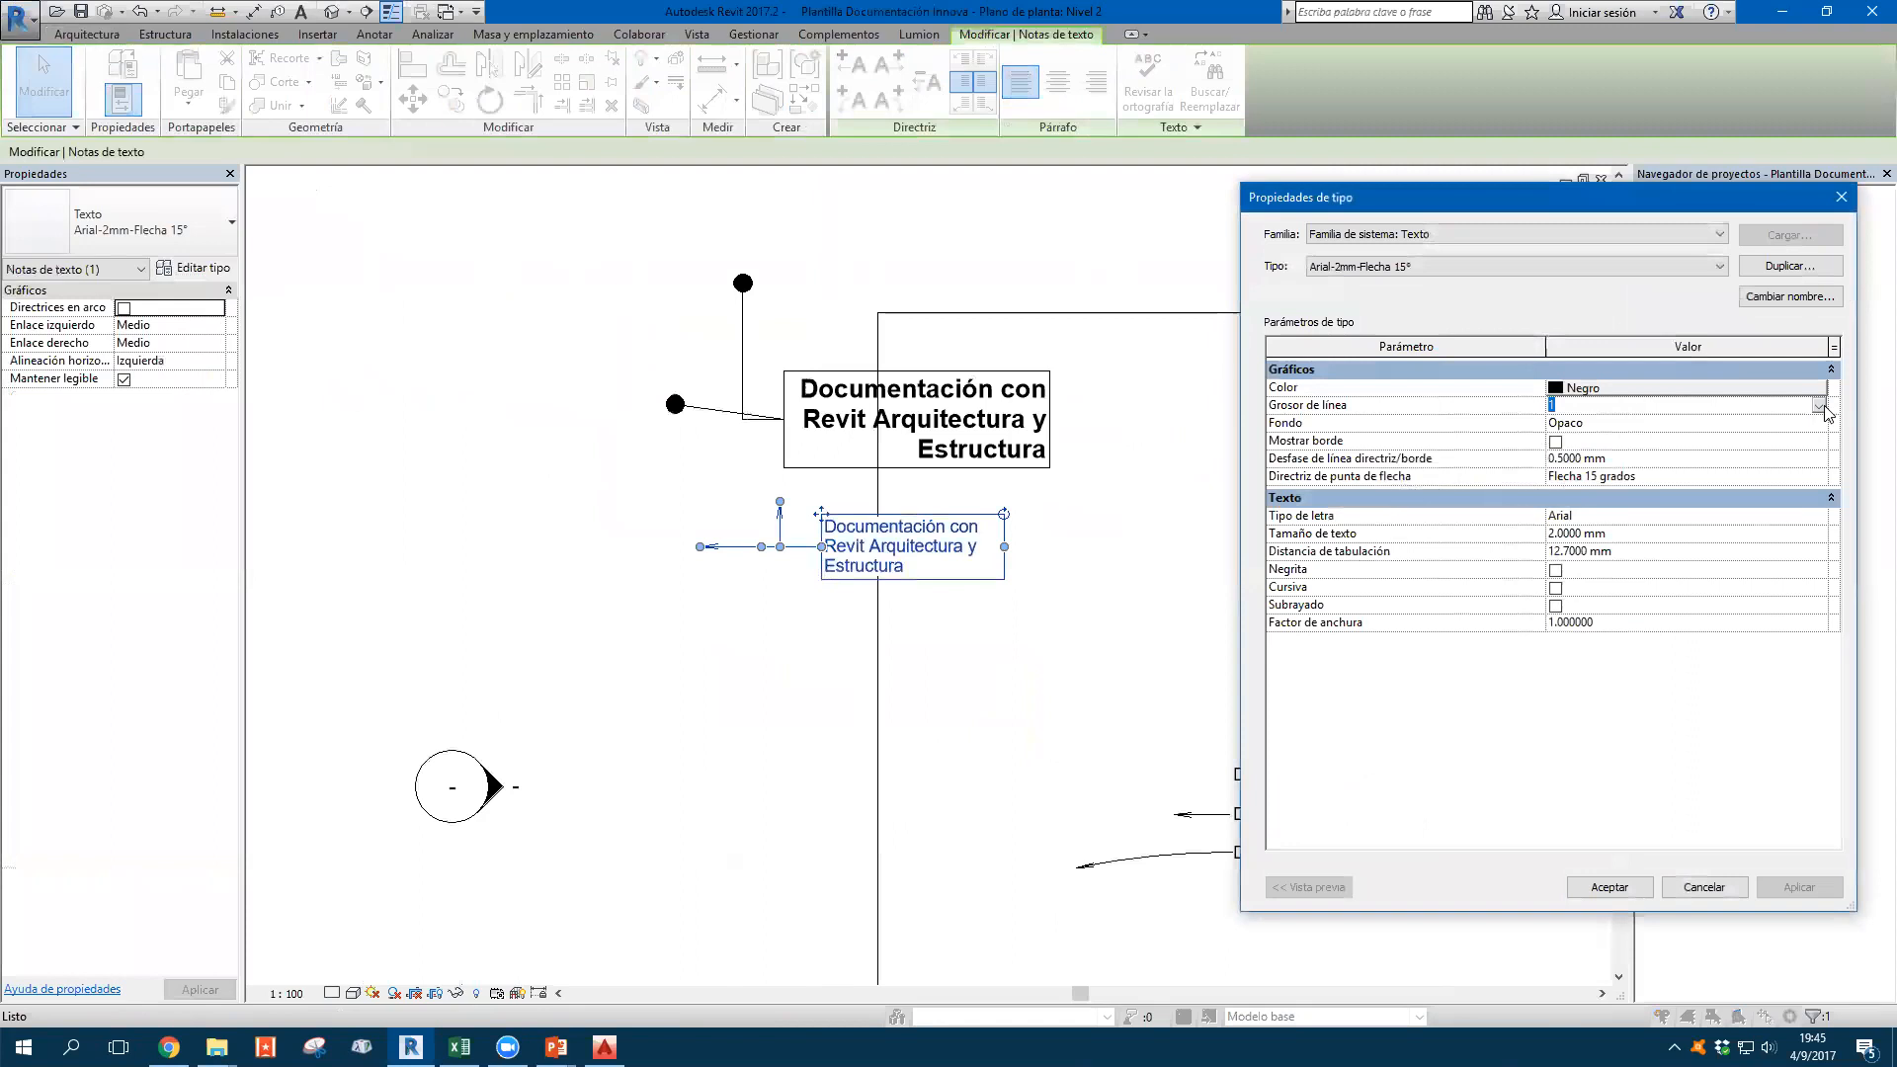
pyautogui.click(1819, 406)
pyautogui.click(1576, 451)
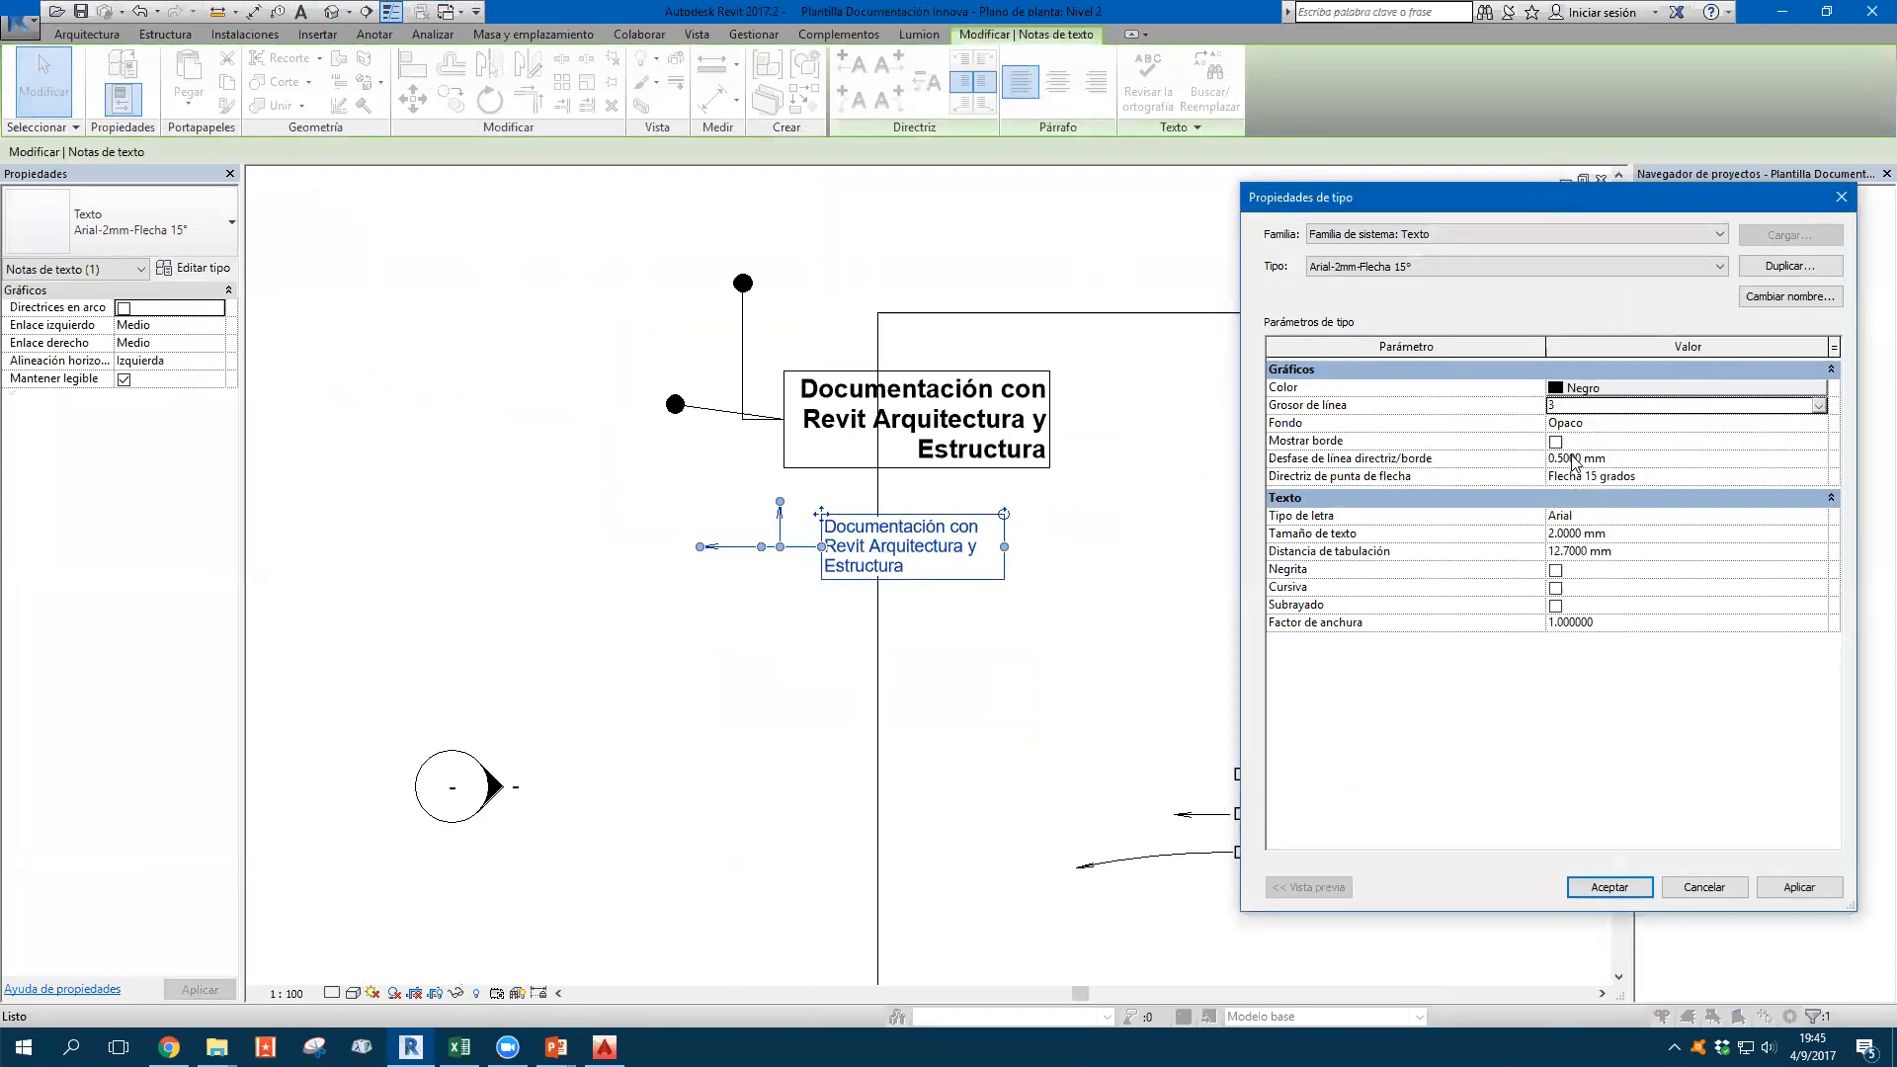
pyautogui.click(1565, 446)
pyautogui.click(1610, 886)
pyautogui.click(754, 720)
pyautogui.scroll(2, 789, 714)
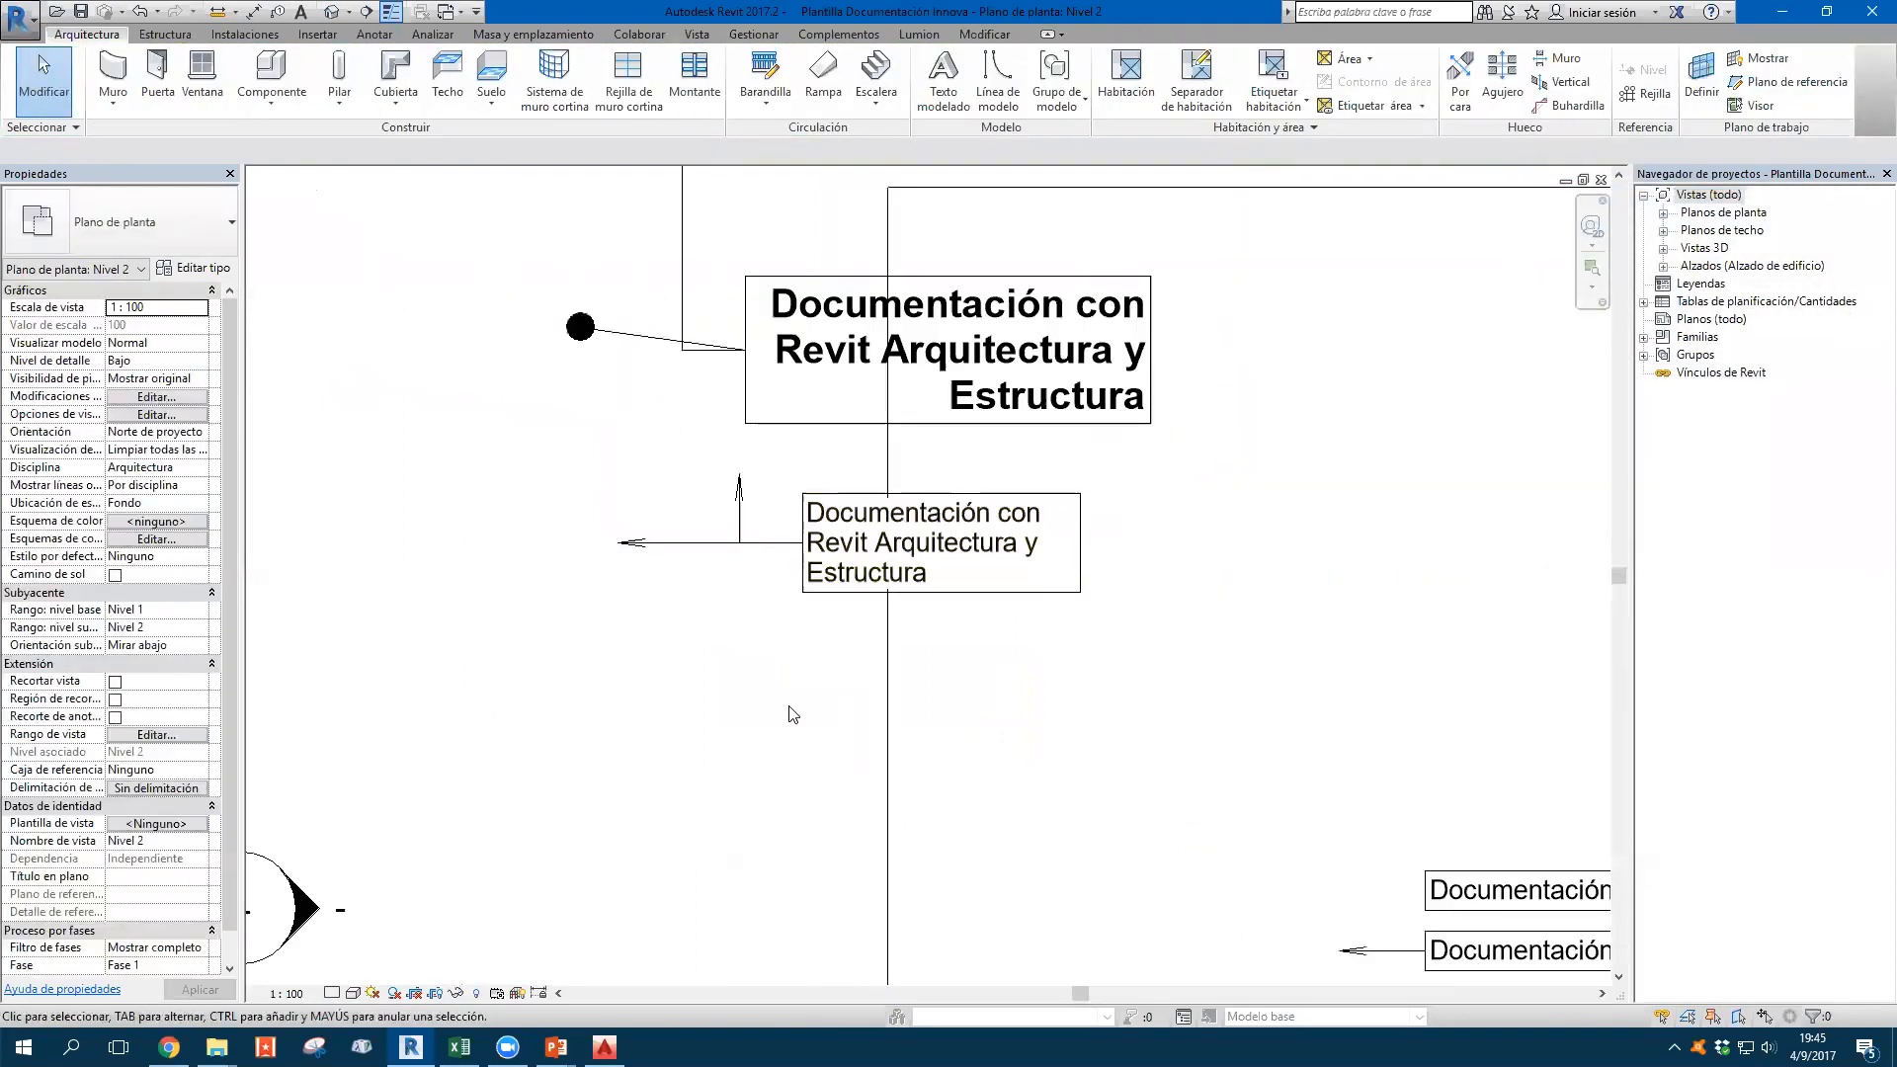
# Move the smaller bordered note up and outward, close beneath the bold note's border
pyautogui.scroll(3, 855, 481)
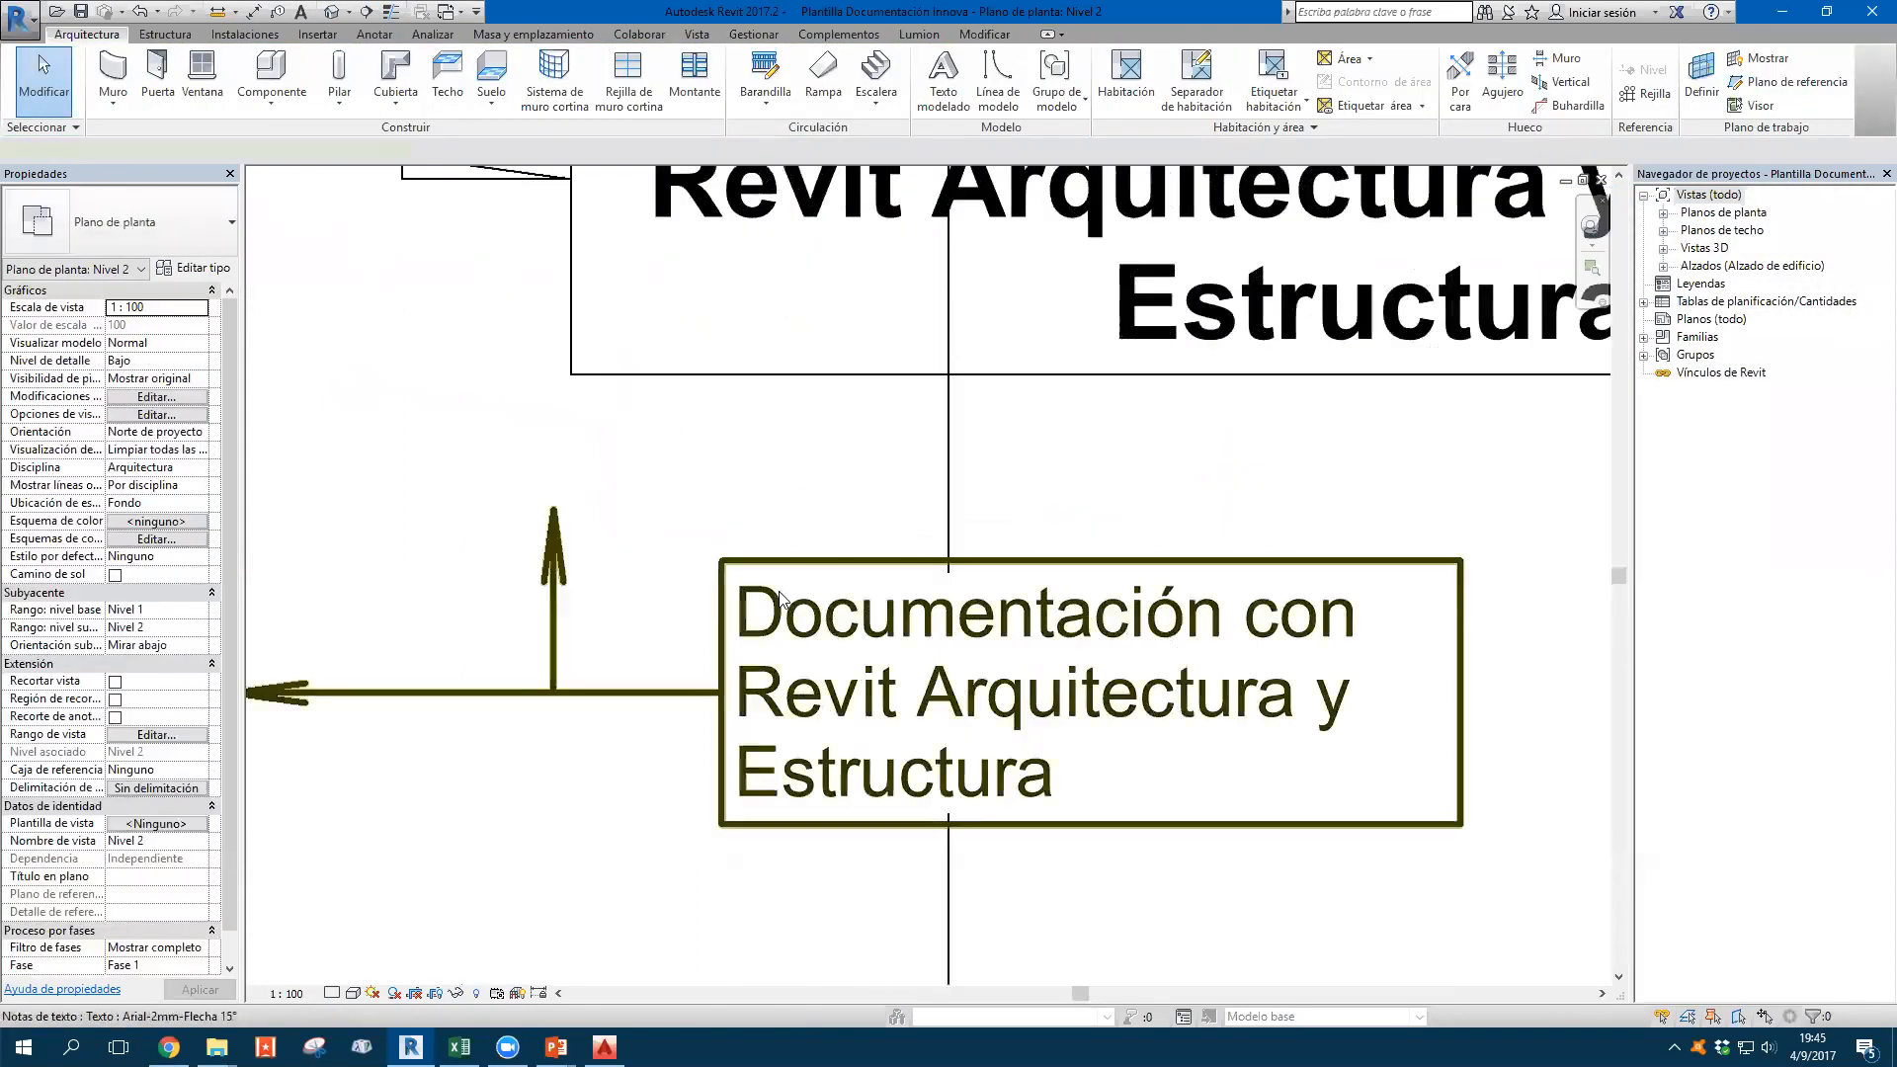
pyautogui.click(678, 678)
pyautogui.moveTo(678, 678); pyautogui.dragTo(501, 504)
pyautogui.click(470, 399)
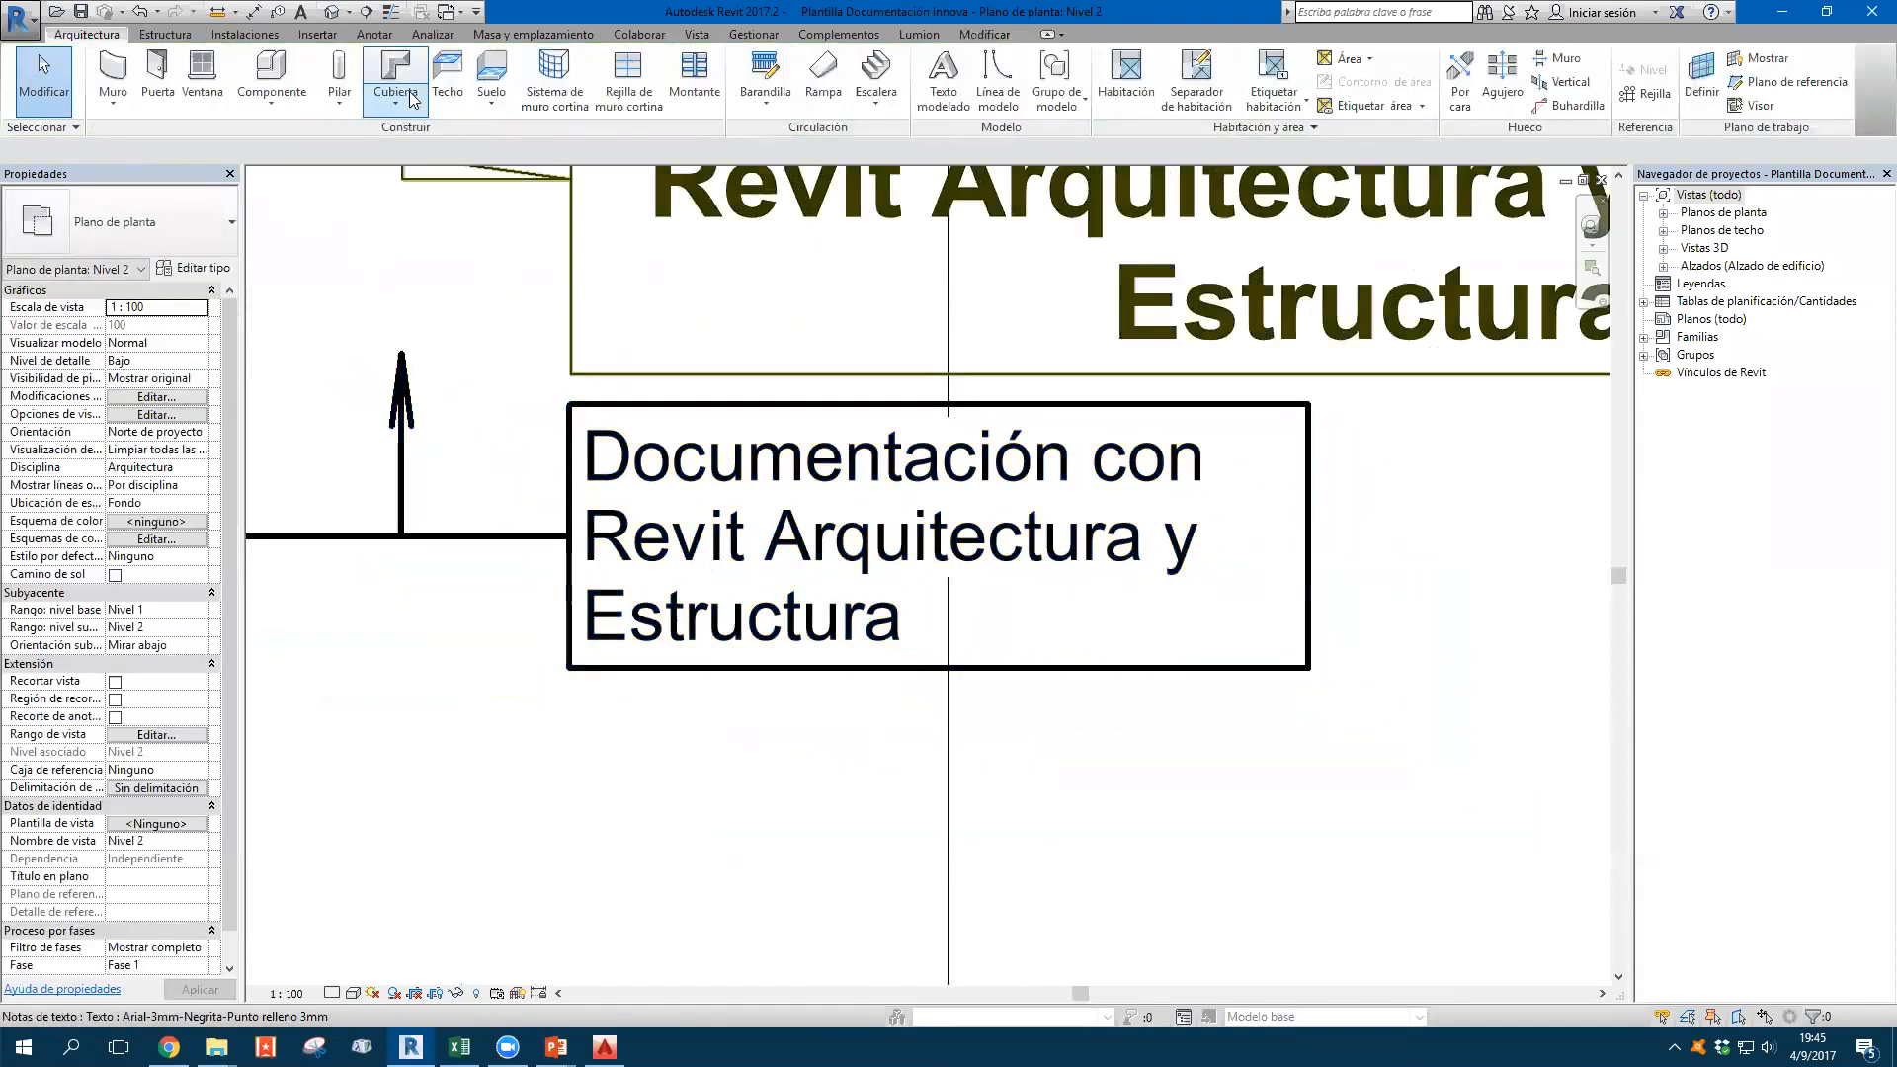
# Toggle the thin lines display on and off to compare the line weight of the smaller note's border and leaders
pyautogui.click(988, 35)
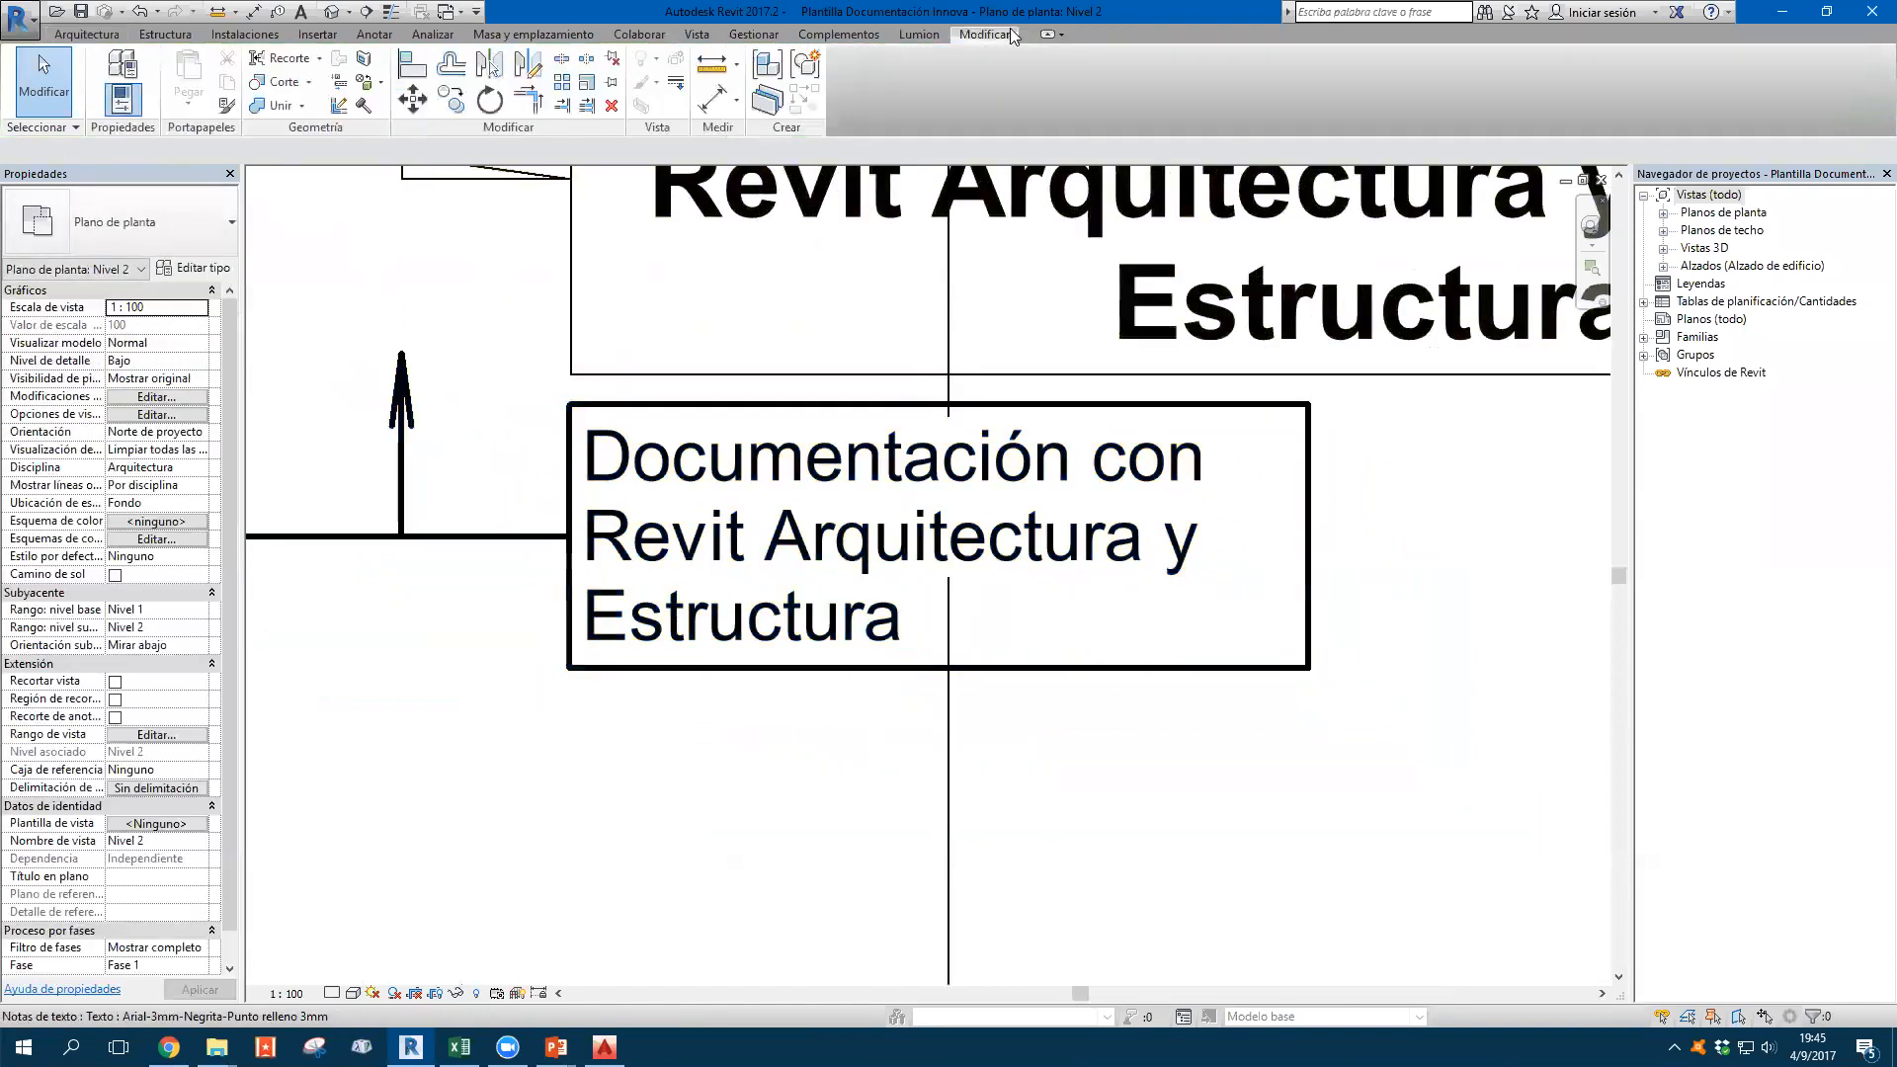
pyautogui.click(375, 34)
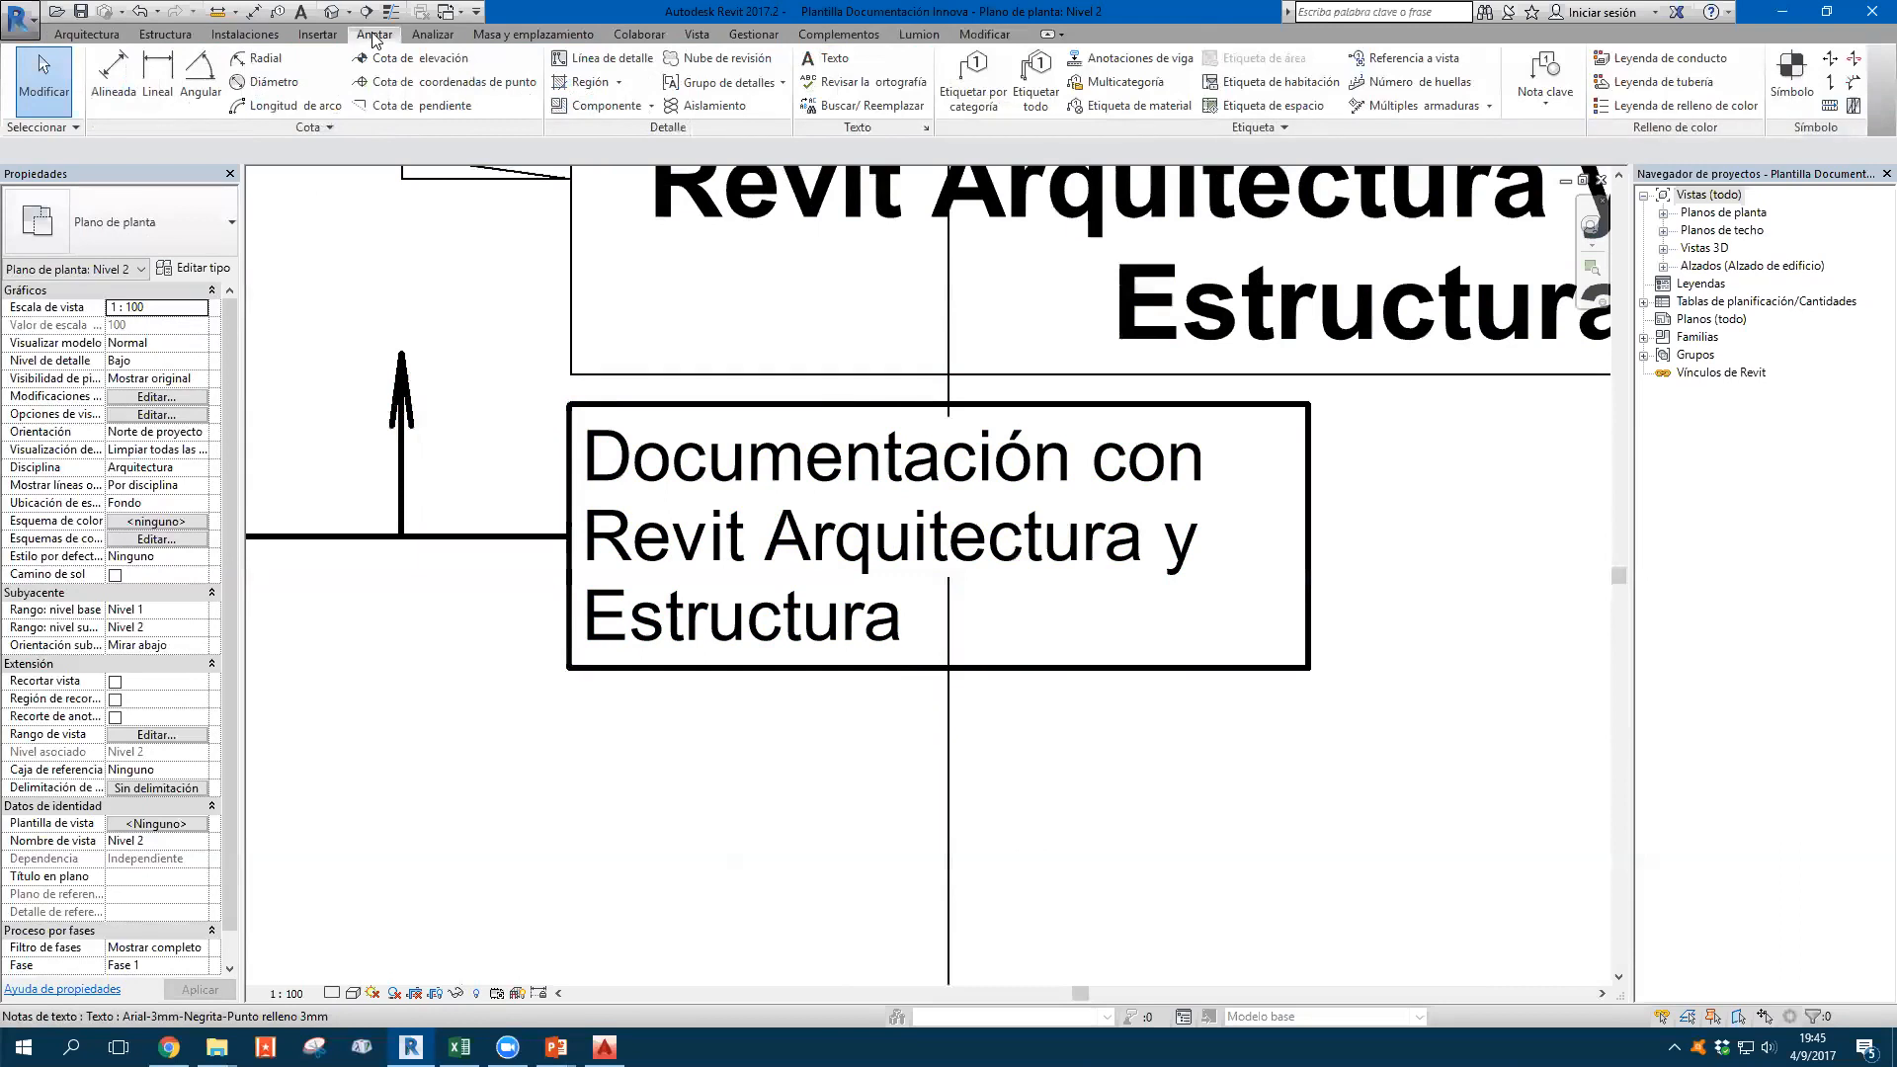
pyautogui.click(757, 35)
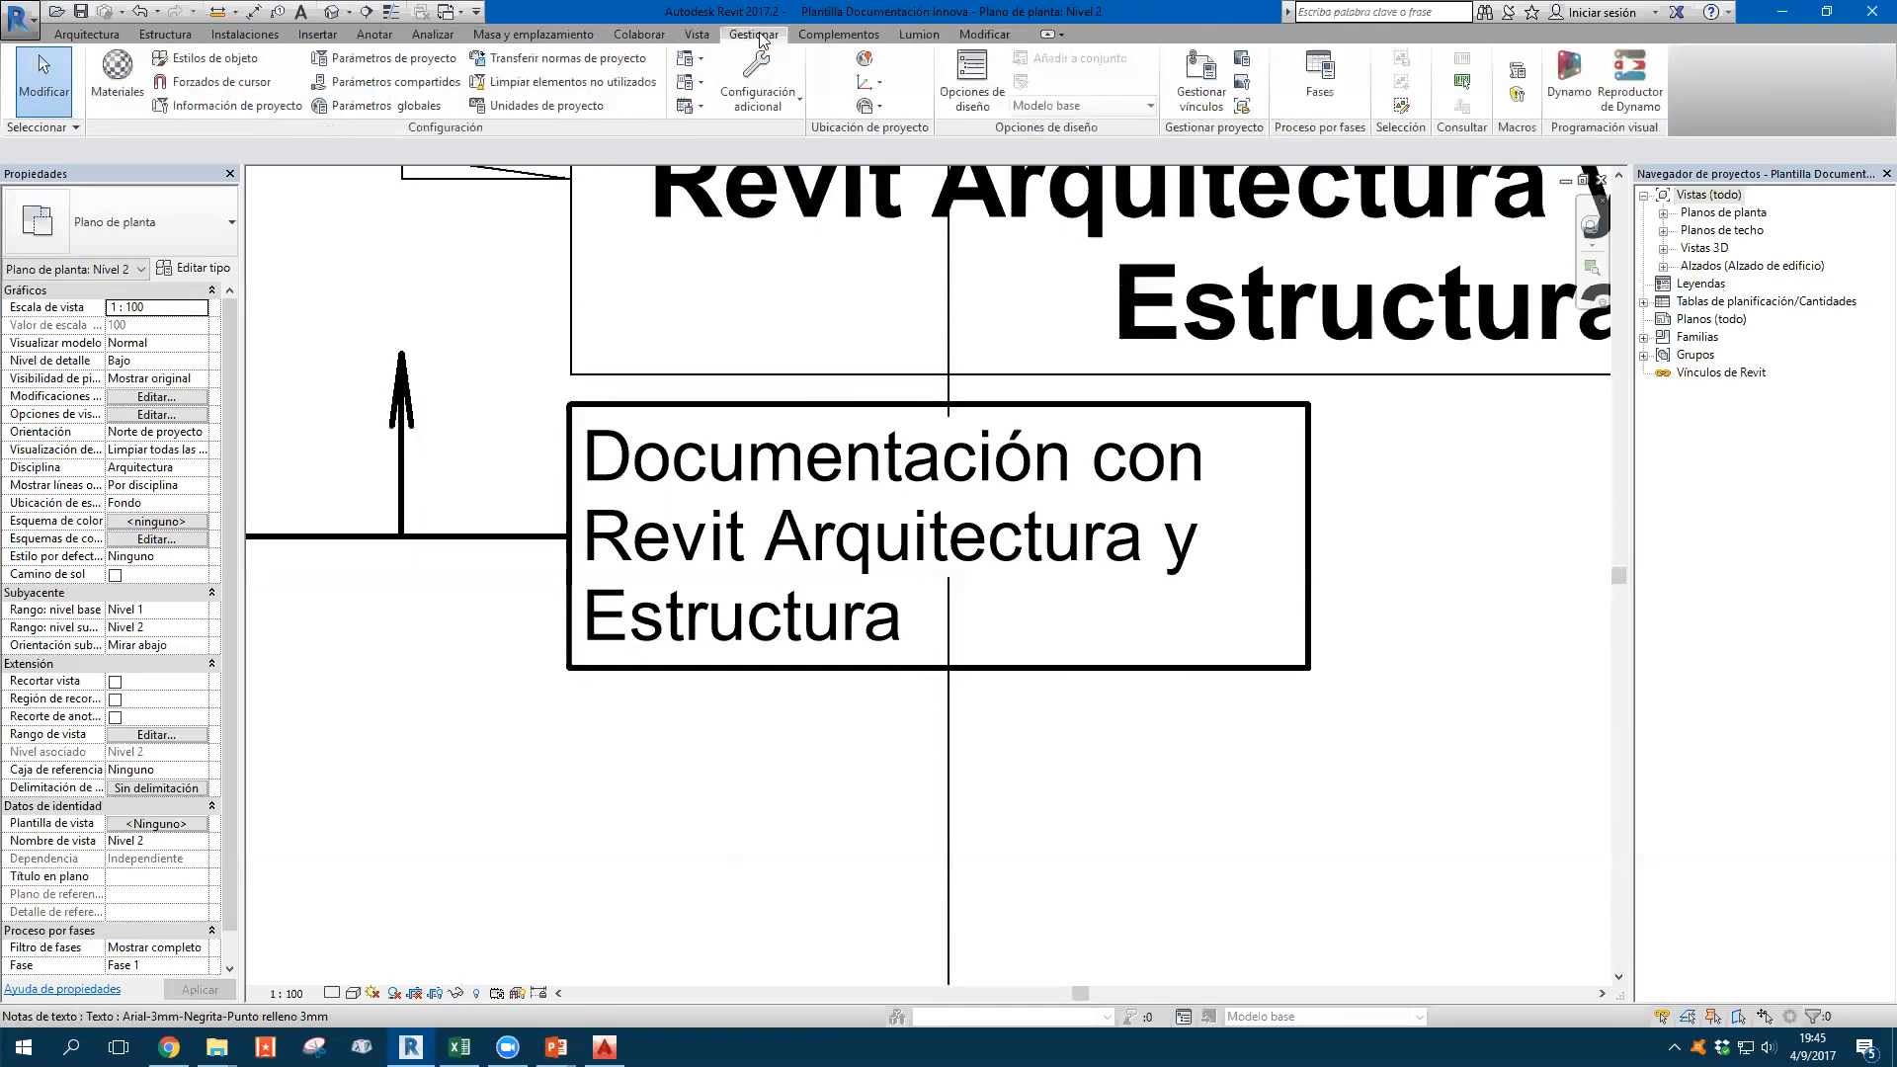
pyautogui.press('t')
pyautogui.press('l')
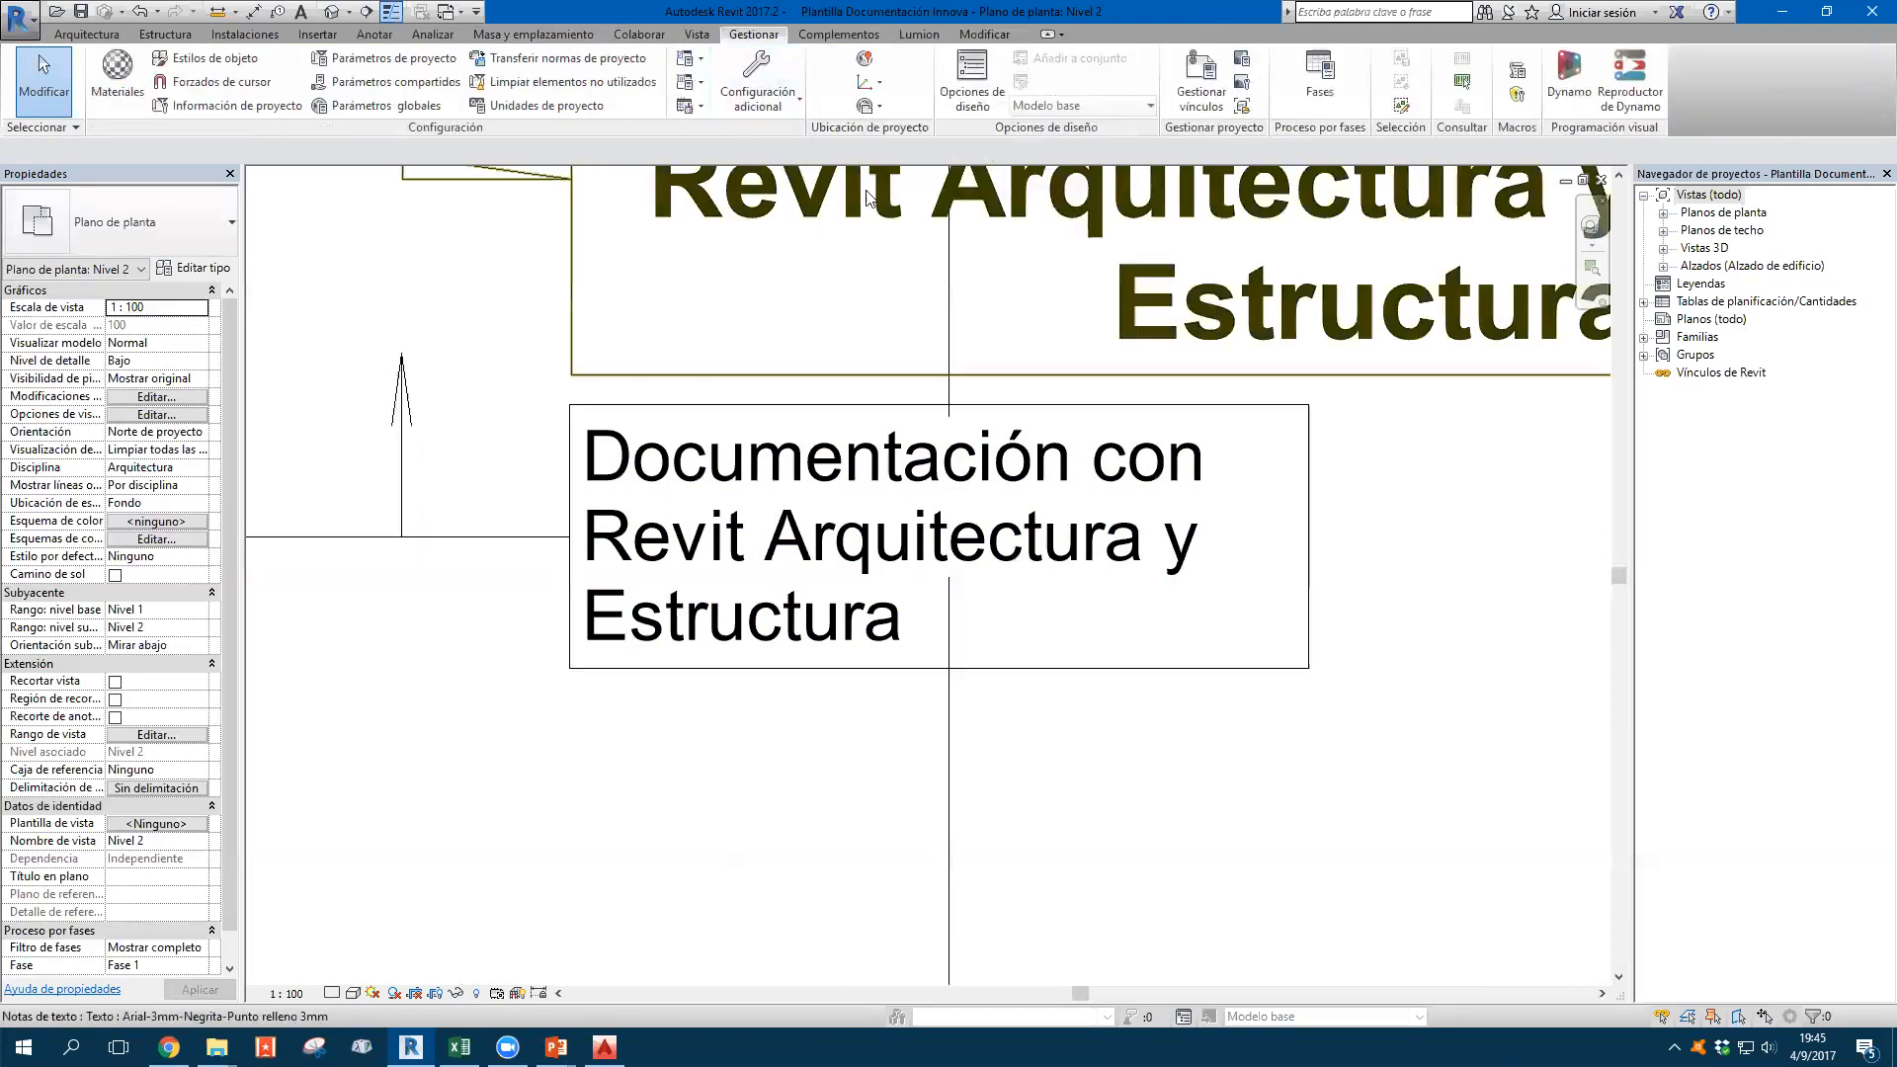
pyautogui.scroll(-2, 643, 440)
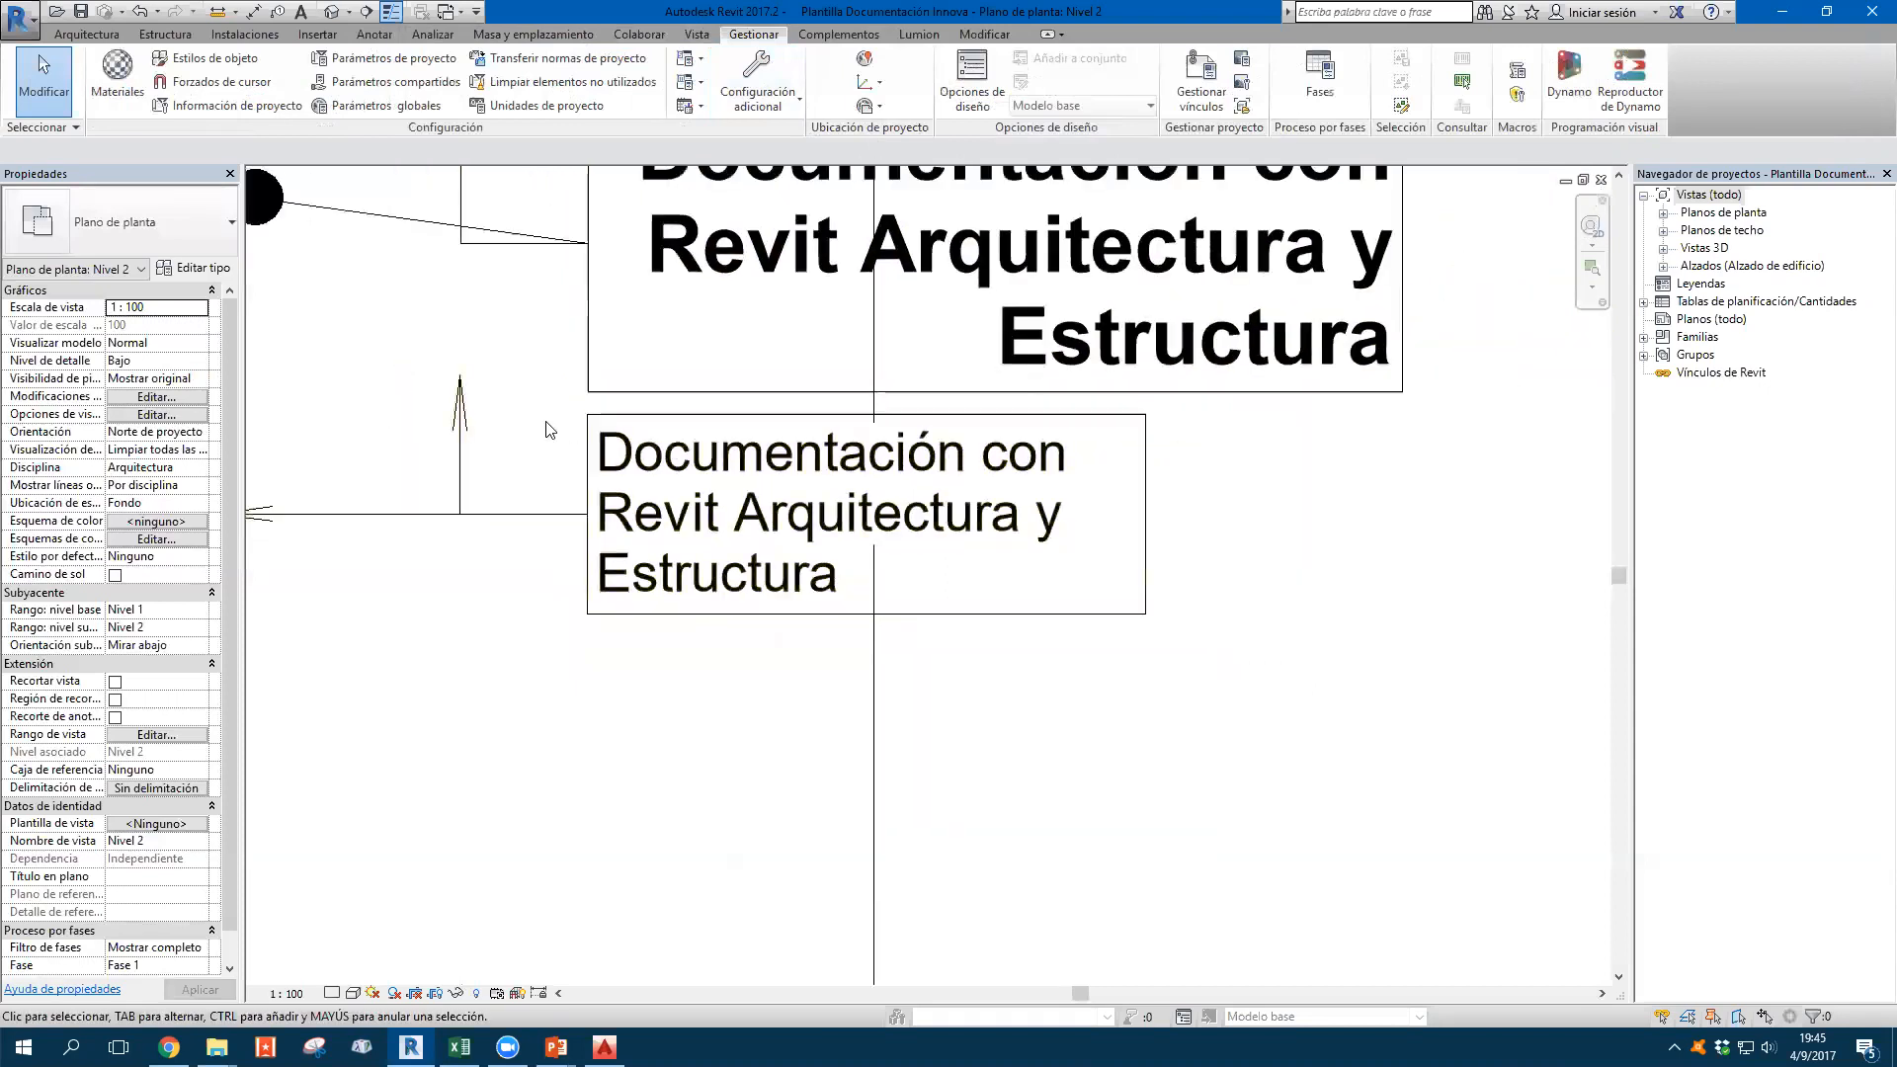
pyautogui.press('t')
pyautogui.press('l')
pyautogui.click(984, 35)
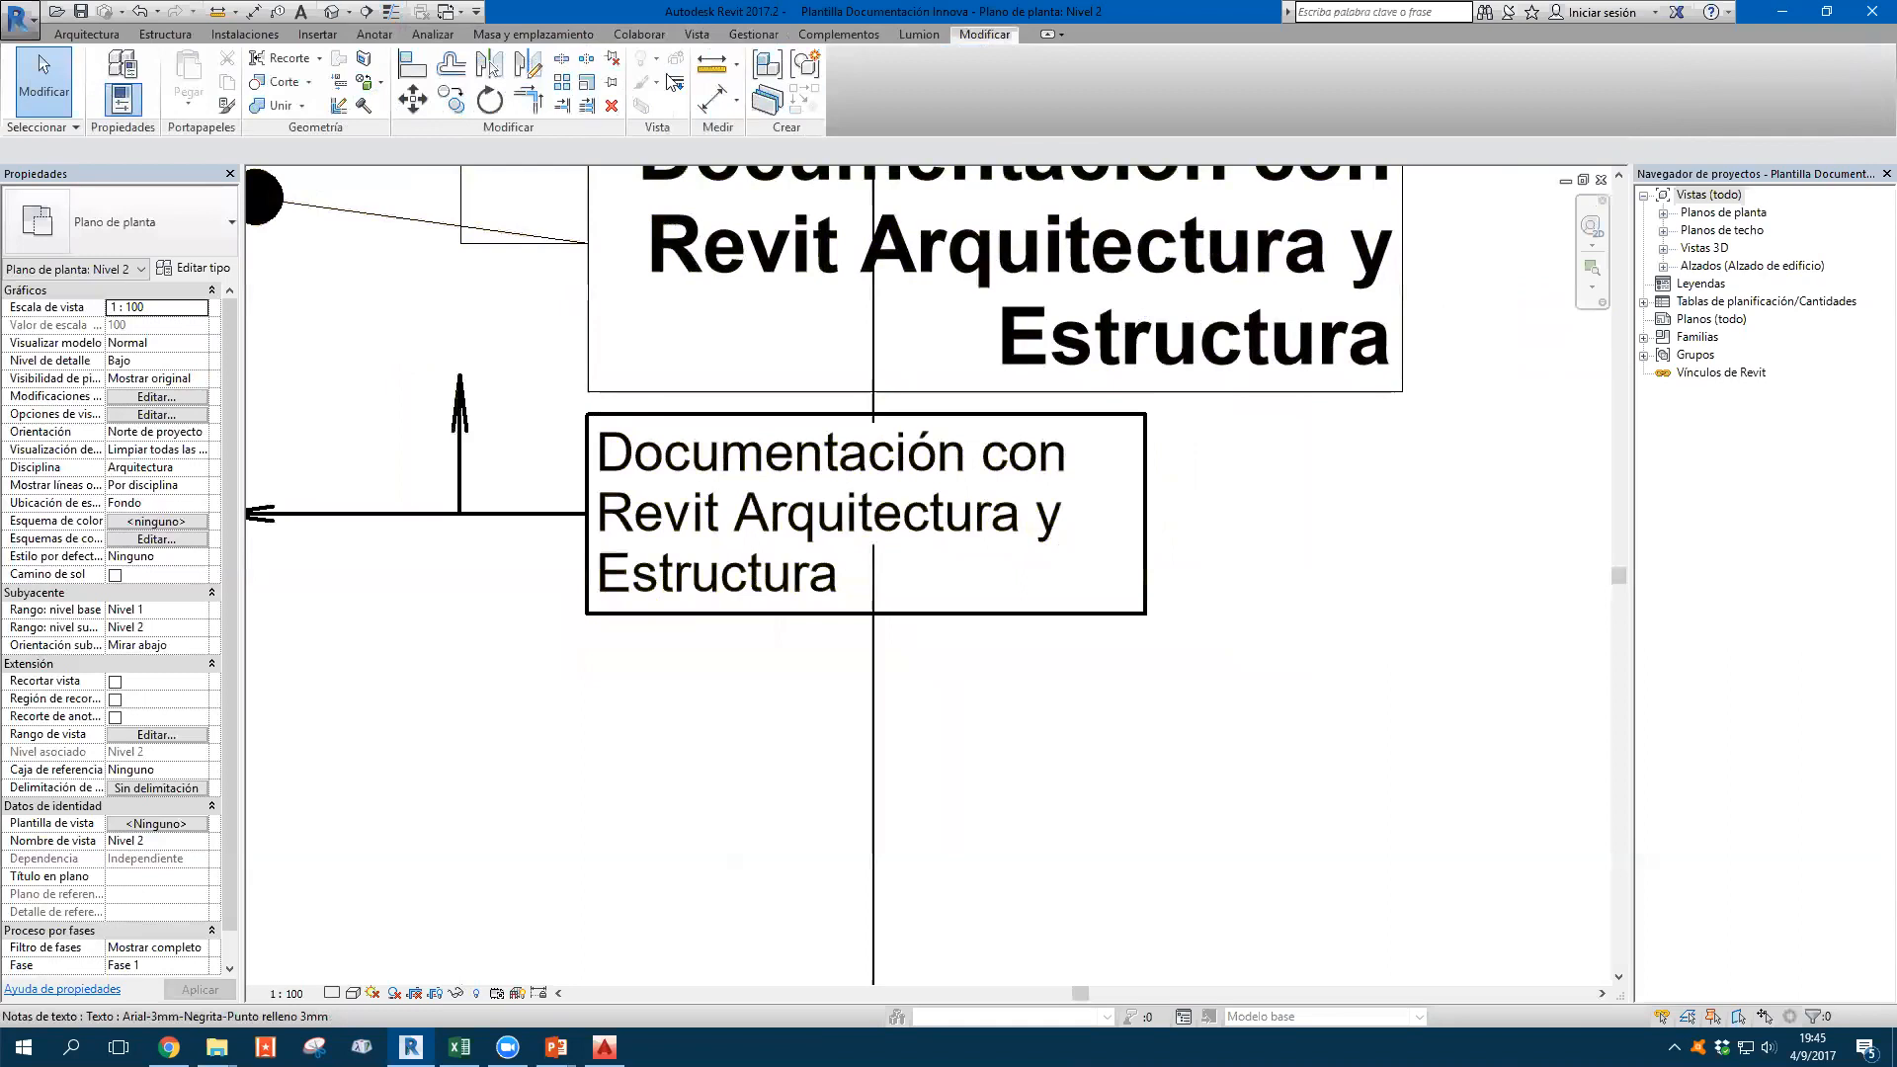
pyautogui.click(859, 34)
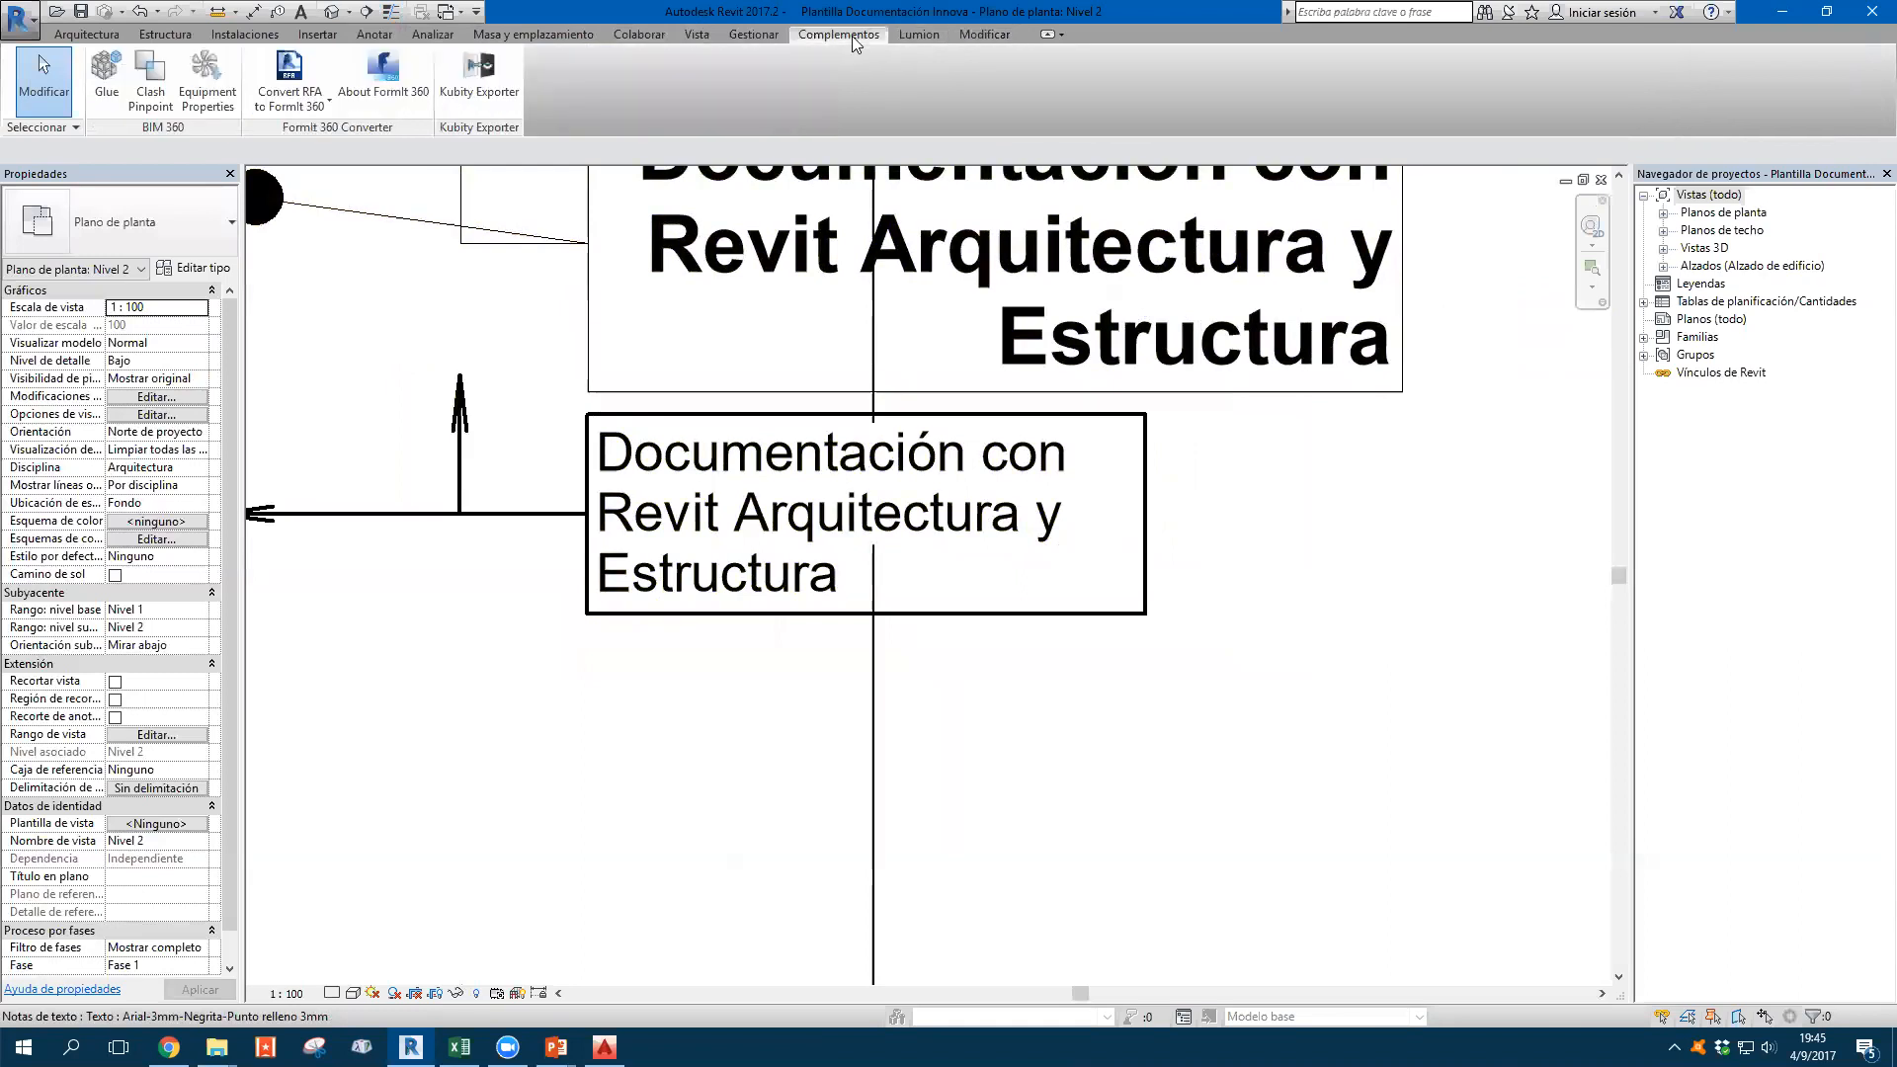
pyautogui.click(695, 34)
# Delete the floor together with all five text notes from the Nivel 2 plan
pyautogui.scroll(-2, 566, 435)
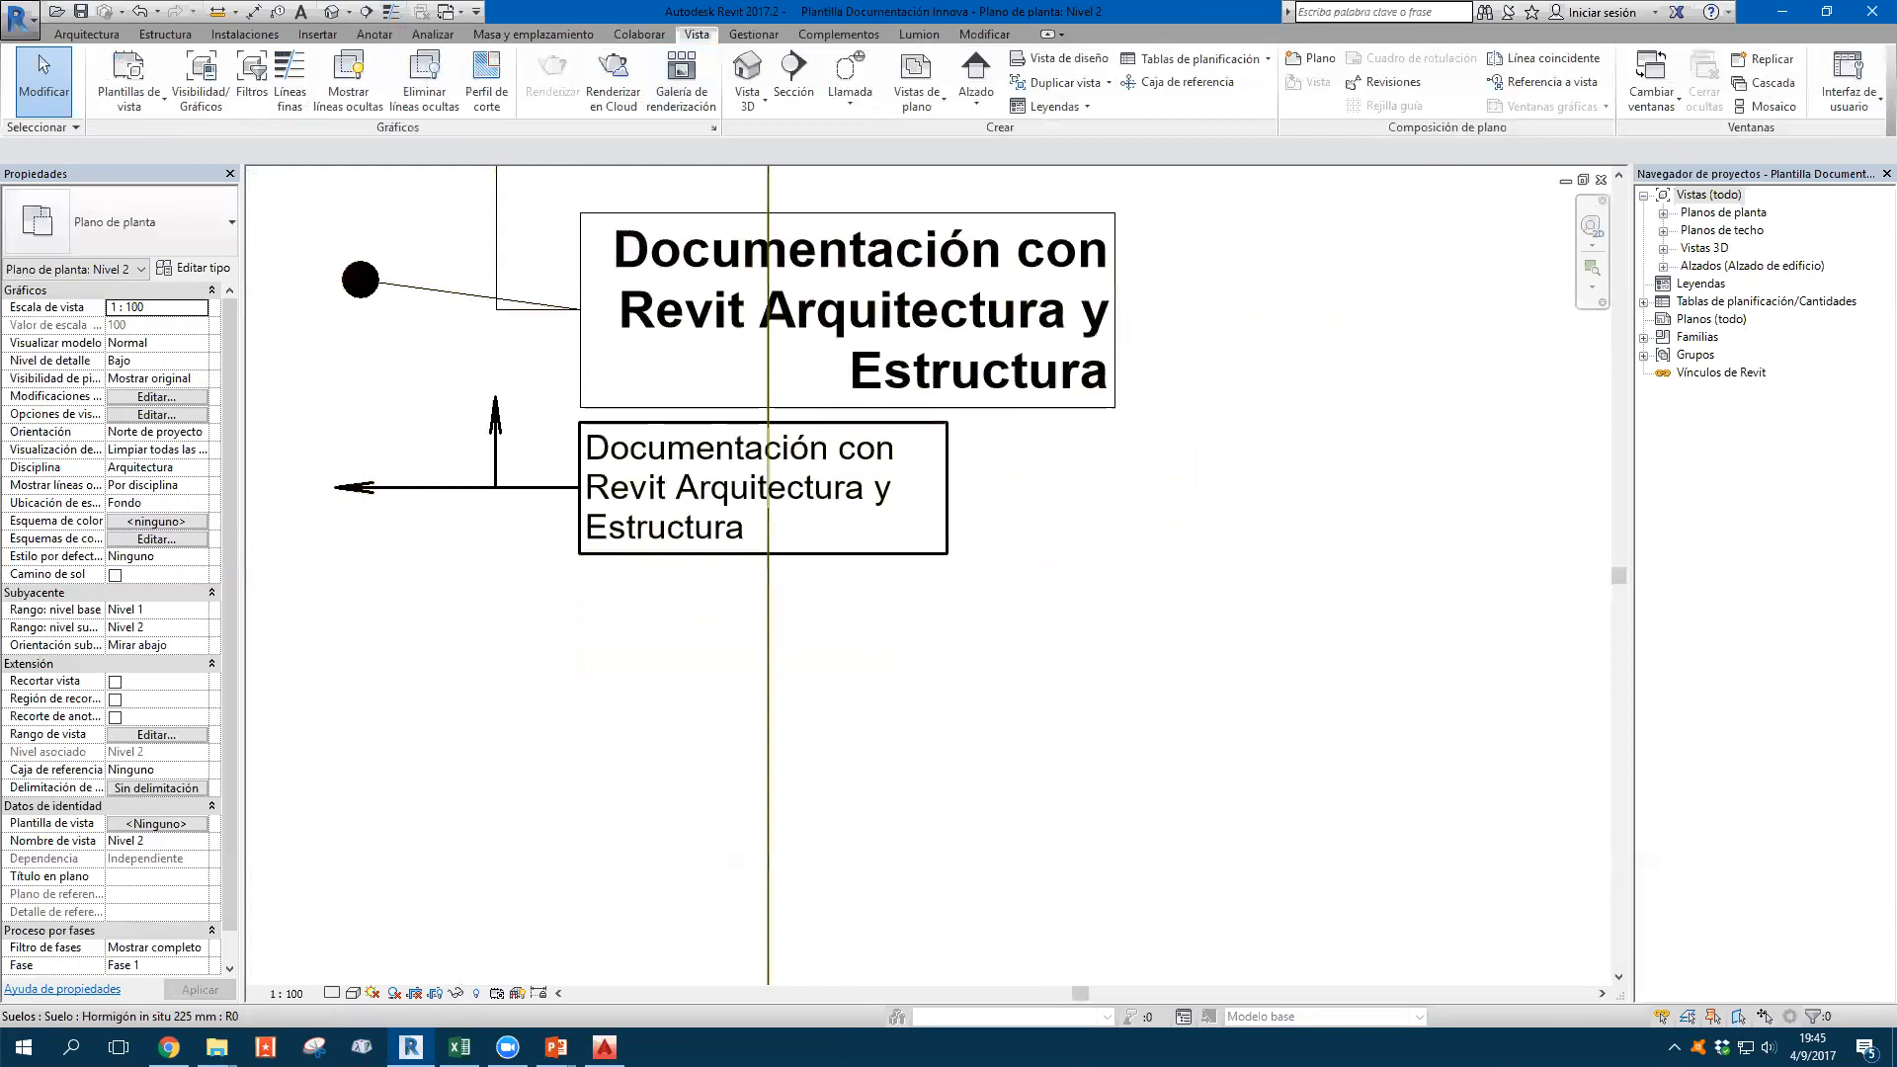
pyautogui.scroll(-5, 636, 593)
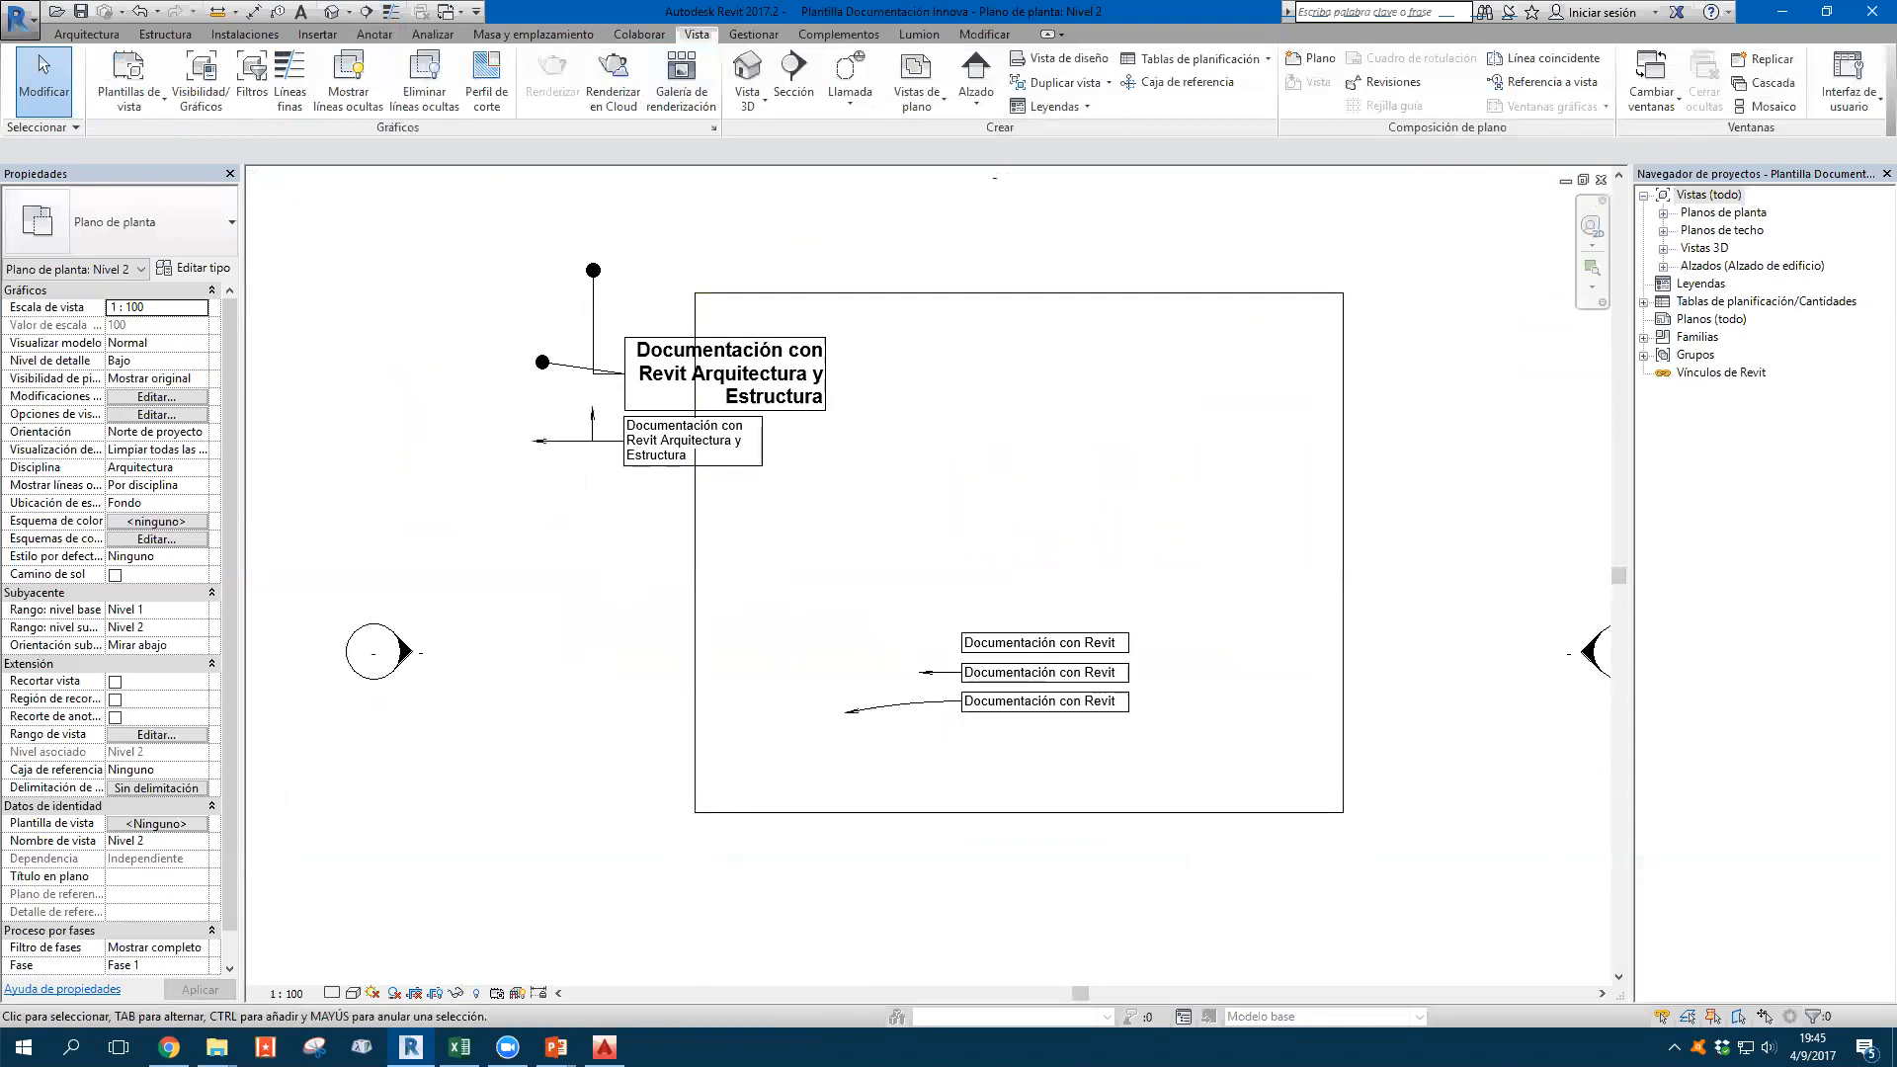
pyautogui.scroll(2, 541, 648)
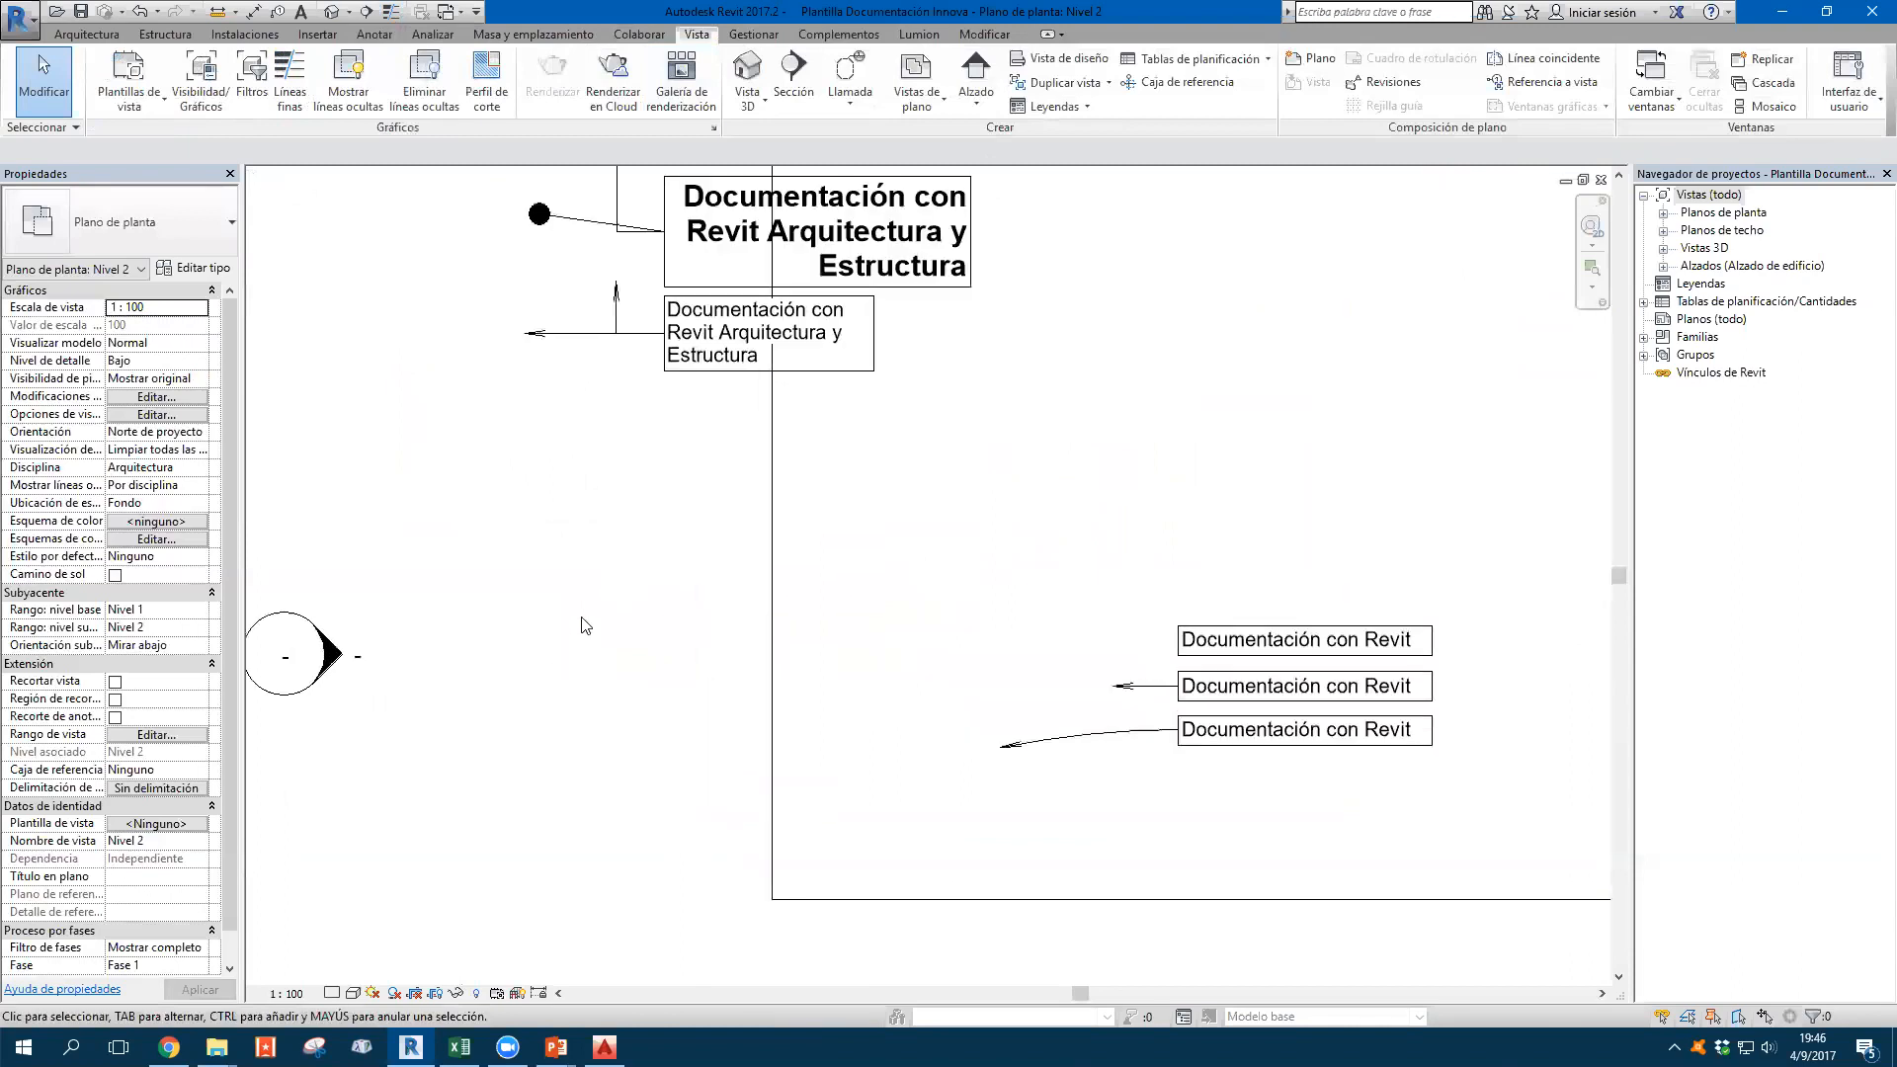
pyautogui.moveTo(623, 510); pyautogui.dragTo(516, 738, button='middle')
pyautogui.scroll(-3, 598, 286)
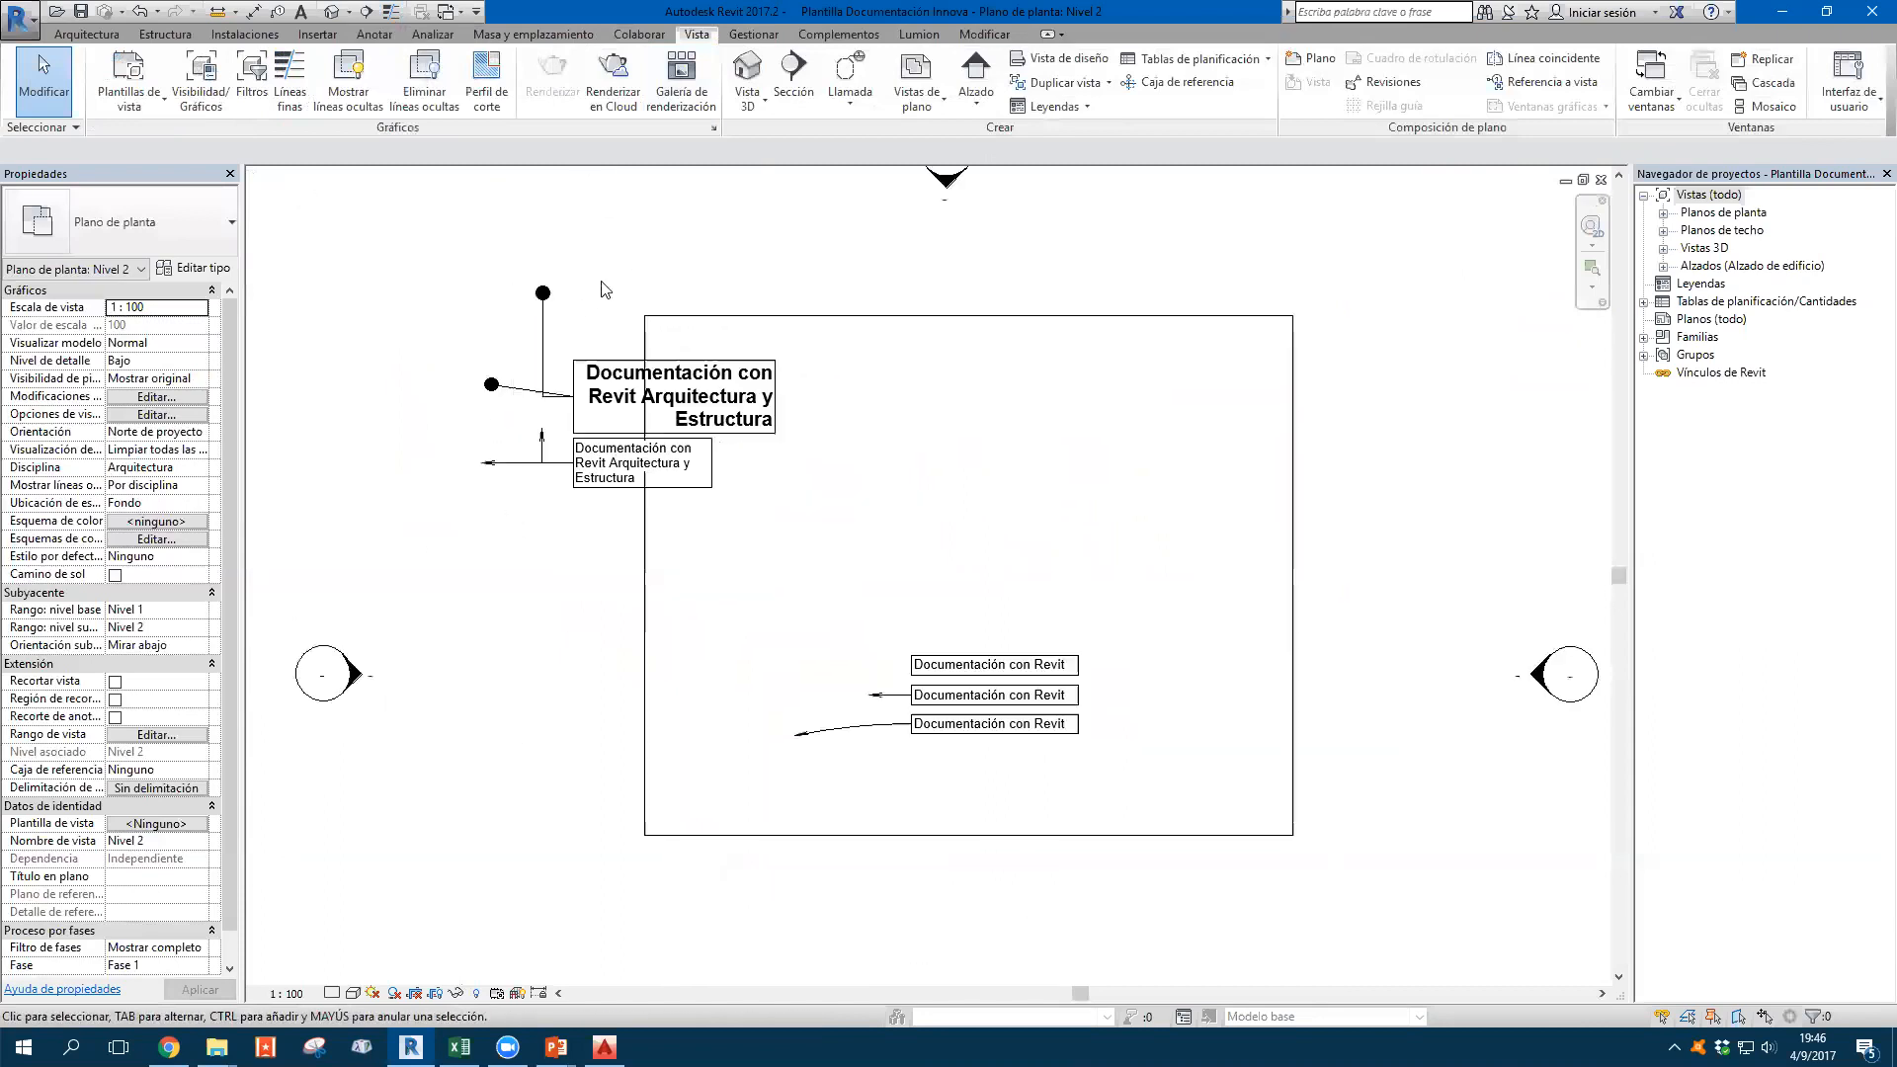
pyautogui.moveTo(446, 242)
pyautogui.mouseDown()
pyautogui.moveTo(1143, 745)
pyautogui.moveTo(1347, 833)
pyautogui.mouseUp()
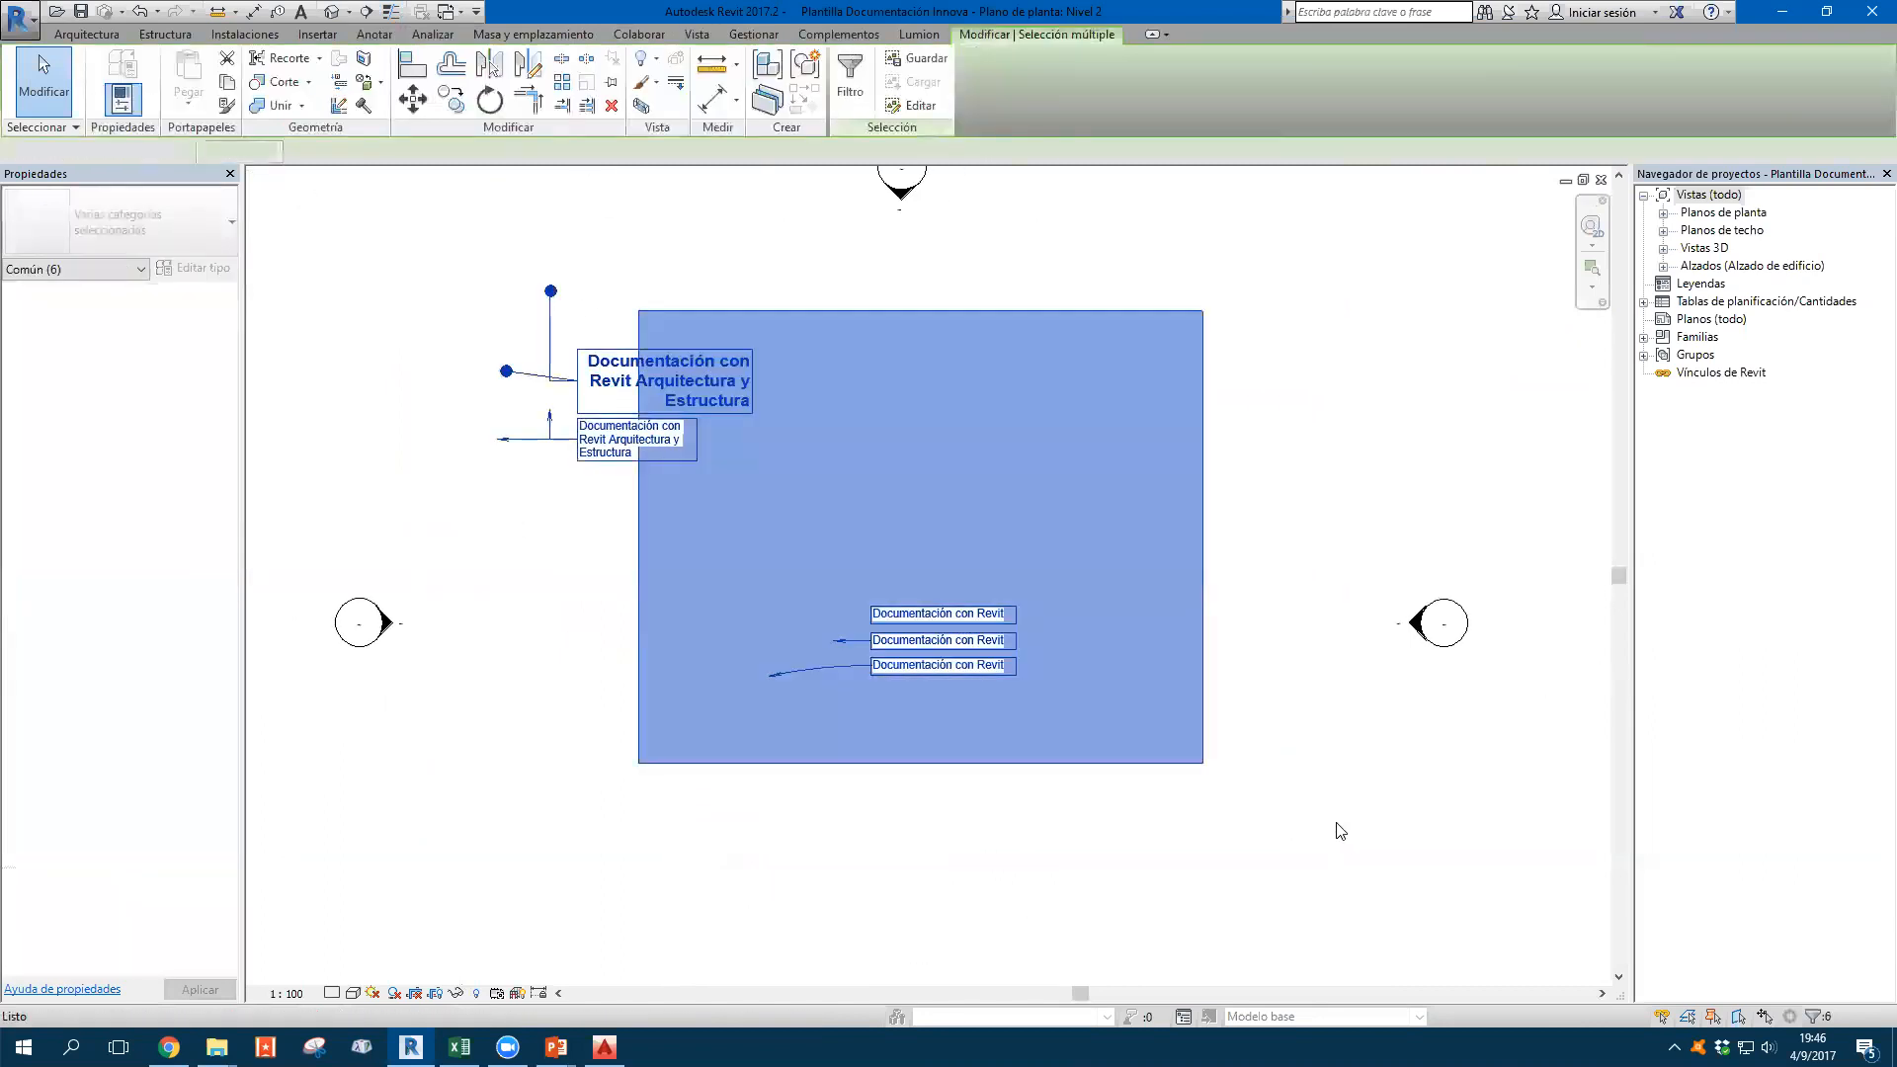
pyautogui.press('Delete')
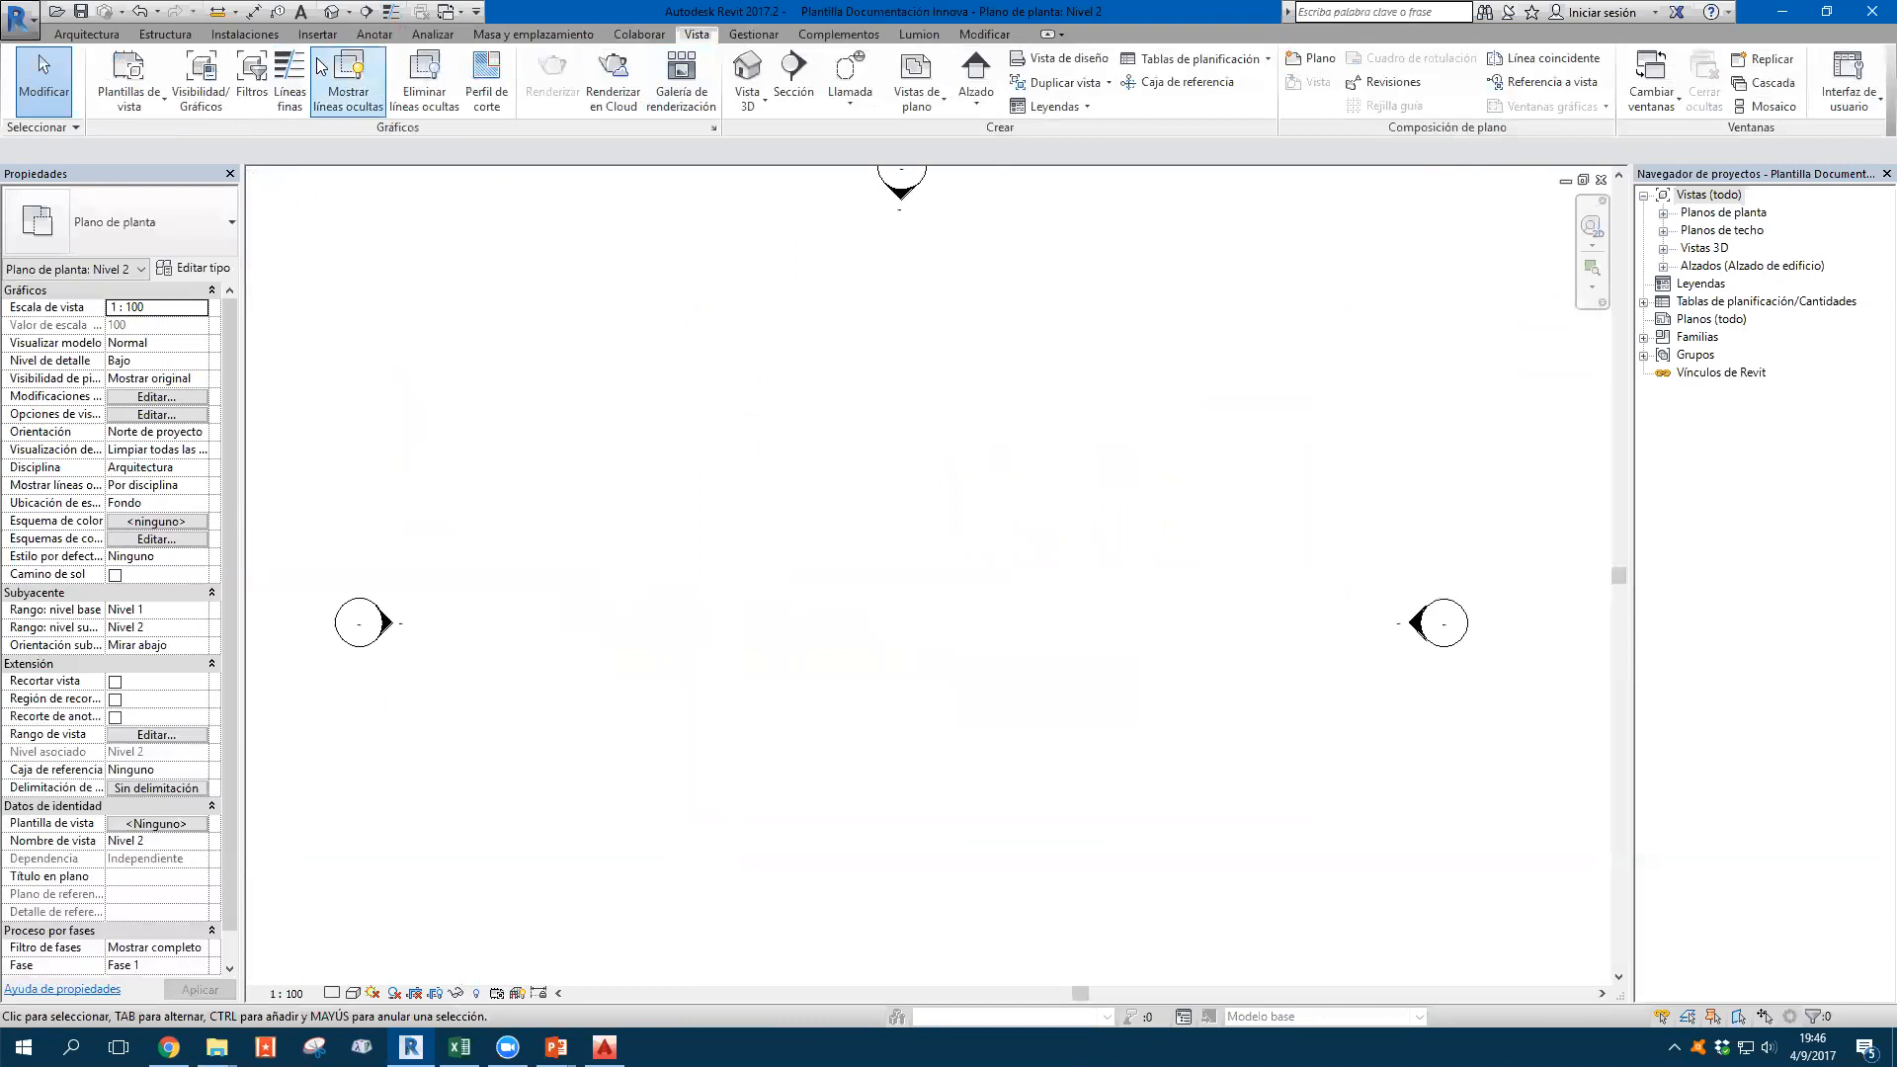
# Save the template as Plantilla Documentación Innova in the Documentación con Revit folder, opening and accepting the file save options
pyautogui.click(19, 14)
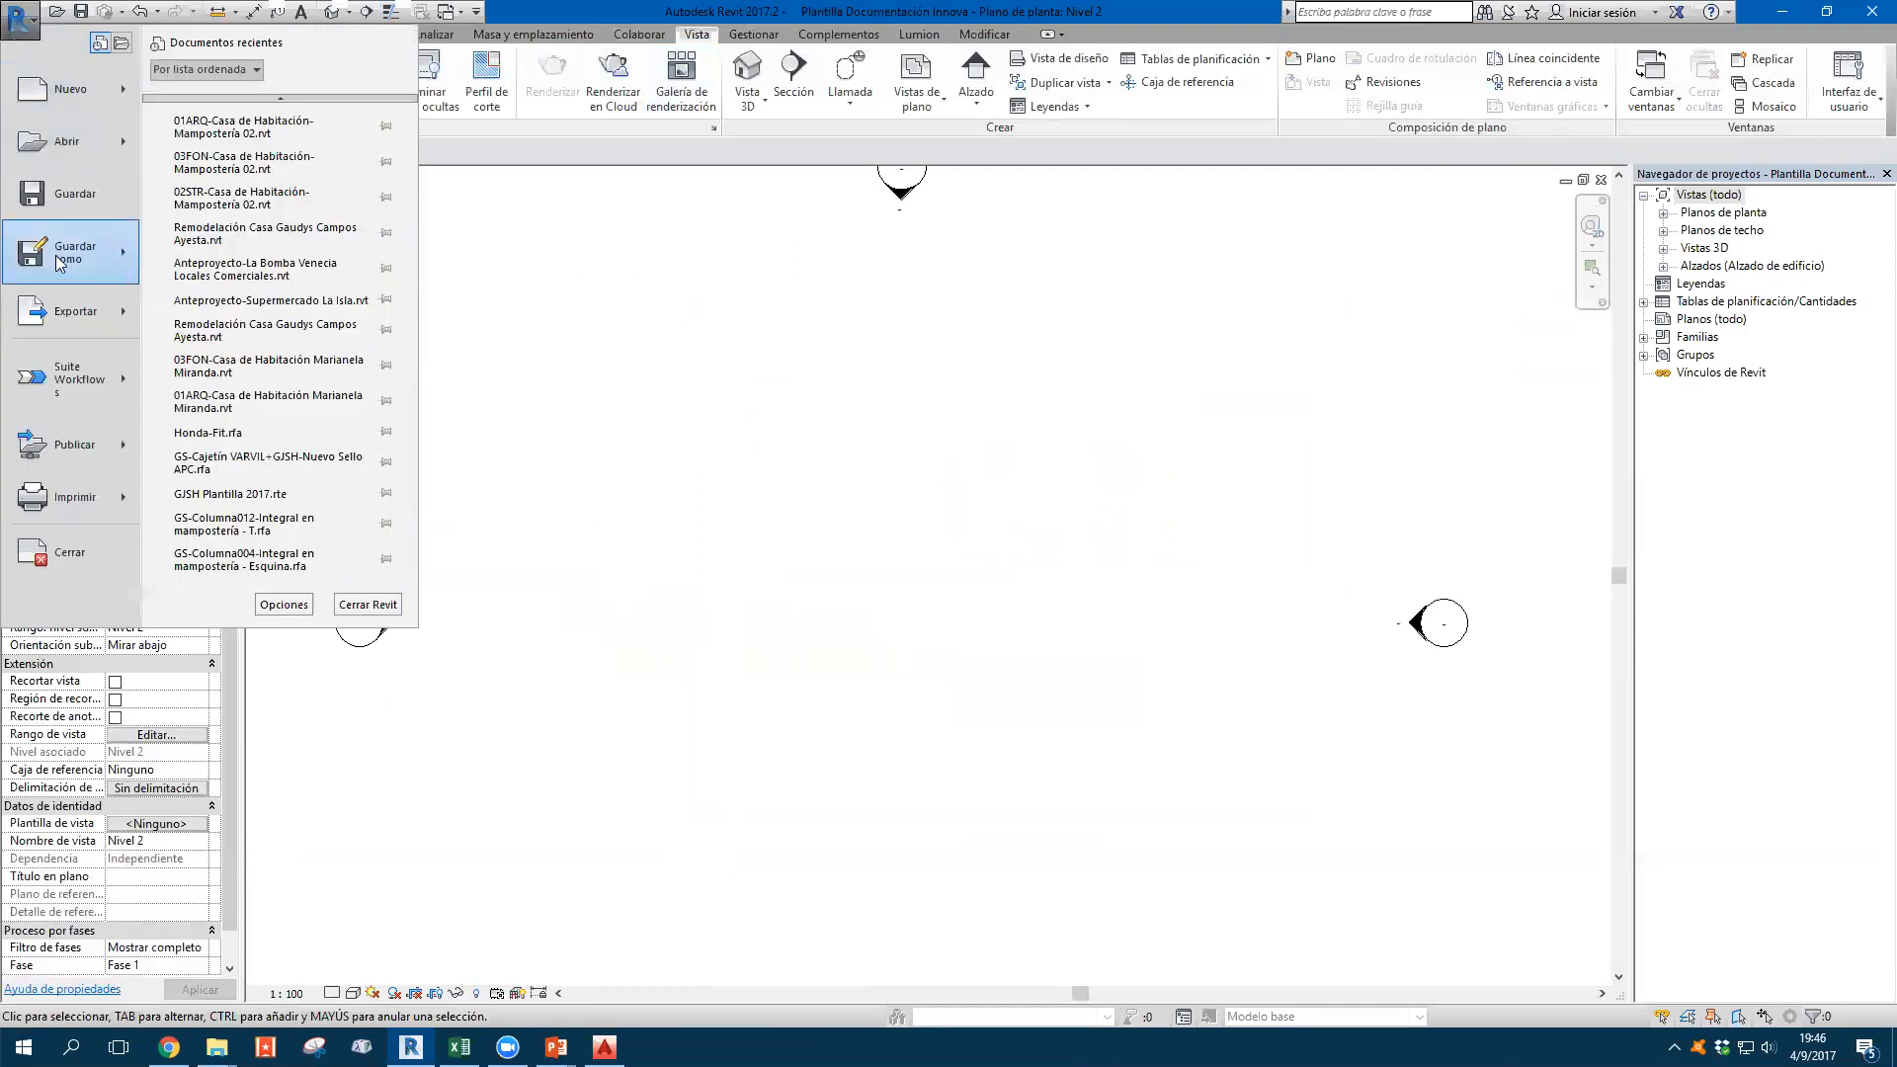
pyautogui.moveTo(80, 259)
pyautogui.click(324, 239)
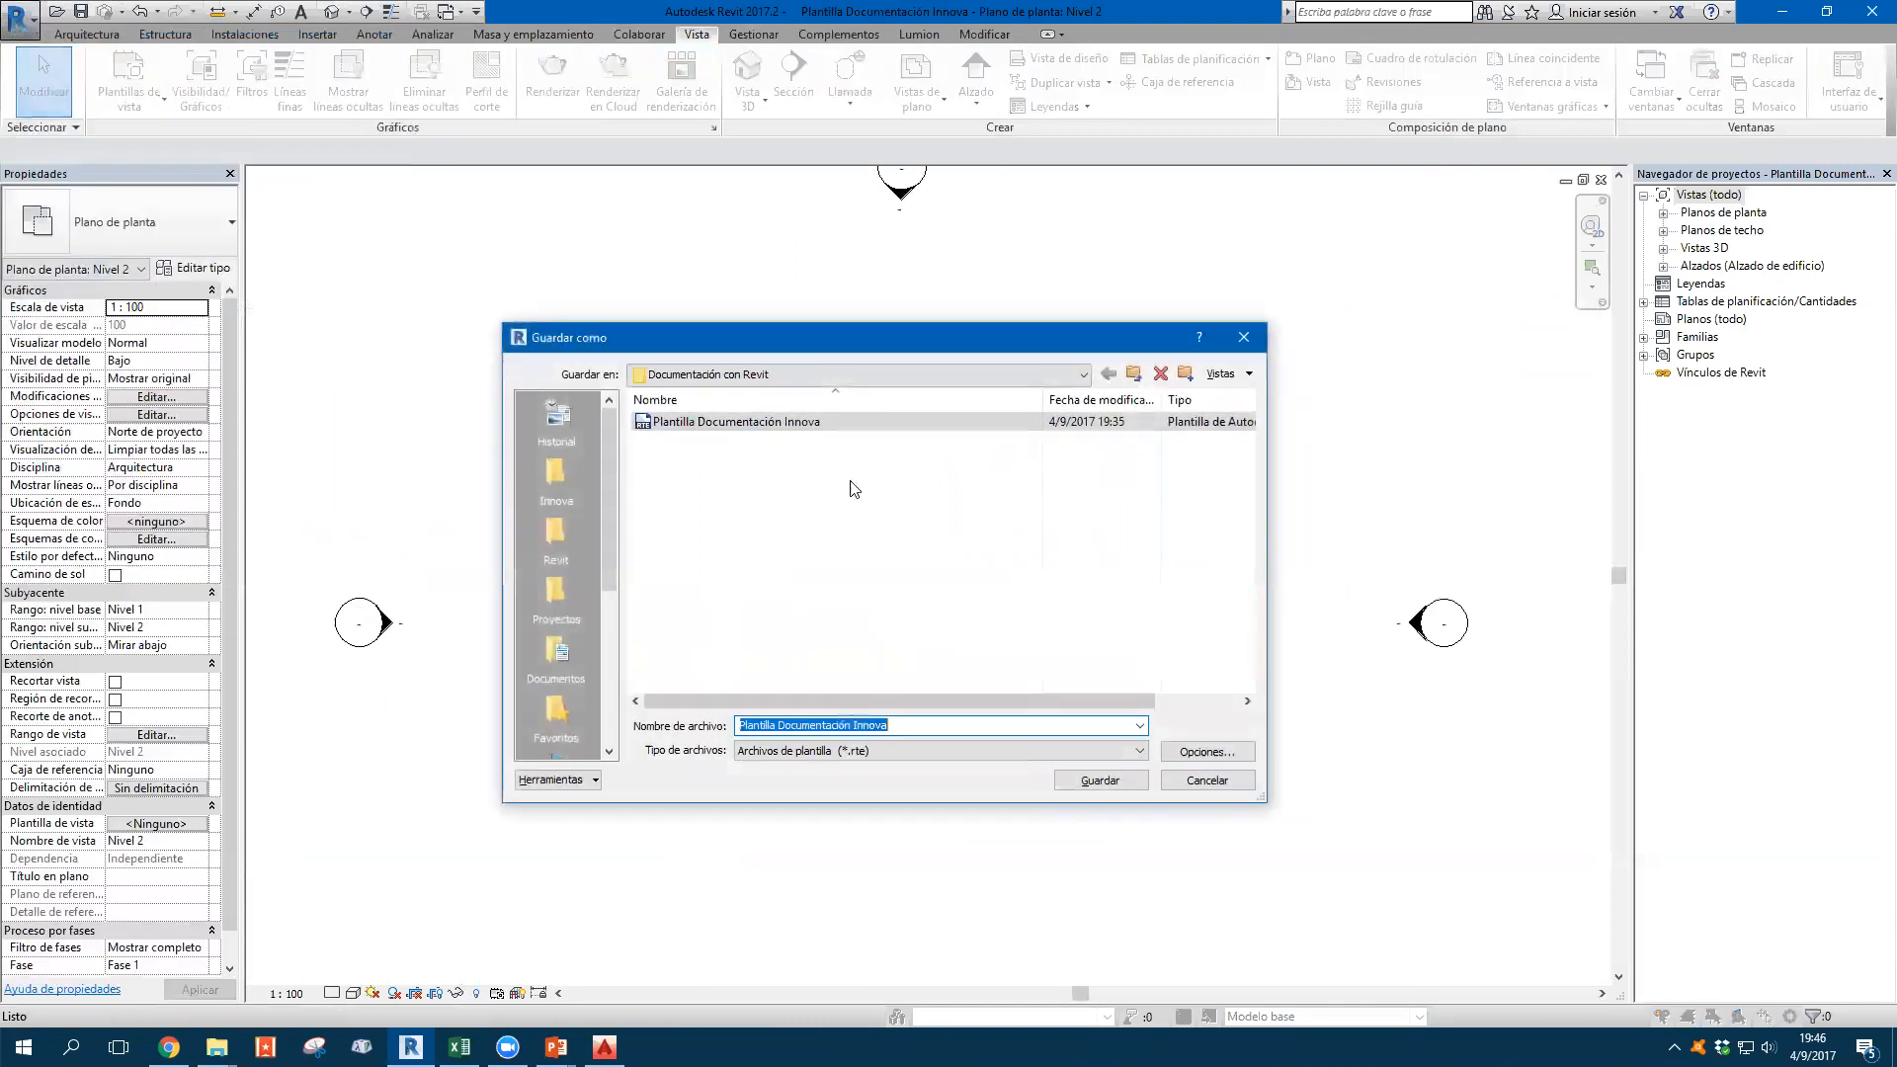
pyautogui.click(1207, 752)
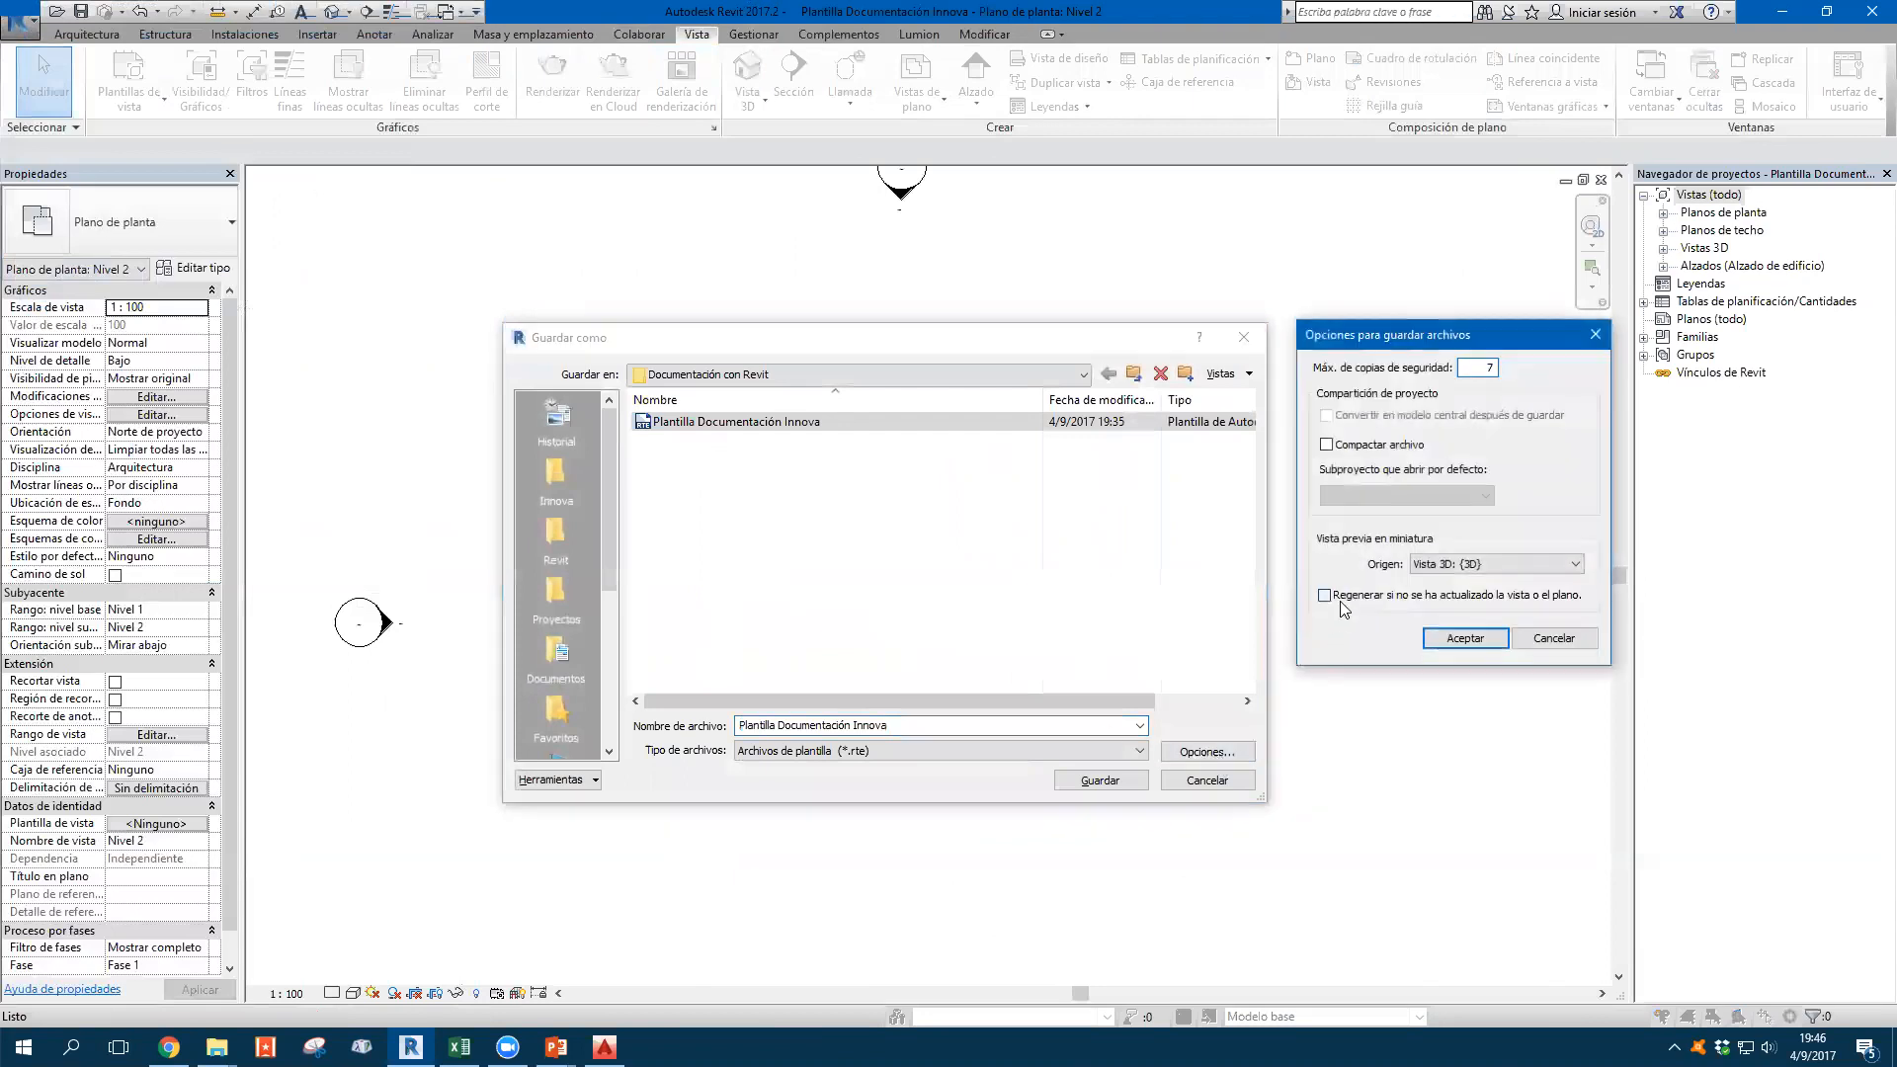
pyautogui.click(1465, 638)
pyautogui.click(1089, 781)
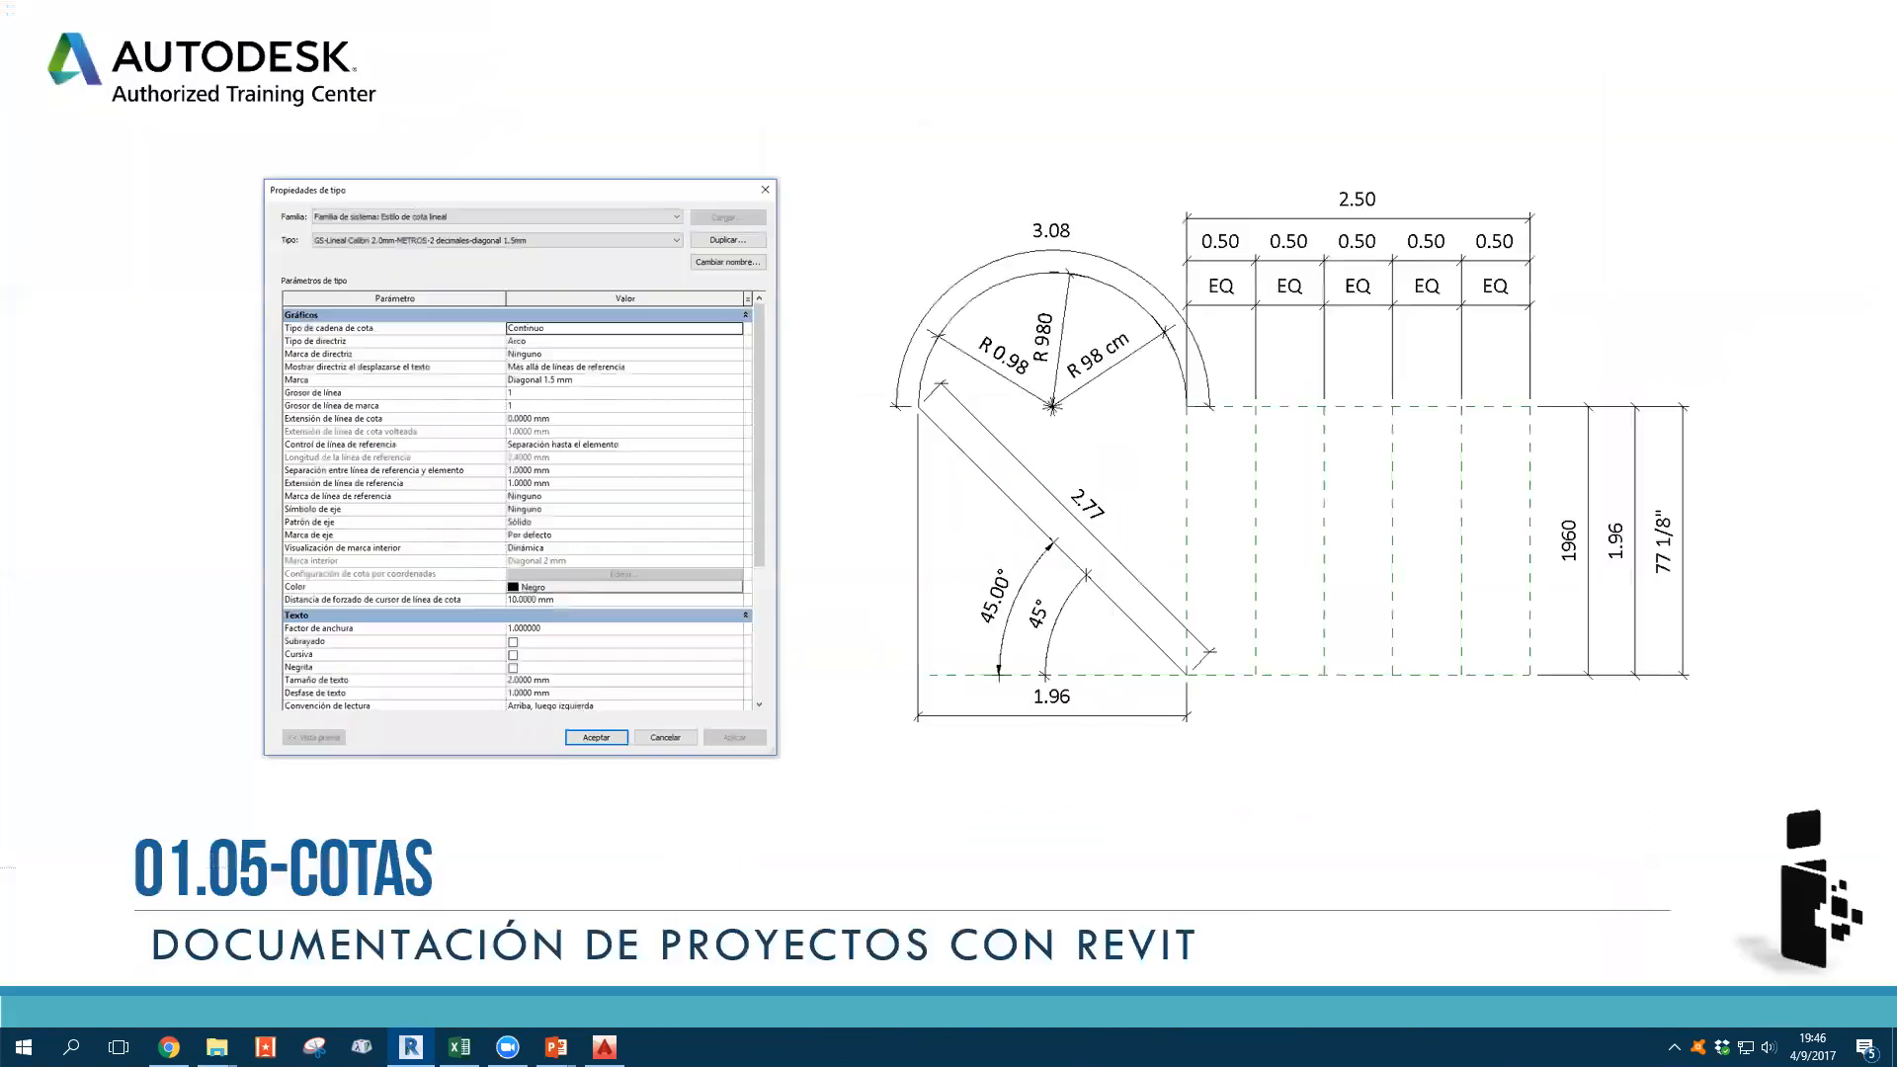
pyautogui.scroll(5, 1384, 707)
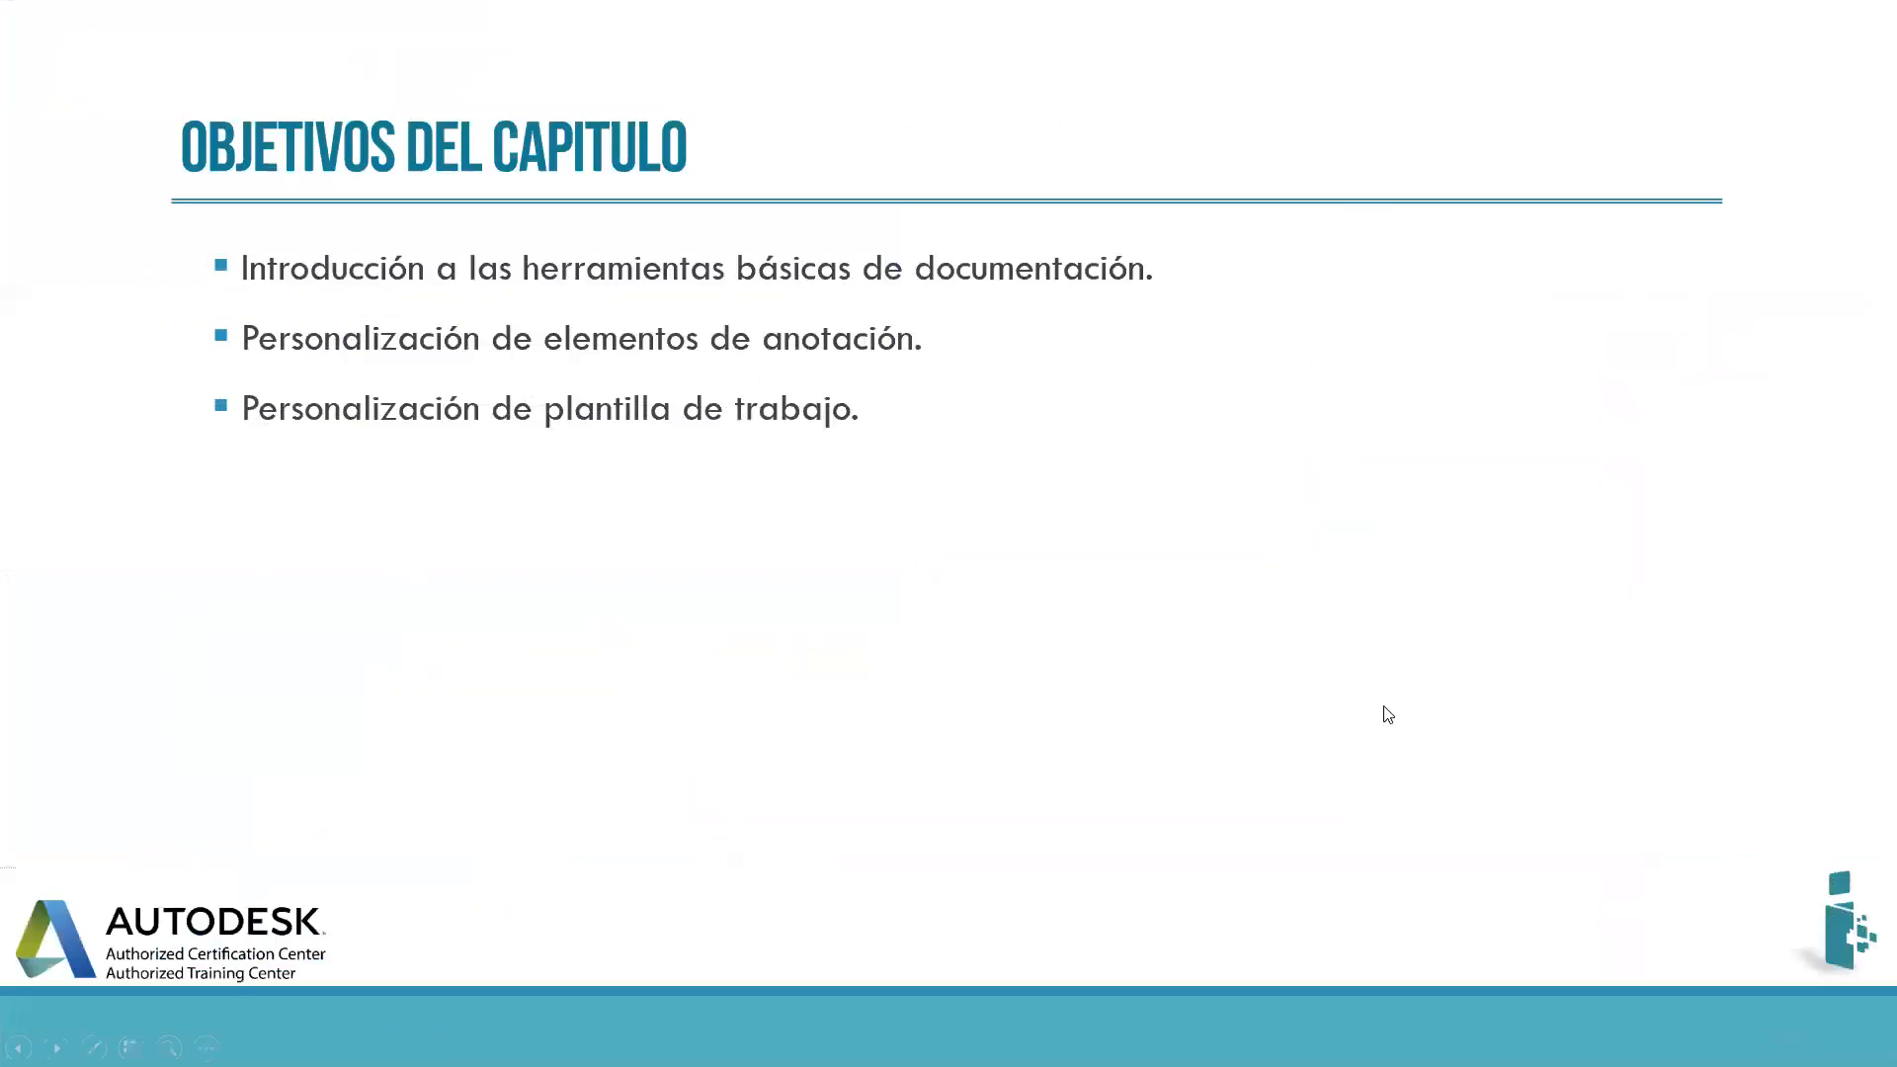
pyautogui.scroll(-1, 1388, 714)
pyautogui.scroll(-1, 1383, 715)
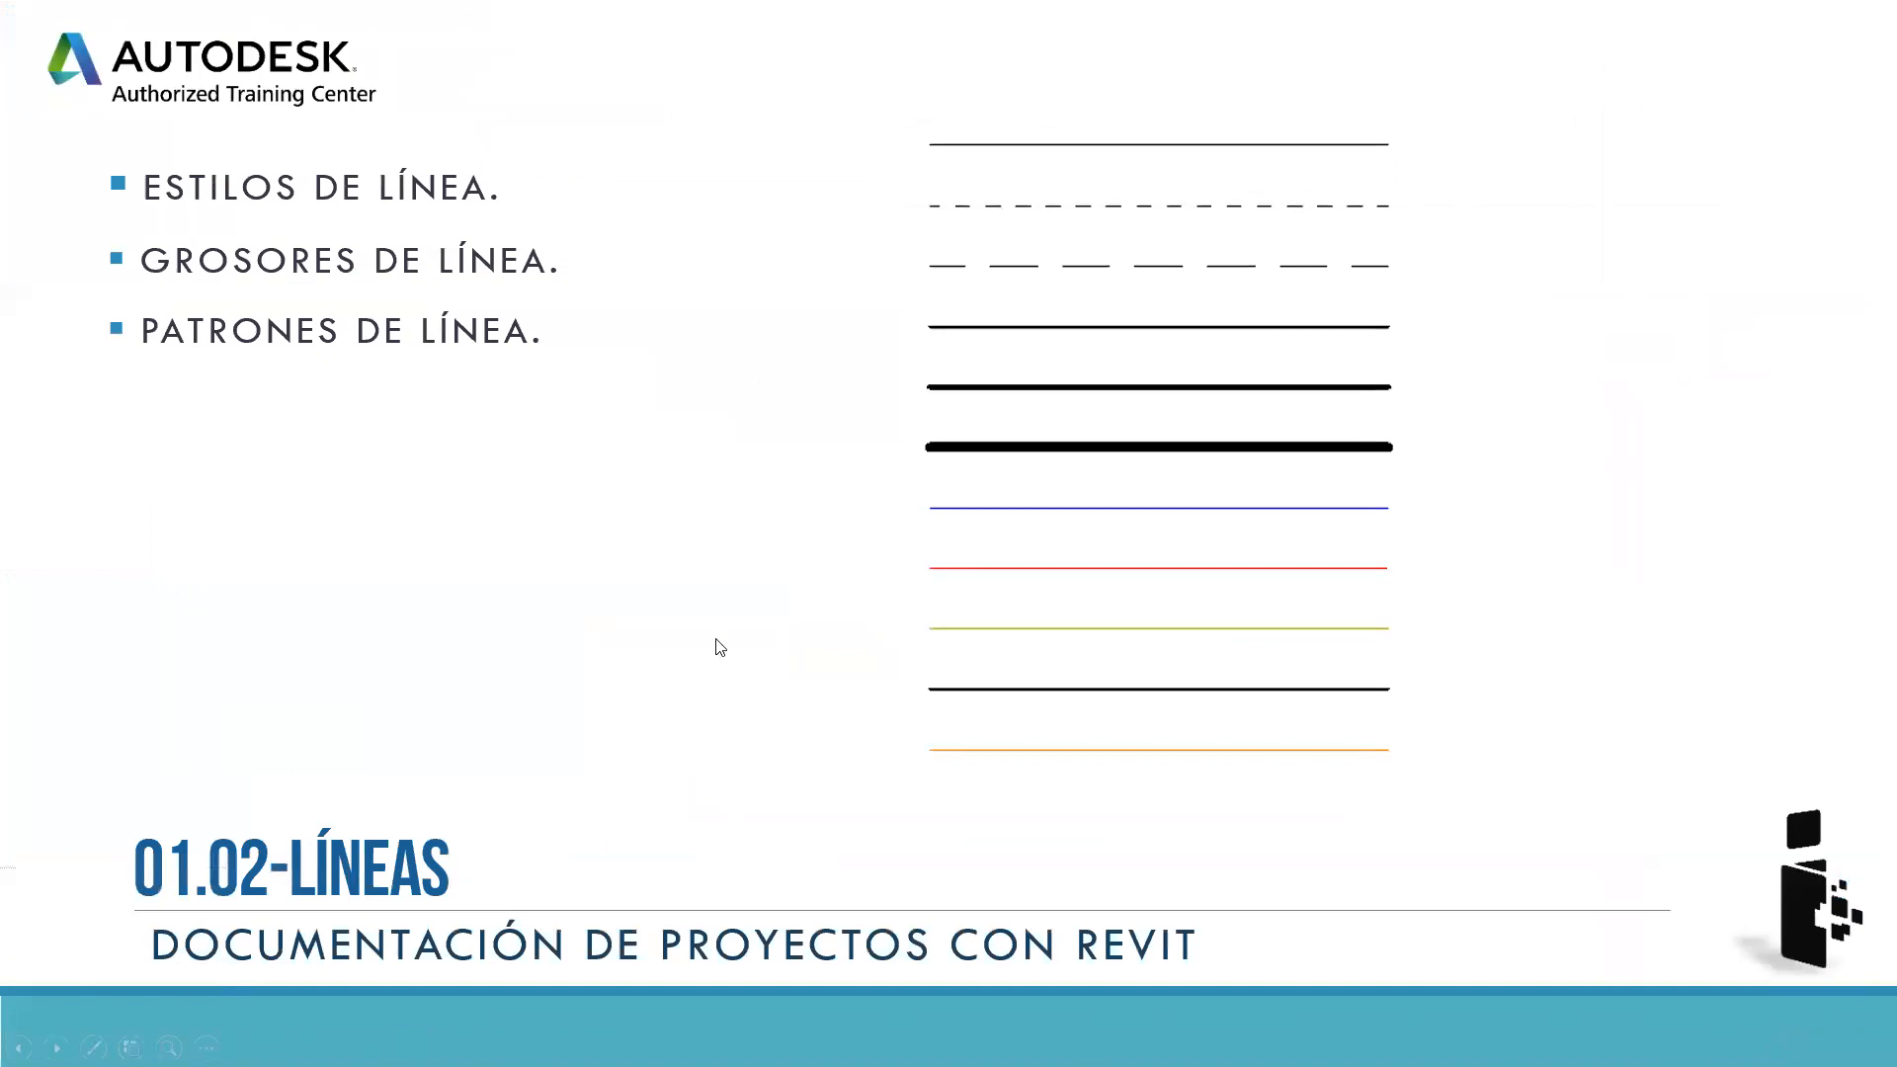
pyautogui.hotkey('alt', 'Tab')
pyautogui.scroll(-1, 1016, 465)
pyautogui.moveTo(1049, 461); pyautogui.dragTo(905, 431, button='middle')
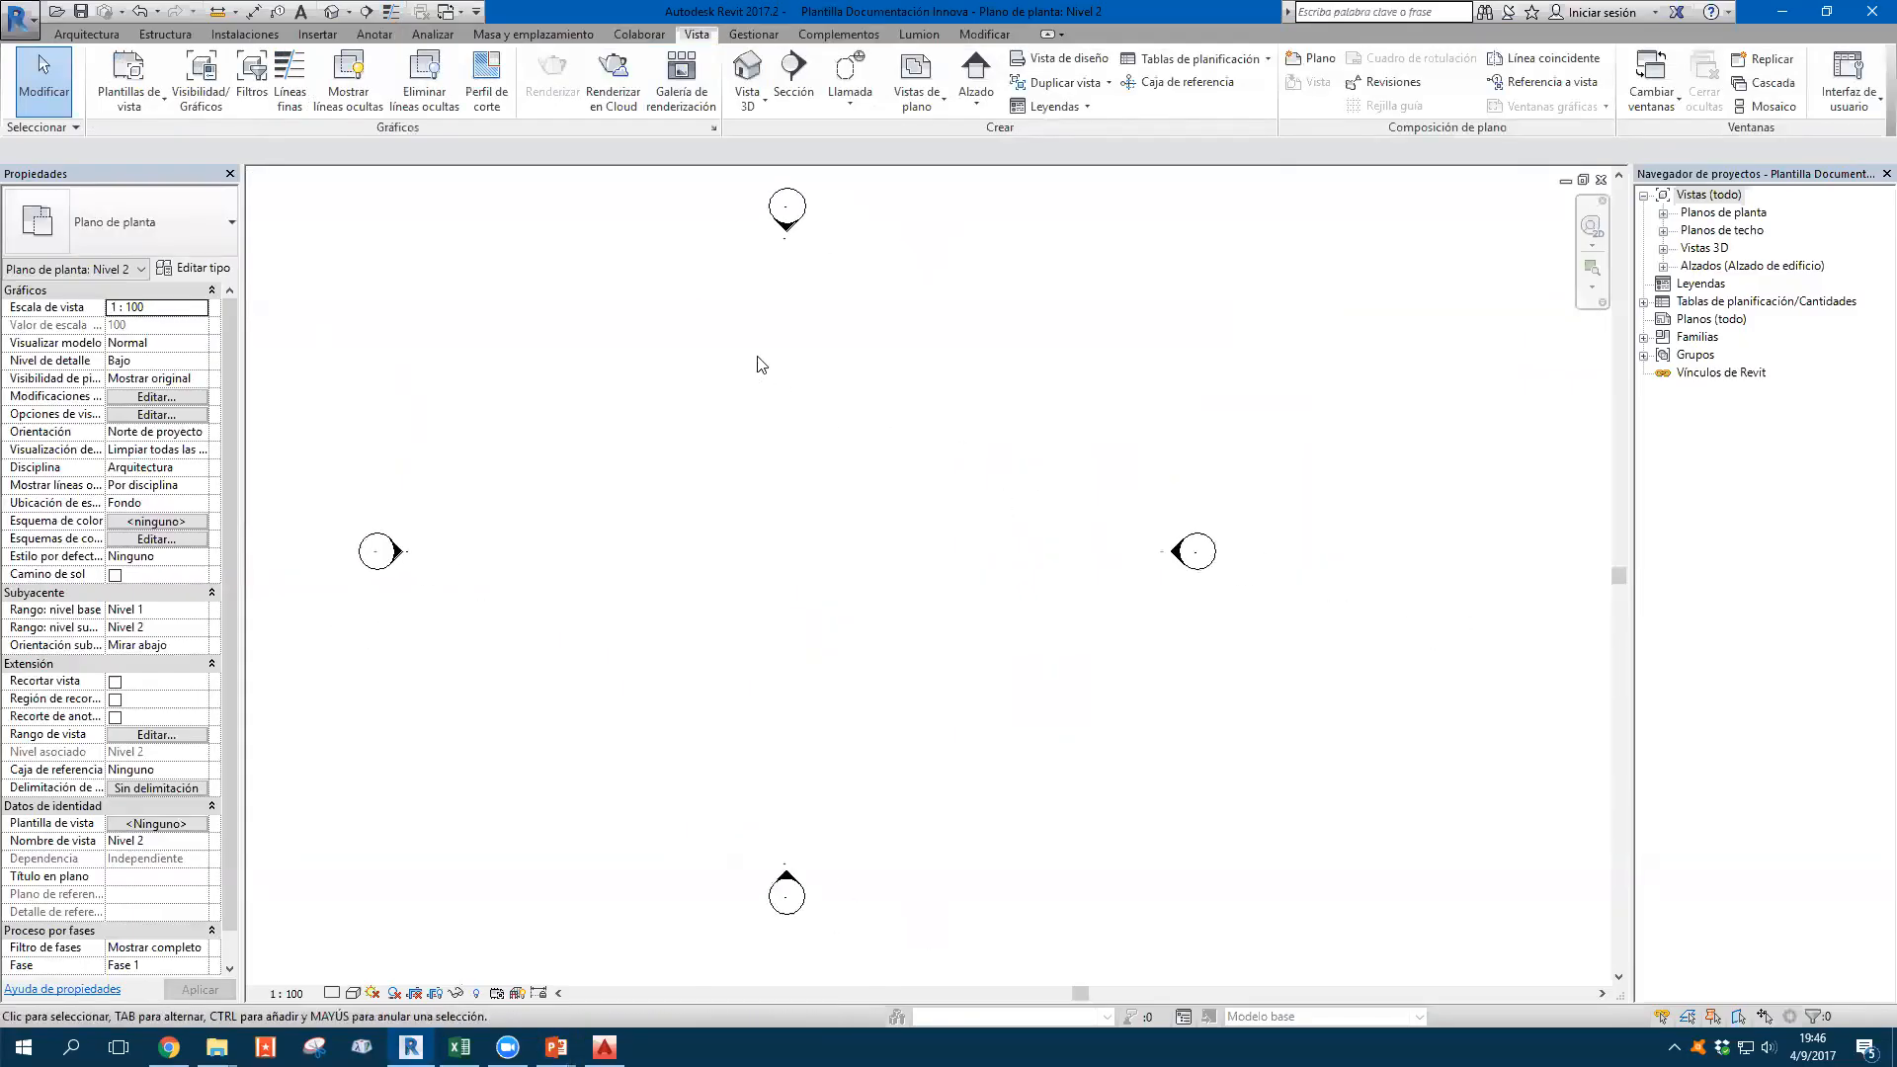
pyautogui.click(386, 42)
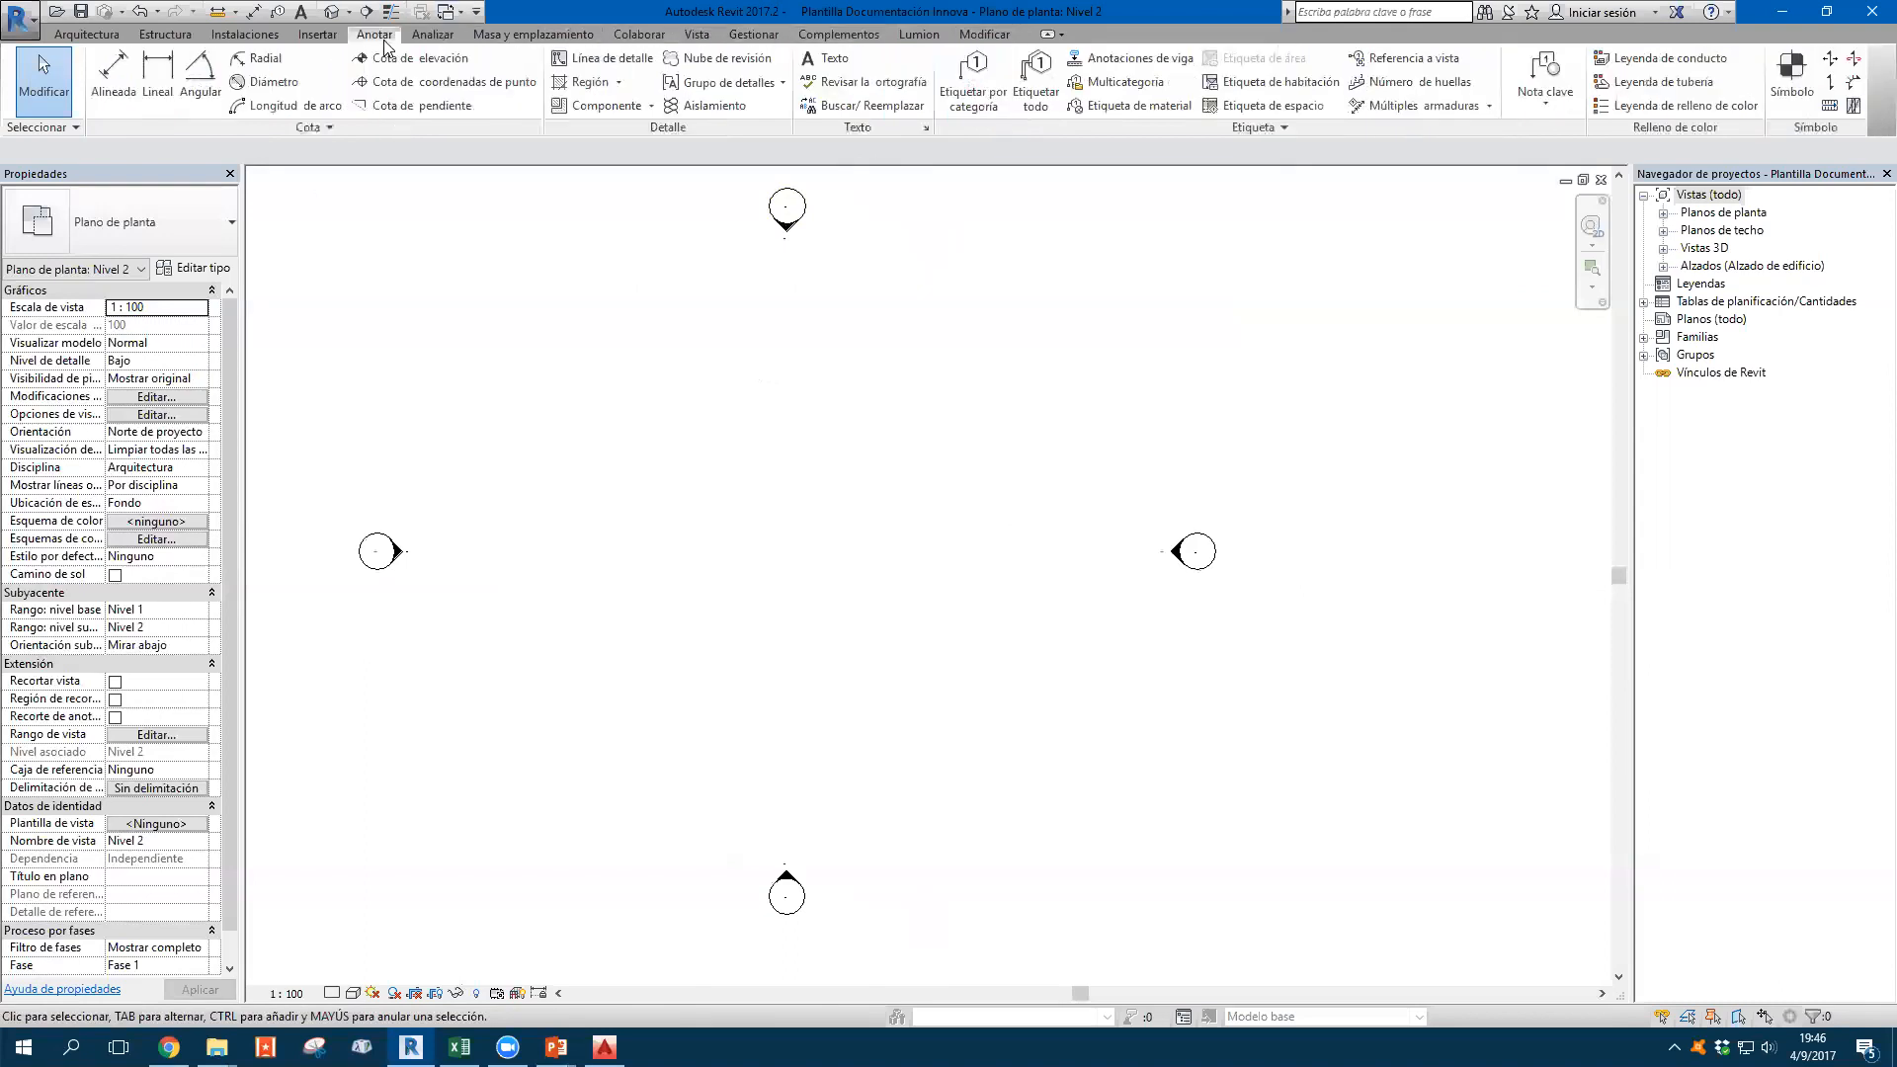
pyautogui.click(641, 63)
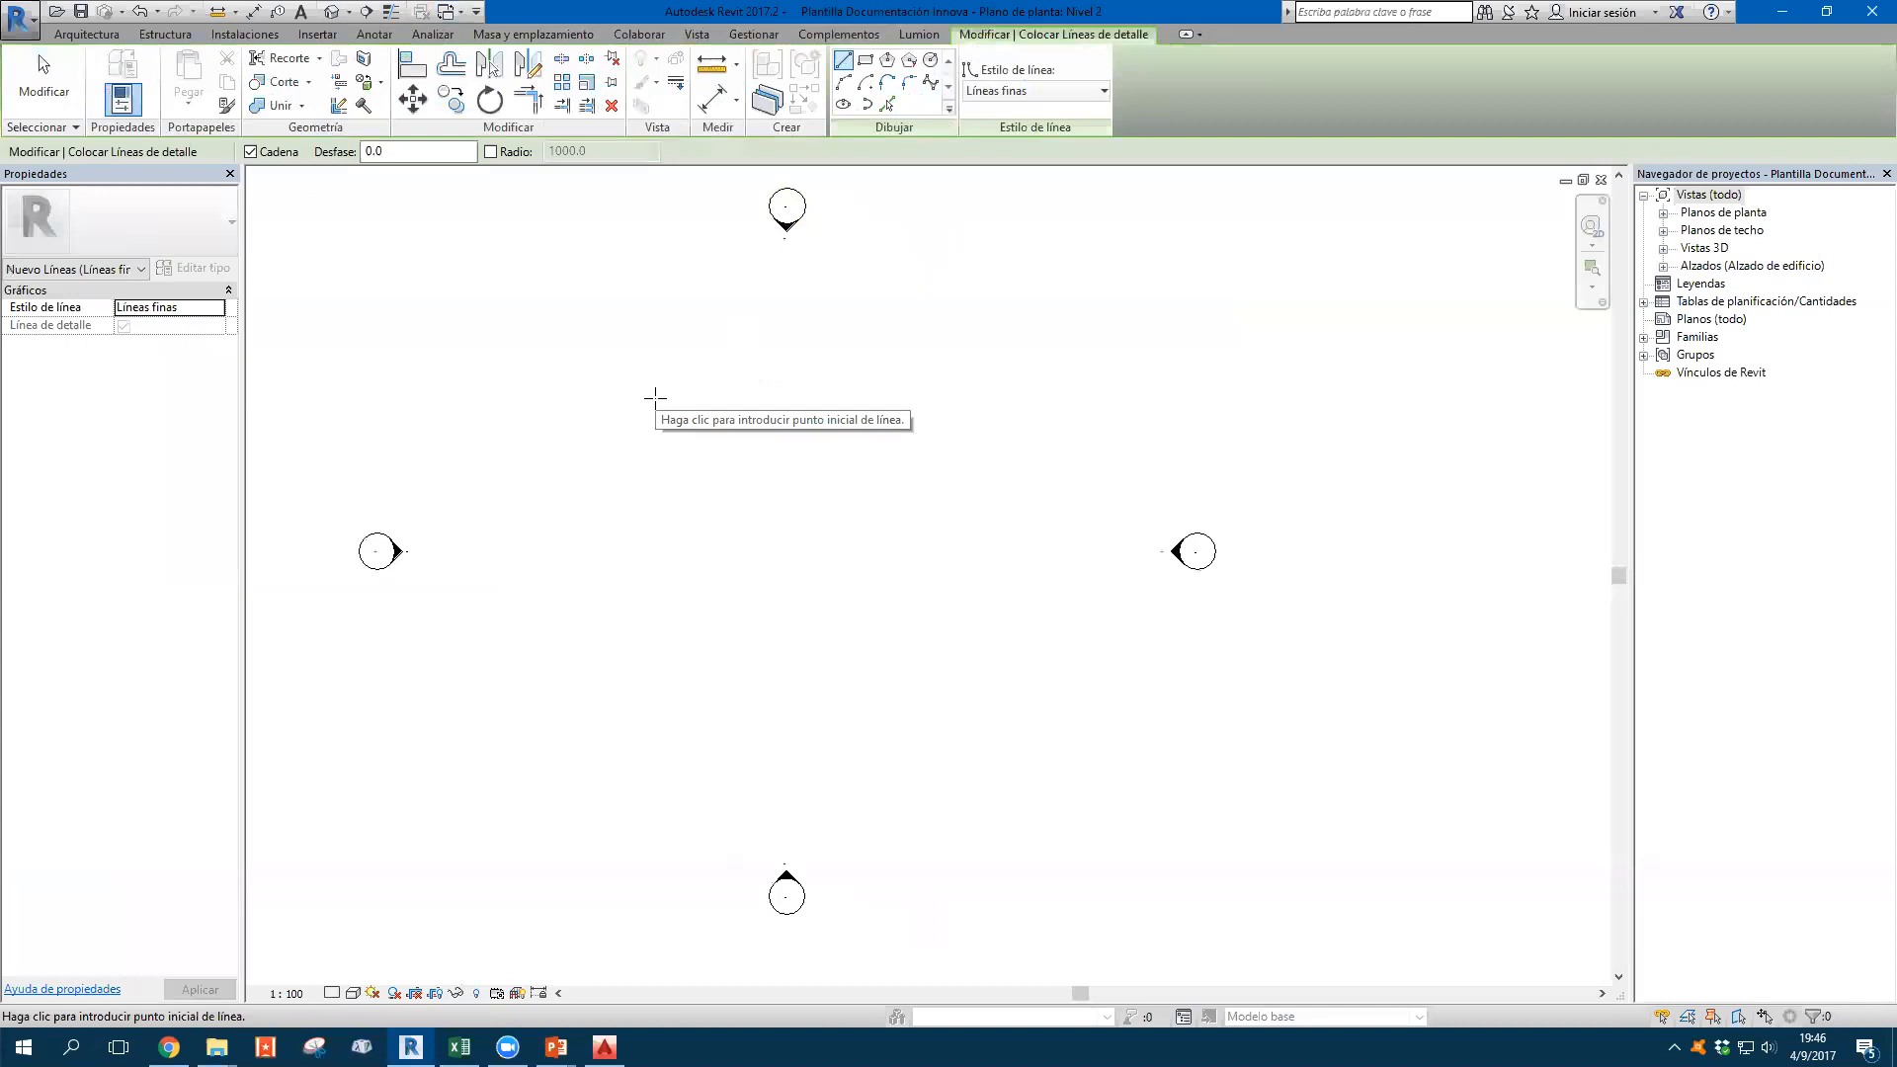
pyautogui.press('Escape')
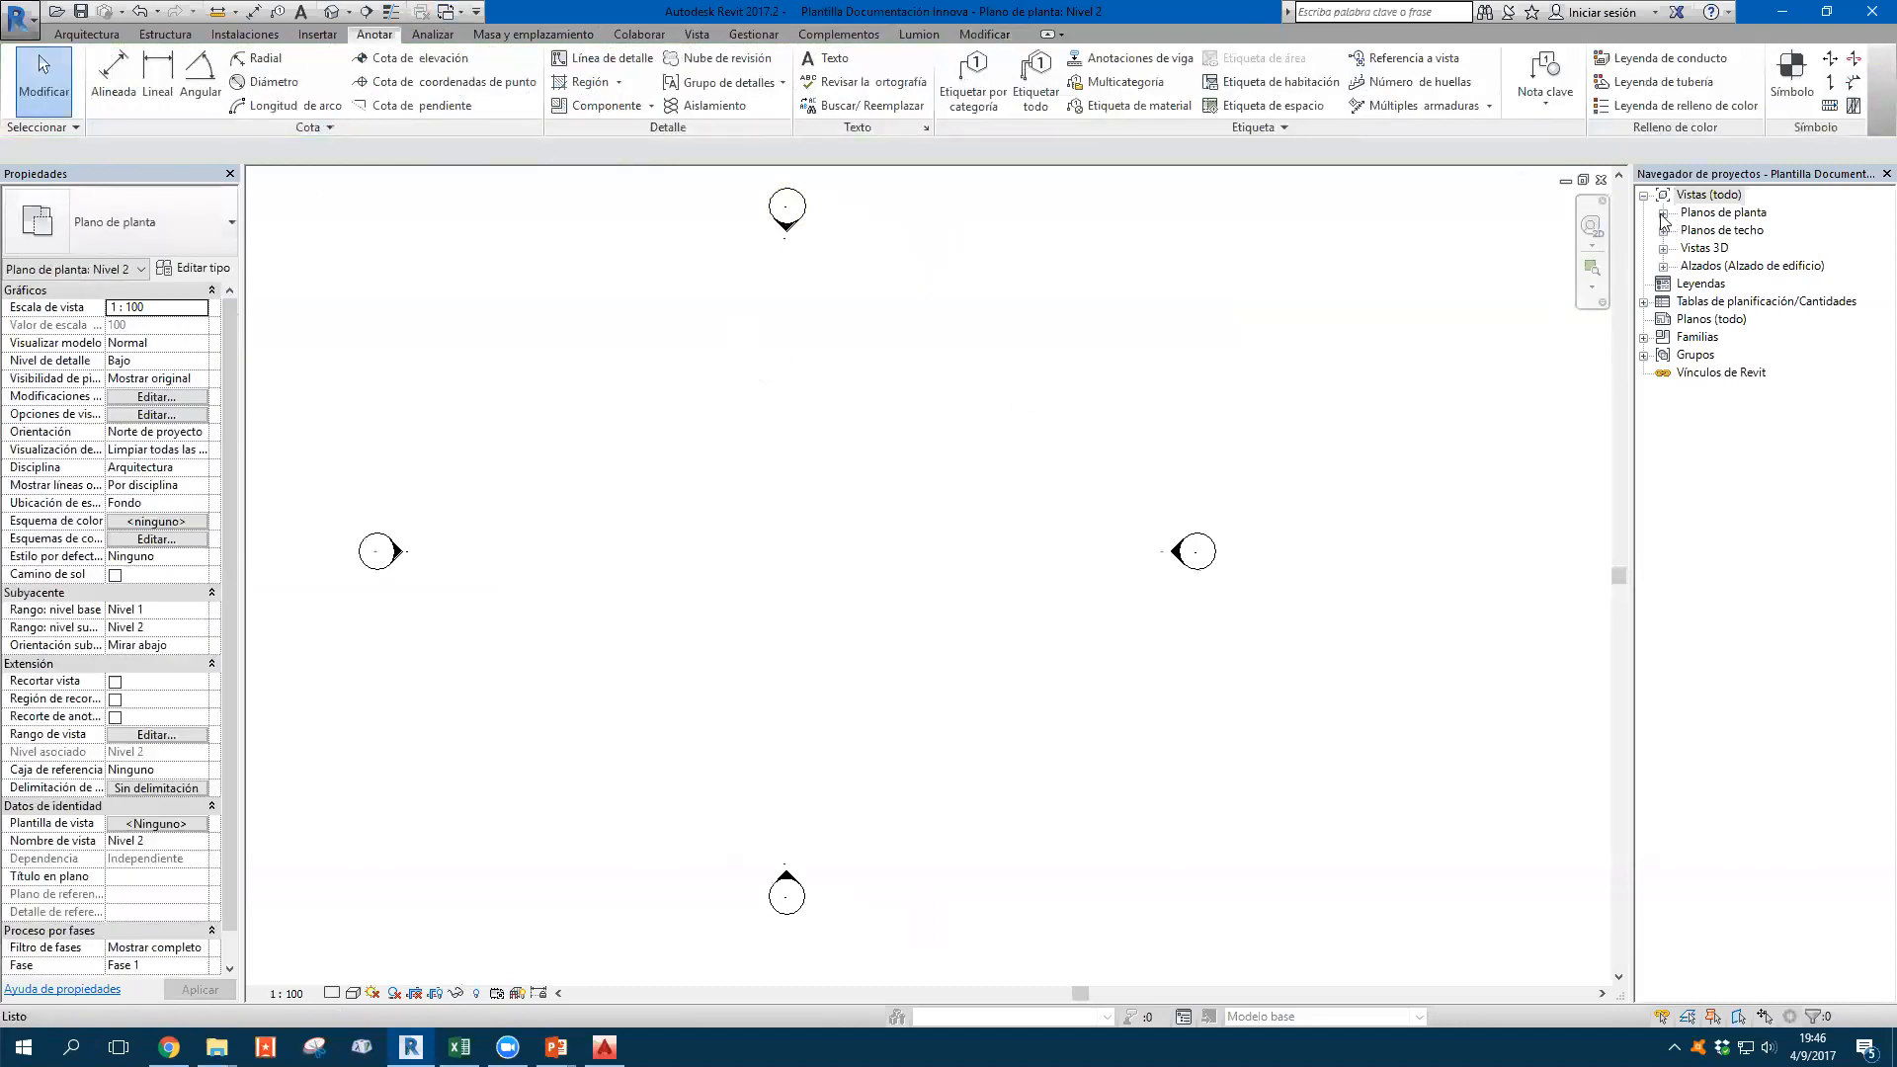
# Draw a horizontal detail line about 5200 mm long in the Nivel 2 floor plan with the style Líneas finas
pyautogui.click(1664, 214)
pyautogui.click(1720, 301)
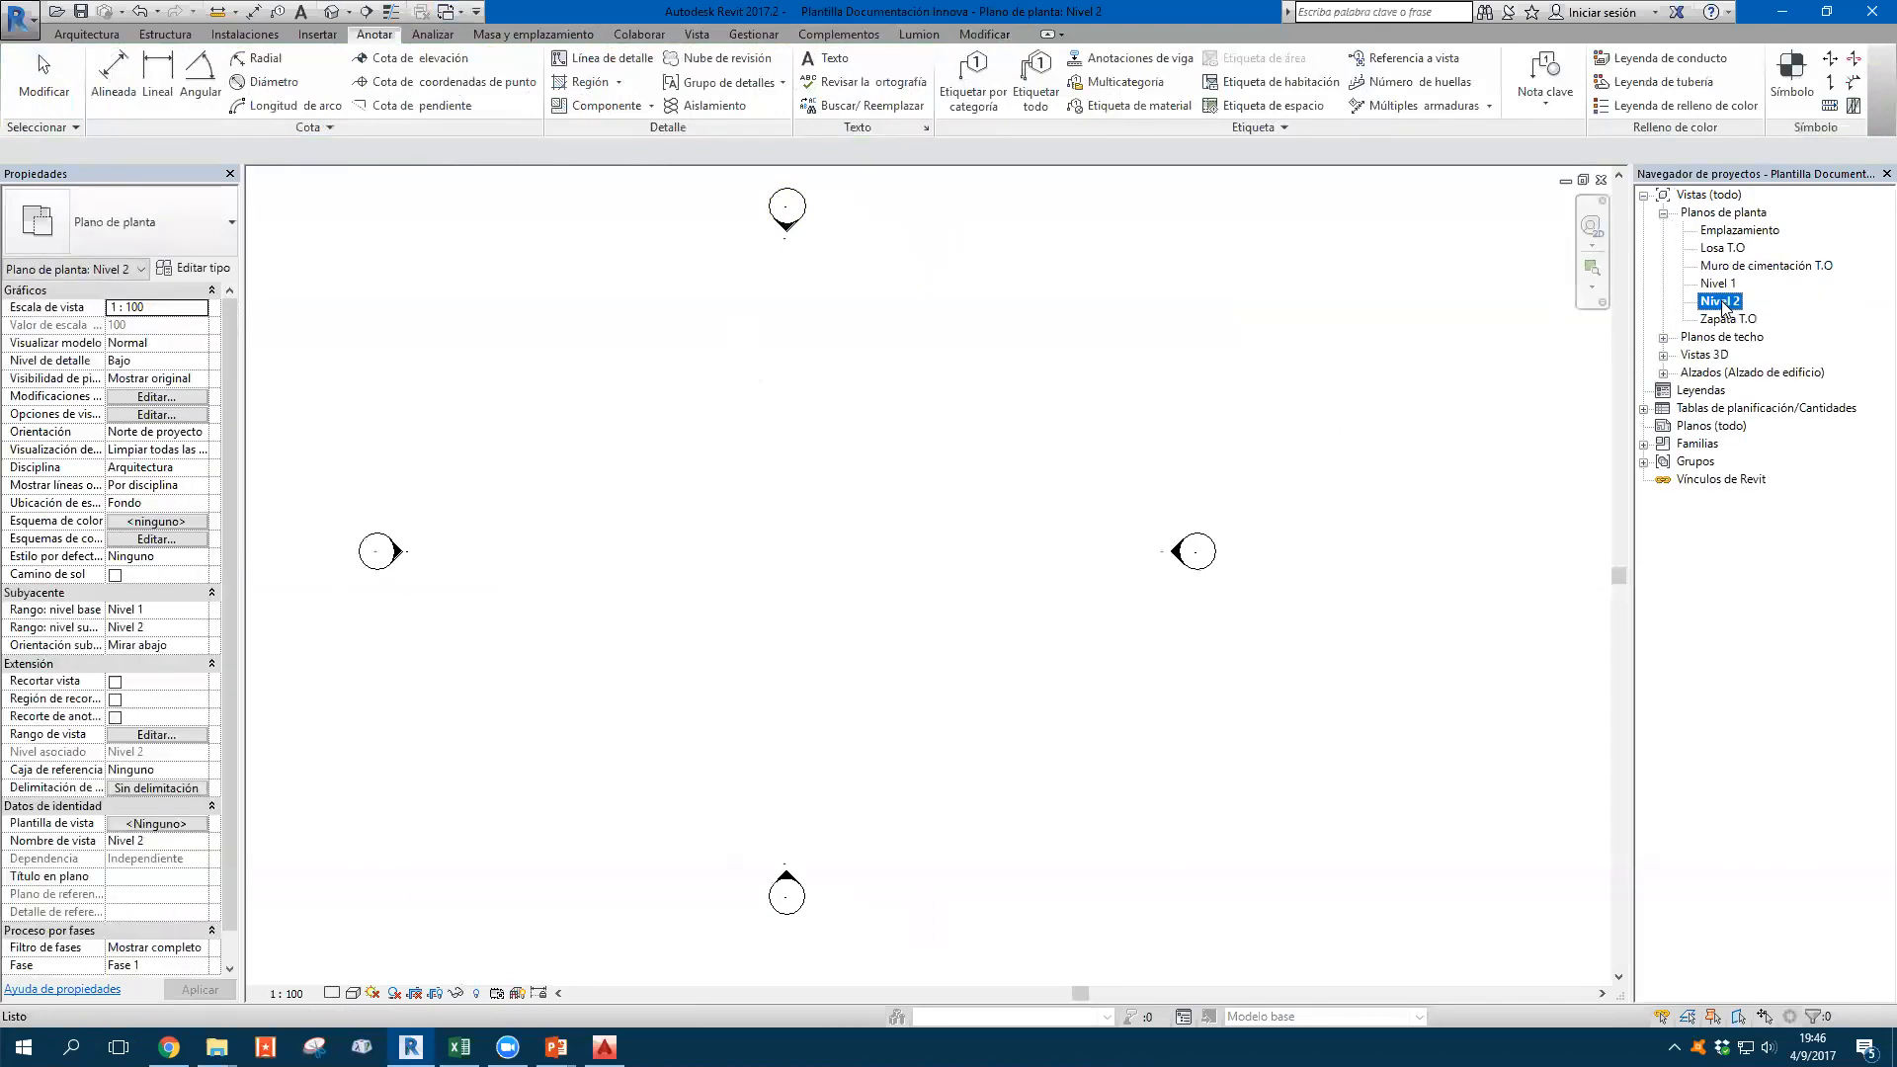
pyautogui.scroll(-4, 1156, 375)
pyautogui.scroll(3, 1015, 480)
pyautogui.click(605, 59)
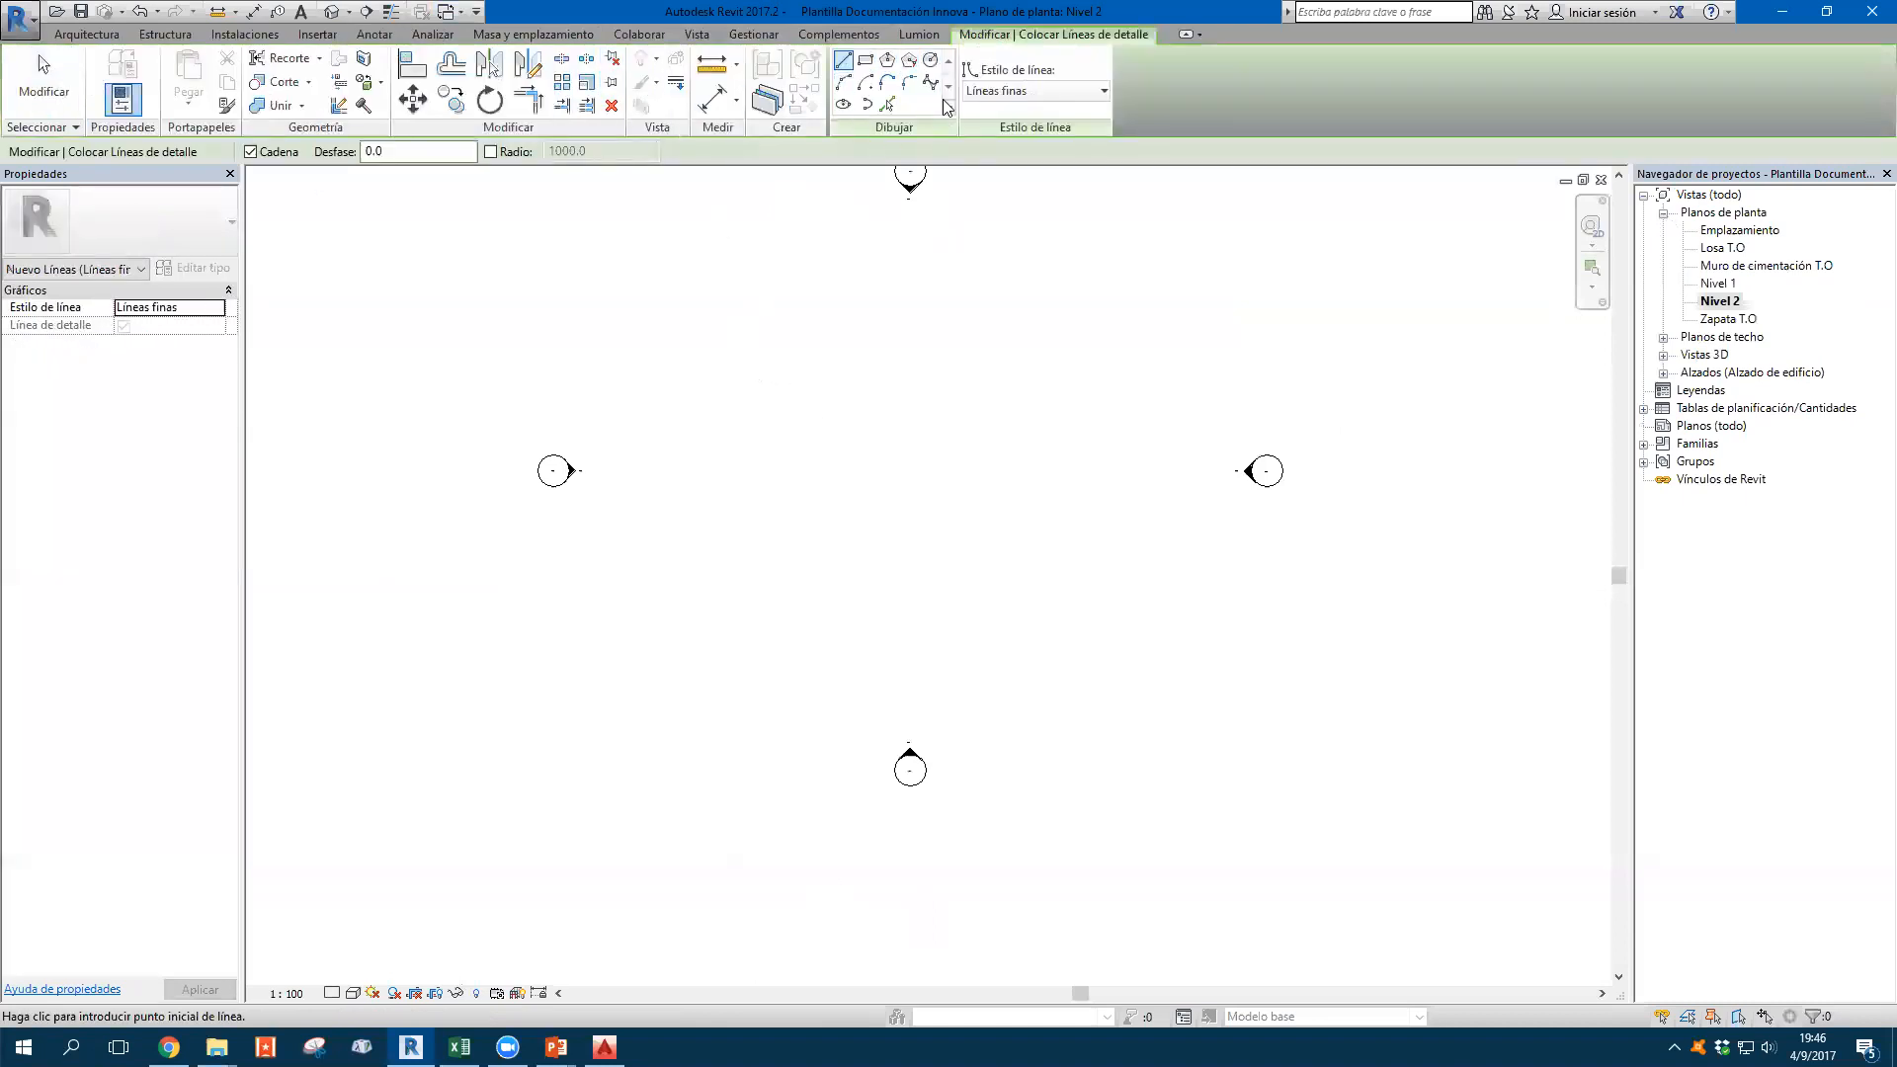
pyautogui.click(826, 384)
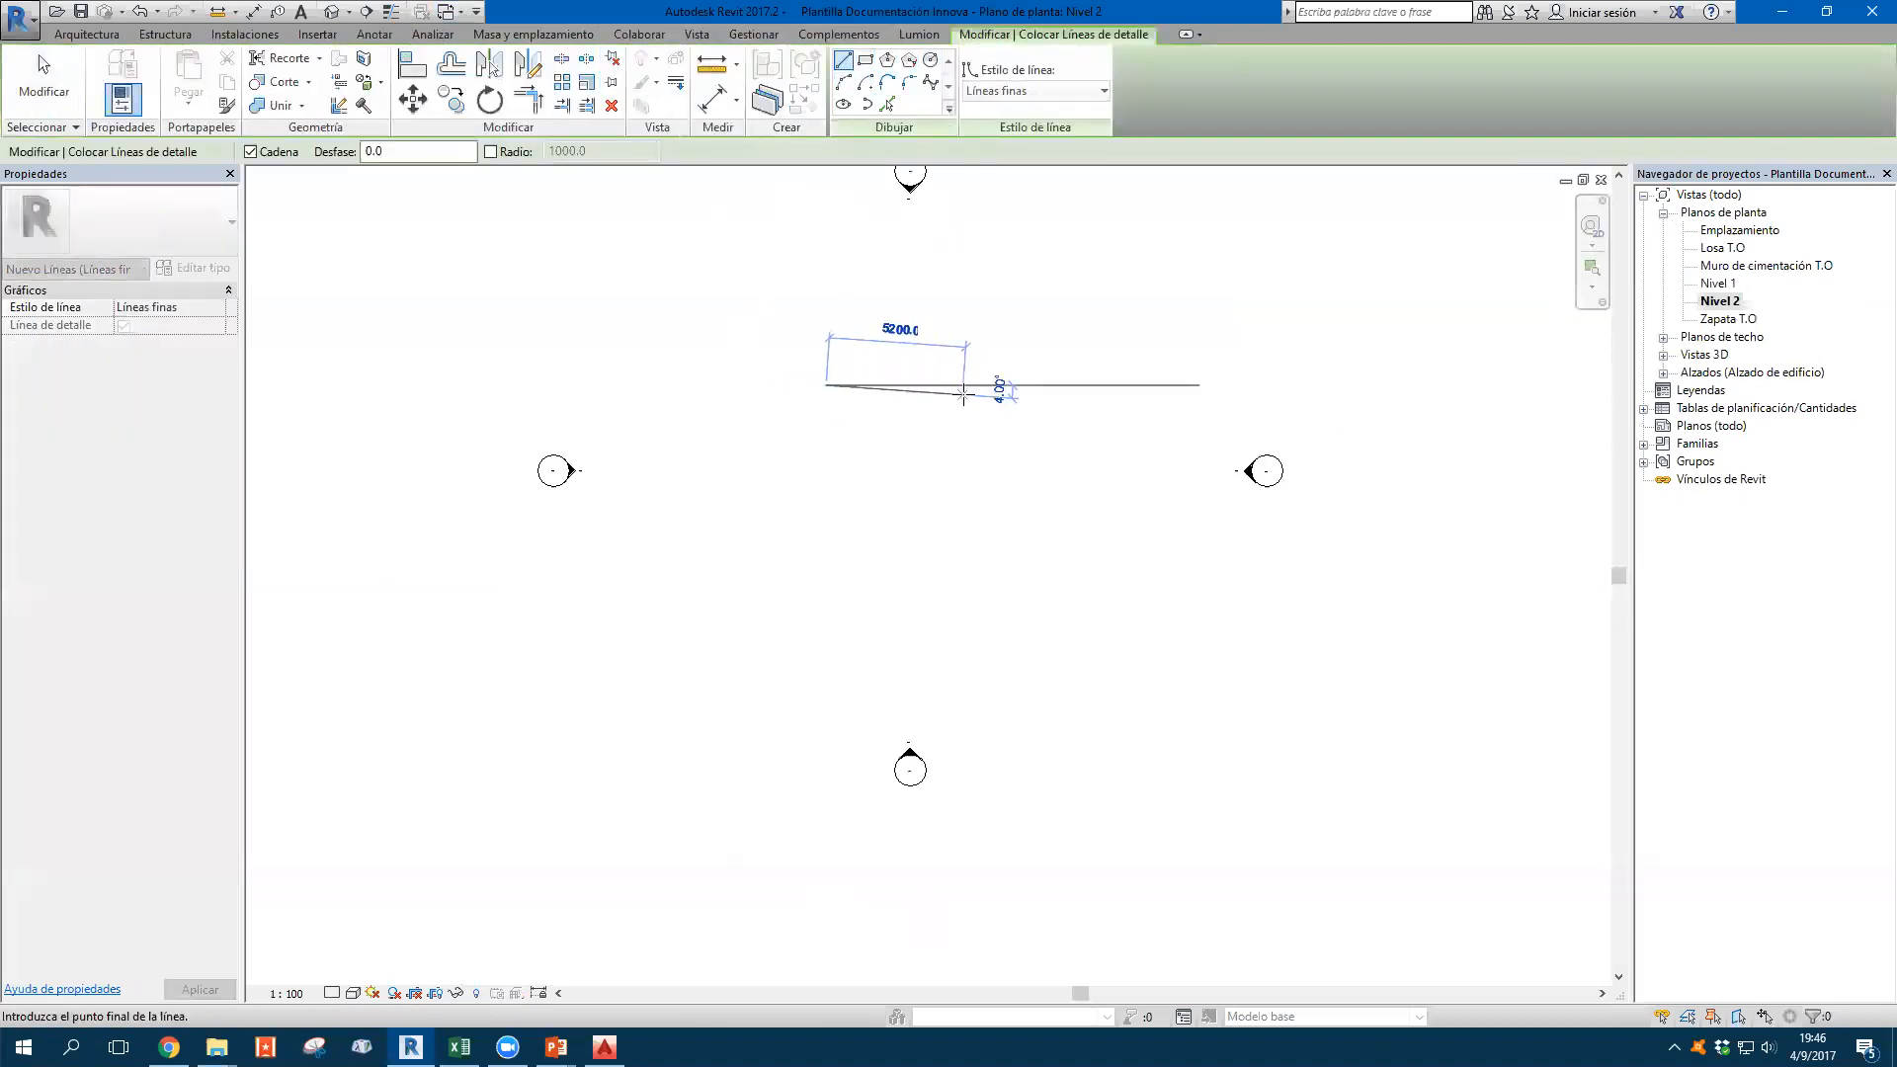
# Draw a detail-line rectangle below the horizontal line
pyautogui.click(865, 59)
pyautogui.click(1033, 491)
pyautogui.click(888, 574)
# Draw a detail-line circle above and beyond the rectangle, beside the horizontal line, and finish drawing
pyautogui.click(929, 60)
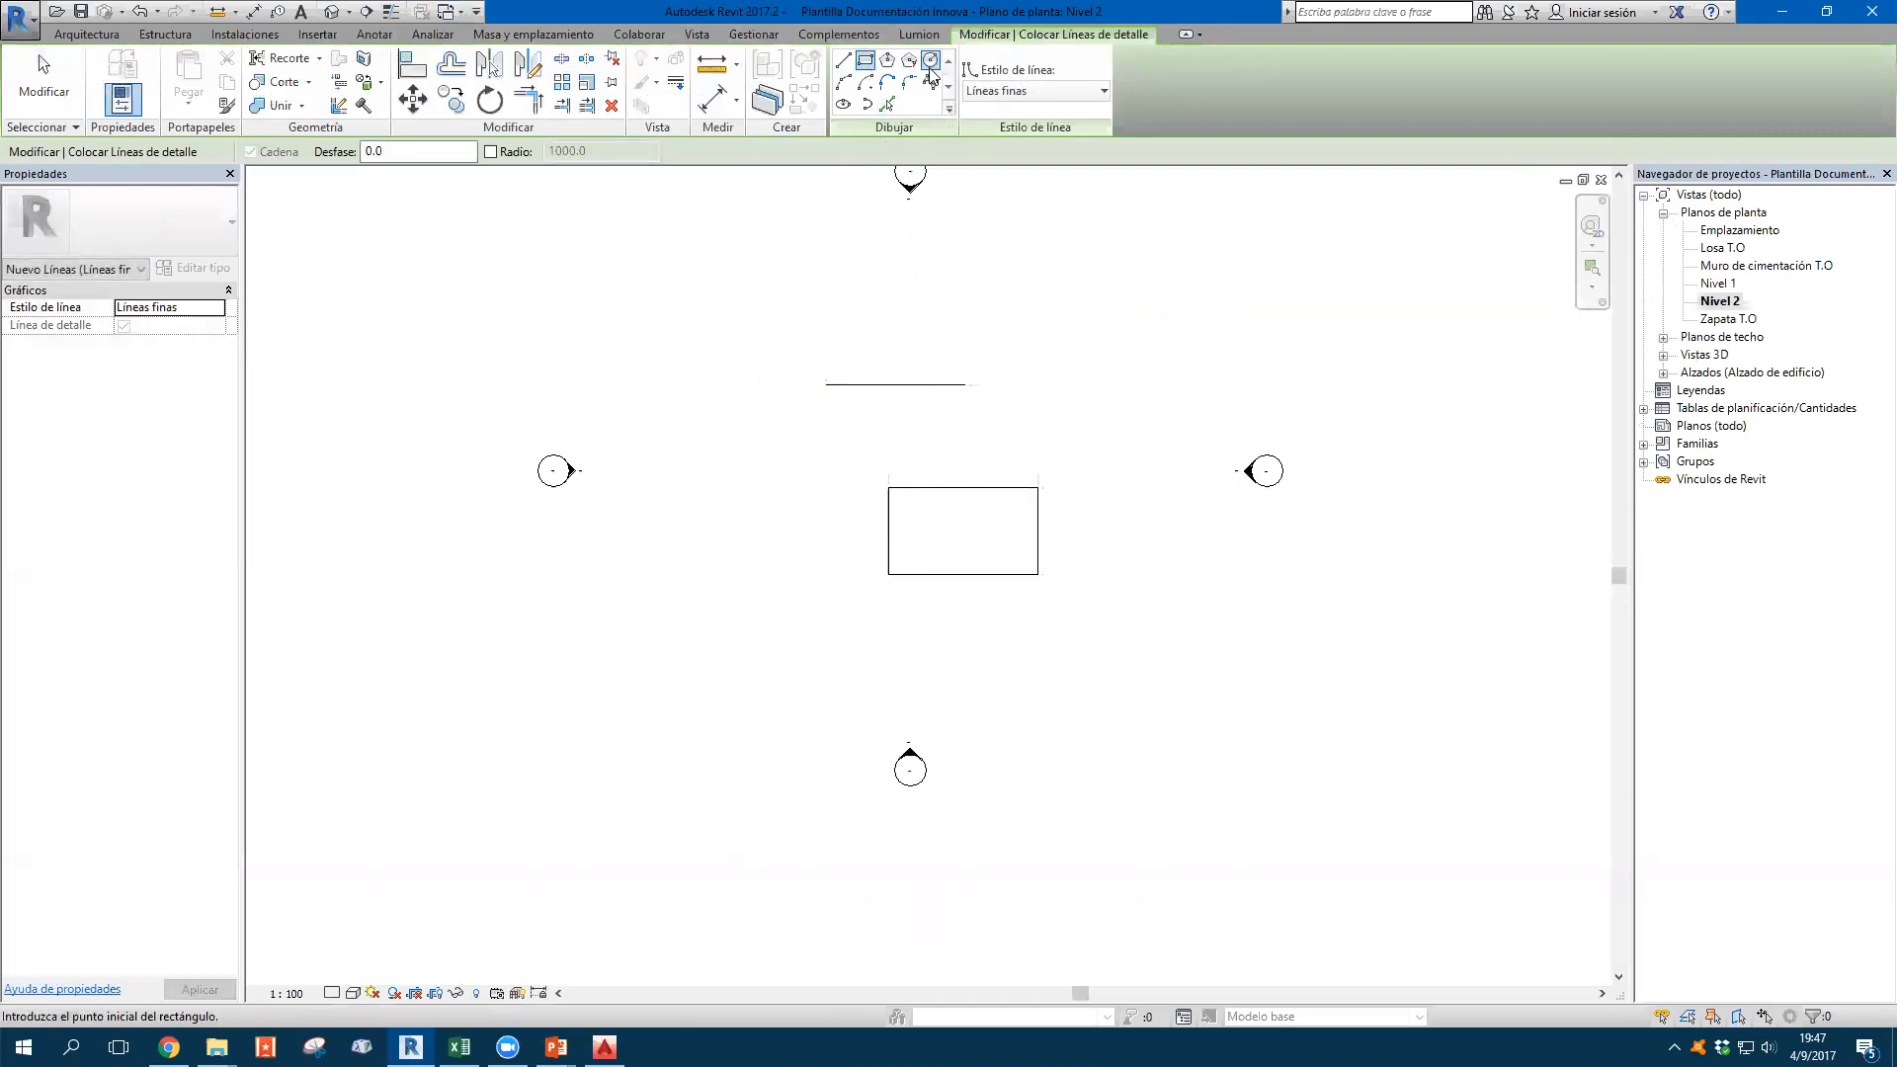
pyautogui.click(1084, 402)
pyautogui.click(1134, 357)
pyautogui.press('Escape')
pyautogui.press('Escape')
pyautogui.scroll(2, 1182, 376)
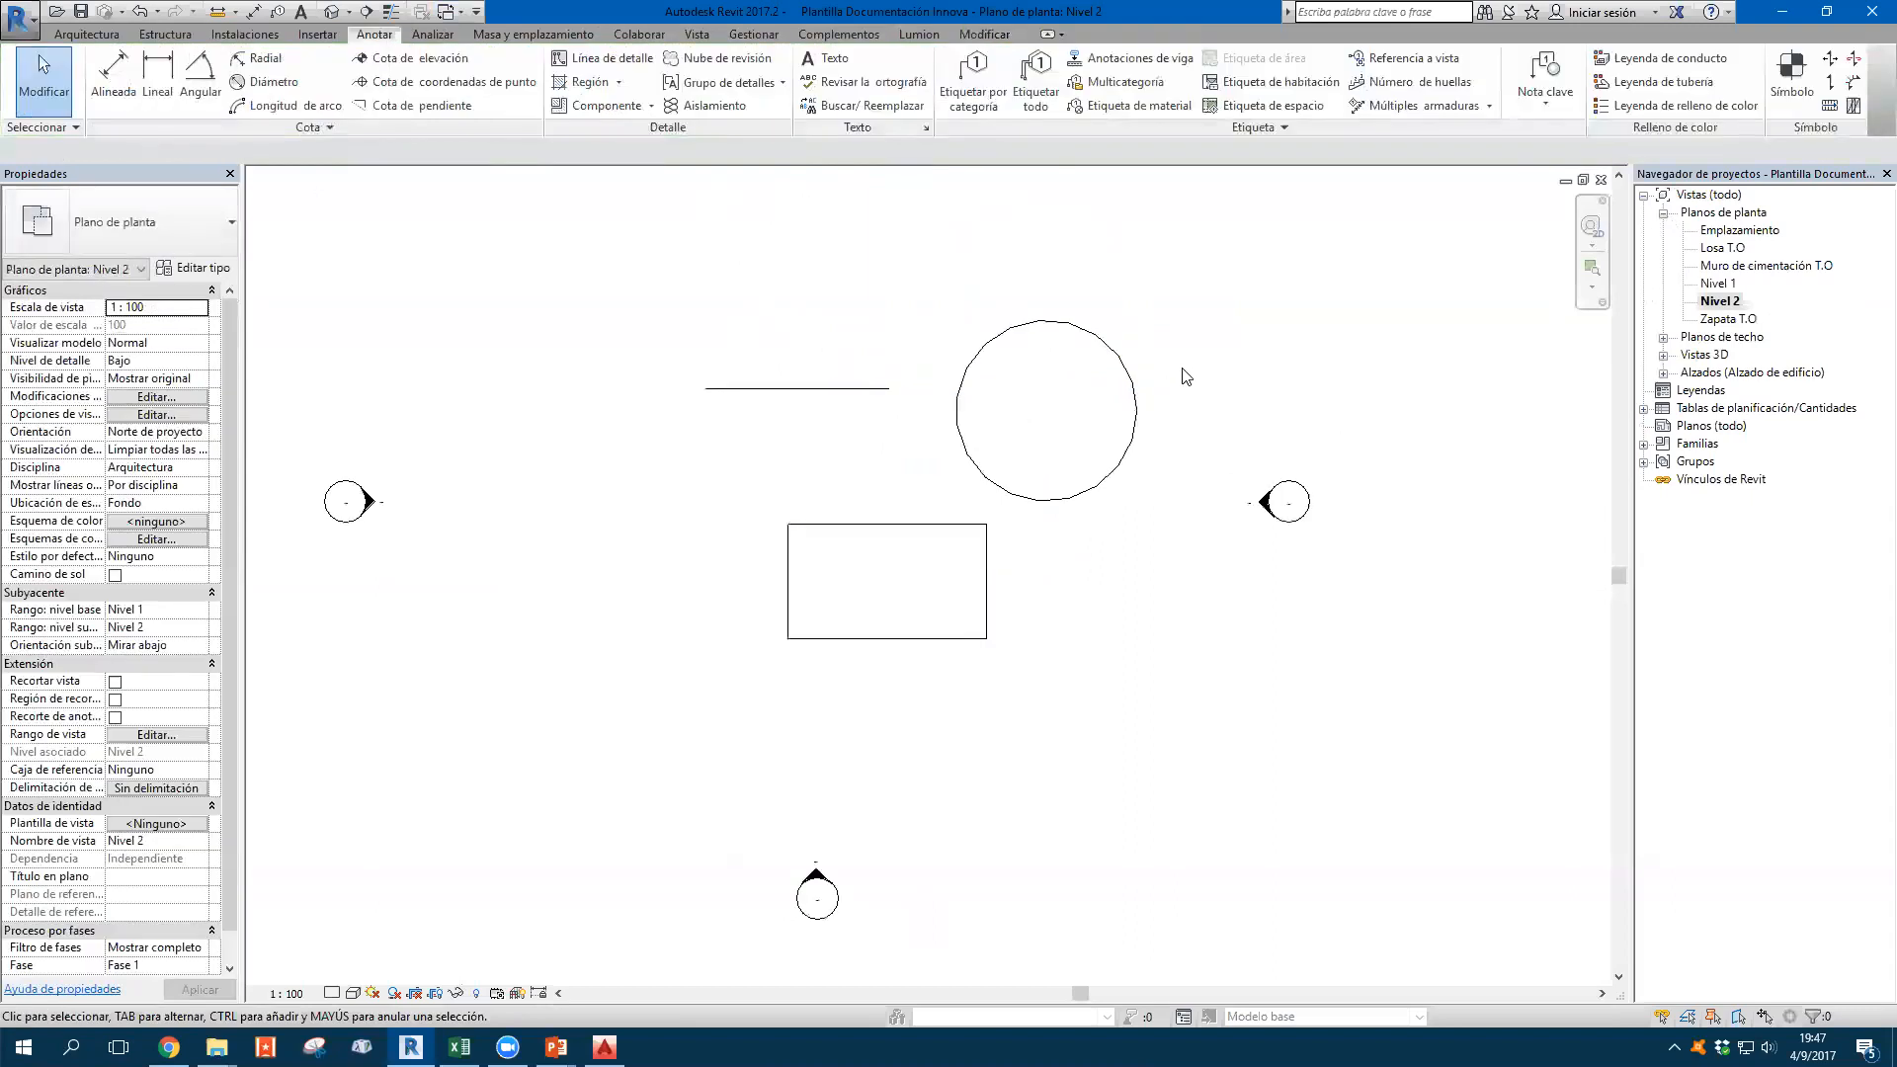
# Open the Nivel 1 floor plan and return to Nivel 2 to check which view shows the detail lines
pyautogui.scroll(-1, 1091, 415)
pyautogui.doubleClick(1723, 285)
pyautogui.doubleClick(1723, 302)
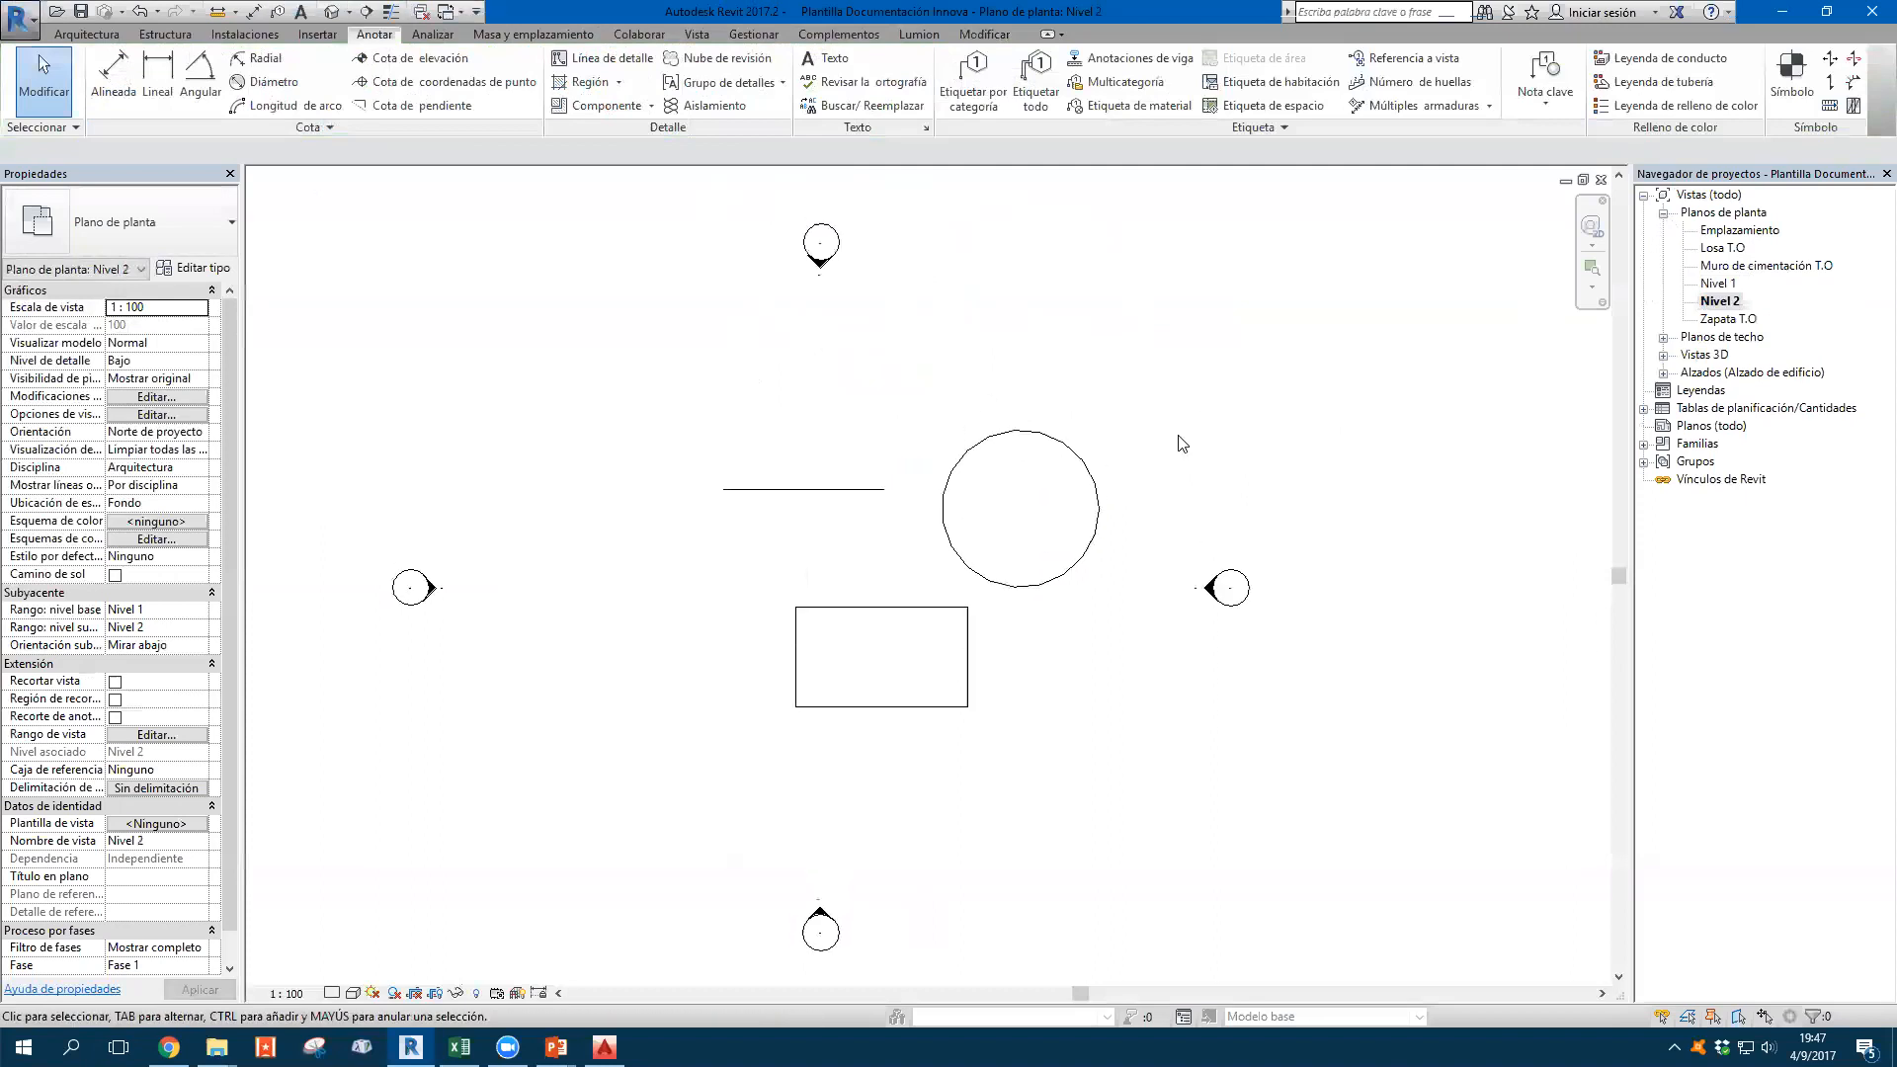
# Draw a horizontal detail line about 5400 mm long above the circle with the line style Líneas
pyautogui.click(605, 57)
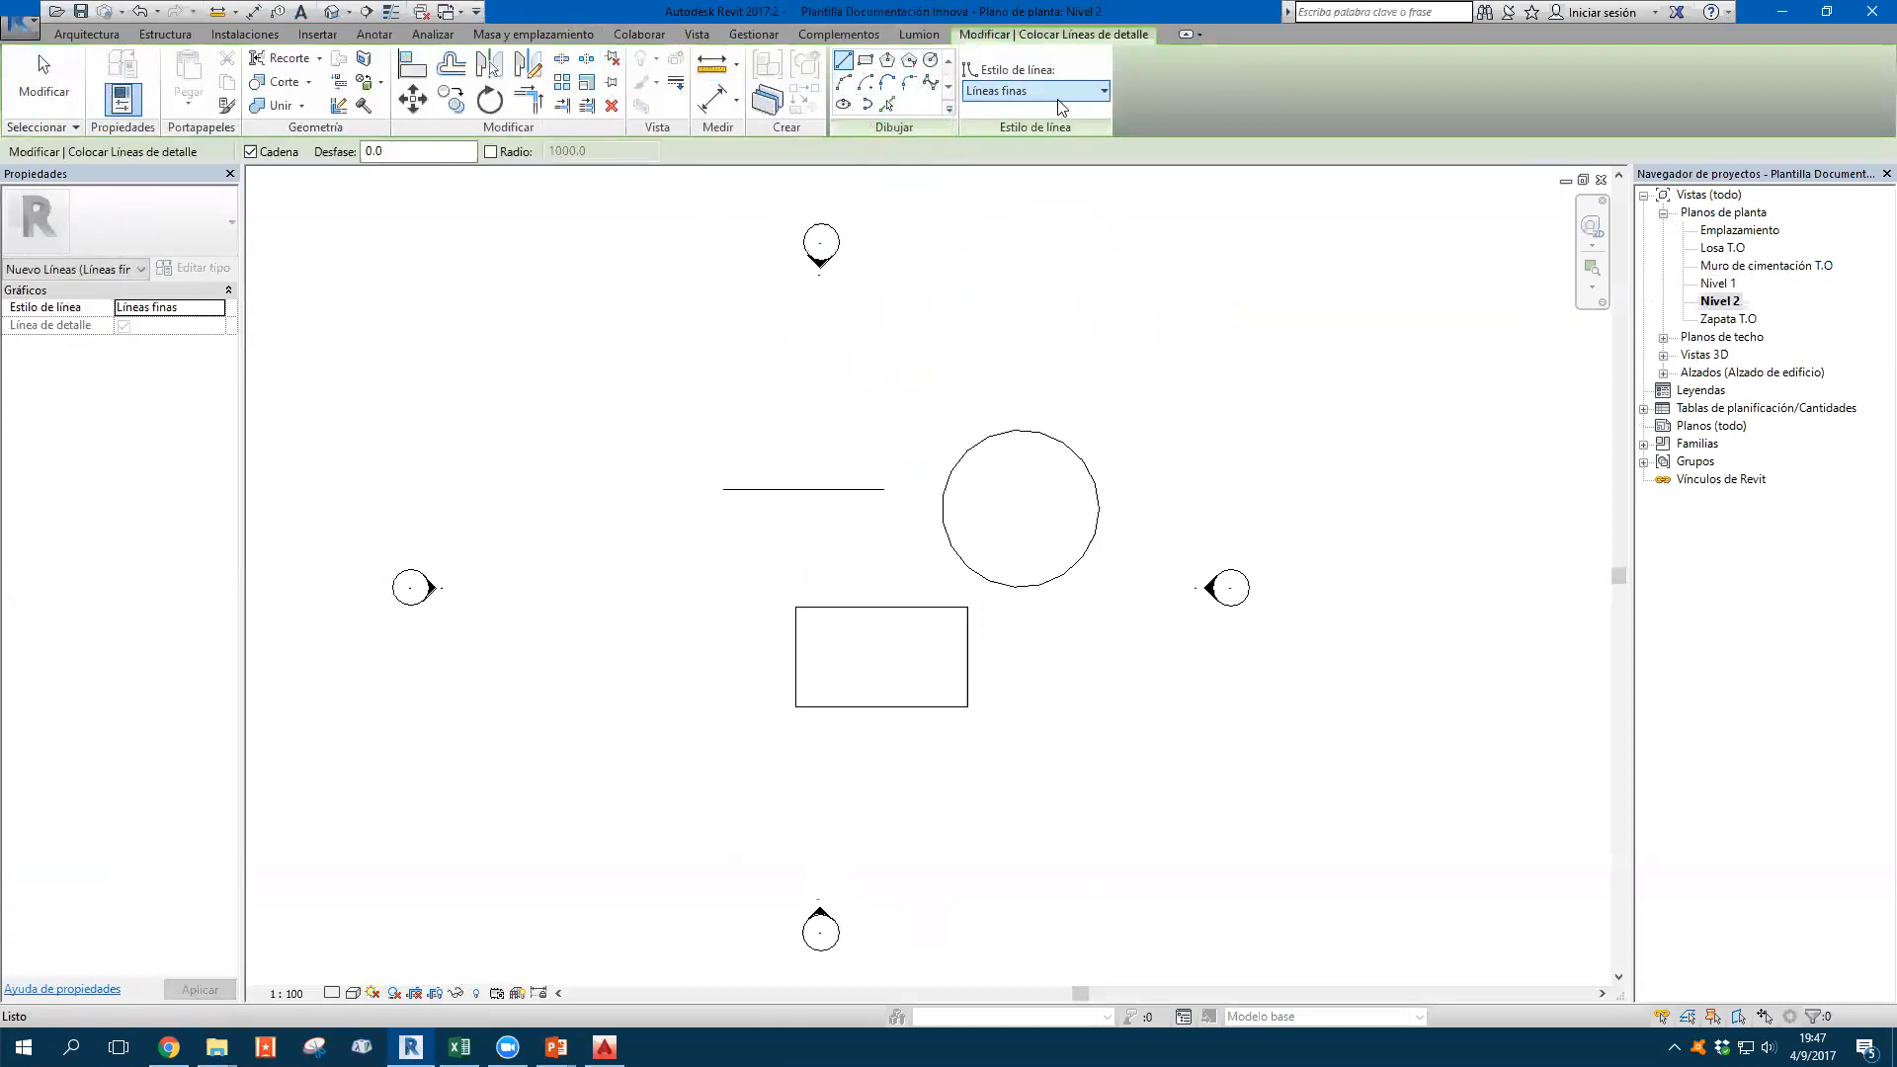
pyautogui.click(1103, 91)
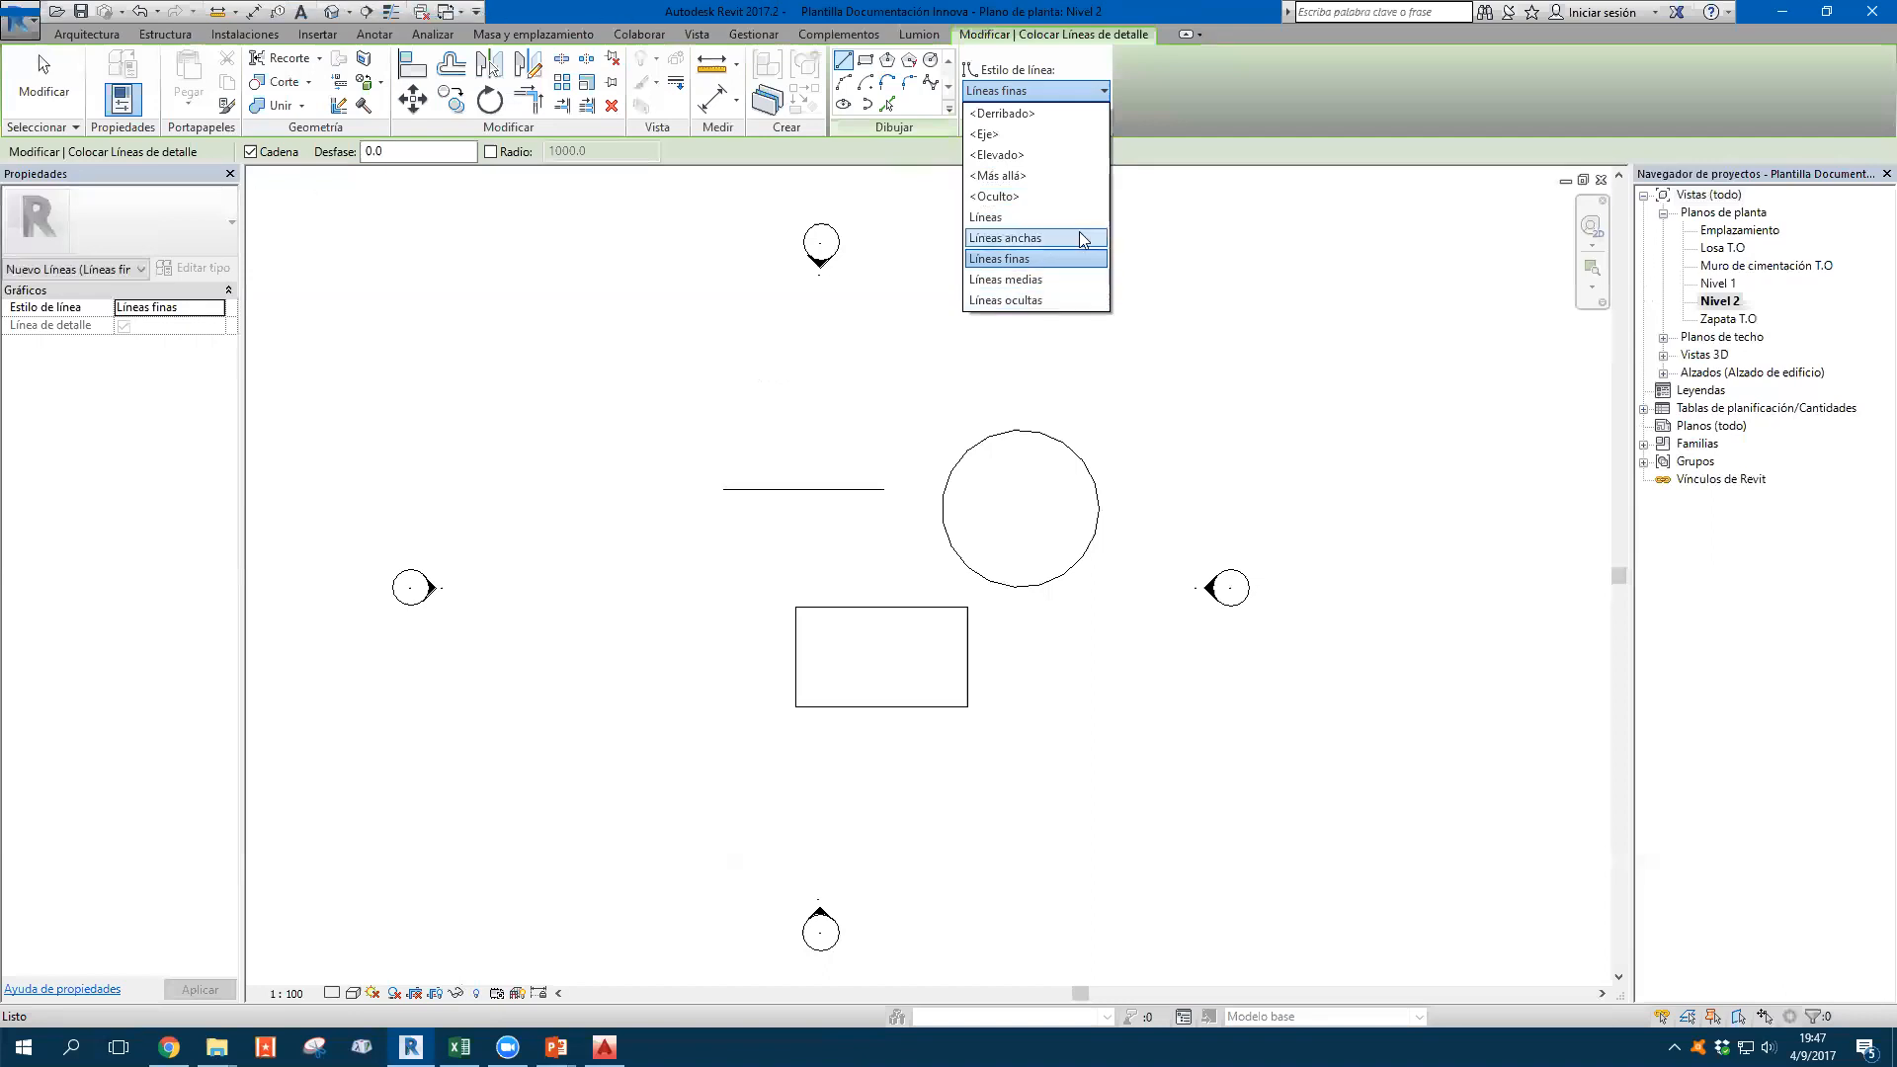
pyautogui.click(1001, 216)
pyautogui.scroll(3, 921, 362)
pyautogui.click(1123, 343)
pyautogui.press('Escape')
pyautogui.press('Escape')
# Copy the new line upward three times with the Múltiple option, spaced about 800, 800 and 600 mm apart
pyautogui.click(1034, 354)
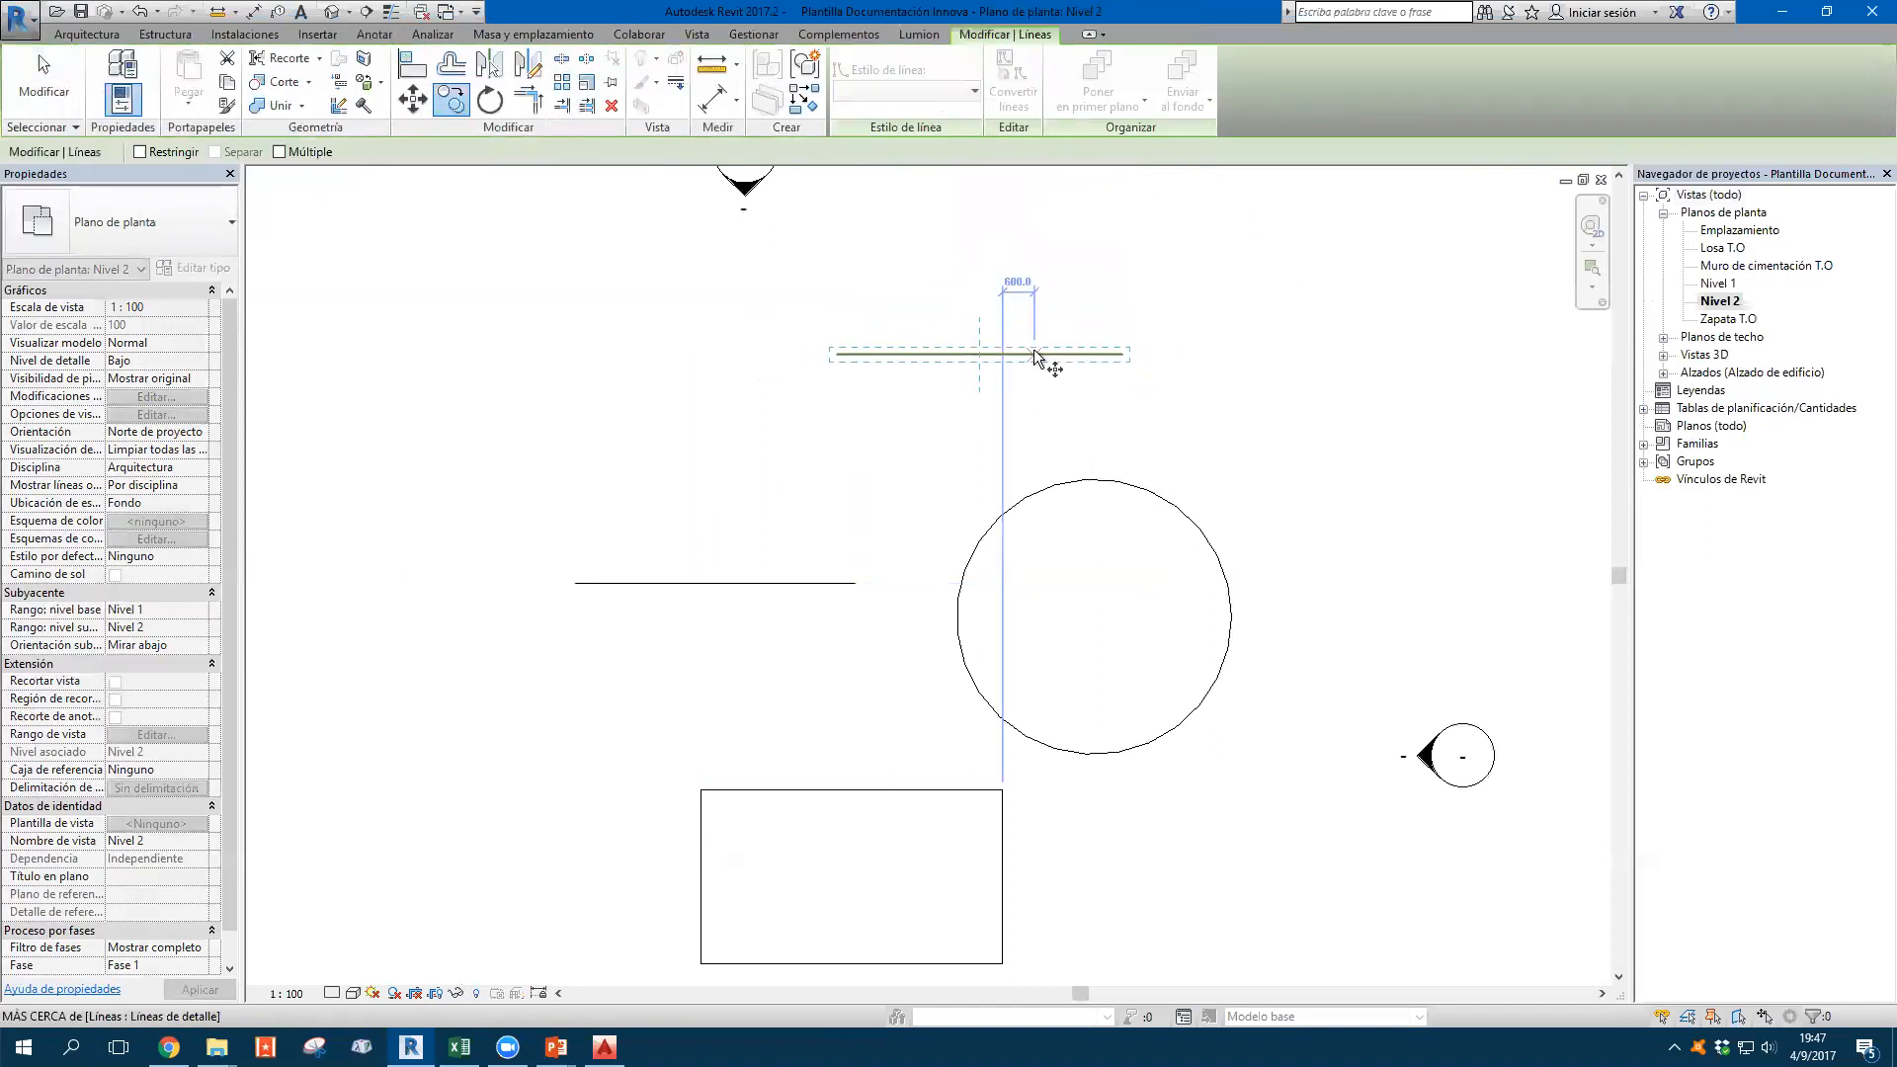
pyautogui.click(280, 151)
pyautogui.click(1122, 354)
pyautogui.click(1123, 312)
pyautogui.click(1123, 269)
pyautogui.click(1123, 238)
pyautogui.press('Escape')
pyautogui.press('Escape')
# Change the topmost of the four stacked lines to the line style Líneas anchas
pyautogui.click(1087, 239)
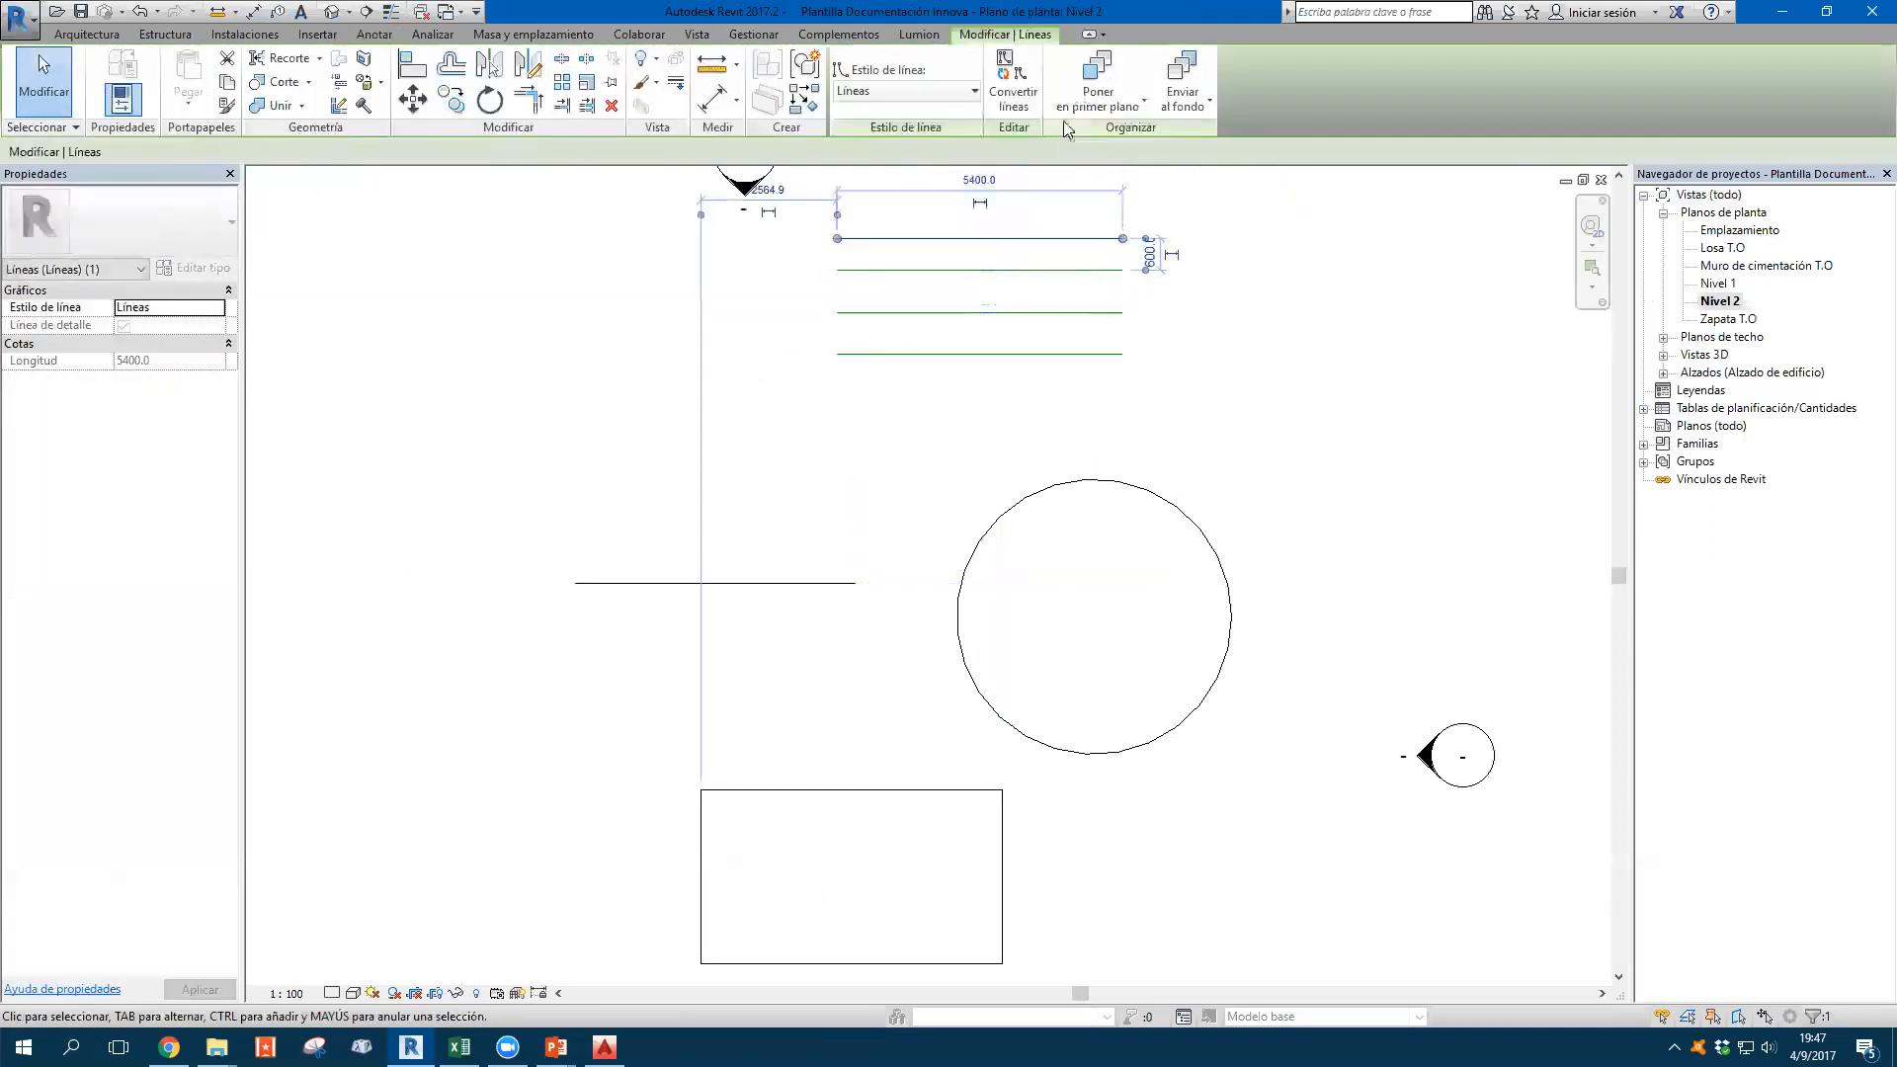
pyautogui.click(939, 89)
pyautogui.click(914, 239)
pyautogui.click(1035, 288)
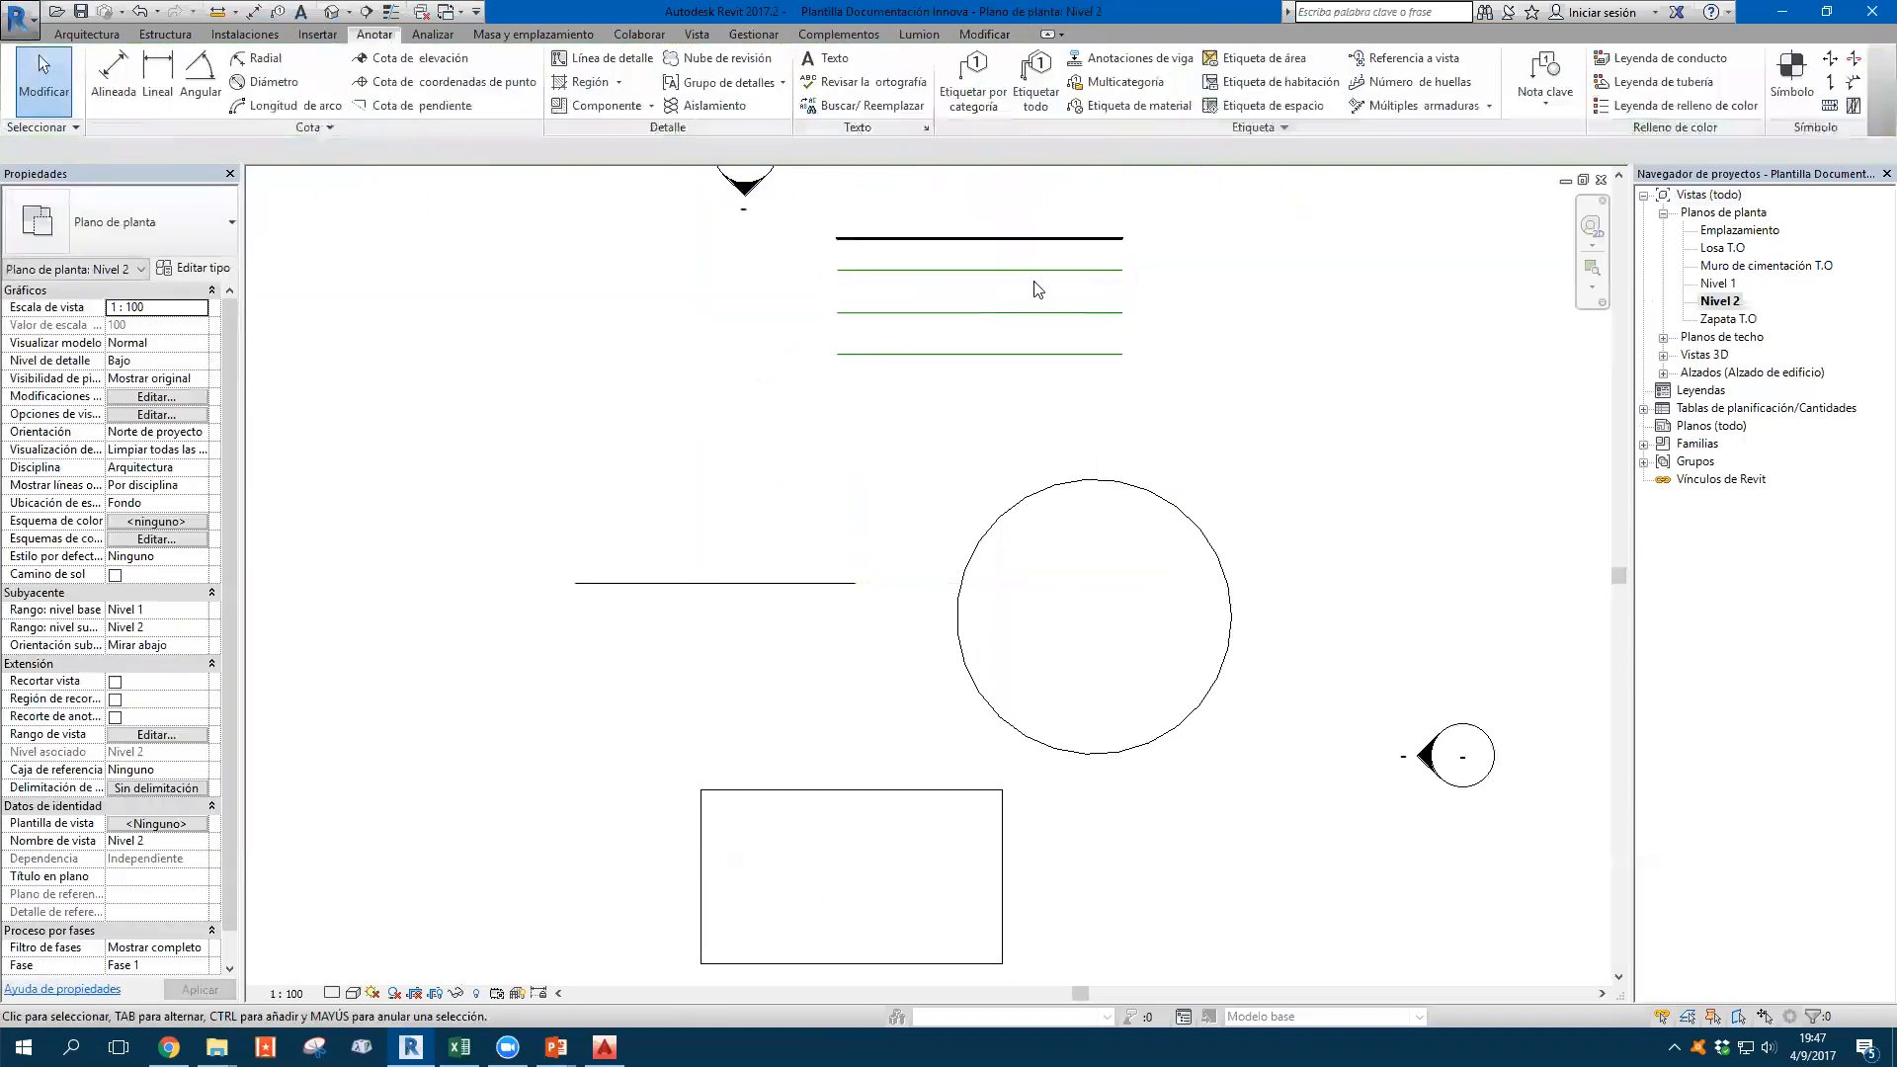
# Change the second line from the top of the stack to the line style Líneas finas
pyautogui.click(1035, 271)
pyautogui.click(938, 90)
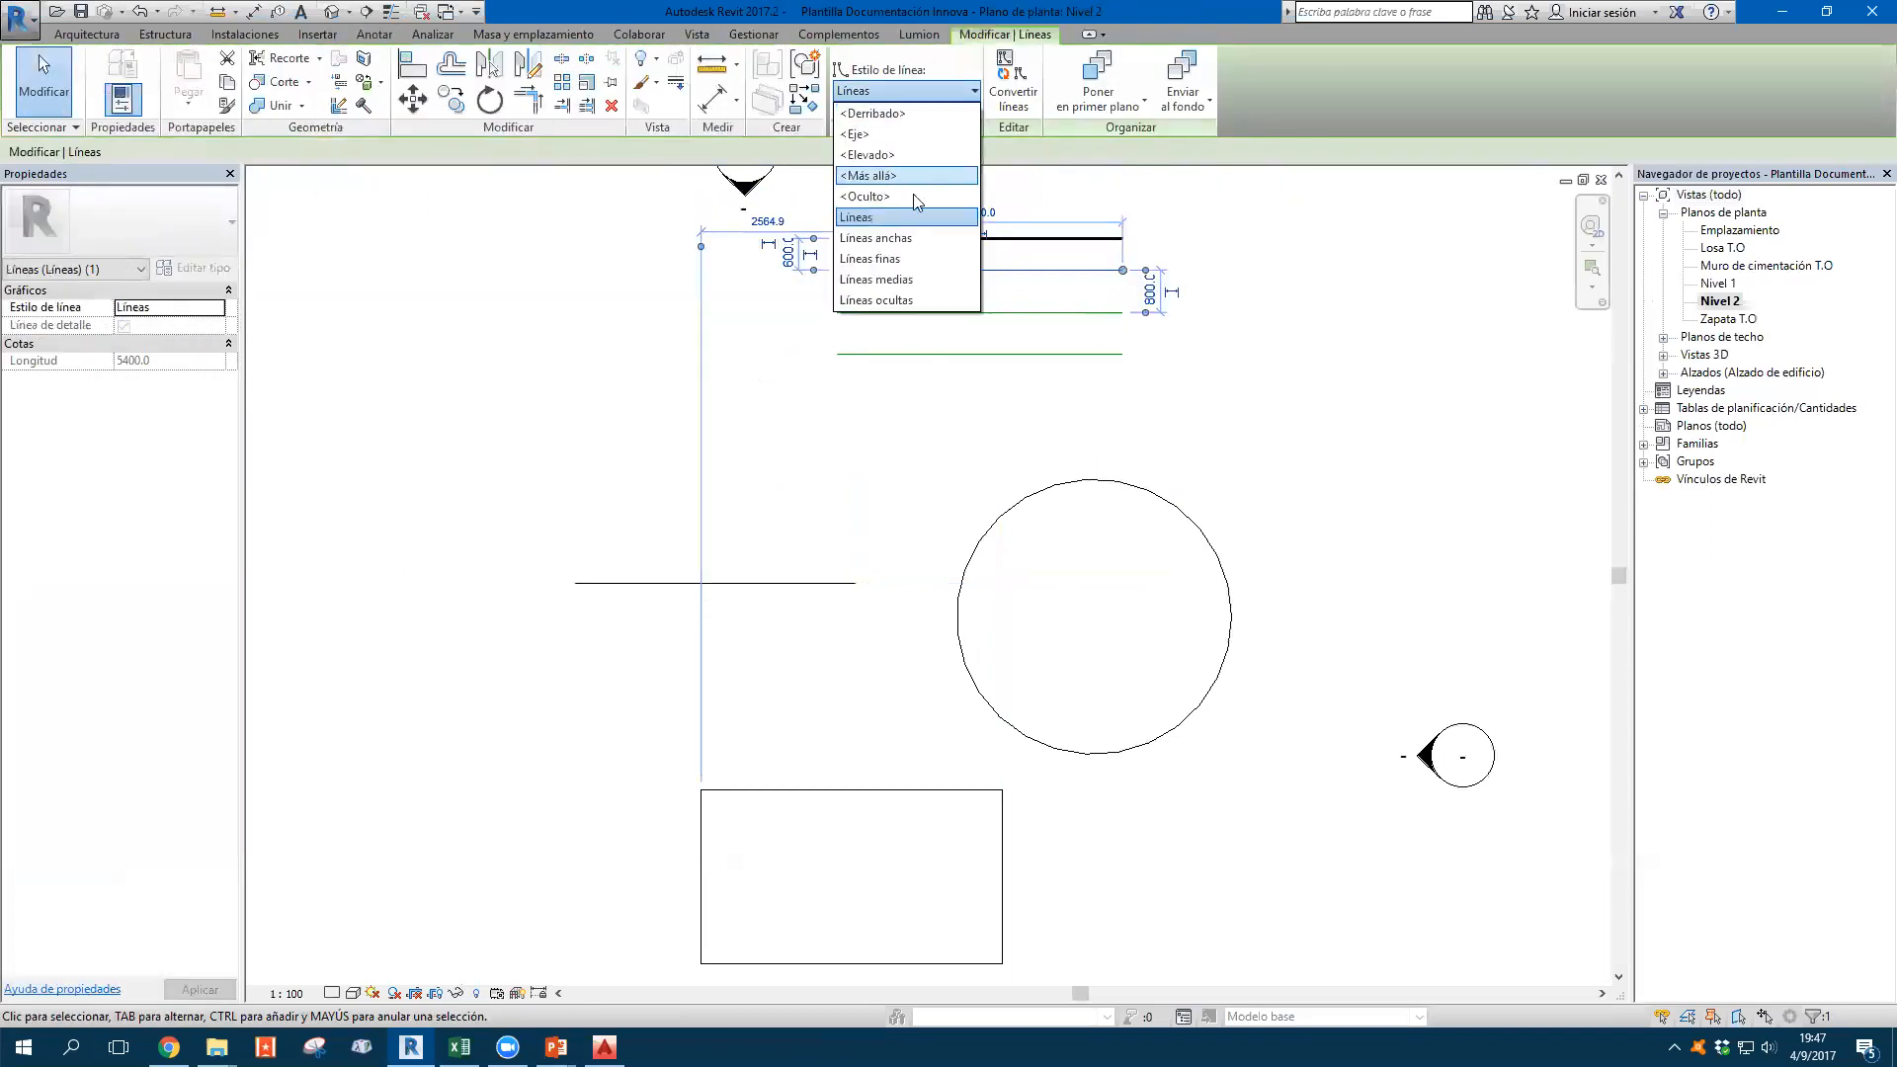
pyautogui.click(910, 259)
pyautogui.click(1023, 297)
# Change the third line from the top of the stack to the line style Líneas medias
pyautogui.click(1038, 312)
pyautogui.click(939, 90)
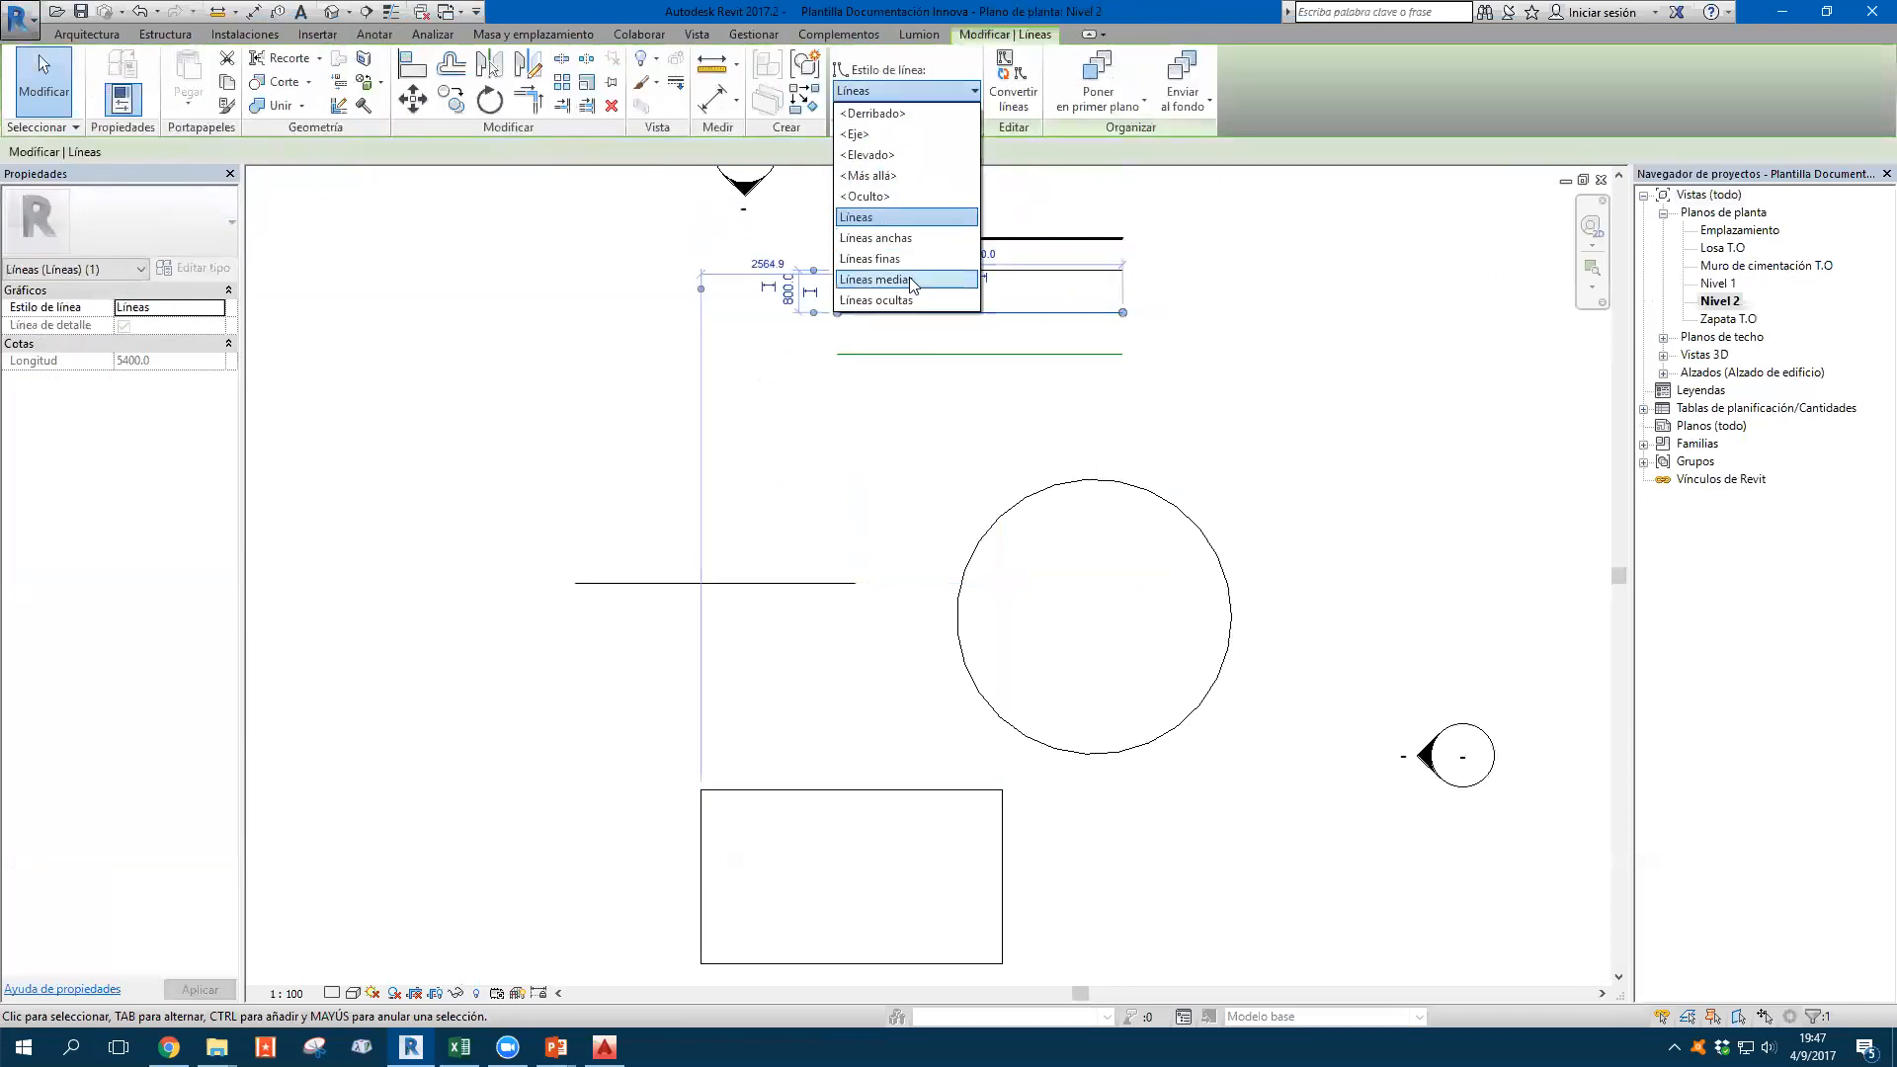
pyautogui.click(909, 279)
pyautogui.click(1133, 403)
pyautogui.scroll(2, 1047, 395)
pyautogui.moveTo(1045, 387); pyautogui.dragTo(1007, 358, button='middle')
pyautogui.middleClick(967, 330)
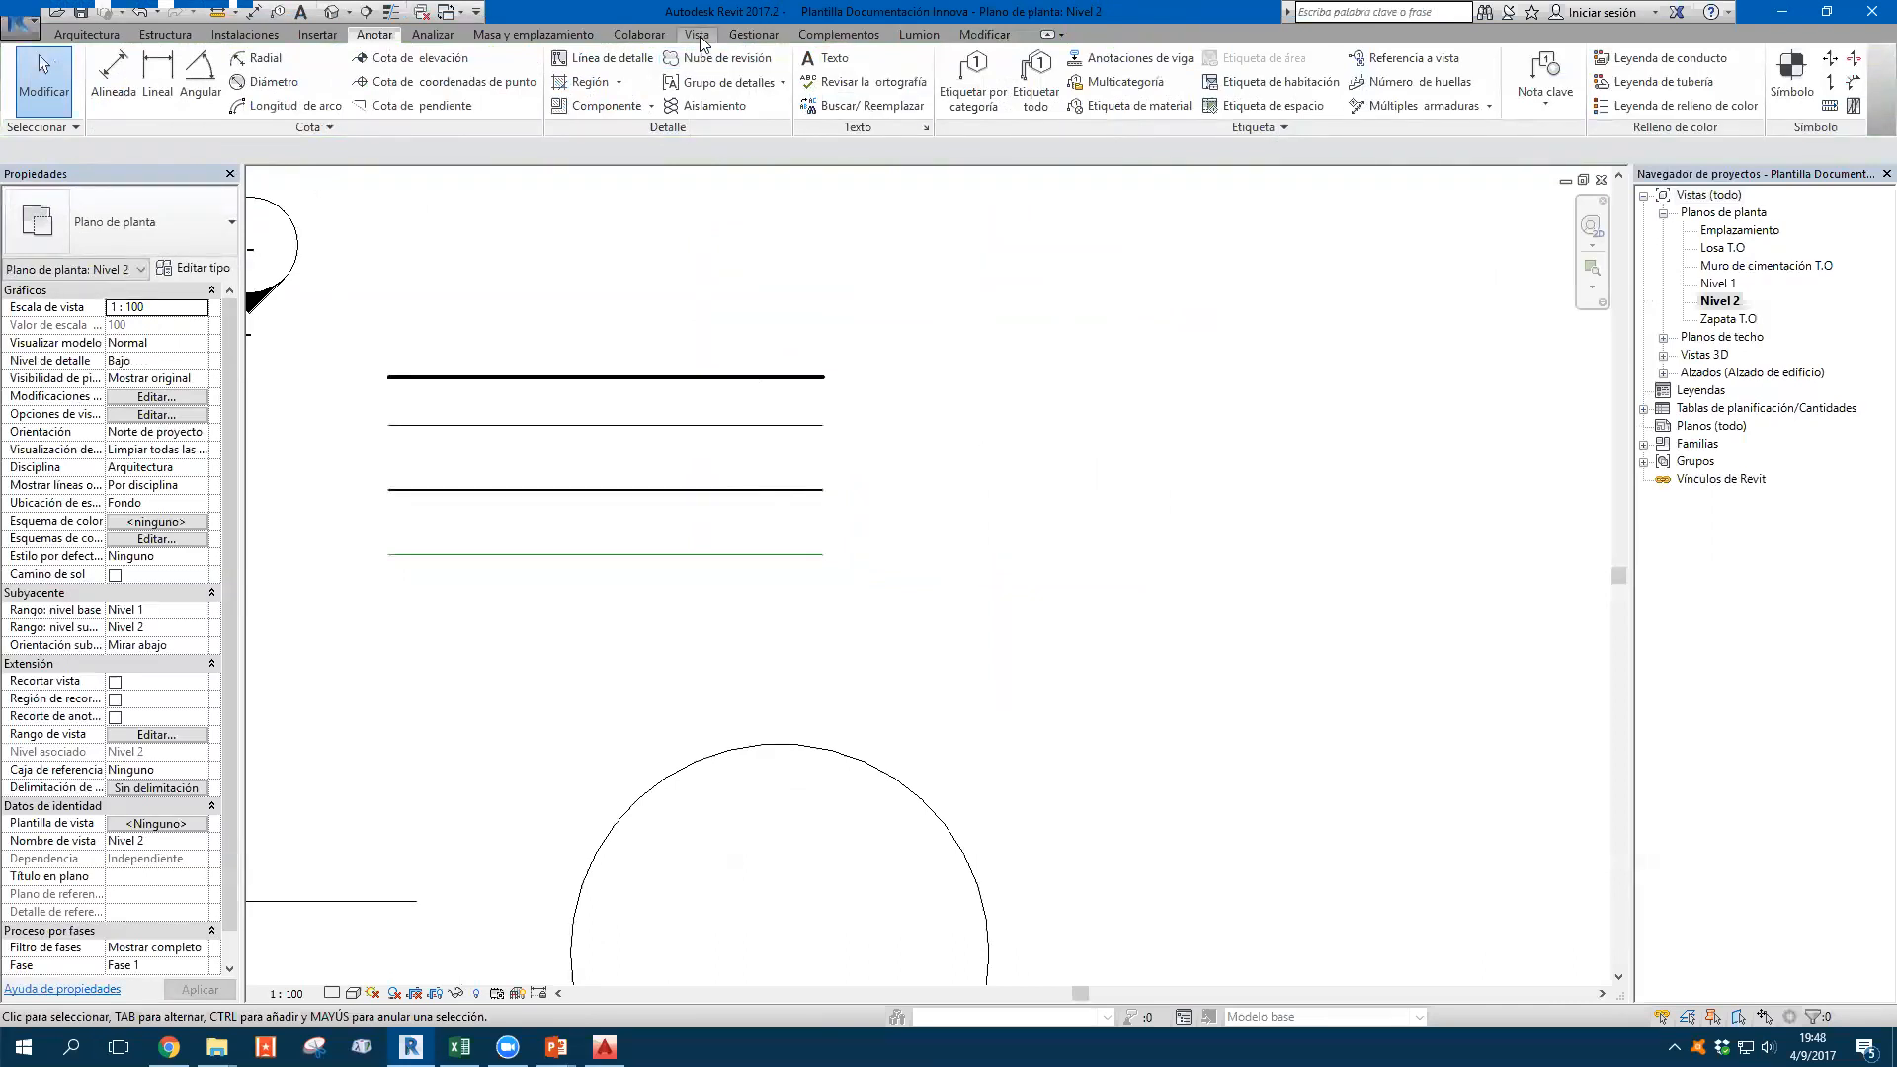
# Open the template's line patterns and look through the entries Centro, Oculto and Punto
pyautogui.click(747, 36)
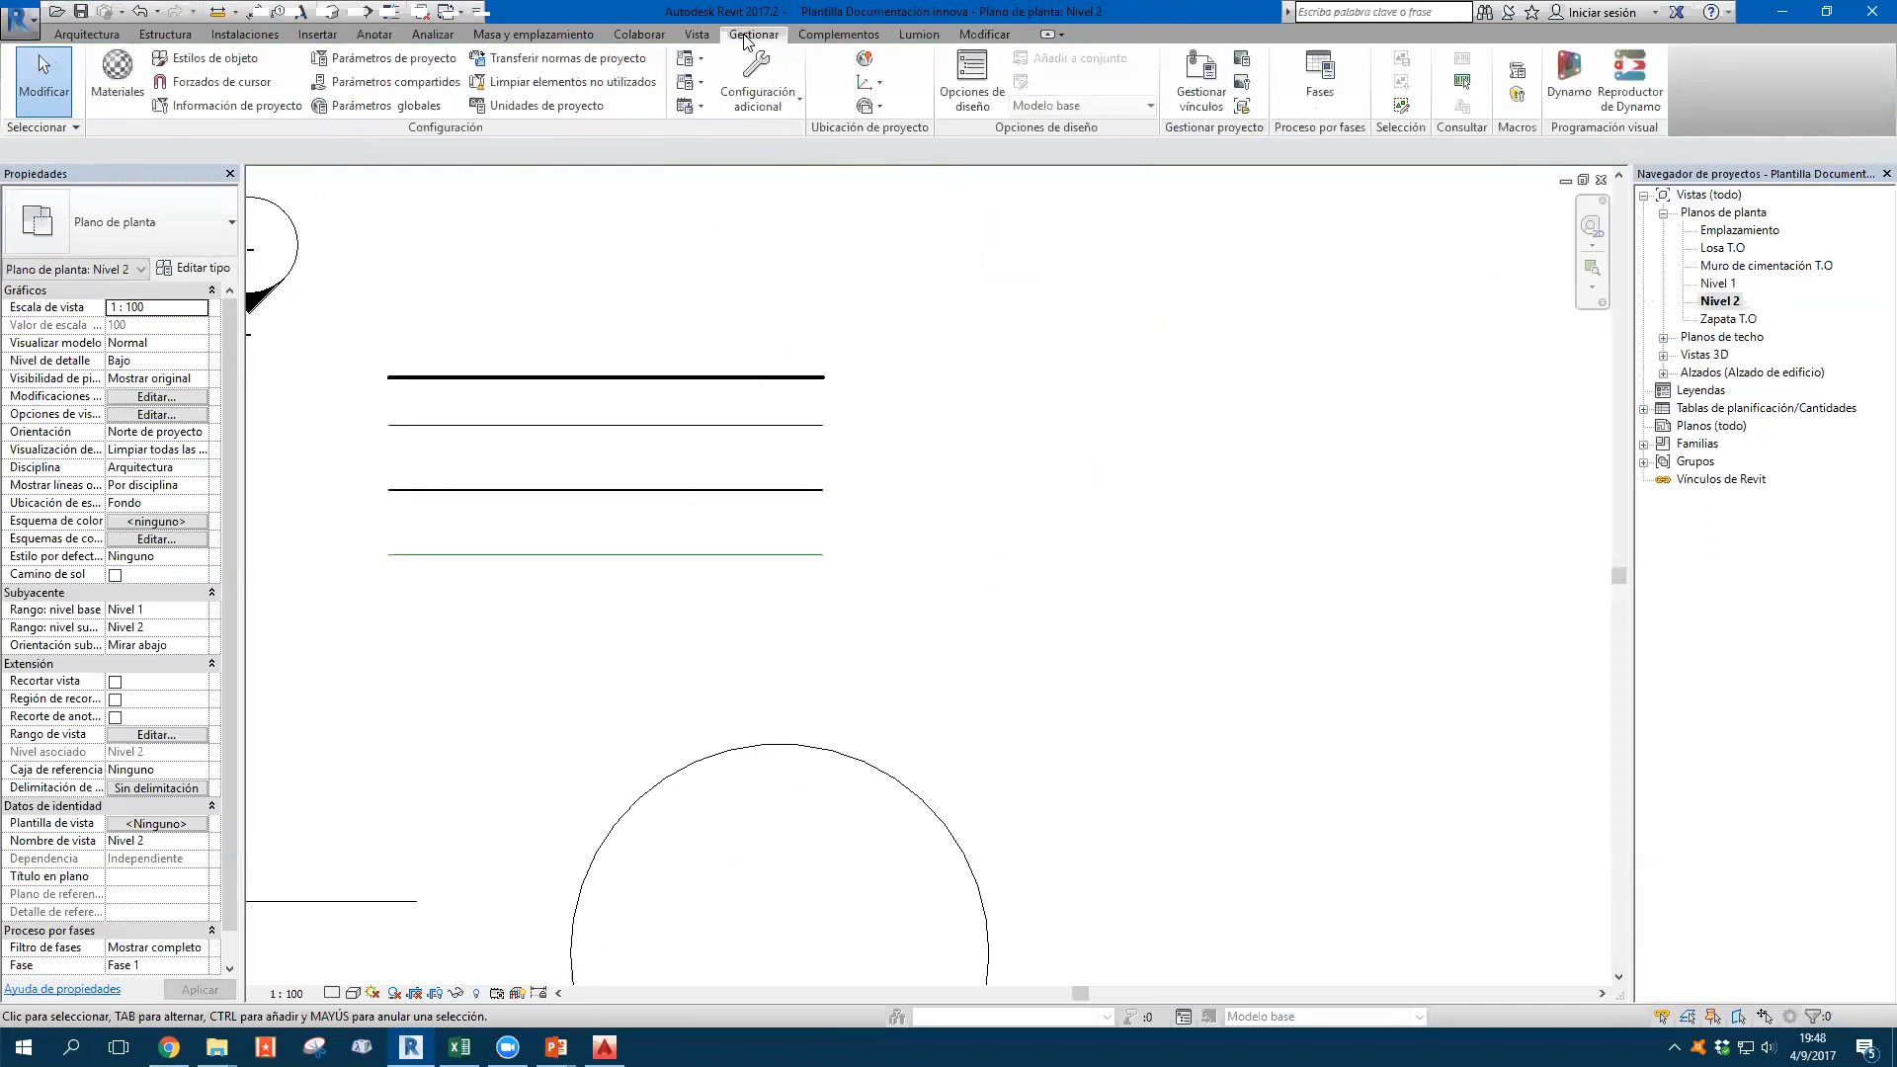
pyautogui.click(797, 111)
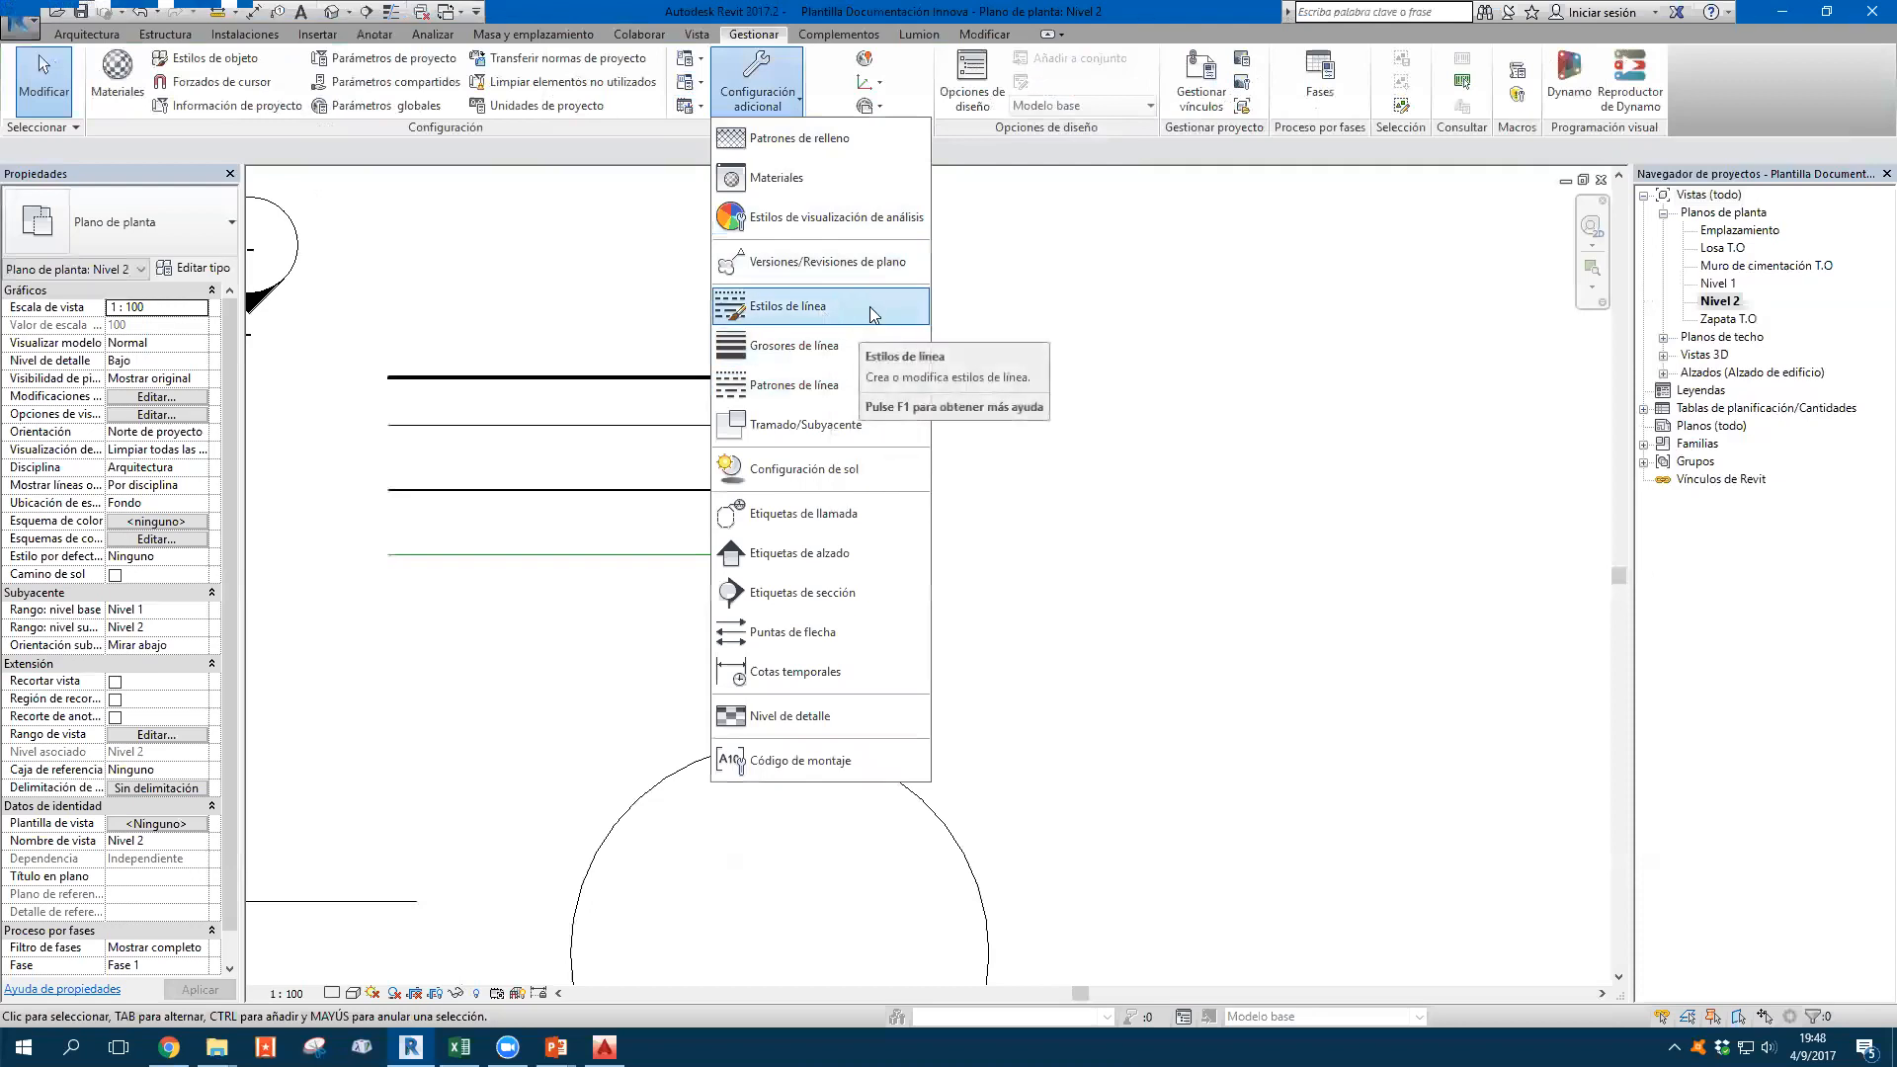
pyautogui.click(819, 388)
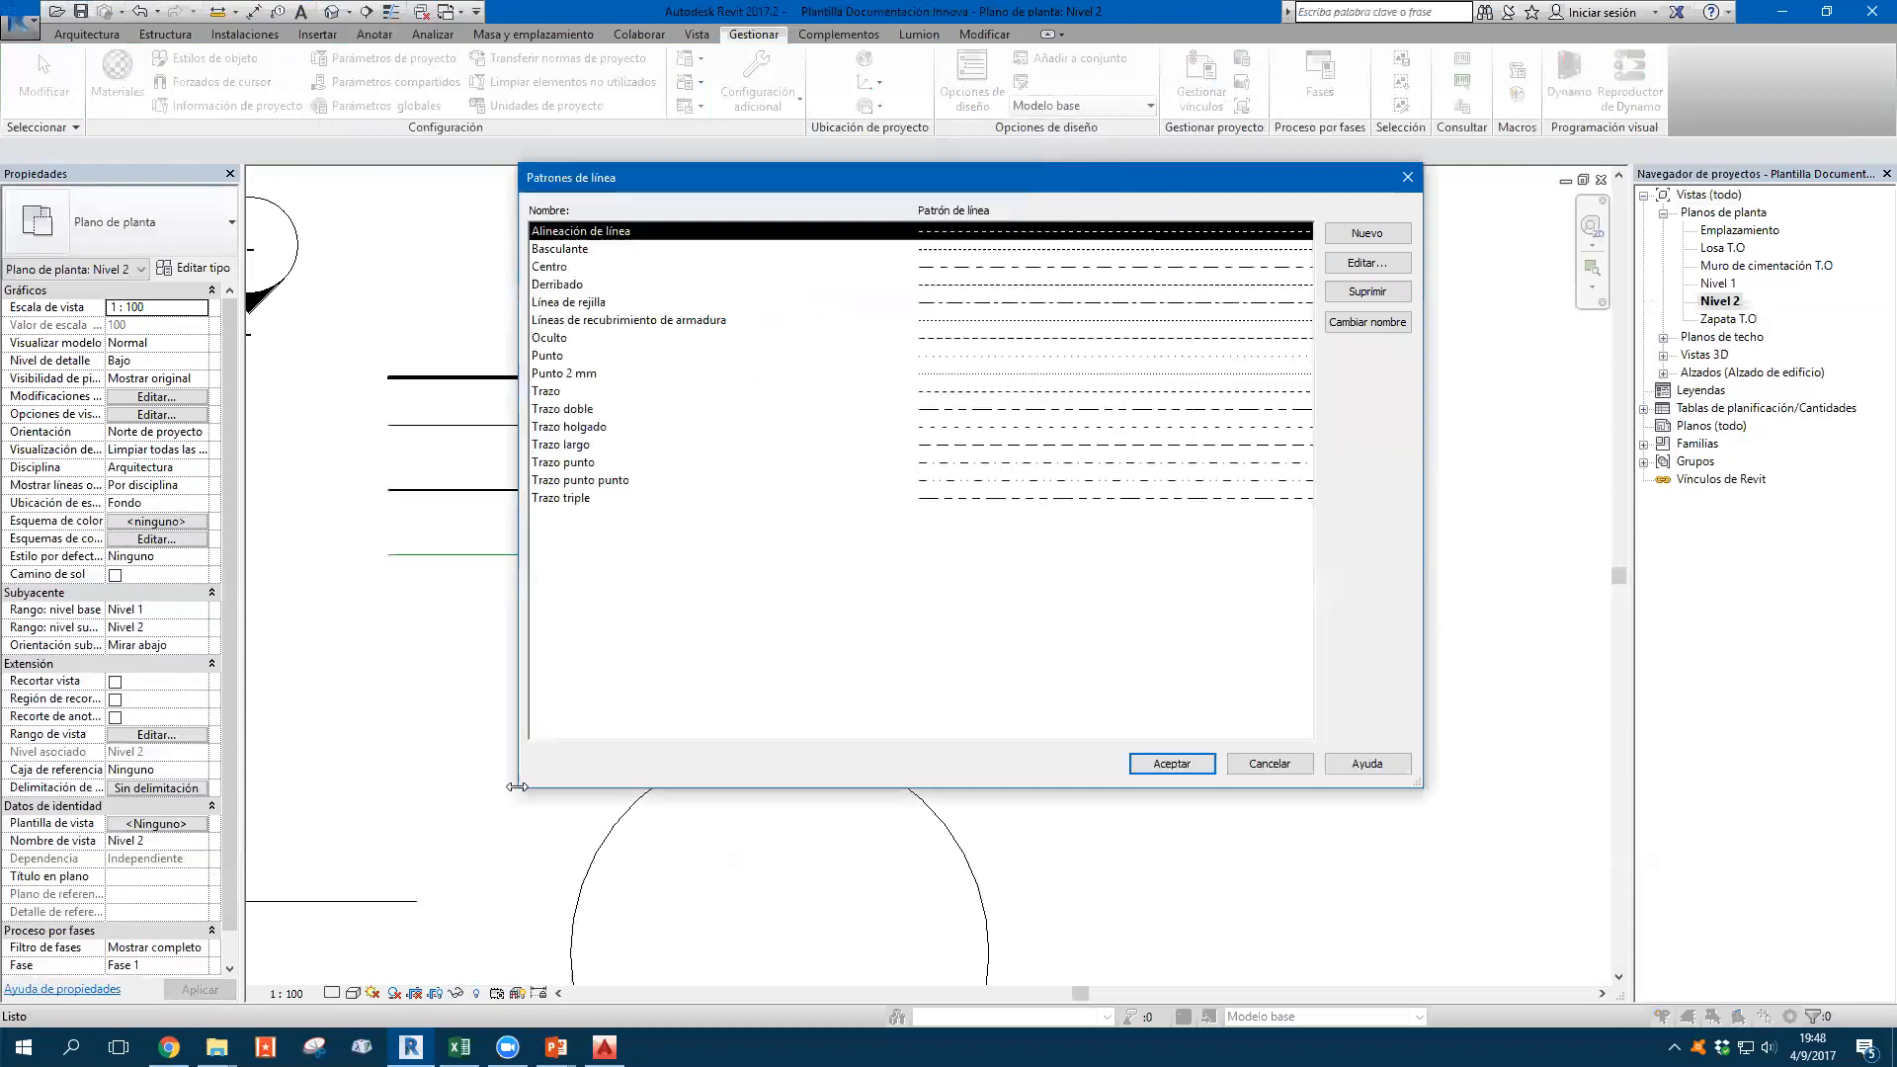
pyautogui.click(550, 268)
pyautogui.click(547, 339)
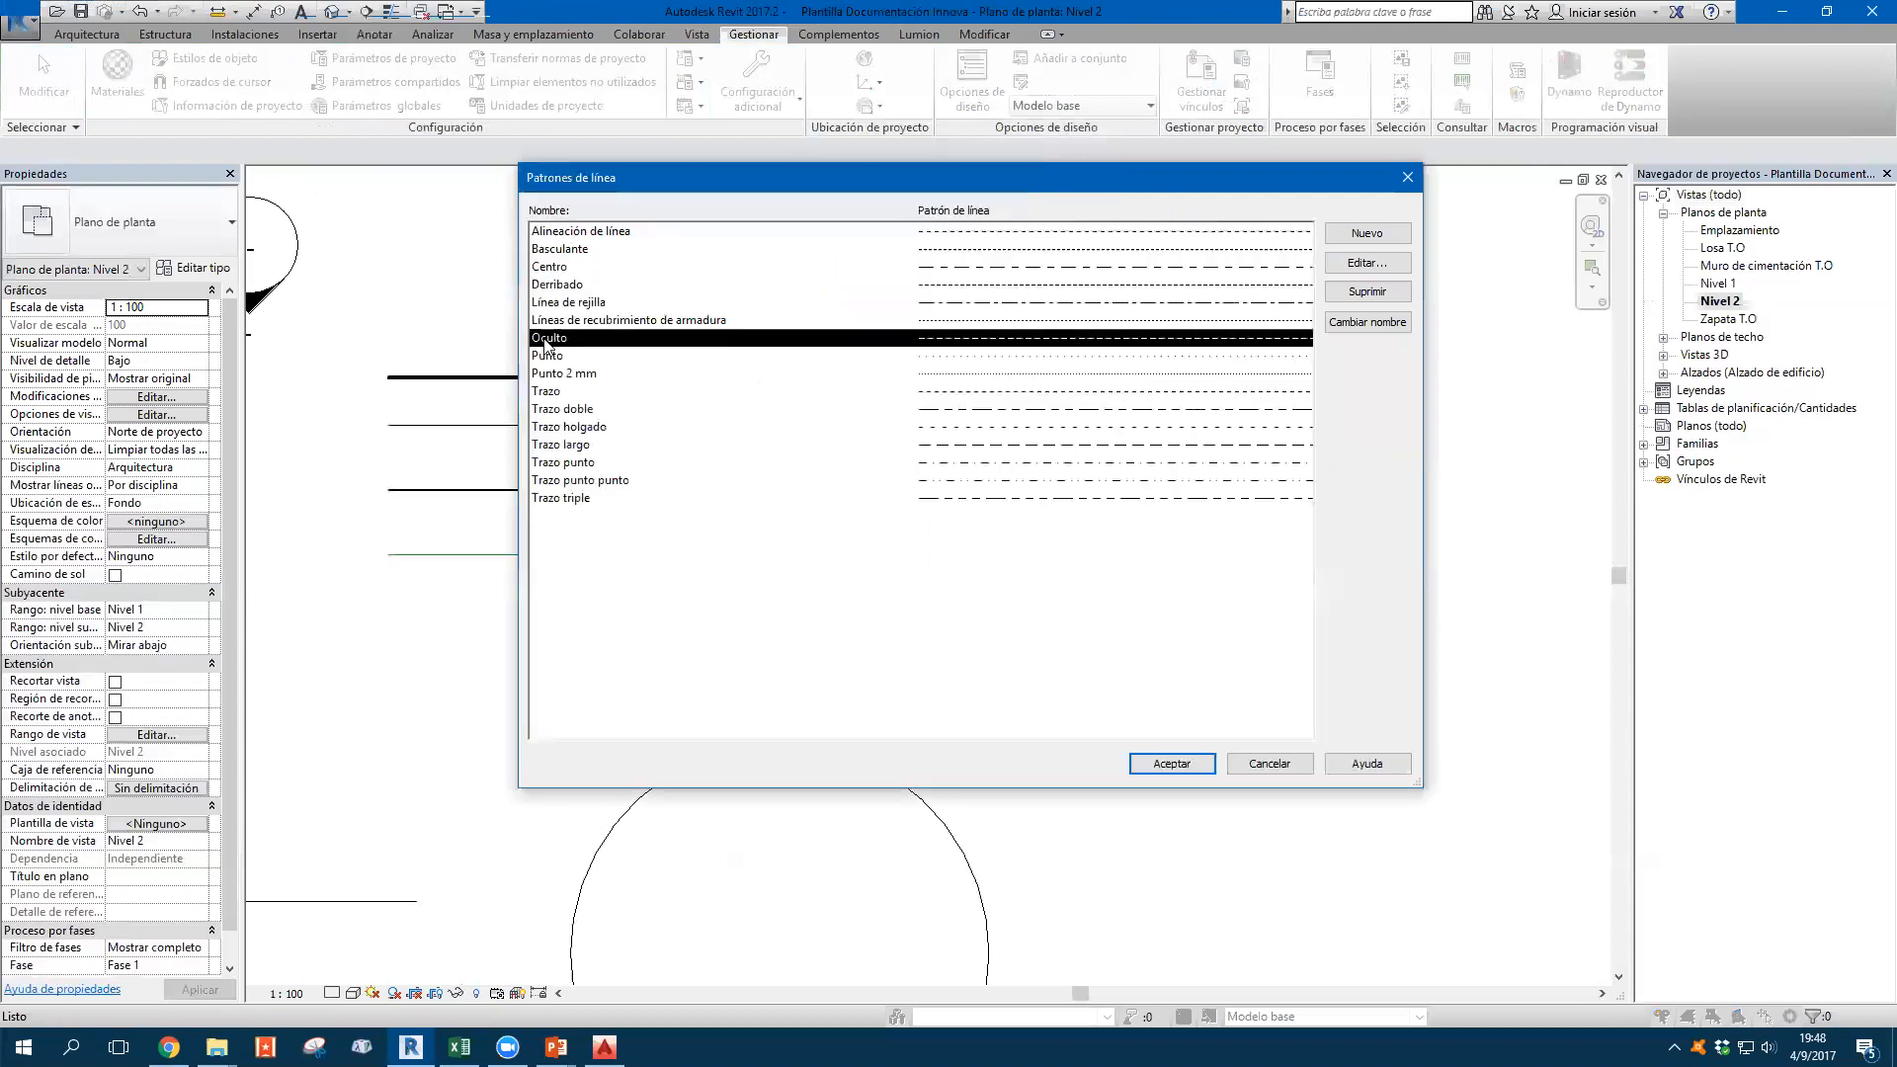
pyautogui.click(558, 356)
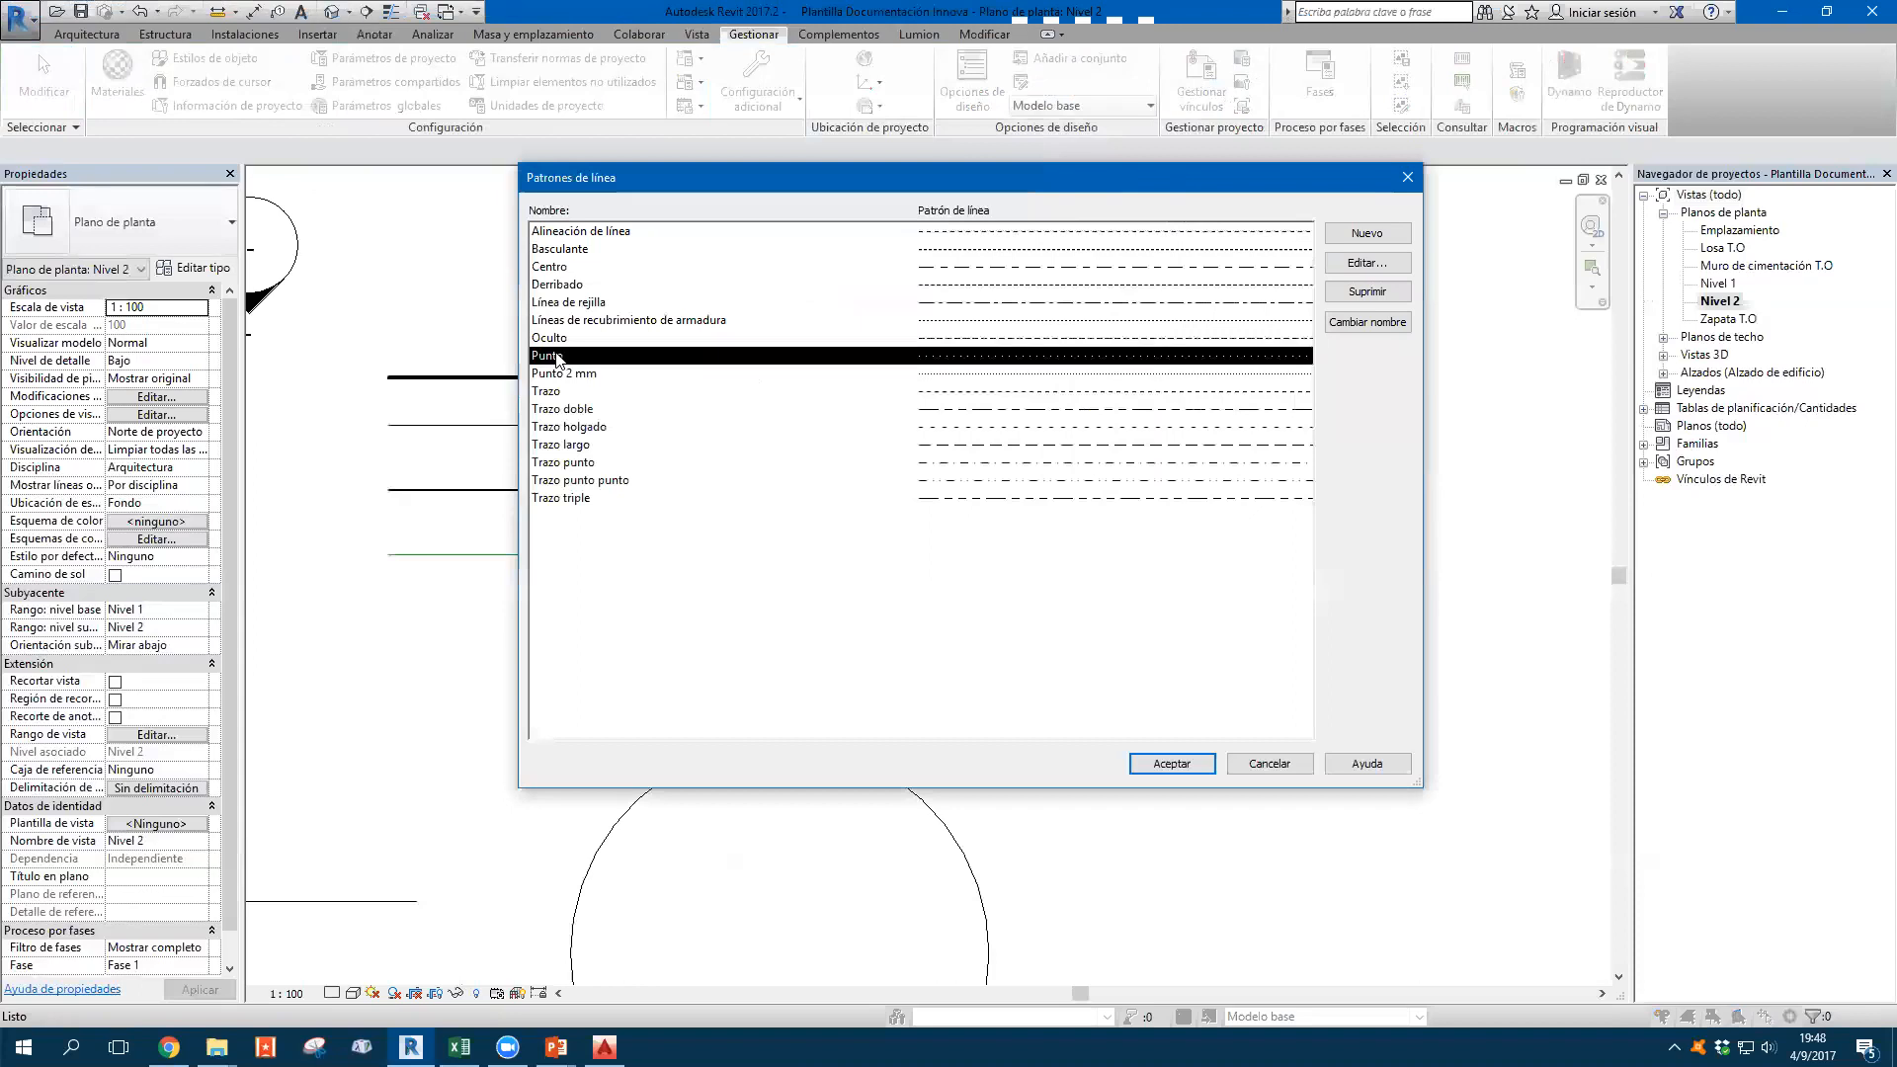
# Open the Centro line pattern for editing and examine the type and value of each of its four segments
pyautogui.click(560, 269)
pyautogui.click(1368, 262)
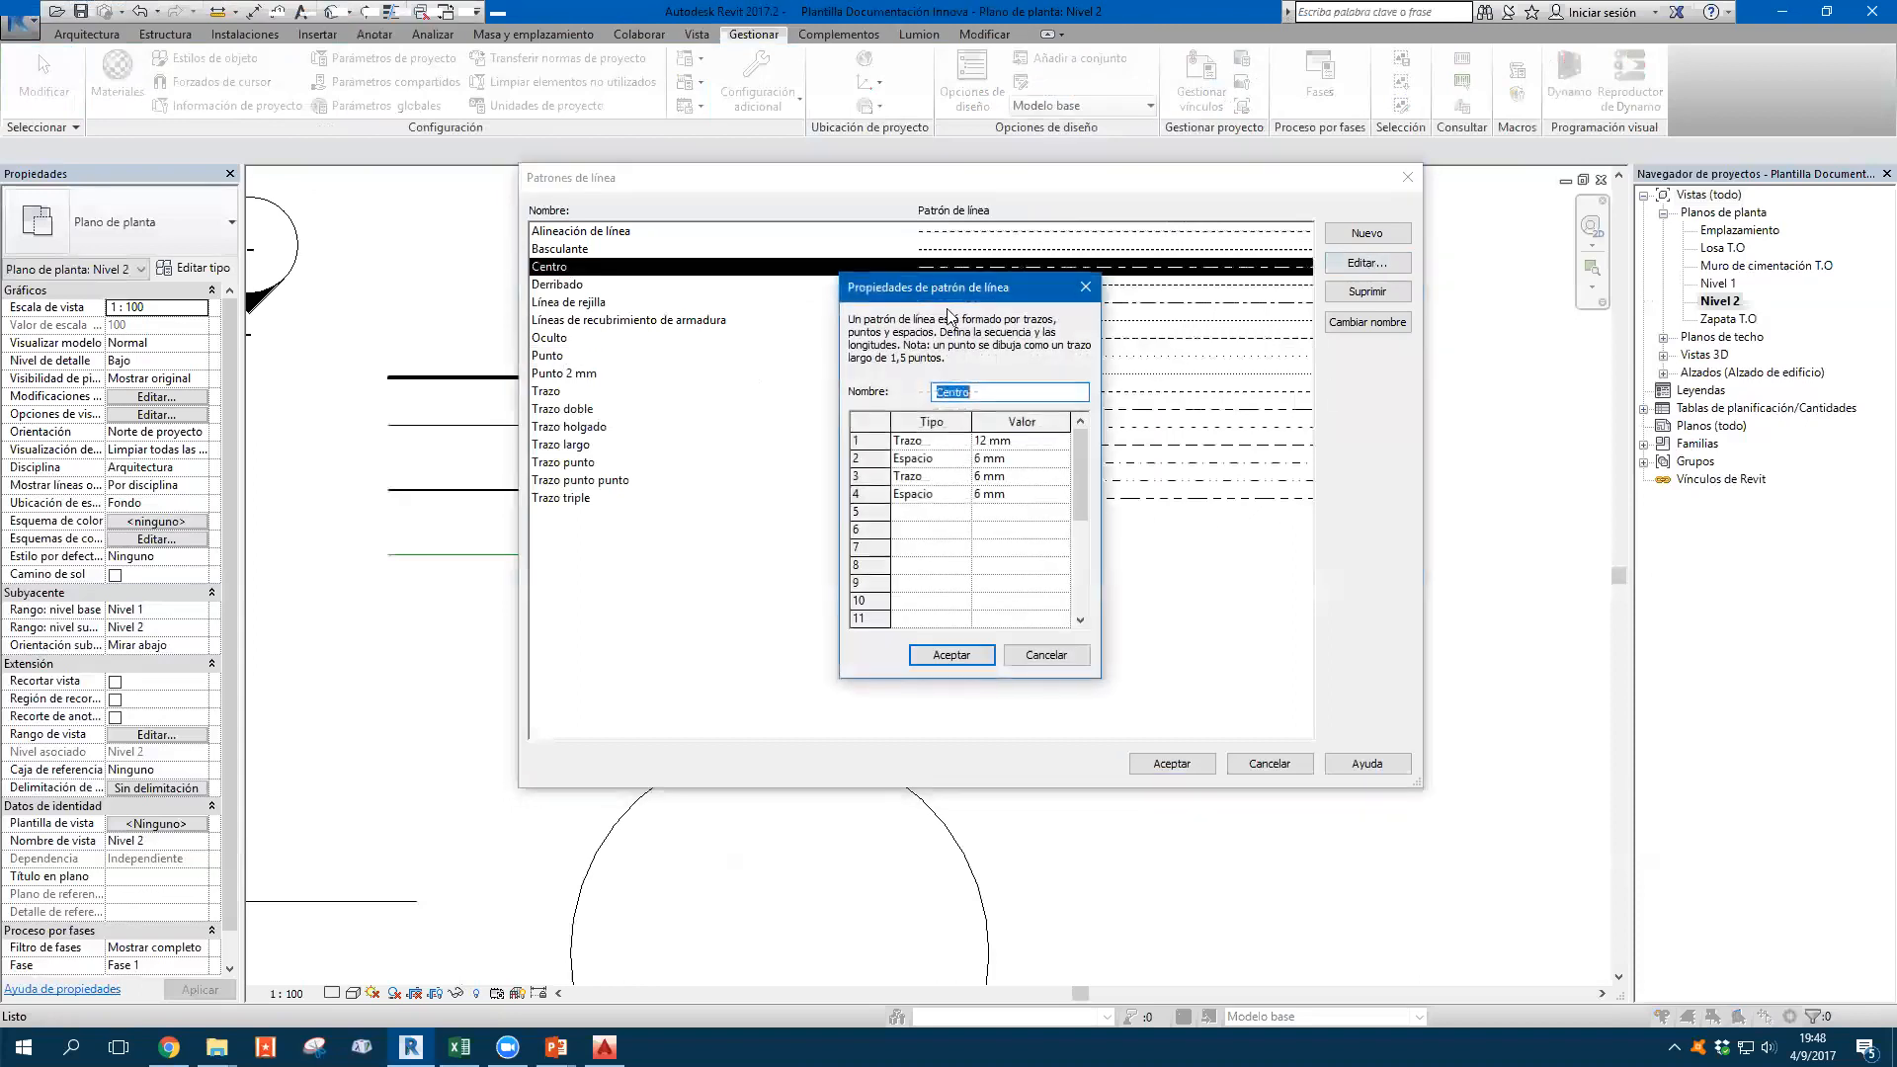
pyautogui.moveTo(942, 292); pyautogui.dragTo(788, 469)
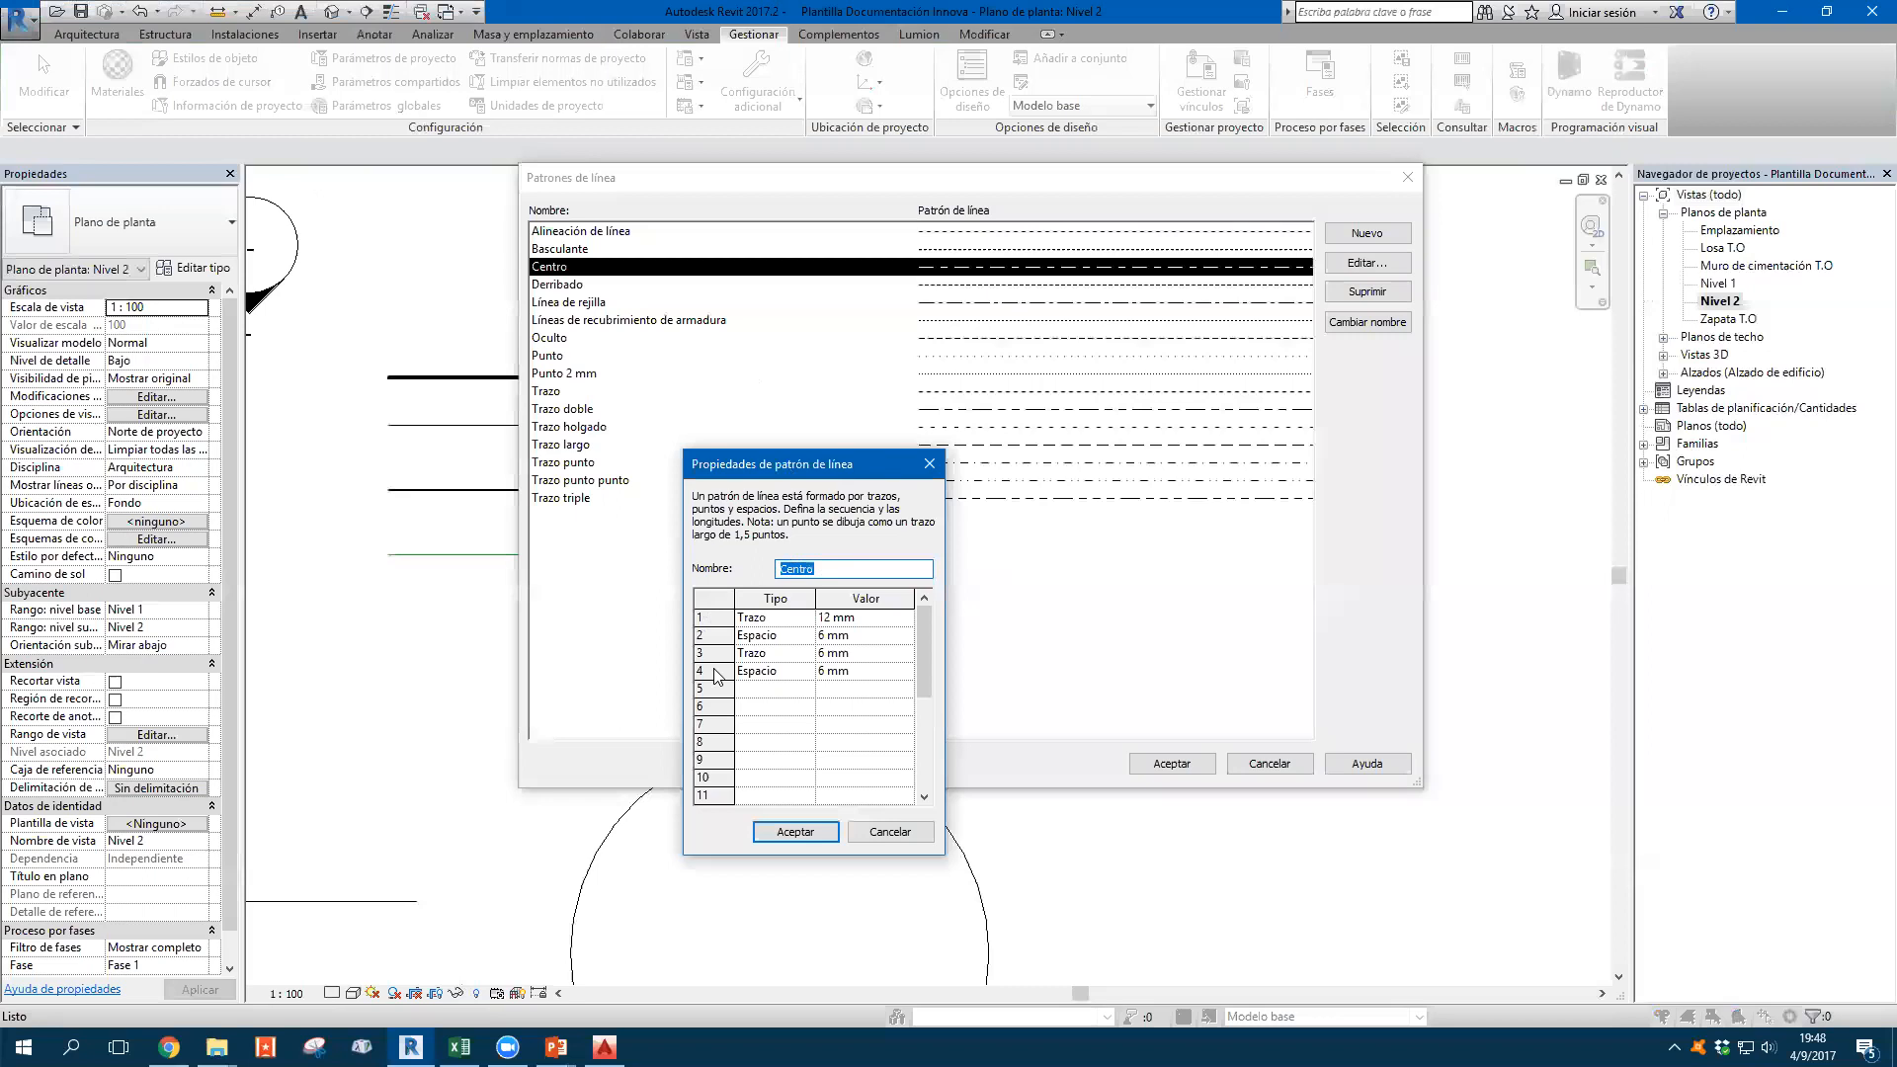
pyautogui.click(870, 617)
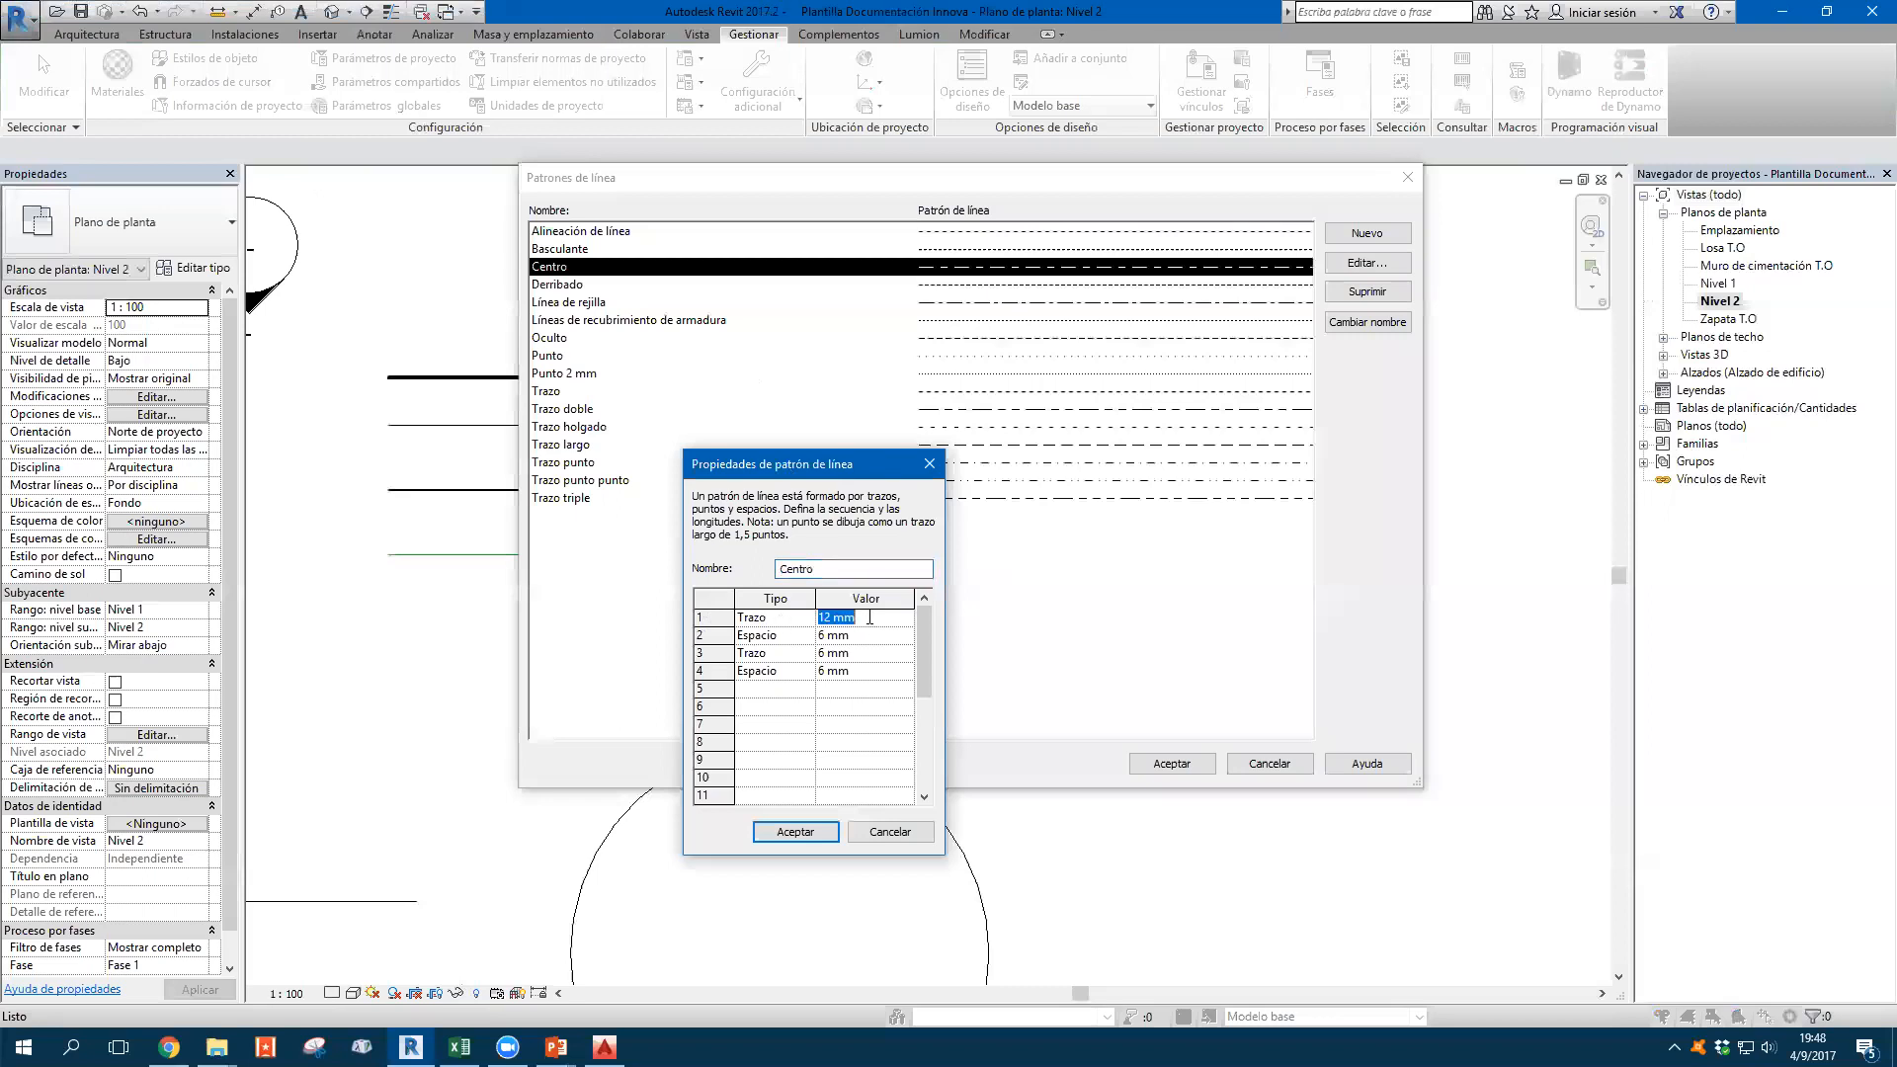
pyautogui.click(789, 638)
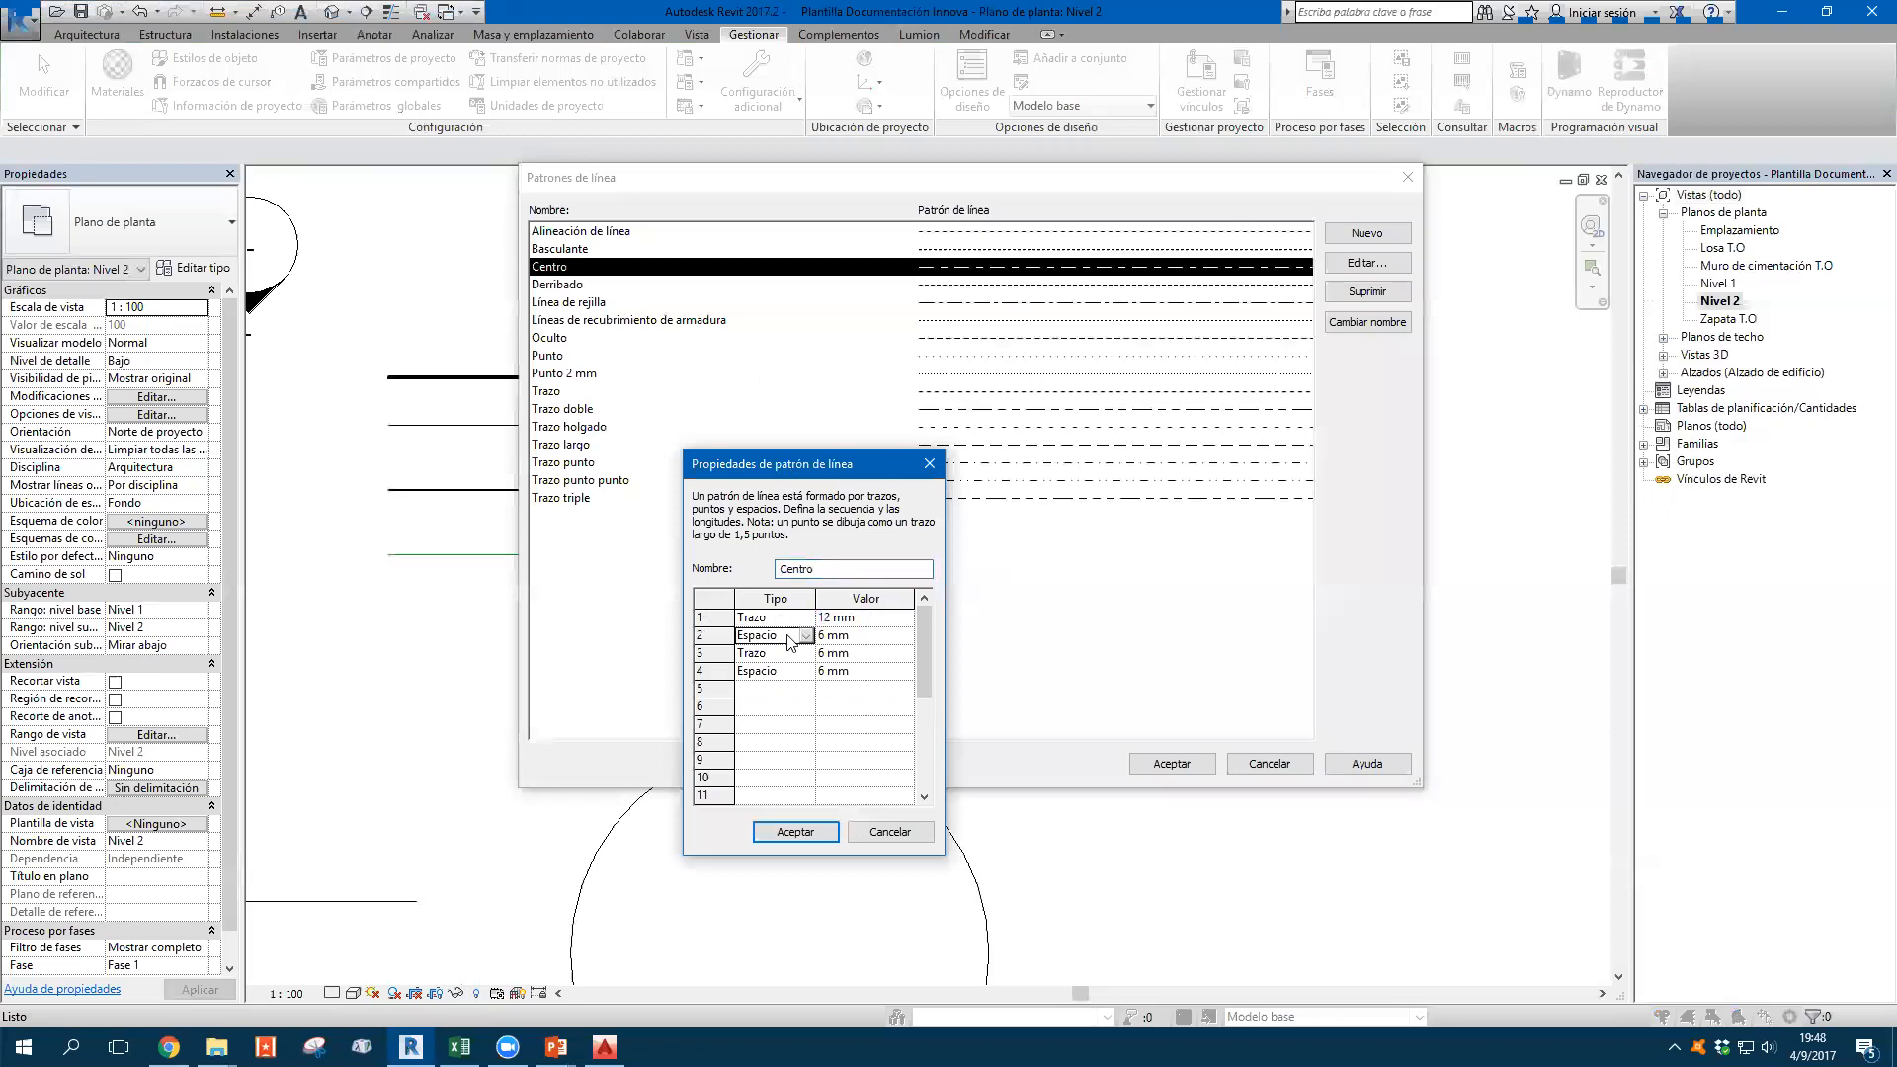
pyautogui.click(780, 654)
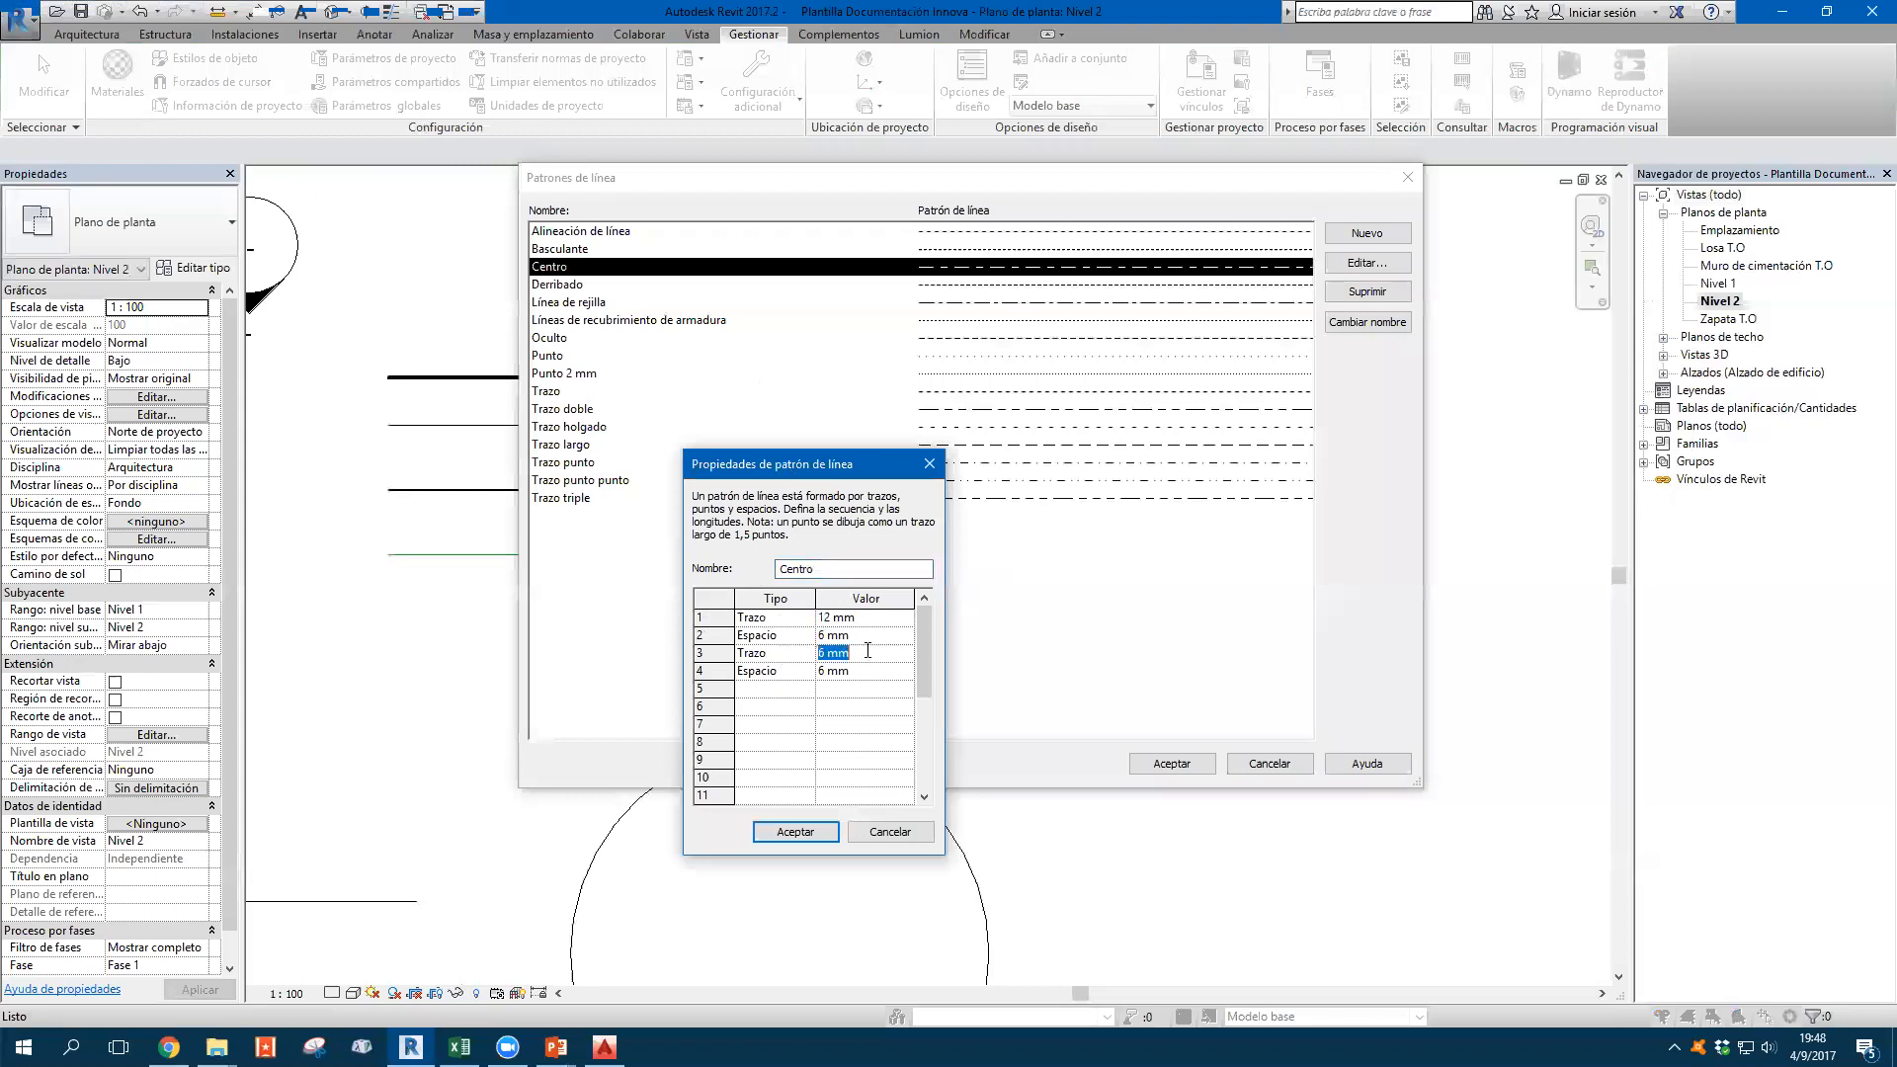
pyautogui.click(767, 674)
pyautogui.click(872, 671)
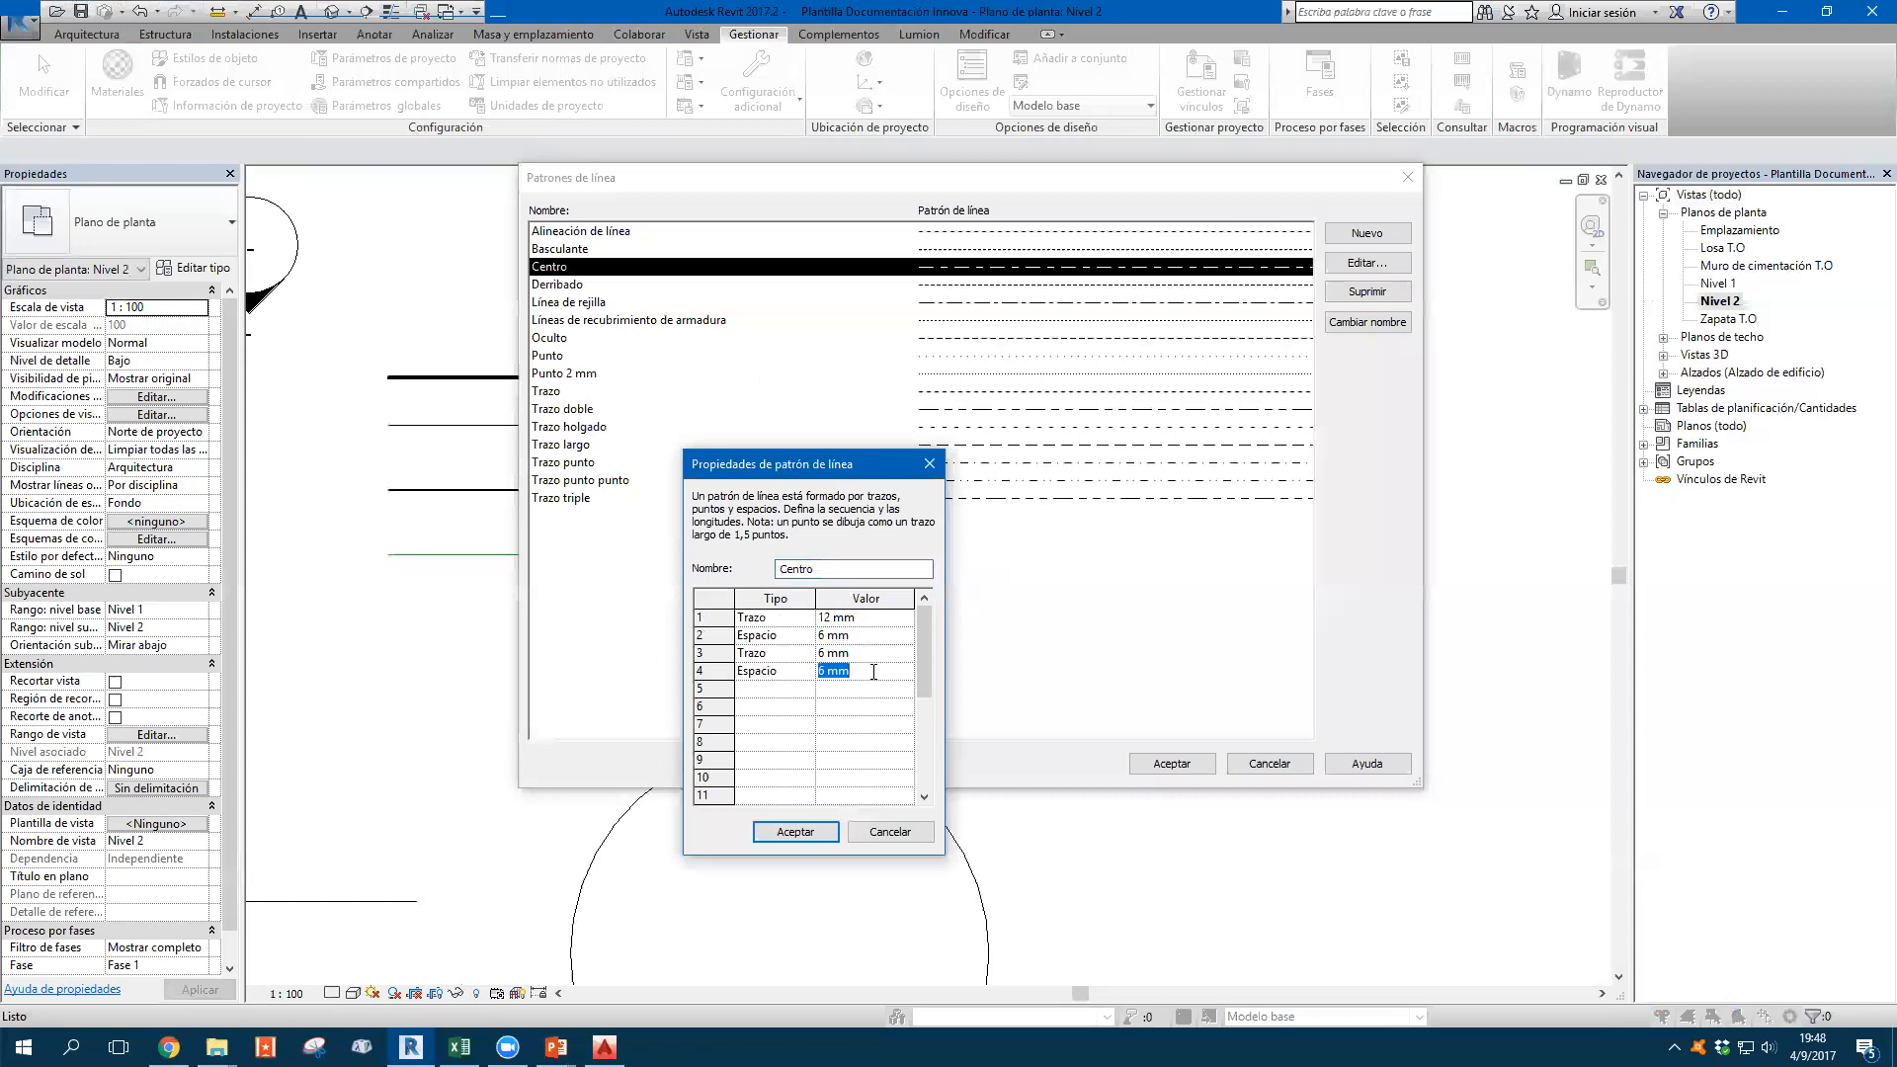
# Close the Centro pattern without changes and examine the segment types and values of the Oculto line pattern
pyautogui.click(893, 833)
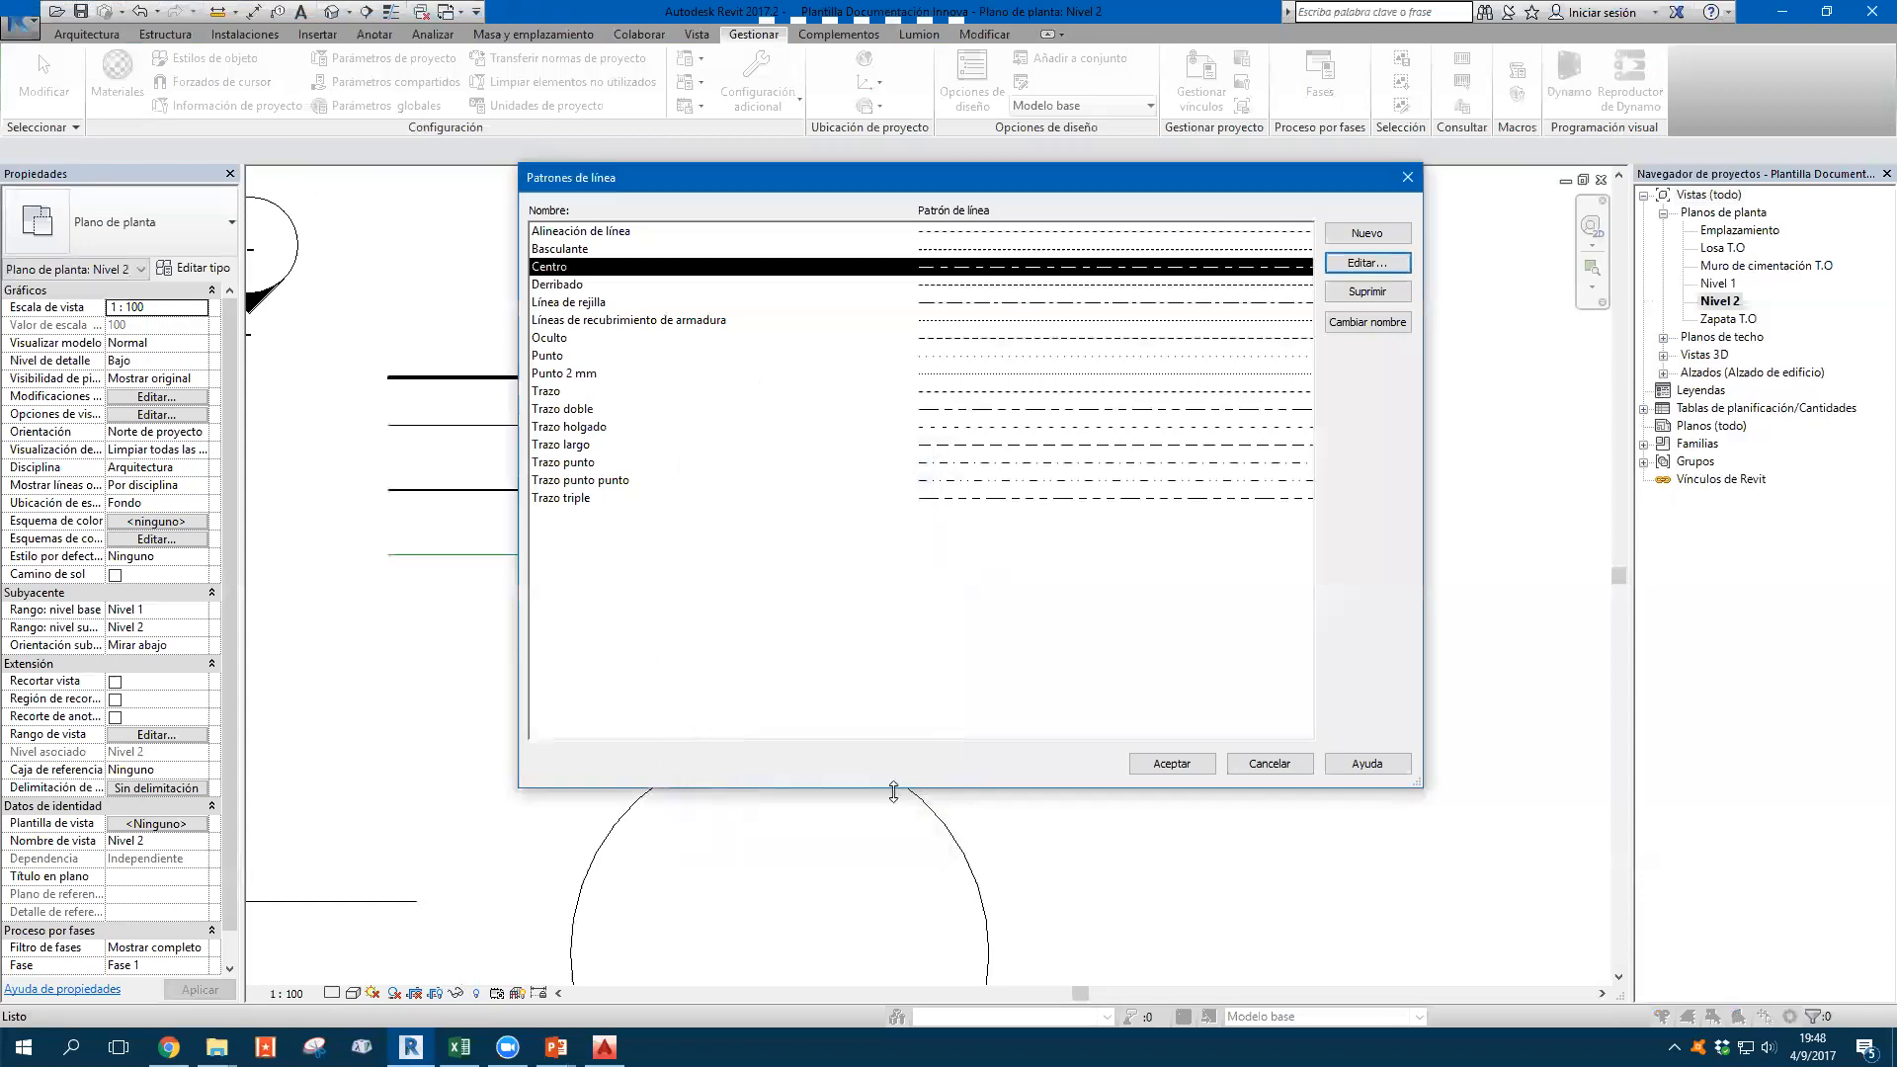
pyautogui.click(570, 338)
pyautogui.doubleClick(570, 339)
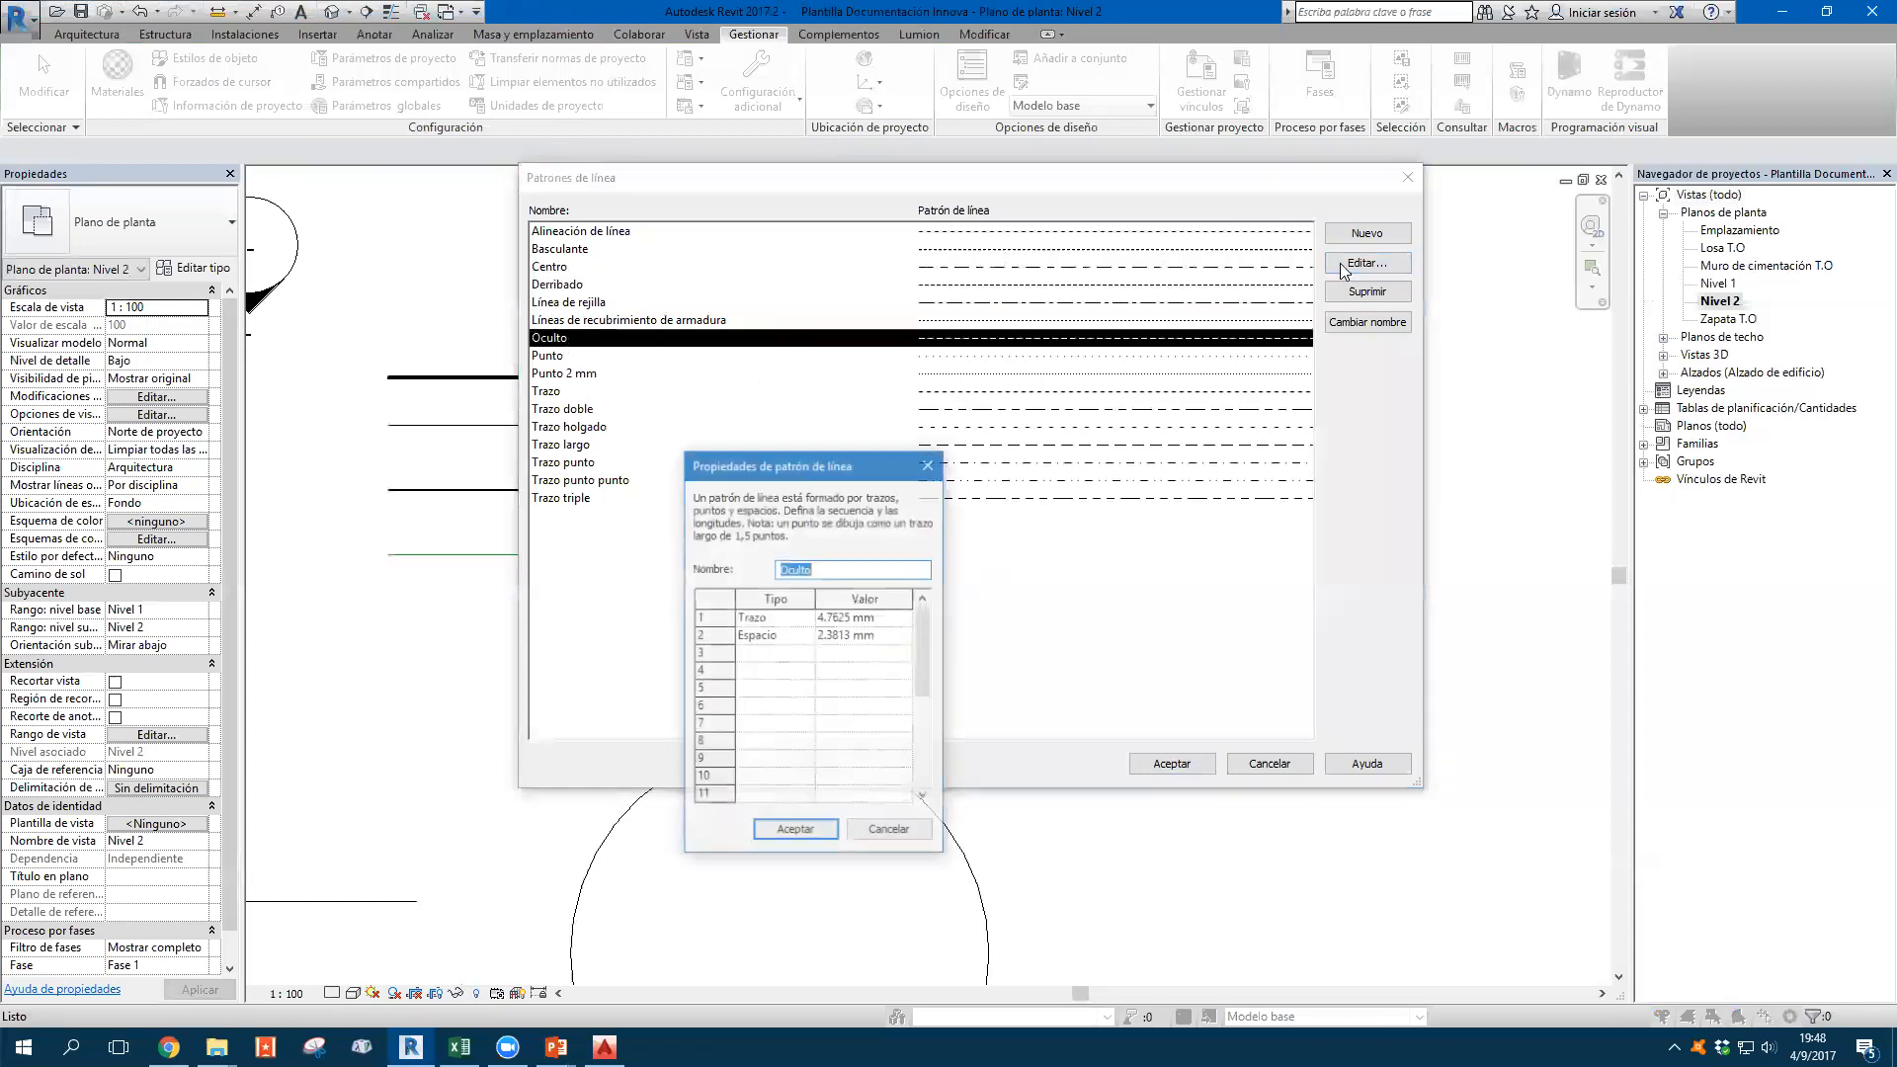
pyautogui.click(778, 620)
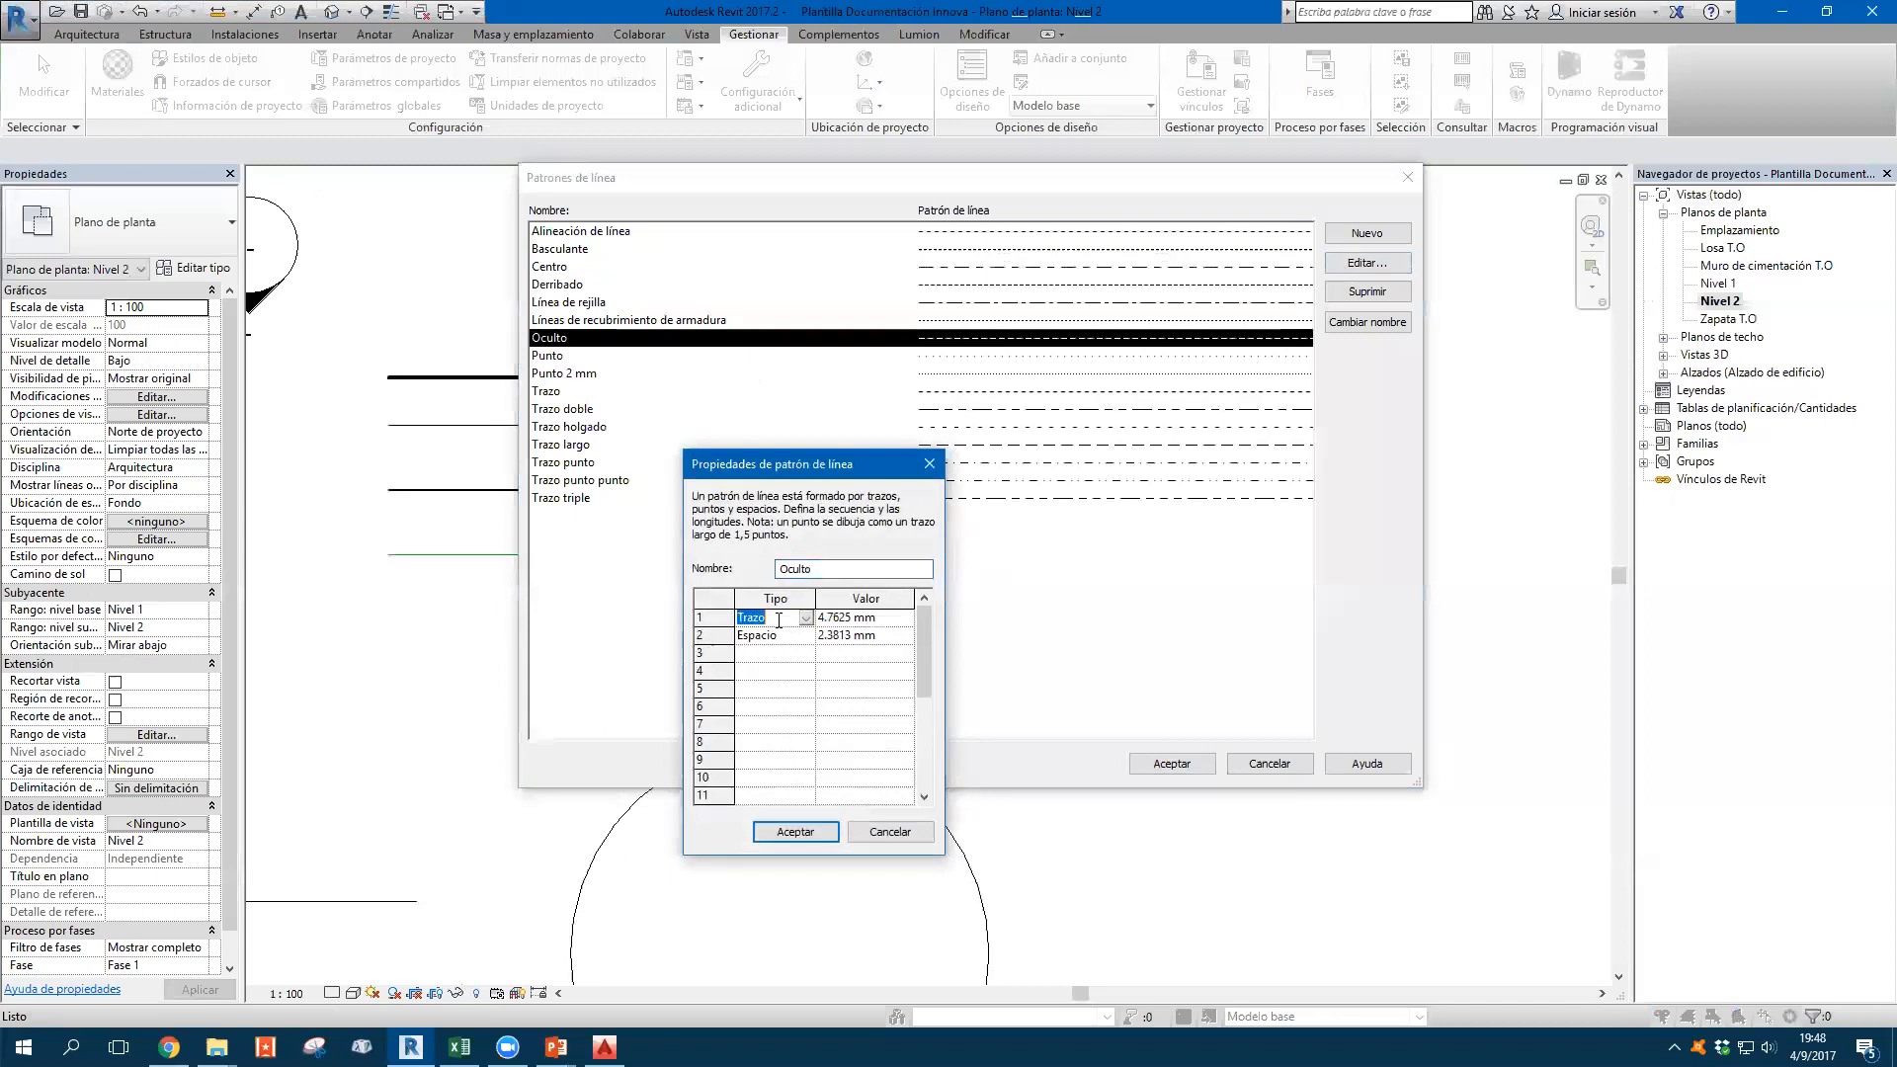
pyautogui.click(894, 618)
pyautogui.click(890, 637)
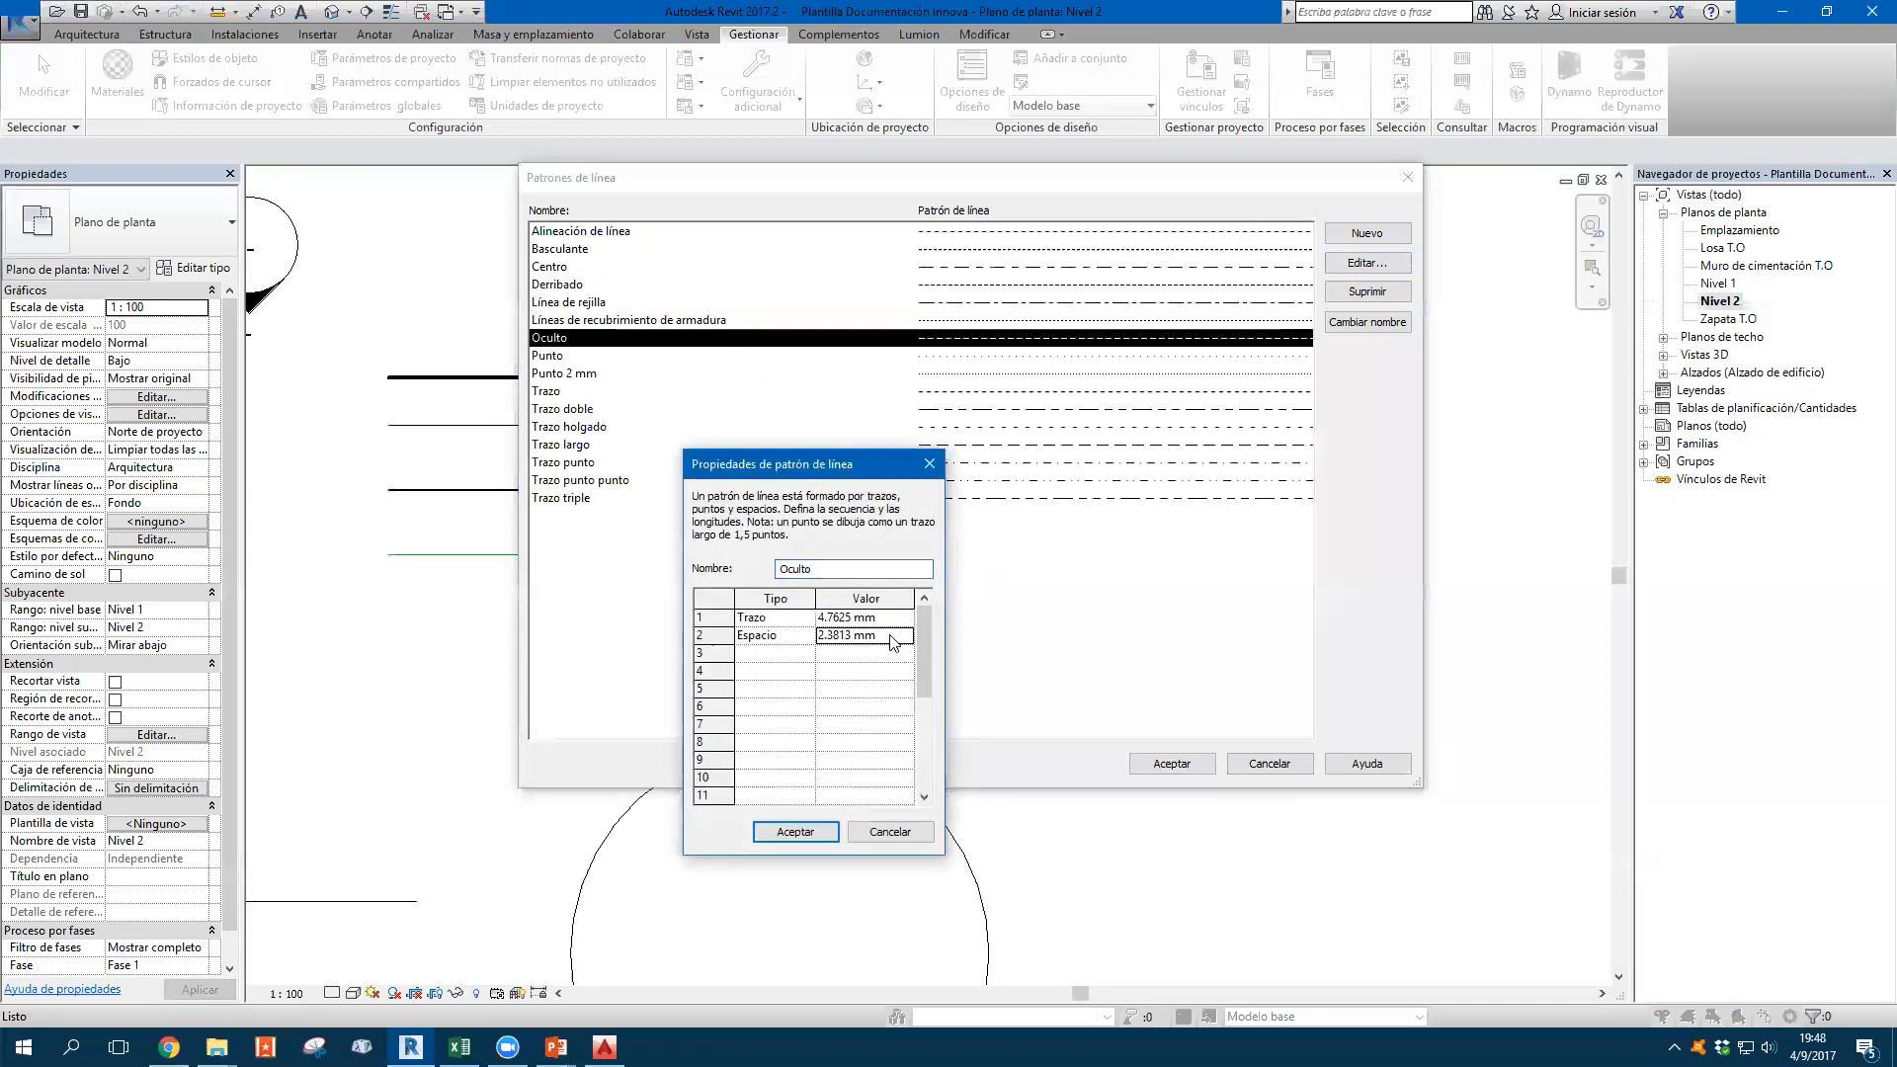
pyautogui.click(883, 838)
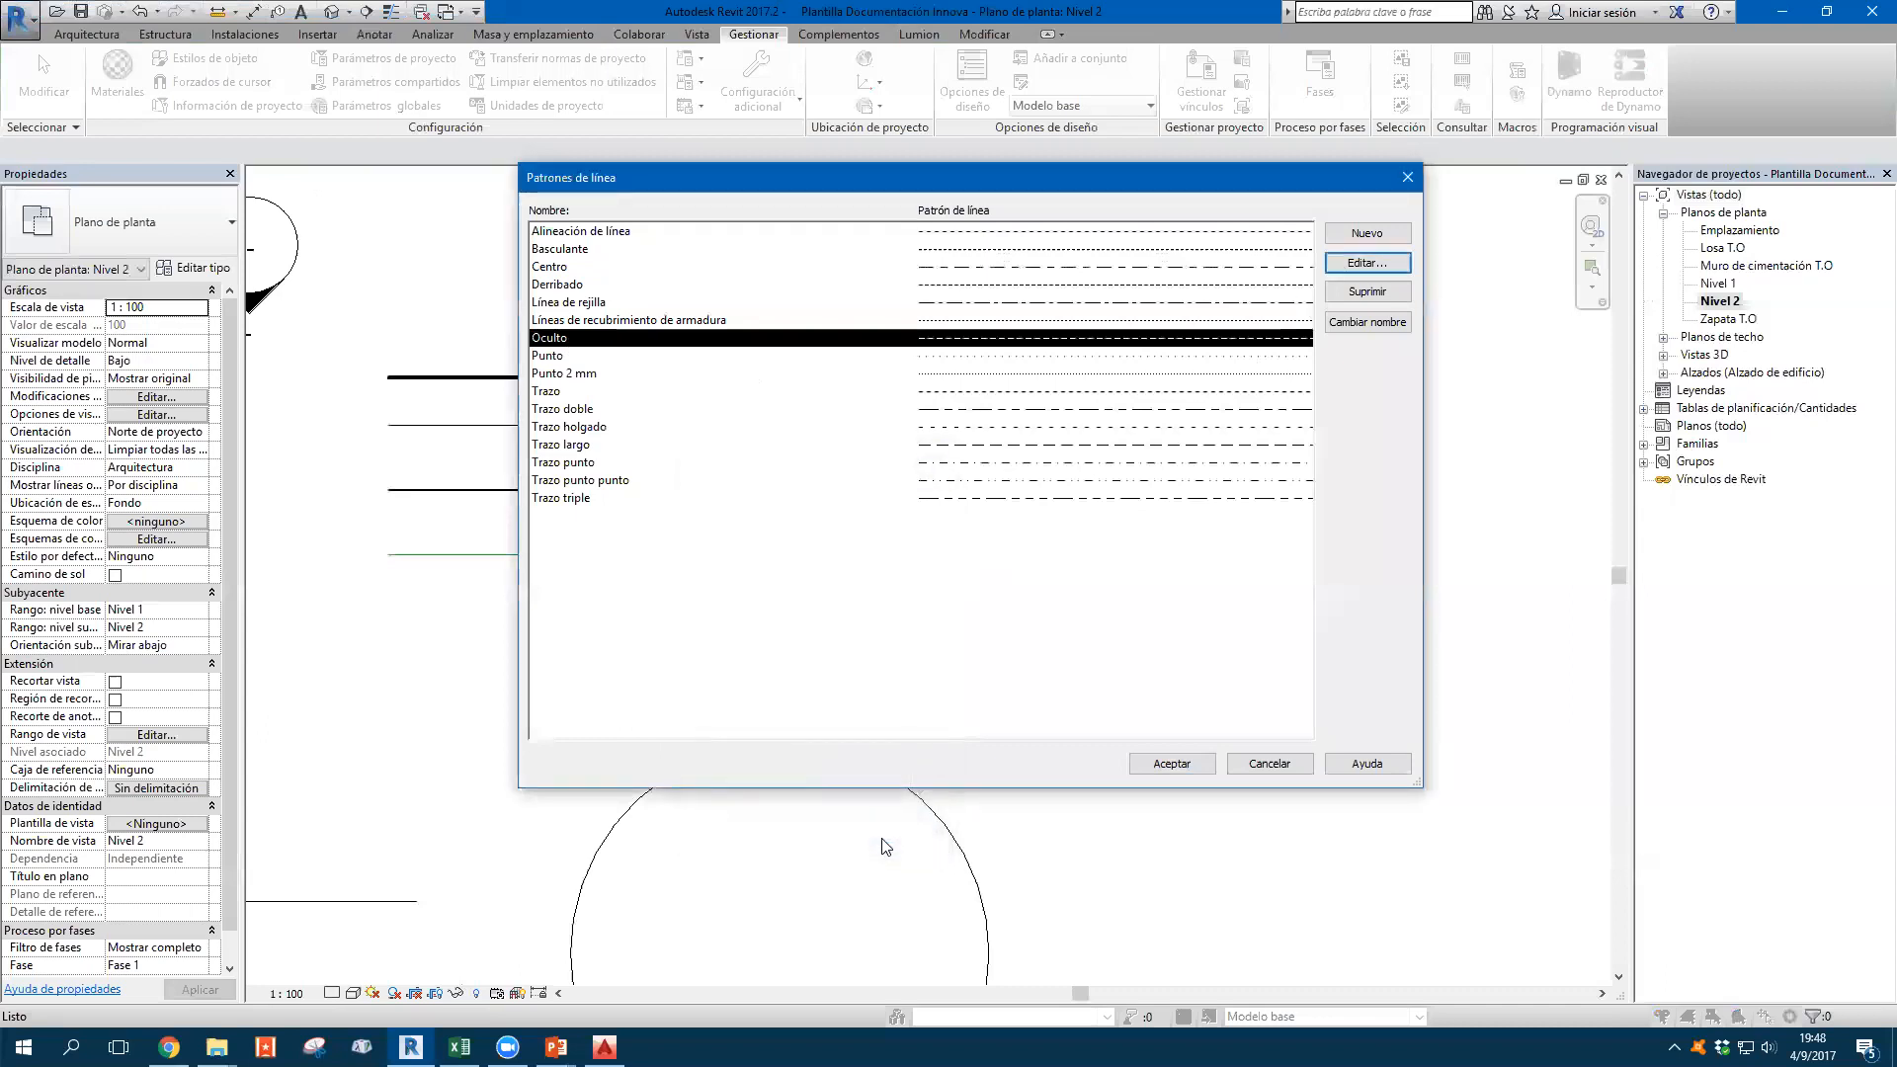
# Start a new line pattern and define its first segment as a Trazo of 2.5 mm
pyautogui.click(1367, 233)
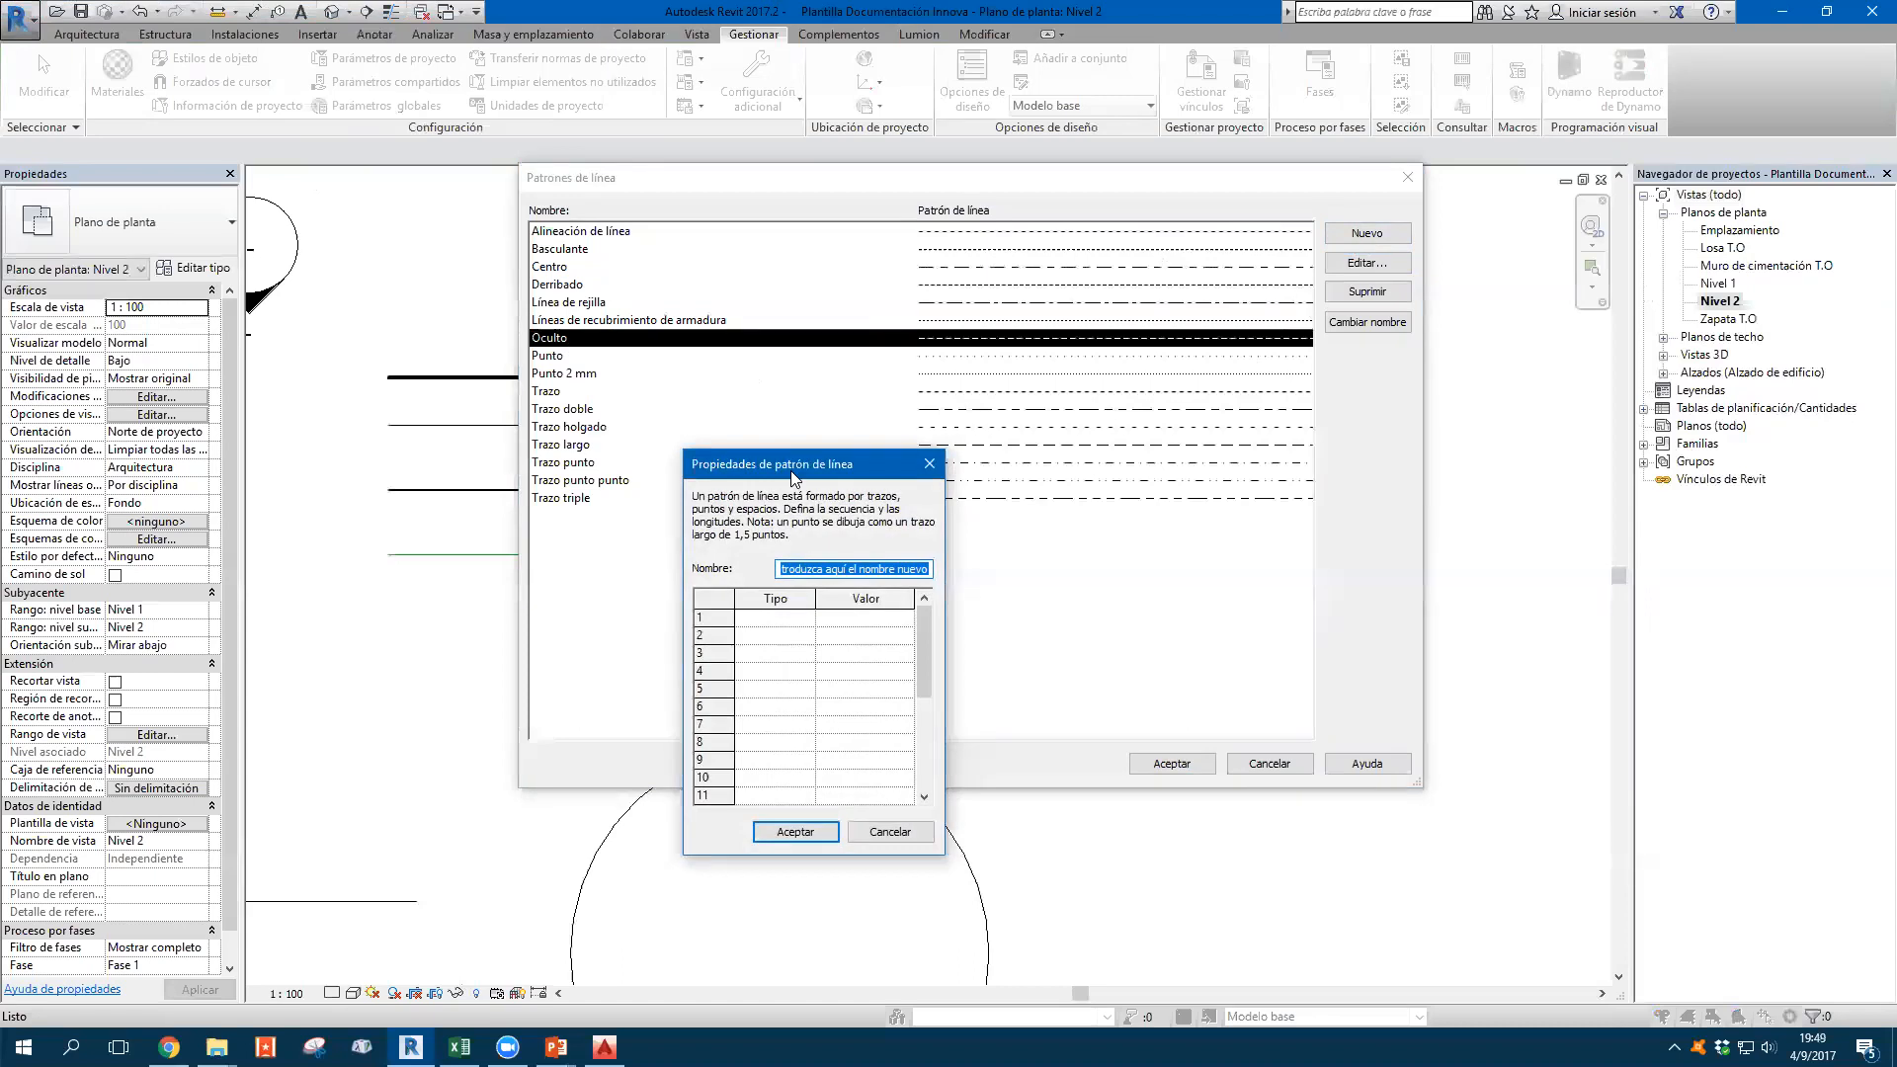
pyautogui.moveTo(792, 472); pyautogui.dragTo(997, 321)
pyautogui.click(929, 478)
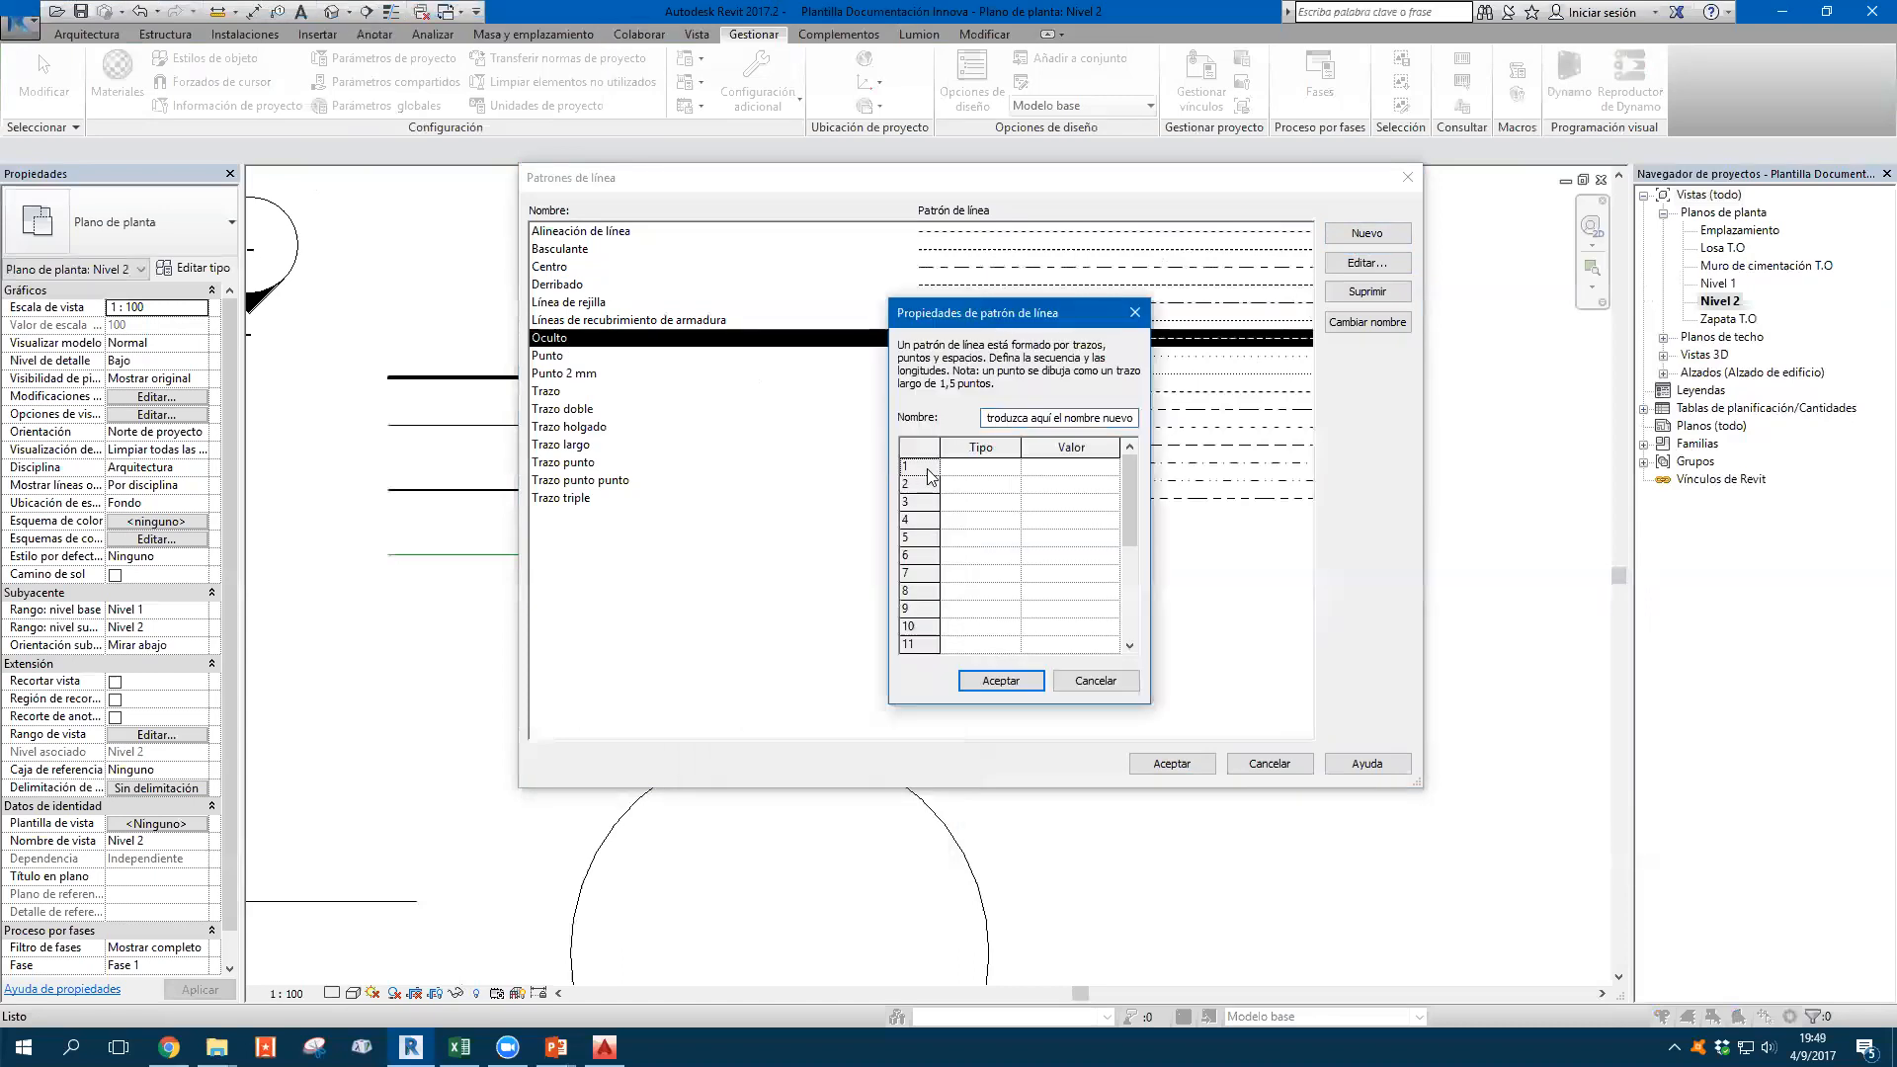
pyautogui.click(1012, 467)
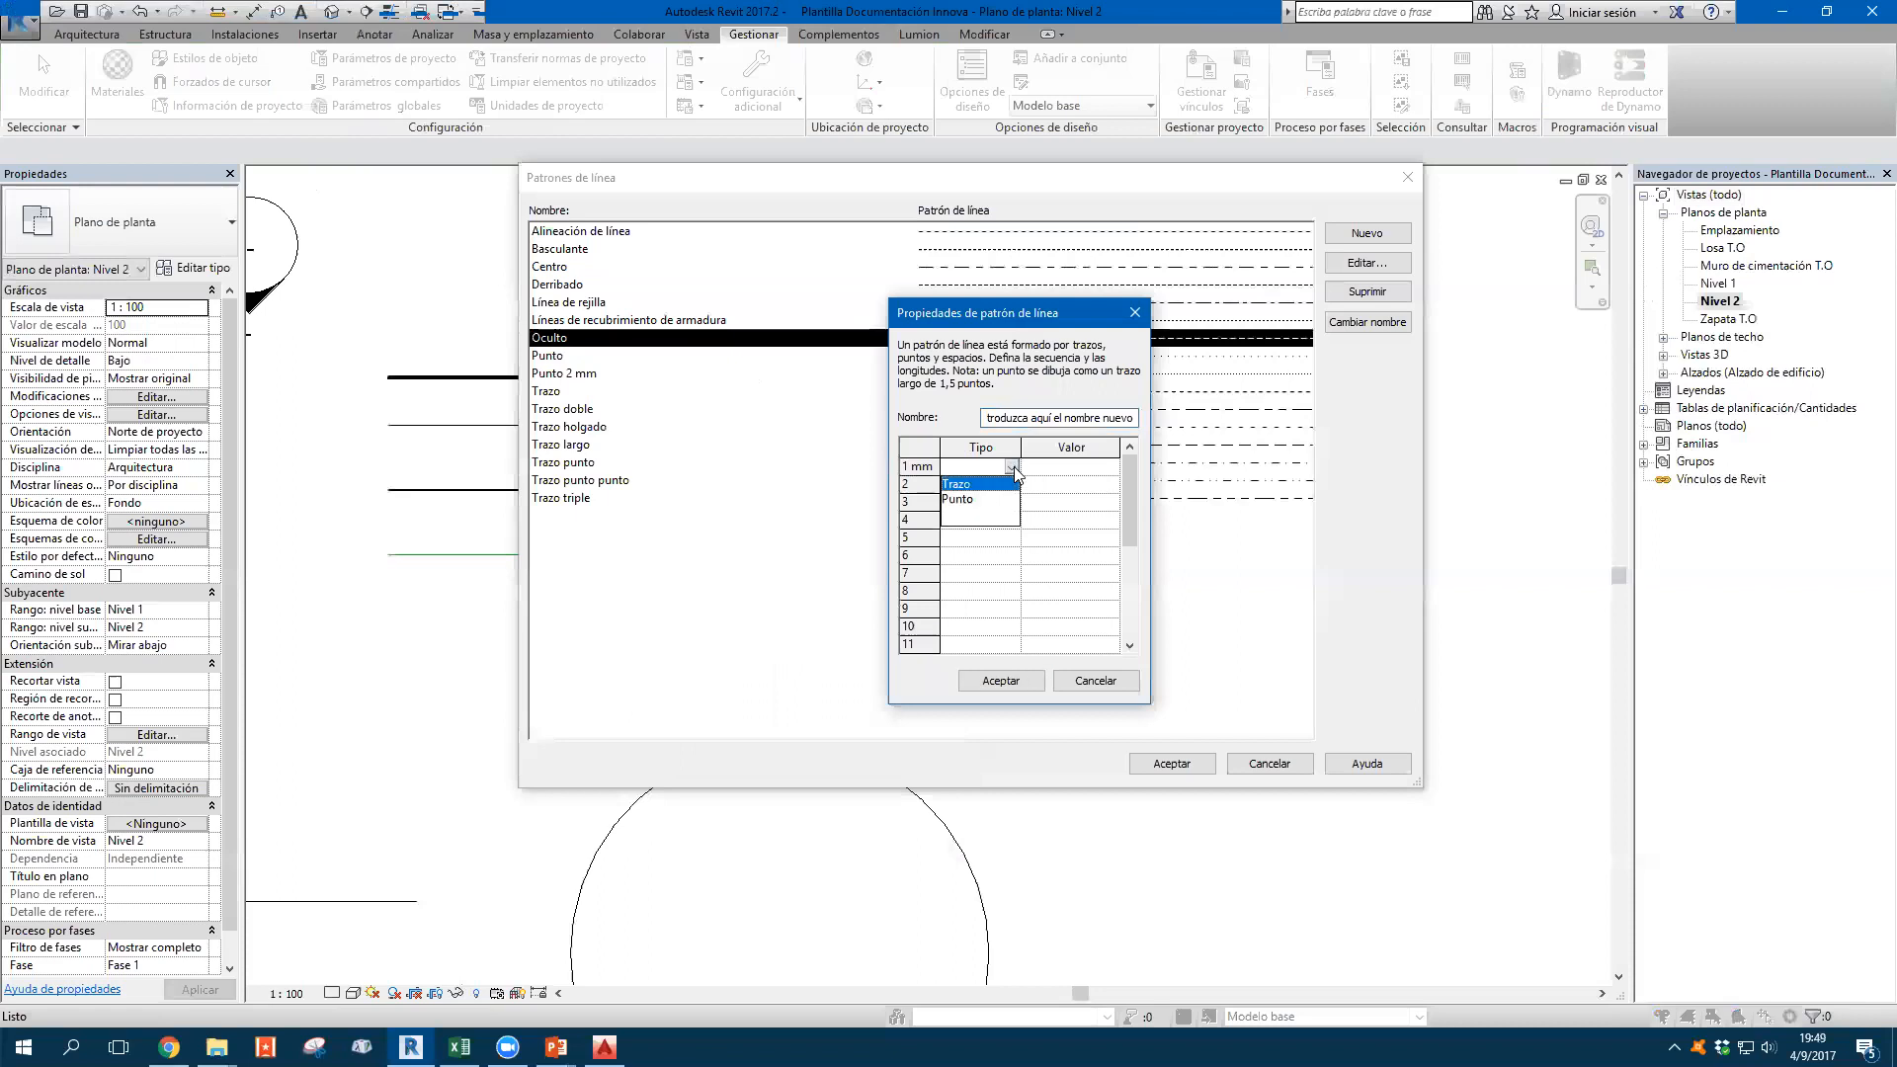
pyautogui.click(973, 484)
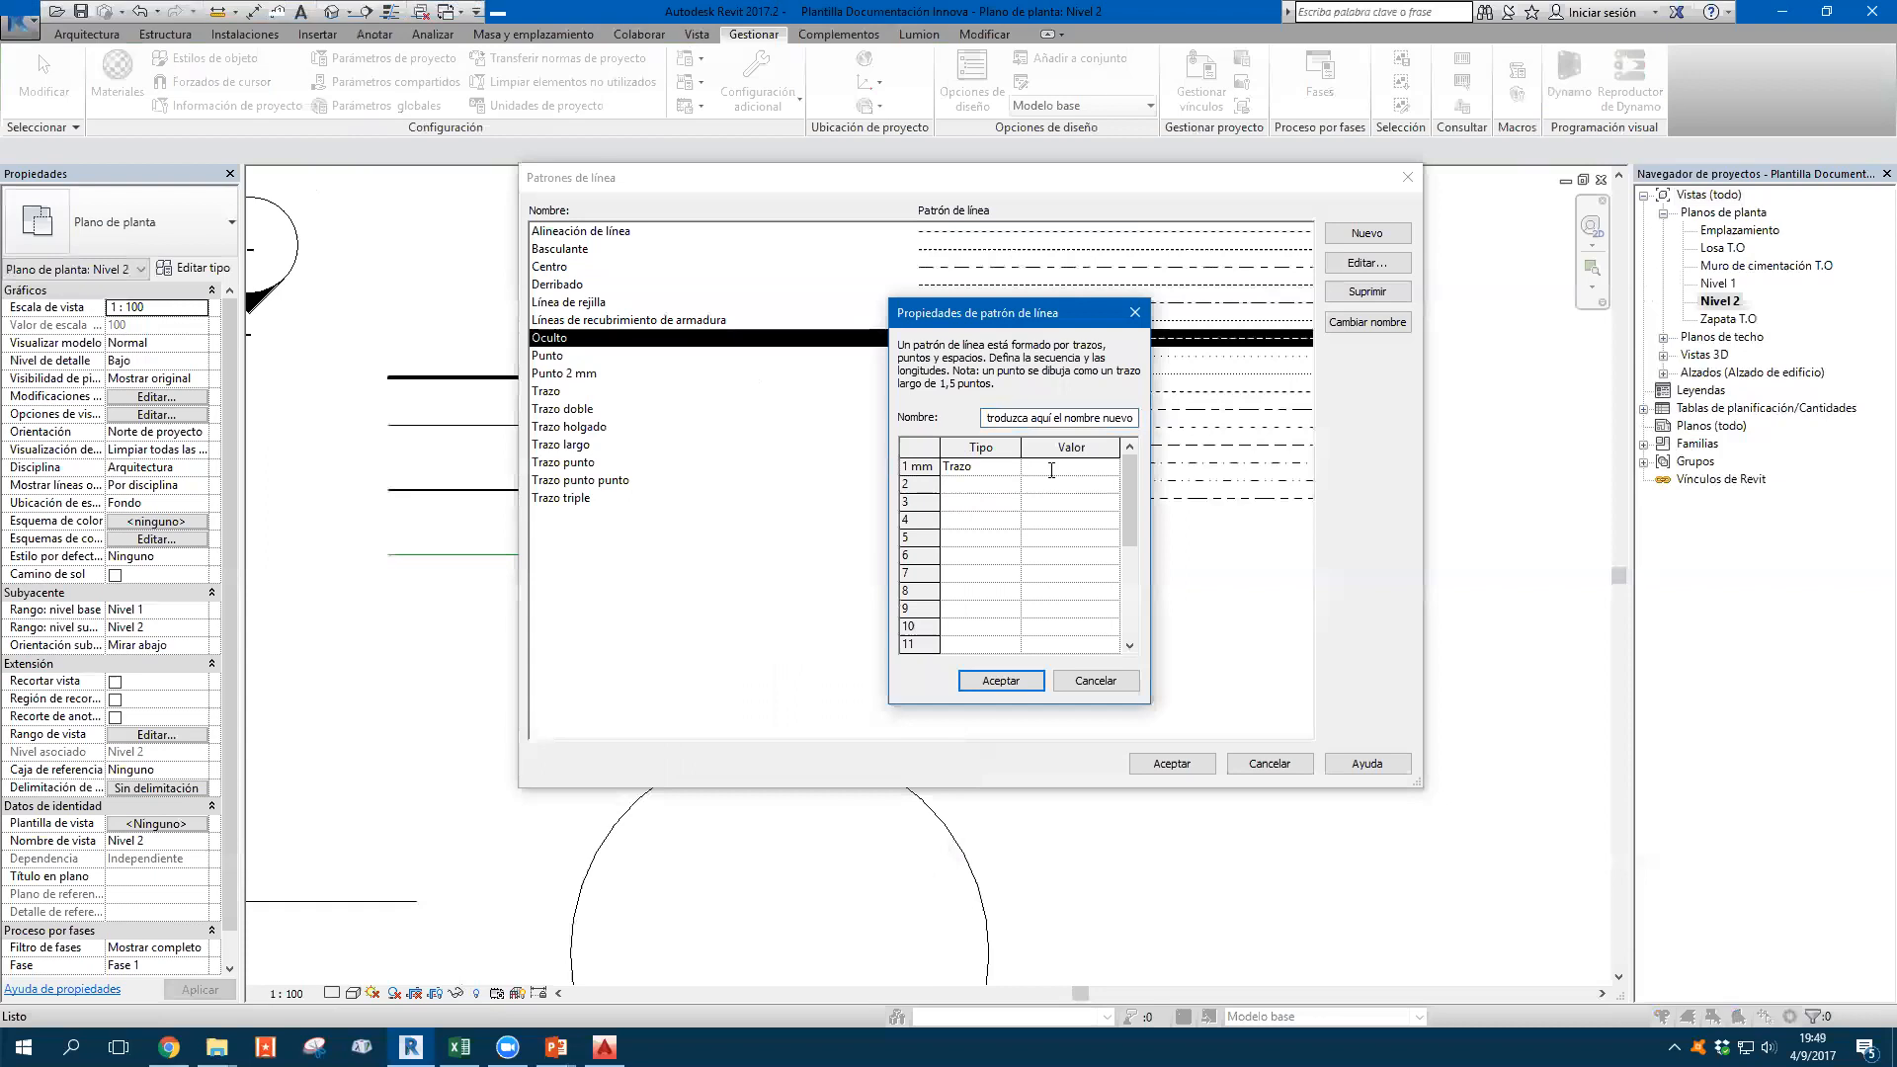
pyautogui.click(1052, 469)
pyautogui.write('3')
pyautogui.press('BackSpace')
pyautogui.write('2.5')
# Define the new pattern's second segment as an Espacio of 2.5 mm
pyautogui.click(919, 485)
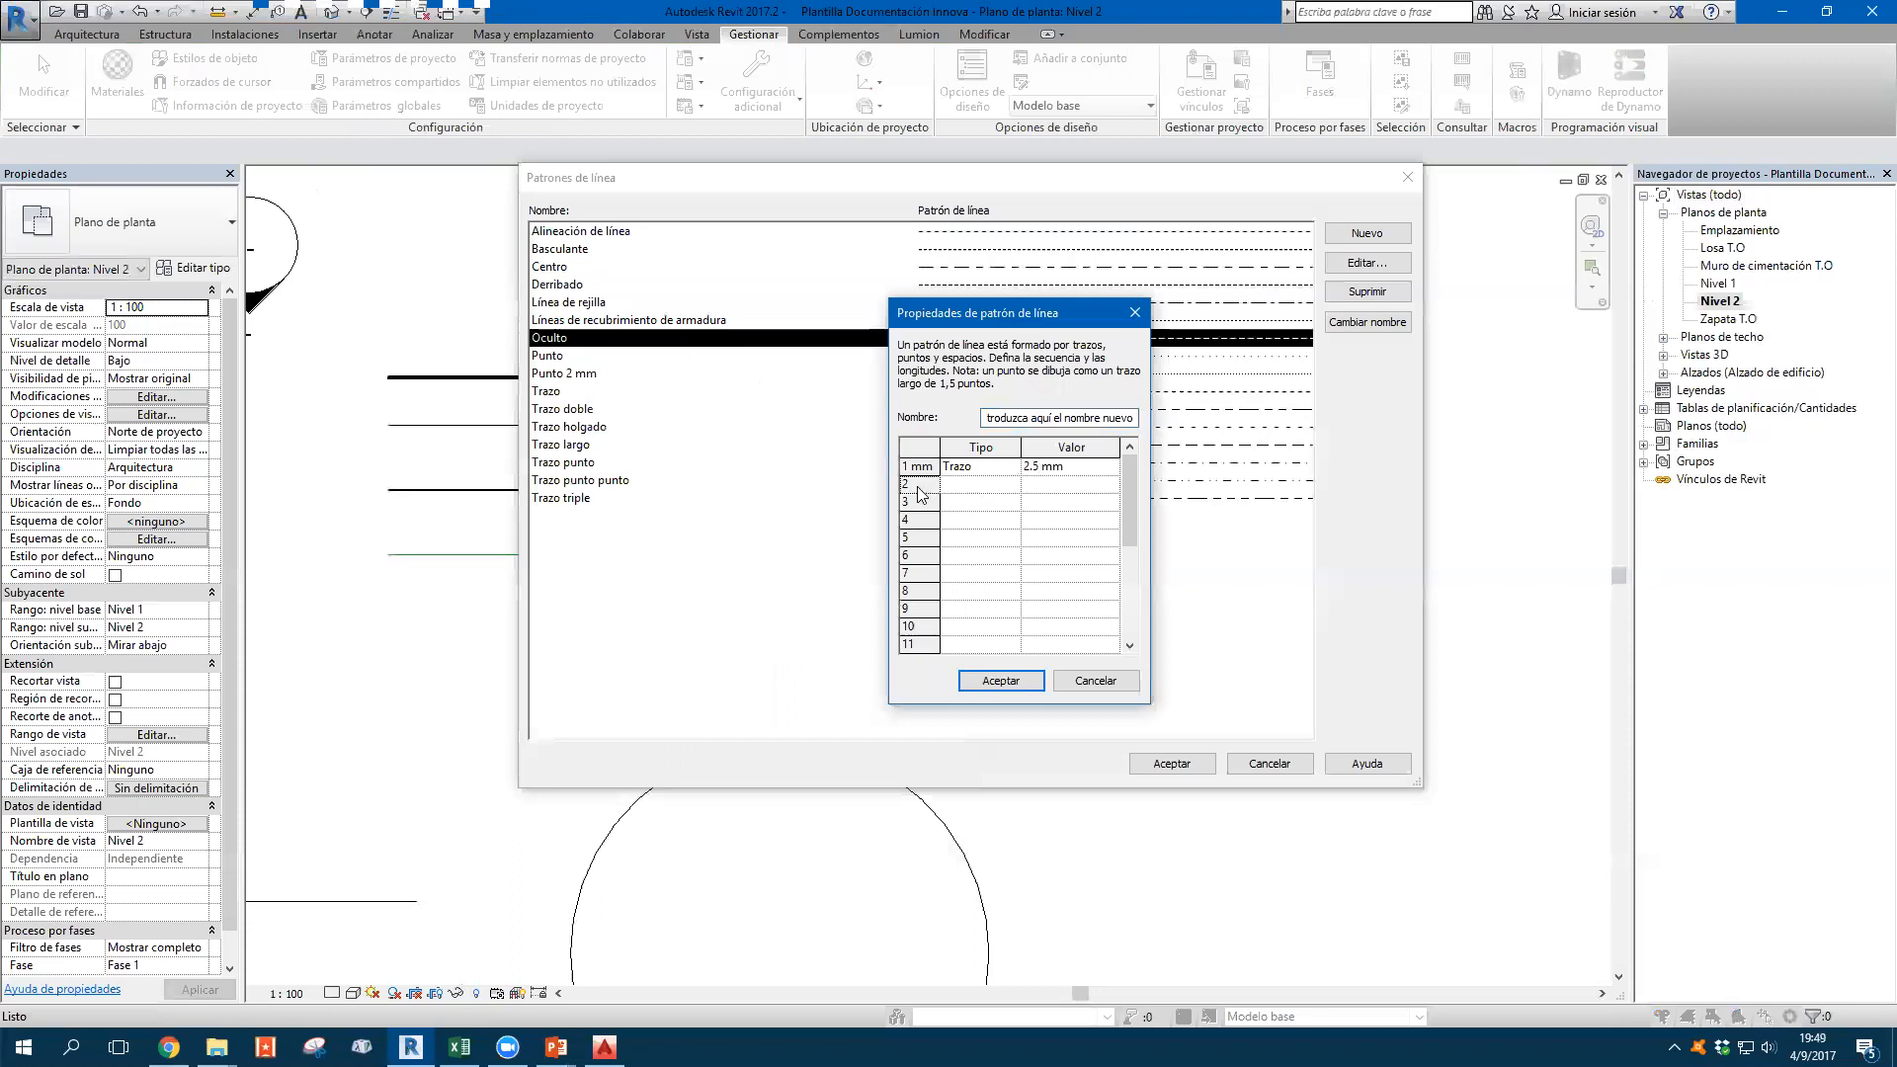
pyautogui.click(1012, 485)
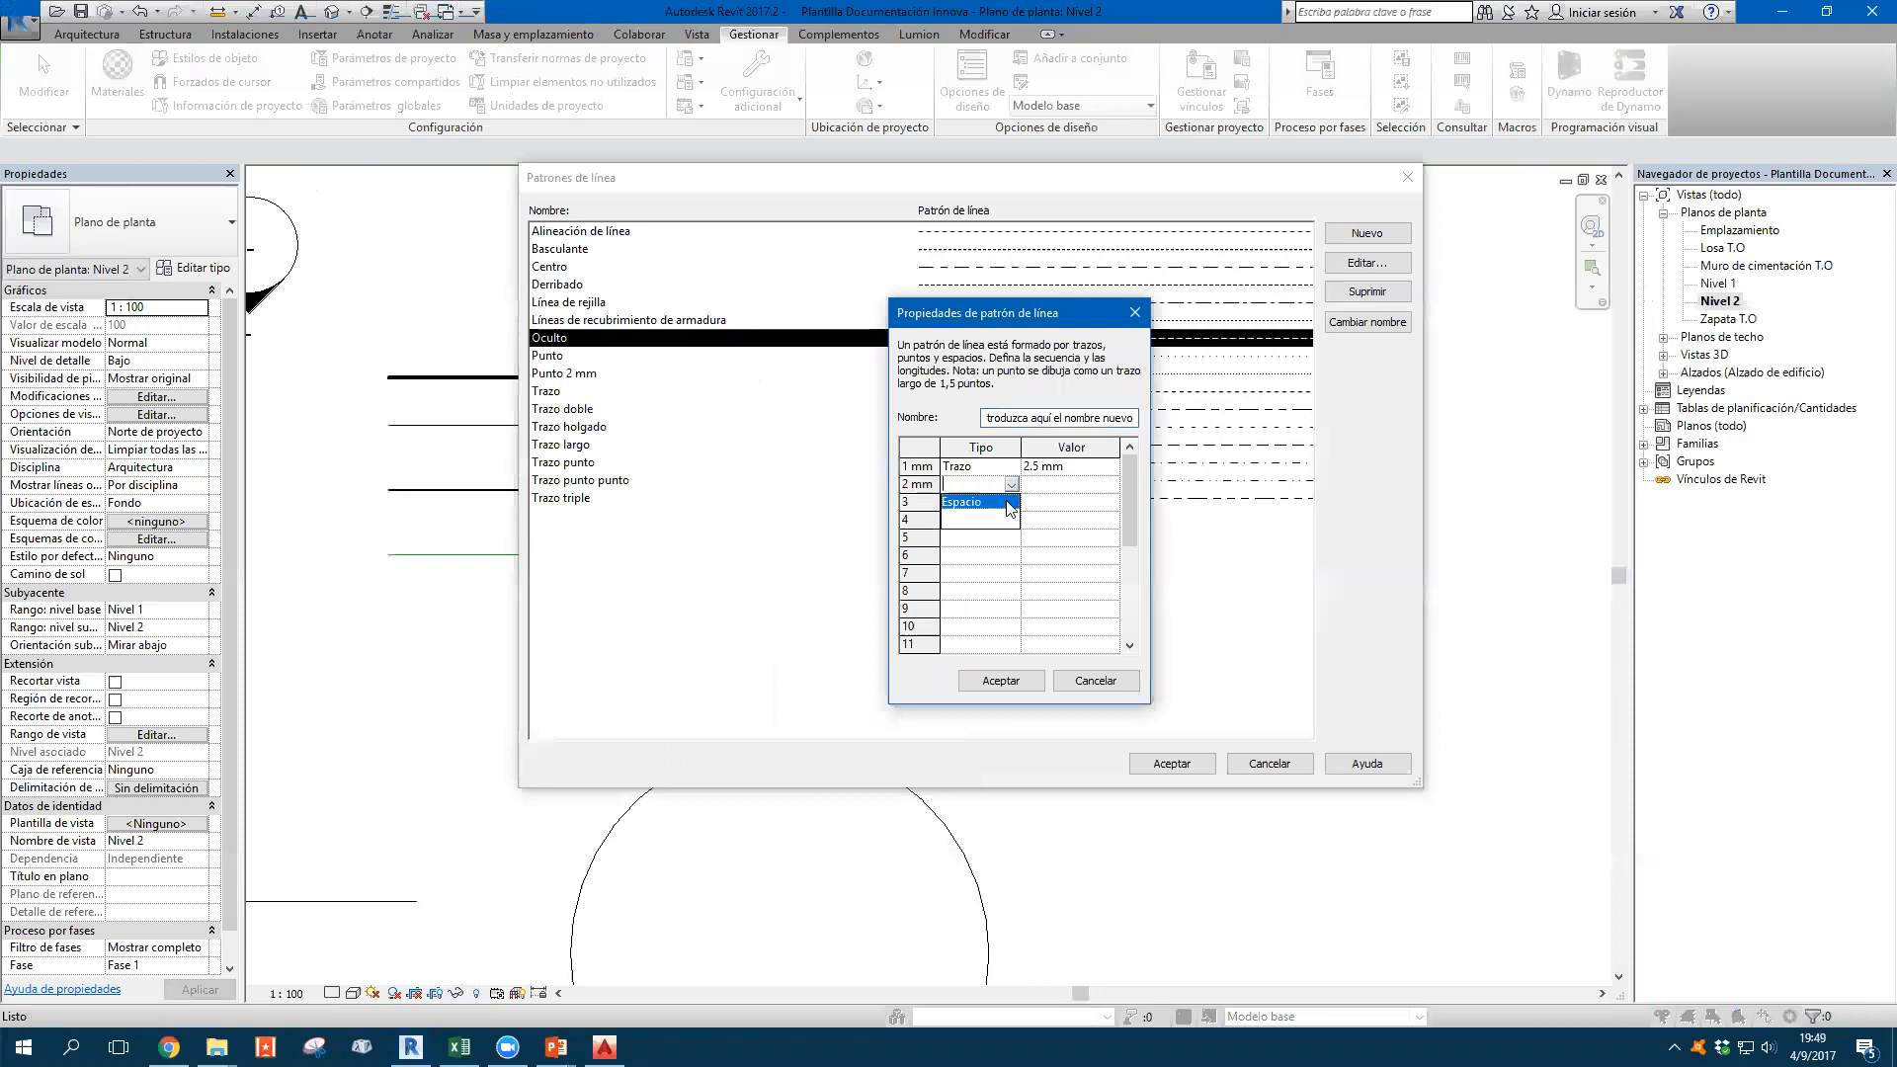
pyautogui.click(1008, 503)
pyautogui.click(1038, 486)
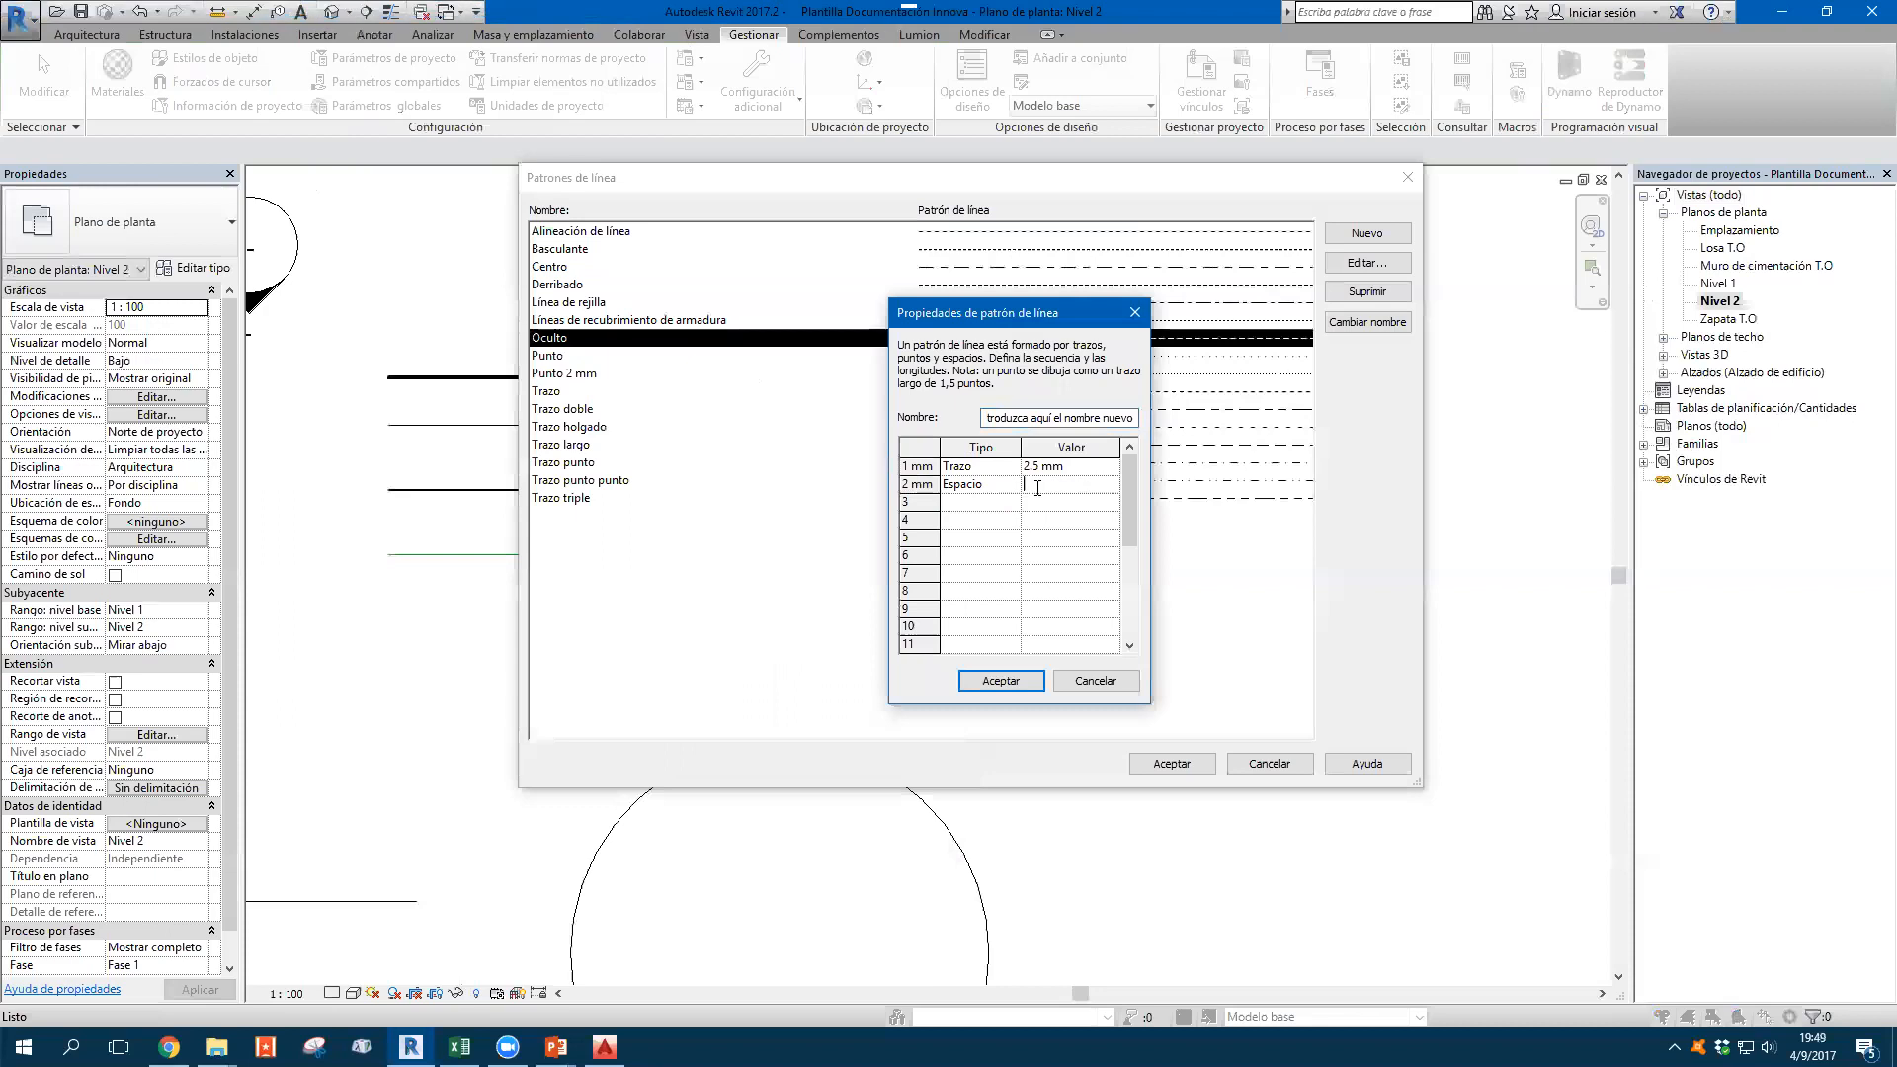
pyautogui.write('2.5')
# Define the new pattern's third segment as a Trazo of 2.5 mm
pyautogui.click(1012, 504)
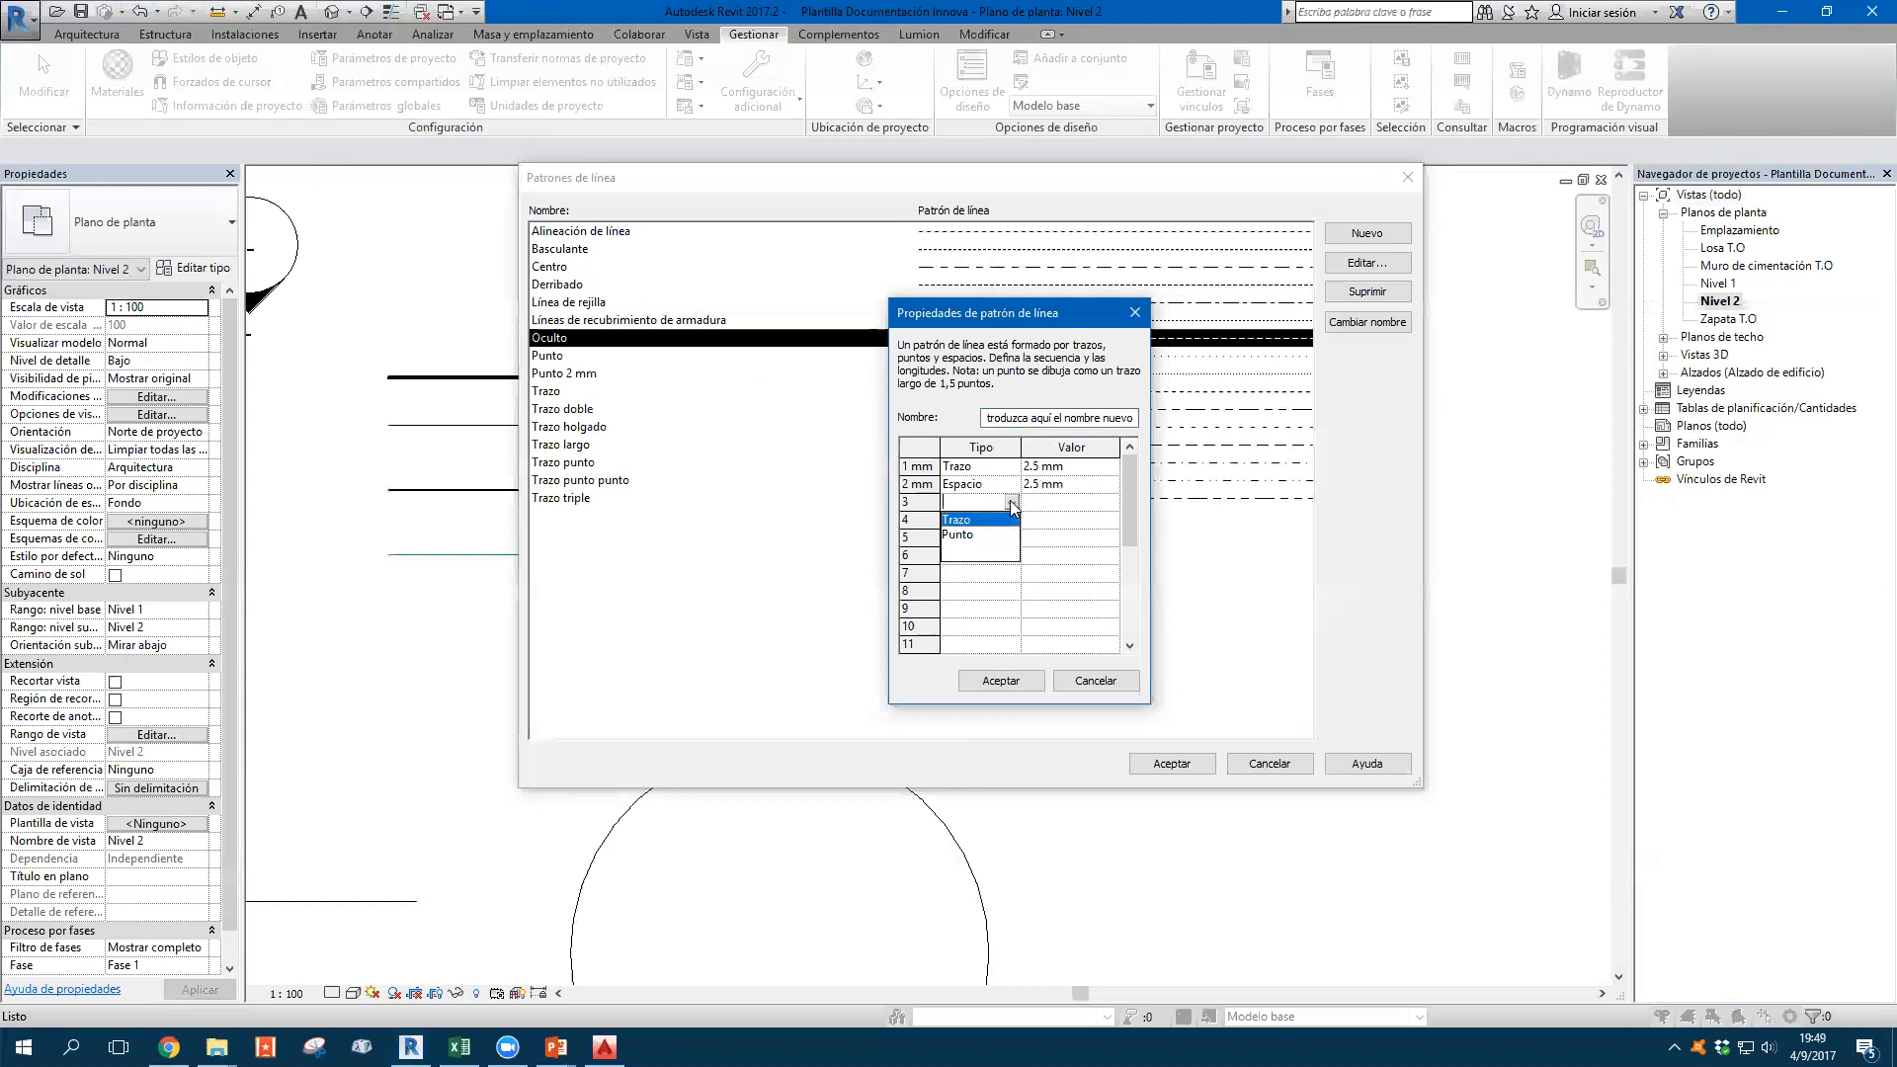
pyautogui.click(974, 521)
pyautogui.click(1053, 504)
pyautogui.write('2.5')
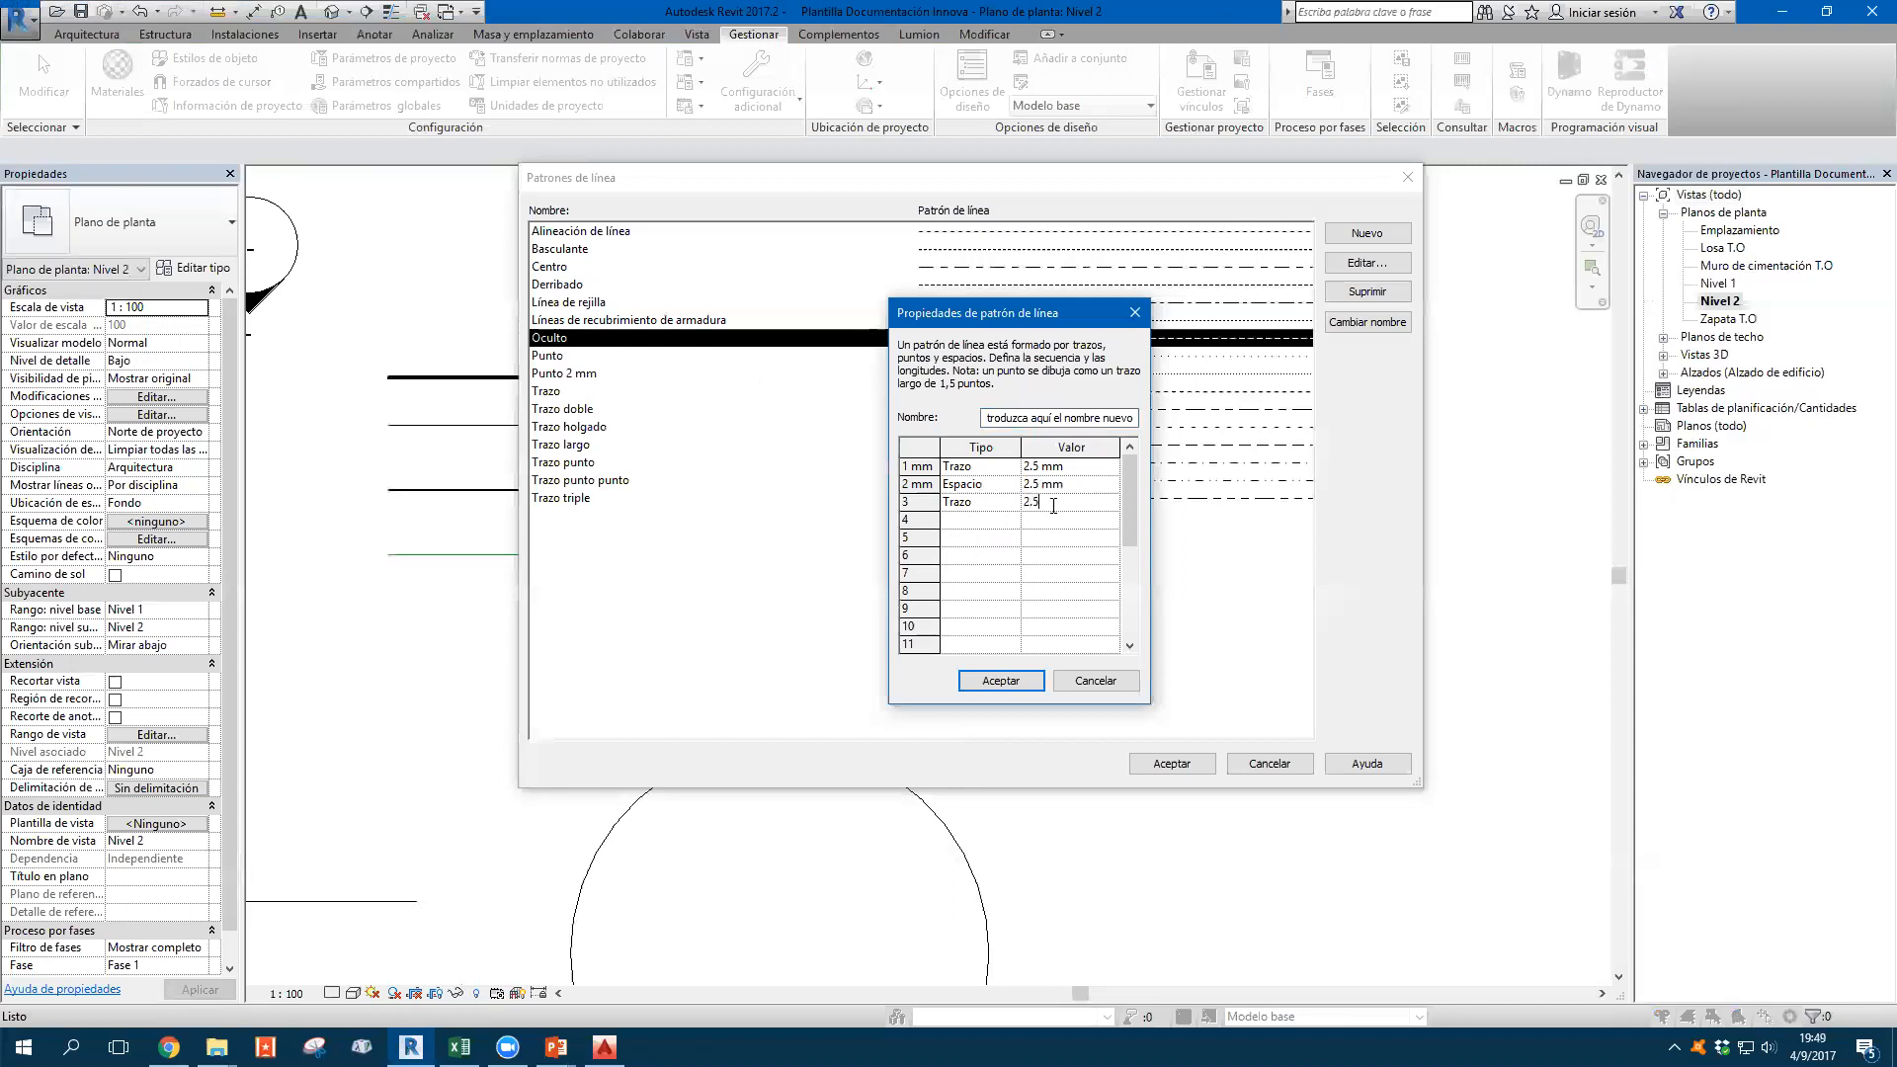
# Name the new pattern Linea oculta 2.5mm and try to save it with its three segments
pyautogui.click(1048, 417)
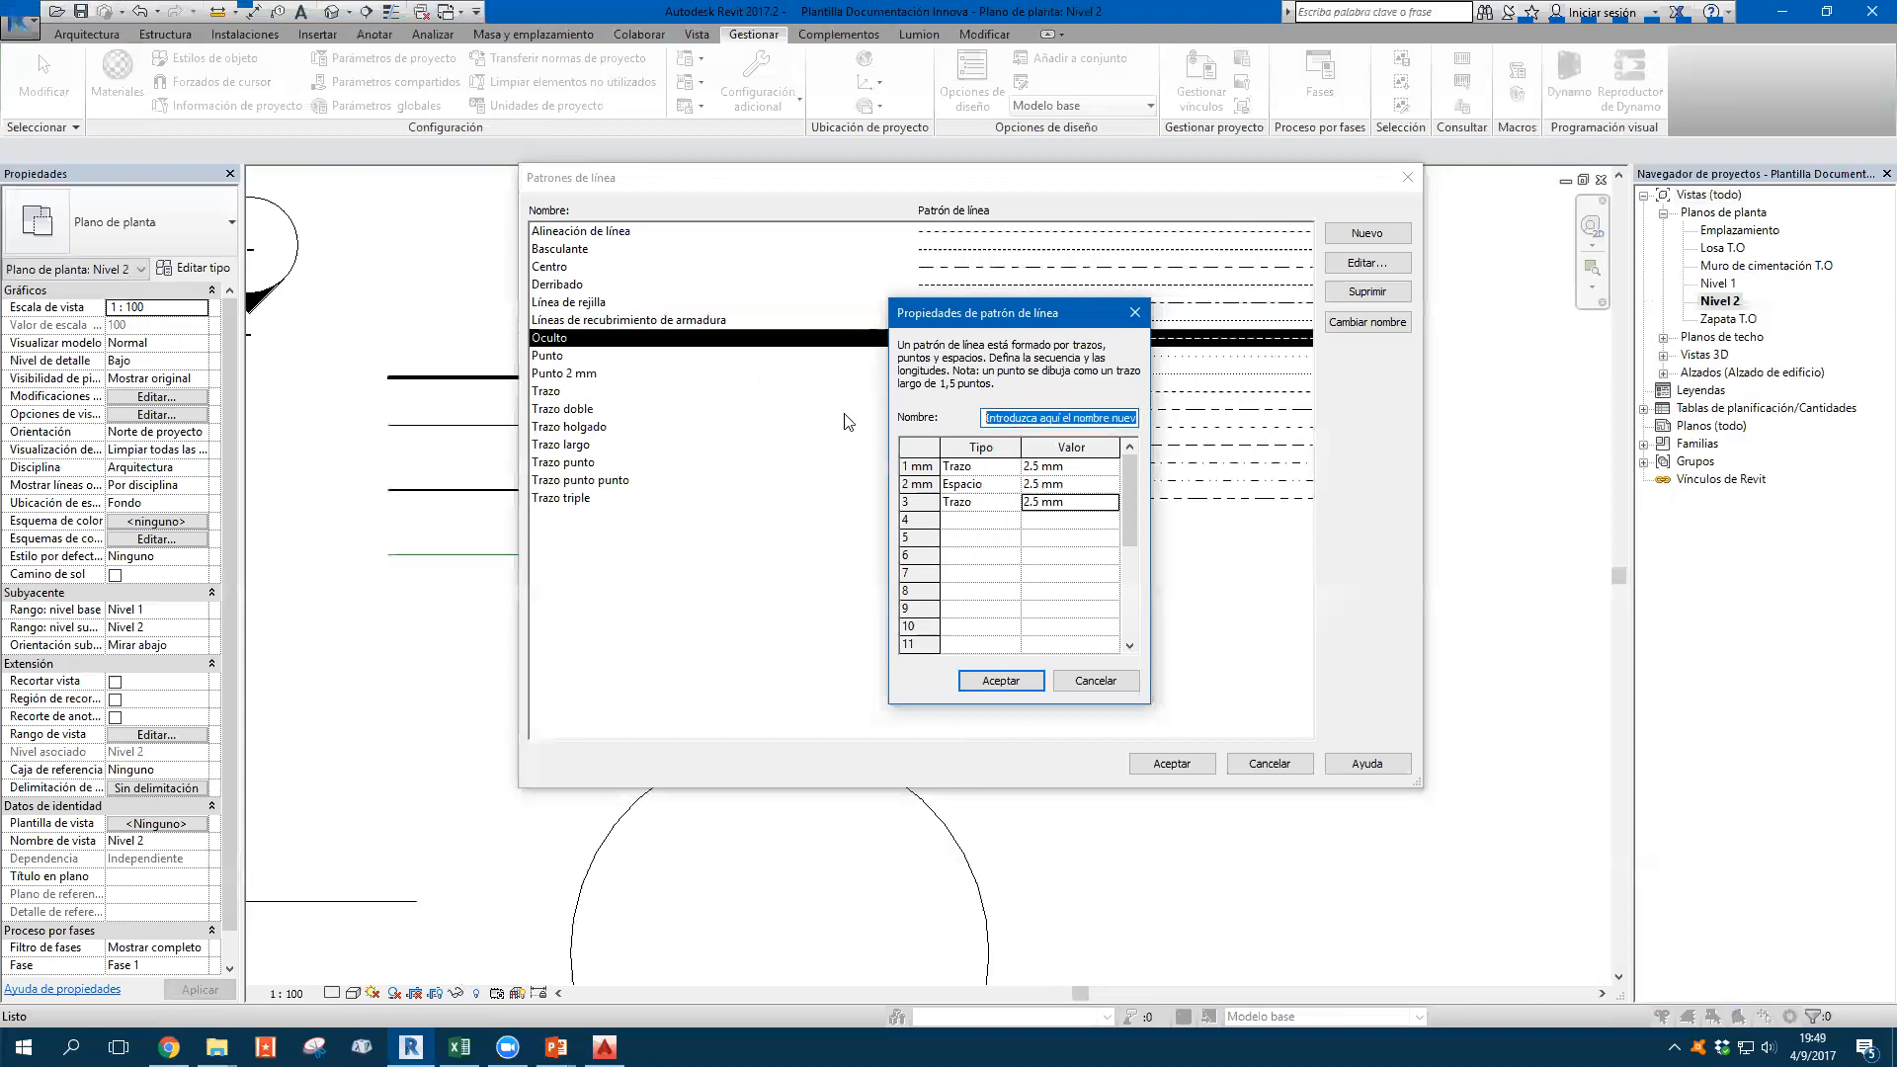
pyautogui.write('Line')
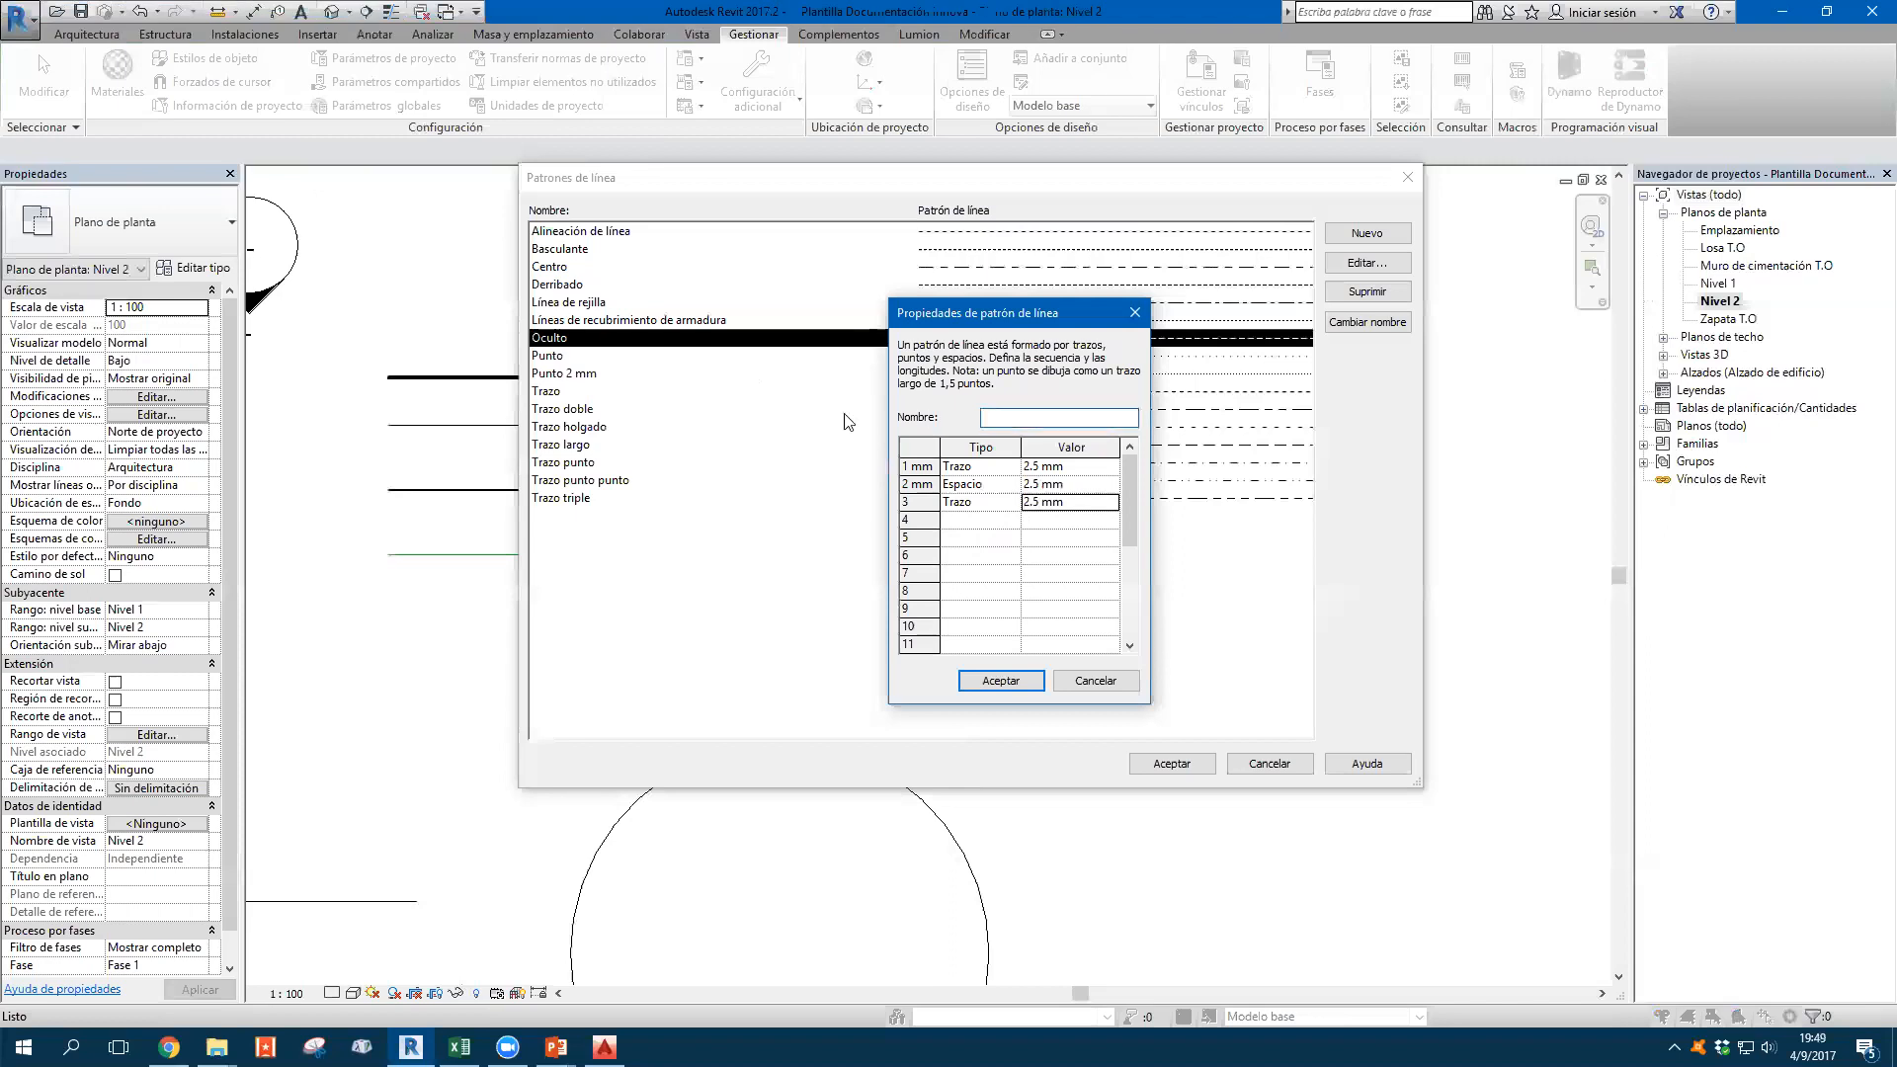
pyautogui.write('a oculta 2.5mm')
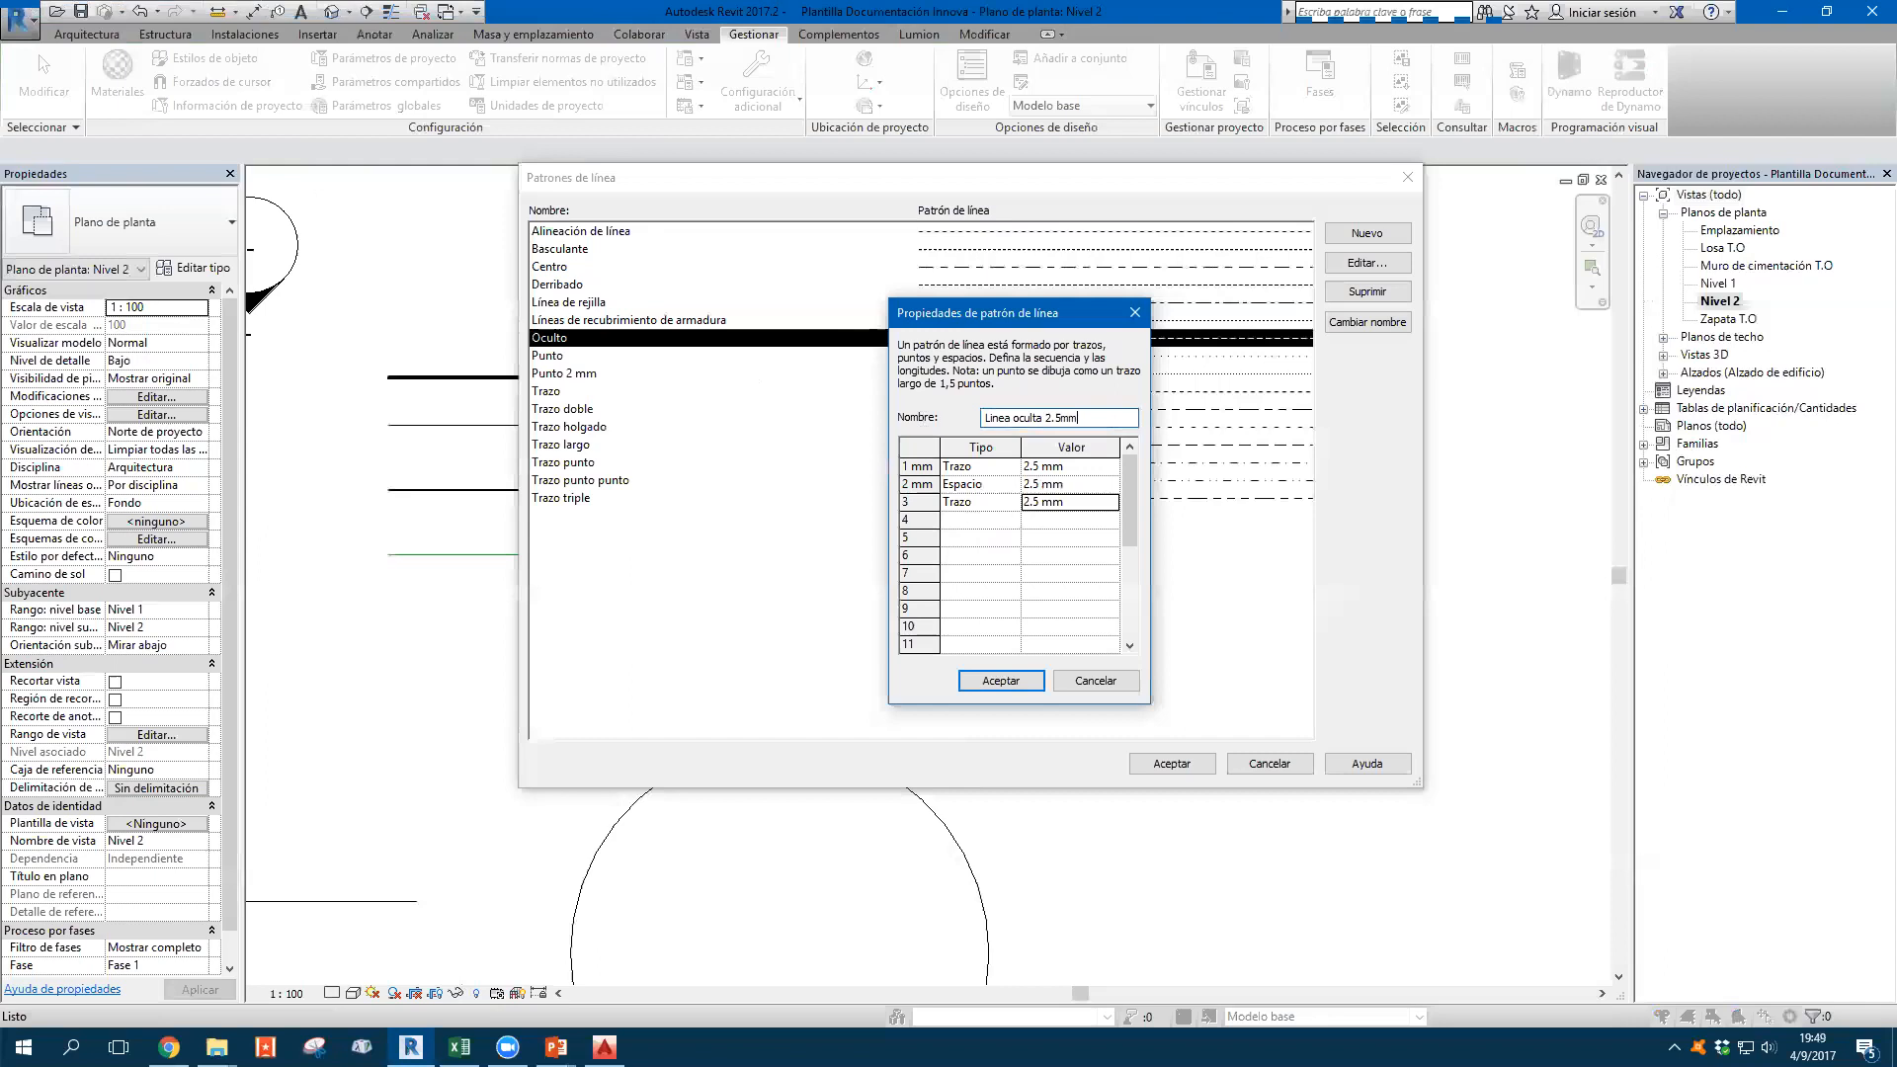
pyautogui.click(1013, 685)
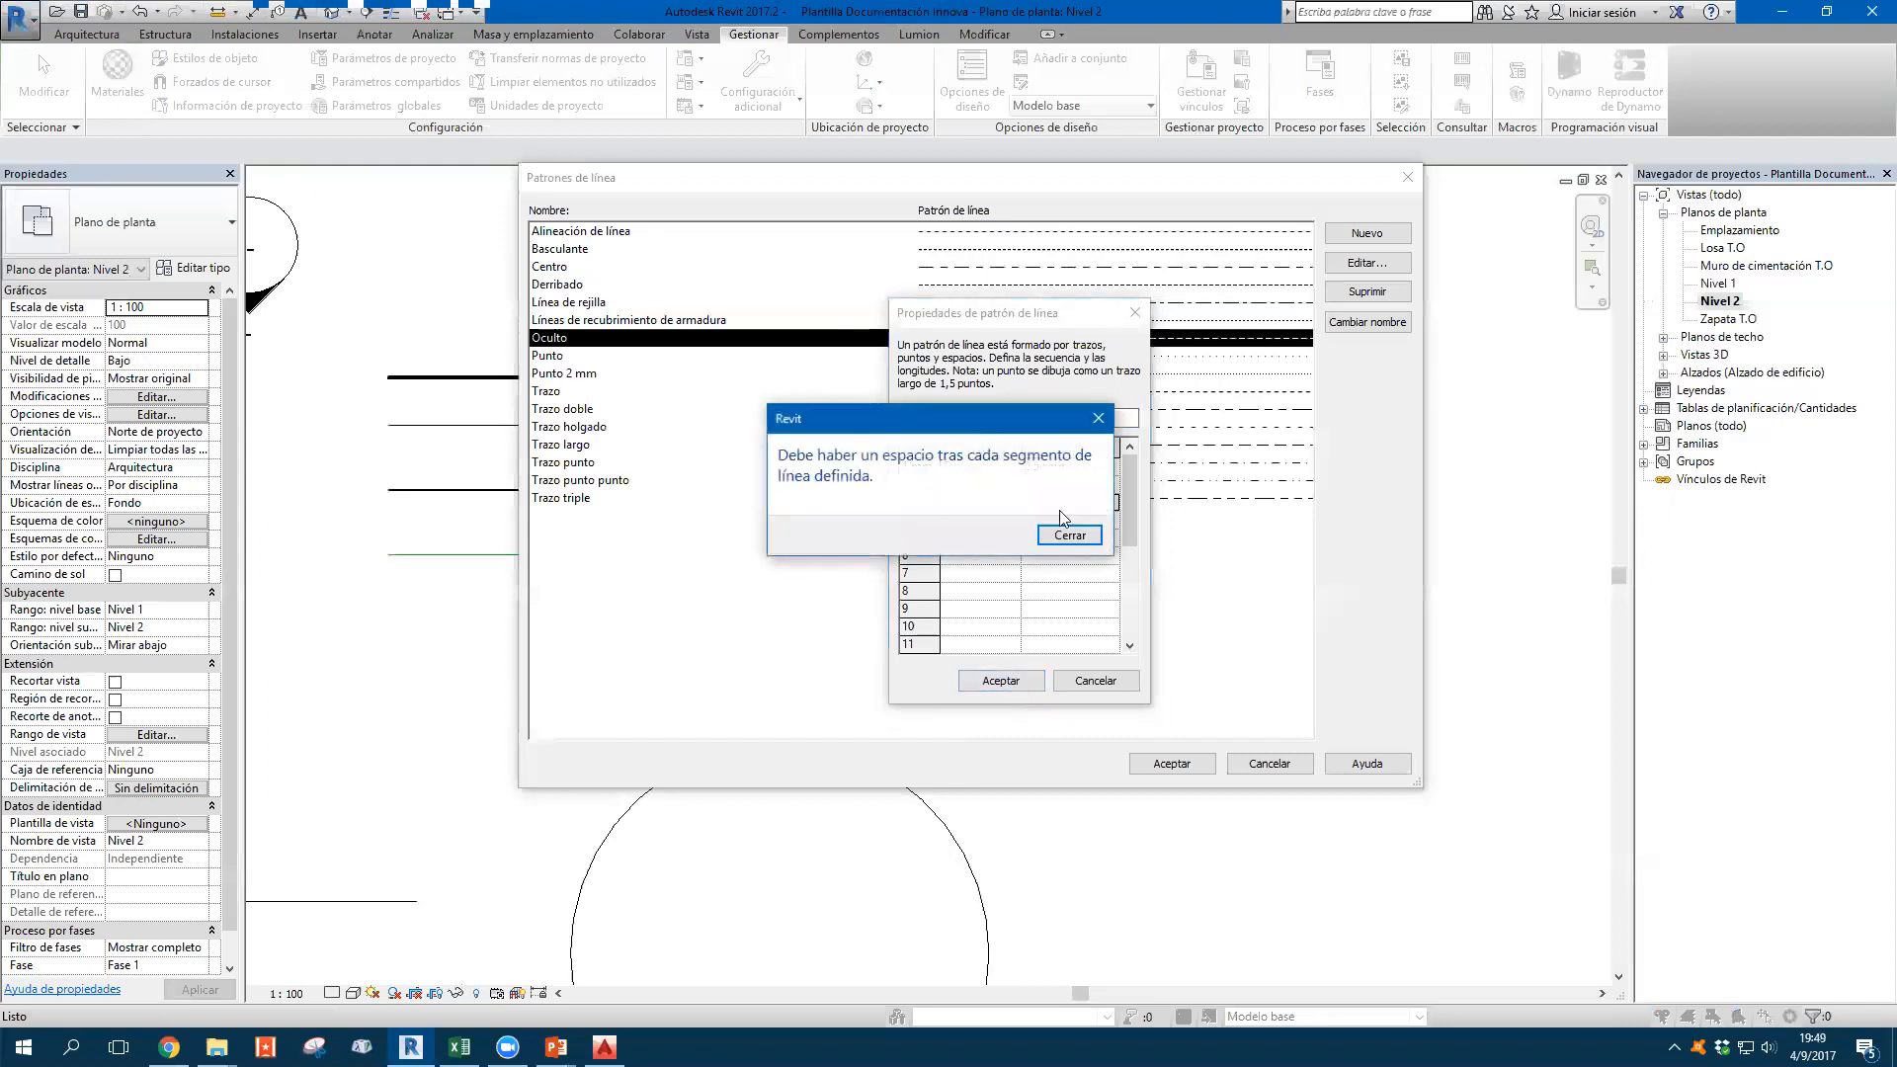
pyautogui.moveTo(995, 432); pyautogui.dragTo(669, 382)
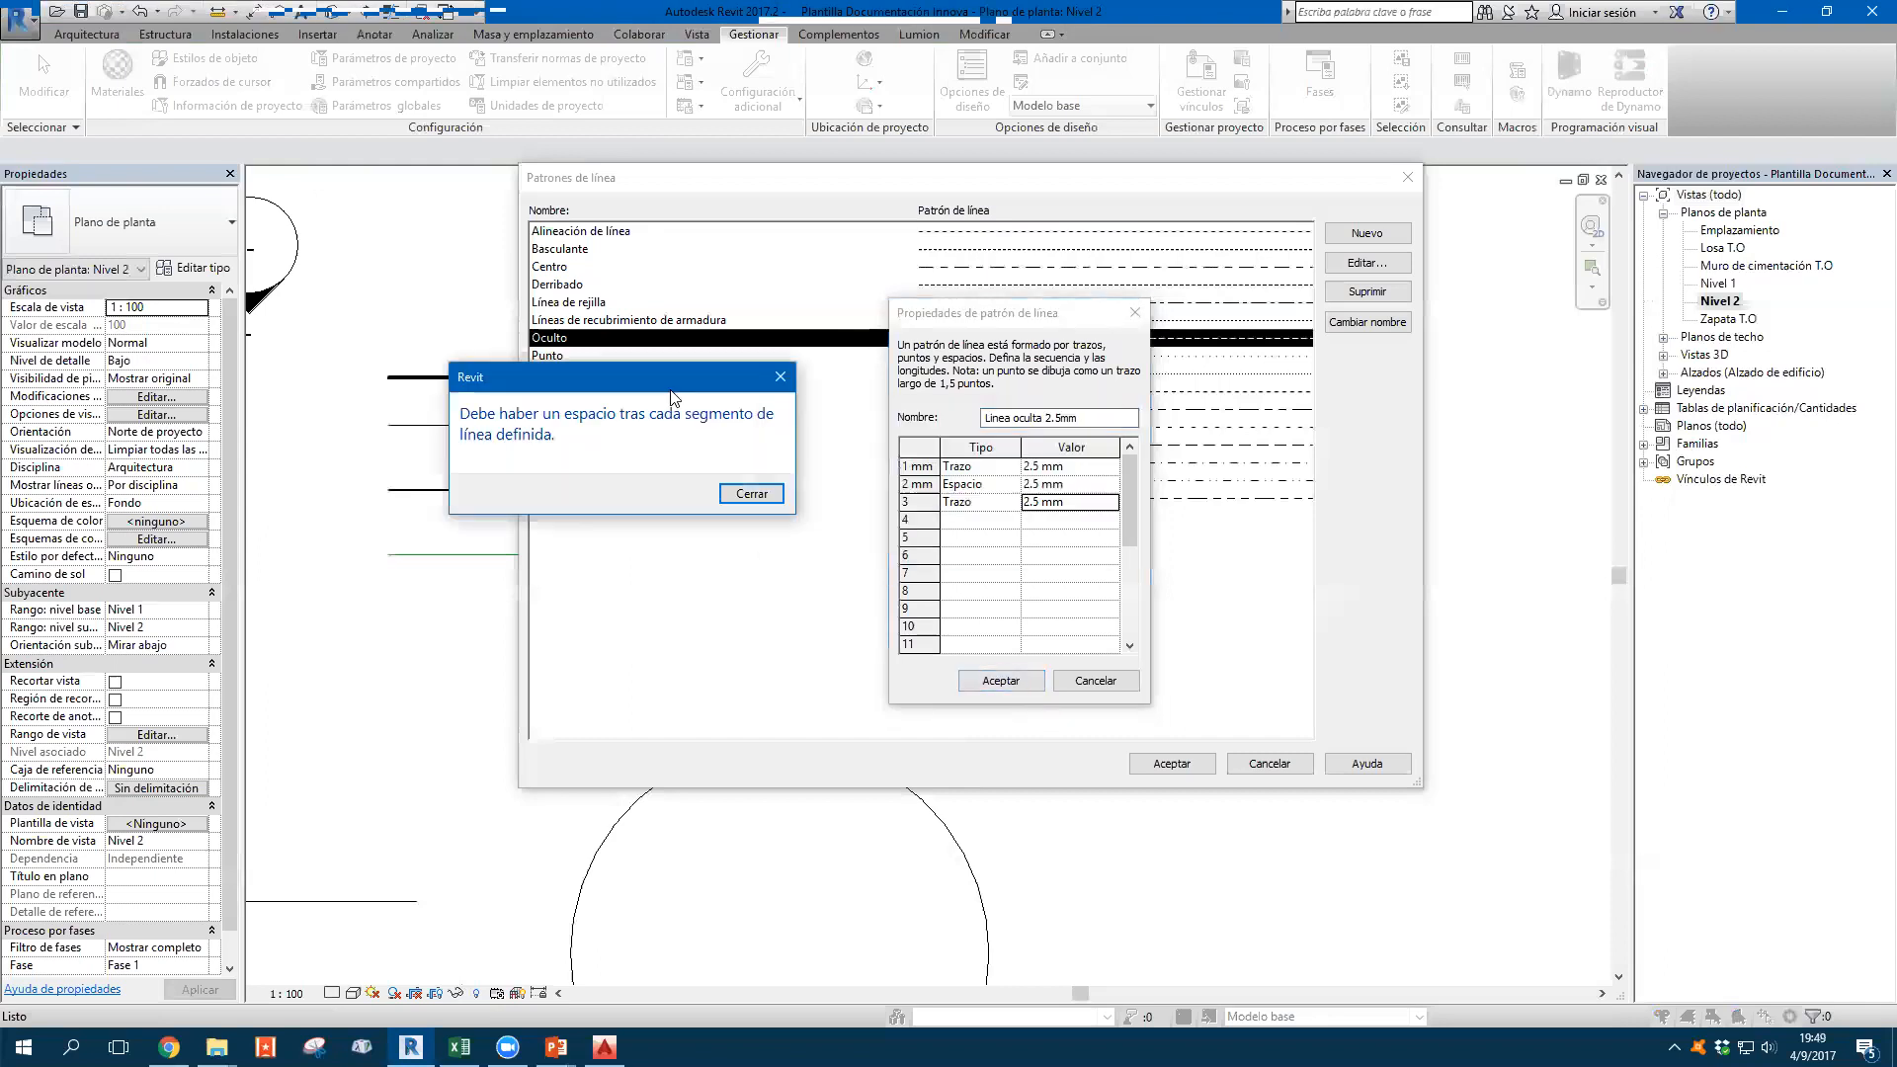
pyautogui.click(753, 498)
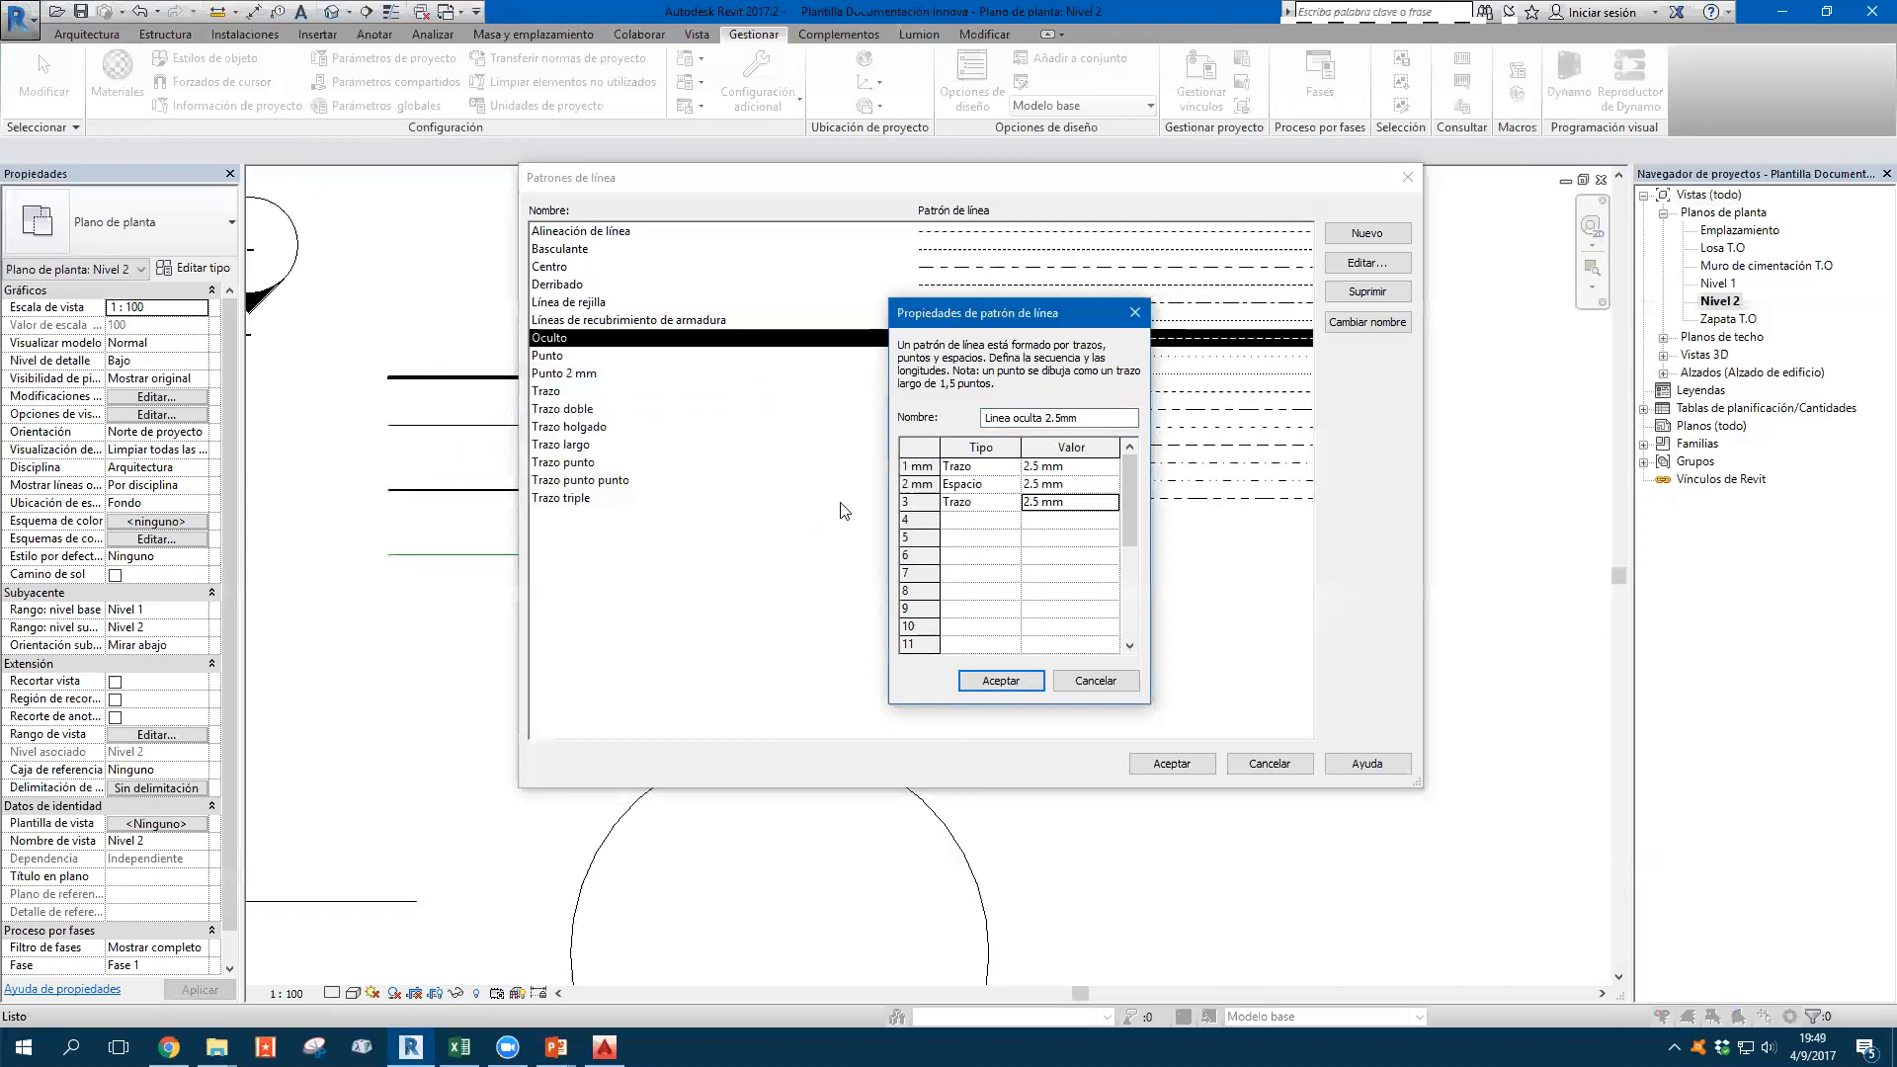
pyautogui.click(988, 684)
pyautogui.moveTo(865, 405); pyautogui.dragTo(605, 411)
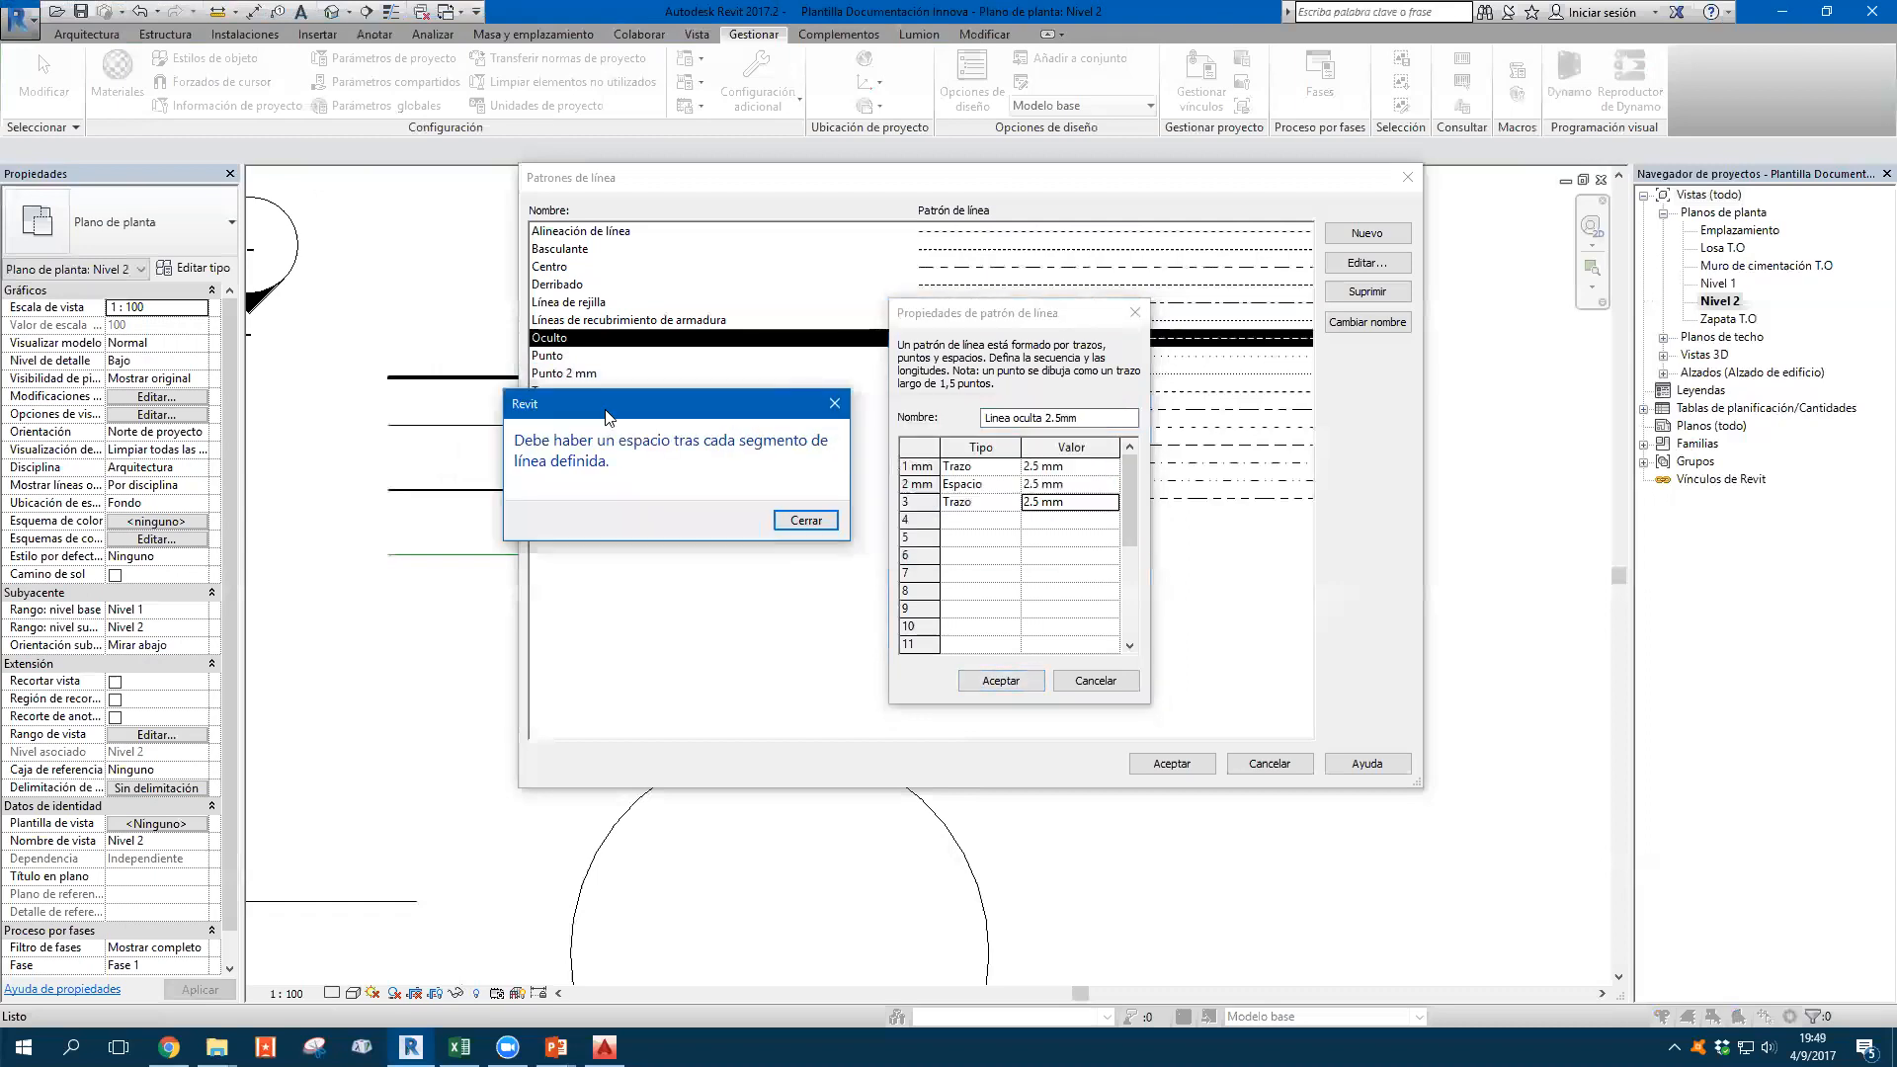
pyautogui.click(810, 521)
# Add an Espacio of 2.5 mm as the fourth segment and save the line pattern
pyautogui.click(1010, 520)
pyautogui.click(978, 541)
pyautogui.click(1064, 520)
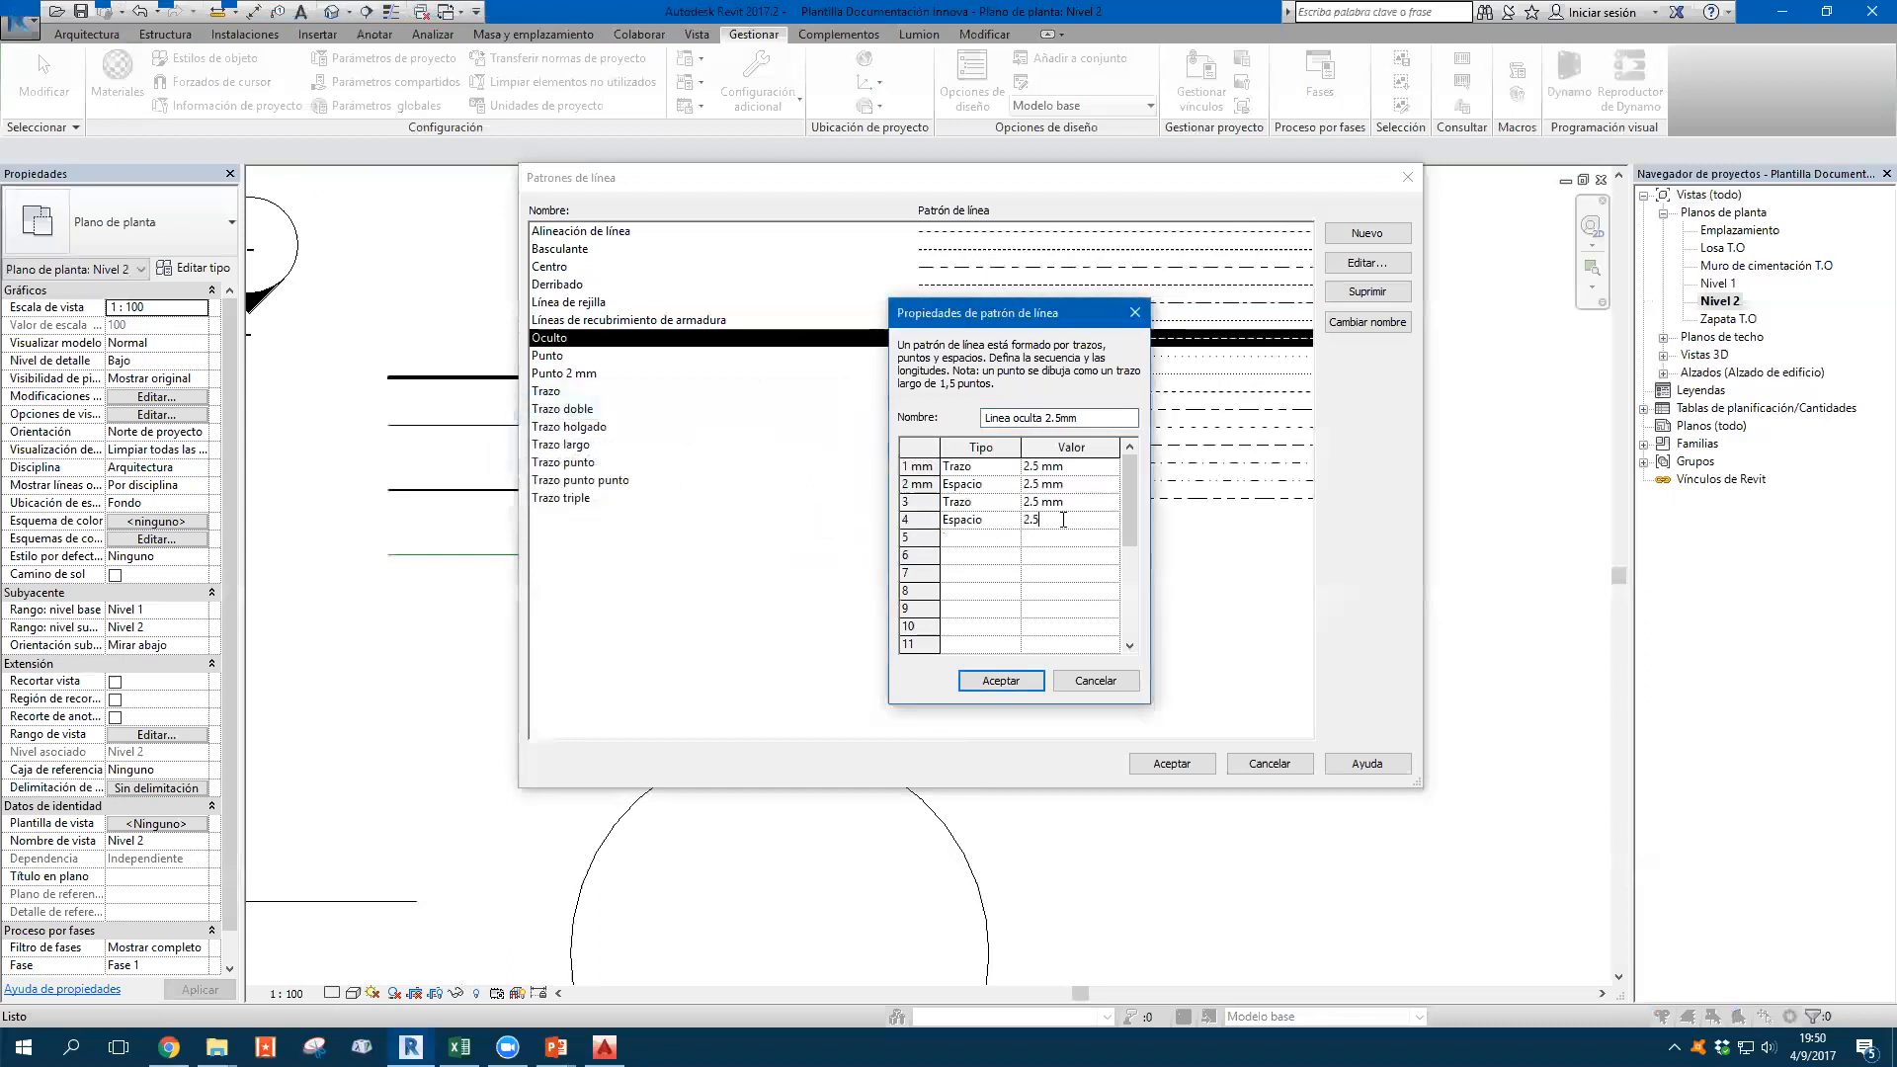
pyautogui.click(1027, 683)
# Try to remove the fourth segment from the Linea oculta 2.5mm pattern, then cancel the edit
pyautogui.click(1368, 262)
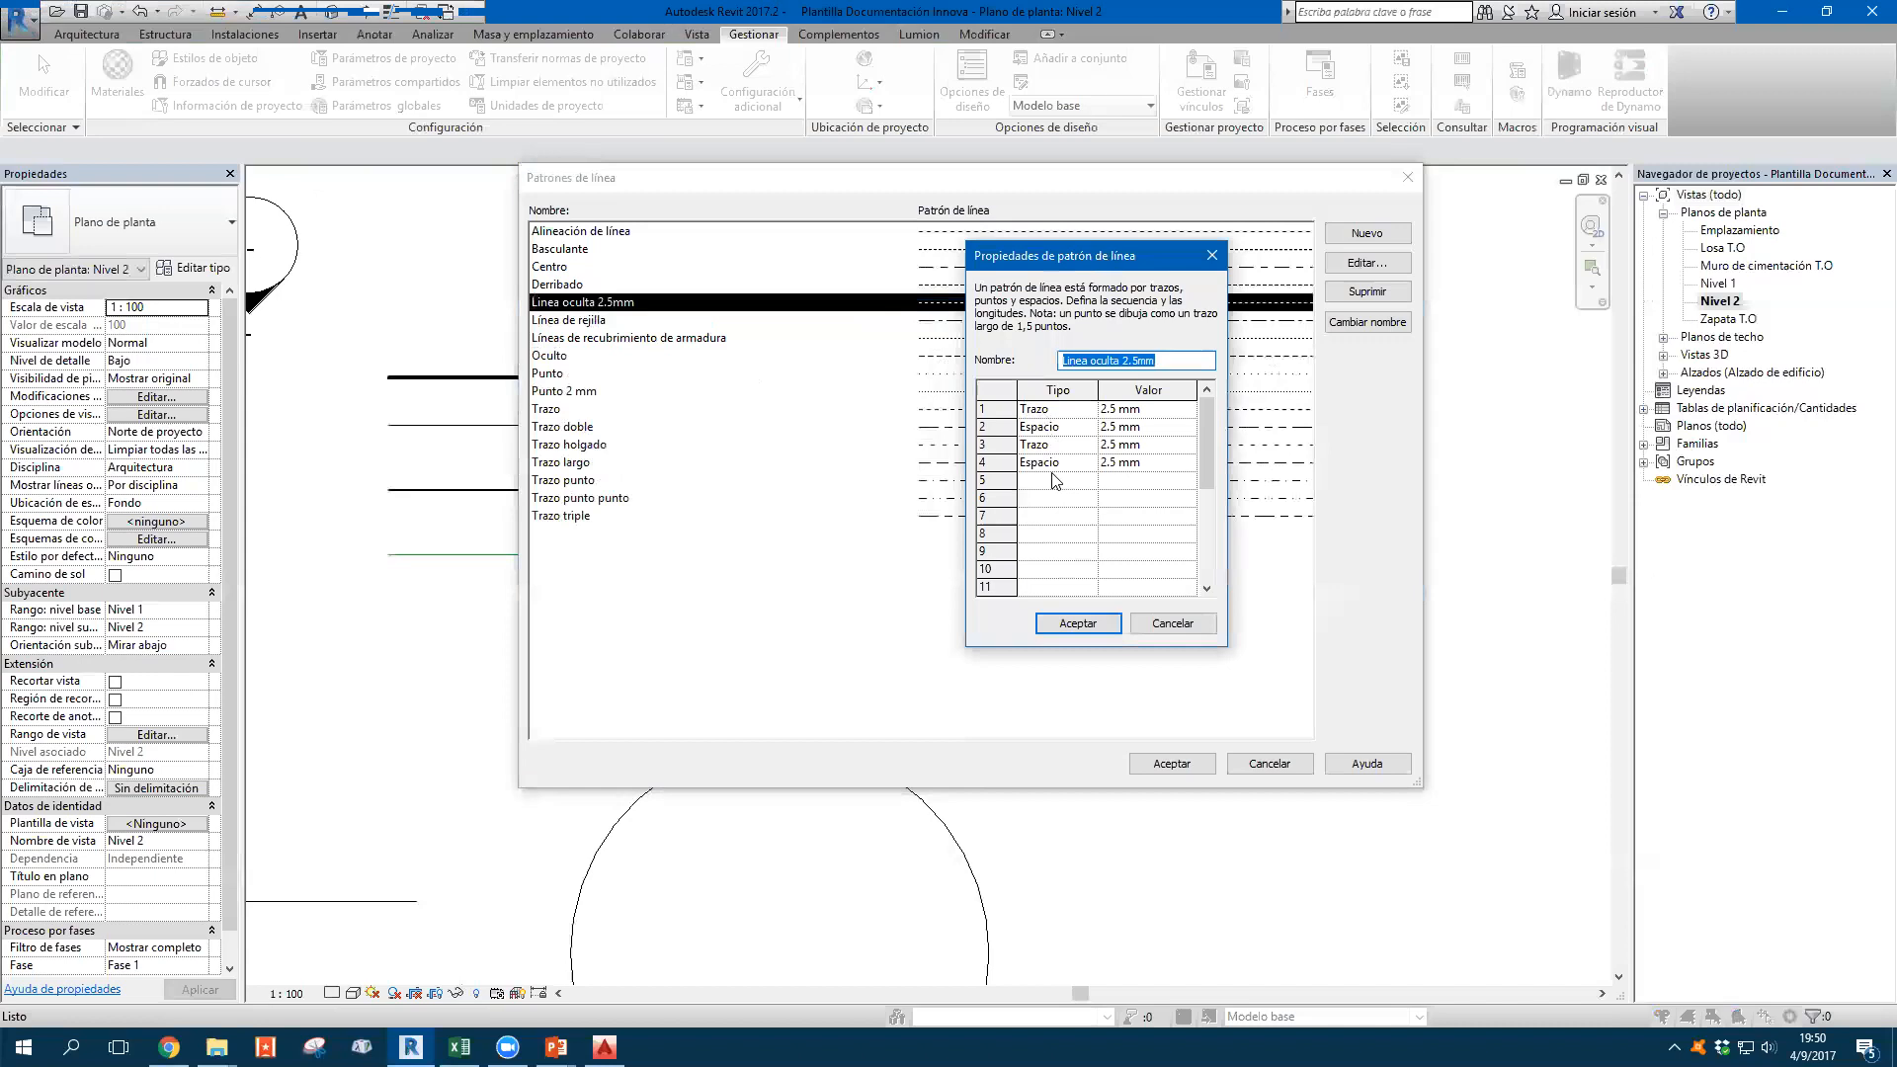
pyautogui.click(1006, 464)
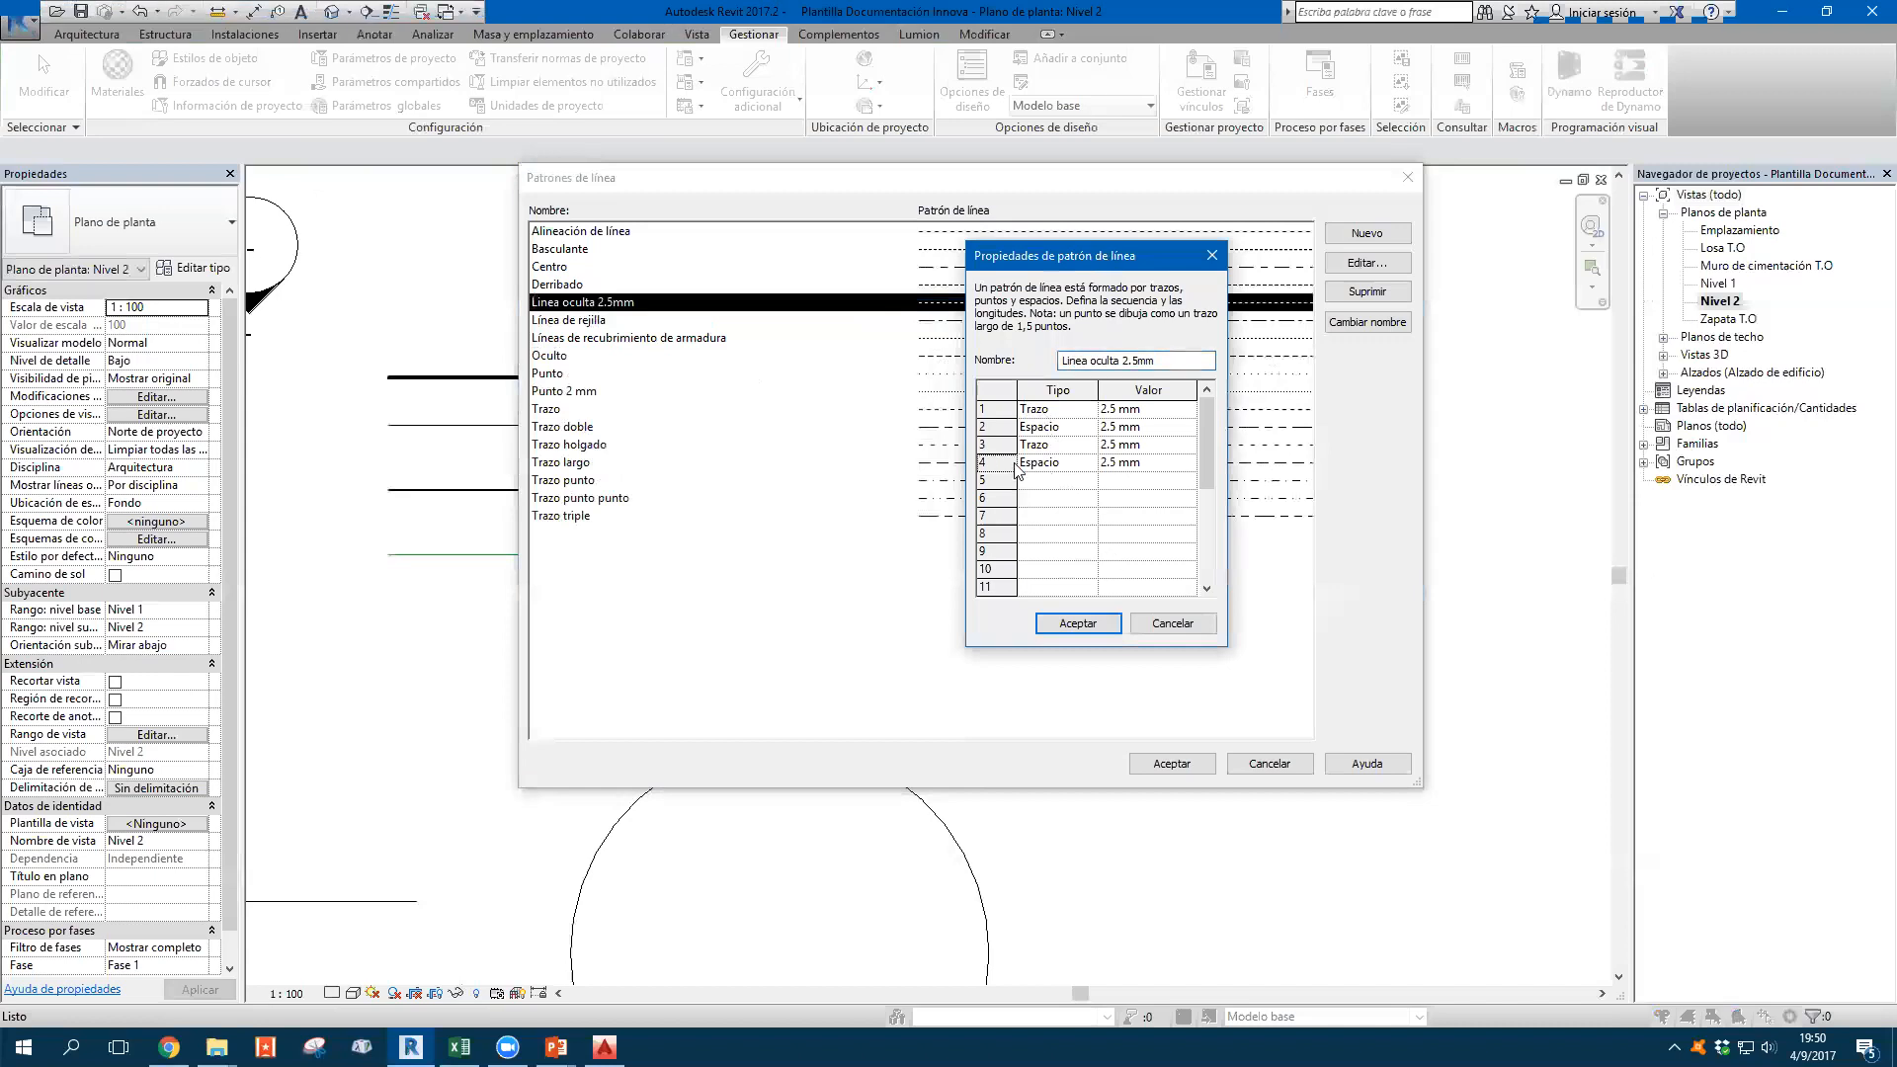
pyautogui.click(1146, 462)
pyautogui.click(1151, 445)
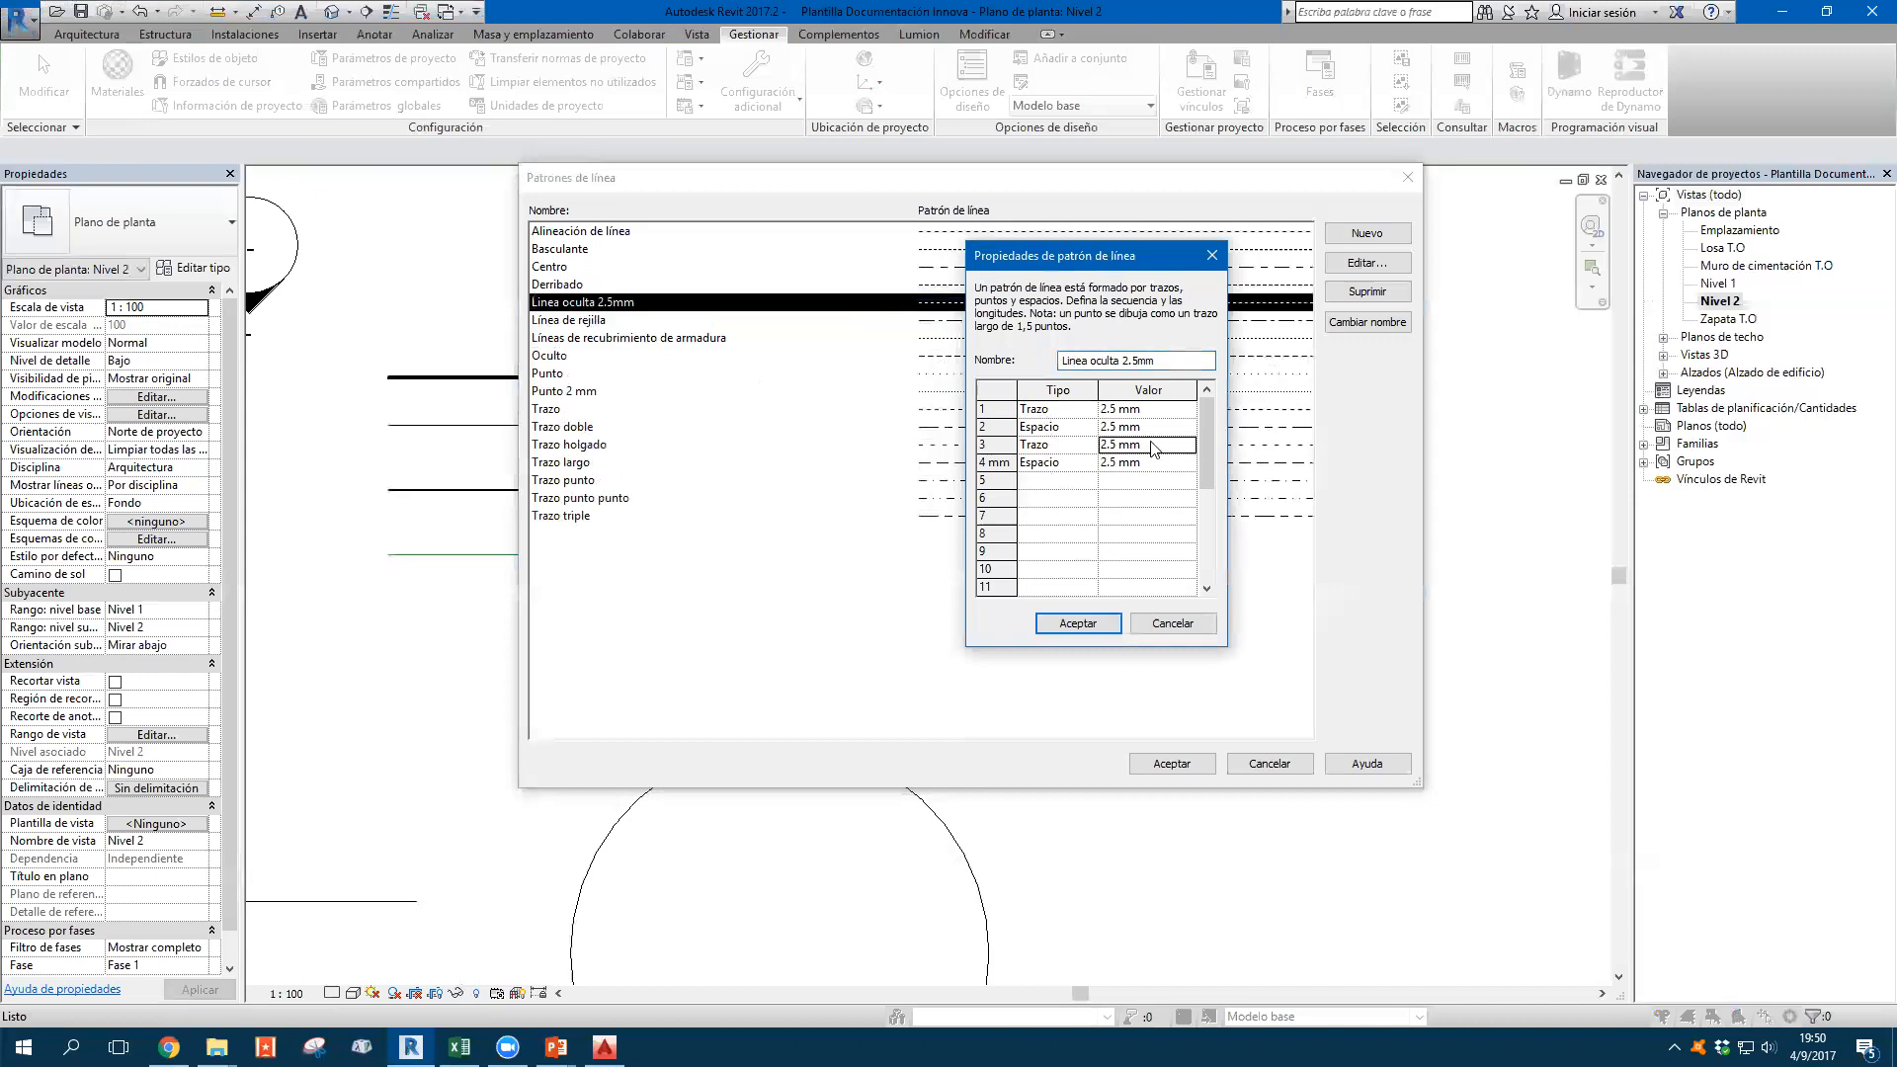
pyautogui.click(1151, 463)
pyautogui.click(1077, 462)
pyautogui.click(1089, 463)
pyautogui.click(1091, 470)
pyautogui.click(1176, 465)
pyautogui.press('Delete')
pyautogui.click(1091, 465)
pyautogui.click(1069, 535)
pyautogui.click(1172, 623)
# Examine the segment types and values of the Trazo largo line pattern without changing it
pyautogui.click(1379, 266)
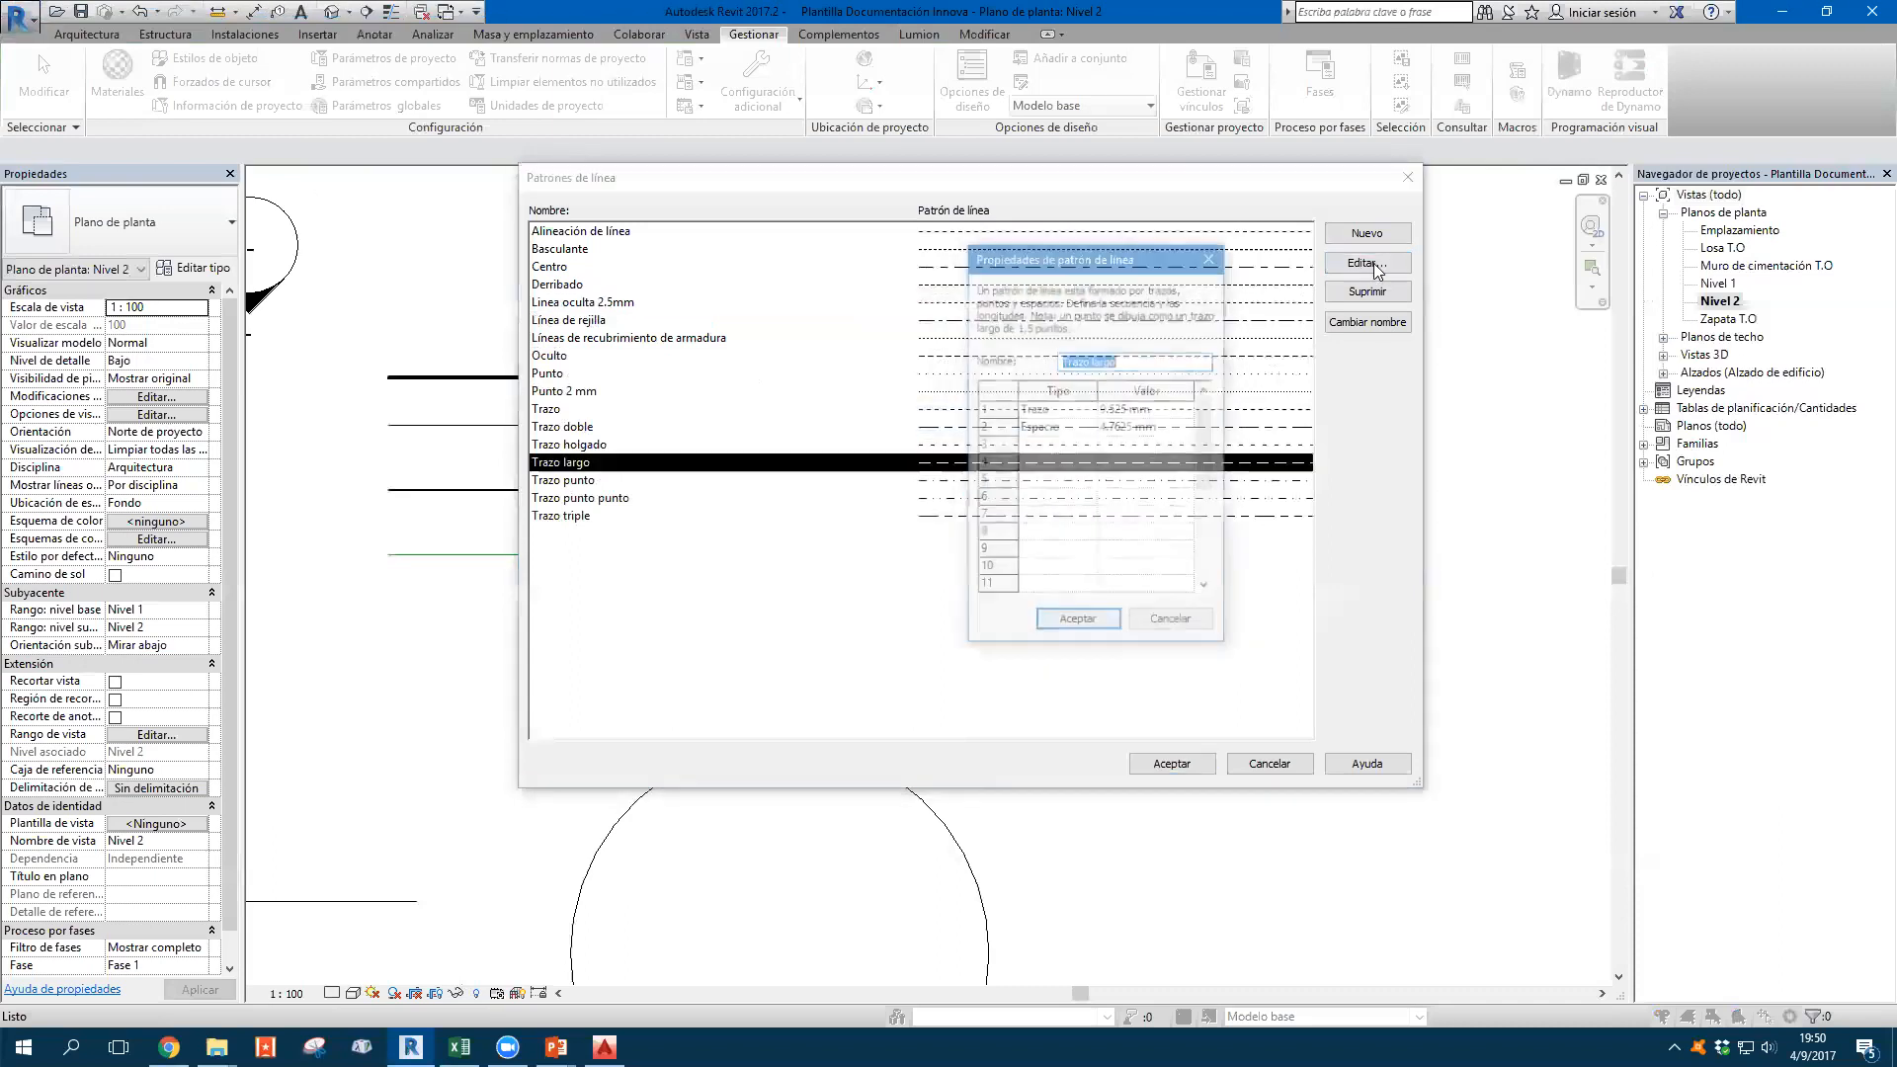
pyautogui.click(1143, 408)
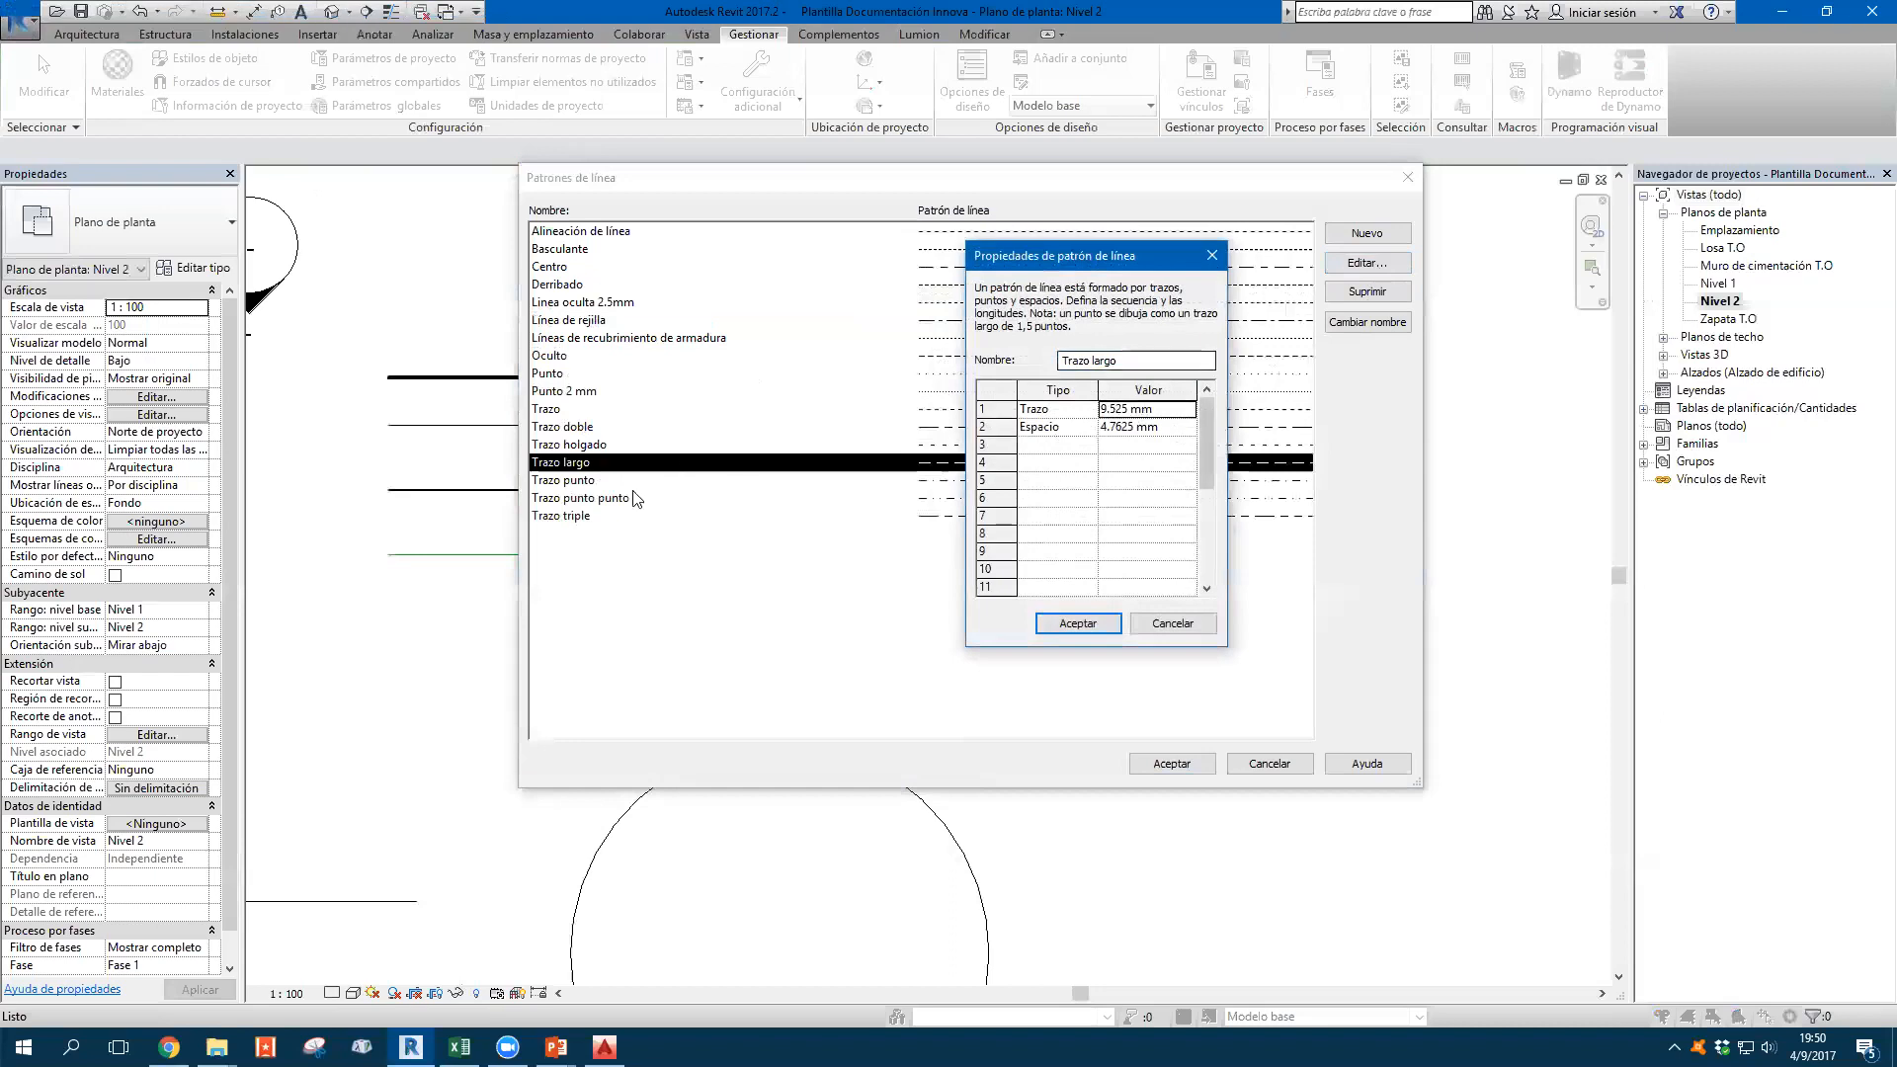
pyautogui.click(1161, 624)
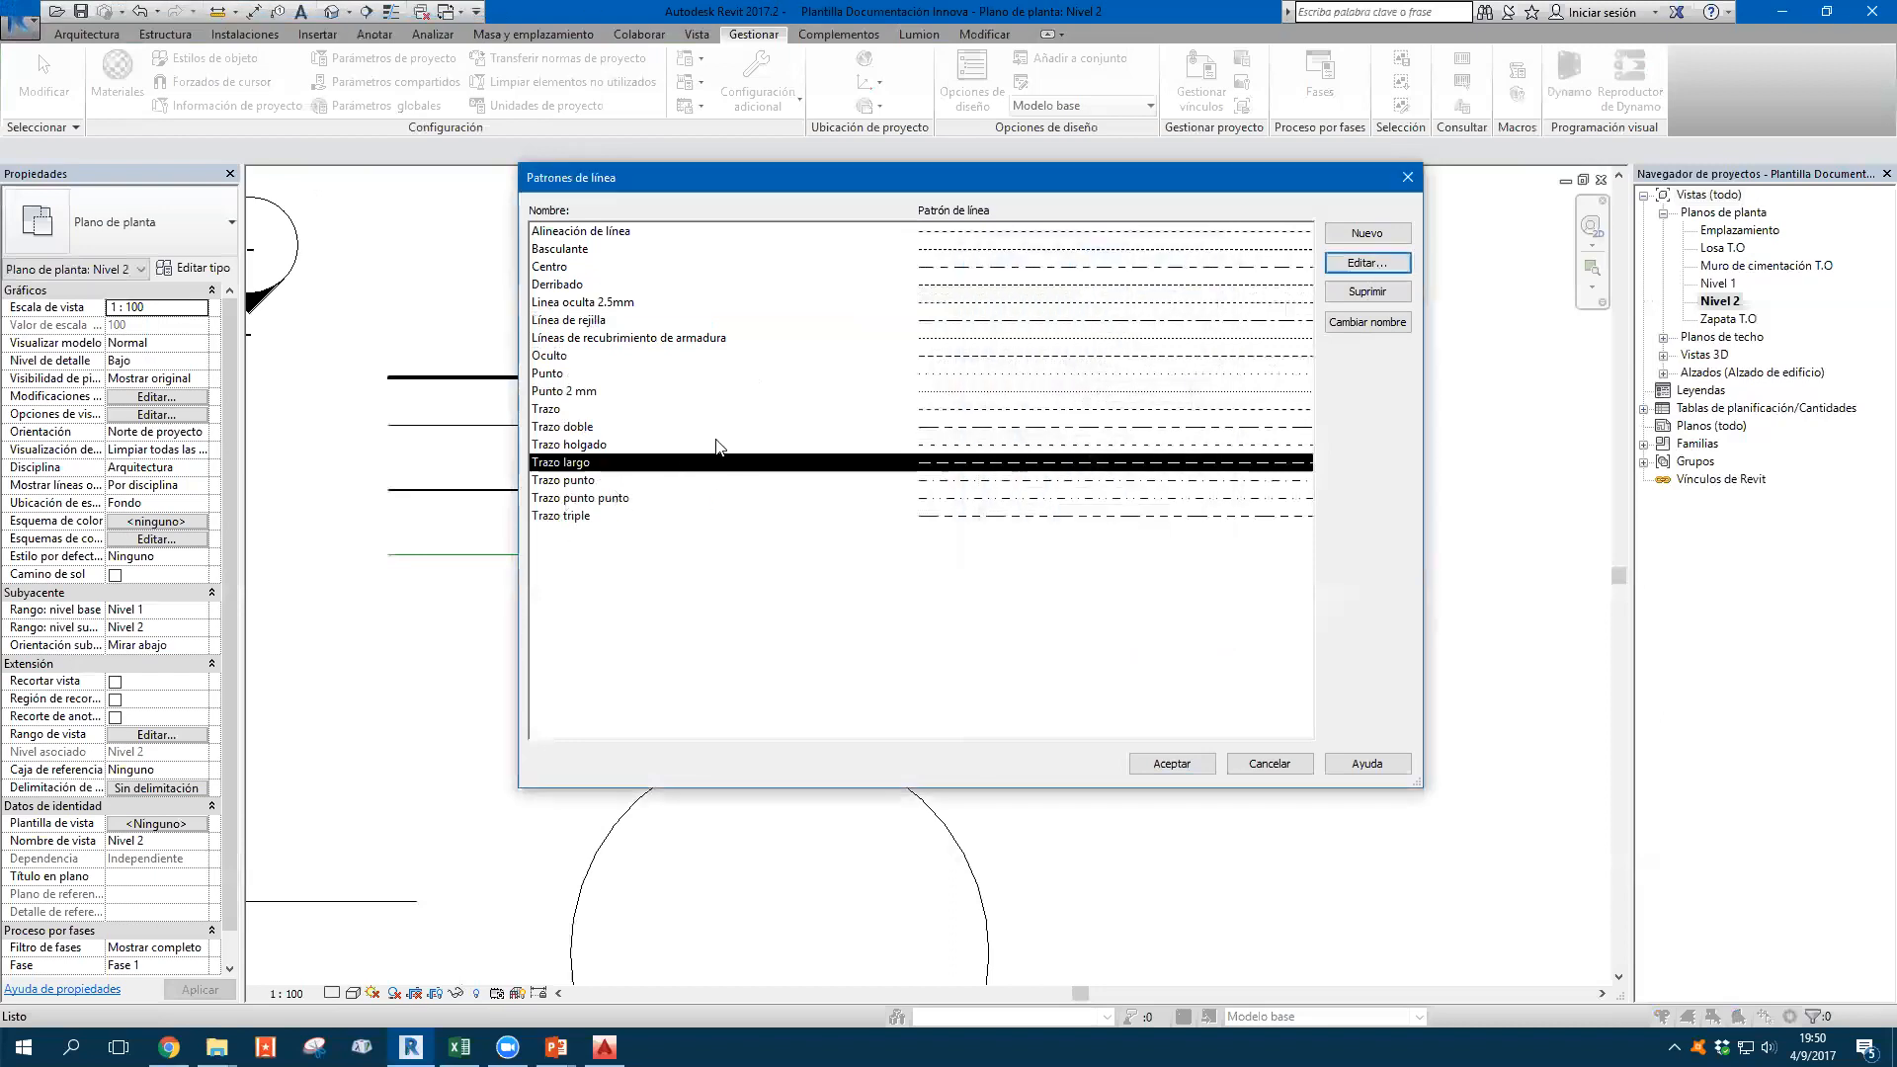
# Reopen the Linea oculta 2.5mm pattern, try clearing the value of its last Espacio, and cancel the edit
pyautogui.click(612, 302)
pyautogui.click(1379, 262)
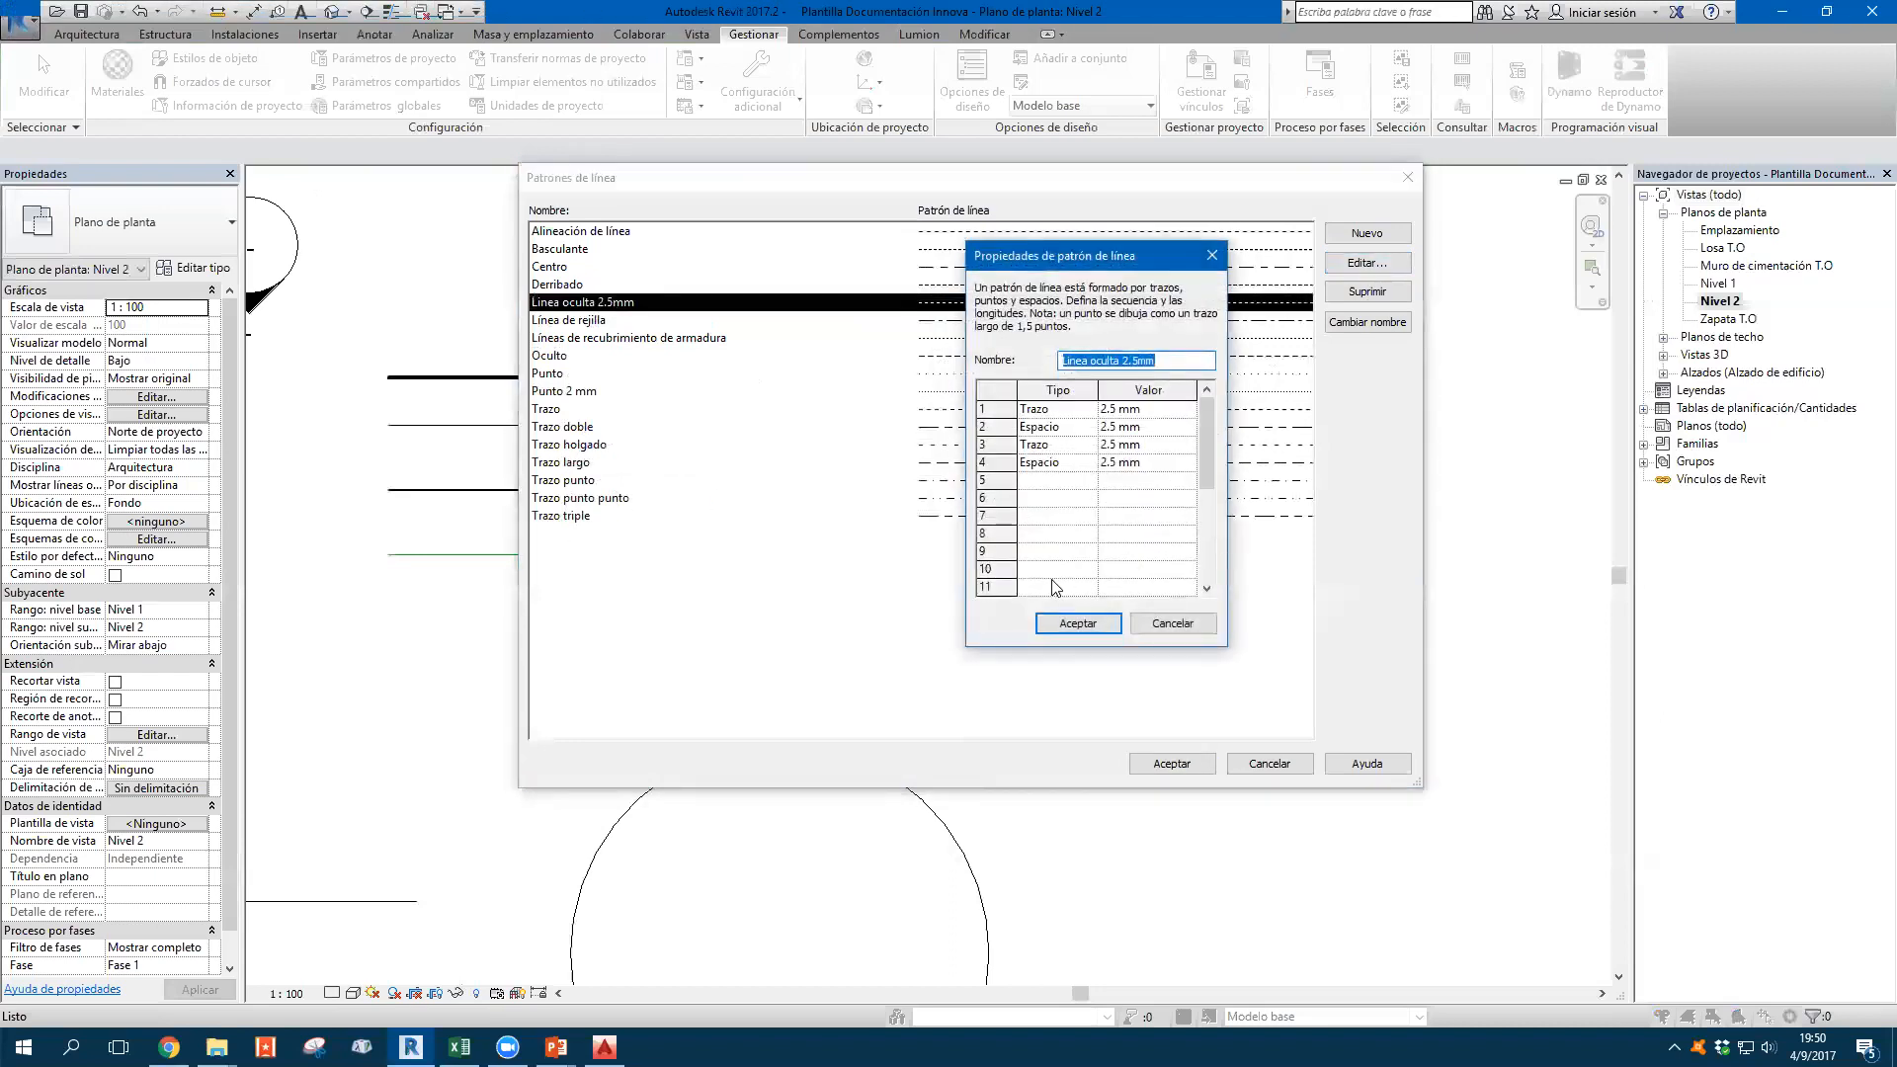
pyautogui.click(1062, 463)
pyautogui.click(1161, 465)
pyautogui.write('0')
pyautogui.press('BackSpace')
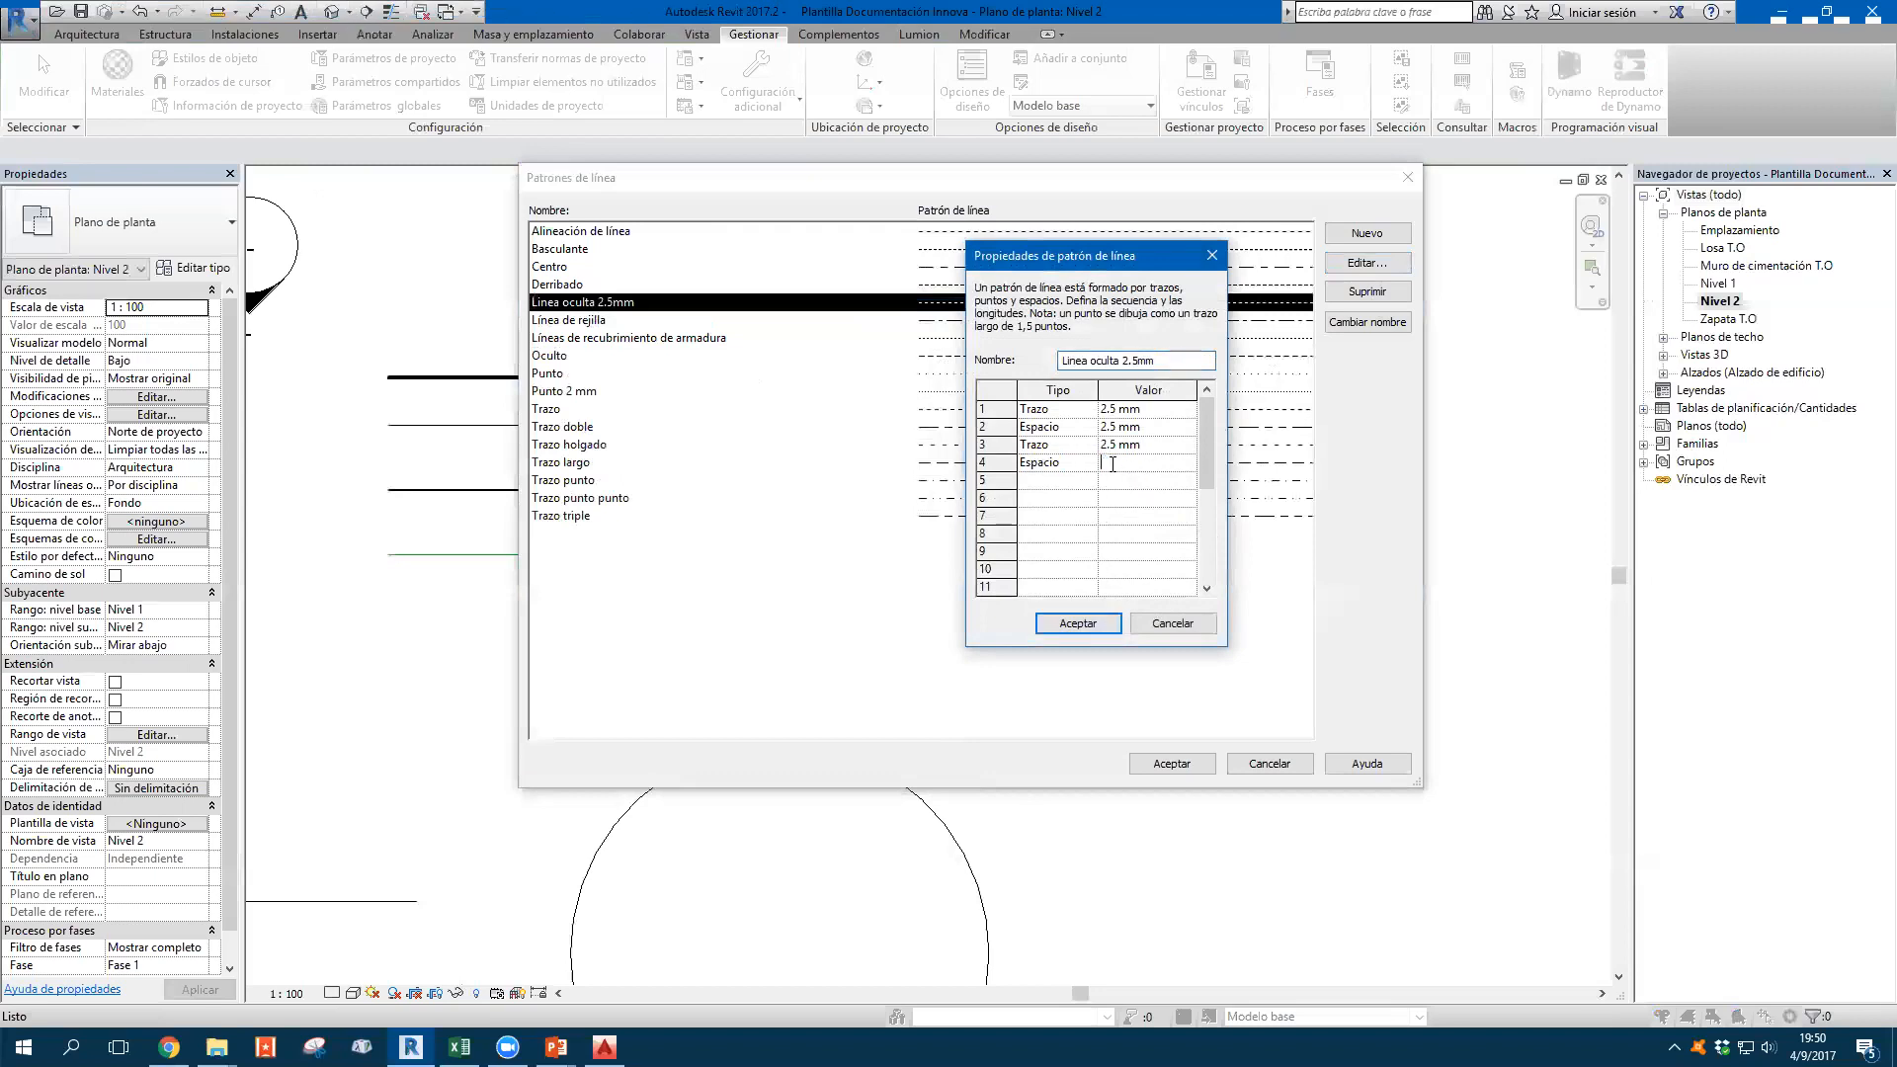
pyautogui.click(1171, 622)
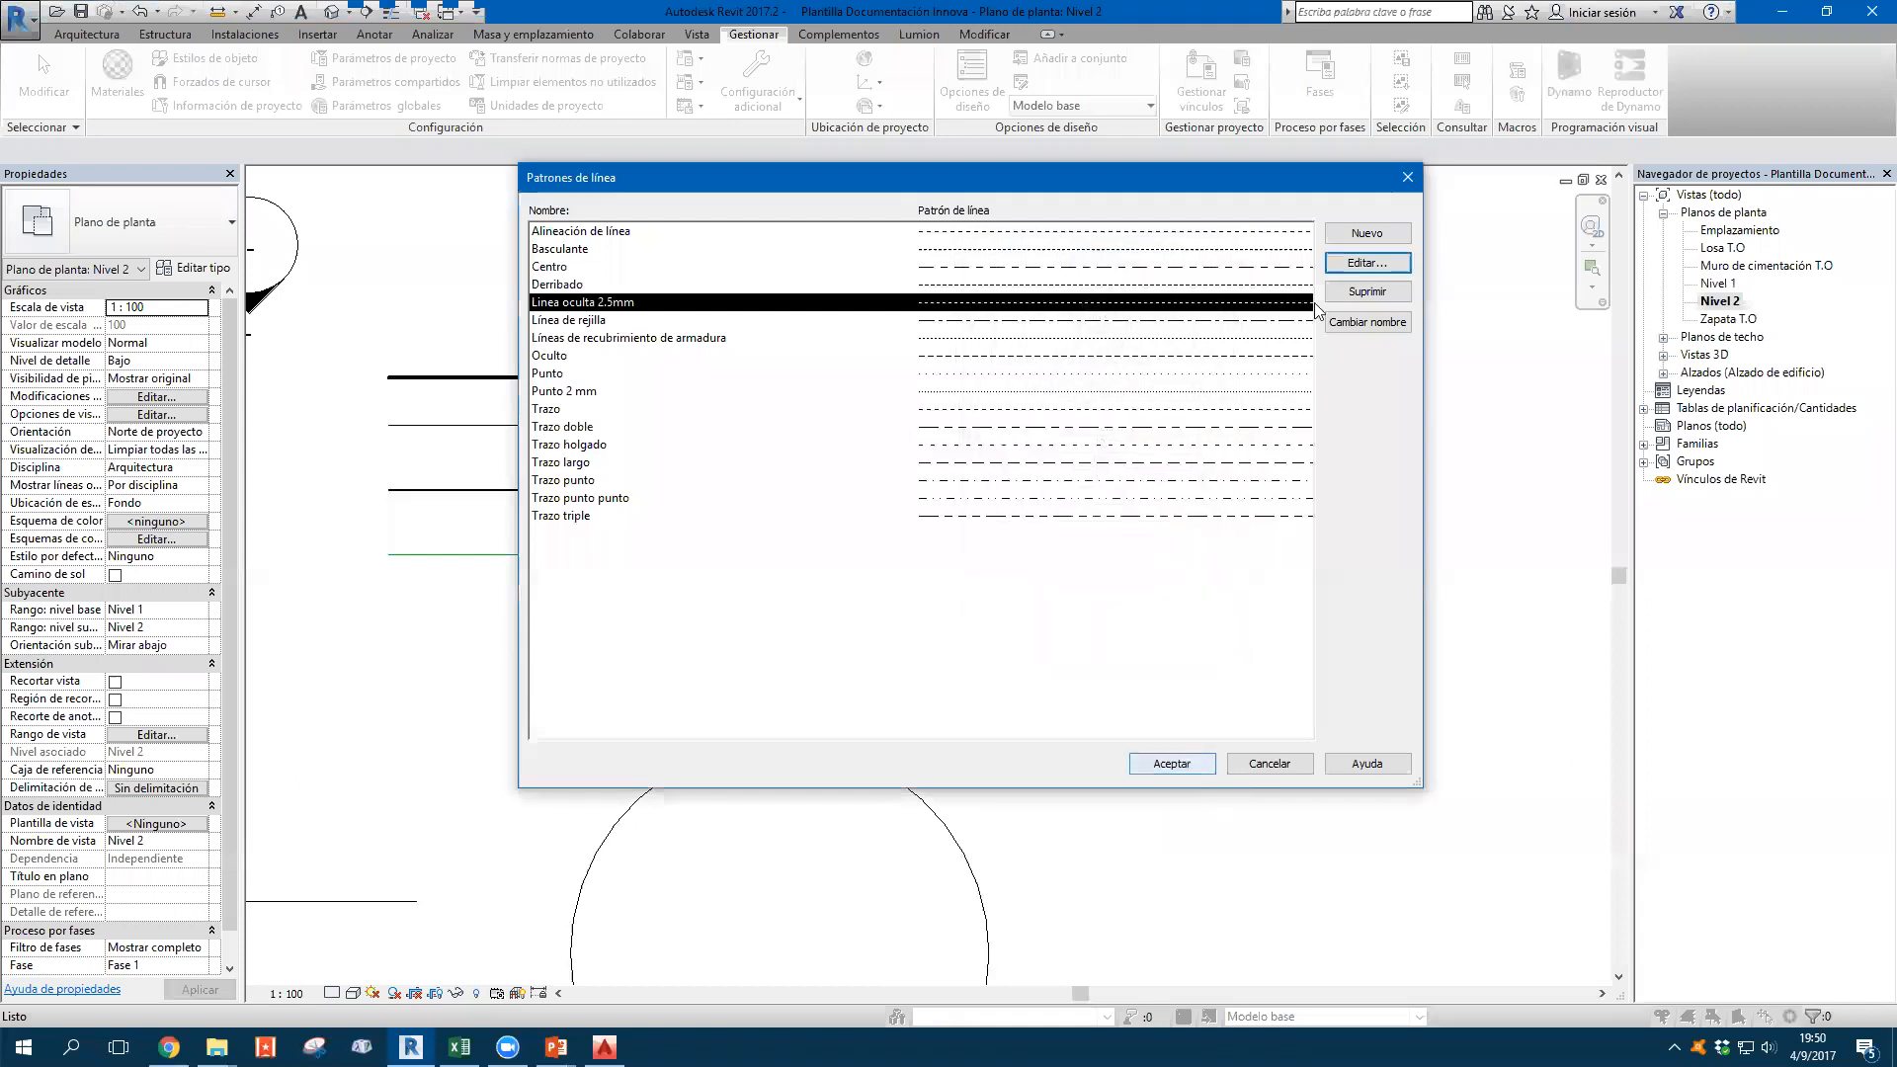
# Start another new line pattern with a Trazo of 5 mm as its first segment
pyautogui.click(1368, 234)
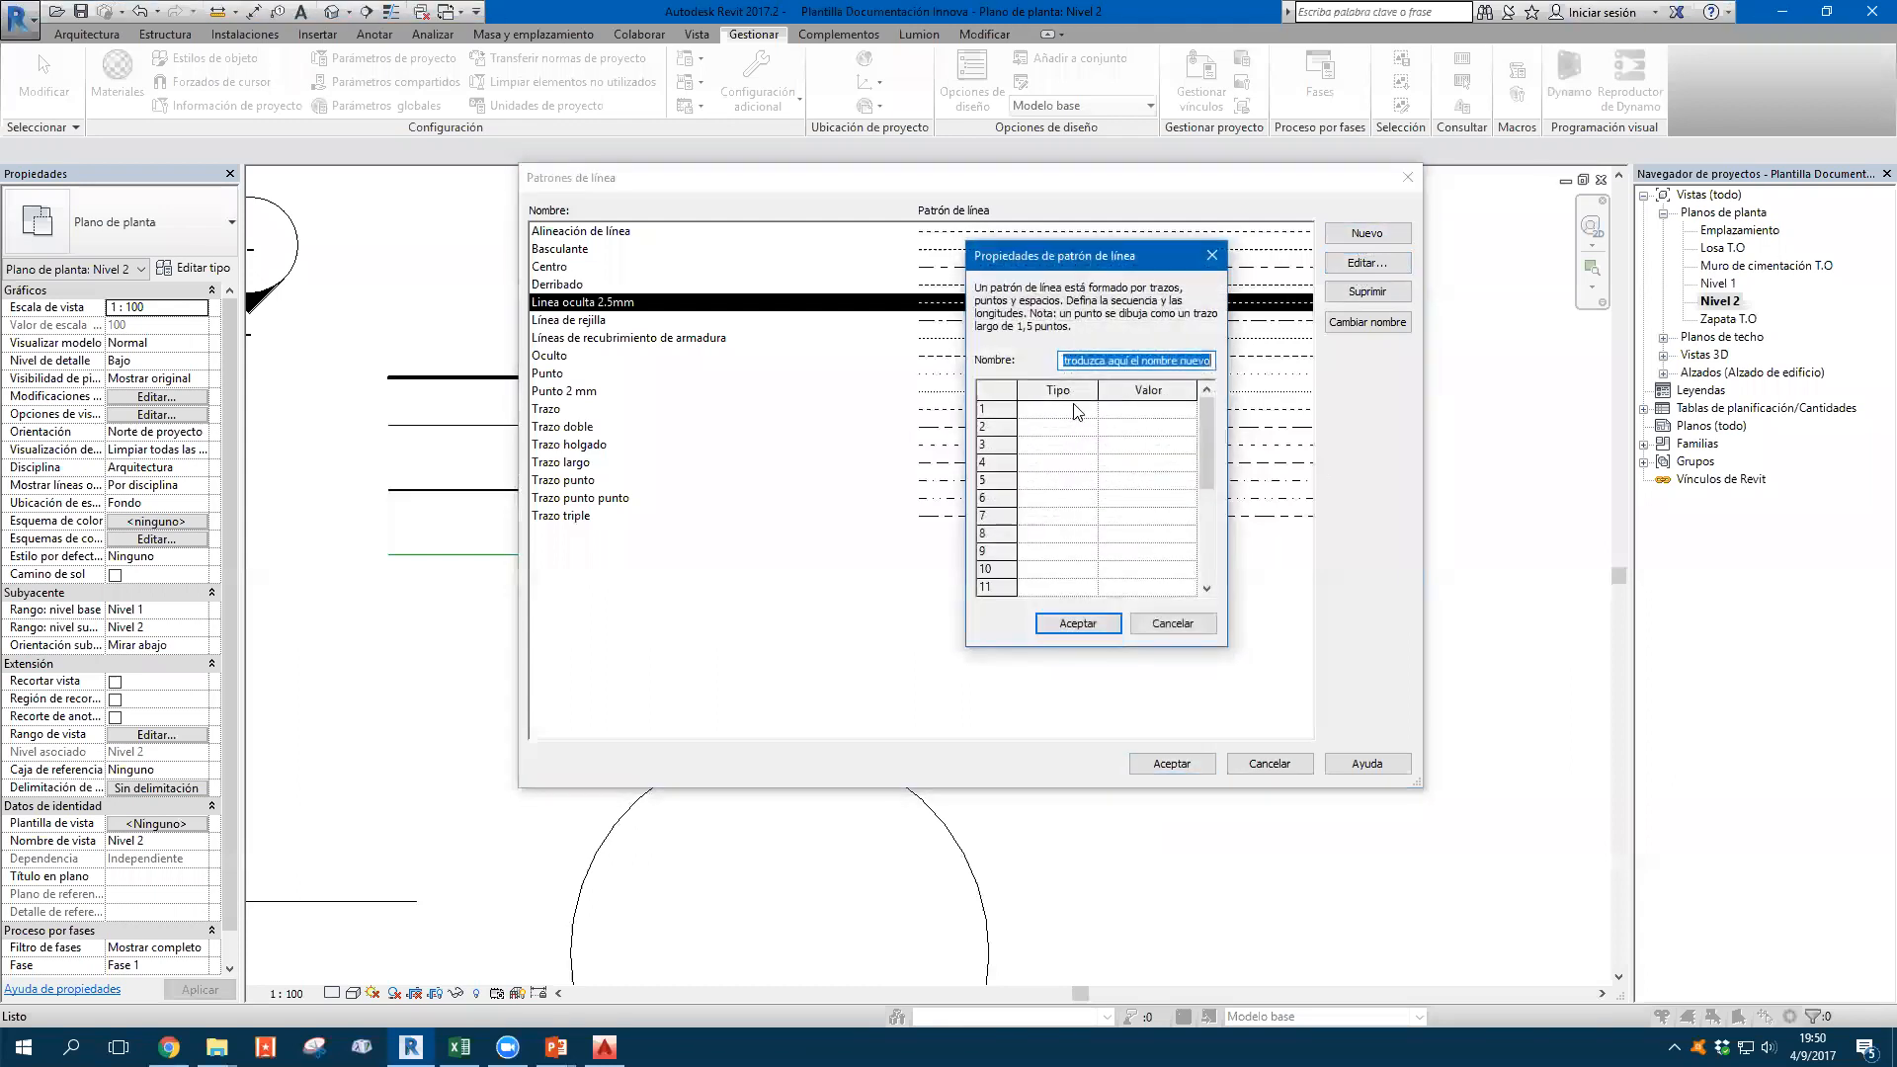
pyautogui.click(1062, 413)
pyautogui.click(1088, 411)
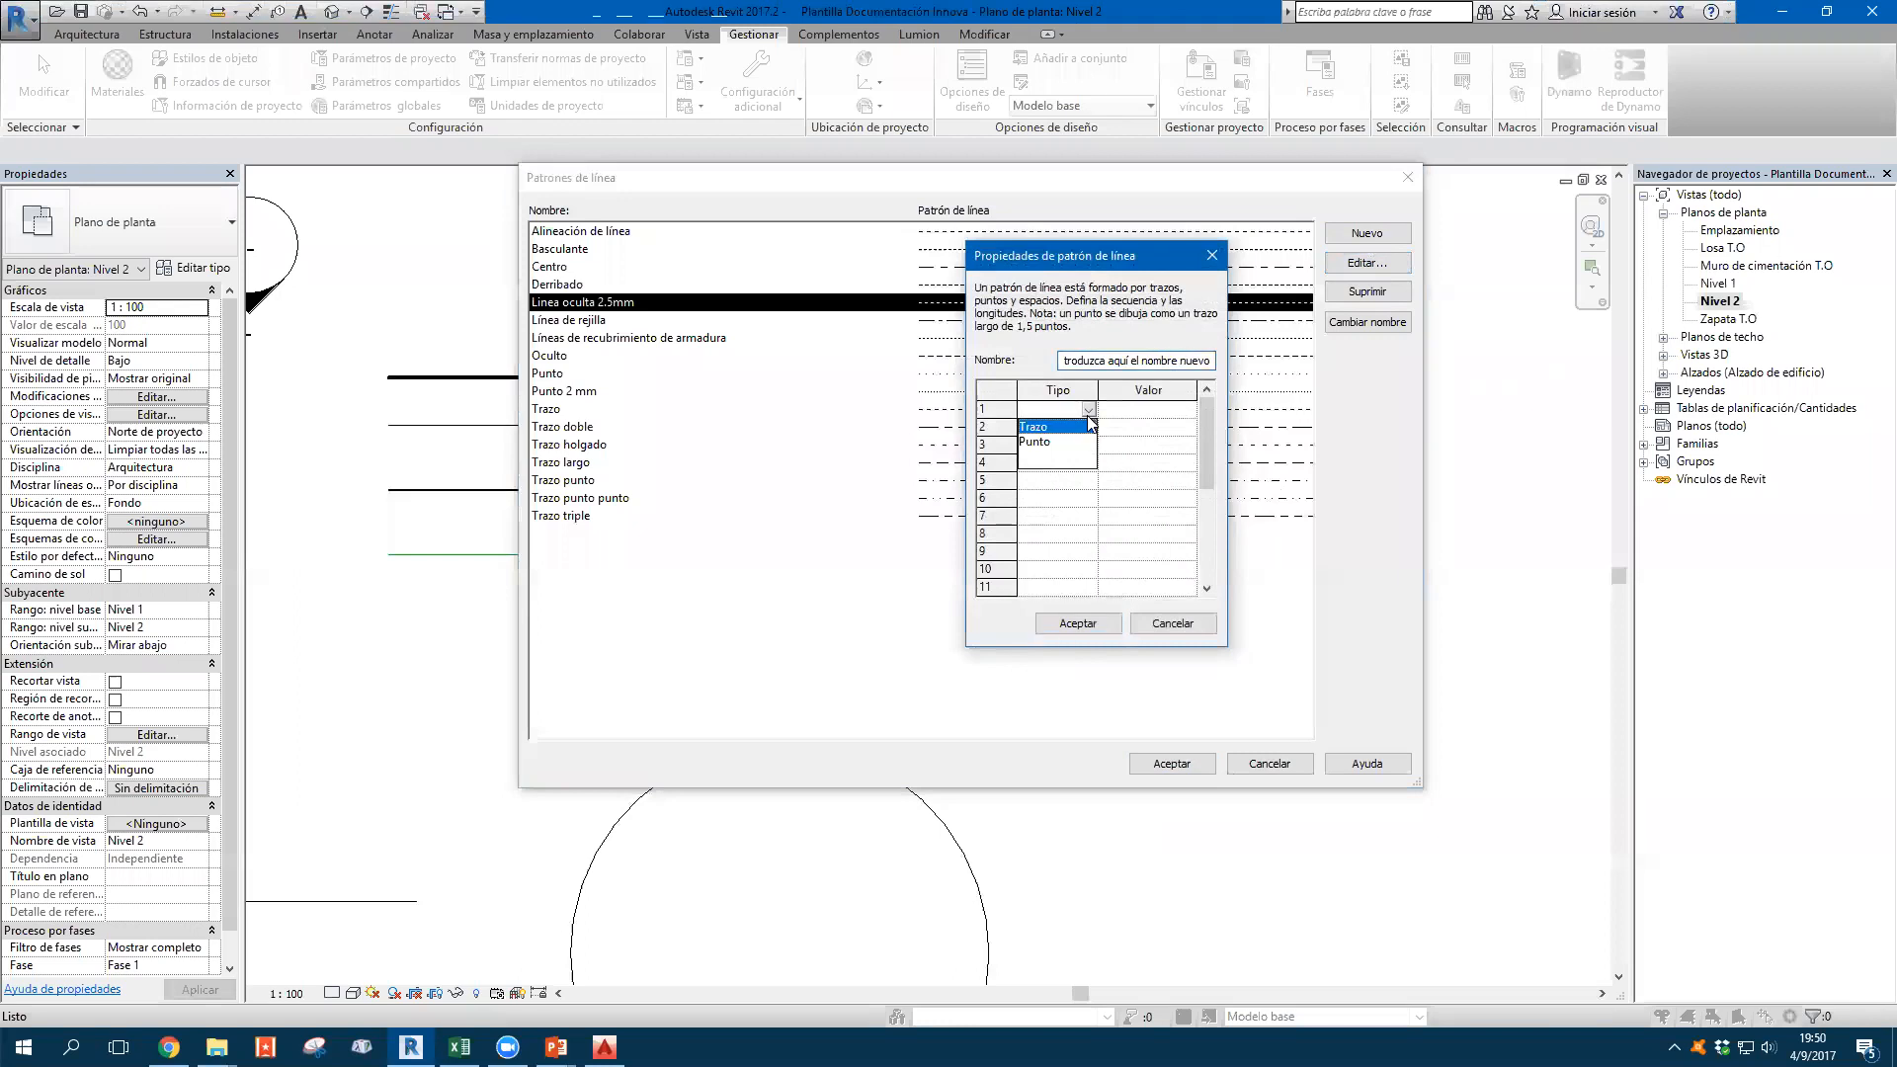
pyautogui.click(1088, 424)
pyautogui.click(1149, 413)
pyautogui.write('5')
# Set the second segment of the new pattern to an Espacio of 2.5 mm
pyautogui.click(1087, 427)
pyautogui.click(1088, 427)
pyautogui.click(1055, 444)
pyautogui.click(1127, 427)
pyautogui.write('2.5')
# Add a Punto as the pattern's third segment and an Espacio of 2.5 mm as its fourth
pyautogui.click(1056, 445)
pyautogui.click(1089, 445)
pyautogui.click(1060, 484)
pyautogui.click(1056, 463)
pyautogui.click(1091, 462)
pyautogui.click(1077, 488)
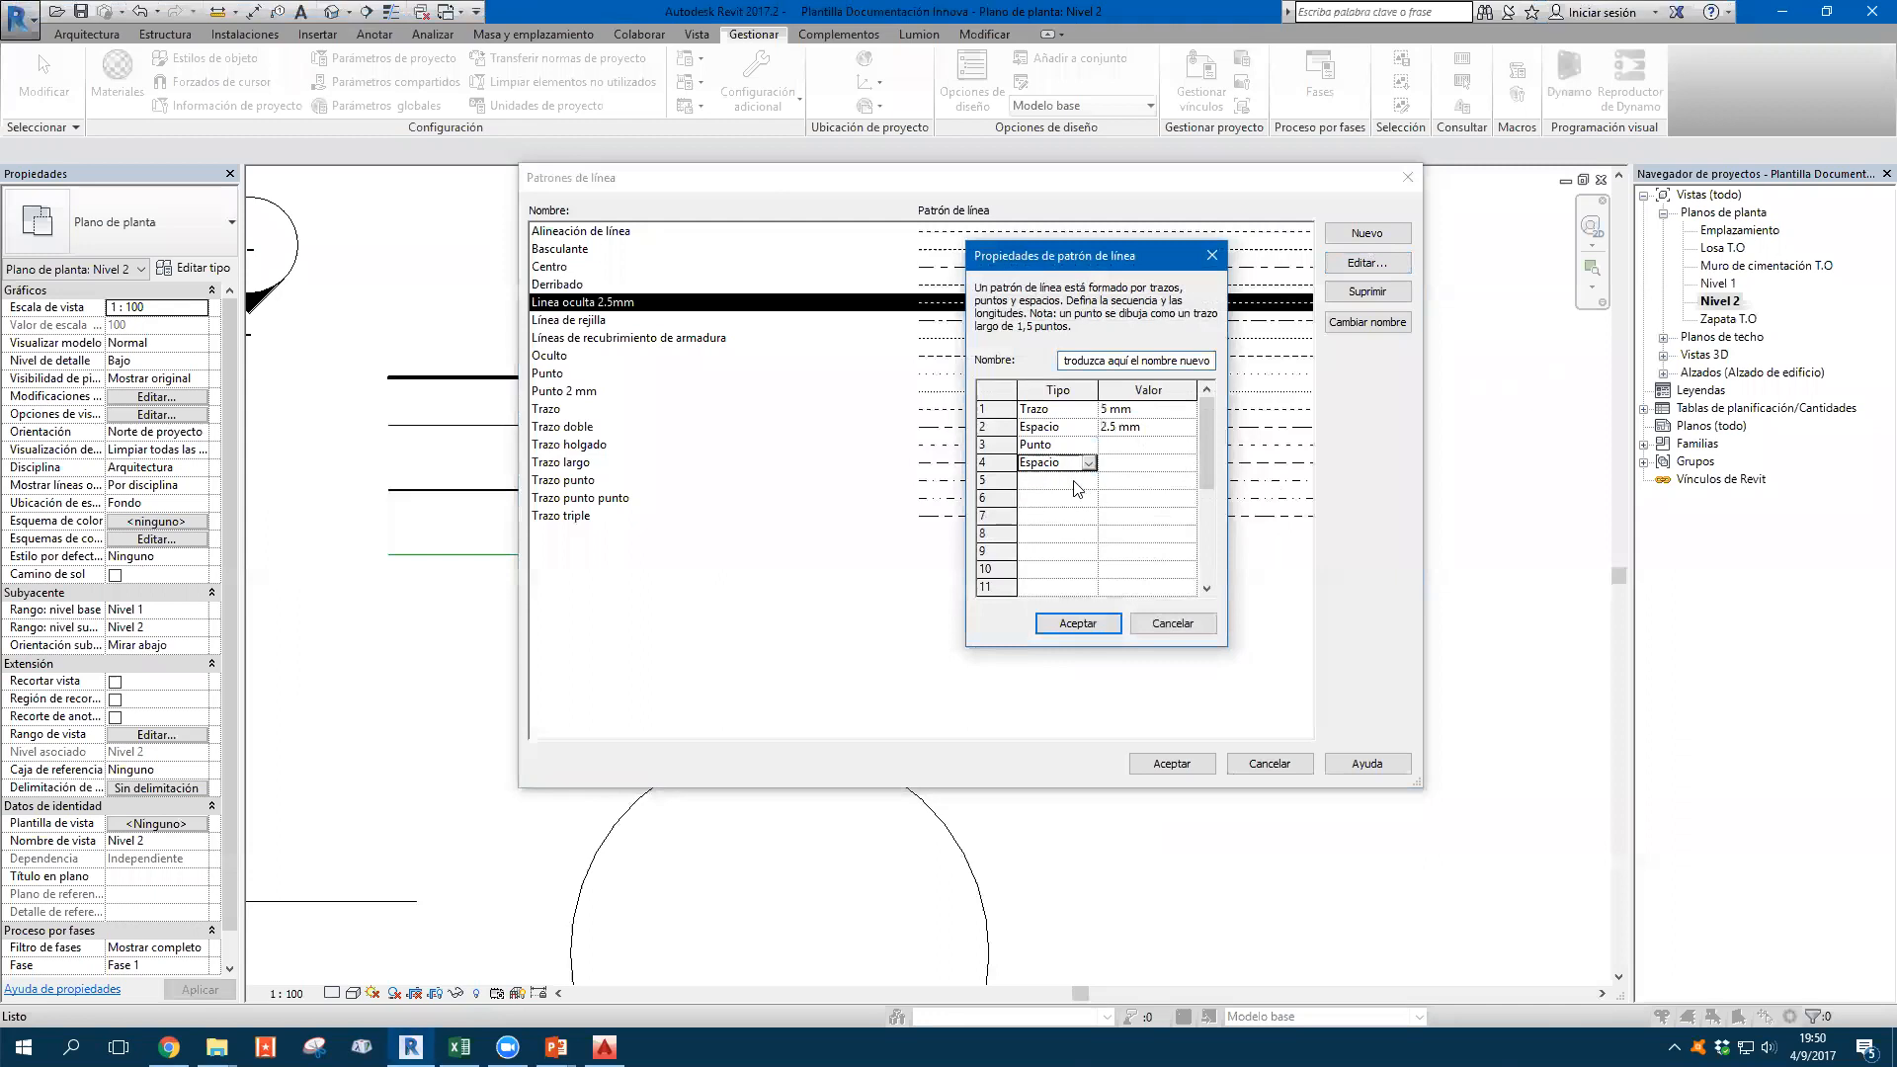
pyautogui.press('Tab')
pyautogui.write('2.5')
pyautogui.click(1128, 445)
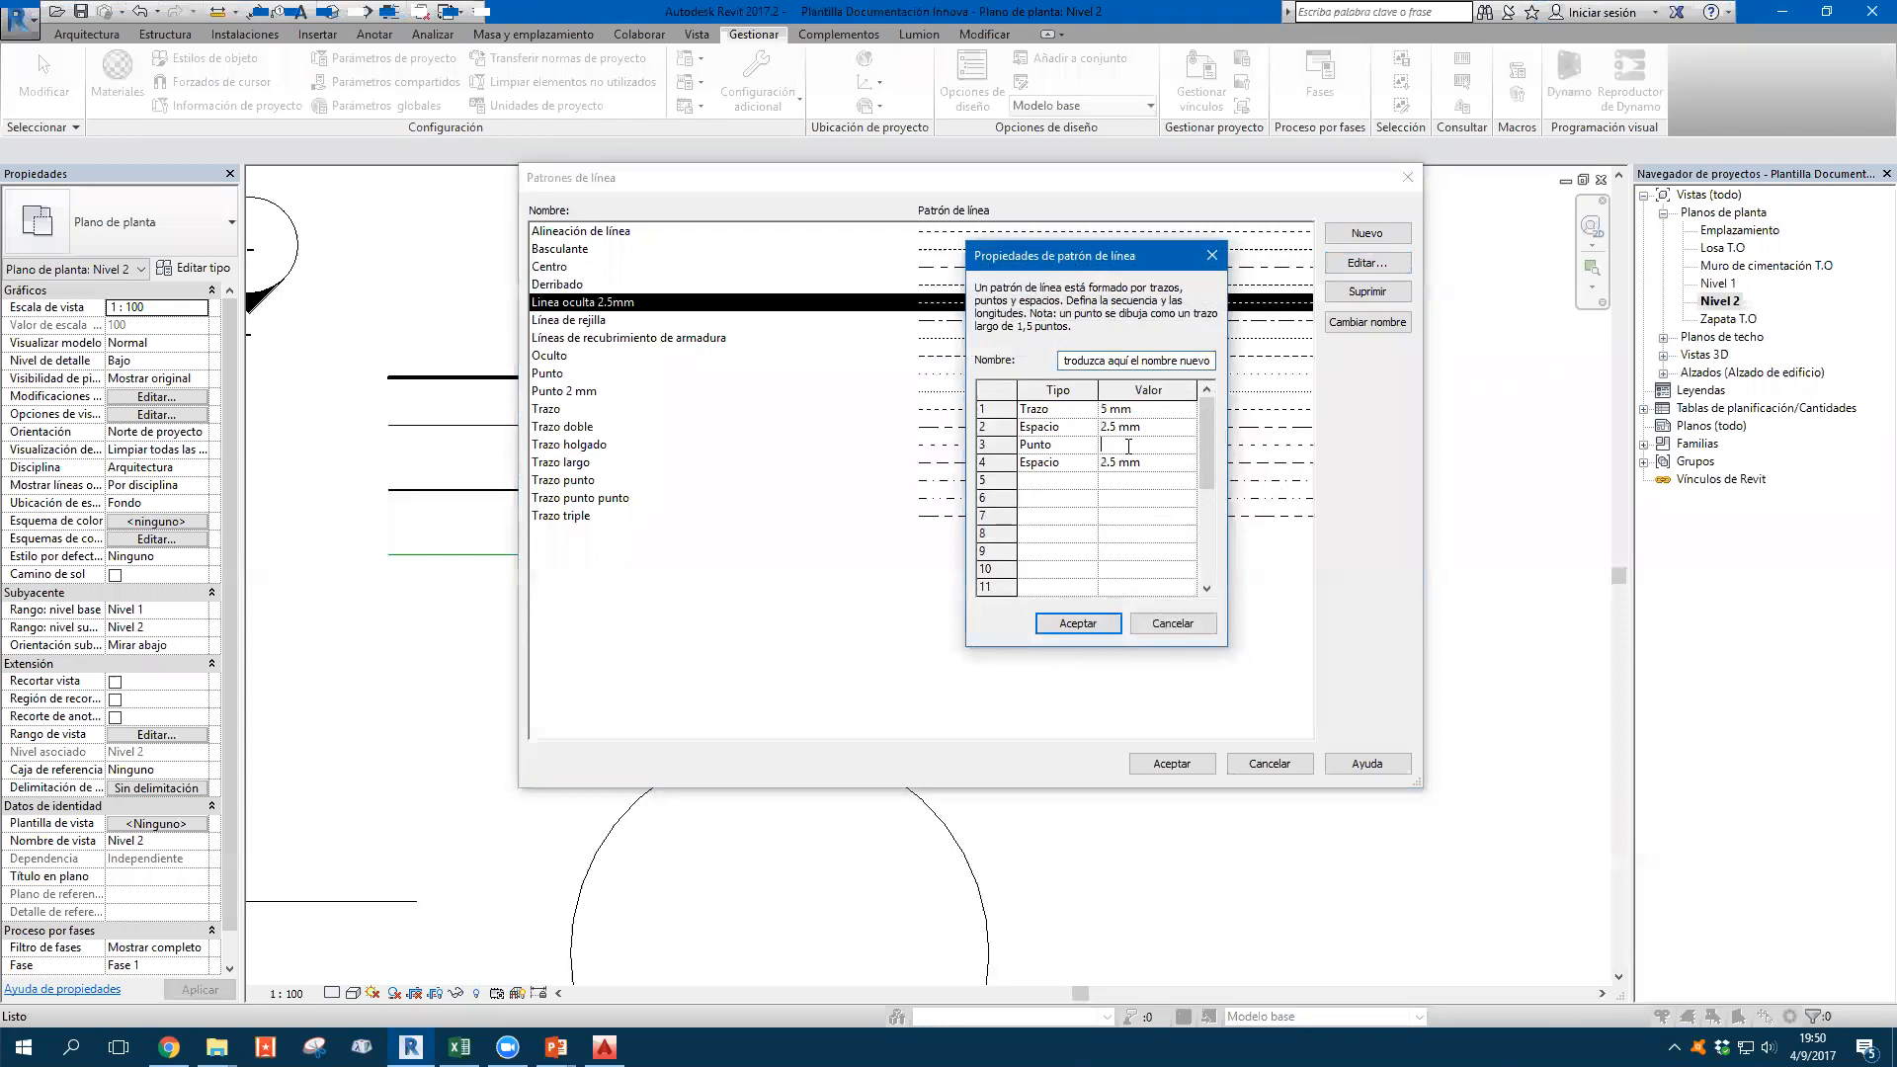
# Name the new line pattern "Linea Trazo-Punto" and save the line pattern changes
pyautogui.press('Return')
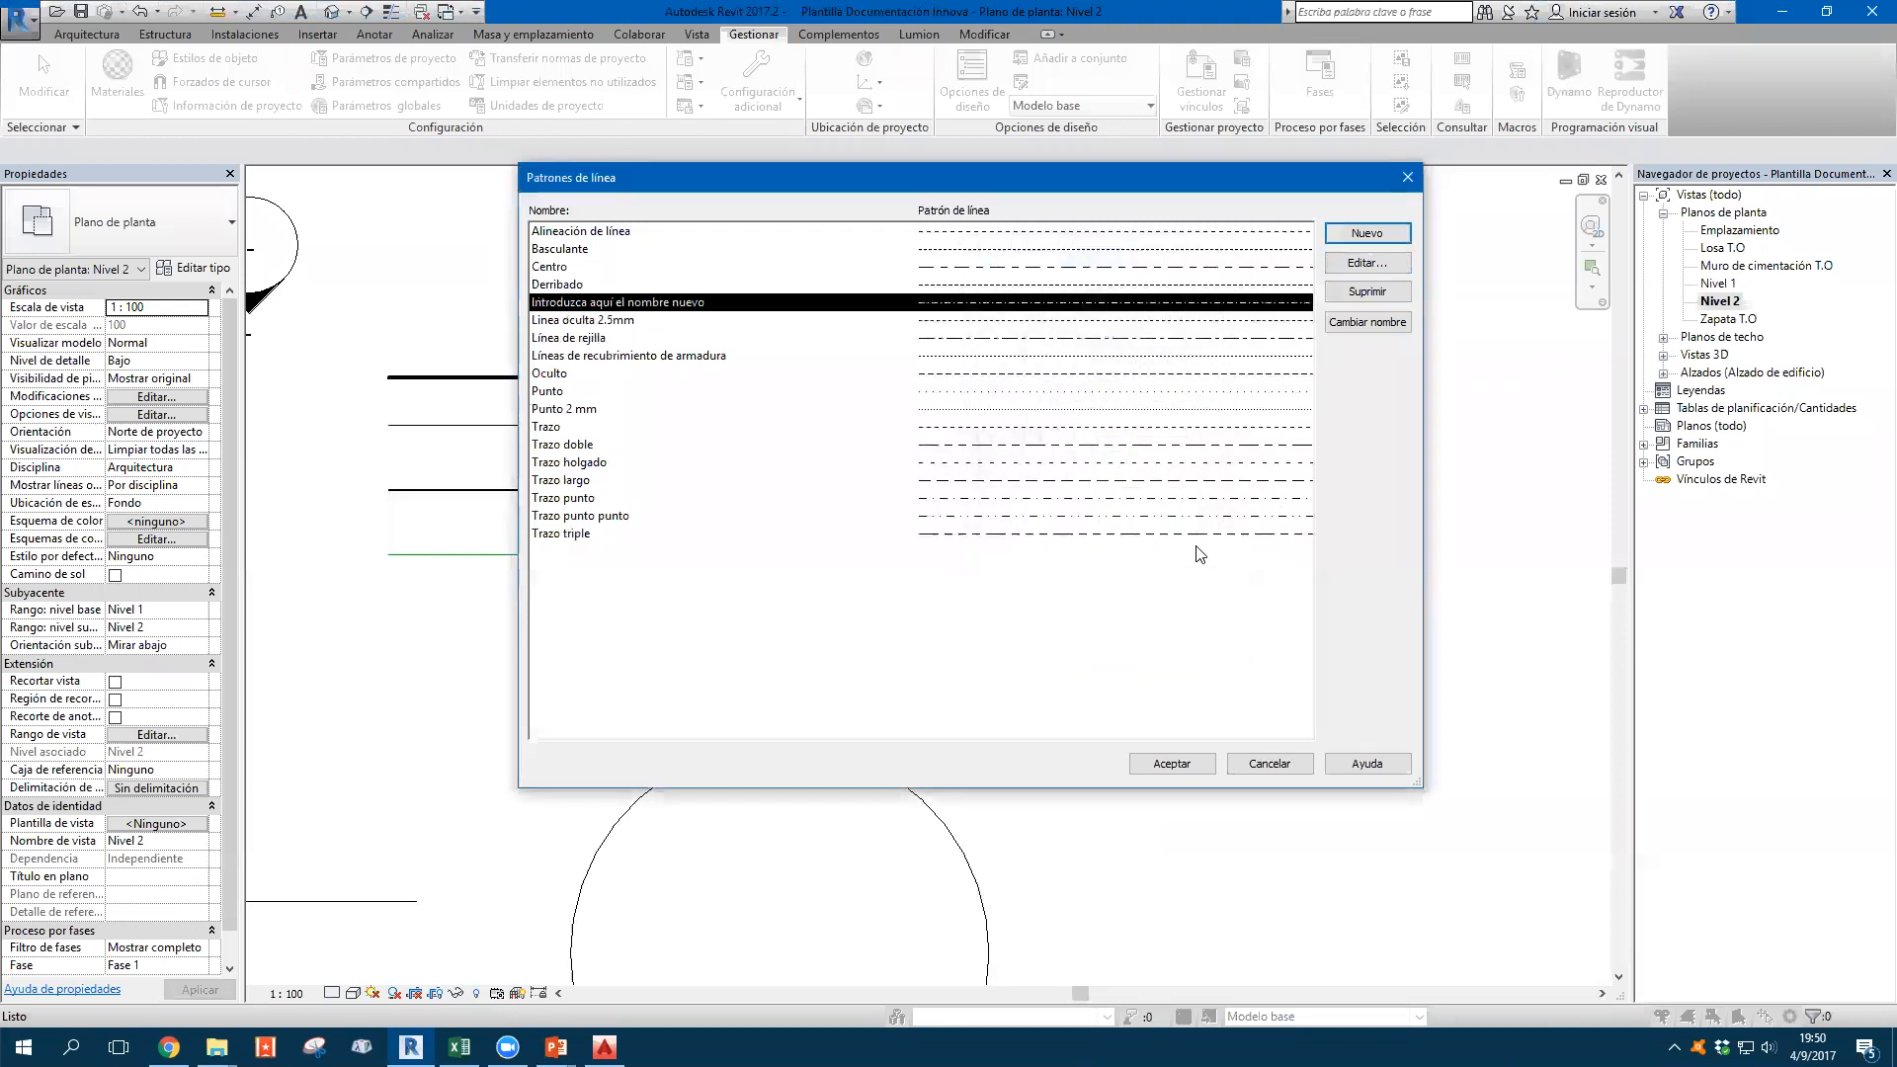
pyautogui.click(1368, 263)
pyautogui.write('L')
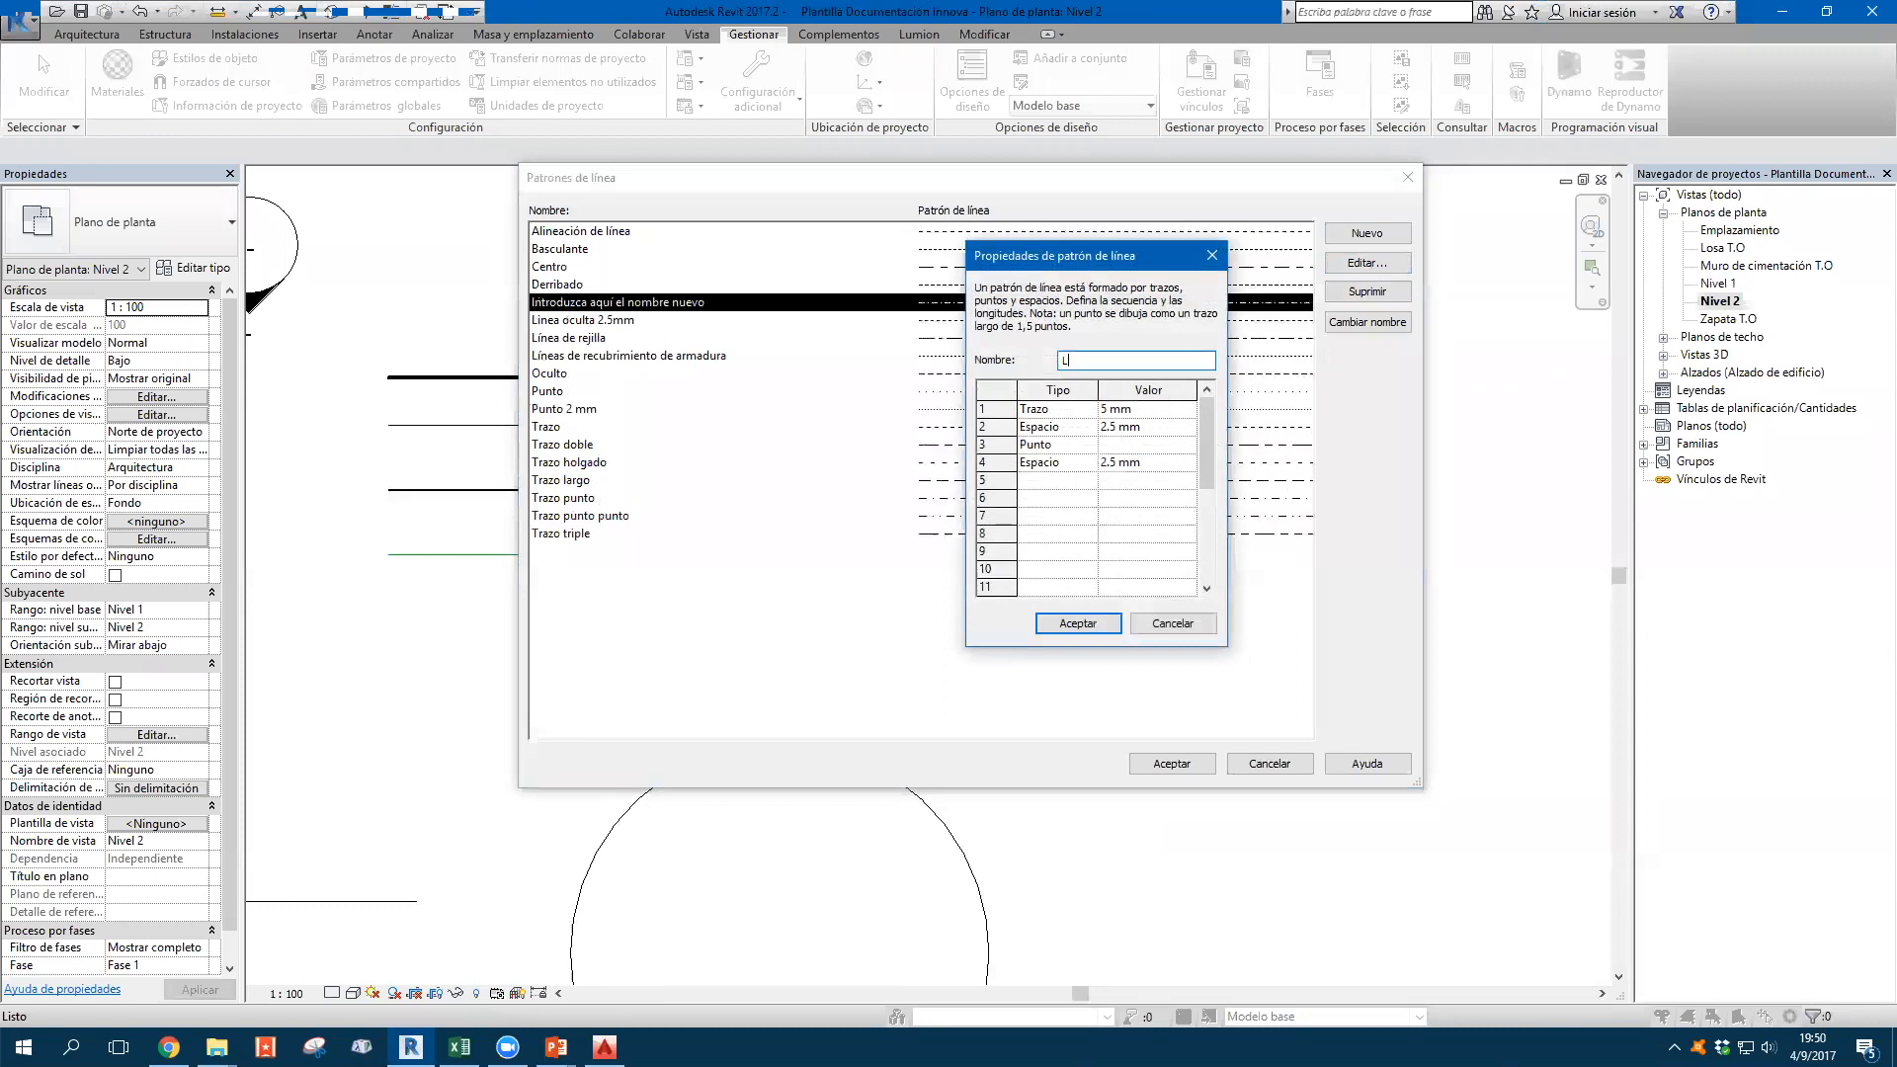
pyautogui.write('inea Trazo-Punto')
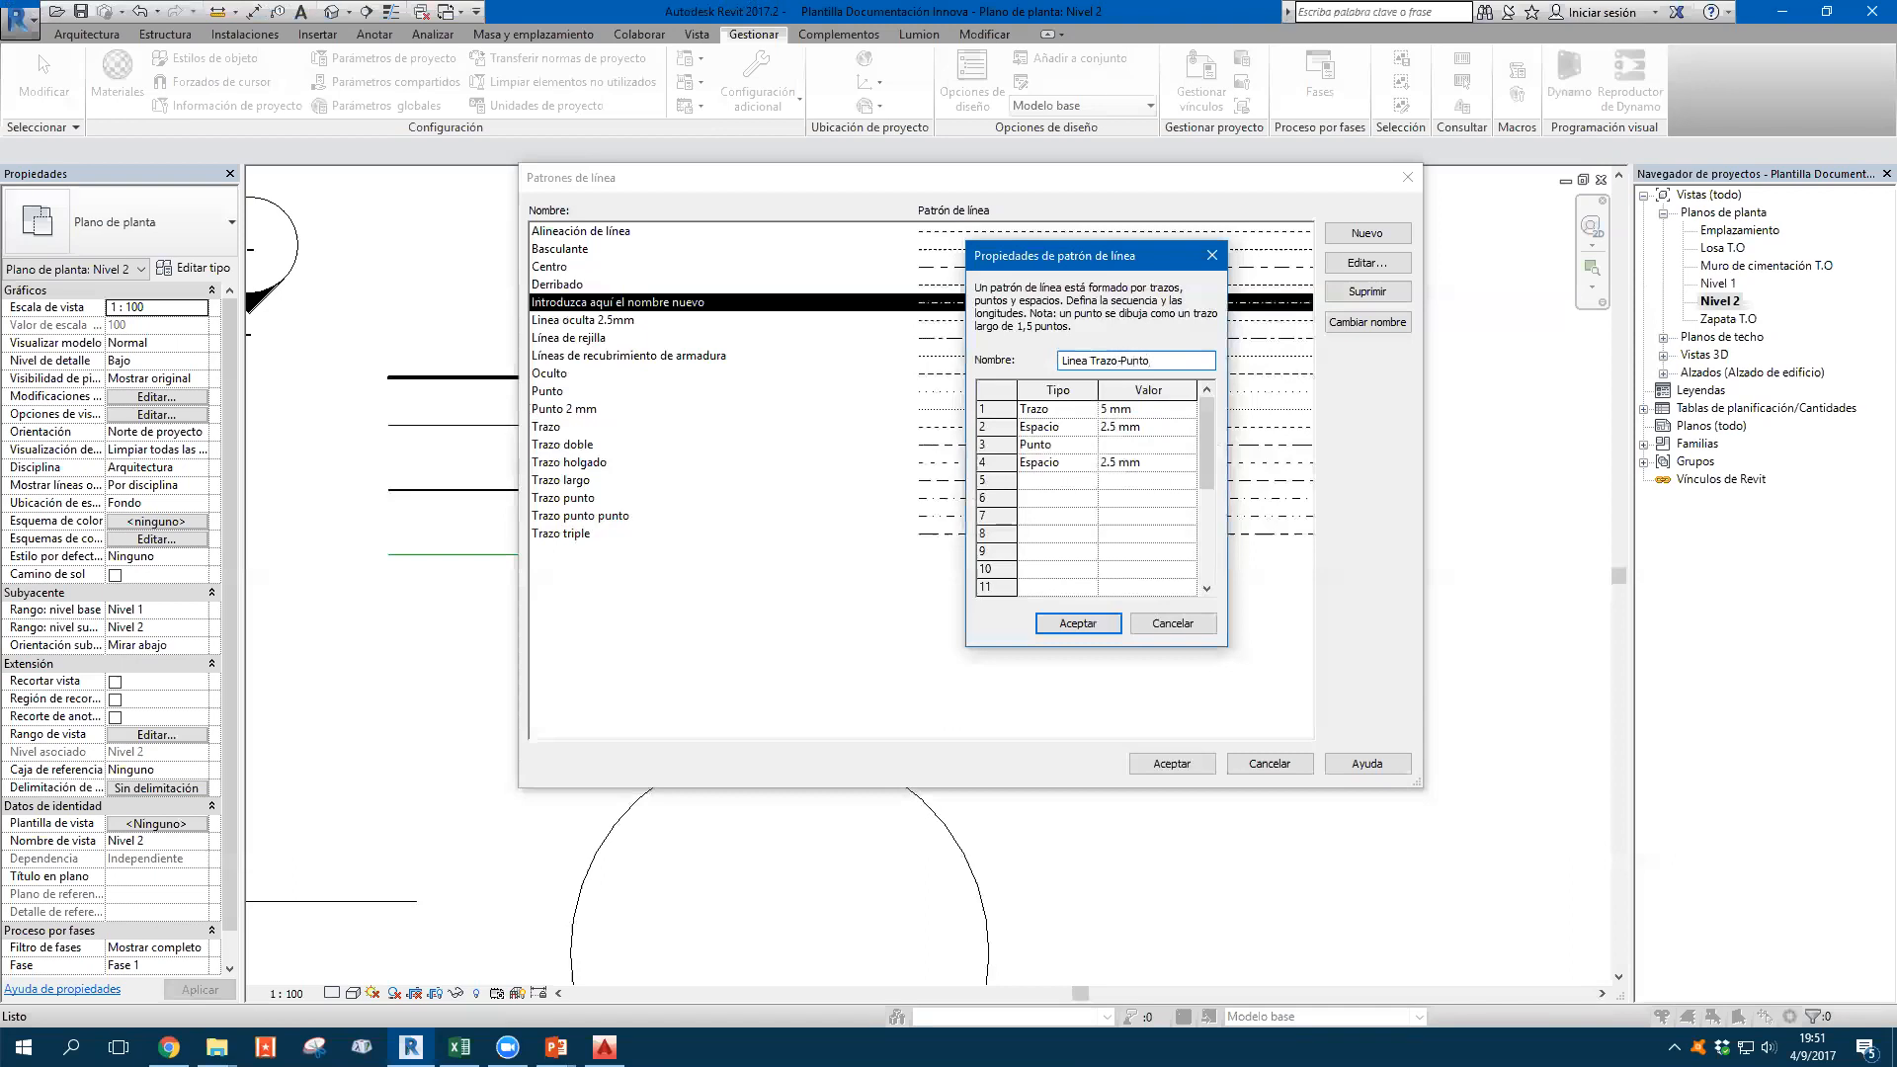
pyautogui.click(1079, 624)
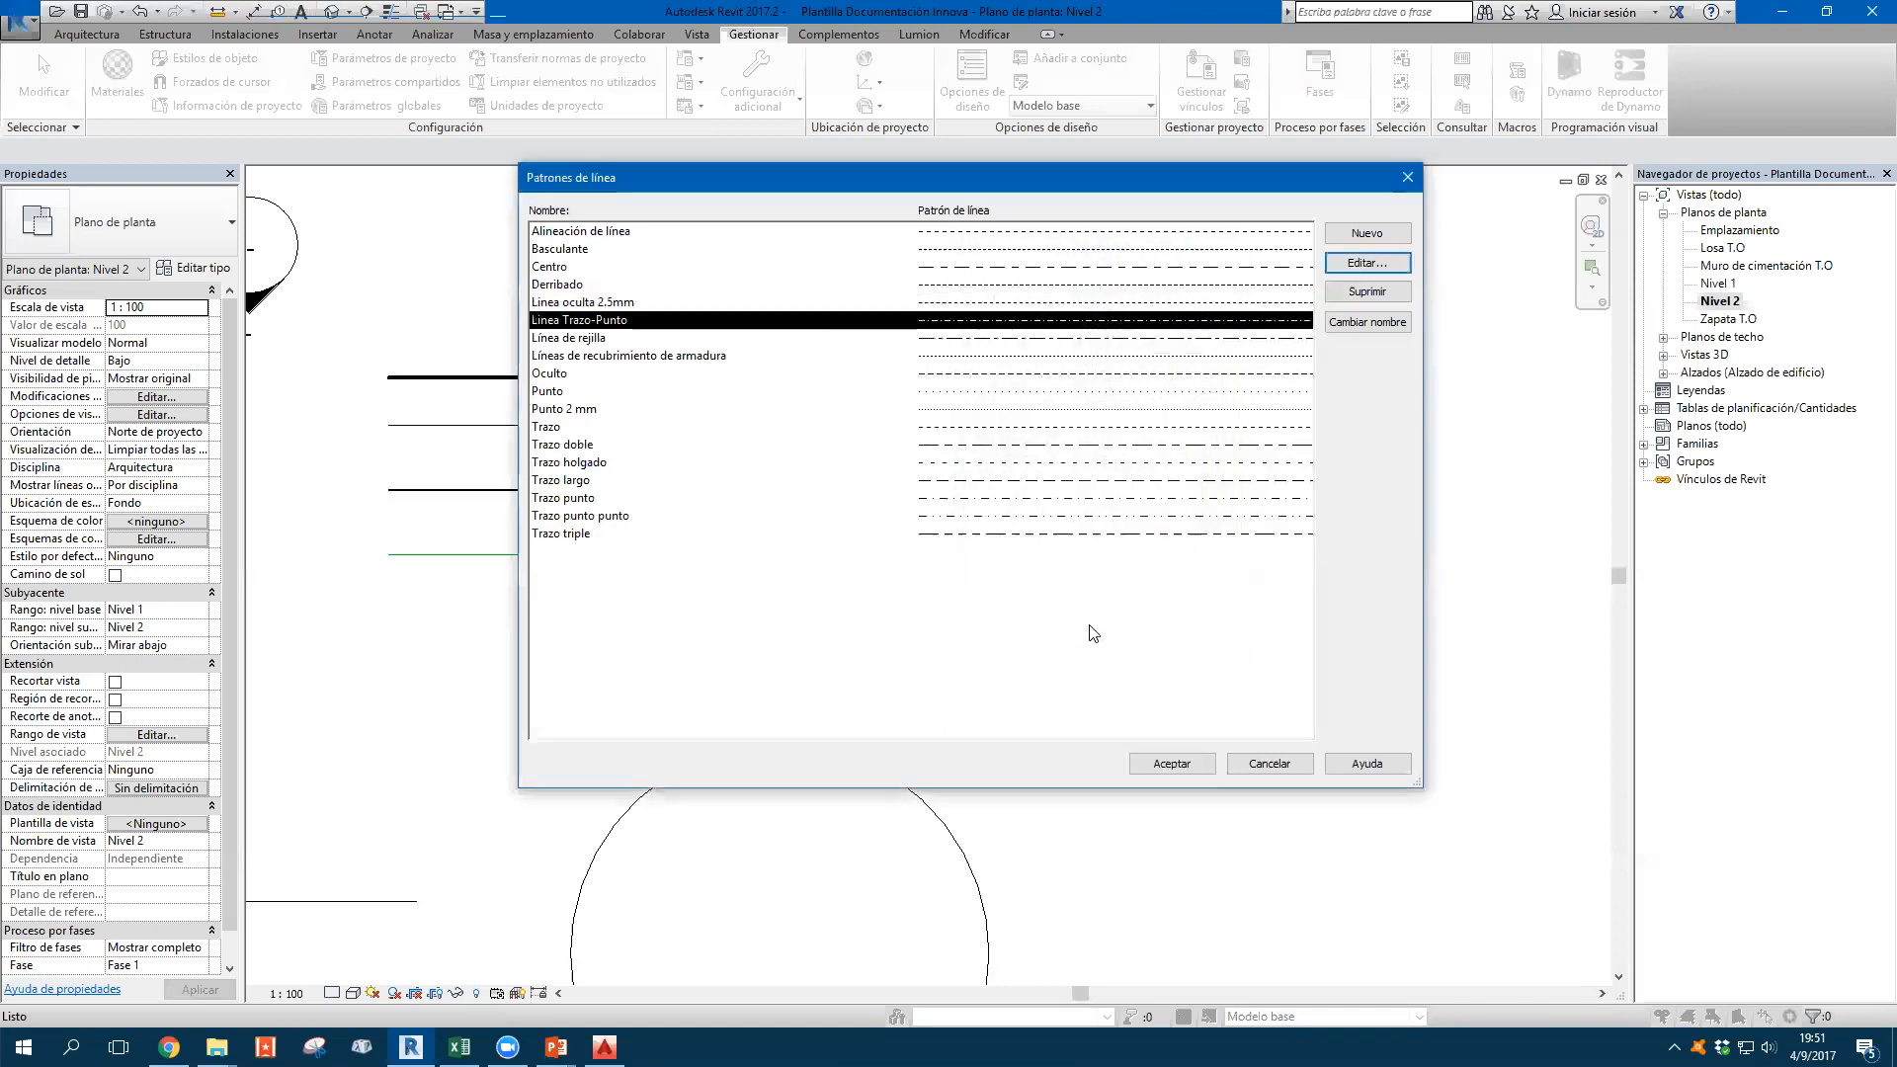
pyautogui.click(1176, 767)
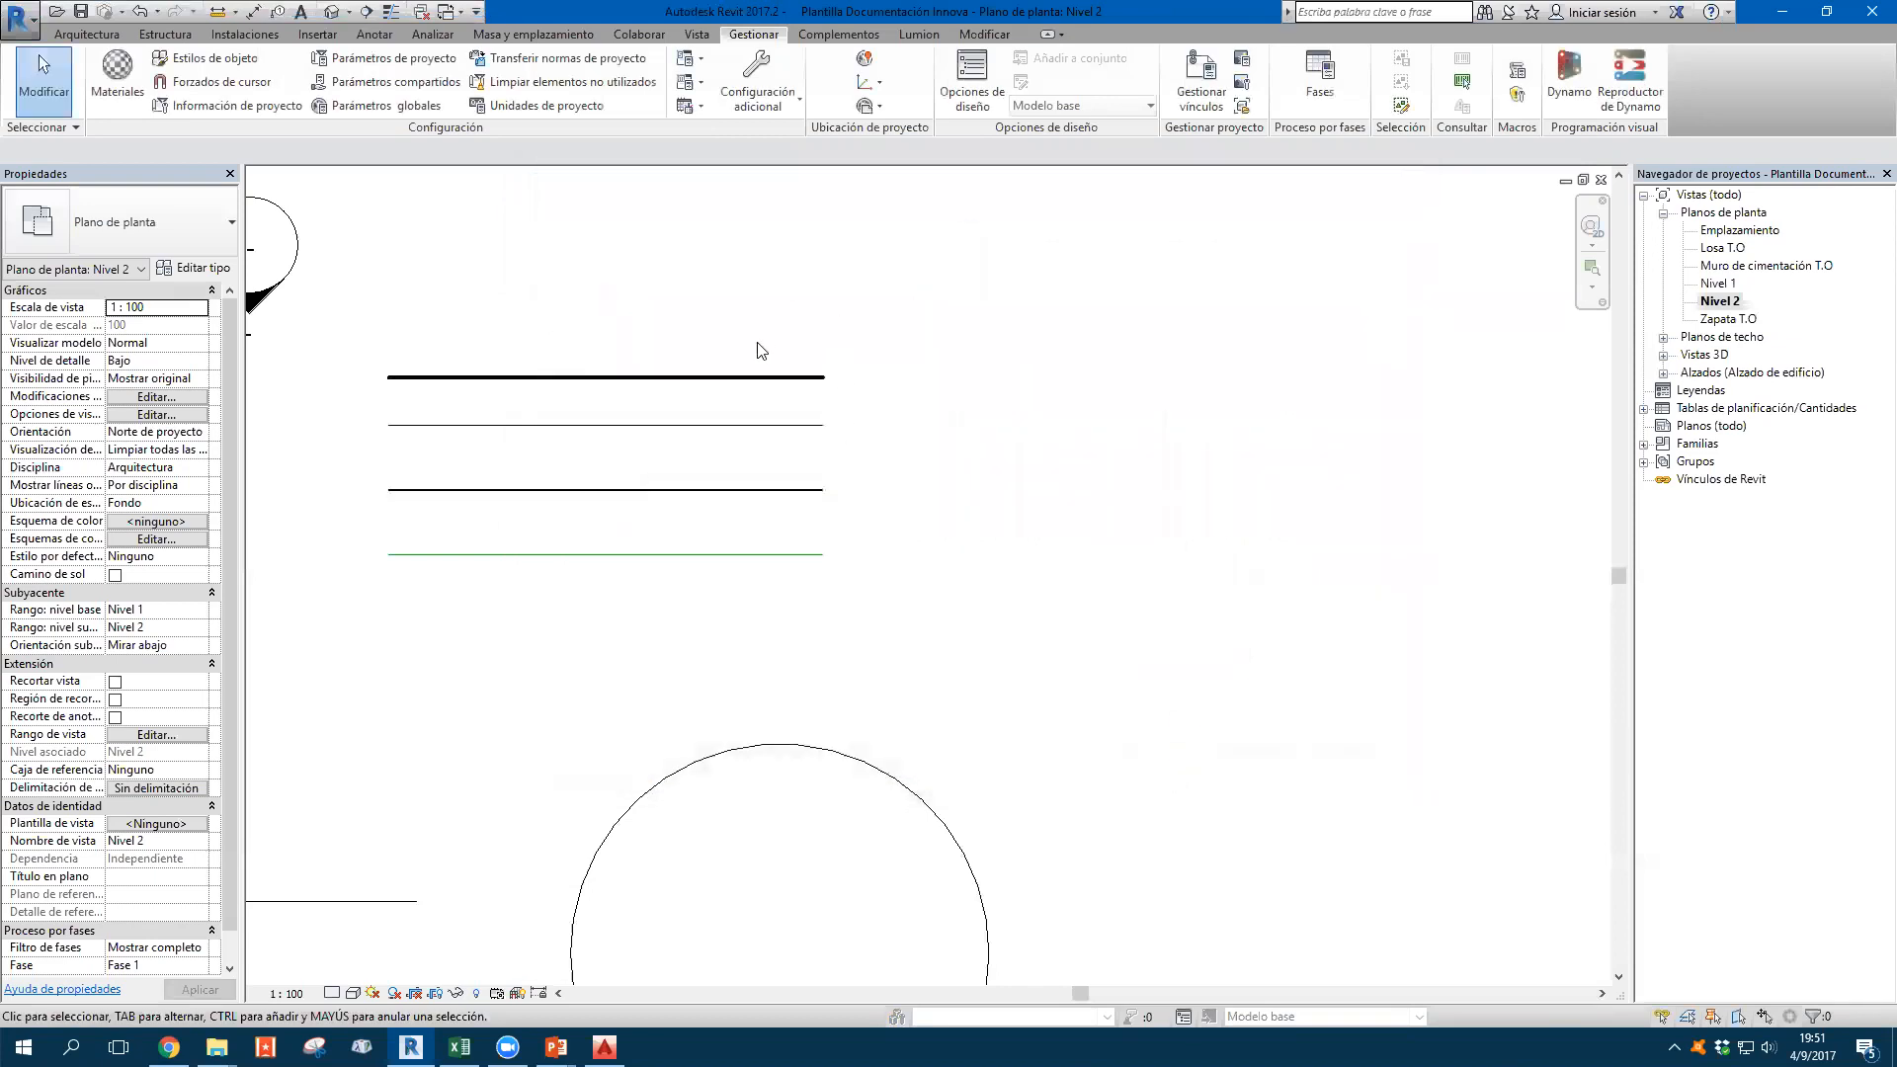
# Open the line styles and review the existing subcategories under Líneas, including <Boceto>, <Más allá>, Líneas anchas and Líneas medias
pyautogui.click(799, 105)
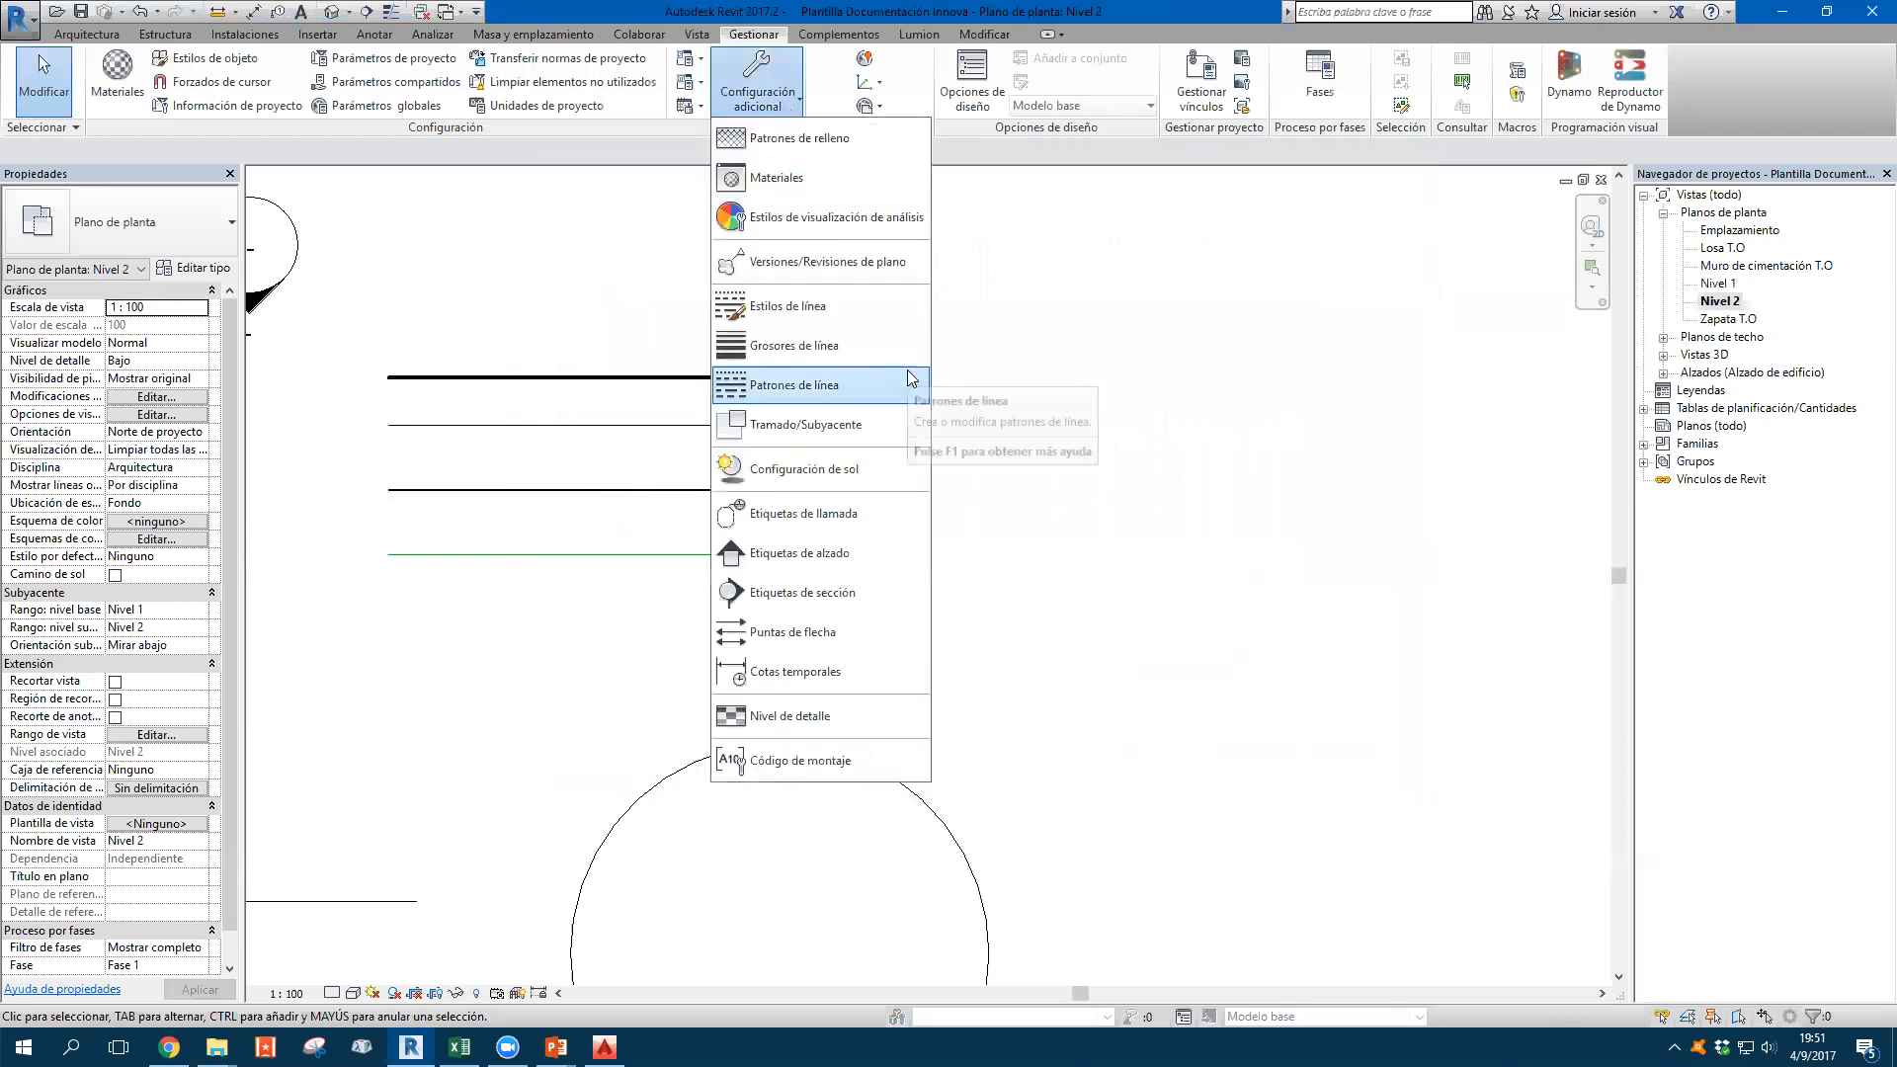
pyautogui.click(819, 314)
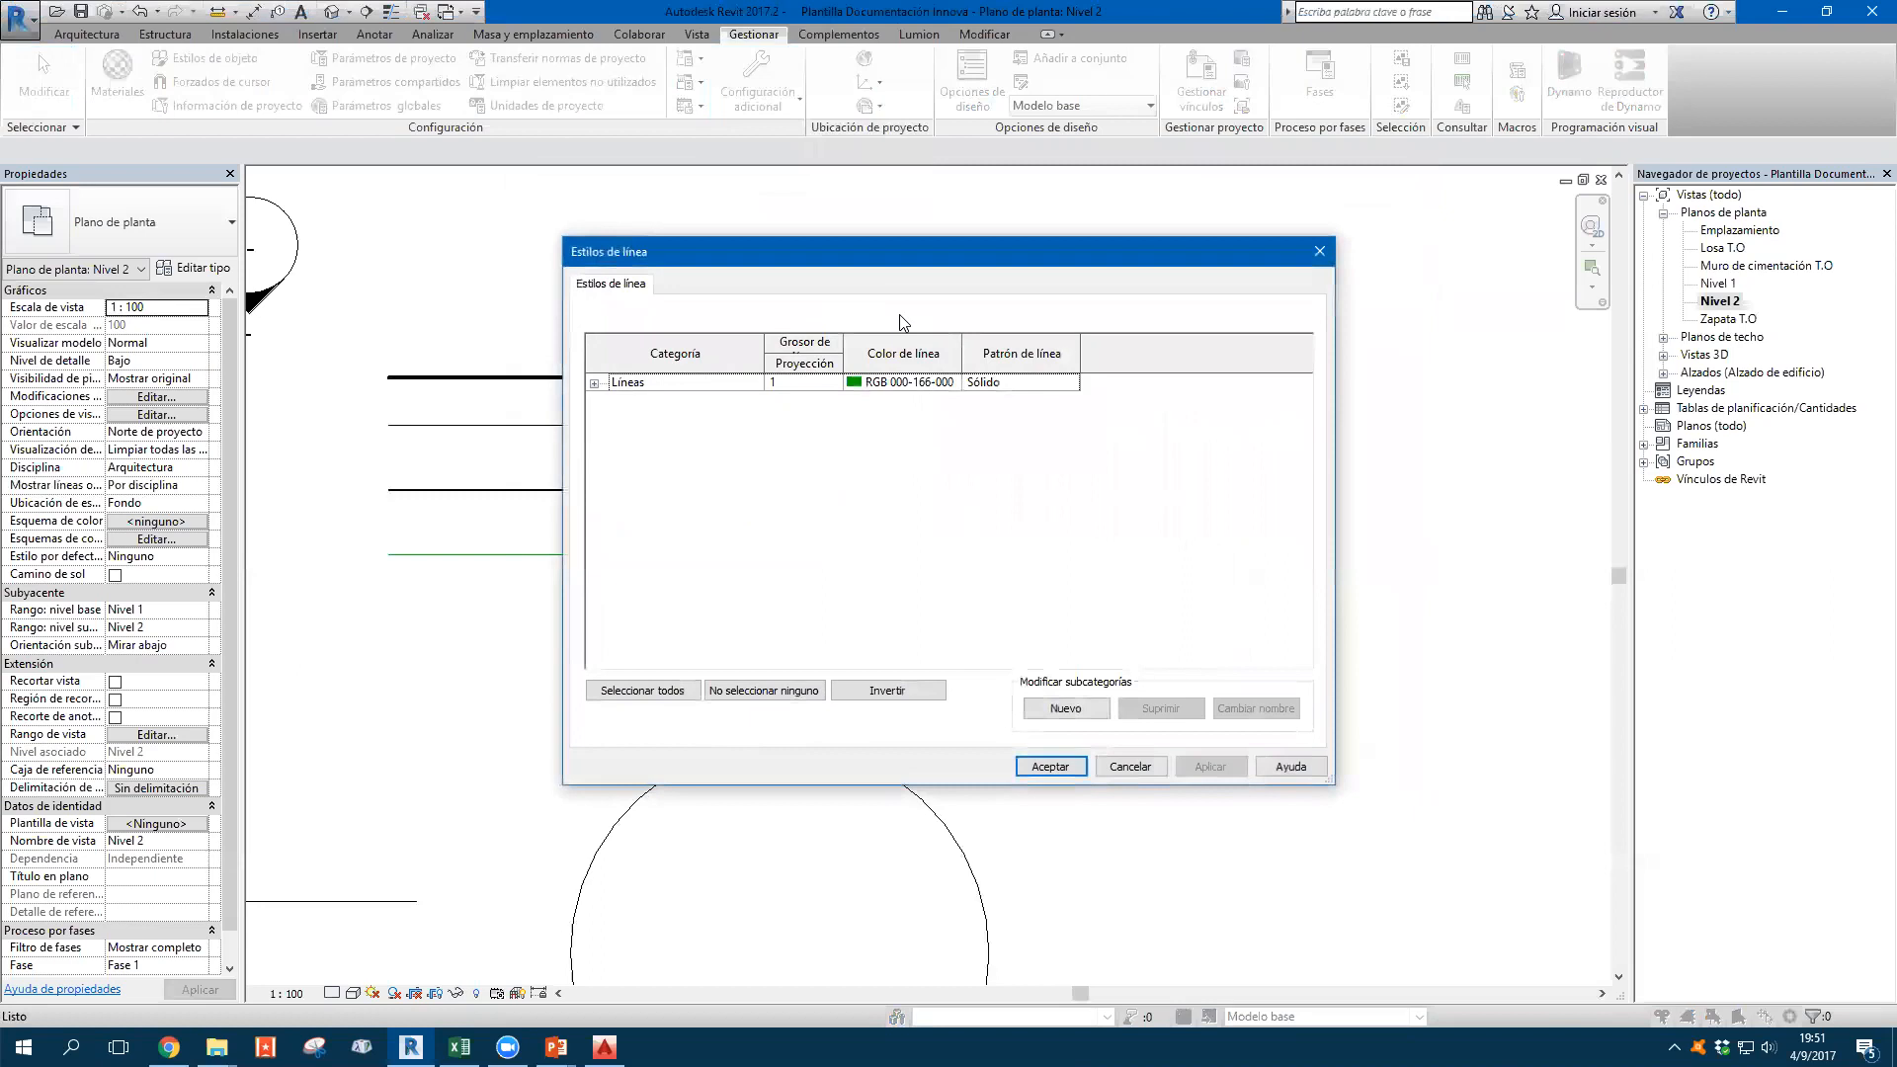
pyautogui.click(594, 382)
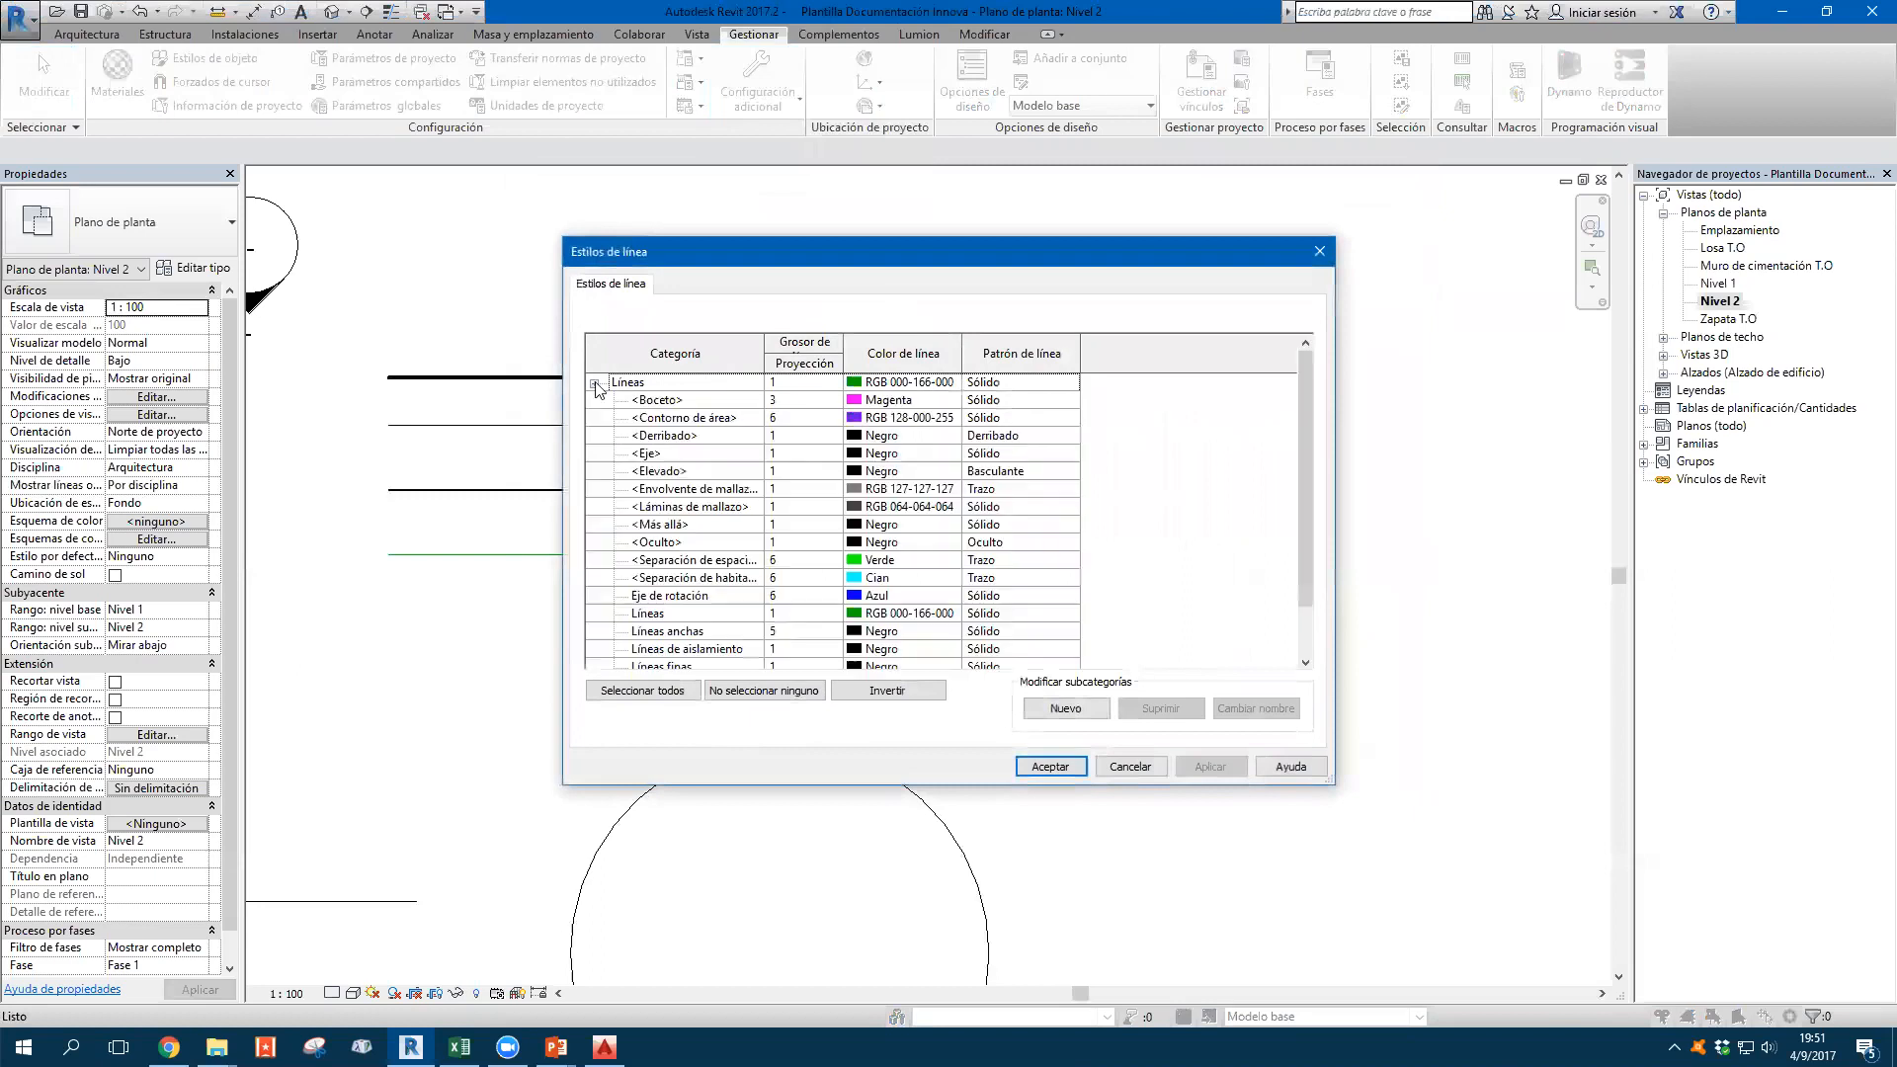
pyautogui.scroll(-1, 613, 401)
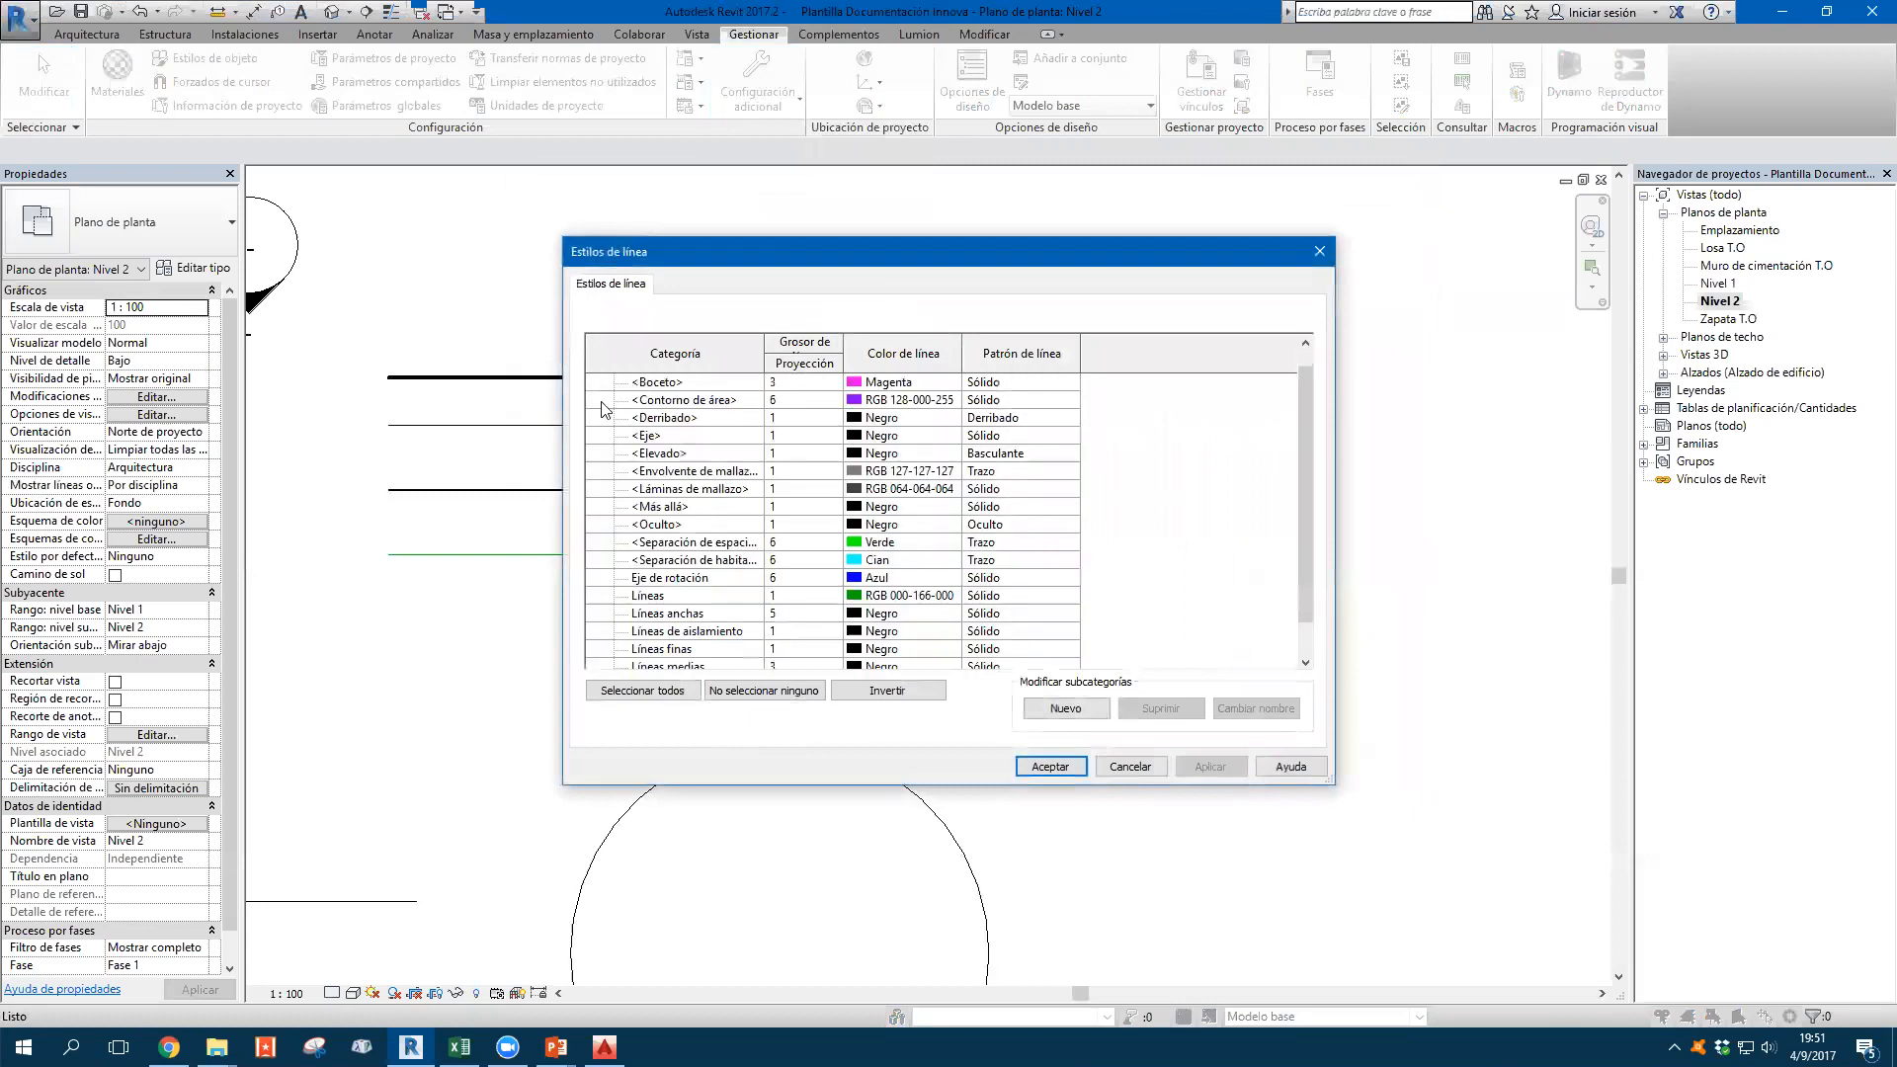
pyautogui.scroll(1, 621, 408)
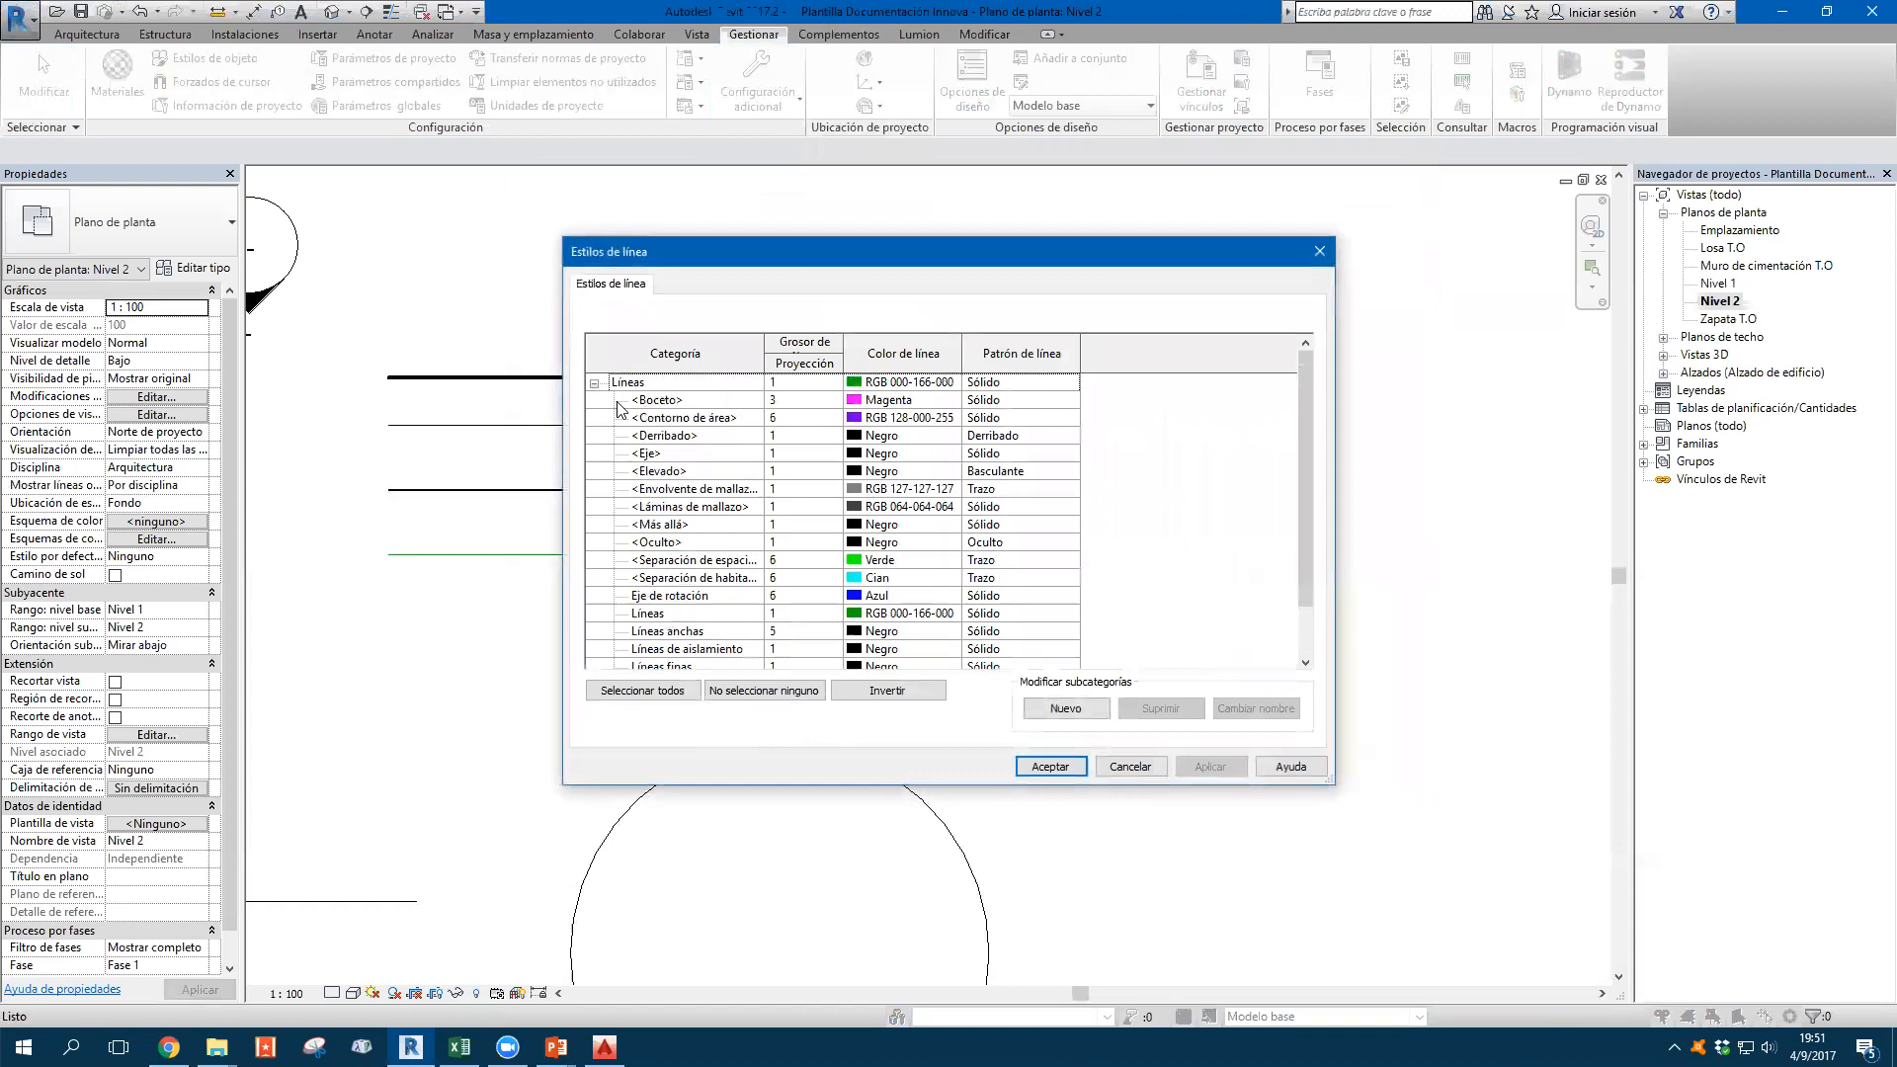
pyautogui.click(681, 400)
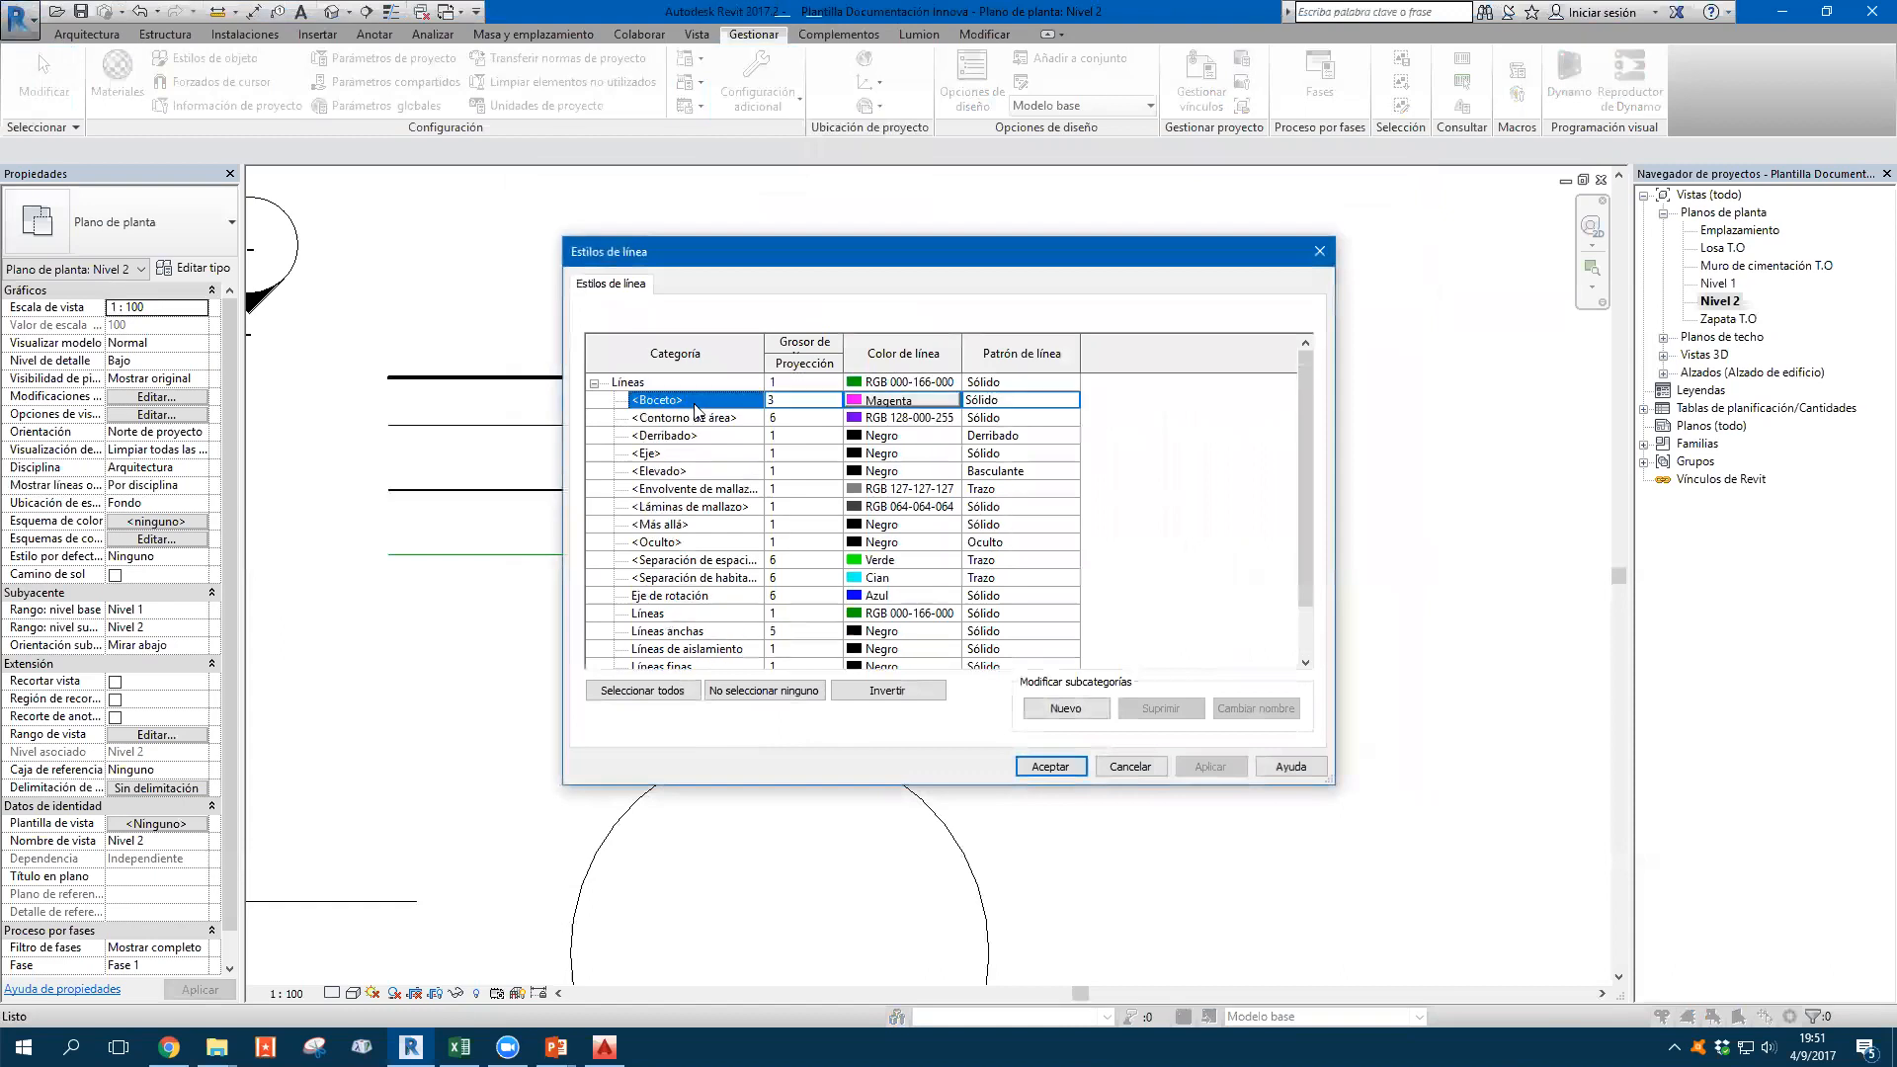
pyautogui.click(684, 525)
pyautogui.click(667, 630)
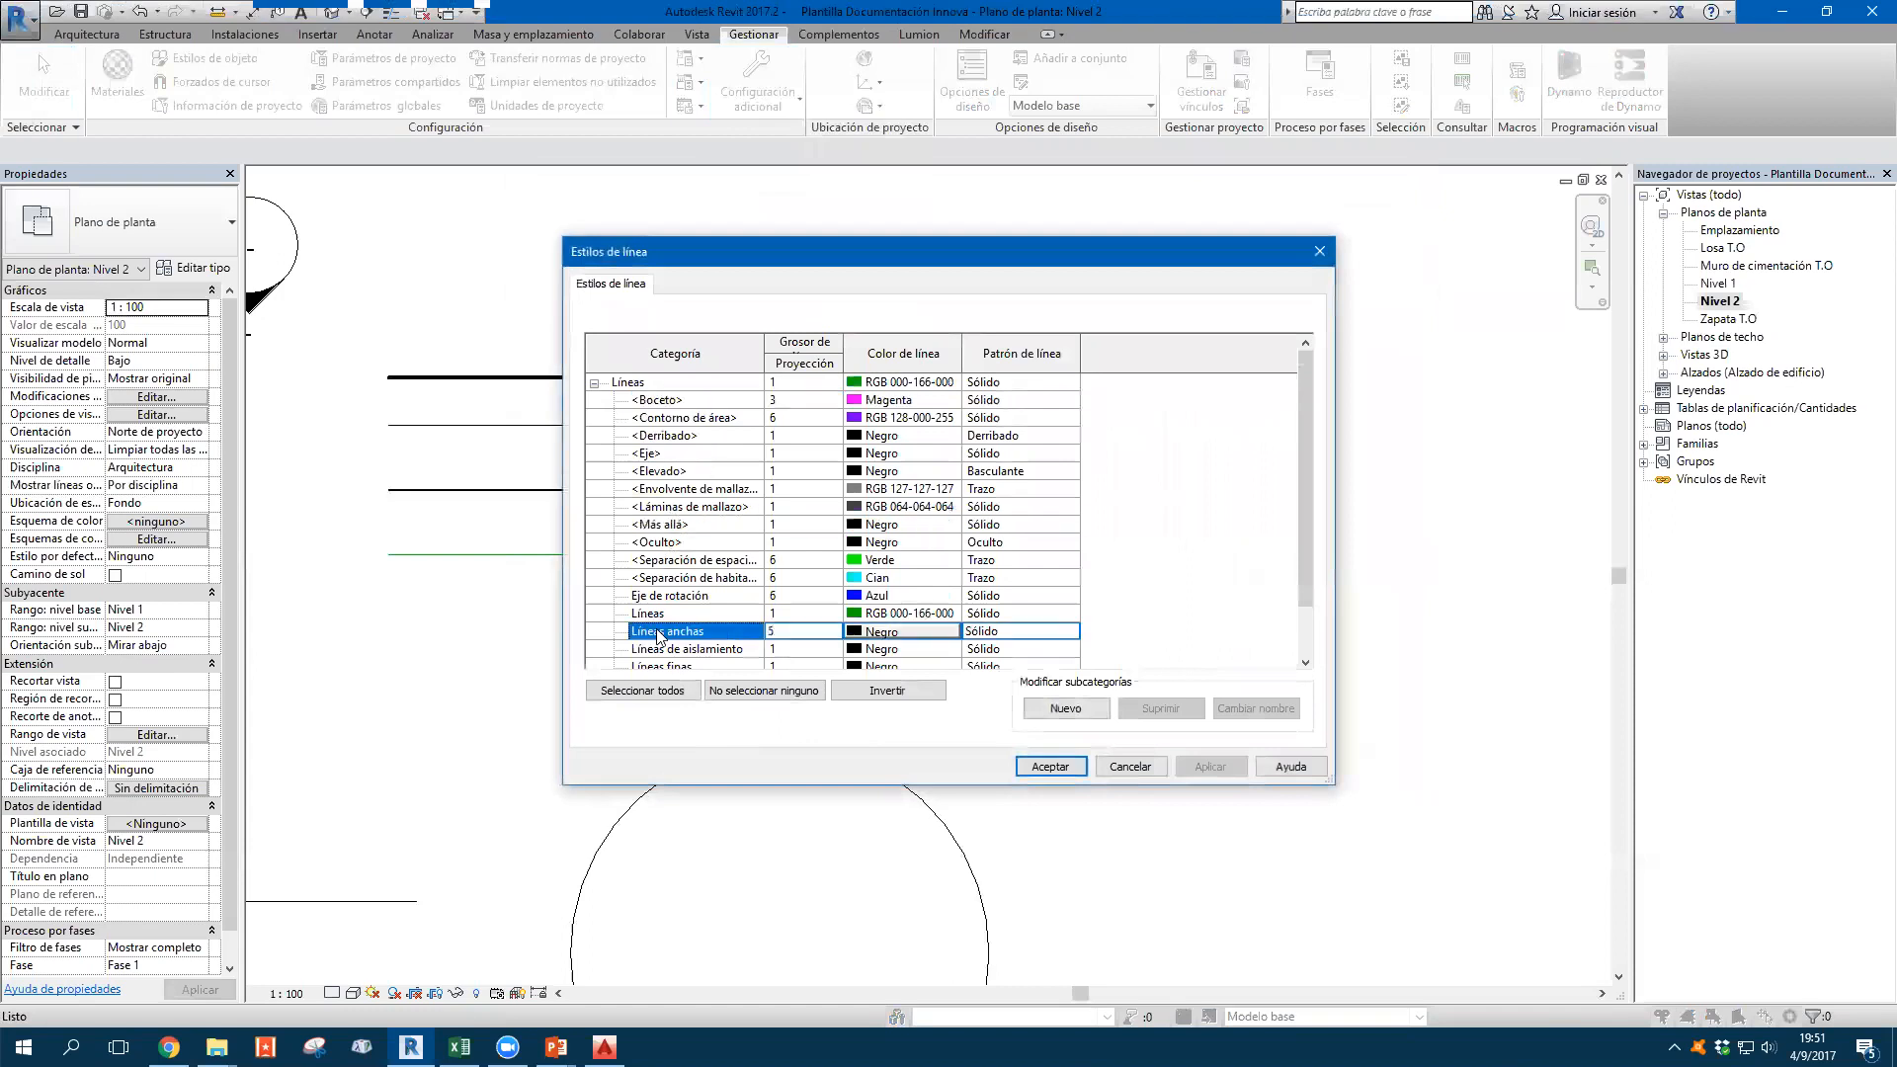
pyautogui.scroll(-1, 665, 631)
pyautogui.click(665, 630)
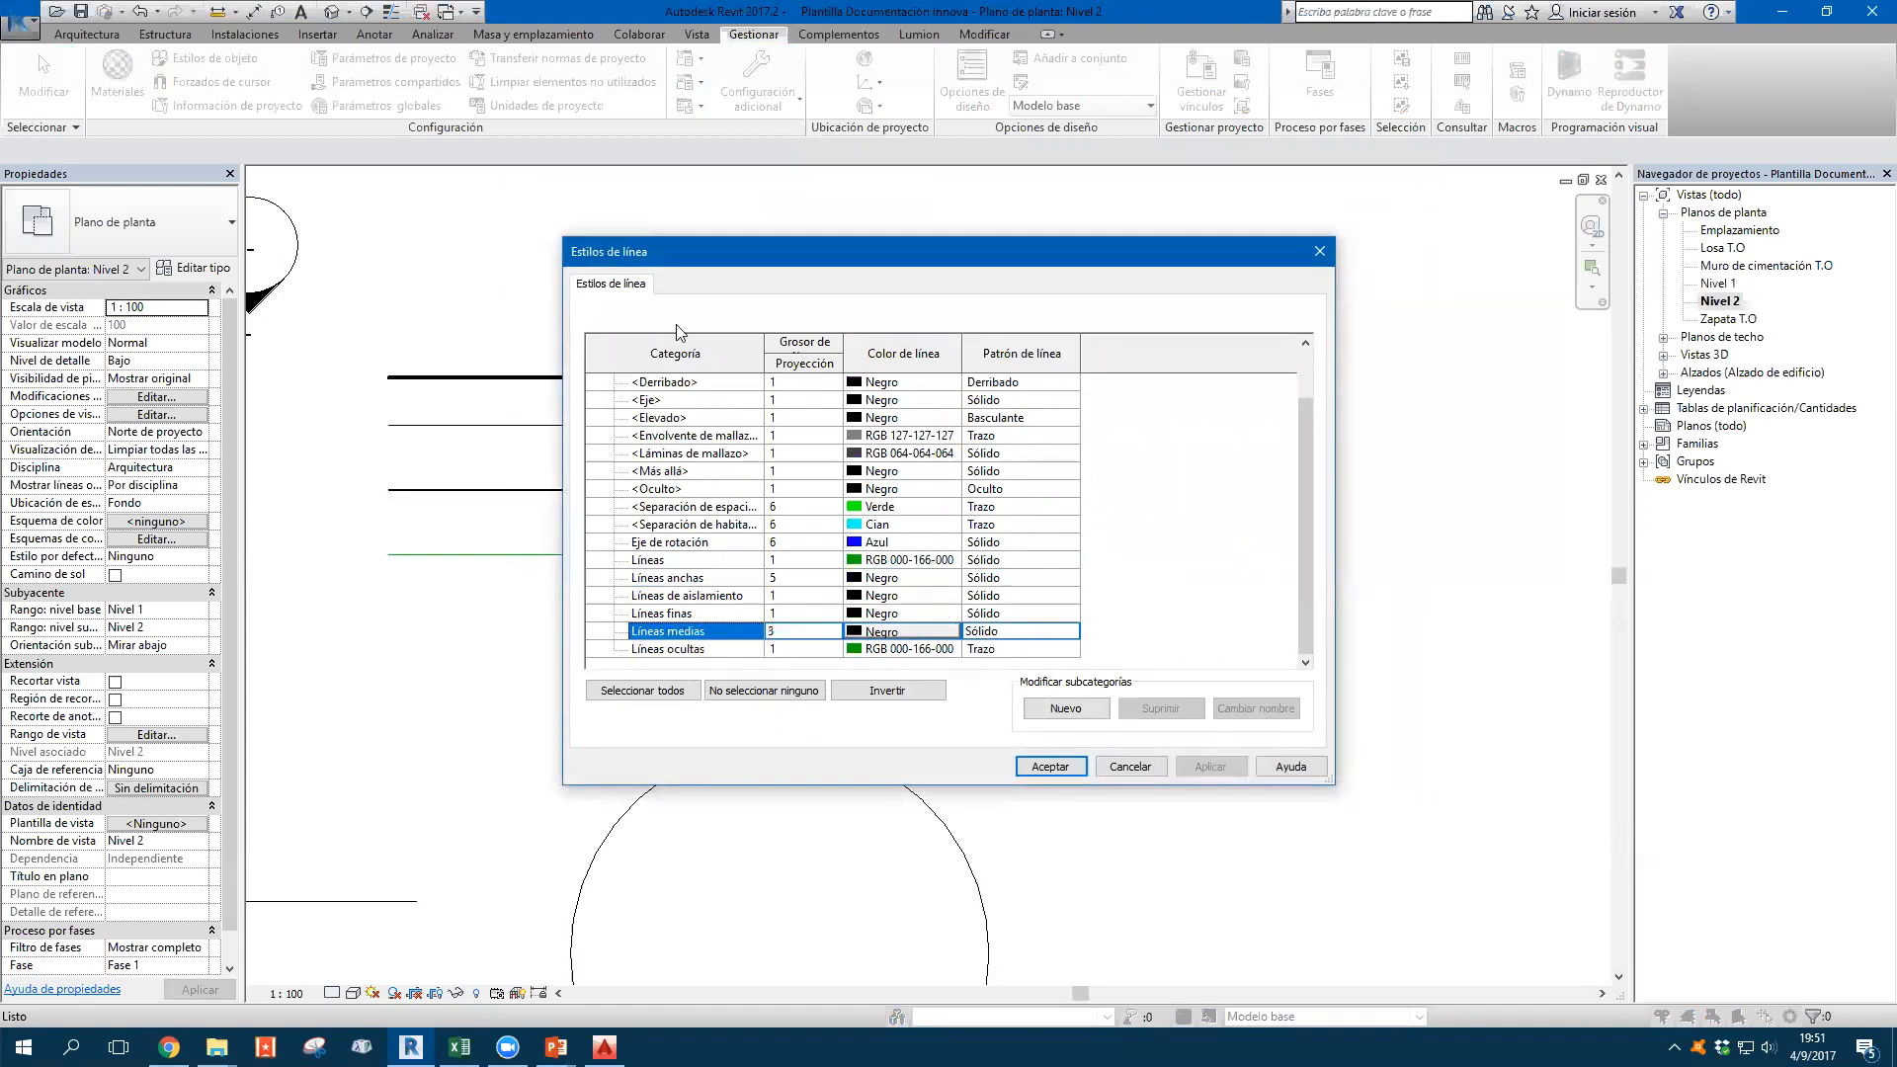
# Create a new line style subcategory of Líneas named "Linea 1mm-Trazo 2.5mm"
pyautogui.moveTo(967, 237); pyautogui.dragTo(1160, 217)
pyautogui.click(1247, 681)
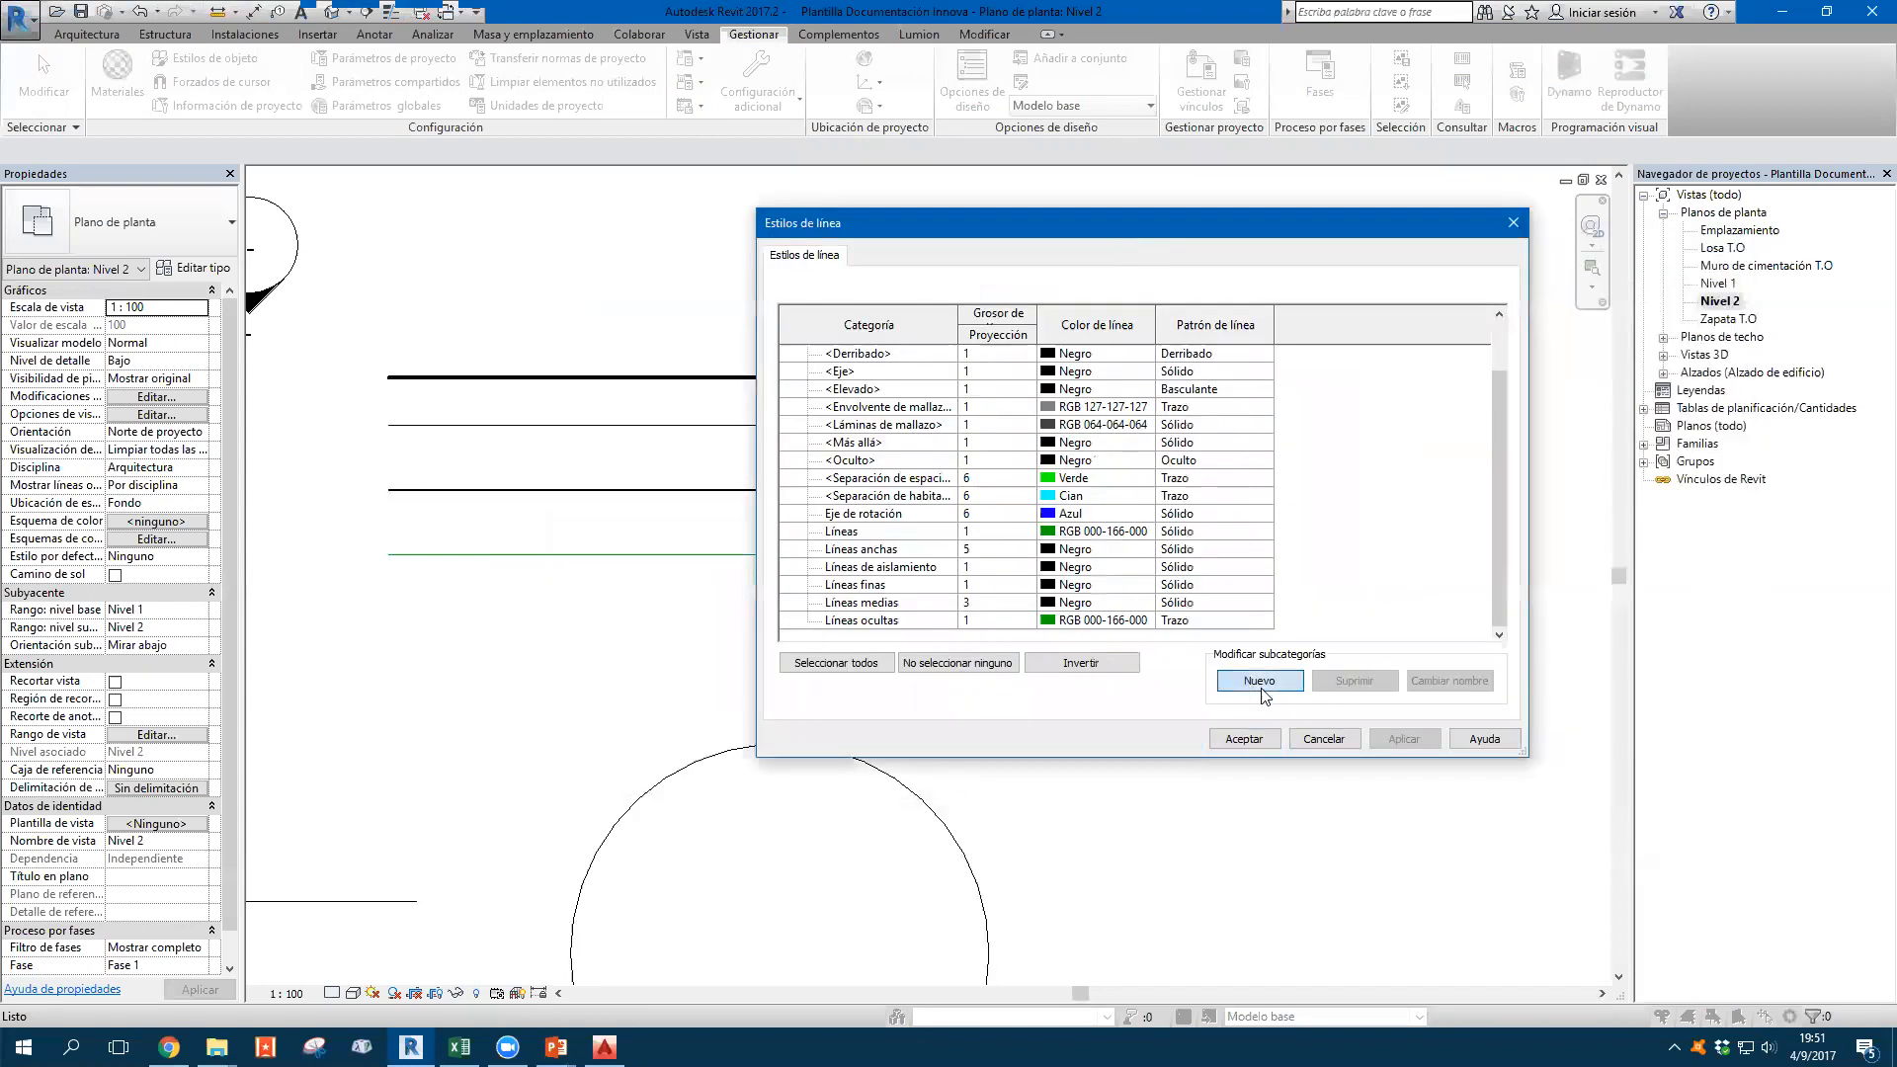
pyautogui.write('Linea ')
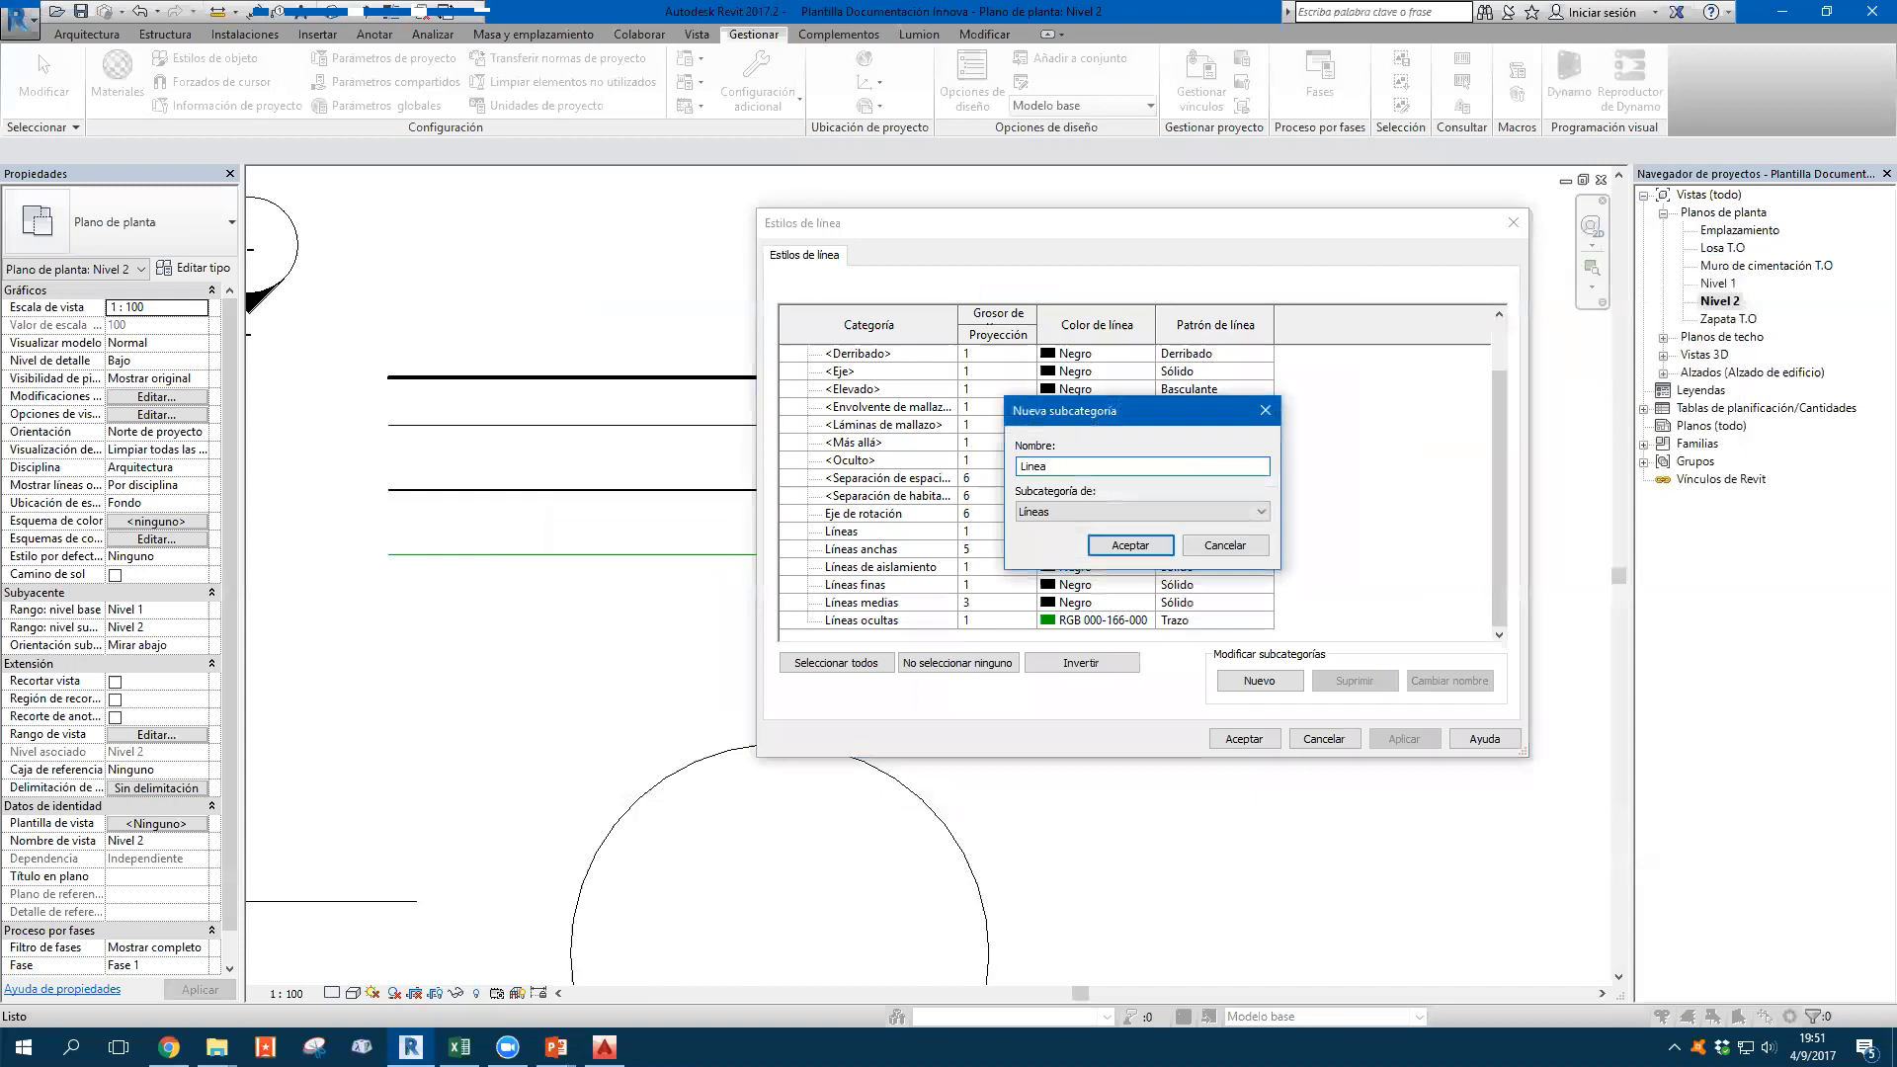
pyautogui.write('1mm')
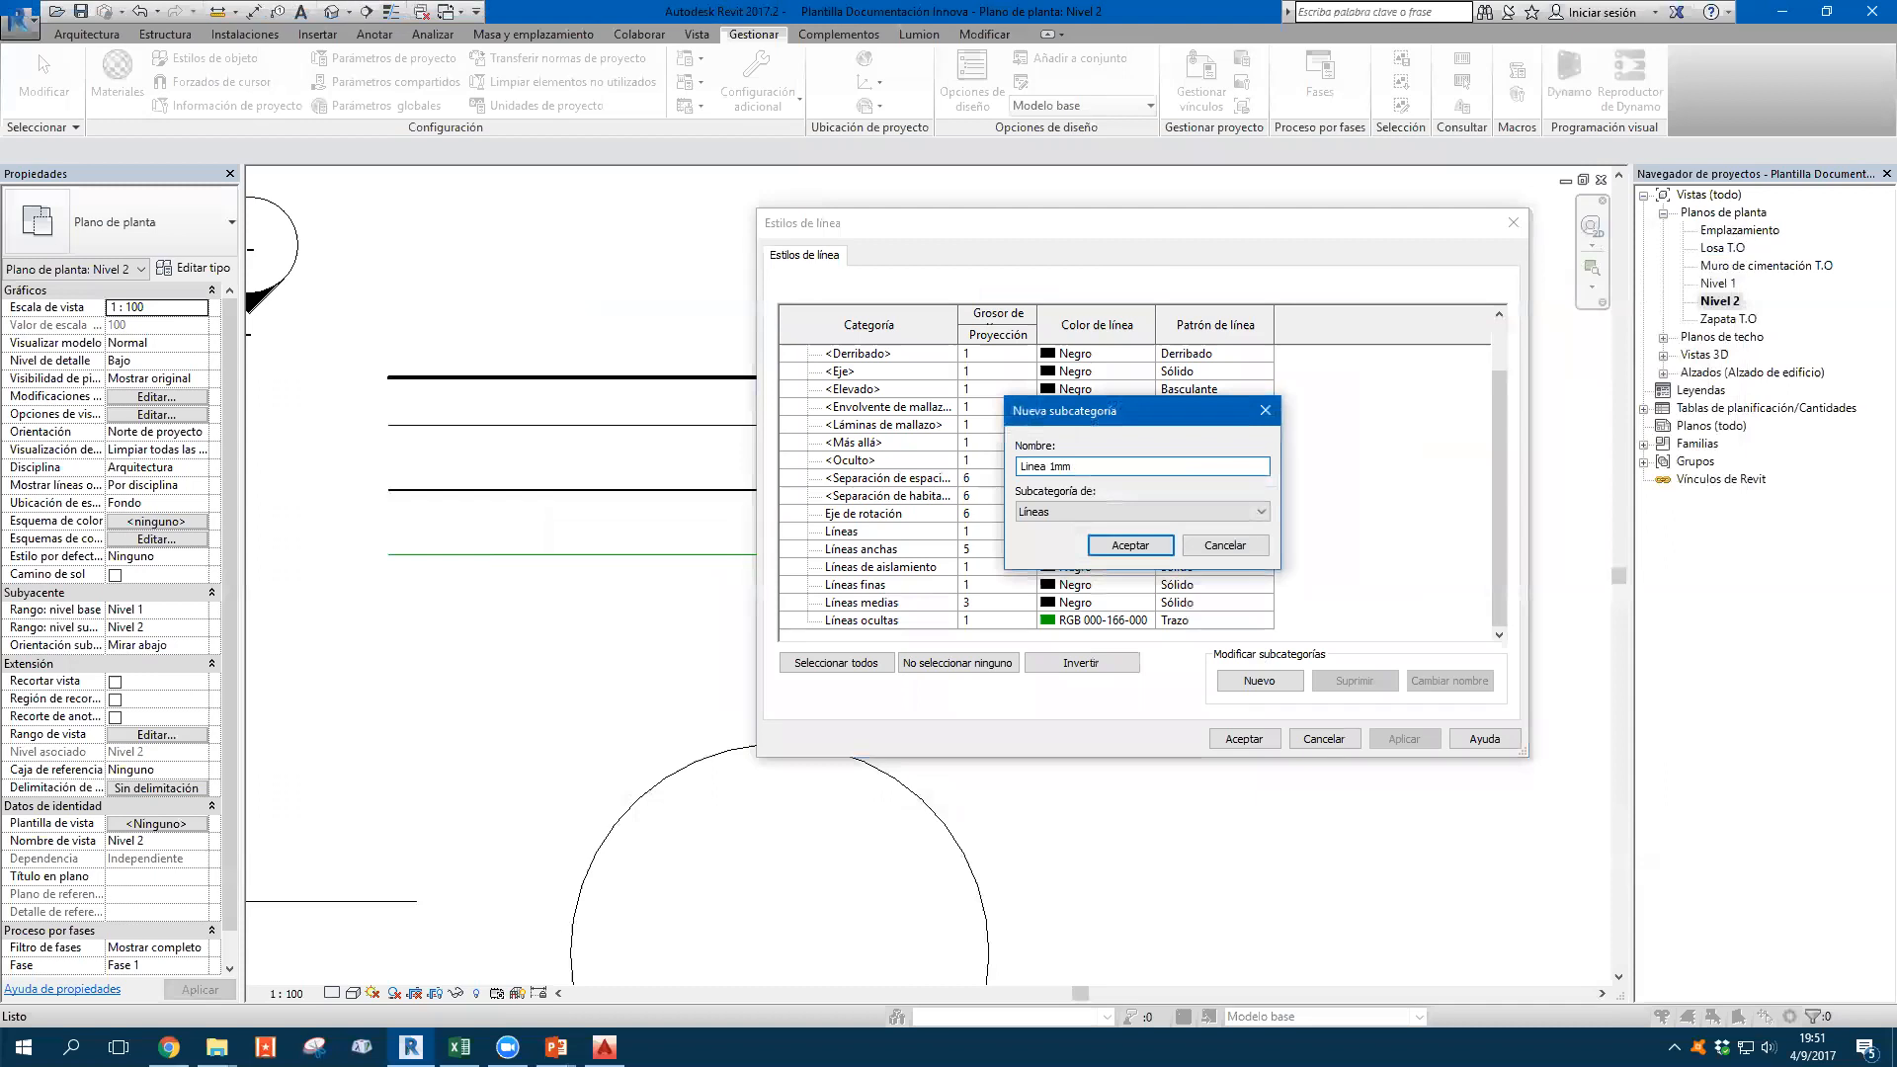
pyautogui.write('-Trazo')
pyautogui.write(' 2.5mm')
pyautogui.press('Left')
pyautogui.press('Left')
pyautogui.write('.5')
pyautogui.click(1129, 545)
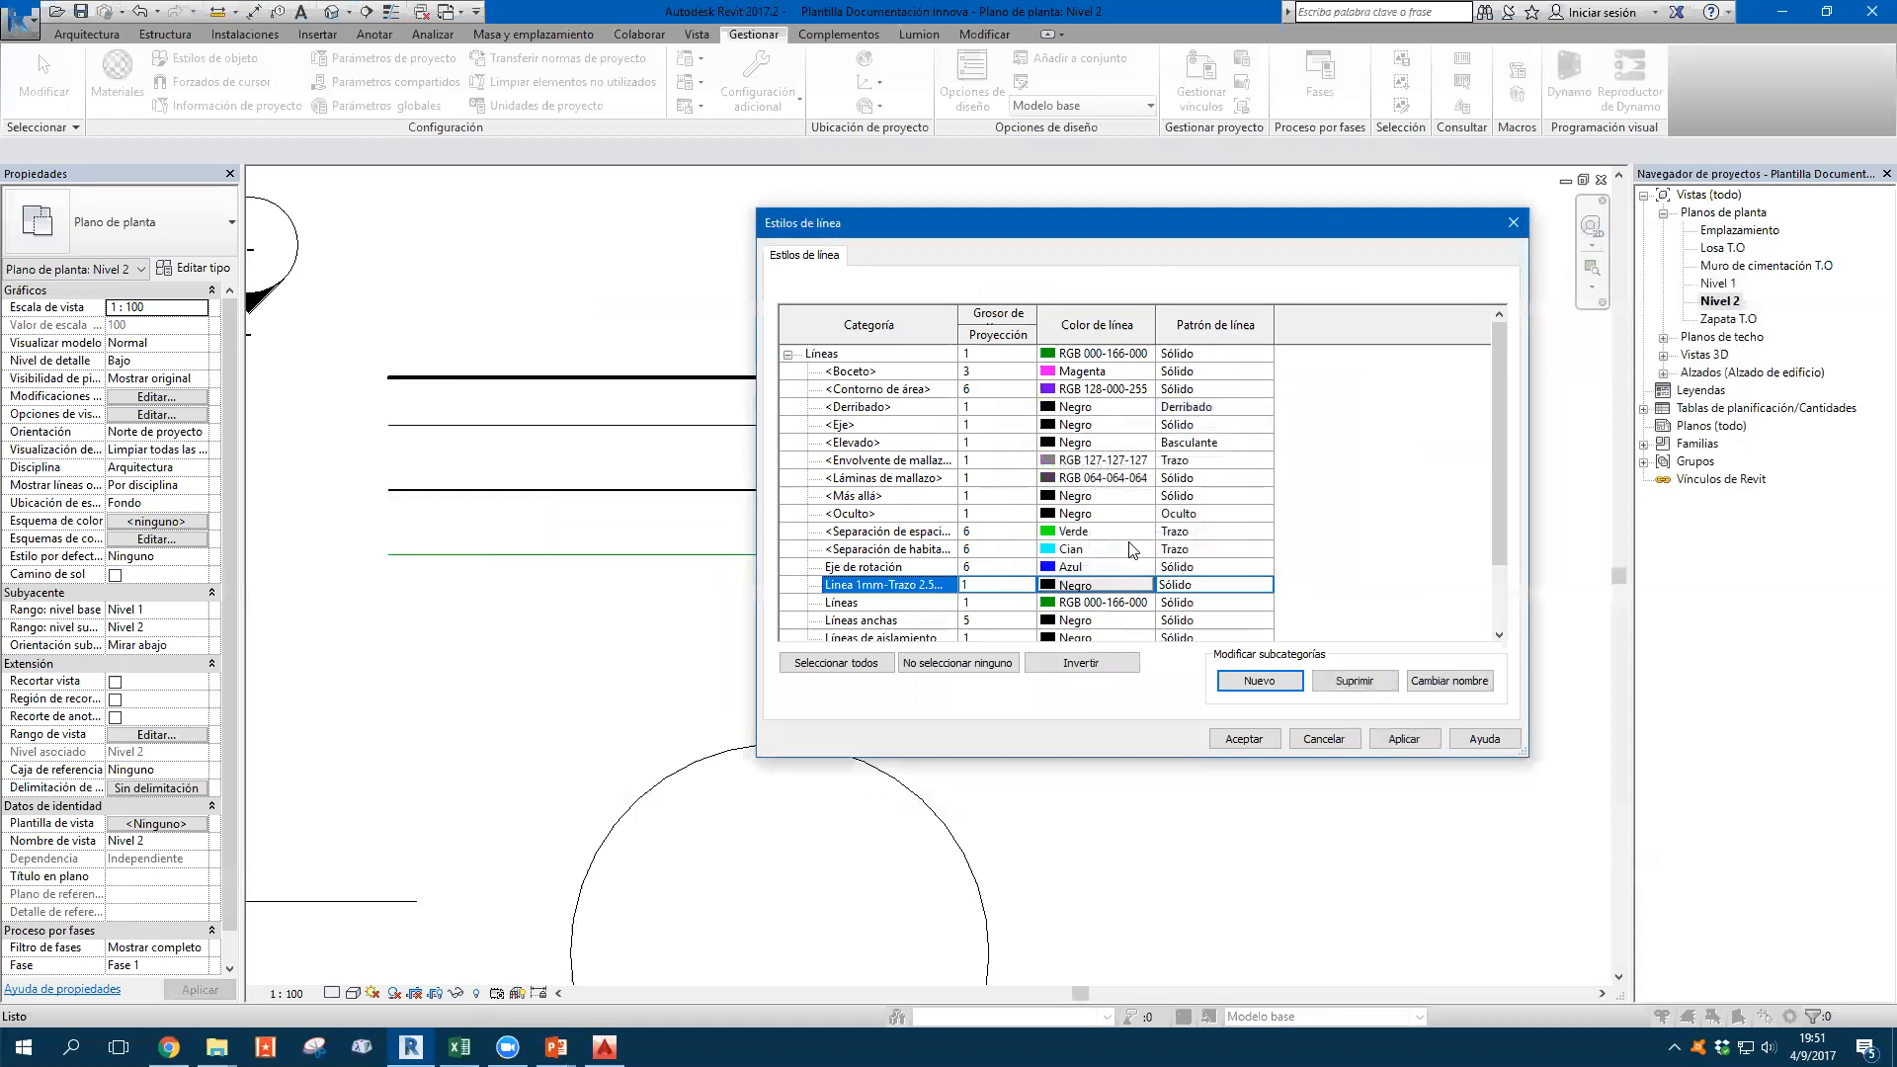
# Widen the line styles dialog and assign the Linea oculta 2.5mm pattern to Linea 1mm-Trazo 2.5mm
pyautogui.moveTo(757, 593); pyautogui.dragTo(349, 593)
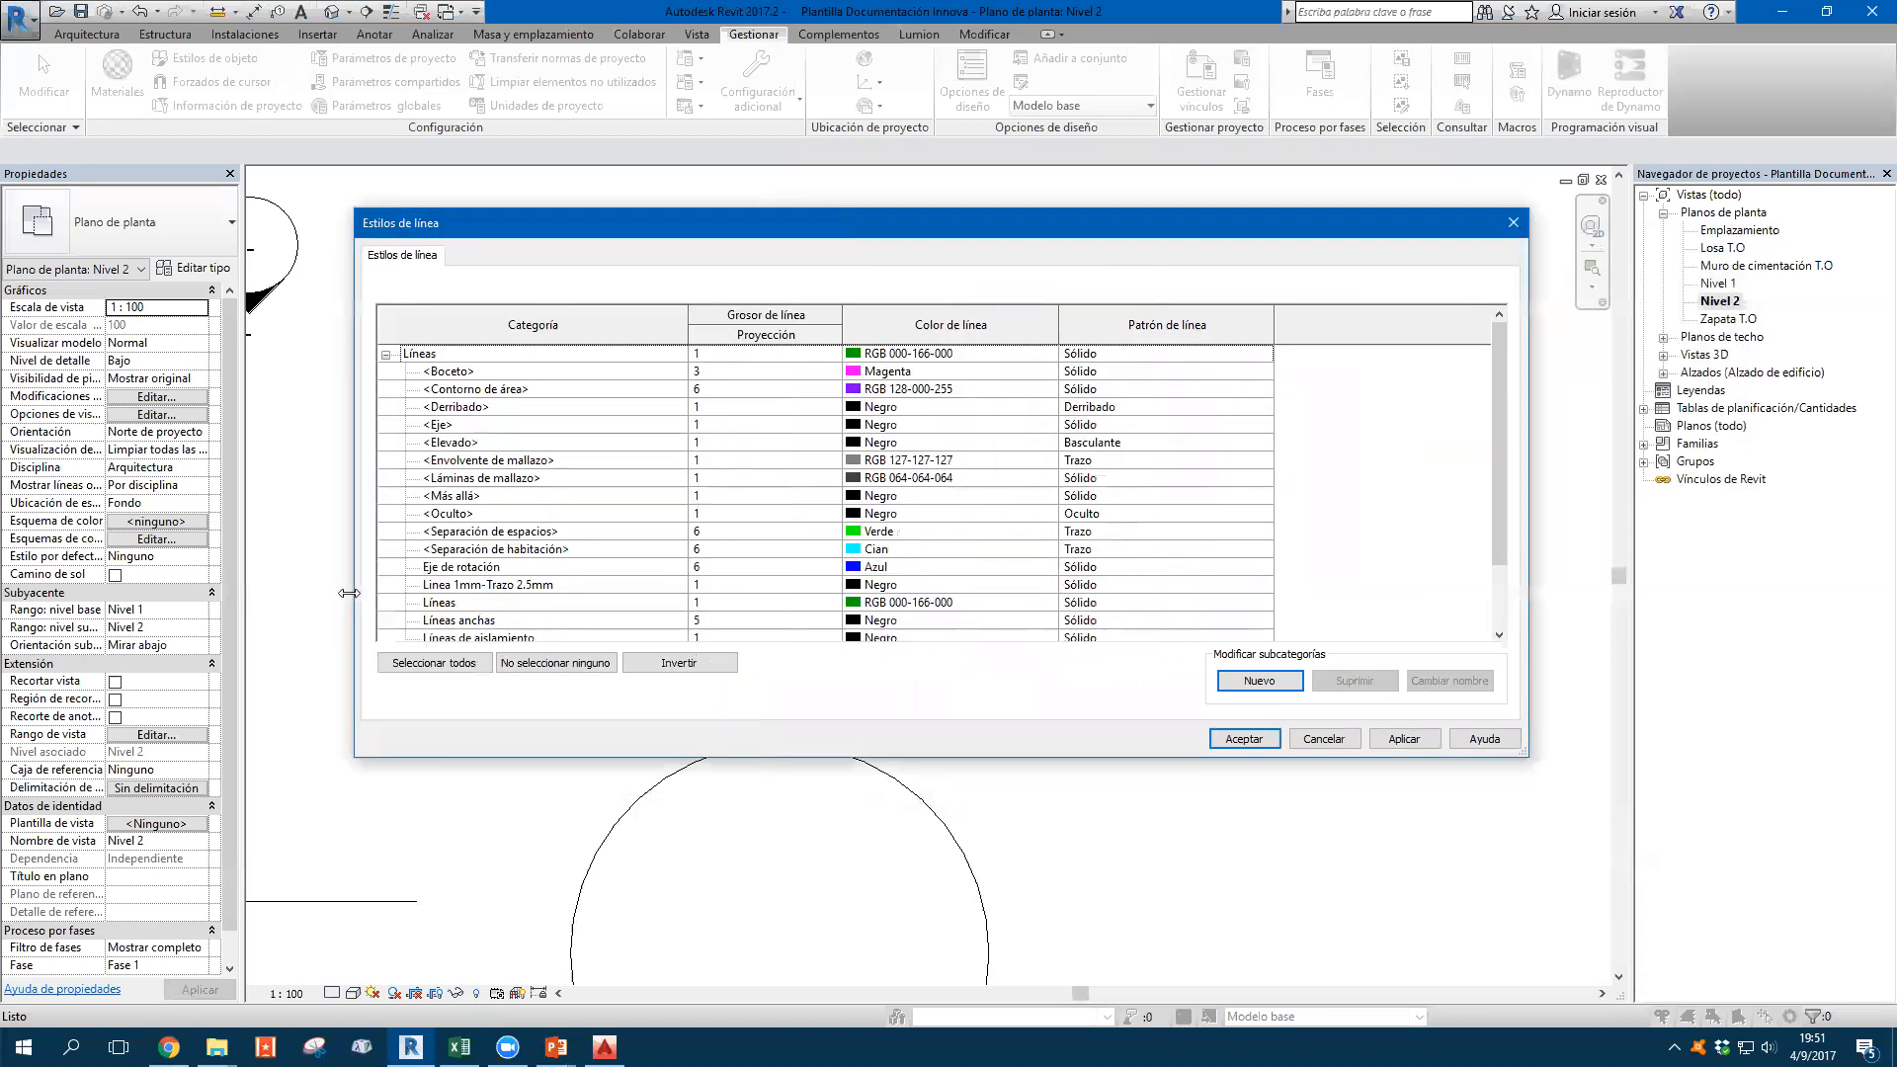
pyautogui.click(1163, 585)
pyautogui.click(1164, 585)
pyautogui.click(1266, 584)
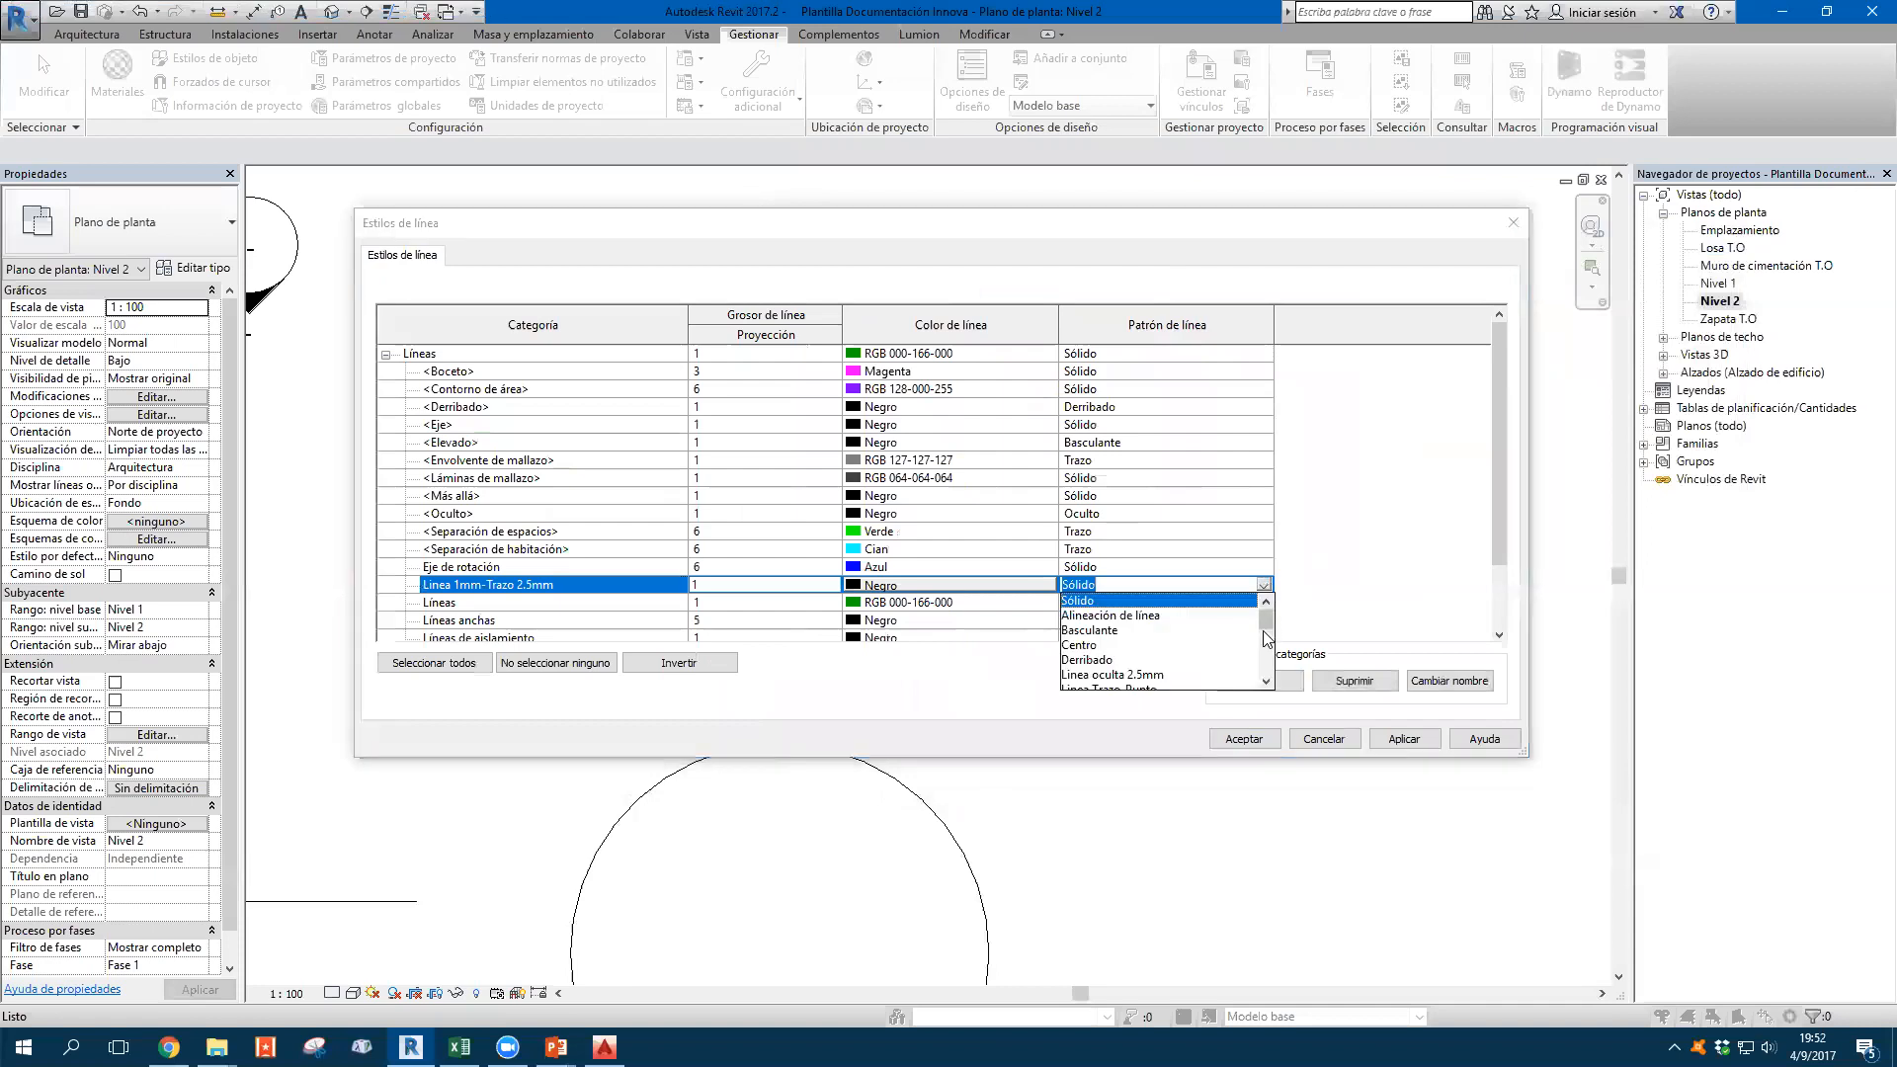
pyautogui.scroll(-1, 1216, 650)
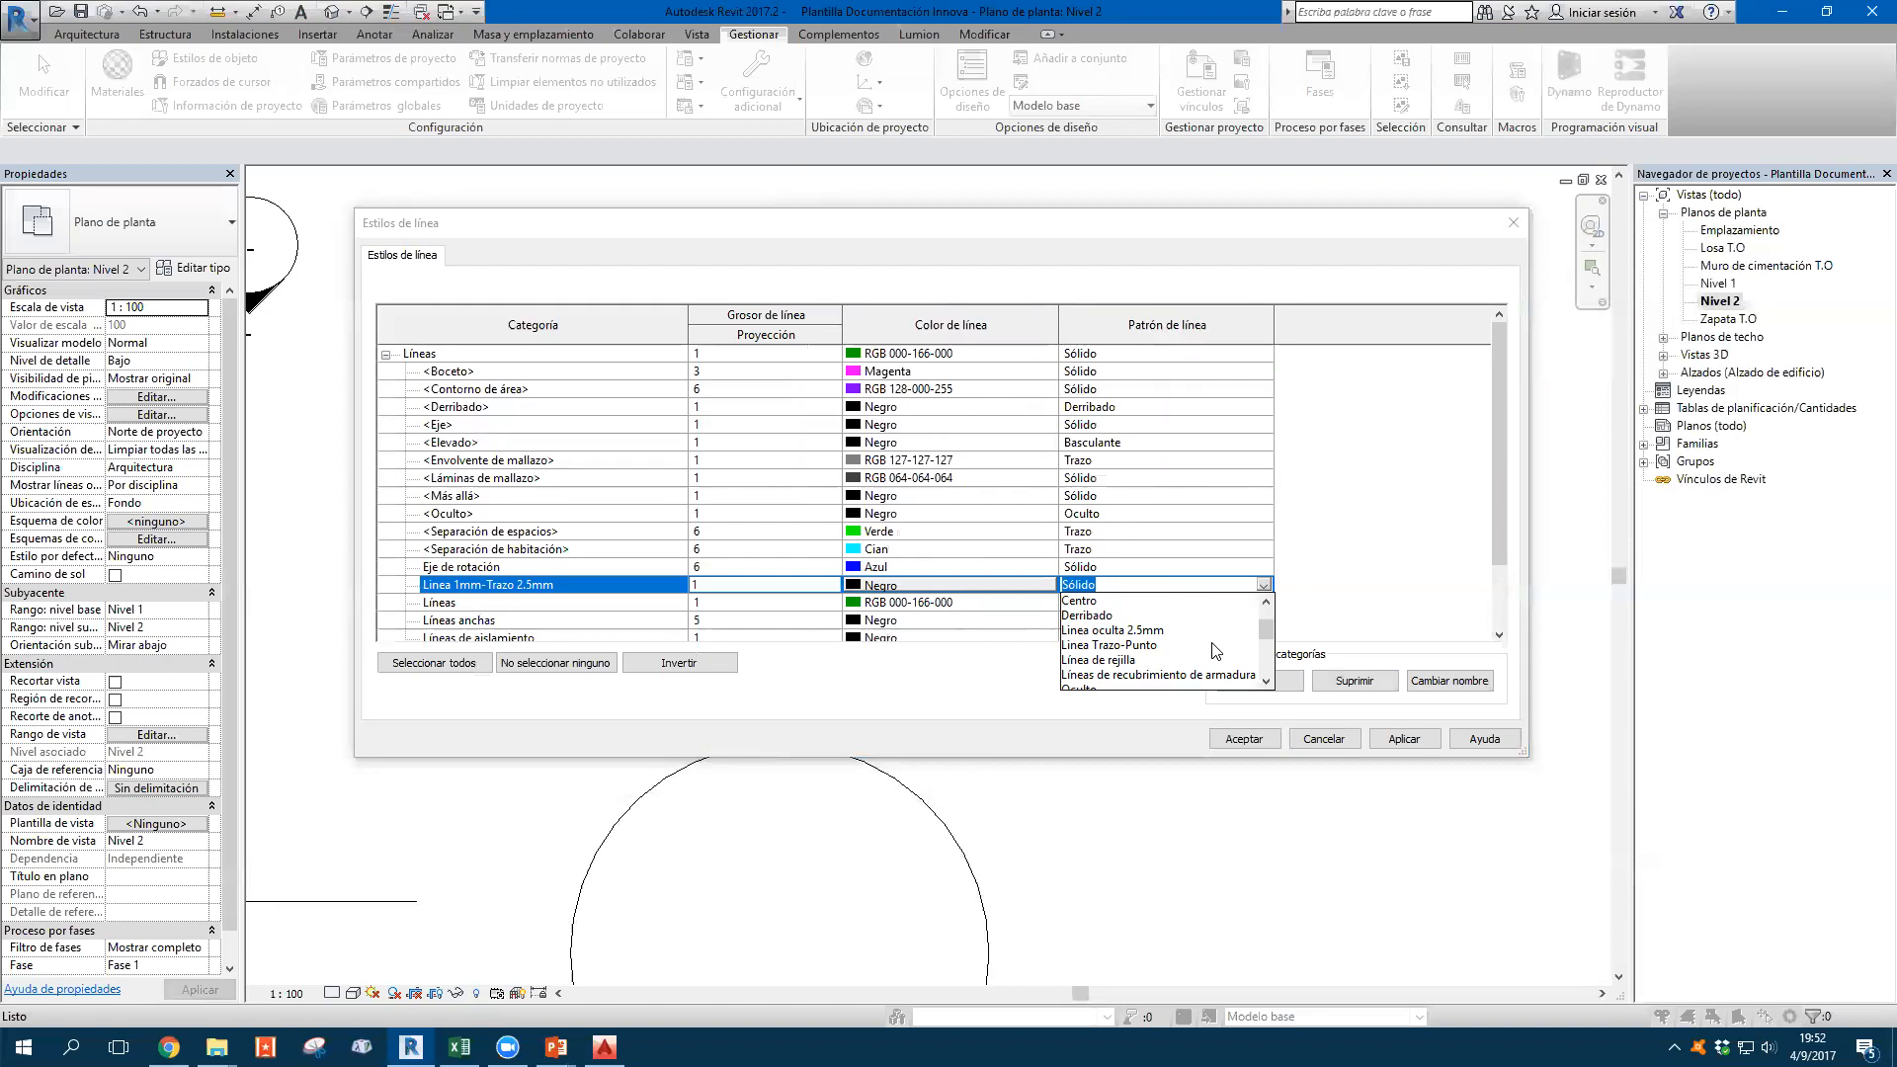
pyautogui.click(1145, 631)
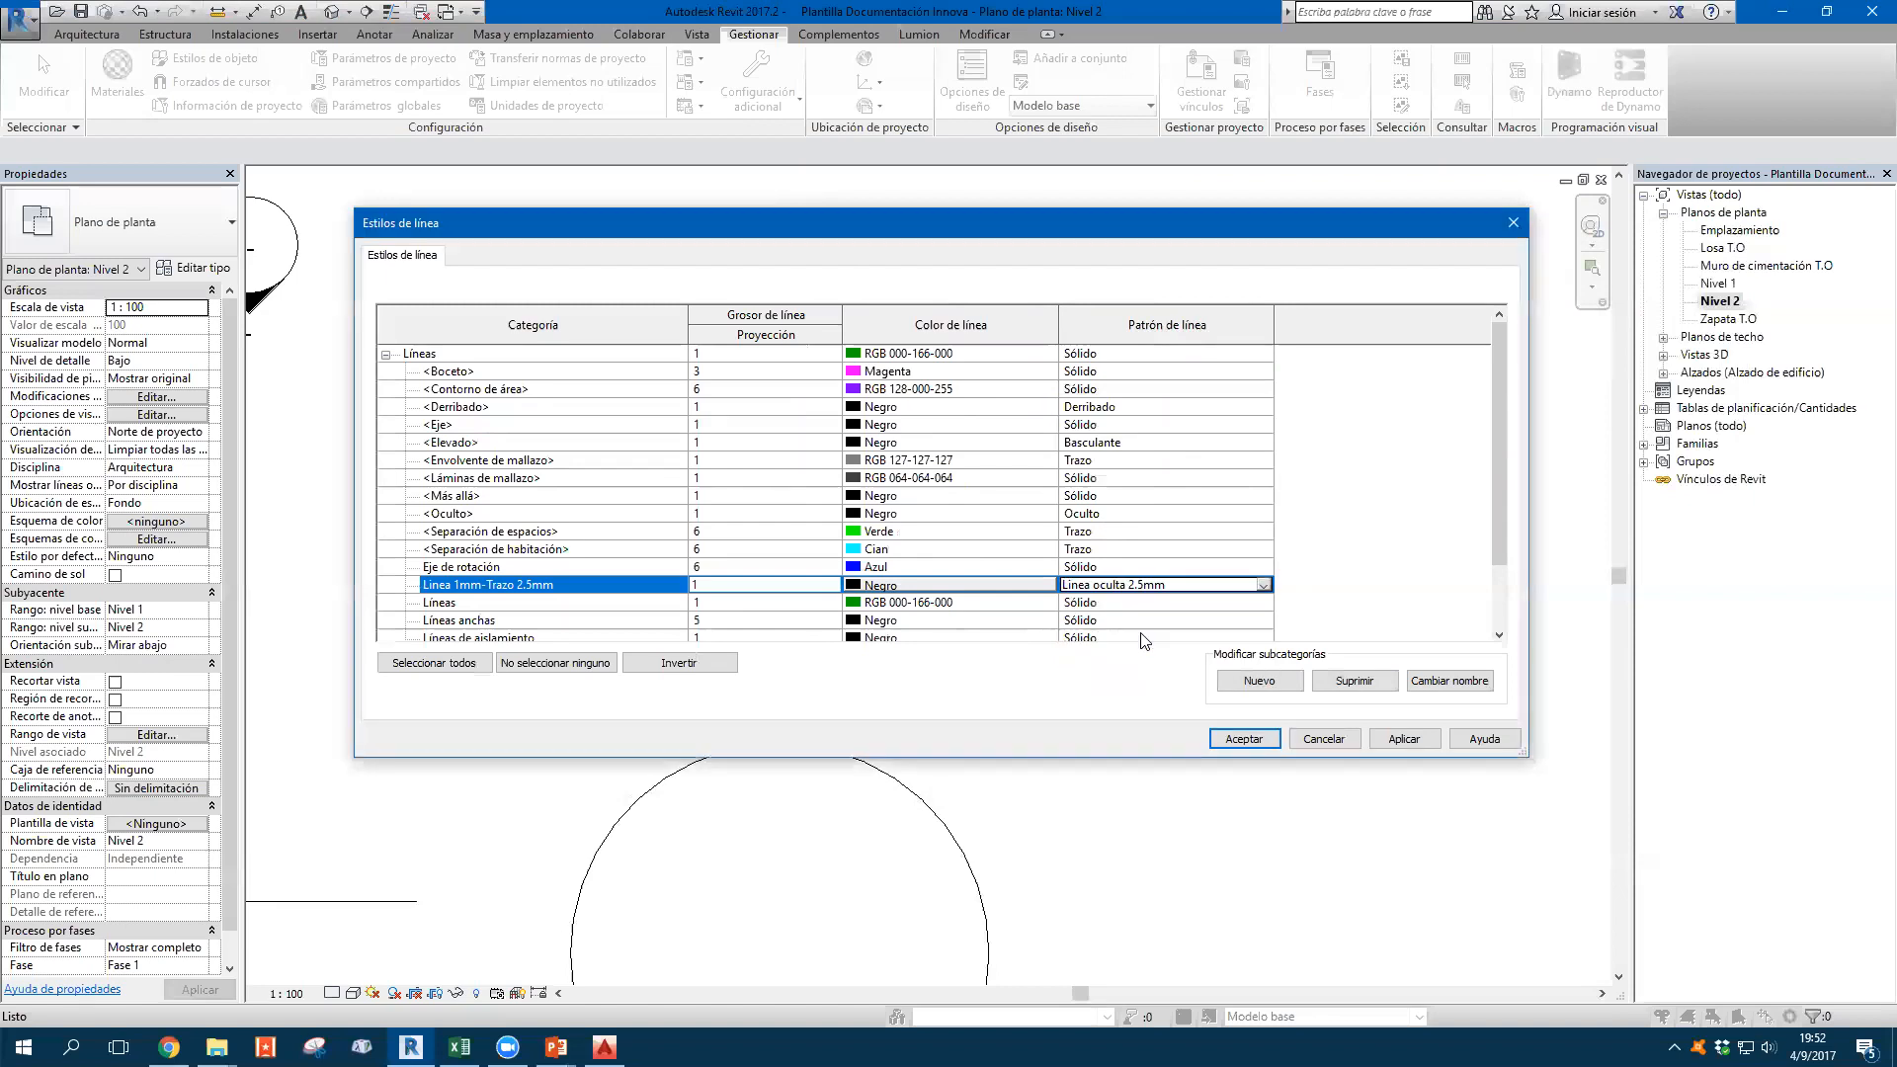
# Set the colour of Linea 1mm-Trazo 2.5mm to Rojo and its projection line weight to 1
pyautogui.click(953, 587)
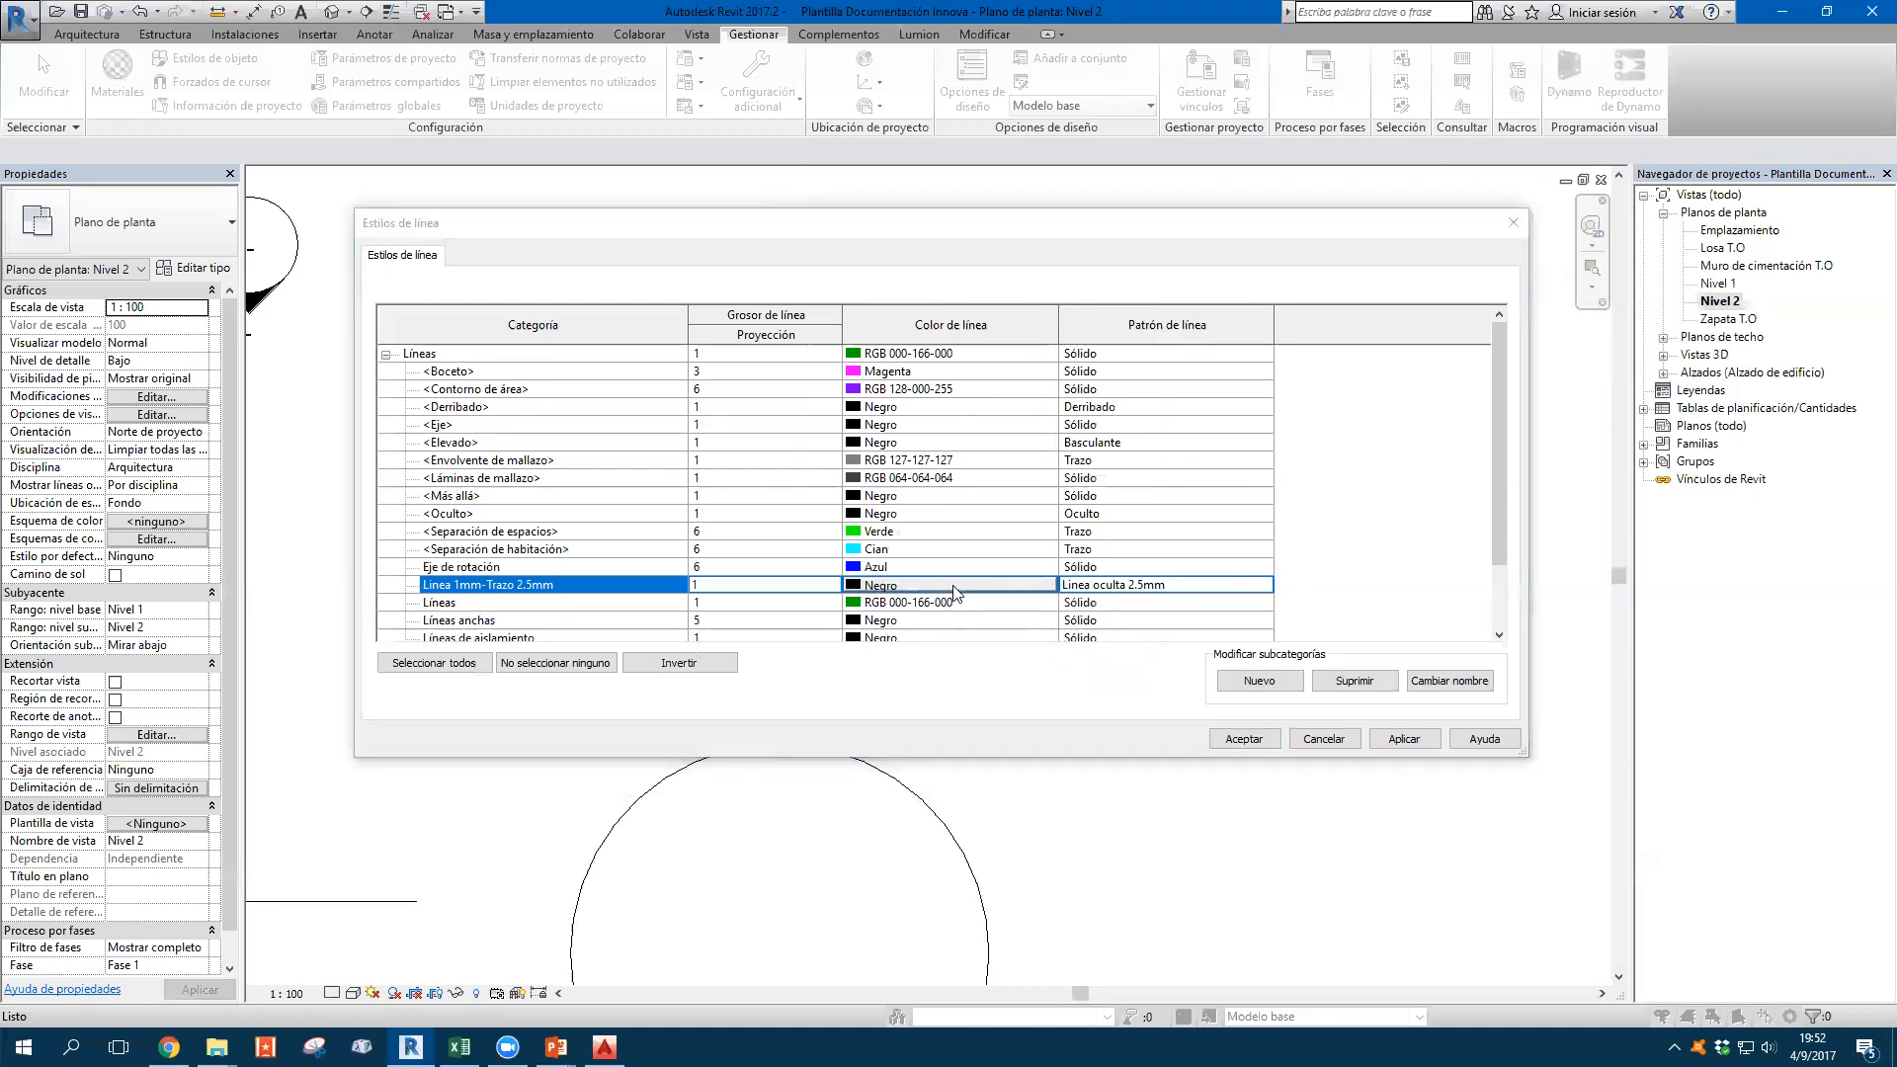
pyautogui.click(735, 370)
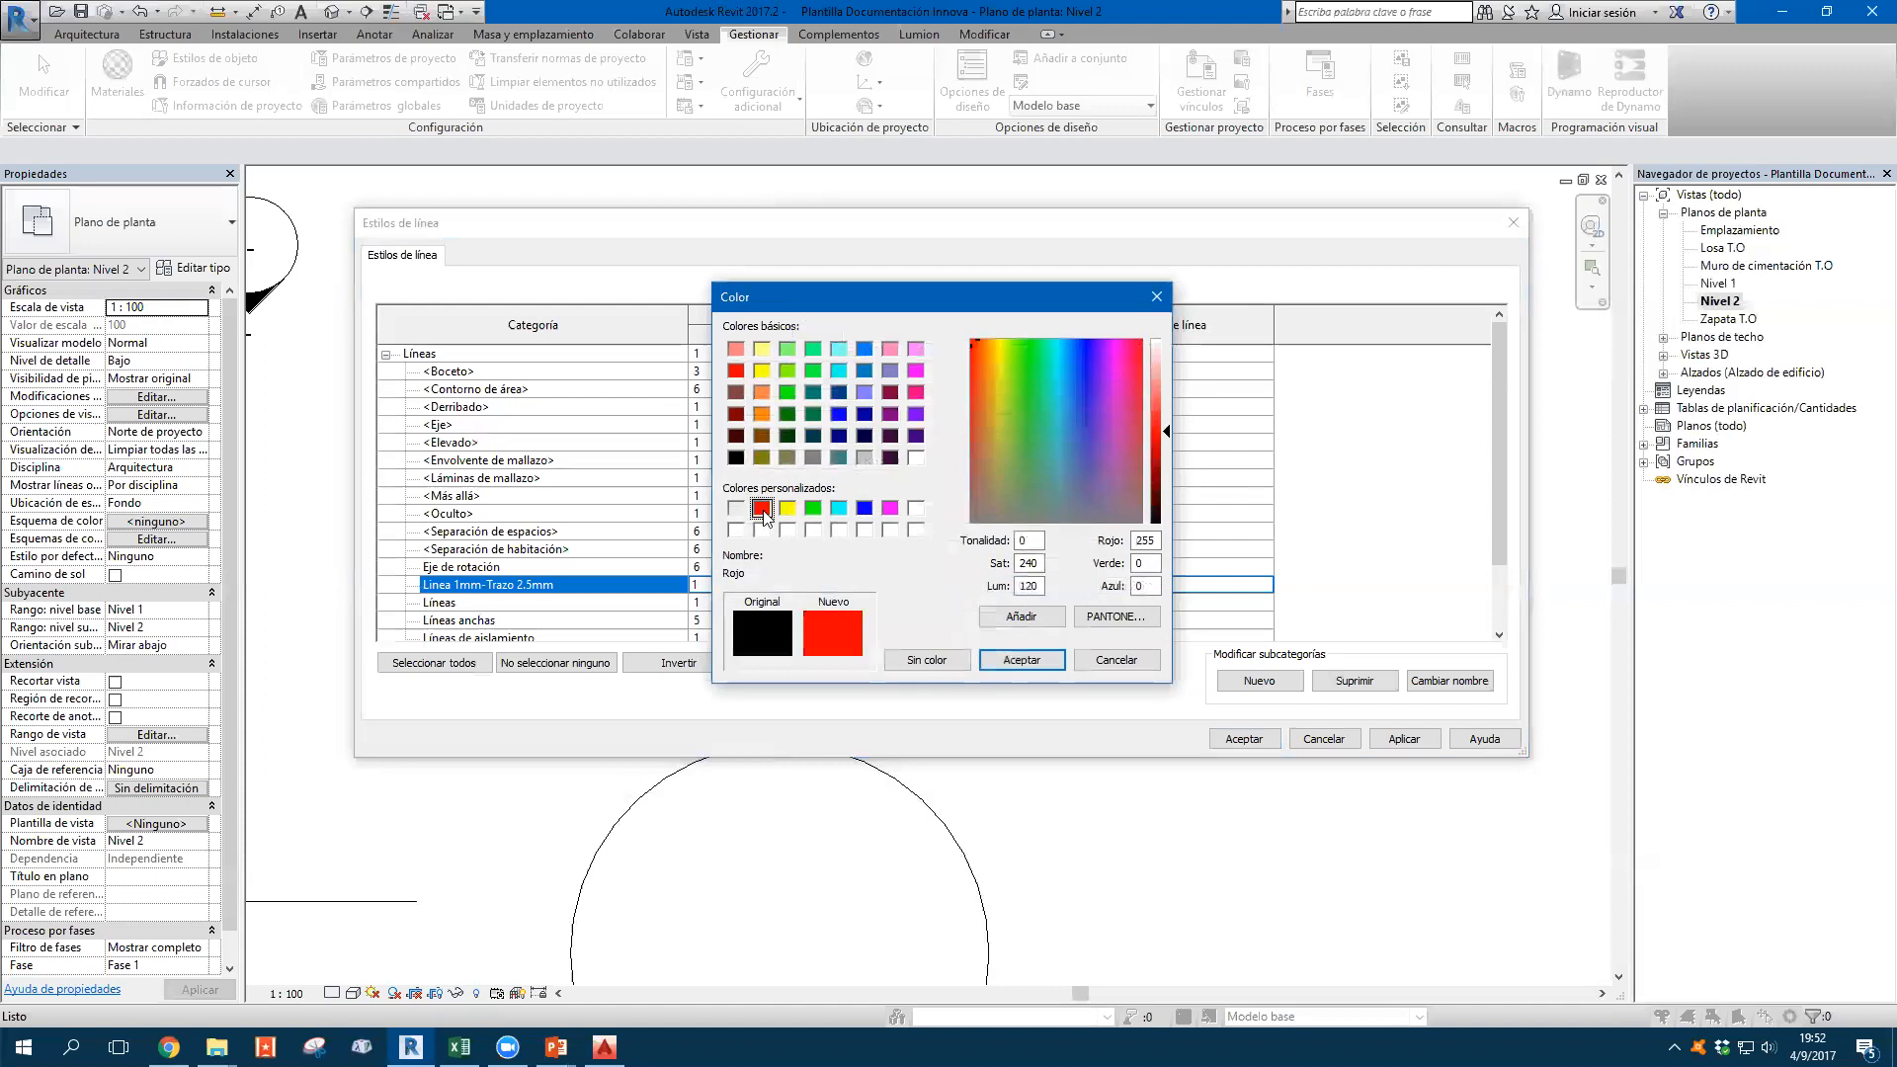
pyautogui.click(1022, 659)
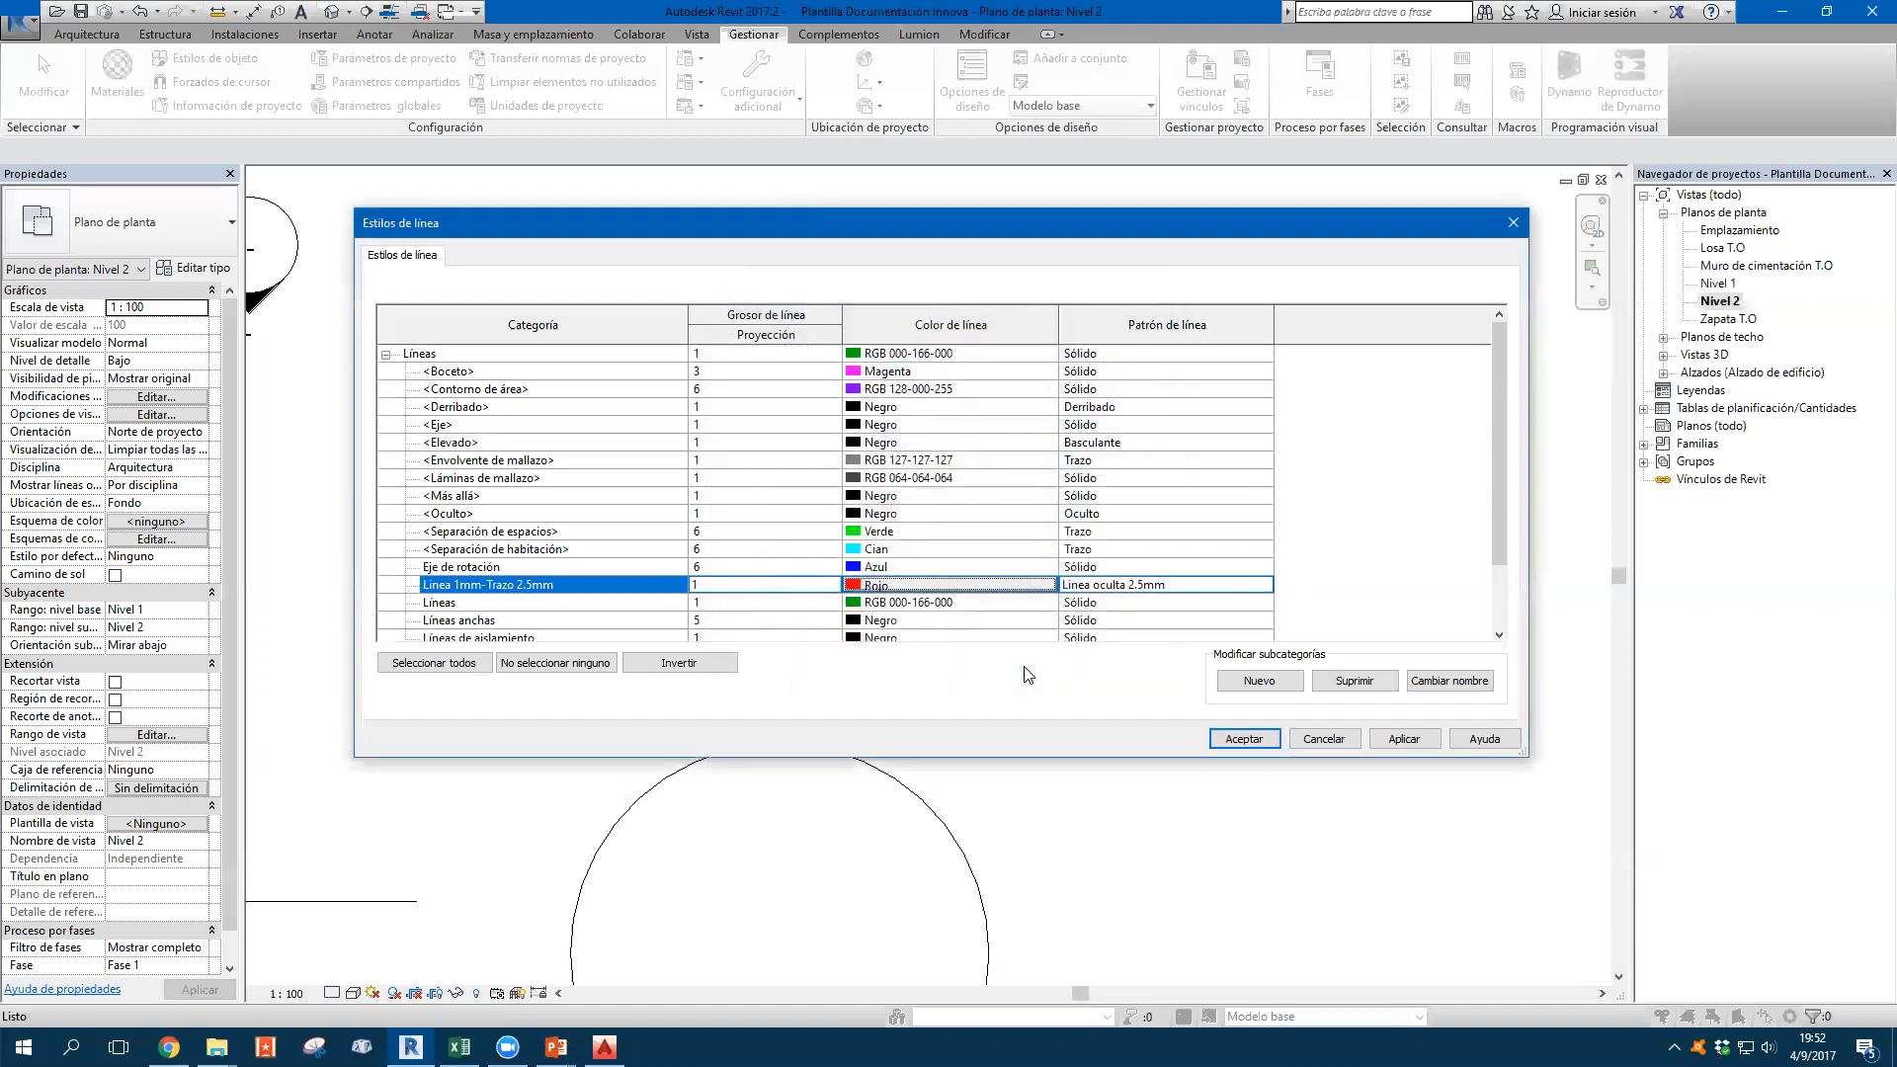
pyautogui.click(832, 587)
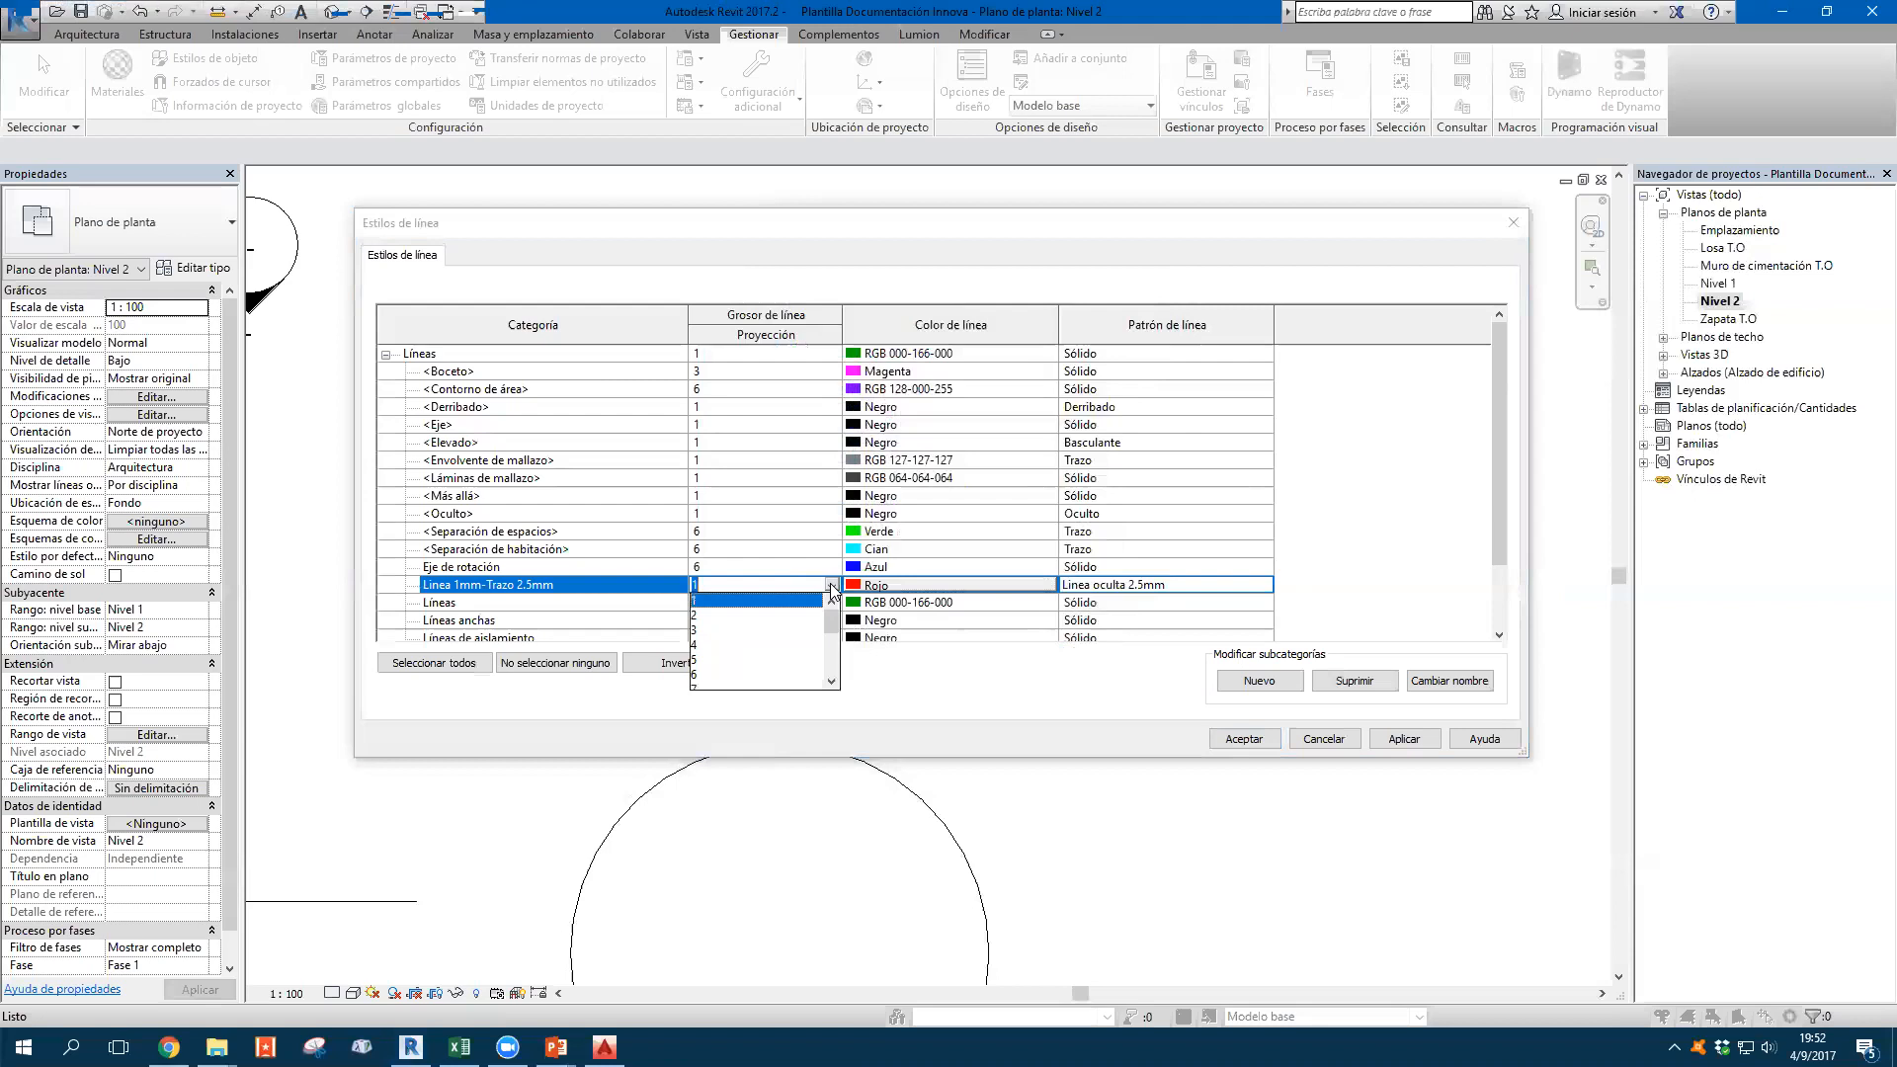
pyautogui.scroll(-3, 801, 633)
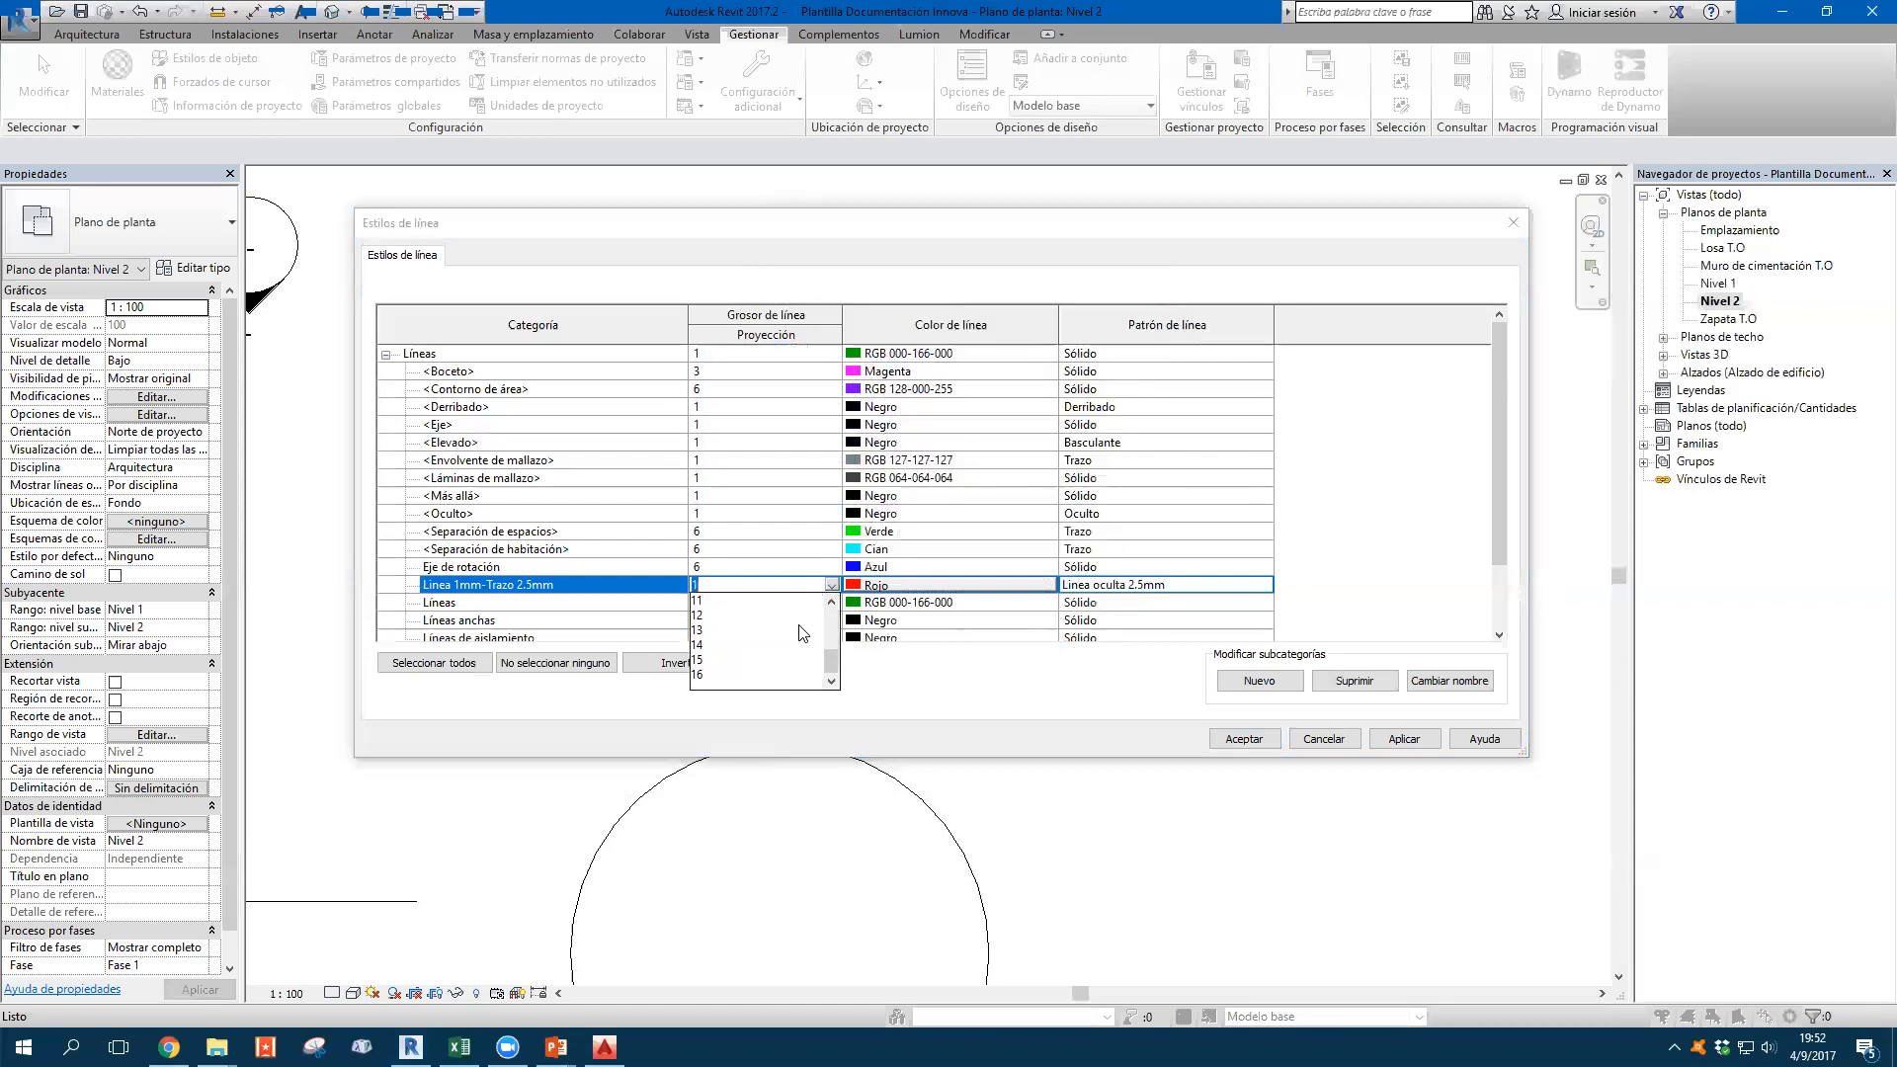
pyautogui.scroll(3, 799, 633)
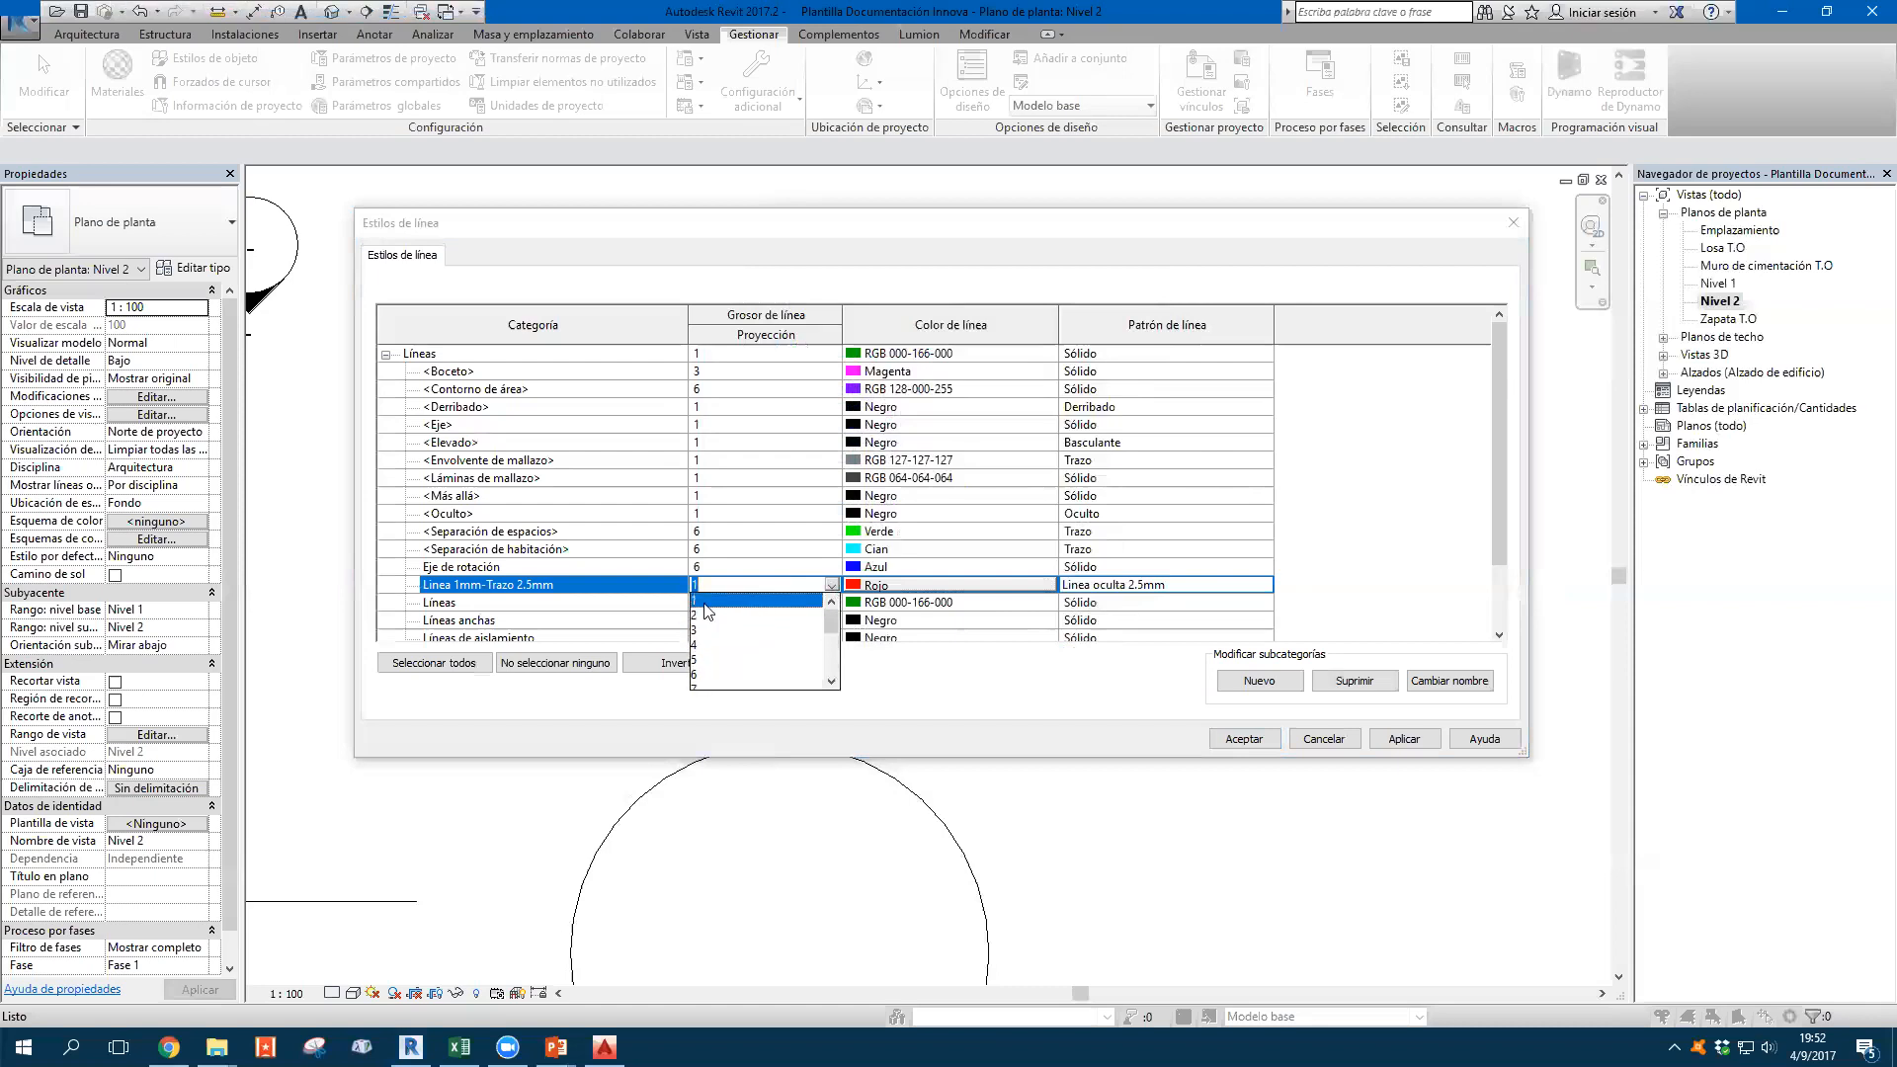
pyautogui.click(707, 602)
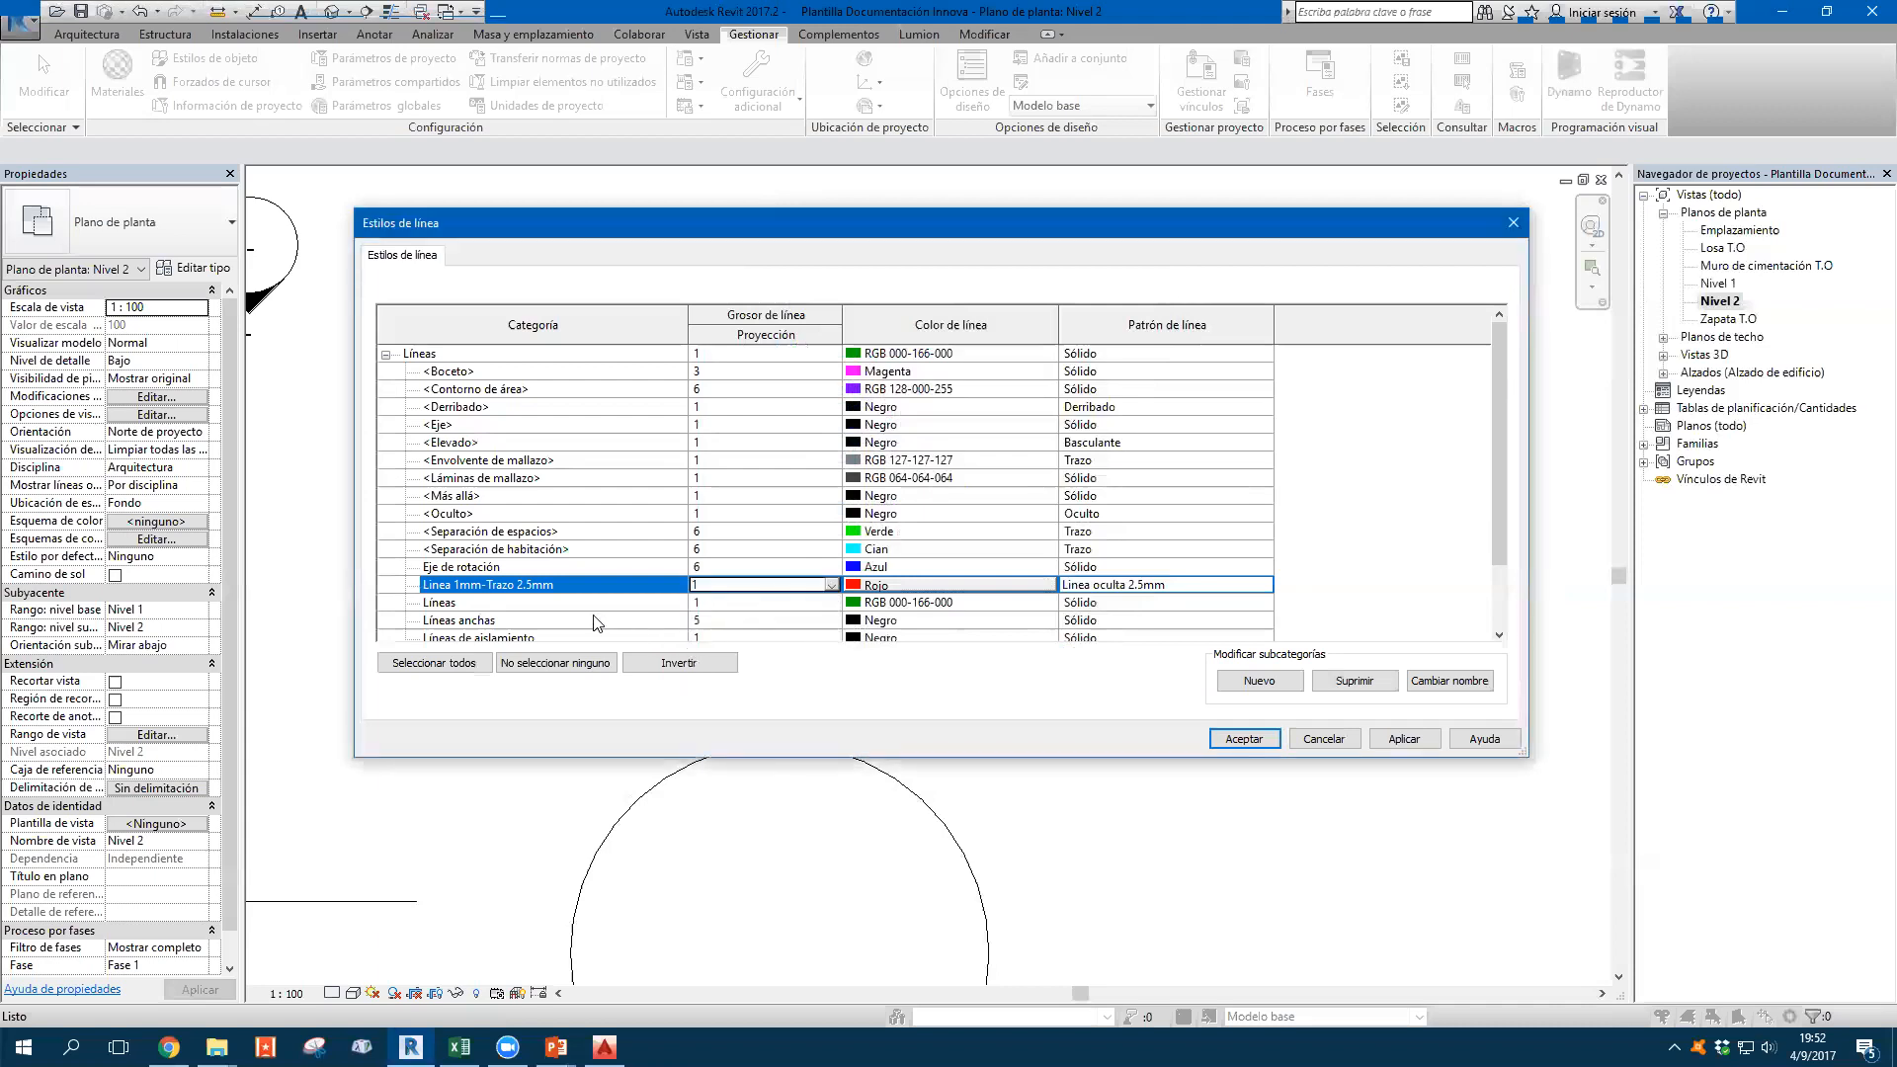
# Create another line style subcategory of Líneas named "Linea 5mm-Trazo punto"
pyautogui.click(1279, 682)
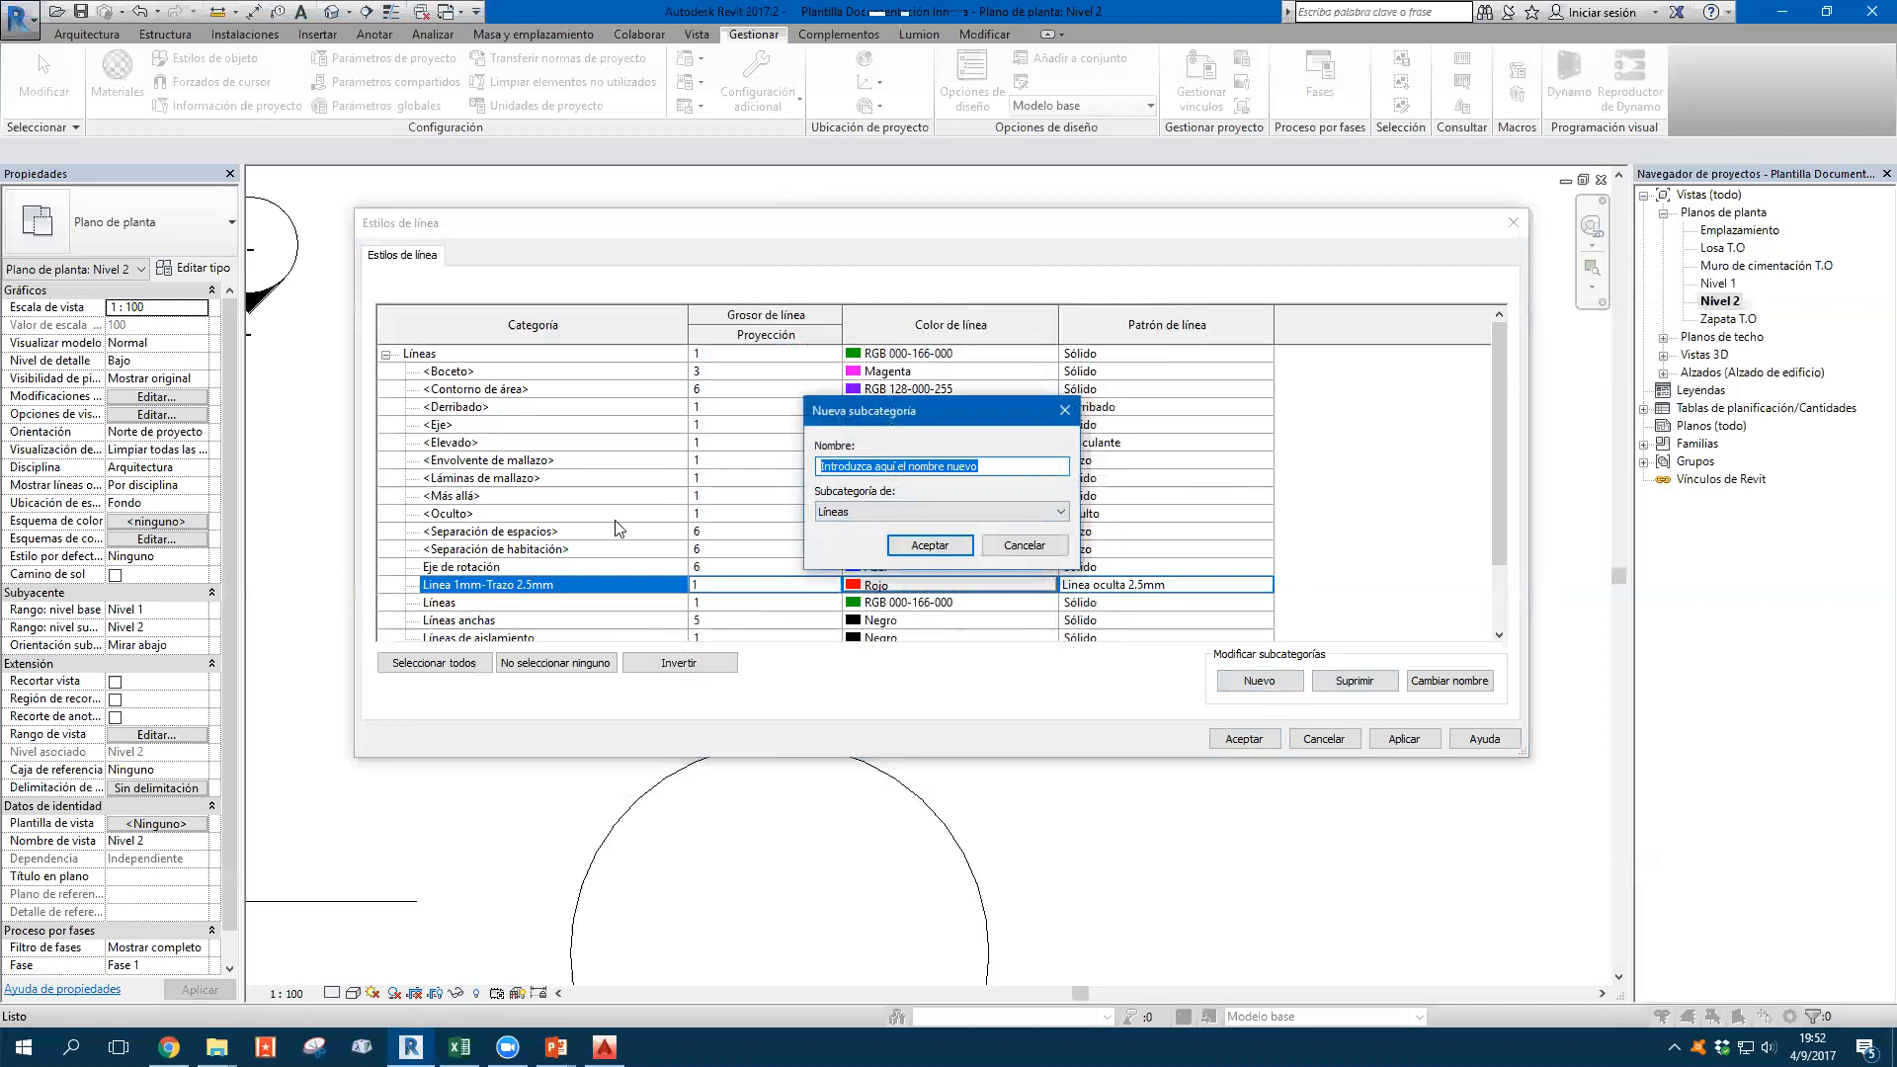
pyautogui.write('Linea 5')
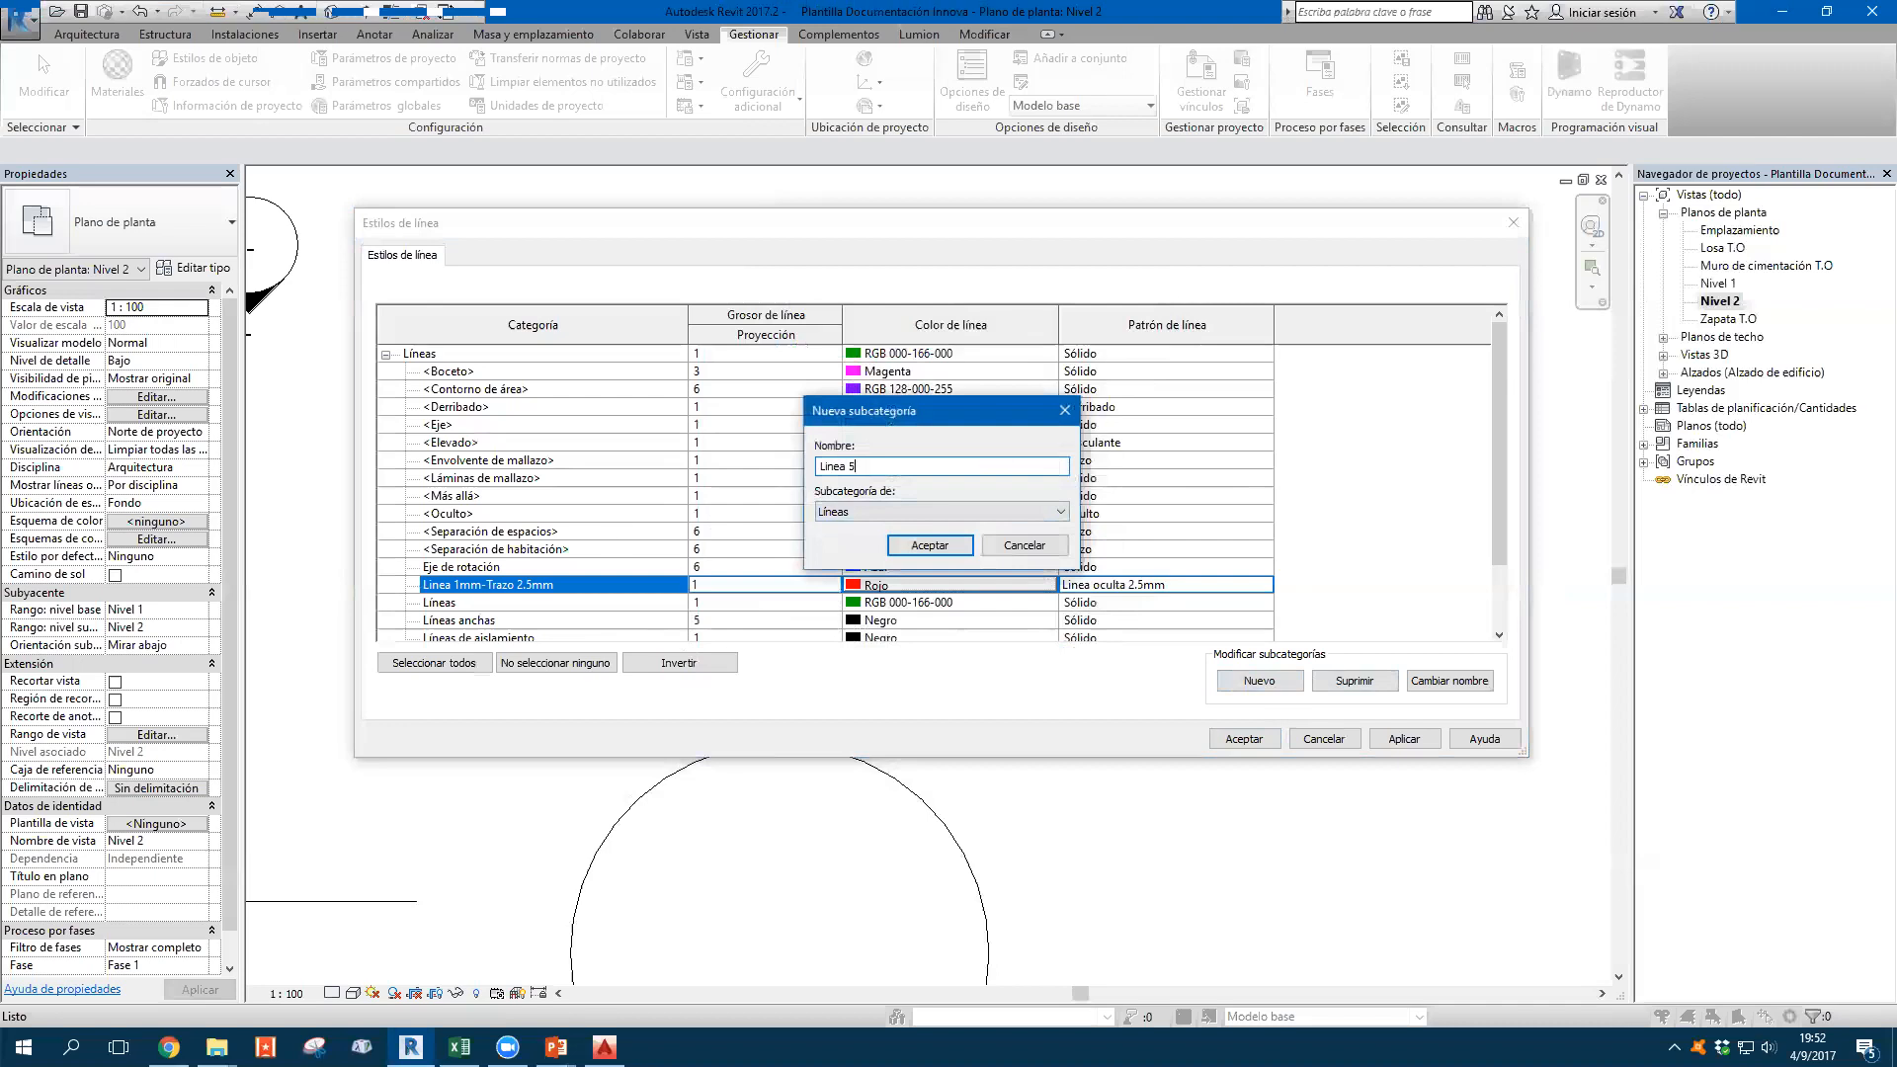
pyautogui.write('mm-')
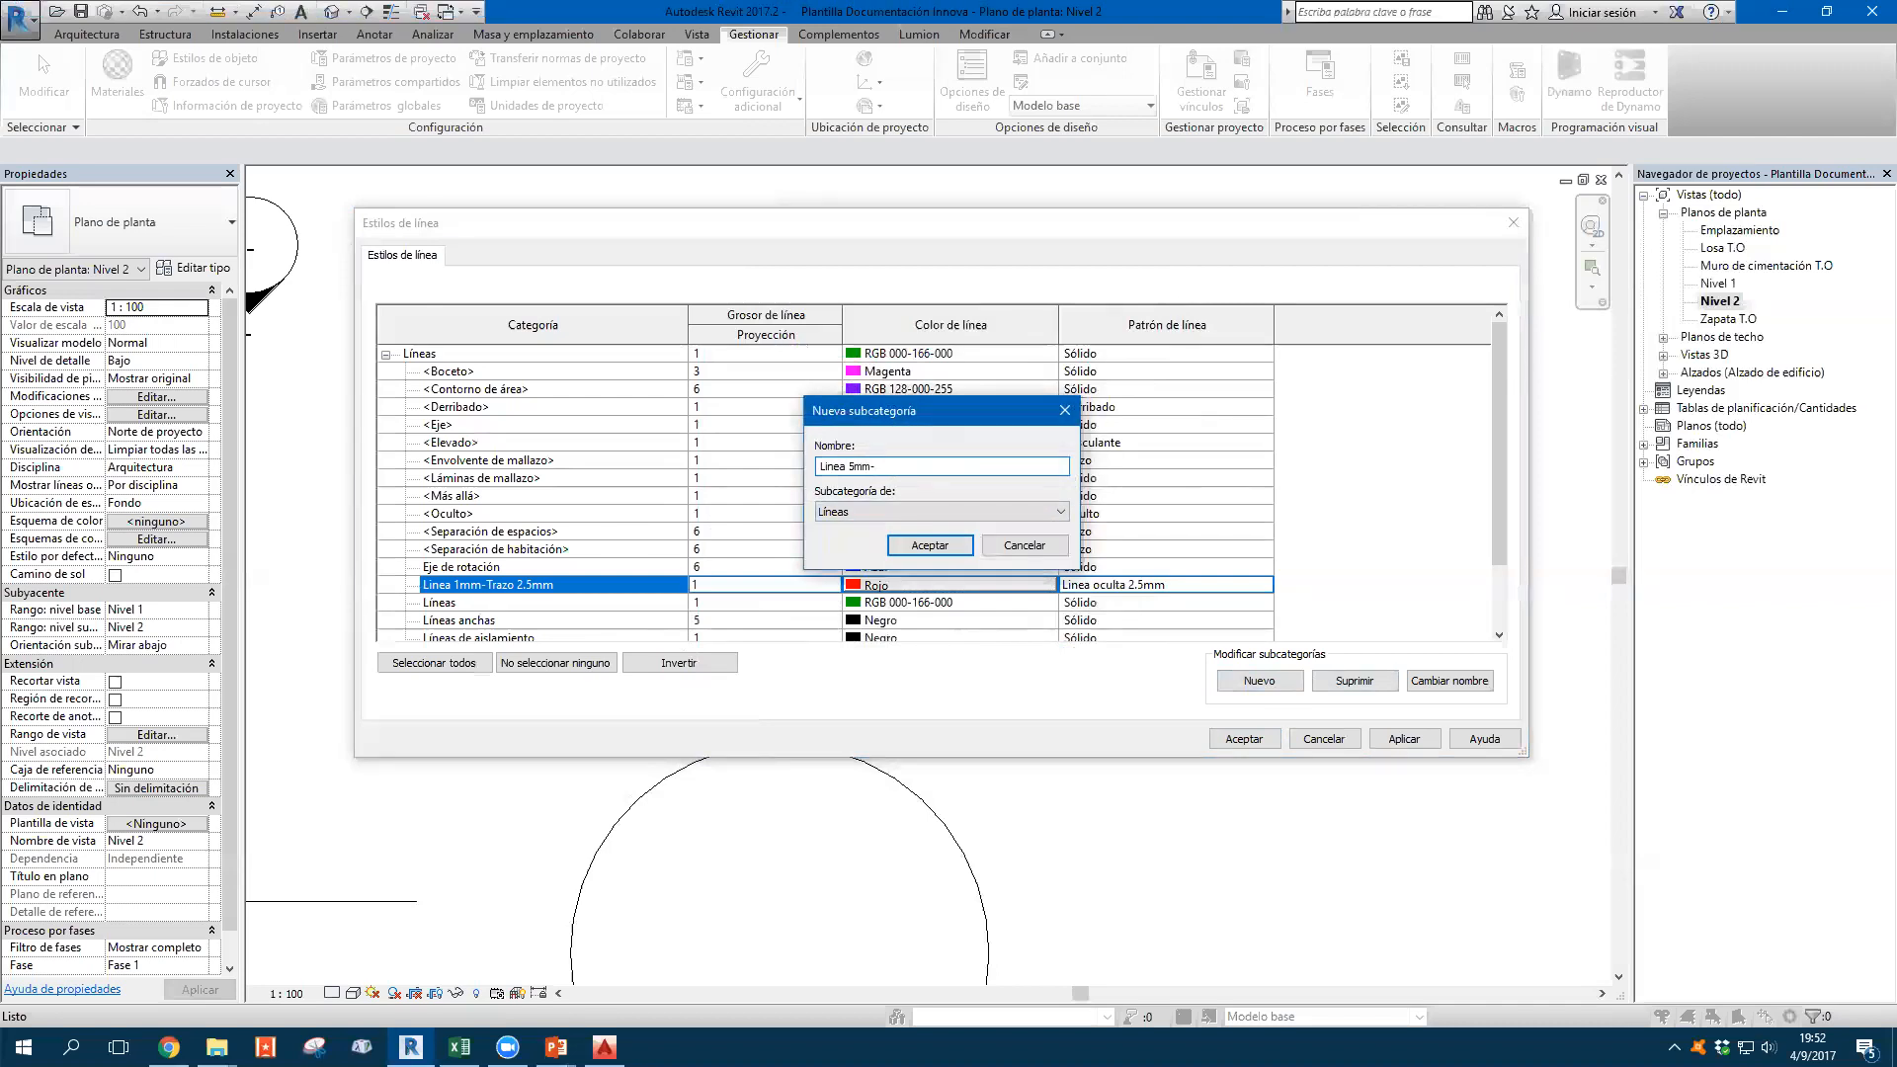
pyautogui.write('Trazo puntp')
pyautogui.click(926, 550)
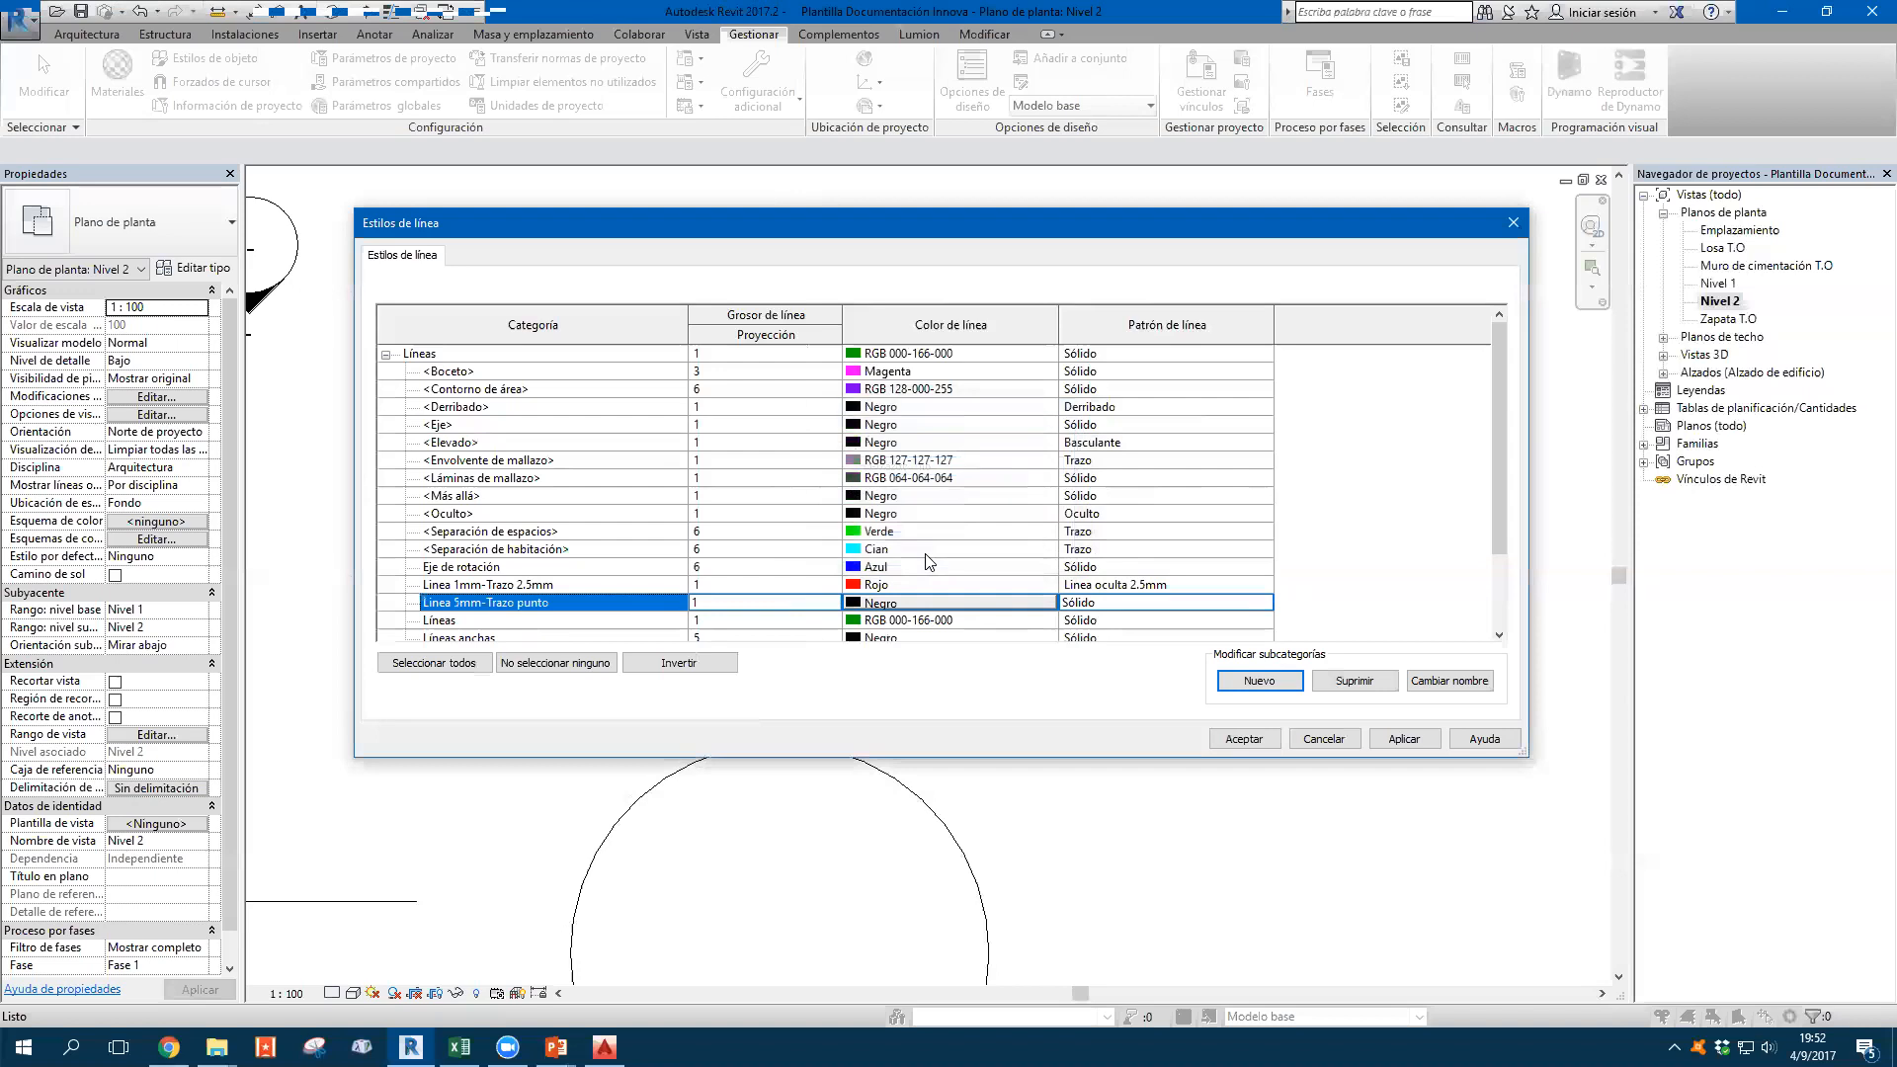
# Set the projection line weight of Linea 5mm-Trazo punto to 5 and accept Negro as its colour
pyautogui.click(761, 603)
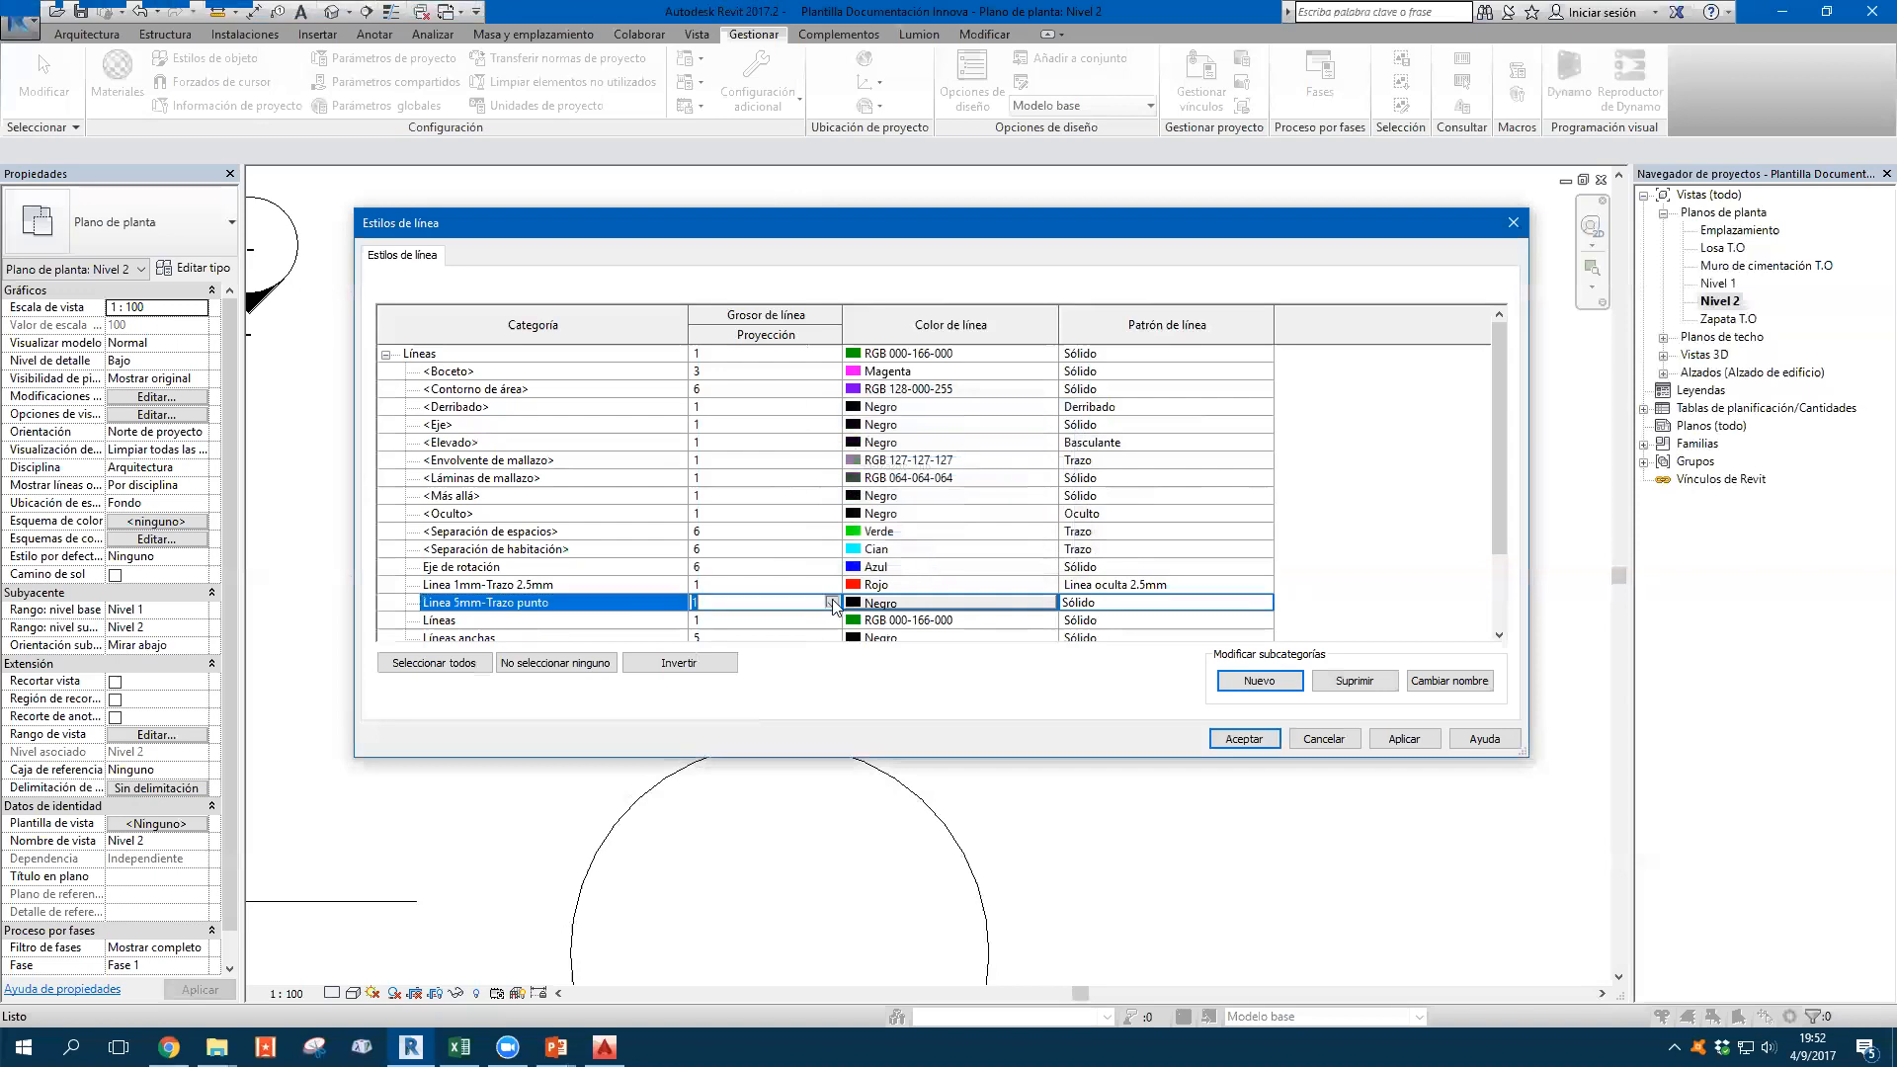
pyautogui.click(766, 603)
pyautogui.scroll(1, 762, 637)
pyautogui.click(718, 646)
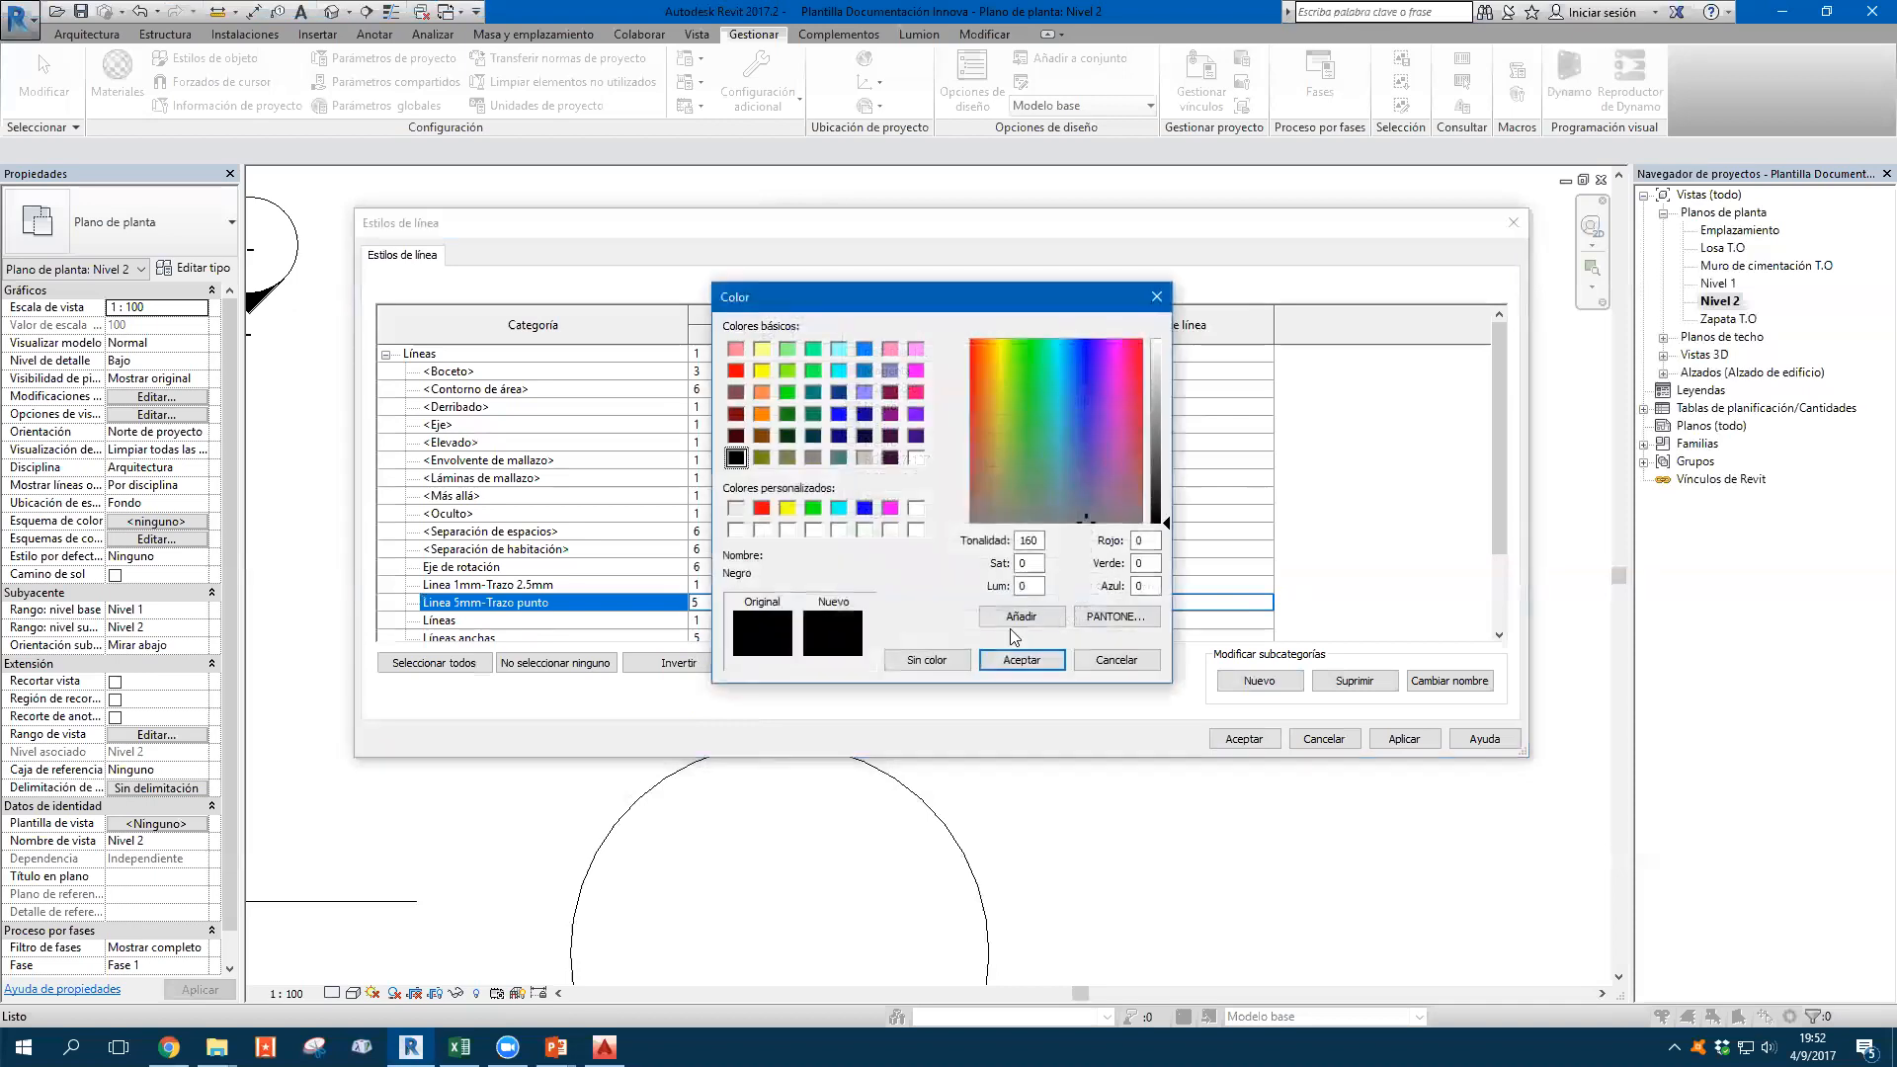
pyautogui.click(1020, 657)
# Assign the Linea Trazo-Punto pattern to Linea 5mm-Trazo punto, then apply and accept the line style changes
pyautogui.click(1255, 603)
pyautogui.click(1264, 602)
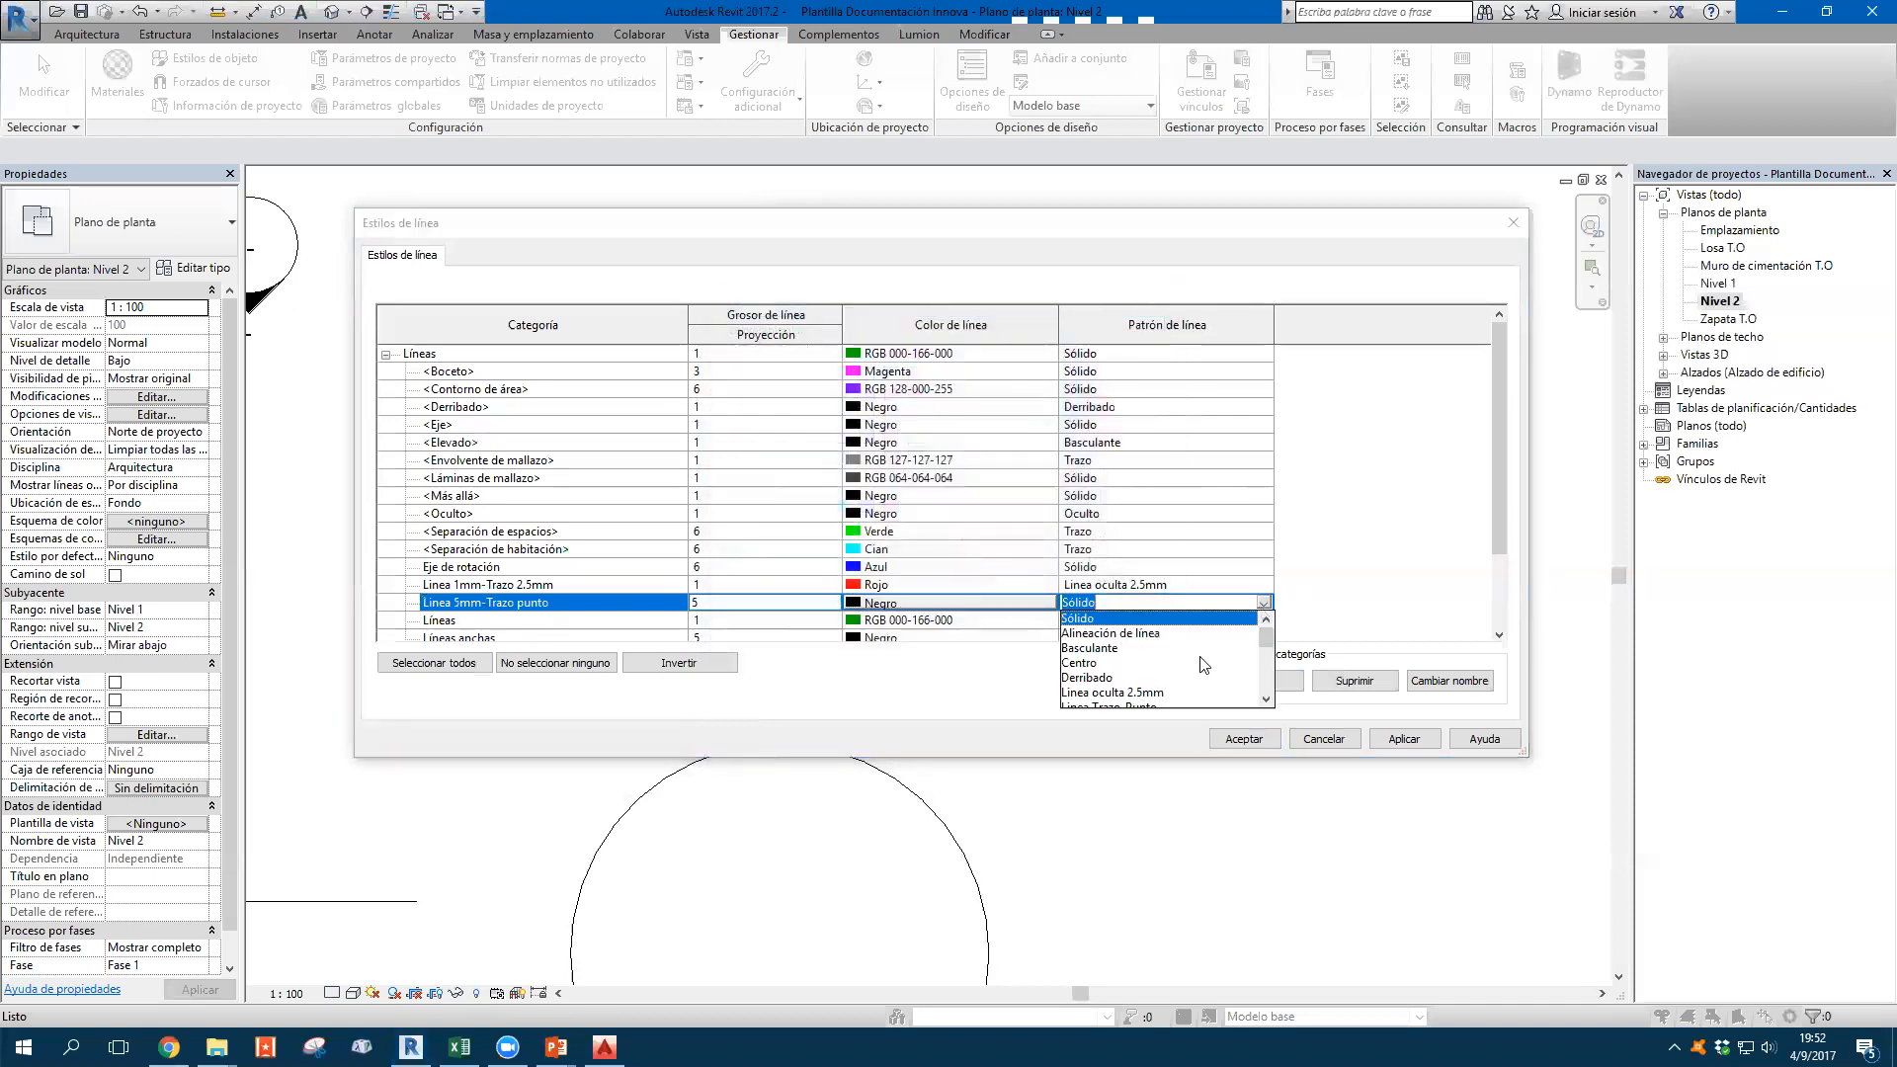
pyautogui.scroll(-1, 1156, 663)
pyautogui.click(1156, 663)
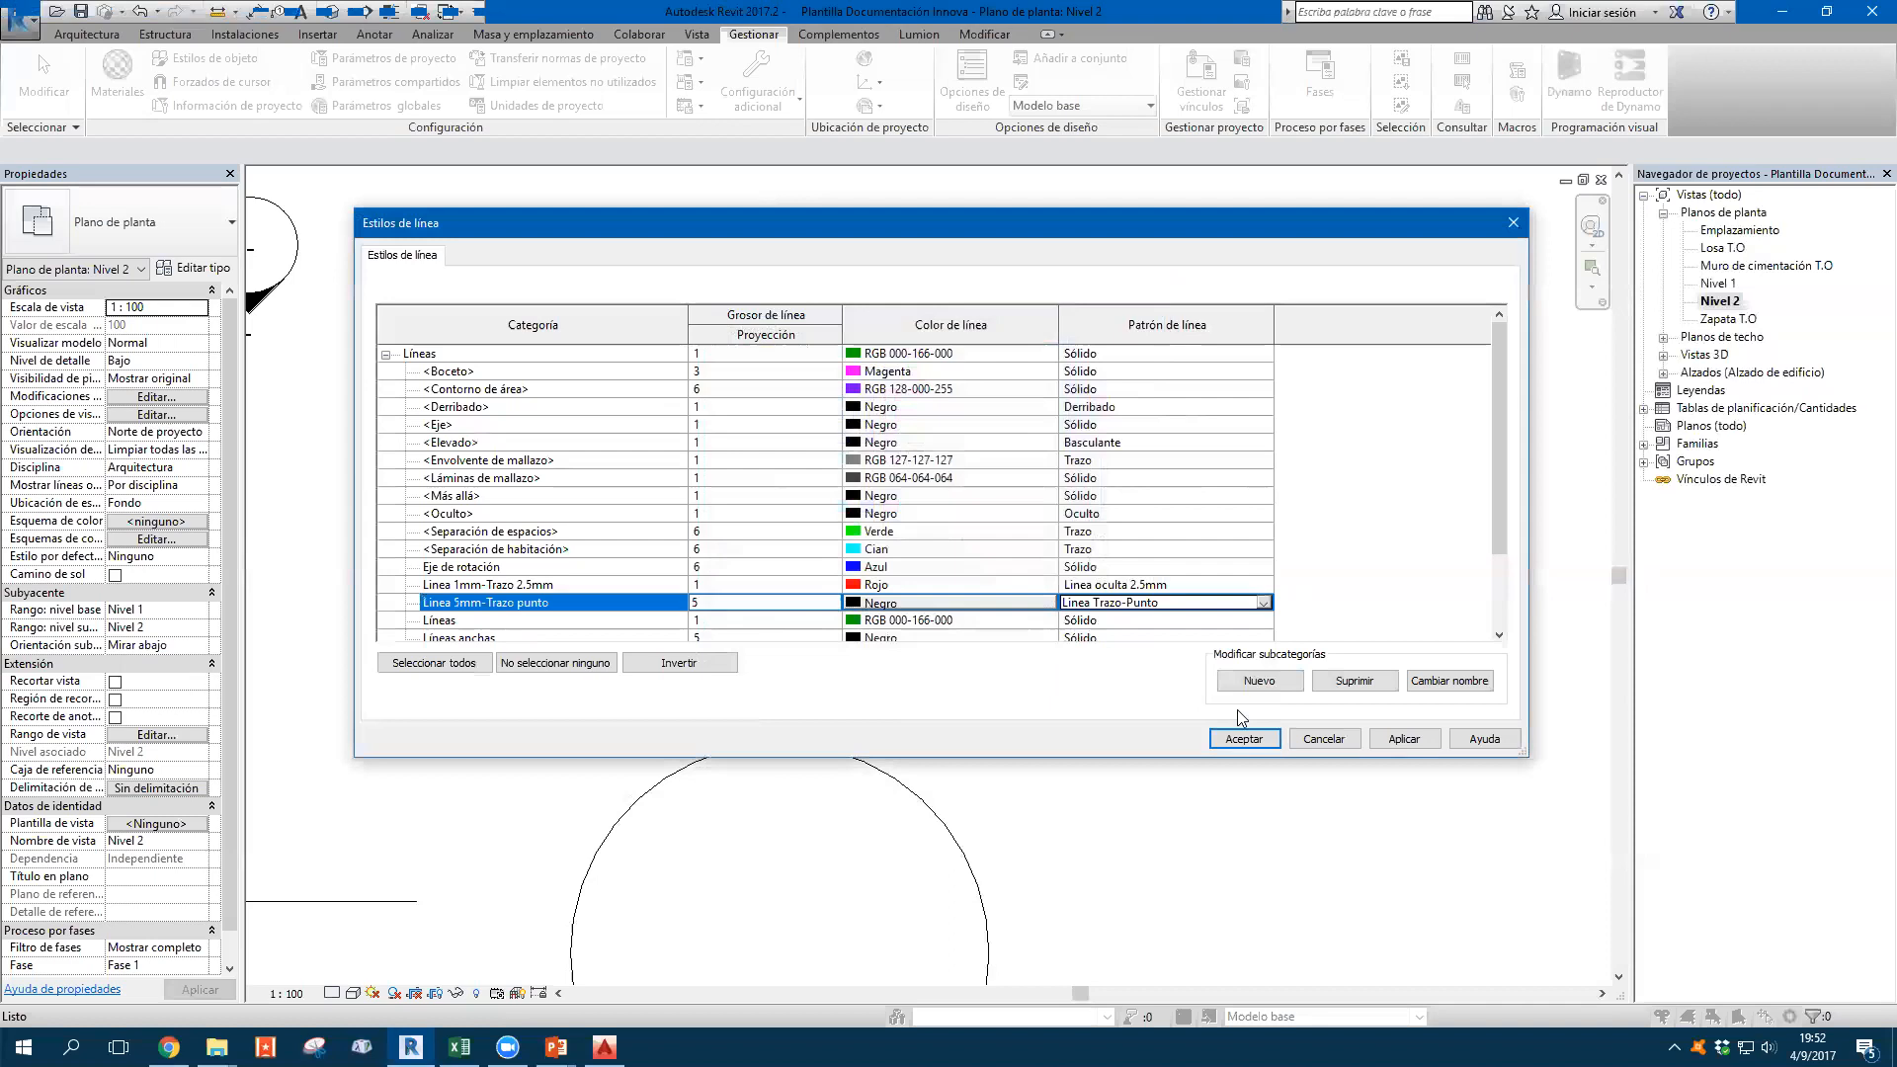
pyautogui.click(1416, 745)
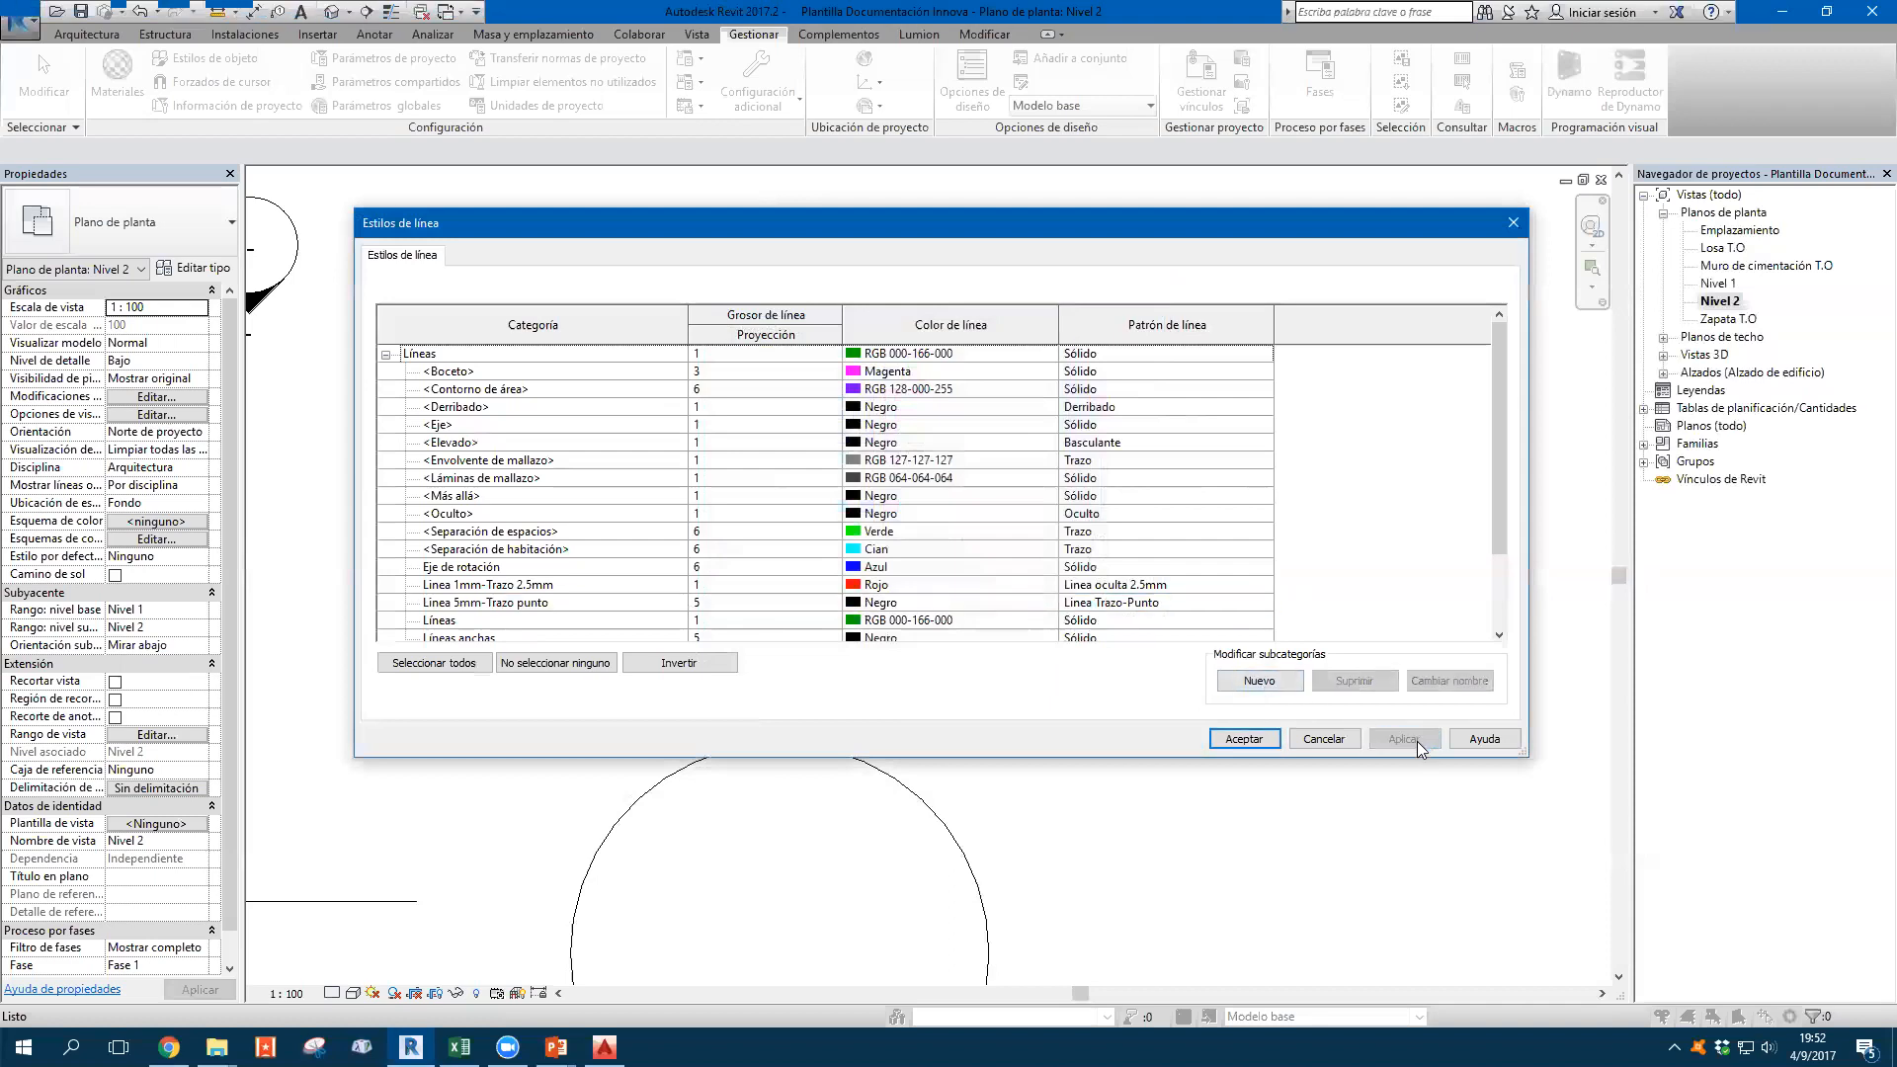
pyautogui.click(1244, 739)
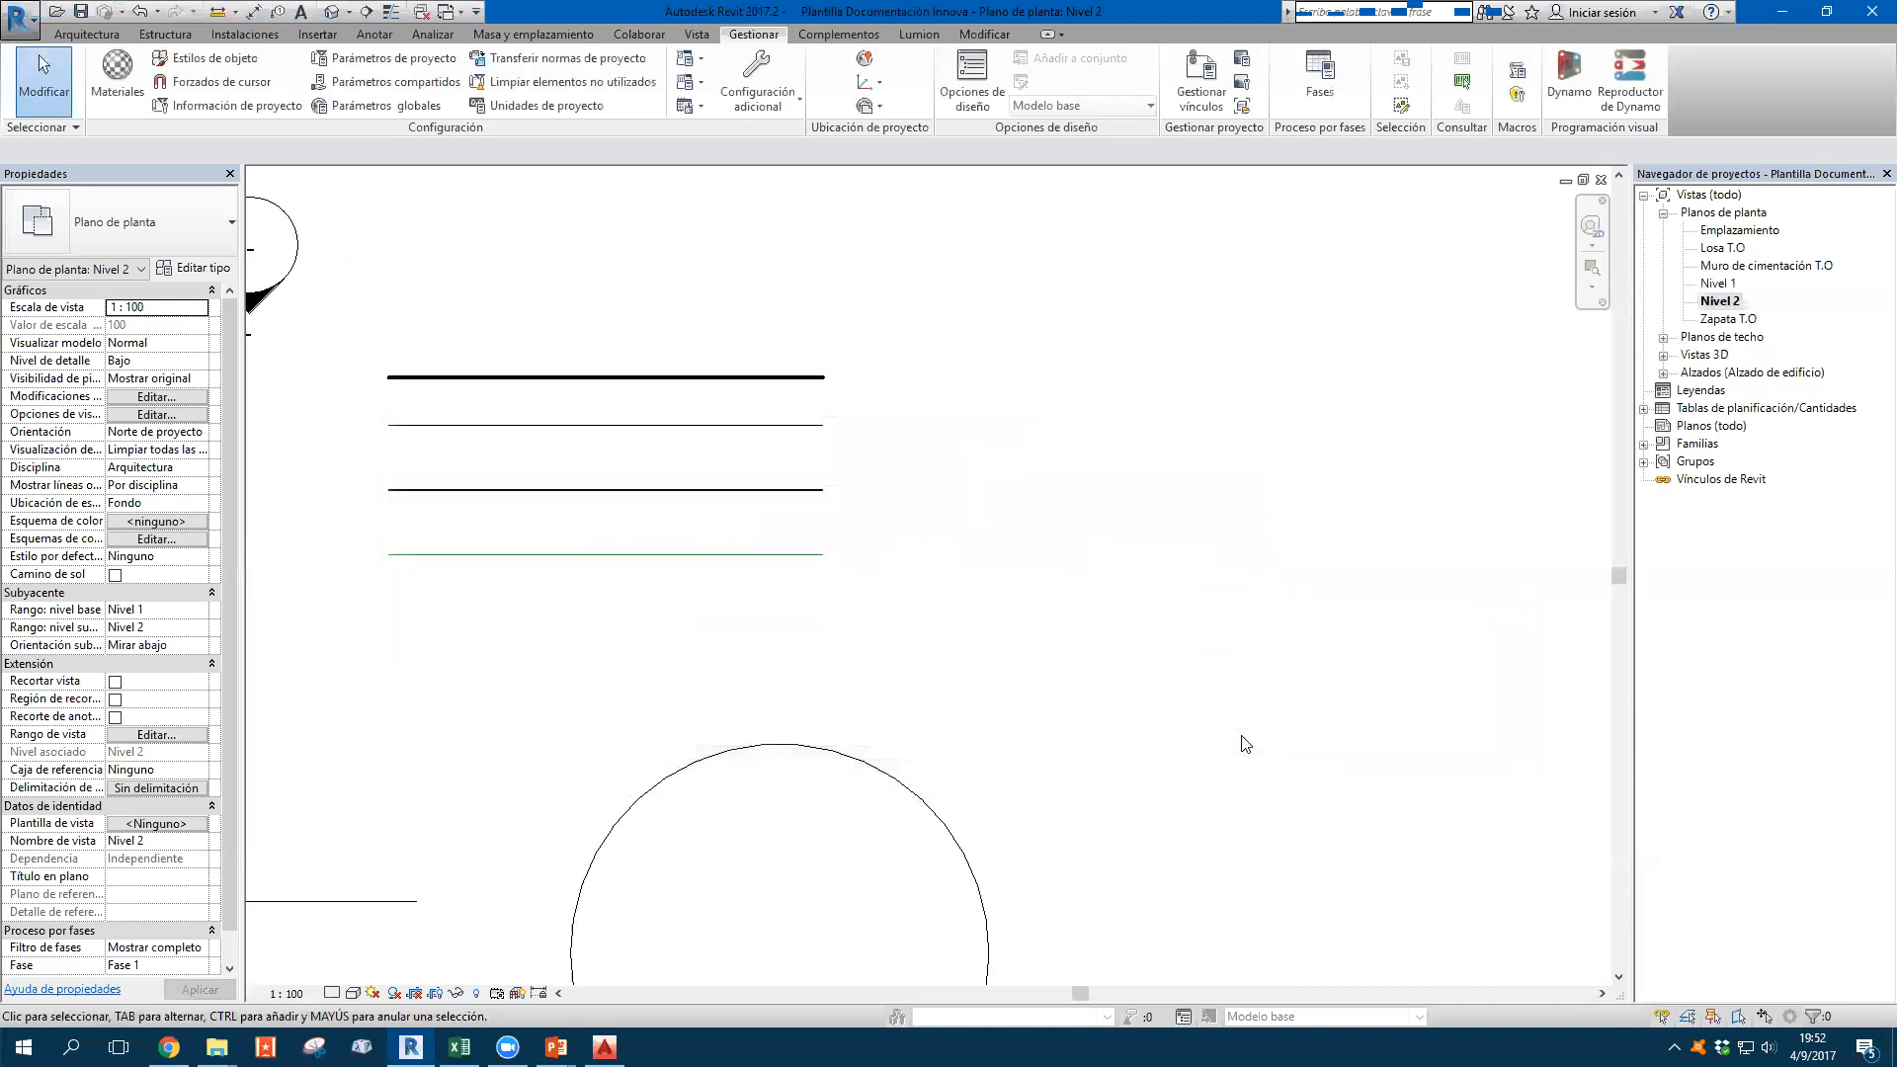
# Draw a horizontal detail line about 12000 mm long in the Linea 1mm-Trazo 2.5mm style above the four existing lines
pyautogui.click(376, 35)
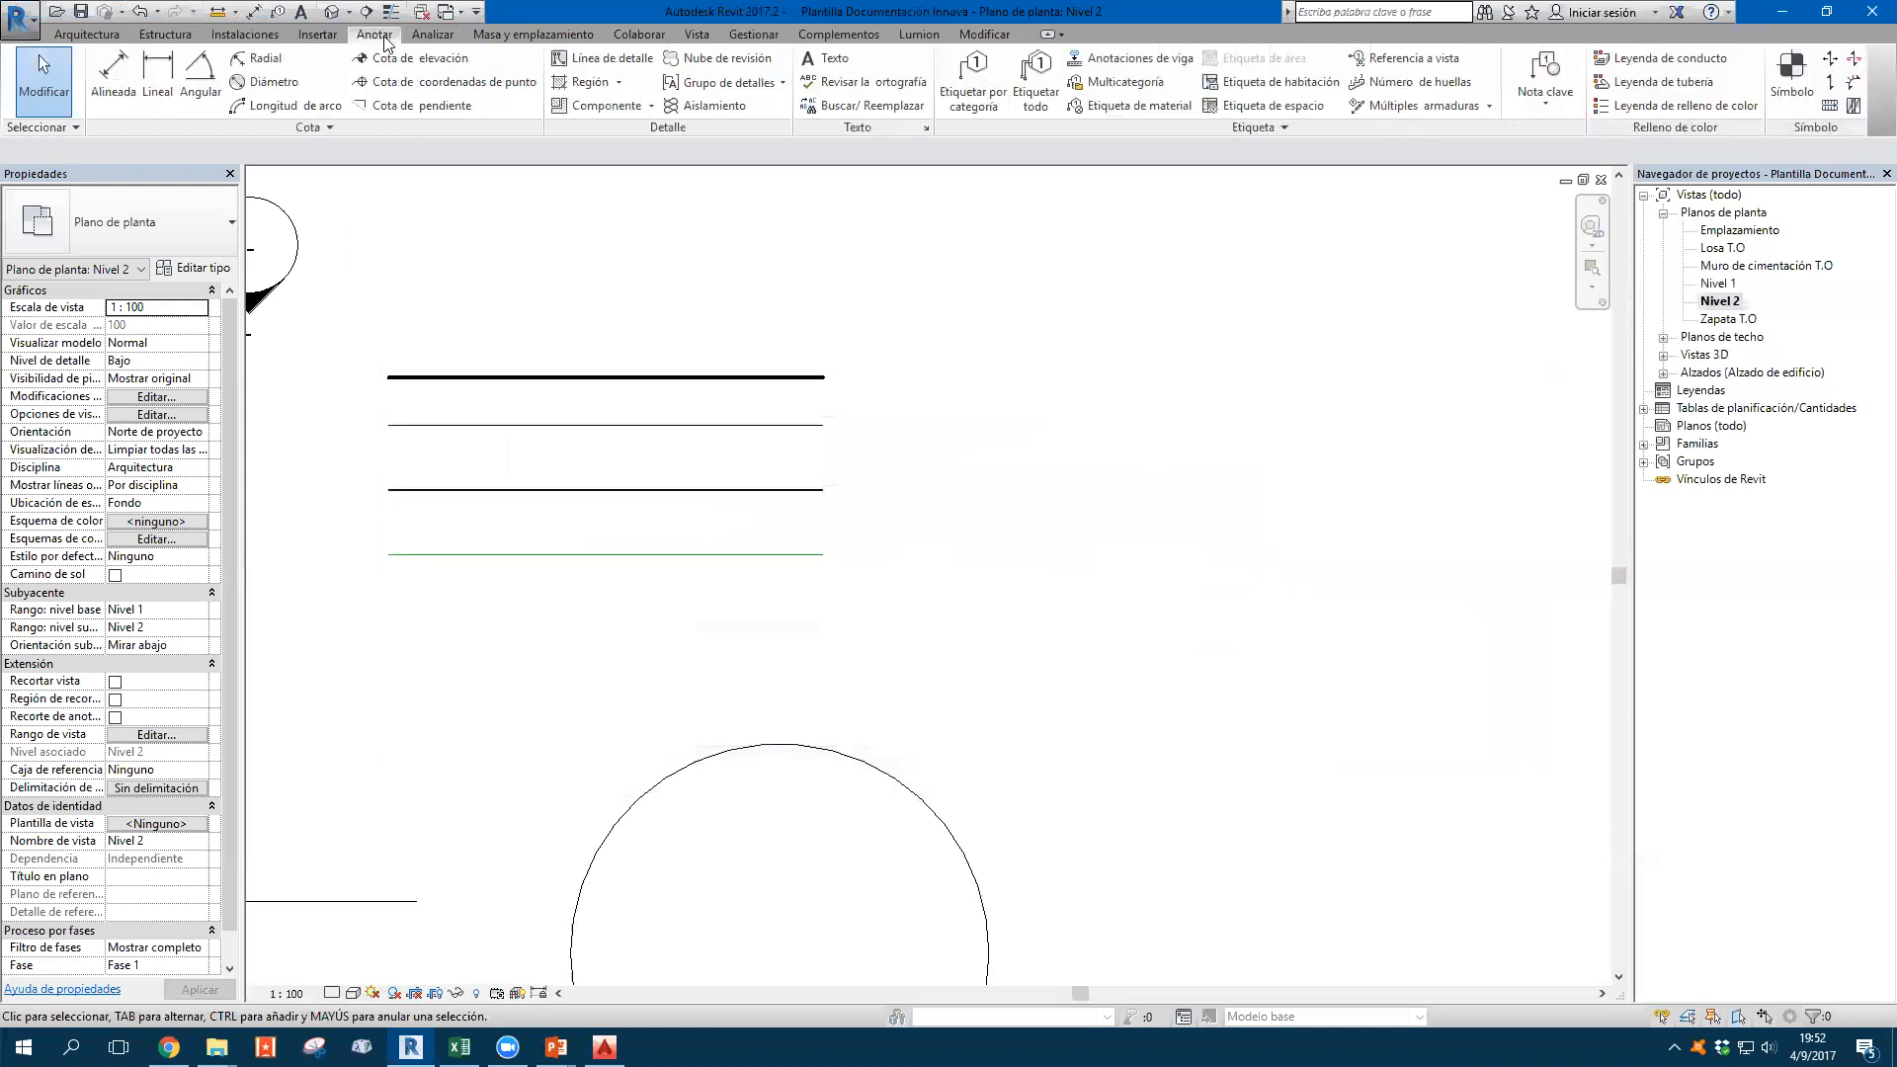
pyautogui.click(623, 61)
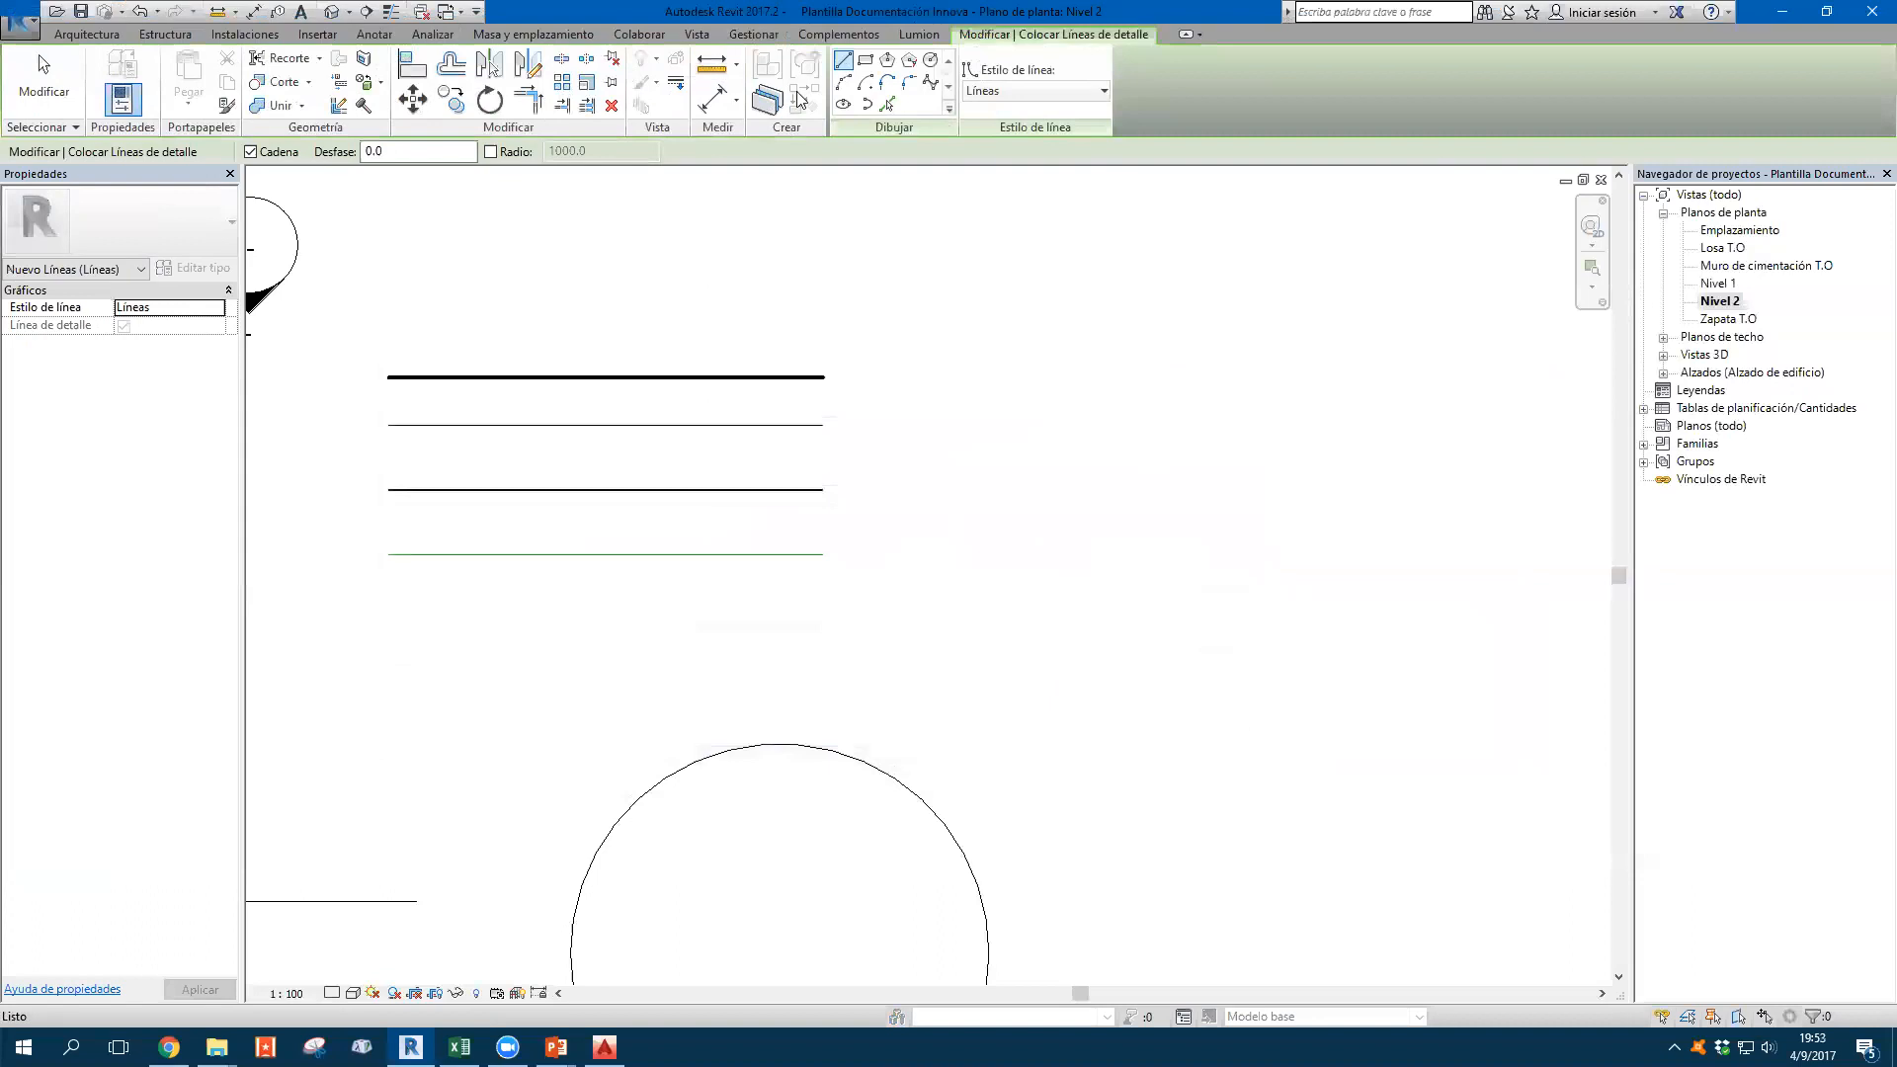
pyautogui.click(1105, 93)
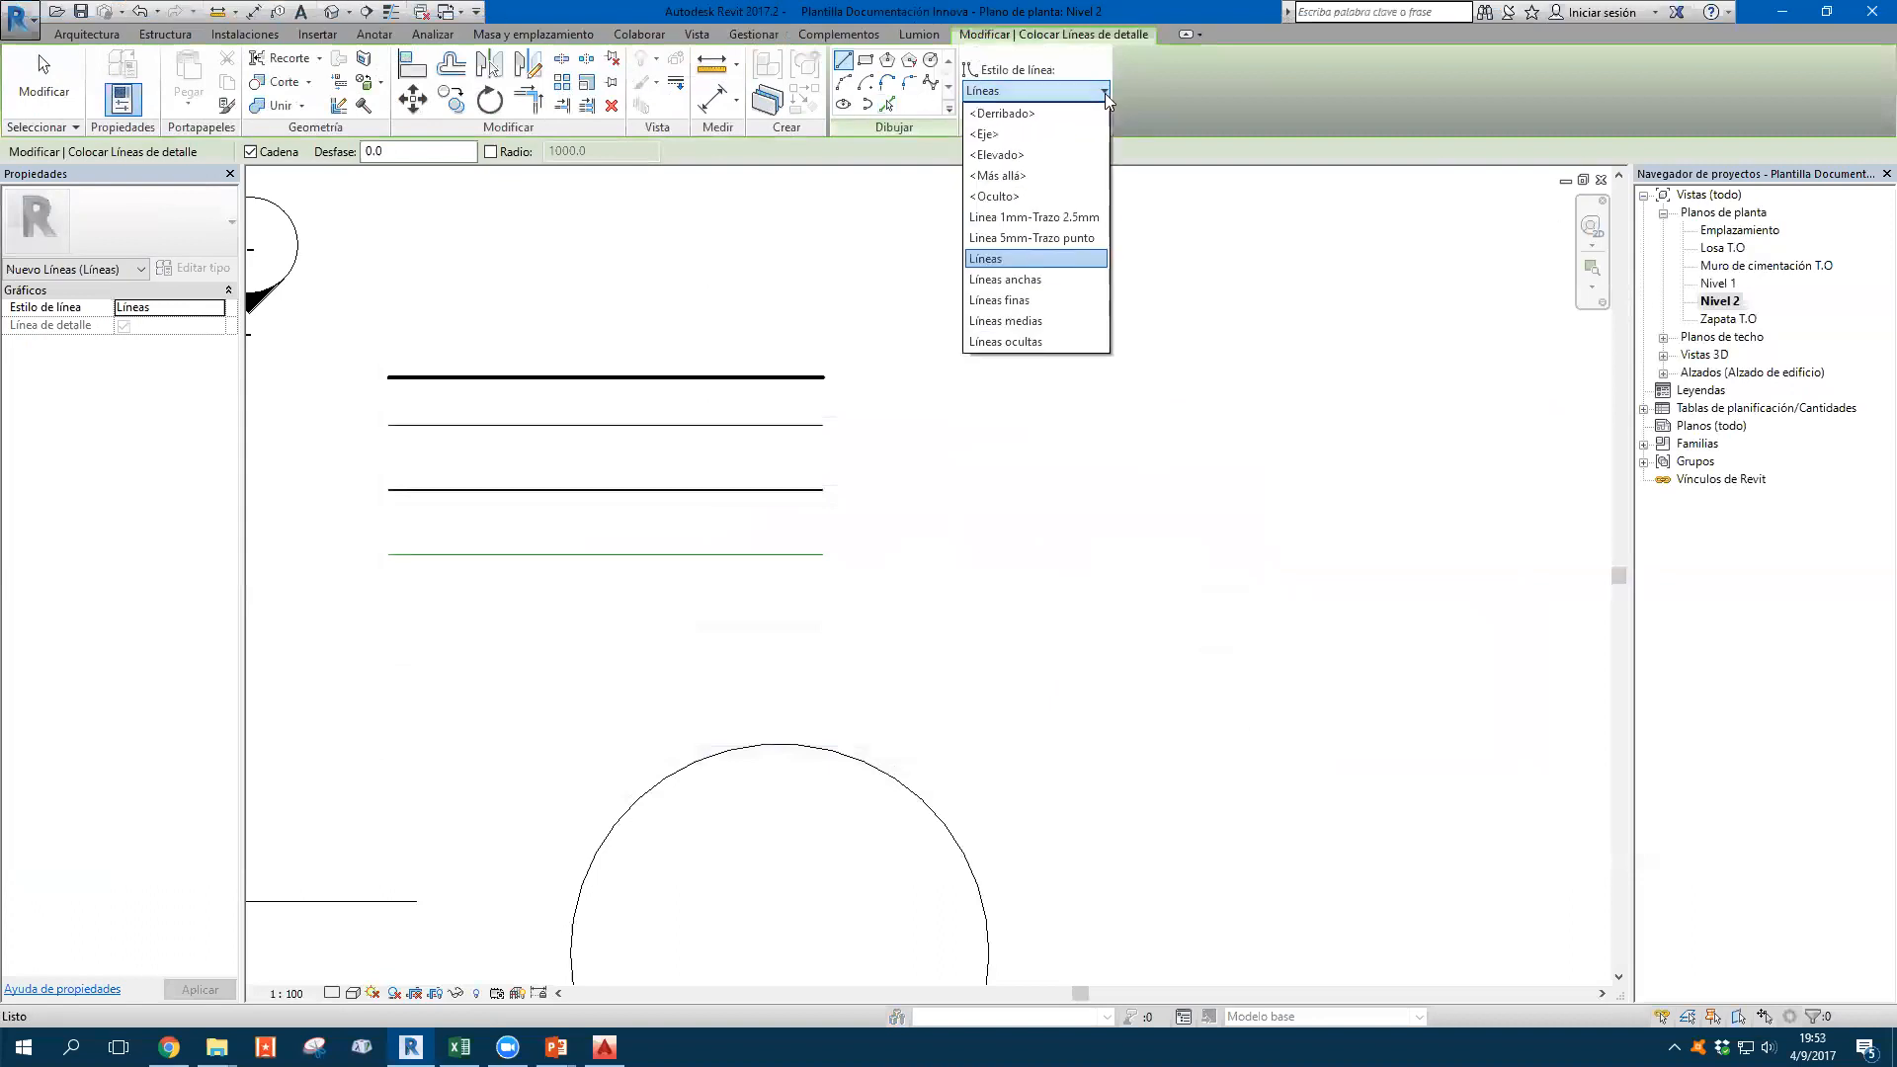
pyautogui.click(1082, 217)
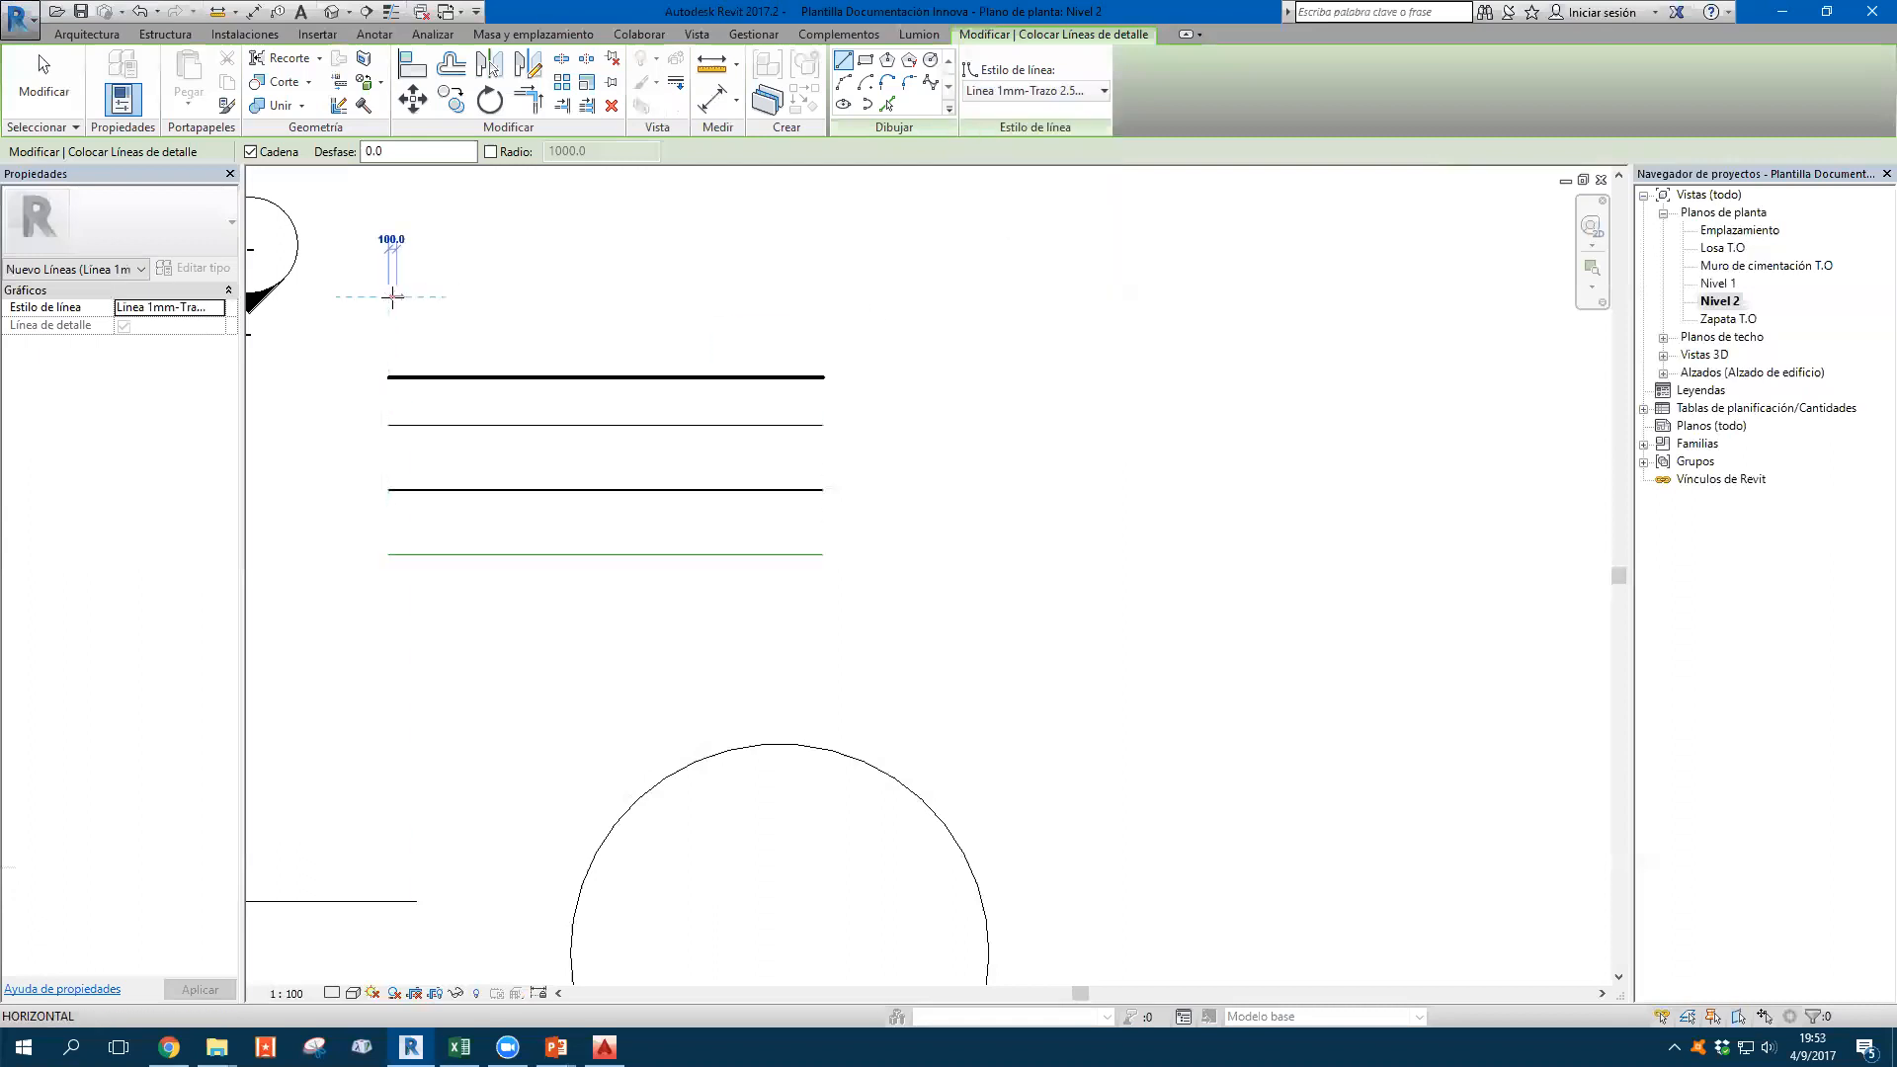
pyautogui.click(388, 296)
pyautogui.click(1355, 295)
pyautogui.scroll(3, 1325, 280)
pyautogui.scroll(-2, 1408, 308)
pyautogui.press('Escape')
pyautogui.press('Escape')
# Copy the red dashed detail line about 800 mm straight up
pyautogui.scroll(-1, 1033, 305)
pyautogui.moveTo(1034, 305); pyautogui.dragTo(1080, 402, button='middle')
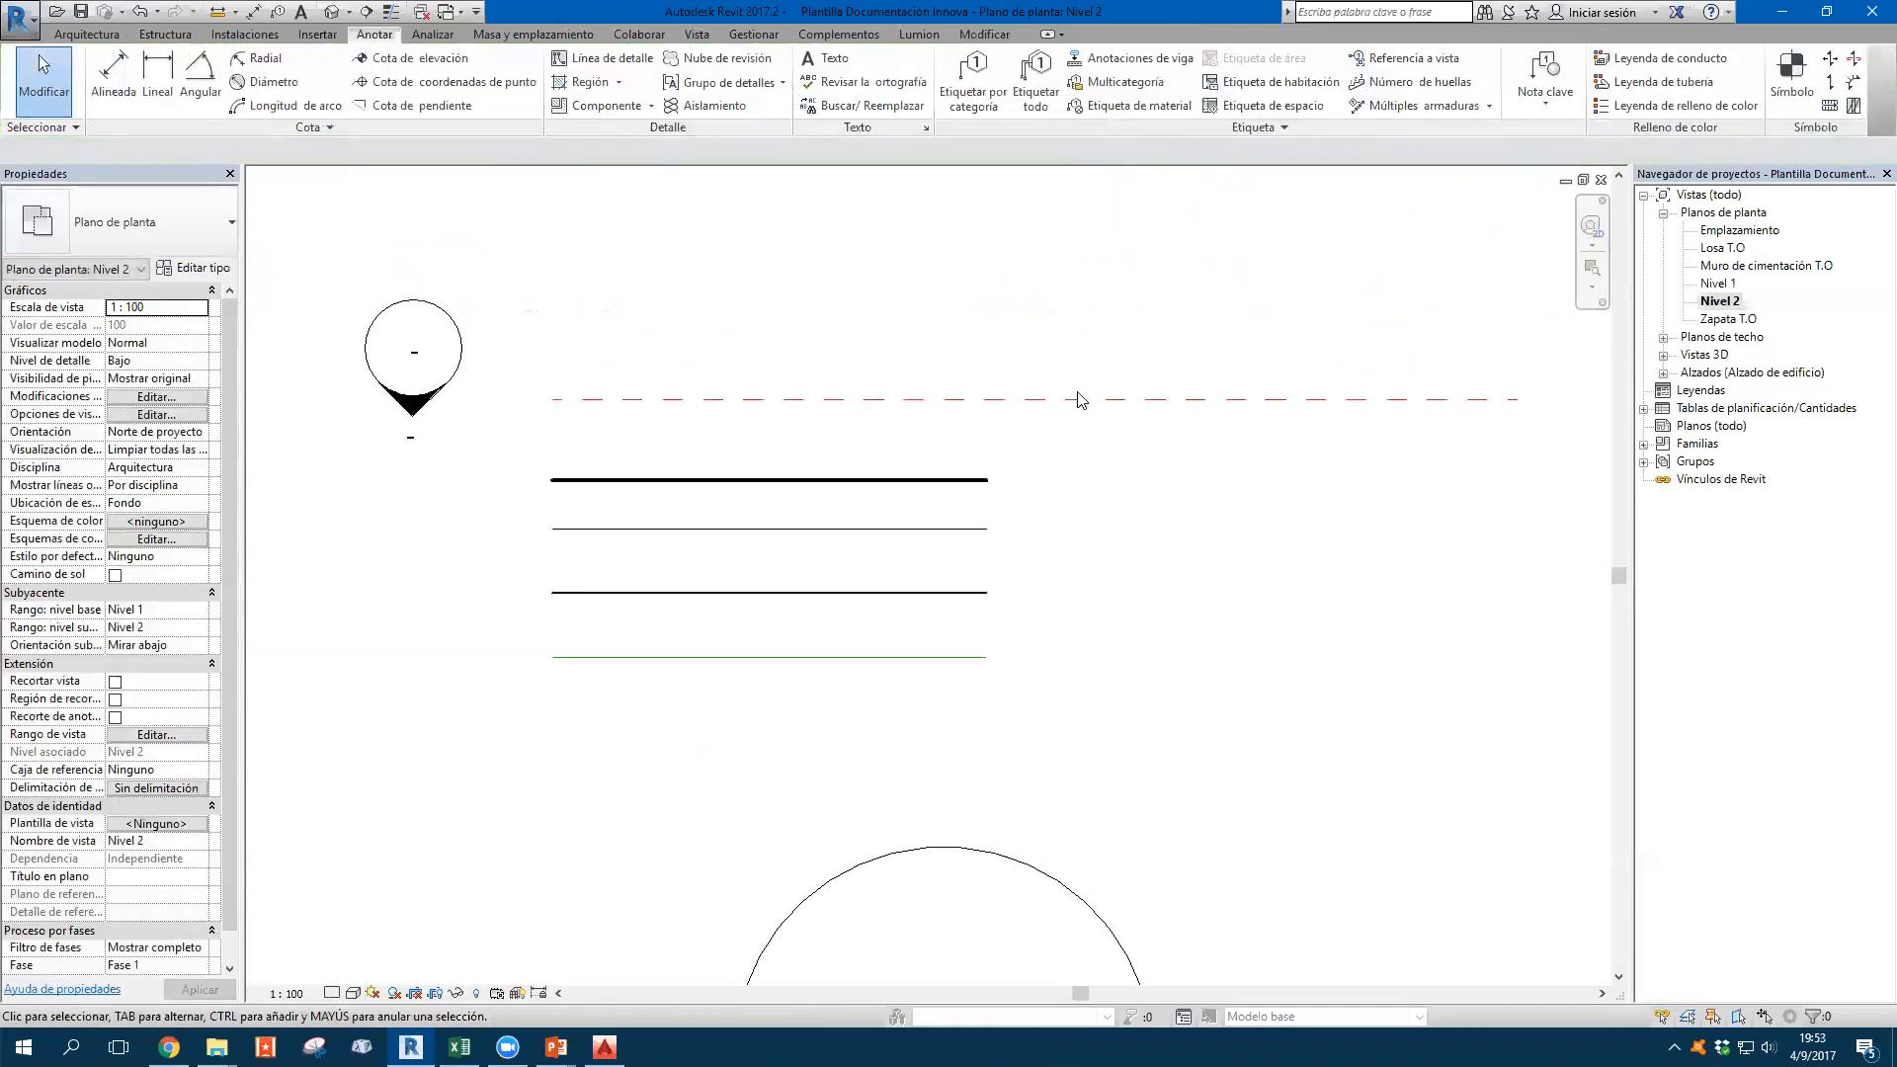
pyautogui.click(1080, 402)
pyautogui.press('c')
pyautogui.press('o')
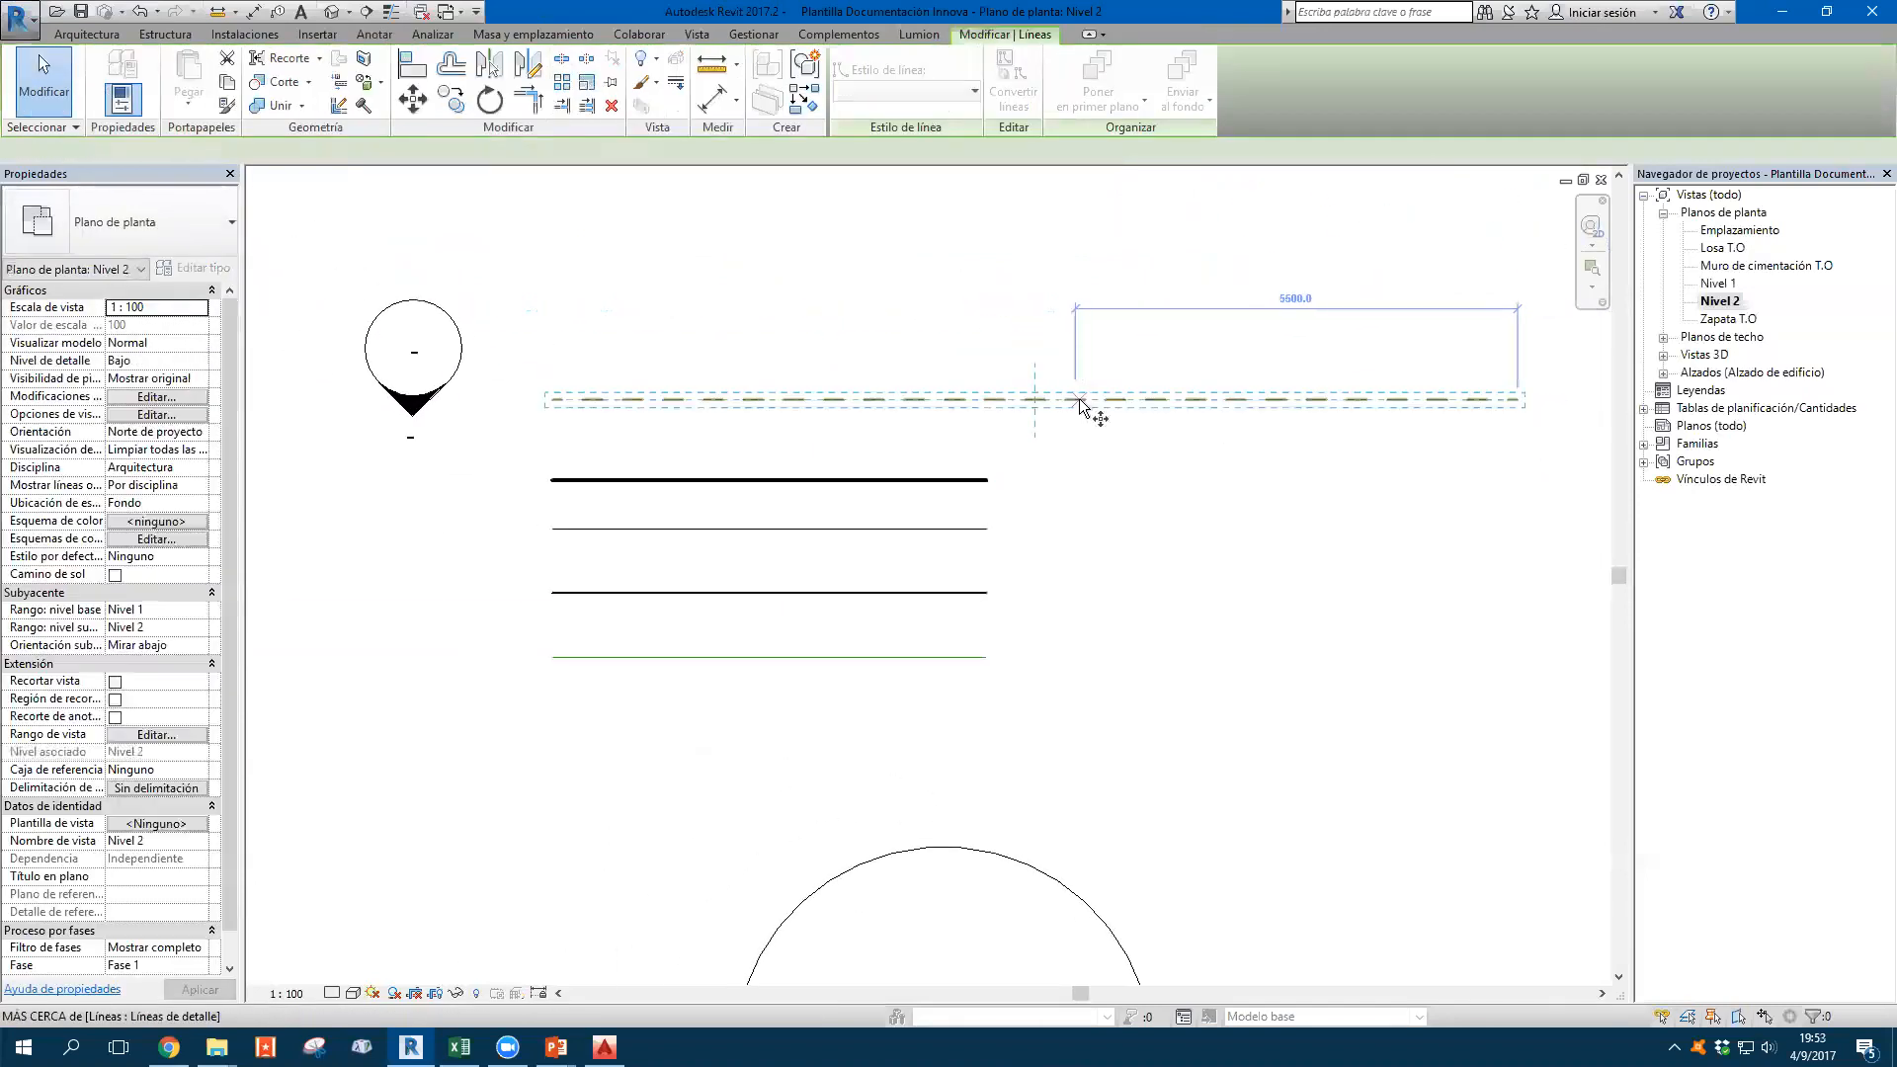
pyautogui.click(563, 401)
pyautogui.click(552, 335)
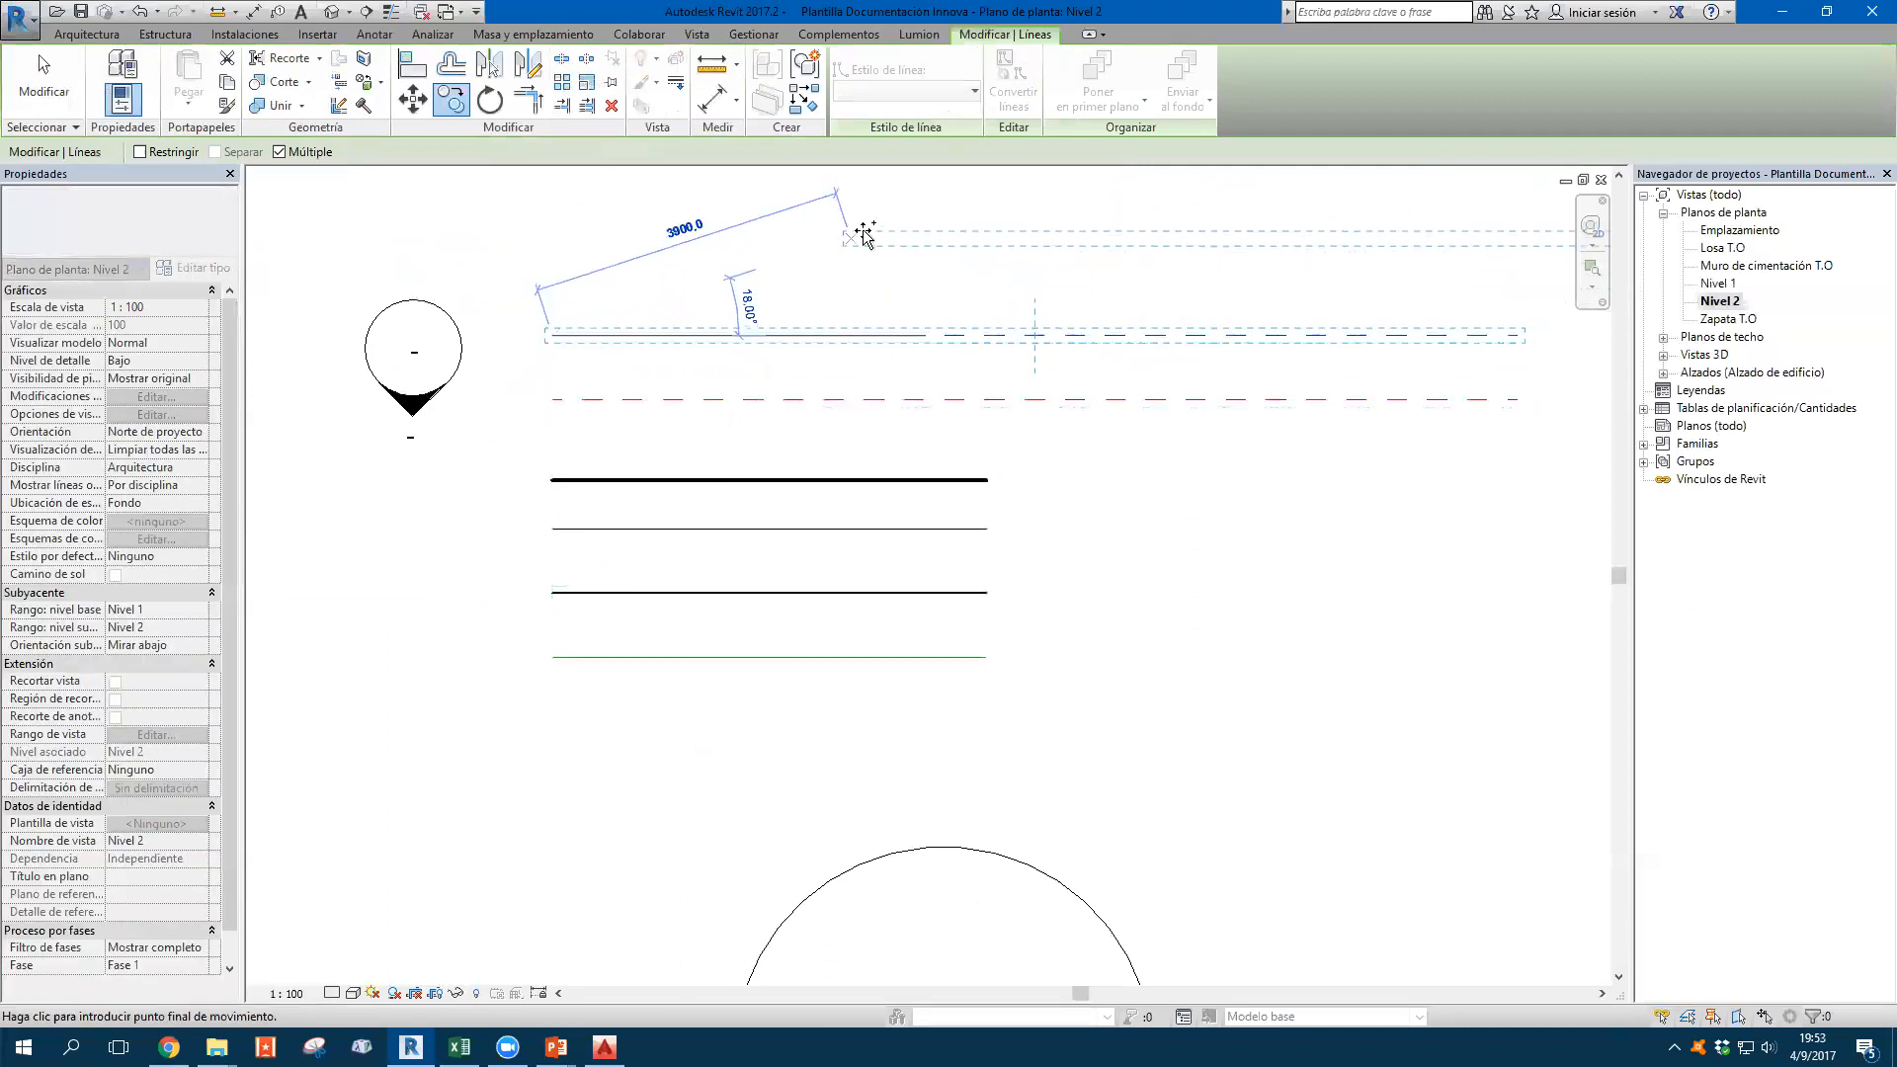
pyautogui.press('Escape')
pyautogui.press('Escape')
# Change the copied upper detail line to the Linea 5mm-Trazo punto style
pyautogui.click(953, 336)
pyautogui.click(969, 90)
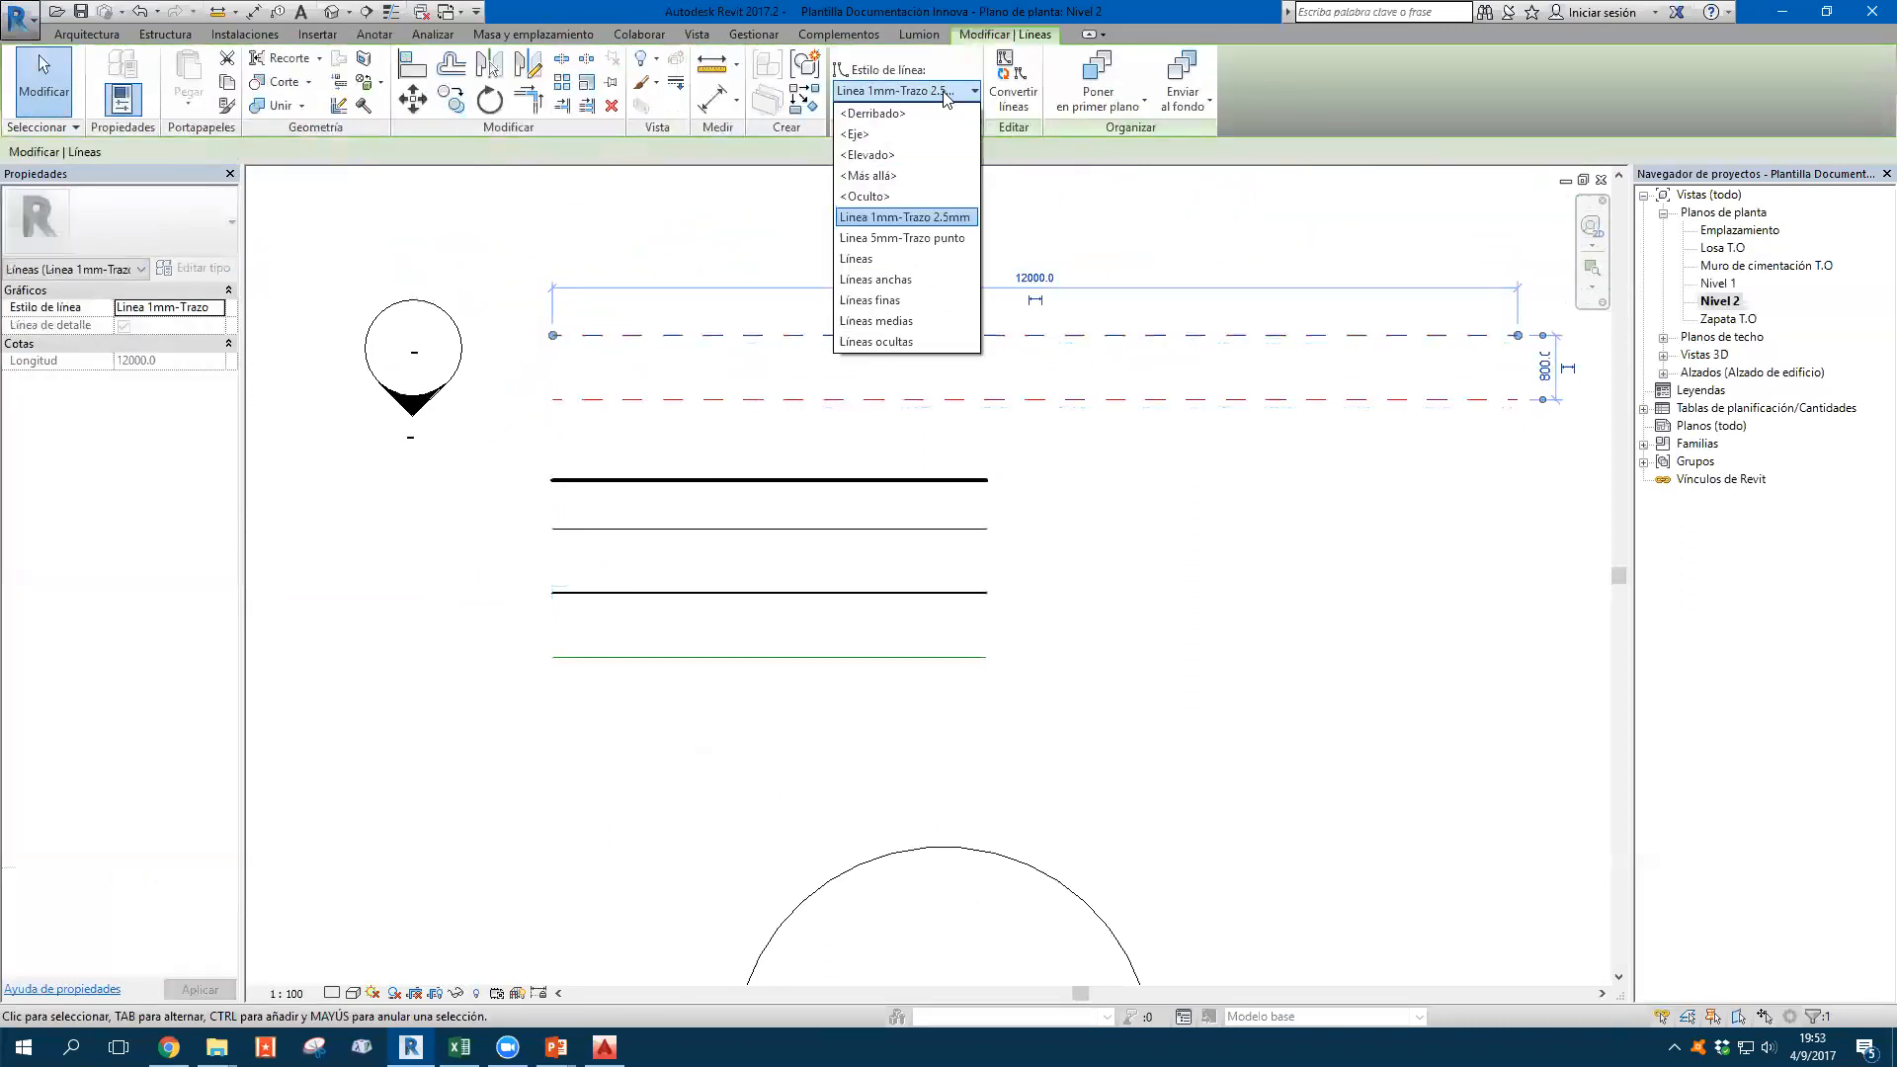
pyautogui.click(920, 237)
pyautogui.press('Escape')
# Move the red dashed line up to about 340 mm below the thick dash-dot line
pyautogui.scroll(2, 890, 288)
pyautogui.moveTo(920, 299); pyautogui.dragTo(1127, 366, button='middle')
pyautogui.scroll(2, 597, 488)
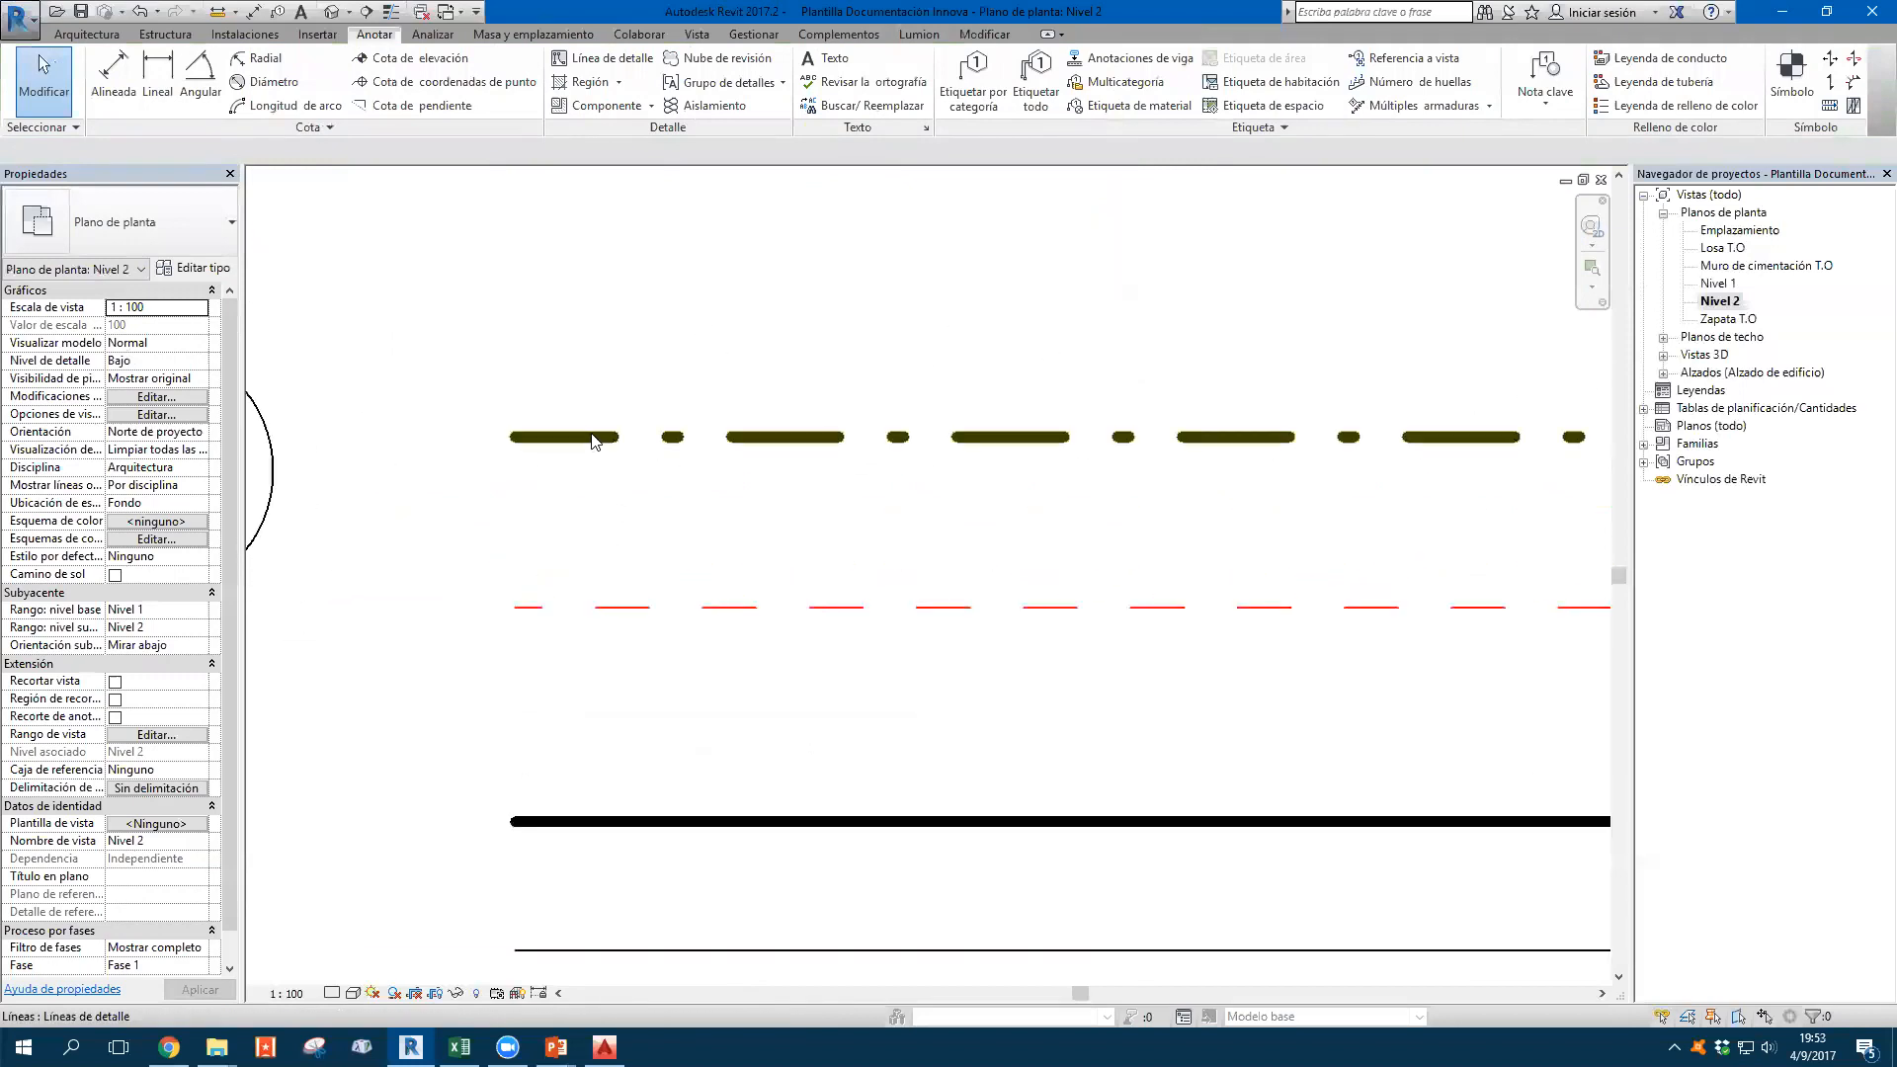
pyautogui.click(595, 441)
pyautogui.click(768, 339)
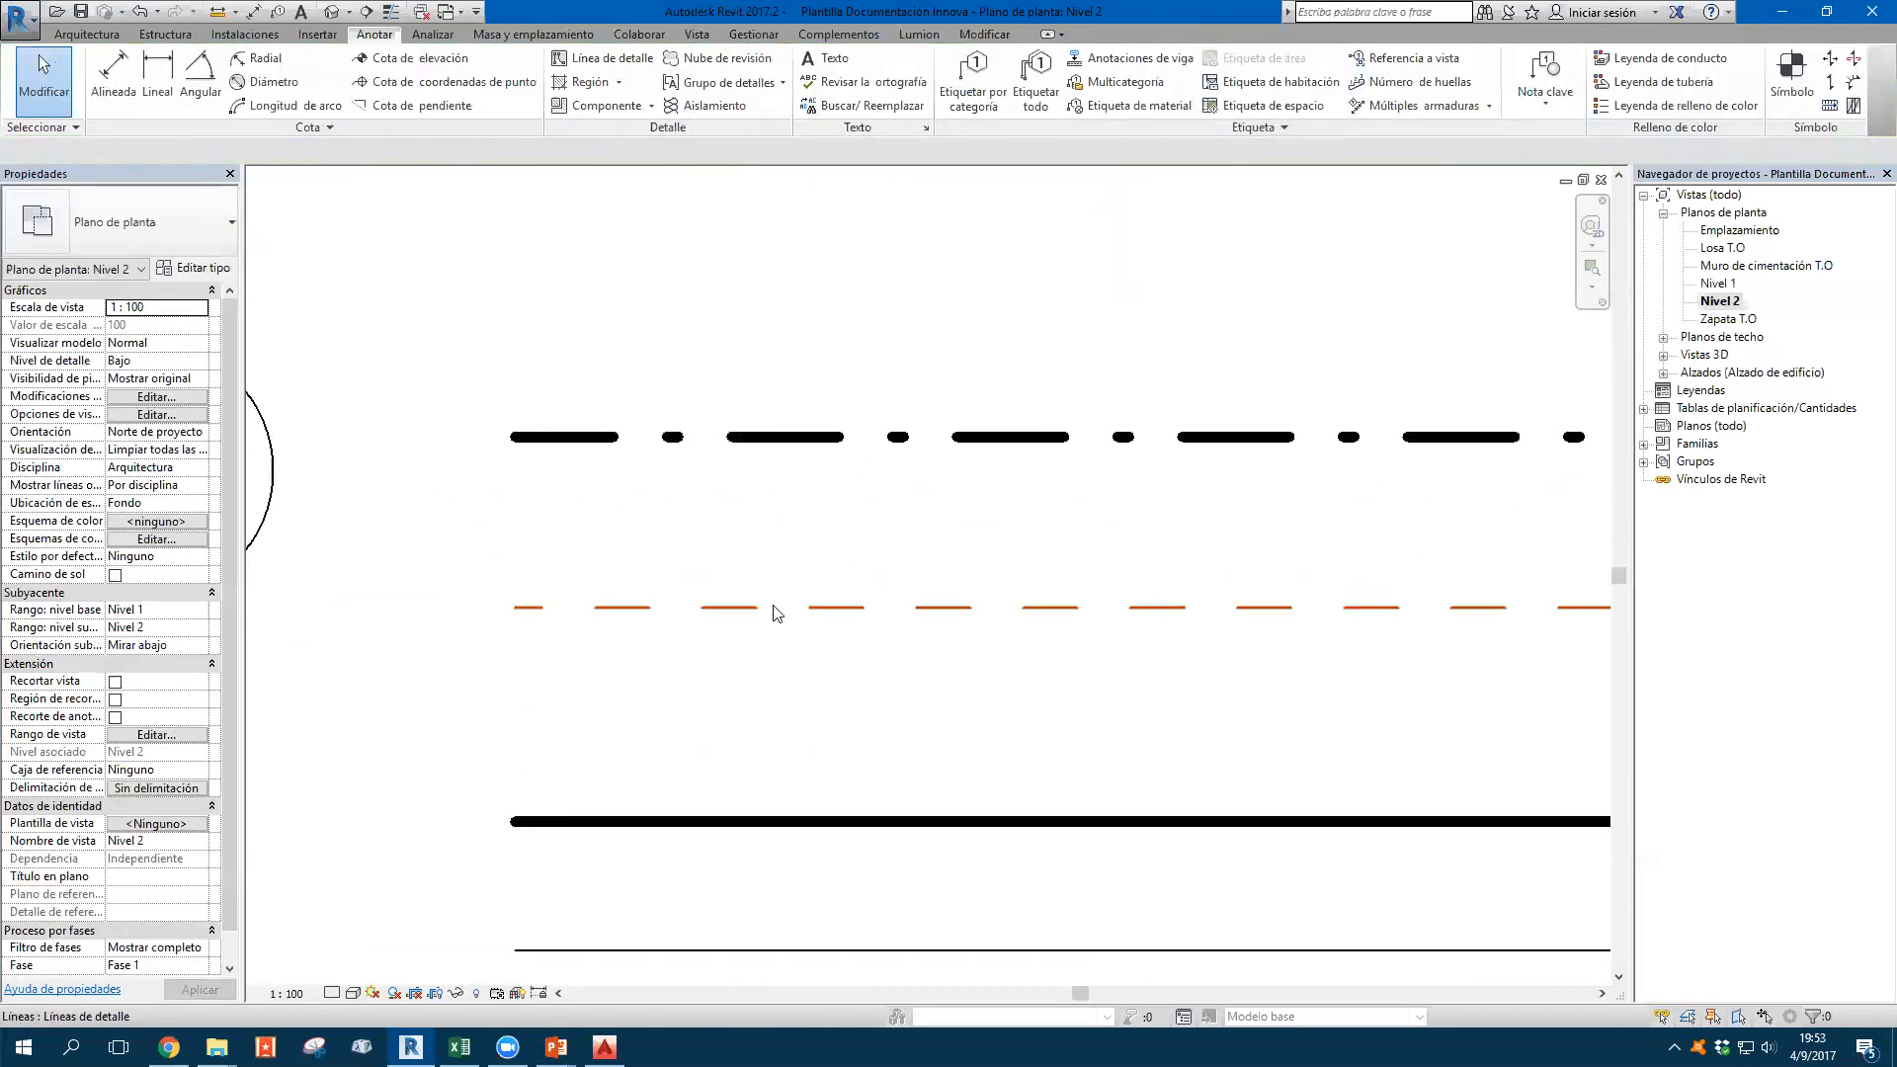
pyautogui.click(817, 607)
pyautogui.moveTo(817, 607); pyautogui.dragTo(808, 509)
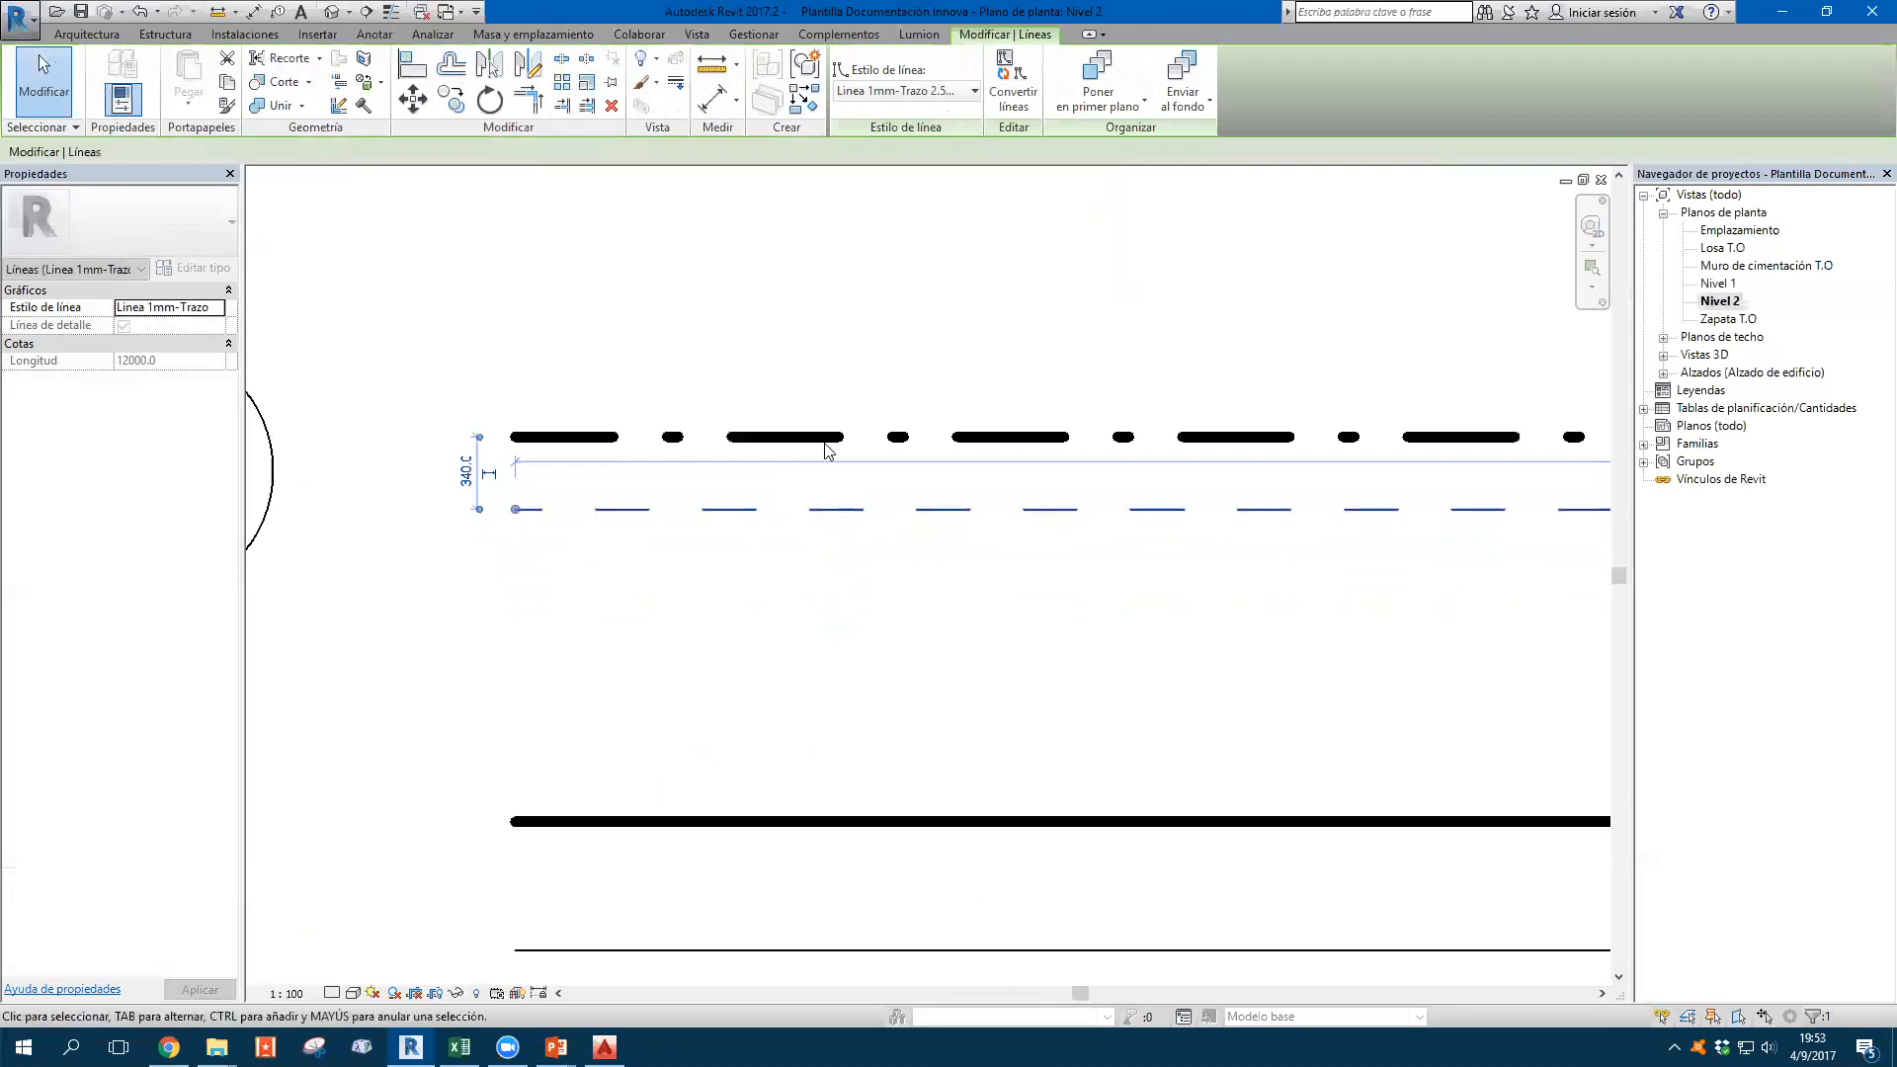
# Move the thick dash-dot line up to about 520 mm above the red dashed line
pyautogui.click(799, 439)
pyautogui.scroll(-2, 668, 435)
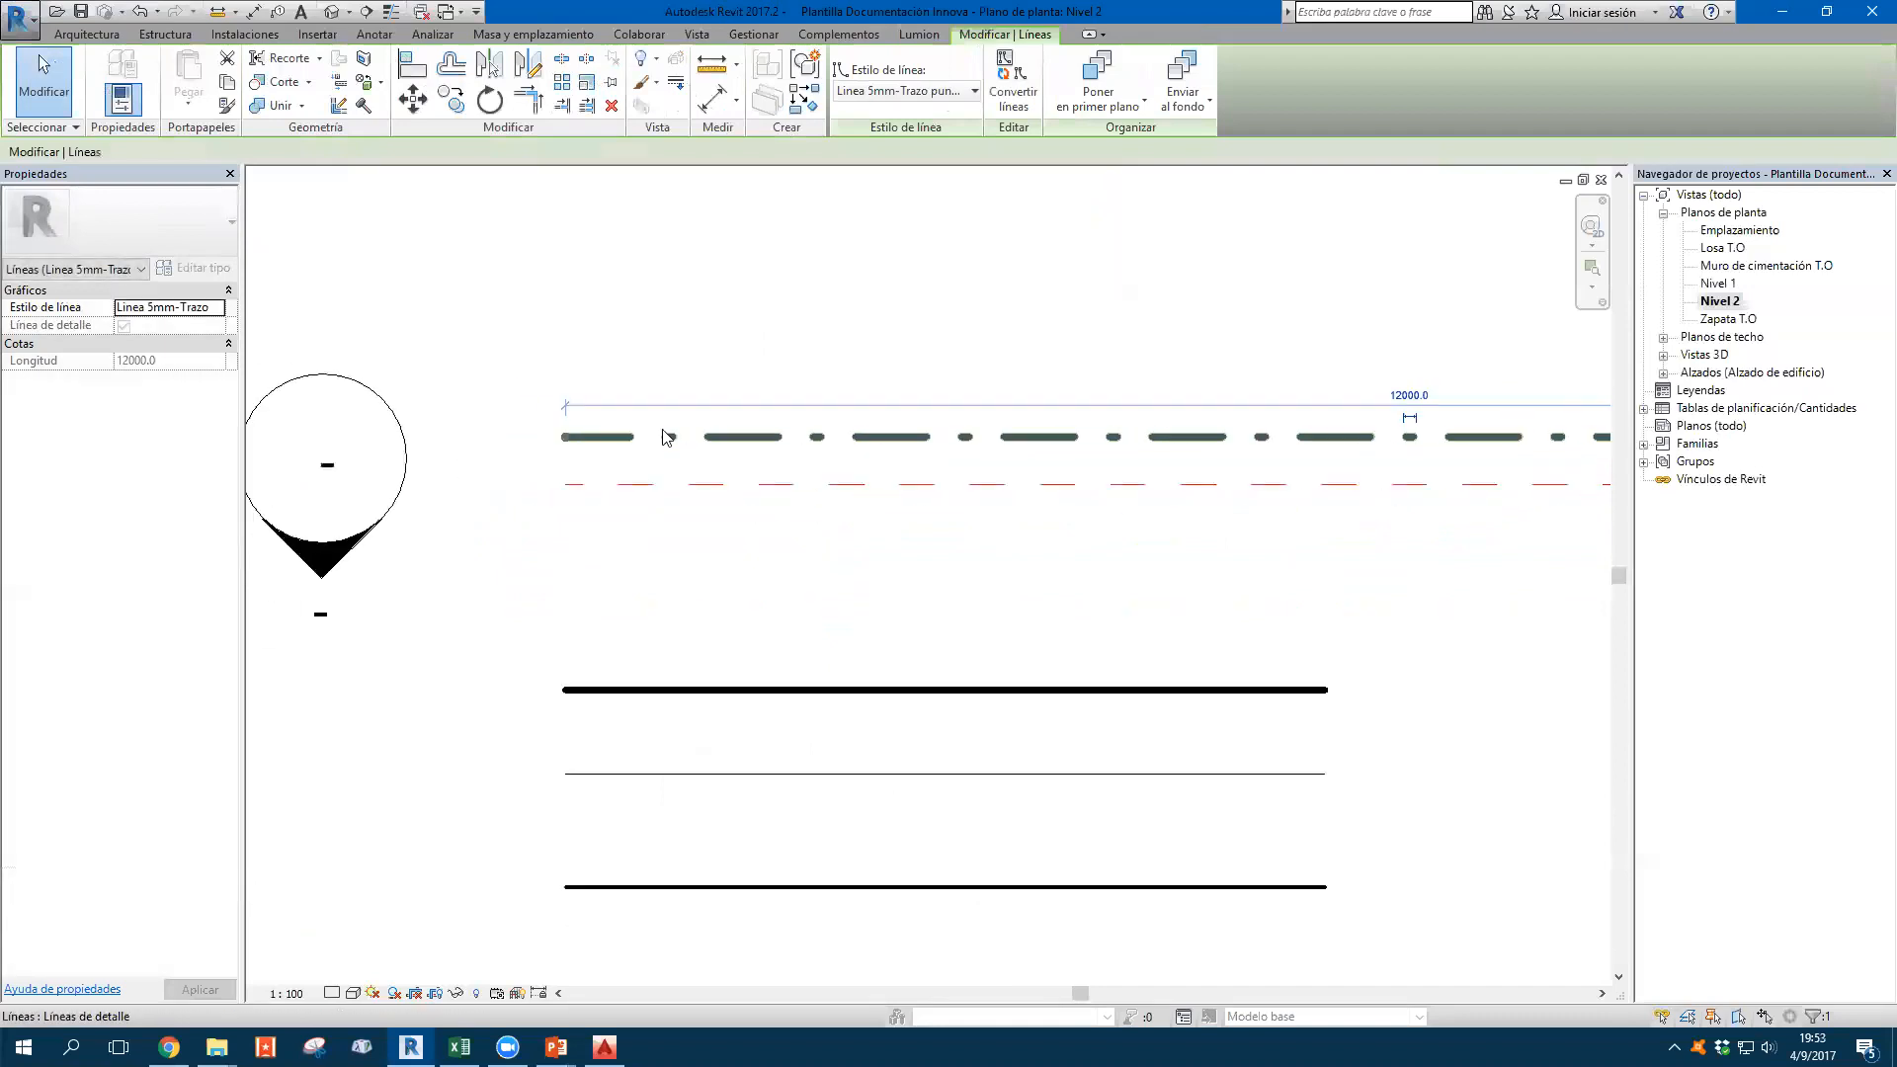
pyautogui.click(846, 293)
pyautogui.scroll(-3, 761, 385)
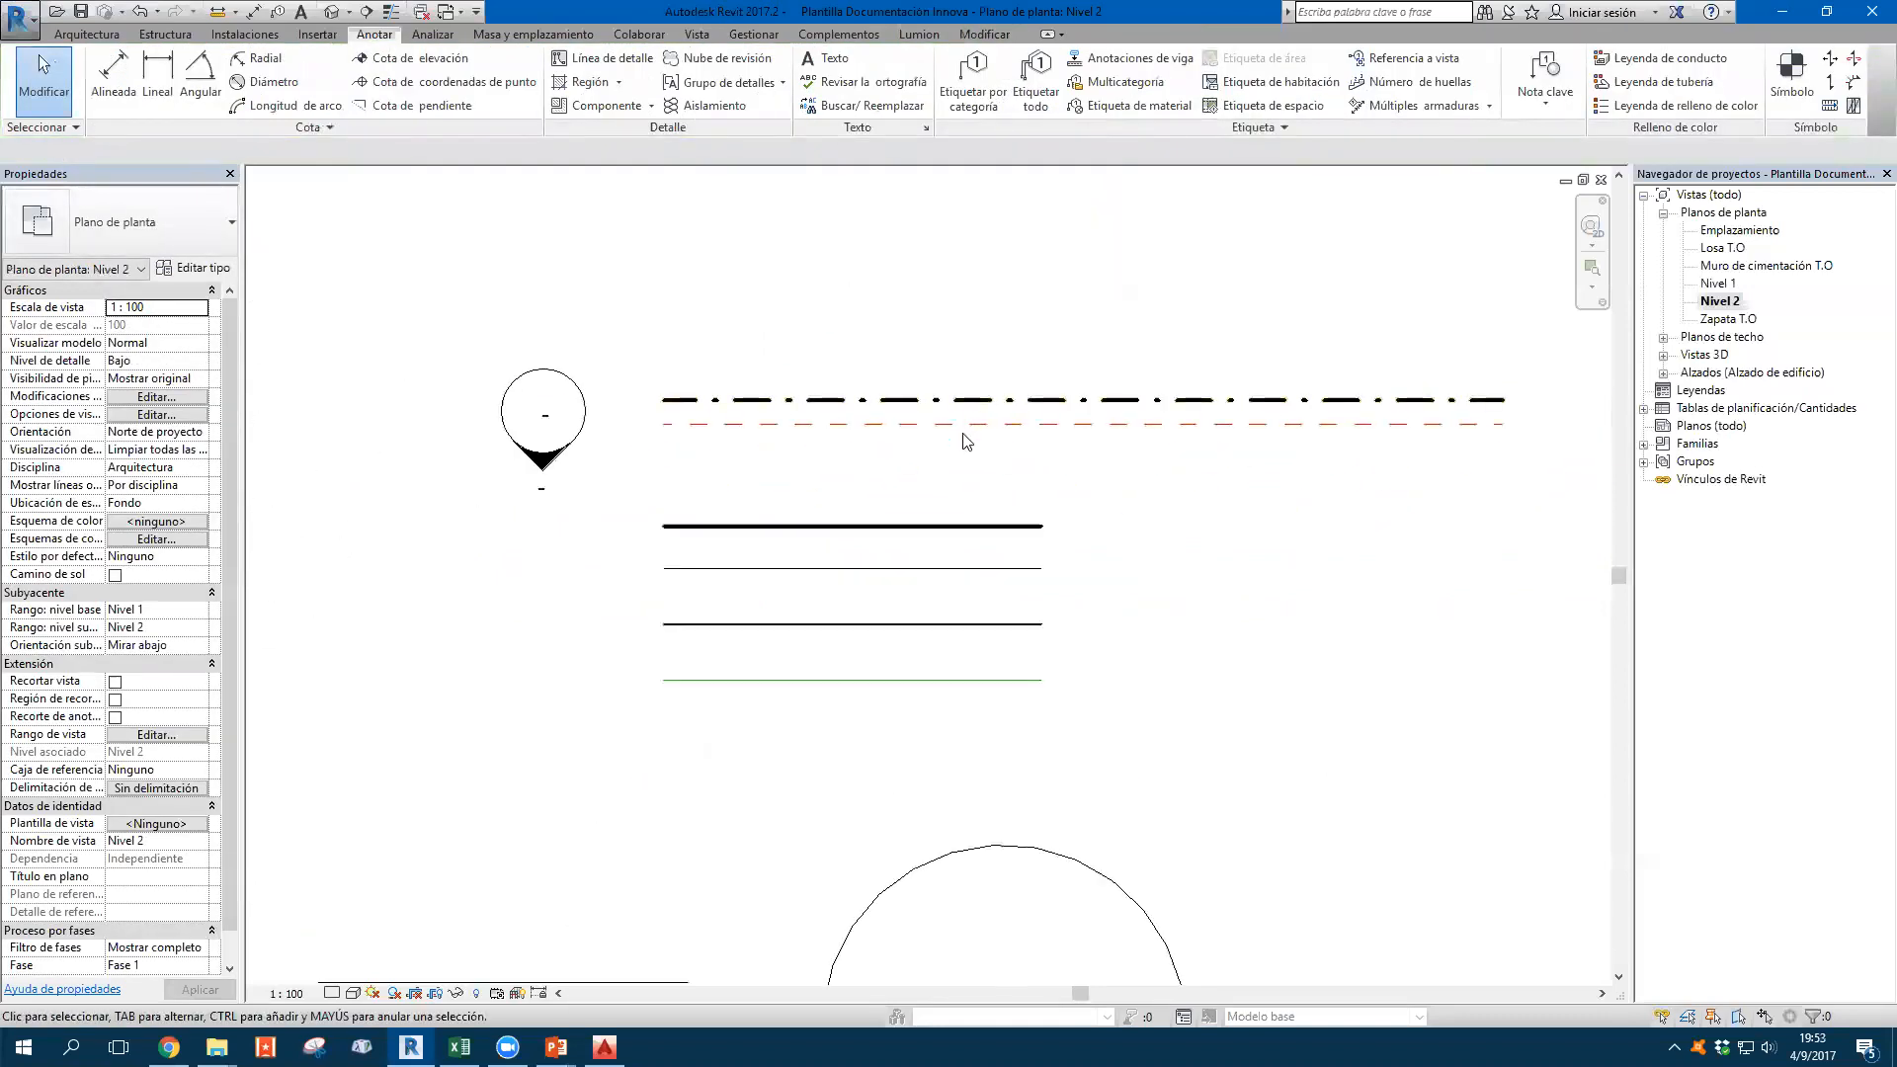
pyautogui.click(969, 425)
pyautogui.moveTo(973, 402); pyautogui.dragTo(973, 390)
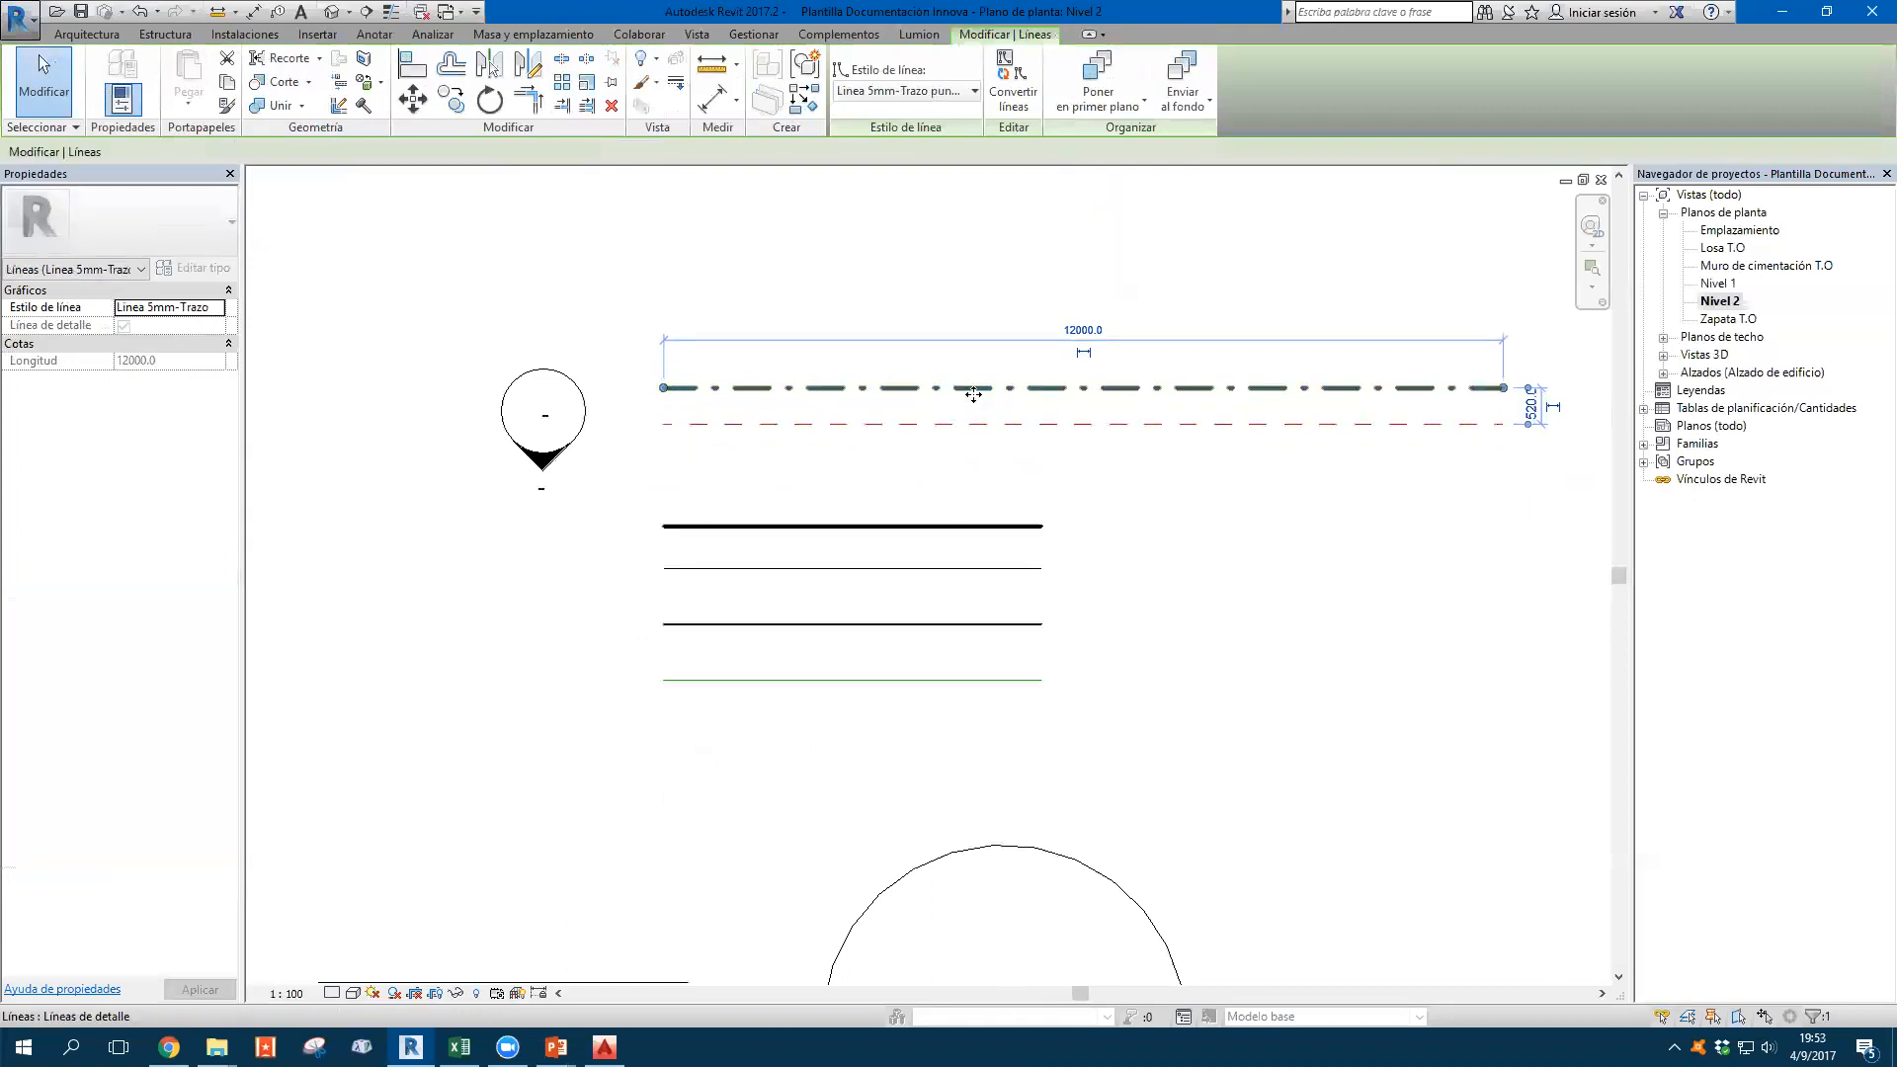
pyautogui.click(1033, 257)
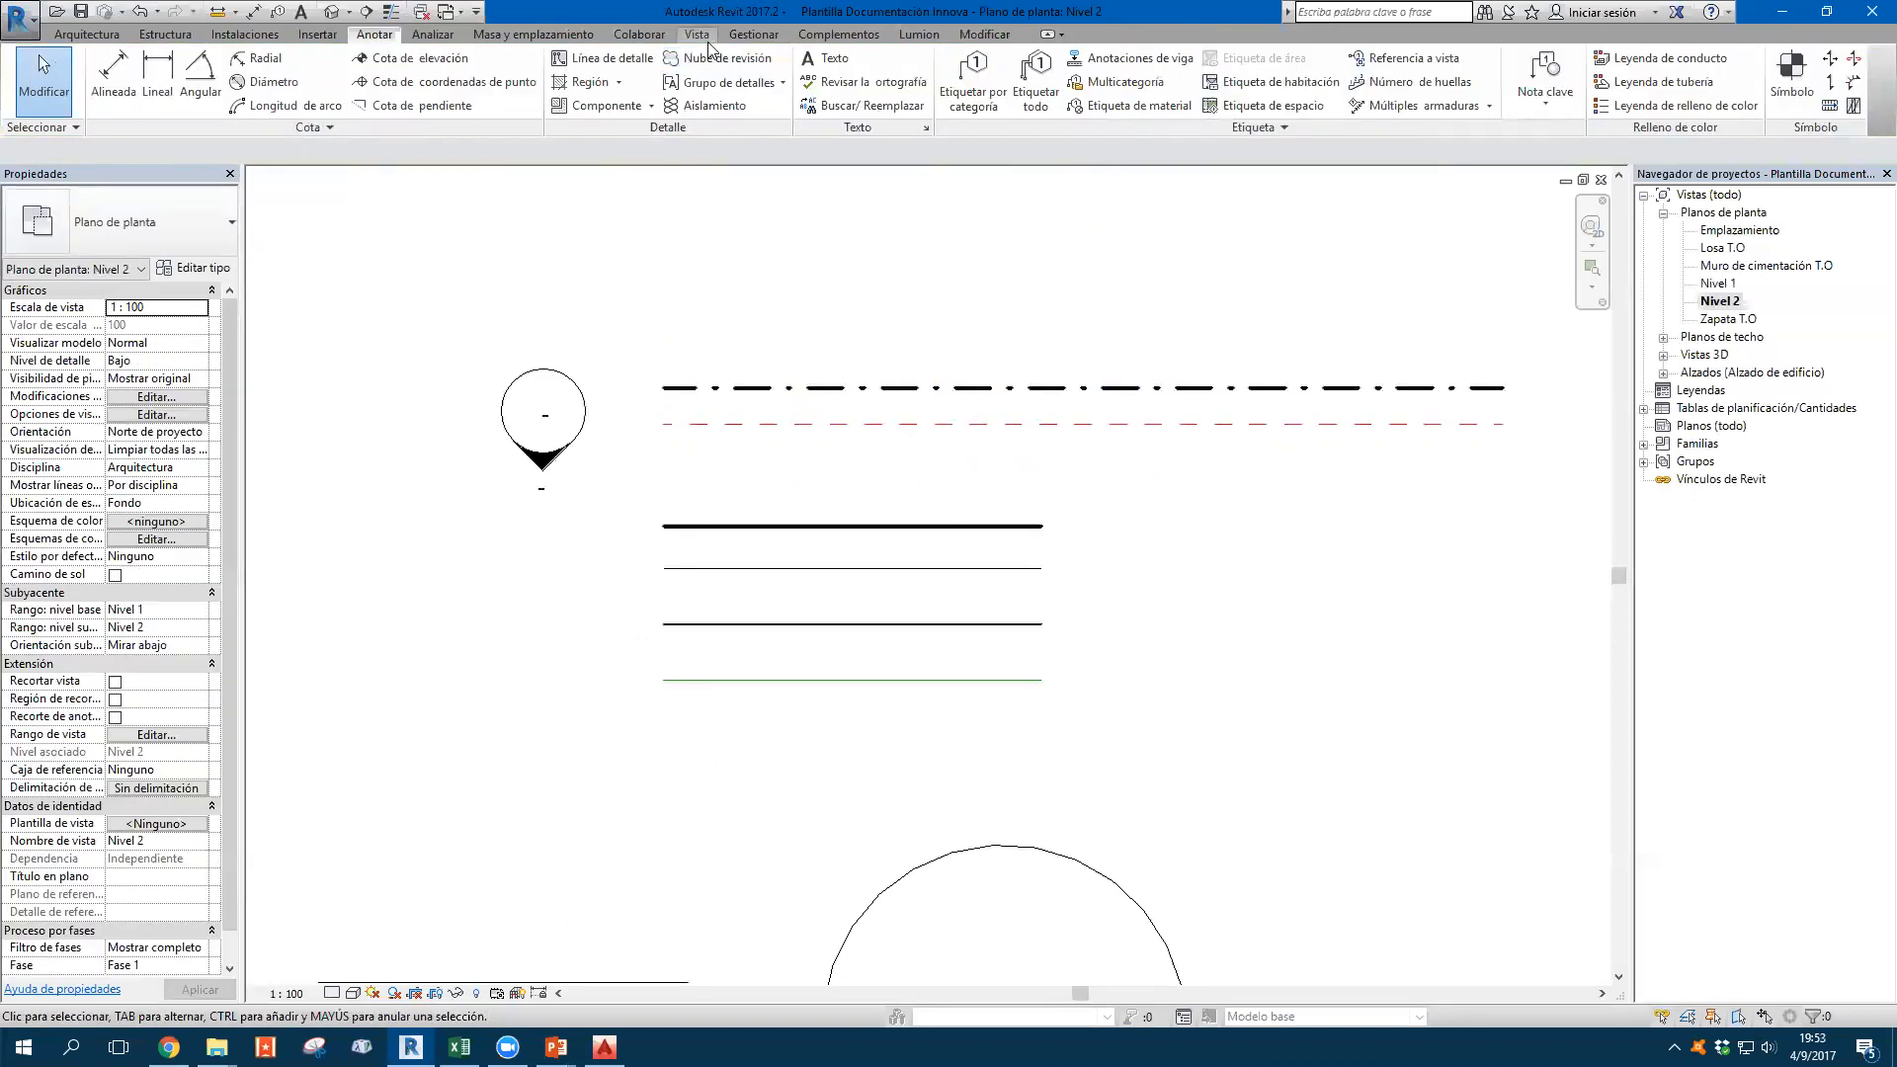
# Open the line weights settings, enlarge the dialog and examine the model line weights for each view scale
pyautogui.click(754, 35)
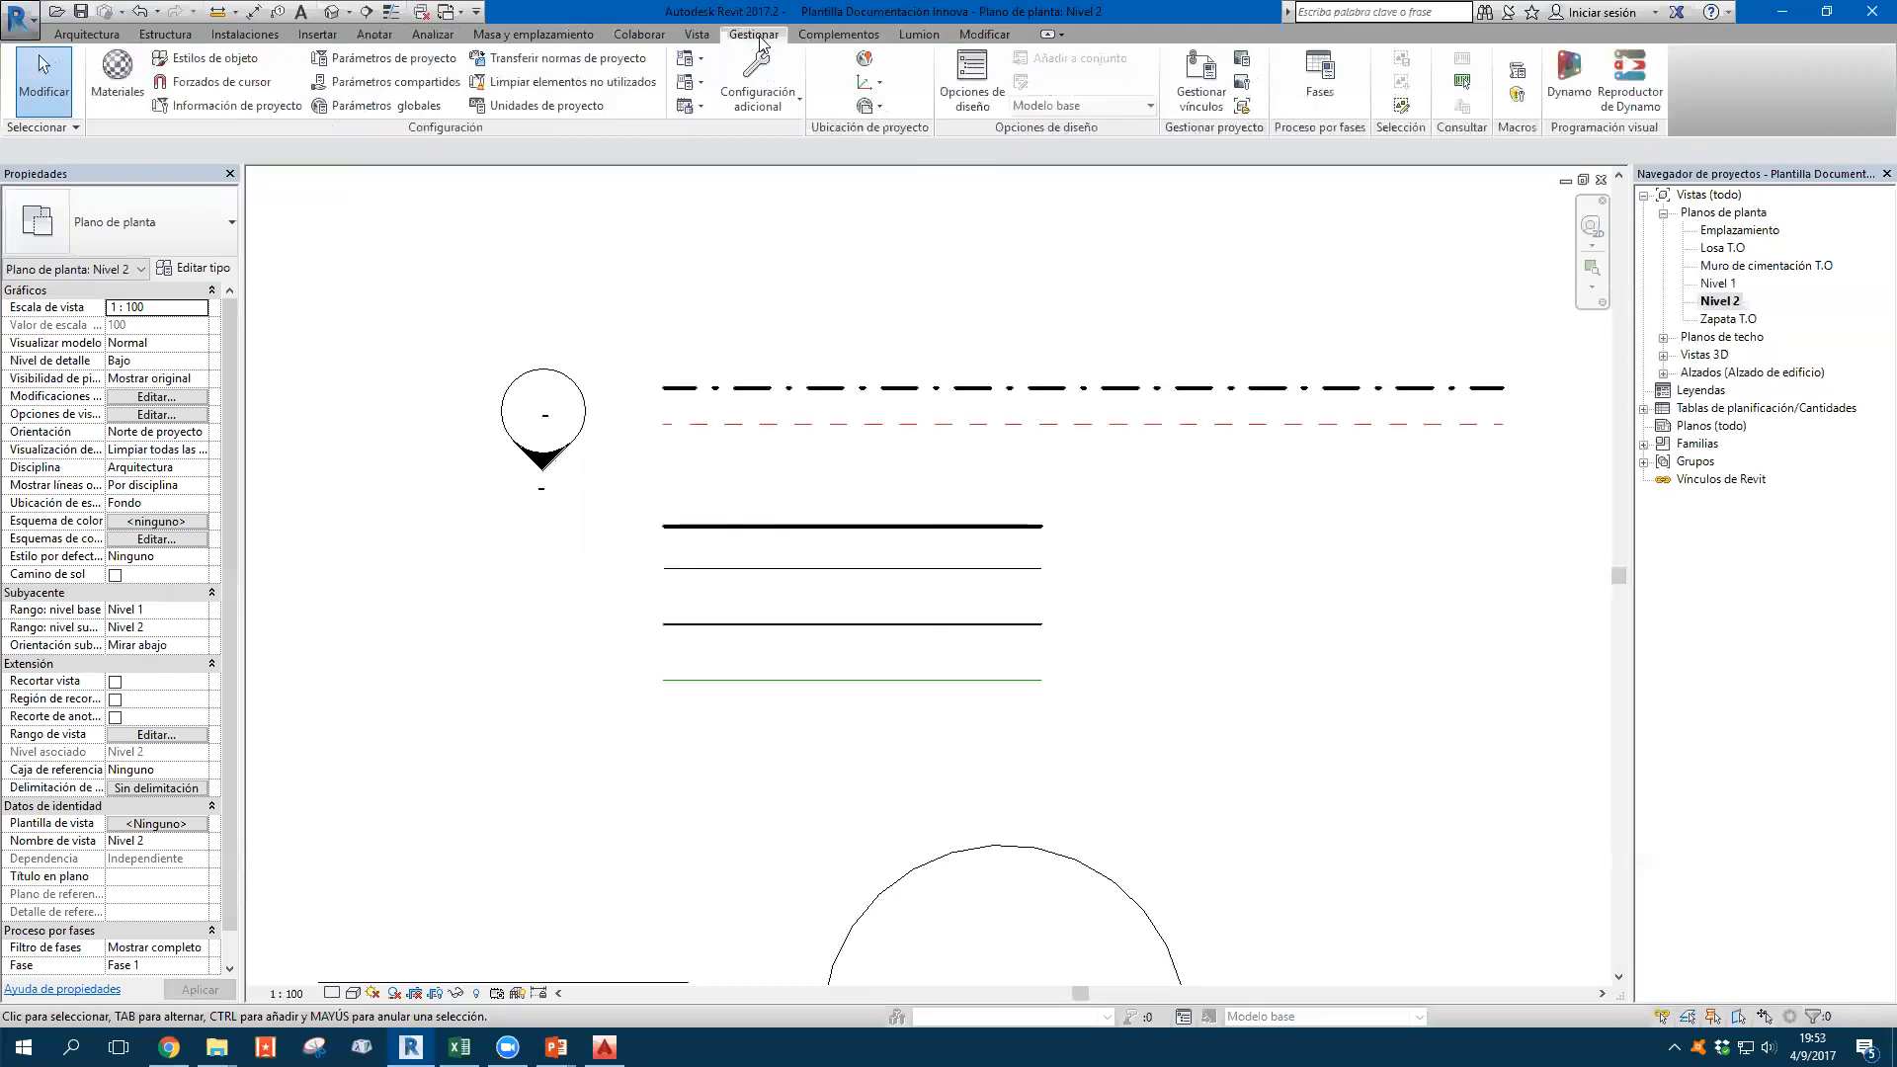
pyautogui.click(793, 107)
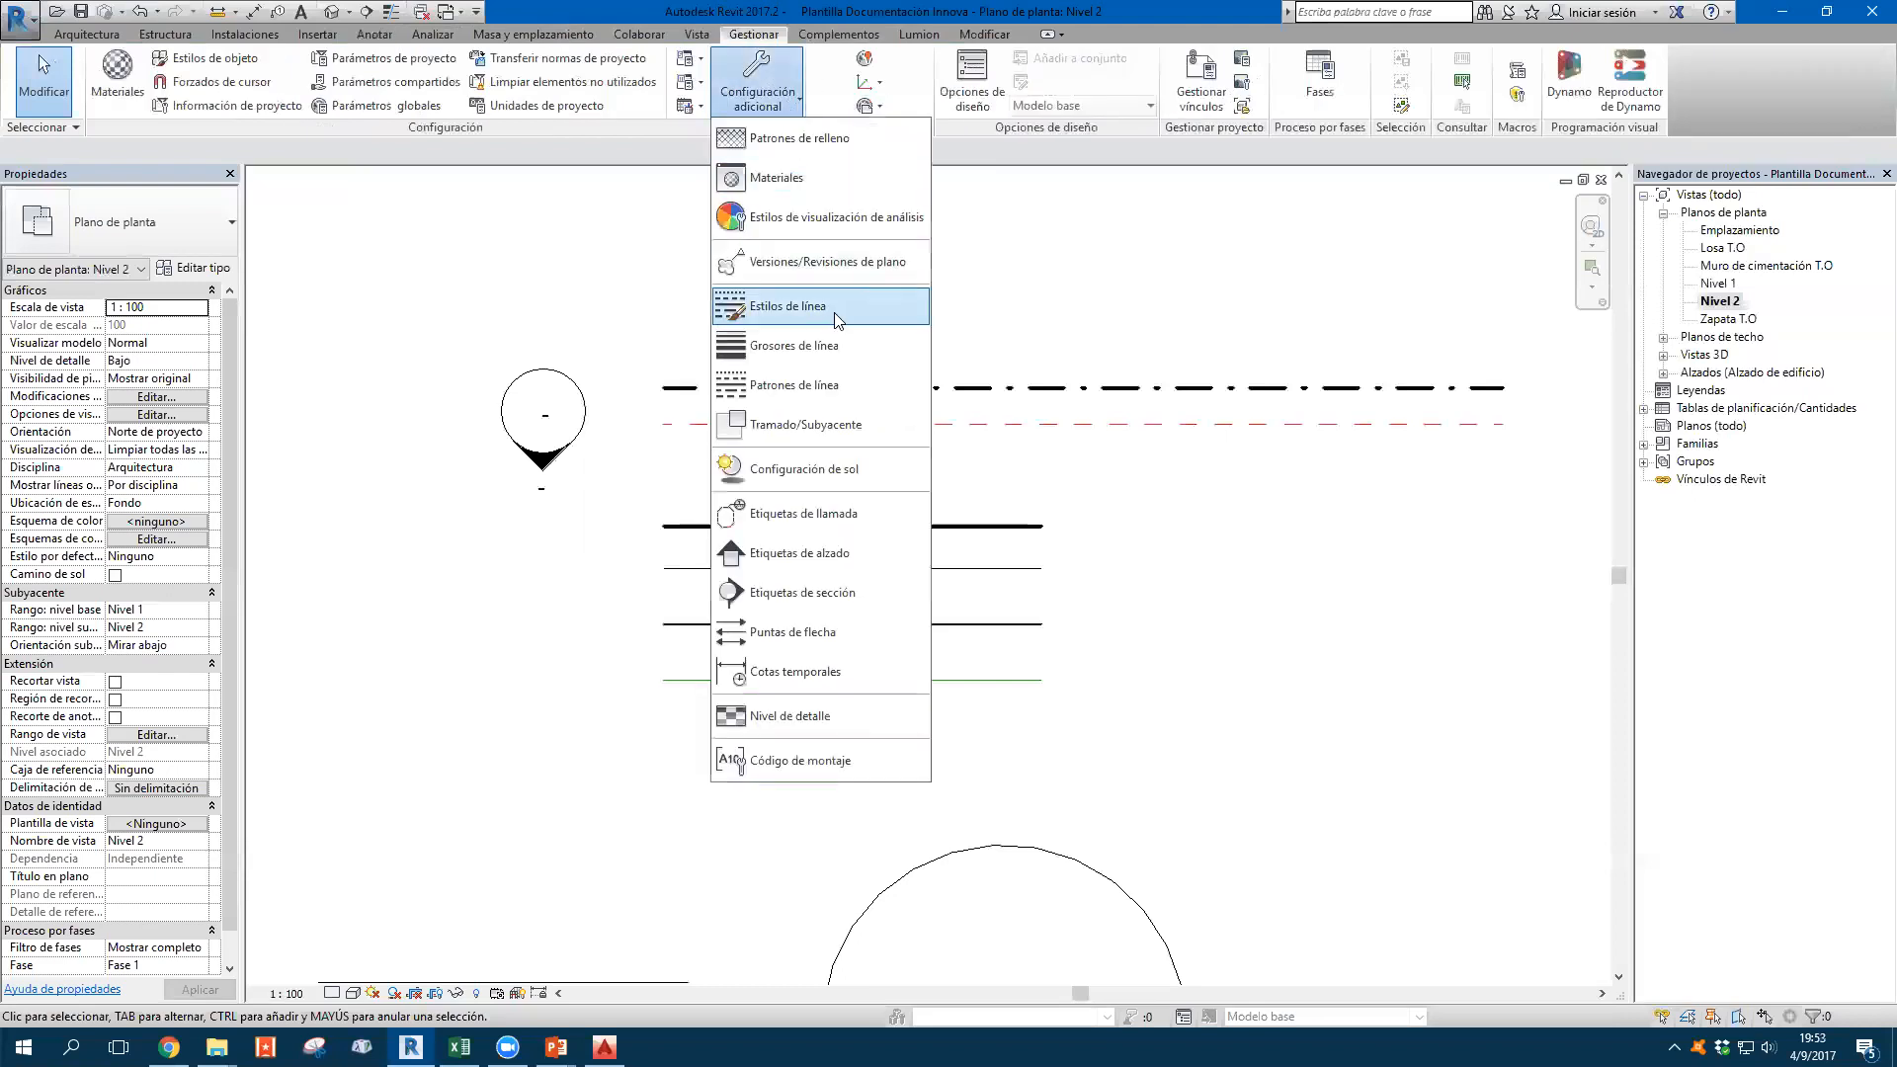
pyautogui.click(795, 345)
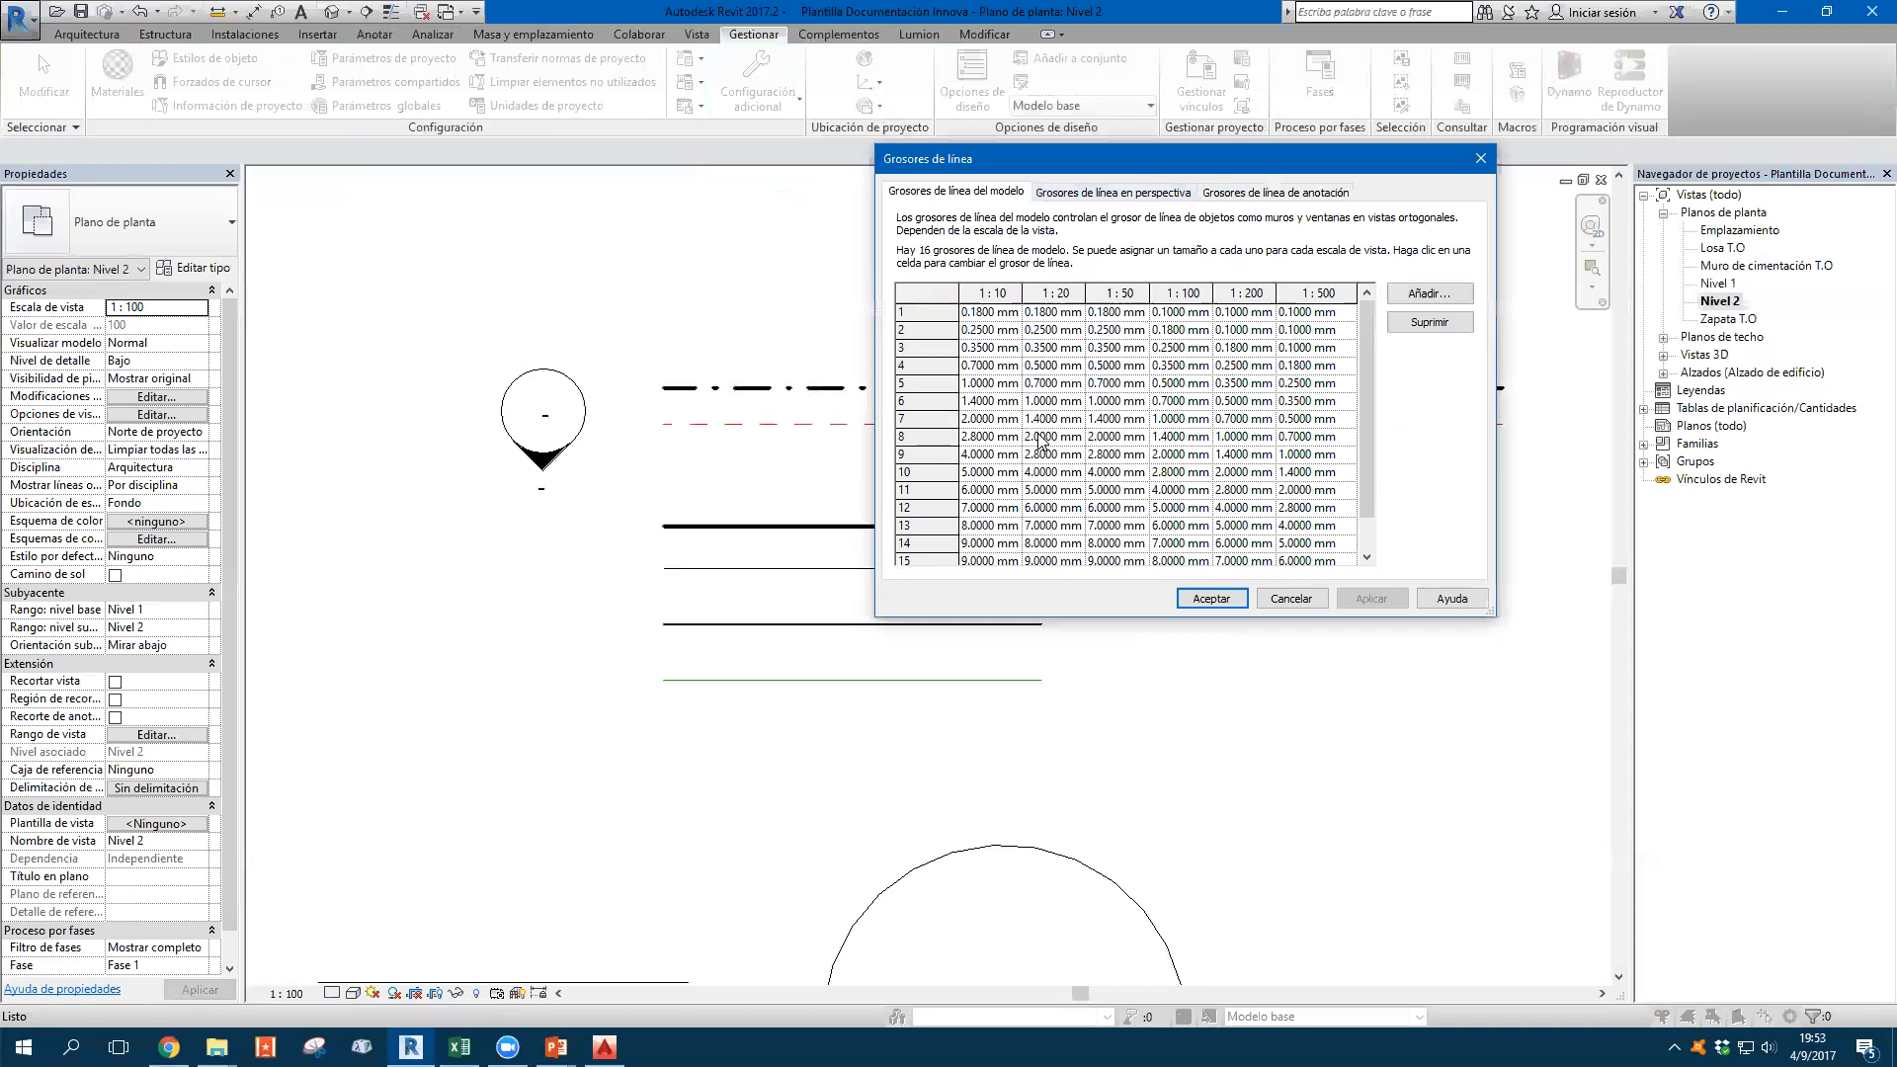
pyautogui.moveTo(875, 617); pyautogui.dragTo(396, 789)
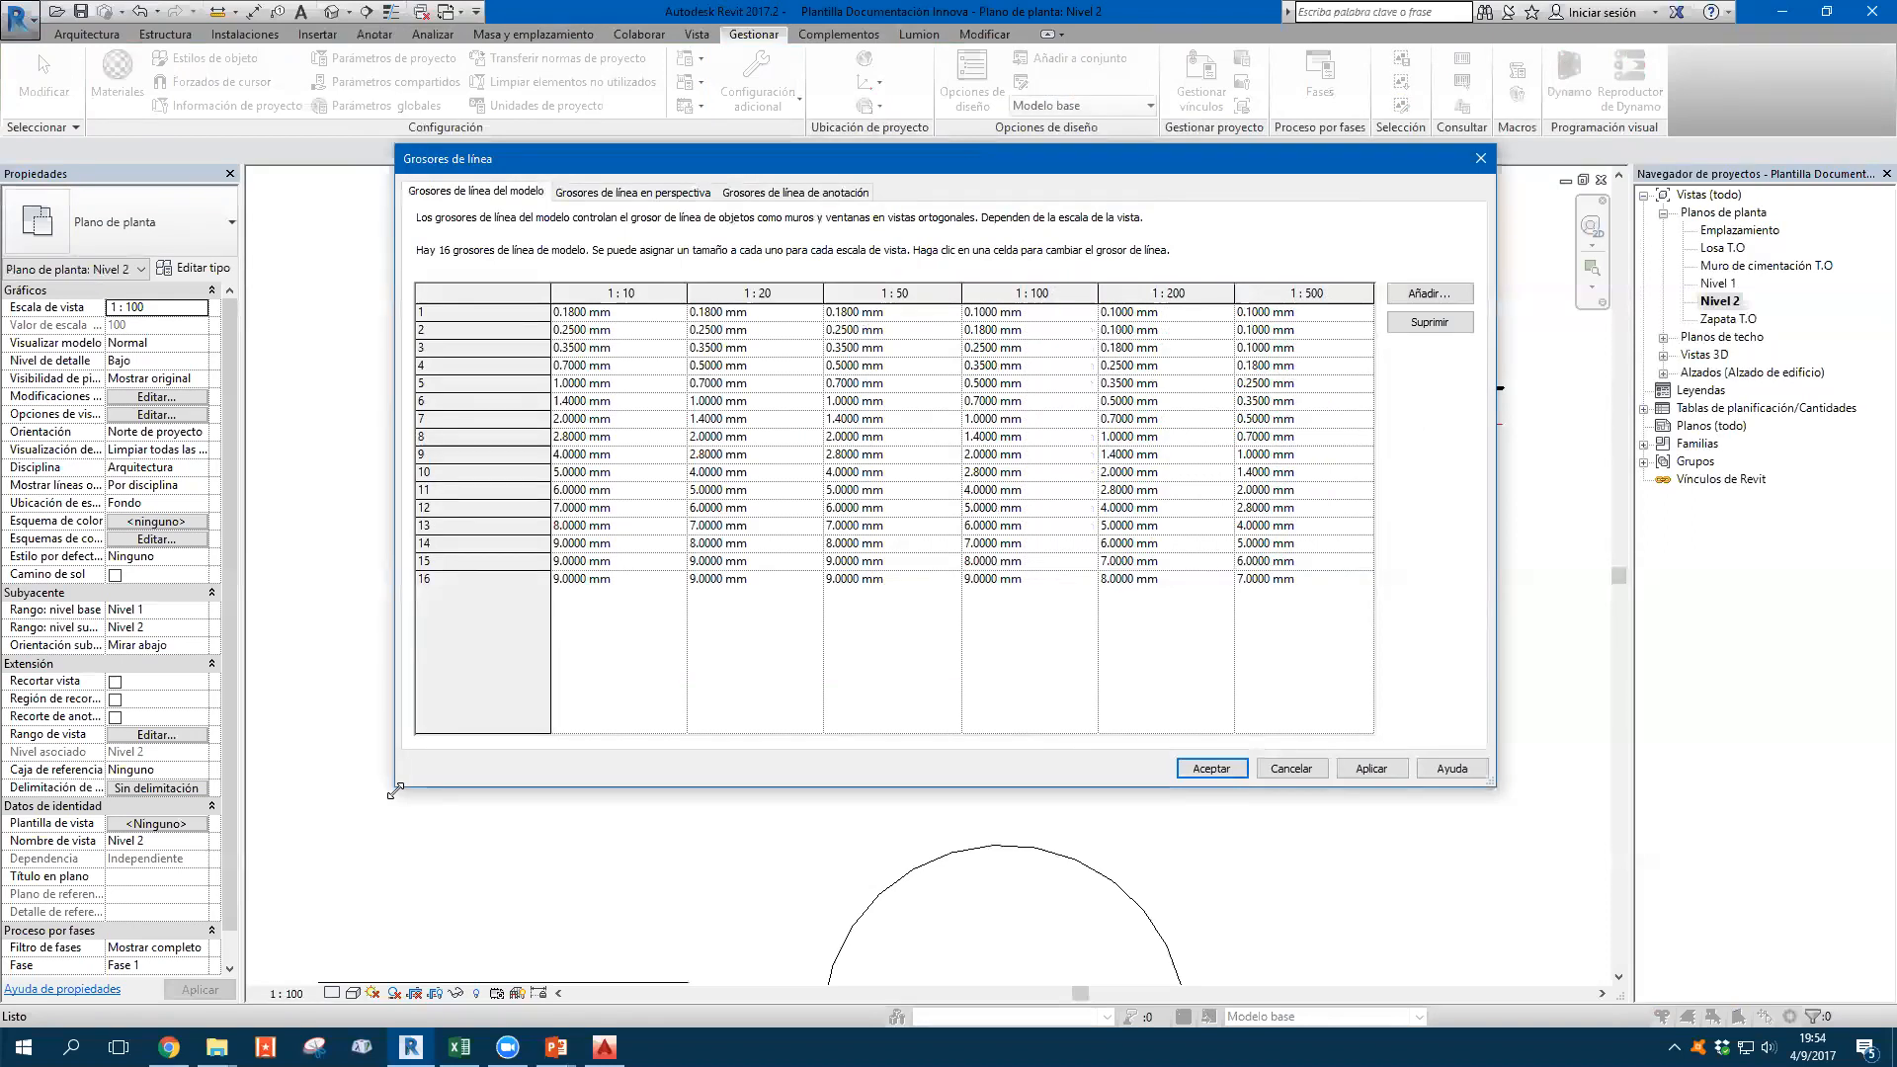
pyautogui.moveTo(913, 163); pyautogui.dragTo(1167, 205)
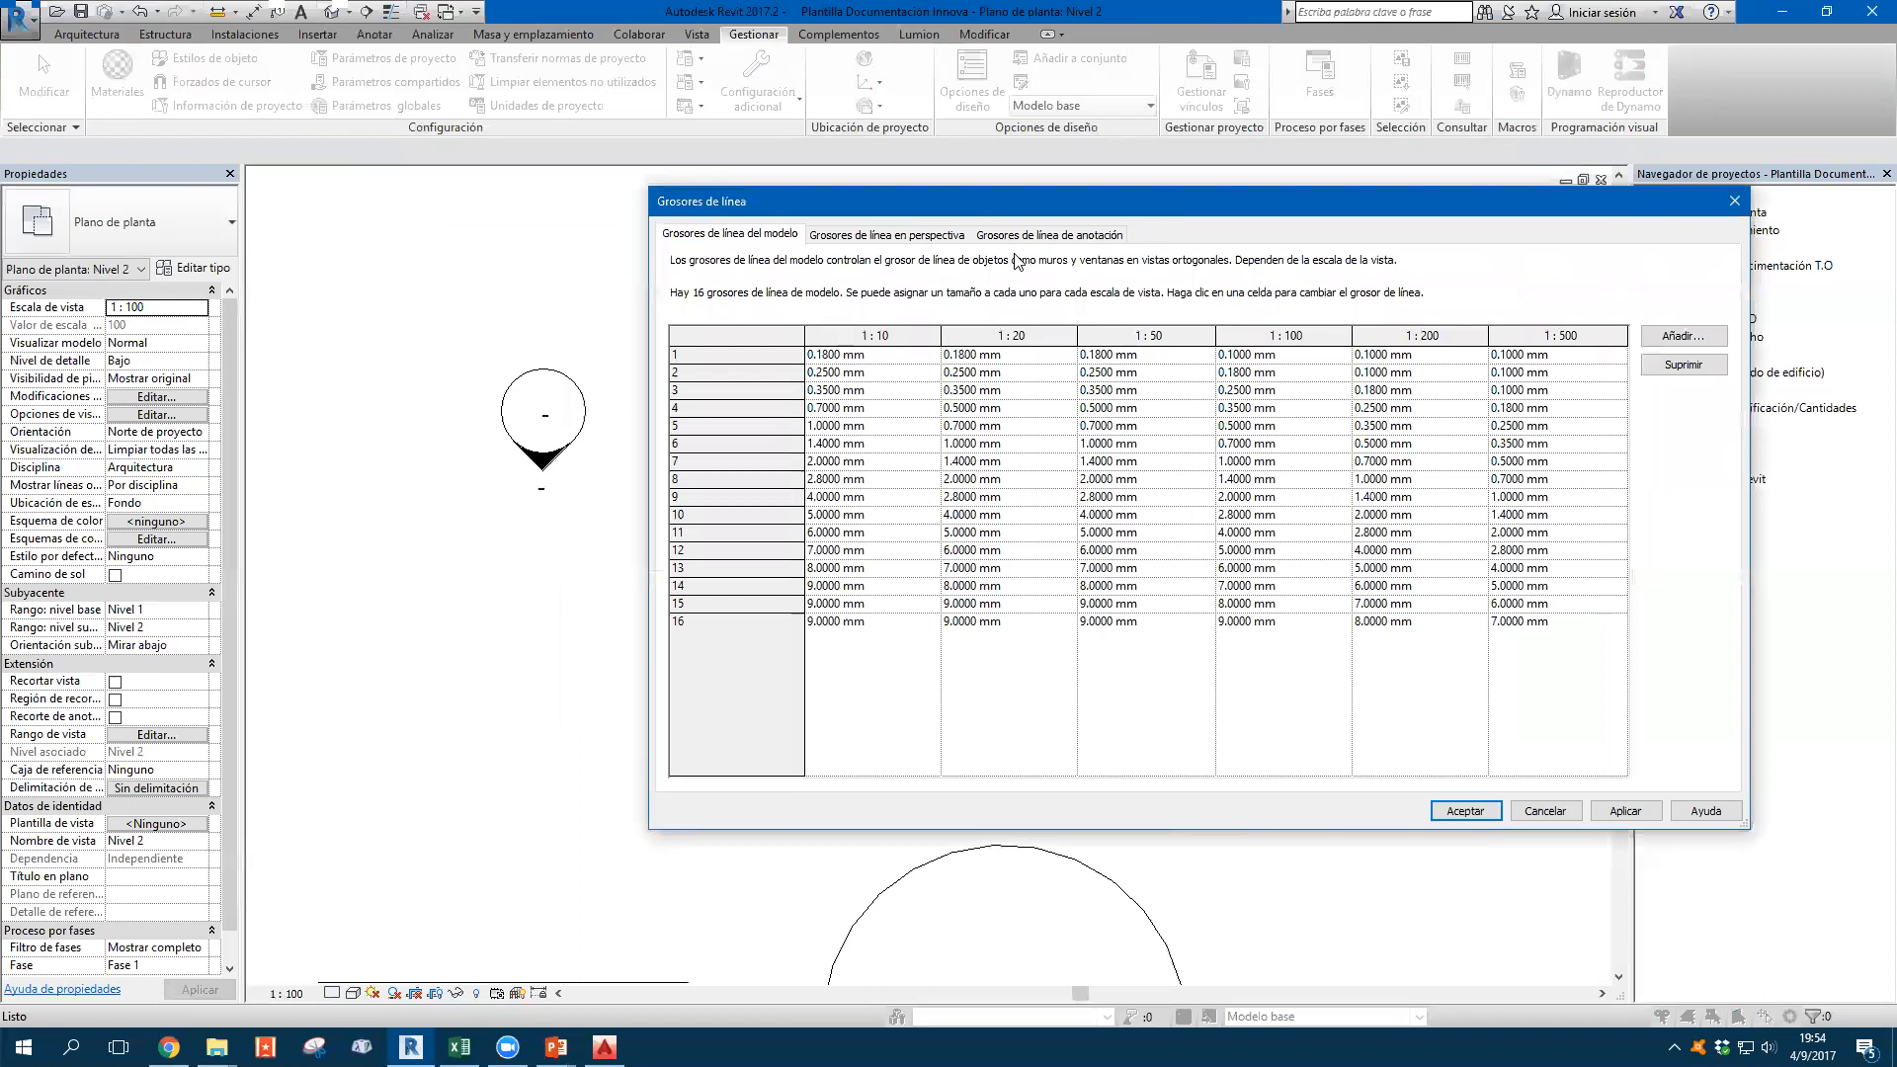
pyautogui.click(893, 354)
pyautogui.click(1321, 357)
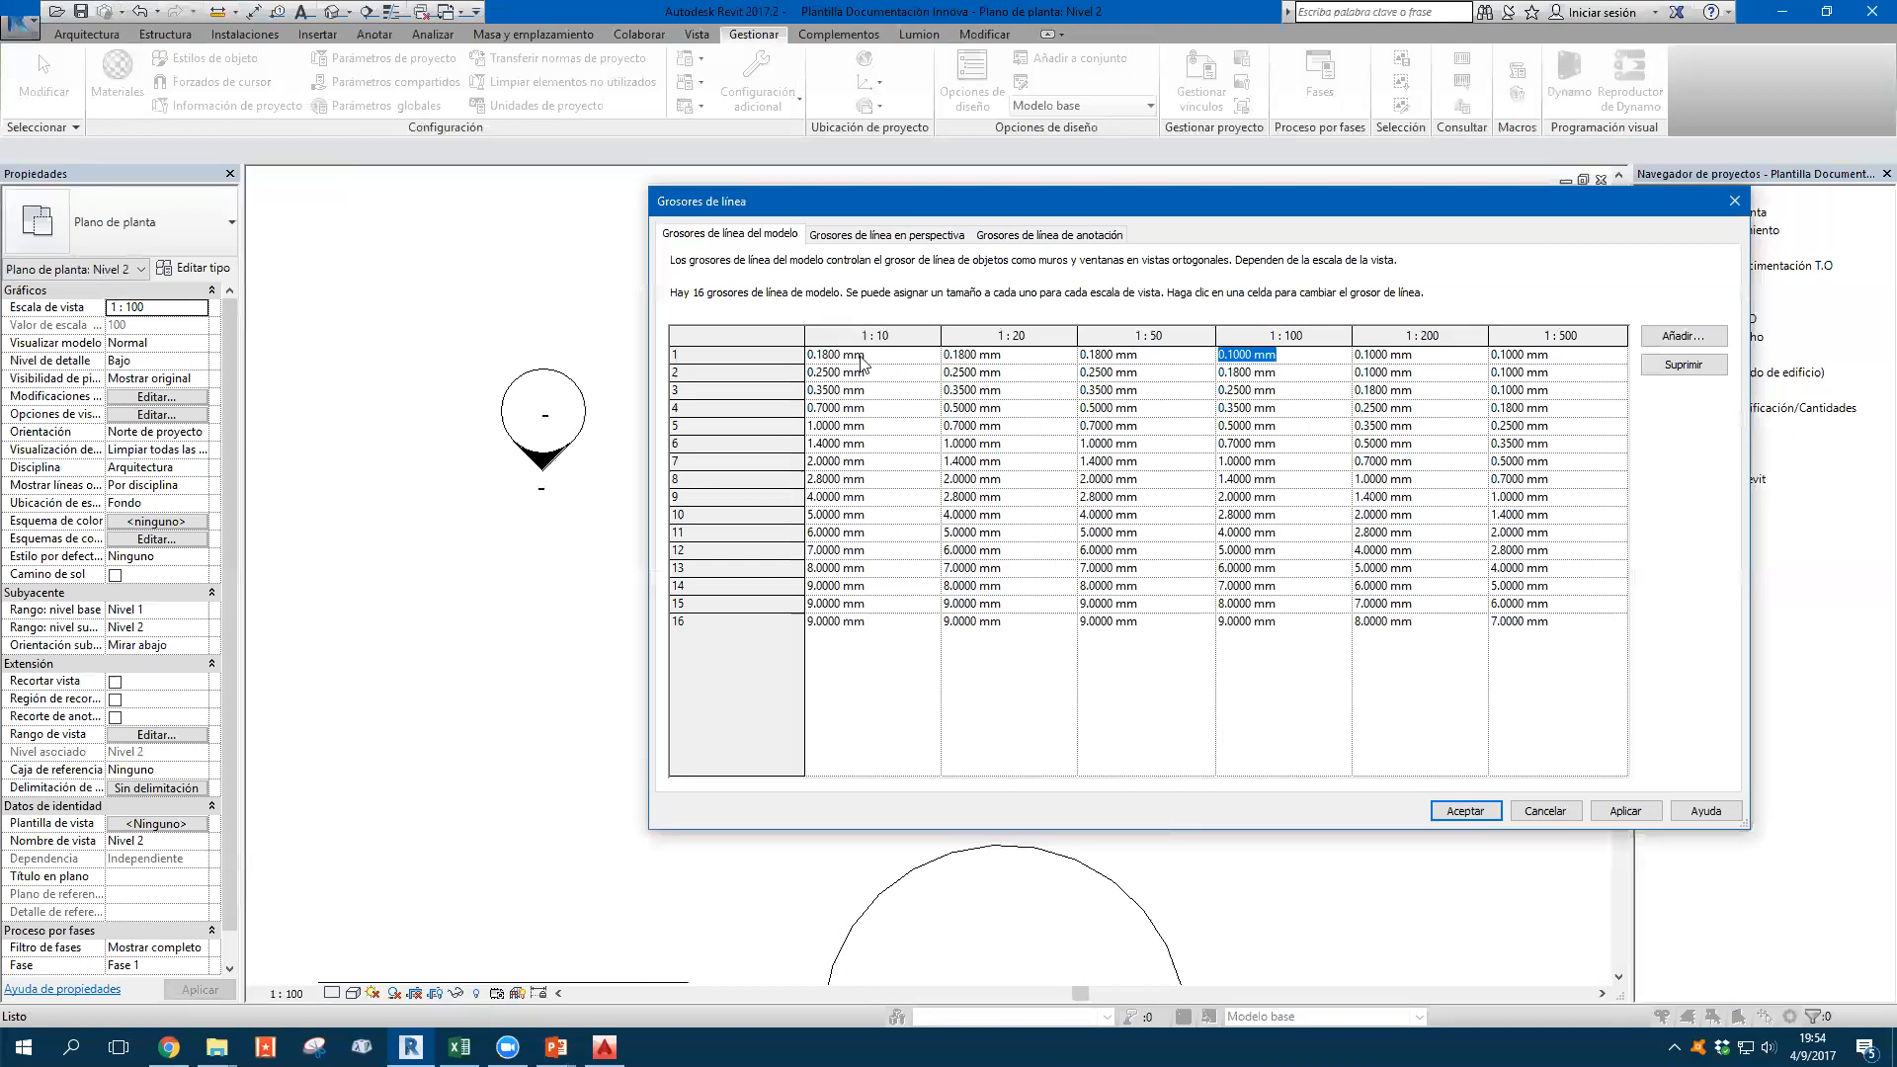
pyautogui.click(902, 359)
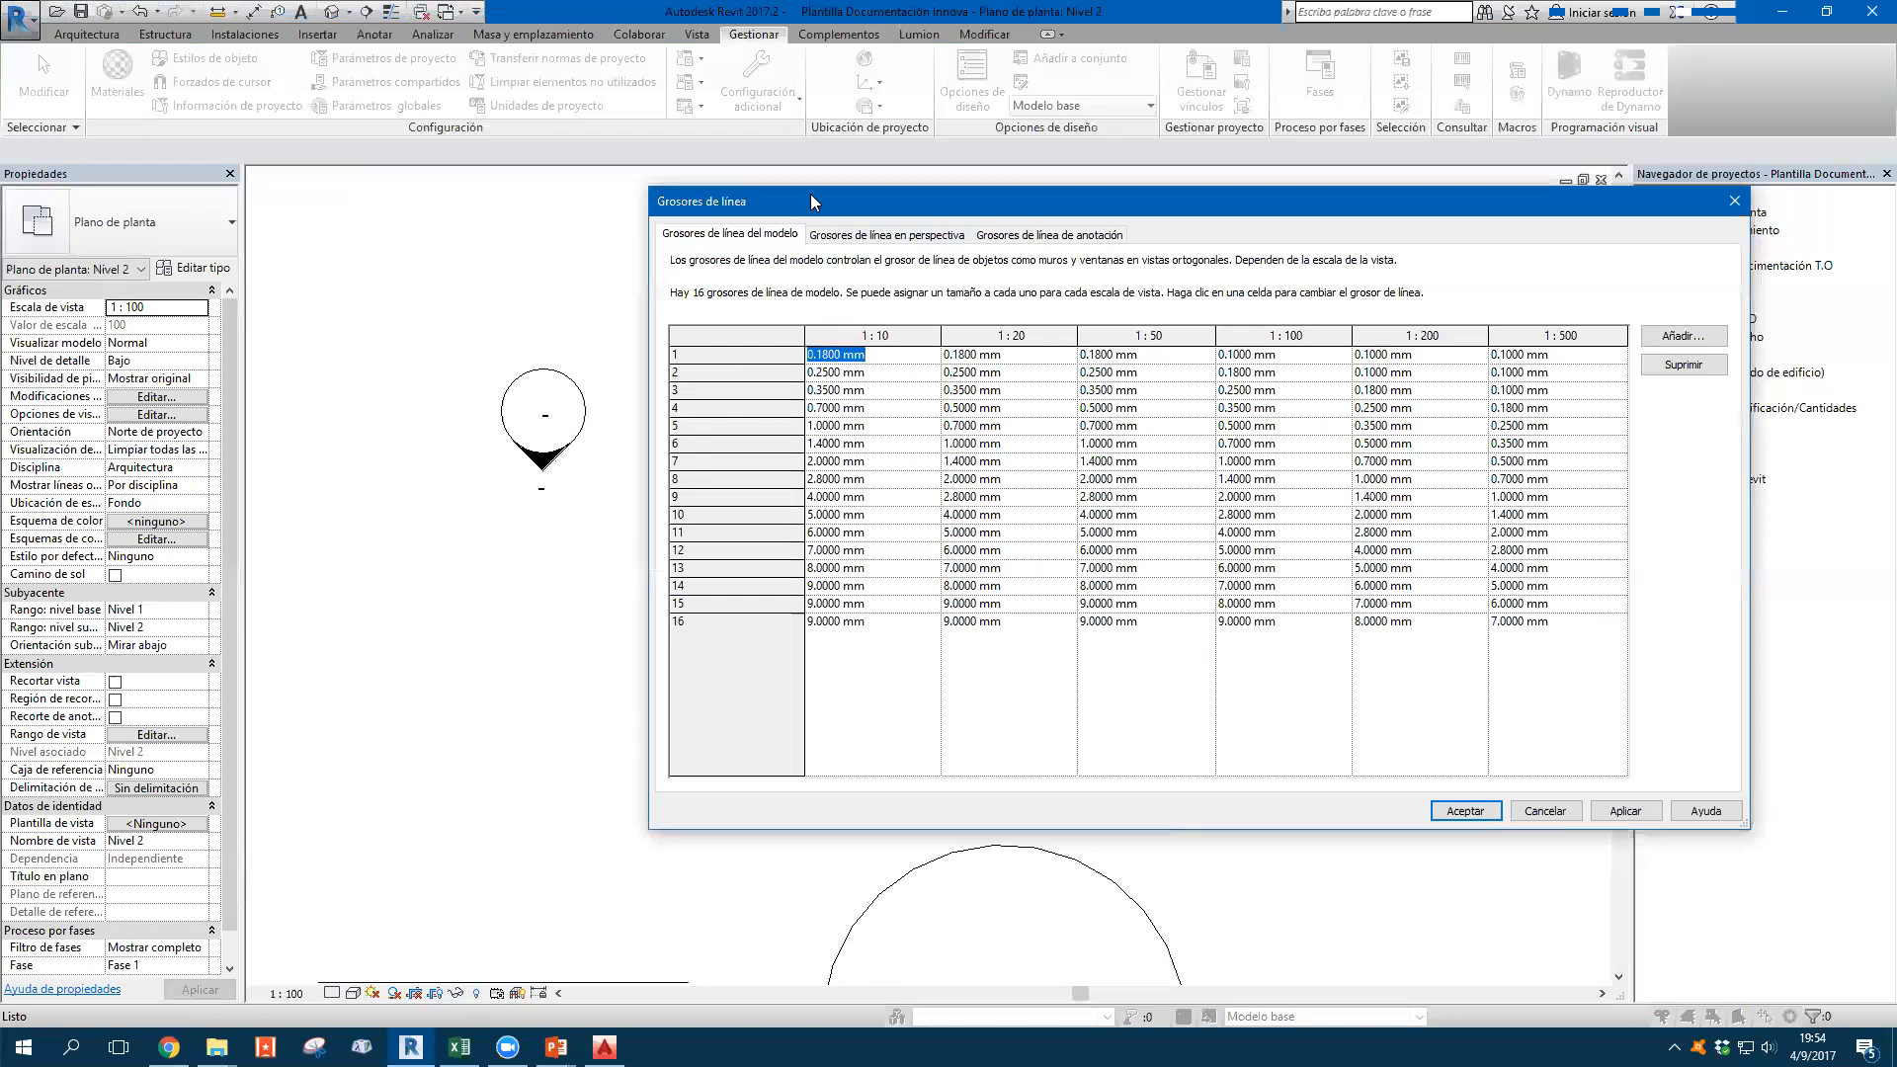
pyautogui.moveTo(813, 203); pyautogui.dragTo(567, 197)
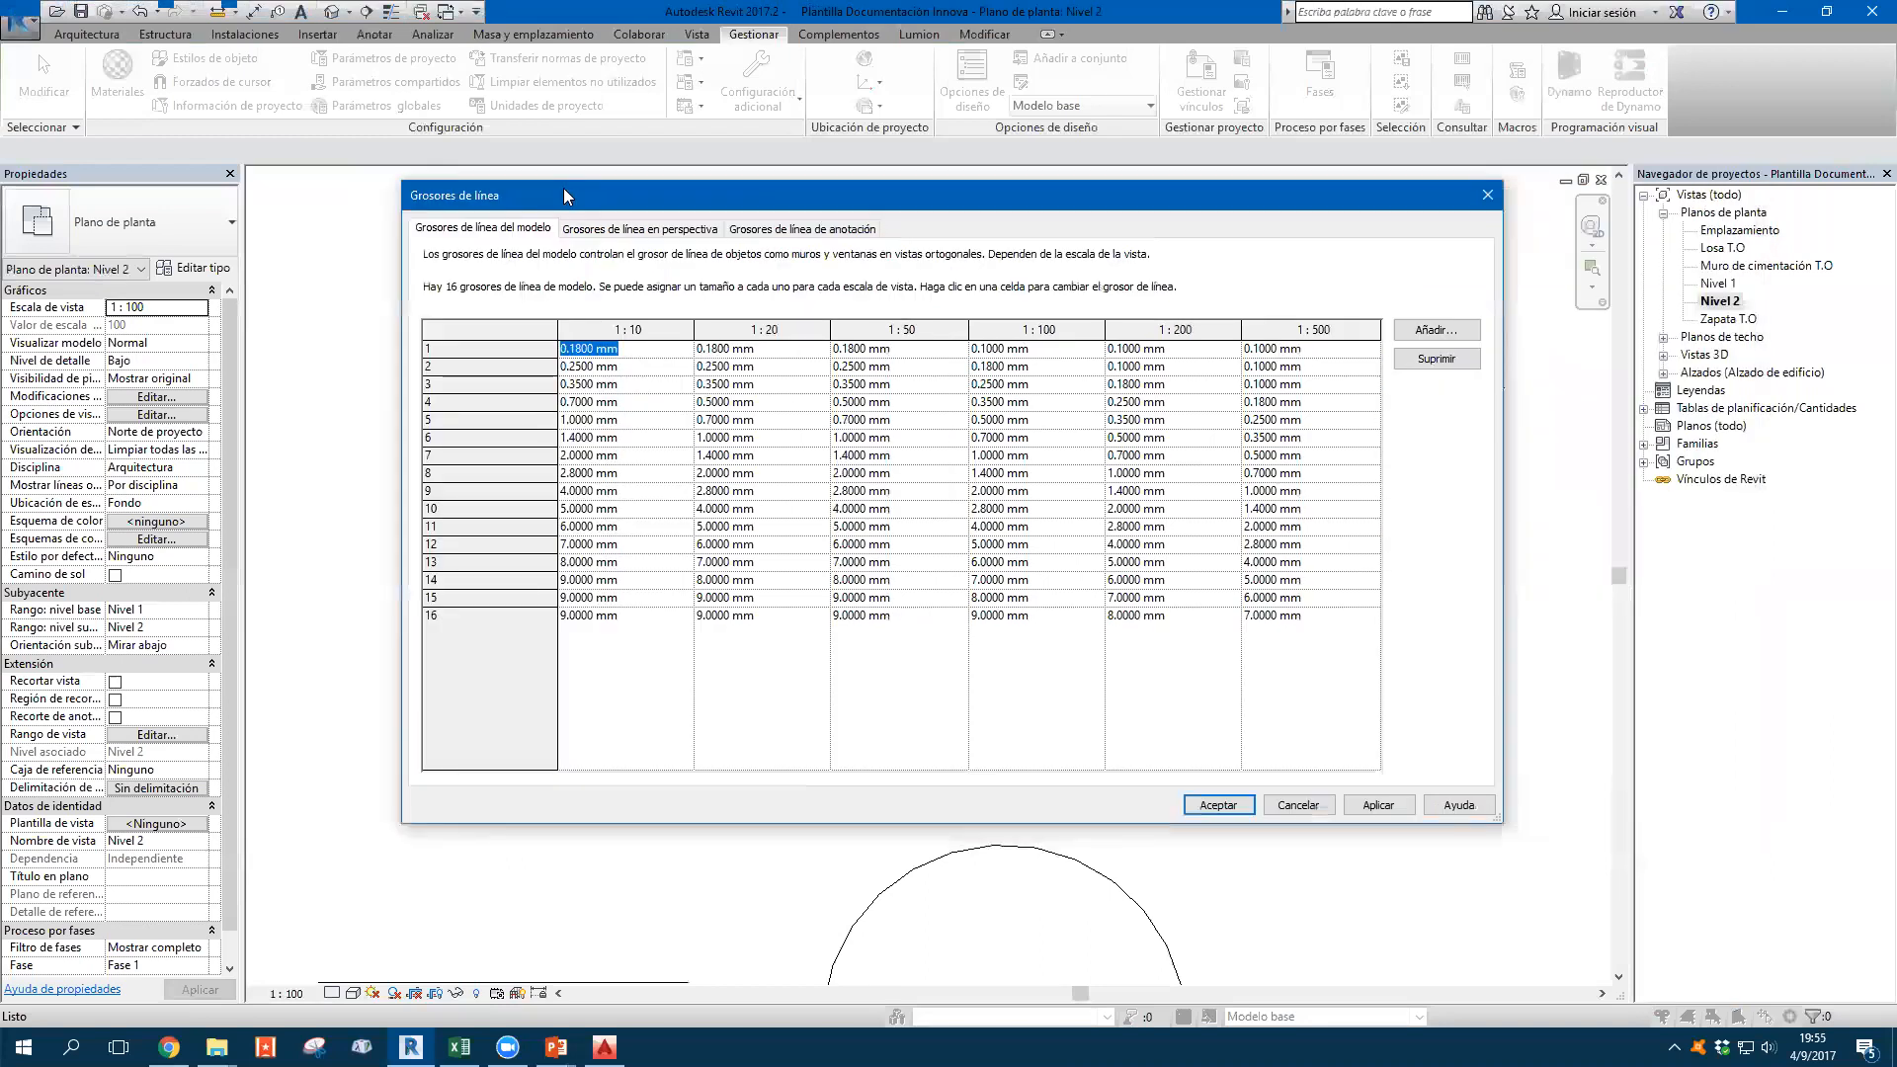
# Review the perspective and annotation line weights and accept the line weights dialog
pyautogui.click(643, 228)
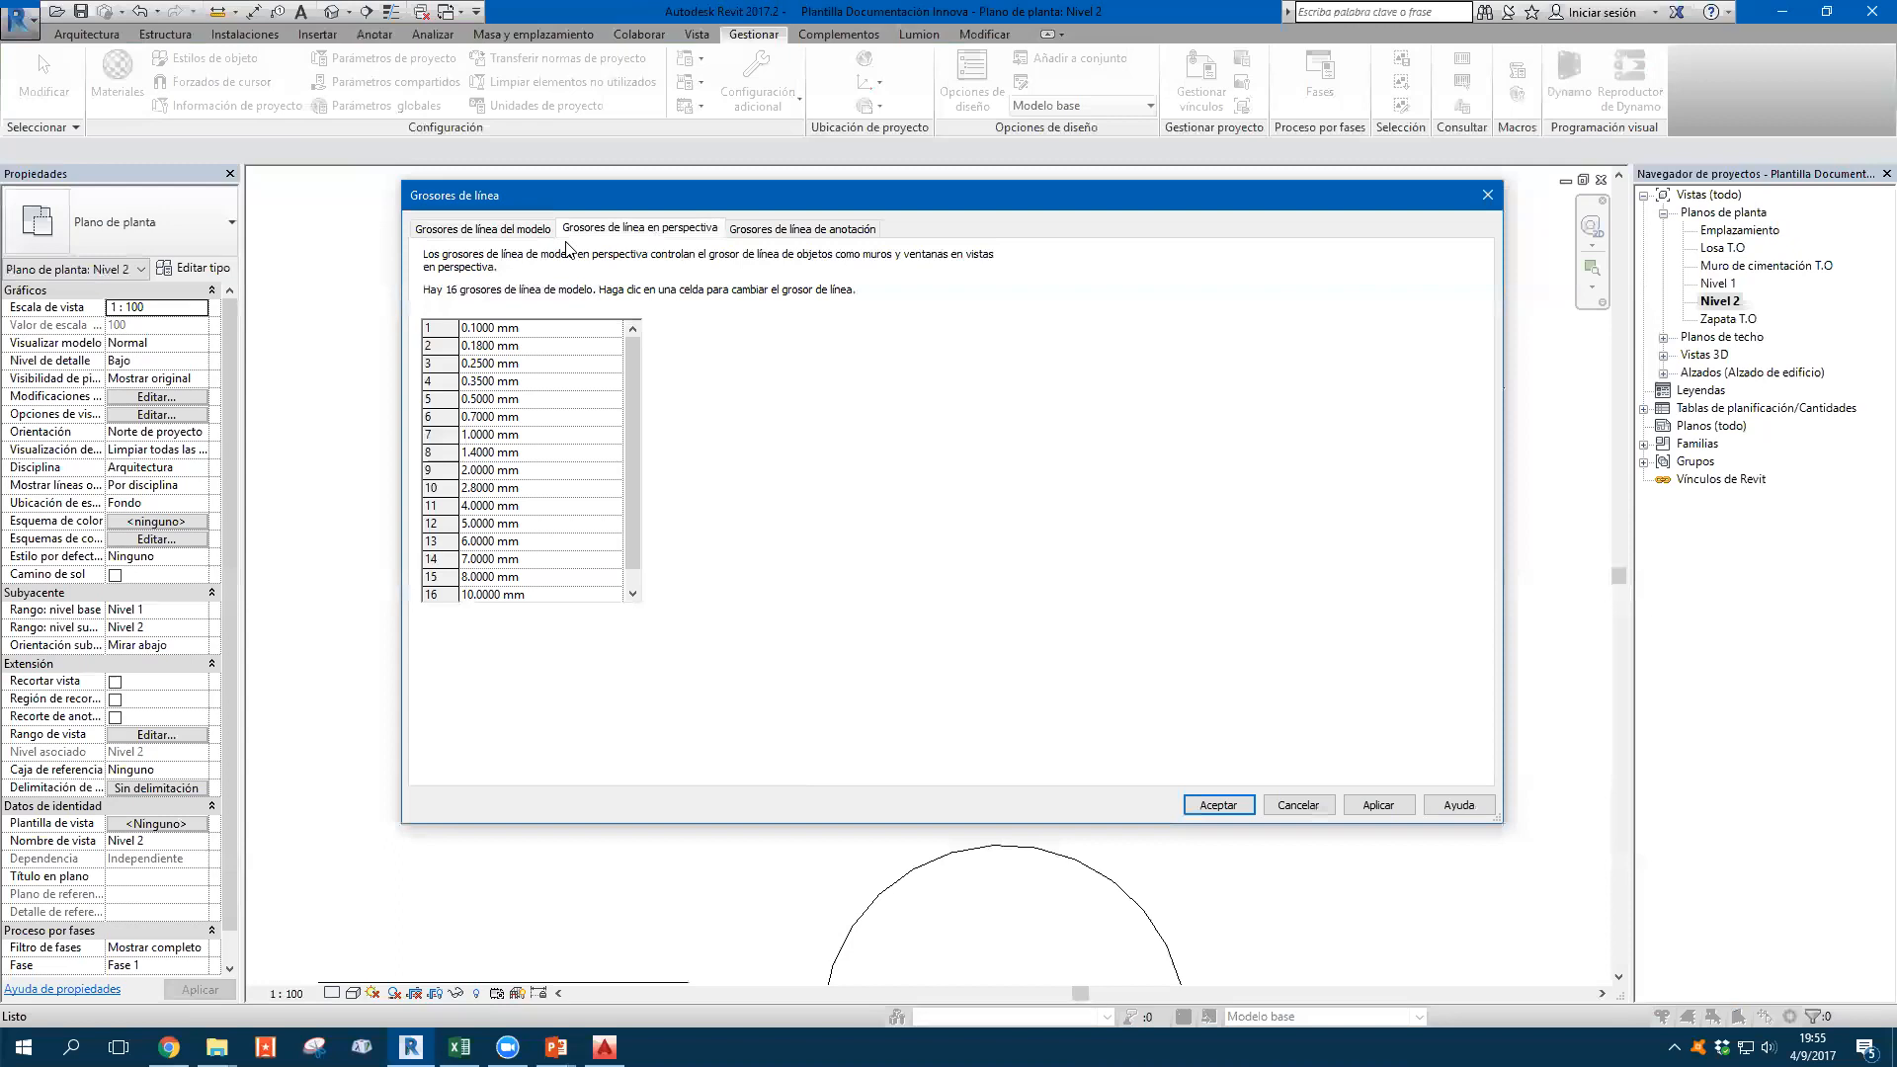
pyautogui.click(769, 230)
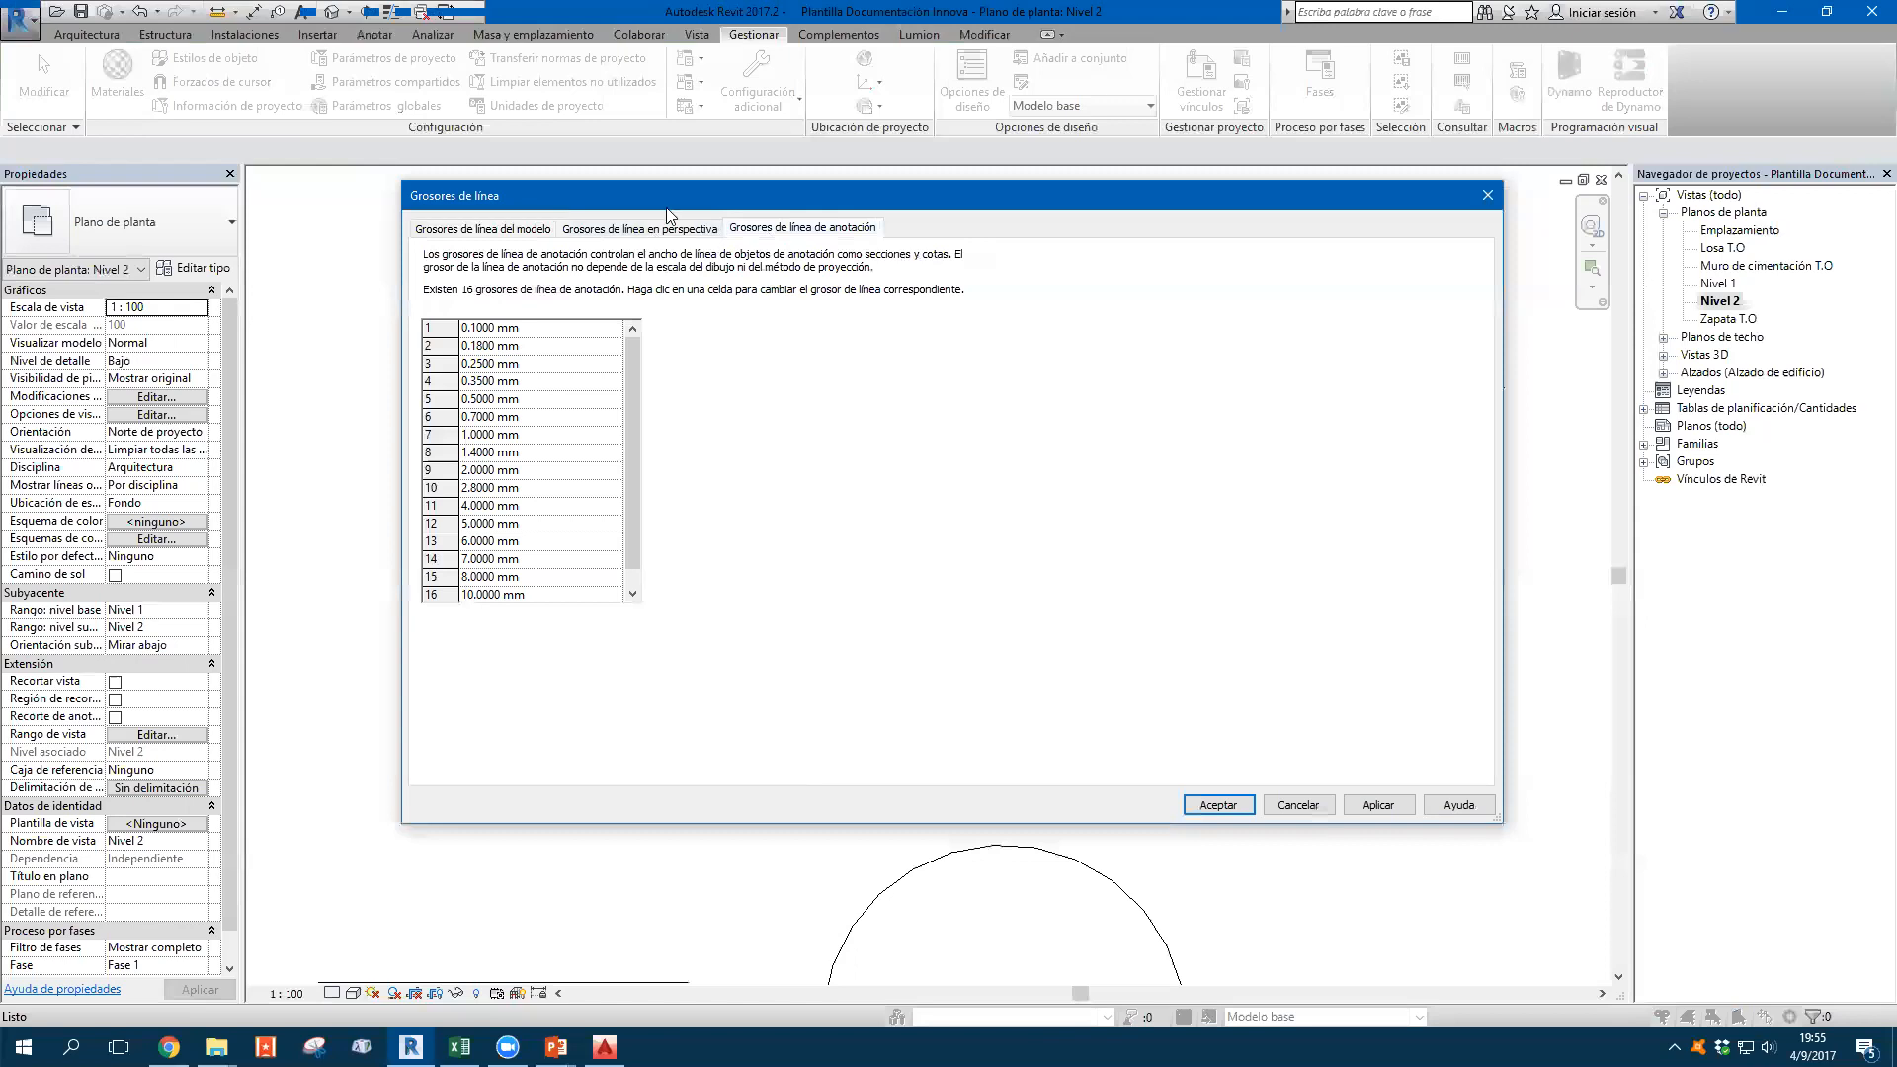
pyautogui.moveTo(667, 205)
pyautogui.mouseDown()
pyautogui.moveTo(1320, 185)
pyautogui.moveTo(764, 171)
pyautogui.mouseUp()
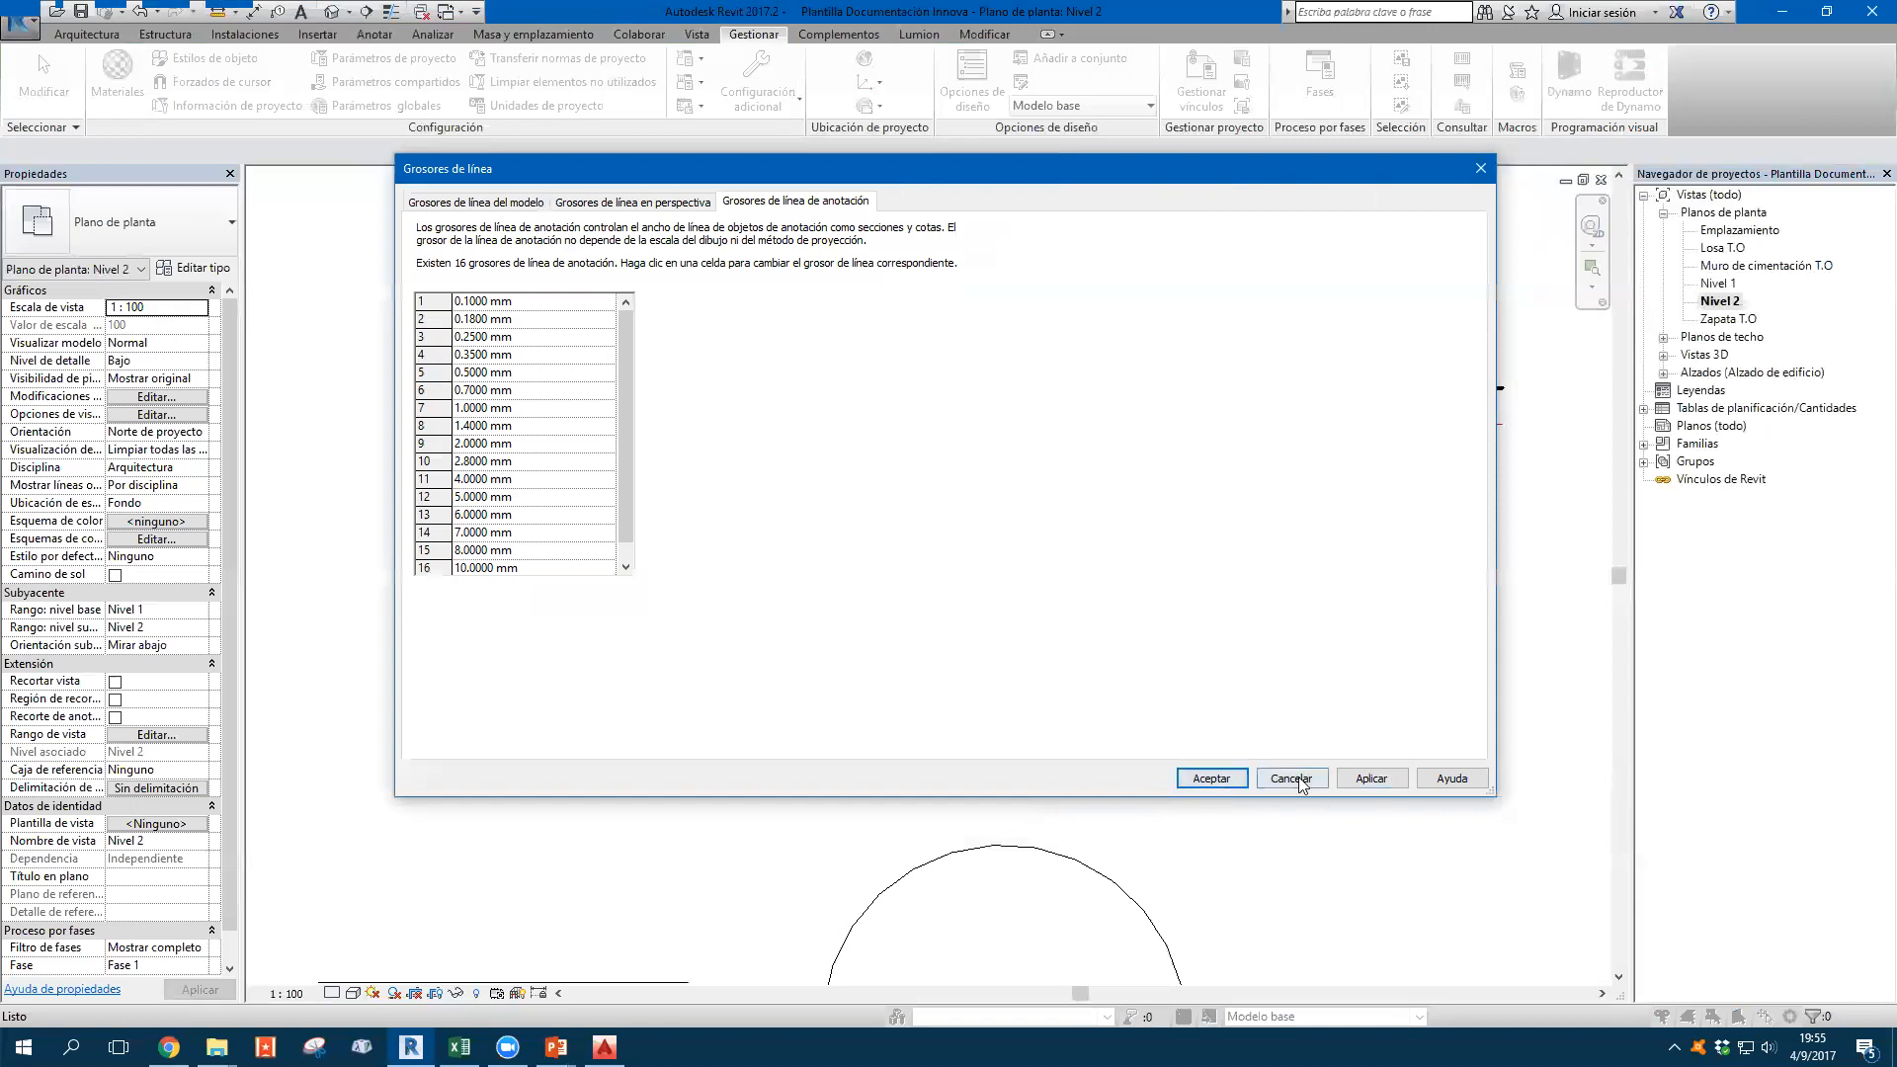
pyautogui.click(1209, 778)
# Save the template as Plantilla Documentación Innova (*.rte) in the Documentación con Revit folder, checking the save options
pyautogui.scroll(-3, 1250, 519)
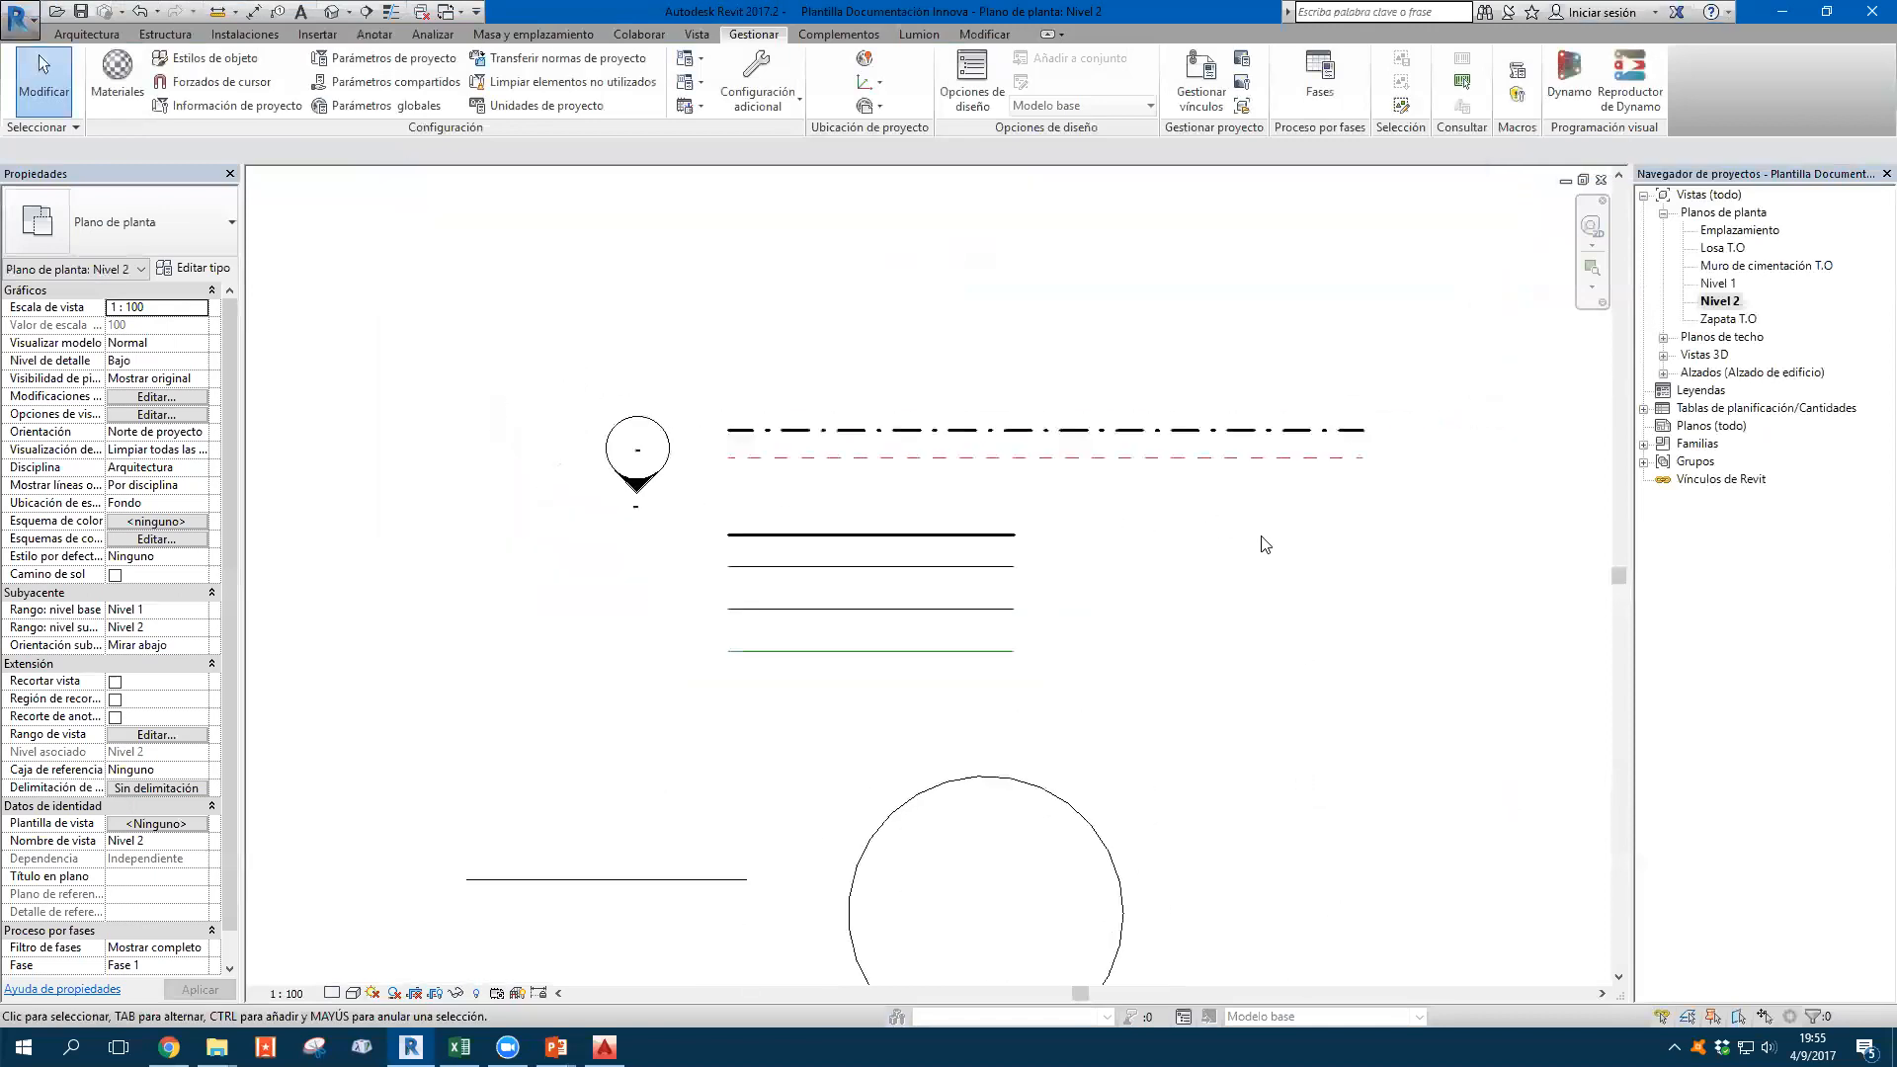
pyautogui.scroll(-1, 929, 425)
pyautogui.scroll(1, 928, 425)
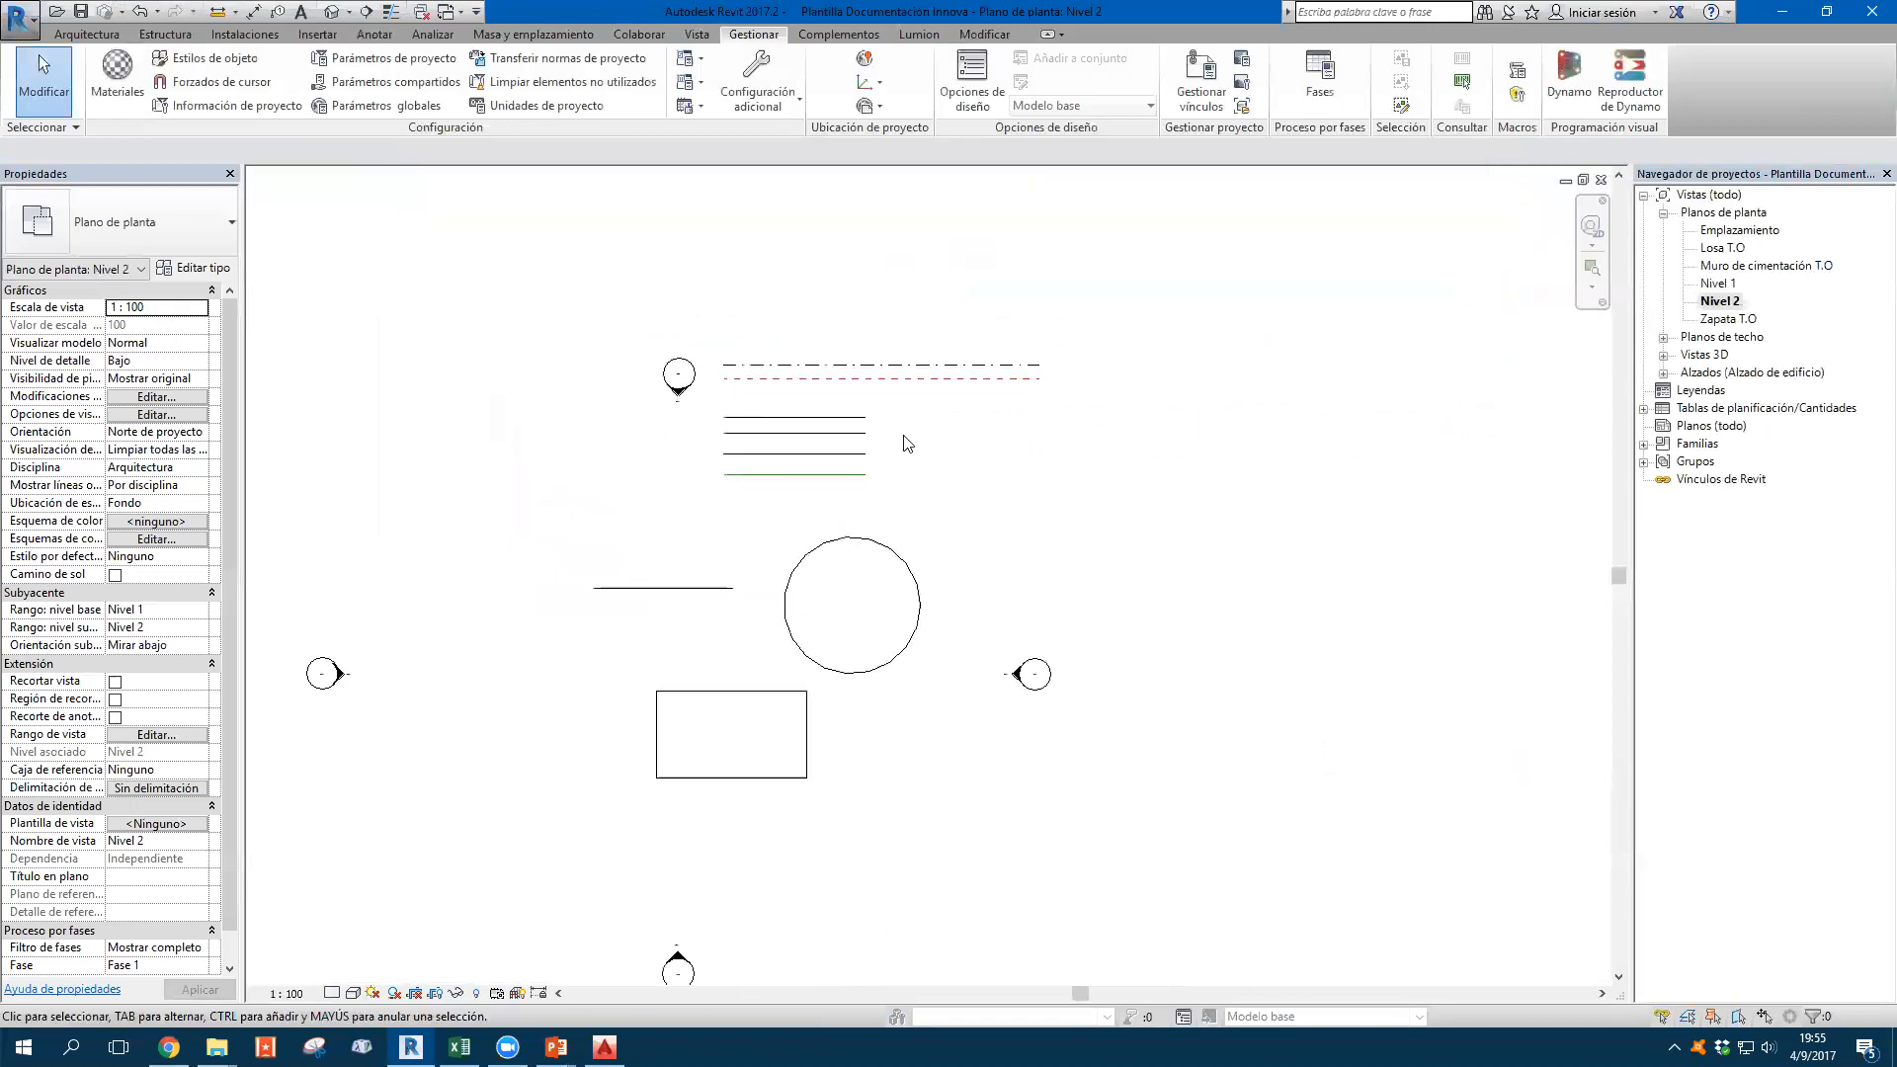
pyautogui.click(18, 11)
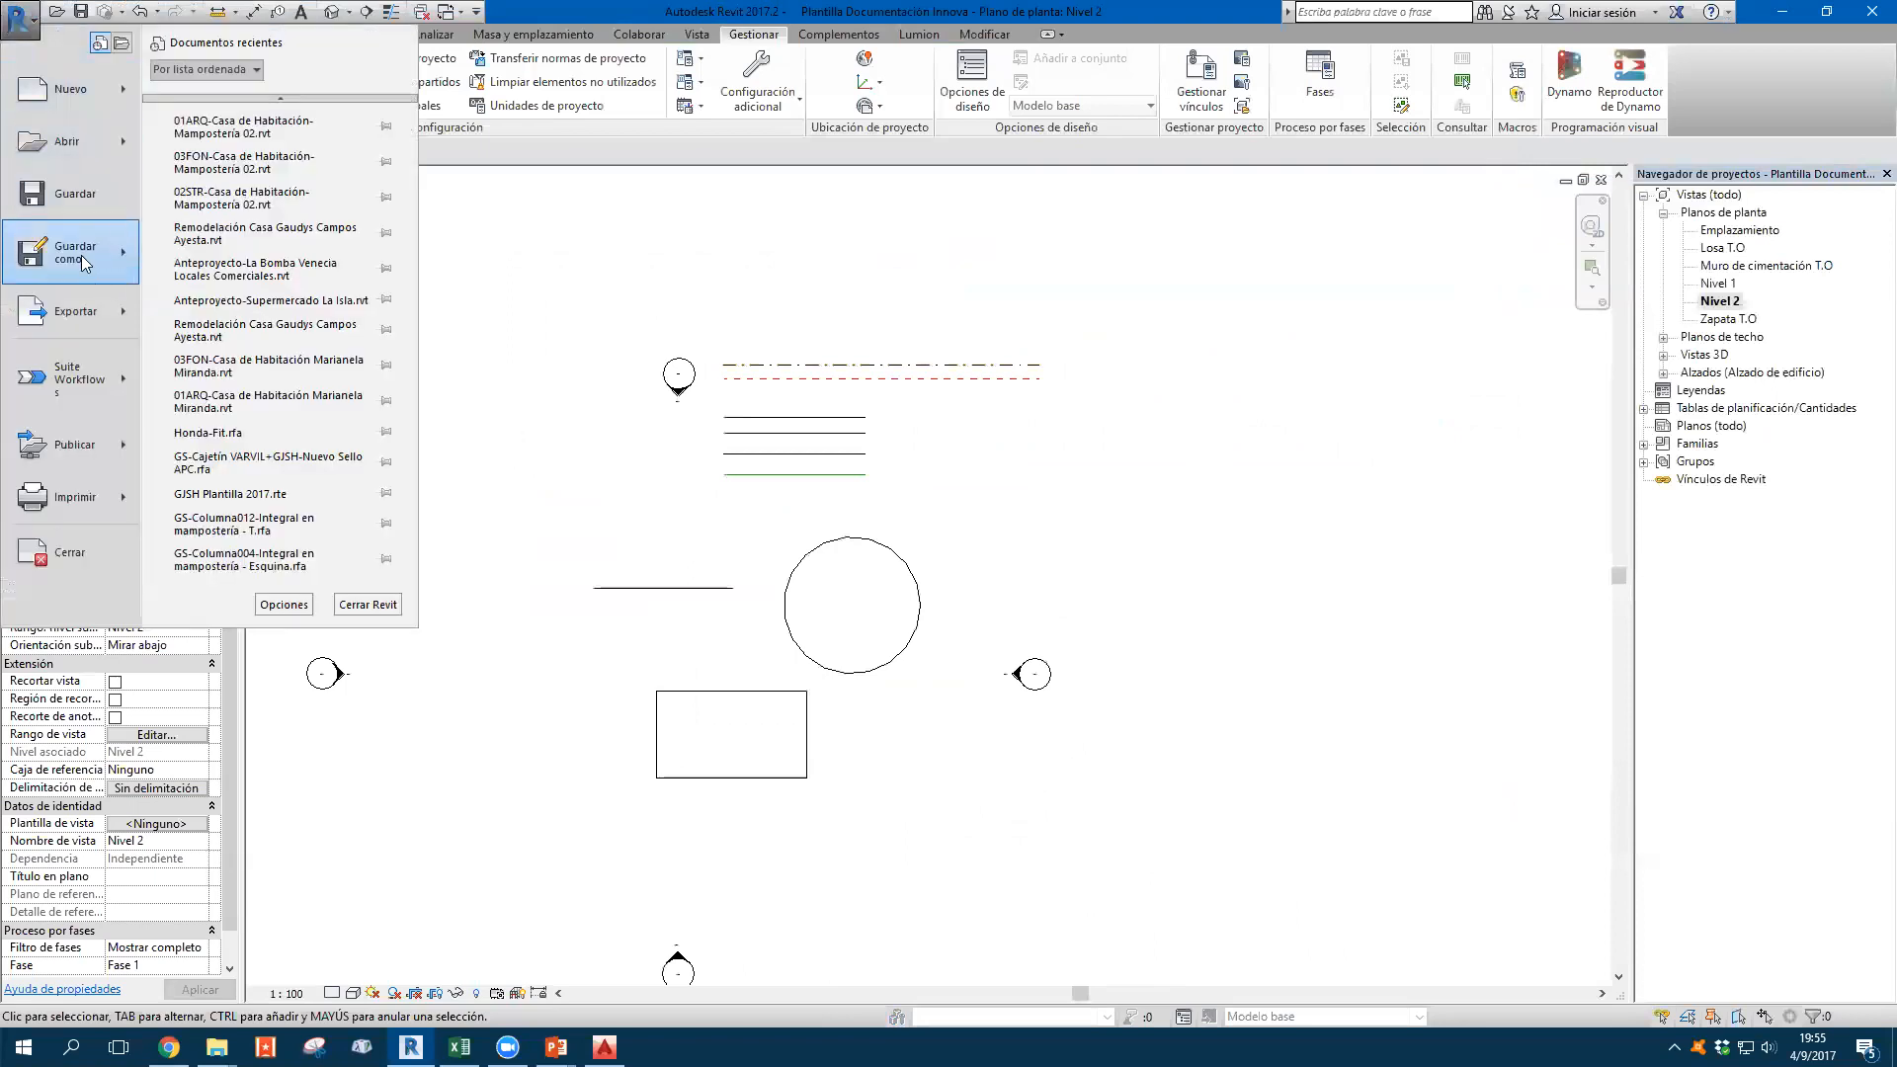
pyautogui.moveTo(81, 255)
pyautogui.click(247, 244)
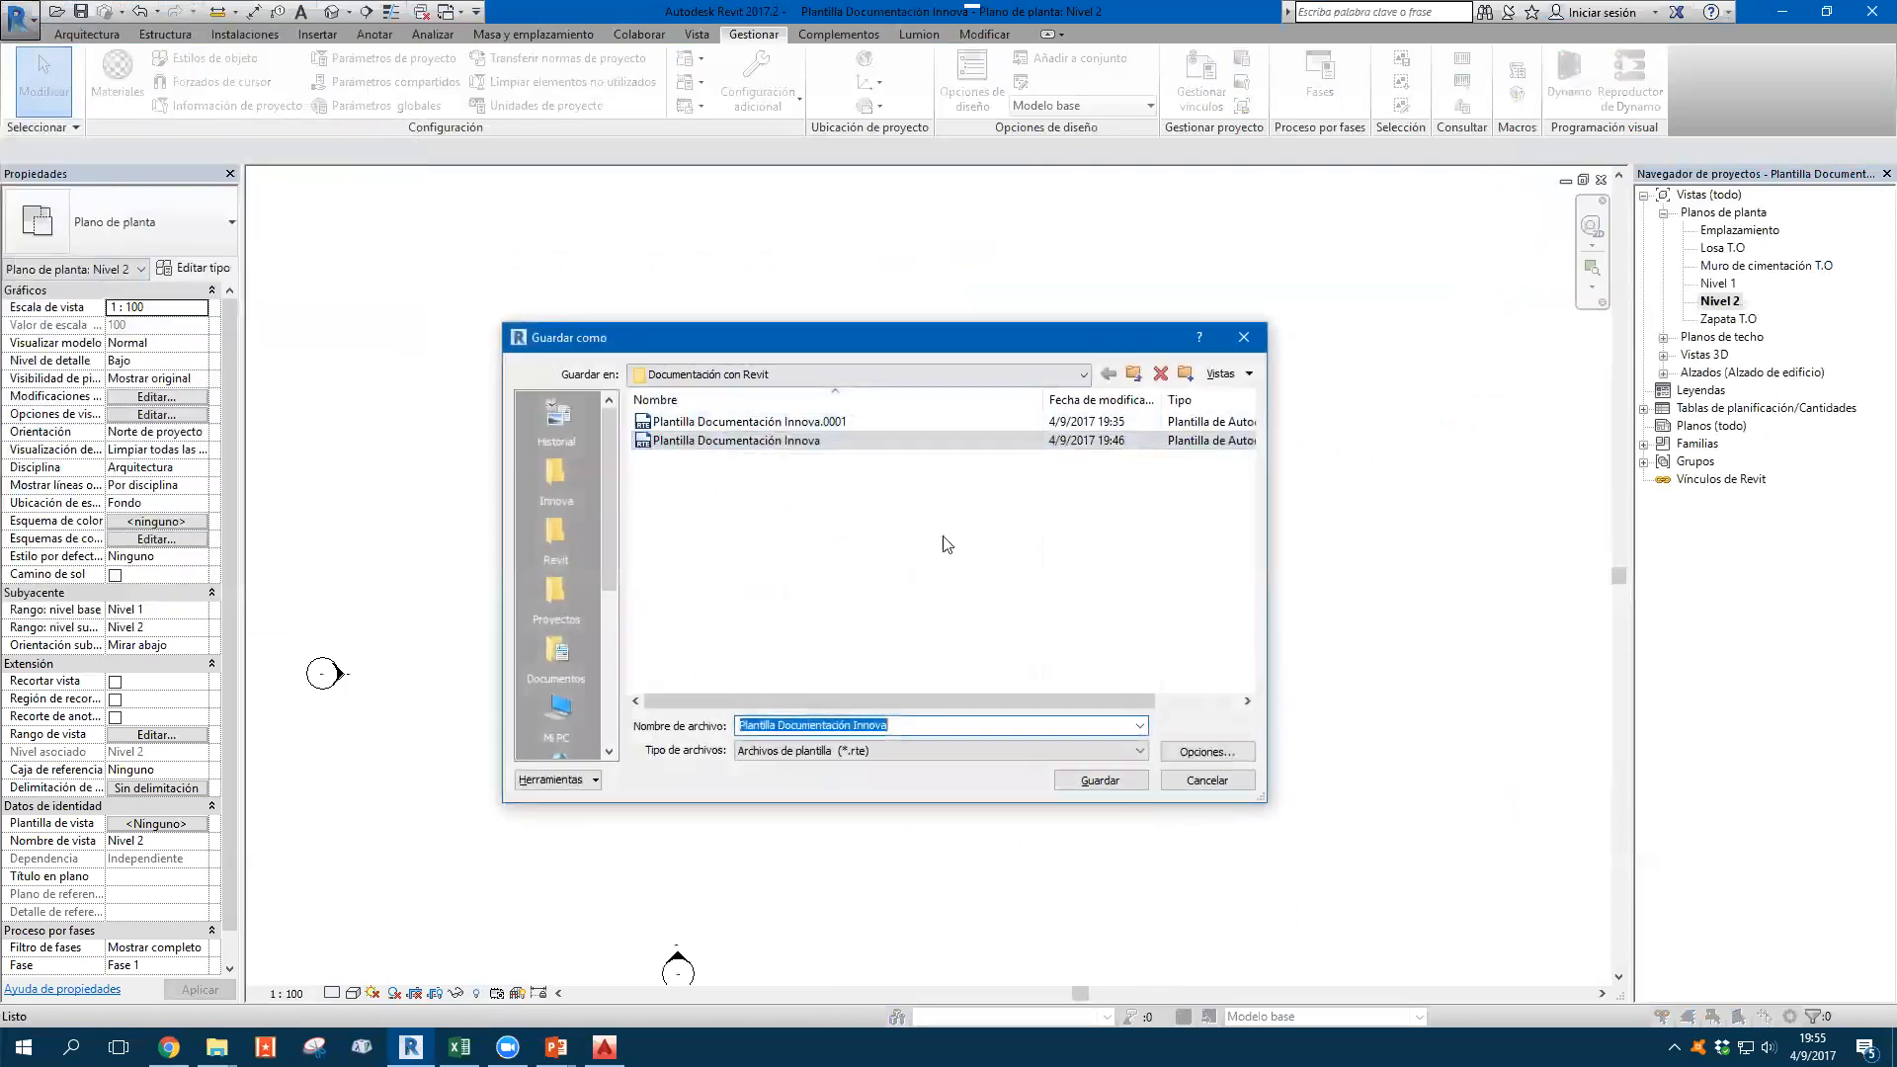
pyautogui.click(1208, 752)
pyautogui.click(1463, 638)
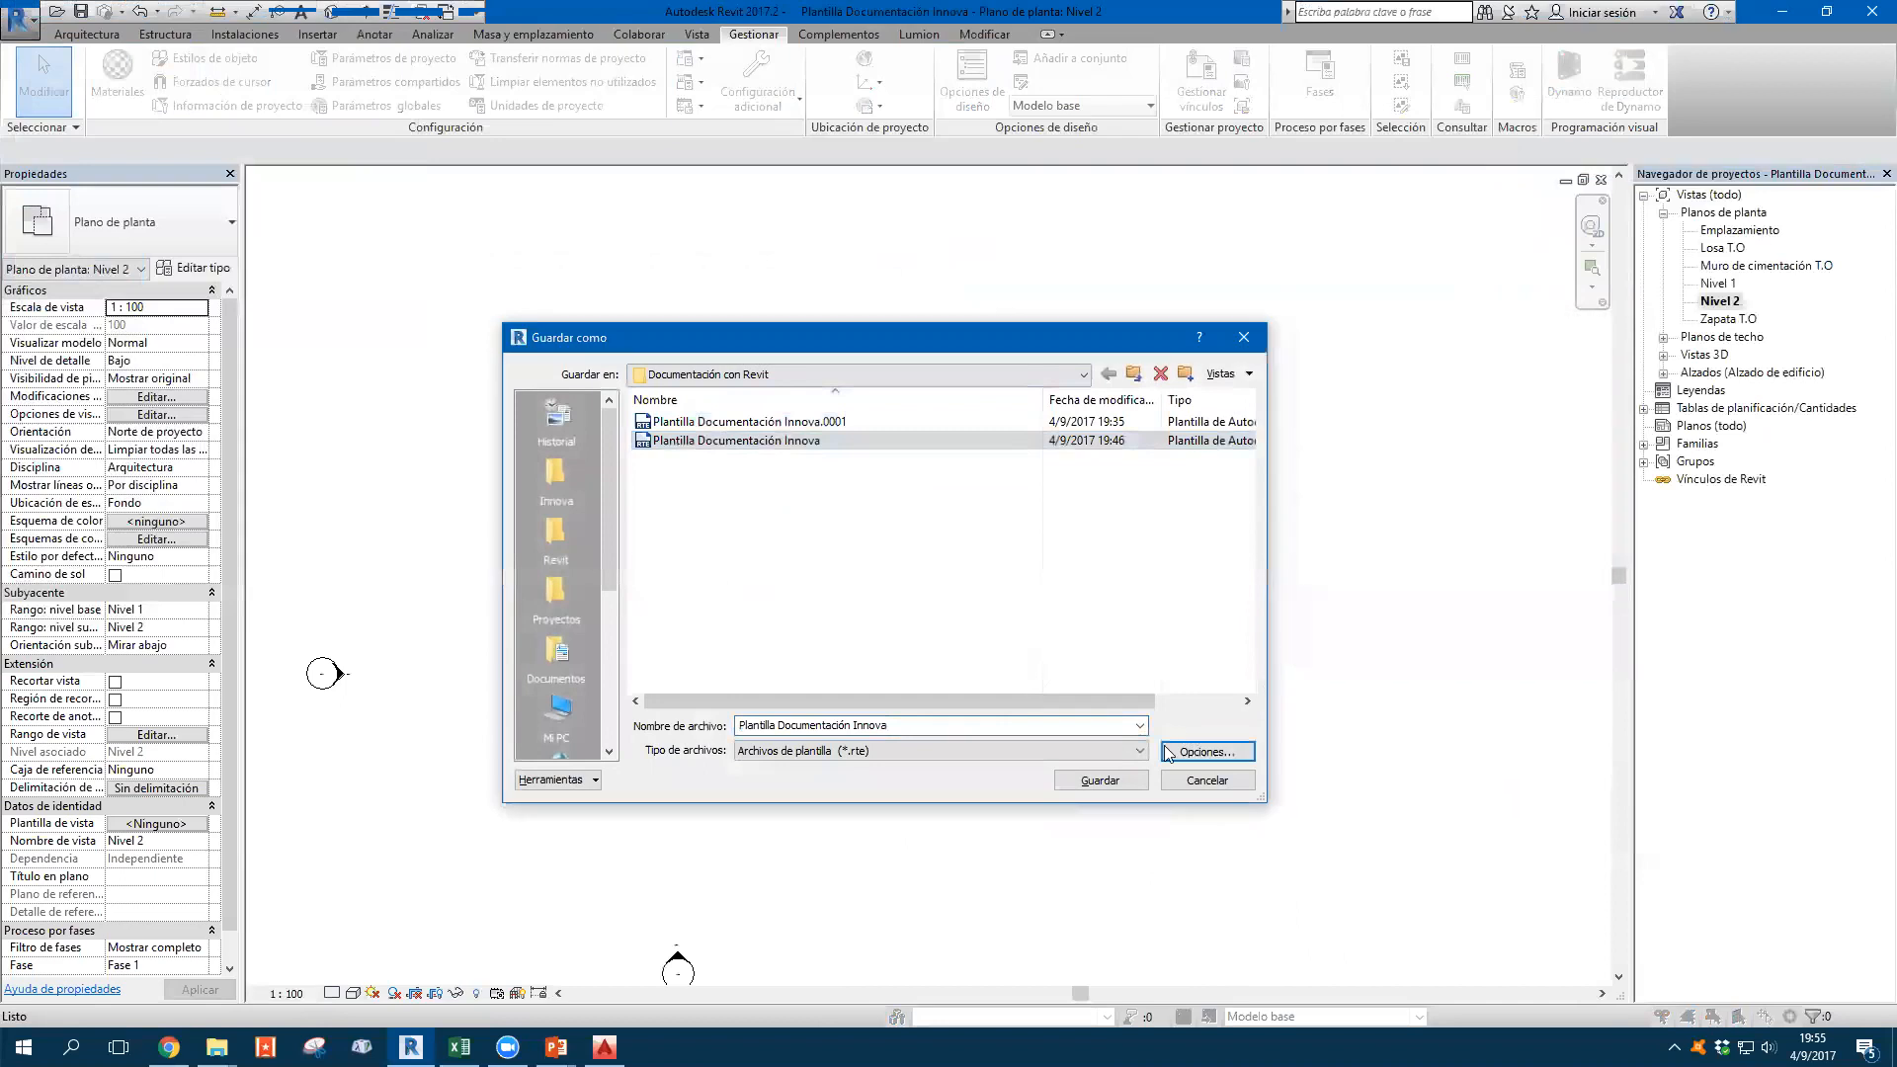
pyautogui.click(1100, 780)
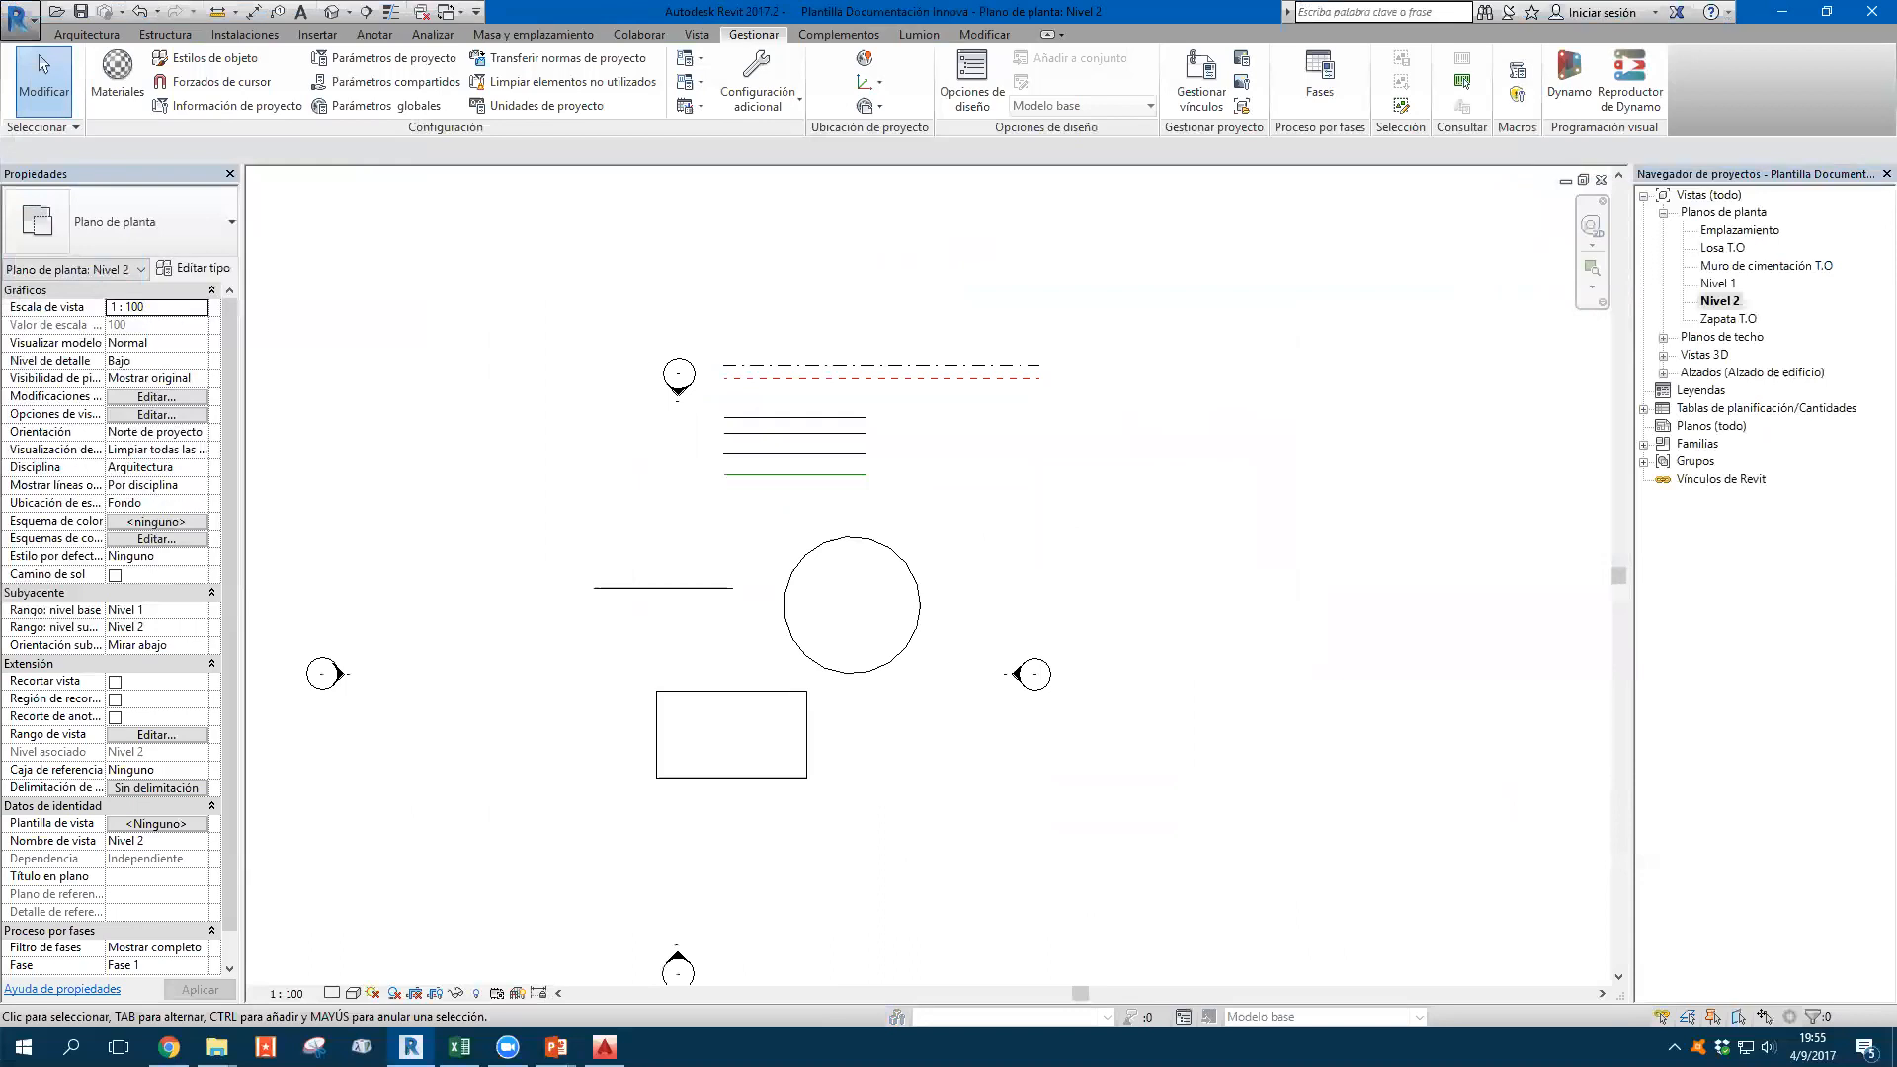
# Examine how the weights and patterns of the test detail lines display at different zoom levels
pyautogui.scroll(1, 1156, 411)
pyautogui.scroll(1, 984, 366)
pyautogui.scroll(1, 989, 330)
pyautogui.moveTo(1024, 343); pyautogui.dragTo(1007, 422, button='middle')
pyautogui.scroll(-2, 1017, 375)
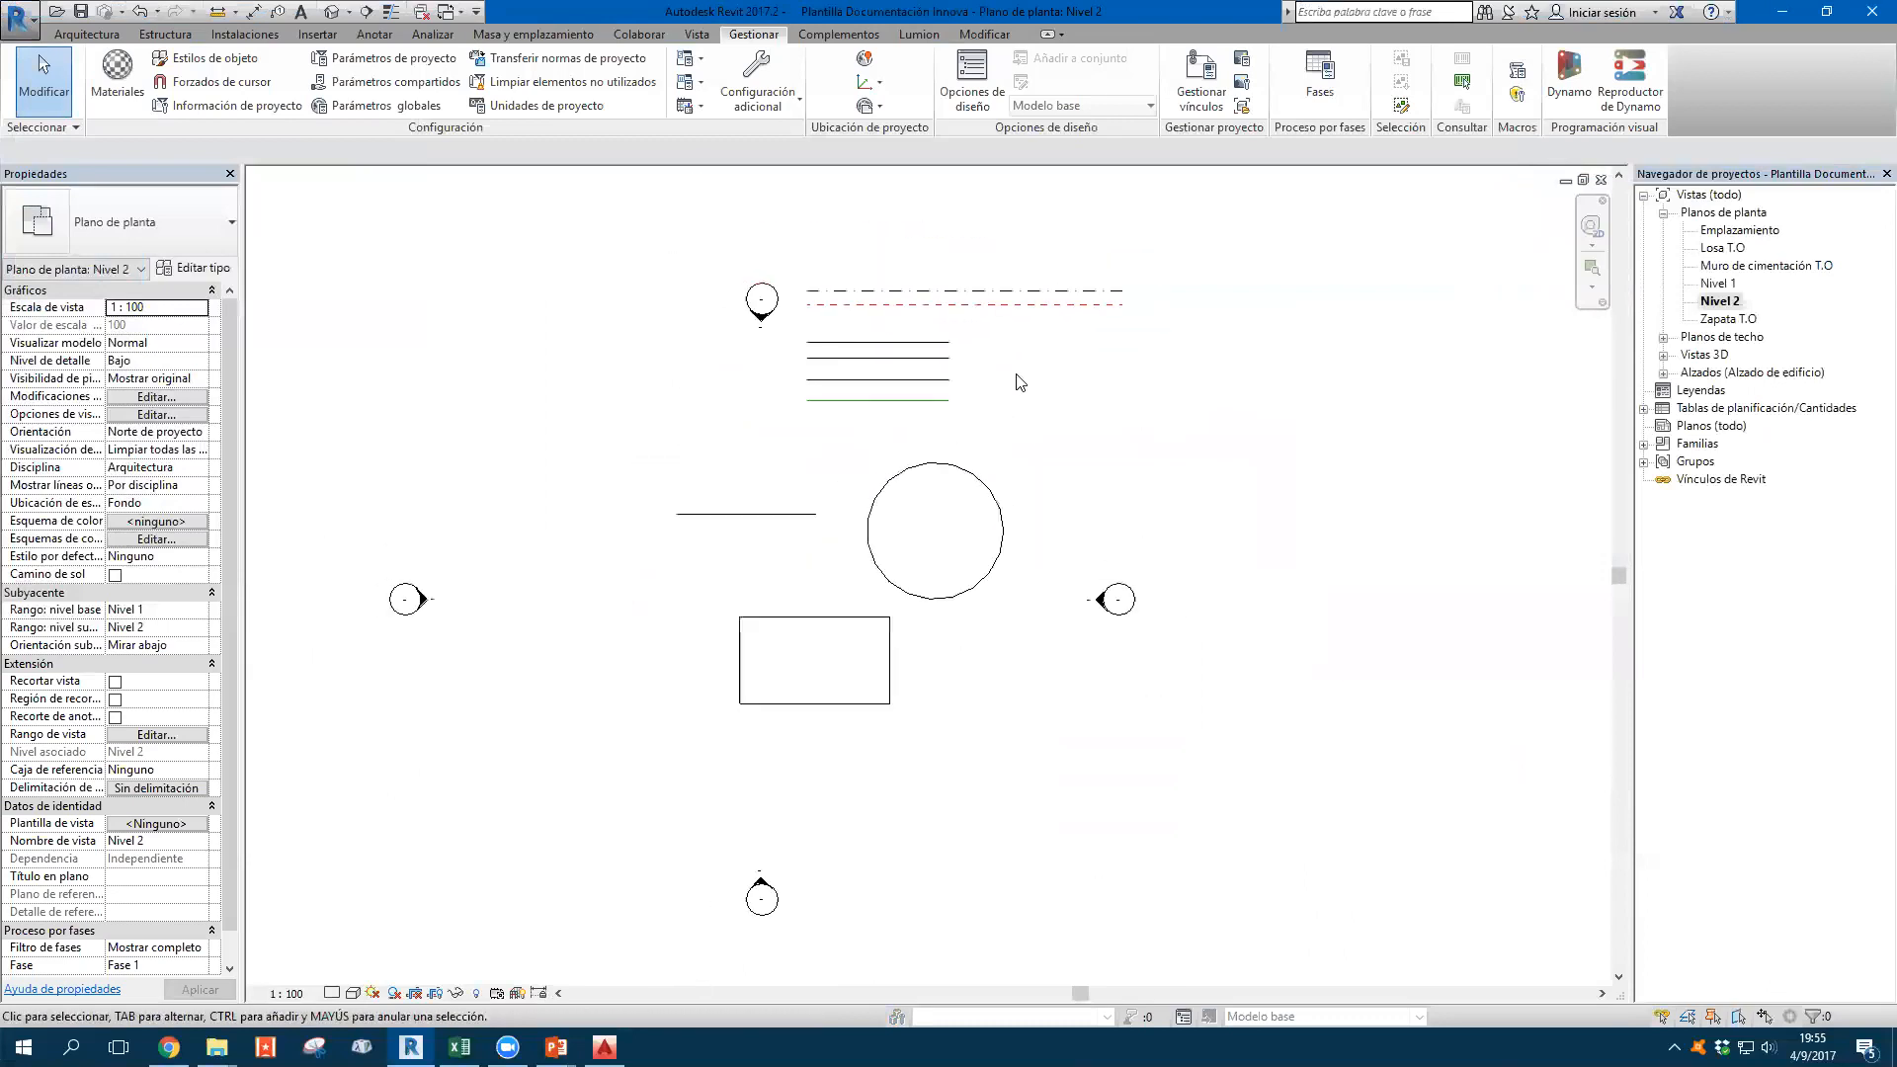
pyautogui.scroll(1, 998, 442)
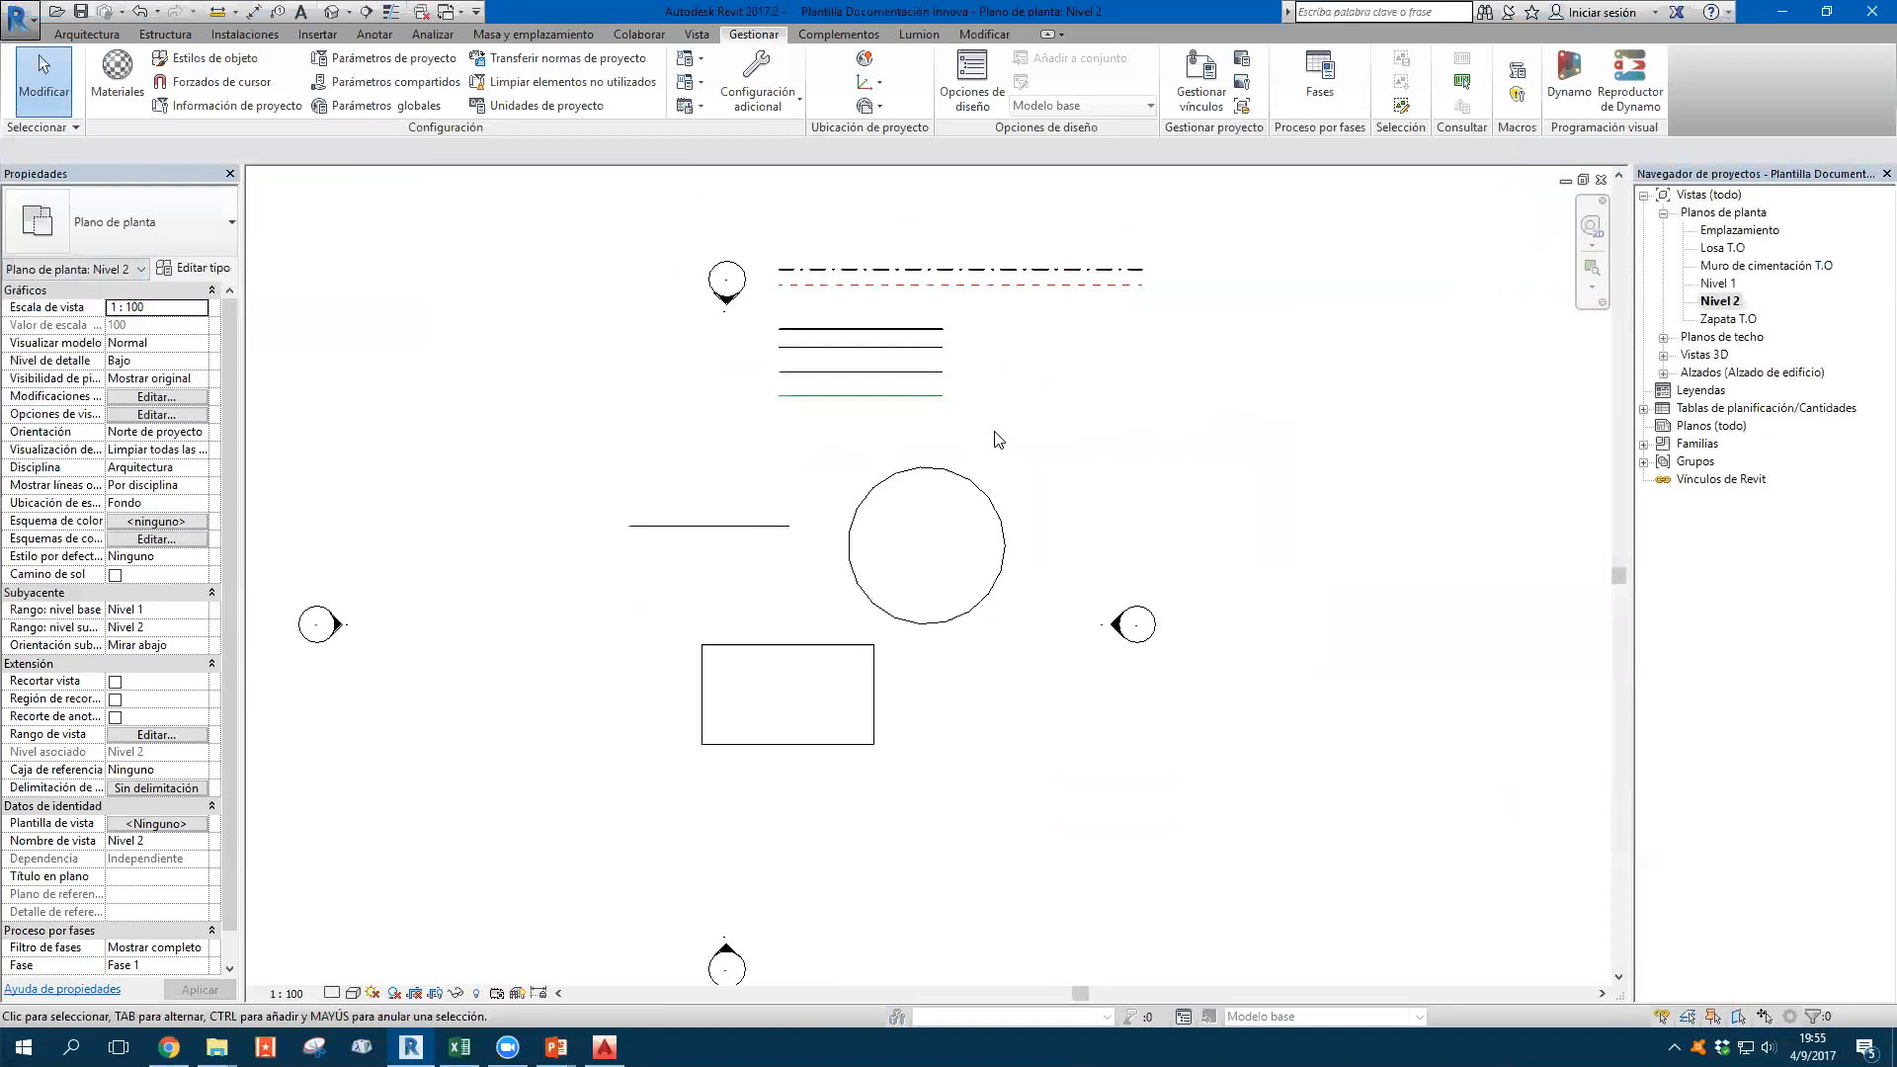
pyautogui.scroll(3, 935, 296)
pyautogui.scroll(-3, 936, 296)
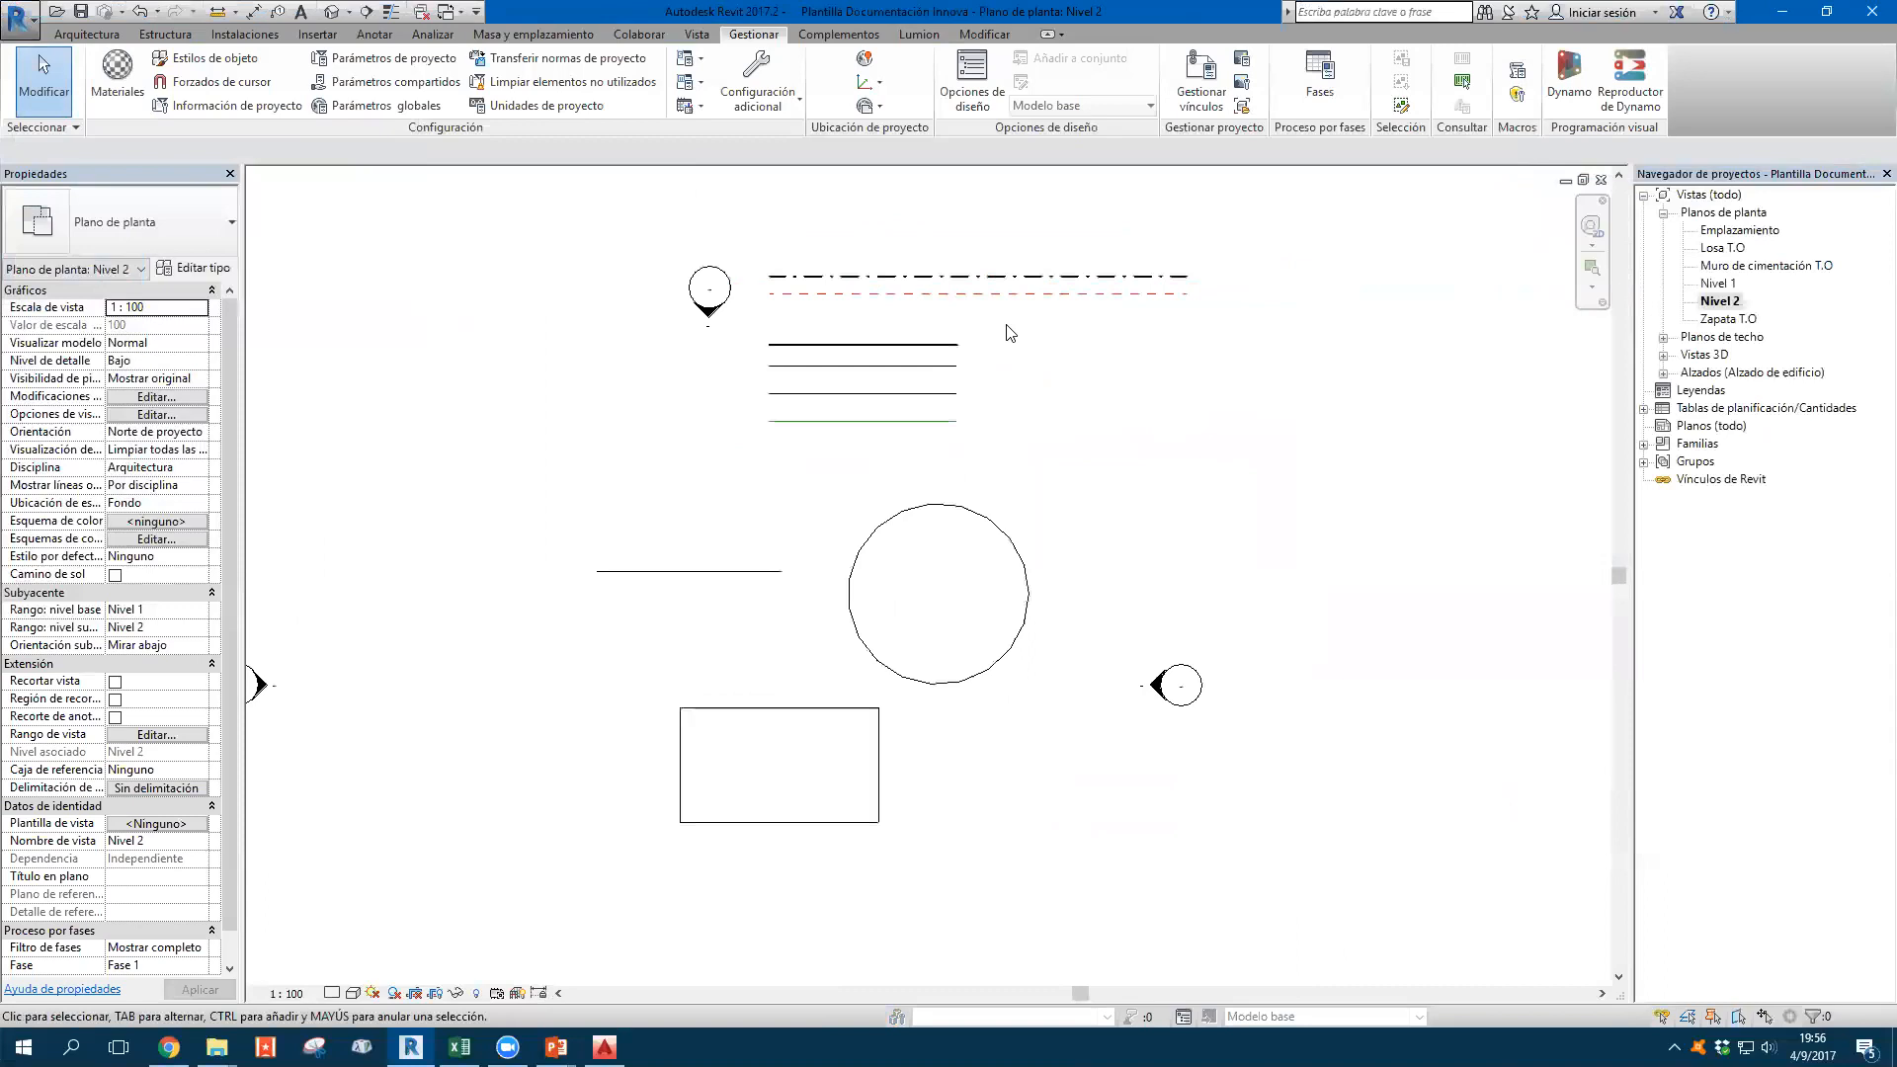
pyautogui.scroll(-1, 1008, 333)
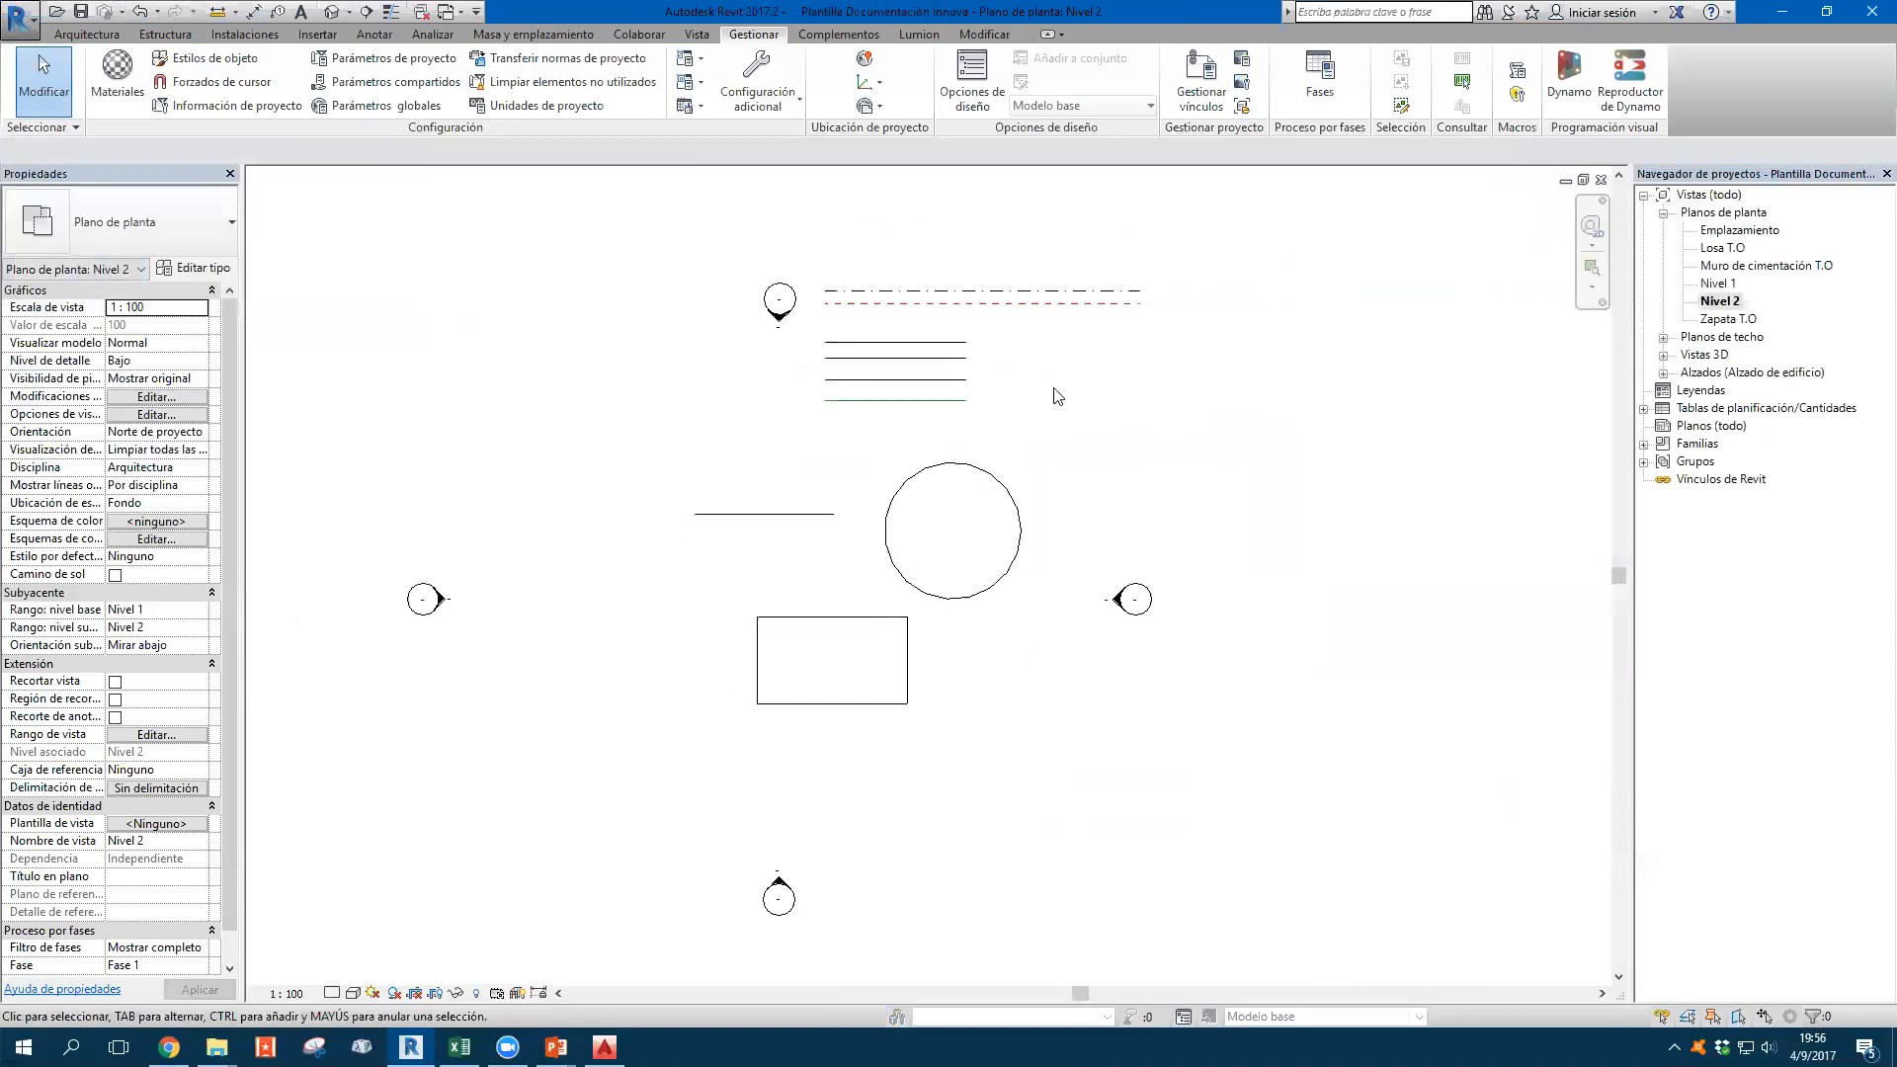
pyautogui.moveTo(1161, 458); pyautogui.dragTo(1117, 421, button='middle')
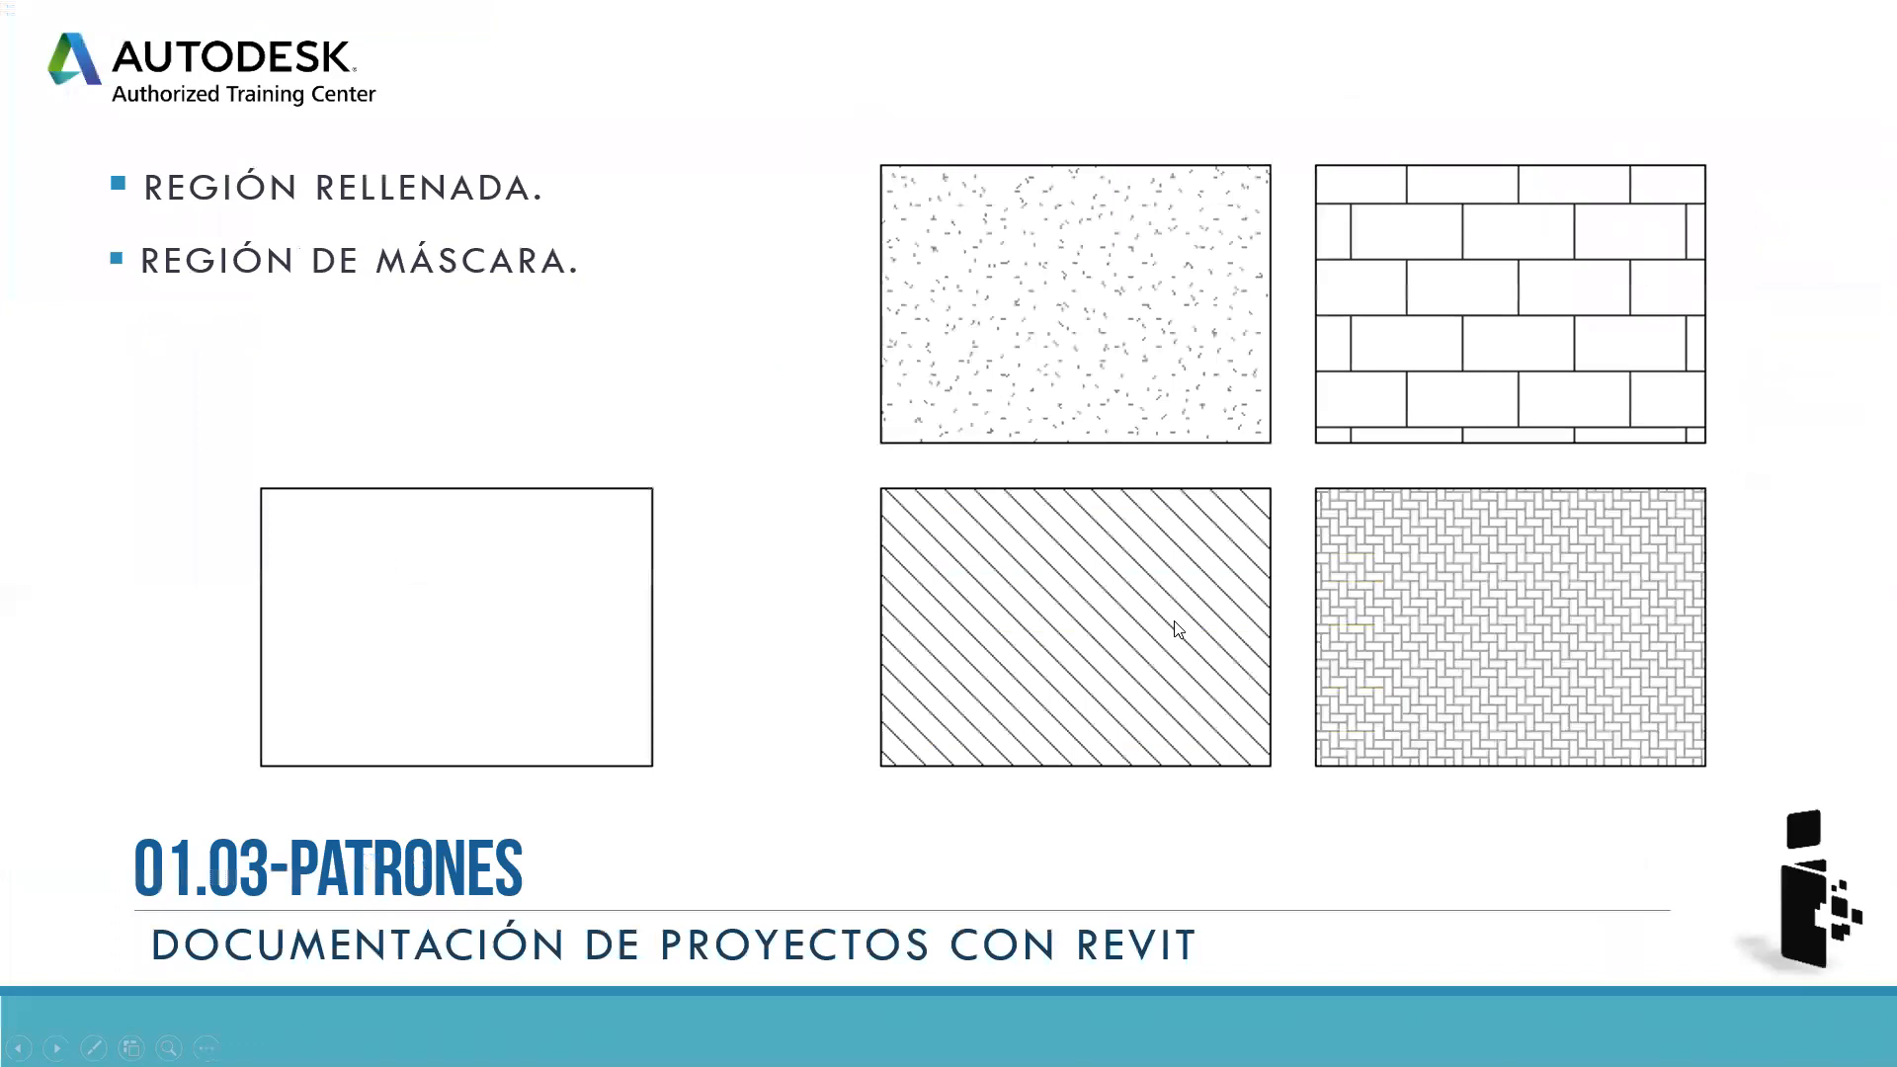
# Switch back to Revit and delete all test lines, the circle and the rectangle from the Nivel 2 plan
pyautogui.hotkey('alt', 'Tab')
pyautogui.moveTo(1013, 204); pyautogui.dragTo(838, 693)
pyautogui.press('Delete')
pyautogui.moveTo(821, 422); pyautogui.dragTo(657, 753)
pyautogui.press('Delete')
pyautogui.moveTo(707, 551); pyautogui.dragTo(863, 532, button='middle')
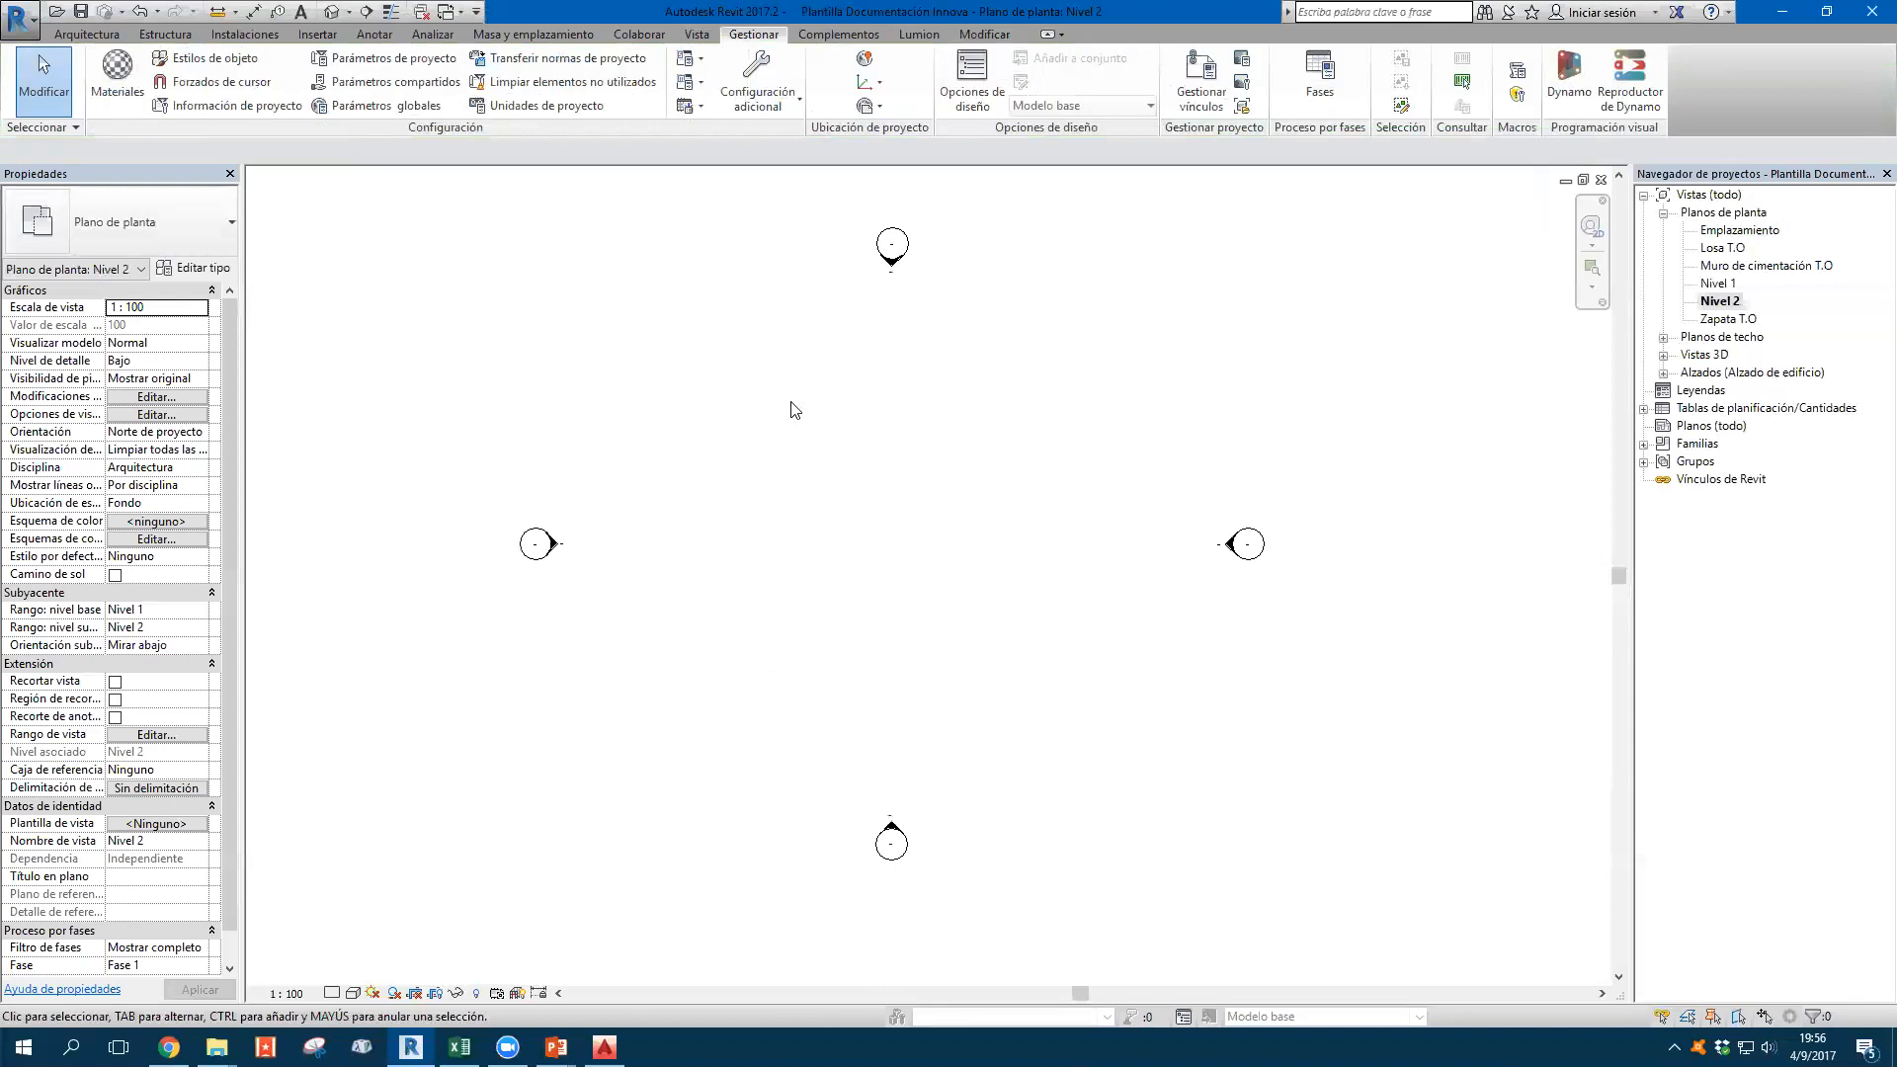
# Create a rectangular masking region about 11500 by 9100 mm with a Líneas finas outline between the elevation markers
pyautogui.click(384, 38)
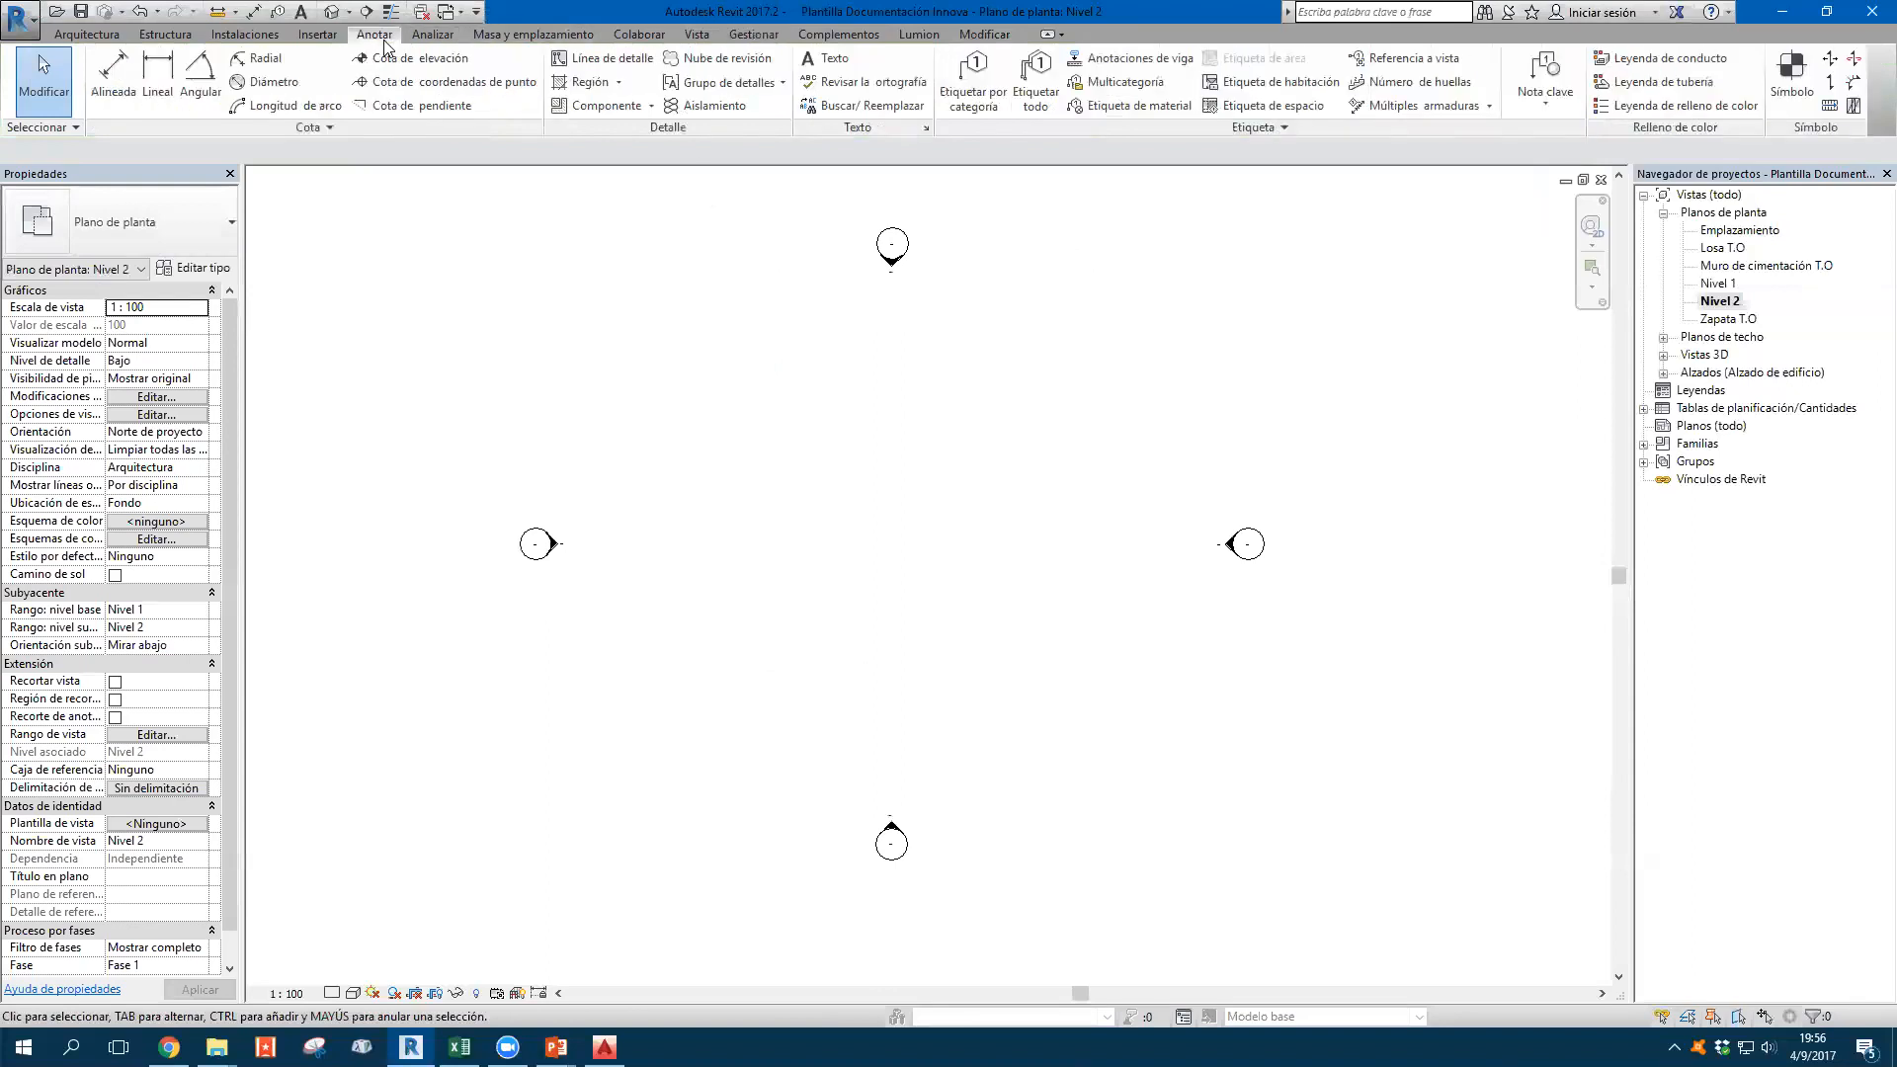
pyautogui.click(620, 83)
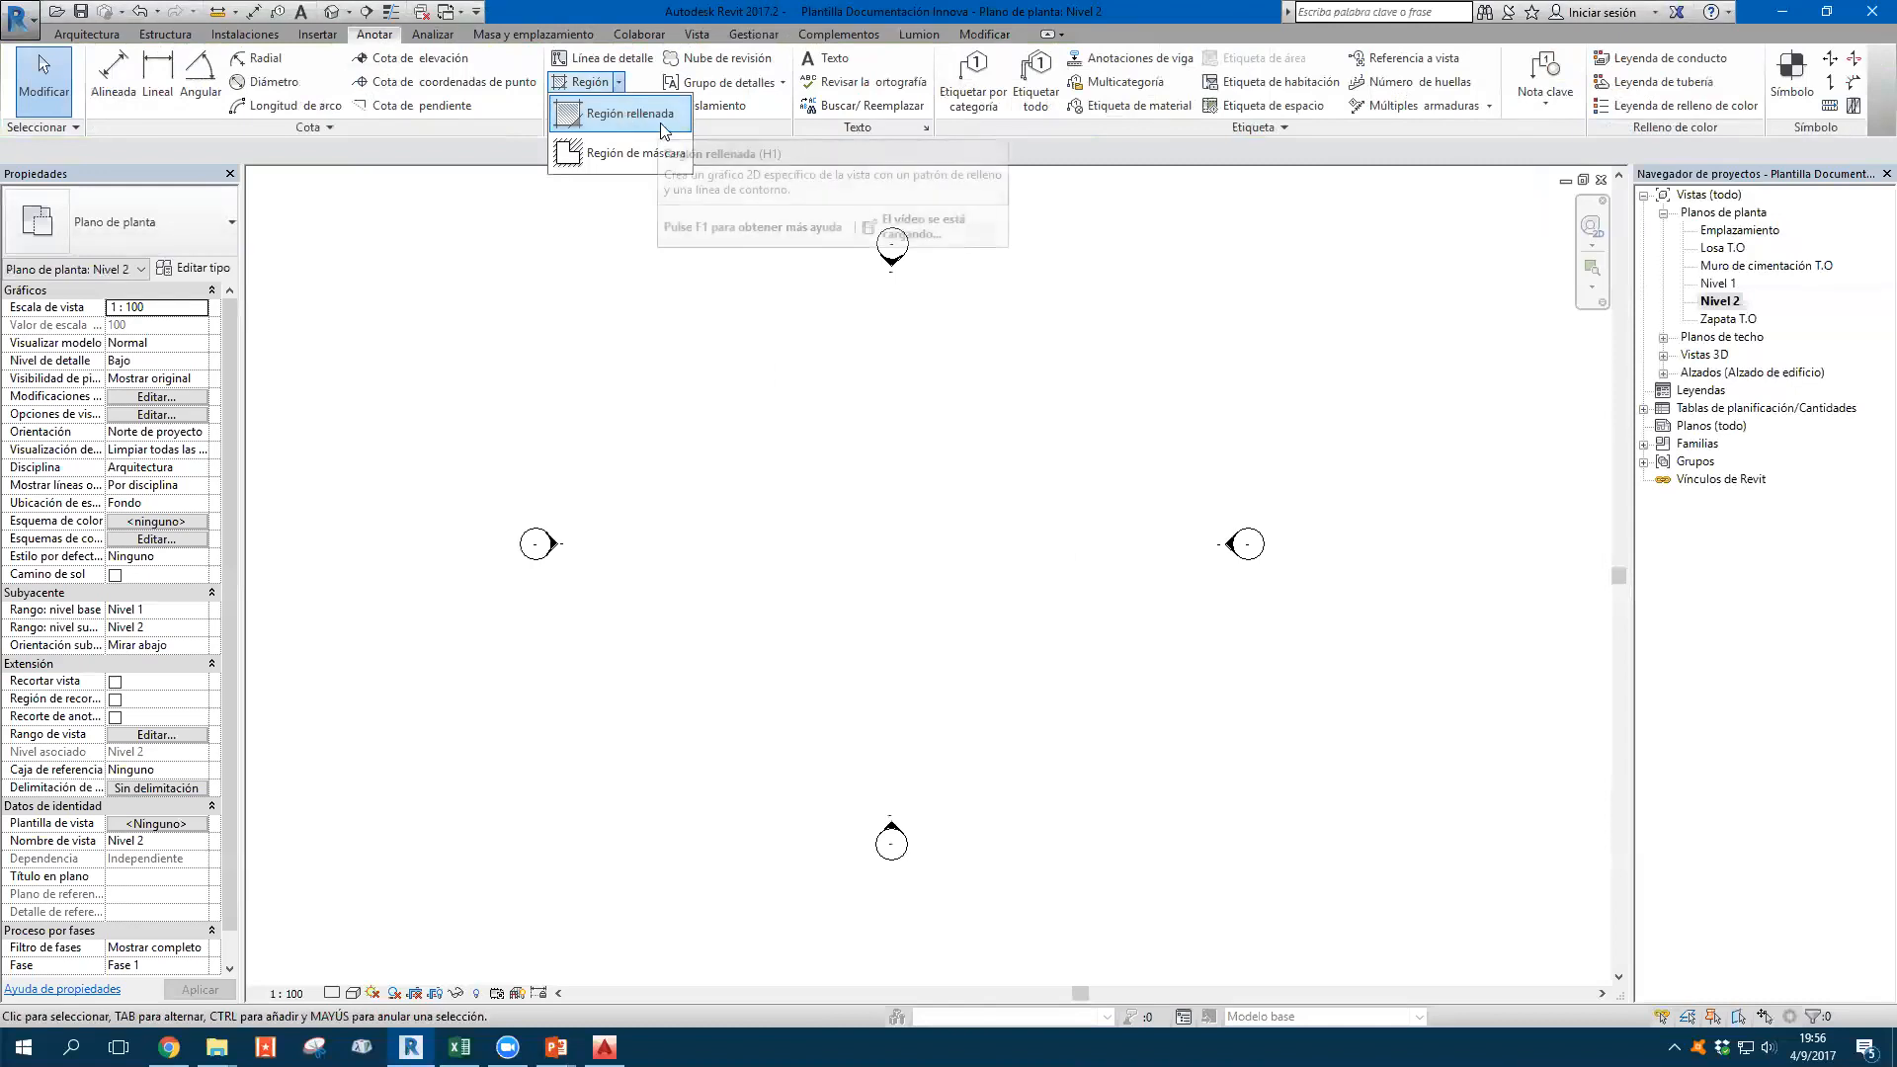
pyautogui.click(607, 154)
pyautogui.click(909, 60)
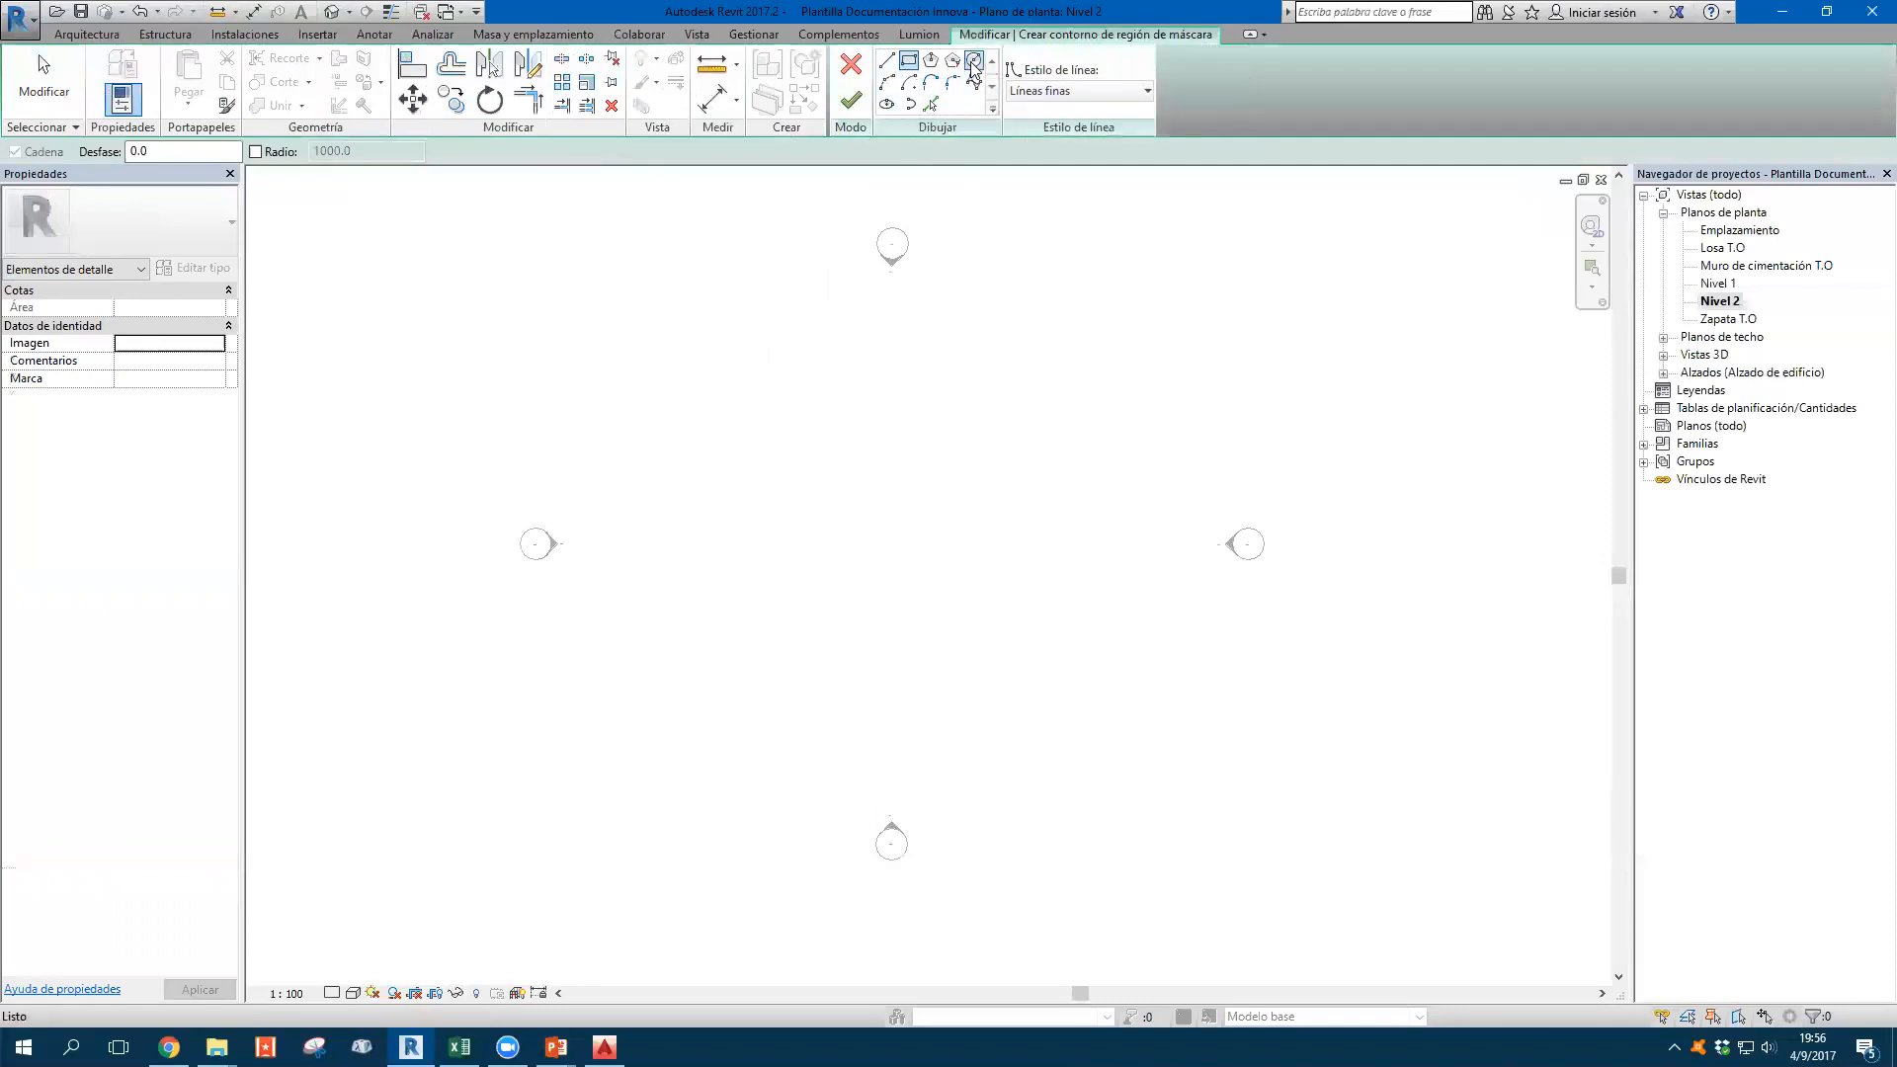
pyautogui.click(1074, 341)
pyautogui.click(769, 580)
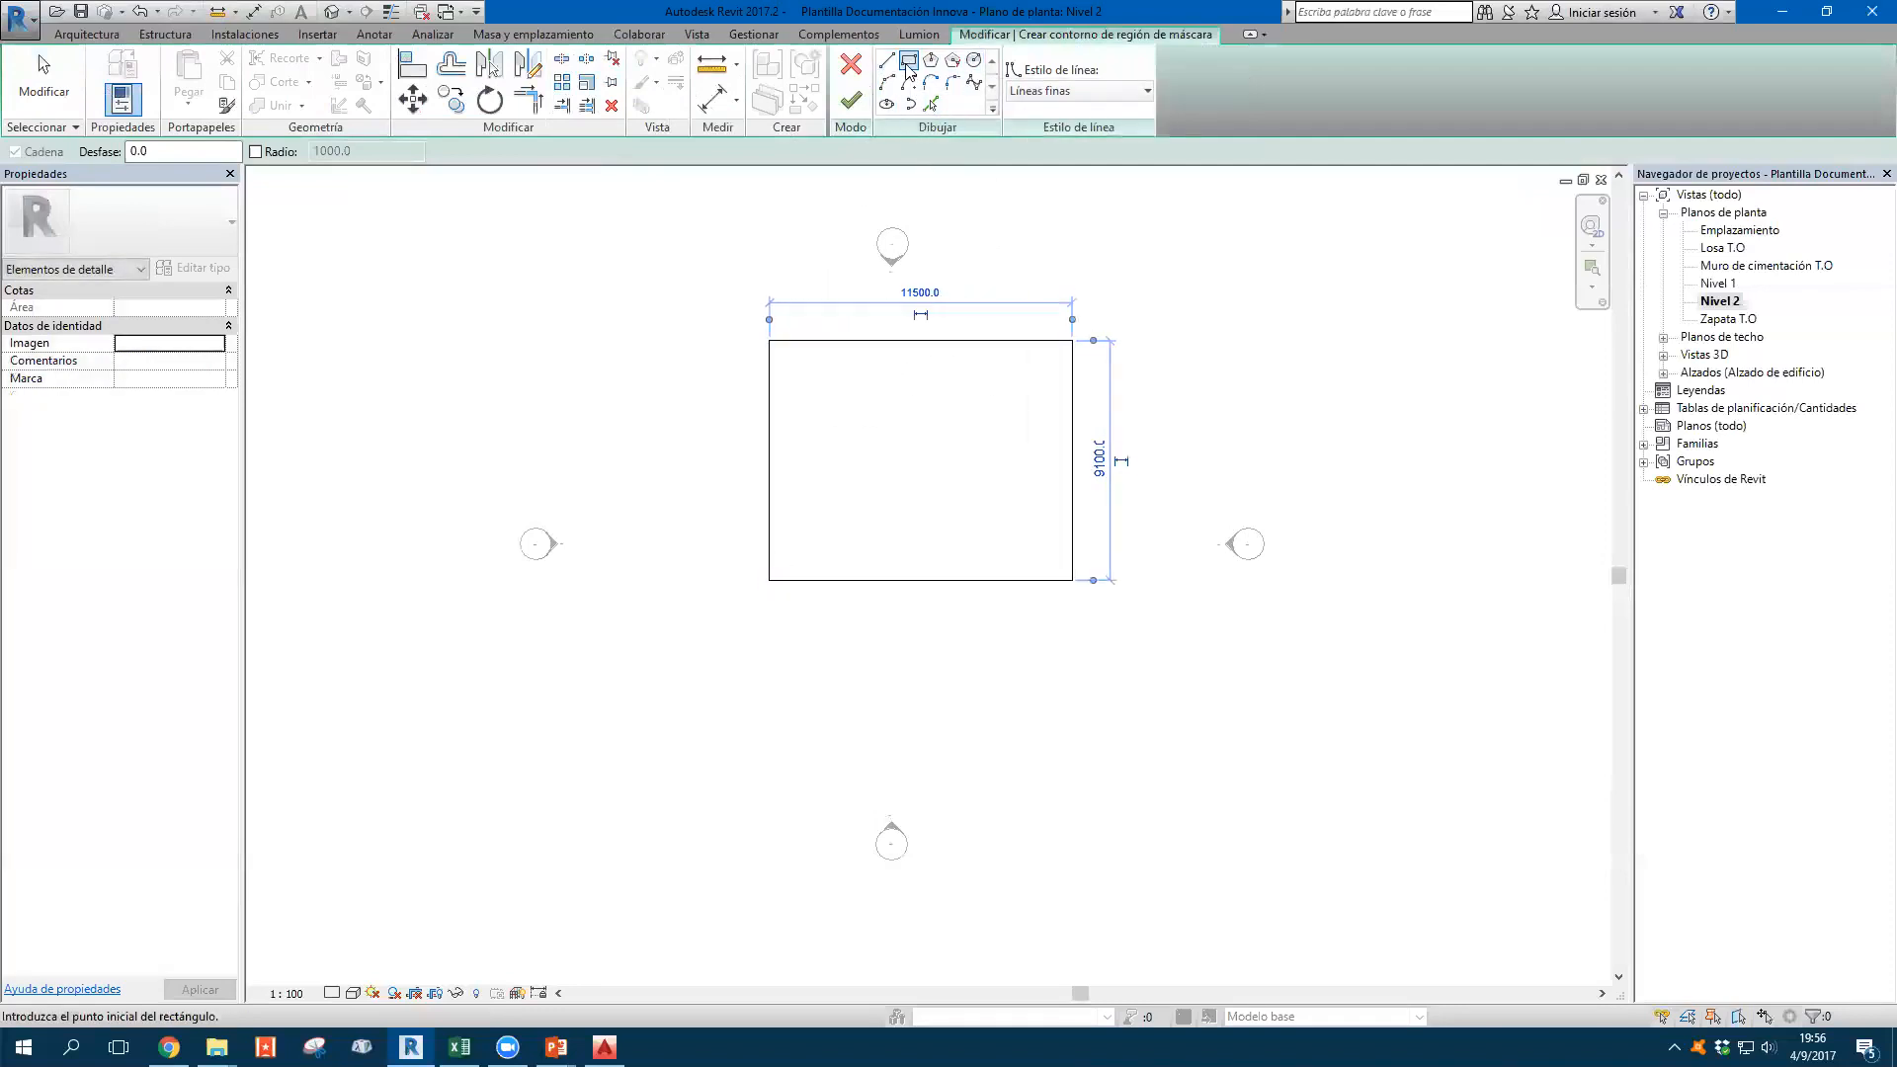
pyautogui.click(851, 100)
pyautogui.scroll(2, 1047, 356)
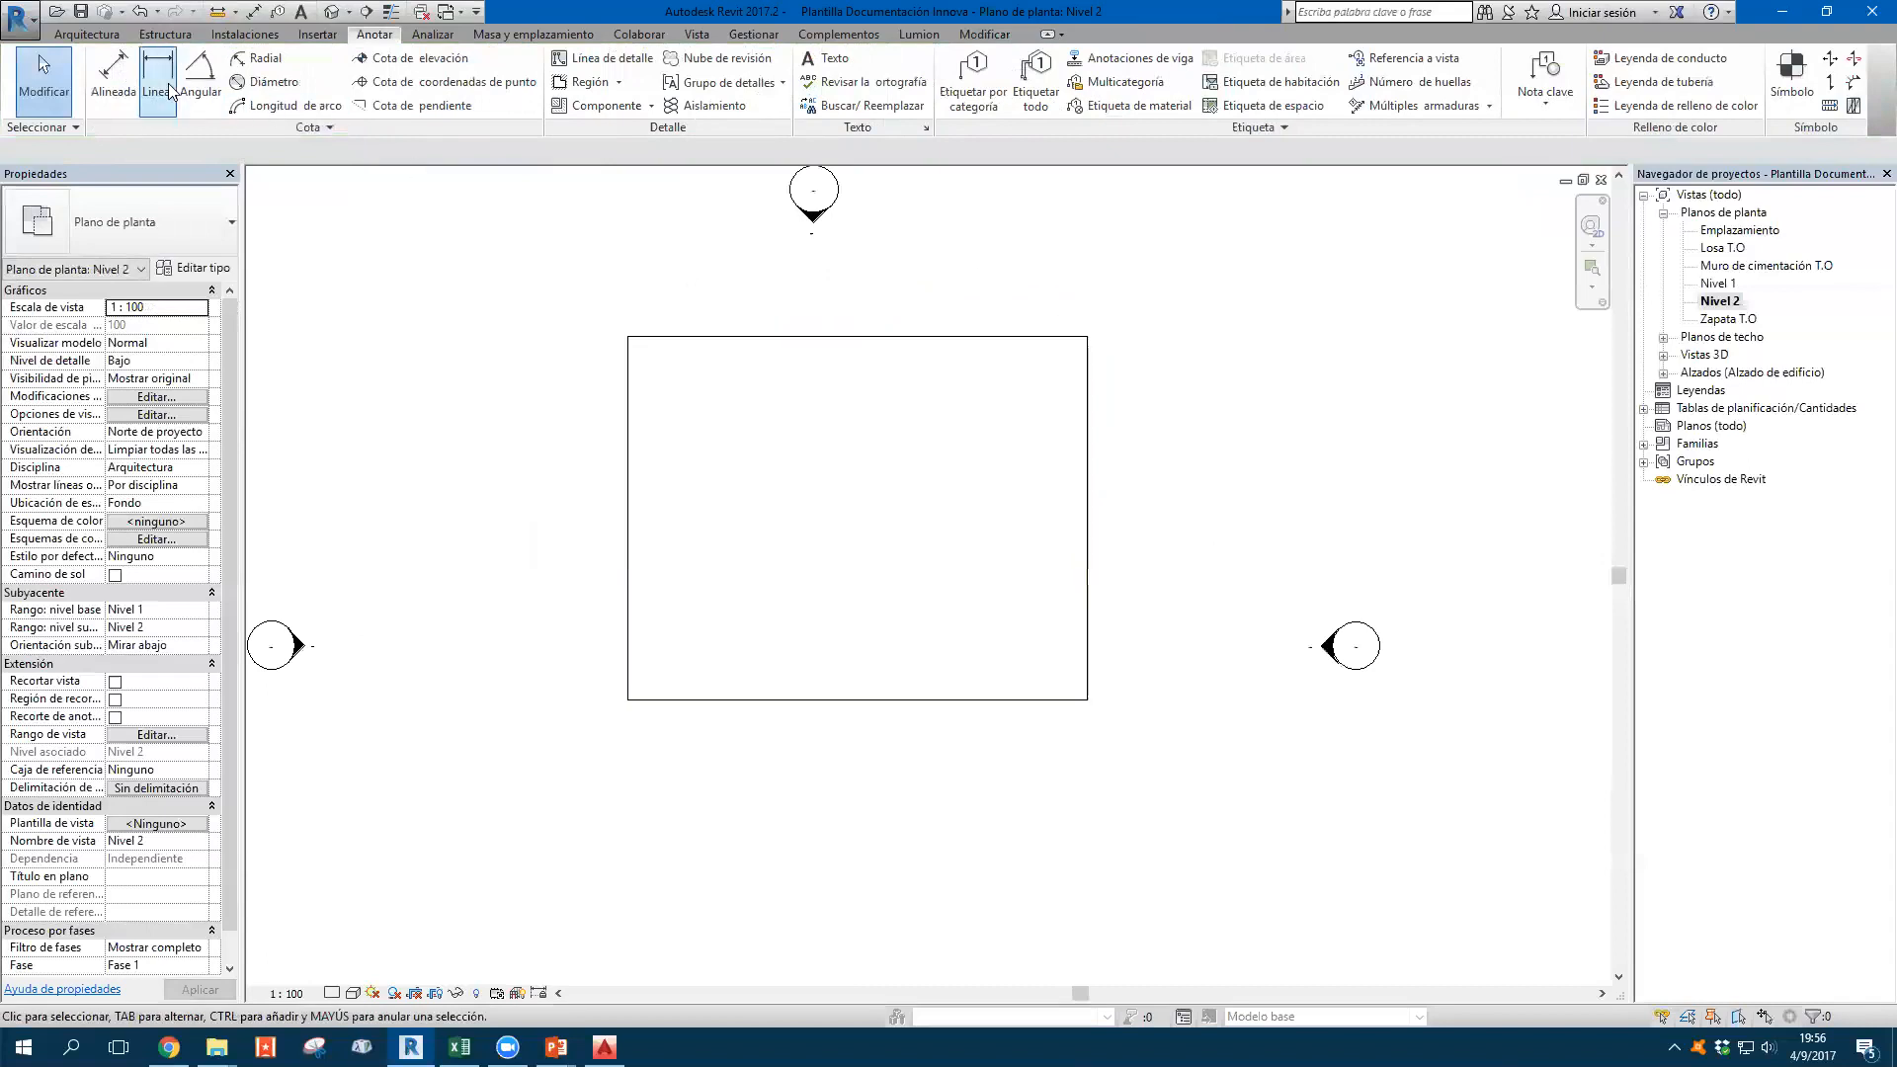
# Draw a vertical Genérico - 200 mm wall crossing the masking region and extending beyond its upper and lower edges
pyautogui.press('w')
pyautogui.press('a')
pyautogui.click(954, 261)
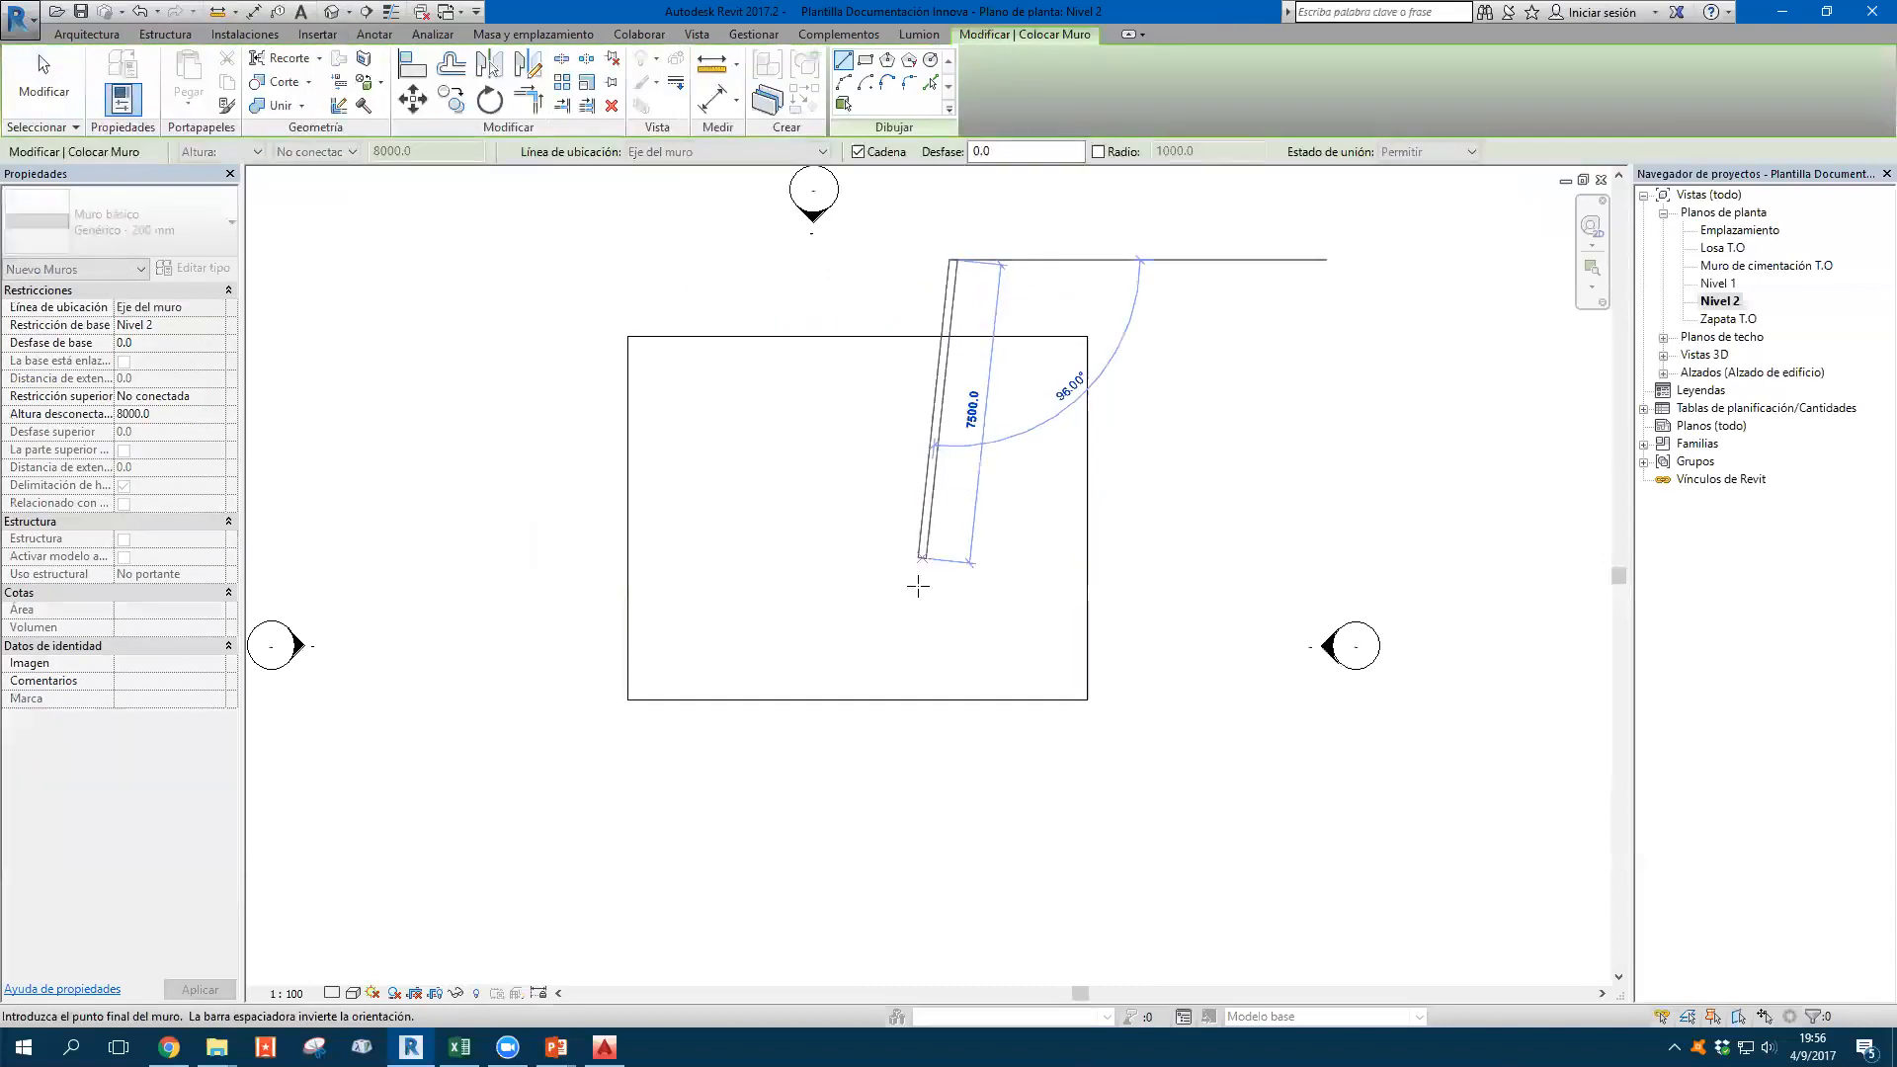
pyautogui.click(953, 756)
pyautogui.press('Escape')
pyautogui.press('Escape')
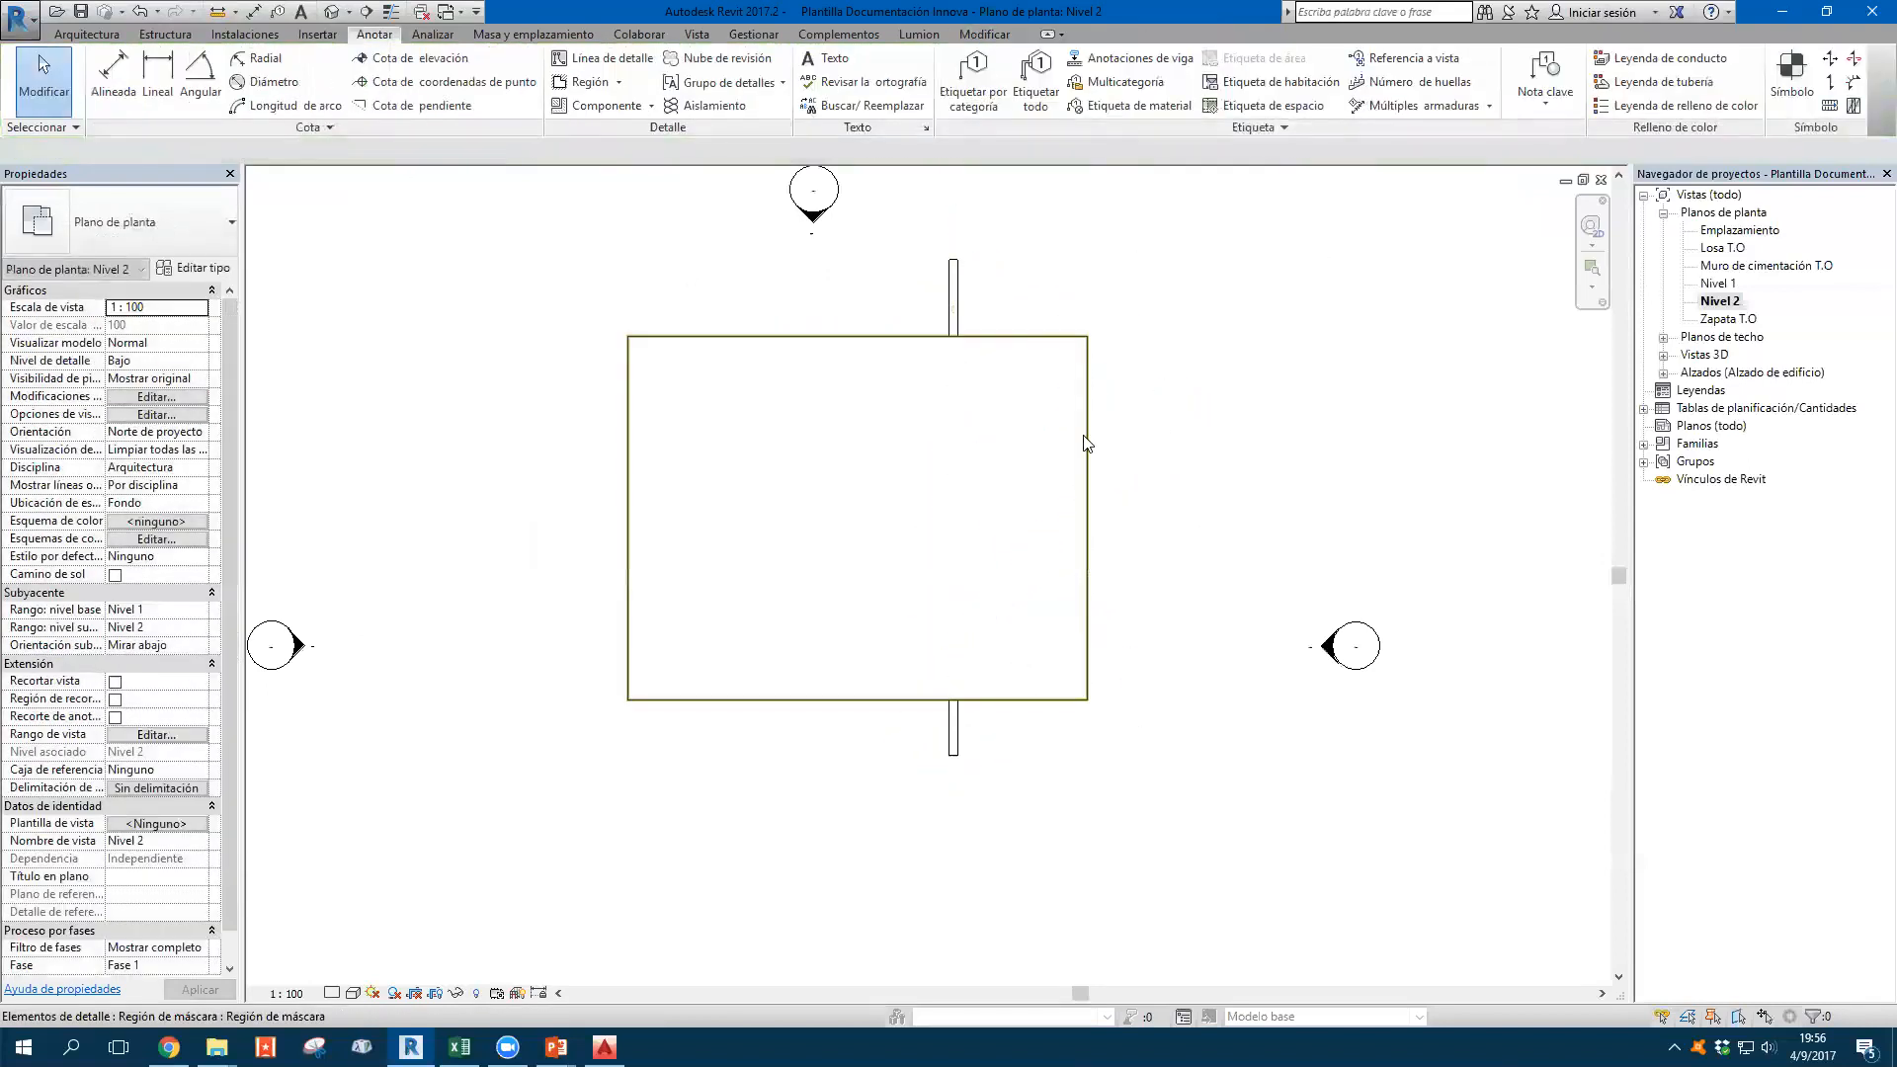
# Send the masking region to the back of the draw order with Enviar al fondo
pyautogui.click(1087, 443)
pyautogui.scroll(1, 1102, 499)
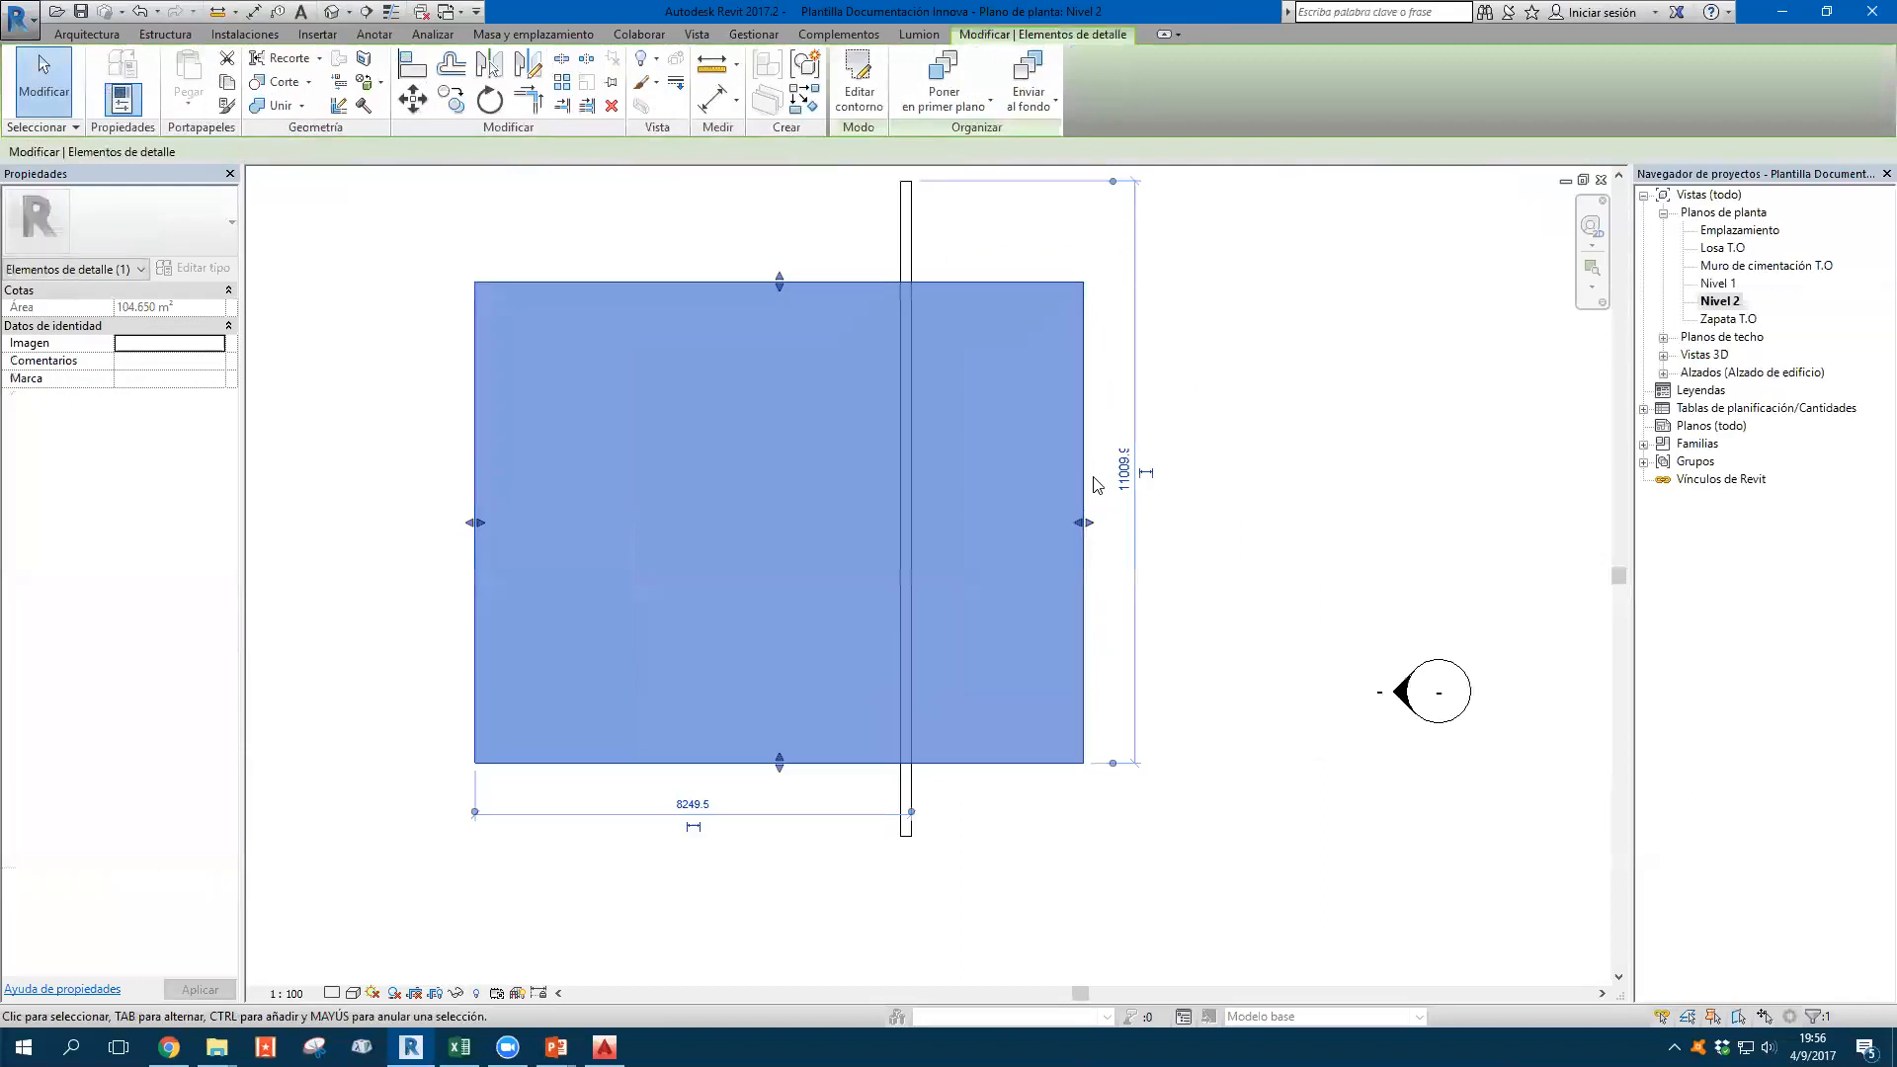
pyautogui.click(966, 106)
pyautogui.click(1045, 107)
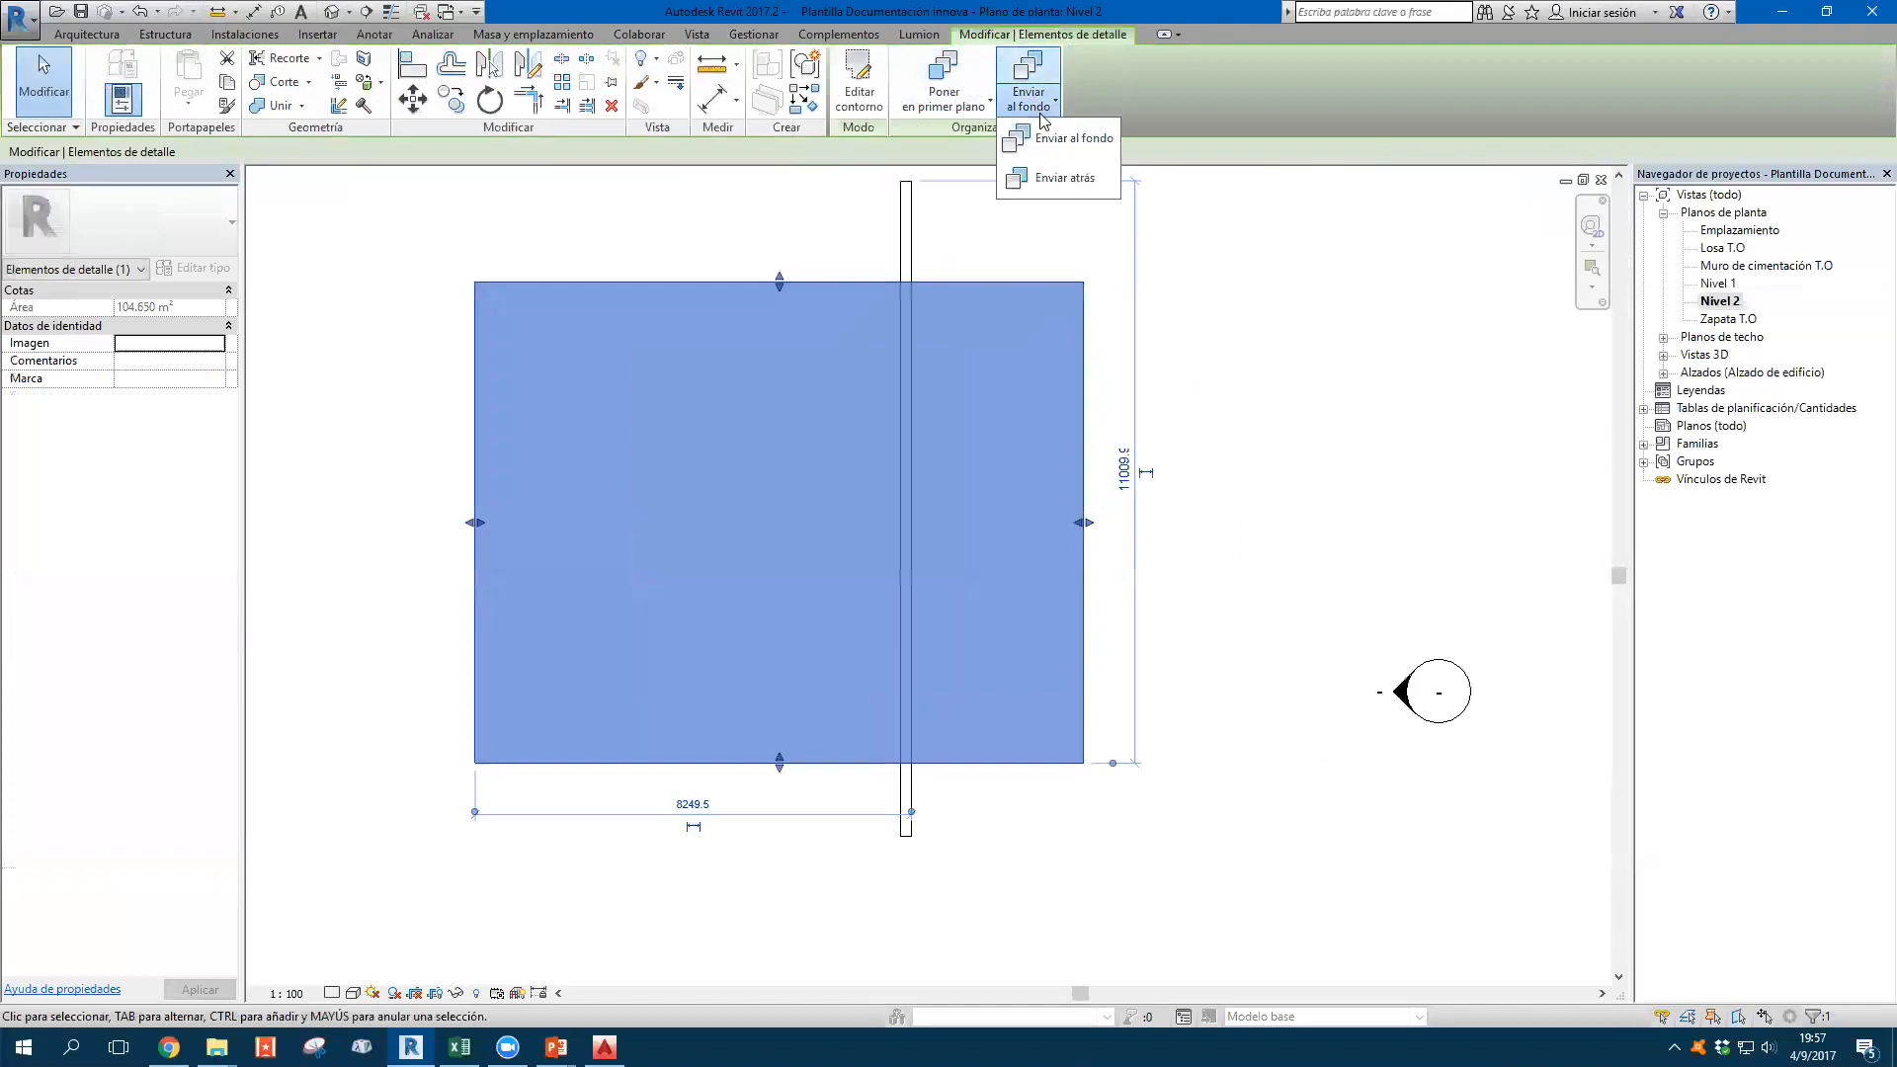
pyautogui.click(1048, 146)
pyautogui.click(1010, 255)
pyautogui.click(985, 284)
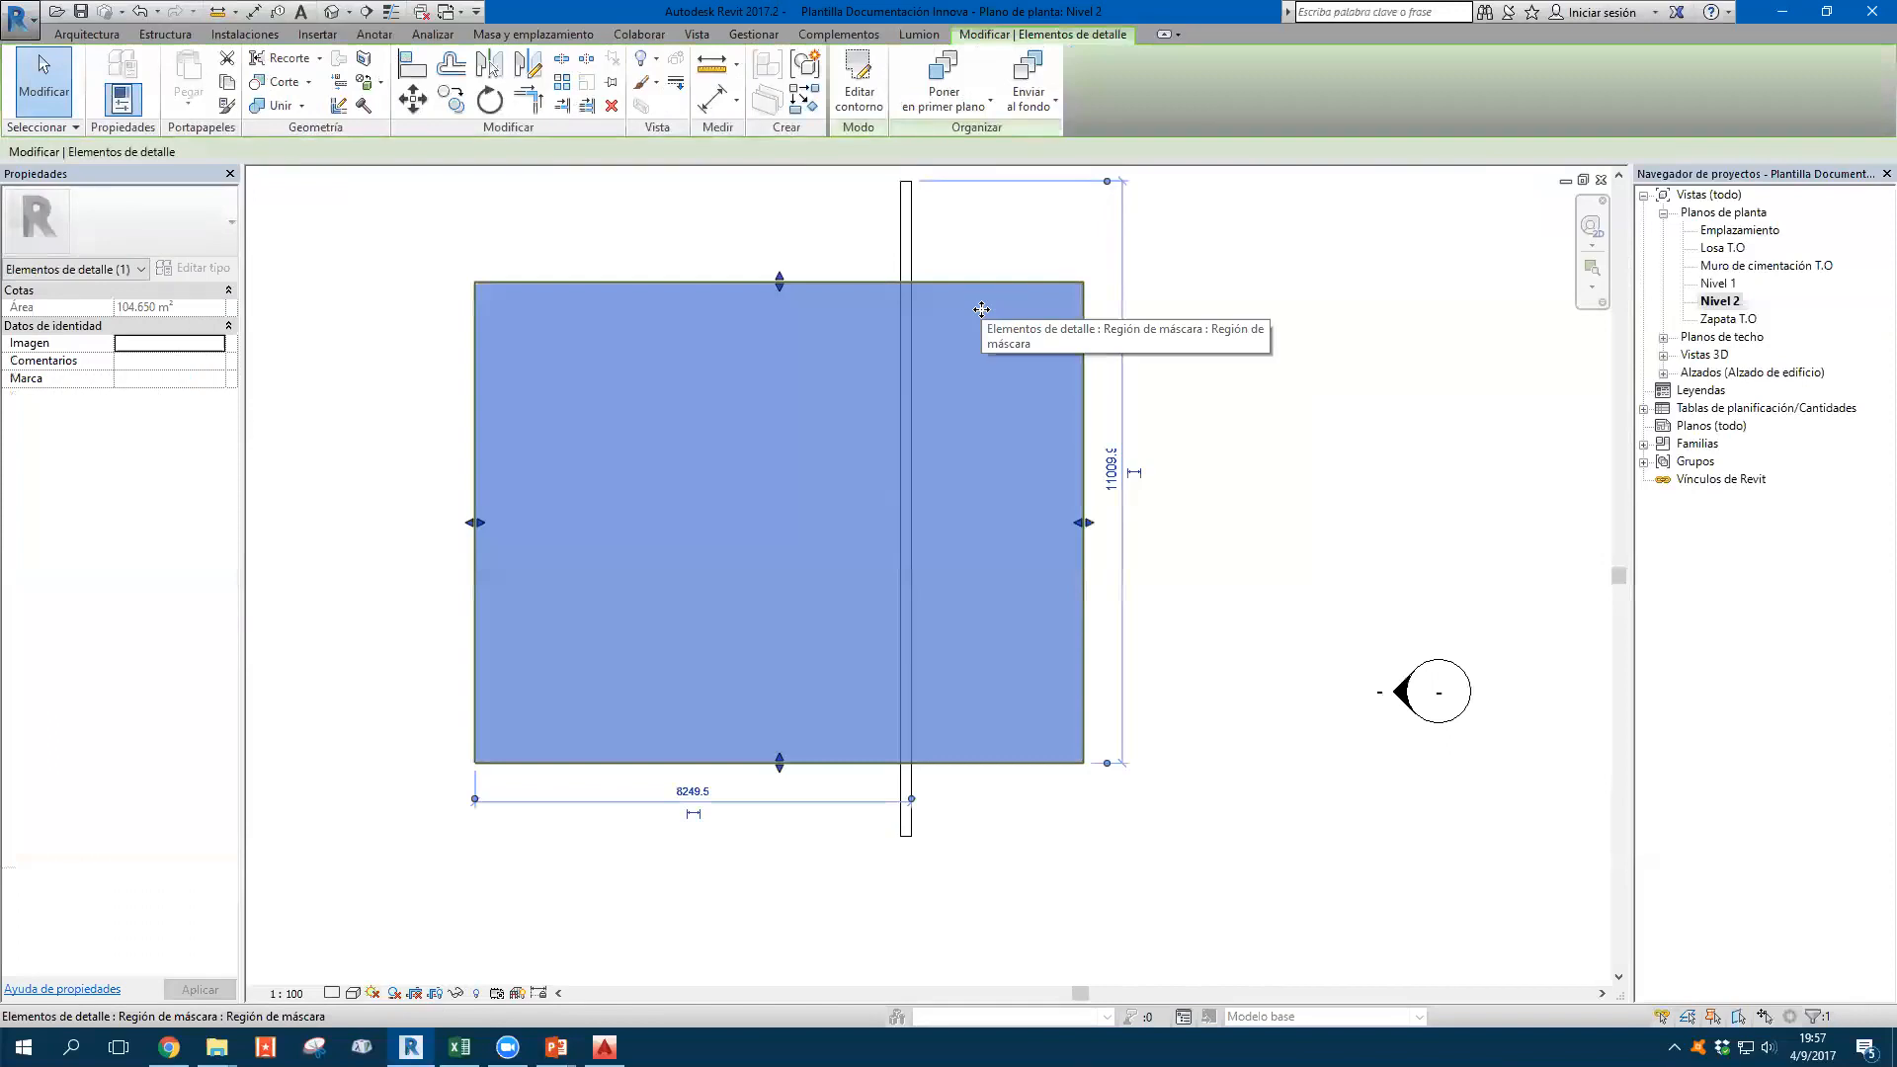
pyautogui.click(751, 254)
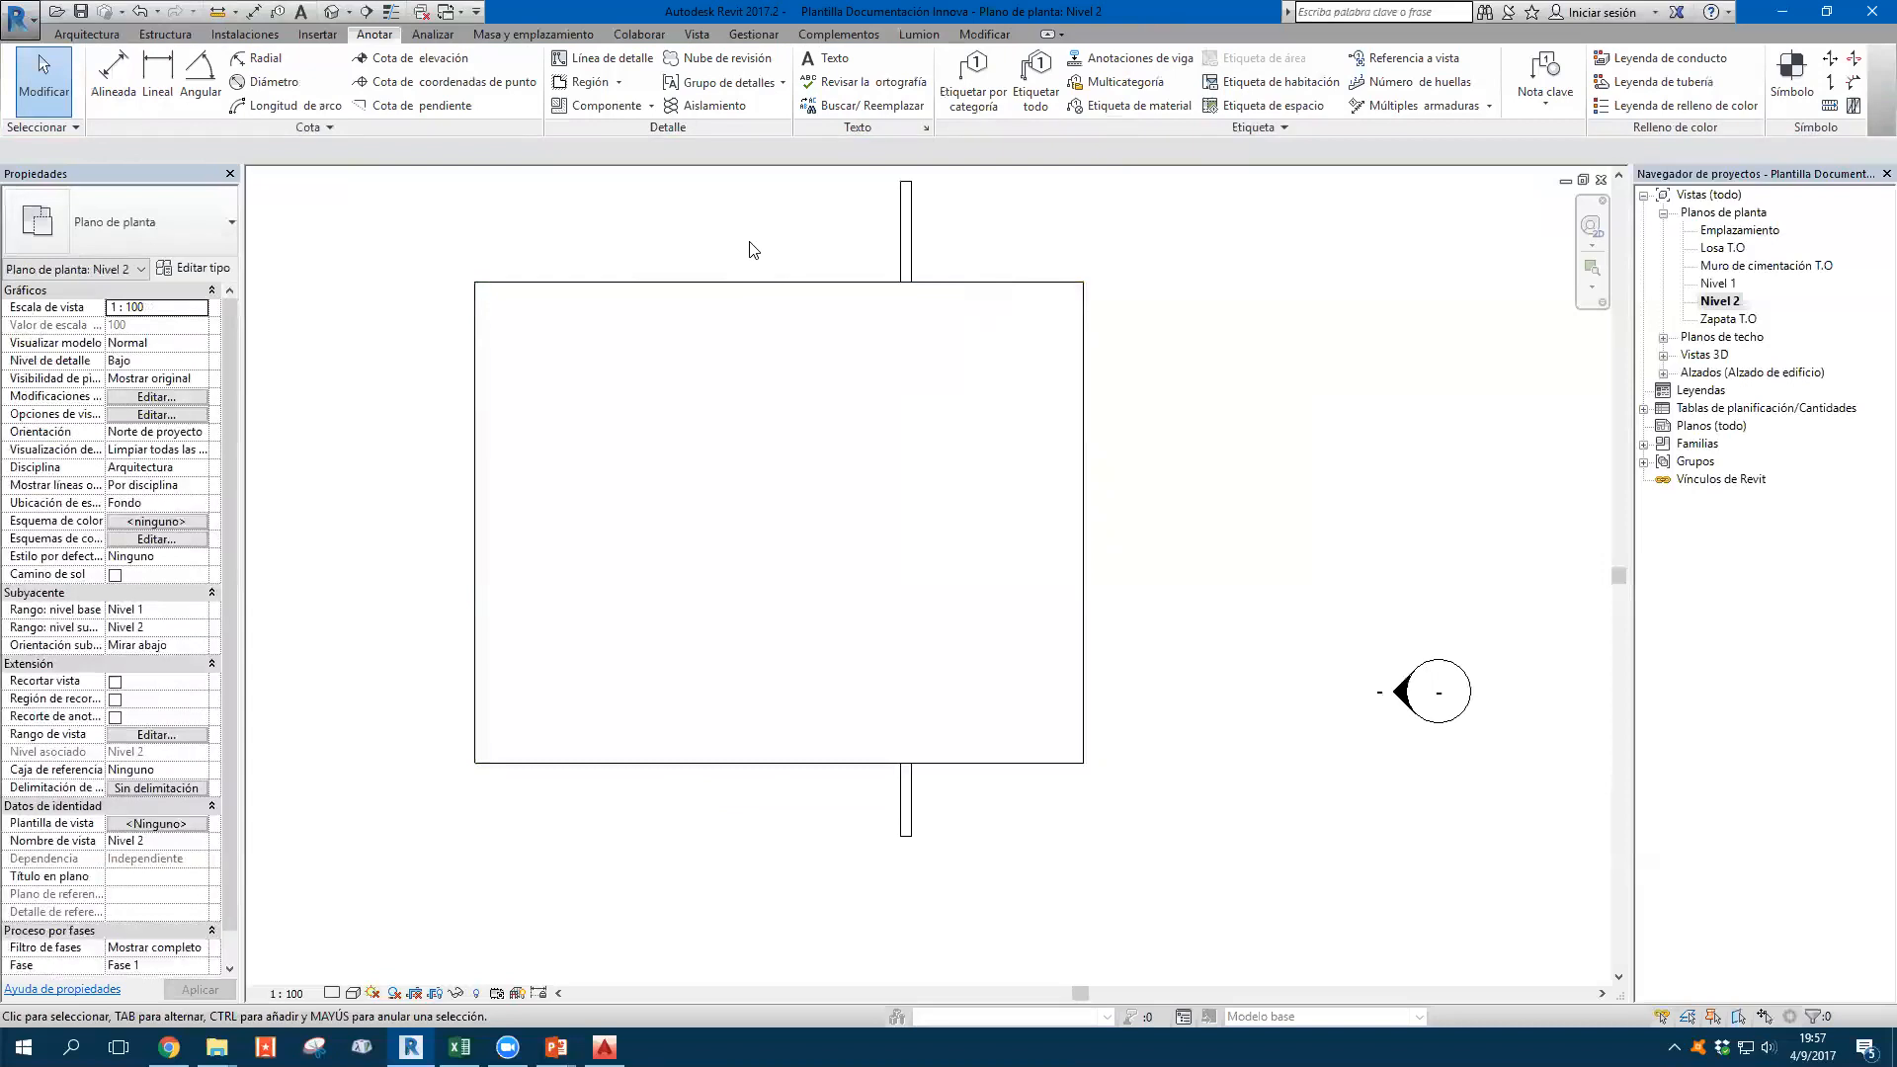
# Narrow the masking region by moving its left edge inward to about 5300 mm from the wall's right face
pyautogui.click(617, 284)
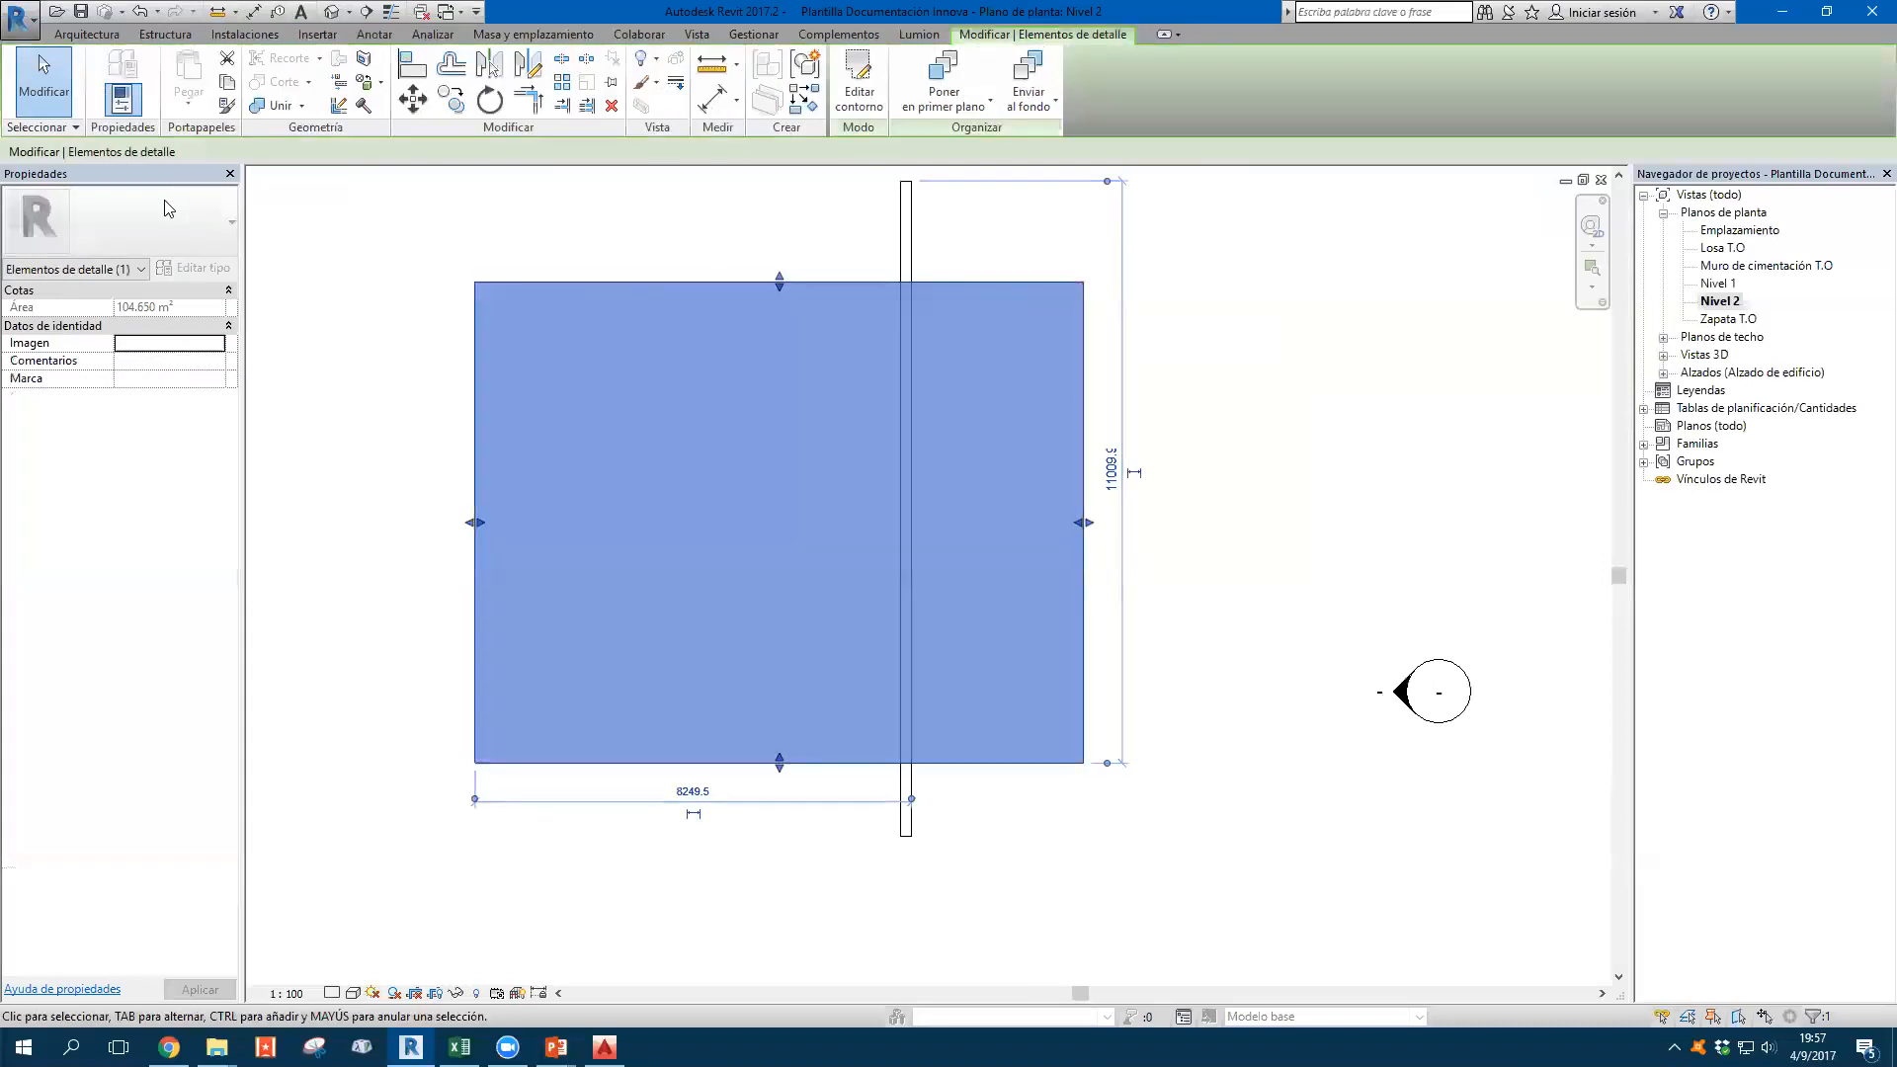
pyautogui.click(584, 270)
pyautogui.moveTo(529, 234); pyautogui.dragTo(411, 395)
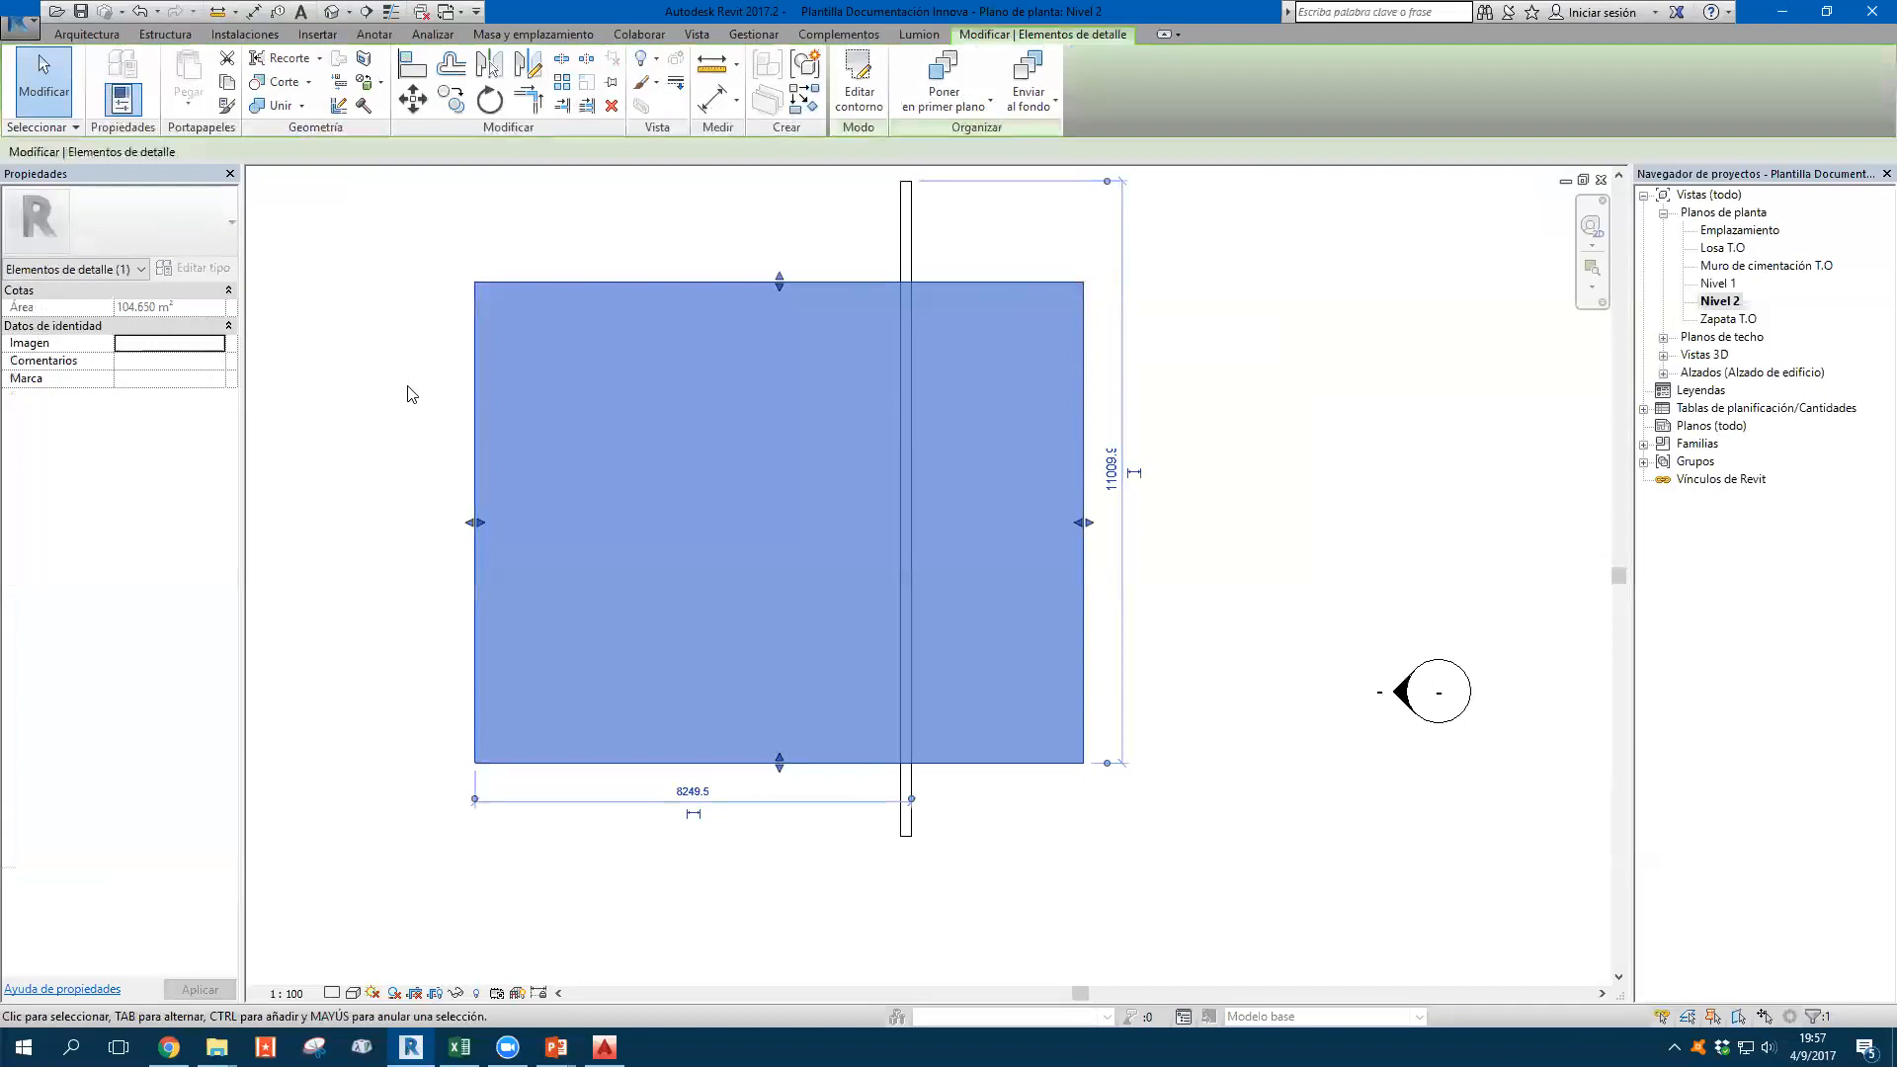
pyautogui.moveTo(411, 394); pyautogui.dragTo(498, 423, button='middle')
pyautogui.moveTo(560, 551); pyautogui.dragTo(743, 555)
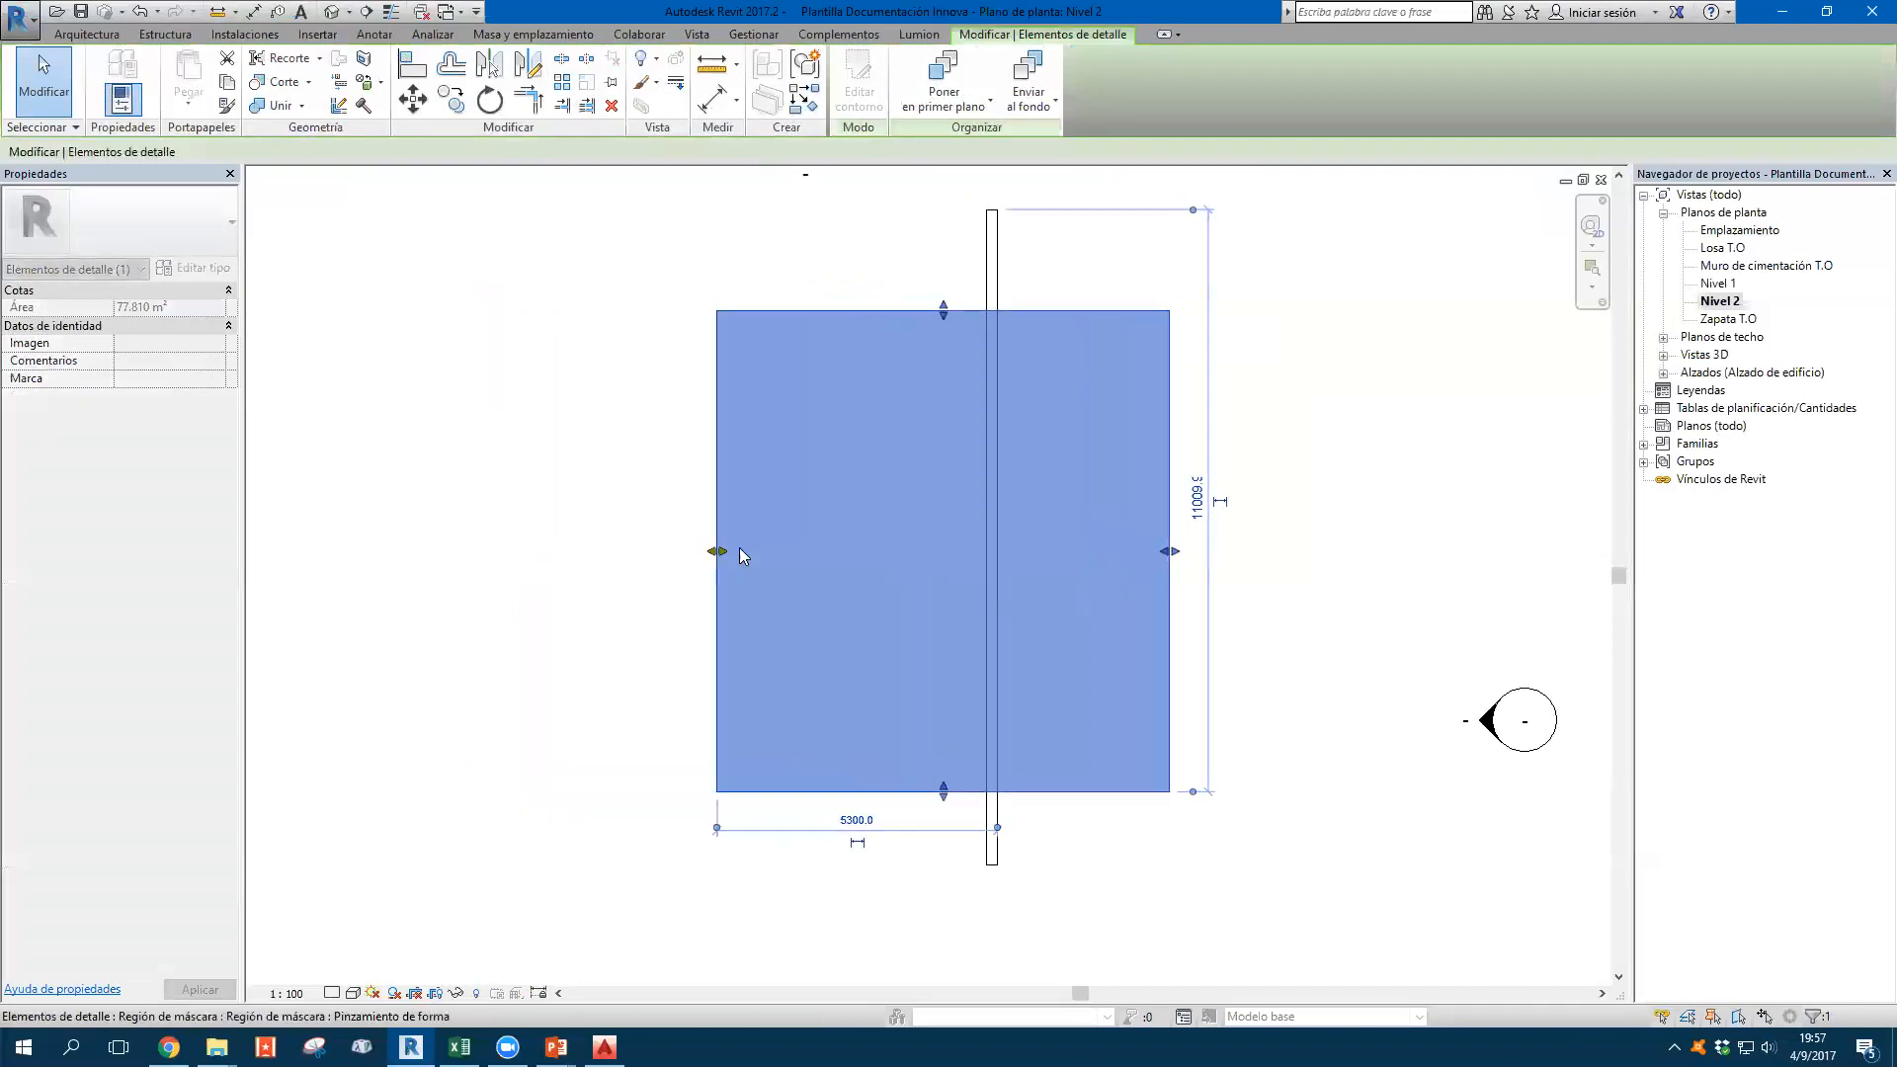
pyautogui.click(801, 277)
pyautogui.moveTo(802, 260); pyautogui.dragTo(694, 356)
pyautogui.click(795, 283)
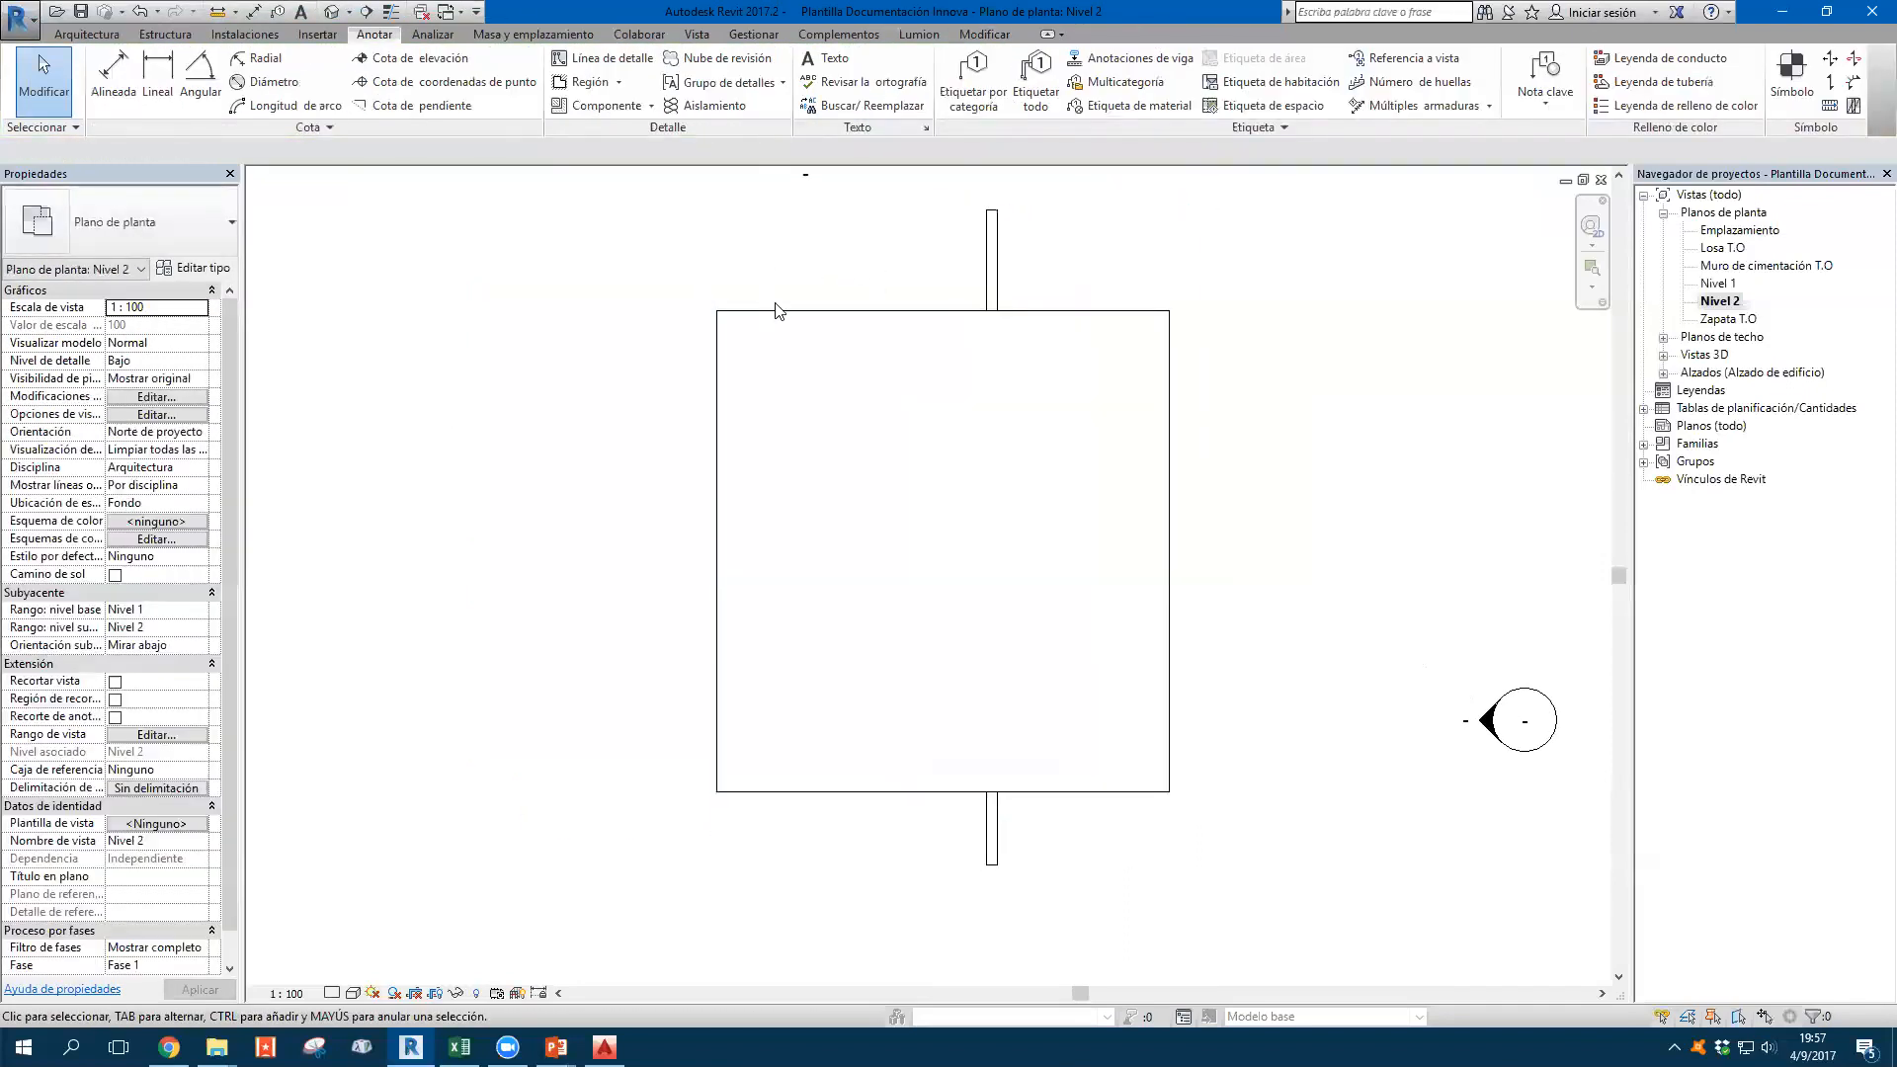
# Edit the masking region's boundary and set all its edges to the Línea 1mm-Trazo 2.5mm line style
pyautogui.click(776, 312)
pyautogui.moveTo(802, 284); pyautogui.dragTo(706, 324, button='middle')
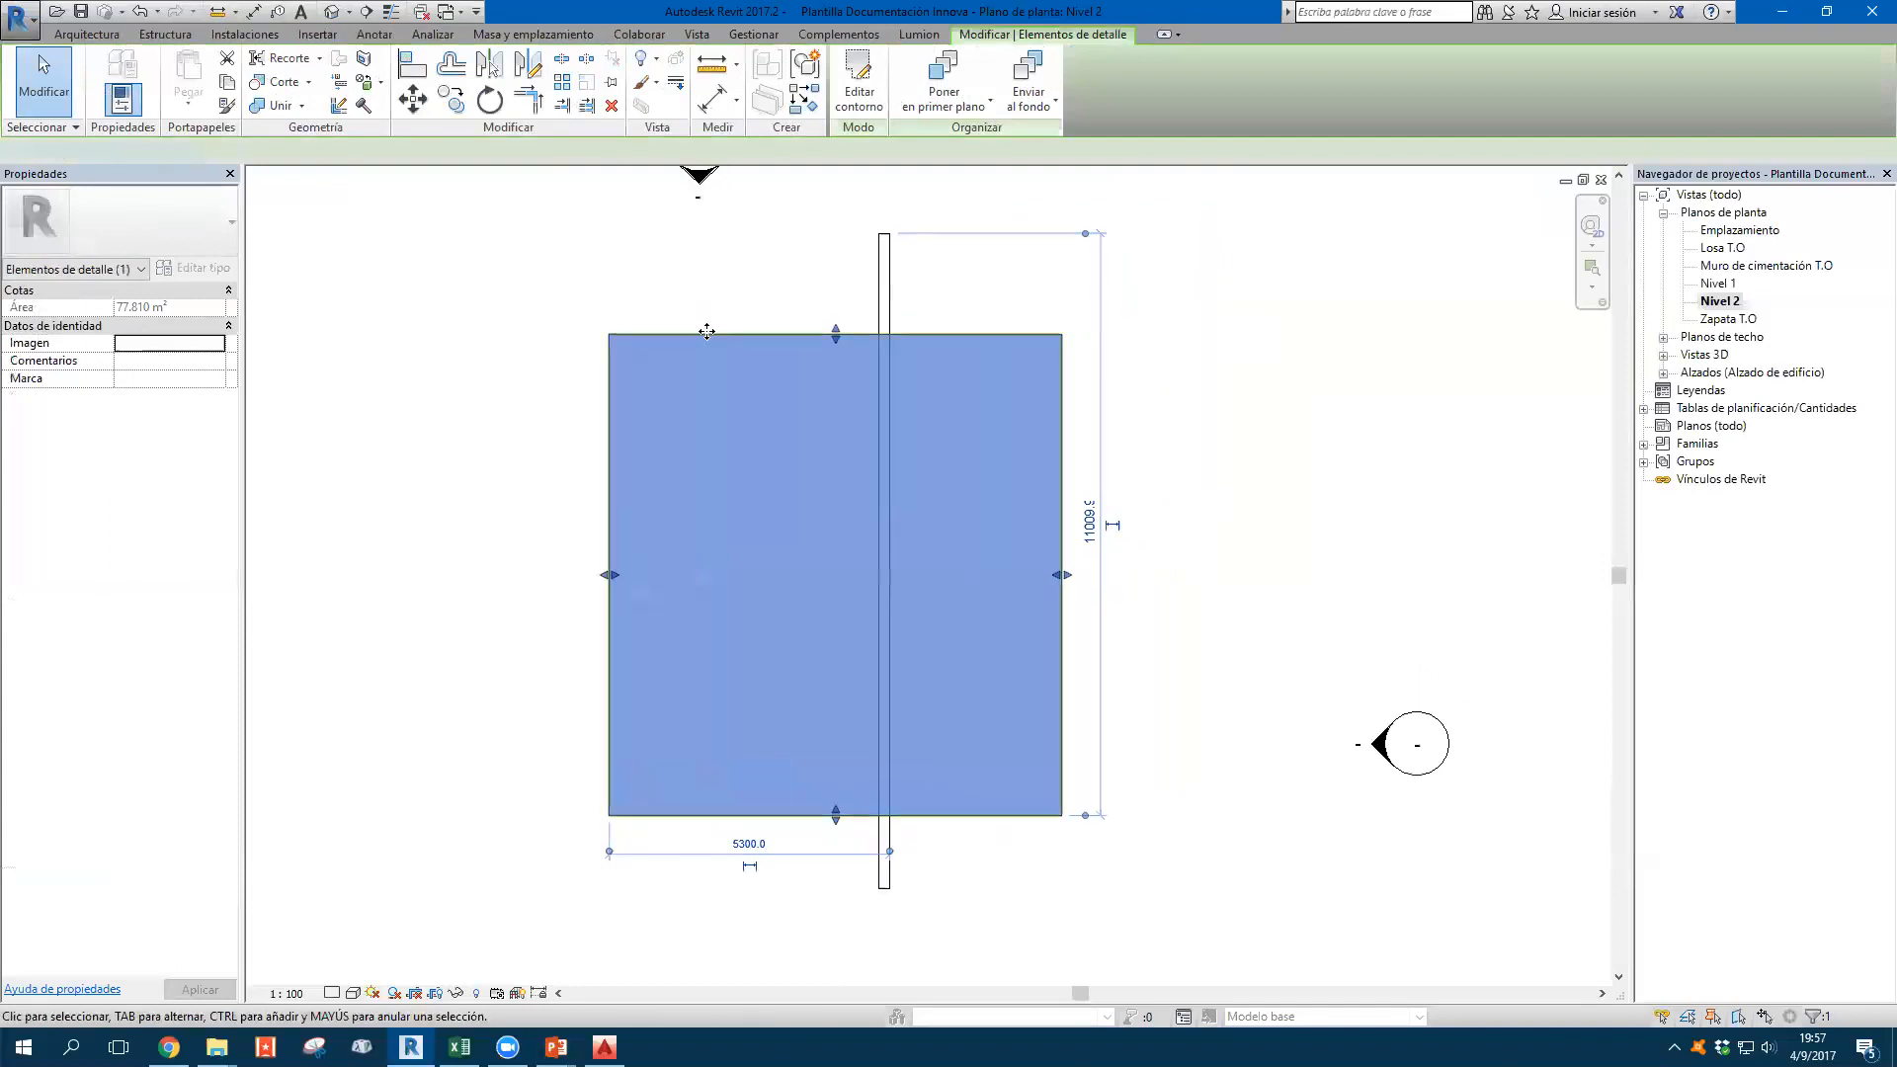
pyautogui.doubleClick(707, 331)
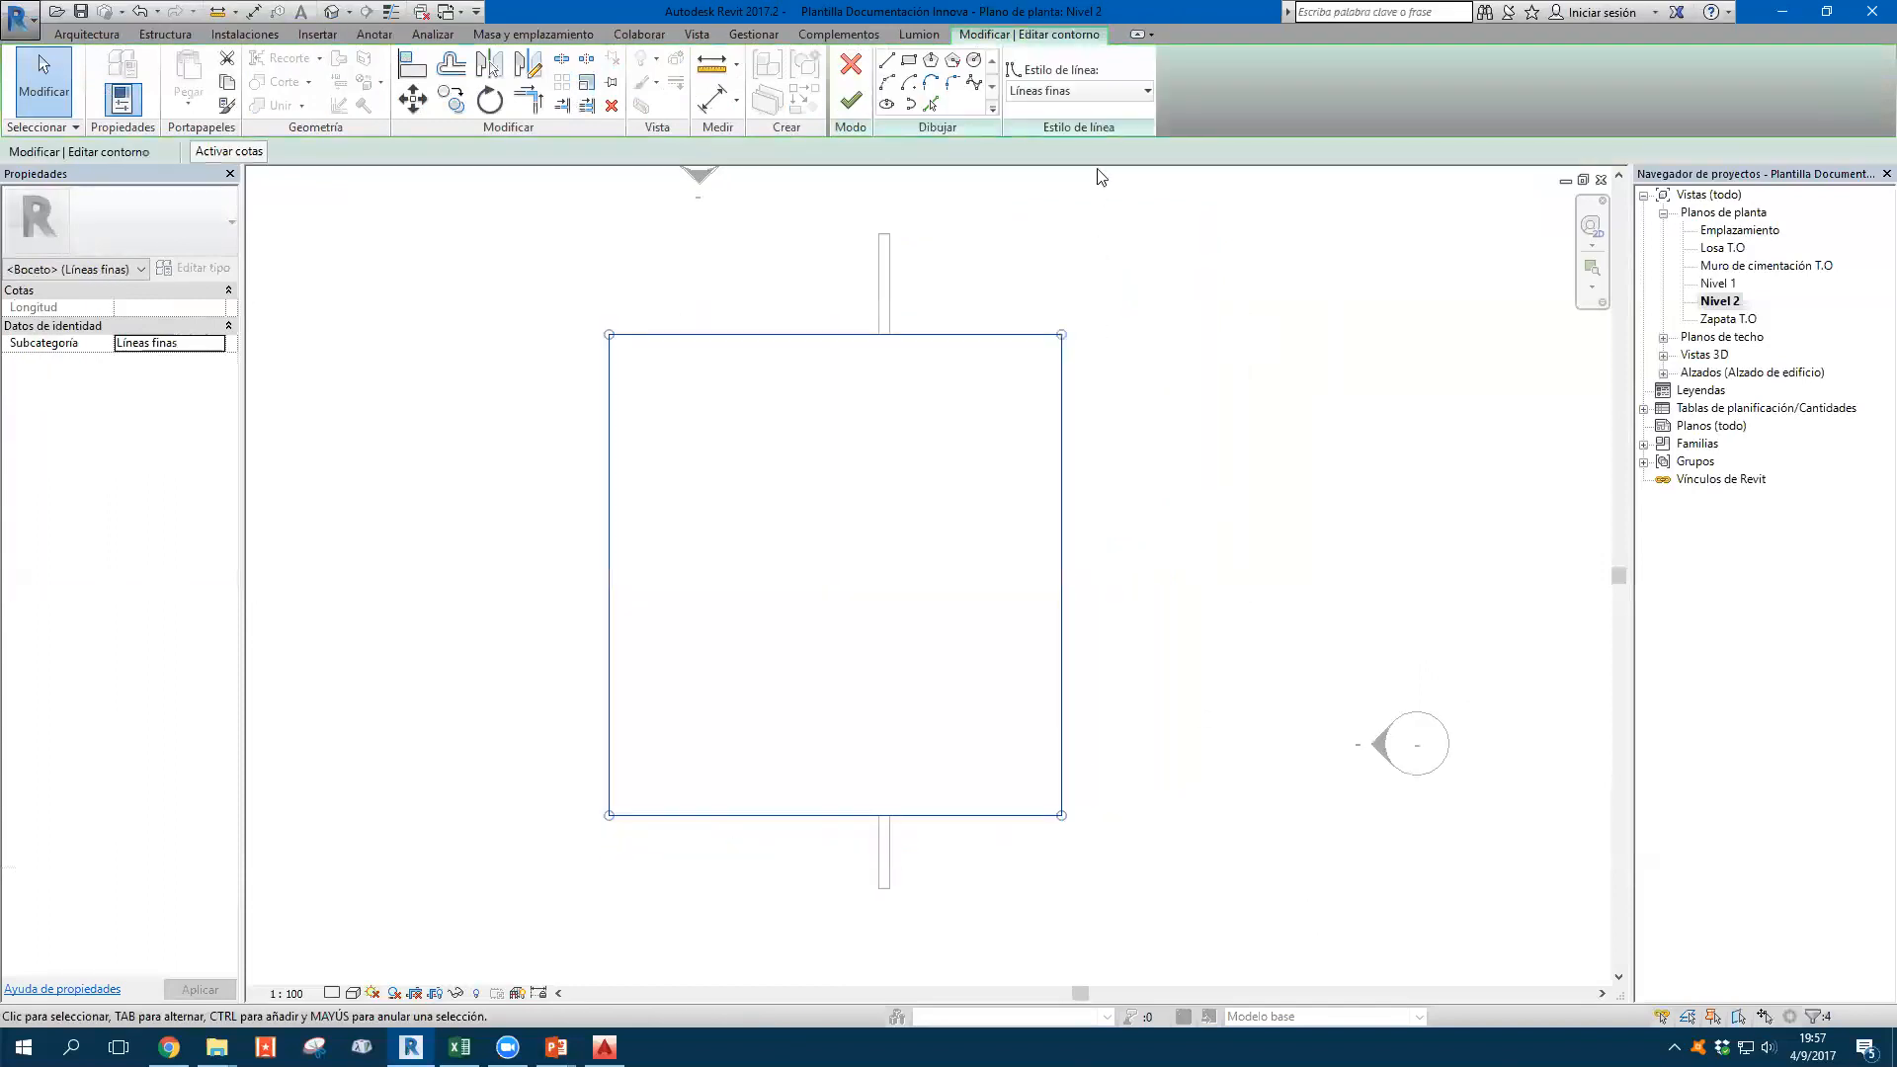
pyautogui.click(1093, 90)
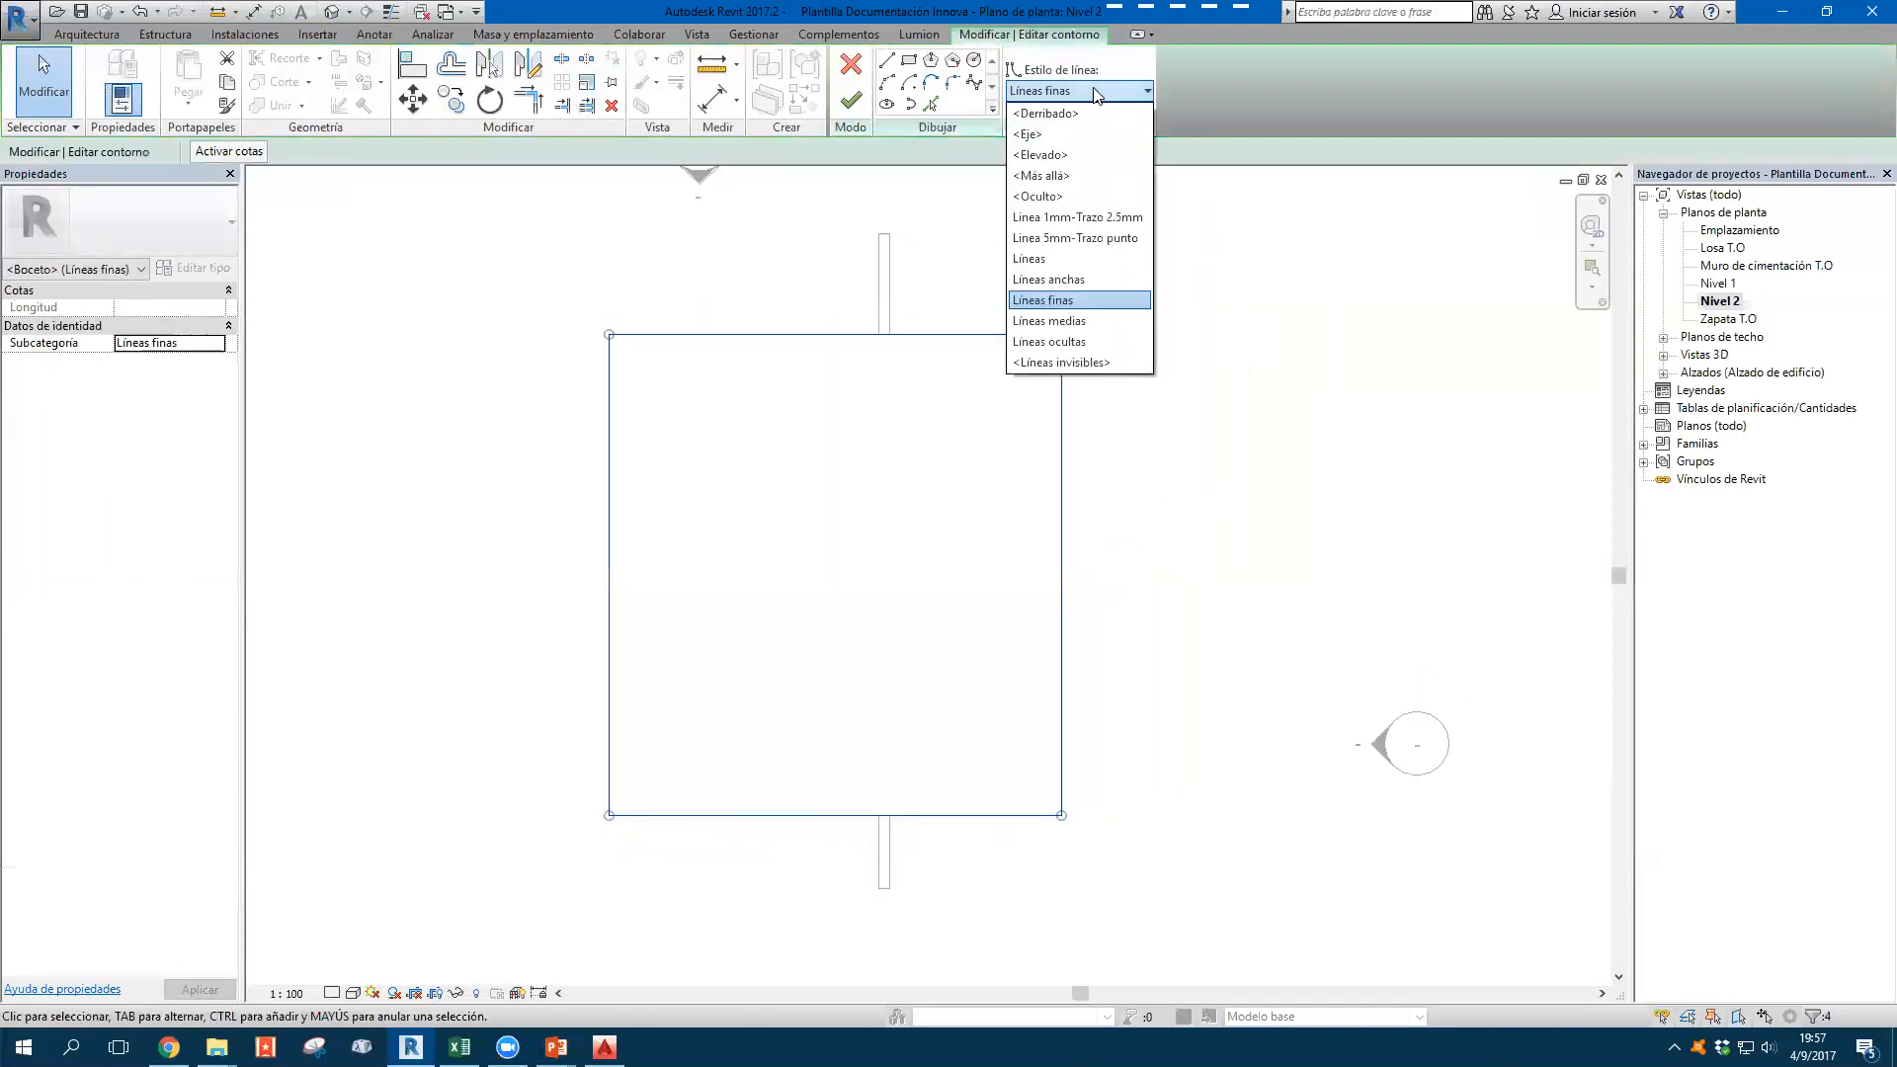
pyautogui.click(1098, 223)
pyautogui.click(942, 280)
pyautogui.click(850, 100)
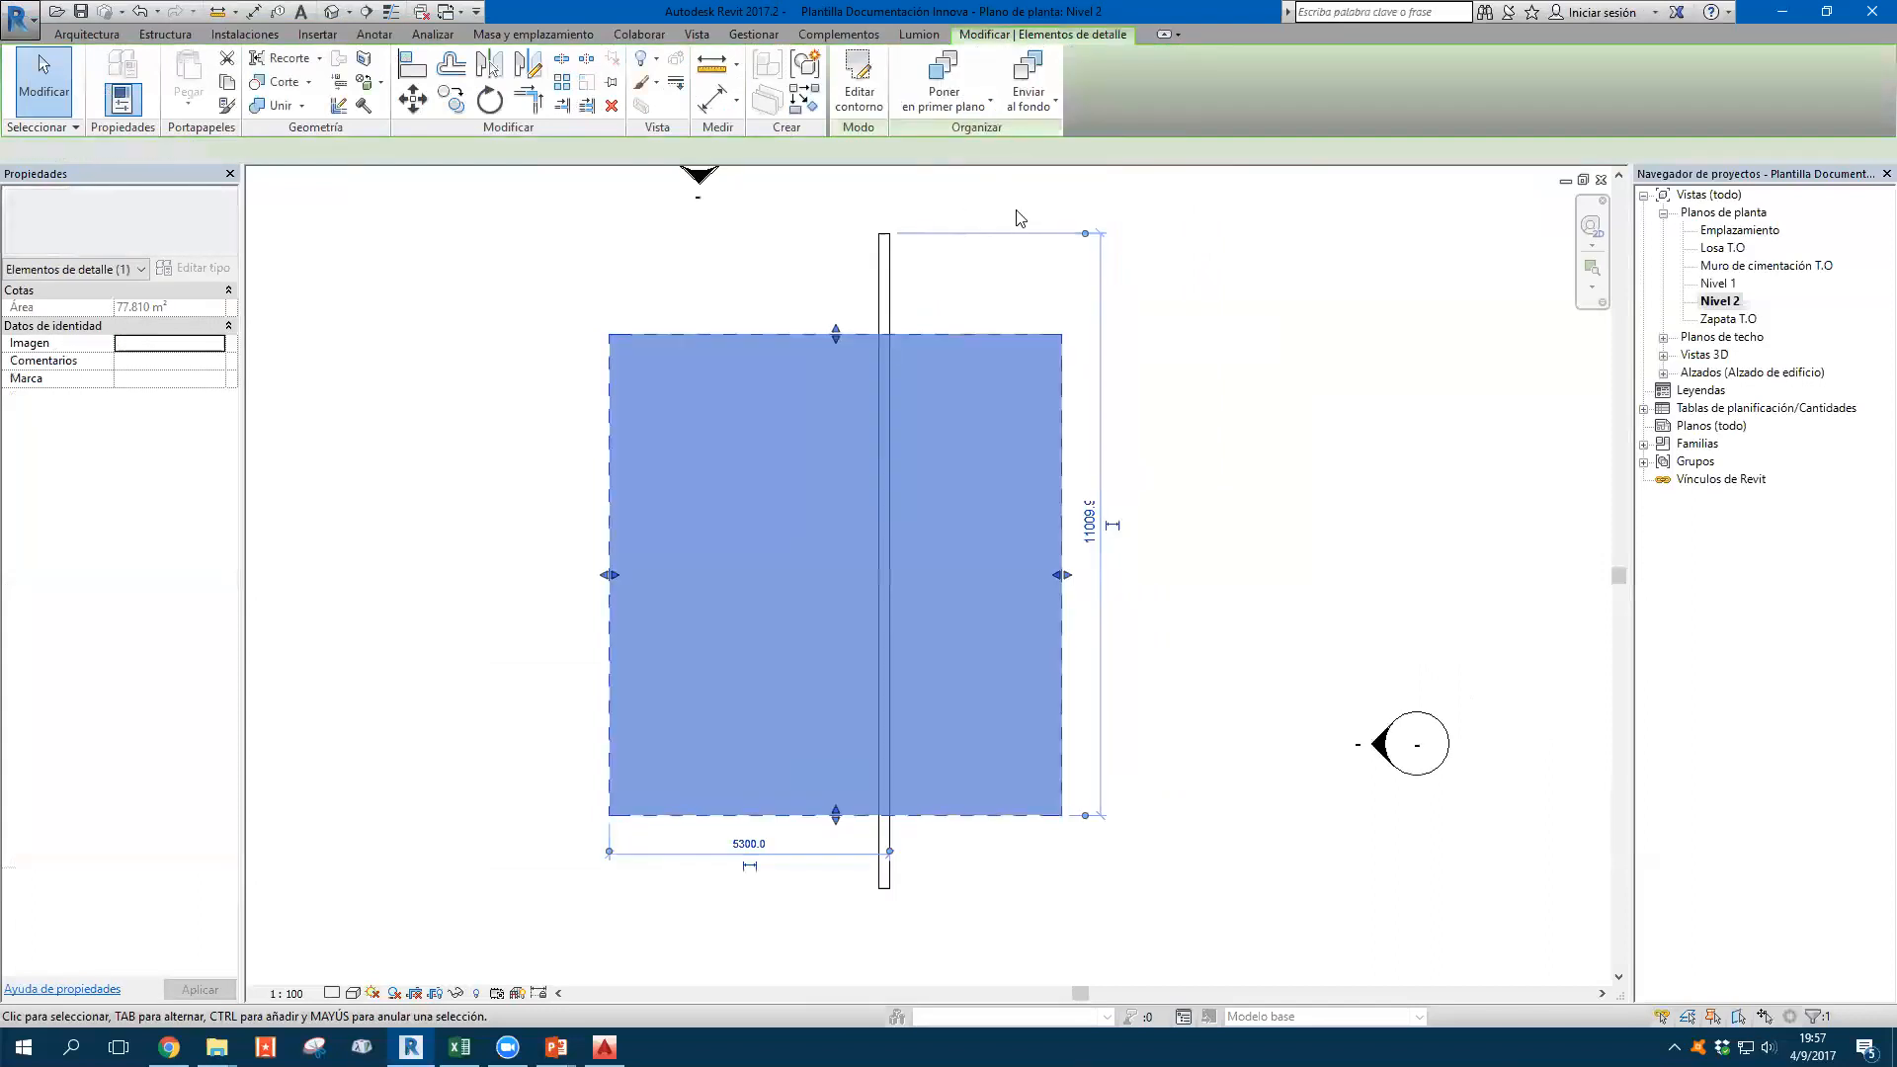
pyautogui.click(1021, 217)
pyautogui.scroll(3, 551, 356)
pyautogui.scroll(-4, 558, 359)
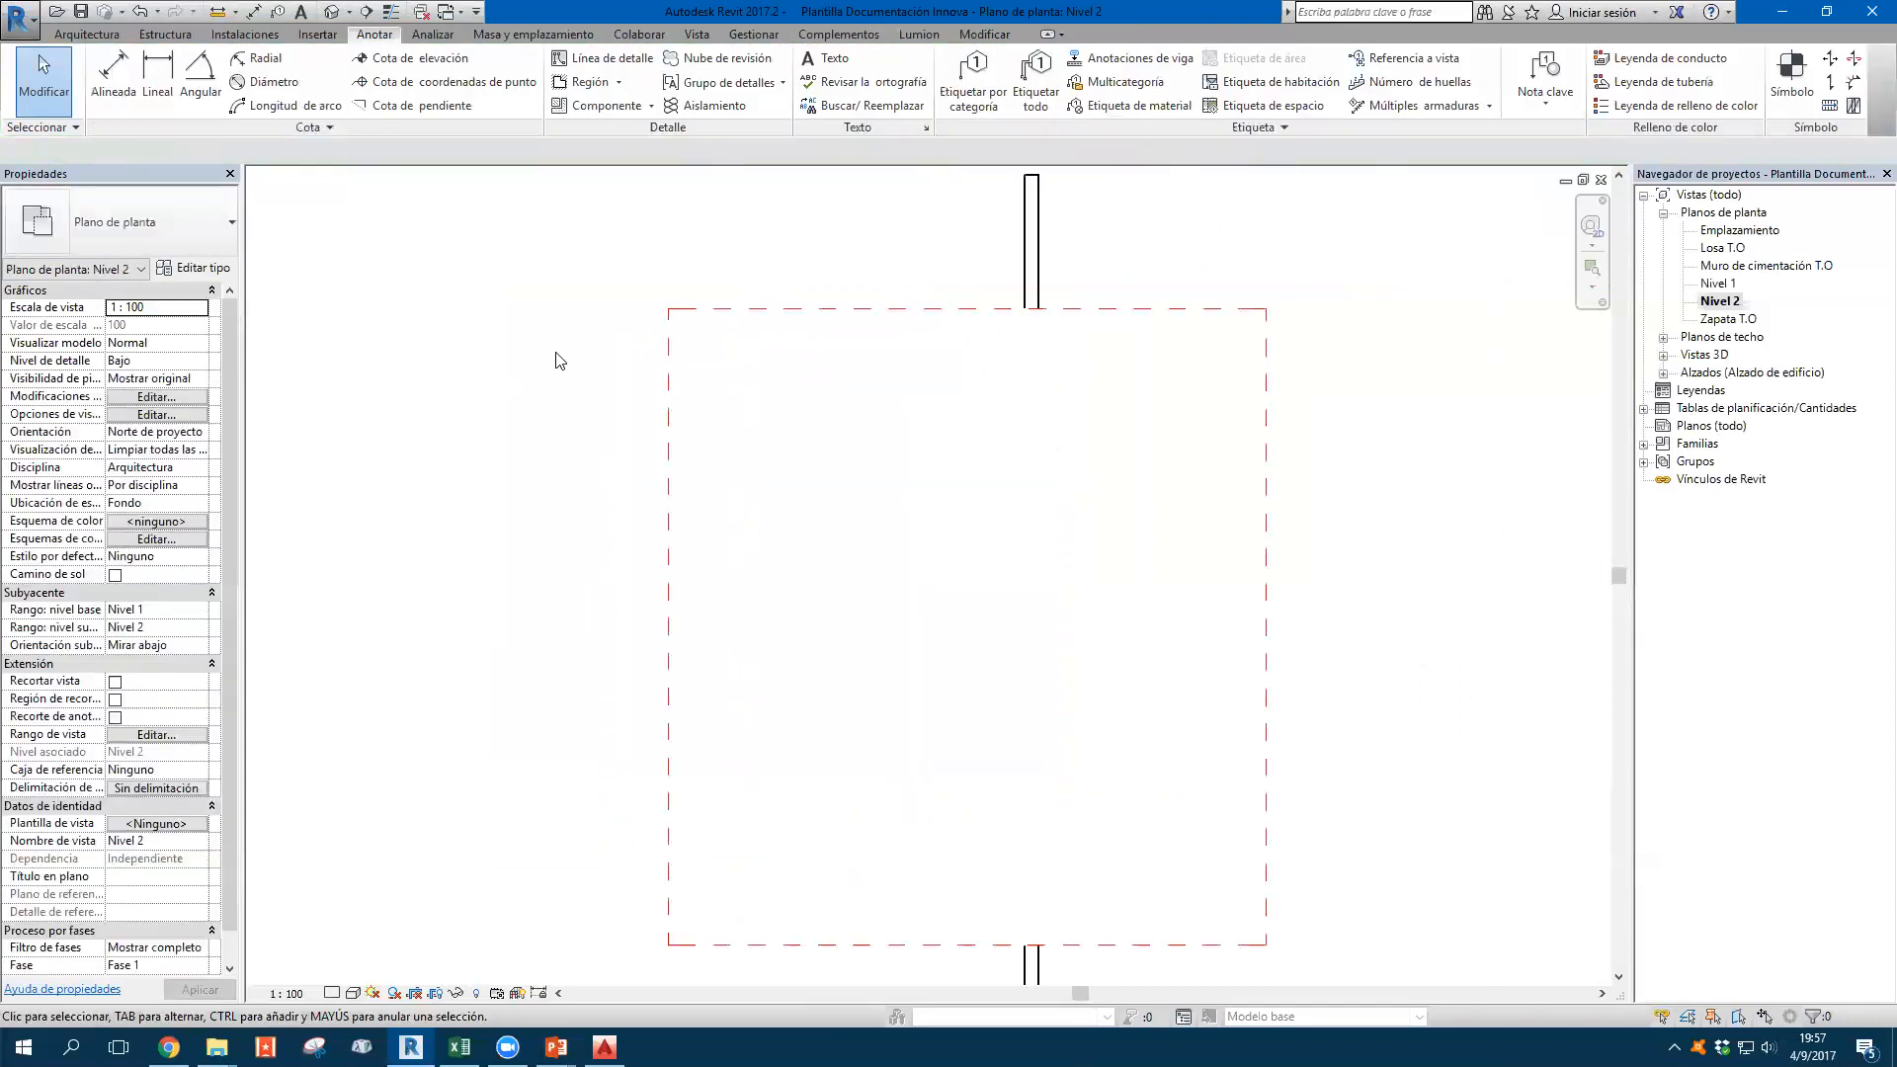
# Draw a rectangular filled region of about 22.95 m² in the empty area to the right of the masking region
pyautogui.moveTo(1118, 363); pyautogui.dragTo(723, 359, button='middle')
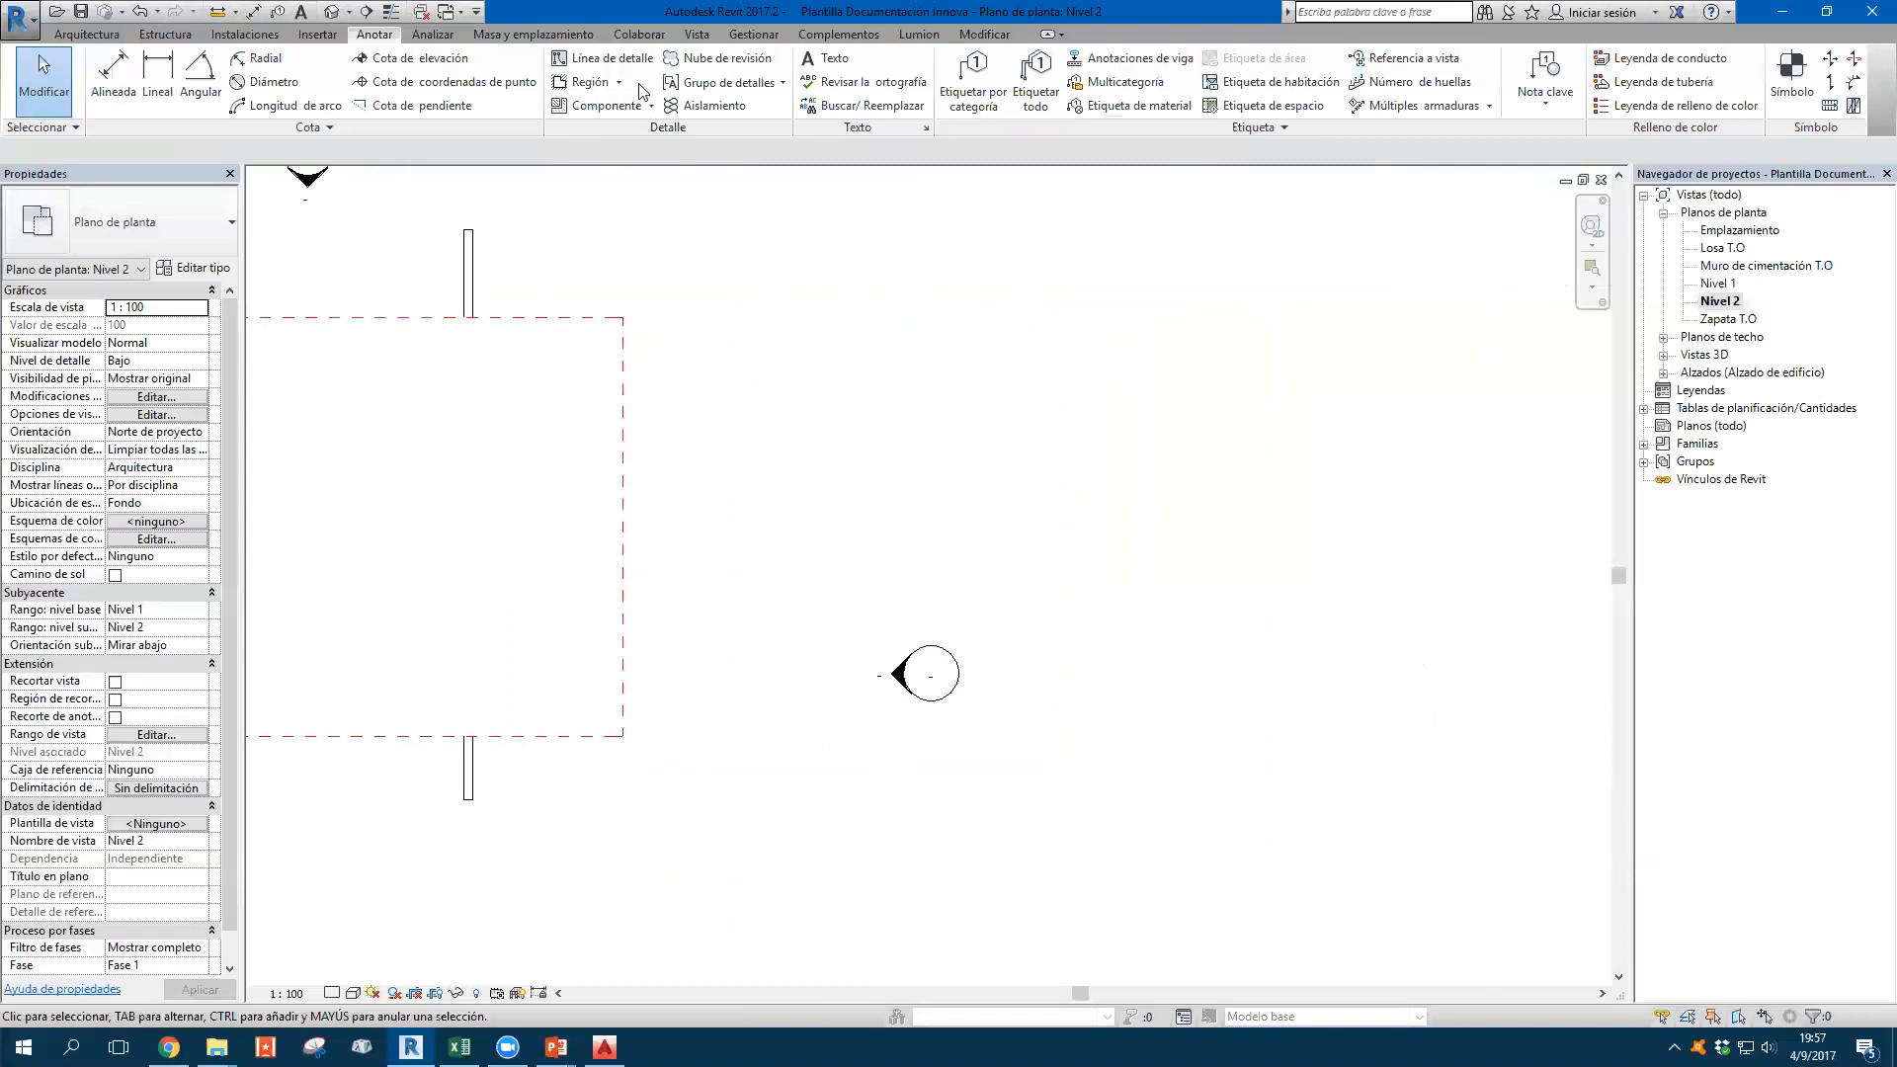
pyautogui.click(593, 82)
pyautogui.click(629, 114)
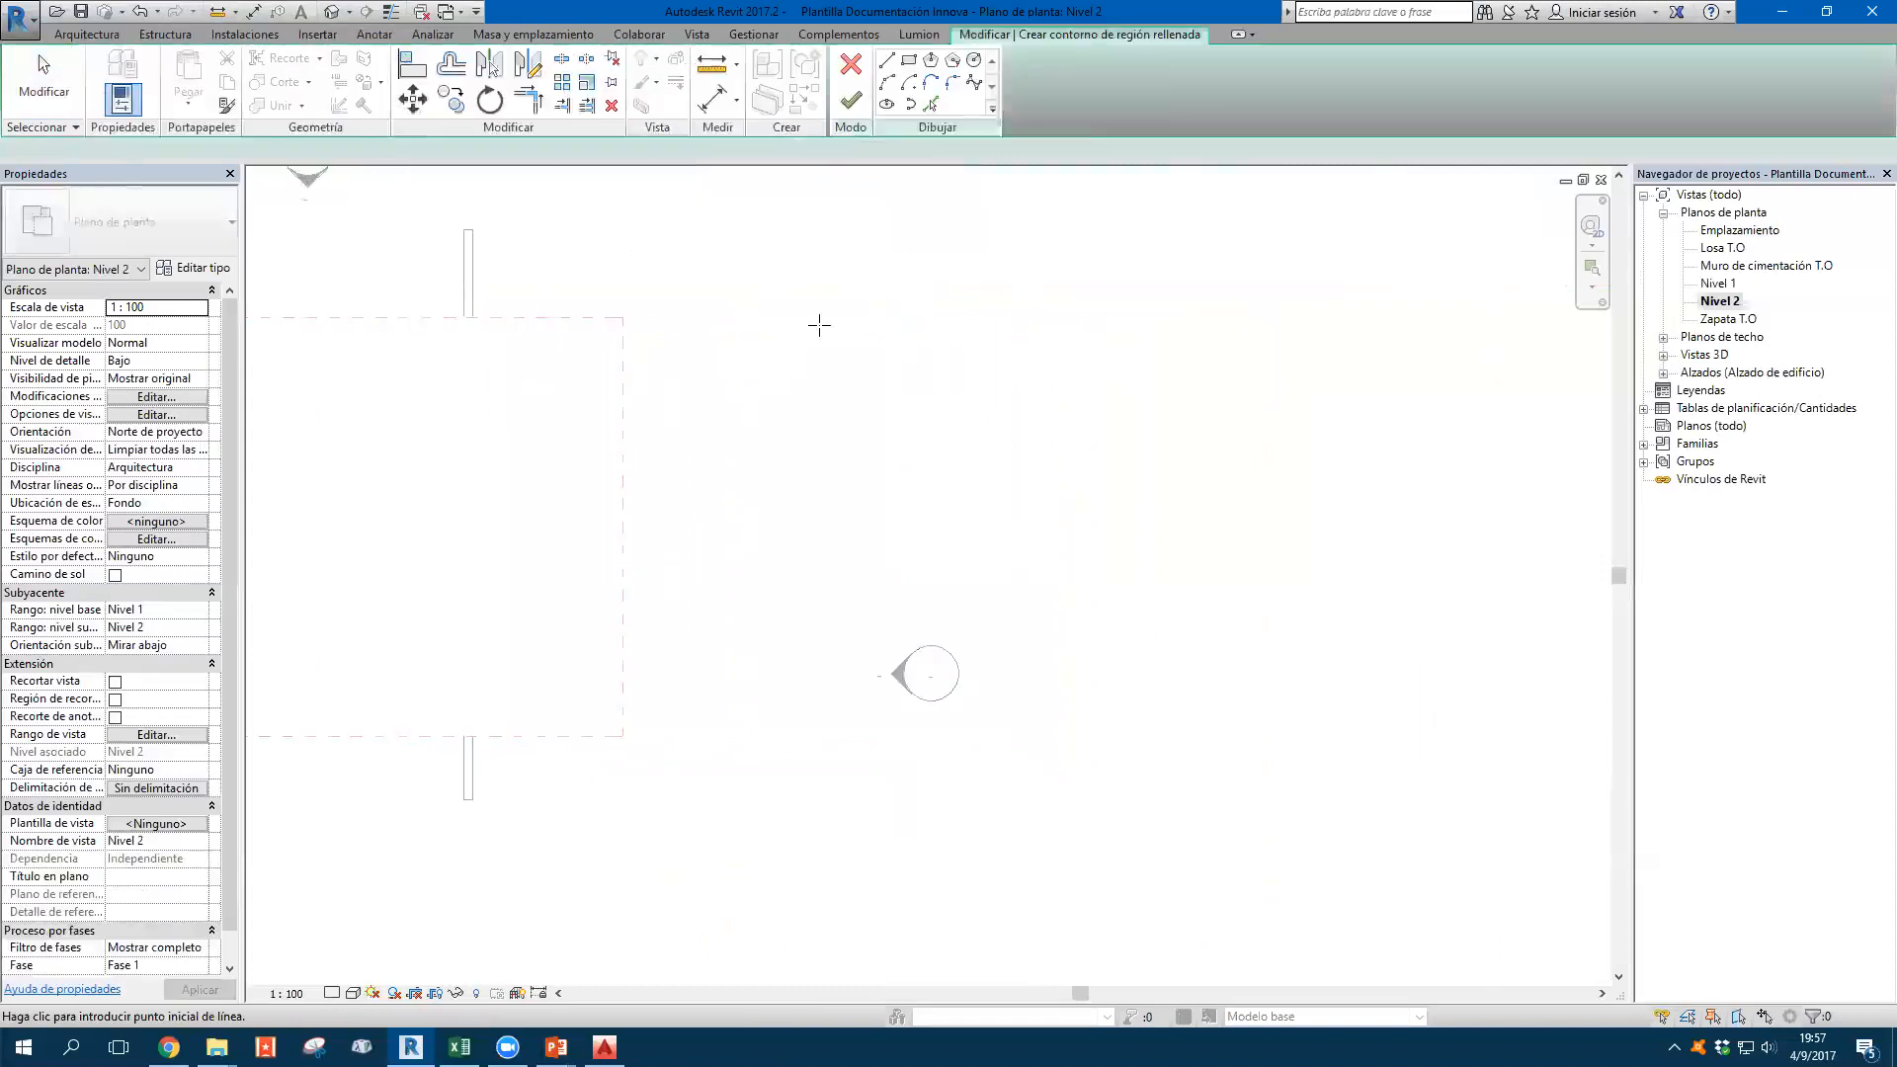
pyautogui.click(723, 306)
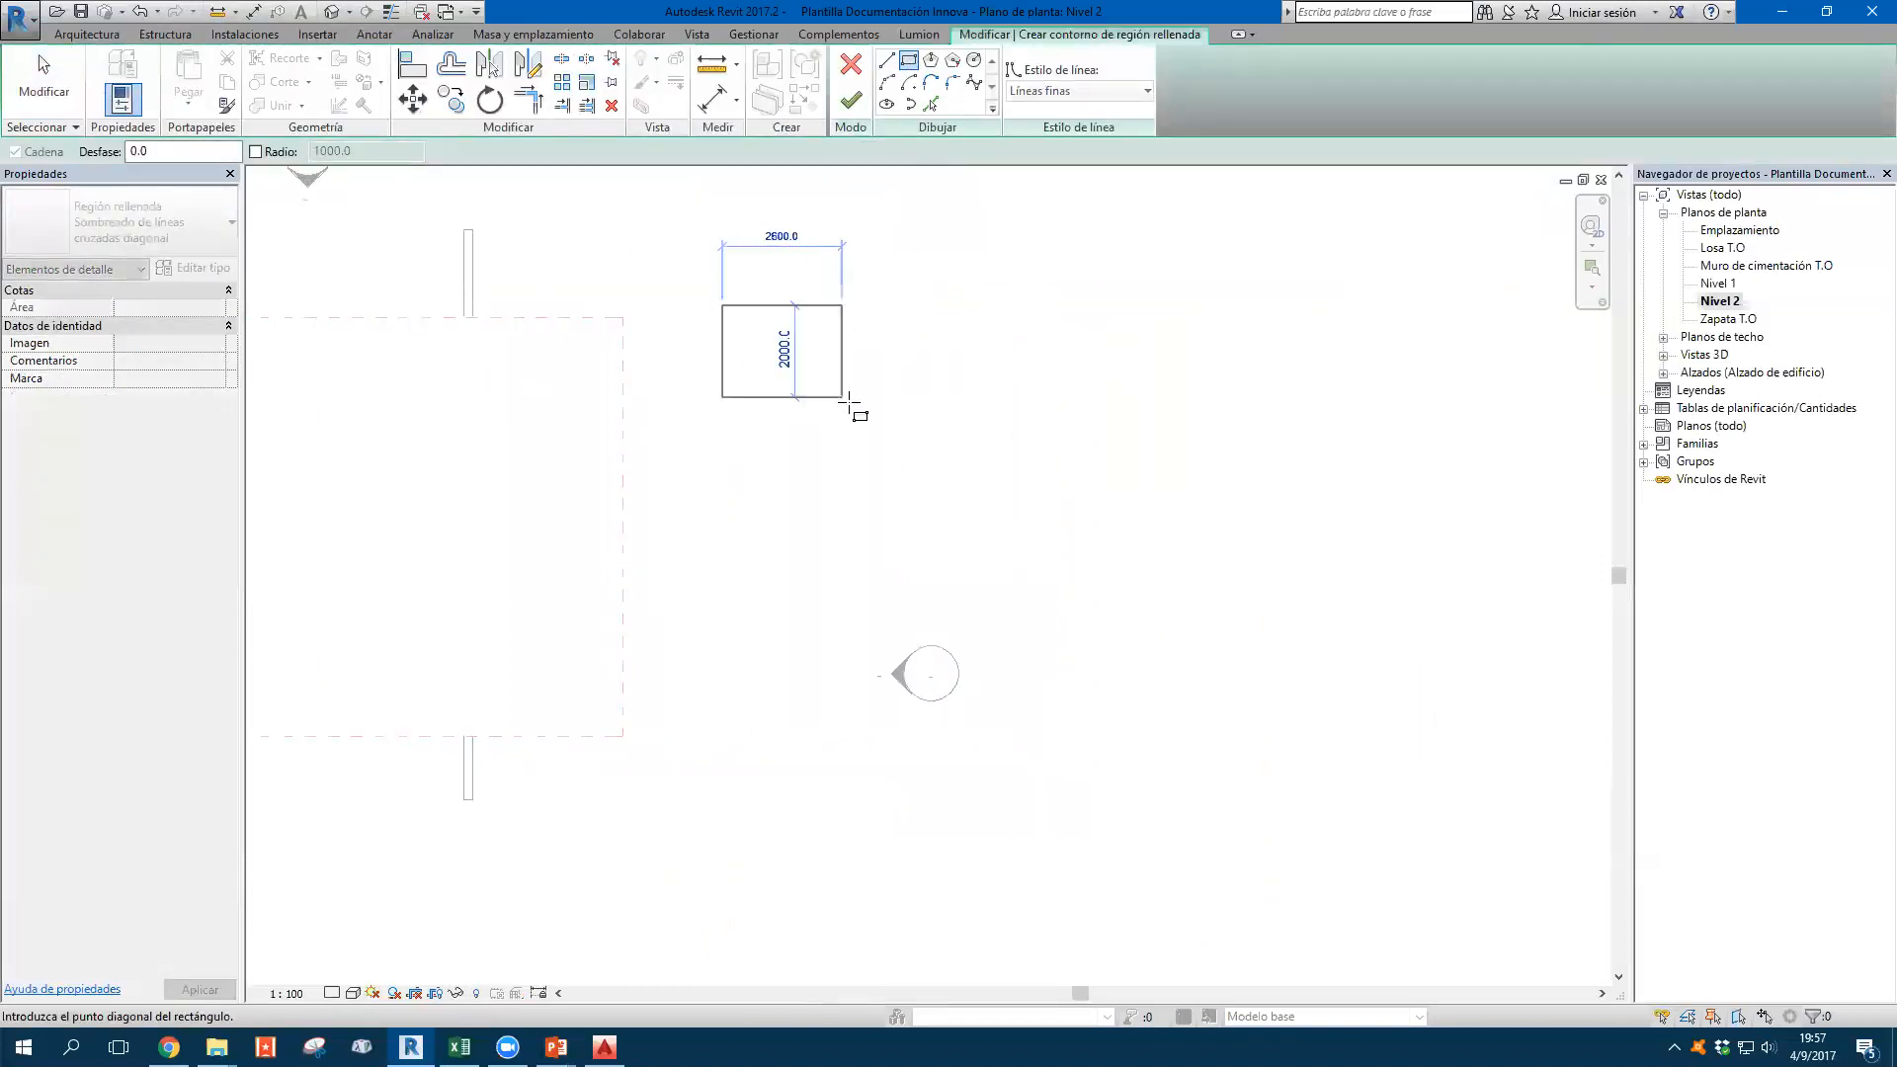
pyautogui.click(957, 512)
pyautogui.click(854, 100)
pyautogui.scroll(2, 754, 367)
pyautogui.click(899, 330)
pyautogui.click(1250, 264)
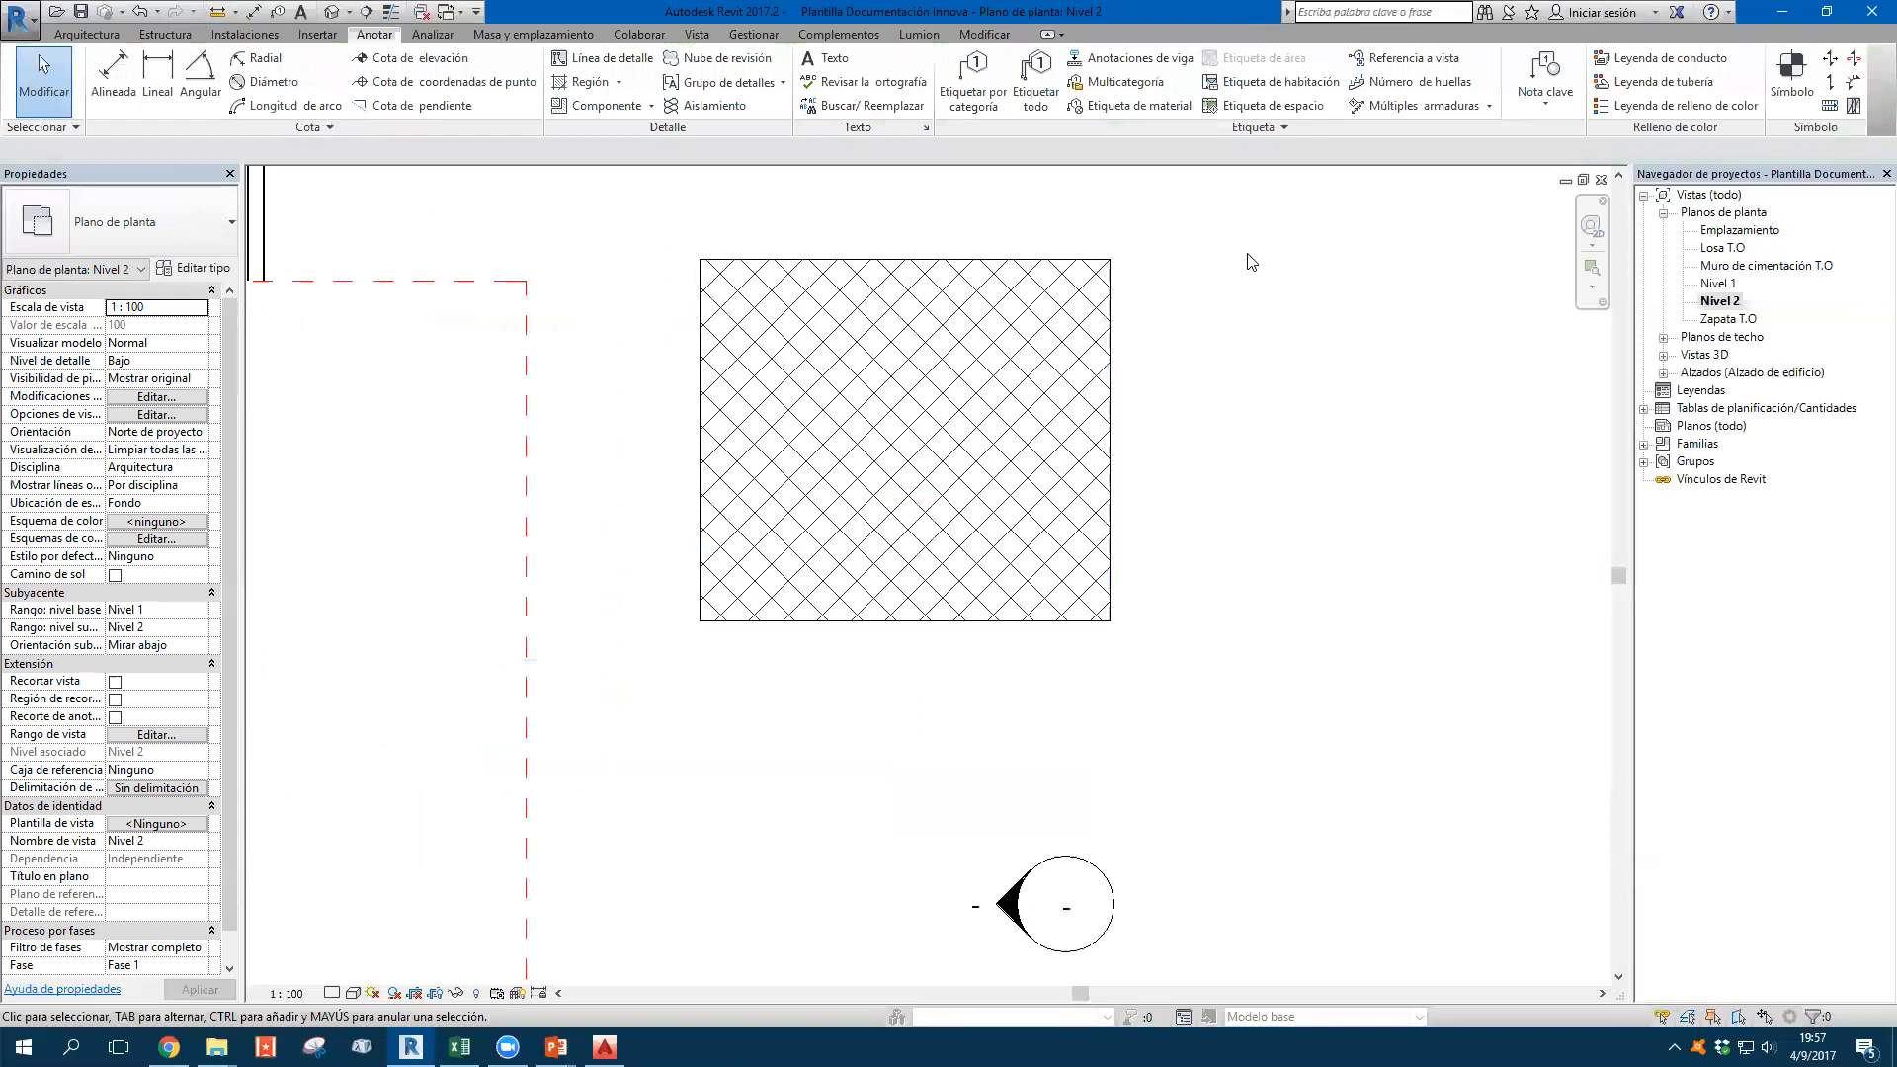
# Change the new filled region's type to Horizontal
pyautogui.click(891, 338)
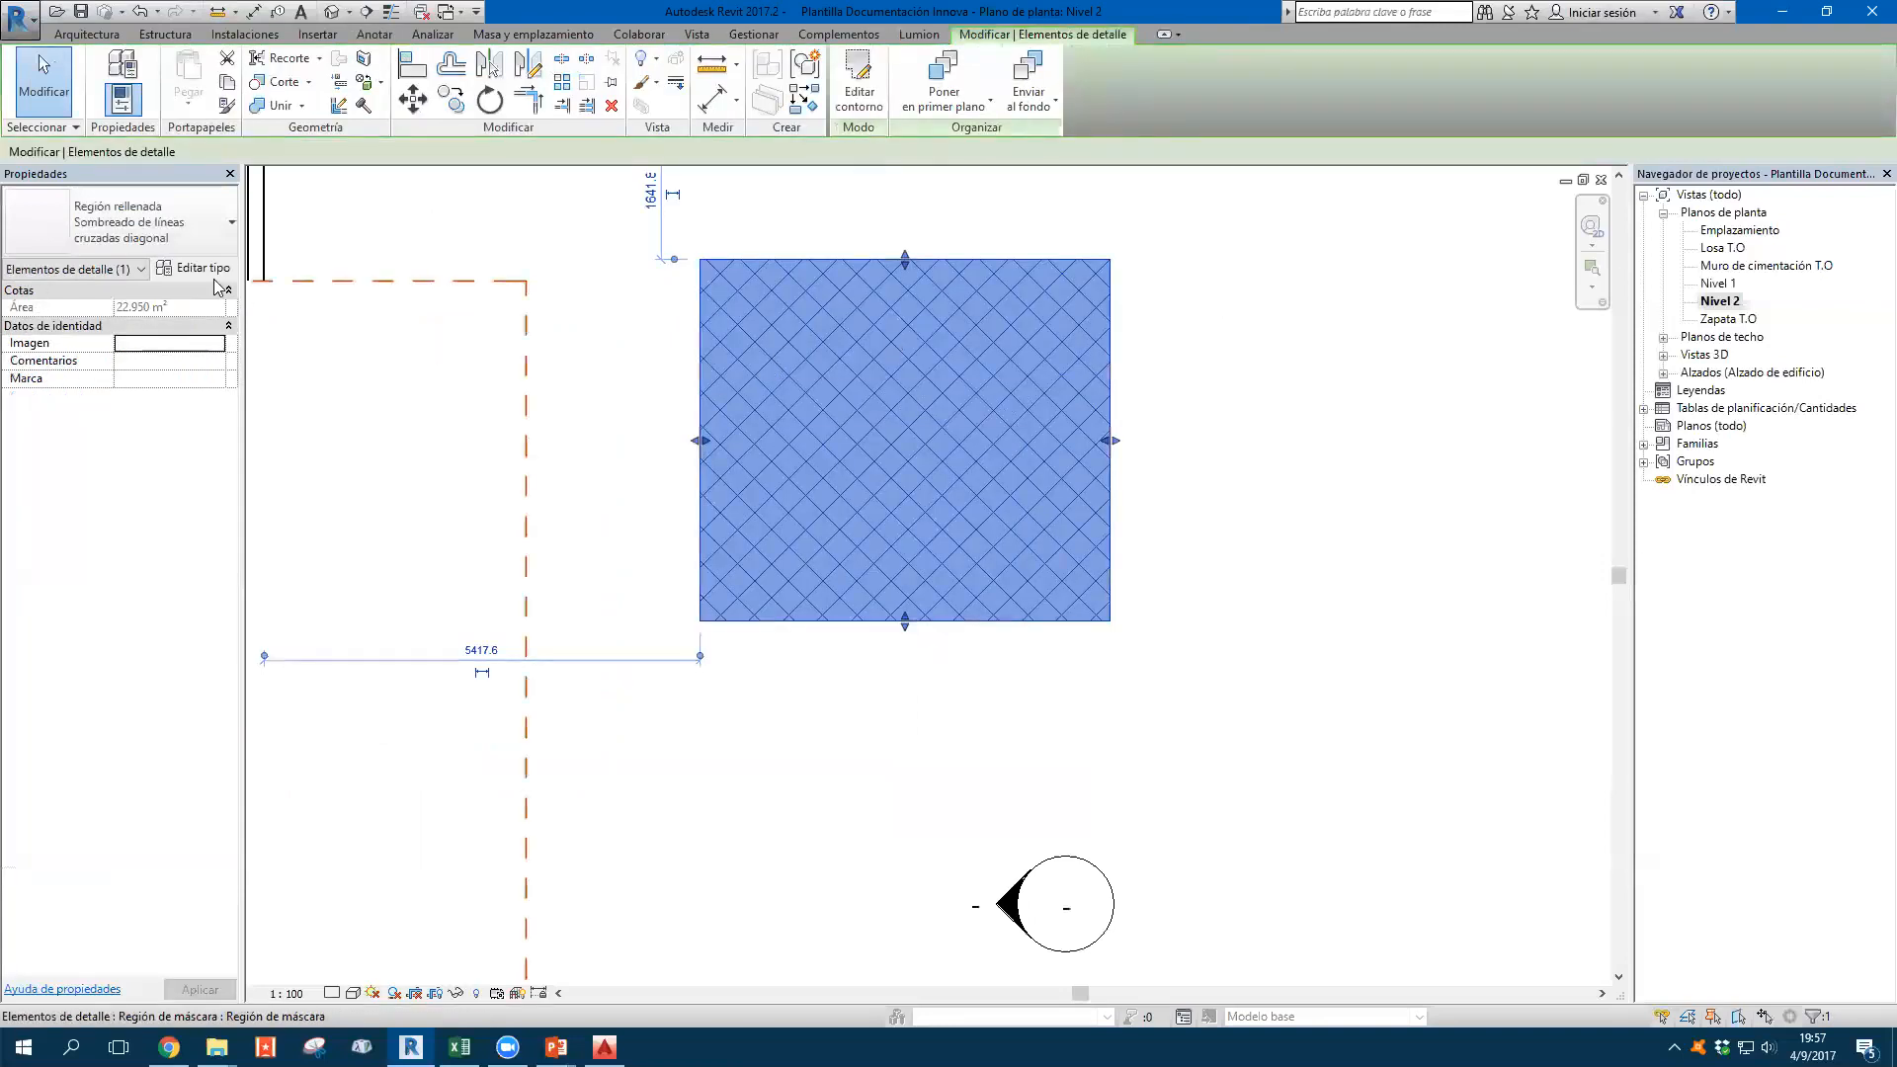
pyautogui.click(213, 243)
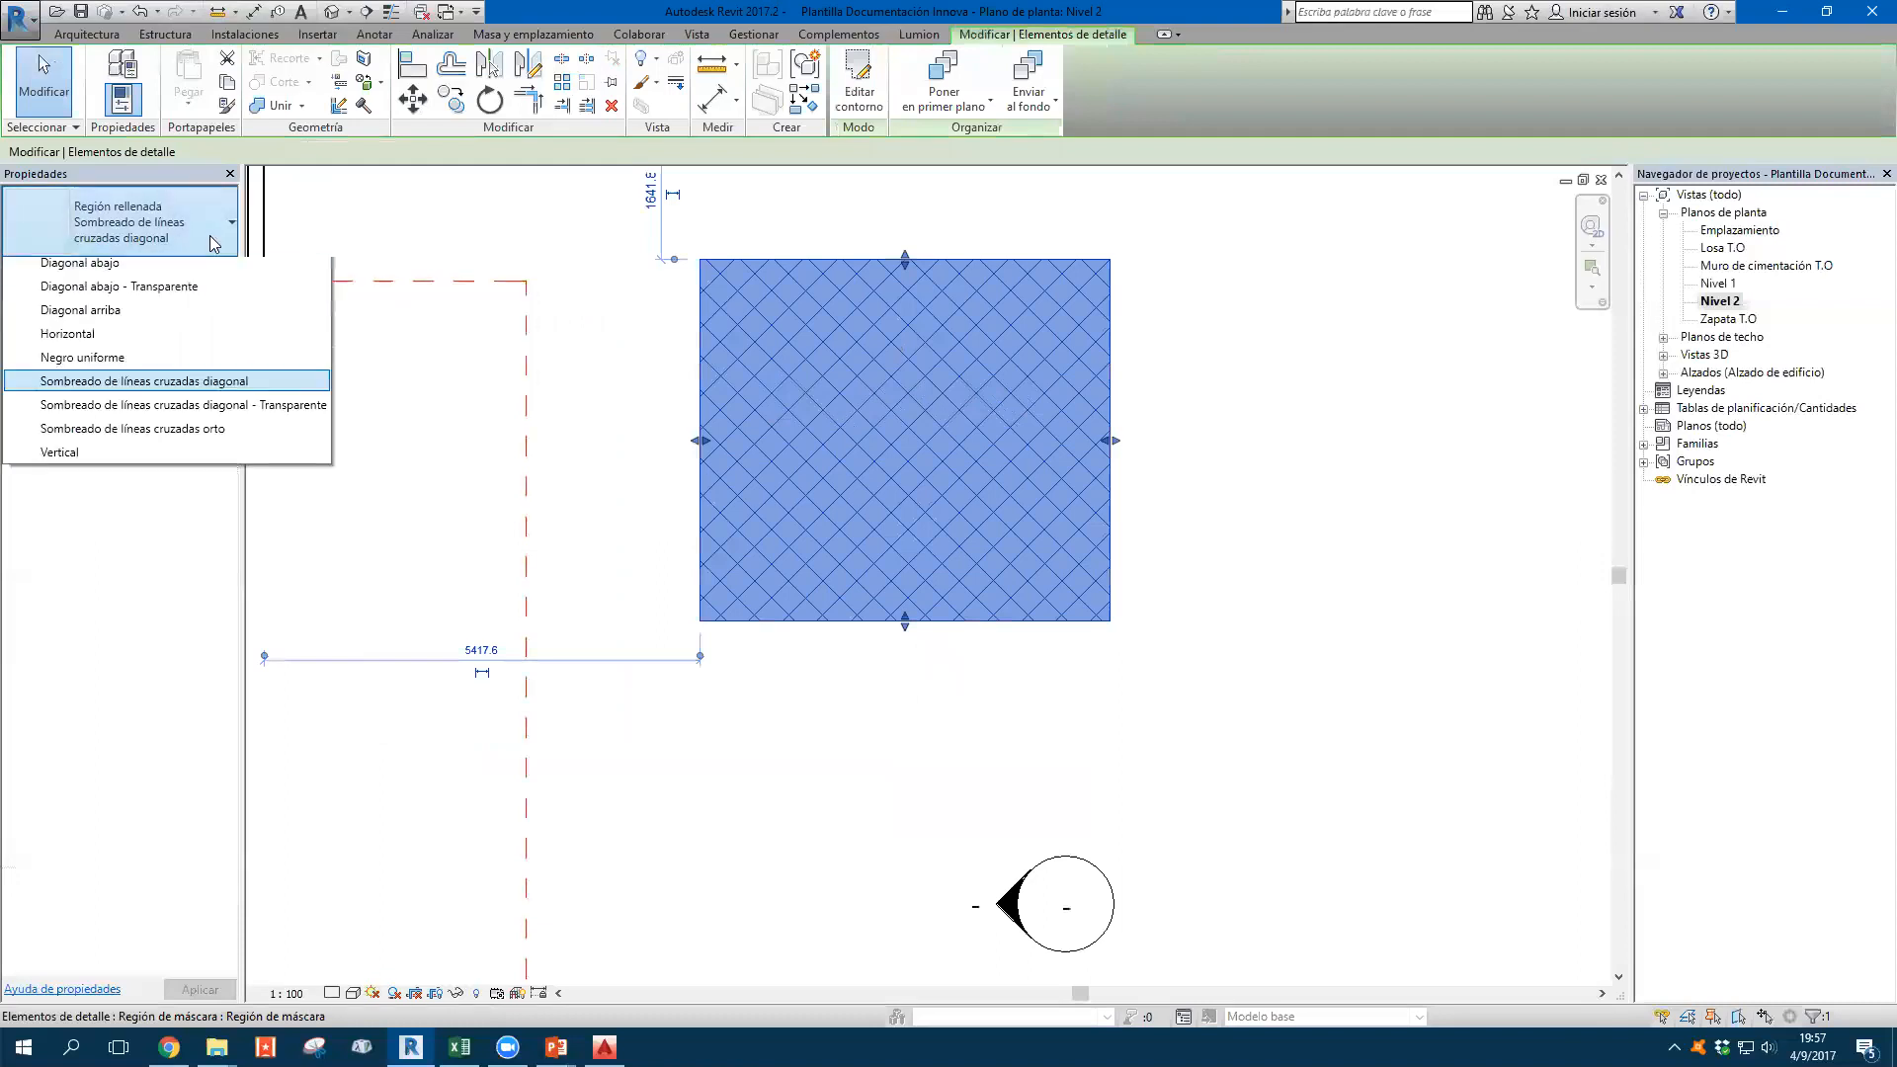
pyautogui.click(89, 388)
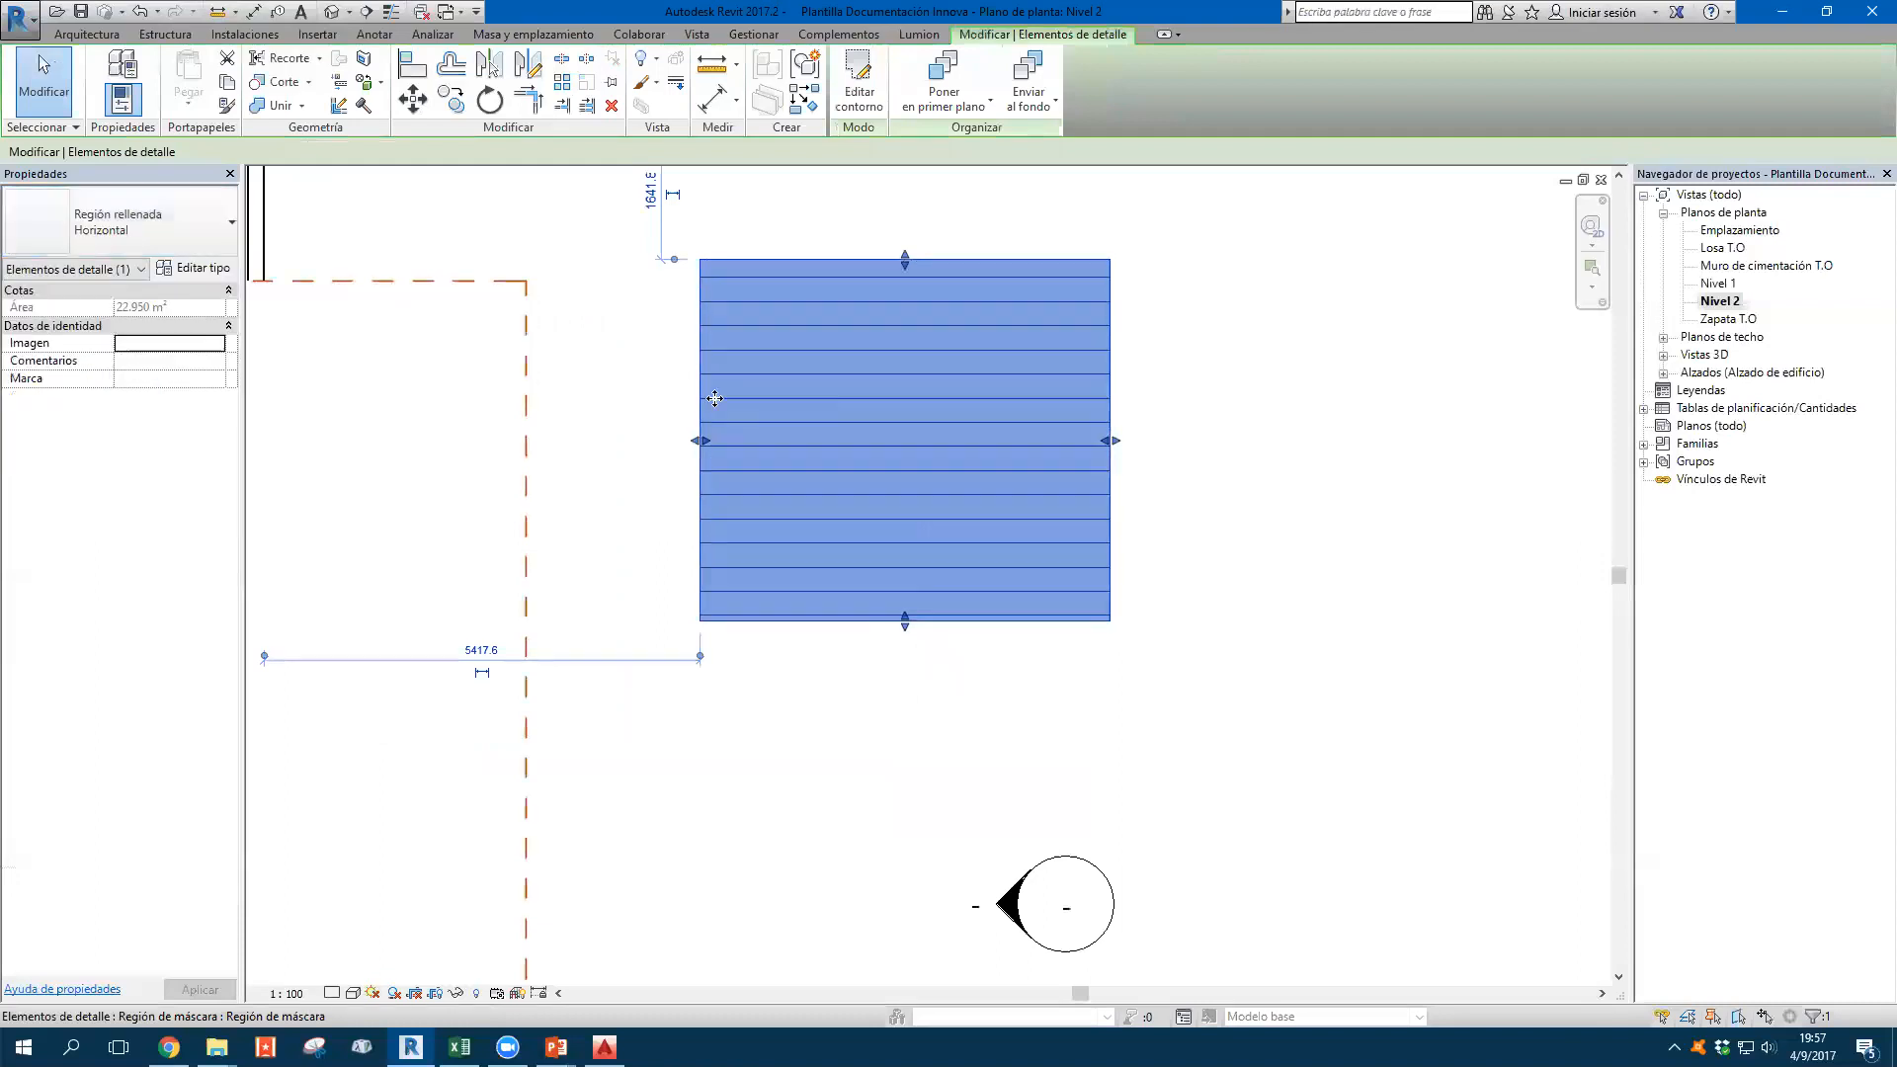
# Copy the horizontally hatched region to its right and set the copy's type to Negro uniforme
pyautogui.scroll(-2, 872, 409)
pyautogui.moveTo(868, 407); pyautogui.dragTo(1216, 426)
pyautogui.click(107, 229)
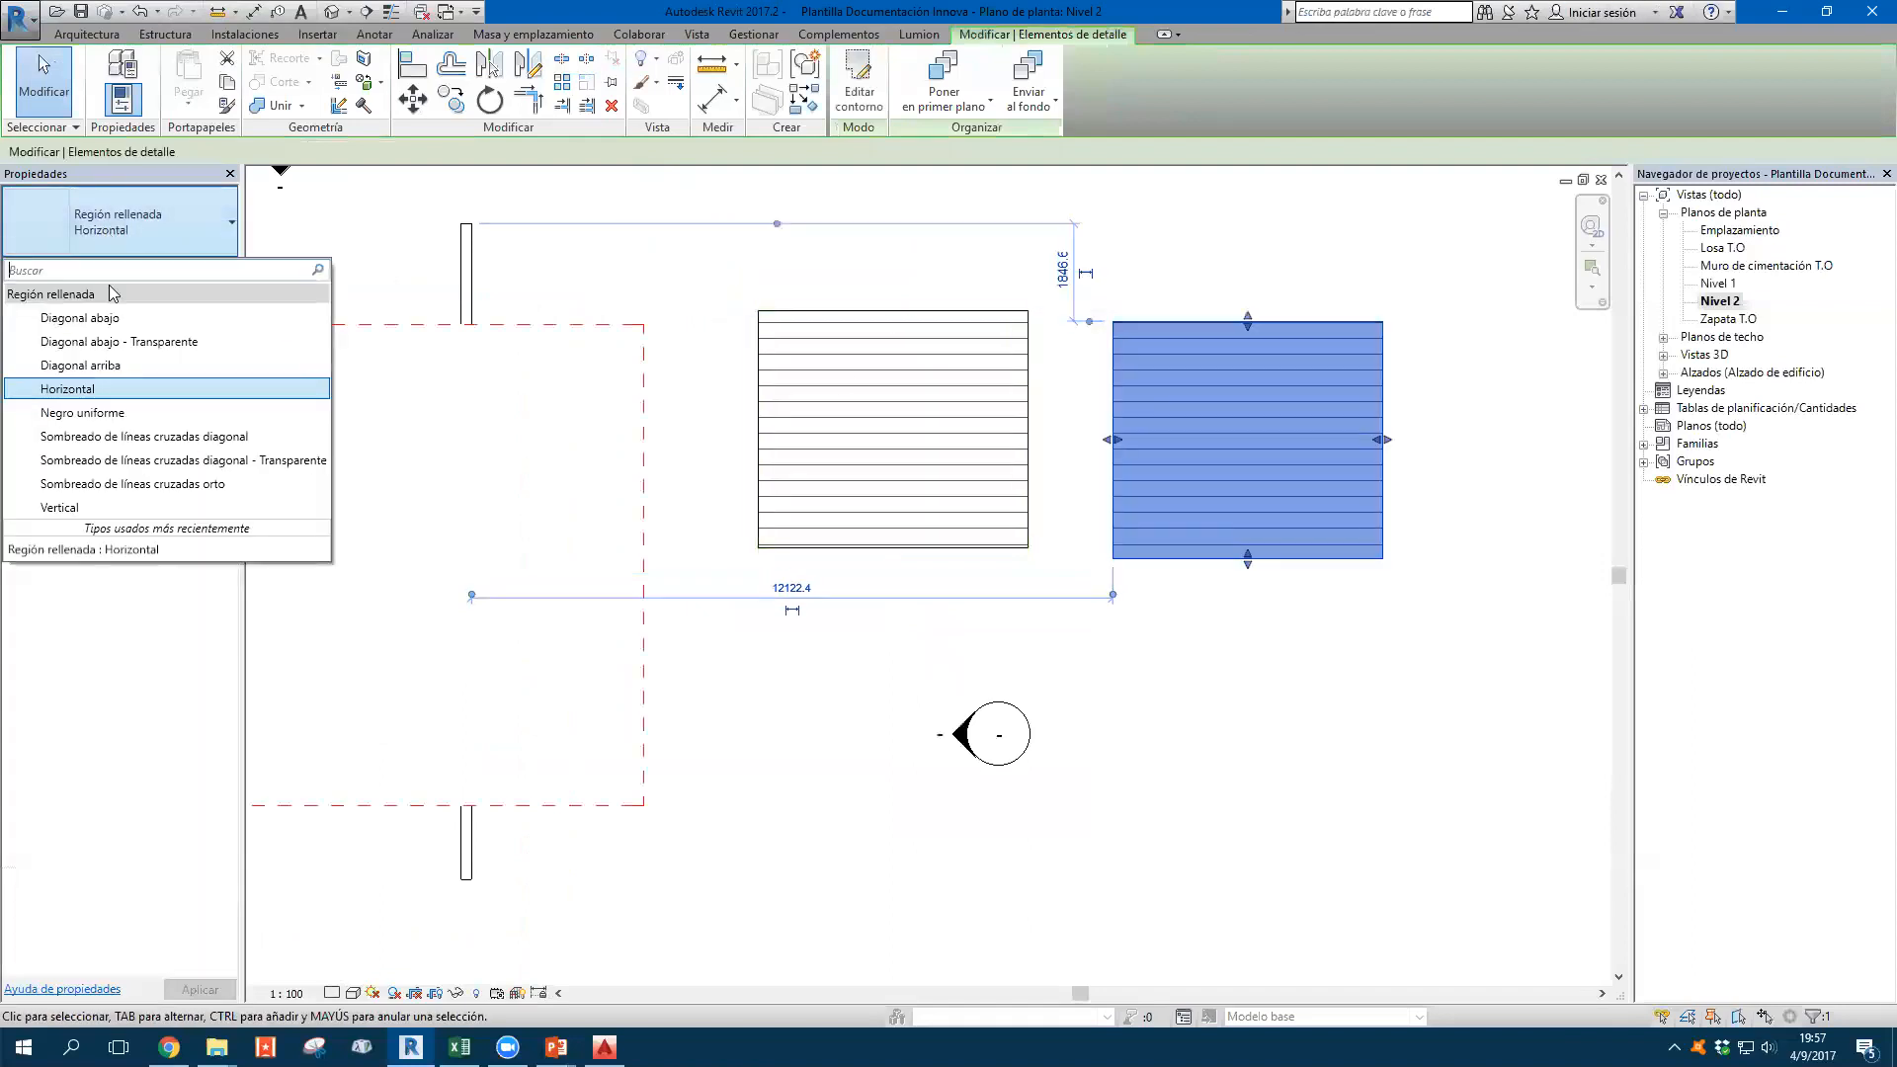
pyautogui.click(100, 413)
pyautogui.click(478, 411)
# Copy the Negro uniforme region, set the copy to Sombreado de líneas cruzadas diagonal, and place it at the right end of the row
pyautogui.scroll(-2, 1219, 411)
pyautogui.click(1225, 416)
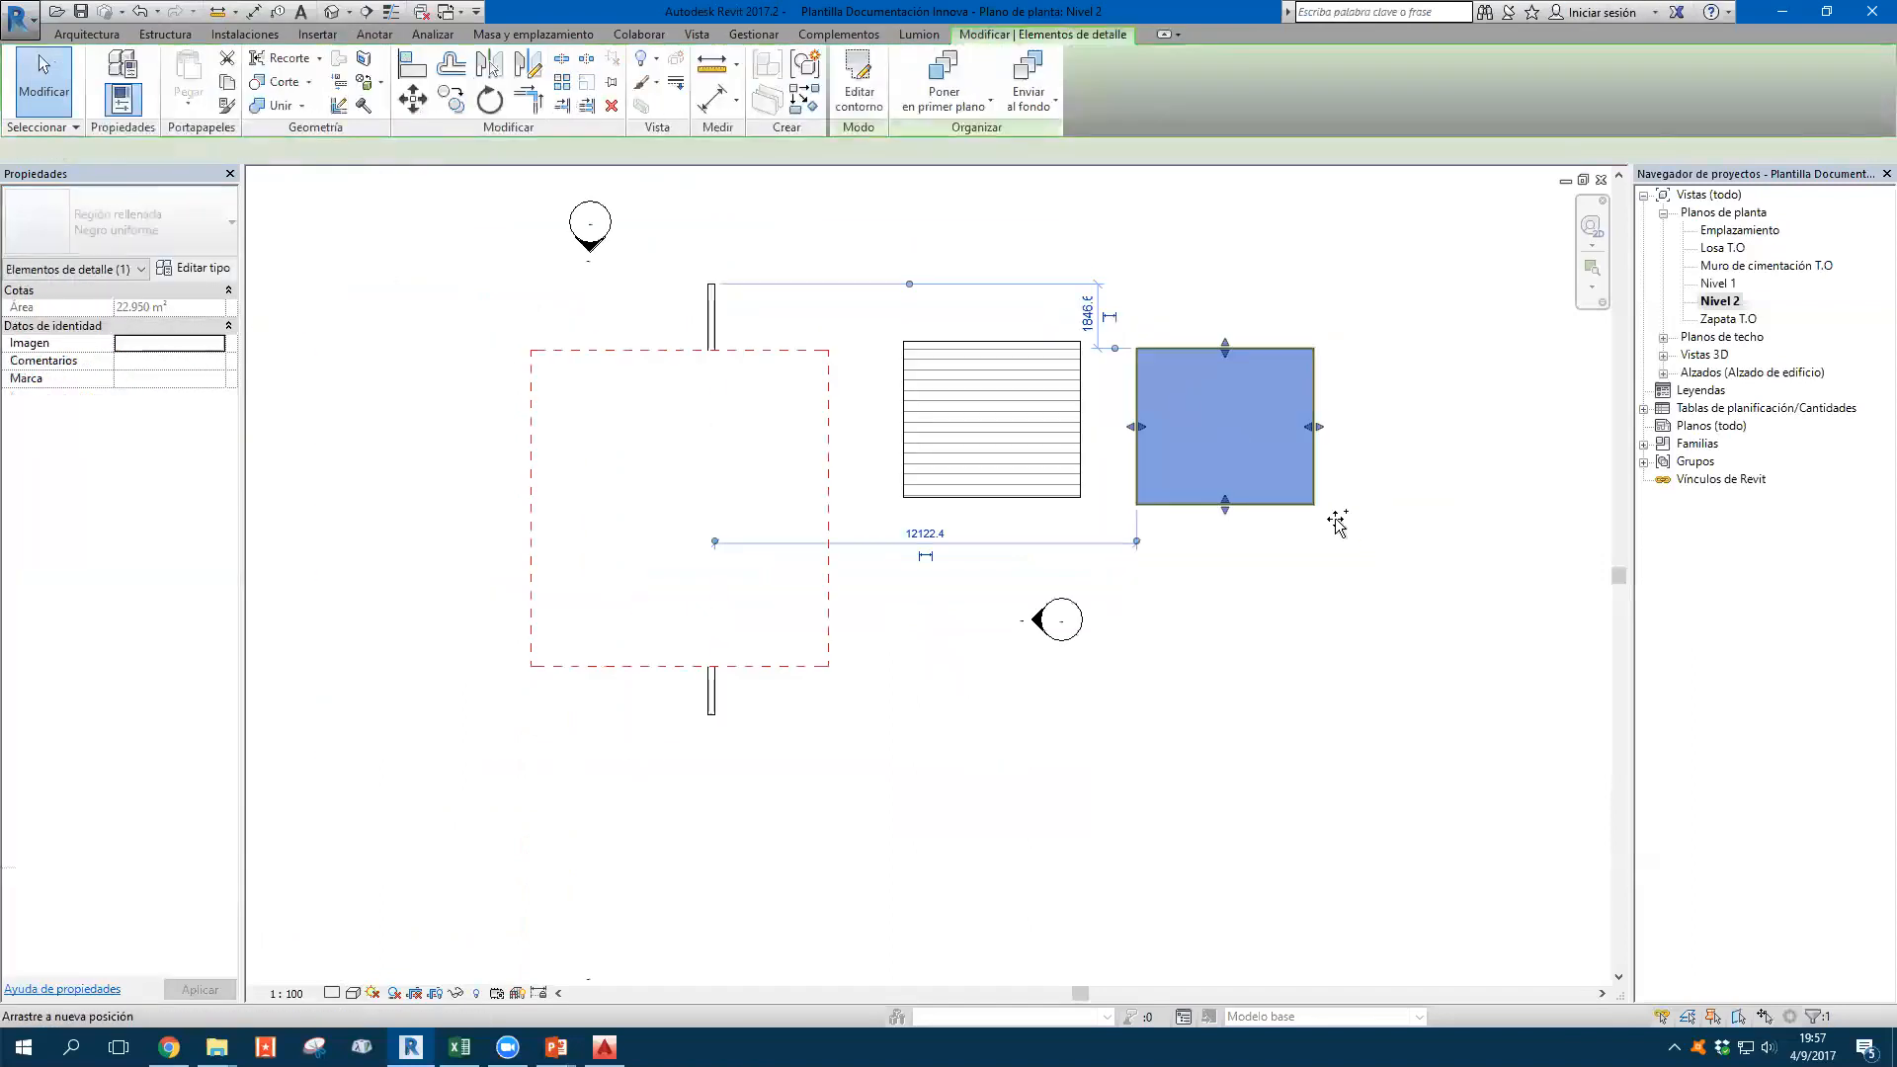
pyautogui.keyDown('ctrl'); pyautogui.moveTo(1337, 524); pyautogui.dragTo(1591, 653); pyautogui.keyUp('ctrl')
pyautogui.click(118, 223)
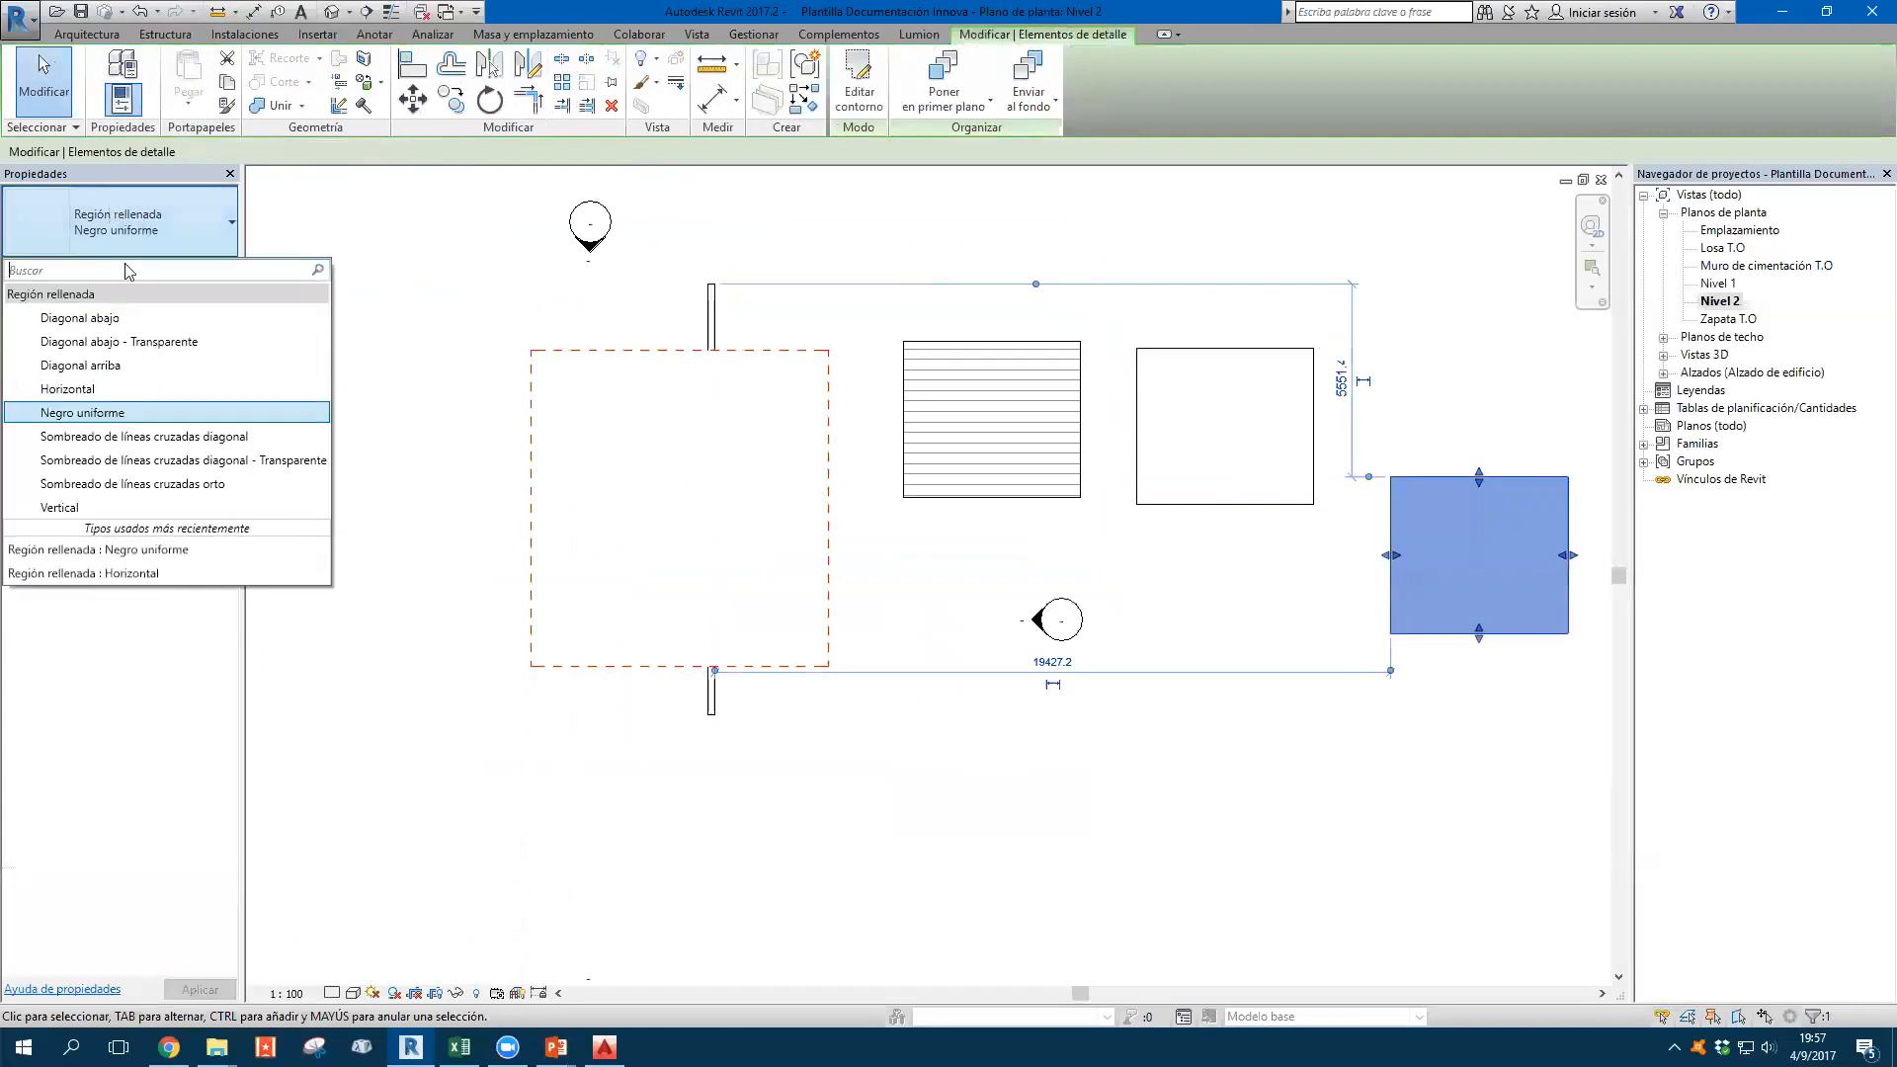
pyautogui.click(130, 441)
pyautogui.moveTo(1474, 553); pyautogui.dragTo(1443, 425)
pyautogui.click(1442, 286)
# Copy the diagonal crosshatch region to the empty space below the row of regions
pyautogui.moveTo(1442, 286); pyautogui.dragTo(1020, 279, button='middle')
pyautogui.keyDown('ctrl'); pyautogui.moveTo(1012, 395); pyautogui.dragTo(800, 608); pyautogui.keyUp('ctrl')
pyautogui.click(982, 644)
pyautogui.scroll(2, 968, 603)
# Examine the fill pattern, background and line weight options in the type properties of the lower crosshatch region
pyautogui.click(849, 584)
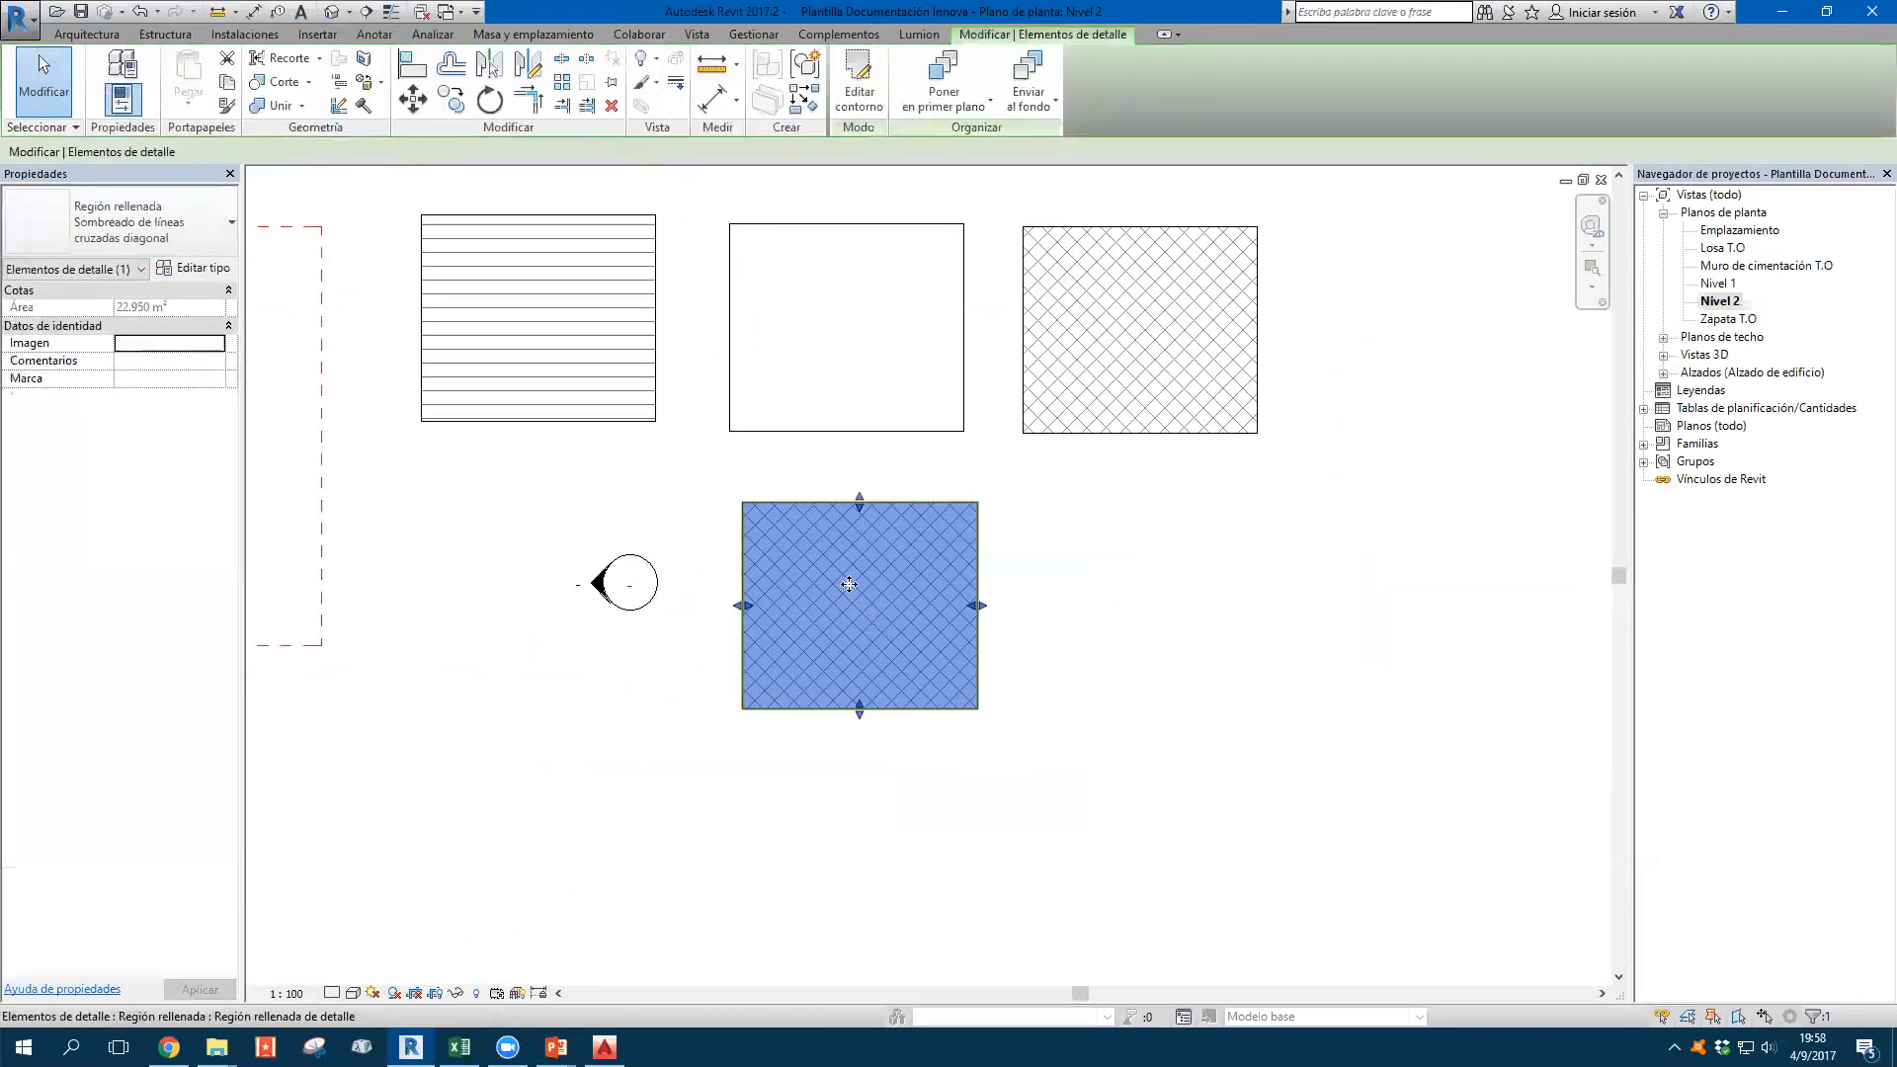
pyautogui.click(195, 268)
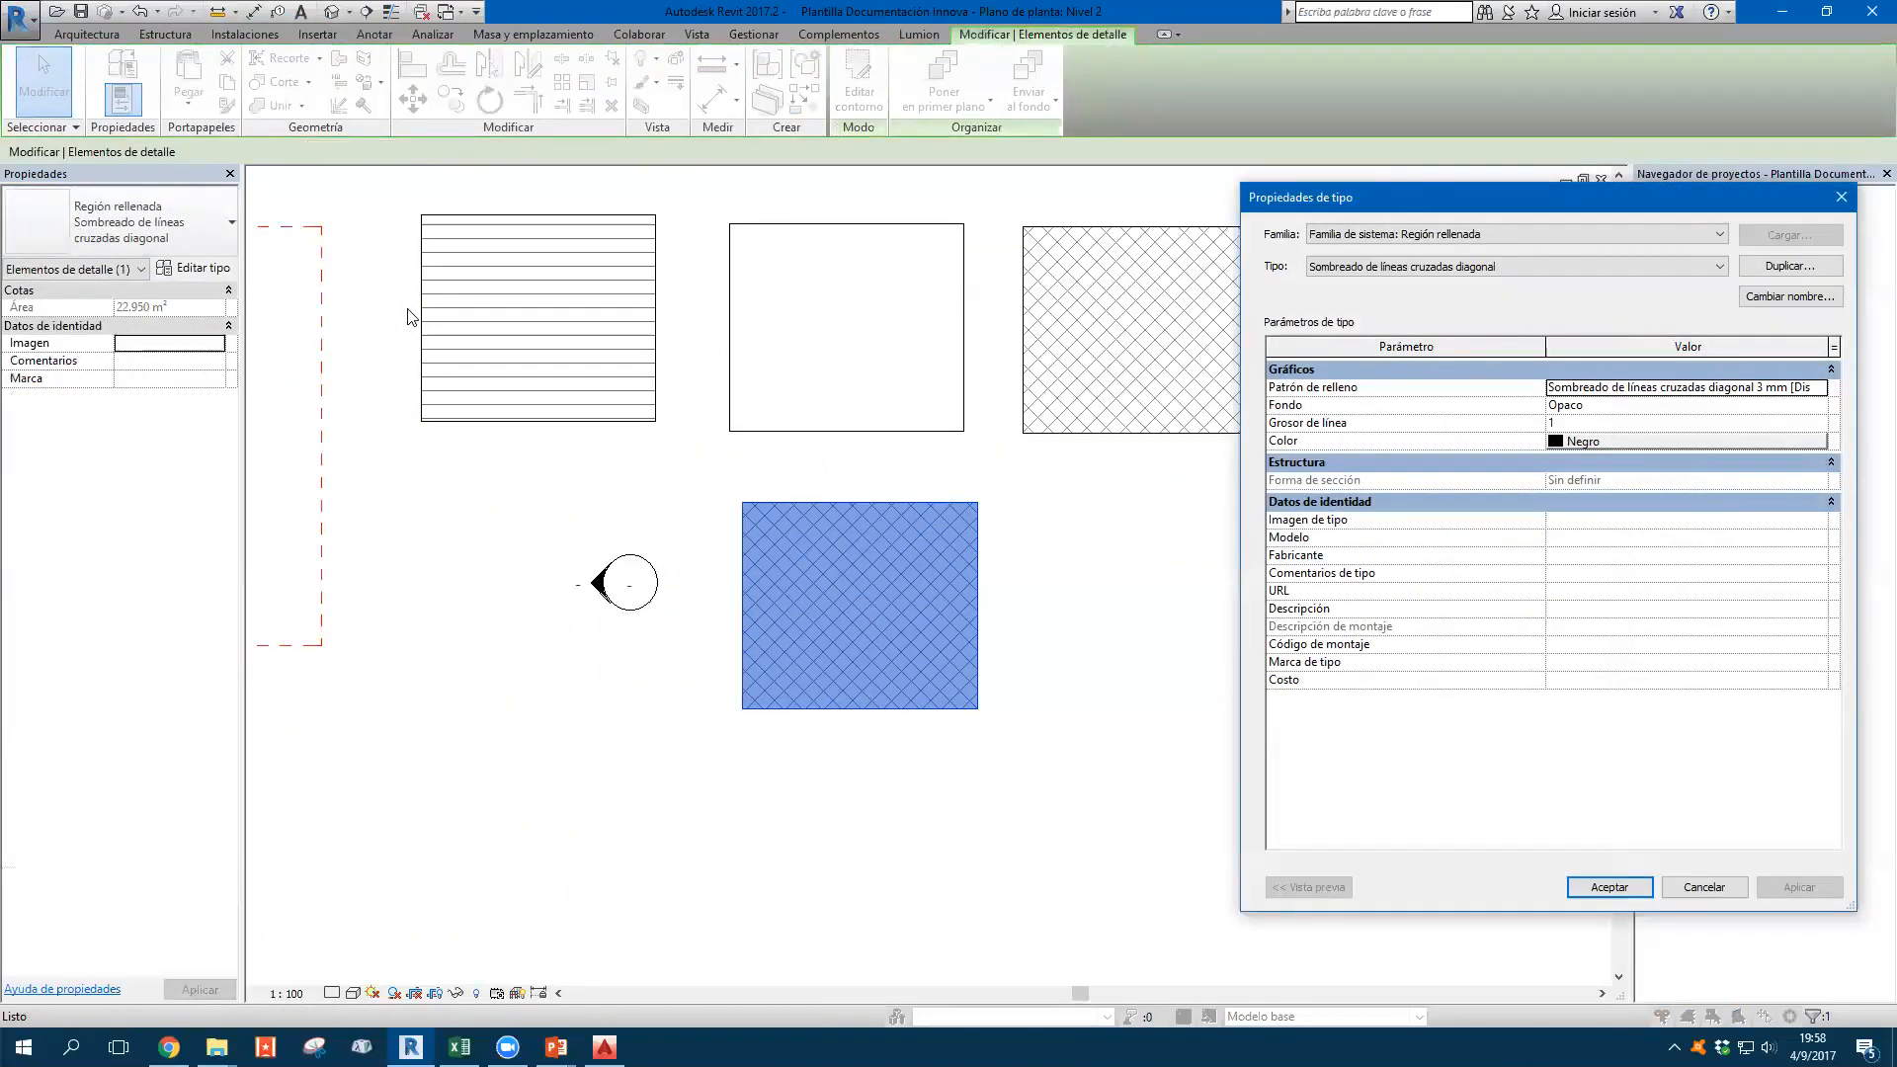
pyautogui.moveTo(1380, 196); pyautogui.dragTo(830, 212)
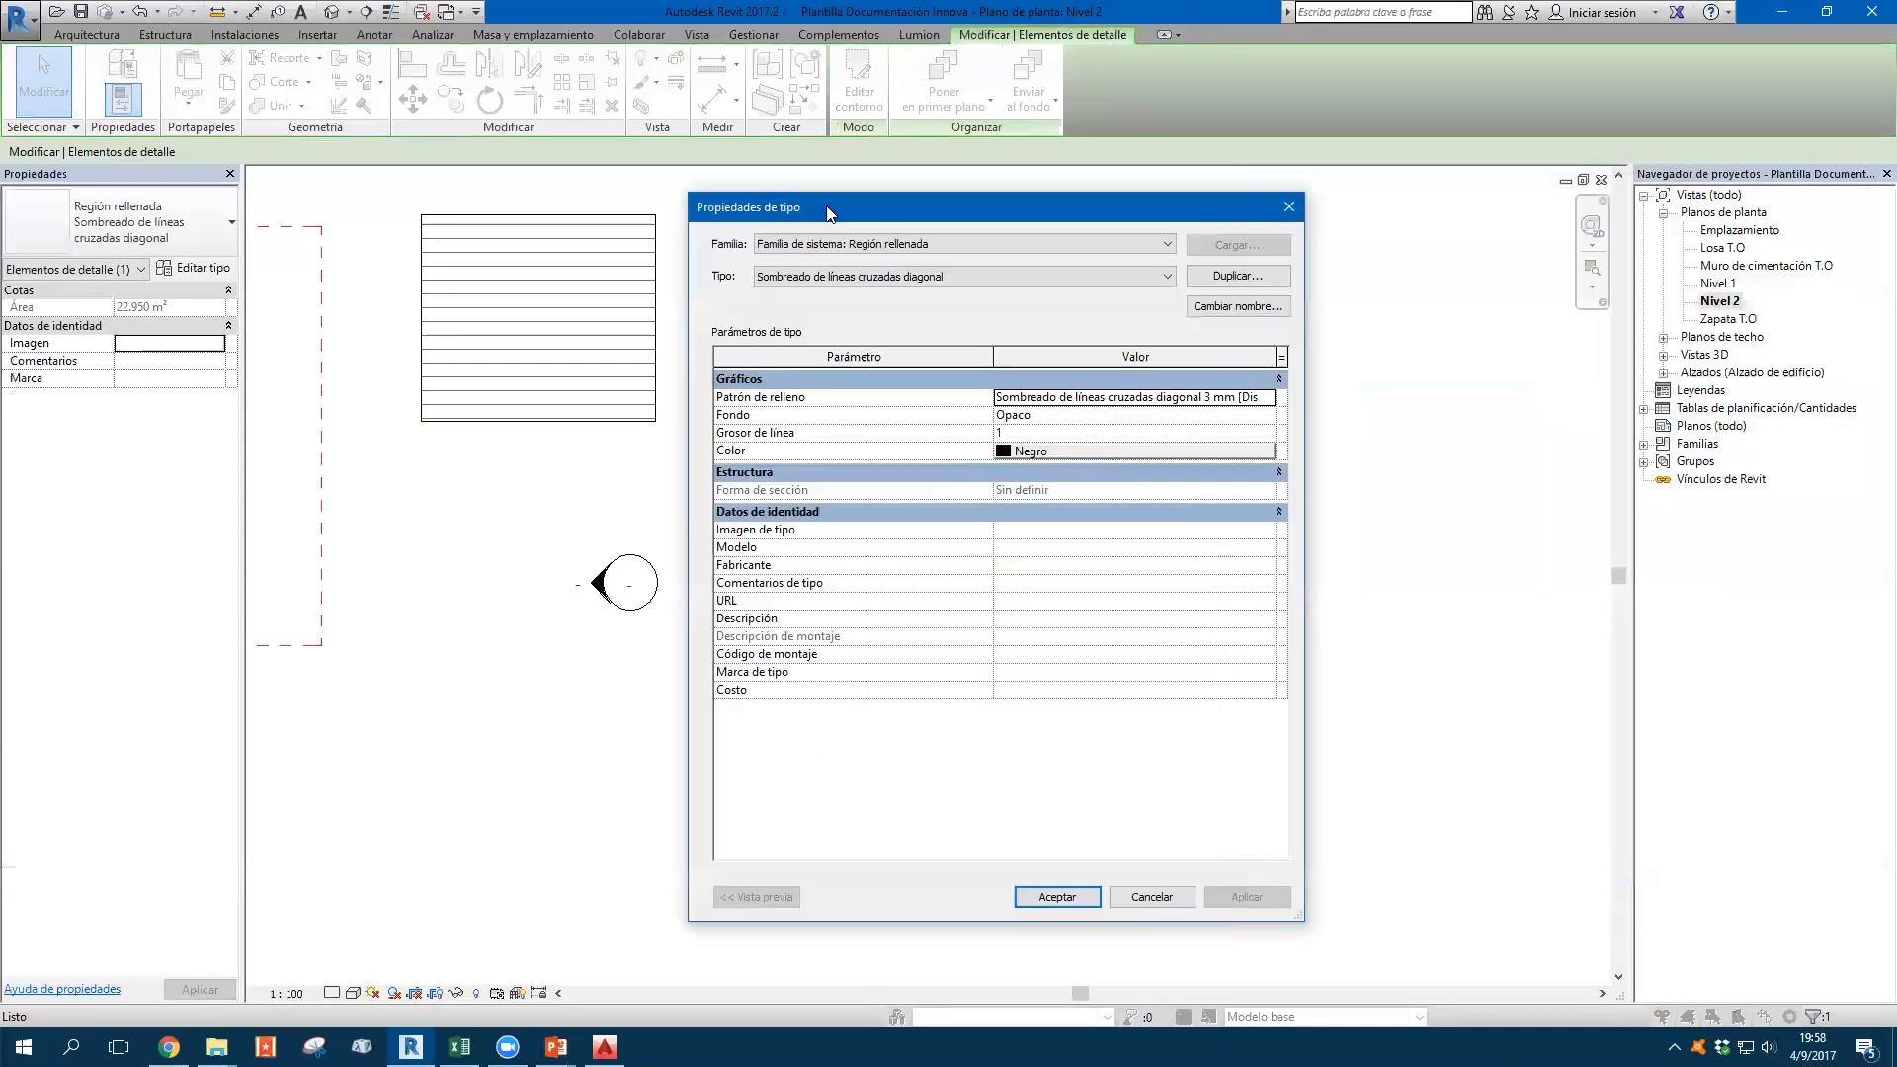
pyautogui.click(1283, 405)
pyautogui.click(1283, 405)
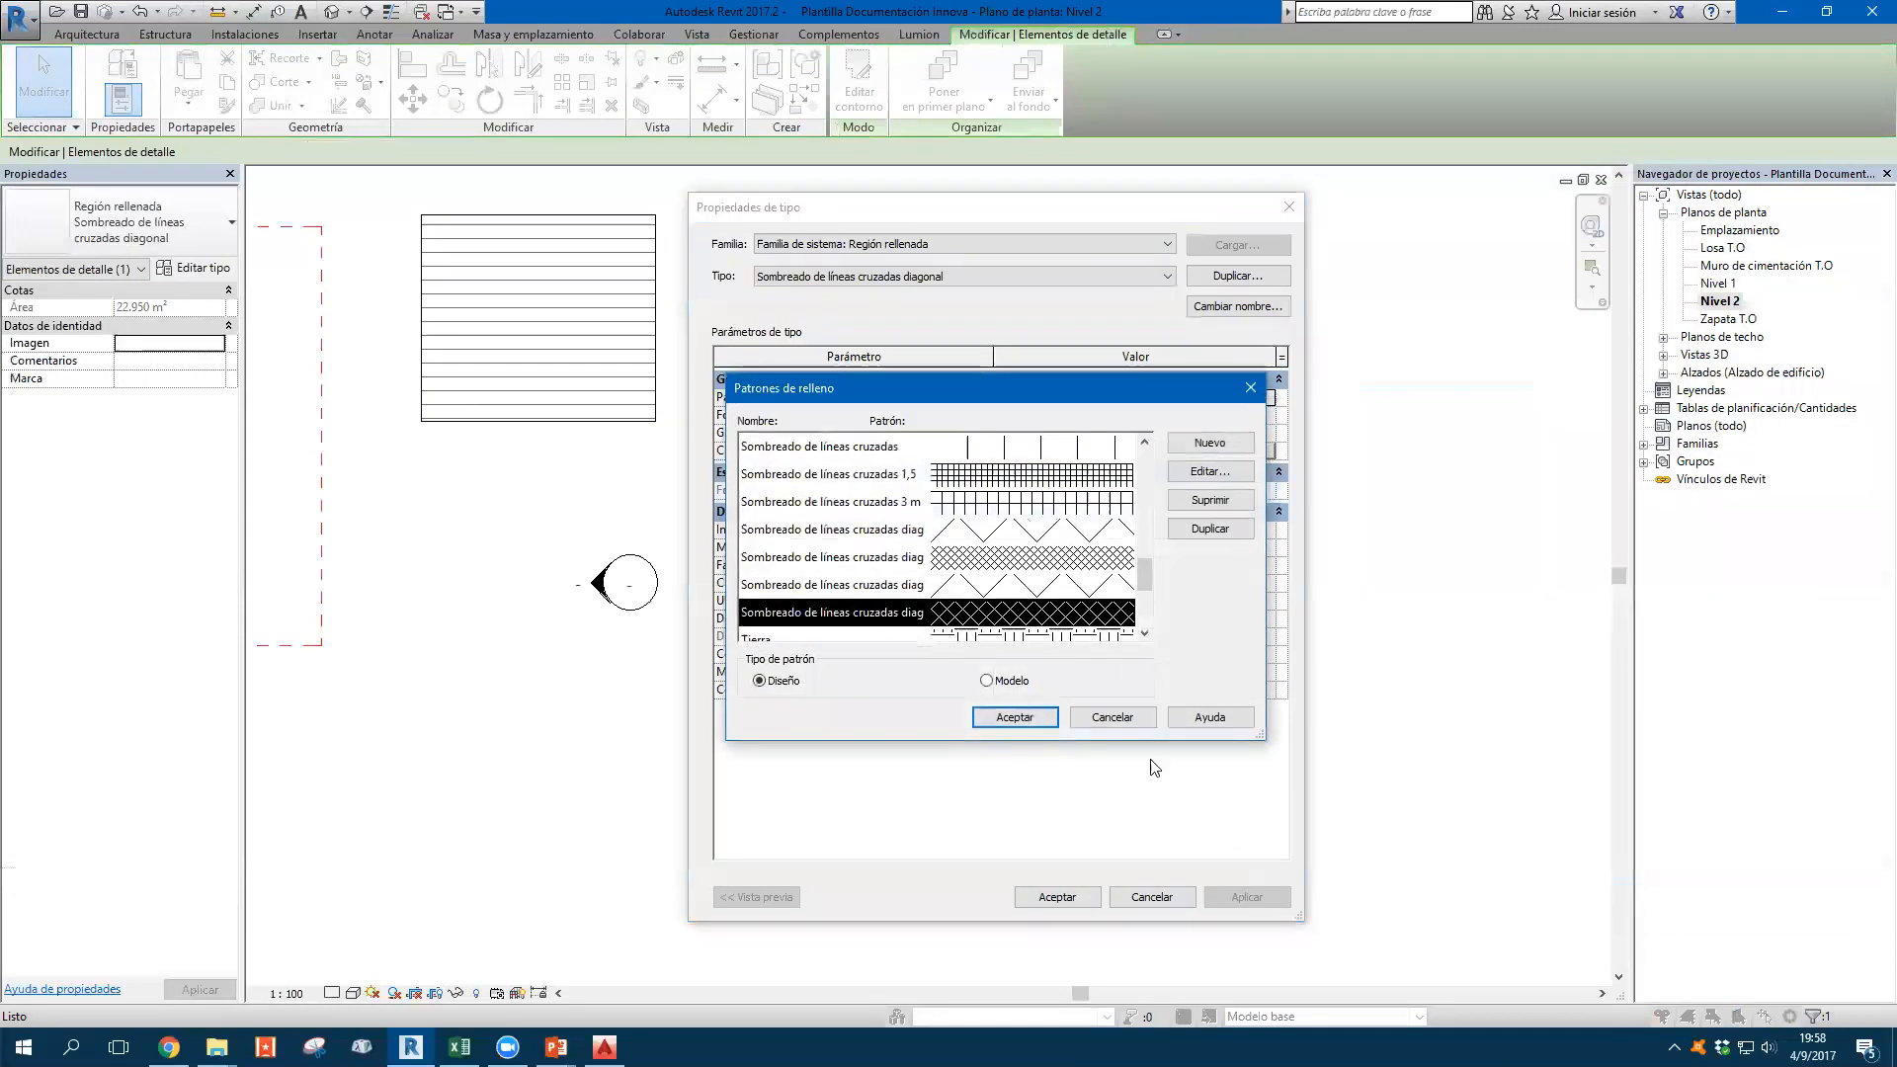
pyautogui.click(1134, 718)
pyautogui.click(1008, 415)
pyautogui.click(1267, 416)
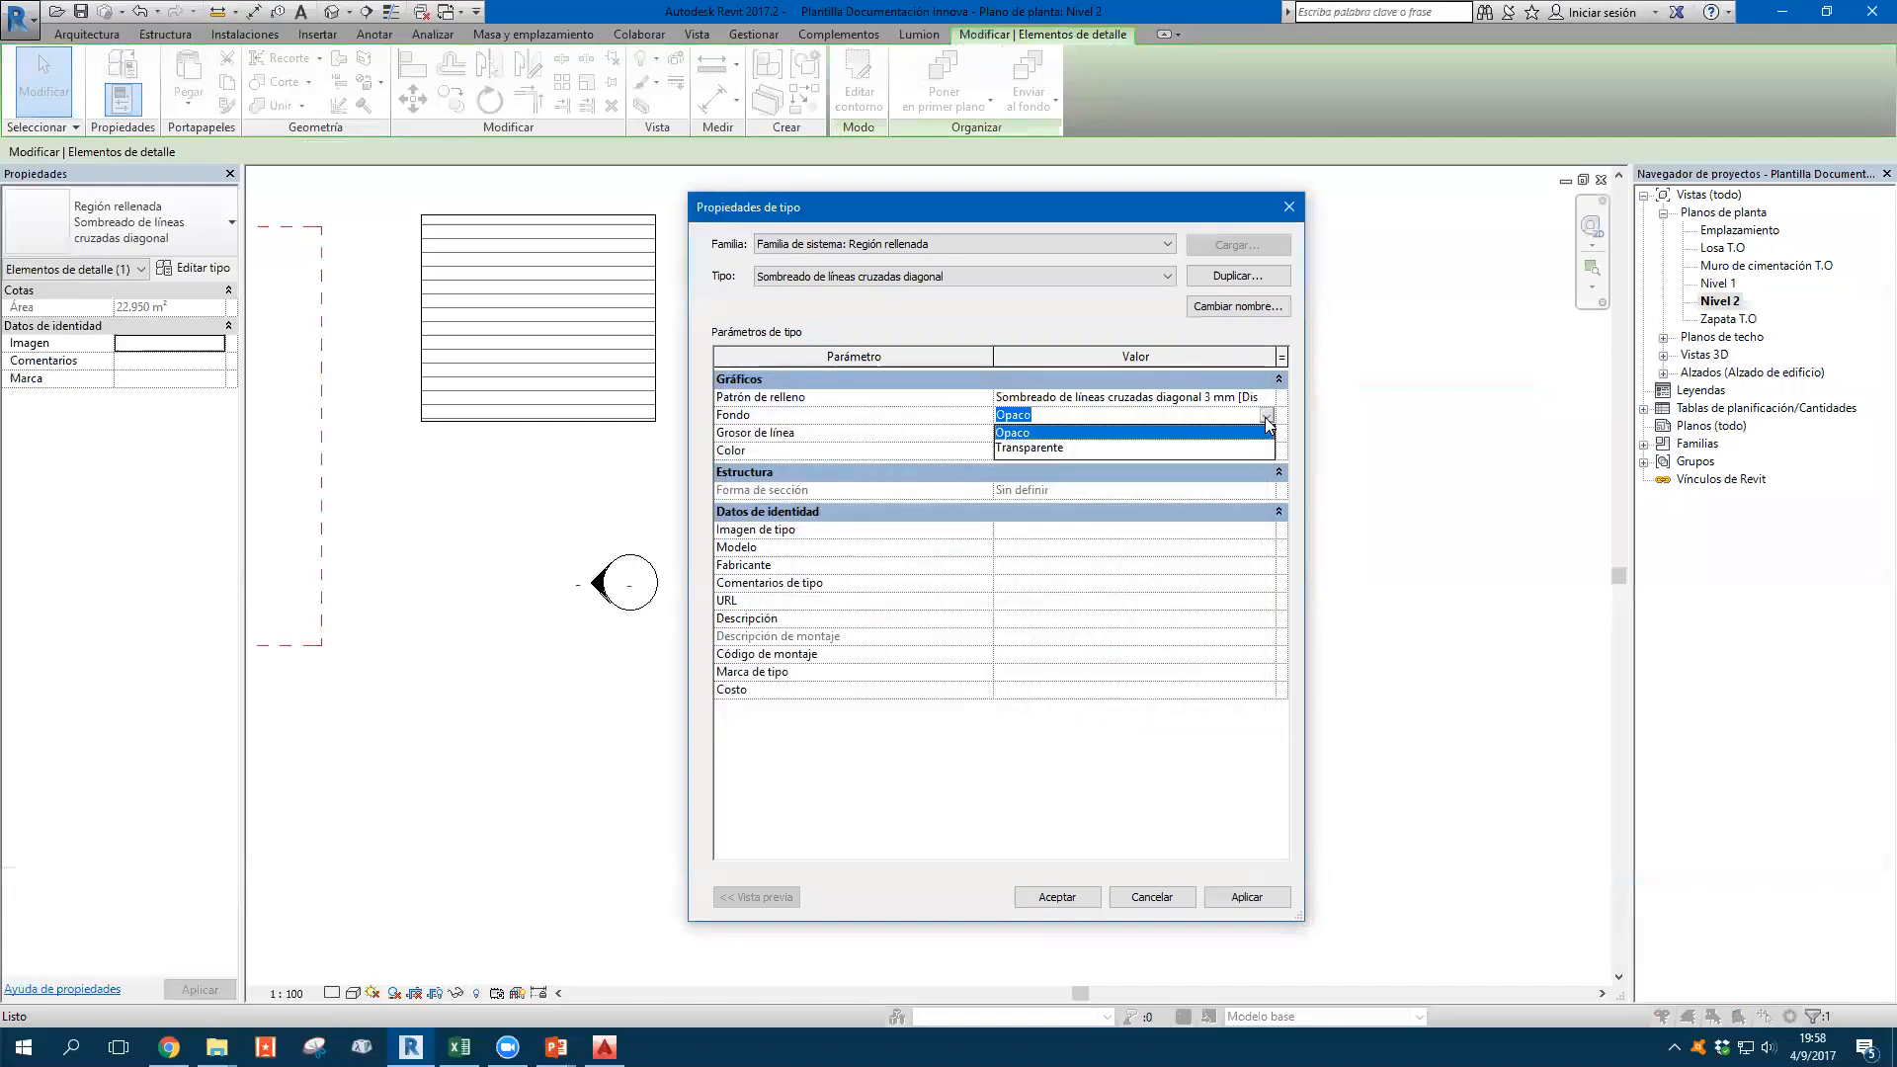
pyautogui.click(1269, 427)
pyautogui.click(1075, 435)
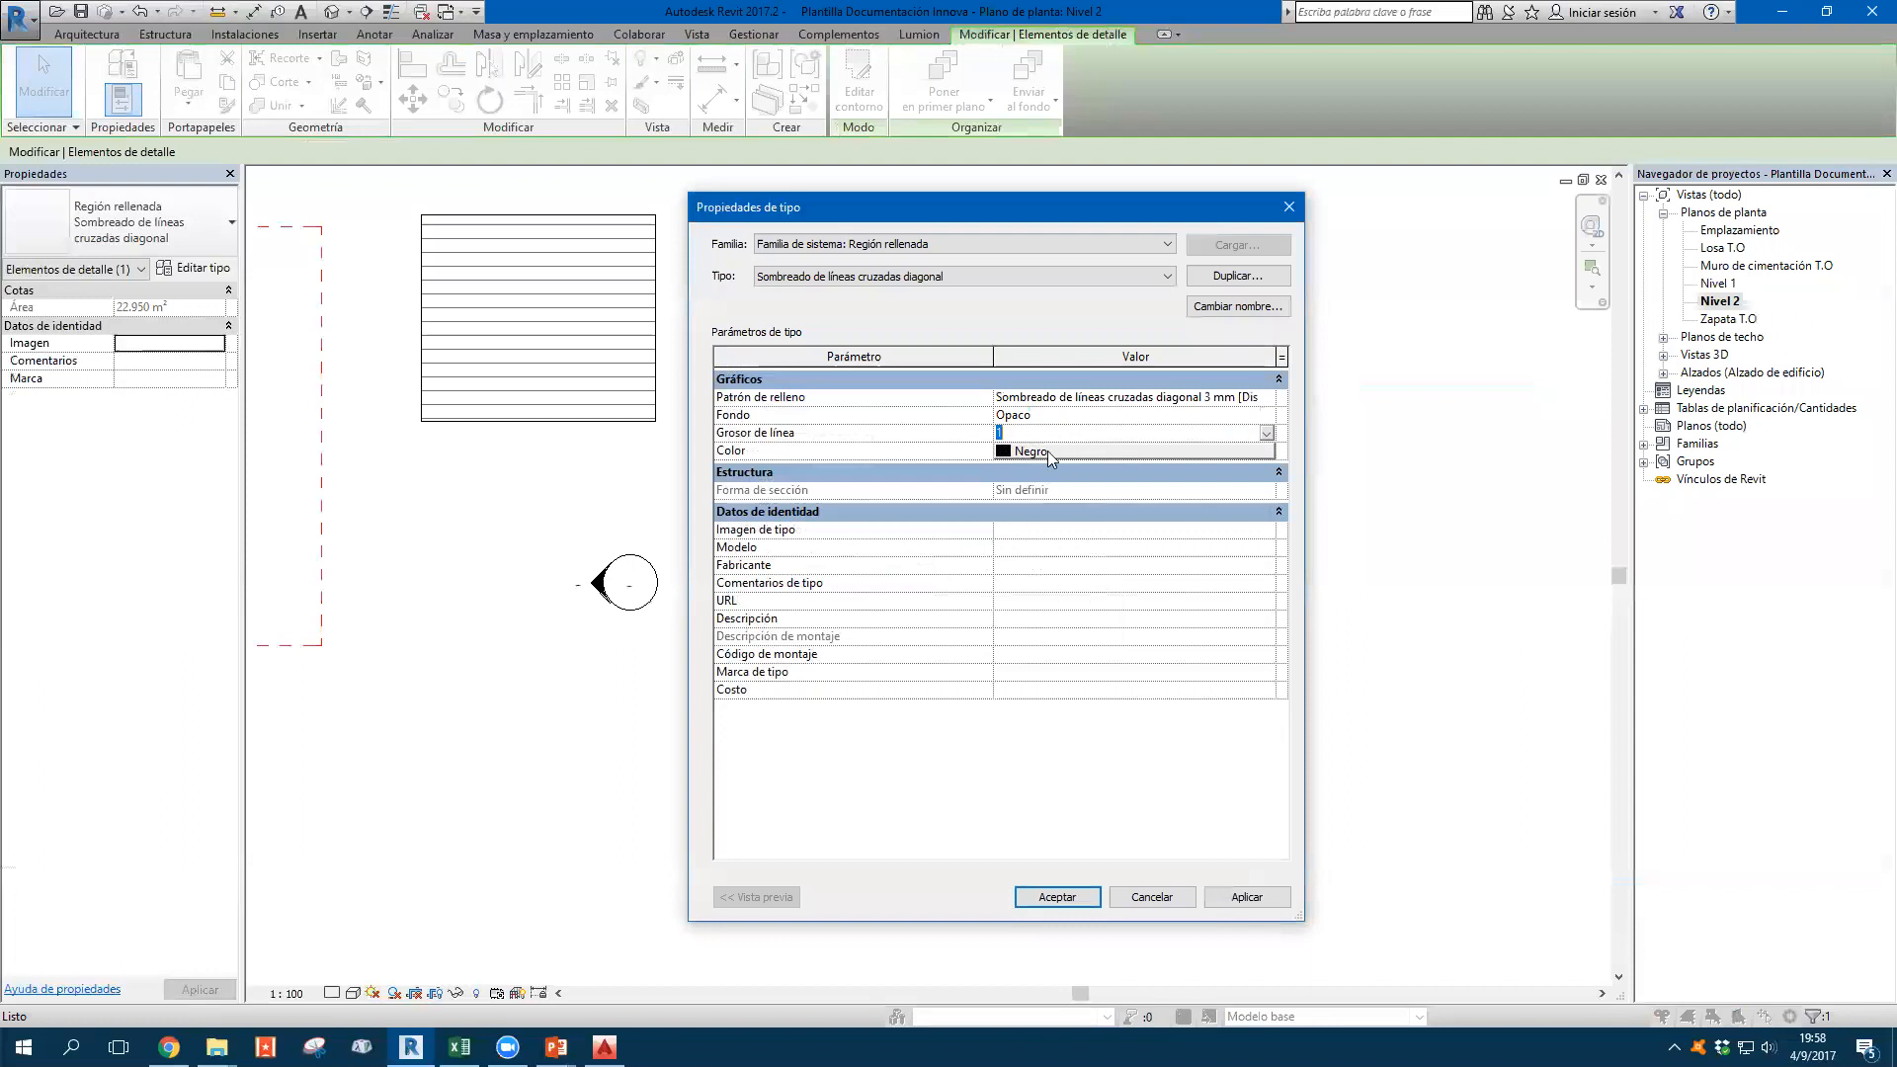
# Duplicate the Sombreado de líneas cruzadas diagonal region type under the name NUEVO
pyautogui.click(1226, 279)
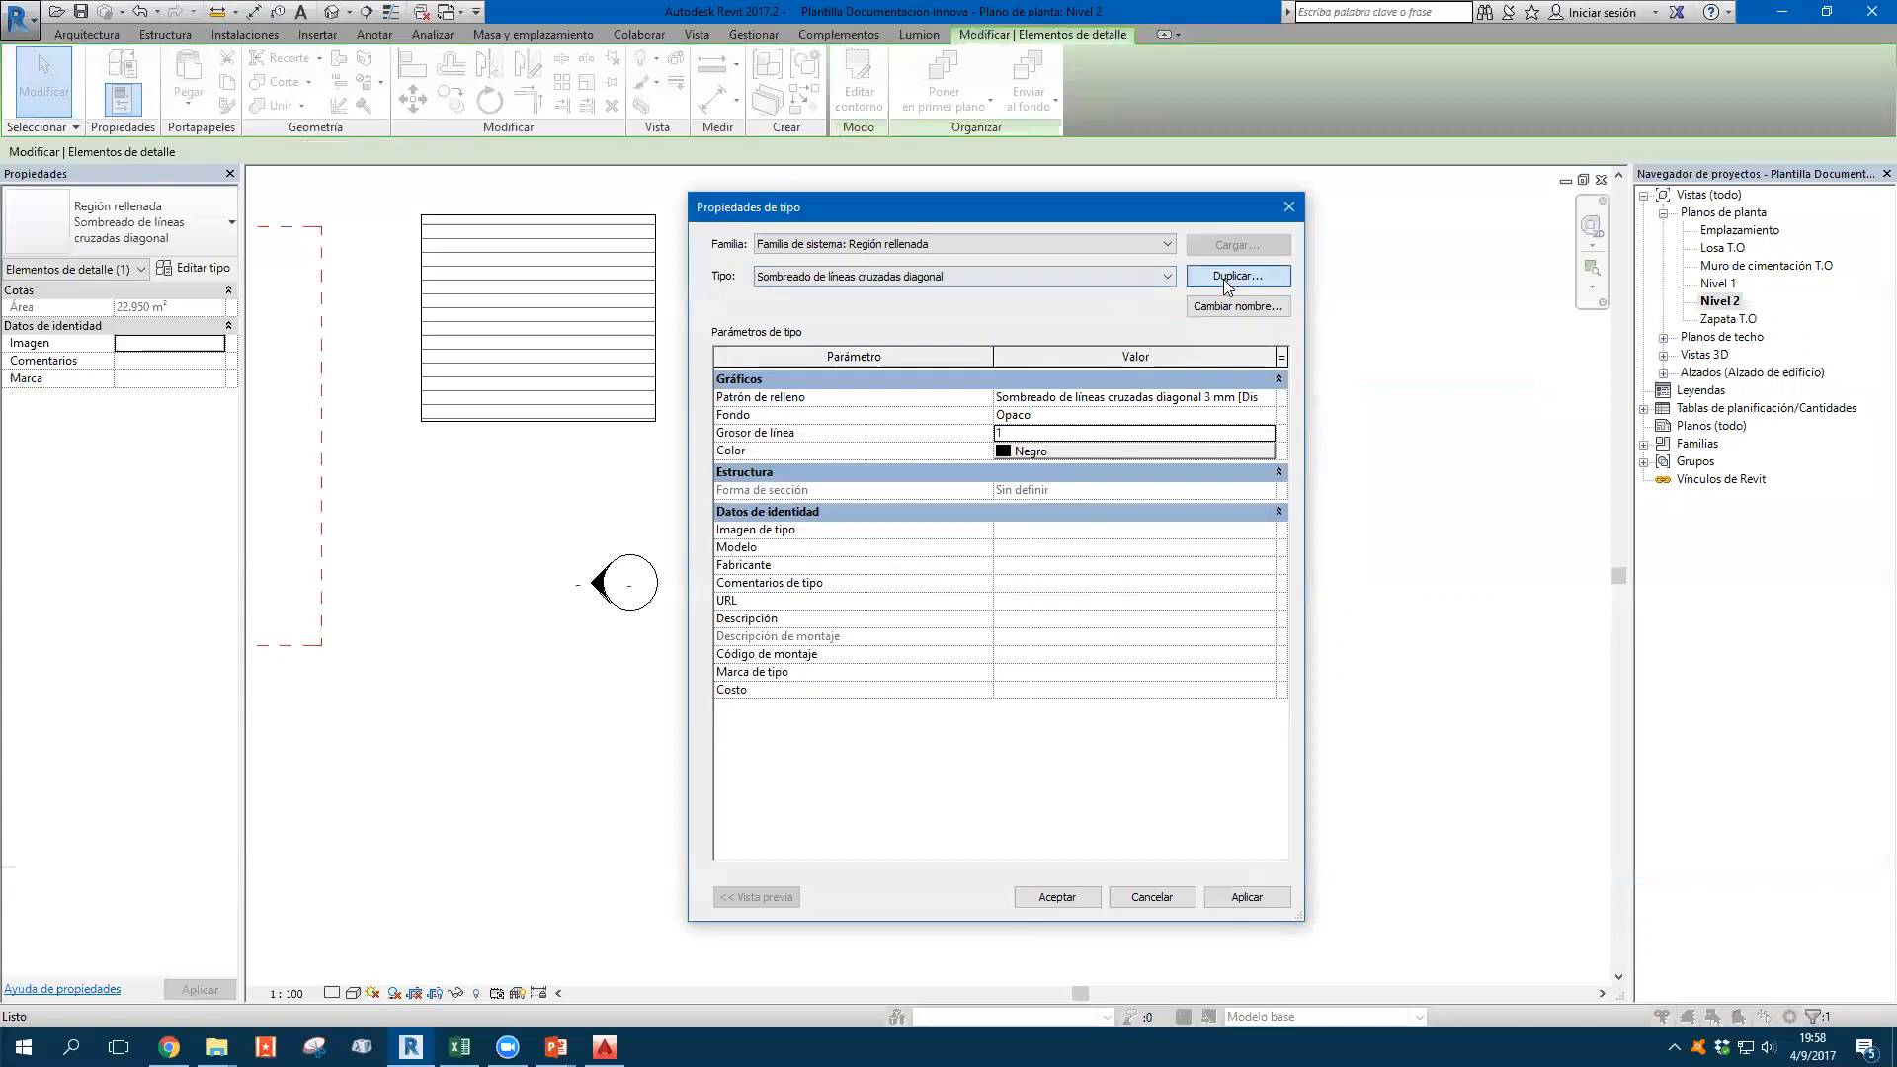
pyautogui.write('NUEVO')
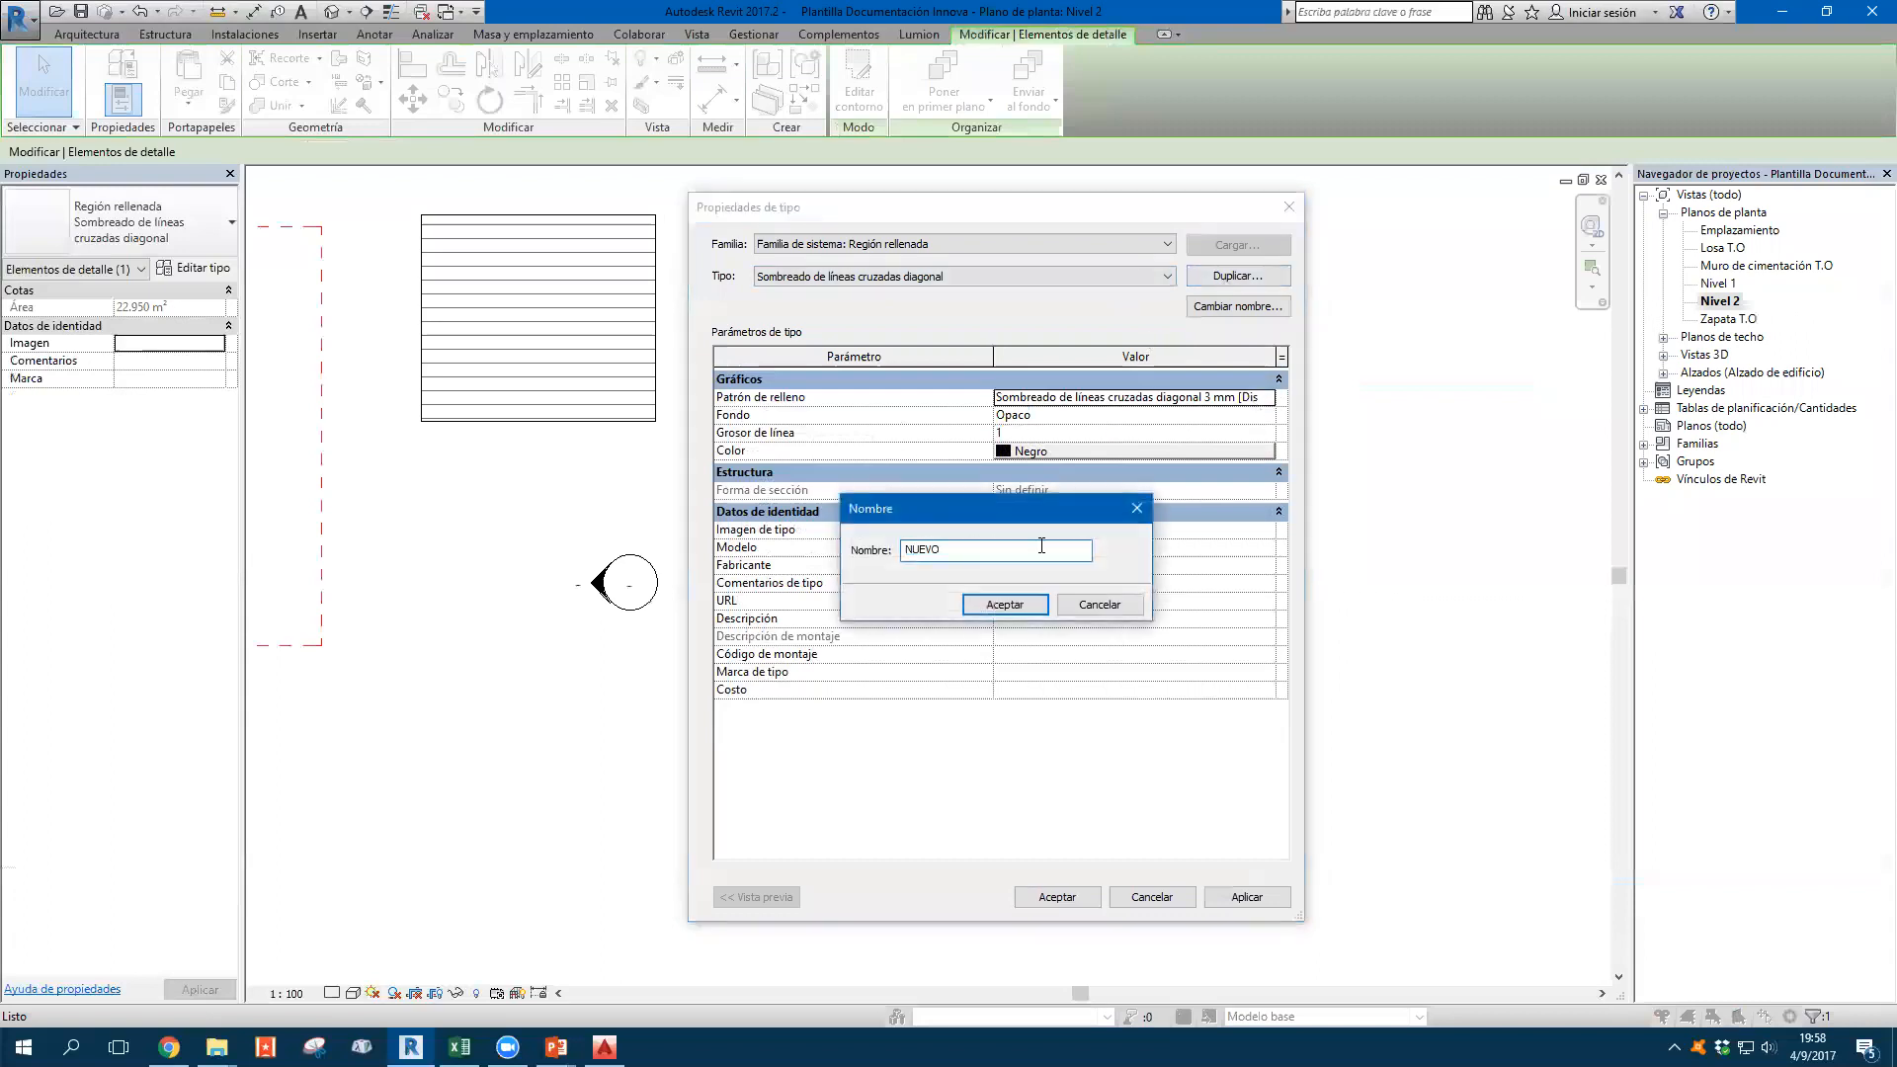
pyautogui.click(1005, 604)
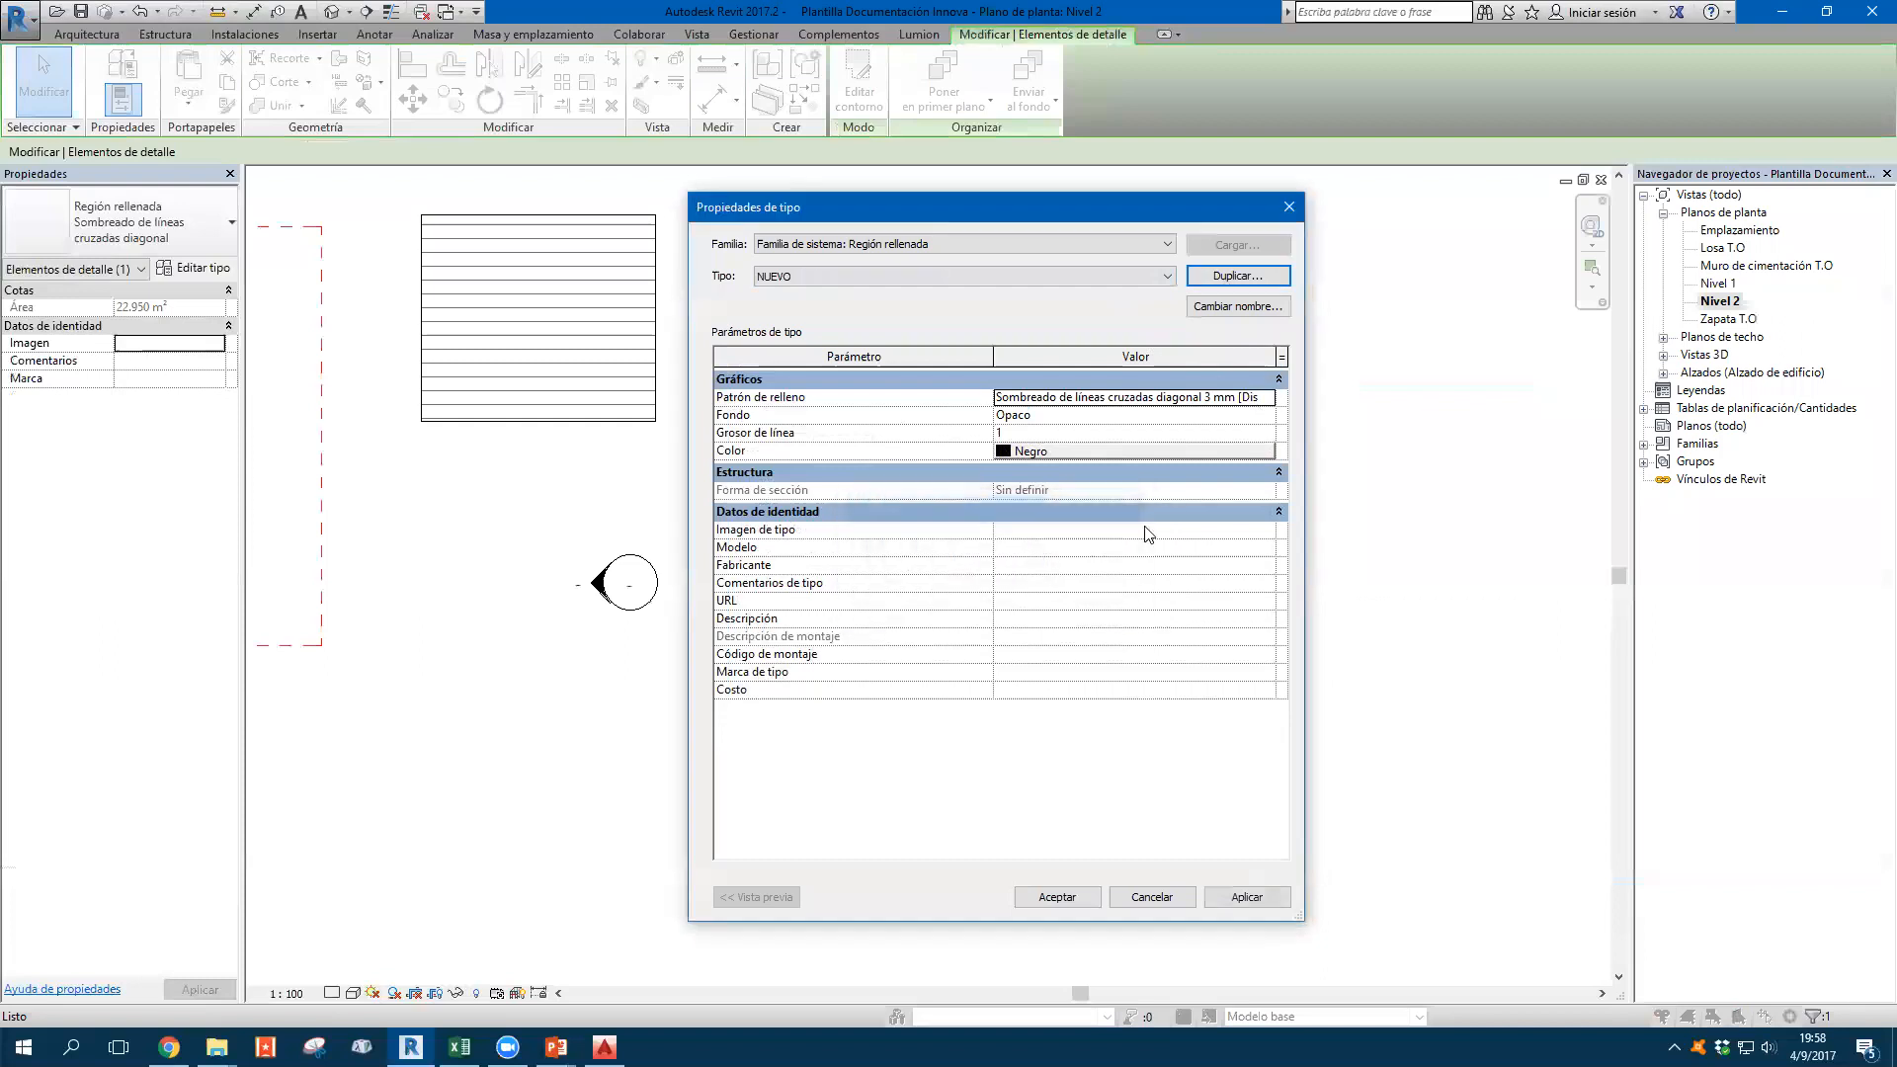
# Open the fill pattern choices for the NUEVO type and switch the pattern type to Modelo
pyautogui.click(1273, 396)
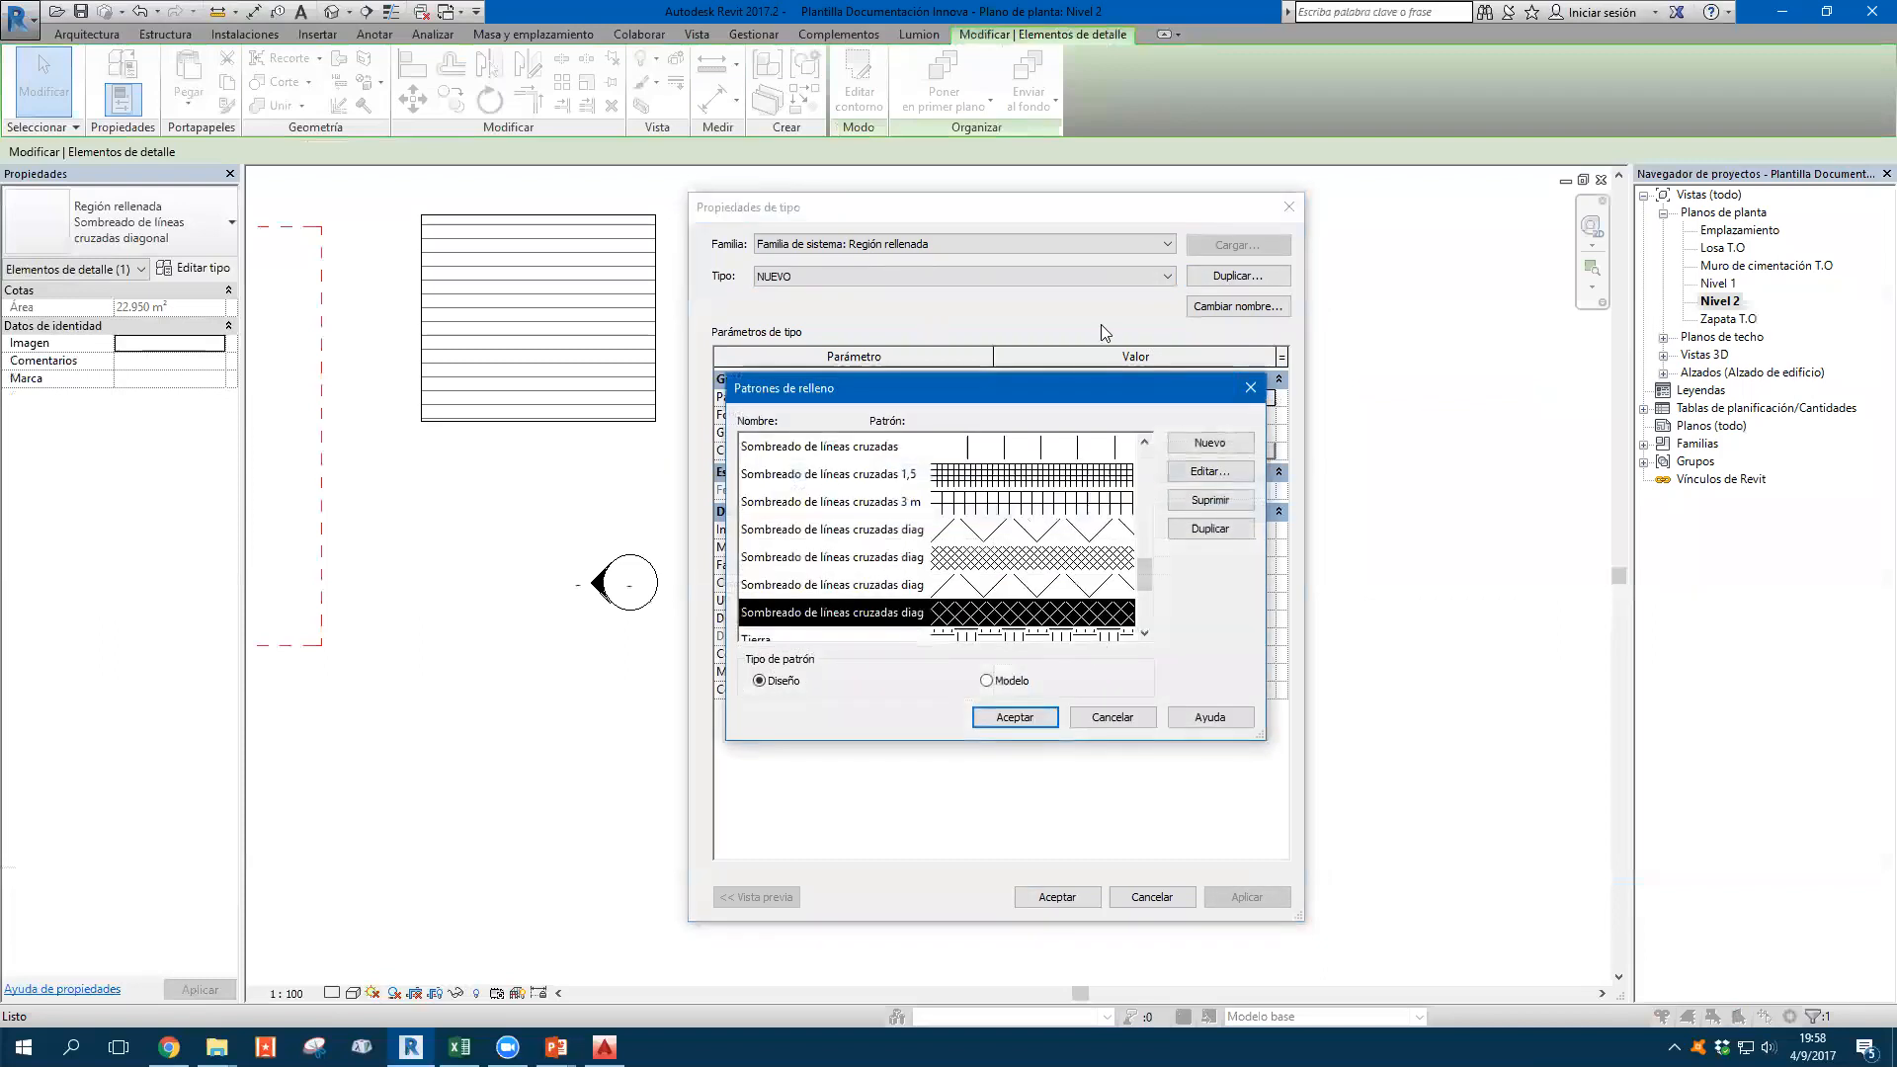
pyautogui.click(1250, 387)
pyautogui.click(1103, 397)
pyautogui.moveTo(1102, 397); pyautogui.dragTo(693, 384)
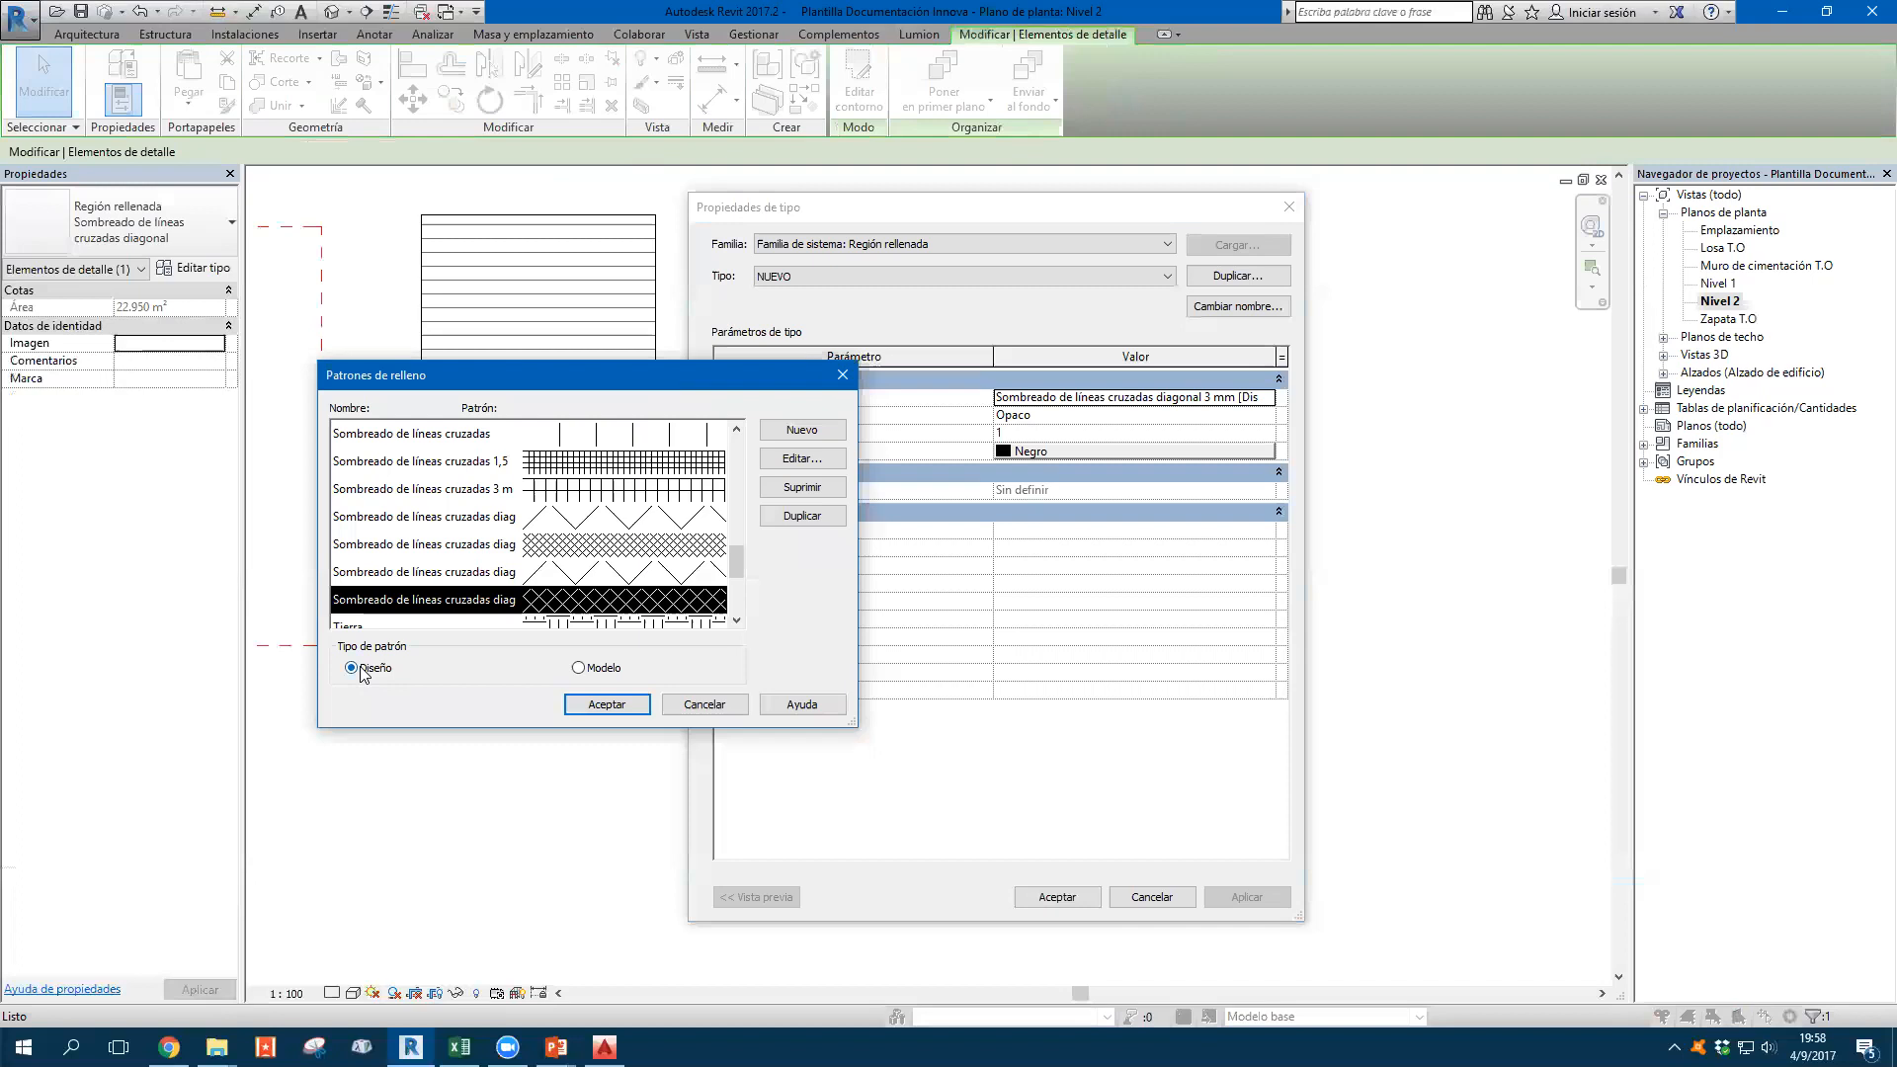
pyautogui.click(613, 671)
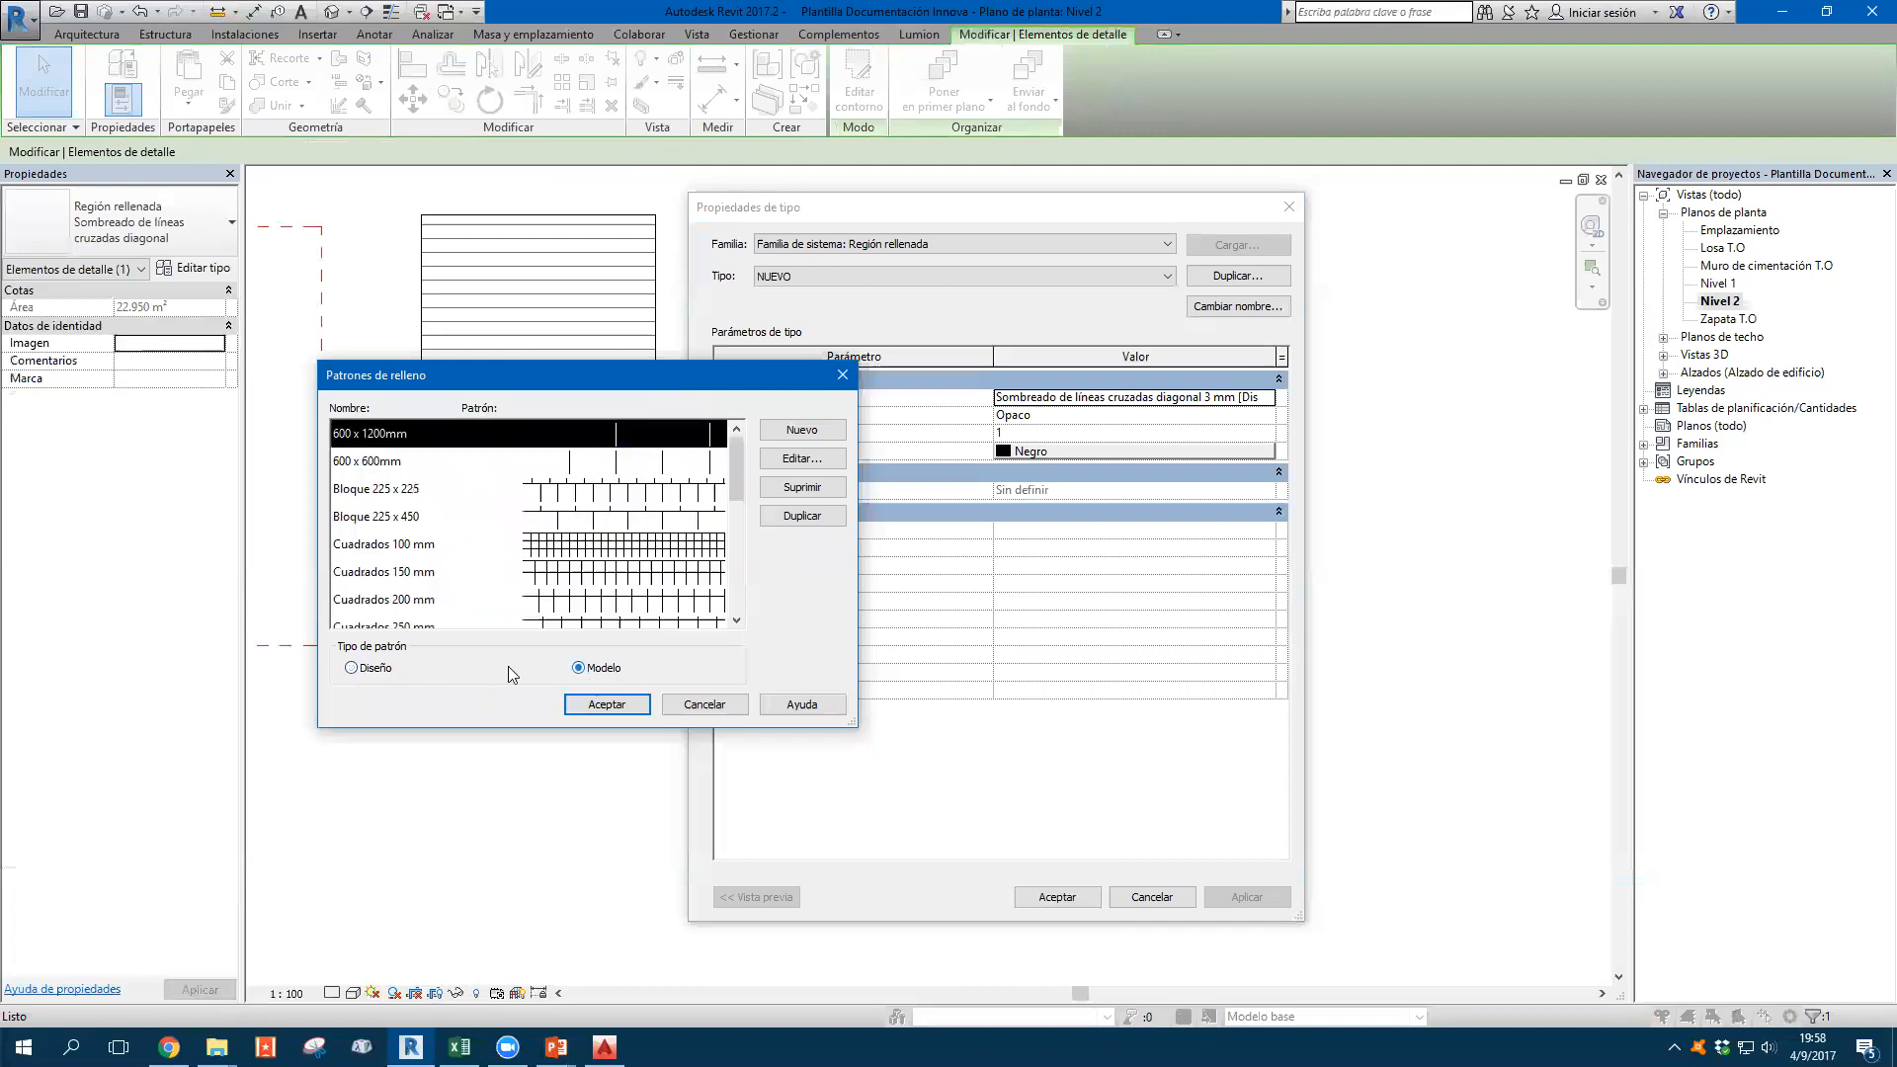
# Compare the Diseño and Modelo fill pattern lists, and cancel out of the filled region's type properties
pyautogui.click(378, 669)
pyautogui.click(598, 669)
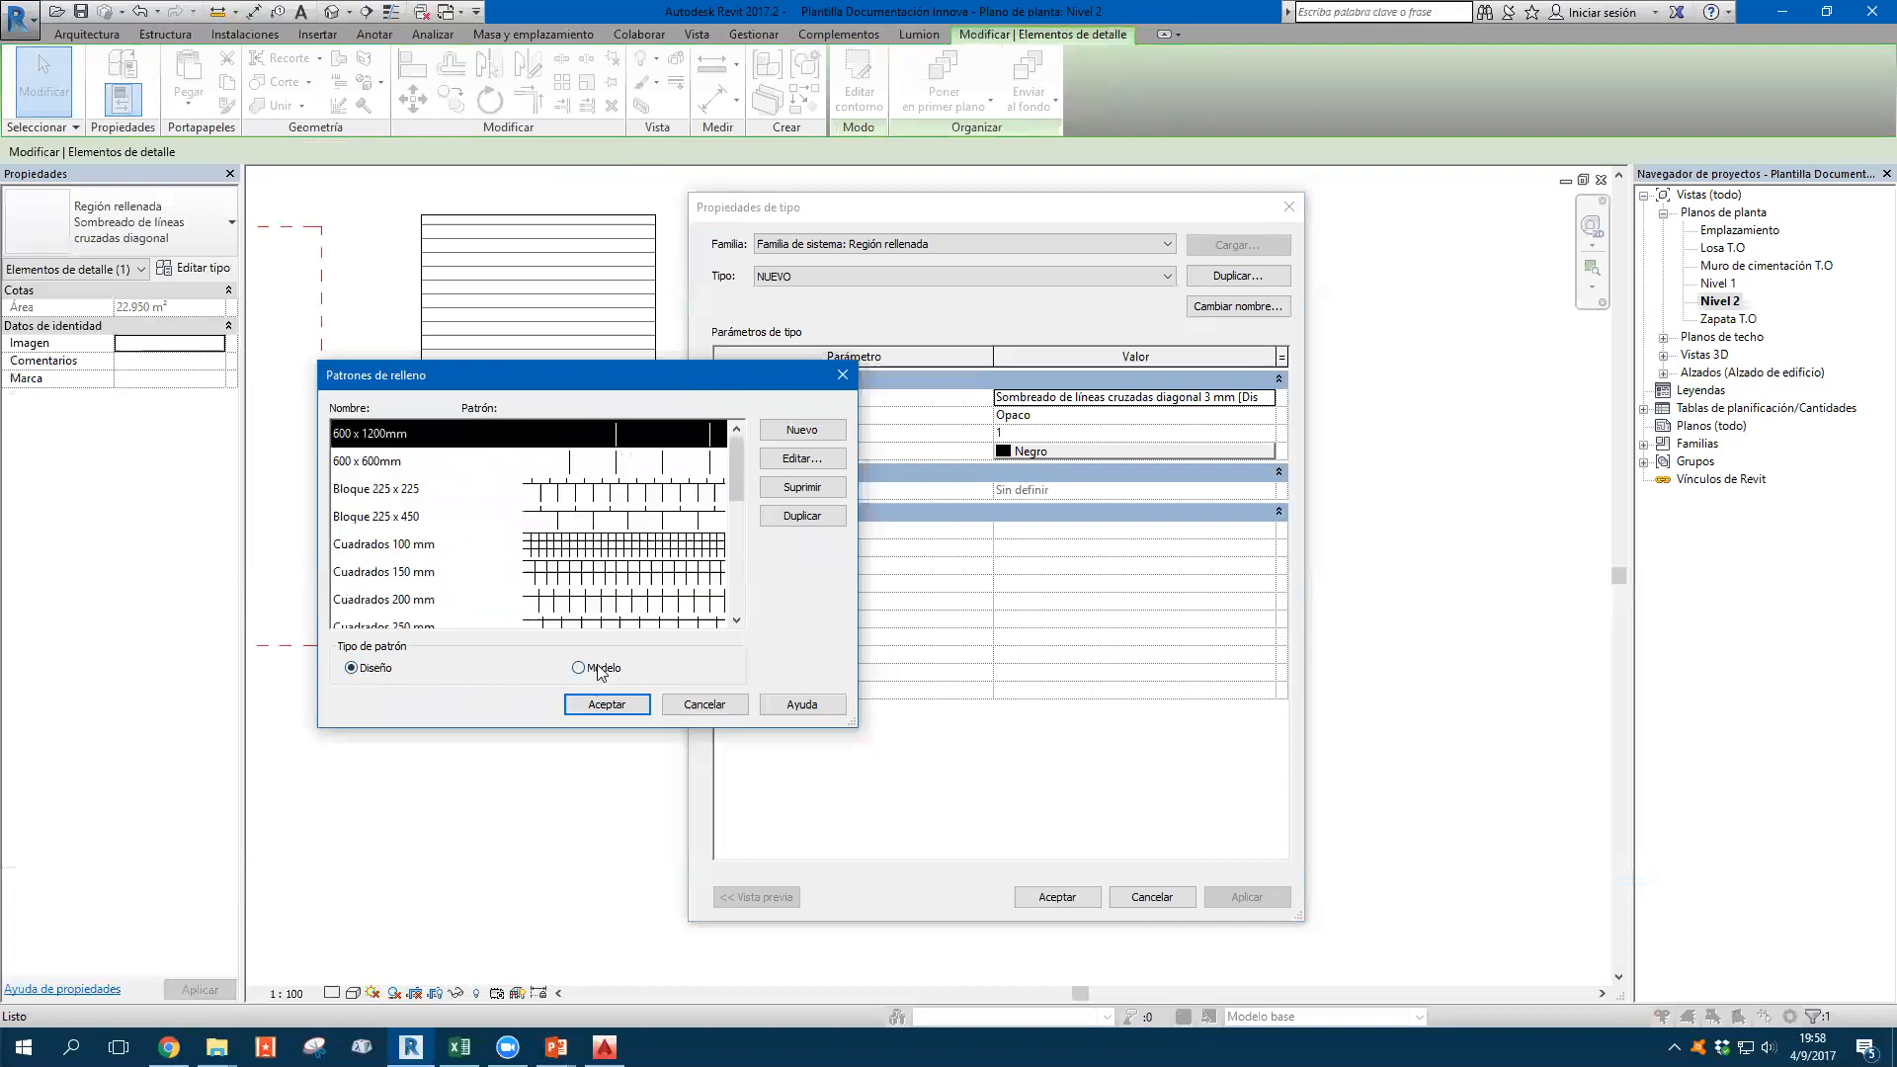
pyautogui.click(369, 679)
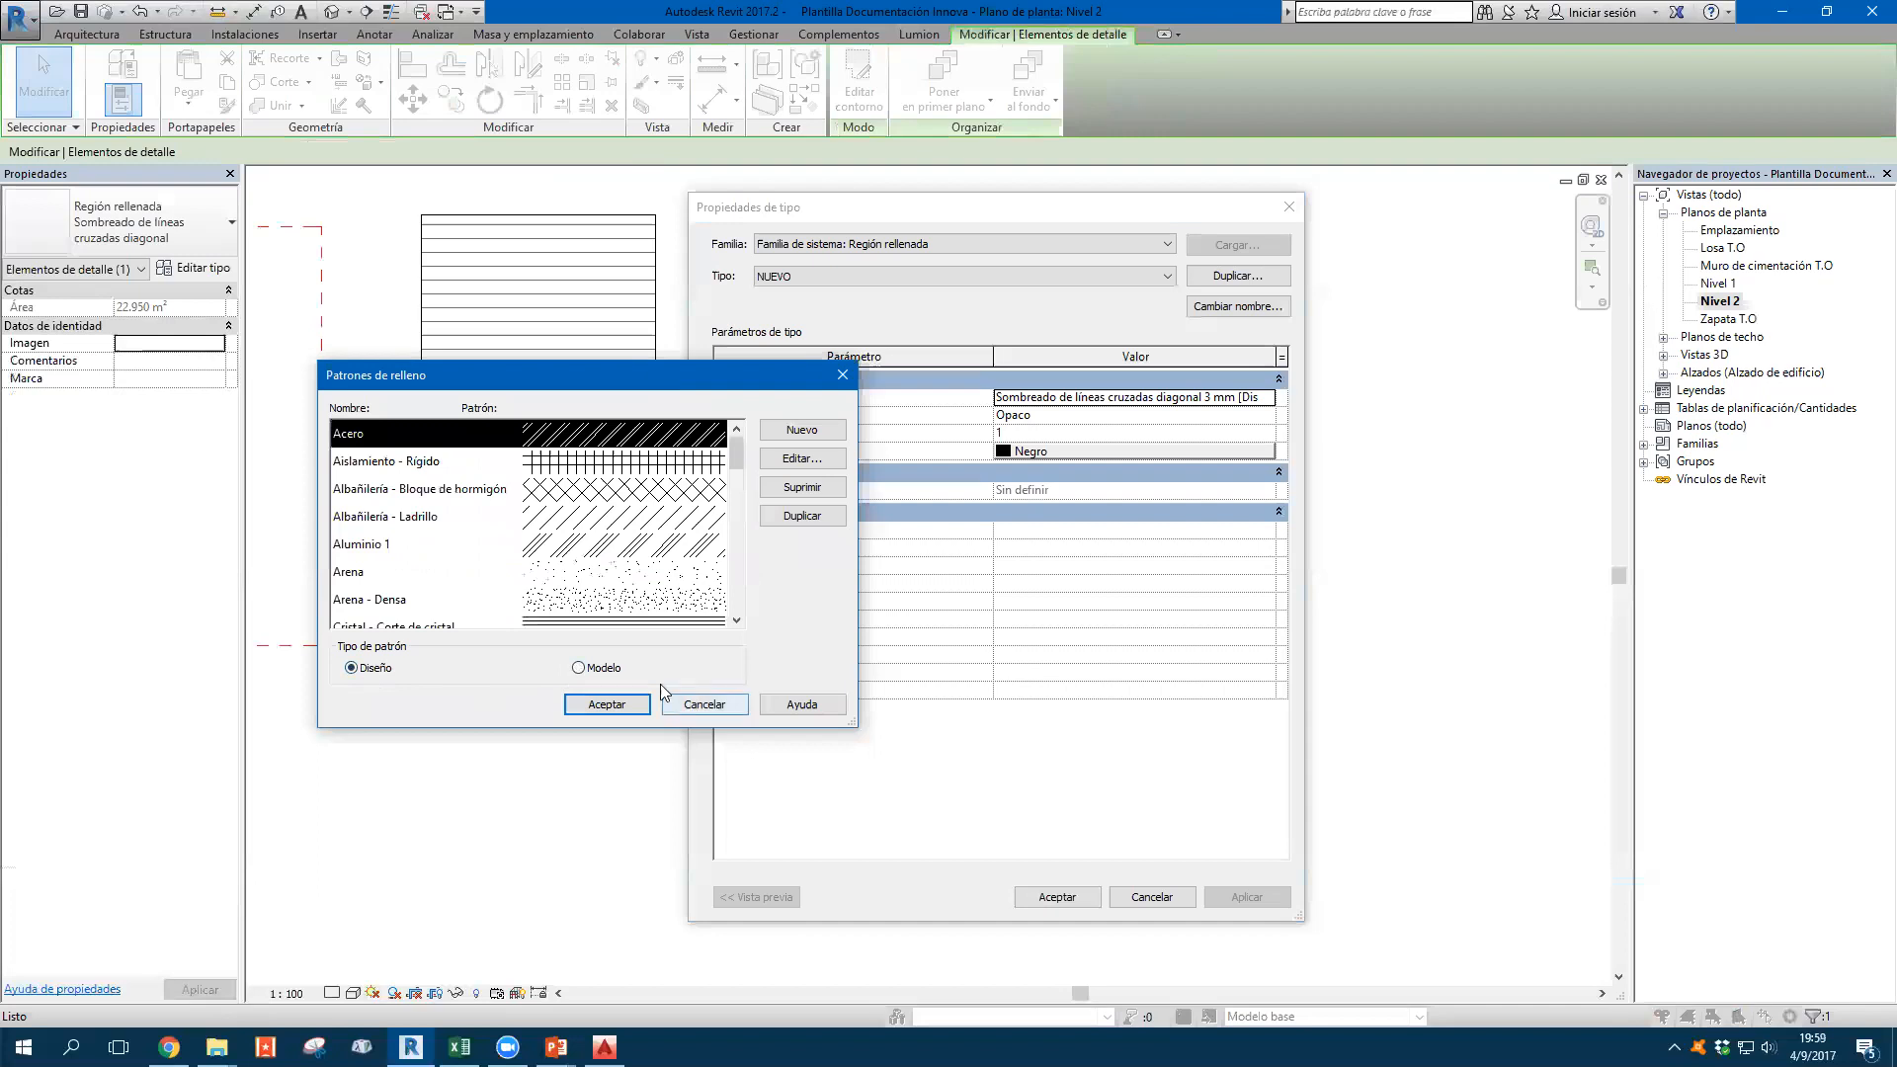
pyautogui.click(605, 669)
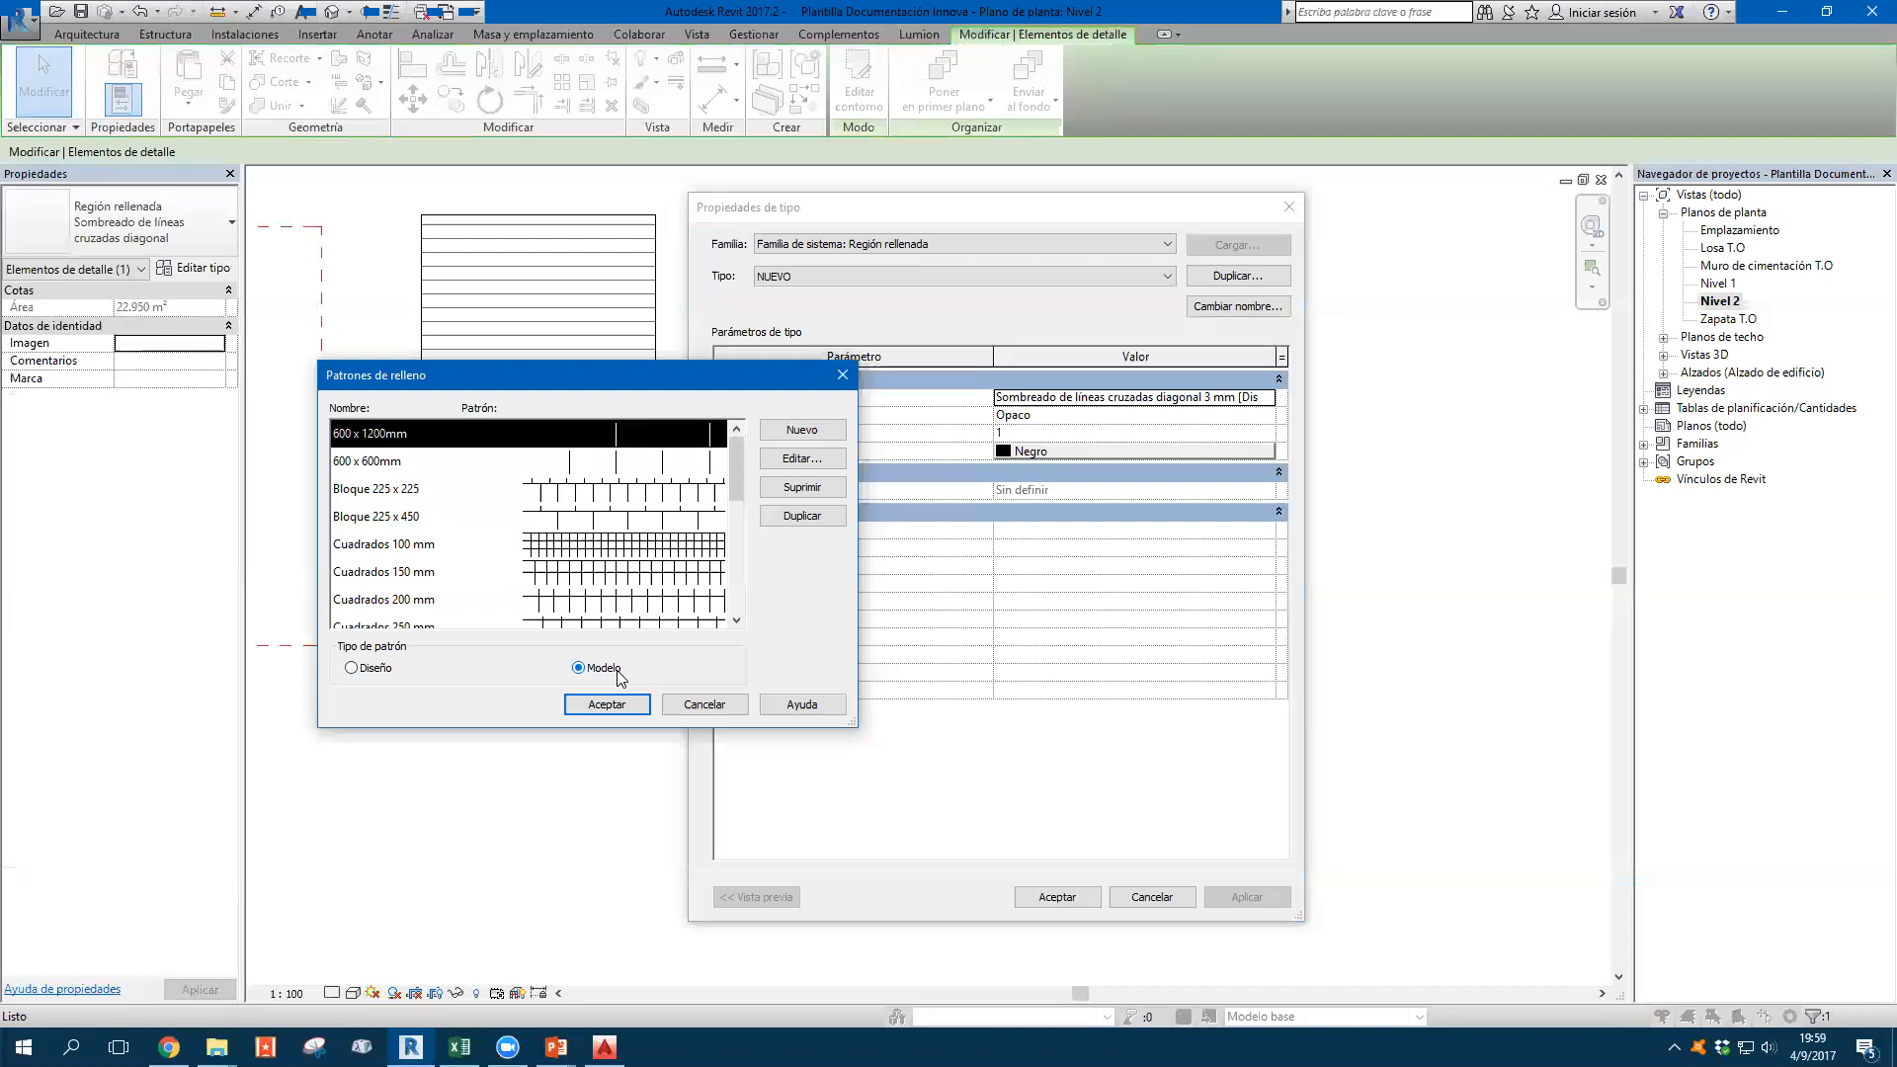
pyautogui.click(374, 669)
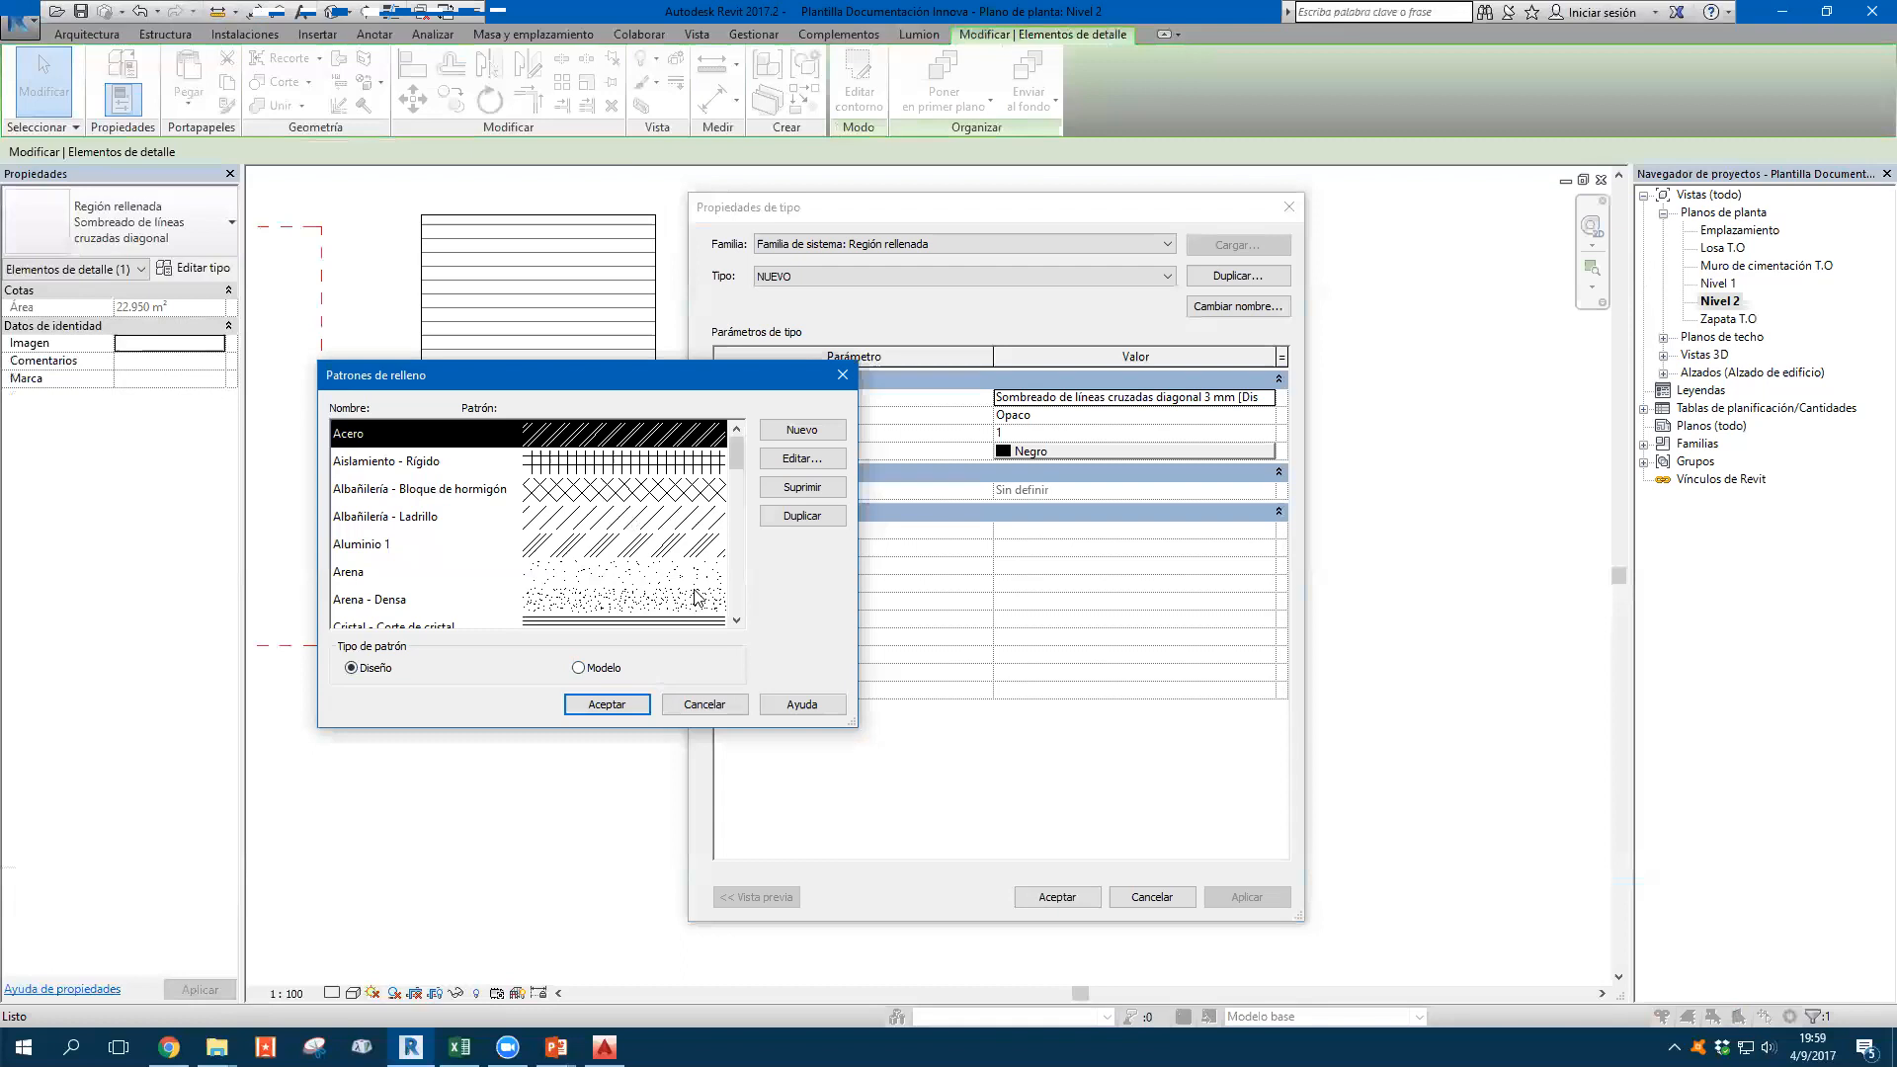
pyautogui.moveTo(661, 392); pyautogui.dragTo(1115, 456)
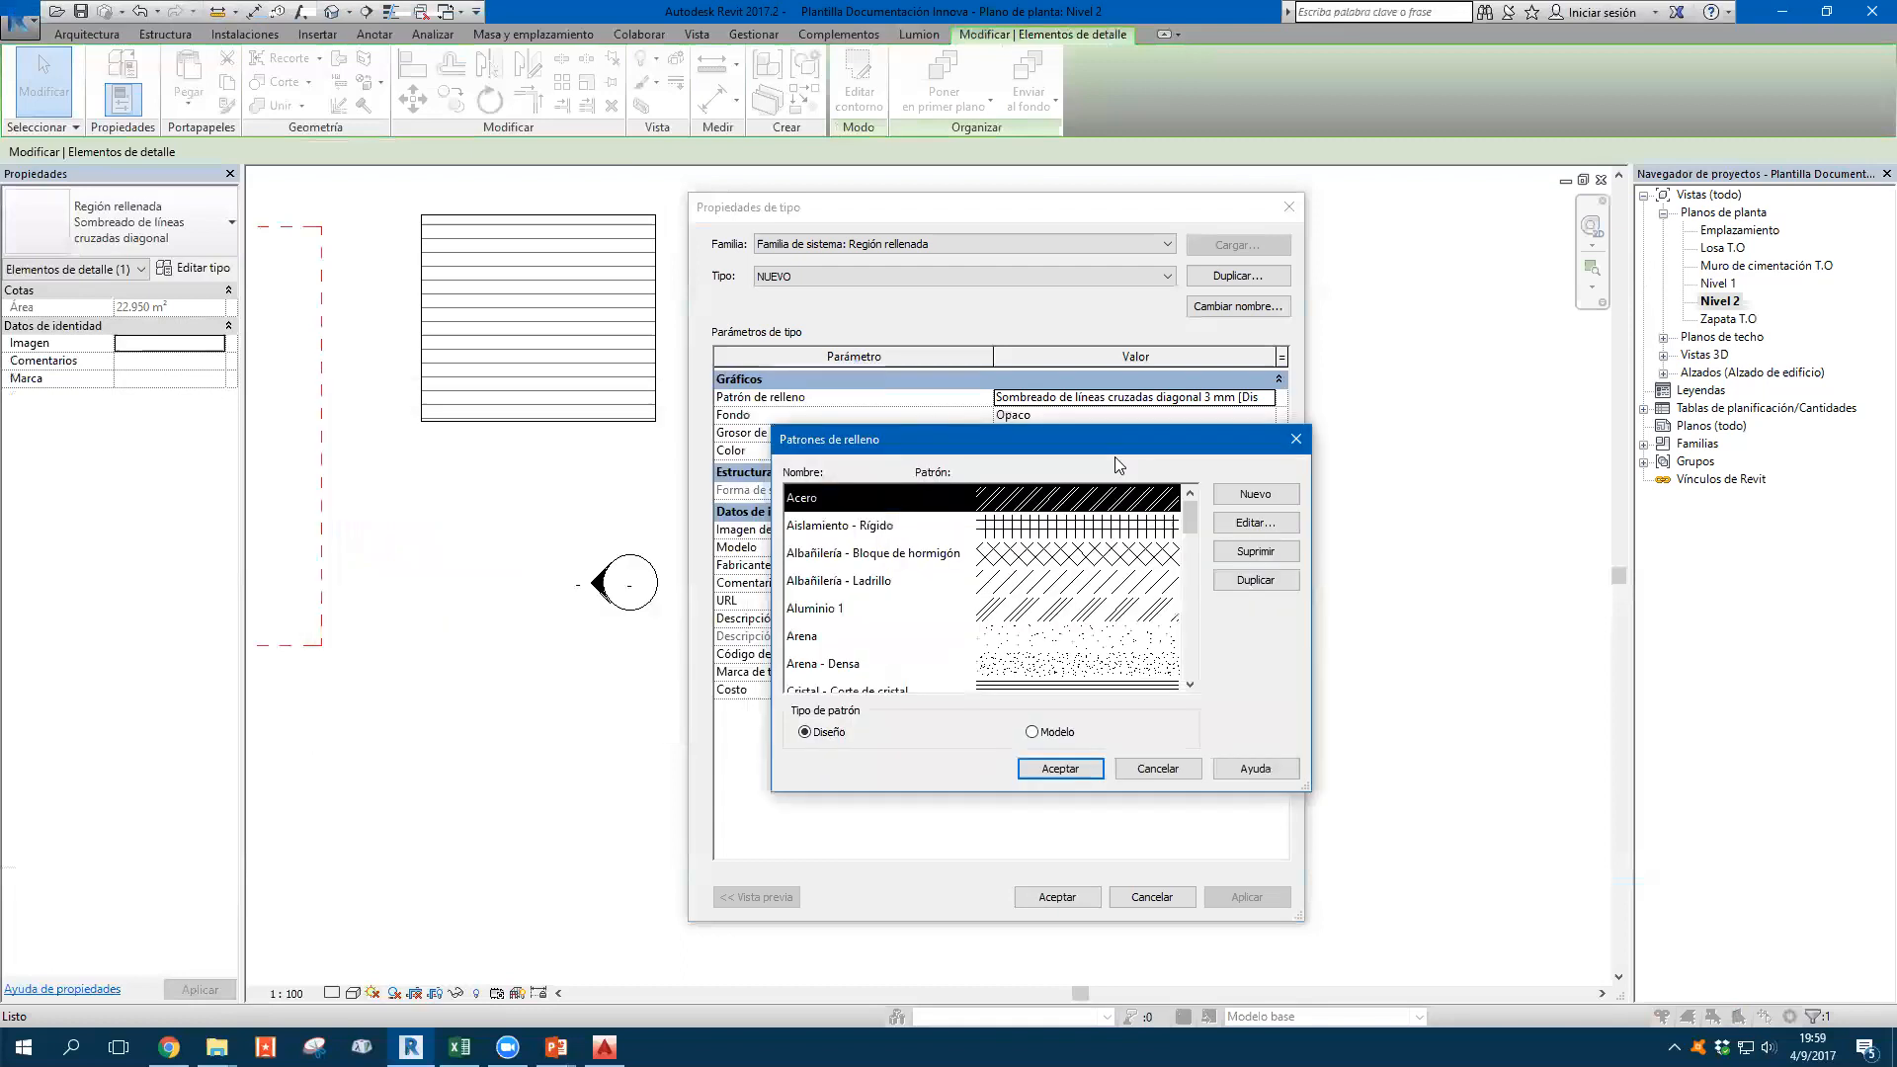
pyautogui.click(1159, 769)
pyautogui.click(1160, 903)
pyautogui.click(1169, 745)
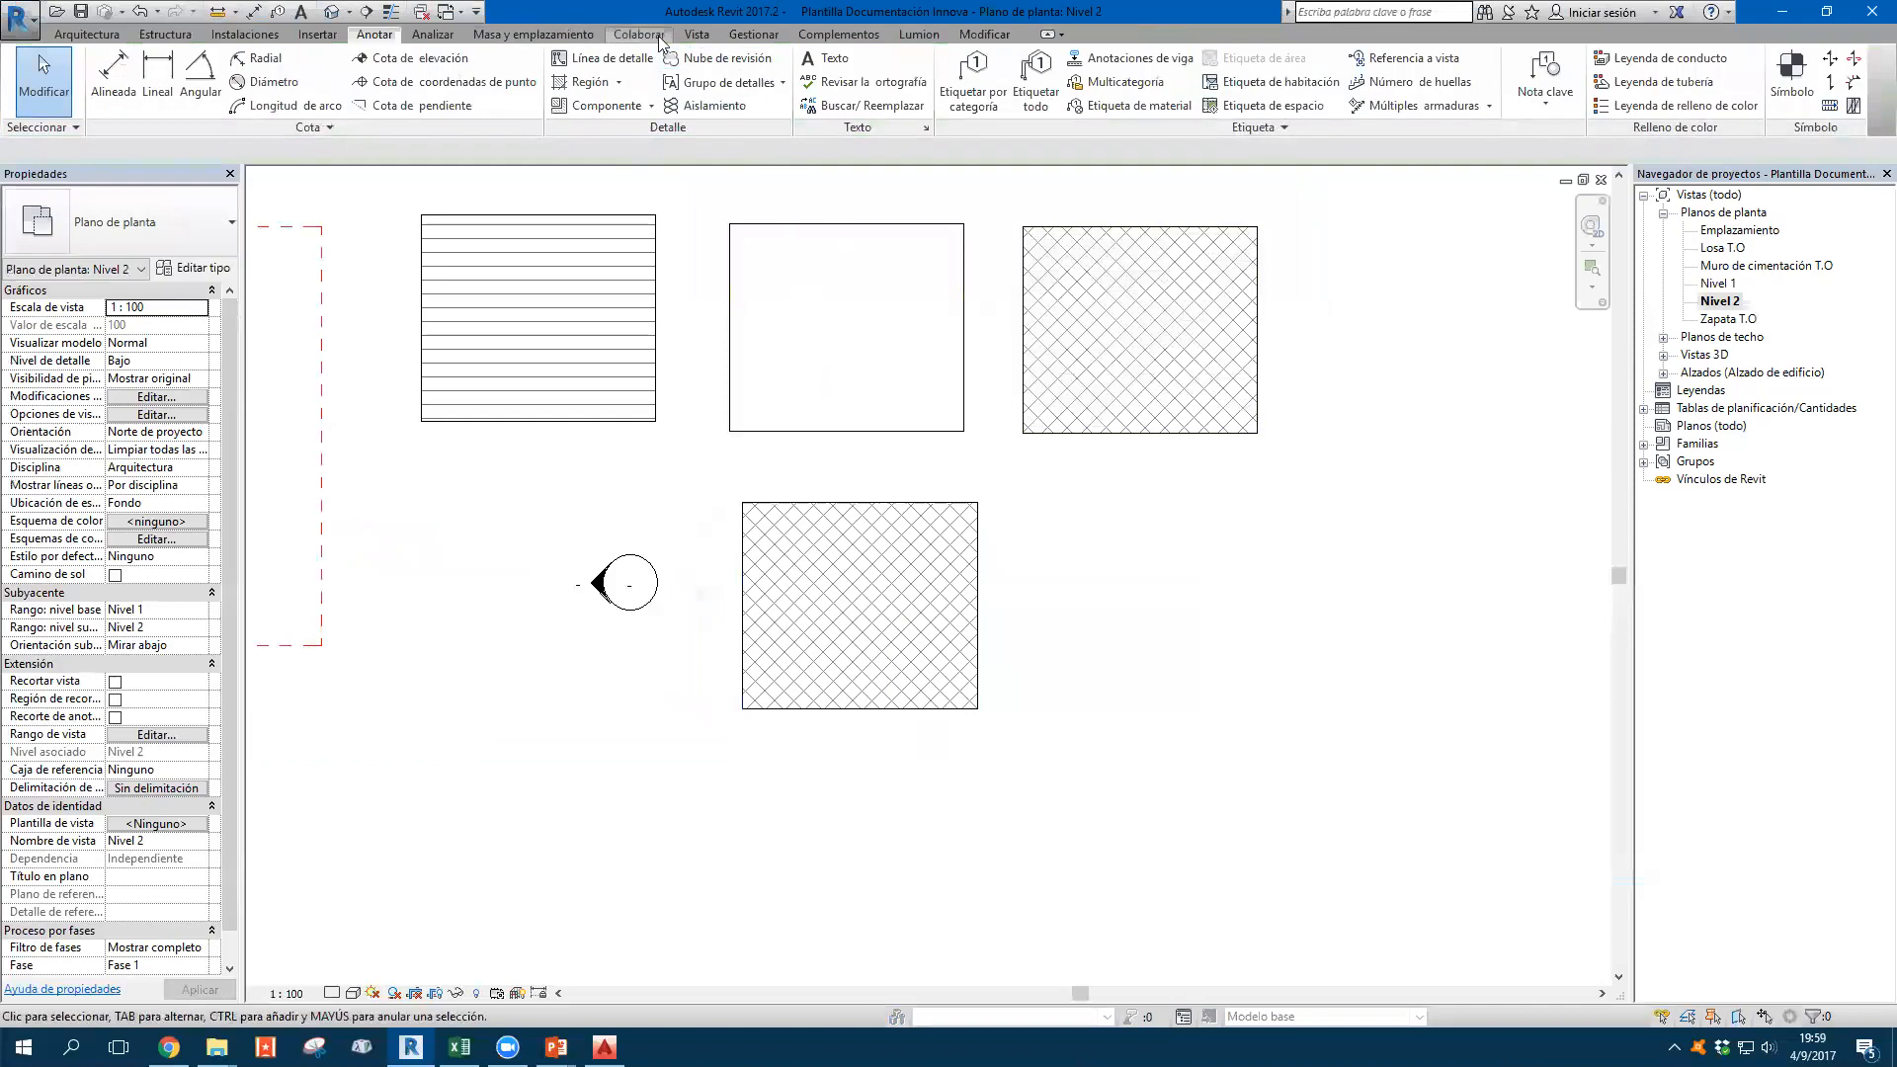
# Open the project's fill pattern settings and enlarge the dialog to show more of the Diseño patterns
pyautogui.click(739, 39)
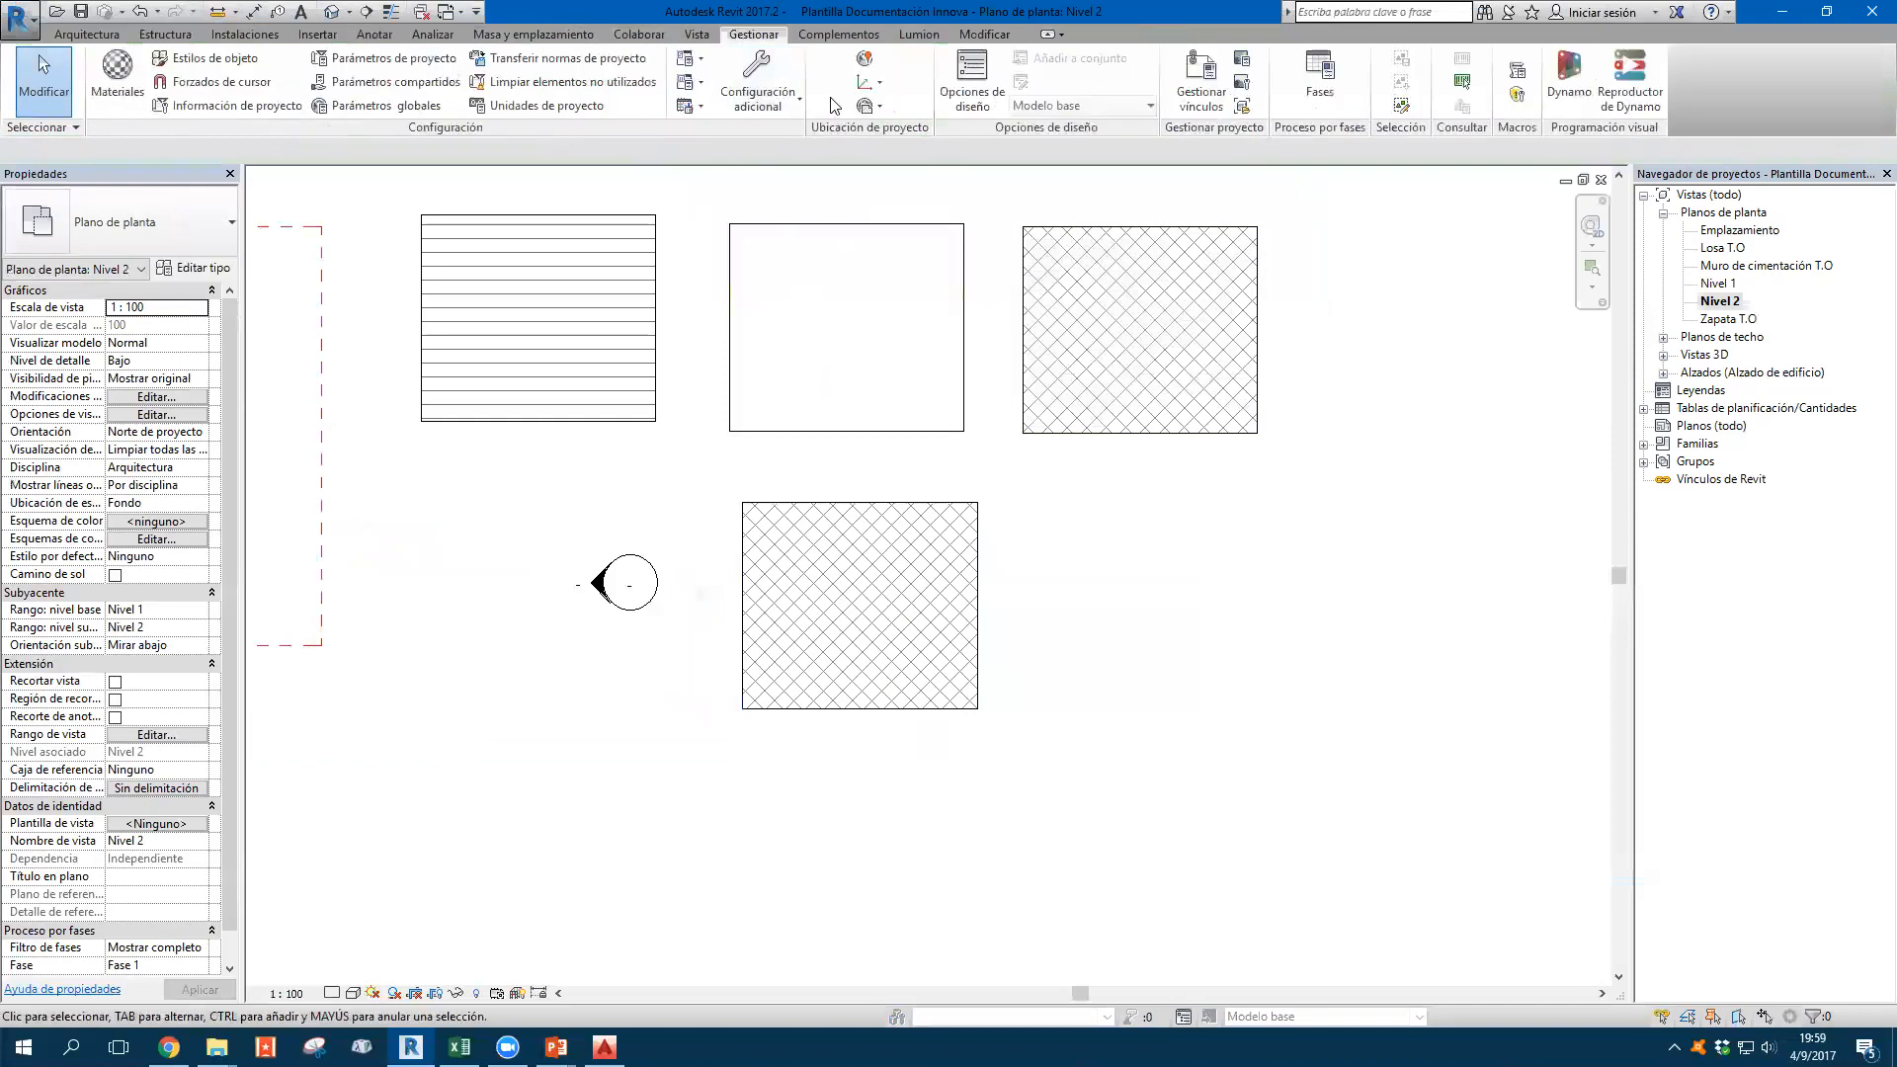
pyautogui.click(758, 96)
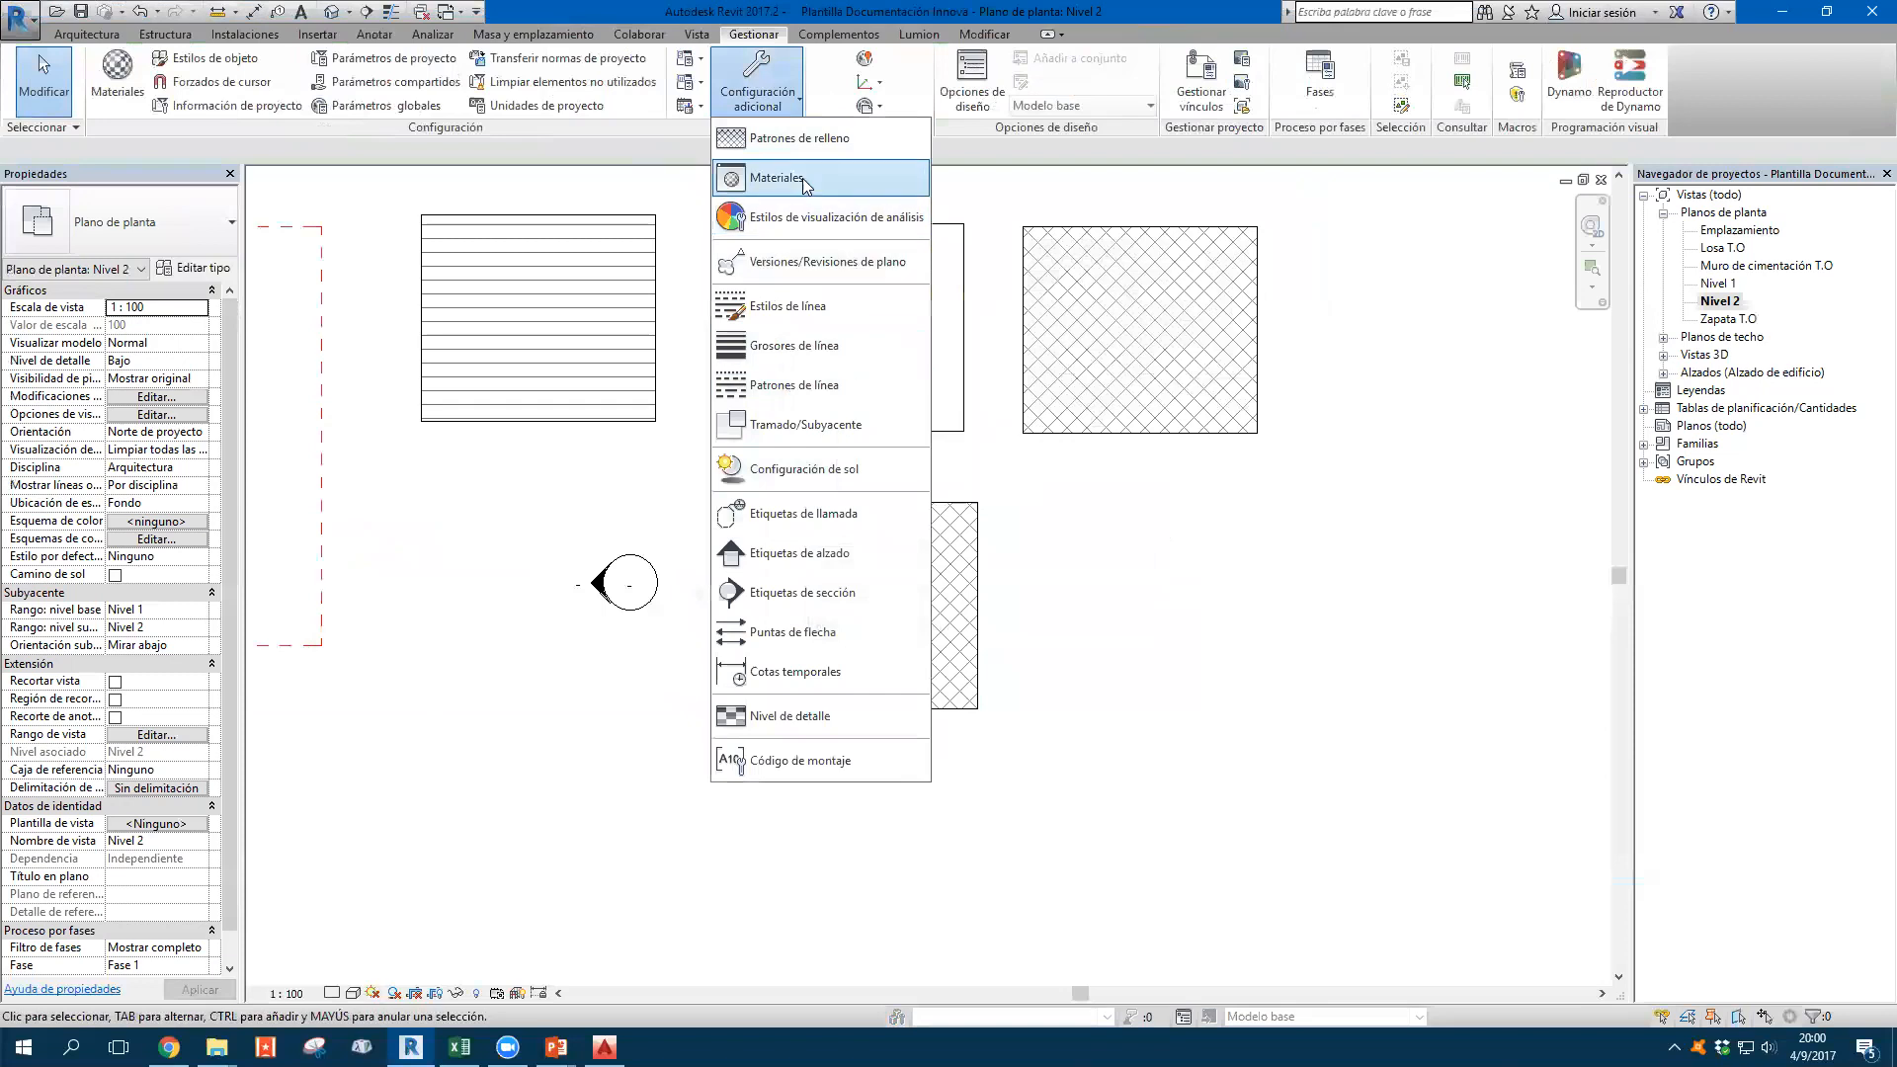
pyautogui.click(810, 138)
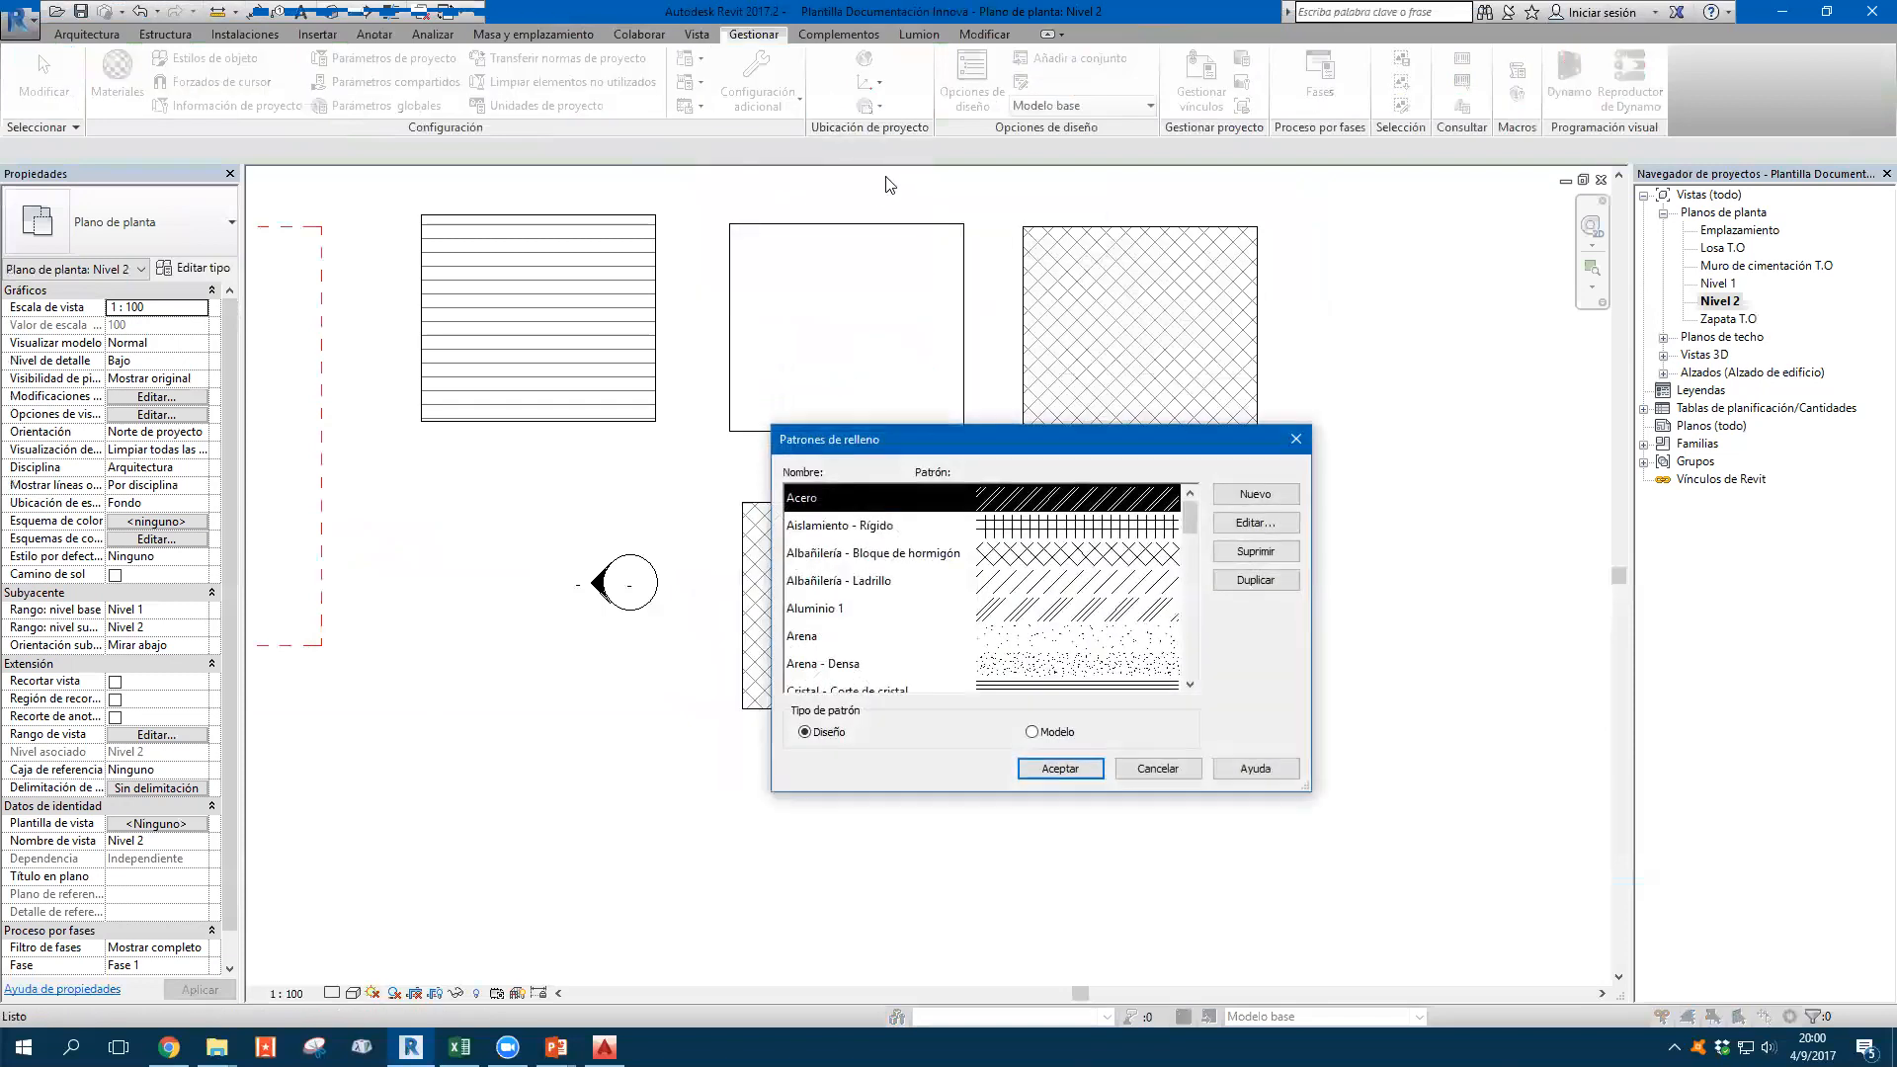
pyautogui.moveTo(1075, 443); pyautogui.dragTo(974, 292)
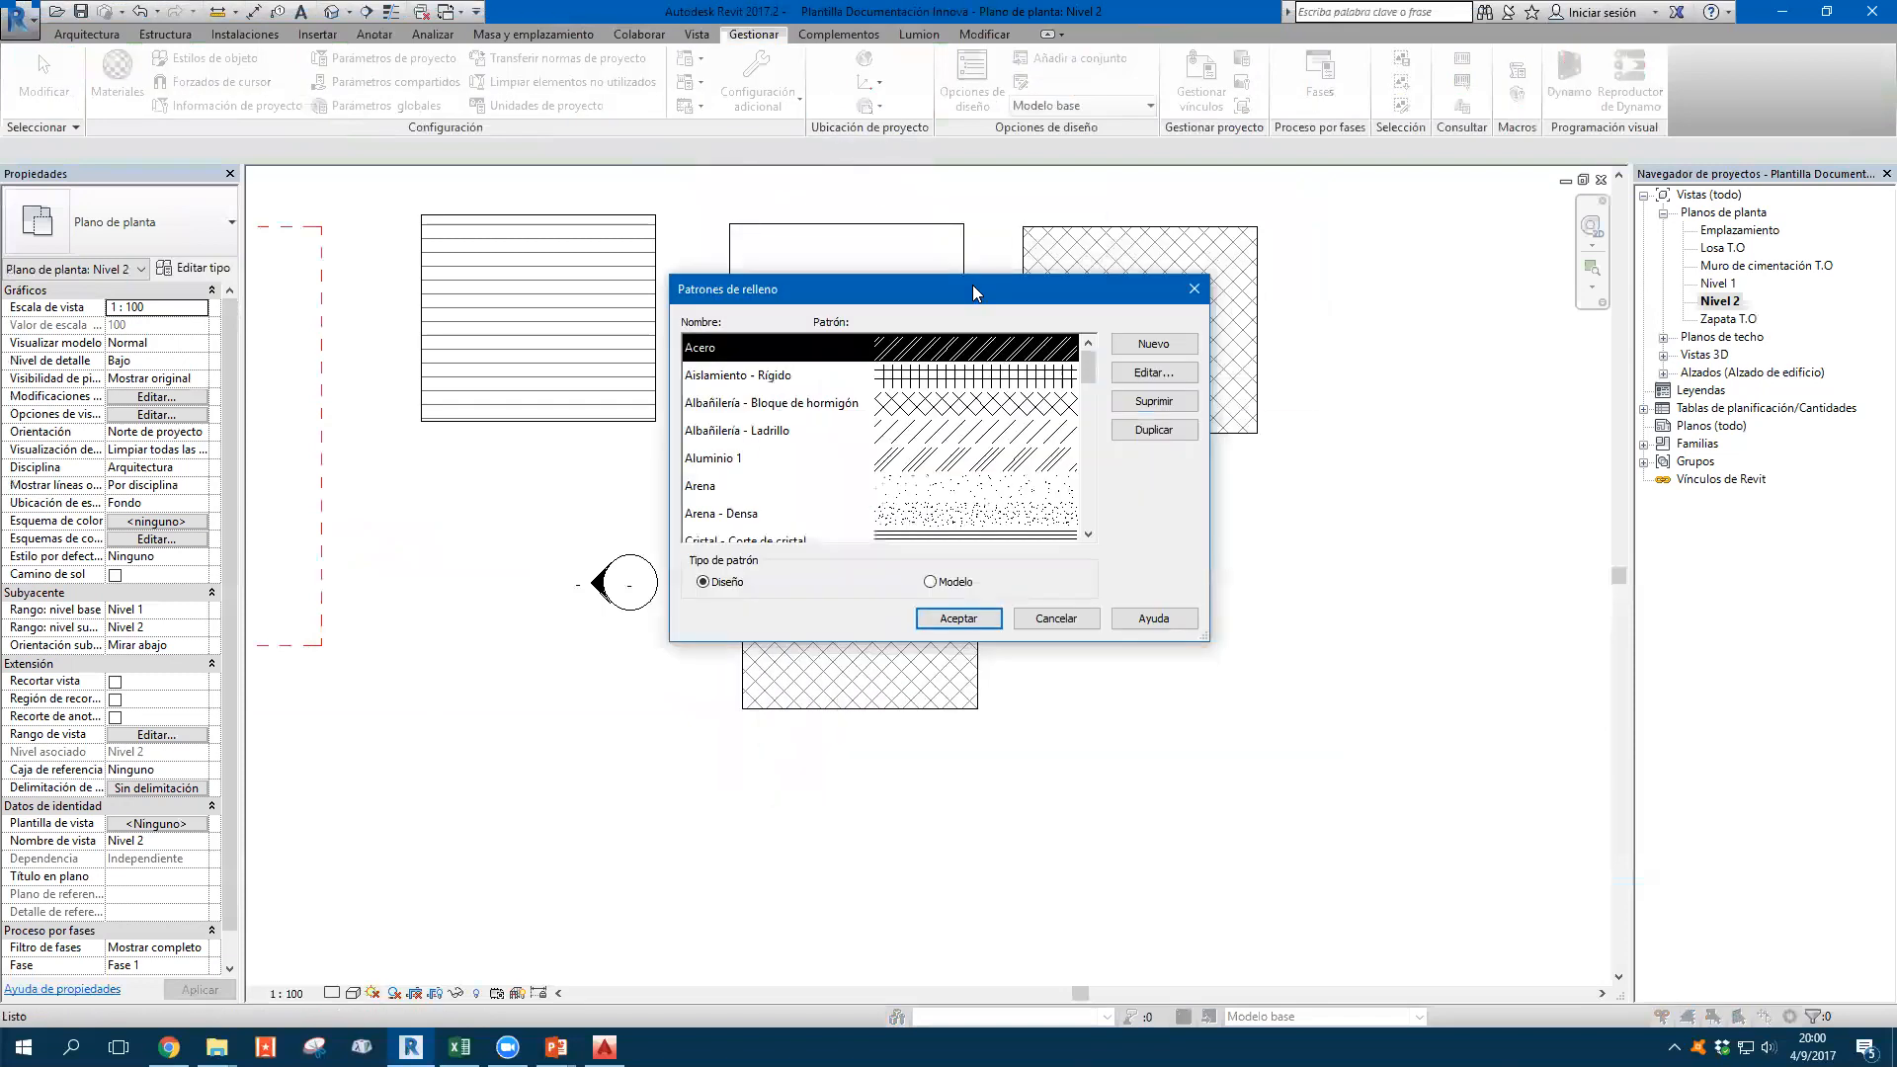
pyautogui.moveTo(1207, 640); pyautogui.dragTo(1380, 816)
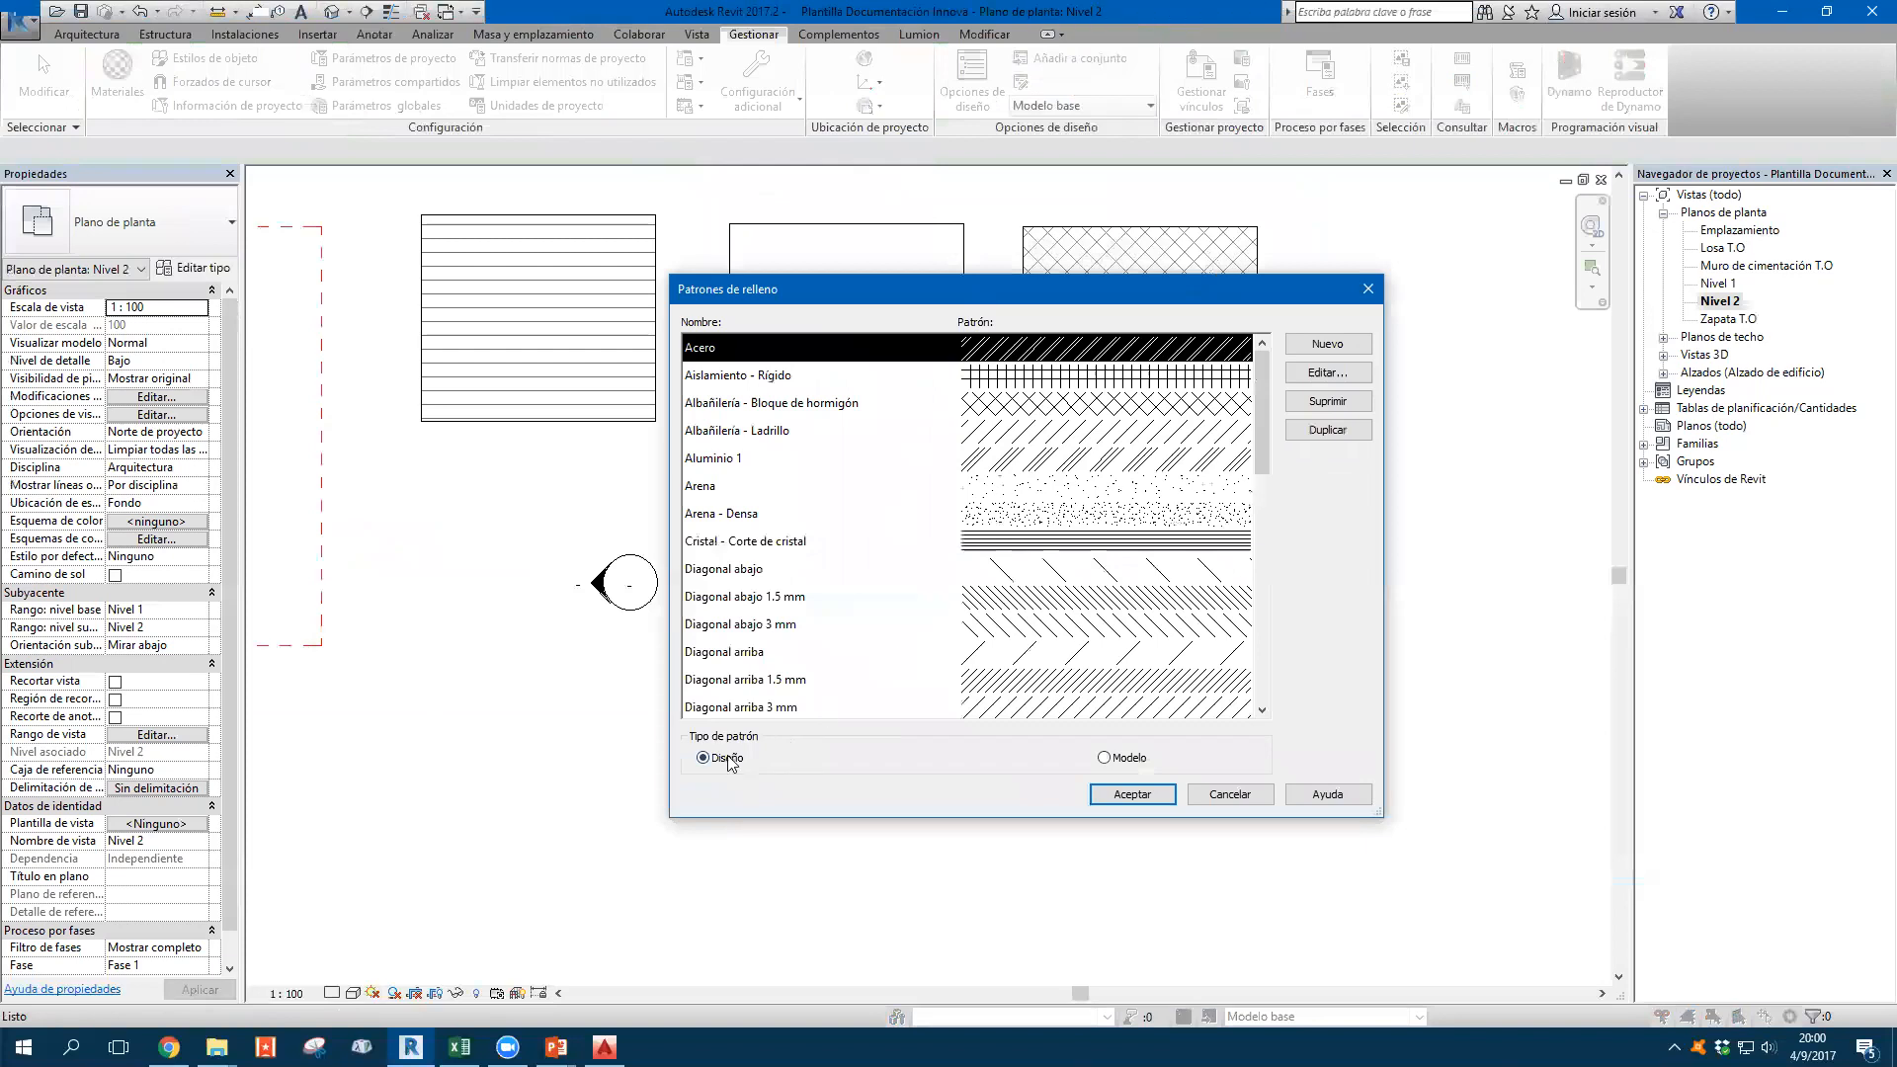
# Start a new simple Diseño fill pattern and name it "Diagonal 1mm"
pyautogui.click(1324, 346)
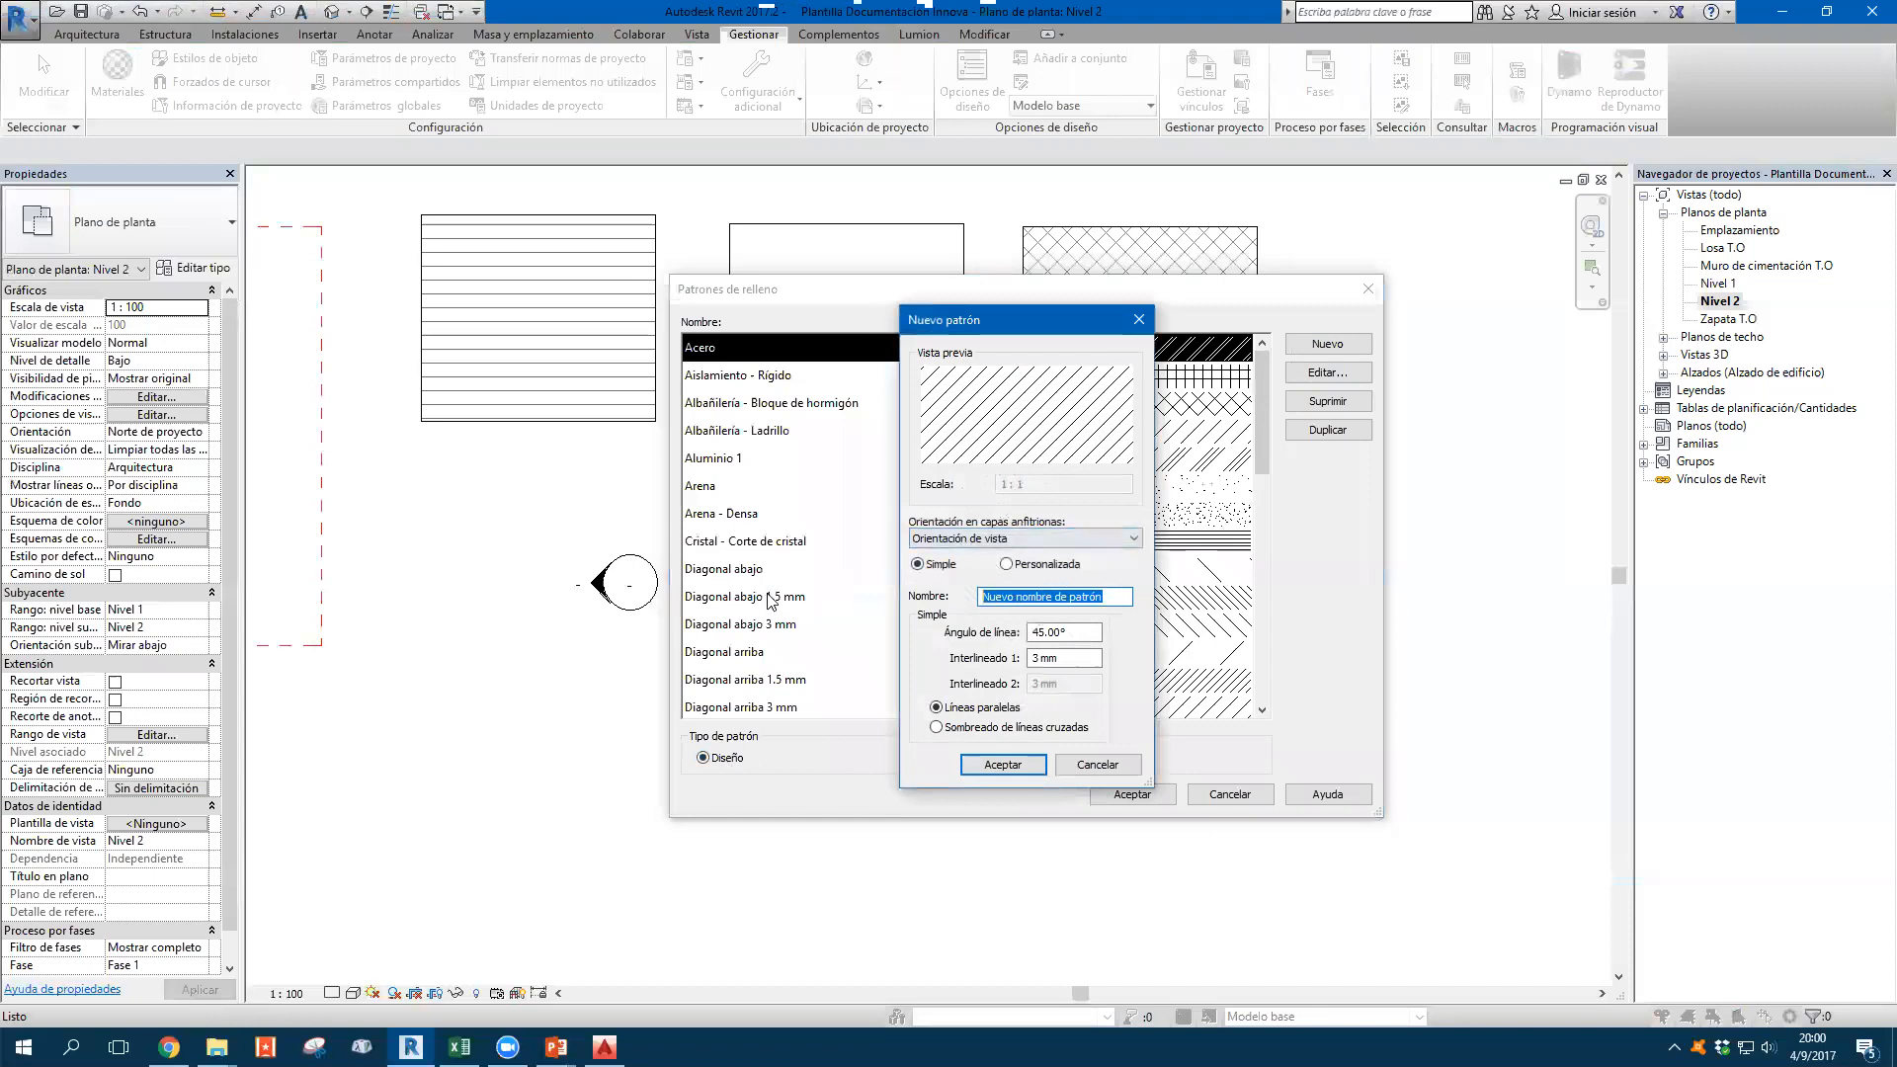
pyautogui.write('Diagonal ')
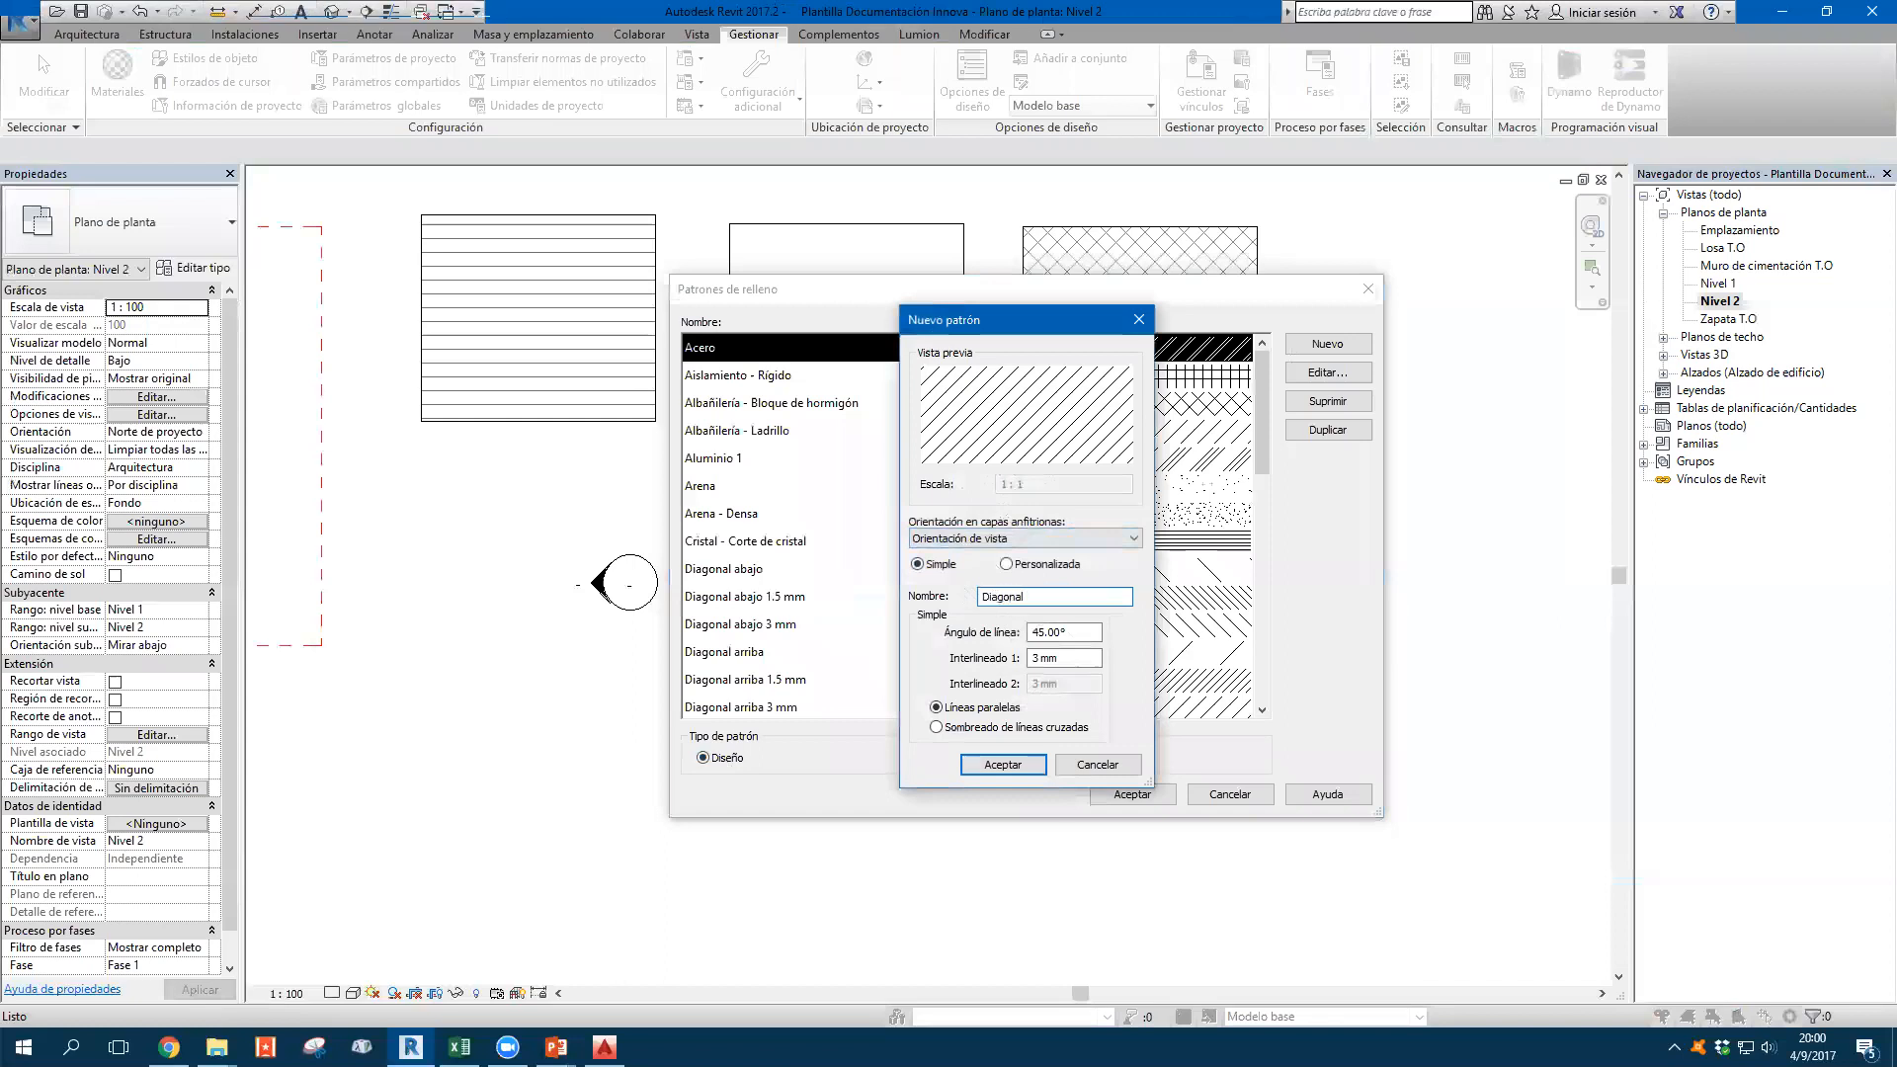
pyautogui.write('1mm')
pyautogui.press('Tab')
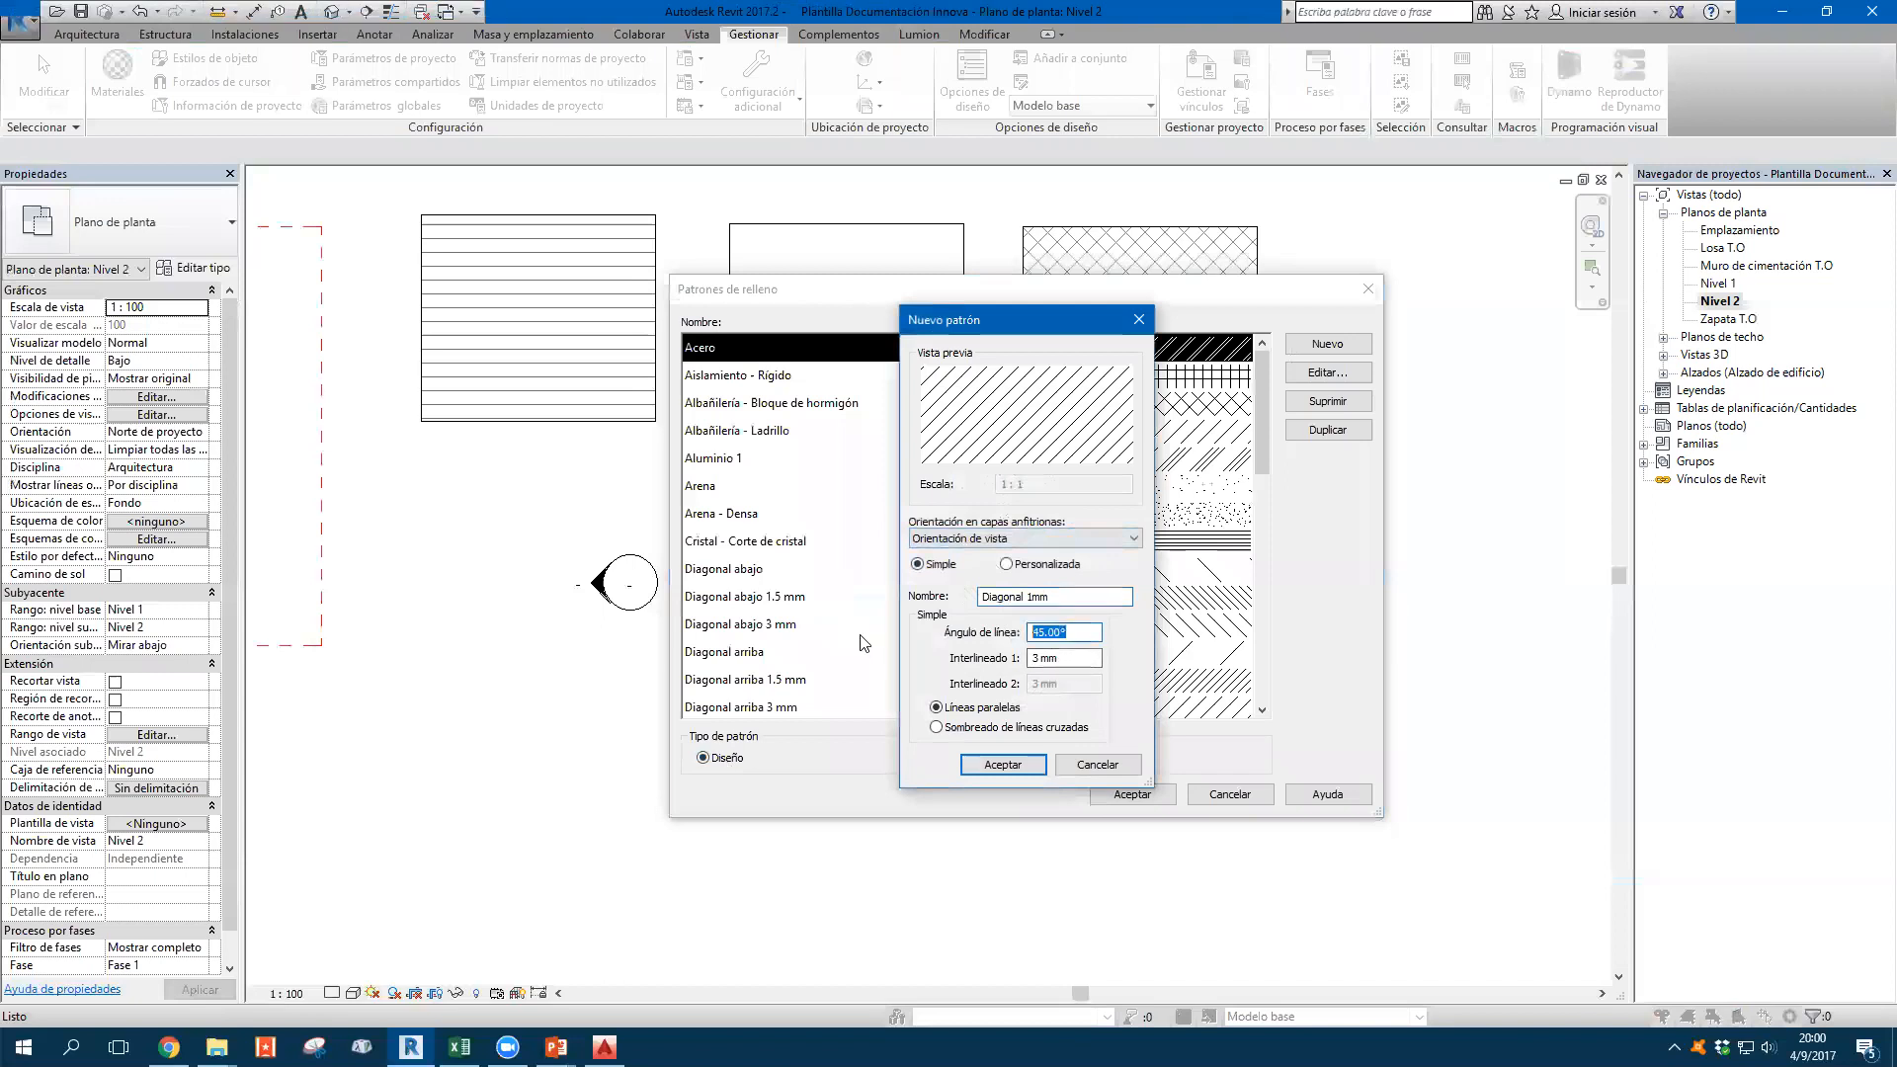
# Try line angles of 0°, 90° and 137° for the new pattern
pyautogui.write('0')
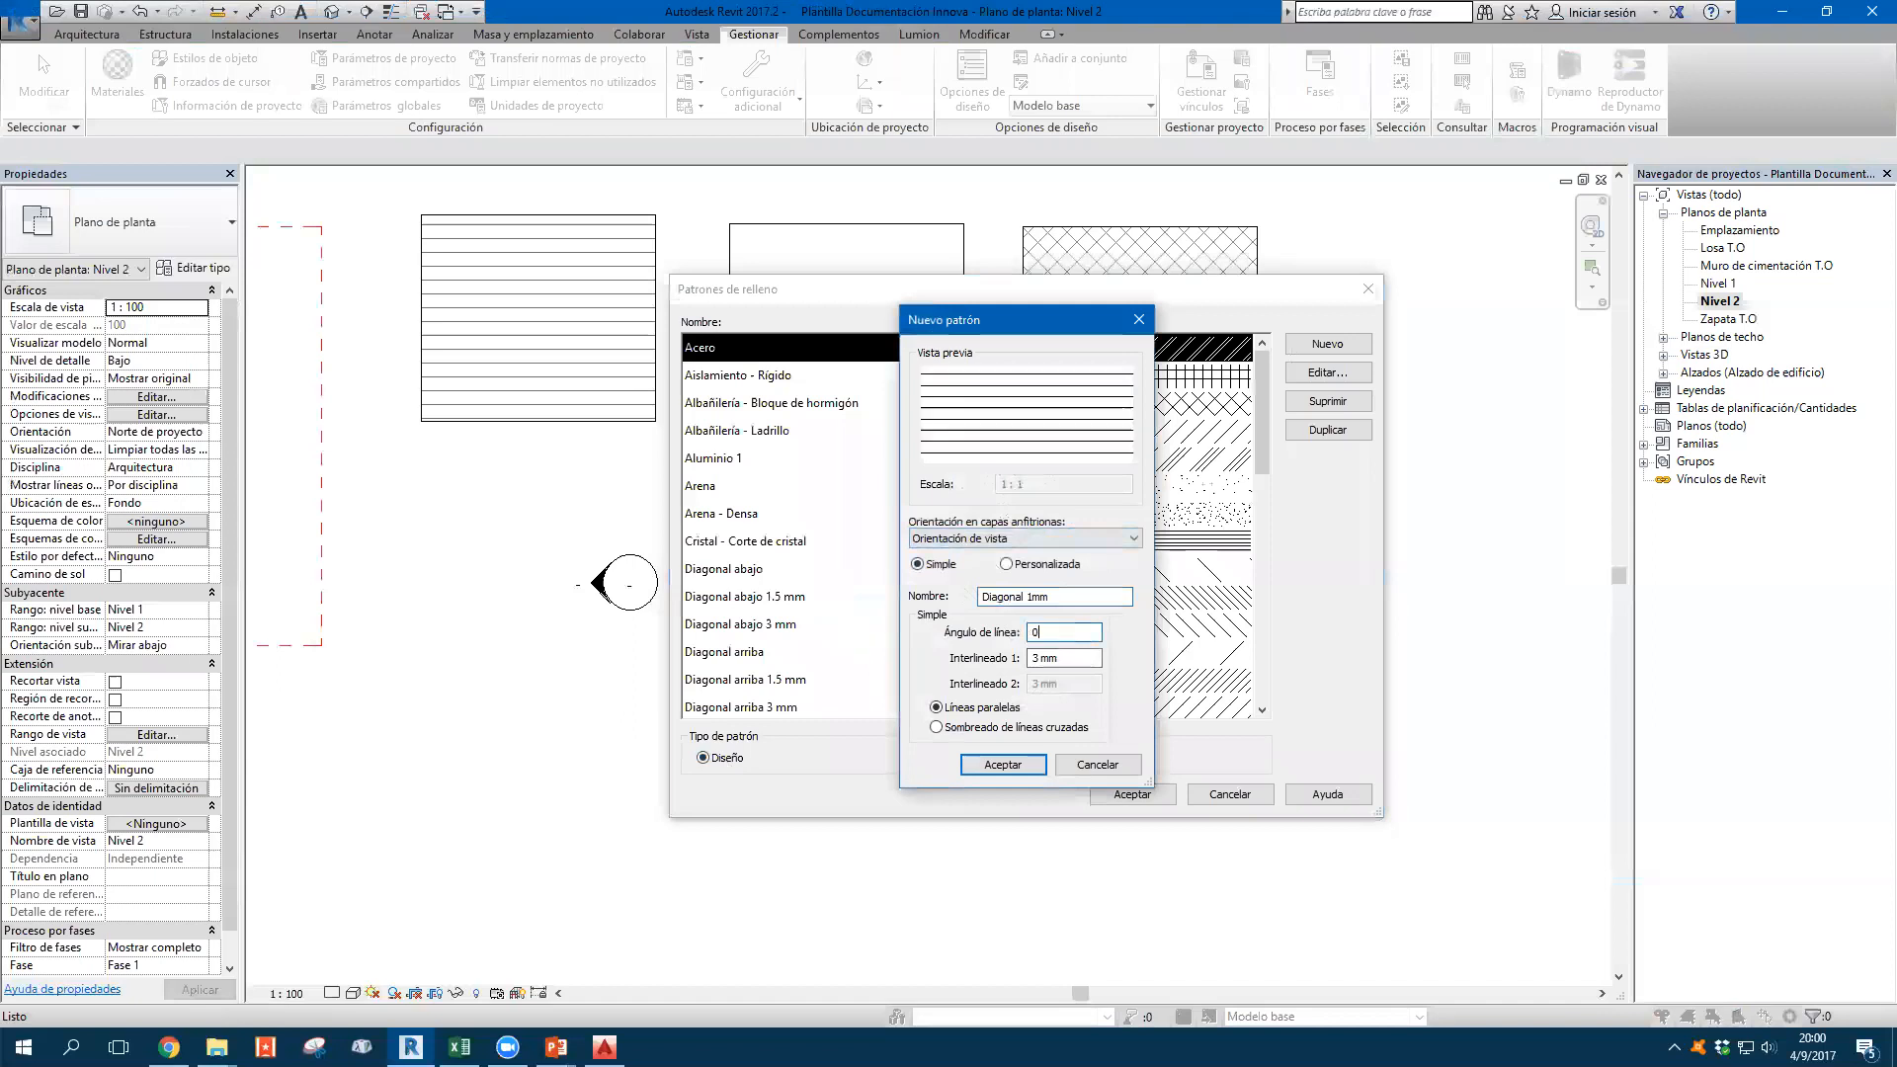
pyautogui.press('BackSpace')
pyautogui.write('9')
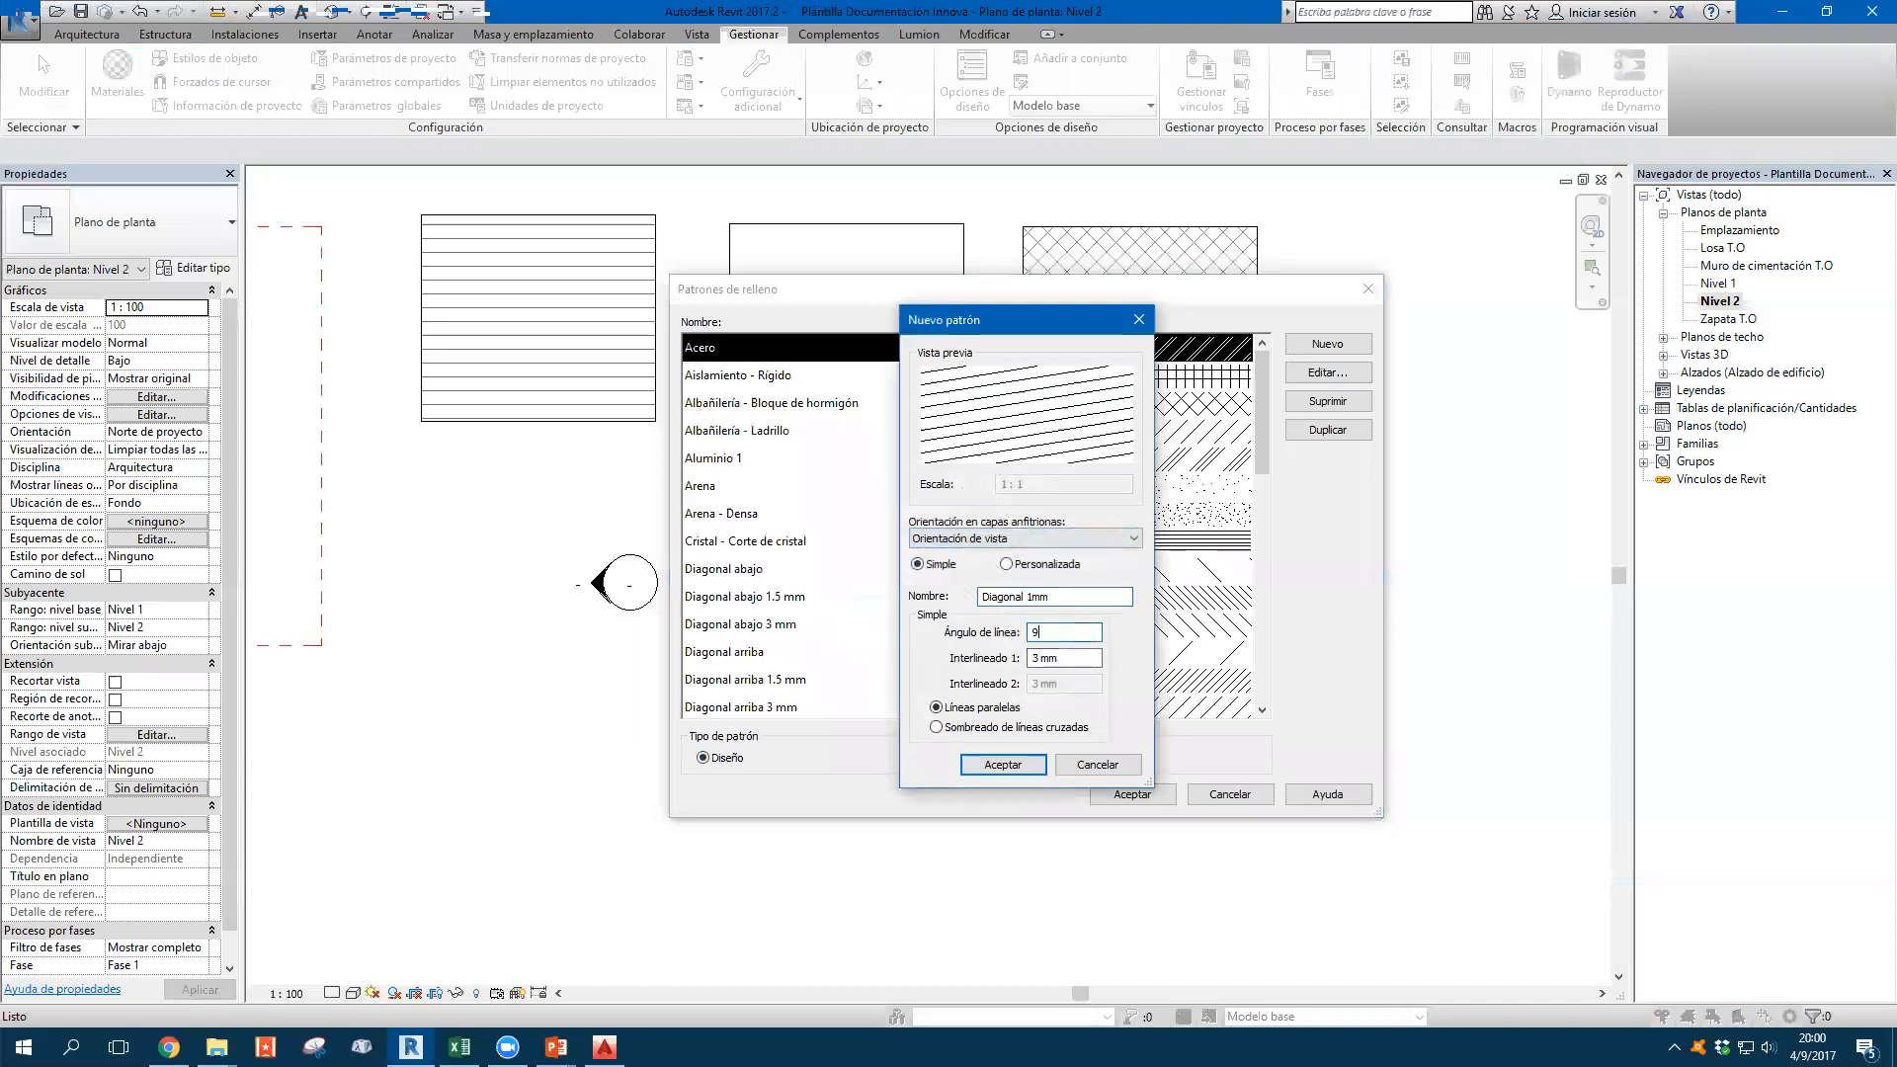
pyautogui.write('0137')
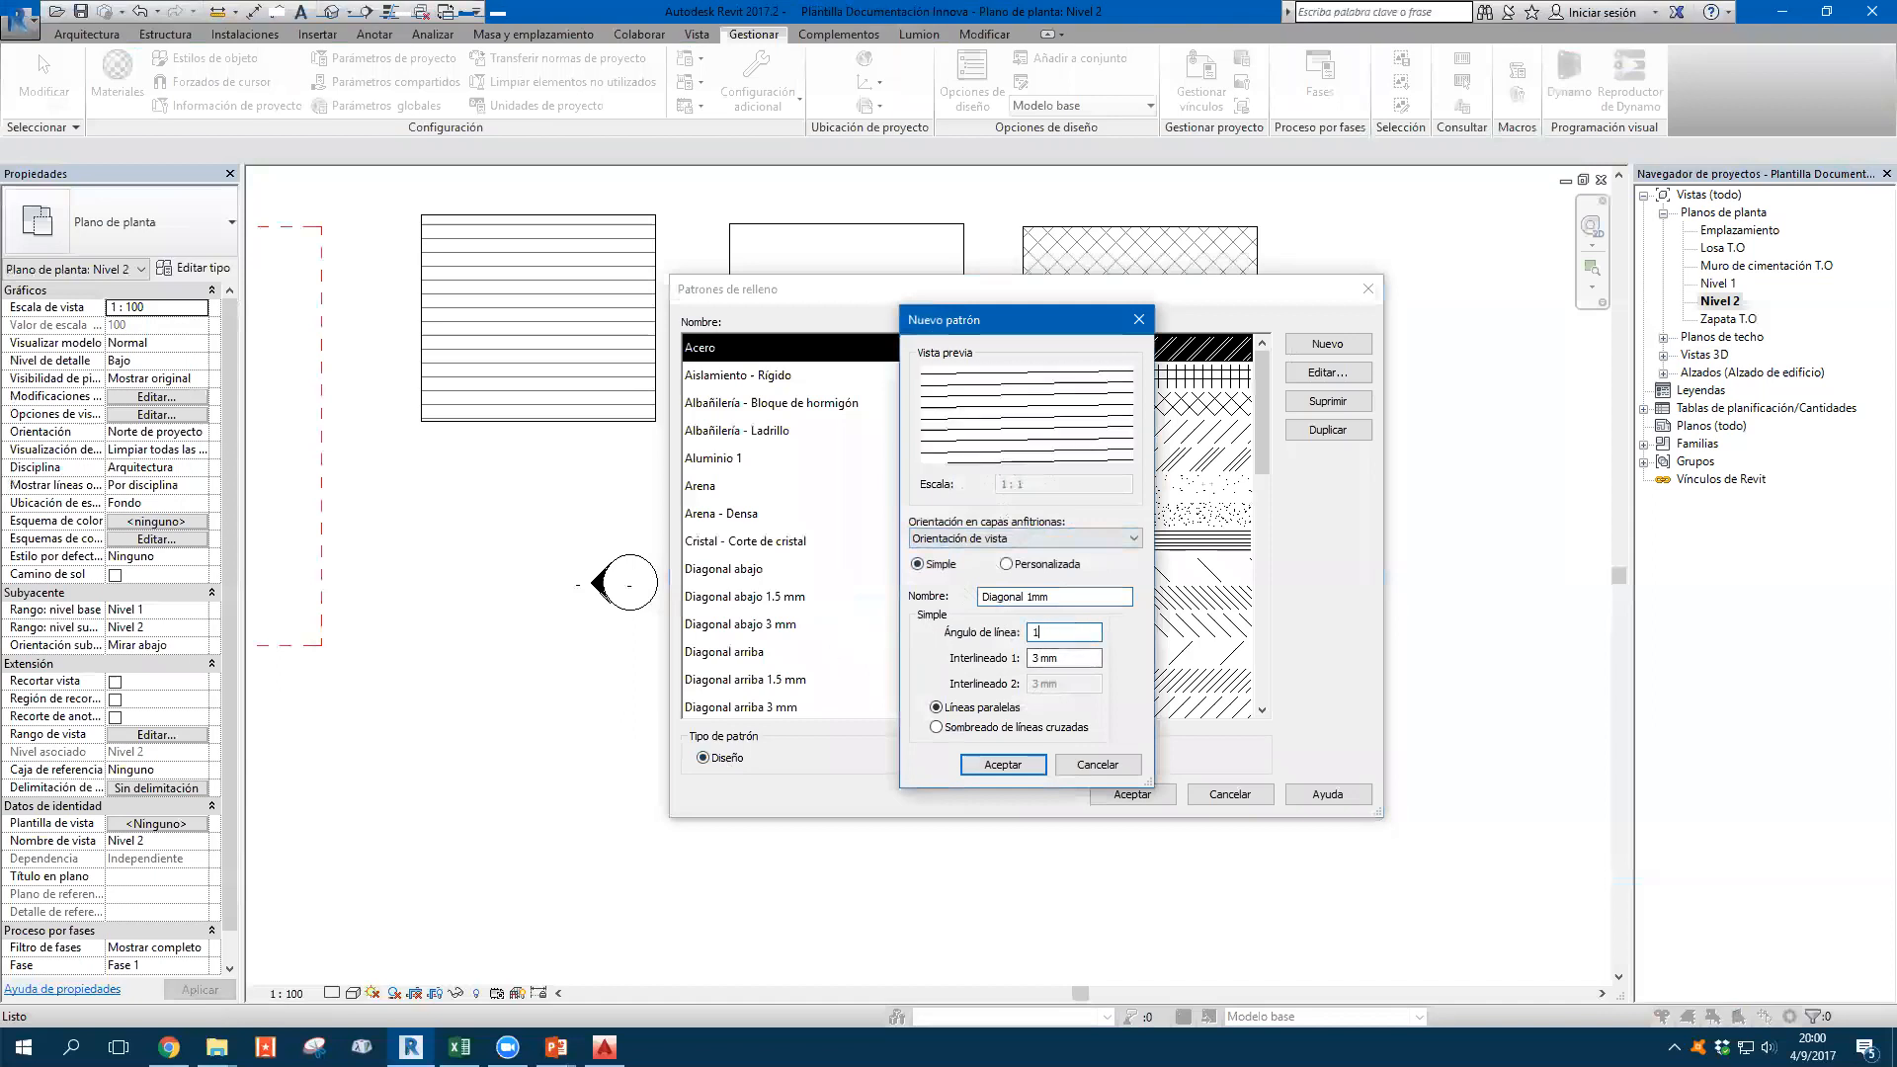
# Set the new pattern's line angle to 45° and Interlineado 1 to 1 mm
pyautogui.moveTo(1066, 636); pyautogui.dragTo(932, 641)
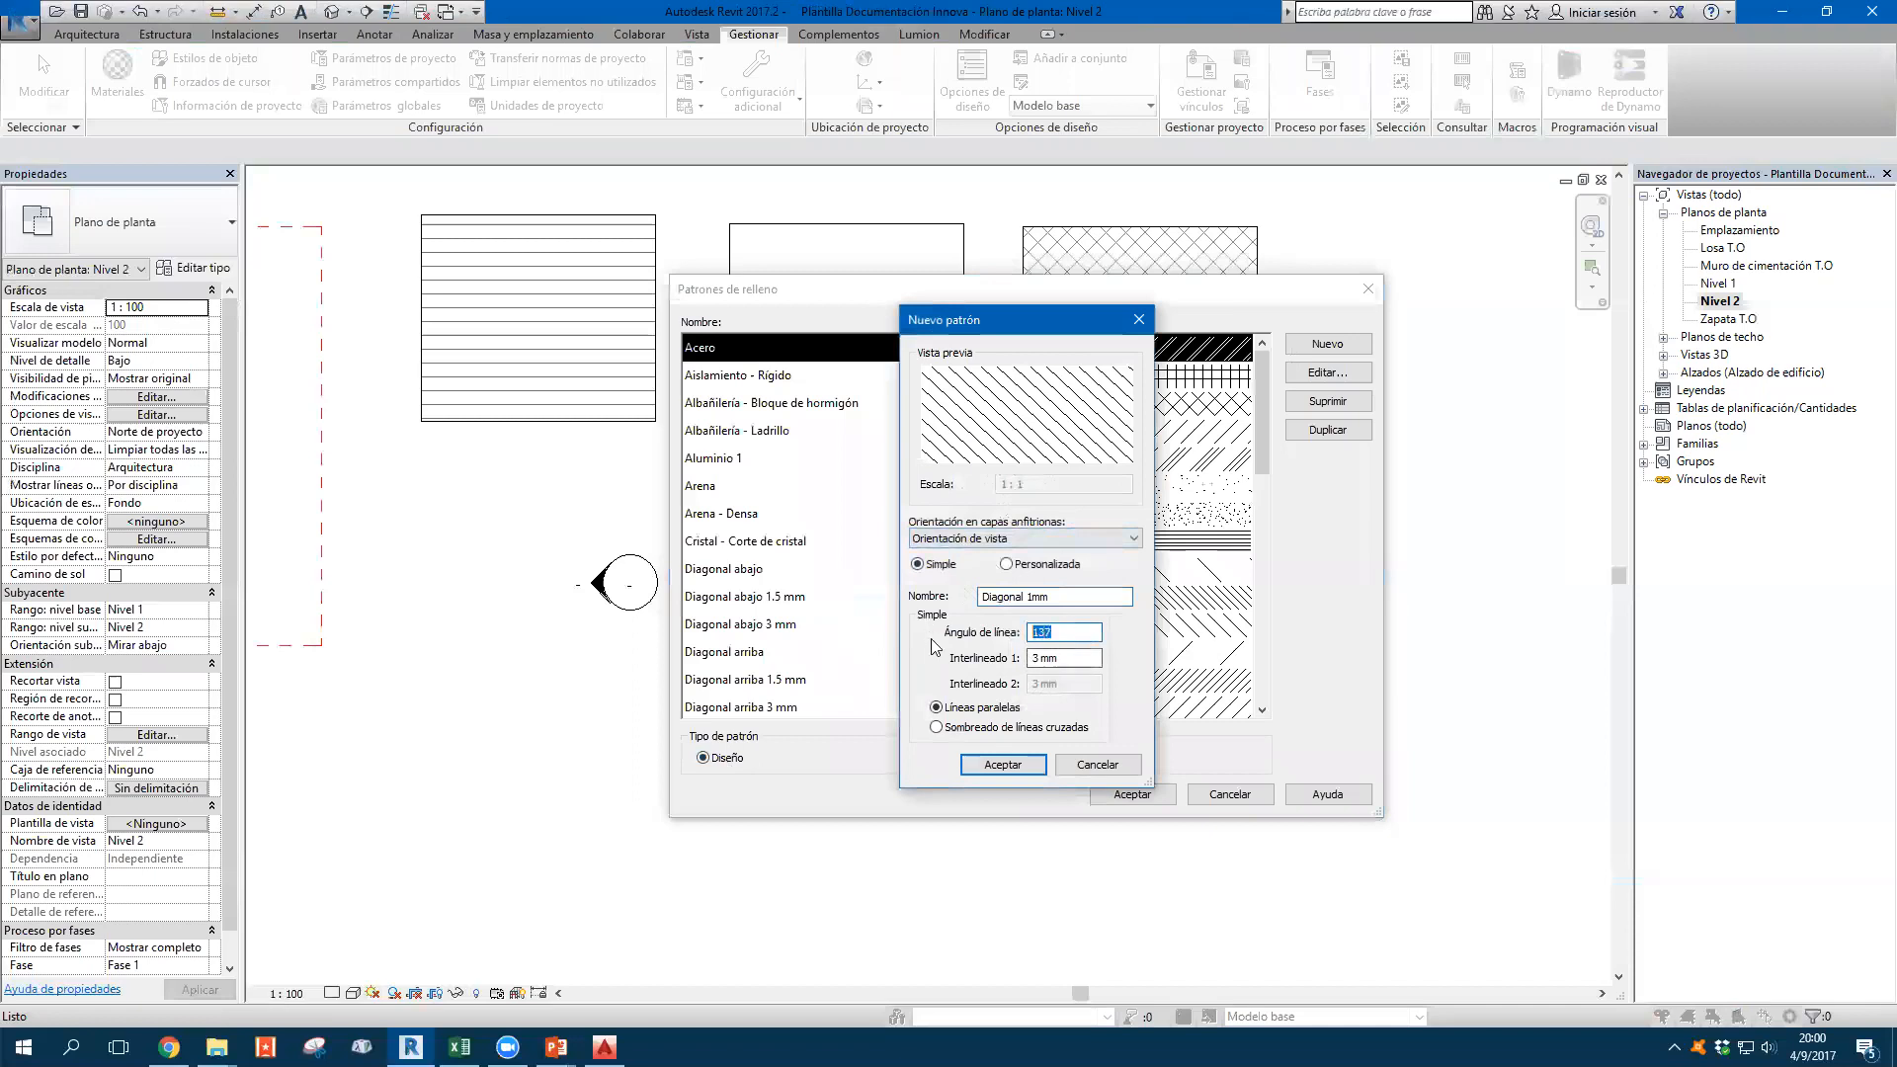
pyautogui.write('45')
pyautogui.press('Tab')
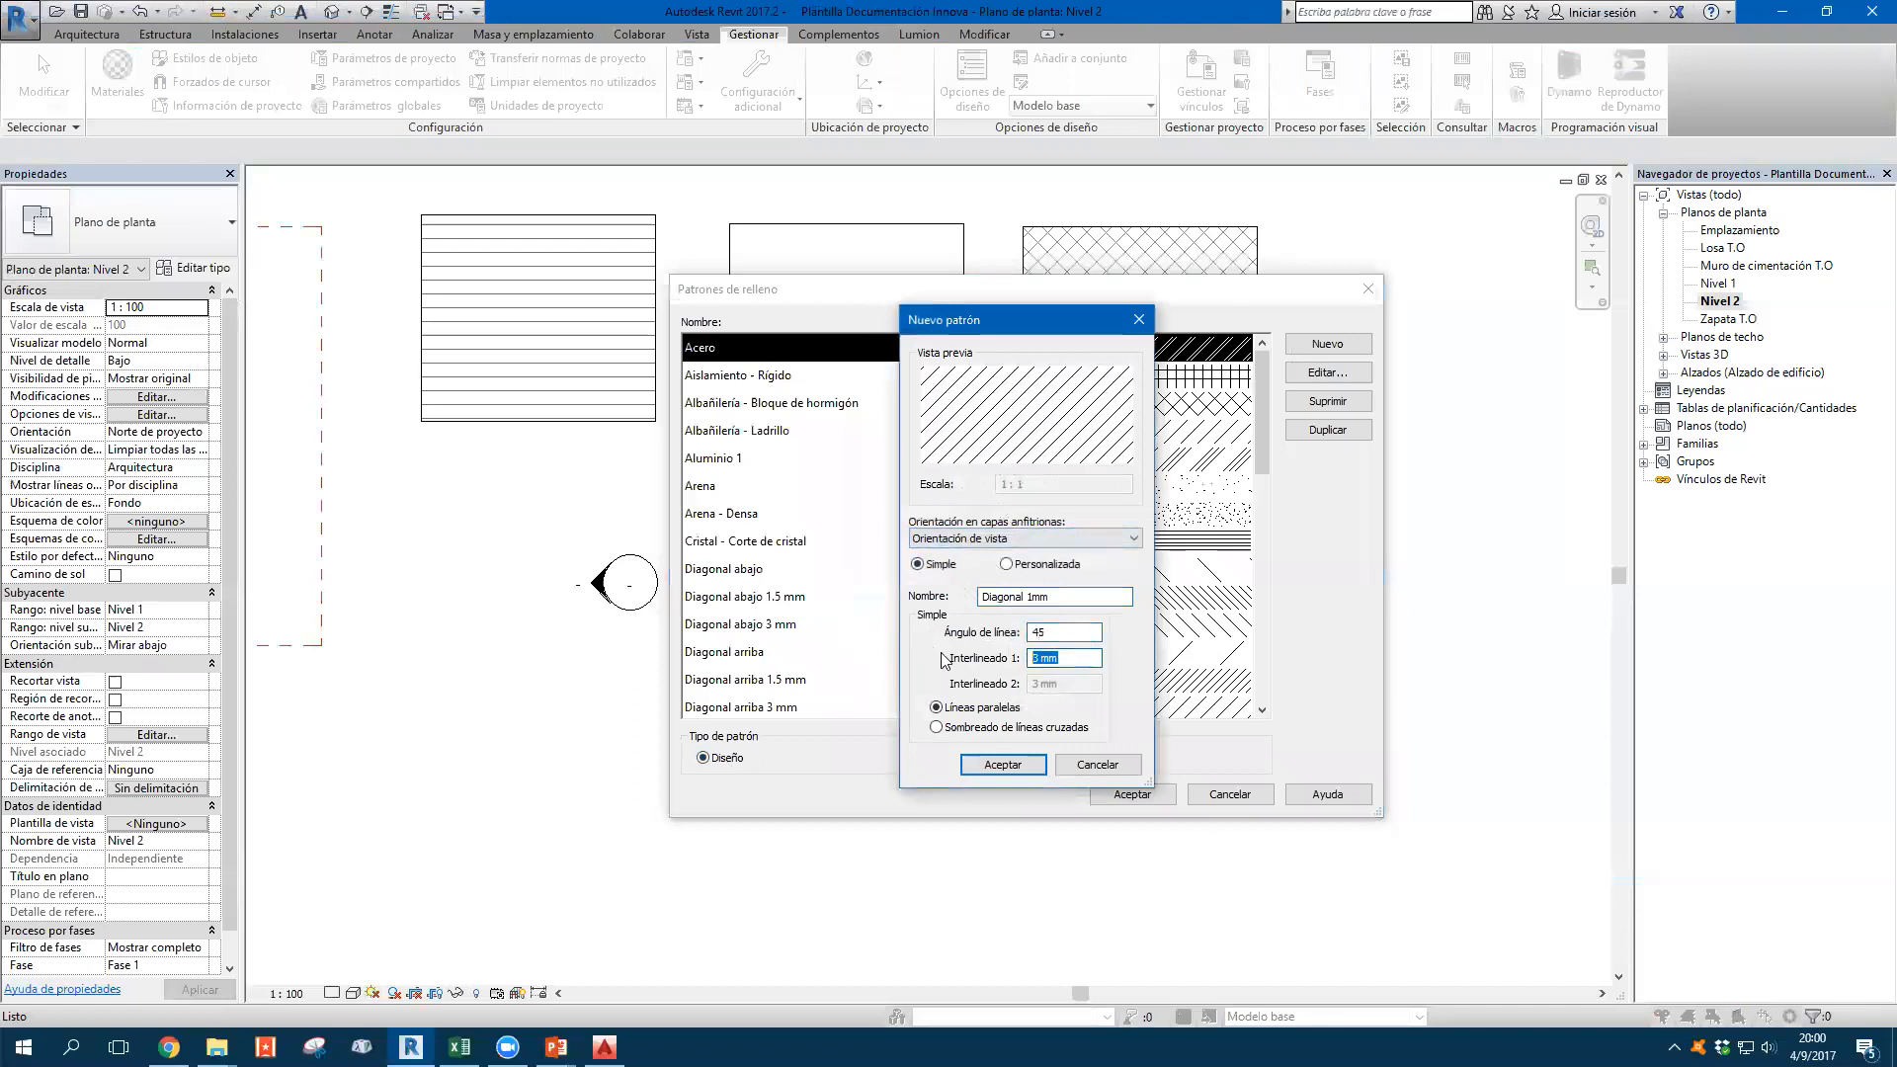
pyautogui.write('1')
# Try Interlineado 1 at 5 mm and crosshatching with Interlineado 2 at 5 mm and 2 mm, and return to parallel lines
pyautogui.click(1045, 633)
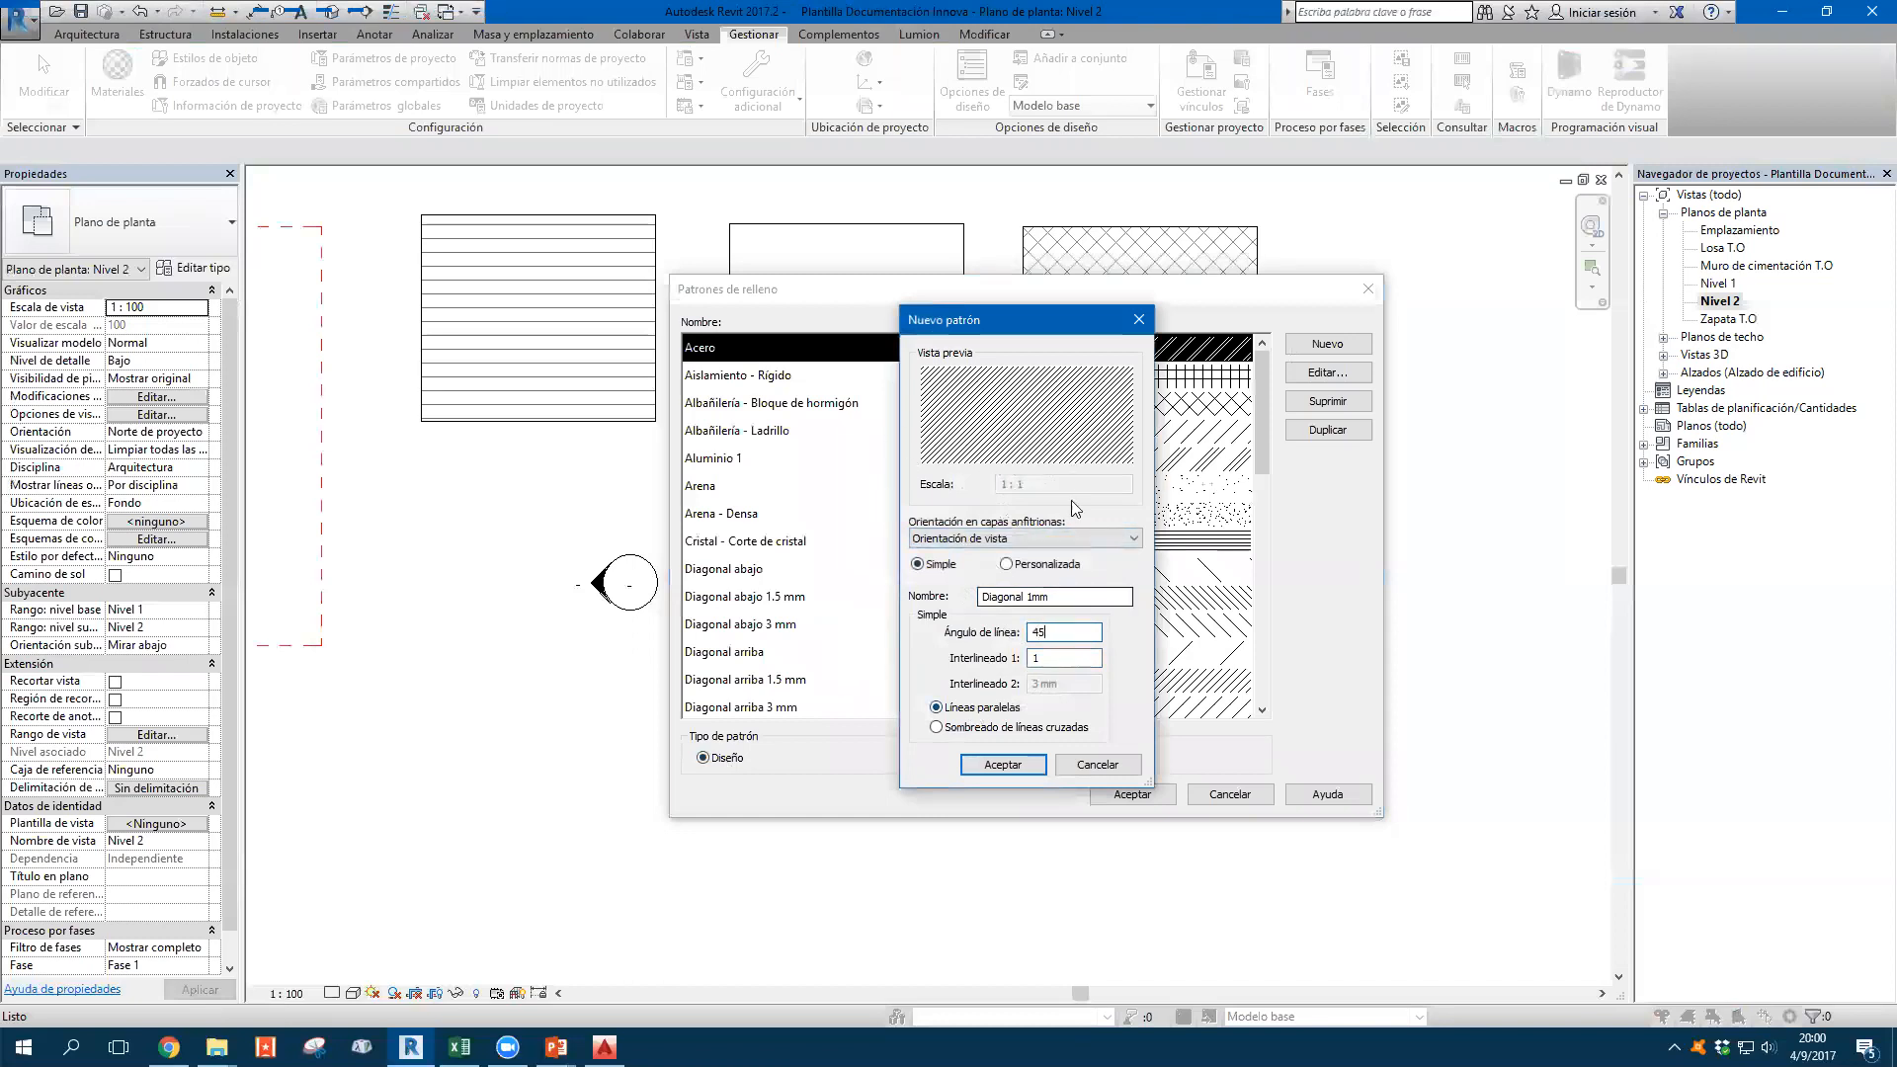
pyautogui.press('Tab')
pyautogui.write('5')
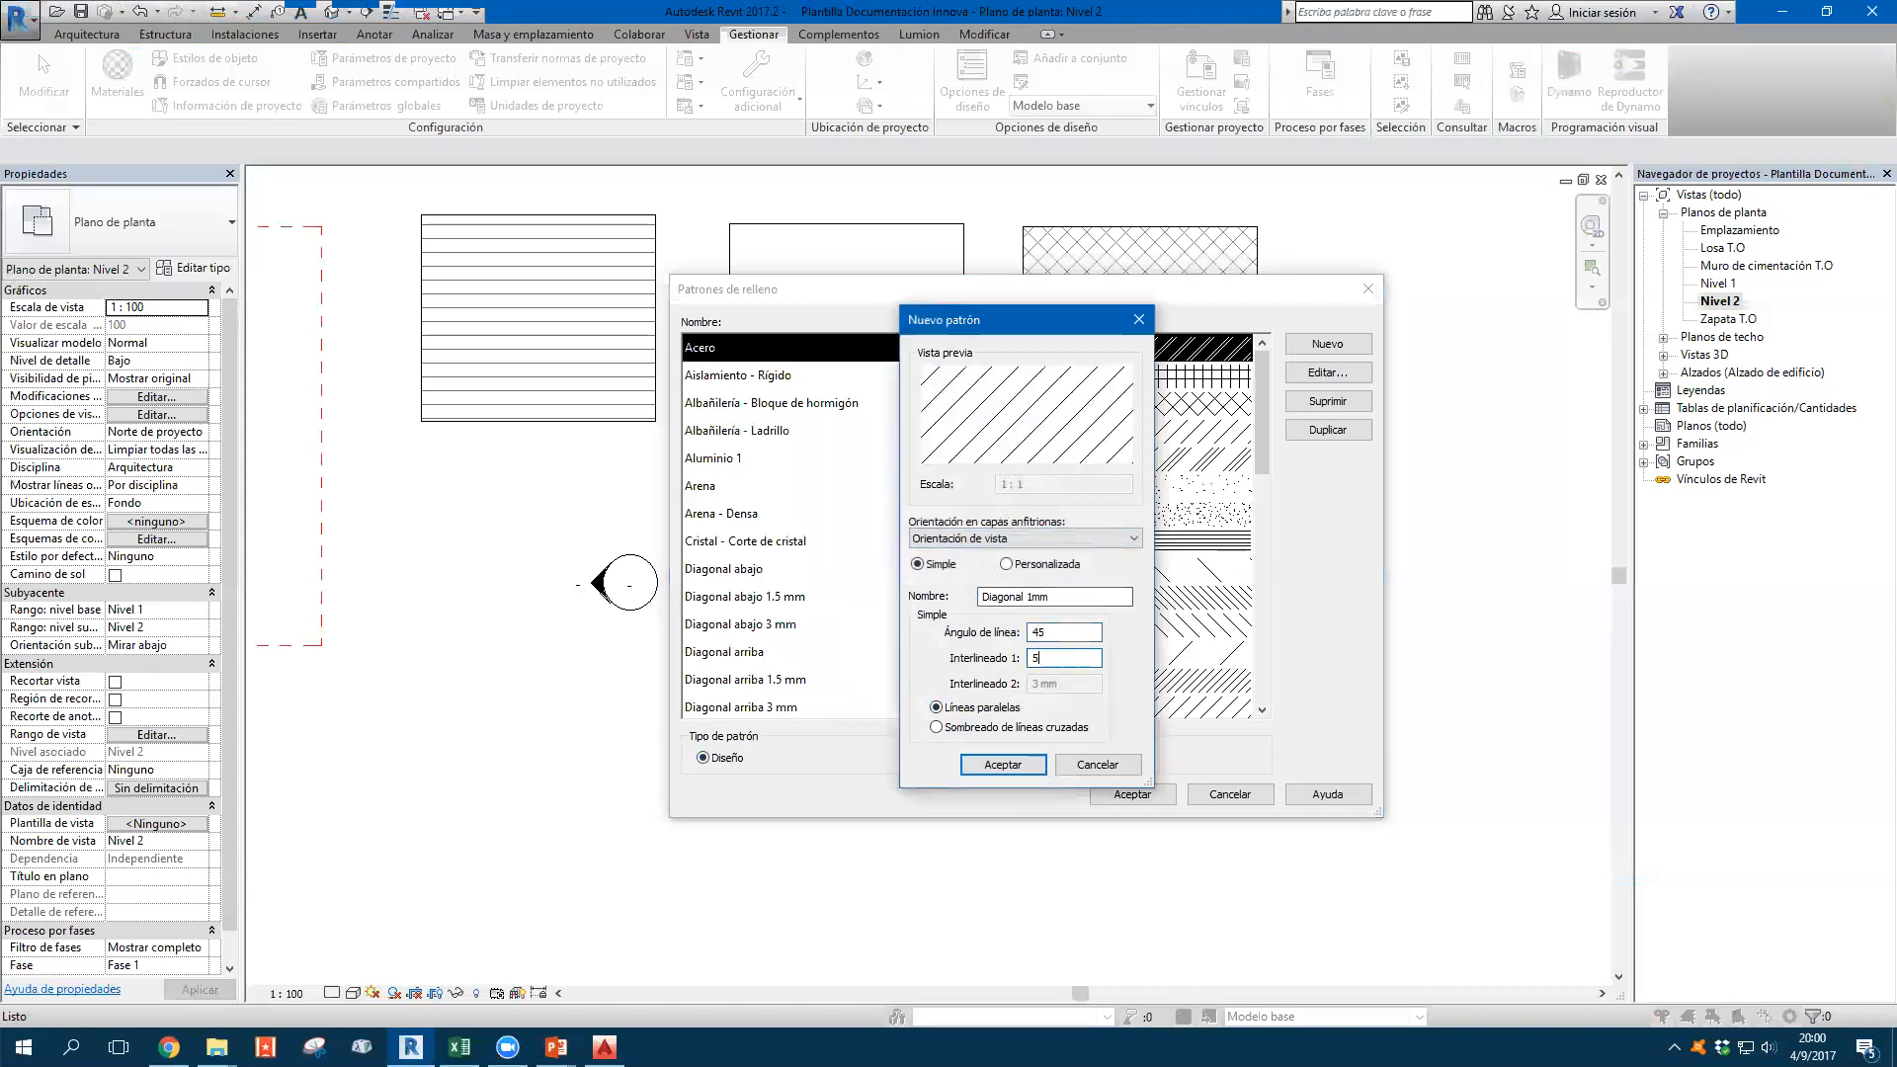
pyautogui.click(987, 729)
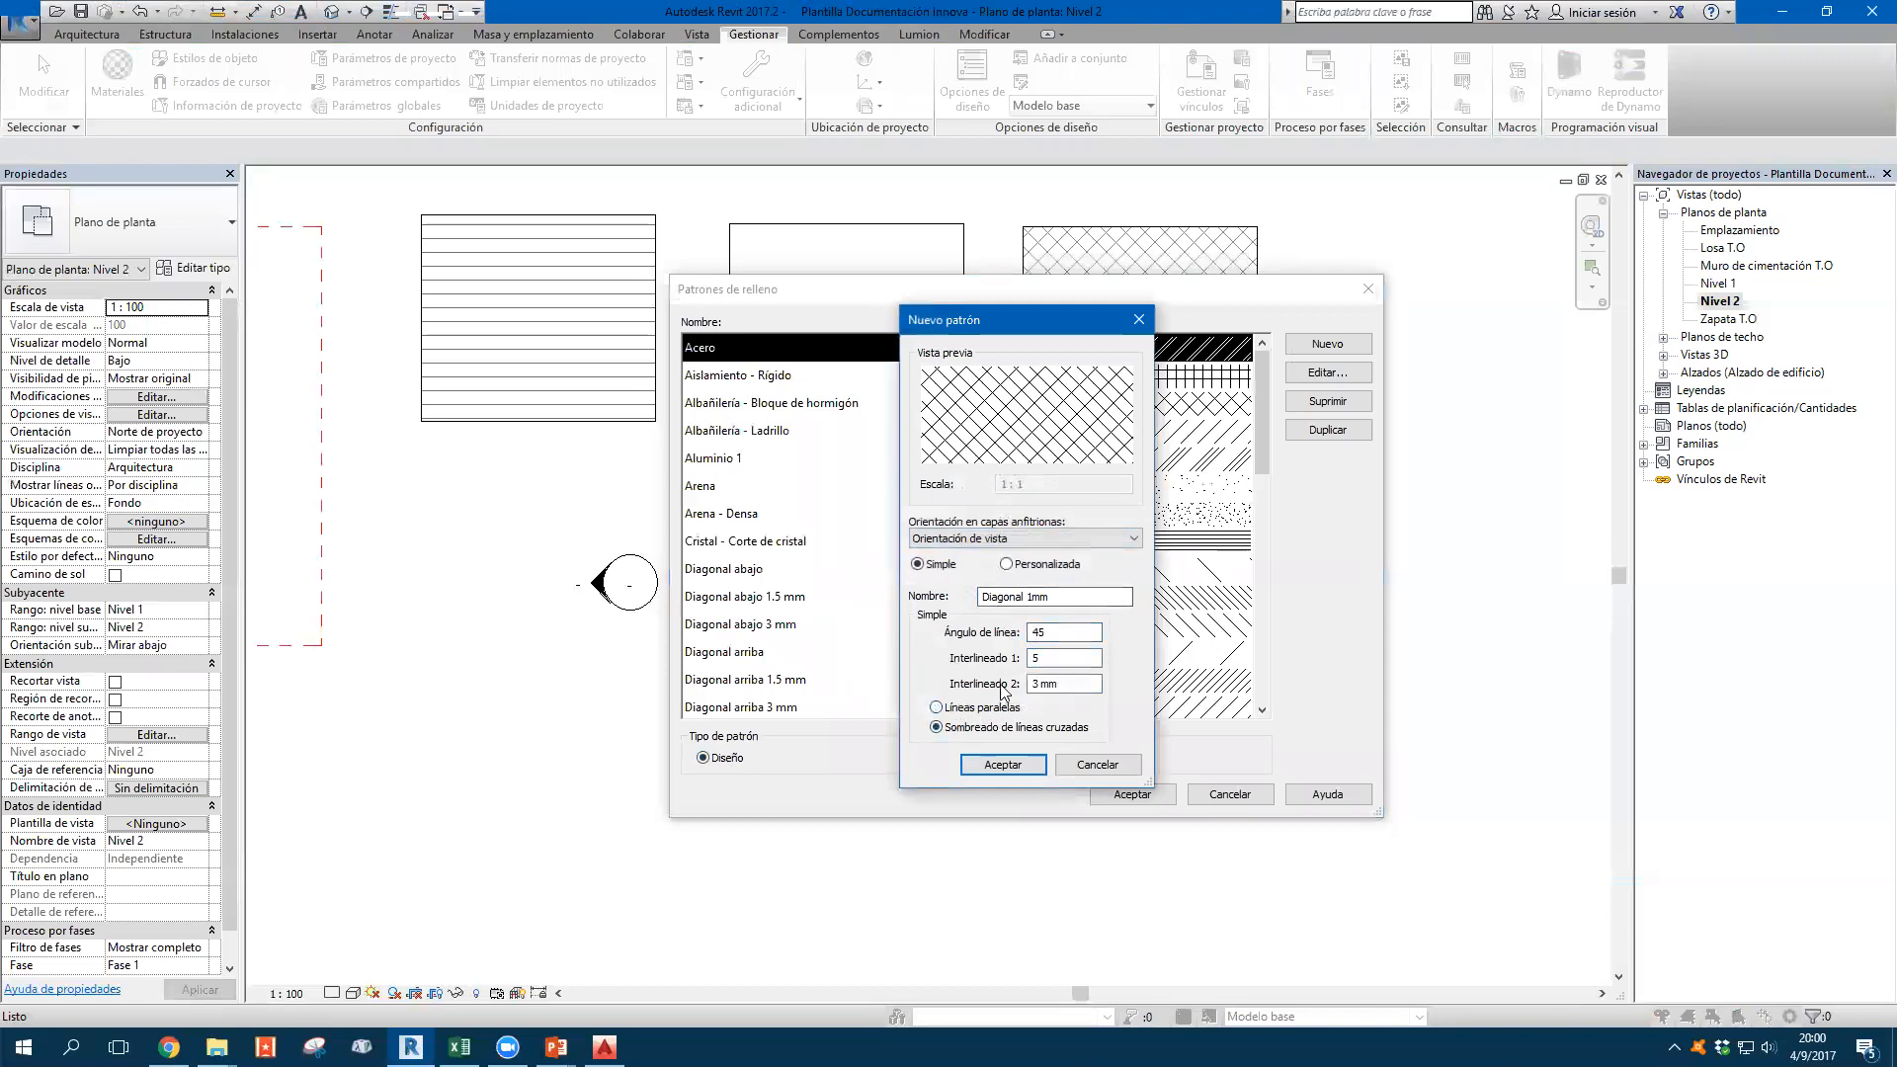
pyautogui.moveTo(1079, 686); pyautogui.dragTo(970, 686)
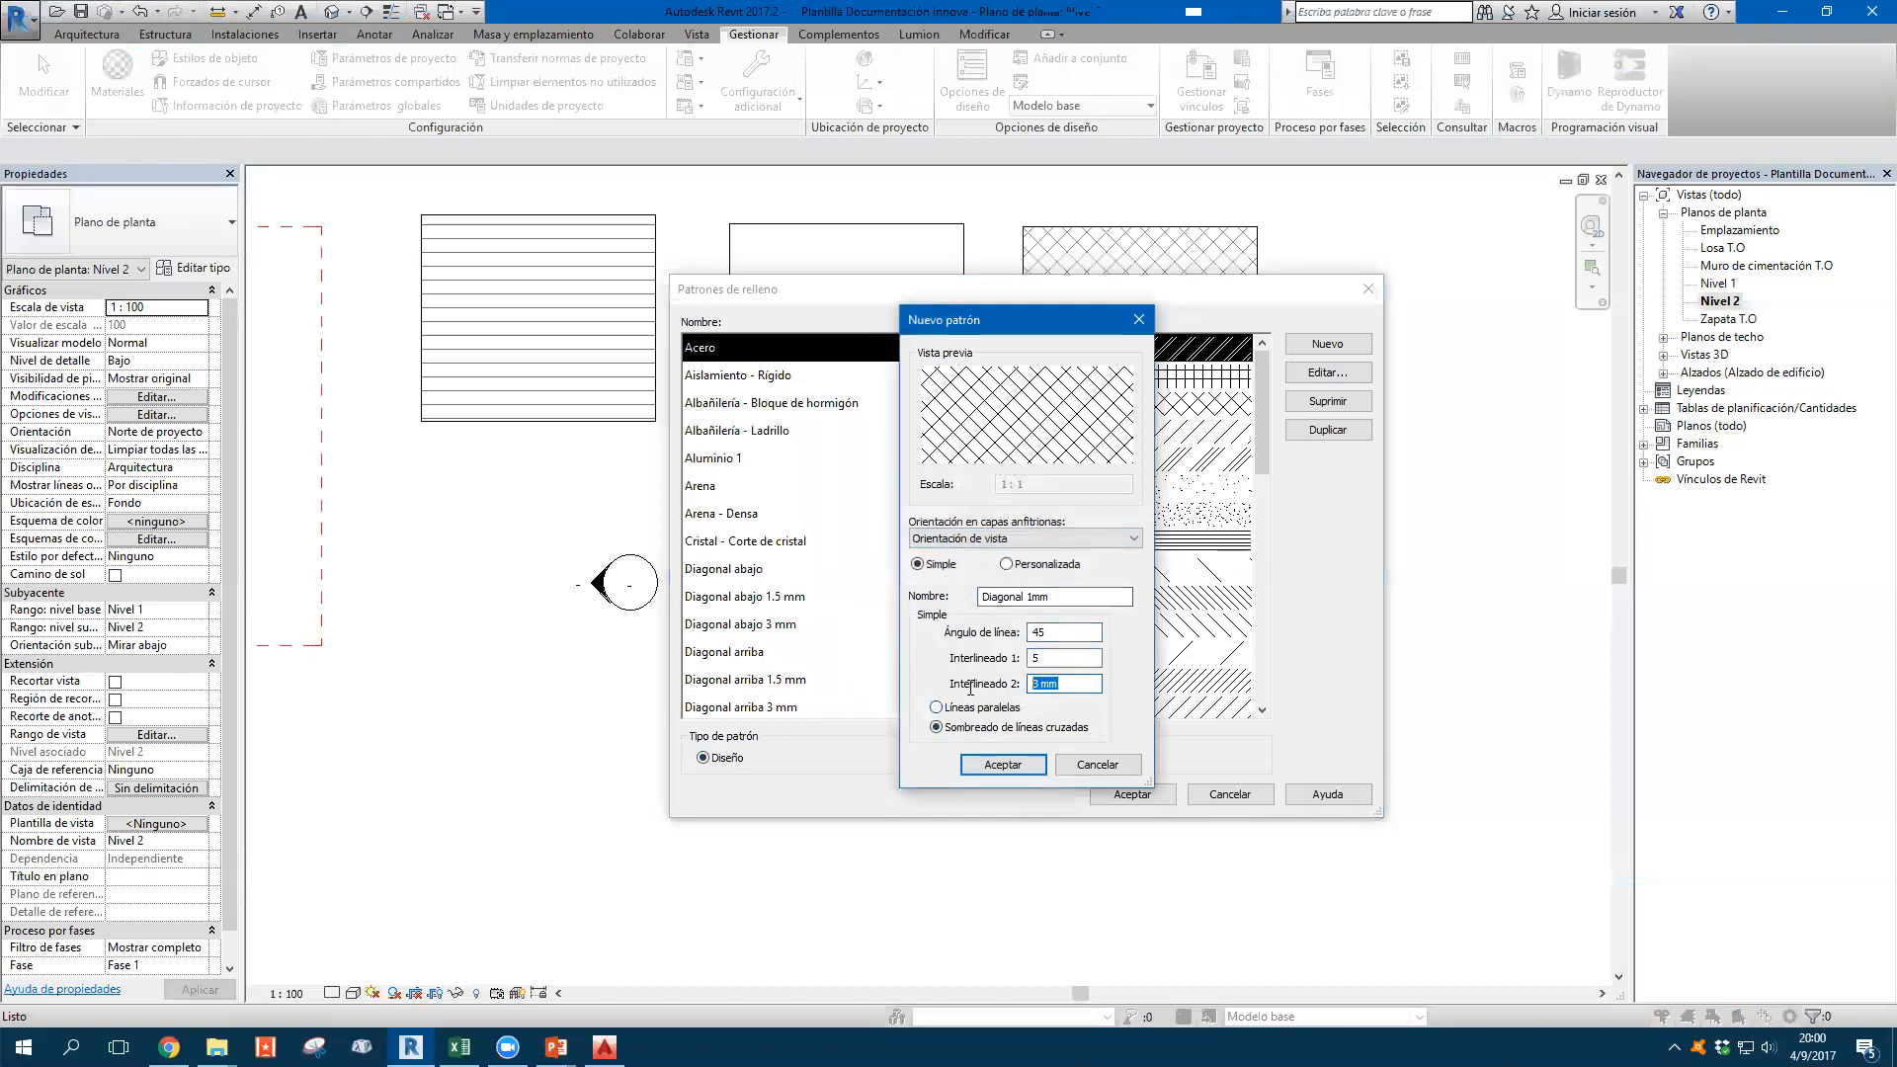
pyautogui.write('5')
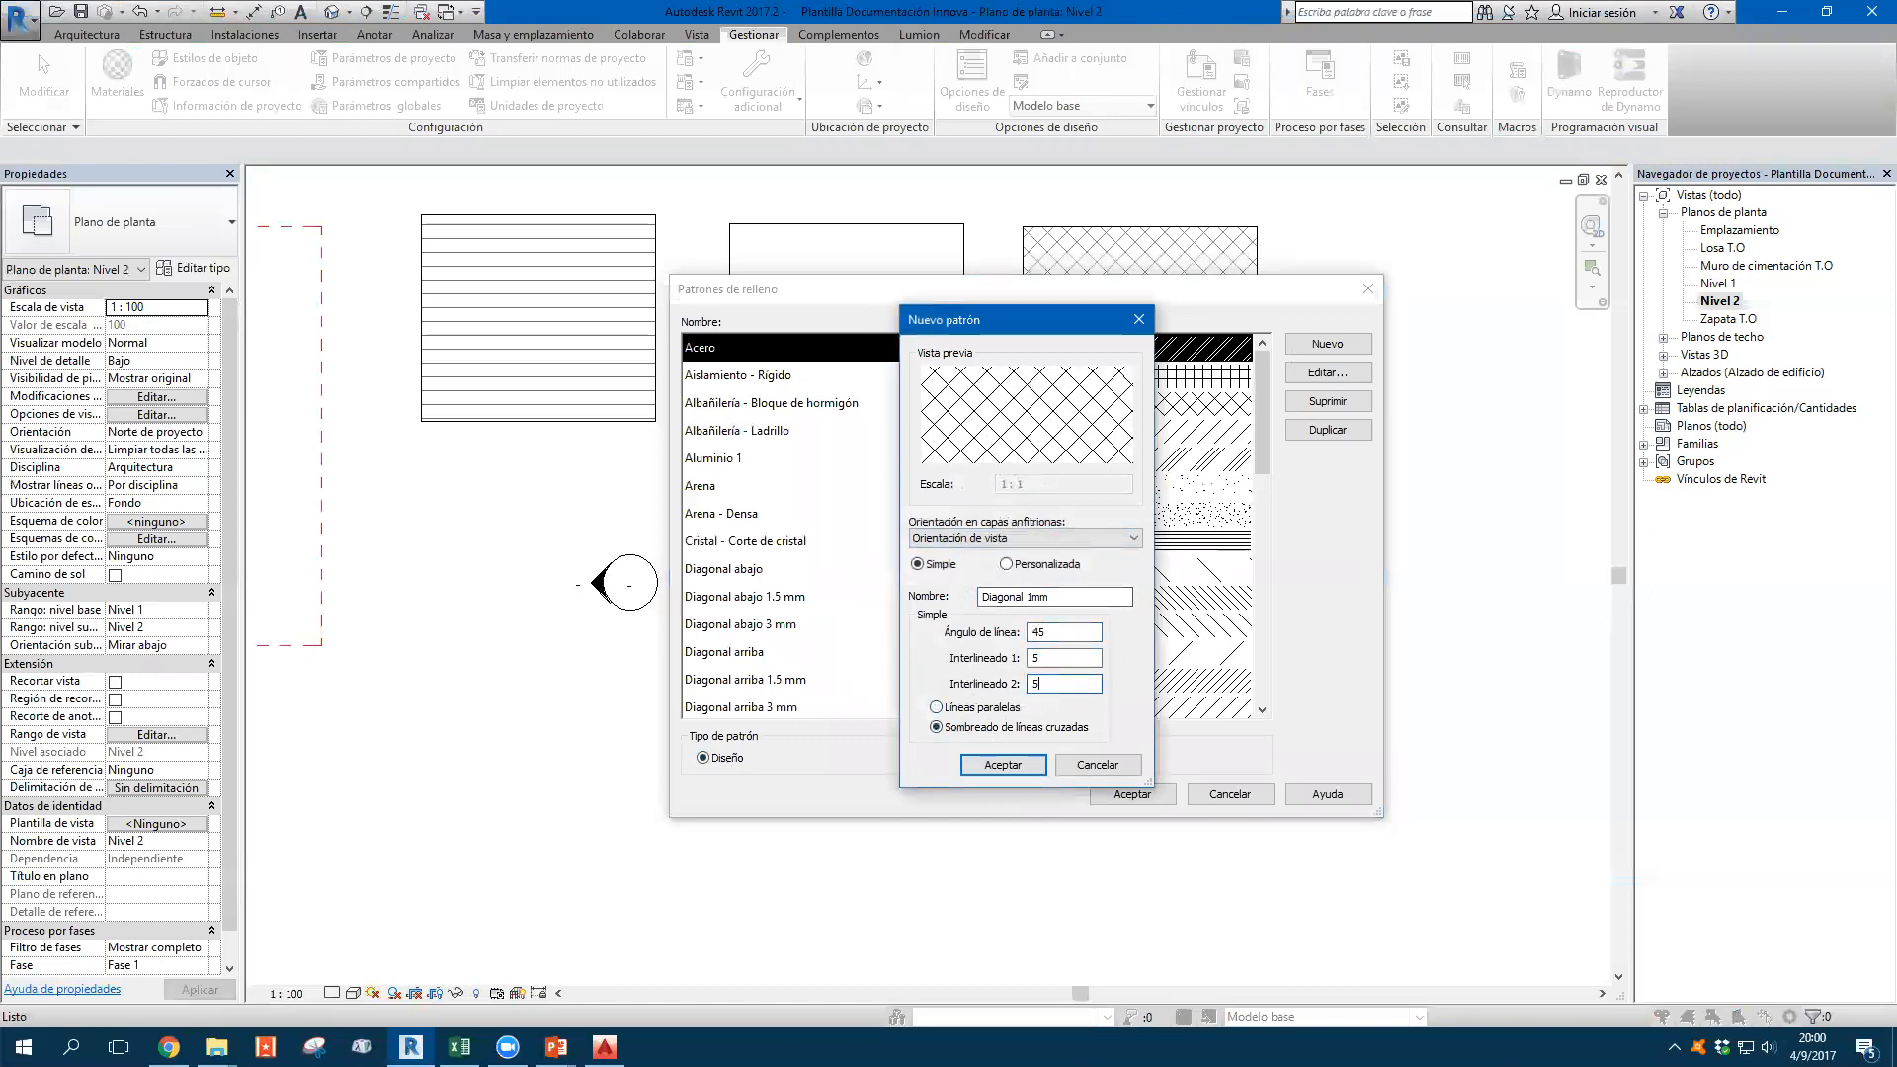
pyautogui.moveTo(1063, 684); pyautogui.dragTo(930, 685)
pyautogui.write('2')
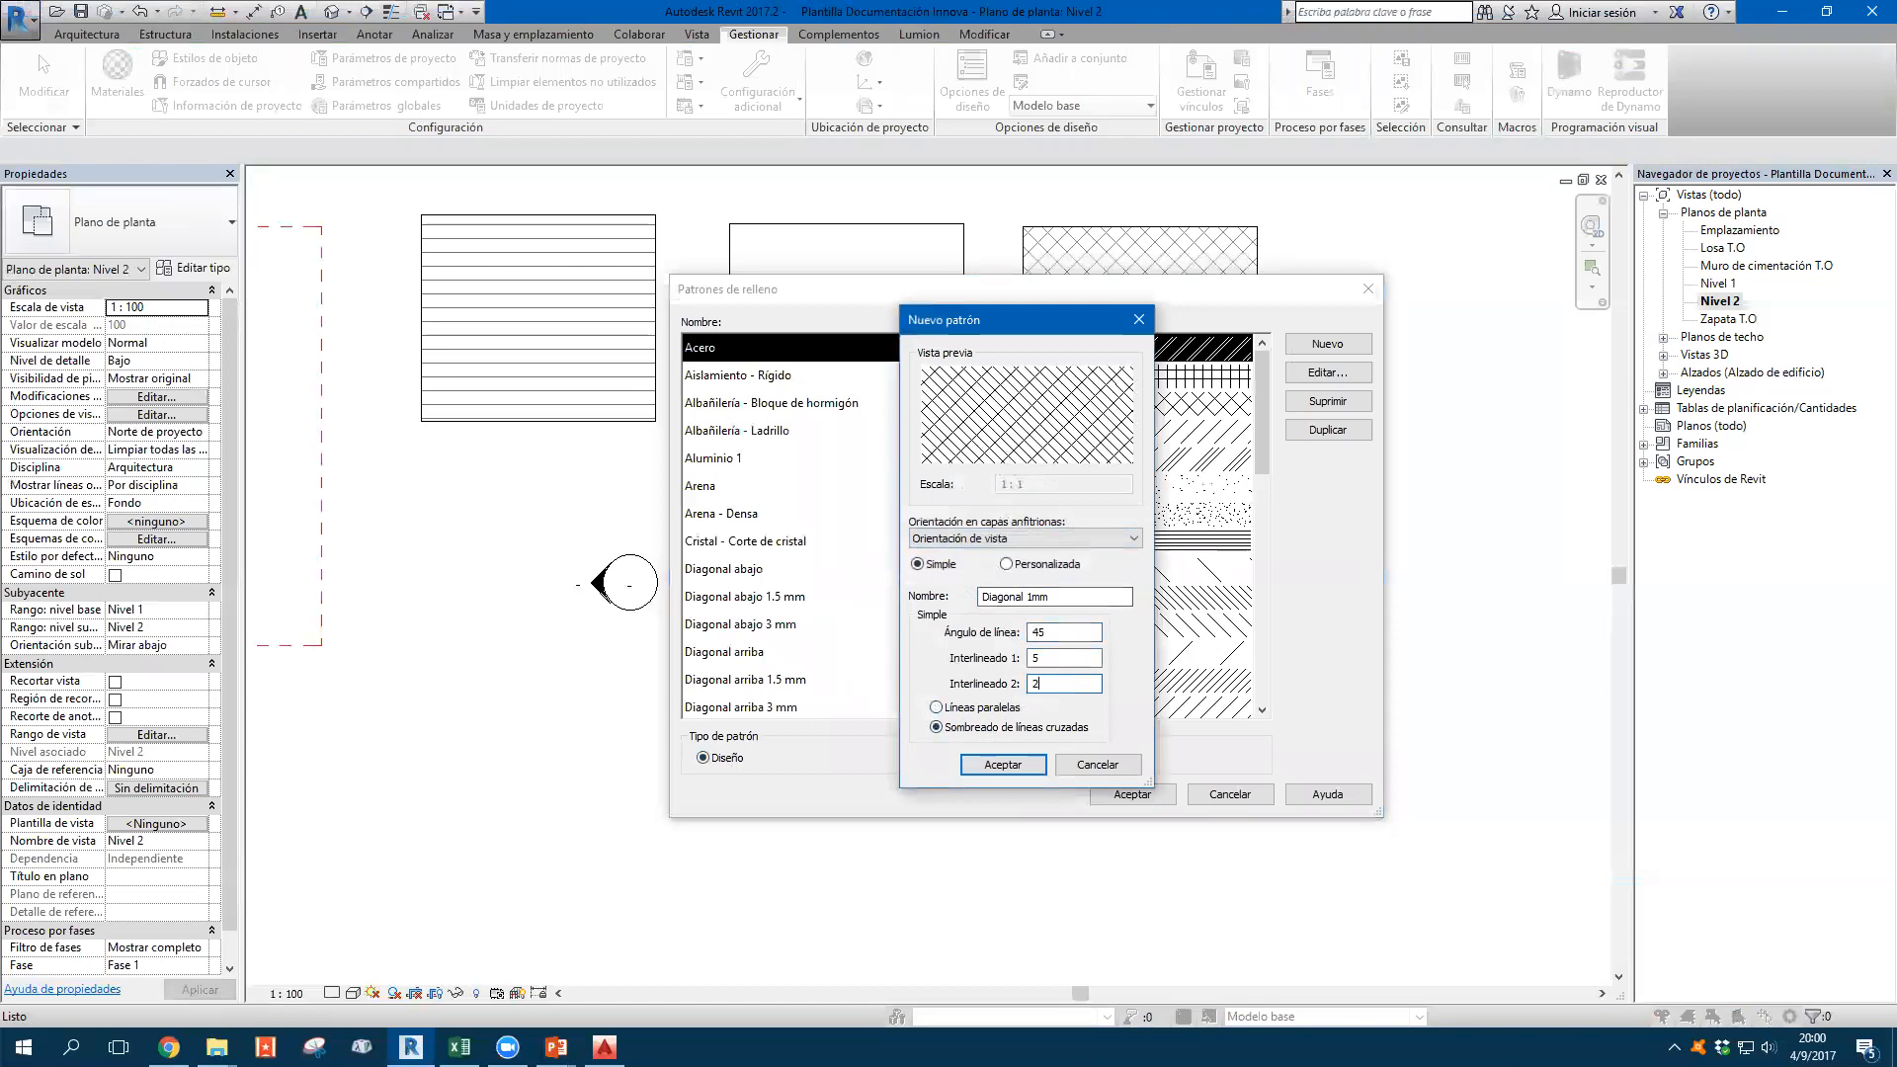
pyautogui.click(936, 708)
# Rename the pattern to "Diagonal 45° 1mm" and create it with Interlineado 1 at 1 mm
pyautogui.moveTo(1057, 658); pyautogui.dragTo(932, 658)
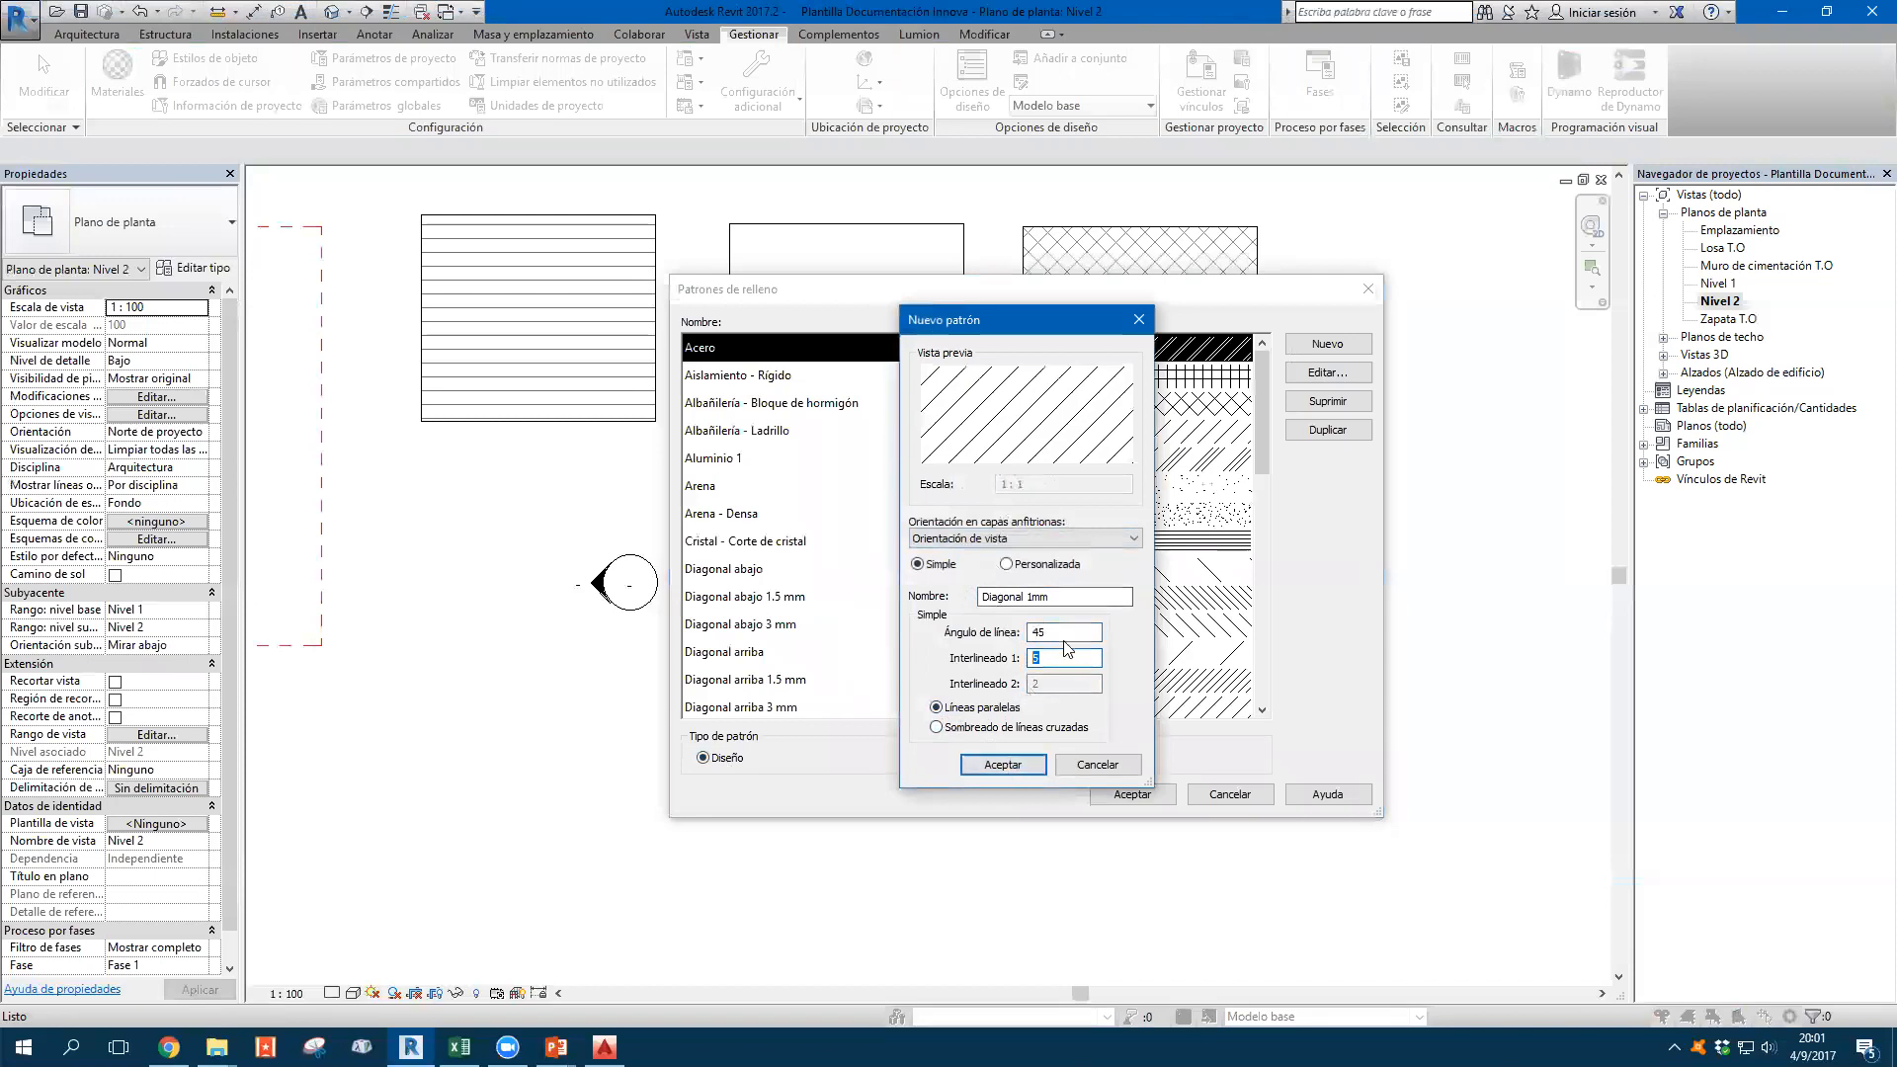
pyautogui.click(1027, 597)
pyautogui.write('45°')
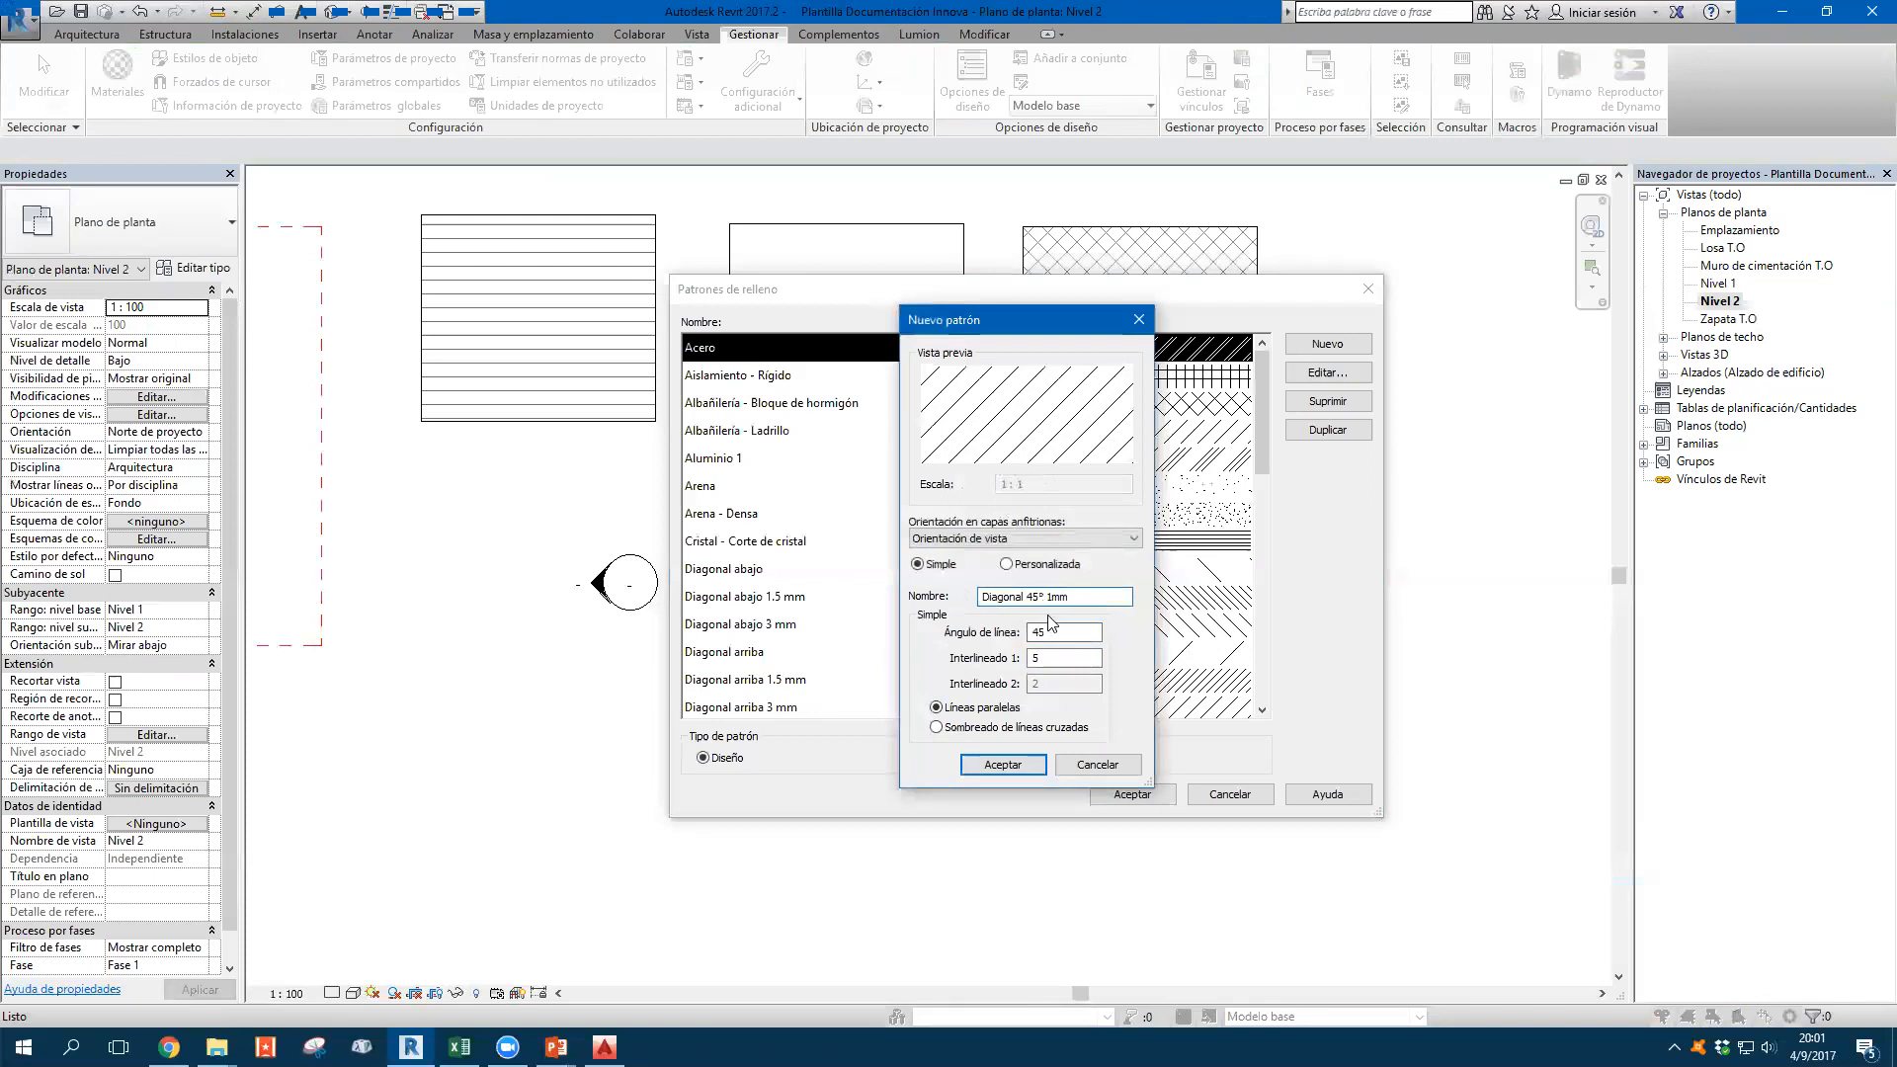
pyautogui.doubleClick(1057, 597)
pyautogui.click(1072, 657)
pyautogui.press('BackSpace')
pyautogui.write('1')
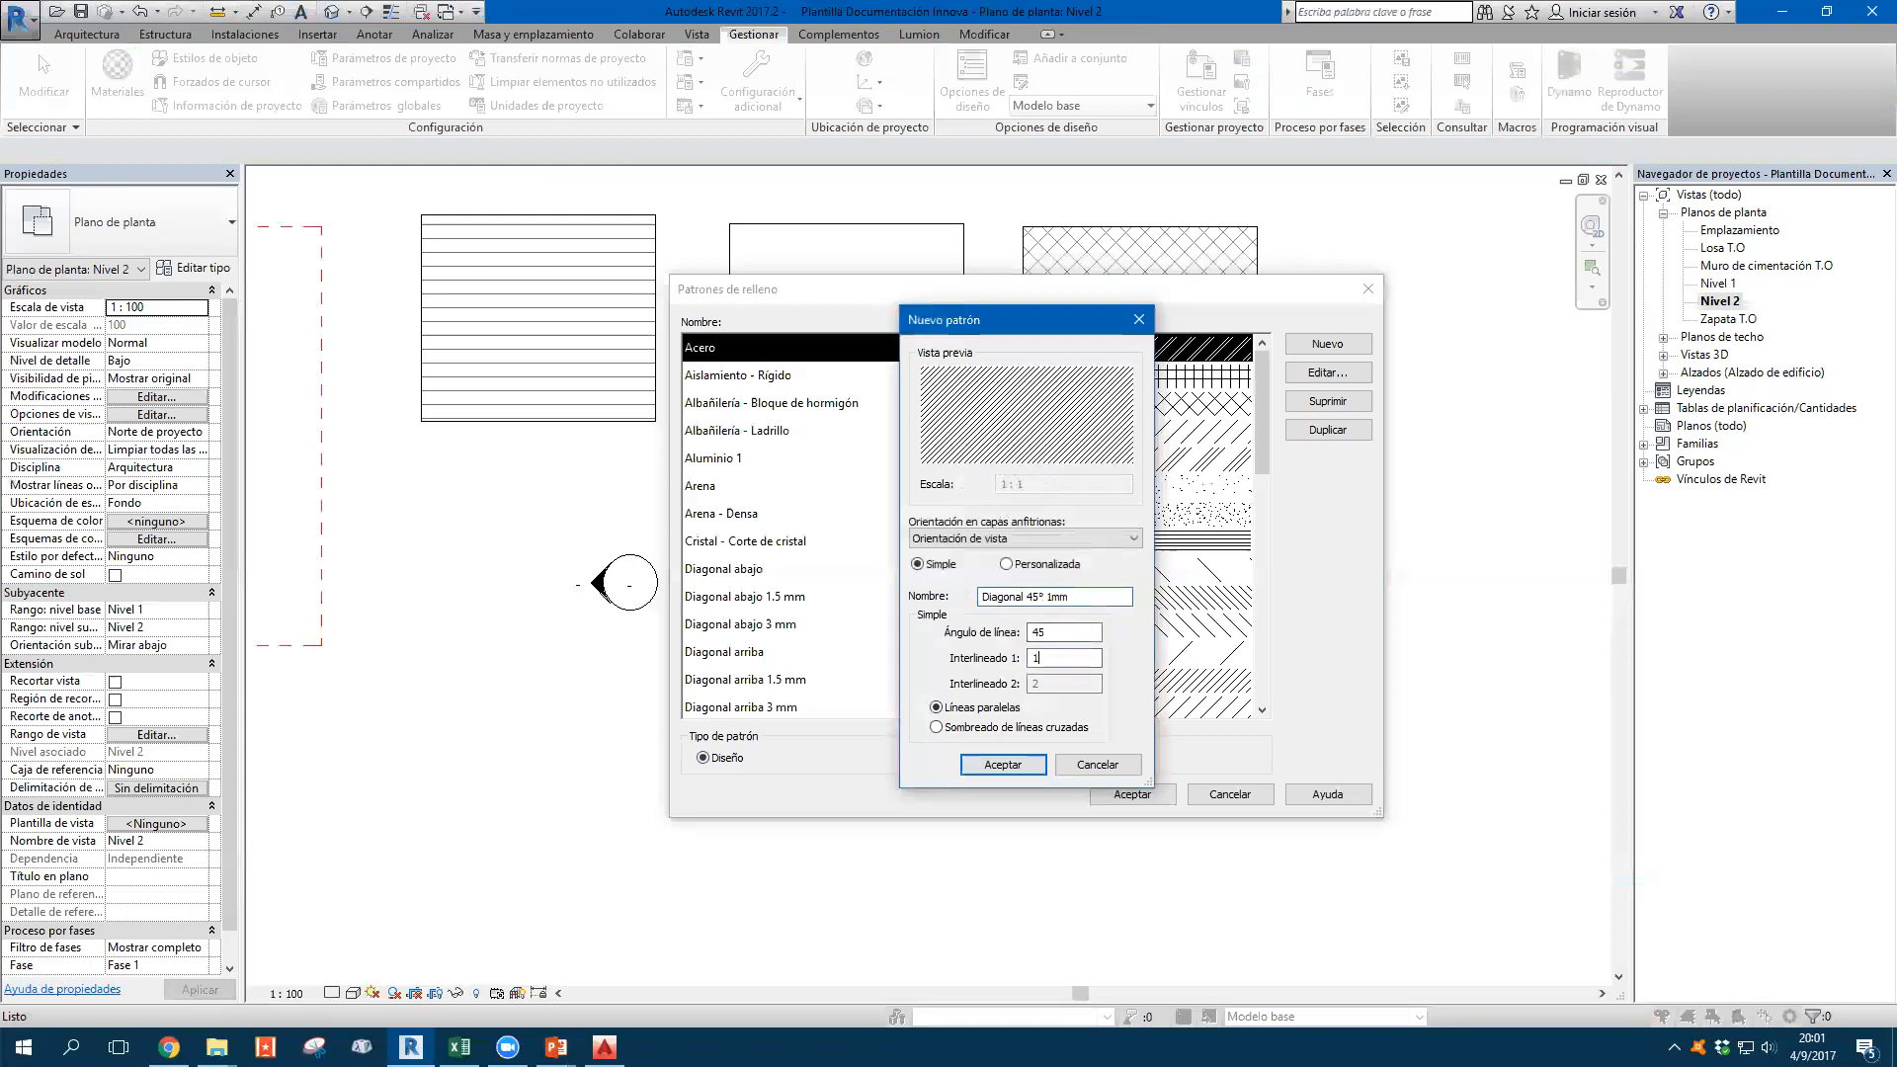
pyautogui.click(1003, 765)
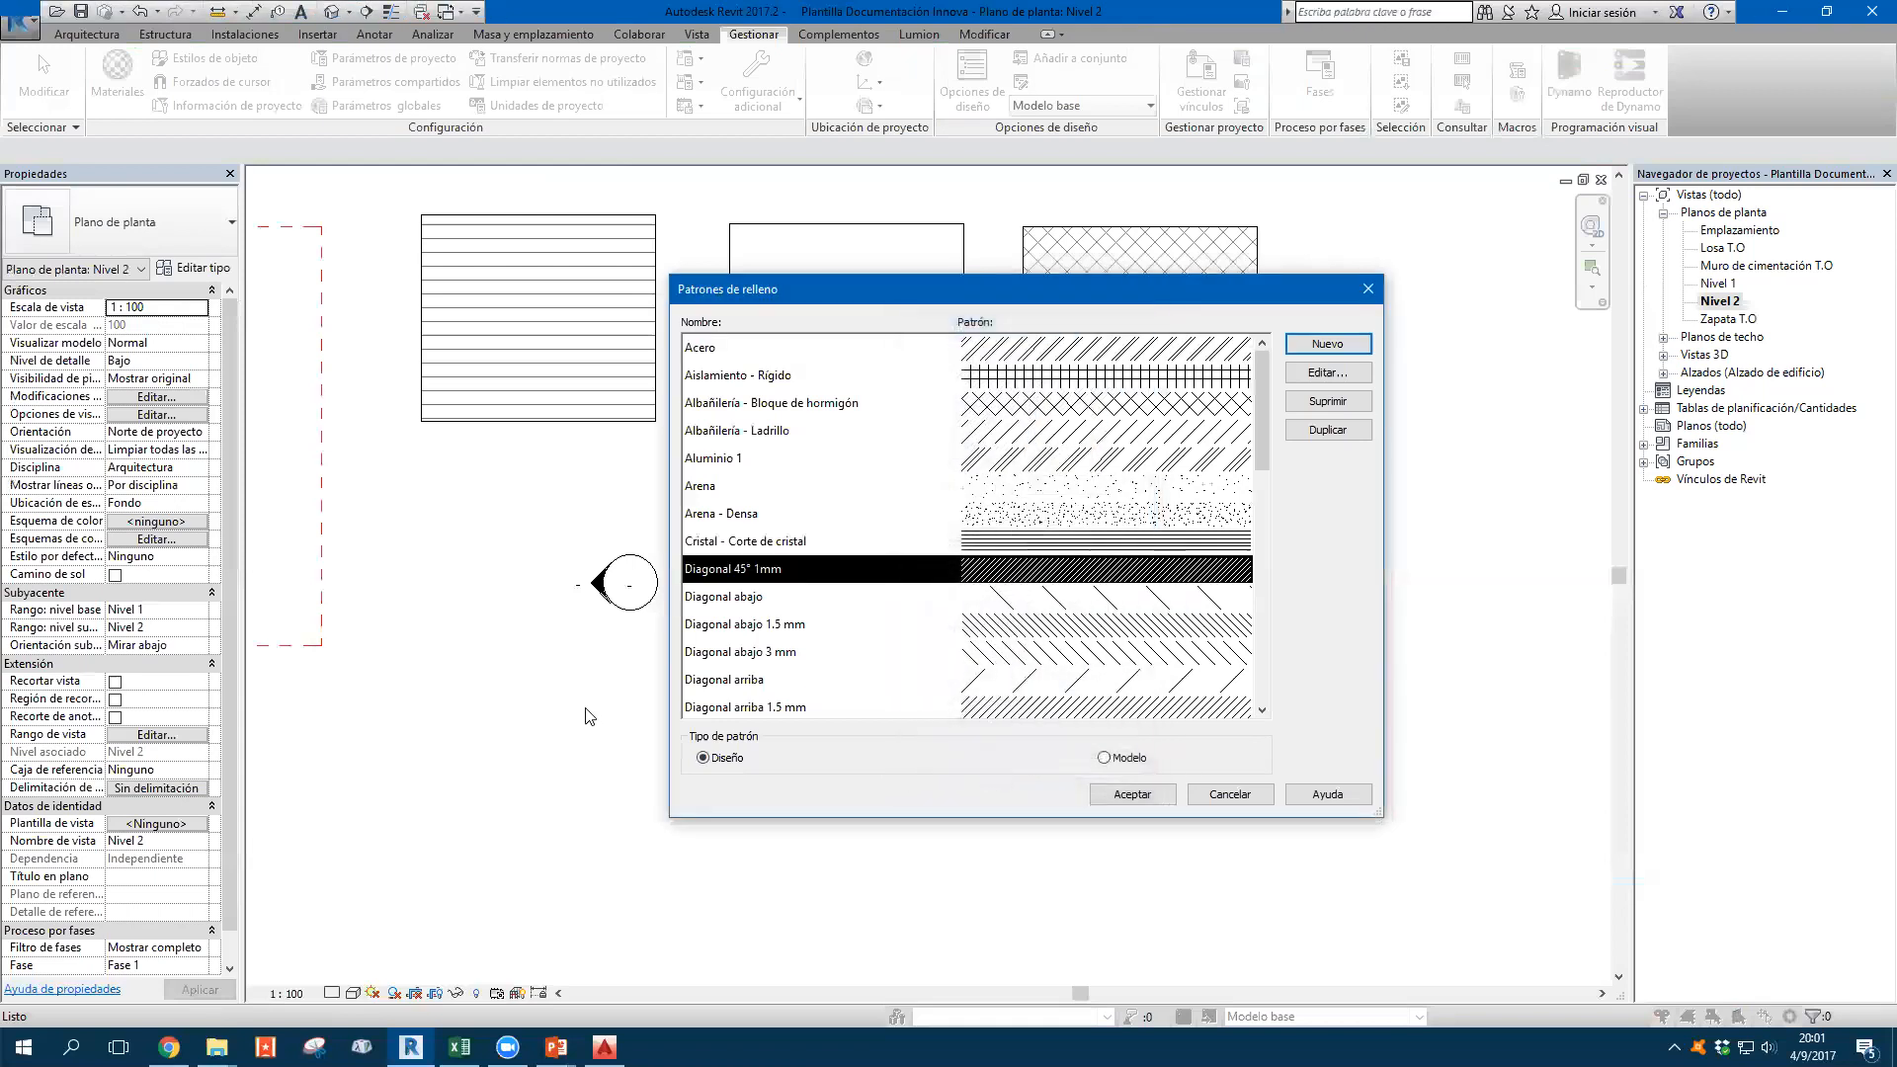
# Start a new simple Modelo fill pattern and name it "Diagonal 45°"
pyautogui.click(1127, 758)
pyautogui.click(1327, 343)
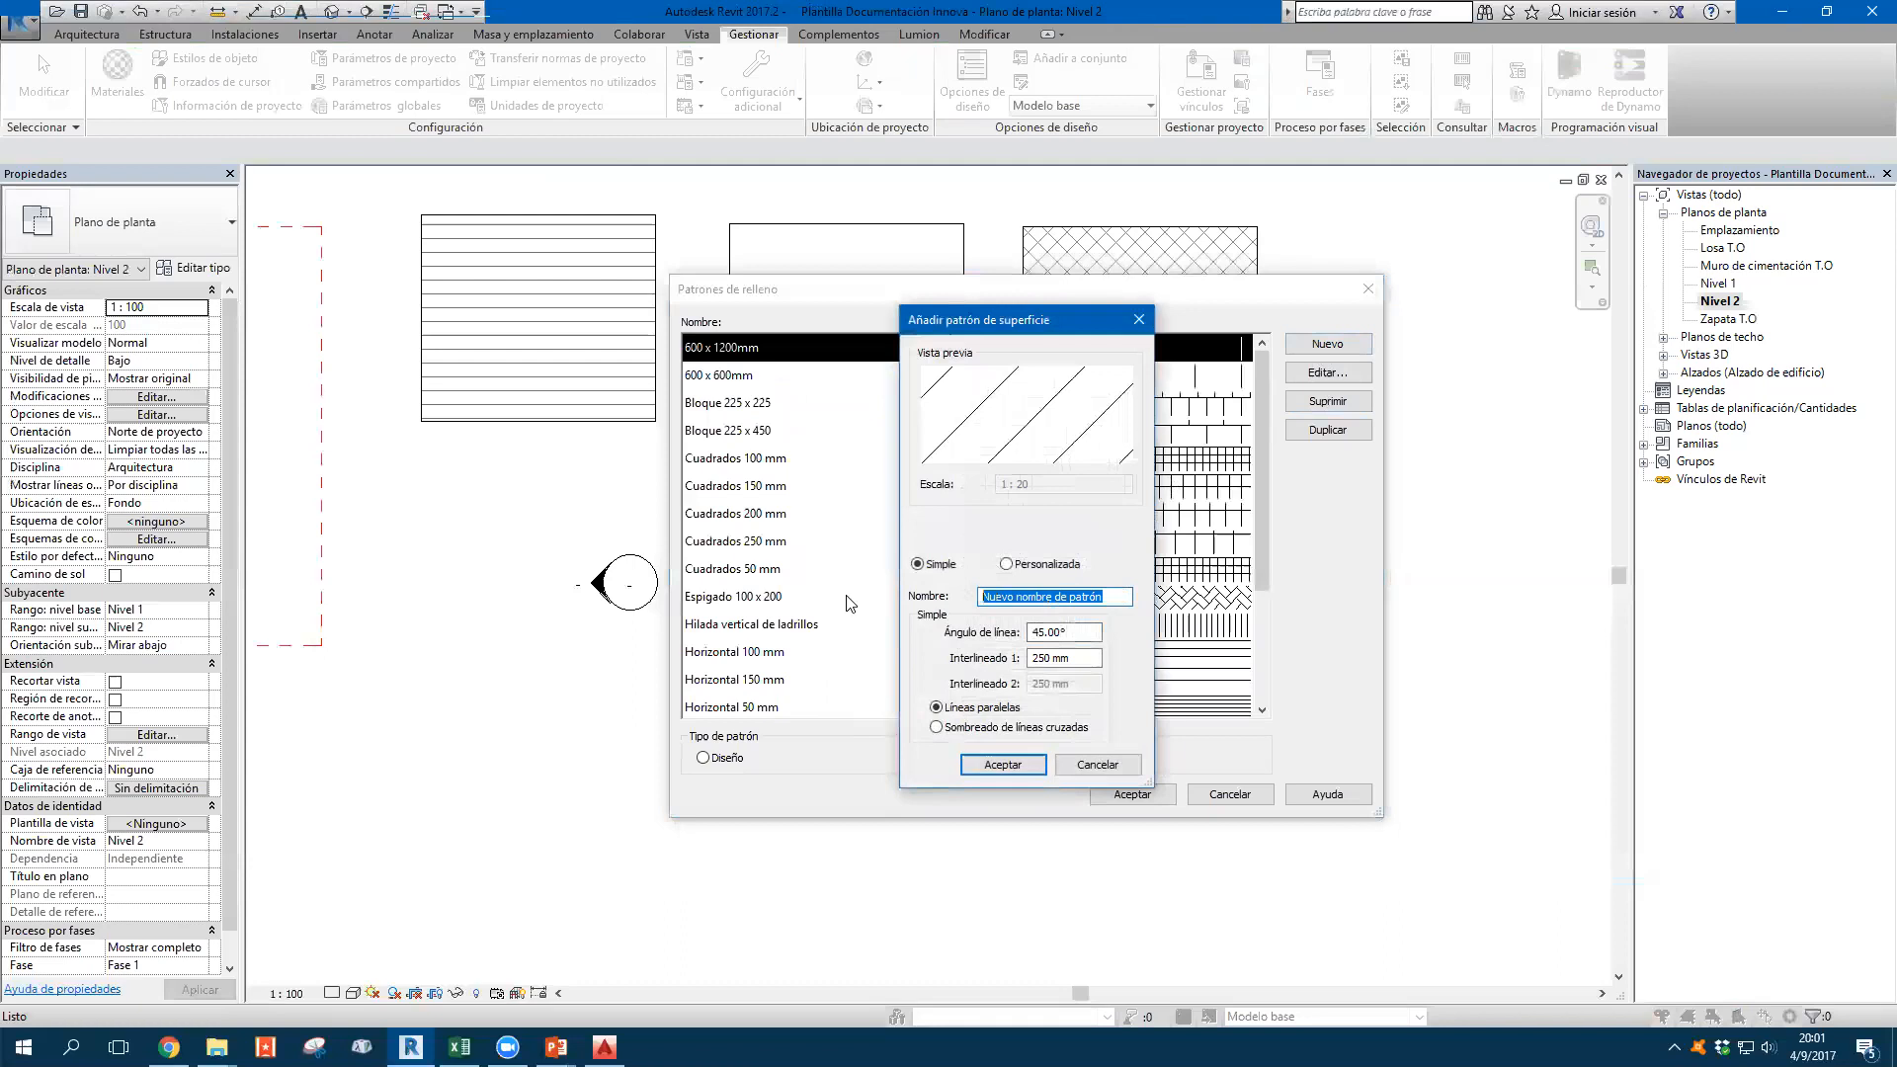
pyautogui.write('Diagonal')
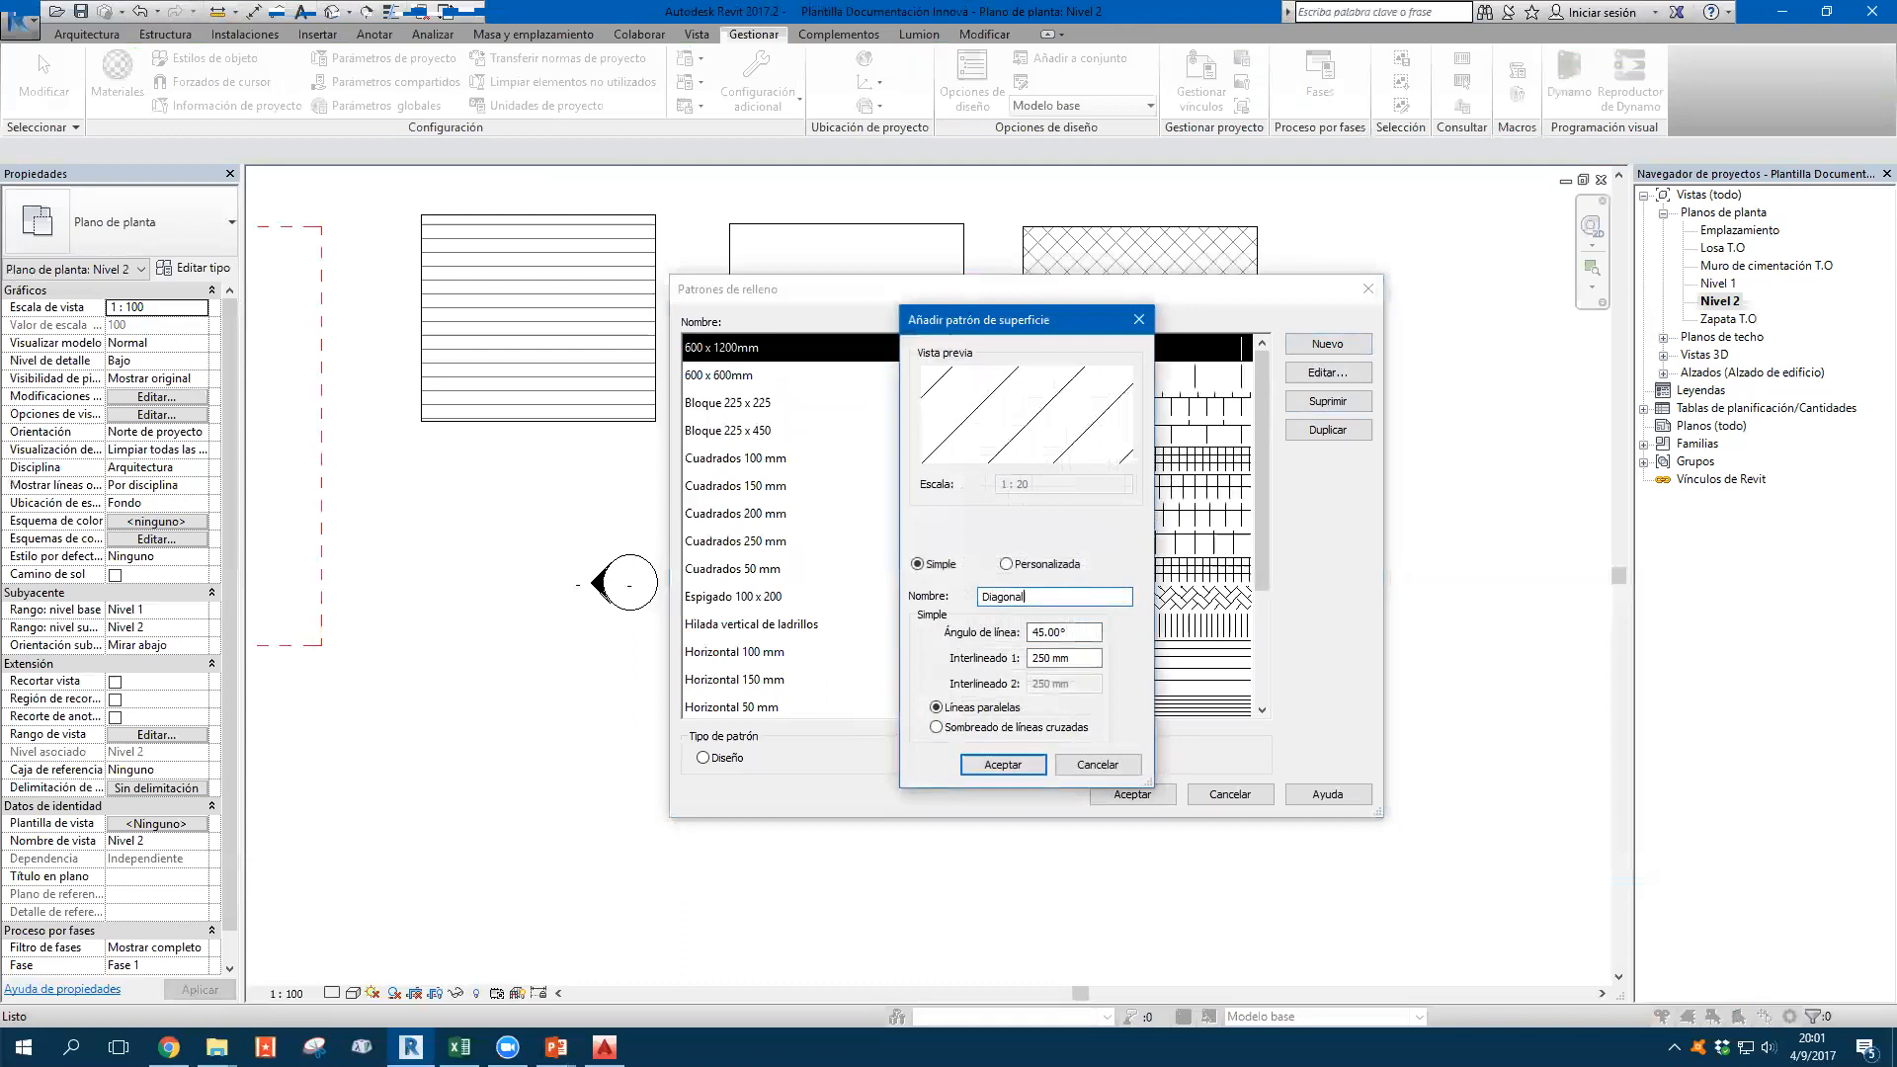
pyautogui.write(' 45°')
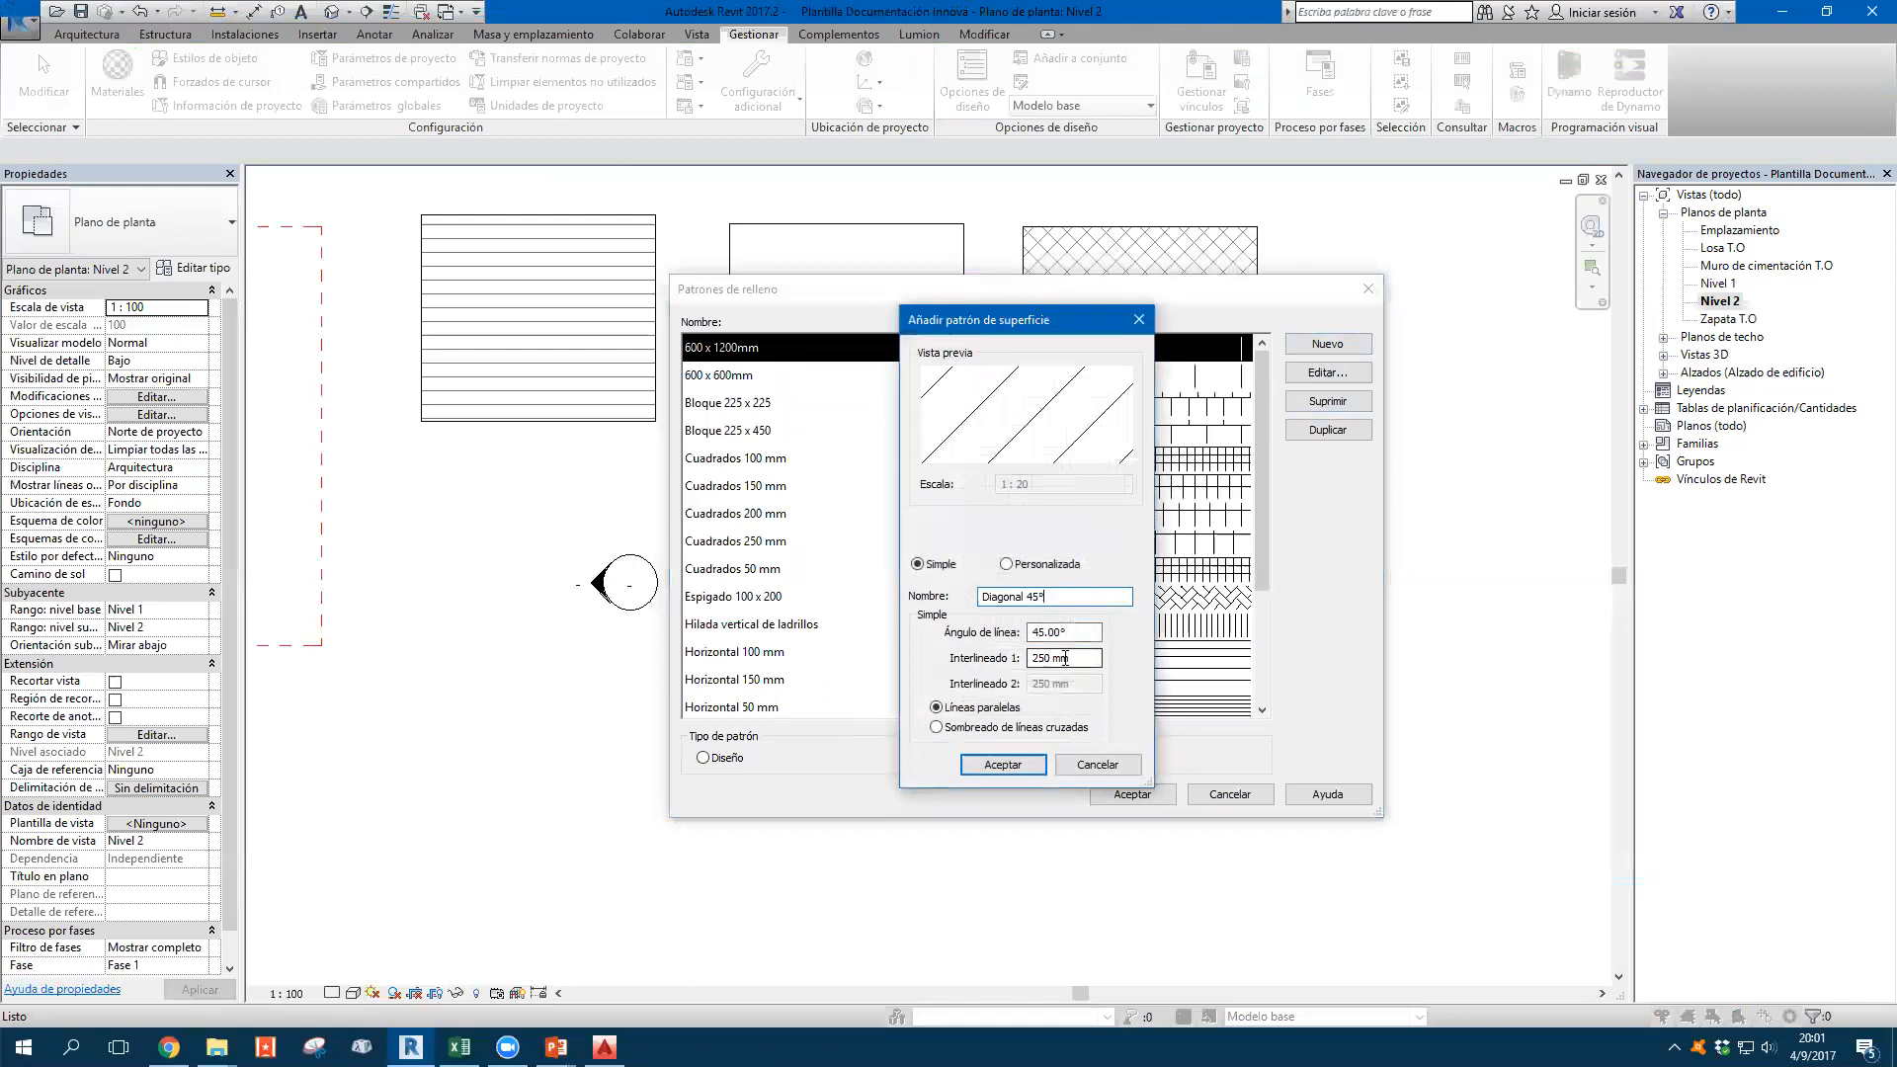
# Try to create the "Diagonal 45°" Modelo pattern with Interlineado 1 at 1 mm
pyautogui.moveTo(1064, 658); pyautogui.dragTo(957, 665)
pyautogui.write('1')
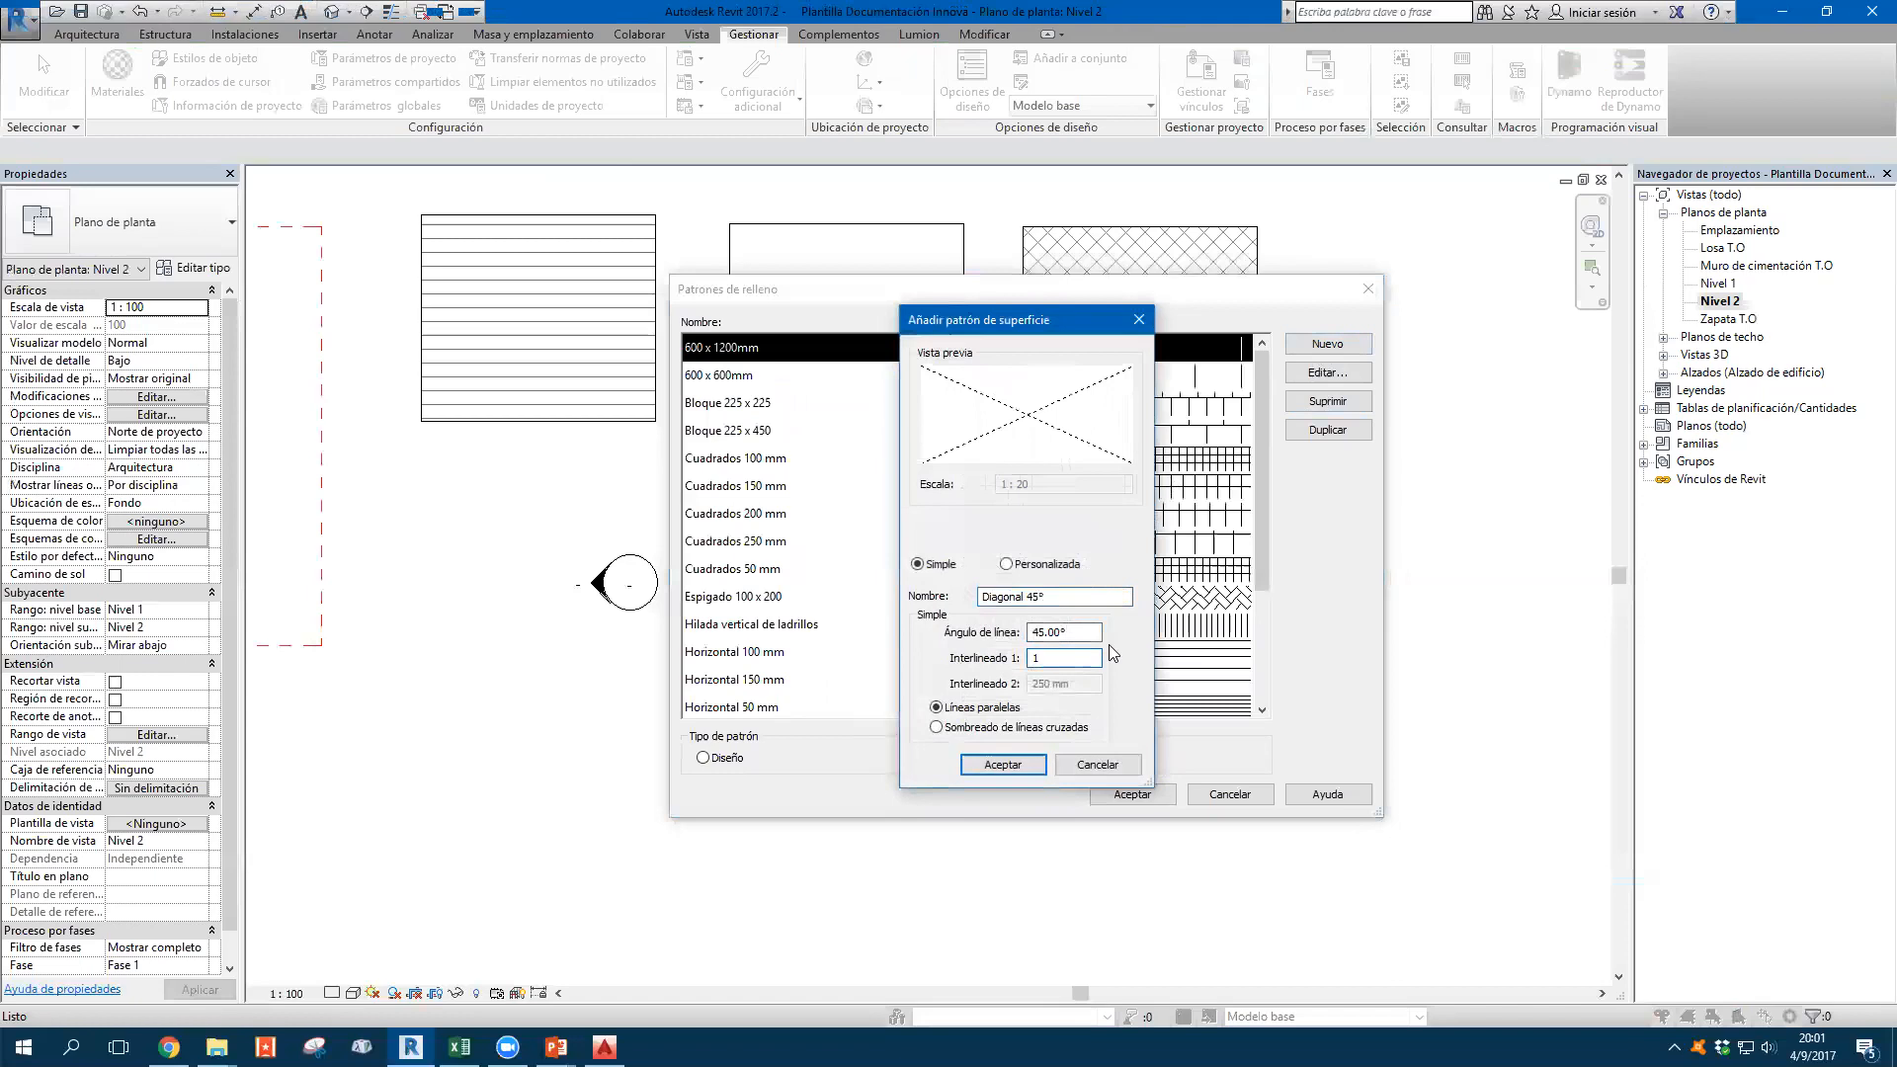
pyautogui.click(1028, 765)
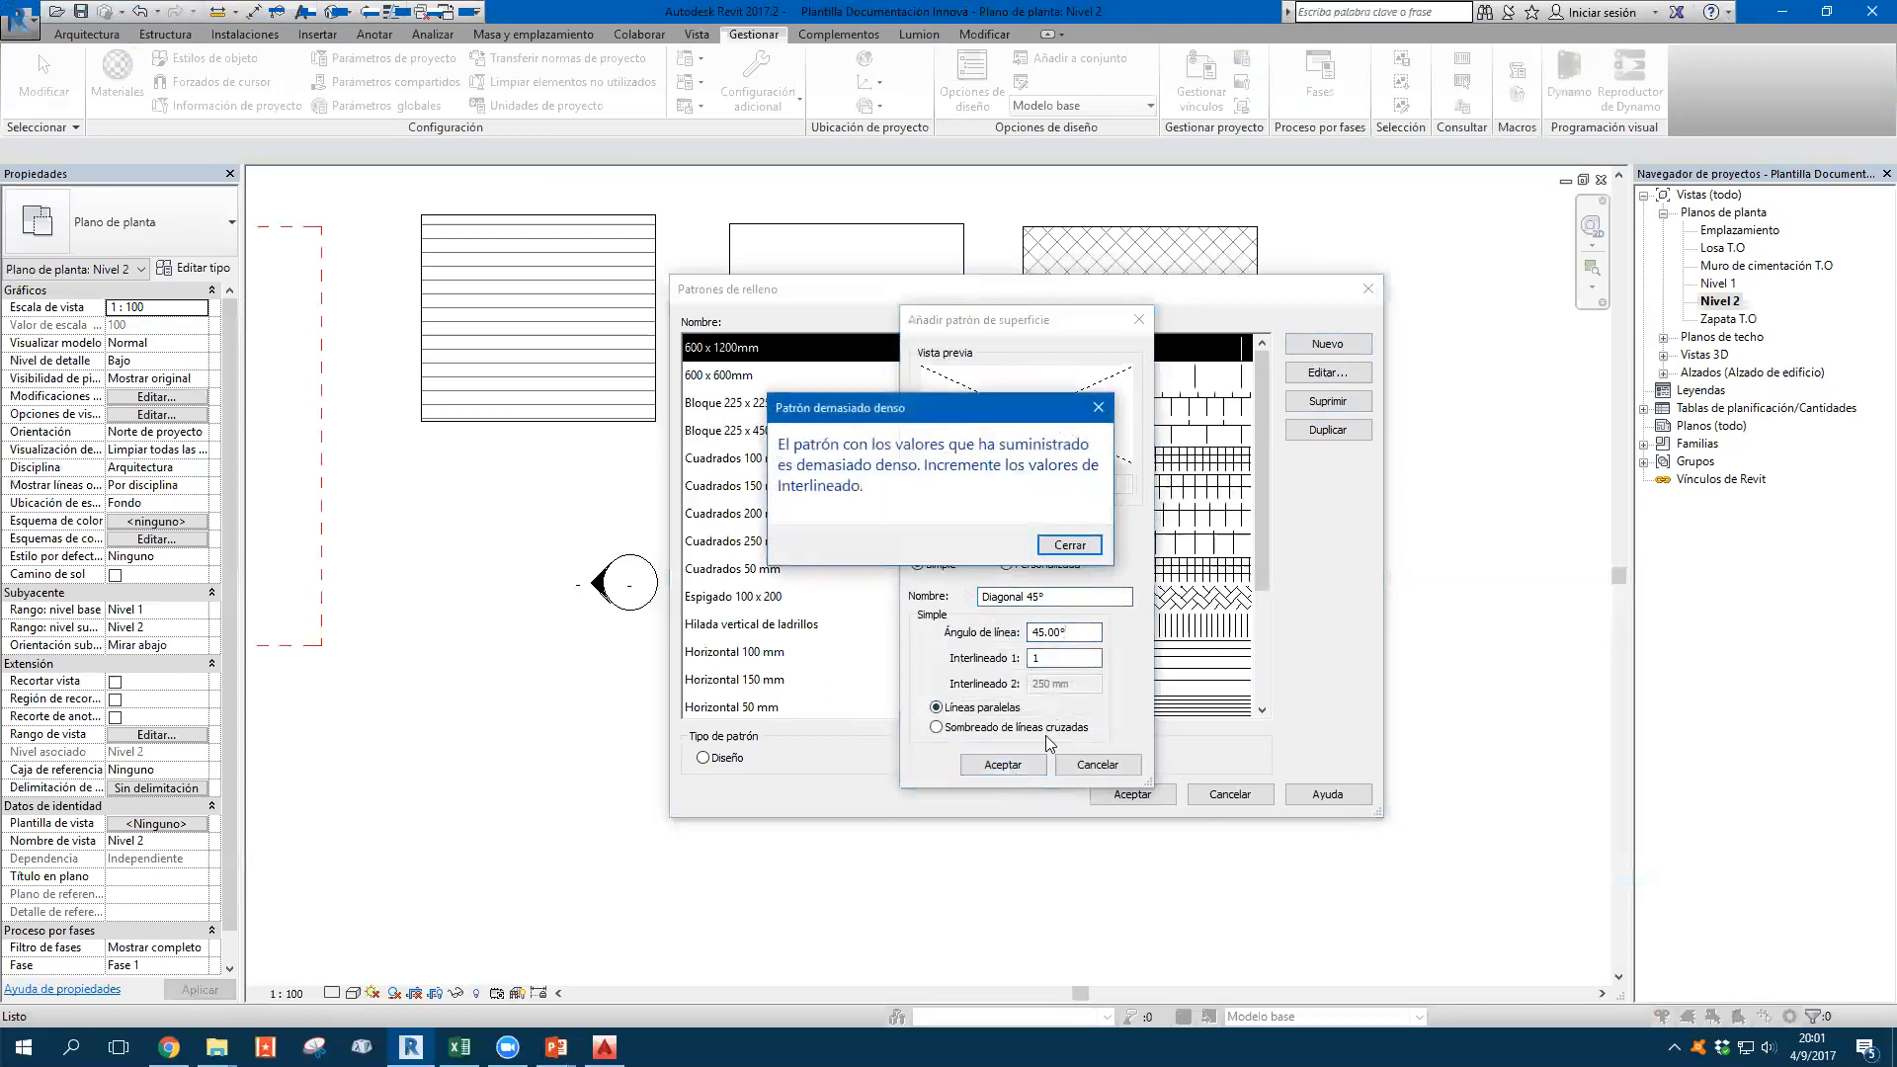
pyautogui.moveTo(983, 415); pyautogui.dragTo(759, 321)
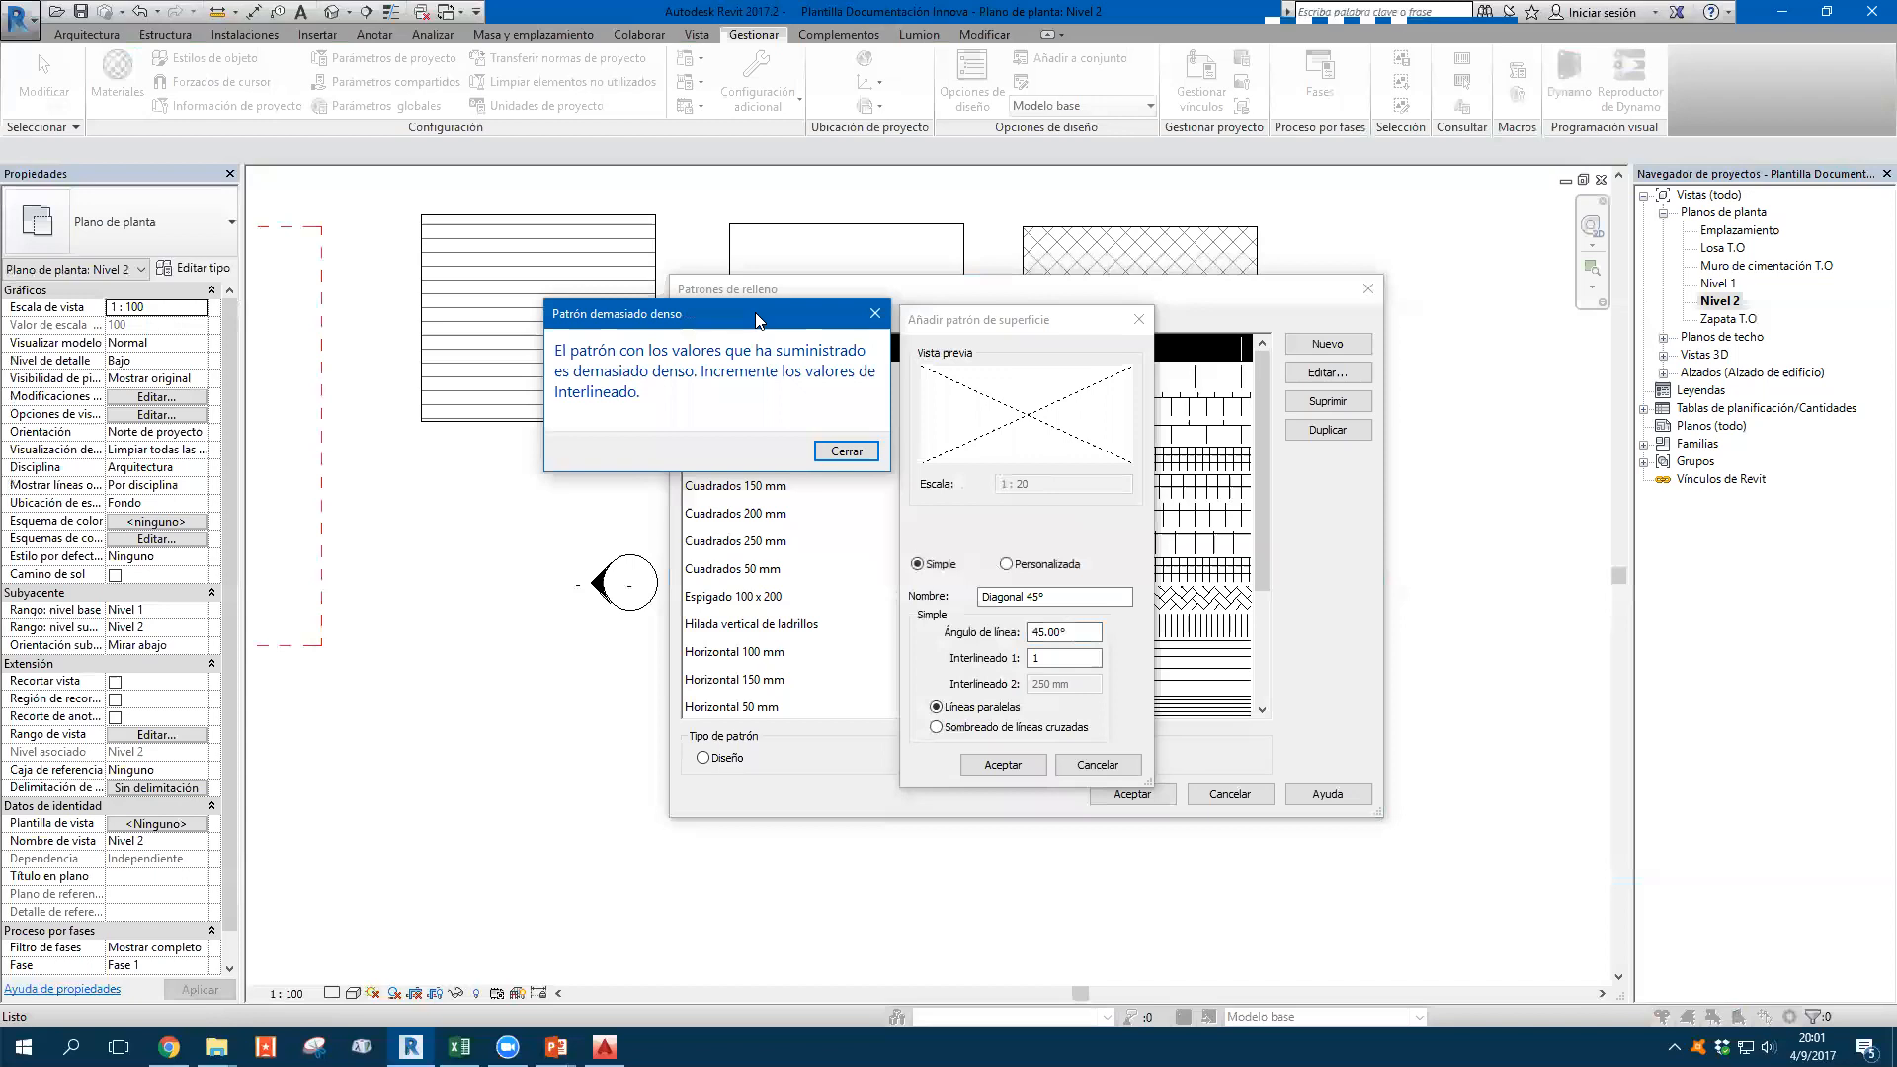
pyautogui.click(846, 451)
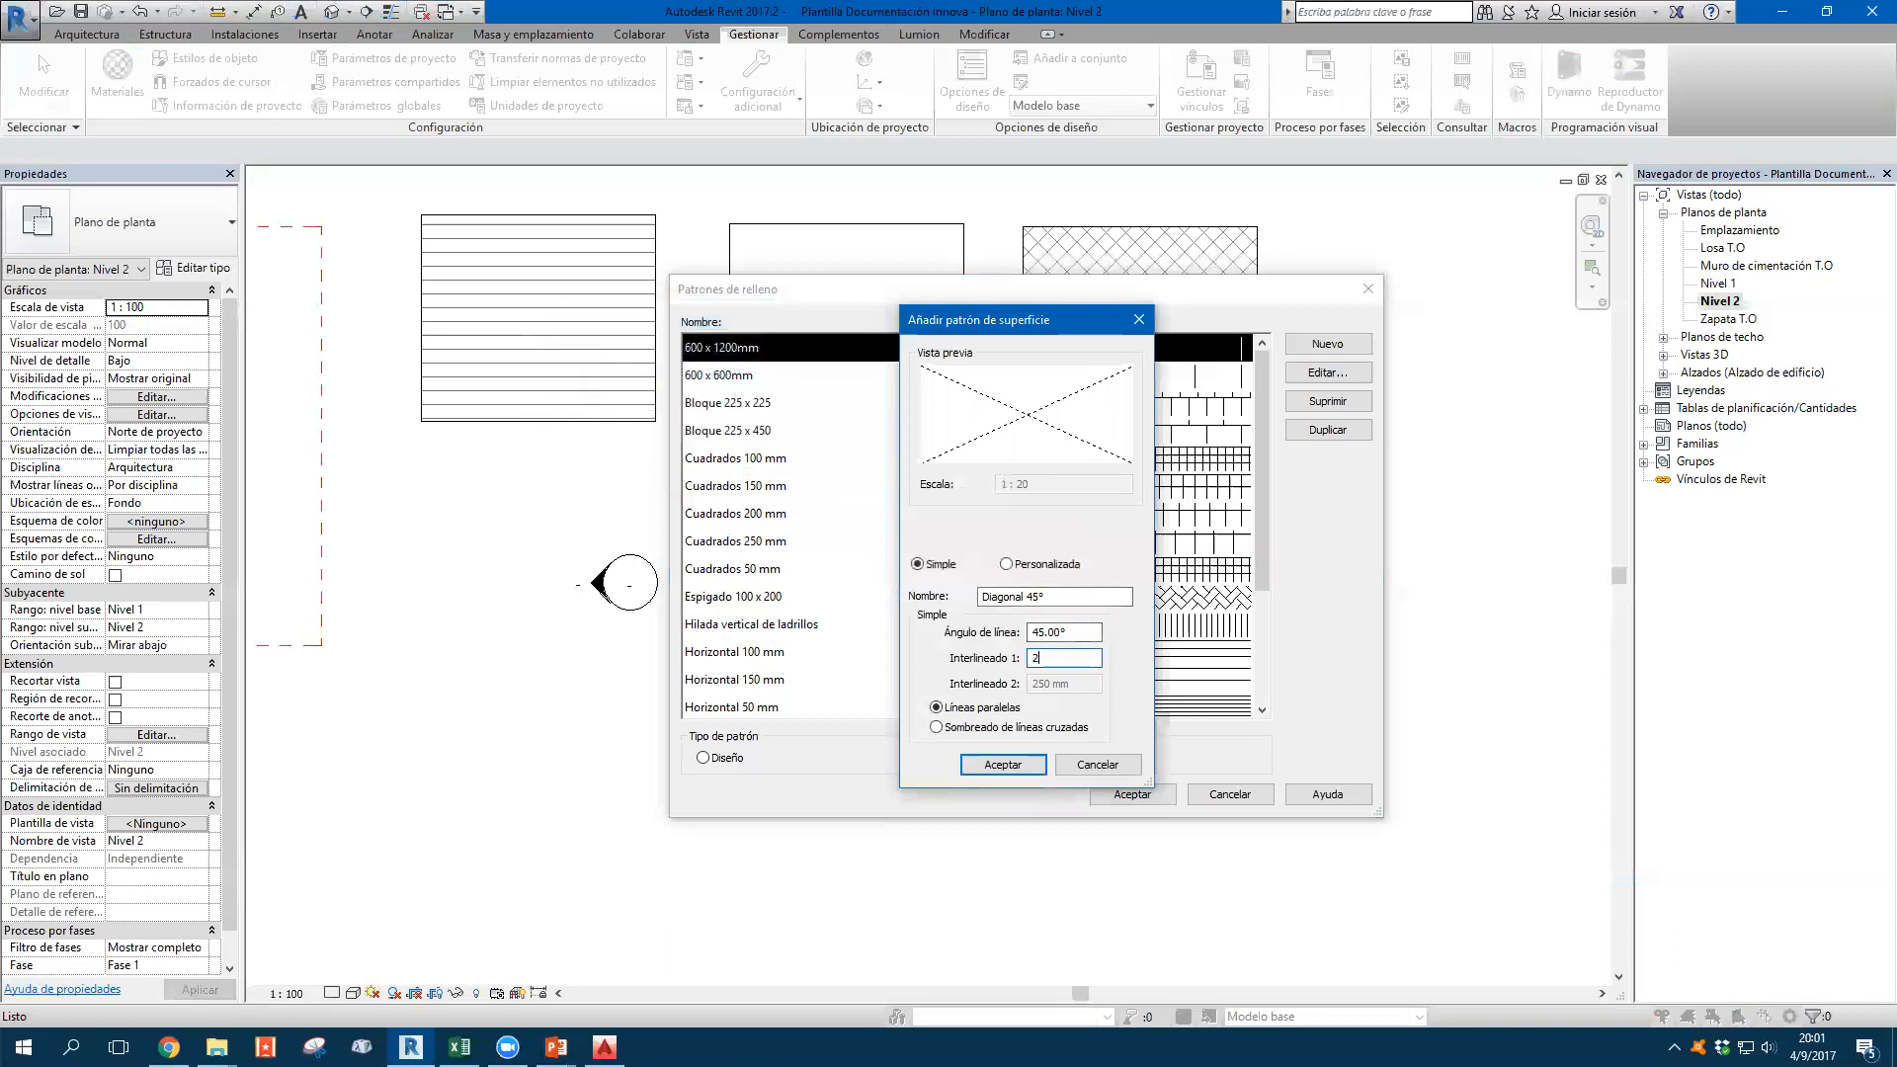
# Set Interlineado 1 to 100 mm with parallel lines and create the "Diagonal 45°" Modelo pattern
pyautogui.press('BackSpace')
pyautogui.press('BackSpace')
pyautogui.press('BackSpace')
pyautogui.write('100')
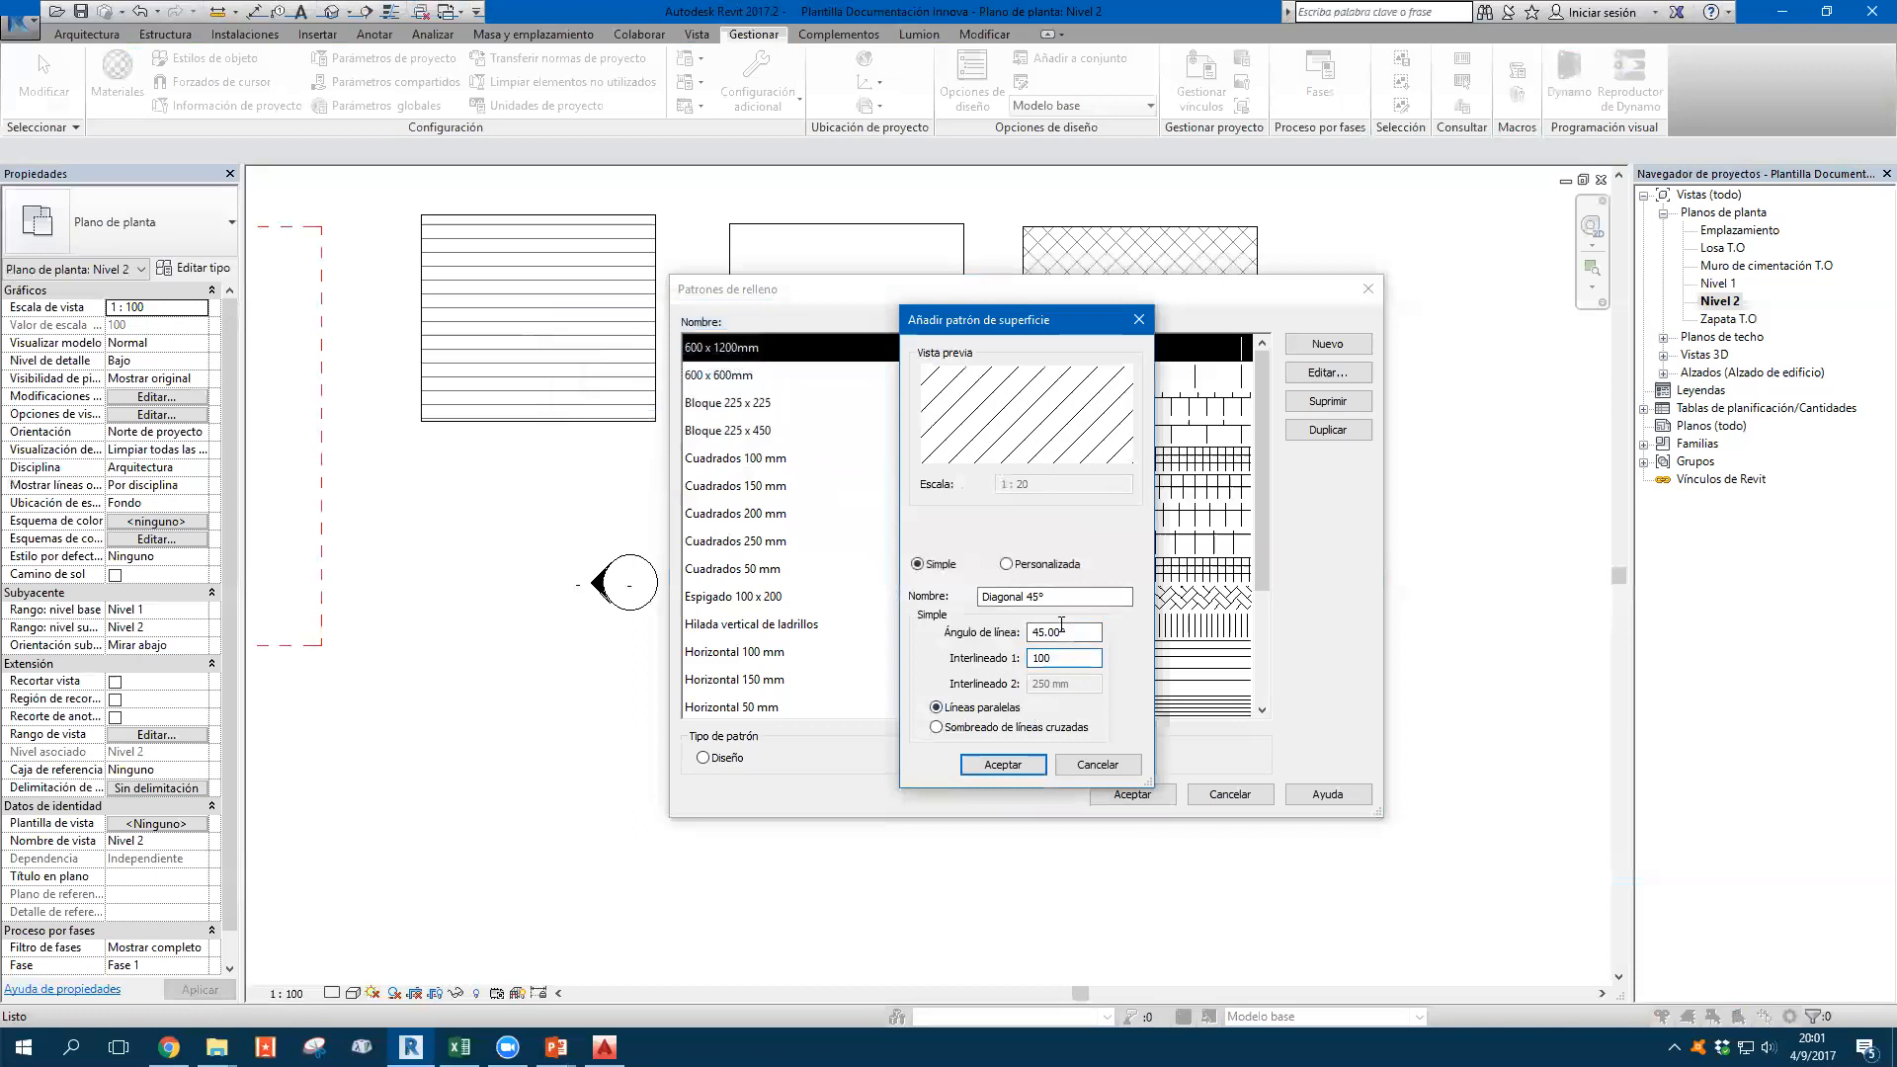
pyautogui.click(1005, 729)
pyautogui.click(991, 708)
pyautogui.click(1066, 659)
pyautogui.write('mm')
pyautogui.click(1049, 597)
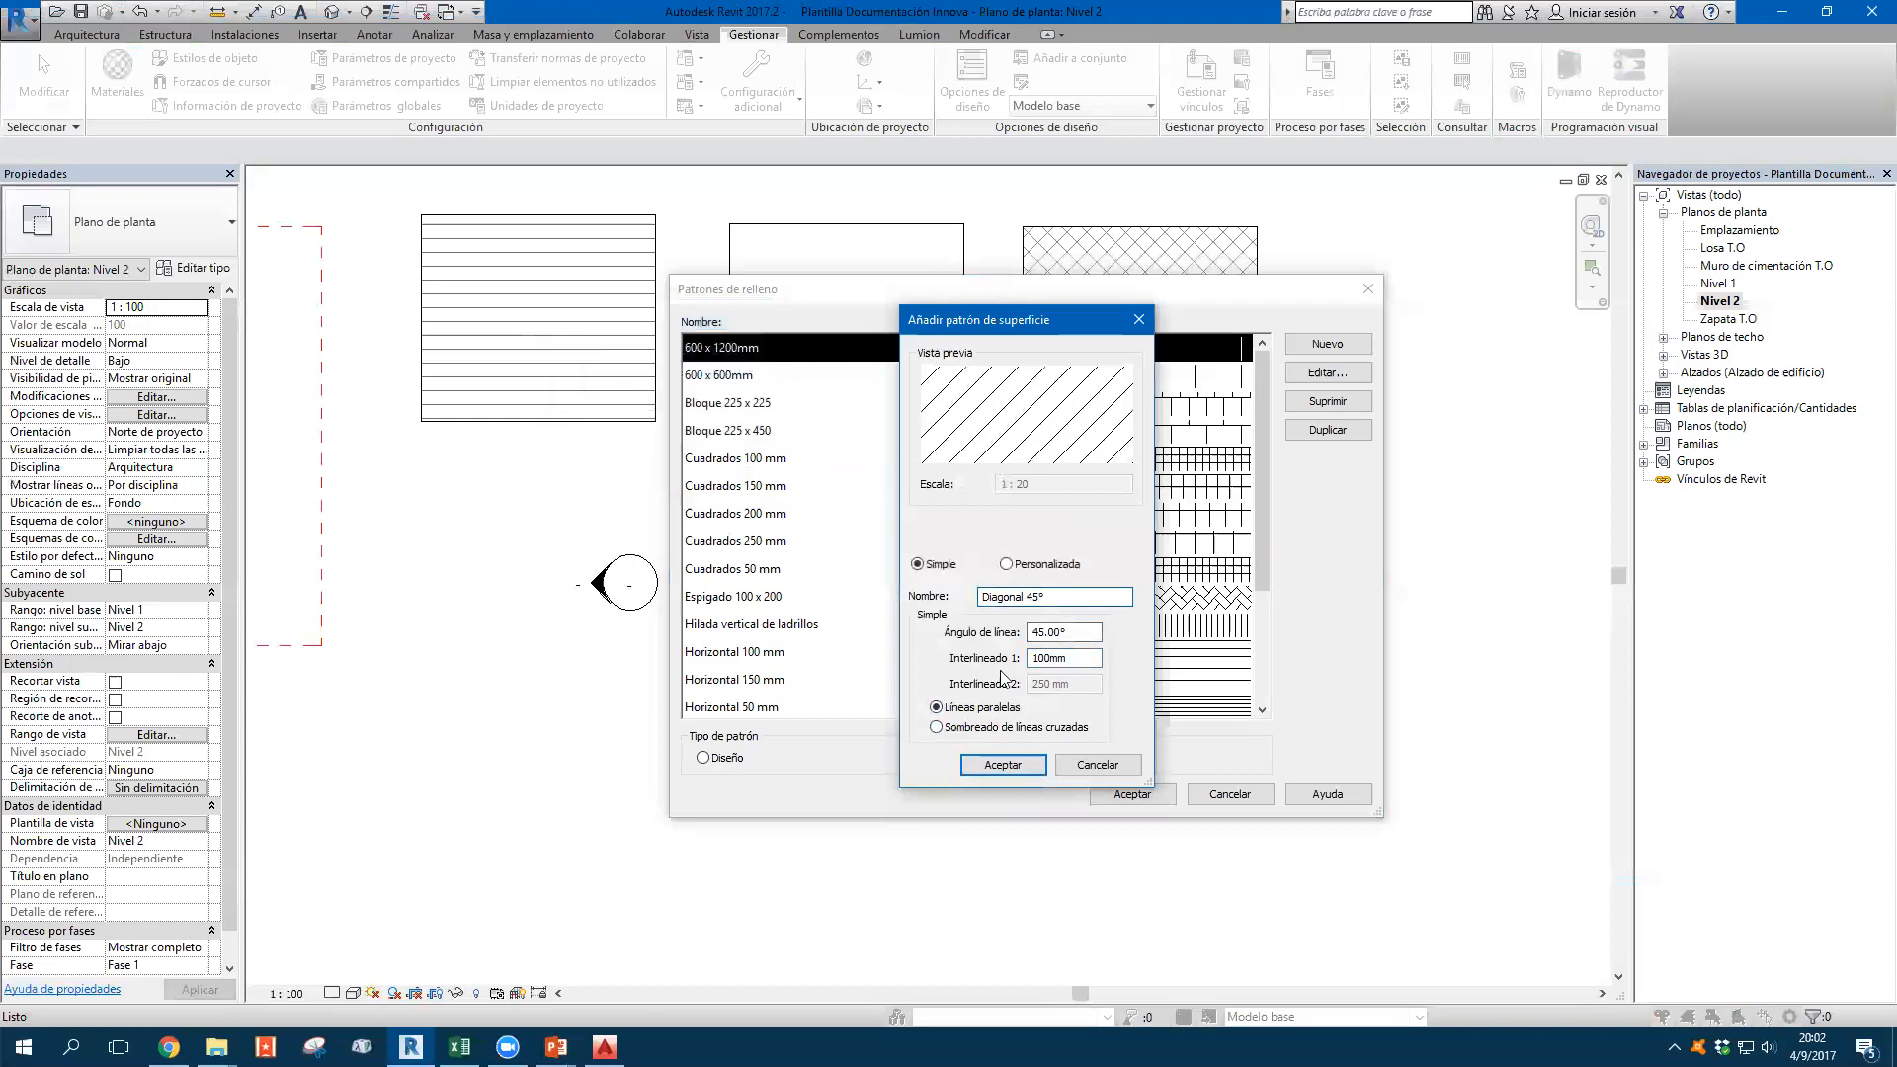
pyautogui.click(1006, 766)
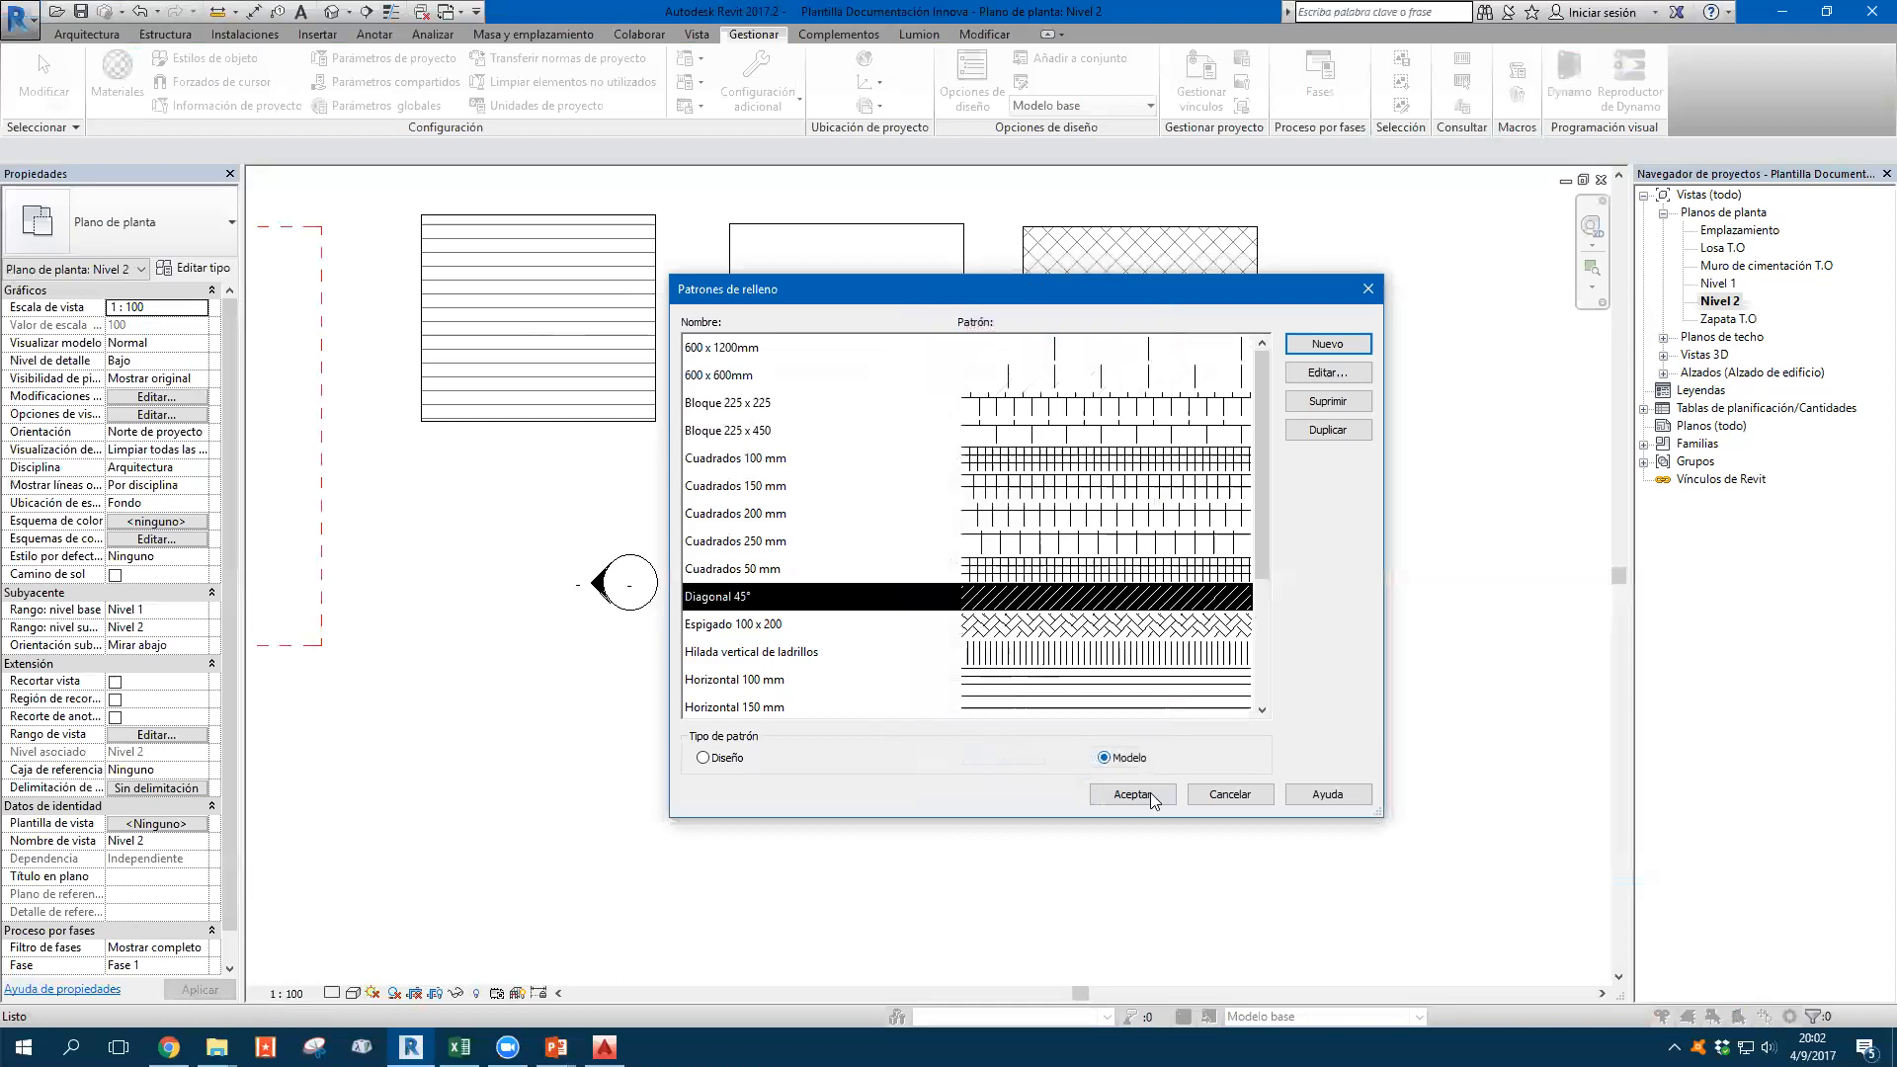
# Rename the new Modelo pattern to "* Diagonal 45°"
pyautogui.click(1327, 373)
pyautogui.click(991, 597)
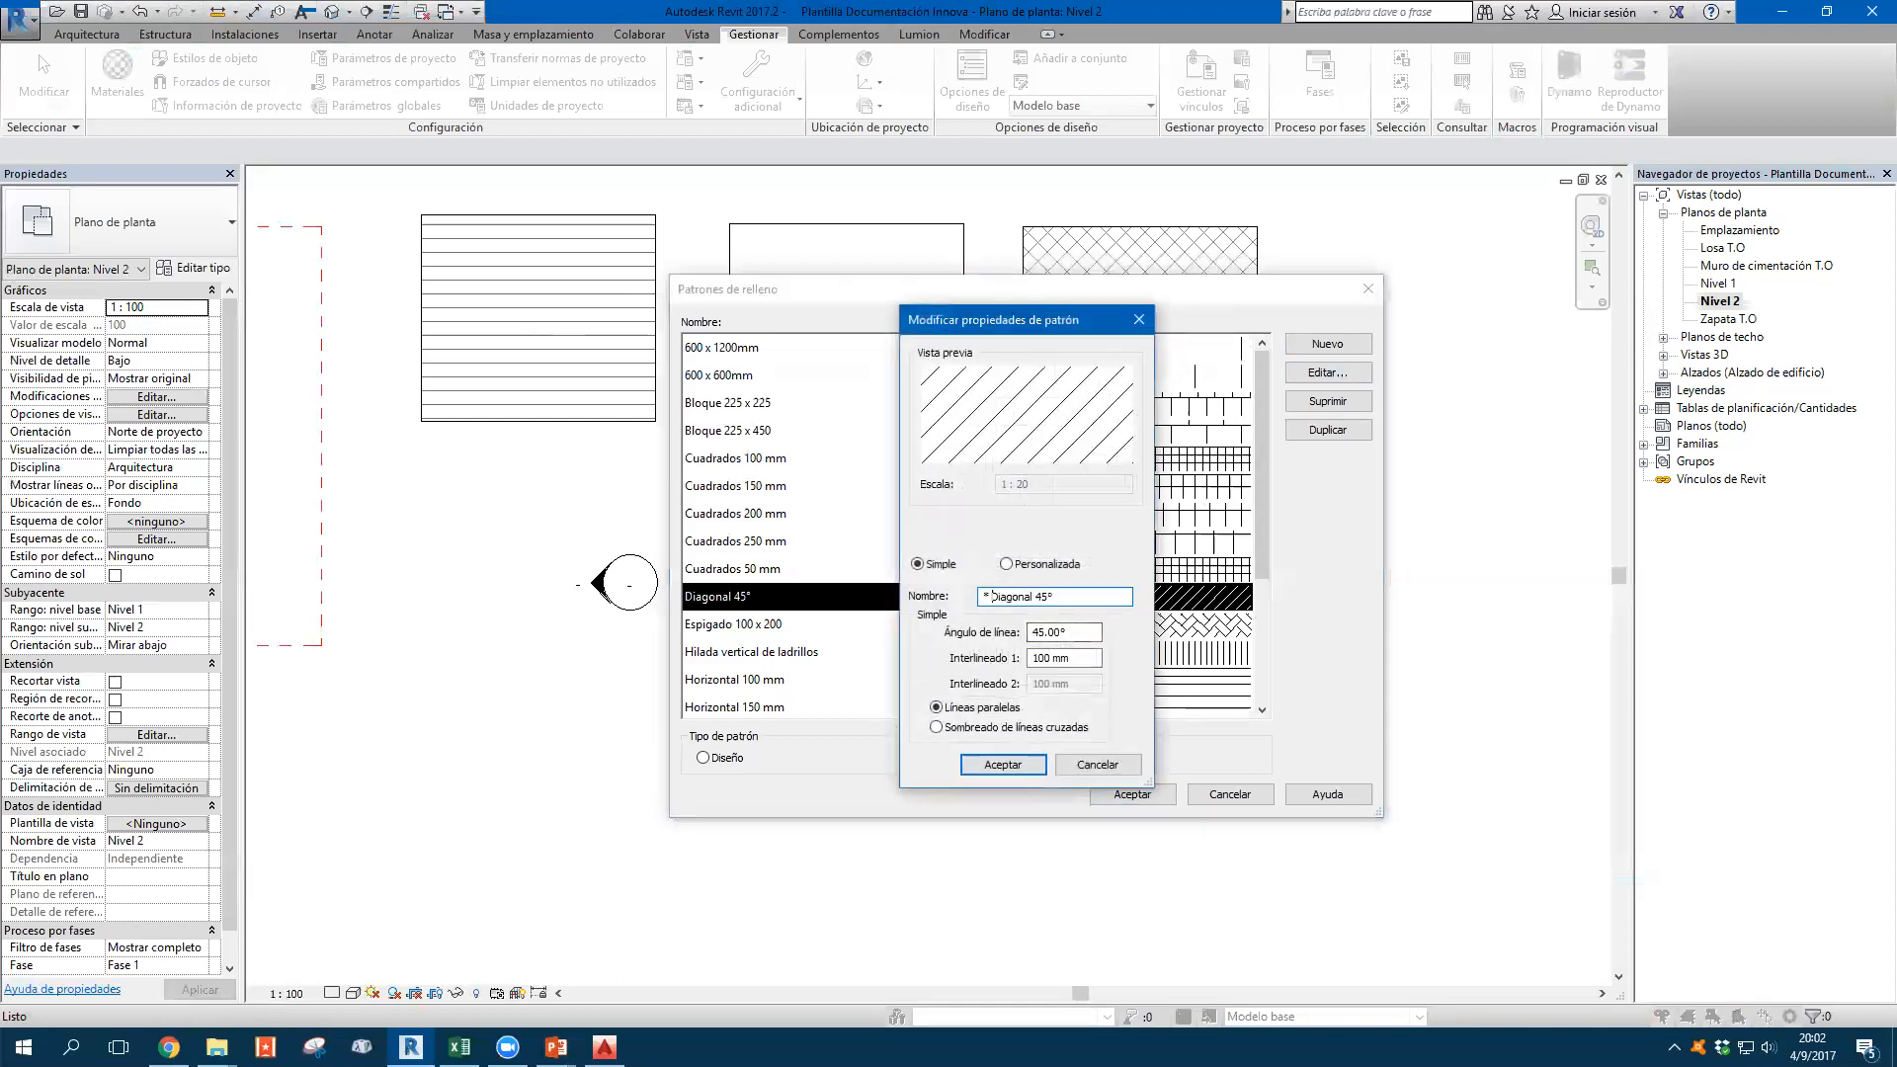
pyautogui.click(1003, 765)
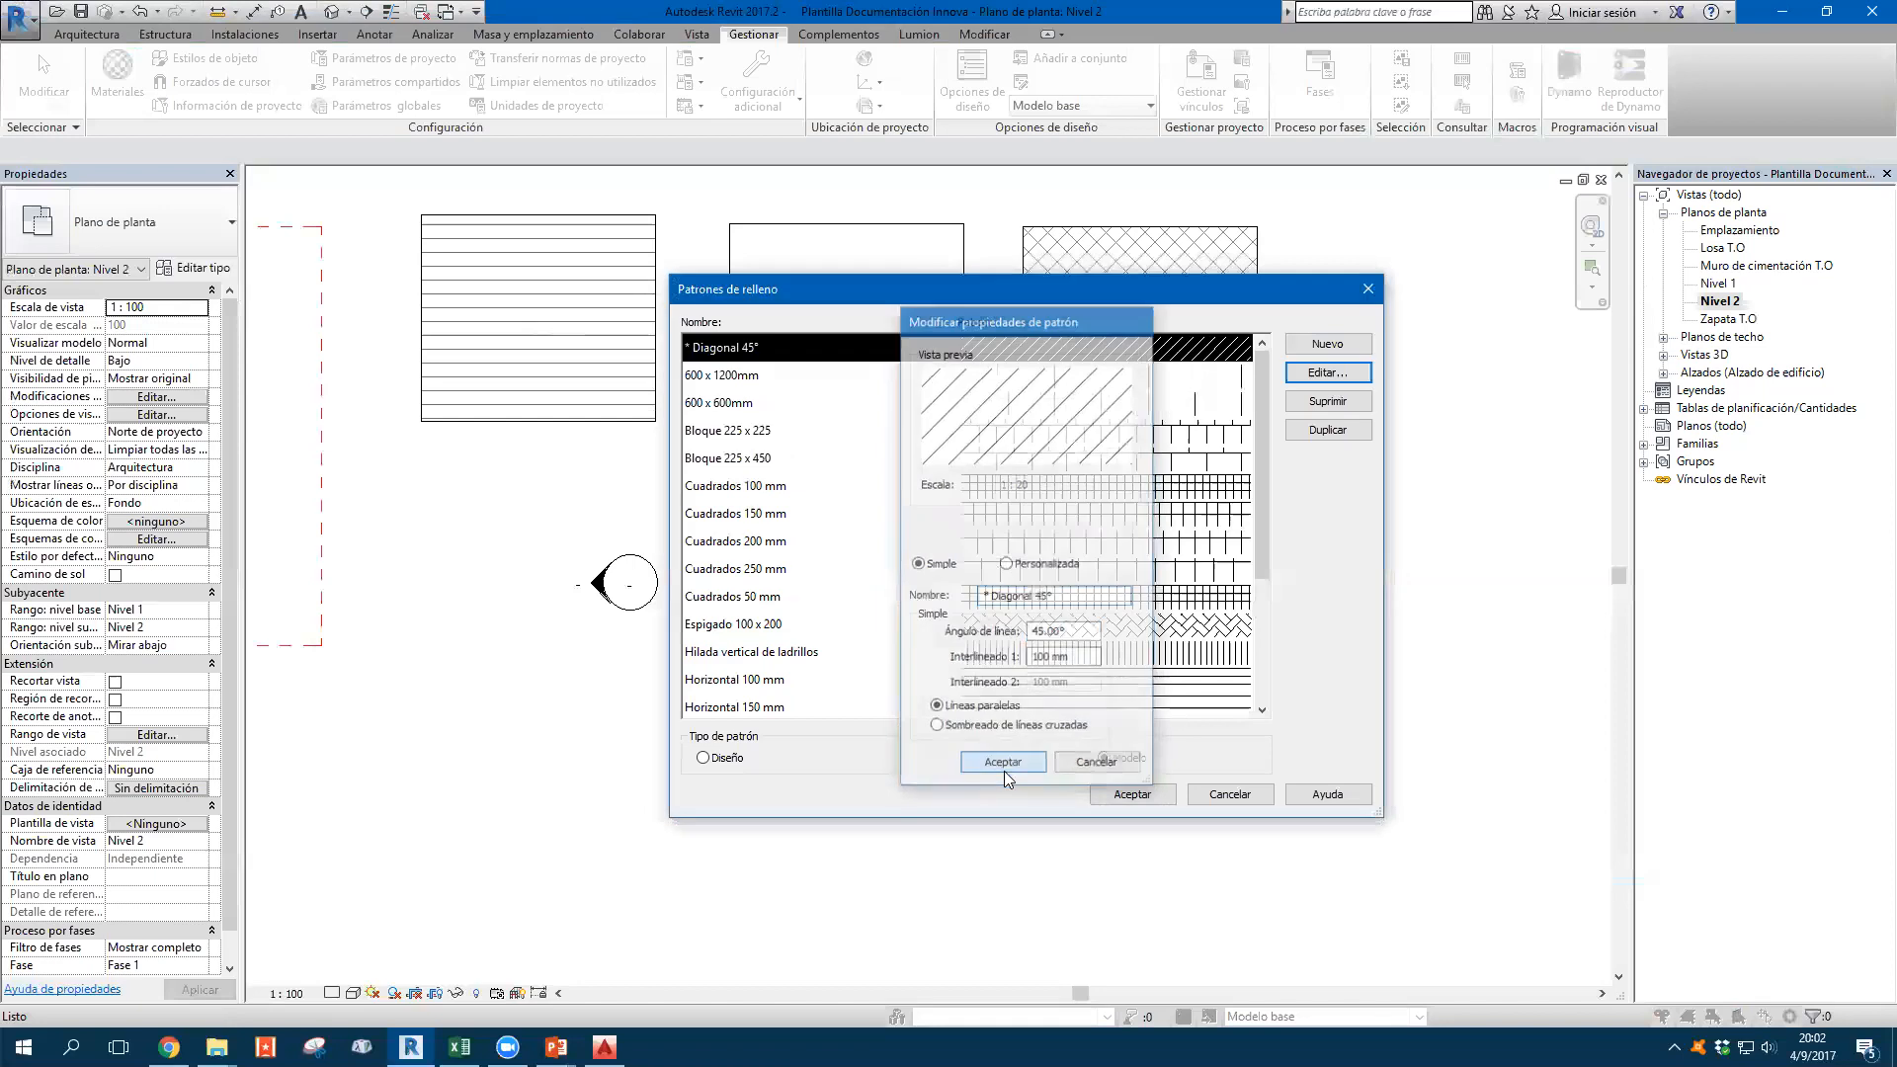
# Rename the Diseño pattern "Diagonal 45° 1mm" to "* Diagonal 45° 1mm" and save the fill pattern changes
pyautogui.click(703, 755)
pyautogui.click(754, 458)
pyautogui.press('d')
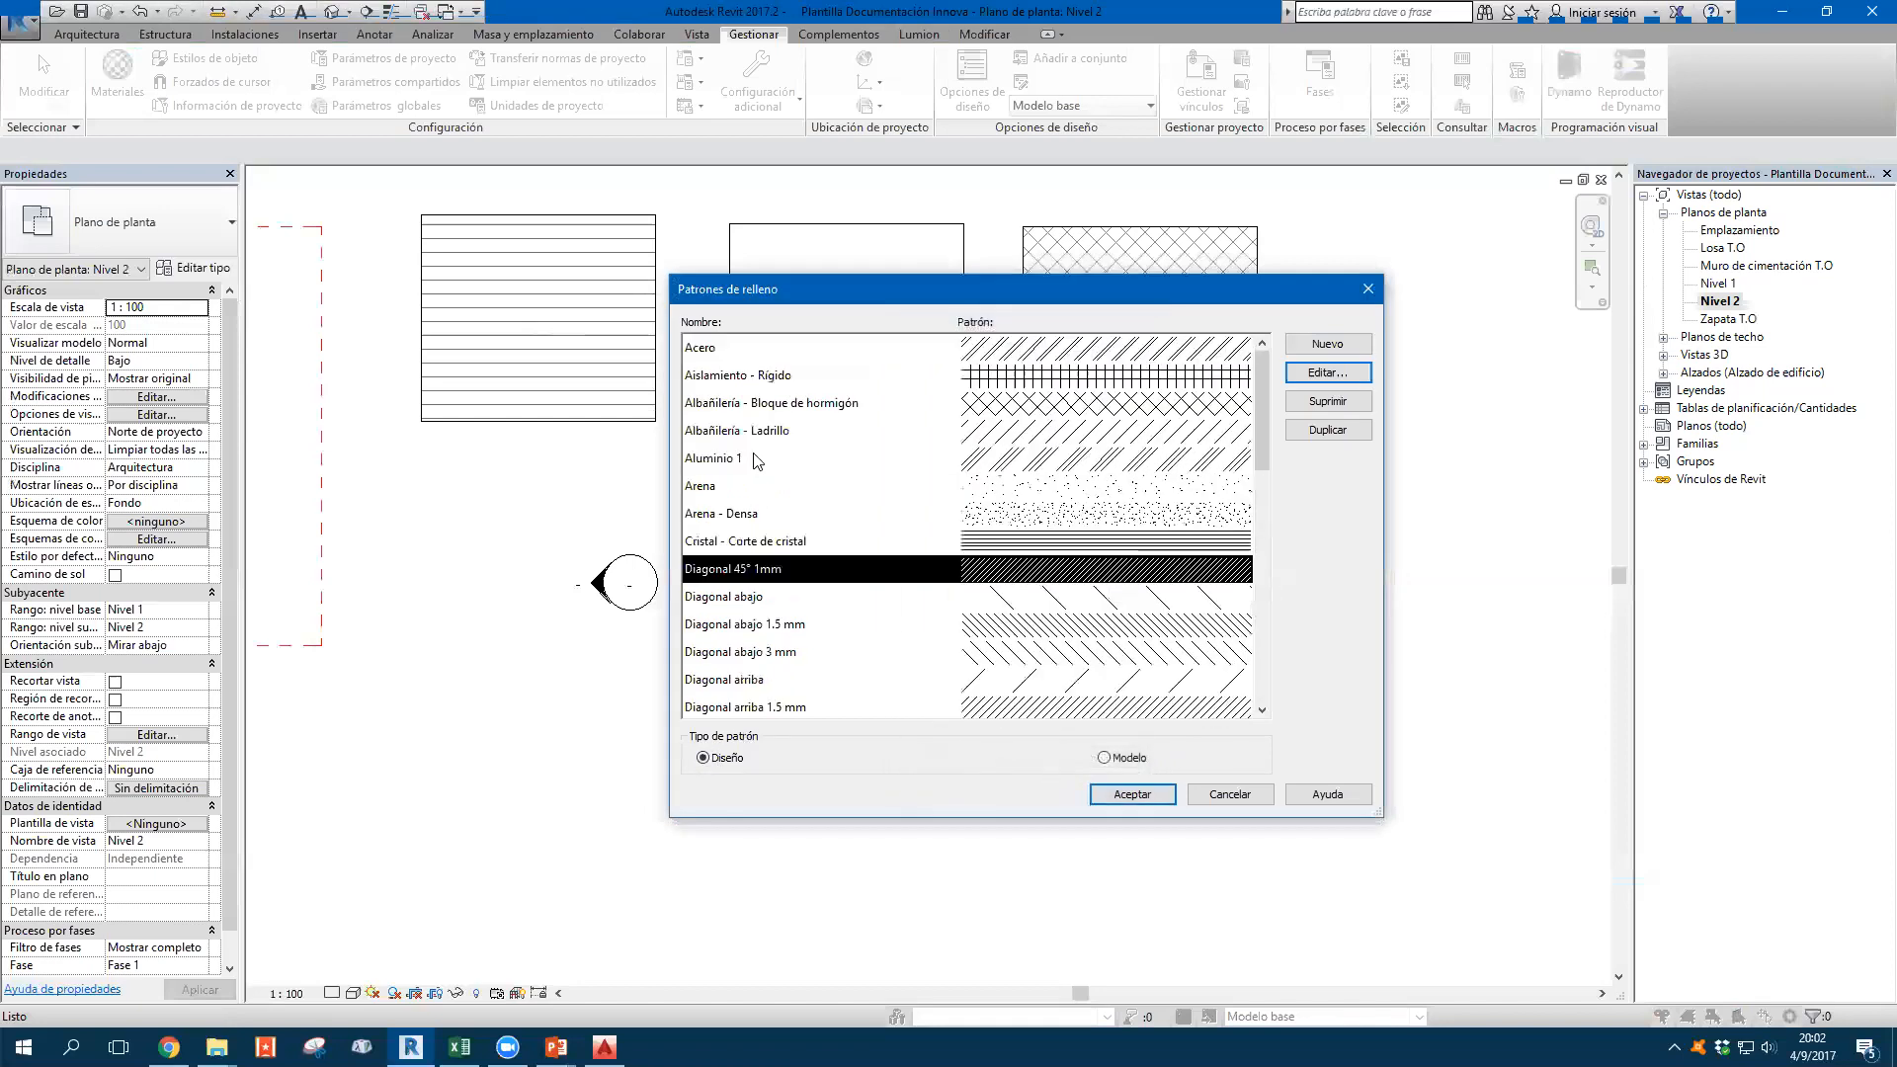
pyautogui.click(1329, 373)
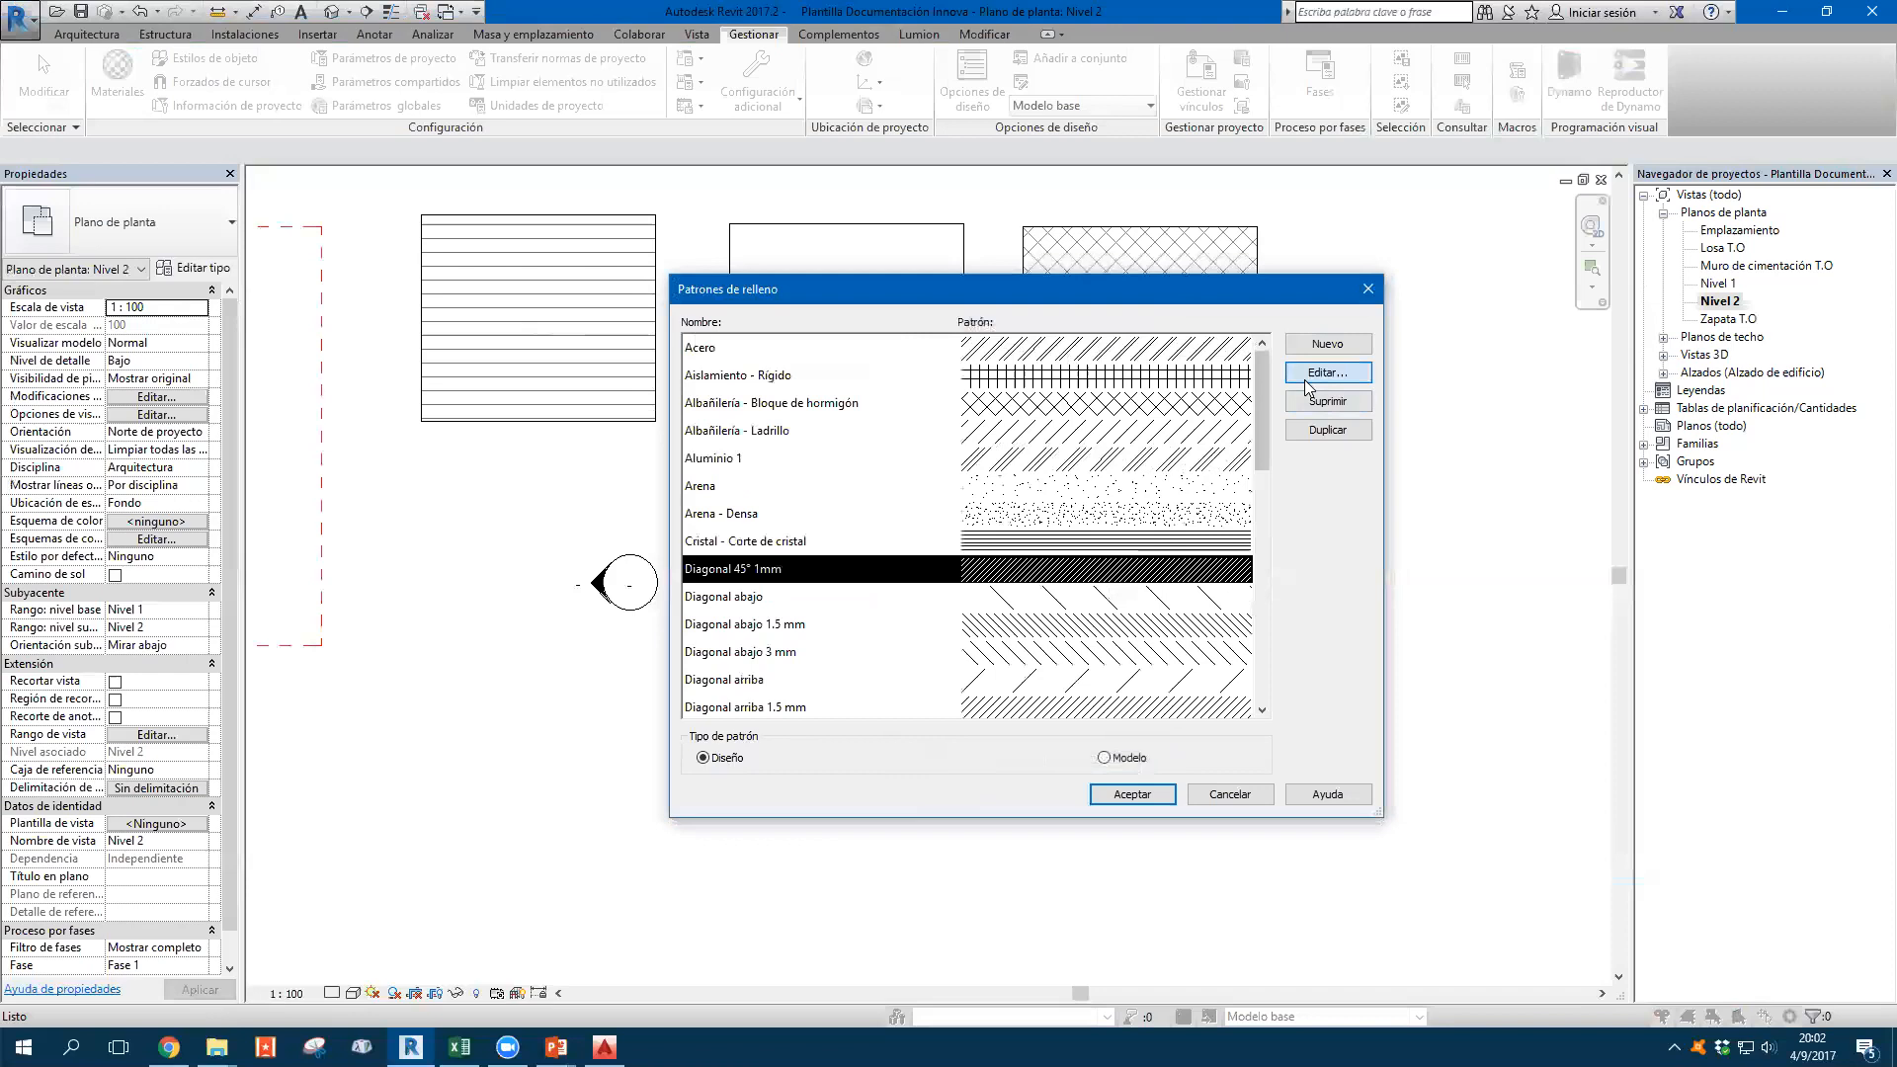
pyautogui.click(985, 597)
pyautogui.write('*')
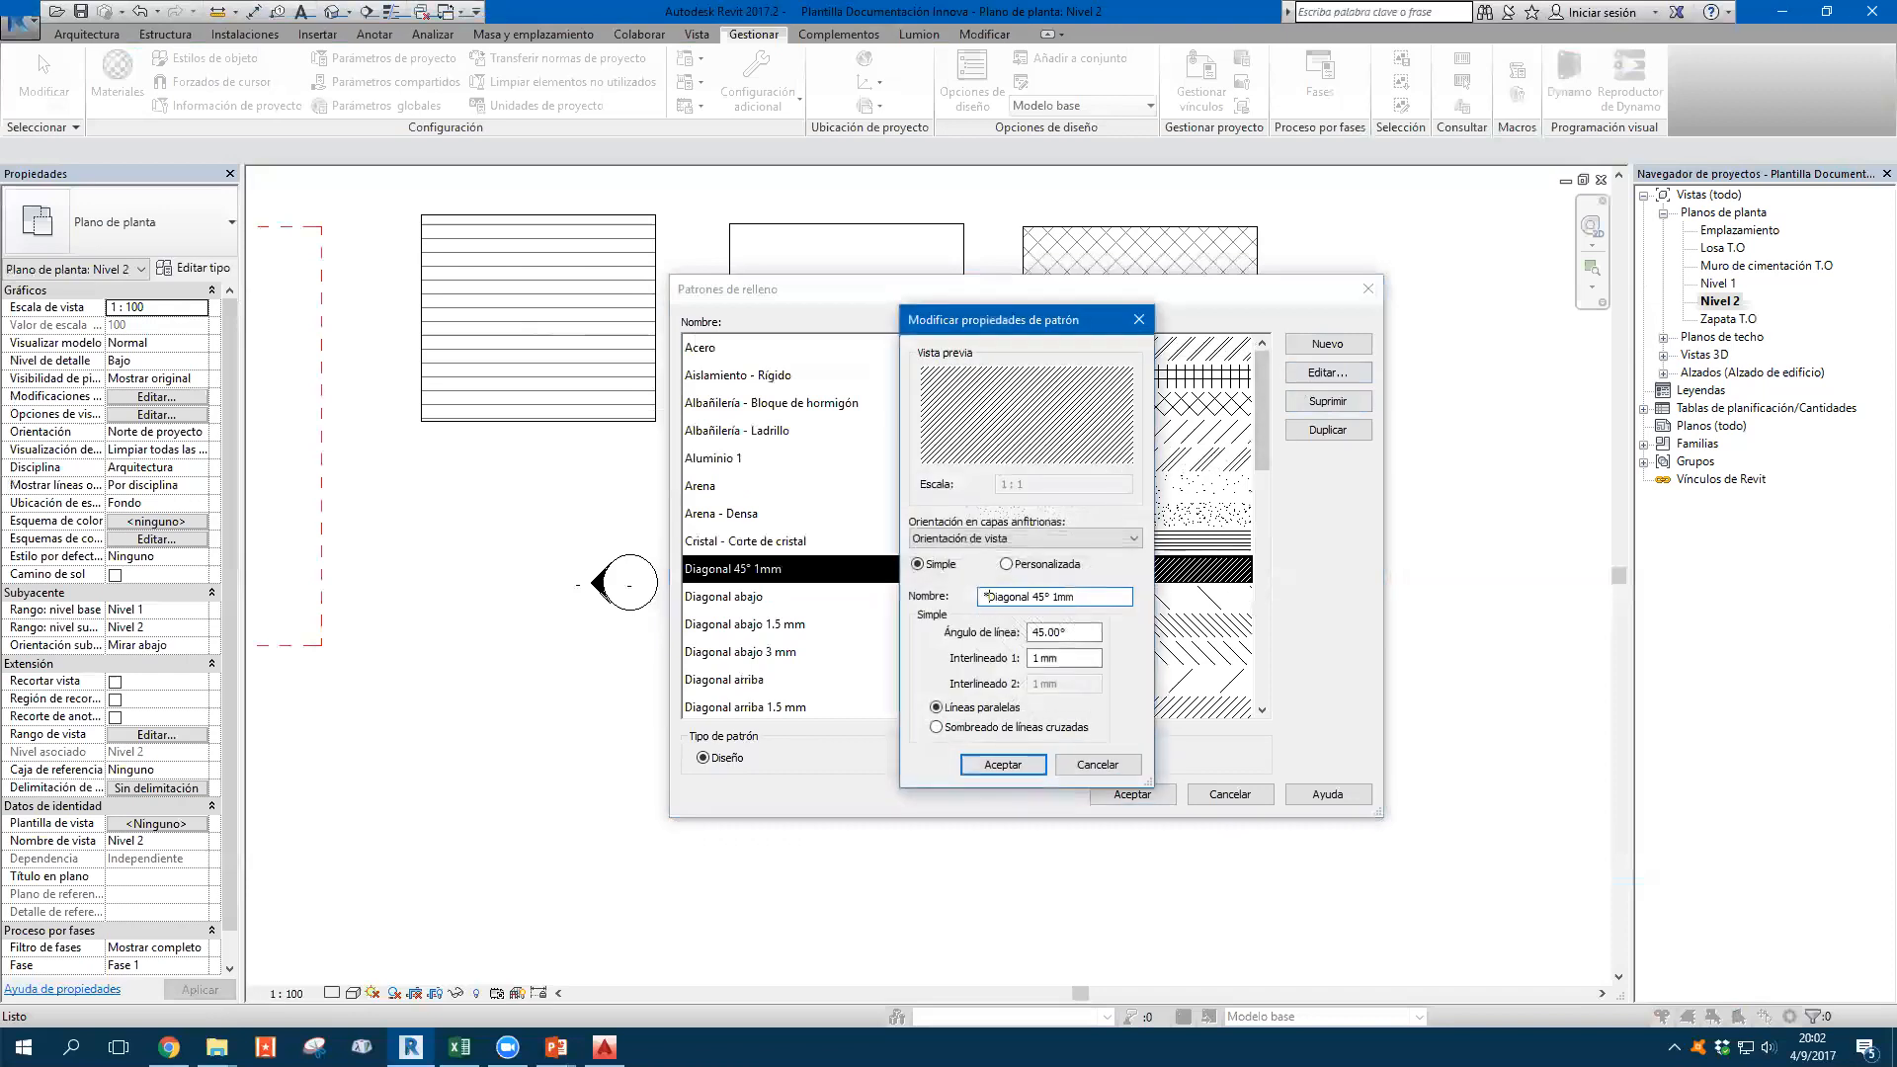
pyautogui.click(1003, 765)
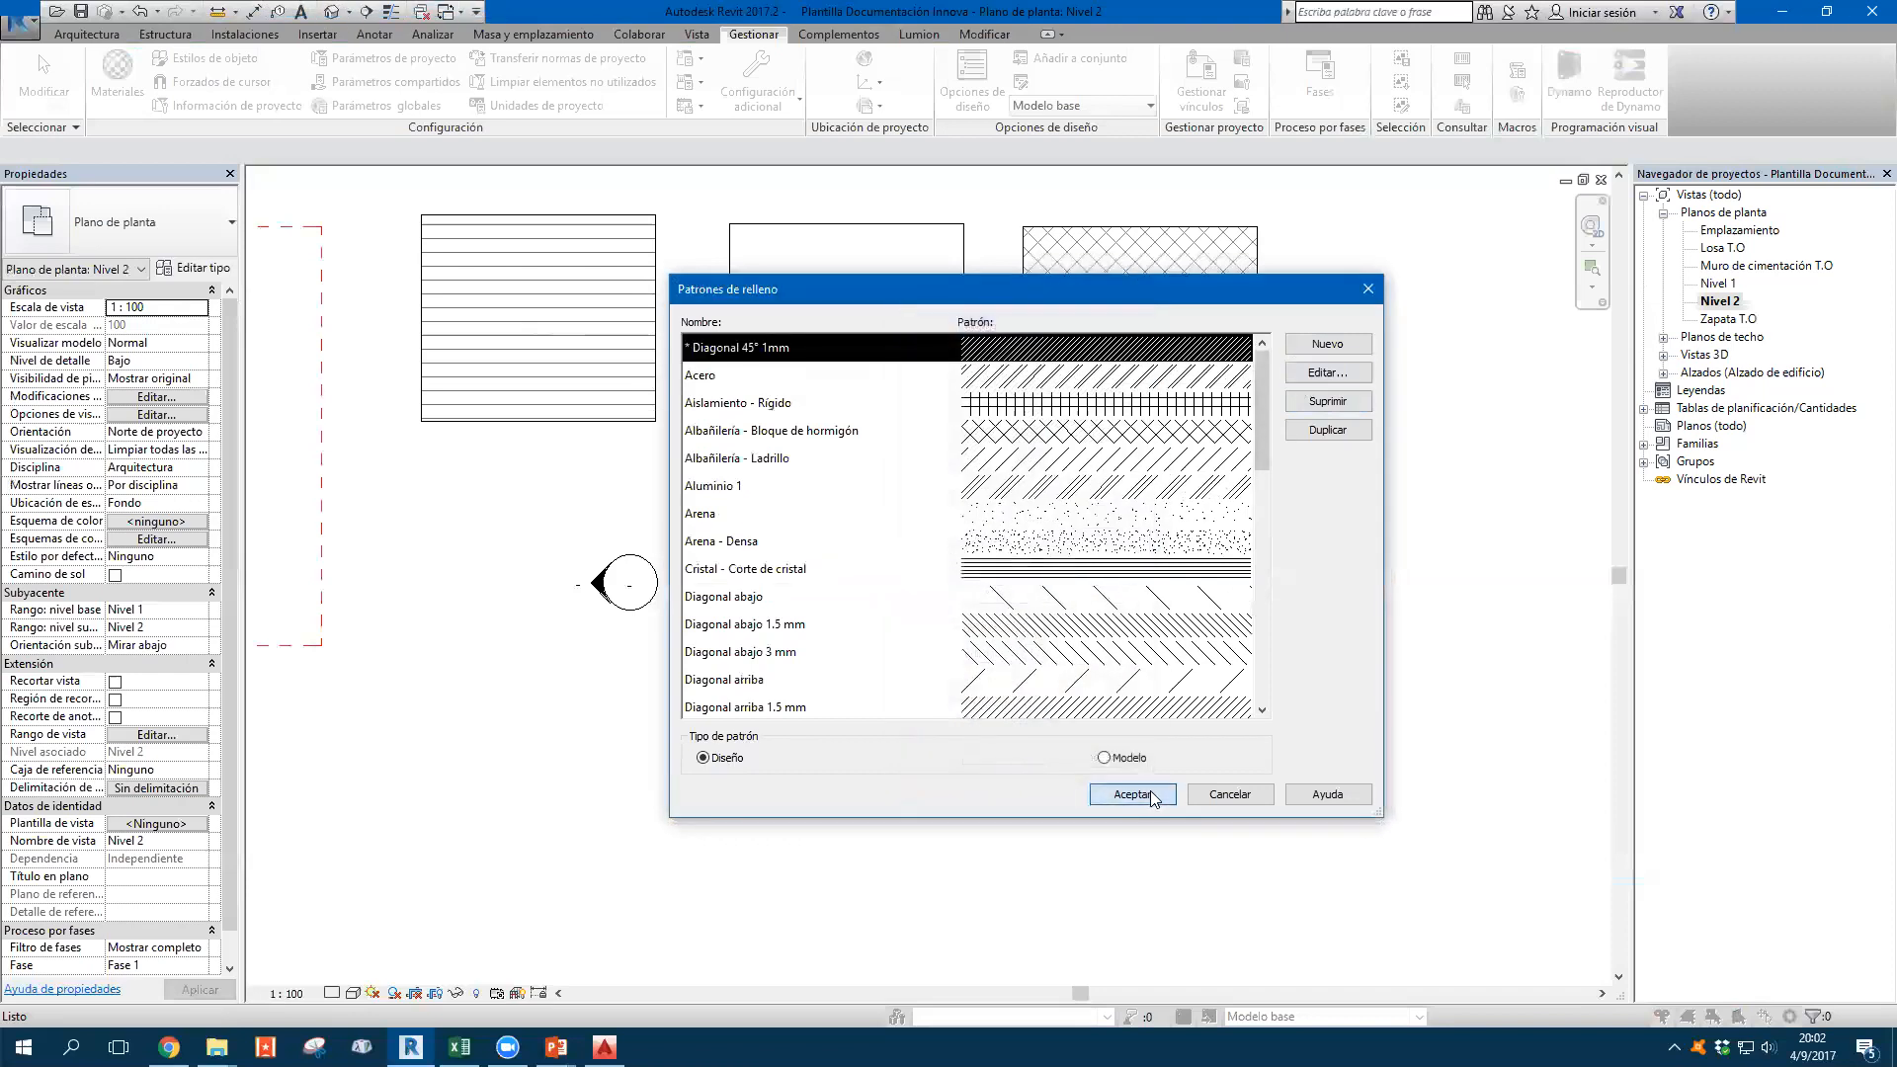
pyautogui.click(1131, 795)
# Copy the diagonal crosshatched filled region into the empty area to the right of the existing regions
pyautogui.scroll(-2, 1095, 698)
pyautogui.scroll(2, 968, 480)
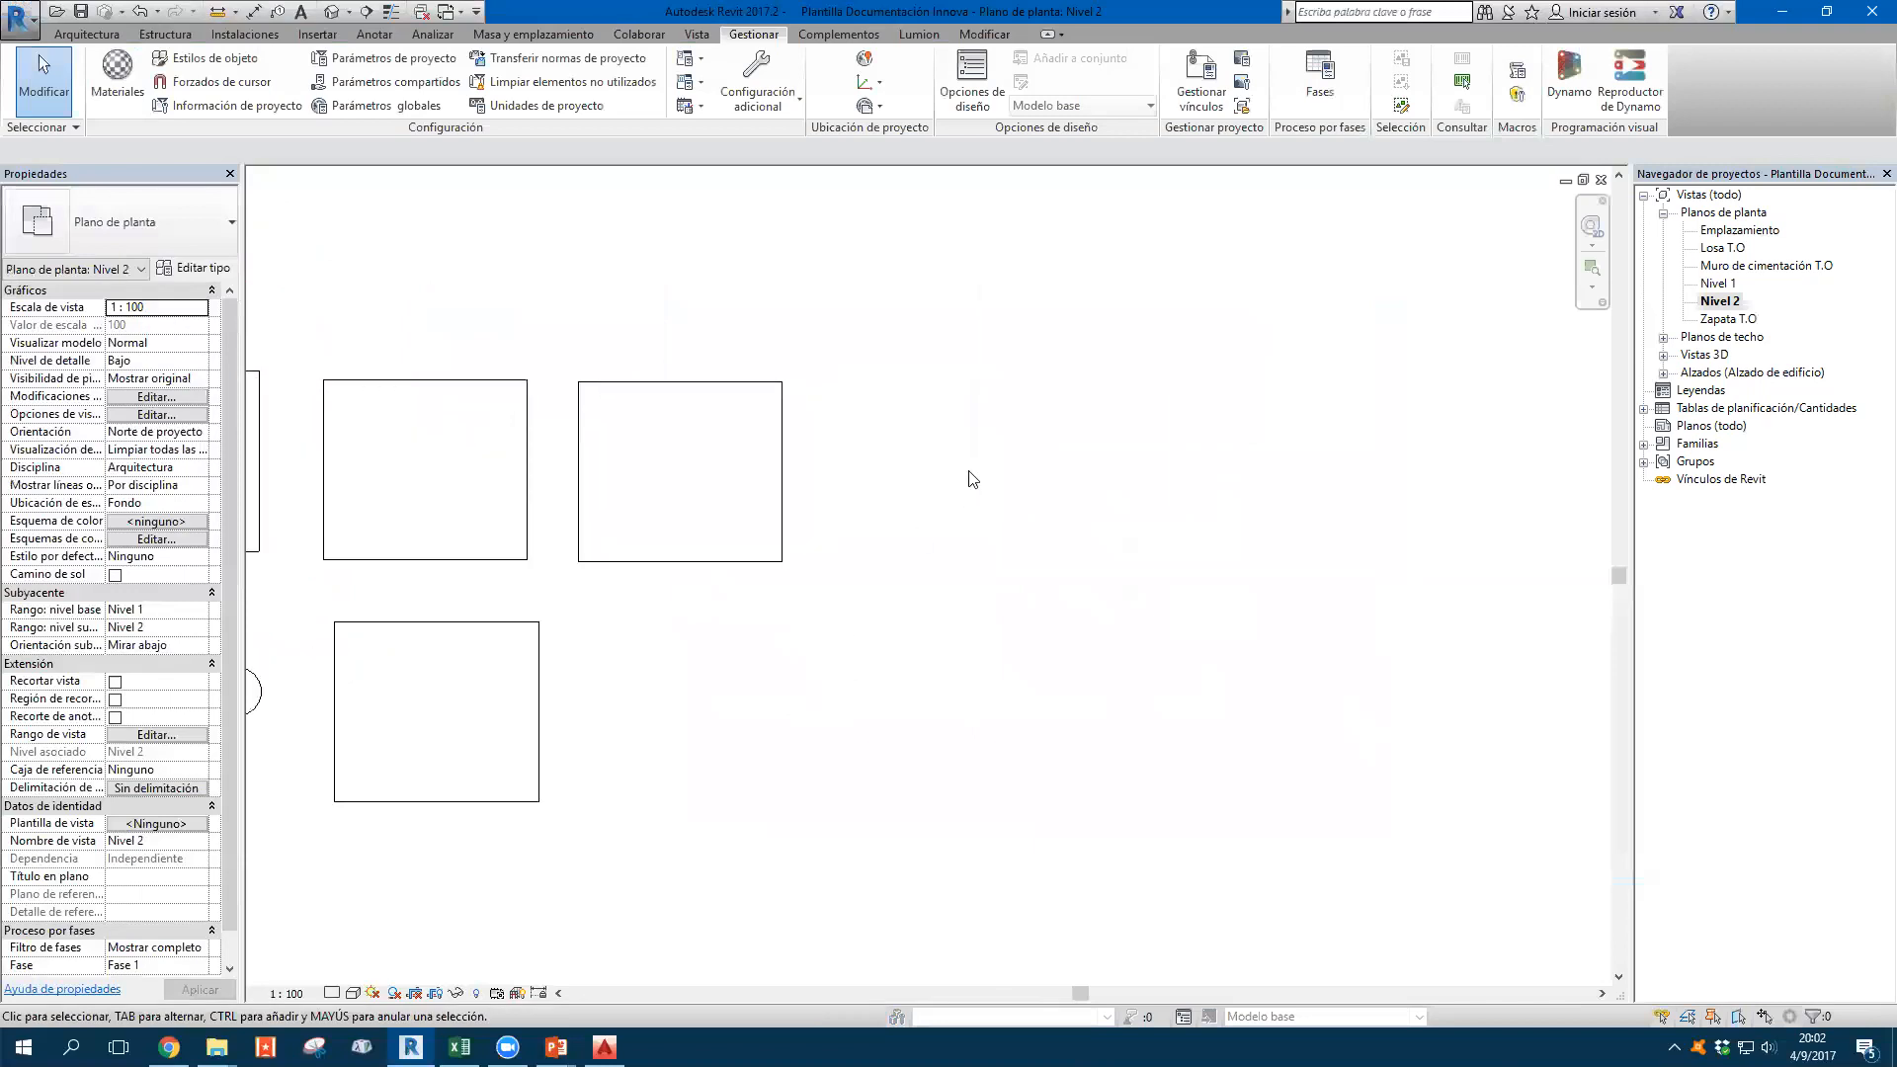
pyautogui.moveTo(805, 454); pyautogui.dragTo(644, 437, button='middle')
pyautogui.click(580, 436)
pyautogui.keyDown('ctrl'); pyautogui.moveTo(554, 444); pyautogui.dragTo(1129, 461); pyautogui.keyUp('ctrl')
pyautogui.moveTo(1278, 476); pyautogui.dragTo(931, 440, button='middle')
pyautogui.scroll(2, 795, 421)
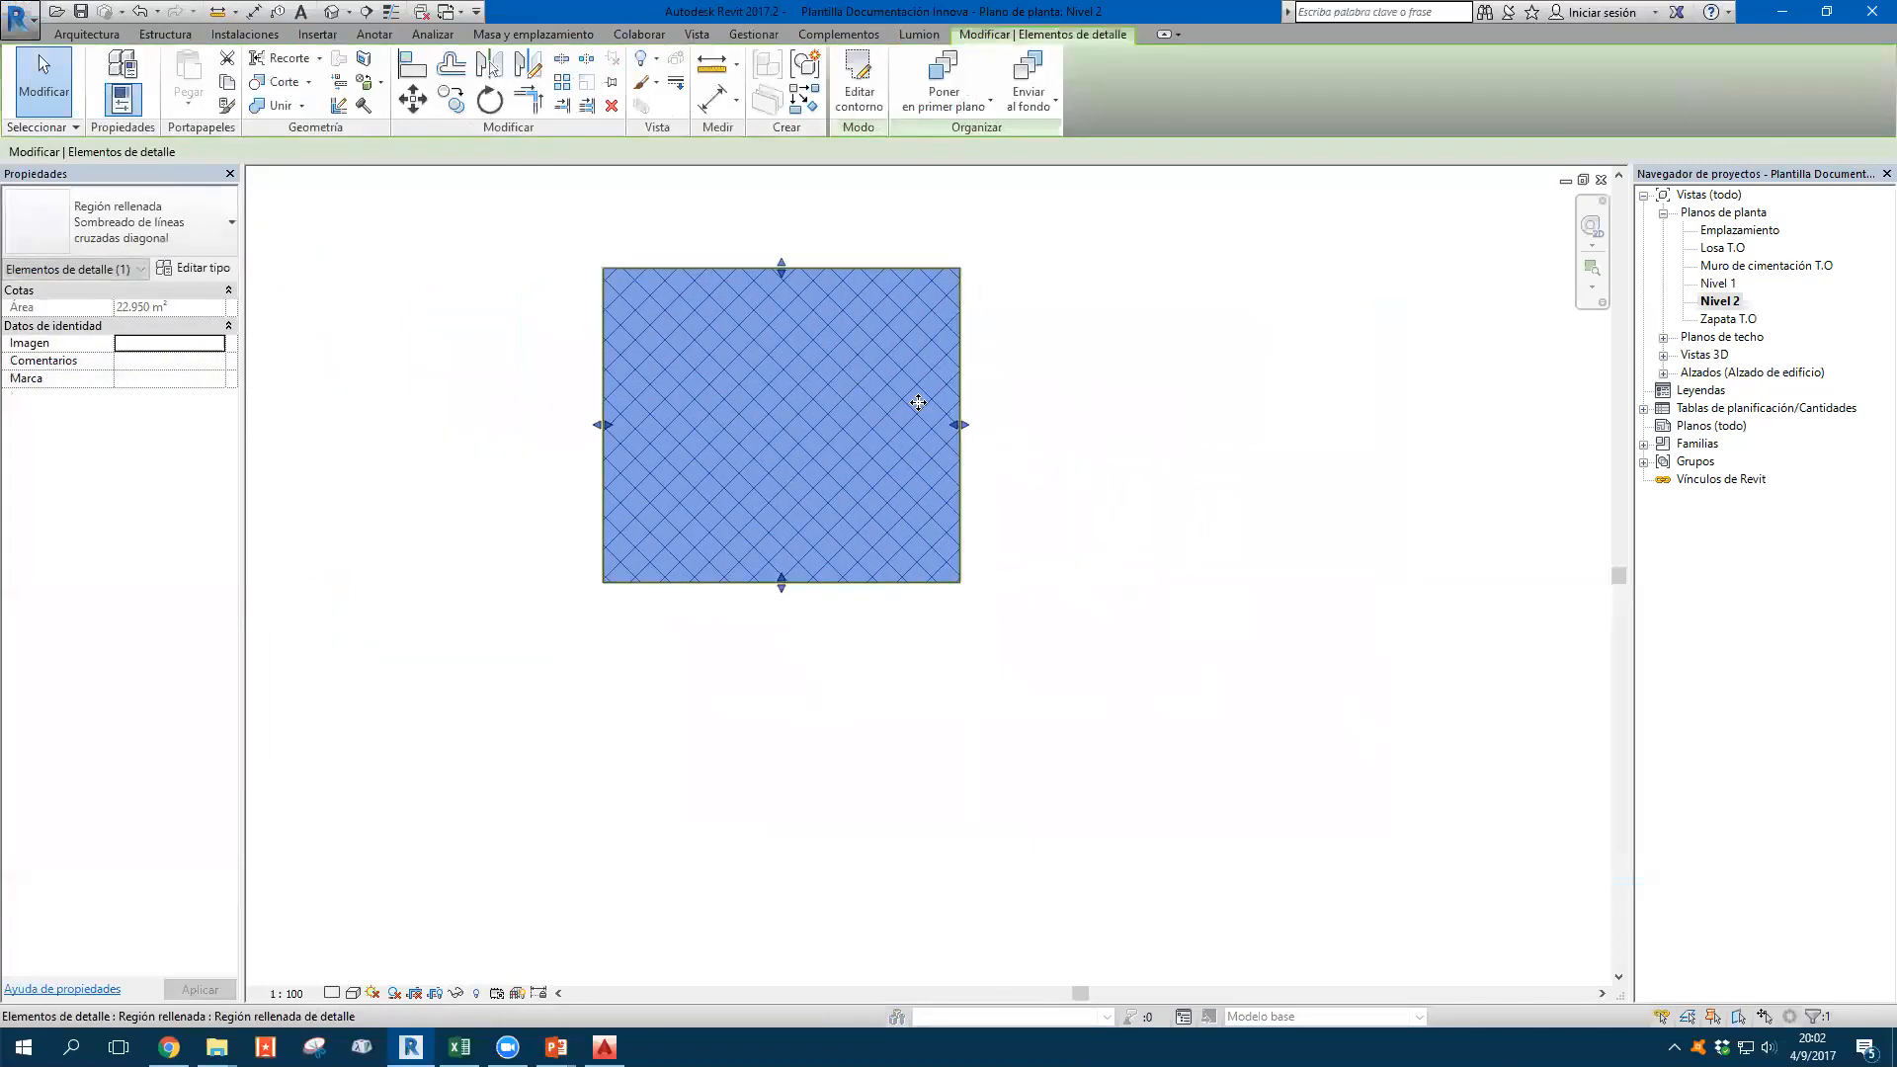
# Duplicate the copied region's type as "Nuevo diseño"
pyautogui.click(216, 271)
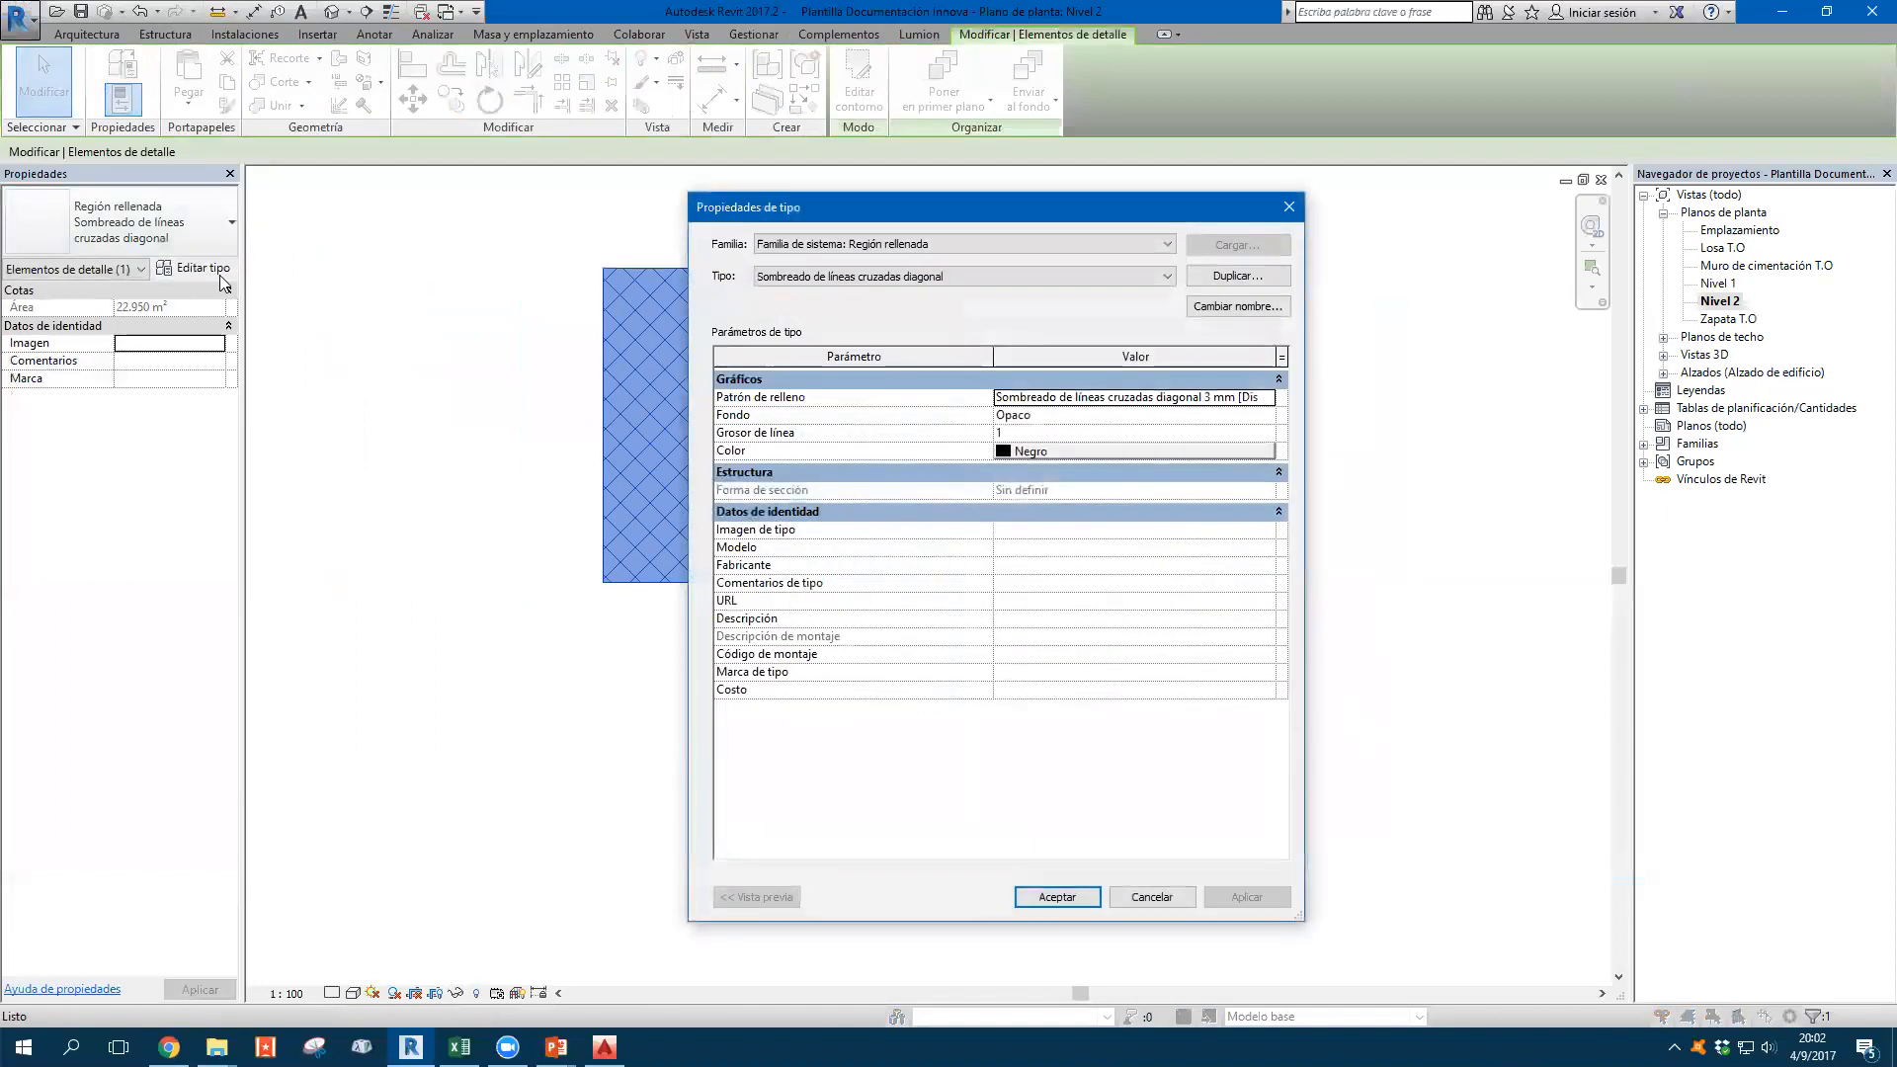
pyautogui.click(1238, 276)
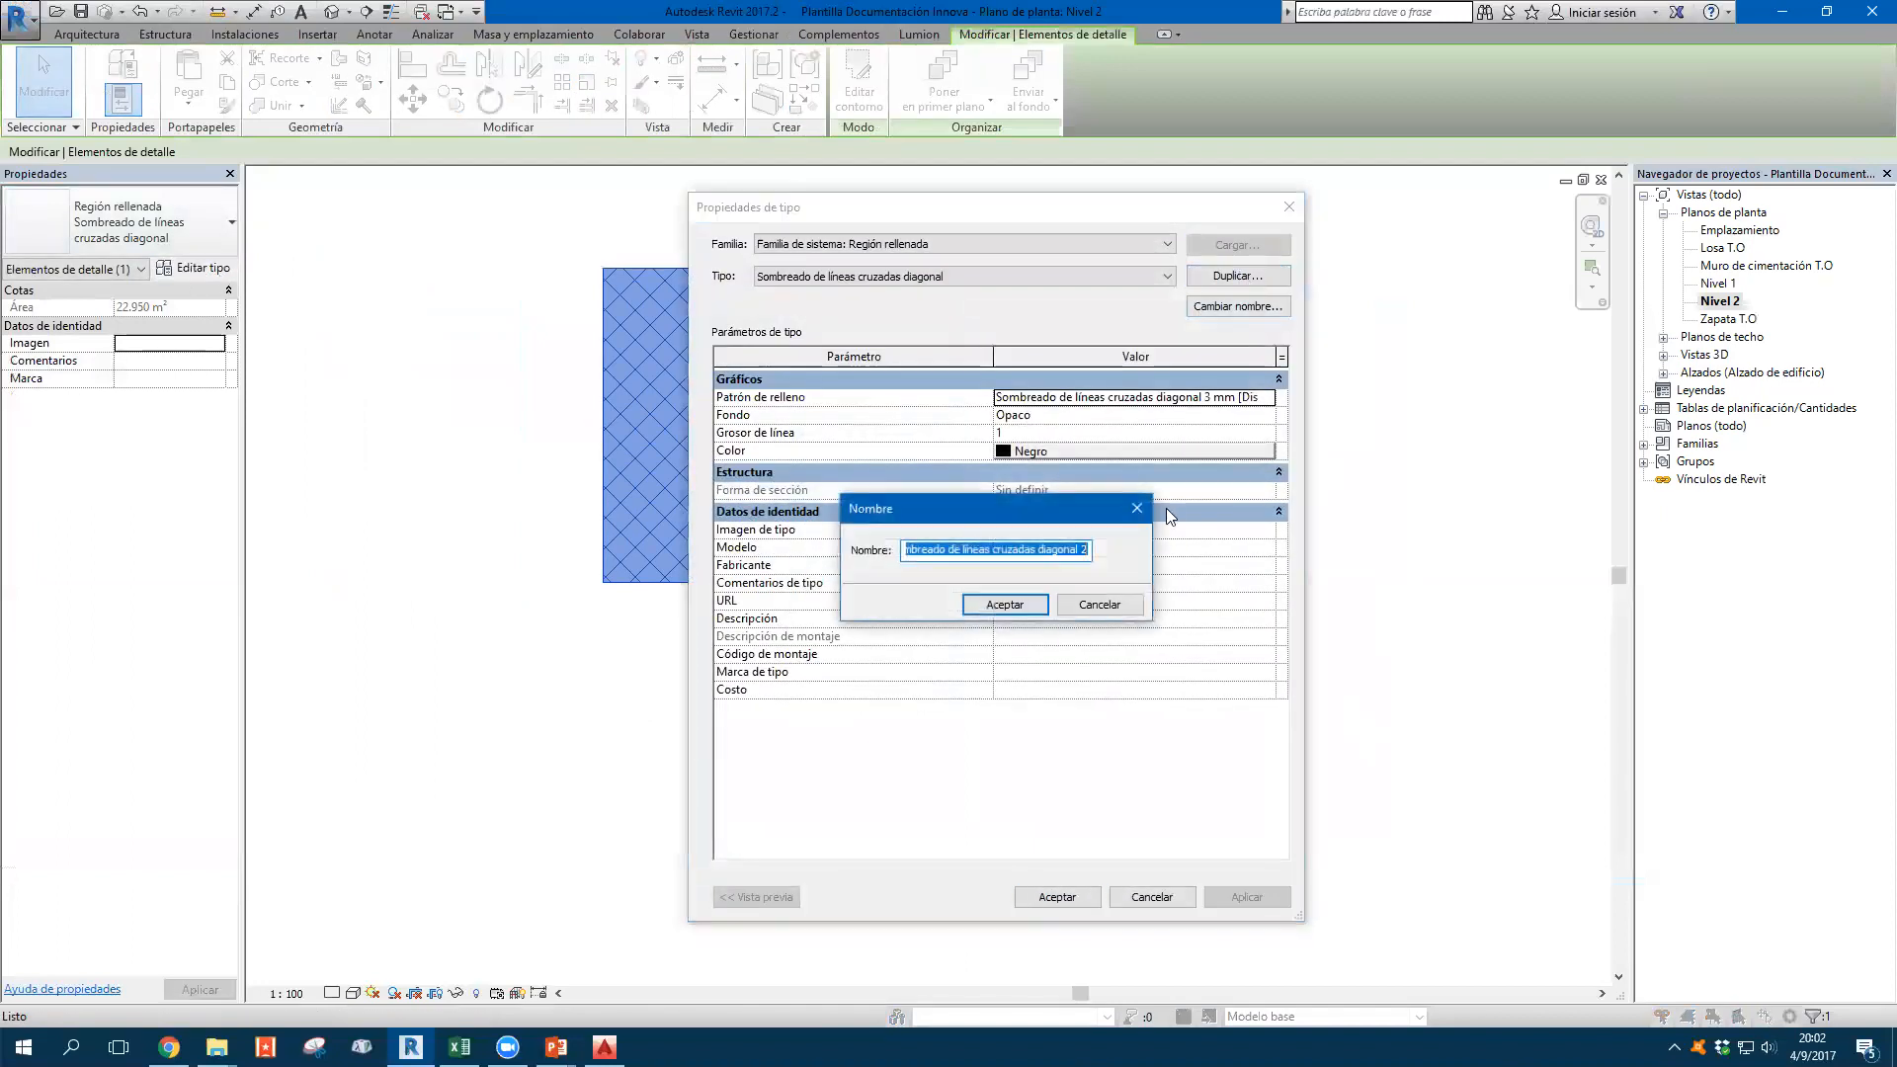
pyautogui.write('NUIEE')
pyautogui.press('BackSpace')
pyautogui.press('BackSpace')
pyautogui.write('uevo diseño')
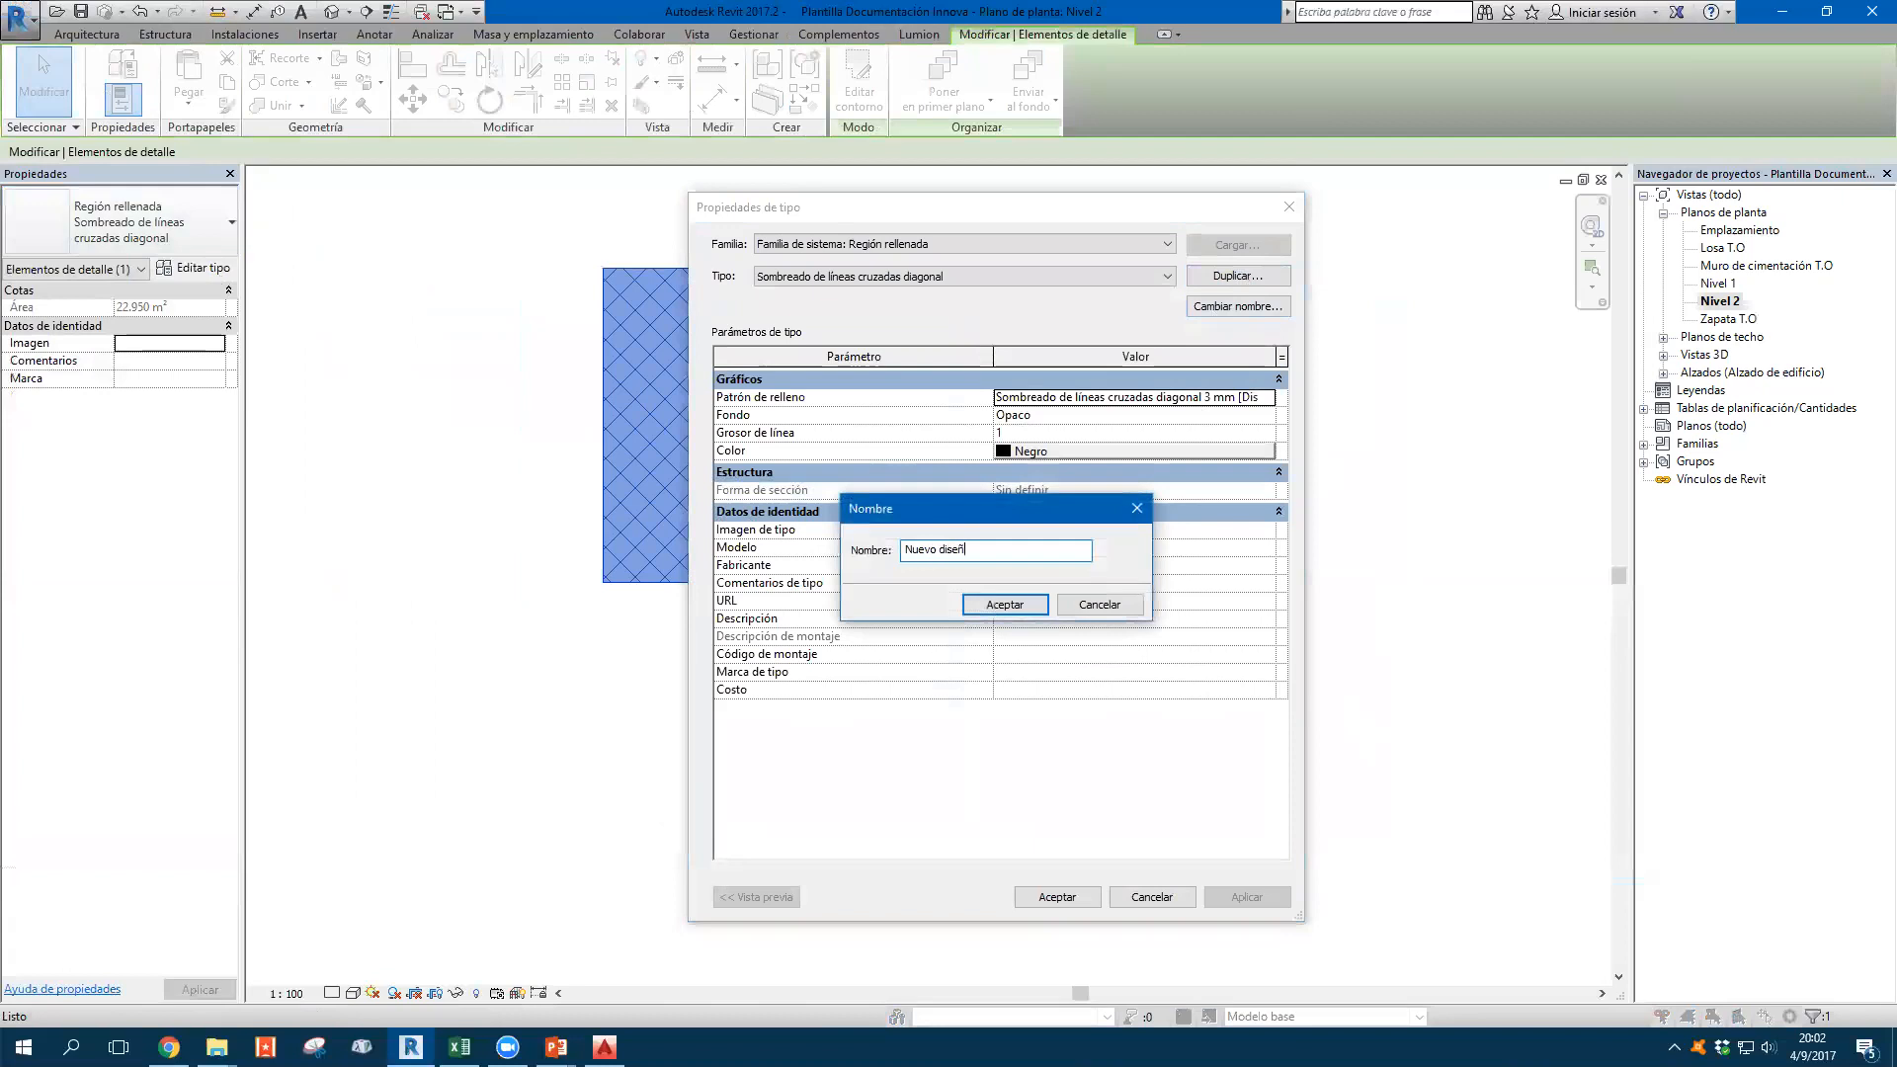
pyautogui.click(1015, 599)
# Assign the Diseño pattern "* Diagonal 45° 1mm" as the fill pattern of the "Nuevo diseño" type
pyautogui.click(1270, 397)
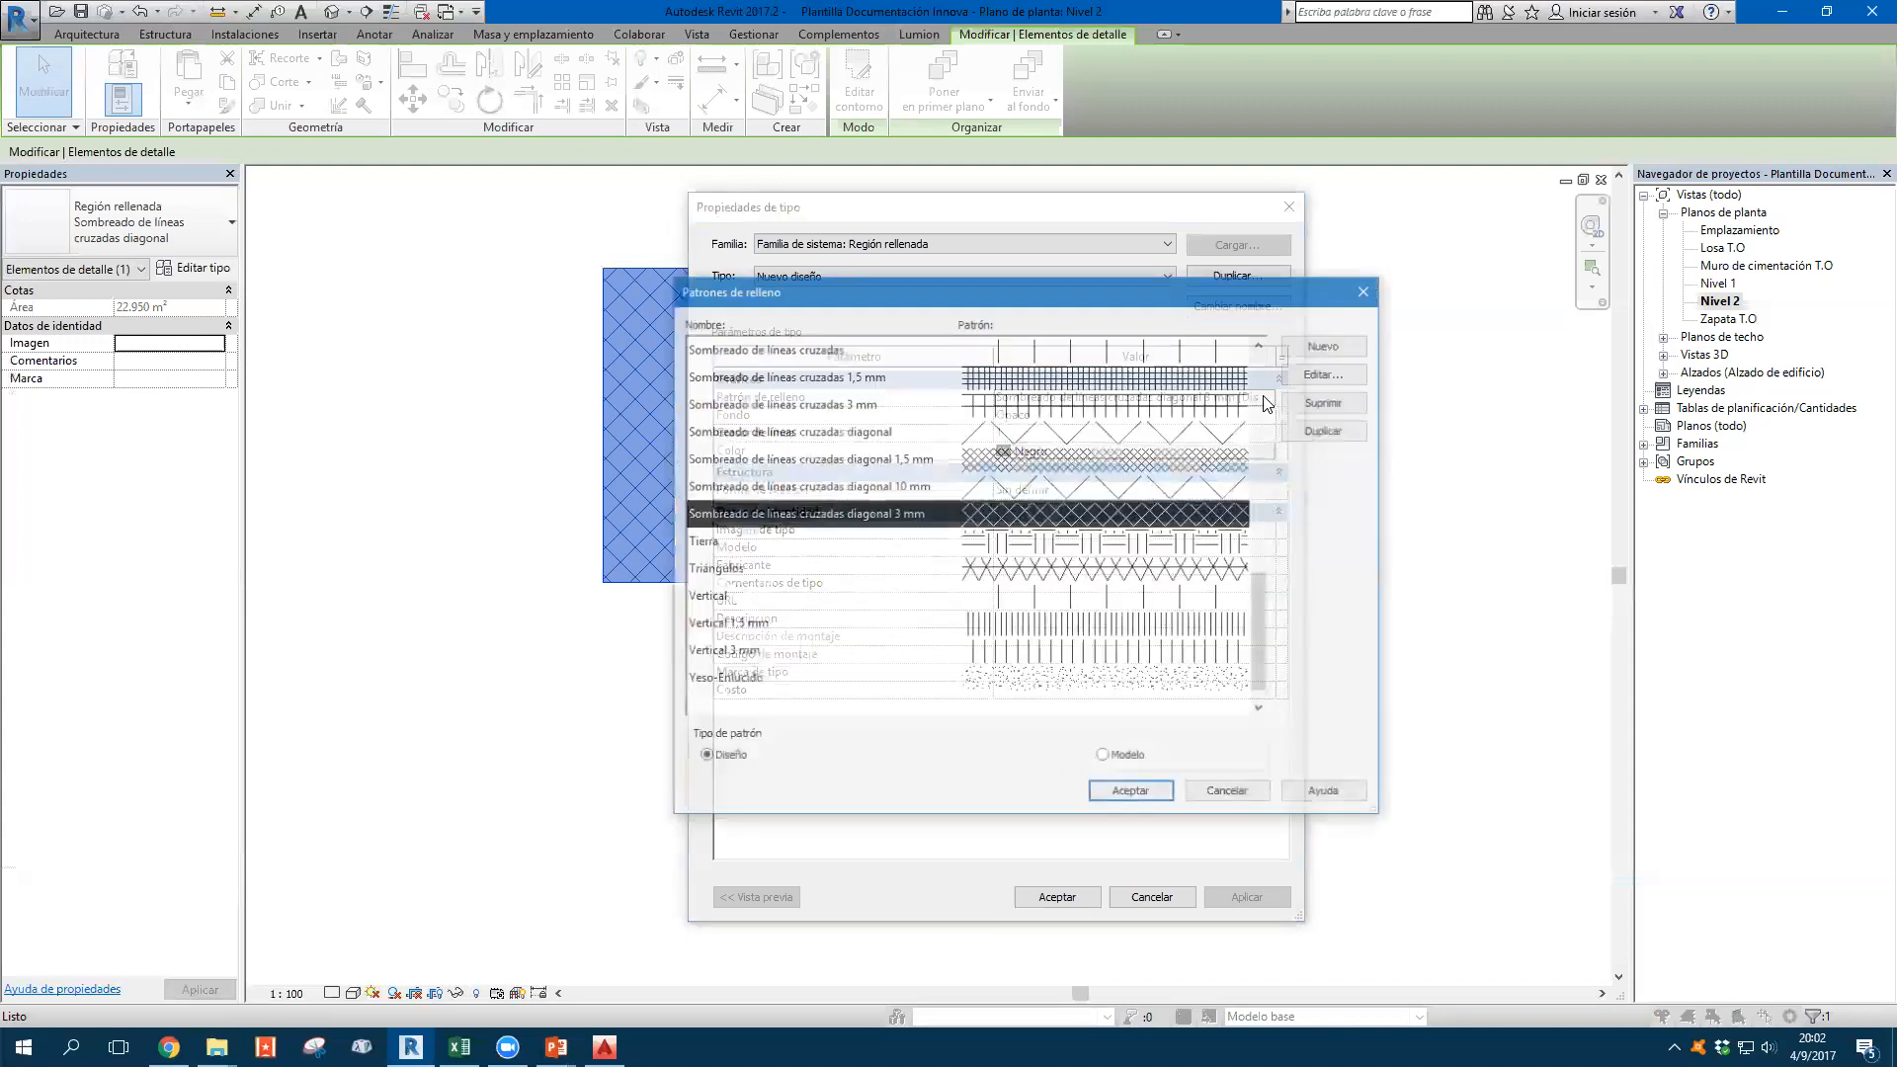
pyautogui.click(764, 460)
pyautogui.scroll(10, 764, 468)
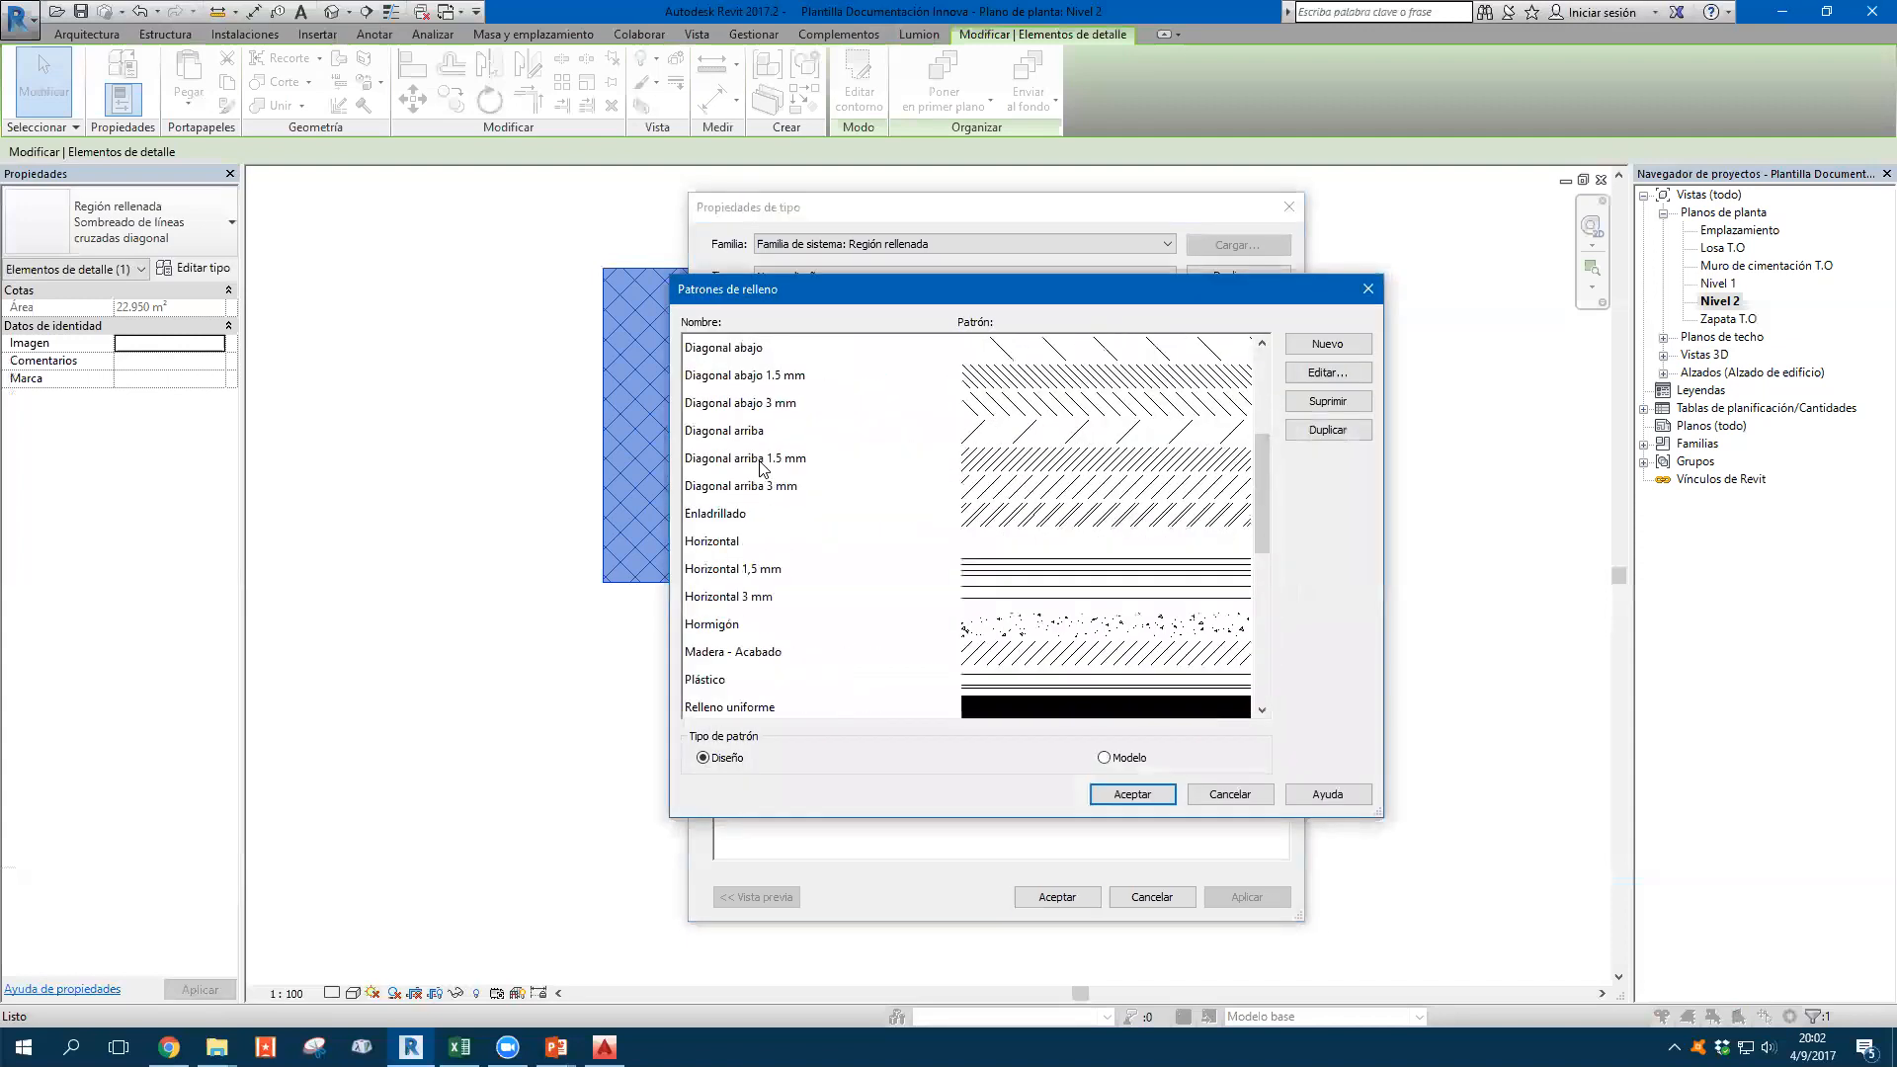
pyautogui.click(780, 356)
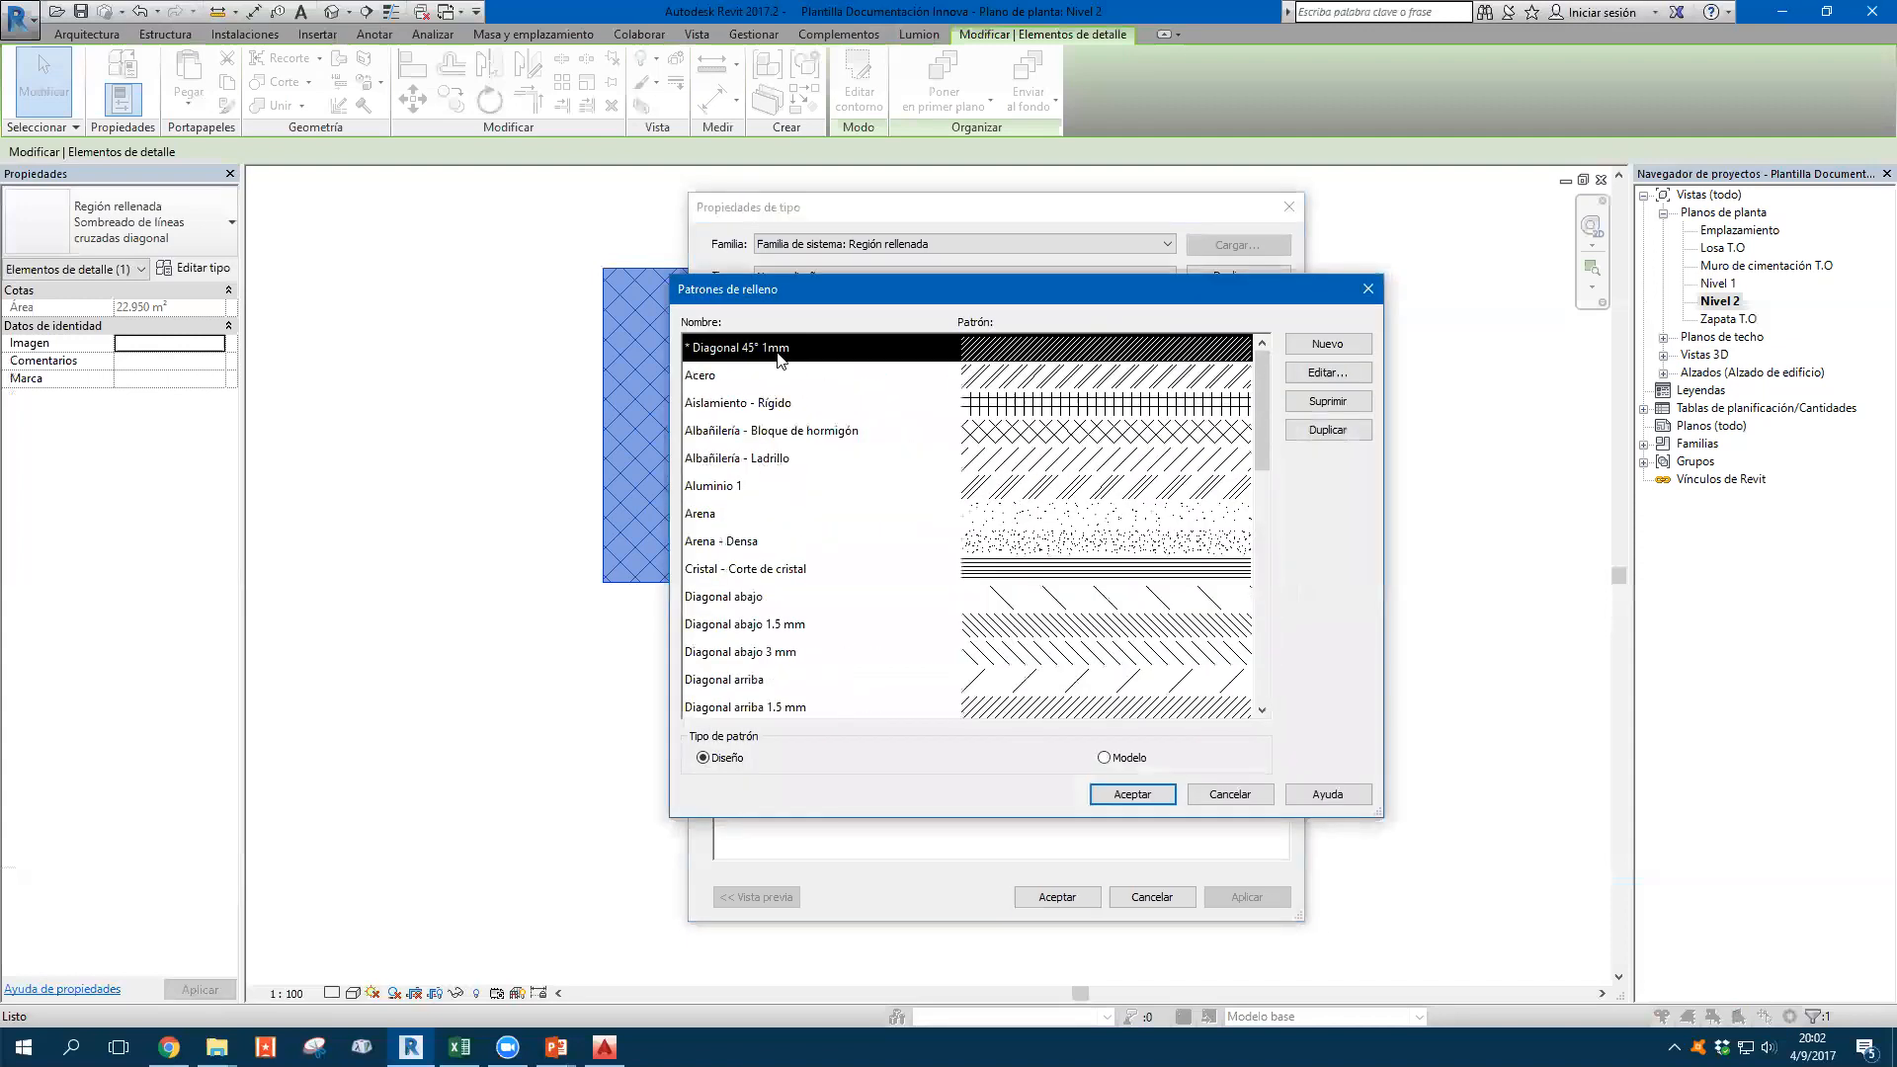
pyautogui.click(1133, 796)
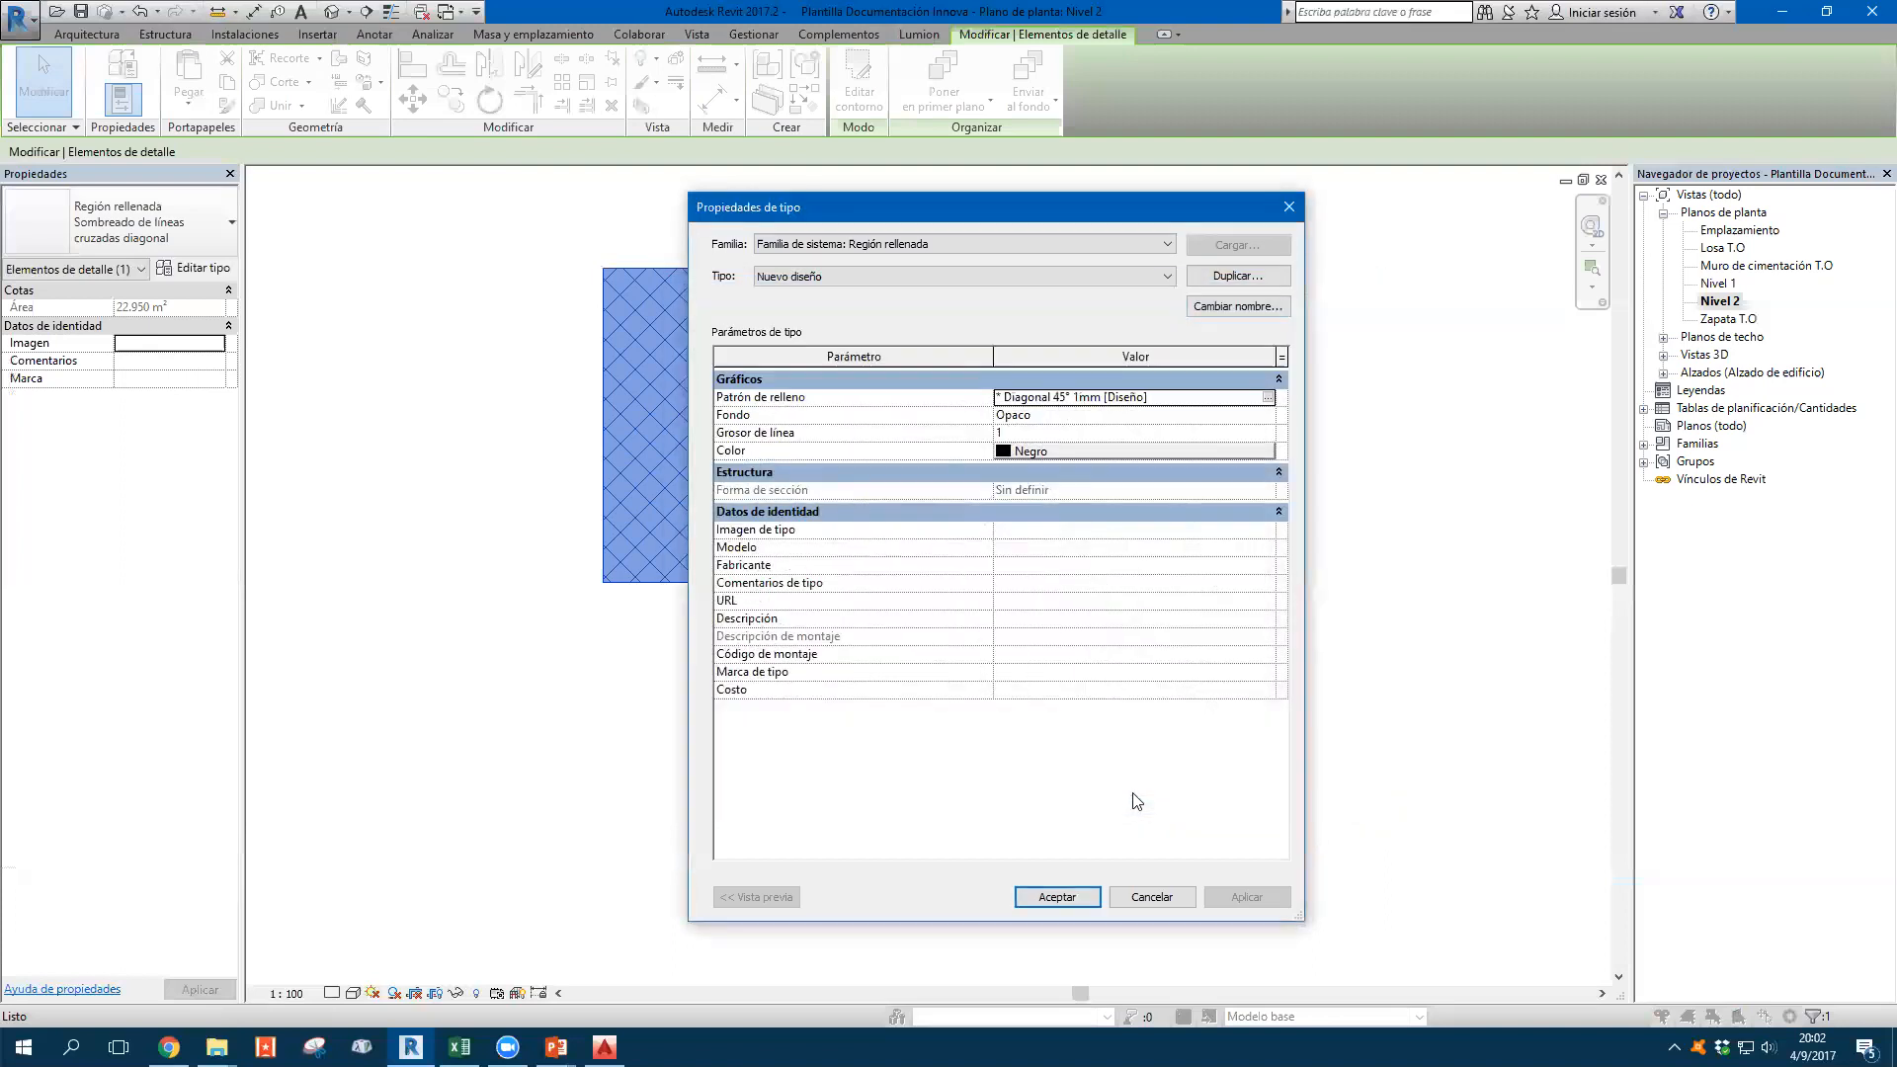
pyautogui.click(1075, 903)
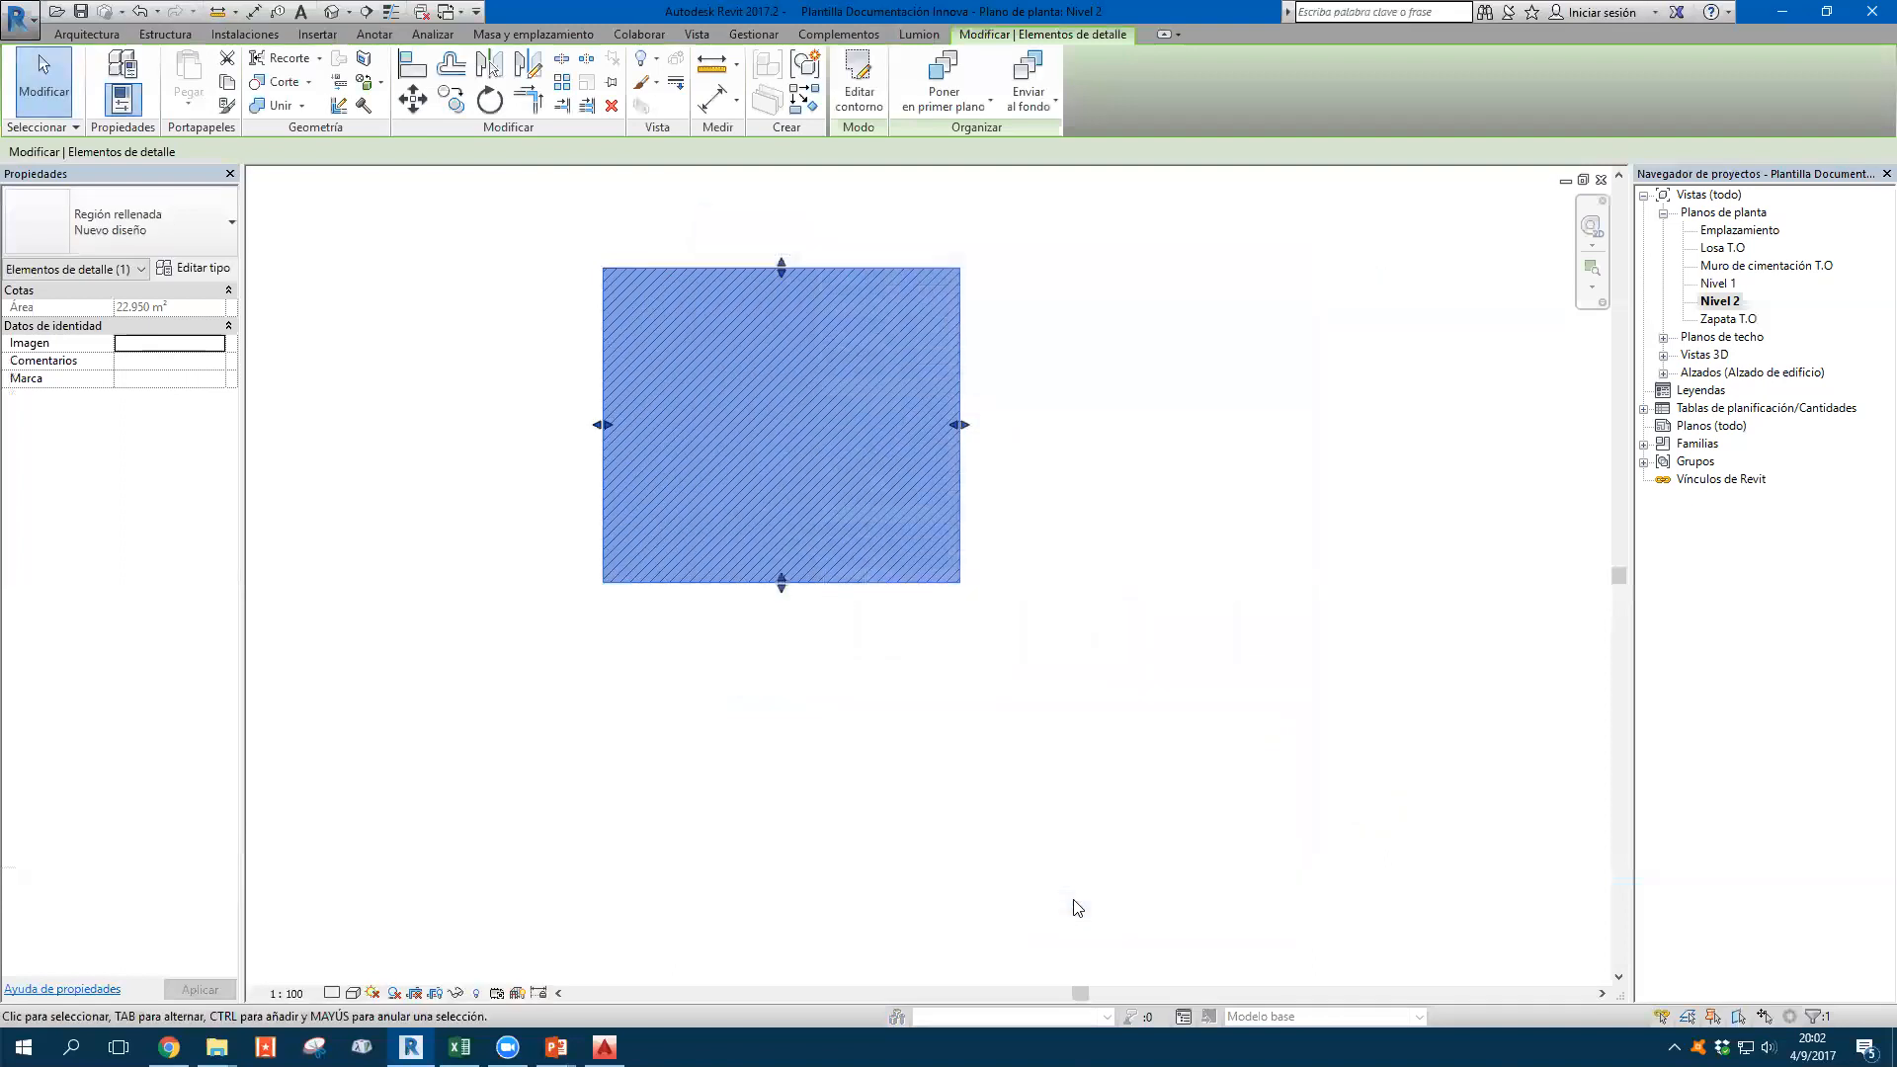
# Copy the "Nuevo diseño" filled region horizontally to the right, leaving a gap between the two regions
pyautogui.moveTo(1104, 682); pyautogui.dragTo(932, 746, button='middle')
pyautogui.press('Escape')
pyautogui.click(766, 521)
pyautogui.press('c')
pyautogui.press('o')
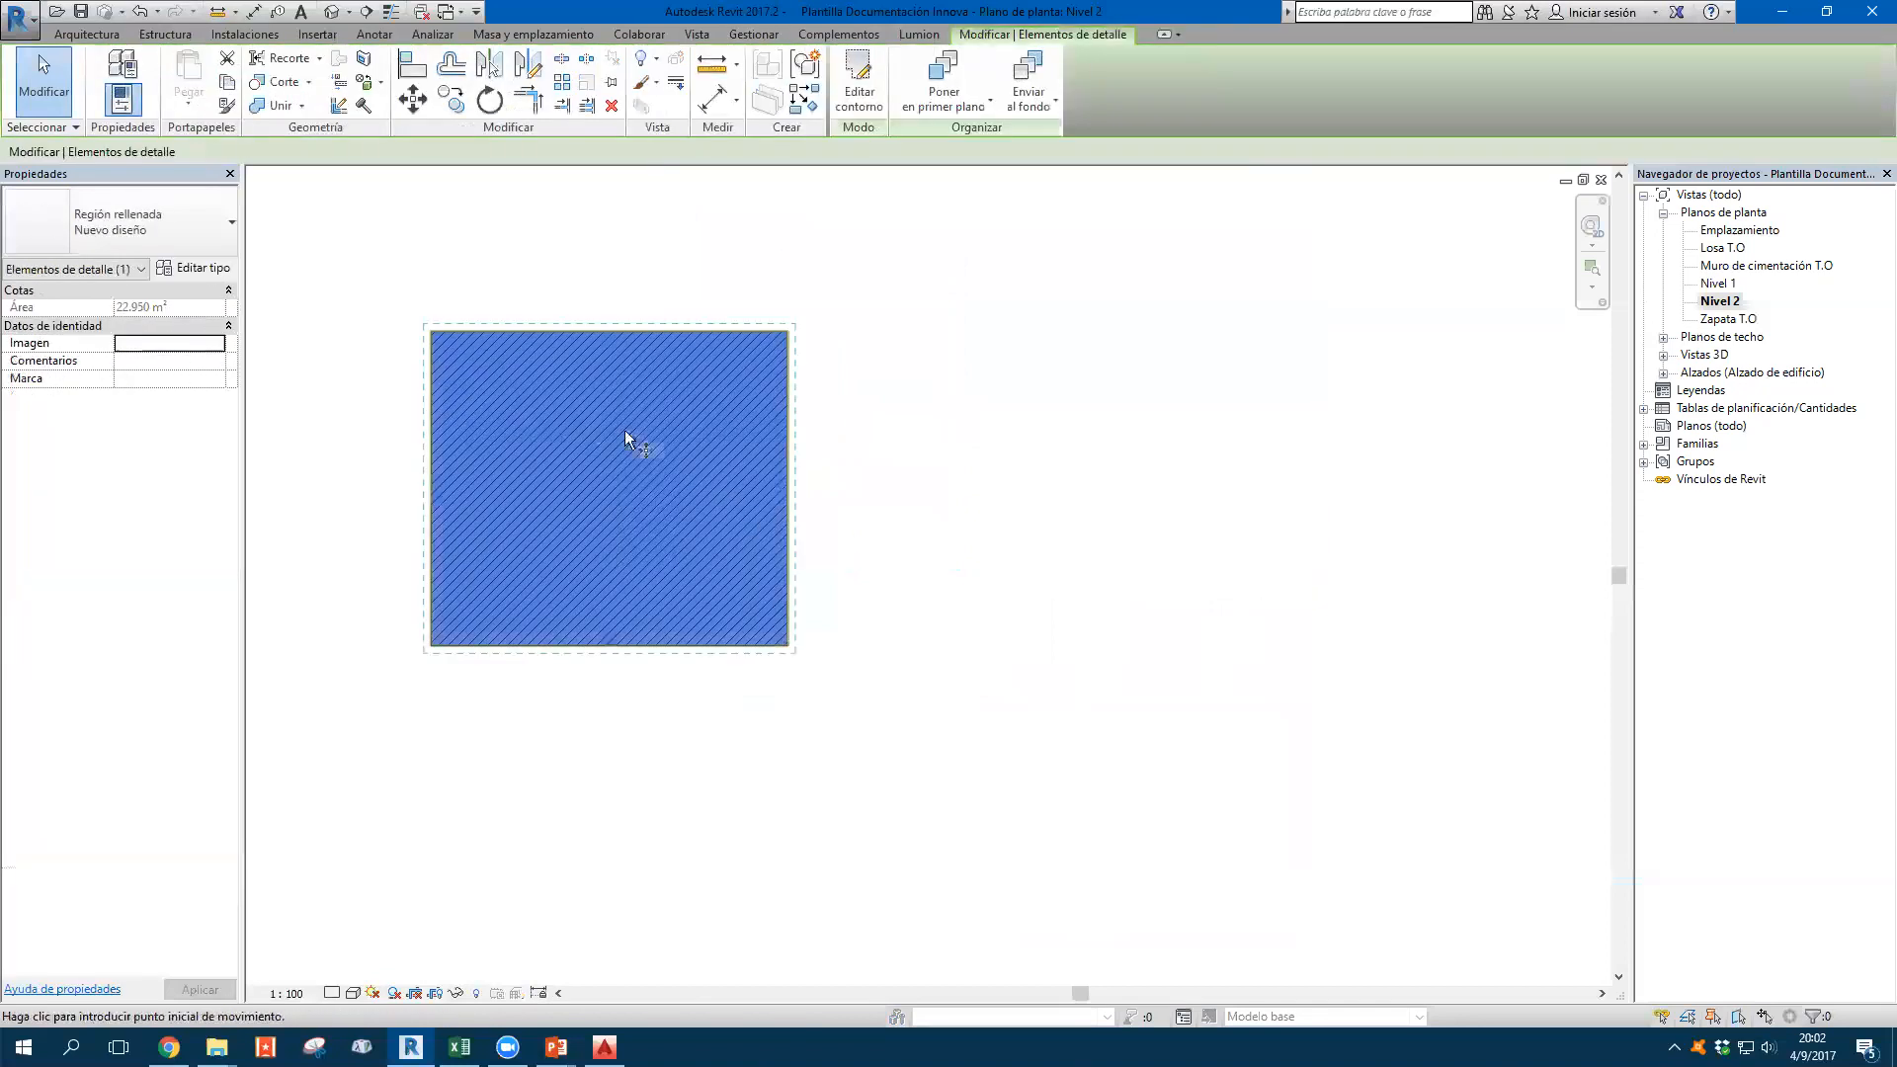
pyautogui.click(433, 333)
pyautogui.click(878, 331)
pyautogui.press('Escape')
pyautogui.press('Escape')
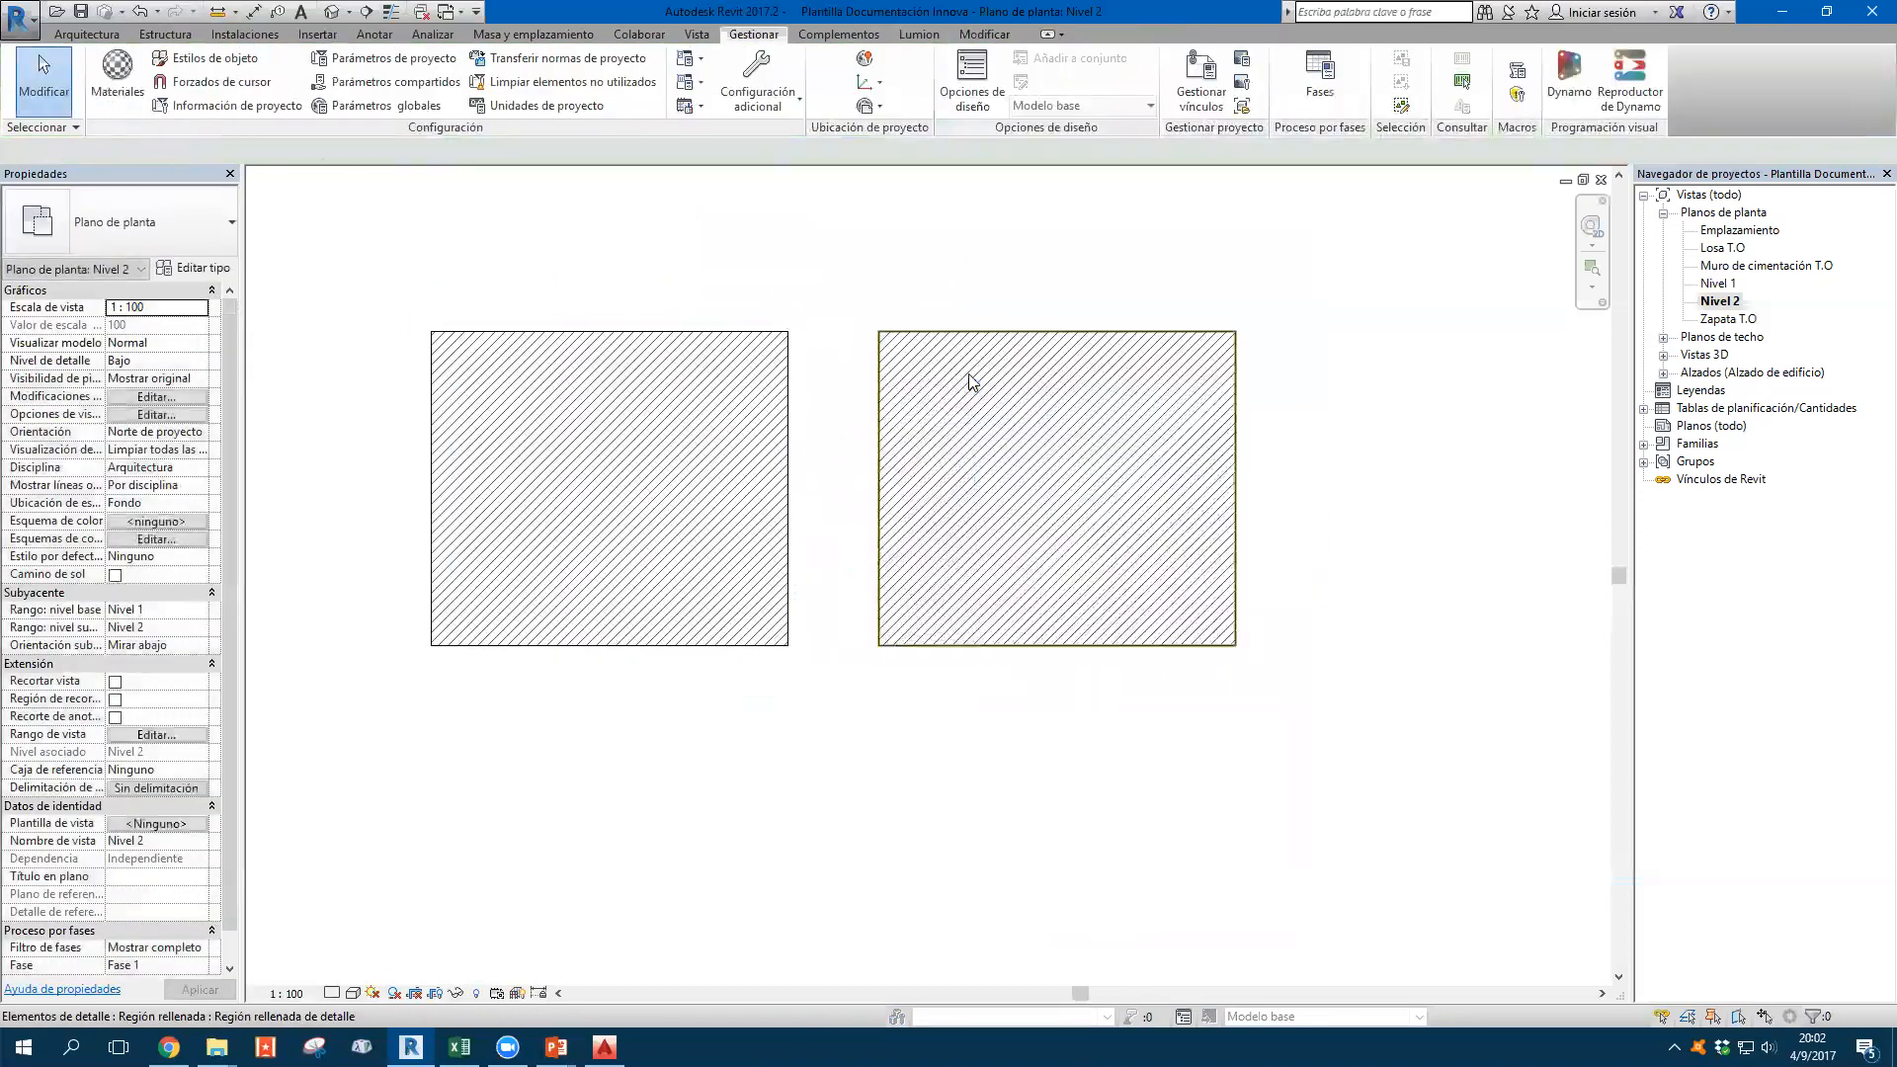
# Duplicate the right-hand copy's region type as "Nuevo modelo"
pyautogui.click(965, 381)
pyautogui.click(194, 269)
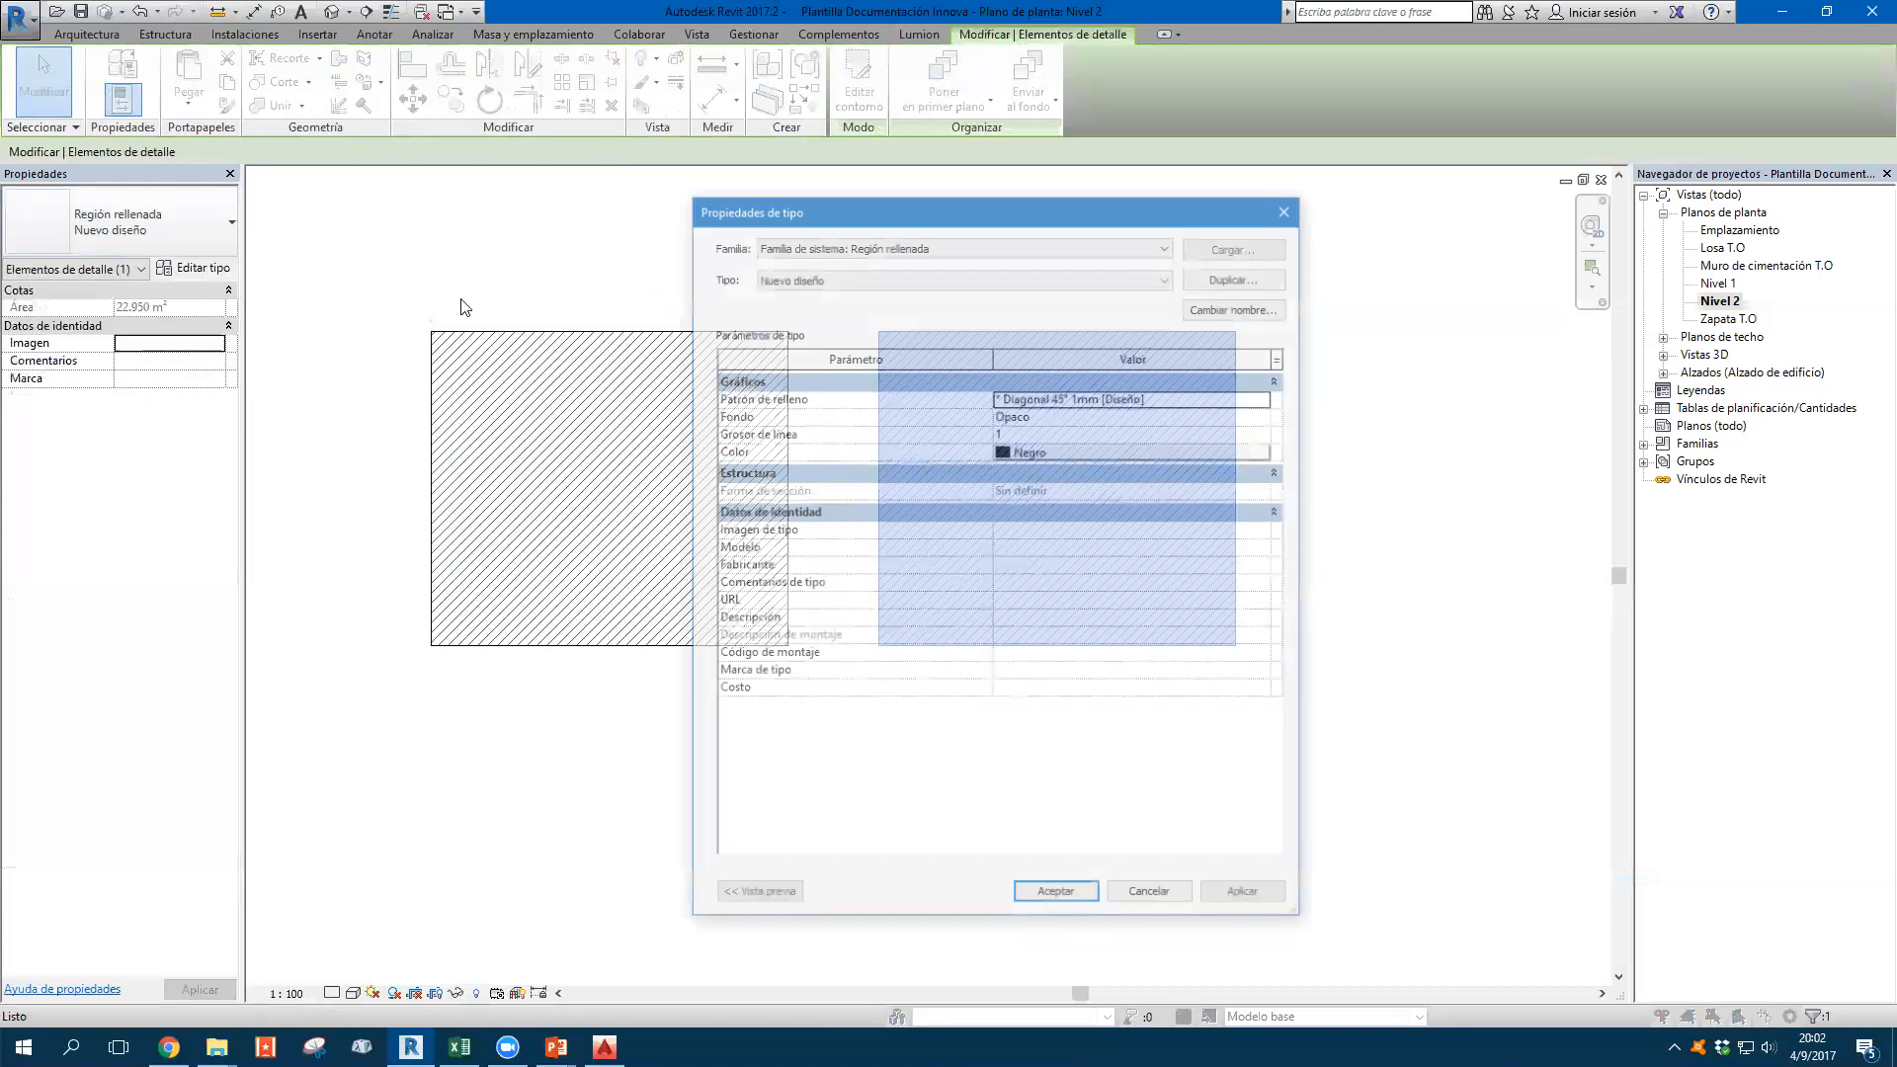
pyautogui.click(1243, 277)
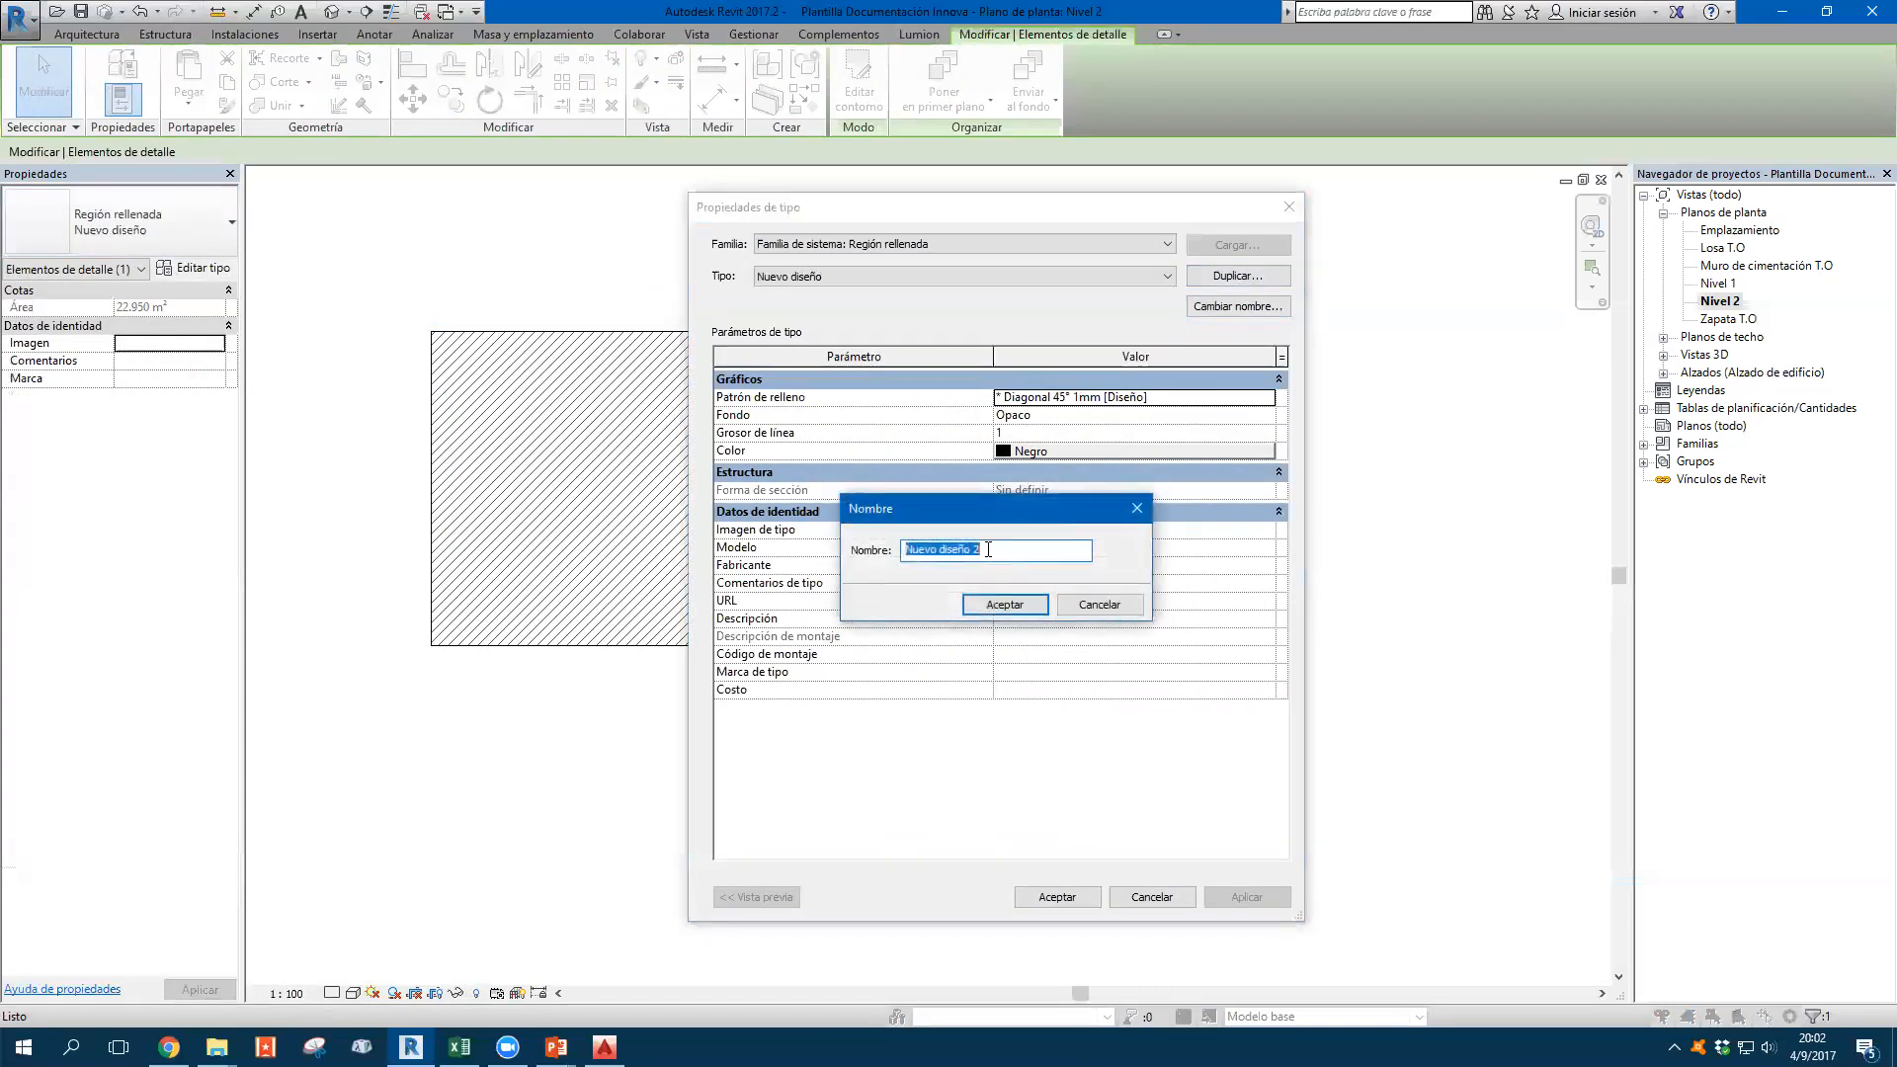
pyautogui.moveTo(939, 552); pyautogui.dragTo(1054, 549)
pyautogui.write('model')
pyautogui.click(1018, 604)
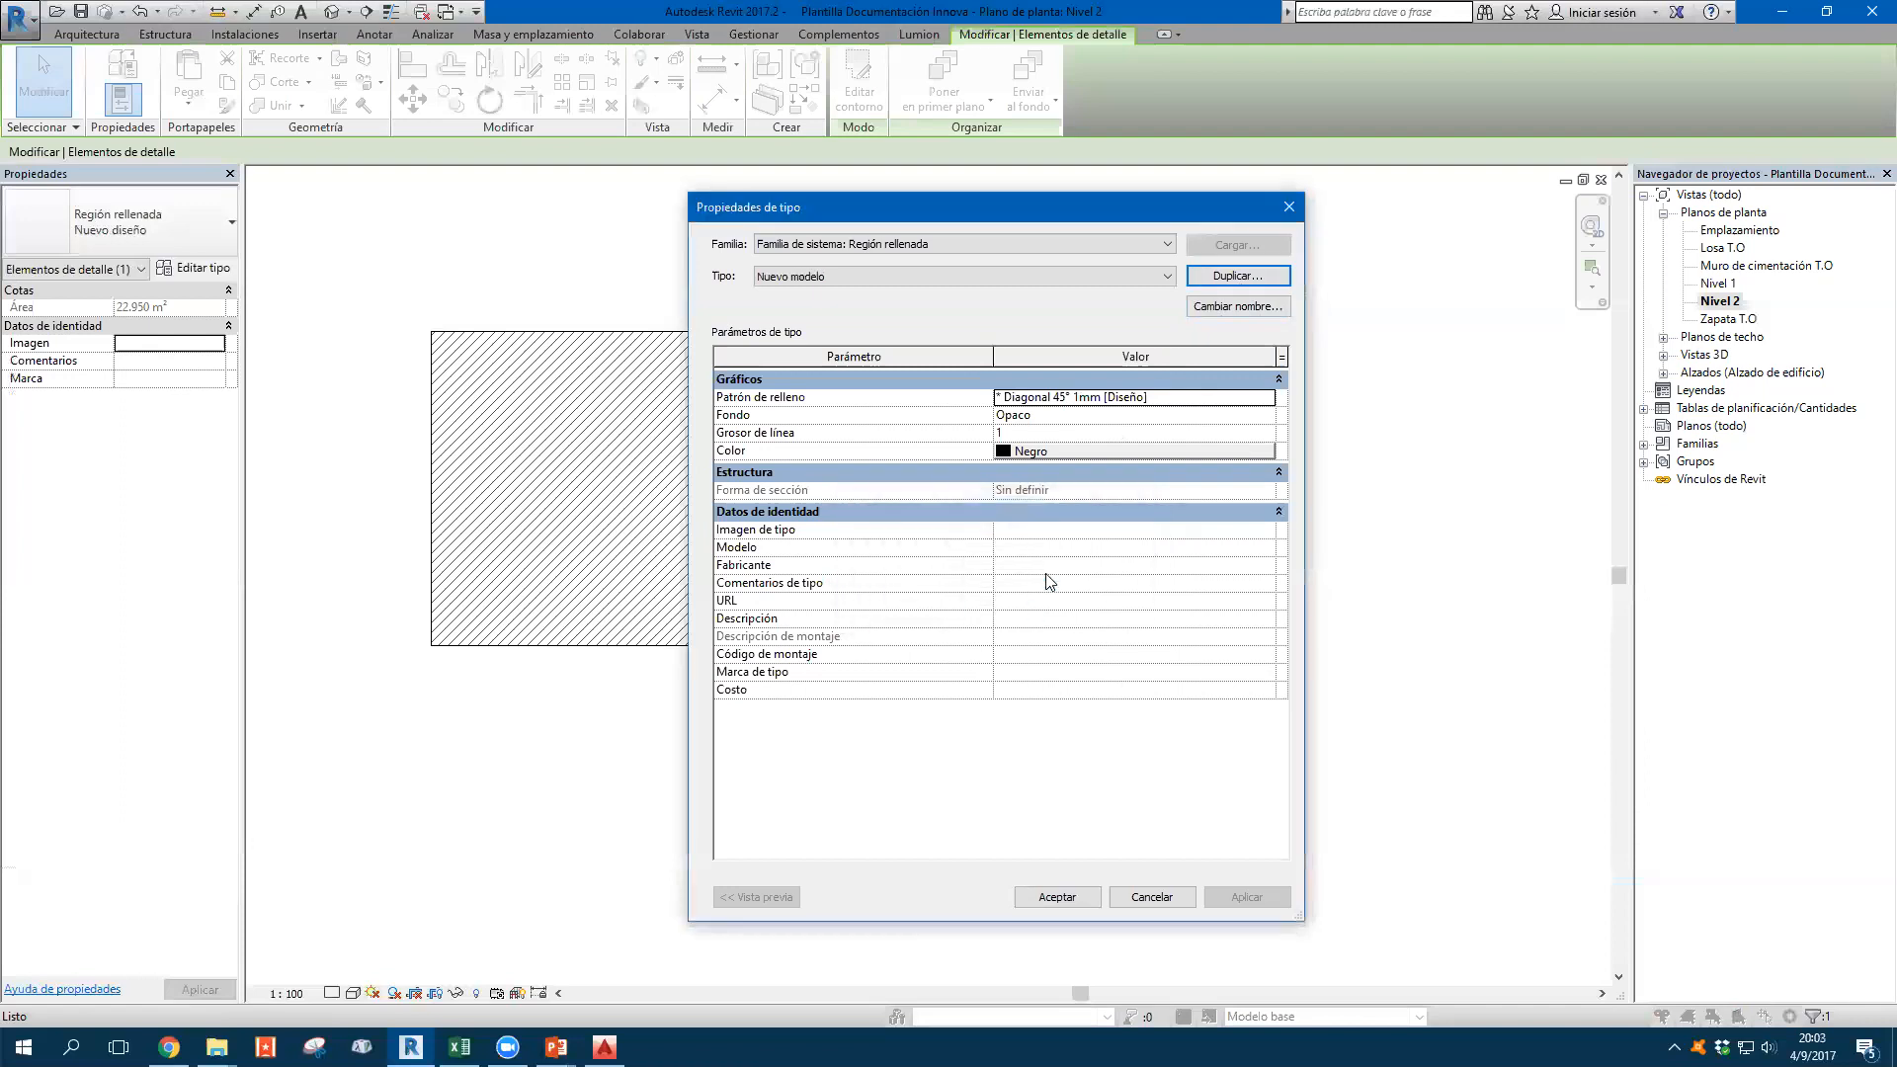
# Assign the Modelo pattern "* Diagonal 45°" as the fill pattern of the "Nuevo modelo" type
pyautogui.click(1265, 396)
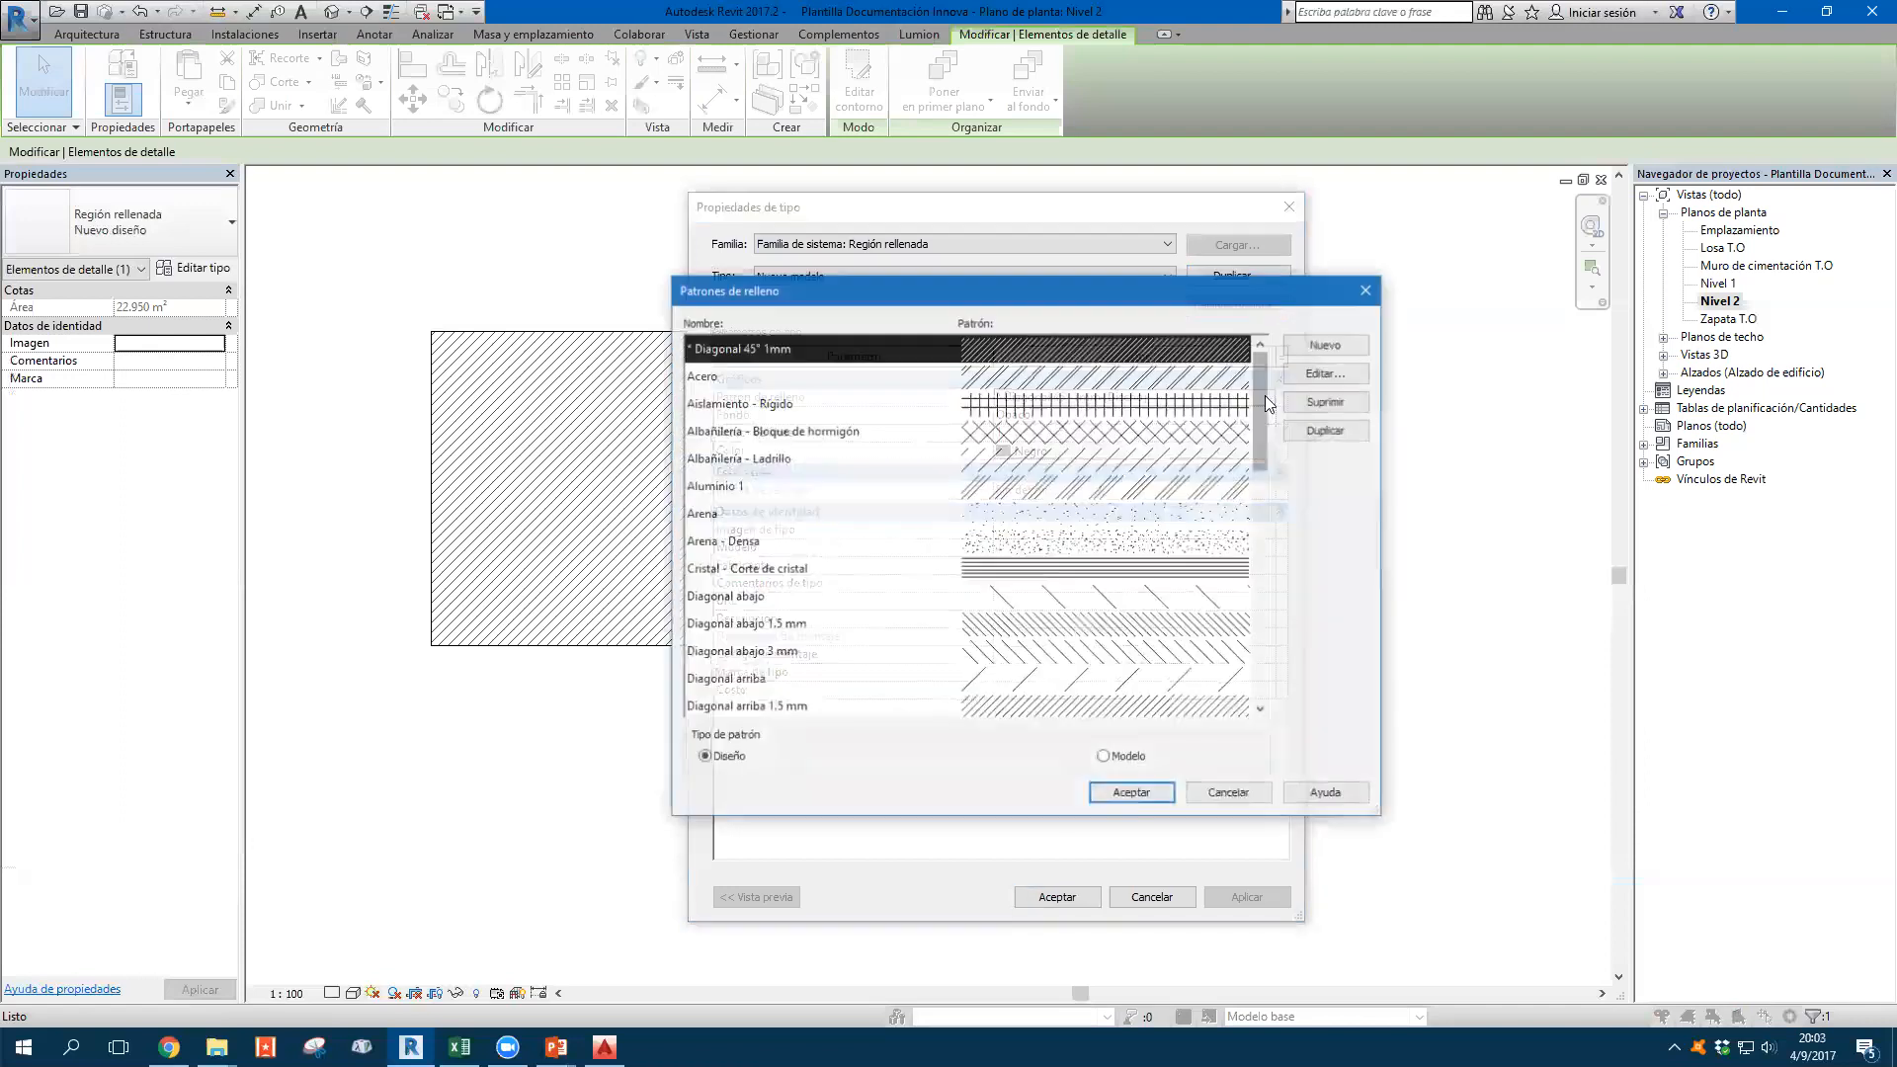
pyautogui.click(1133, 761)
pyautogui.click(1133, 794)
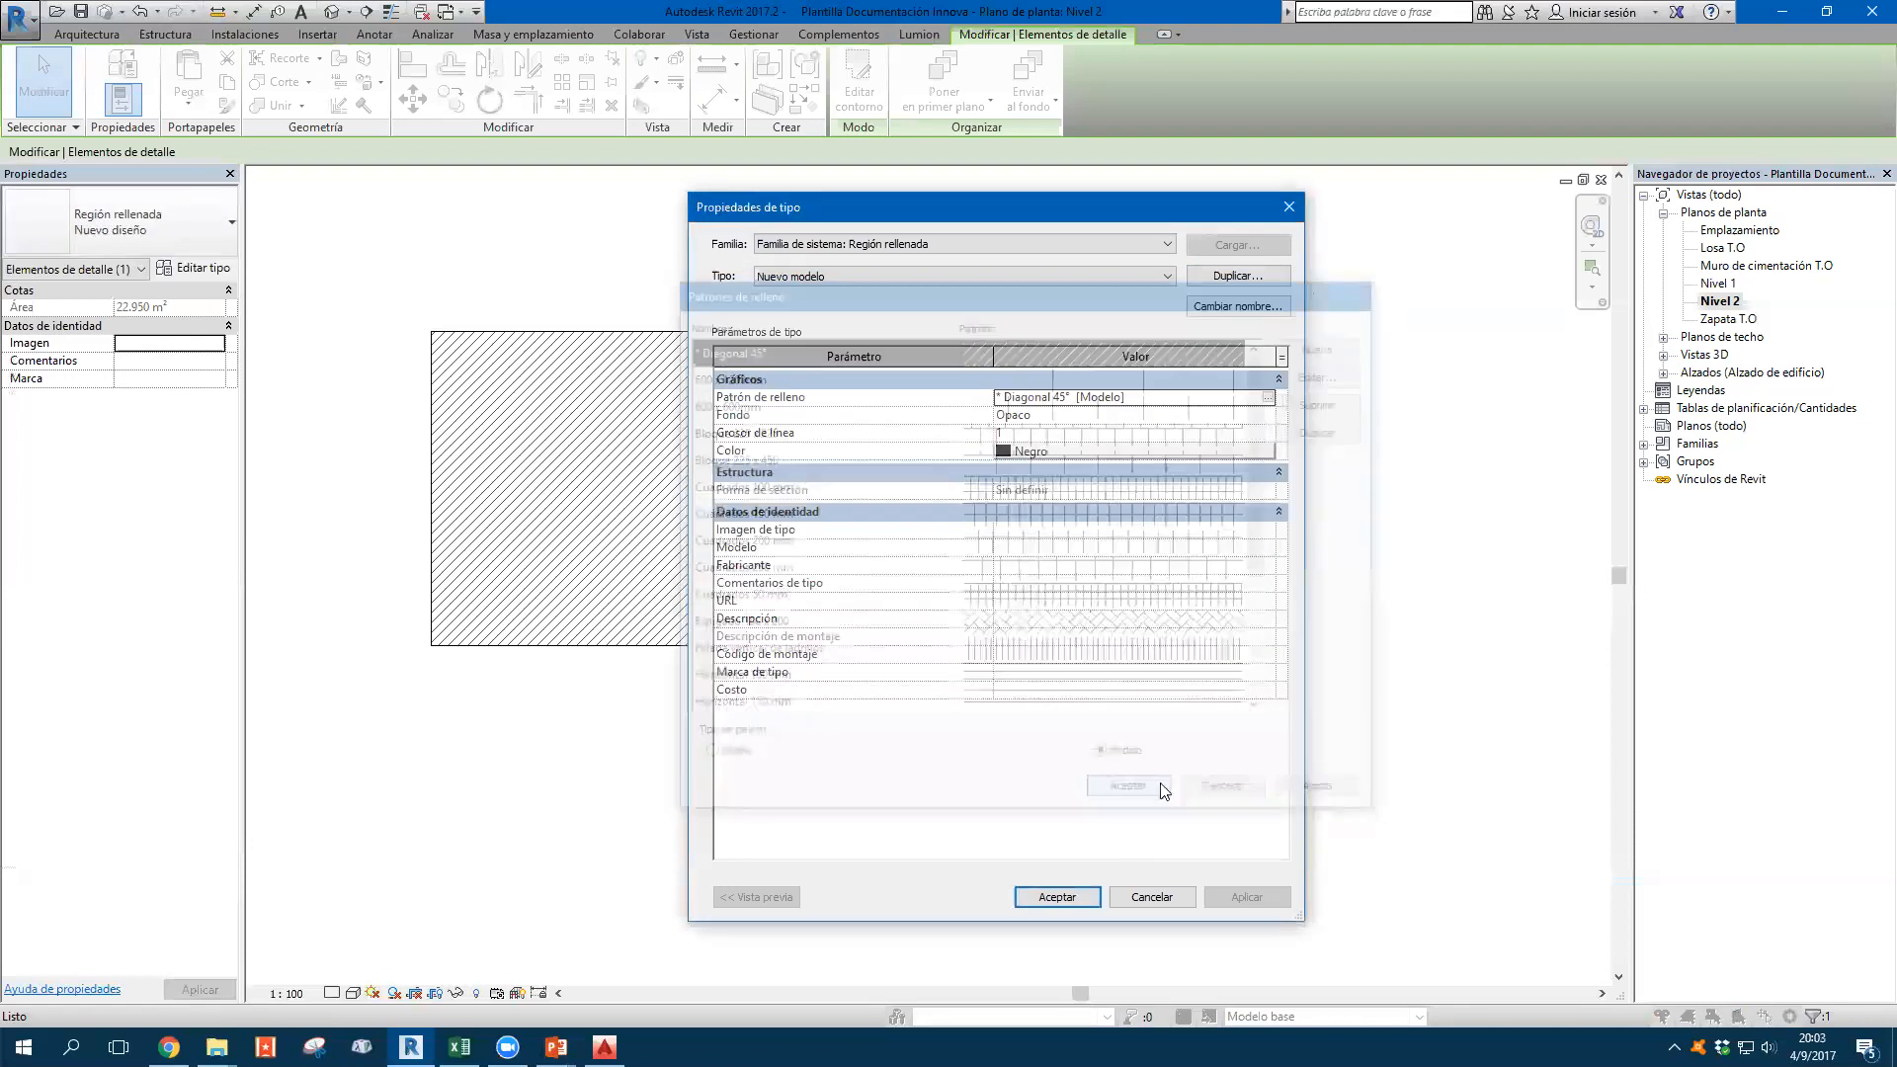
pyautogui.click(1077, 898)
pyautogui.click(1183, 803)
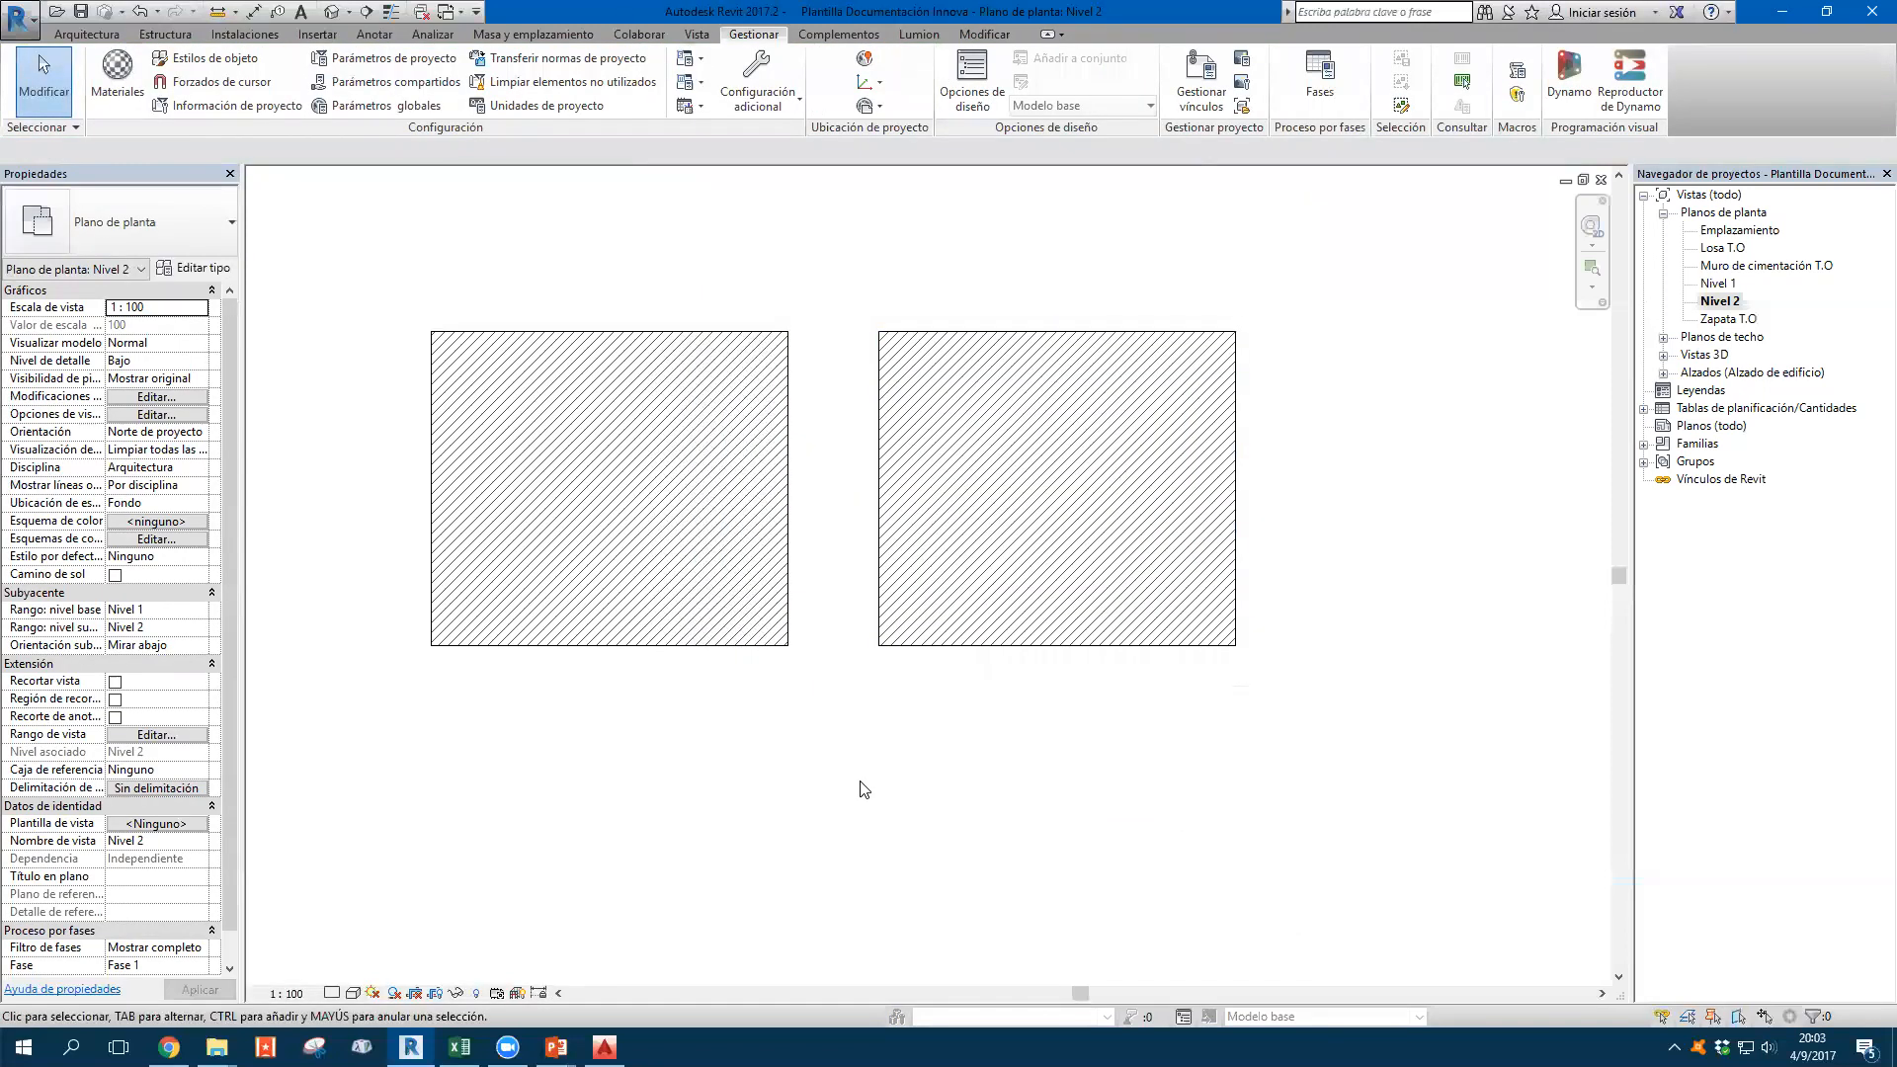
# Change the view scale to 1:20 to compare the two hatches, and select the "Nuevo diseño" region
pyautogui.click(287, 993)
pyautogui.click(310, 868)
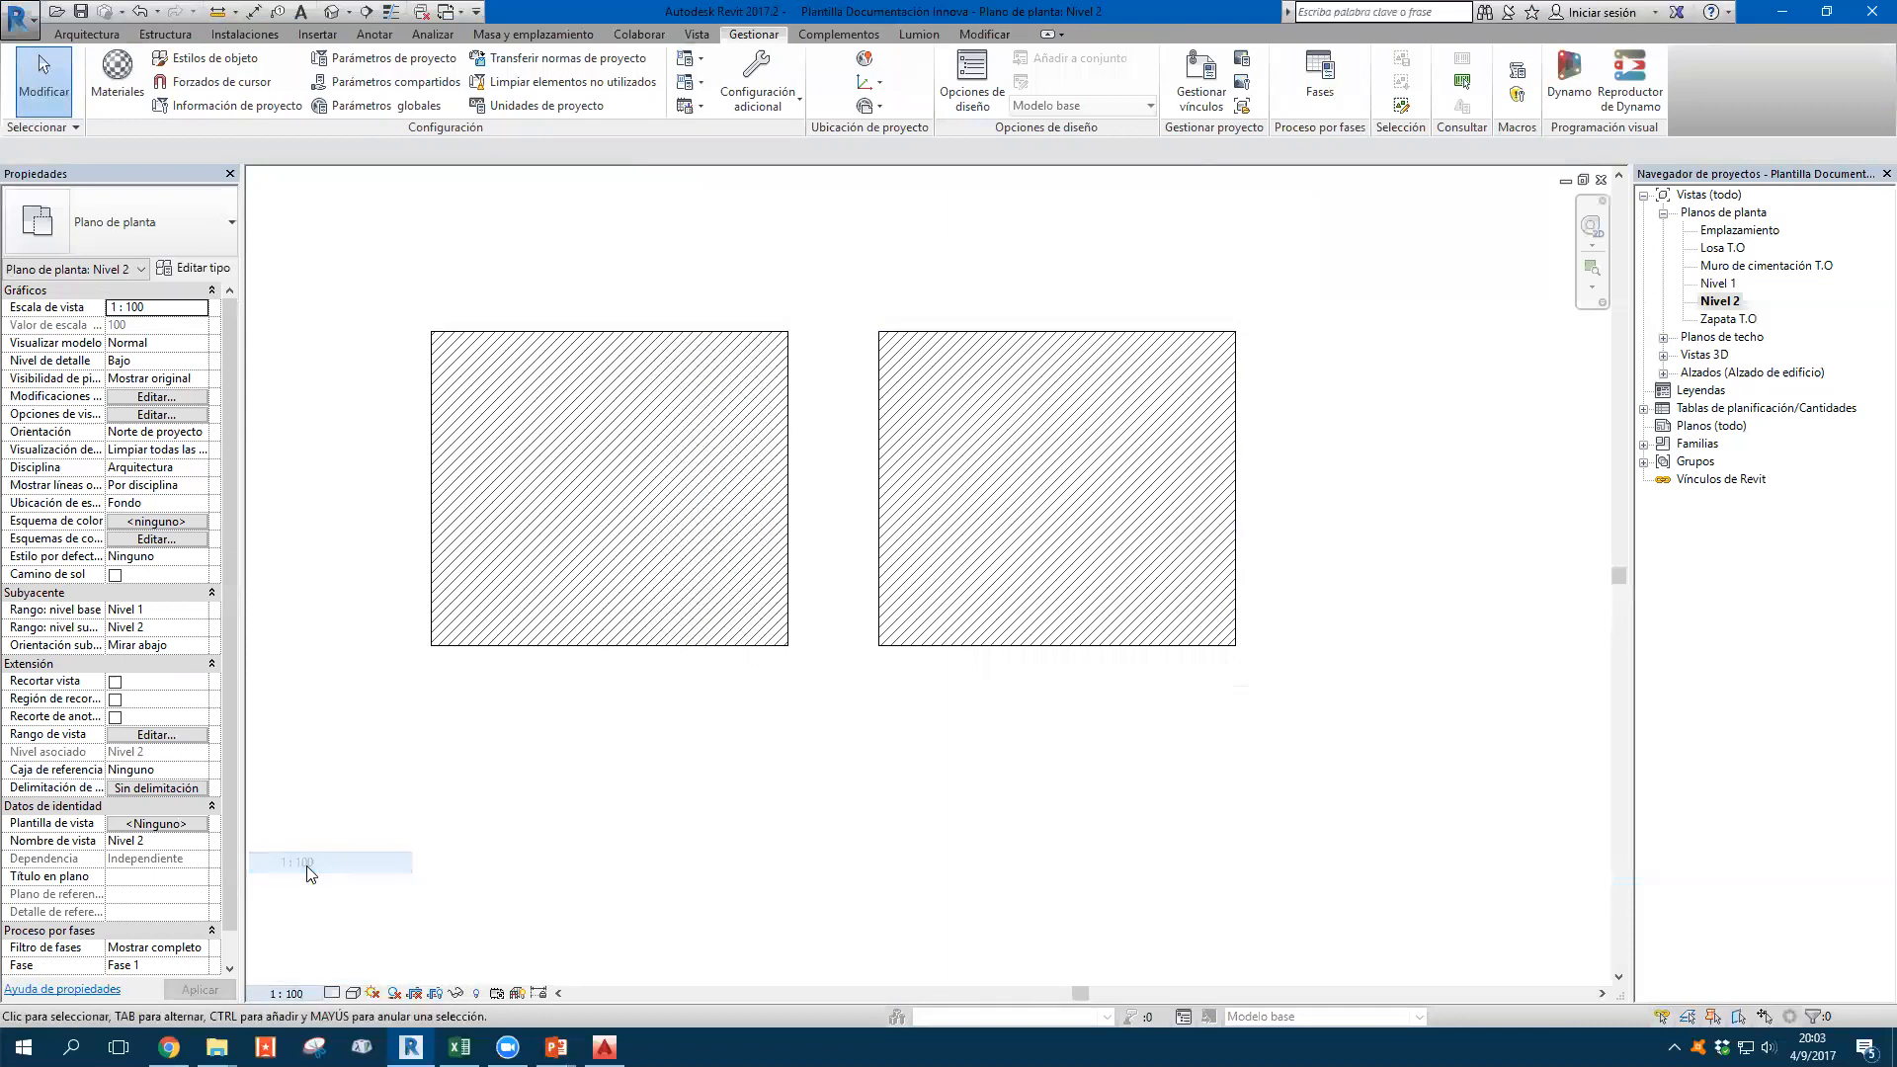
pyautogui.click(297, 993)
pyautogui.click(328, 798)
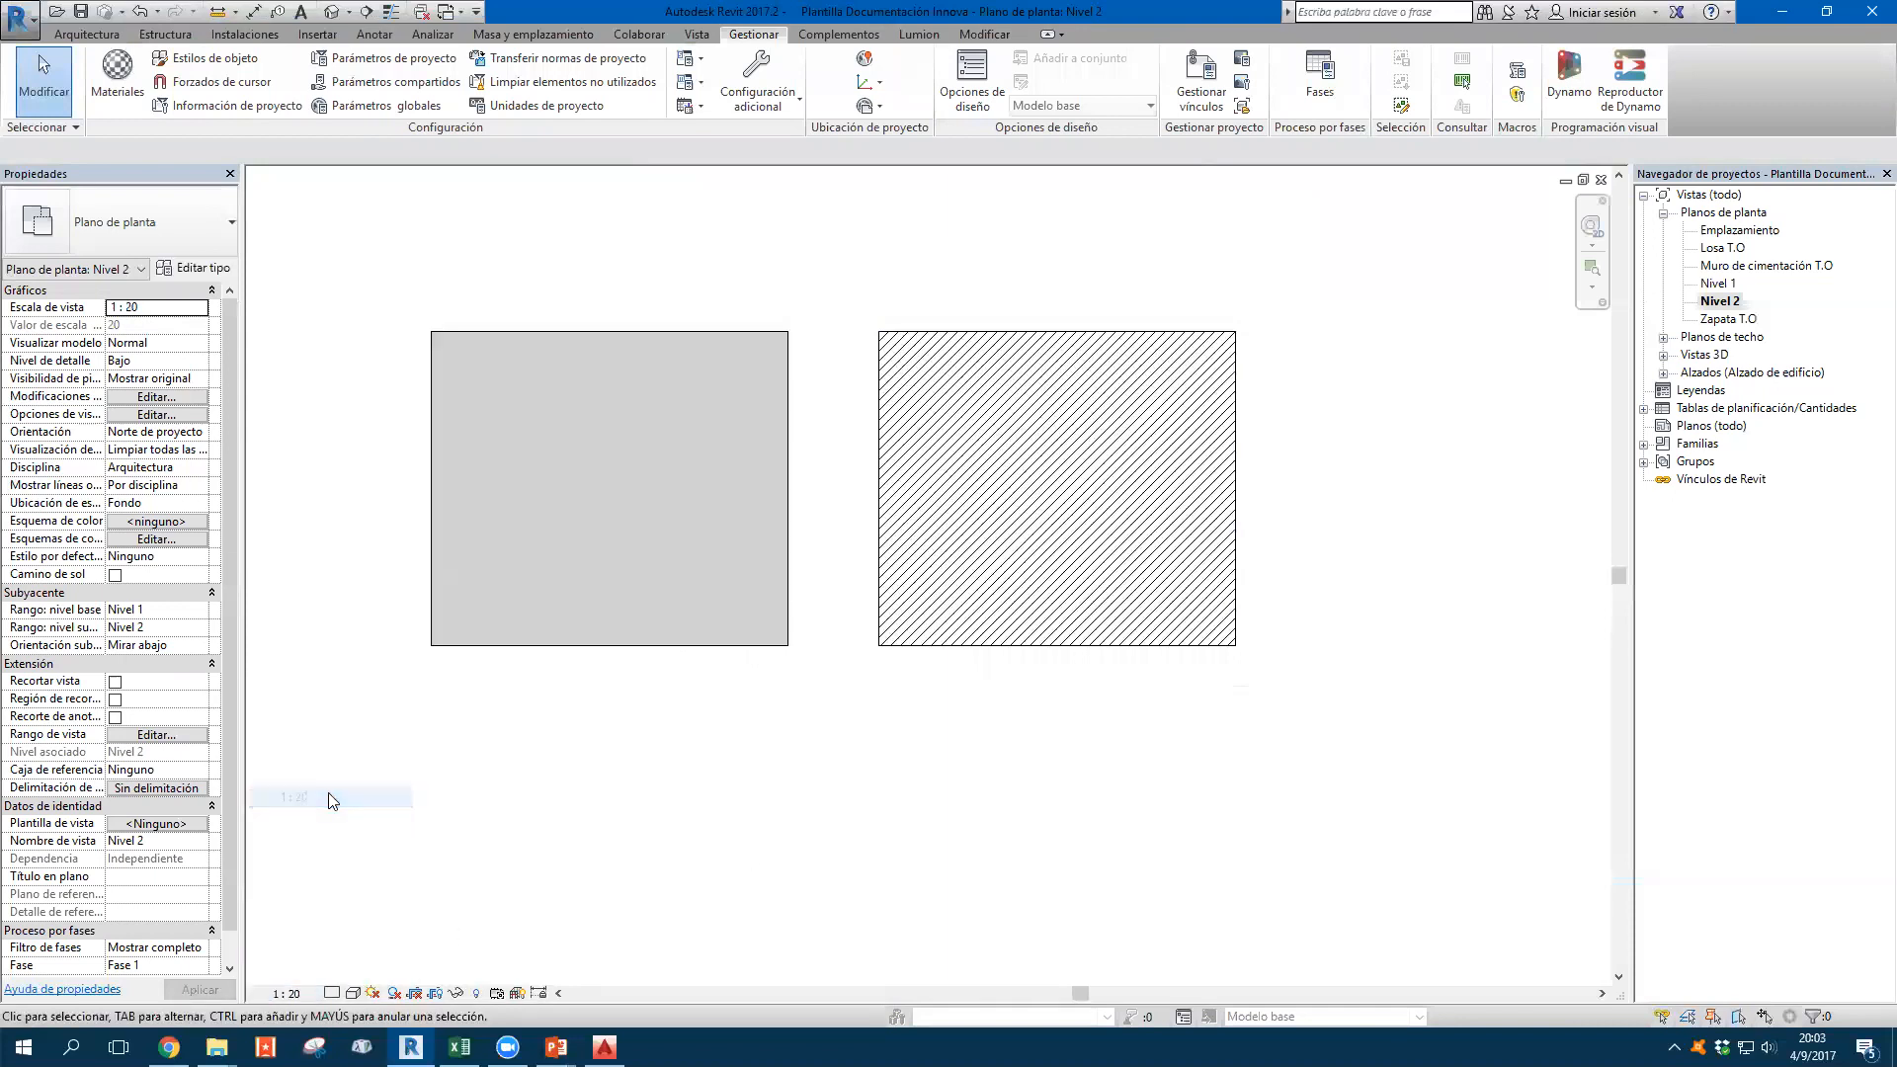
pyautogui.scroll(3, 810, 396)
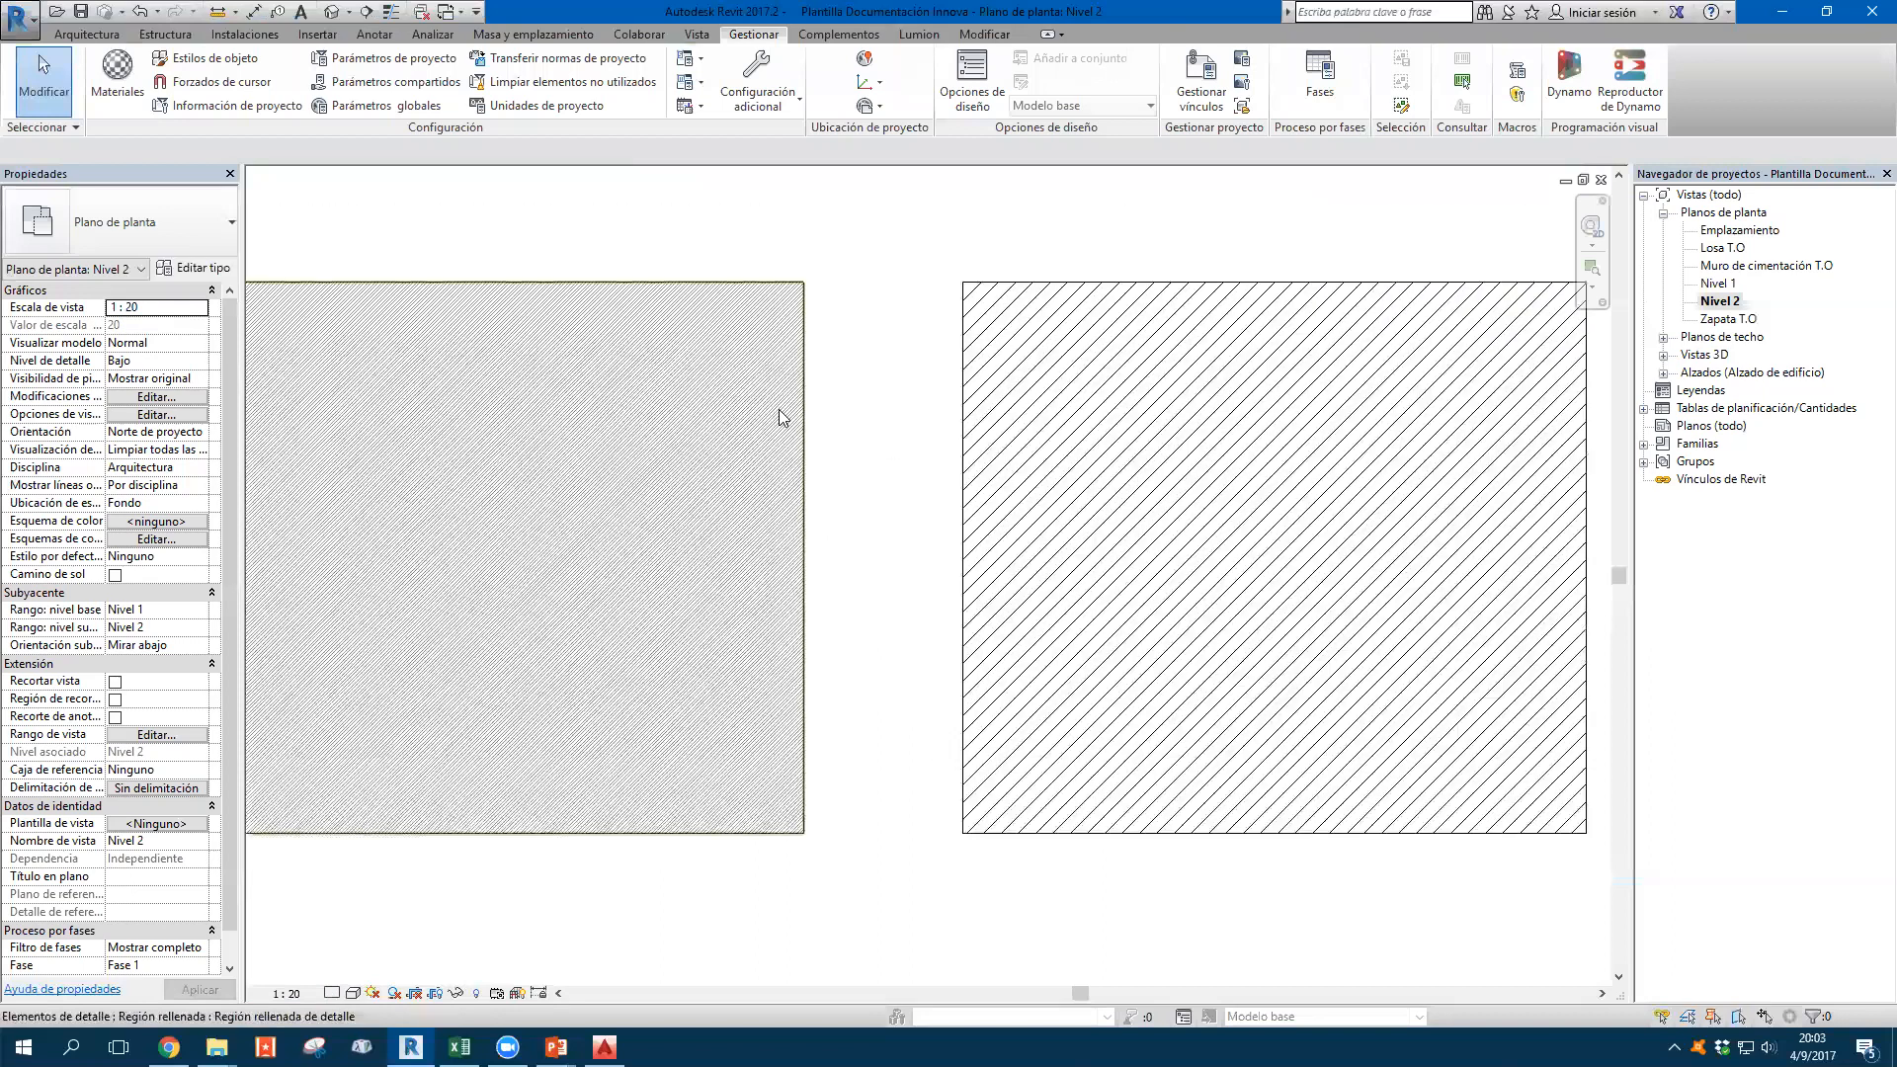
pyautogui.click(779, 409)
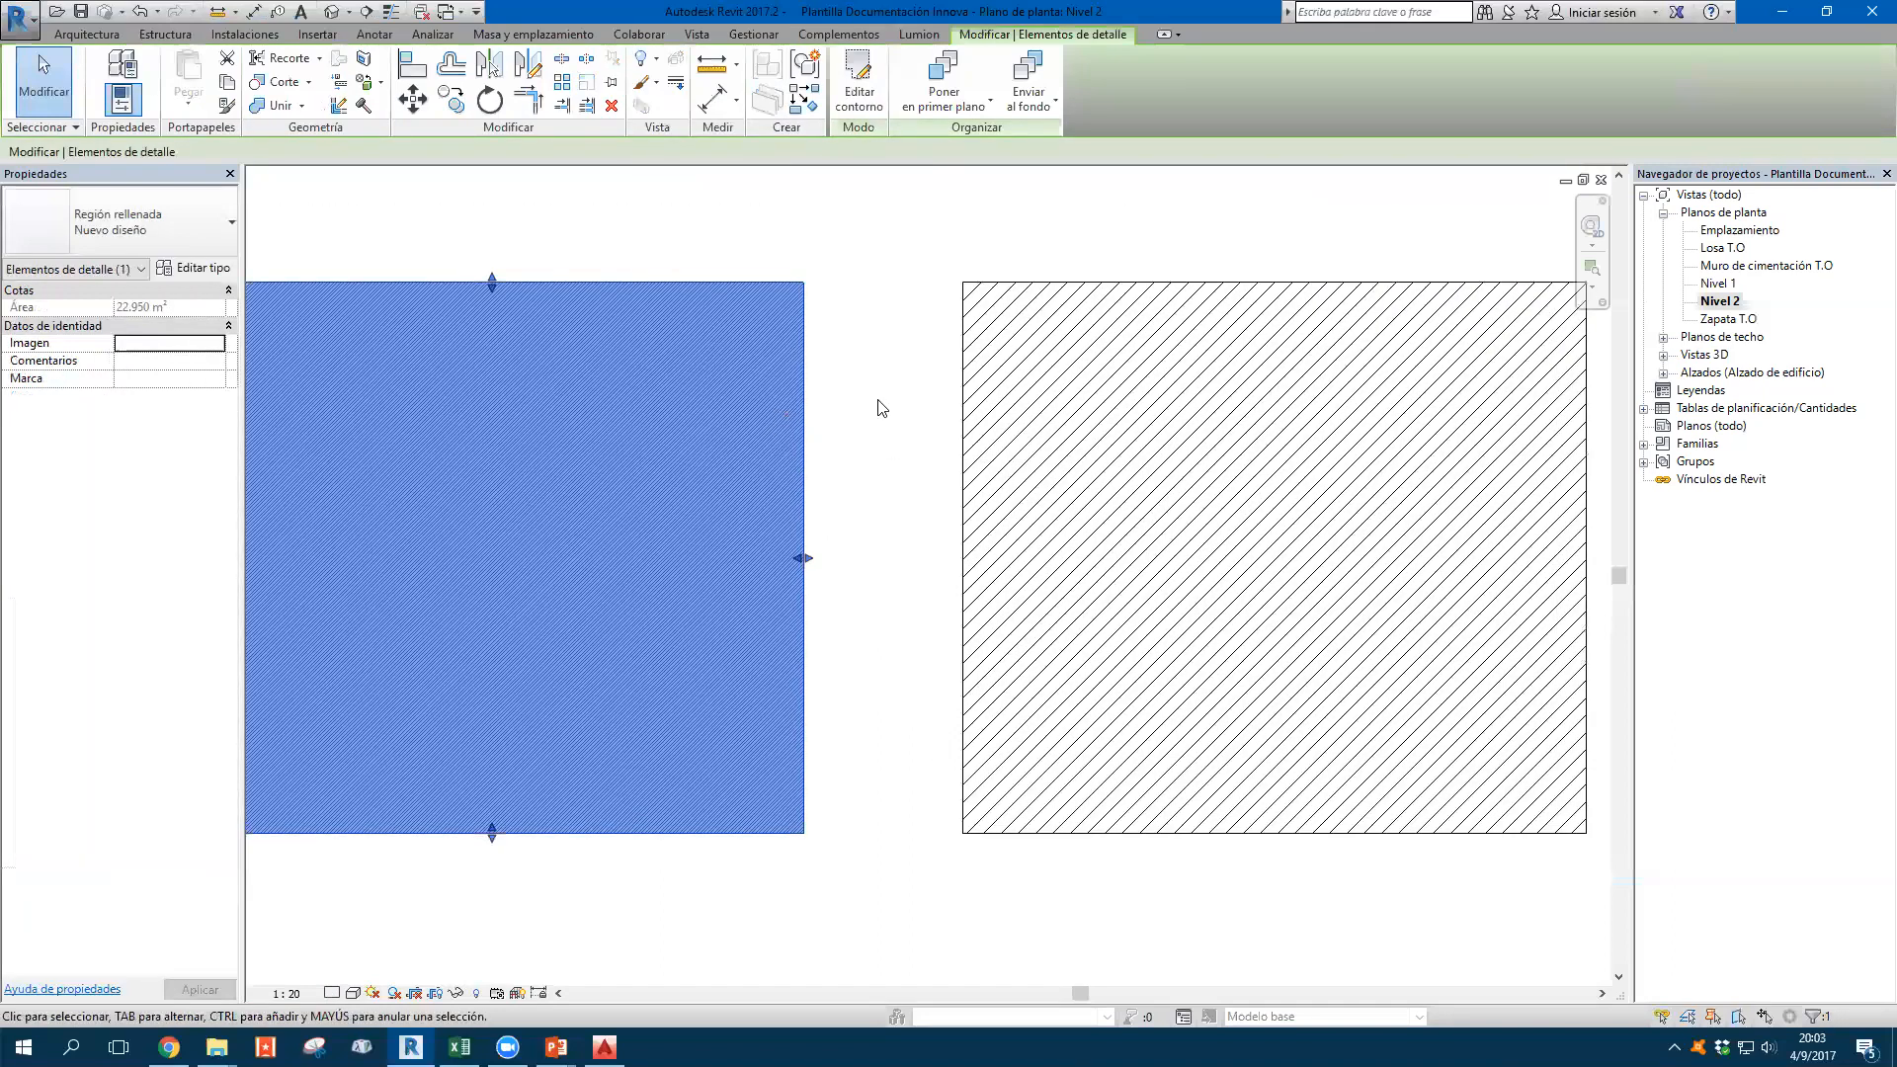
# Change the view scale to 1:25 and to 1:200 to compare how the two hatches respond
pyautogui.moveTo(851, 411); pyautogui.dragTo(941, 404, button='middle')
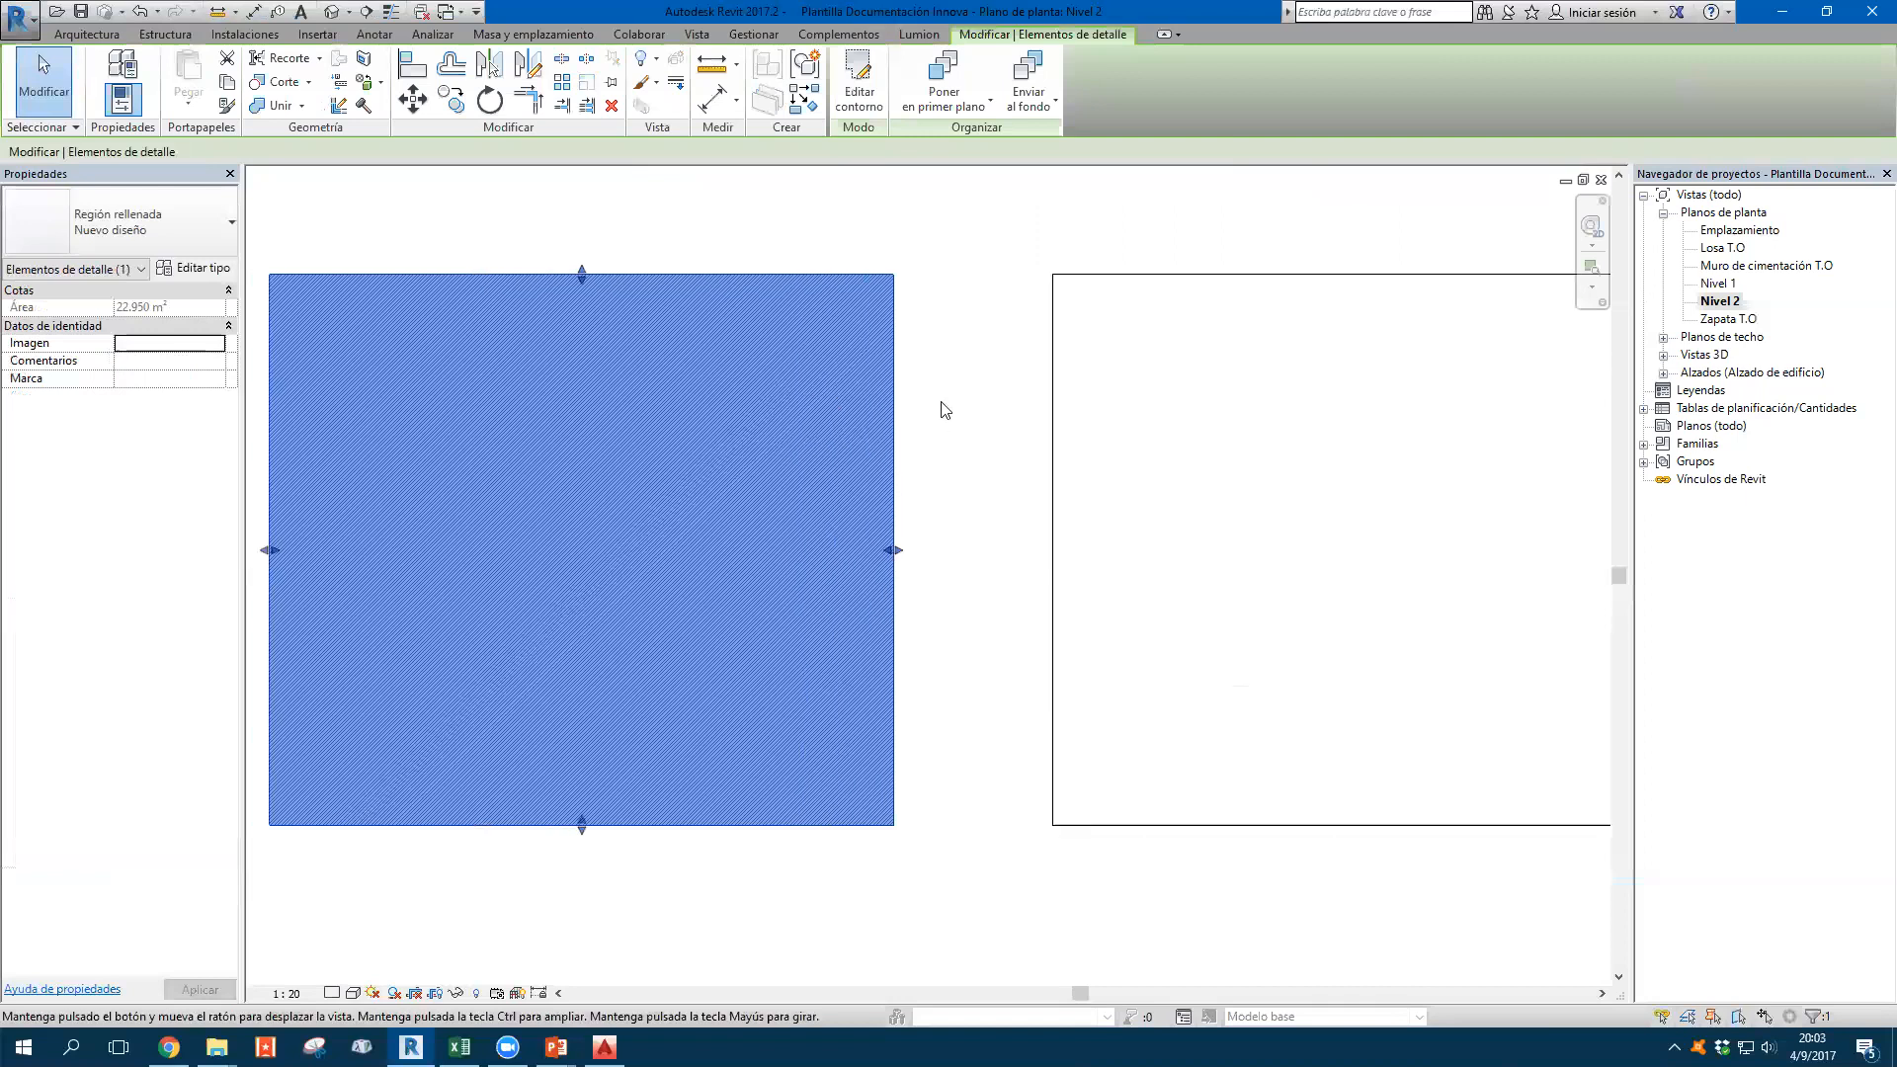
pyautogui.scroll(-1, 932, 407)
pyautogui.click(935, 423)
pyautogui.scroll(1, 887, 481)
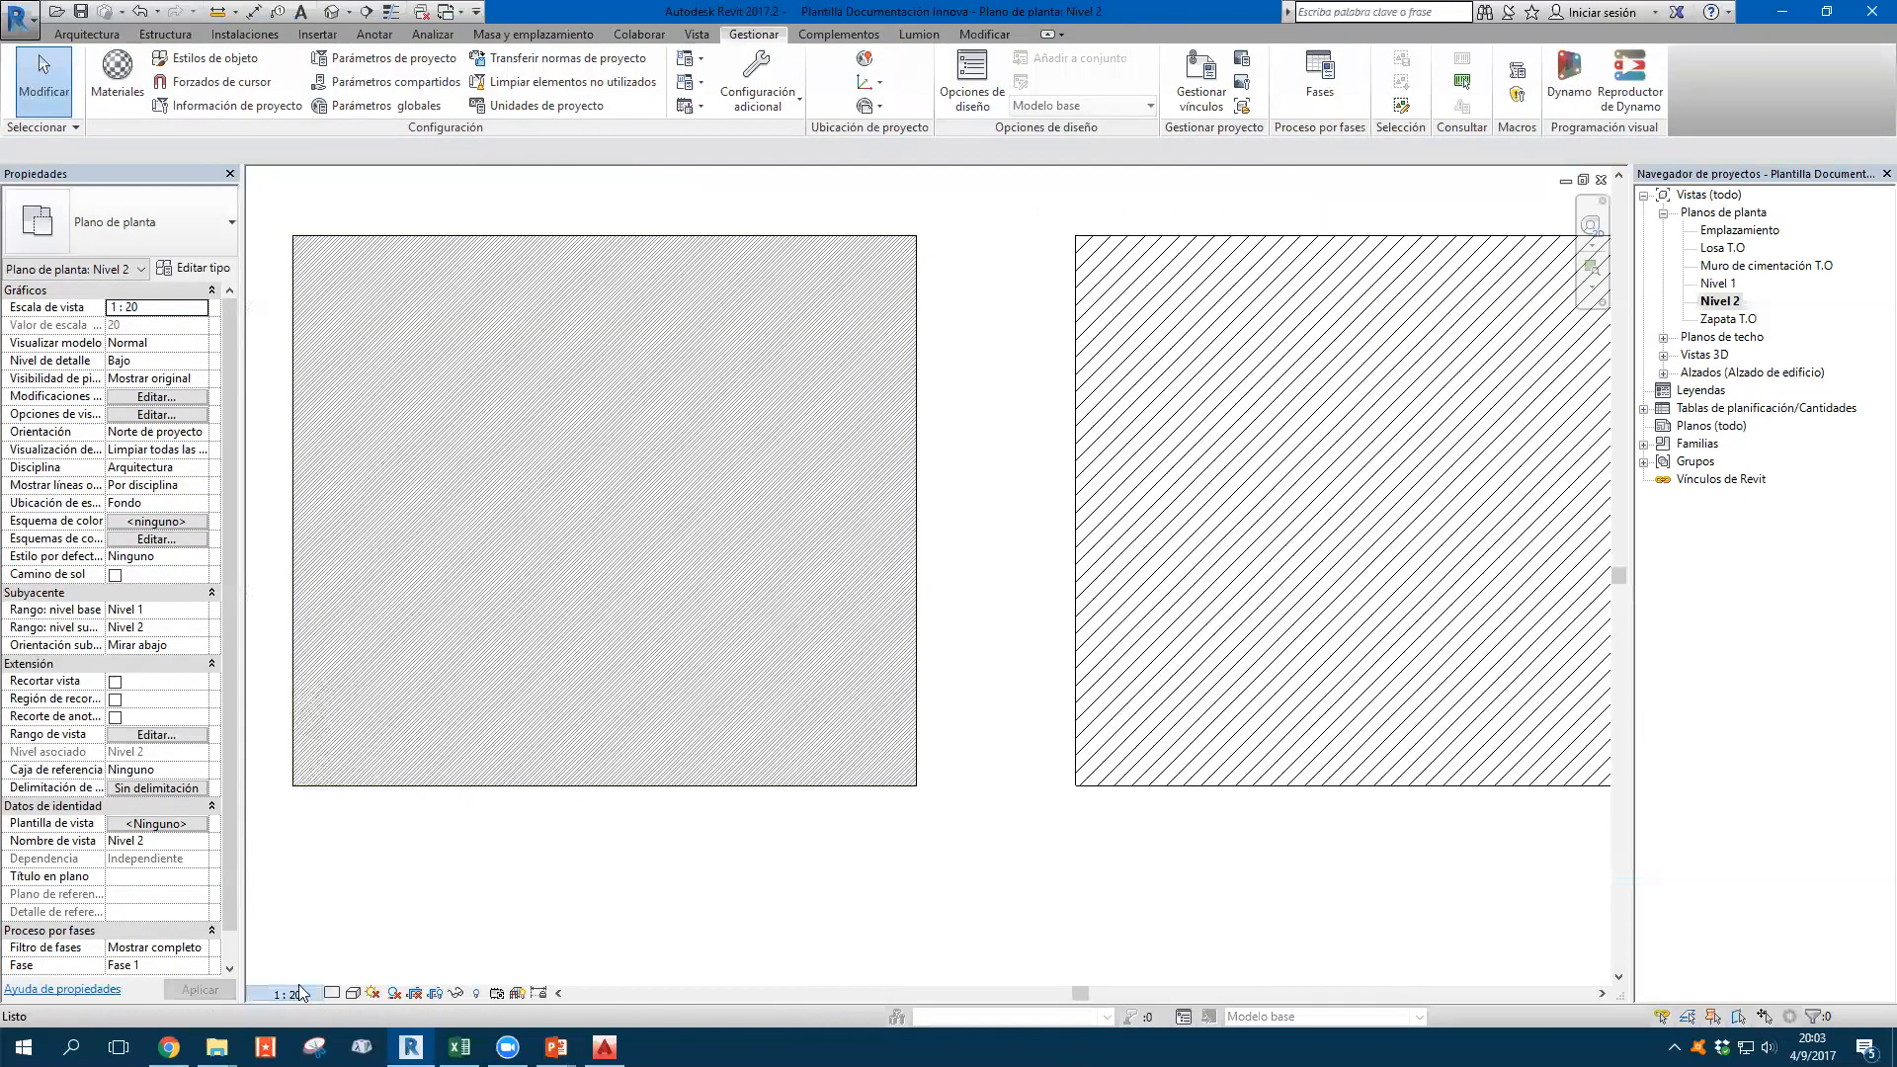
pyautogui.click(295, 993)
pyautogui.click(326, 825)
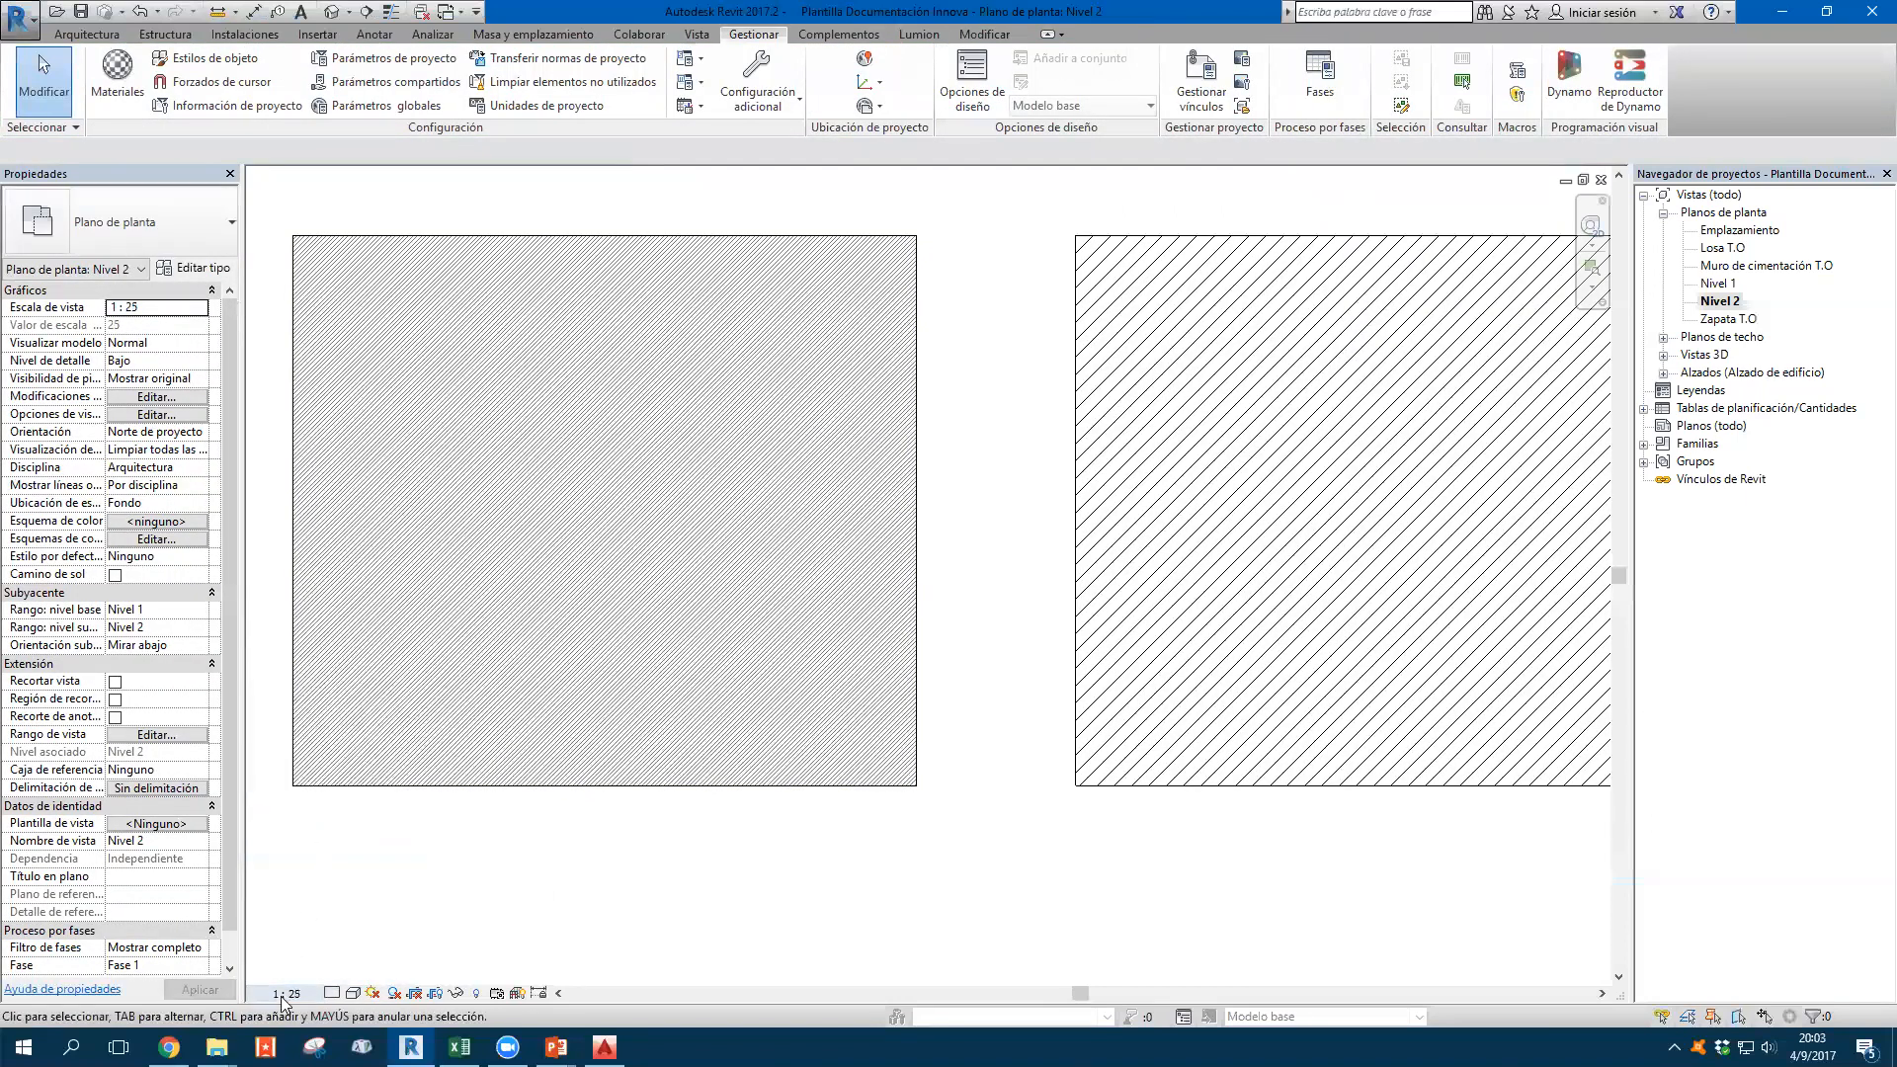
pyautogui.click(287, 993)
pyautogui.click(317, 893)
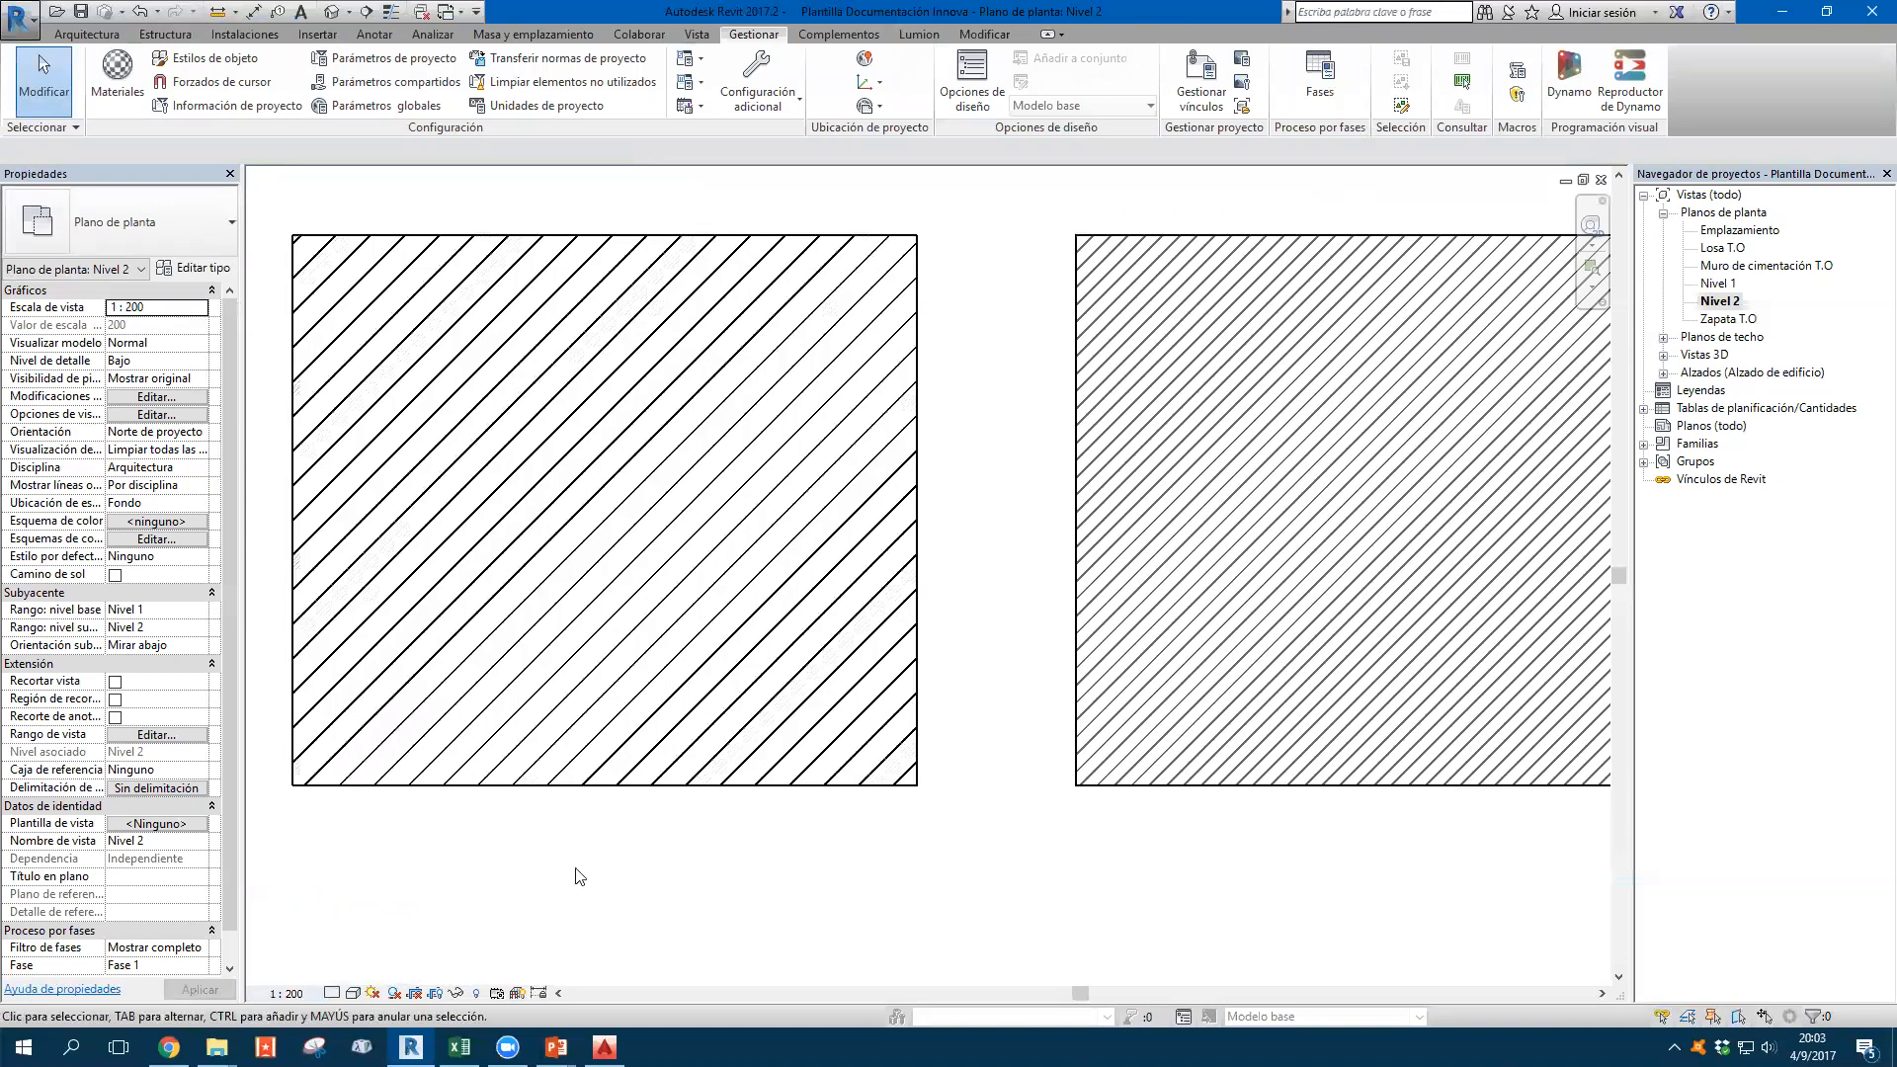
pyautogui.moveTo(1236, 591); pyautogui.dragTo(1136, 633, button='middle')
pyautogui.scroll(1, 1141, 616)
pyautogui.press('d')
pyautogui.press('i')
pyautogui.scroll(3, 1139, 592)
pyautogui.click(1139, 588)
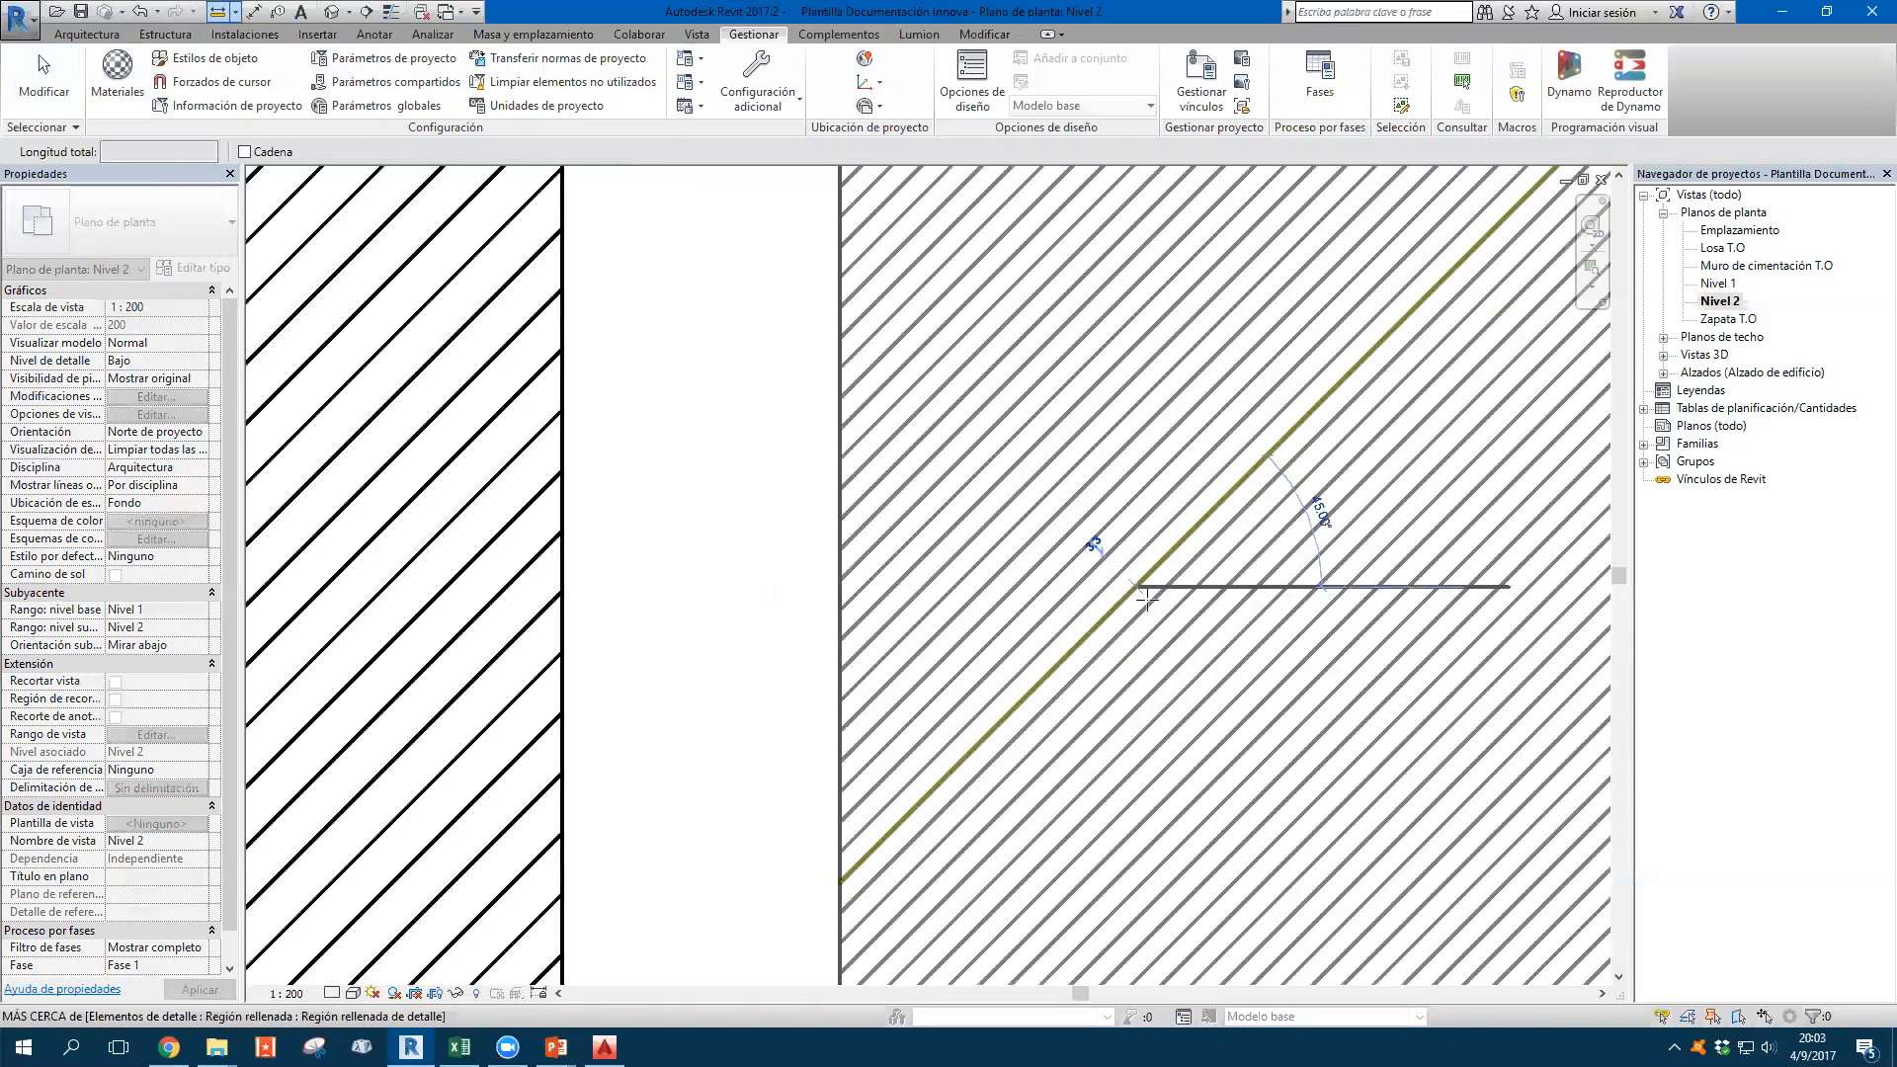
pyautogui.scroll(2, 1140, 590)
pyautogui.press('Escape')
pyautogui.press('Escape')
pyautogui.scroll(-3, 1137, 589)
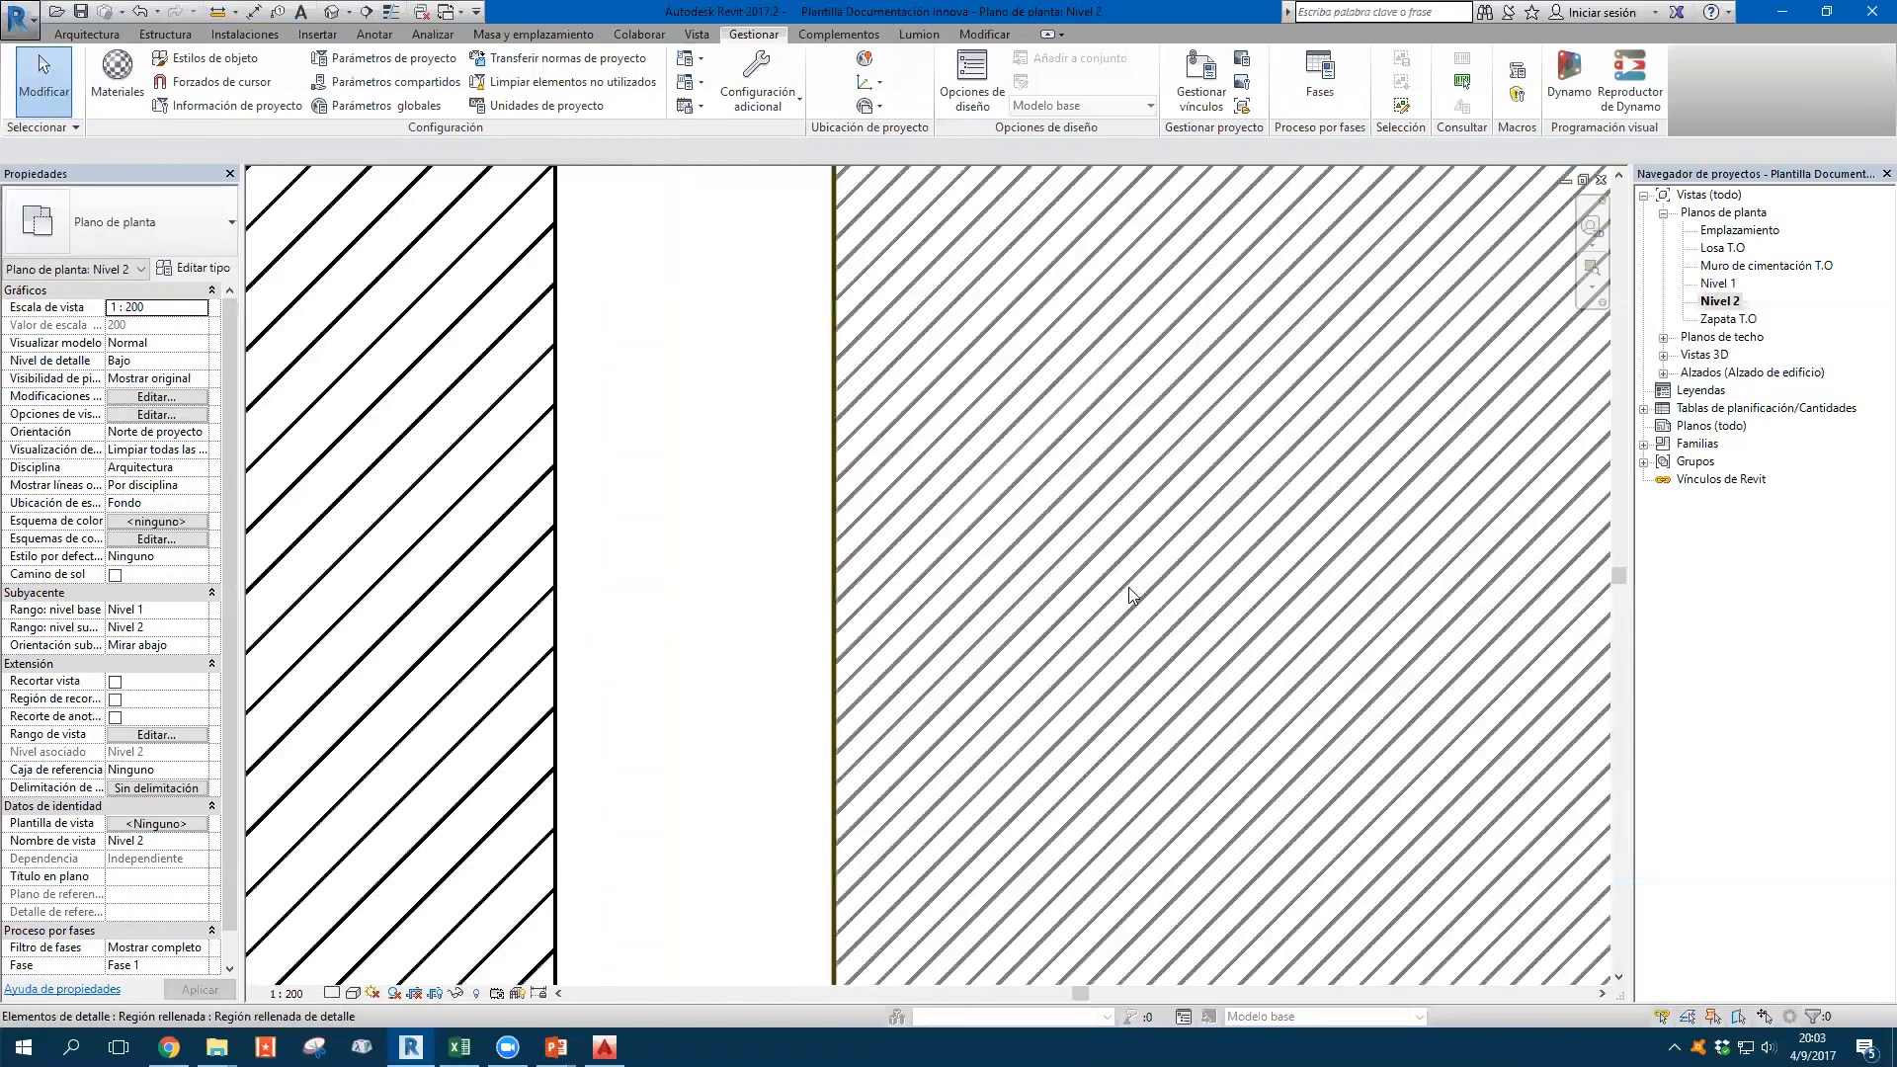
# Measure the spacing between adjacent hatch lines of the "Nuevo modelo" region at scale 1:200
pyautogui.scroll(-2, 1110, 591)
pyautogui.press('d')
pyautogui.press('i')
pyautogui.scroll(4, 1107, 587)
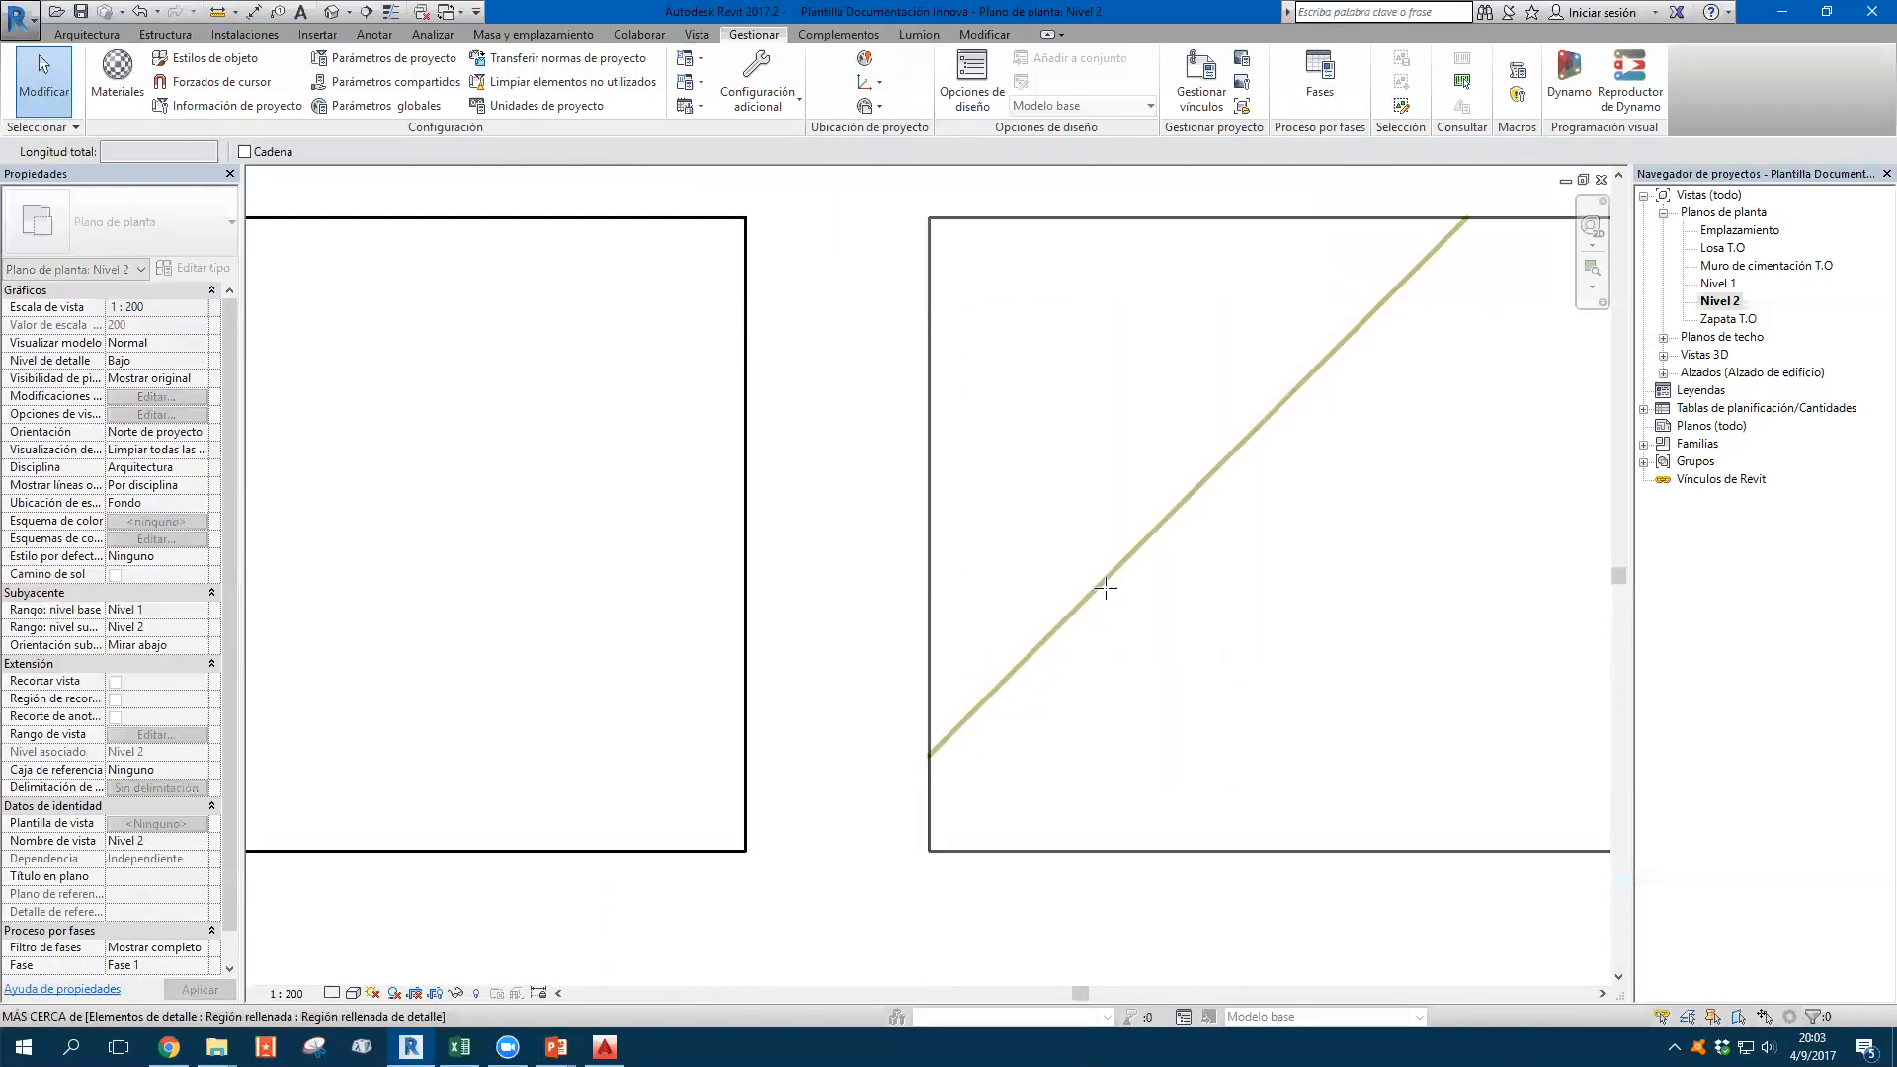
pyautogui.click(1102, 580)
pyautogui.scroll(3, 1111, 590)
pyautogui.scroll(-4, 1115, 591)
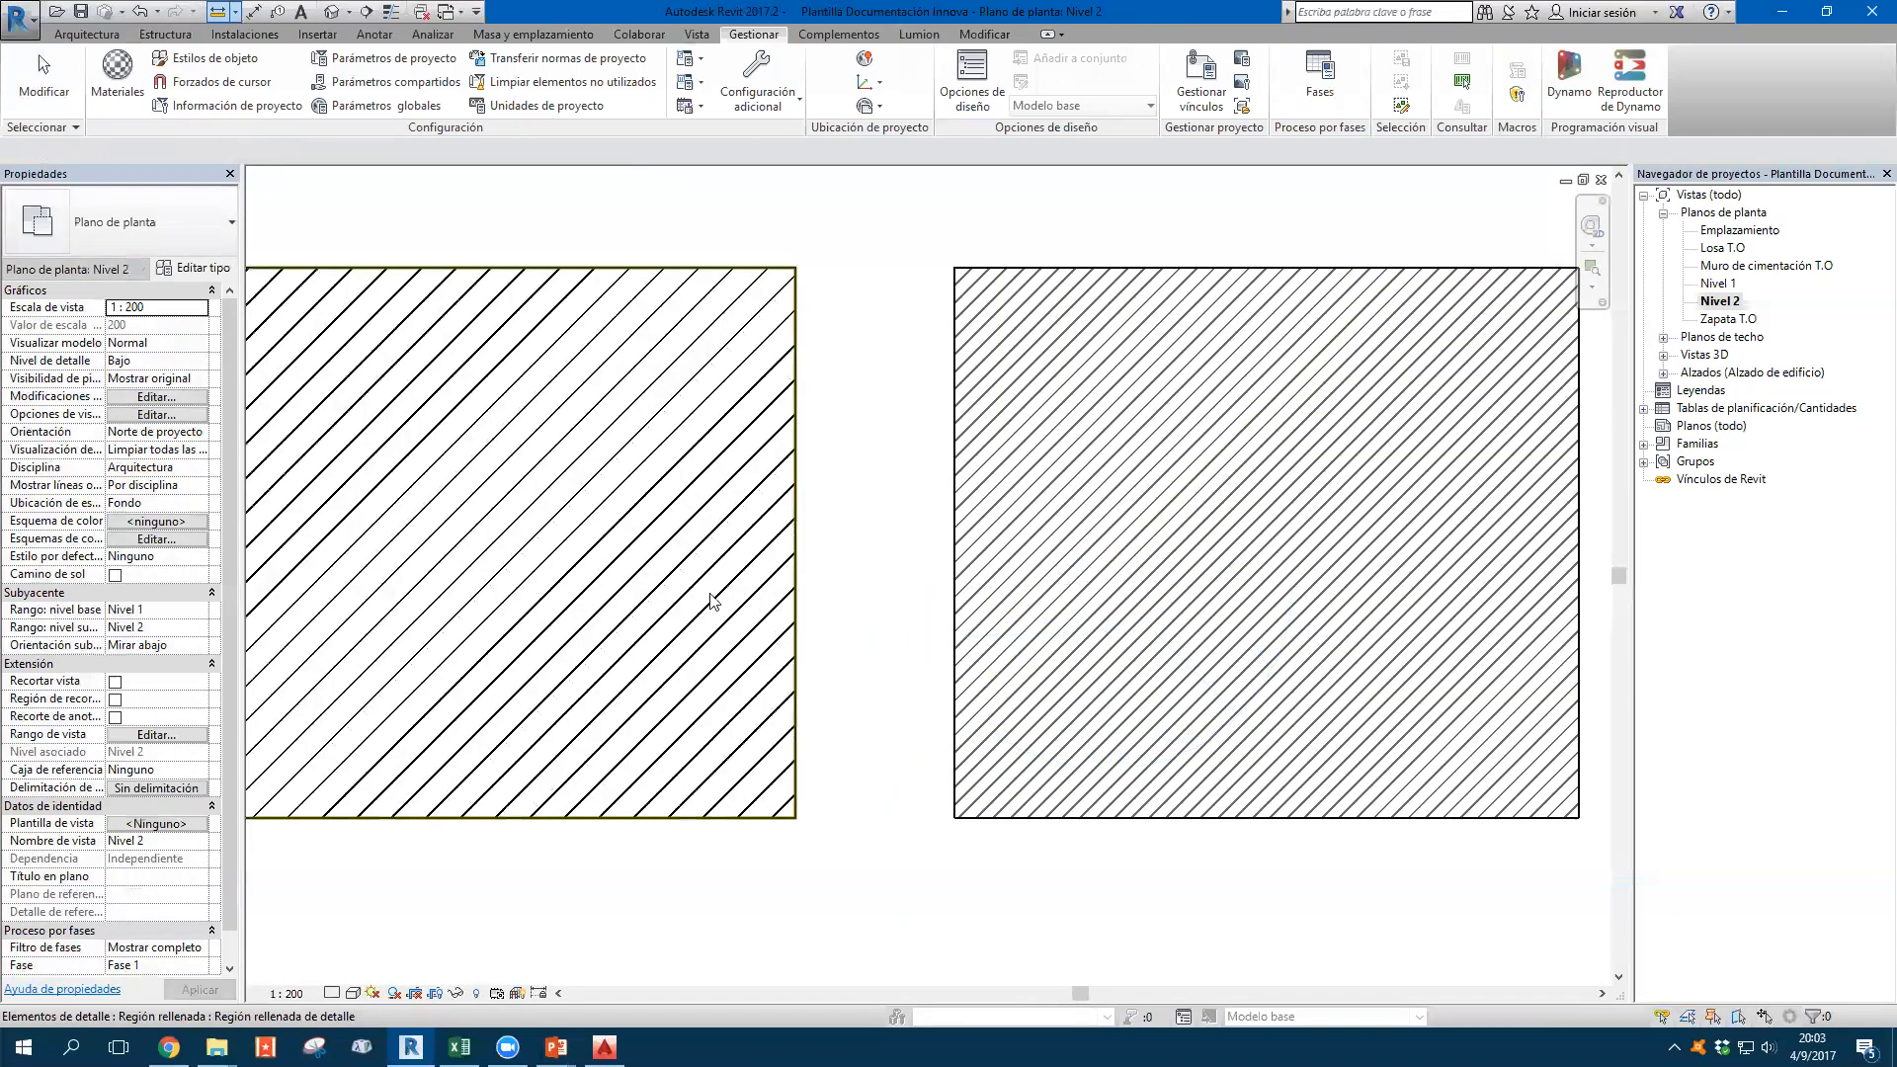
pyautogui.press('Escape')
# Measure the perpendicular spacing between hatch lines of the "Nuevo diseño" region at scale 1:200
pyautogui.scroll(2, 695, 561)
pyautogui.click(695, 562)
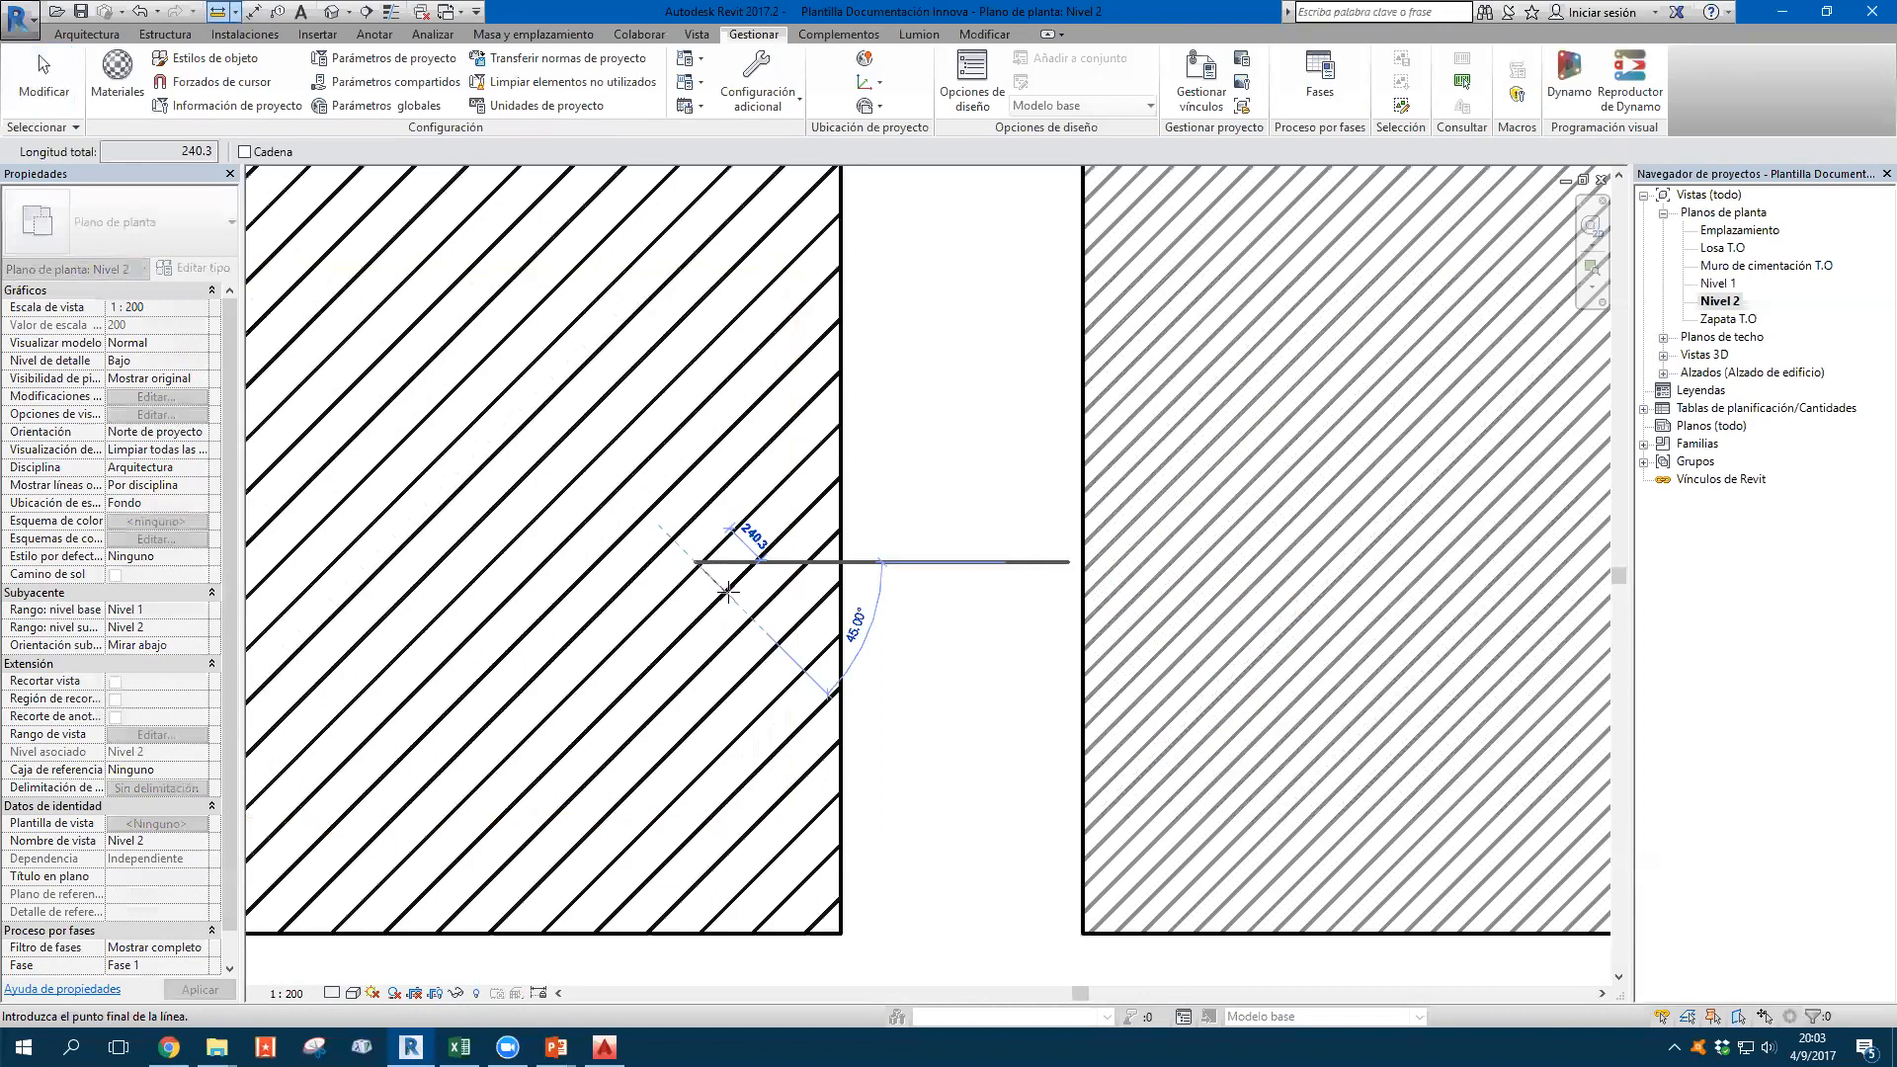
pyautogui.scroll(-3, 724, 585)
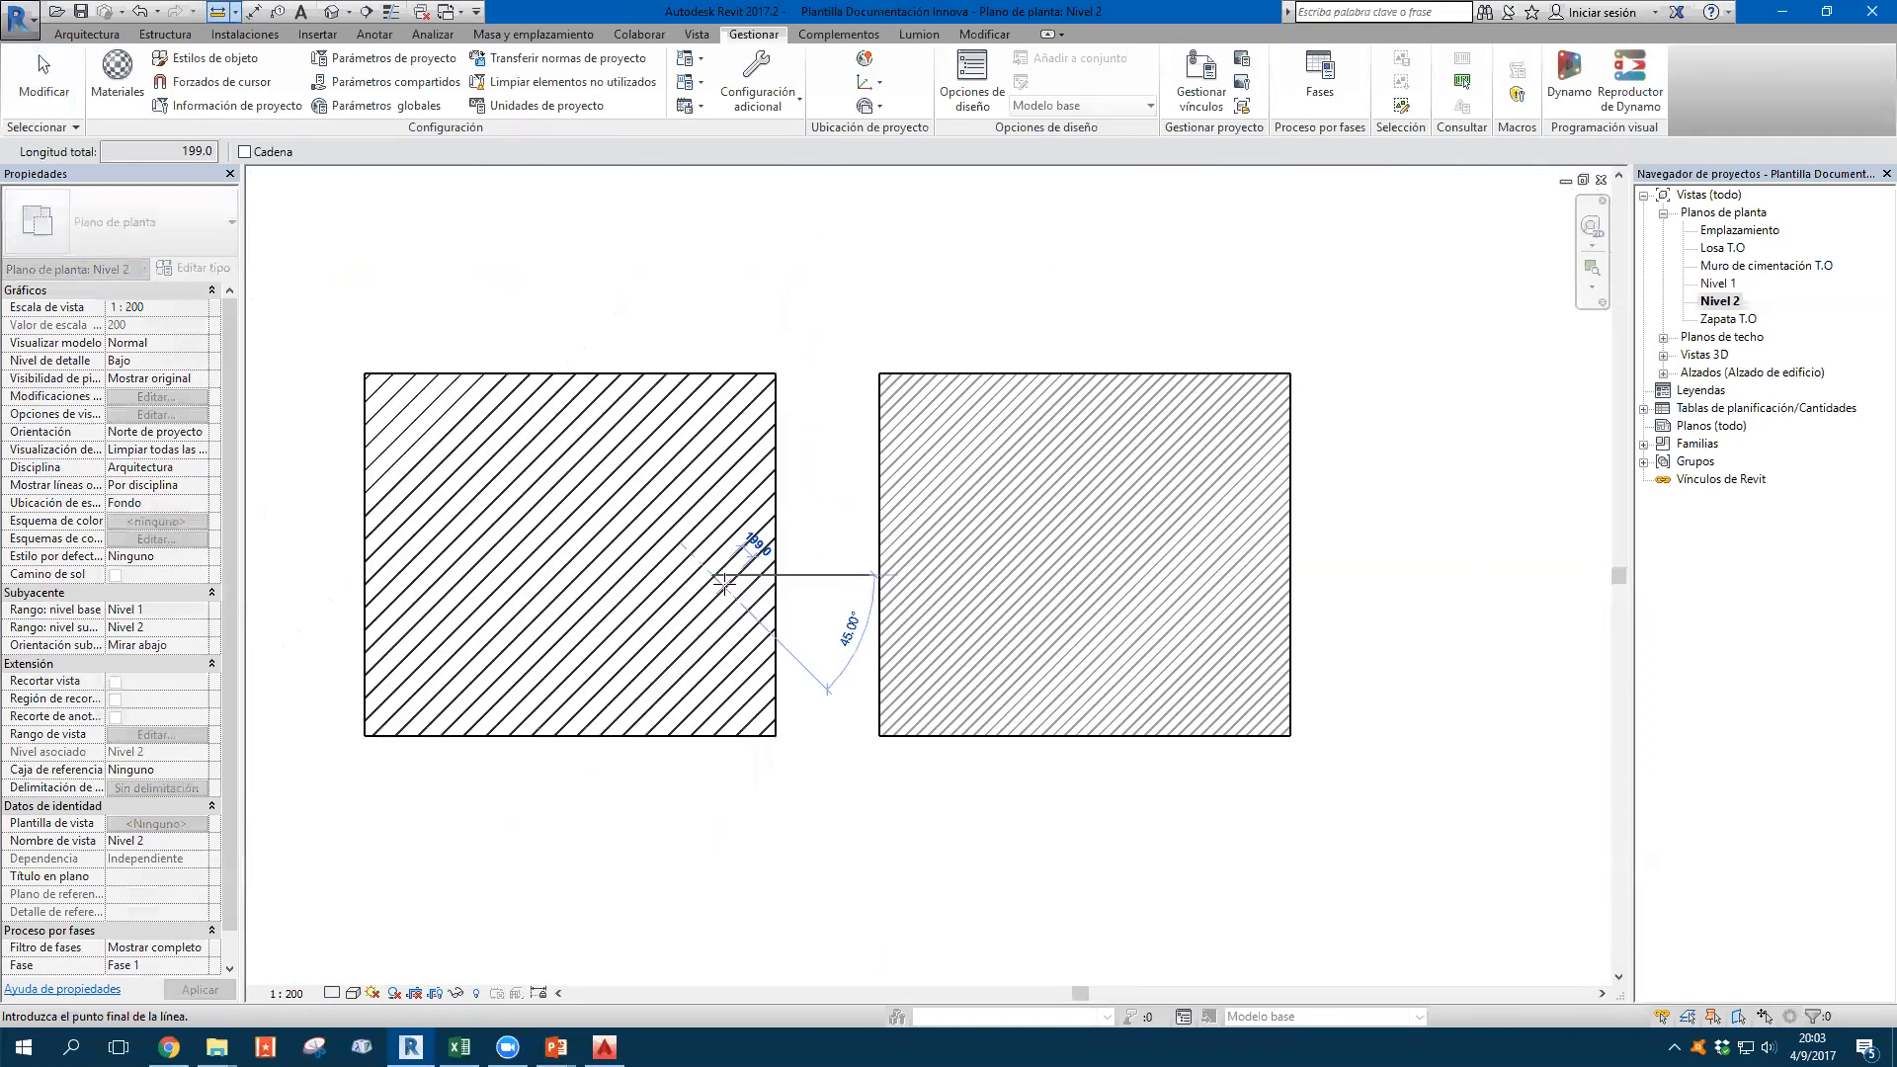
pyautogui.moveTo(833, 596); pyautogui.dragTo(928, 630, button='middle')
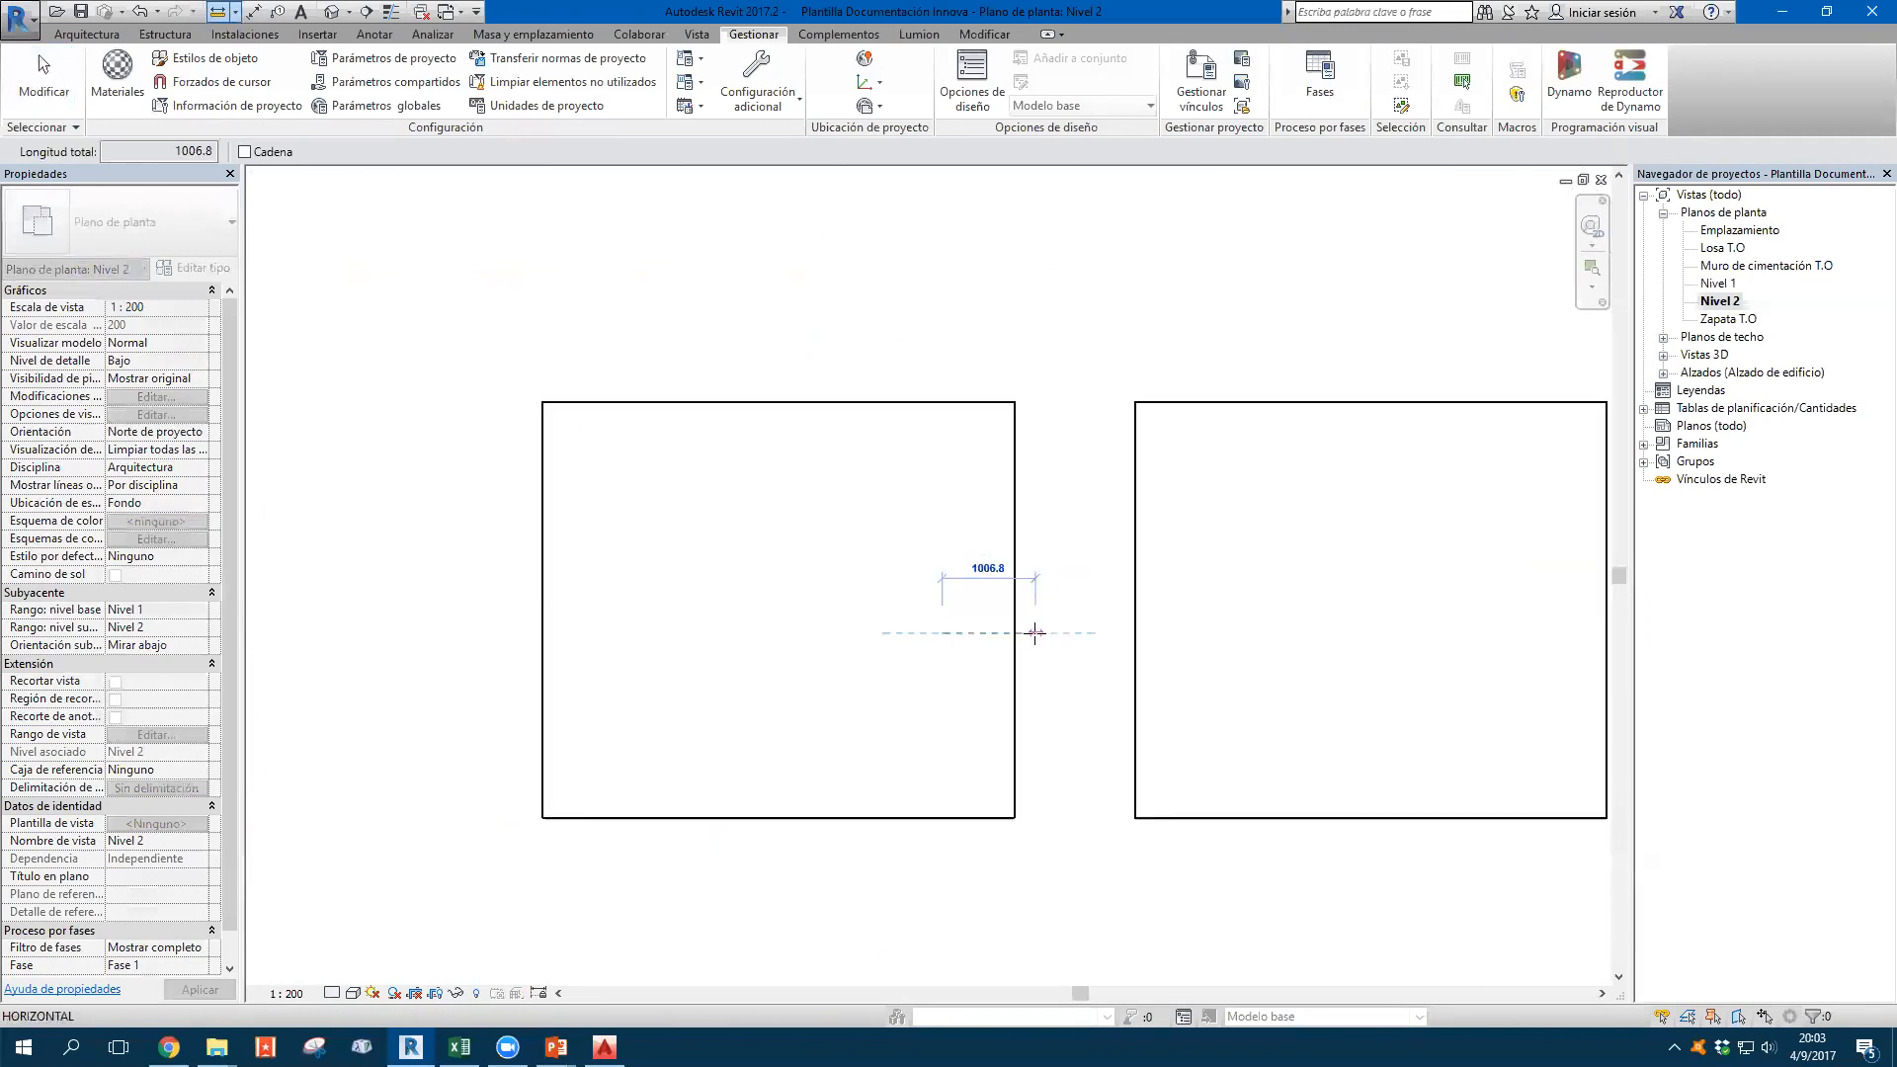
pyautogui.scroll(1, 431, 530)
pyautogui.press('Escape')
pyautogui.press('Escape')
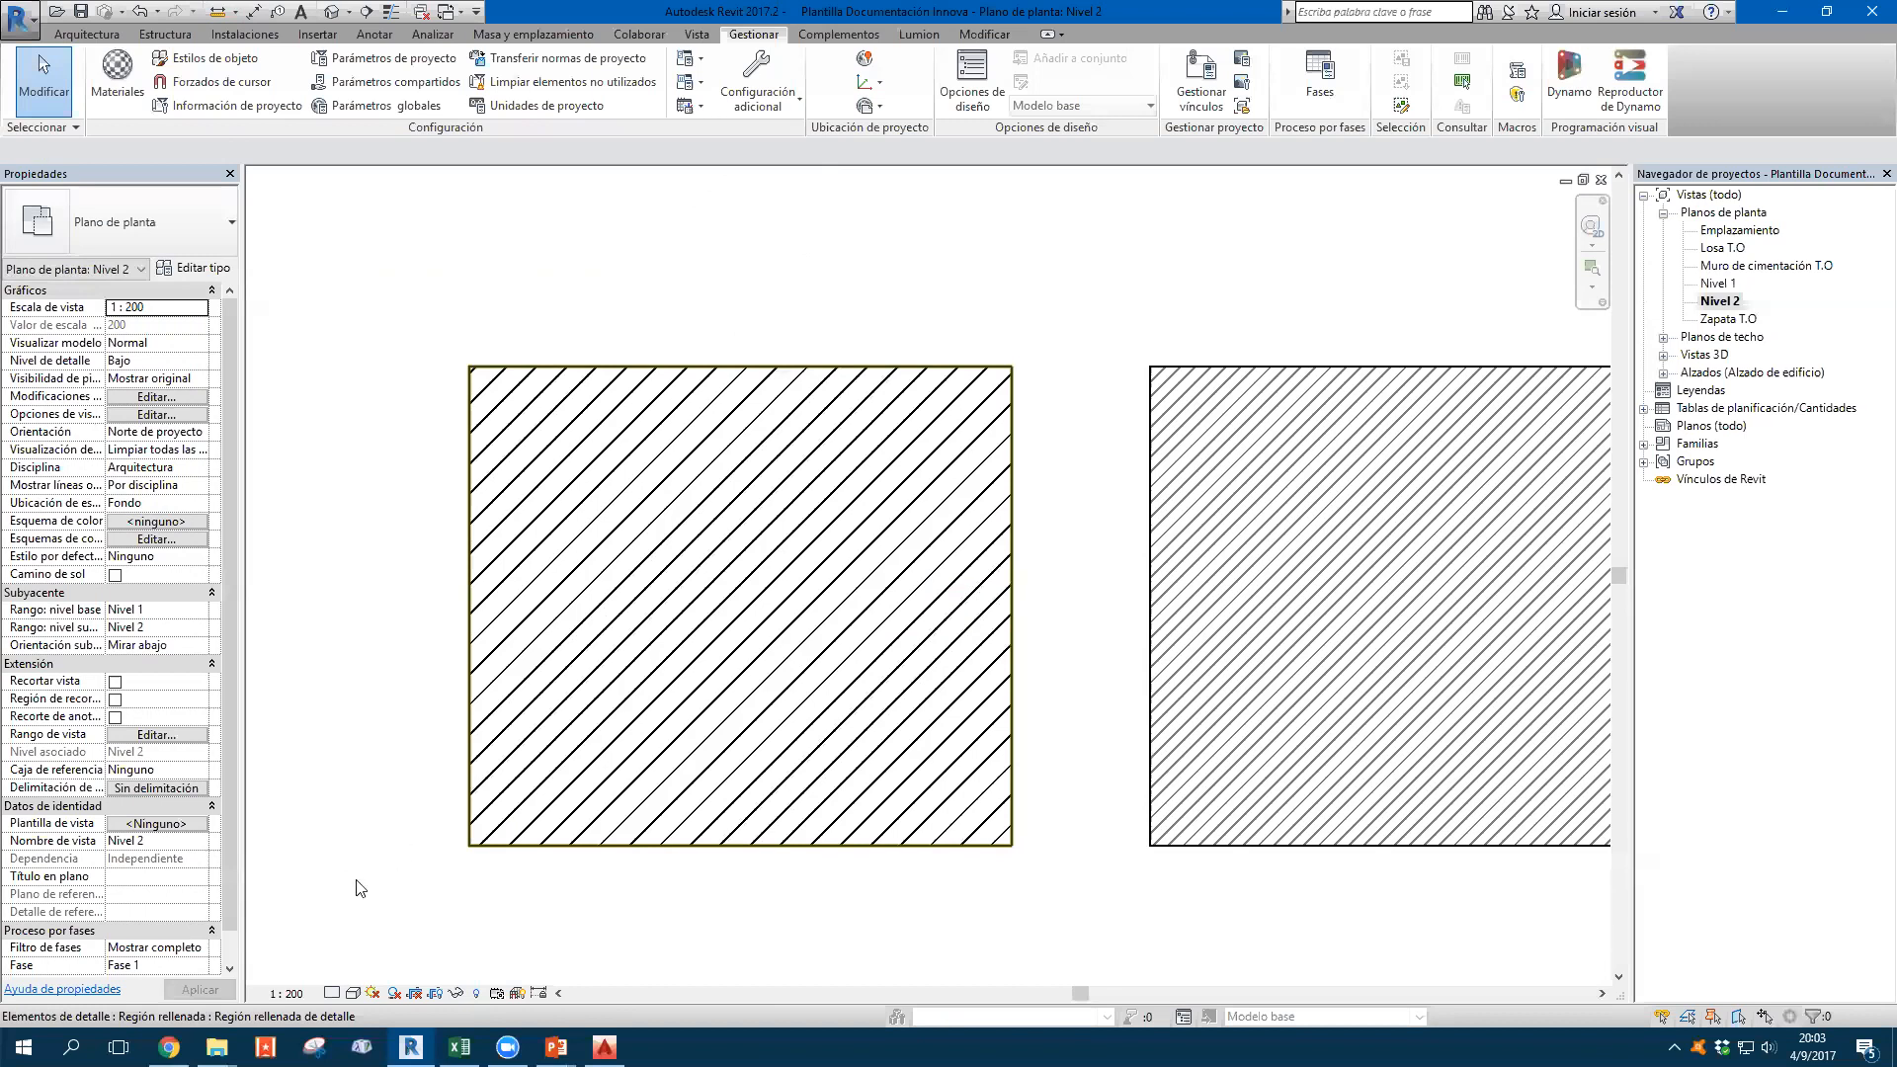
# Change the view scale to 1:10 and compare the "Nuevo diseño" hatch with the "Nuevo modelo" one
pyautogui.click(309, 994)
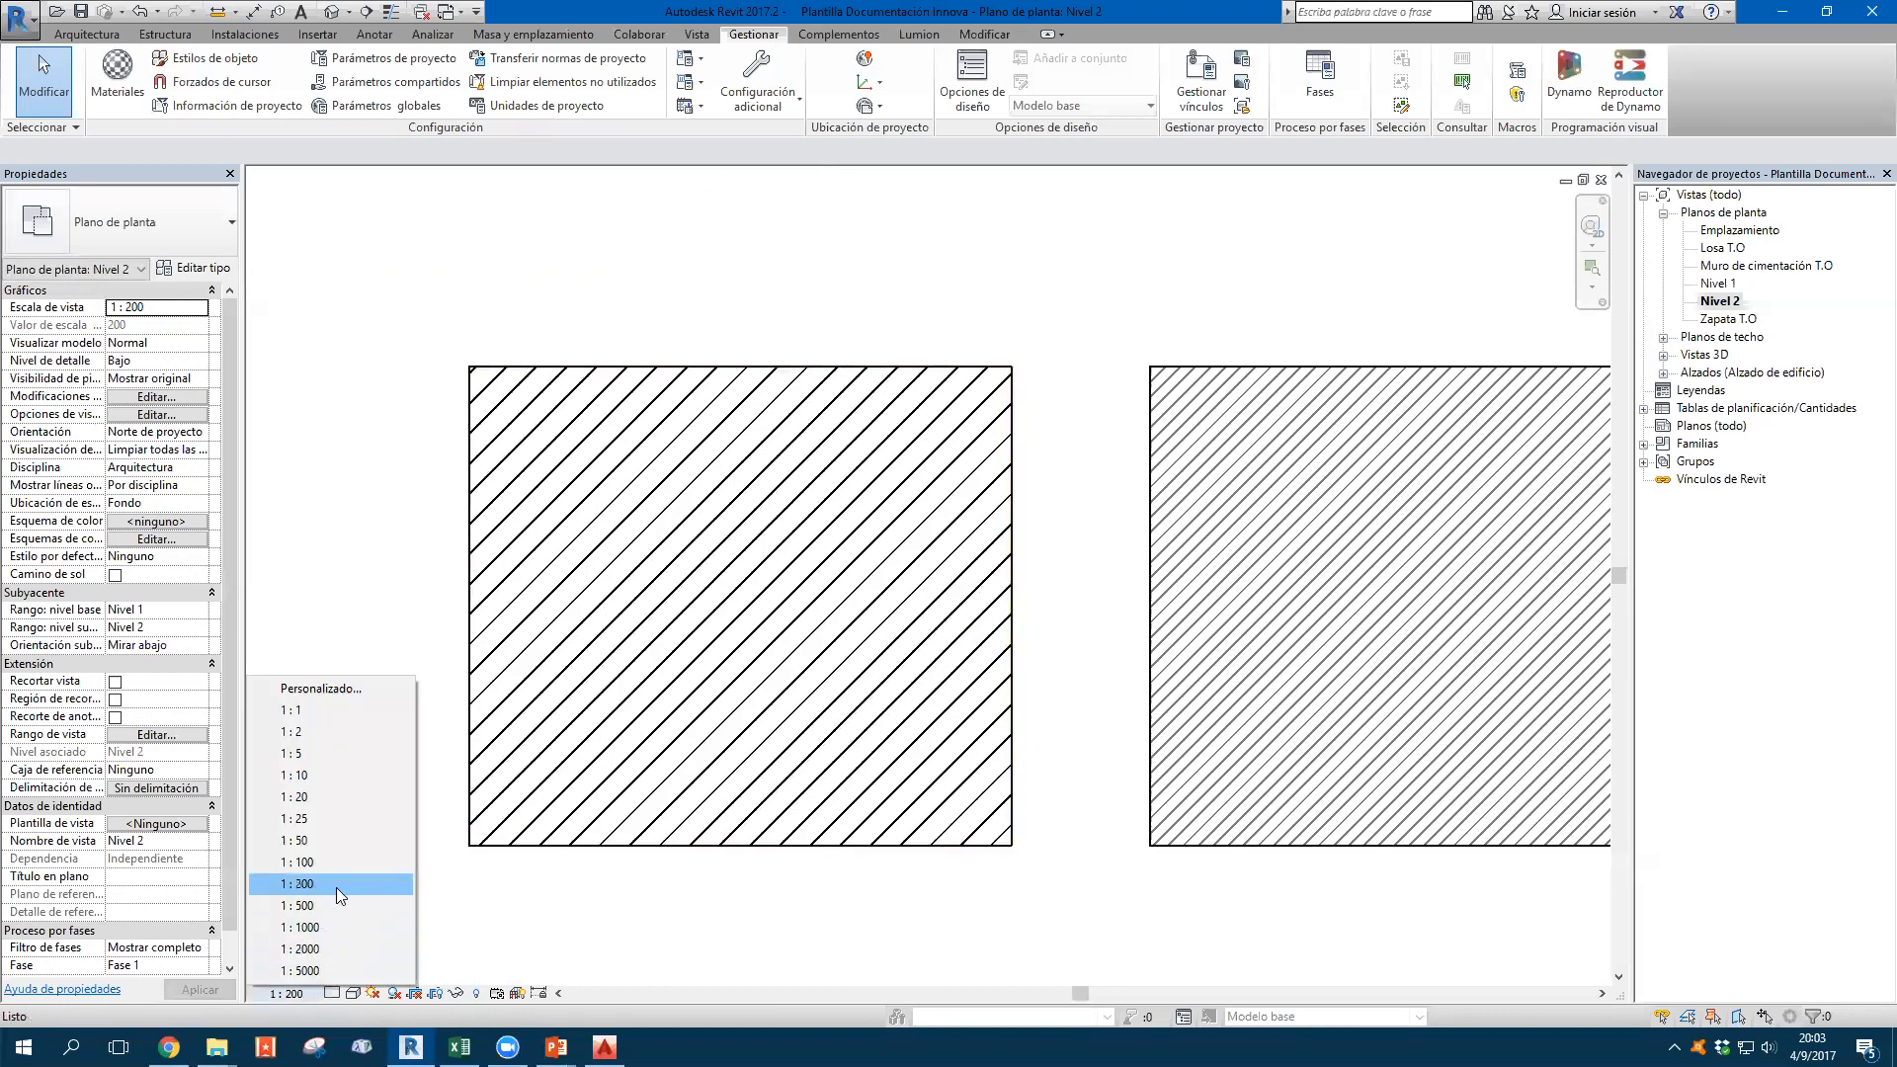
pyautogui.click(322, 783)
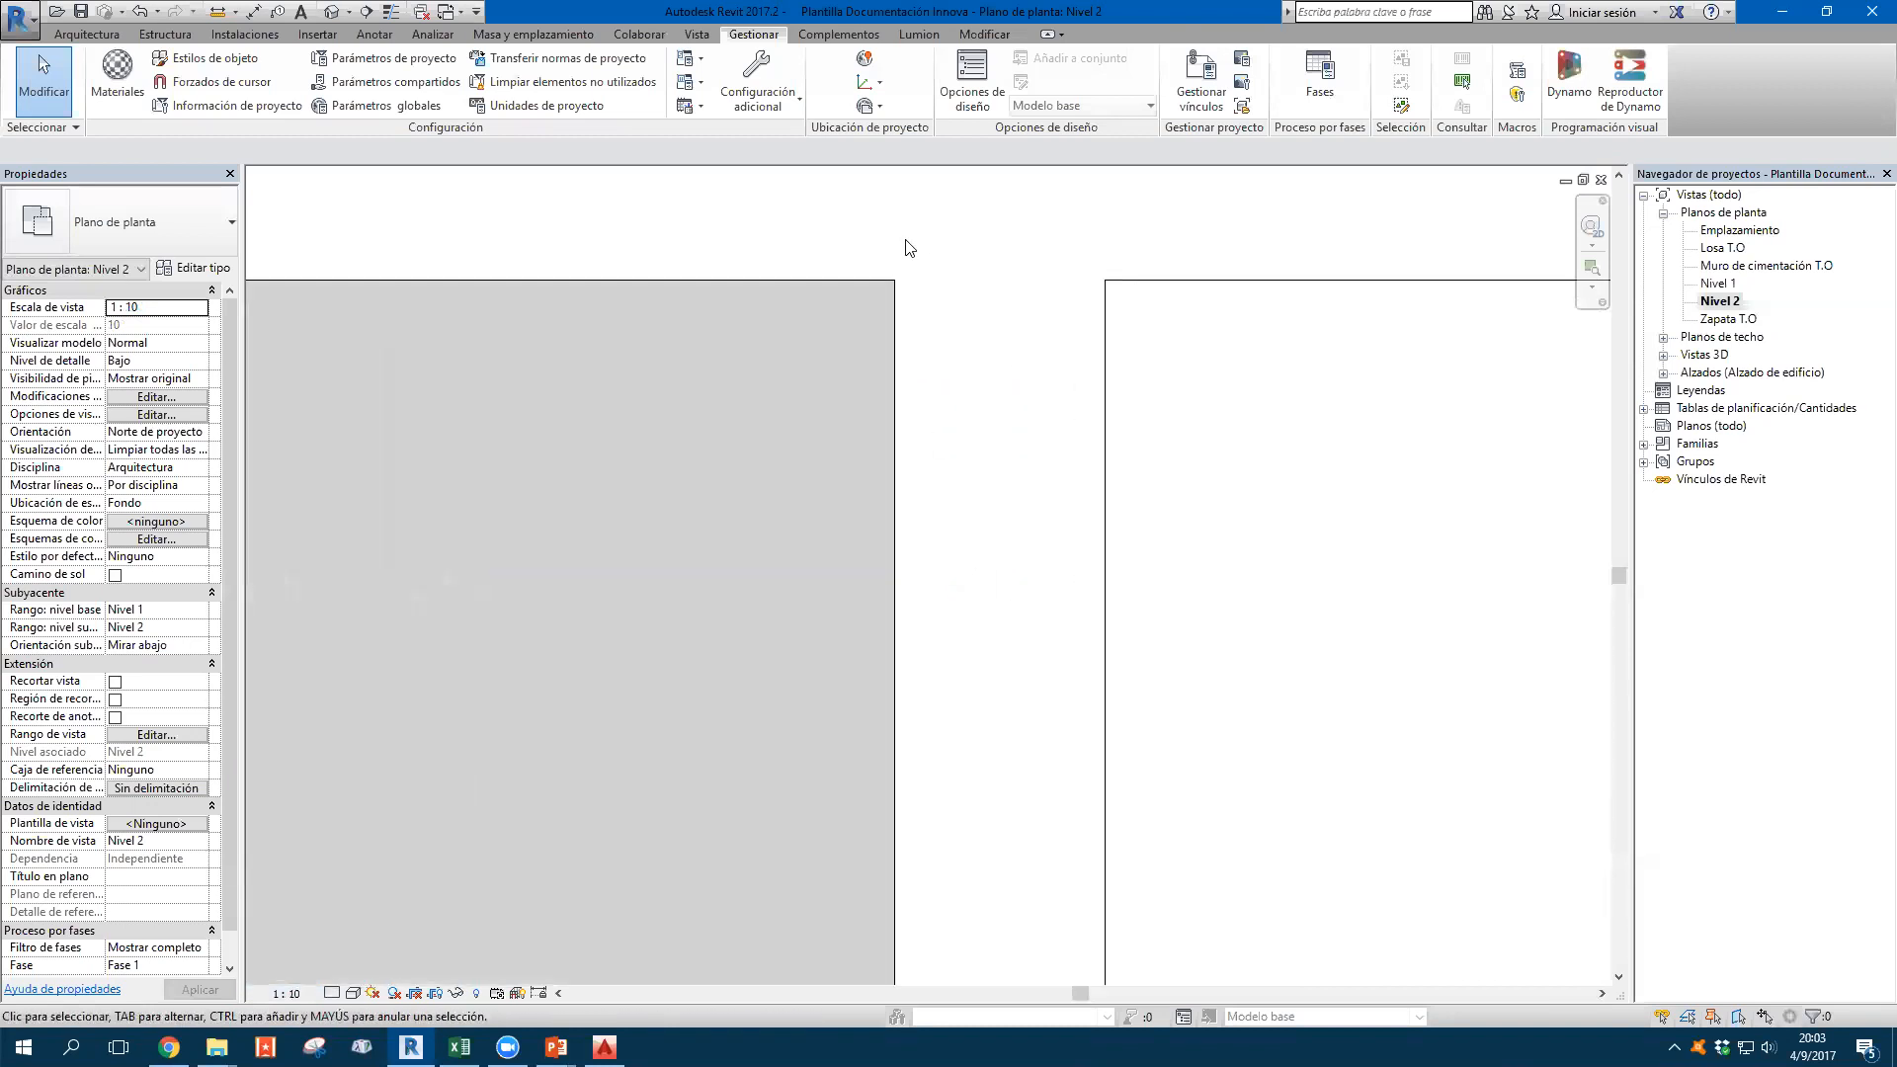
pyautogui.click(856, 358)
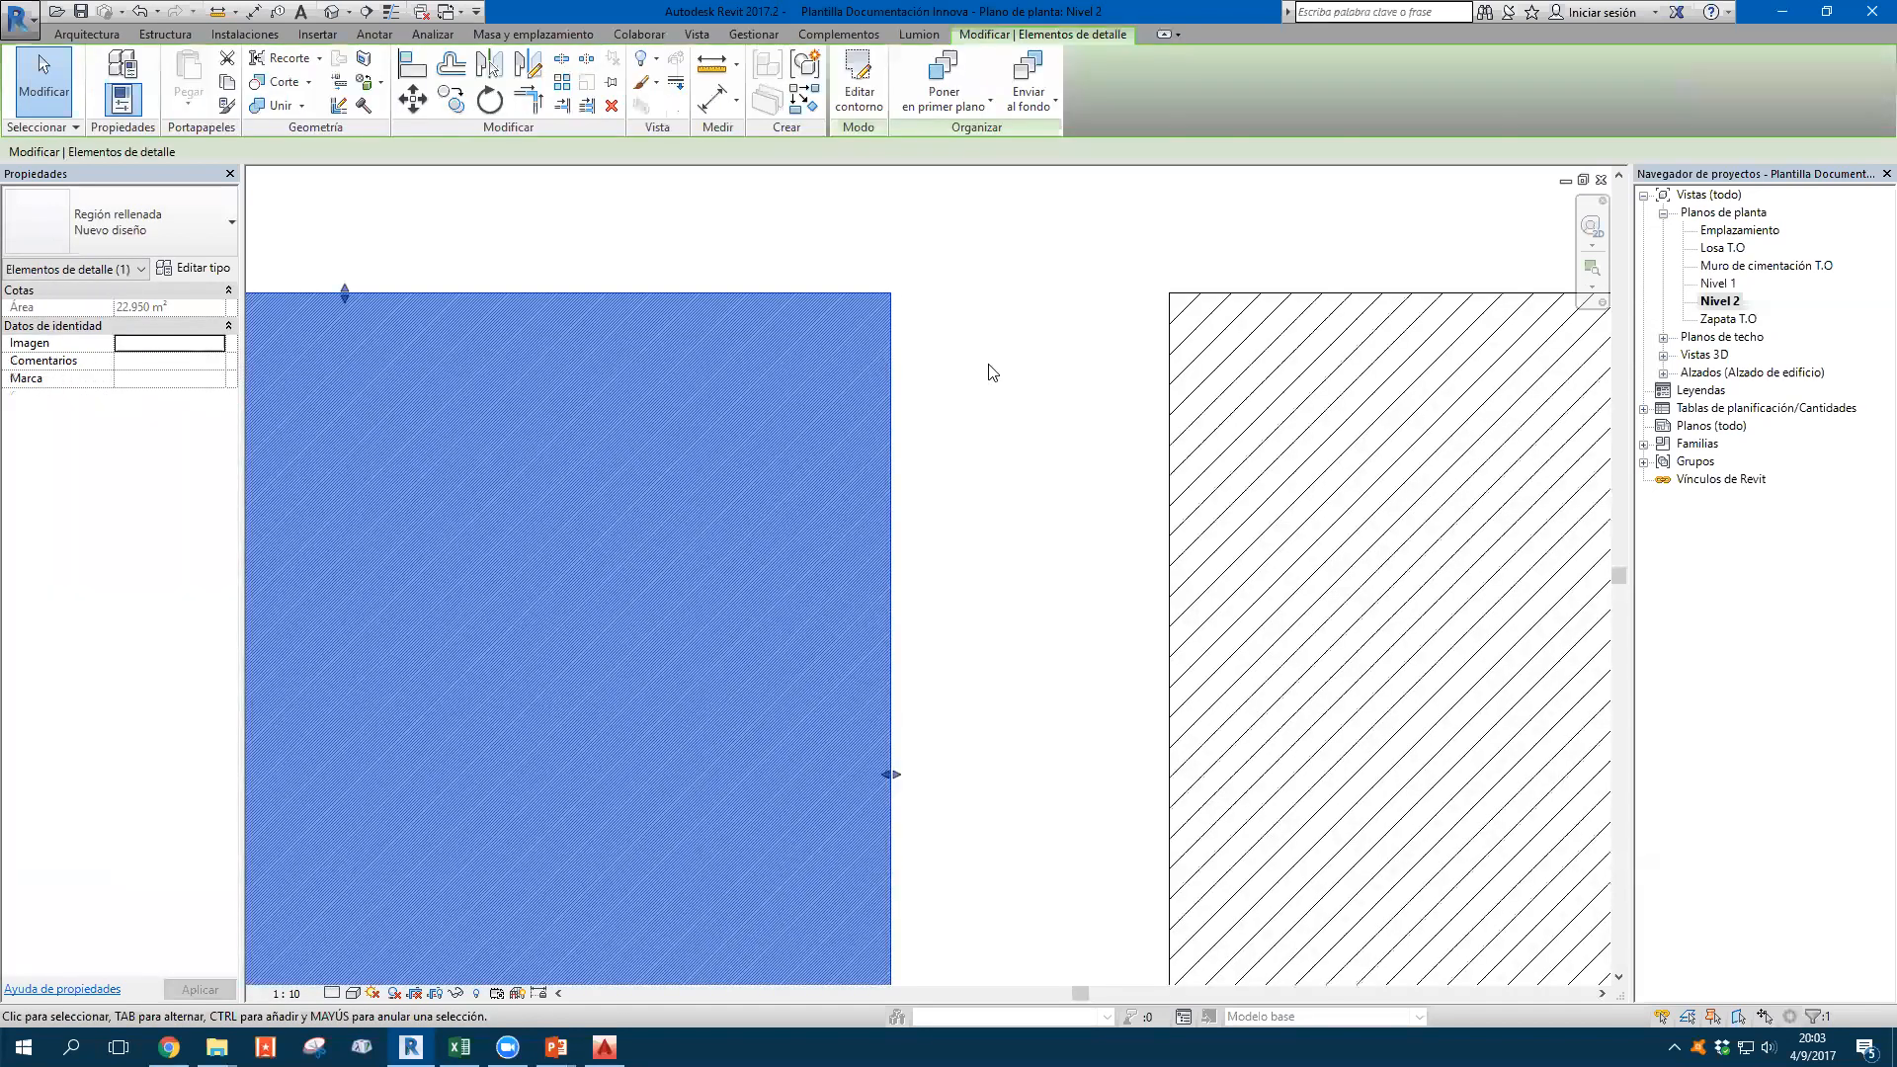
pyautogui.click(989, 372)
pyautogui.scroll(-4, 992, 372)
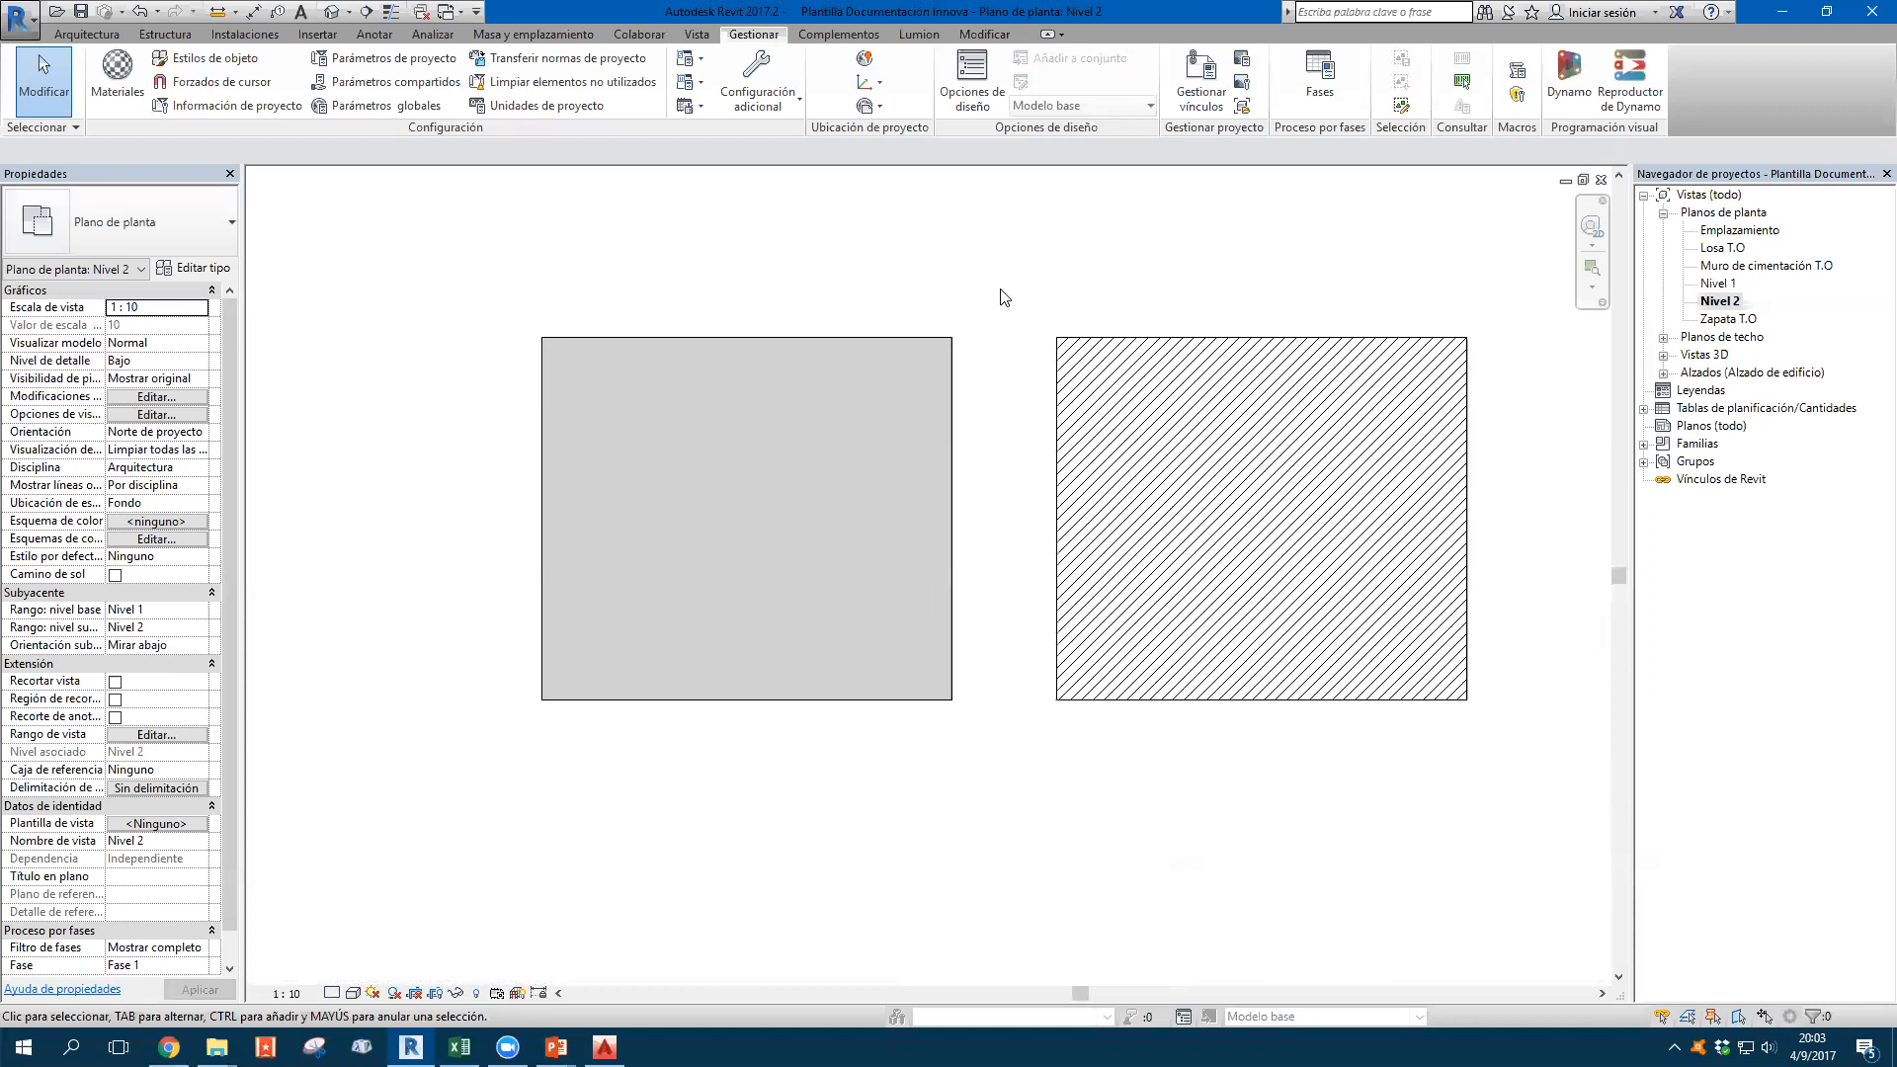
pyautogui.click(862, 406)
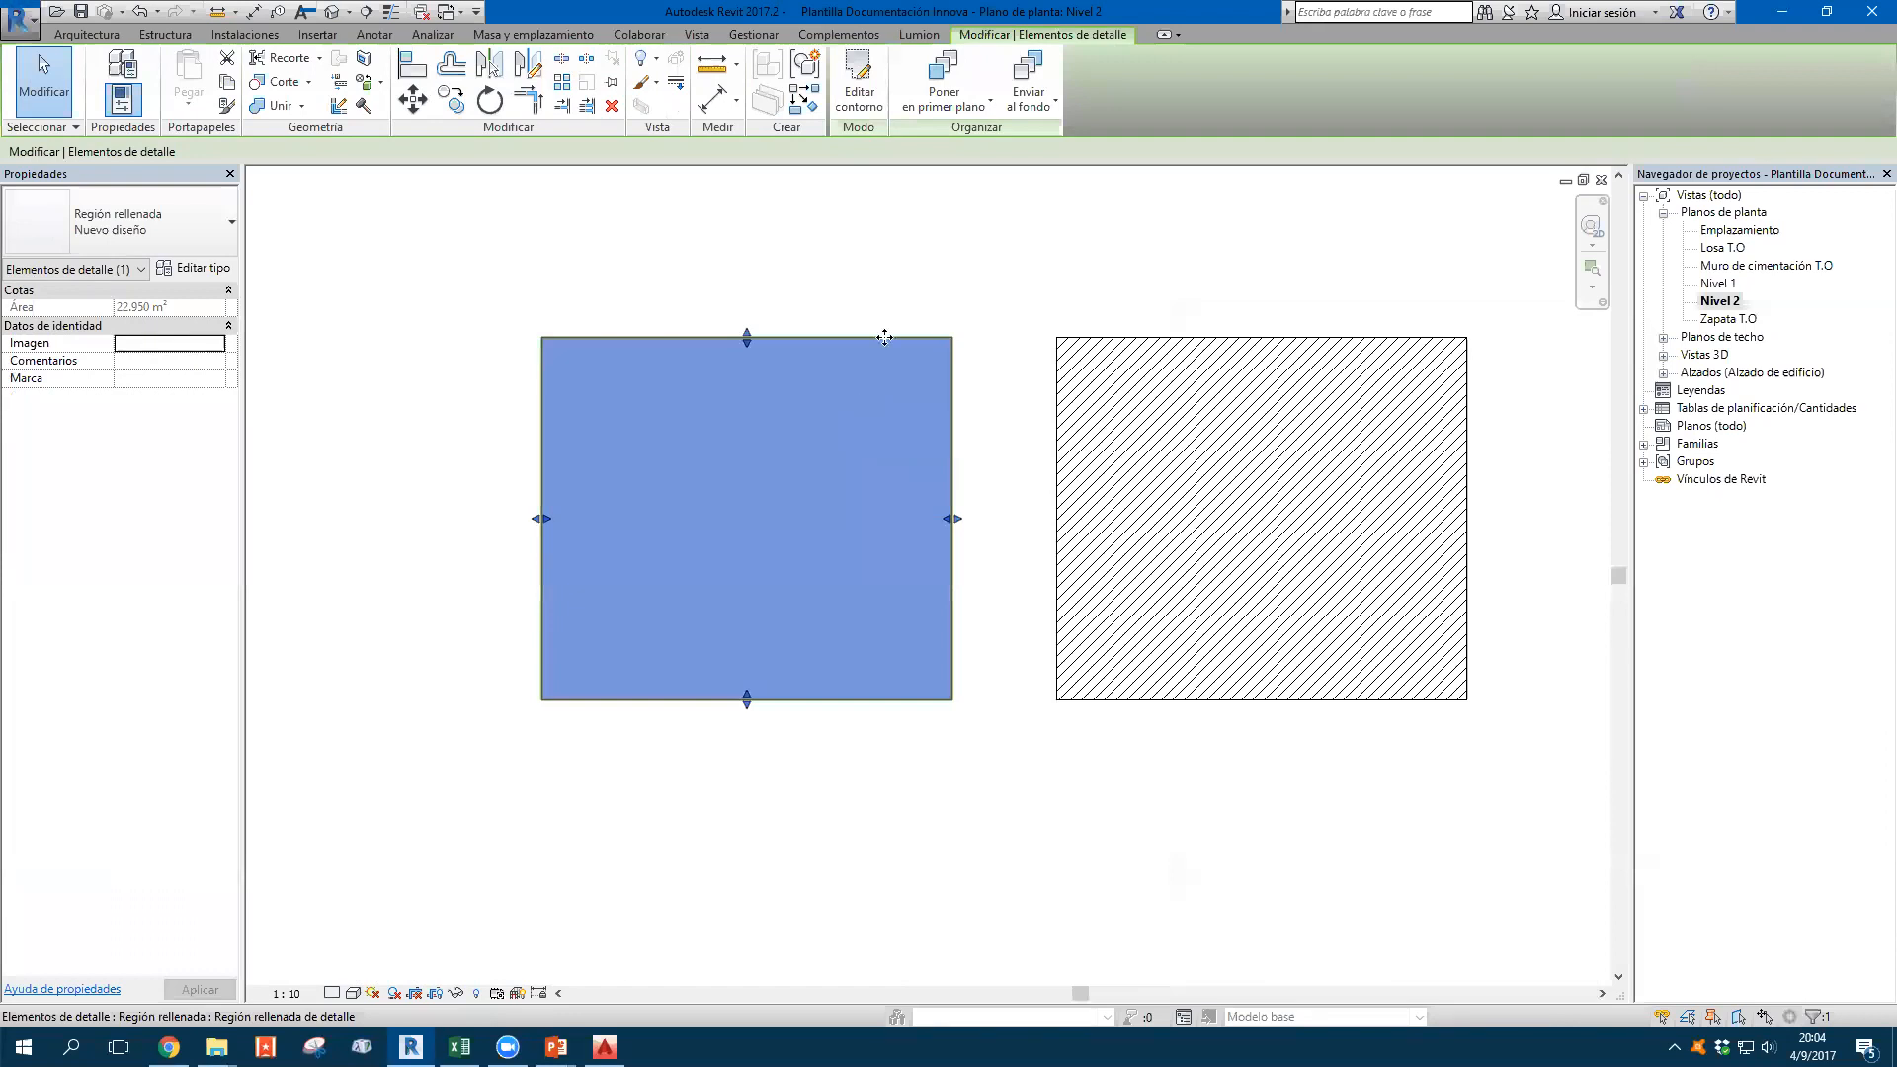
pyautogui.click(996, 338)
pyautogui.click(1055, 352)
pyautogui.click(1031, 345)
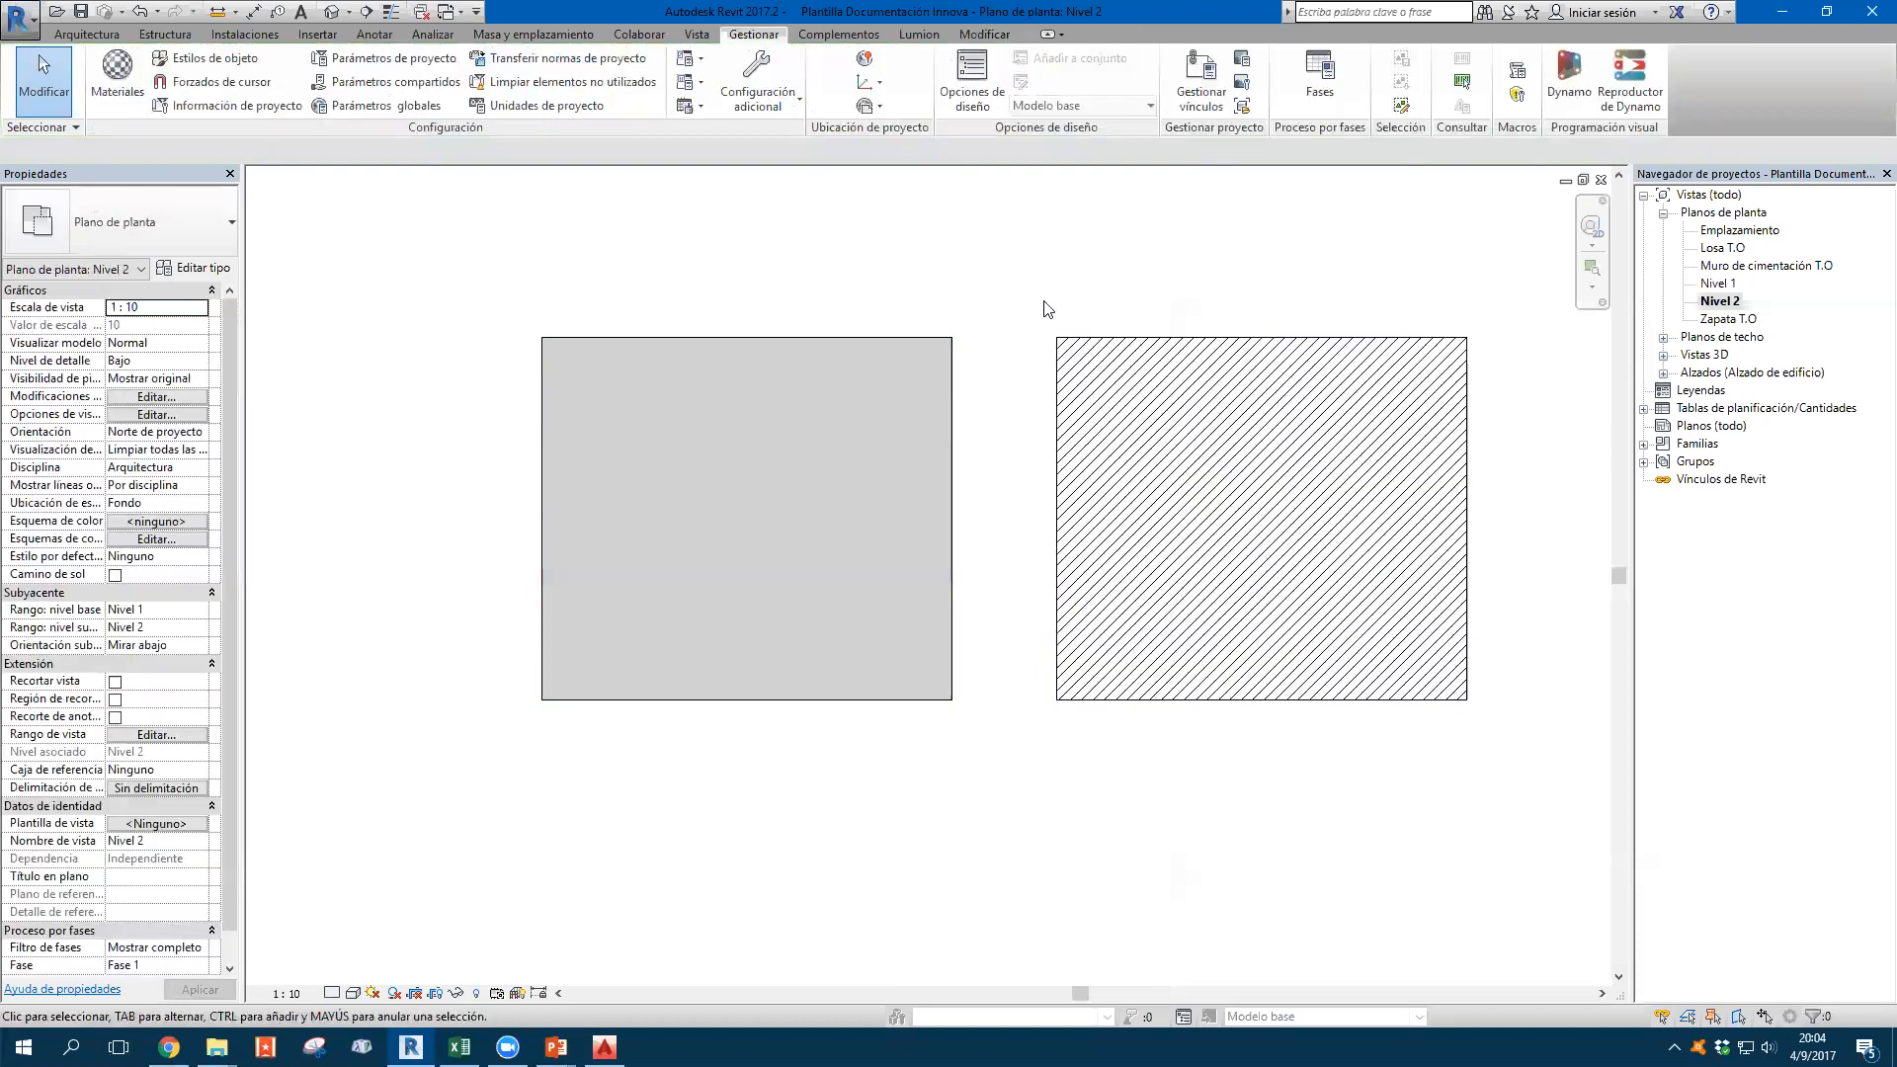
pyautogui.moveTo(1044, 303); pyautogui.dragTo(934, 297, button='middle')
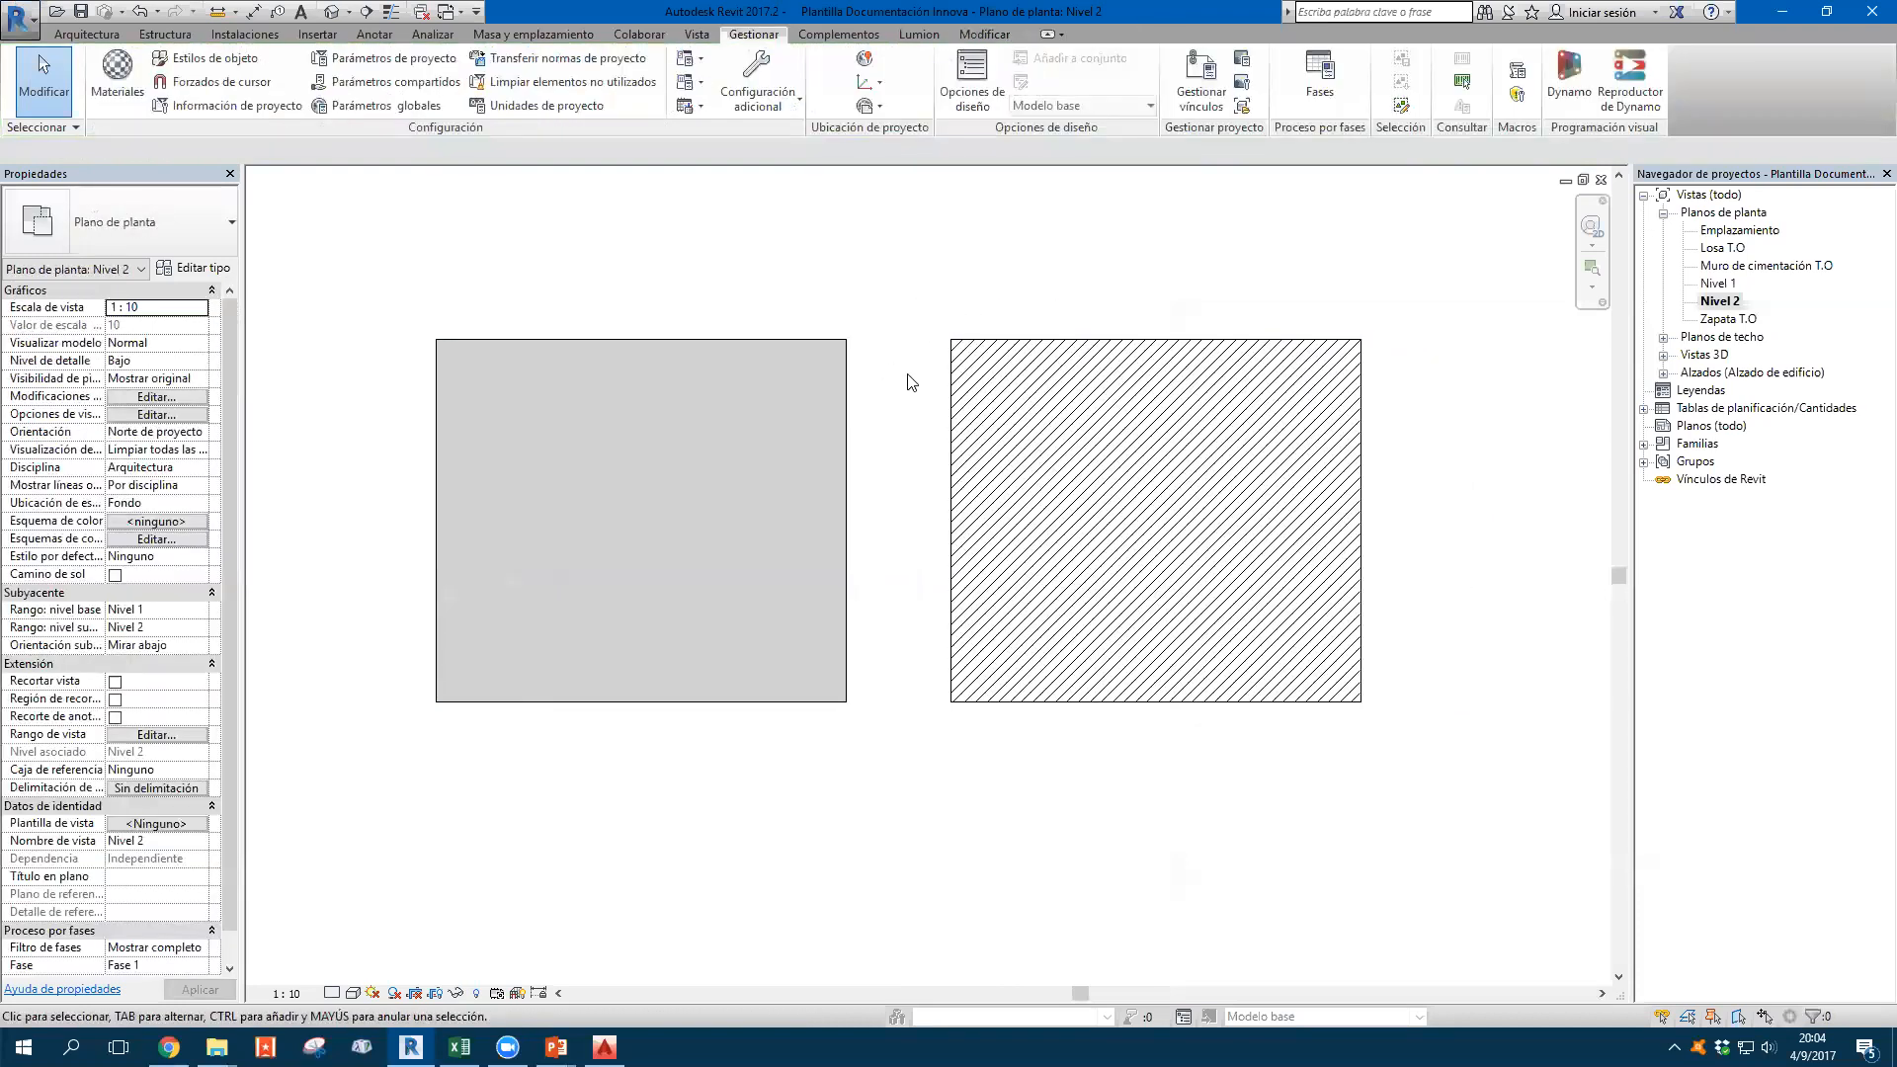
pyautogui.click(952, 450)
pyautogui.click(929, 472)
pyautogui.moveTo(894, 280); pyautogui.dragTo(652, 440)
pyautogui.click(791, 820)
pyautogui.scroll(2, 1077, 588)
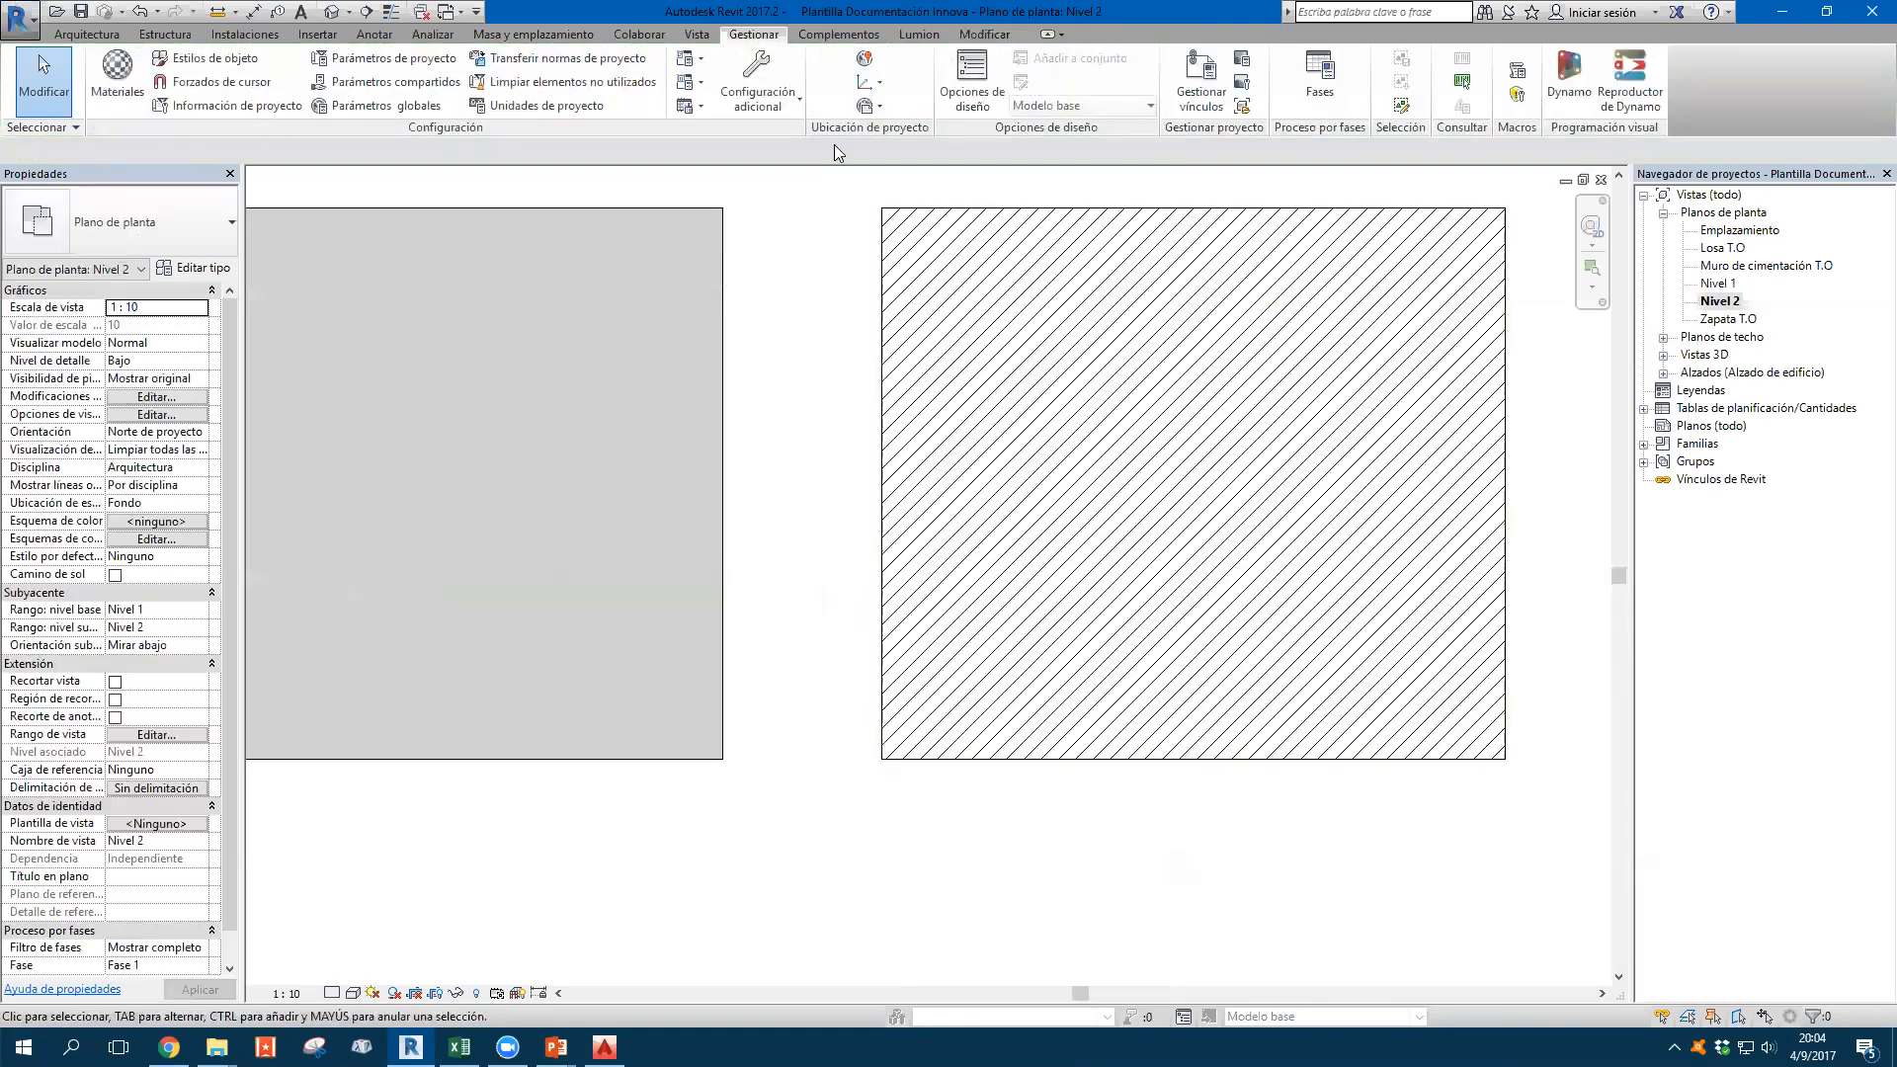
# Measure the perpendicular distance between two neighbouring hatch lines of the "Nuevo modelo" region at scale 1:10
pyautogui.click(985, 34)
pyautogui.click(712, 65)
pyautogui.scroll(1, 1097, 398)
pyautogui.click(993, 345)
pyautogui.moveTo(993, 351); pyautogui.dragTo(915, 543, button='middle')
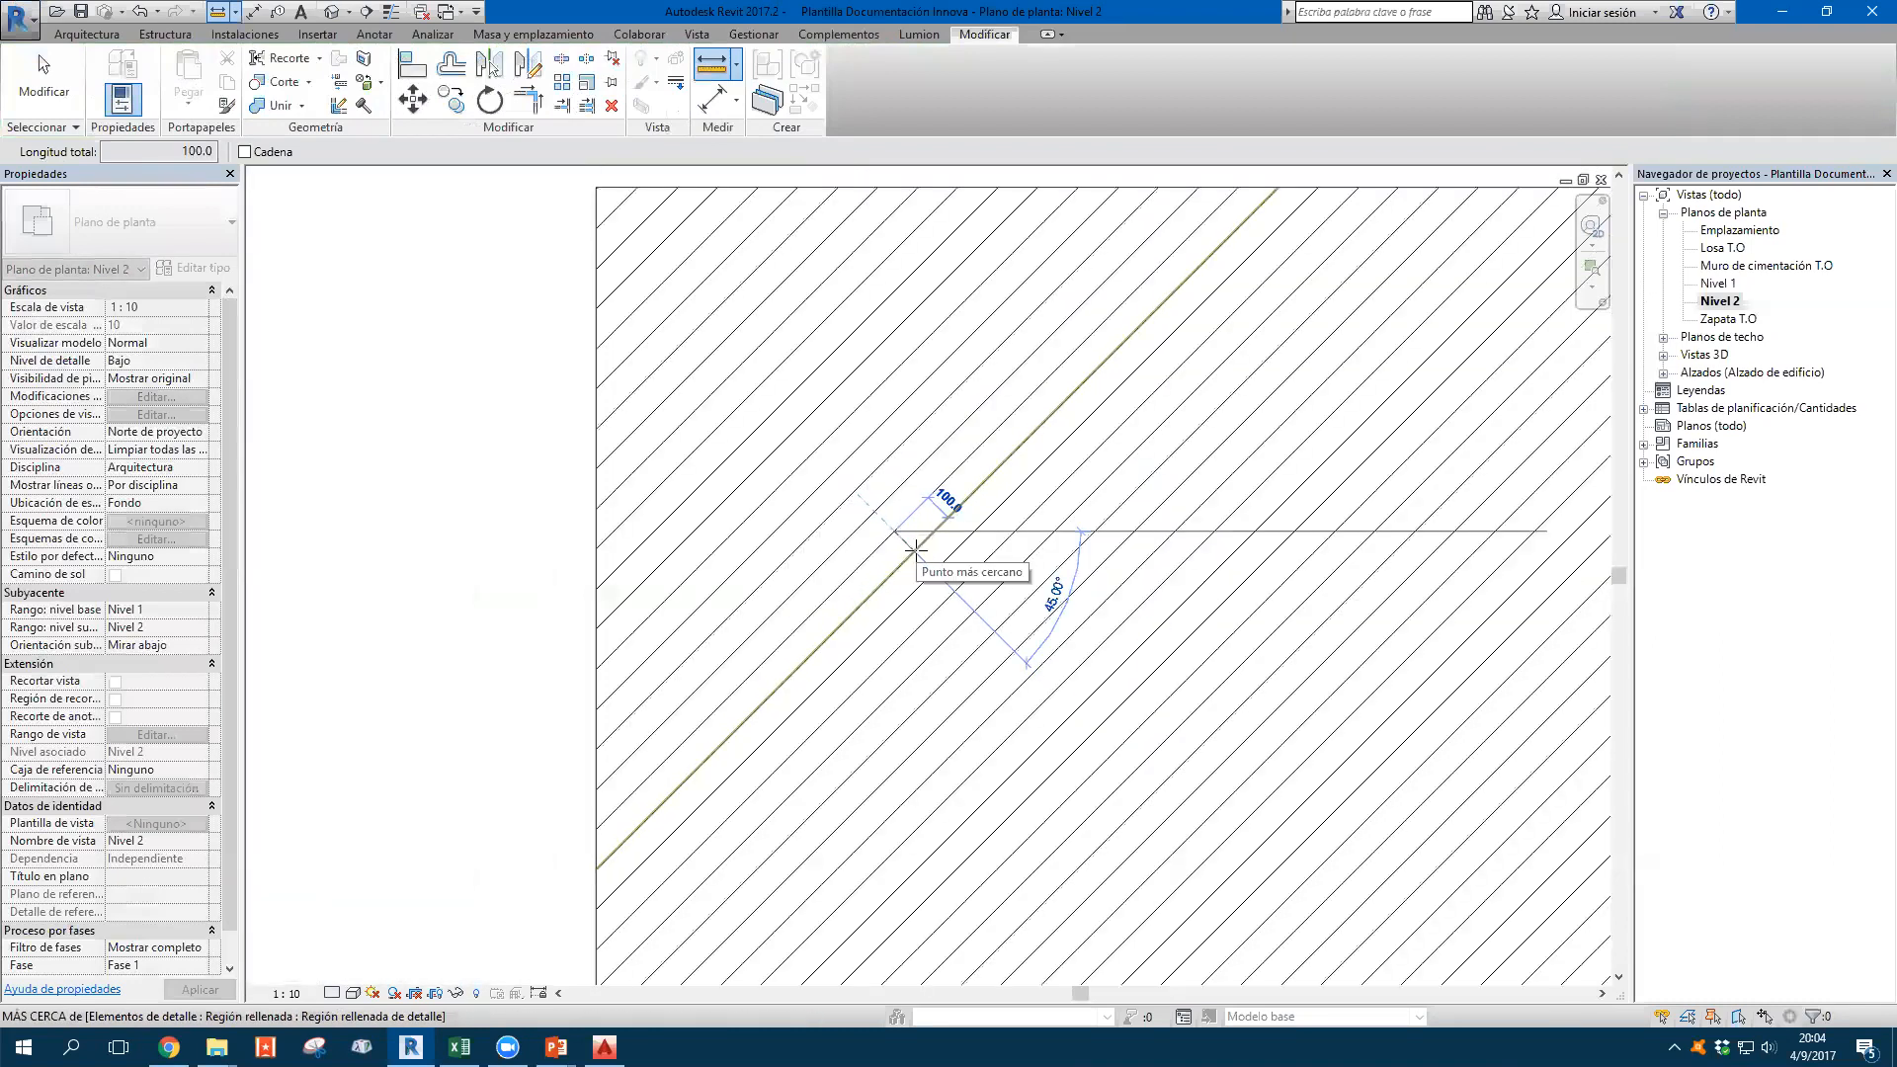
pyautogui.scroll(-2, 915, 546)
pyautogui.press('Escape')
pyautogui.press('Escape')
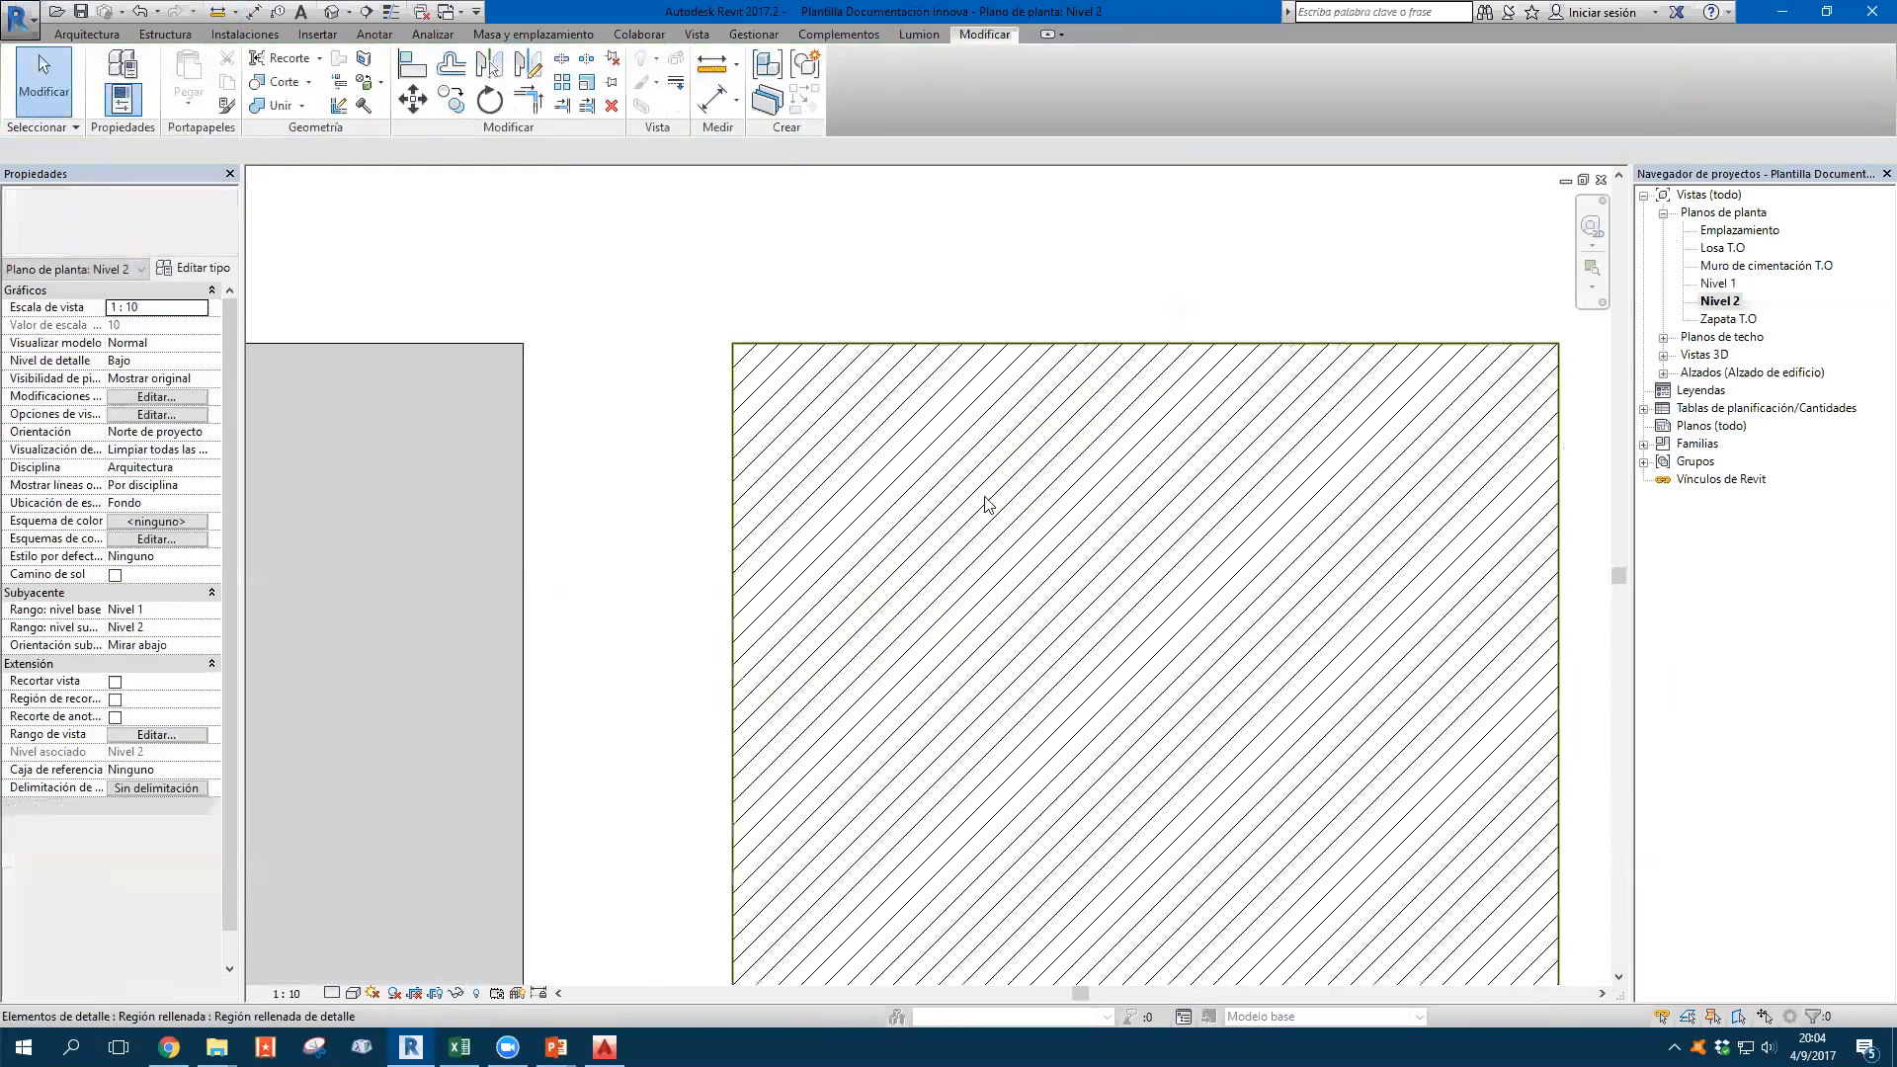
pyautogui.scroll(-1, 905, 312)
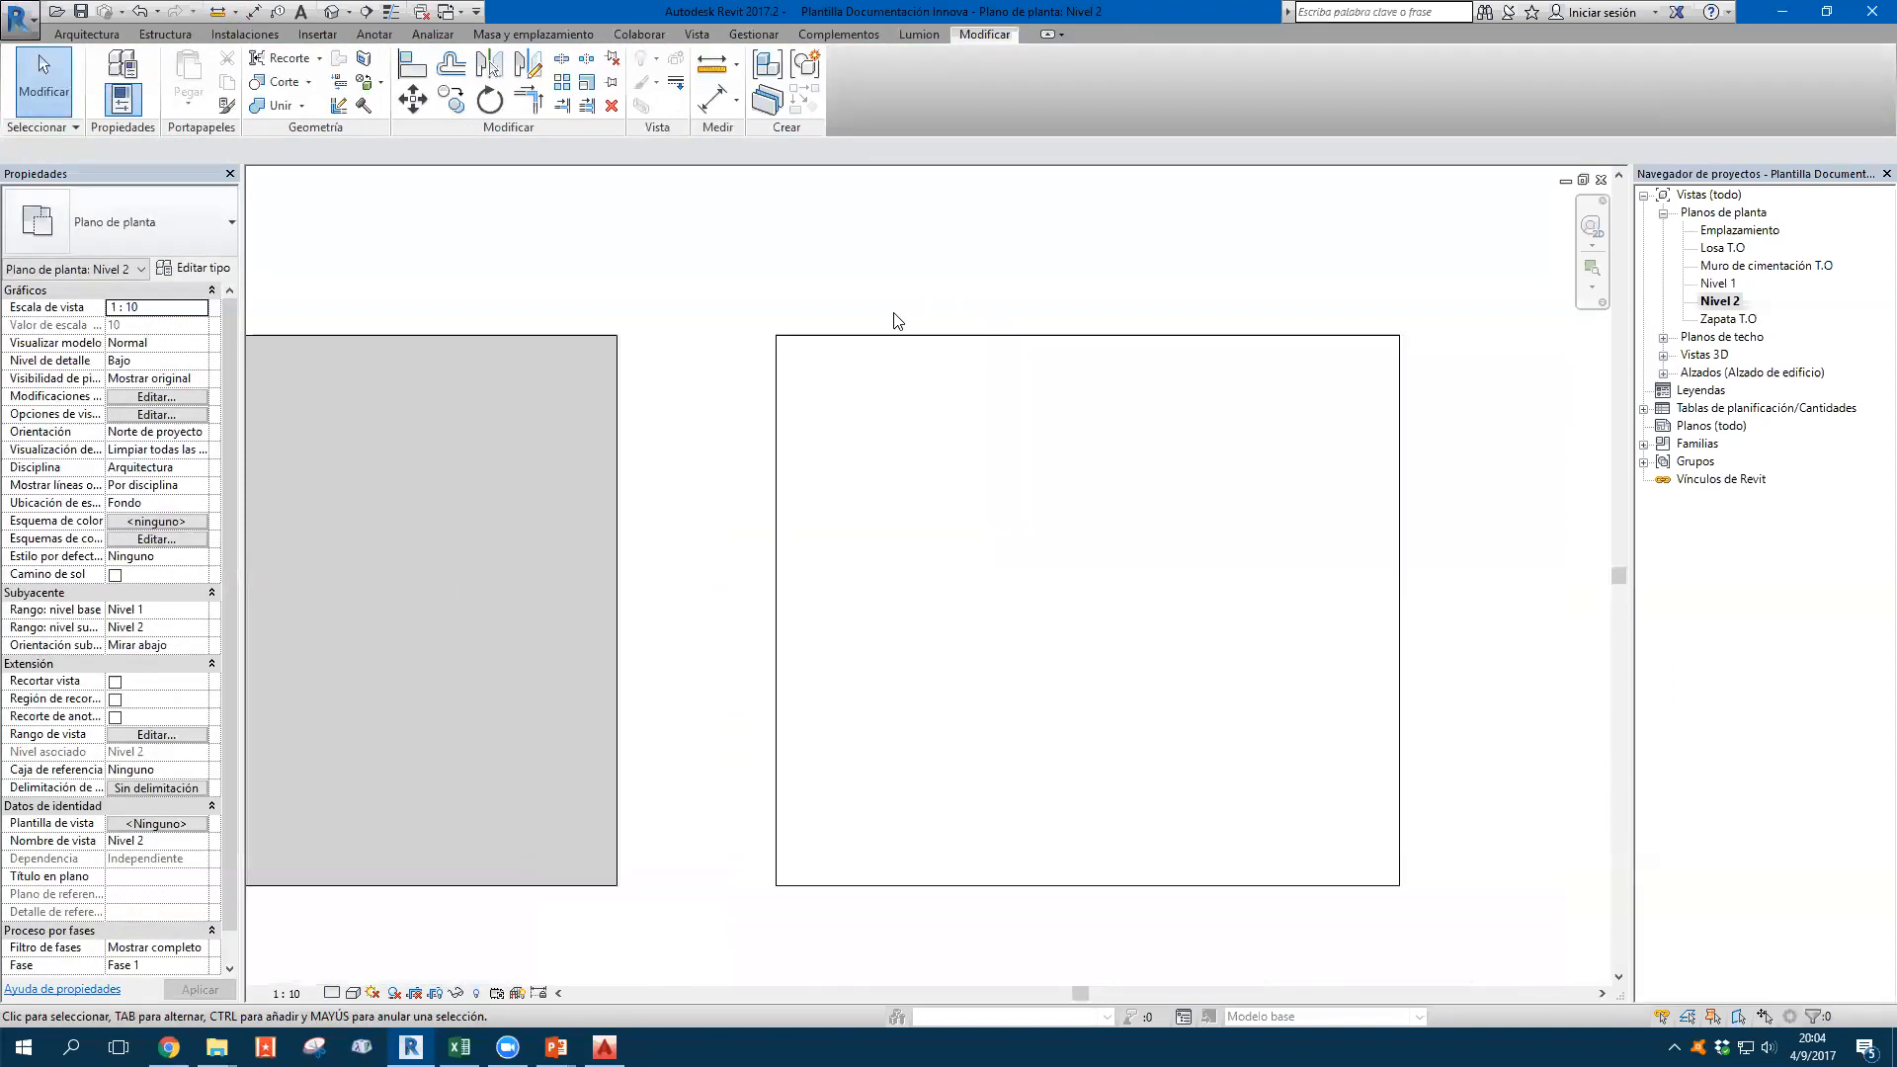
# Set the view scale to 1:100 and move the "Nuevo diseño" region upward, out of alignment with the other region
pyautogui.click(281, 992)
pyautogui.click(328, 863)
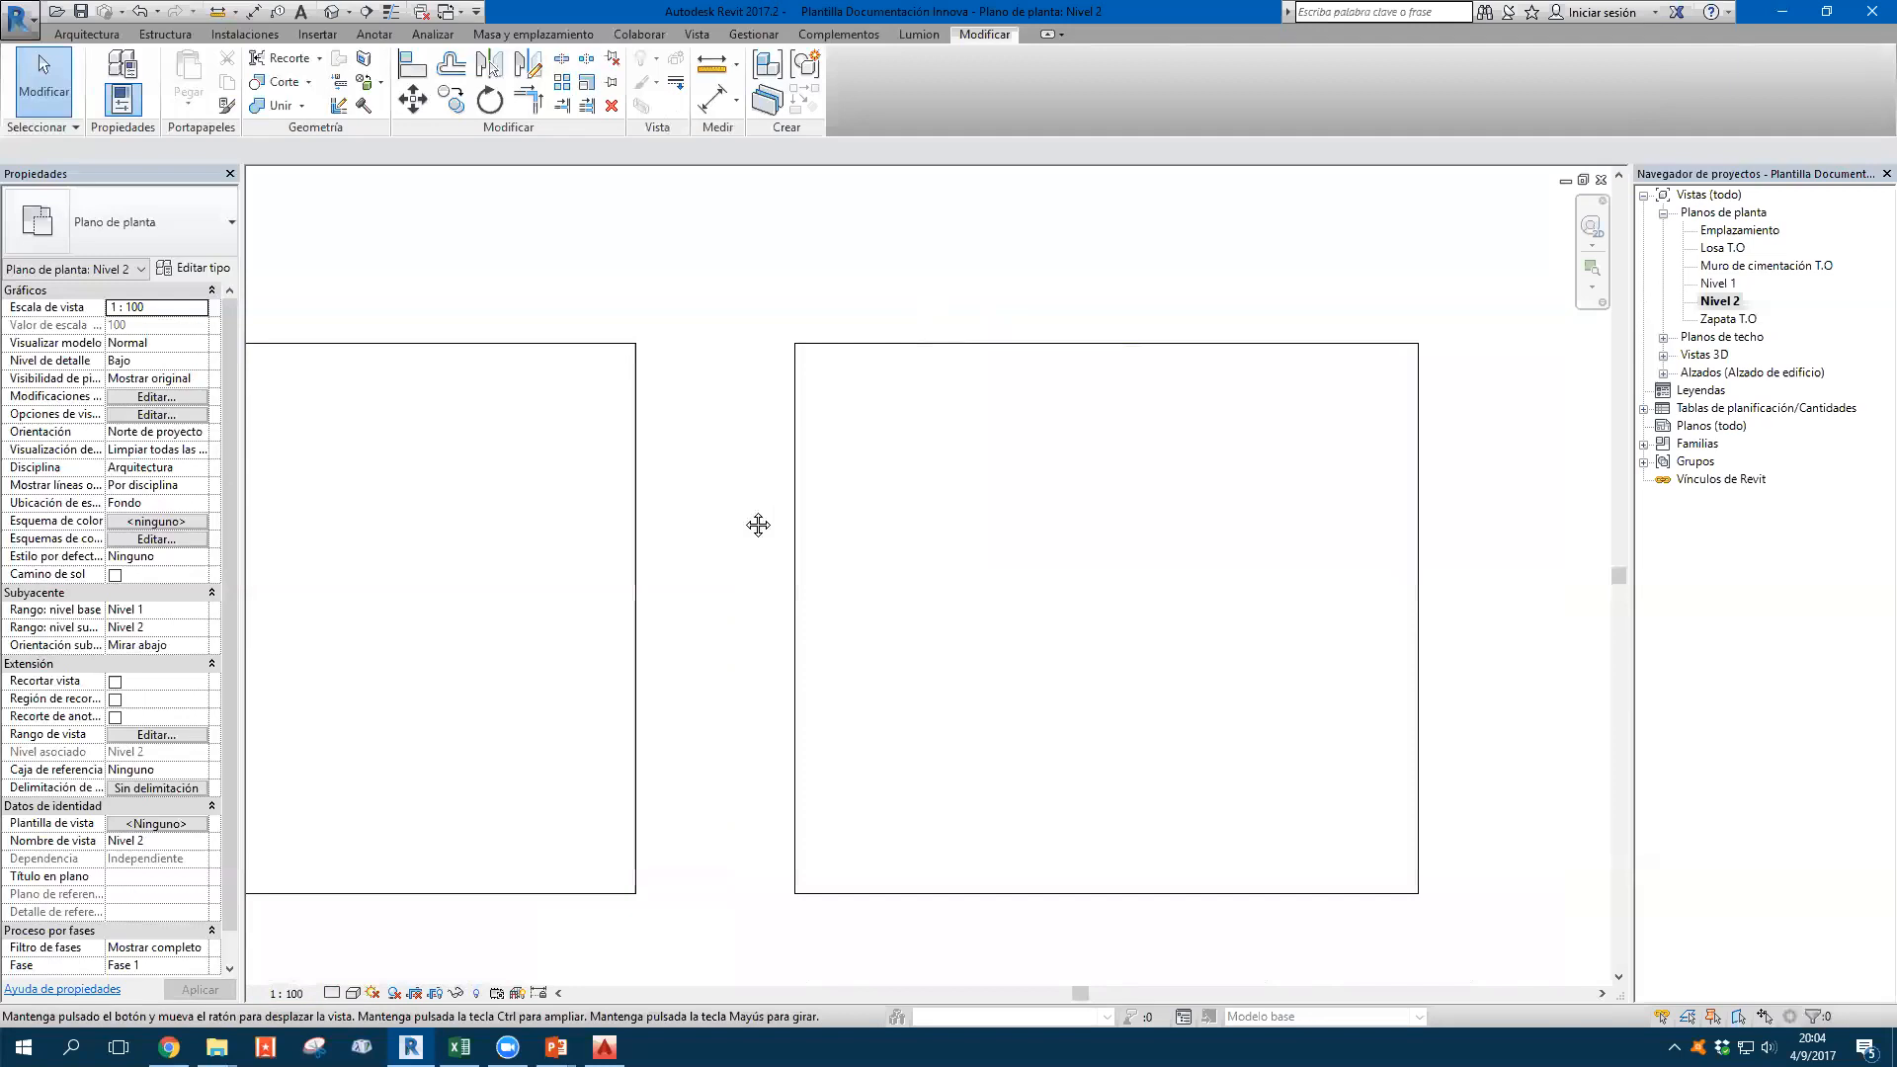
pyautogui.click(698, 387)
pyautogui.moveTo(762, 371); pyautogui.dragTo(712, 227)
pyautogui.scroll(-1, 647, 300)
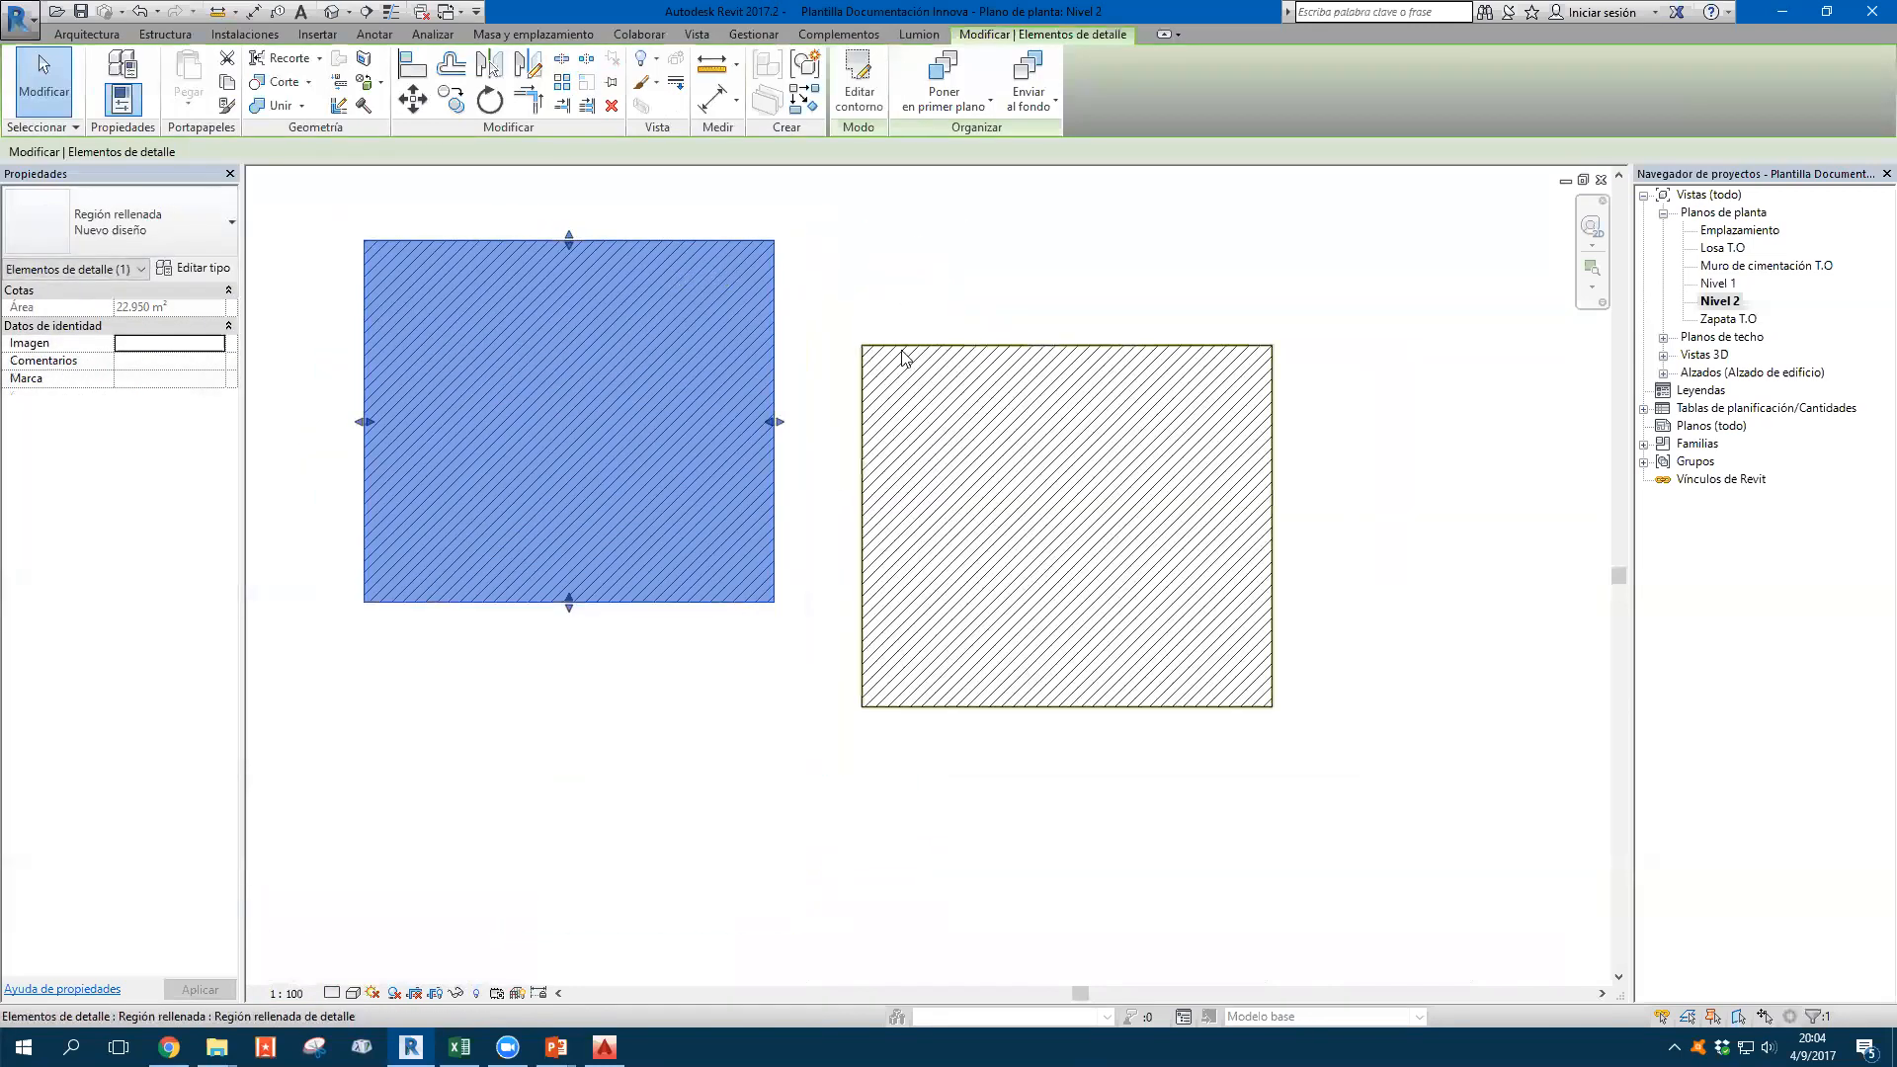
# Rotate the hatch lines inside the "Nuevo modelo" region from diagonal to vertical, leaving the region's boundary in place
pyautogui.click(941, 351)
pyautogui.scroll(2, 938, 346)
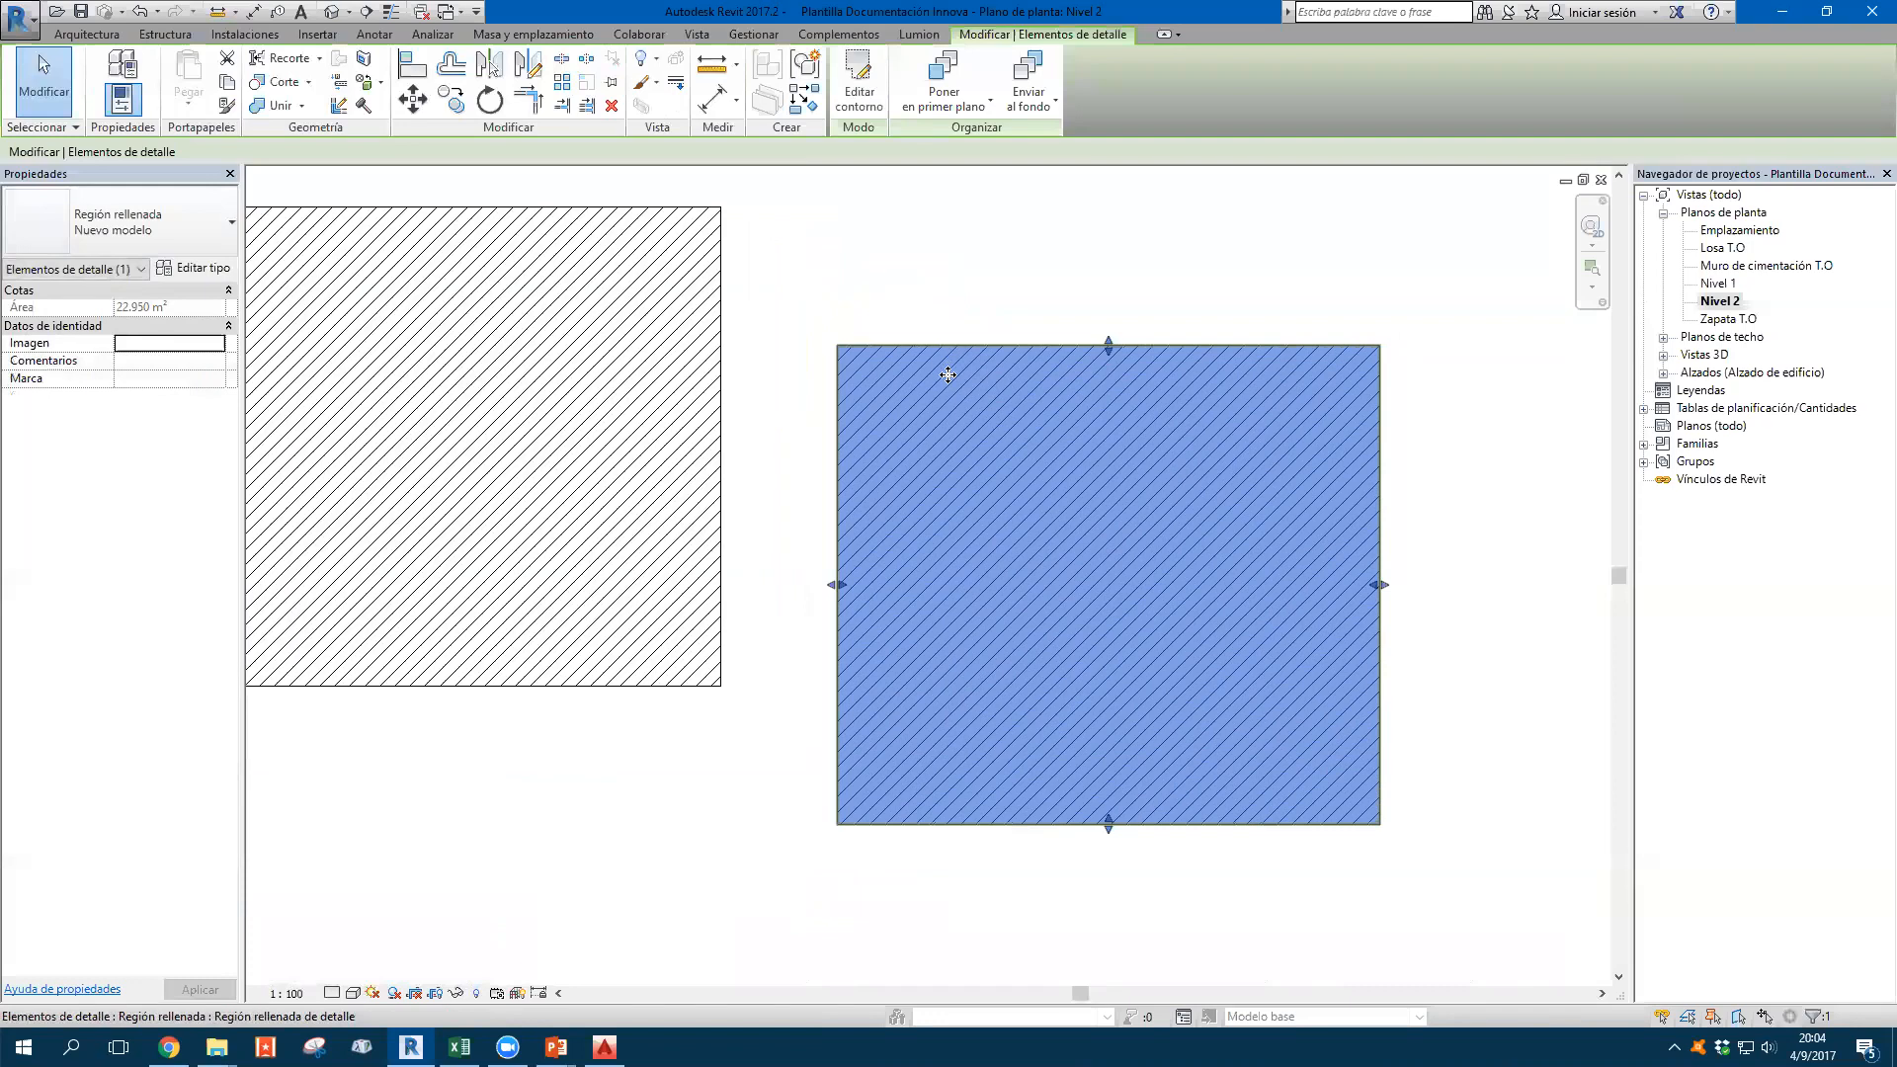
pyautogui.press('Escape')
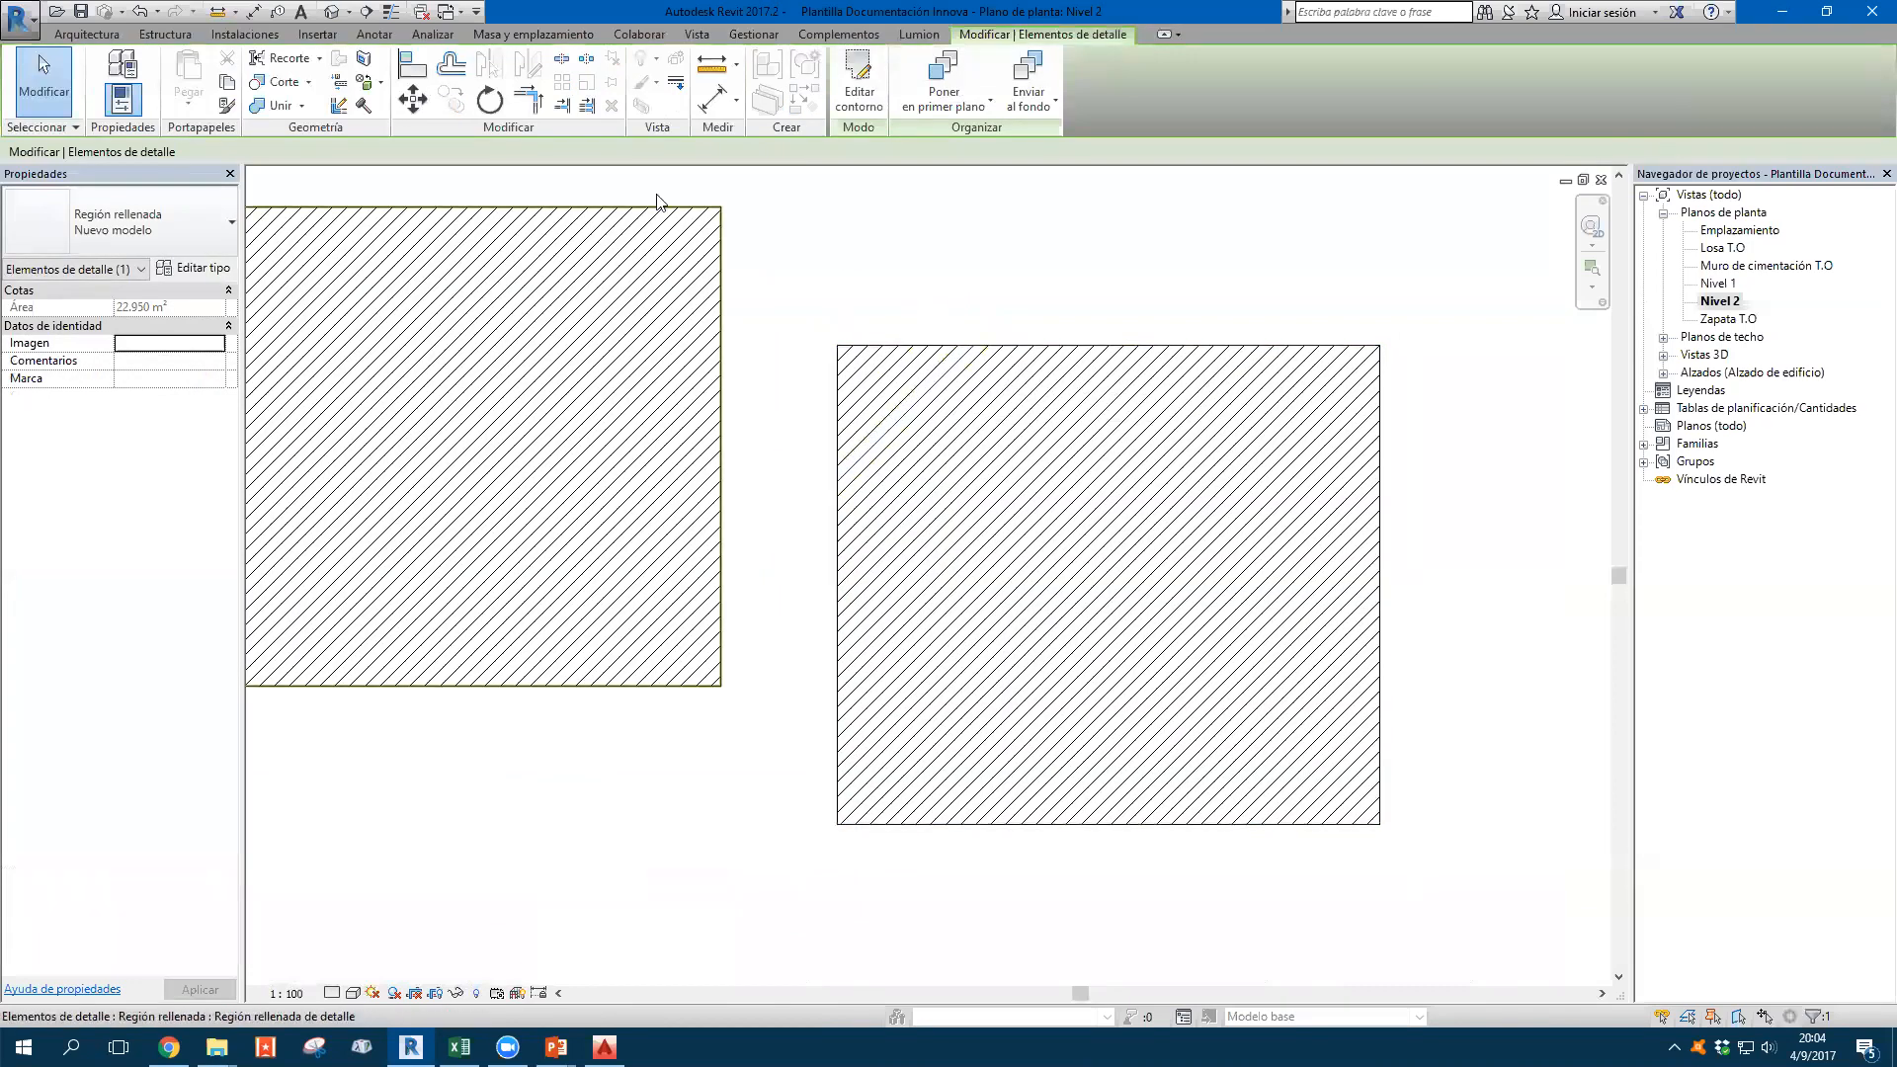
pyautogui.click(490, 100)
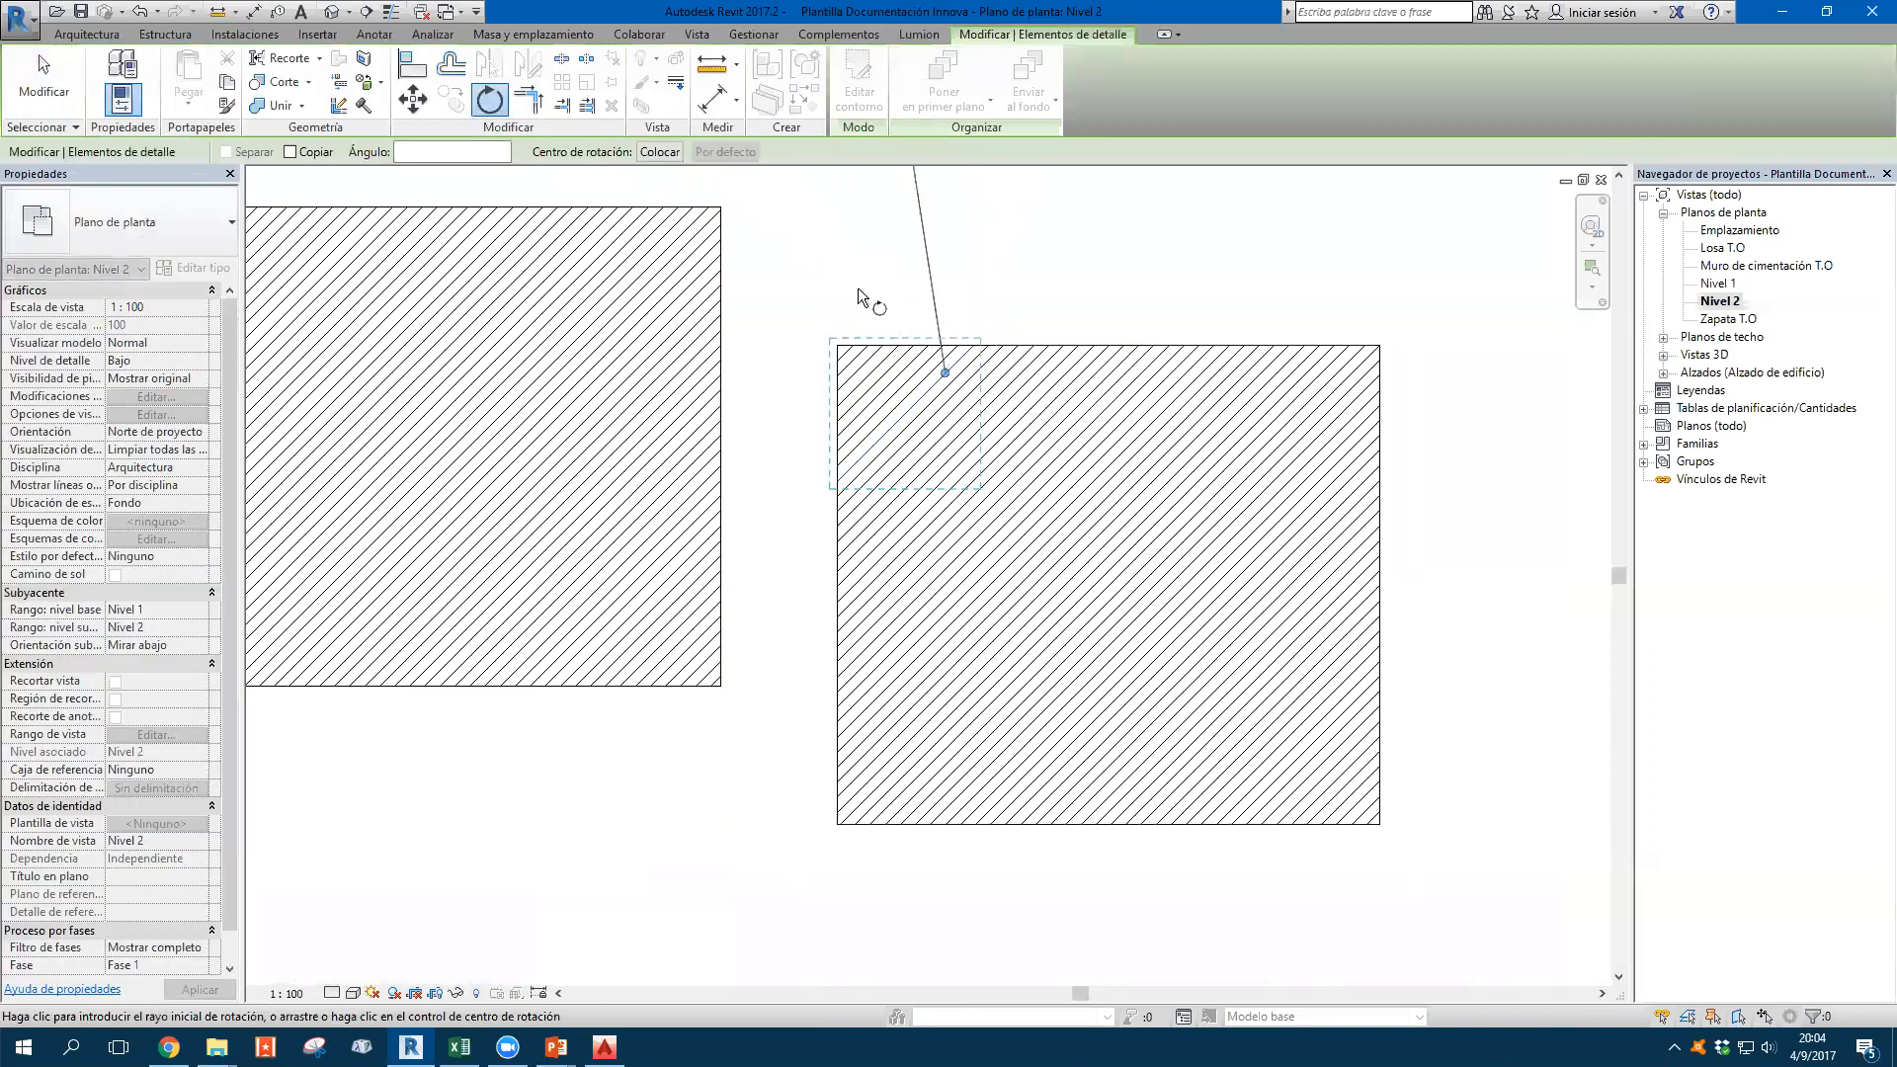
pyautogui.click(968, 371)
pyautogui.scroll(2, 965, 347)
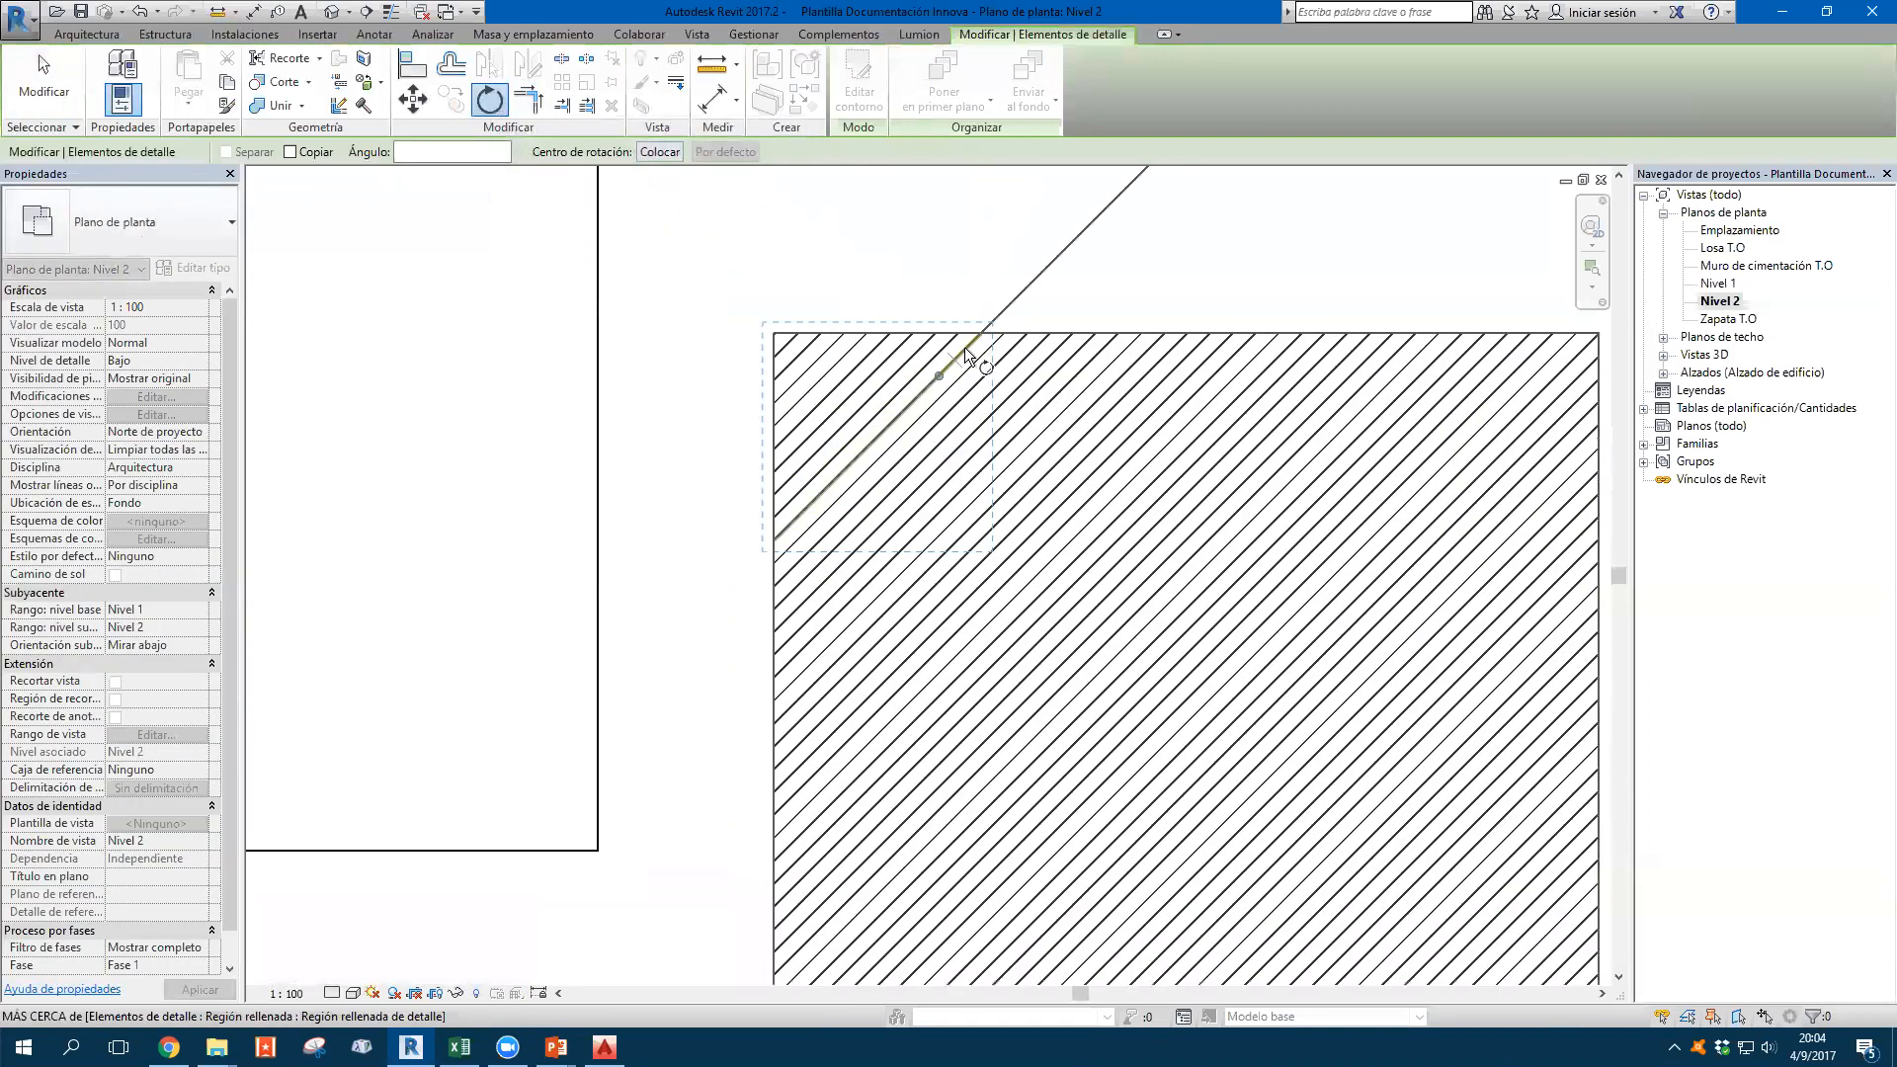
pyautogui.click(941, 301)
pyautogui.scroll(-5, 949, 311)
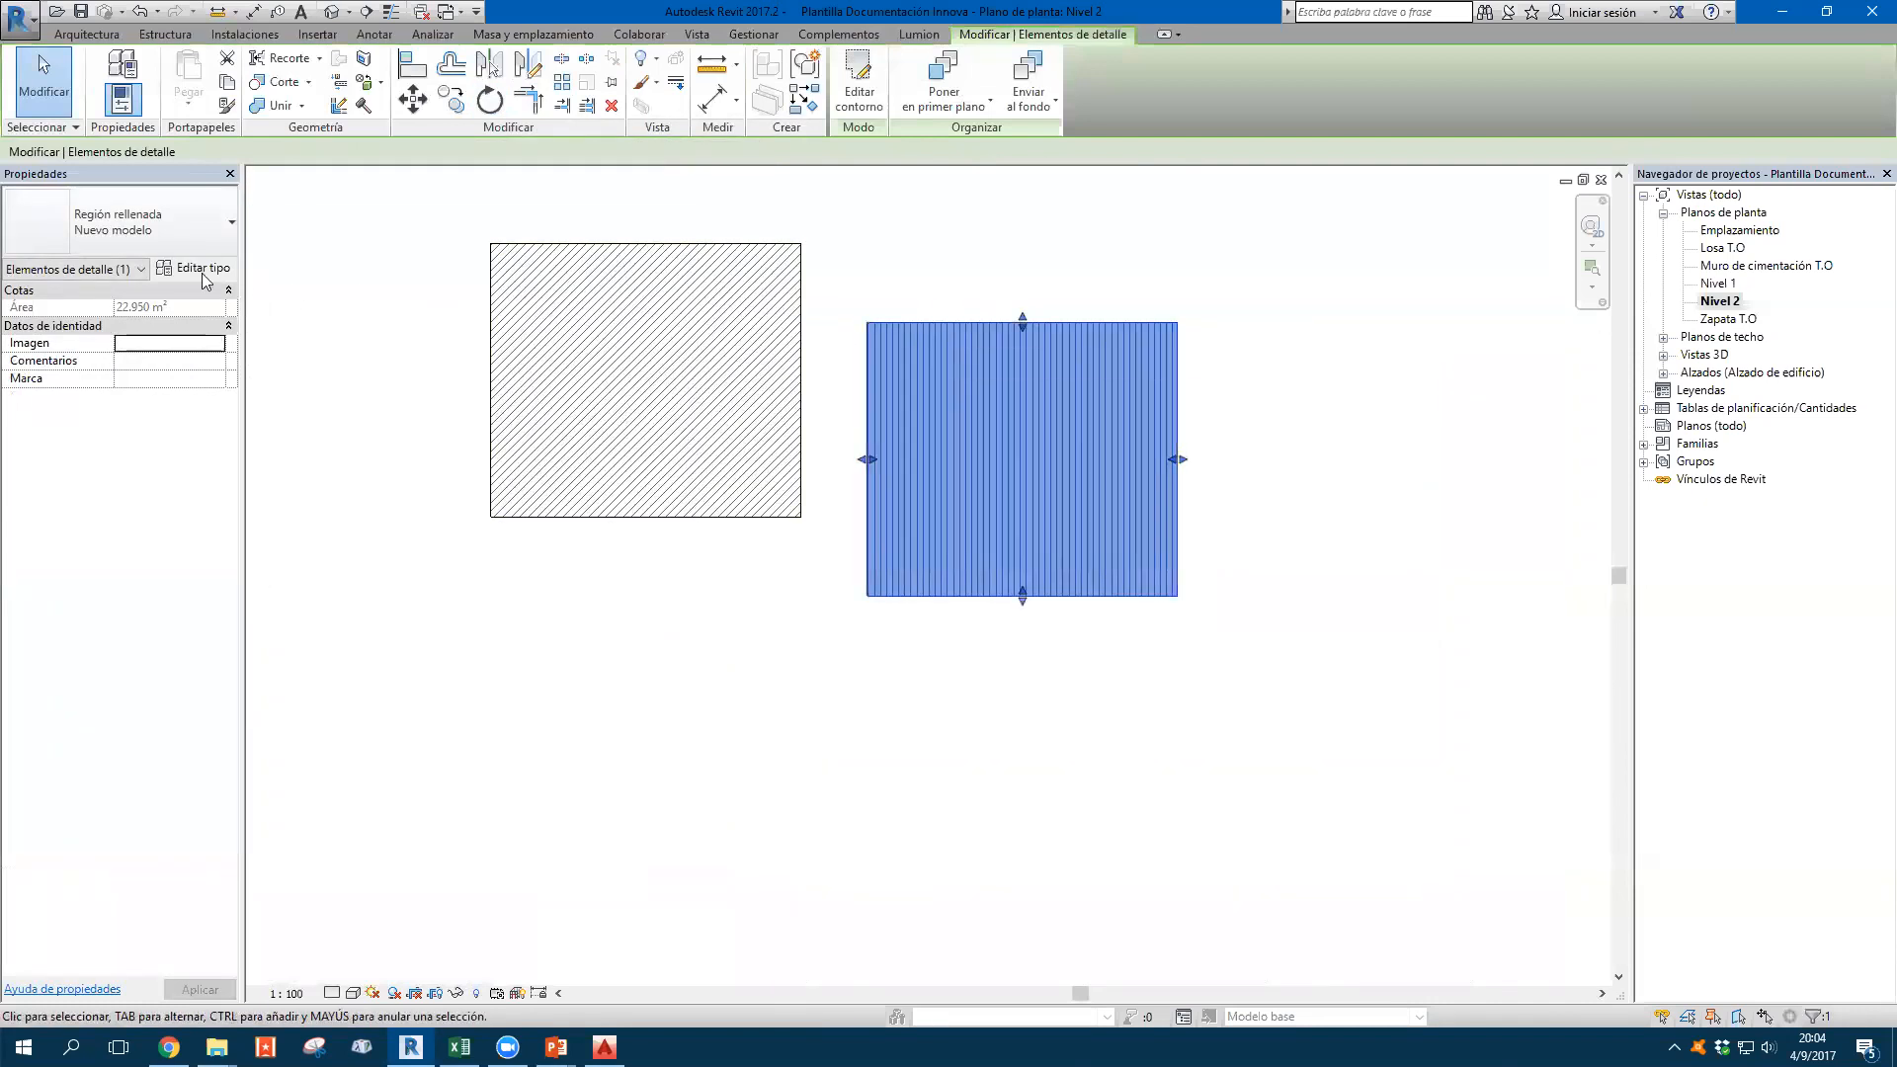
# Review the line angle and spacing defined for the "* Diagonal 45°" model pattern of the "Nuevo modelo" type, discarding any changes
pyautogui.click(201, 269)
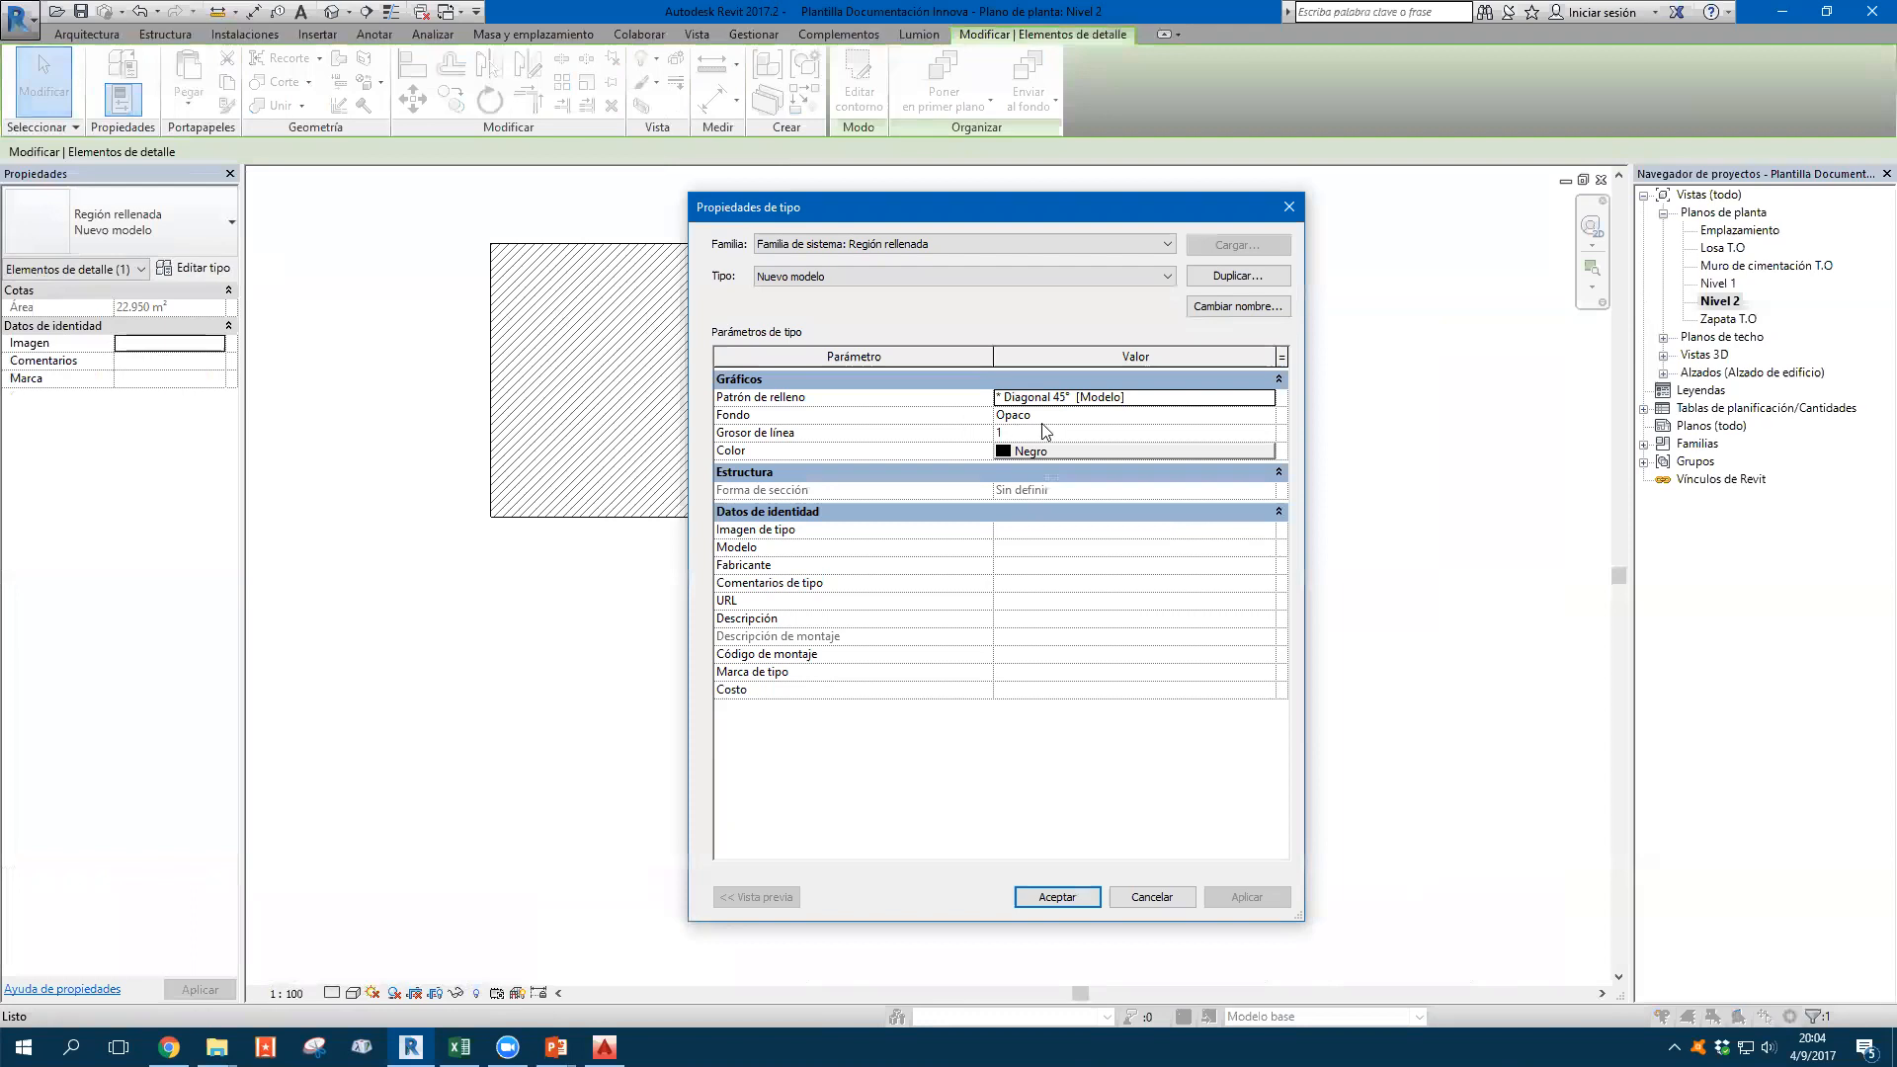
pyautogui.click(1269, 397)
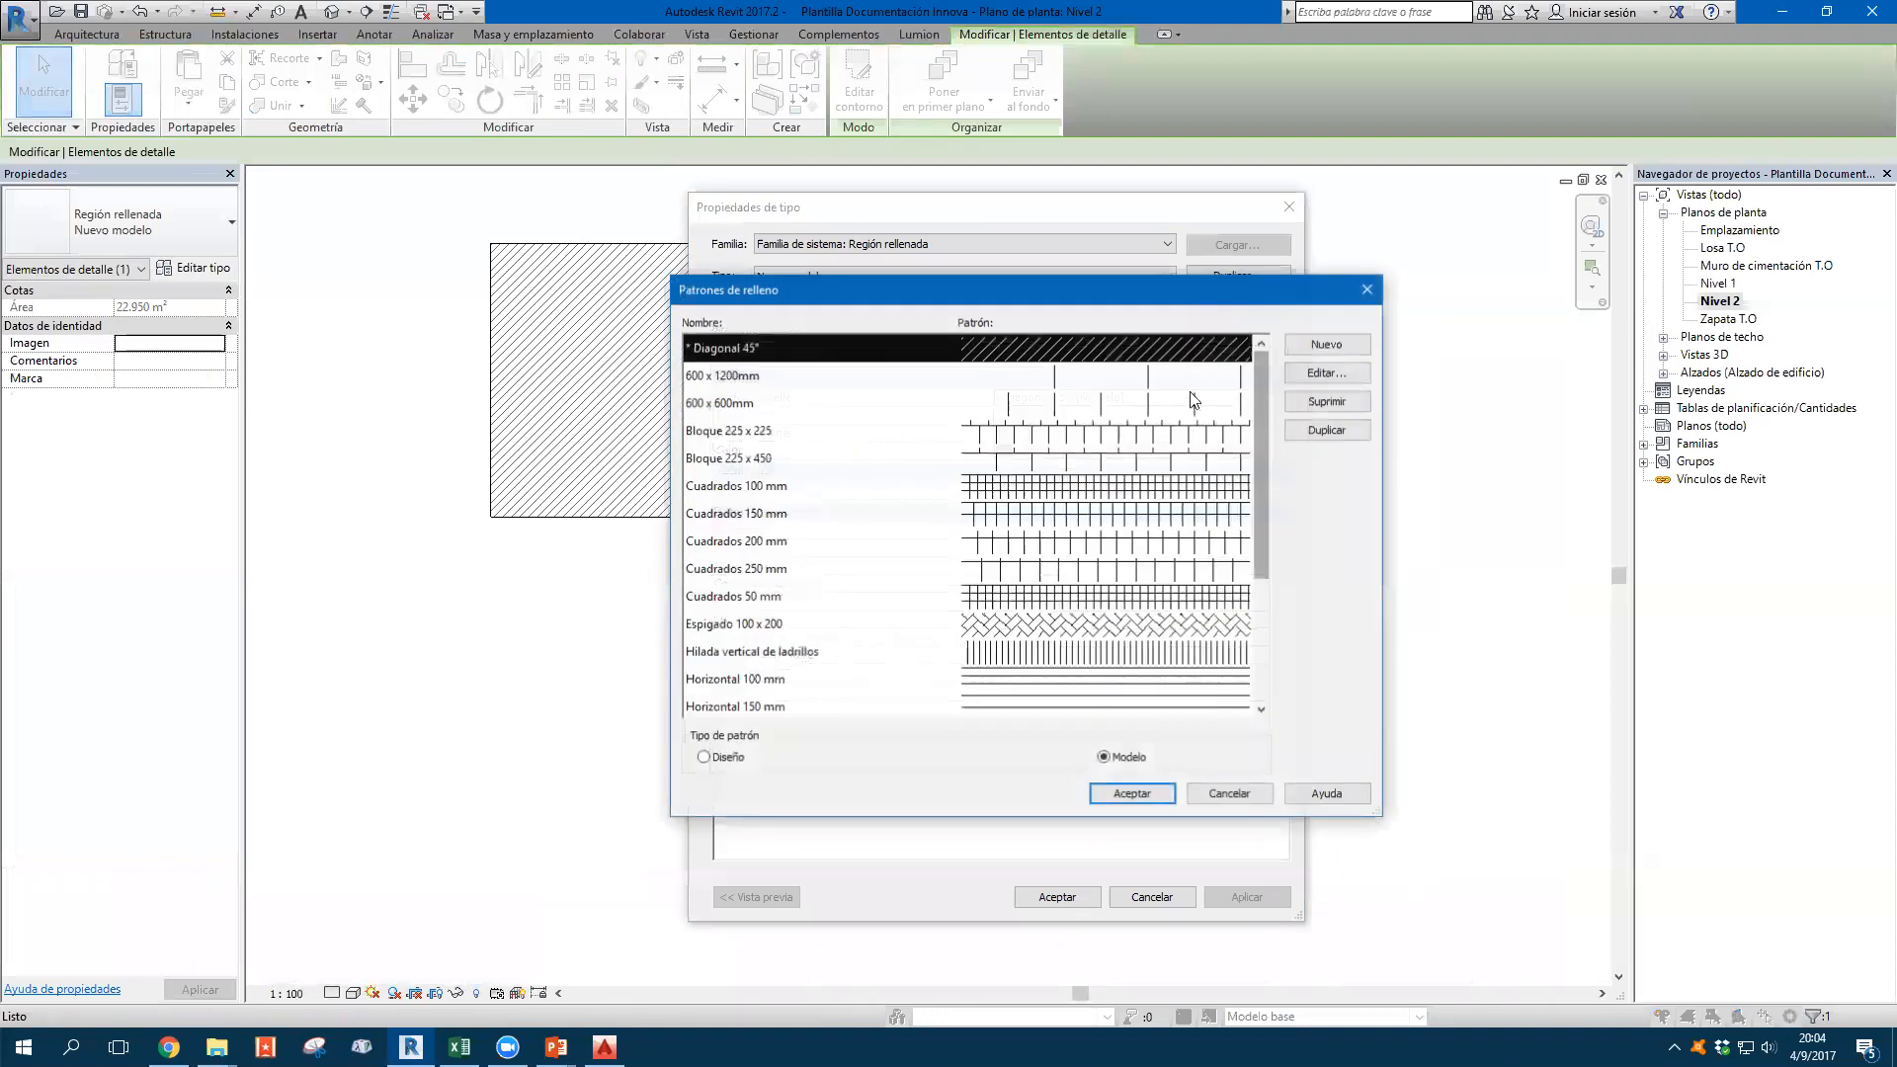
pyautogui.click(1327, 372)
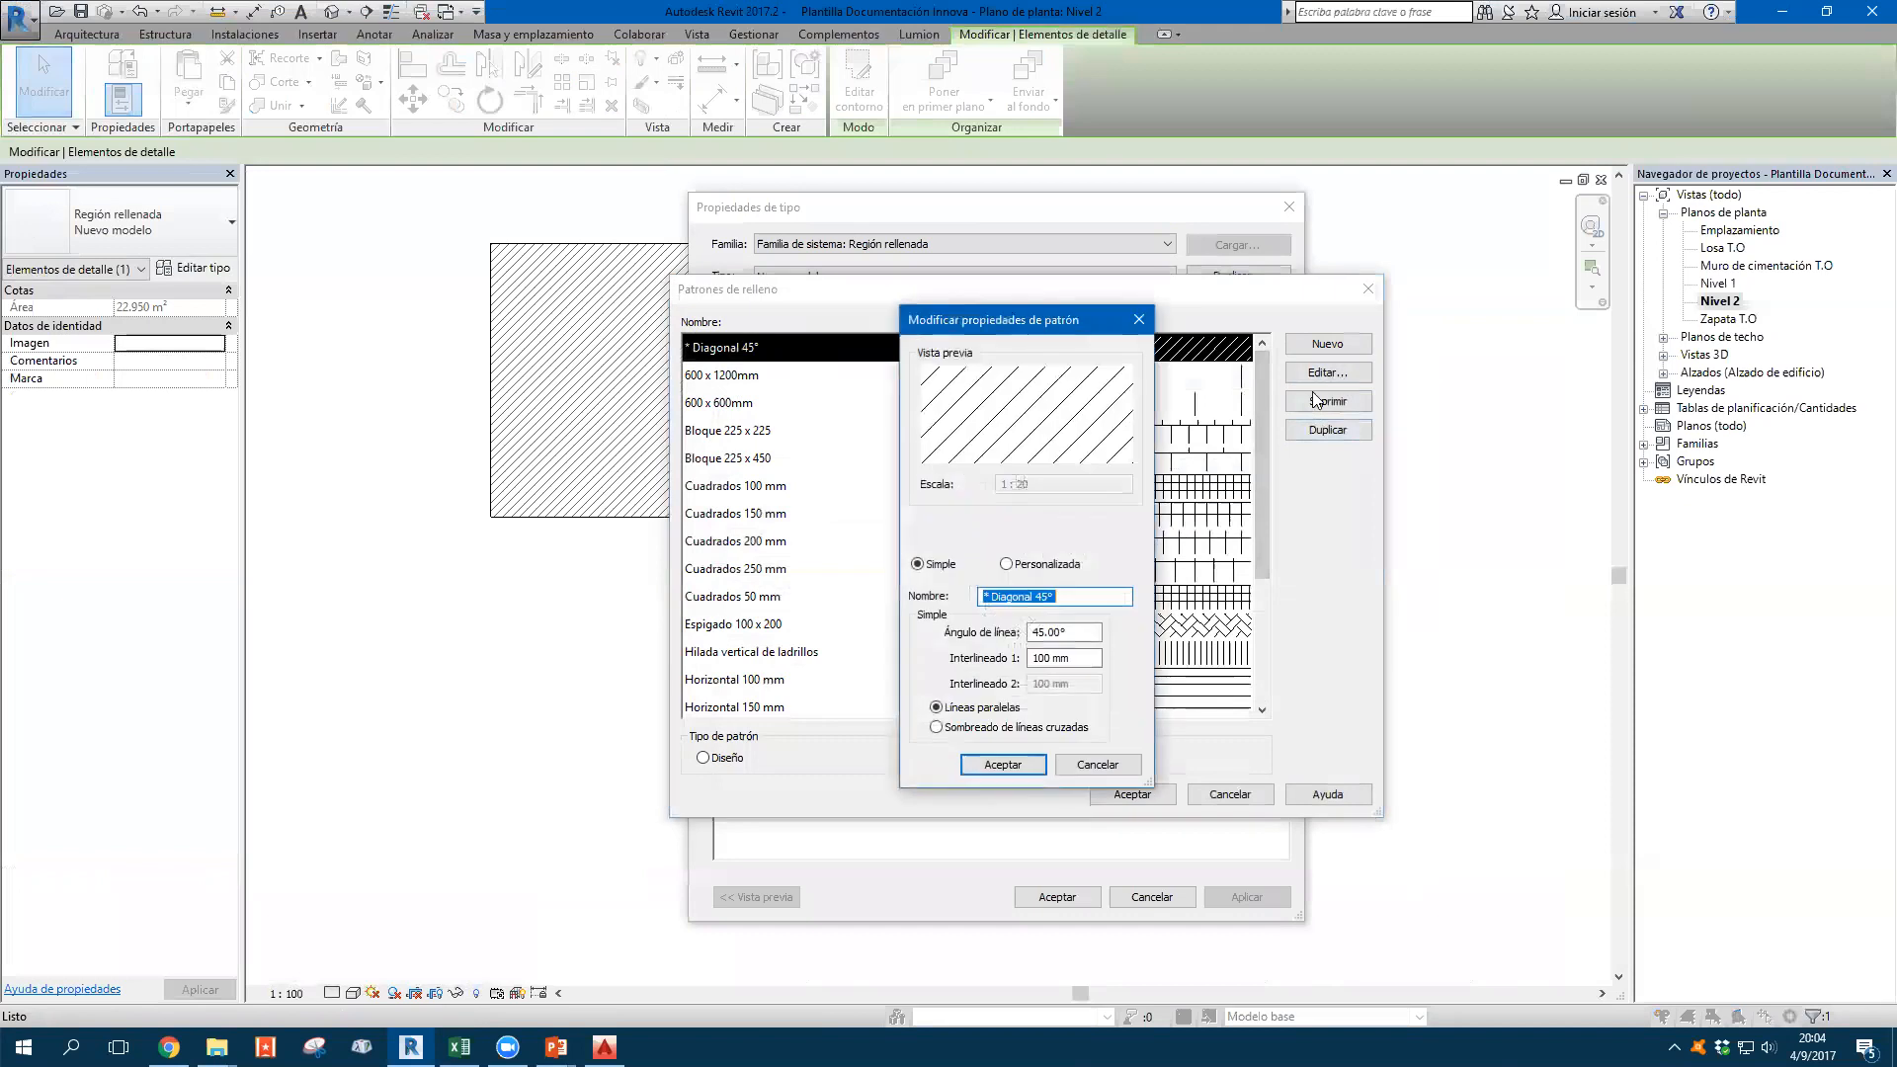
pyautogui.click(1100, 769)
pyautogui.click(1230, 795)
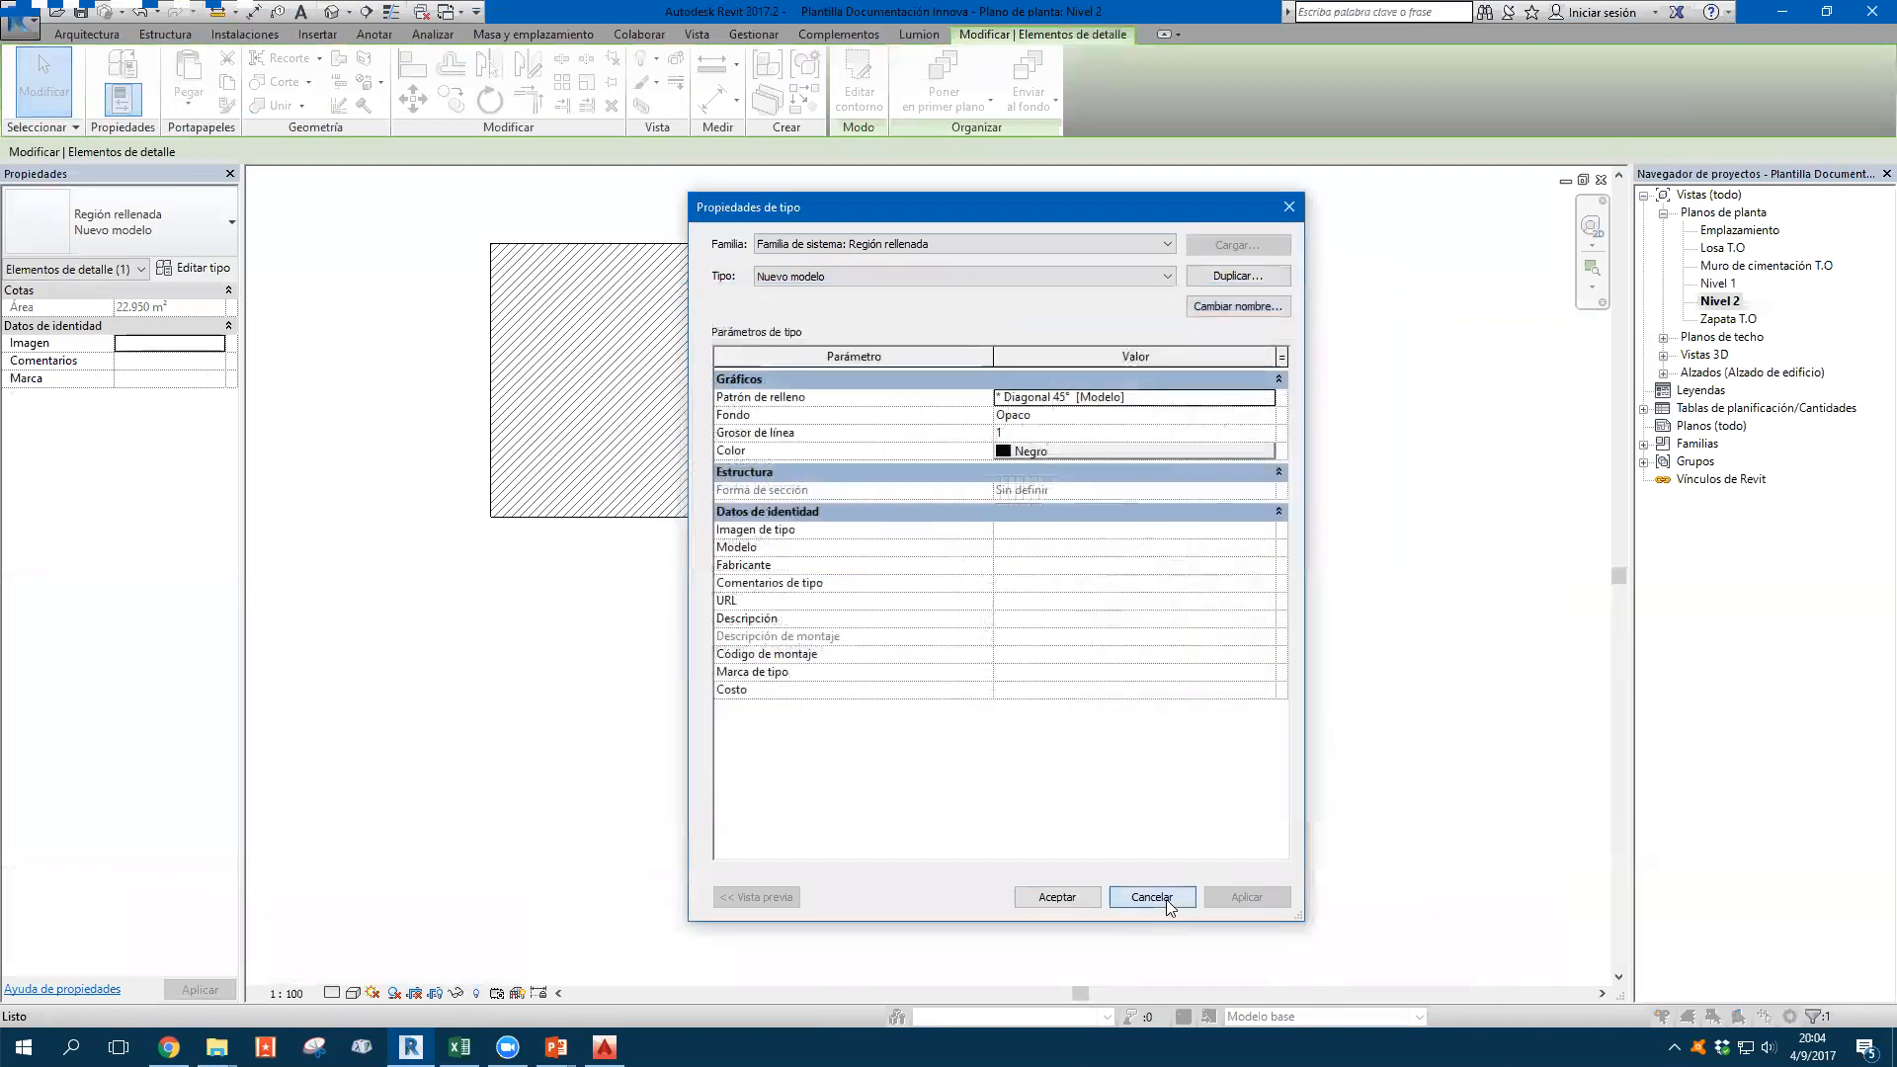
pyautogui.click(1166, 901)
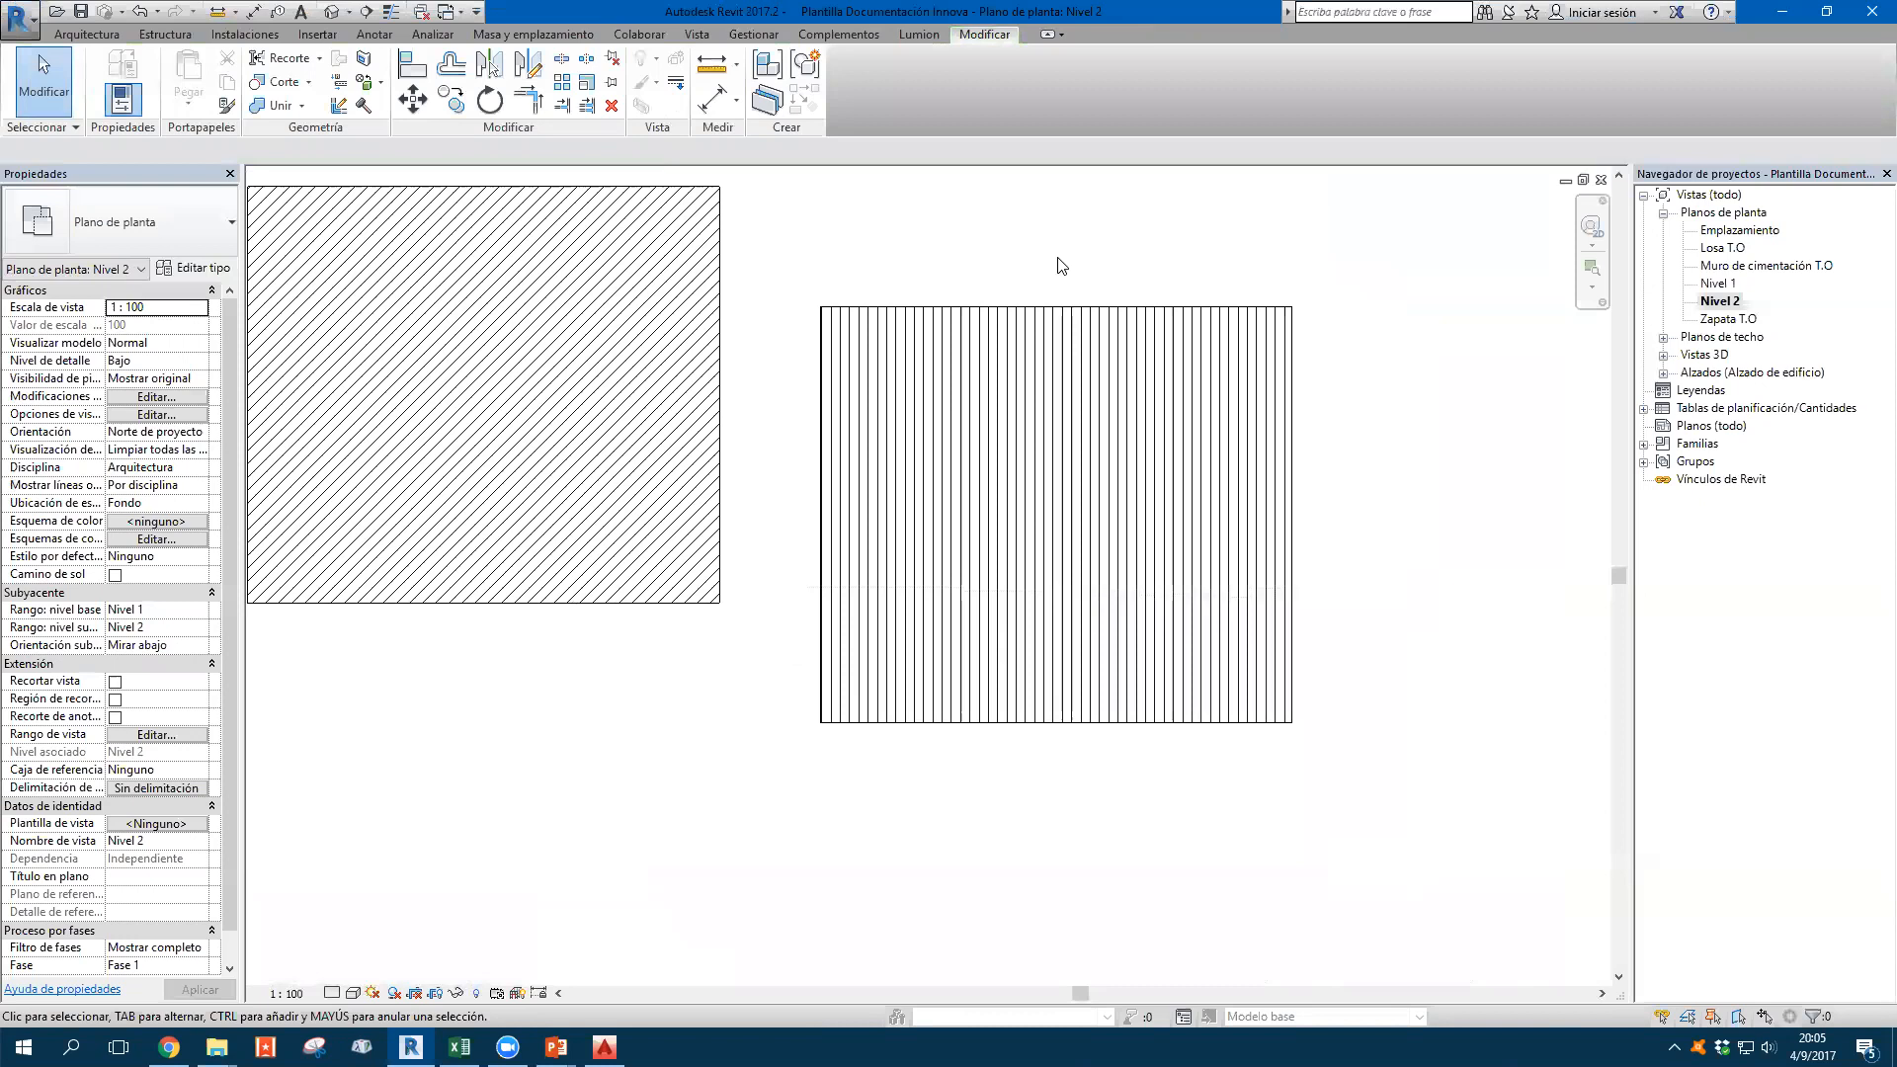
pyautogui.click(902, 355)
pyautogui.scroll(2, 880, 316)
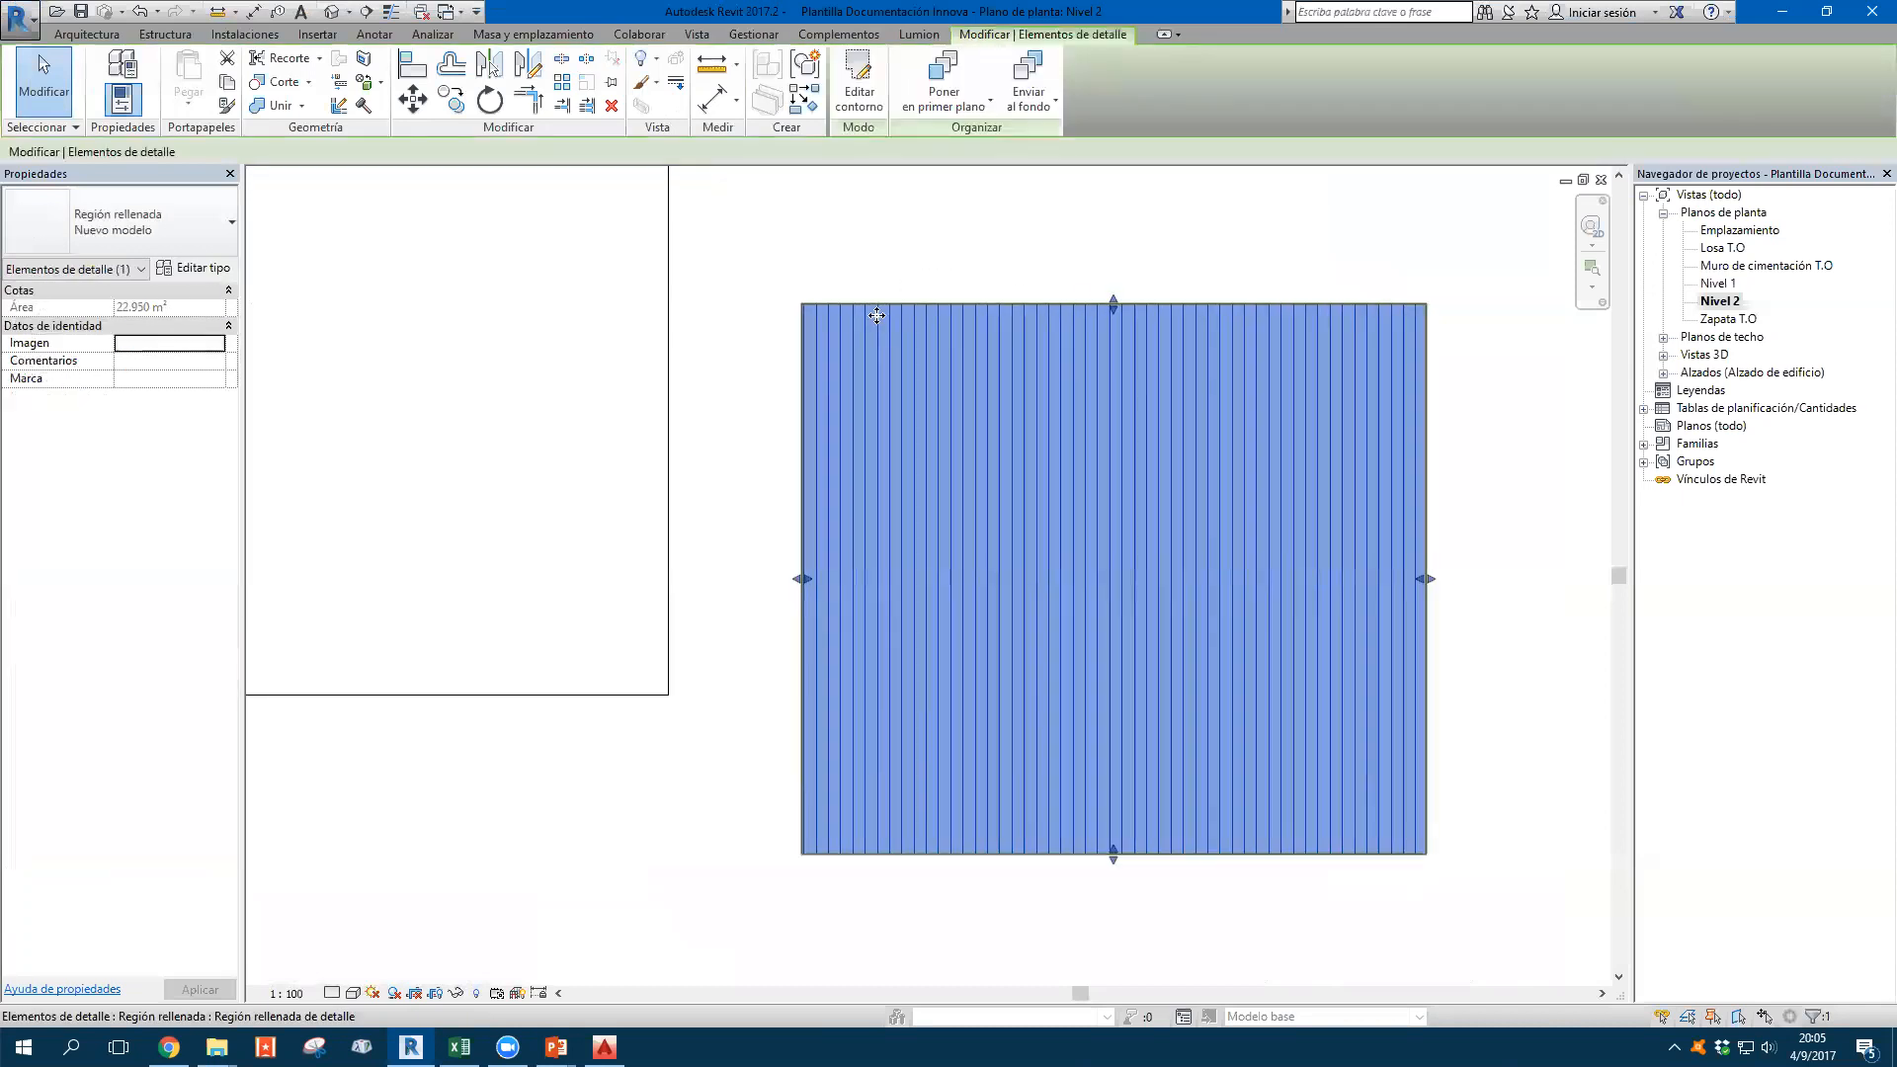
pyautogui.click(928, 263)
pyautogui.click(993, 341)
pyautogui.scroll(-2, 998, 336)
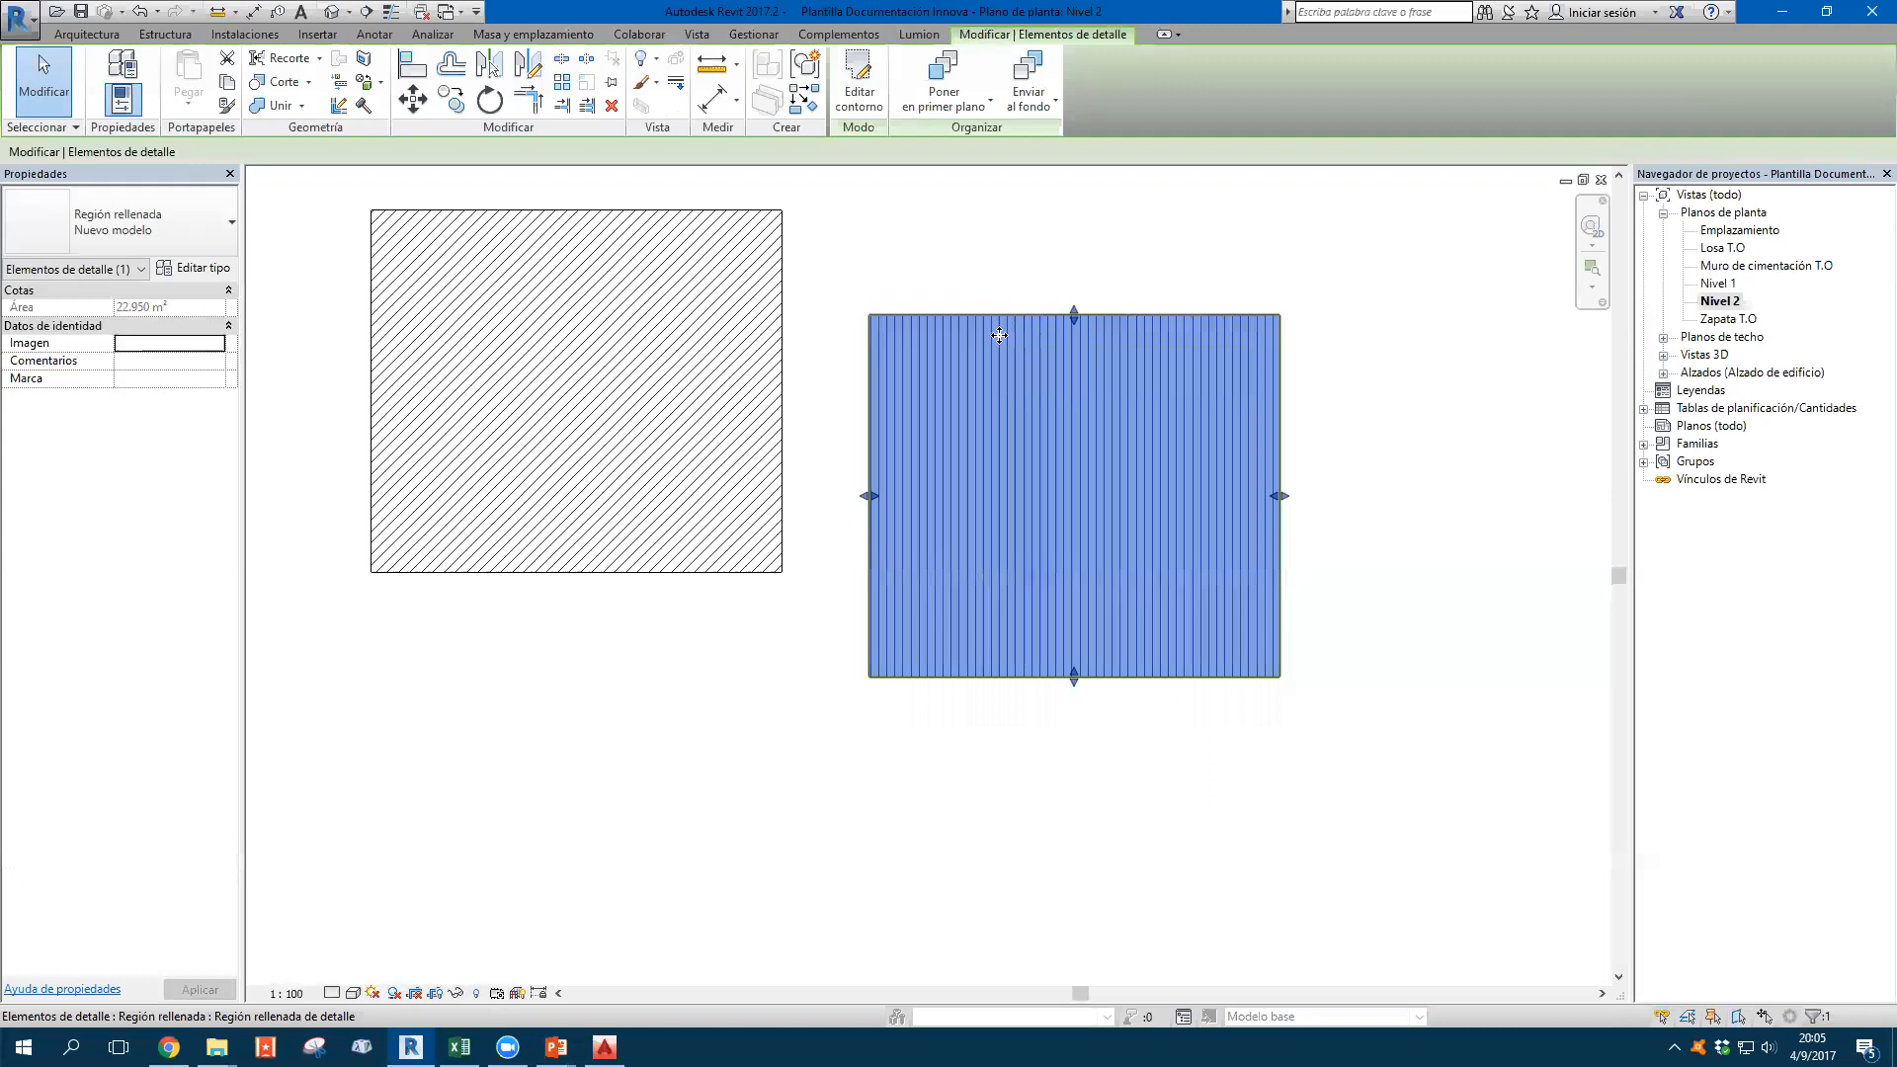
pyautogui.press('Escape')
pyautogui.scroll(-2, 1012, 385)
pyautogui.scroll(2, 979, 309)
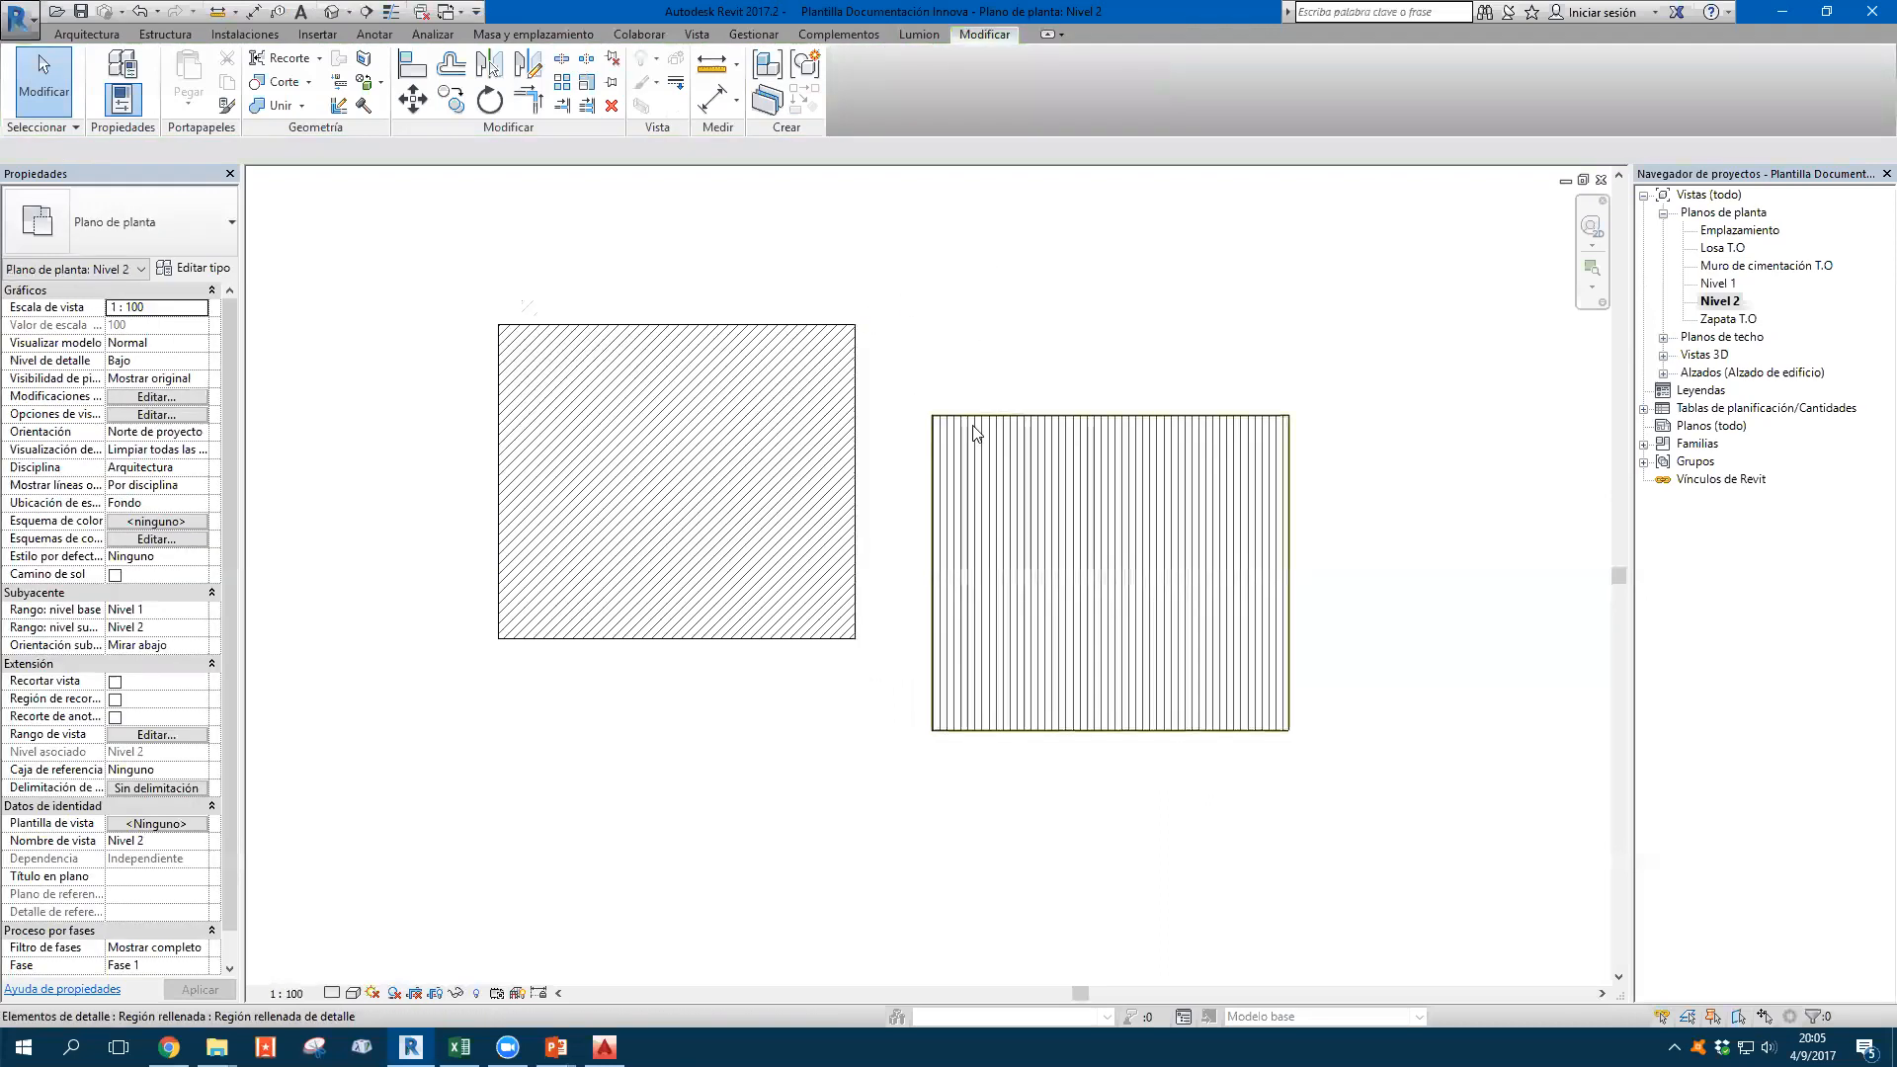
# Set the fill pattern colour of the "Nuevo modelo" filled region type to light green
pyautogui.click(975, 433)
pyautogui.click(195, 268)
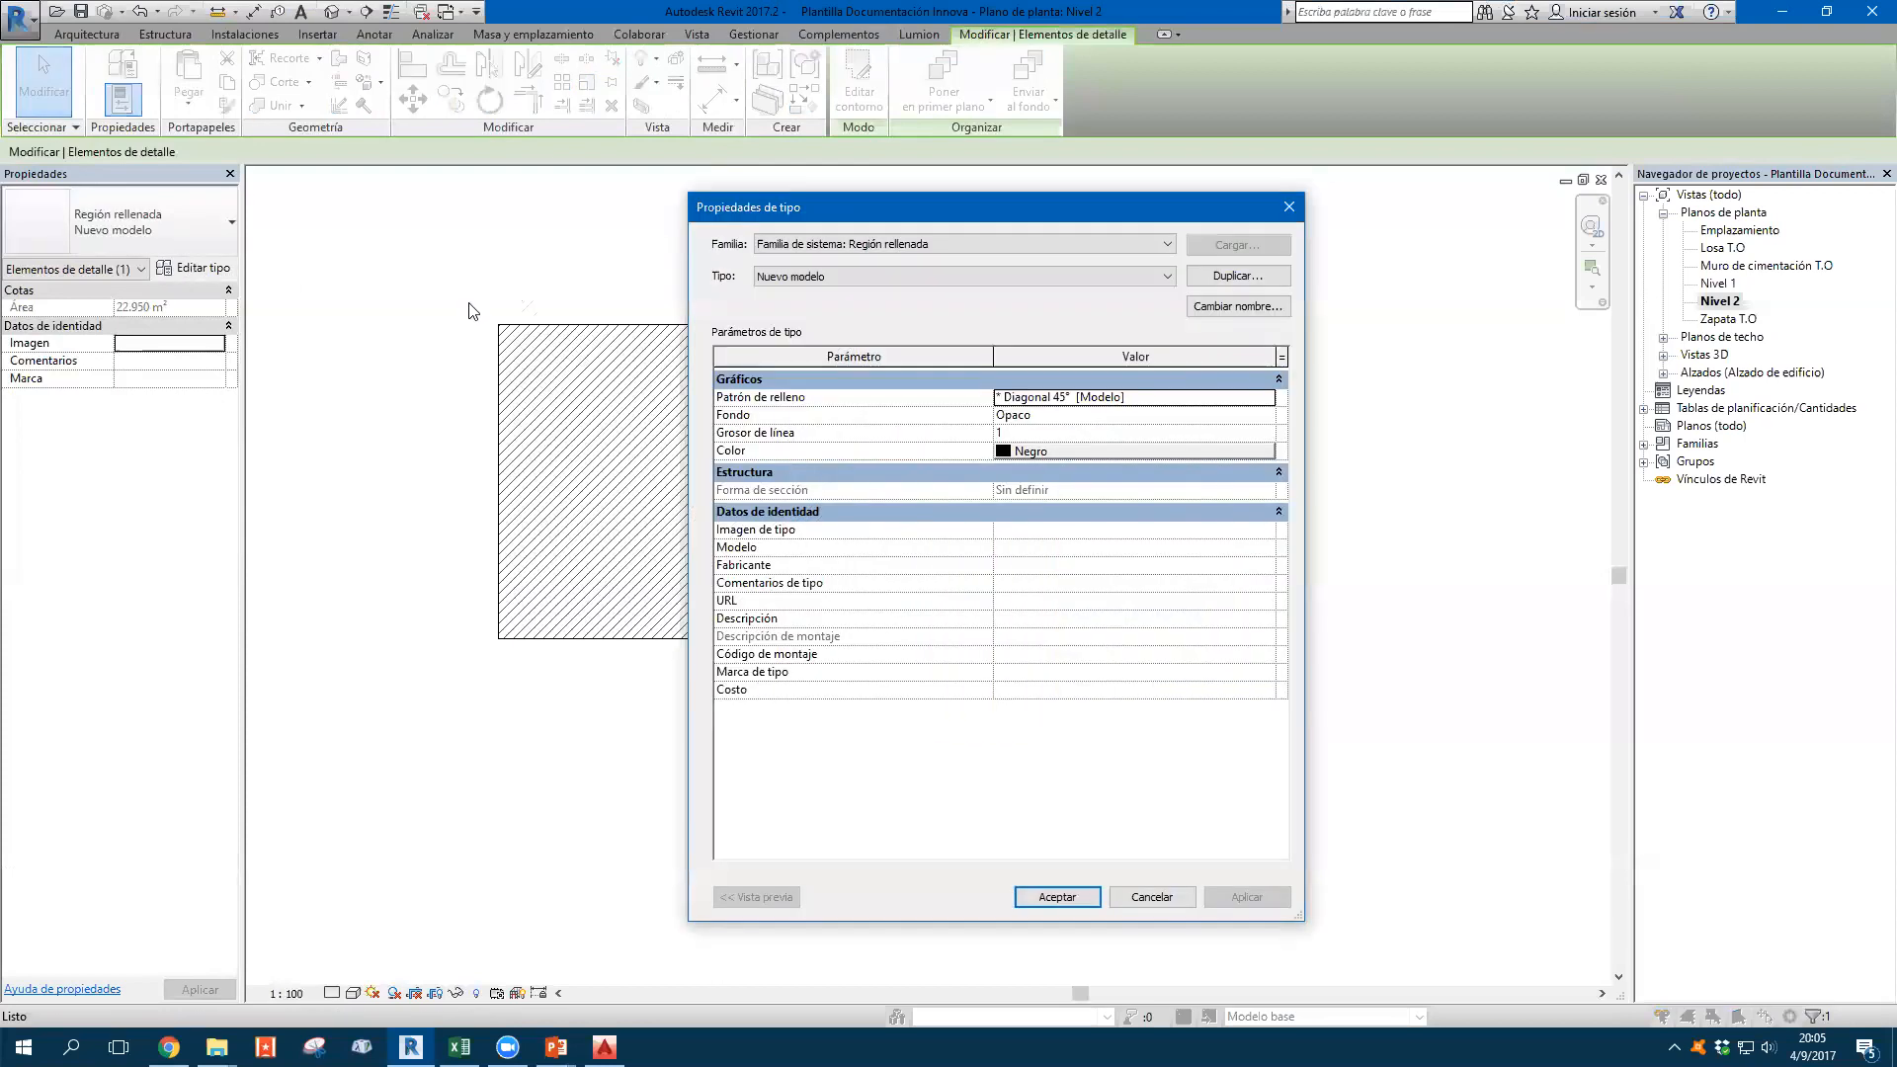
pyautogui.click(1136, 450)
pyautogui.click(841, 444)
pyautogui.click(1076, 733)
pyautogui.click(1052, 899)
pyautogui.click(1167, 858)
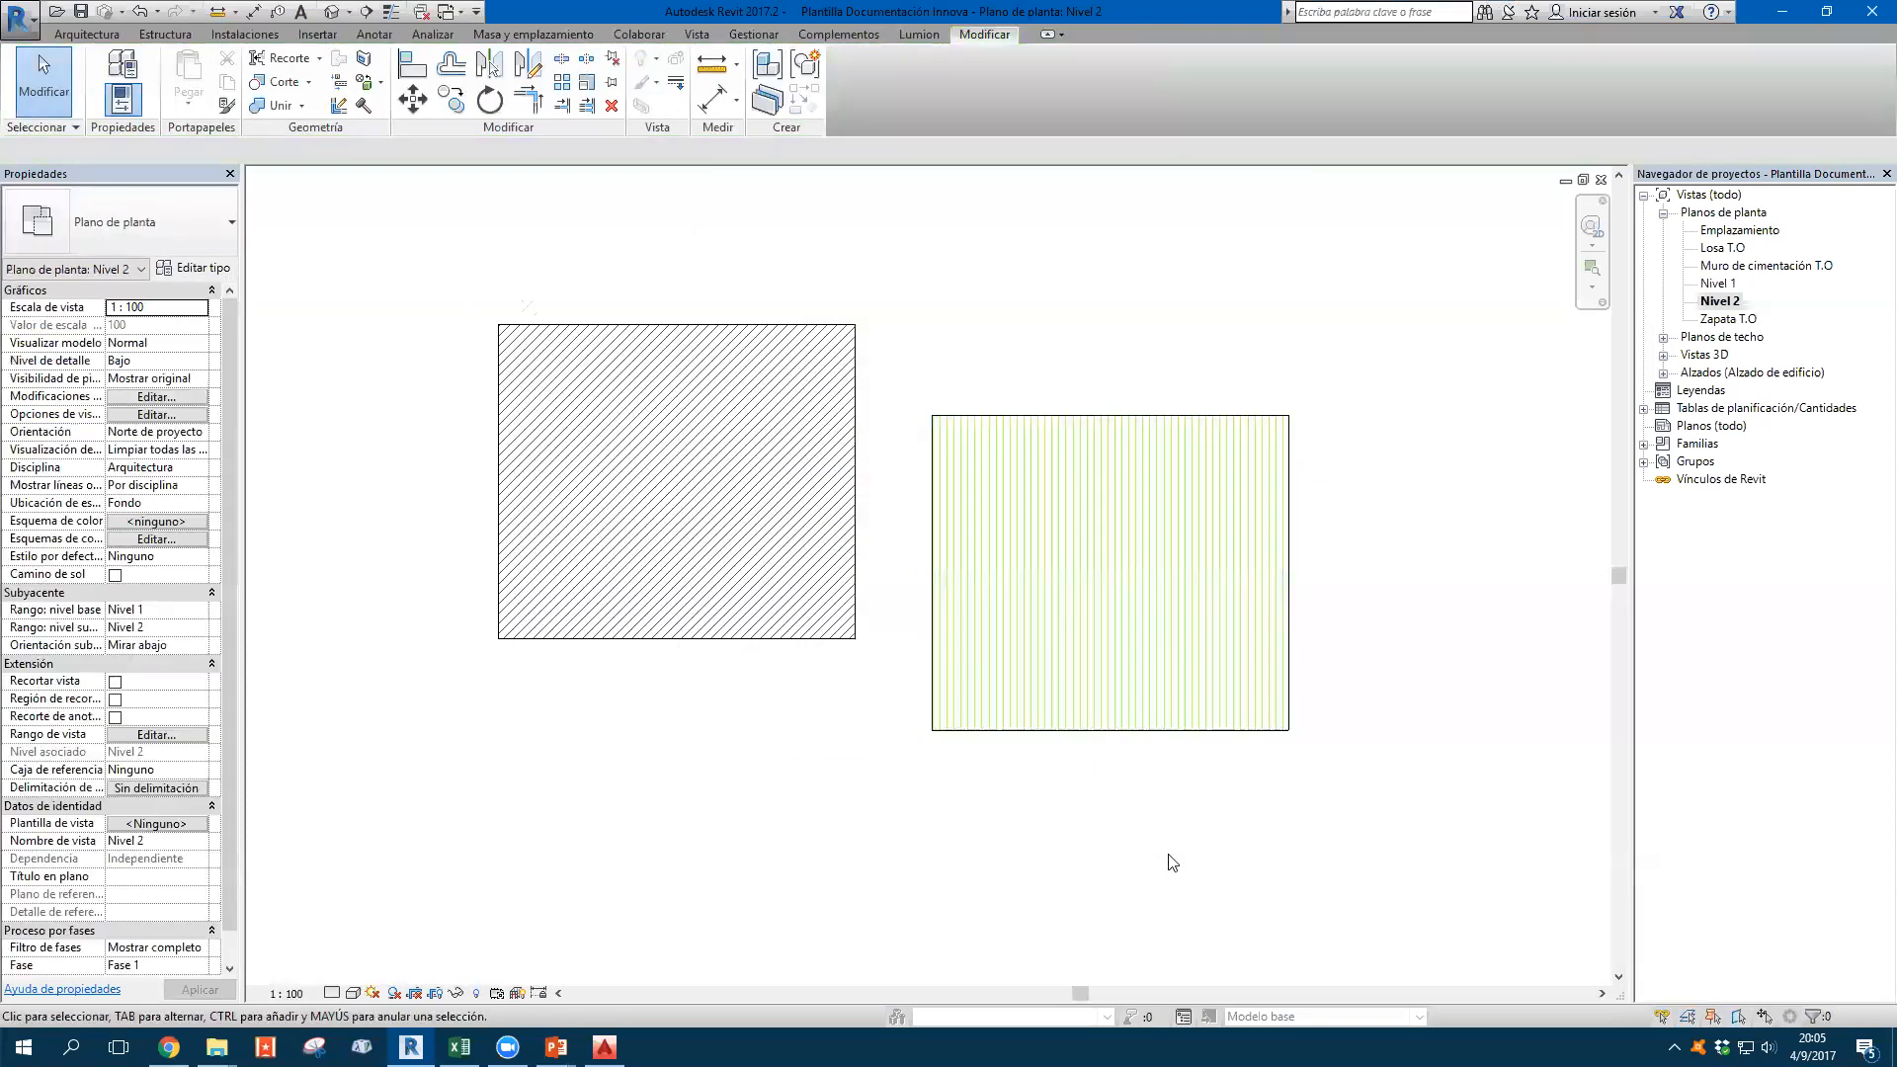
# Move the "Nuevo modelo" region next to the black diagonal region, leaving a narrow gap and lining up their upper edges
pyautogui.scroll(3, 1172, 554)
pyautogui.moveTo(894, 237); pyautogui.dragTo(1025, 380, button='middle')
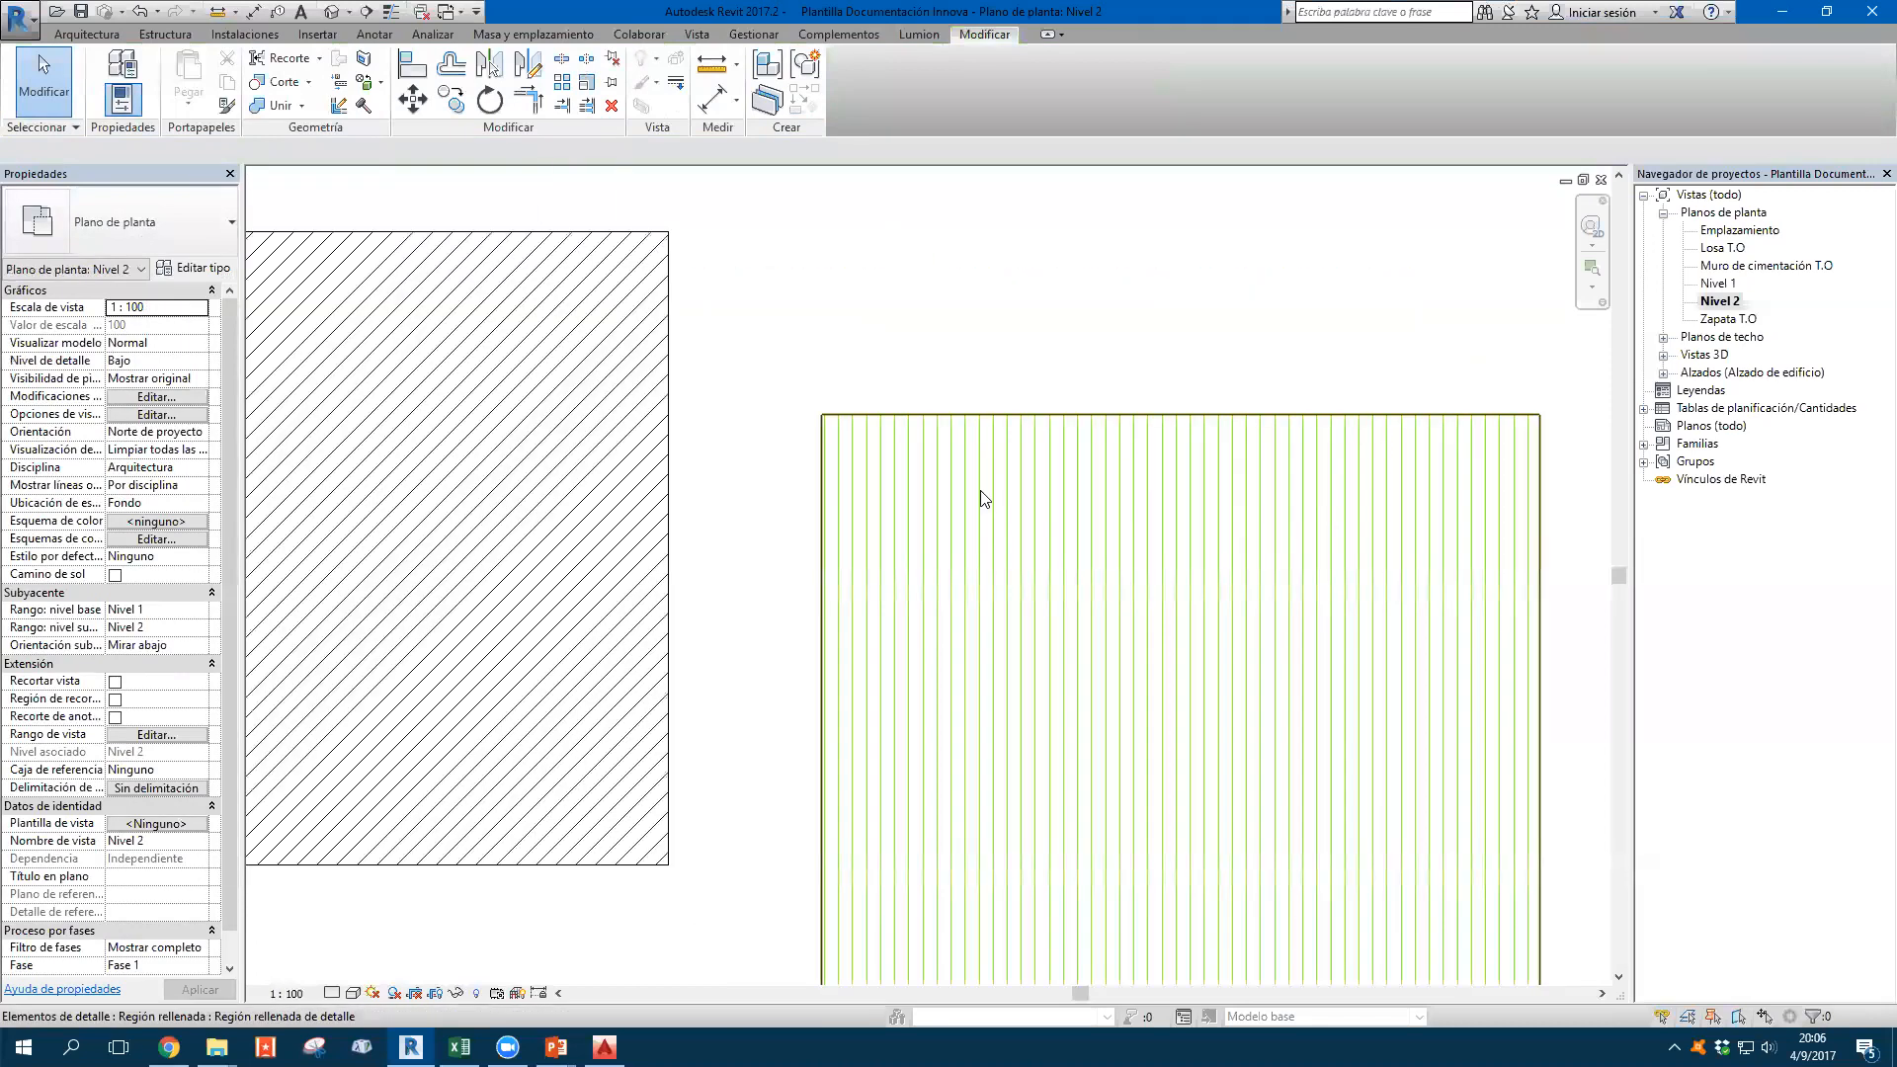
pyautogui.scroll(-3, 980, 490)
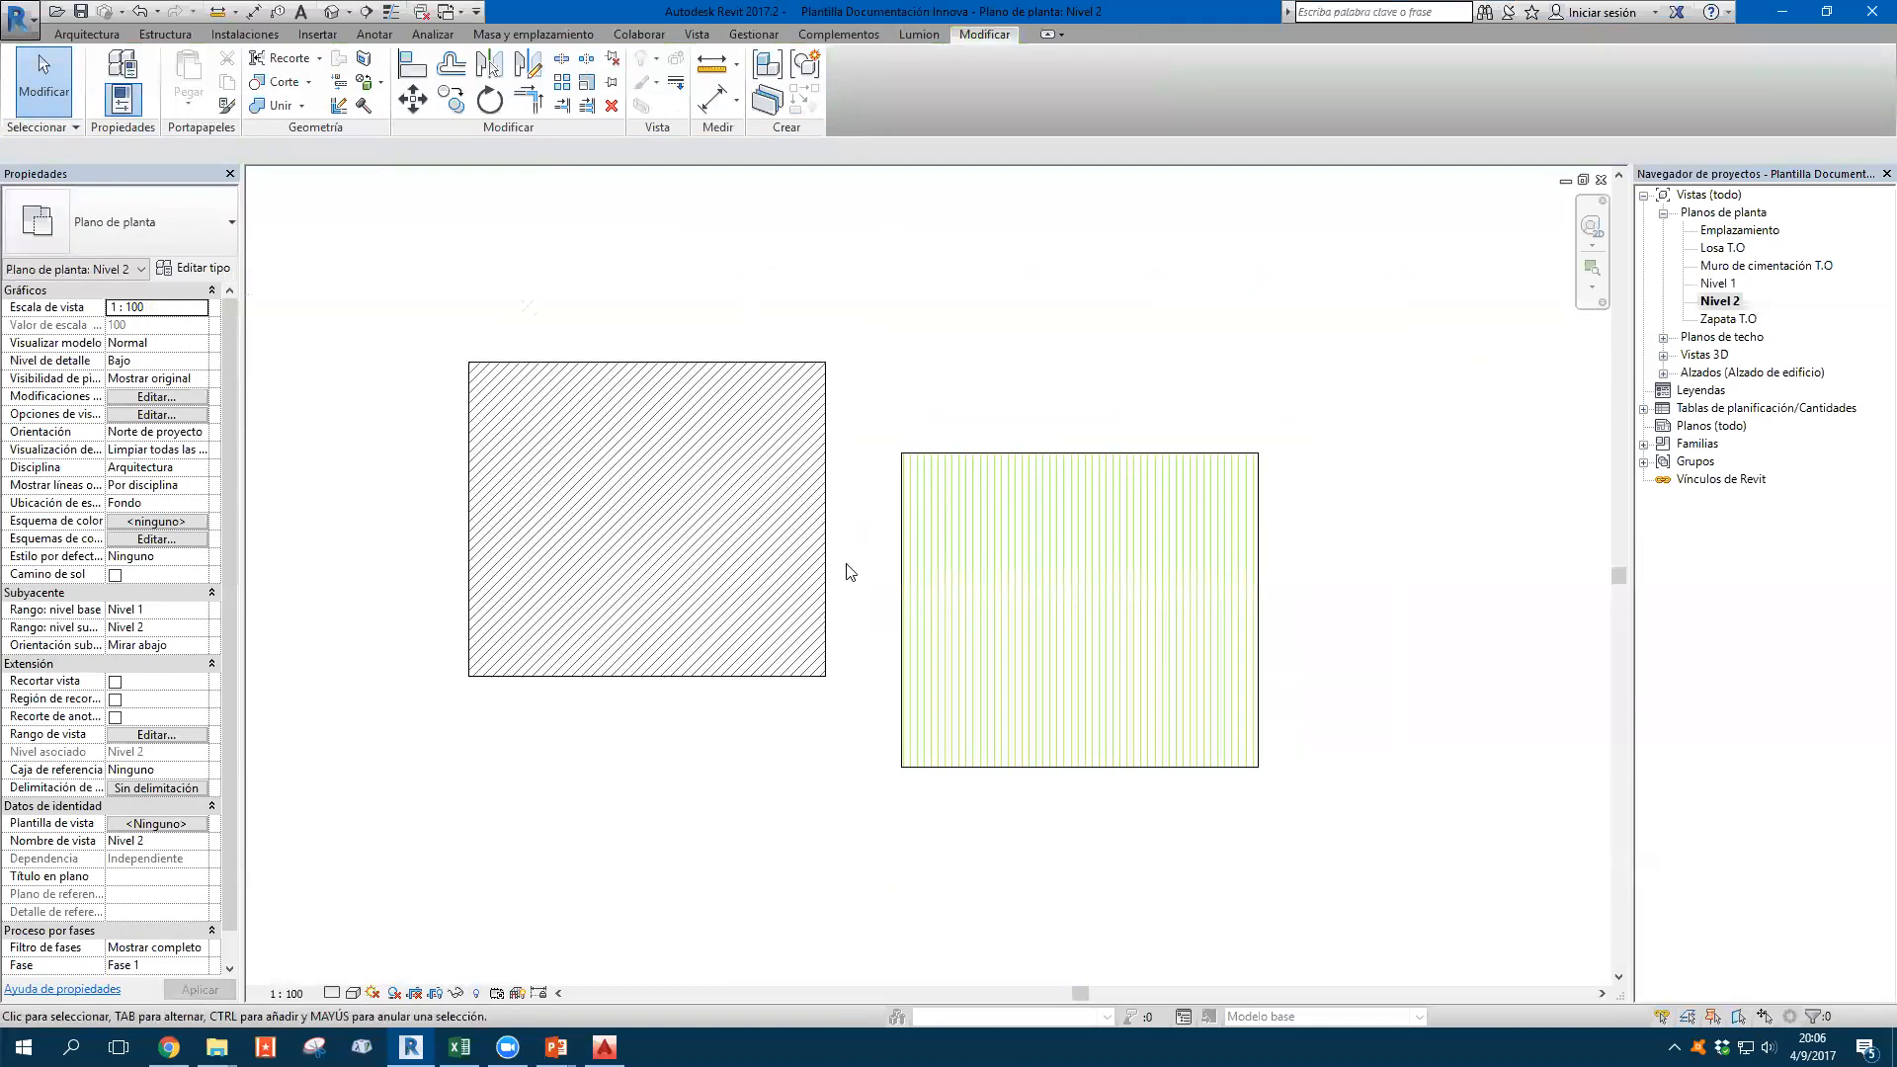
pyautogui.click(919, 551)
pyautogui.press('Escape')
pyautogui.scroll(2, 944, 499)
pyautogui.click(951, 434)
pyautogui.moveTo(950, 435); pyautogui.dragTo(863, 297)
pyautogui.moveTo(849, 293); pyautogui.dragTo(848, 293)
pyautogui.scroll(2, 809, 333)
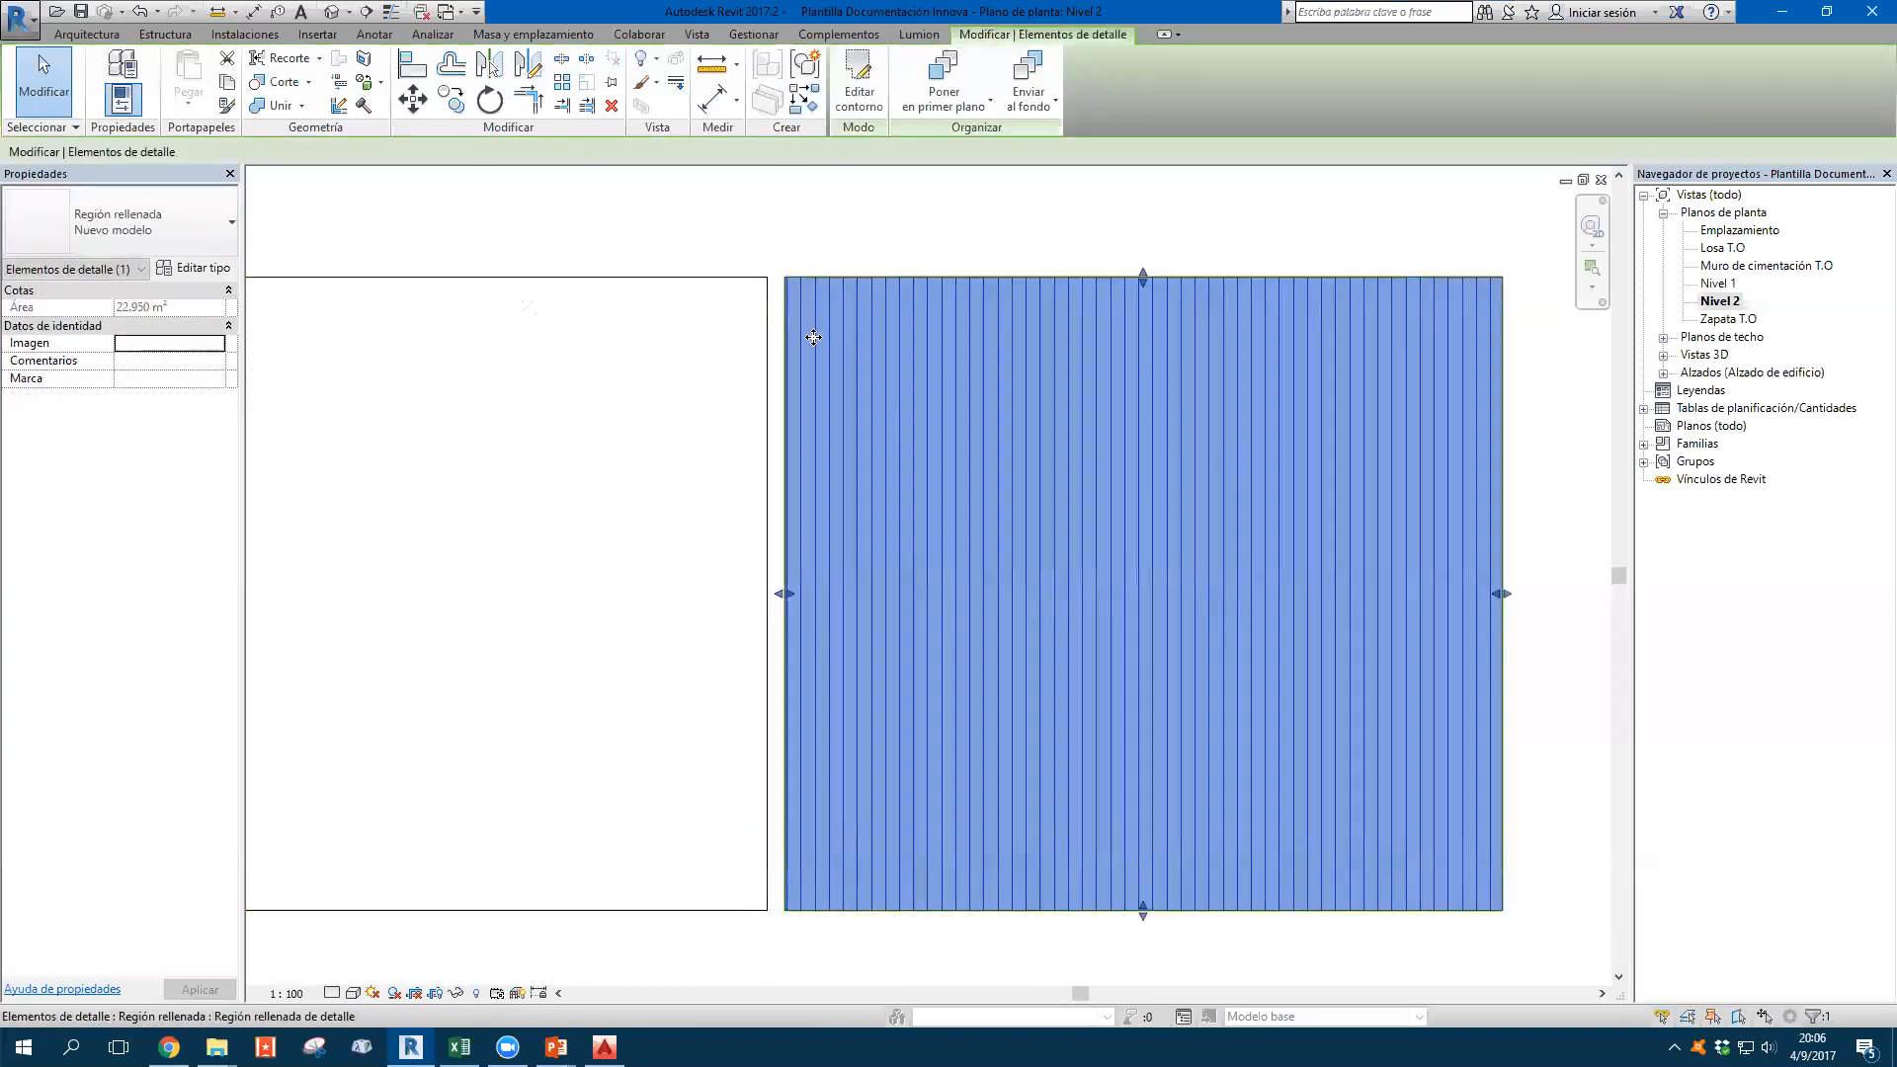
pyautogui.moveTo(809, 335); pyautogui.dragTo(813, 435, button='middle')
pyautogui.press('Escape')
pyautogui.press('a')
pyautogui.press('l')
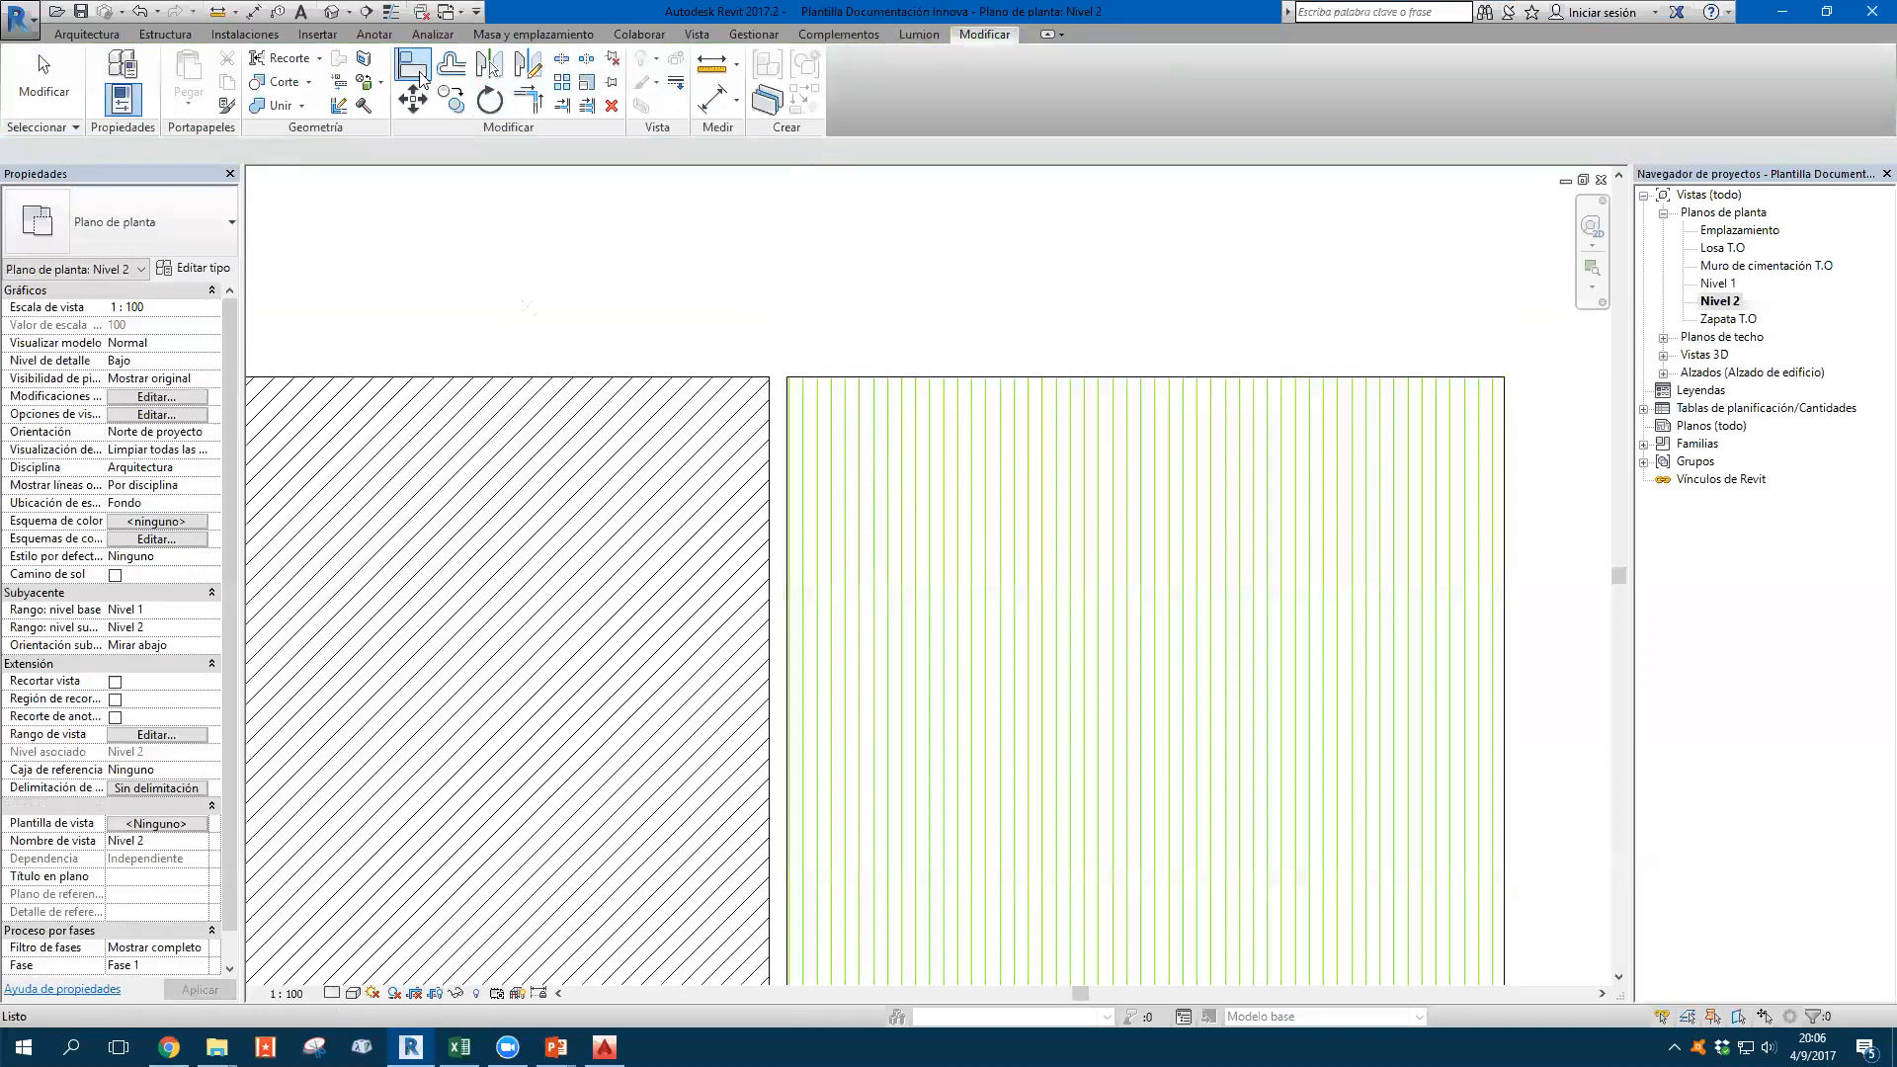
pyautogui.click(736, 376)
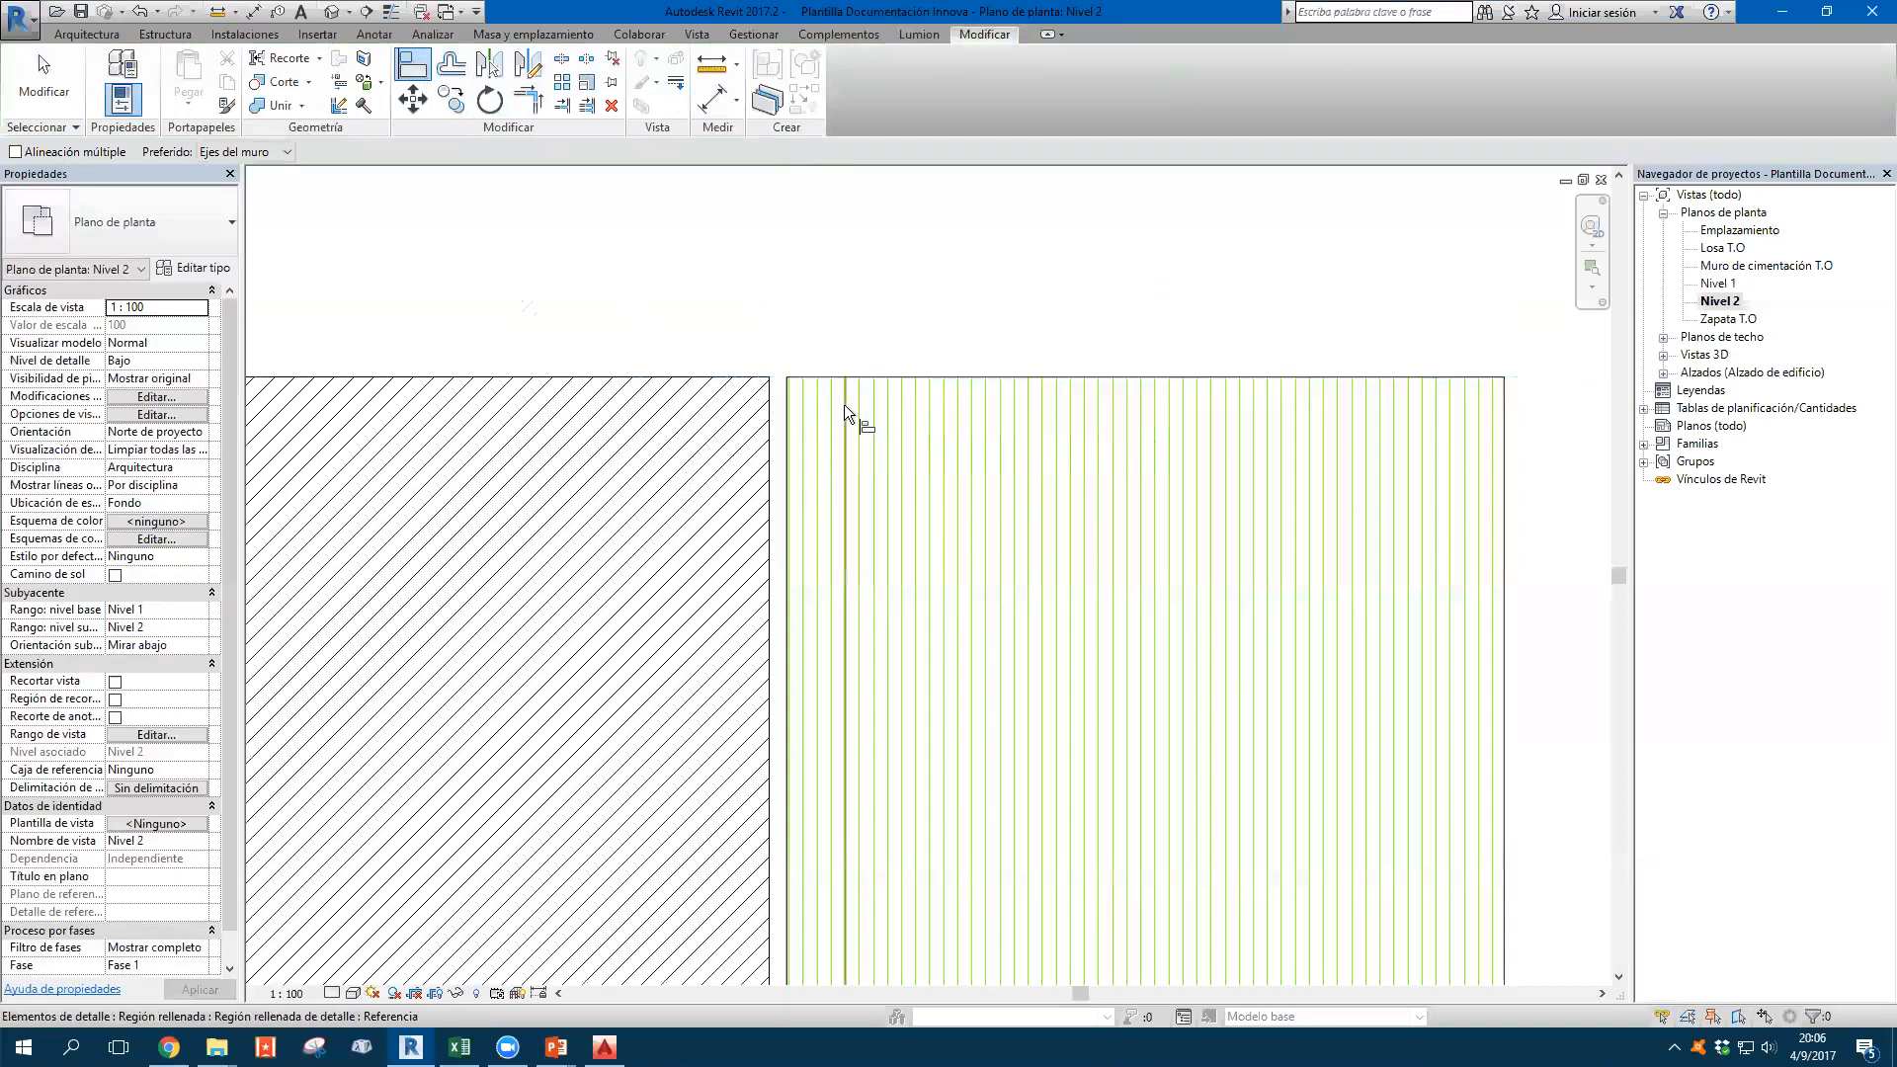
pyautogui.scroll(2, 846, 405)
pyautogui.scroll(1, 846, 405)
pyautogui.moveTo(846, 405); pyautogui.dragTo(836, 479, button='middle')
pyautogui.press('Escape')
pyautogui.press('Escape')
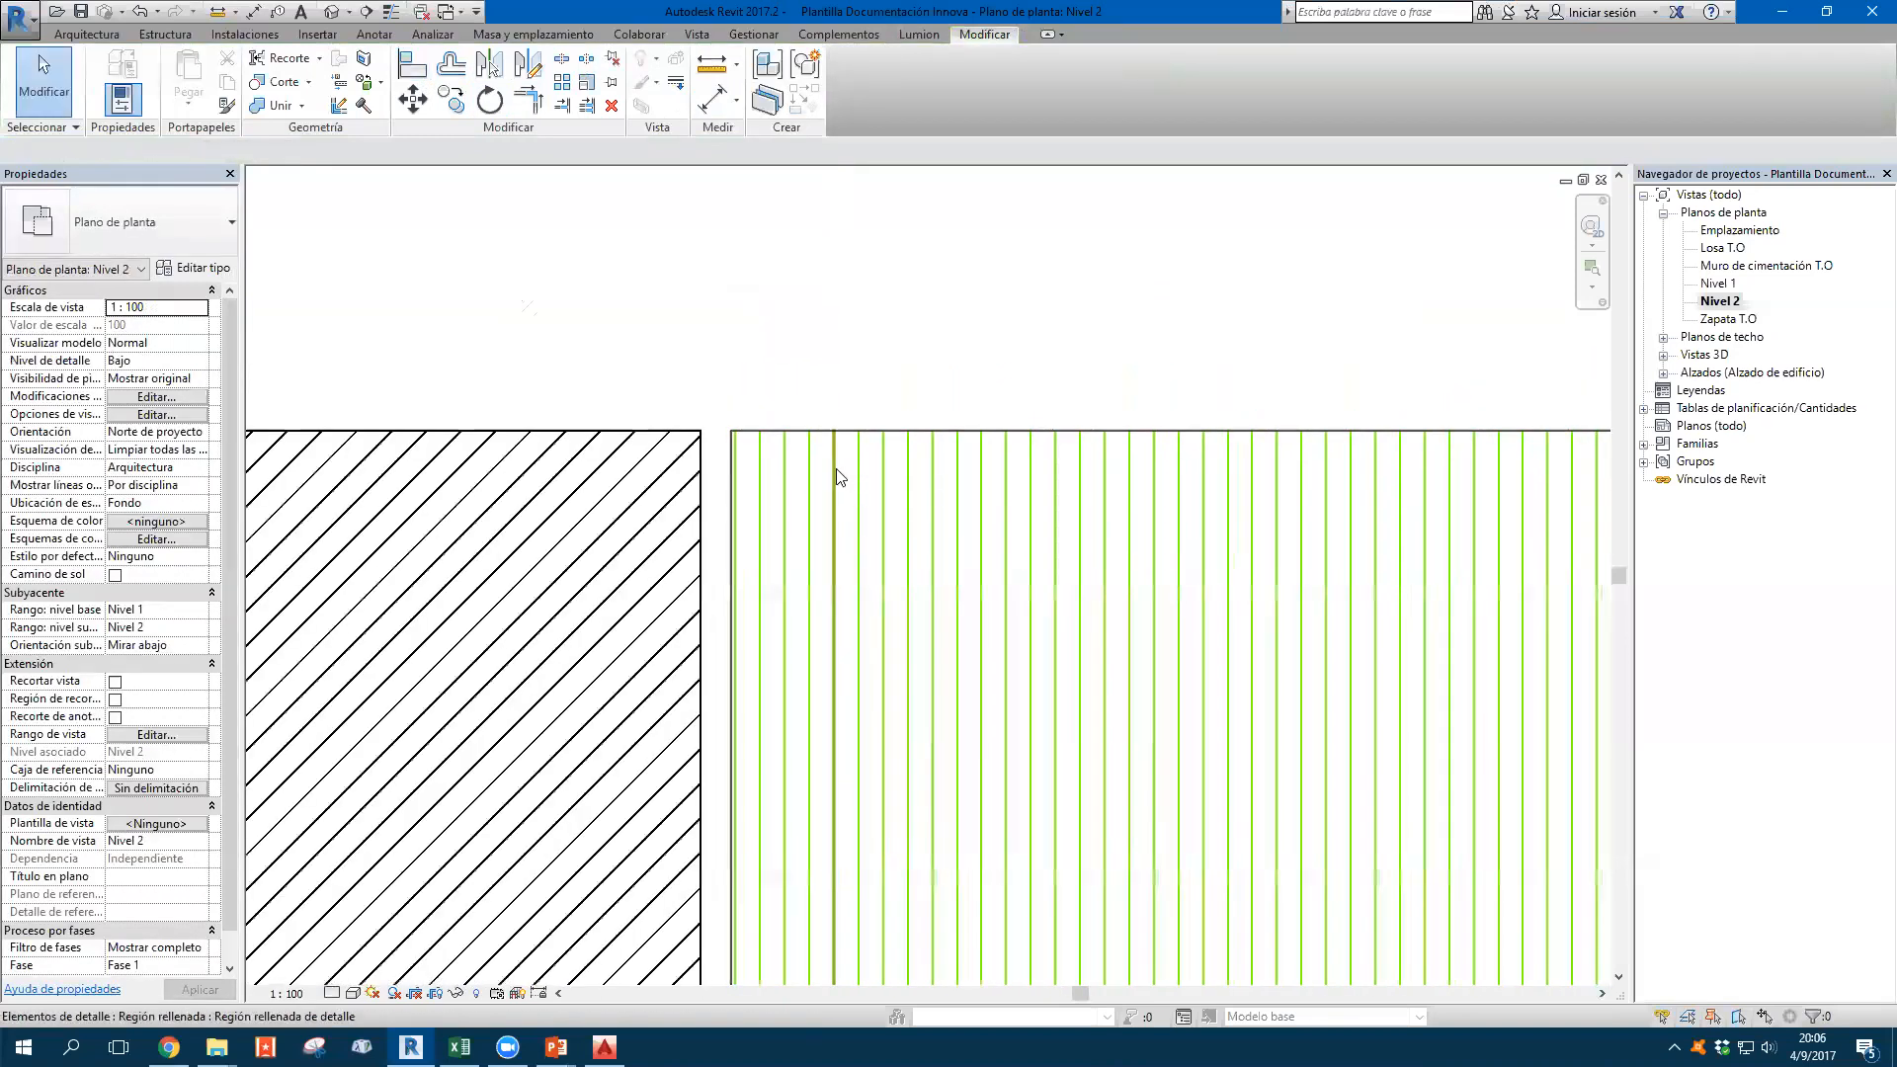
# Rotate the hatch lines inside the "Nuevo modelo" region from vertical to a diagonal descending rightward, leaving the boundary in place
pyautogui.click(836, 472)
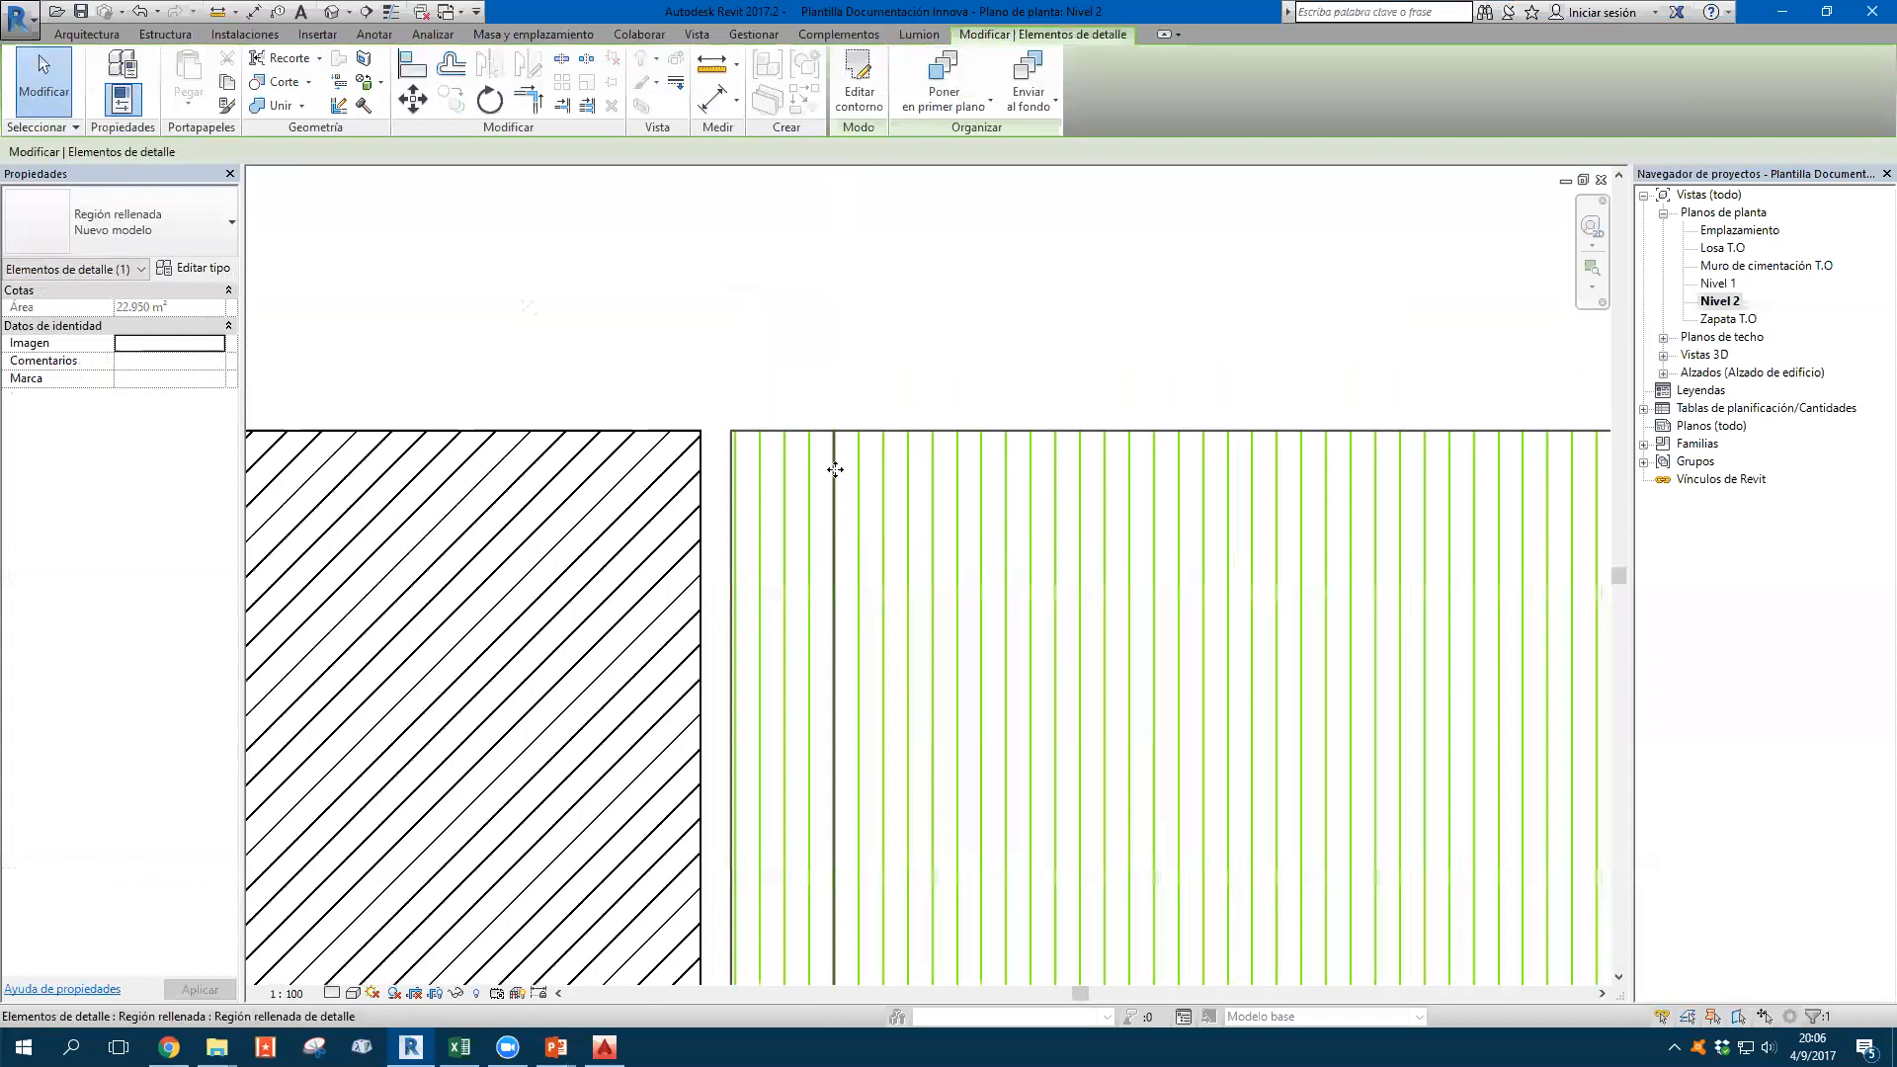
pyautogui.scroll(-1, 834, 456)
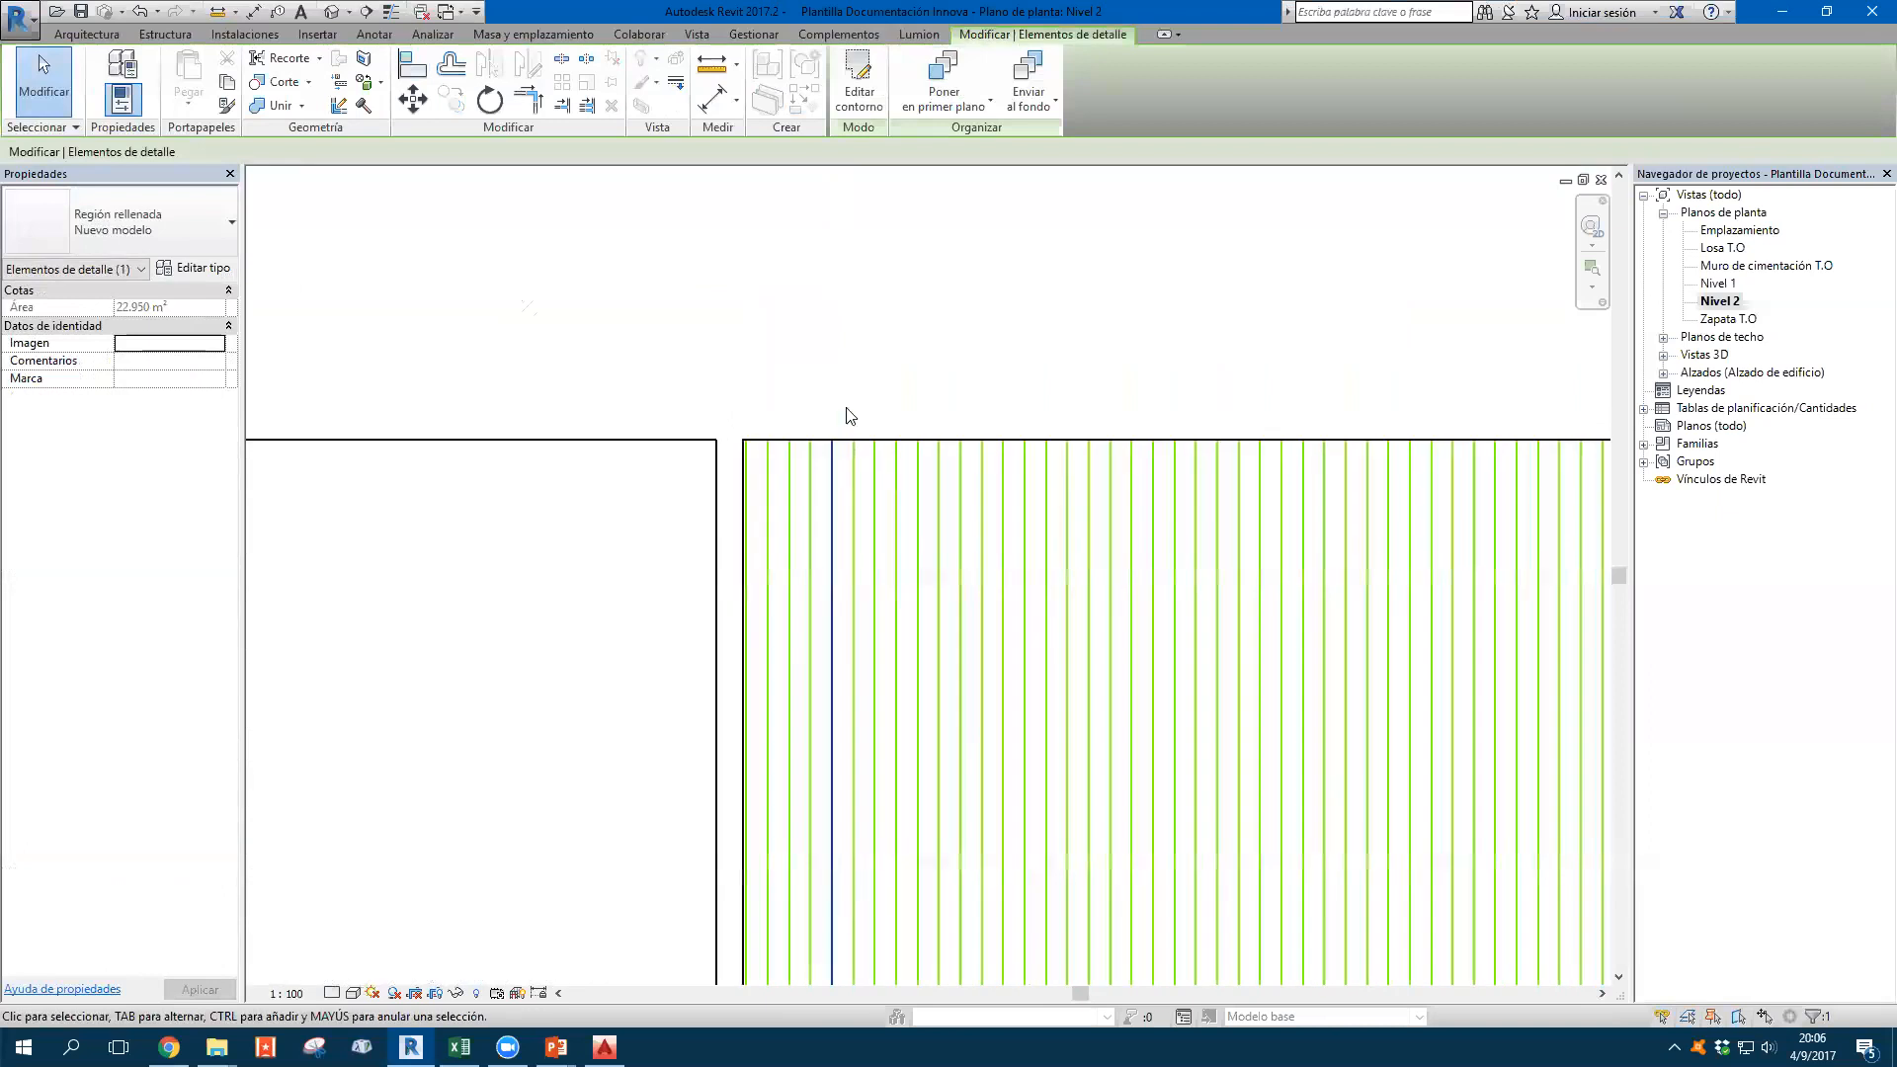
pyautogui.click(489, 99)
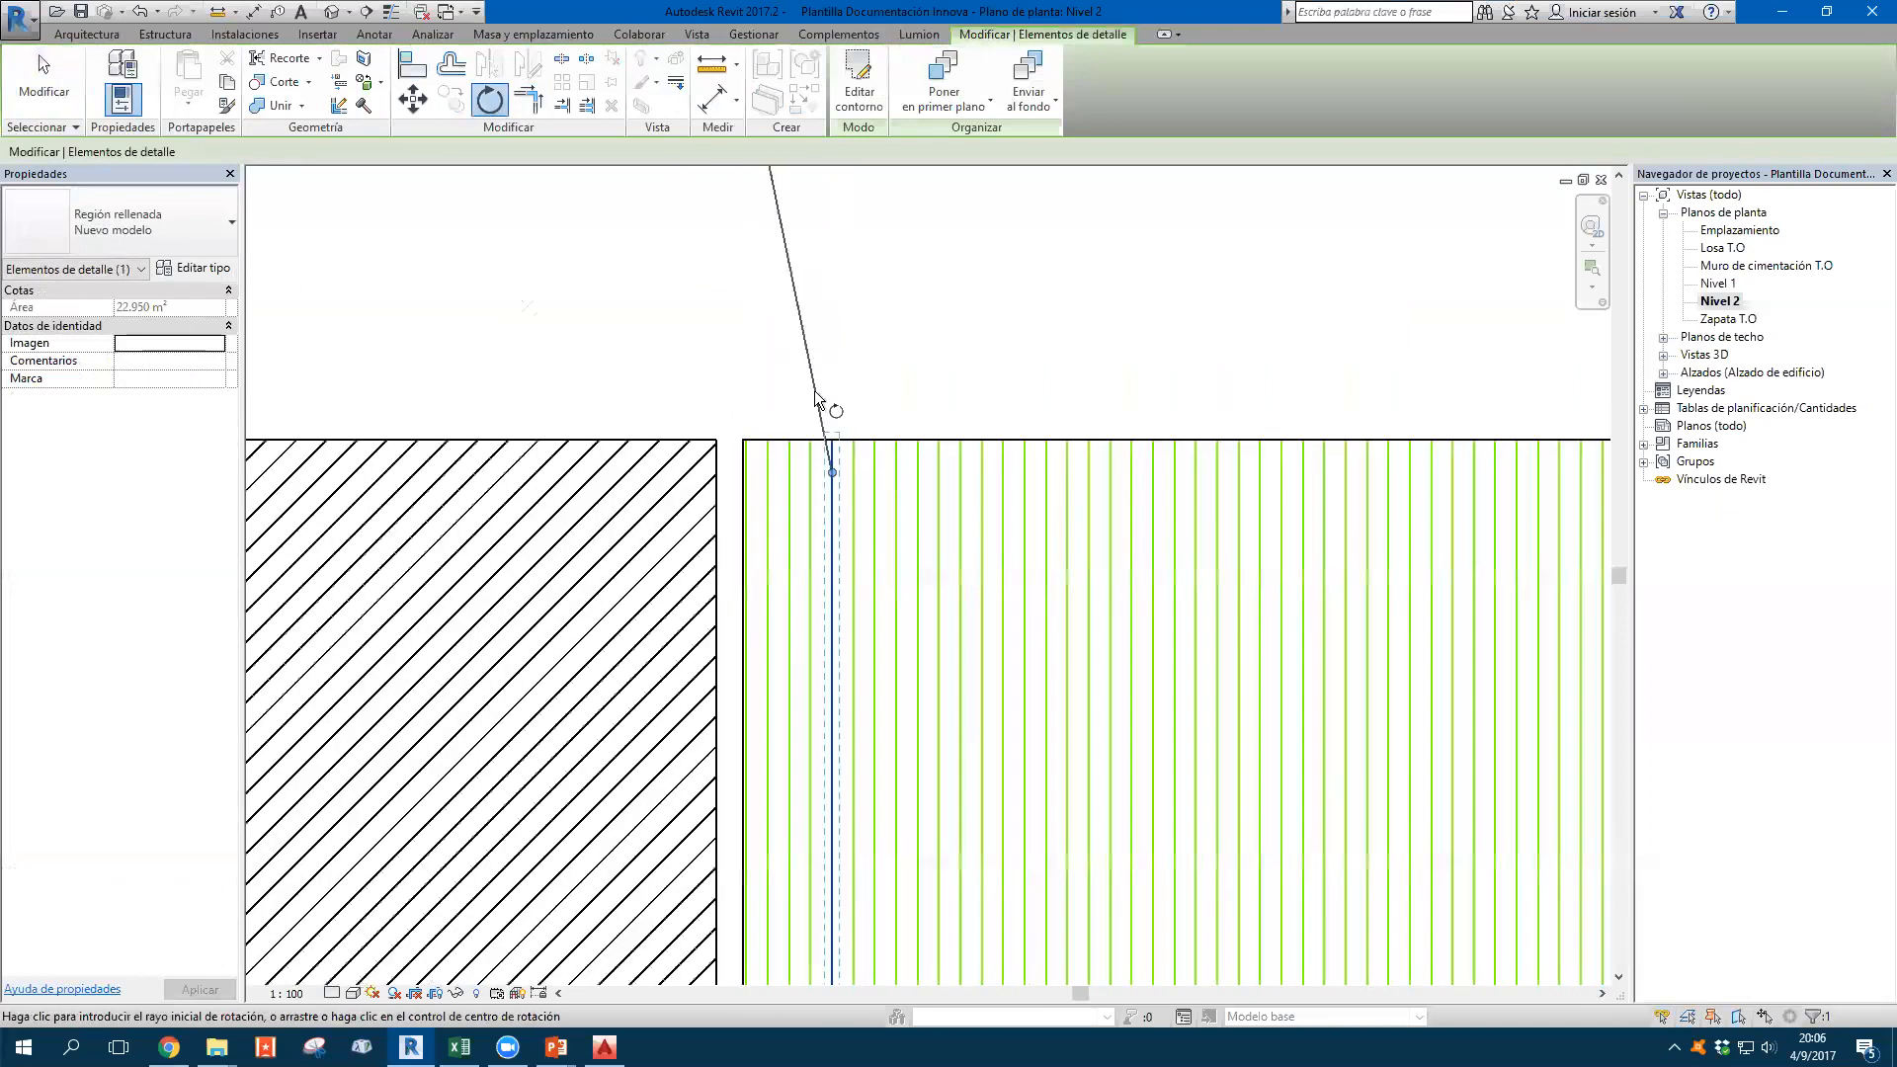
pyautogui.click(835, 474)
pyautogui.click(968, 484)
pyautogui.click(489, 99)
pyautogui.click(840, 473)
pyautogui.click(901, 508)
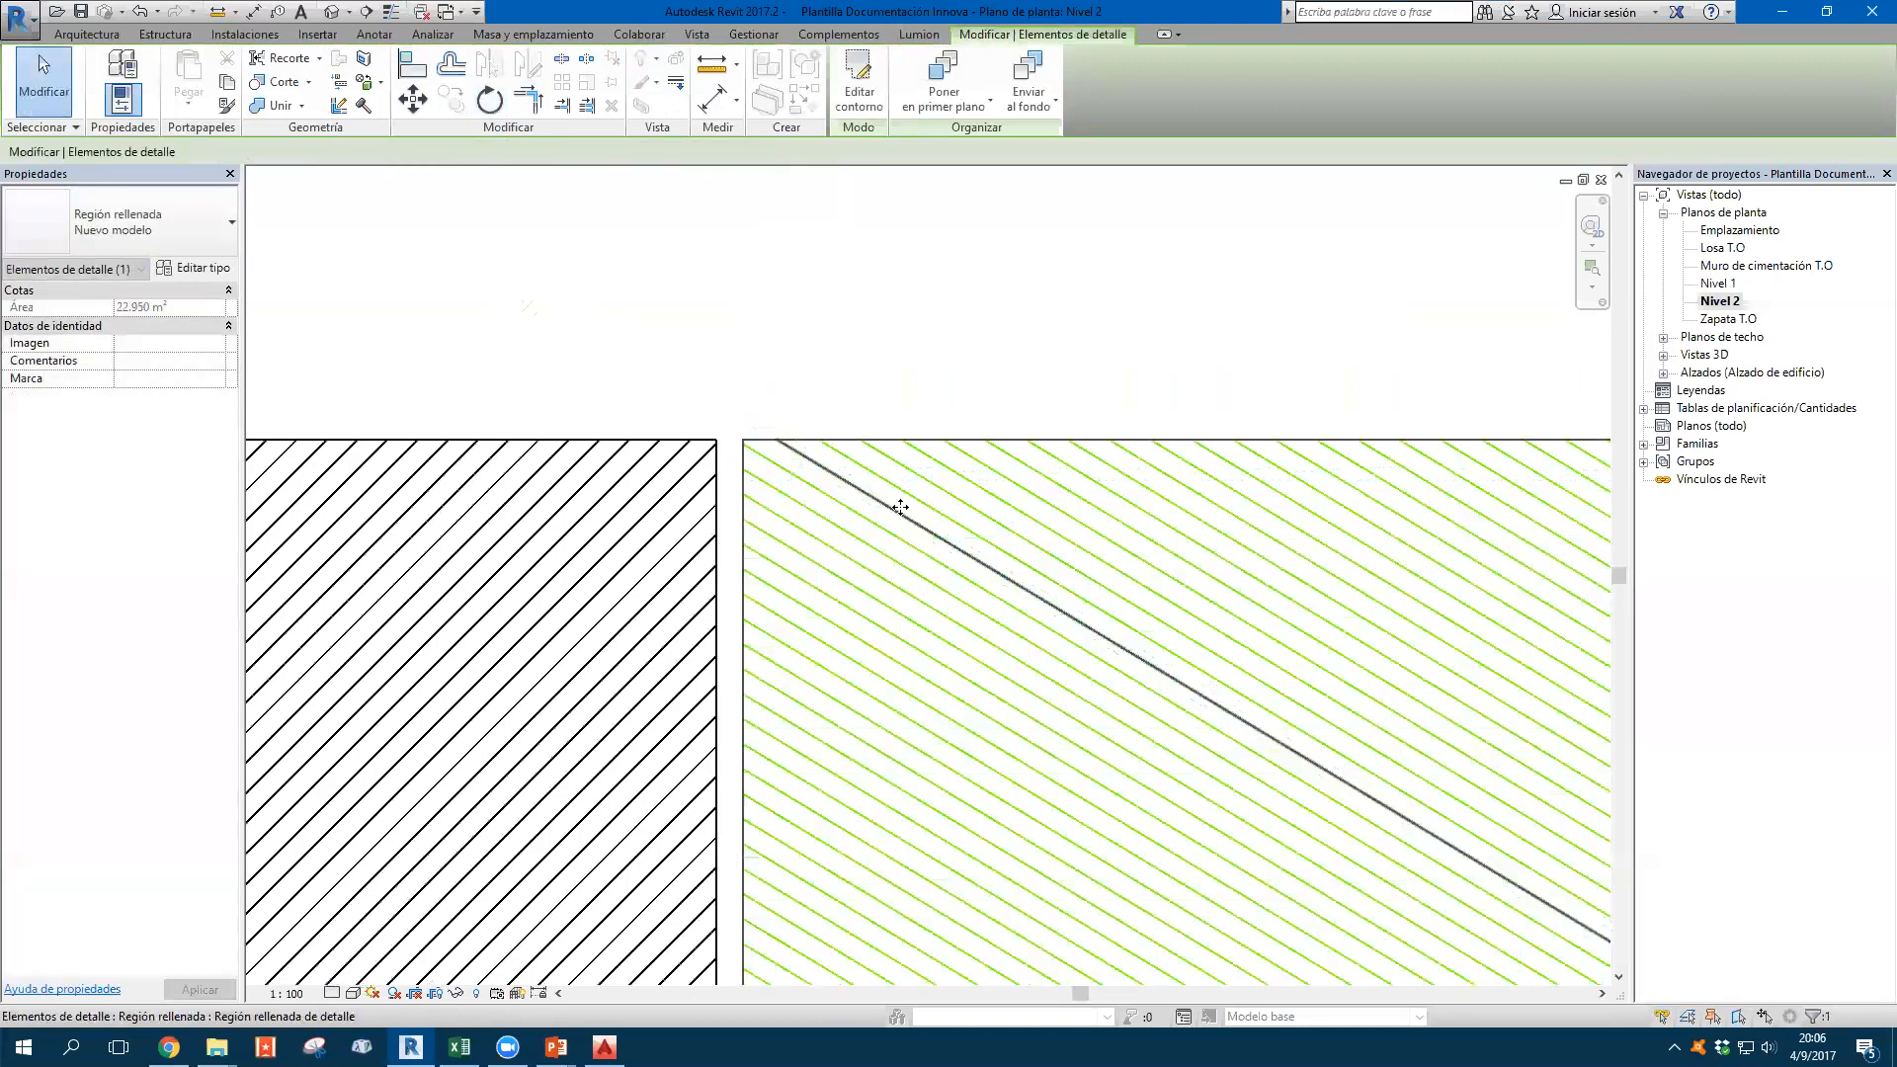
# Rotate the descending green hatch lines by about another 20° toward horizontal
pyautogui.click(489, 100)
pyautogui.click(868, 500)
pyautogui.scroll(1, 897, 487)
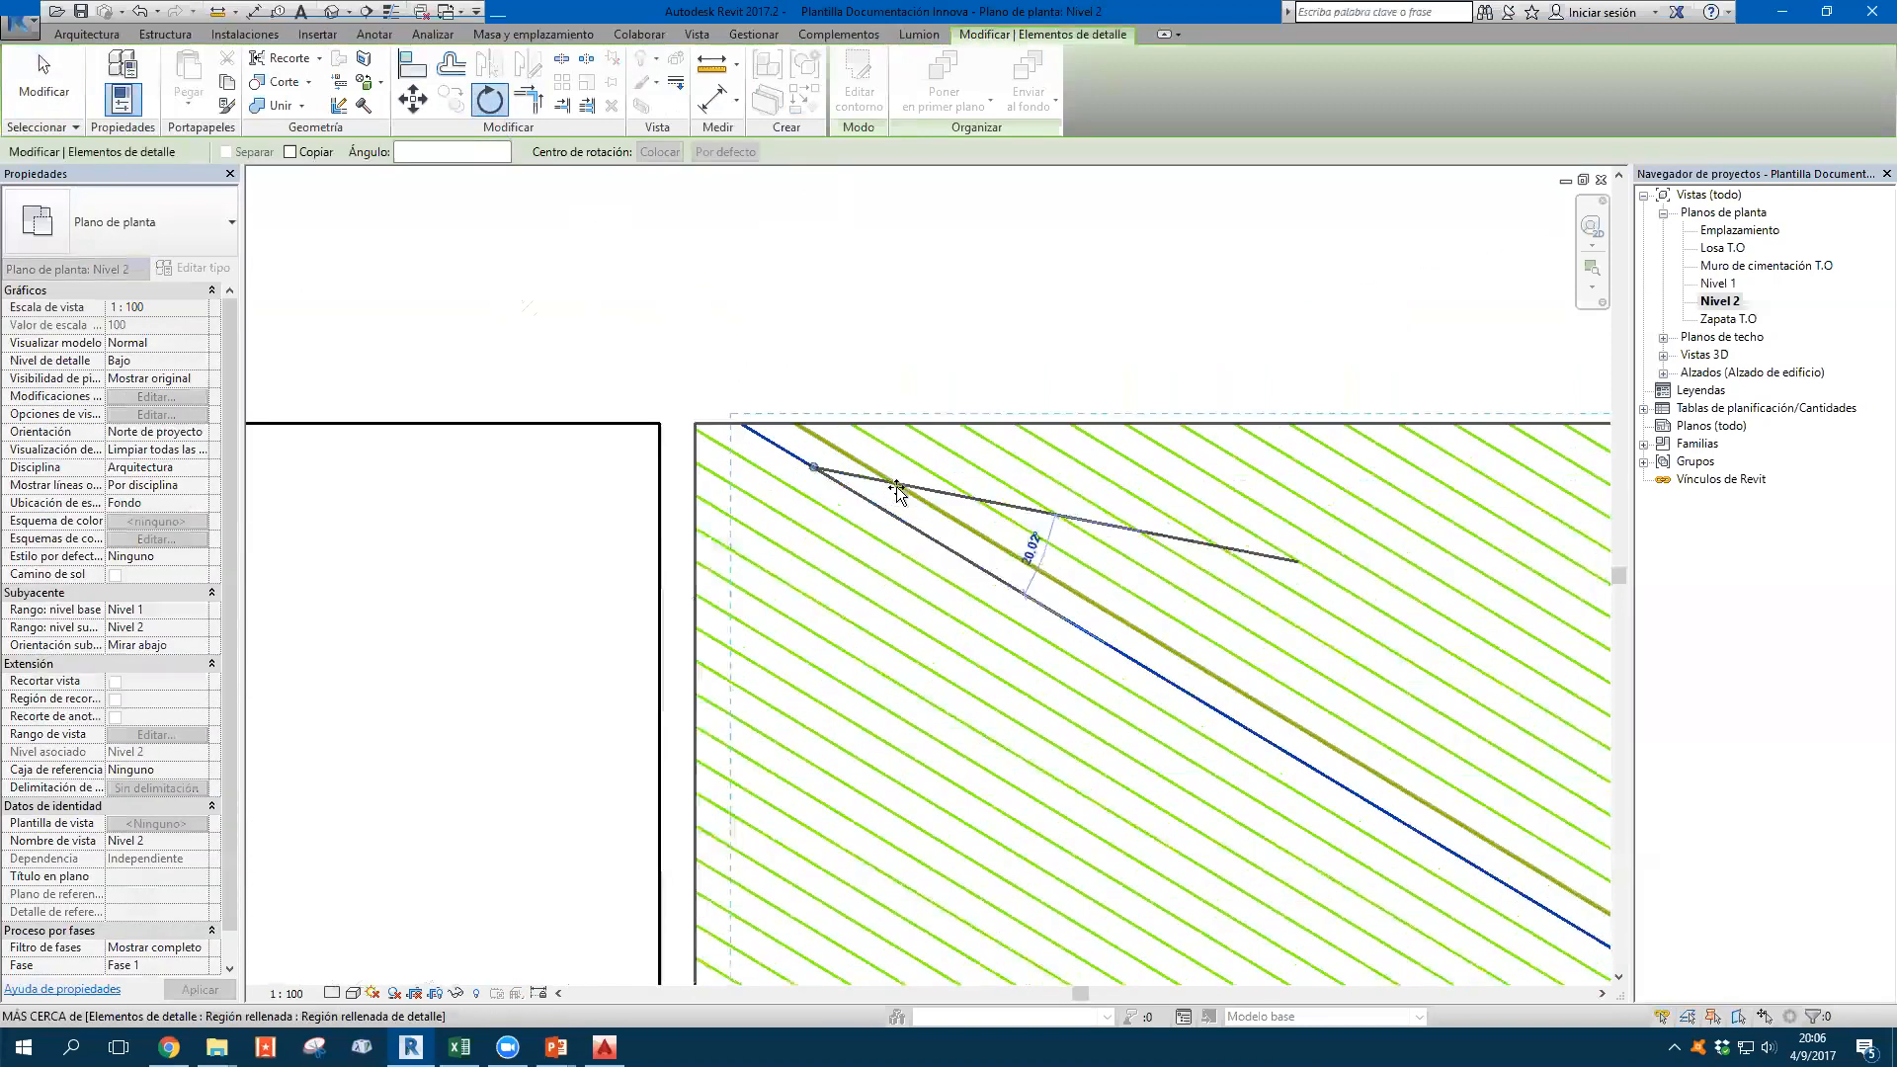
pyautogui.click(922, 485)
# Align a sloped hatch line with the upper edge of the "Nuevo modelo" region, making the pattern horizontal
pyautogui.press('a')
pyautogui.press('l')
pyautogui.click(806, 413)
pyautogui.click(798, 465)
pyautogui.press('Escape')
pyautogui.press('Escape')
pyautogui.scroll(-2, 797, 443)
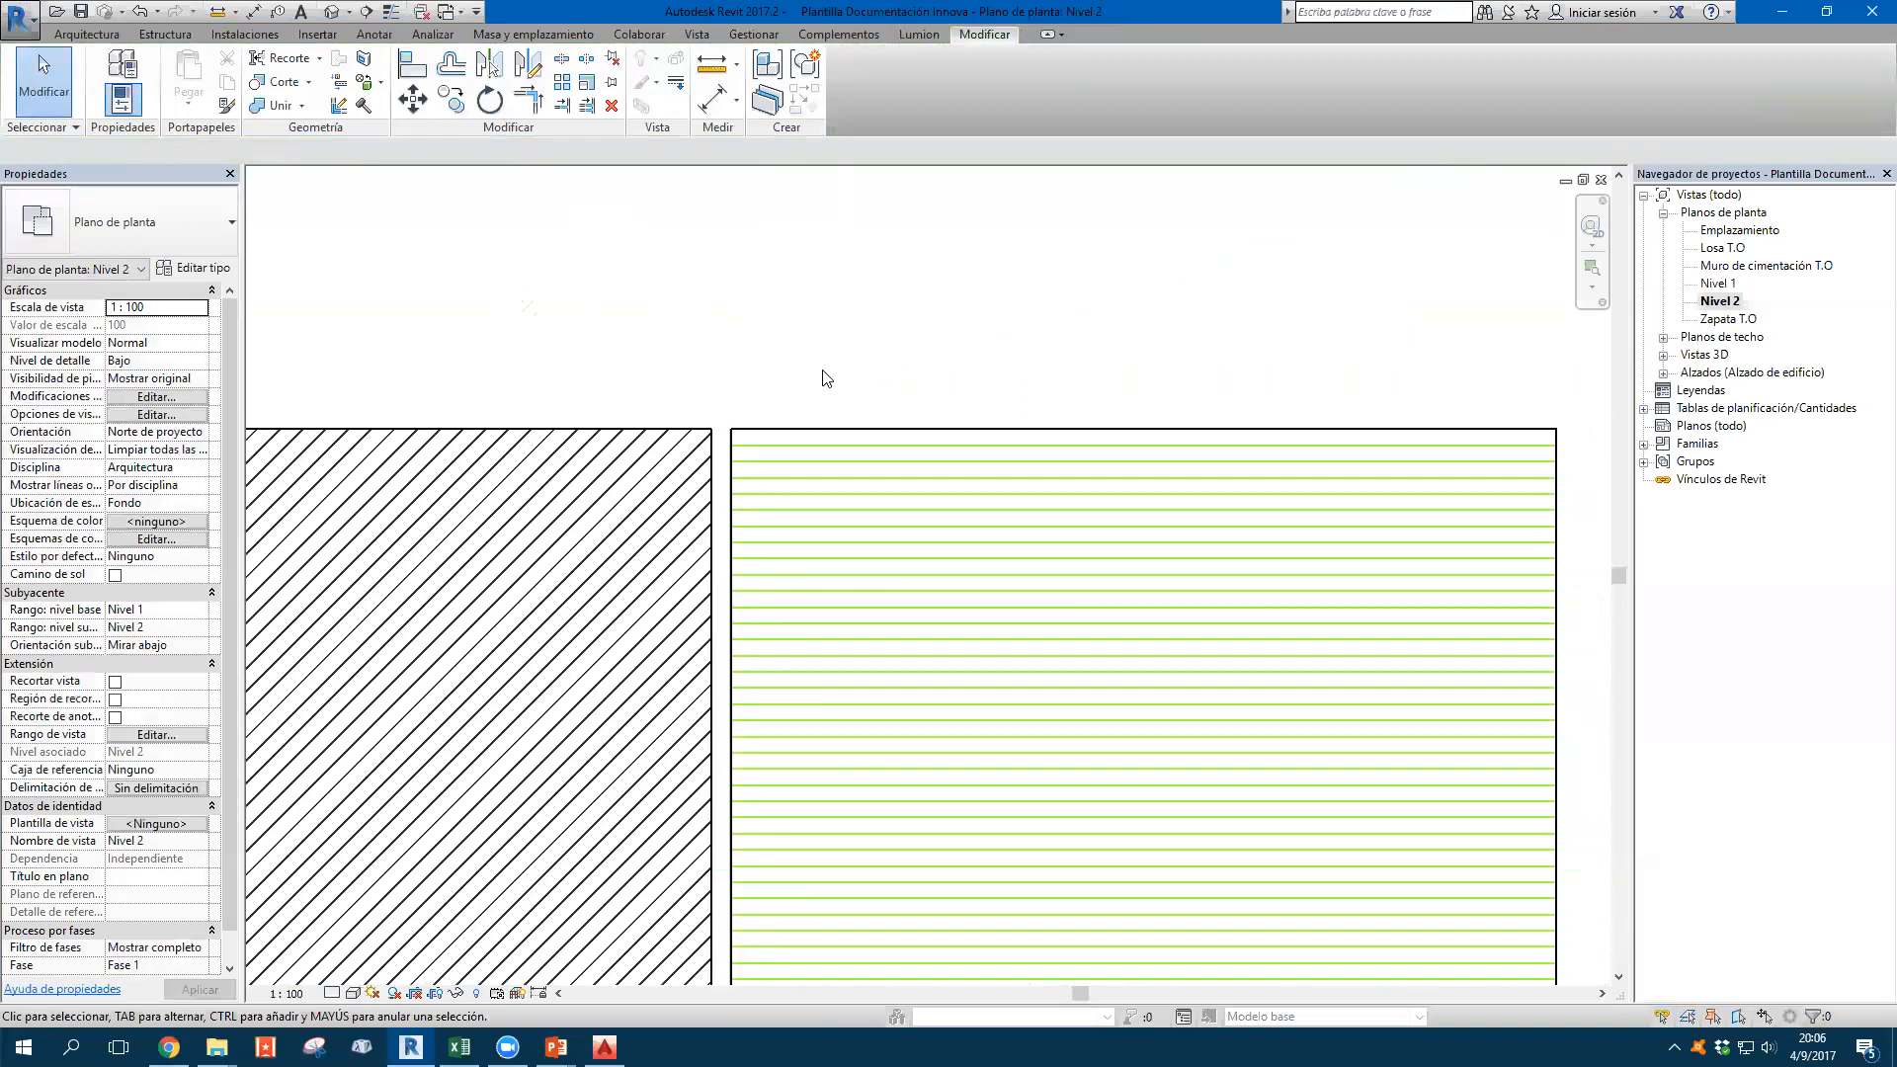
# Try to align a horizontal hatch line with the vertical right edge of the "Nuevo modelo" region
pyautogui.click(940, 471)
pyautogui.scroll(-3, 969, 457)
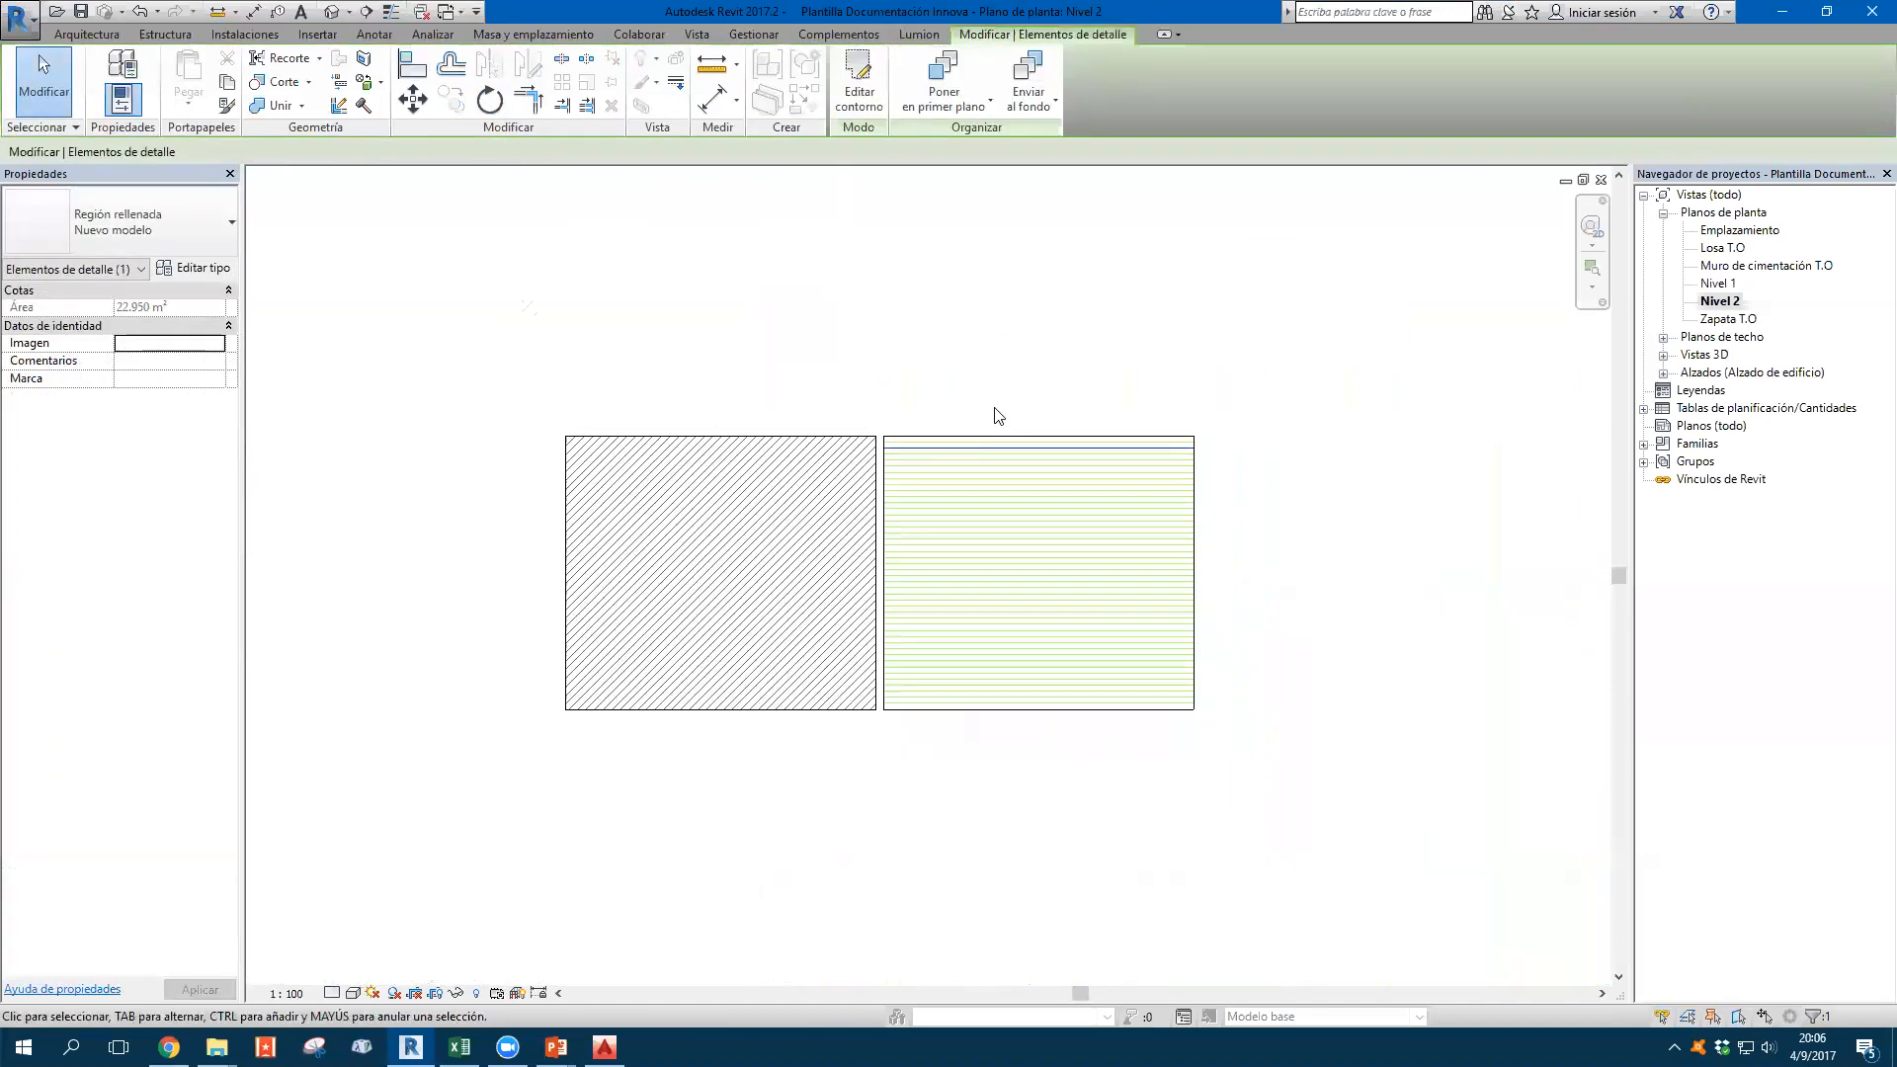
pyautogui.scroll(5, 1126, 435)
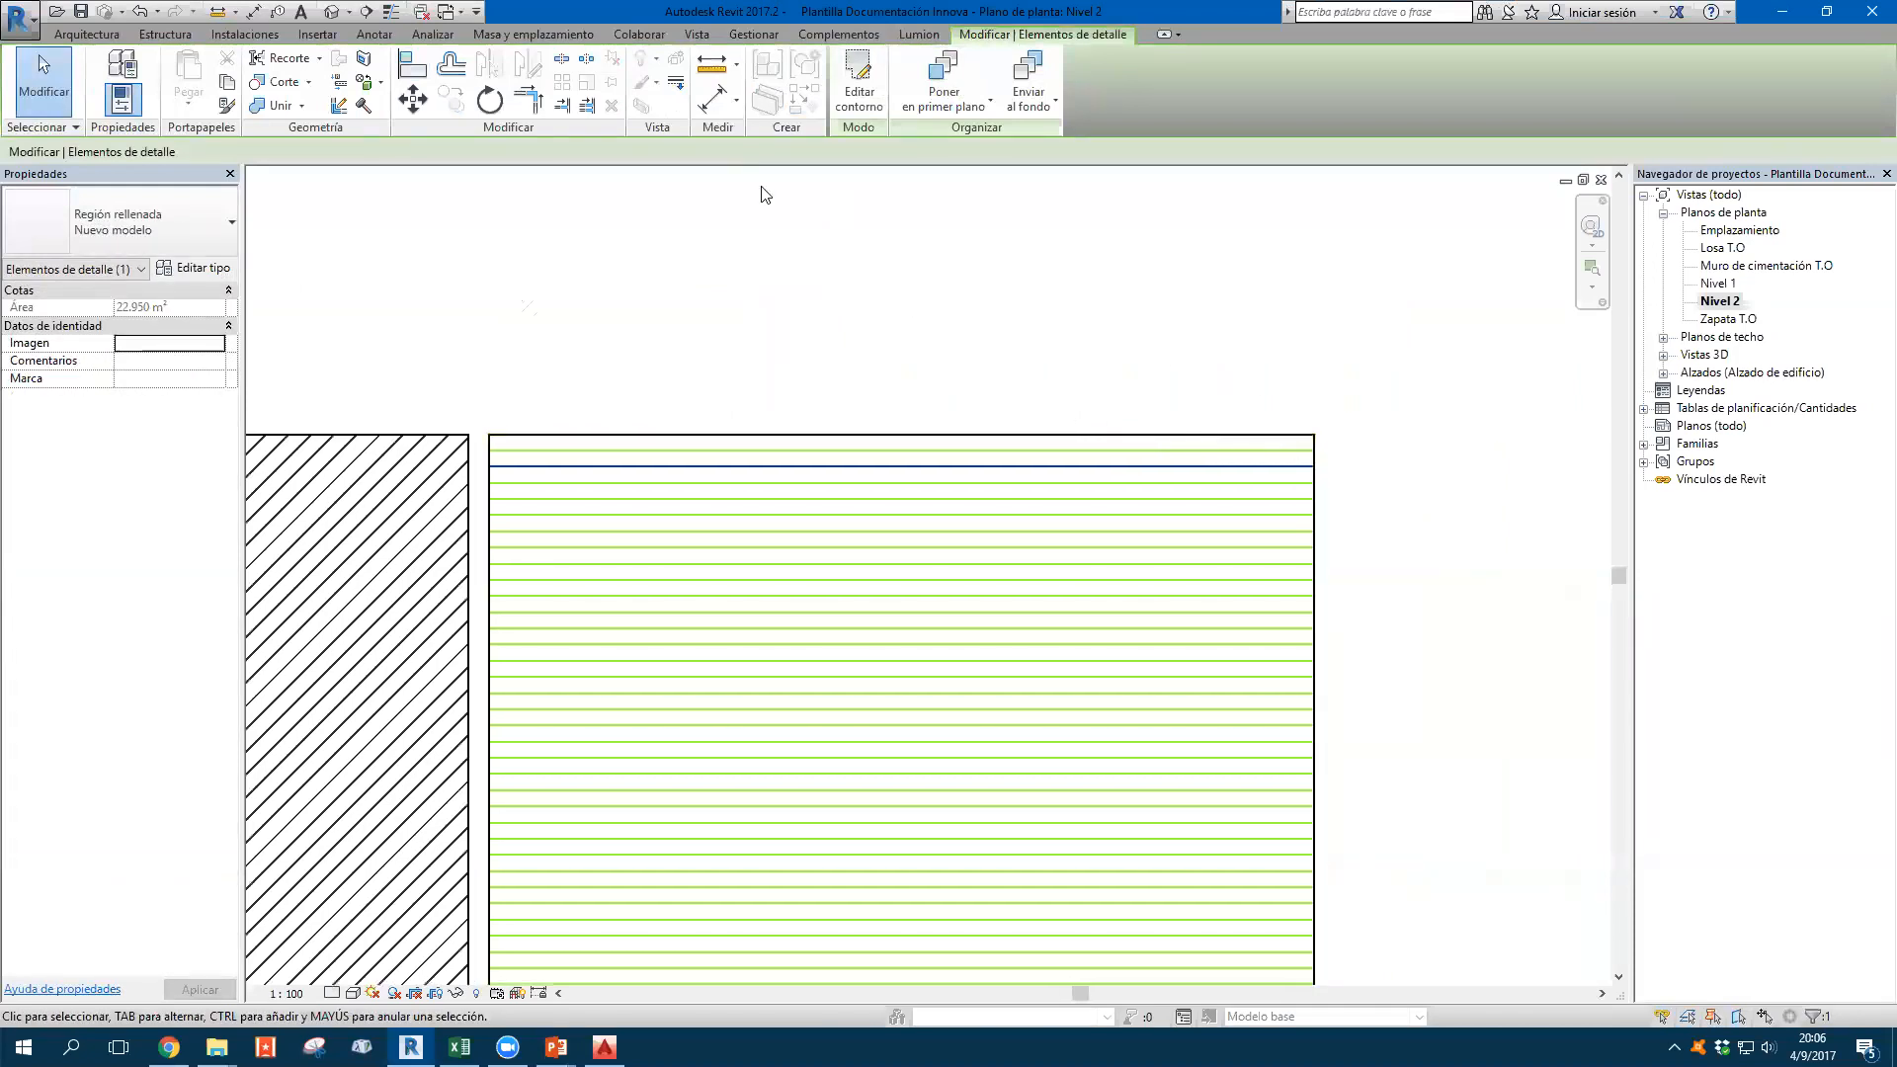
pyautogui.click(1404, 356)
pyautogui.click(412, 64)
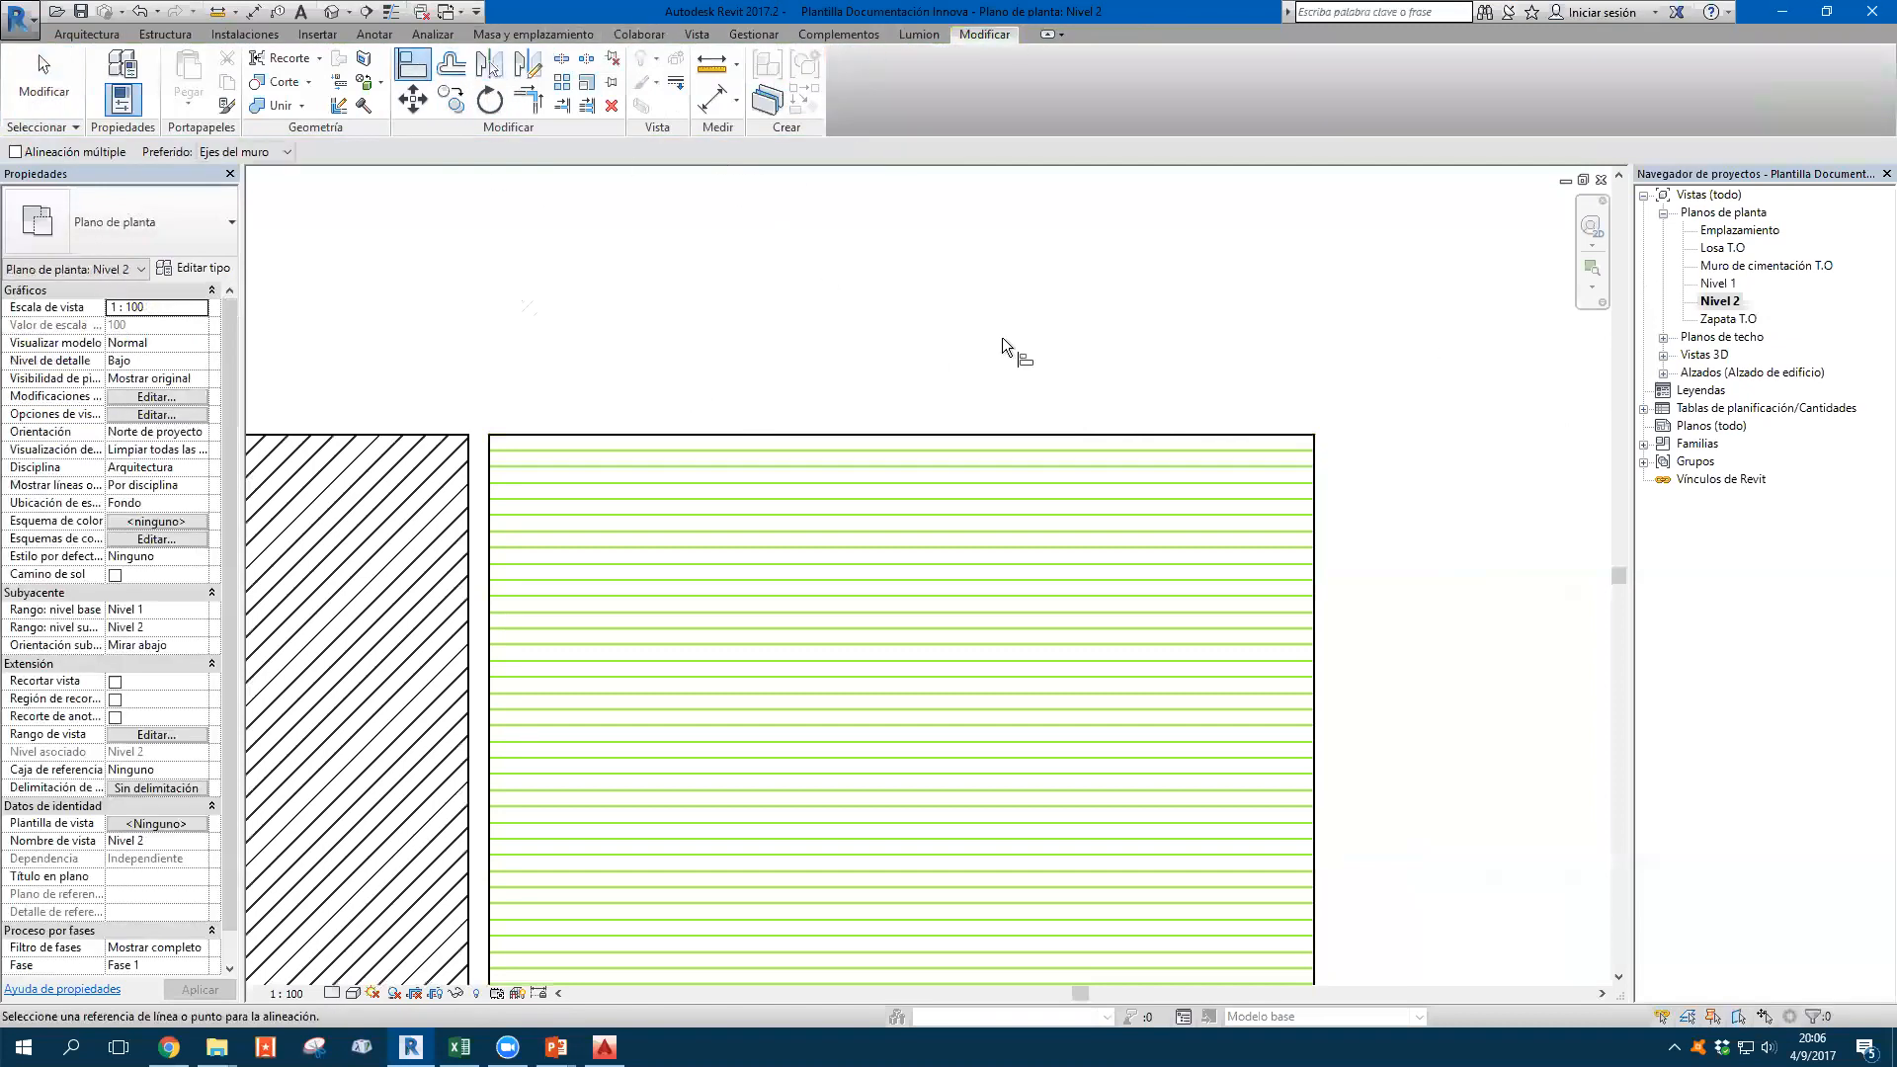
pyautogui.scroll(3, 1275, 445)
pyautogui.scroll(2, 1243, 415)
pyautogui.click(1243, 407)
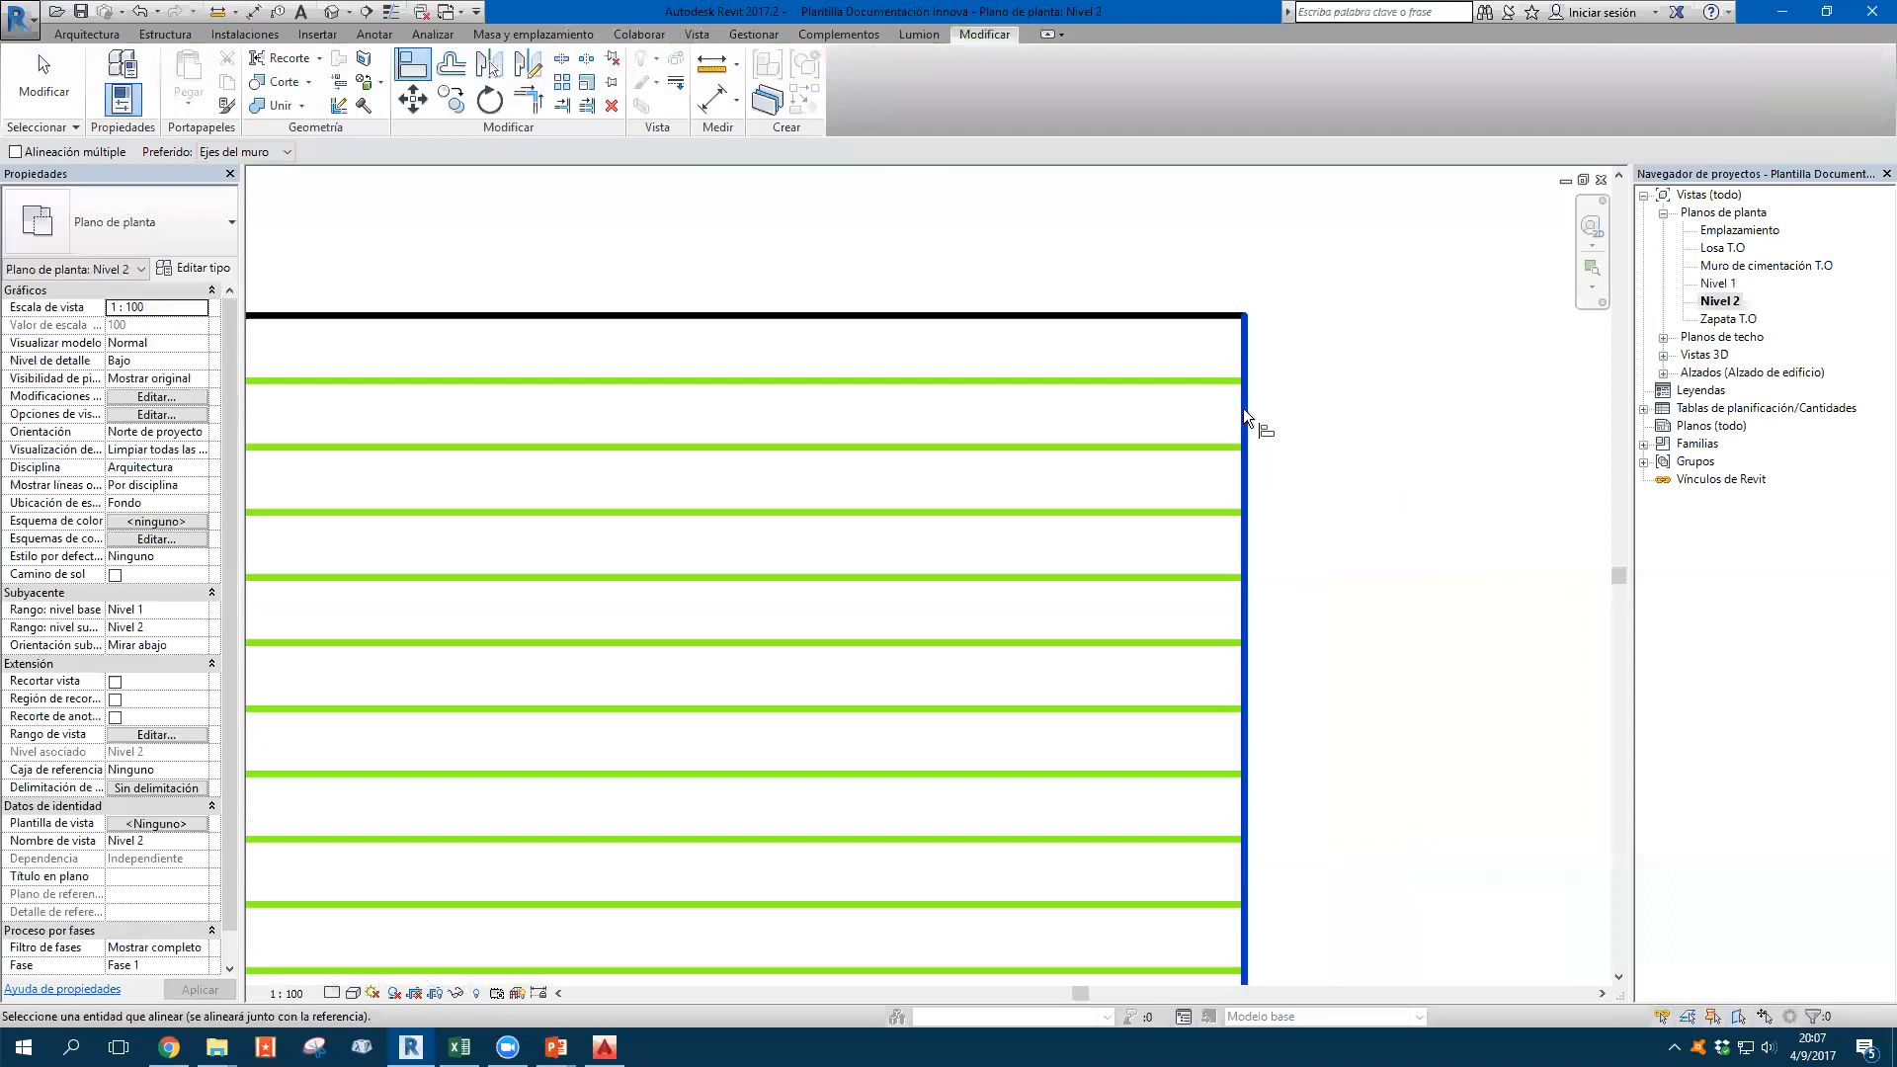
pyautogui.click(1186, 380)
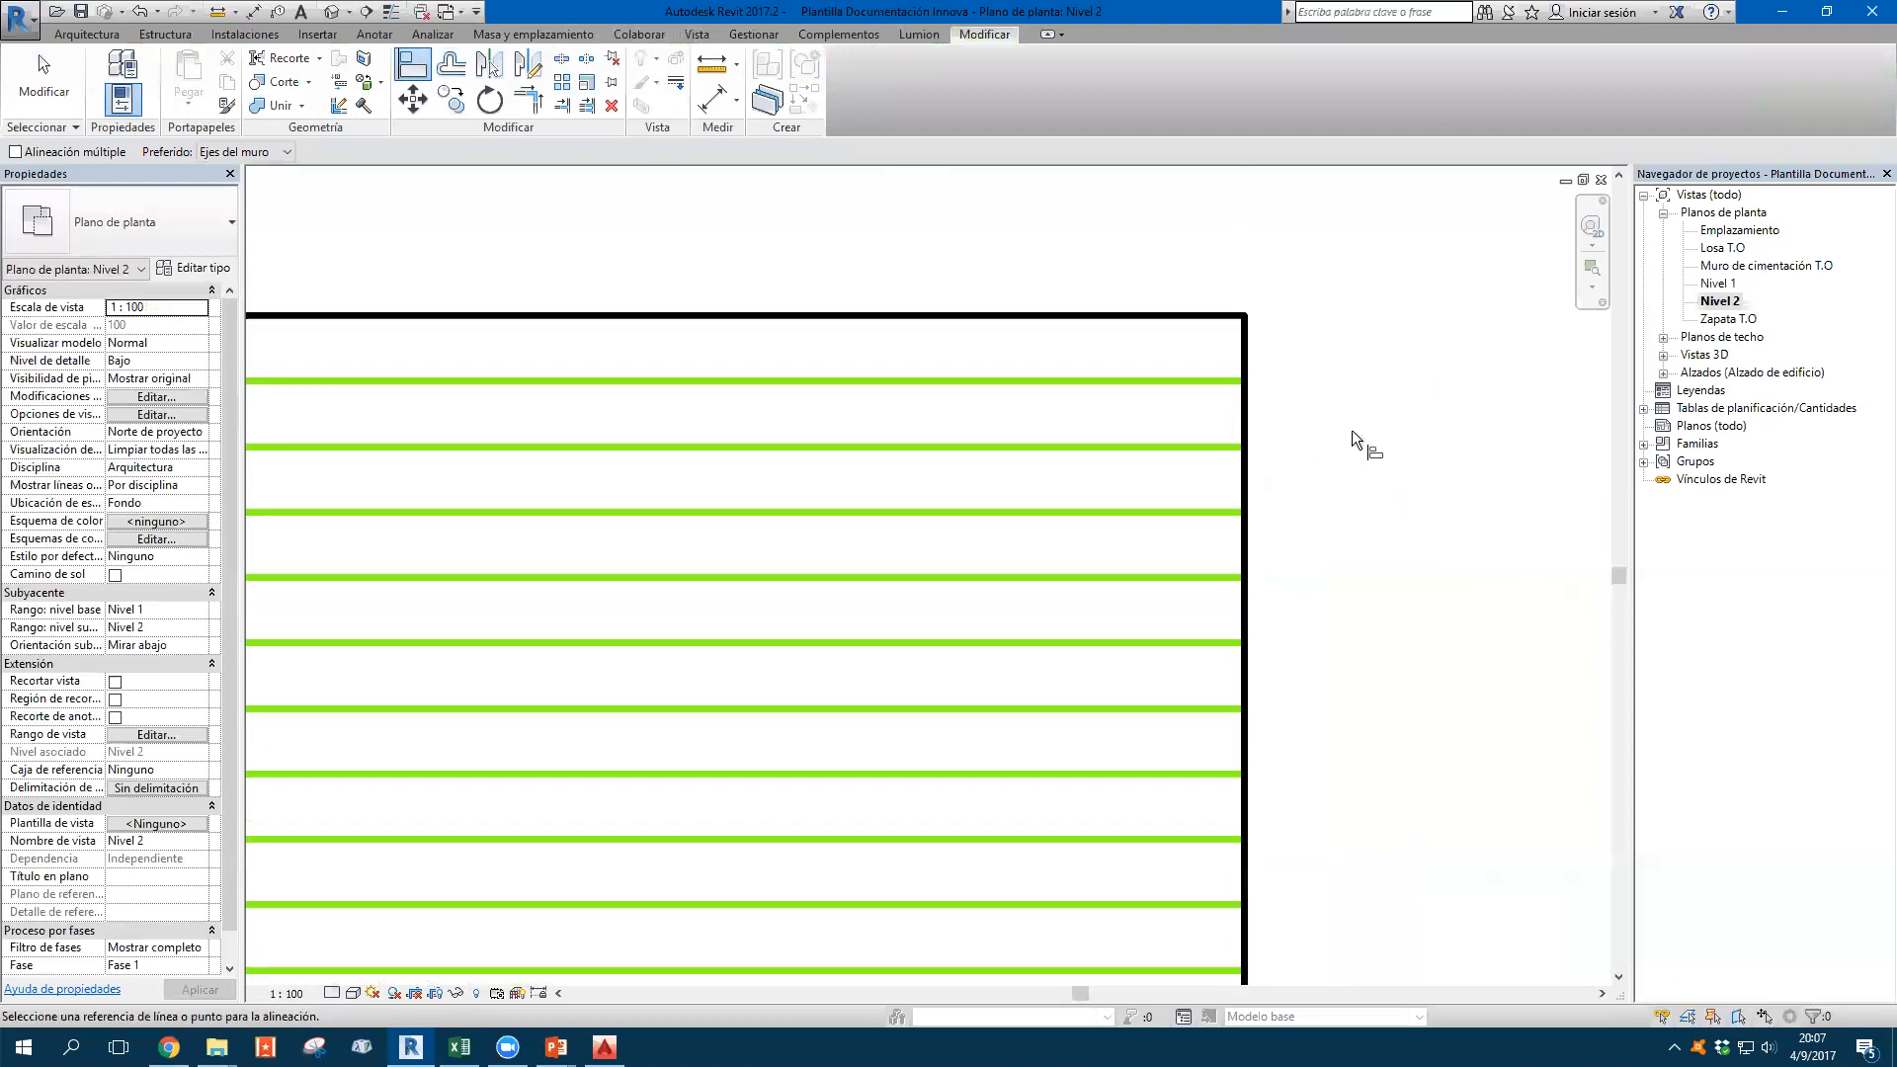
pyautogui.press('Escape')
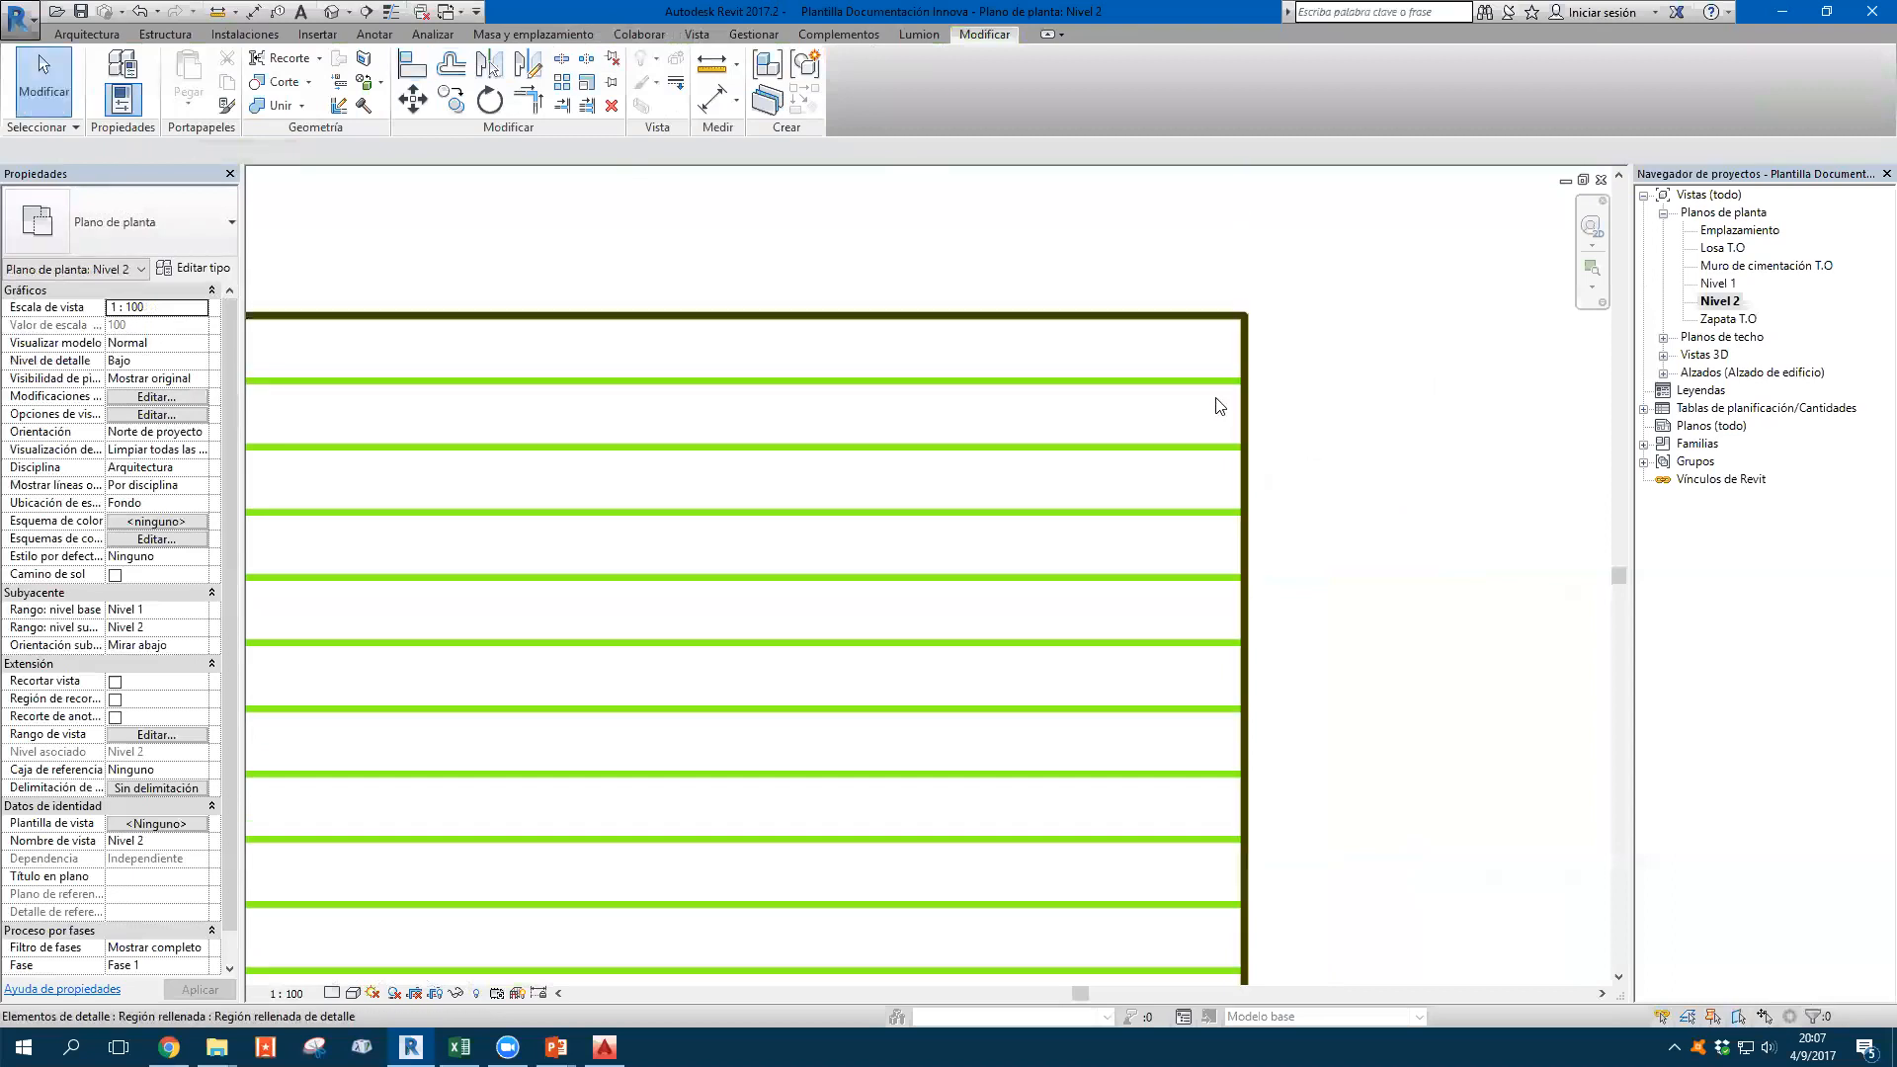
# Rotate the horizontal hatch lines of the "Nuevo modelo" region about 73° counterclockwise
pyautogui.click(1120, 381)
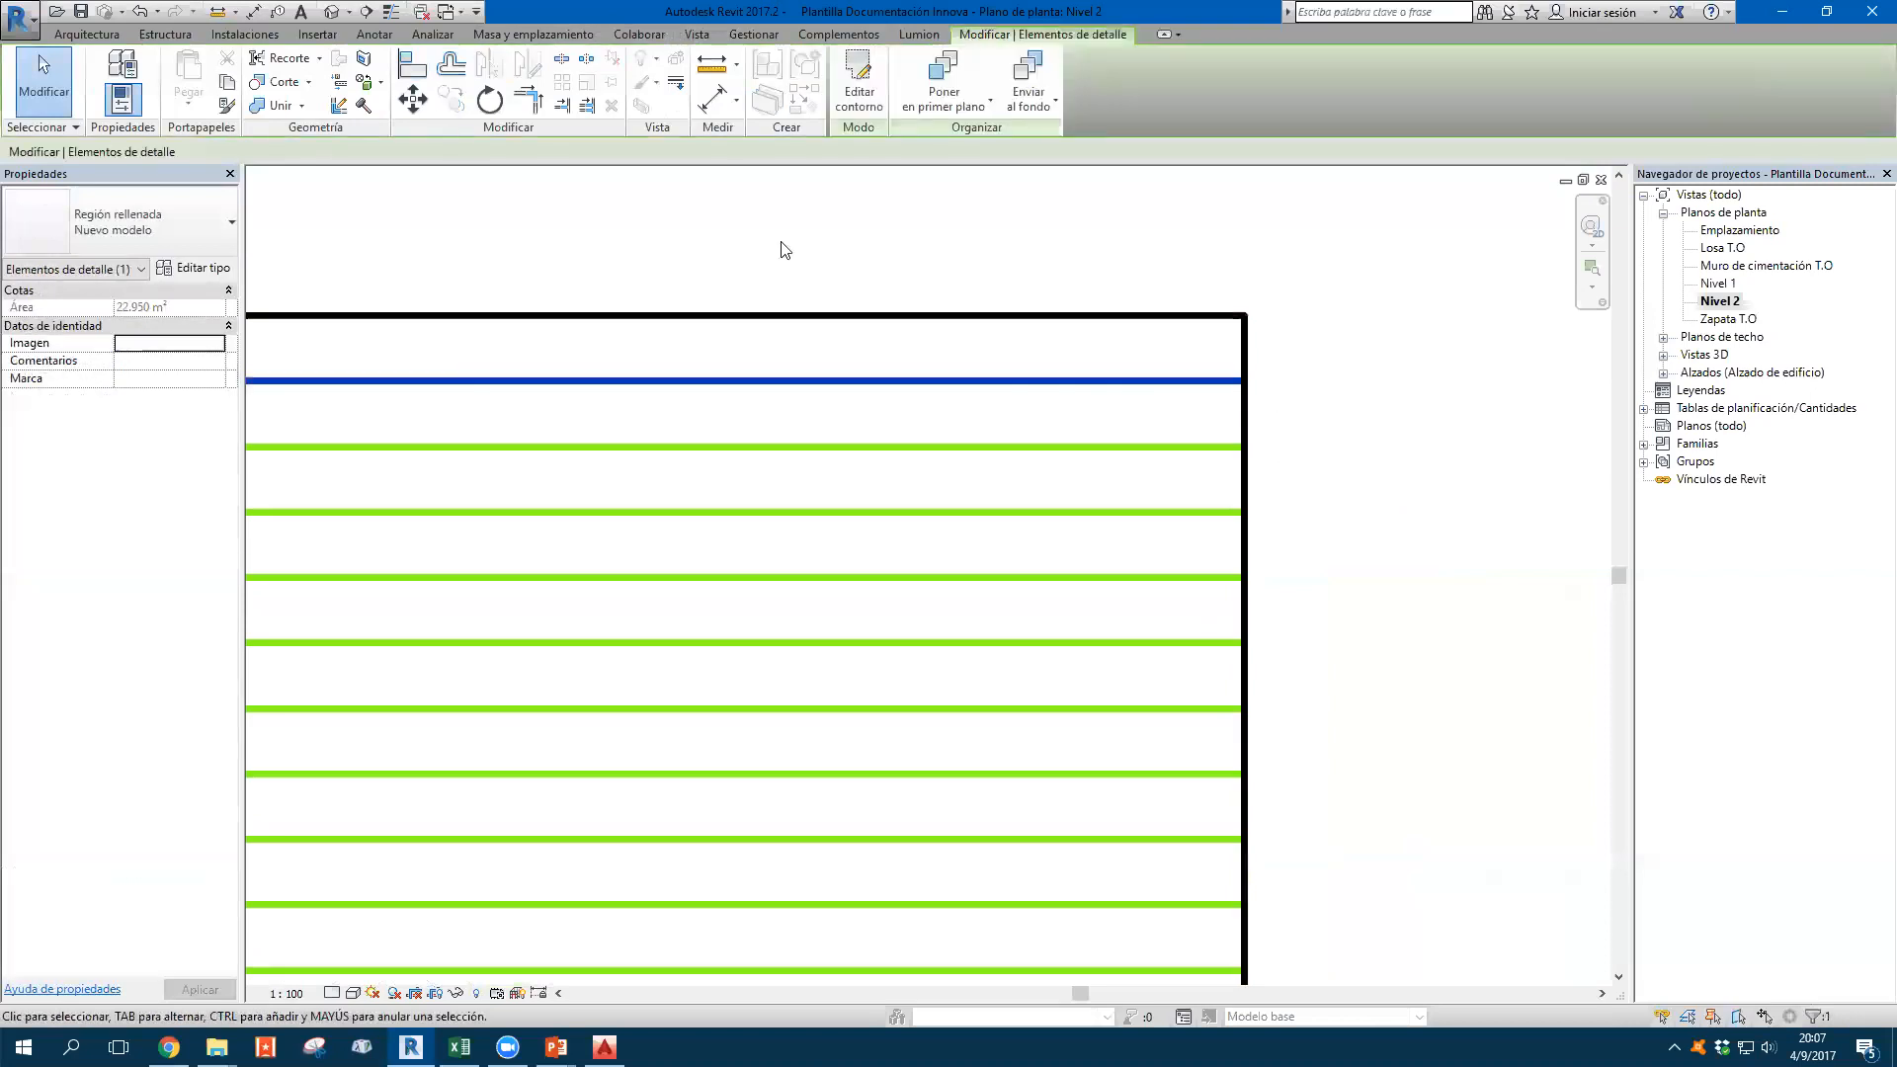
pyautogui.click(490, 100)
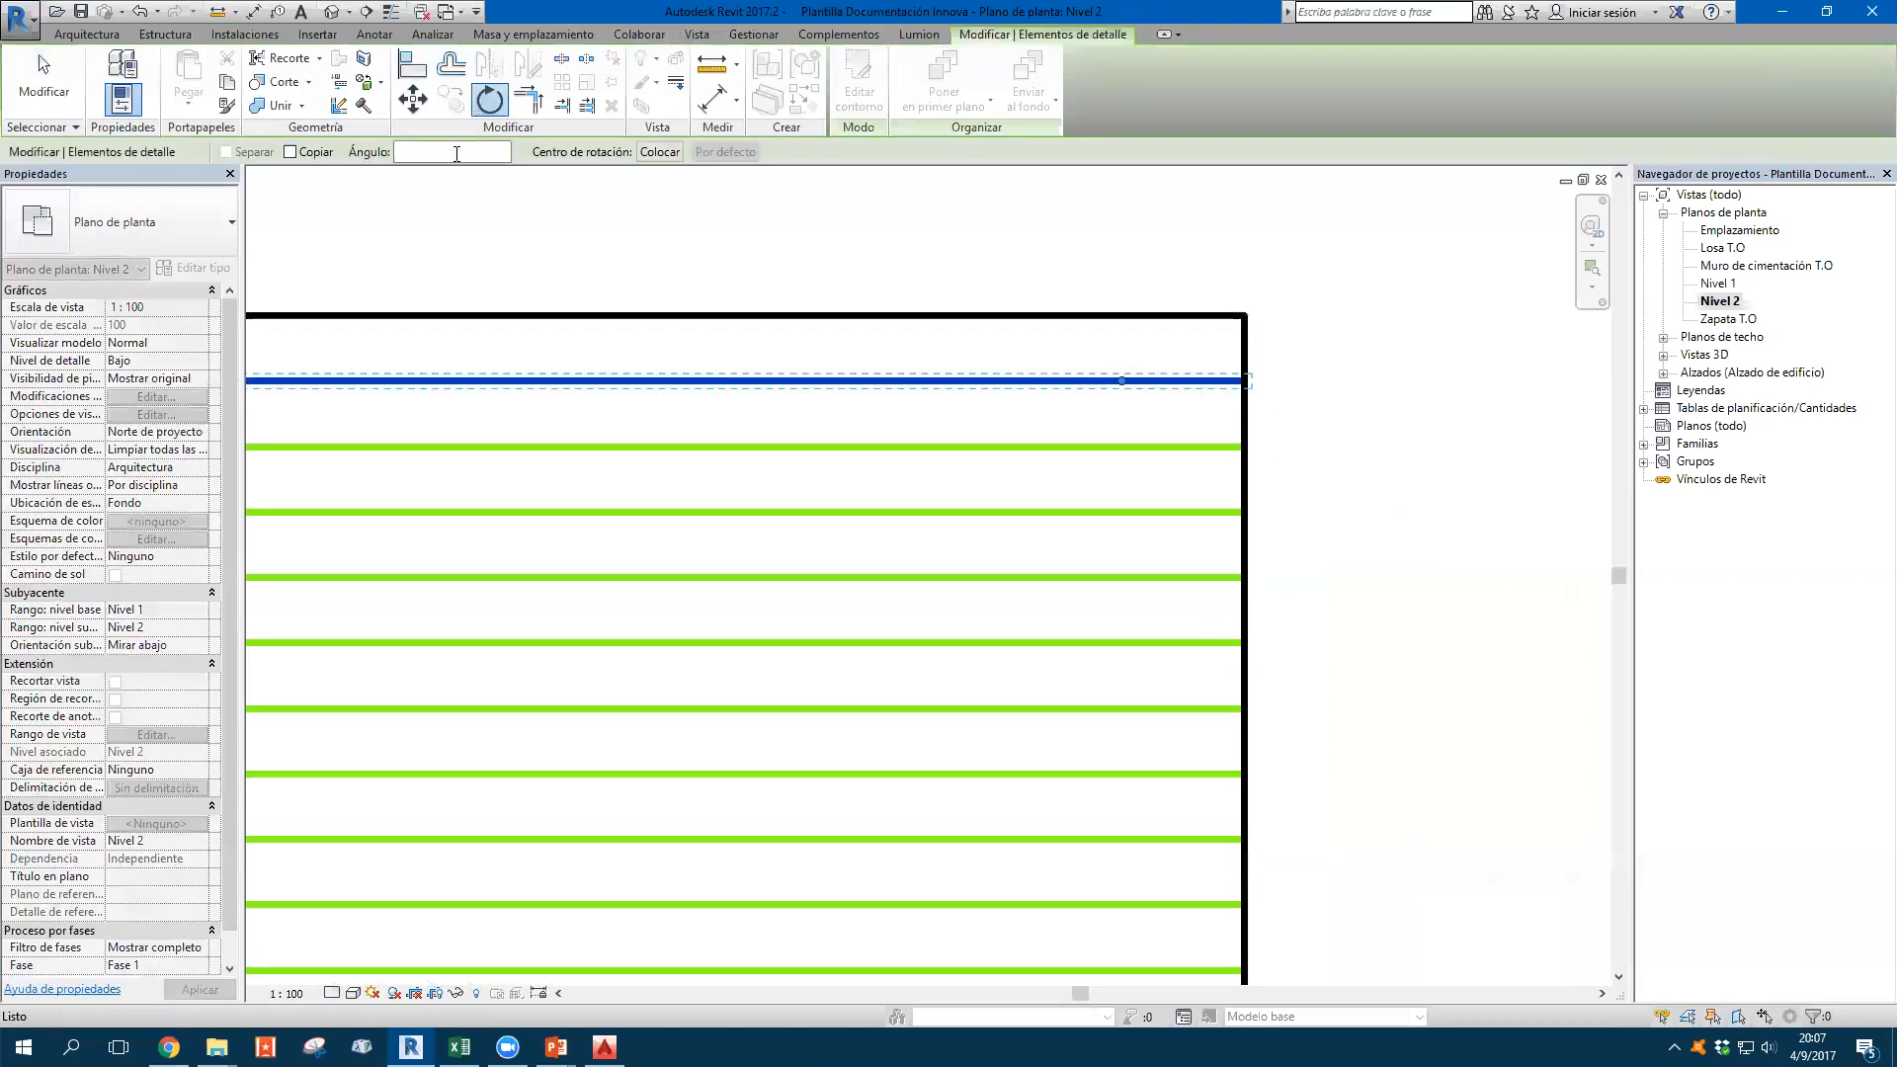
pyautogui.click(1154, 383)
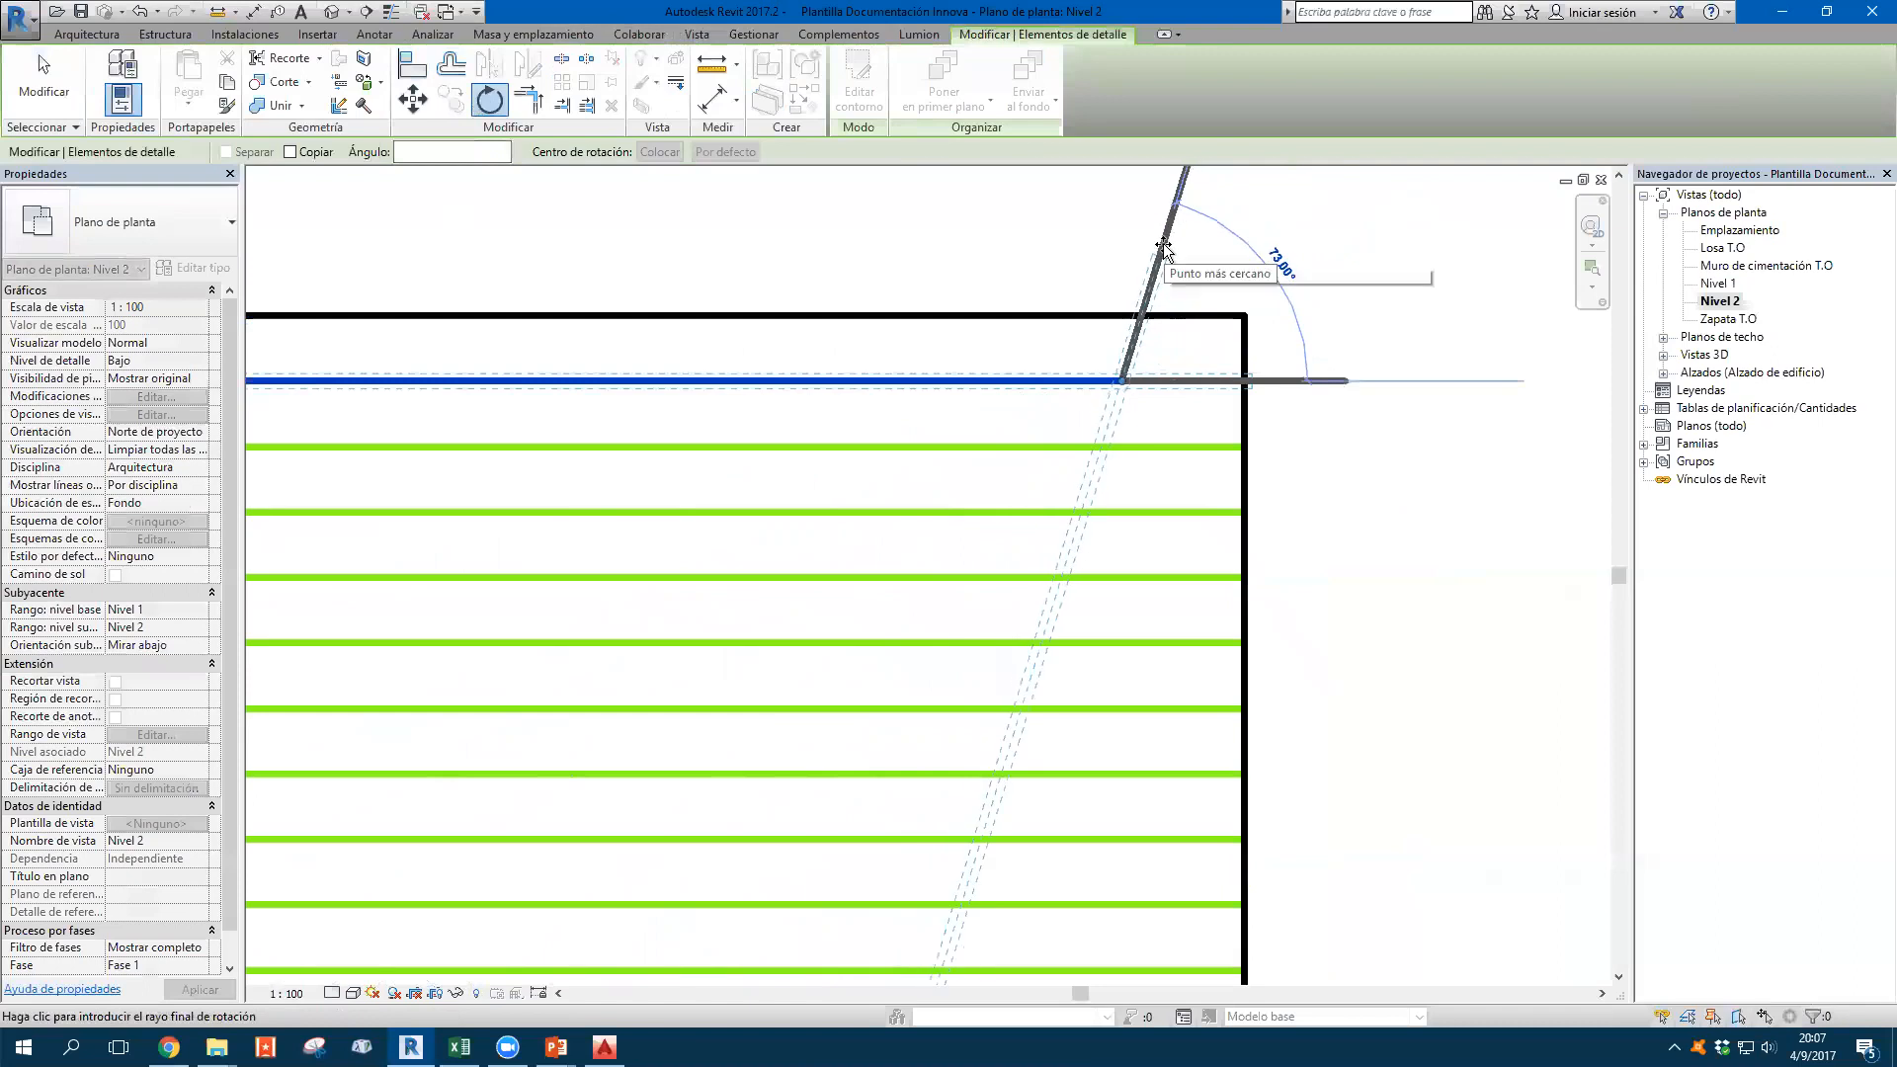
pyautogui.click(1166, 245)
pyautogui.press('Escape')
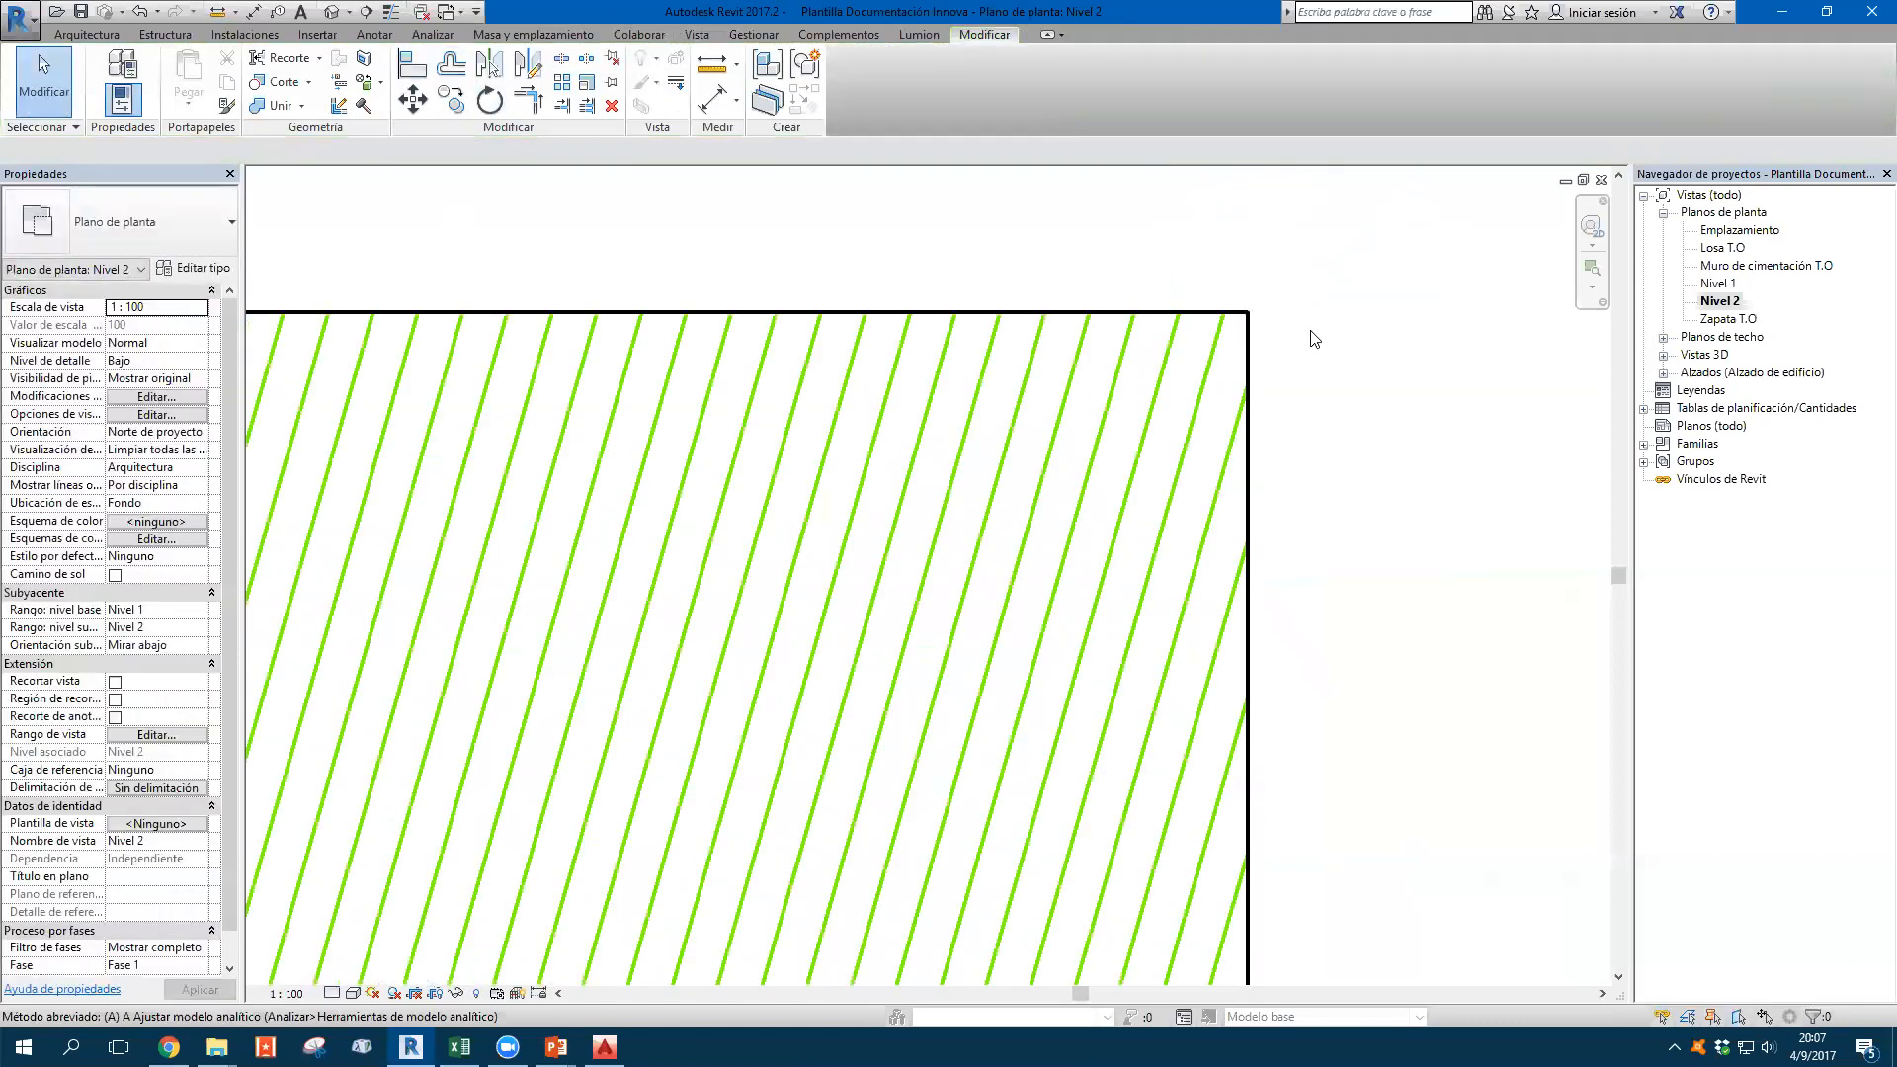
pyautogui.press('a')
pyautogui.press('l')
pyautogui.click(490, 99)
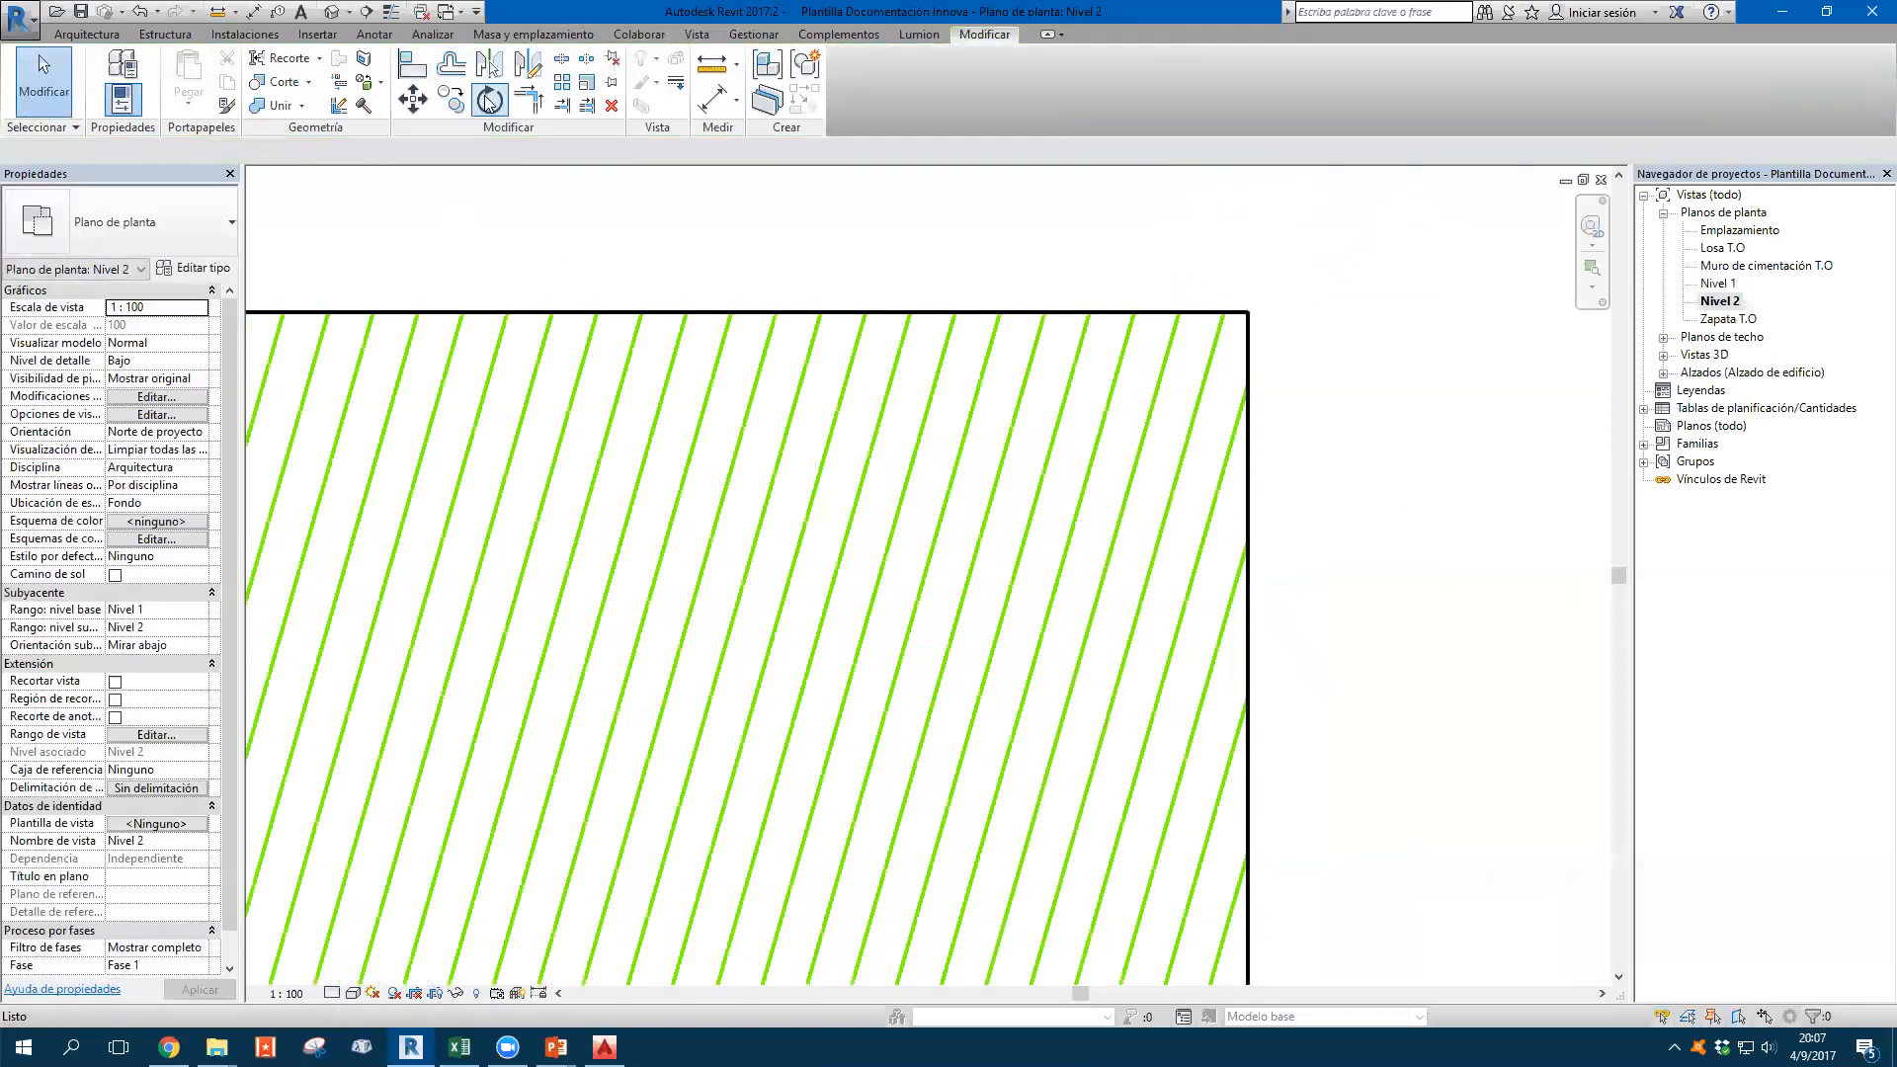
pyautogui.scroll(-1, 1058, 395)
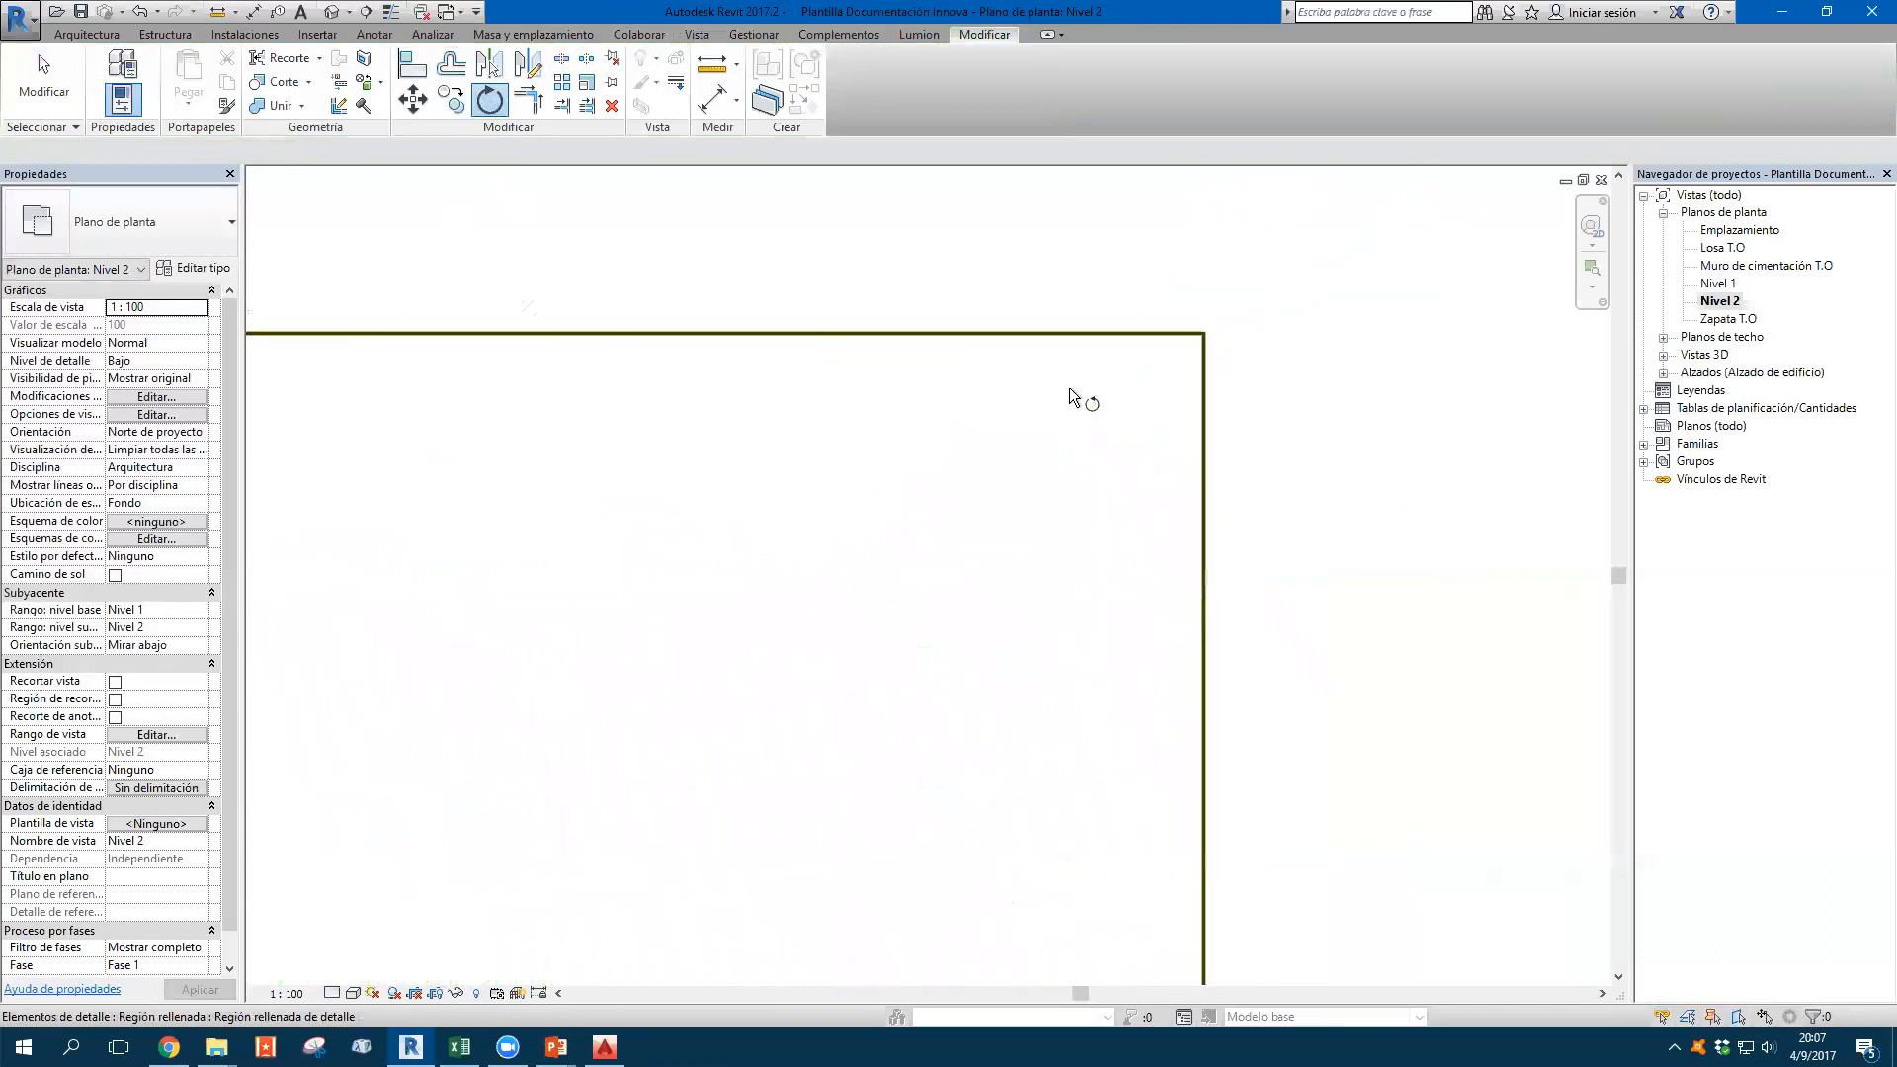
pyautogui.click(1071, 382)
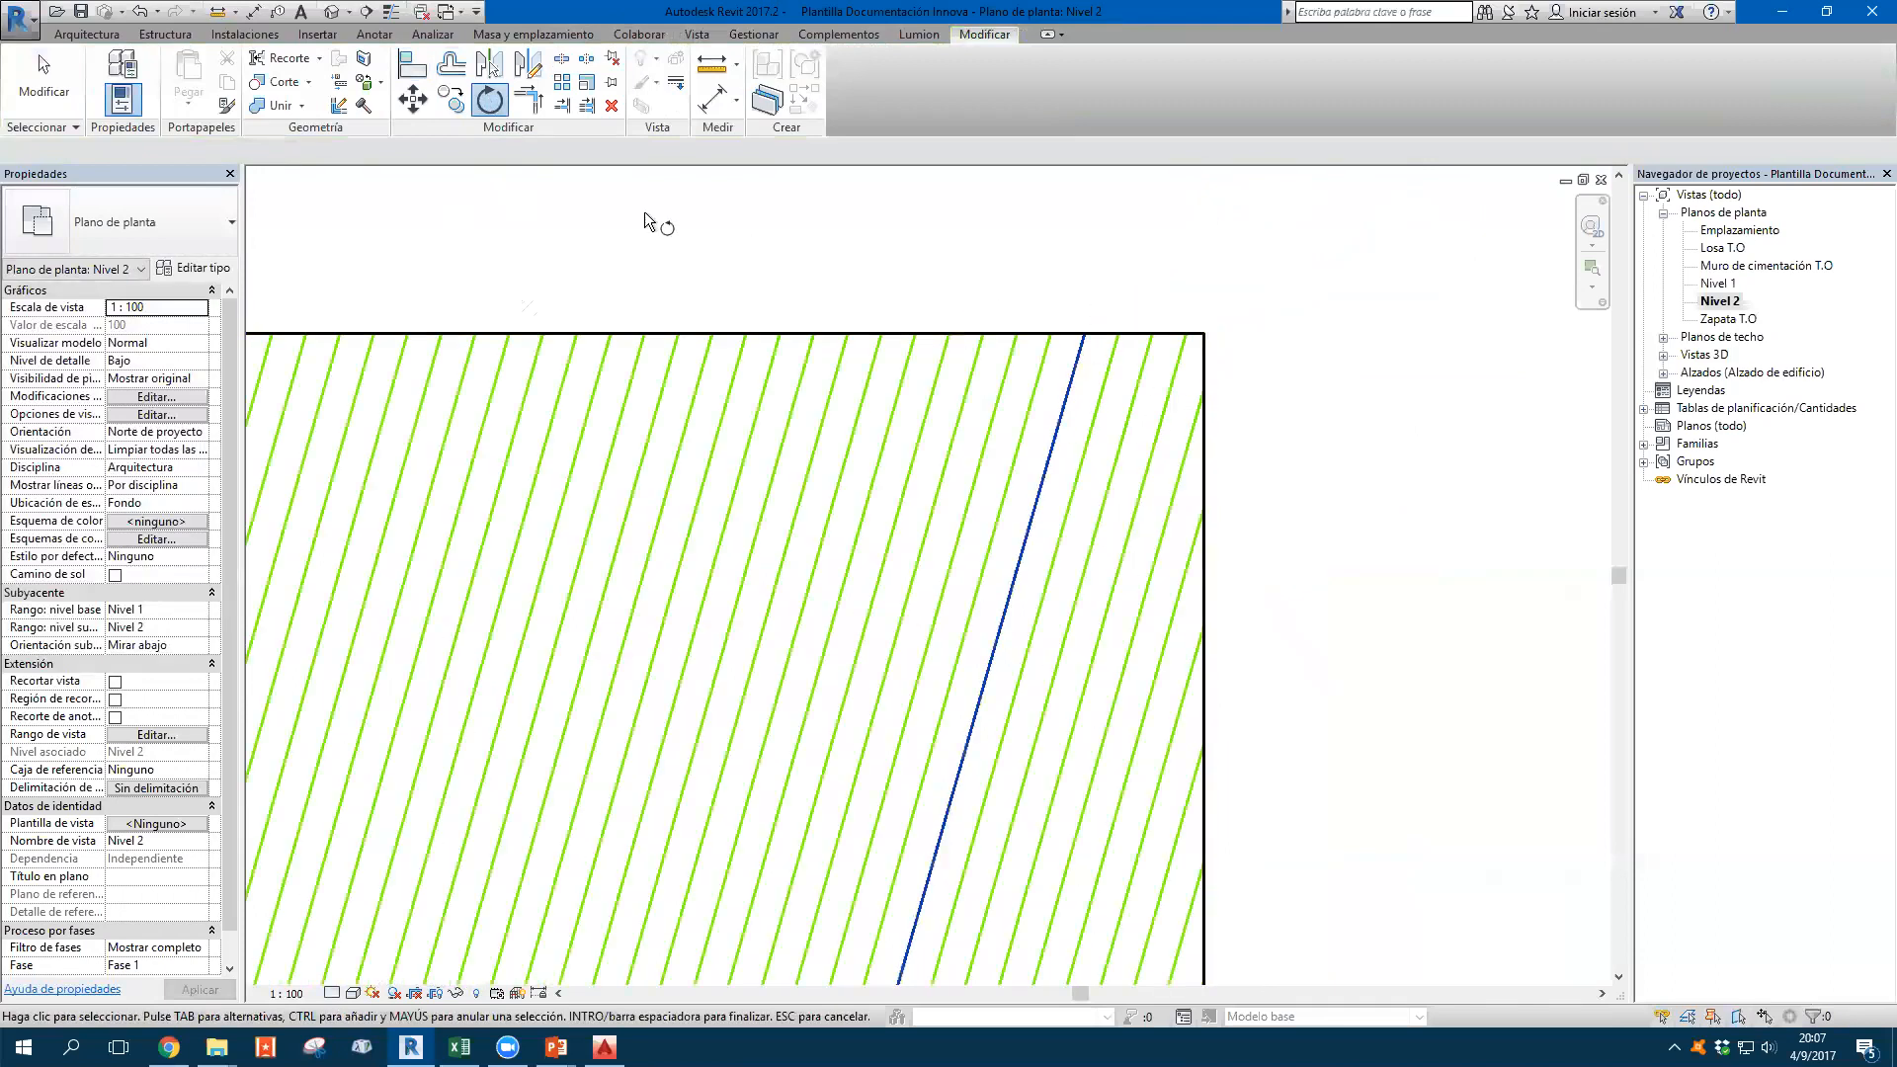
pyautogui.press('Escape')
pyautogui.press('Escape')
# Align a steep hatch line with the right edge of the "Nuevo modelo" region, making the pattern vertical
pyautogui.press('a')
pyautogui.press('l')
pyautogui.scroll(1, 1202, 364)
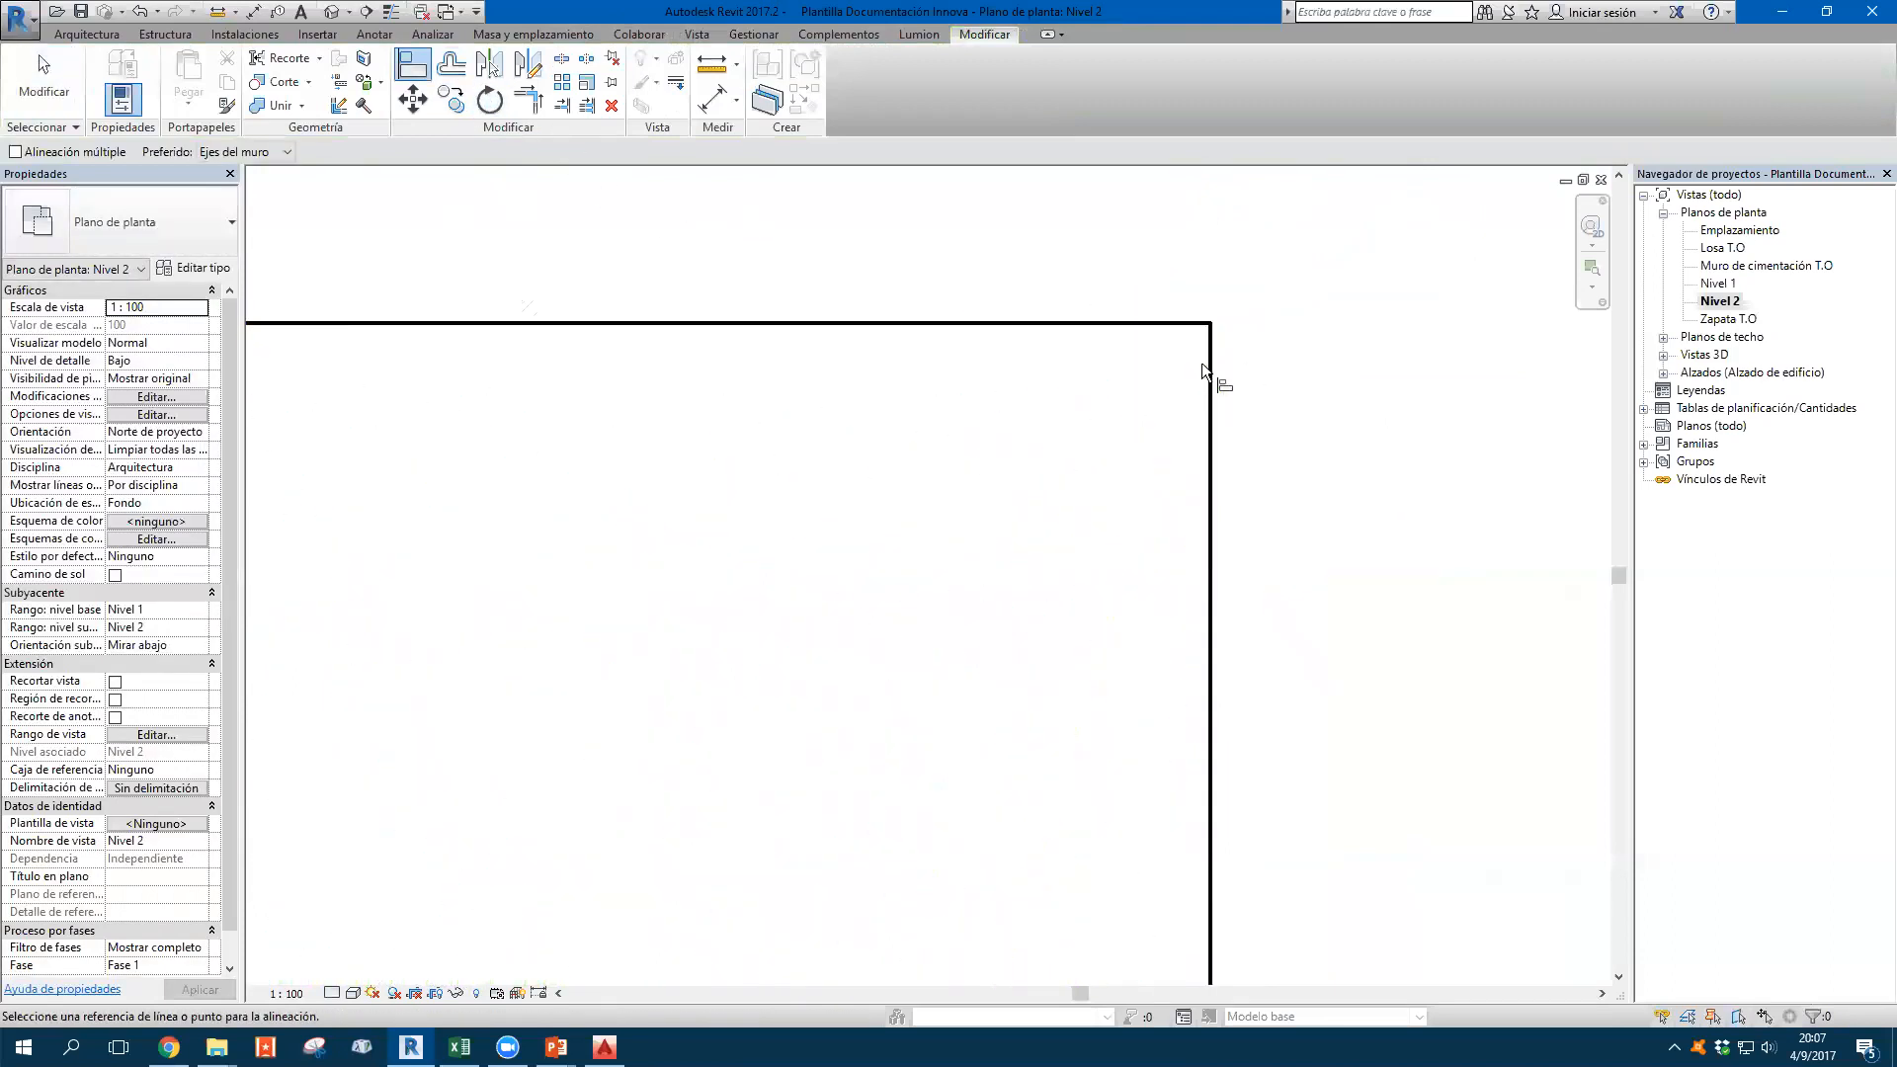
pyautogui.click(1210, 359)
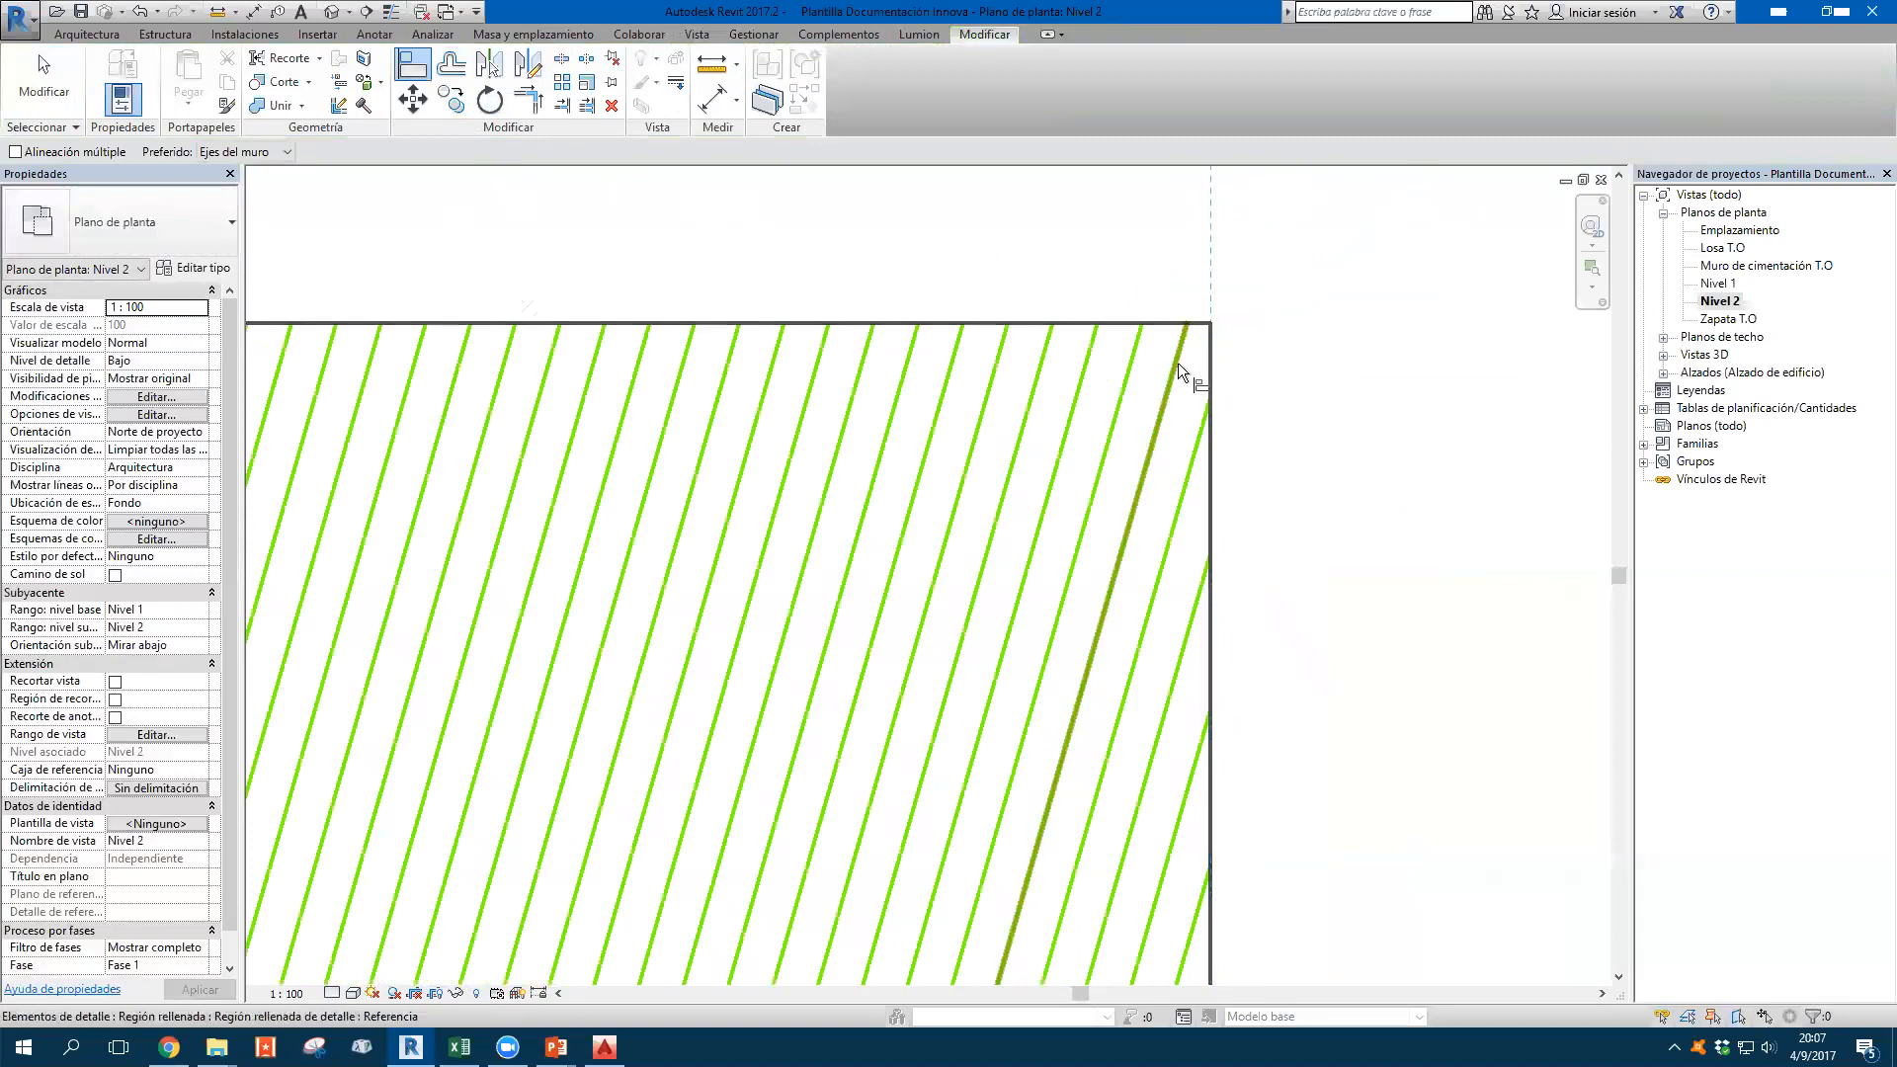
pyautogui.click(1178, 364)
pyautogui.press('Escape')
pyautogui.scroll(-1, 1208, 368)
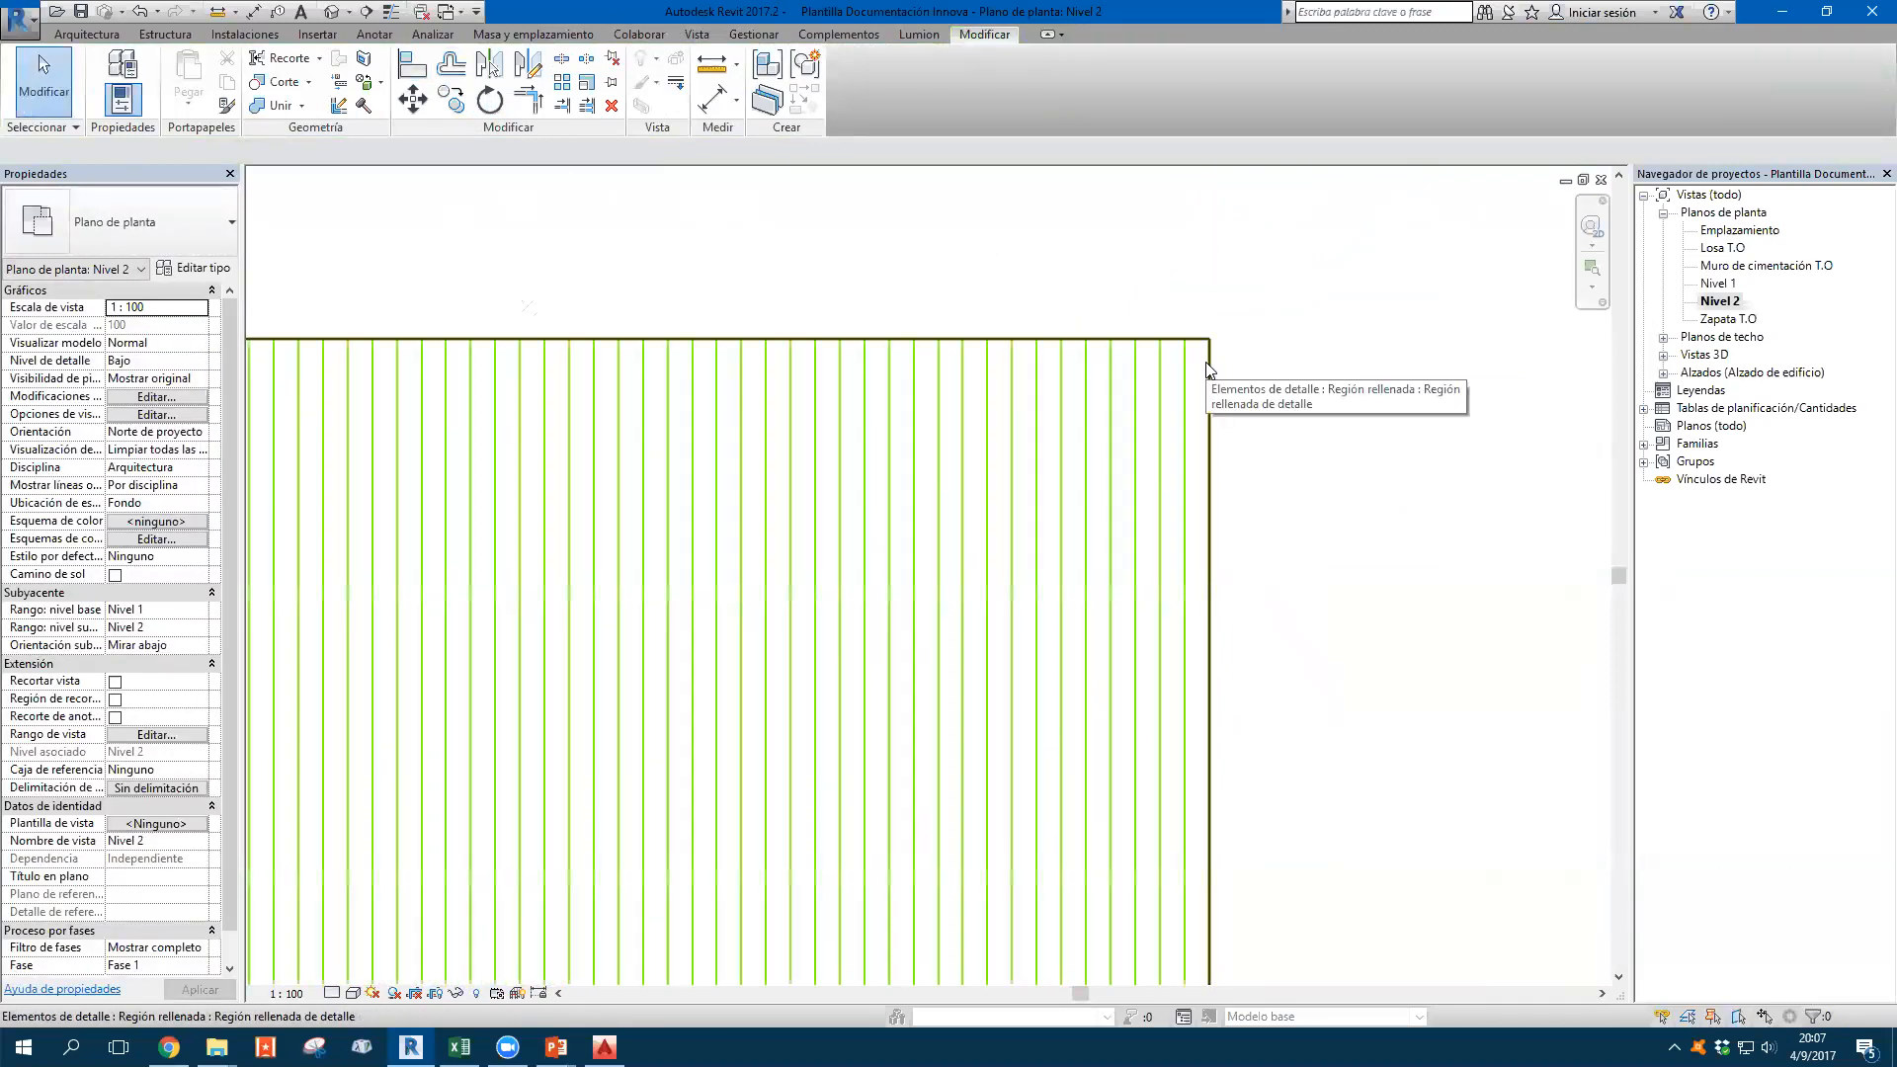
pyautogui.scroll(-4, 1206, 369)
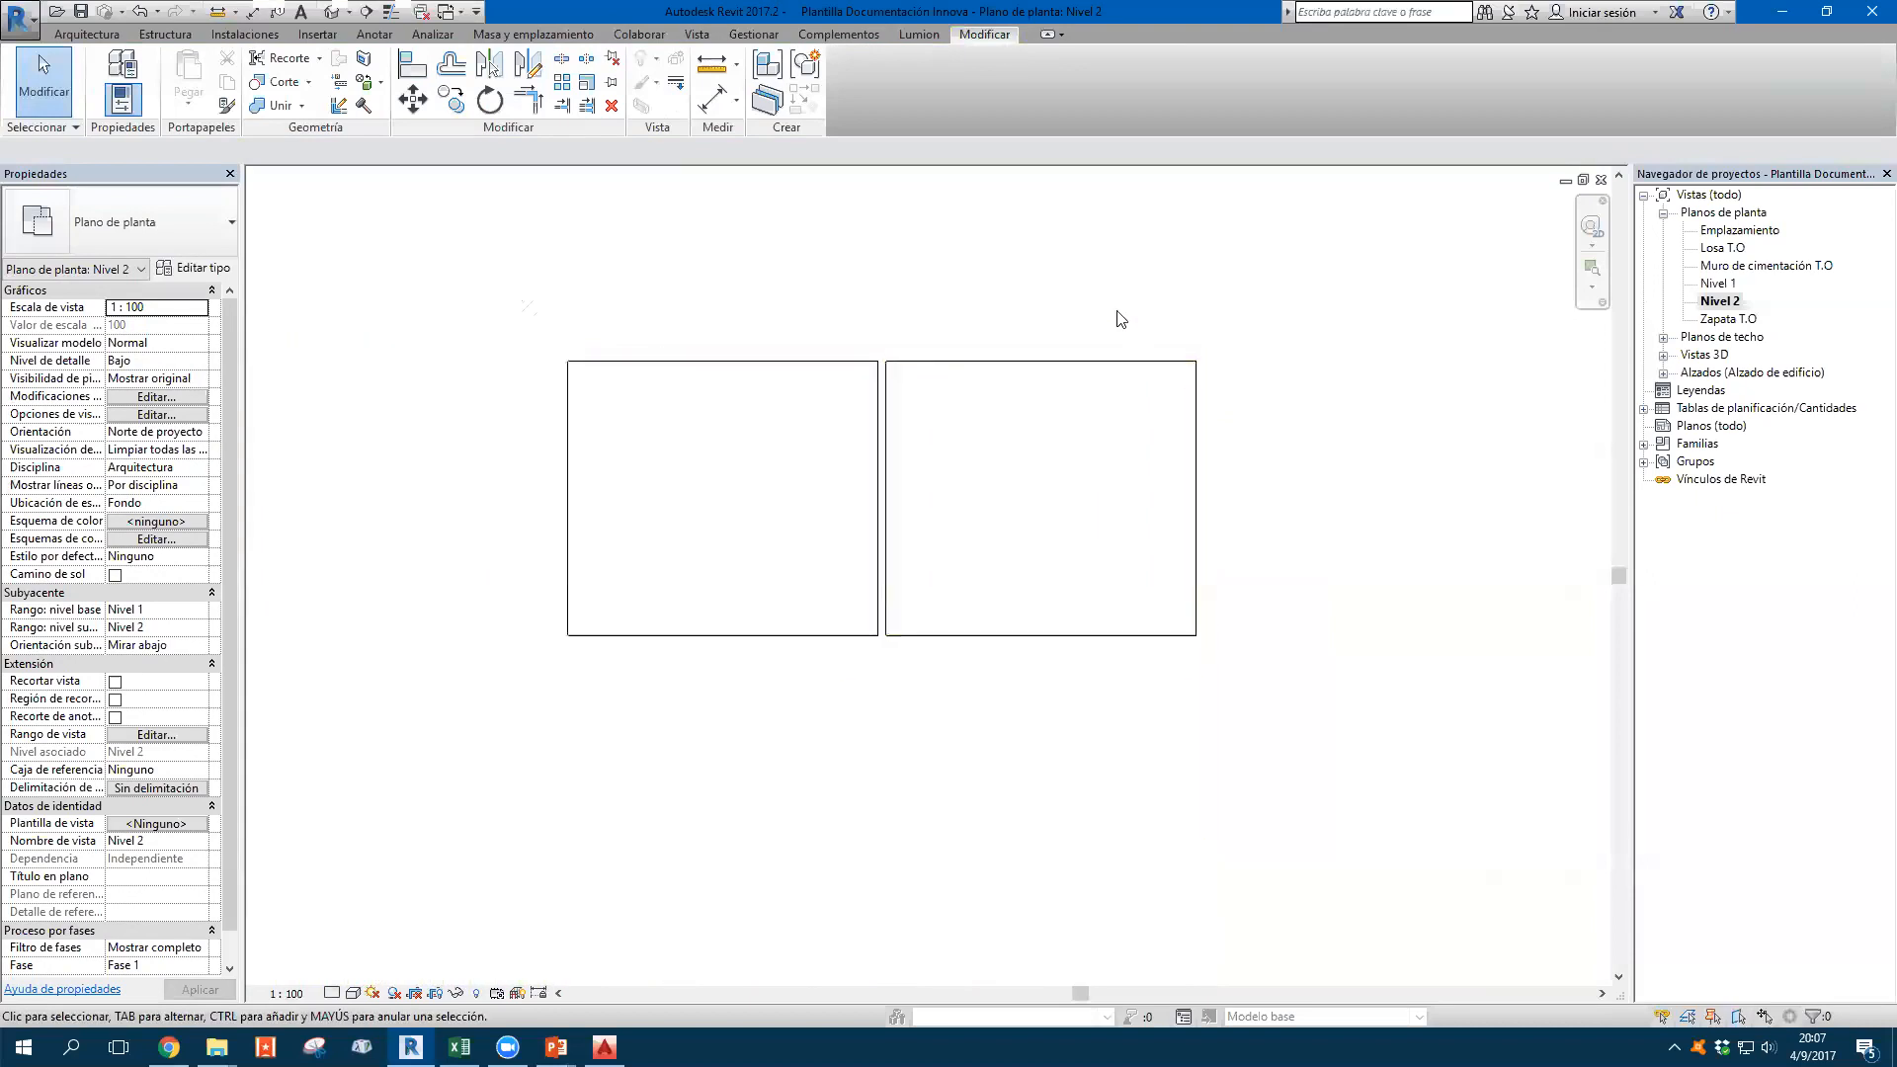
pyautogui.scroll(1, 1040, 373)
pyautogui.click(716, 462)
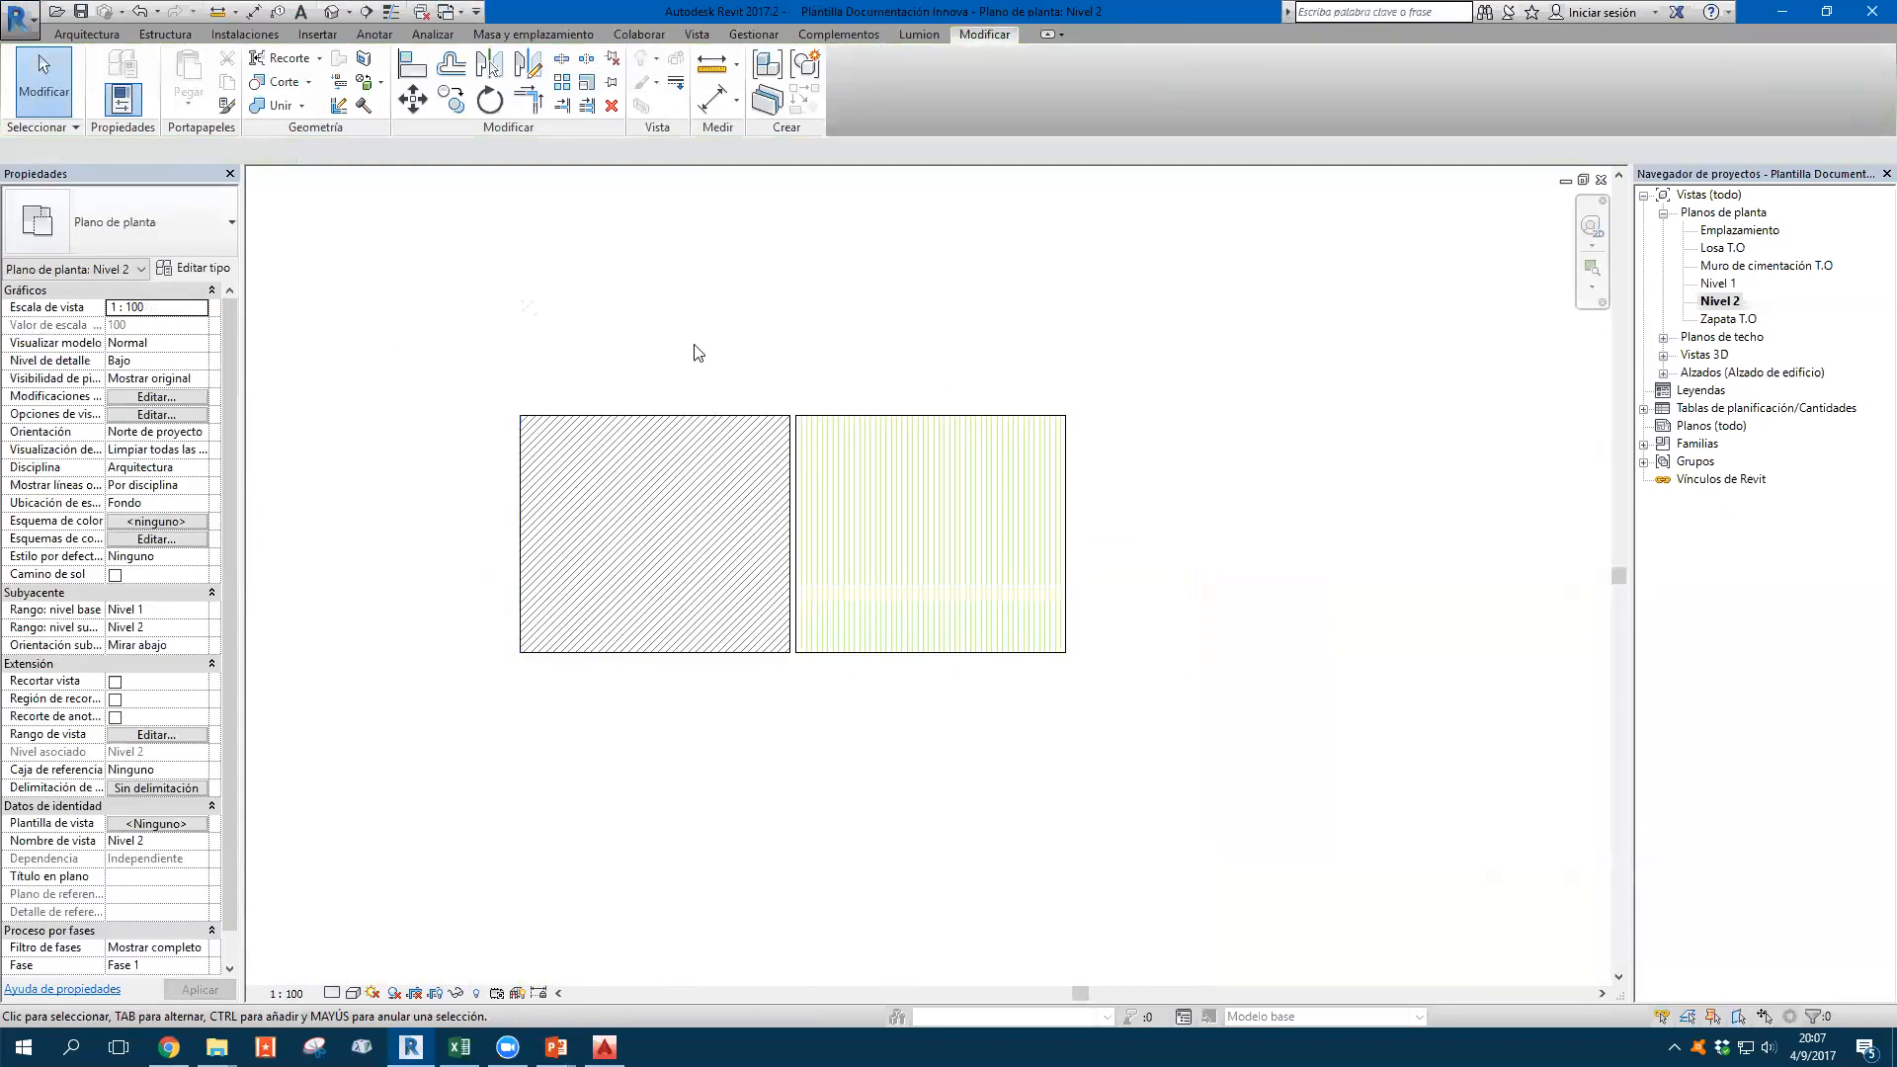
# Move the vertical-line "Nuevo modelo" region away from the black diagonal region and place a copy of it between the two
pyautogui.moveTo(758, 347); pyautogui.dragTo(1114, 317, button='middle')
pyautogui.click(972, 353)
pyautogui.moveTo(970, 385); pyautogui.dragTo(570, 393)
pyautogui.moveTo(1352, 311); pyautogui.dragTo(1166, 452)
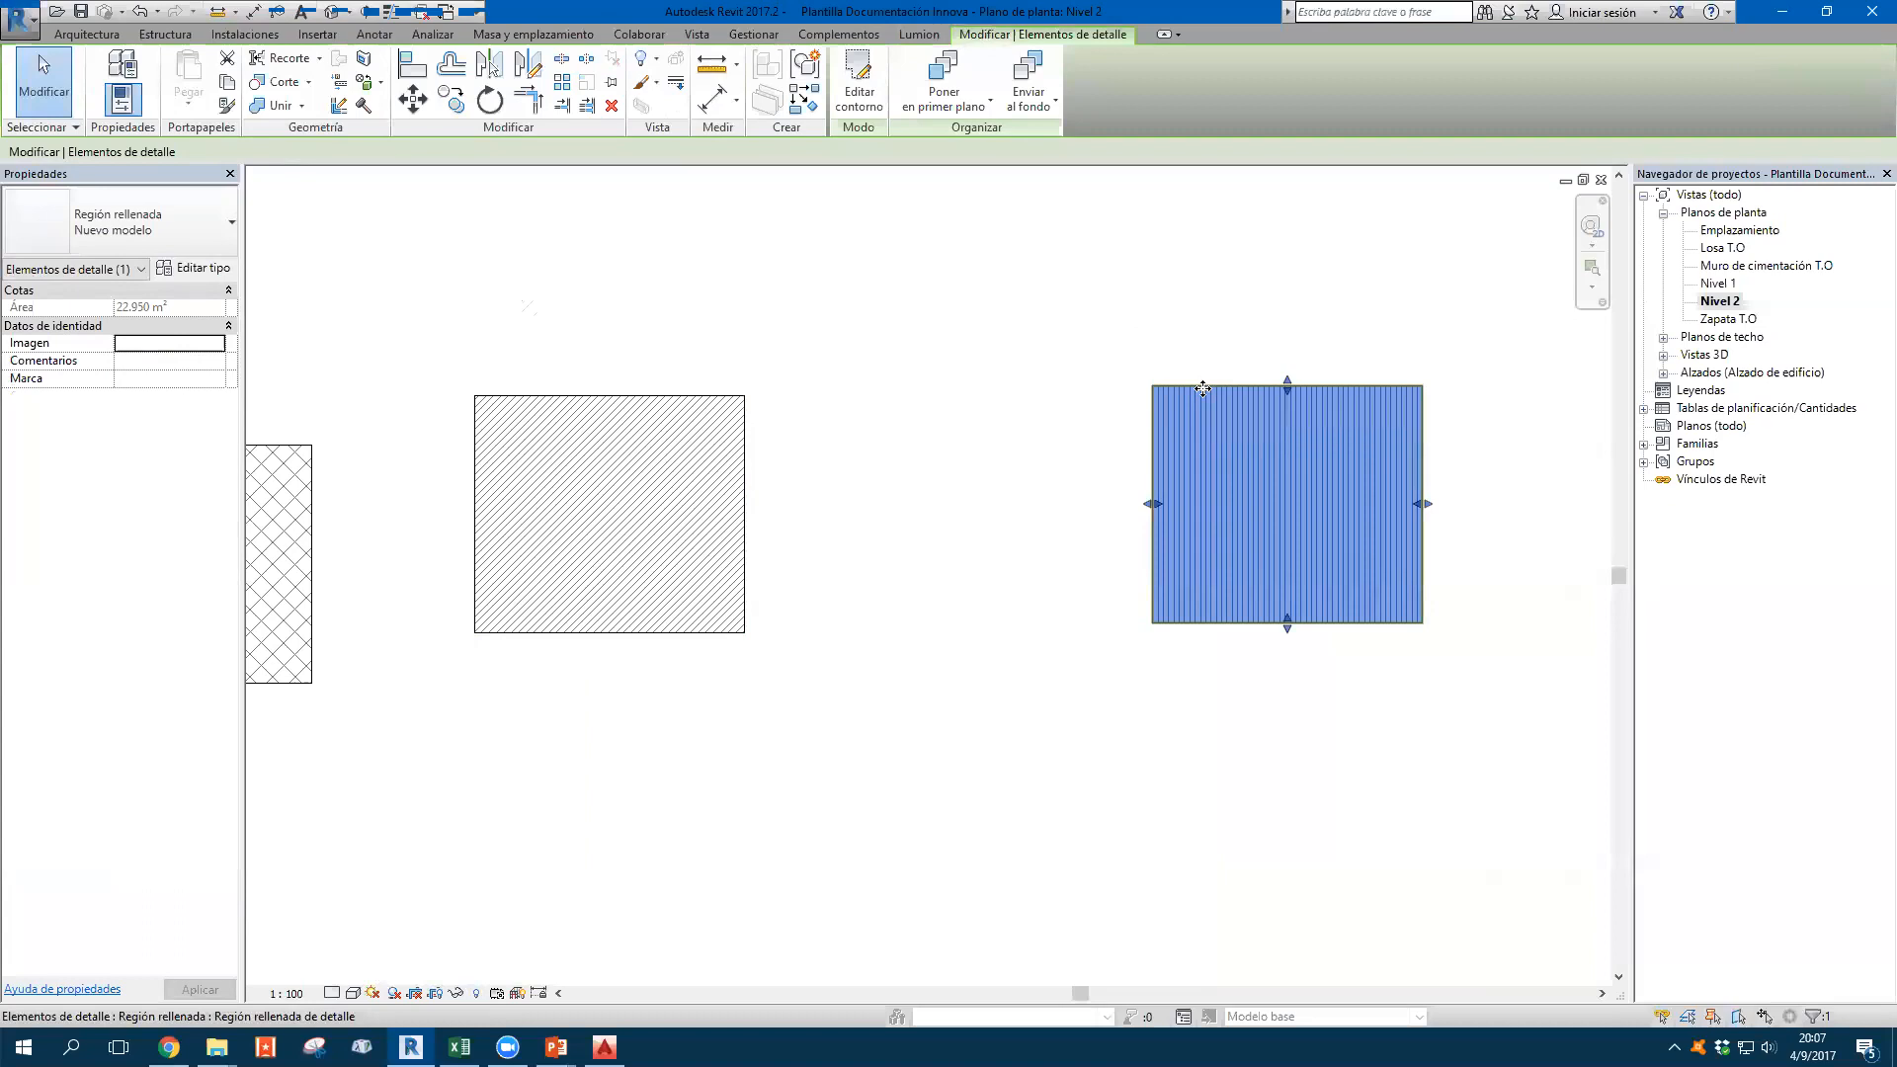
pyautogui.keyDown('ctrl'); pyautogui.moveTo(1262, 449); pyautogui.dragTo(948, 452); pyautogui.keyUp('ctrl')
pyautogui.scroll(2, 1133, 453)
pyautogui.click(1132, 454)
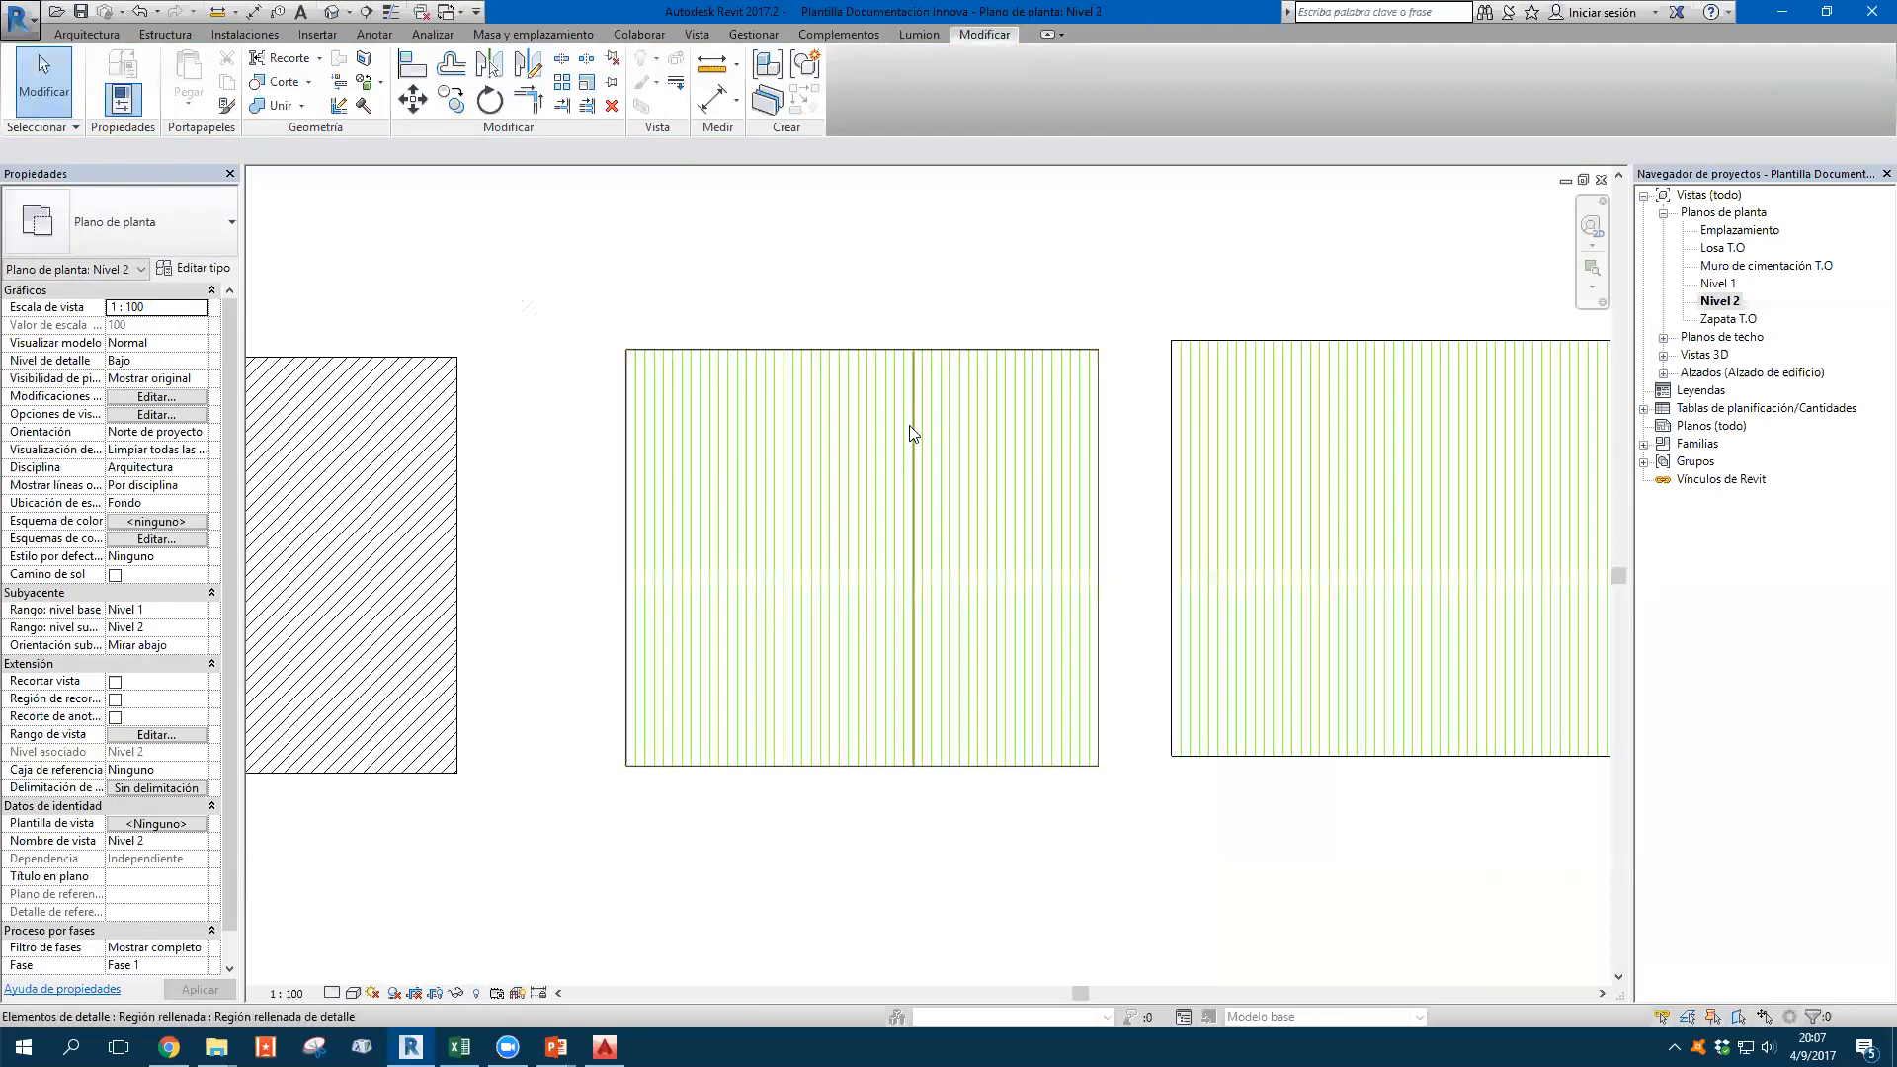
# Rotate the vertical hatch lines of the middle "Nuevo modelo" region clockwise to a diagonal slant
pyautogui.click(912, 428)
pyautogui.click(491, 102)
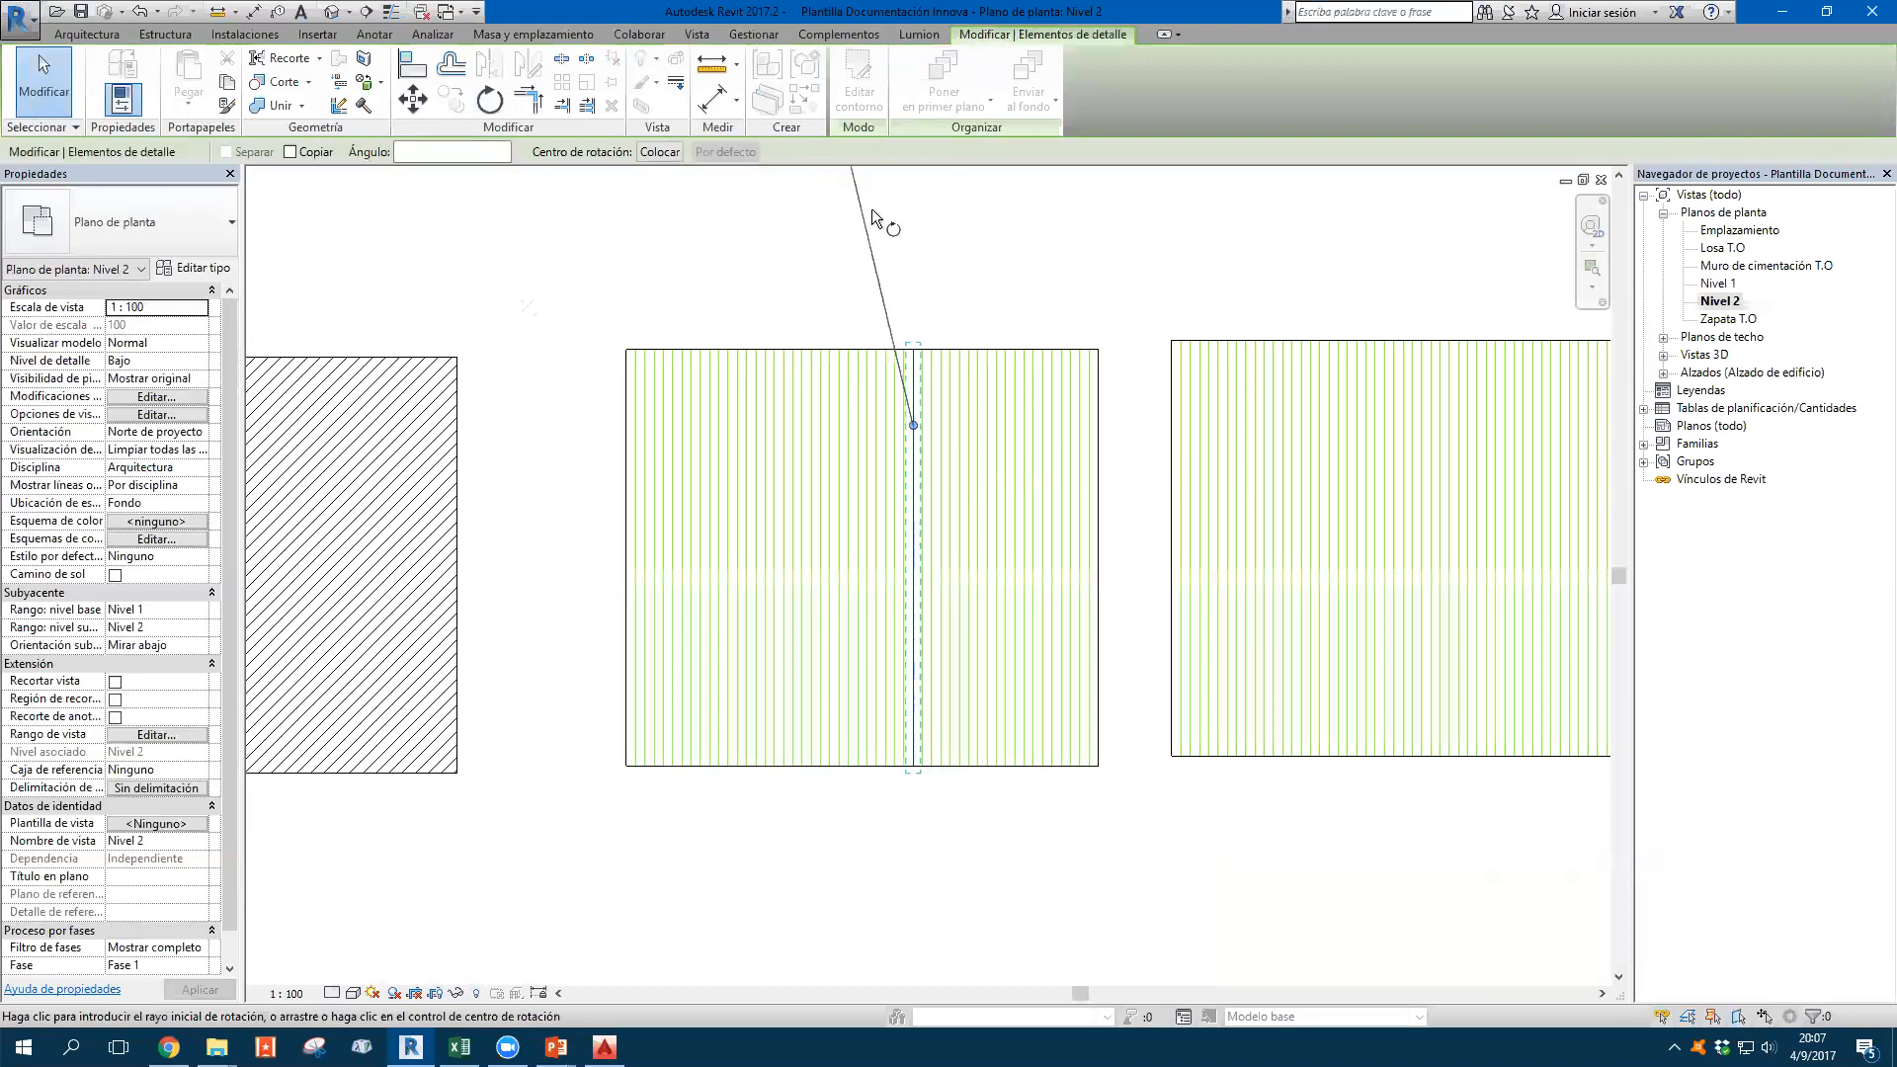
pyautogui.click(919, 220)
pyautogui.click(1085, 249)
pyautogui.moveTo(1085, 249); pyautogui.dragTo(860, 220, button='middle')
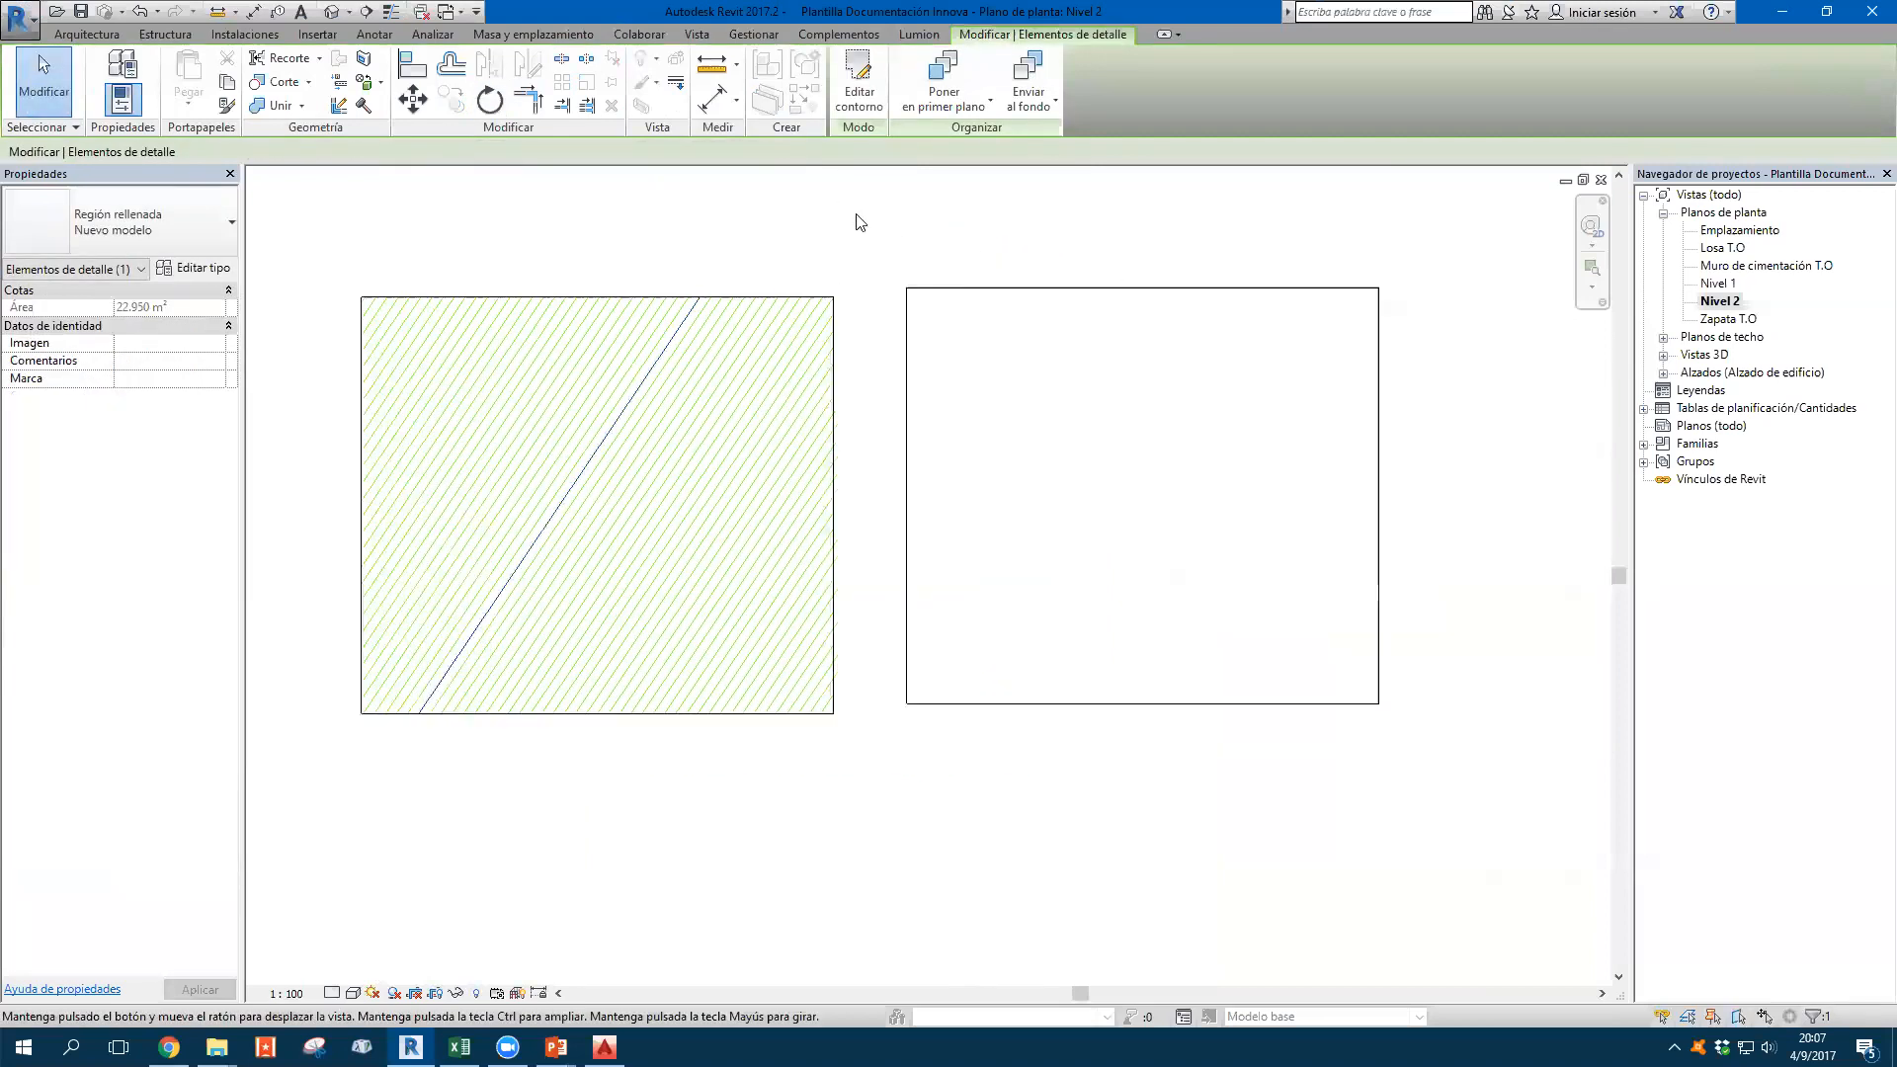
pyautogui.press('Escape')
pyautogui.click(604, 312)
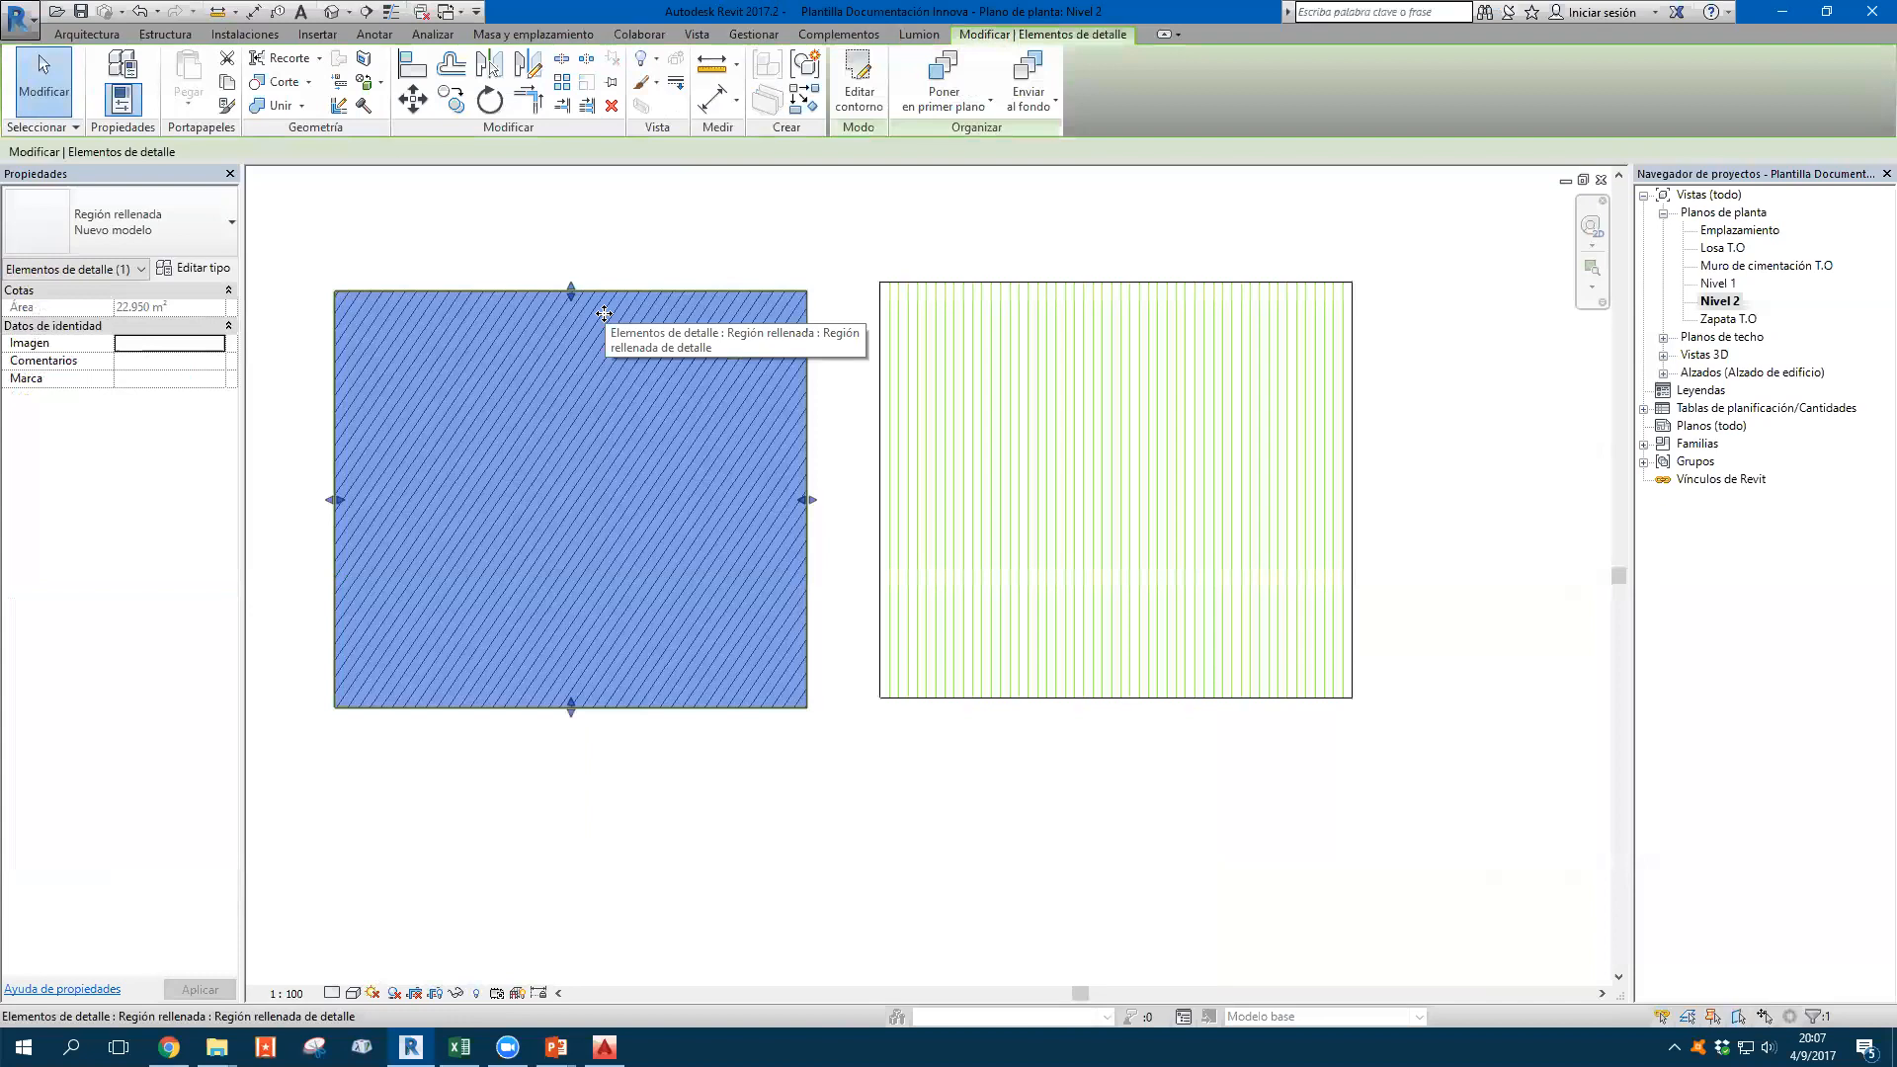
pyautogui.press('Escape')
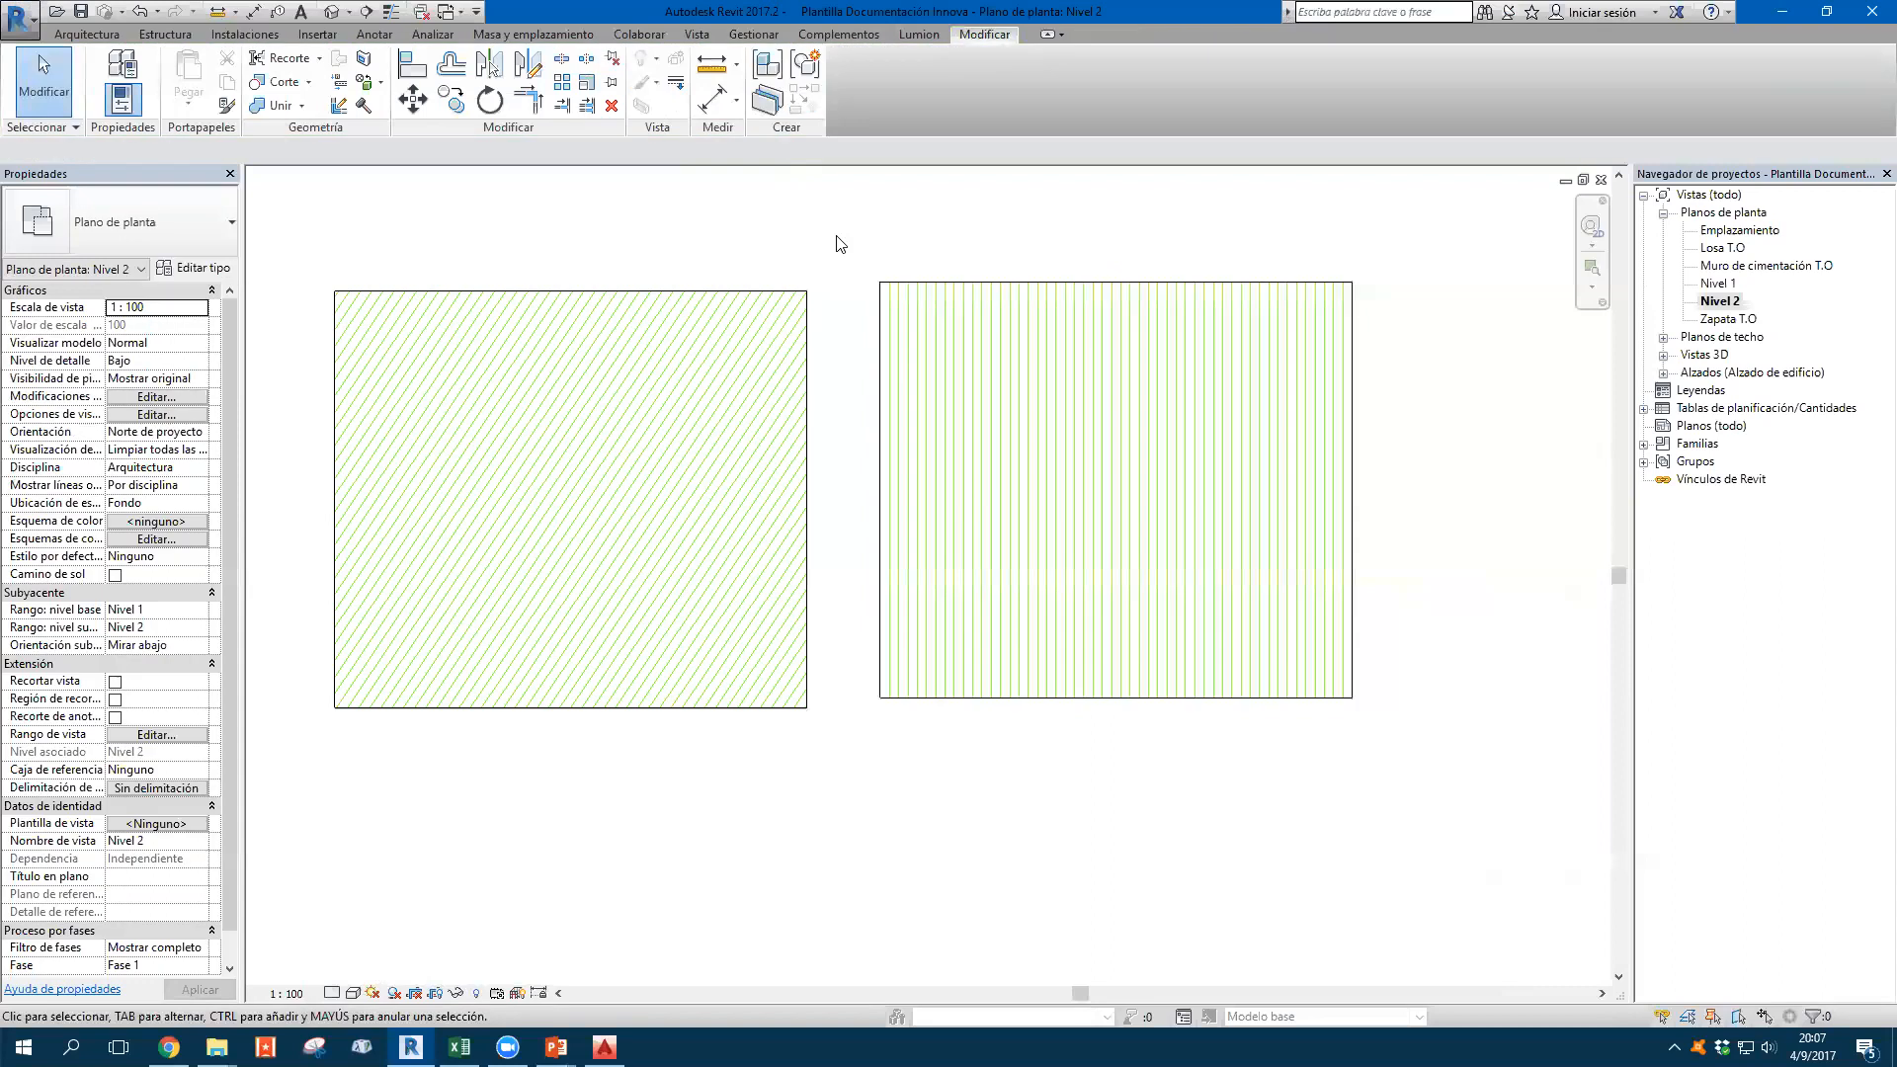
# Review the line angle and spacing of the "* Diagonal 45°" model fill pattern without changing it
pyautogui.click(753, 34)
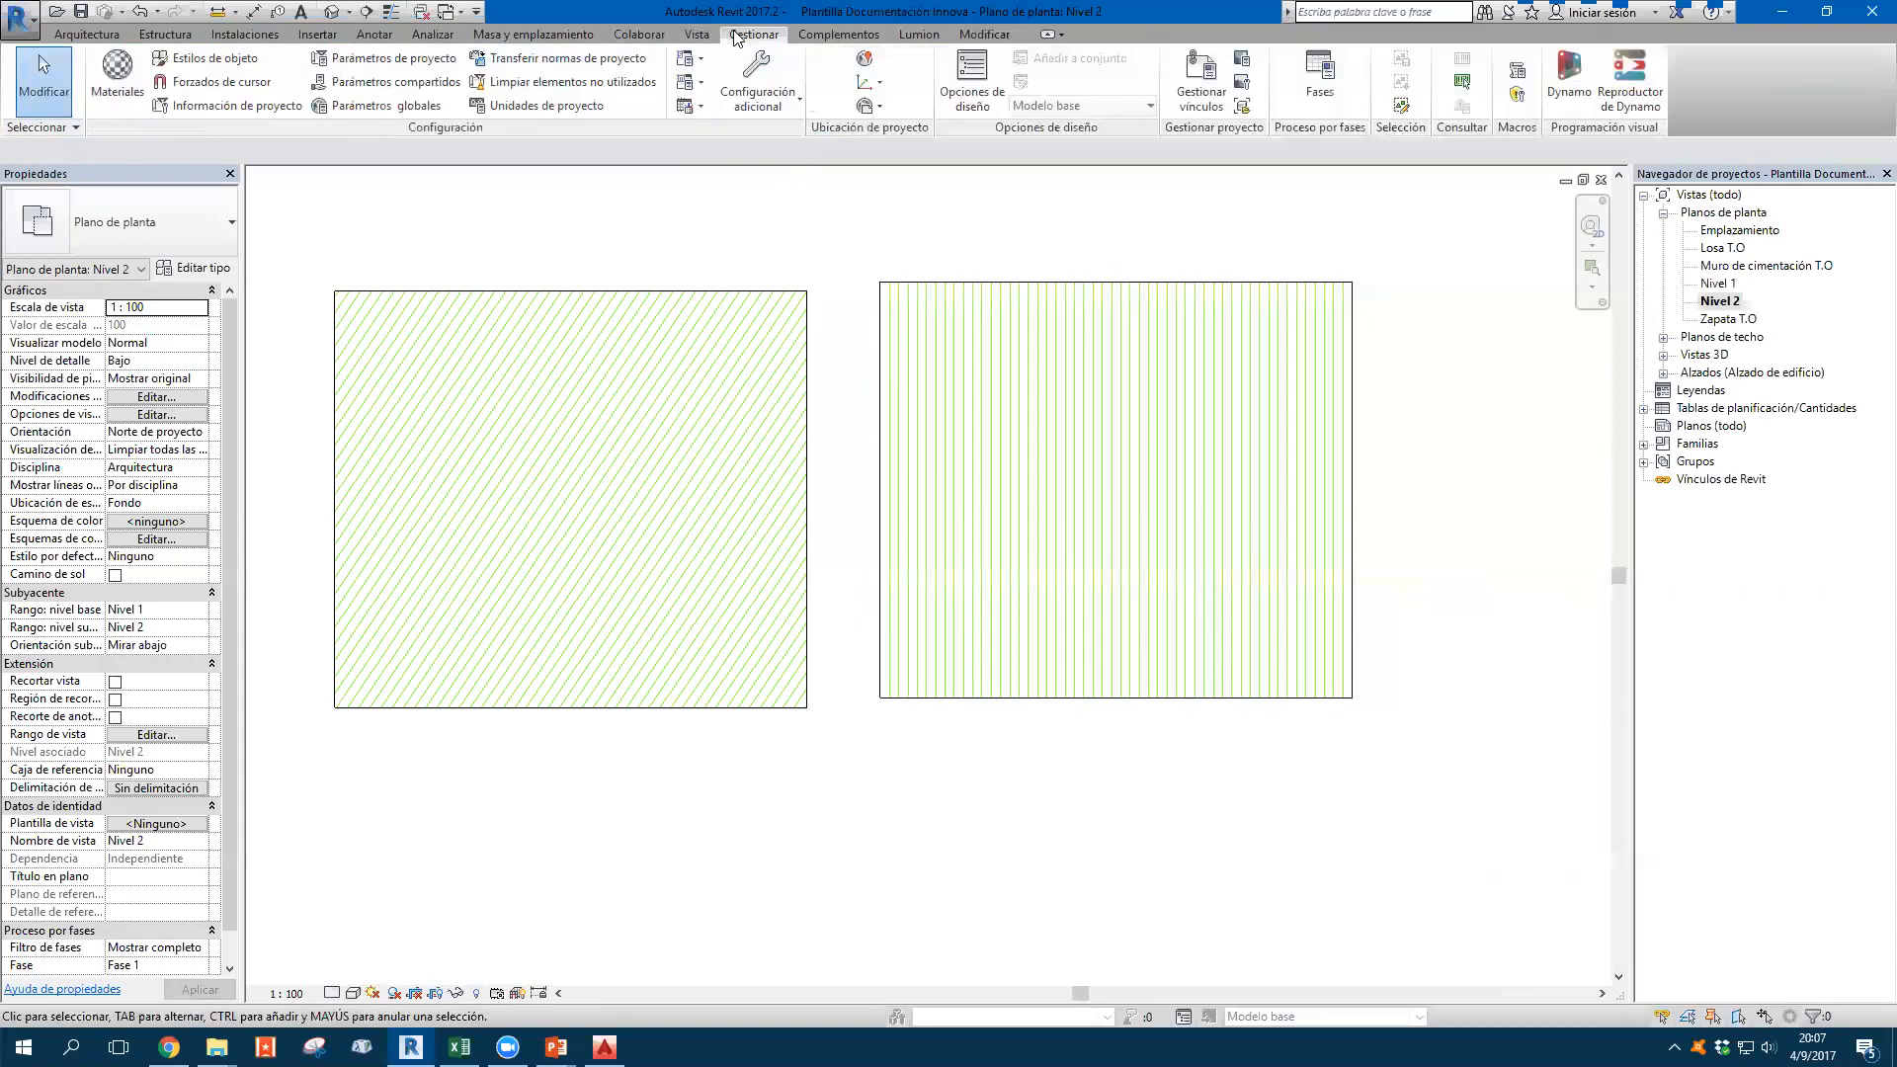
pyautogui.click(757, 84)
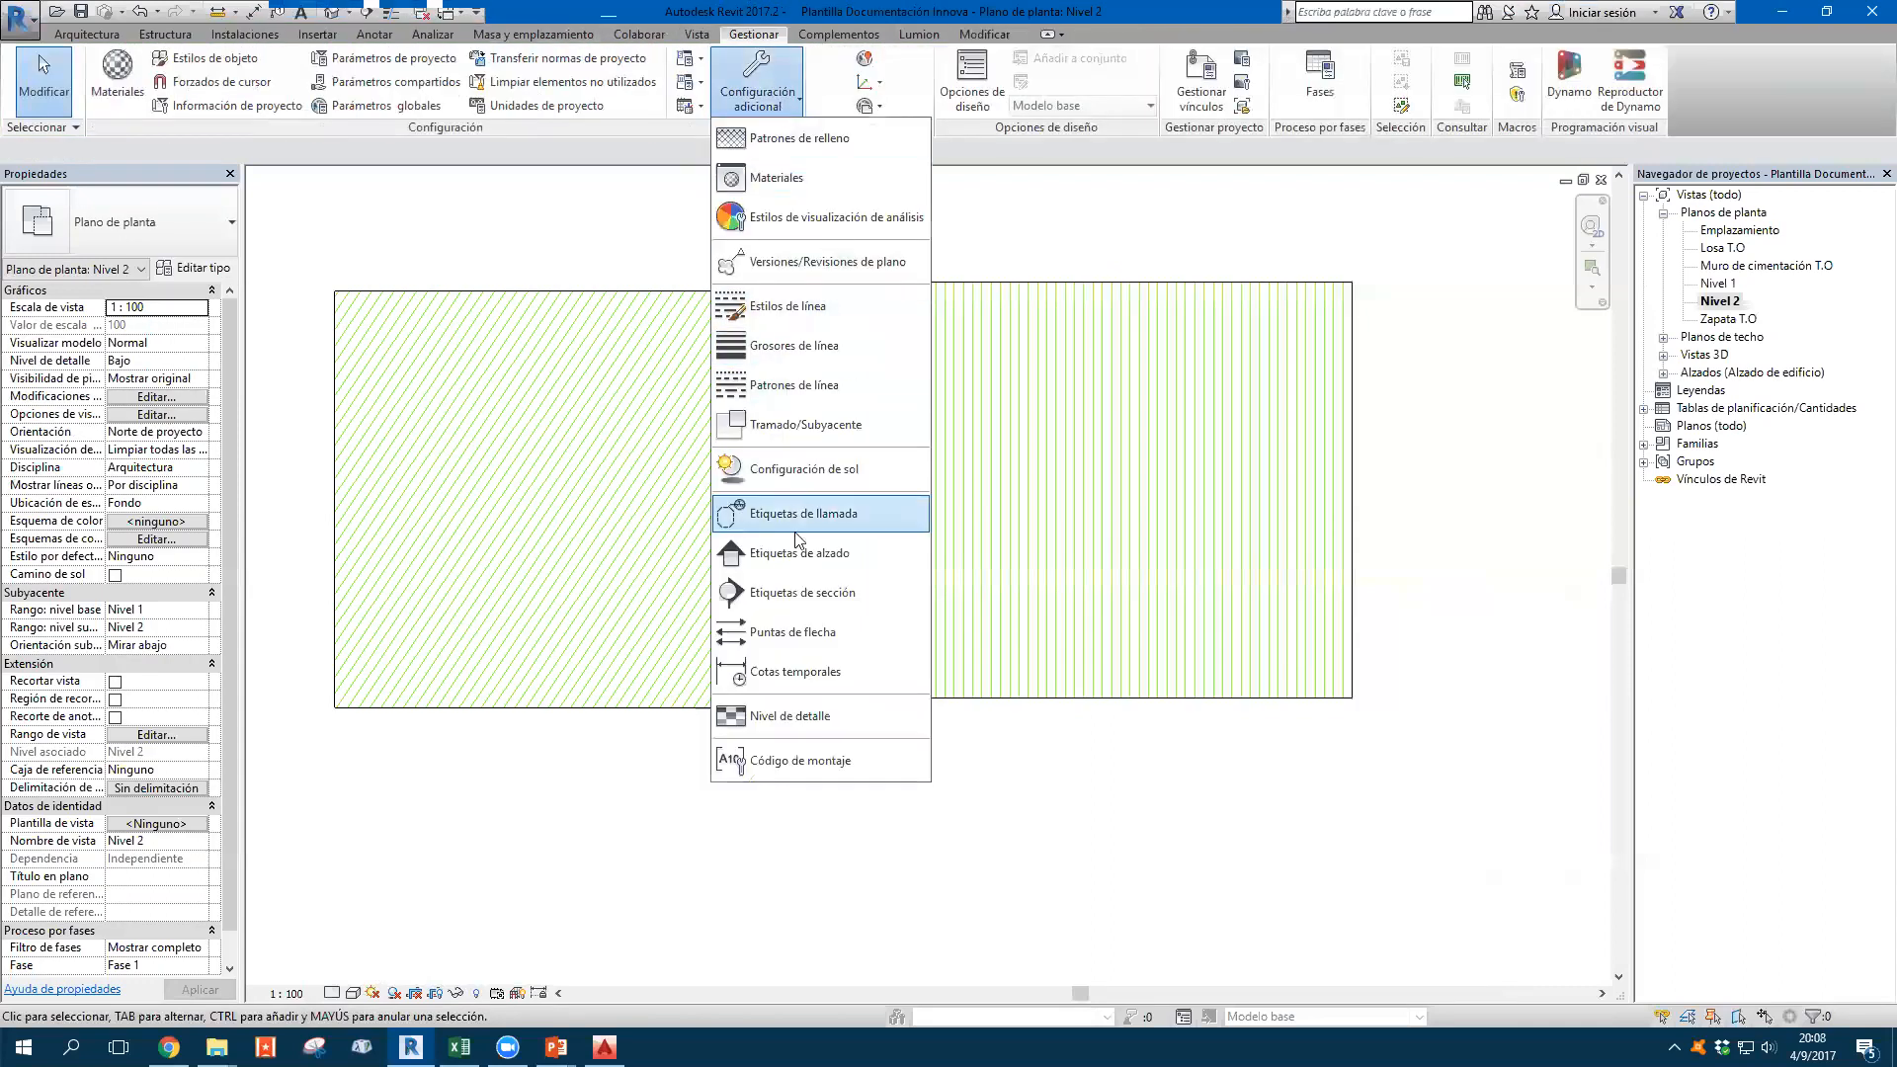
pyautogui.click(784, 147)
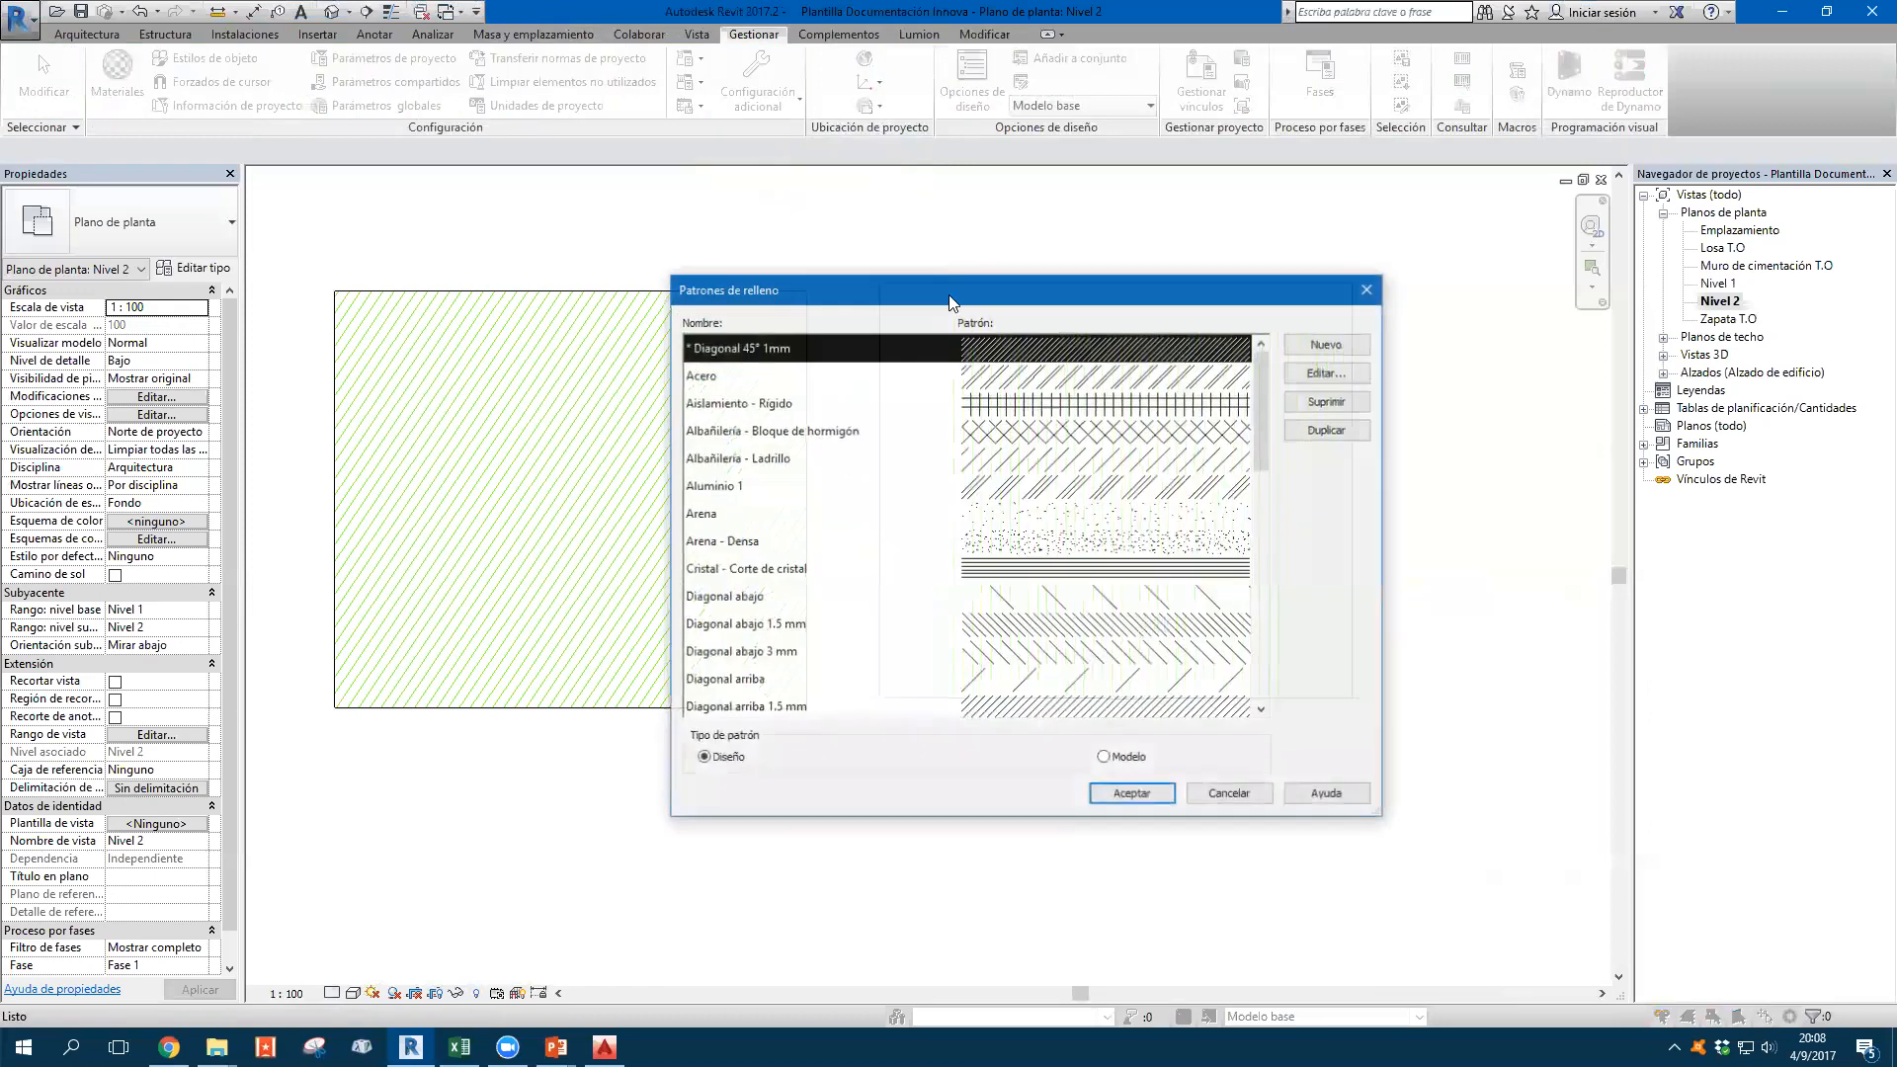
pyautogui.click(1104, 757)
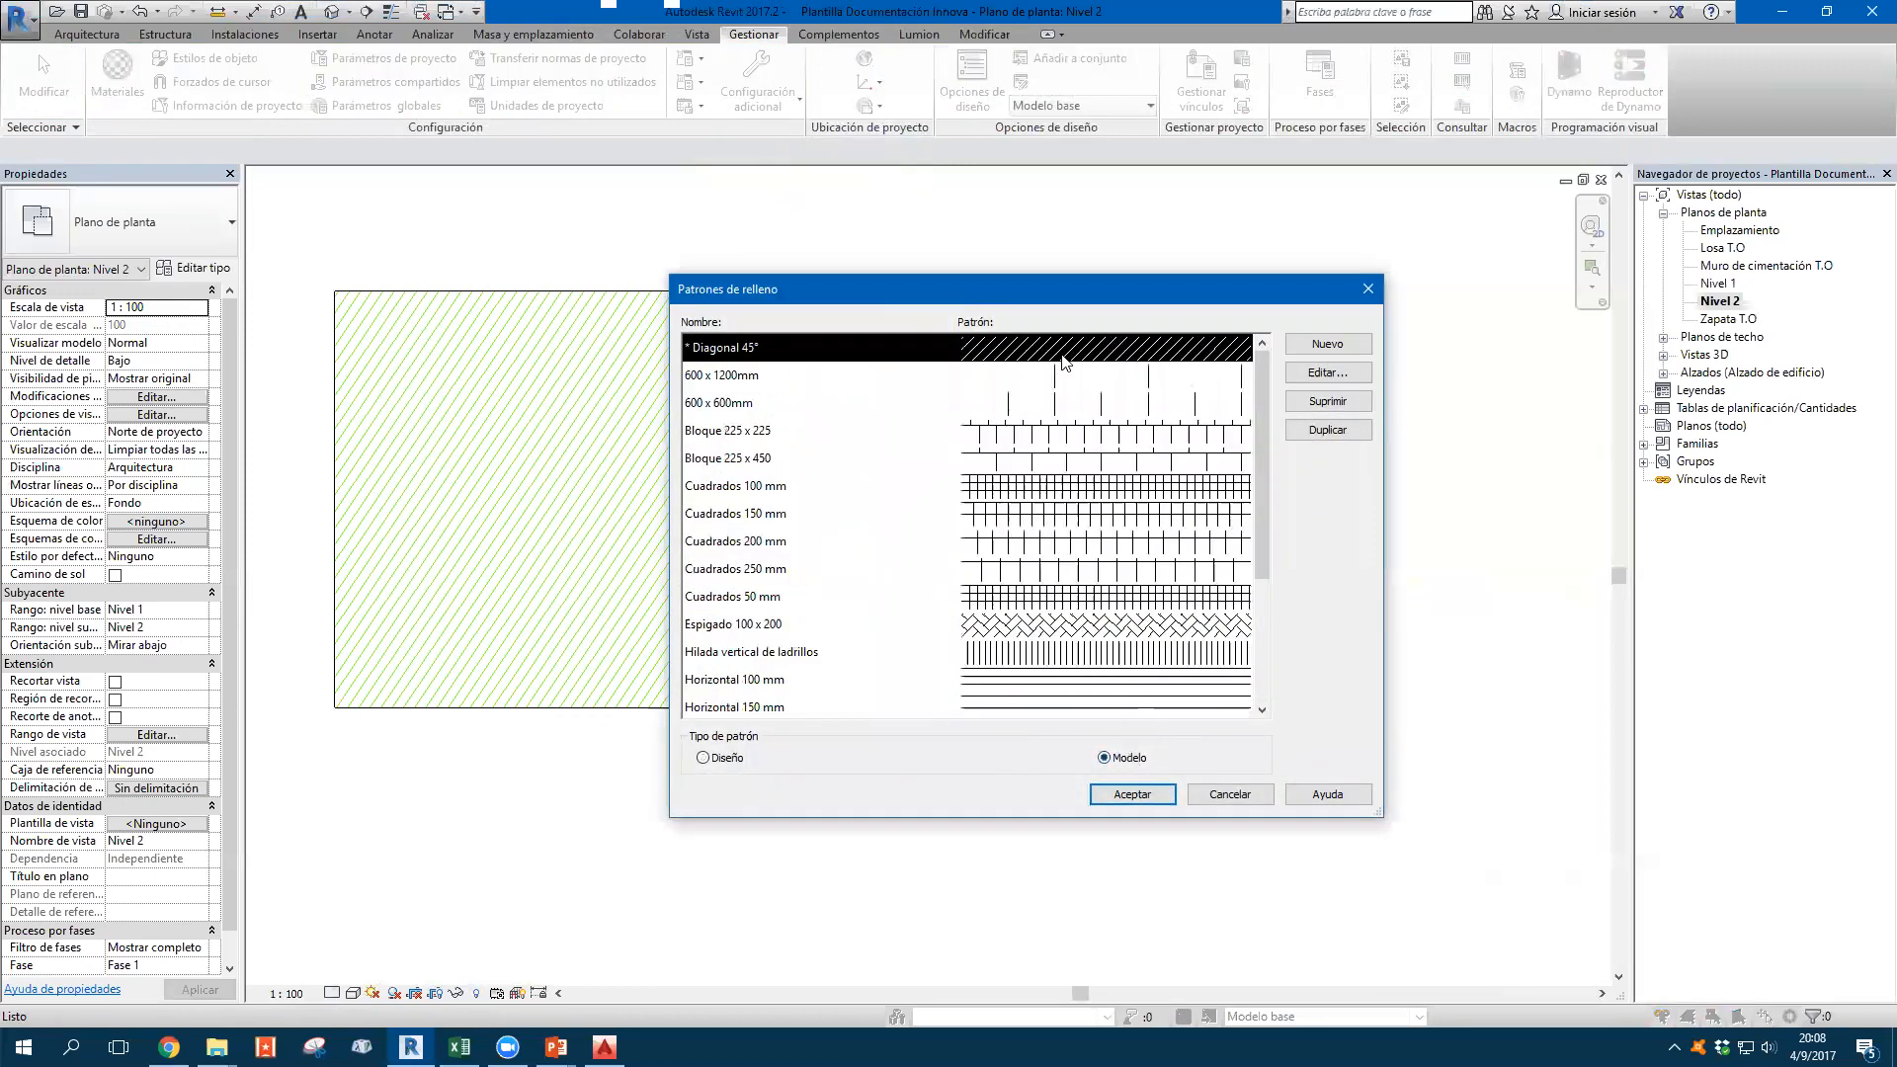
pyautogui.click(1327, 373)
pyautogui.press('Tab')
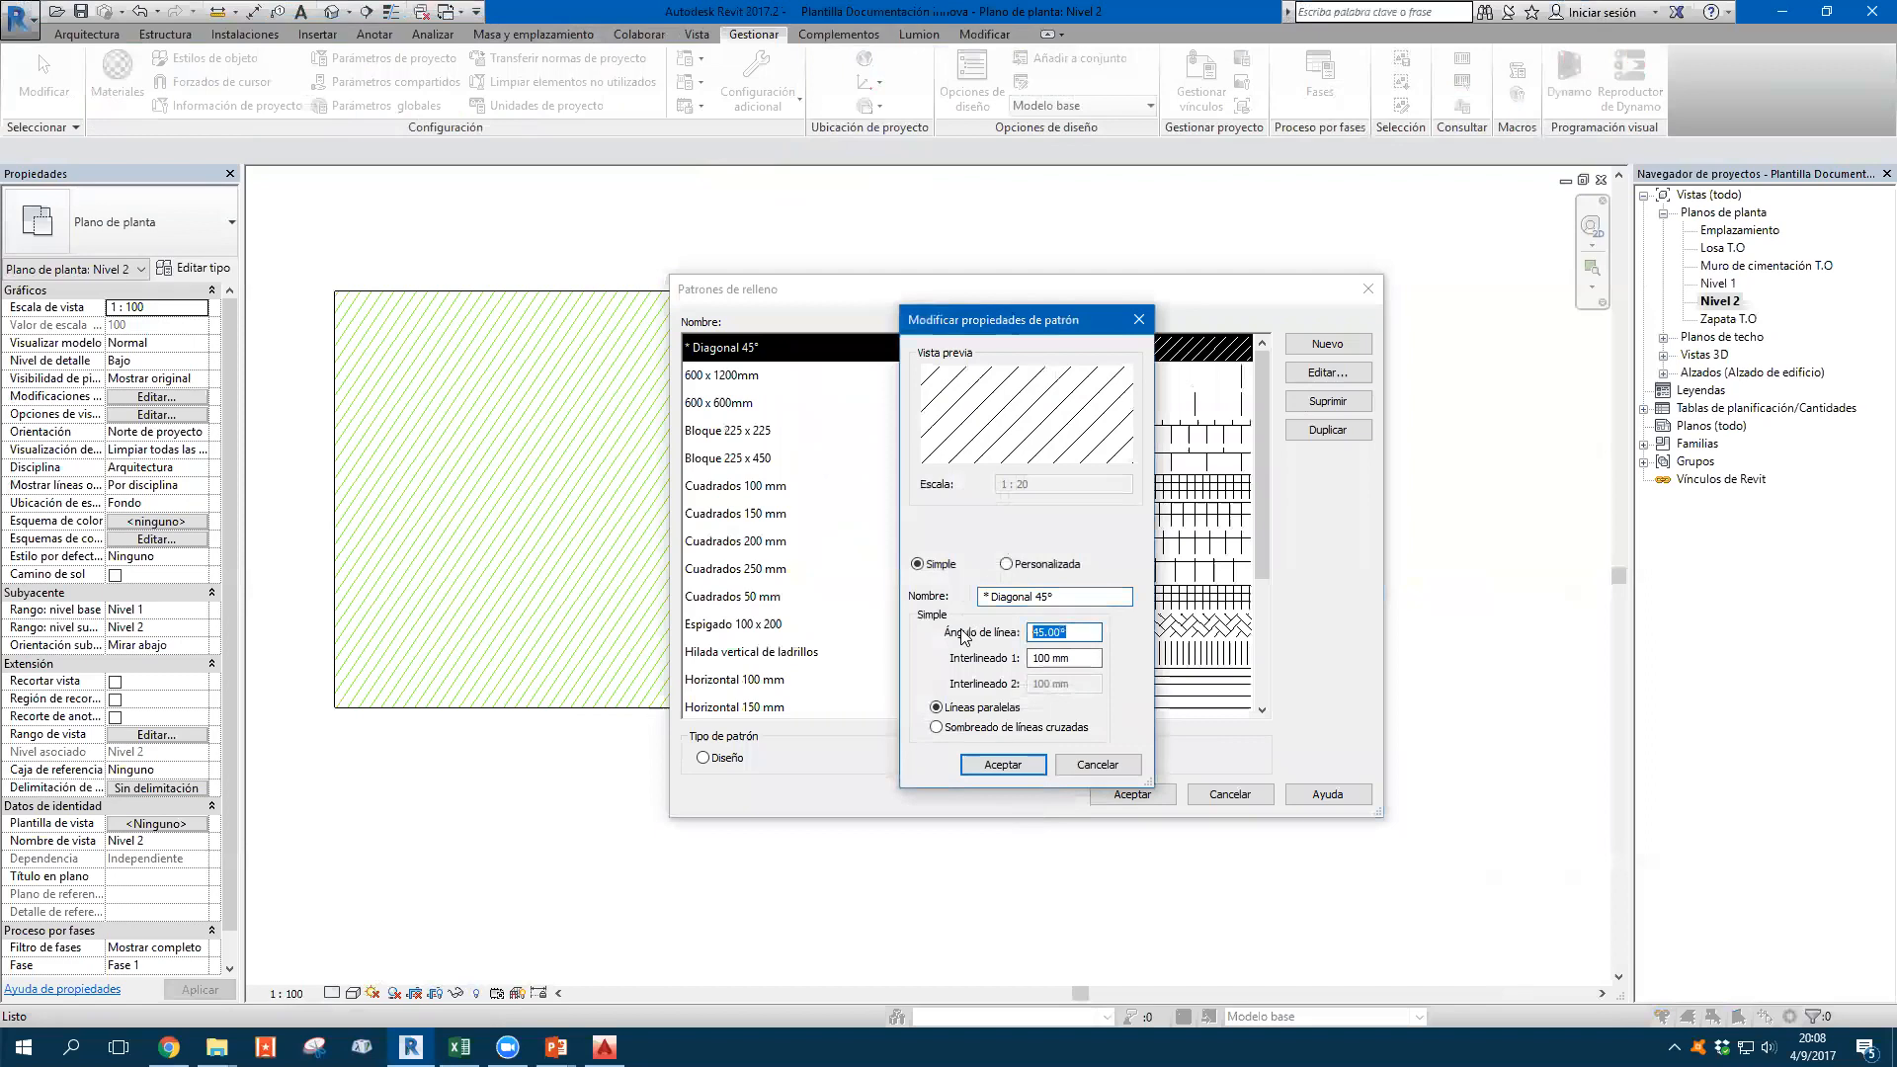
pyautogui.click(1128, 767)
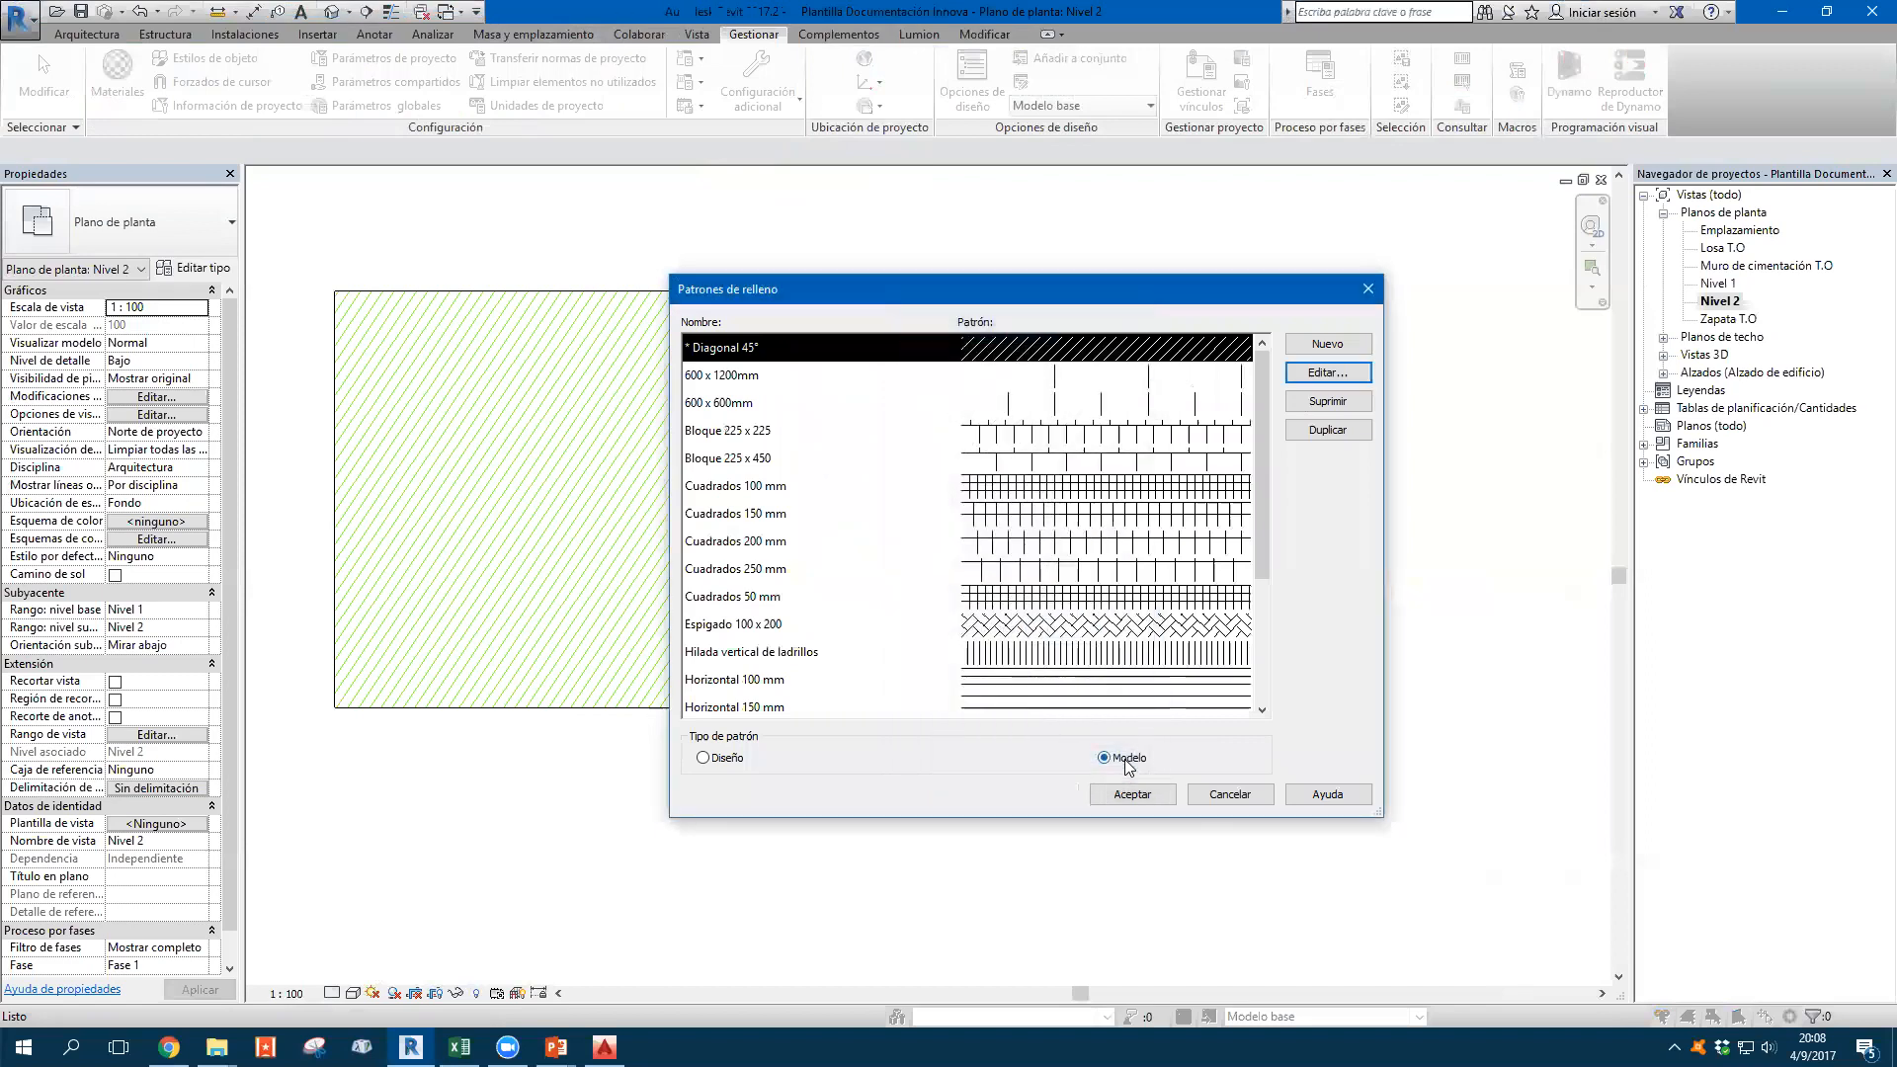
pyautogui.click(1235, 802)
# Look over the whole row of filled regions in the Nivel 2 plan
pyautogui.scroll(3, 921, 524)
pyautogui.click(731, 561)
pyautogui.scroll(-4, 727, 564)
pyautogui.moveTo(678, 502); pyautogui.dragTo(1106, 608, button='middle')
pyautogui.scroll(1, 1035, 475)
pyautogui.scroll(-2, 1033, 470)
pyautogui.press('Escape')
pyautogui.scroll(-3, 1026, 459)
pyautogui.scroll(3, 1232, 514)
pyautogui.scroll(-2, 1106, 607)
pyautogui.moveTo(1006, 564)
pyautogui.mouseDown(button='middle')
pyautogui.moveTo(987, 491)
pyautogui.moveTo(1004, 521)
pyautogui.moveTo(950, 562)
pyautogui.moveTo(978, 576)
pyautogui.mouseUp(button='middle')
pyautogui.scroll(-2, 949, 503)
pyautogui.moveTo(771, 481); pyautogui.dragTo(842, 454, button='middle')
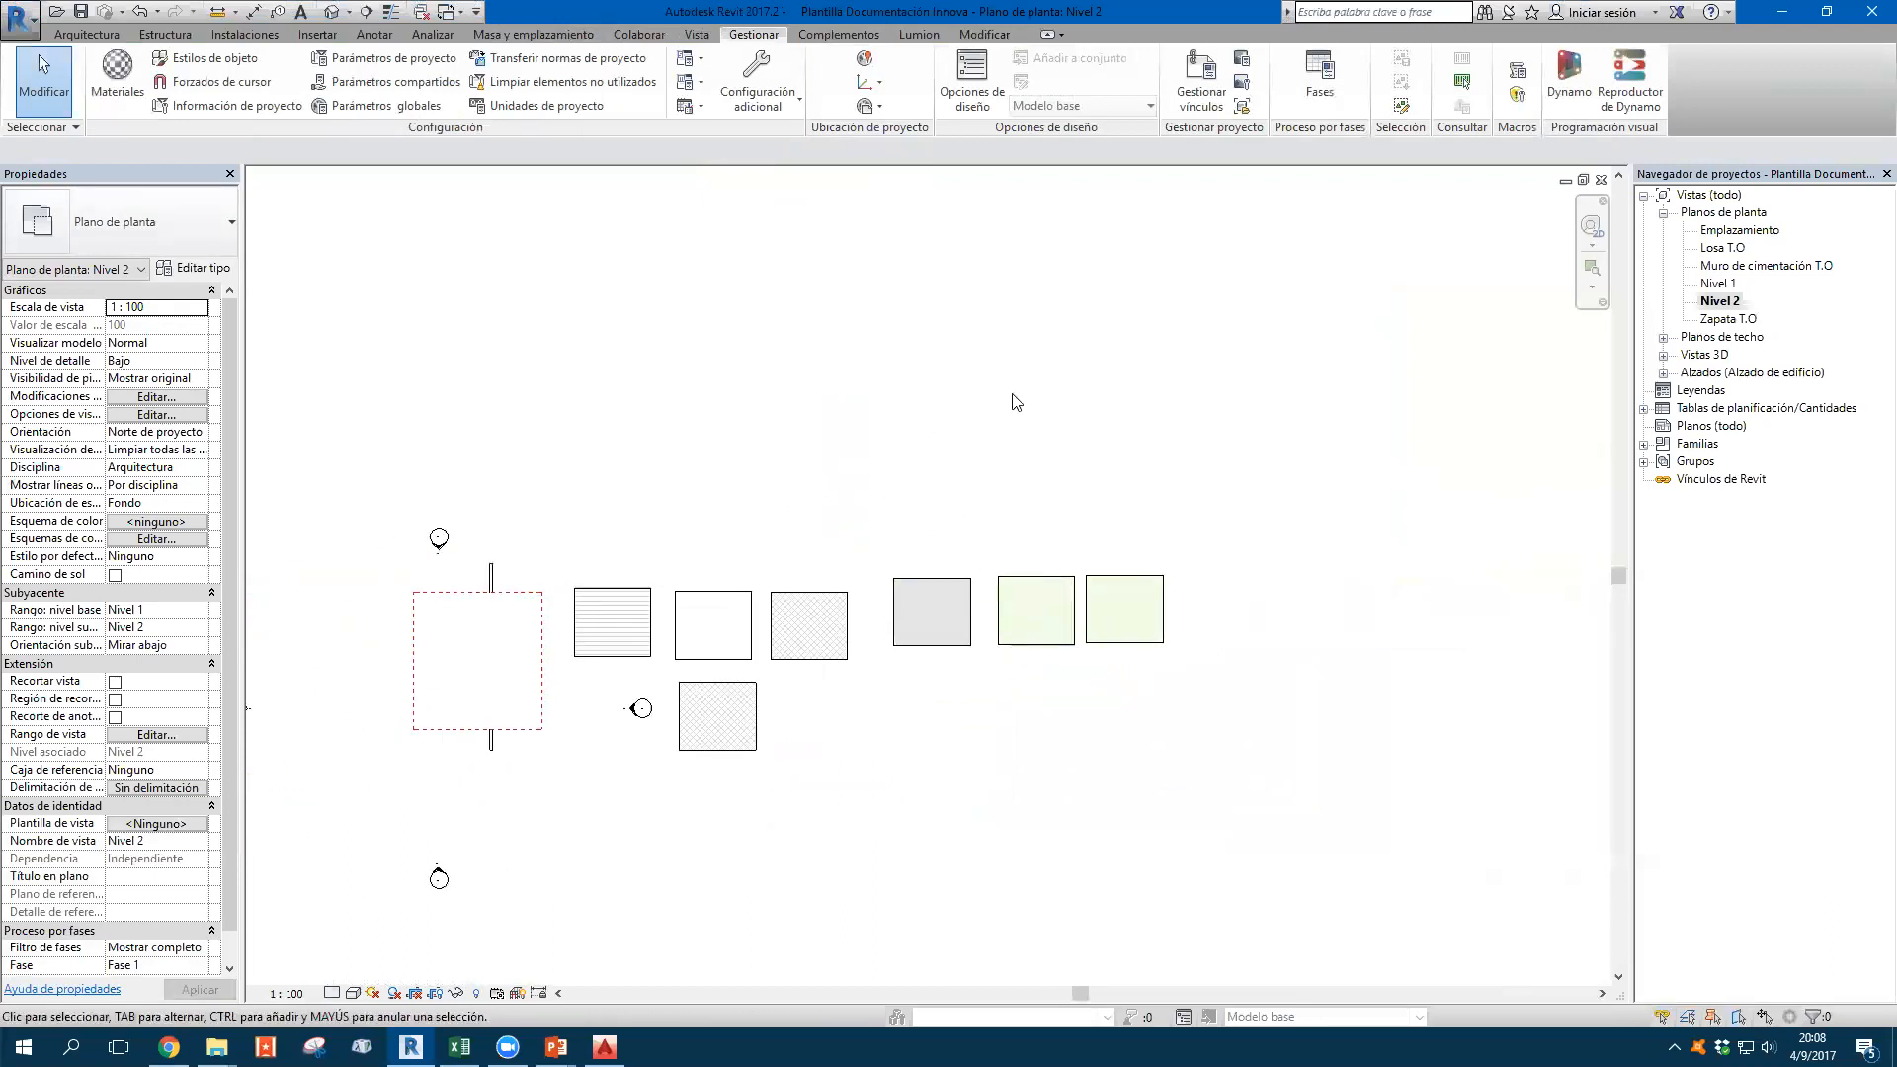
# Move the slanted-line "Nuevo modelo" region by its upper corner to the nearest upper corner of the black diagonal region
pyautogui.scroll(3, 1003, 583)
pyautogui.click(999, 583)
pyautogui.scroll(2, 1000, 581)
pyautogui.scroll(2, 956, 488)
pyautogui.press('m')
pyautogui.press('v')
pyautogui.click(955, 497)
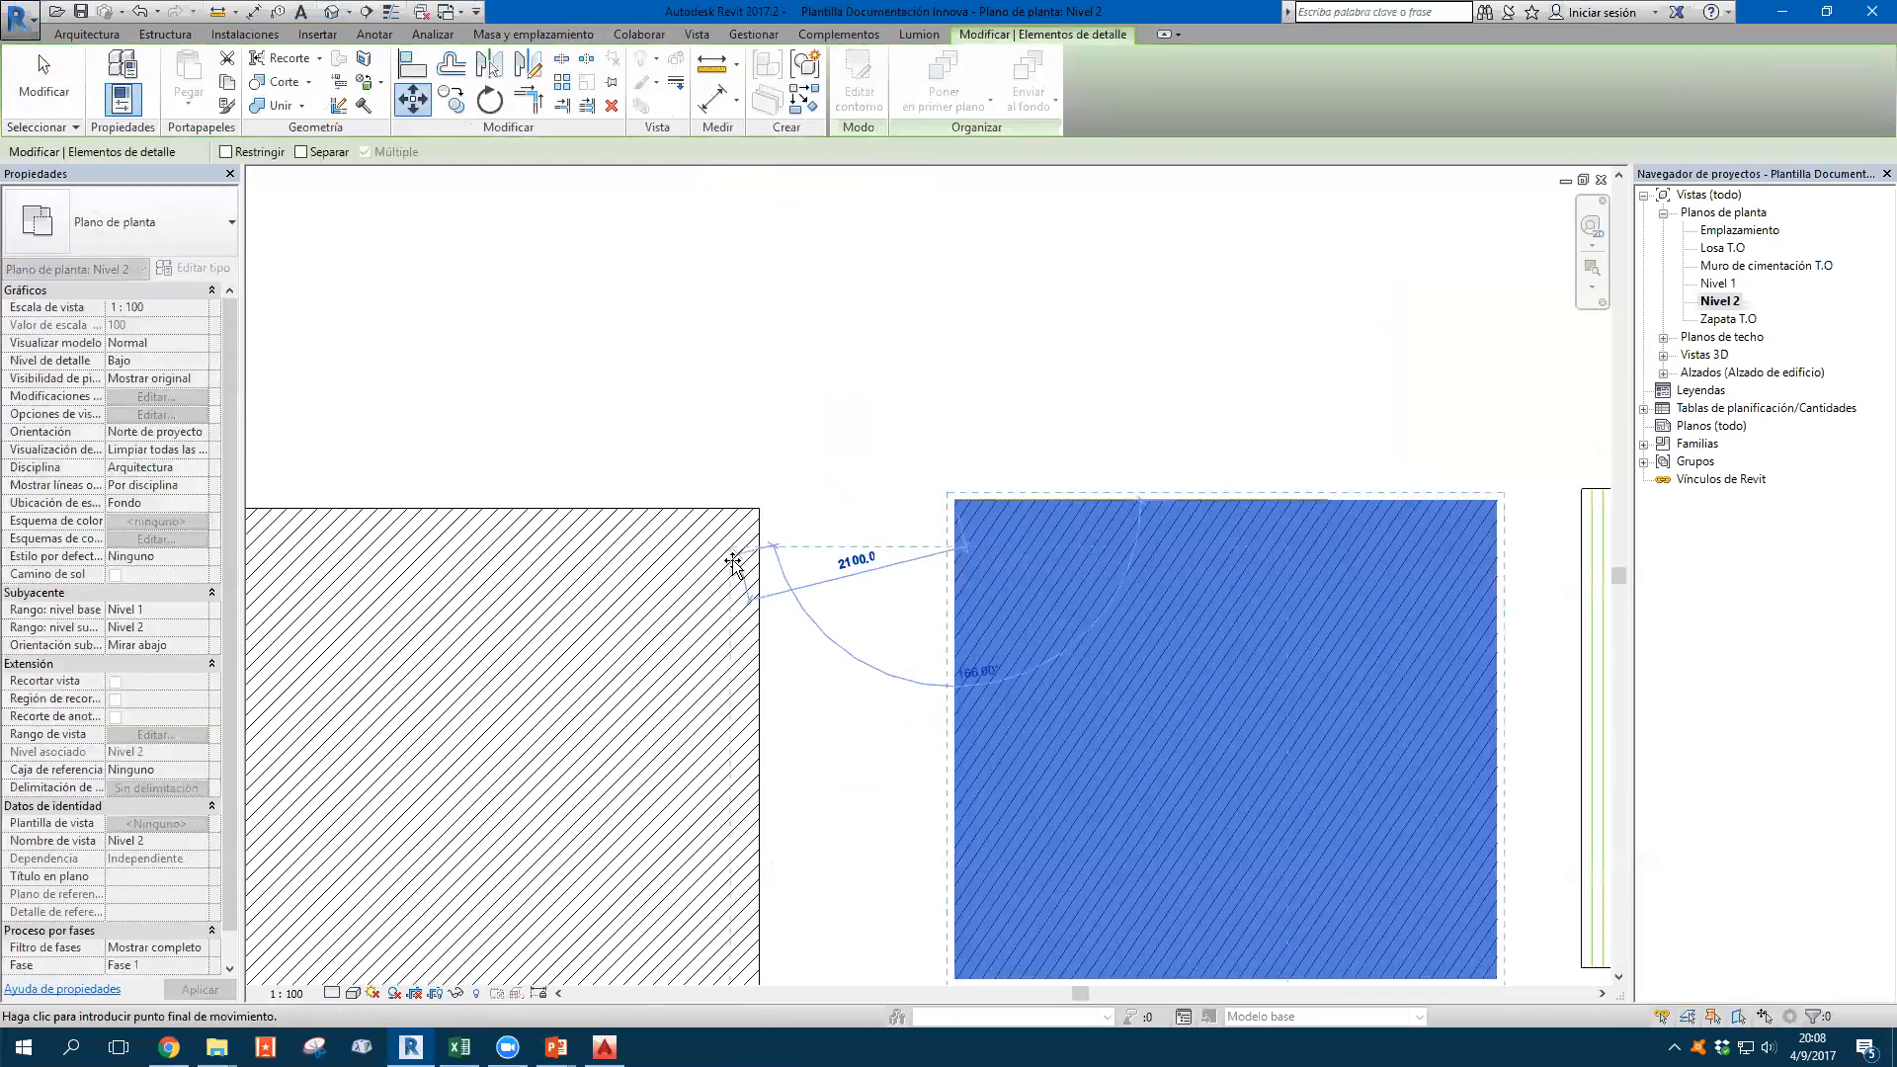
pyautogui.click(767, 512)
pyautogui.press('Escape')
# Place a copy of the slanted-line "Nuevo modelo" region above the two adjoining regions
pyautogui.scroll(-2, 940, 525)
pyautogui.moveTo(940, 525); pyautogui.dragTo(843, 613, button='middle')
pyautogui.scroll(-2, 959, 607)
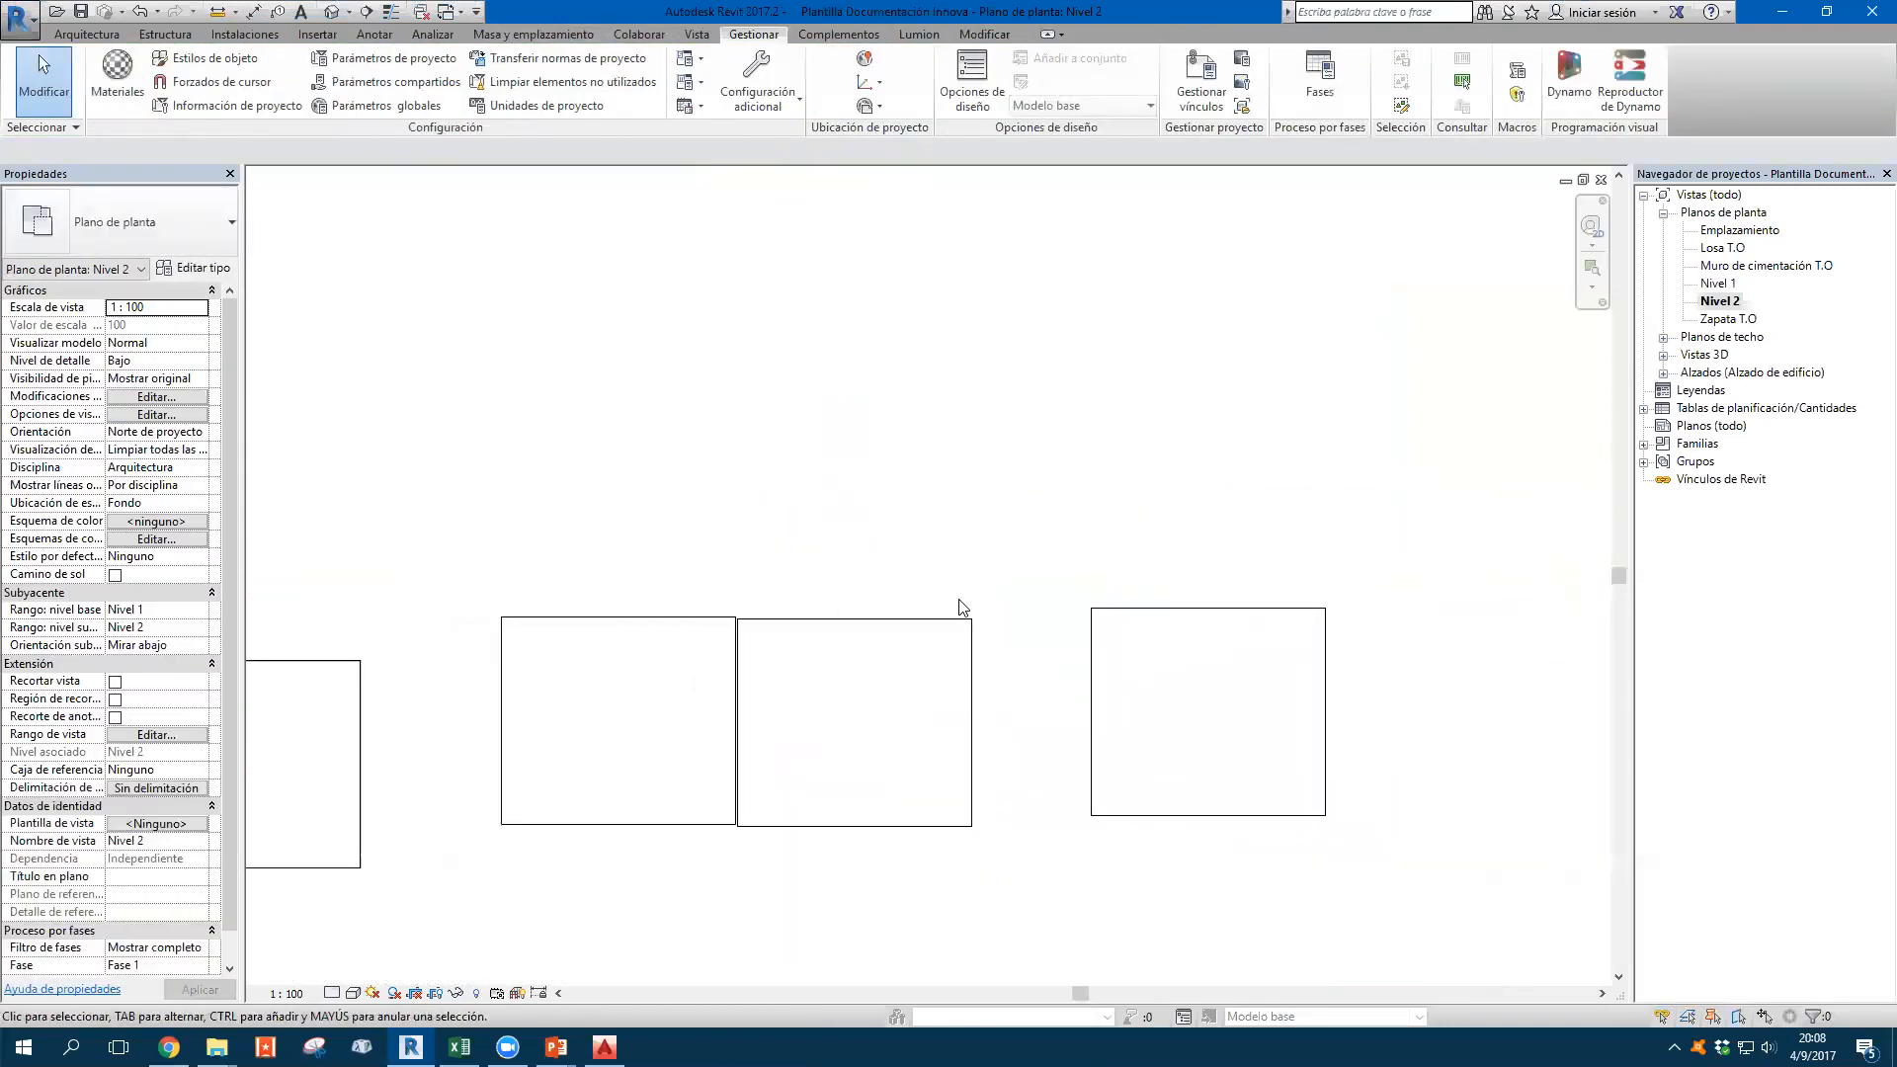
pyautogui.scroll(2, 925, 622)
pyautogui.click(923, 625)
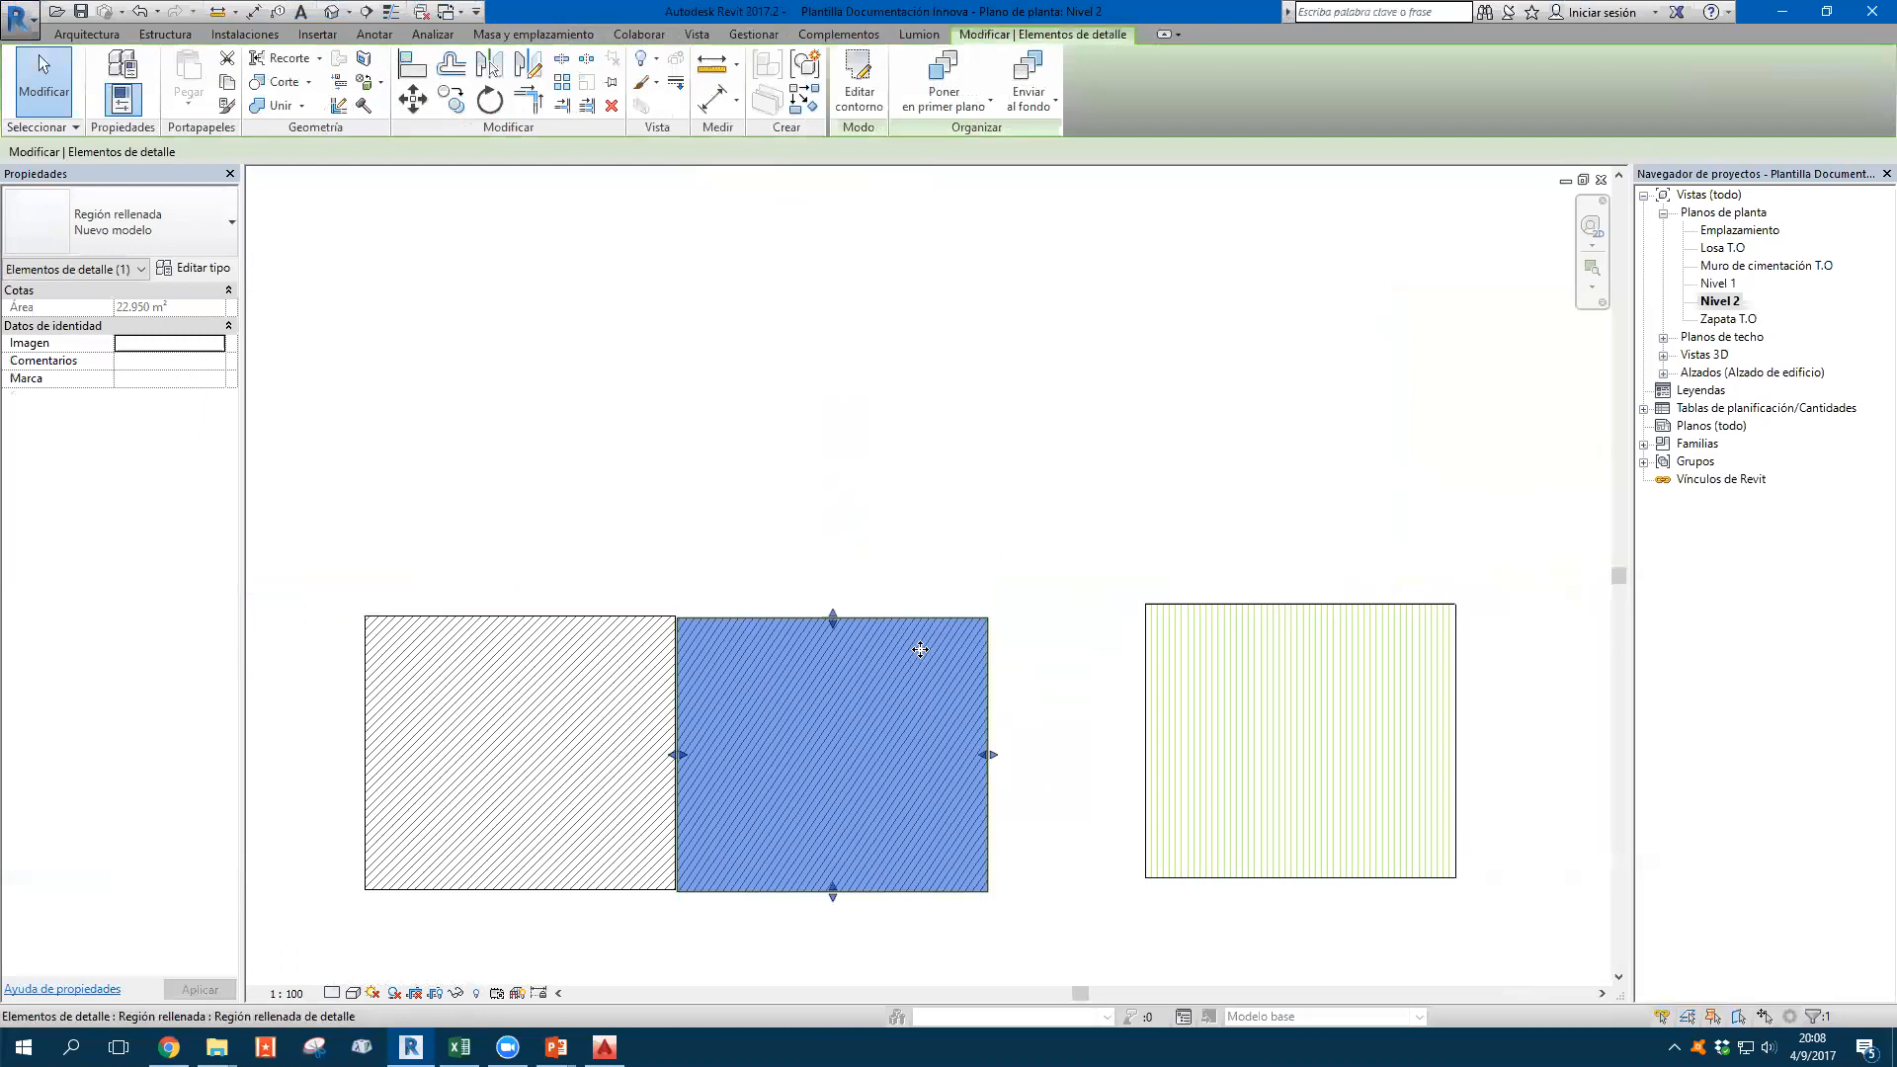
pyautogui.moveTo(920, 650); pyautogui.dragTo(719, 328)
# Duplicate the copied region's type as "* Vertical 200mm" and set the new type's color to black
pyautogui.click(194, 268)
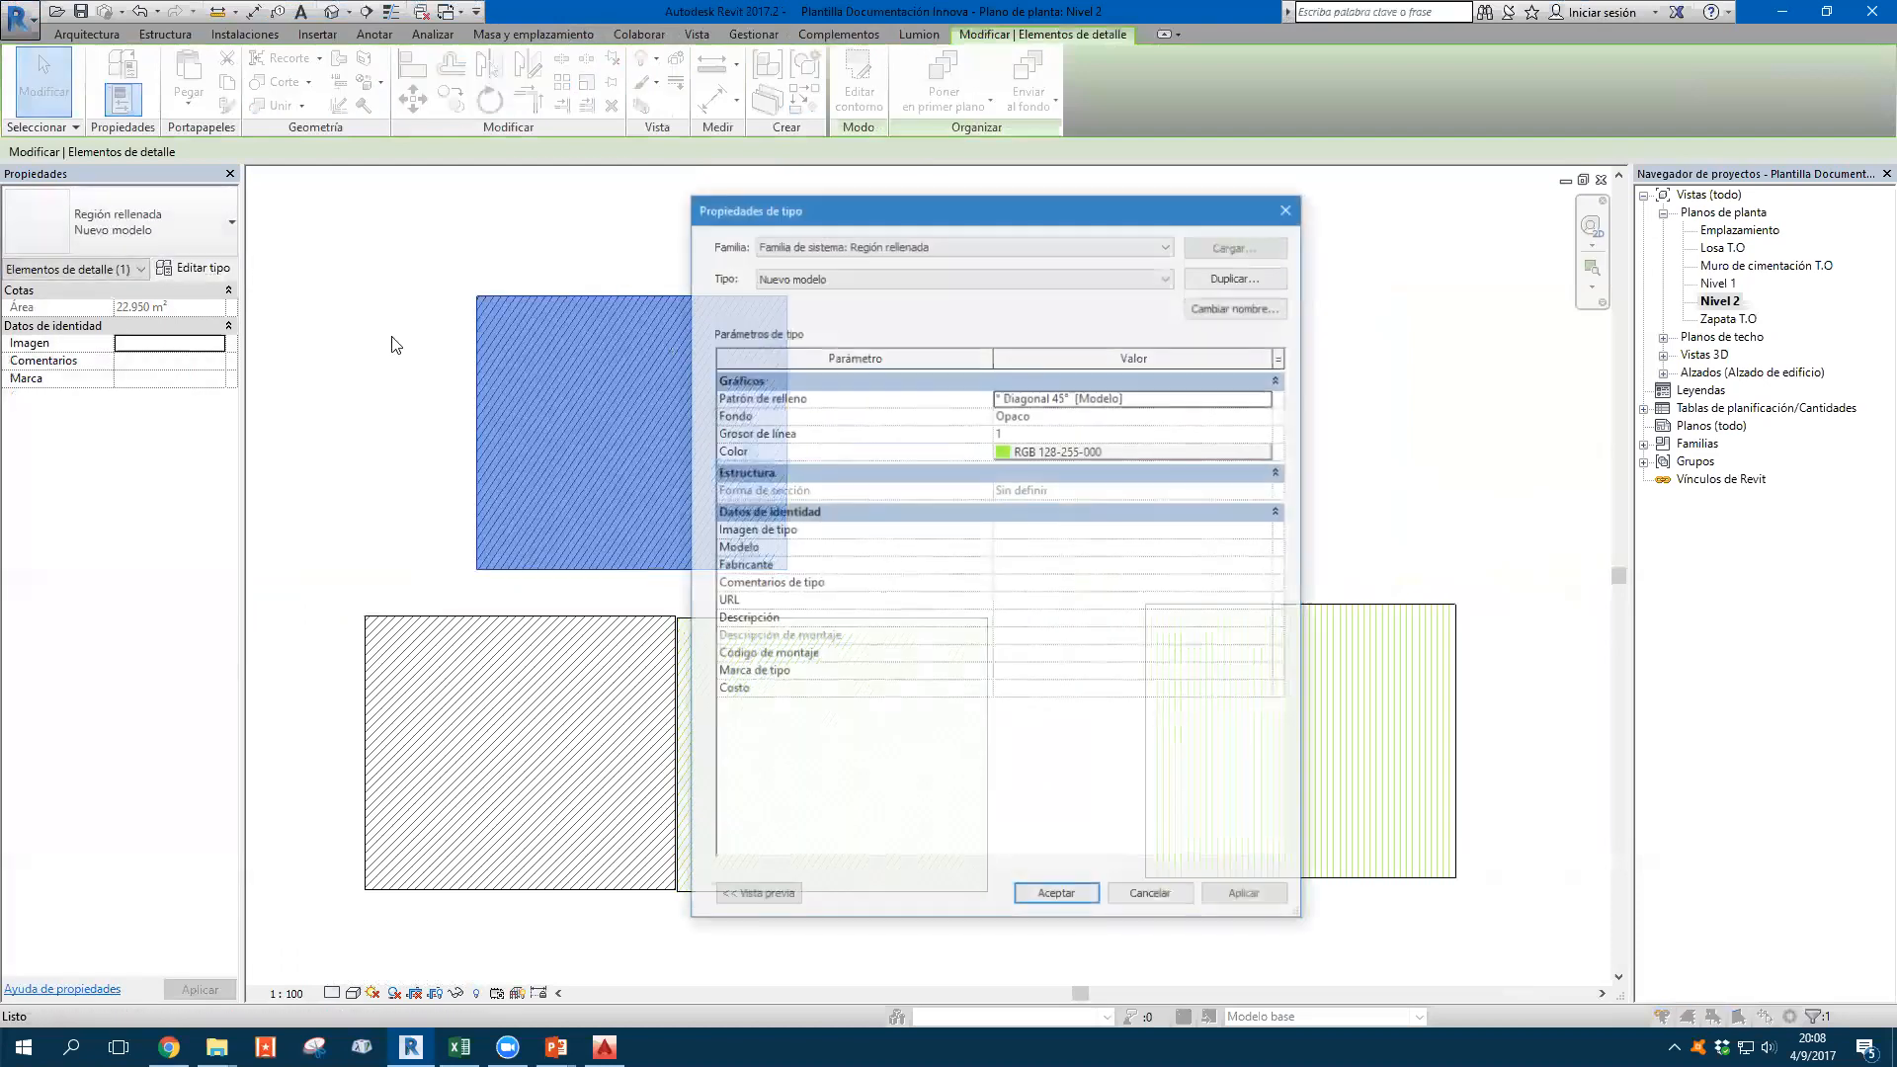
pyautogui.click(1231, 279)
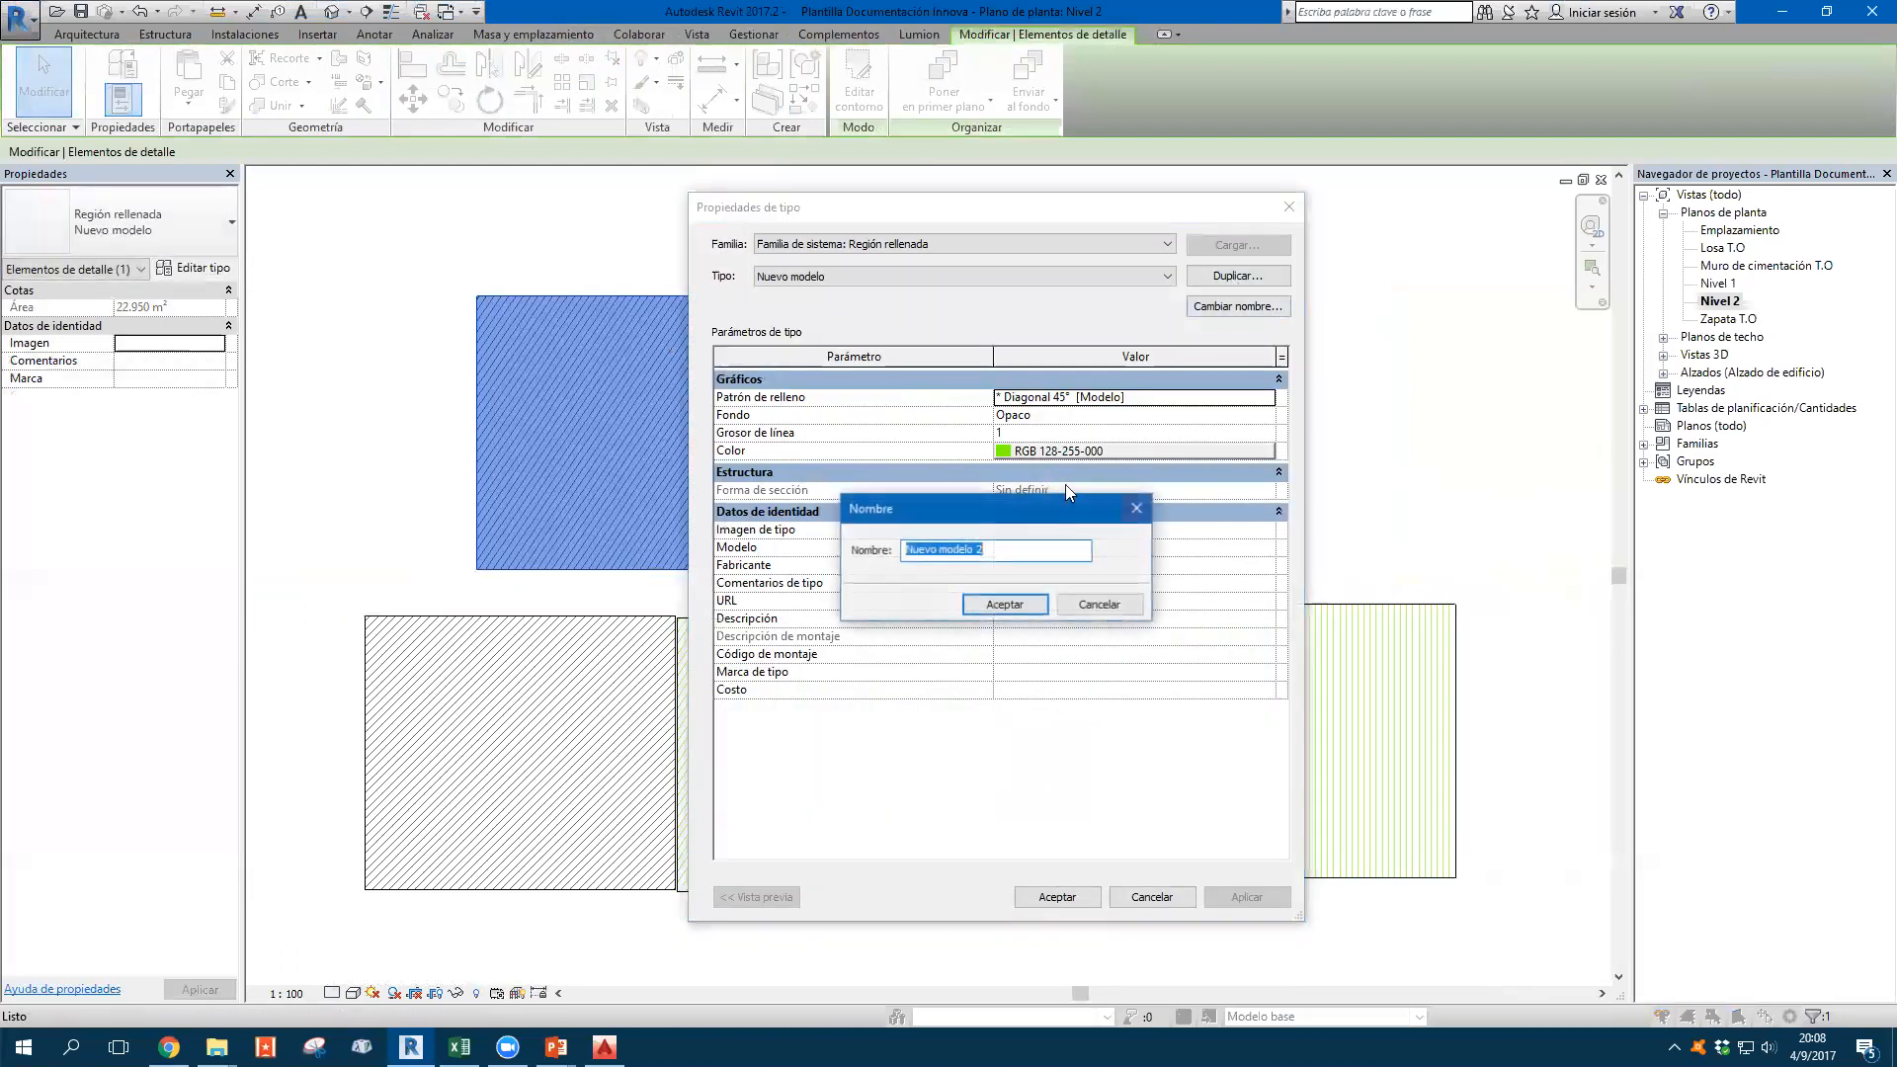
pyautogui.click(998, 553)
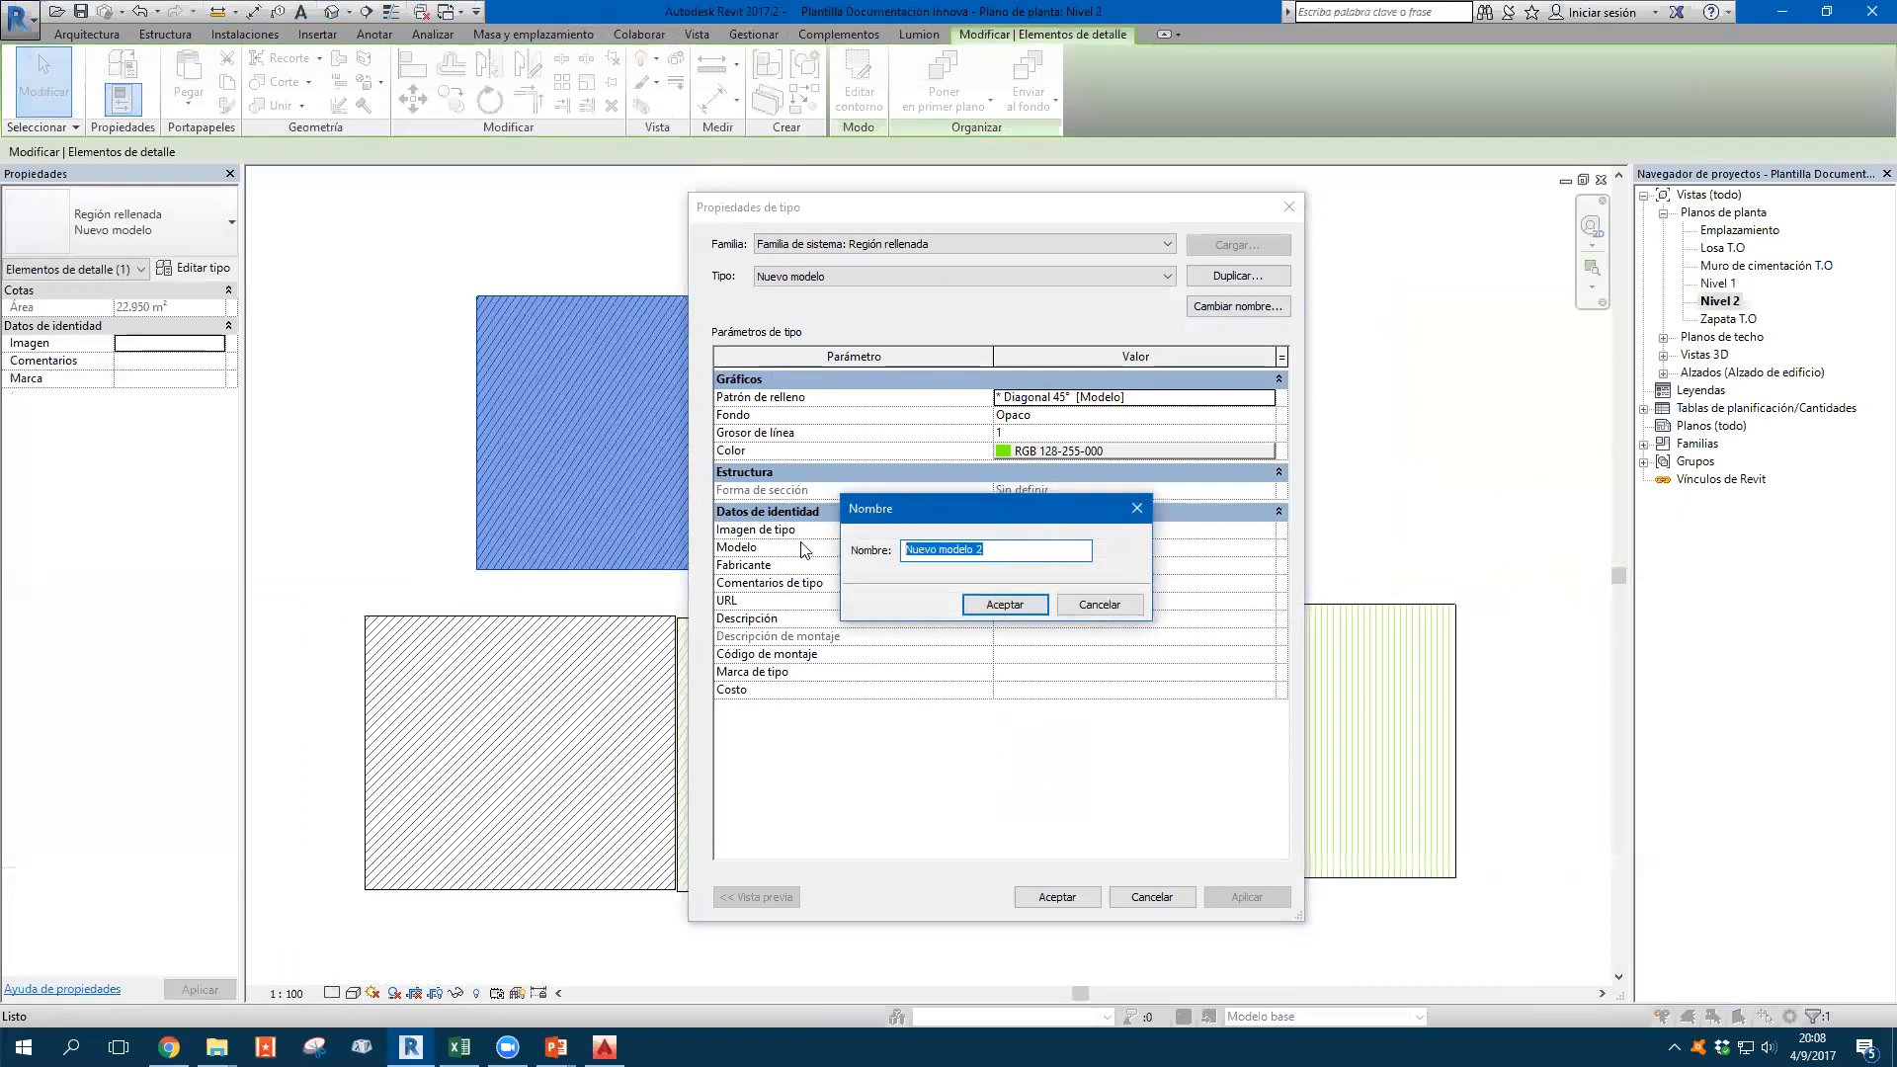
pyautogui.write('*')
pyautogui.click(1005, 604)
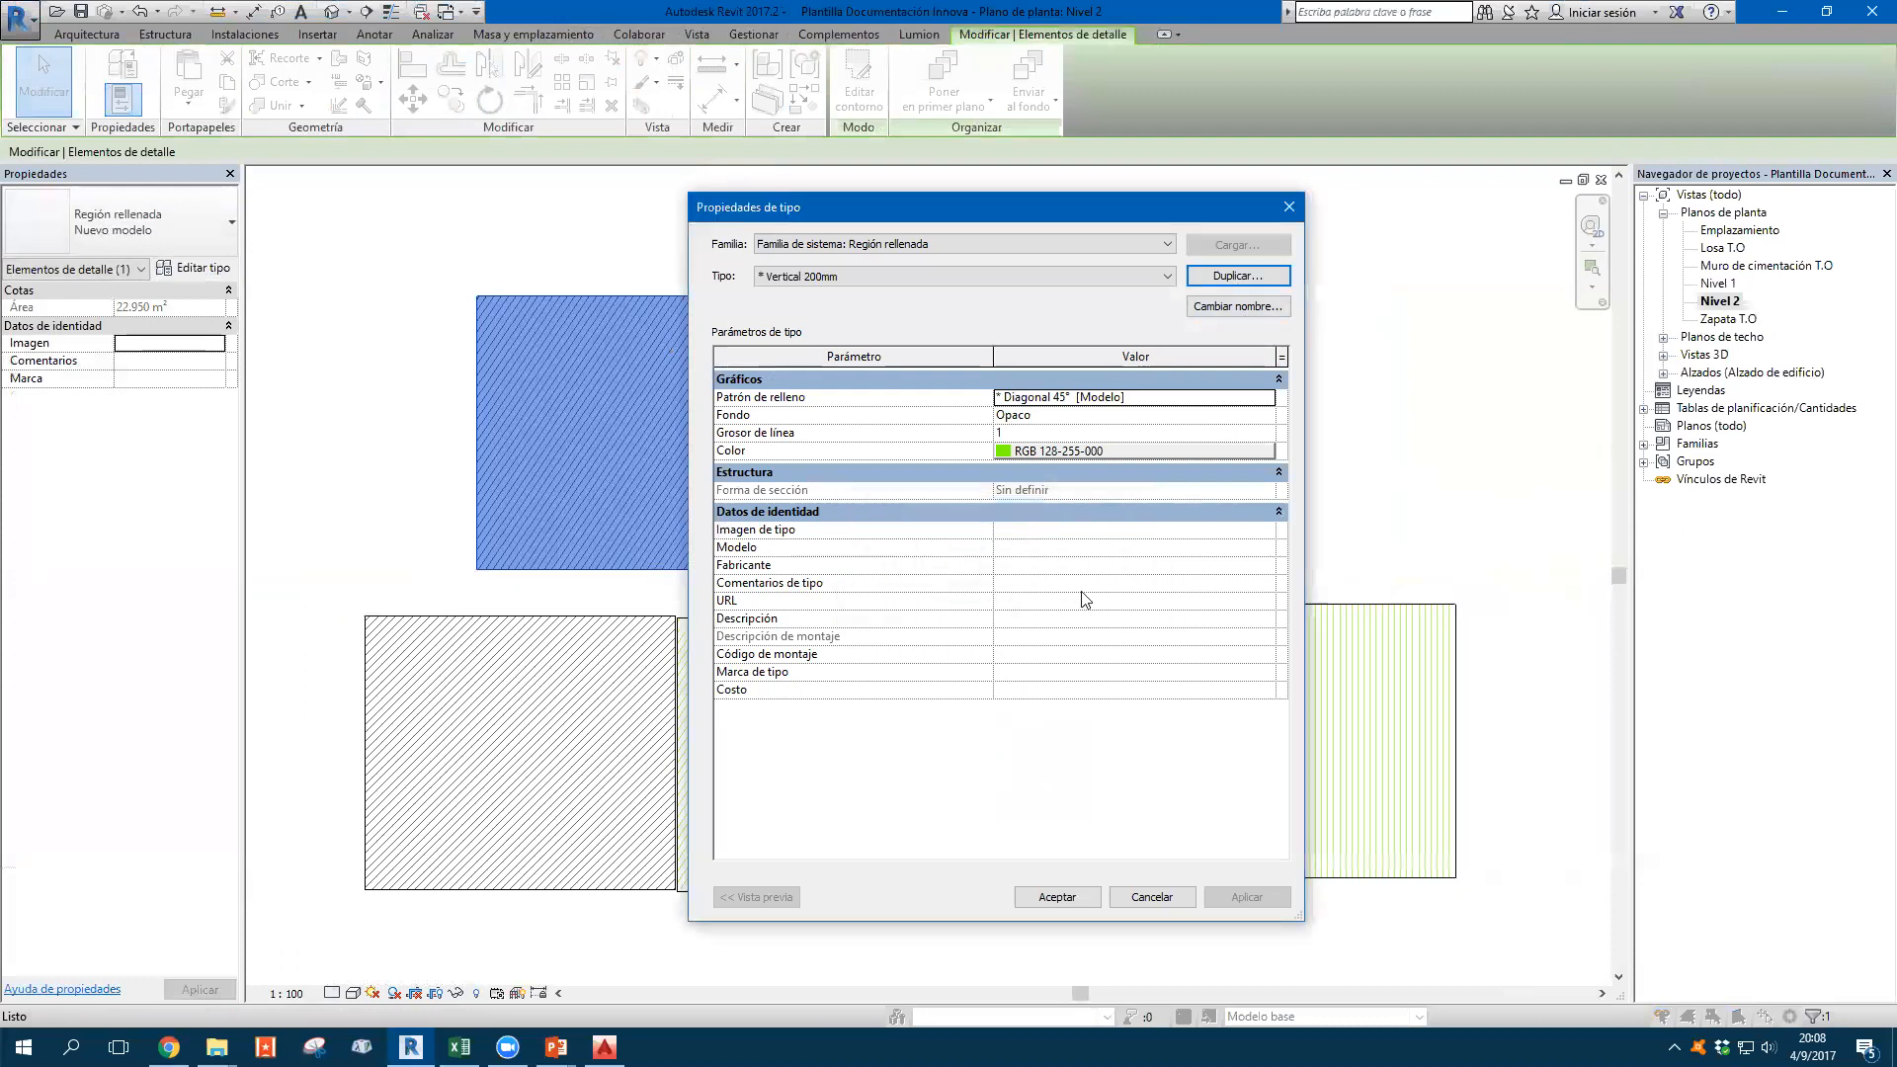
pyautogui.click(1087, 451)
pyautogui.click(800, 540)
pyautogui.click(1114, 757)
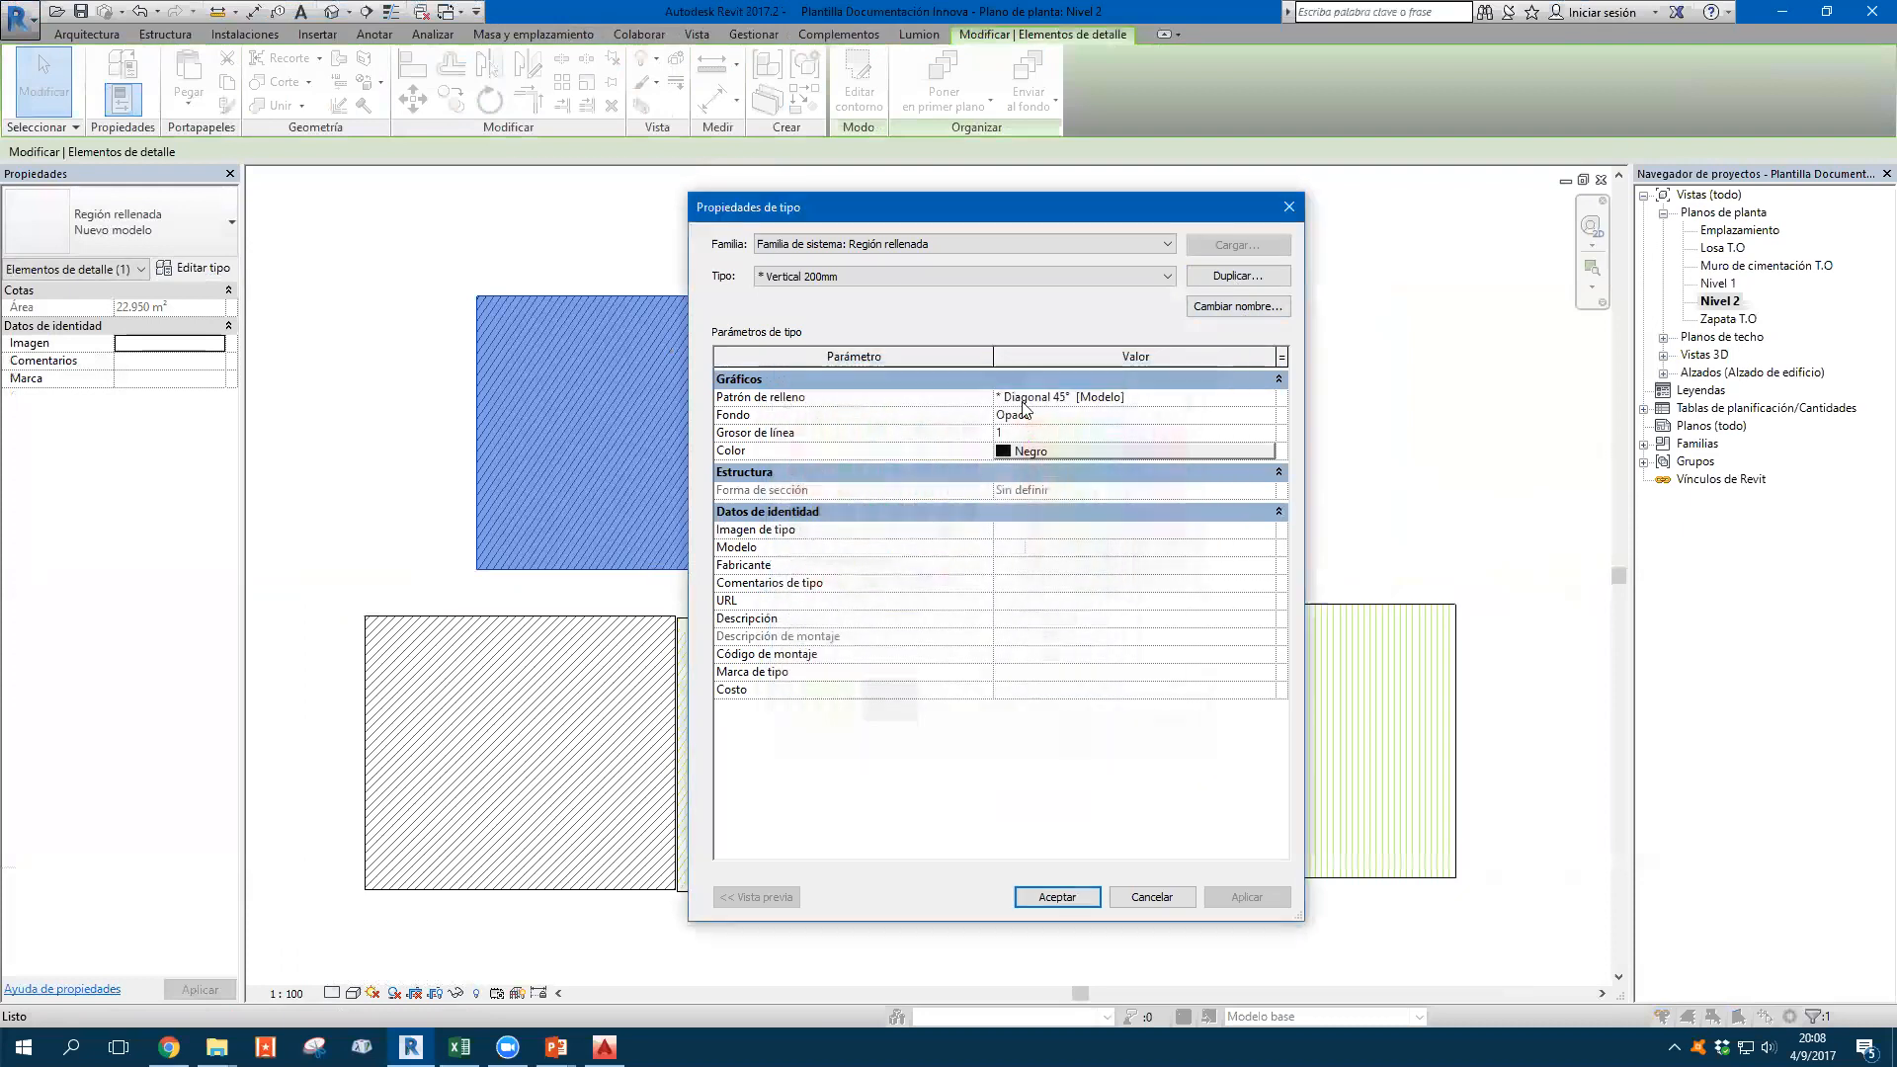
# Create a simple model fill pattern named "* Vertical" with parallel lines at 90° and 200 mm spacing
pyautogui.click(1224, 398)
pyautogui.click(1268, 398)
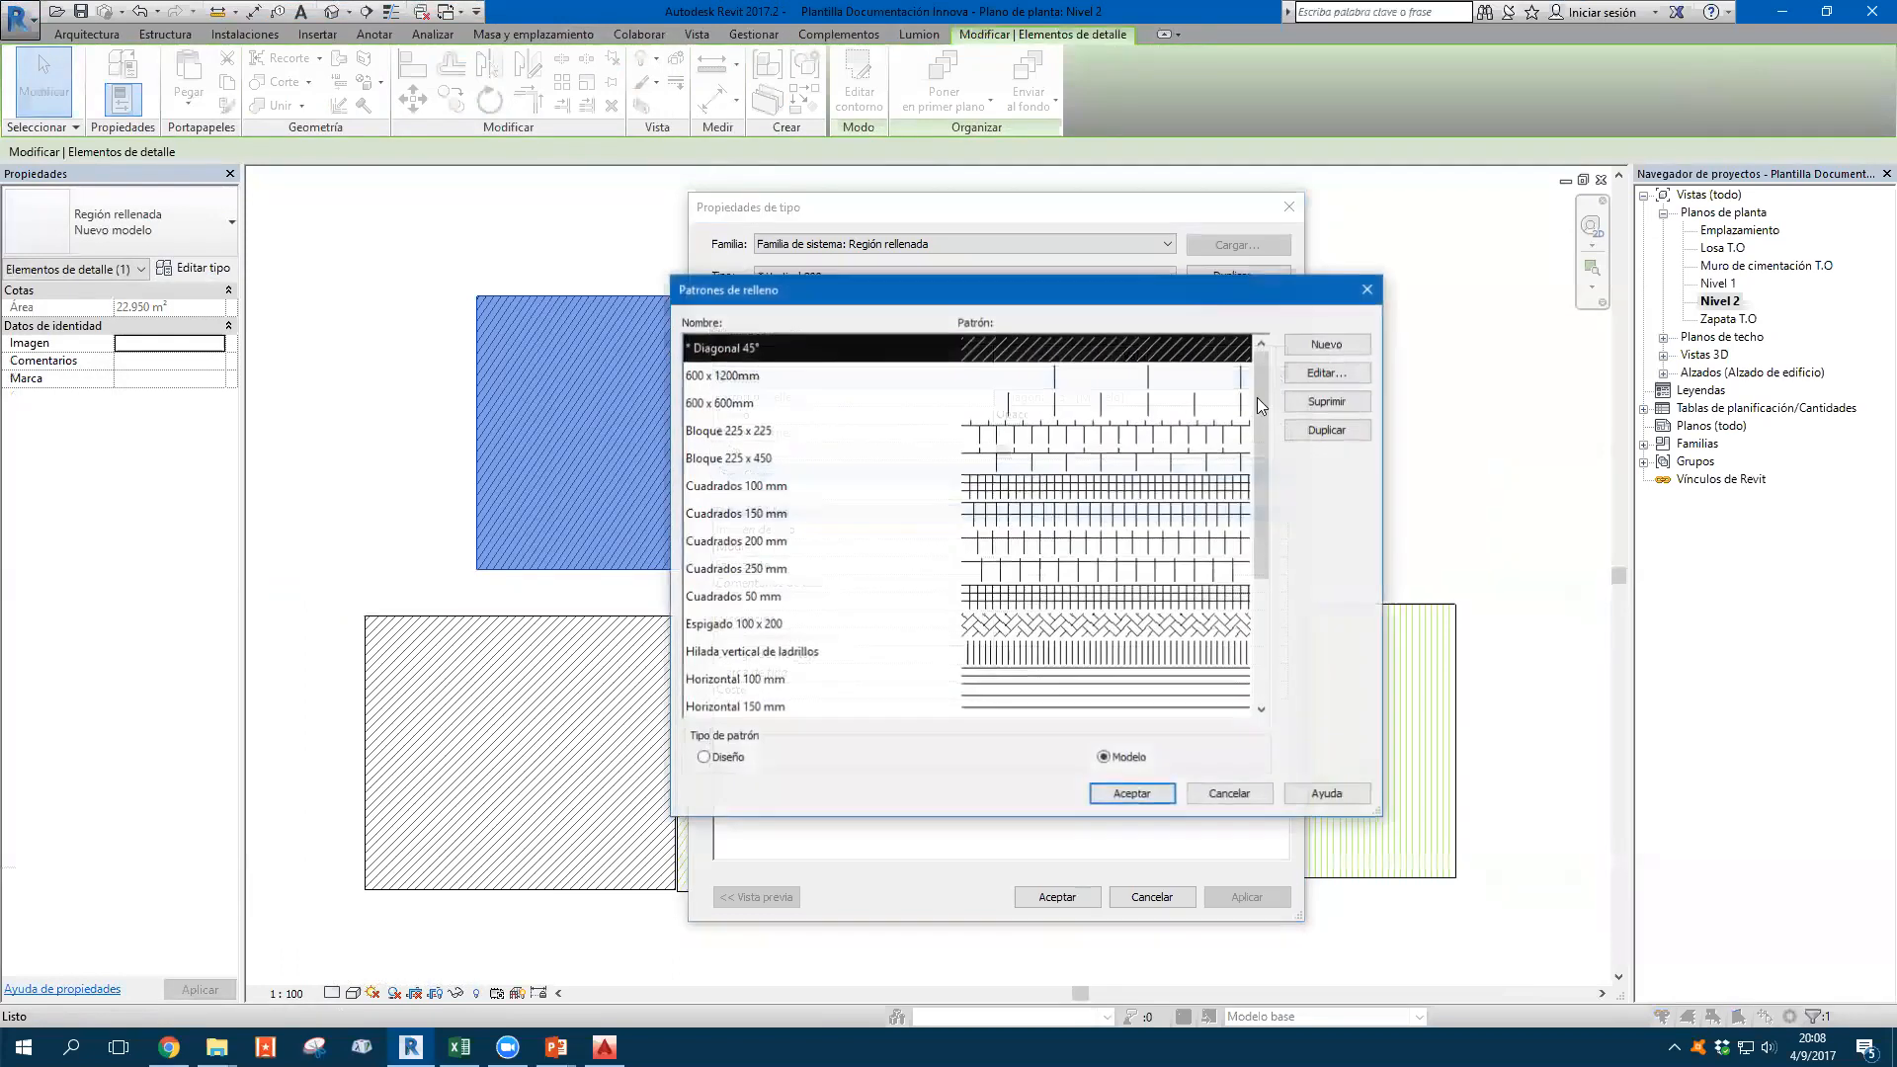
pyautogui.click(1334, 342)
pyautogui.write('*')
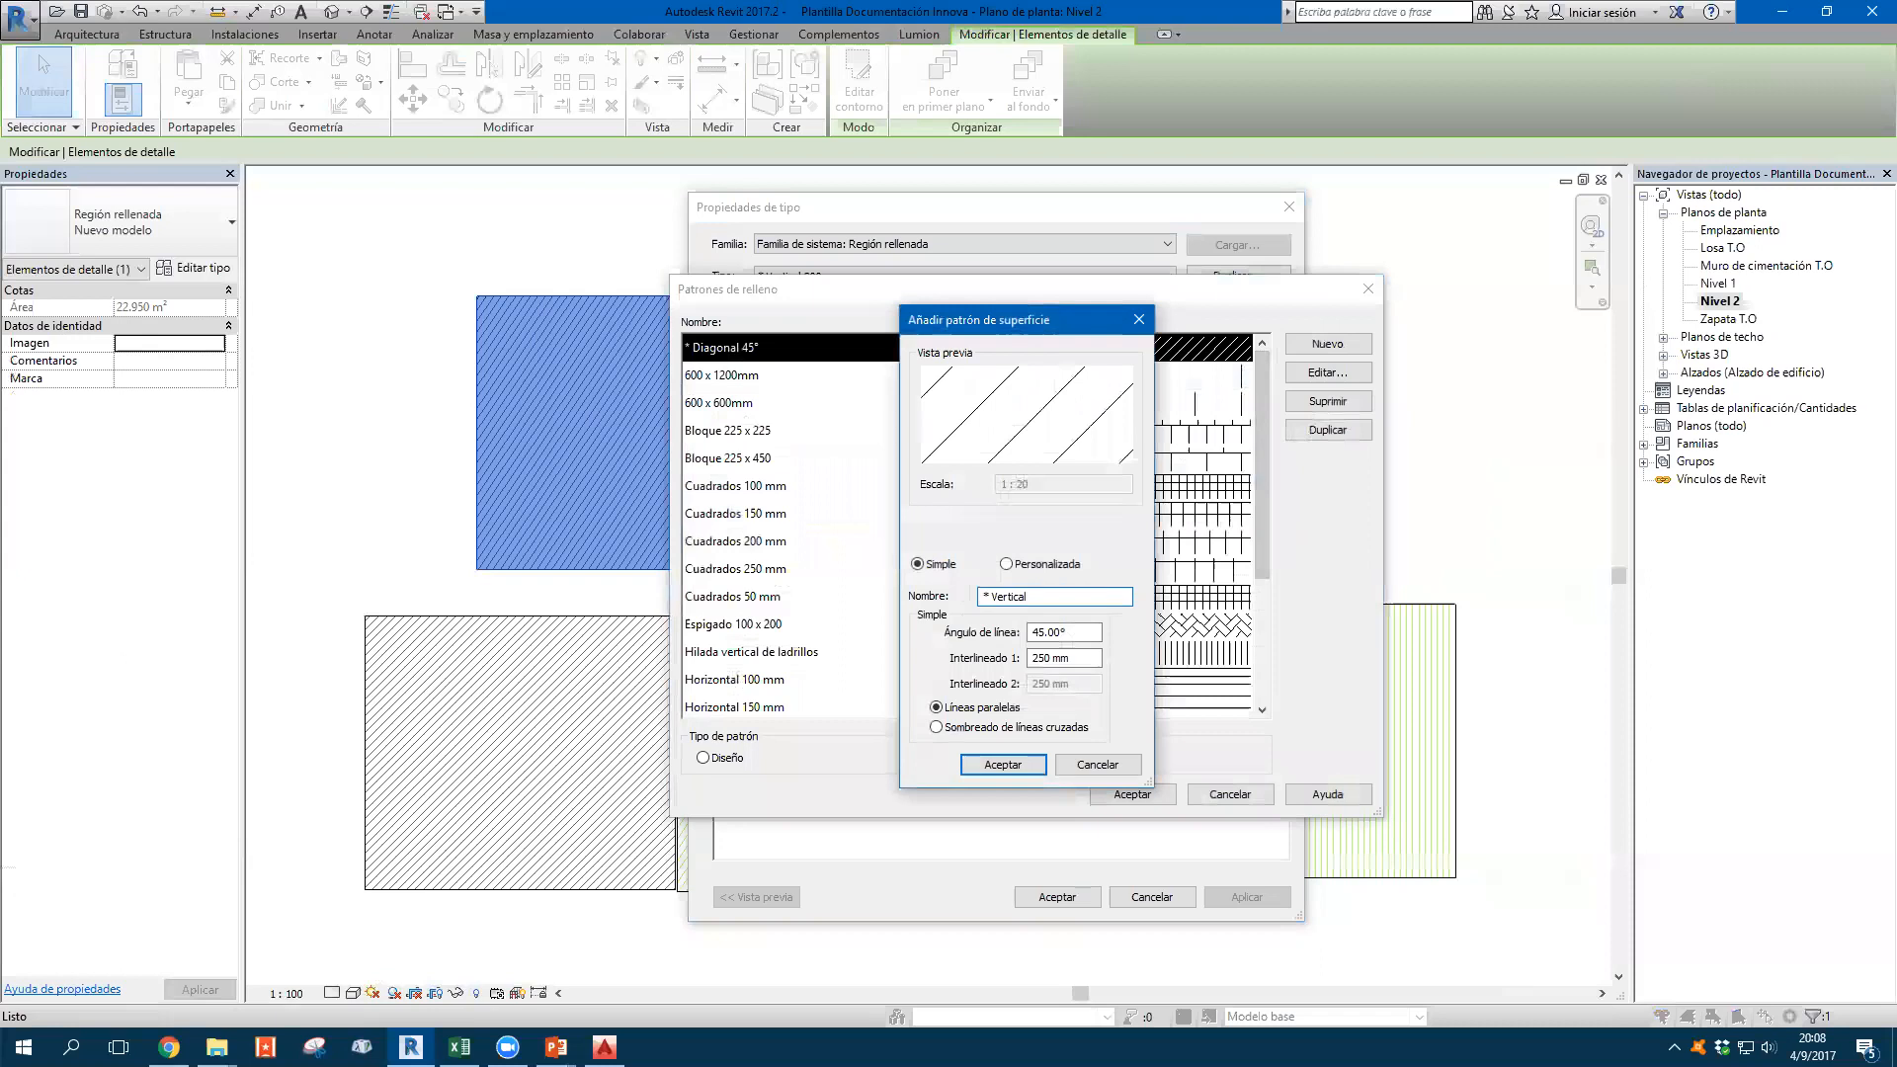
pyautogui.write('20')
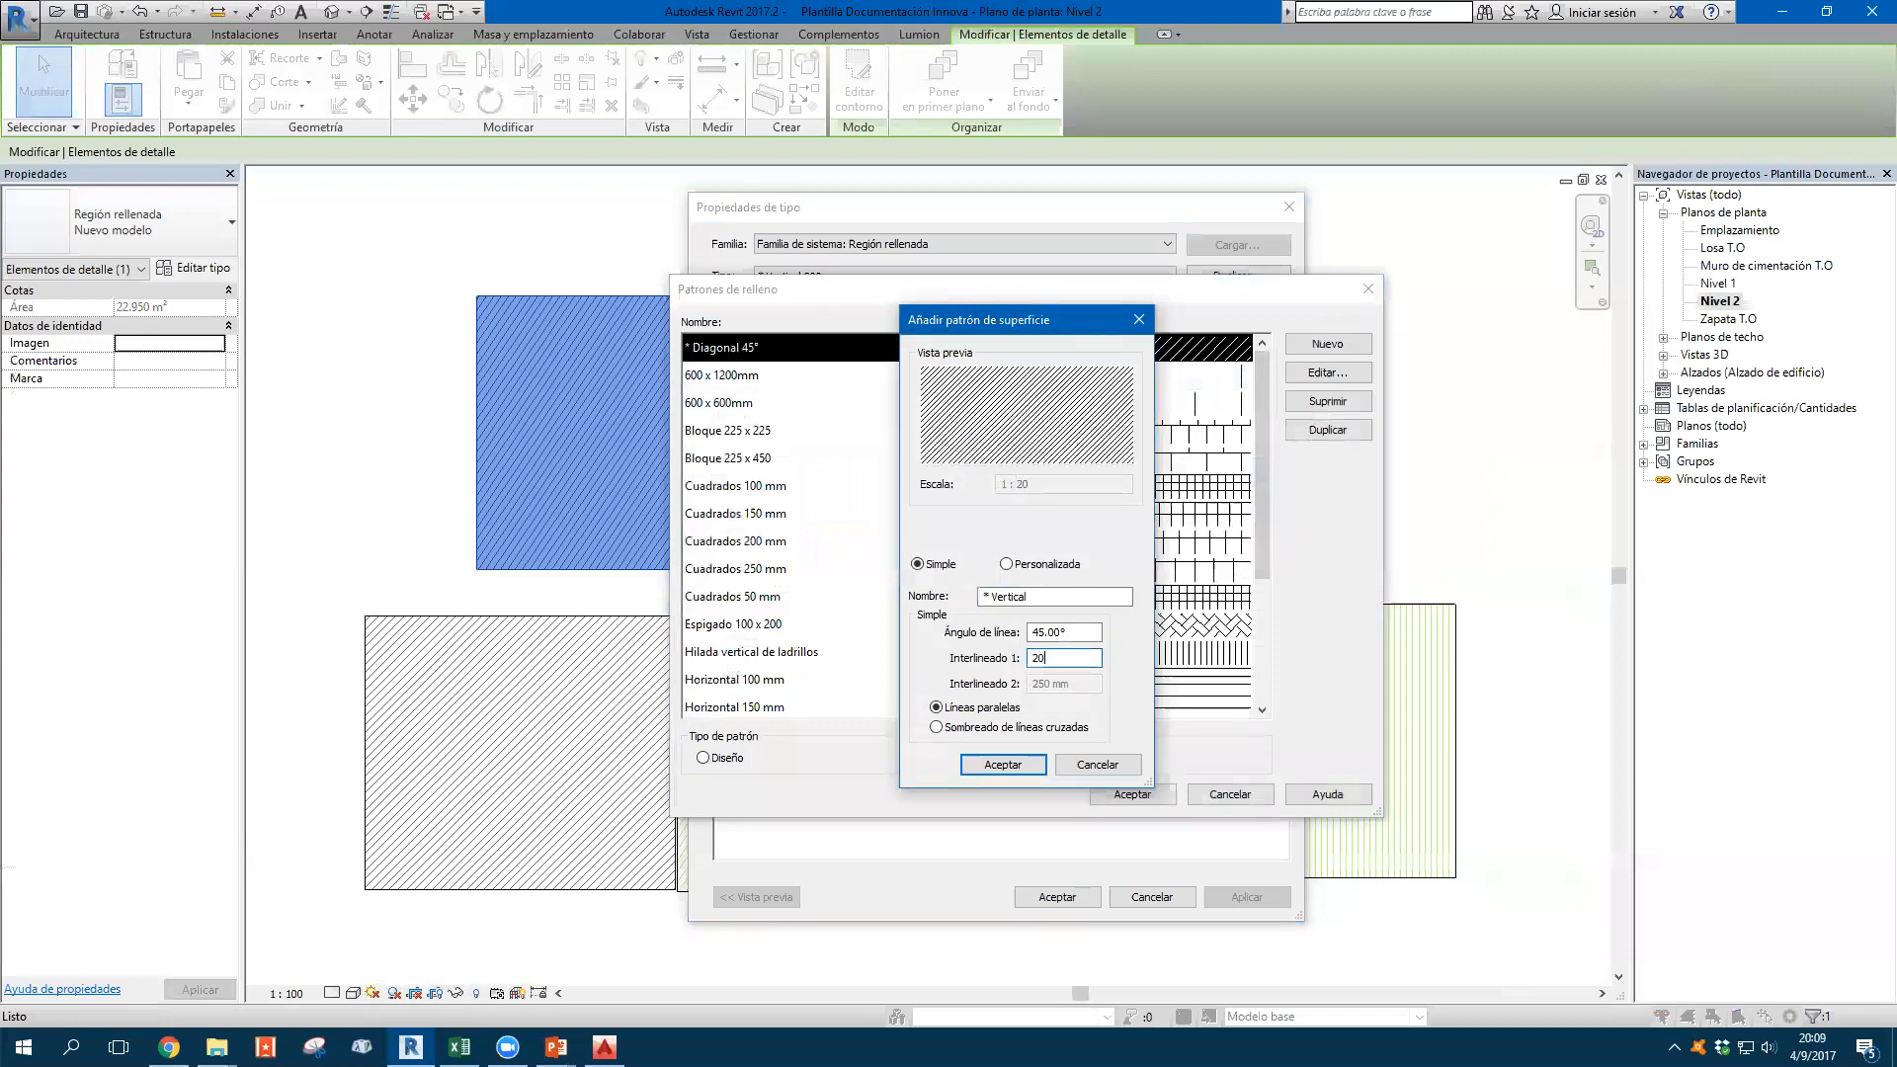
pyautogui.write('00')
pyautogui.press('BackSpace')
pyautogui.write('90')
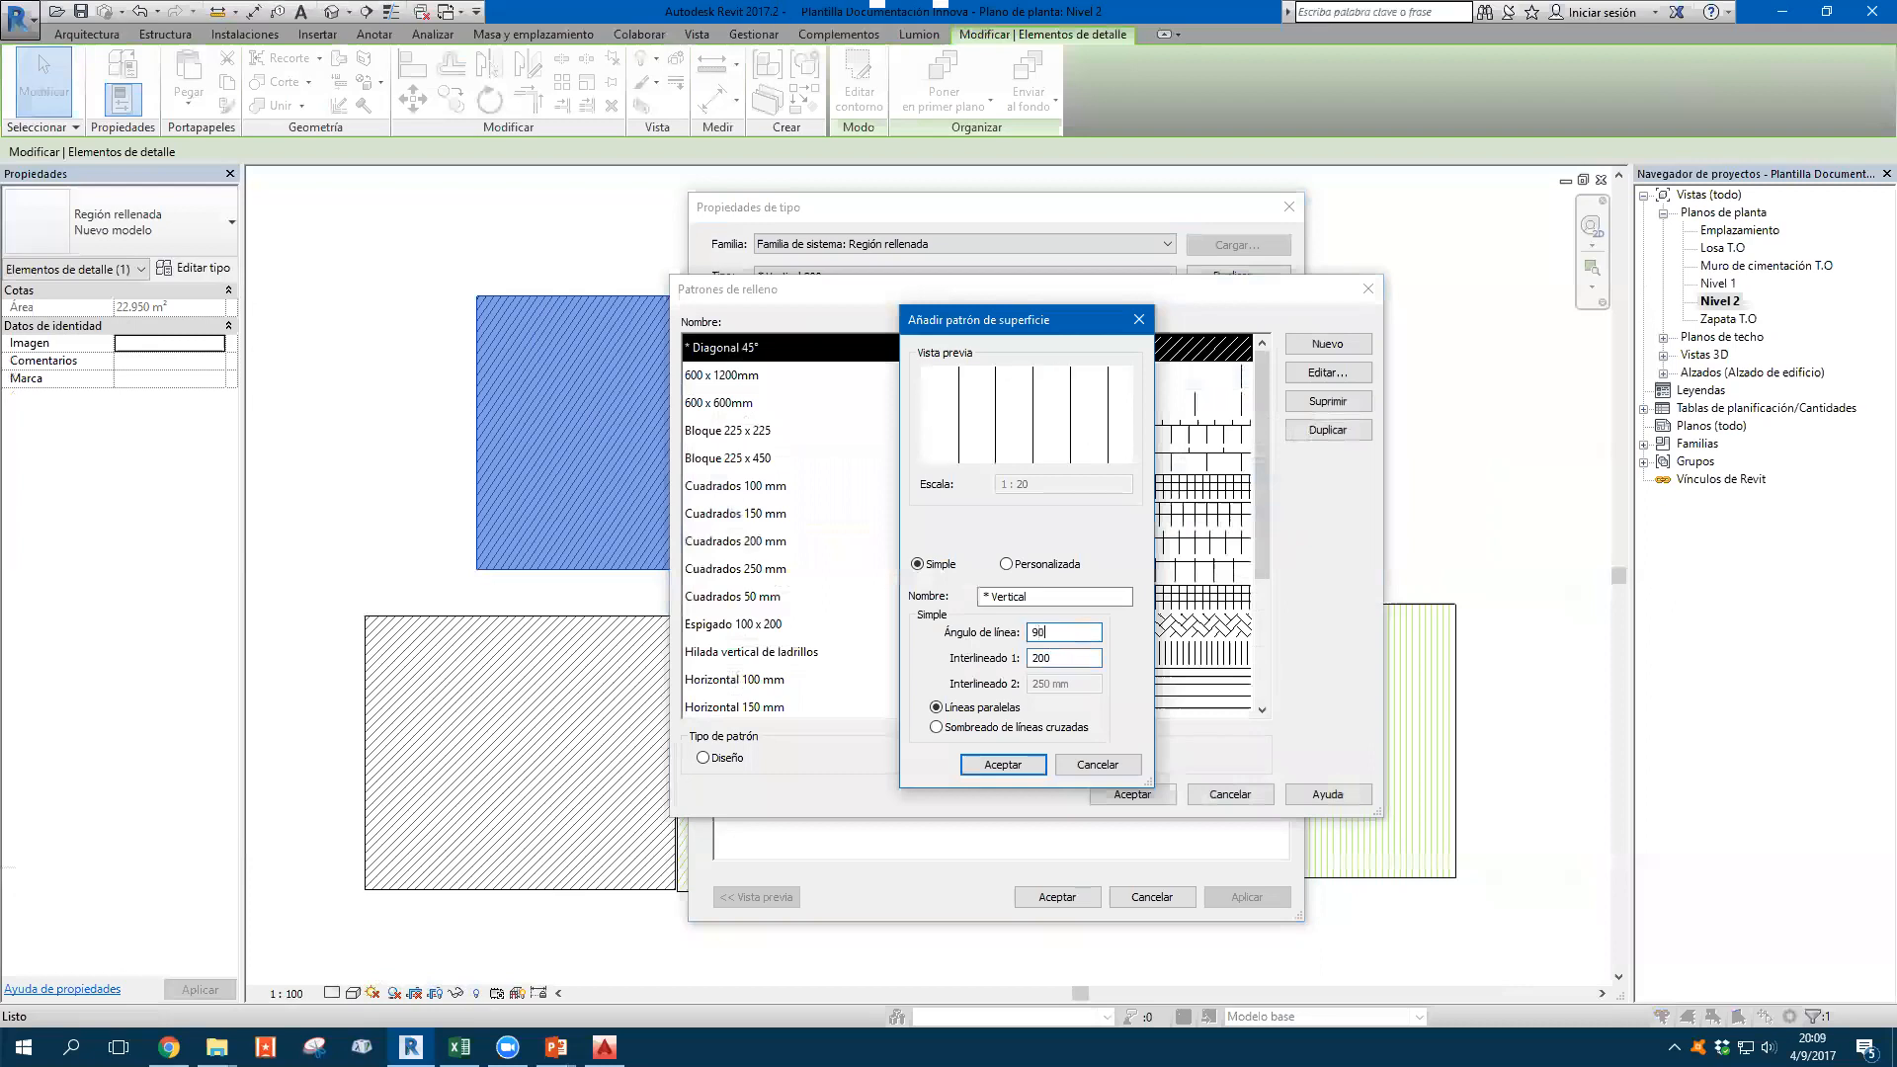
pyautogui.click(1037, 765)
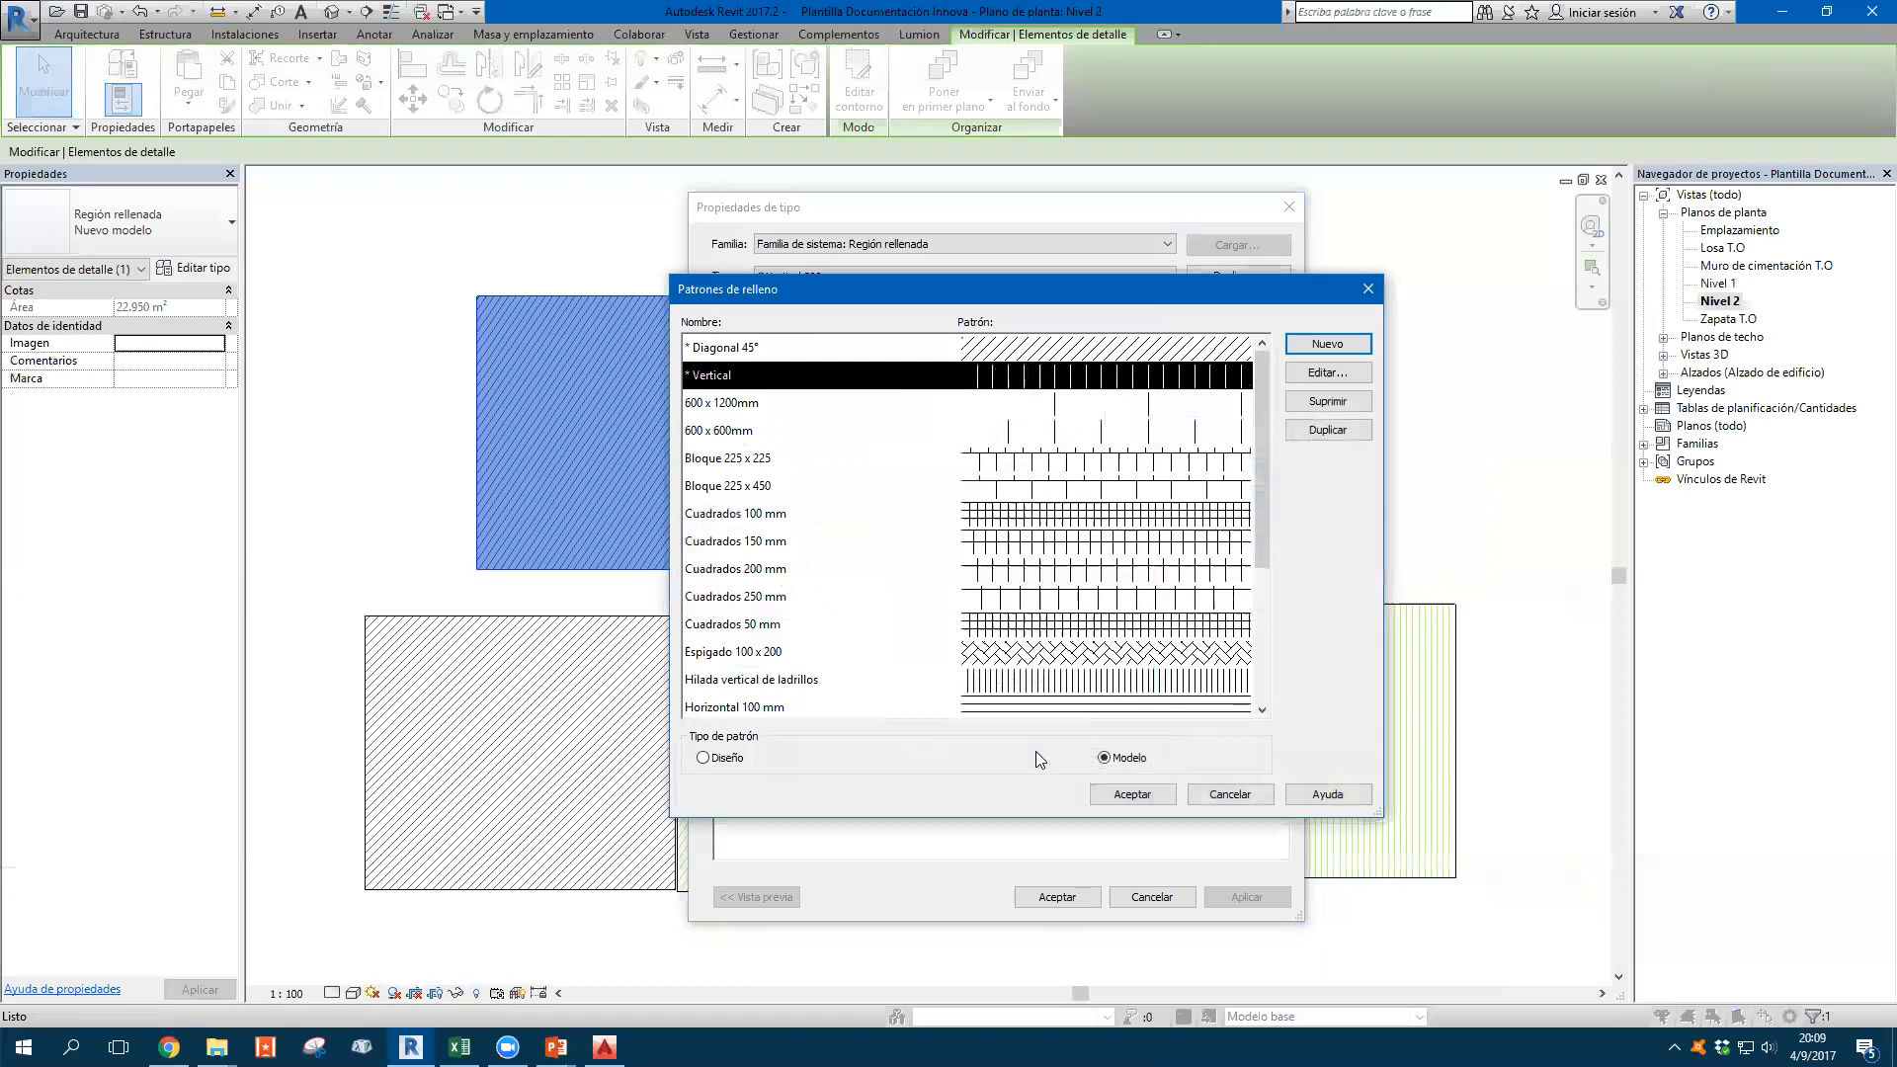
# Assign the "* Vertical" model pattern to the "* Vertical 200mm" type and inspect the upper region's hatch
pyautogui.click(1132, 794)
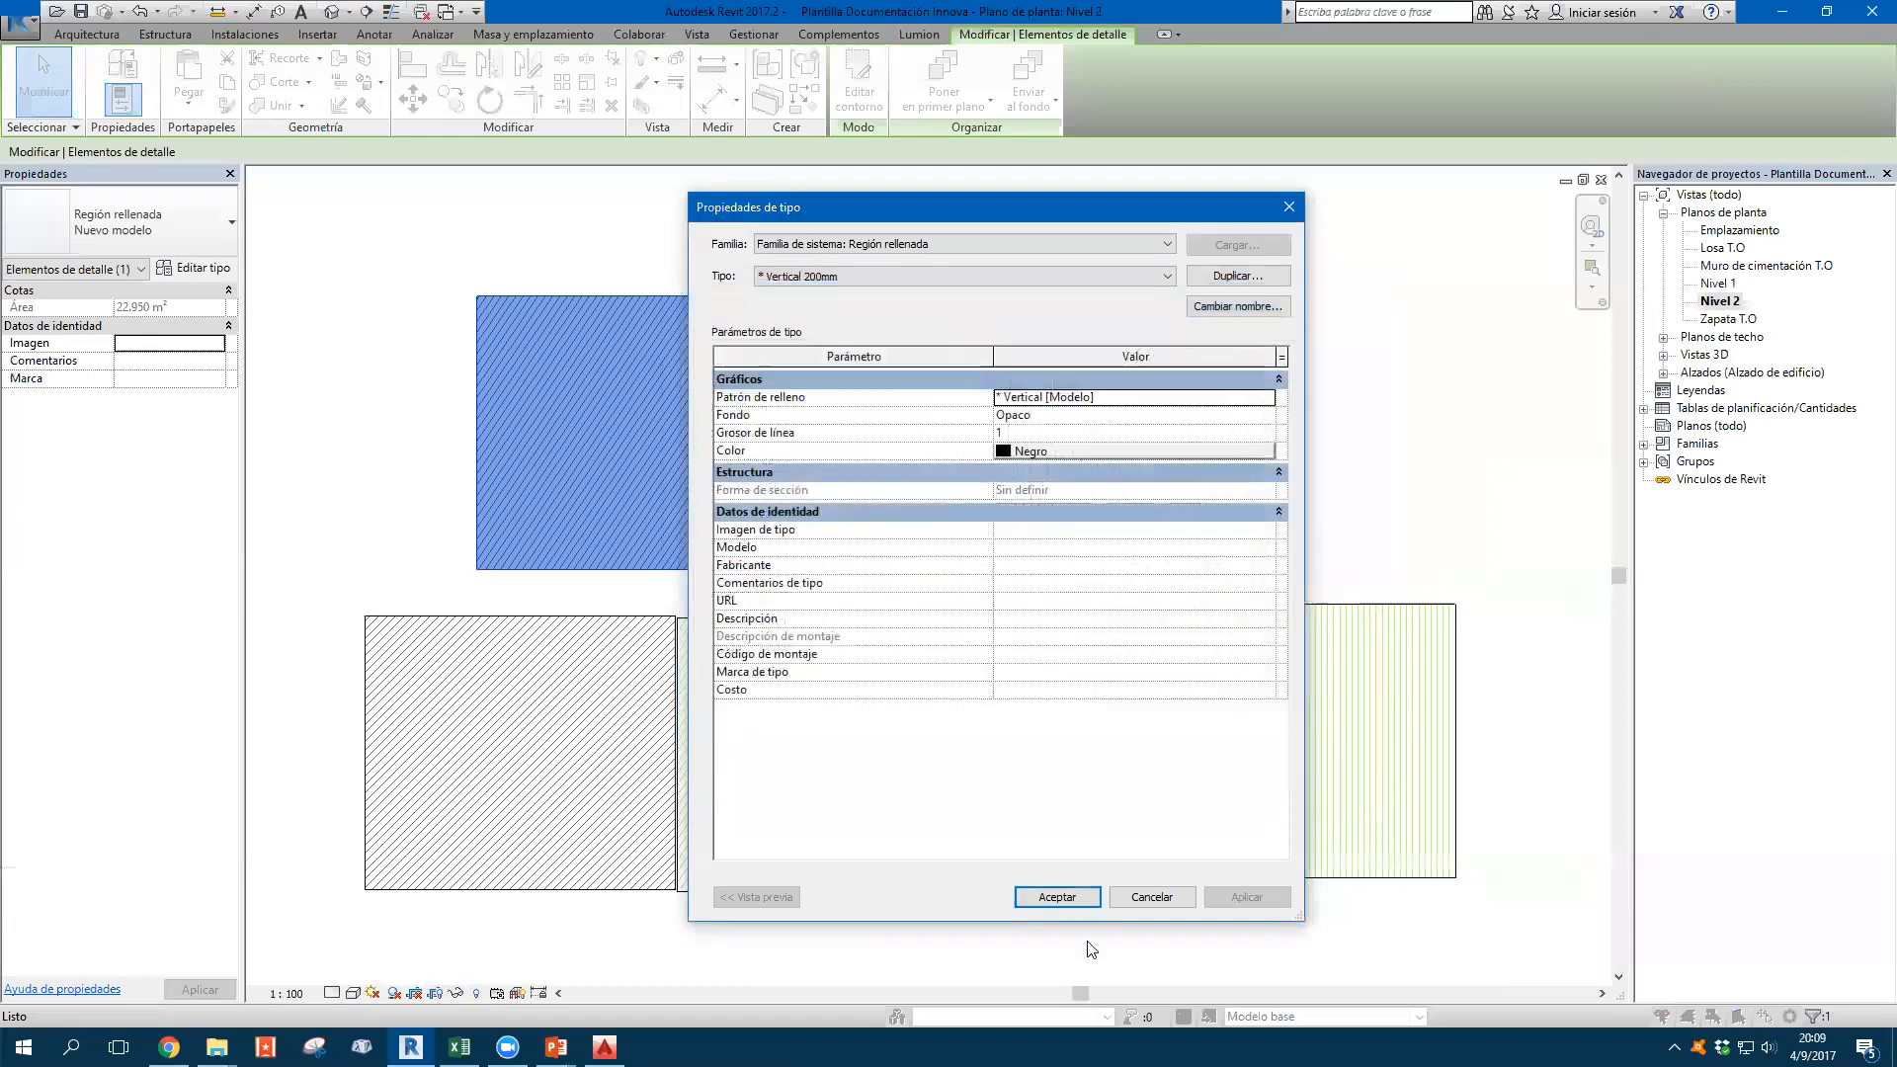
pyautogui.click(1056, 896)
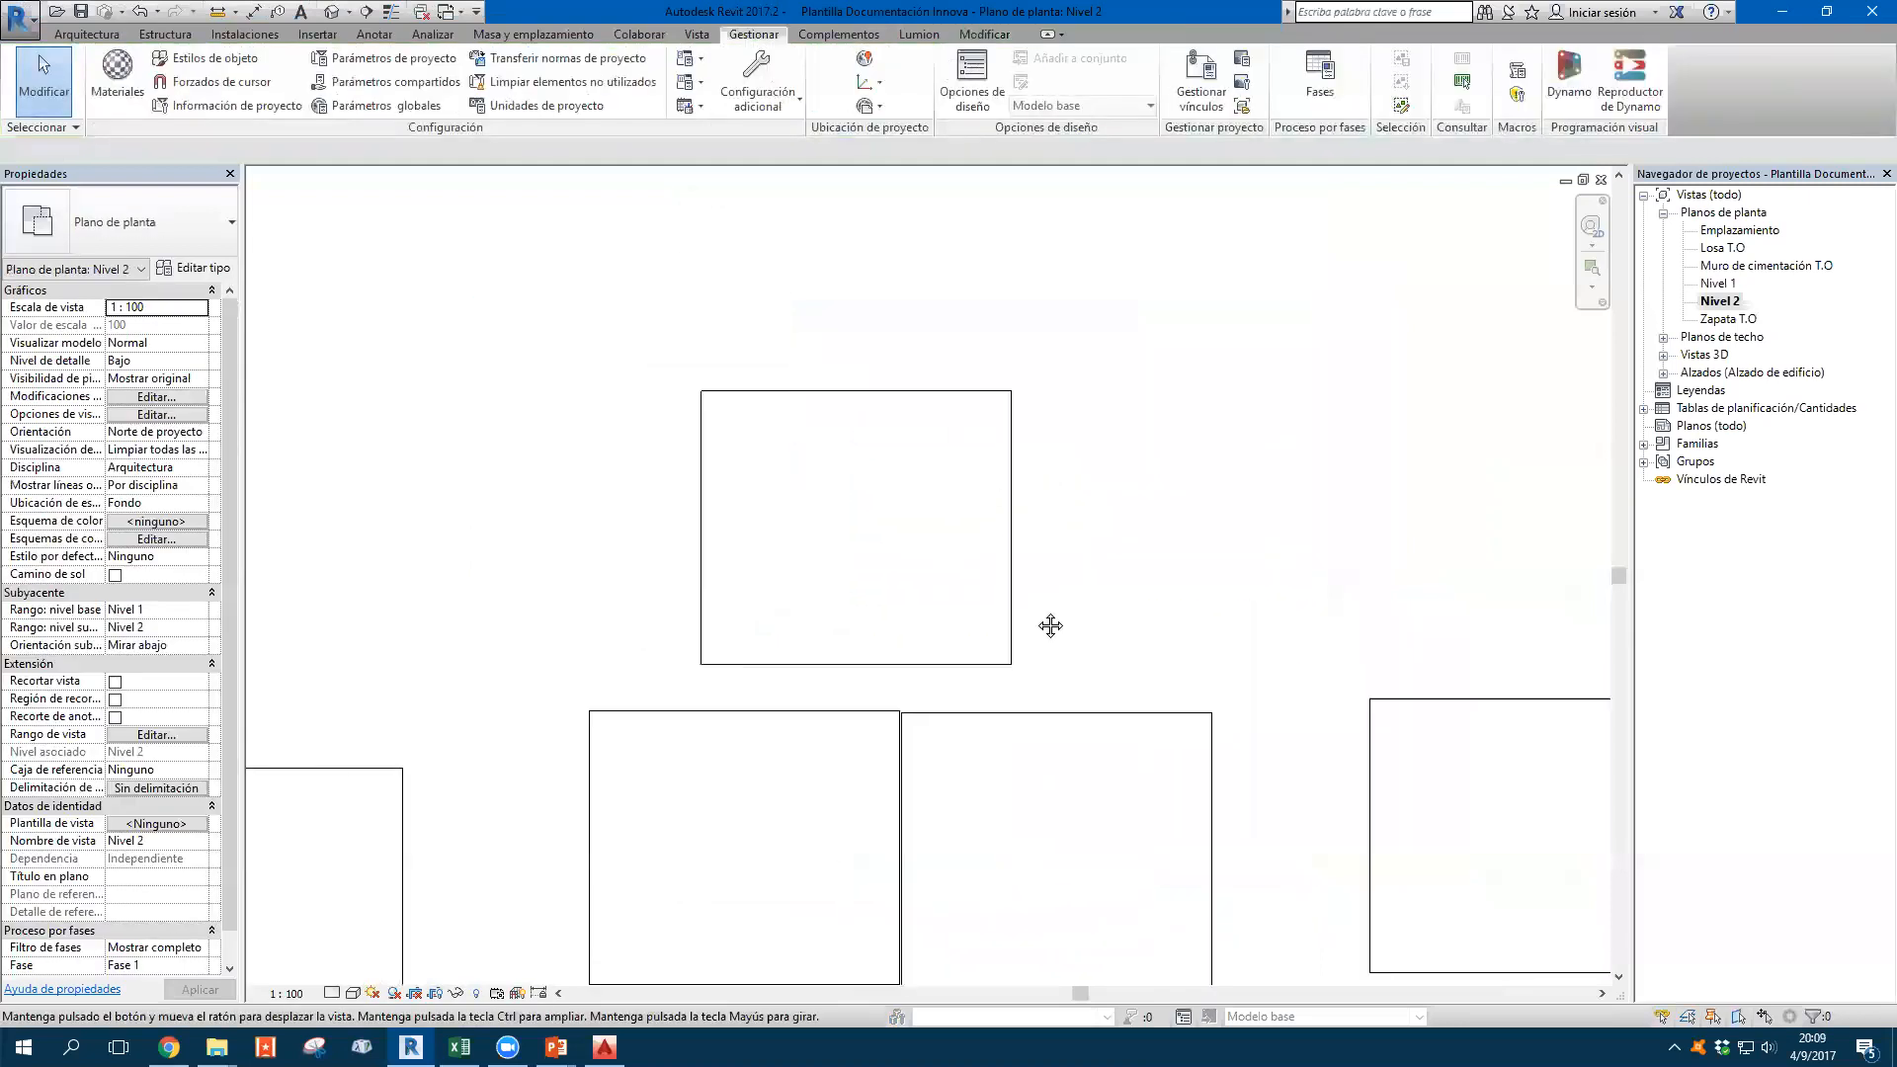
pyautogui.click(983, 508)
pyautogui.scroll(-3, 976, 502)
pyautogui.scroll(5, 999, 551)
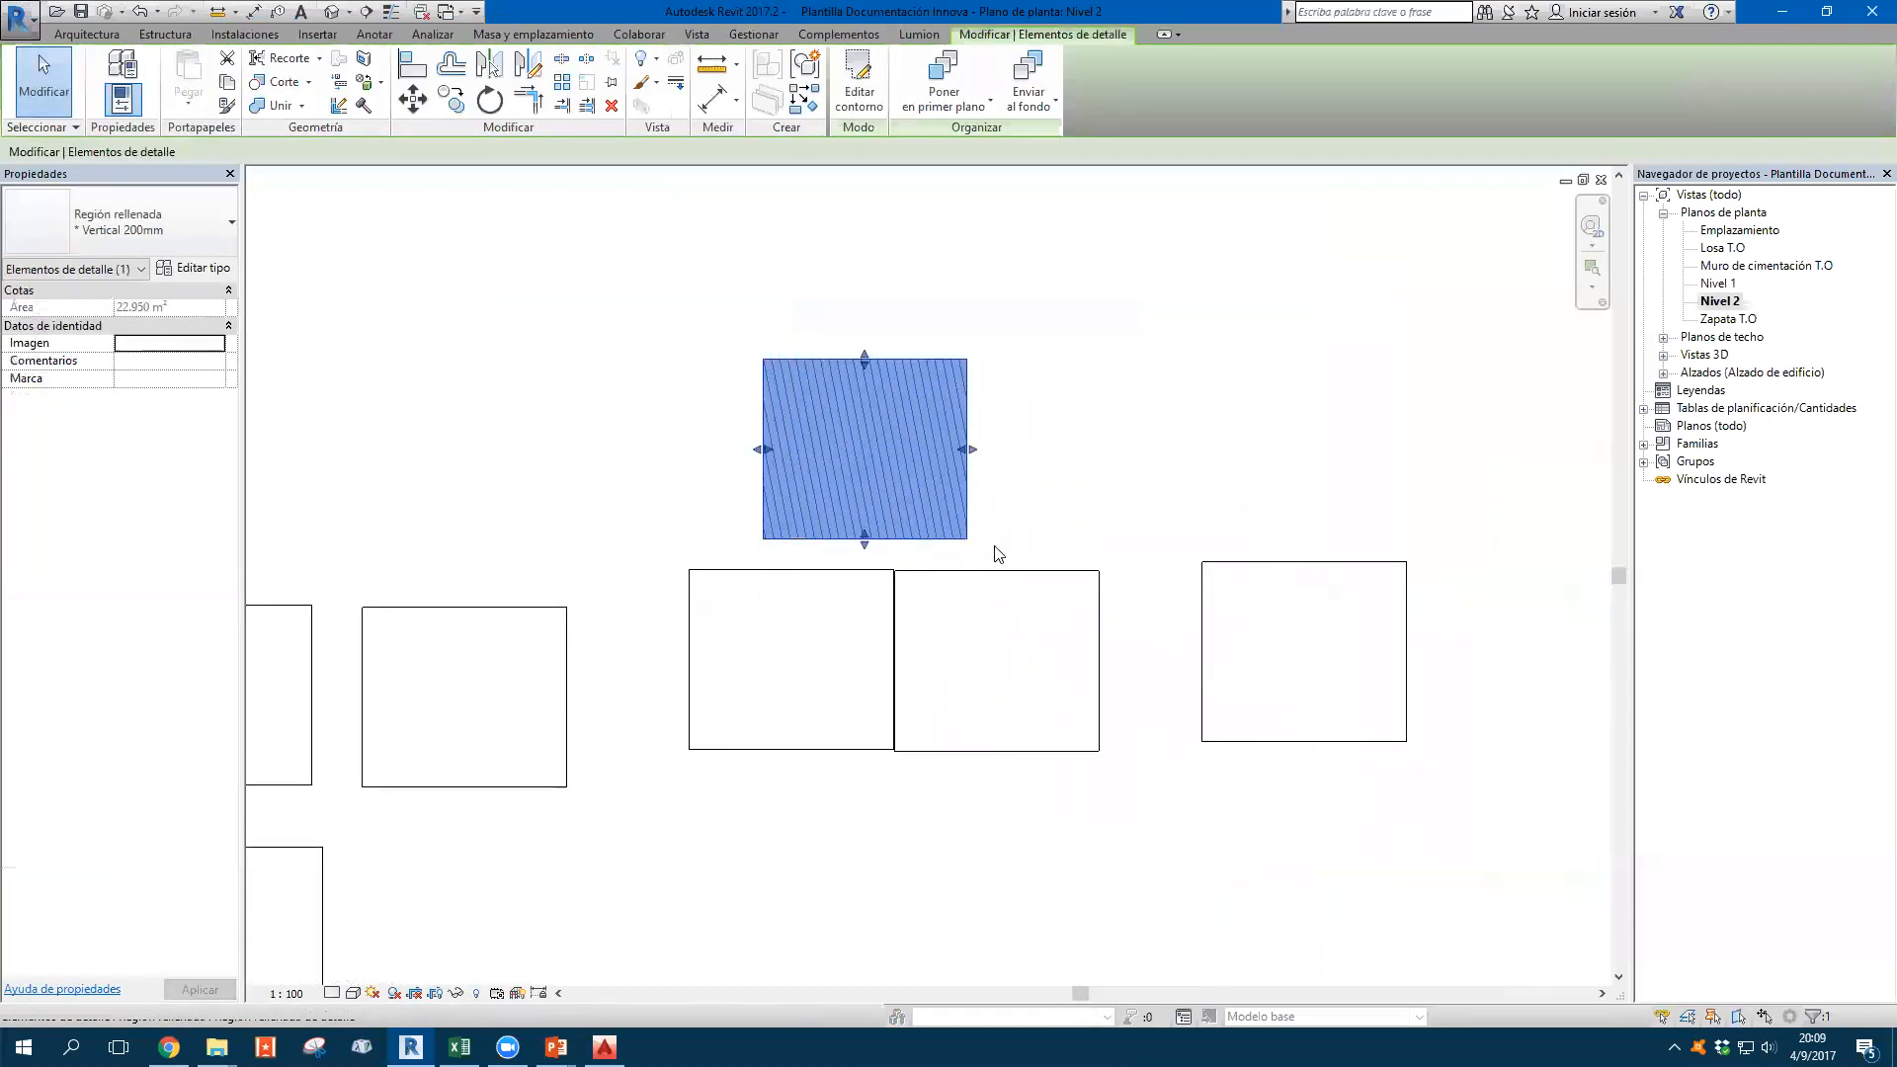
pyautogui.press('Escape')
pyautogui.scroll(-2, 1238, 771)
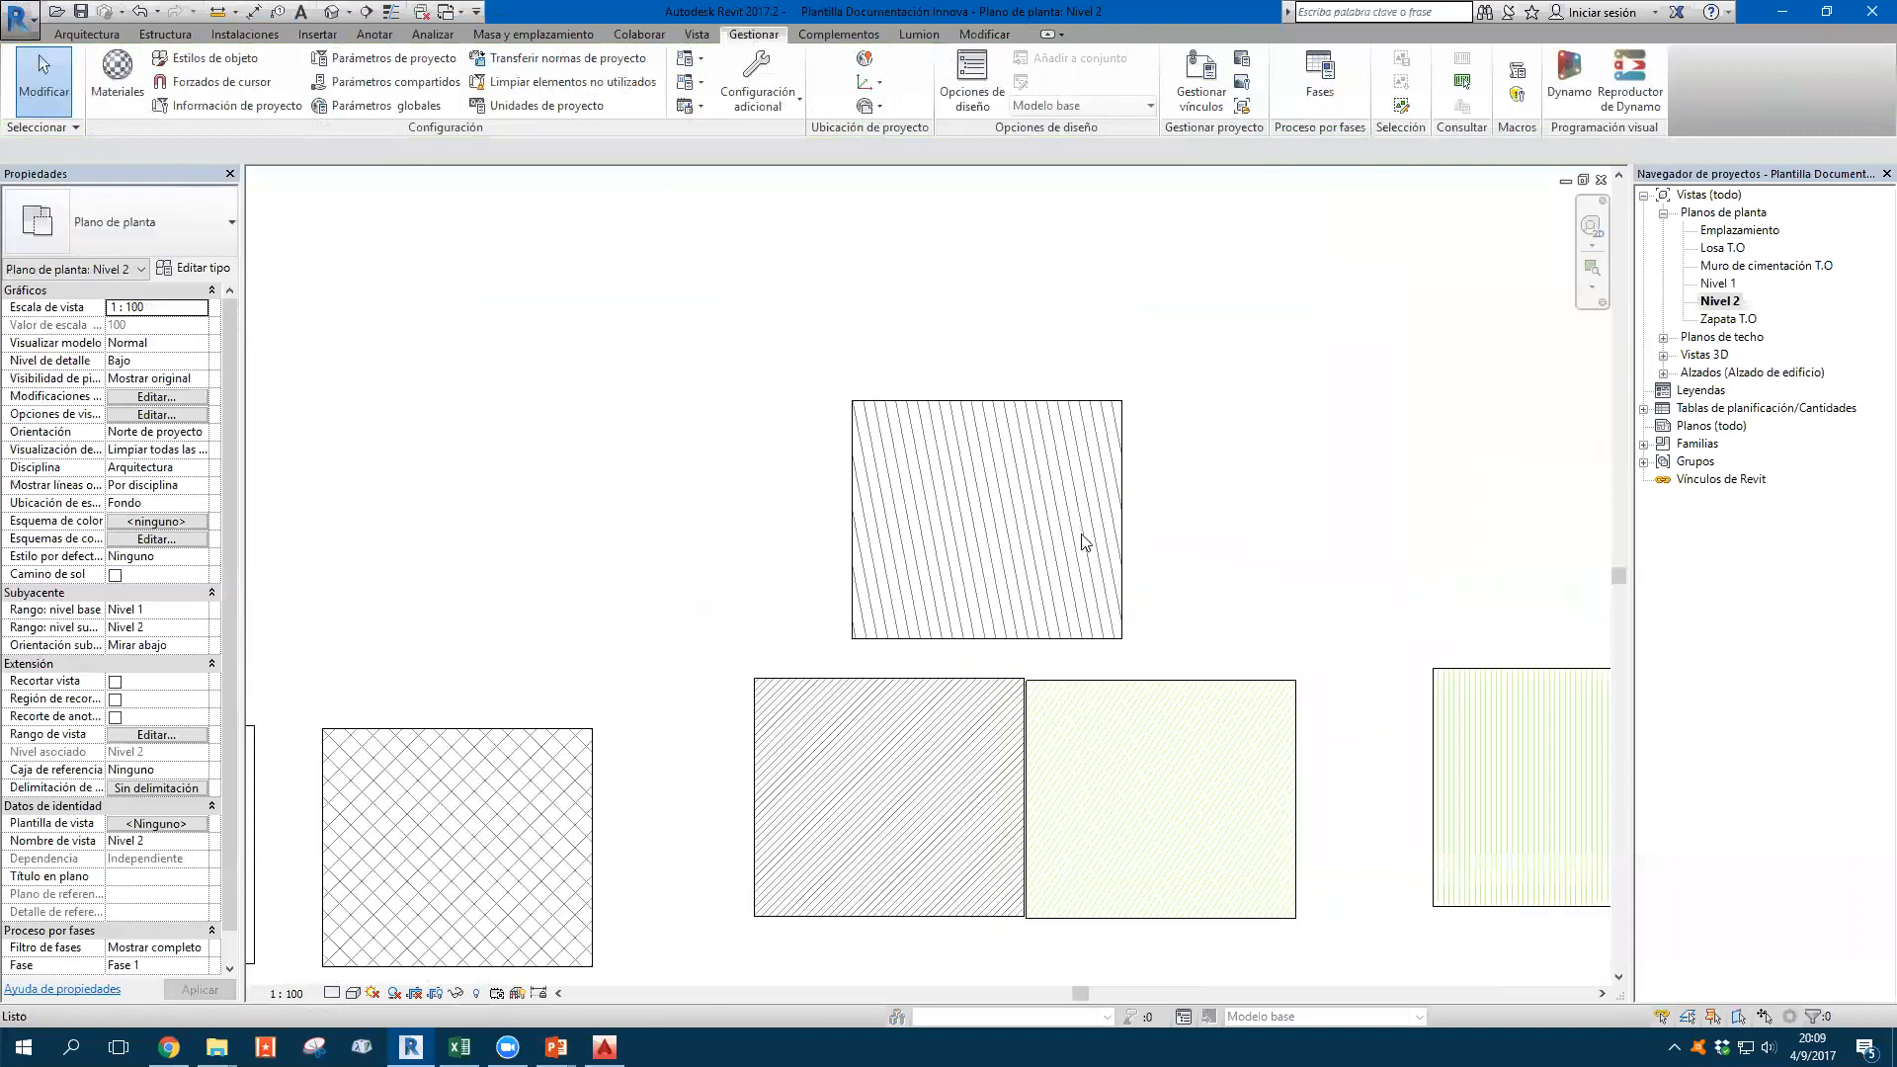
# Create a tall rectangular filled region of type "* Vertical 200mm" in the empty area above the crosshatched region
pyautogui.click(433, 34)
pyautogui.click(374, 34)
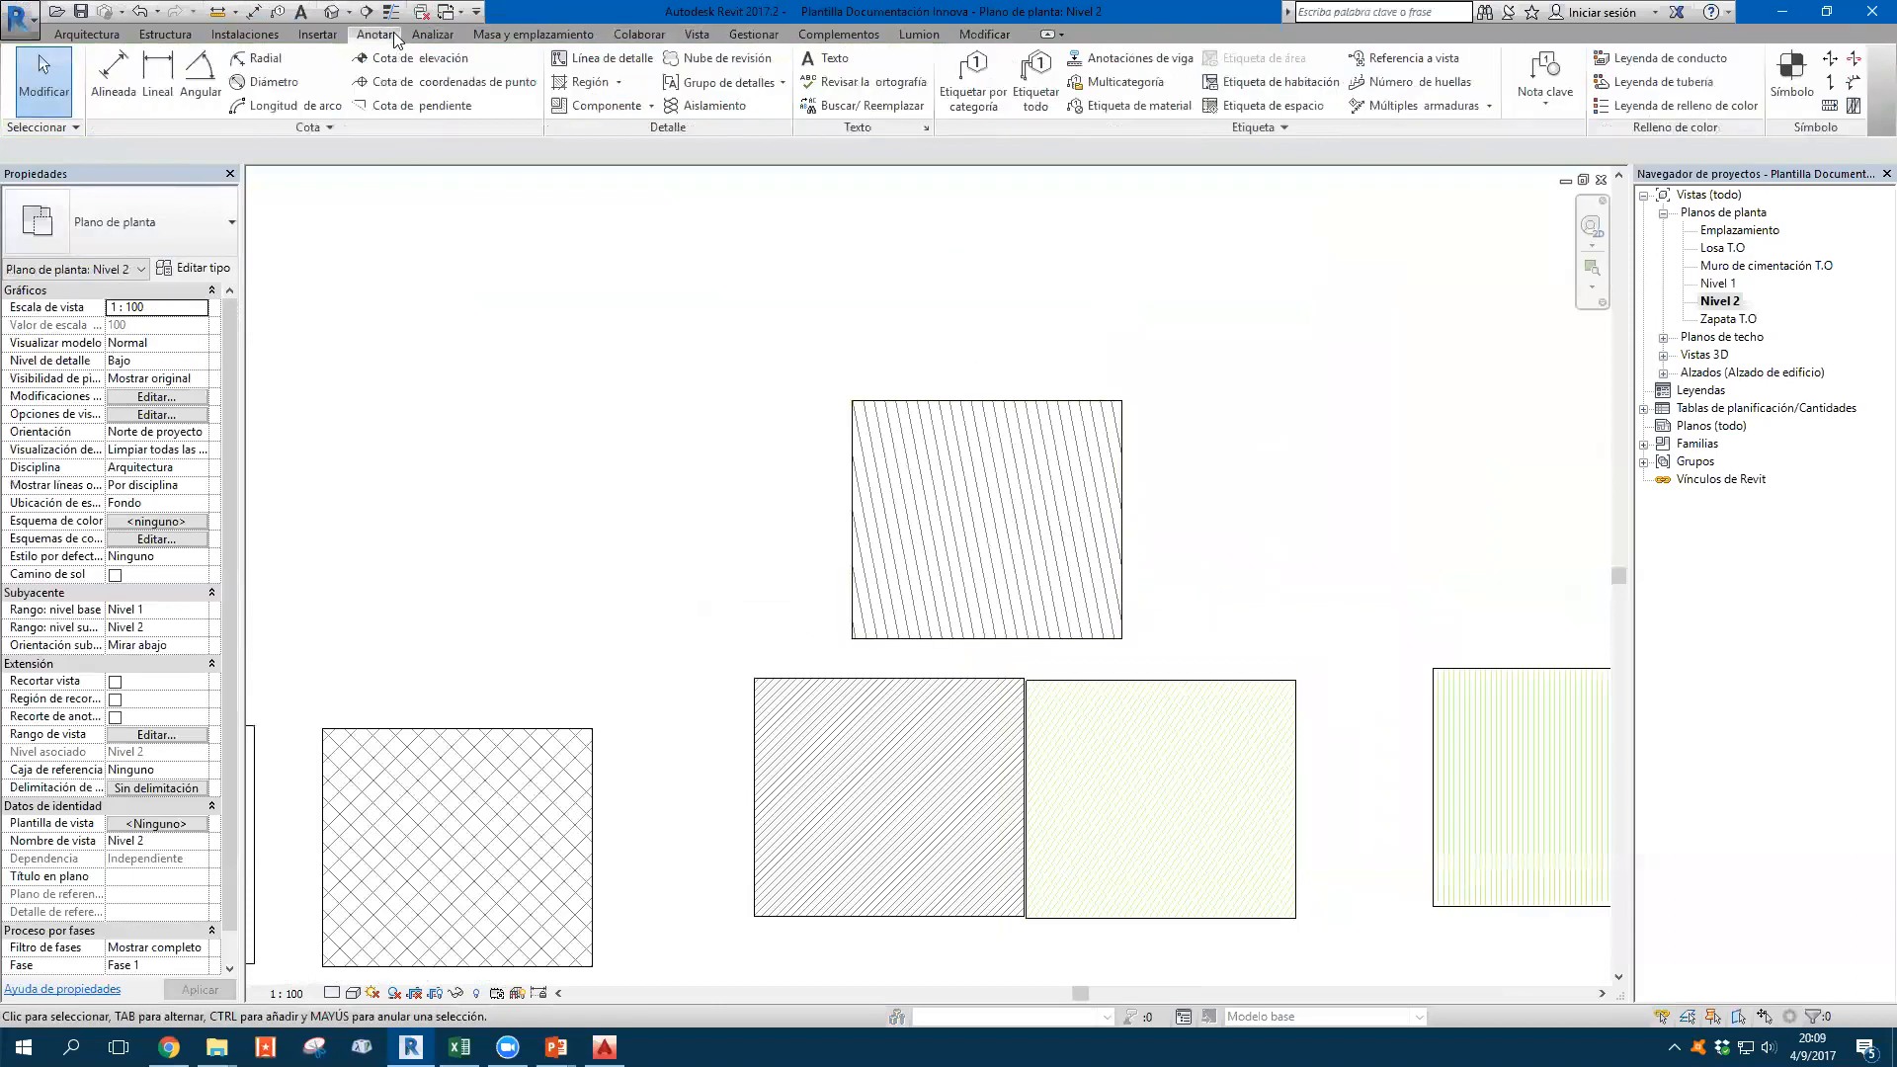
pyautogui.click(591, 82)
pyautogui.click(622, 115)
pyautogui.moveTo(944, 242); pyautogui.dragTo(1135, 314, button='middle')
pyautogui.click(148, 247)
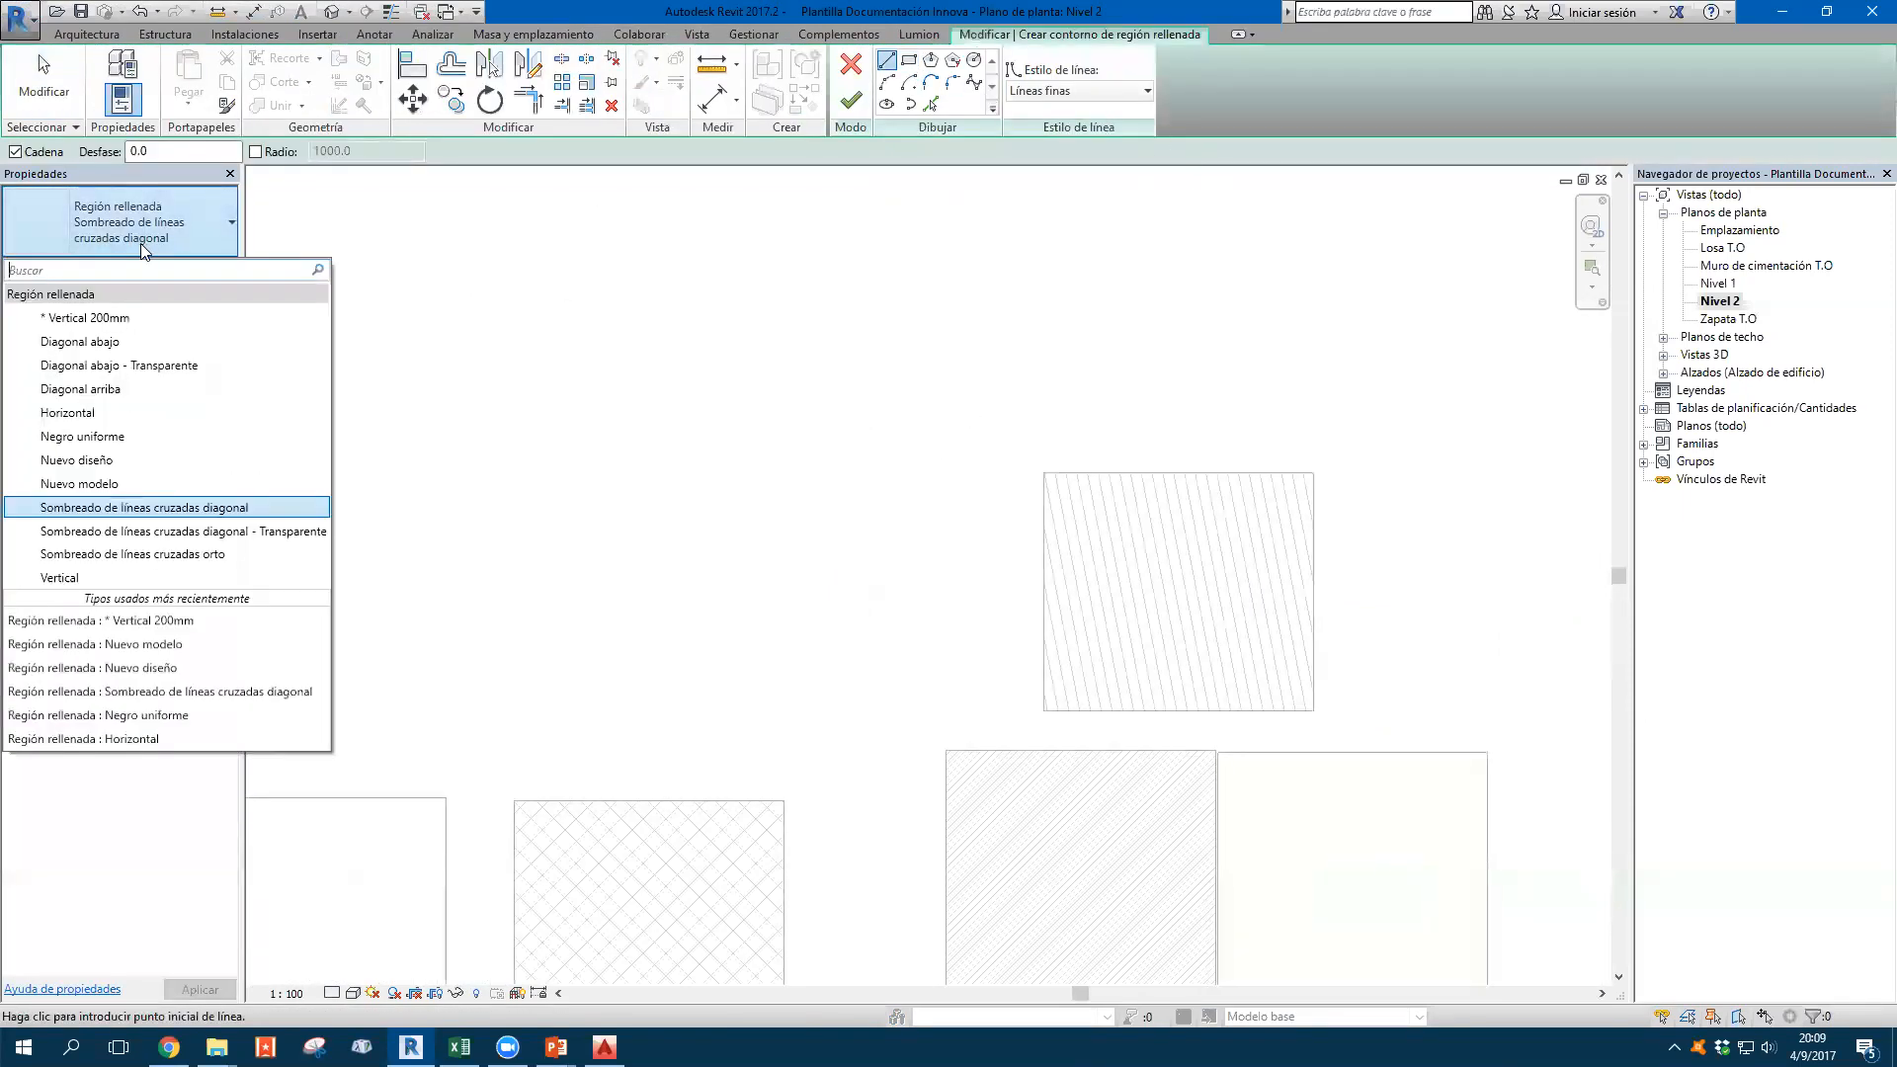
pyautogui.click(136, 320)
pyautogui.click(790, 424)
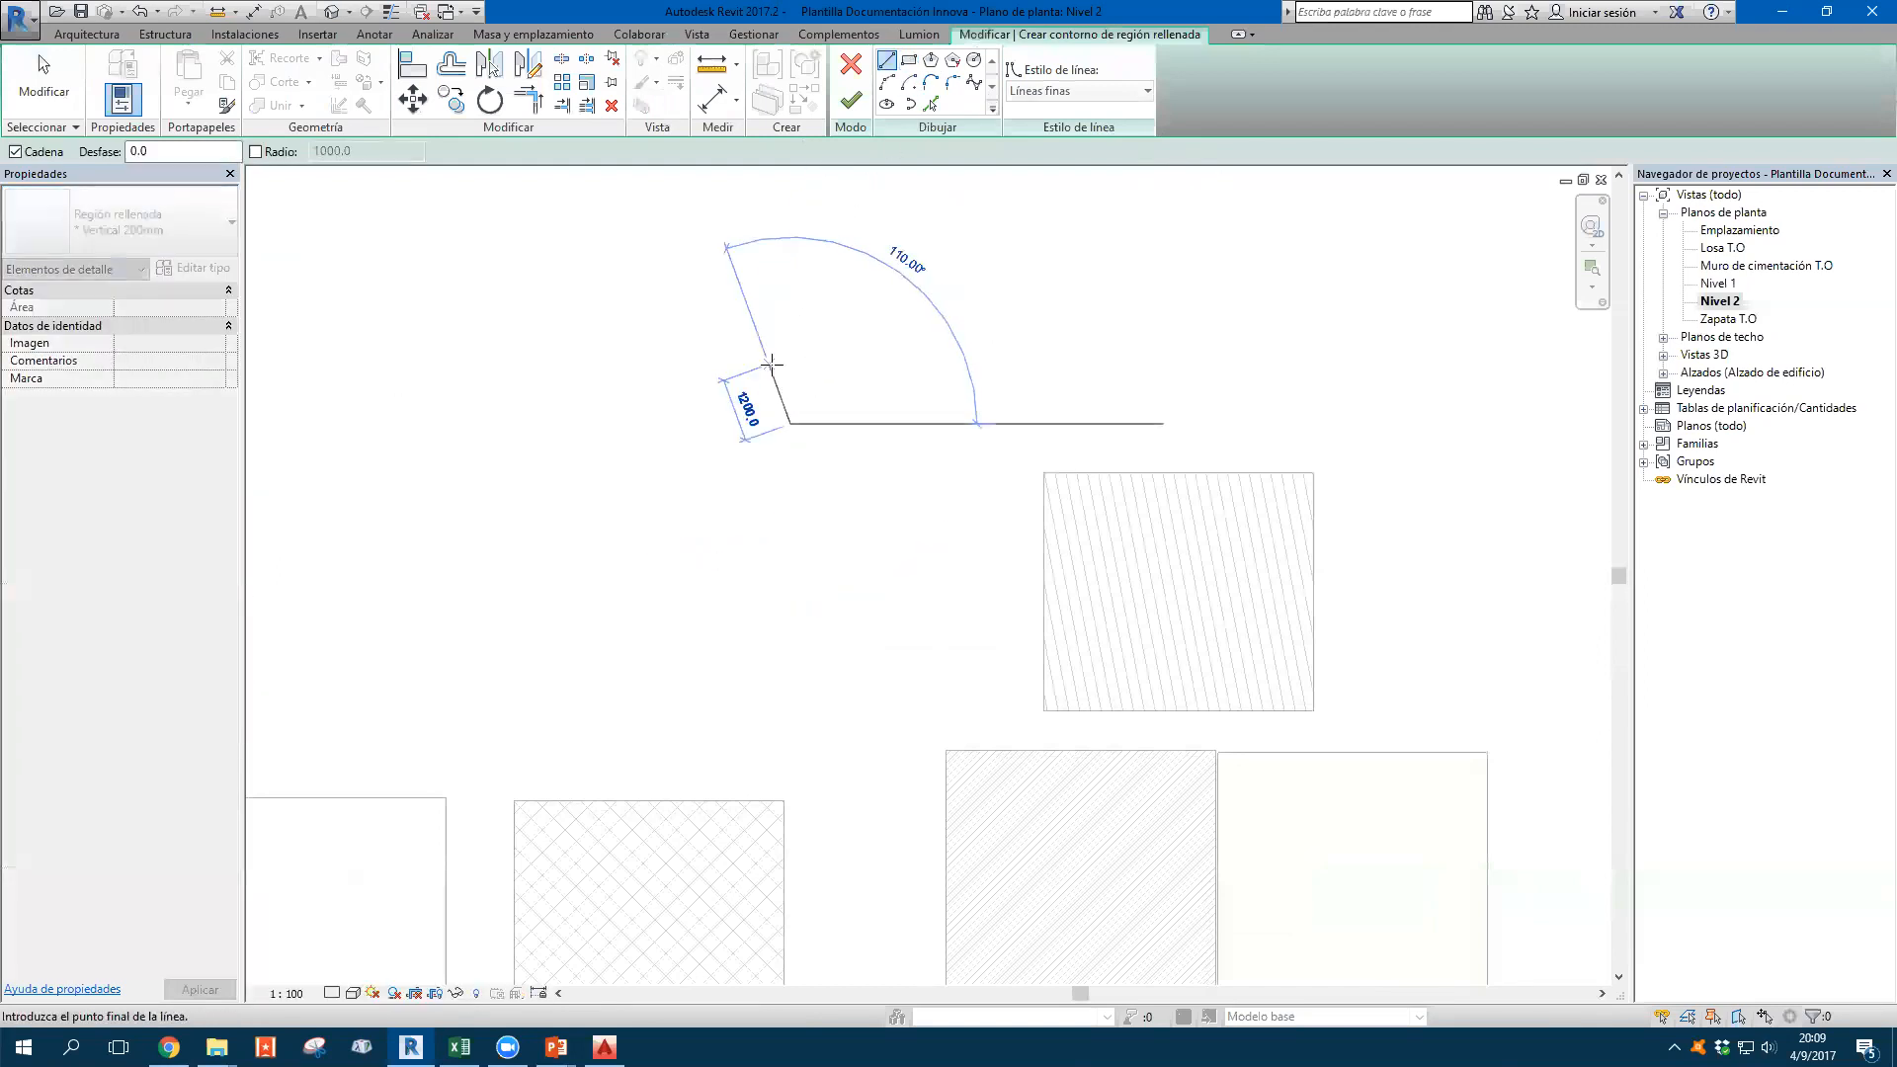
pyautogui.click(908, 59)
pyautogui.click(819, 308)
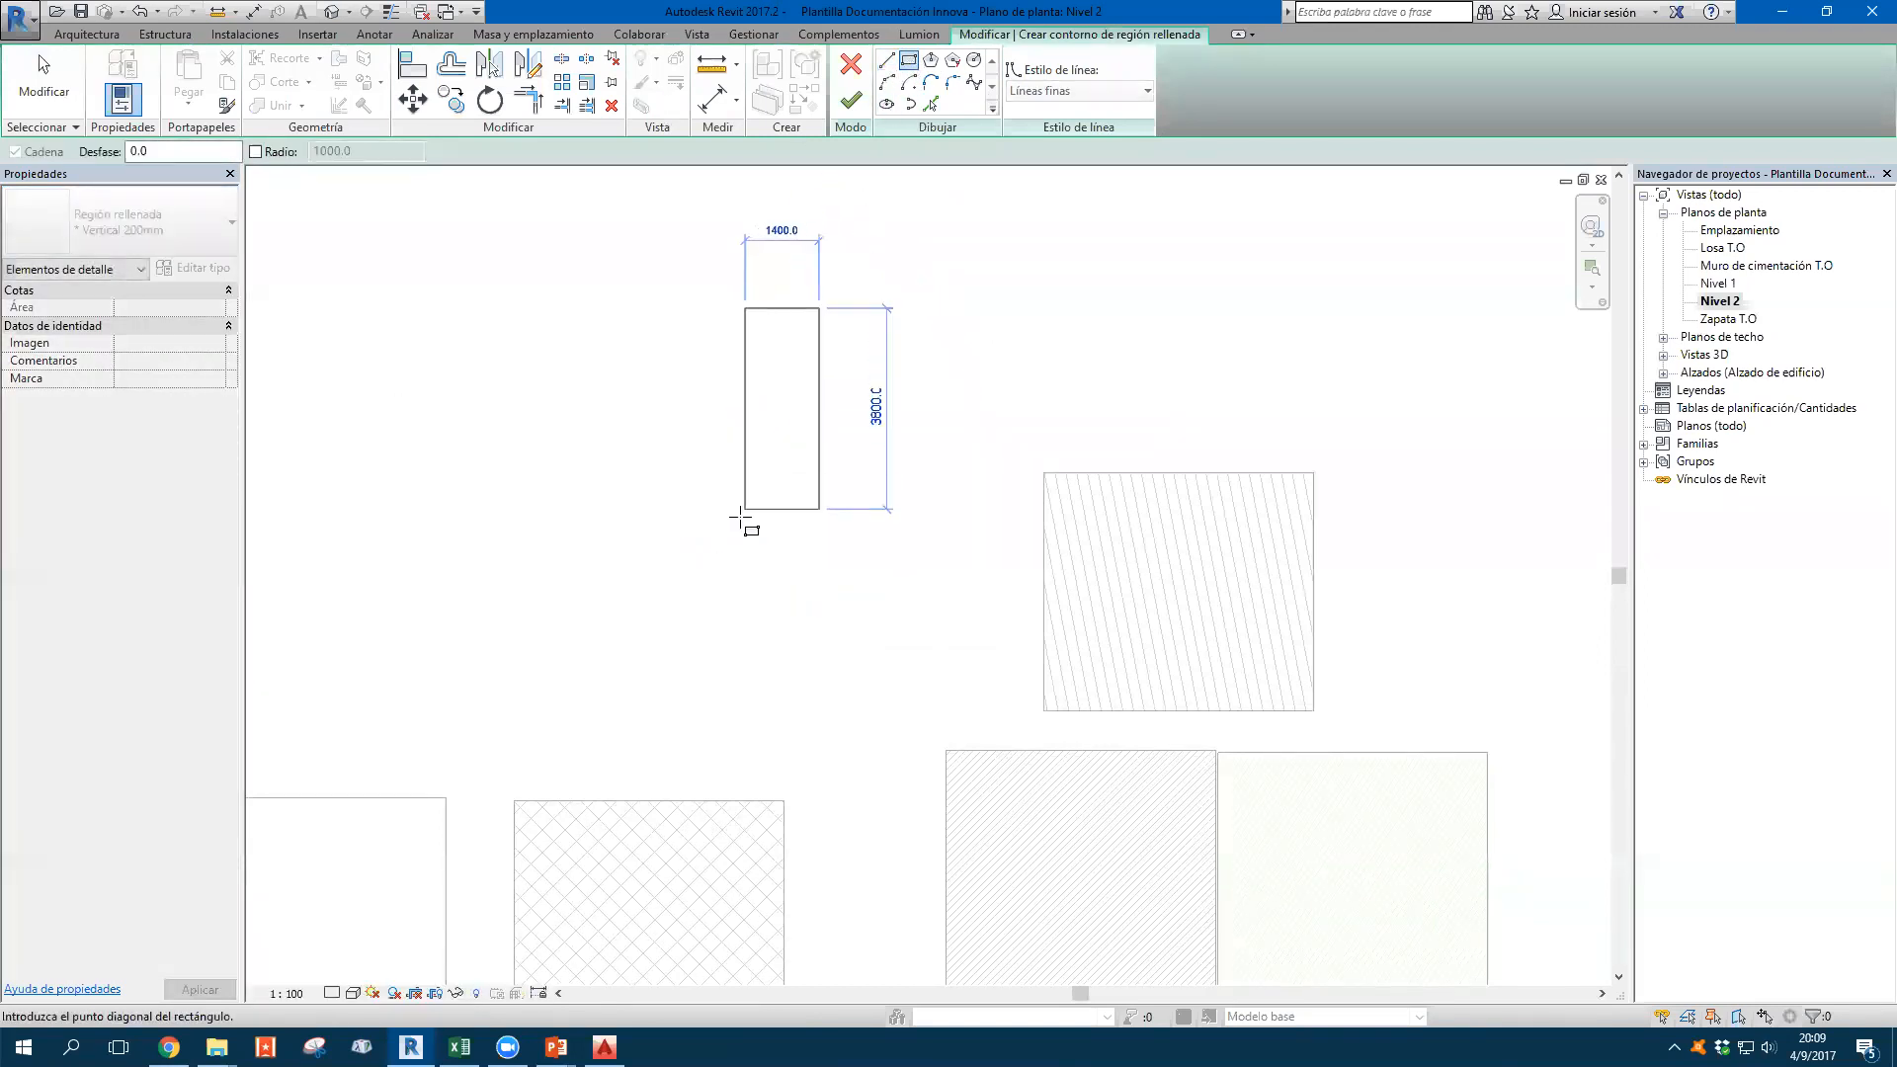
pyautogui.click(681, 610)
pyautogui.click(851, 100)
# Stretch the new vertical-line region far to the left and lower its upper edge, making it wide and low
pyautogui.click(883, 357)
pyautogui.moveTo(866, 371)
pyautogui.mouseDown(button='middle')
pyautogui.moveTo(1012, 430)
pyautogui.moveTo(957, 396)
pyautogui.mouseUp(button='middle')
pyautogui.scroll(3, 1011, 427)
pyautogui.click(949, 414)
pyautogui.scroll(-1, 946, 413)
pyautogui.moveTo(771, 521)
pyautogui.mouseDown()
pyautogui.moveTo(419, 487)
pyautogui.moveTo(392, 504)
pyautogui.mouseUp()
pyautogui.moveTo(678, 329); pyautogui.dragTo(656, 583)
pyautogui.scroll(2, 748, 457)
pyautogui.scroll(-3, 822, 419)
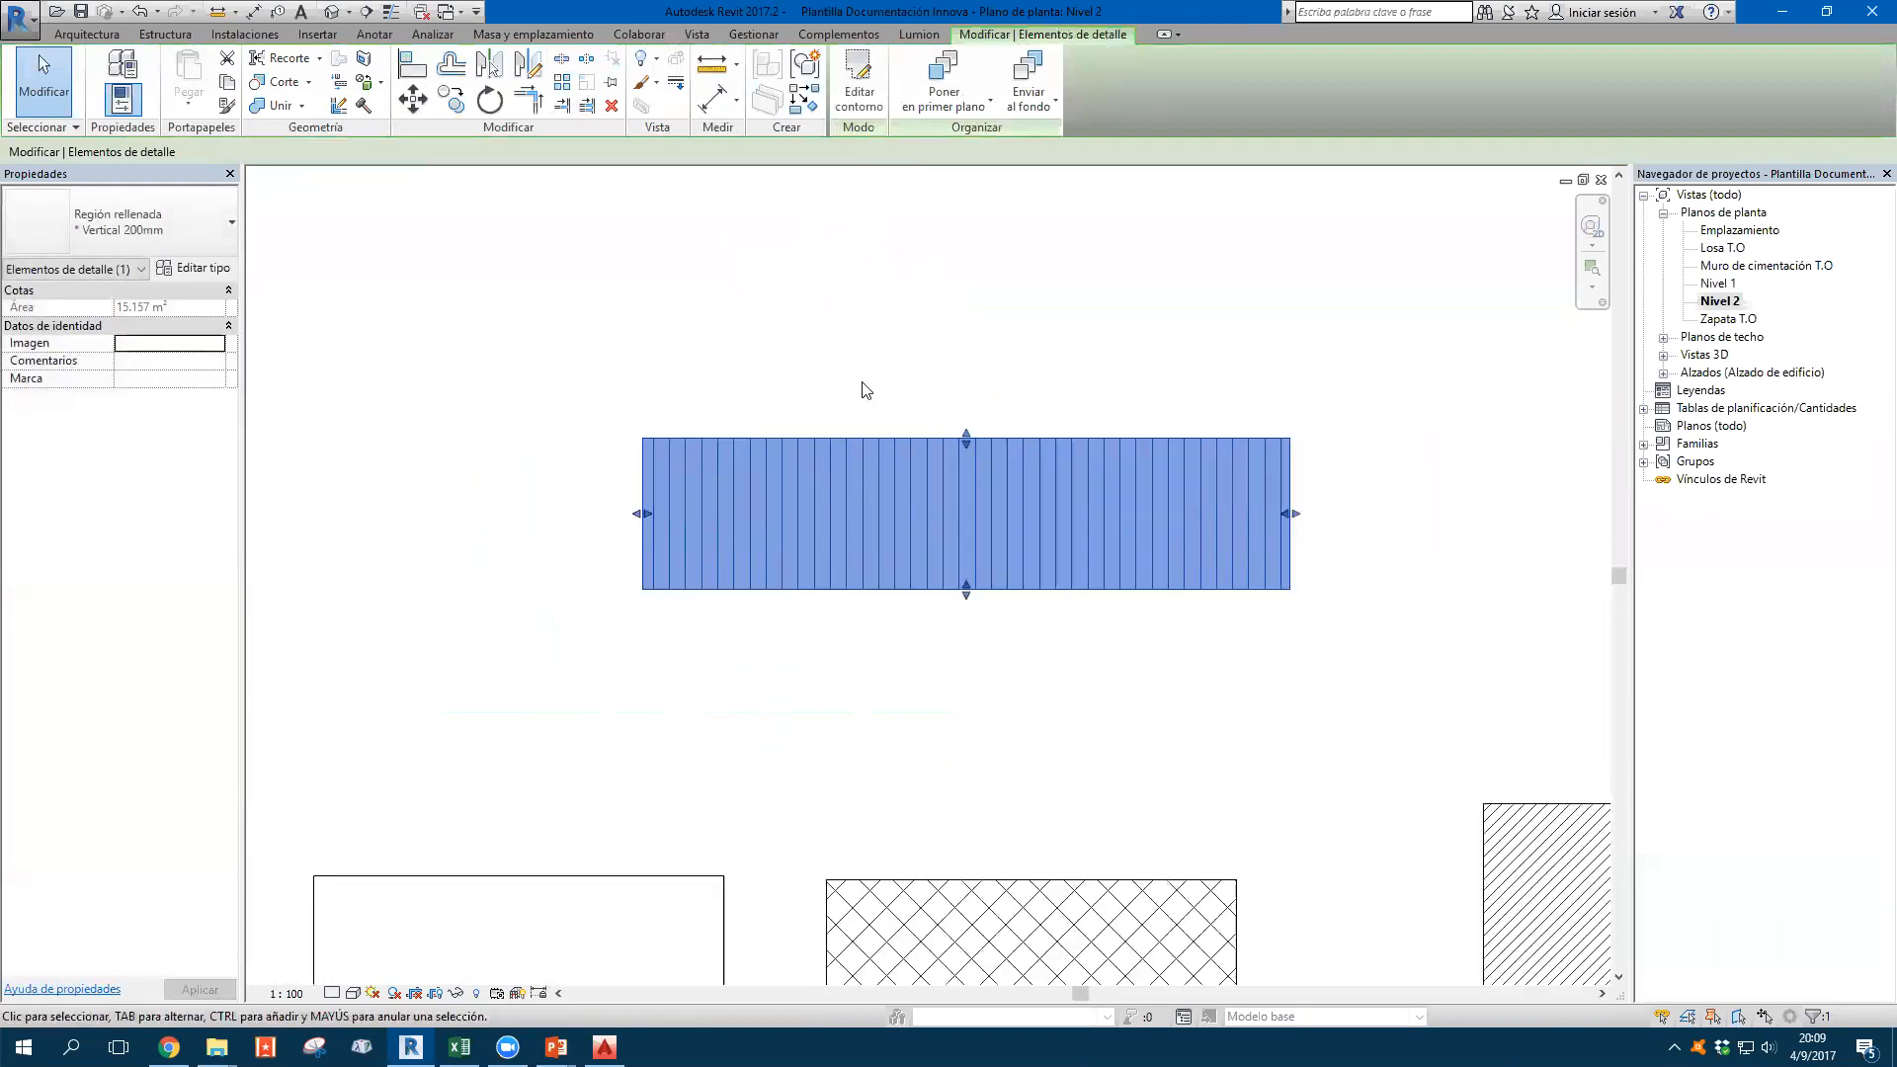
# Move the wide vertical-line region up and to the left, away from the other filled regions
pyautogui.click(864, 390)
pyautogui.click(997, 456)
pyautogui.moveTo(995, 373); pyautogui.dragTo(989, 630, button='middle')
pyautogui.moveTo(989, 715); pyautogui.dragTo(821, 342)
pyautogui.moveTo(698, 499); pyautogui.dragTo(746, 523, button='middle')
pyautogui.scroll(2, 940, 371)
pyautogui.click(917, 336)
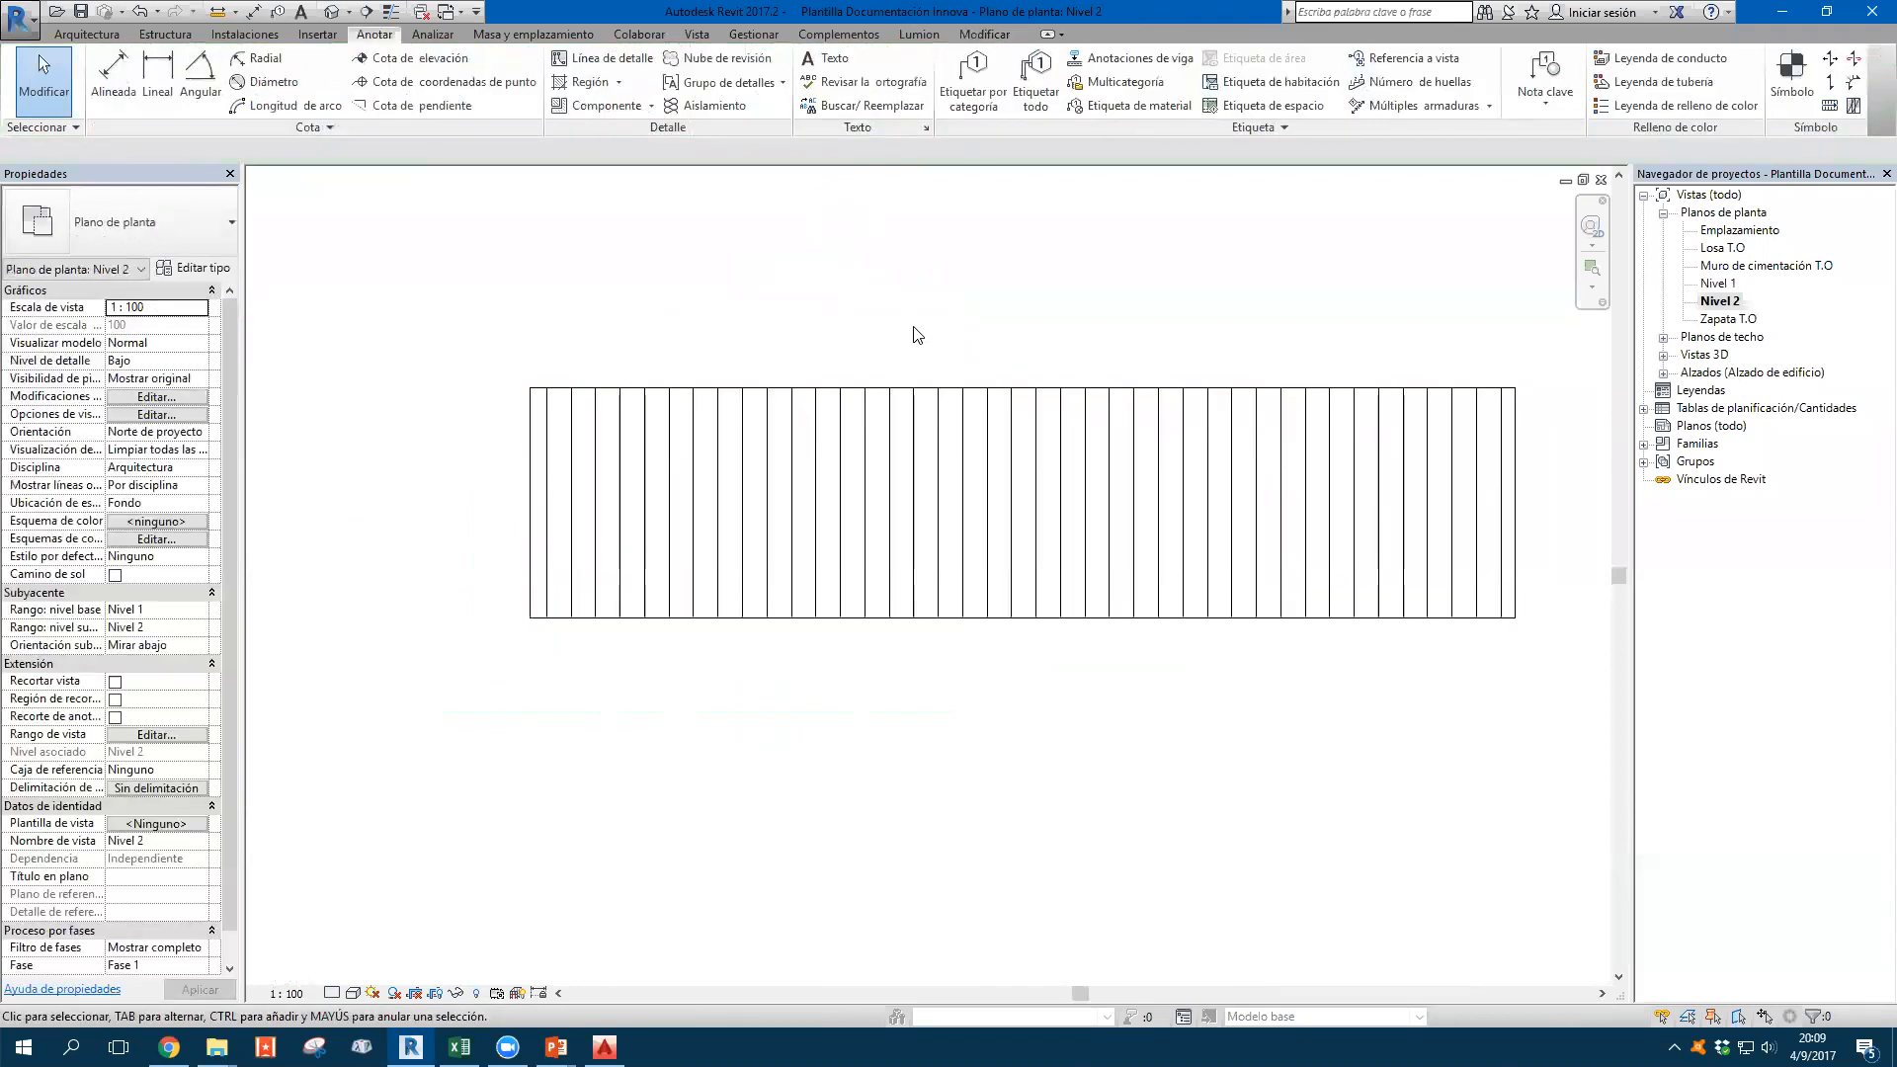
pyautogui.scroll(-2, 946, 331)
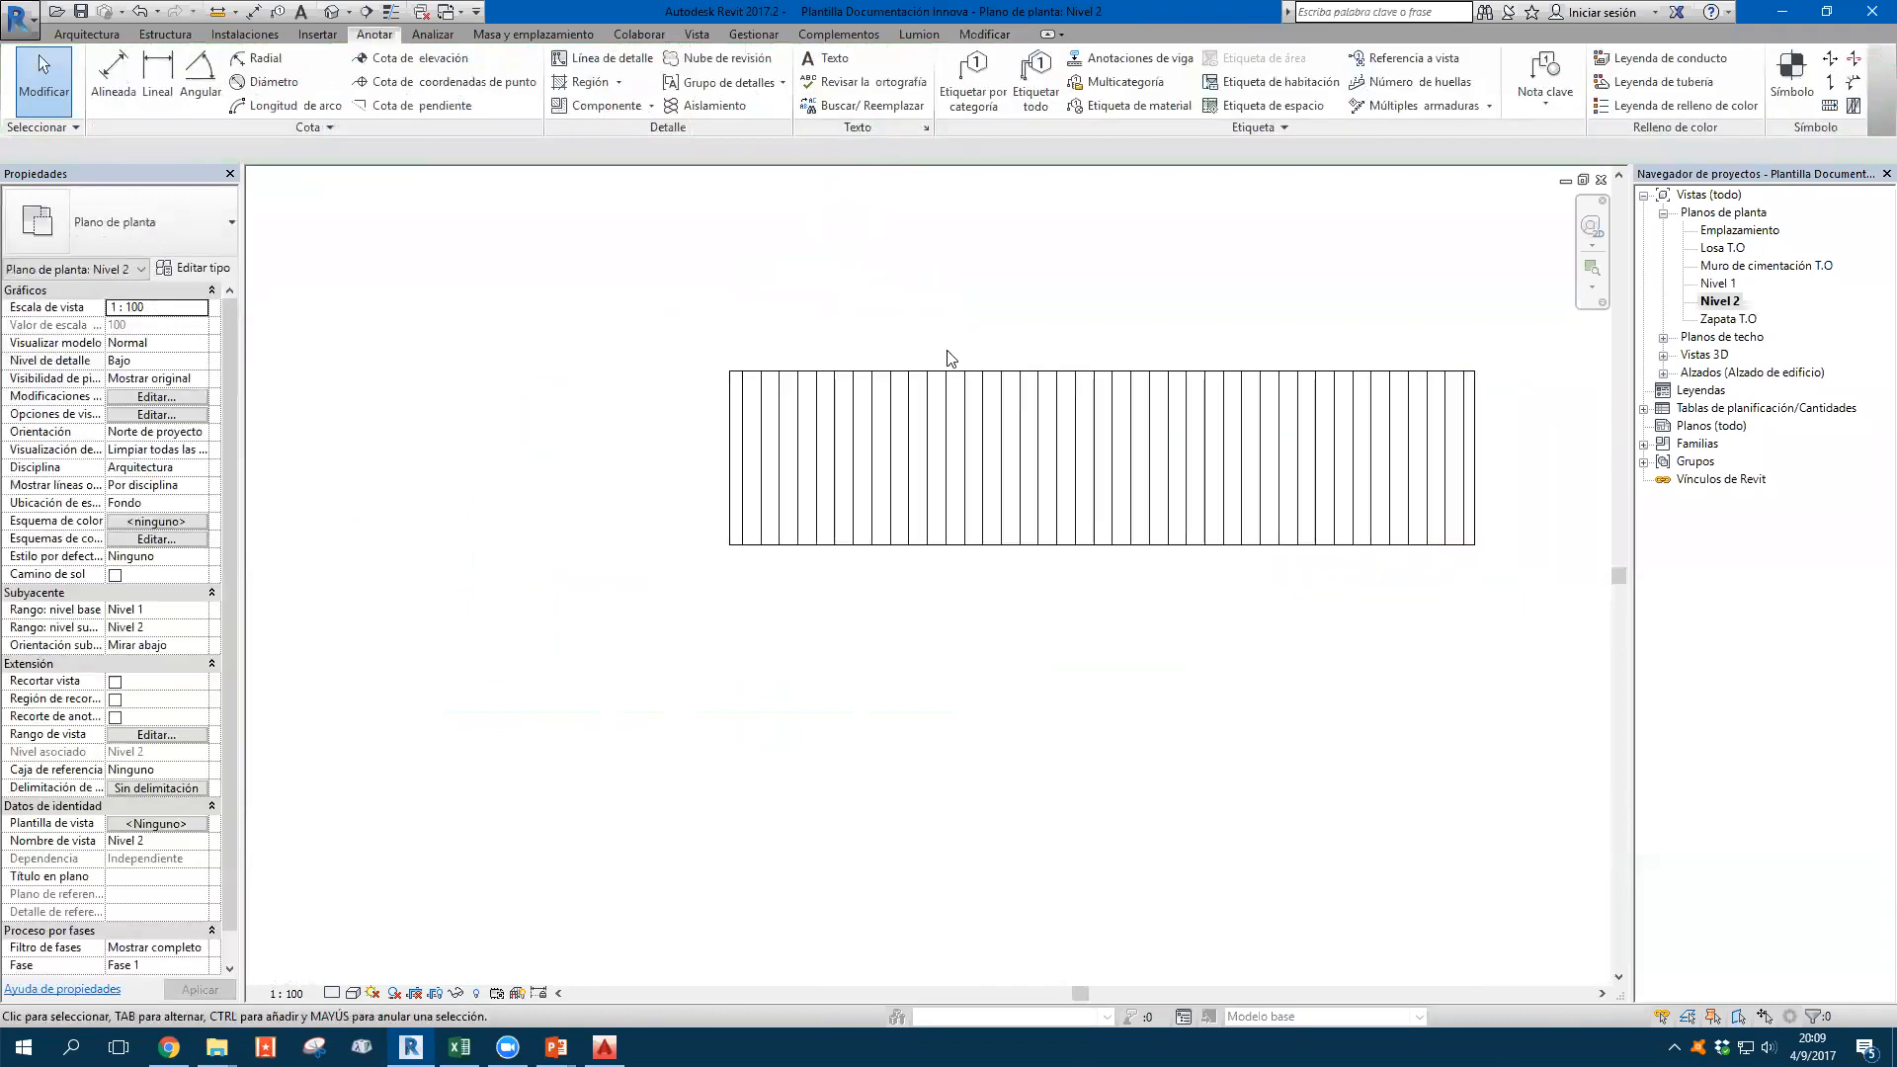
# Copy the wide region diagonally so the copy's upper-right corner meets the original's lower-left corner
pyautogui.click(905, 399)
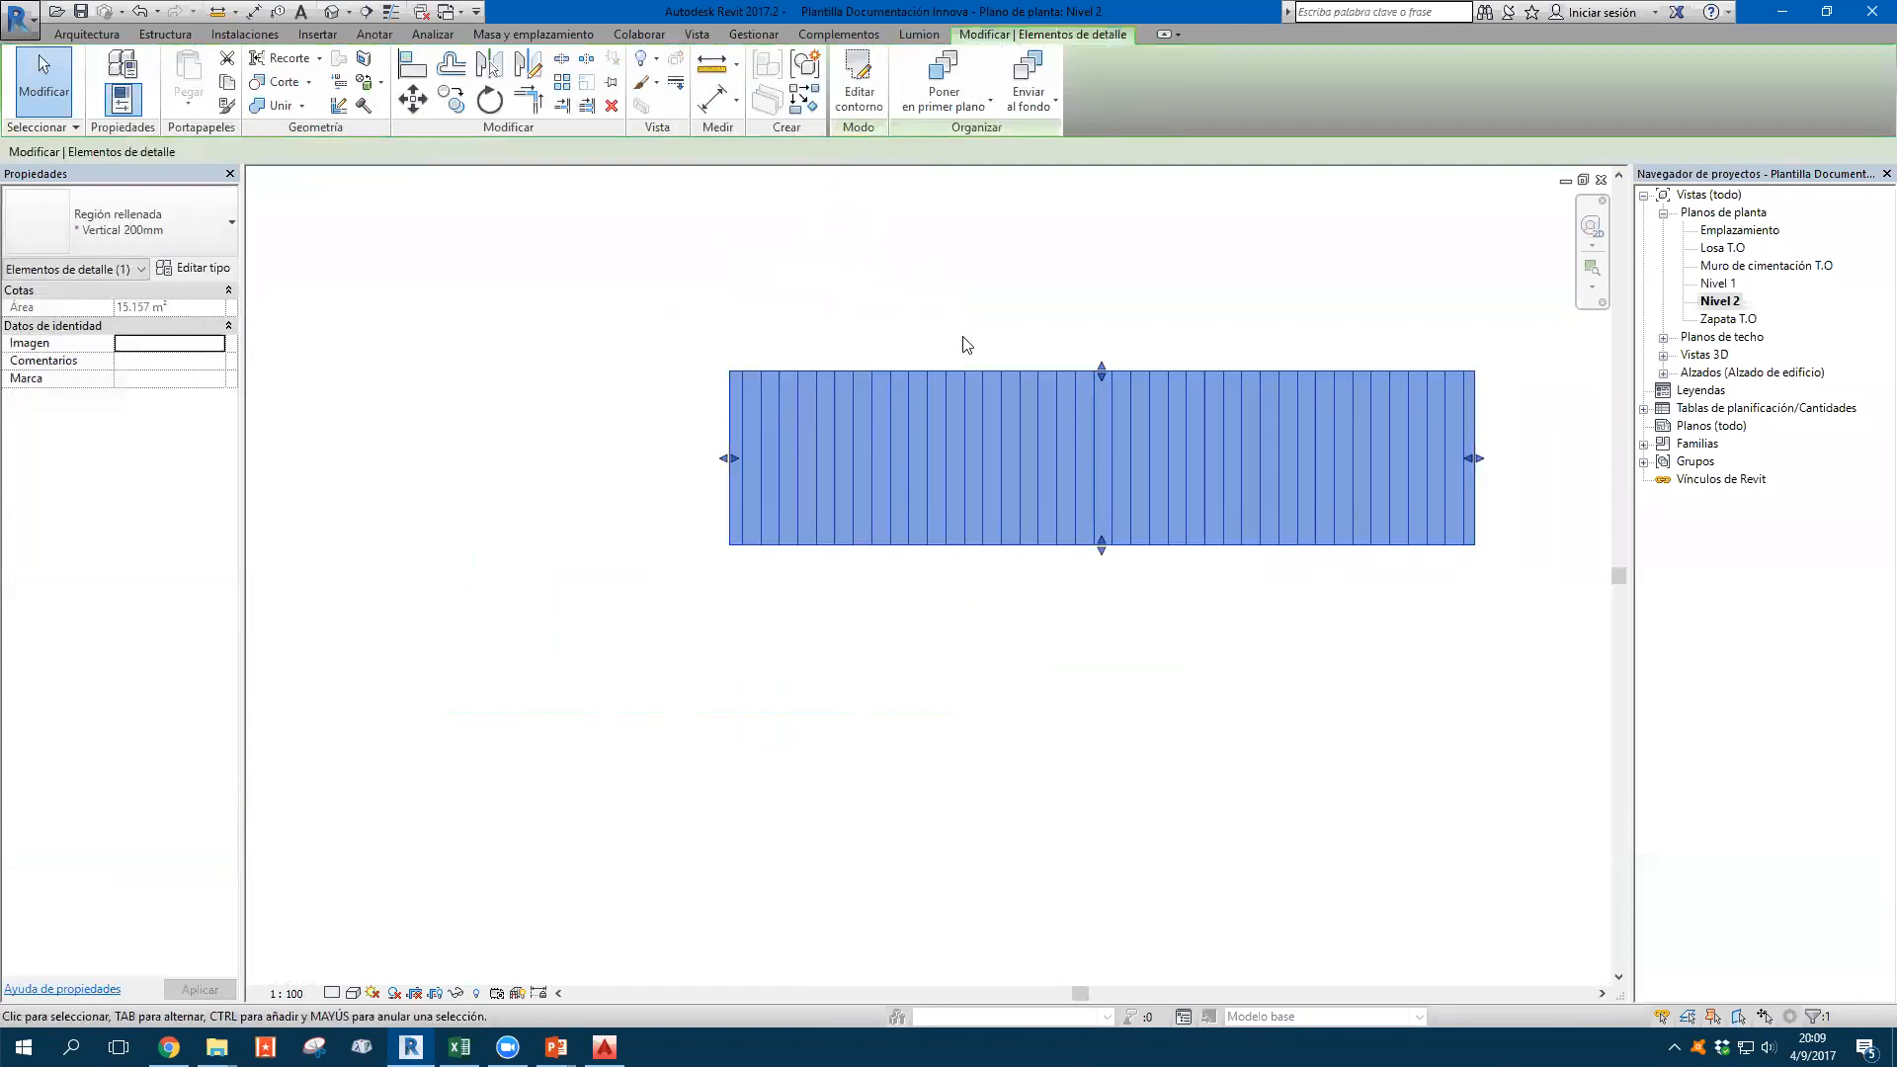
pyautogui.click(1479, 383)
pyautogui.click(1477, 374)
pyautogui.moveTo(1427, 397)
pyautogui.mouseDown()
pyautogui.moveTo(928, 591)
pyautogui.moveTo(704, 558)
pyautogui.mouseUp()
pyautogui.scroll(-1, 395, 593)
pyautogui.moveTo(395, 593); pyautogui.dragTo(833, 505, button='middle')
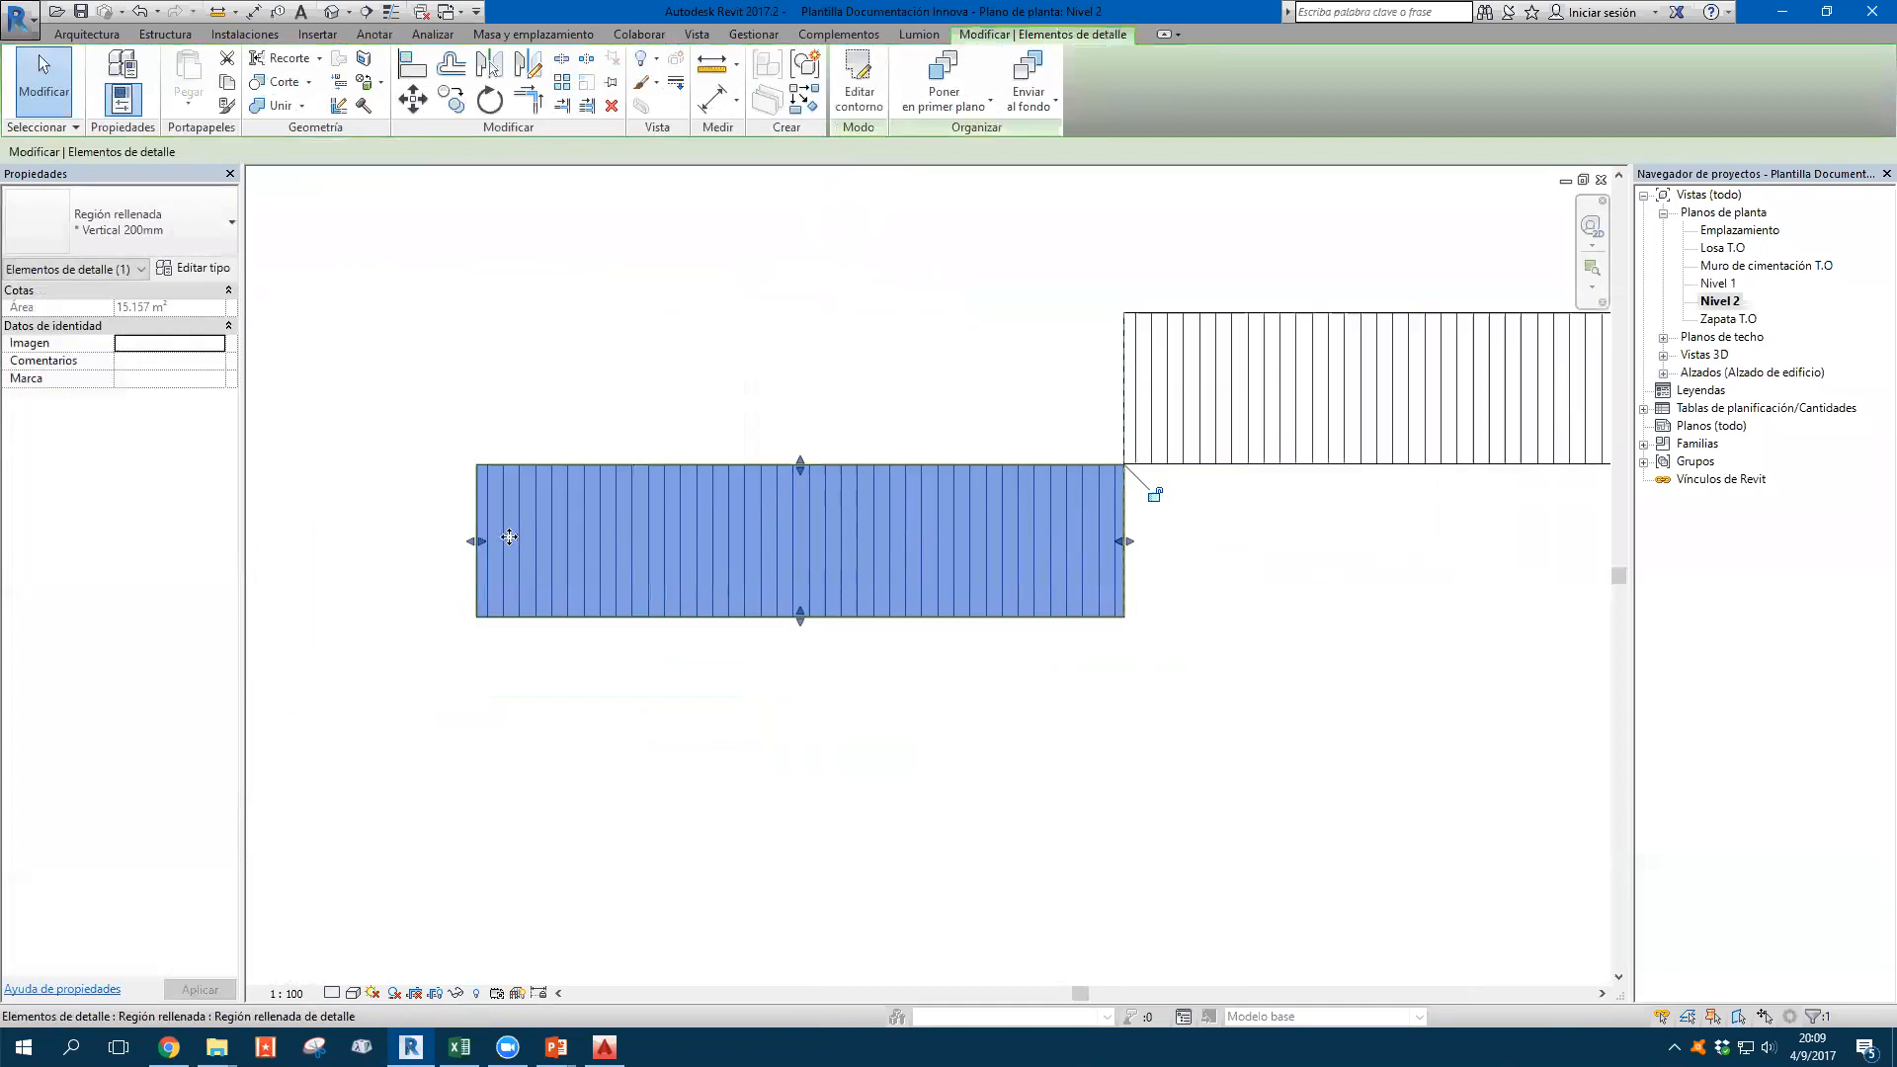
# Stretch the copy's left edge inward and its lower edge far down, making it narrow and tall
pyautogui.moveTo(478, 542); pyautogui.dragTo(979, 542)
pyautogui.moveTo(1050, 617); pyautogui.dragTo(1050, 966)
pyautogui.scroll(3, 1190, 477)
# Align the tall copy's right edge with the left edge of the original wide region
pyautogui.click(1123, 534)
pyautogui.press('a')
pyautogui.press('l')
pyautogui.click(1089, 433)
pyautogui.click(1088, 469)
pyautogui.press('Escape')
pyautogui.press('Escape')
pyautogui.moveTo(1104, 467); pyautogui.dragTo(1026, 501, button='middle')
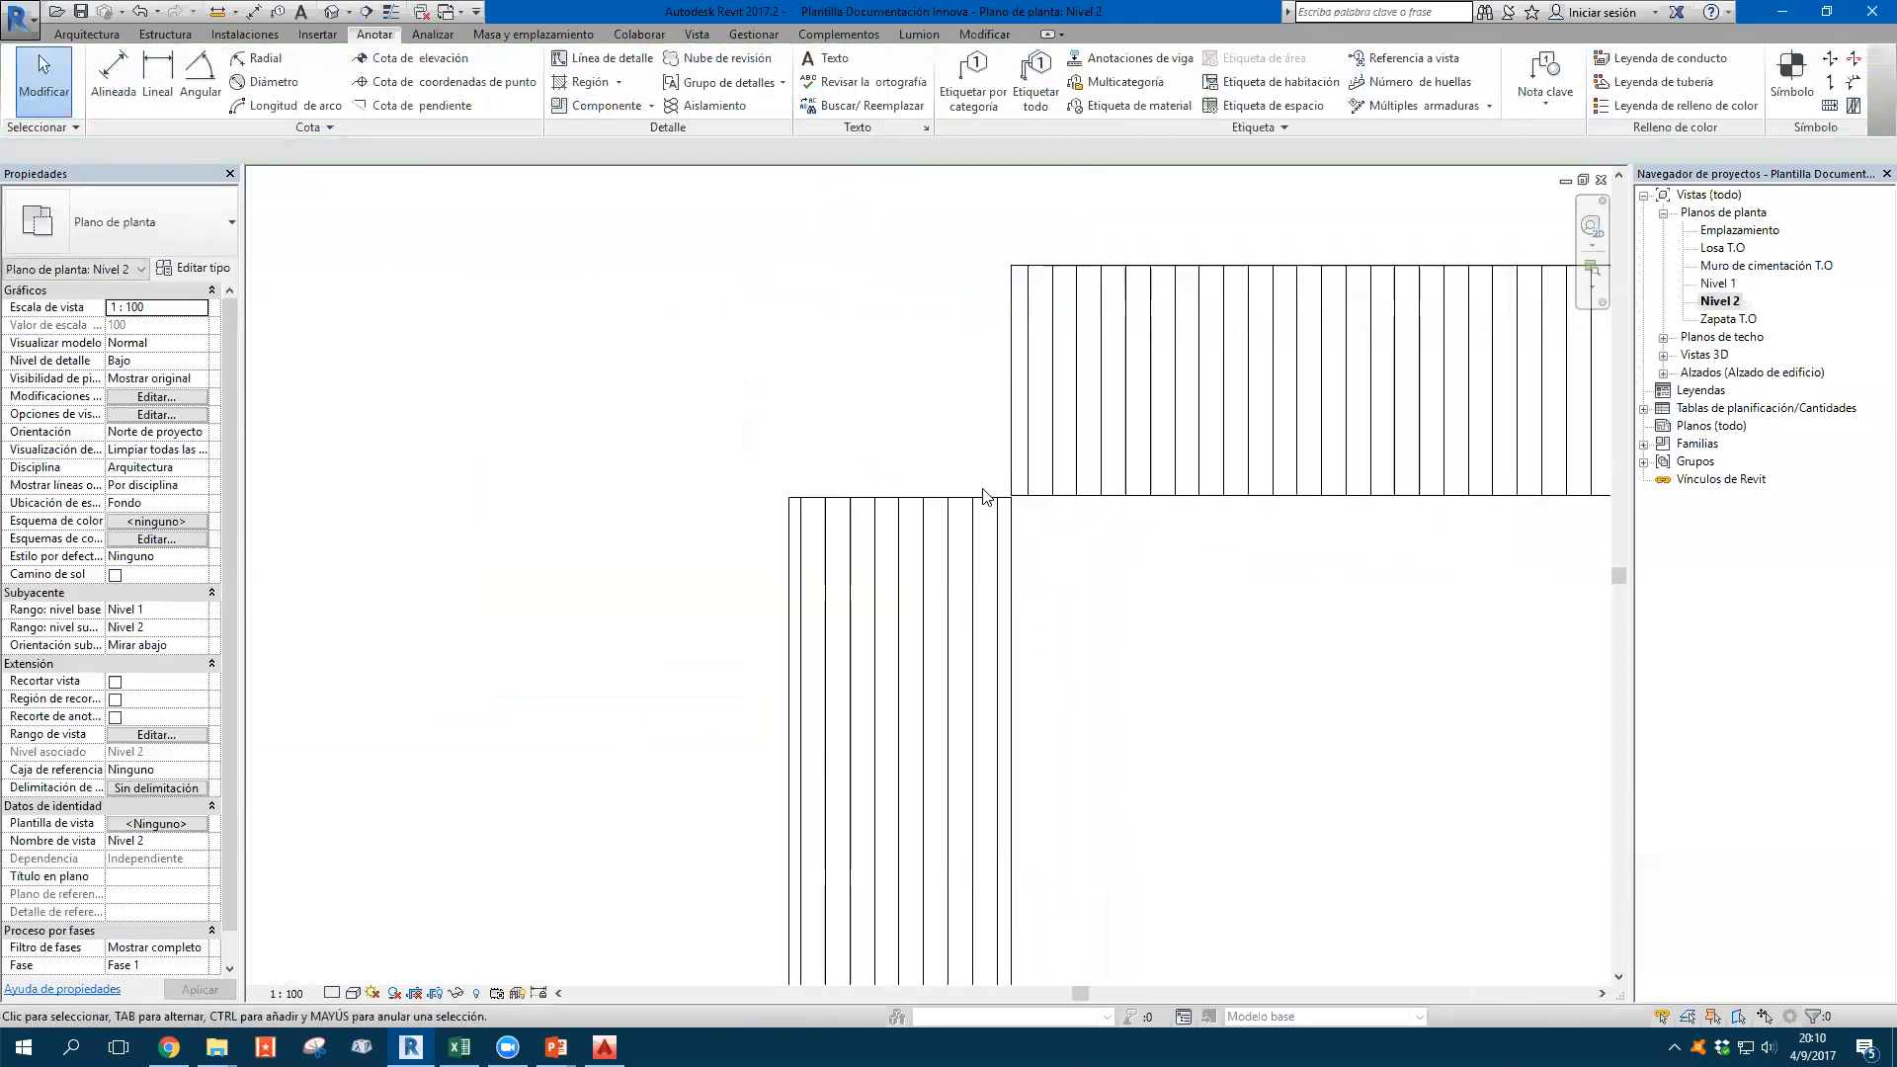
# Raise the tall region's upper edge and align it with the wide region's upper edge
pyautogui.click(984, 497)
pyautogui.moveTo(902, 496); pyautogui.dragTo(902, 339)
pyautogui.press('Escape')
pyautogui.press('a')
pyautogui.press('l')
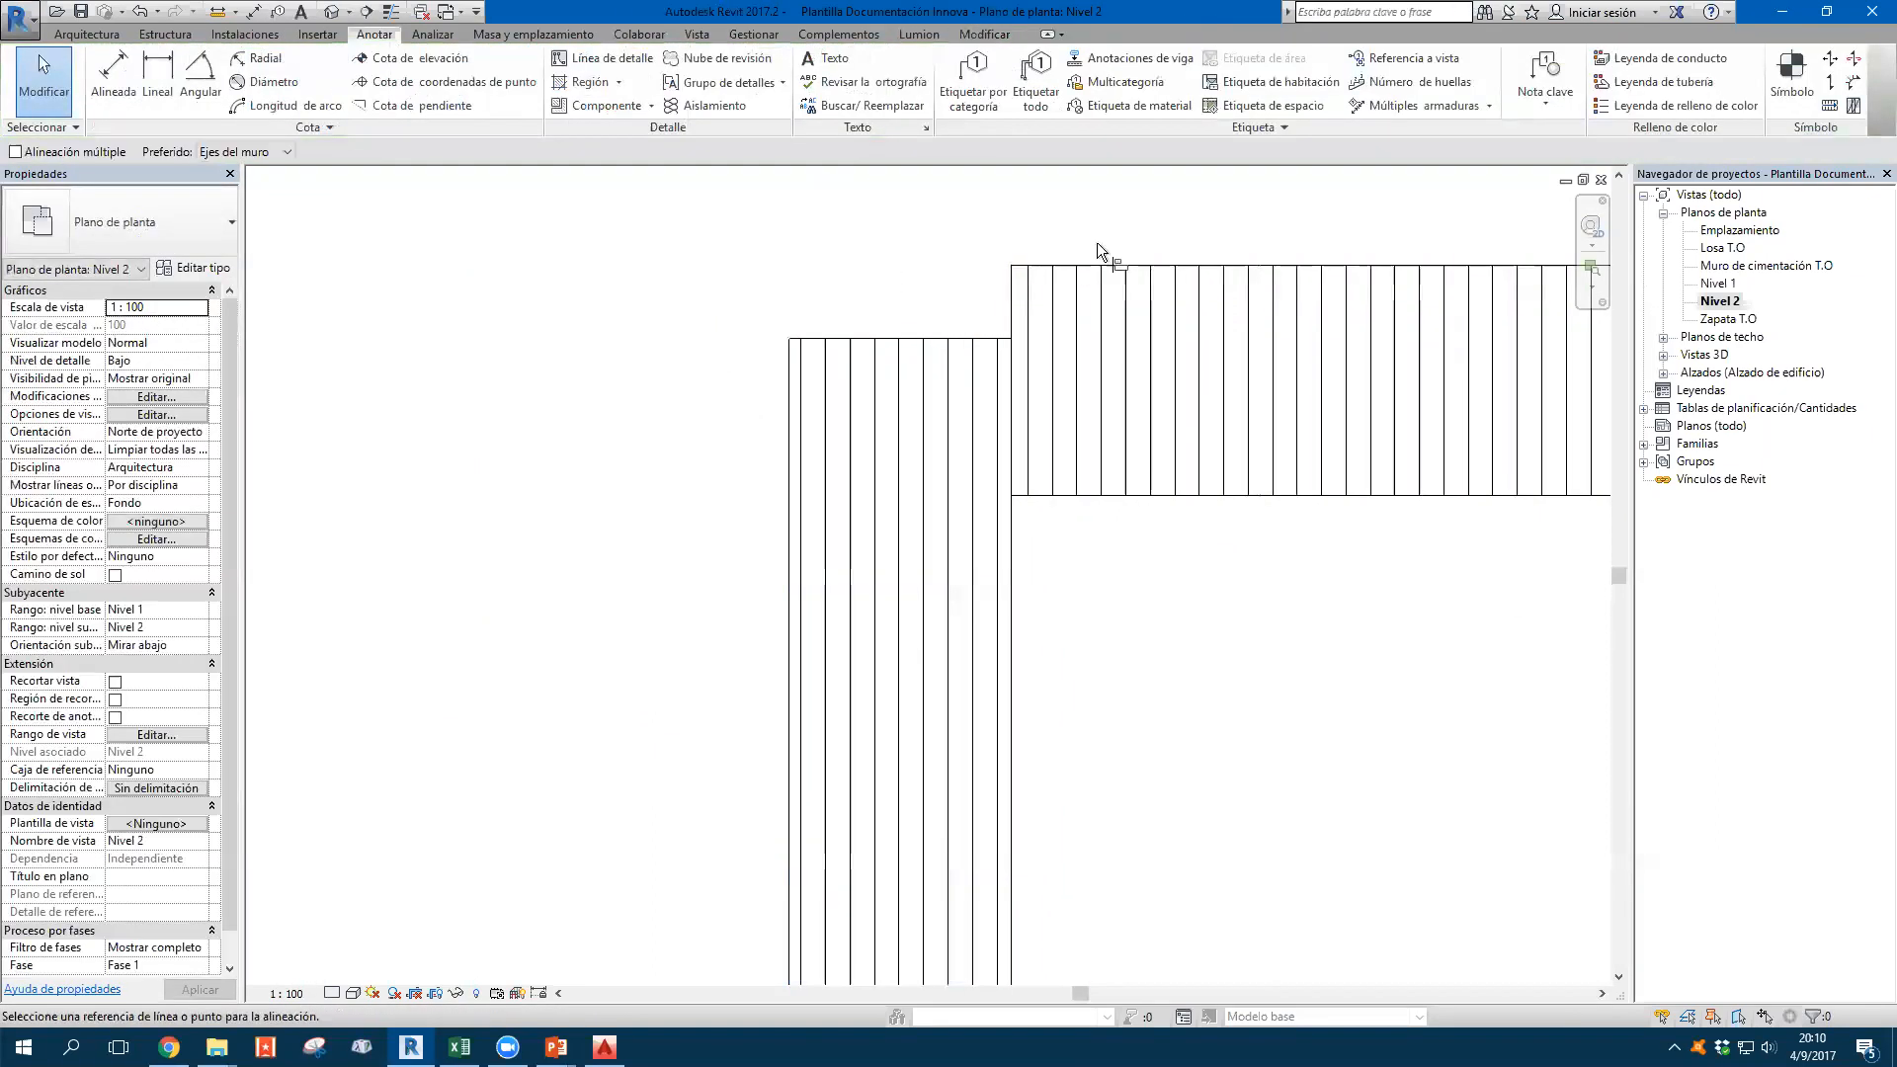
pyautogui.click(1090, 264)
pyautogui.click(949, 339)
pyautogui.press('Escape')
pyautogui.press('Escape')
# Rotate the tall region's model hatch 90° on its own so its lines run horizontally
pyautogui.scroll(-2, 920, 334)
pyautogui.moveTo(1153, 449); pyautogui.dragTo(1010, 487, button='middle')
pyautogui.scroll(1, 1010, 488)
pyautogui.scroll(1, 820, 238)
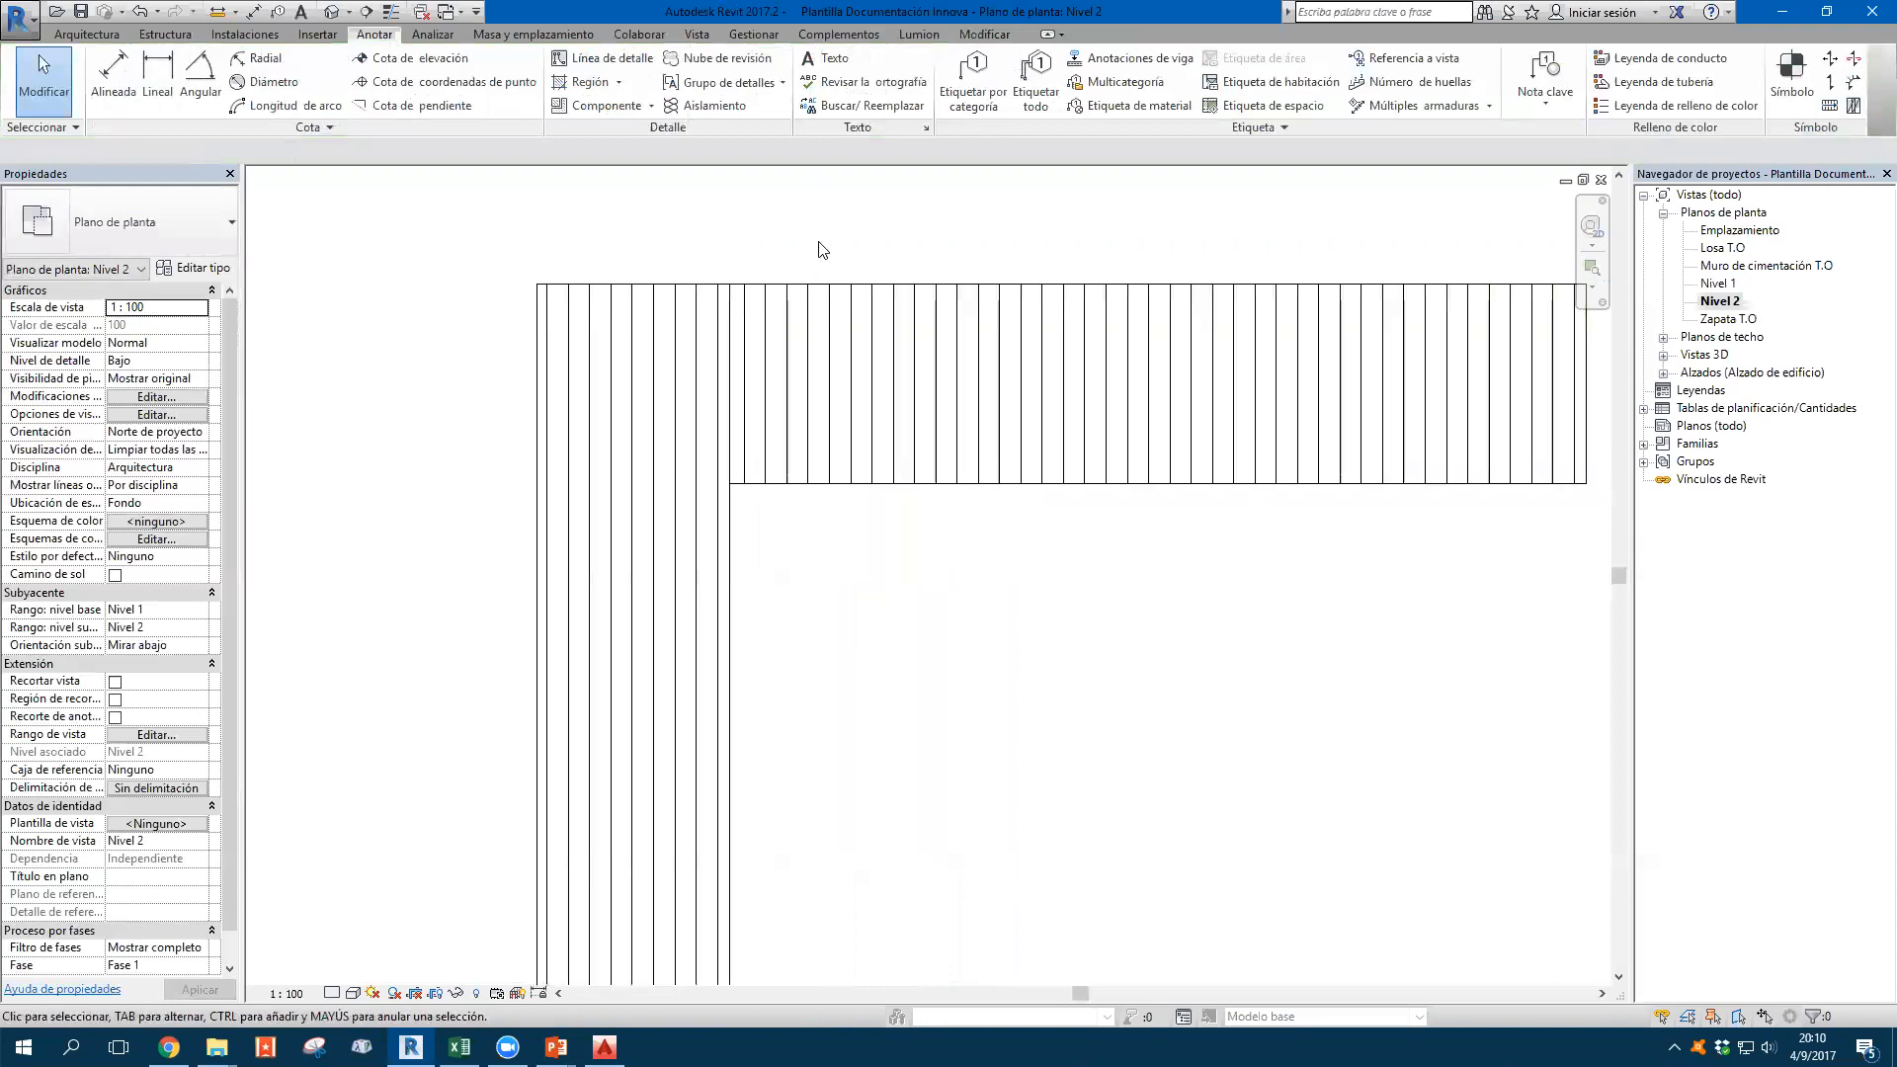
pyautogui.click(681, 448)
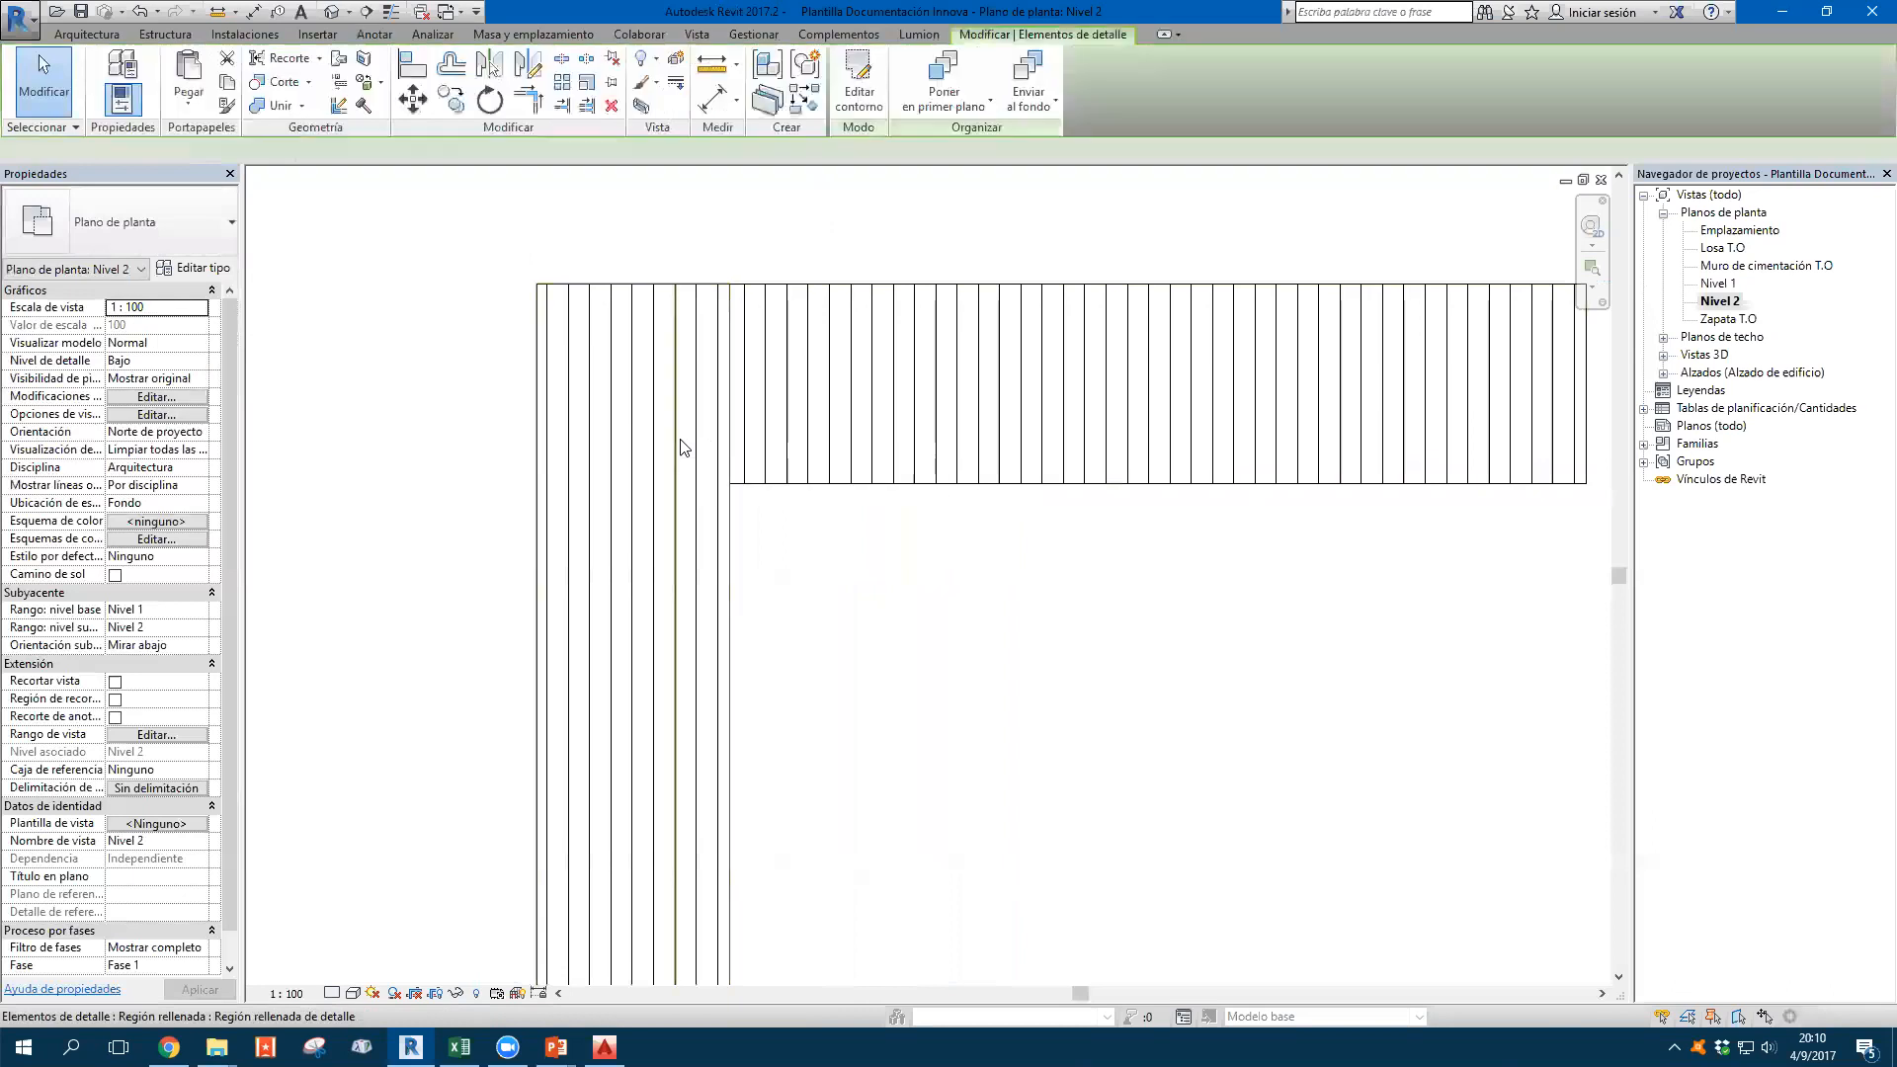
pyautogui.click(490, 100)
pyautogui.click(680, 241)
pyautogui.click(403, 442)
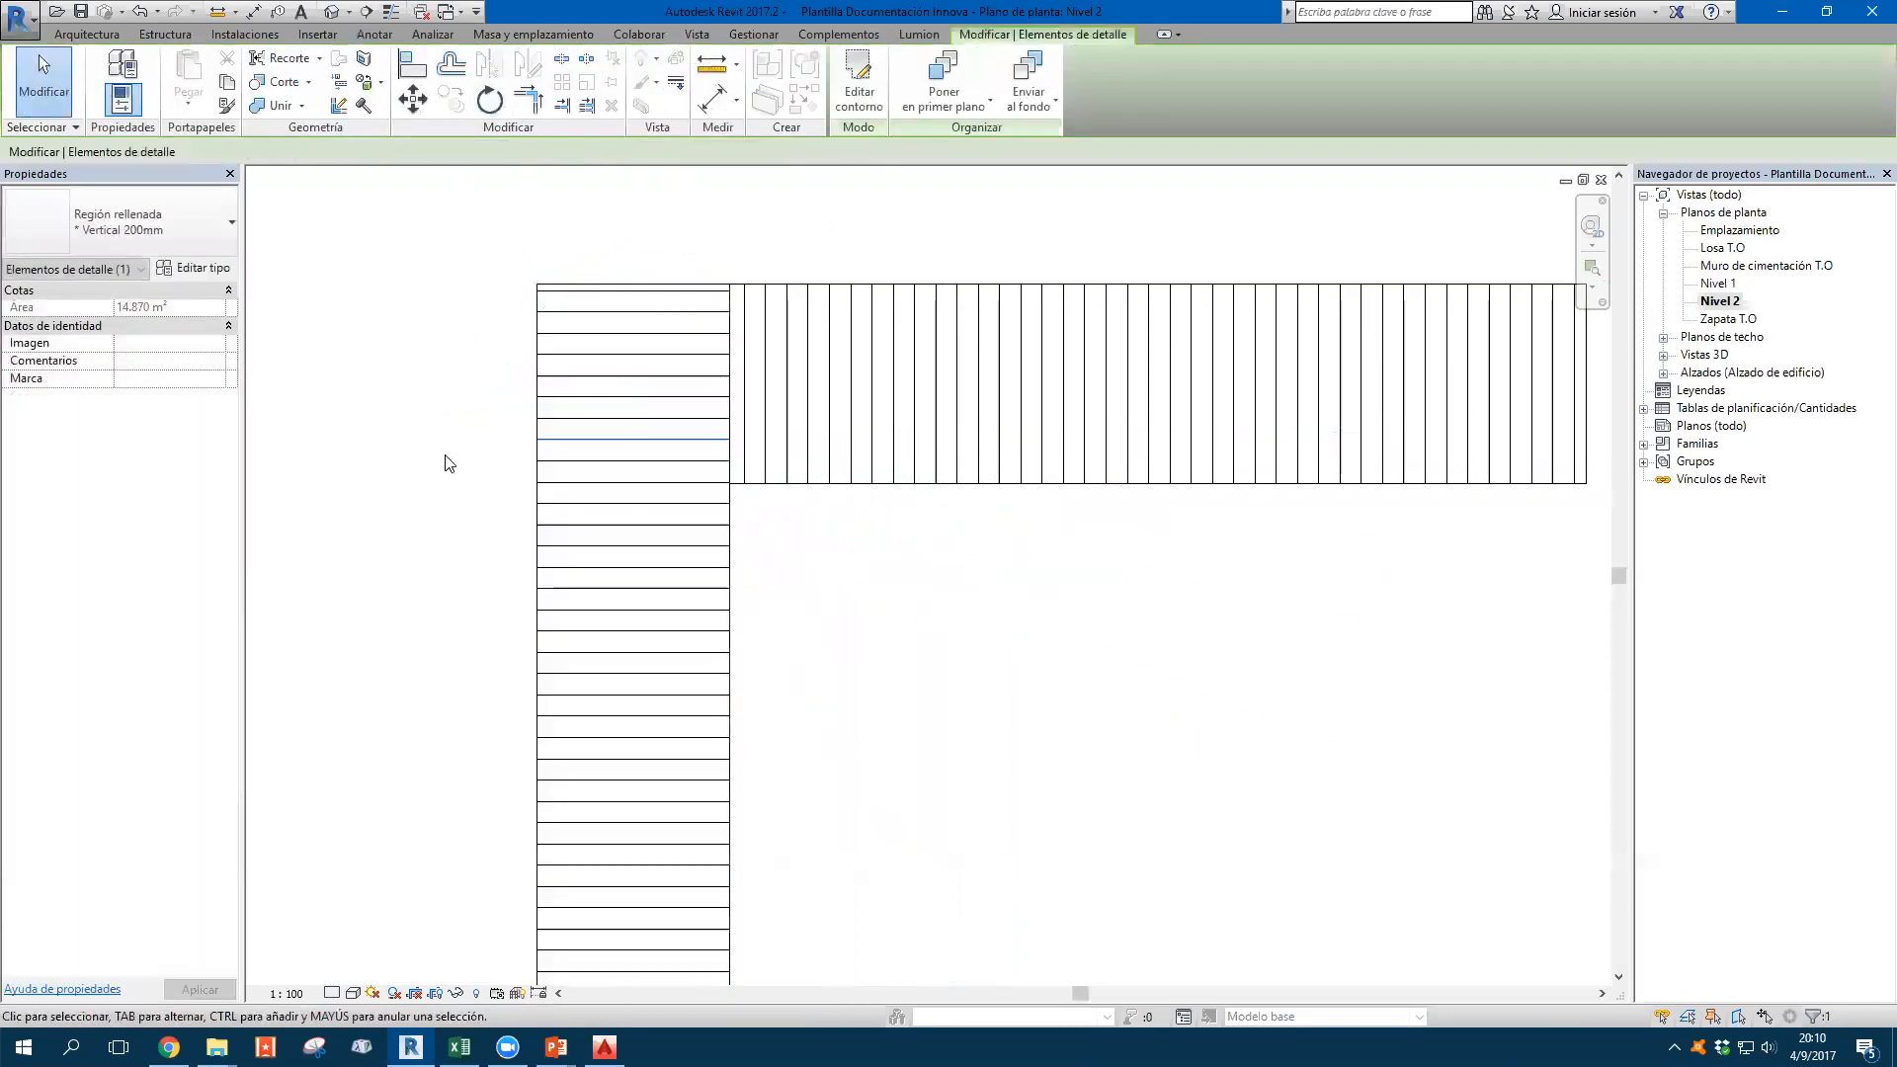
pyautogui.scroll(-3, 474, 464)
pyautogui.click(845, 579)
pyautogui.moveTo(830, 572); pyautogui.dragTo(1092, 616, button='middle')
pyautogui.scroll(1, 1079, 605)
pyautogui.scroll(-1, 859, 544)
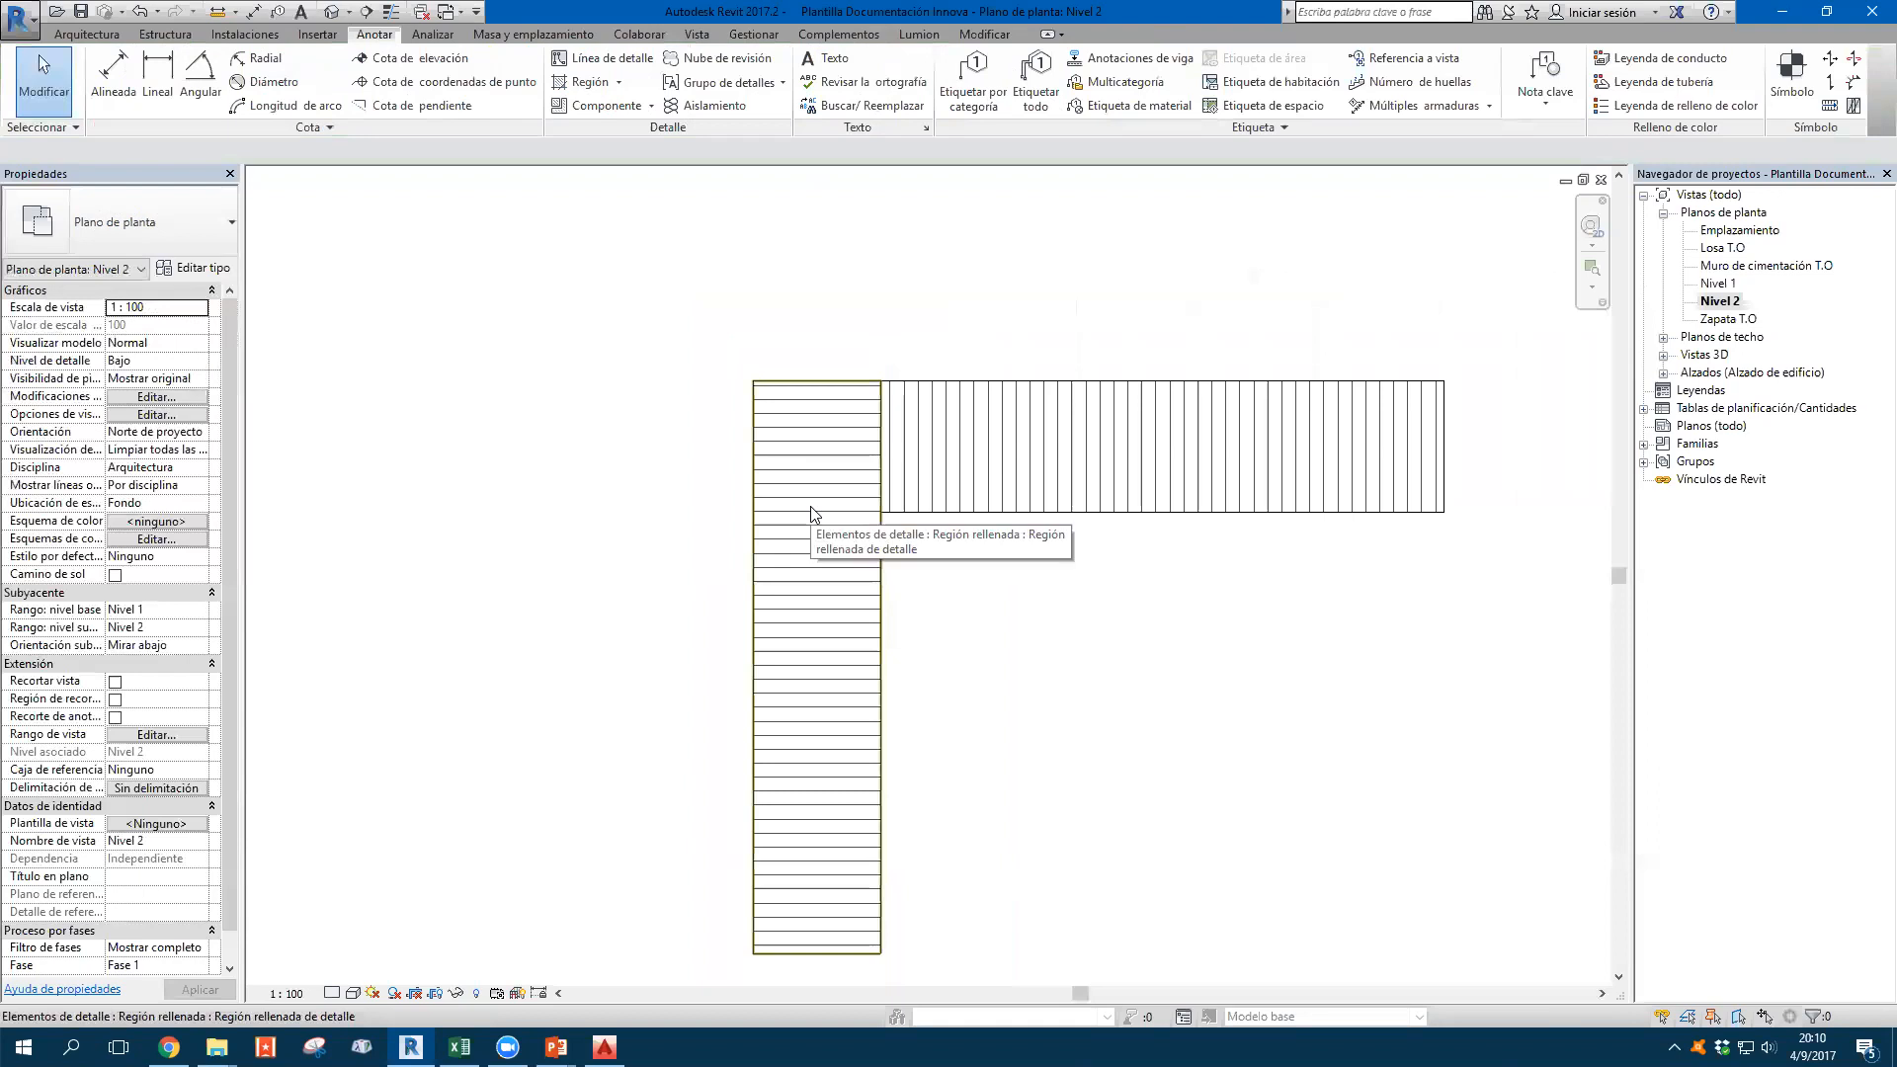
# Edit the tall region's boundary and draw a diagonal line from its upper-left corner to the inner corner between both regions
pyautogui.scroll(2, 901, 351)
pyautogui.scroll(-2, 954, 365)
pyautogui.moveTo(967, 365); pyautogui.dragTo(1016, 352, button='middle')
pyautogui.scroll(3, 904, 392)
pyautogui.doubleClick(847, 409)
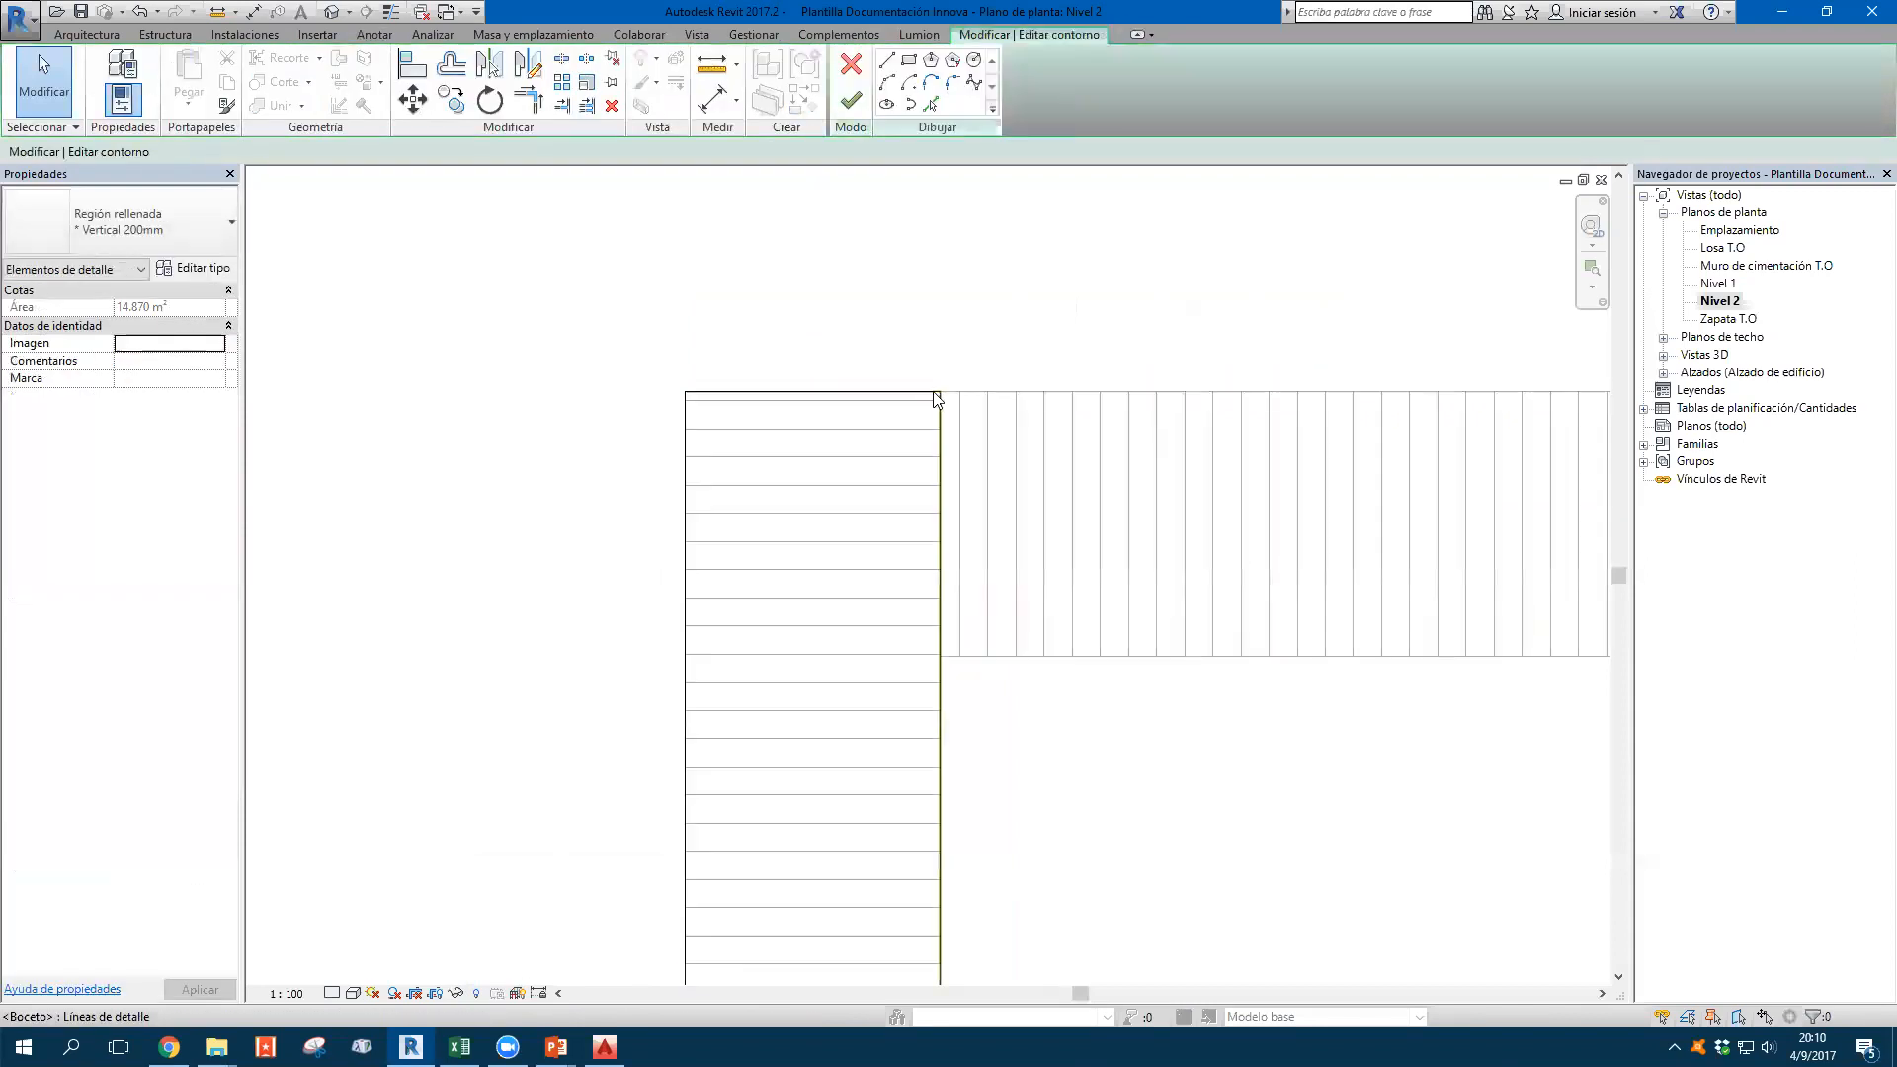
pyautogui.scroll(-1, 934, 395)
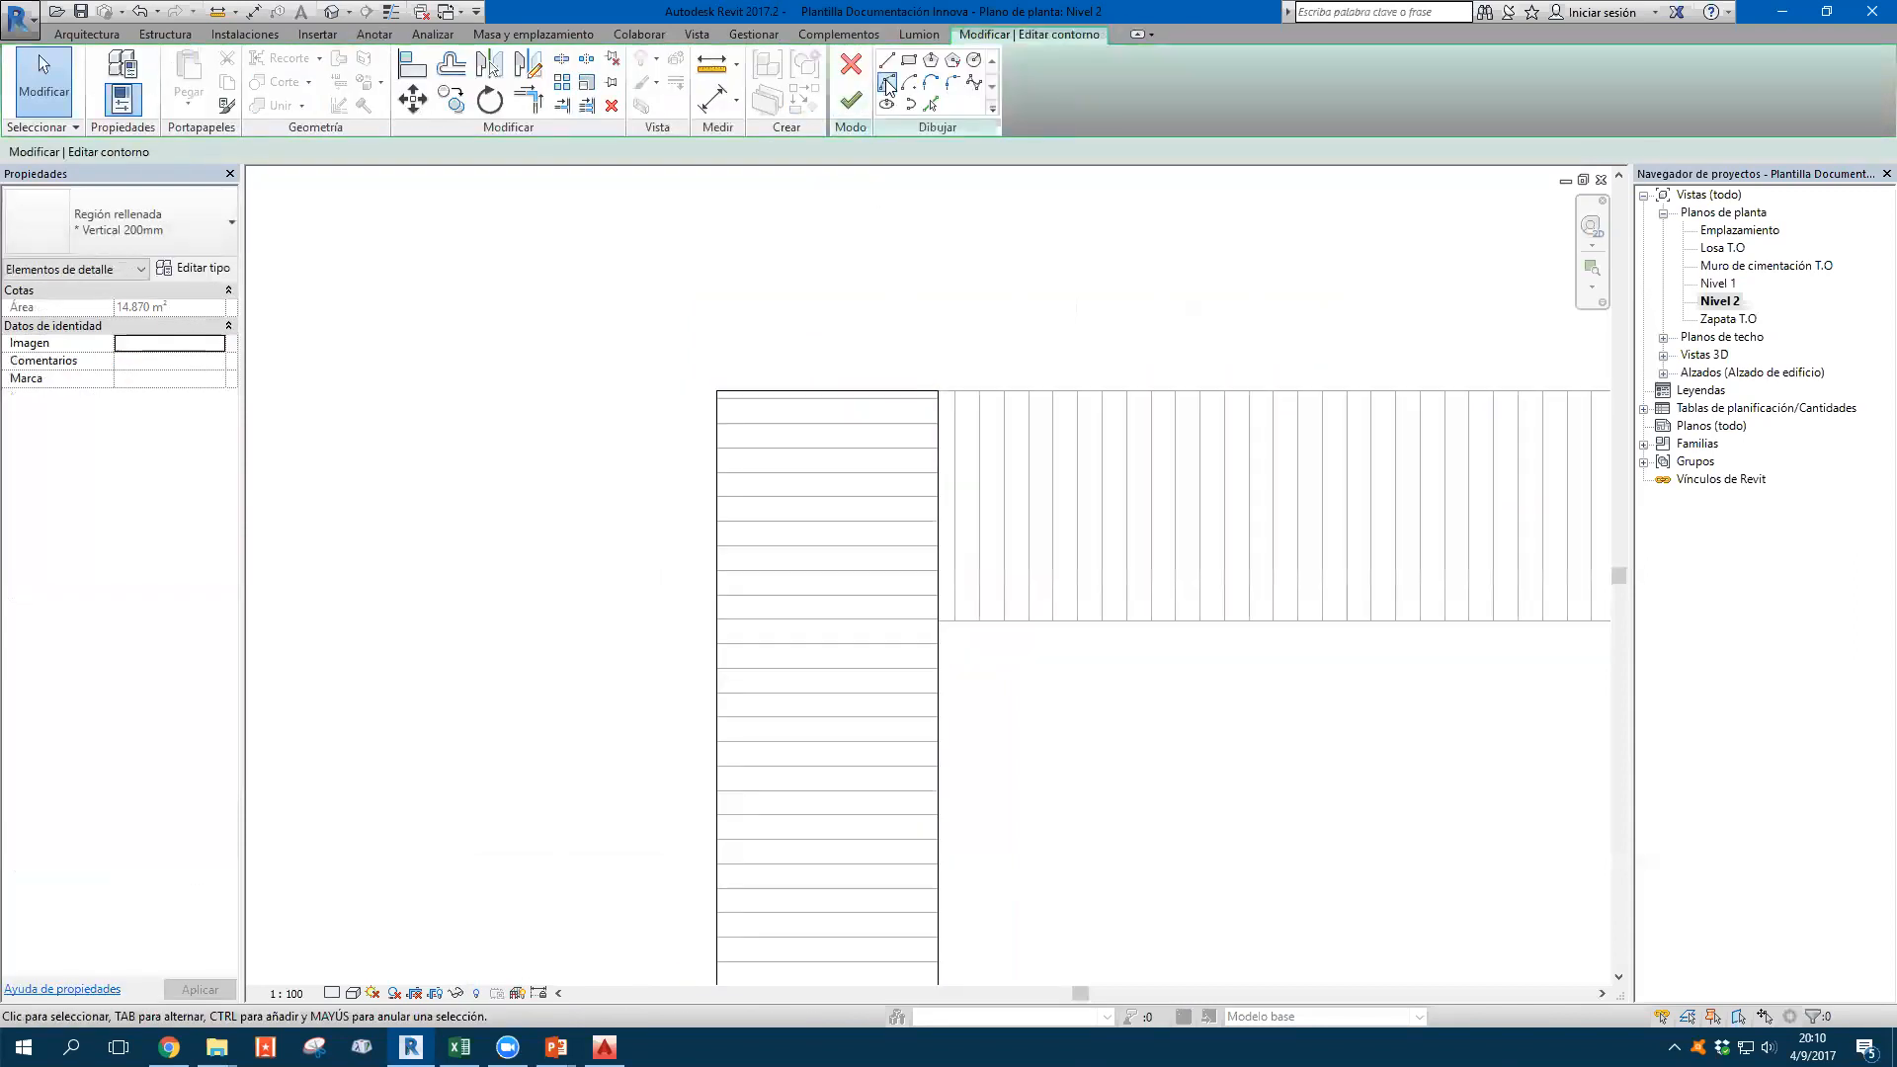
pyautogui.click(887, 86)
pyautogui.click(716, 391)
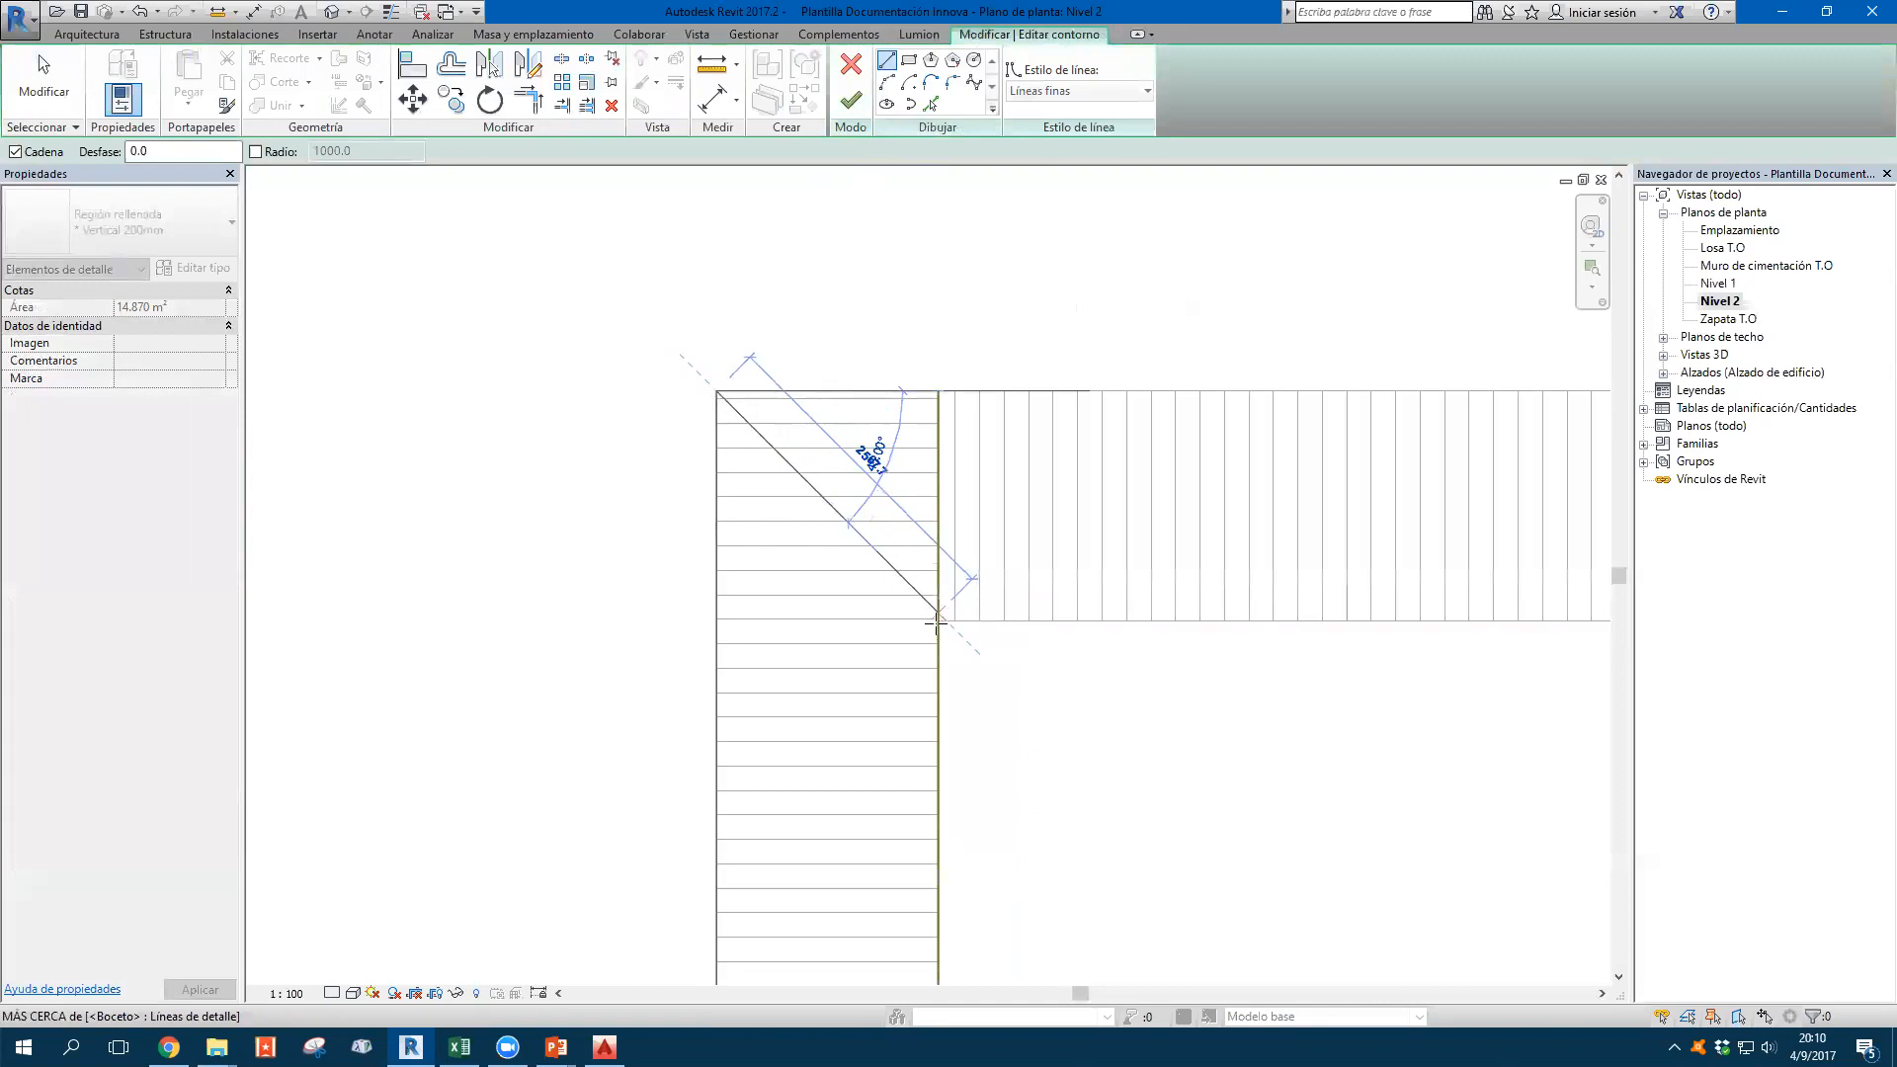
pyautogui.click(937, 620)
pyautogui.press('Escape')
pyautogui.press('Escape')
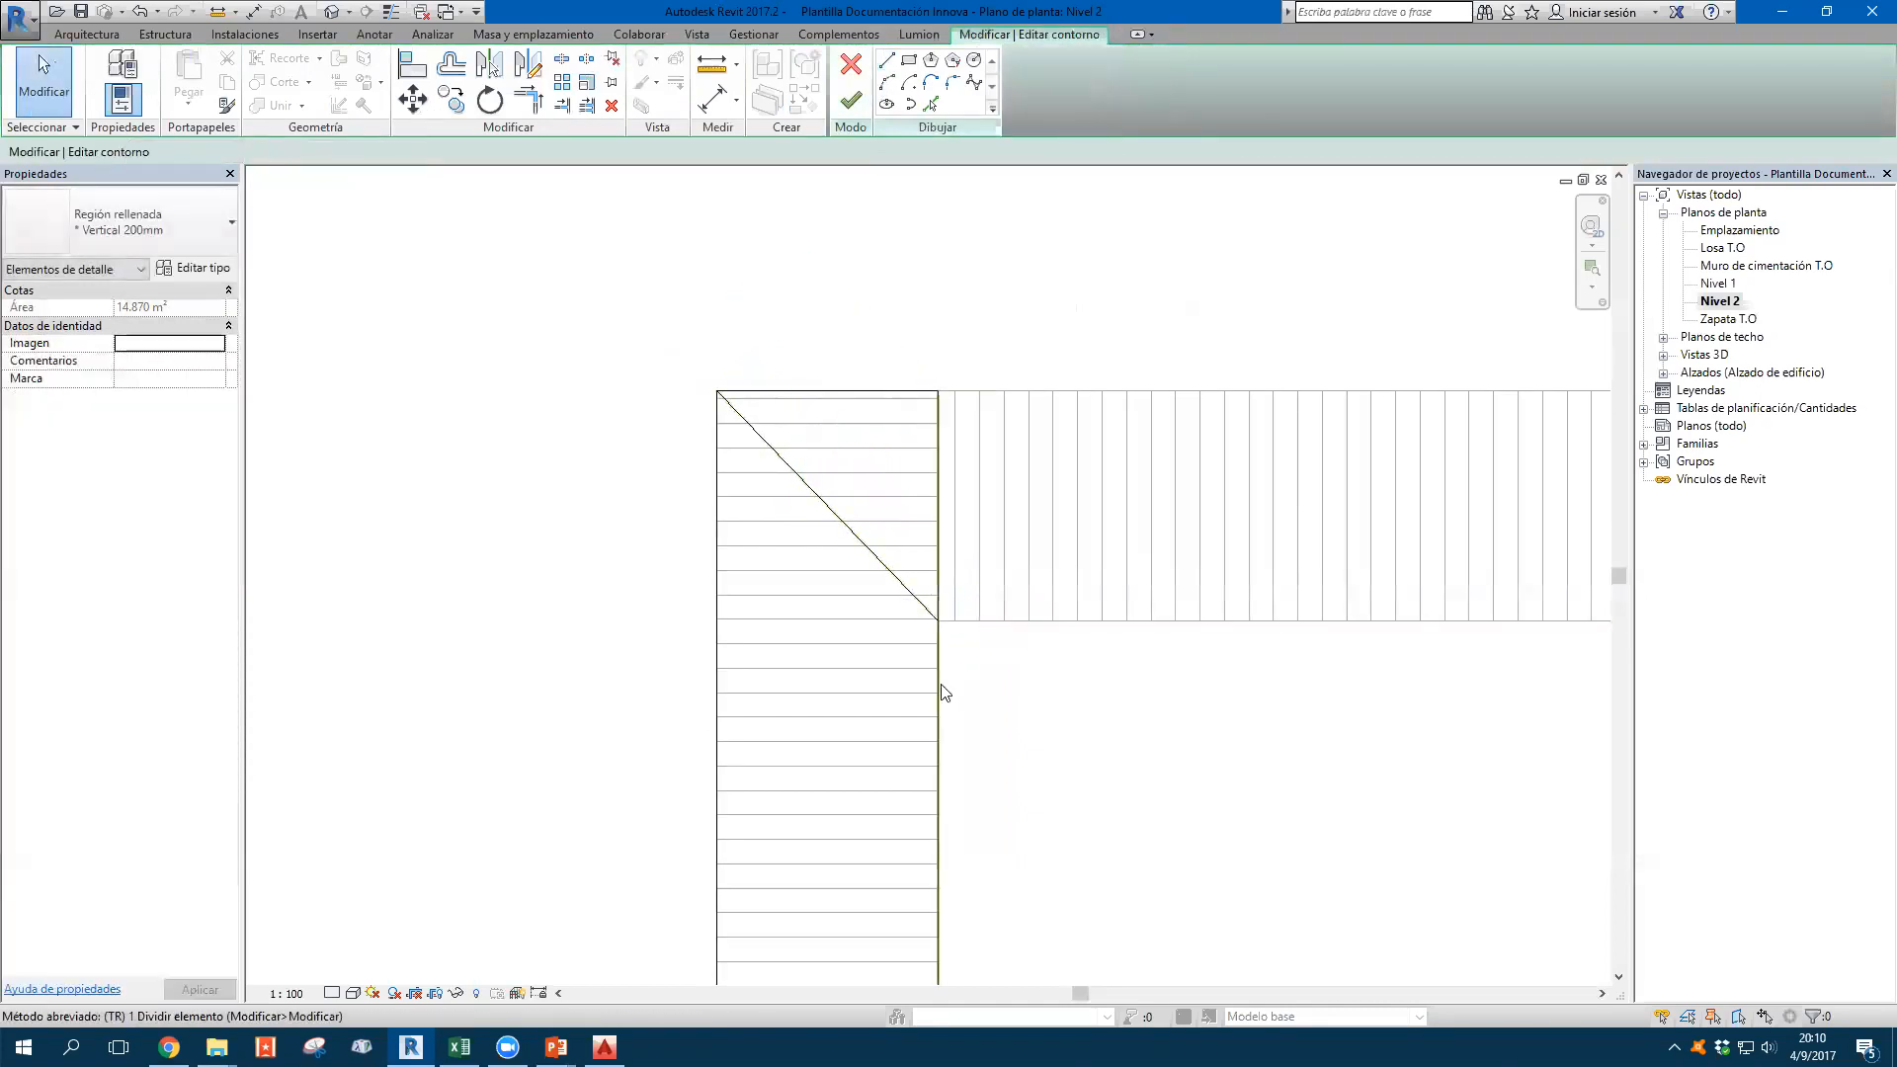
# Trim the tall region's right edge to the diagonal, delete its top edge and finish the boundary
pyautogui.press('t')
pyautogui.press('r')
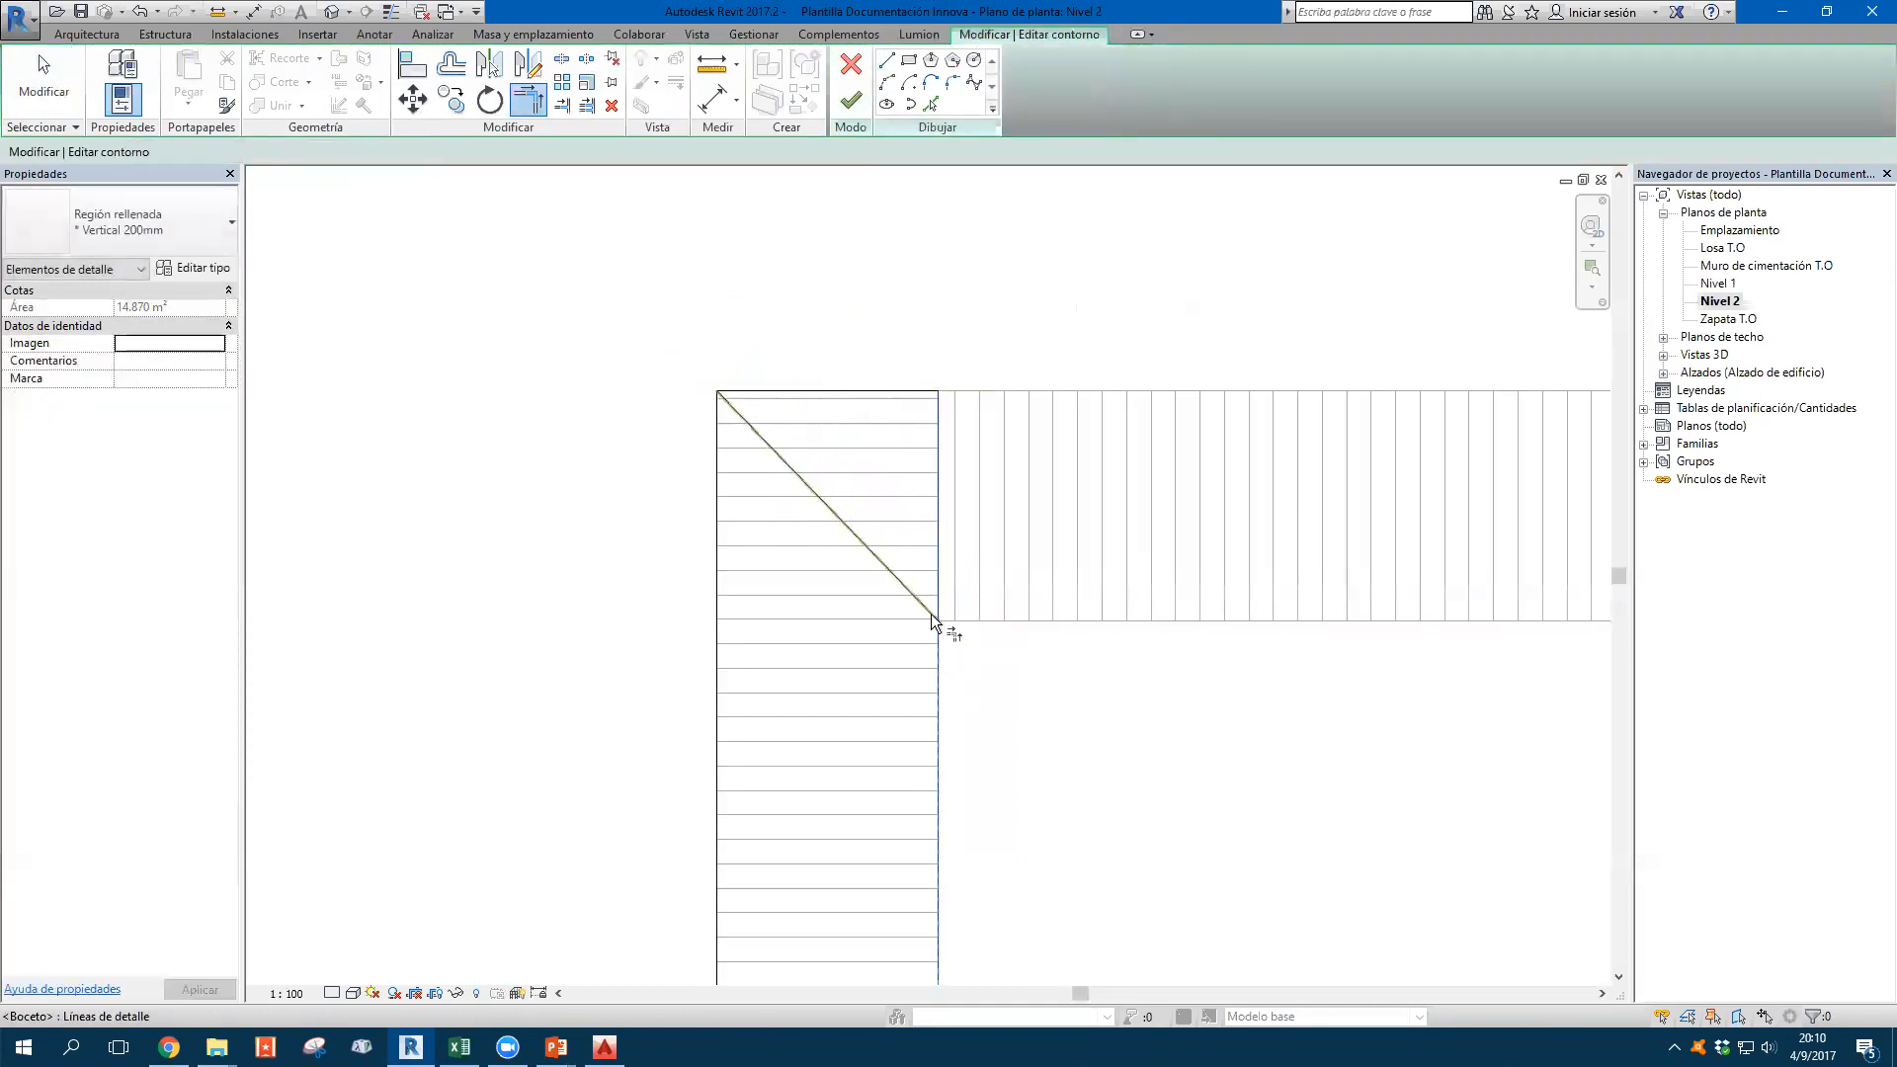
pyautogui.press('Escape')
pyautogui.click(751, 392)
pyautogui.press('Delete')
pyautogui.click(852, 101)
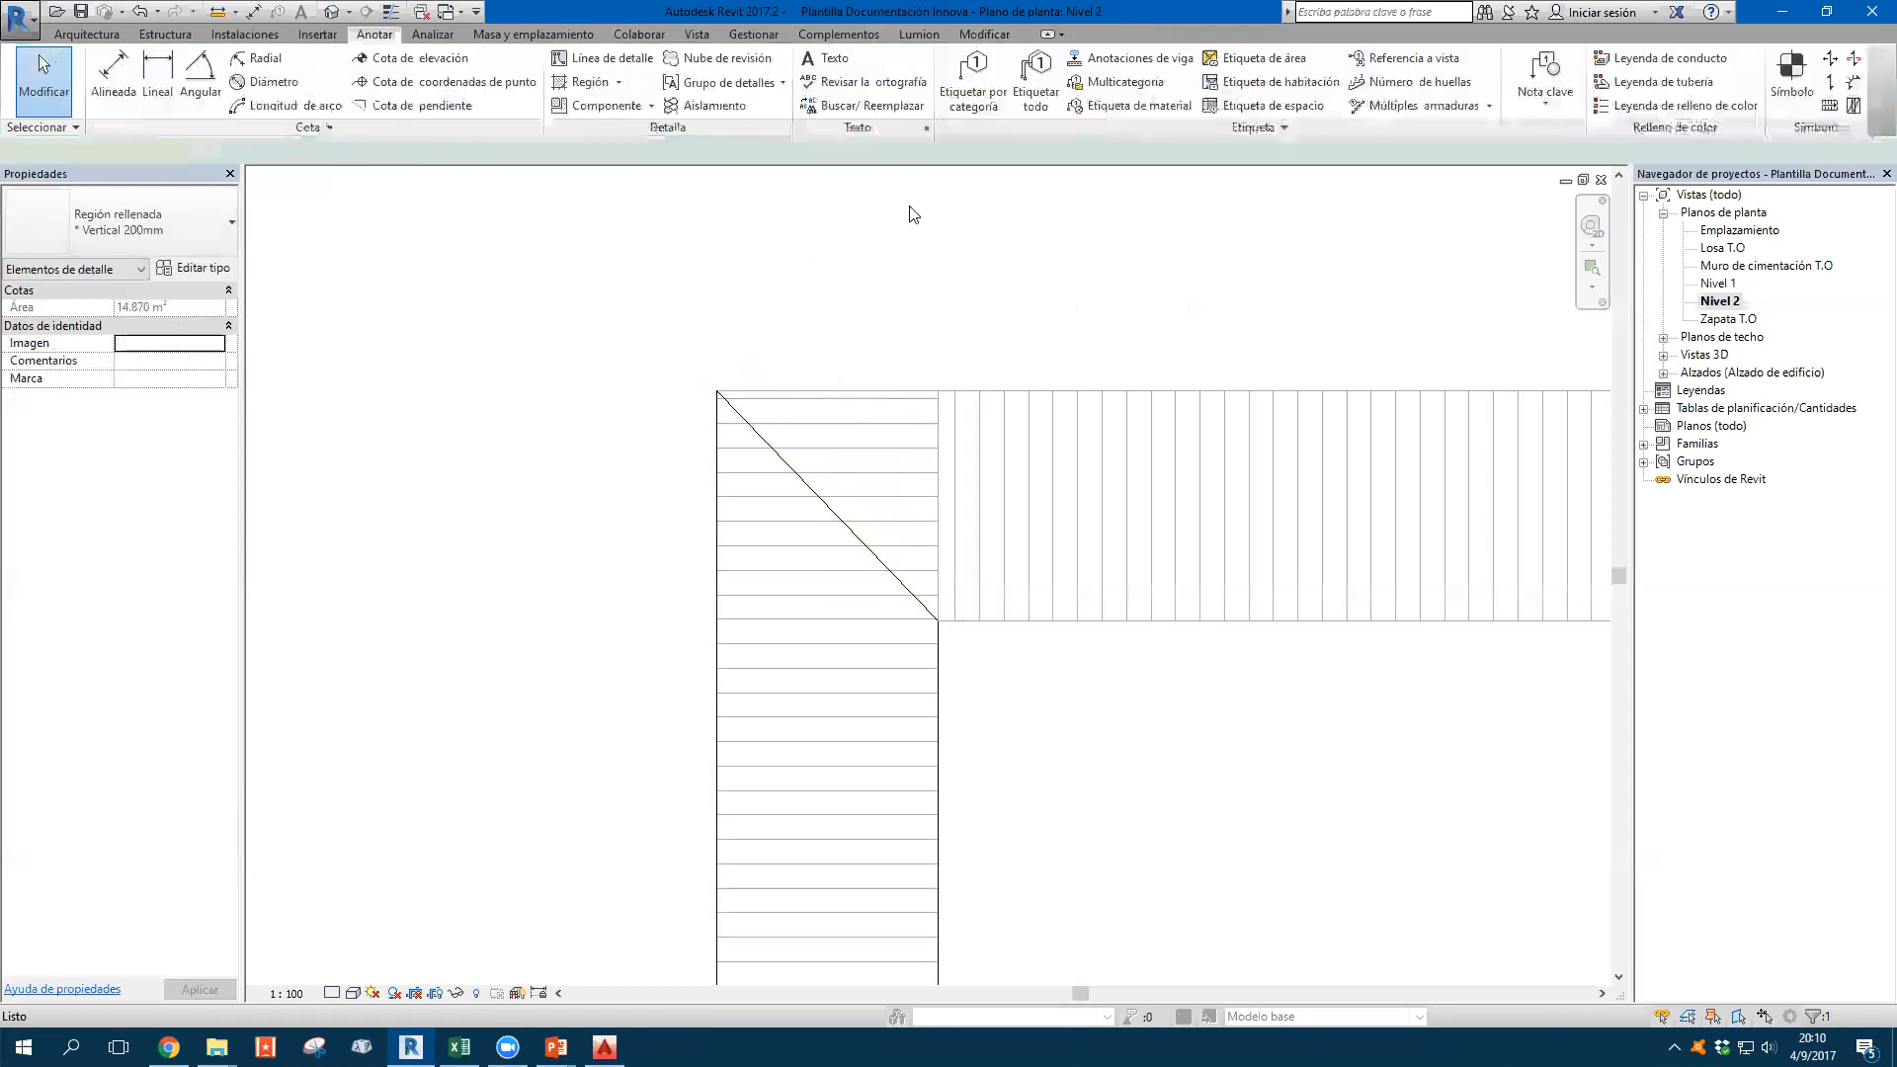
# Edit the wide region's boundary, slanting its left edge to the outer corner and aligning it with the tall region's diagonal
pyautogui.doubleClick(975, 393)
pyautogui.click(938, 411)
pyautogui.moveTo(937, 392); pyautogui.dragTo(715, 396)
pyautogui.press('Escape')
pyautogui.press('a')
pyautogui.press('l')
pyautogui.scroll(1, 732, 411)
pyautogui.click(732, 409)
pyautogui.click(730, 422)
pyautogui.press('Escape')
pyautogui.press('Escape')
# Extend the wide region's top edge to the outer corner, finish the boundary and inspect the mitred joint
pyautogui.click(1036, 390)
pyautogui.moveTo(1004, 390); pyautogui.dragTo(712, 390)
pyautogui.press('Escape')
pyautogui.click(850, 102)
pyautogui.press('Escape')
pyautogui.scroll(-1, 737, 300)
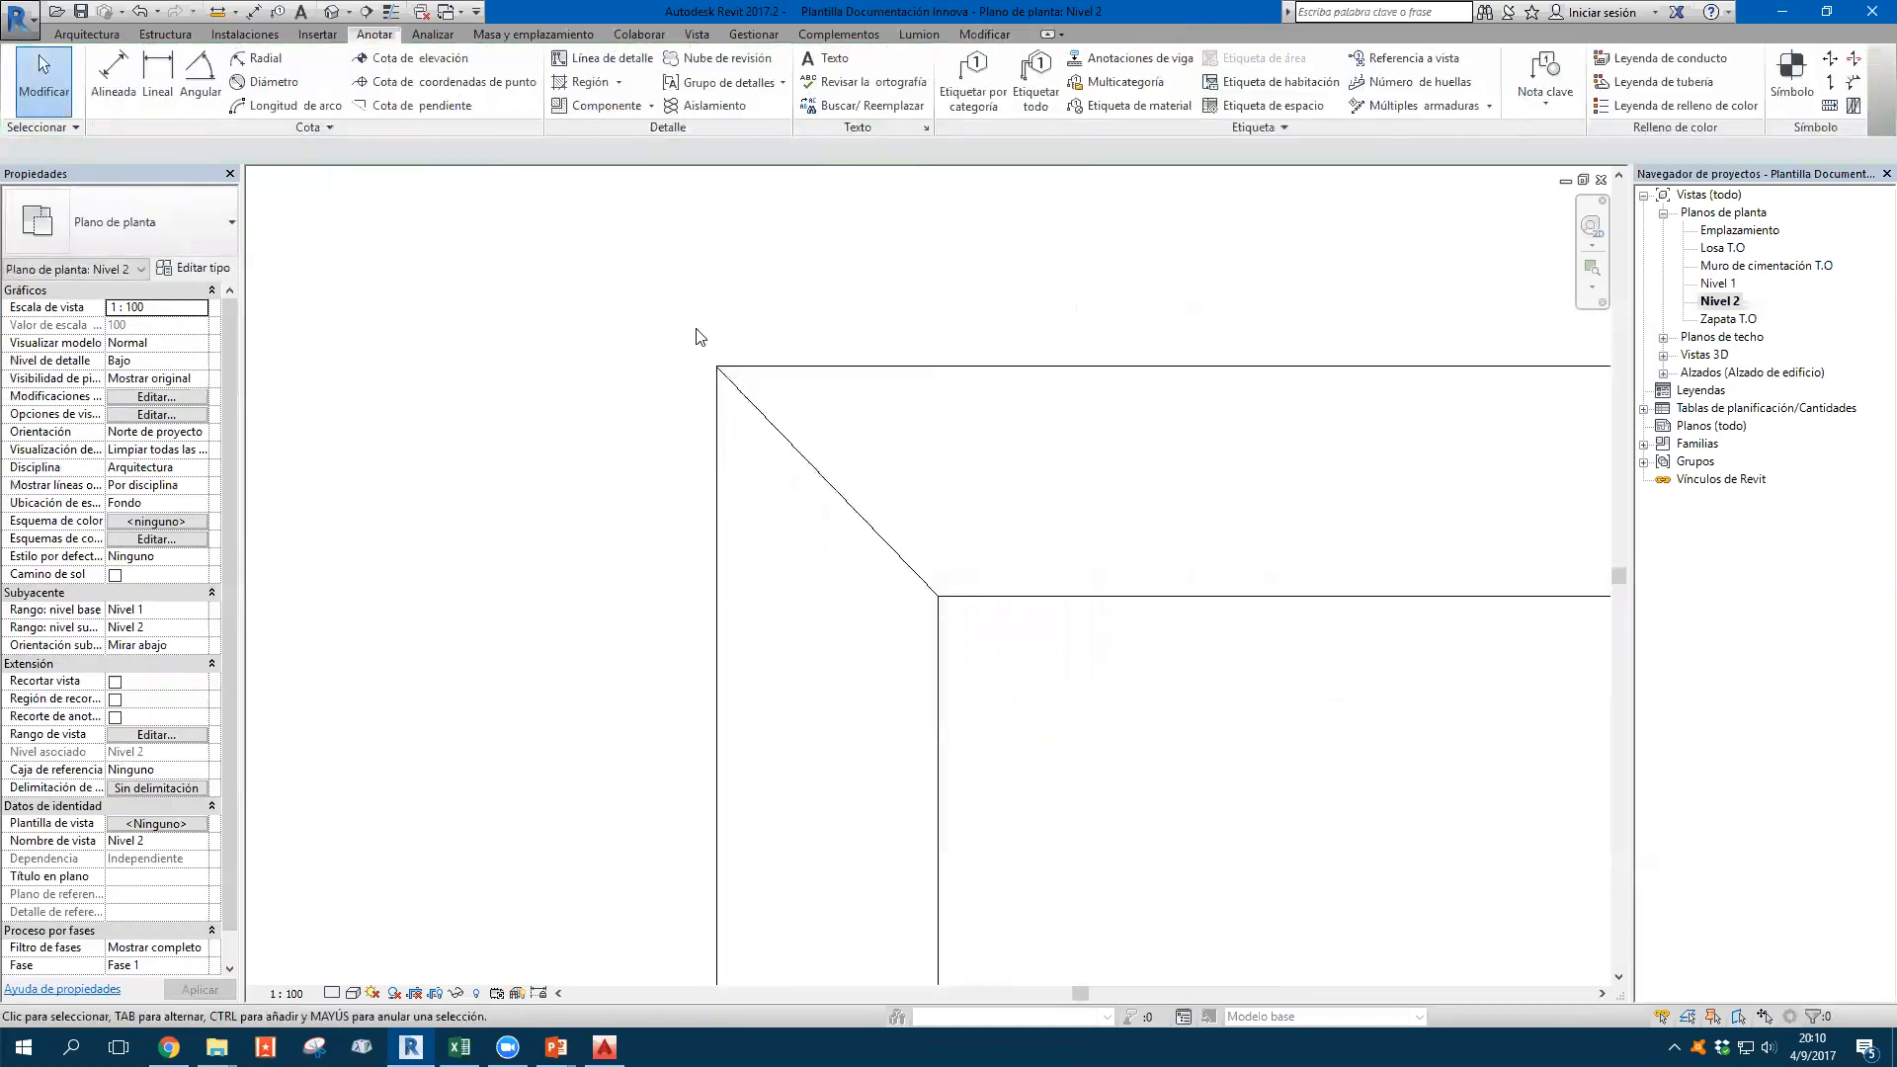
pyautogui.scroll(2, 707, 287)
pyautogui.scroll(-2, 871, 595)
pyautogui.moveTo(1212, 753); pyautogui.dragTo(878, 643, button='middle')
pyautogui.scroll(-2, 879, 643)
pyautogui.scroll(-1, 869, 382)
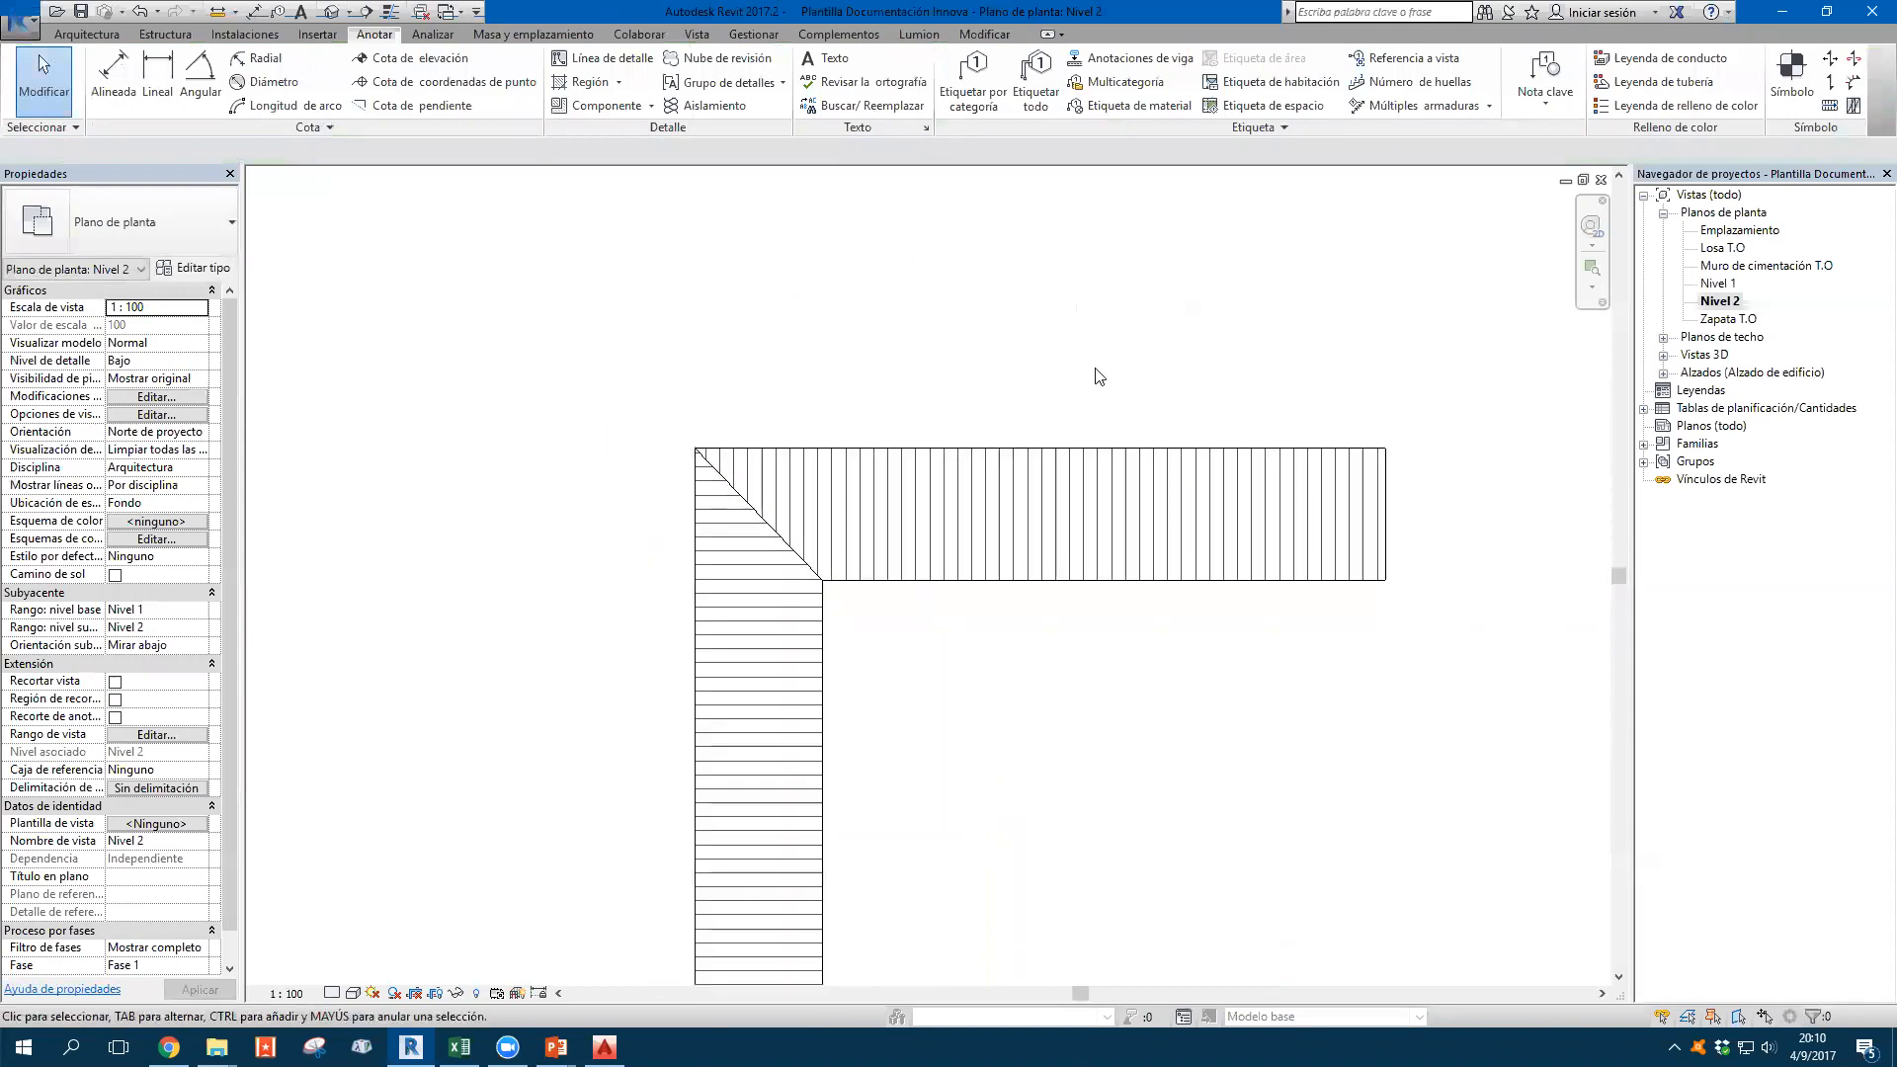
# Delete all the filled regions from the plan, including the lower crosshatched one
pyautogui.moveTo(1094, 377); pyautogui.dragTo(1022, 363, button='middle')
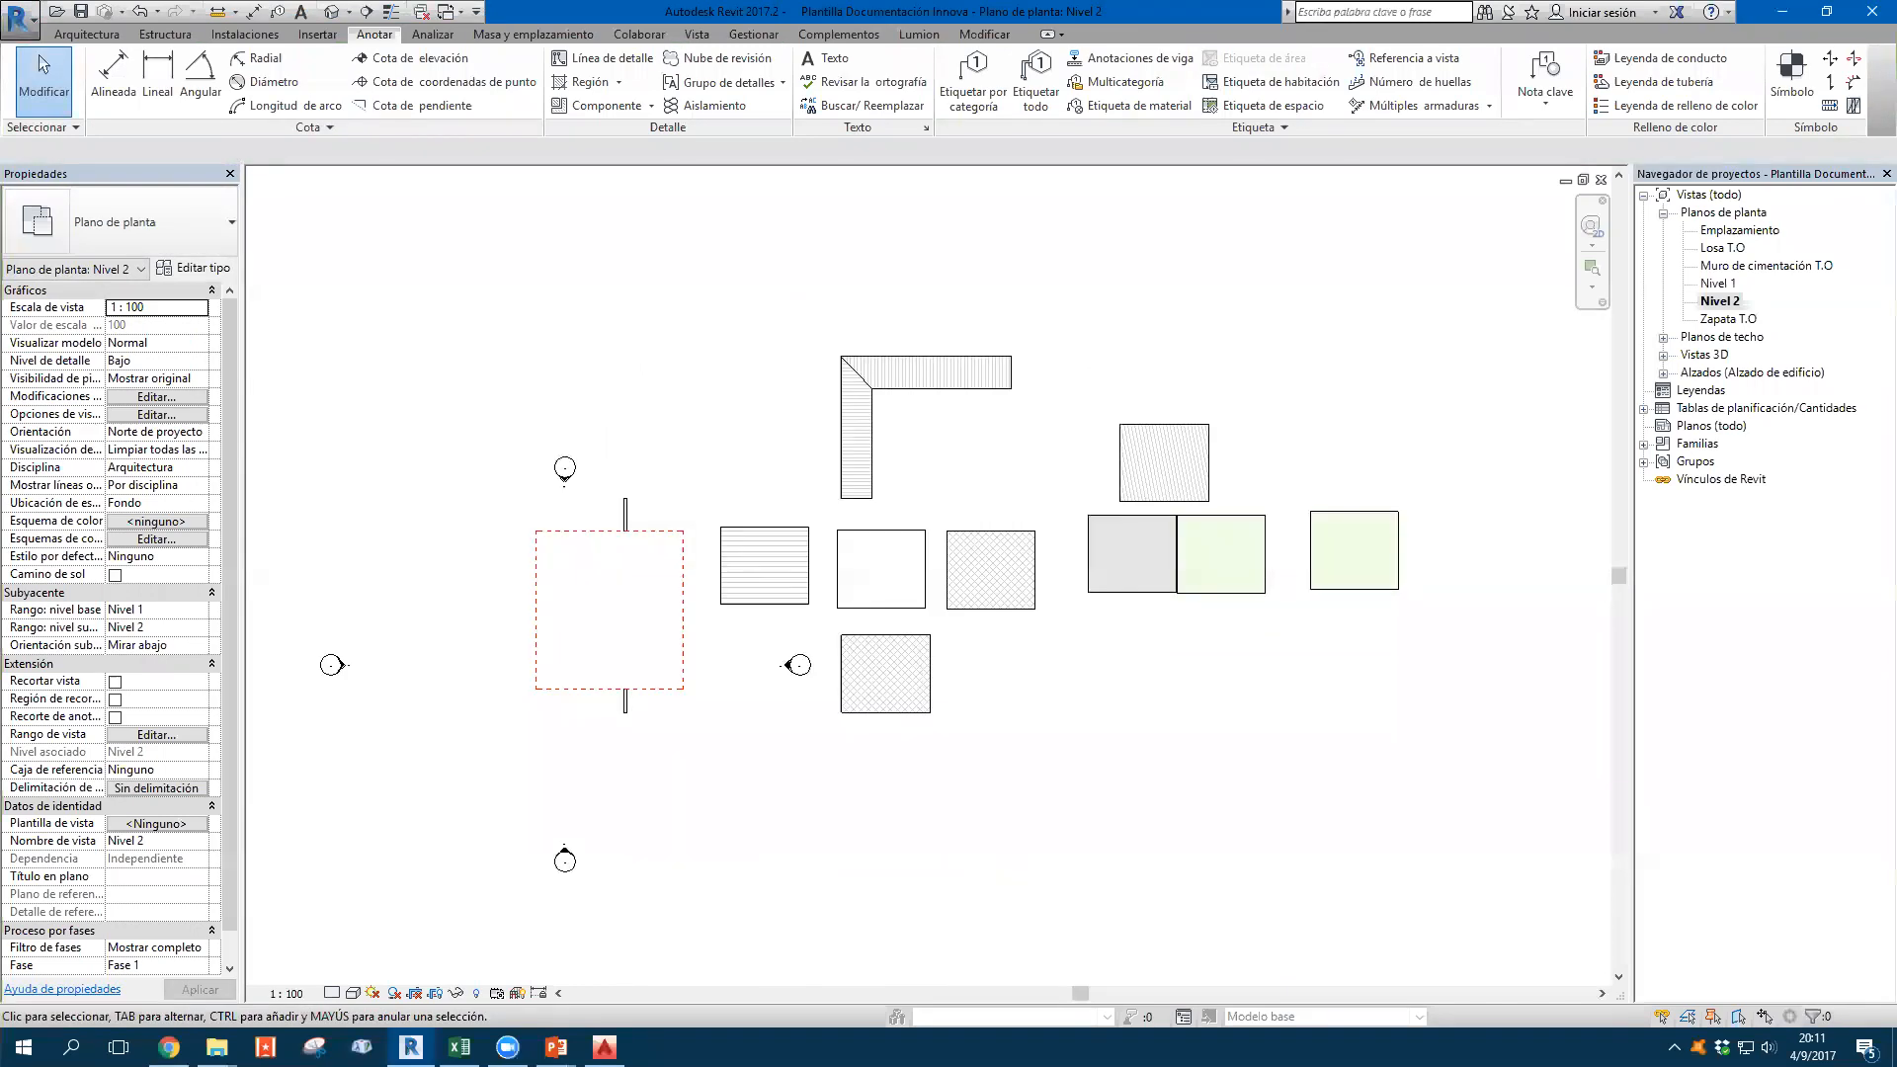
pyautogui.scroll(-1, 1027, 392)
pyautogui.moveTo(1491, 381); pyautogui.dragTo(762, 562)
pyautogui.press('Delete')
pyautogui.click(940, 669)
pyautogui.press('Delete')
# Delete the red dashed rectangle and its short vertical end pieces between the elevation markers
pyautogui.scroll(2, 717, 576)
pyautogui.click(732, 506)
pyautogui.click(789, 460)
pyautogui.moveTo(788, 466); pyautogui.dragTo(497, 734)
pyautogui.press('Delete')
pyautogui.moveTo(563, 686); pyautogui.dragTo(779, 663, button='middle')
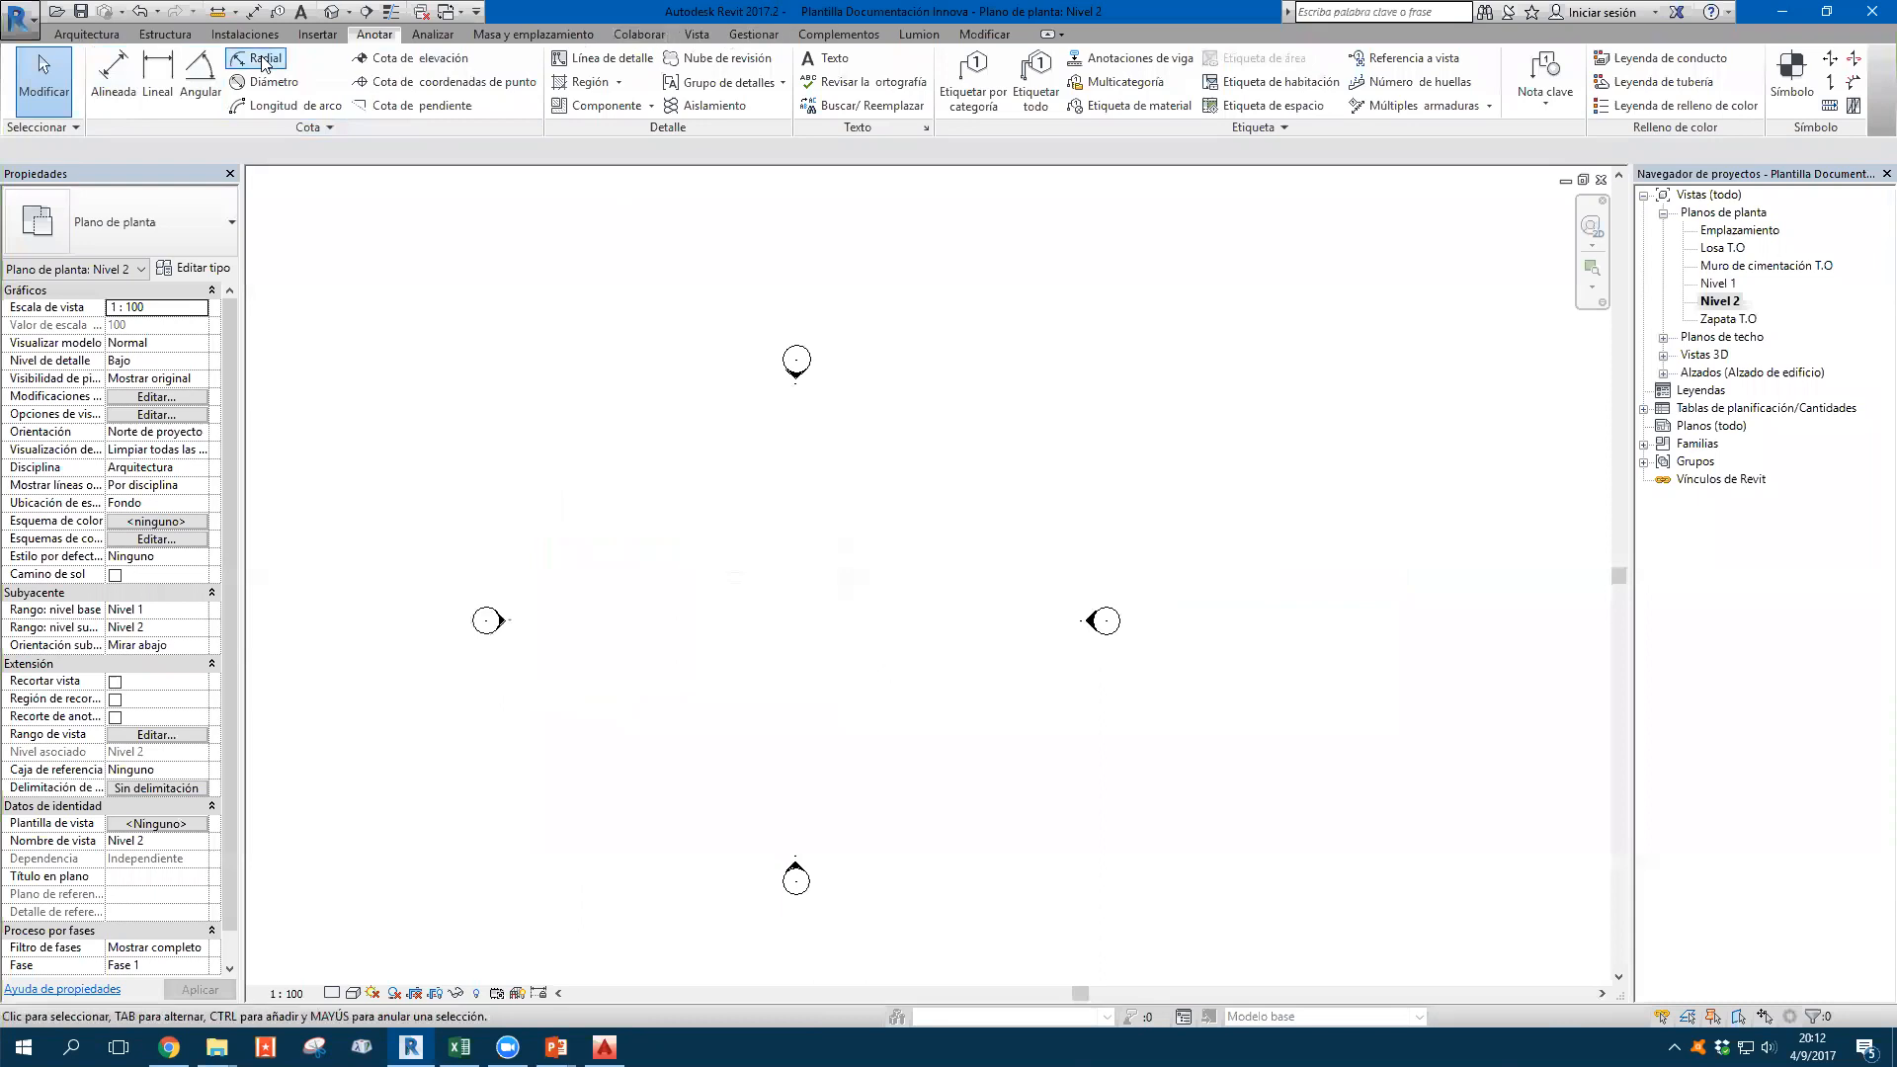
# Save the project as the template "Plantilla Documentación Innova", dismissing the save reminder and accepting the file-saving options
pyautogui.click(98, 36)
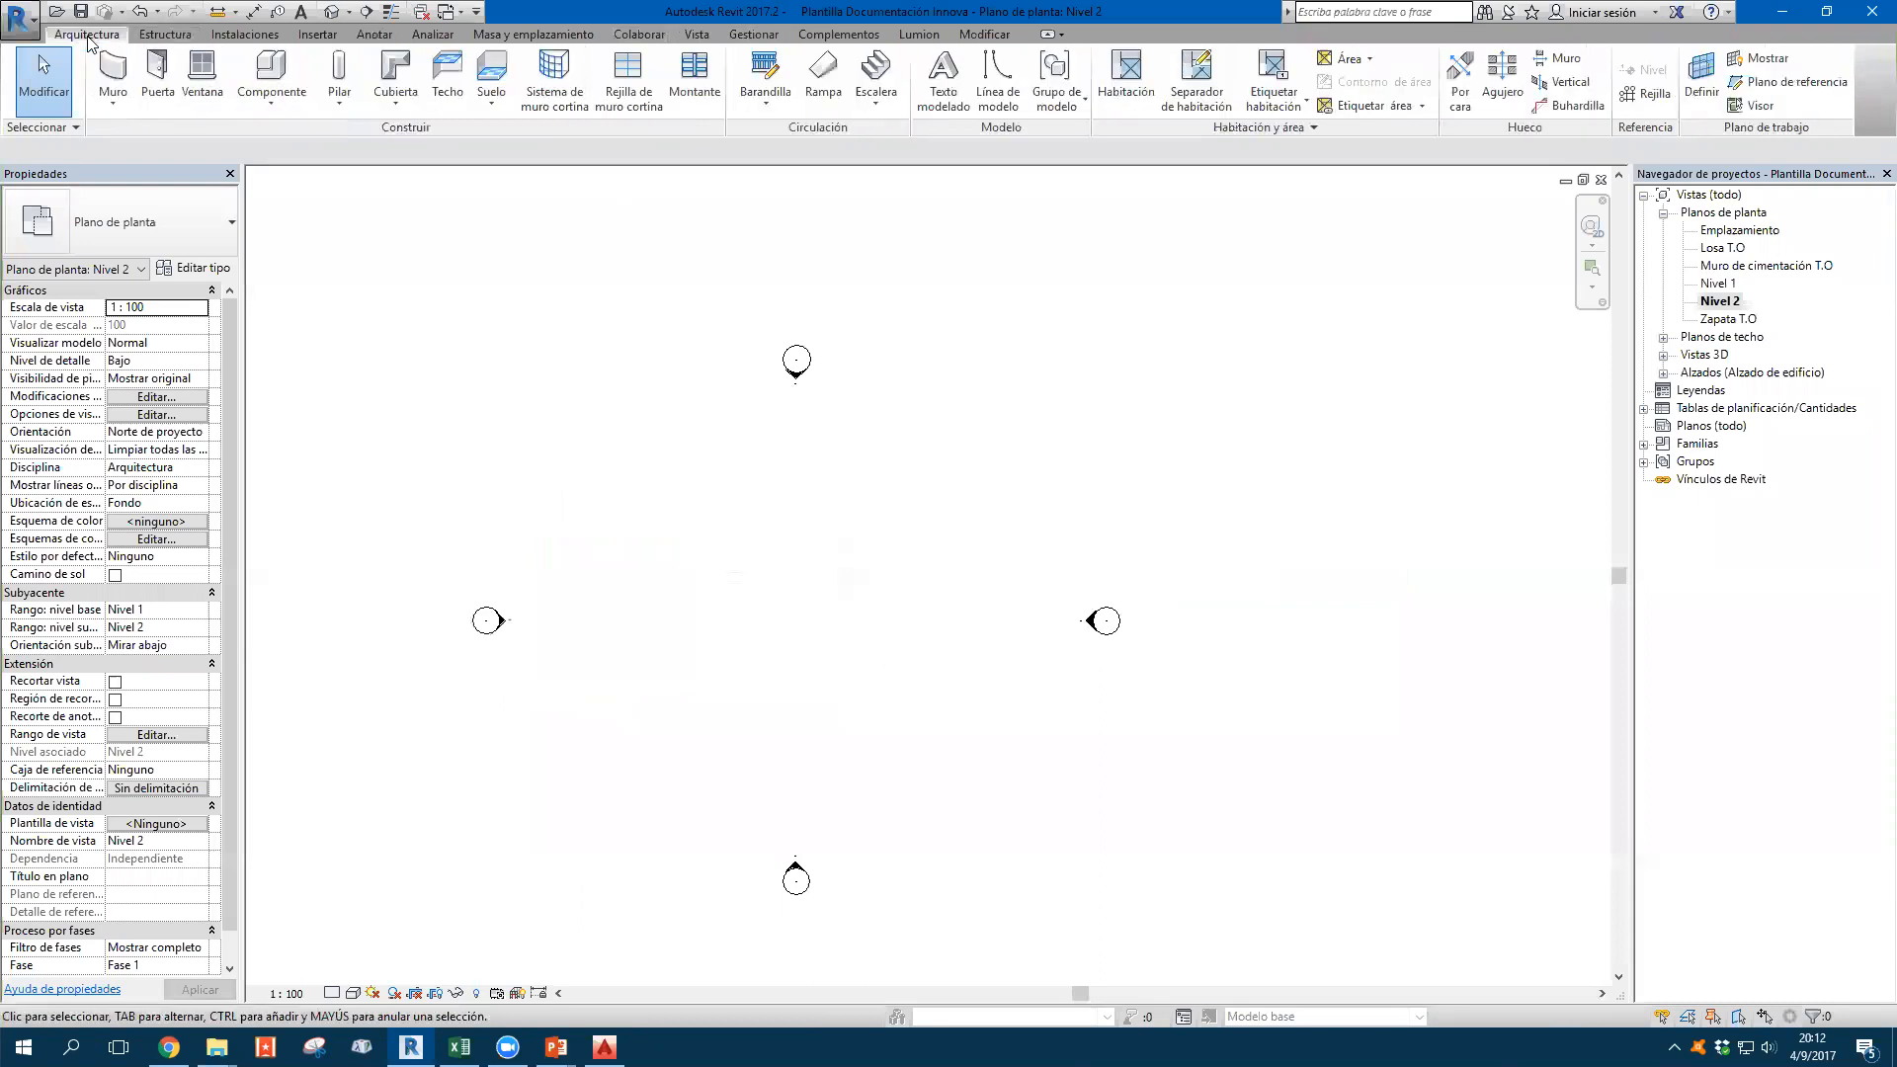
pyautogui.click(20, 18)
pyautogui.moveTo(83, 264)
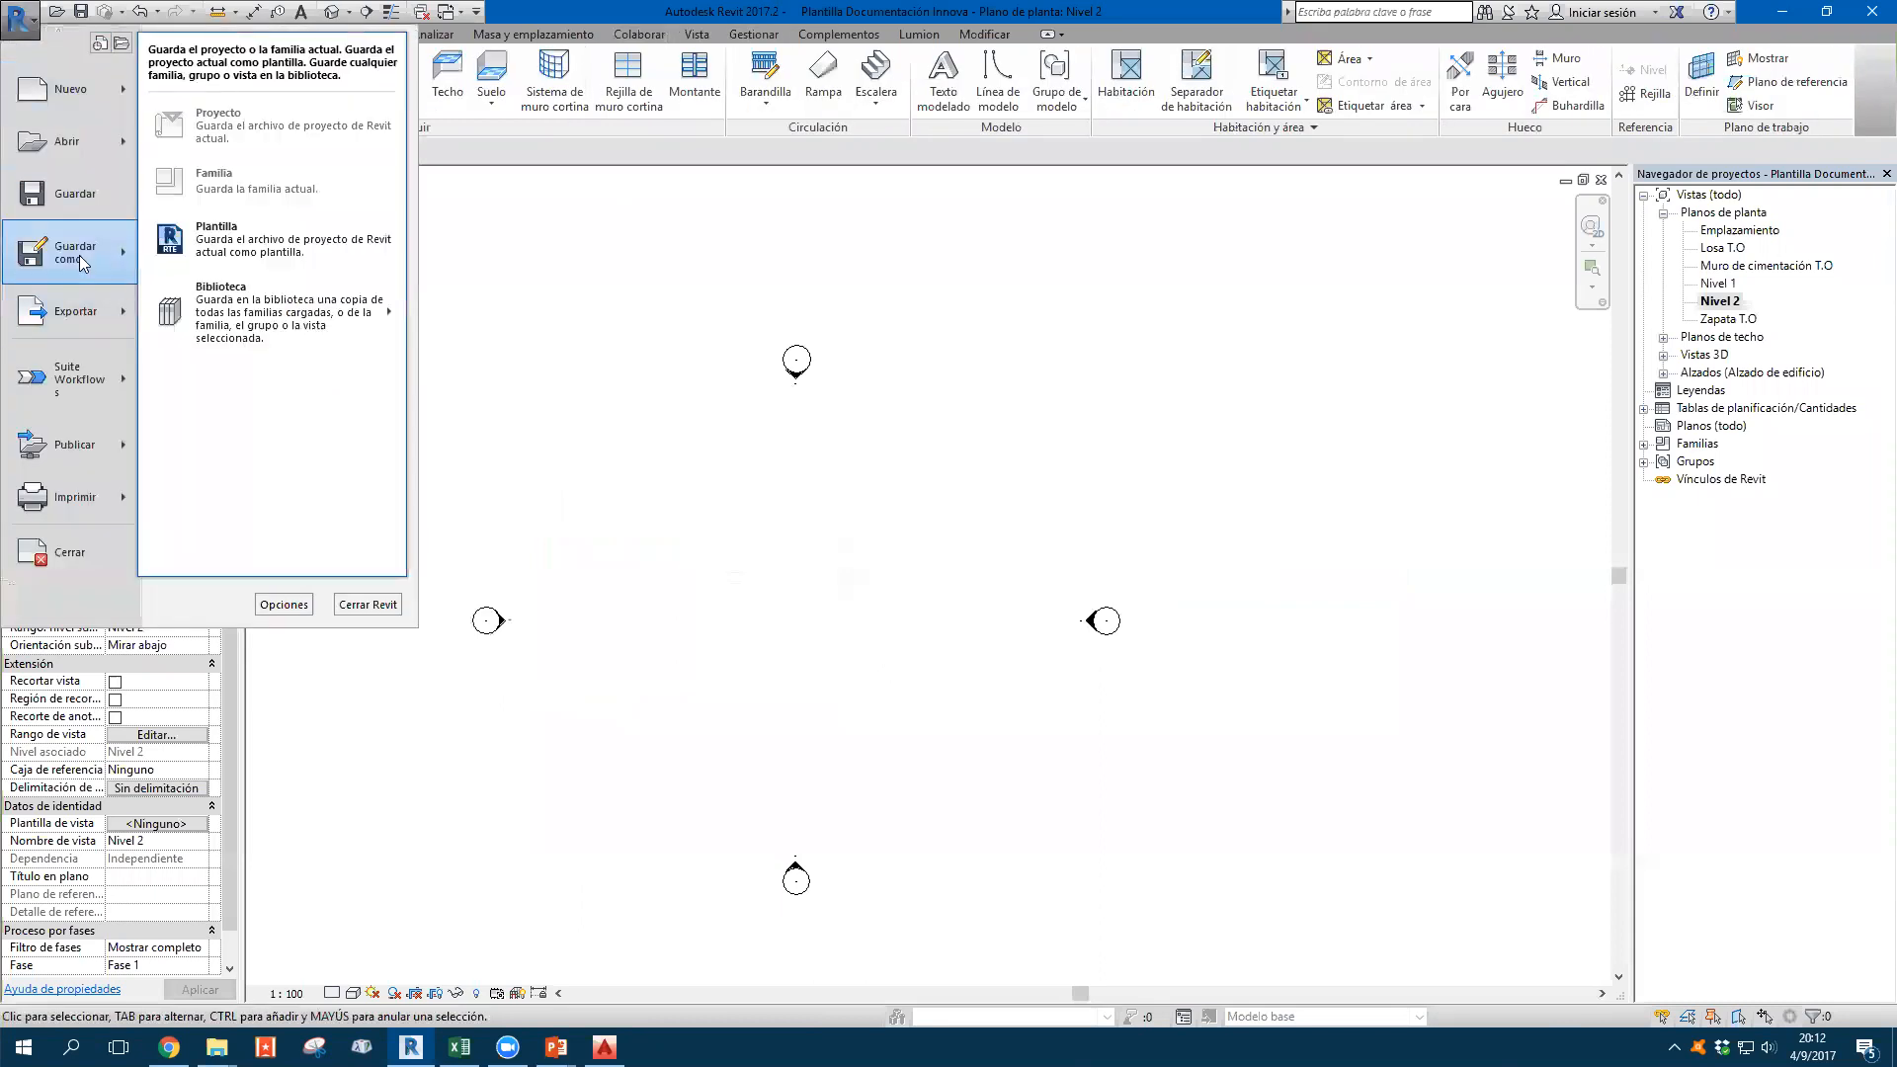
pyautogui.click(242, 241)
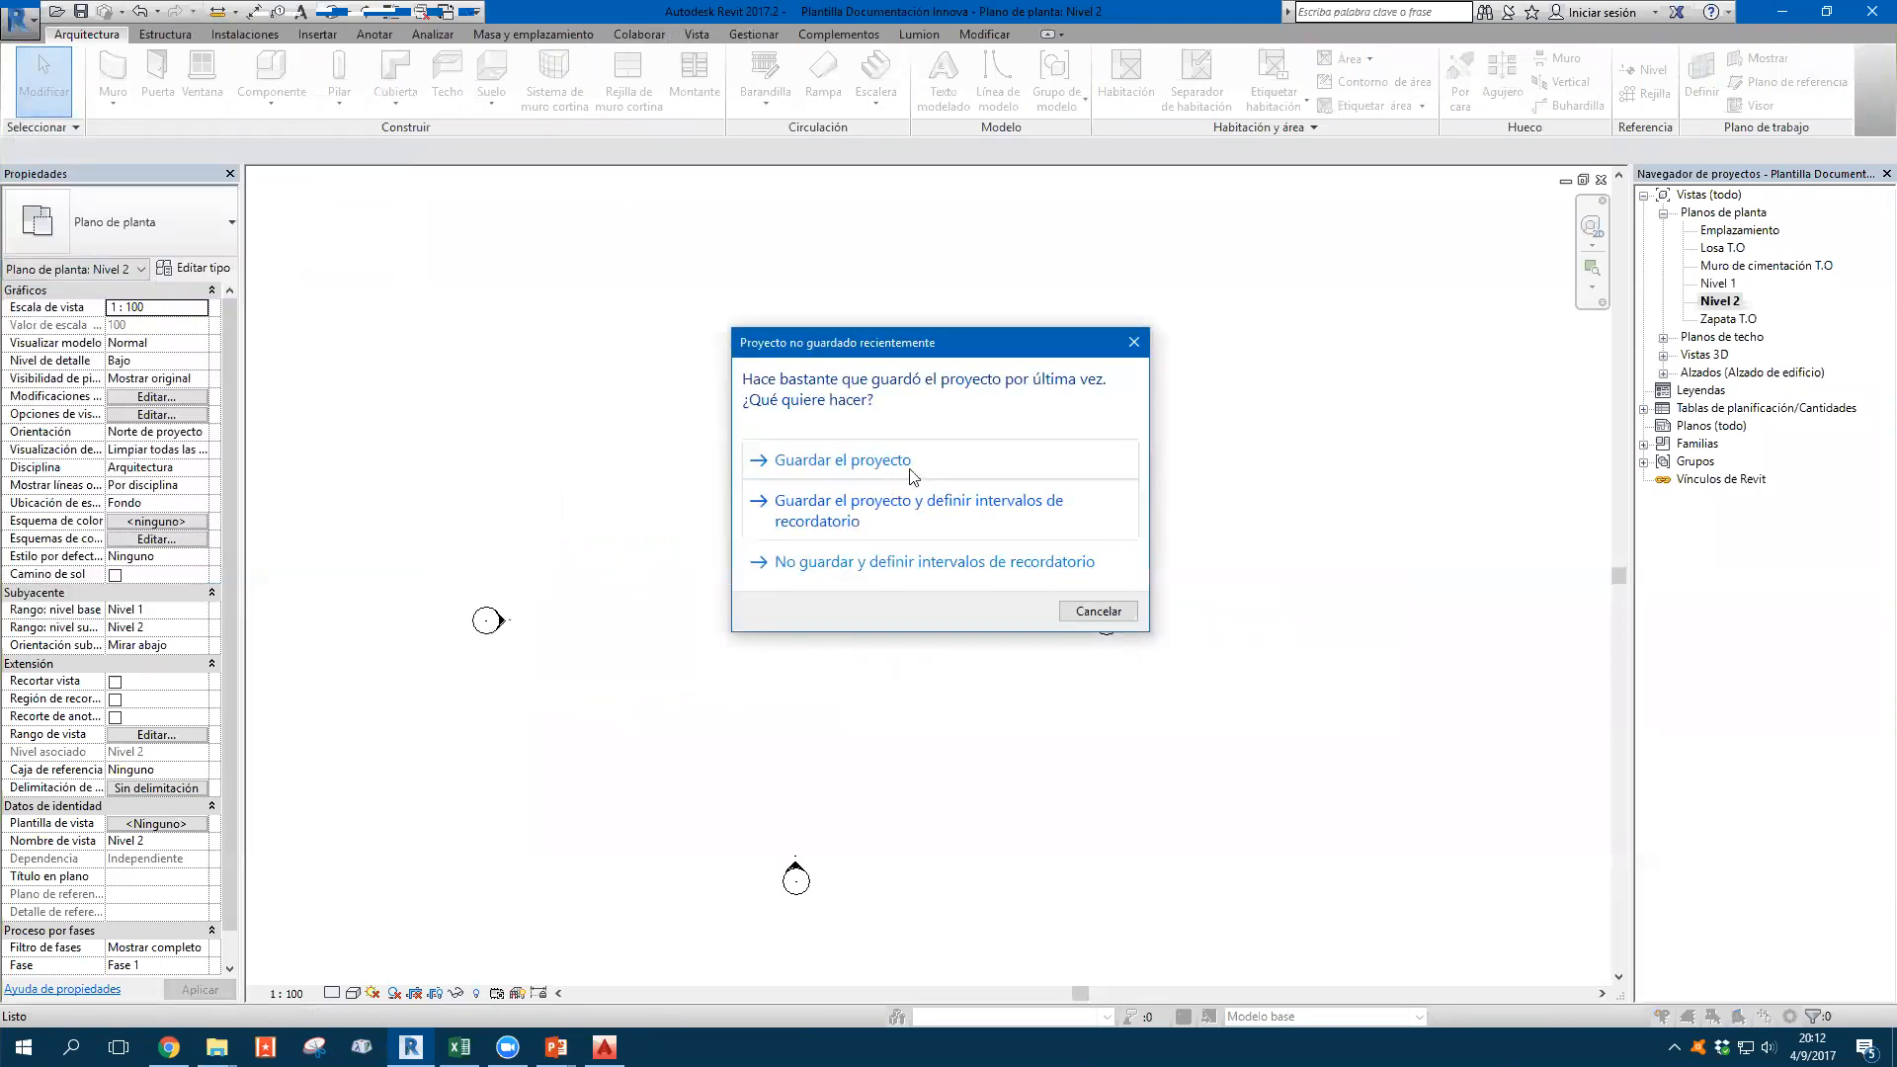
pyautogui.click(1097, 610)
pyautogui.click(1189, 751)
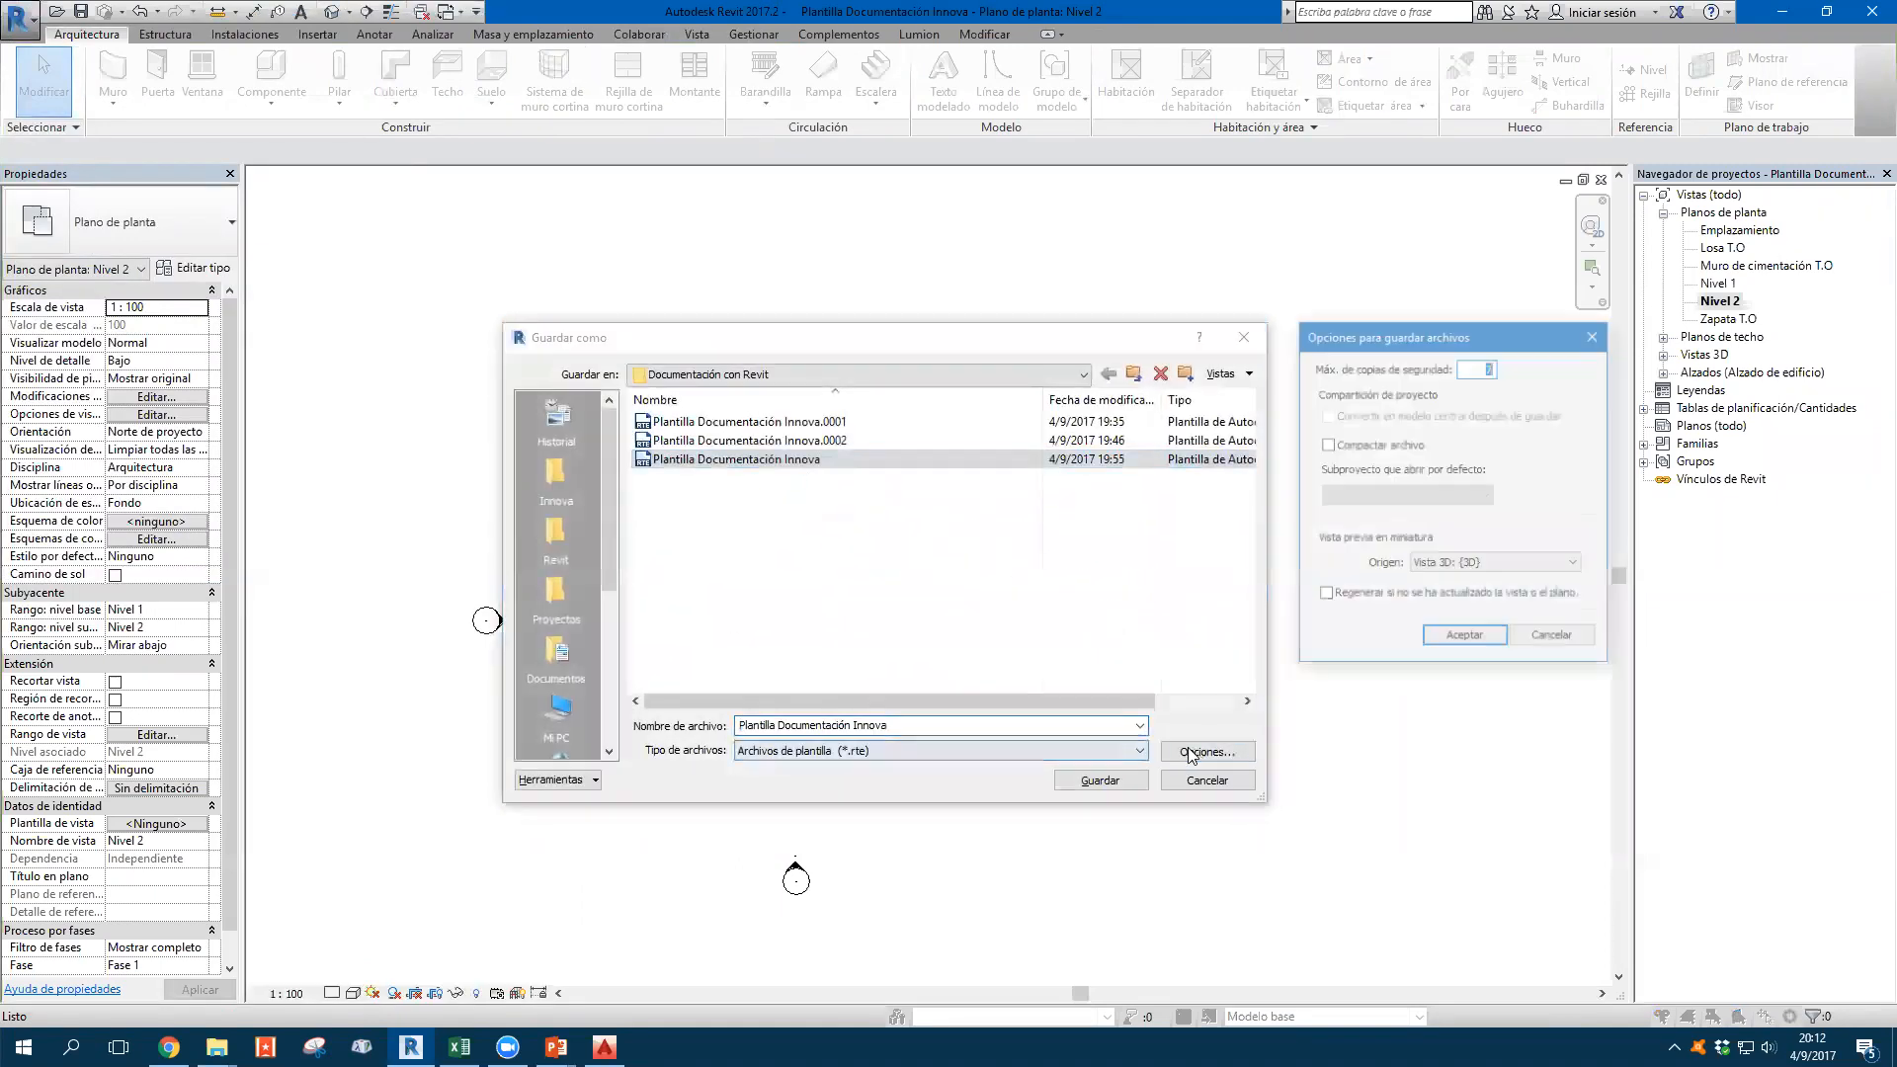
pyautogui.click(1468, 635)
pyautogui.click(1130, 776)
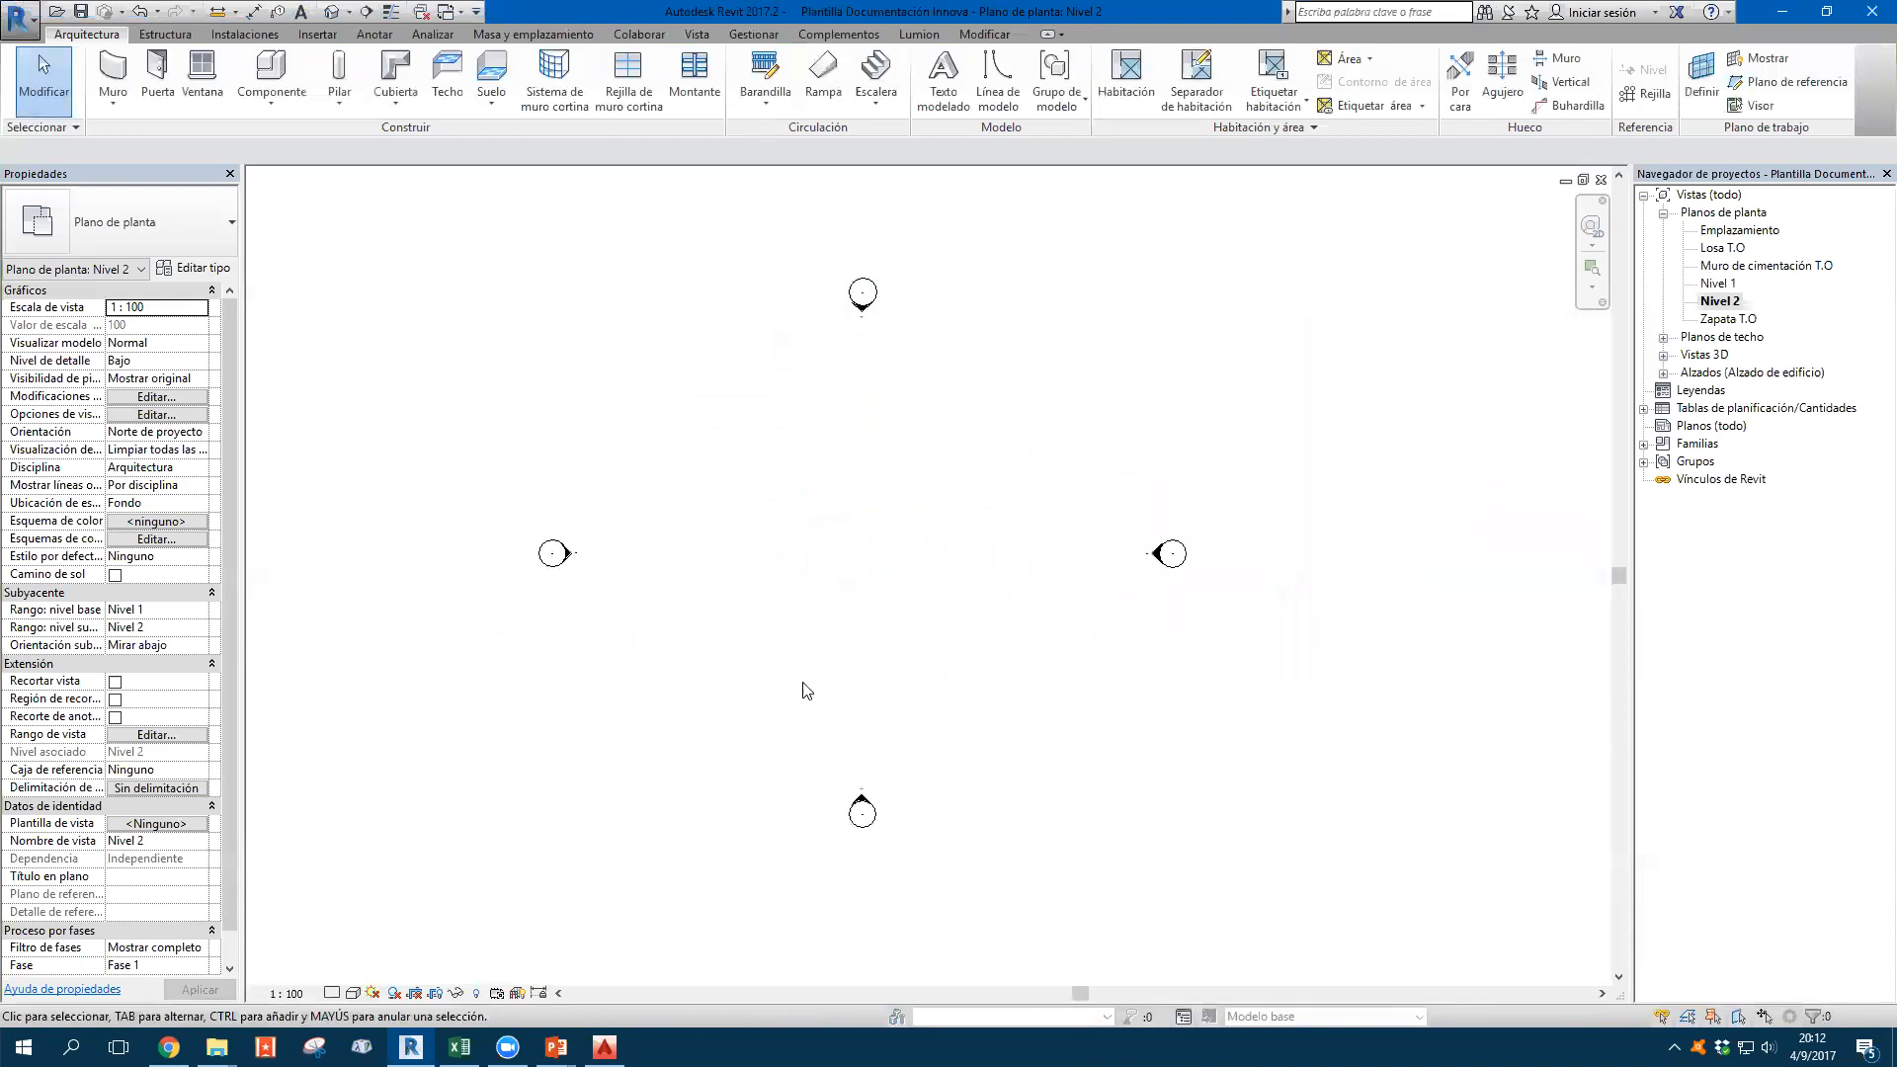
# Switch to AutoCAD, open the recent drawing "Lista de Patrones" and examine its hatch samples
pyautogui.click(607, 1046)
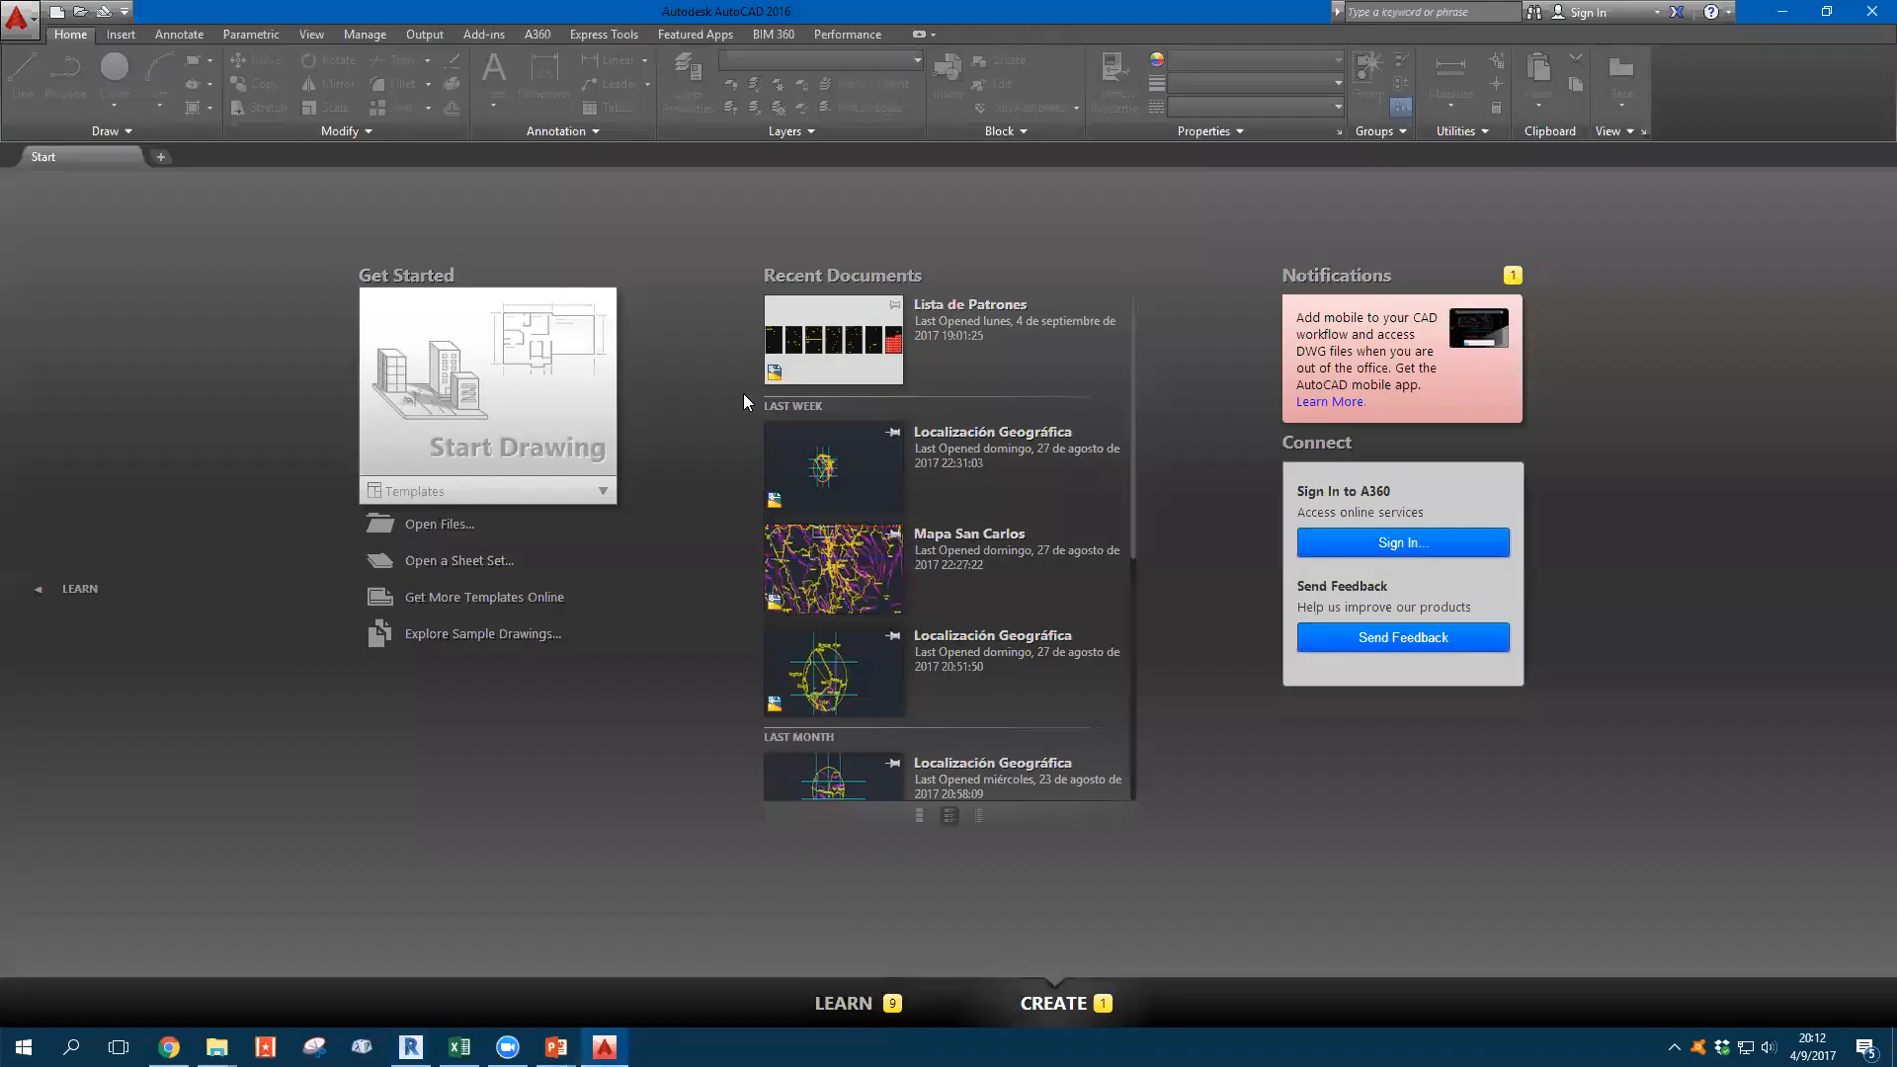
pyautogui.click(974, 314)
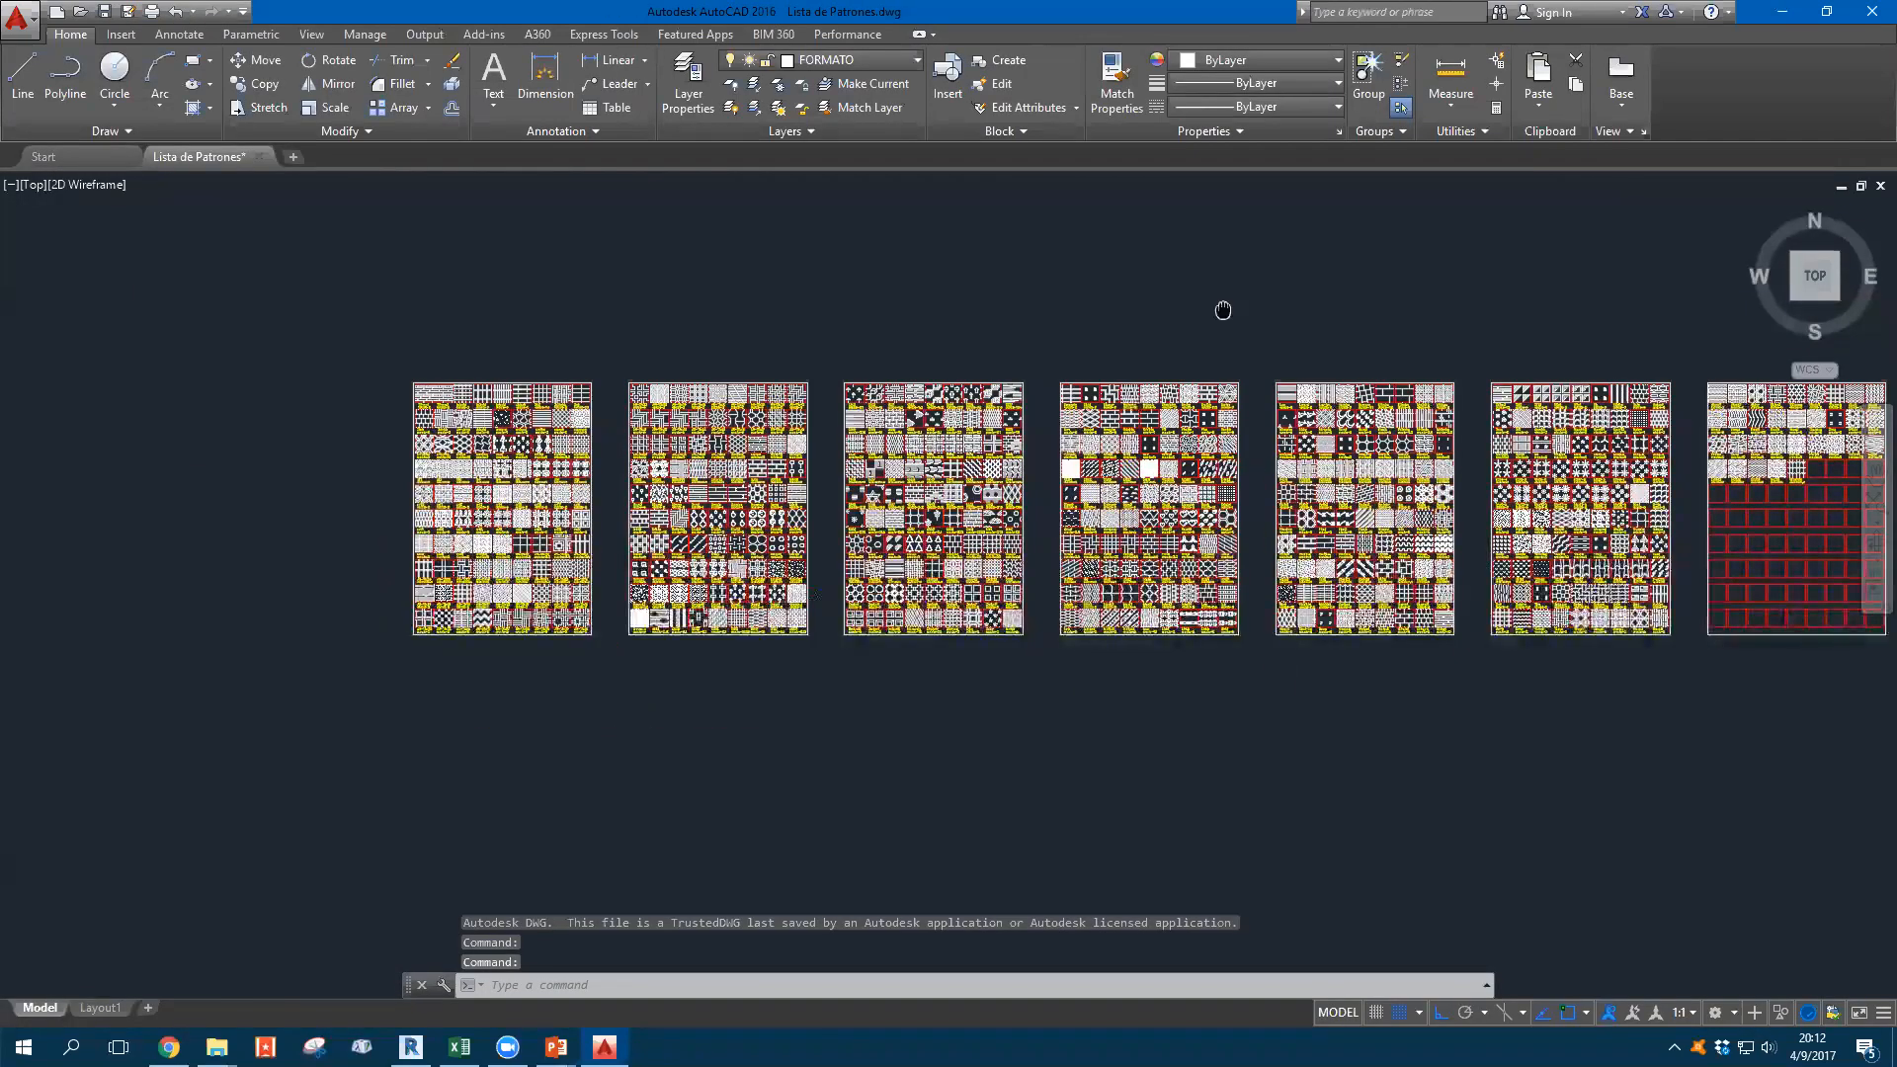
pyautogui.scroll(4, 635, 385)
pyautogui.moveTo(635, 385); pyautogui.dragTo(812, 273, button='middle')
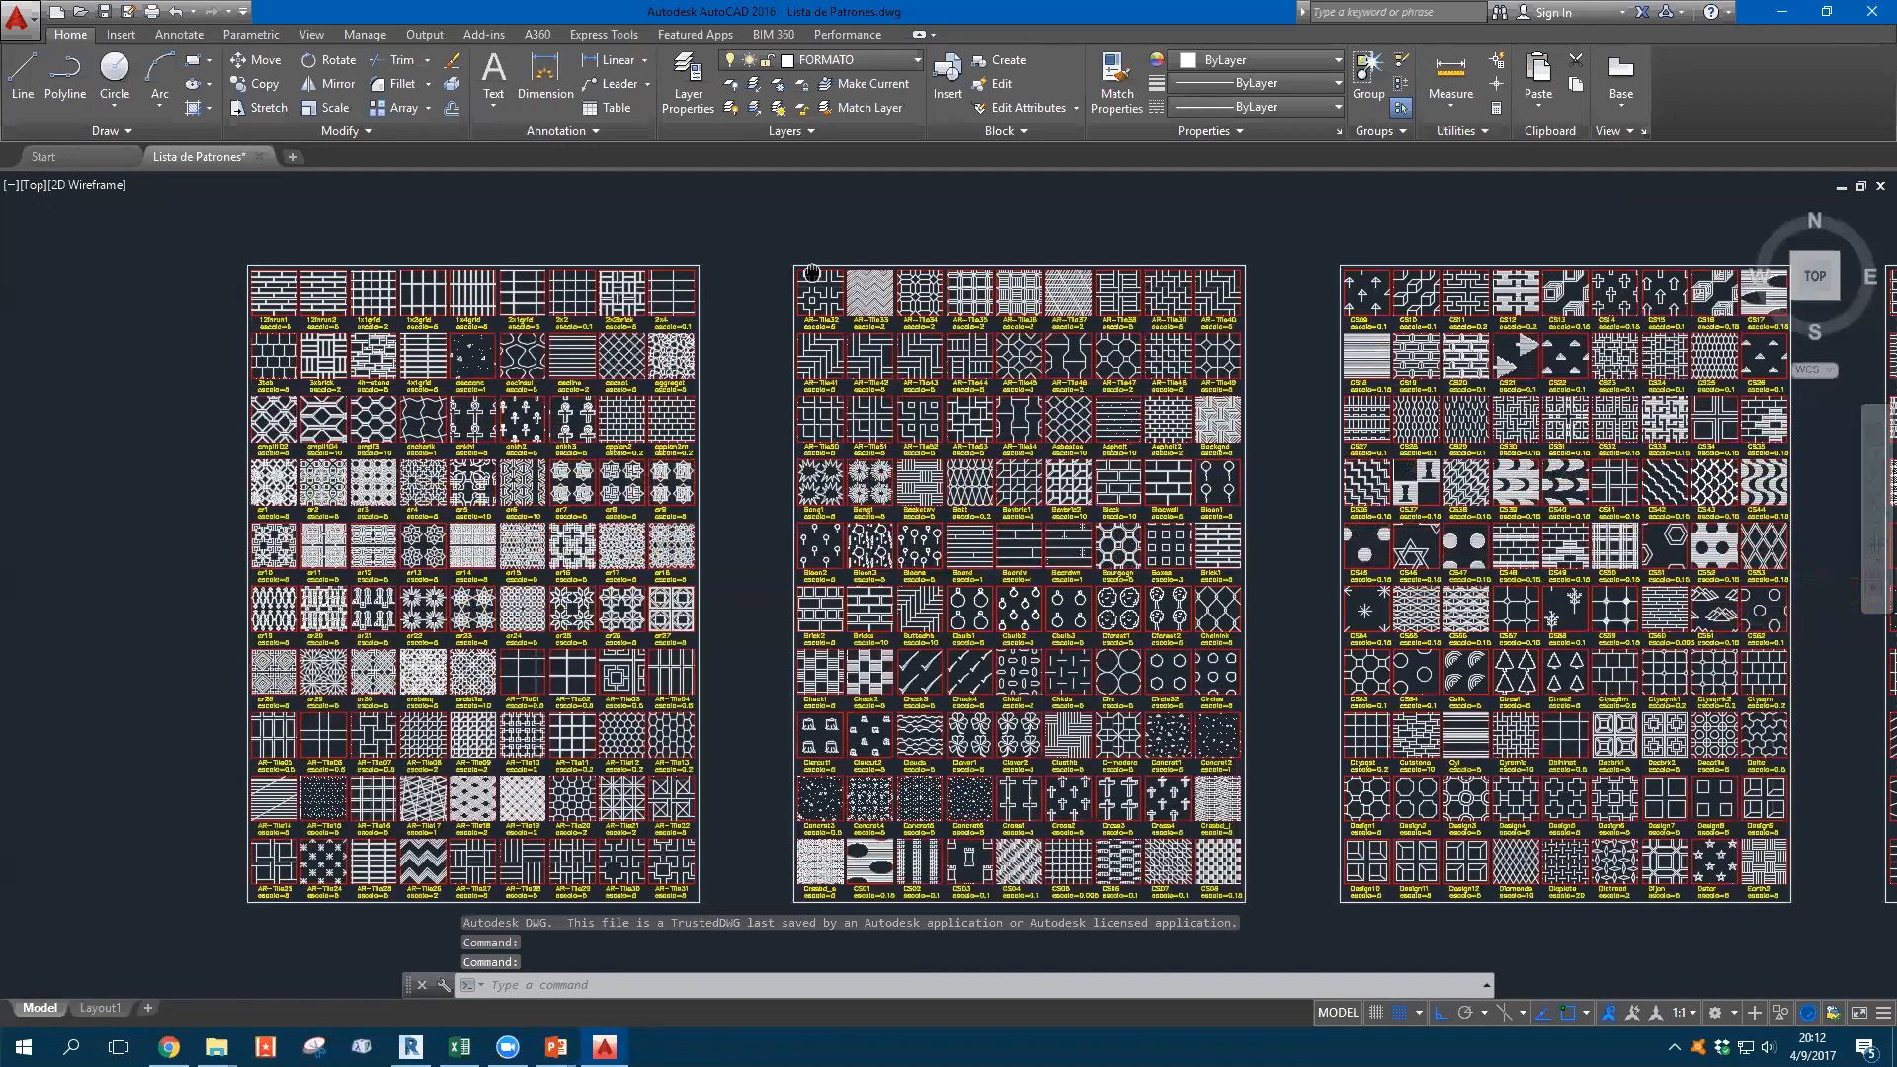
pyautogui.scroll(4, 297, 296)
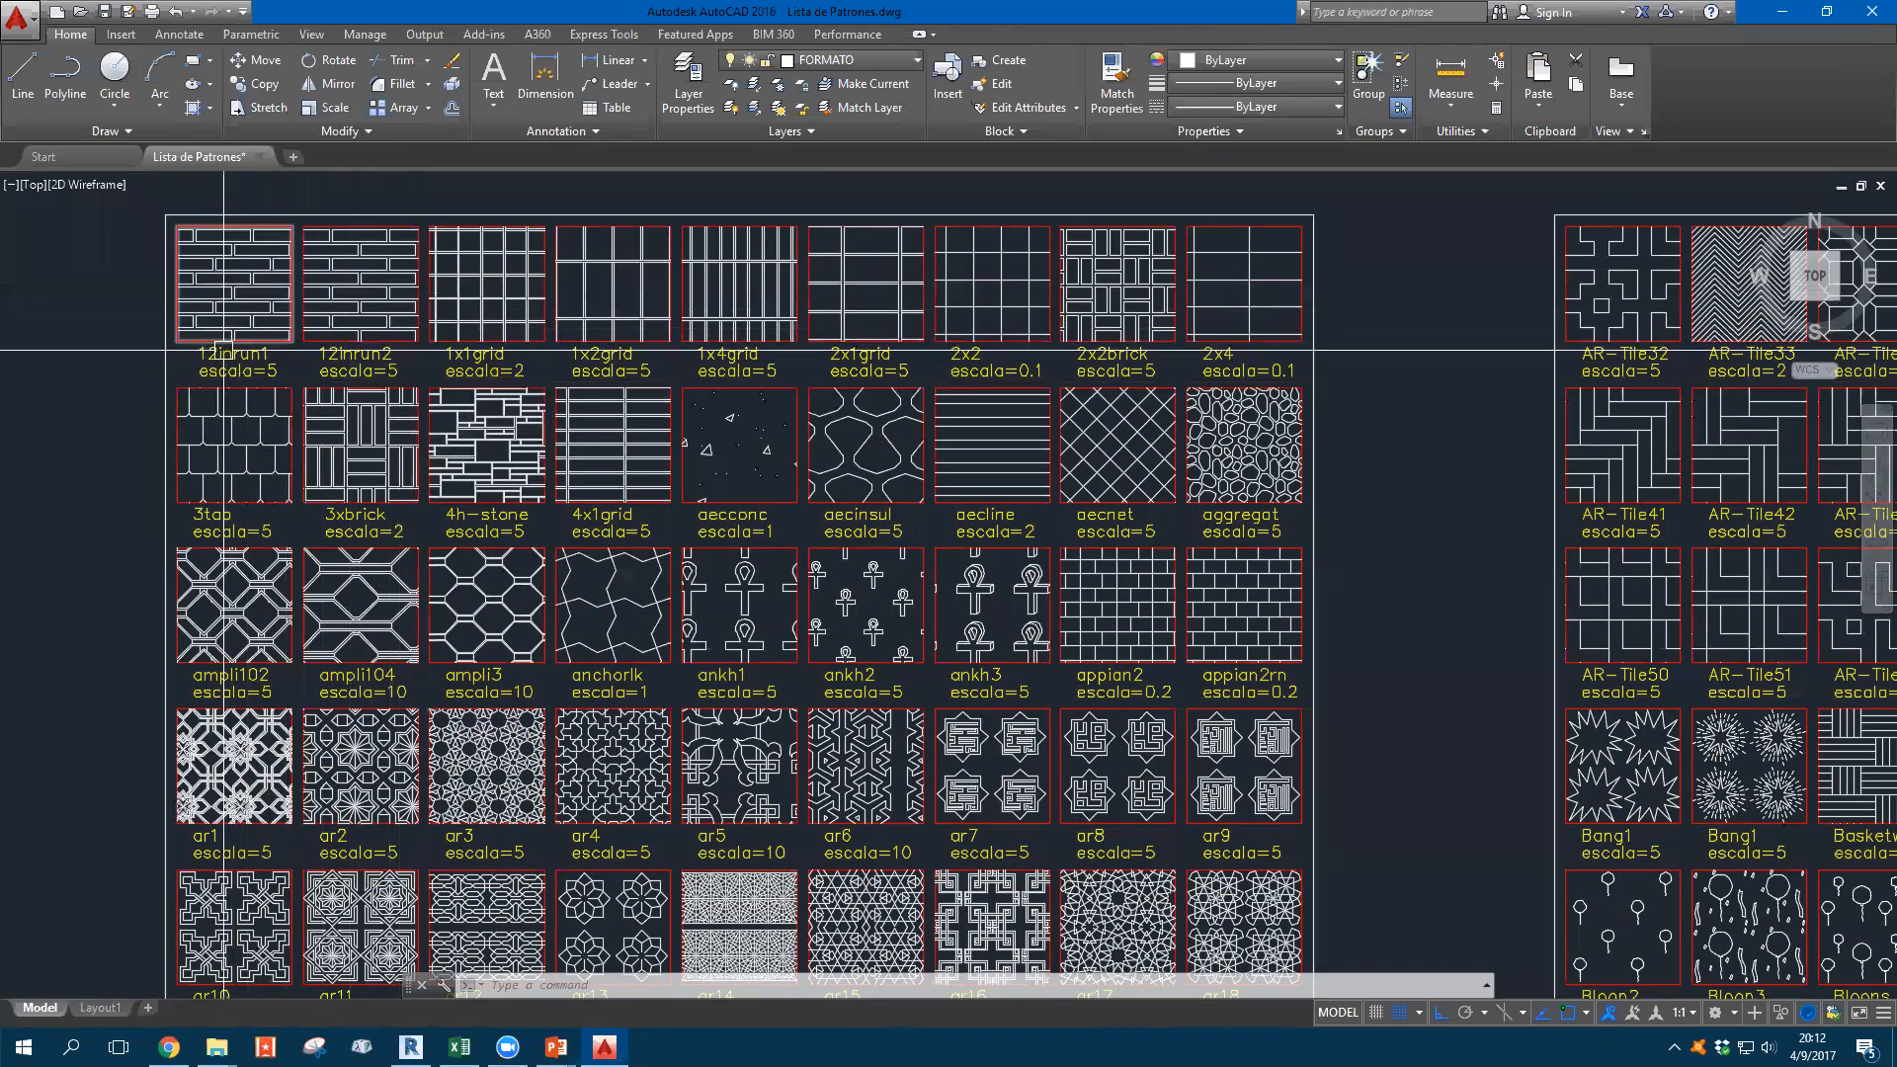
pyautogui.scroll(2, 181, 380)
pyautogui.moveTo(182, 380); pyautogui.dragTo(371, 487, button='middle')
pyautogui.scroll(-2, 398, 326)
pyautogui.scroll(-2, 398, 326)
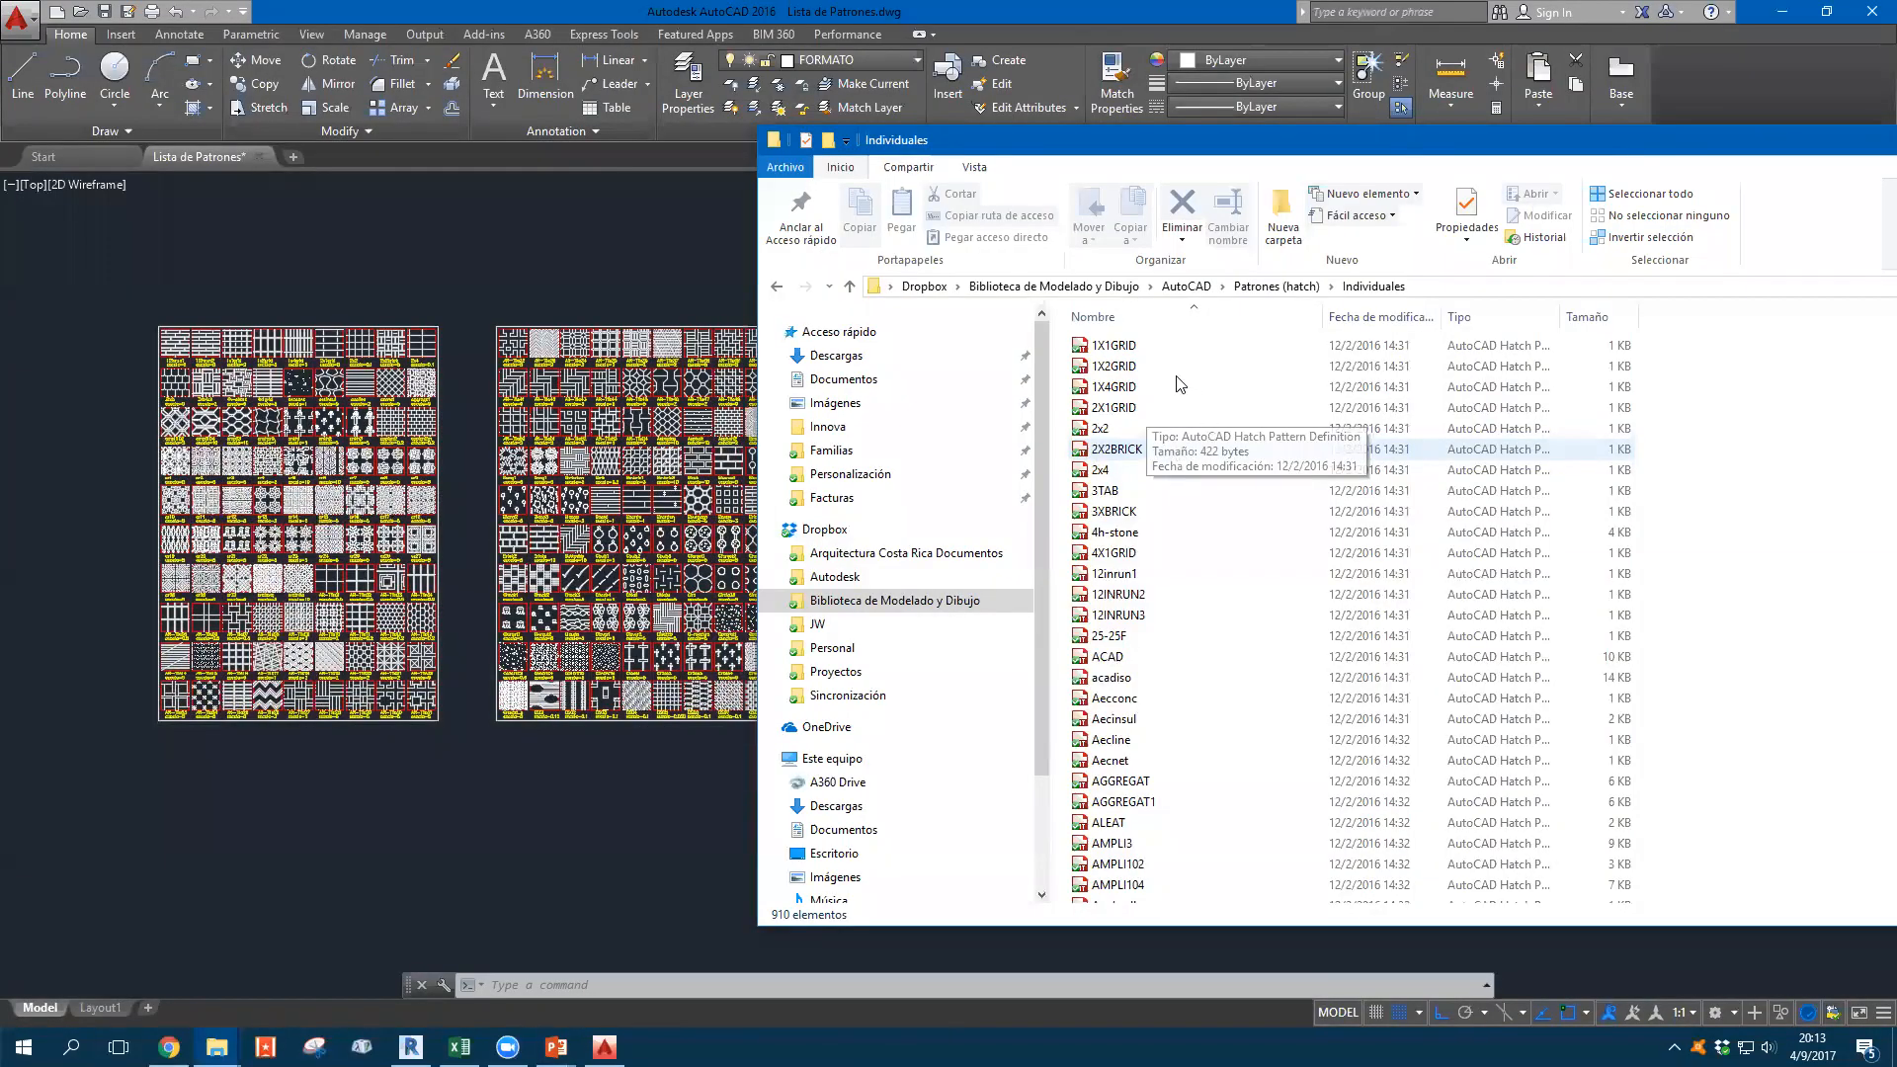
# Skim the hatch pattern files in the "Individuales" folder, and return to AutoCAD to examine the samples' names and scales
pyautogui.scroll(-10, 1181, 384)
pyautogui.scroll(10, 1181, 385)
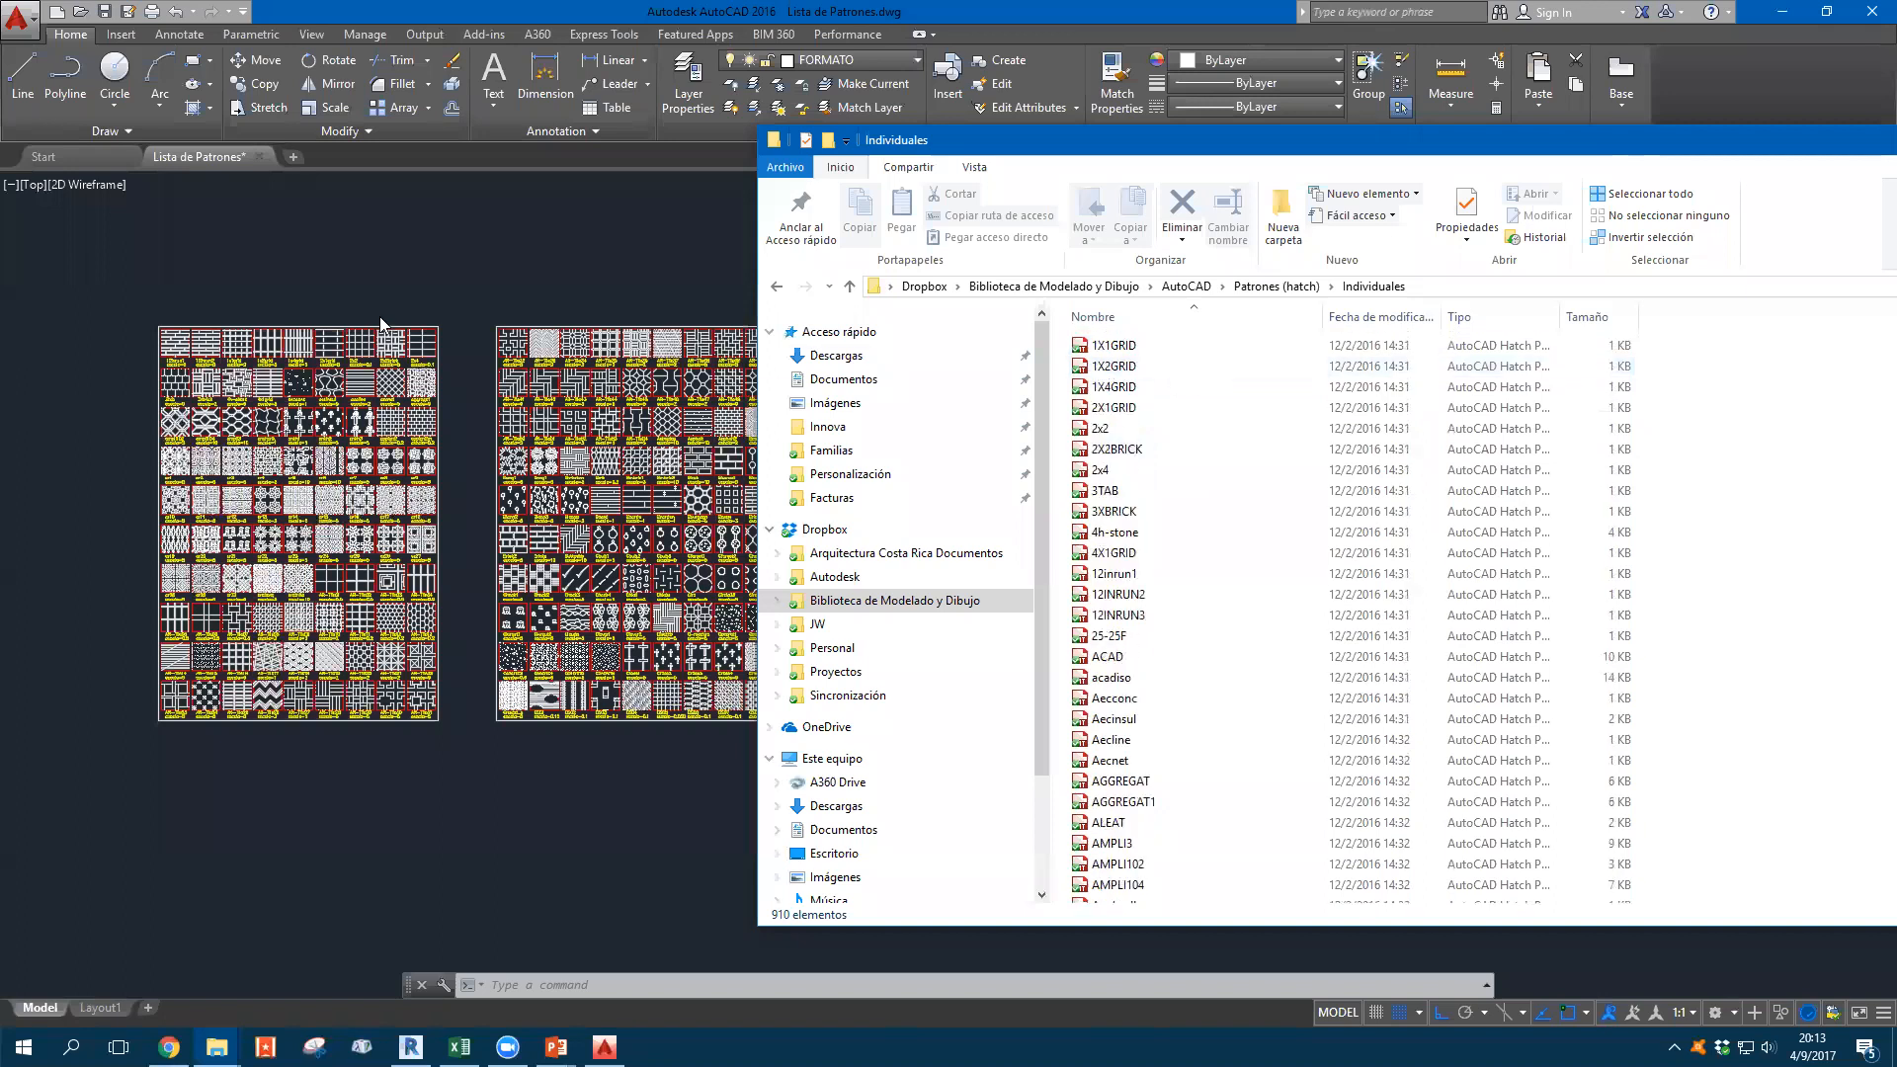
pyautogui.click(384, 324)
pyautogui.scroll(5, 335, 287)
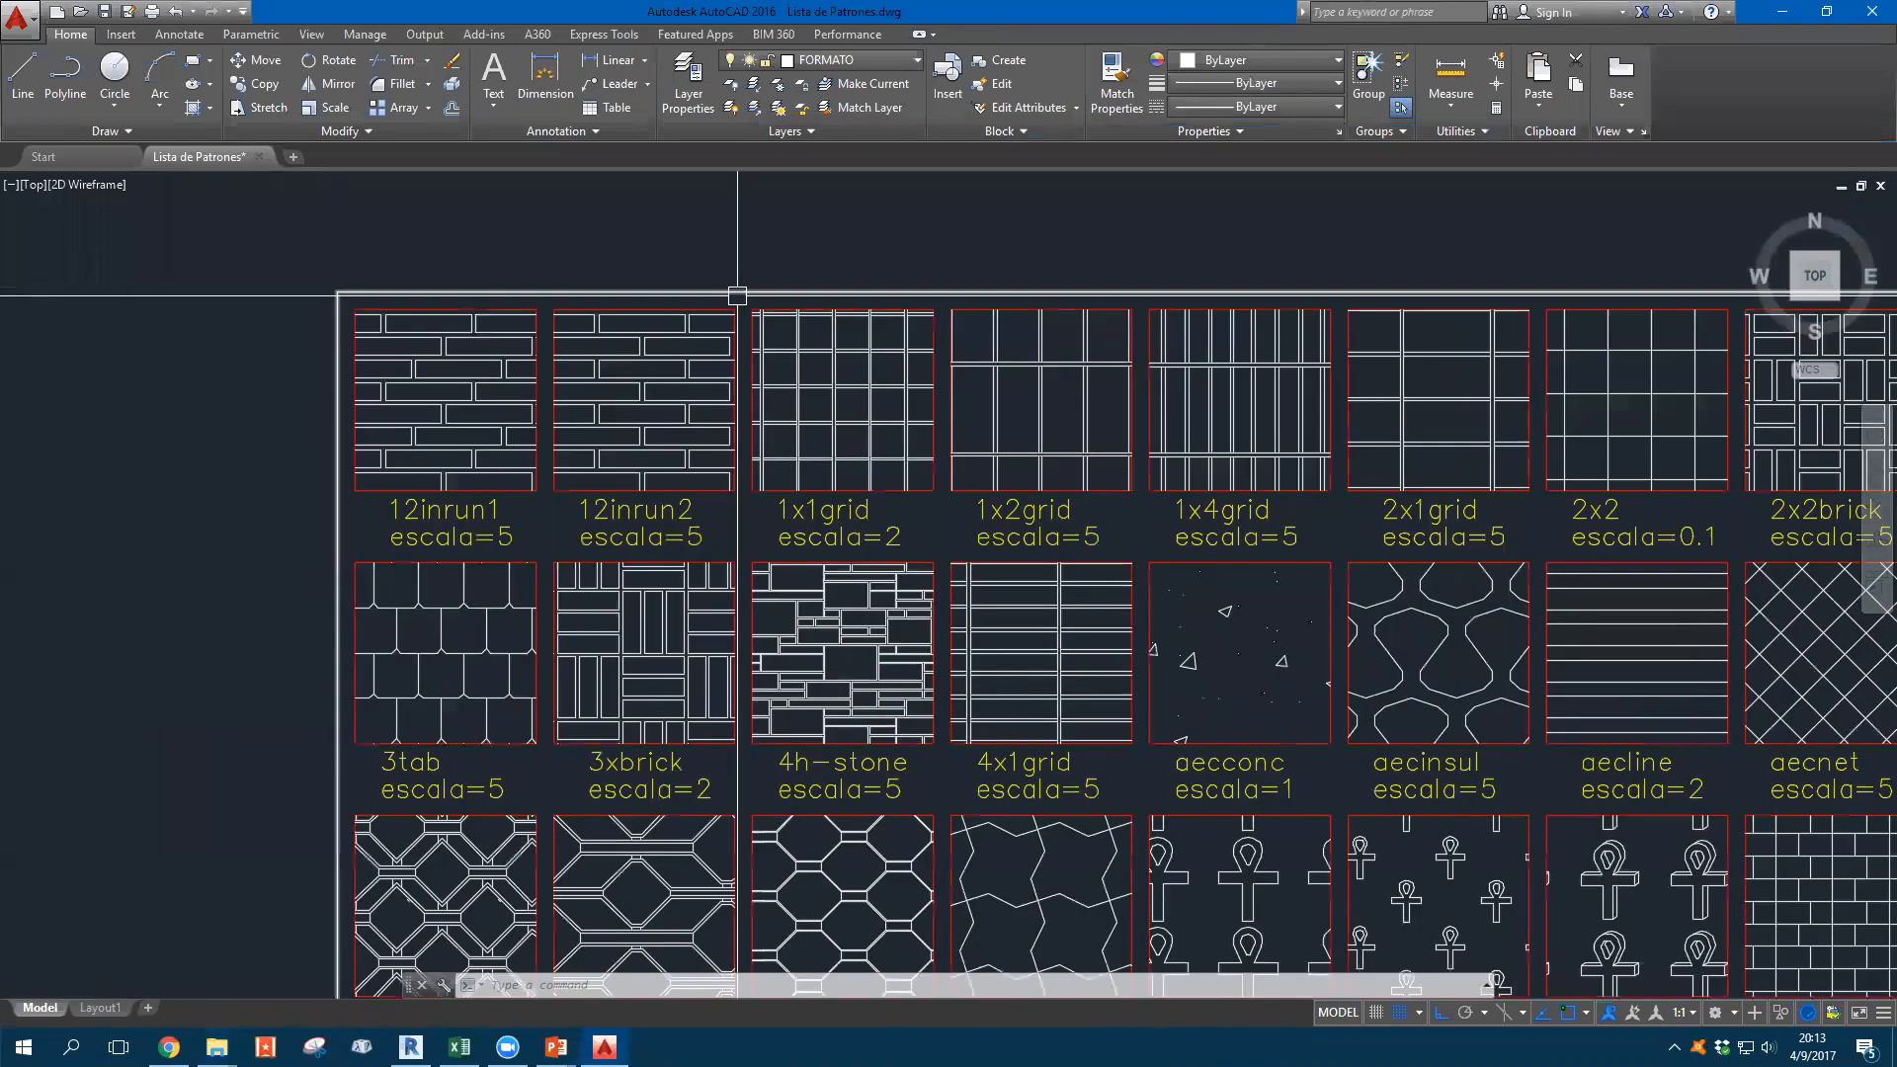
pyautogui.scroll(-2, 480, 384)
pyautogui.scroll(2, 708, 471)
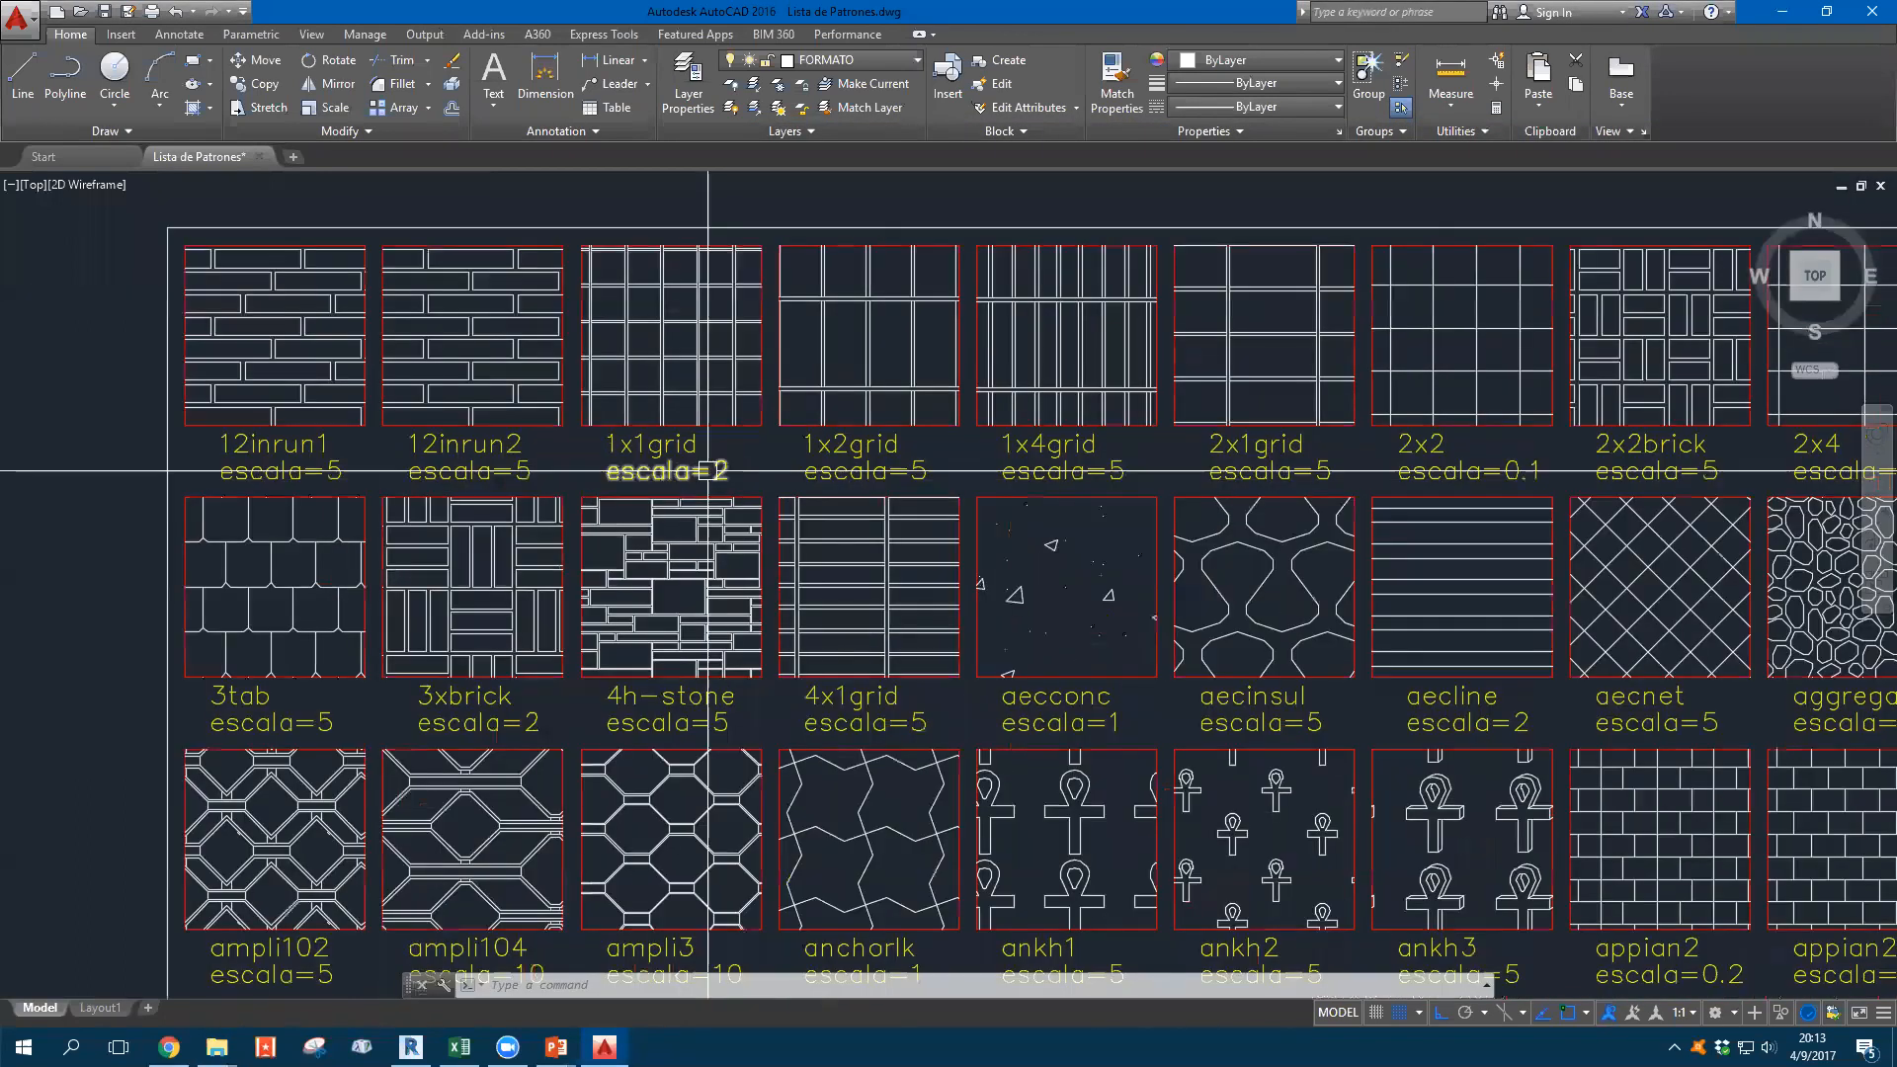
pyautogui.scroll(-2, 905, 471)
pyautogui.moveTo(905, 471); pyautogui.dragTo(729, 423, button='middle')
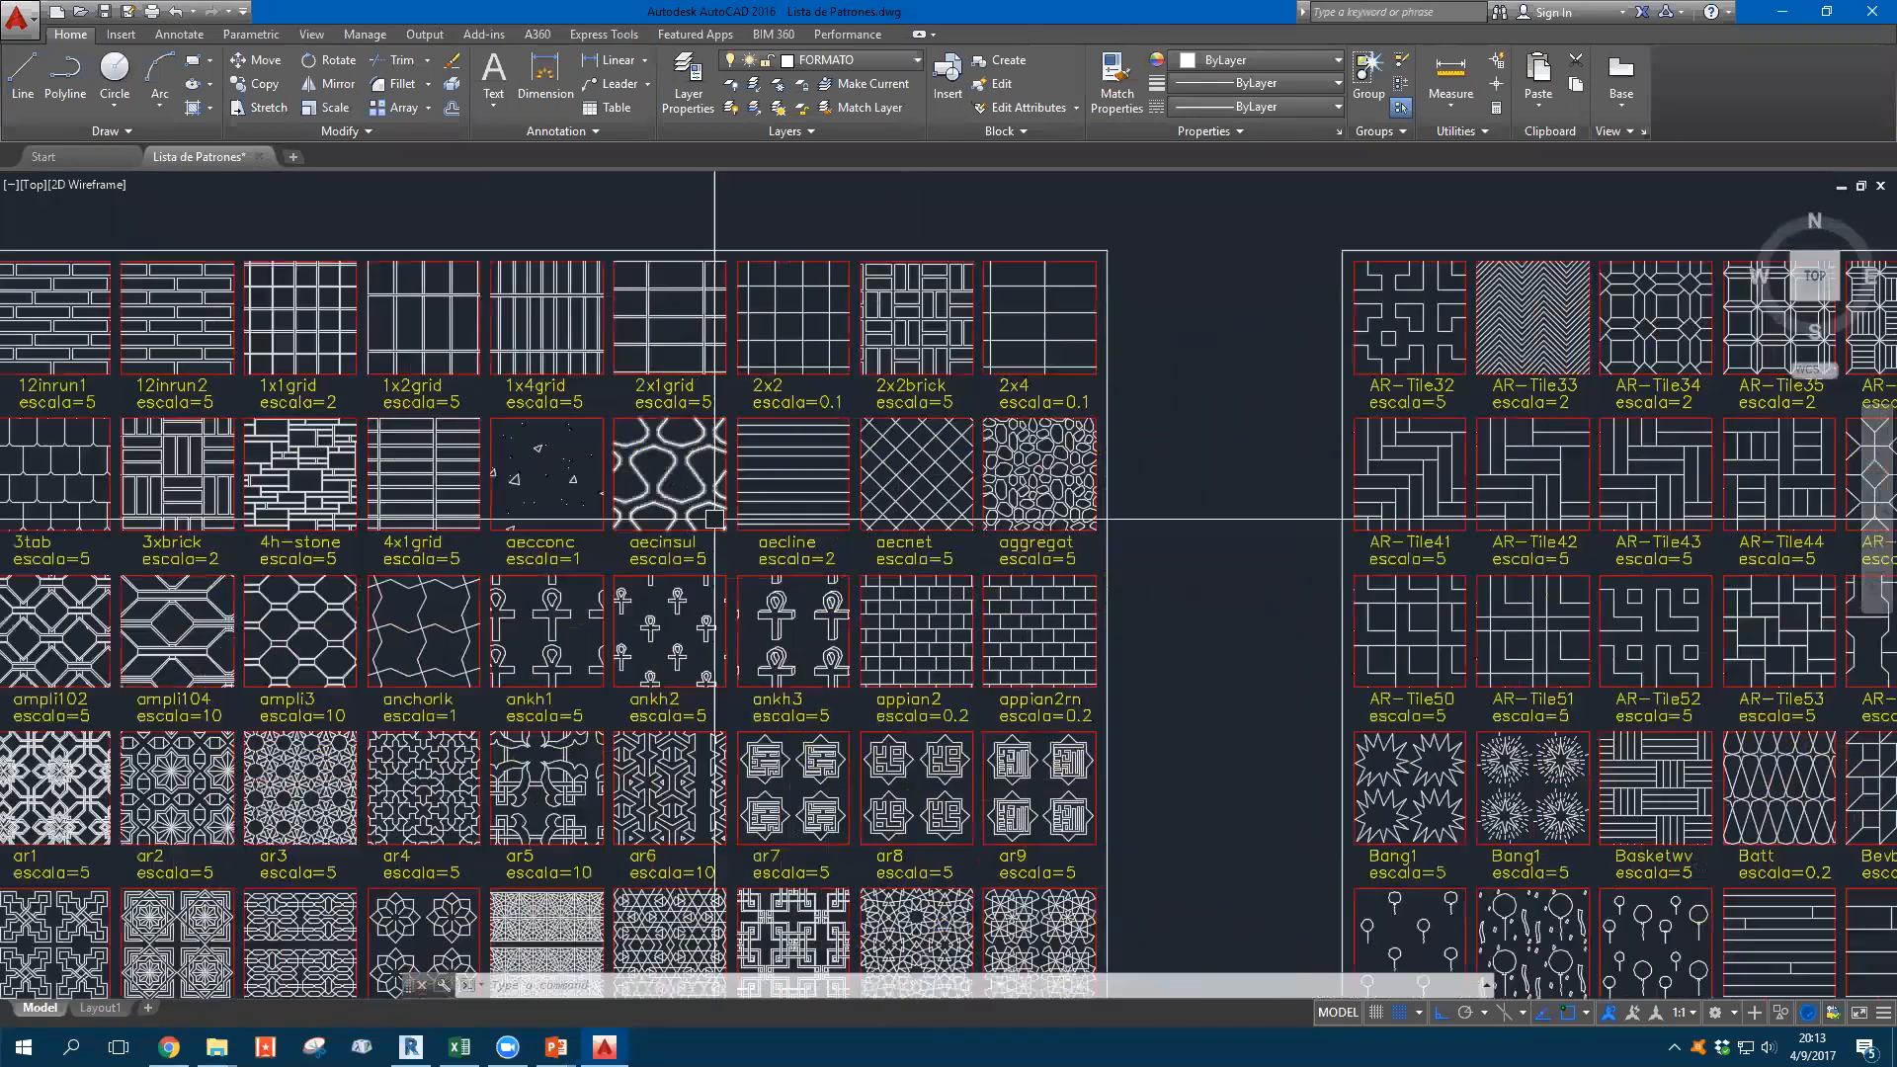
pyautogui.scroll(-2, 767, 632)
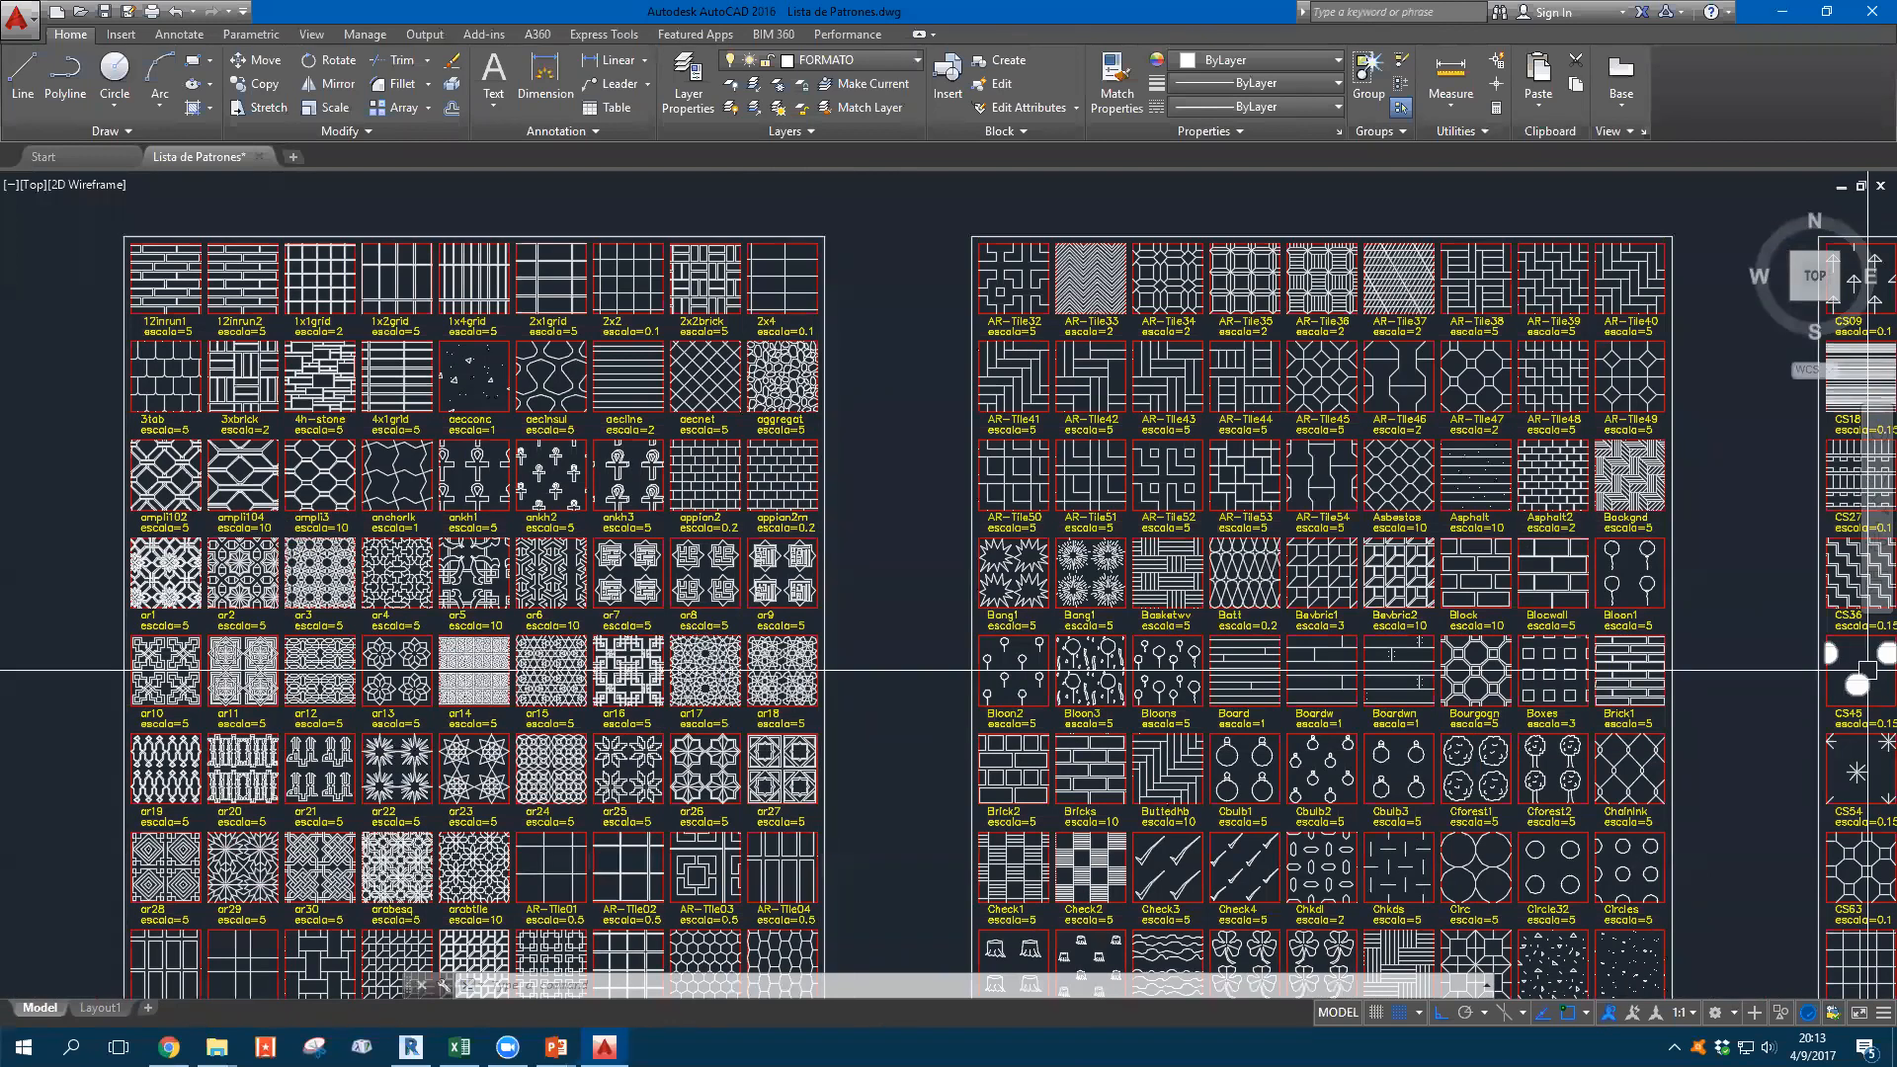
# Switch to the "Individuales" folder, inspect the general properties of the 2x4 hatch pattern file, and dismiss them without changes
pyautogui.hotkey('alt', 'Tab')
pyautogui.click(1199, 473)
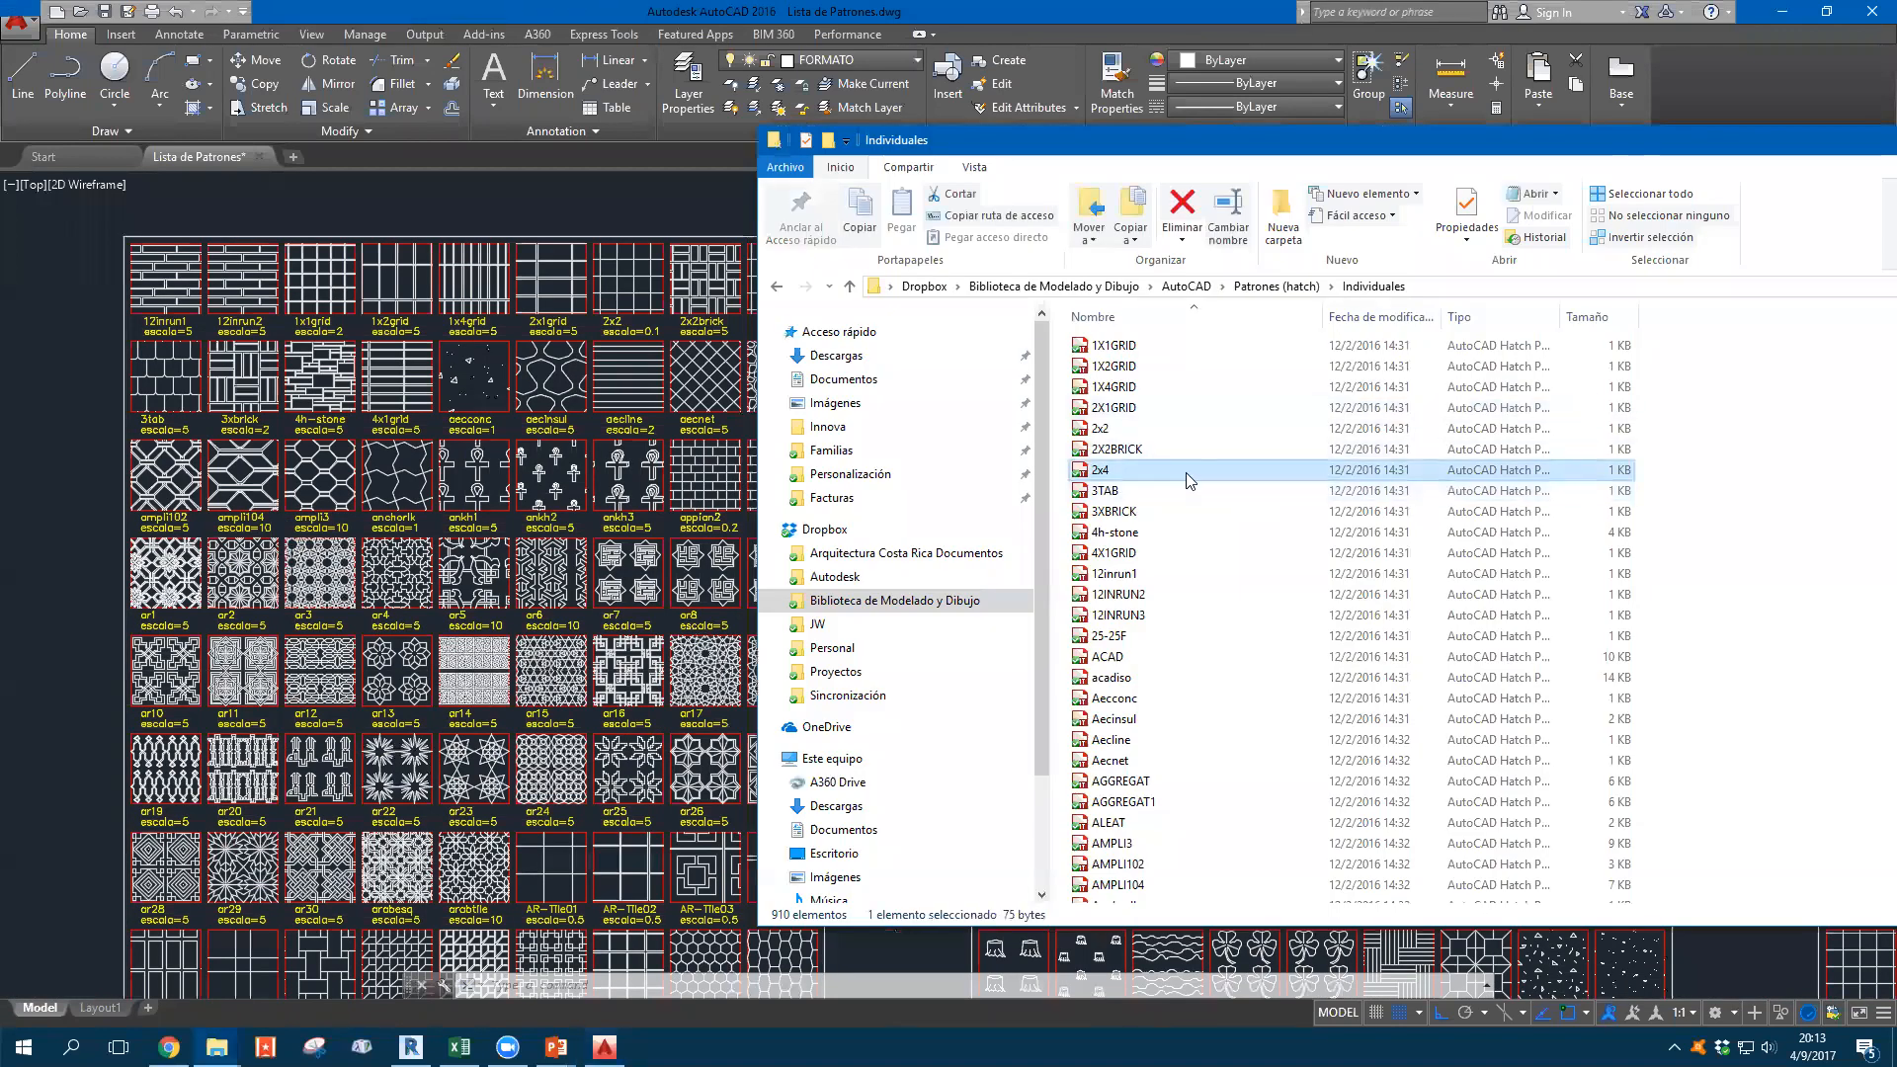
pyautogui.rightClick(1144, 474)
pyautogui.click(1232, 952)
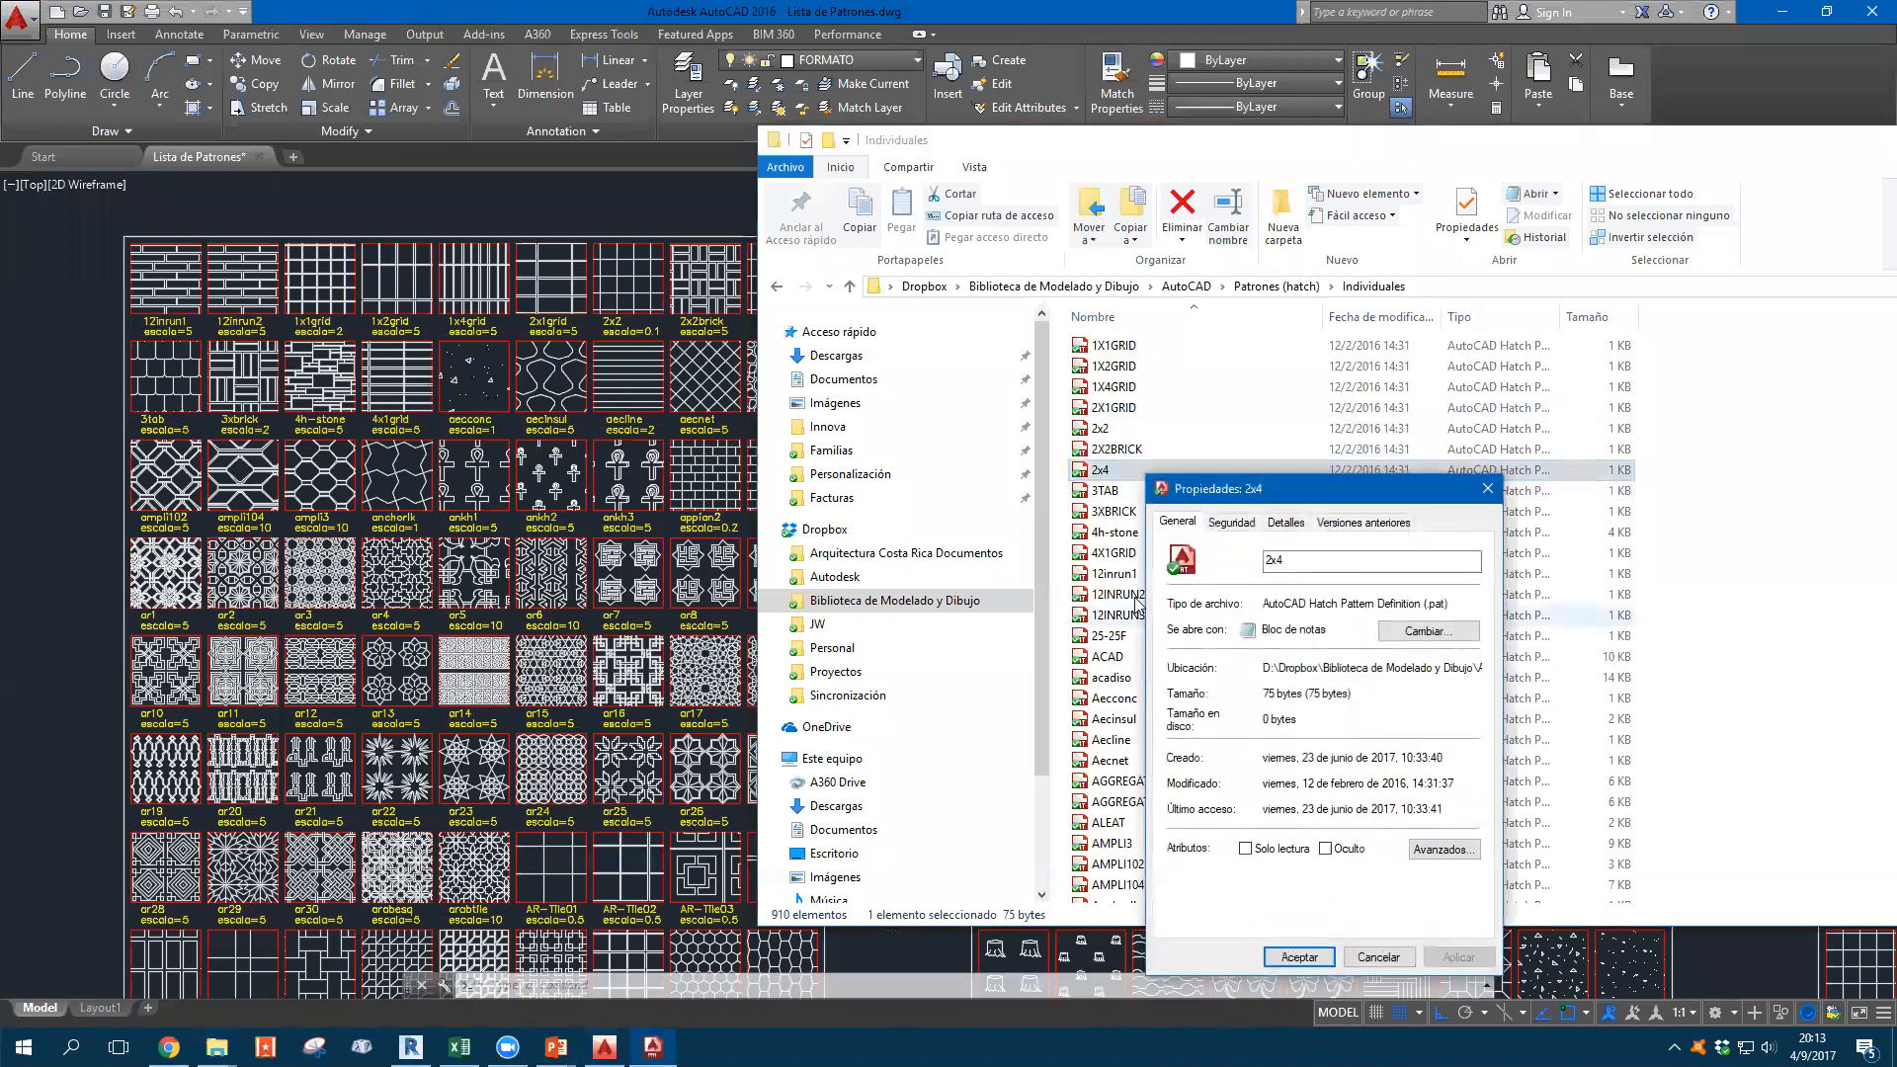
pyautogui.moveTo(1268, 501); pyautogui.dragTo(1178, 390)
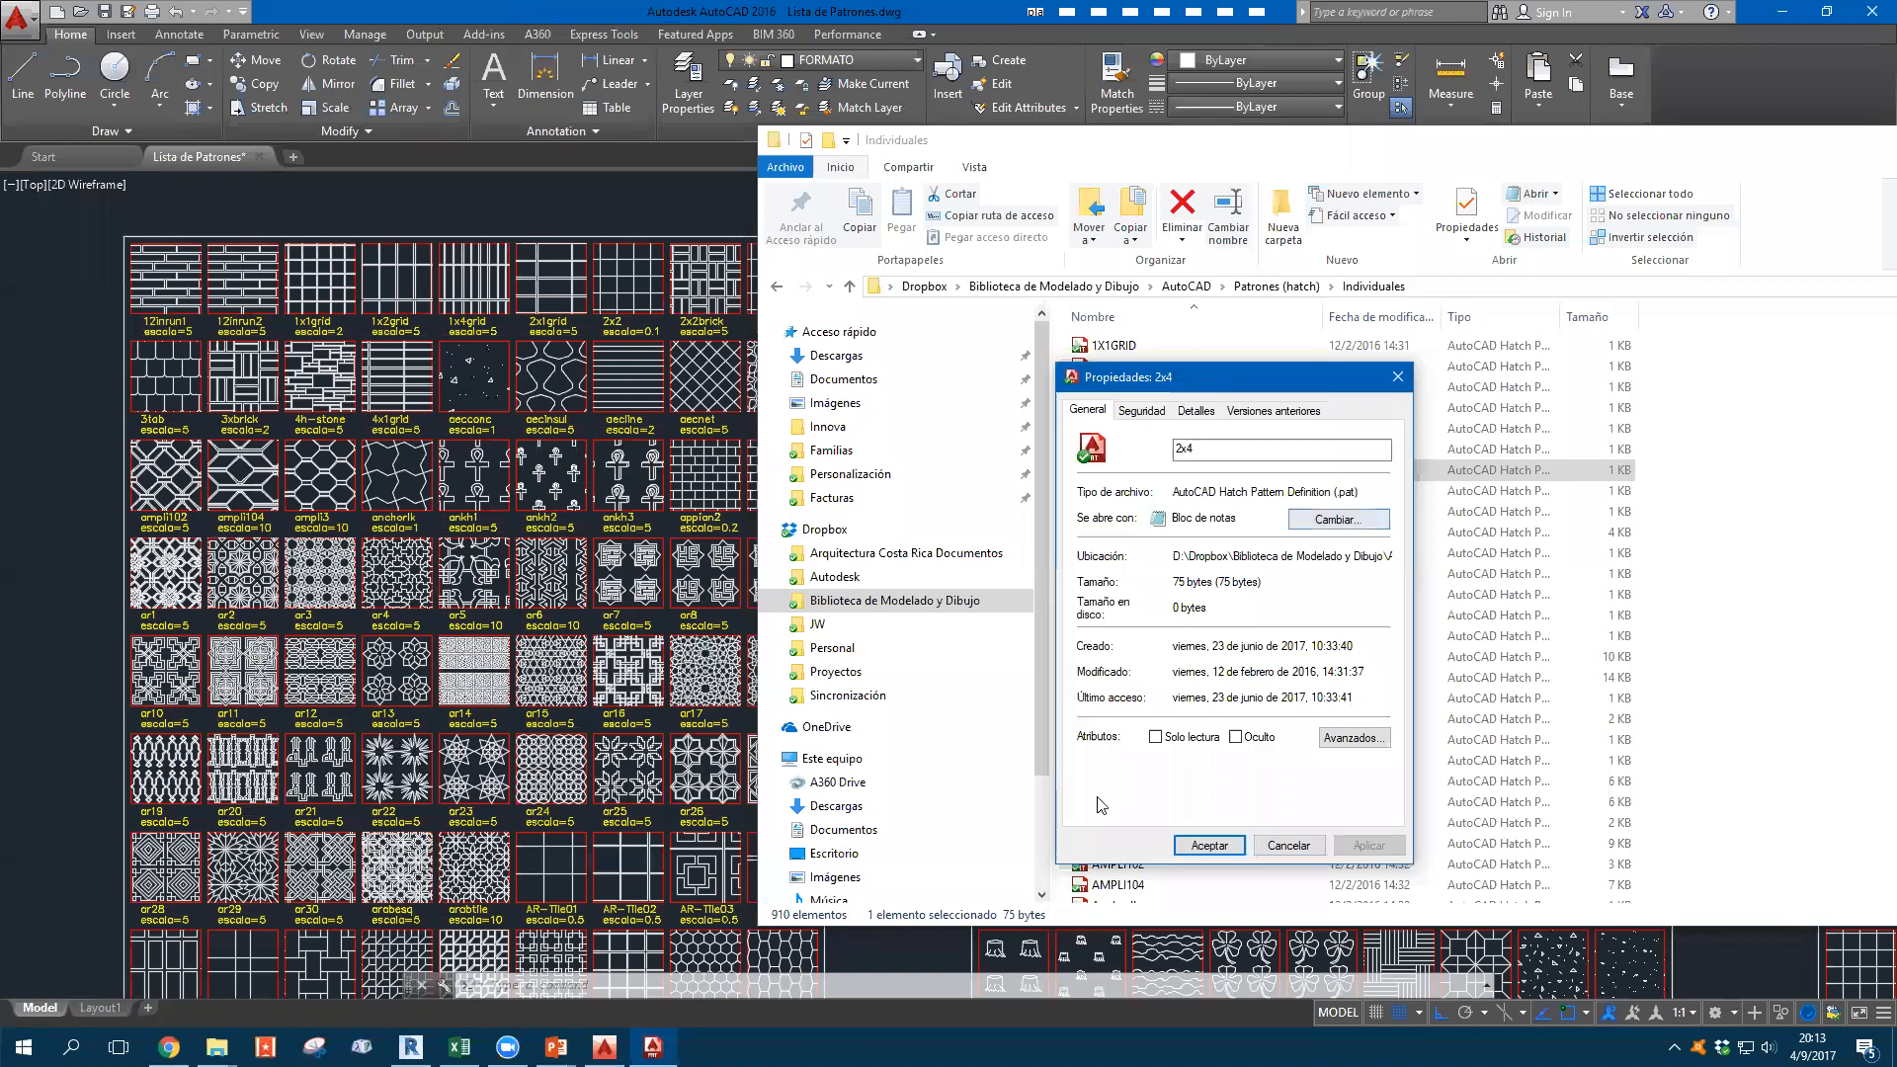
pyautogui.click(1288, 845)
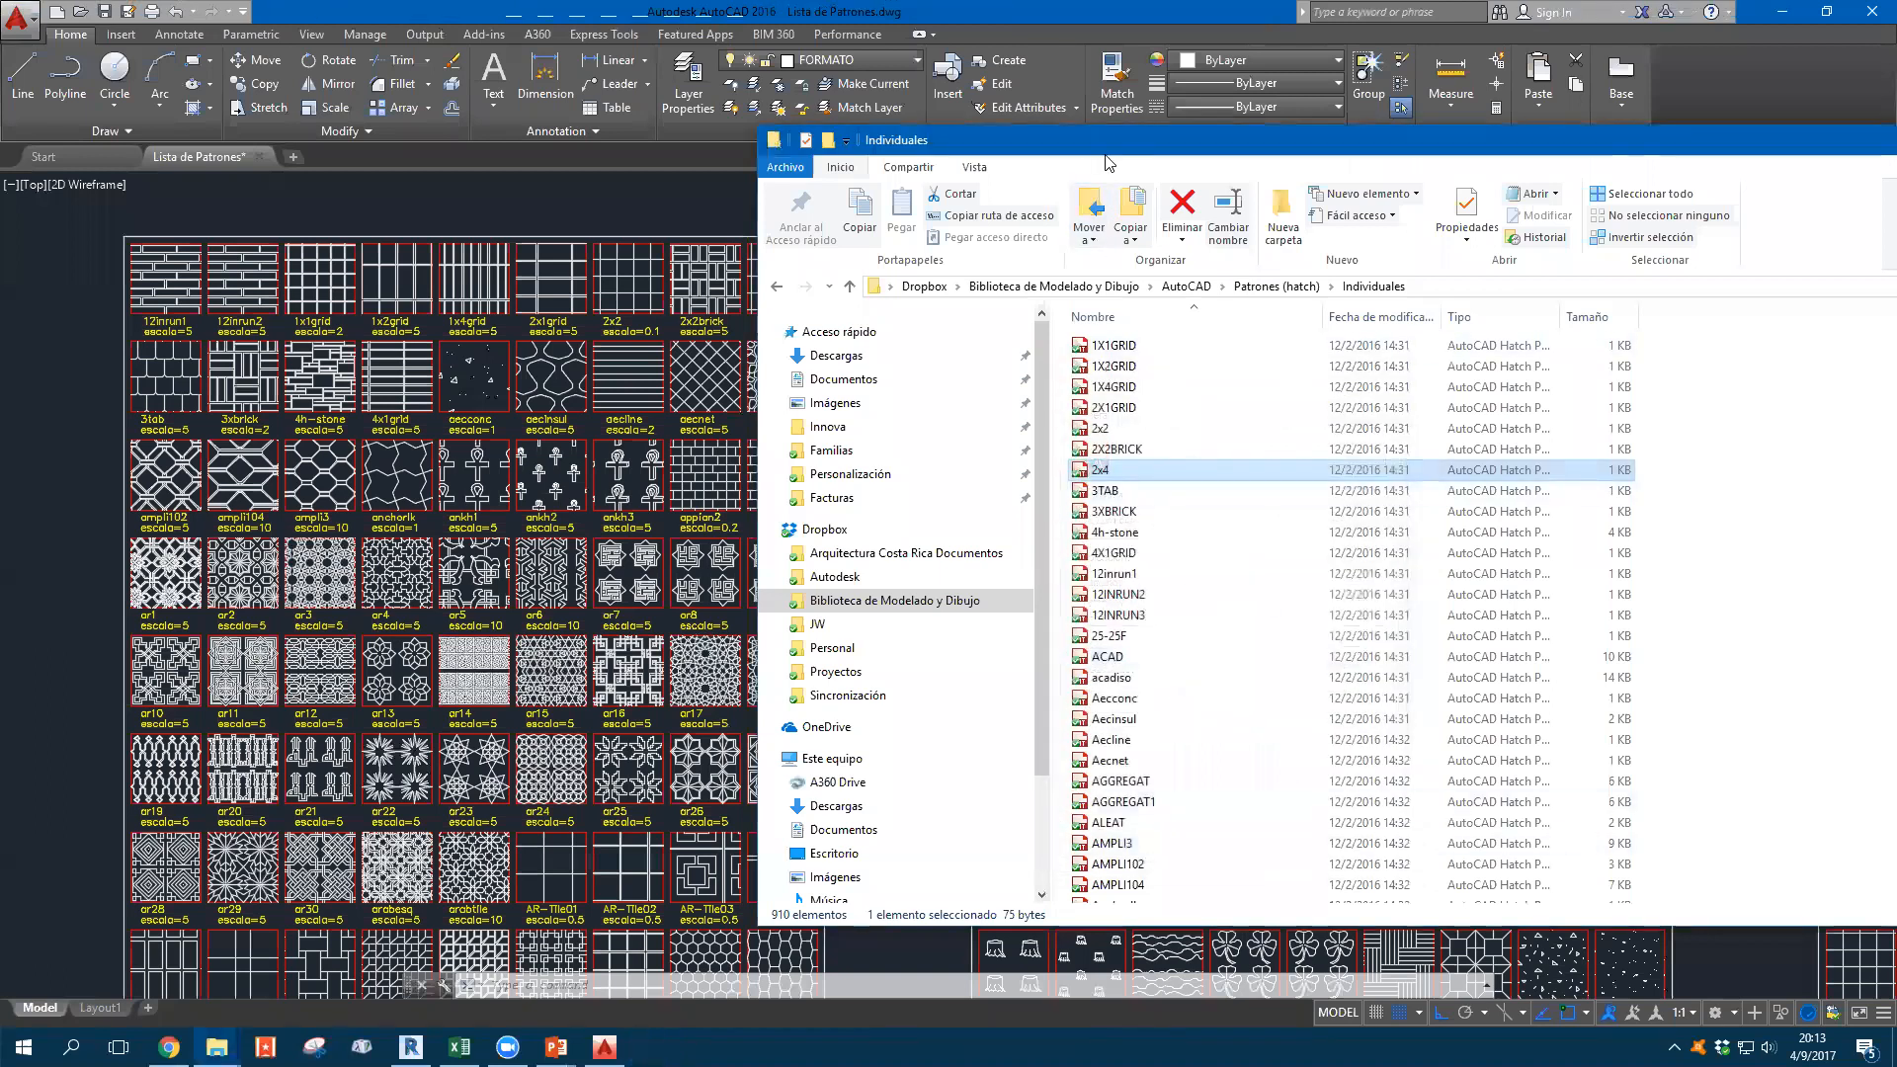
# Open the 2x4 pattern file in Notepad, examine its line definitions, and close it
pyautogui.moveTo(1107, 163); pyautogui.dragTo(874, 145)
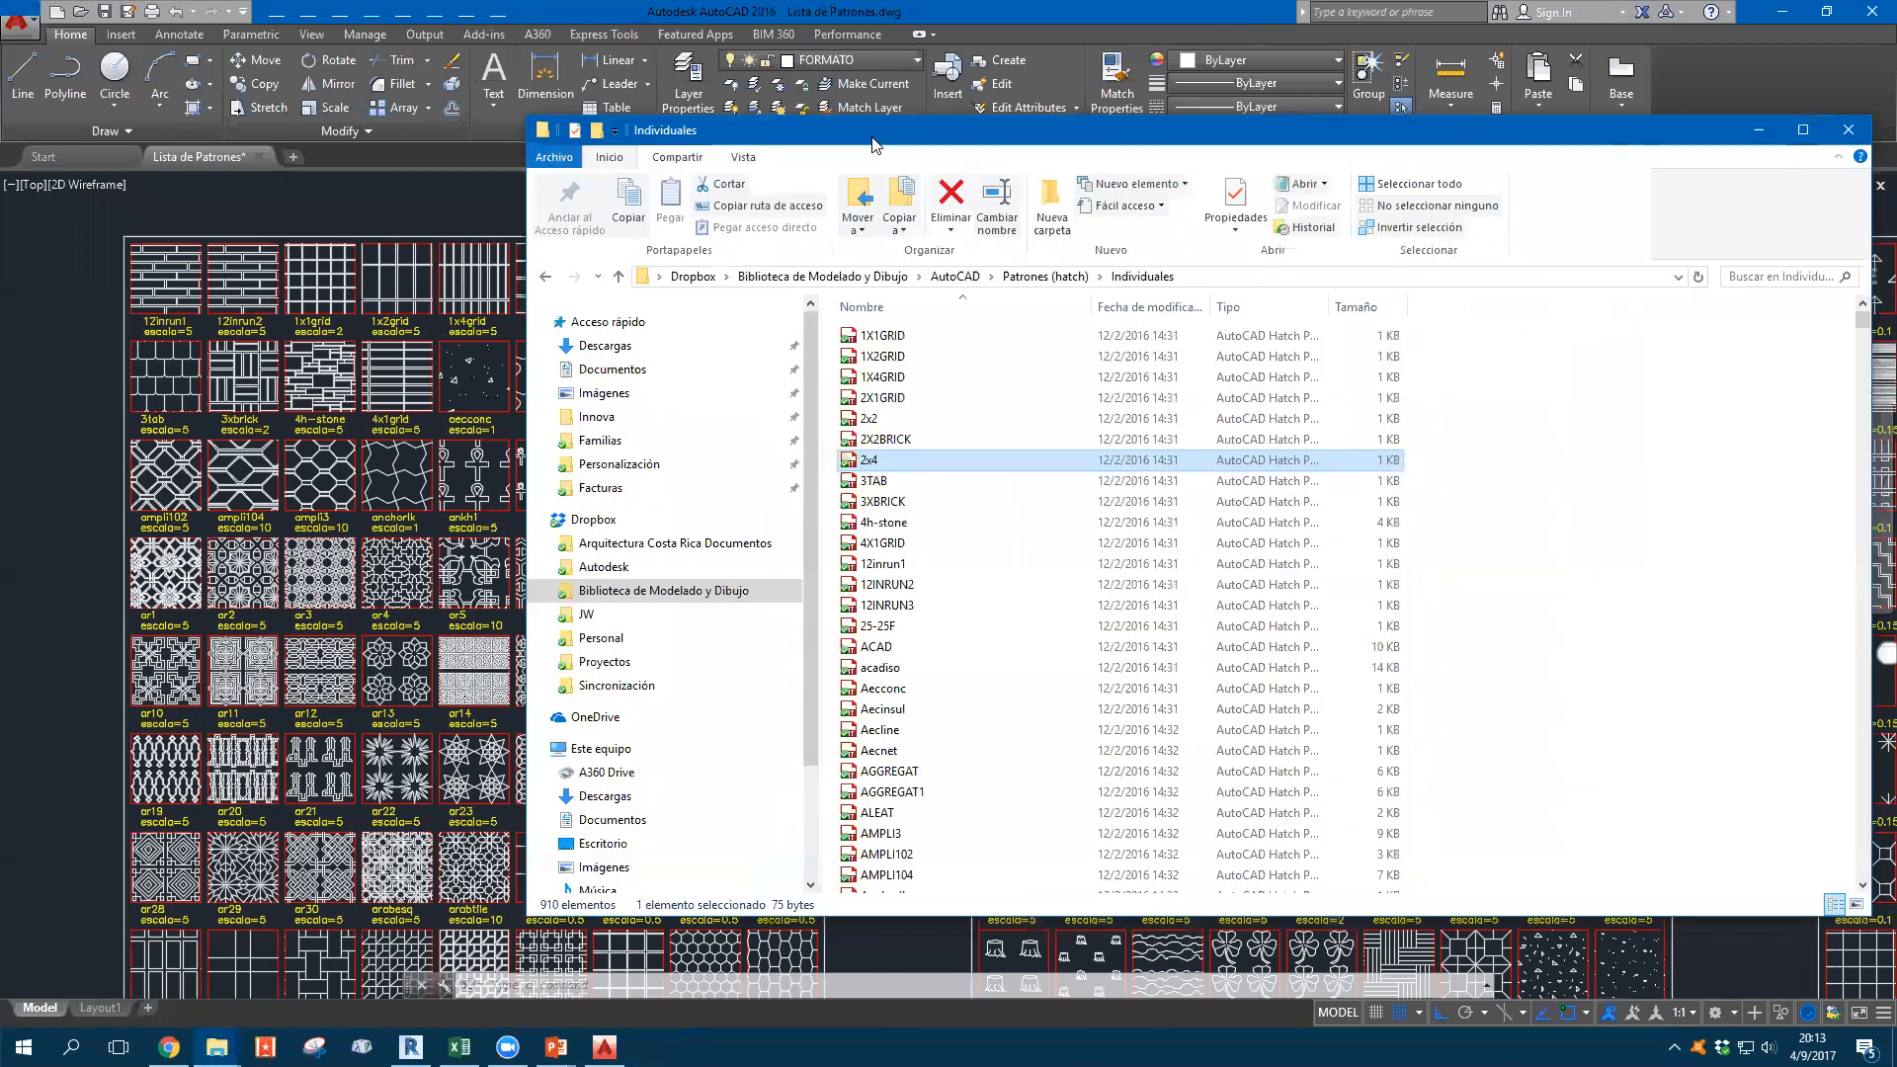
pyautogui.rightClick(875, 465)
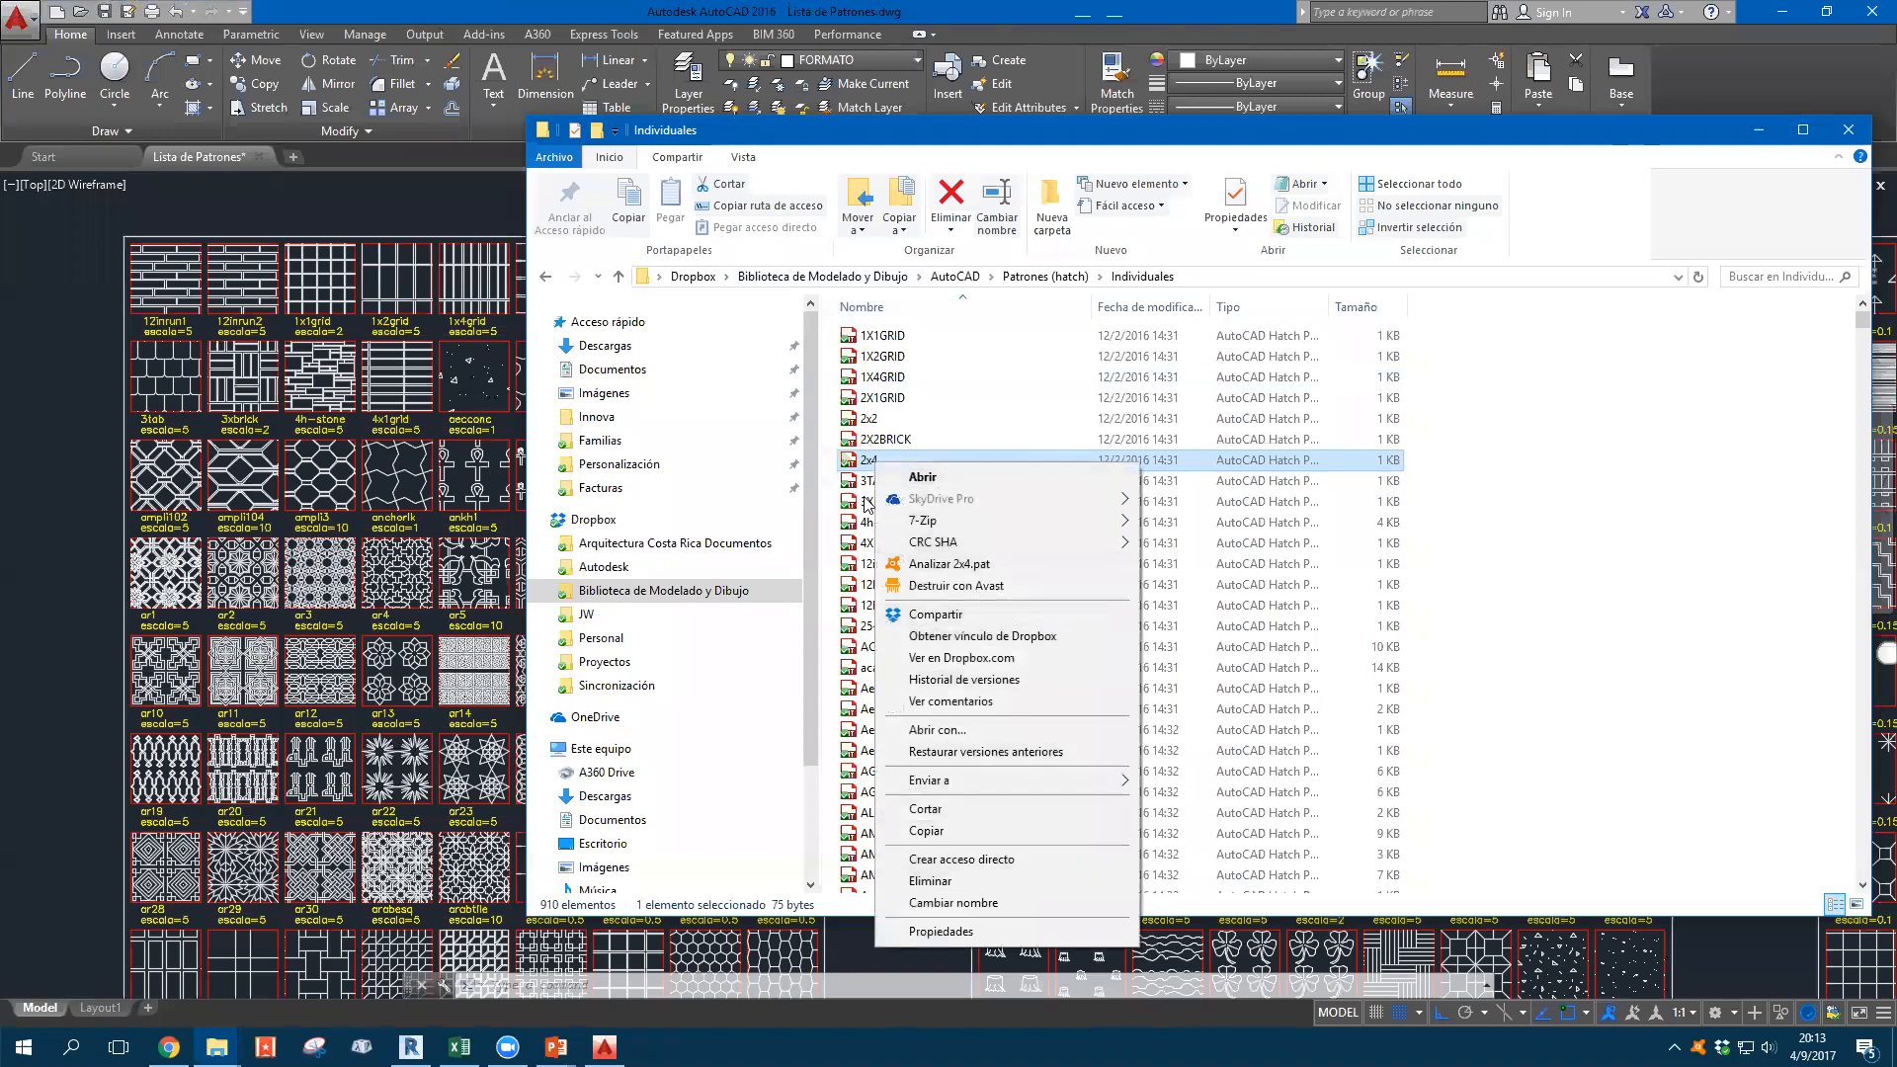
pyautogui.click(922, 477)
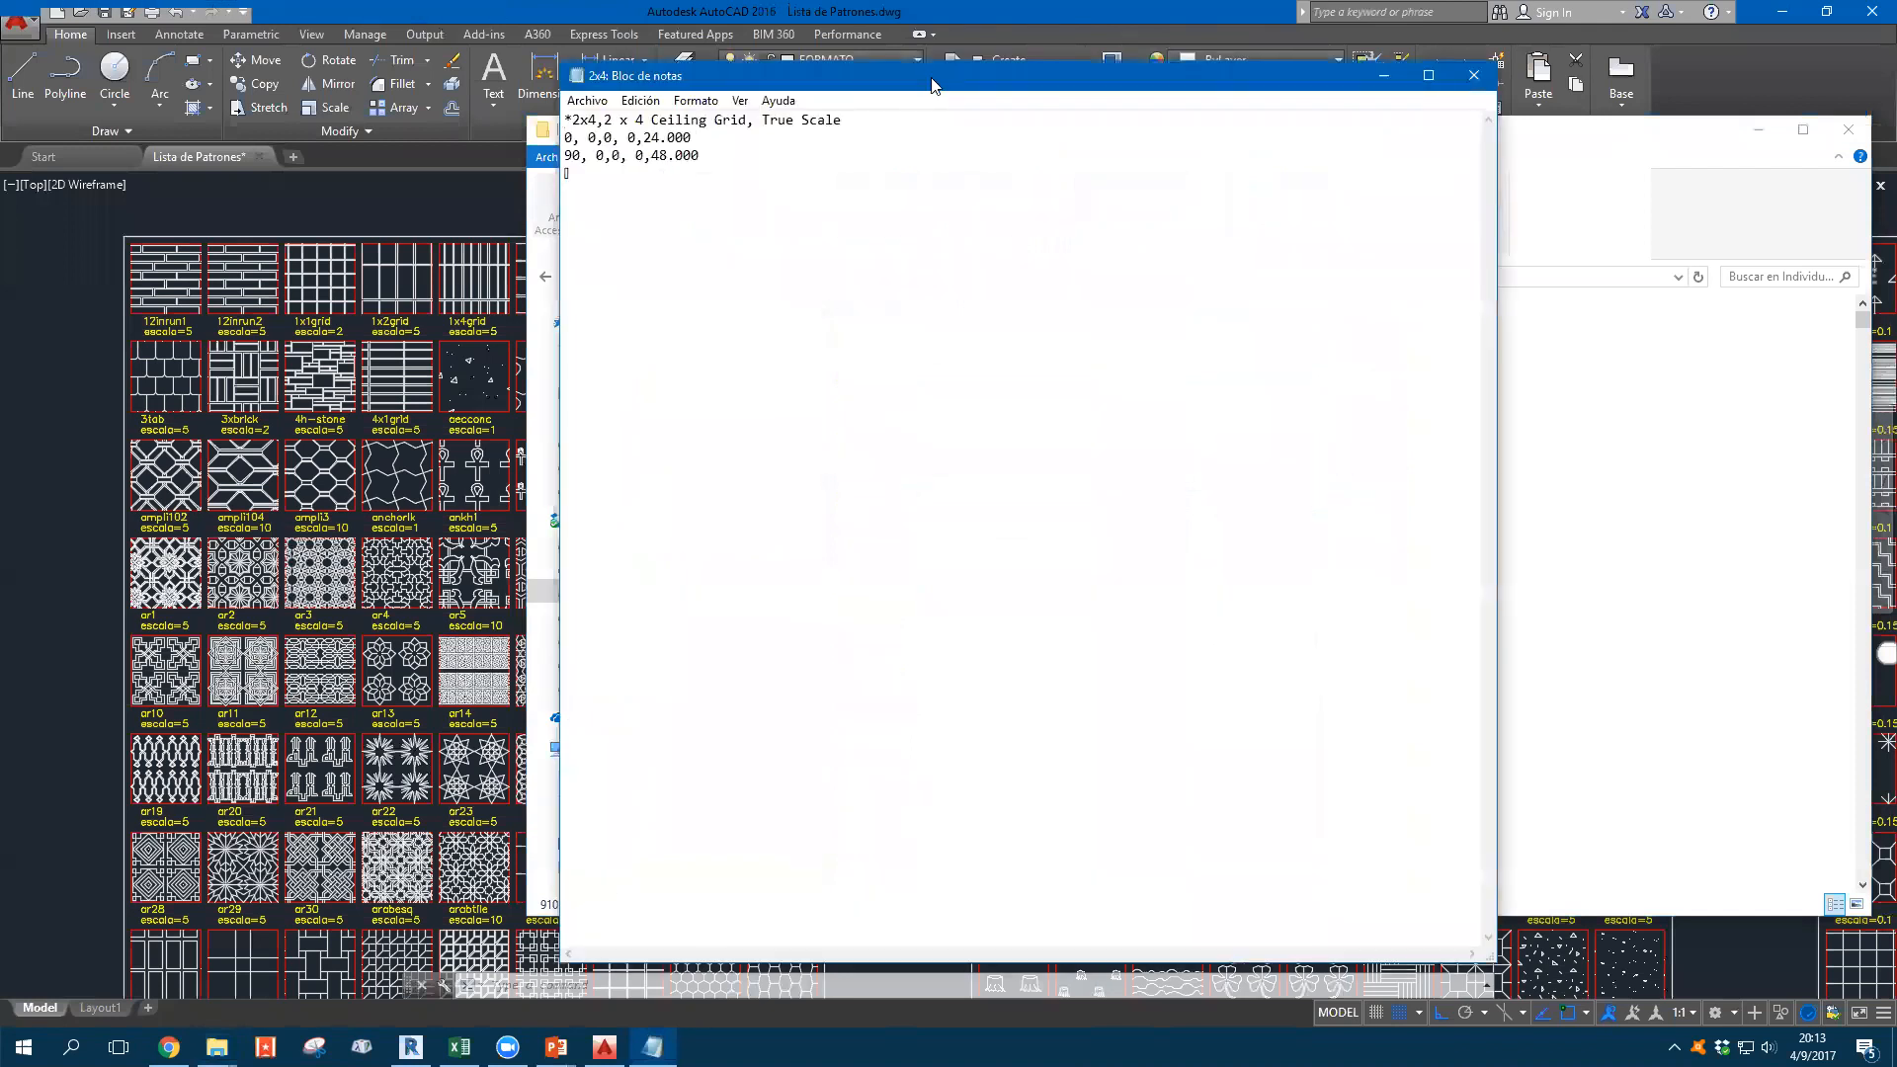
pyautogui.moveTo(932, 86); pyautogui.dragTo(1039, 146)
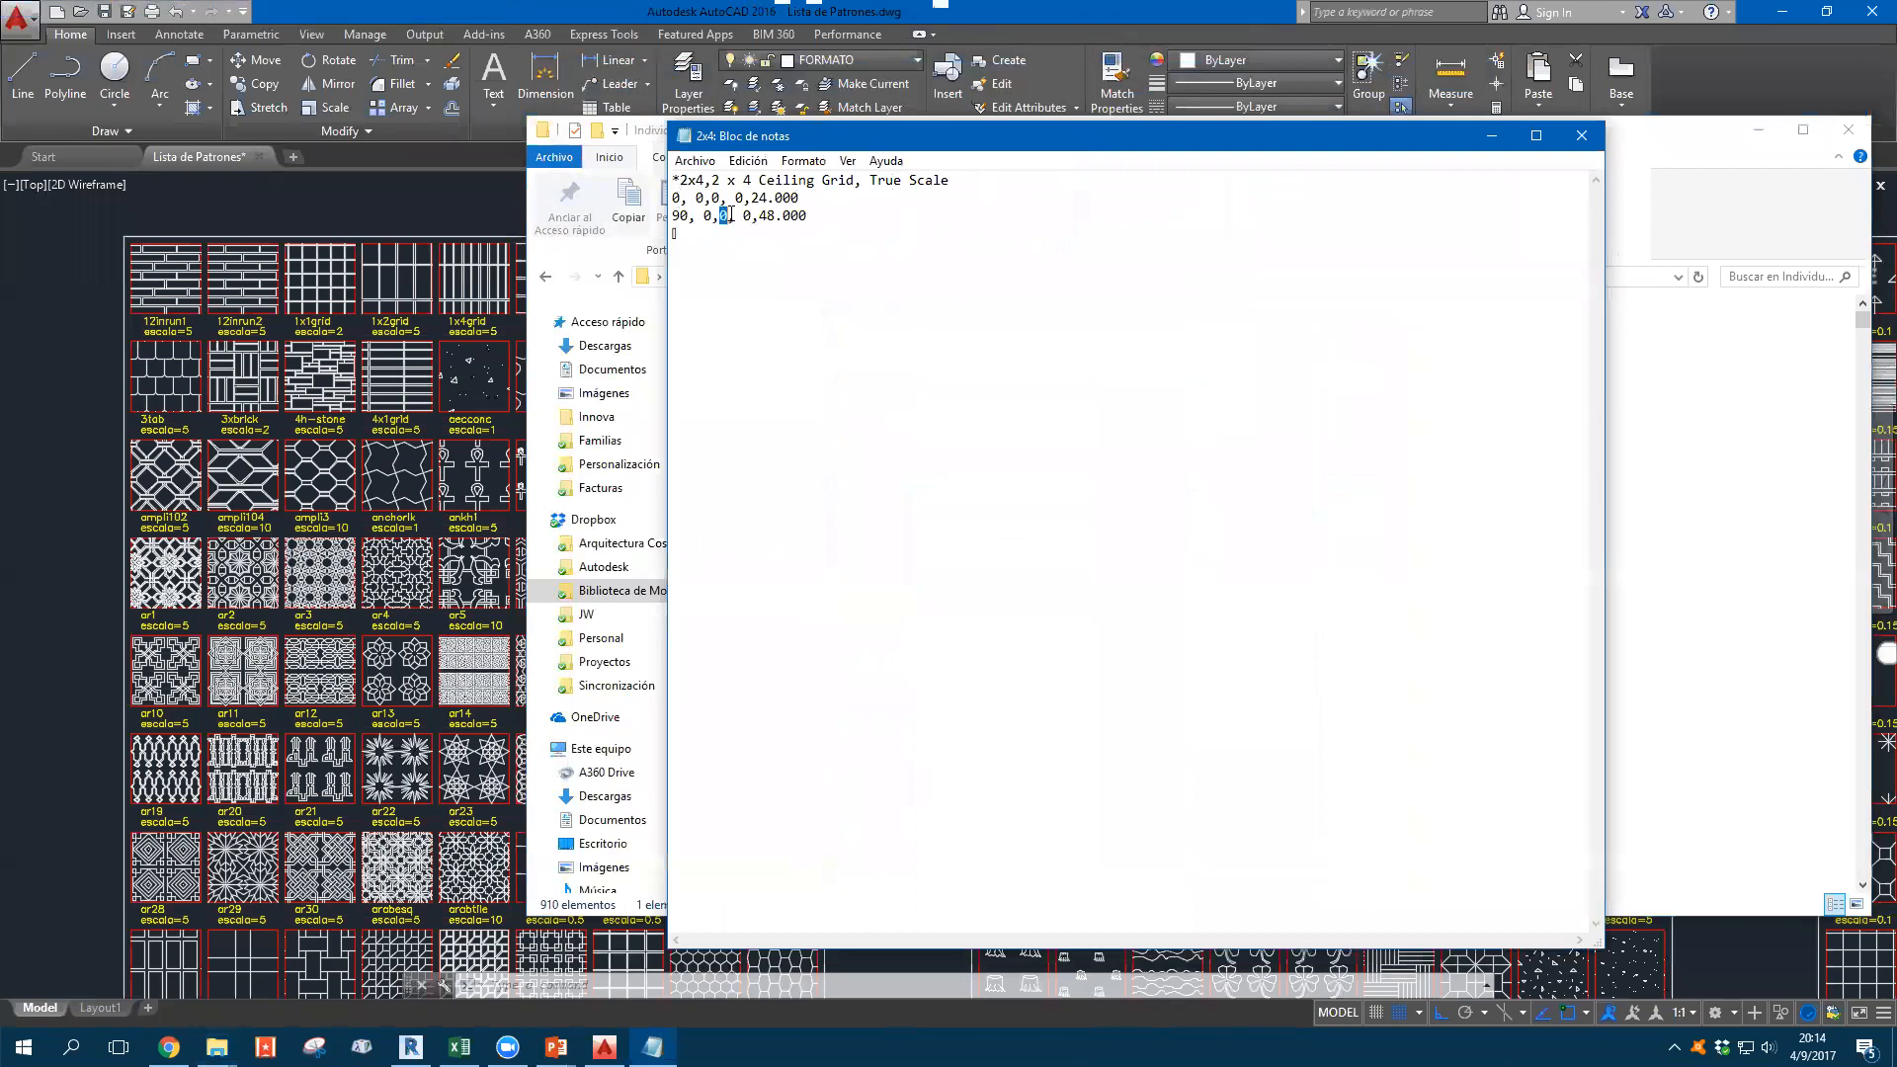
pyautogui.click(836, 218)
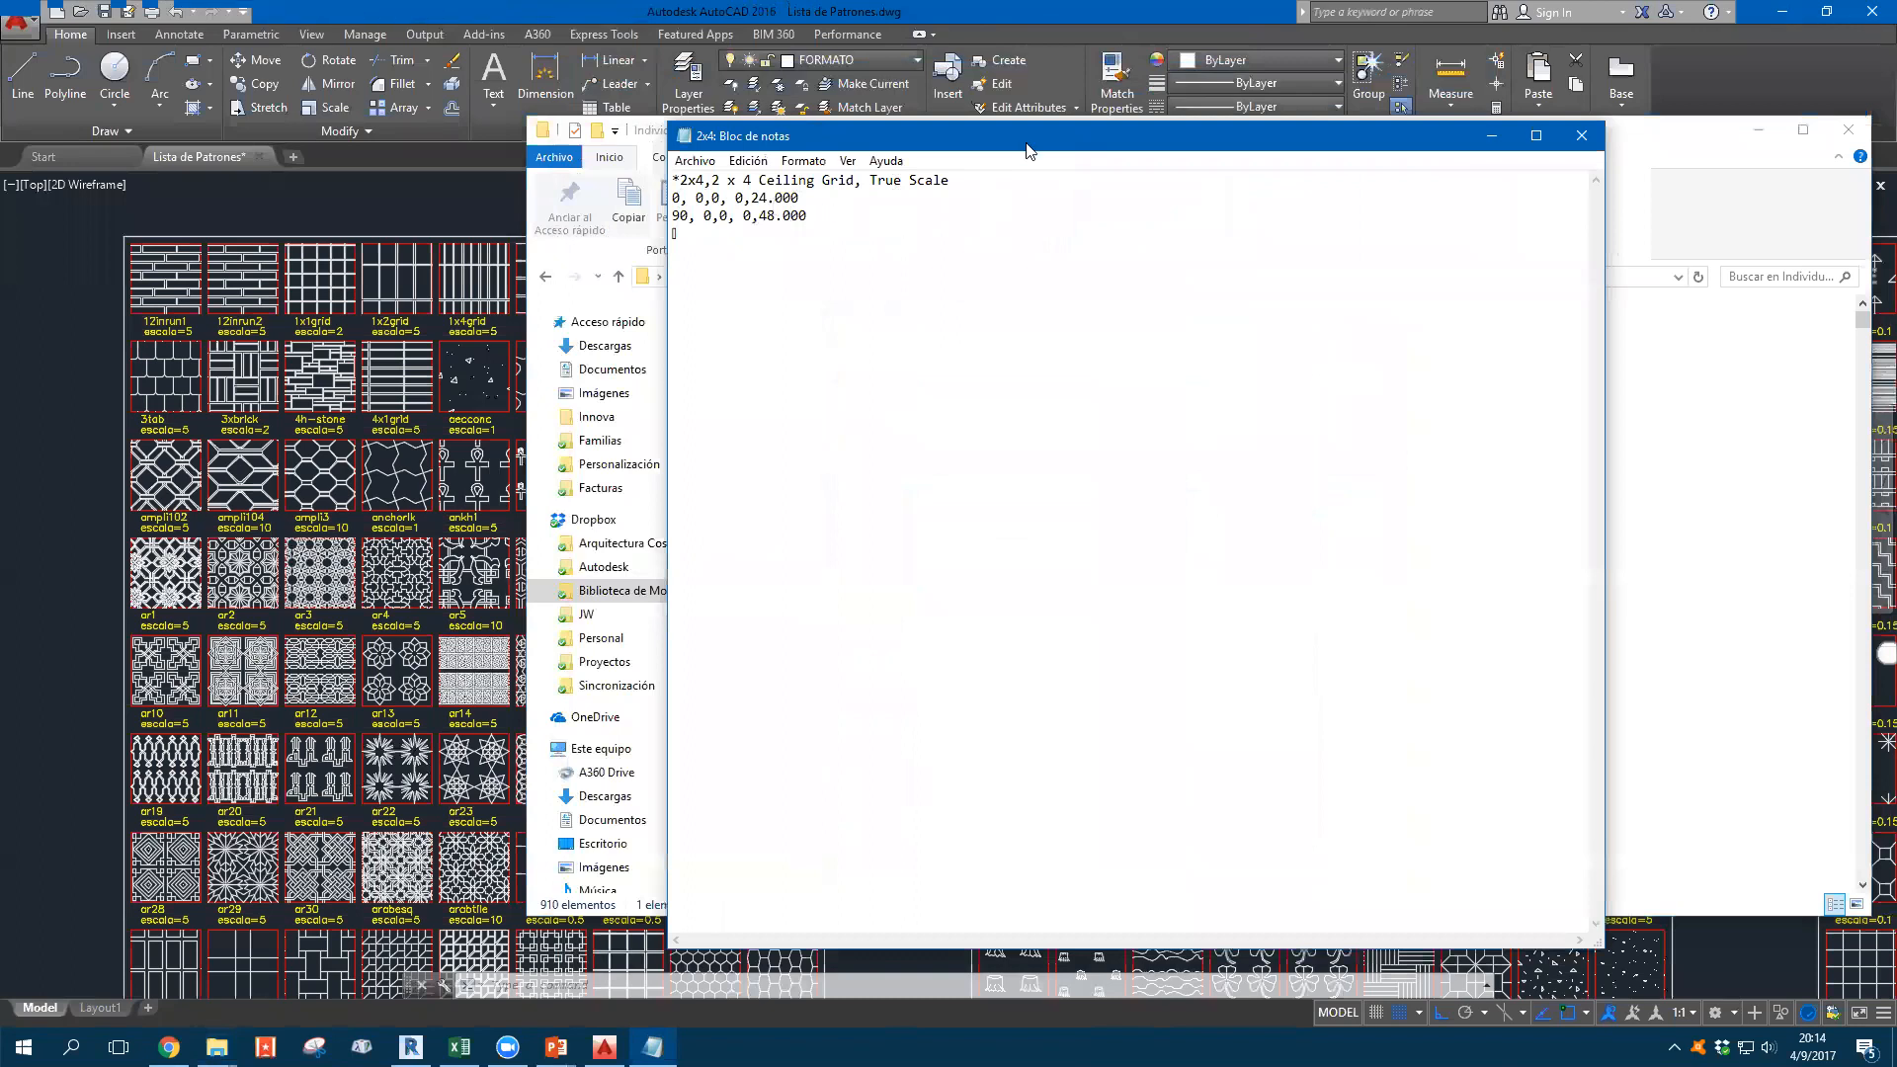
pyautogui.moveTo(1026, 143); pyautogui.dragTo(664, 111)
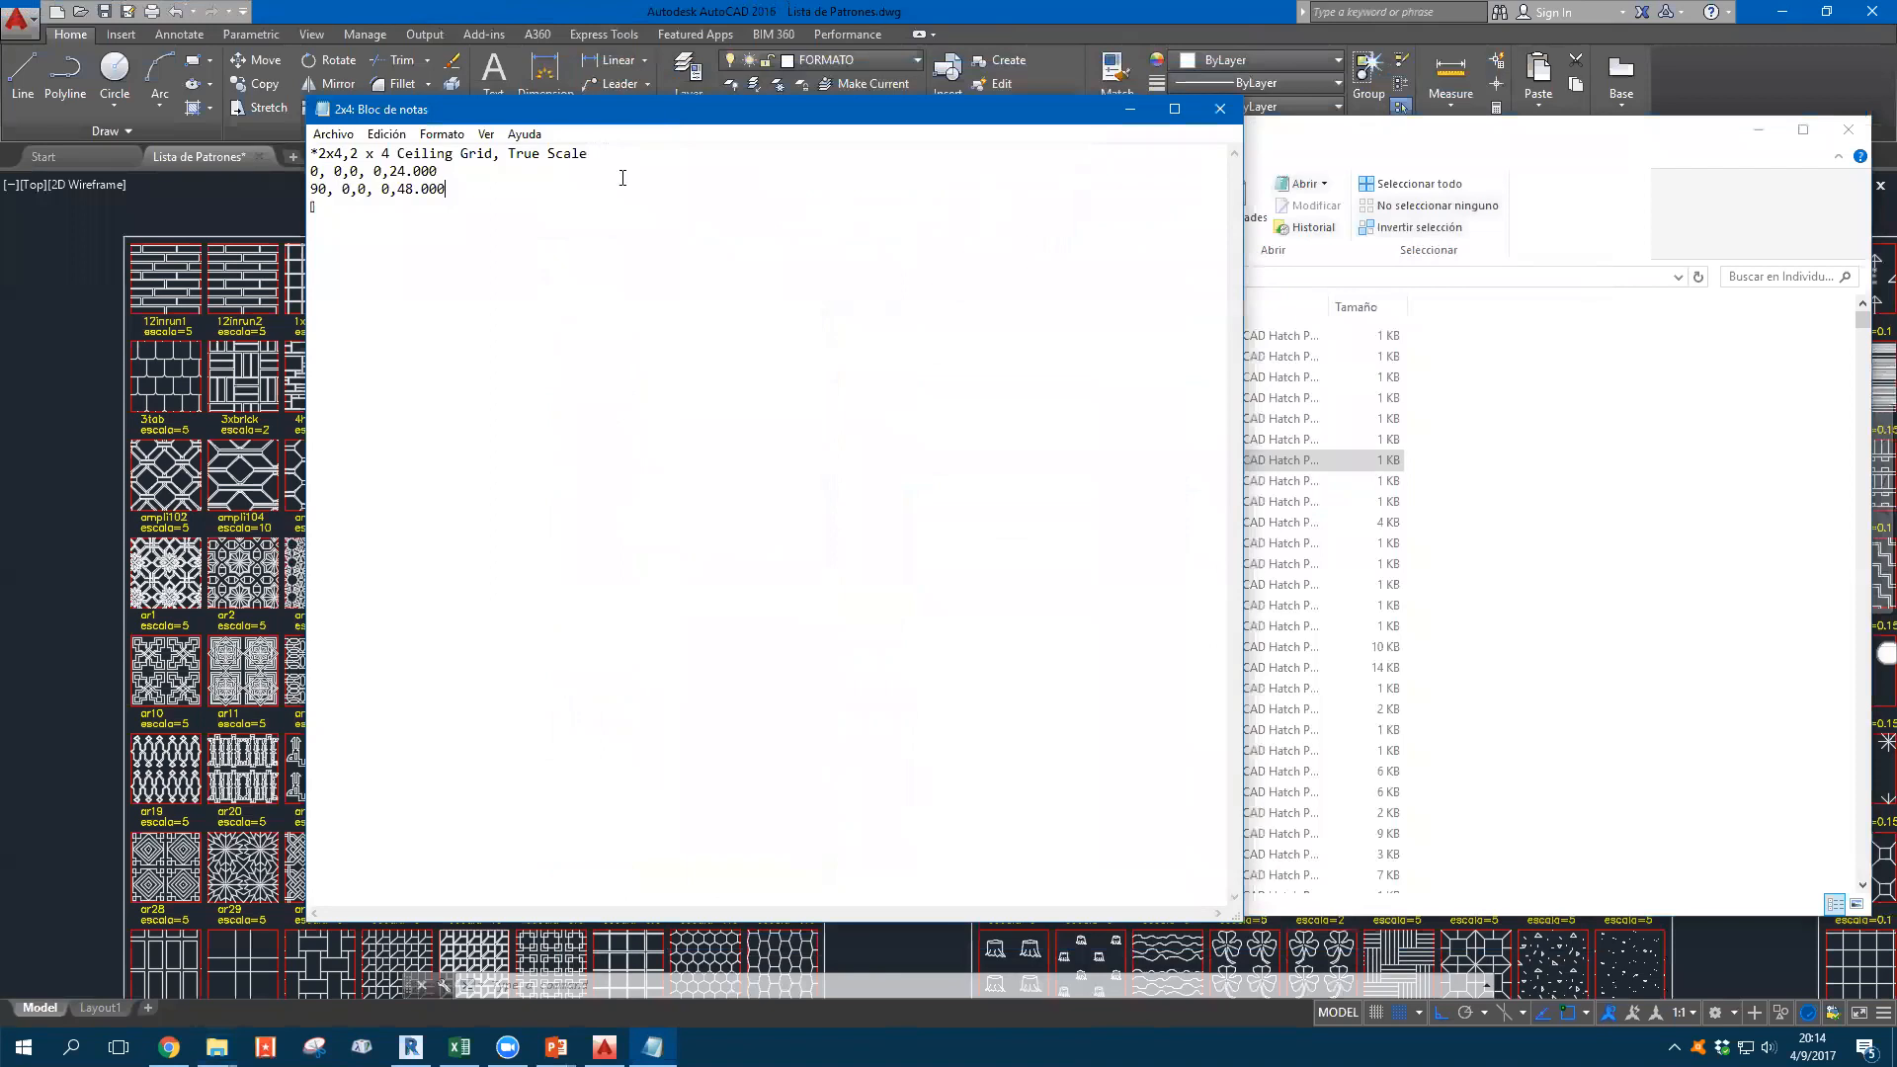
pyautogui.click(1222, 107)
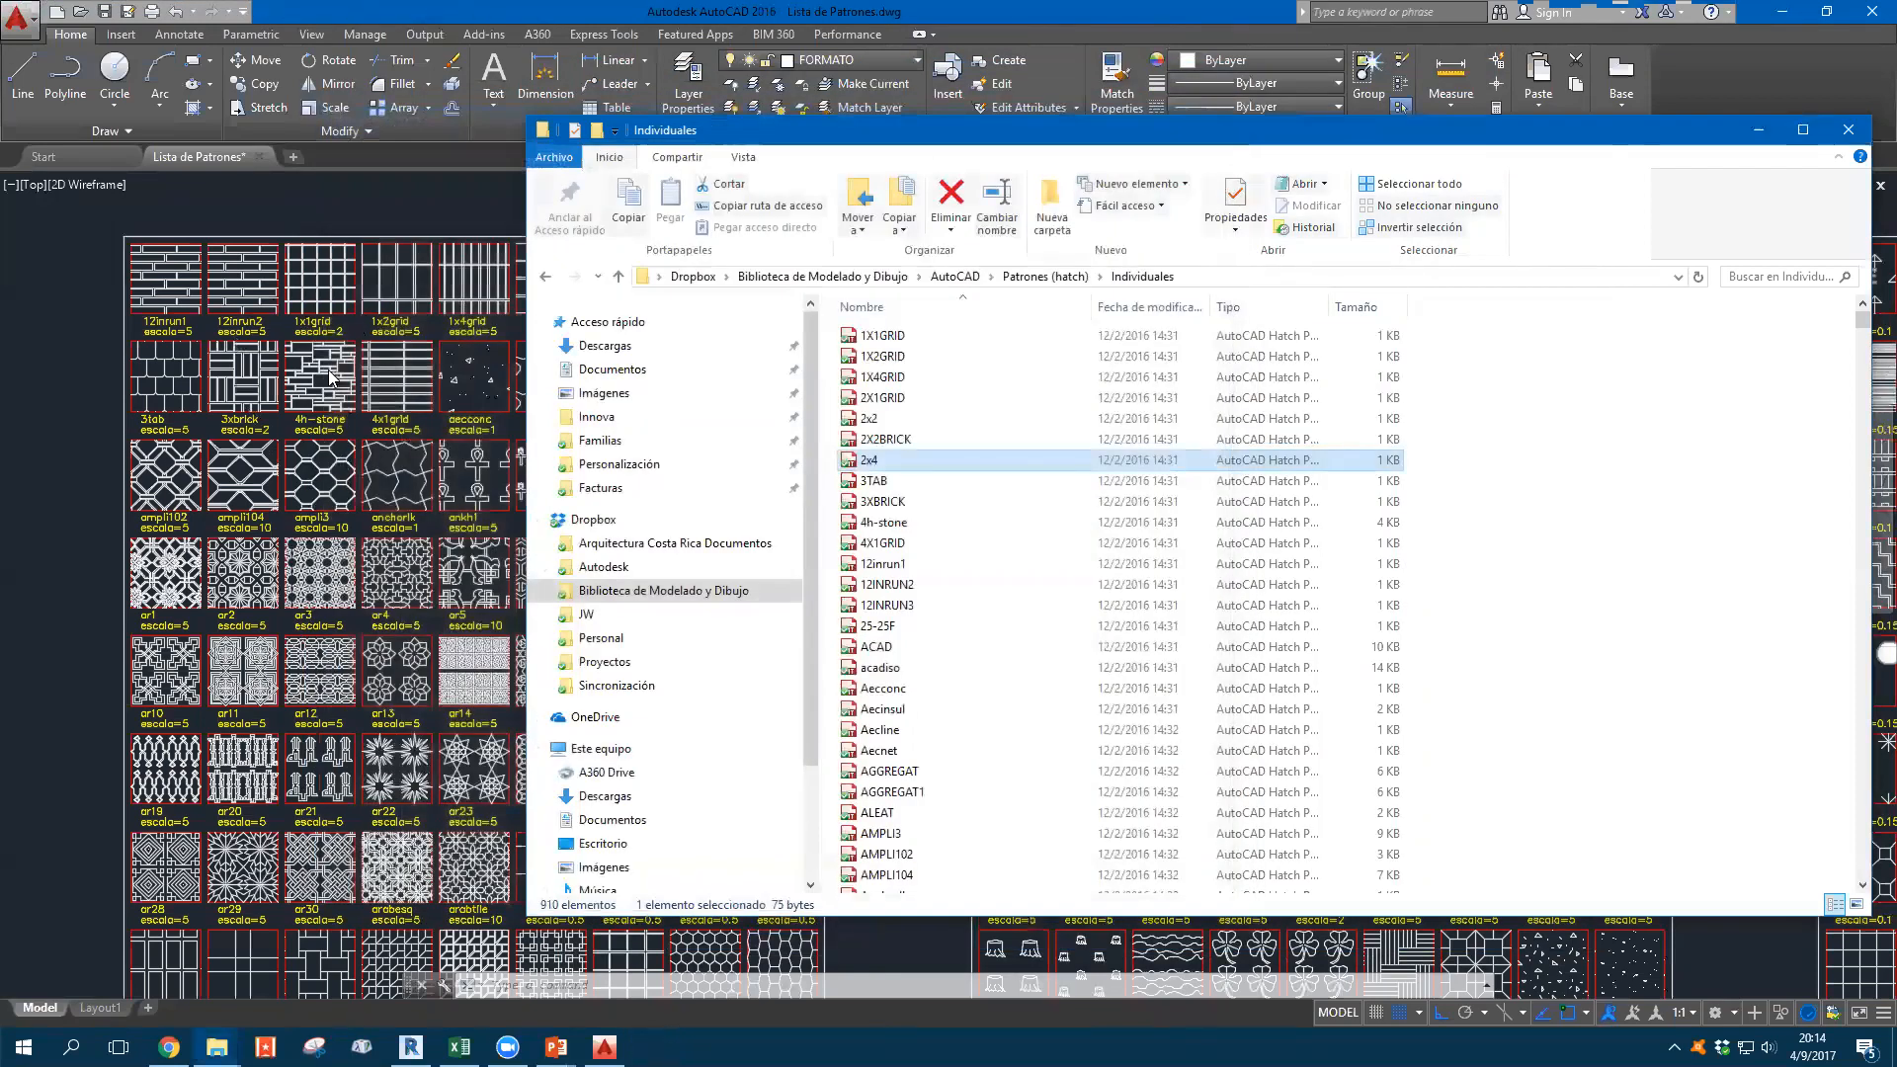
# Read the line definitions of the 12INRUN2 pattern file, close it, and skim the folder as far as the AR-Tile files
pyautogui.rightClick(879, 584)
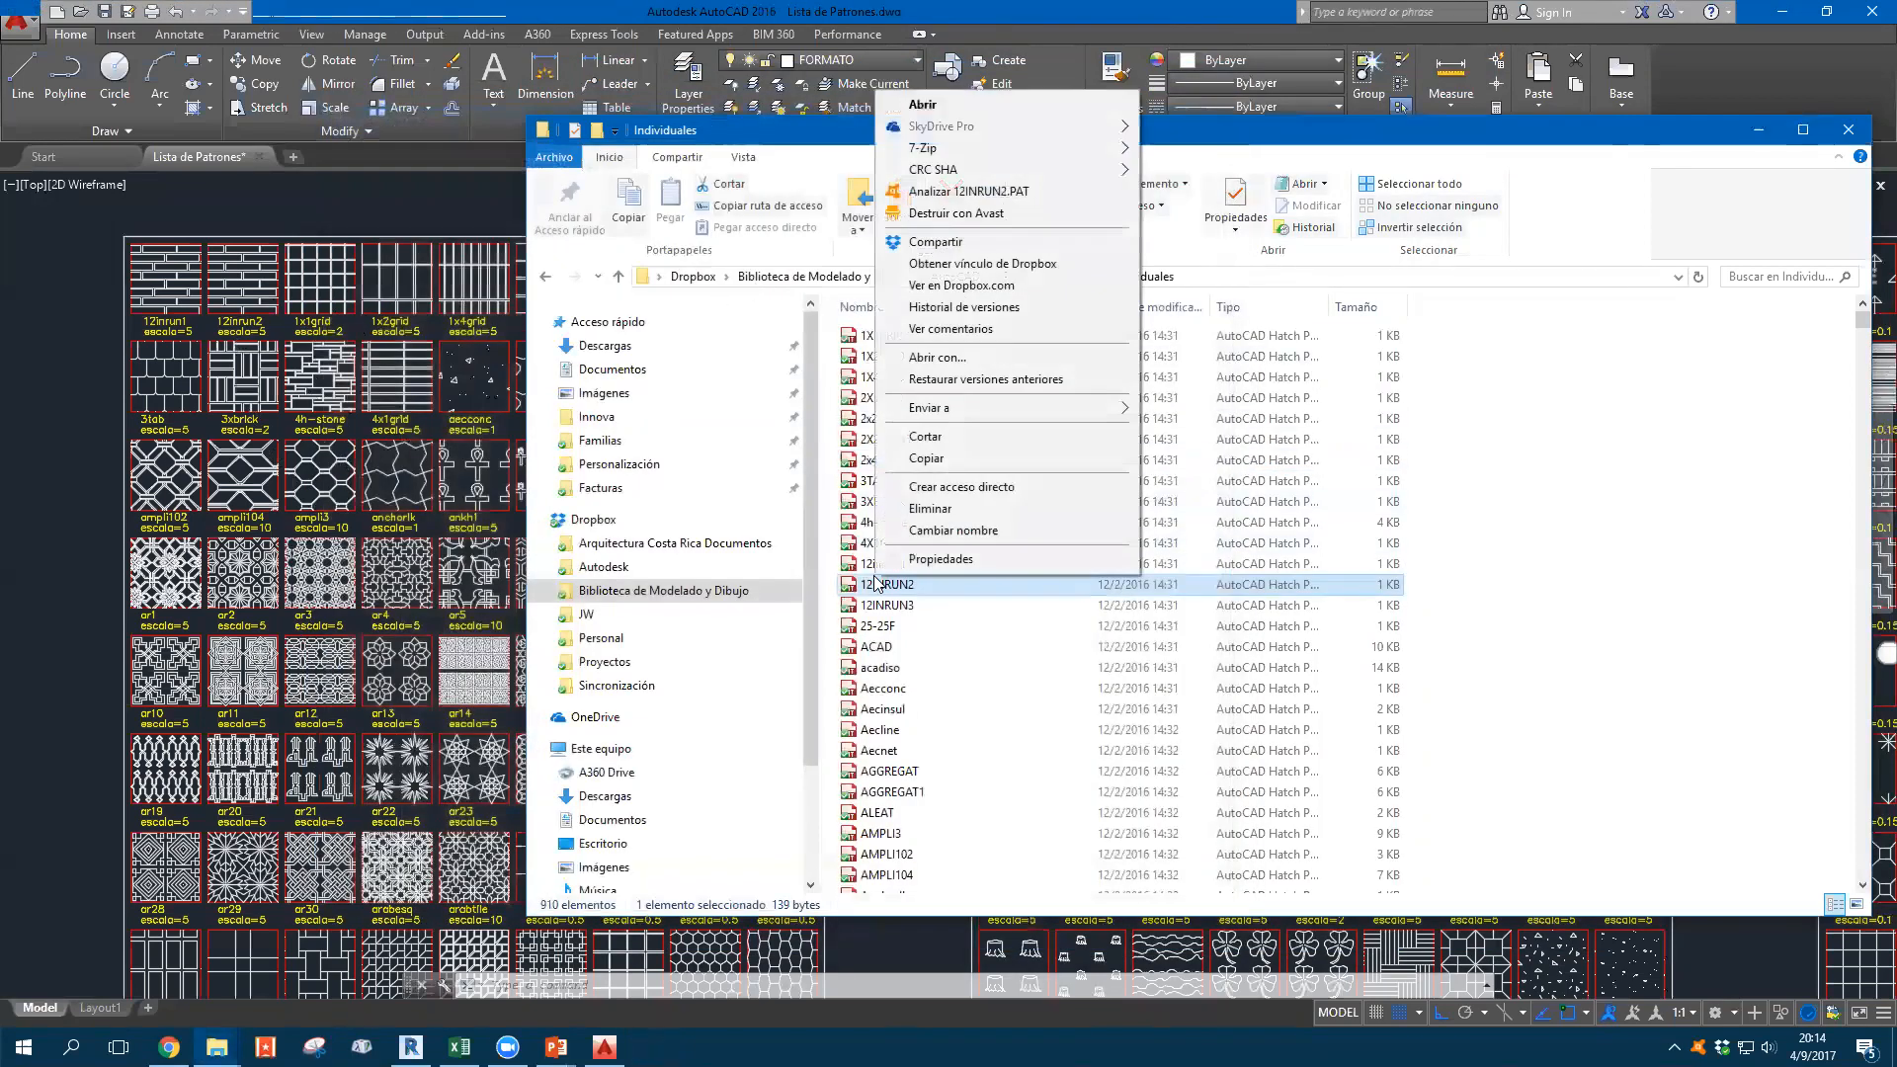
pyautogui.click(985, 104)
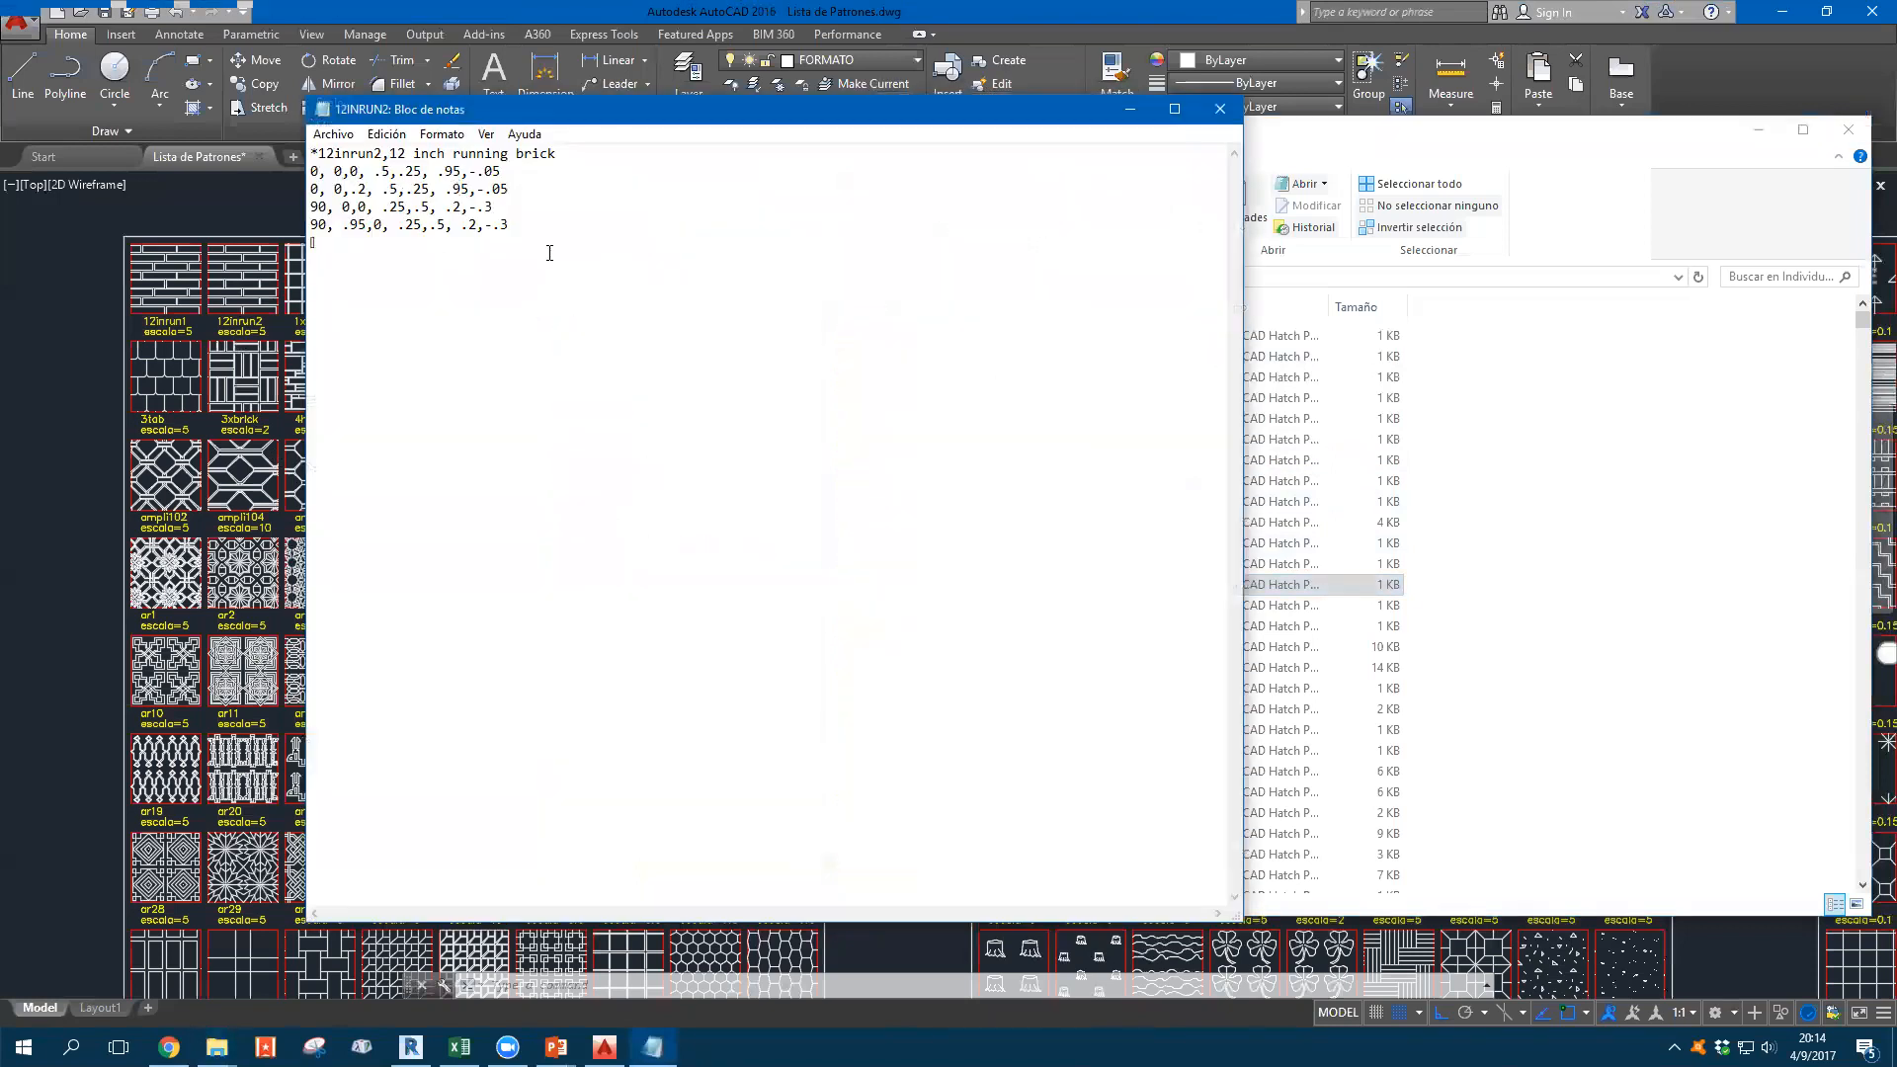
pyautogui.click(1222, 105)
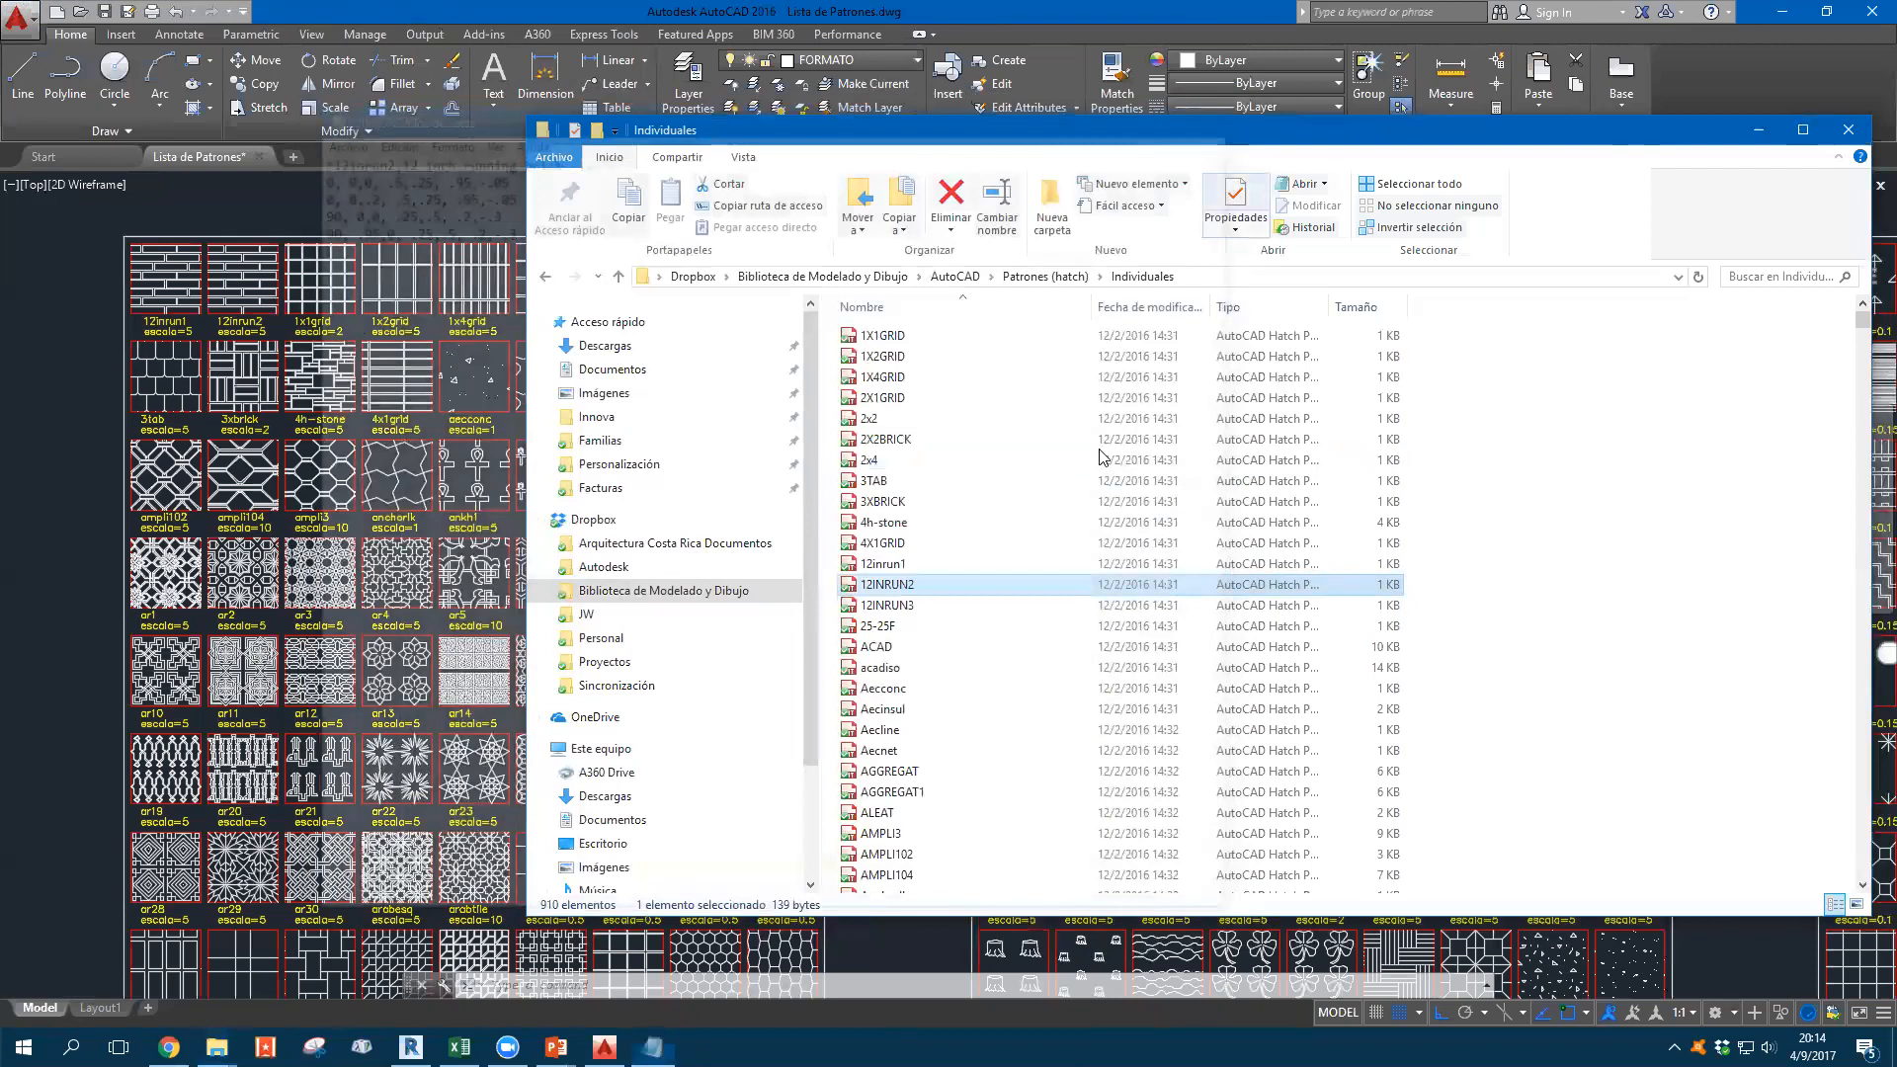
pyautogui.scroll(-5, 1036, 445)
pyautogui.scroll(-3, 1035, 446)
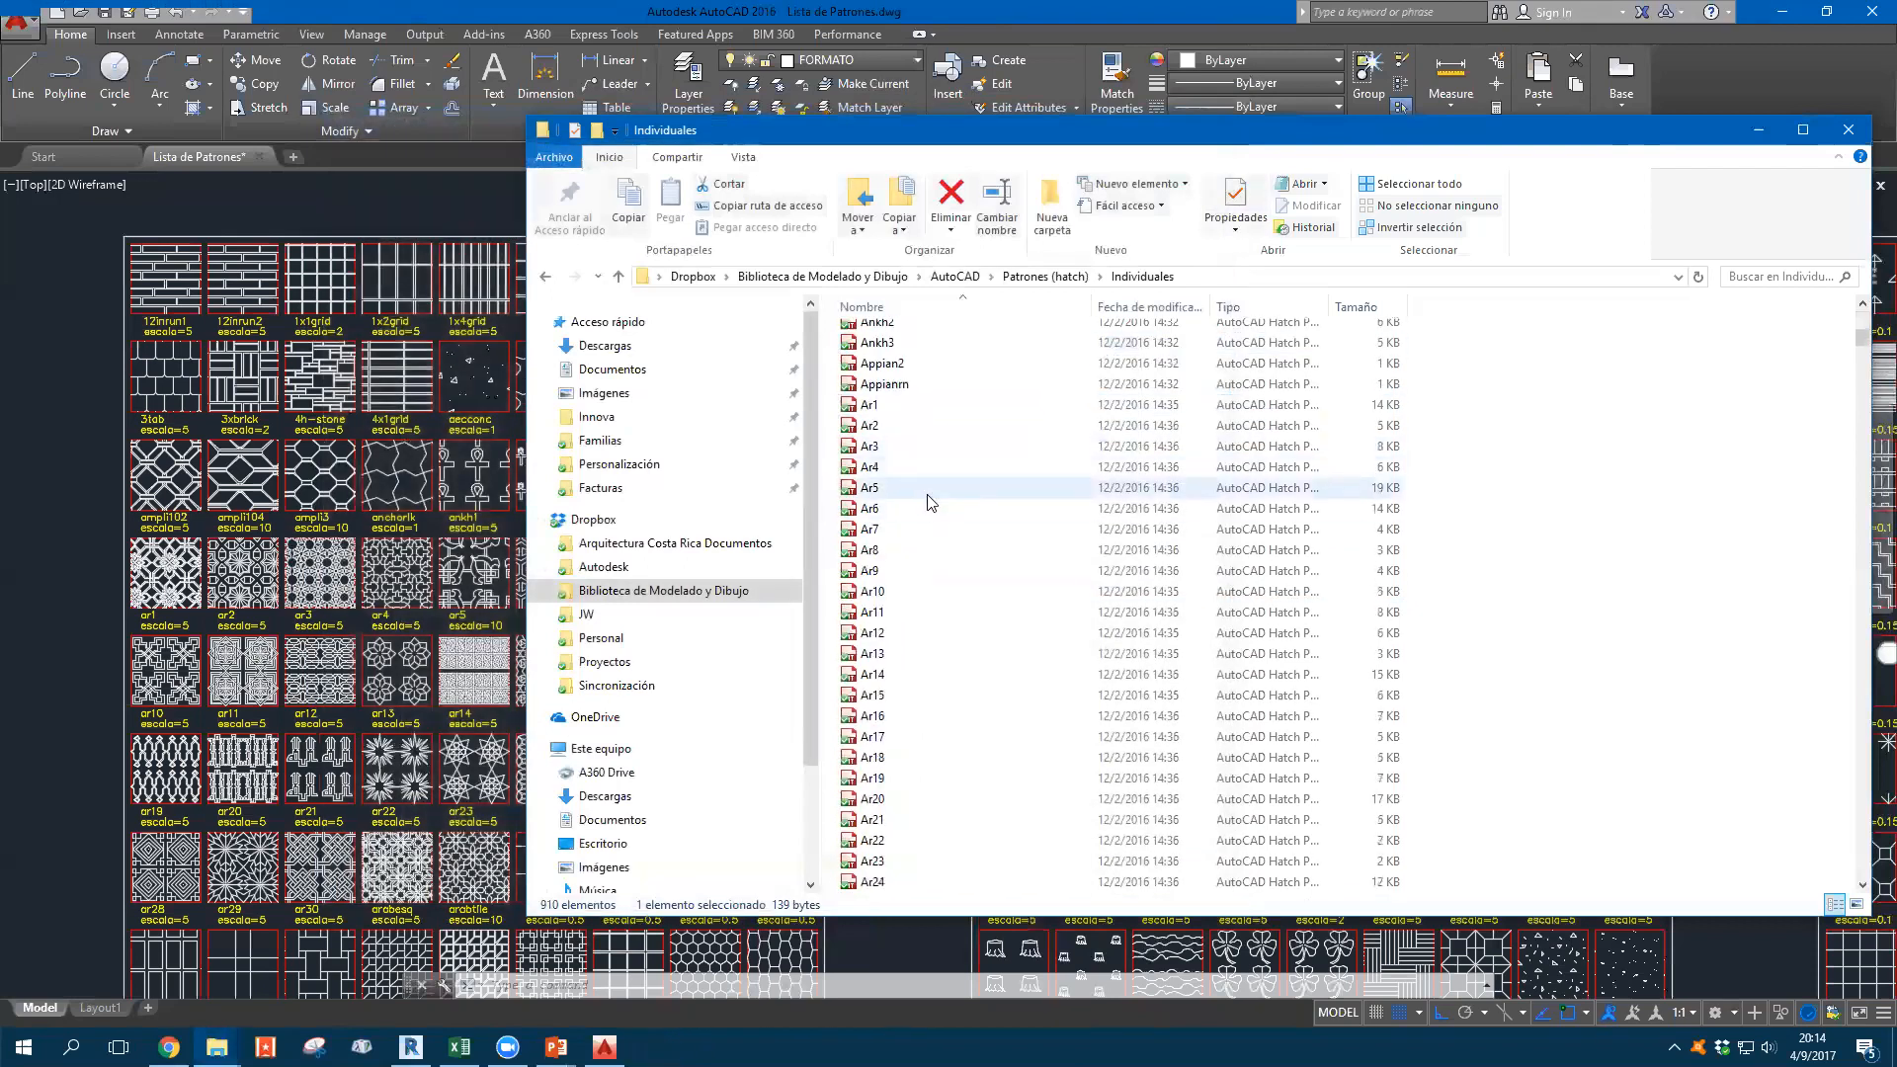
pyautogui.click(870, 509)
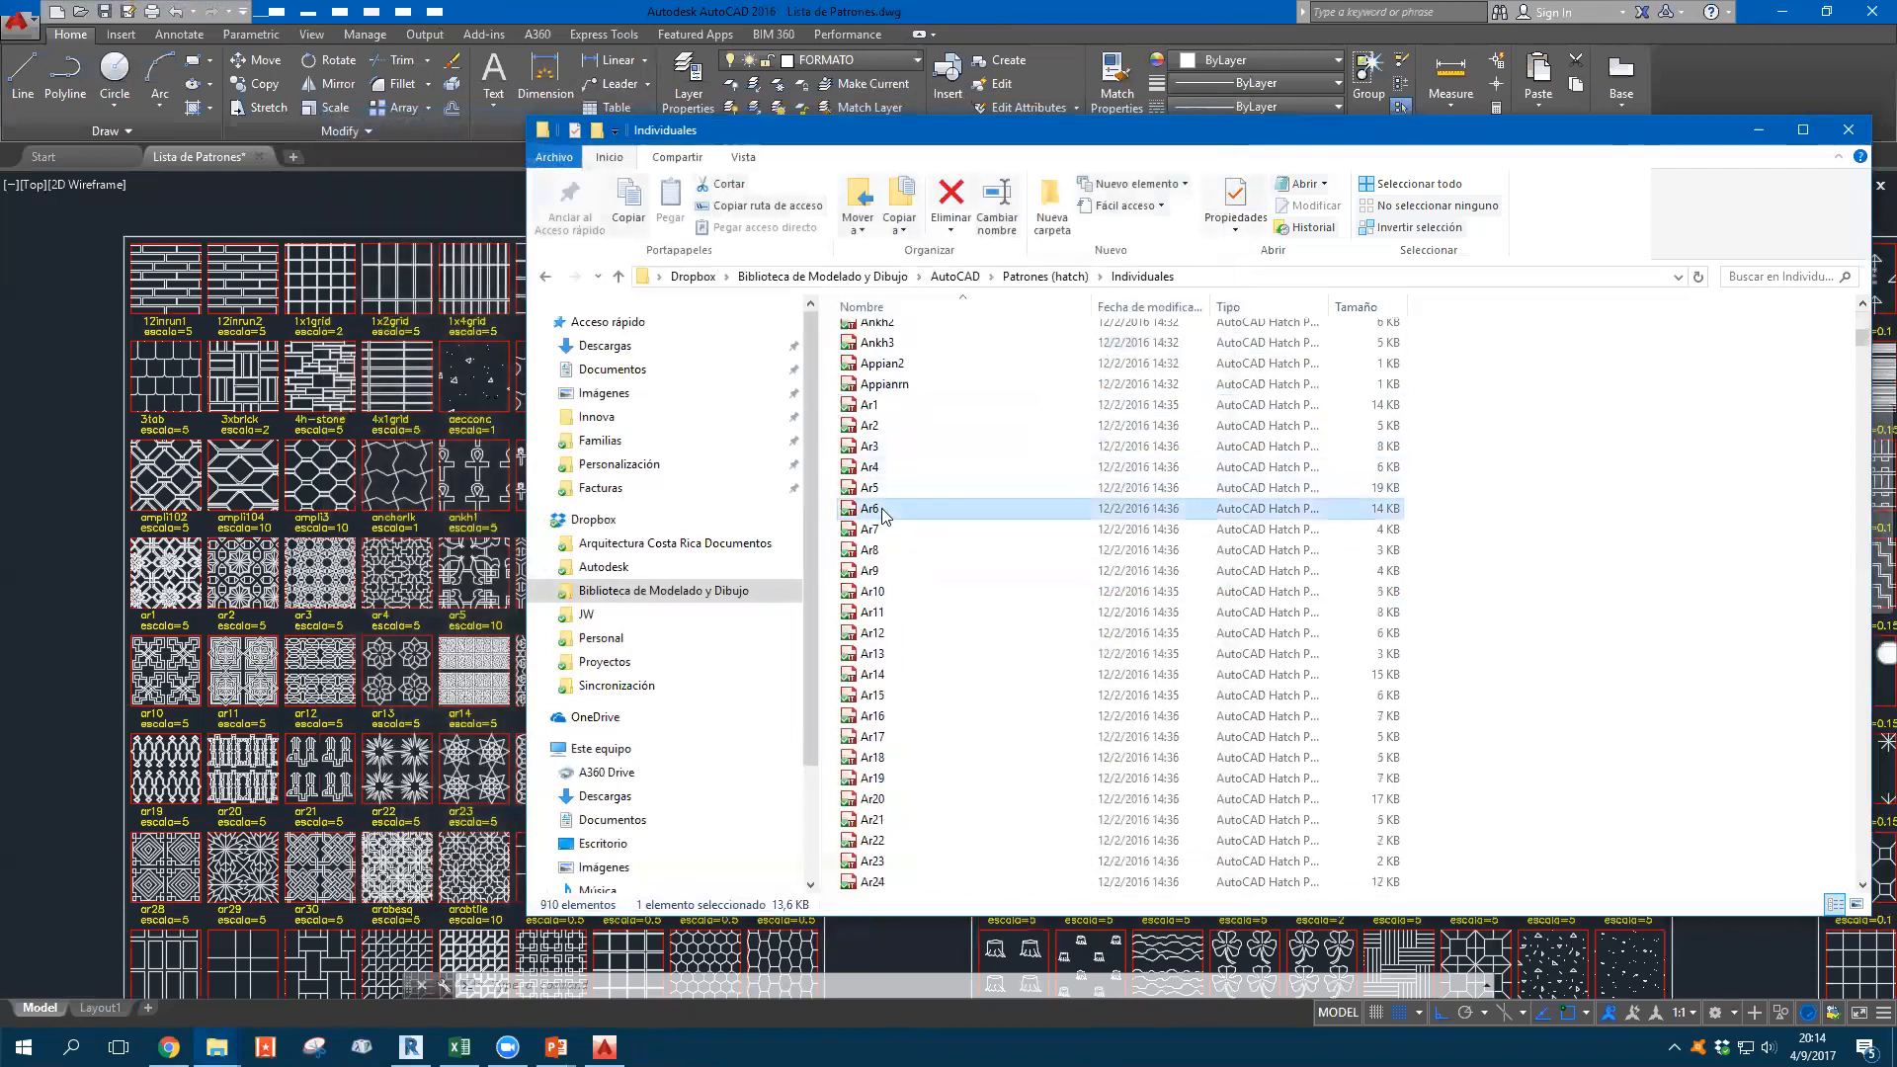
pyautogui.scroll(-10, 897, 509)
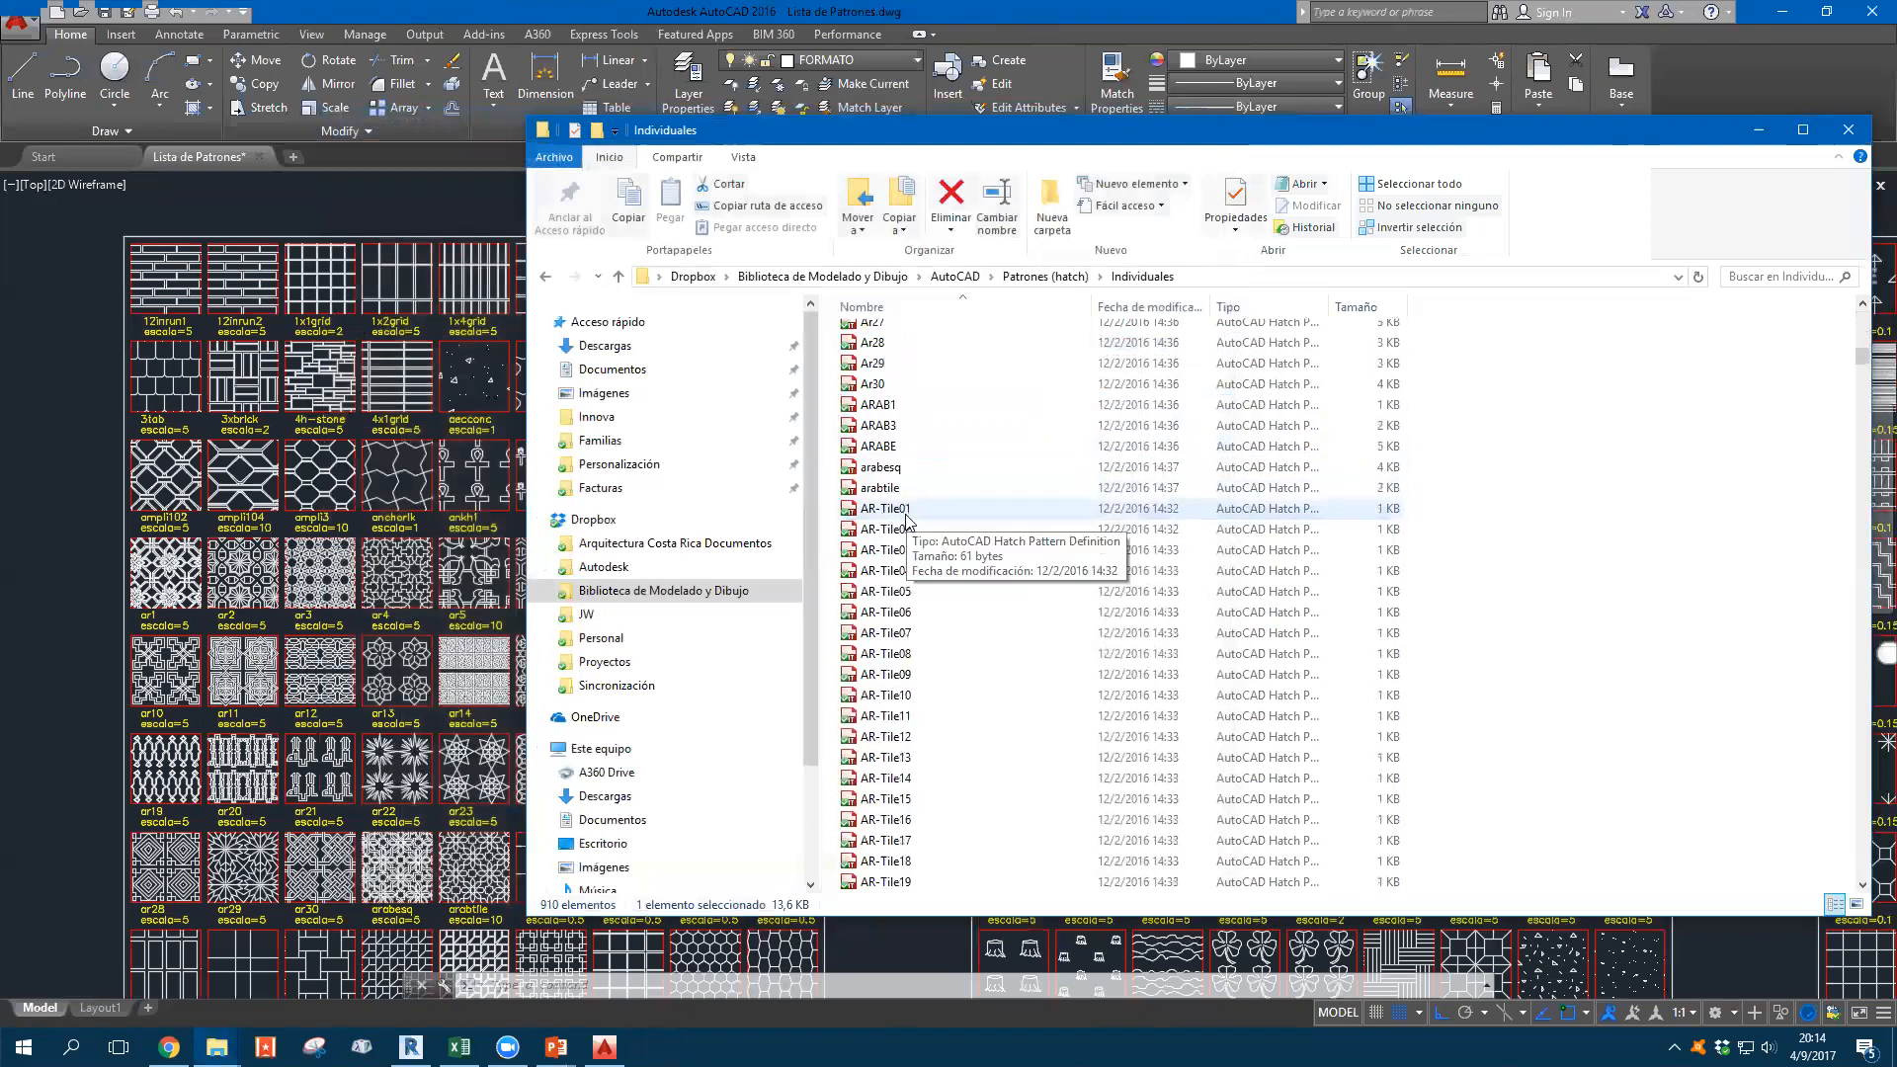
# Return to AutoCAD and examine the hatch samples sheet by sheet, through to the last sheet with the Wood, Pietra and Legno patterns
pyautogui.click(446, 205)
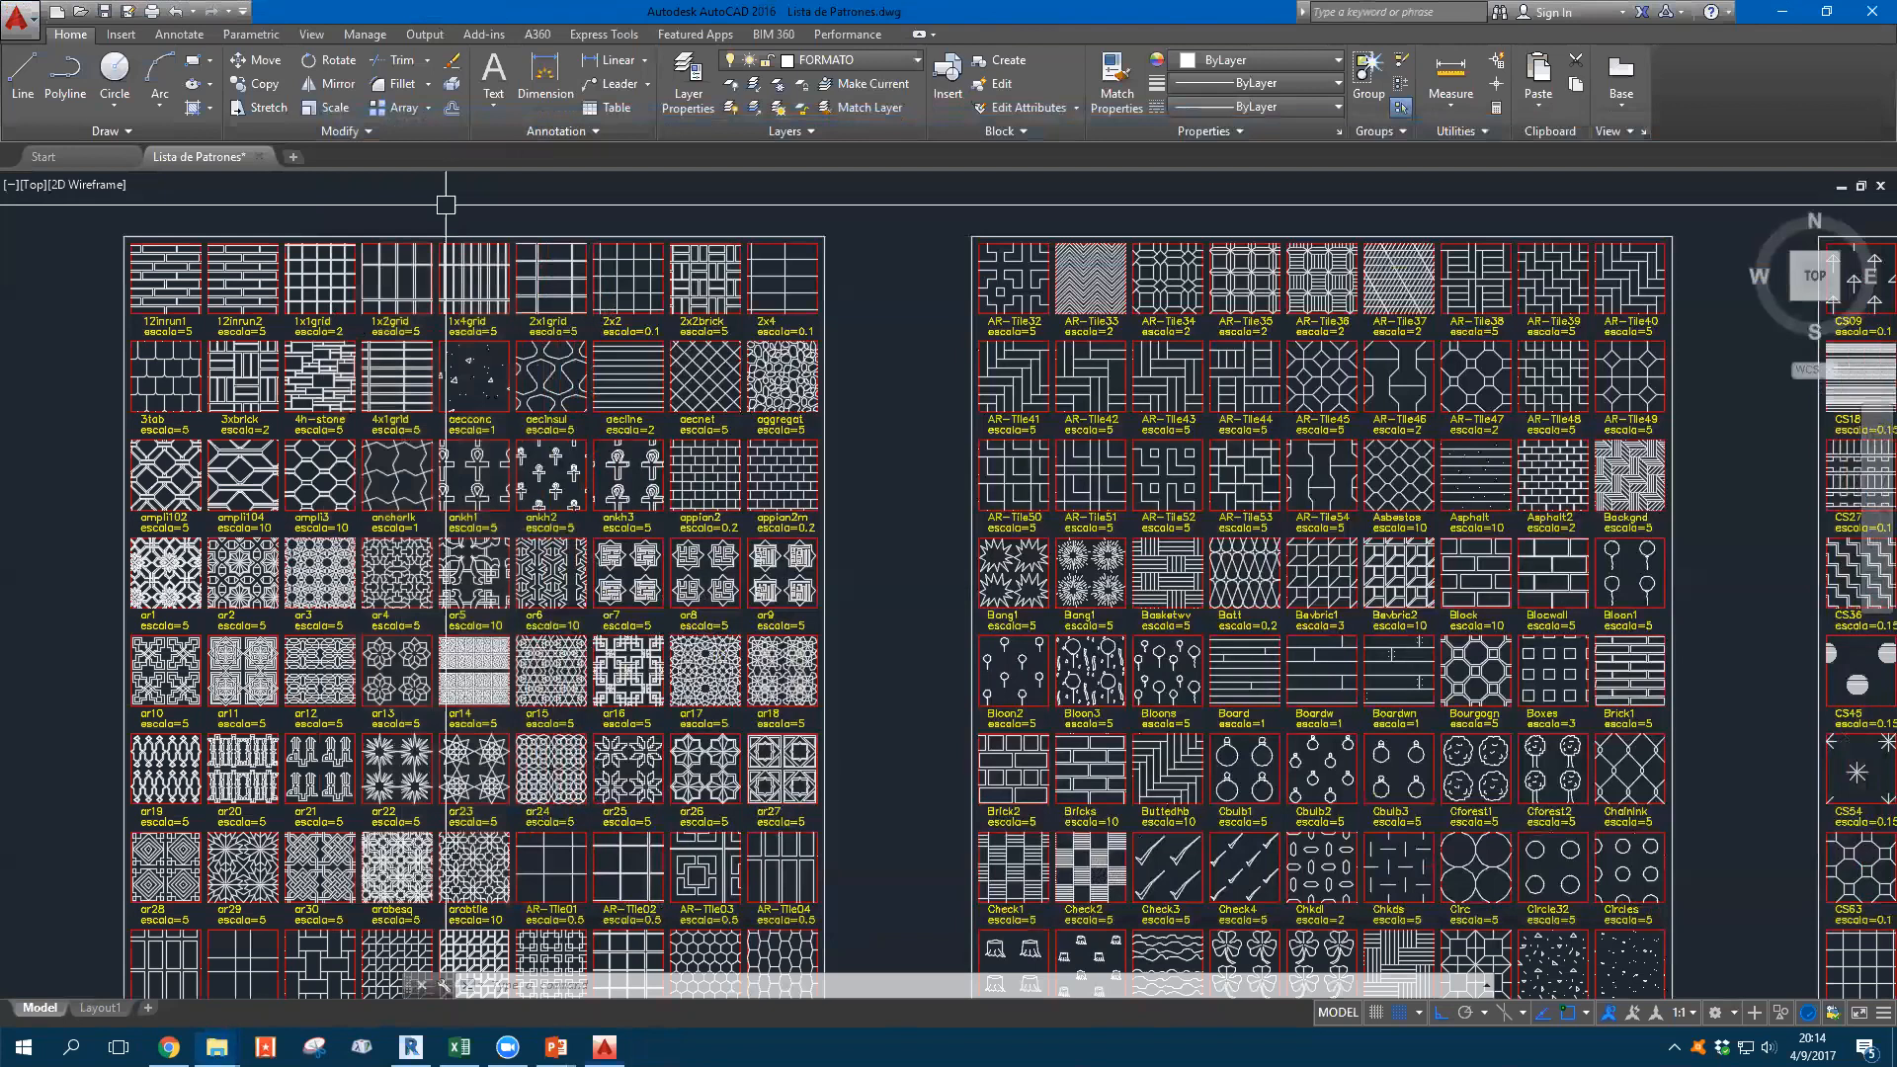
pyautogui.scroll(-3, 361, 244)
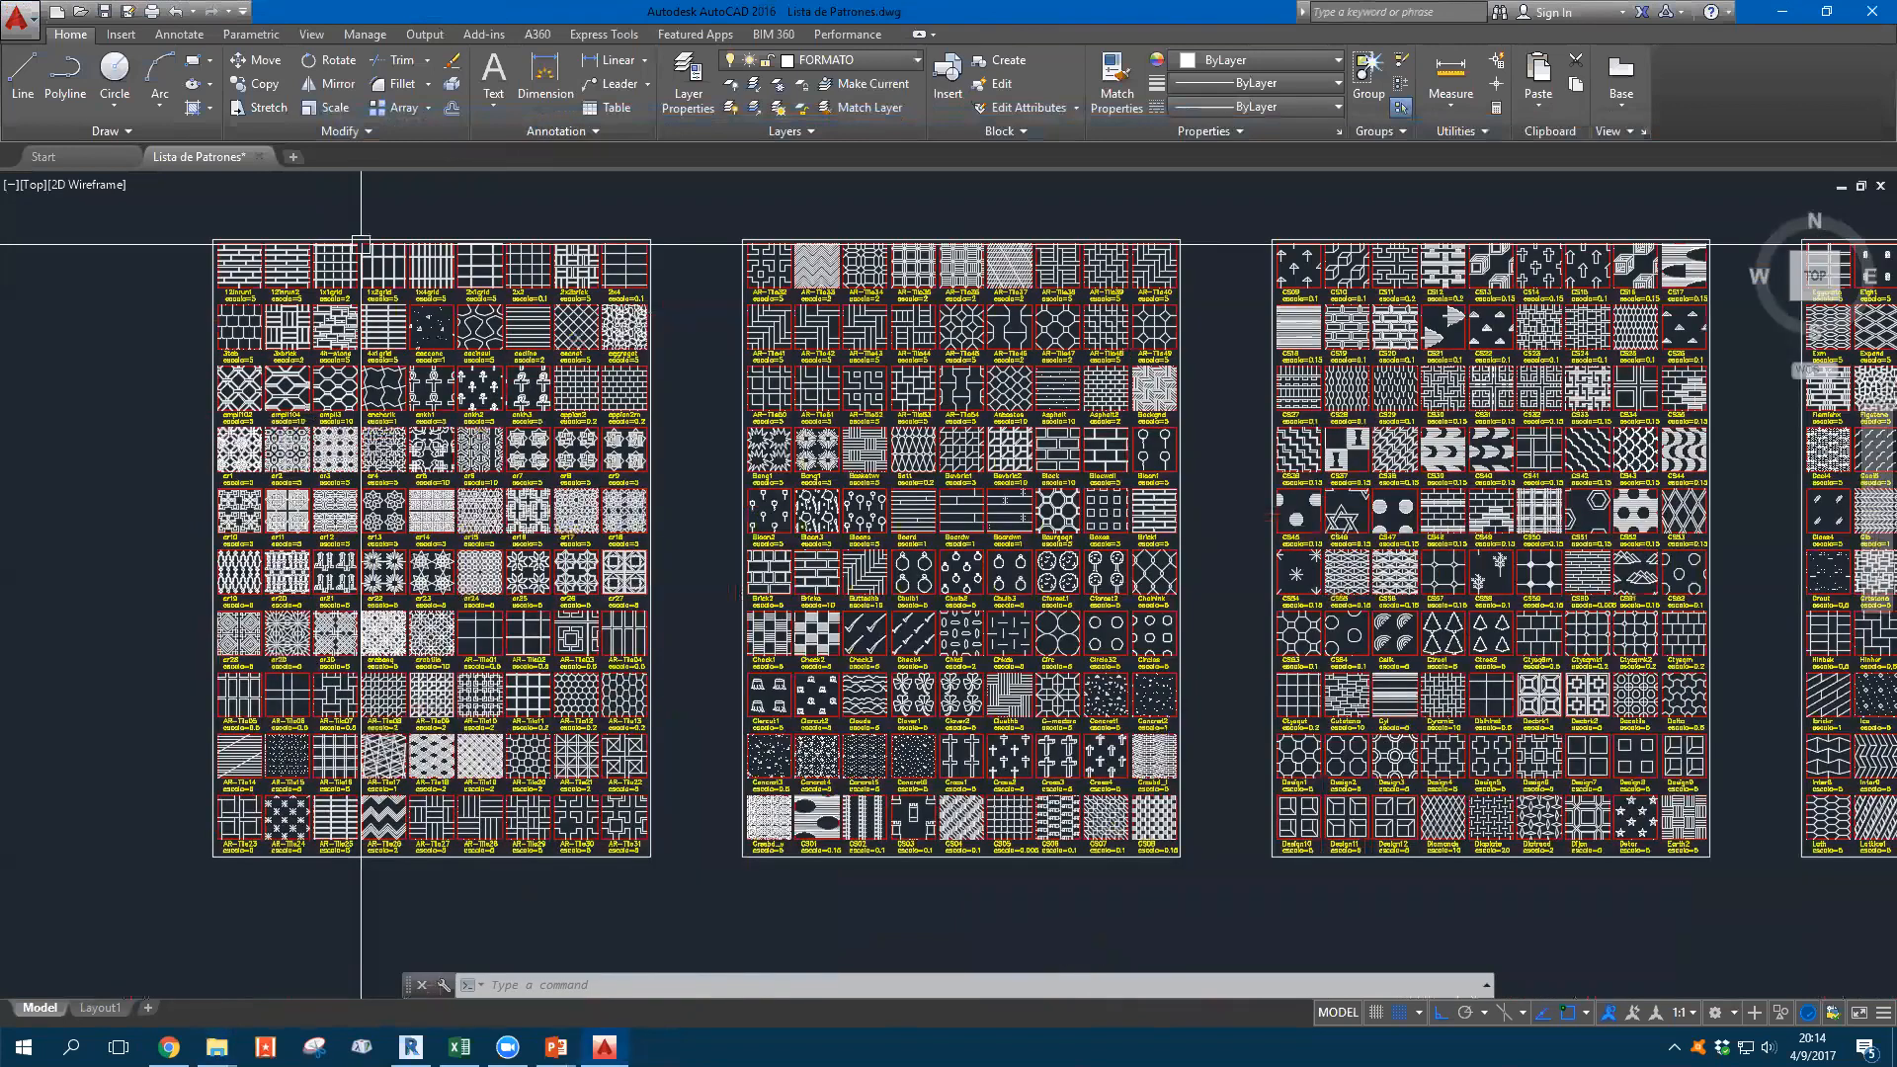
pyautogui.scroll(4, 1241, 376)
pyautogui.moveTo(1241, 377); pyautogui.dragTo(882, 402, button='middle')
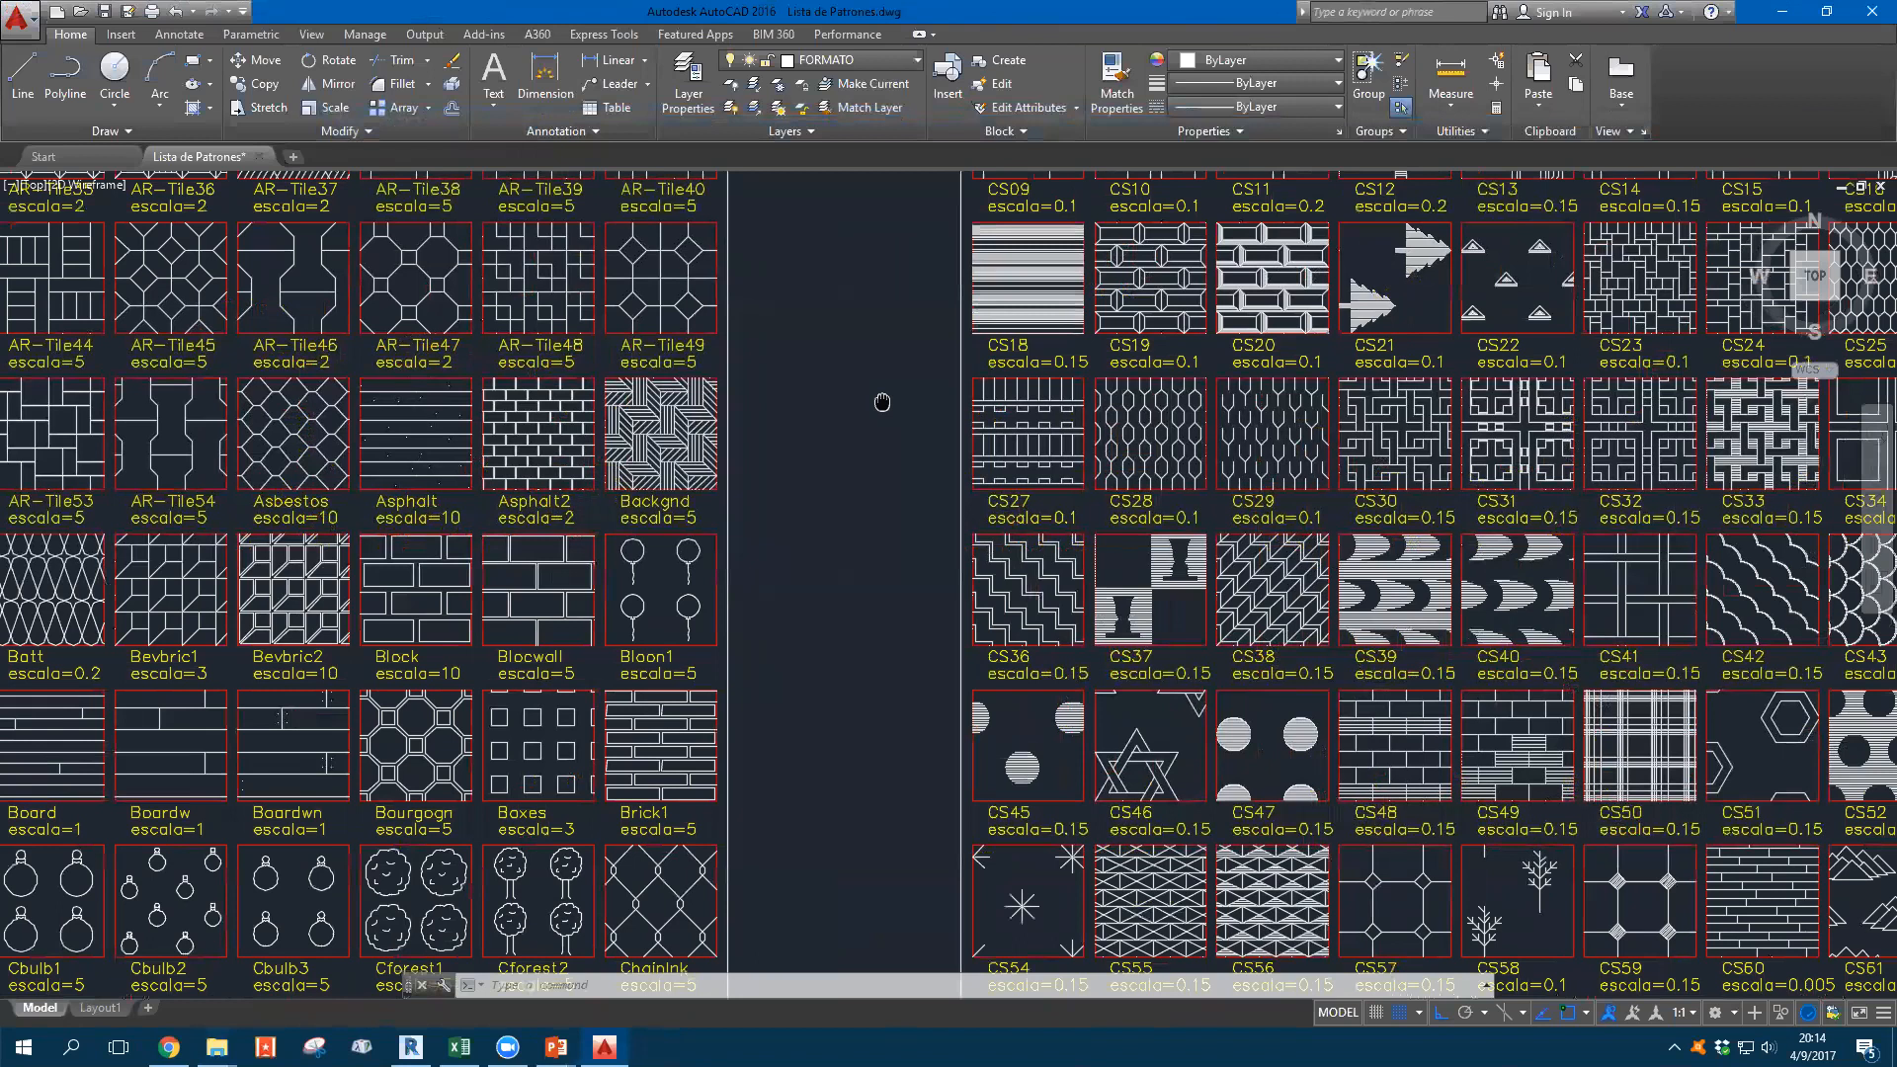
pyautogui.moveTo(883, 402); pyautogui.dragTo(456, 245, button='middle')
pyautogui.scroll(-2, 457, 245)
pyautogui.moveTo(1858, 575); pyautogui.dragTo(742, 587, button='middle')
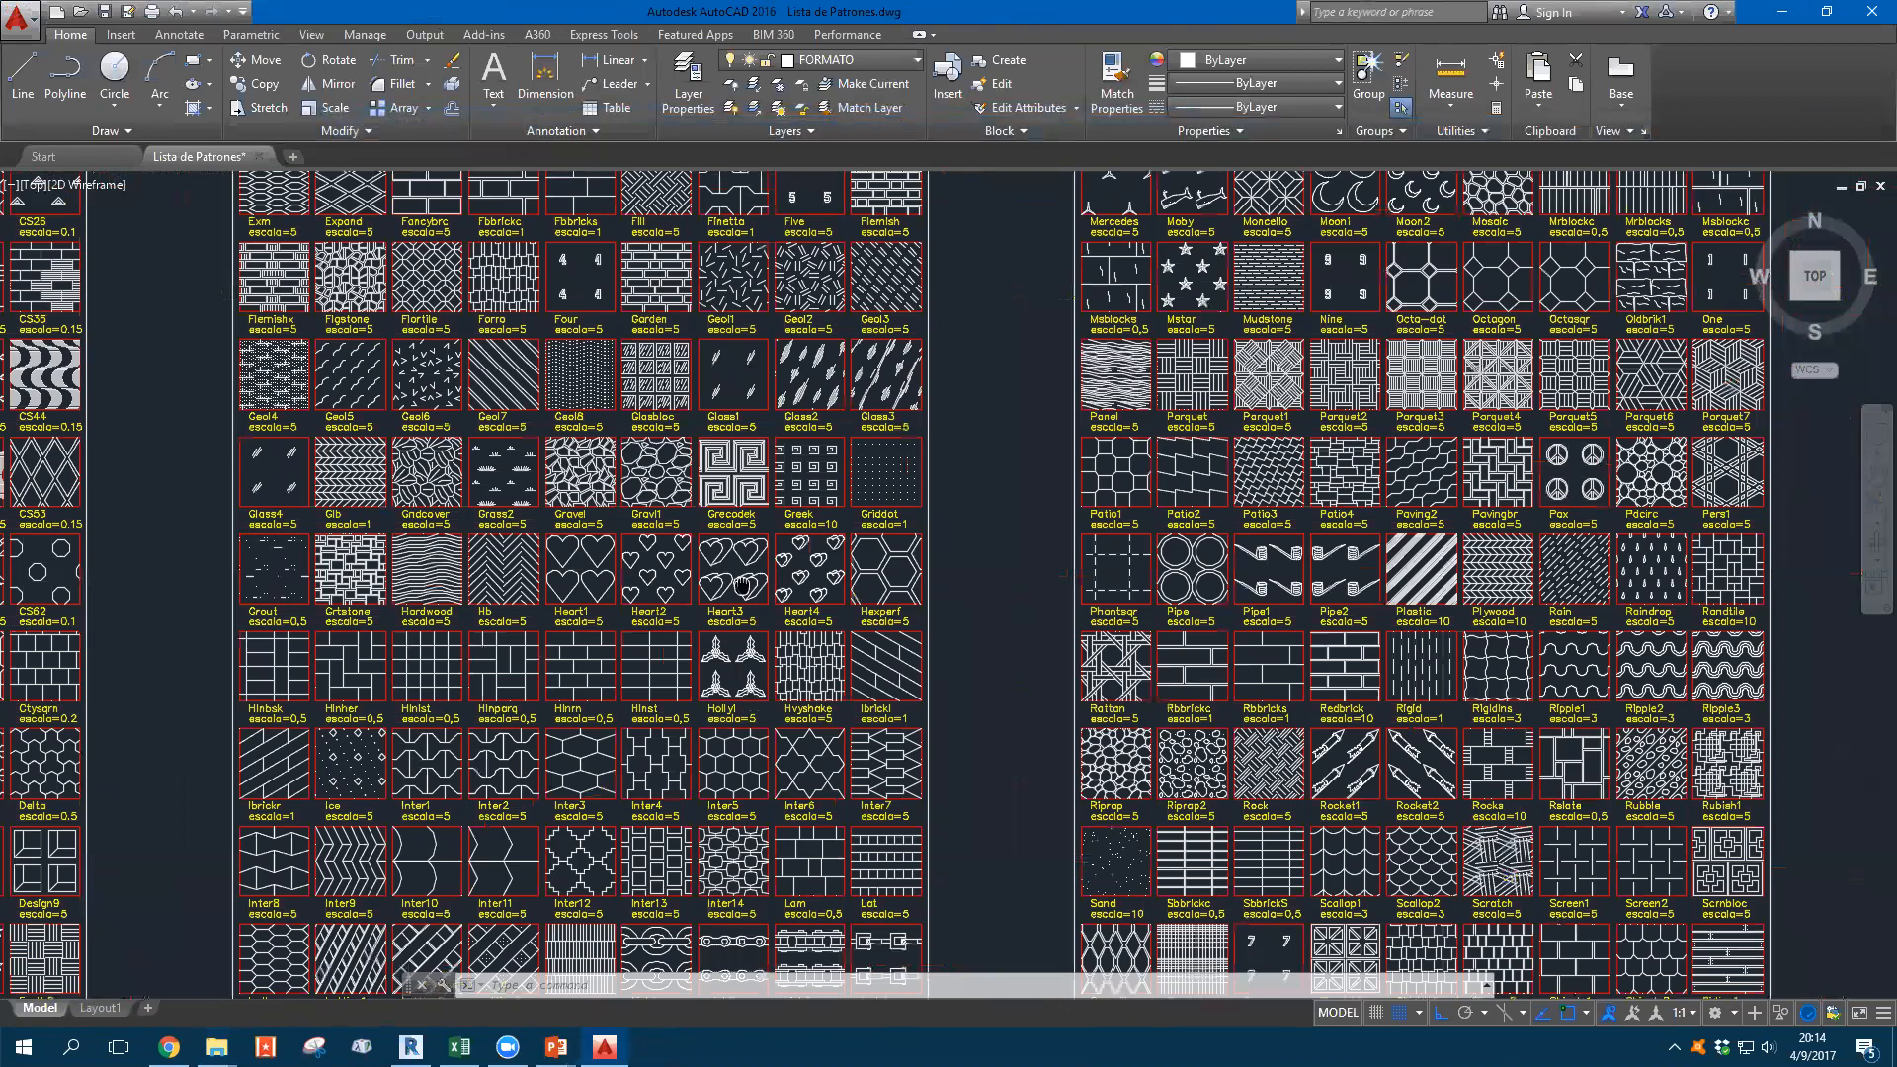
pyautogui.moveTo(1862, 404); pyautogui.dragTo(1310, 354, button='middle')
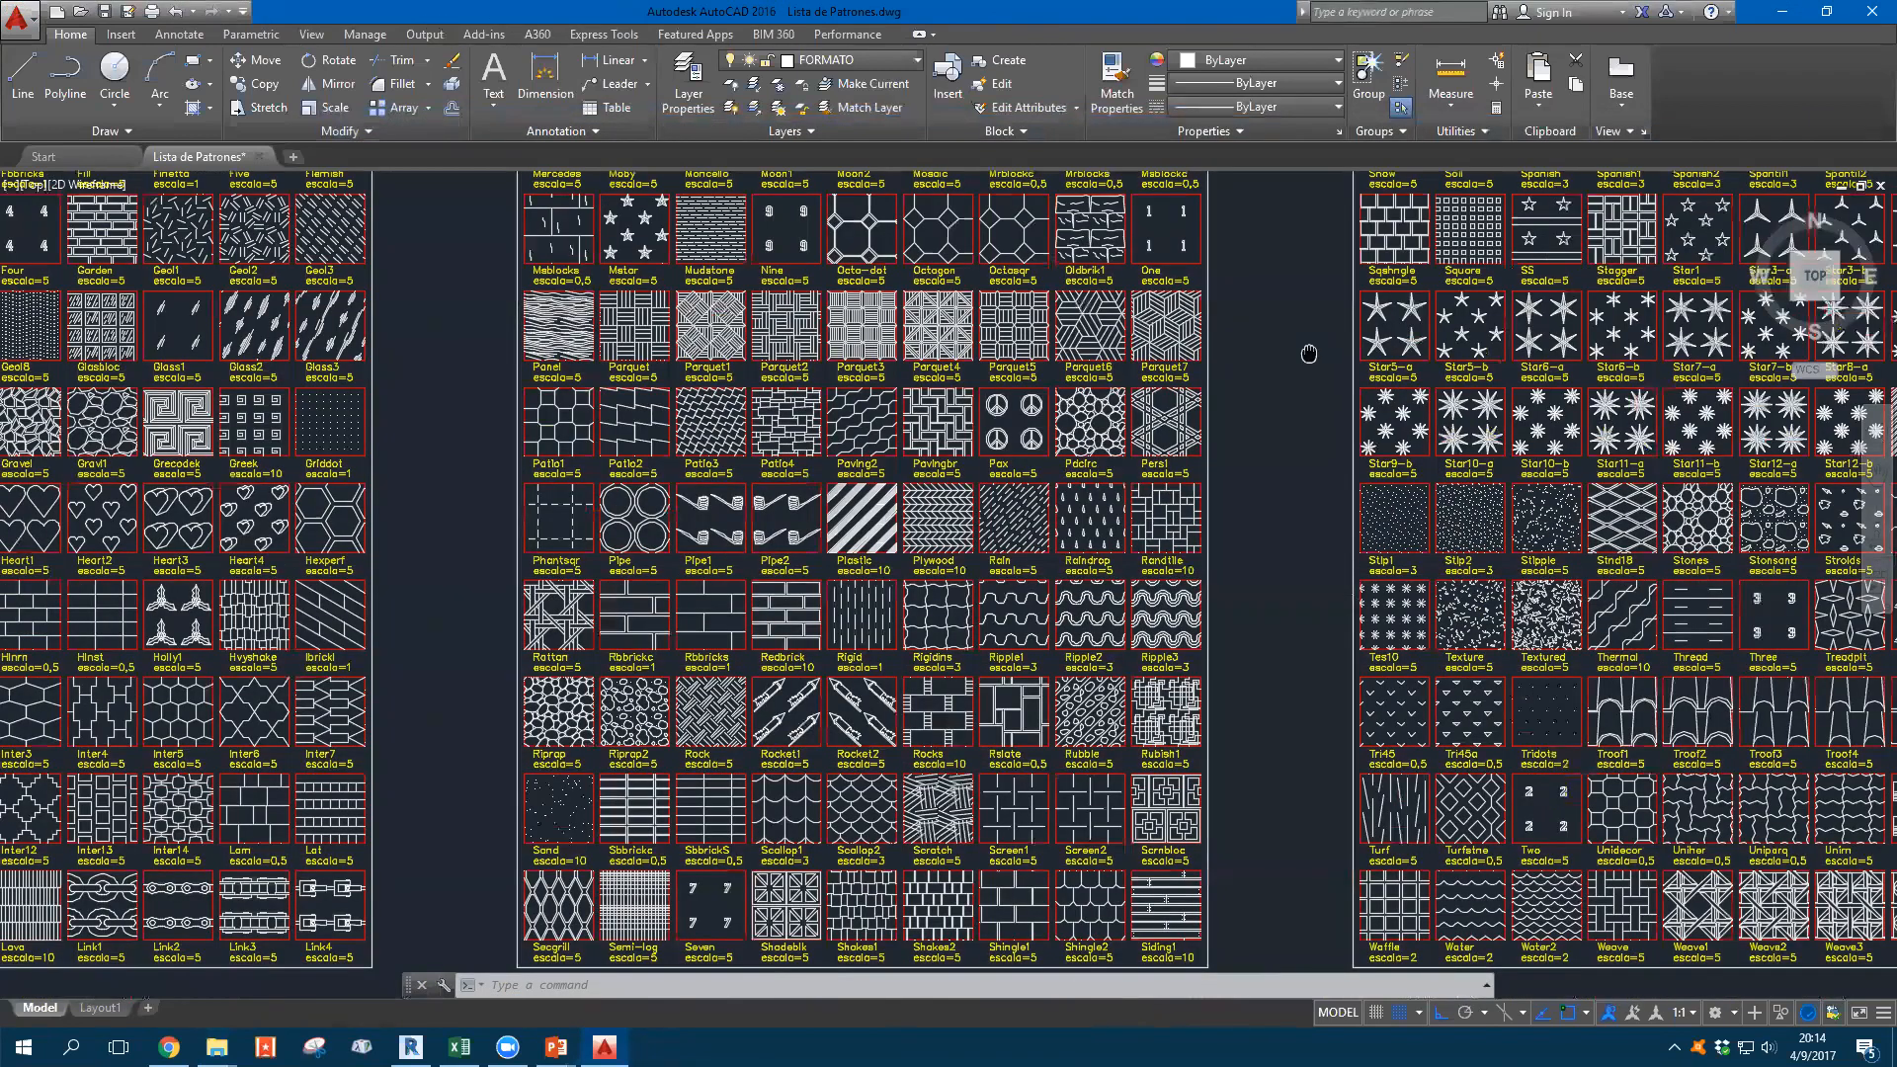
pyautogui.moveTo(474, 637); pyautogui.dragTo(1638, 532, button='middle')
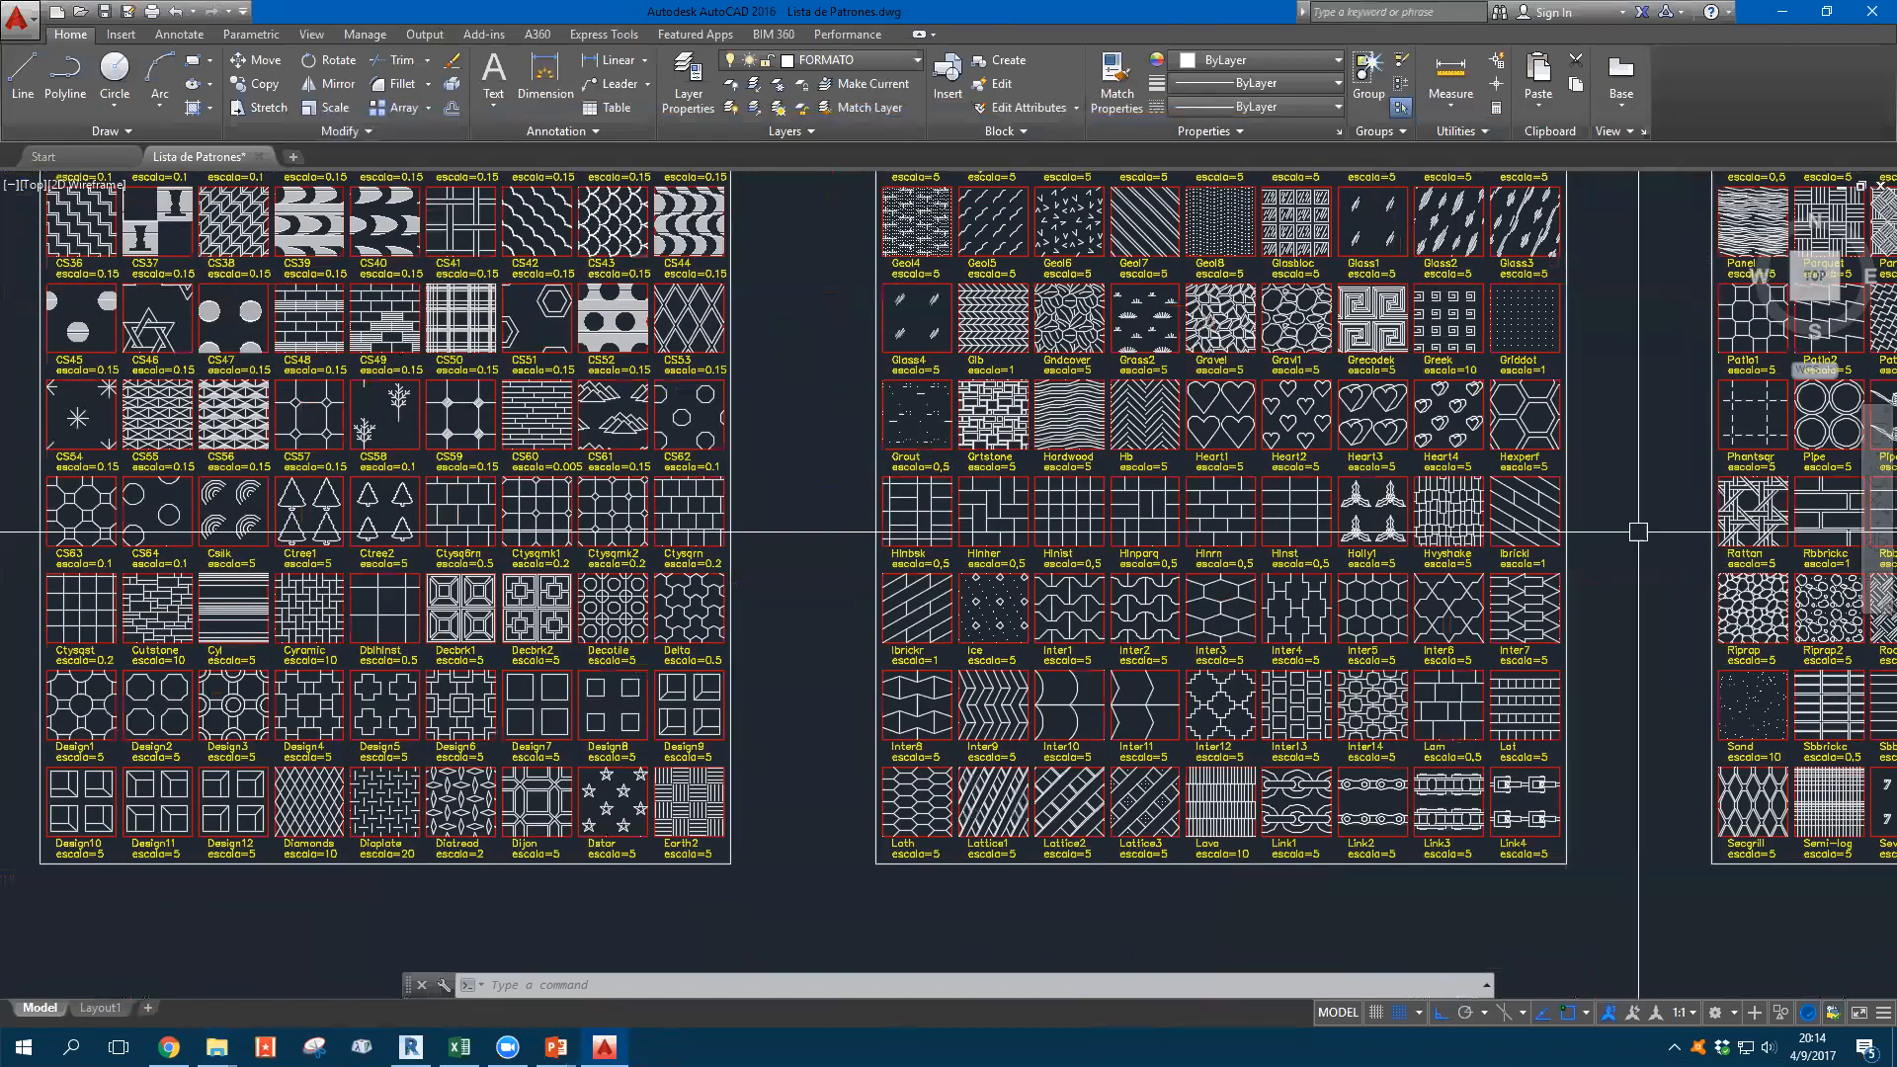
pyautogui.moveTo(835, 501); pyautogui.dragTo(1329, 704, button='middle')
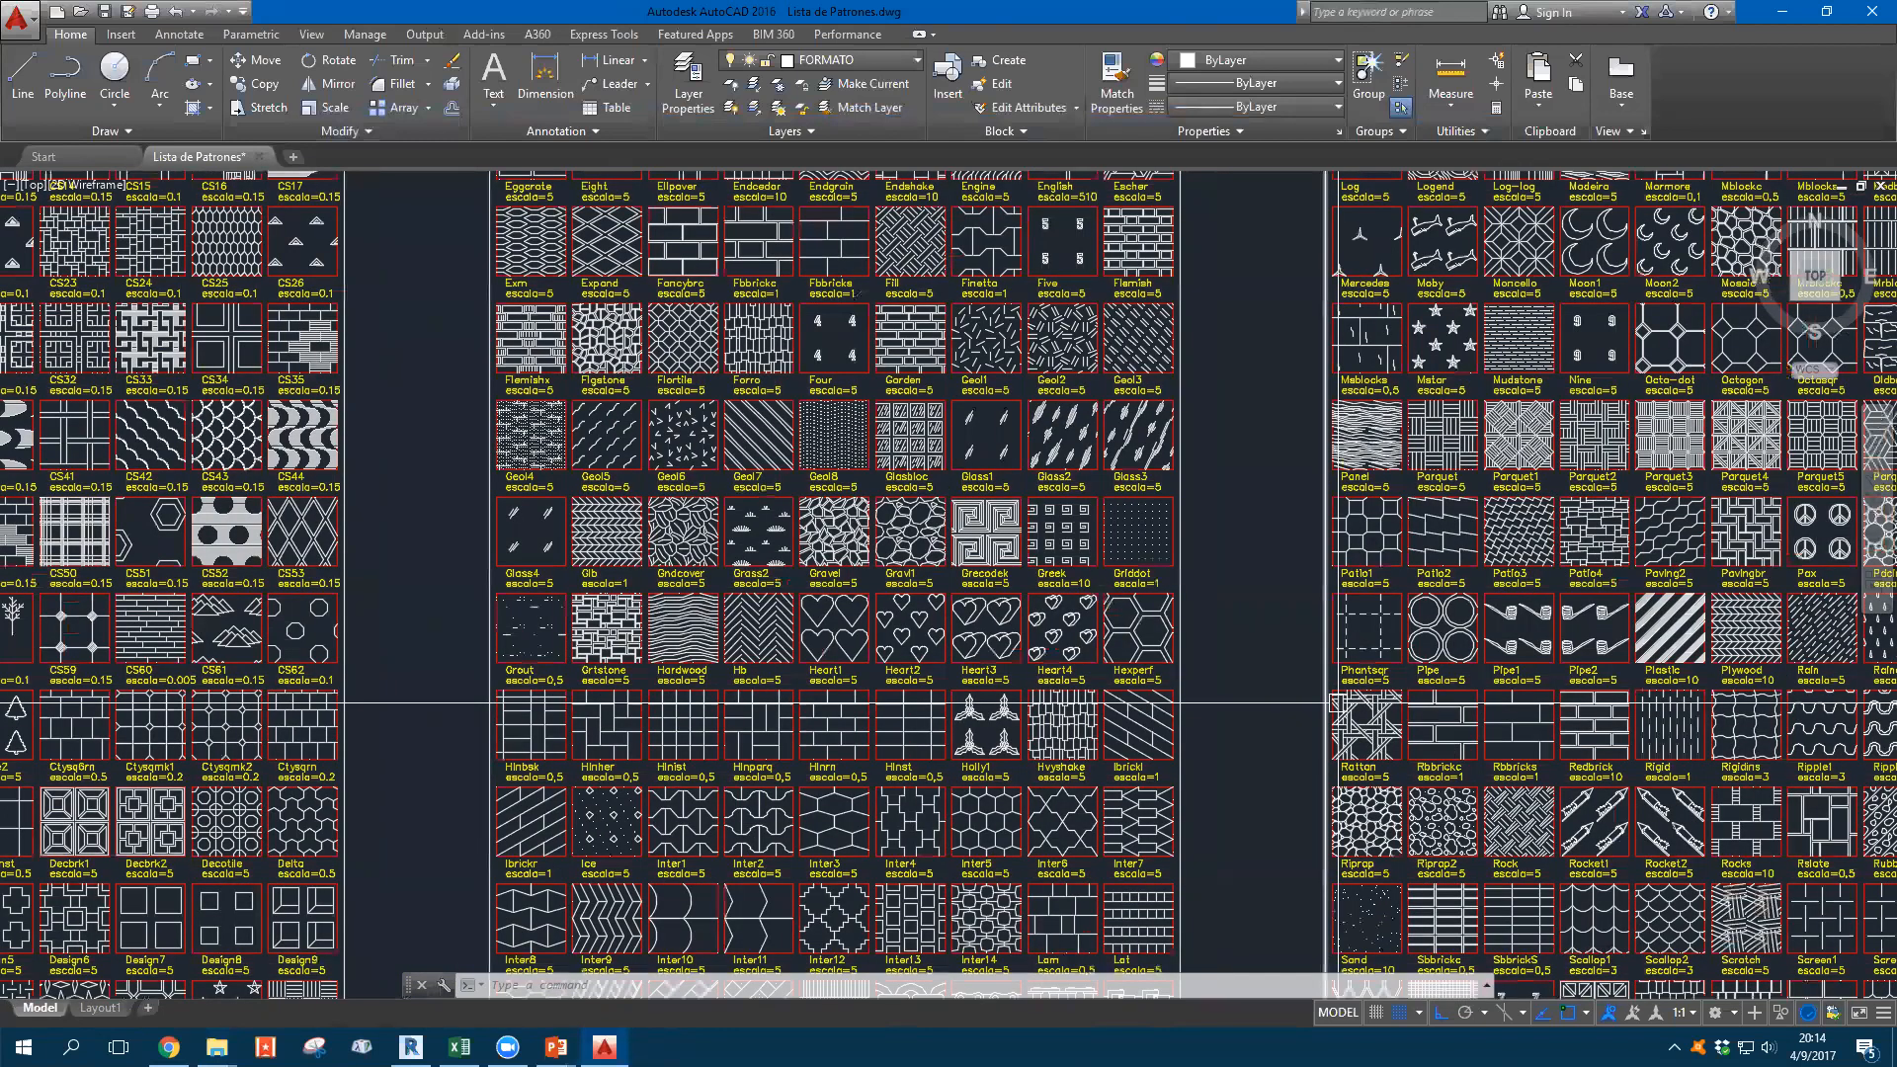
pyautogui.moveTo(1329, 704); pyautogui.dragTo(356, 739, button='middle')
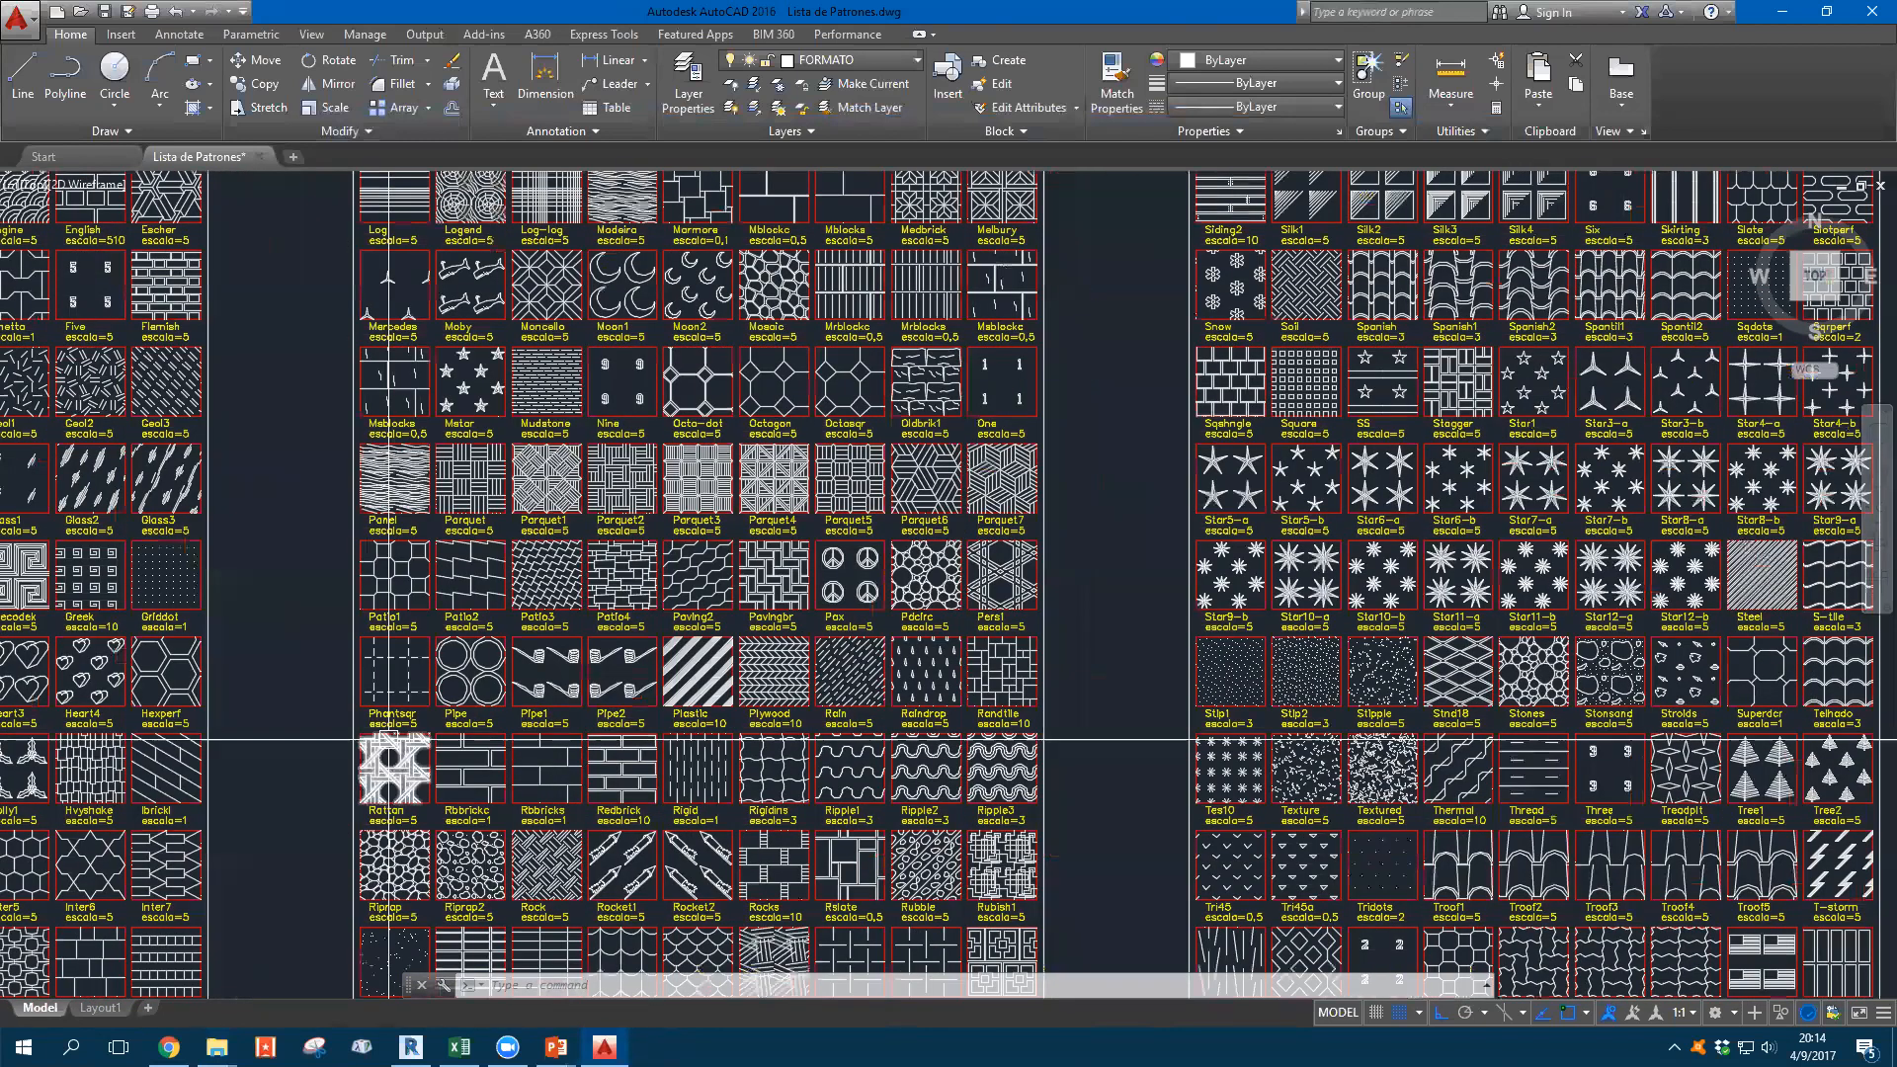
pyautogui.moveTo(1836, 592); pyautogui.dragTo(1787, 604, button='middle')
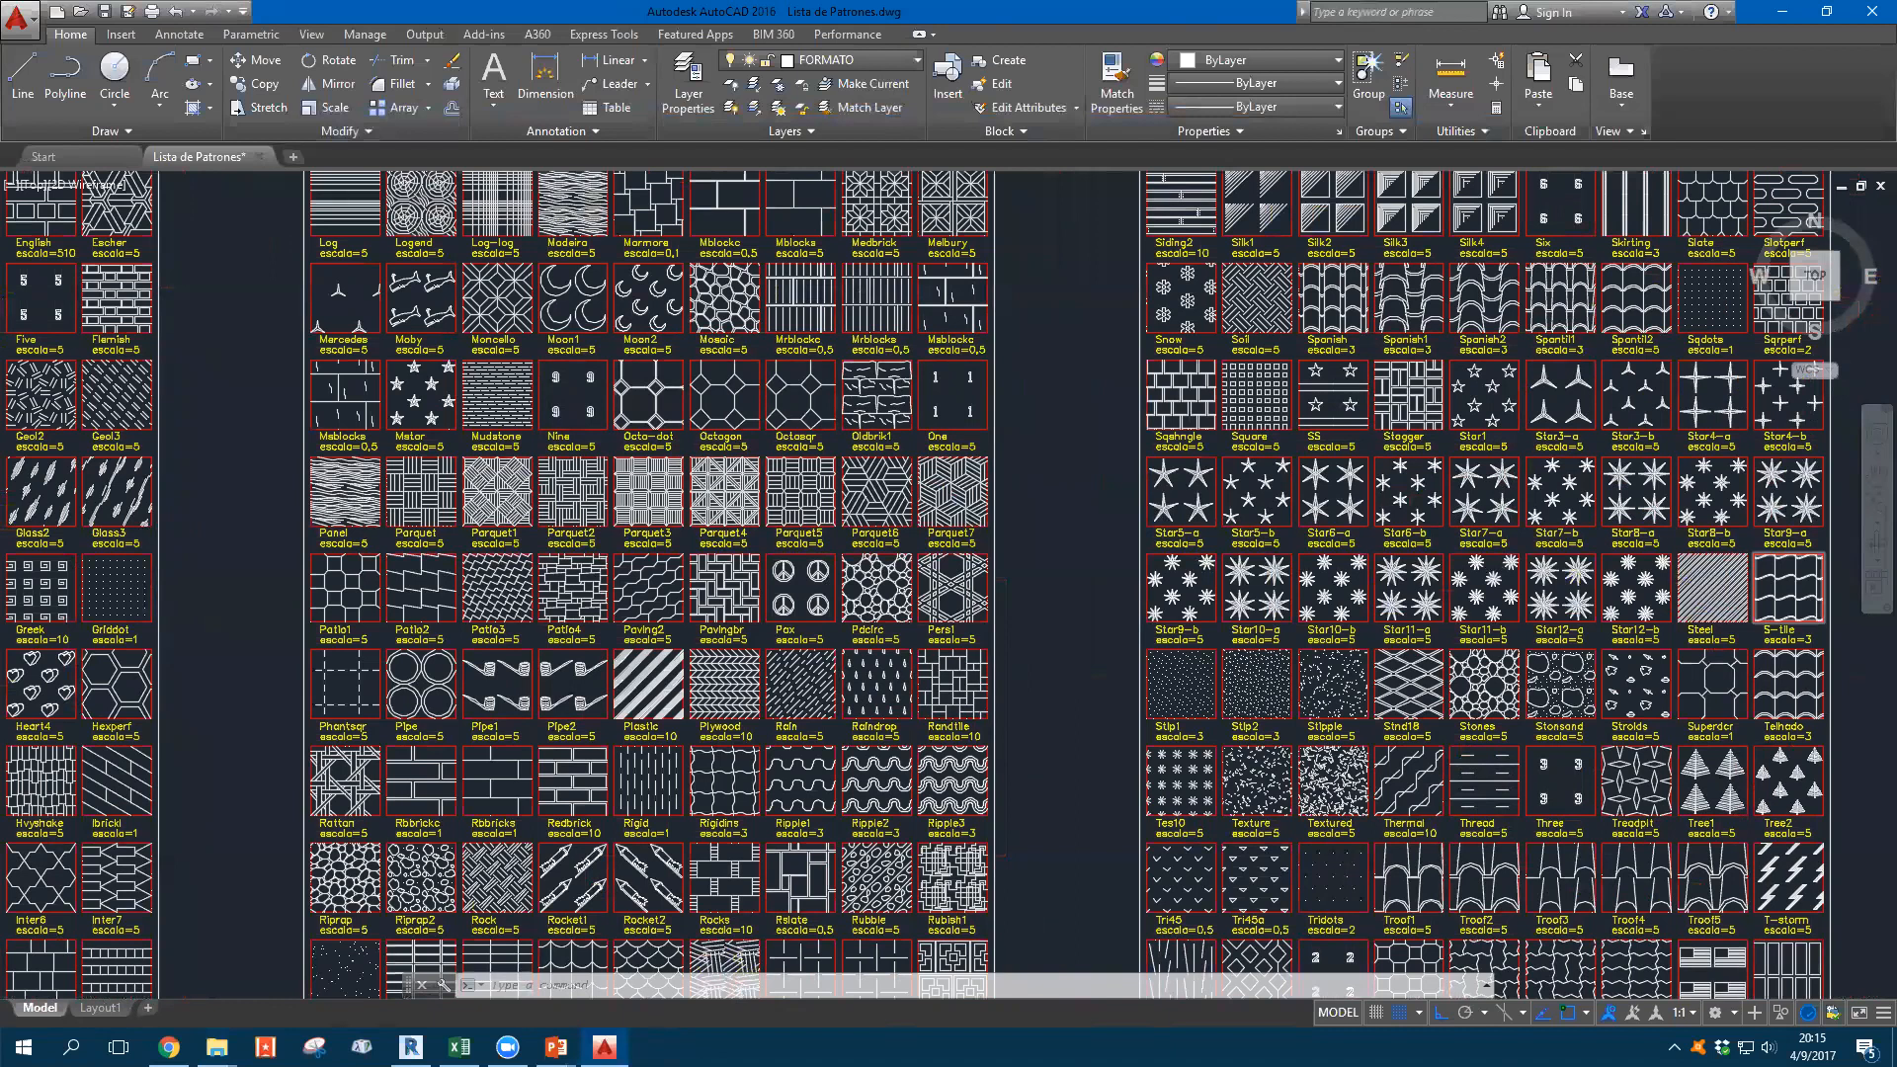
pyautogui.moveTo(1299, 644); pyautogui.dragTo(1100, 657, button='middle')
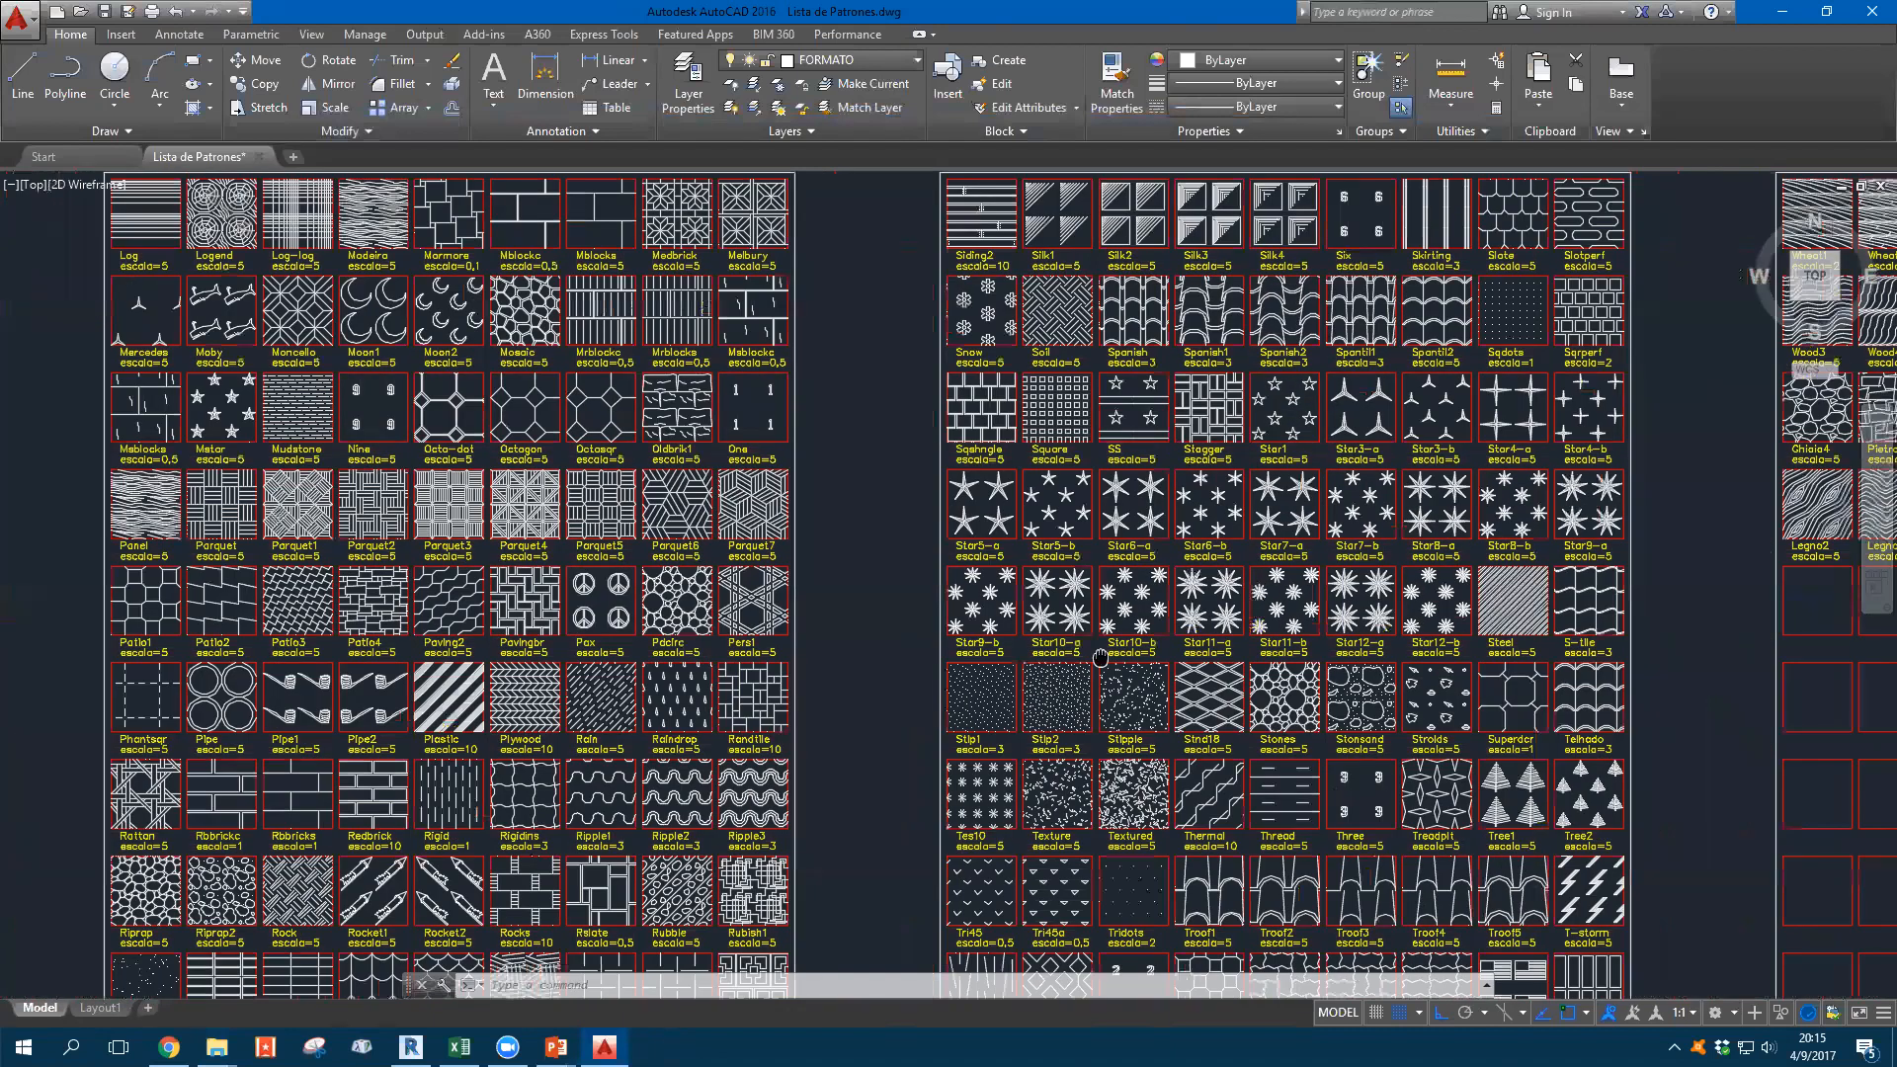
pyautogui.moveTo(1100, 657); pyautogui.dragTo(236, 694, button='middle')
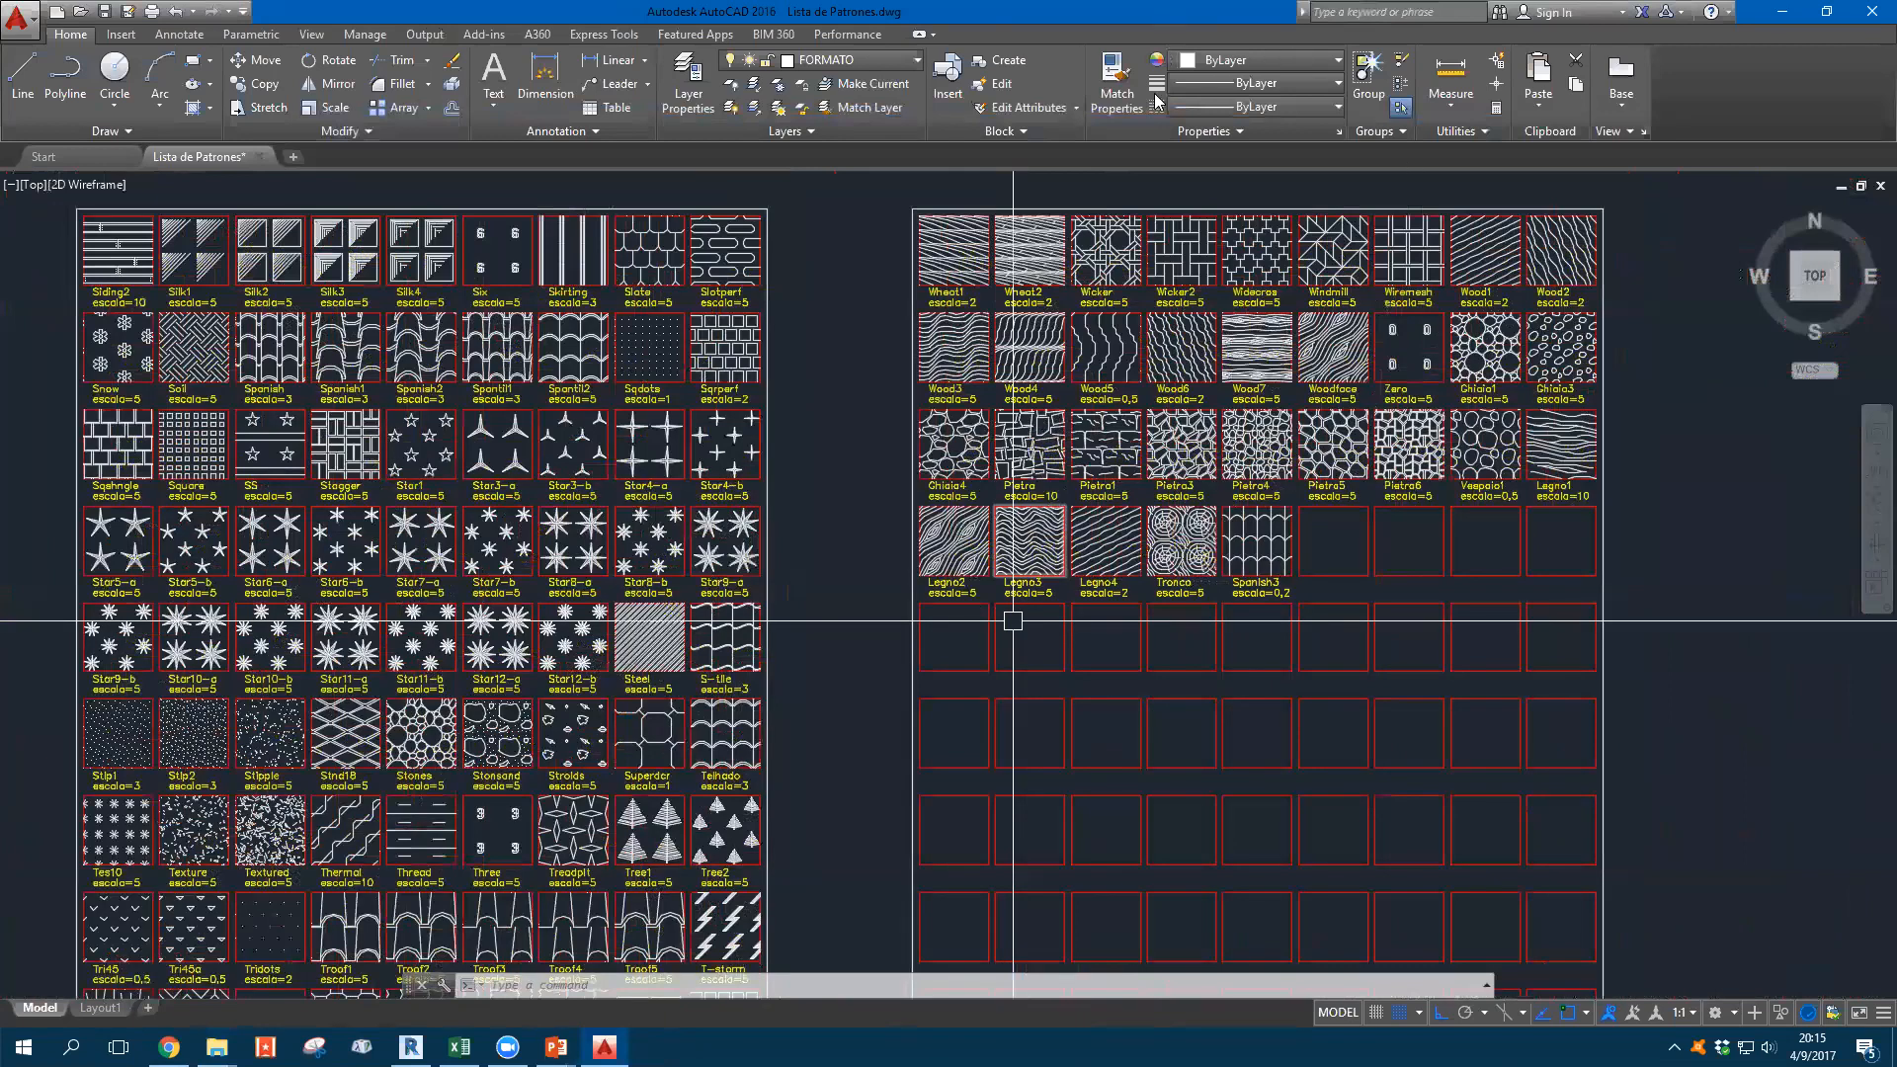
# Arrange the AutoCAD drawing window and the "Individuales" folder window side by side, without overlap
pyautogui.click(1827, 12)
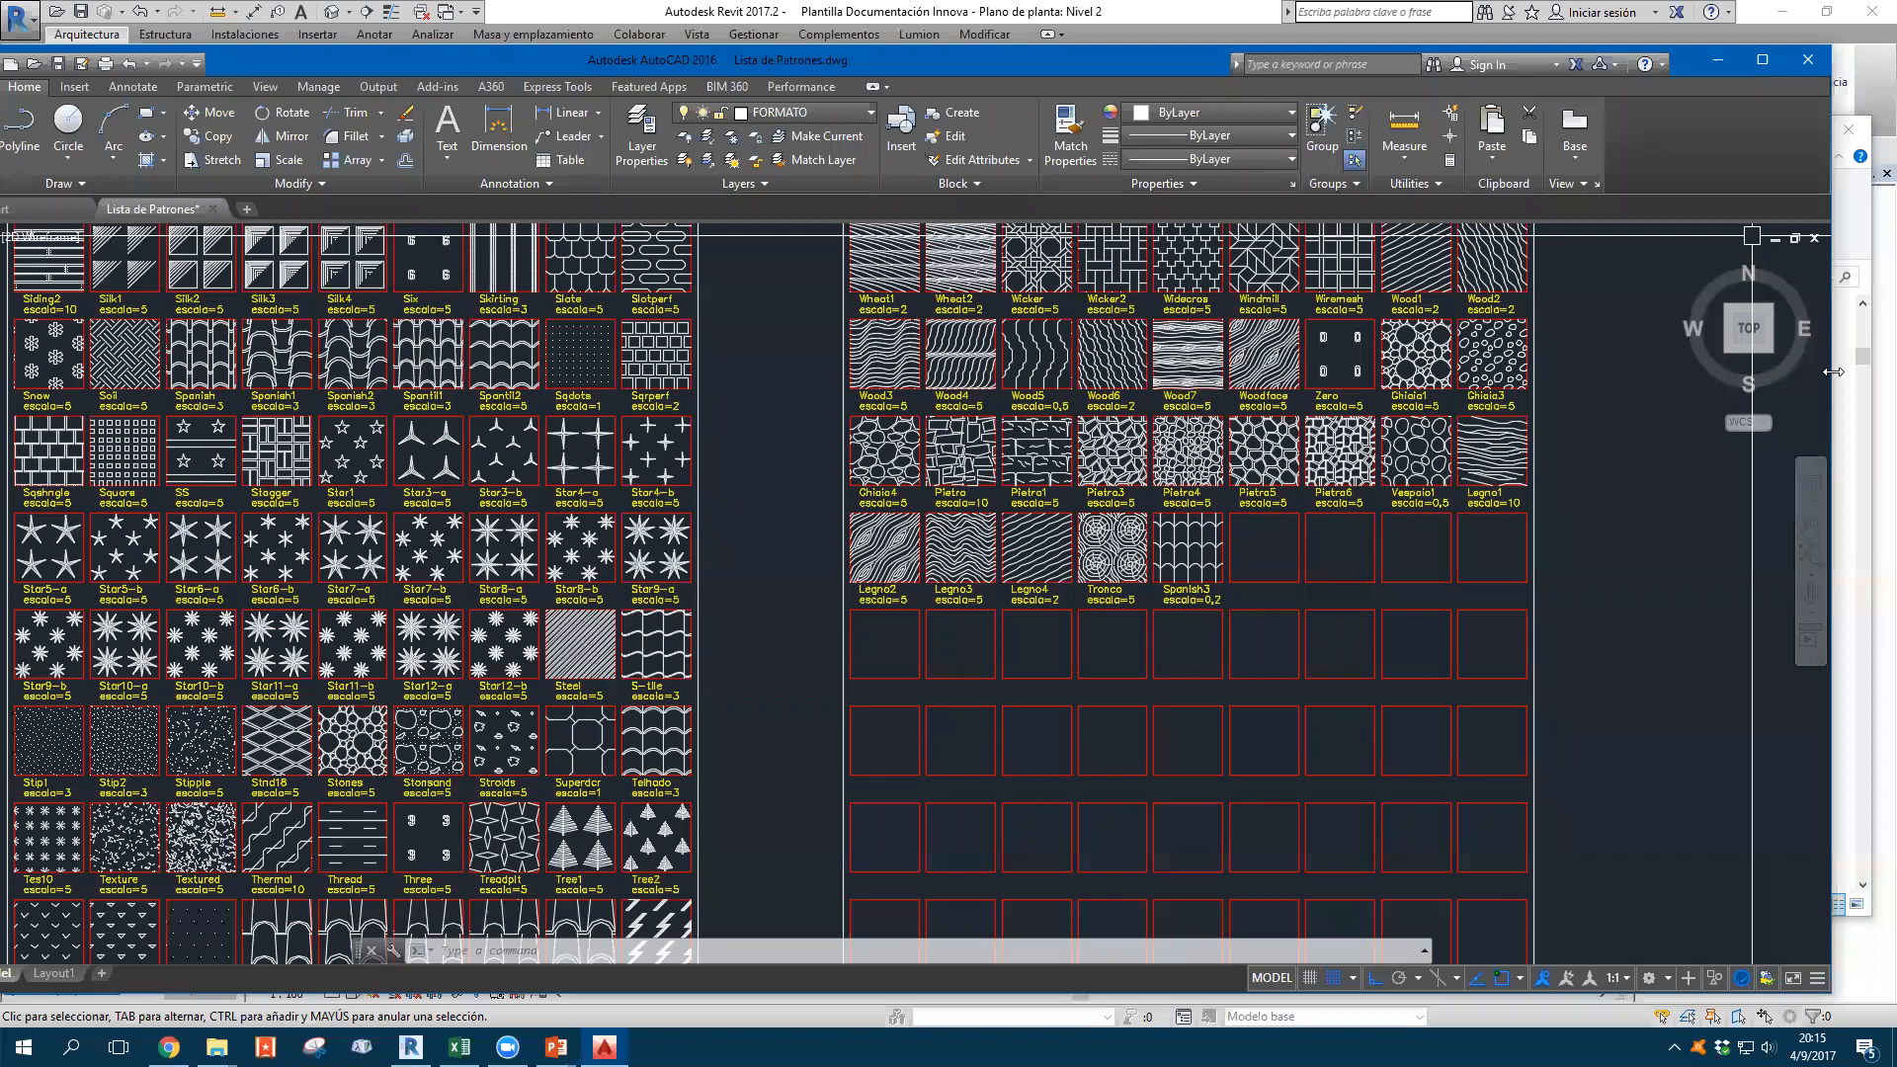
pyautogui.moveTo(1834, 372); pyautogui.dragTo(1066, 368)
pyautogui.moveTo(425, 61); pyautogui.dragTo(462, 41)
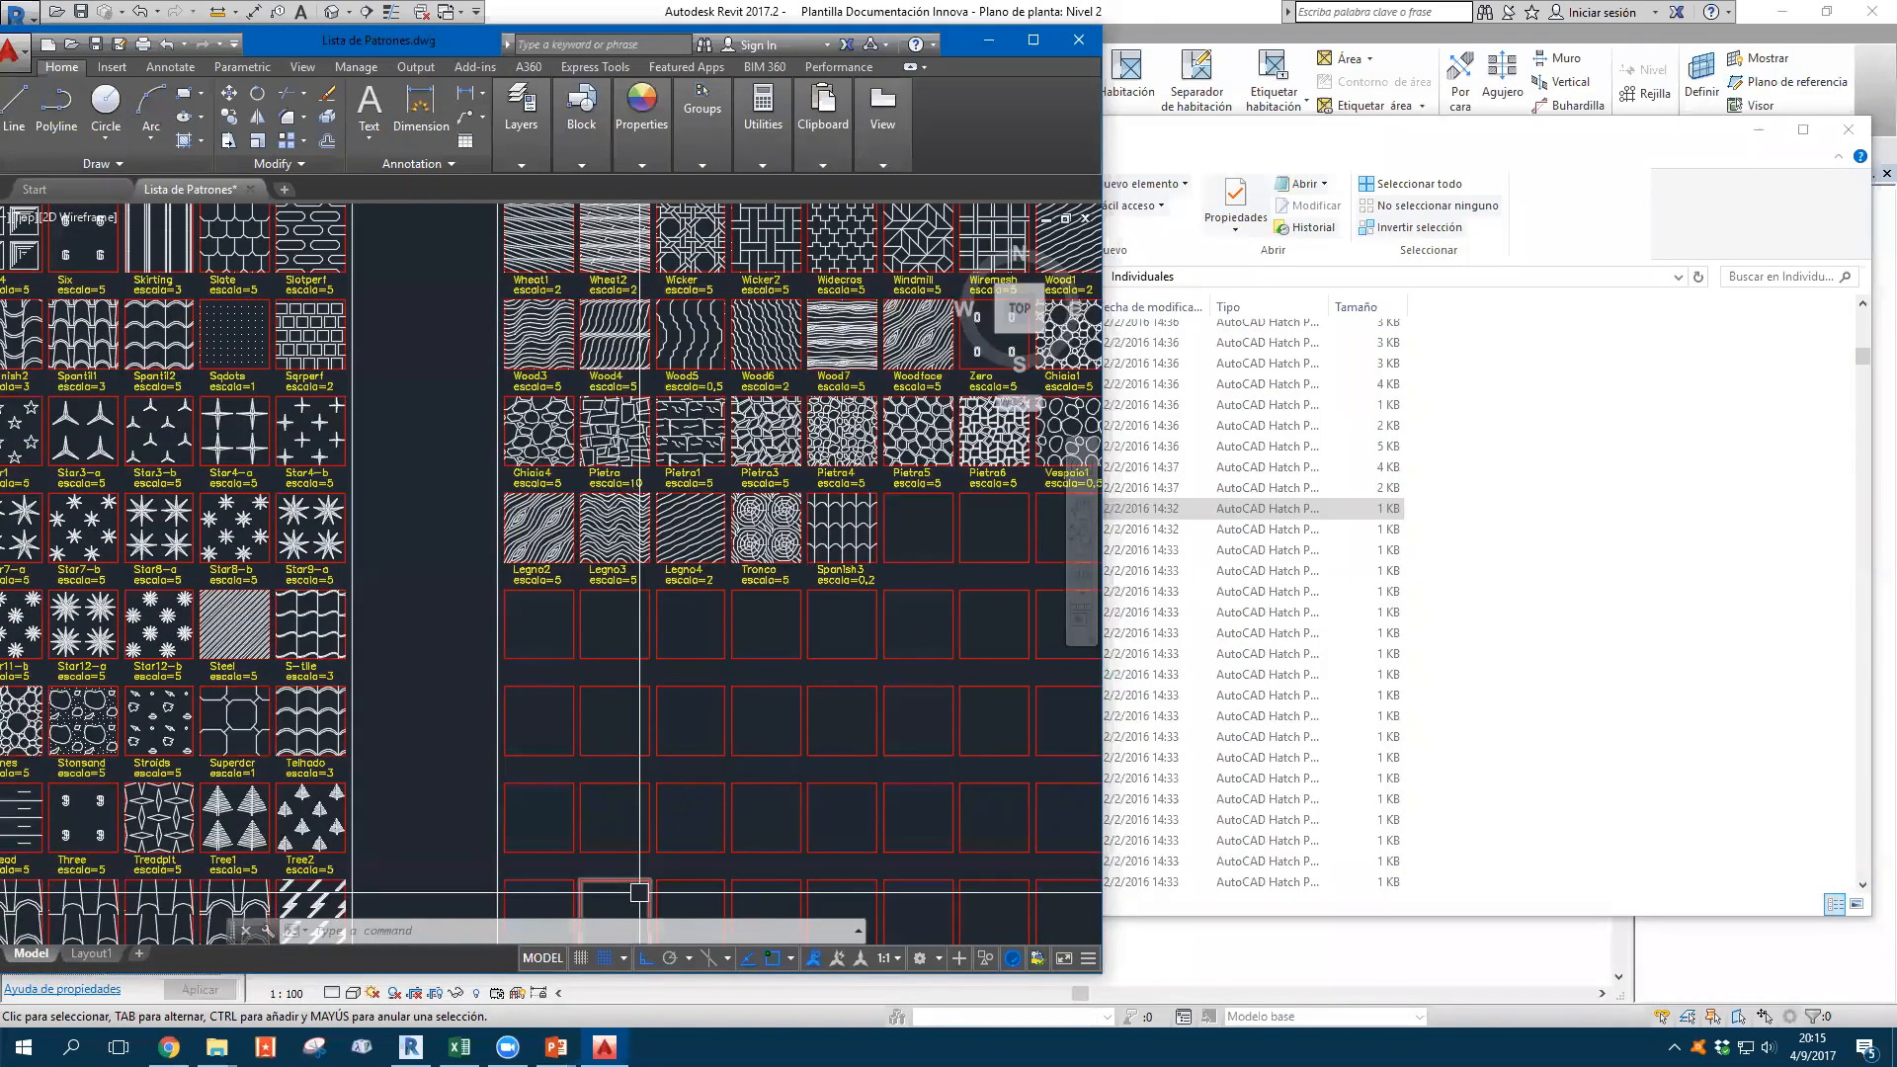
pyautogui.hotkey('alt', 'Tab')
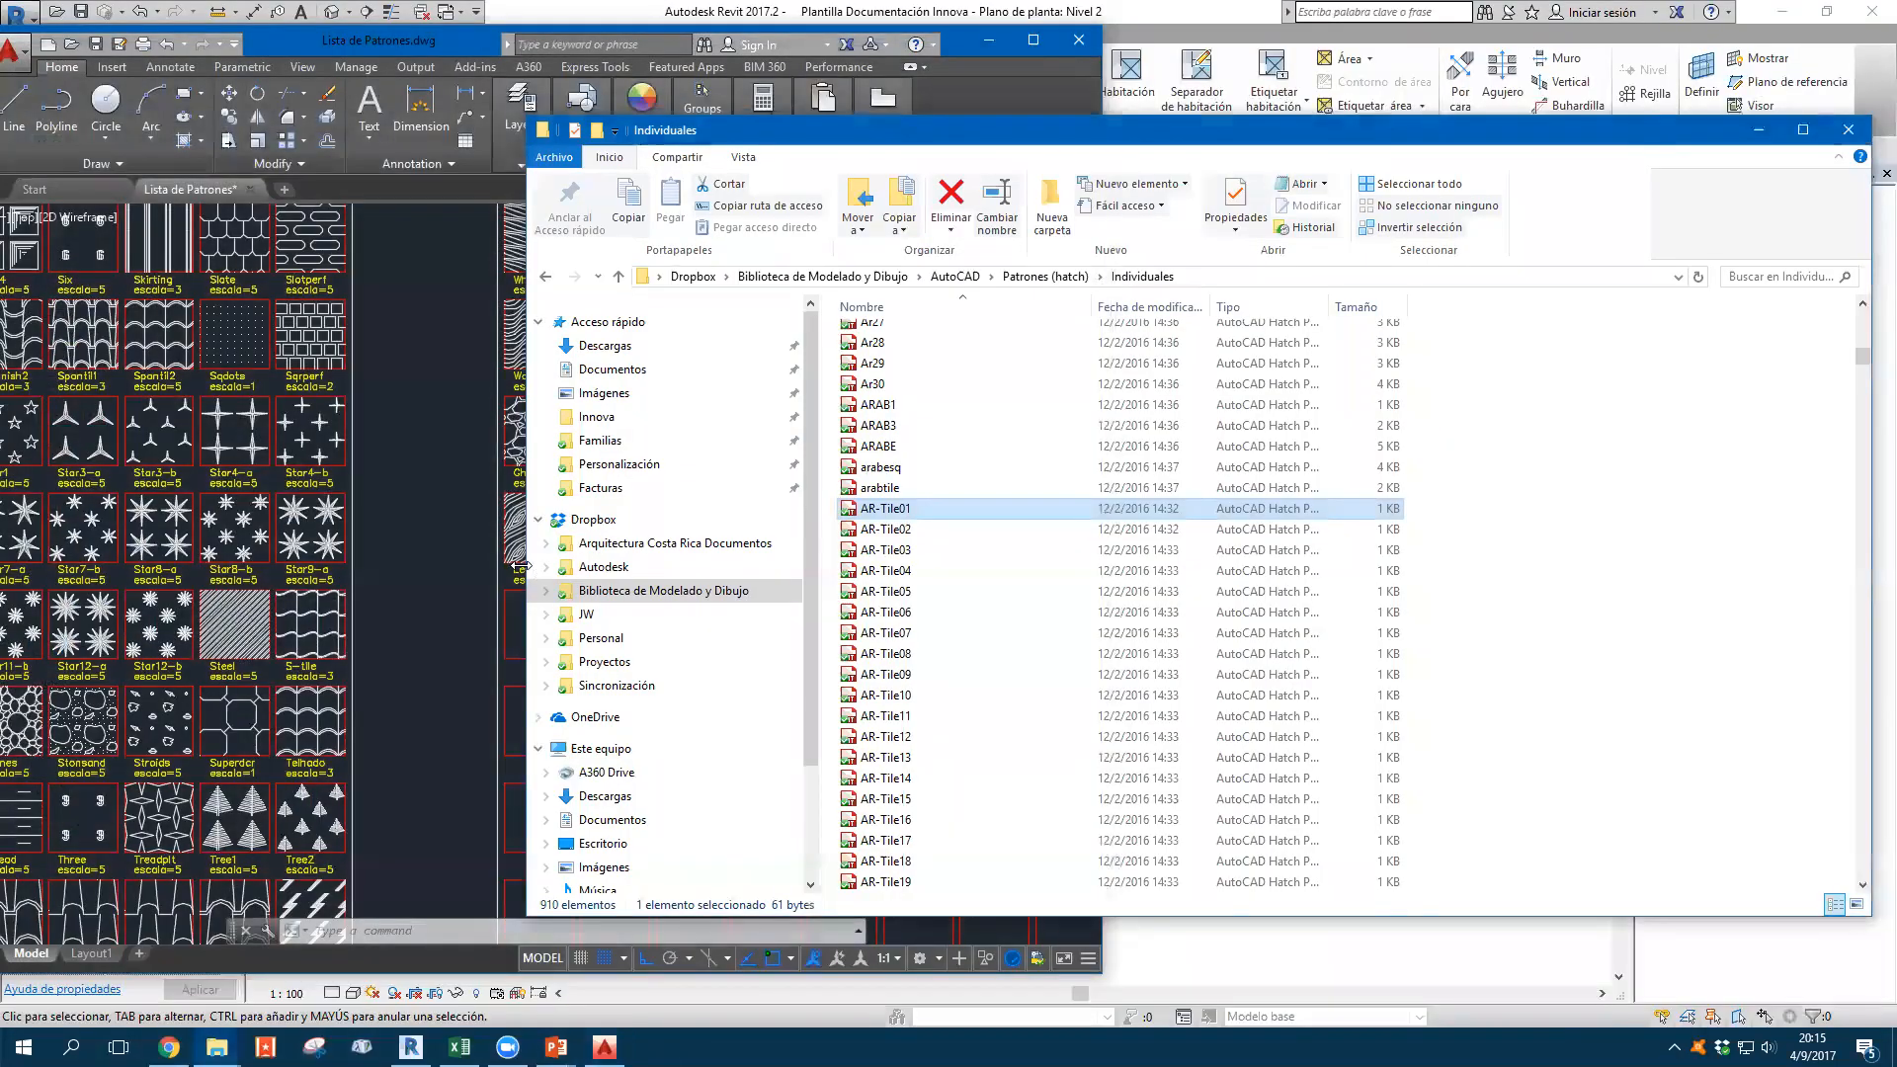
pyautogui.moveTo(530, 580); pyautogui.dragTo(1143, 567)
# Jump to the pattern files starting with W in the "Individuales" folder and look through the Weave, Wheat, Wicker and Wood files
pyautogui.scroll(-2, 1196, 565)
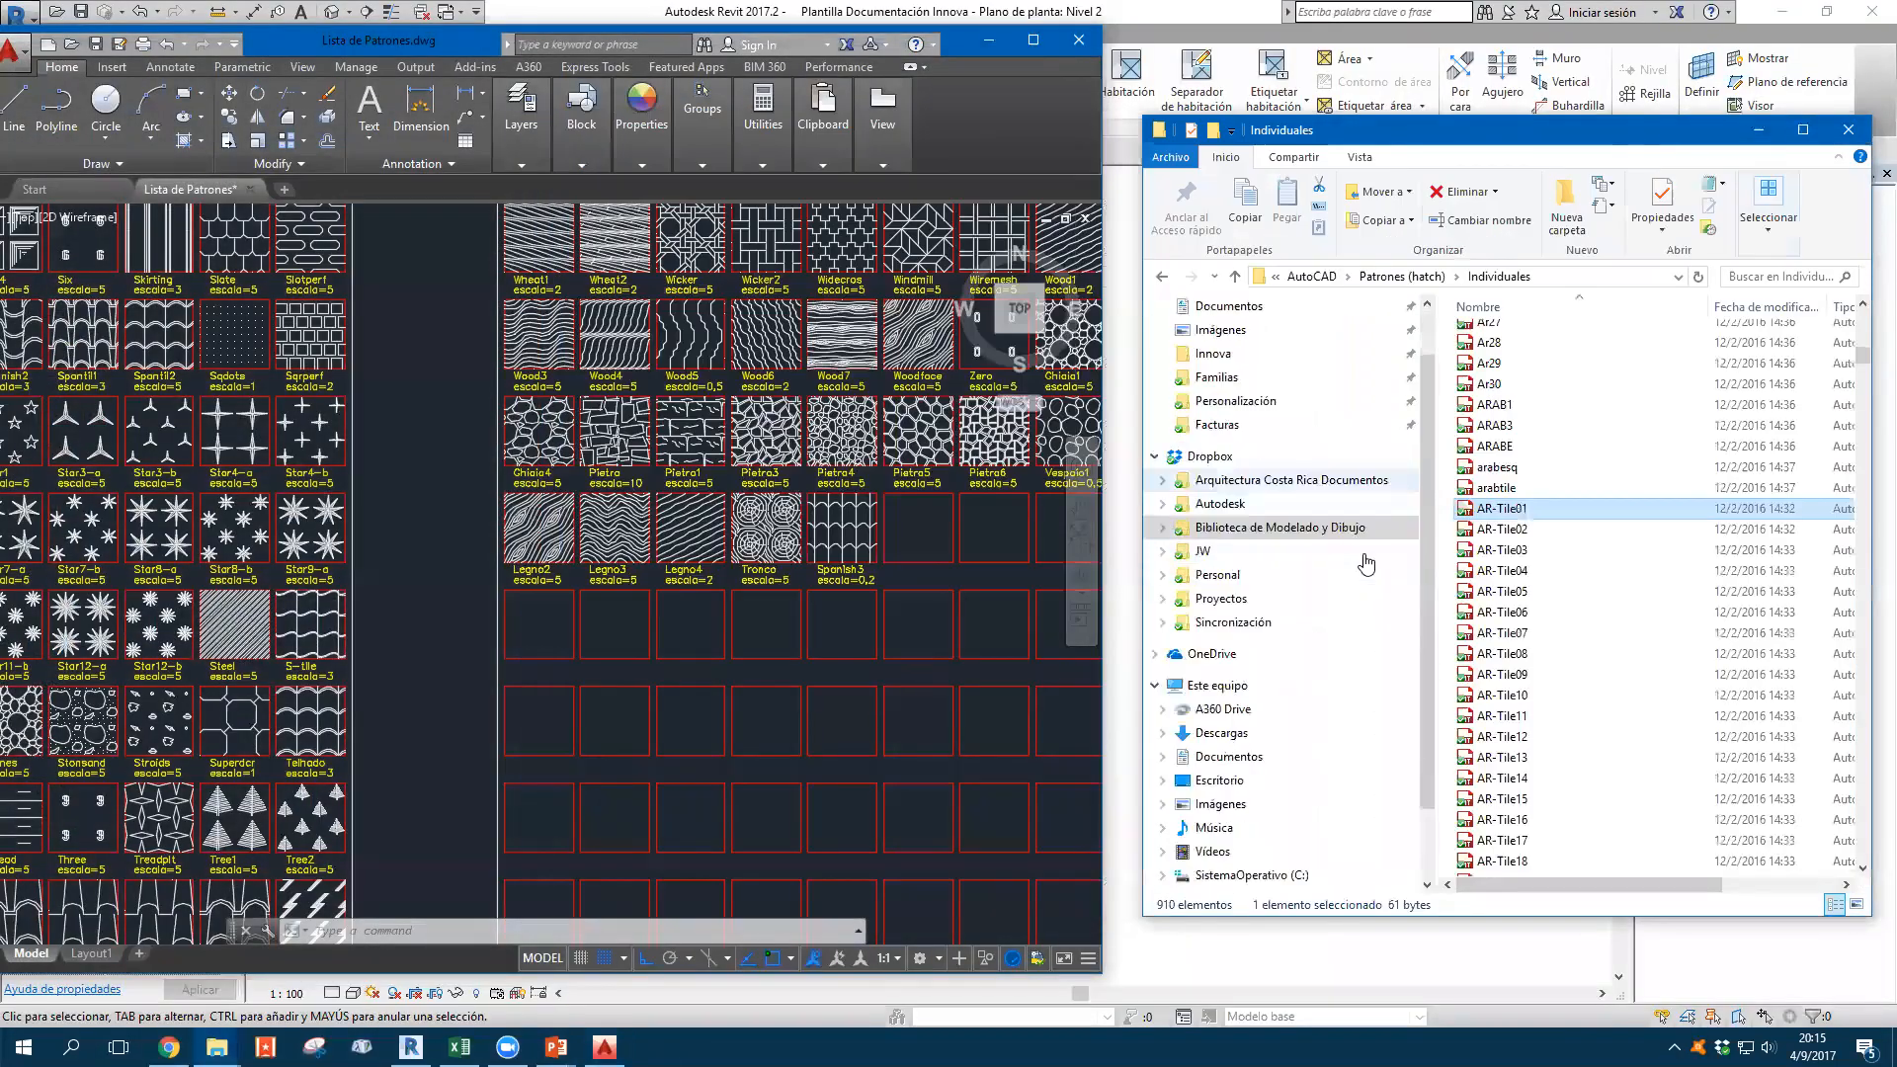
pyautogui.scroll(-8, 1499, 602)
pyautogui.click(1500, 595)
pyautogui.press('w')
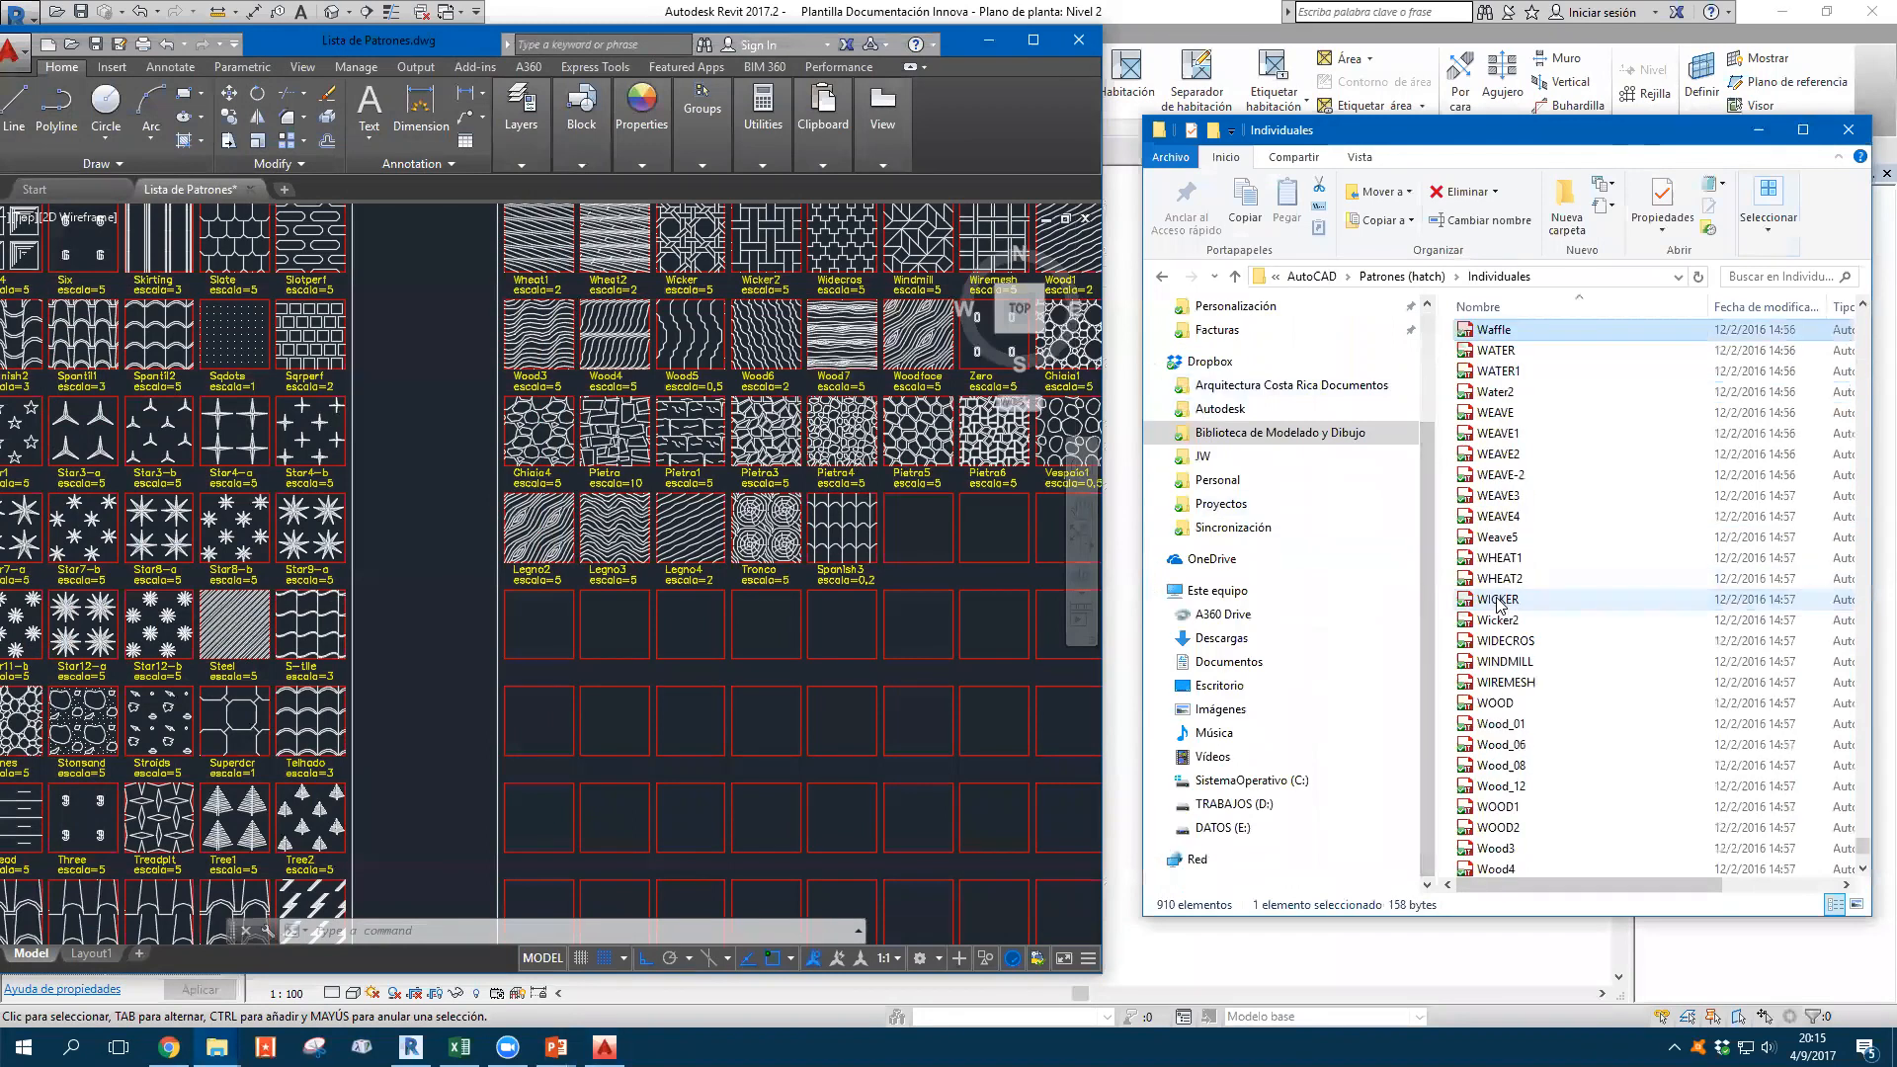
pyautogui.press('Down')
pyautogui.press('Down')
pyautogui.press('Down')
pyautogui.press('Down')
pyautogui.press('Down')
pyautogui.press('Down')
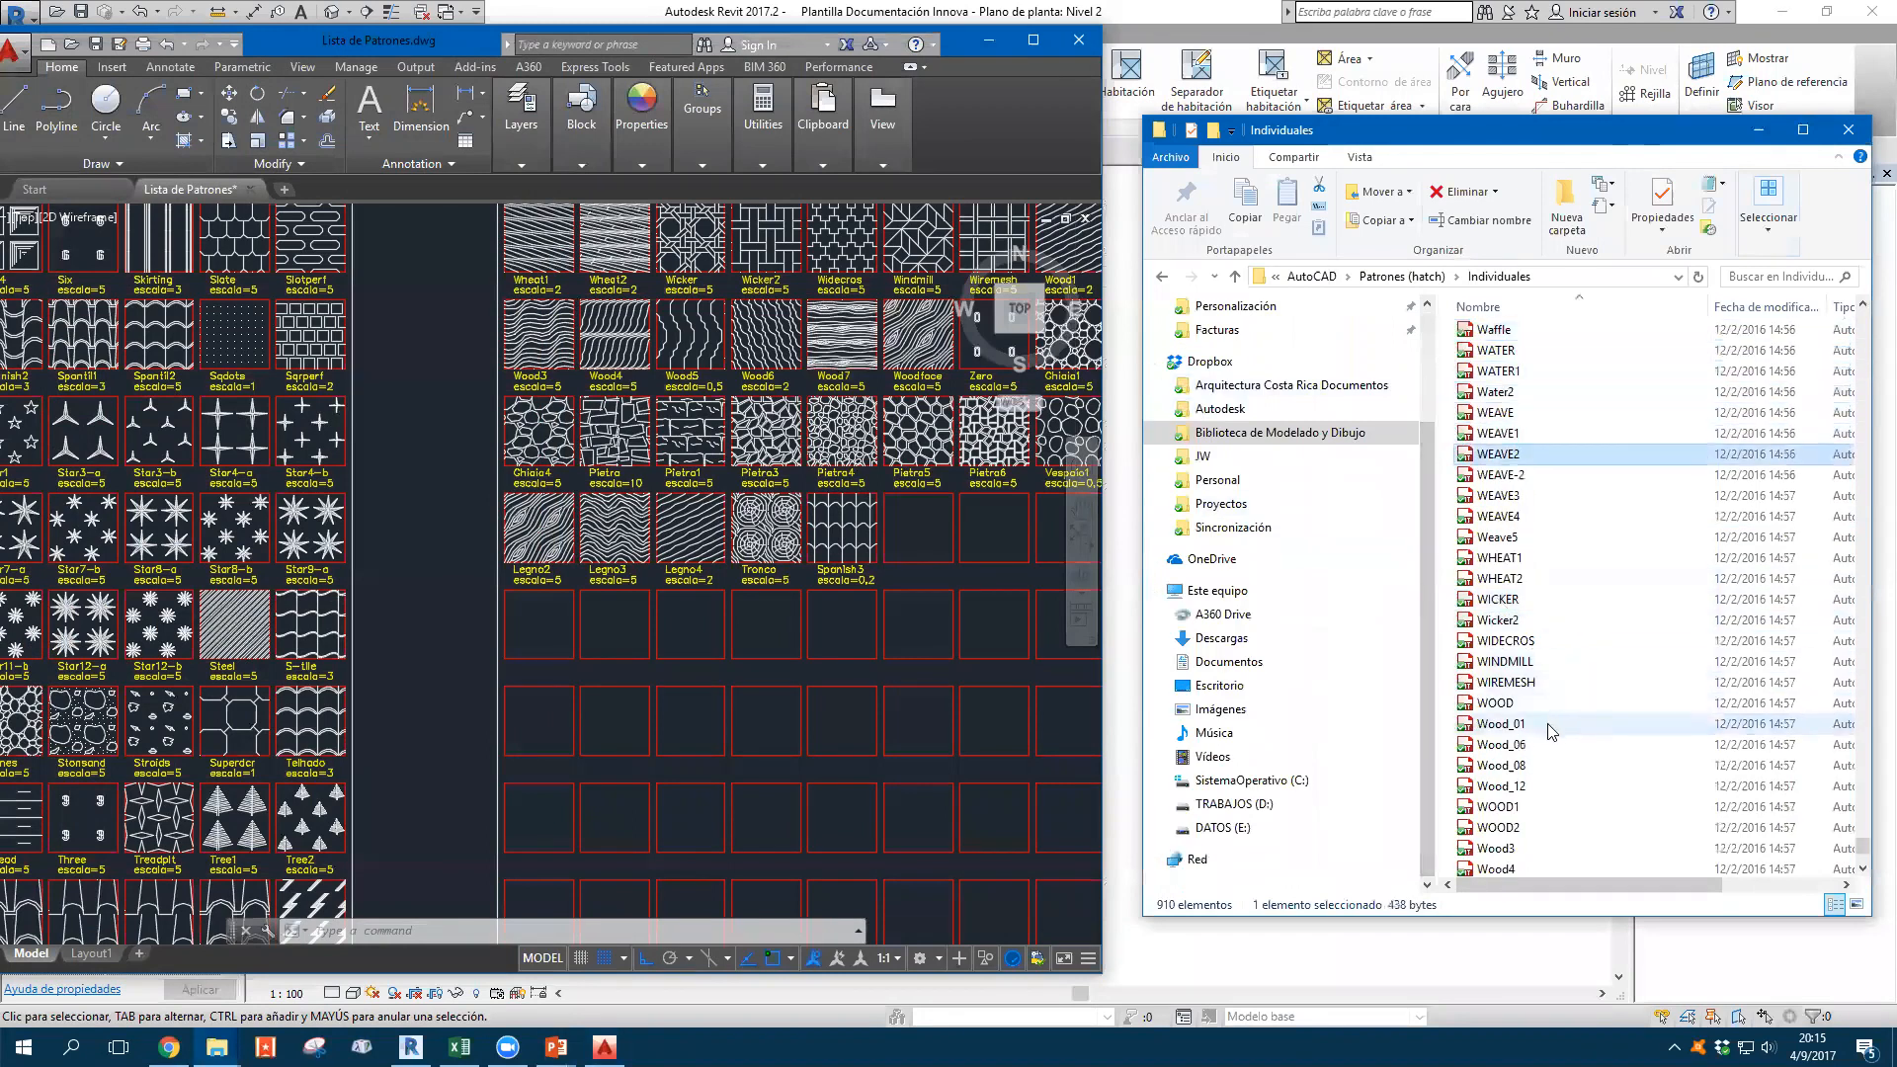
pyautogui.scroll(-3, 1509, 816)
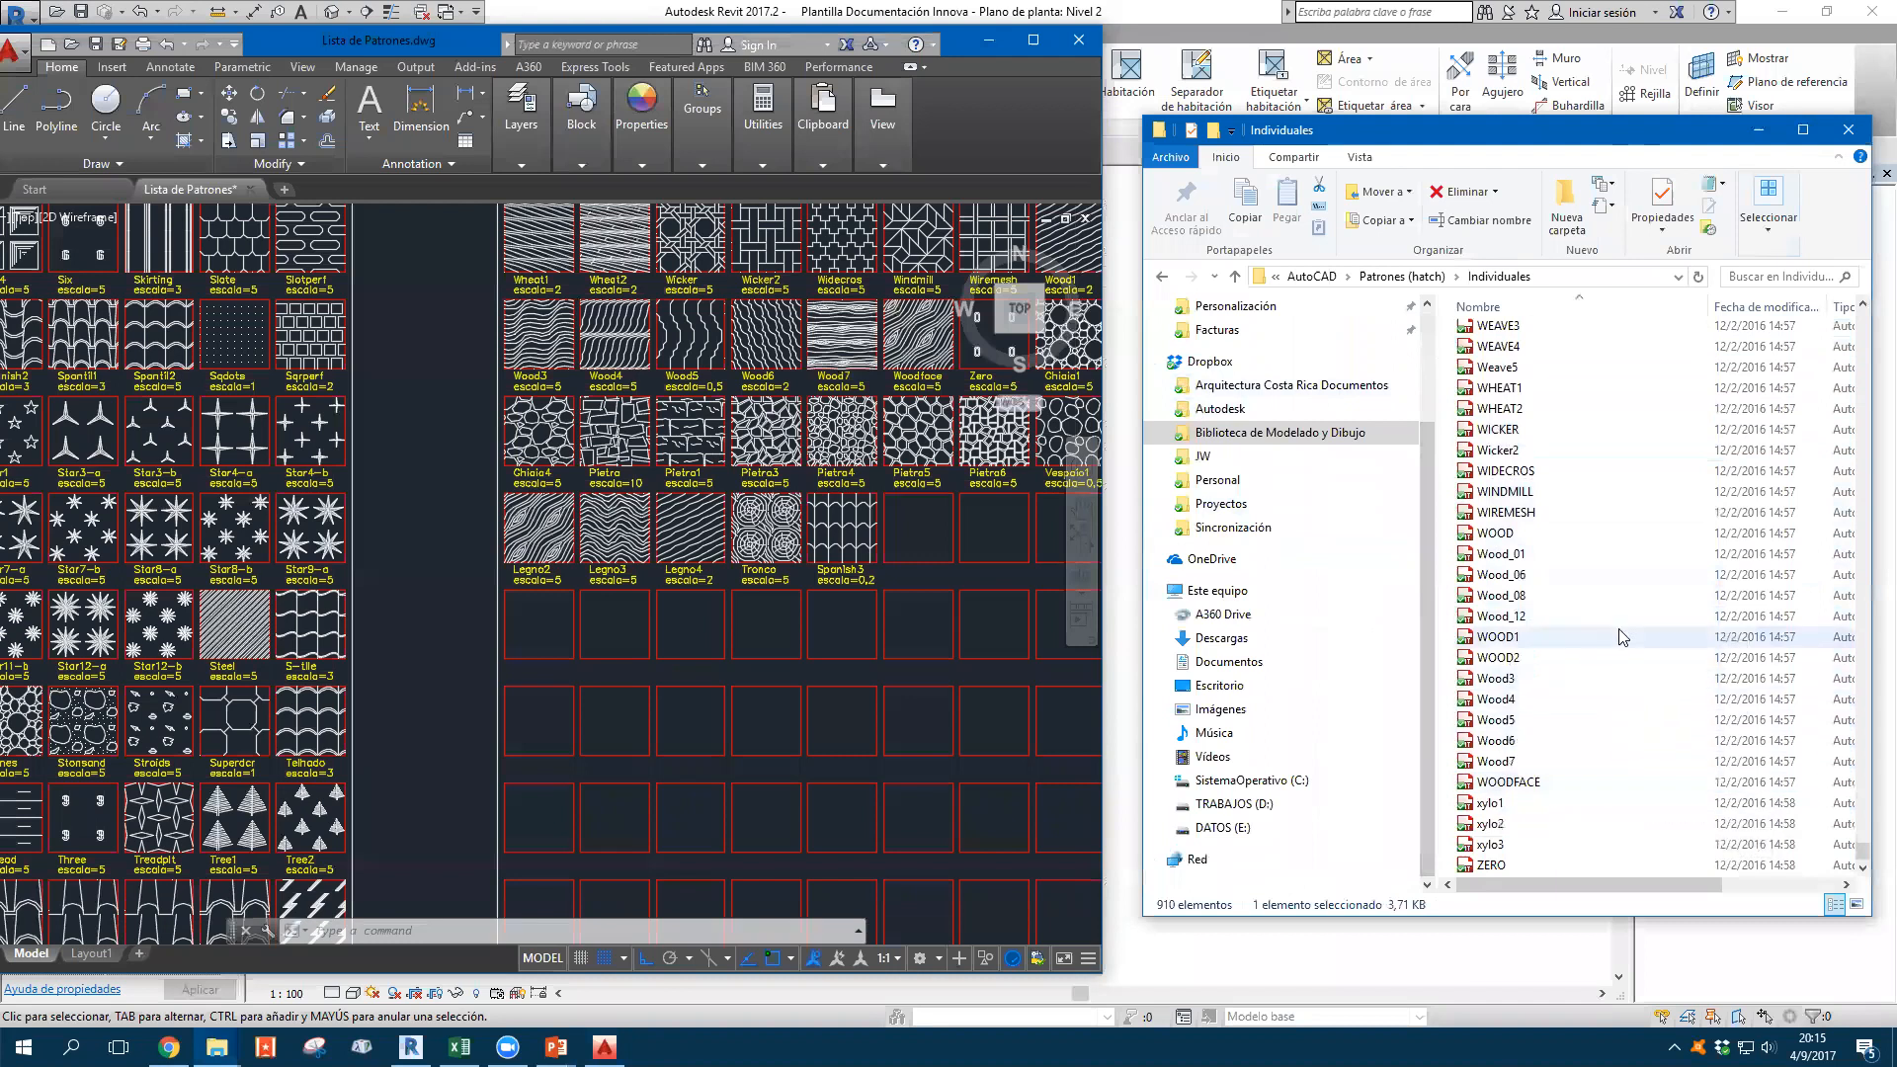
# Go from the Wood3 and Wood4 pattern files to those starting with P and look through the Parquet and Patio files
pyautogui.click(1514, 682)
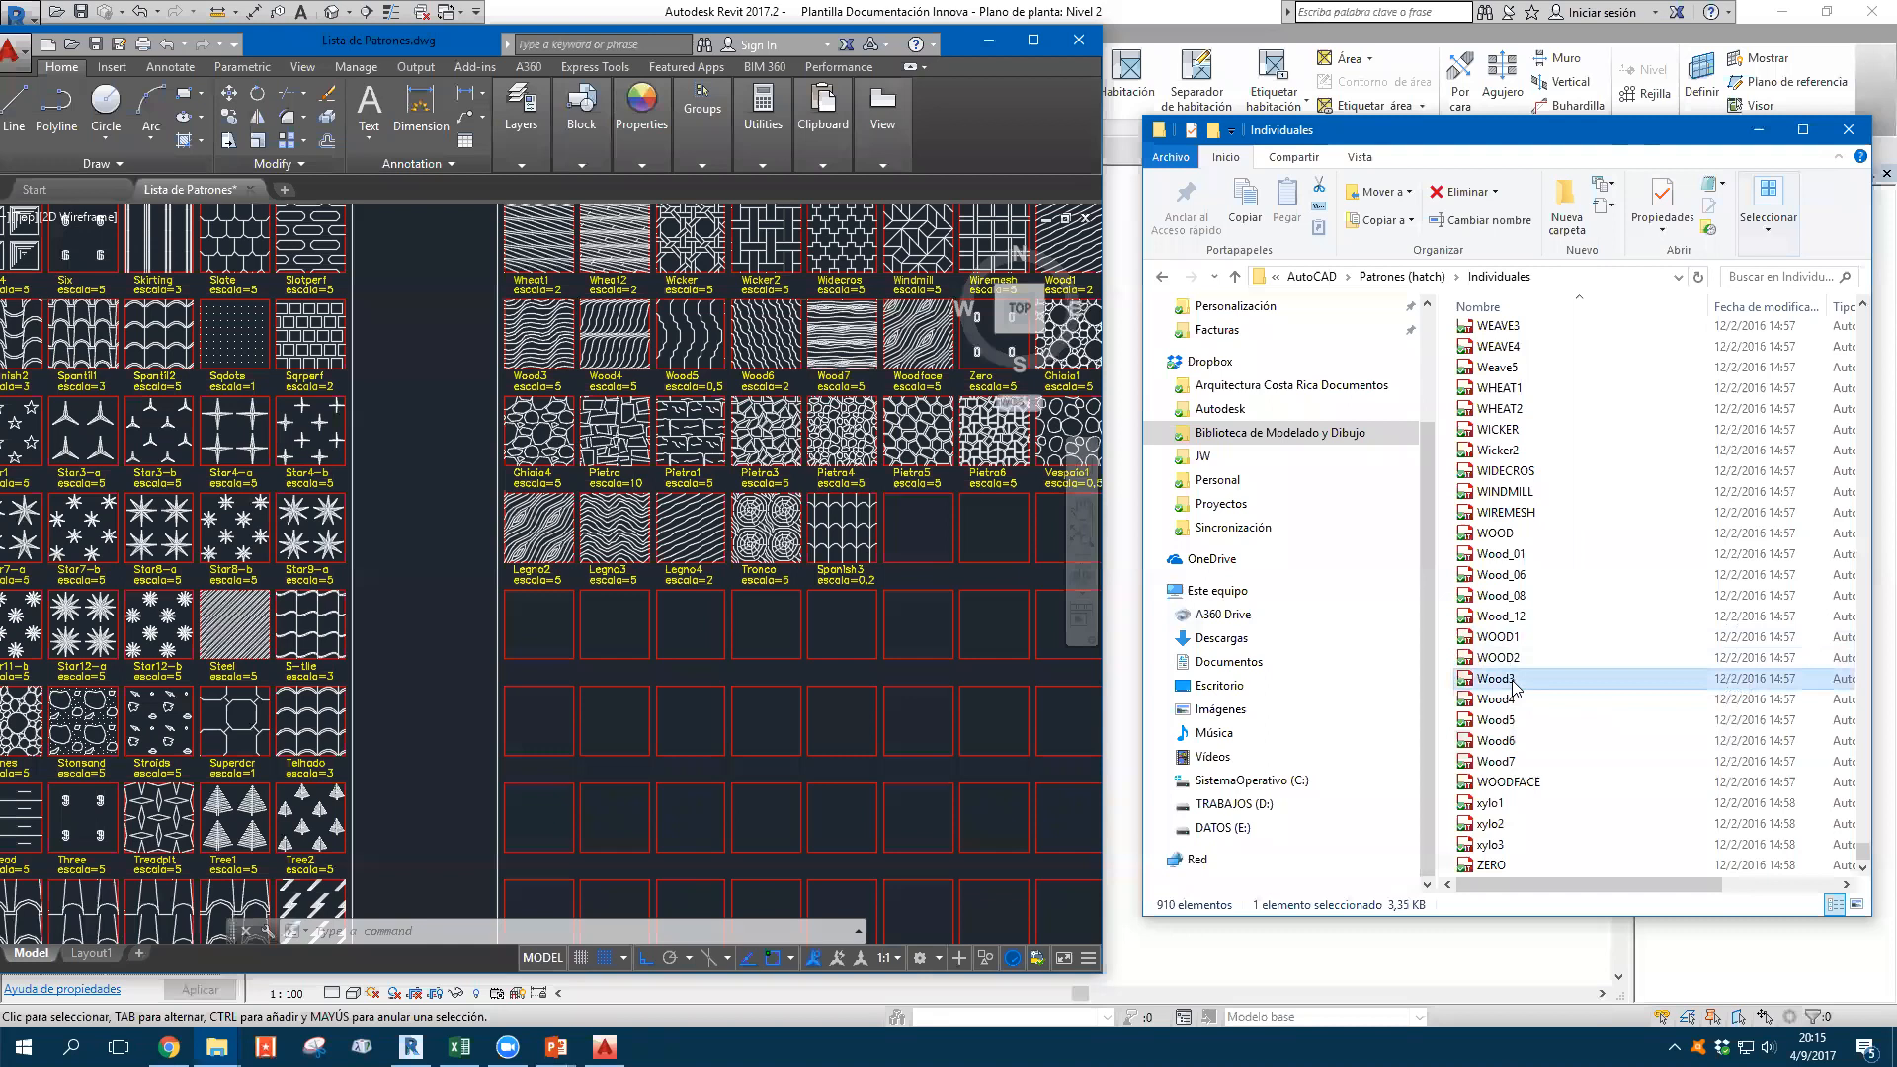
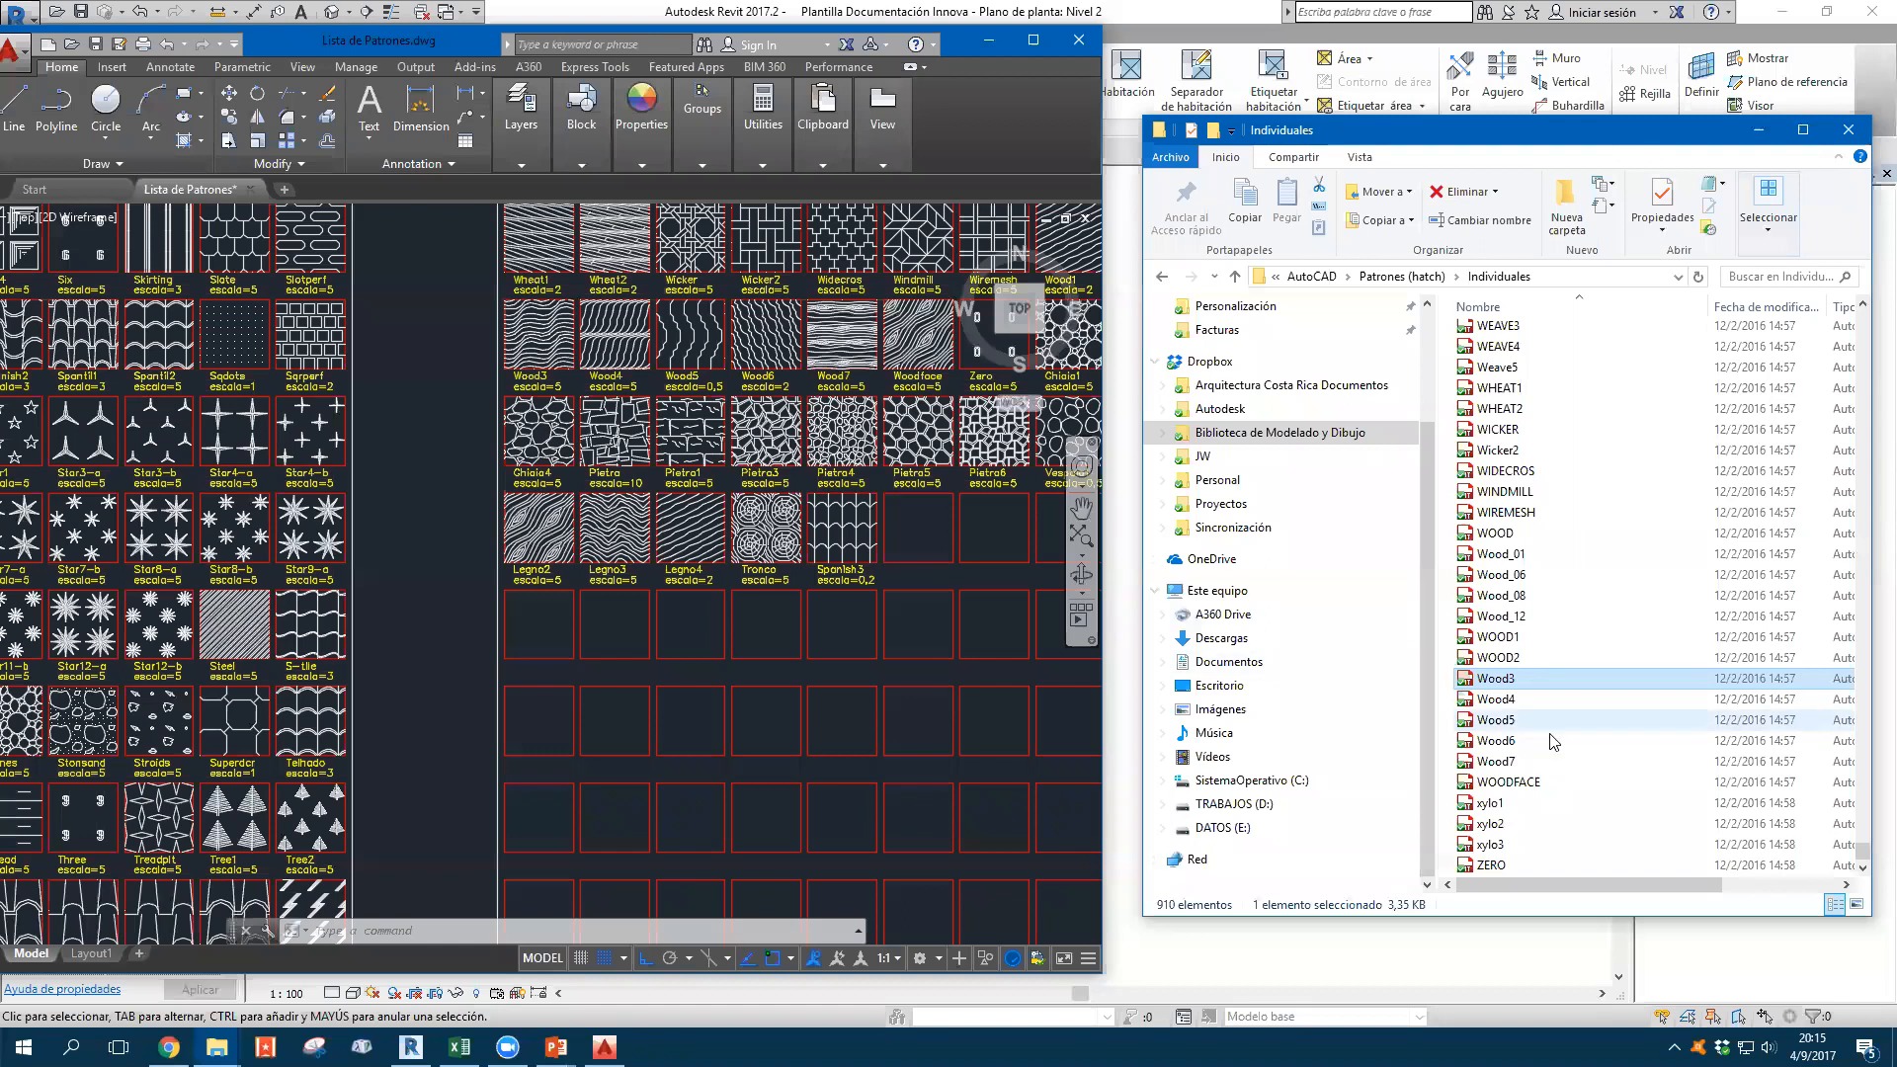
pyautogui.press('Down')
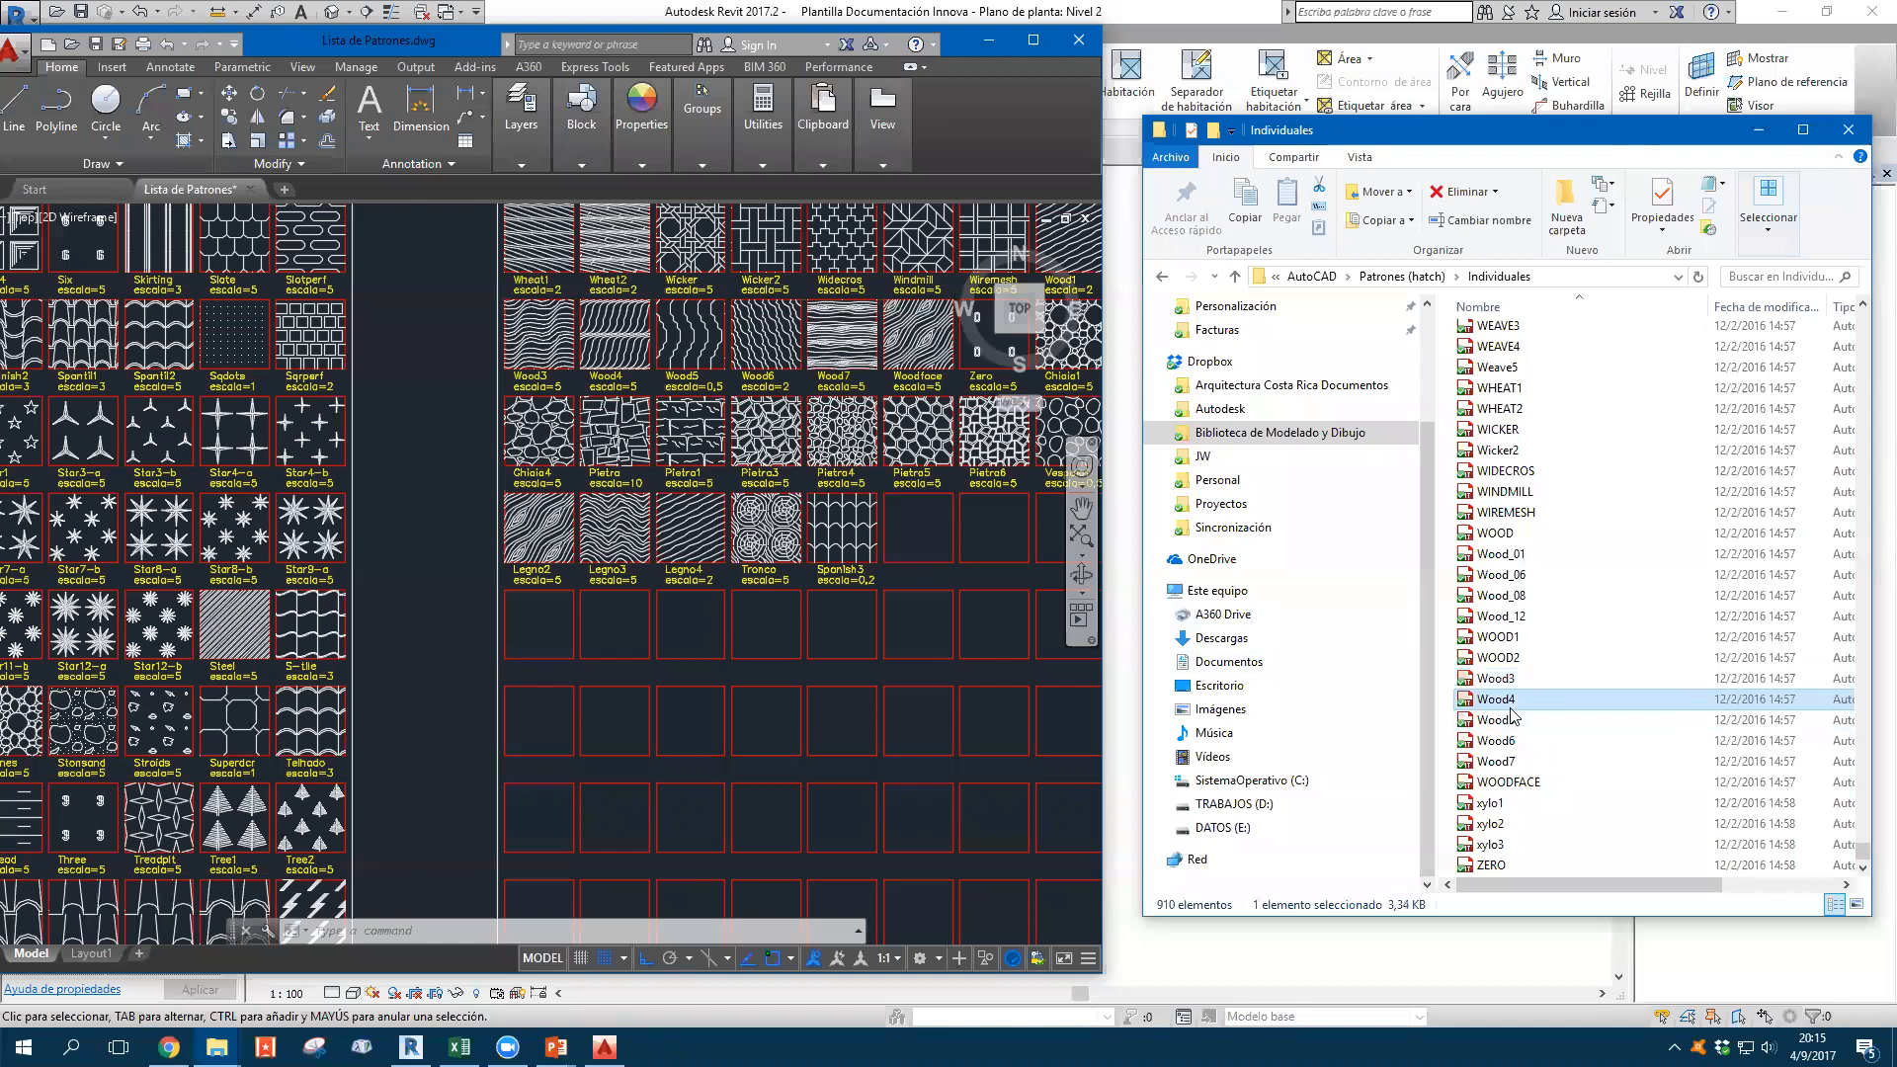
pyautogui.press('p')
pyautogui.press('Down')
pyautogui.press('Down')
pyautogui.press('Down')
pyautogui.press('Down')
pyautogui.press('Down')
pyautogui.press('Down')
pyautogui.press('Down')
pyautogui.press('Down')
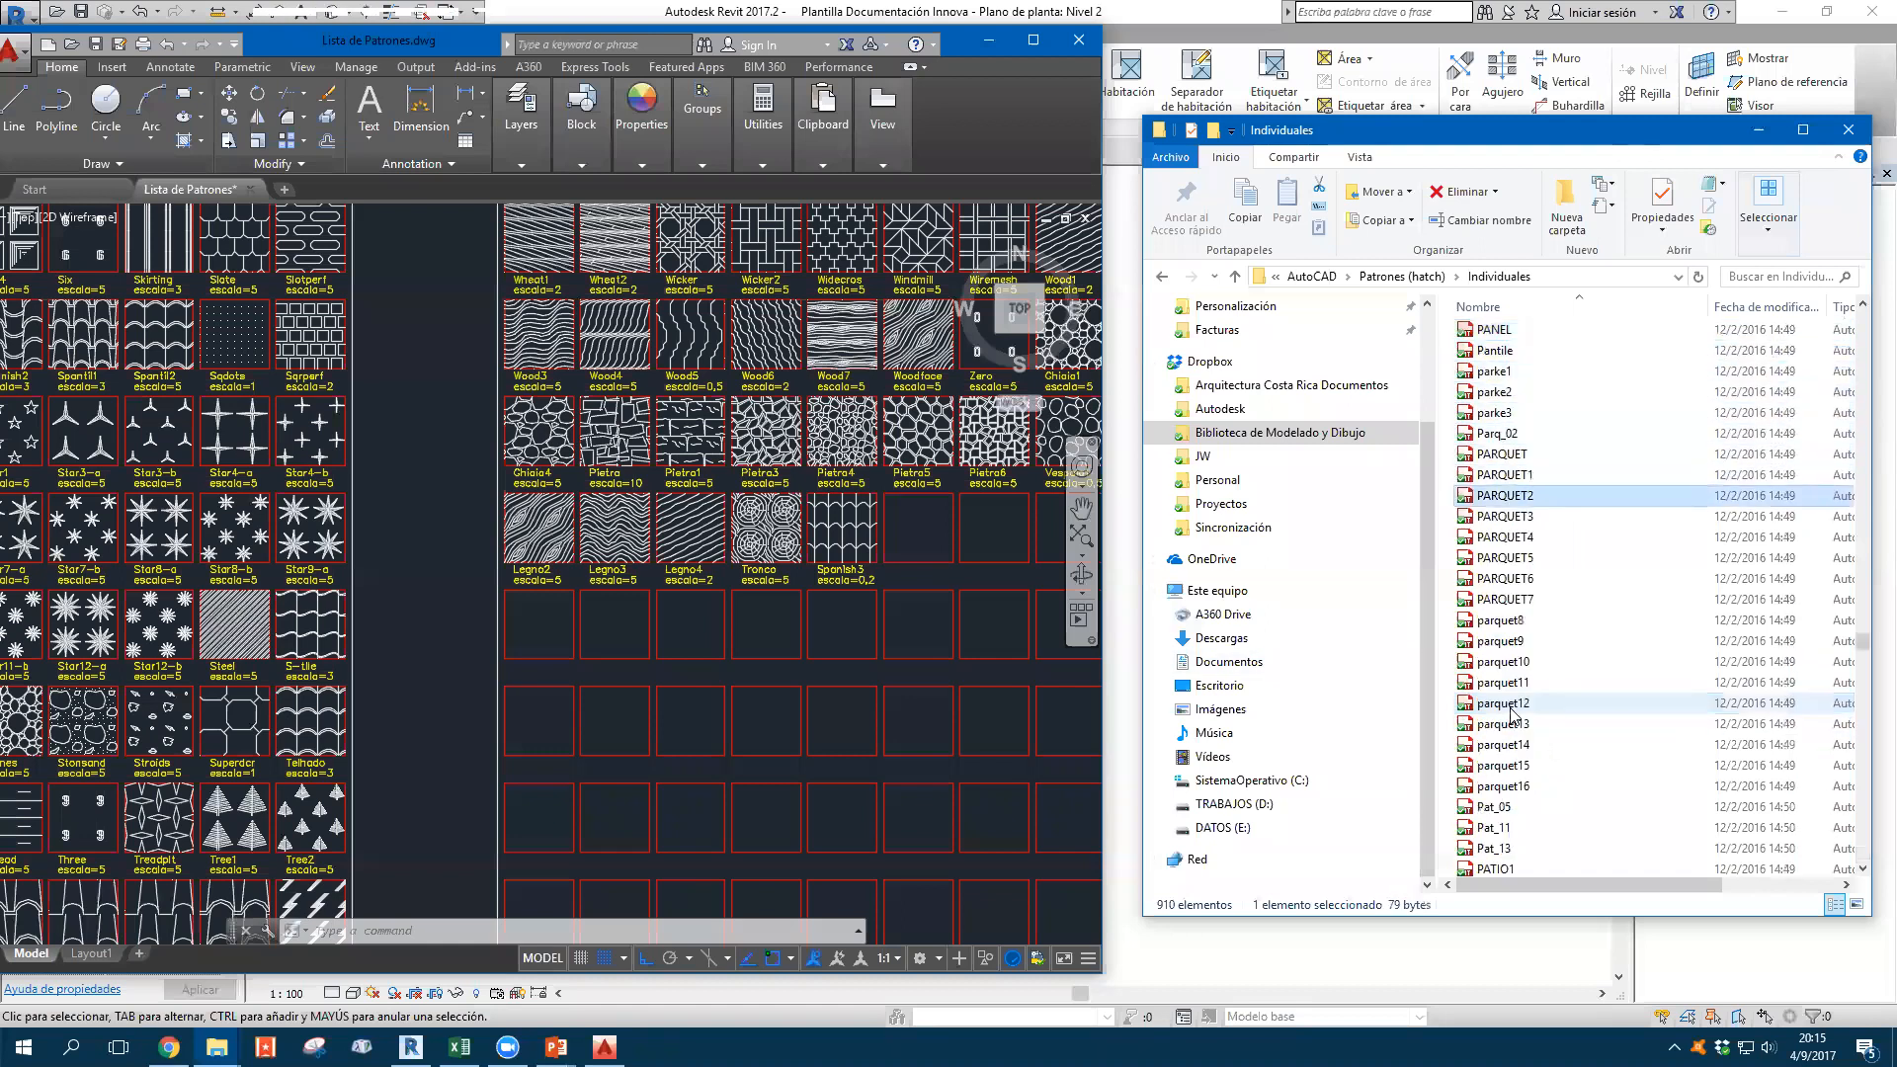
pyautogui.press('Down')
pyautogui.press('Down')
pyautogui.scroll(-3, 1542, 672)
pyautogui.press('Down')
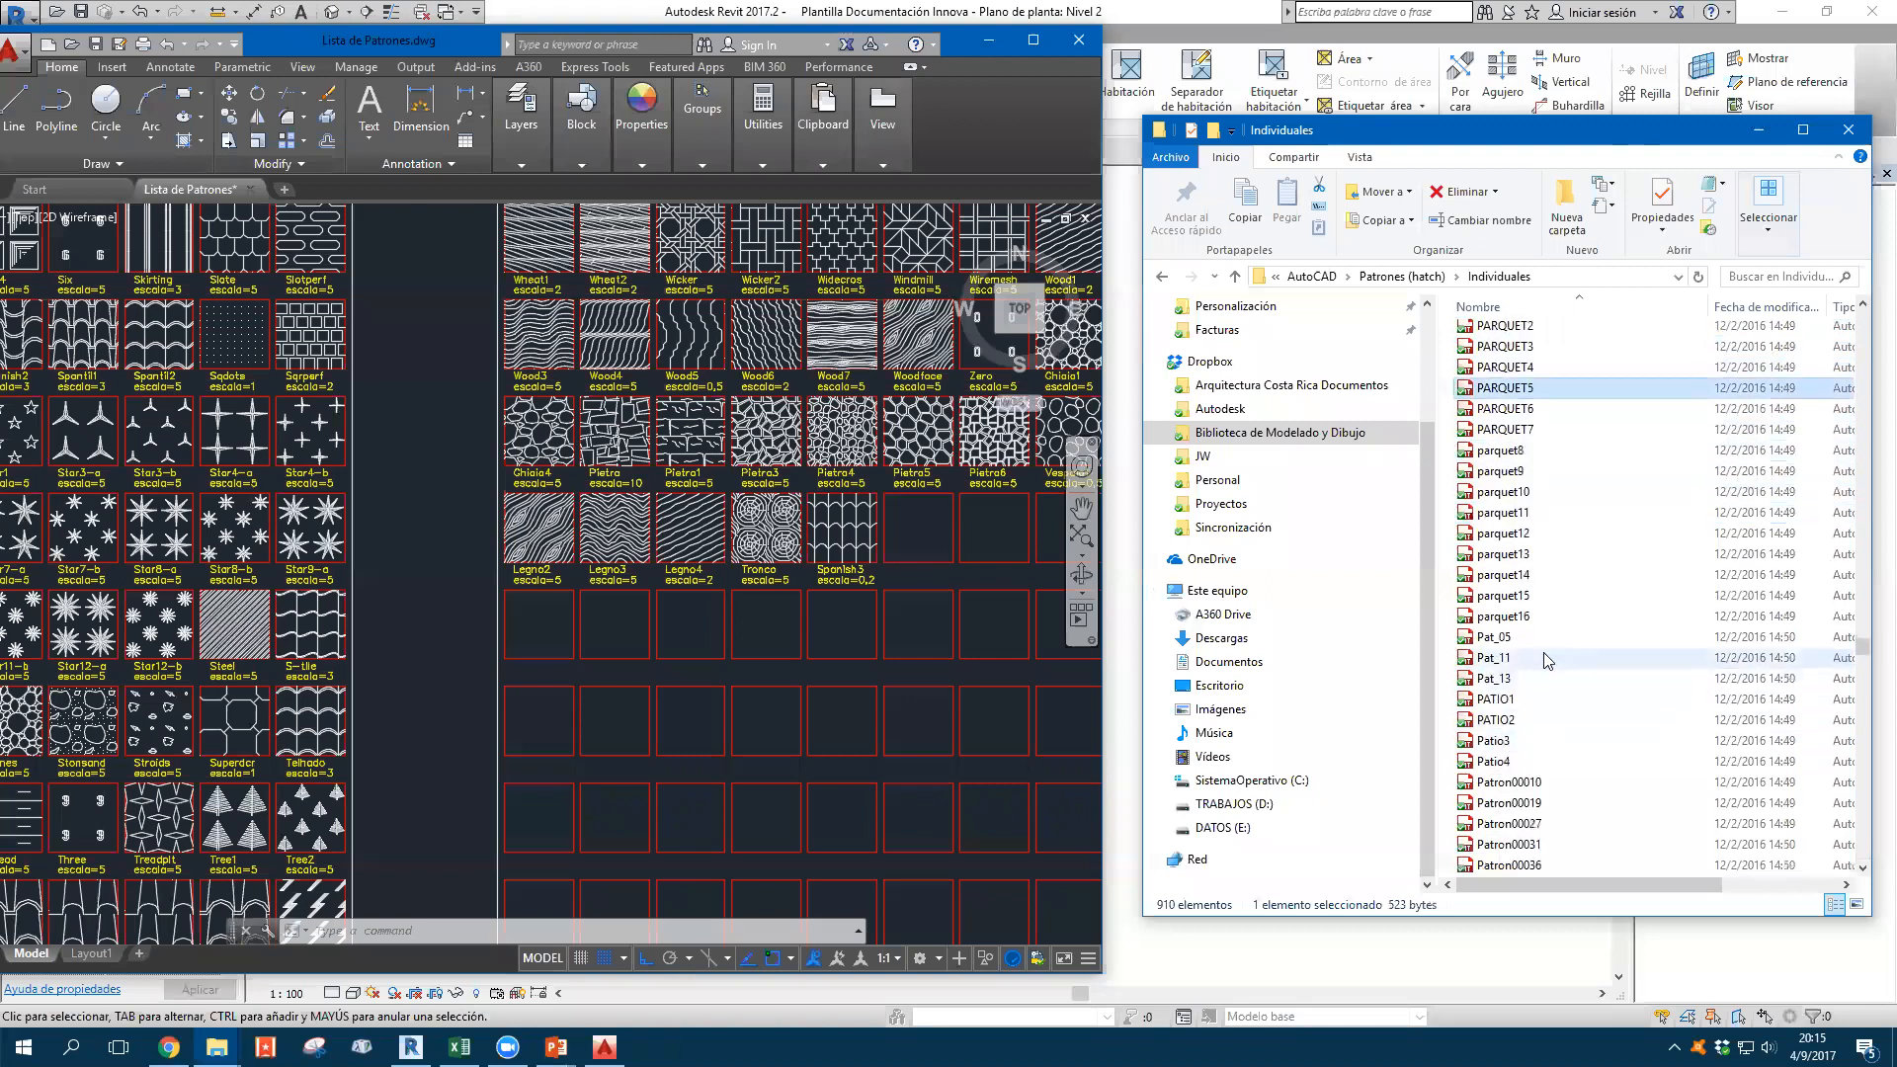
pyautogui.scroll(-1, 1558, 627)
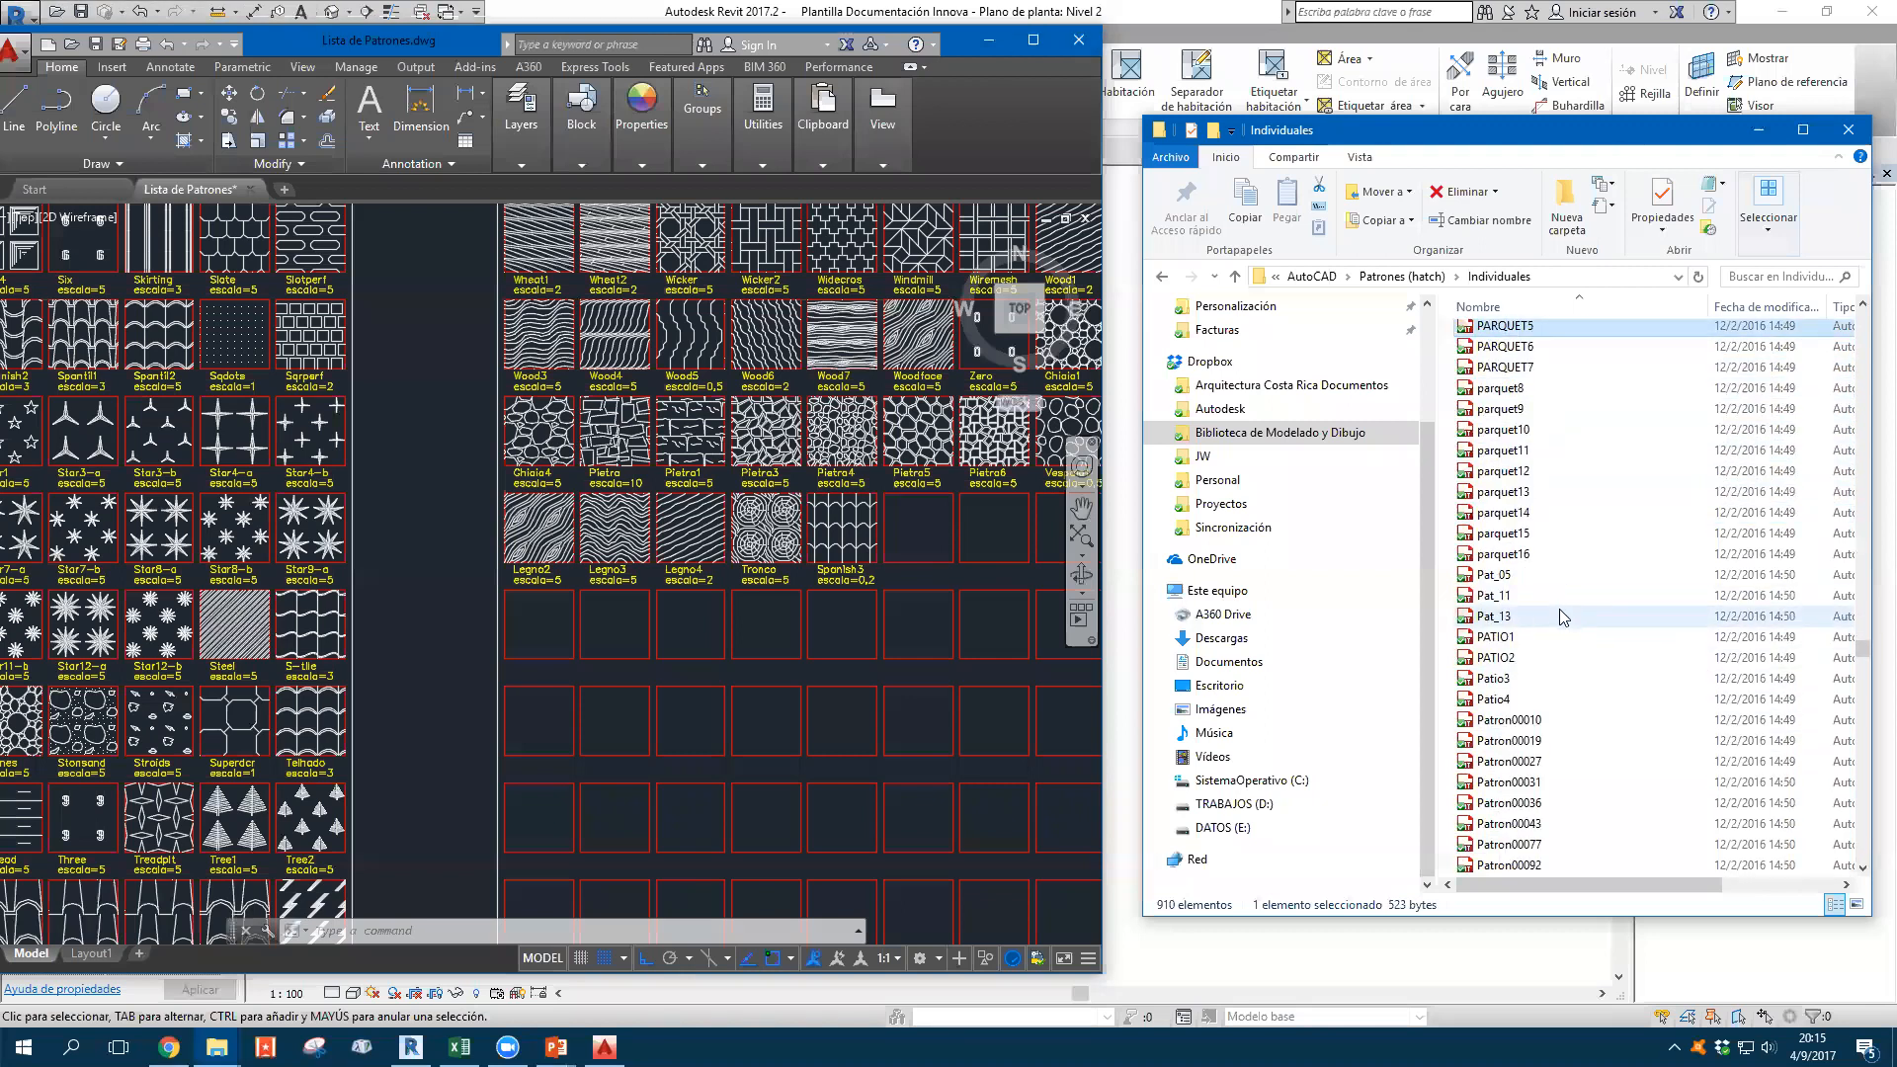
# Select the pietra5 pattern file in the folder and examine the matching Pietra5 sample in the AutoCAD drawing
pyautogui.scroll(-9, 1557, 642)
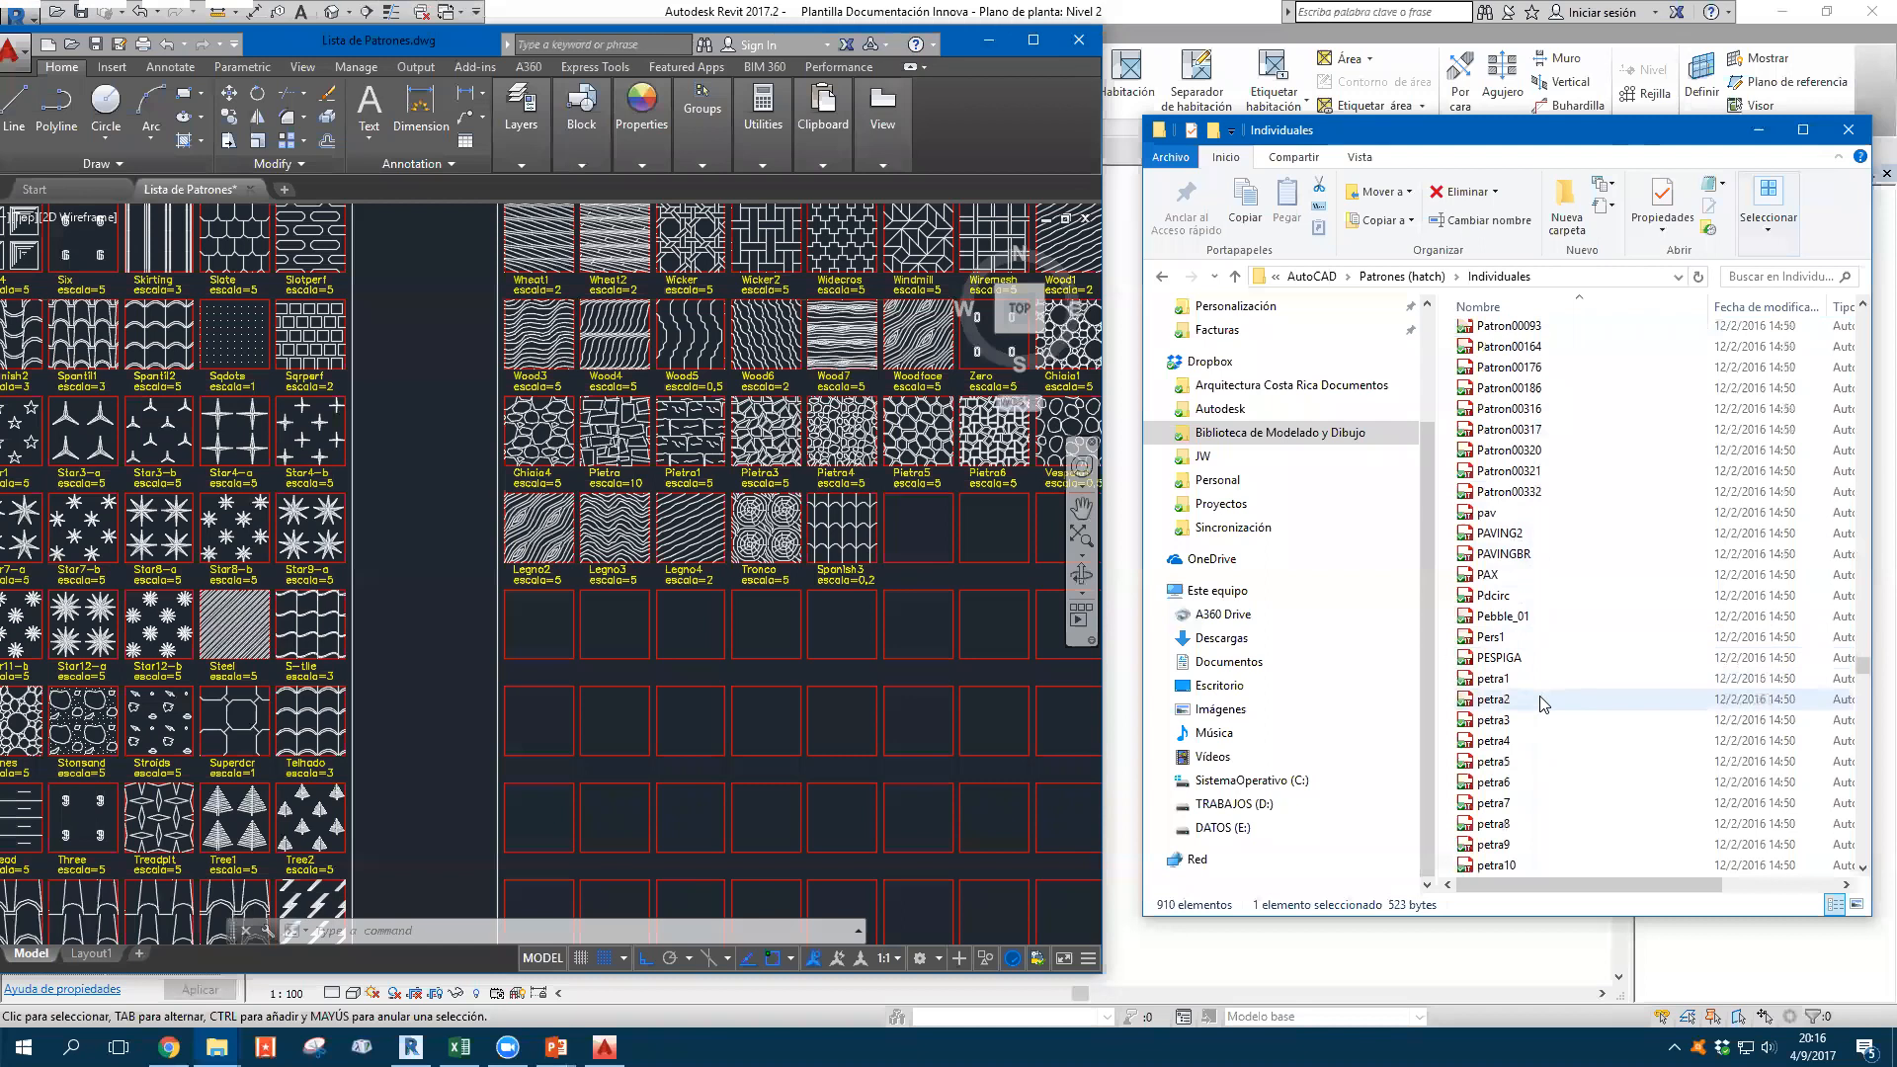
pyautogui.scroll(-2, 1532, 731)
pyautogui.scroll(-1, 1522, 756)
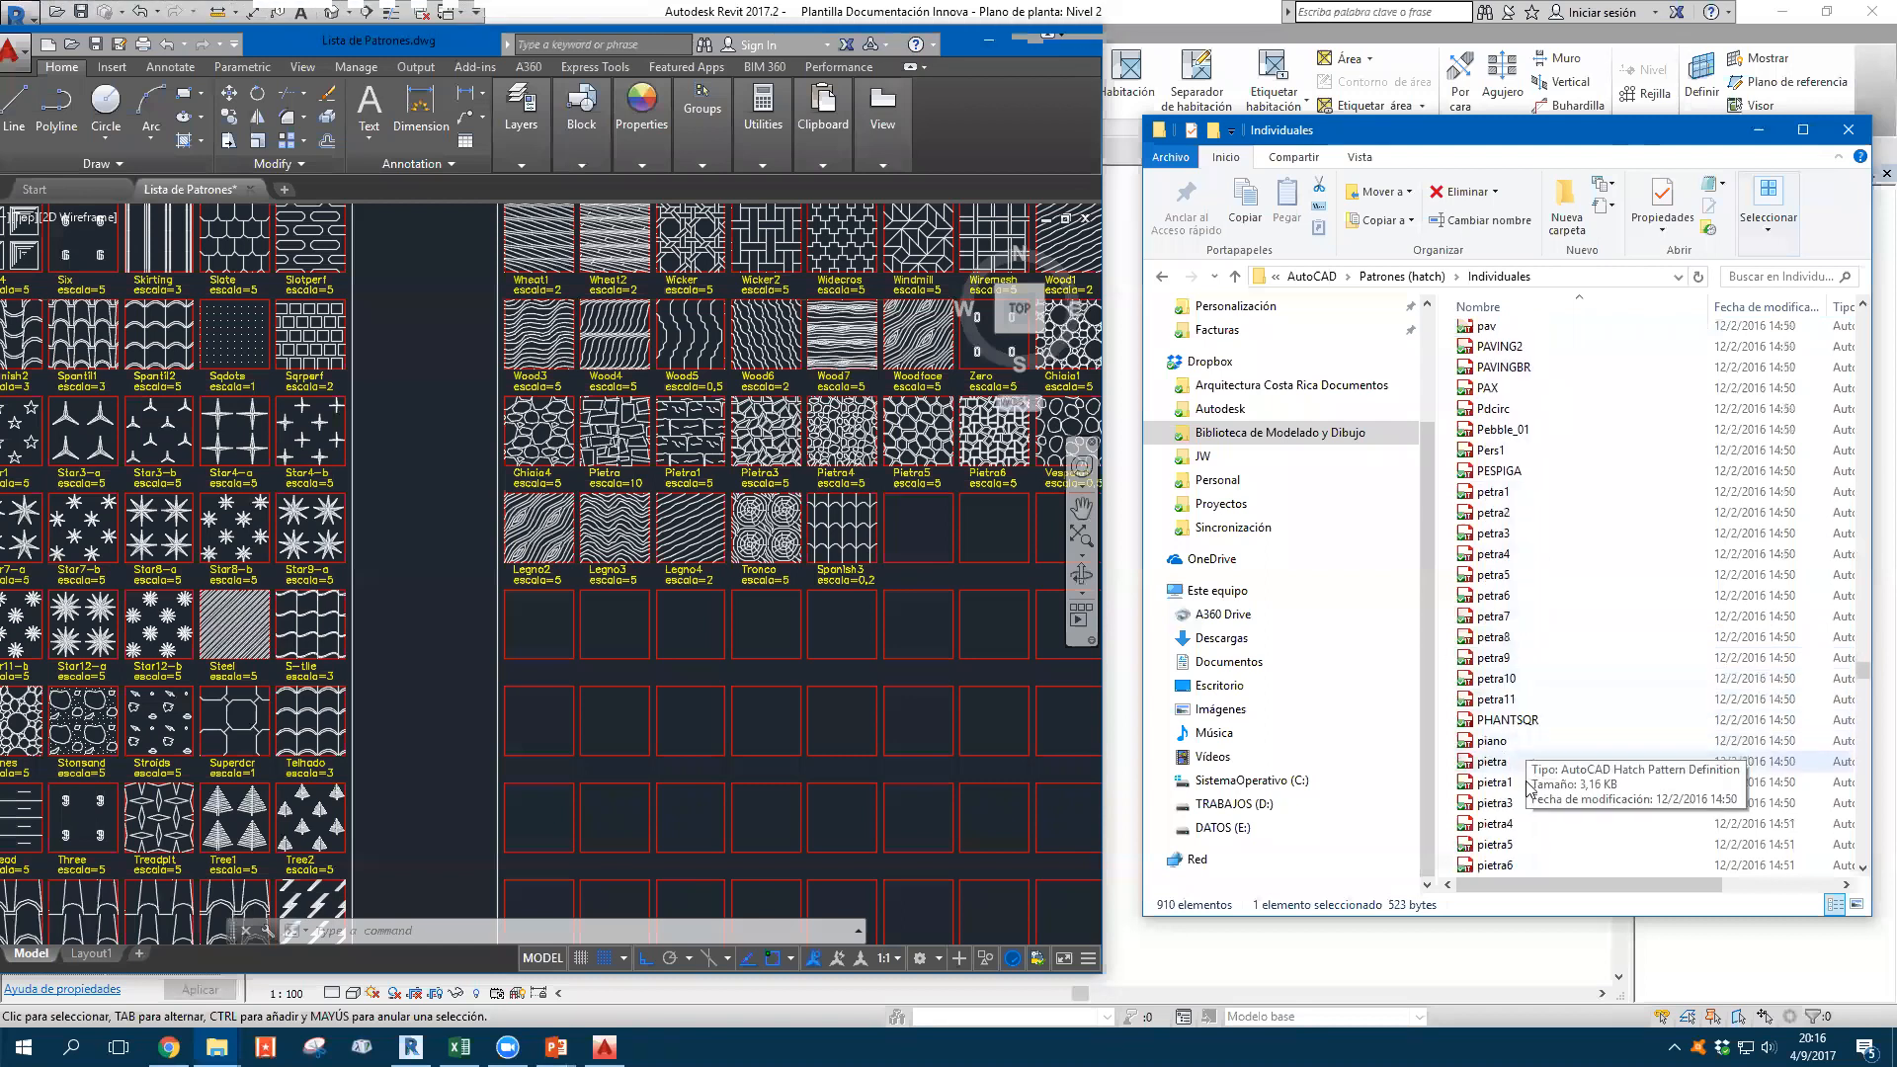
pyautogui.click(1534, 846)
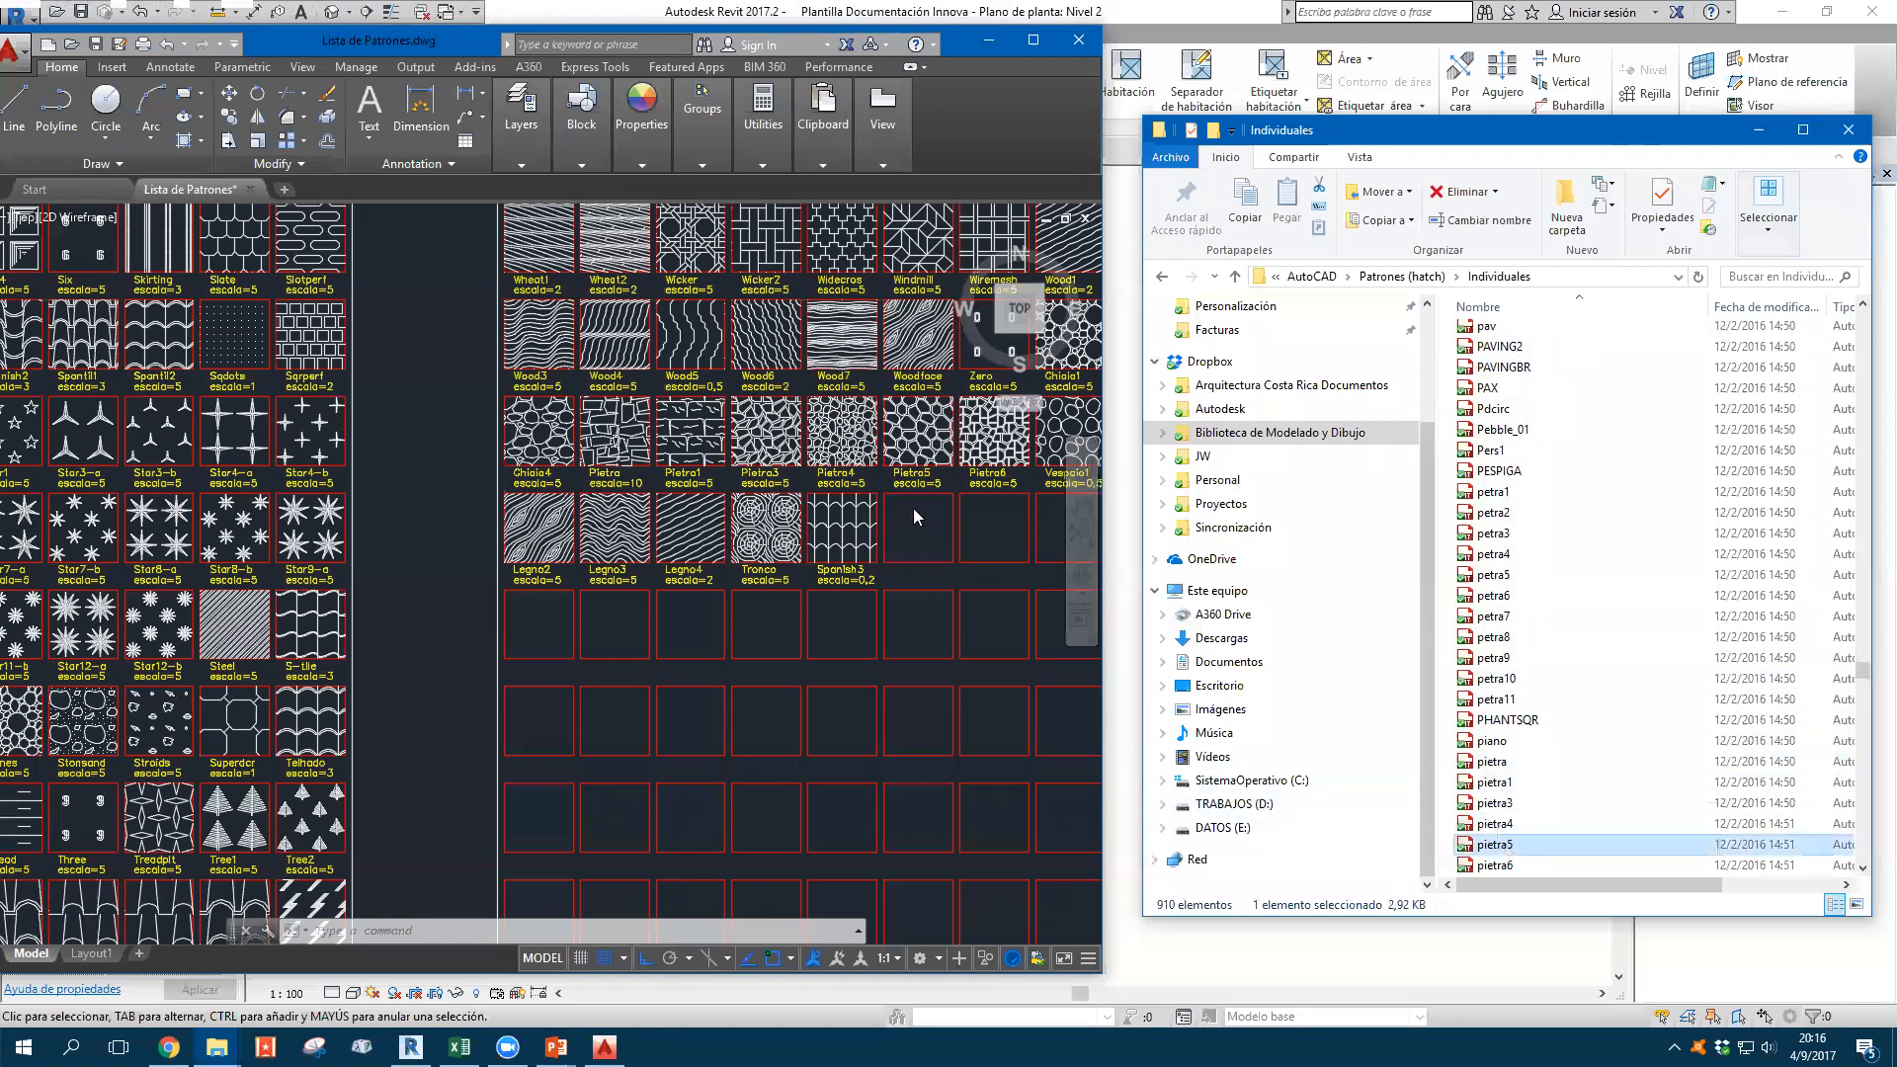
pyautogui.scroll(4, 929, 425)
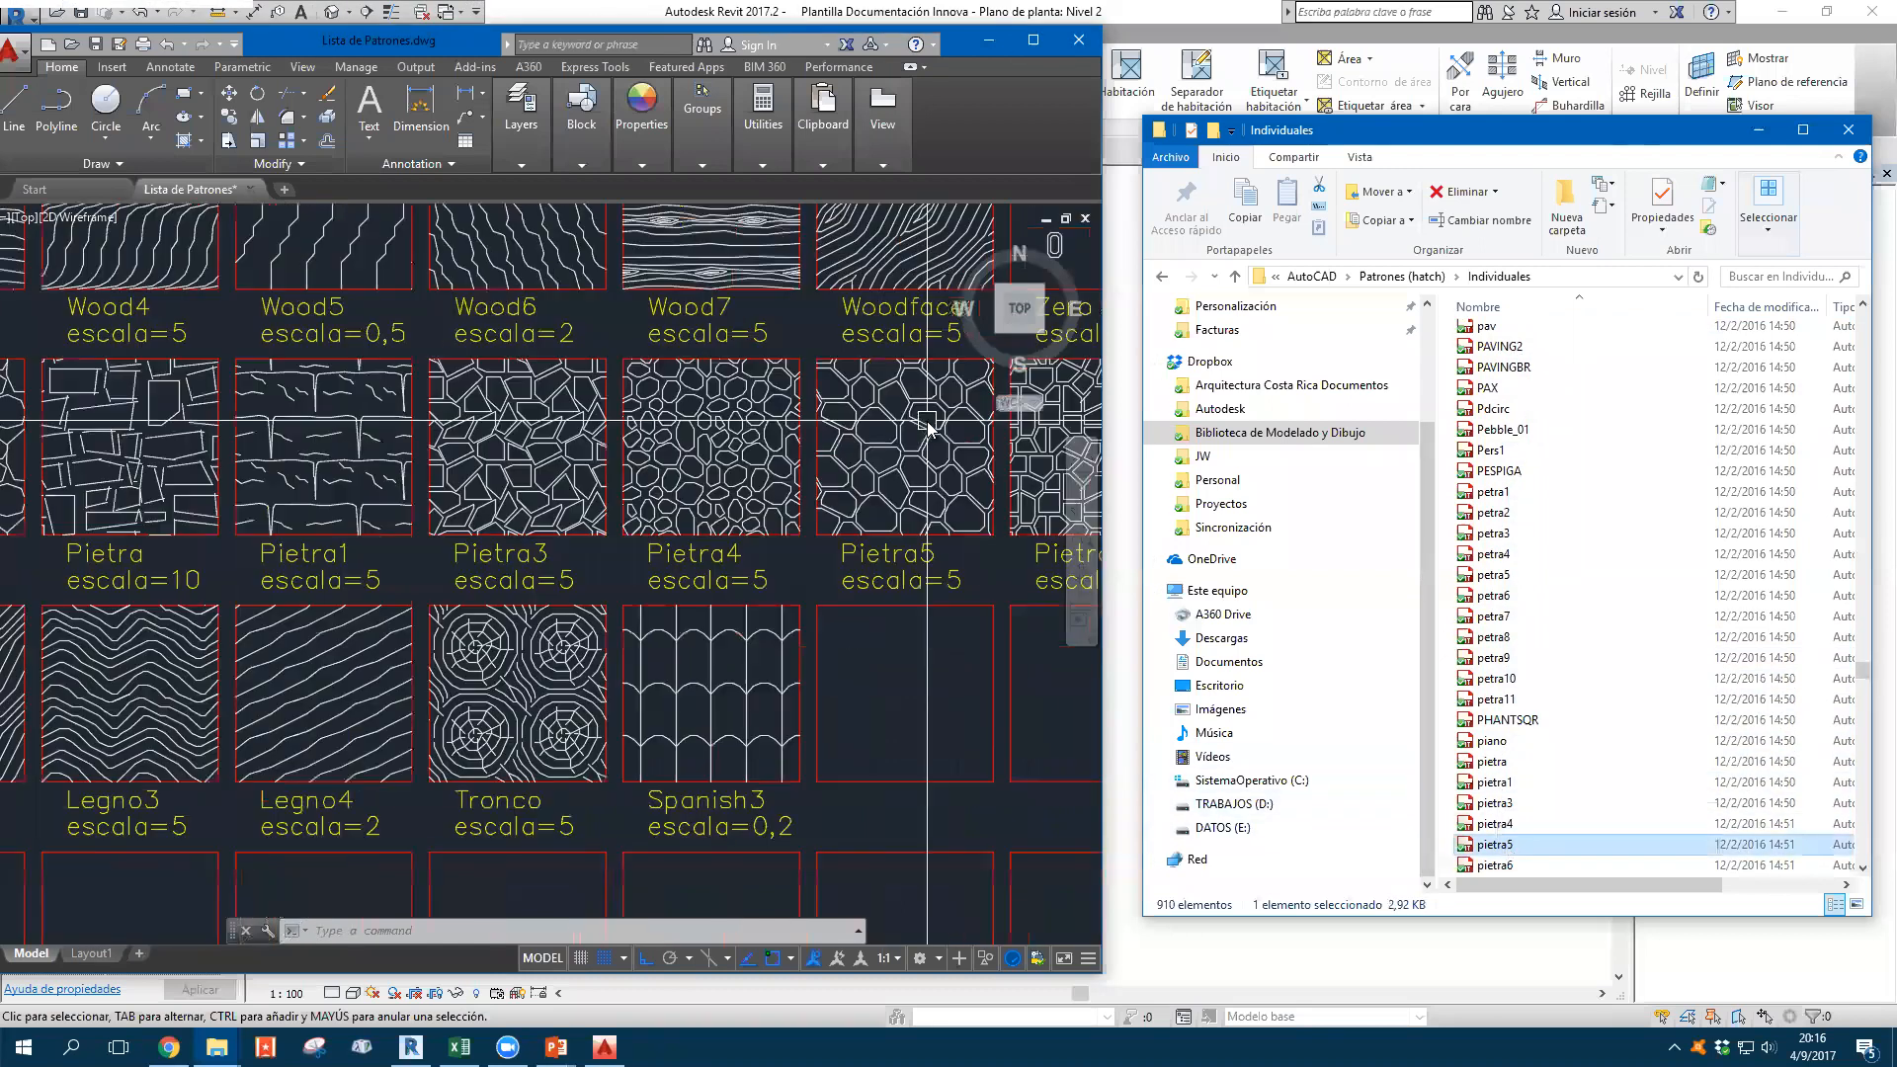
pyautogui.moveTo(966, 457); pyautogui.dragTo(760, 514, button='middle')
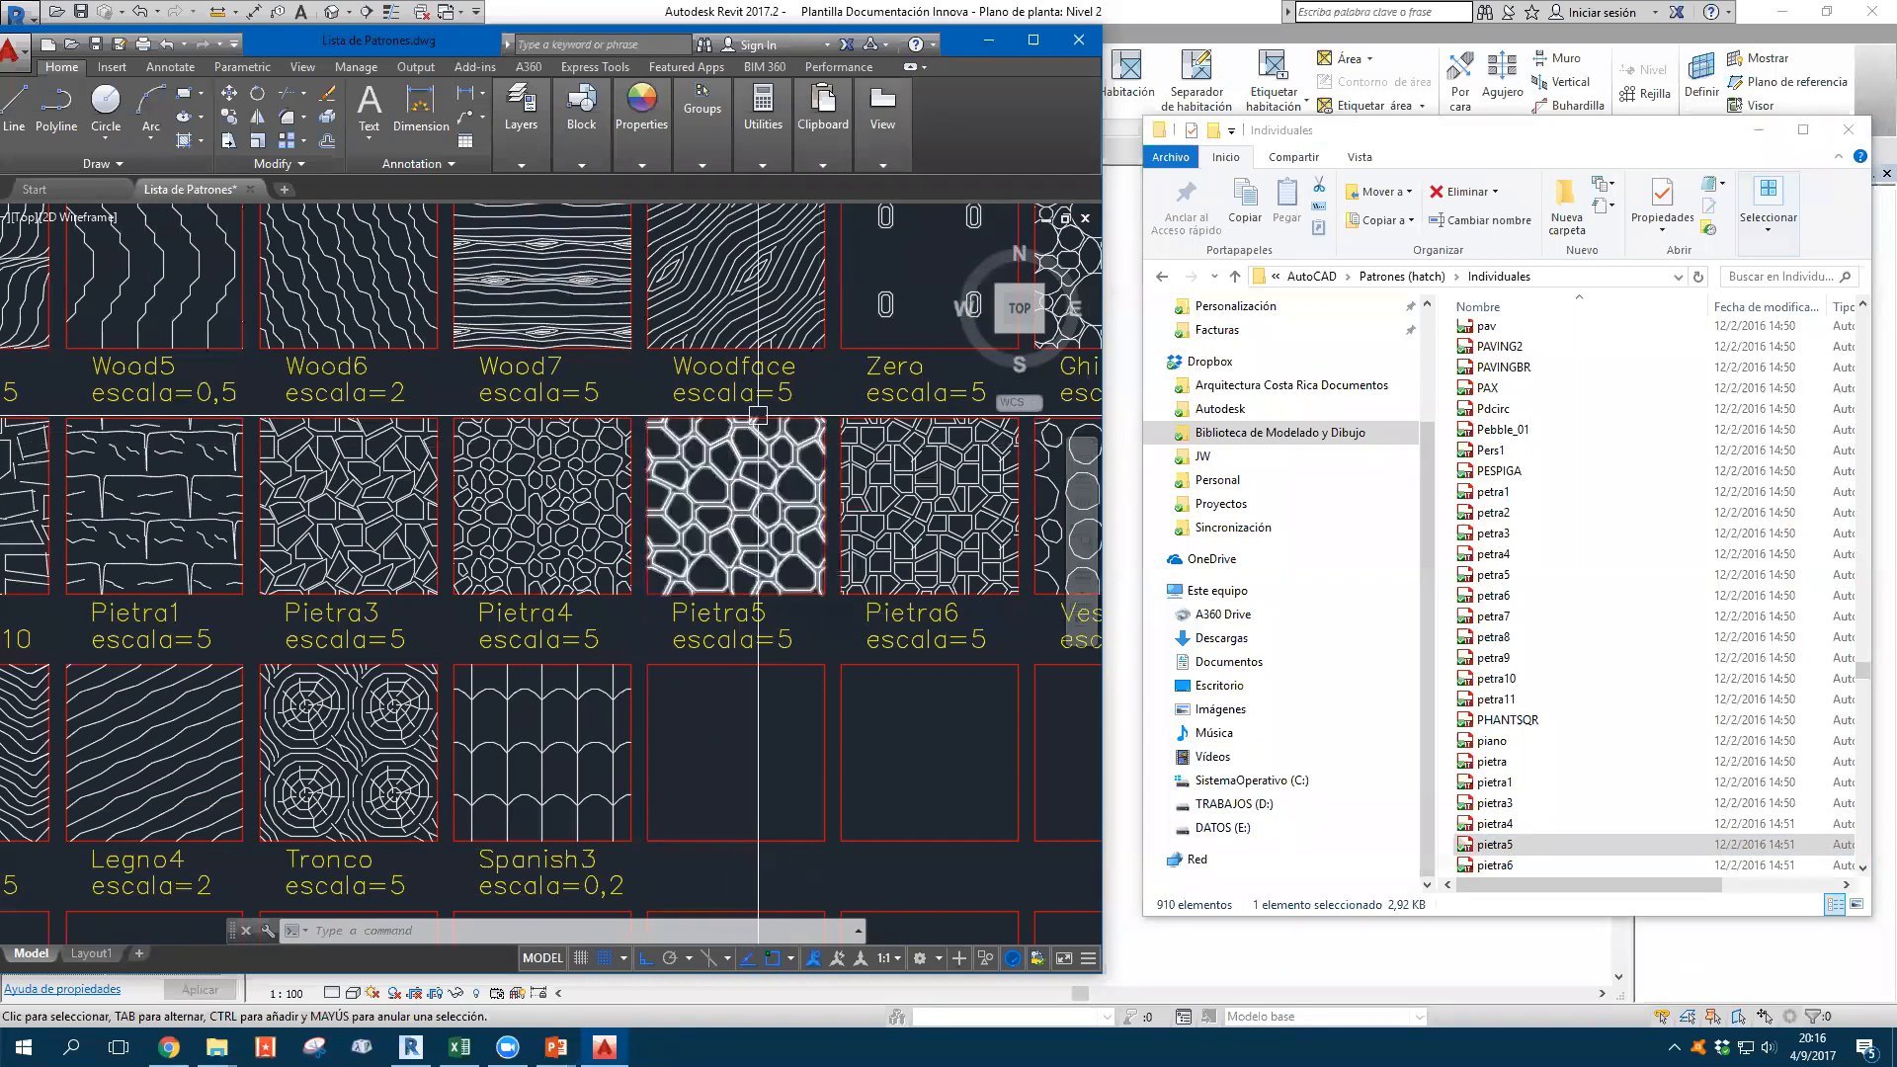
# Look back across the AutoCAD hatch sample sheets to the first one and return the file list to the L and M patterns
pyautogui.scroll(-3, 740, 522)
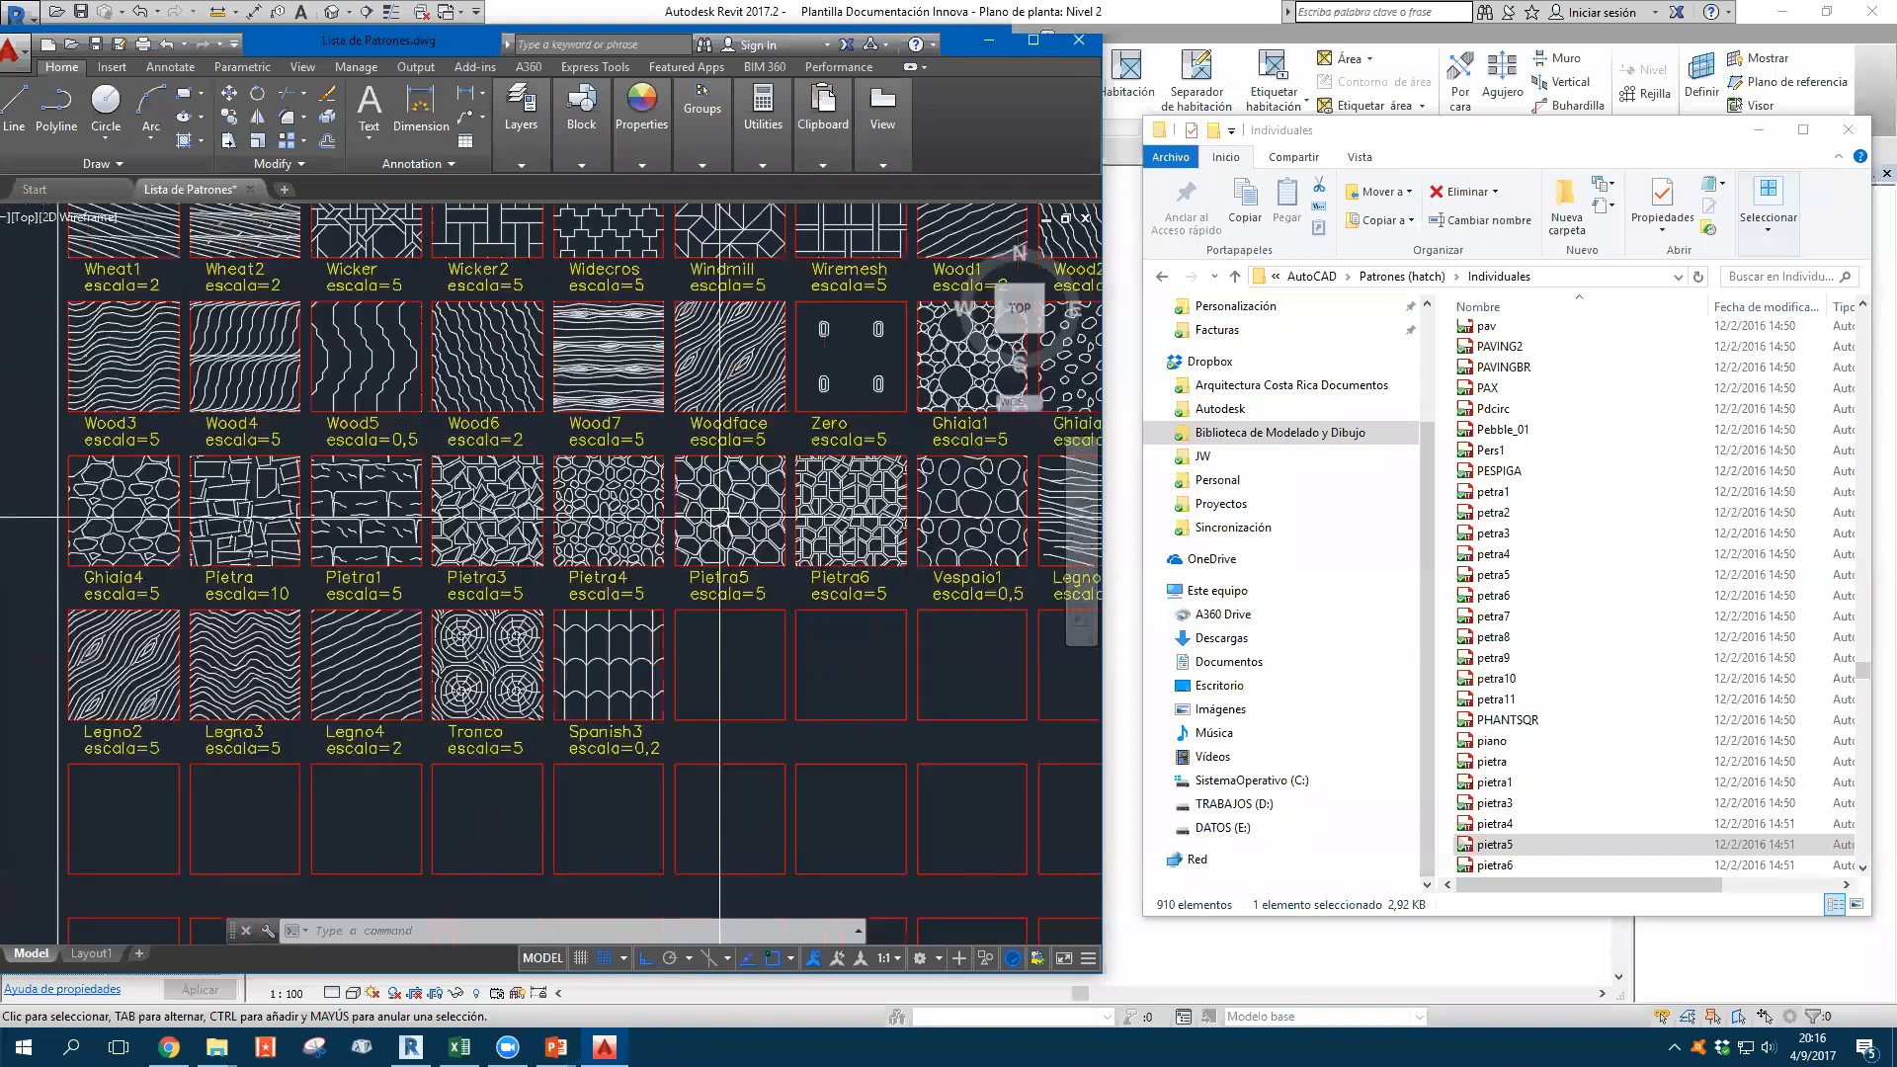
pyautogui.scroll(-5, 769, 502)
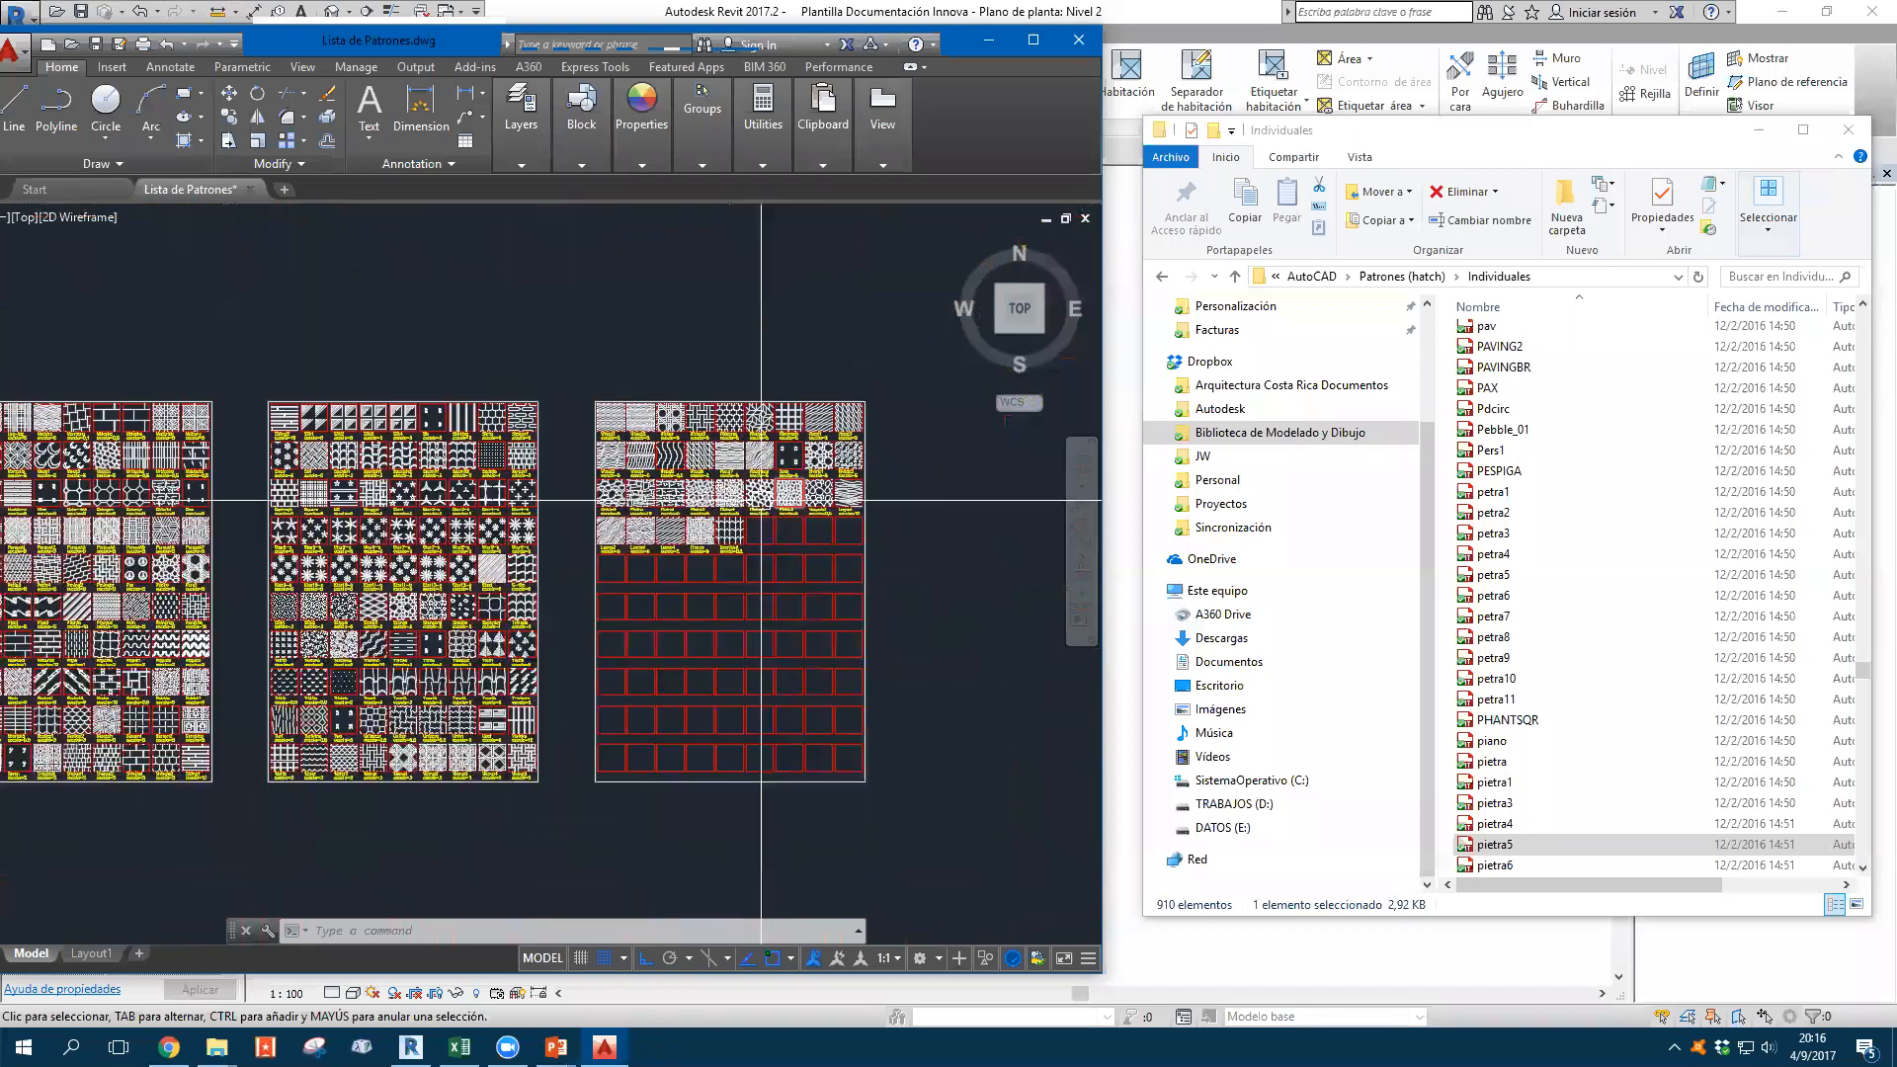
pyautogui.moveTo(297, 519); pyautogui.dragTo(921, 502, button='middle')
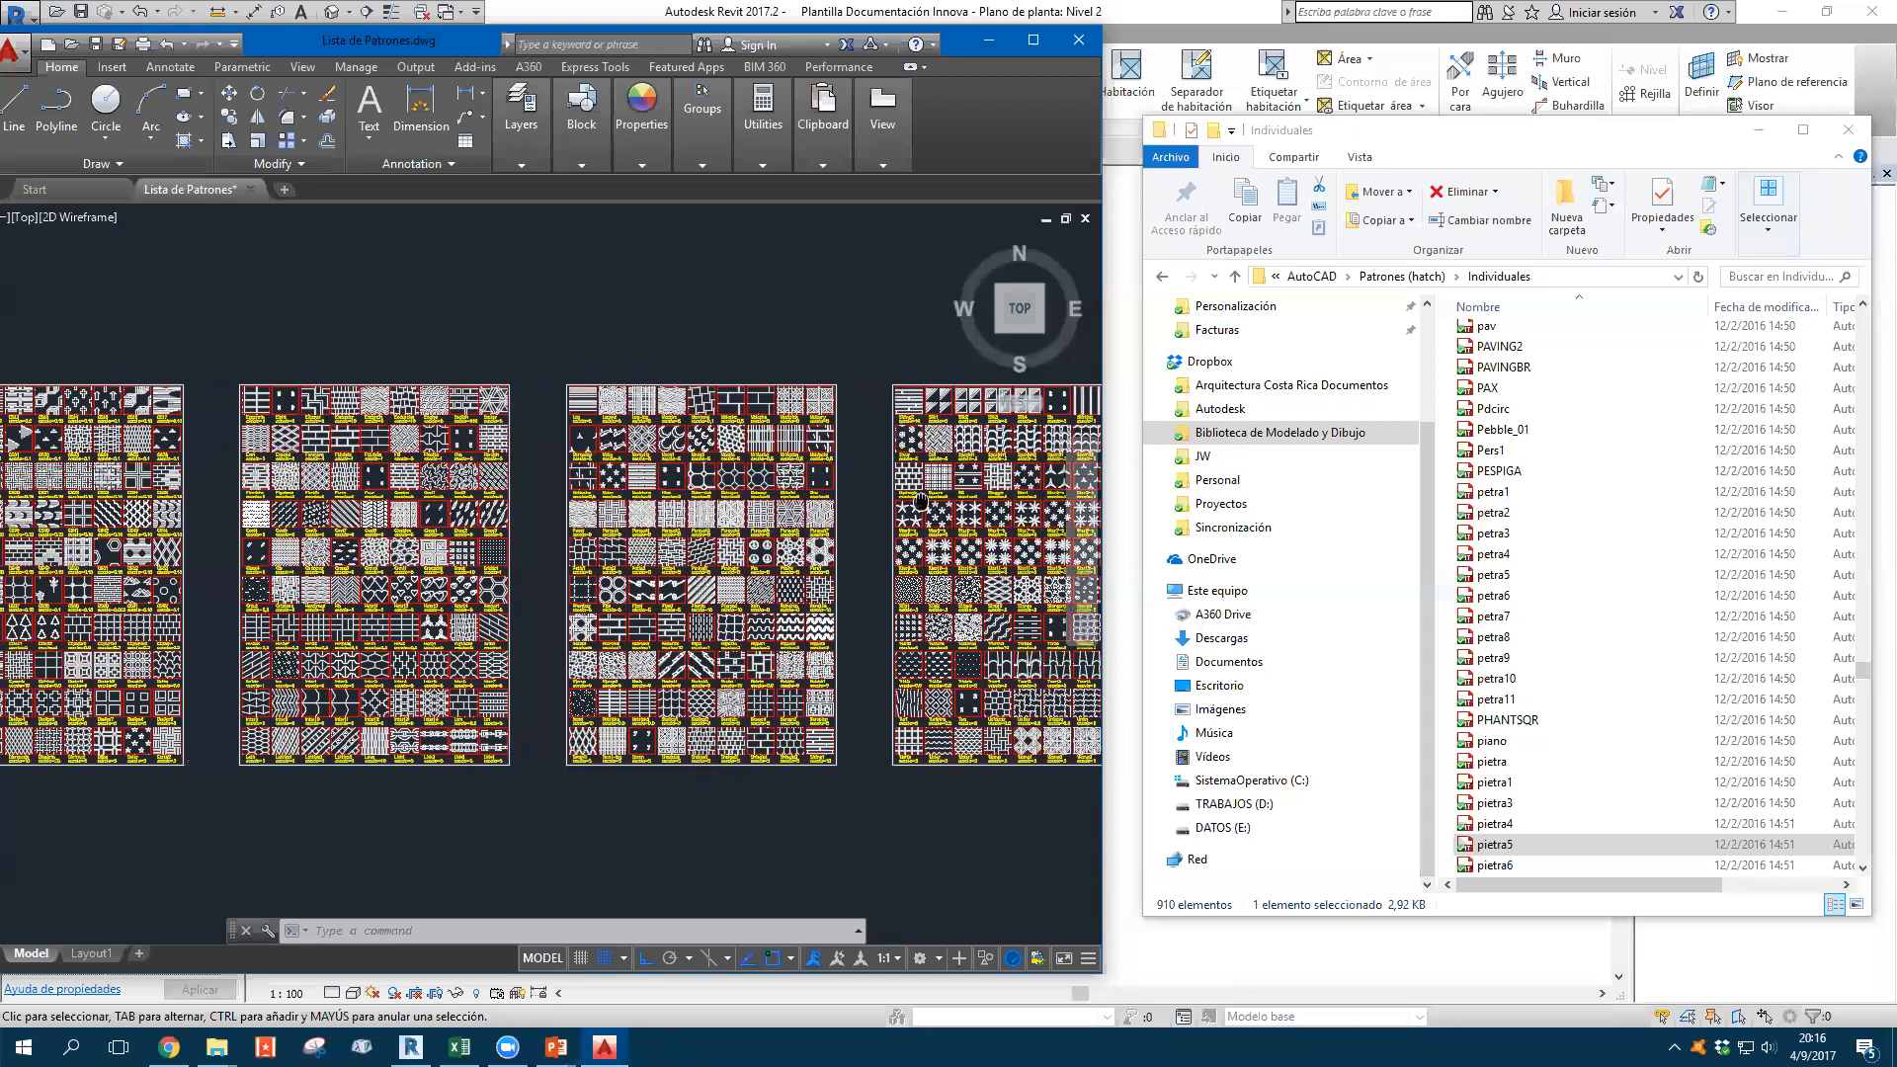
pyautogui.scroll(2, 865, 509)
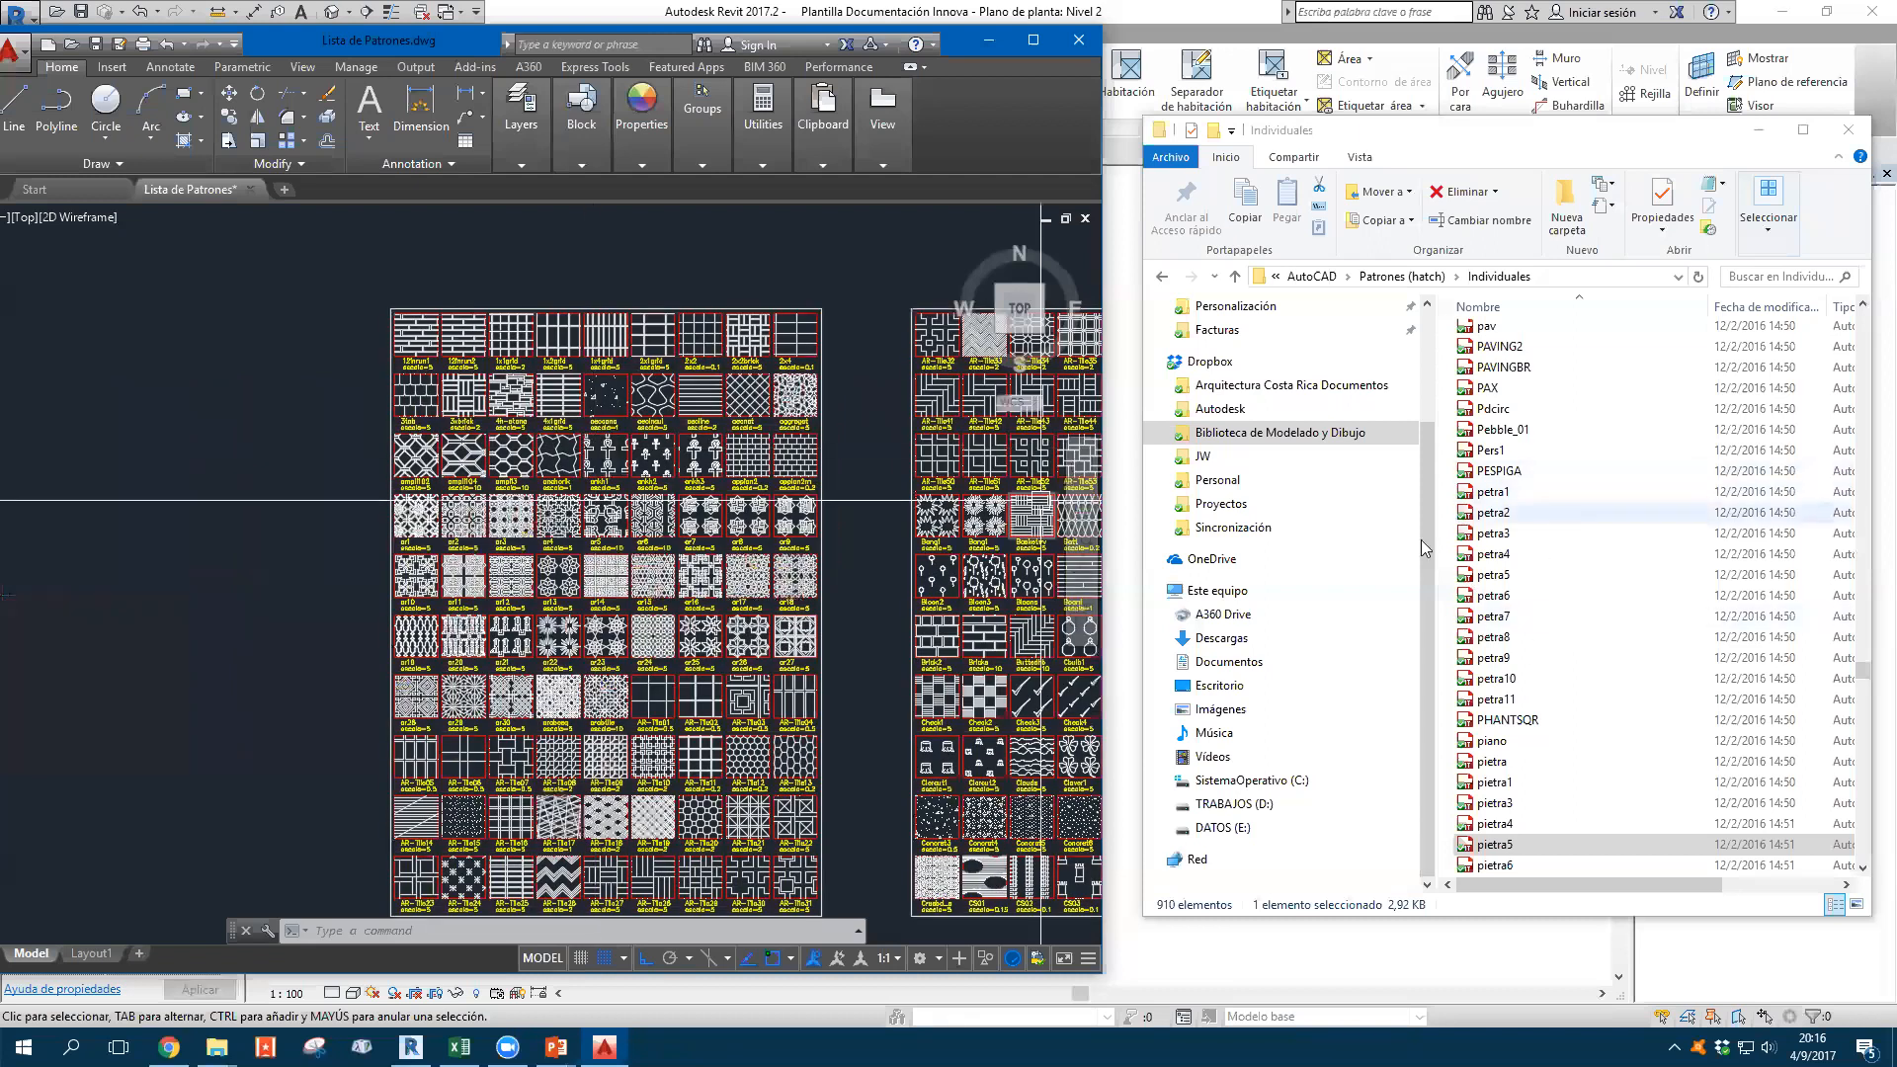
pyautogui.click(692, 265)
pyautogui.click(647, 259)
pyautogui.click(637, 252)
pyautogui.click(593, 253)
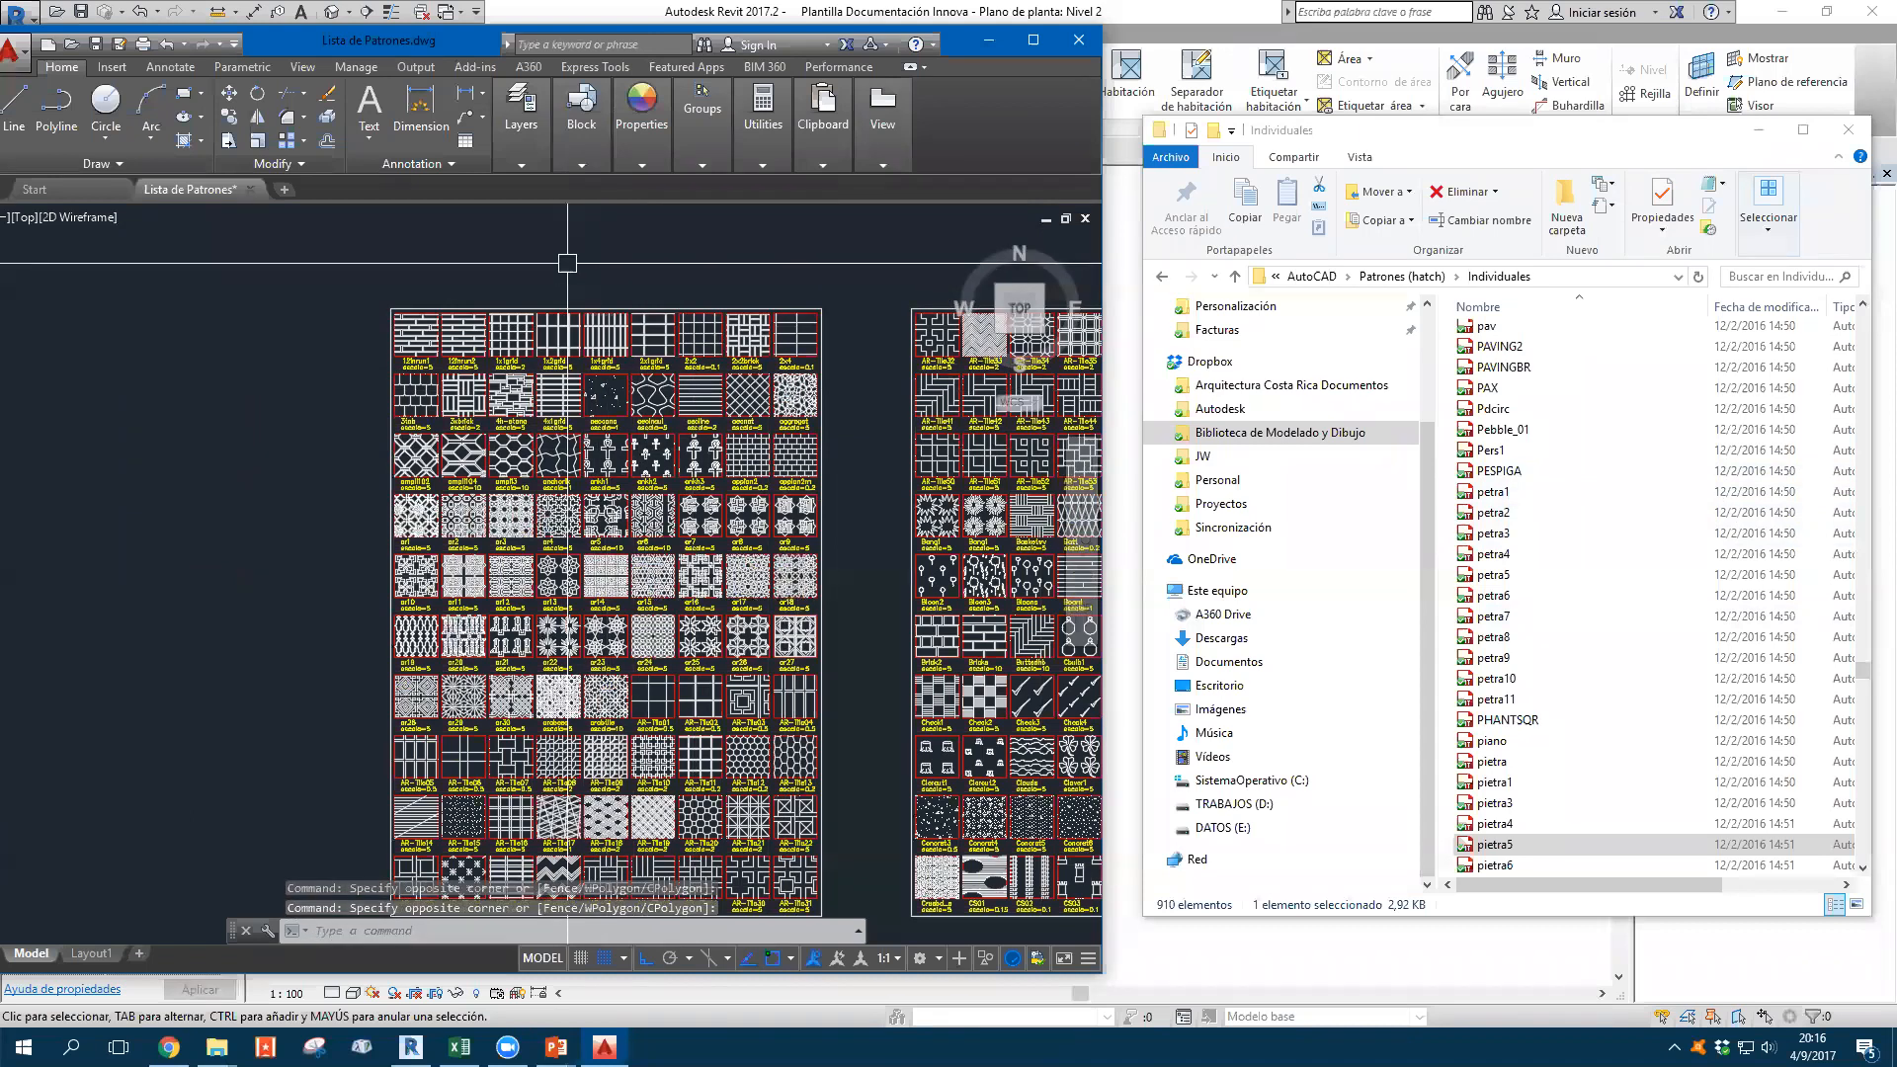
pyautogui.scroll(20, 1581, 434)
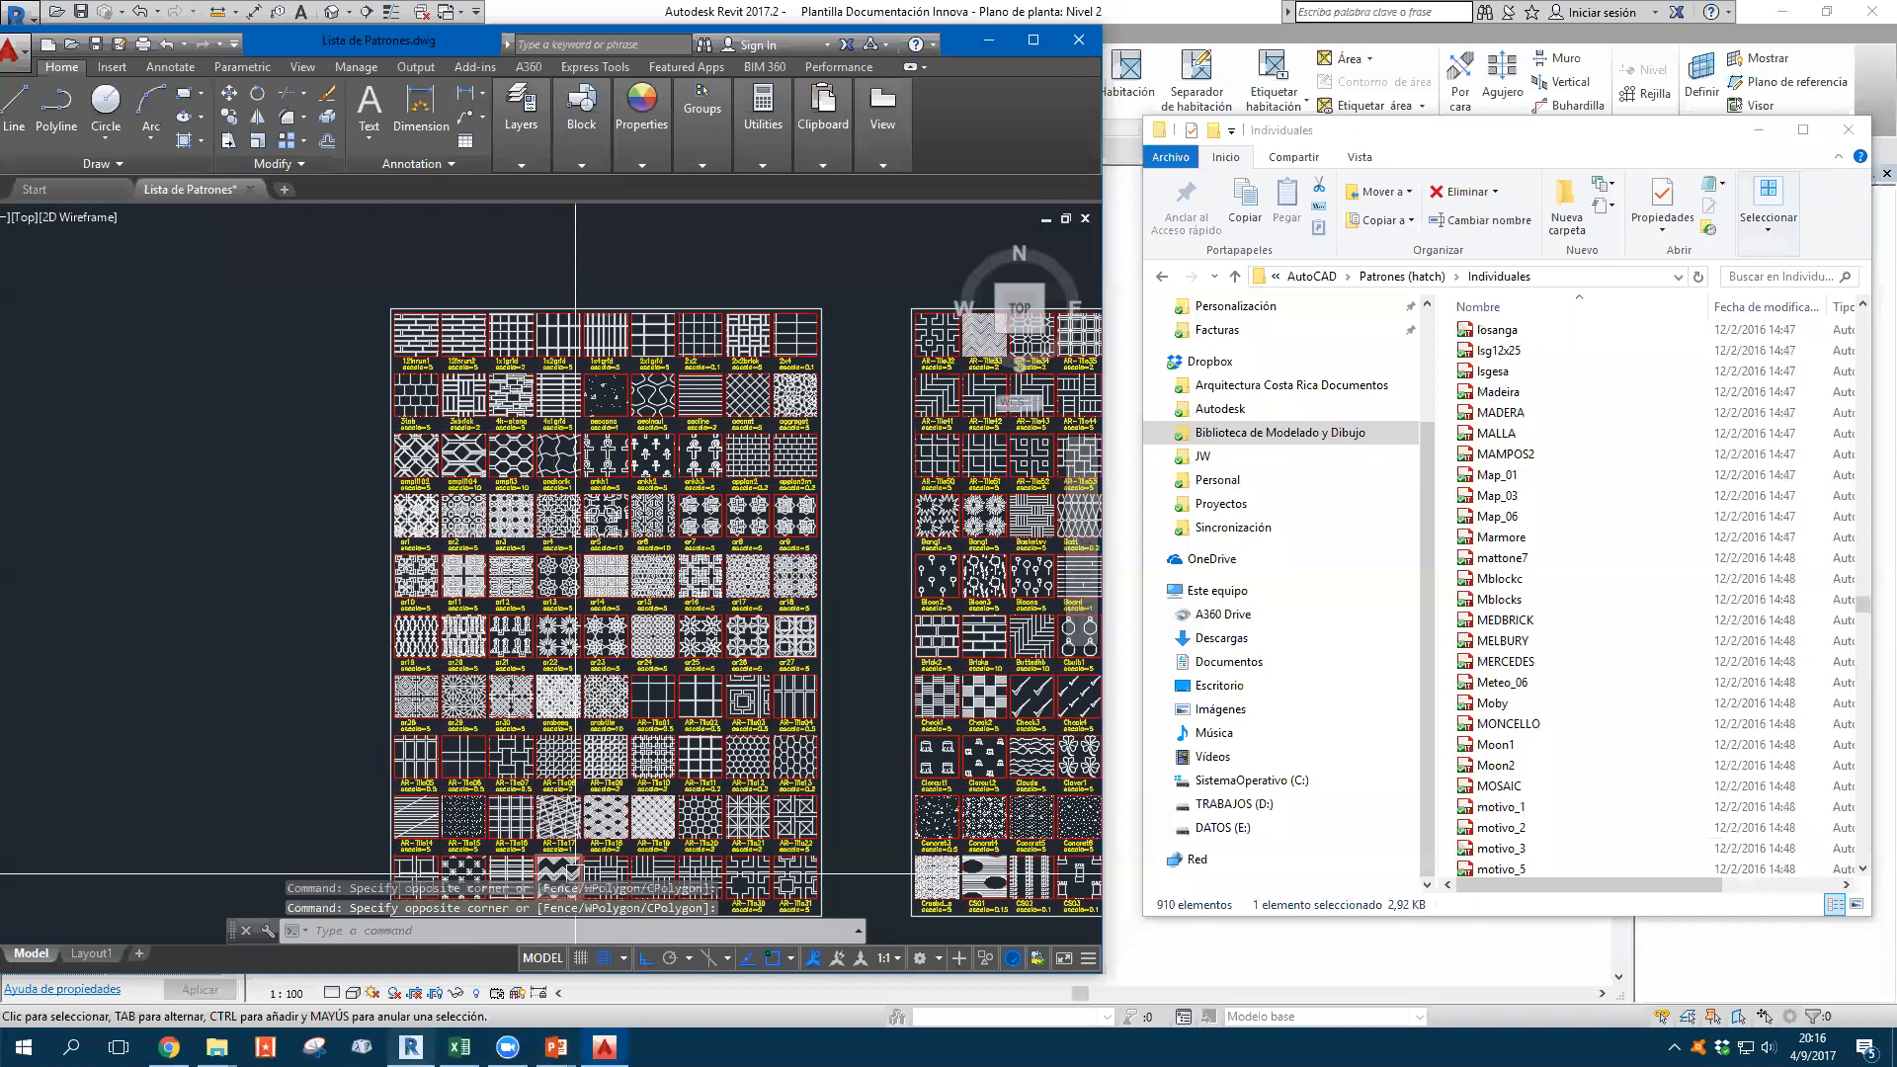
# Switch to Revit and open the project's fill pattern settings (Patrones de relleno)
pyautogui.click(411, 1048)
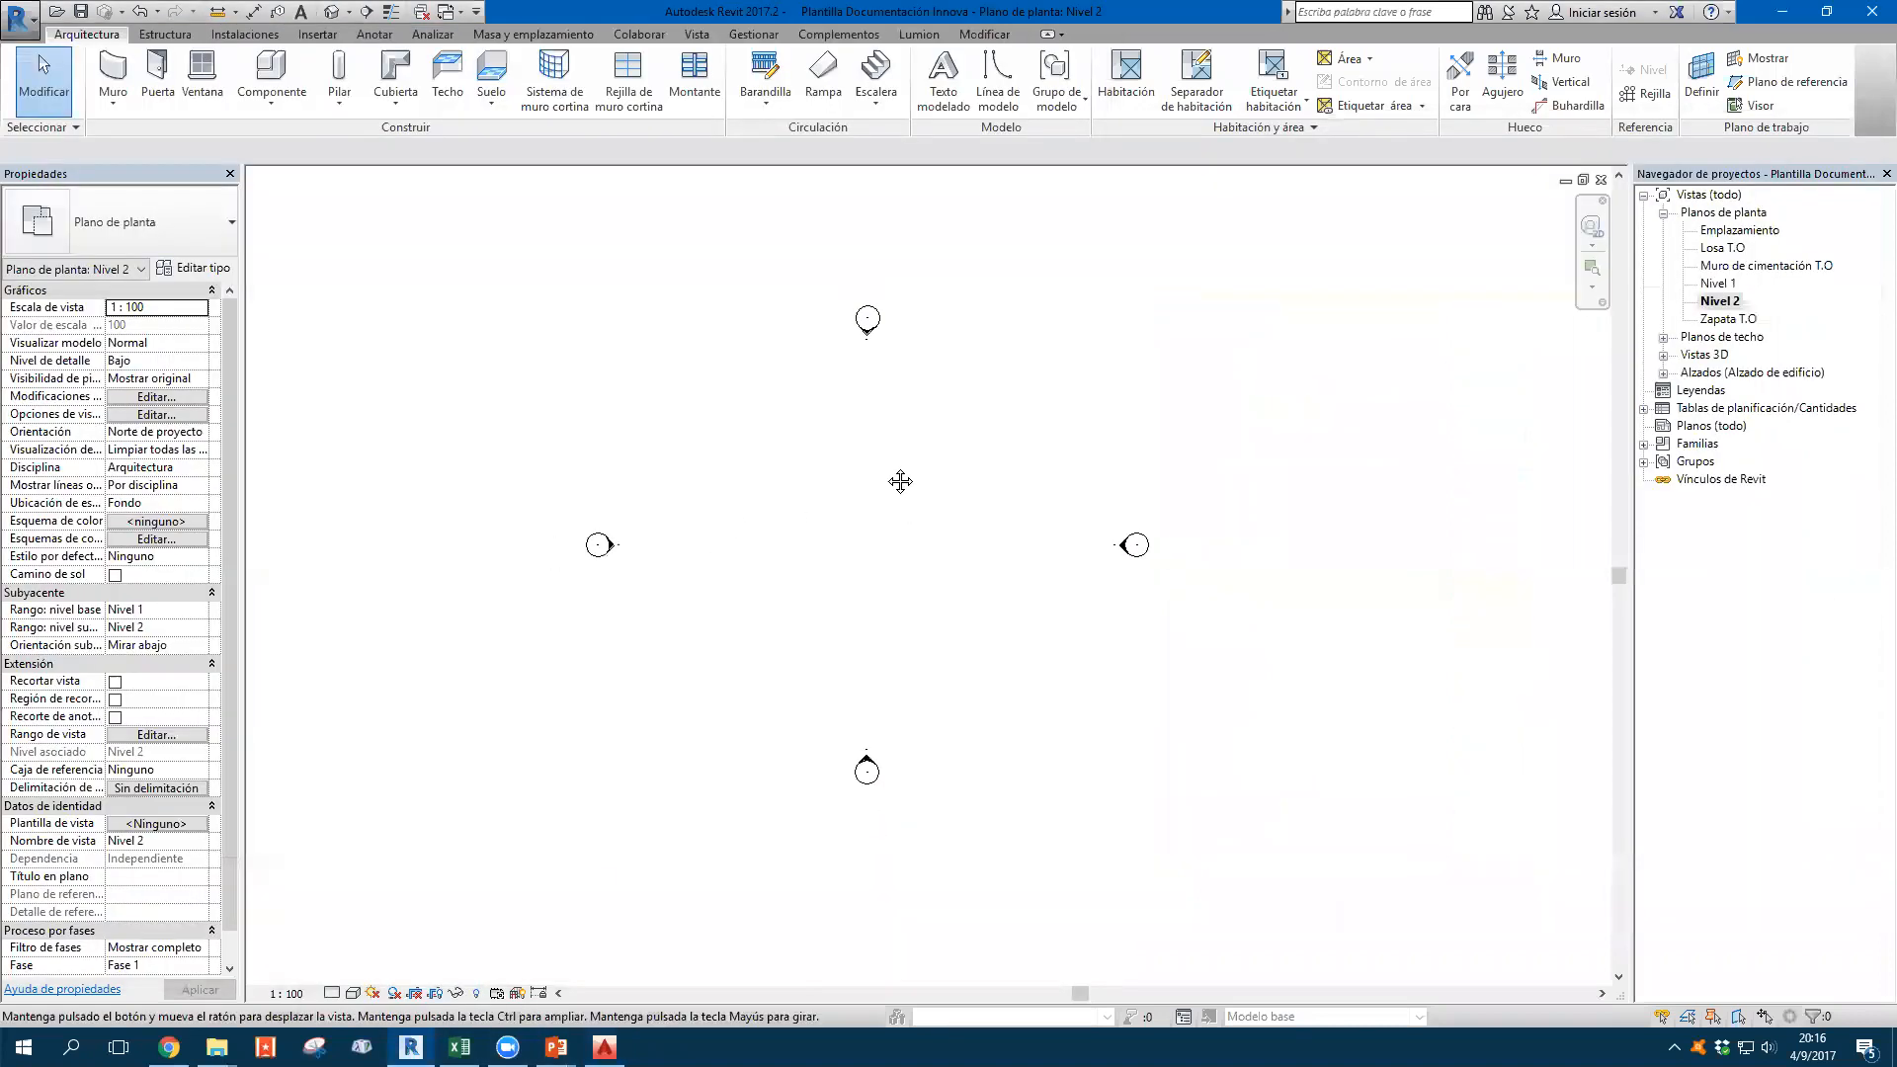
pyautogui.click(697, 34)
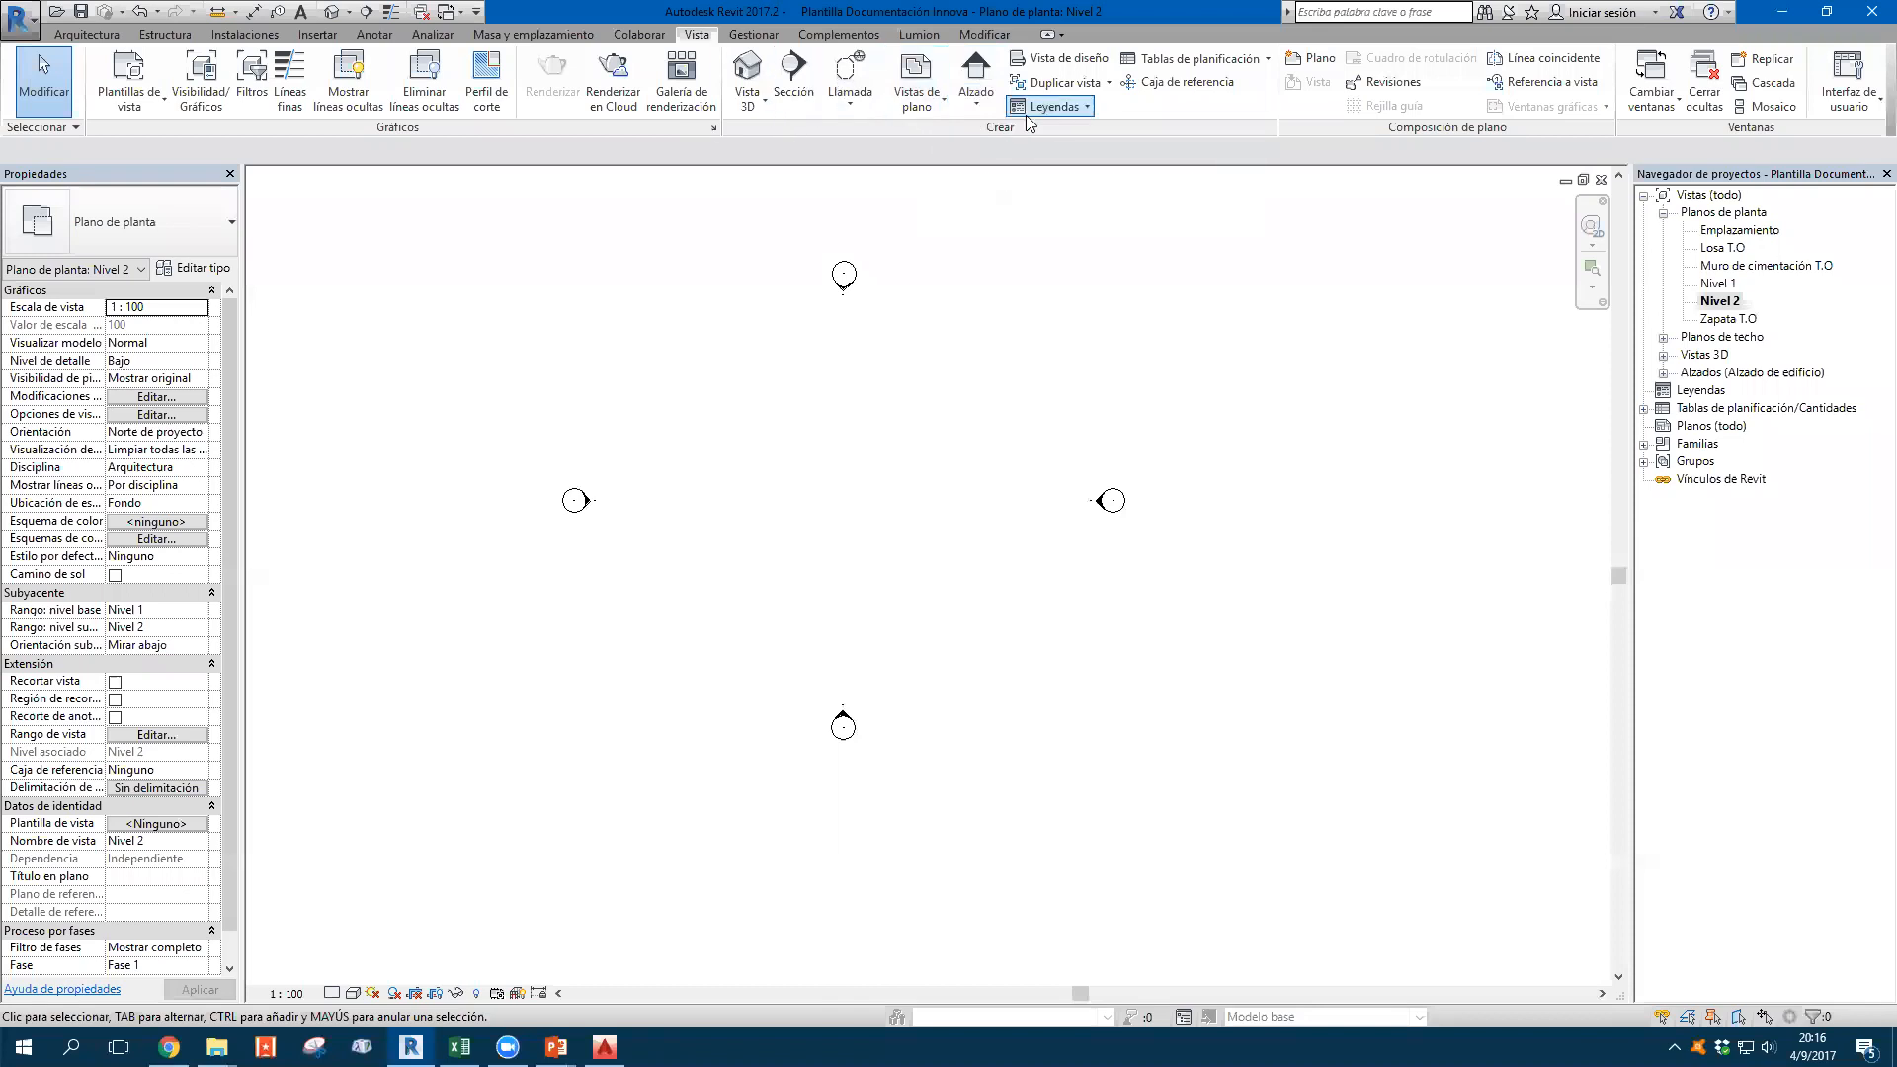
pyautogui.click(754, 33)
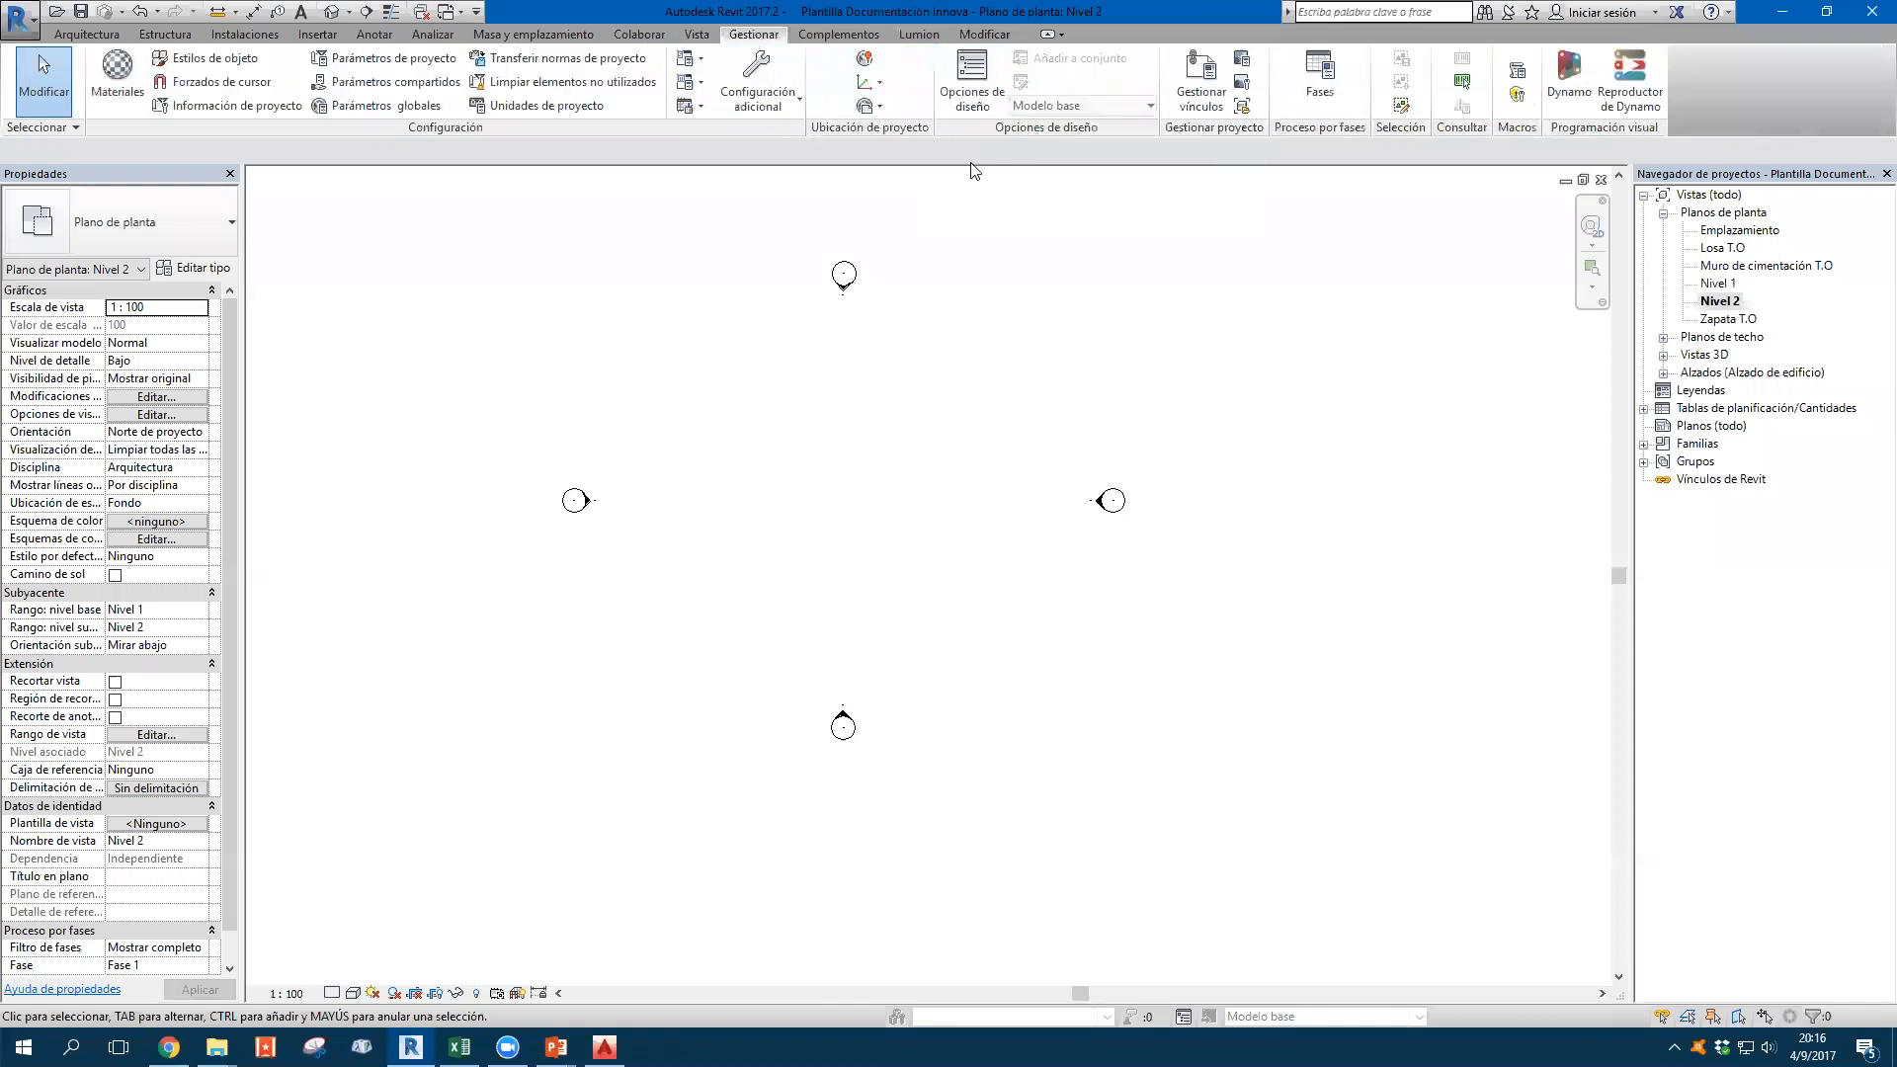
pyautogui.click(762, 112)
pyautogui.click(795, 179)
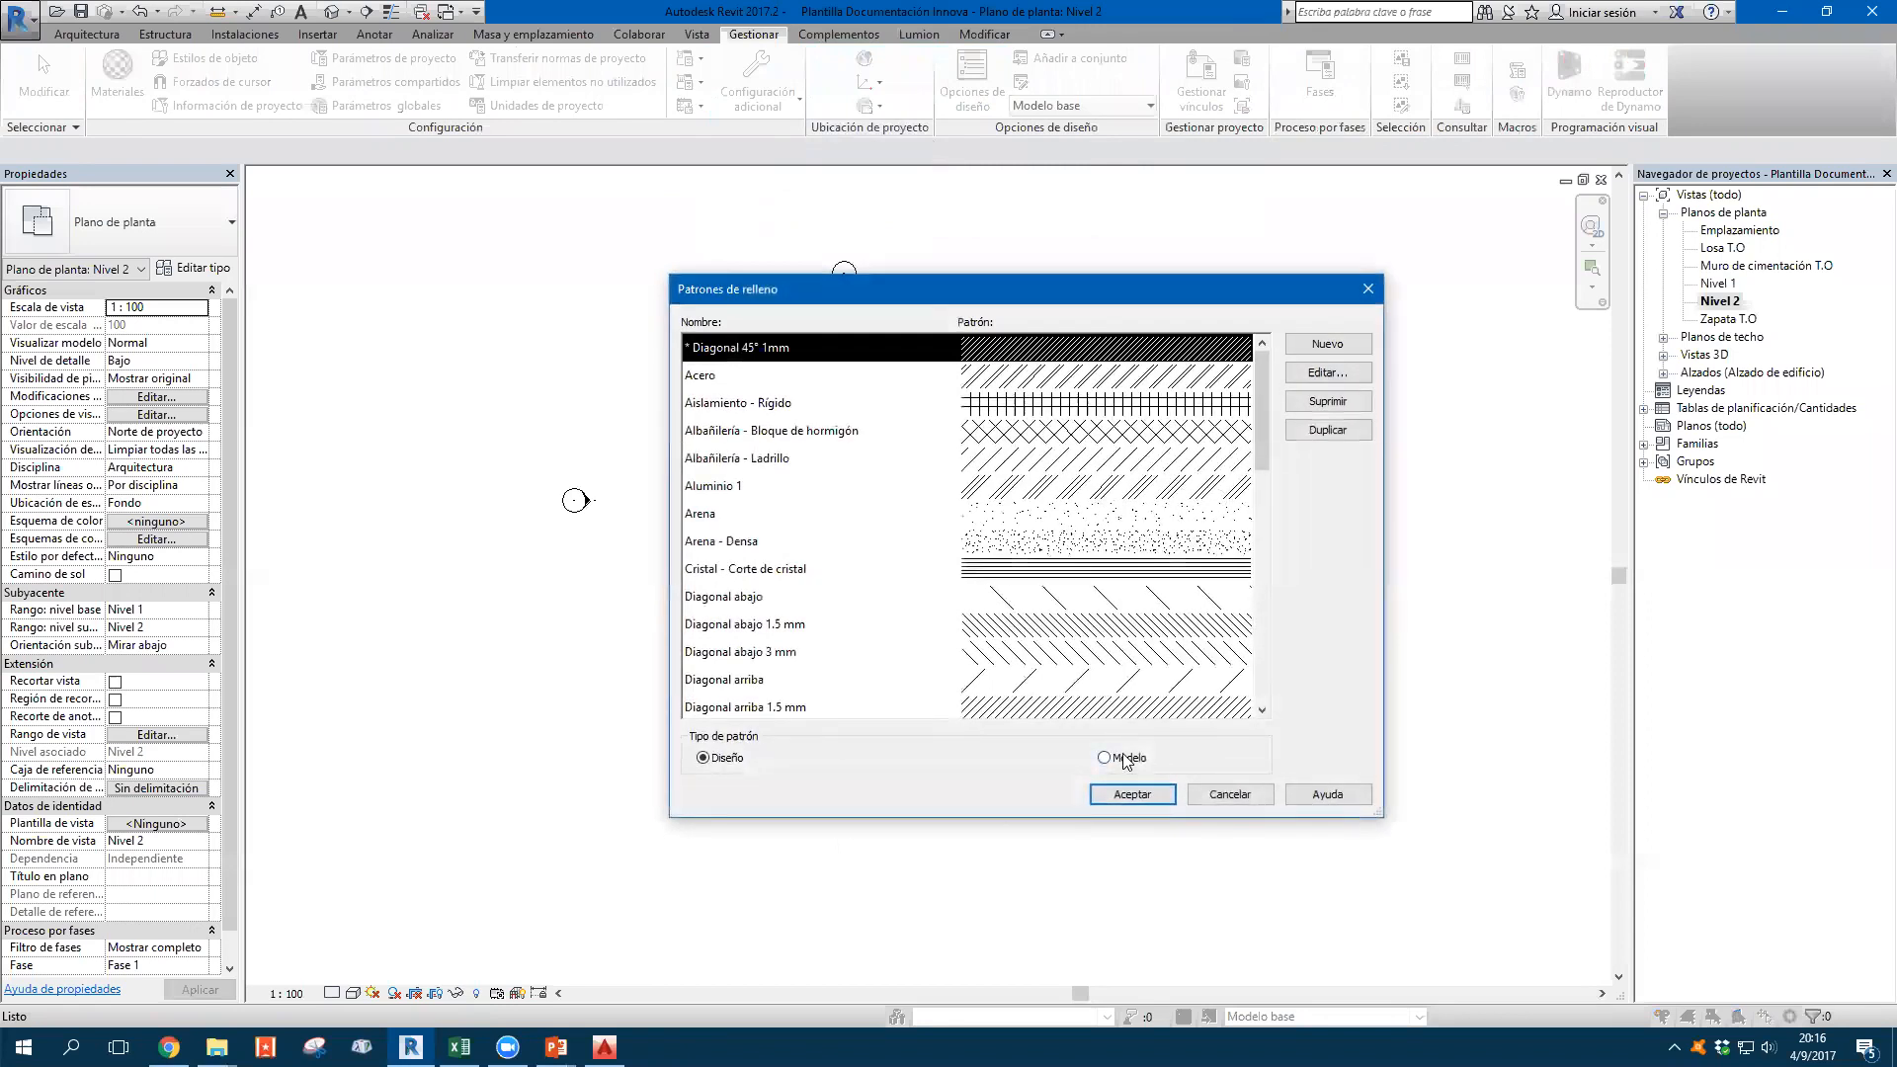
pyautogui.click(1322, 348)
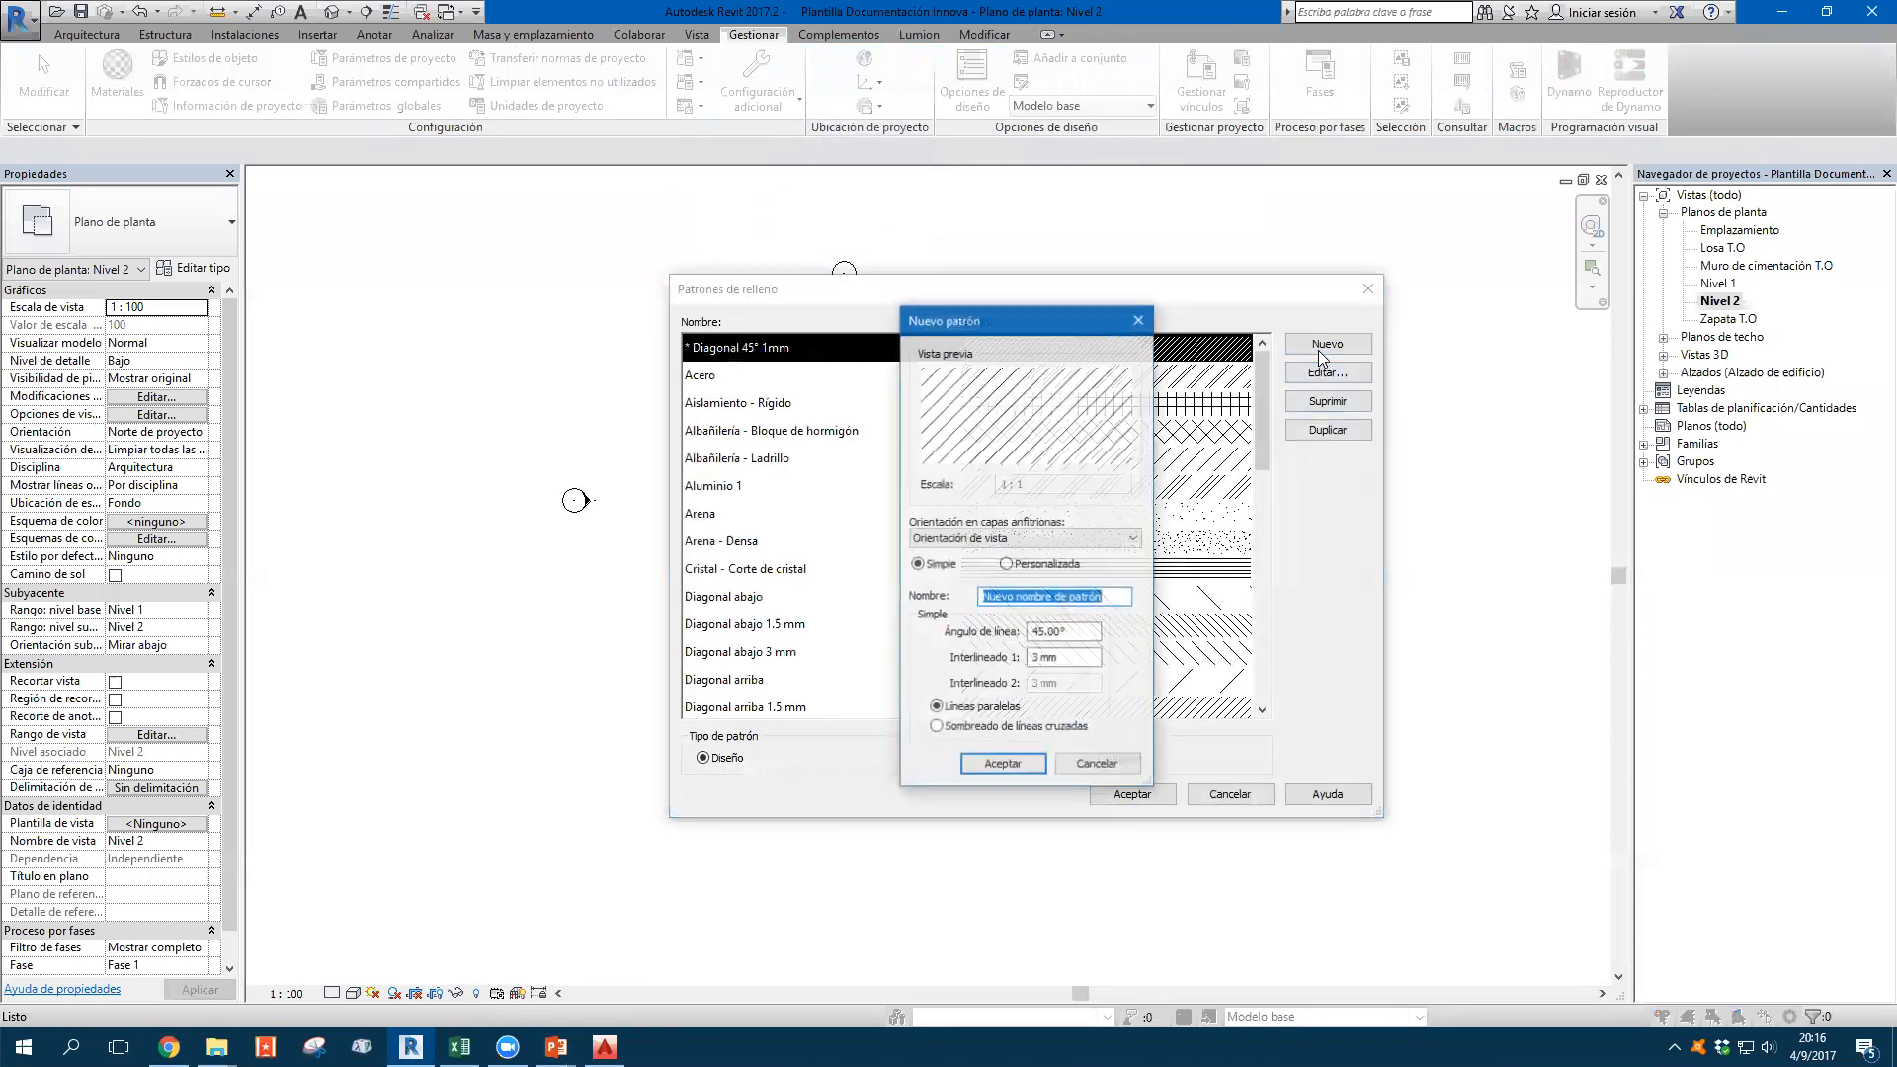
pyautogui.click(1054, 569)
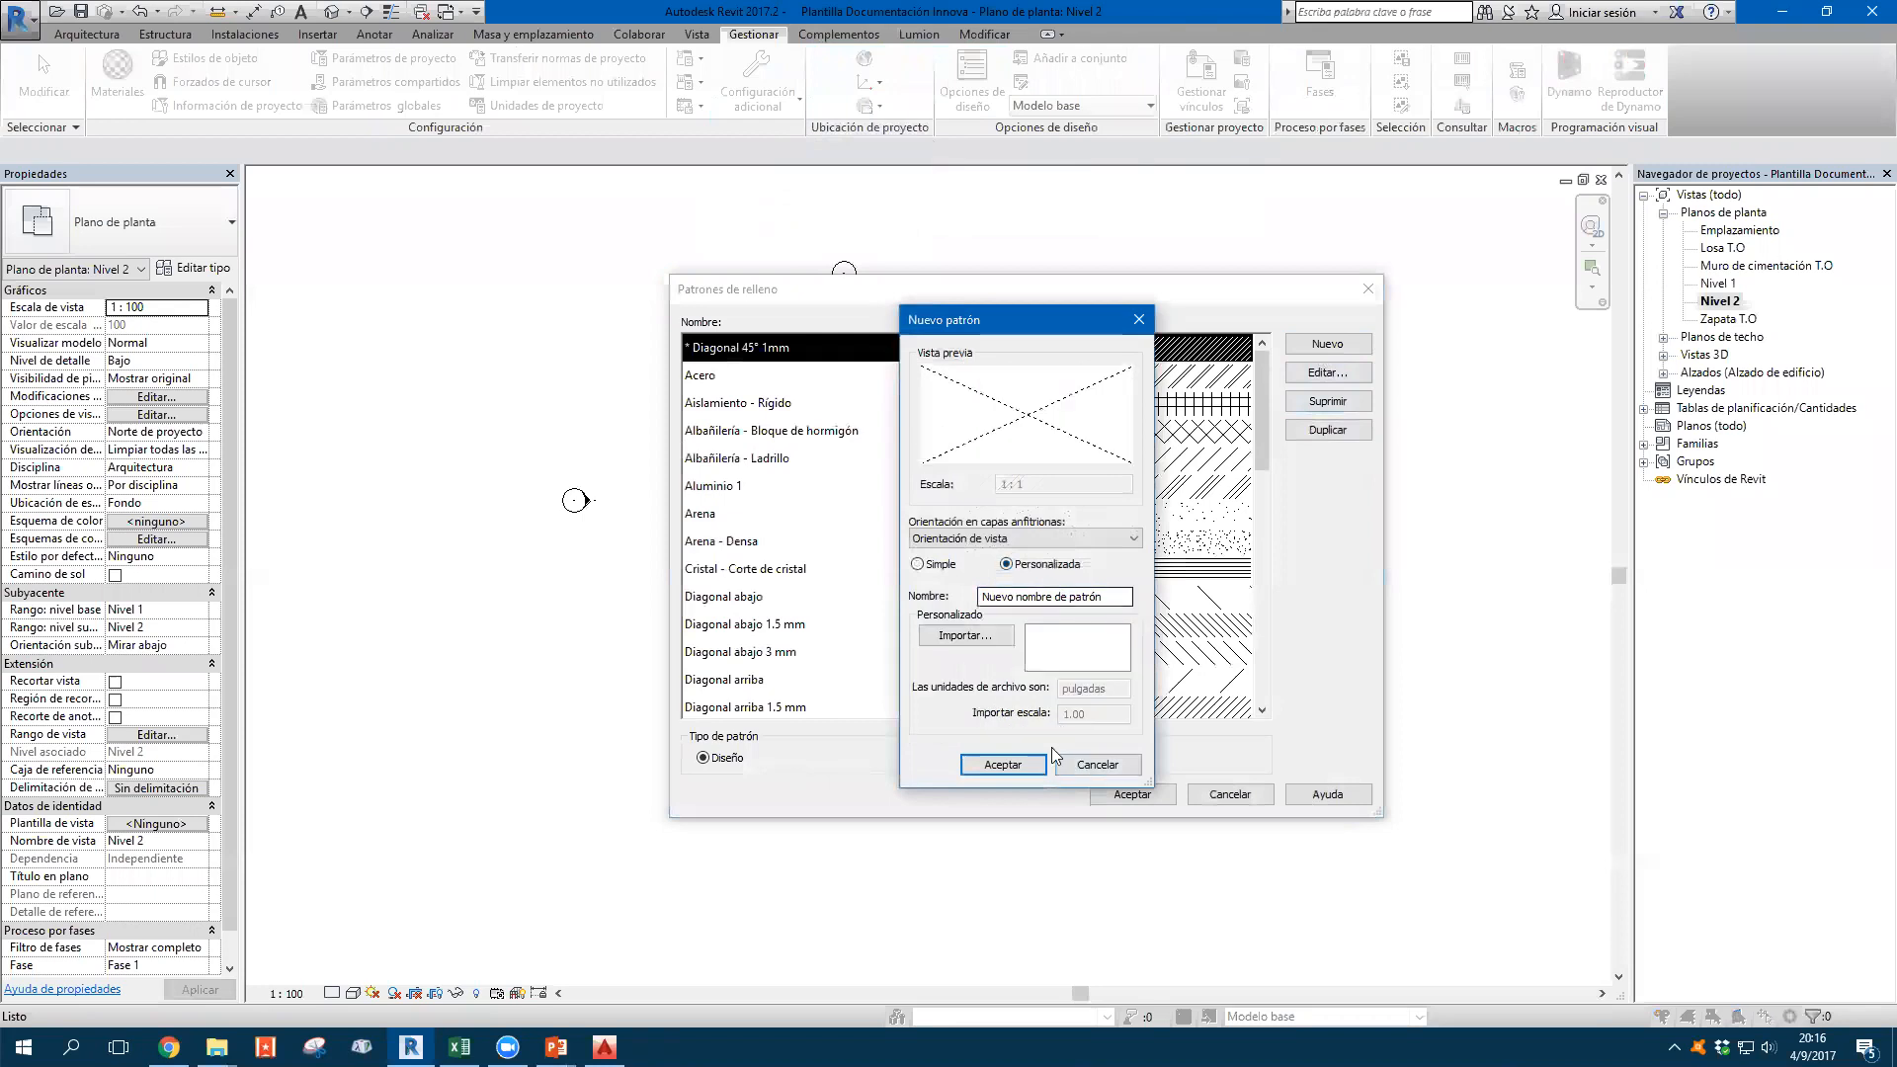
pyautogui.click(1097, 764)
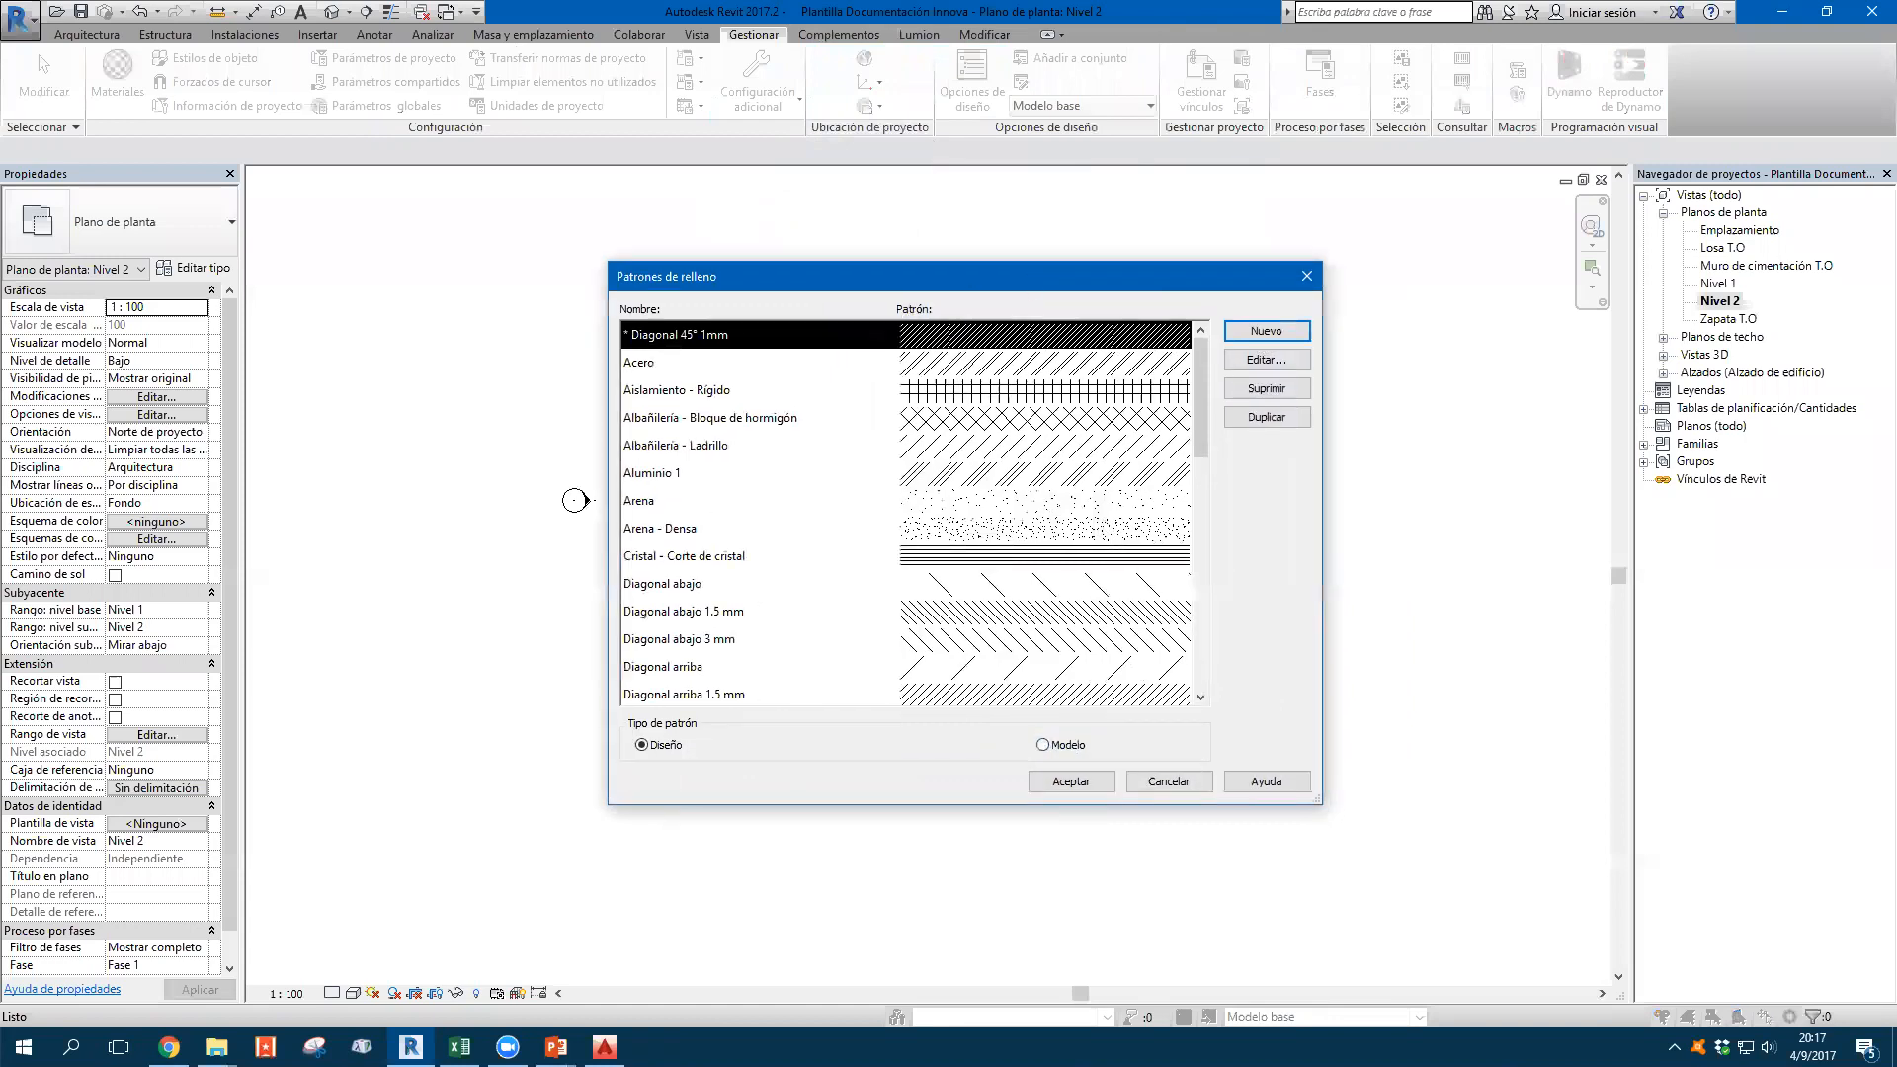
pyautogui.press('super+e')
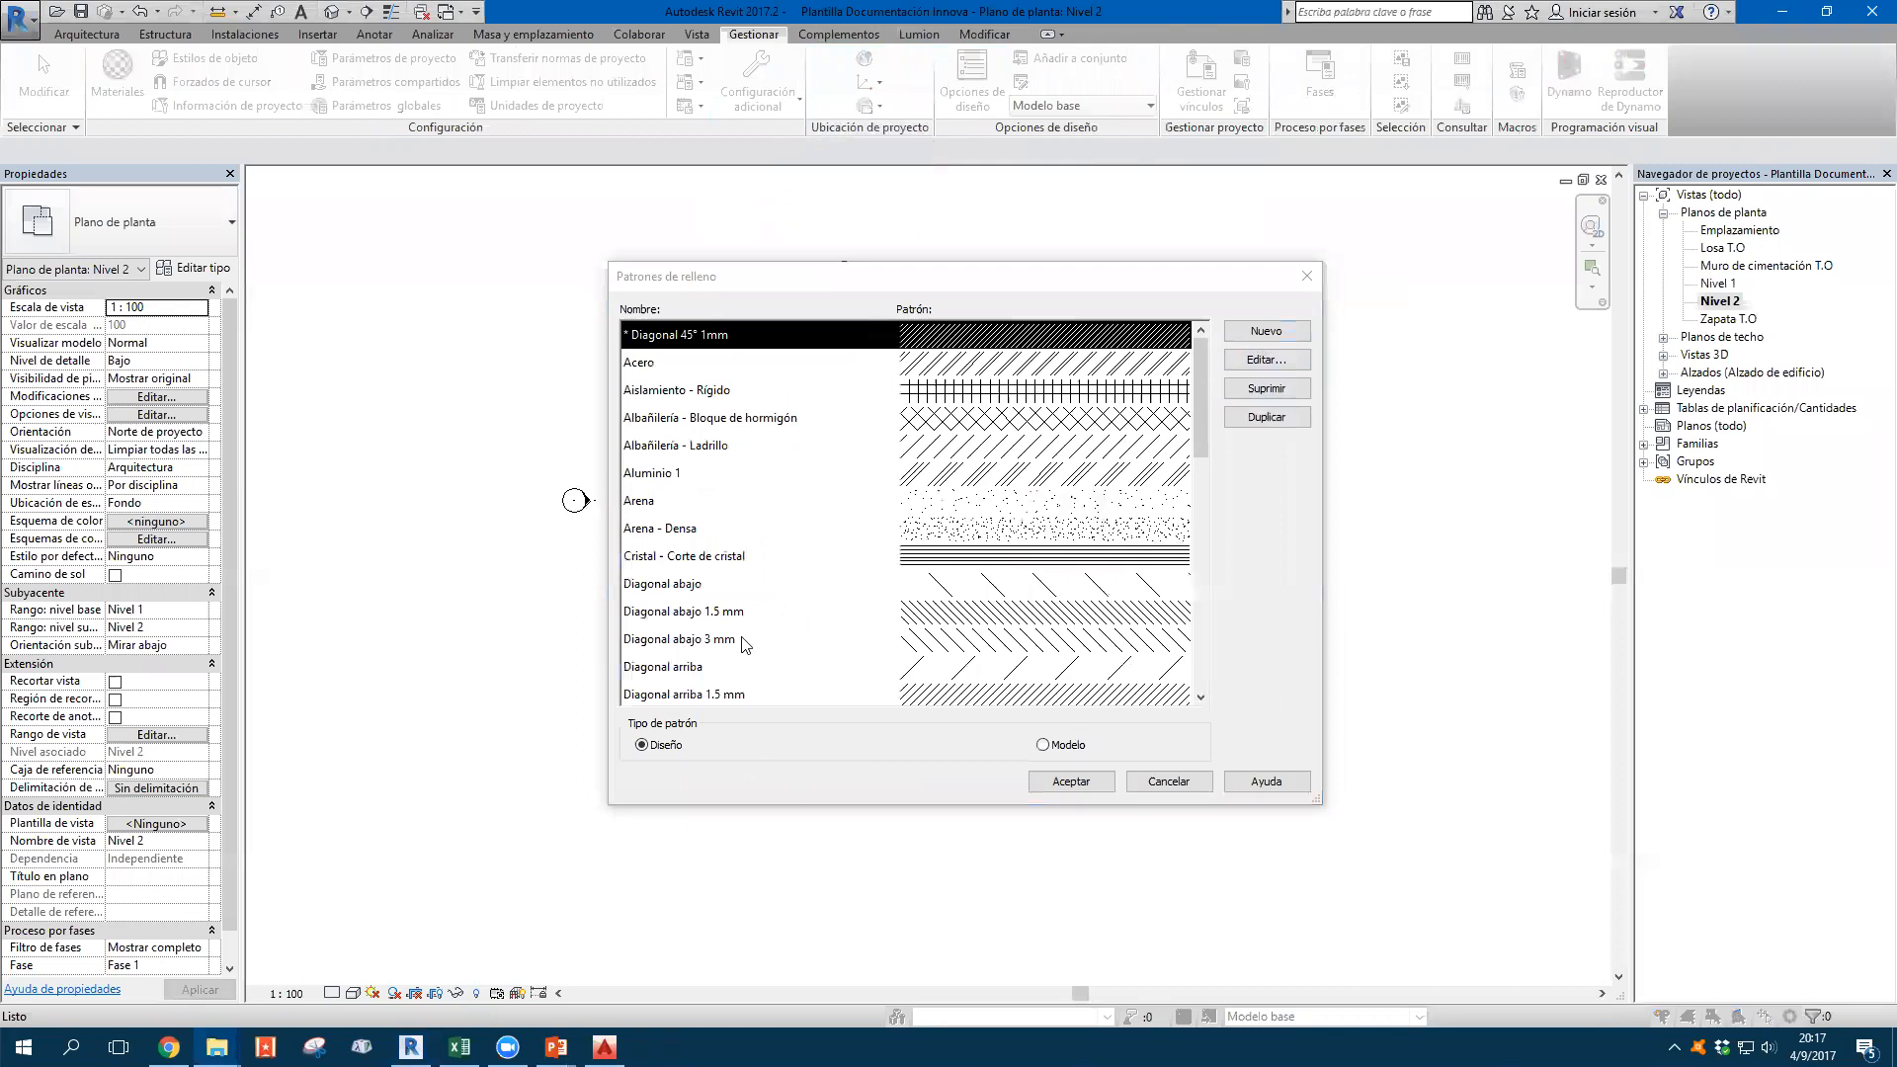
# Start a new drafting fill pattern of the Personalizada type and name it "* Personalizado"
pyautogui.click(1273, 332)
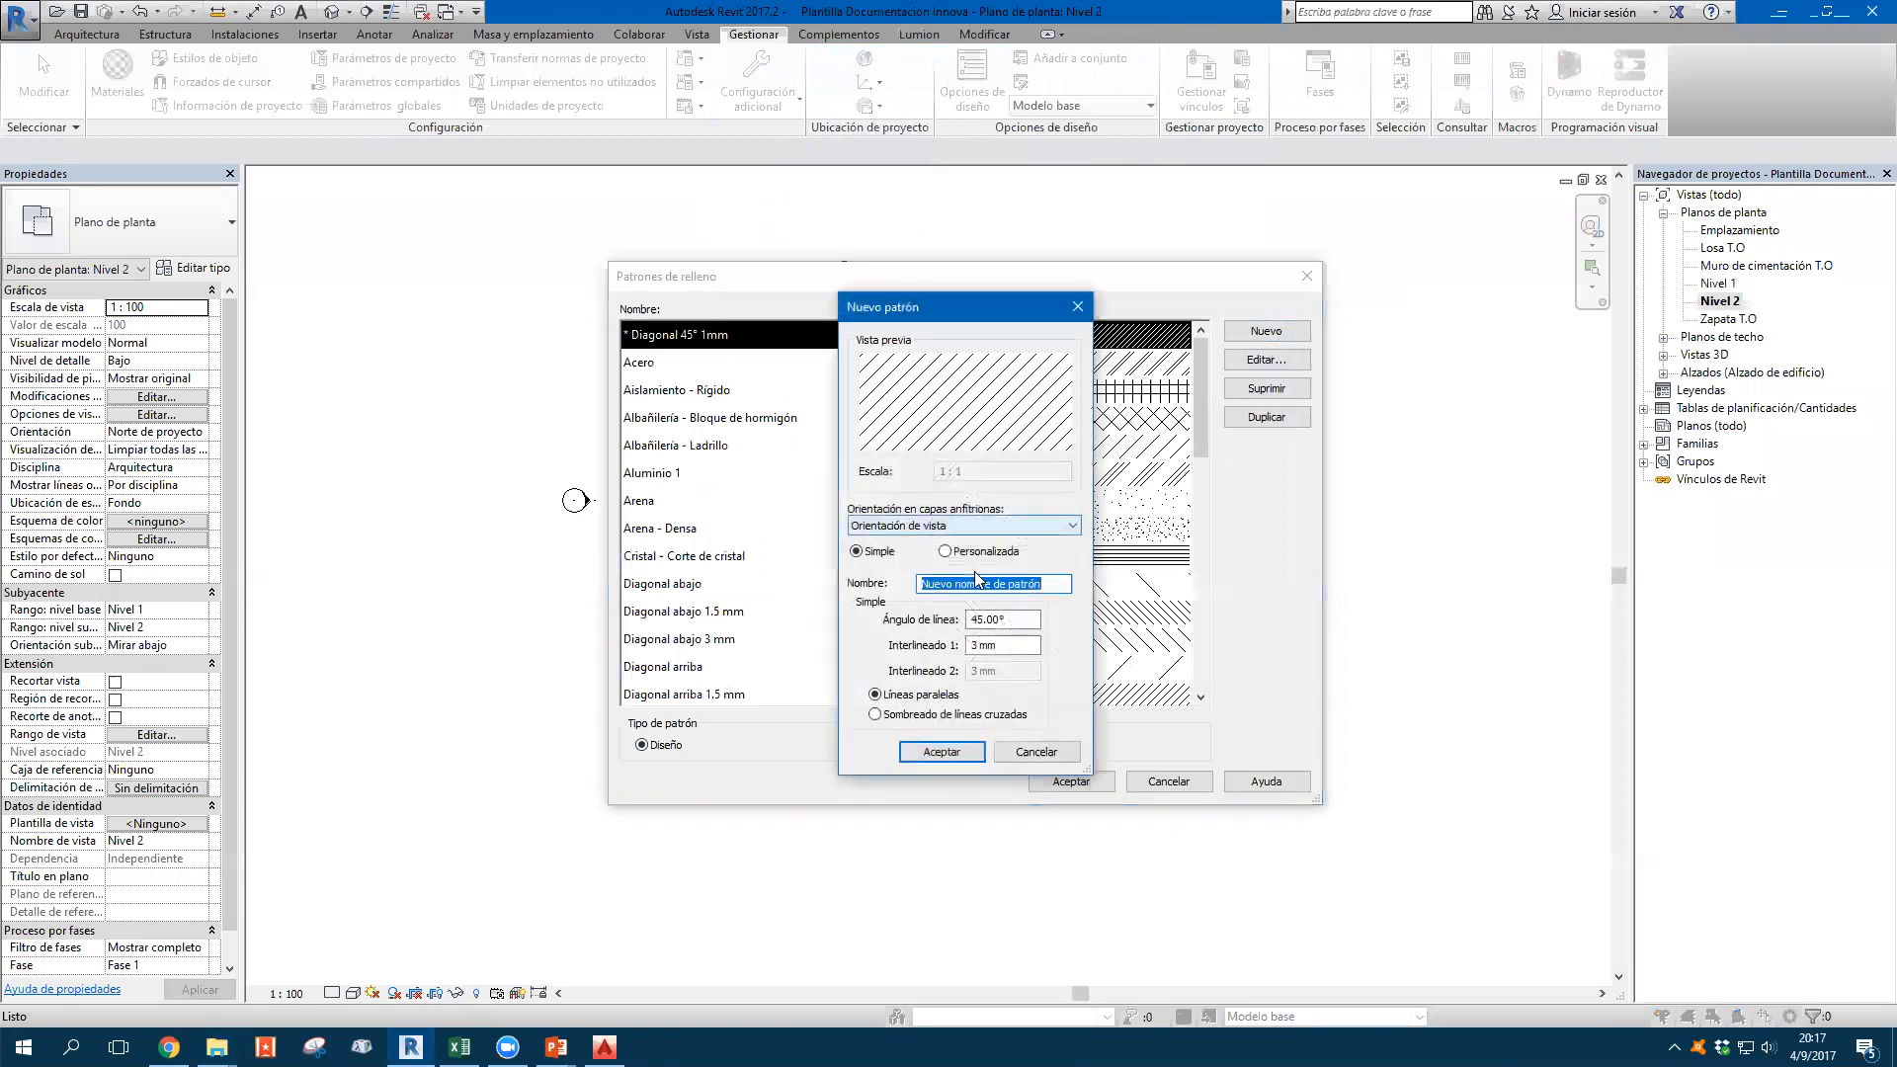
pyautogui.write('* ')
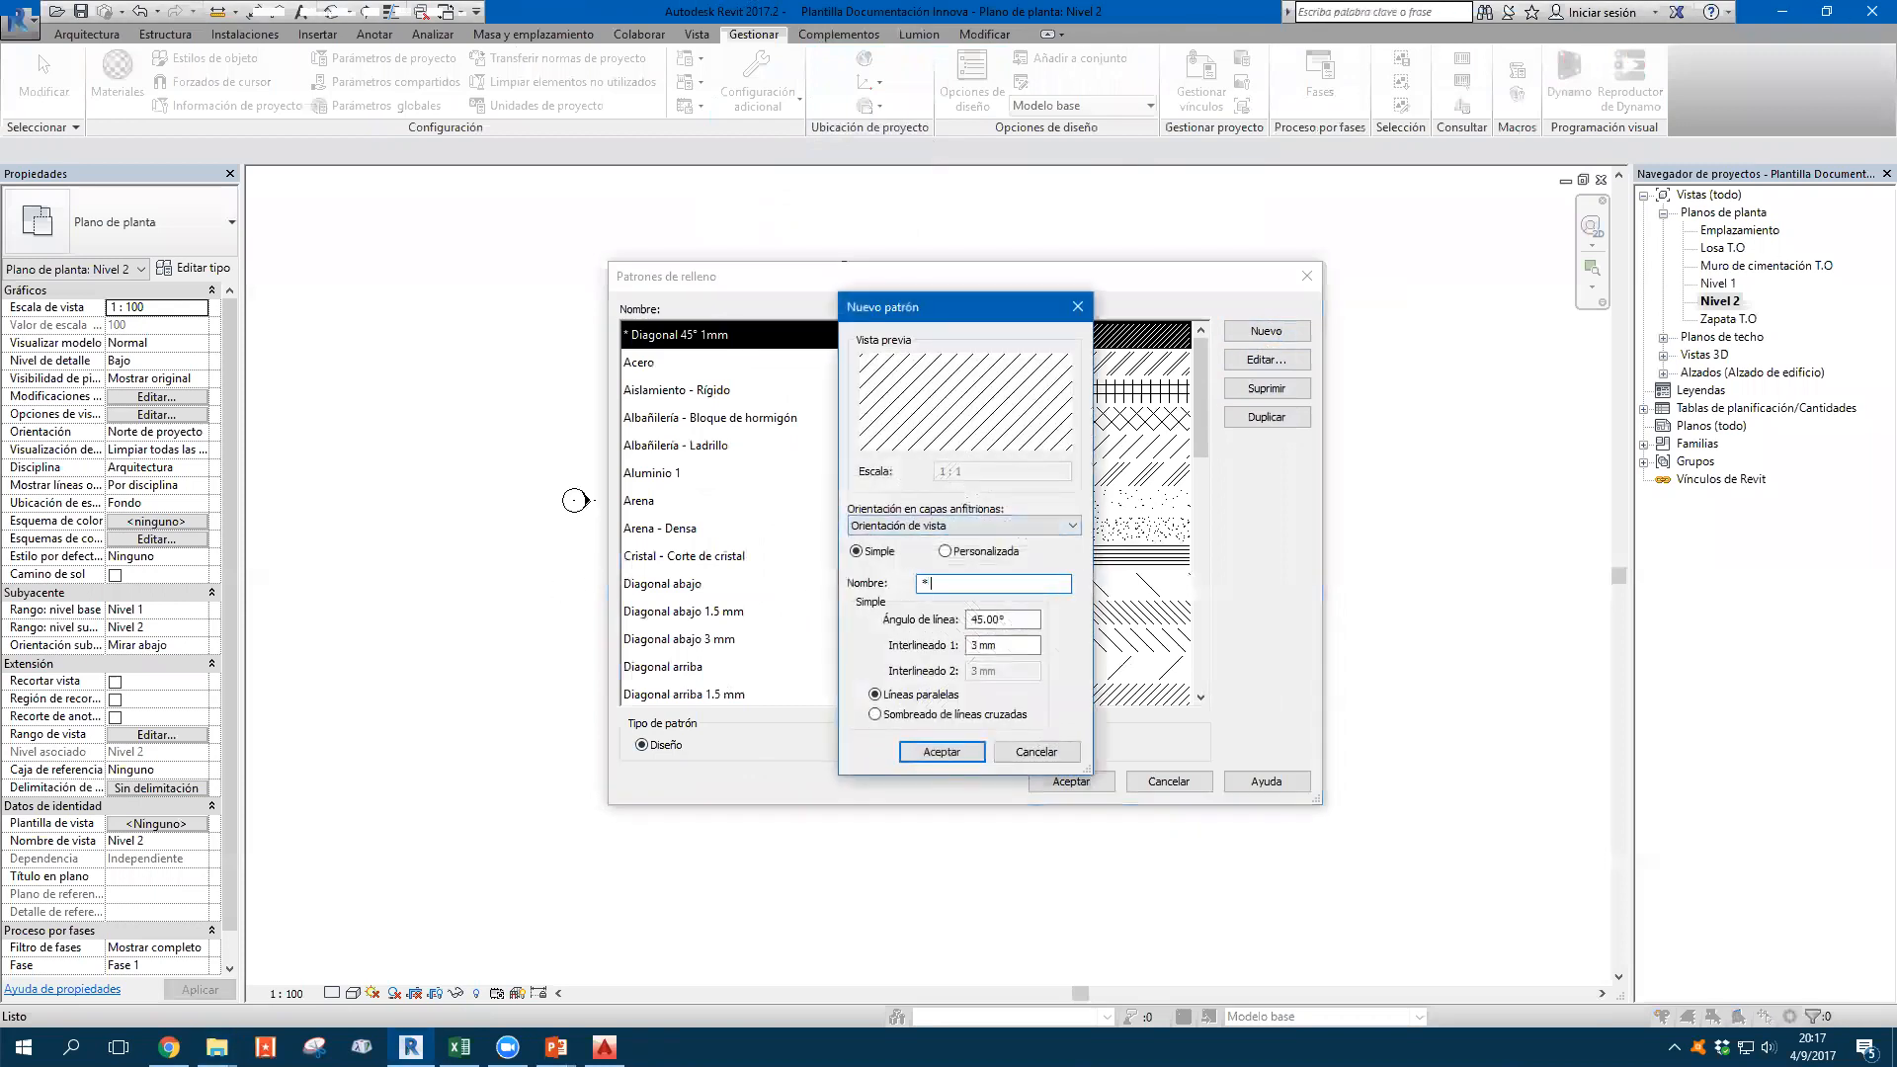
pyautogui.write('PERSONA')
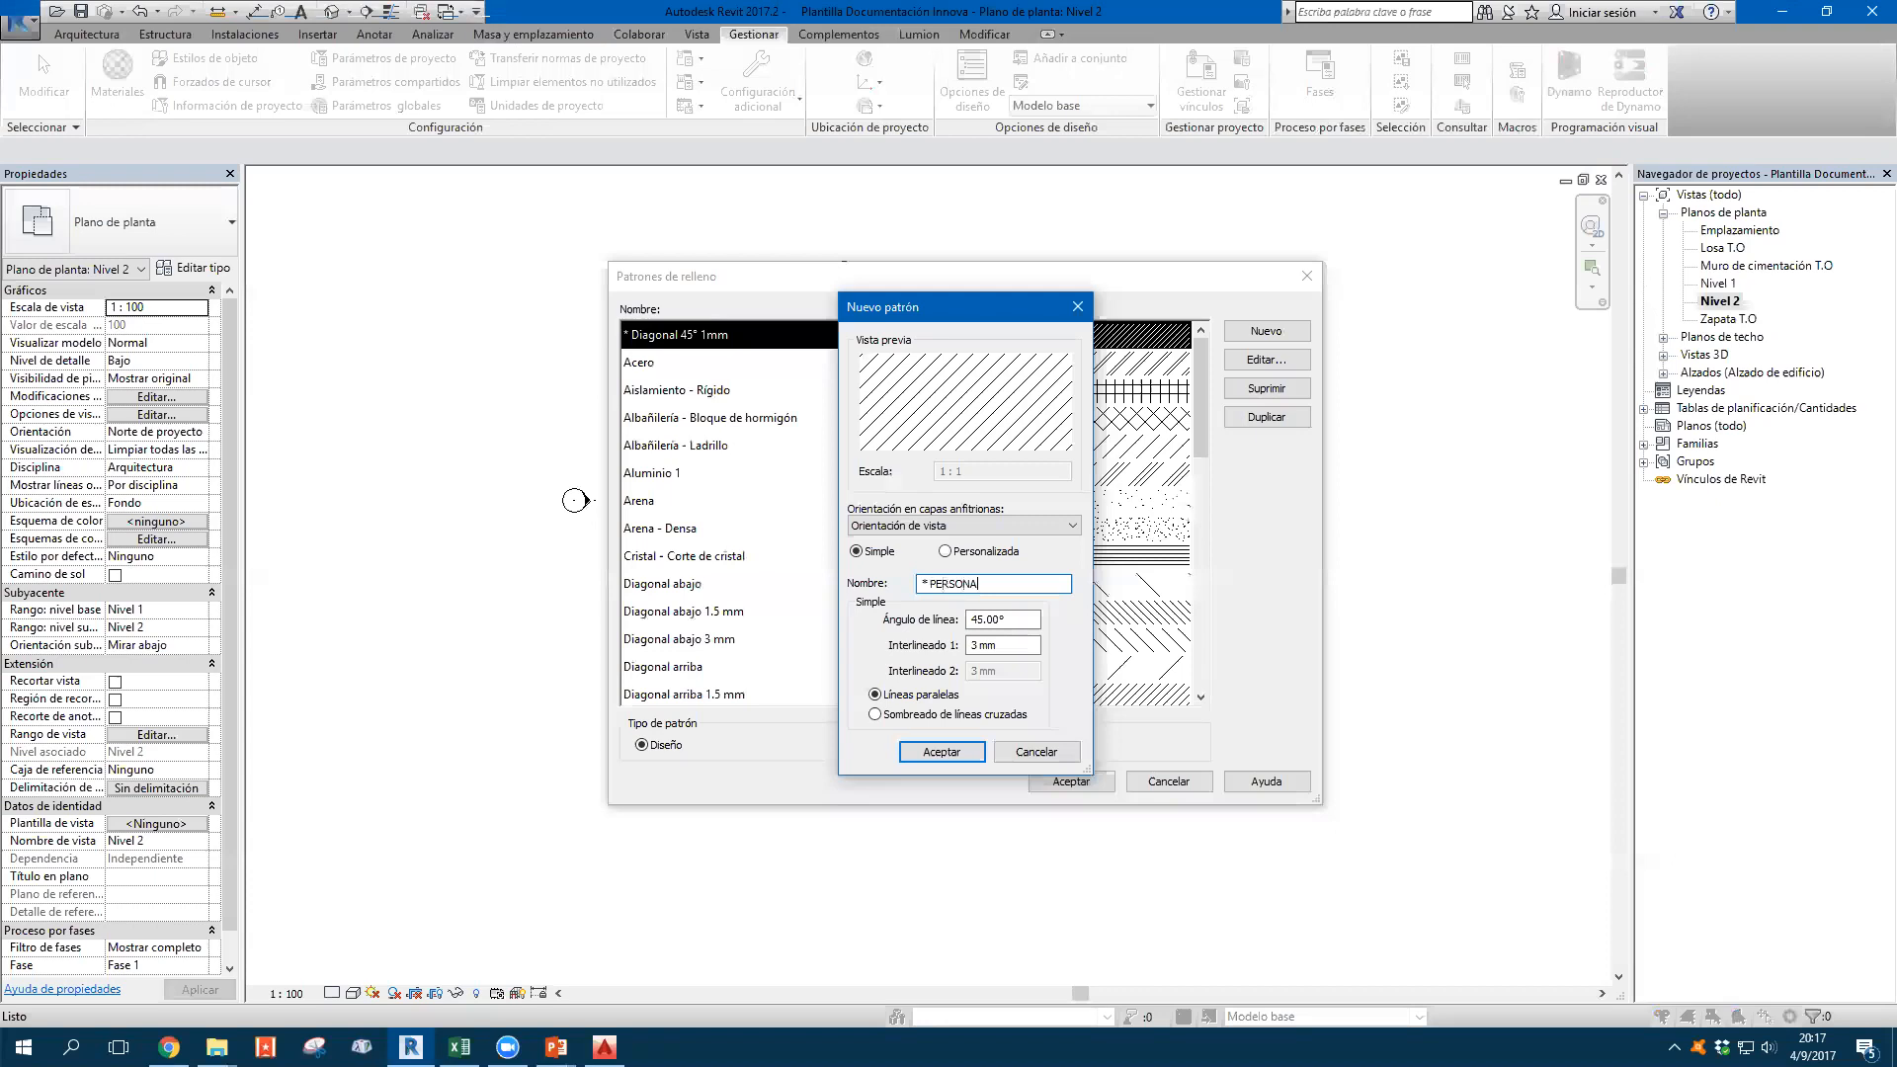
pyautogui.write('LIZA')
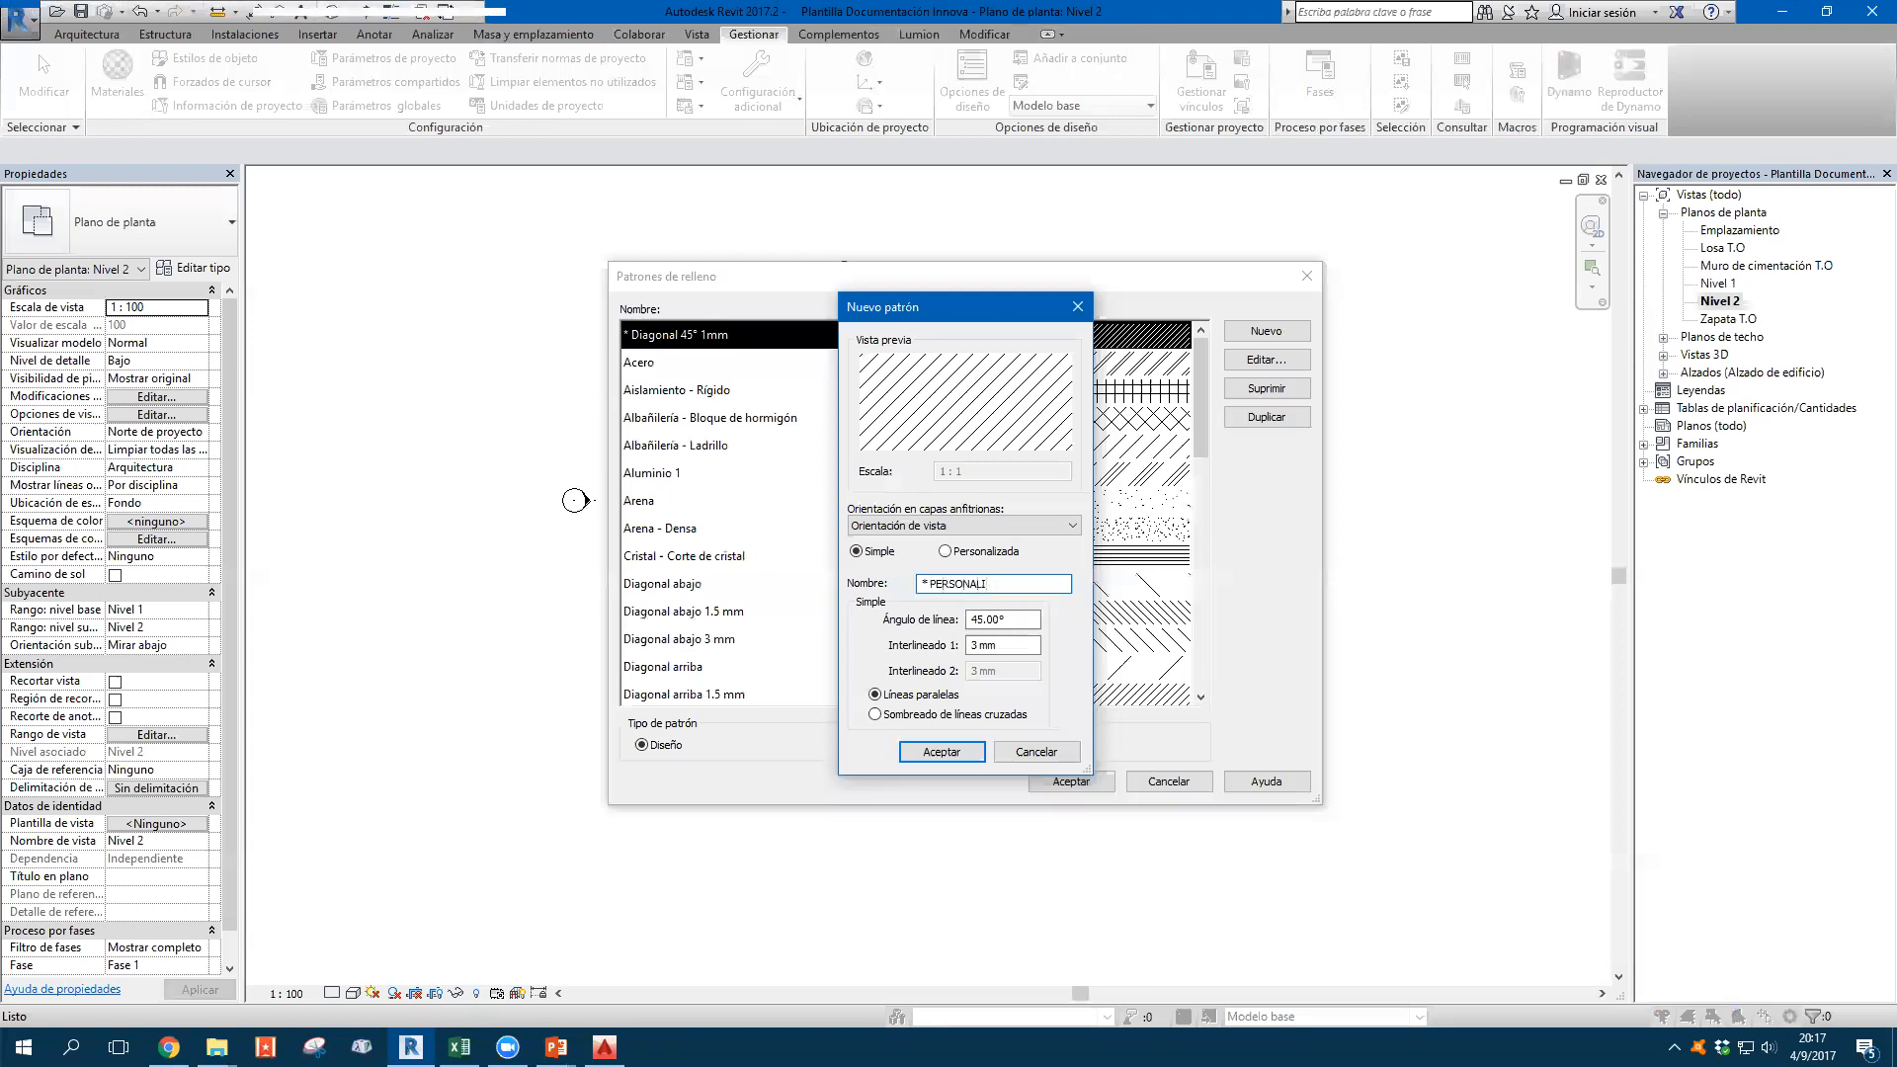
pyautogui.write('DO')
pyautogui.click(968, 553)
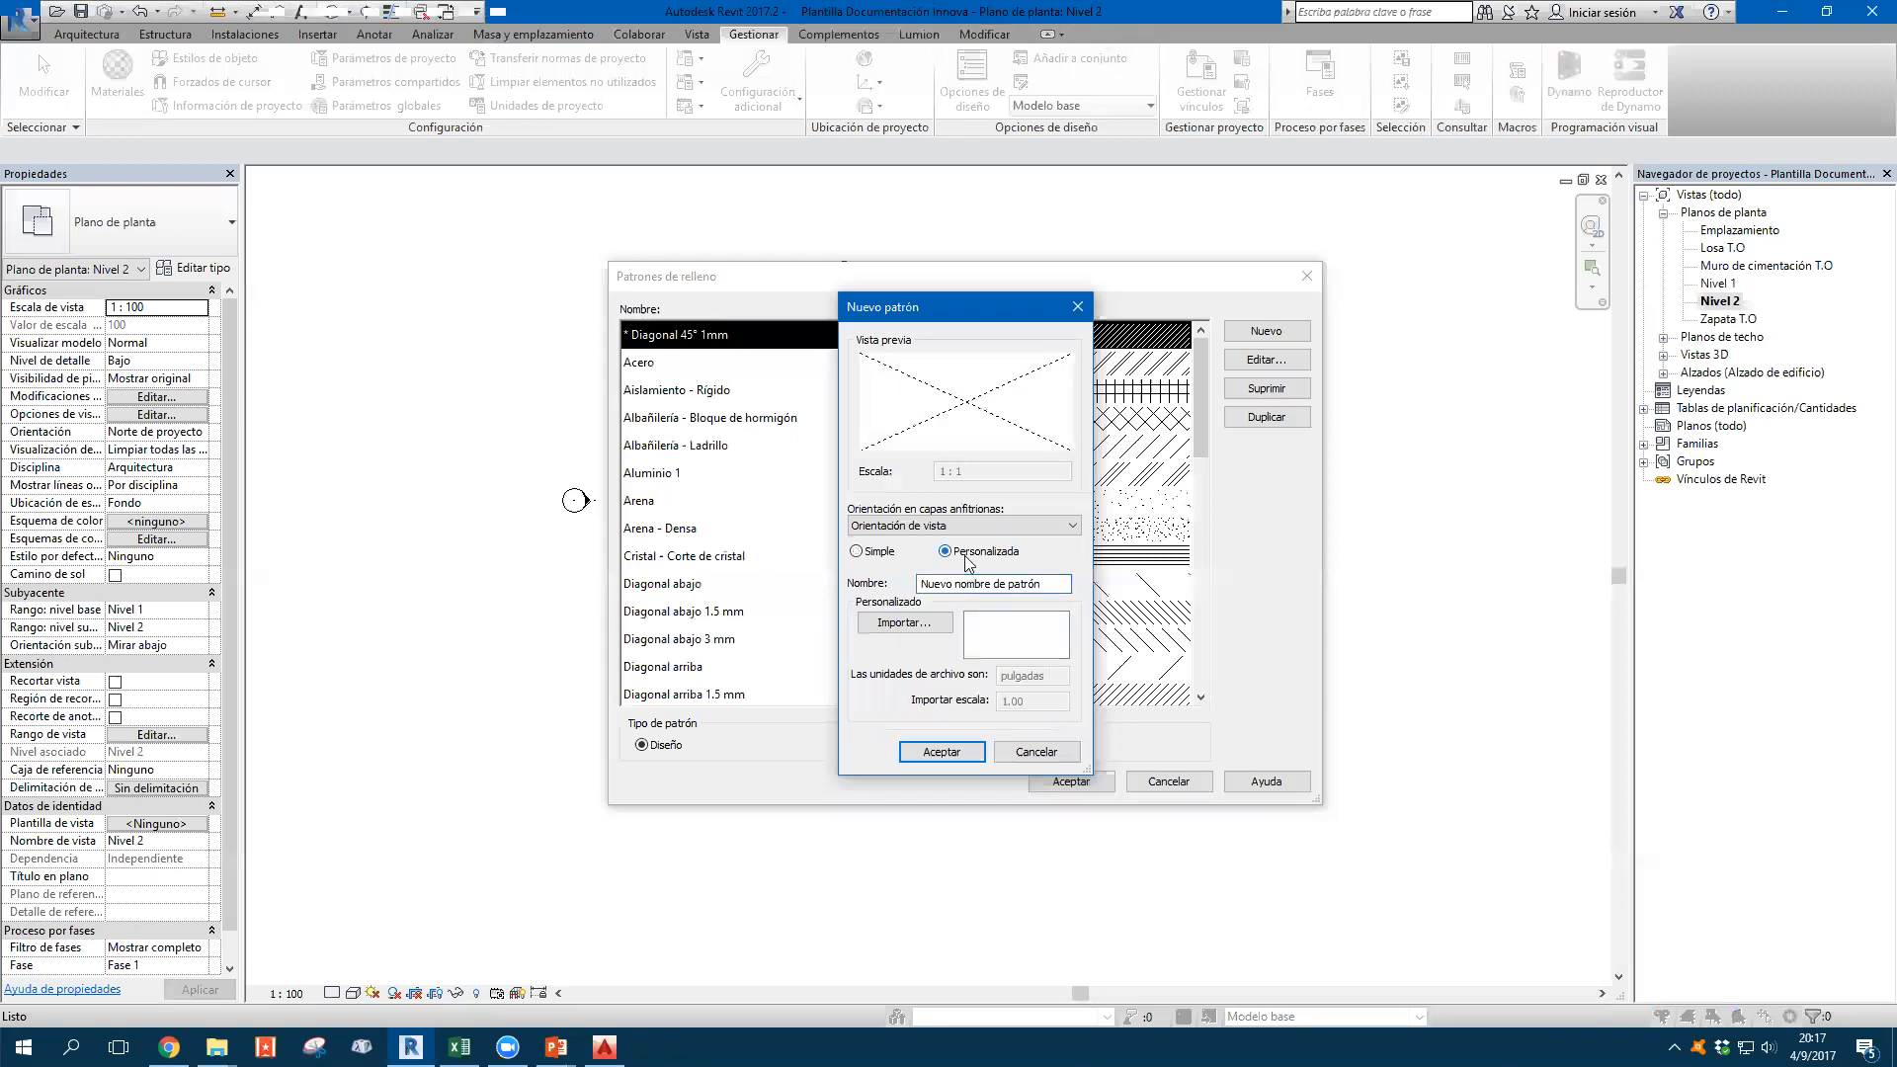
pyautogui.click(873, 556)
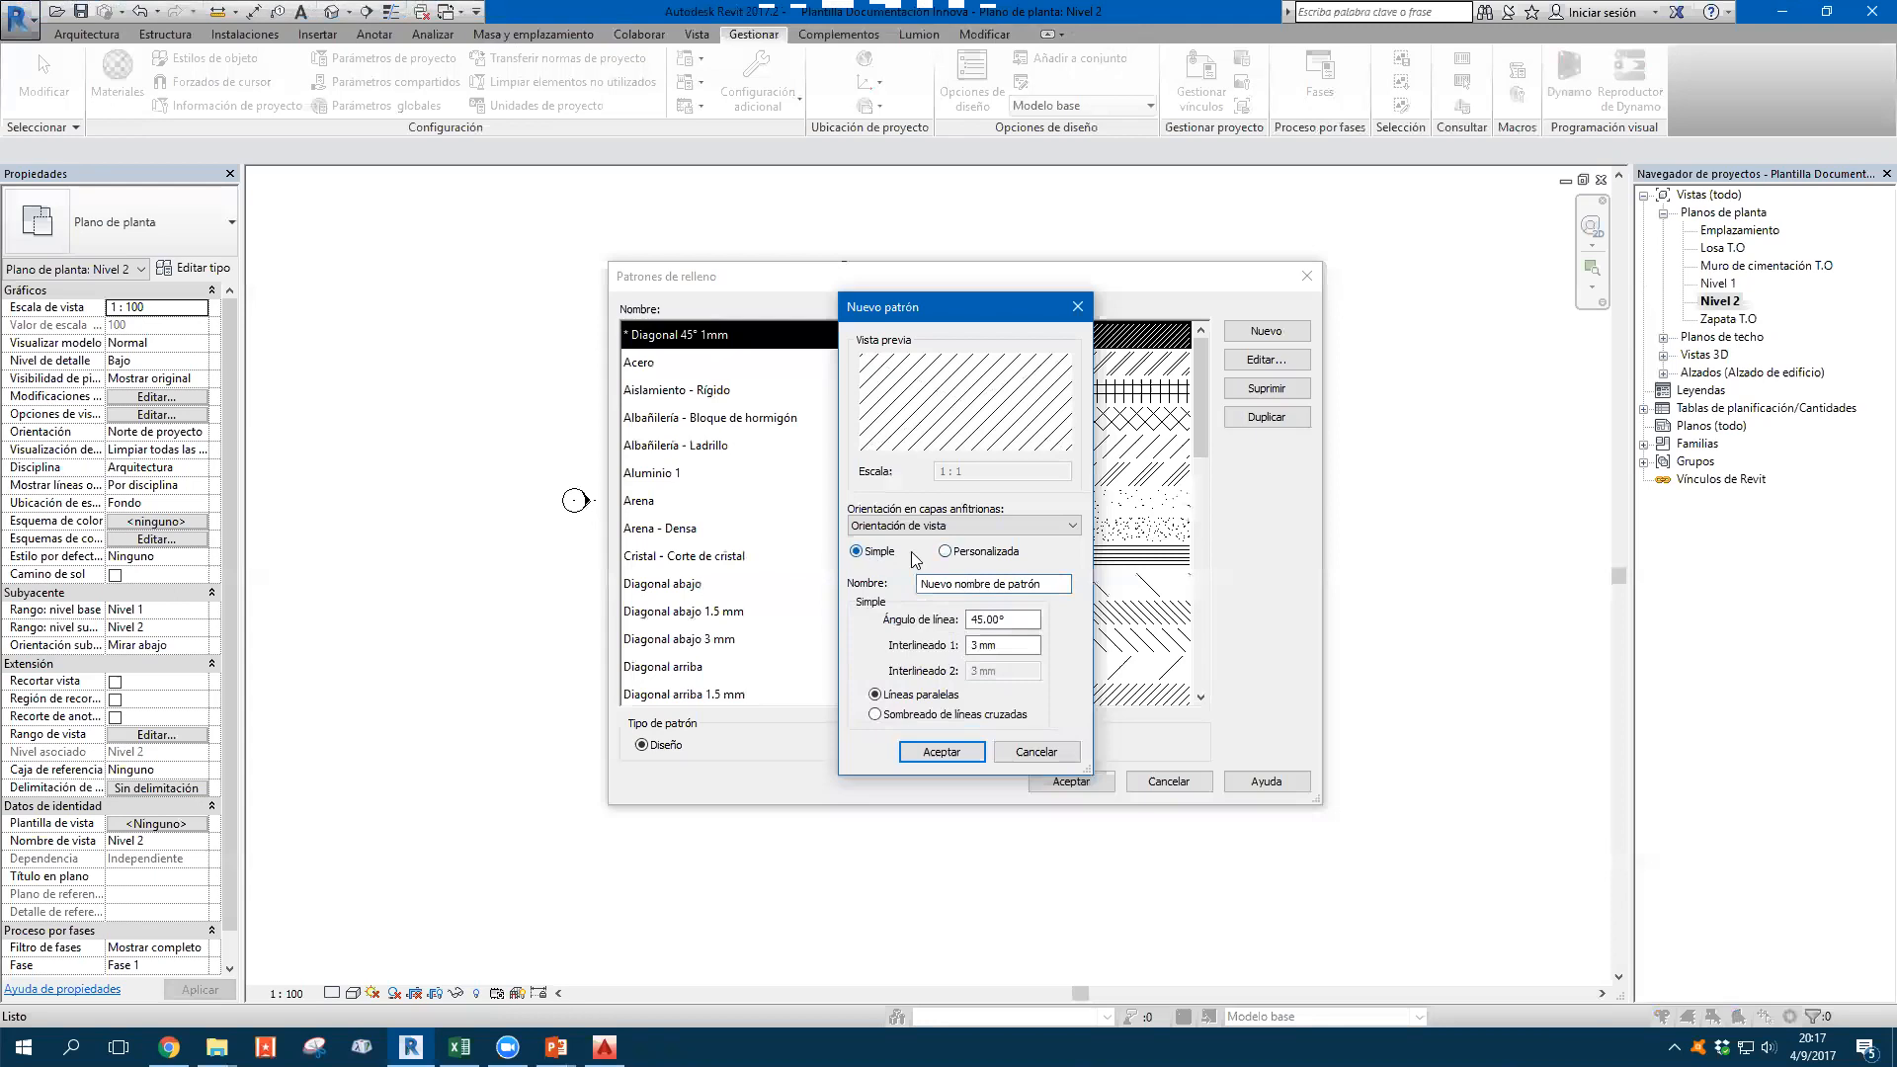
pyautogui.click(978, 553)
pyautogui.moveTo(1044, 584); pyautogui.dragTo(683, 588)
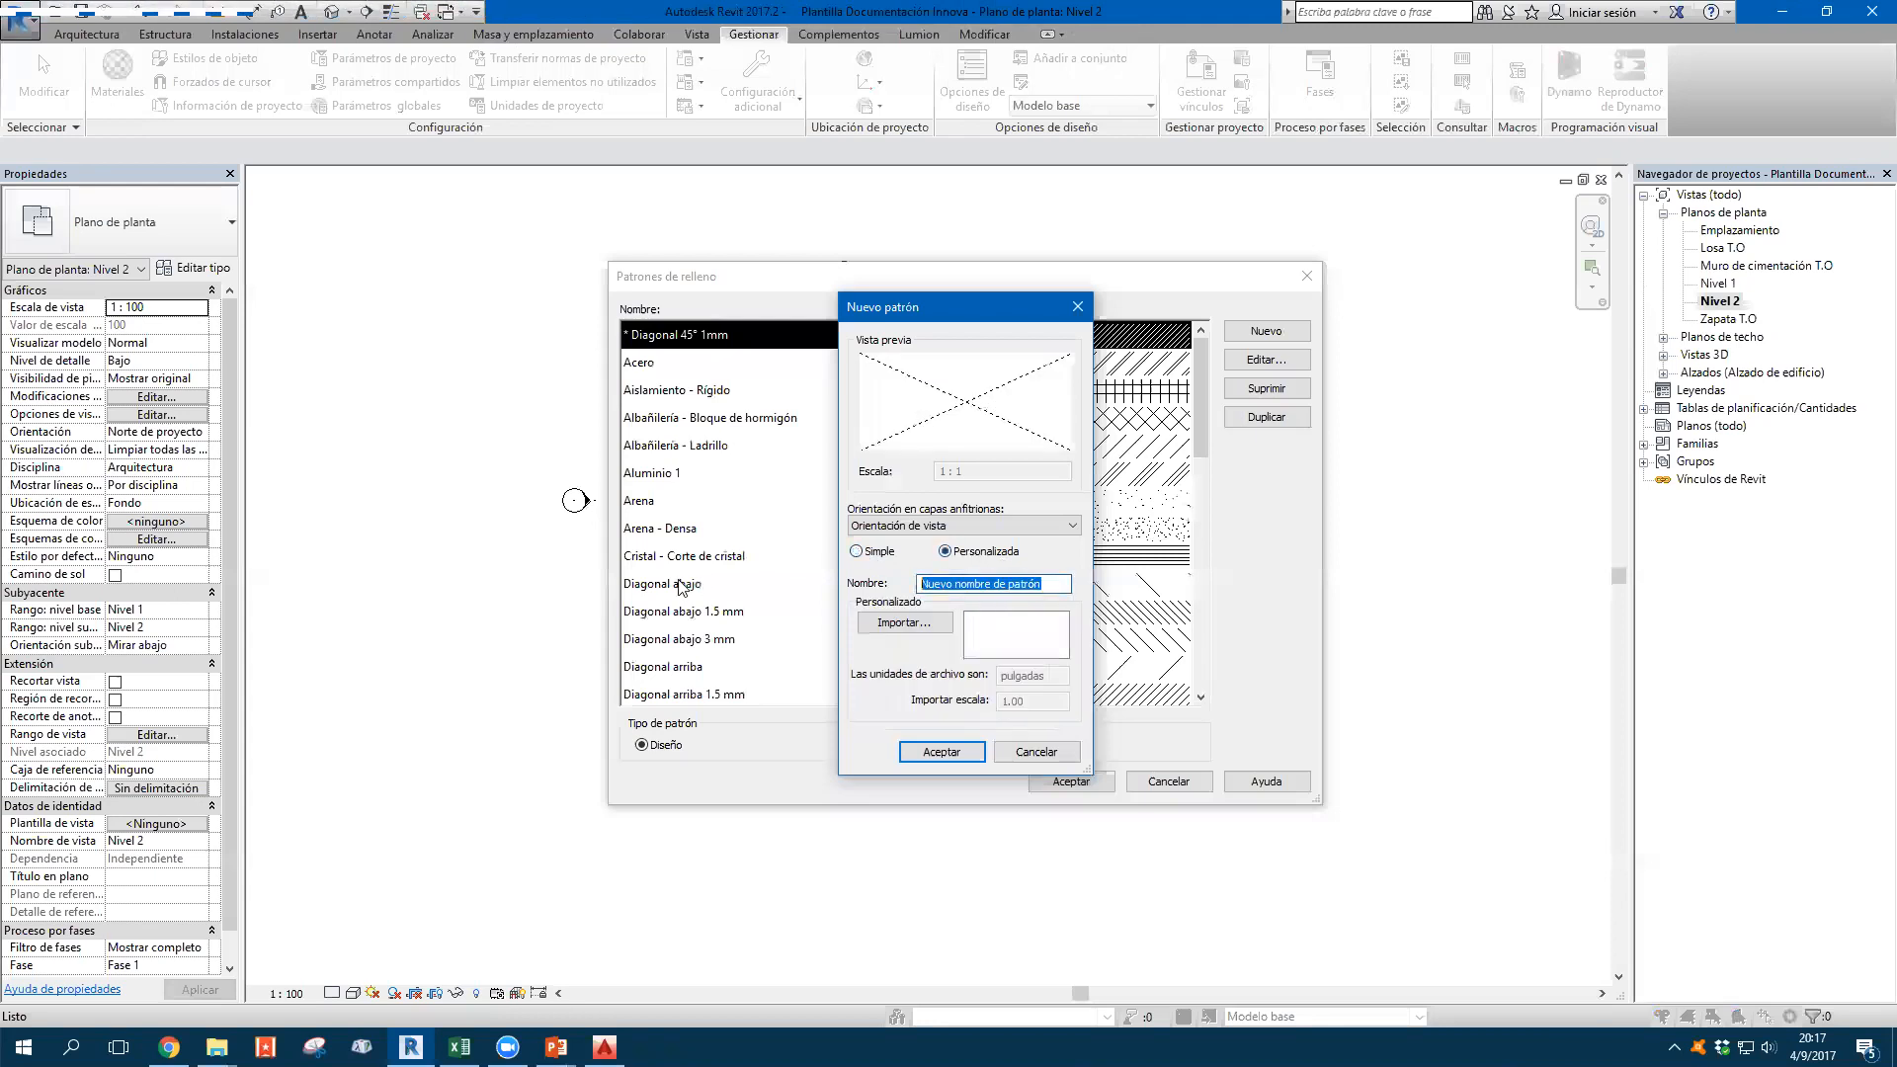
pyautogui.write('*Personaliz')
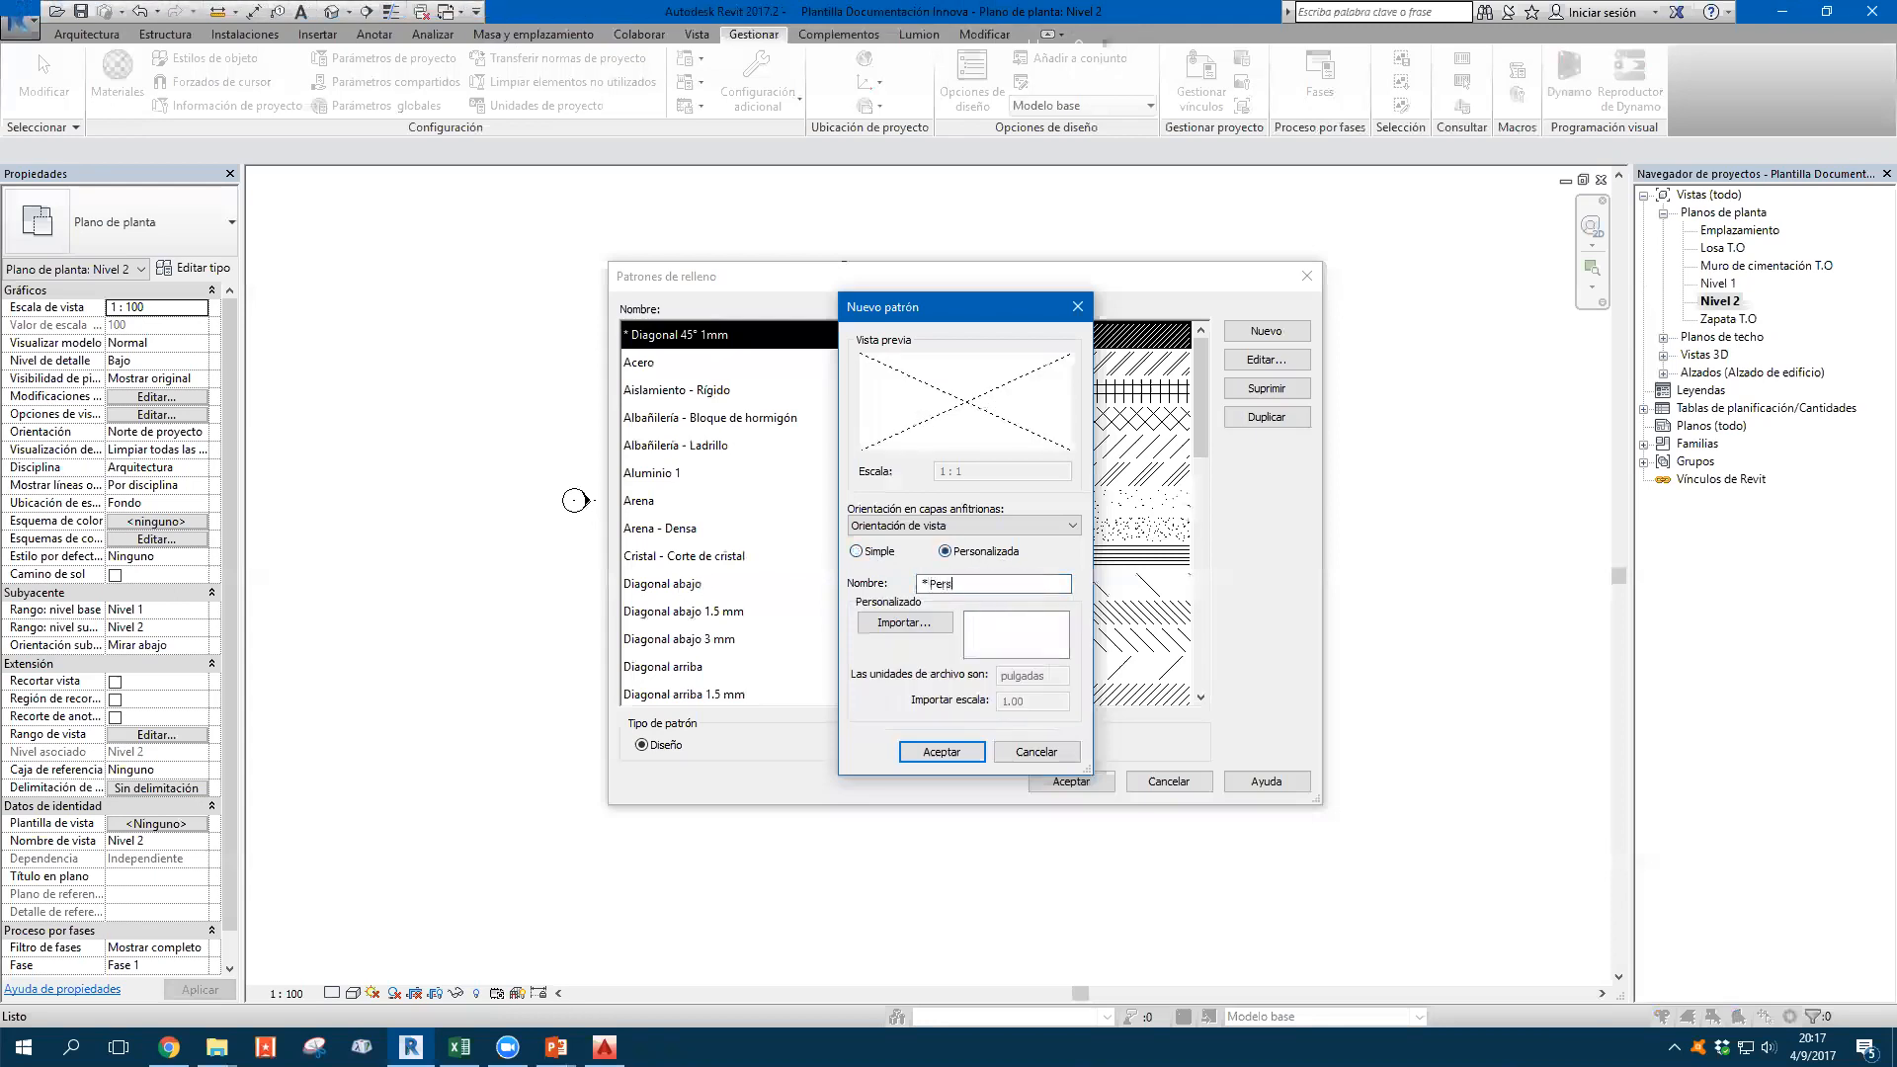
pyautogui.write('ado')
# Start importing a pattern file and browse to the AutoCAD library's Patrones (hatch) folder, opening its Individuales subfolder
pyautogui.click(901, 624)
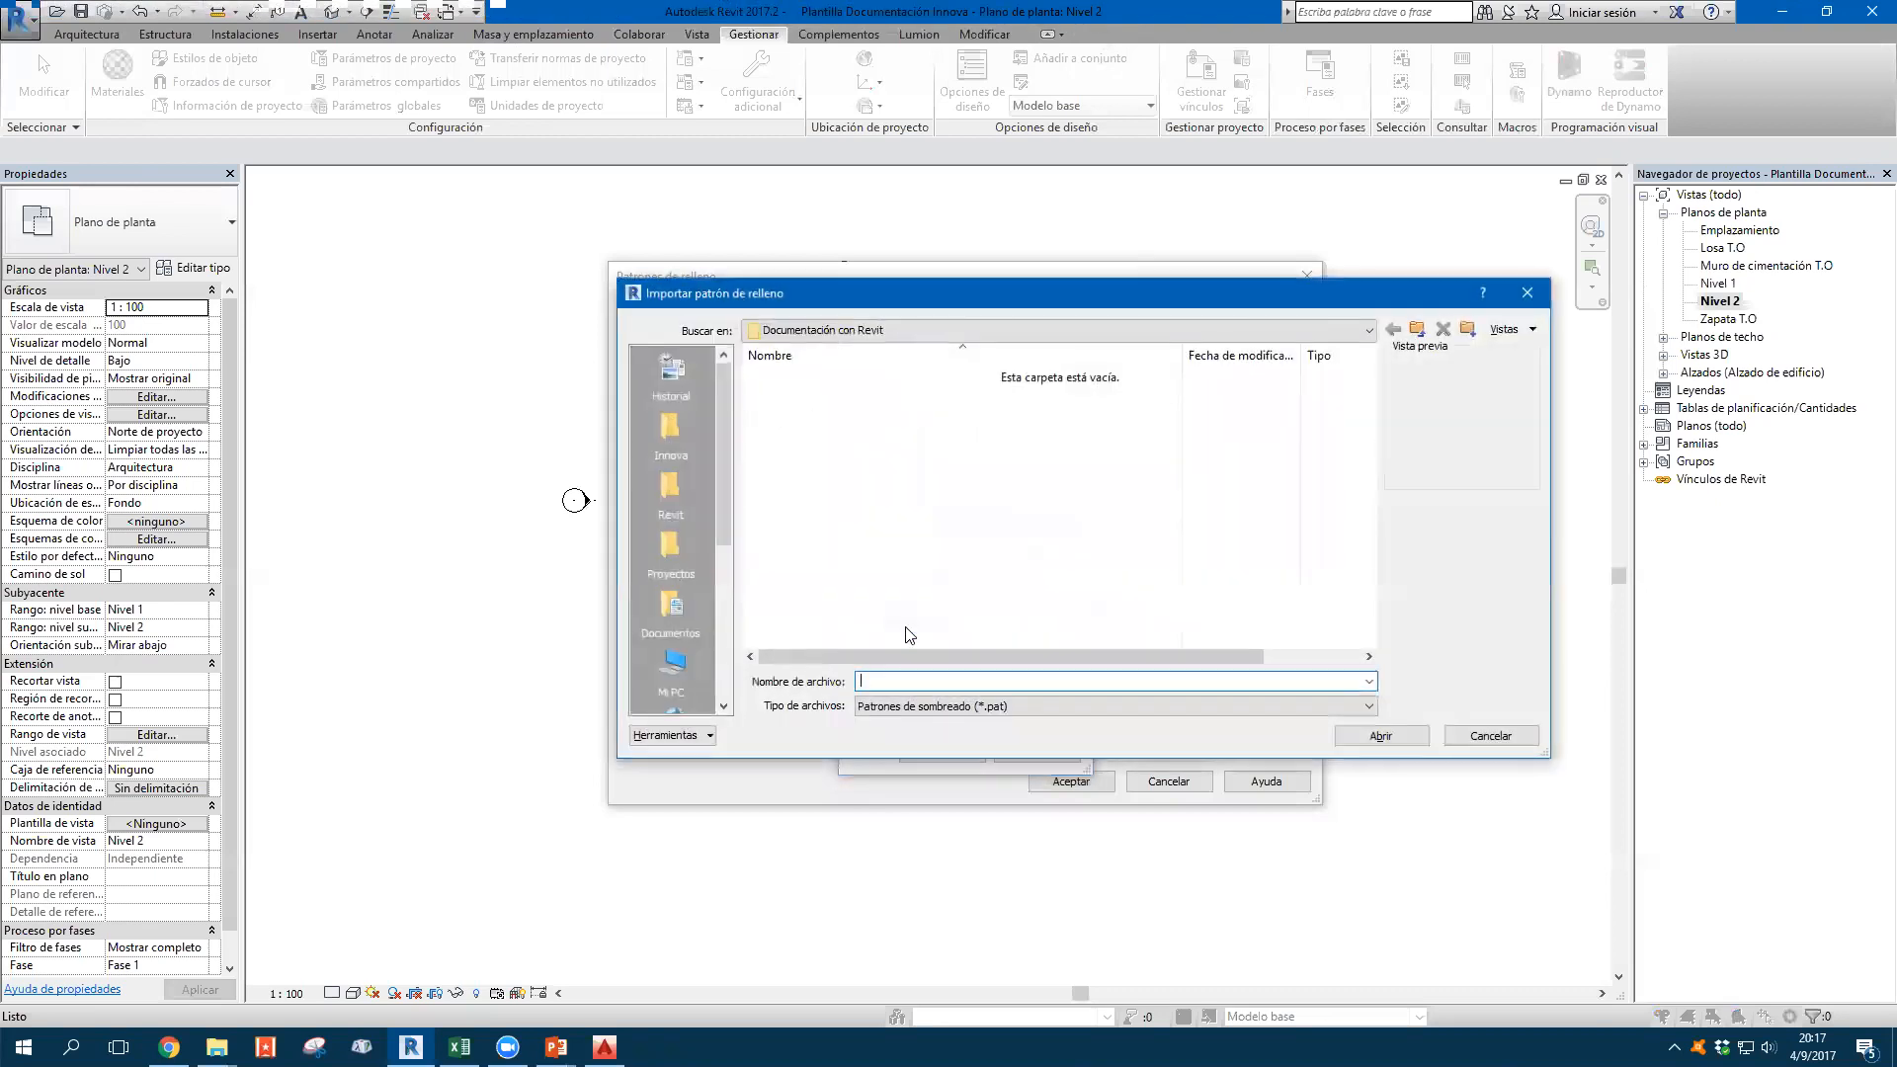
pyautogui.click(672, 484)
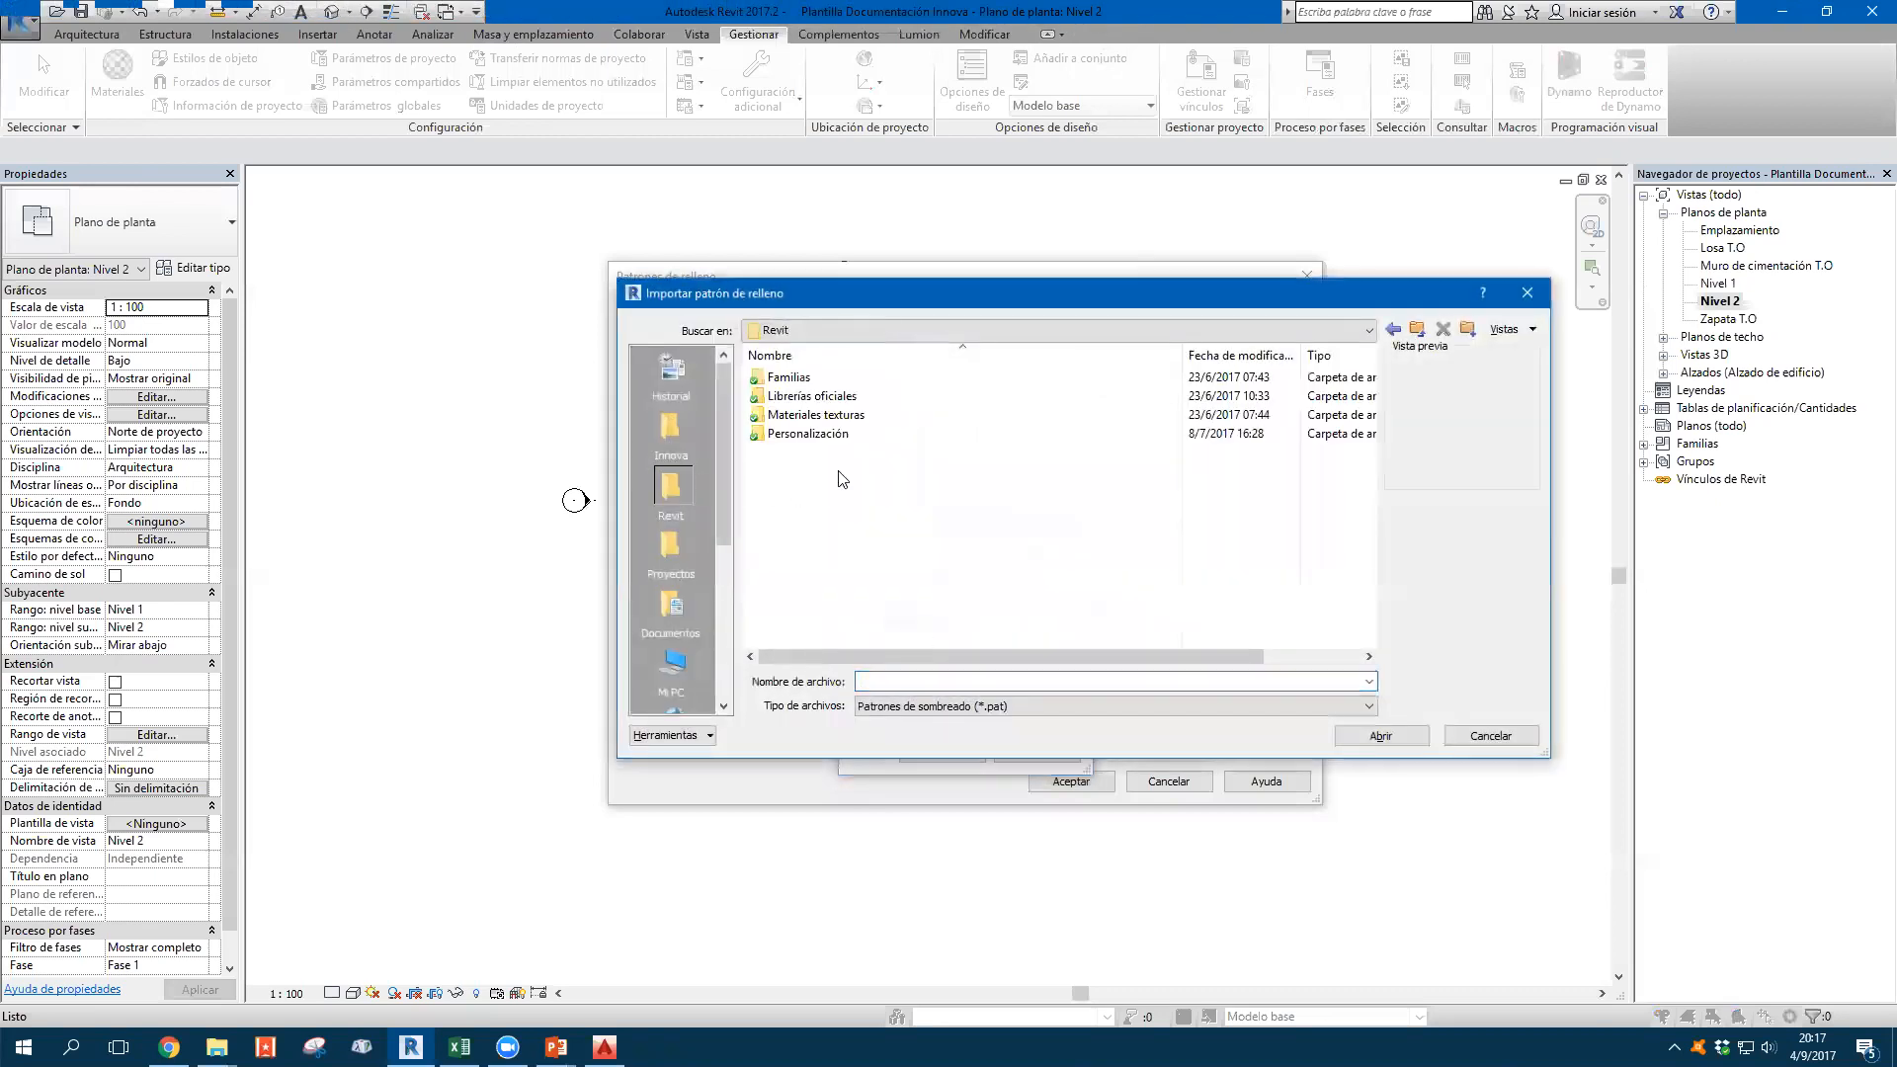
pyautogui.doubleClick(894, 395)
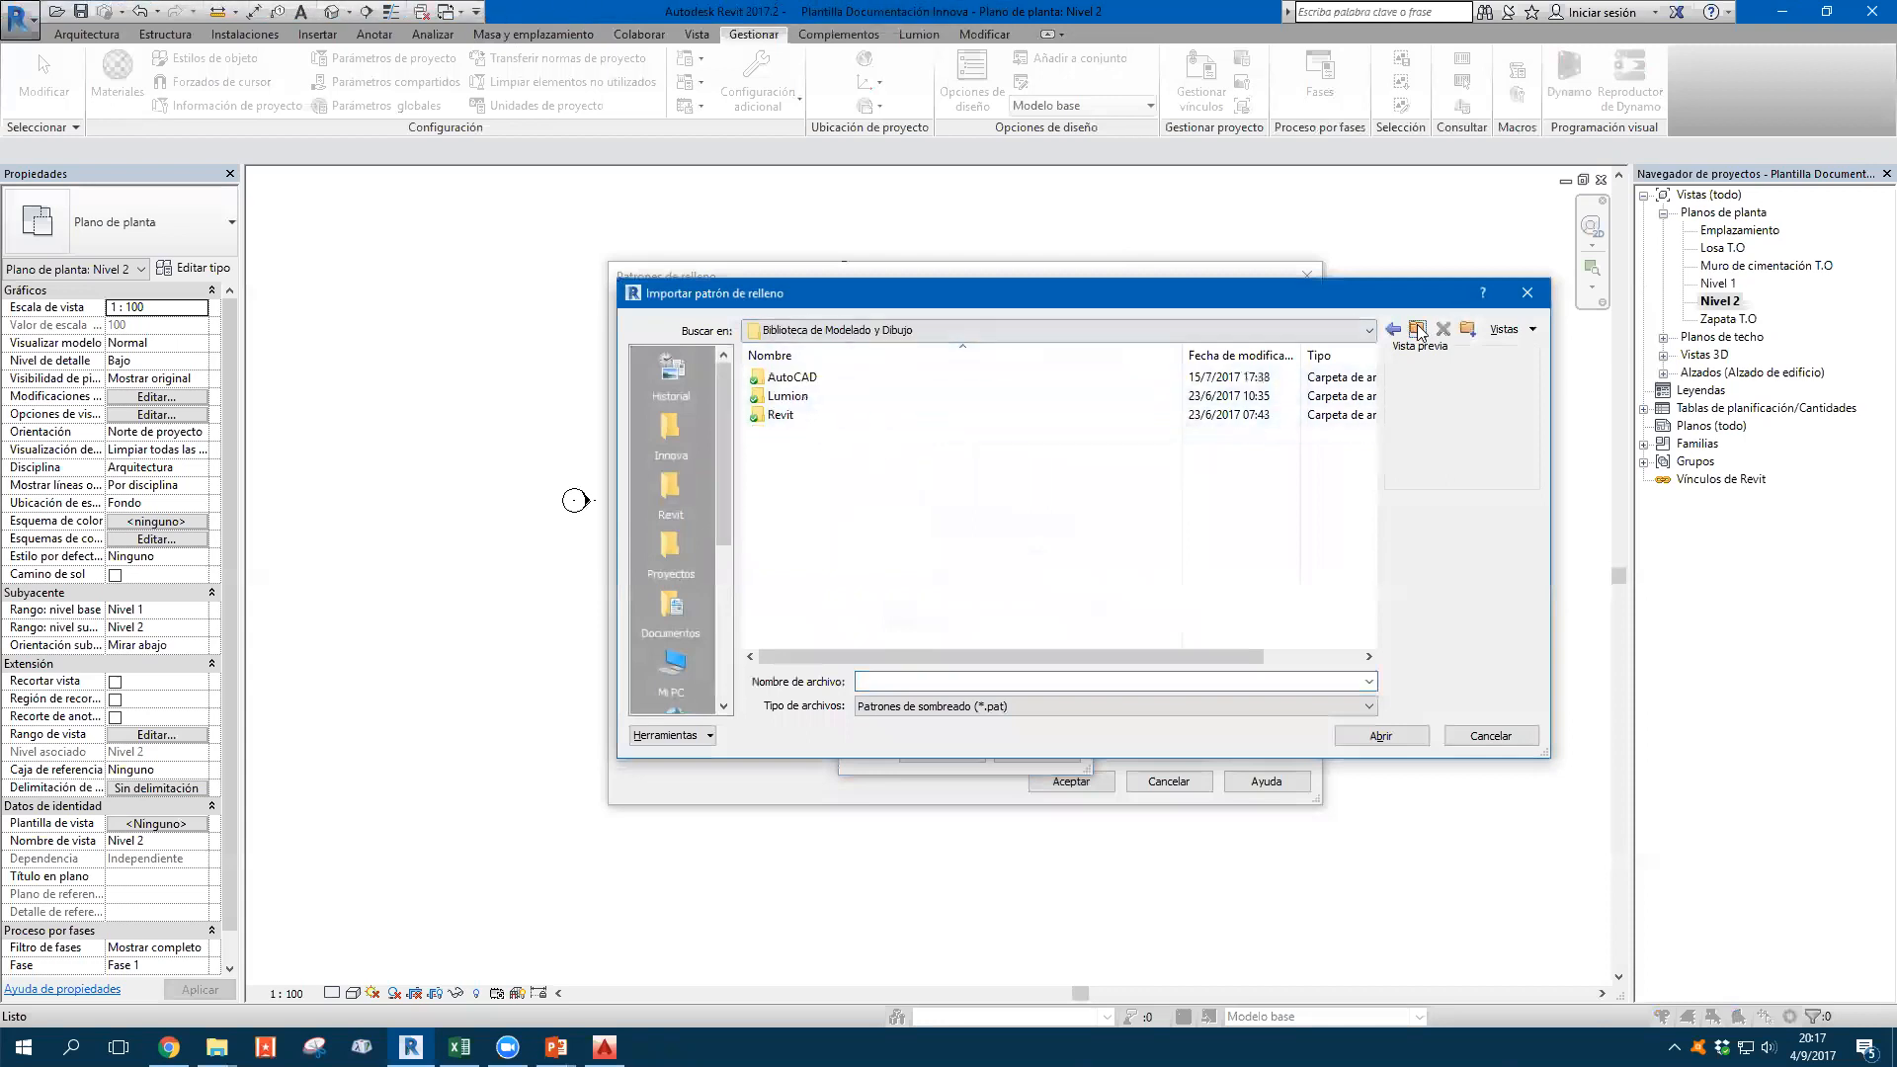
pyautogui.doubleClick(796, 378)
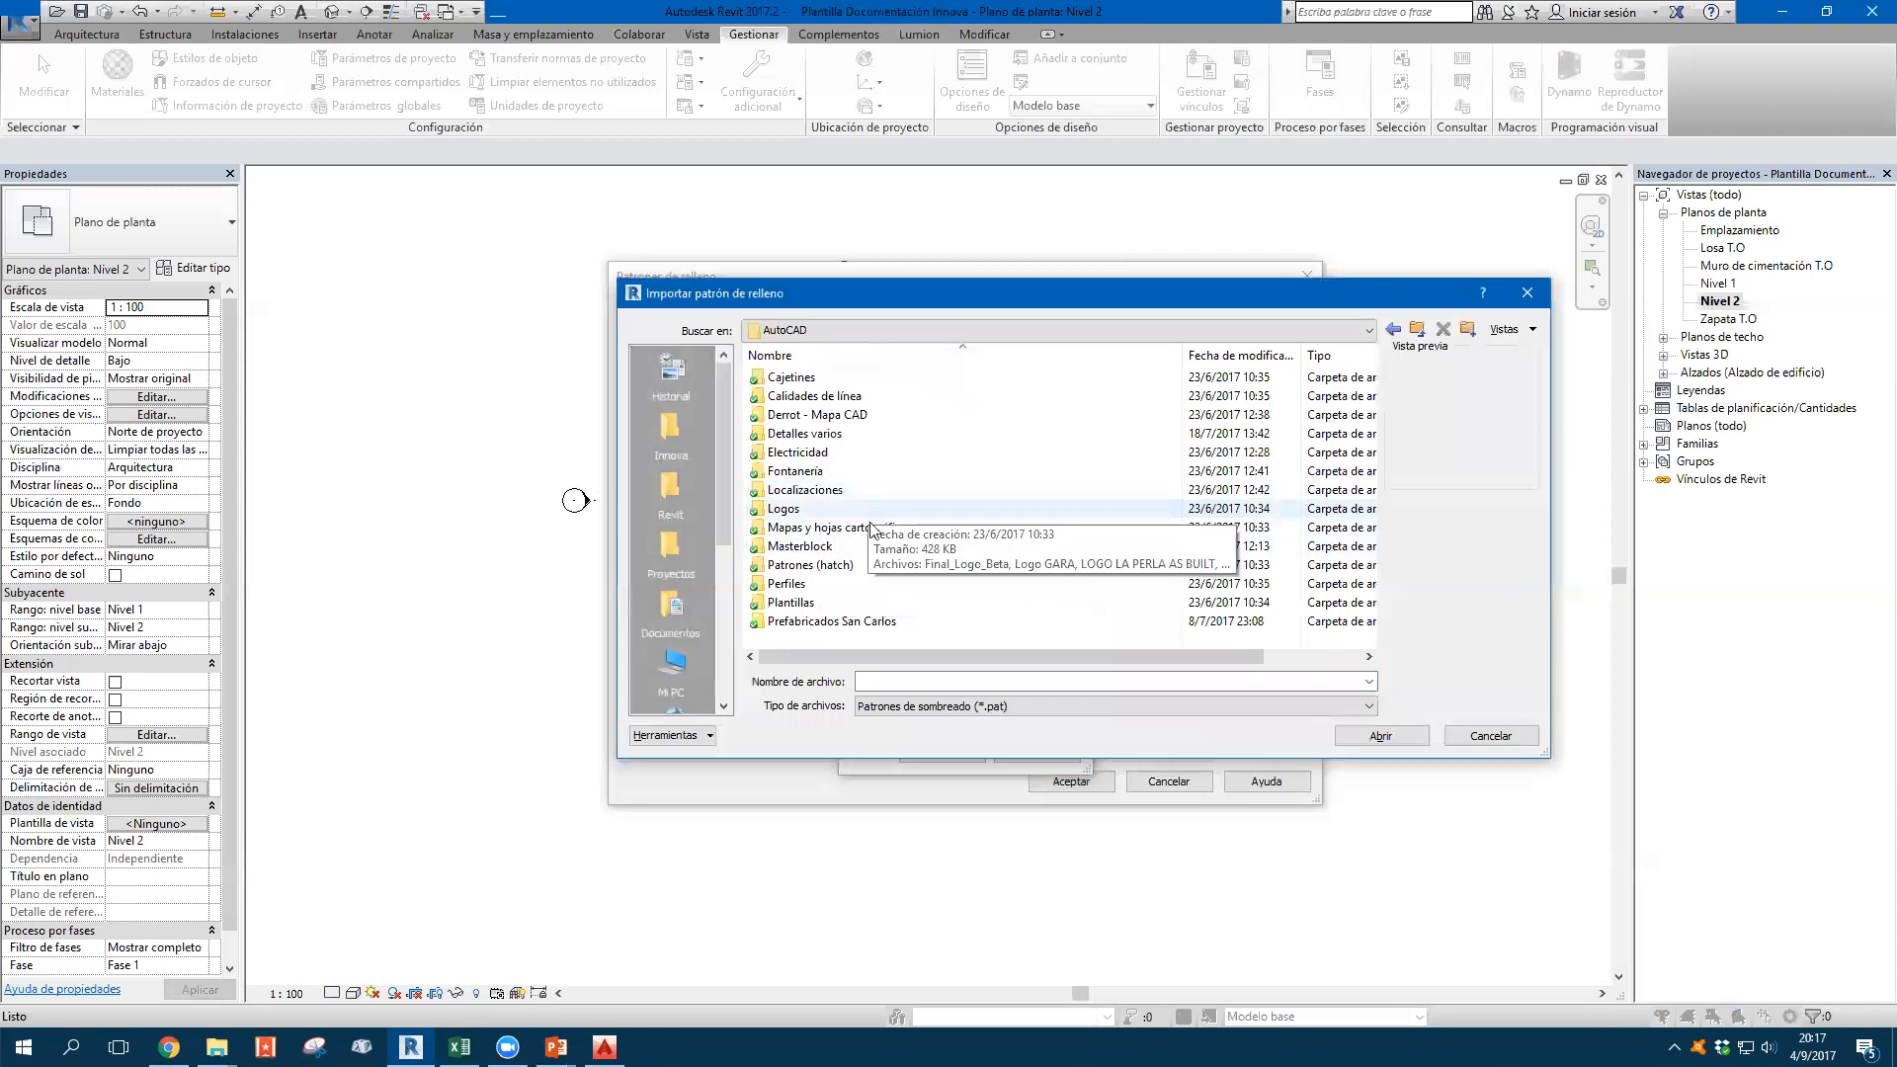
pyautogui.doubleClick(811, 566)
pyautogui.doubleClick(830, 415)
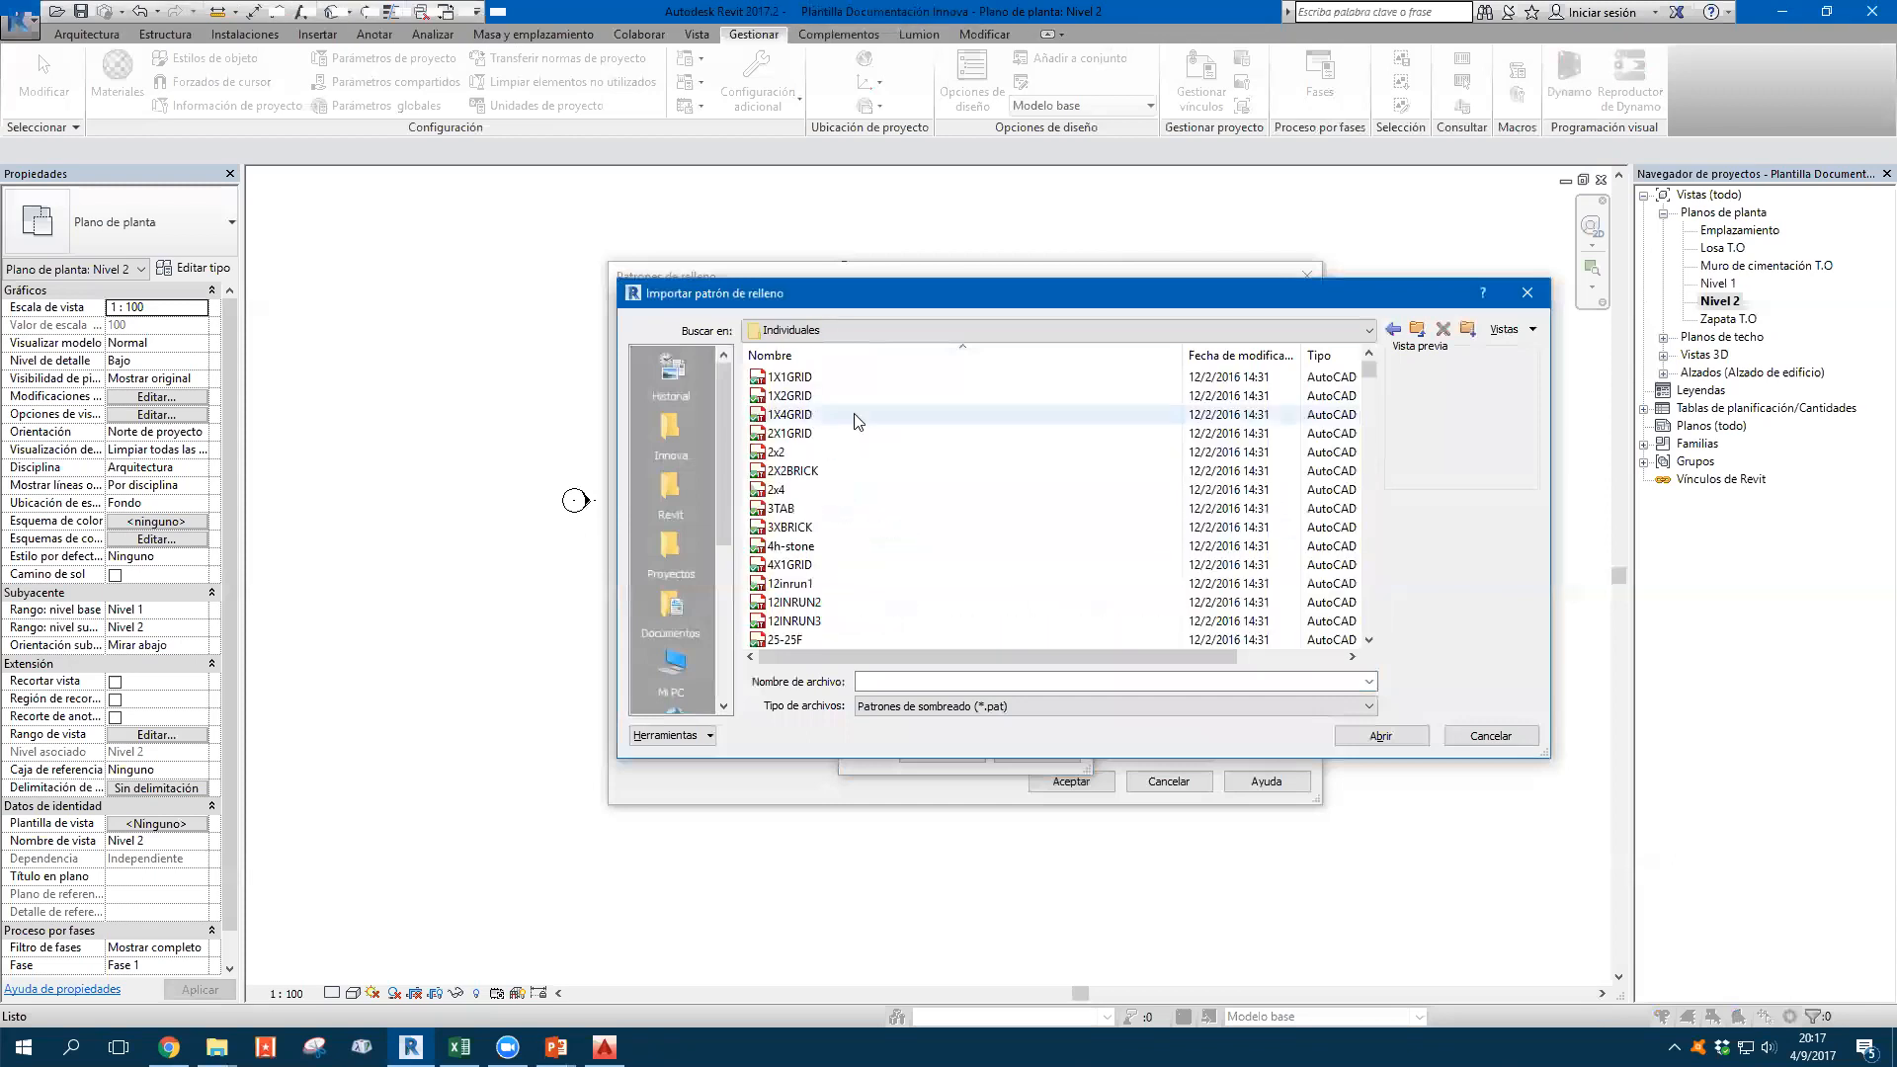
# Find the pietra pattern files among the P entries of the Individuales folder and select pietra3
pyautogui.click(817, 506)
pyautogui.press('p')
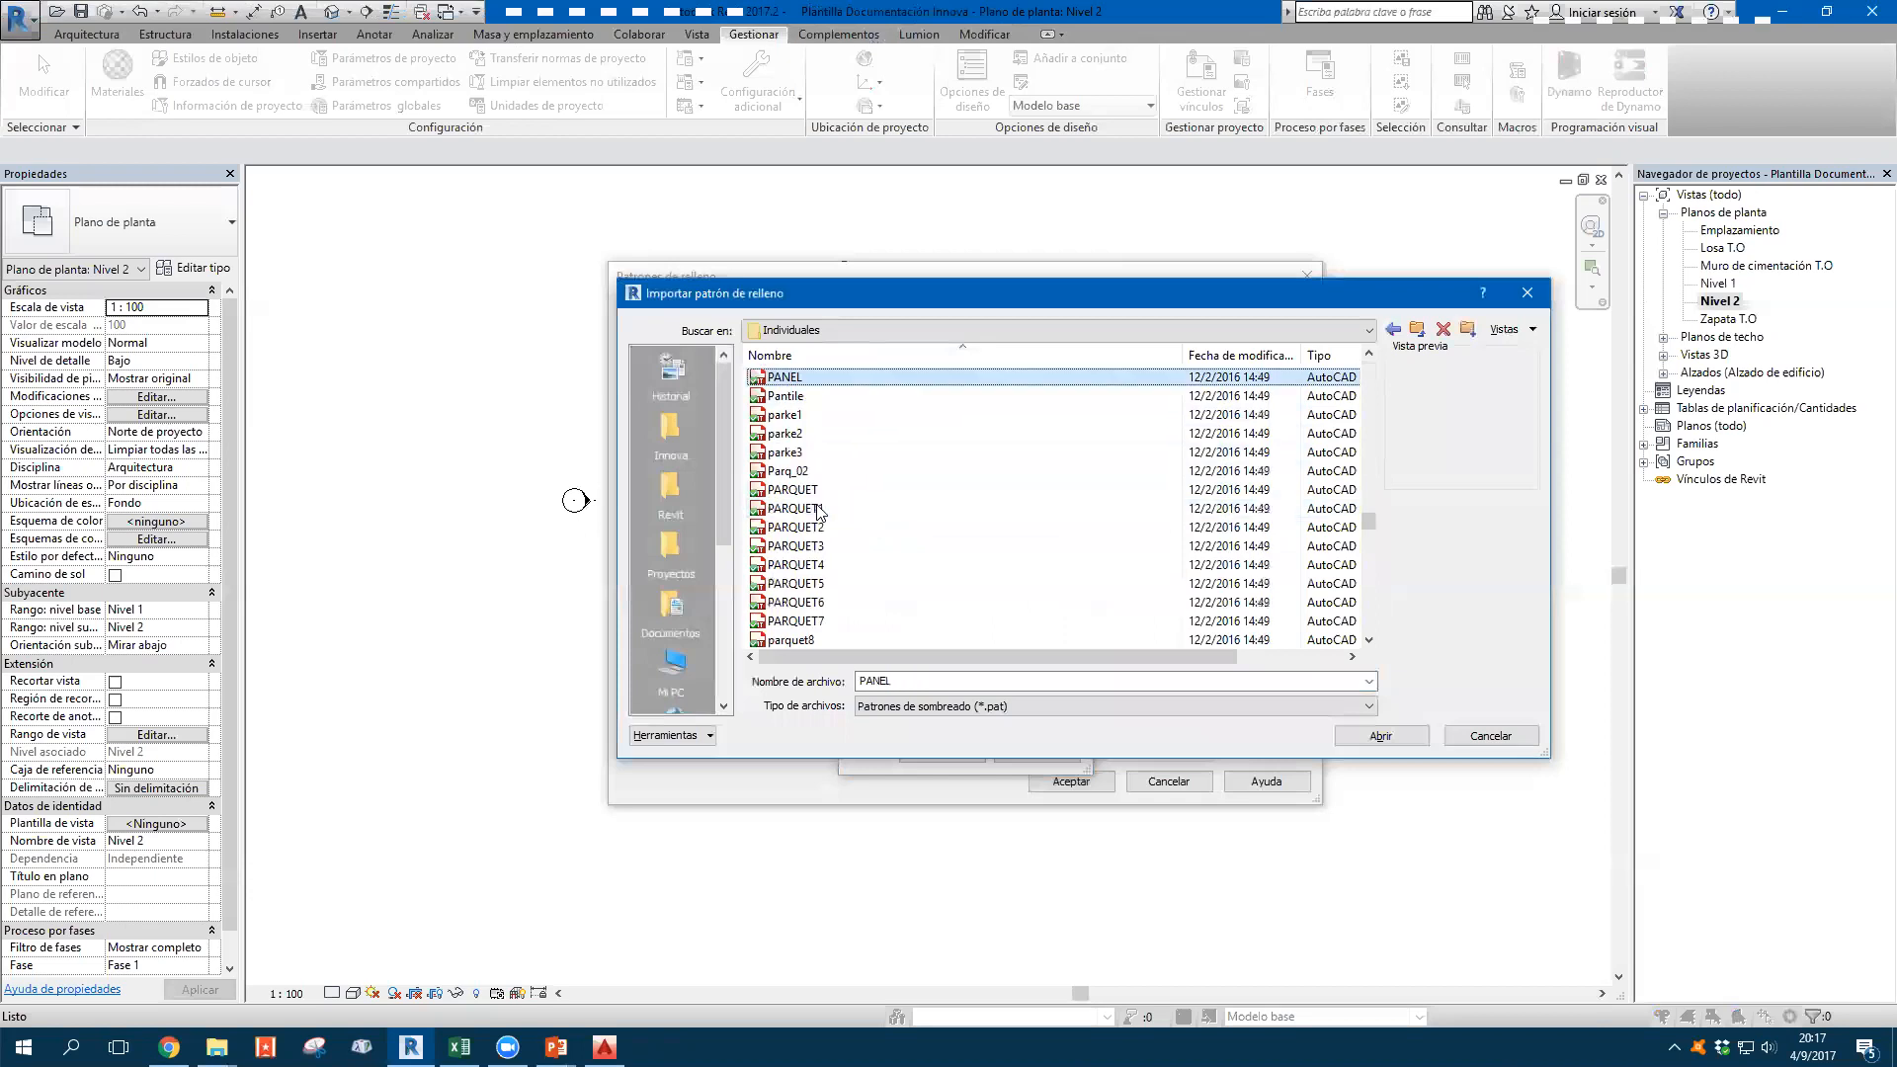
pyautogui.scroll(-2, 813, 511)
pyautogui.scroll(-10, 821, 534)
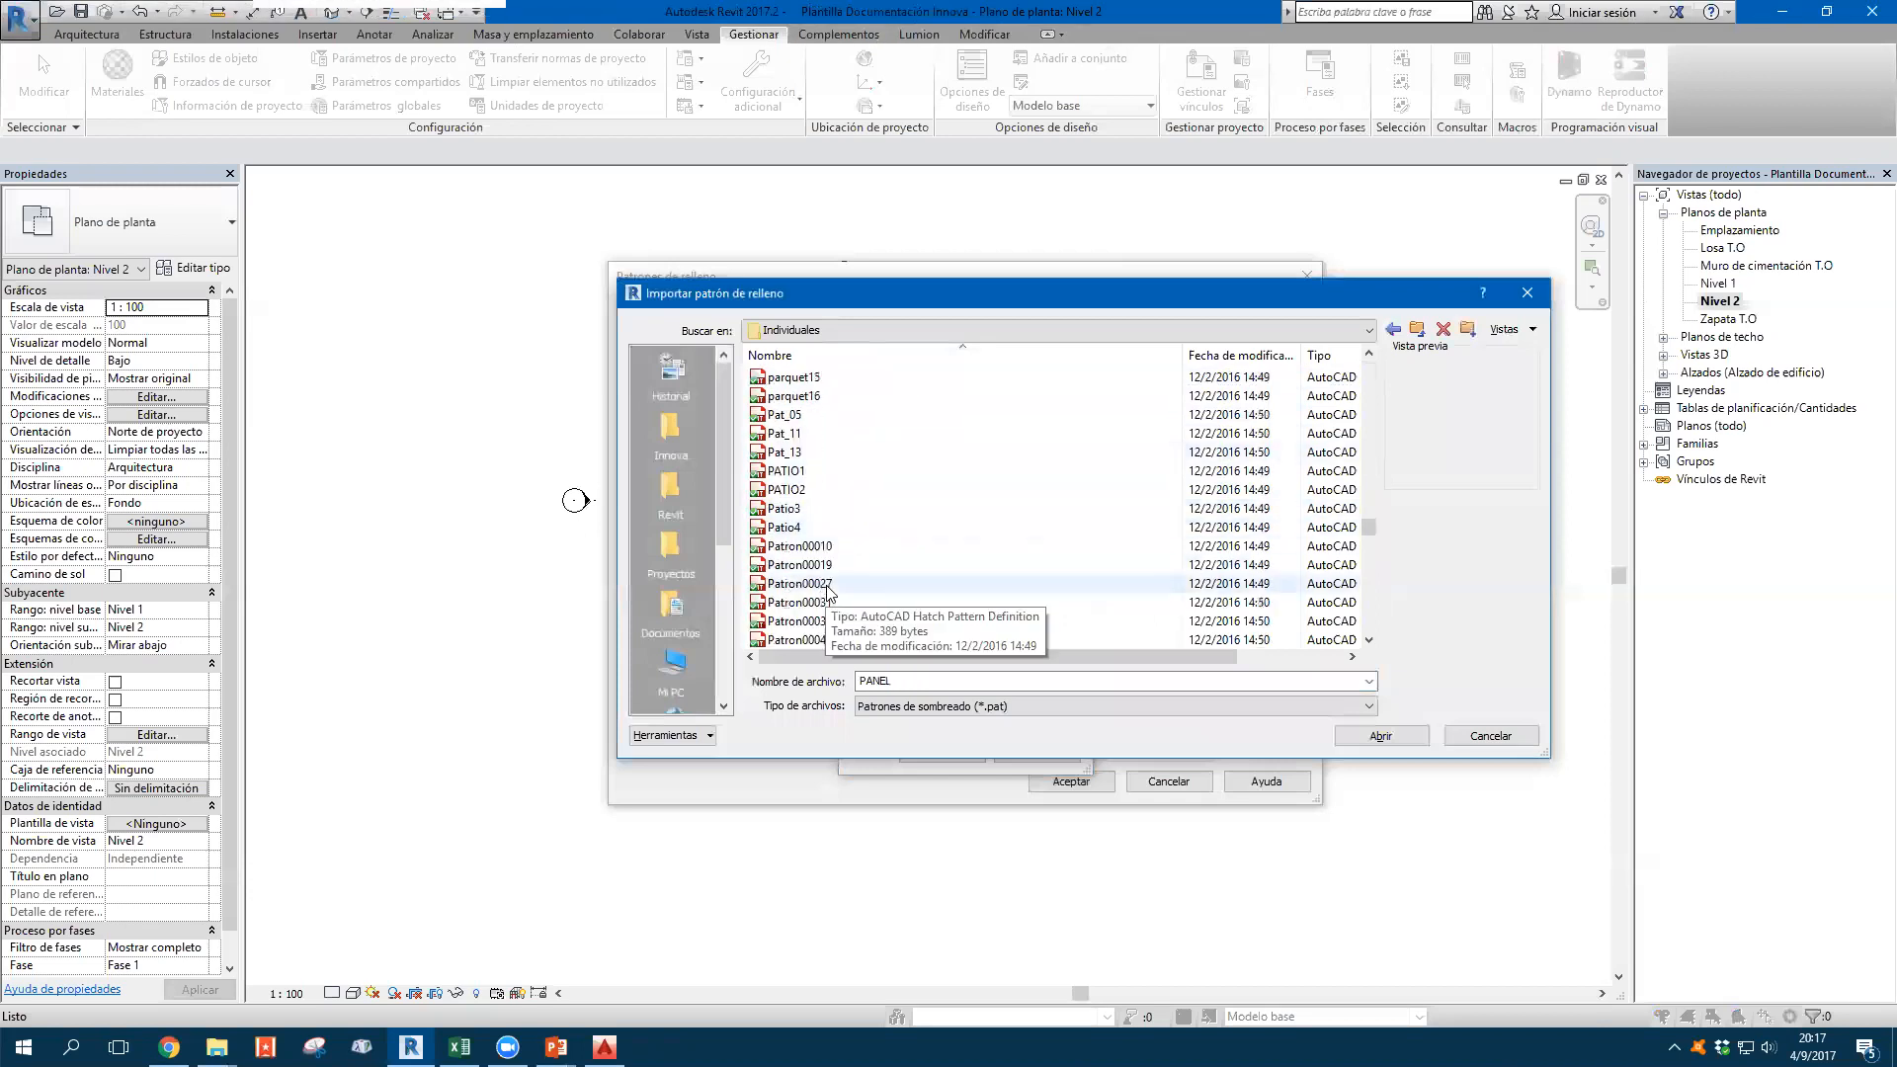
pyautogui.scroll(-3, 820, 593)
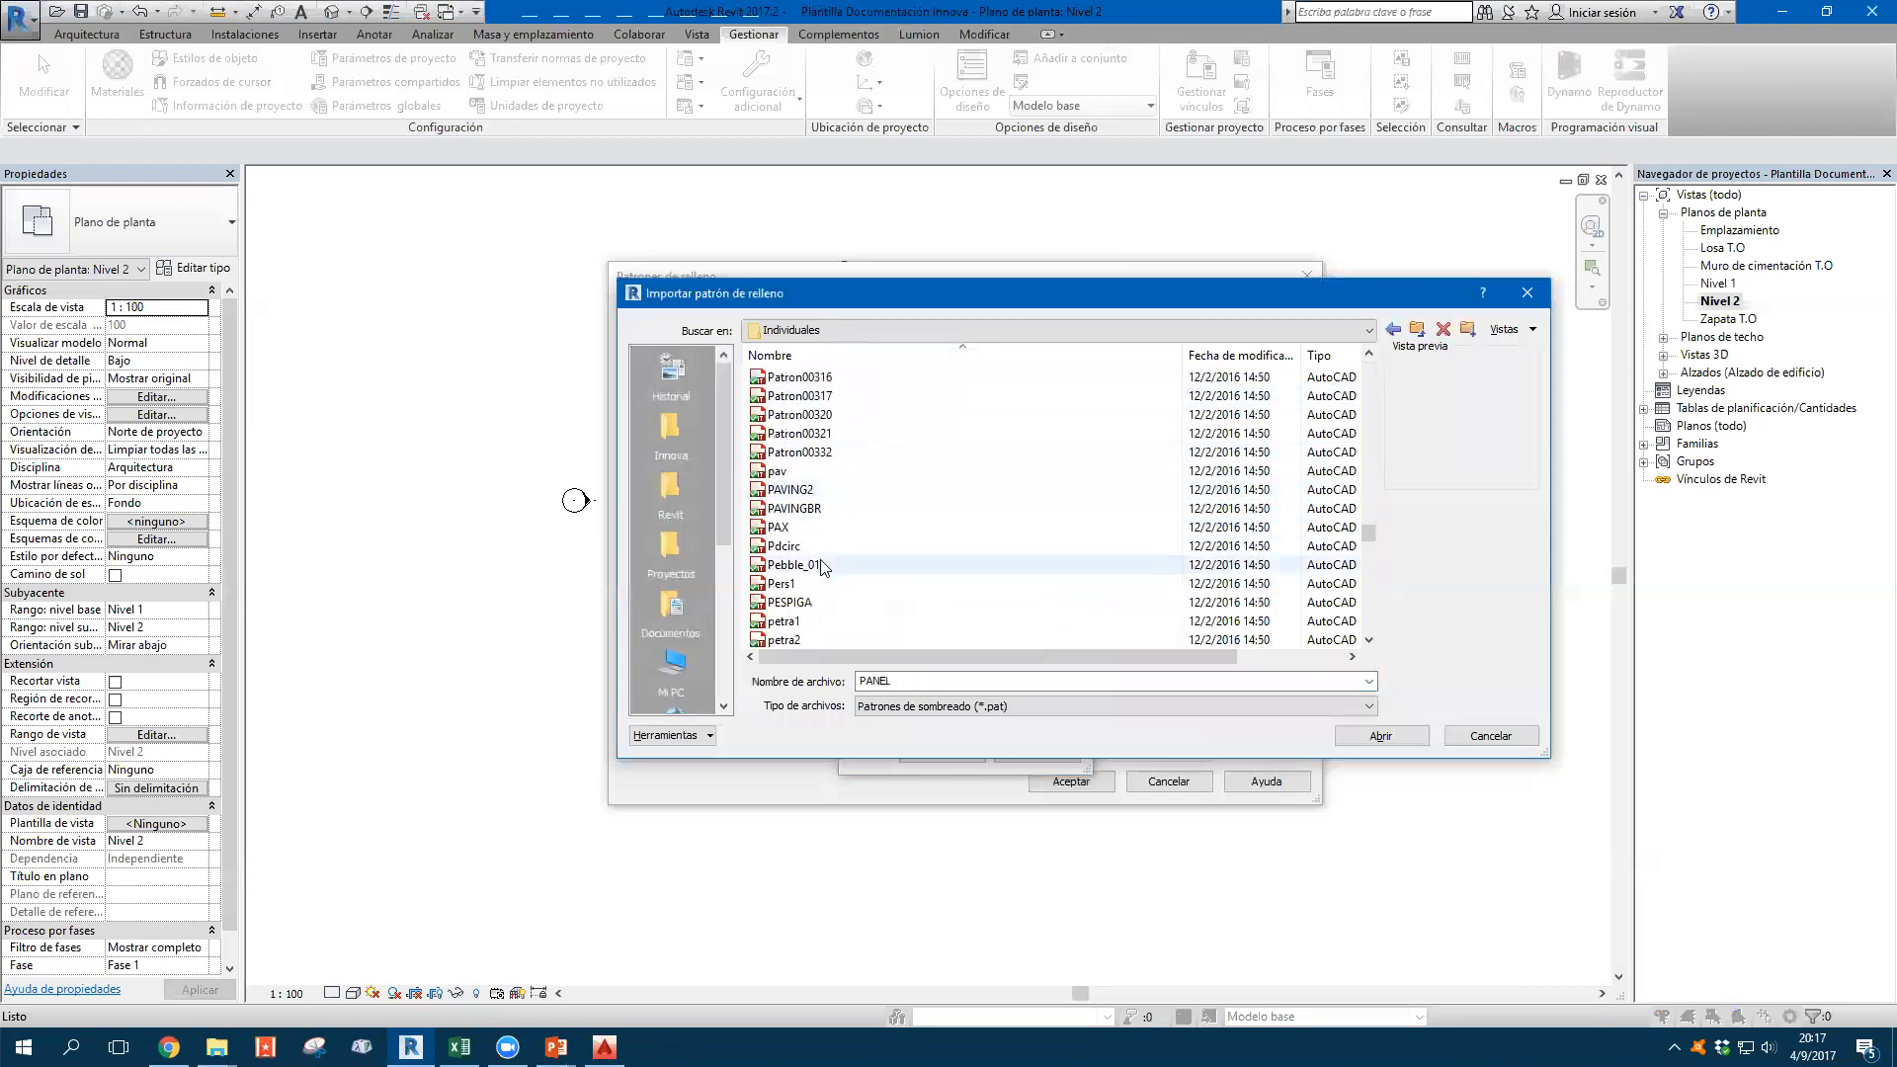
pyautogui.scroll(-4, 808, 603)
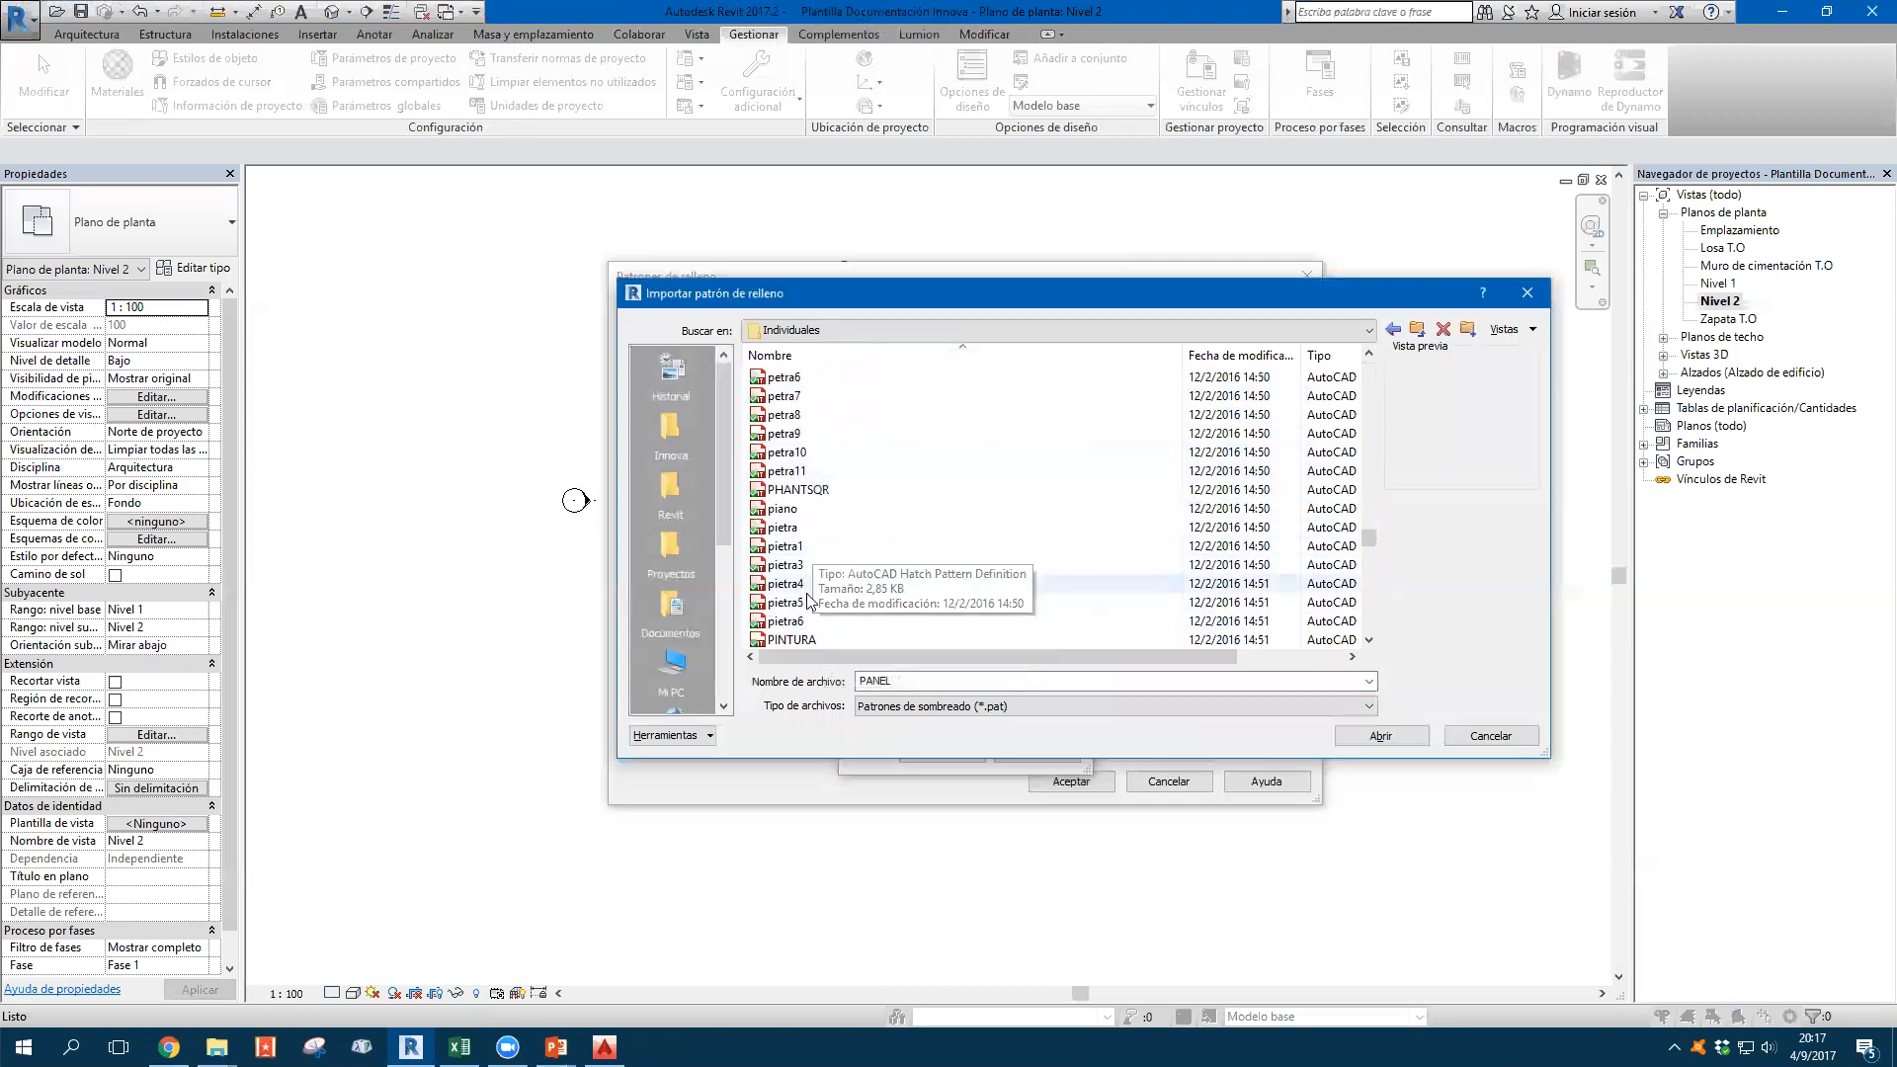
pyautogui.click(845, 561)
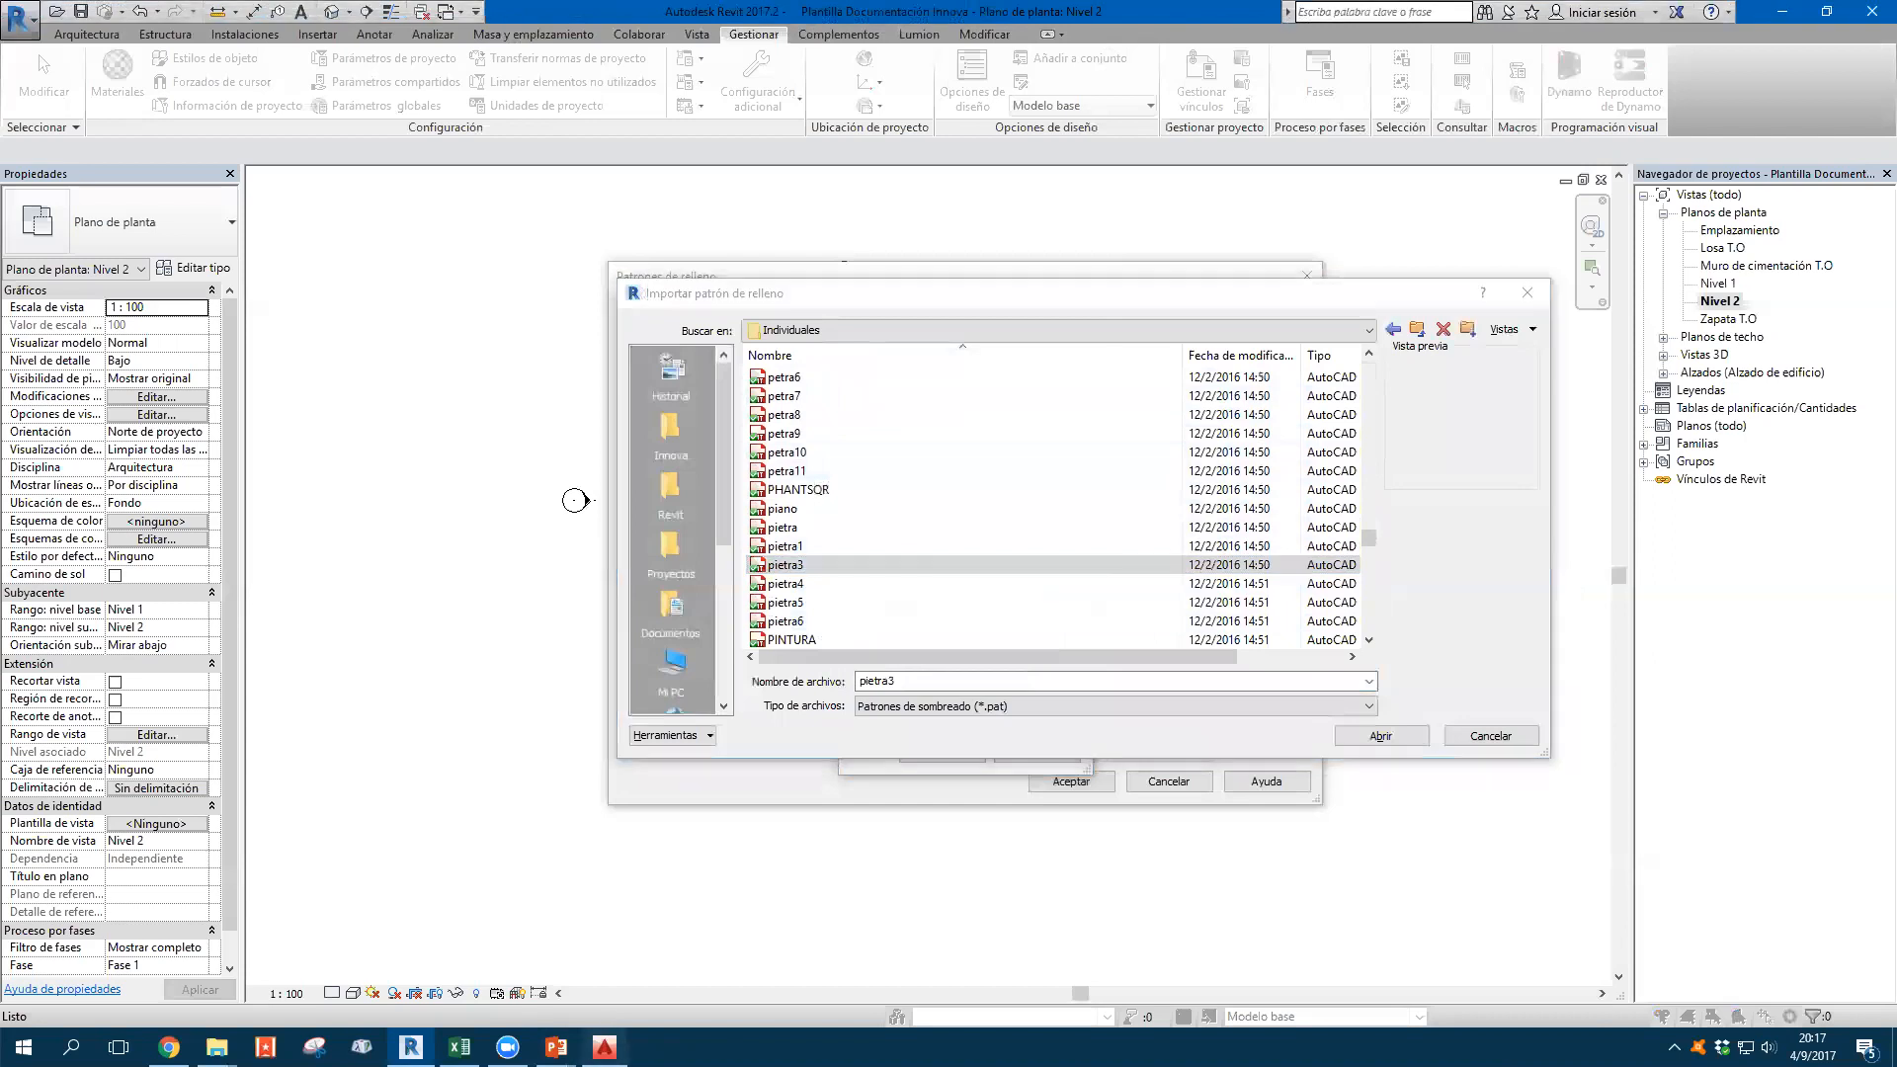
# Check the Pietra samples in the AutoCAD hatch drawing, and import the pietra5 pattern file into the new Revit pattern
pyautogui.hotkey('alt', 'Tab')
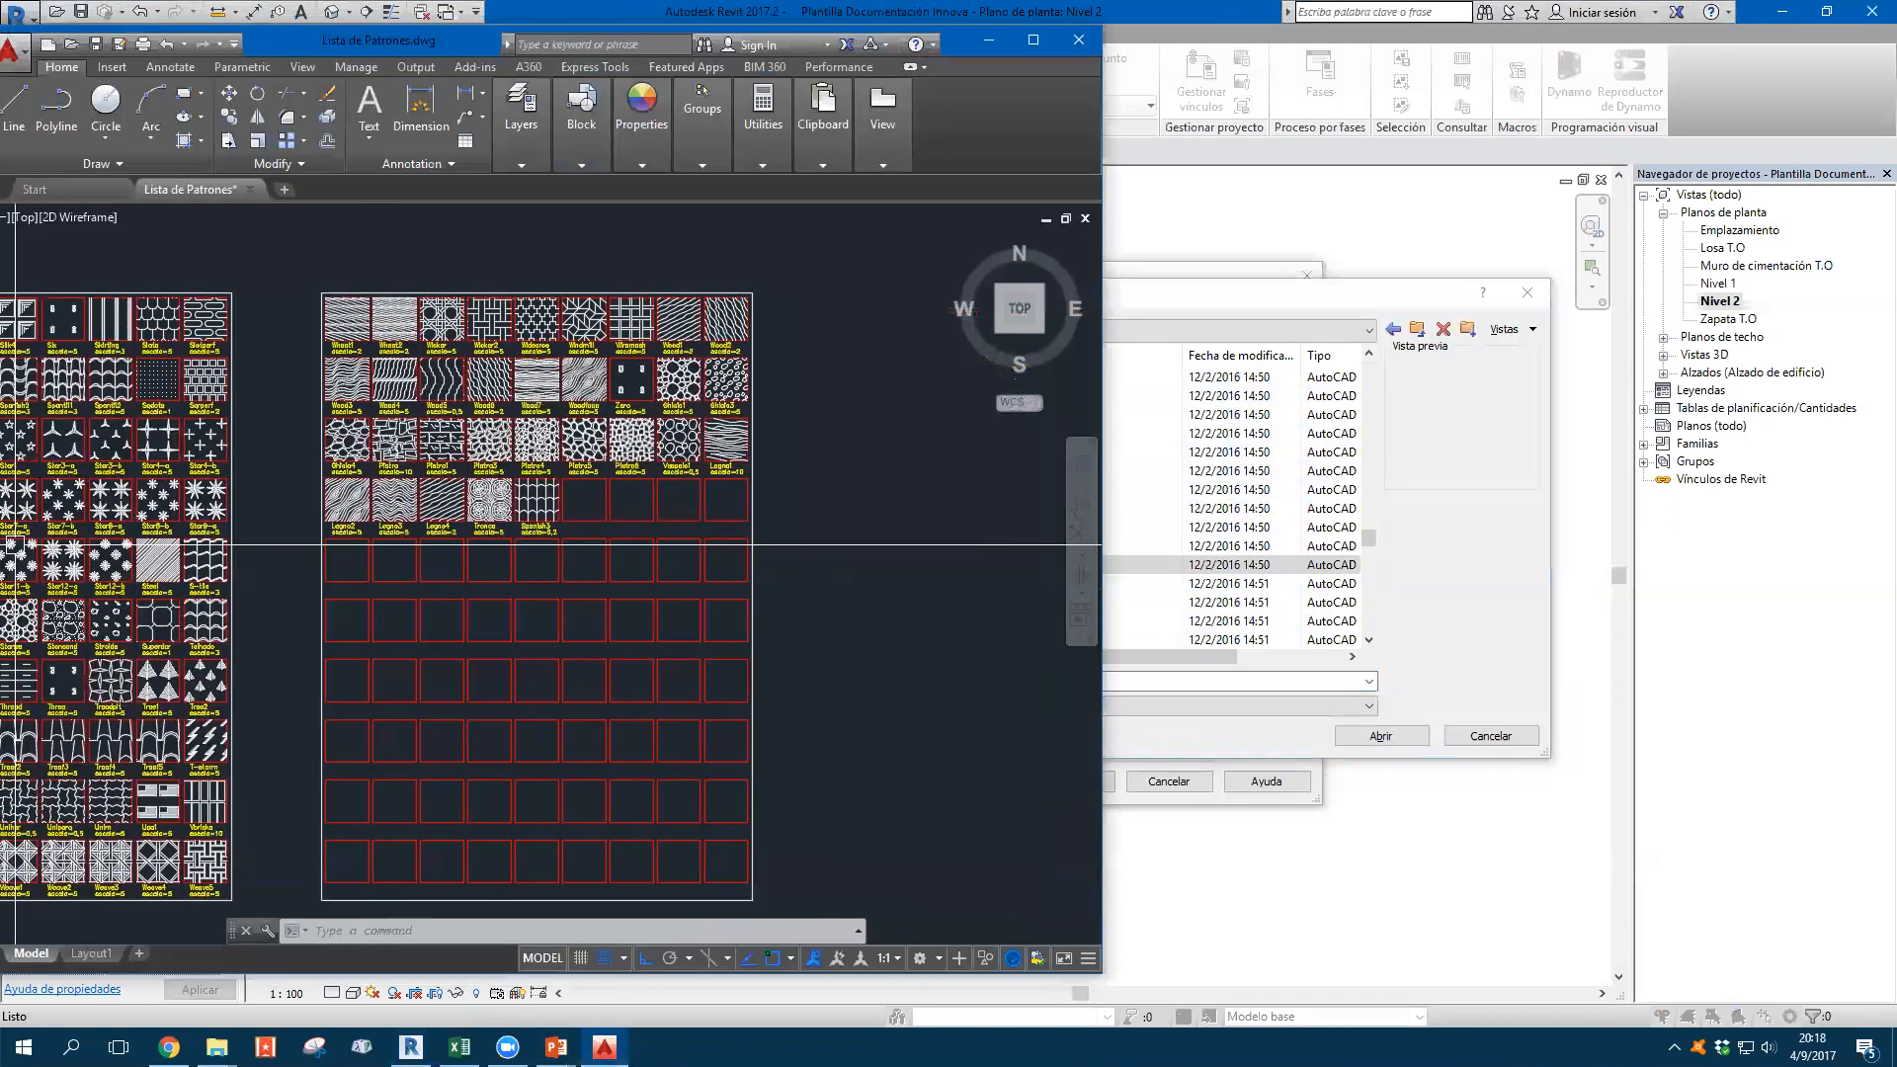
pyautogui.scroll(4, 565, 415)
pyautogui.moveTo(566, 415)
pyautogui.mouseDown(button='middle')
pyautogui.moveTo(730, 491)
pyautogui.moveTo(743, 439)
pyautogui.mouseUp(button='middle')
pyautogui.scroll(2, 800, 499)
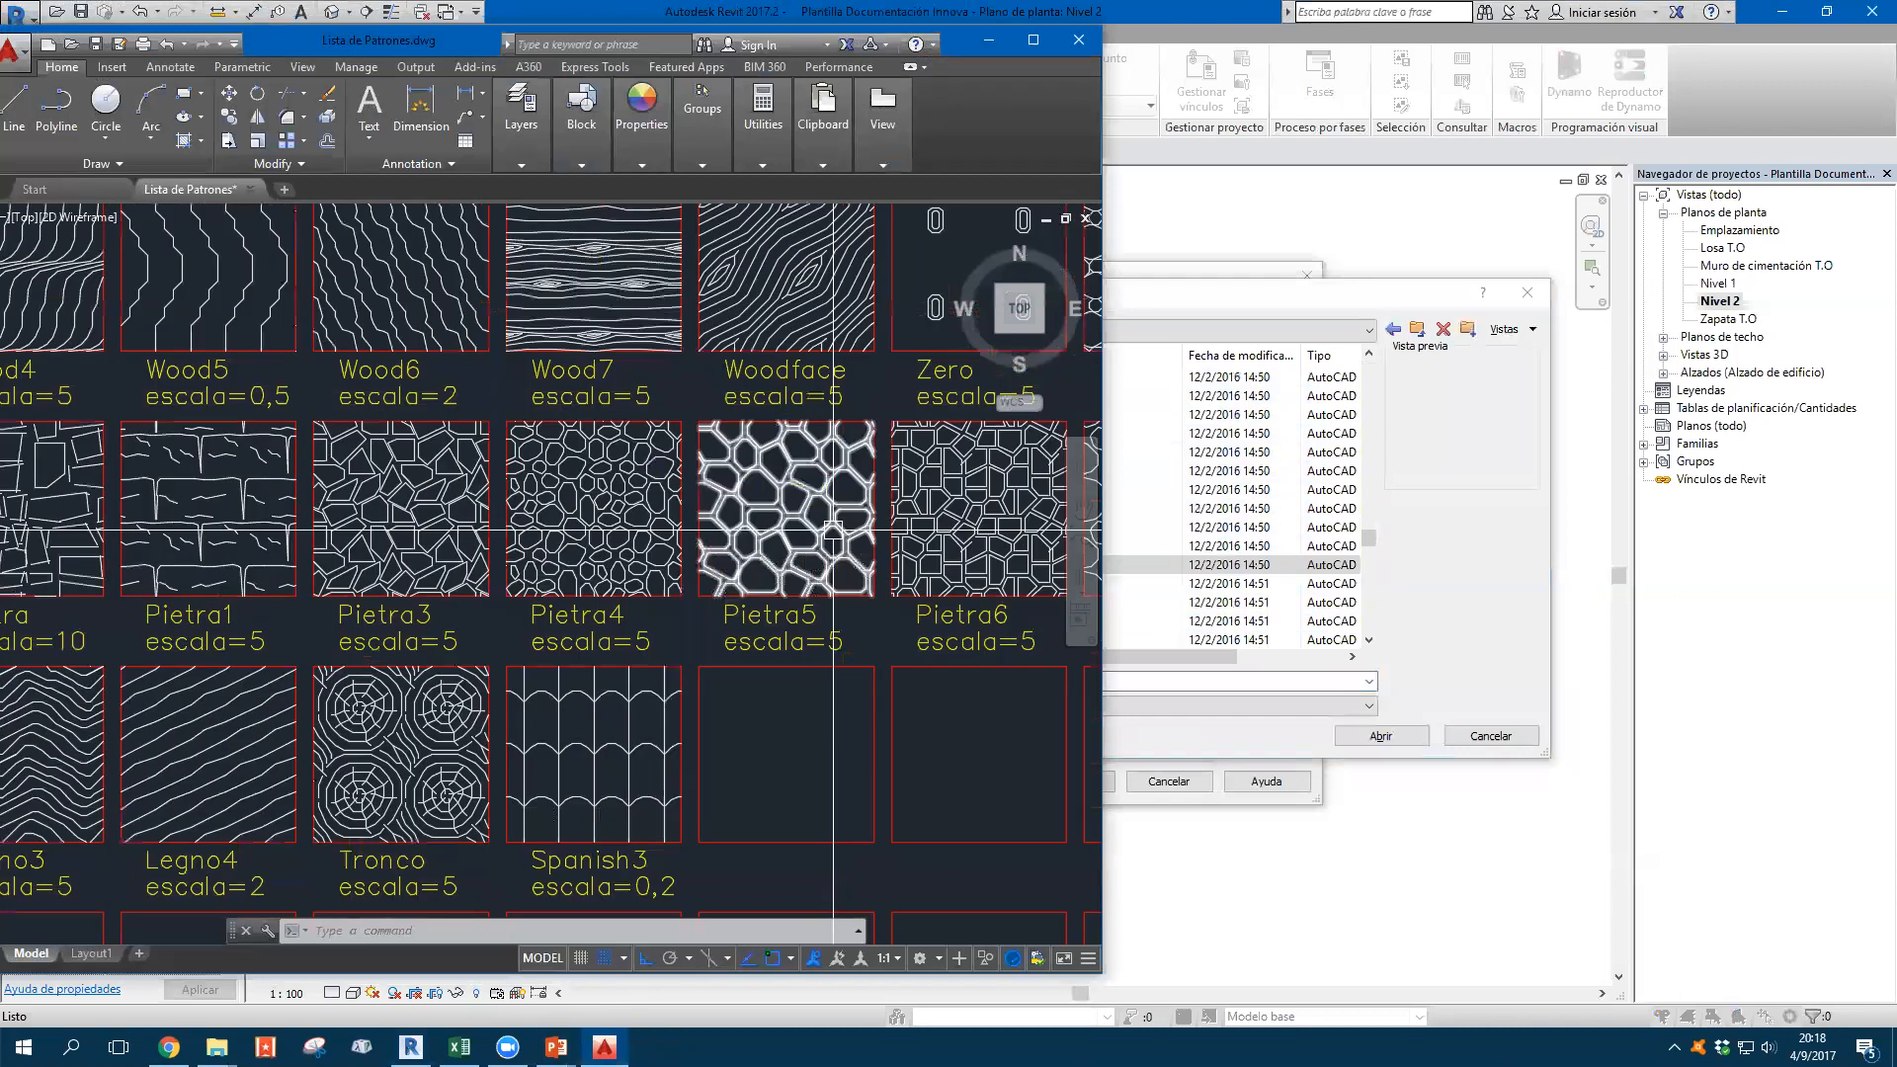
pyautogui.moveTo(834, 534); pyautogui.dragTo(690, 534, button='middle')
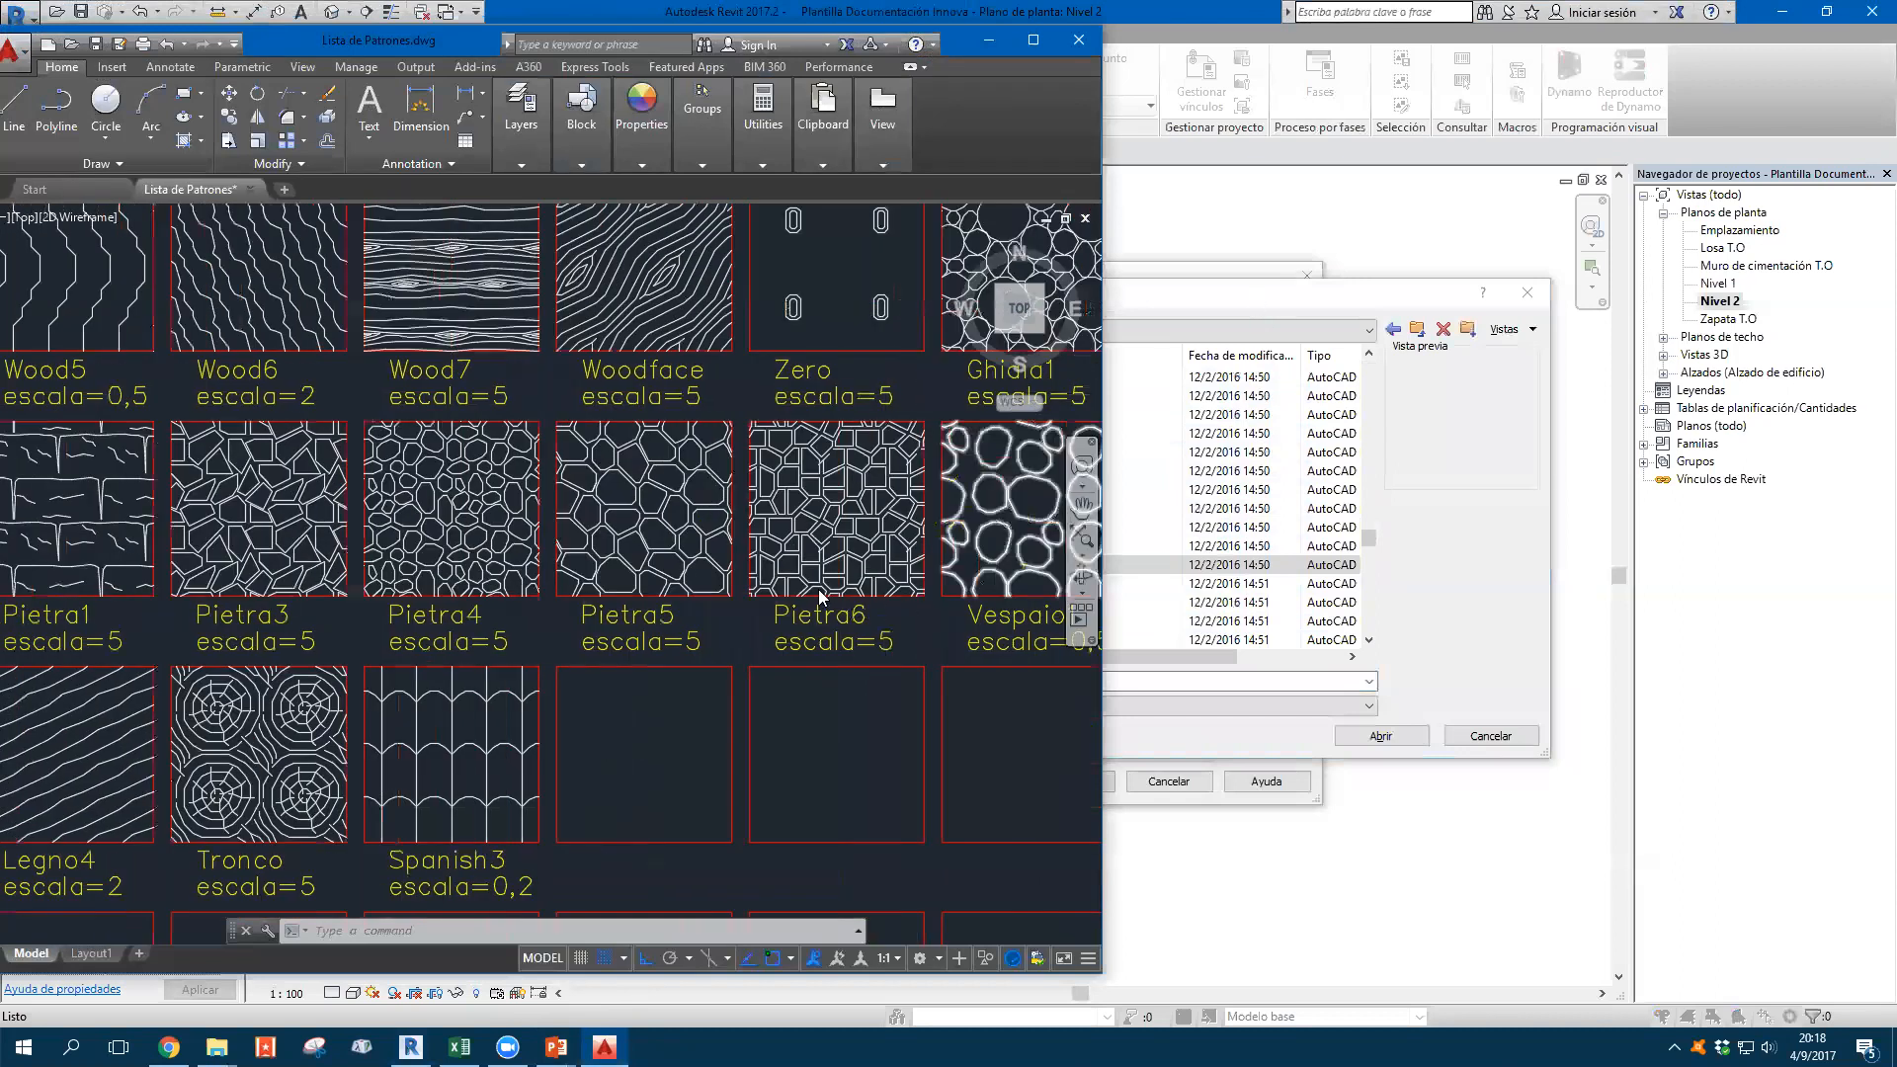
pyautogui.click(1382, 739)
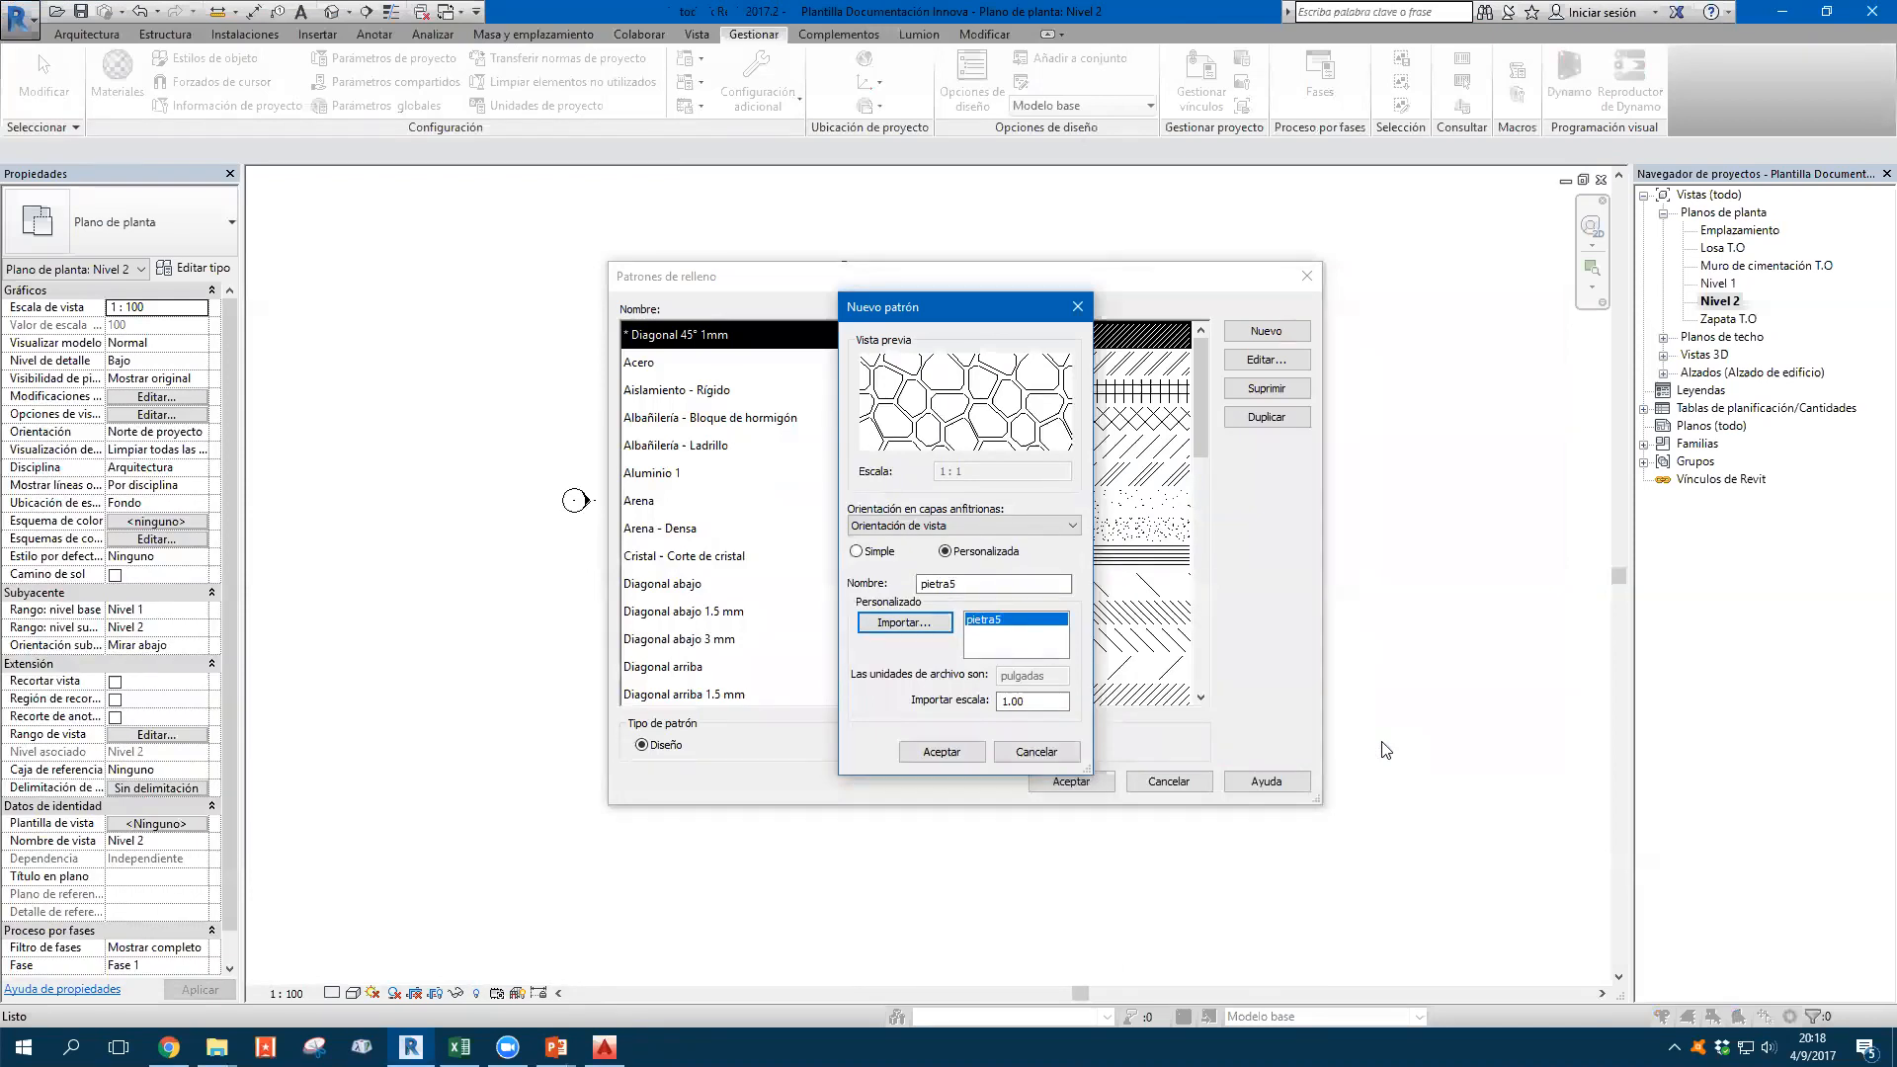
# Try import scales of 2 and 5 for the pietra5 pattern
pyautogui.moveTo(1042, 704); pyautogui.dragTo(940, 707)
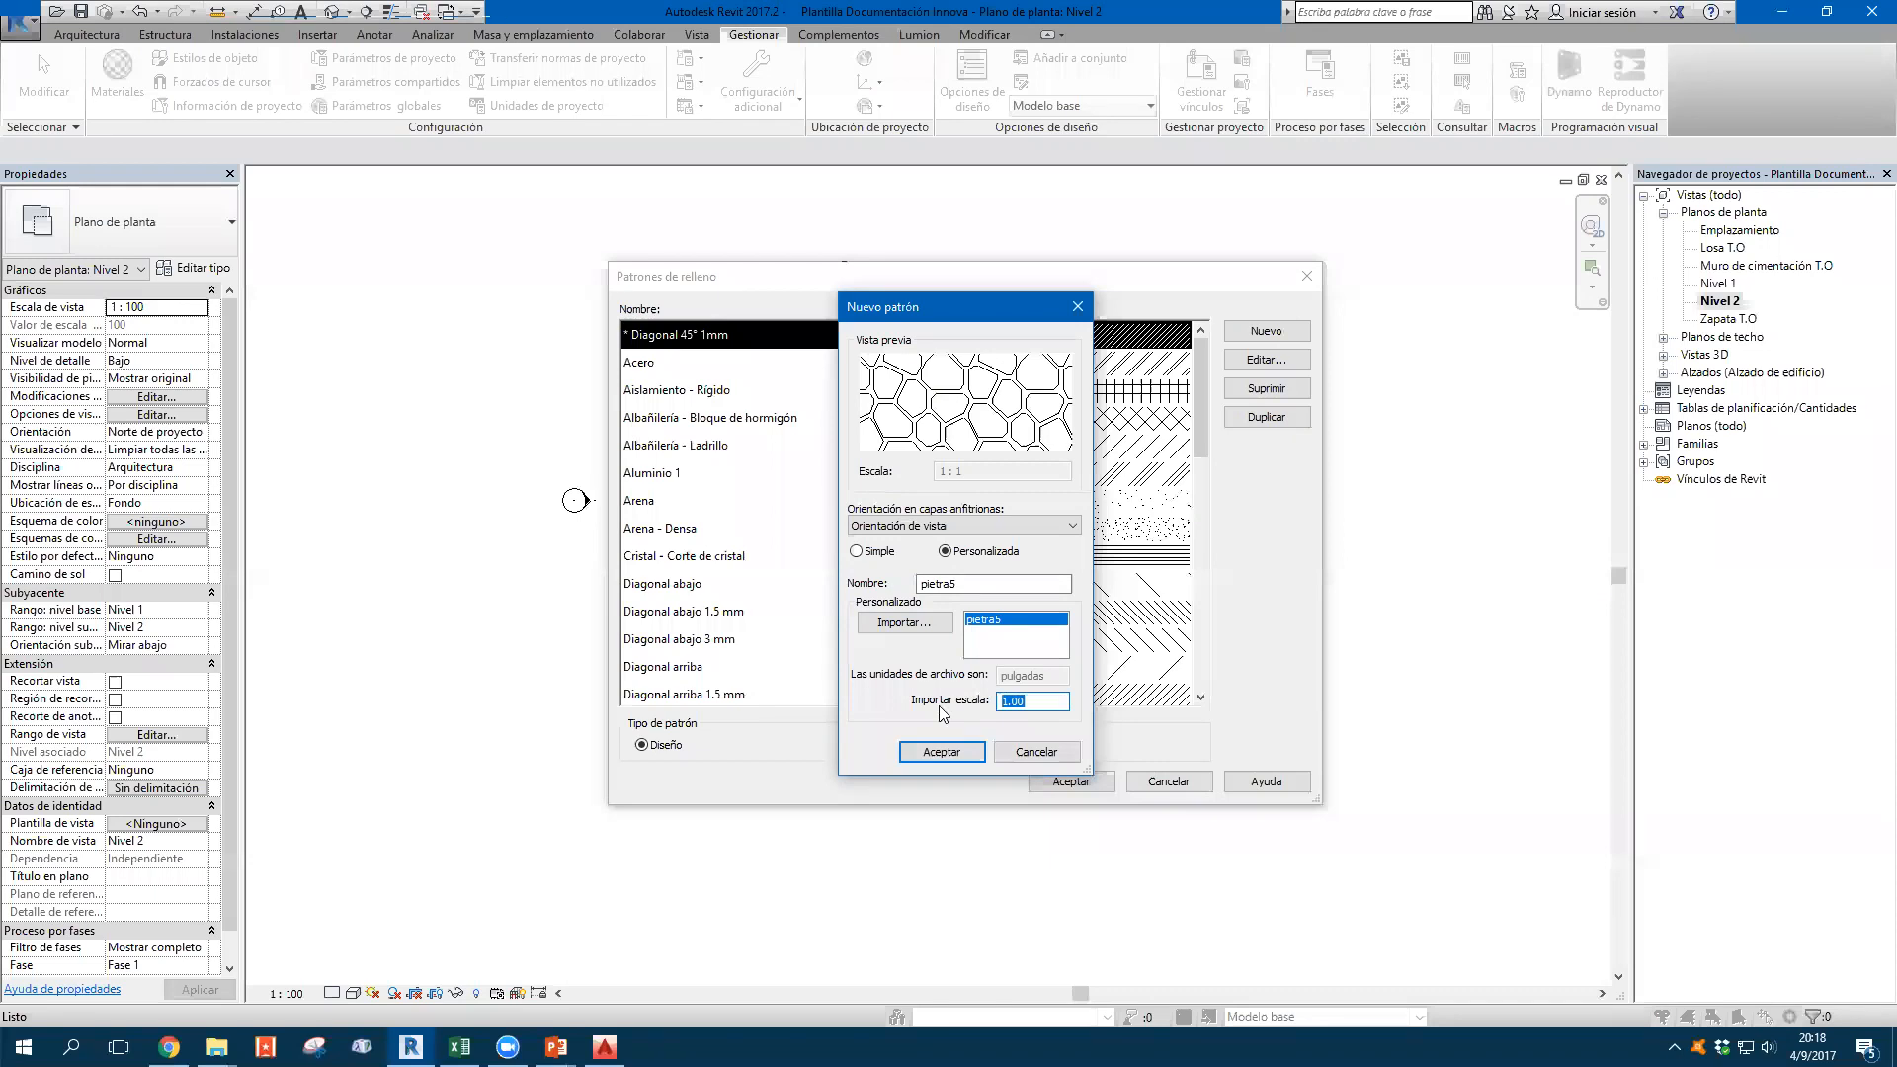
pyautogui.write('2')
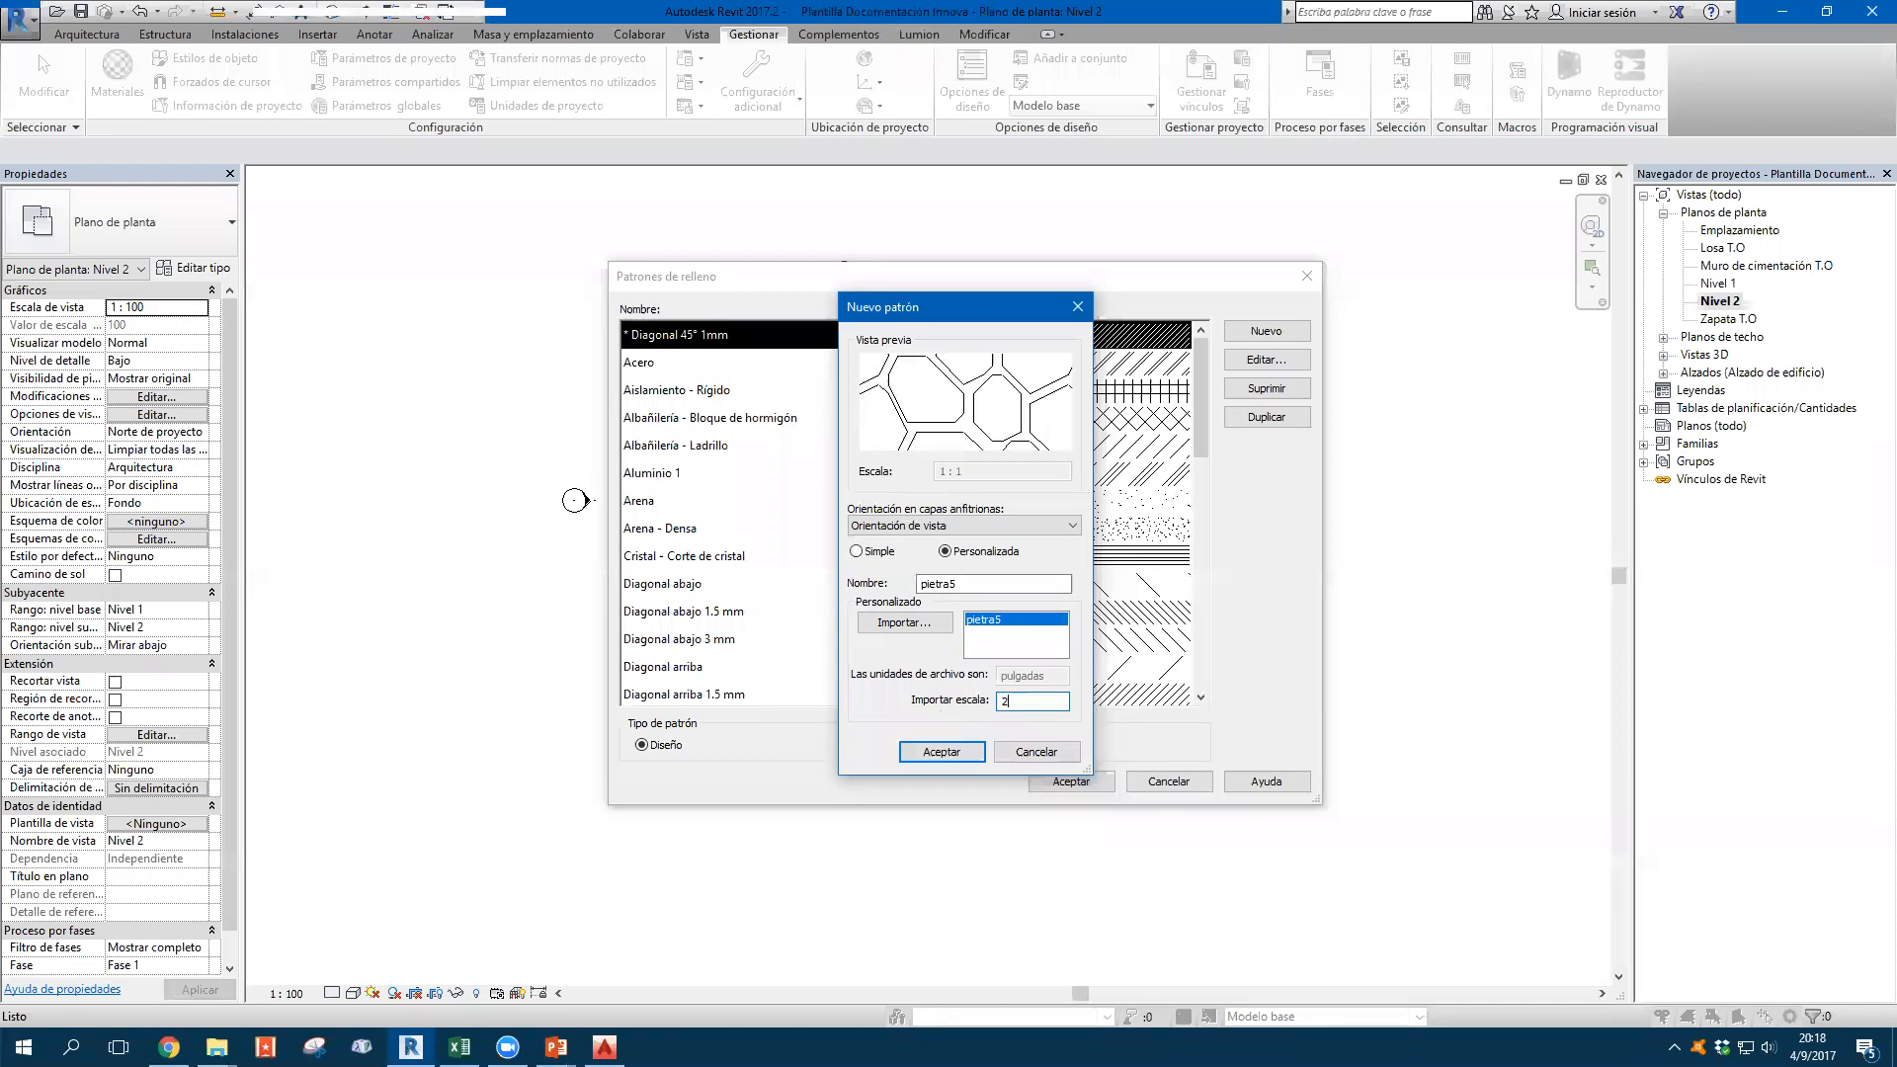
pyautogui.press('BackSpace')
pyautogui.write('5')
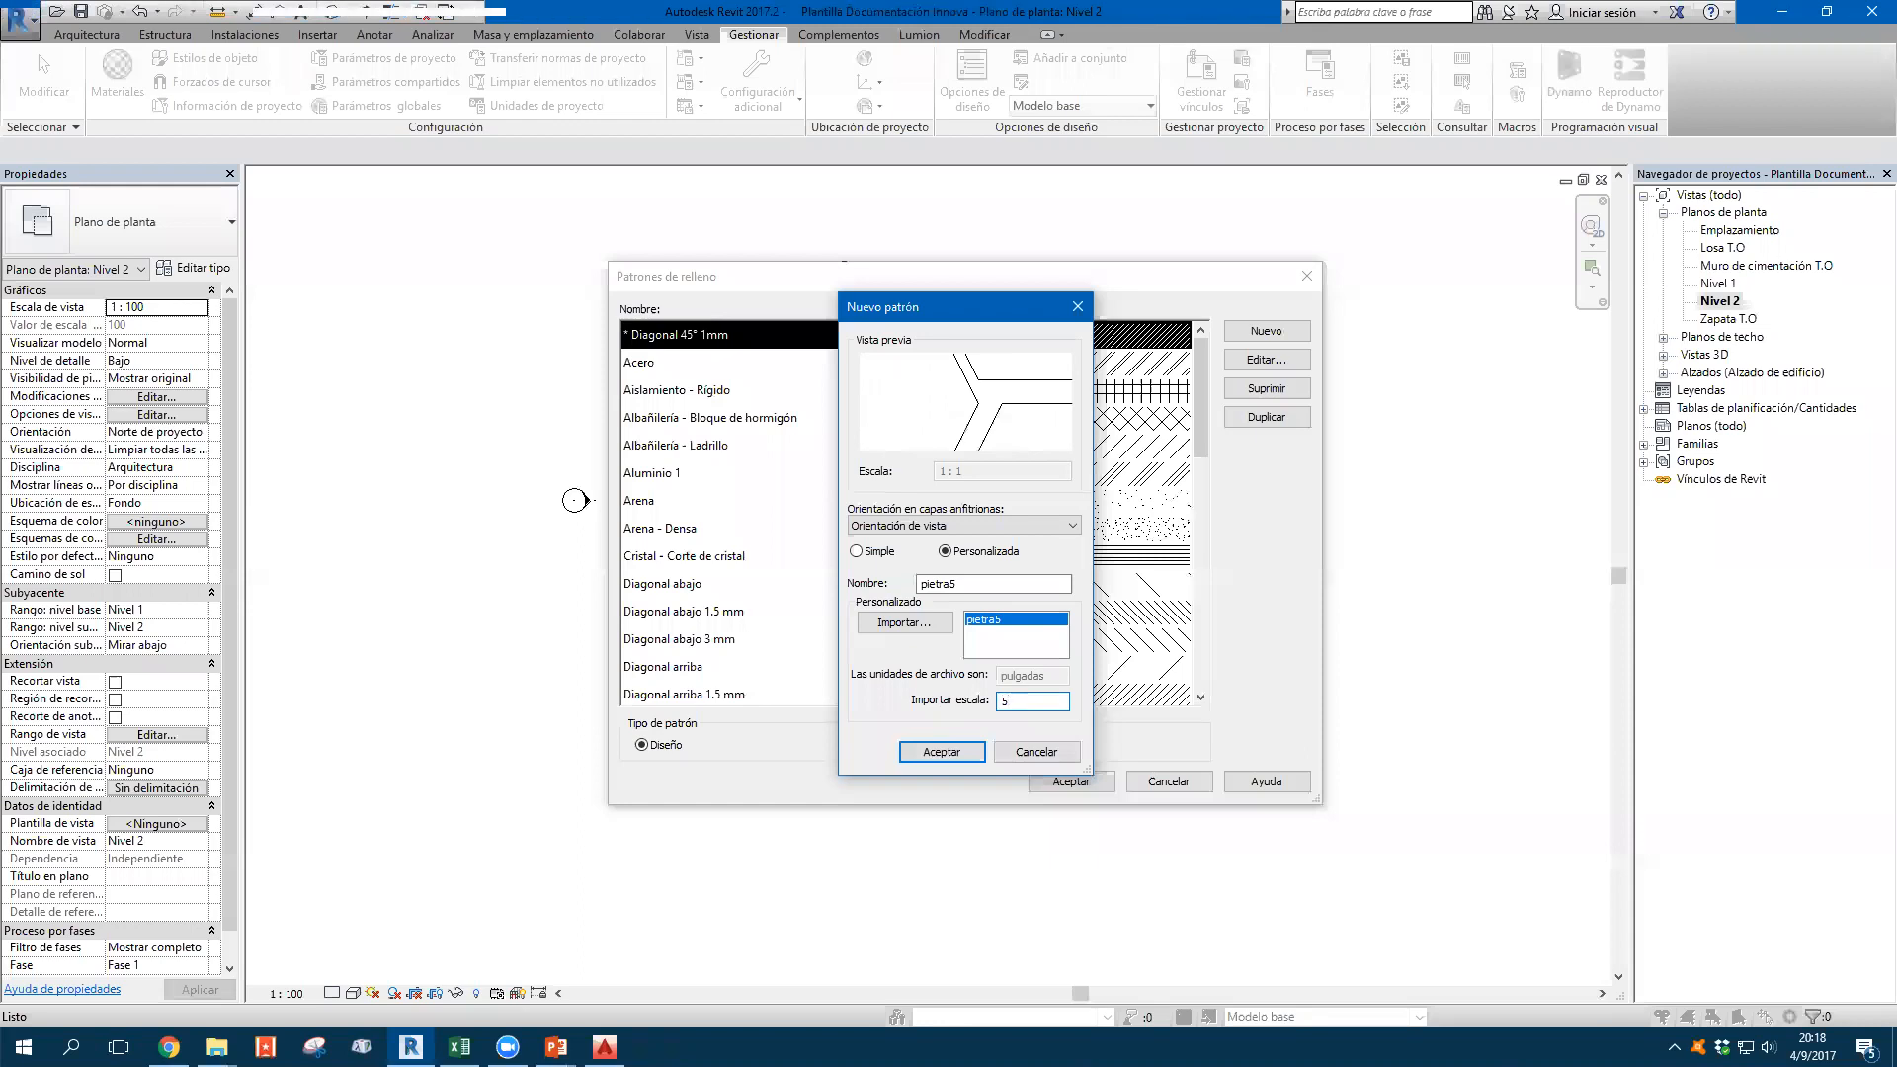
# Name the imported pattern "* Pierta5"
pyautogui.moveTo(978, 584); pyautogui.dragTo(867, 593)
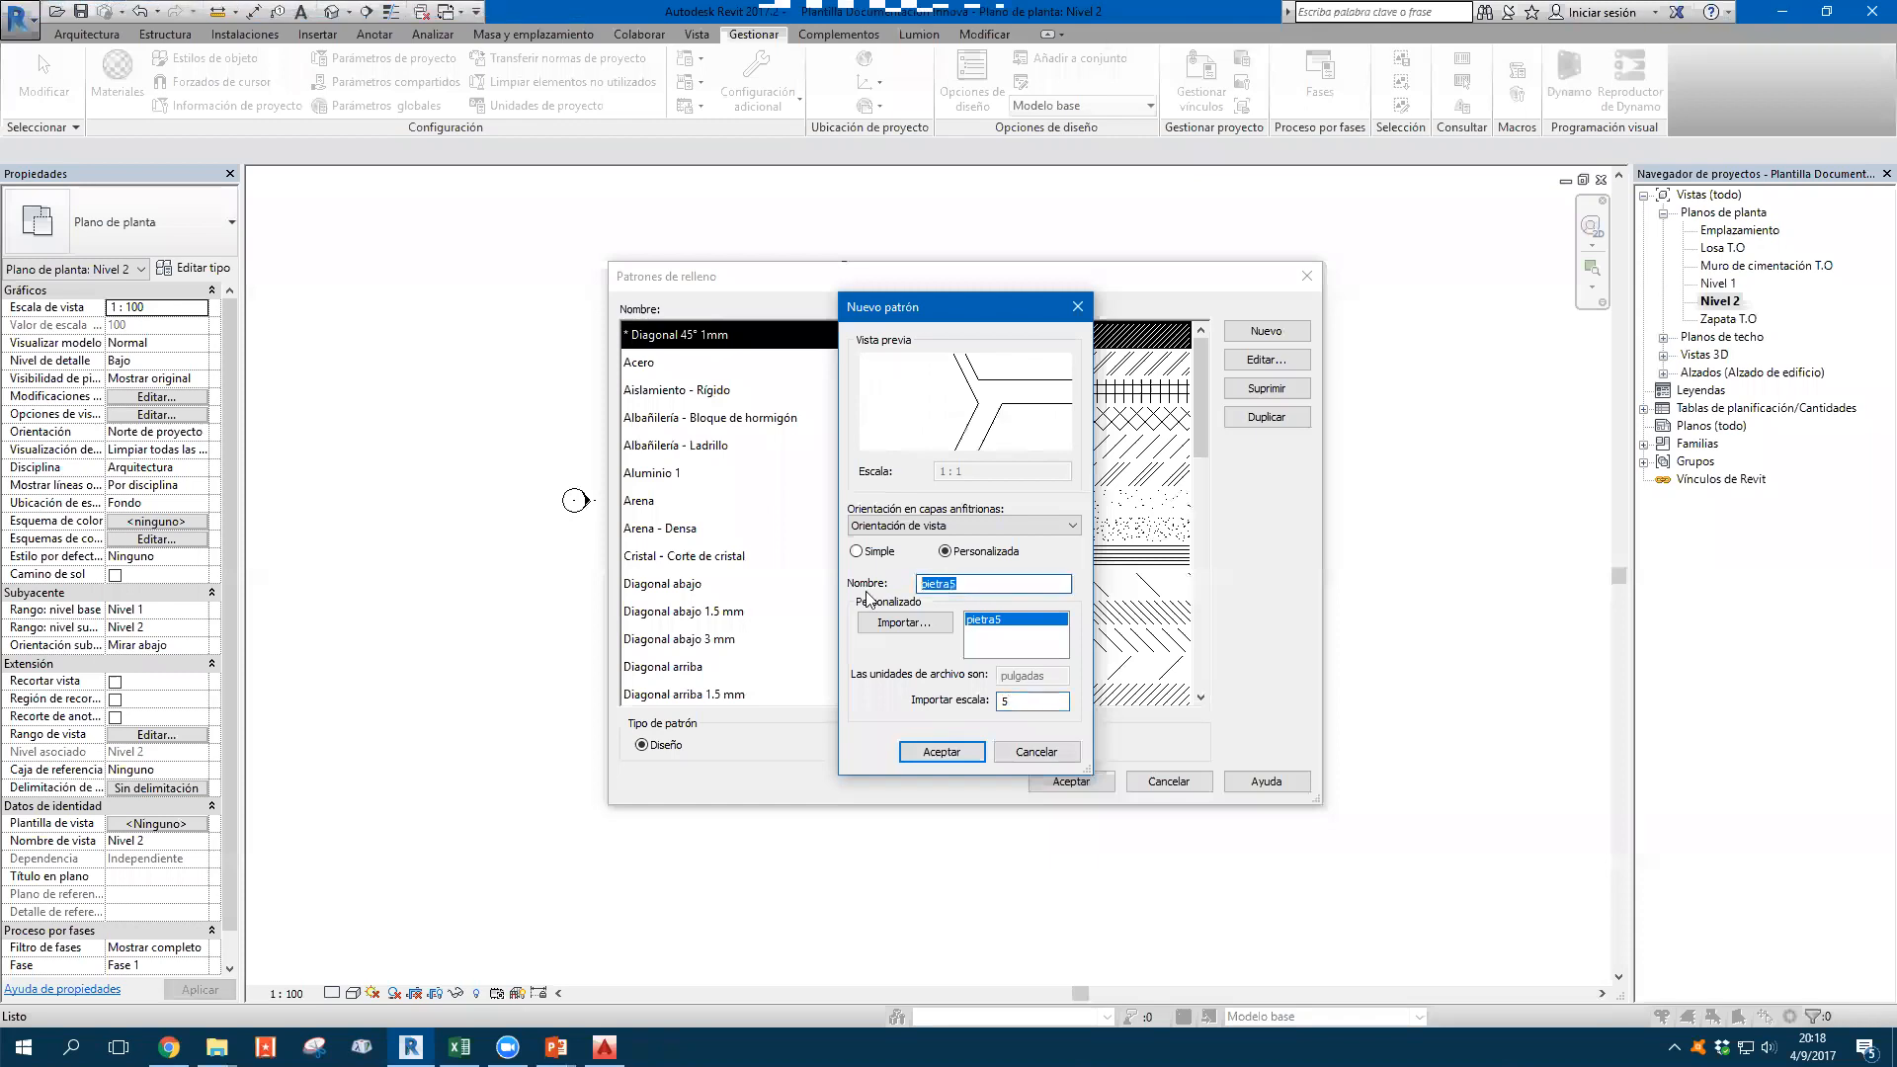
pyautogui.click(976, 586)
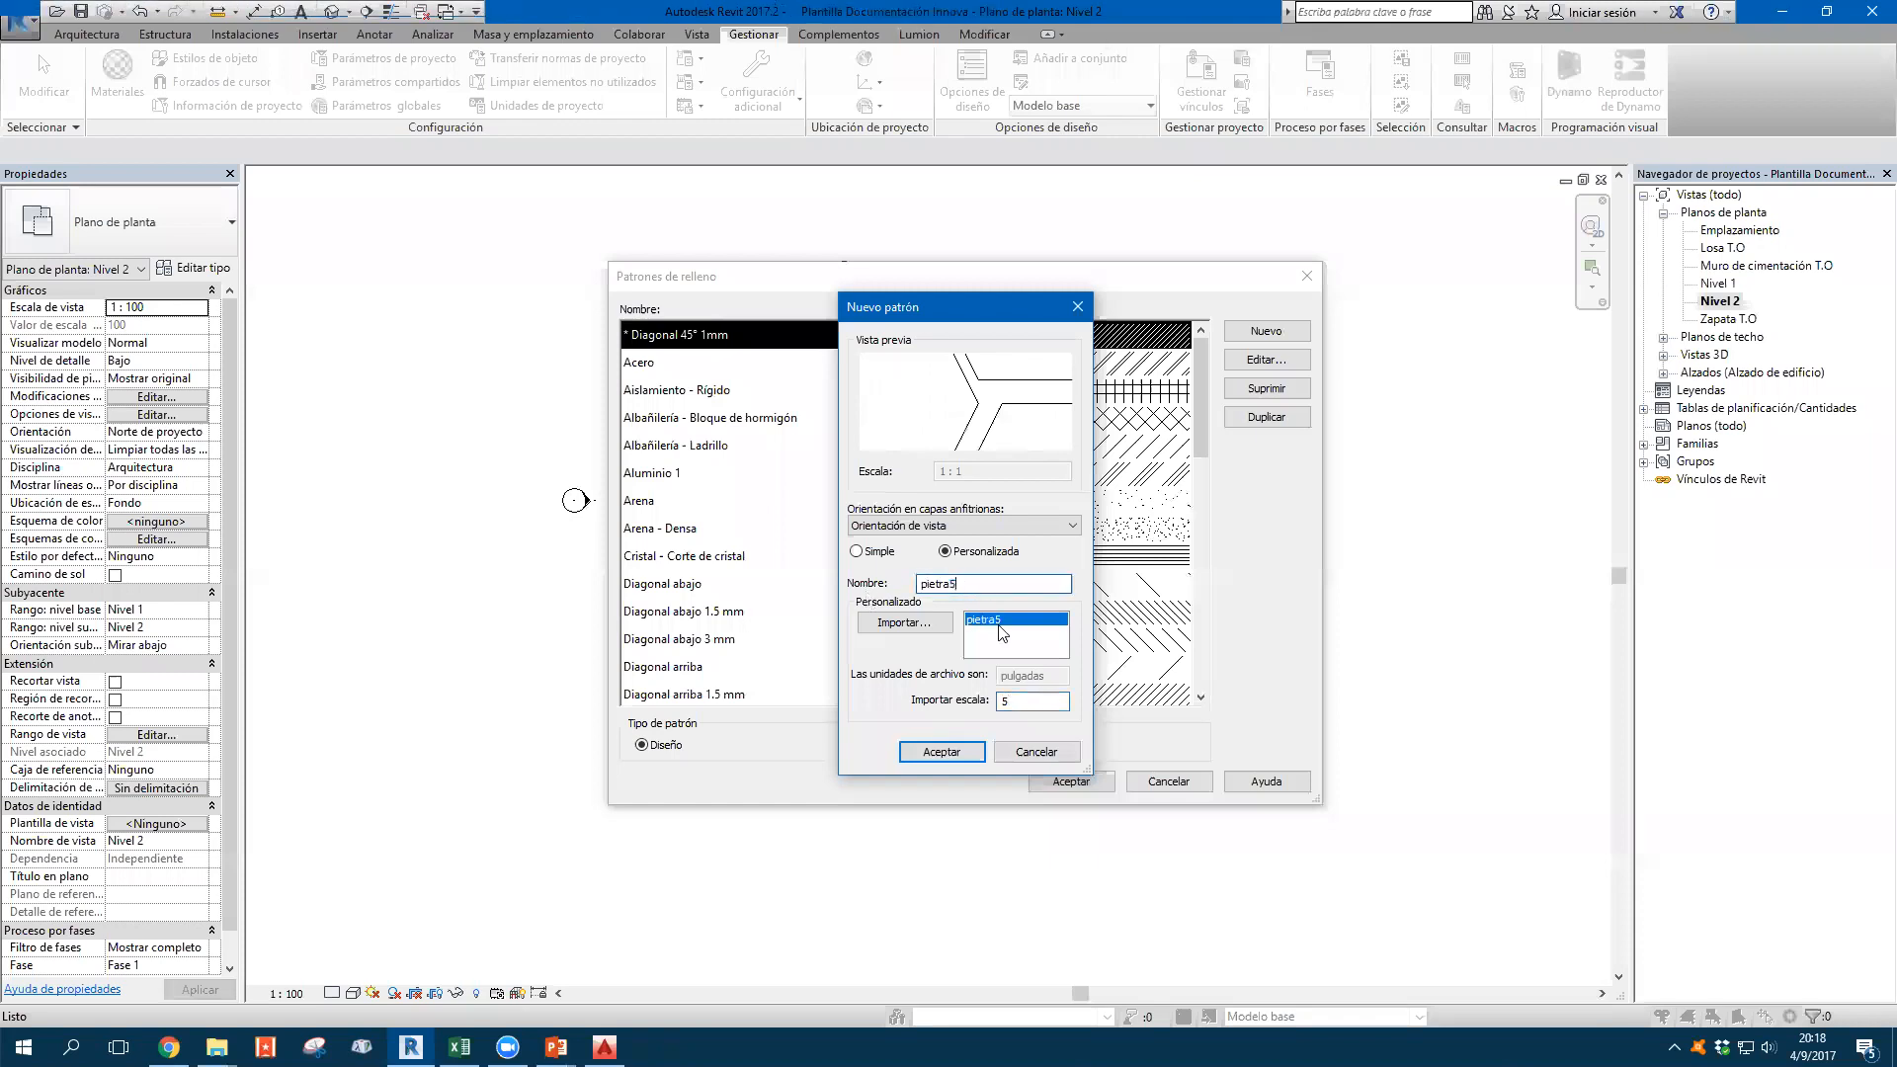
pyautogui.doubleClick(971, 587)
pyautogui.write('P')
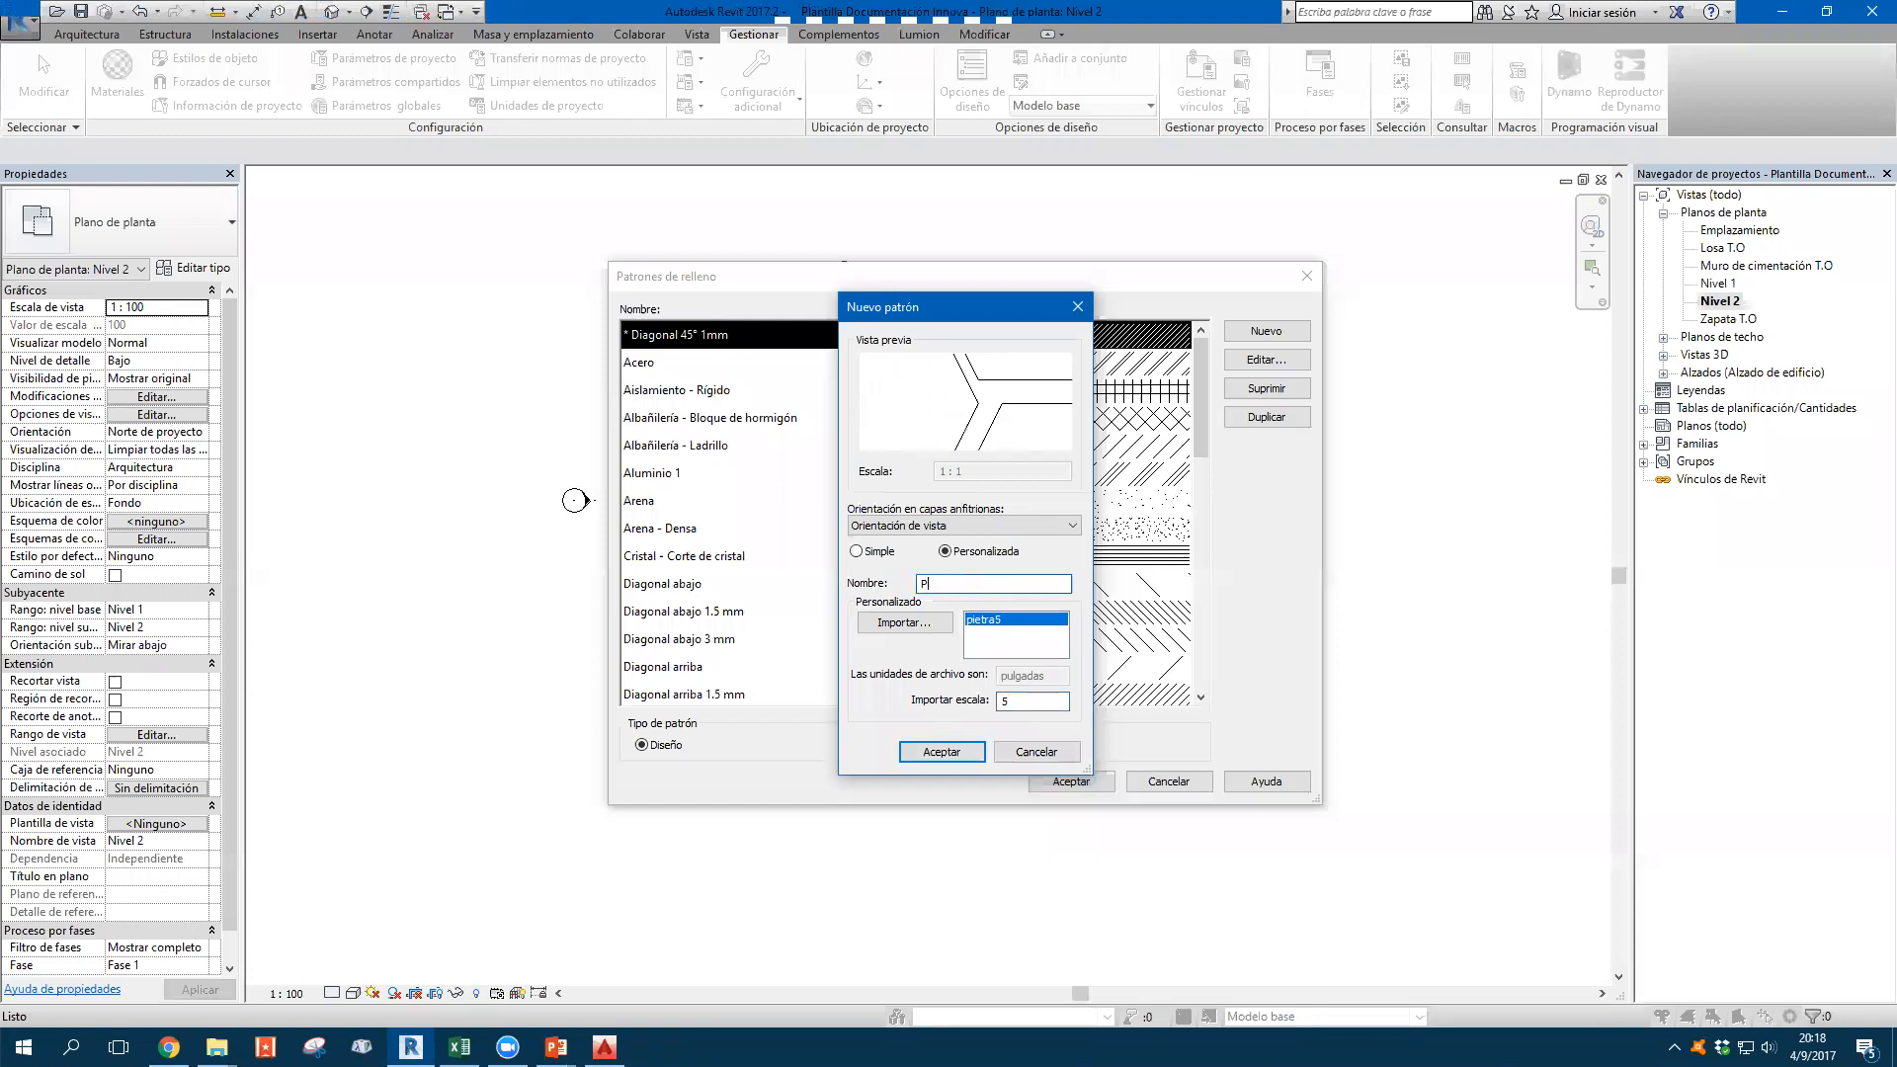
pyautogui.write('ierta5')
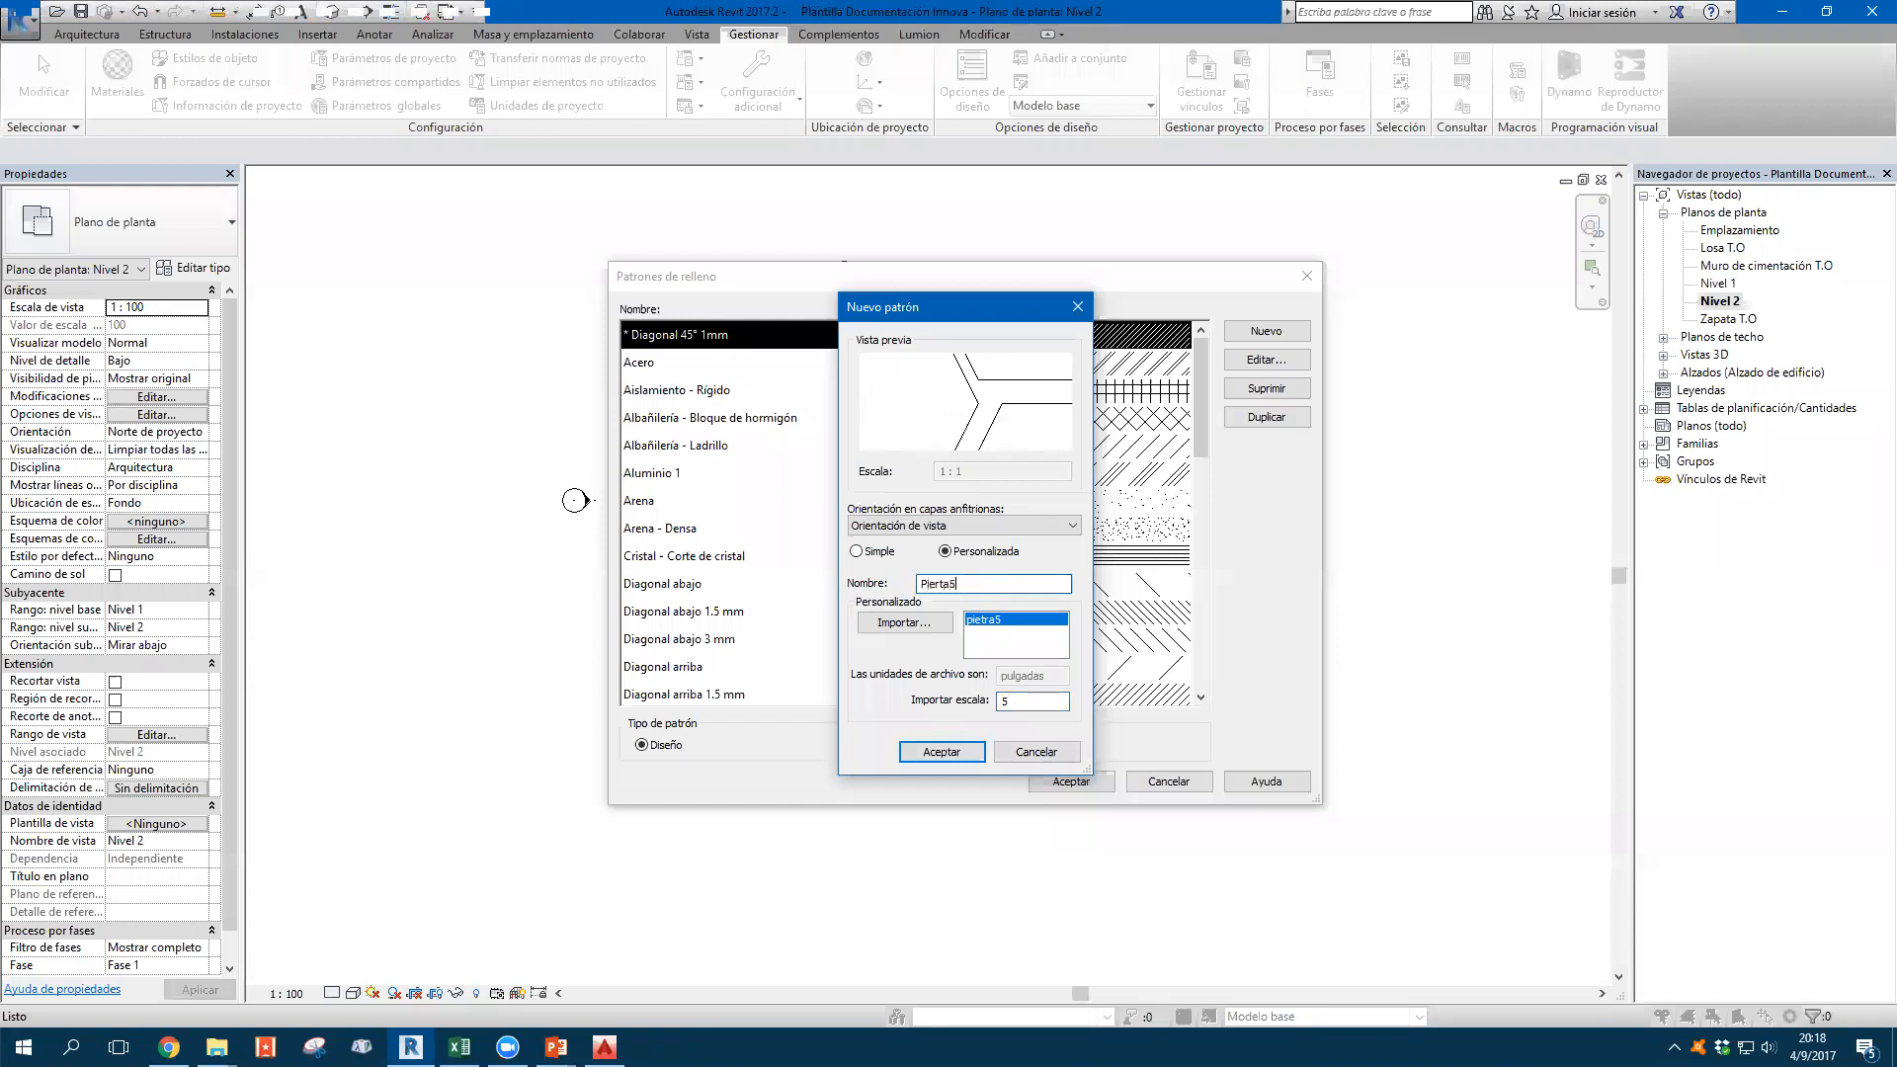
pyautogui.press('Home')
pyautogui.write('*')
# Set the pattern's import scale to 1 and create the fill pattern
pyautogui.press('Tab')
pyautogui.press('Tab')
pyautogui.press('Tab')
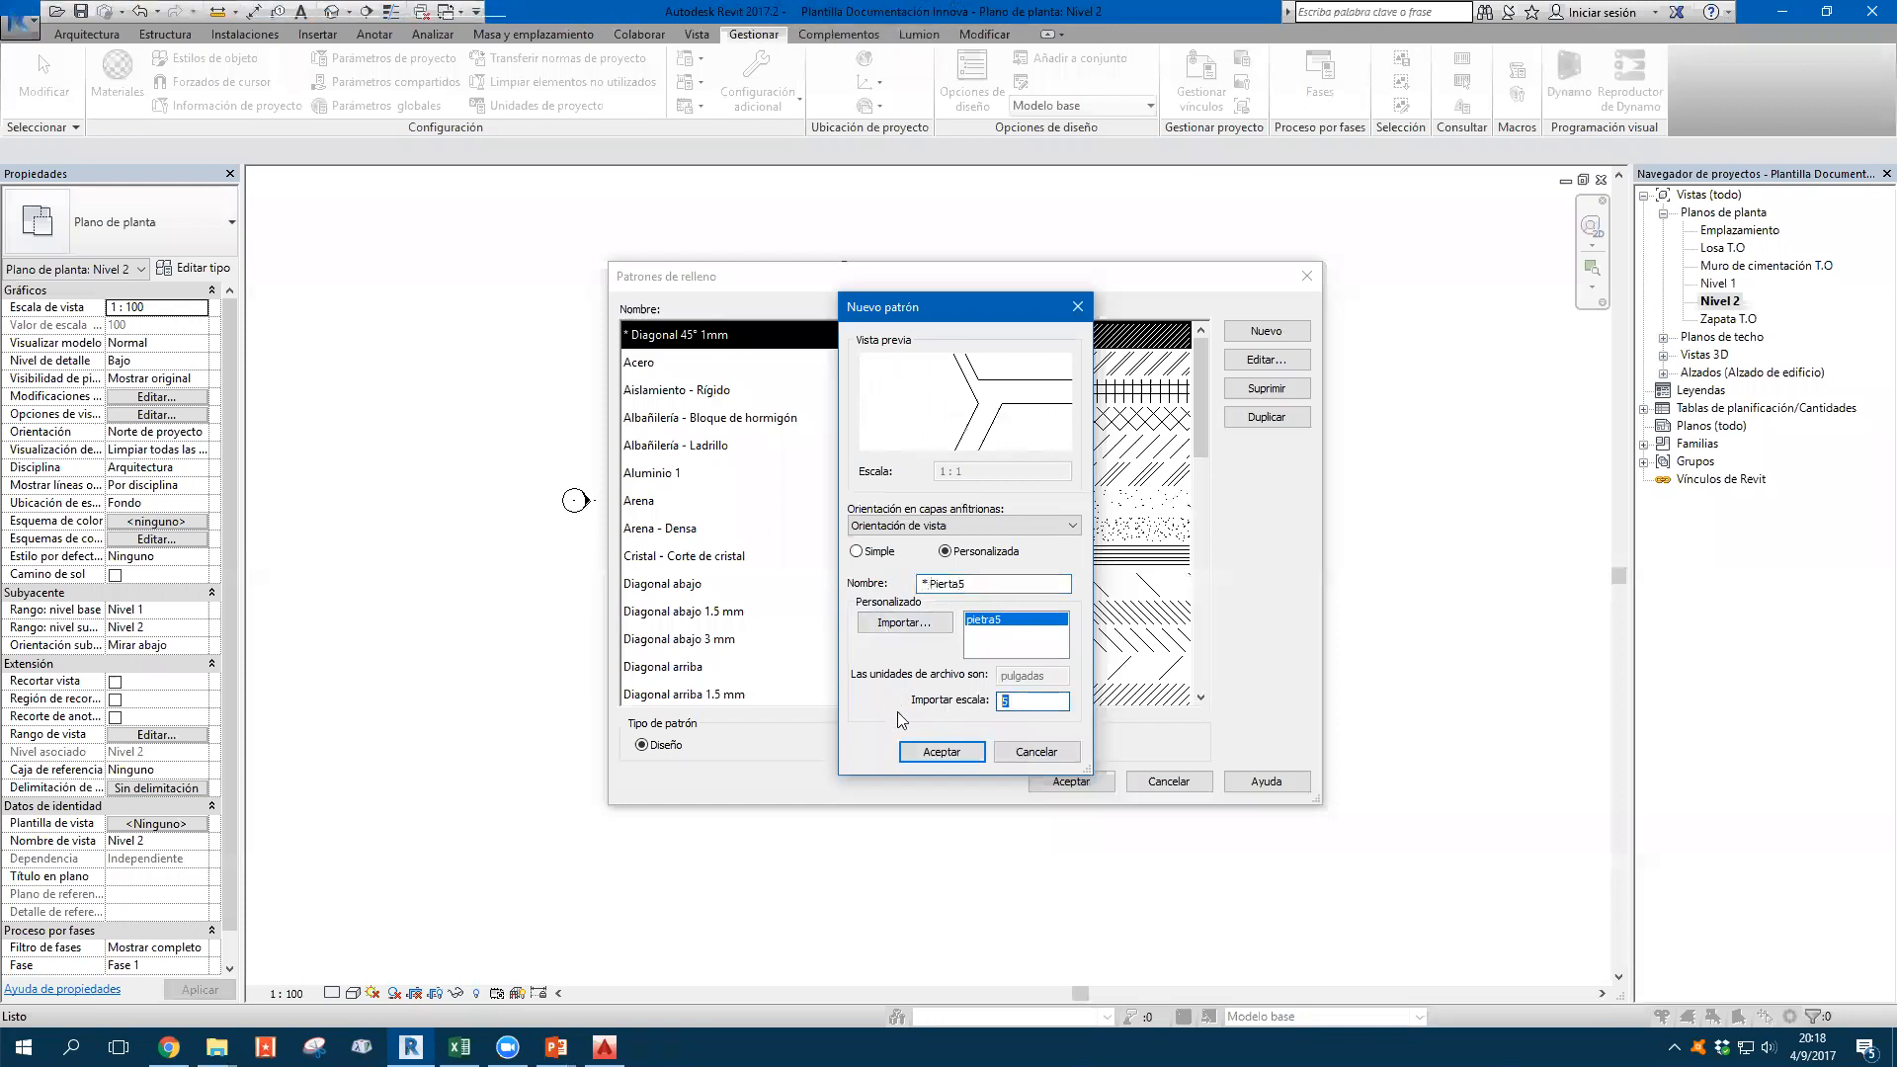
pyautogui.write('1')
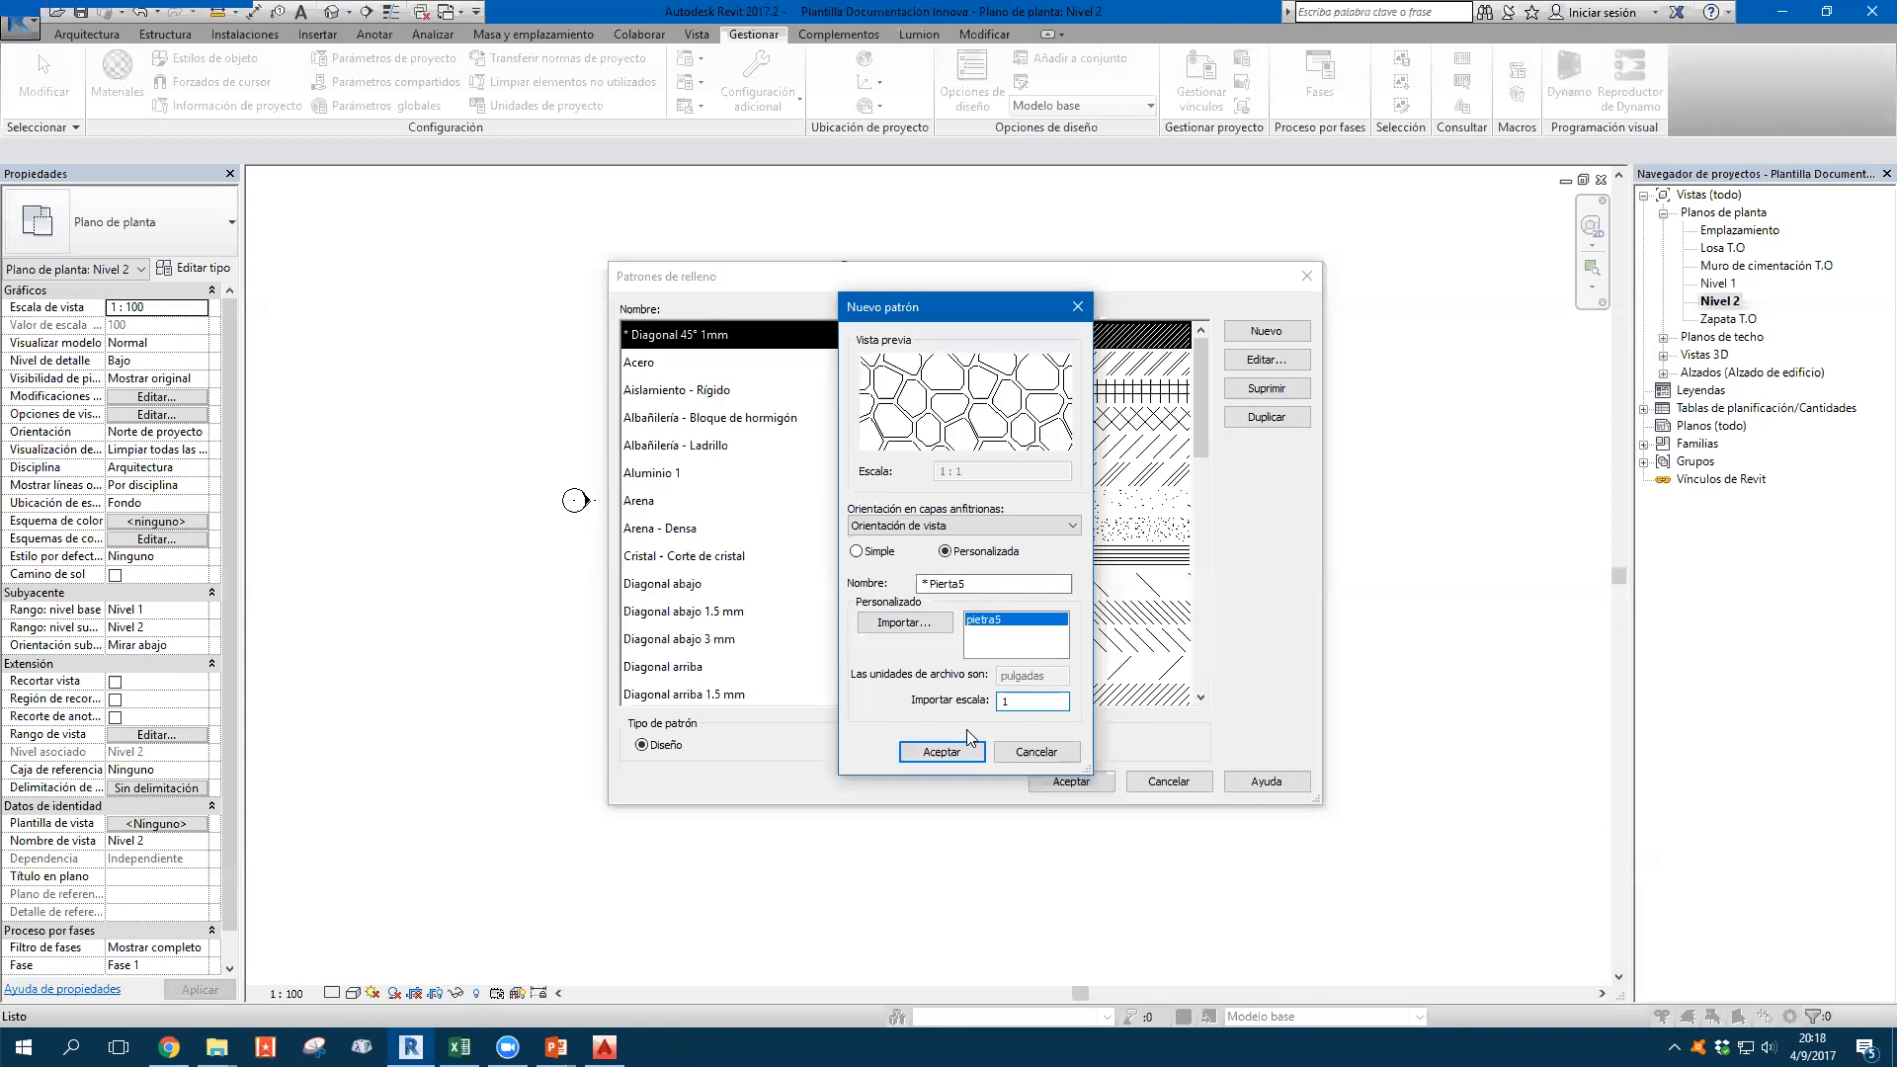
pyautogui.click(946, 754)
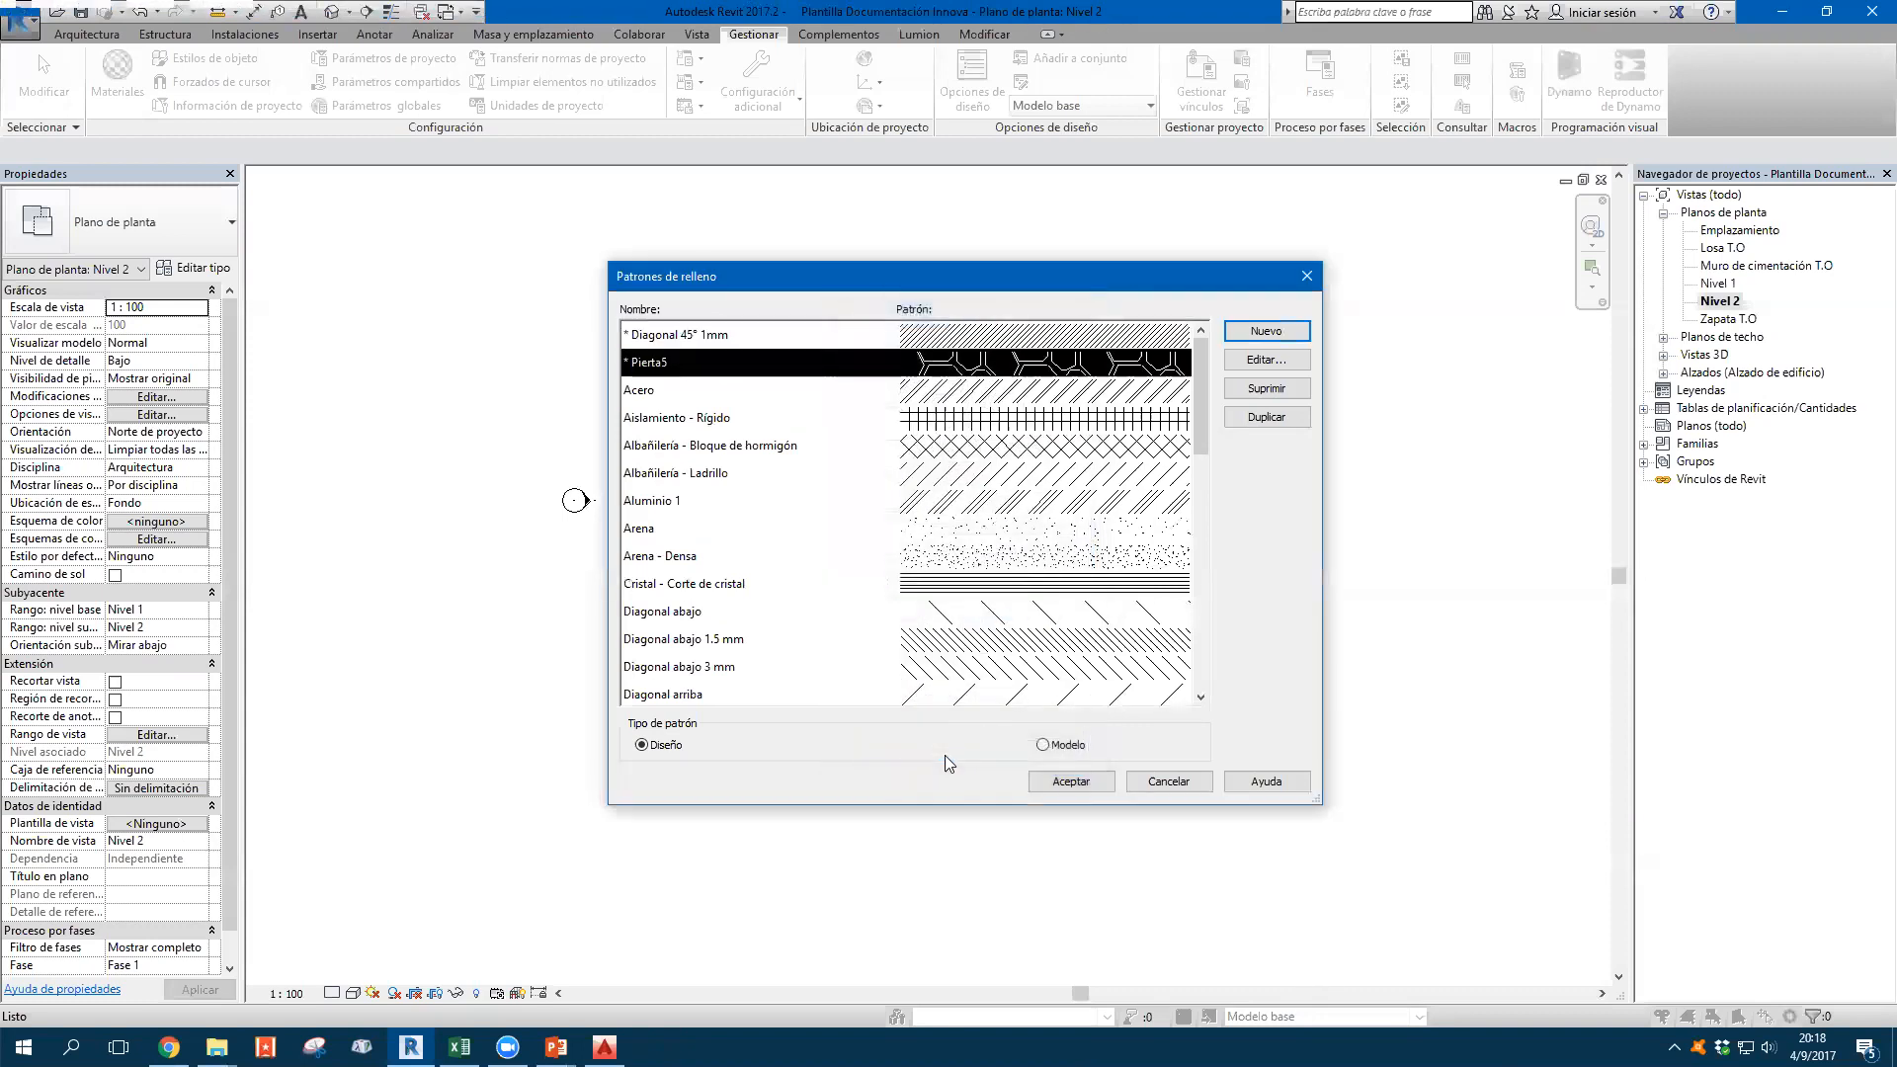
# Review the properties of the * Pierta5 pattern, and accept the project's fill pattern settings
pyautogui.click(1250, 361)
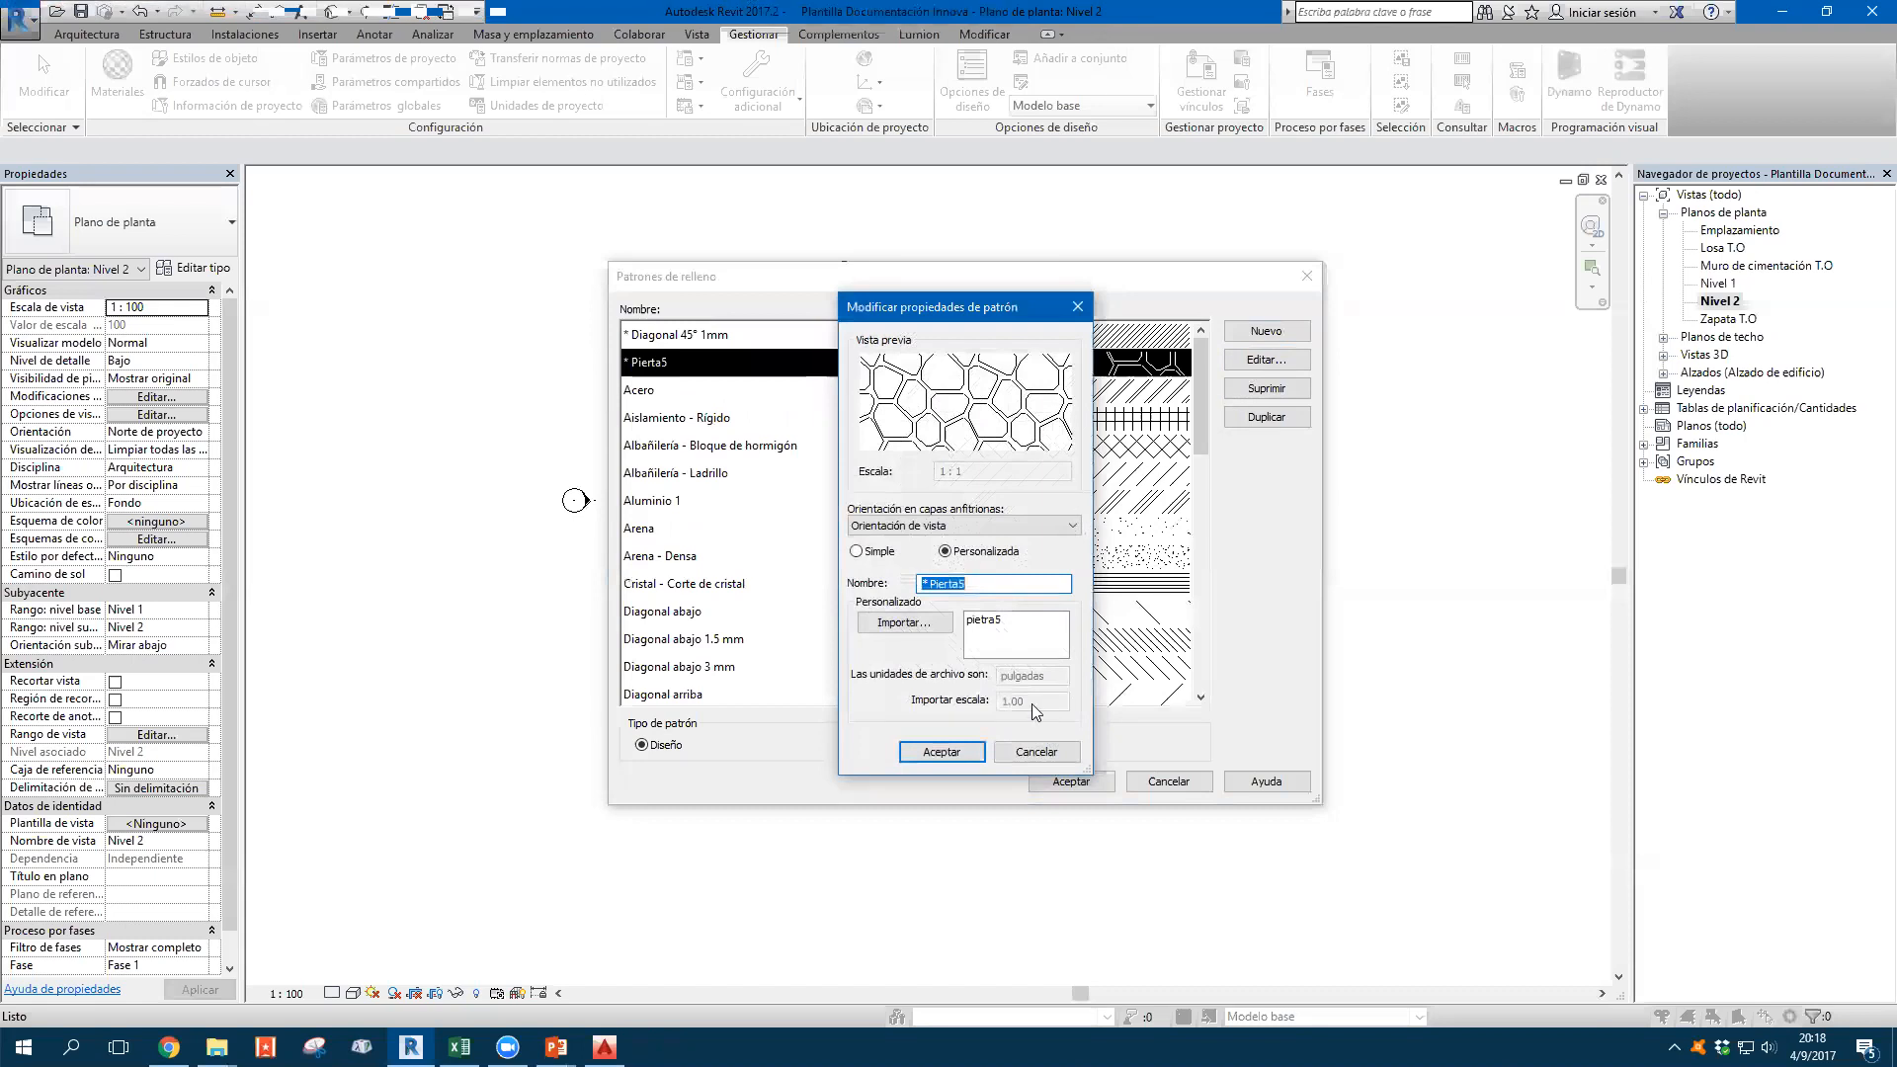
pyautogui.click(942, 752)
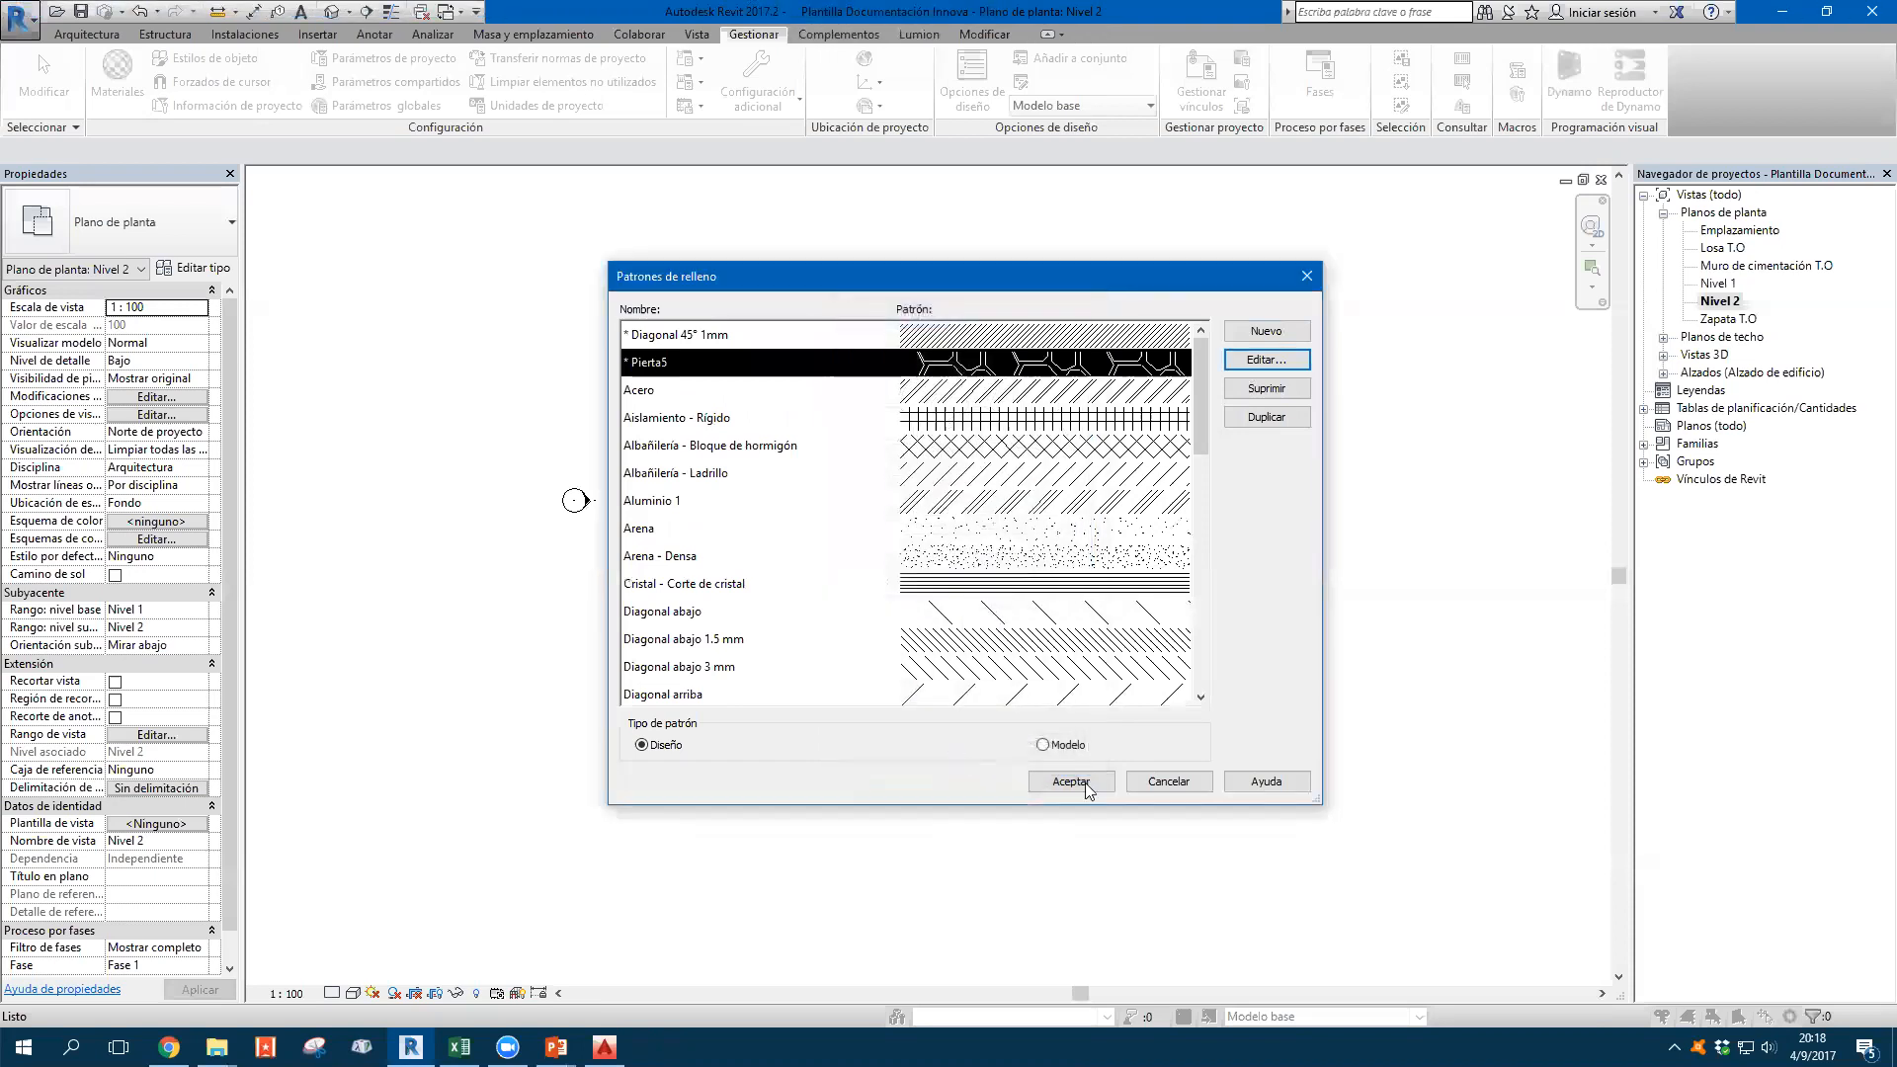
pyautogui.click(1067, 782)
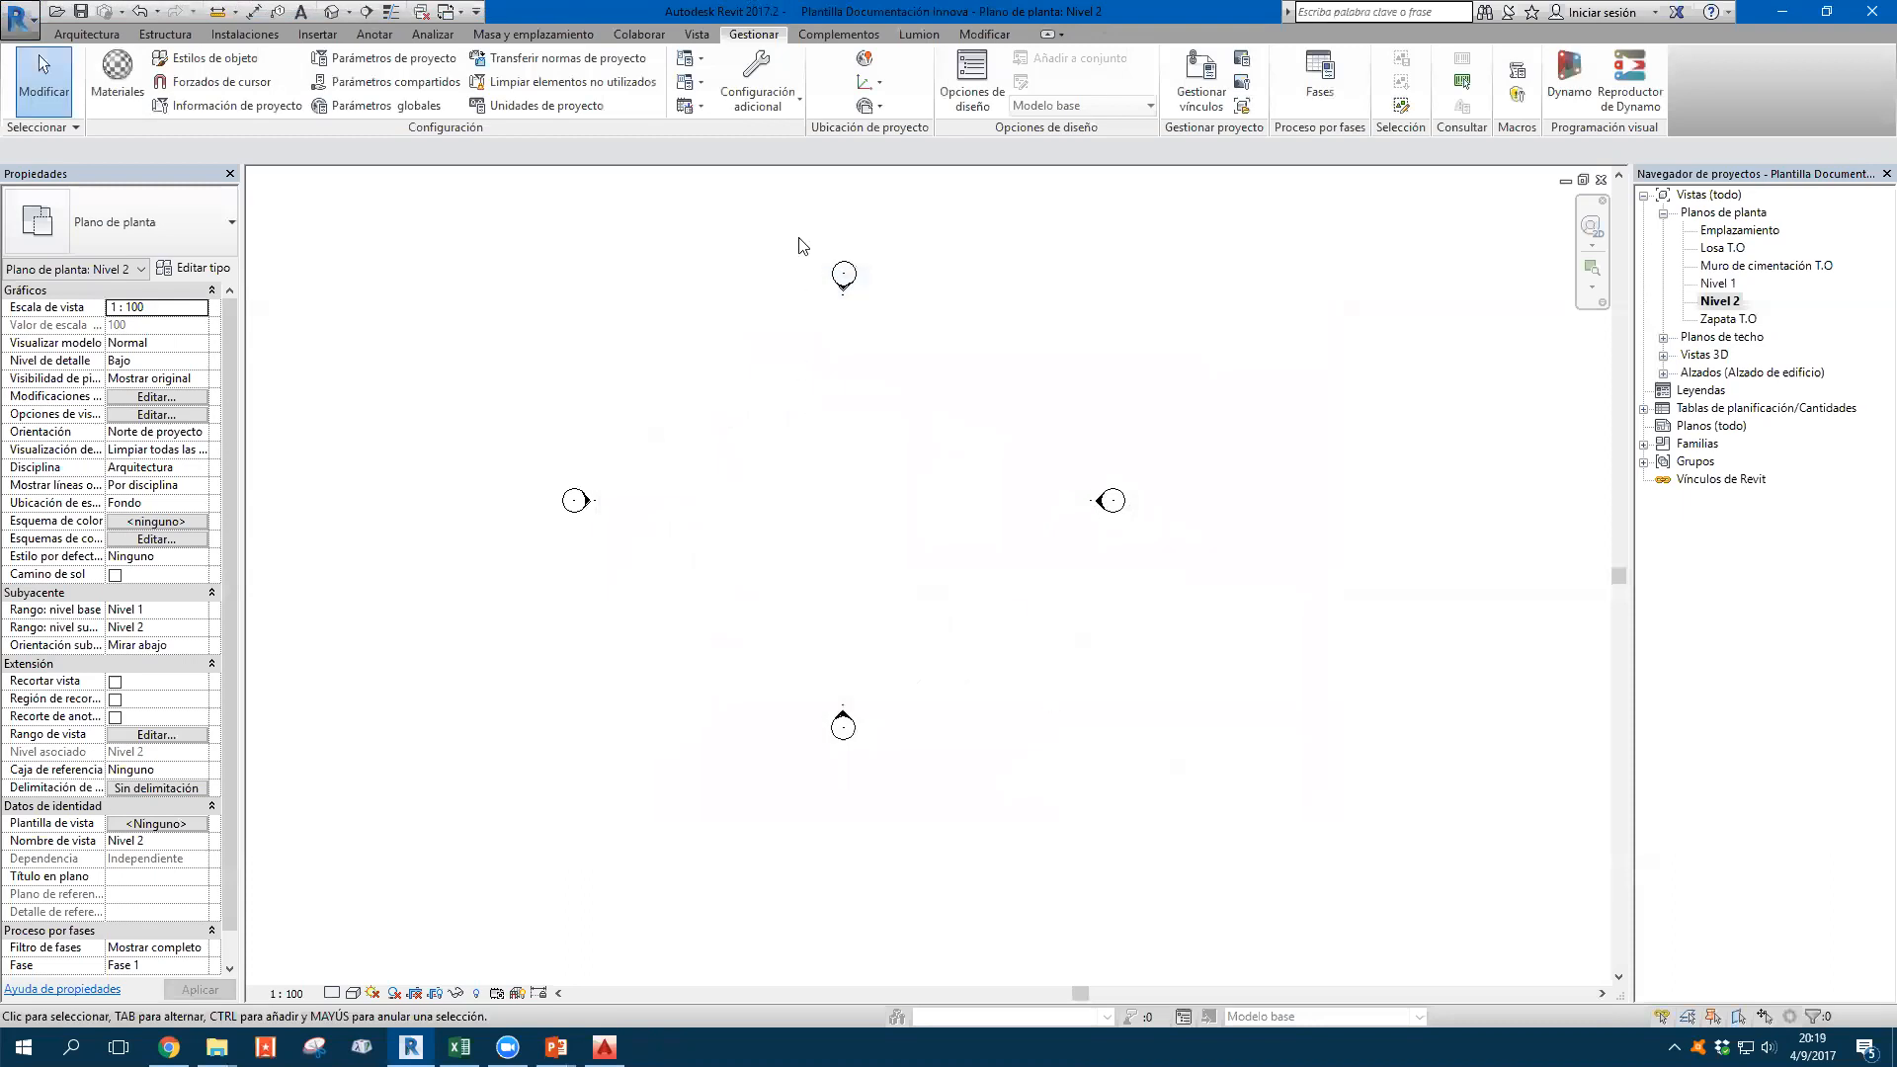
# Create a rectangular filled region of about 14.4 m² between the elevation markers of the Nivel 2 plan
pyautogui.click(382, 37)
pyautogui.click(620, 83)
pyautogui.click(605, 105)
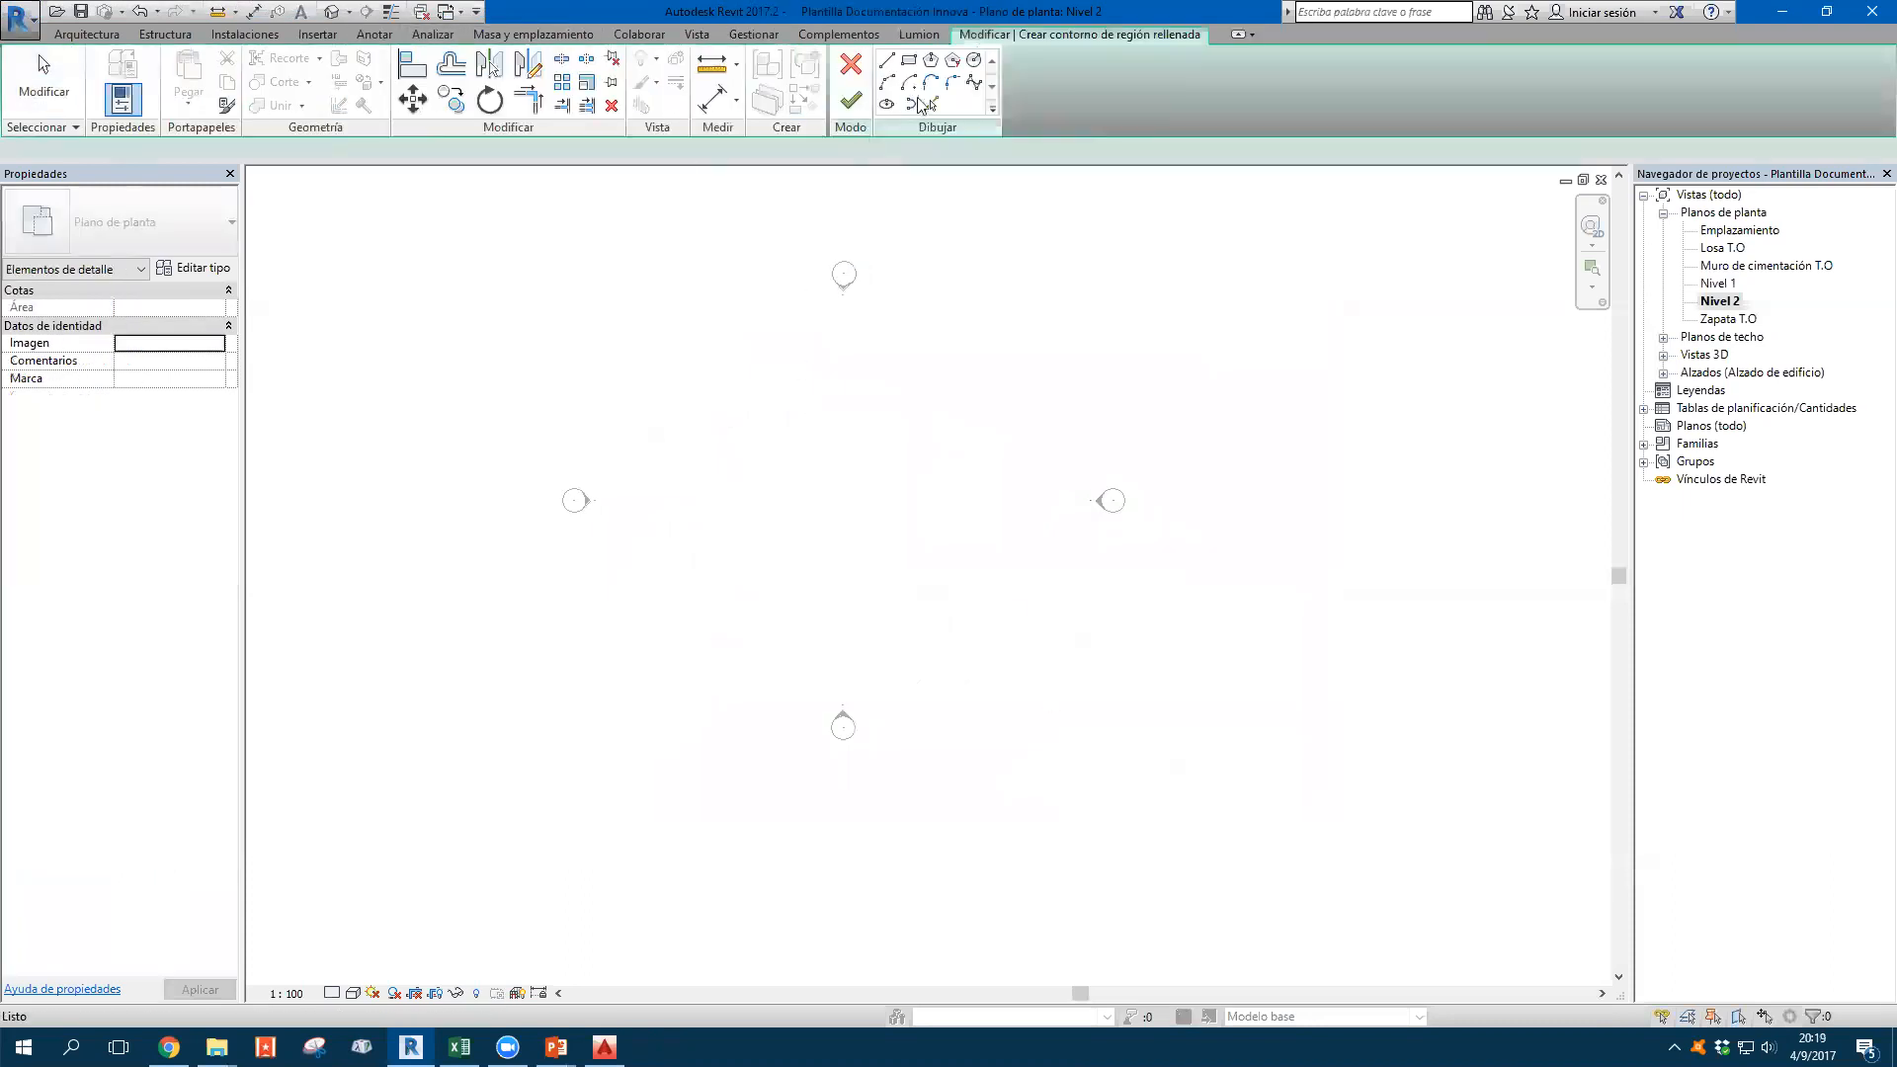
pyautogui.scroll(2, 948, 420)
pyautogui.click(894, 447)
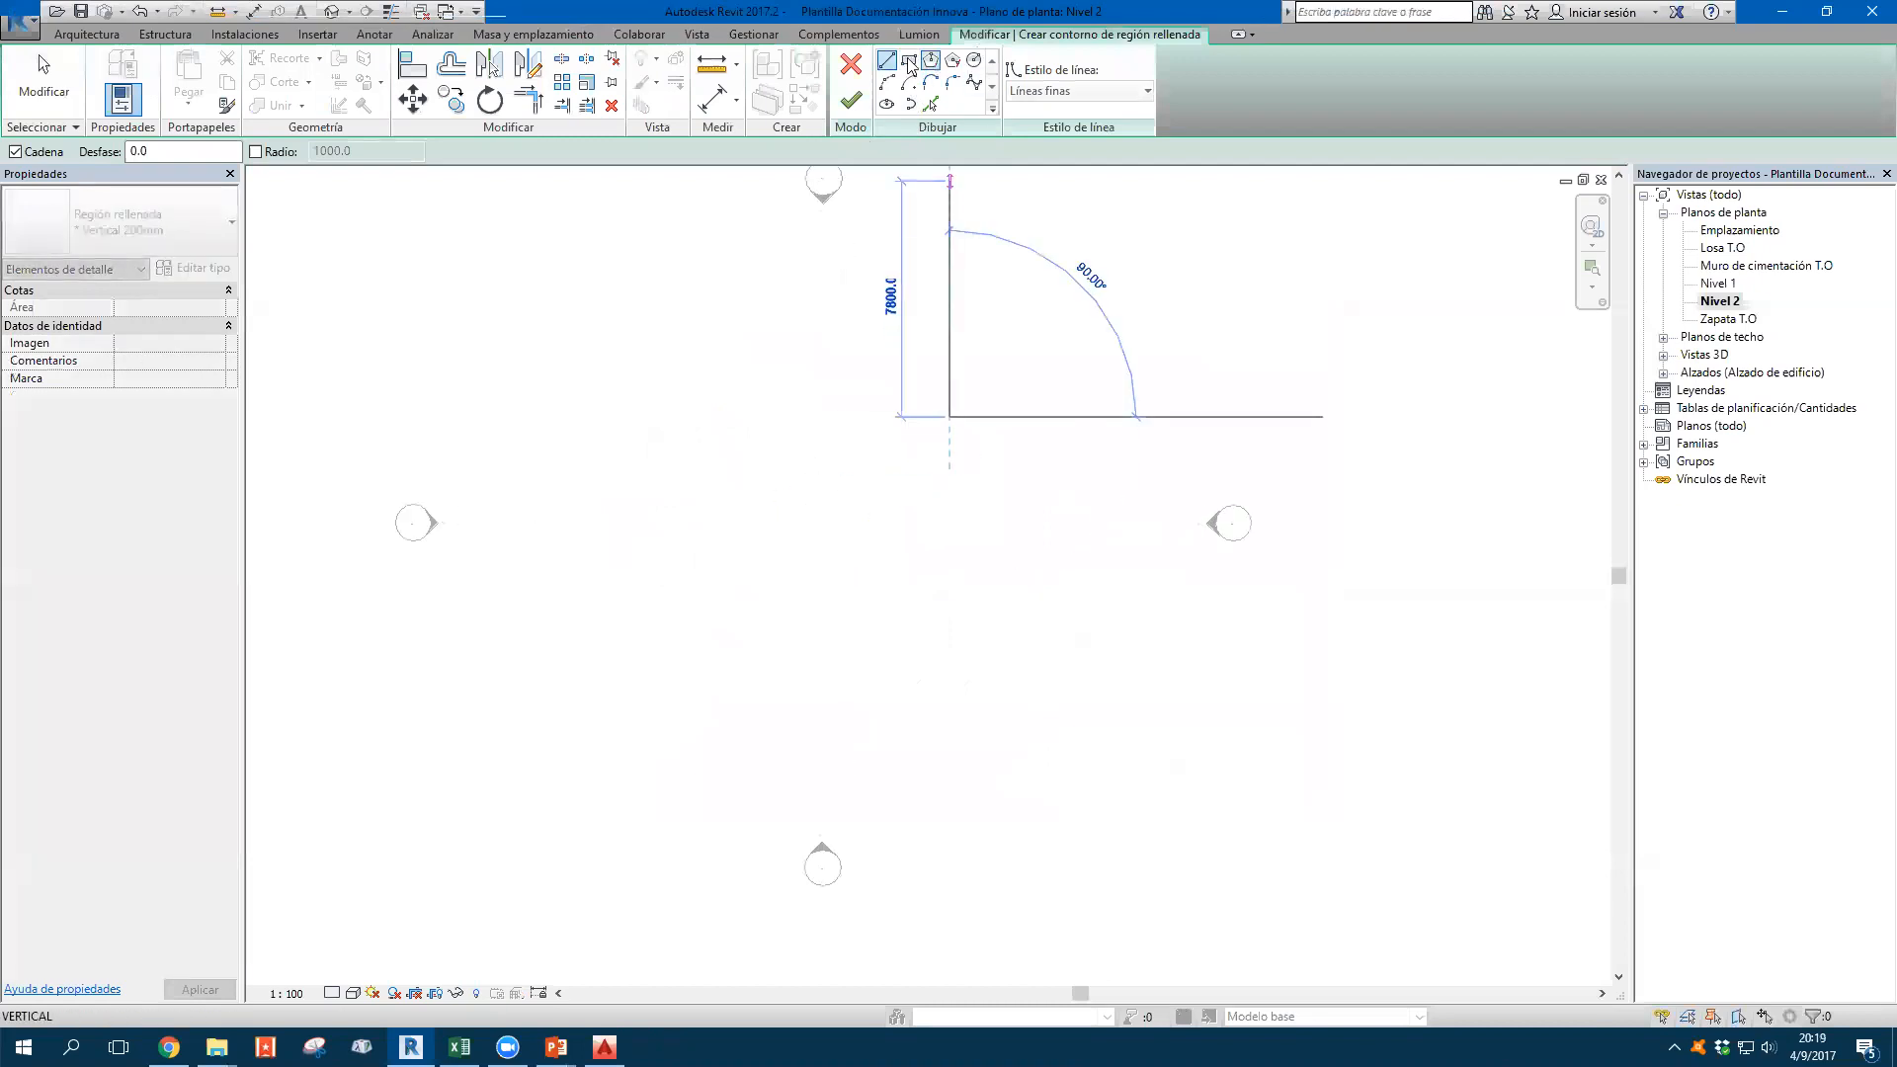
pyautogui.click(909, 60)
pyautogui.click(845, 394)
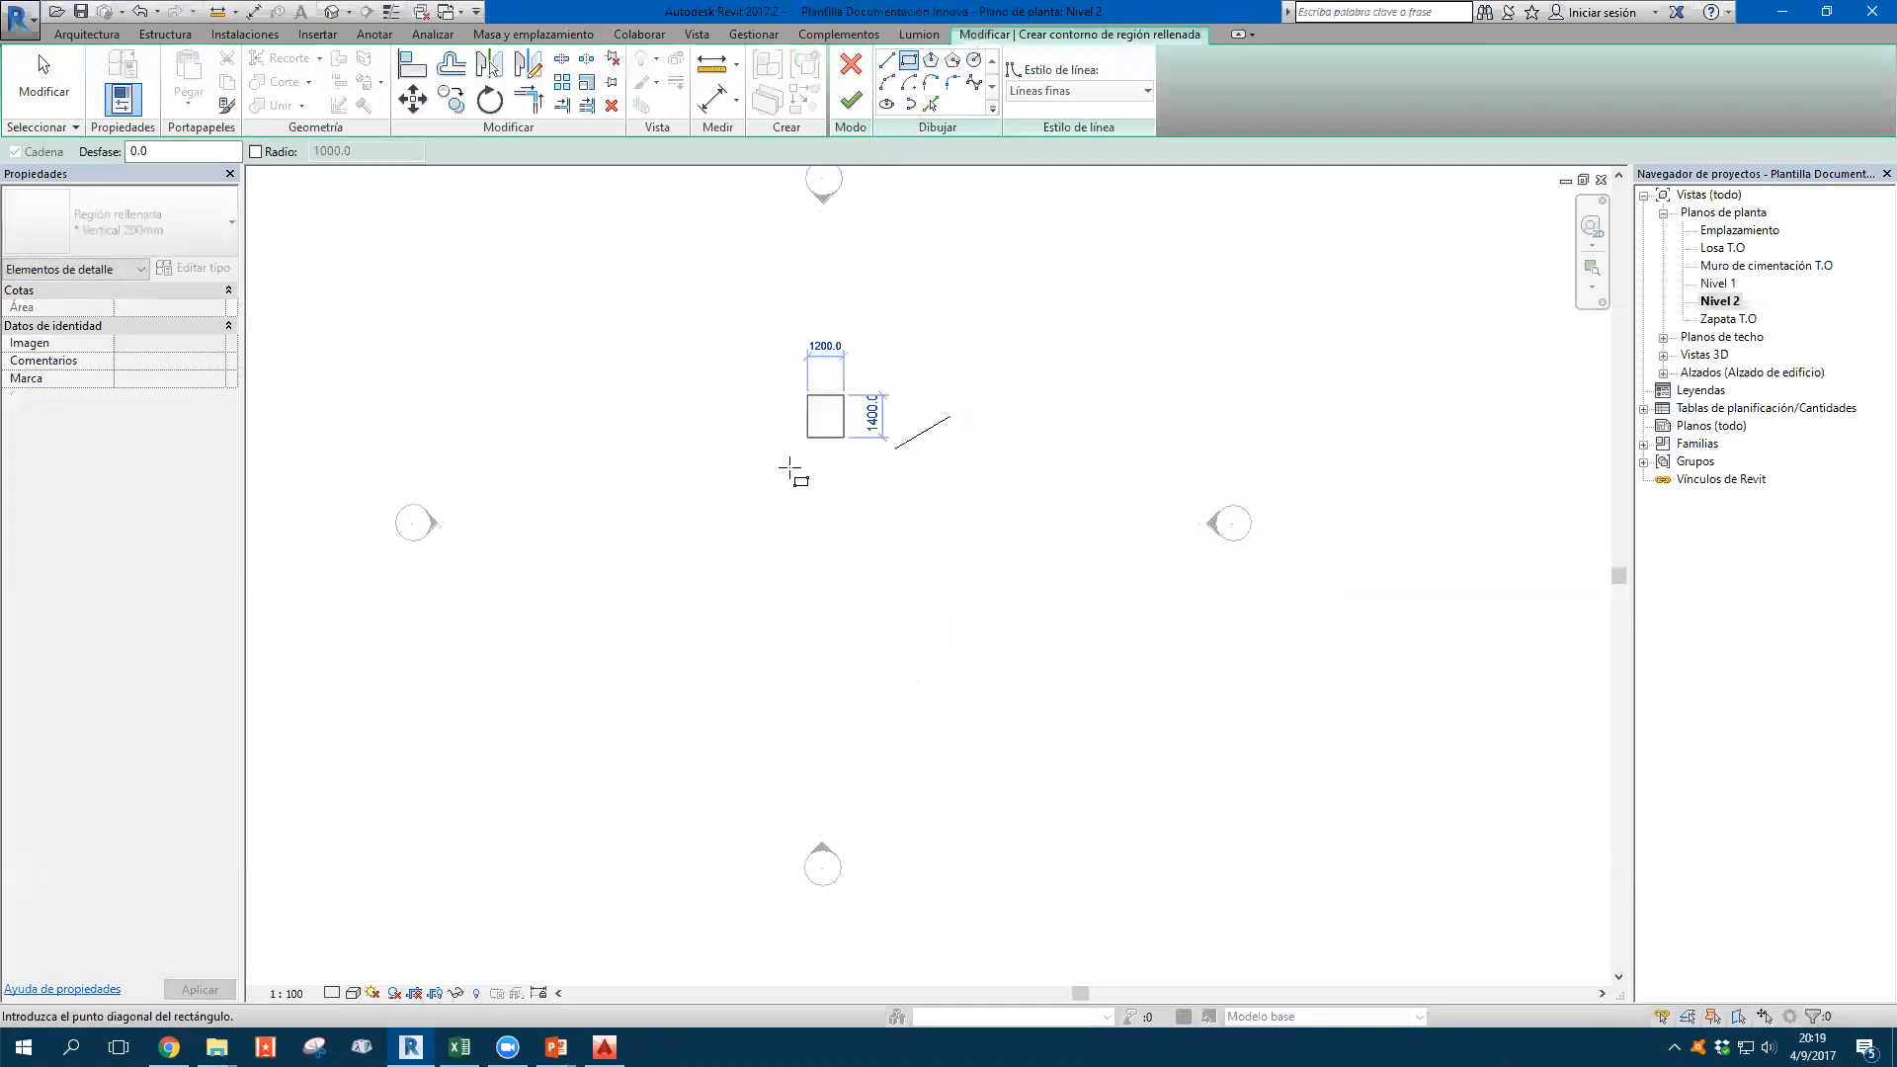
pyautogui.click(707, 491)
pyautogui.scroll(2, 758, 419)
pyautogui.click(851, 100)
pyautogui.scroll(2, 732, 381)
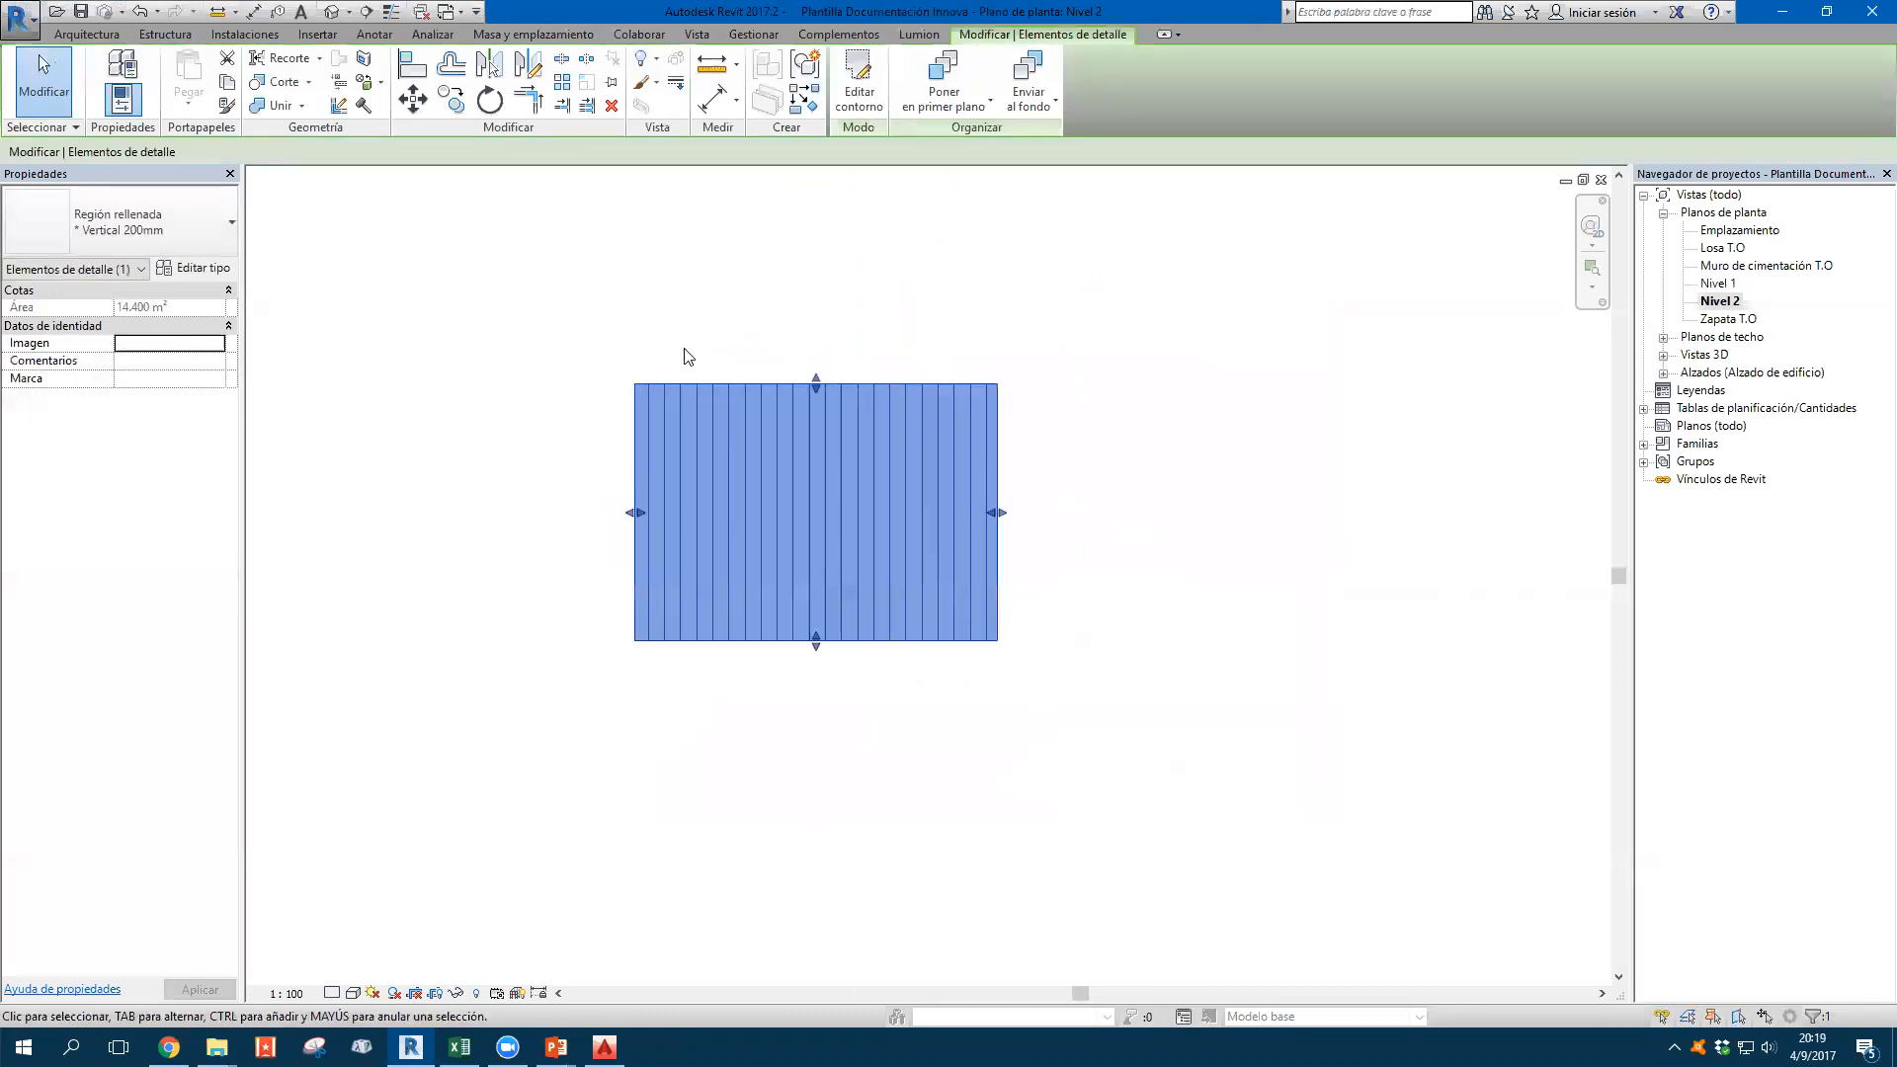
# Duplicate the filled region's type under the name "* Pietra5-Diseño"
pyautogui.click(200, 269)
pyautogui.click(1244, 279)
pyautogui.moveTo(1010, 551); pyautogui.dragTo(754, 558)
pyautogui.write('* Pied')
pyautogui.press('BackSpace')
pyautogui.write('tra5-Diseño')
pyautogui.press('Return')
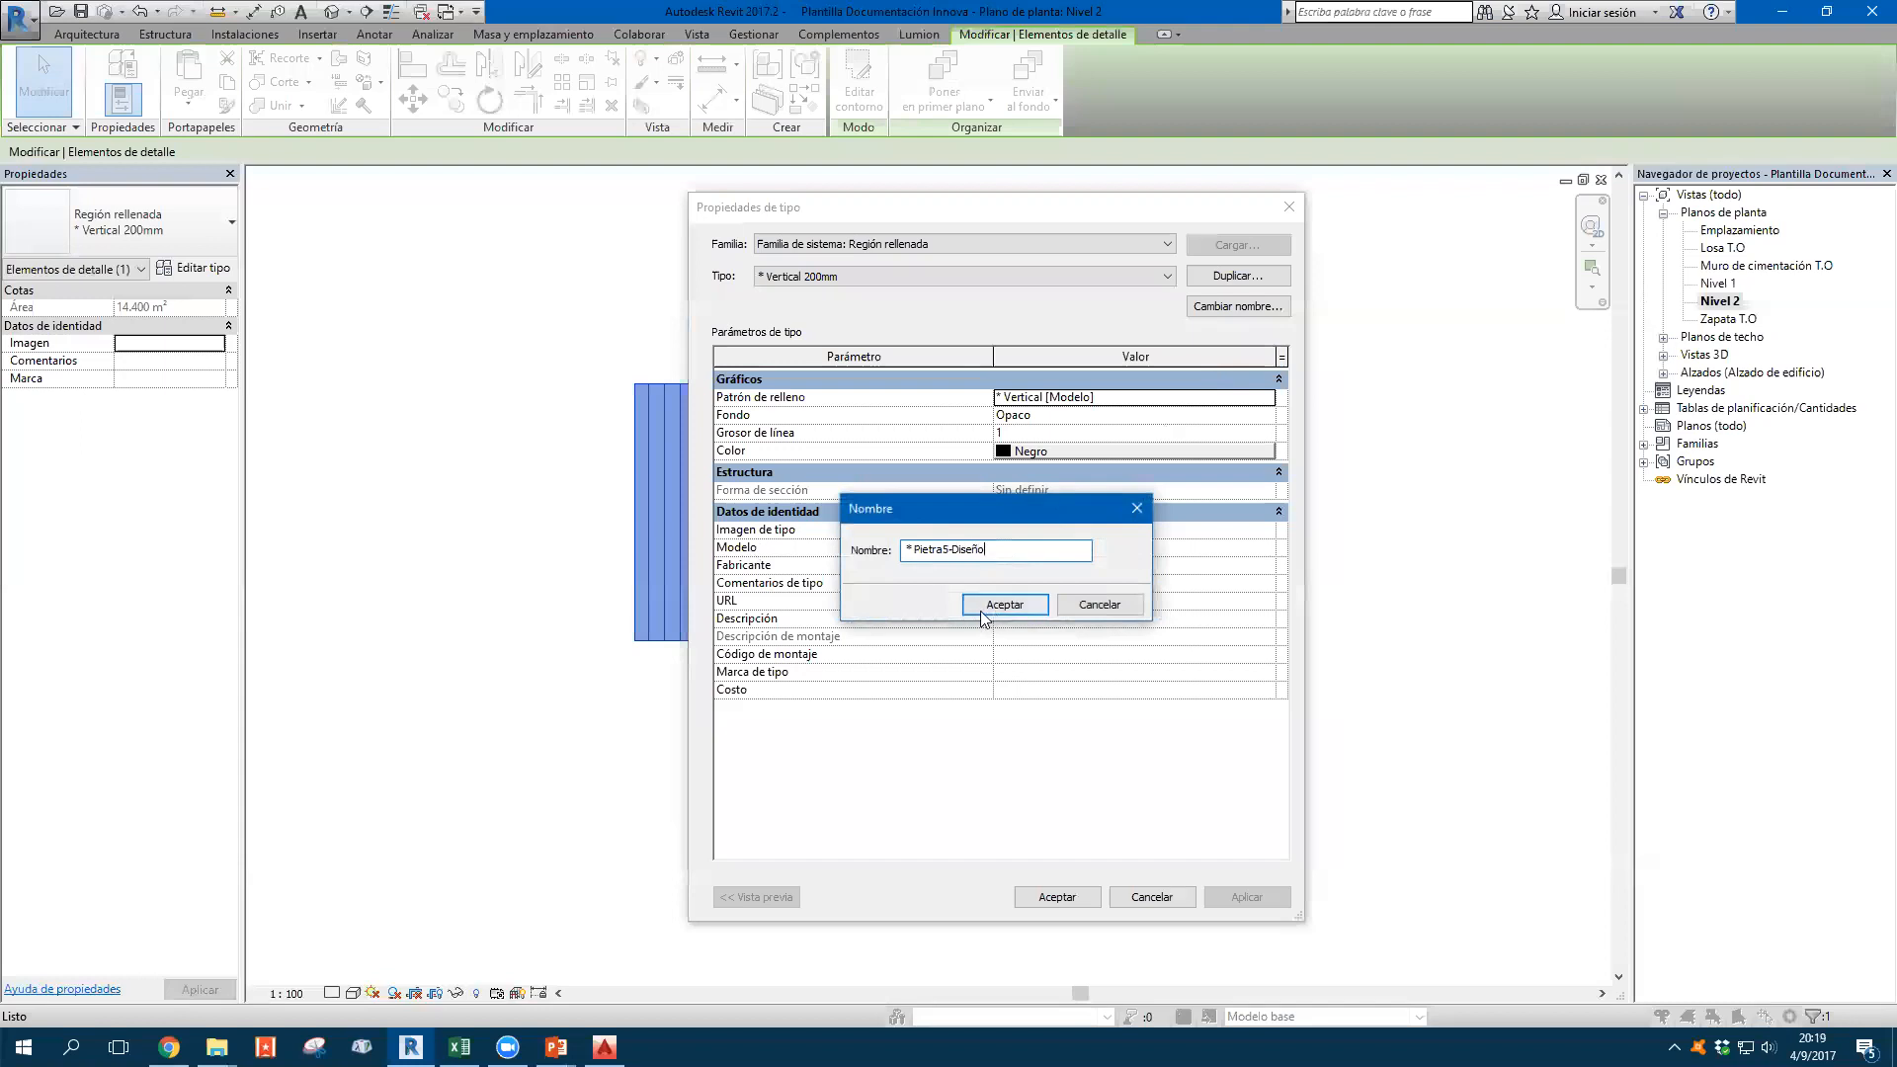
# Assign the drafting (Diseño) fill pattern * Pierta5 to the * Pietra5-Diseño region type
pyautogui.click(1265, 397)
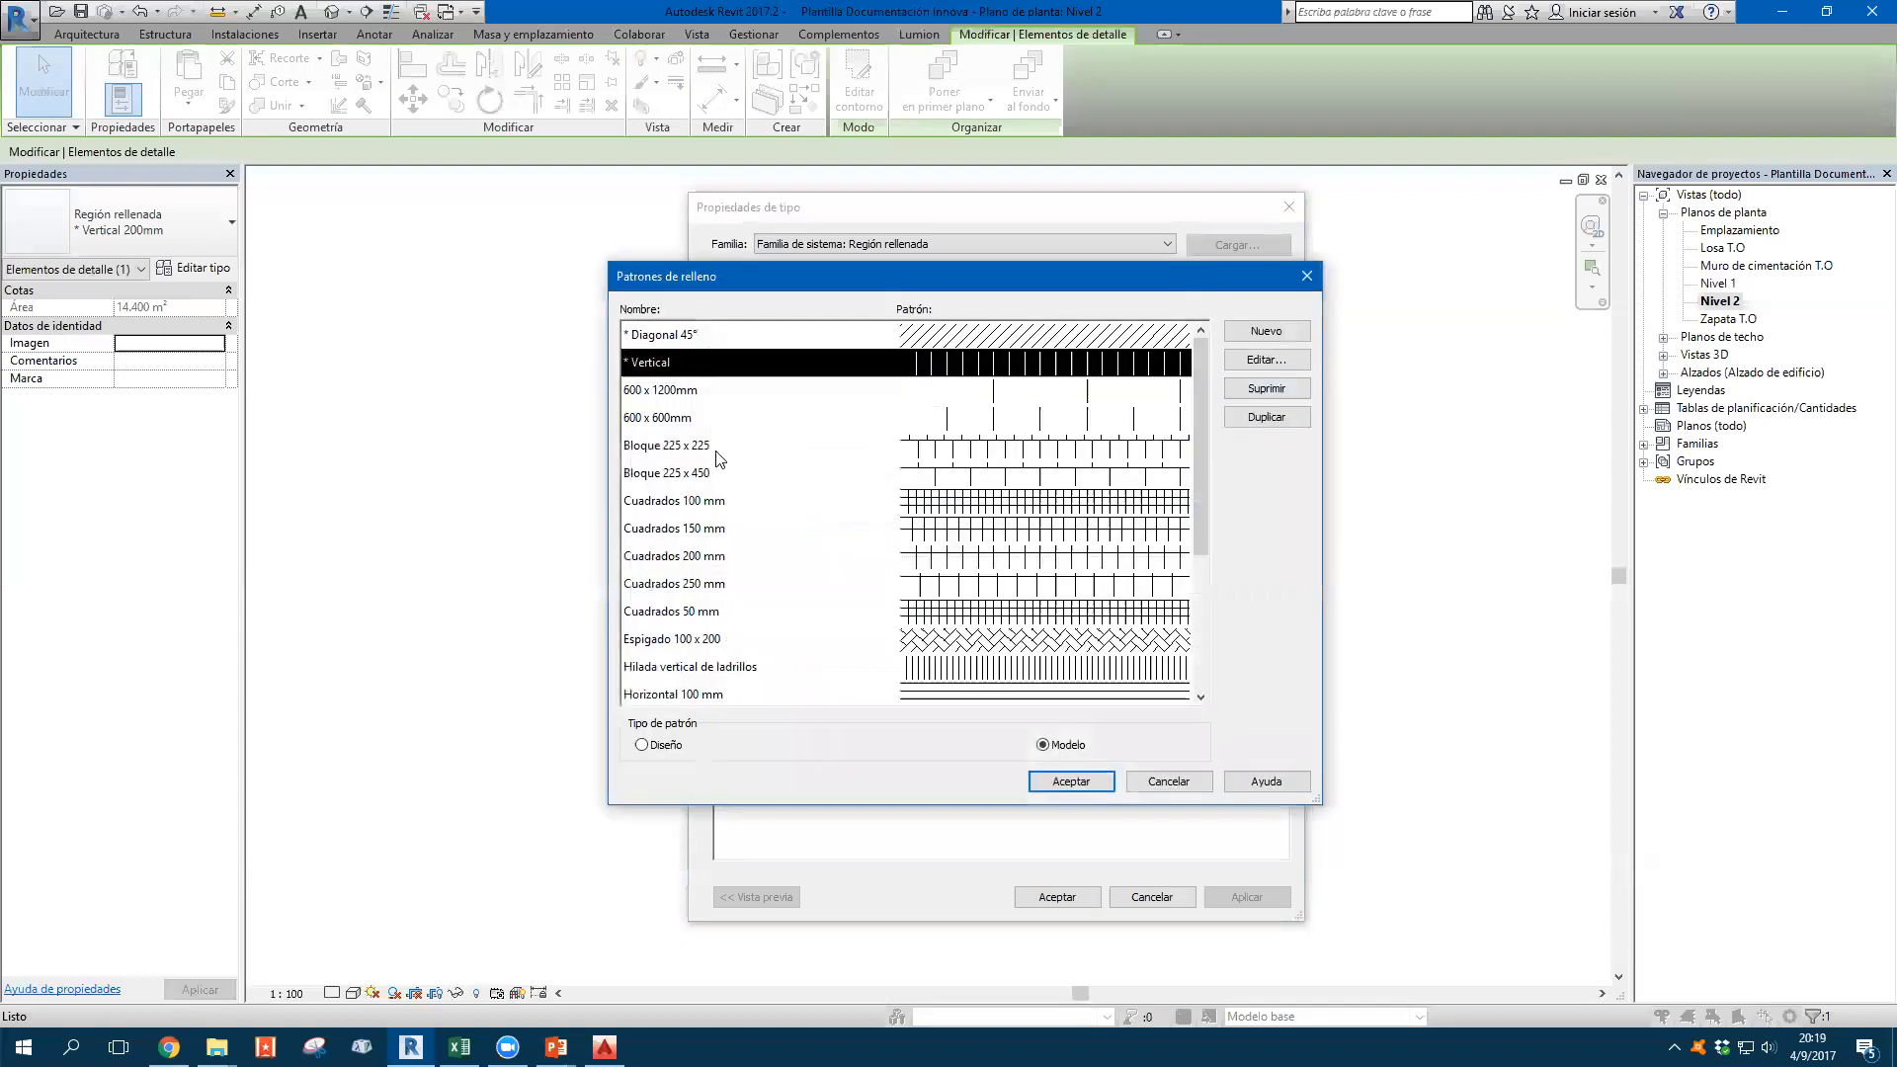
pyautogui.scroll(-3, 721, 474)
pyautogui.scroll(3, 702, 681)
pyautogui.click(672, 746)
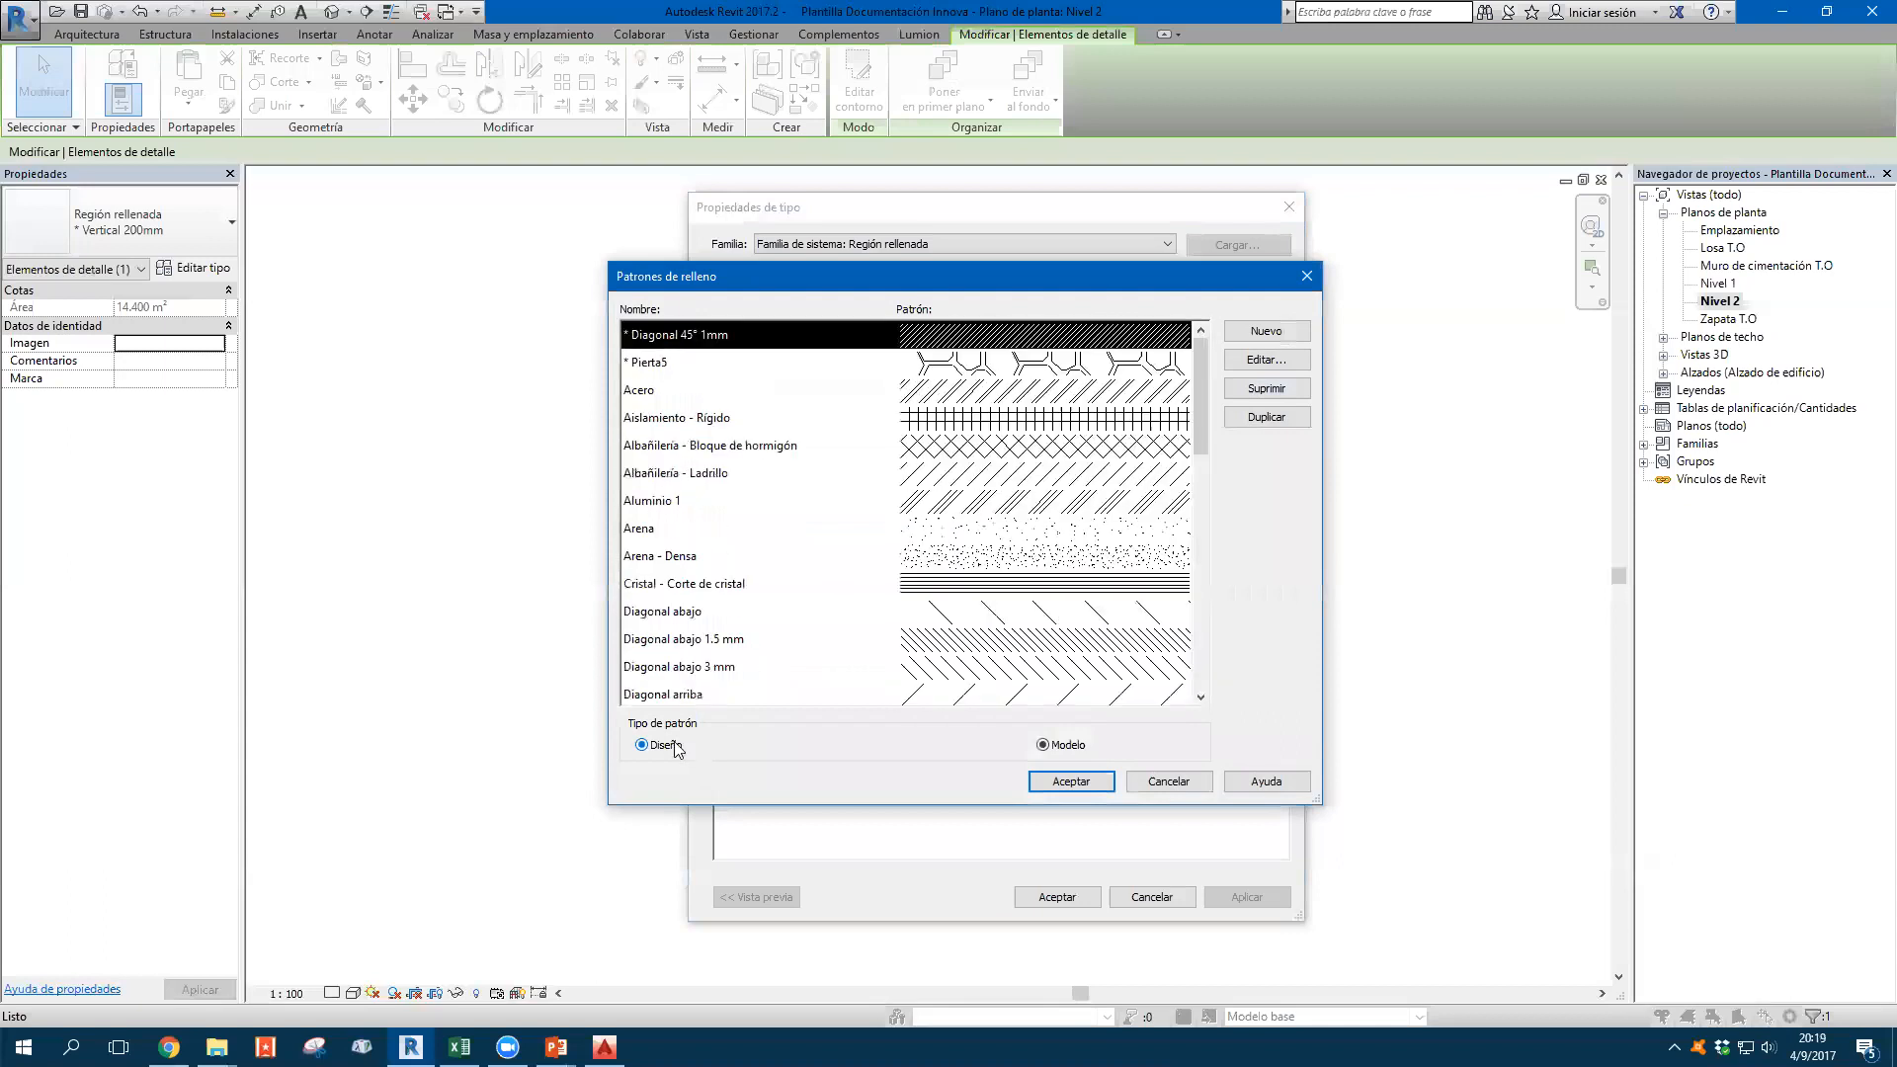
pyautogui.click(692, 365)
pyautogui.click(1077, 781)
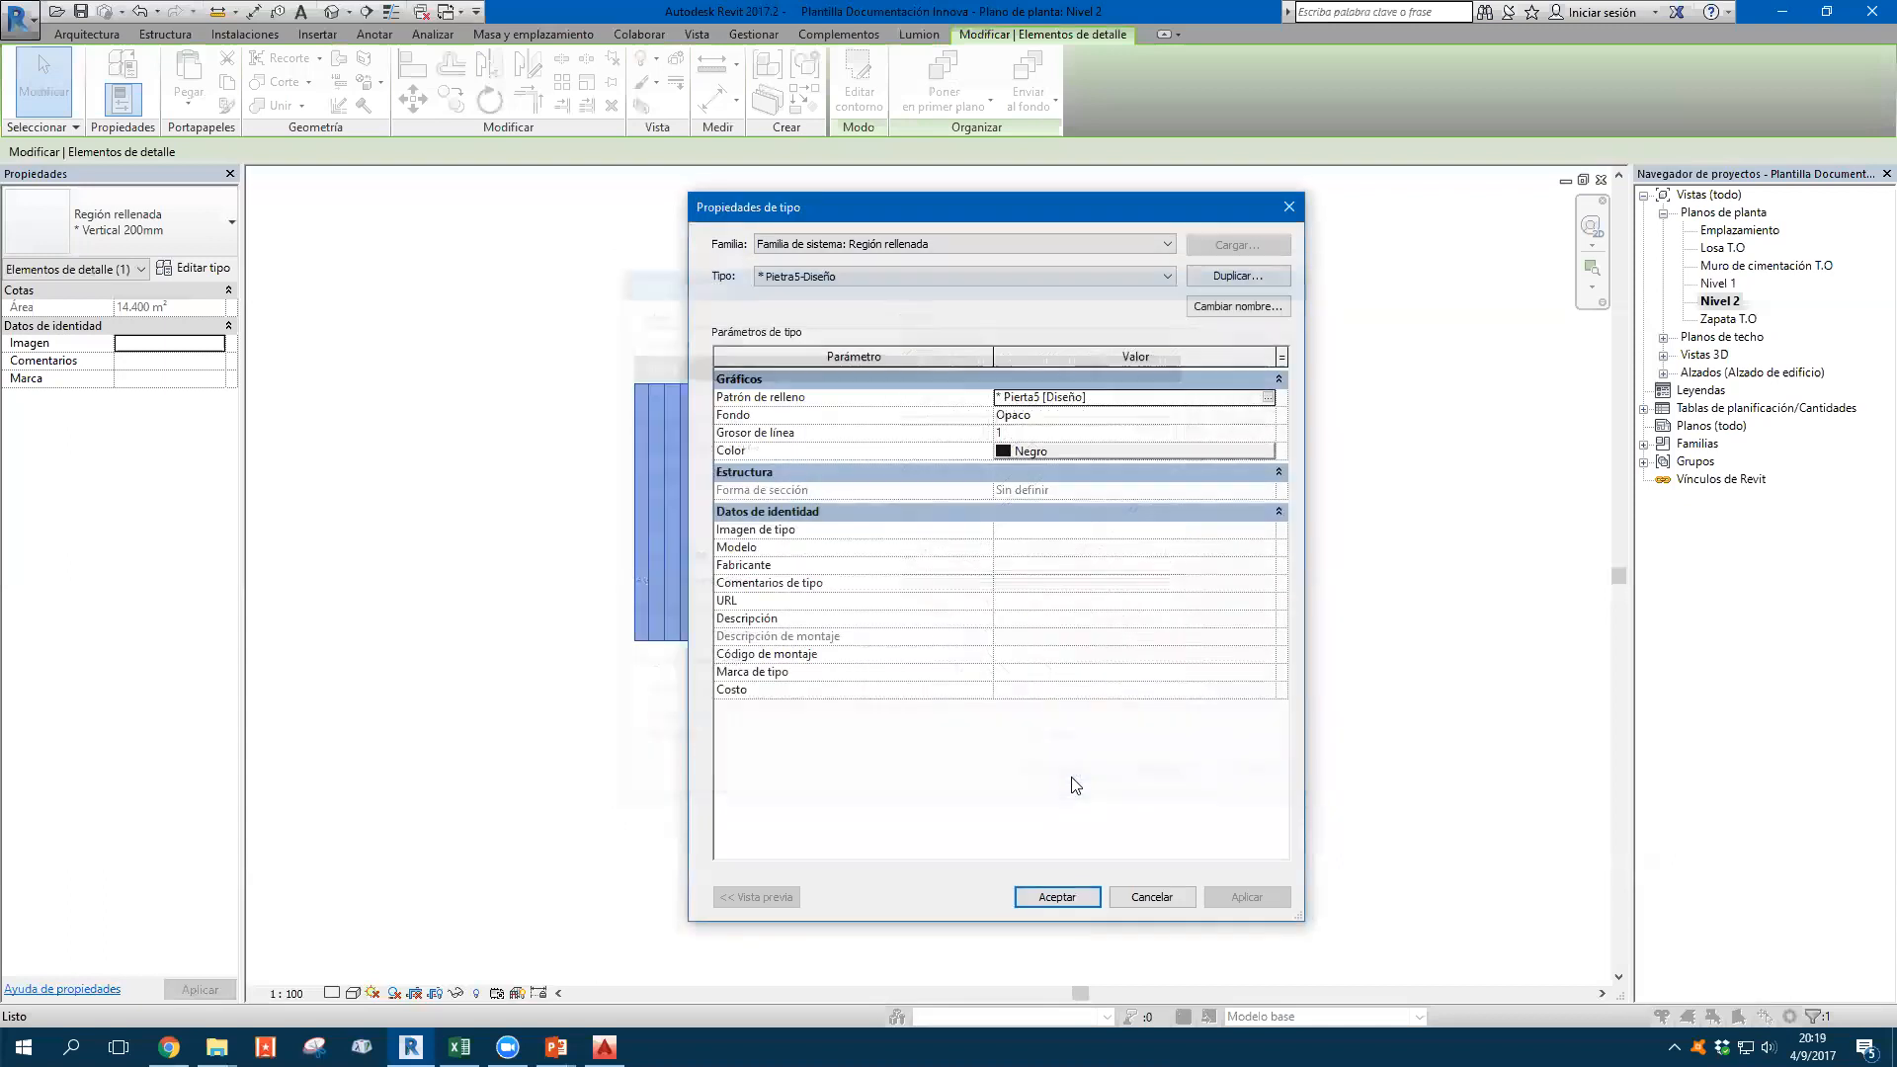
# Accept the * Pietra5-Diseño type properties and set the Nivel 2 view scale to 1:25
pyautogui.click(1072, 897)
pyautogui.click(1080, 606)
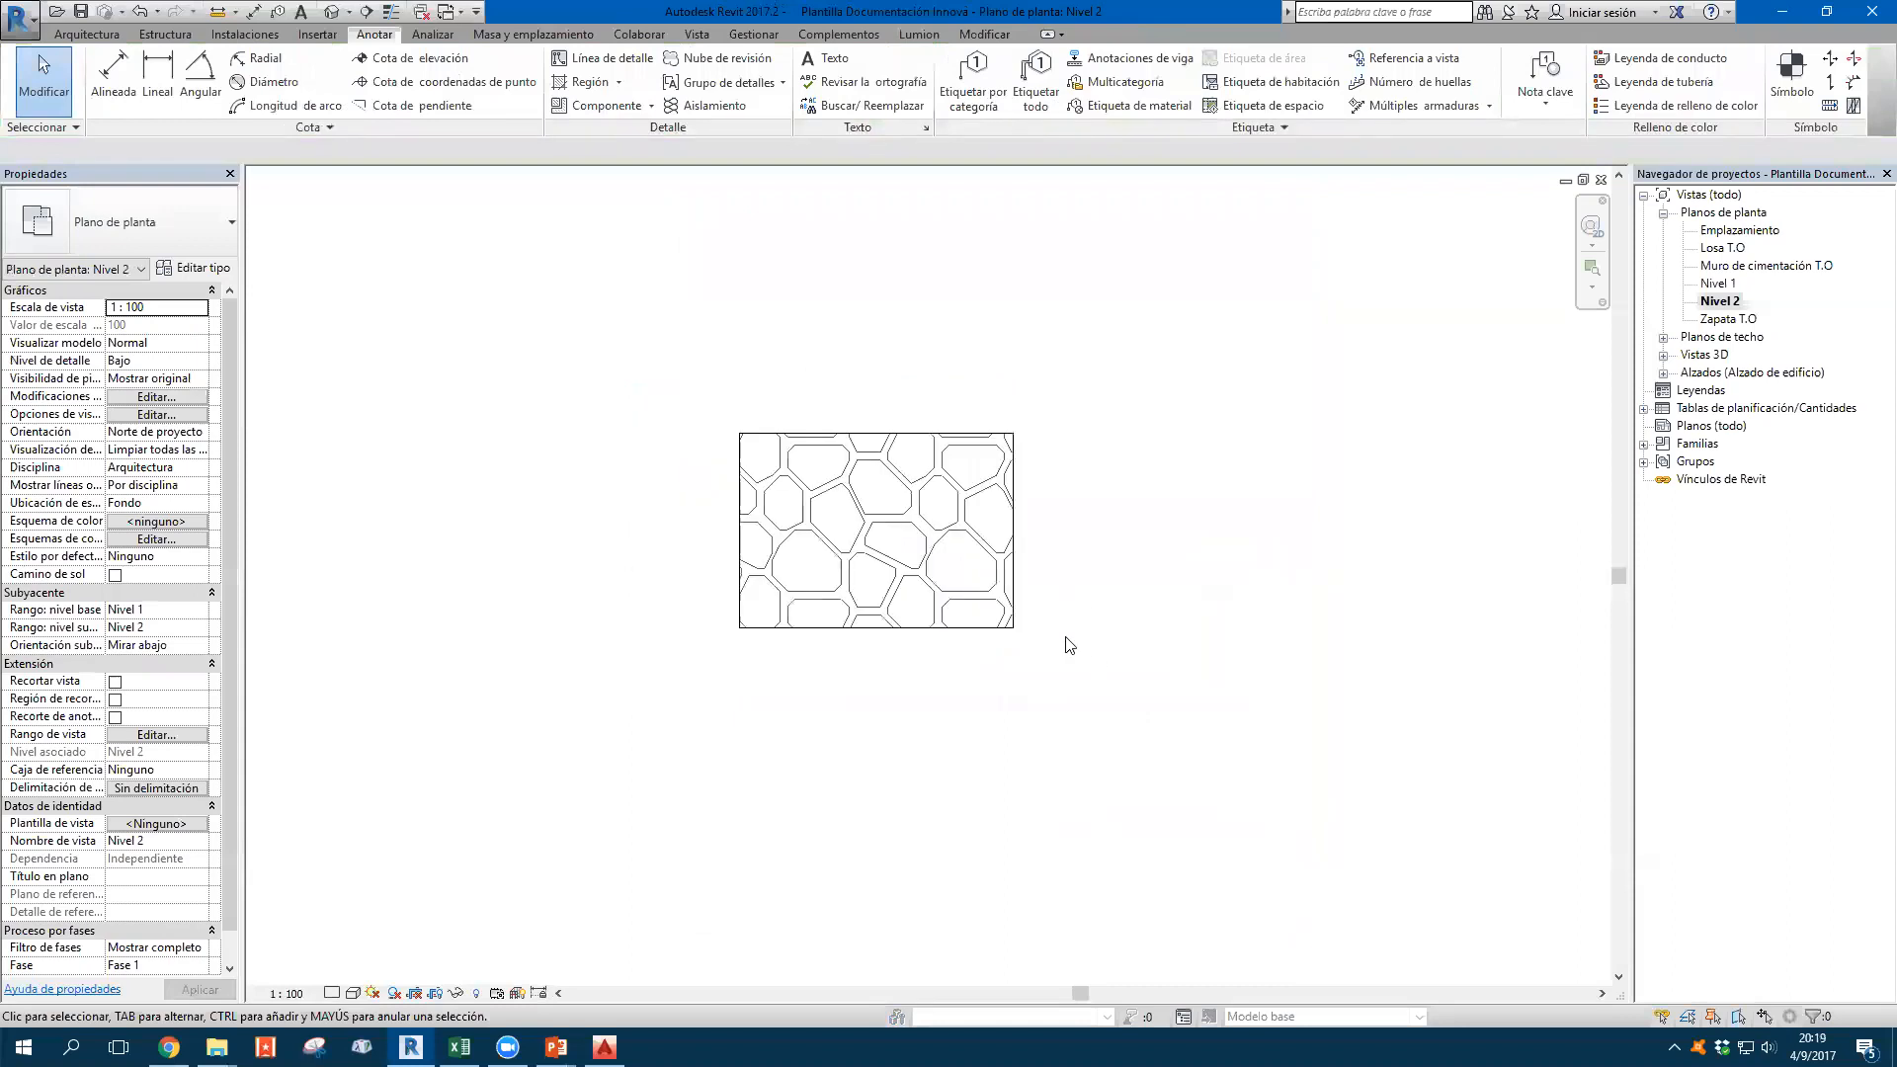
pyautogui.click(288, 993)
pyautogui.click(322, 822)
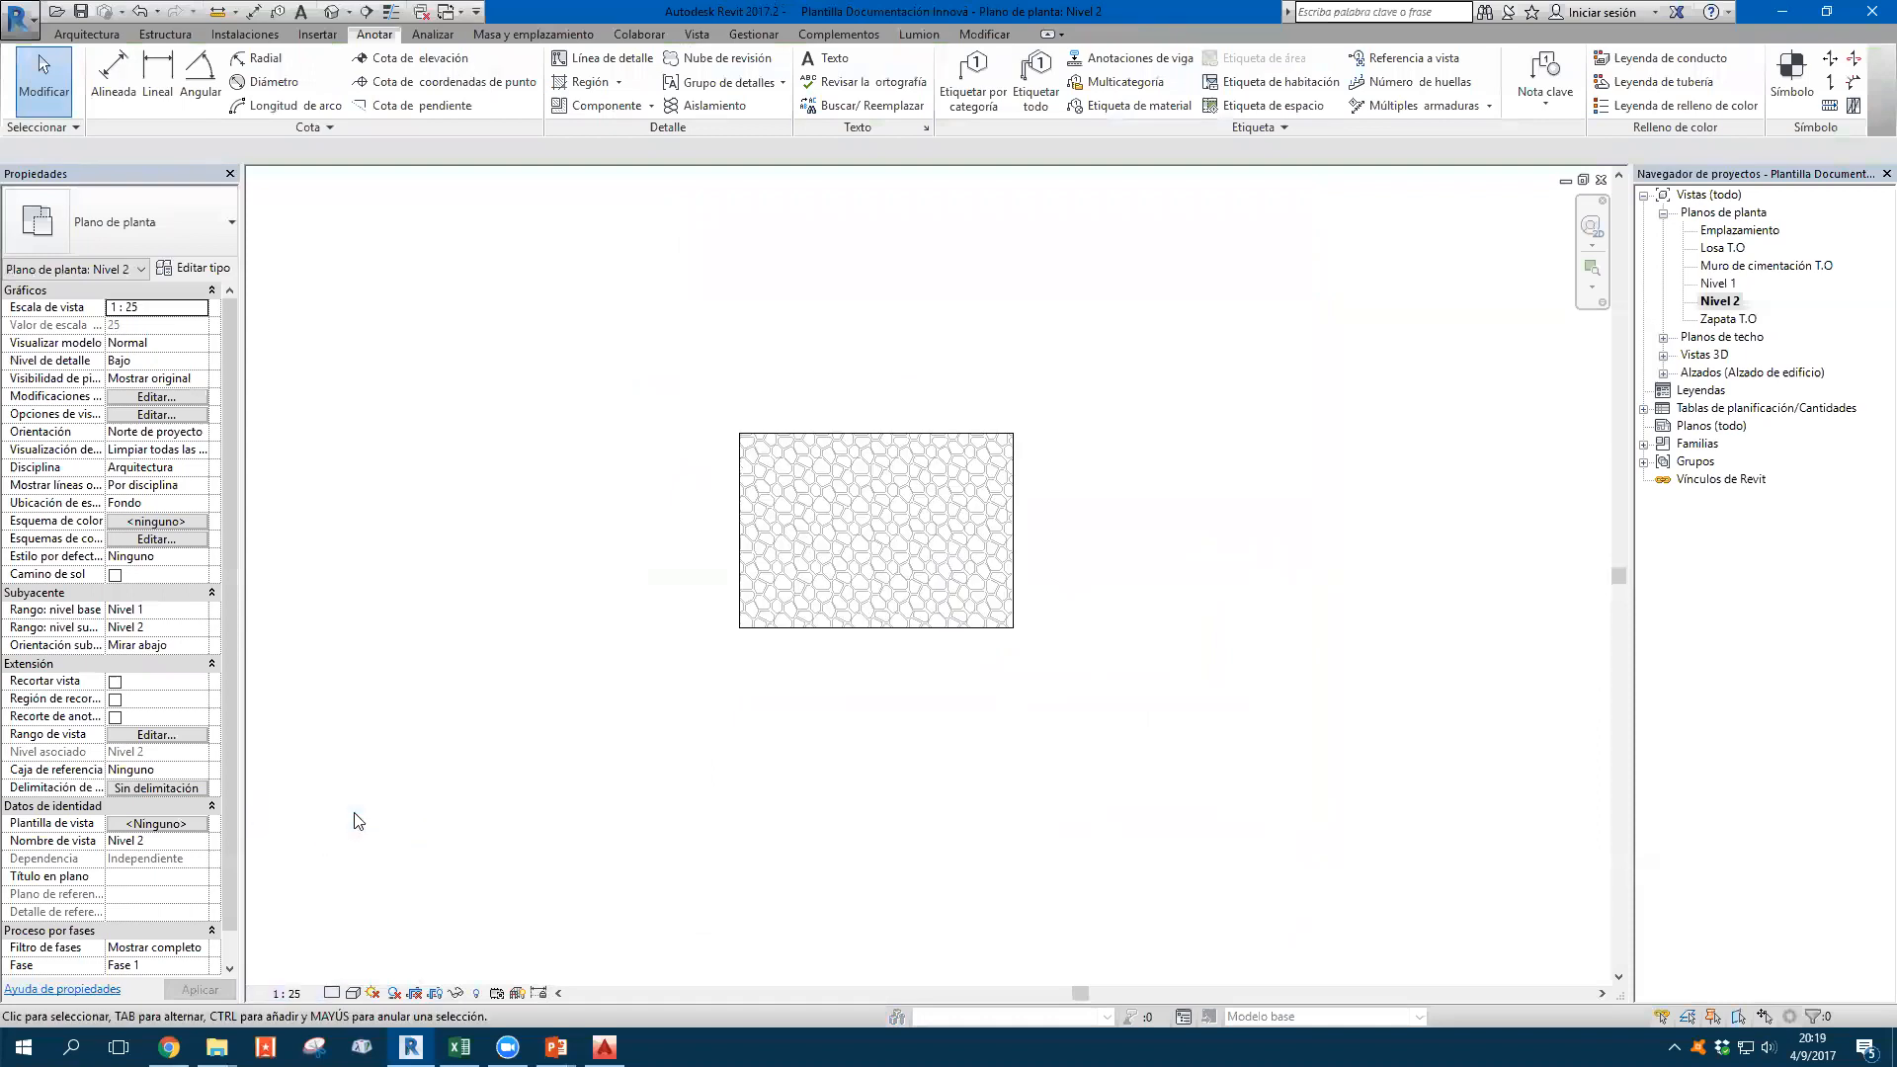
# Examine how the stone pattern fills the region at the 1:25 view scale
pyautogui.click(1004, 467)
pyautogui.scroll(2, 1015, 531)
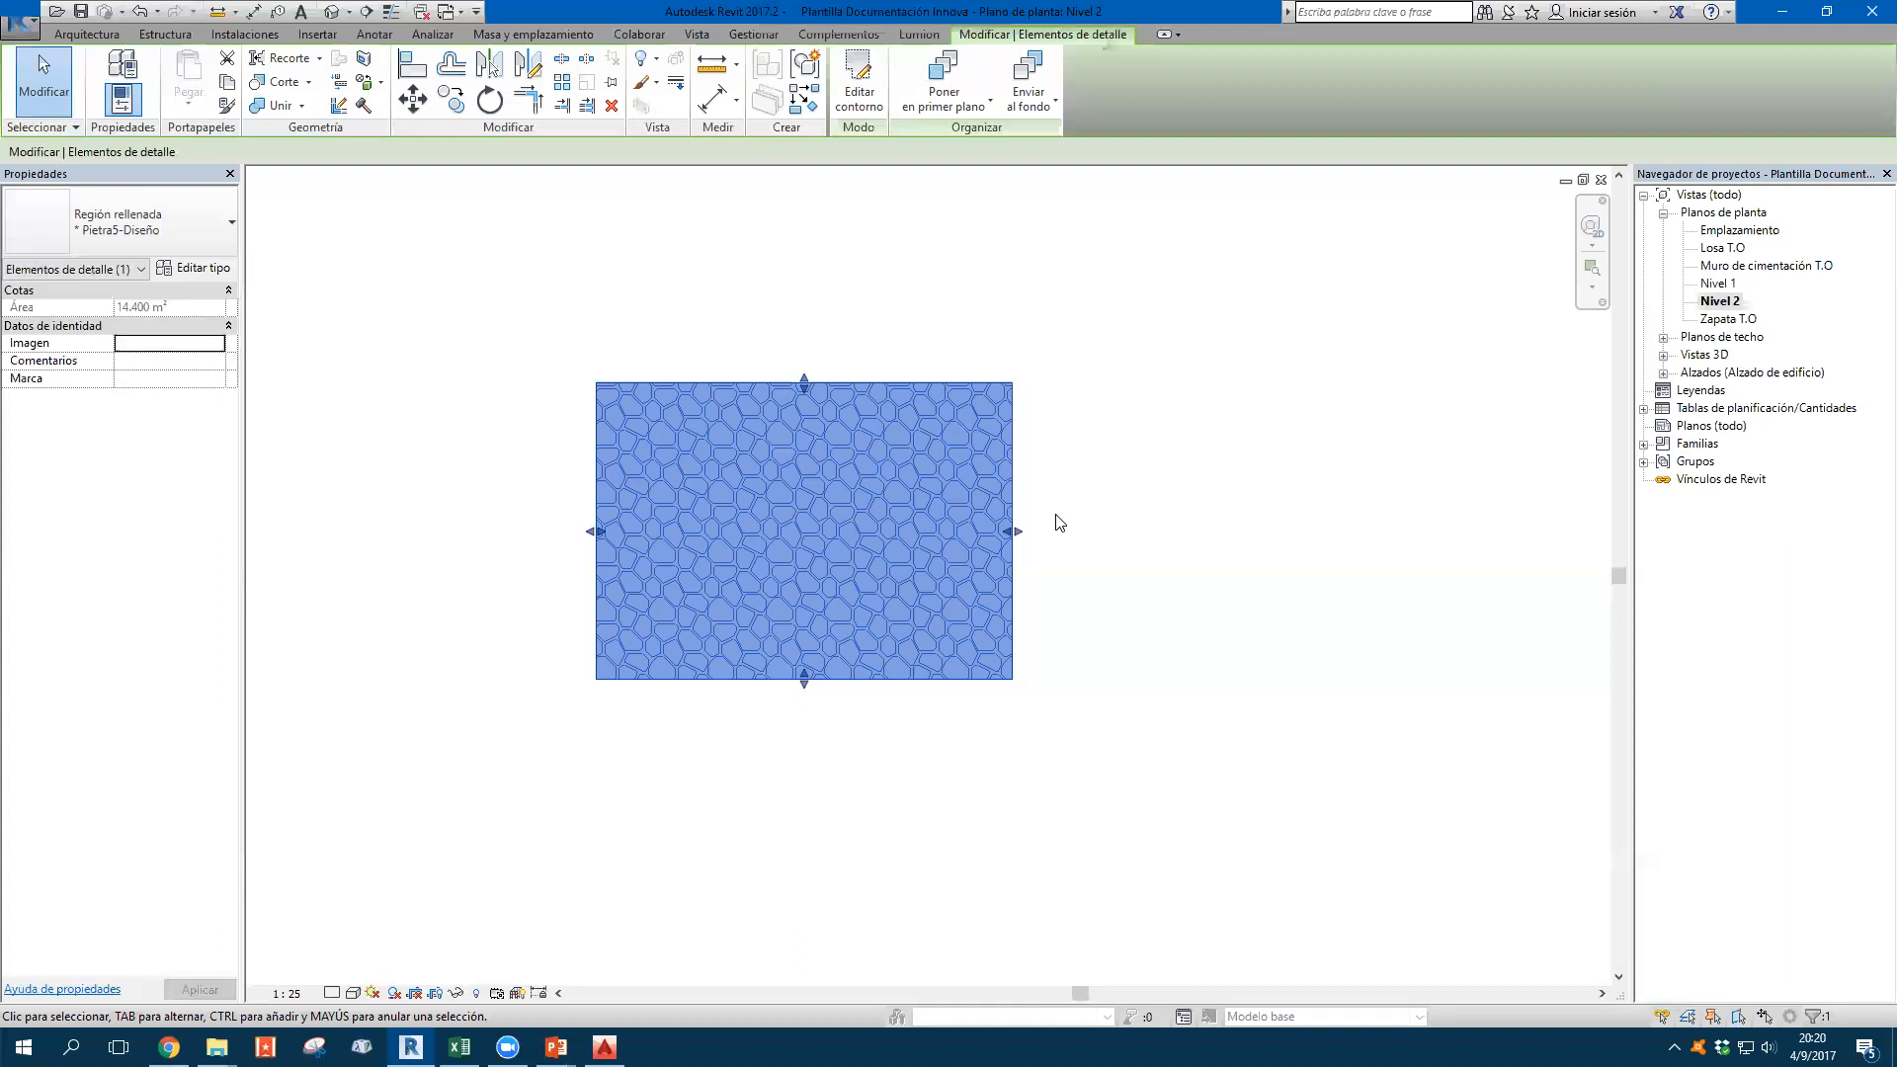
pyautogui.click(1056, 515)
pyautogui.click(828, 382)
pyautogui.click(478, 766)
pyautogui.scroll(3, 784, 593)
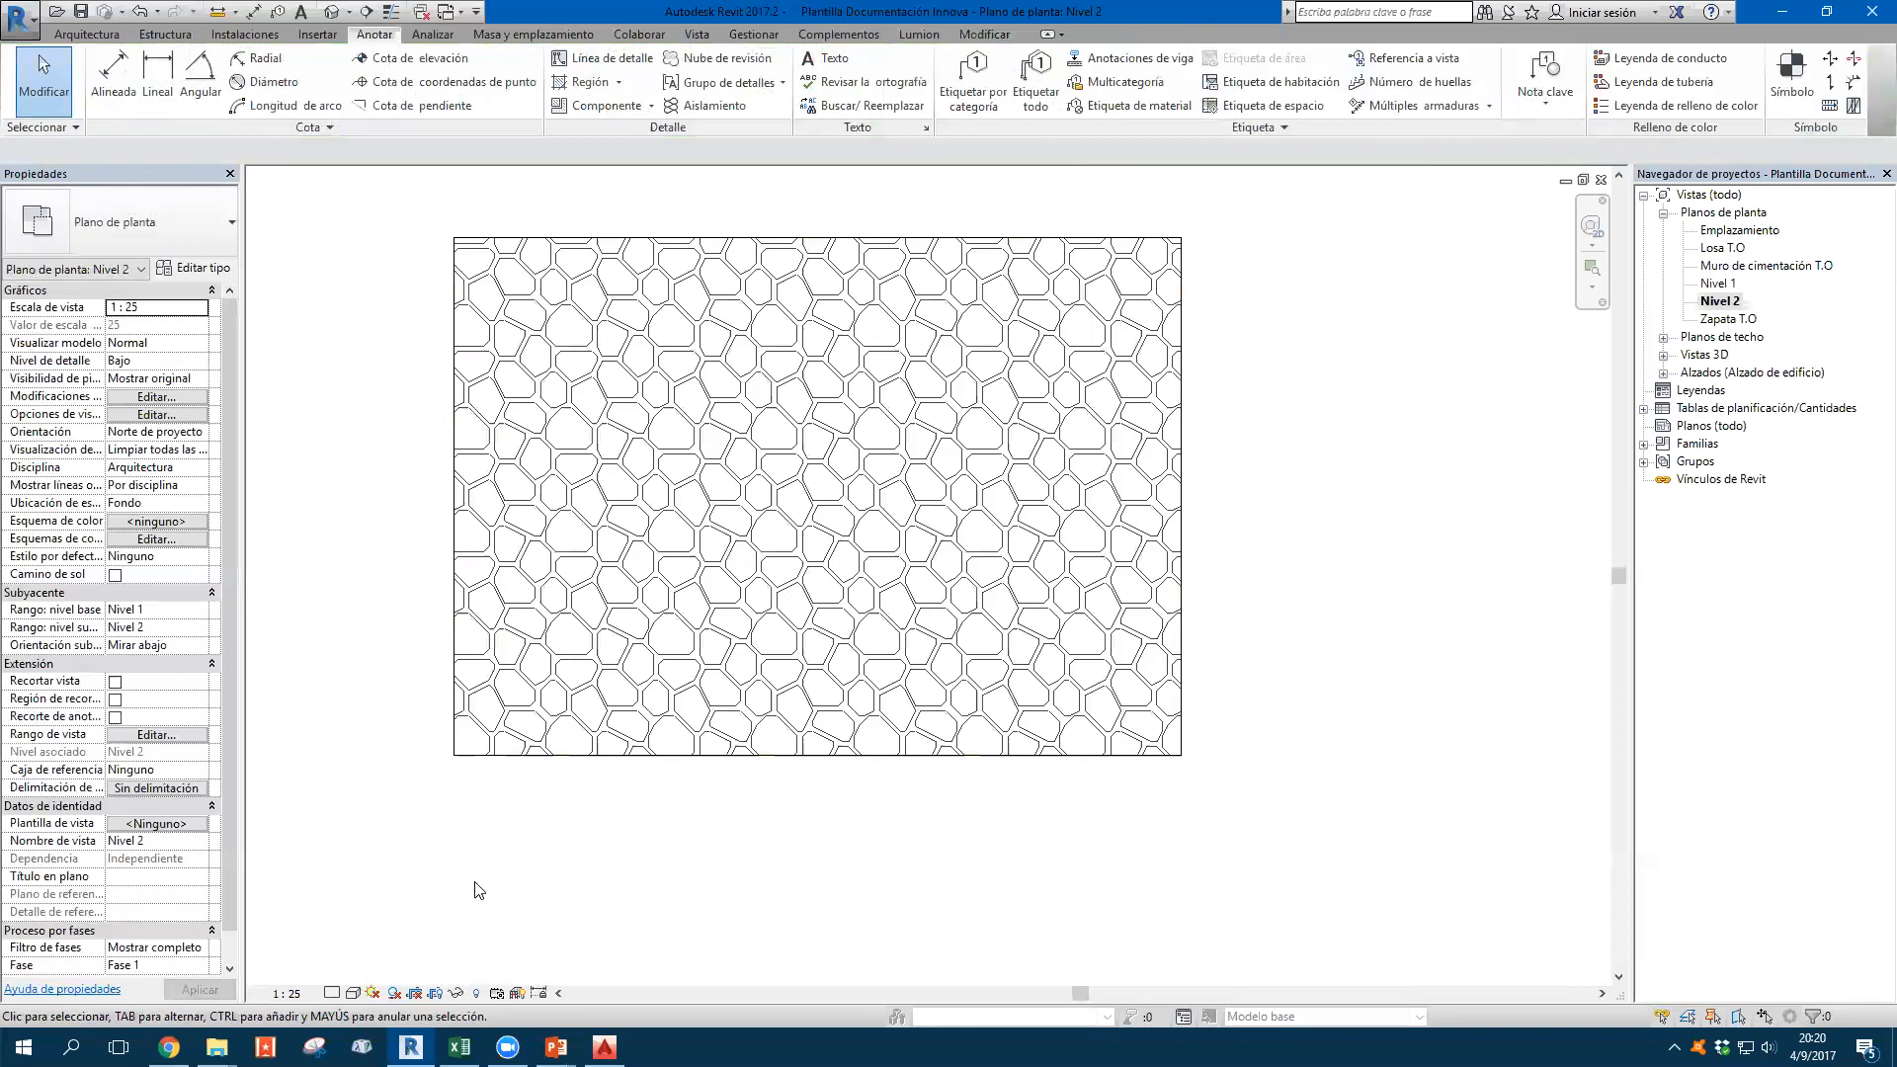
pyautogui.click(286, 993)
pyautogui.click(326, 827)
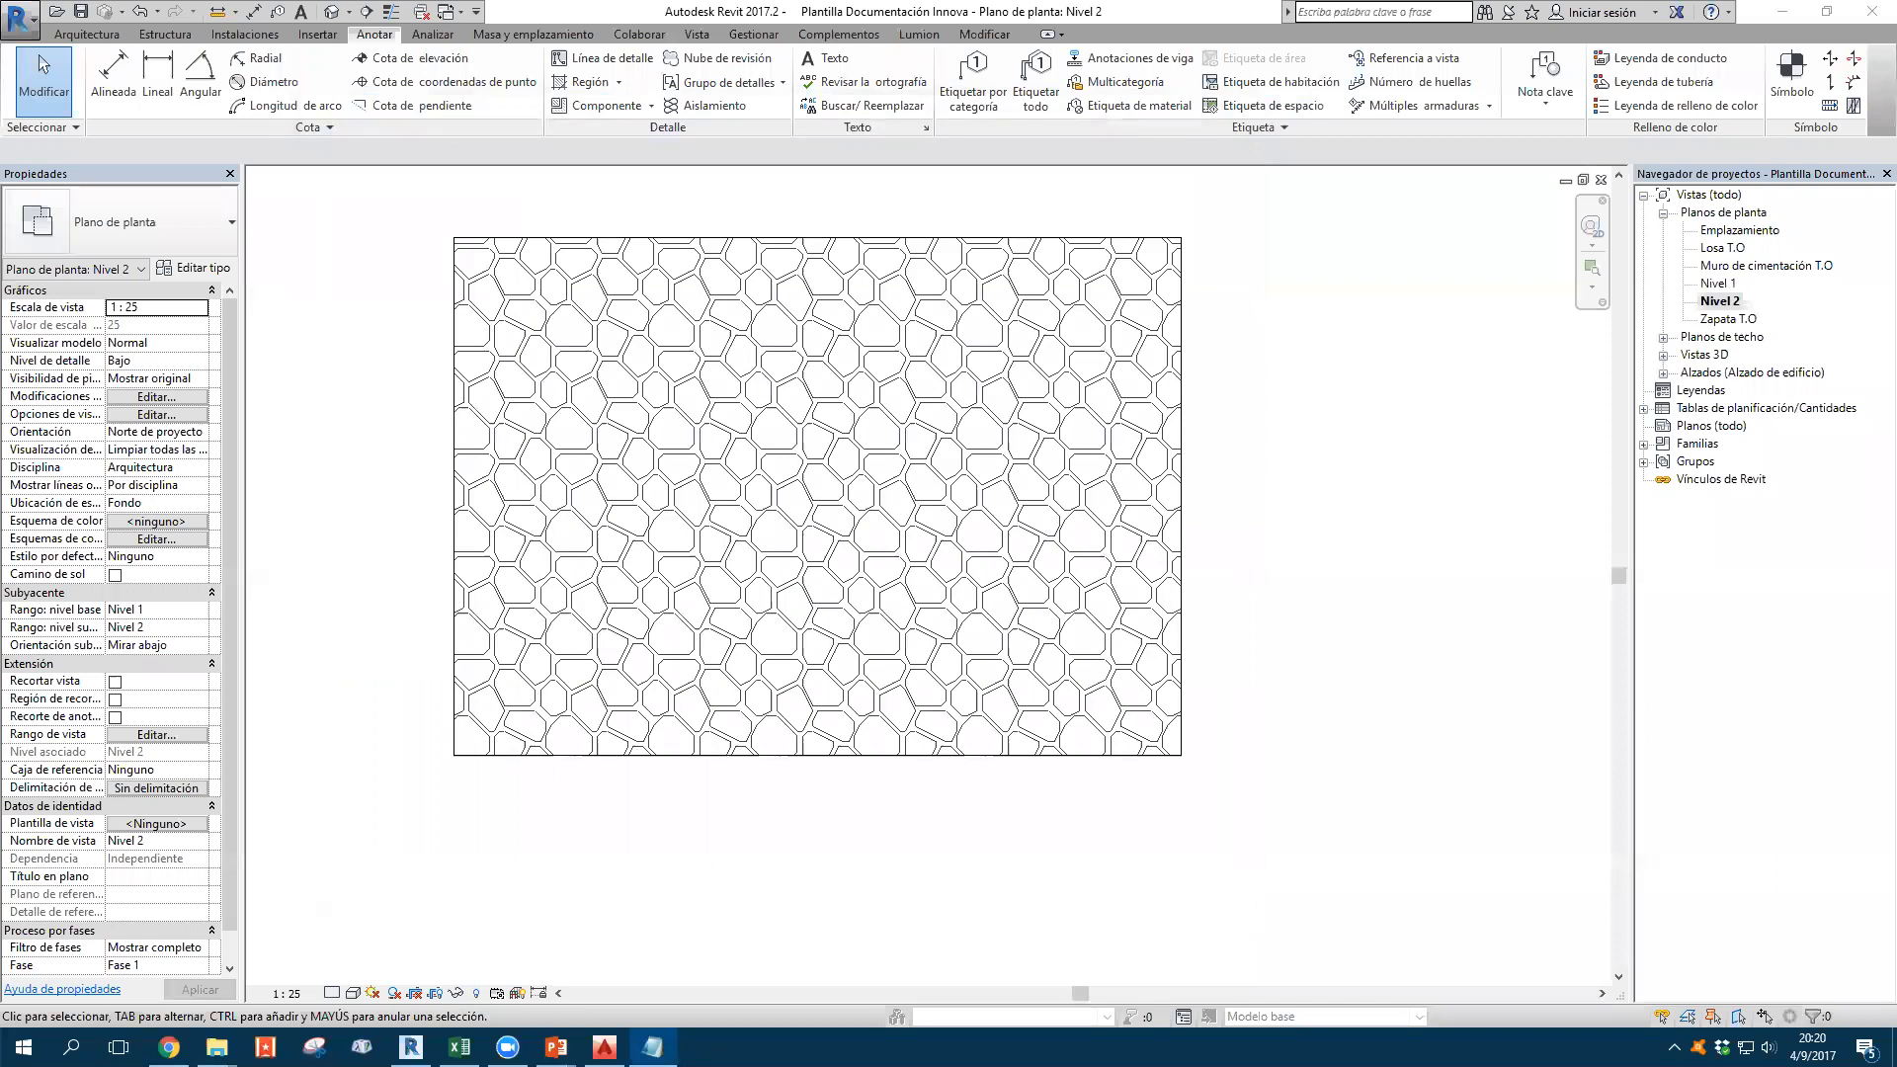
# Switch to AutoCAD to compare the region with the Pietra5 sample in Lista de Patrones.dwg, and return to Revit
pyautogui.click(1105, 595)
pyautogui.scroll(-3, 1110, 572)
pyautogui.moveTo(1291, 537)
pyautogui.mouseDown(button='middle')
pyautogui.moveTo(930, 611)
pyautogui.moveTo(834, 548)
pyautogui.mouseUp(button='middle')
pyautogui.click(604, 1047)
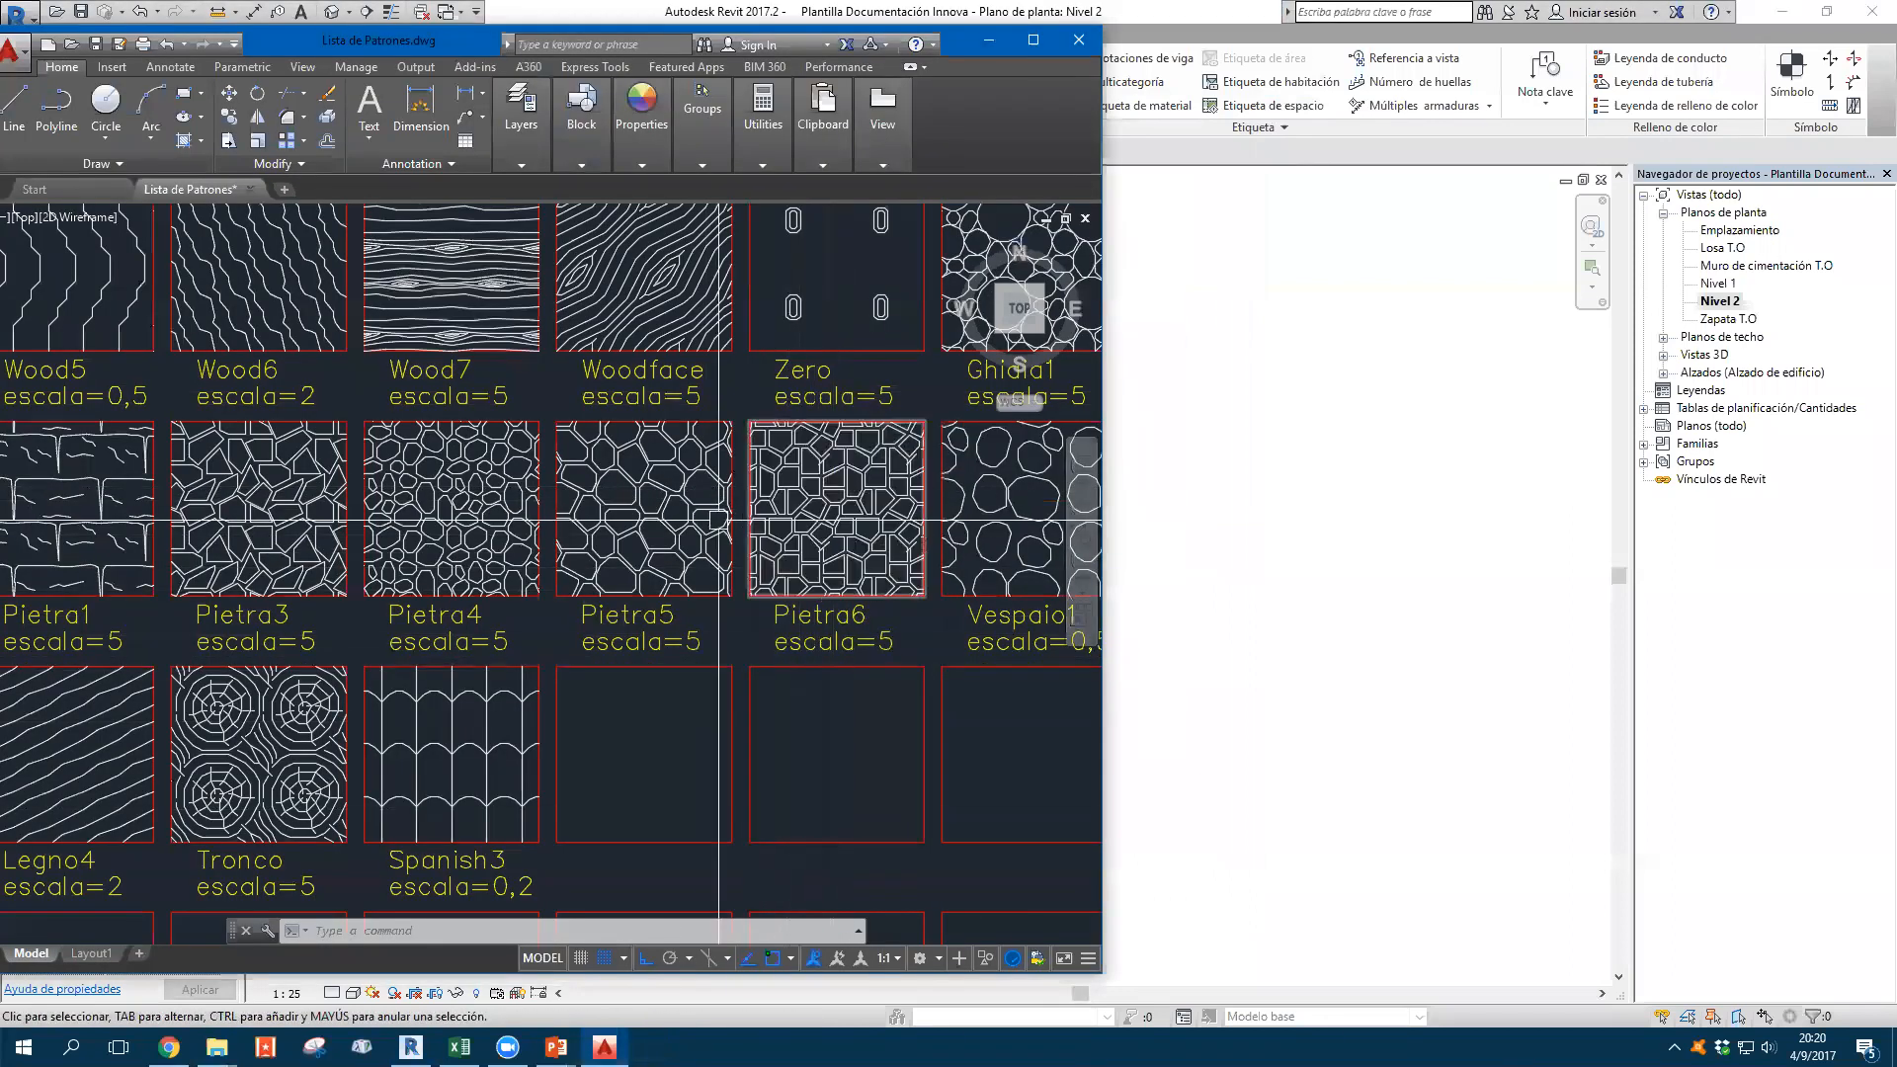
pyautogui.scroll(-2, 637, 536)
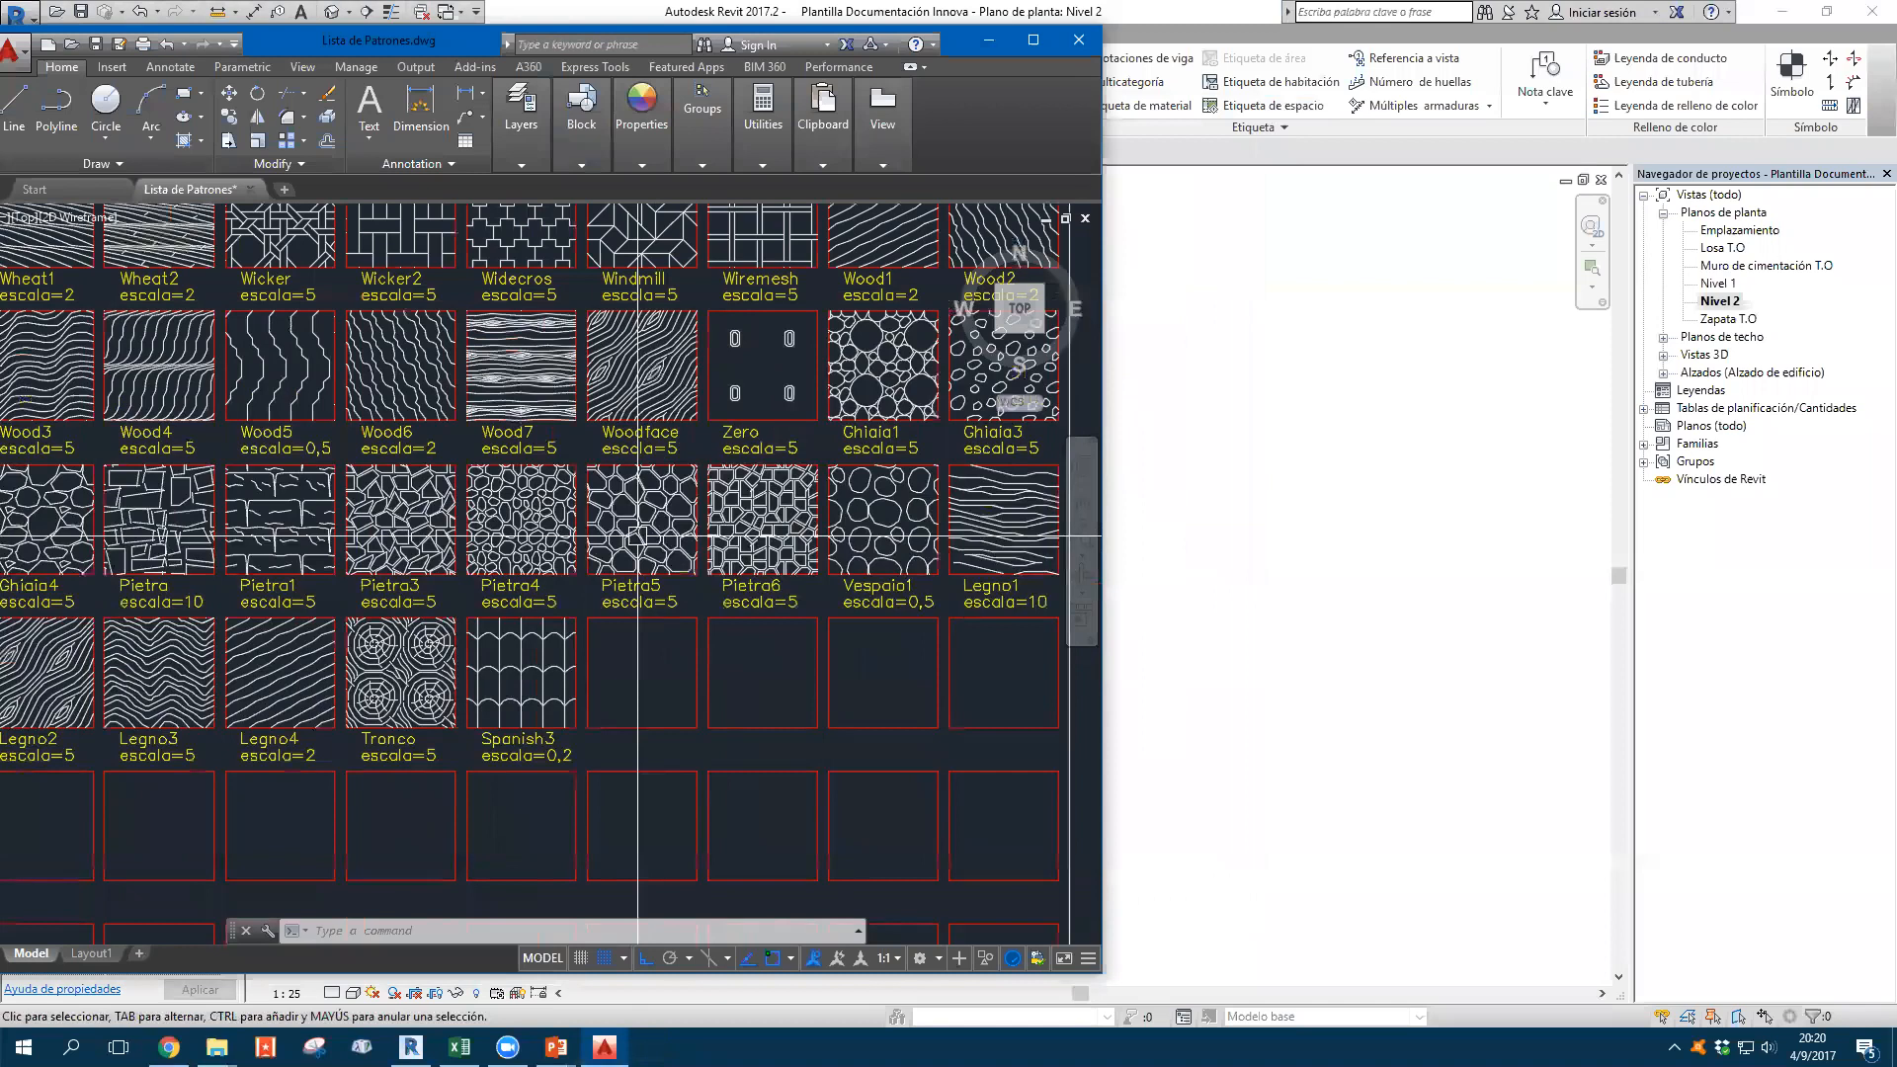
pyautogui.click(1223, 534)
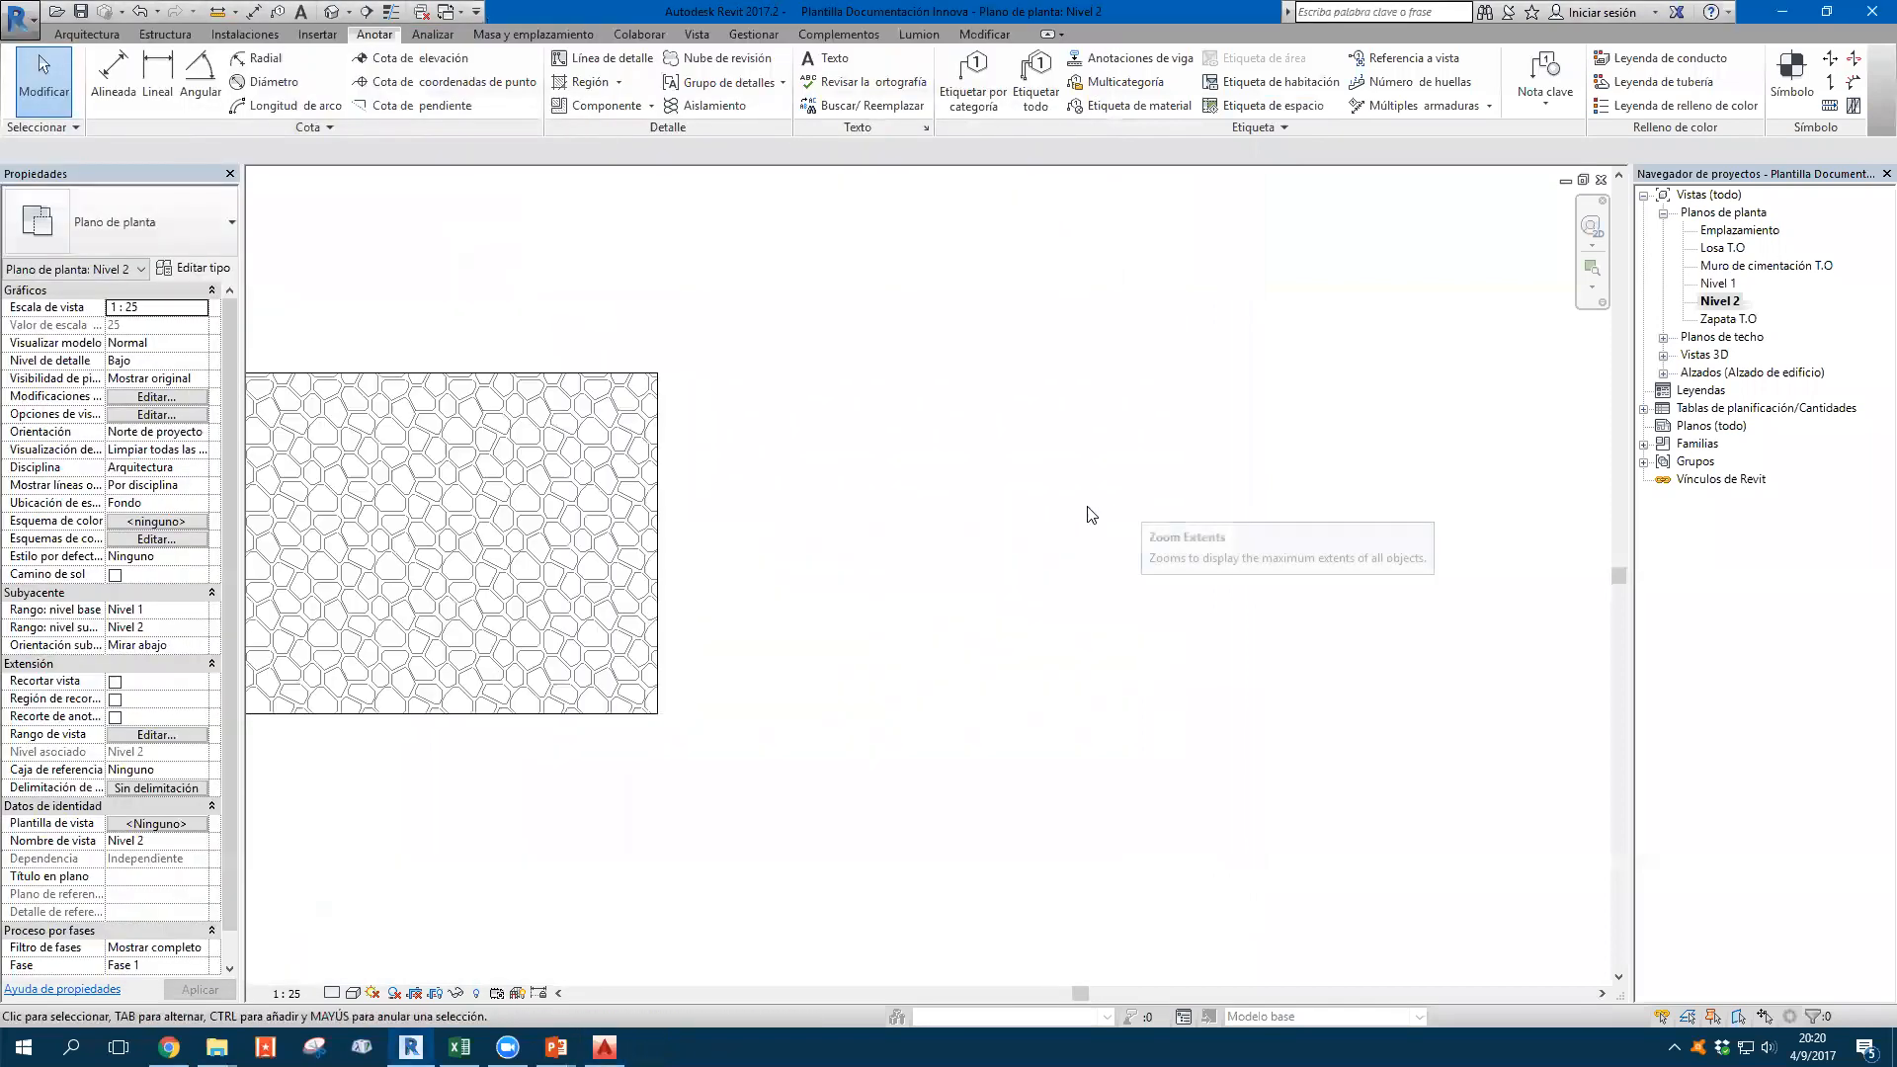
# Start a new custom (Personalizada) fill pattern of the Modelo type in the project's fill patterns
pyautogui.click(696, 40)
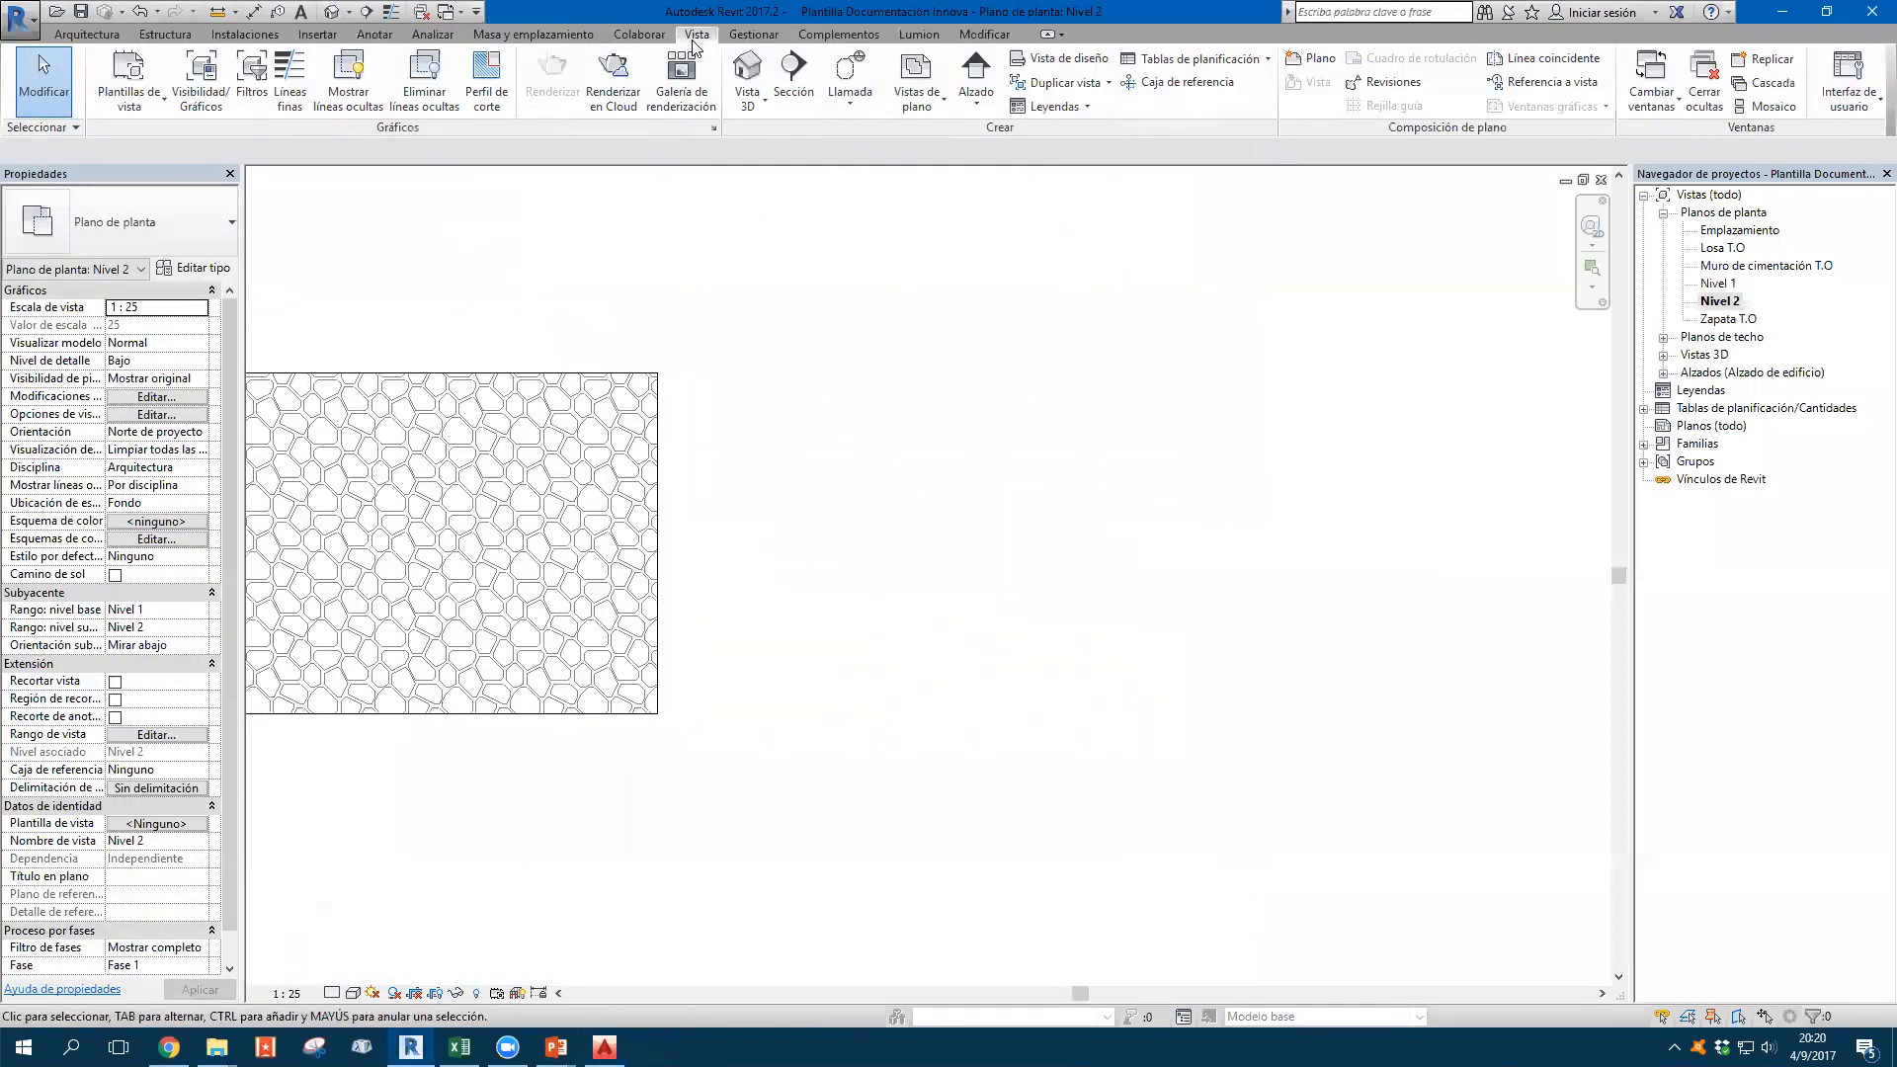
pyautogui.click(752, 35)
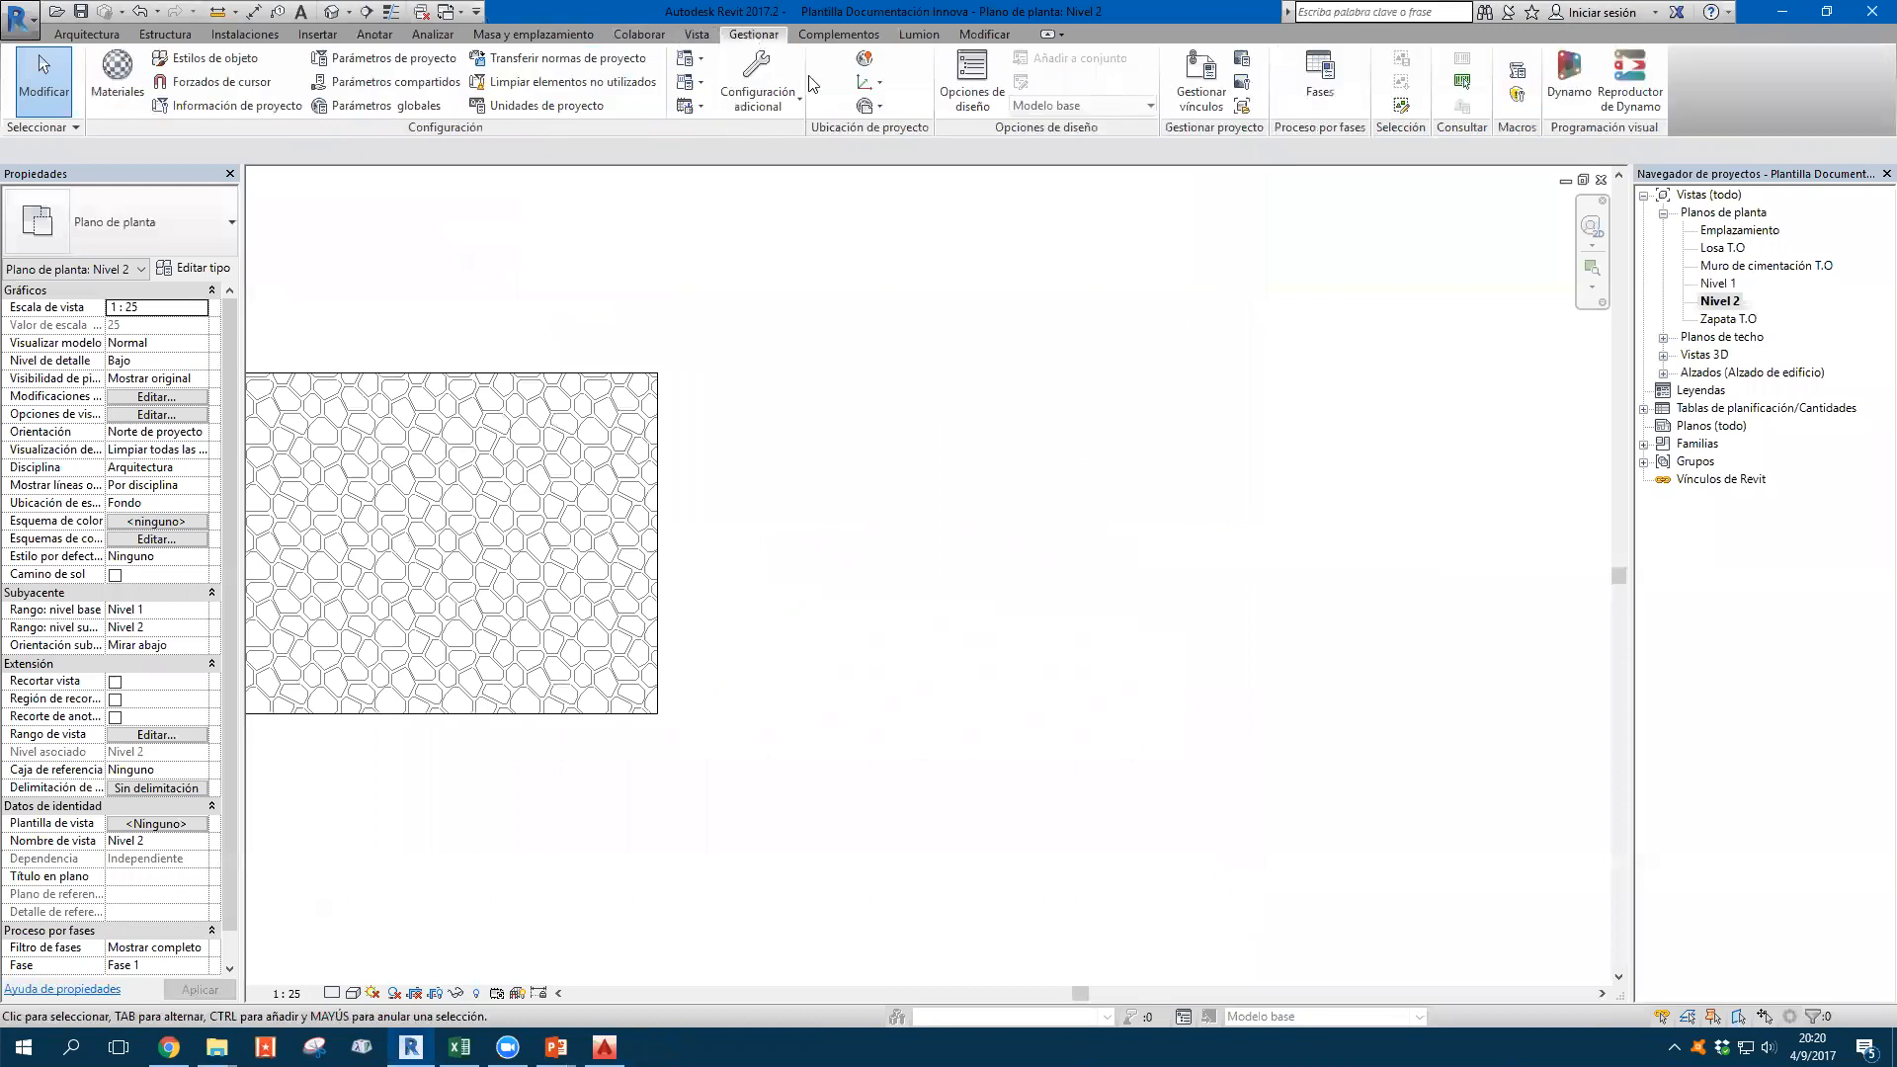
pyautogui.click(796, 95)
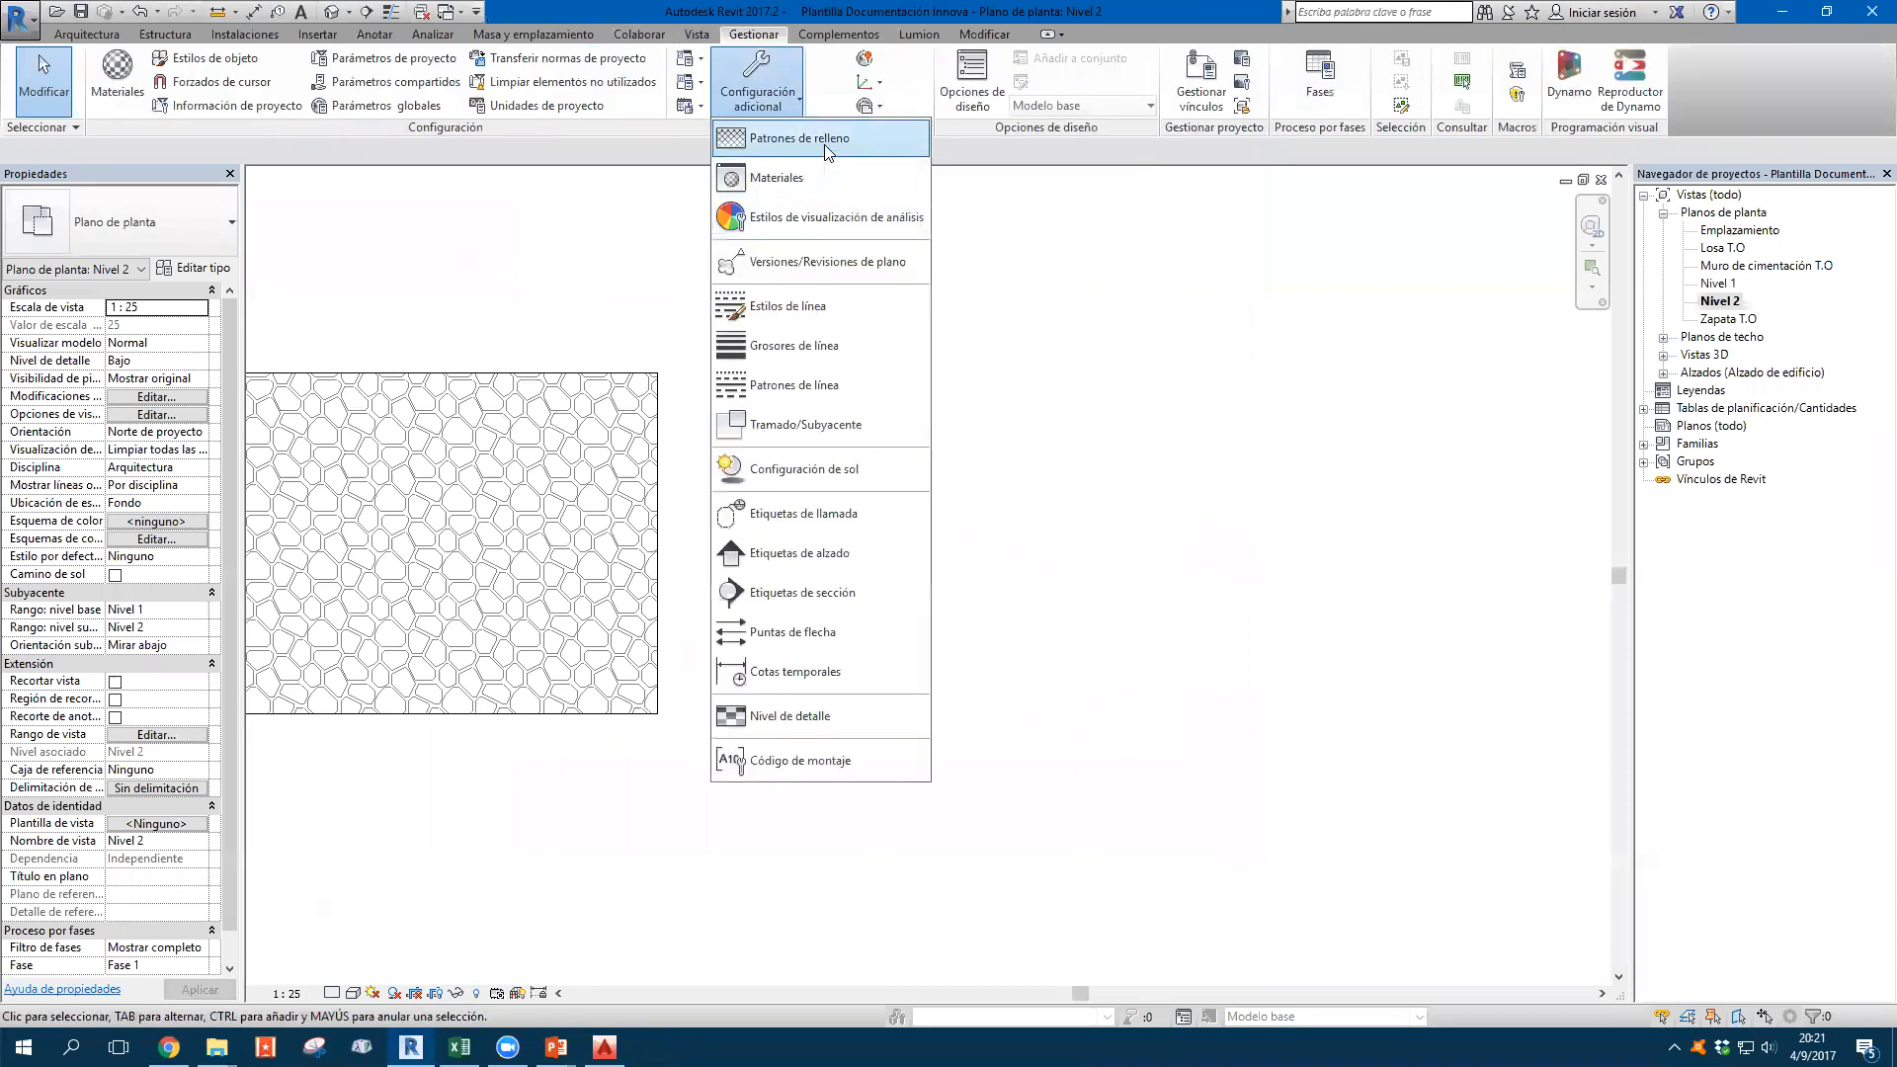
pyautogui.click(828, 152)
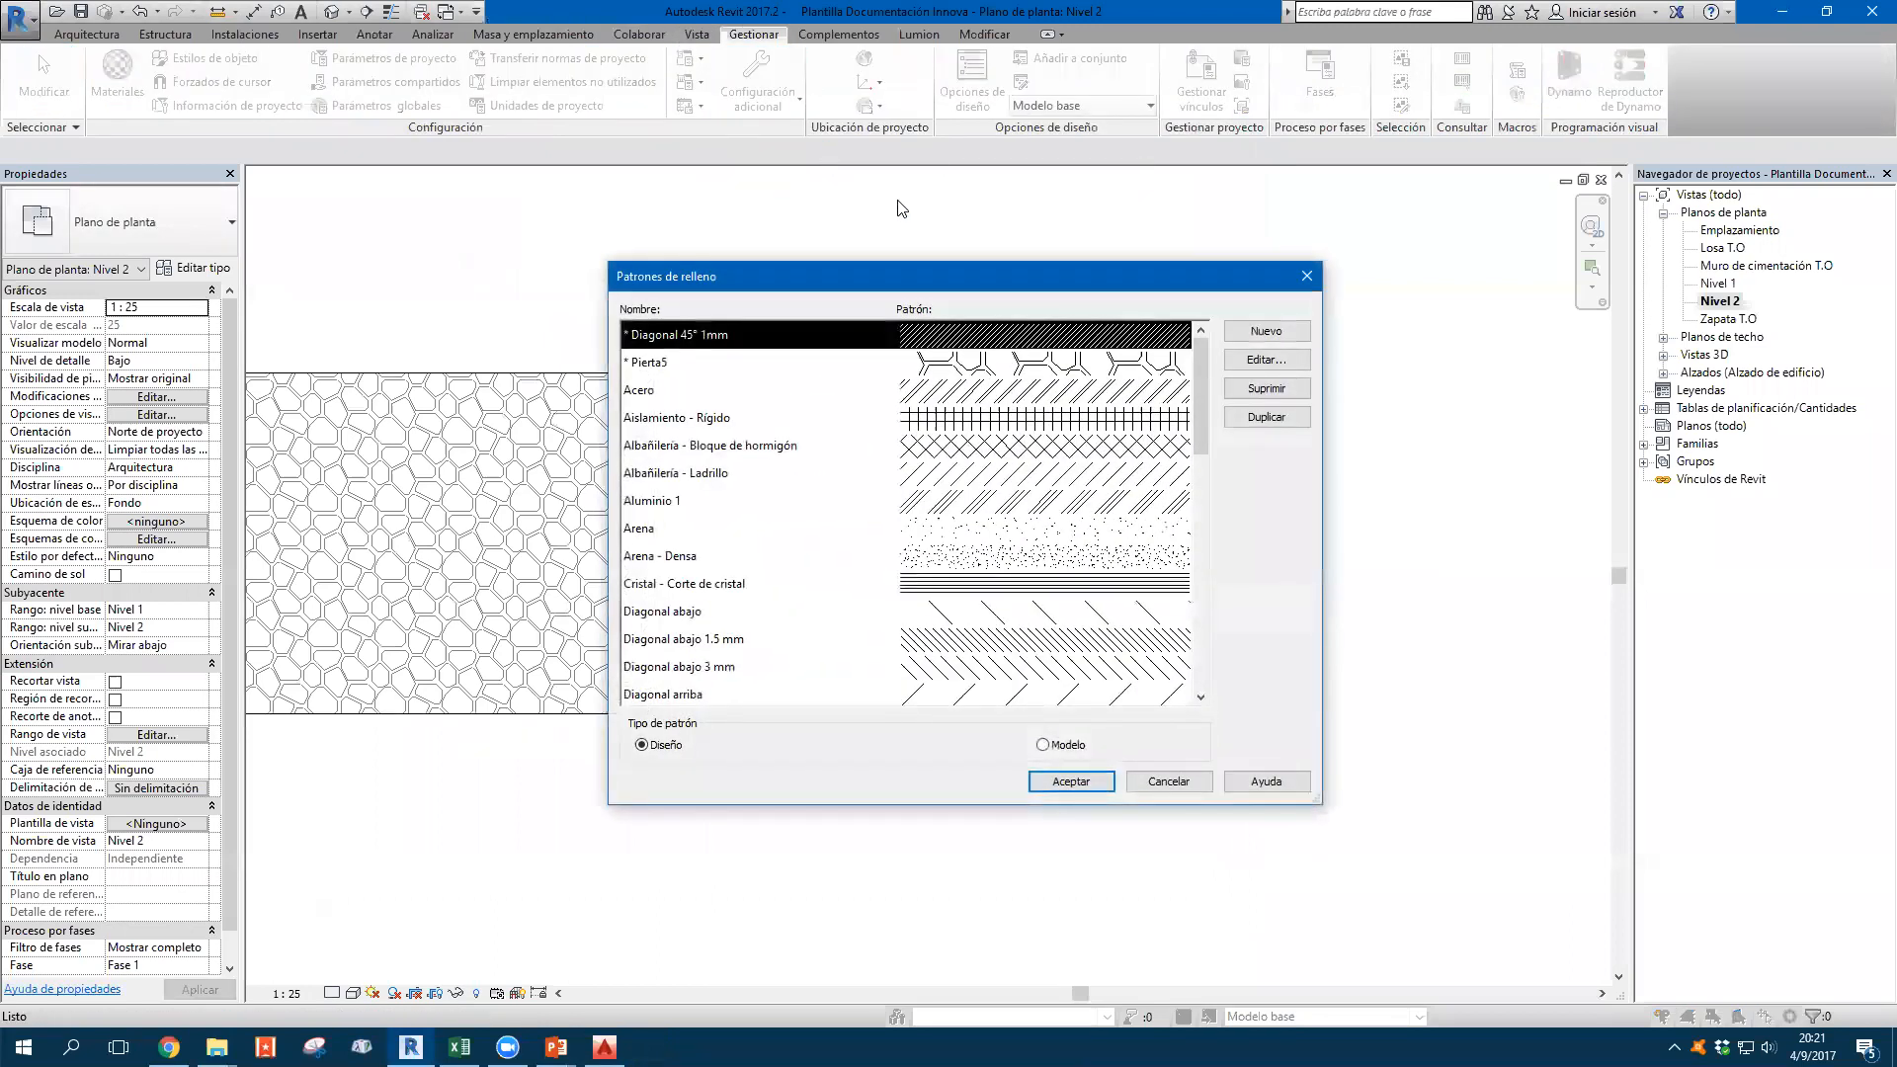
pyautogui.click(1135, 701)
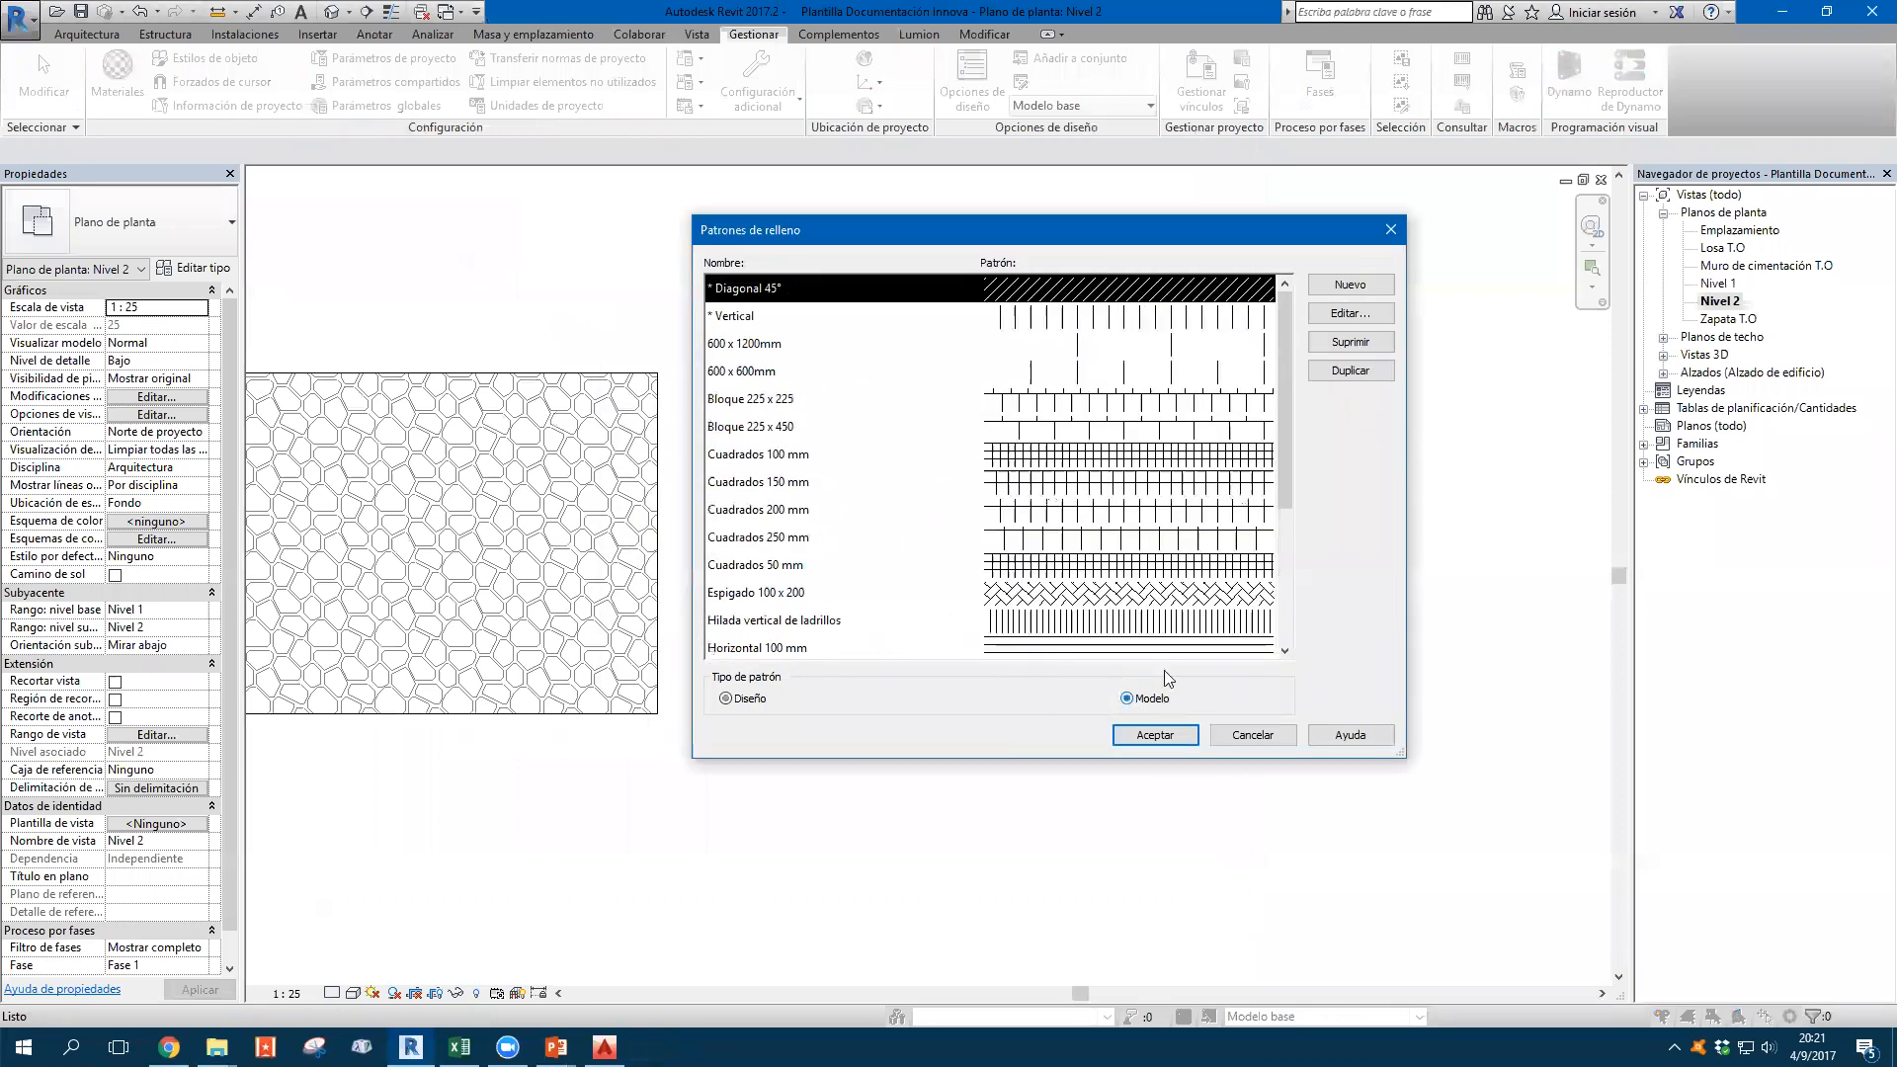
pyautogui.click(1351, 284)
pyautogui.write('*')
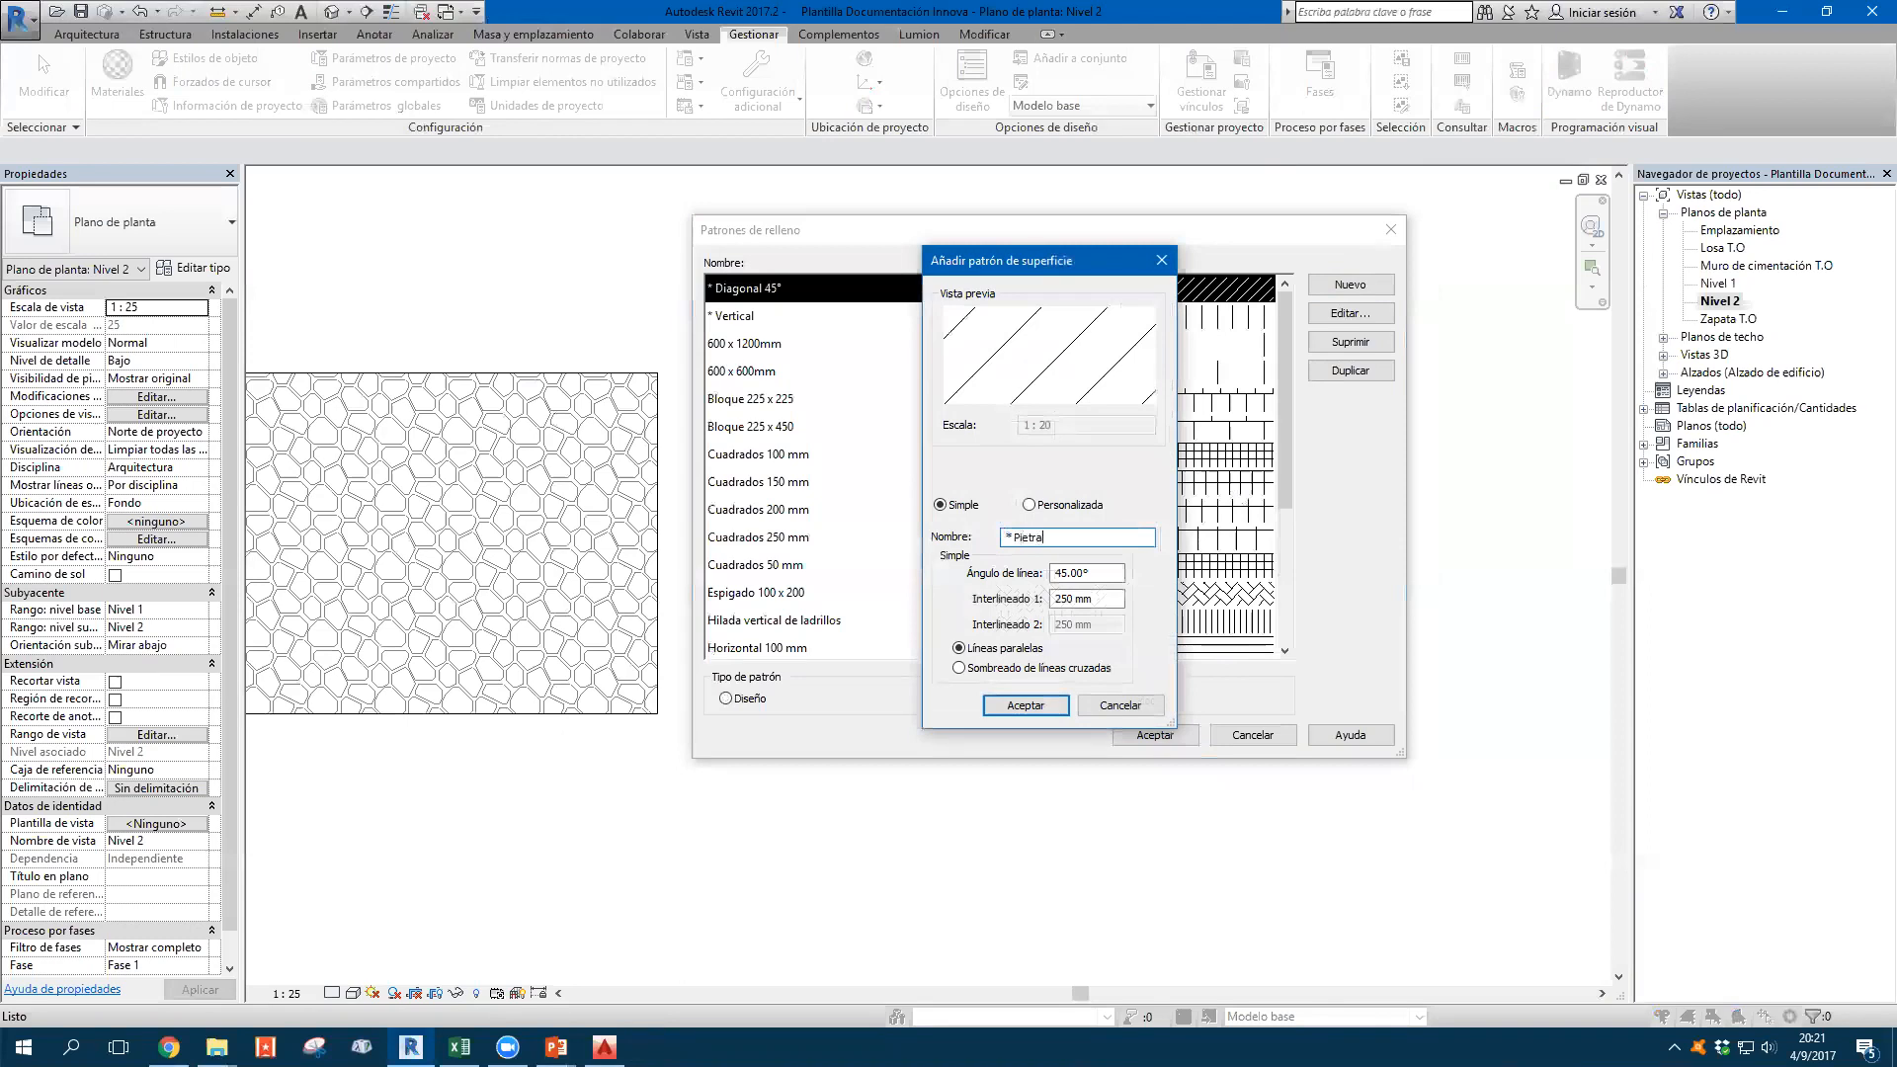
pyautogui.click(1060, 506)
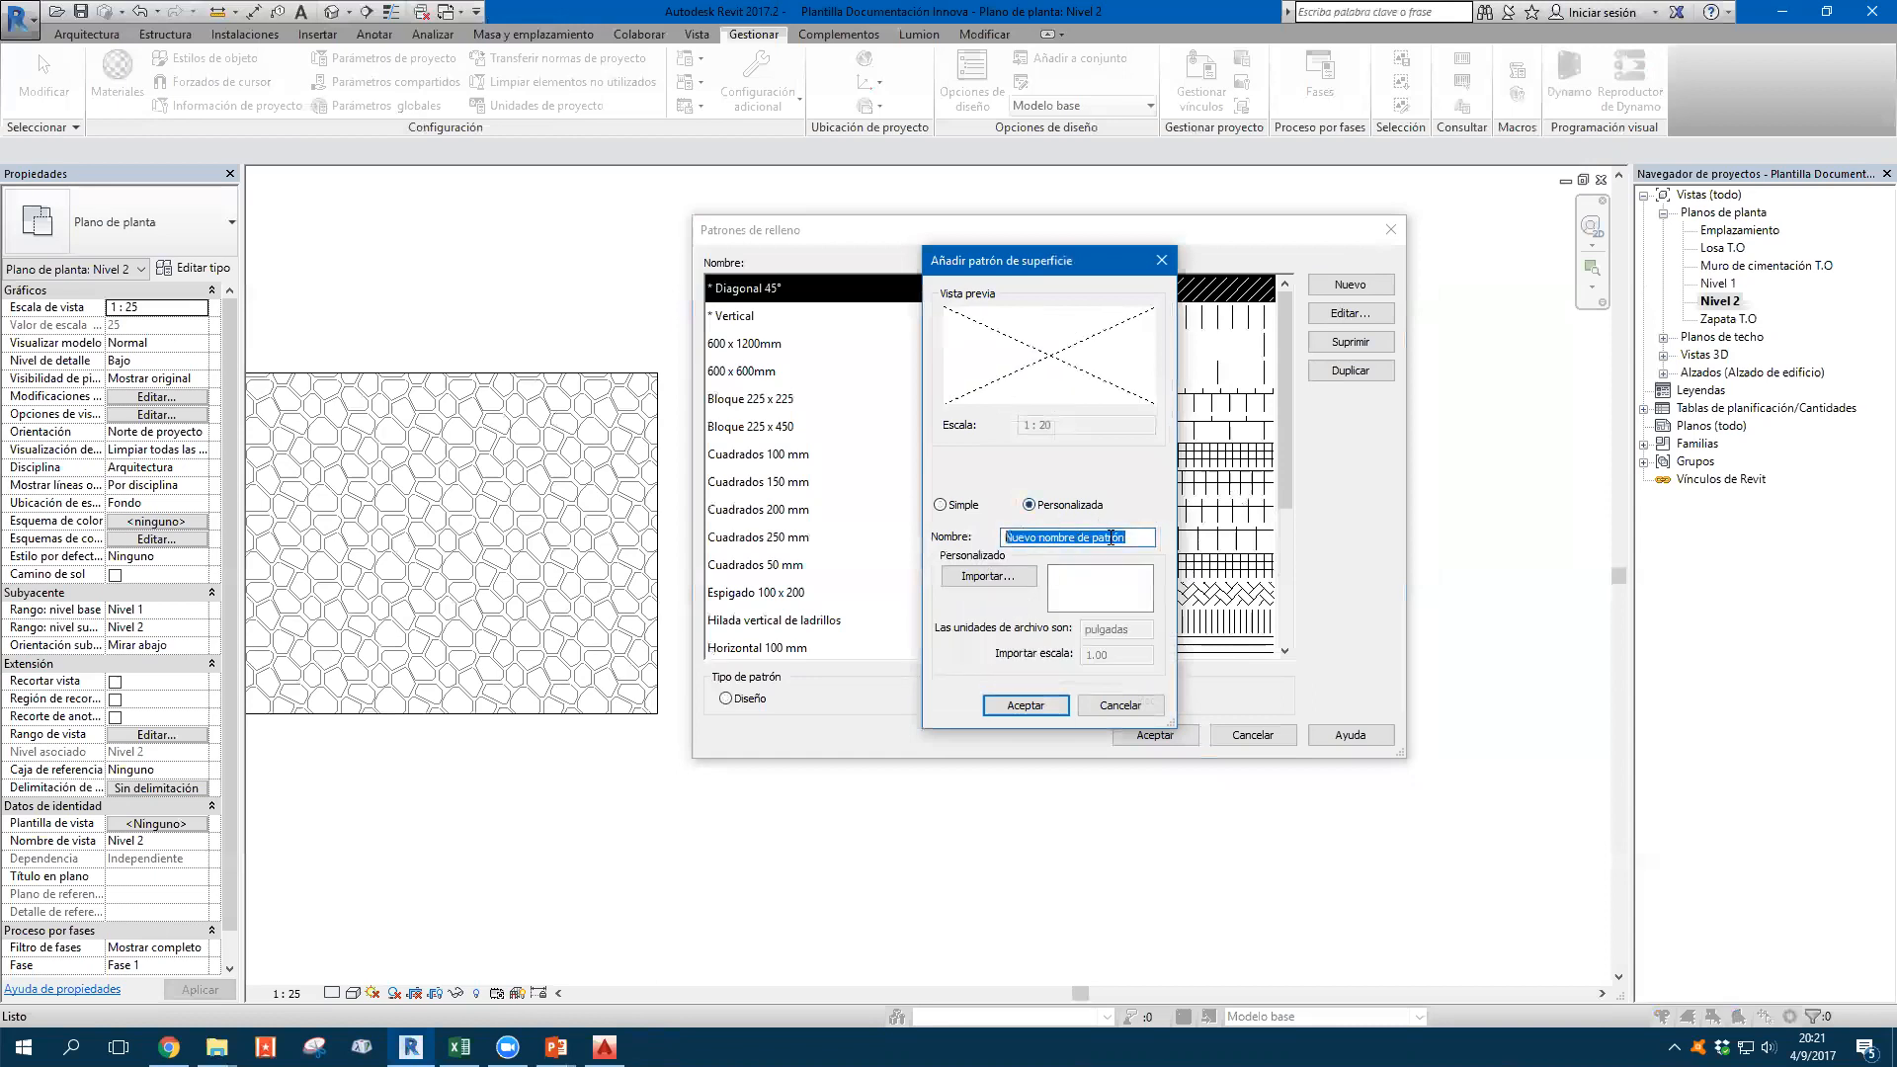
# Try to import the pietra5 hatch file from the Individuales folder as the custom model pattern
pyautogui.click(989, 576)
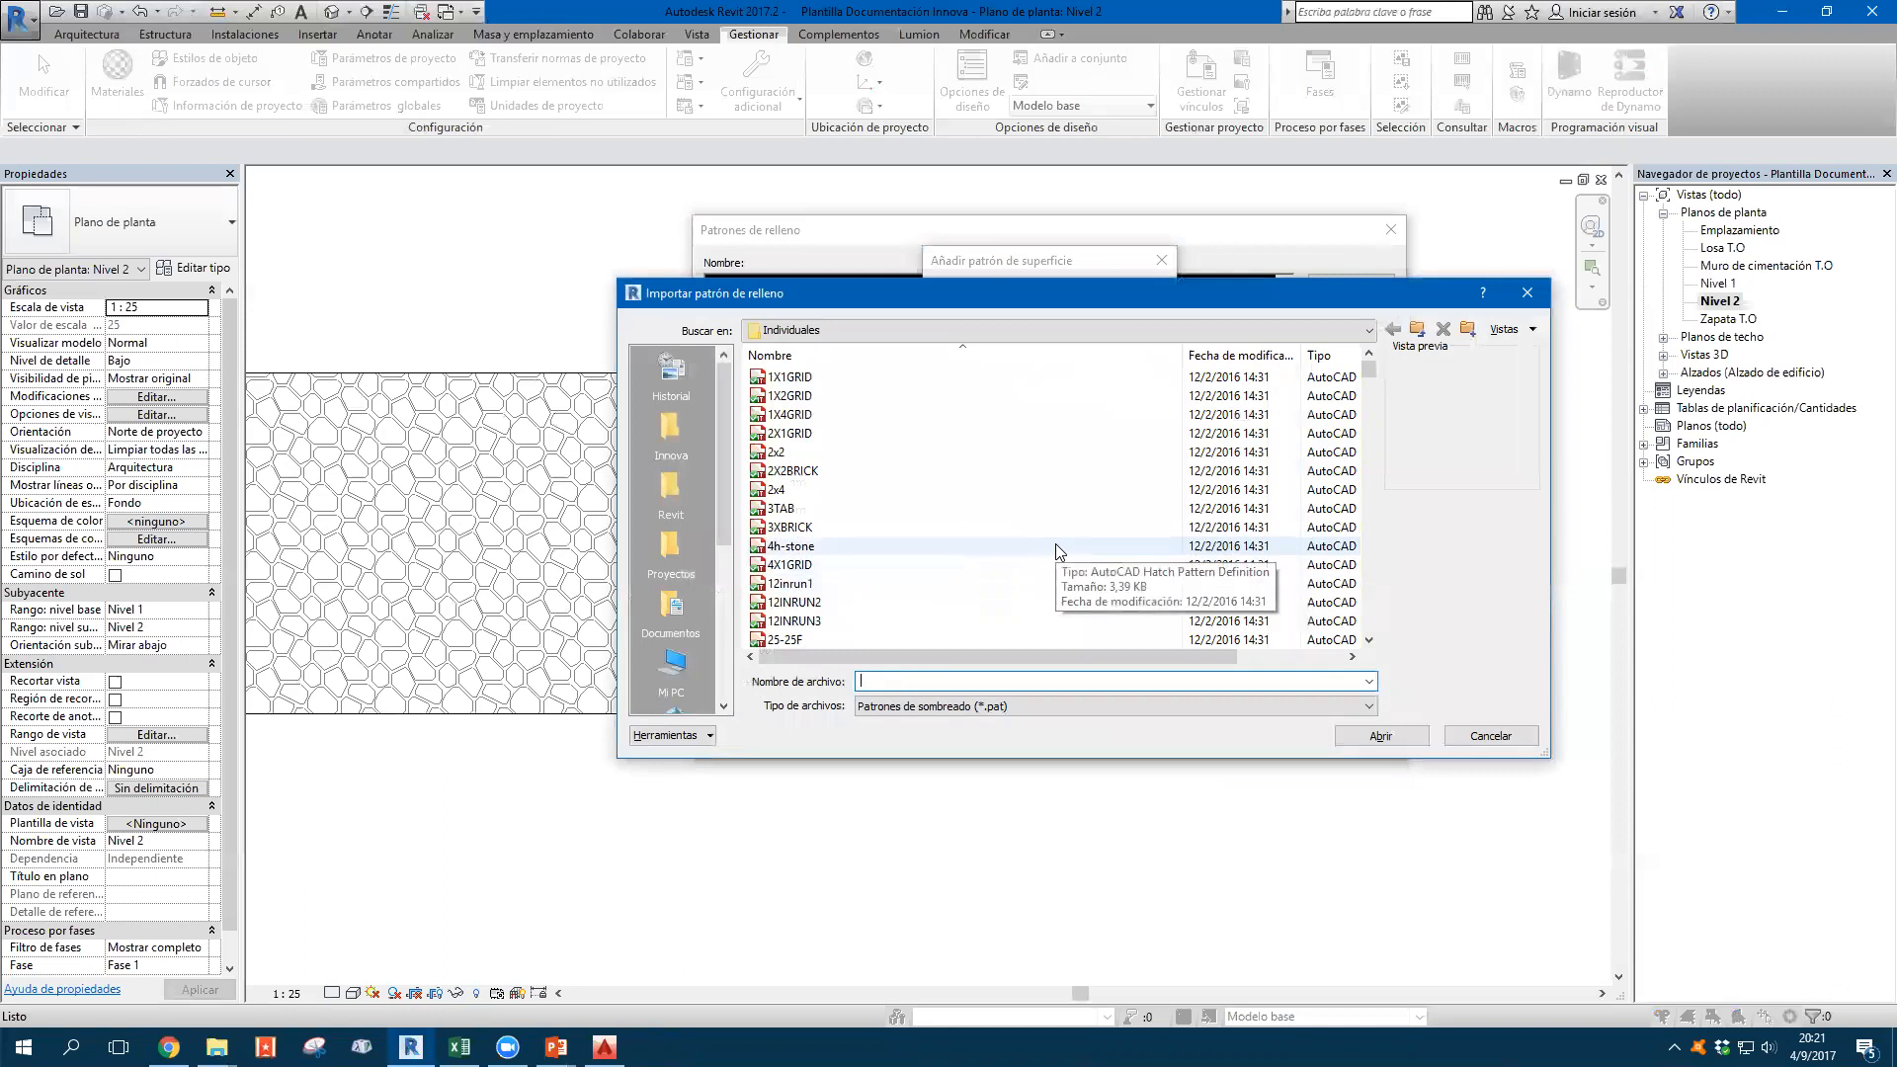
pyautogui.click(835, 569)
pyautogui.scroll(-15, 835, 569)
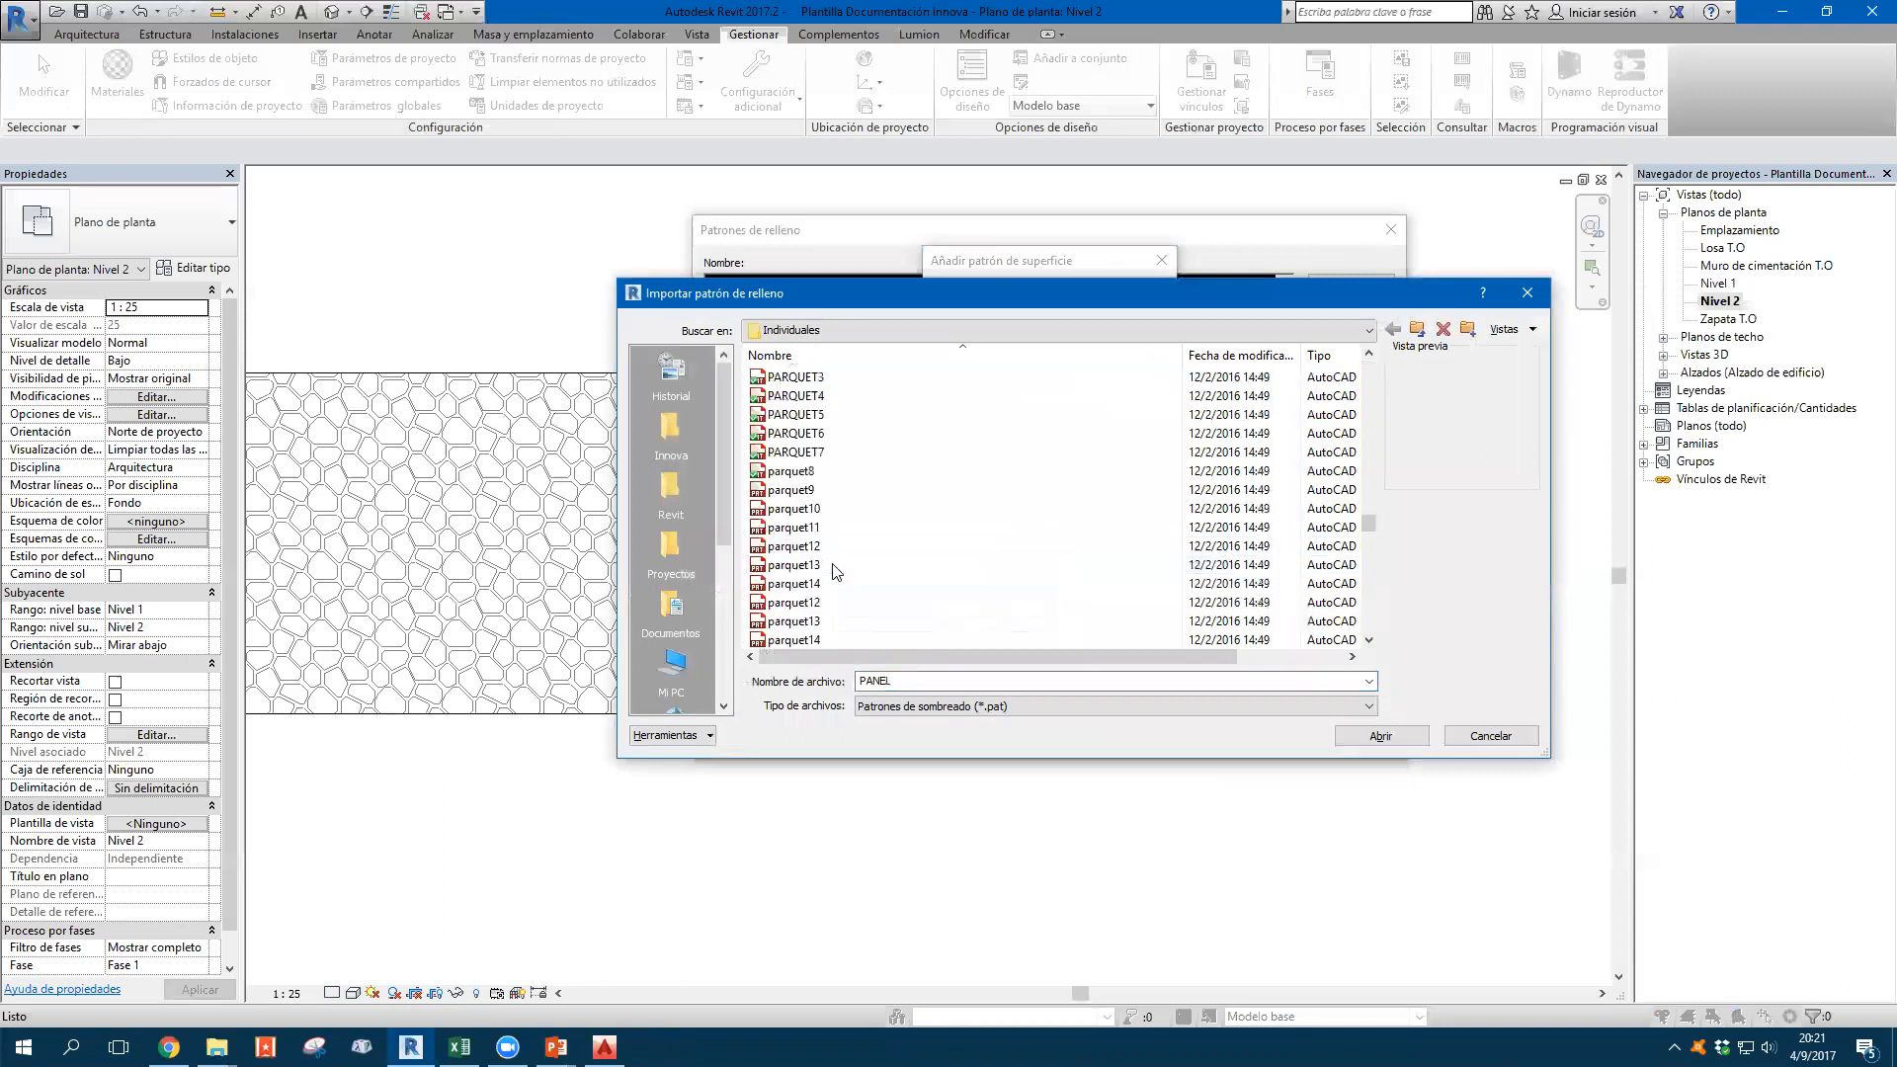
pyautogui.click(832, 556)
pyautogui.scroll(-10, 820, 539)
pyautogui.scroll(-6, 815, 529)
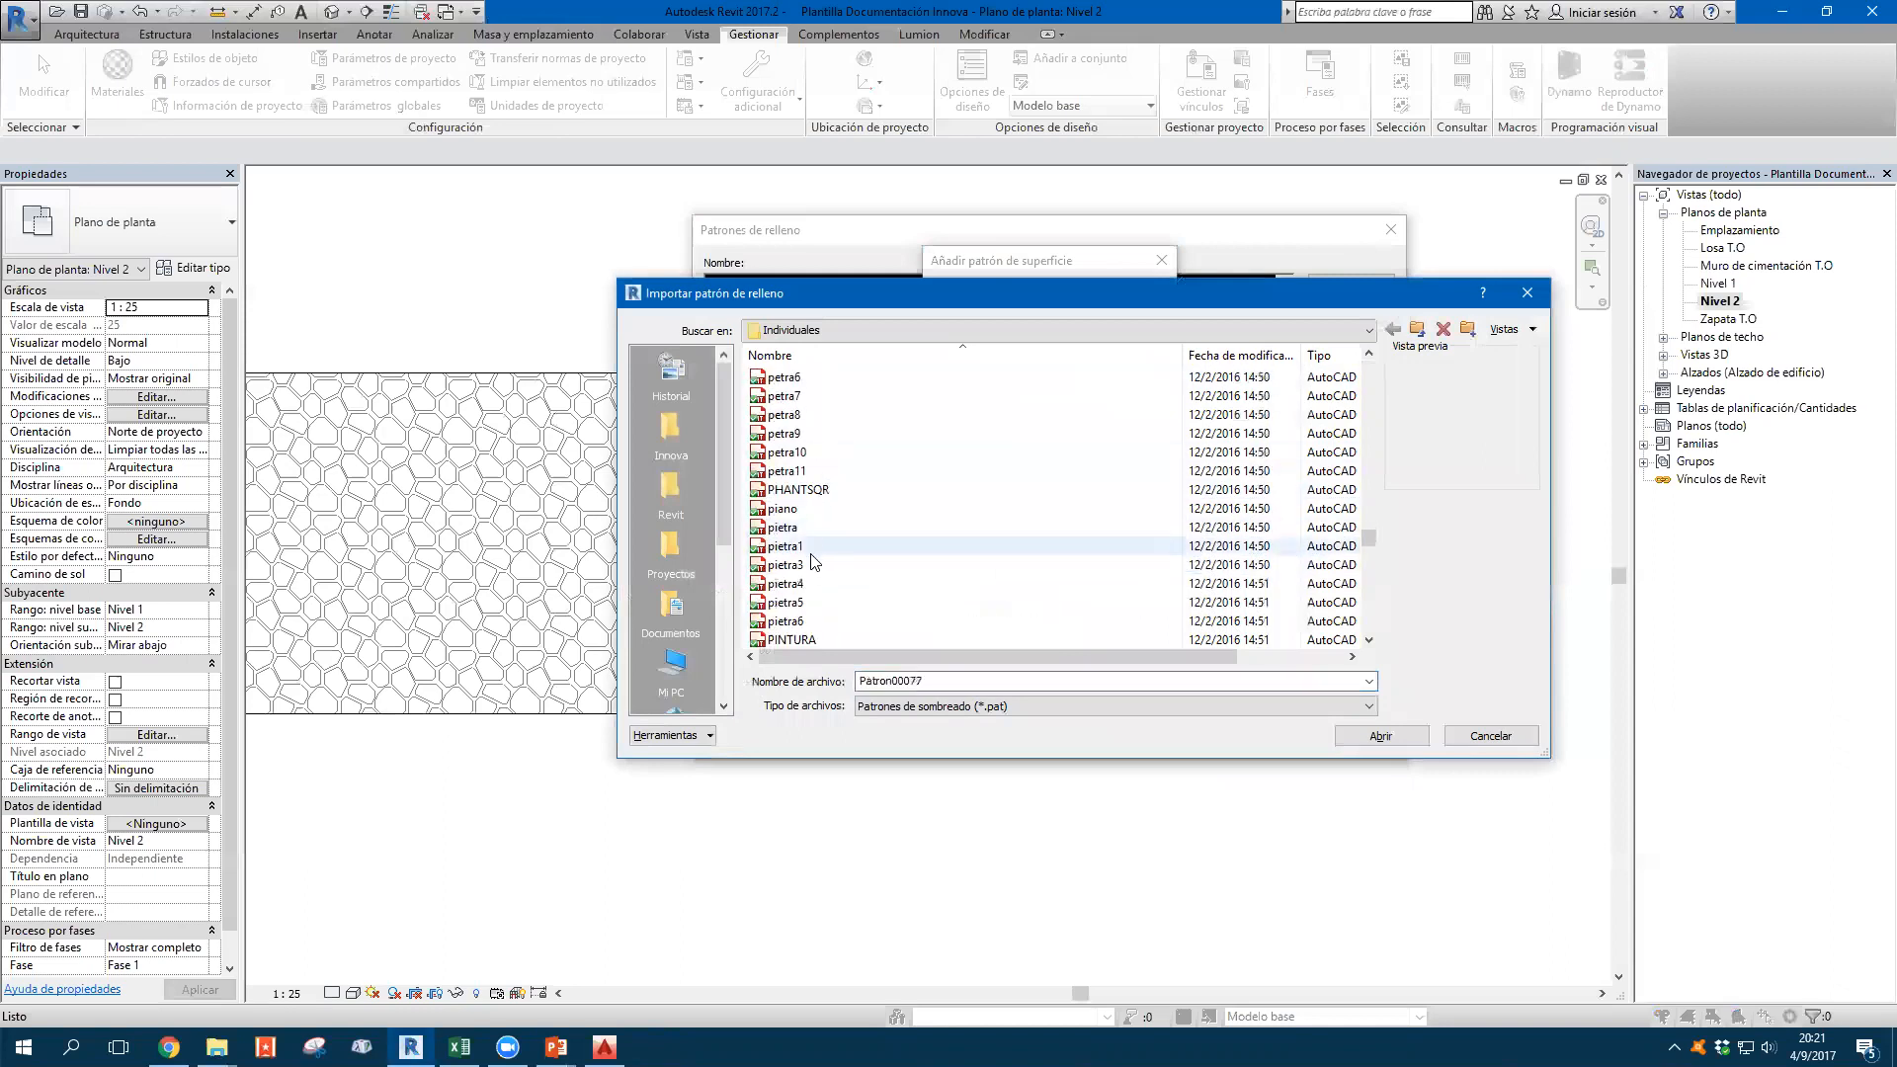
pyautogui.click(791, 602)
pyautogui.click(1376, 734)
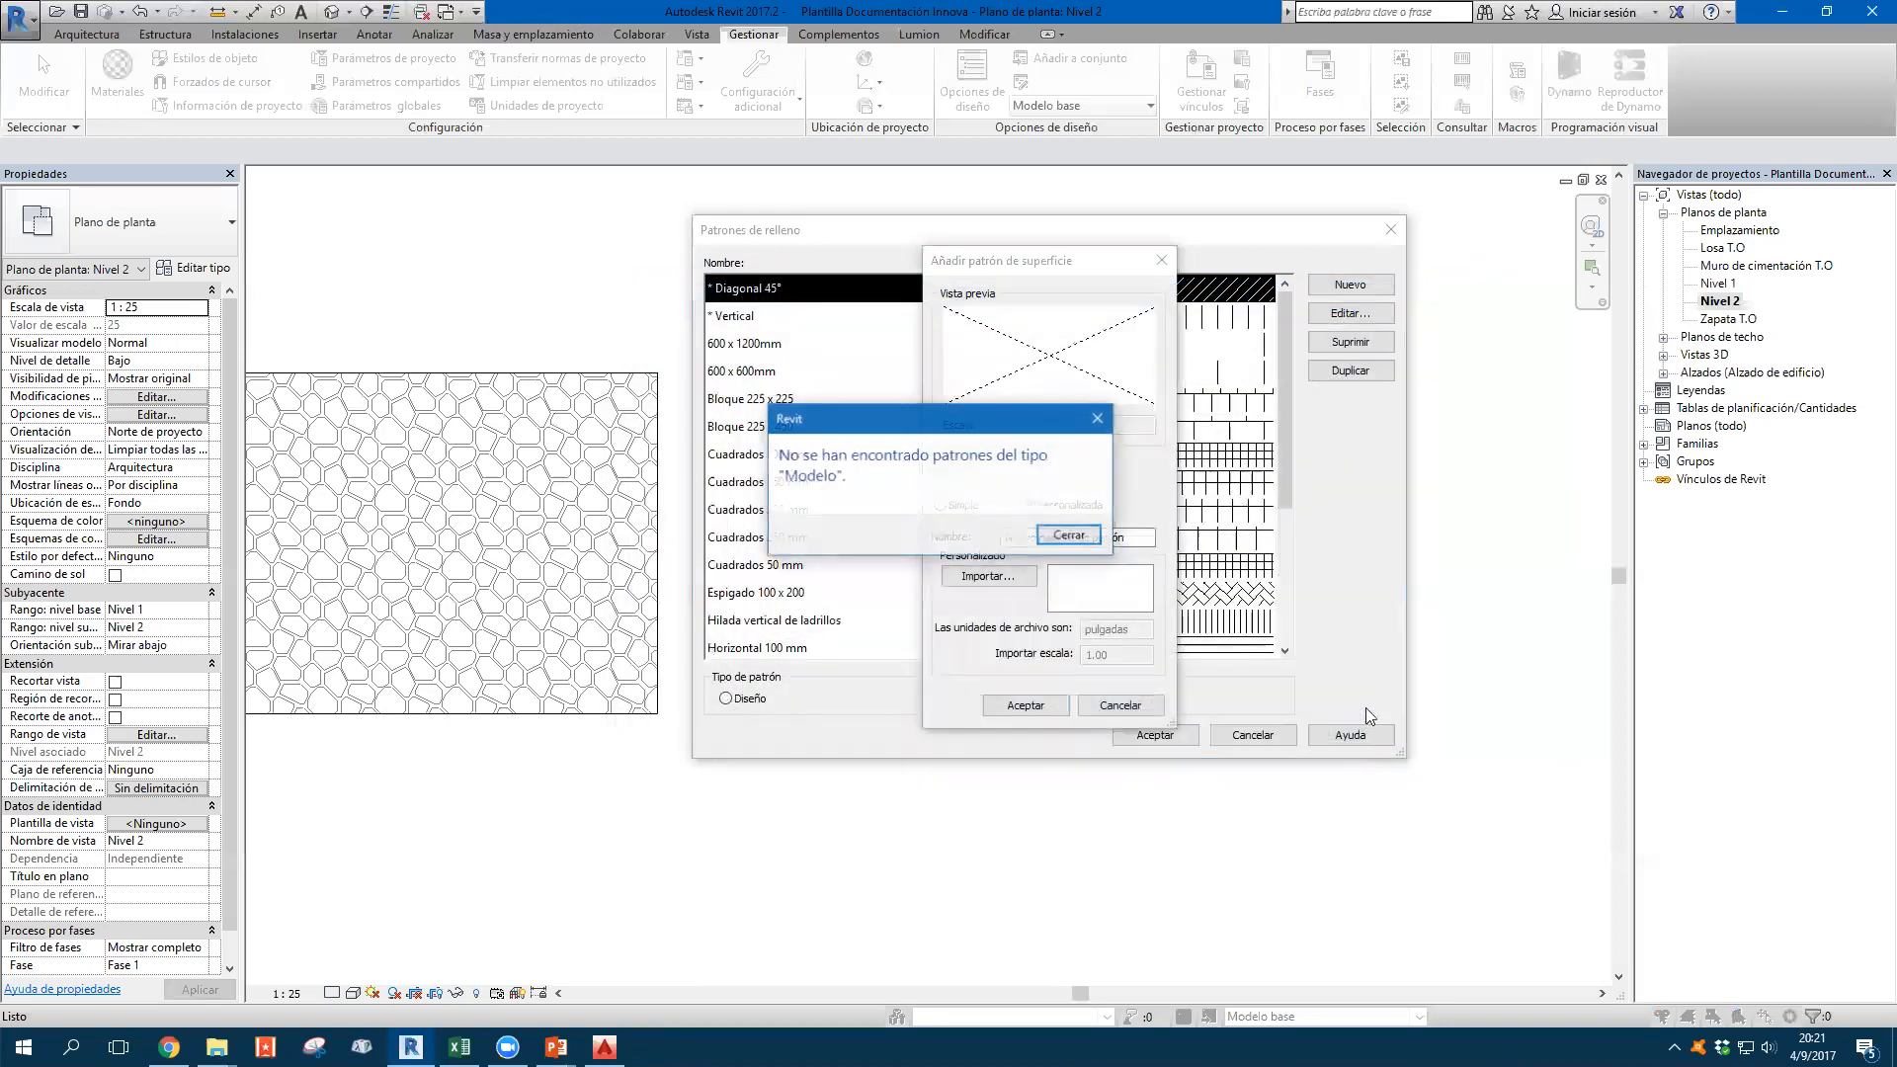
pyautogui.moveTo(868, 424); pyautogui.dragTo(663, 269)
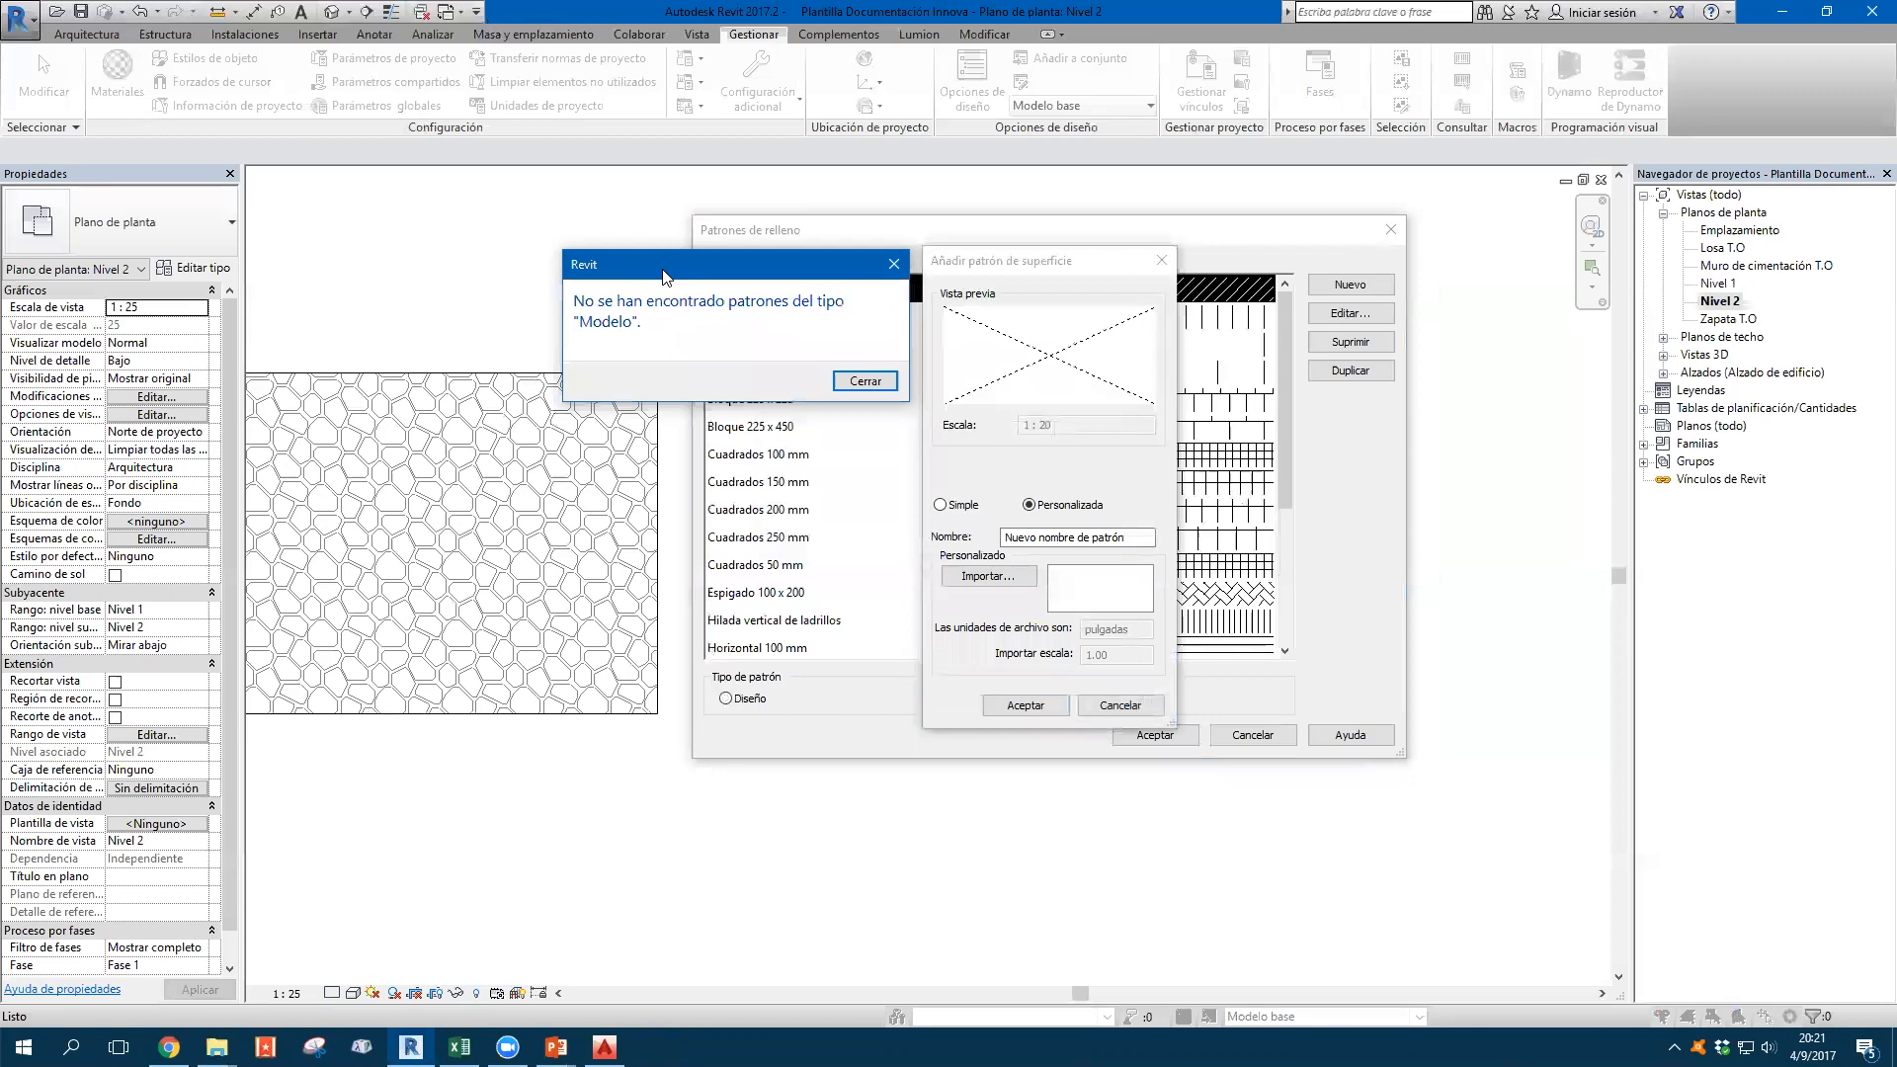
pyautogui.click(864, 381)
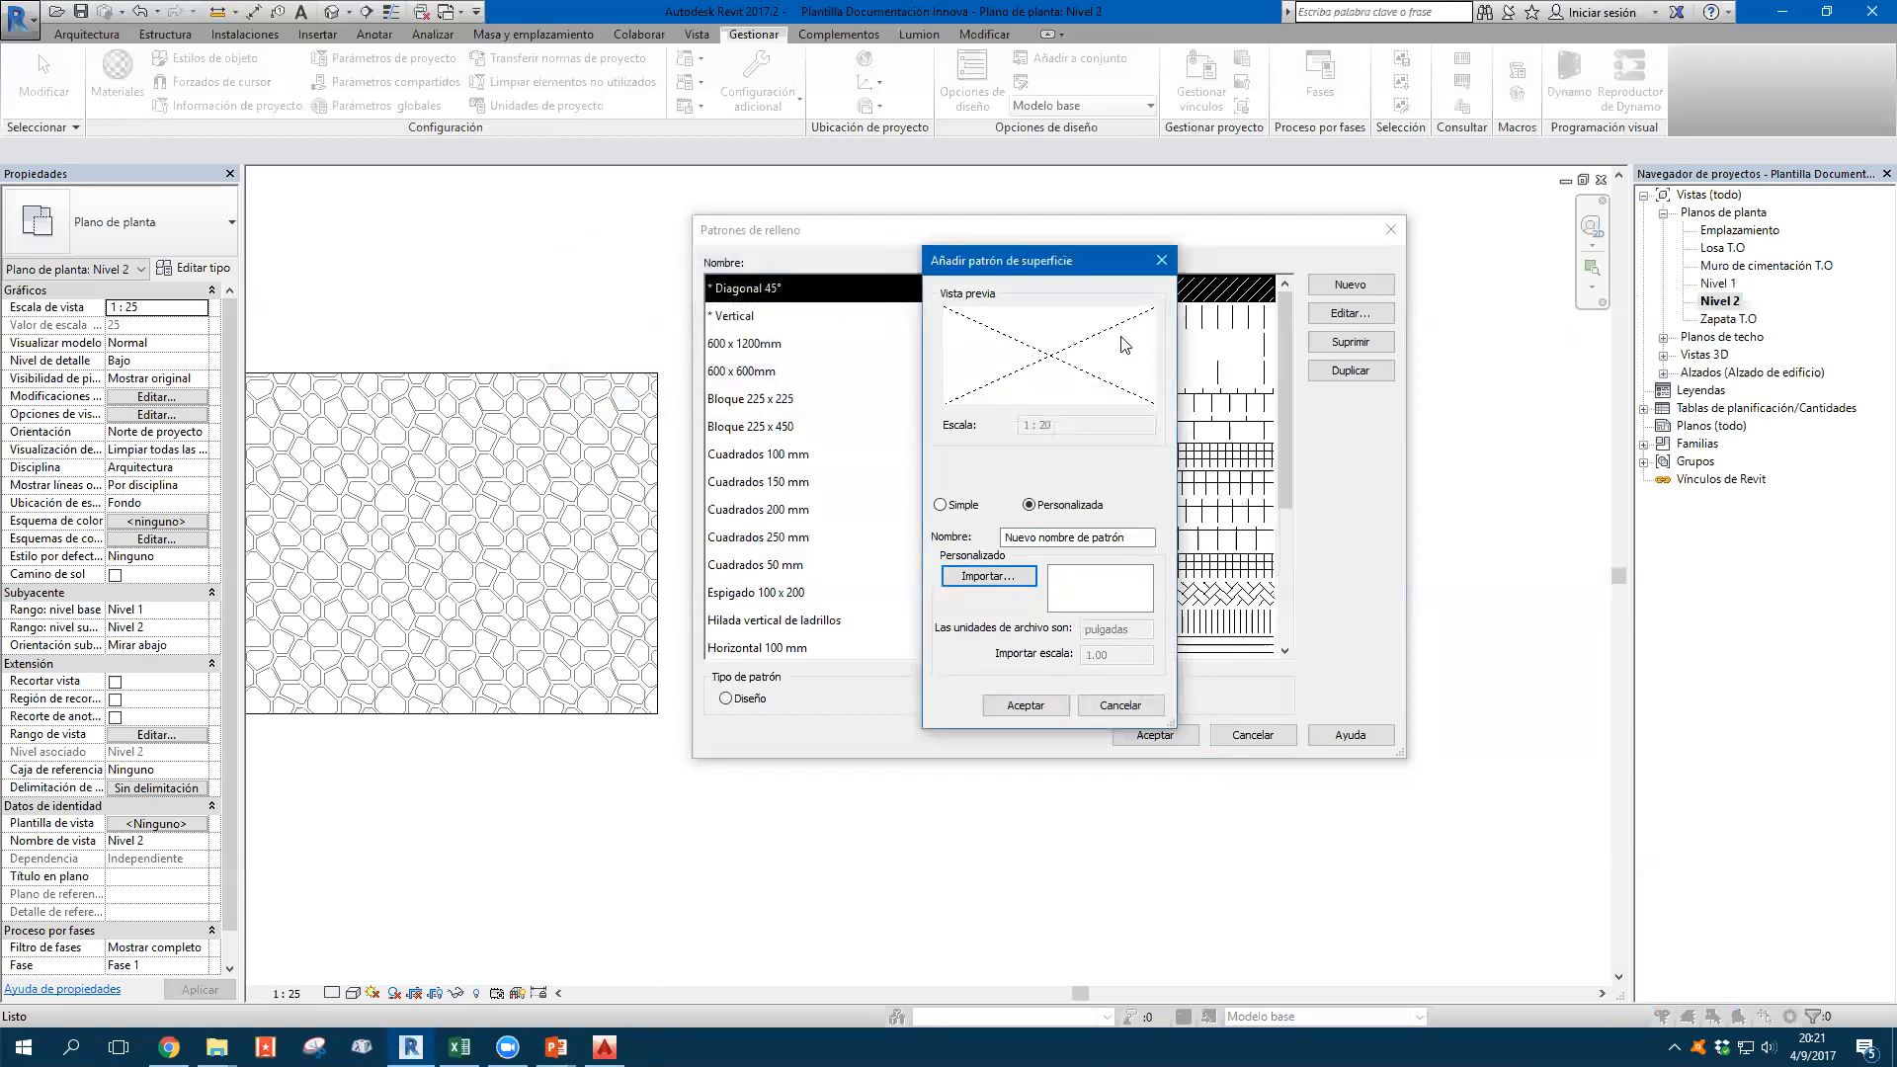
# Switch to File Explorer, copy the pietra5 hatch file from the Individuales folder, and return to the Patrones (hatch) folder
pyautogui.press('super+e')
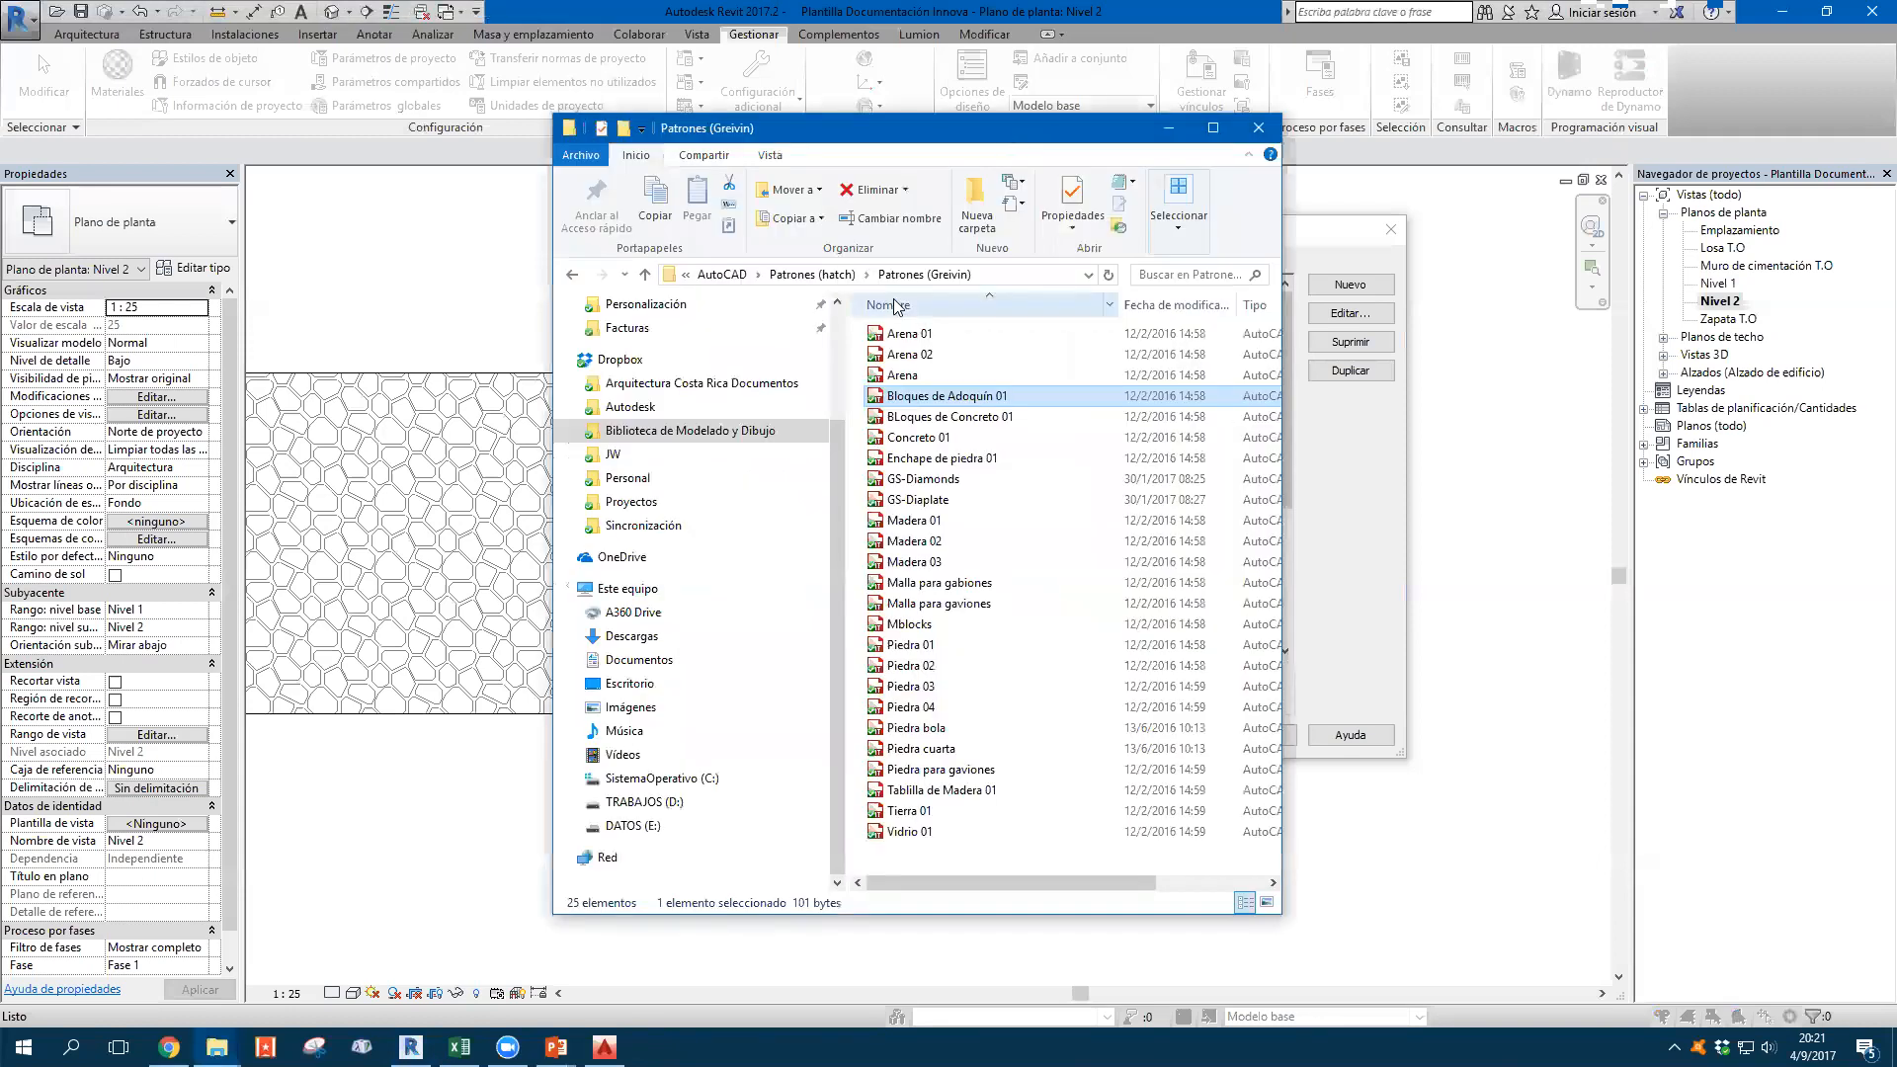
pyautogui.click(815, 276)
pyautogui.doubleClick(932, 376)
pyautogui.scroll(-5, 974, 494)
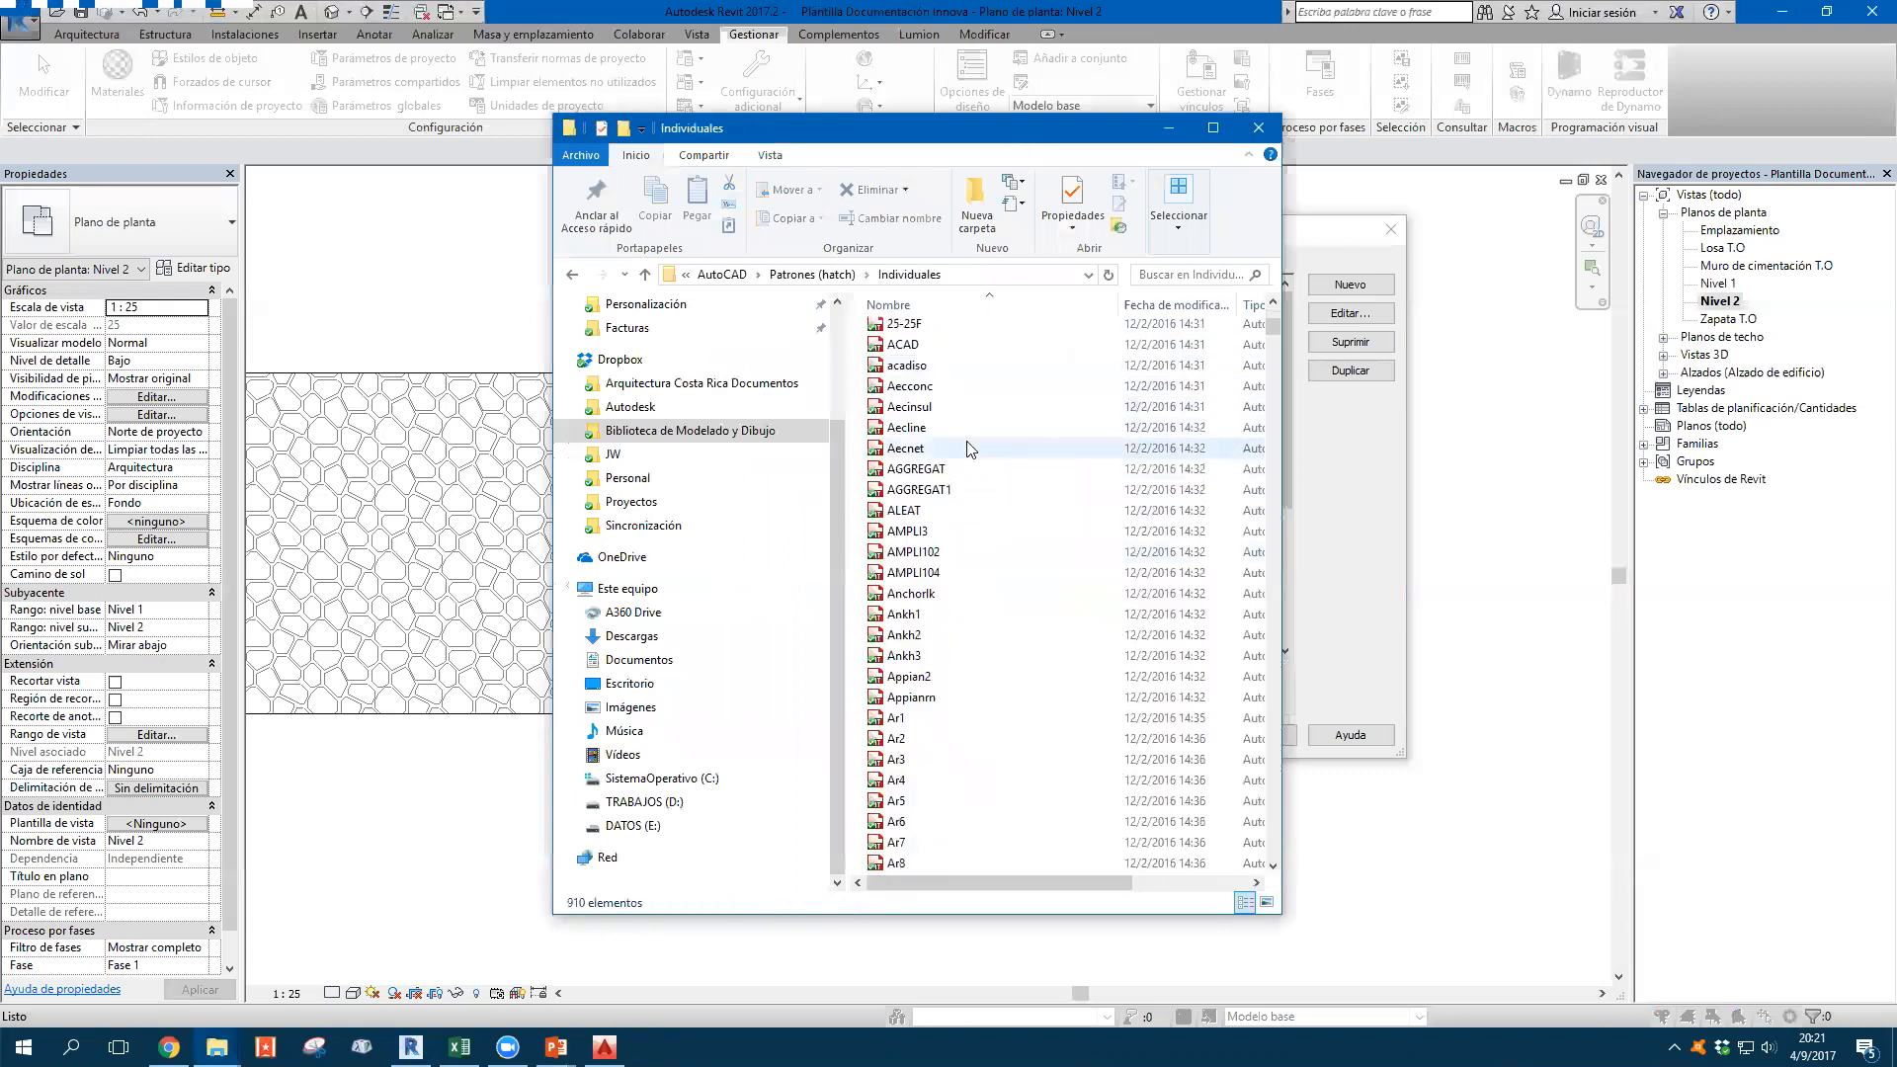
pyautogui.scroll(-20, 963, 494)
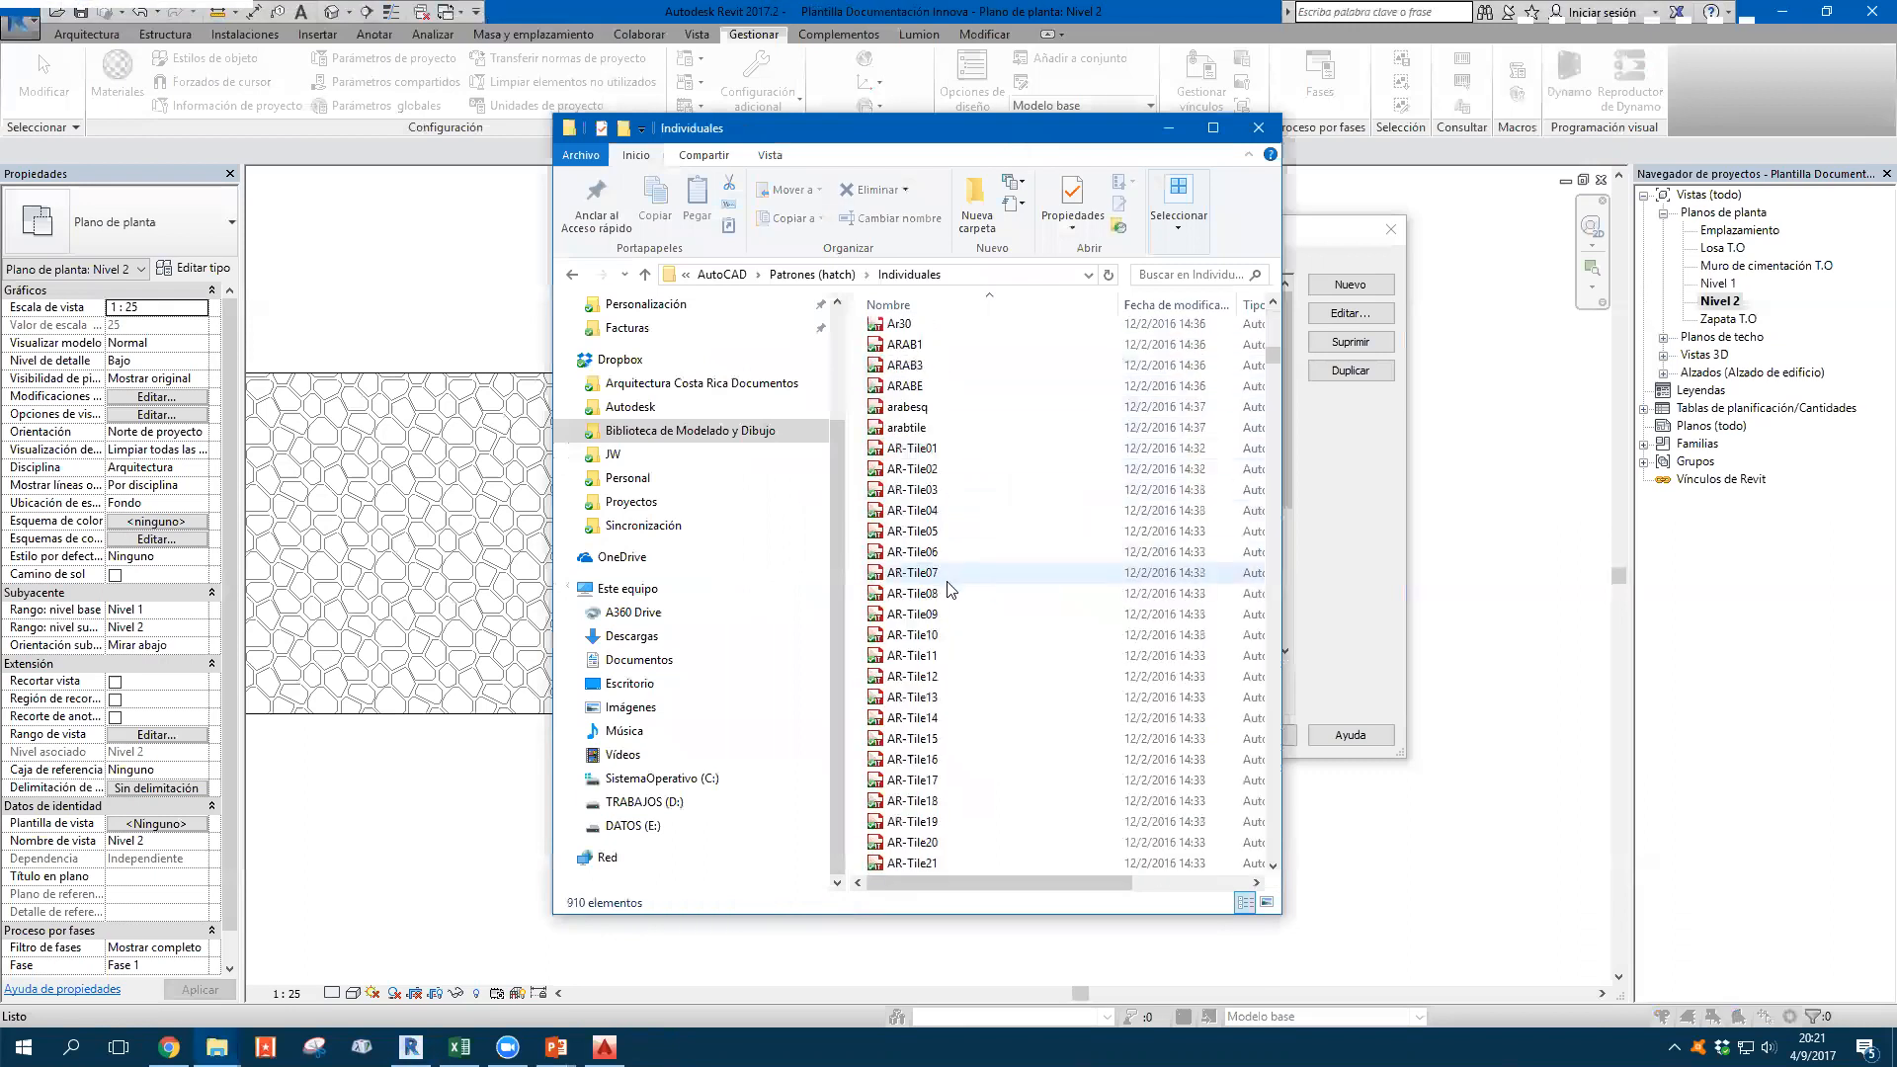
pyautogui.click(947, 575)
pyautogui.scroll(-15, 949, 587)
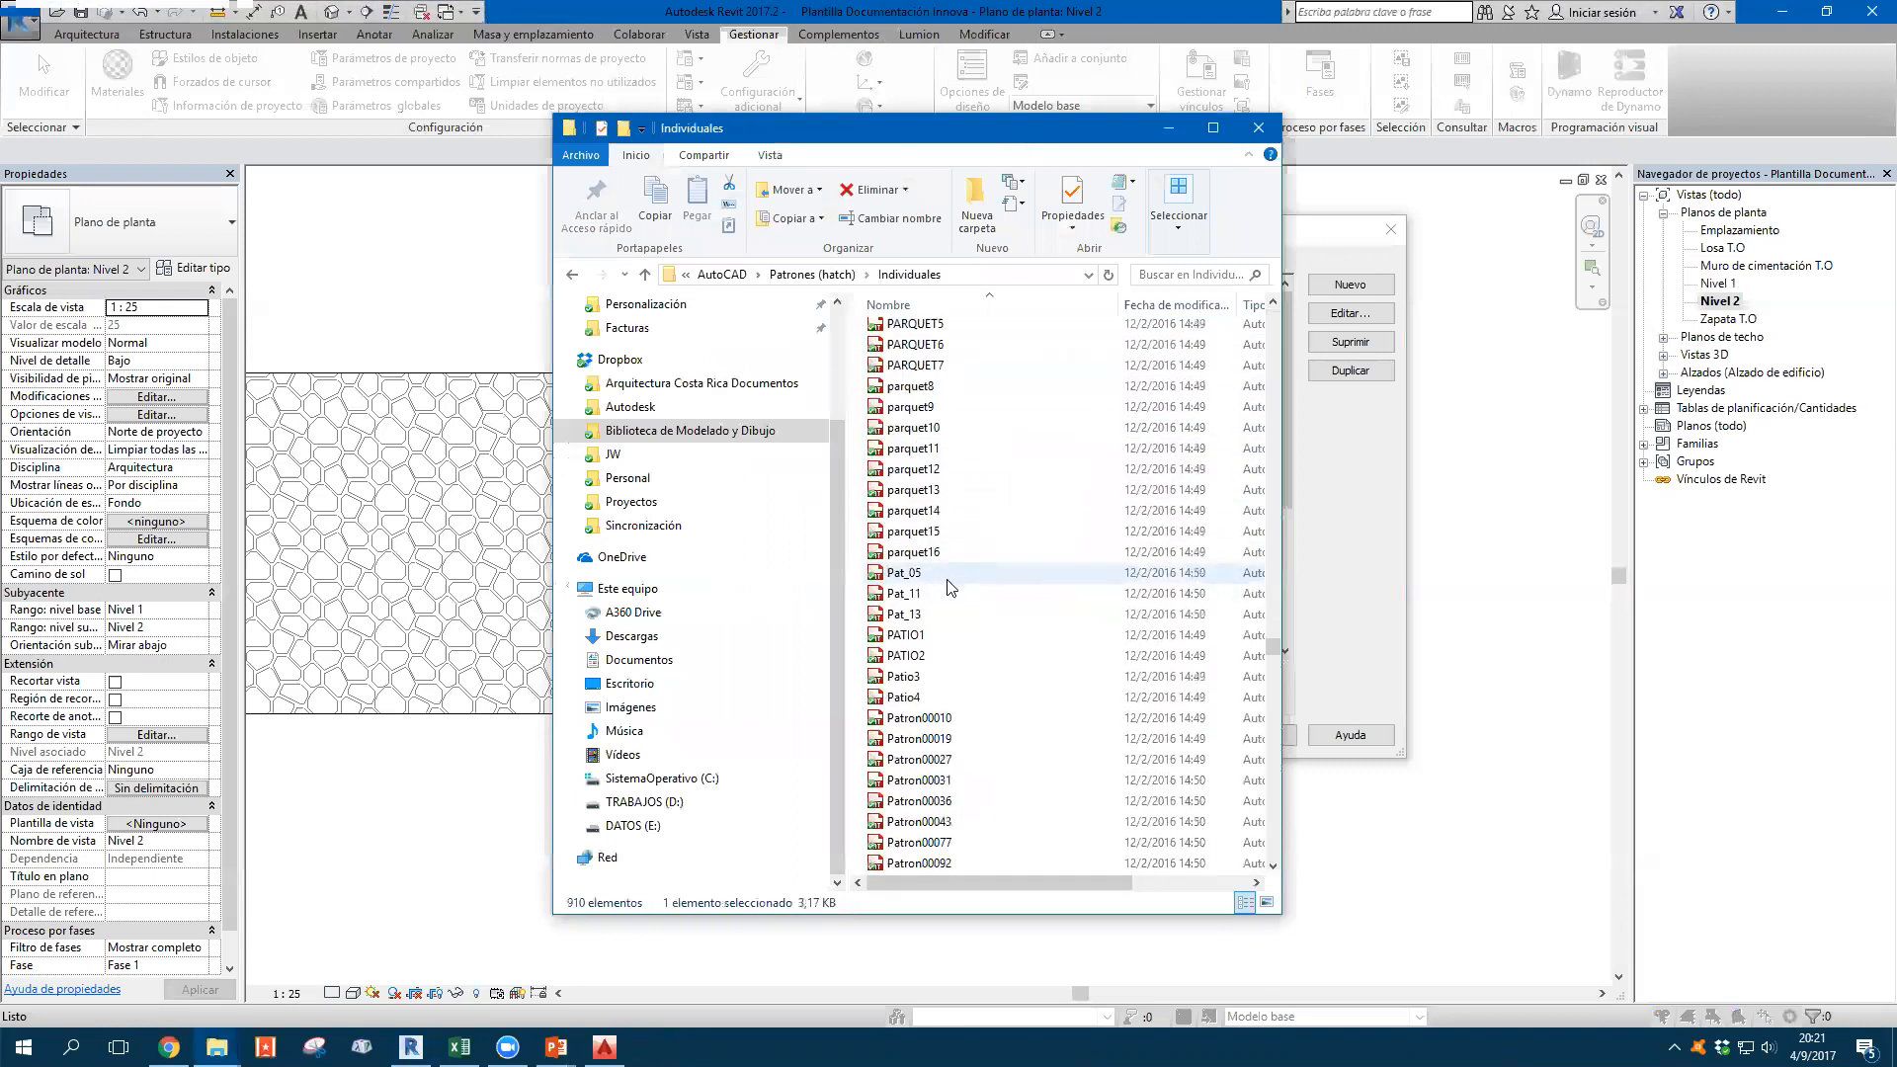
pyautogui.scroll(-12, 927, 654)
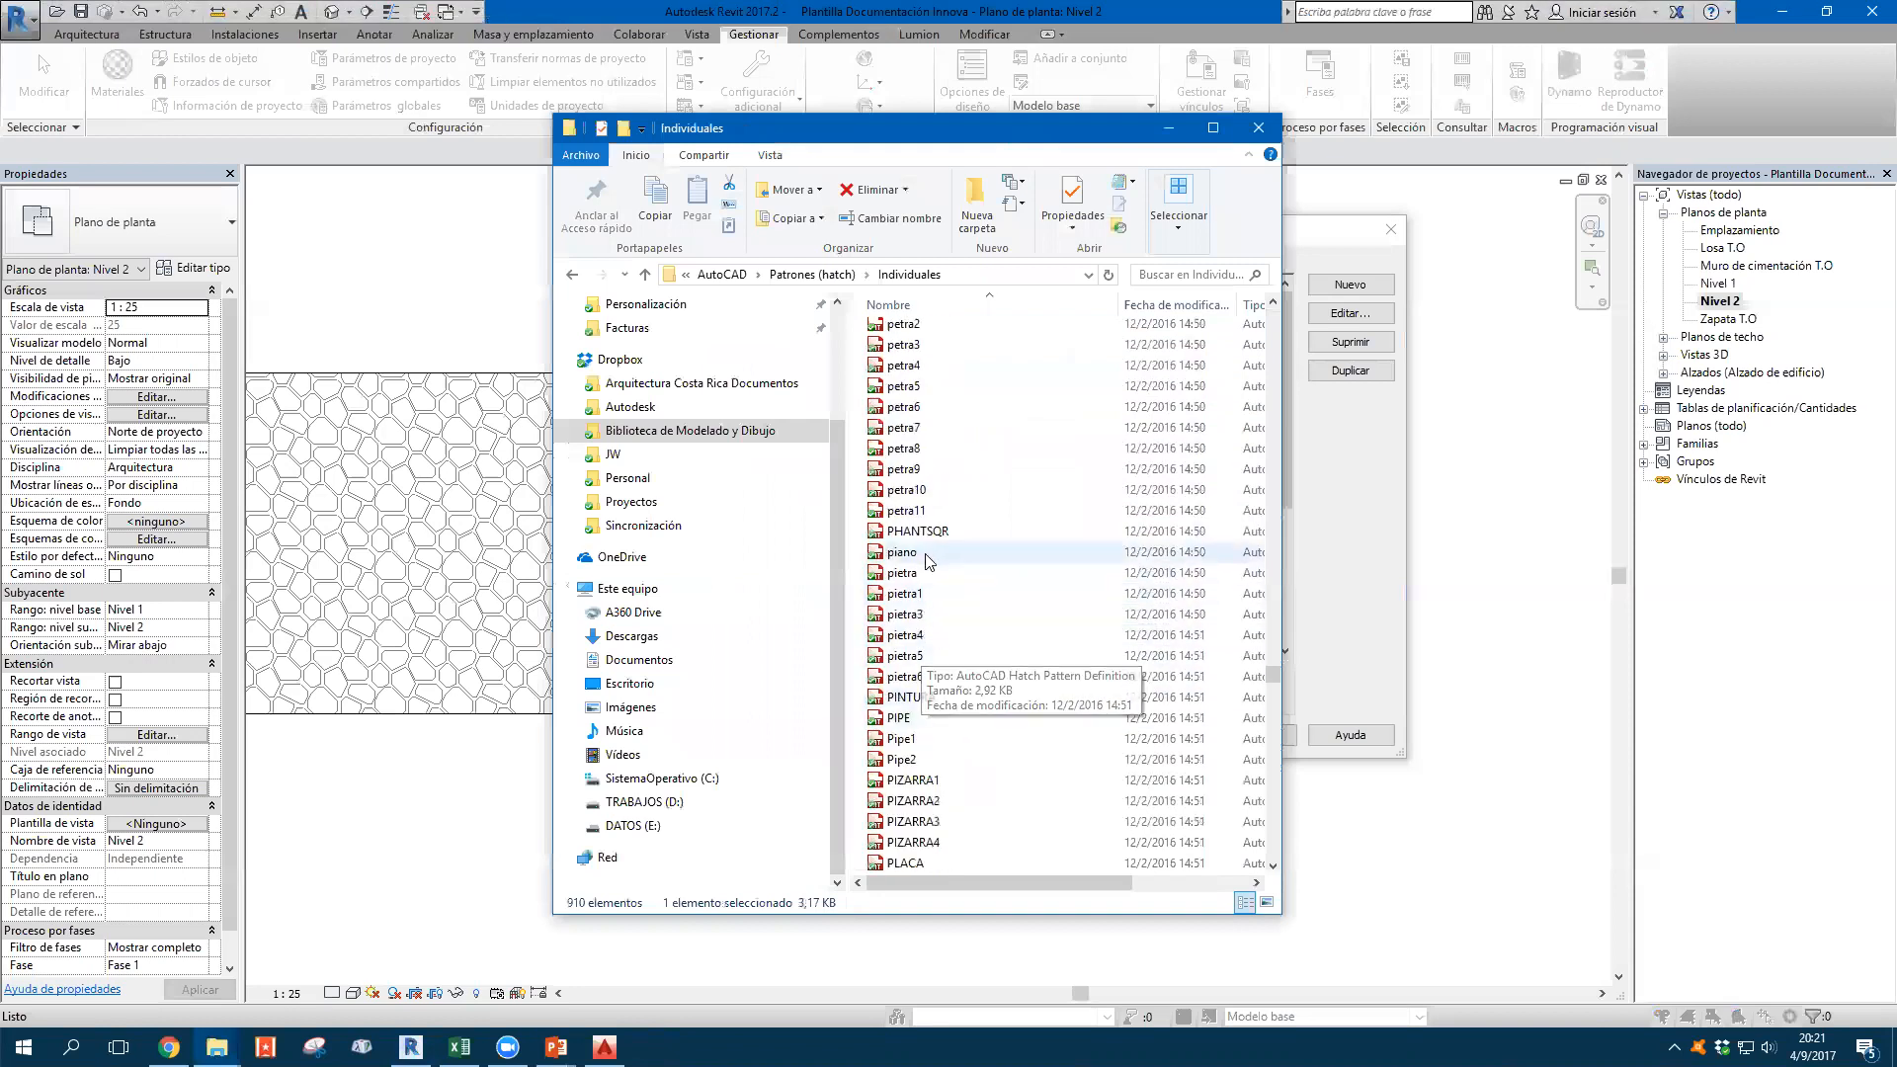
pyautogui.rightClick(924, 656)
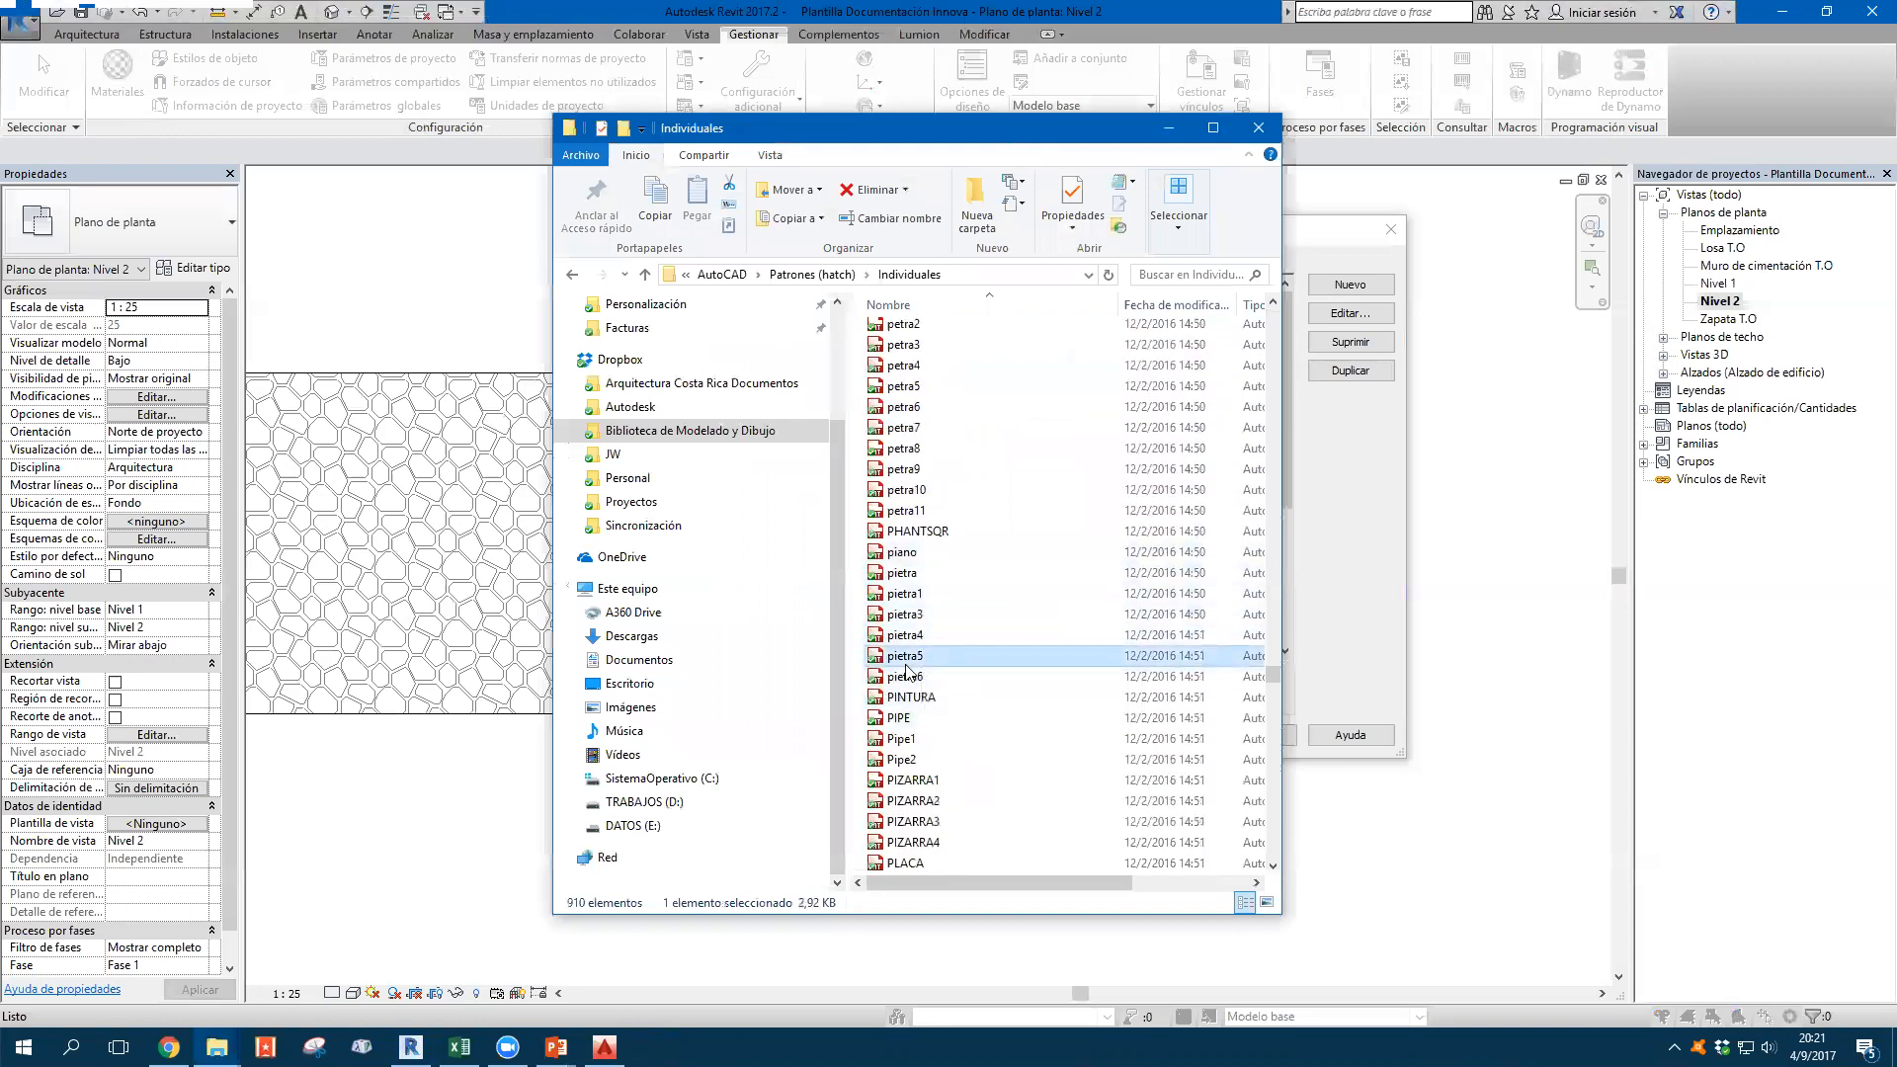
pyautogui.click(948, 540)
pyautogui.press('BackSpace')
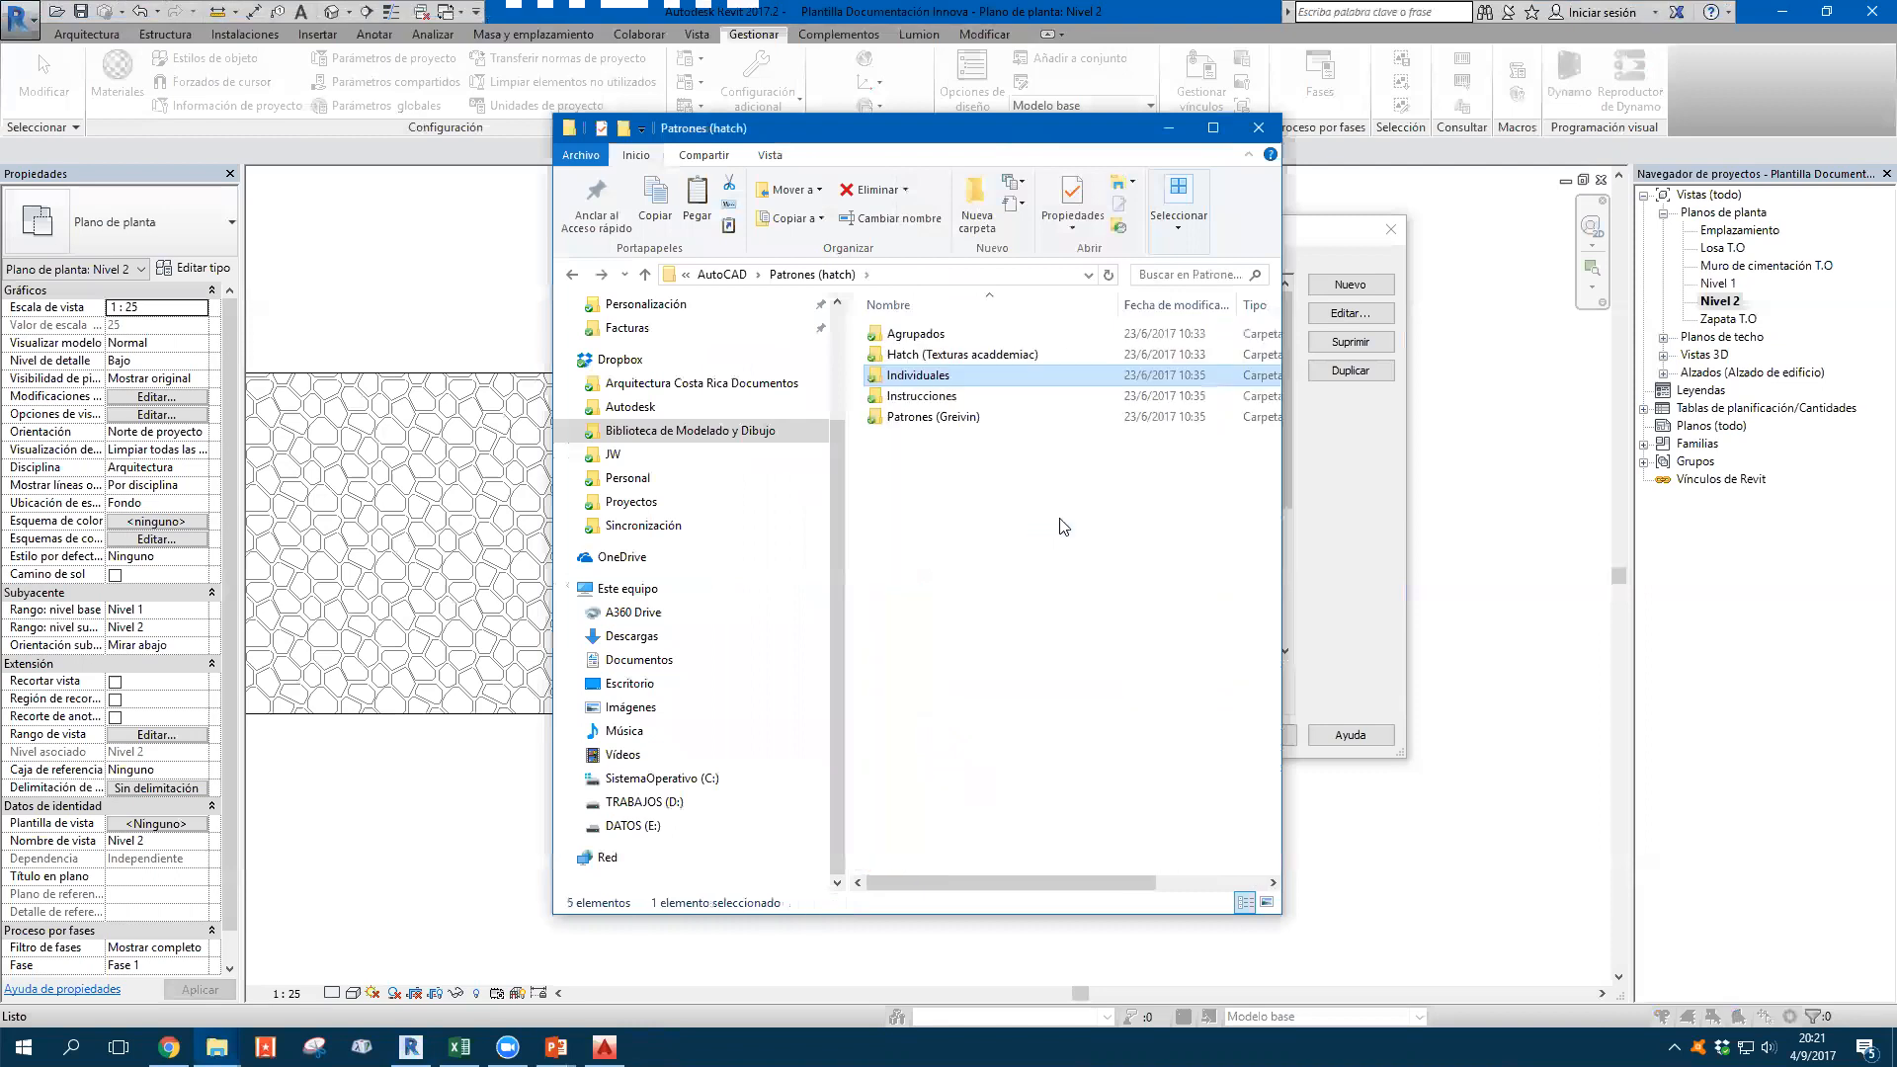
pyautogui.click(928, 417)
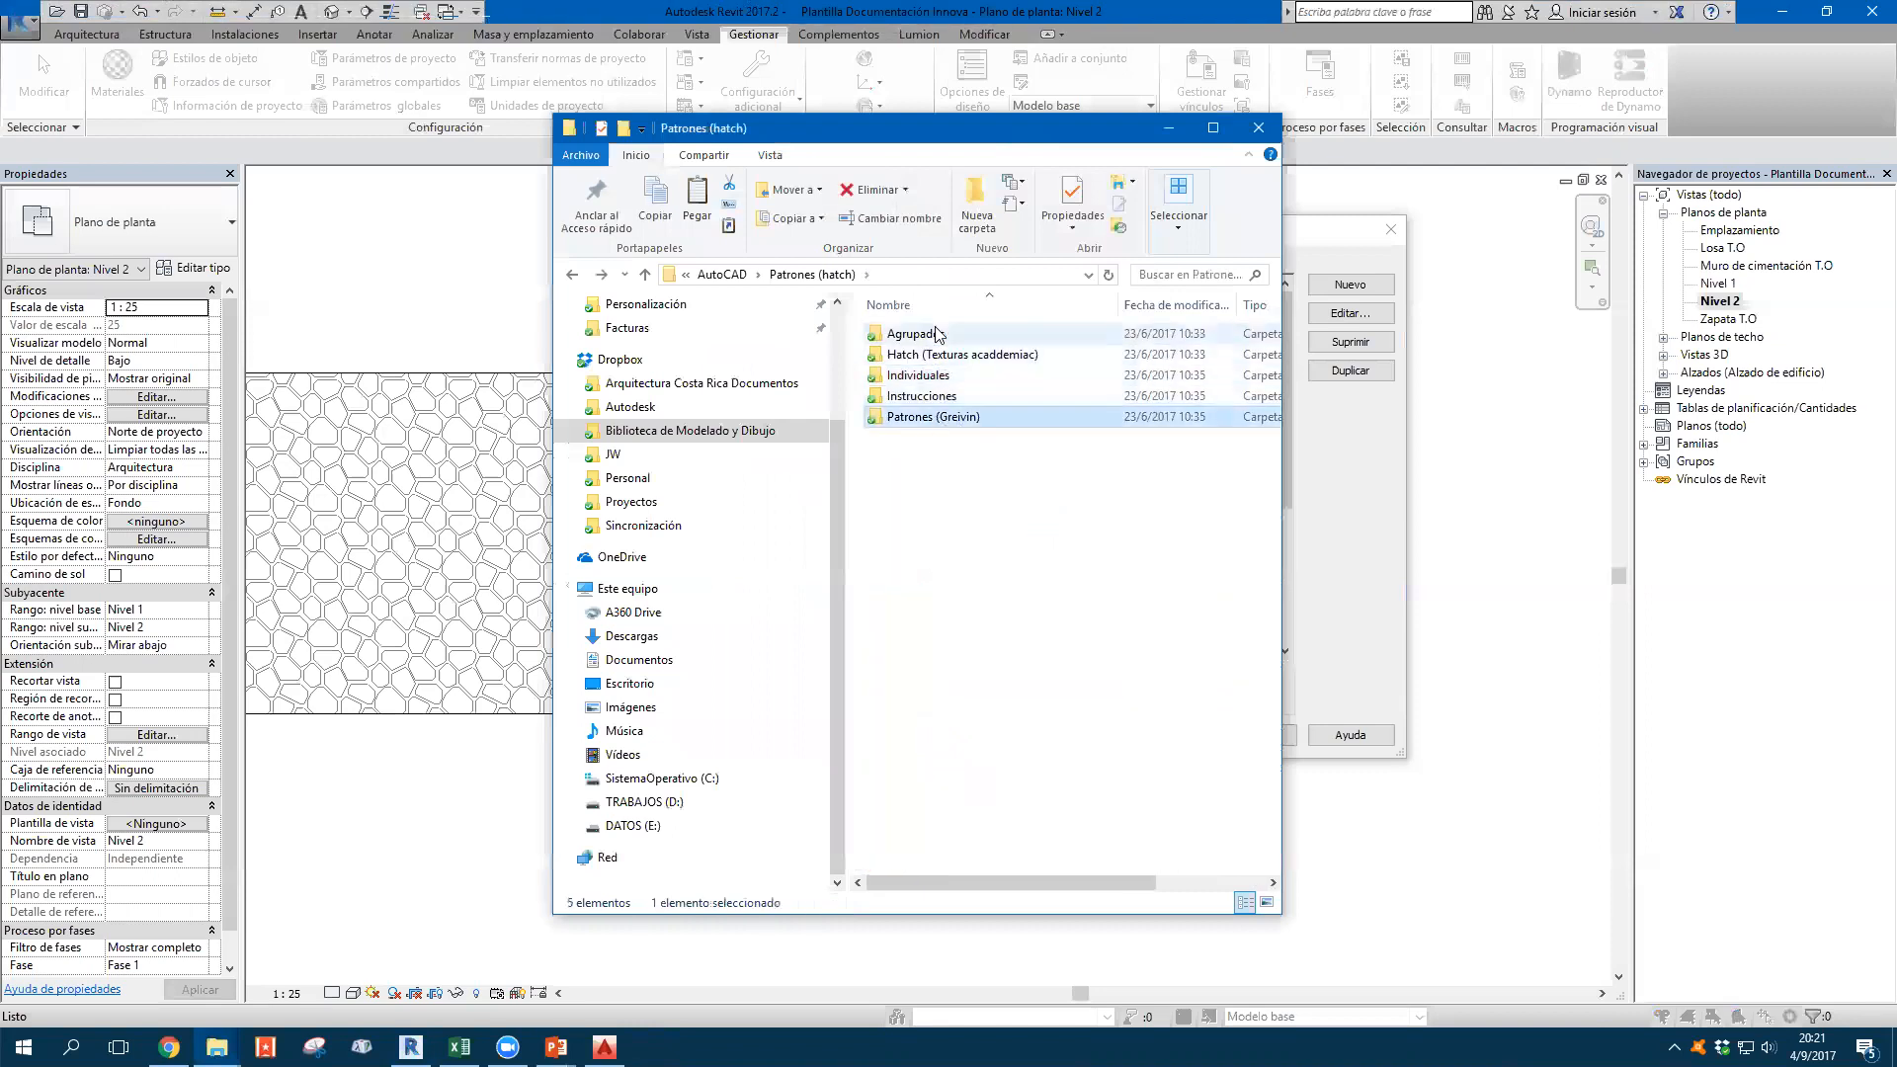
pyautogui.doubleClick(929, 417)
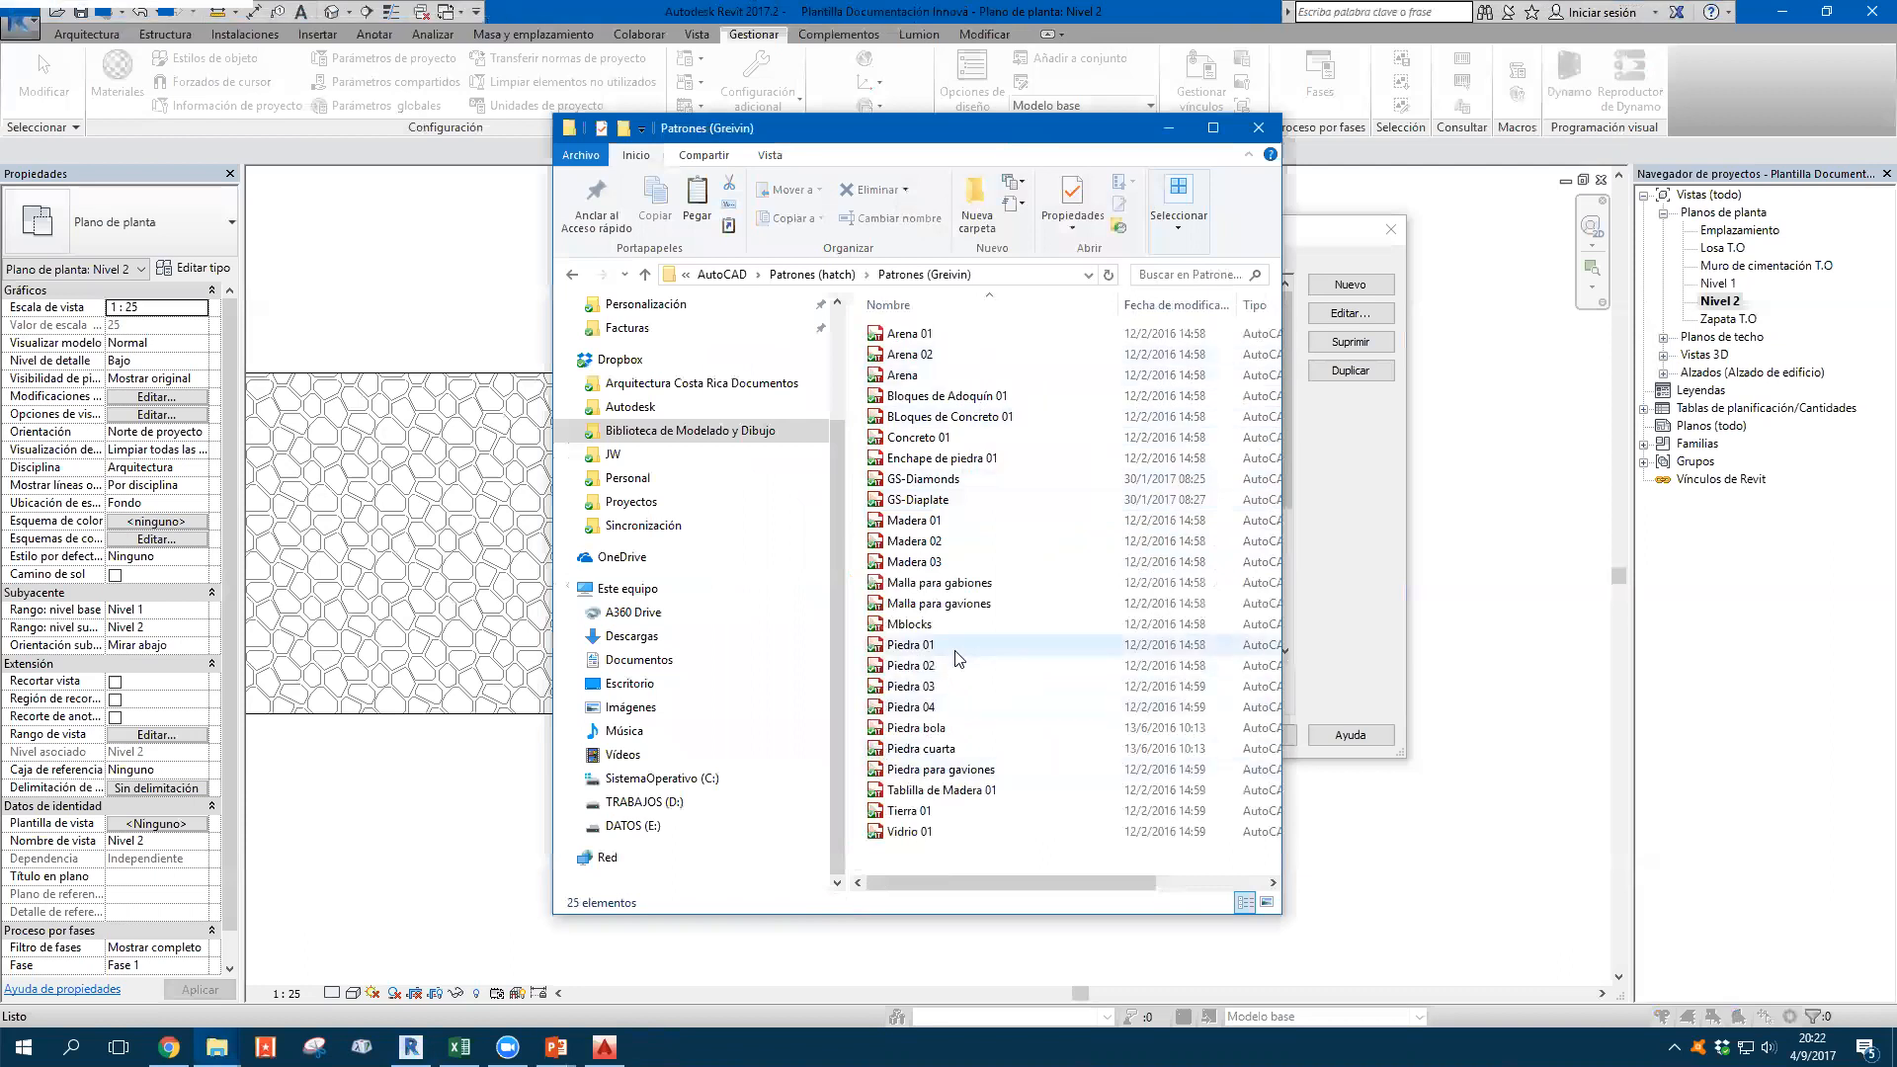
pyautogui.hotkey('alt', 'Left')
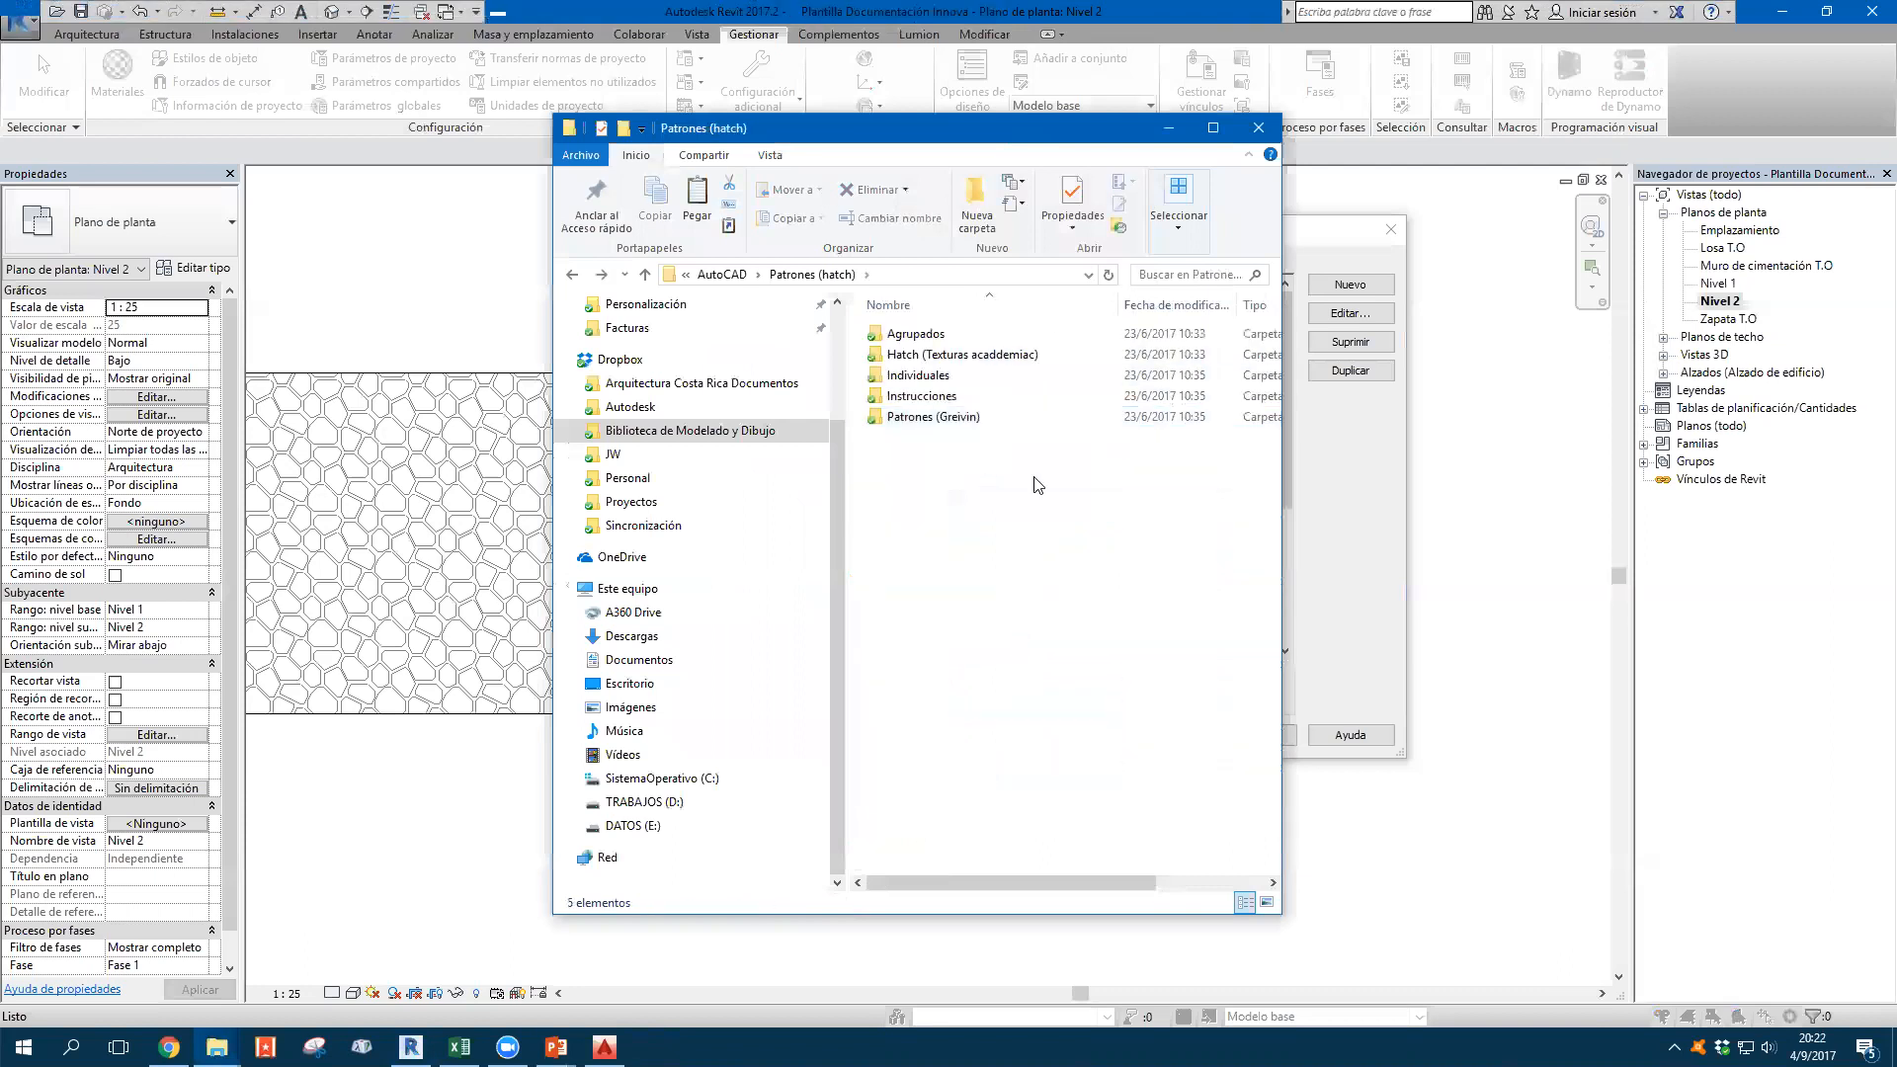
# Create a folder named Patrones Modelo inside the Patrones (hatch) folder
pyautogui.click(998, 219)
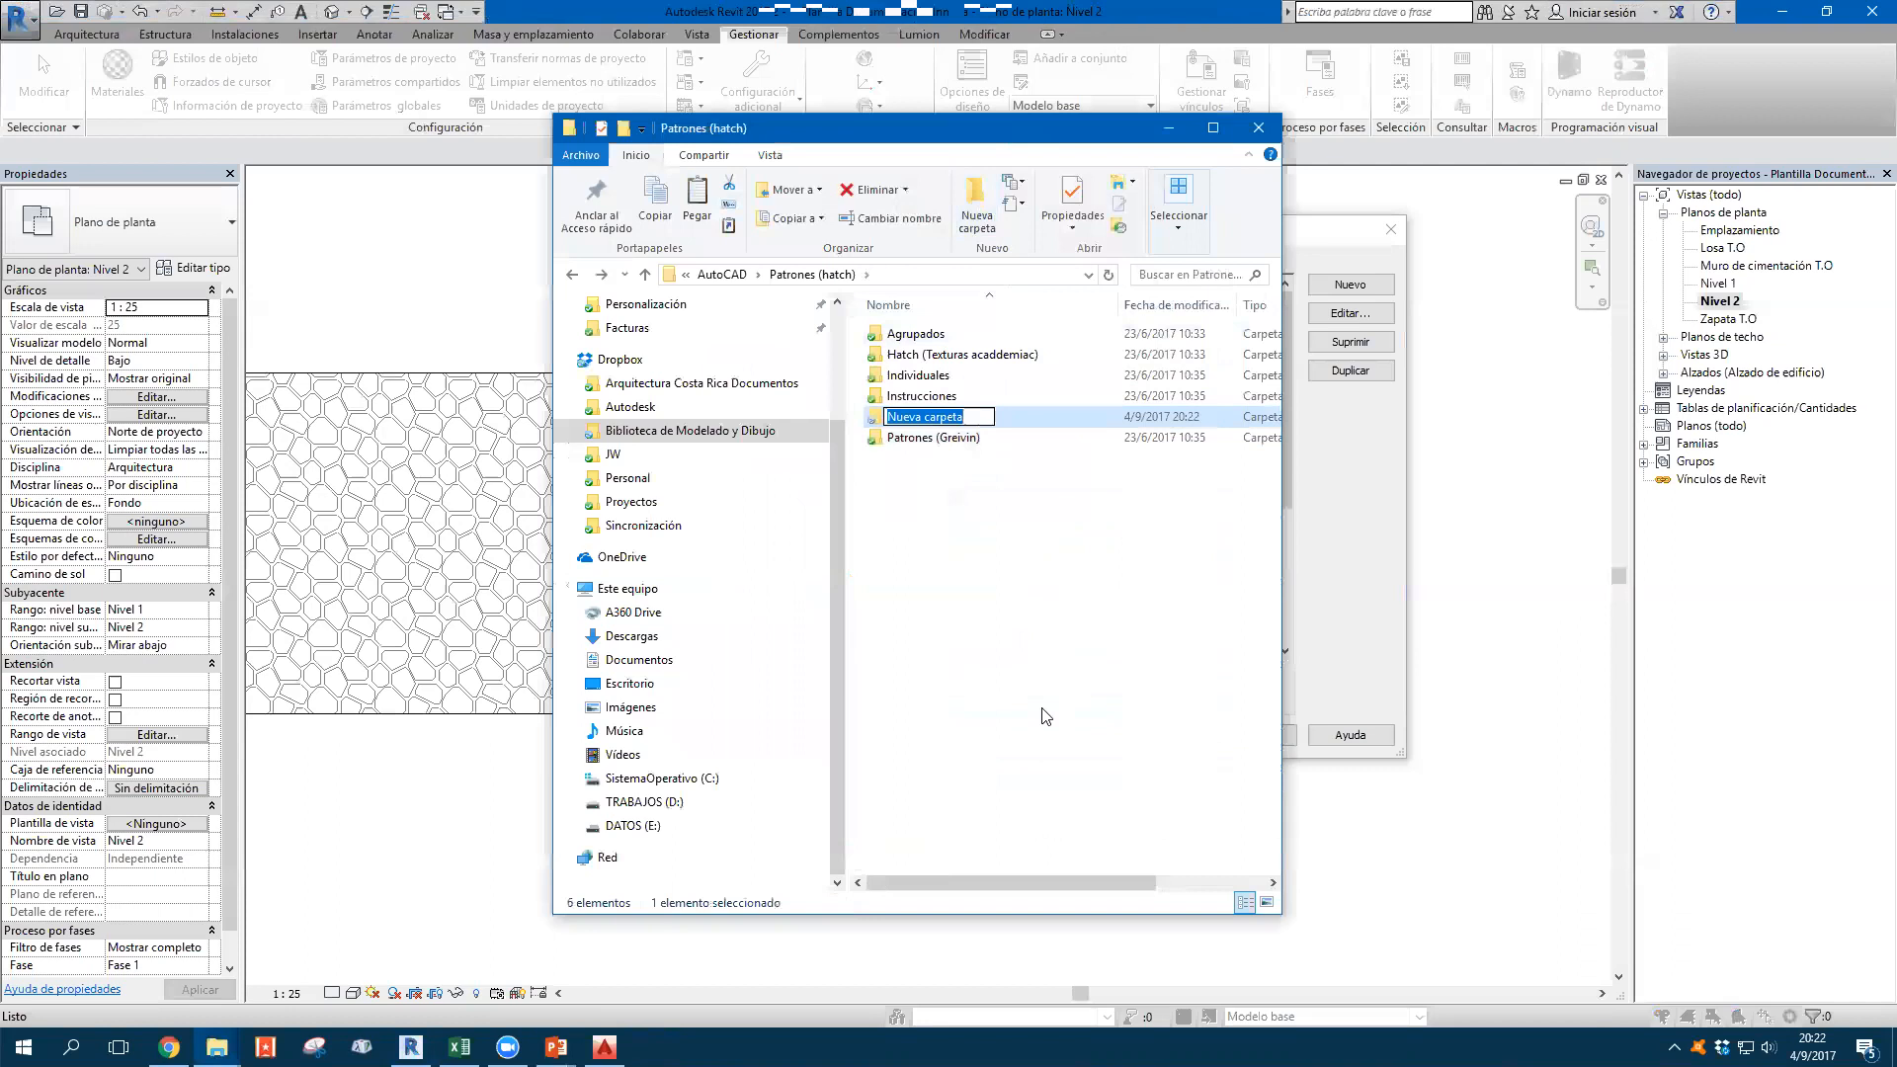
pyautogui.write('Patro')
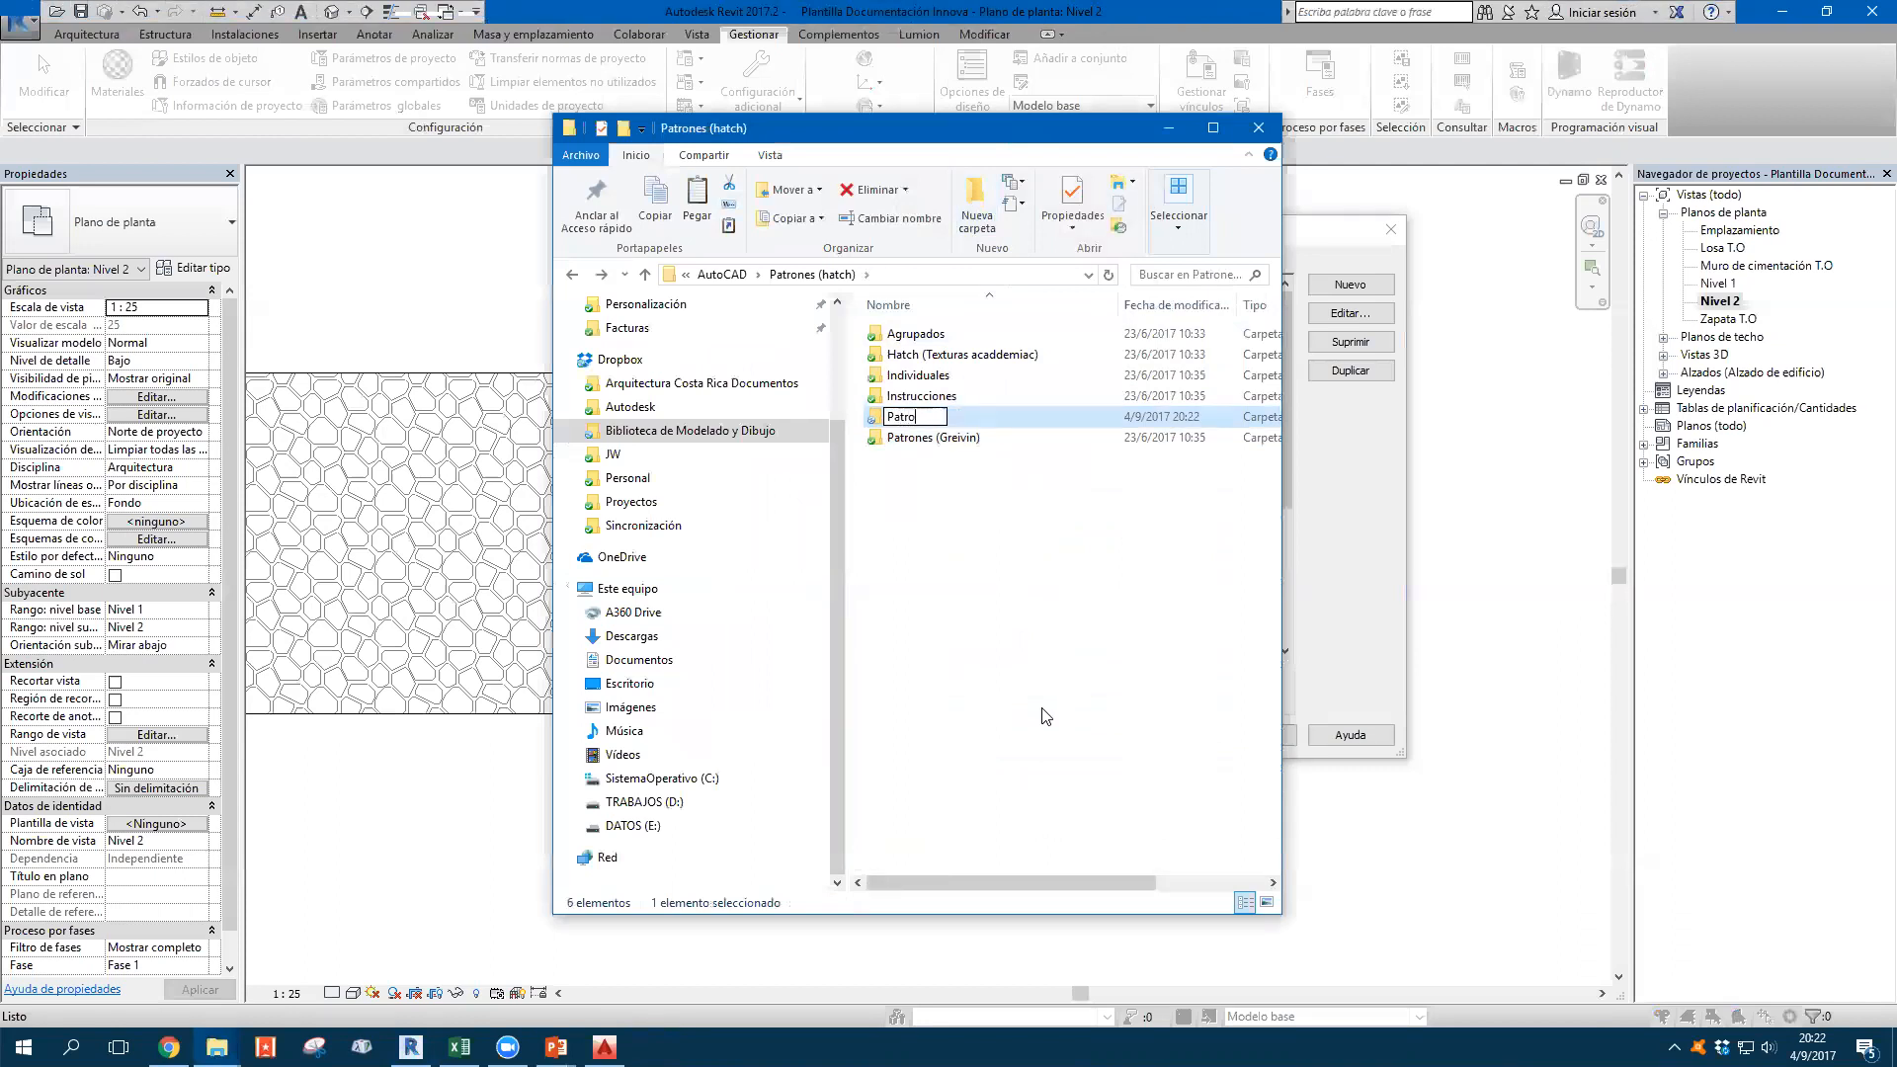
pyautogui.write('nes Modelo')
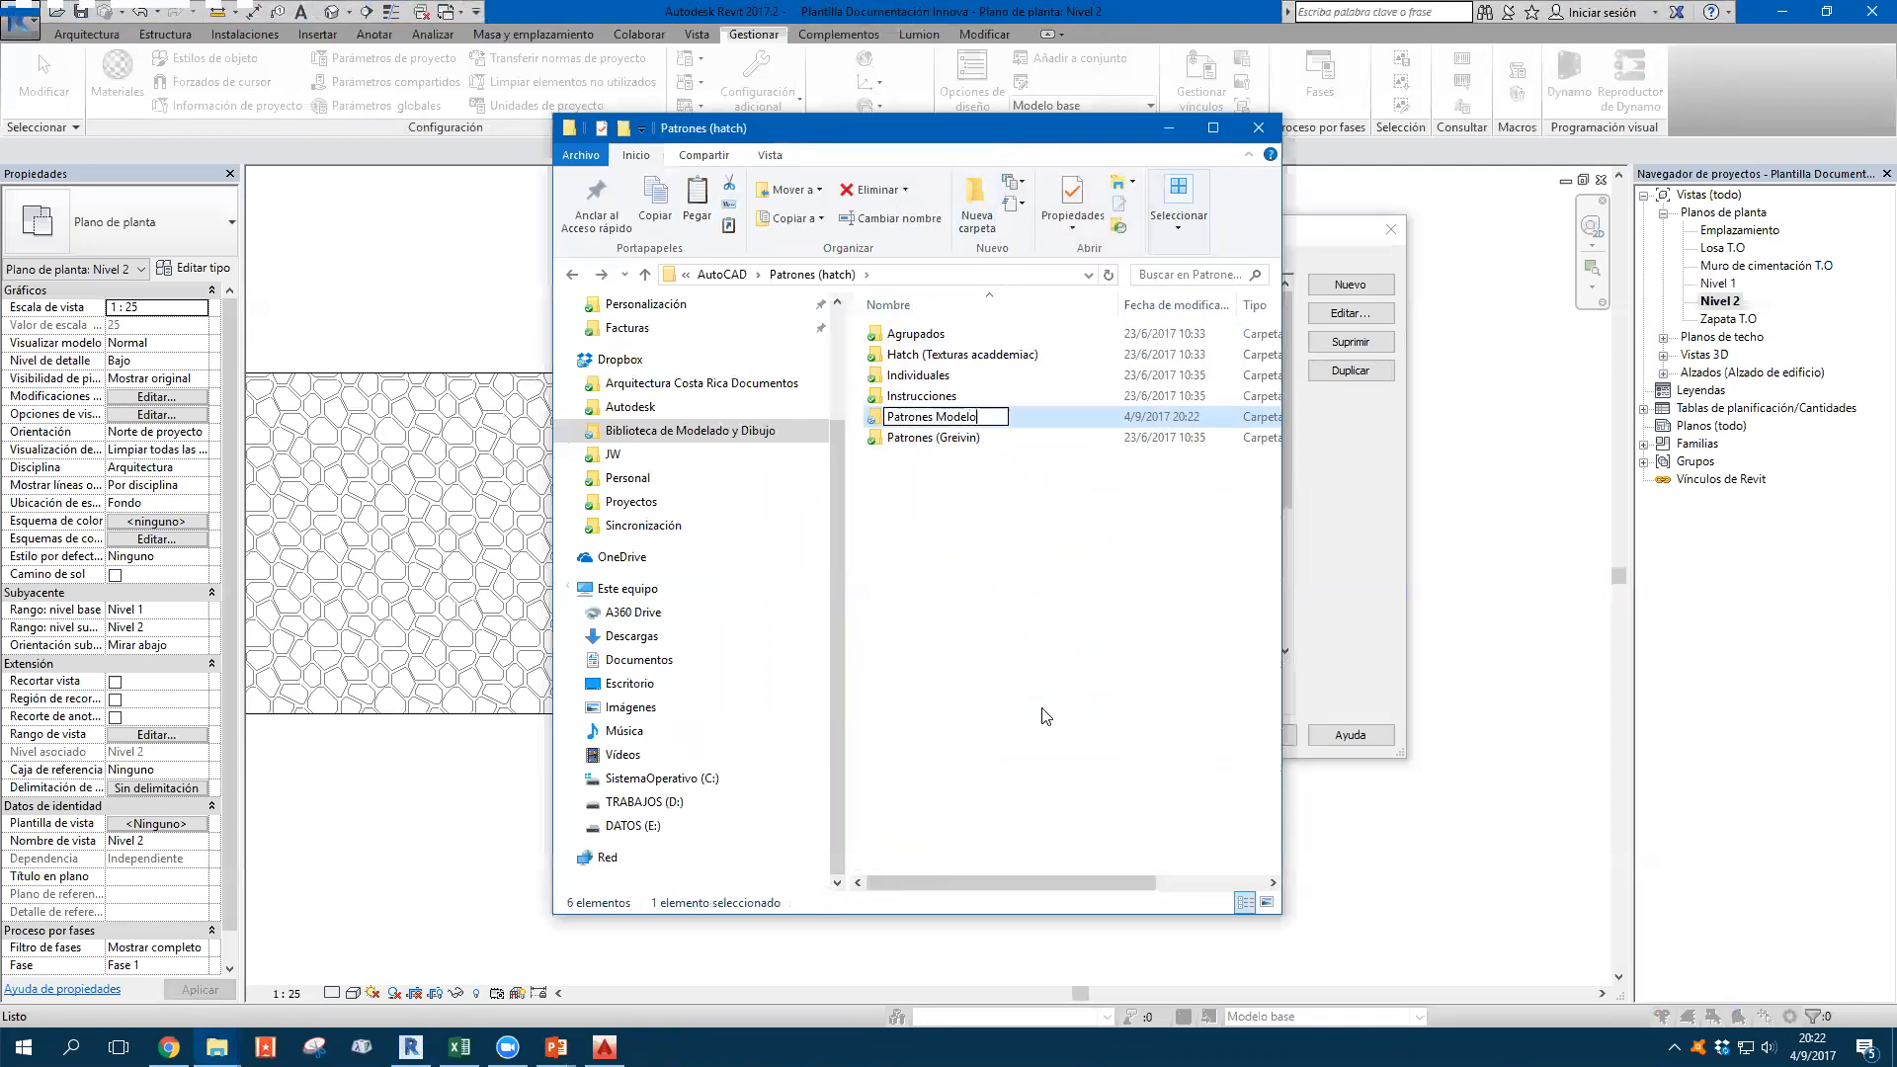
pyautogui.press('Return')
pyautogui.click(933, 418)
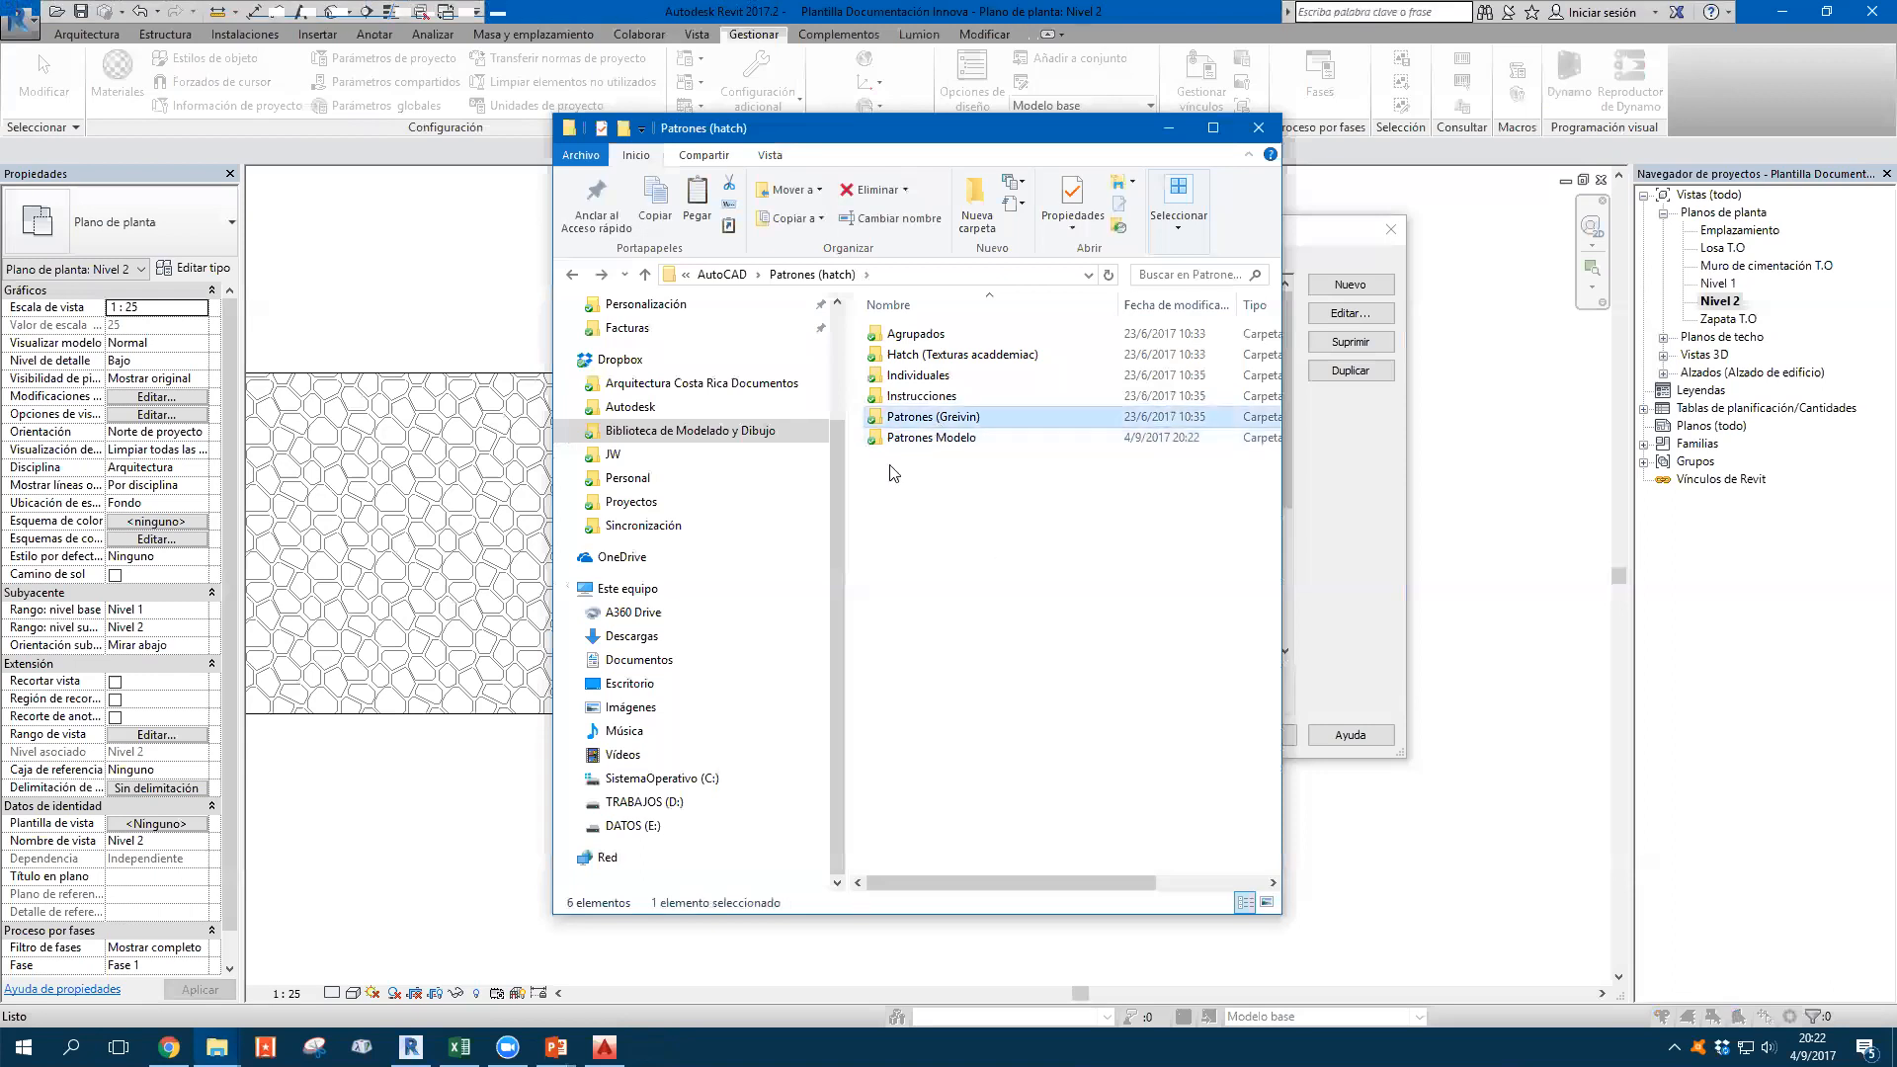
# Paste the copied pietra5 hatch file into the Patrones Modelo folder
pyautogui.doubleClick(923, 438)
pyautogui.rightClick(942, 471)
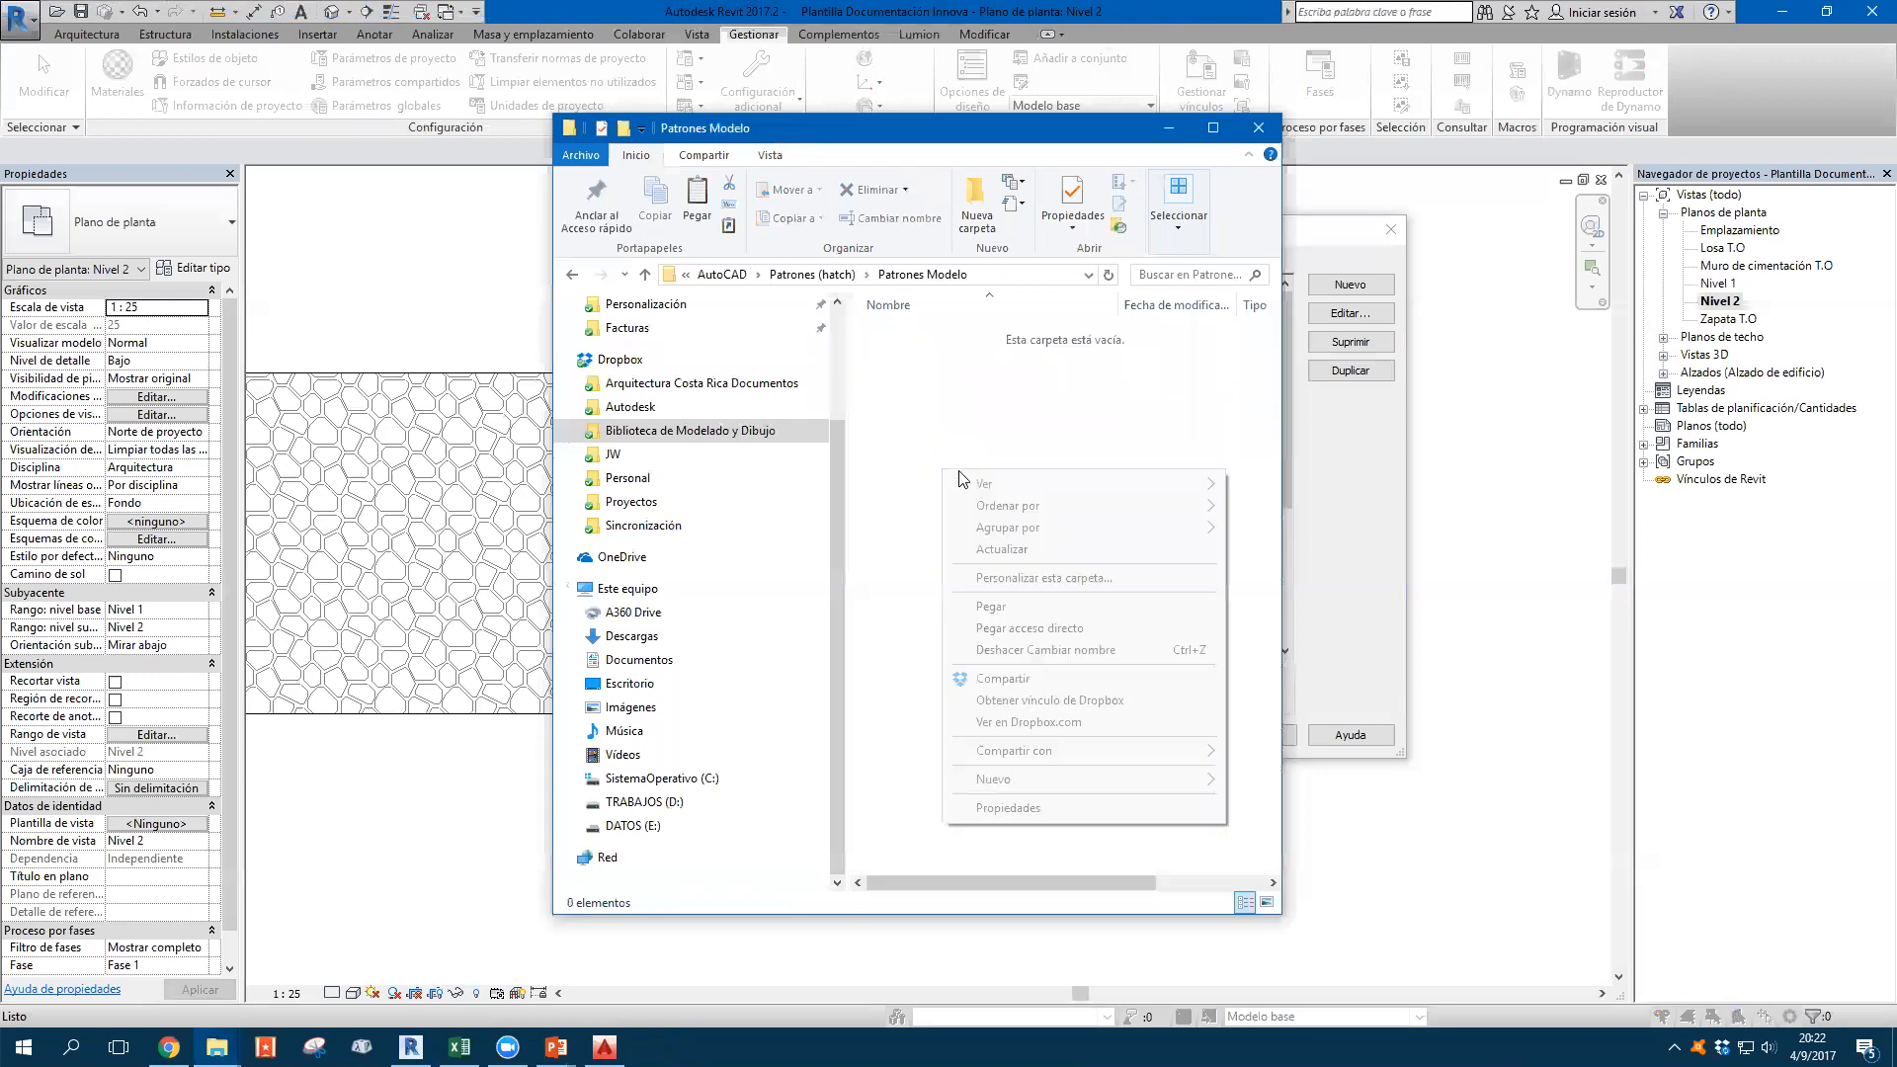
pyautogui.click(1013, 608)
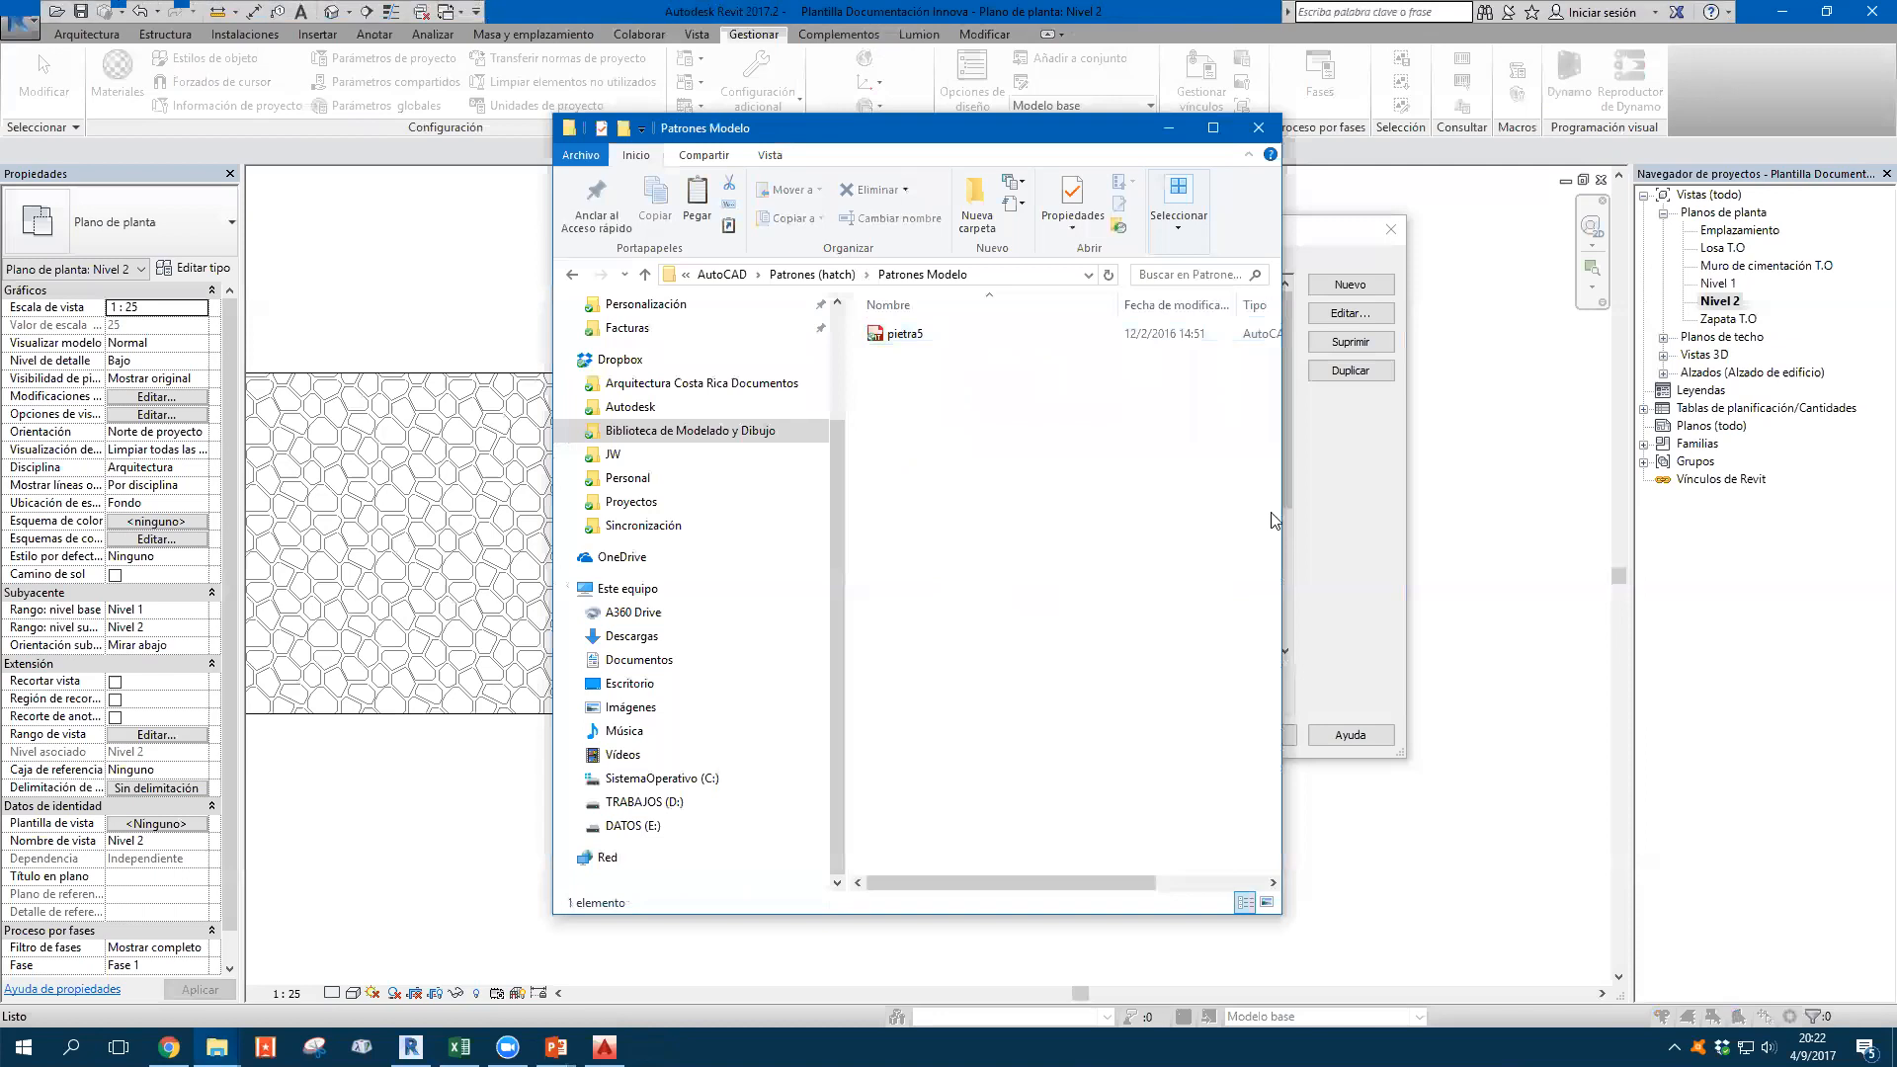
# Open the Bloques de Adoquín 01 hatch file from the neighbouring personal patterns folder for reference, and return to Patrones (hatch)
pyautogui.press('BackSpace')
pyautogui.doubleClick(978, 418)
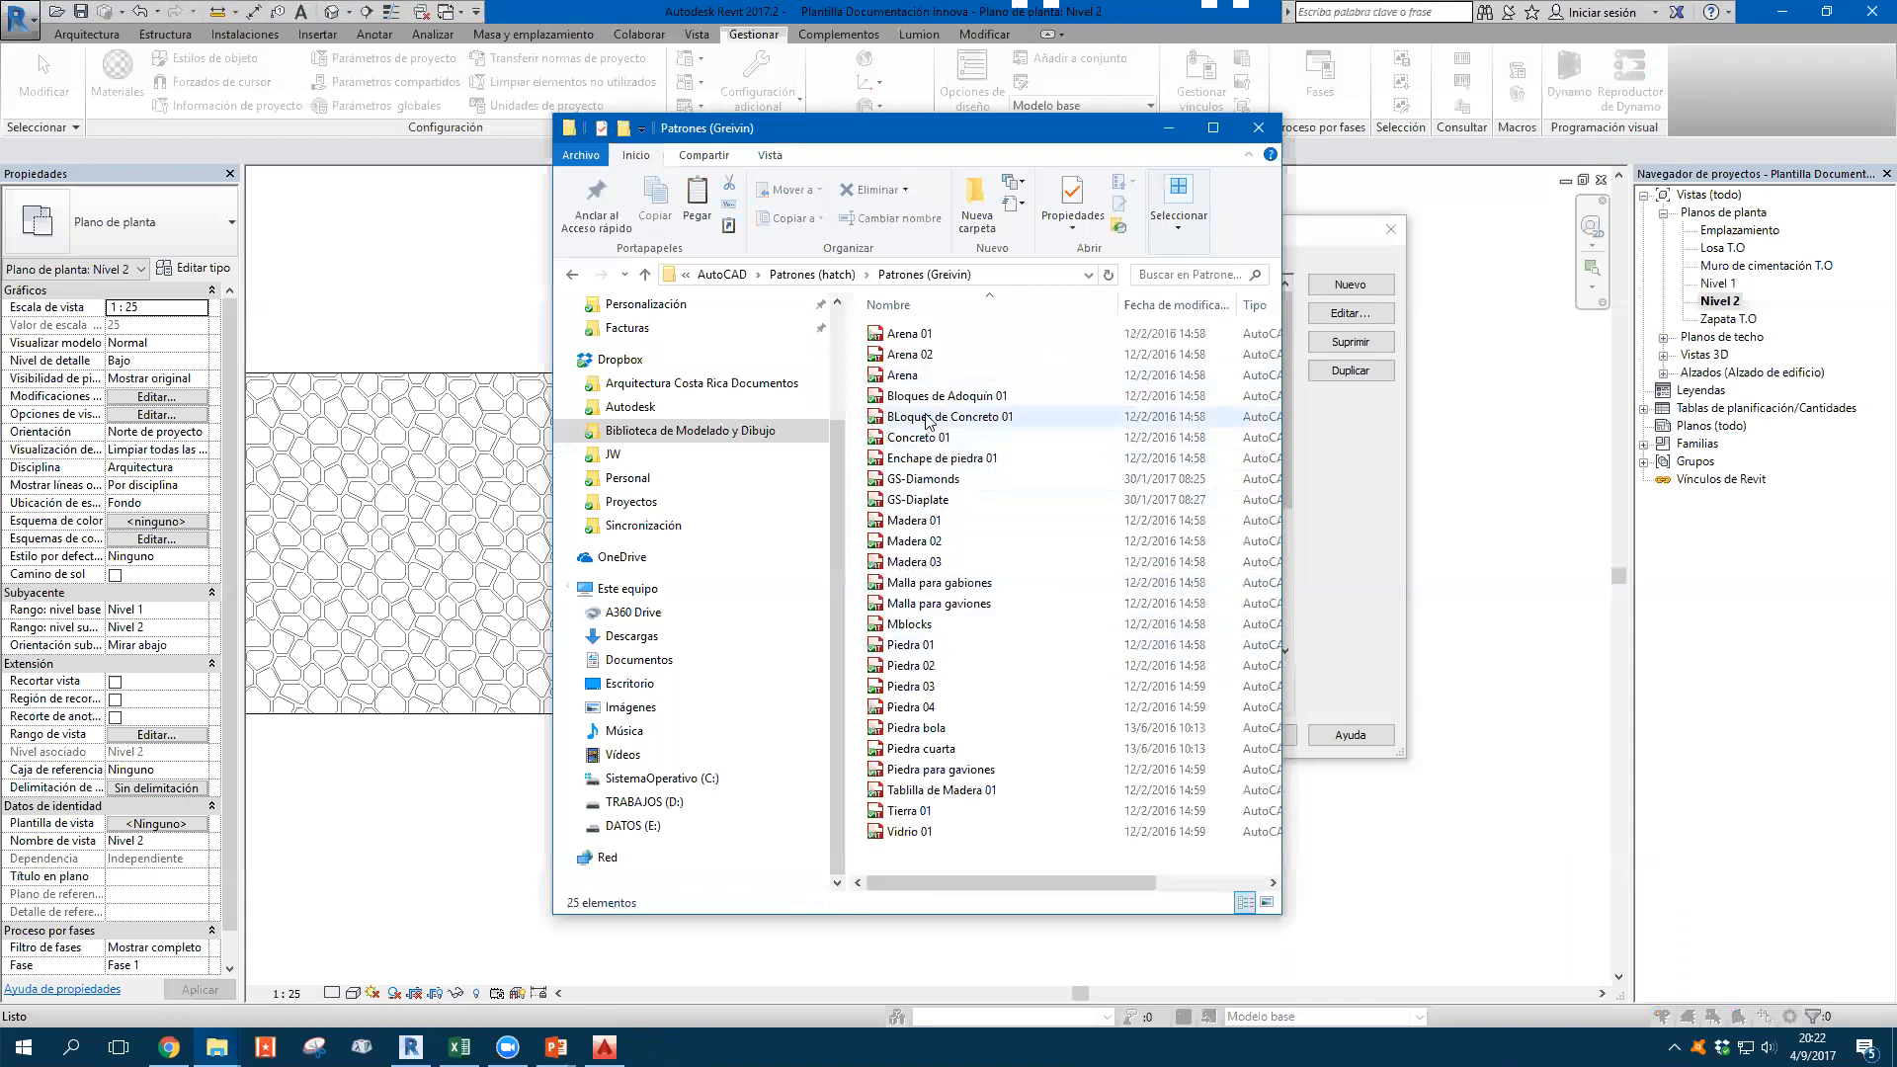
pyautogui.doubleClick(946, 396)
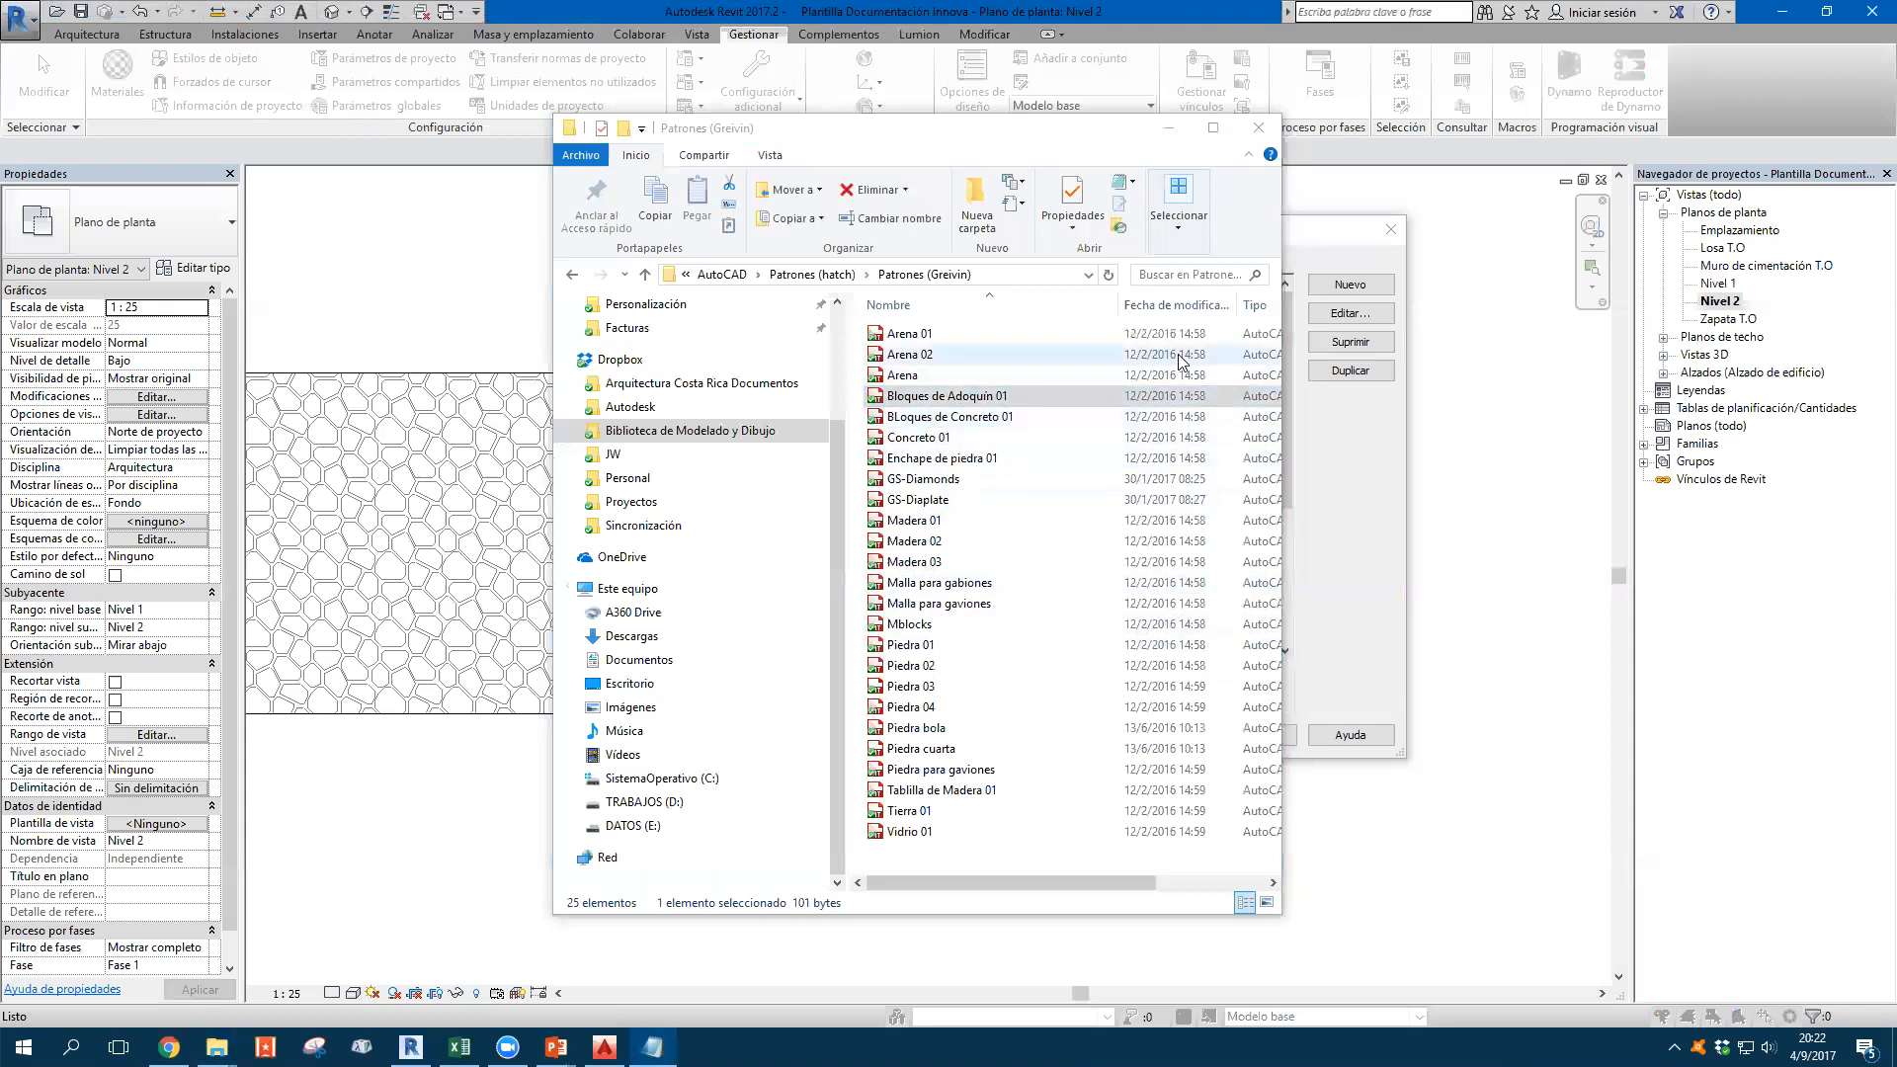
pyautogui.hotkey('alt', 'Left')
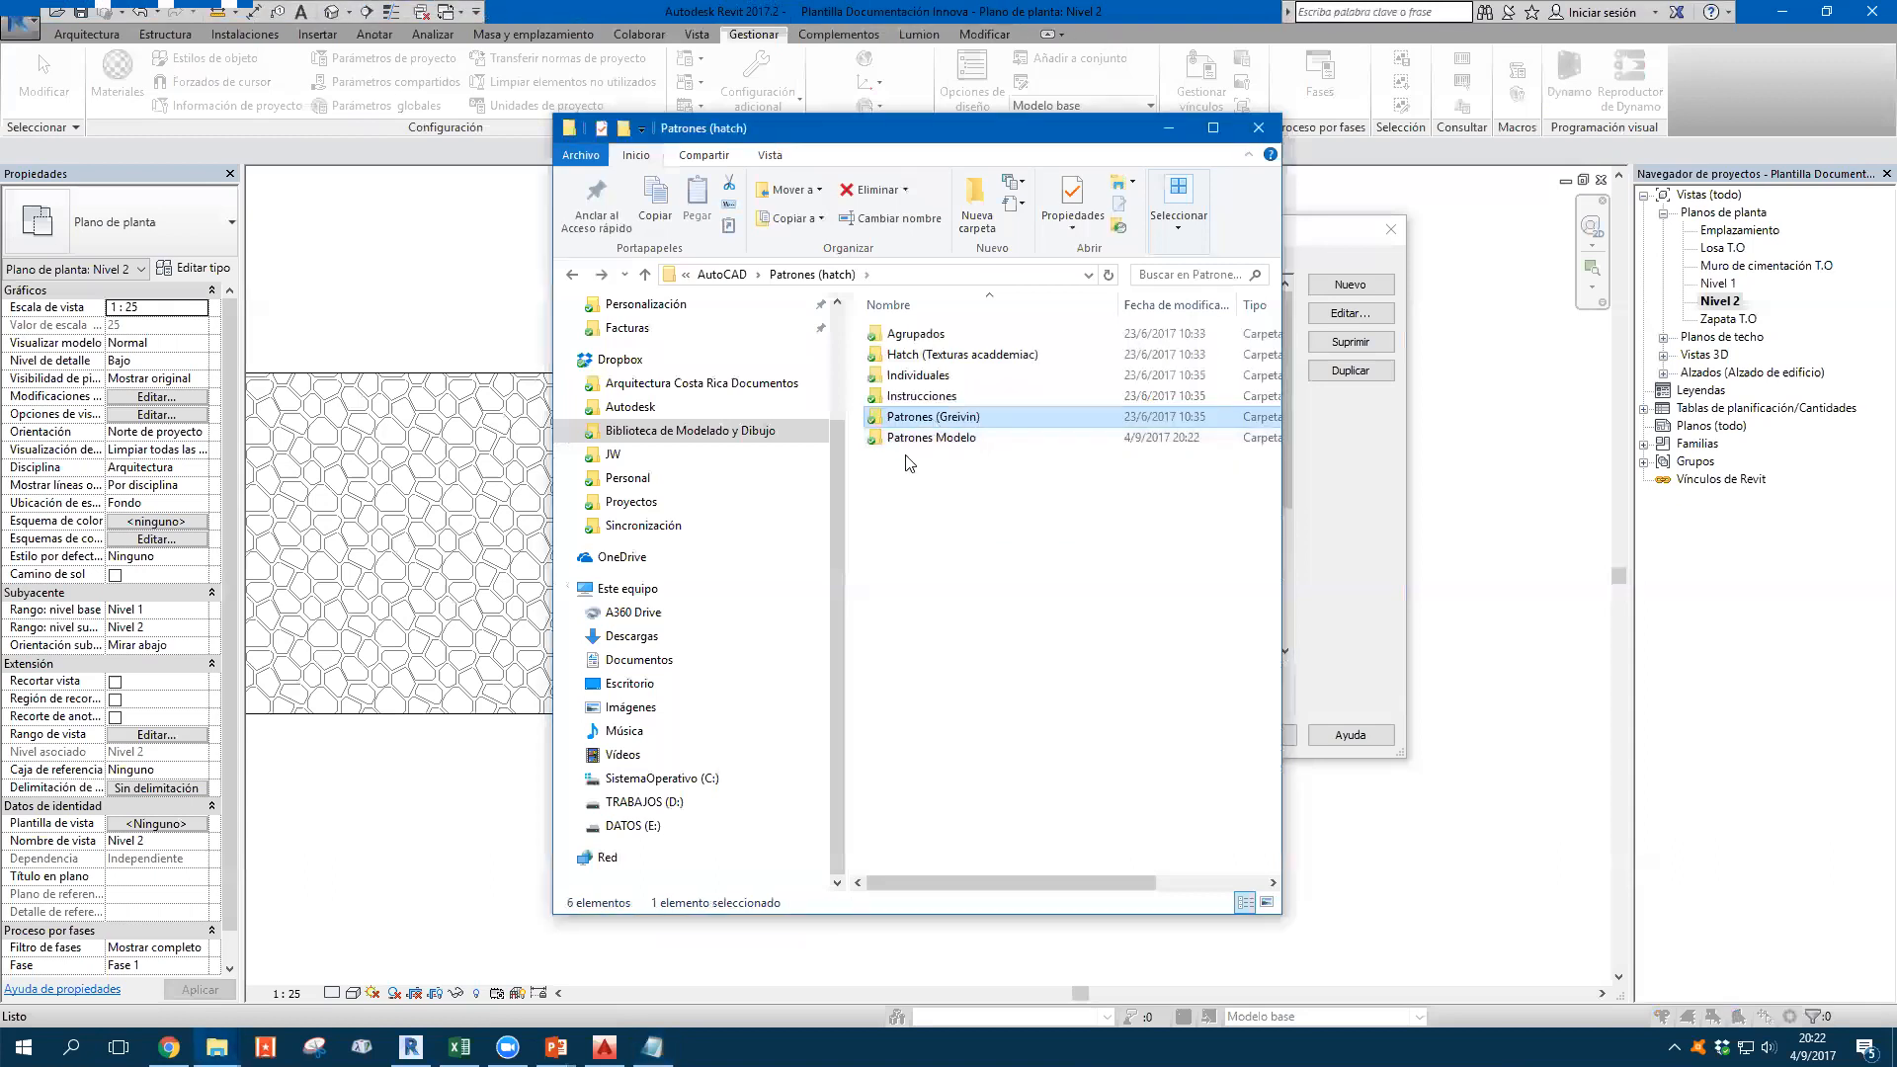
# Open the pietra5 copy from the Patrones Modelo folder in Notepad and review its header line and pattern definition
pyautogui.click(915, 442)
pyautogui.doubleClick(915, 442)
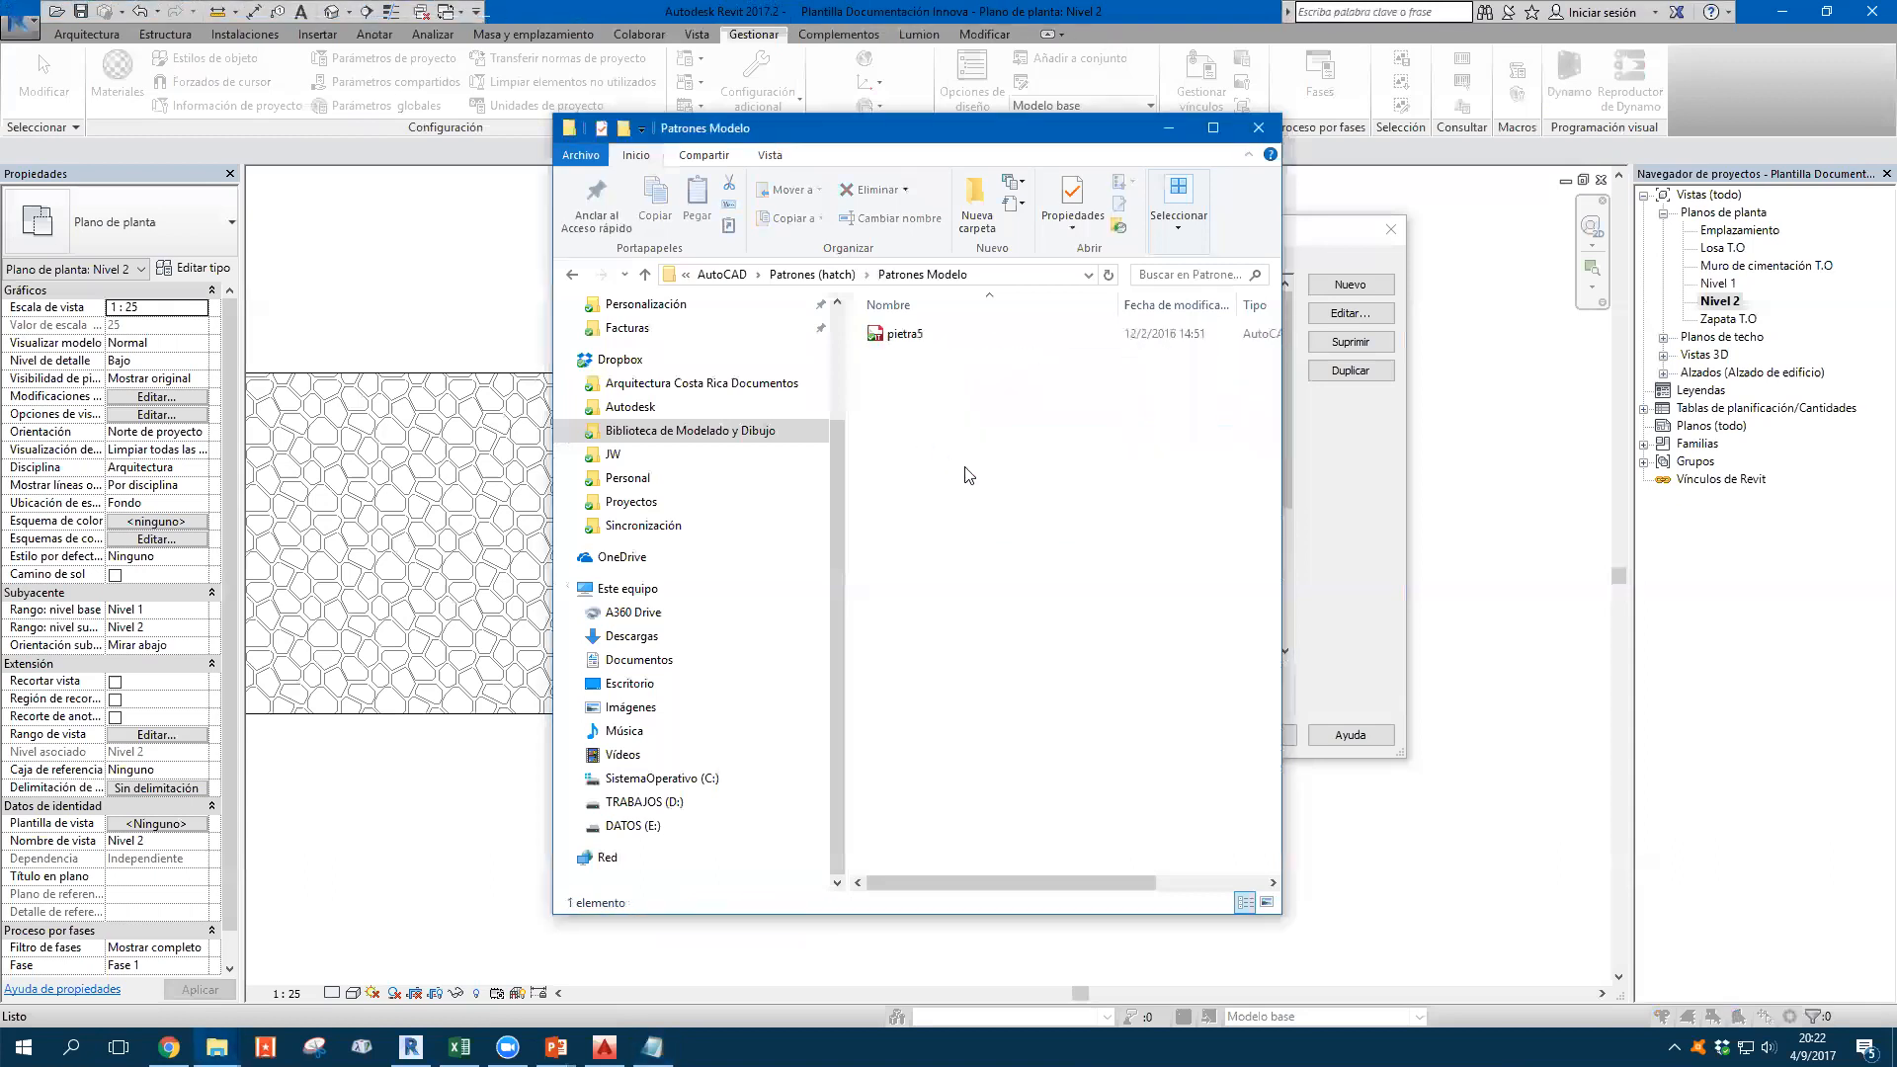
pyautogui.click(905, 336)
pyautogui.rightClick(906, 336)
pyautogui.click(925, 350)
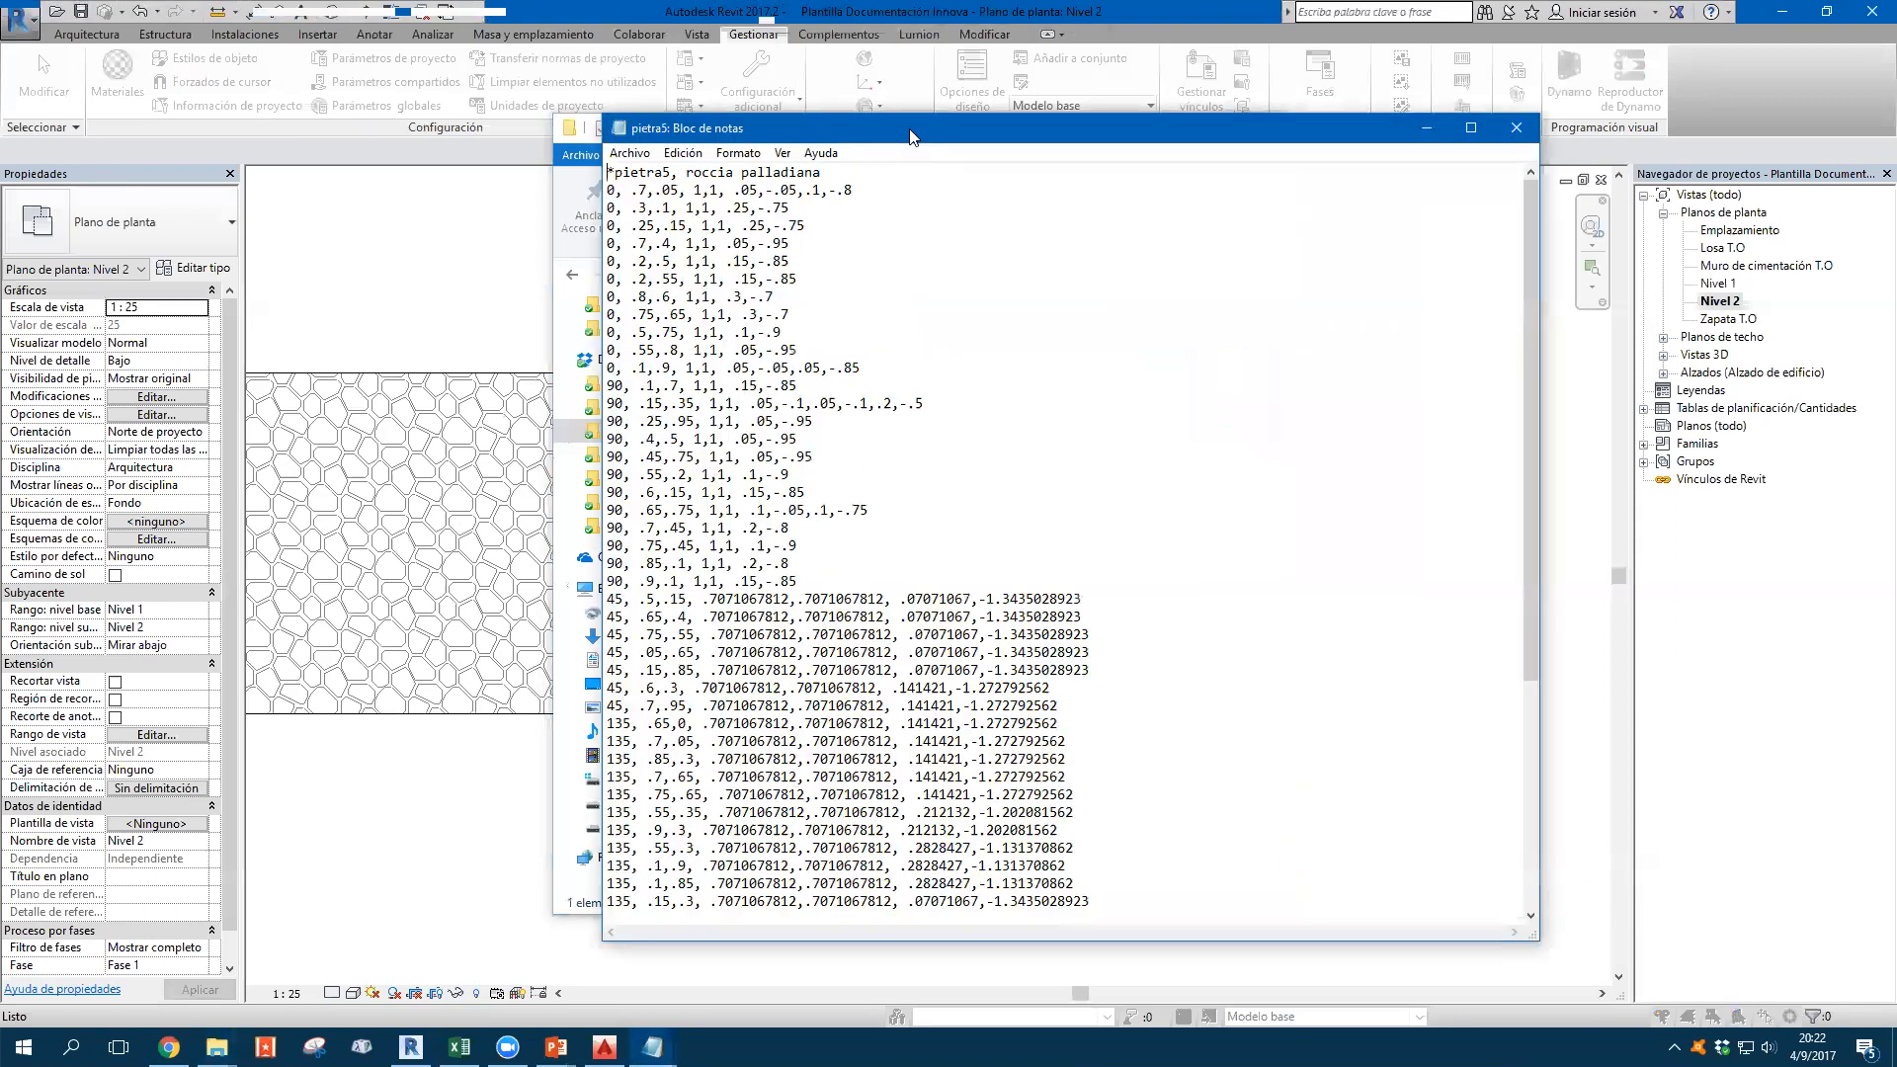
pyautogui.click(842, 171)
pyautogui.moveTo(607, 172); pyautogui.dragTo(846, 170)
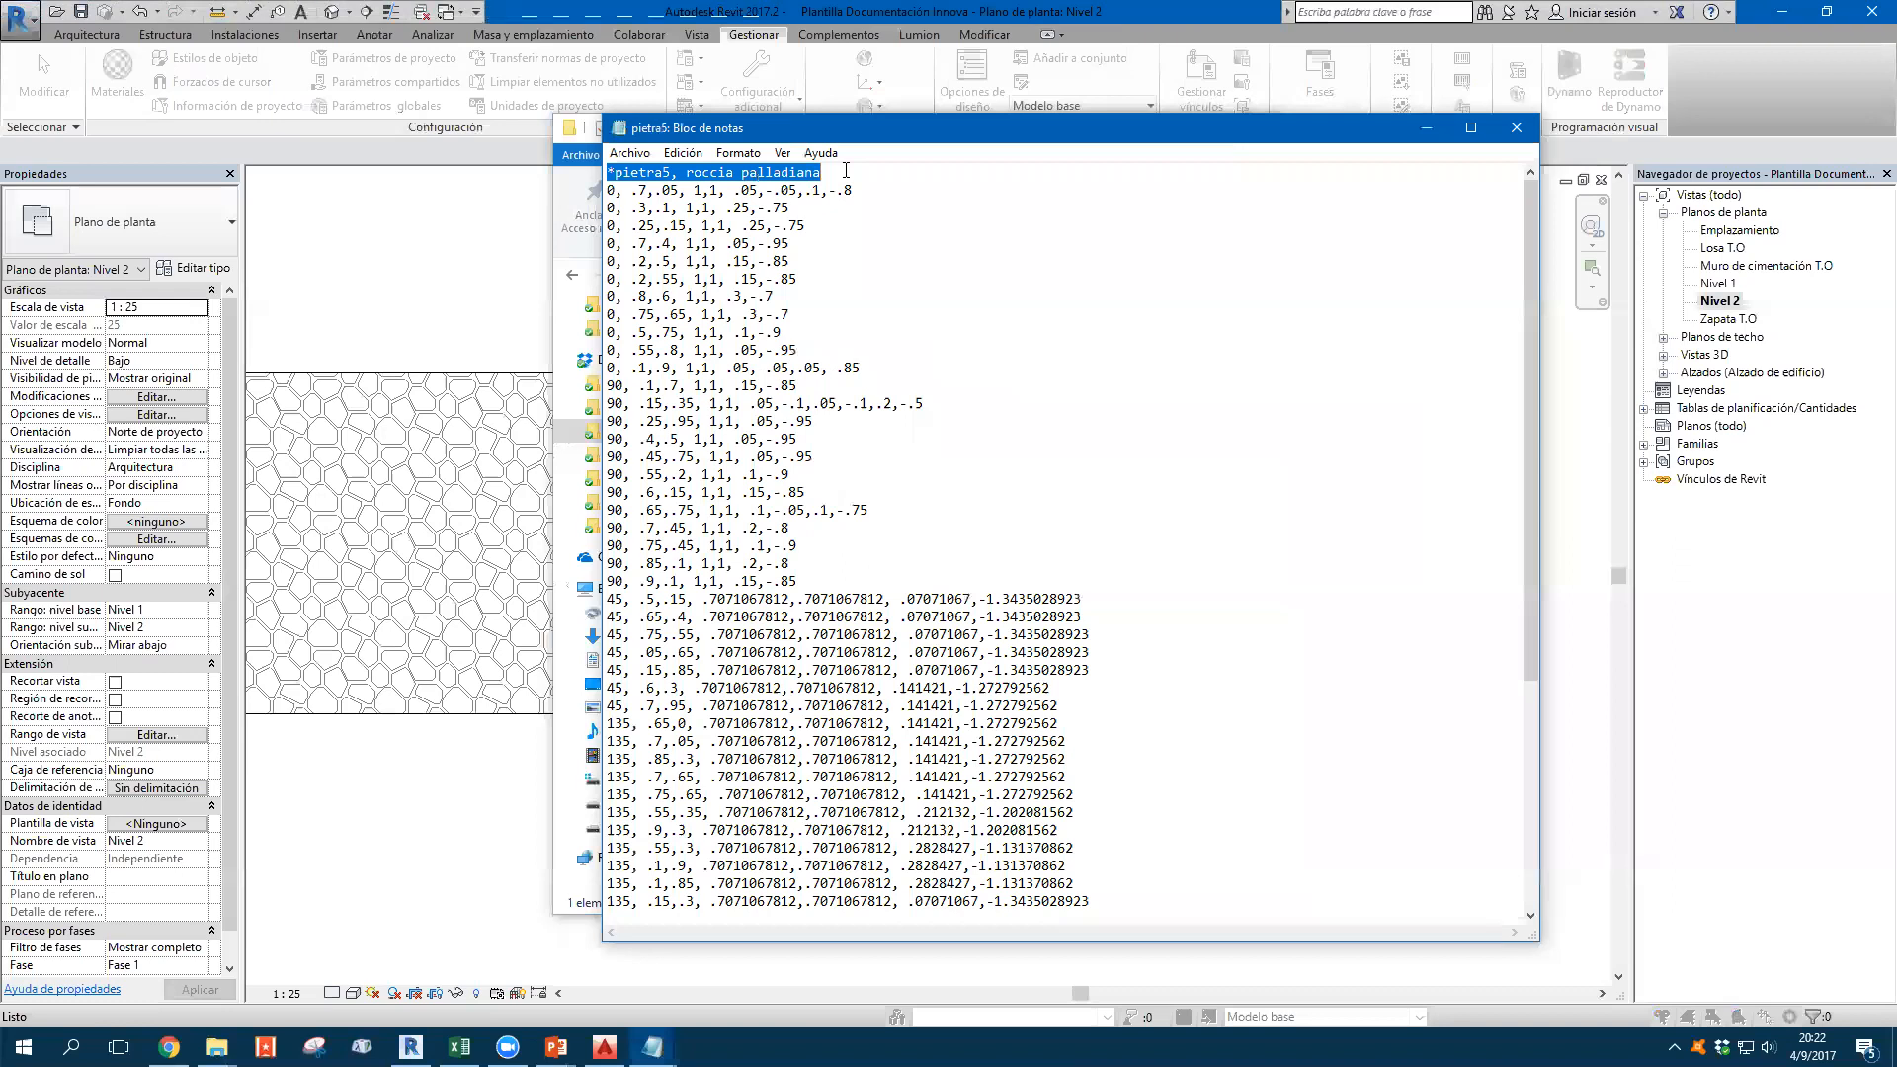
pyautogui.scroll(-7, 726, 304)
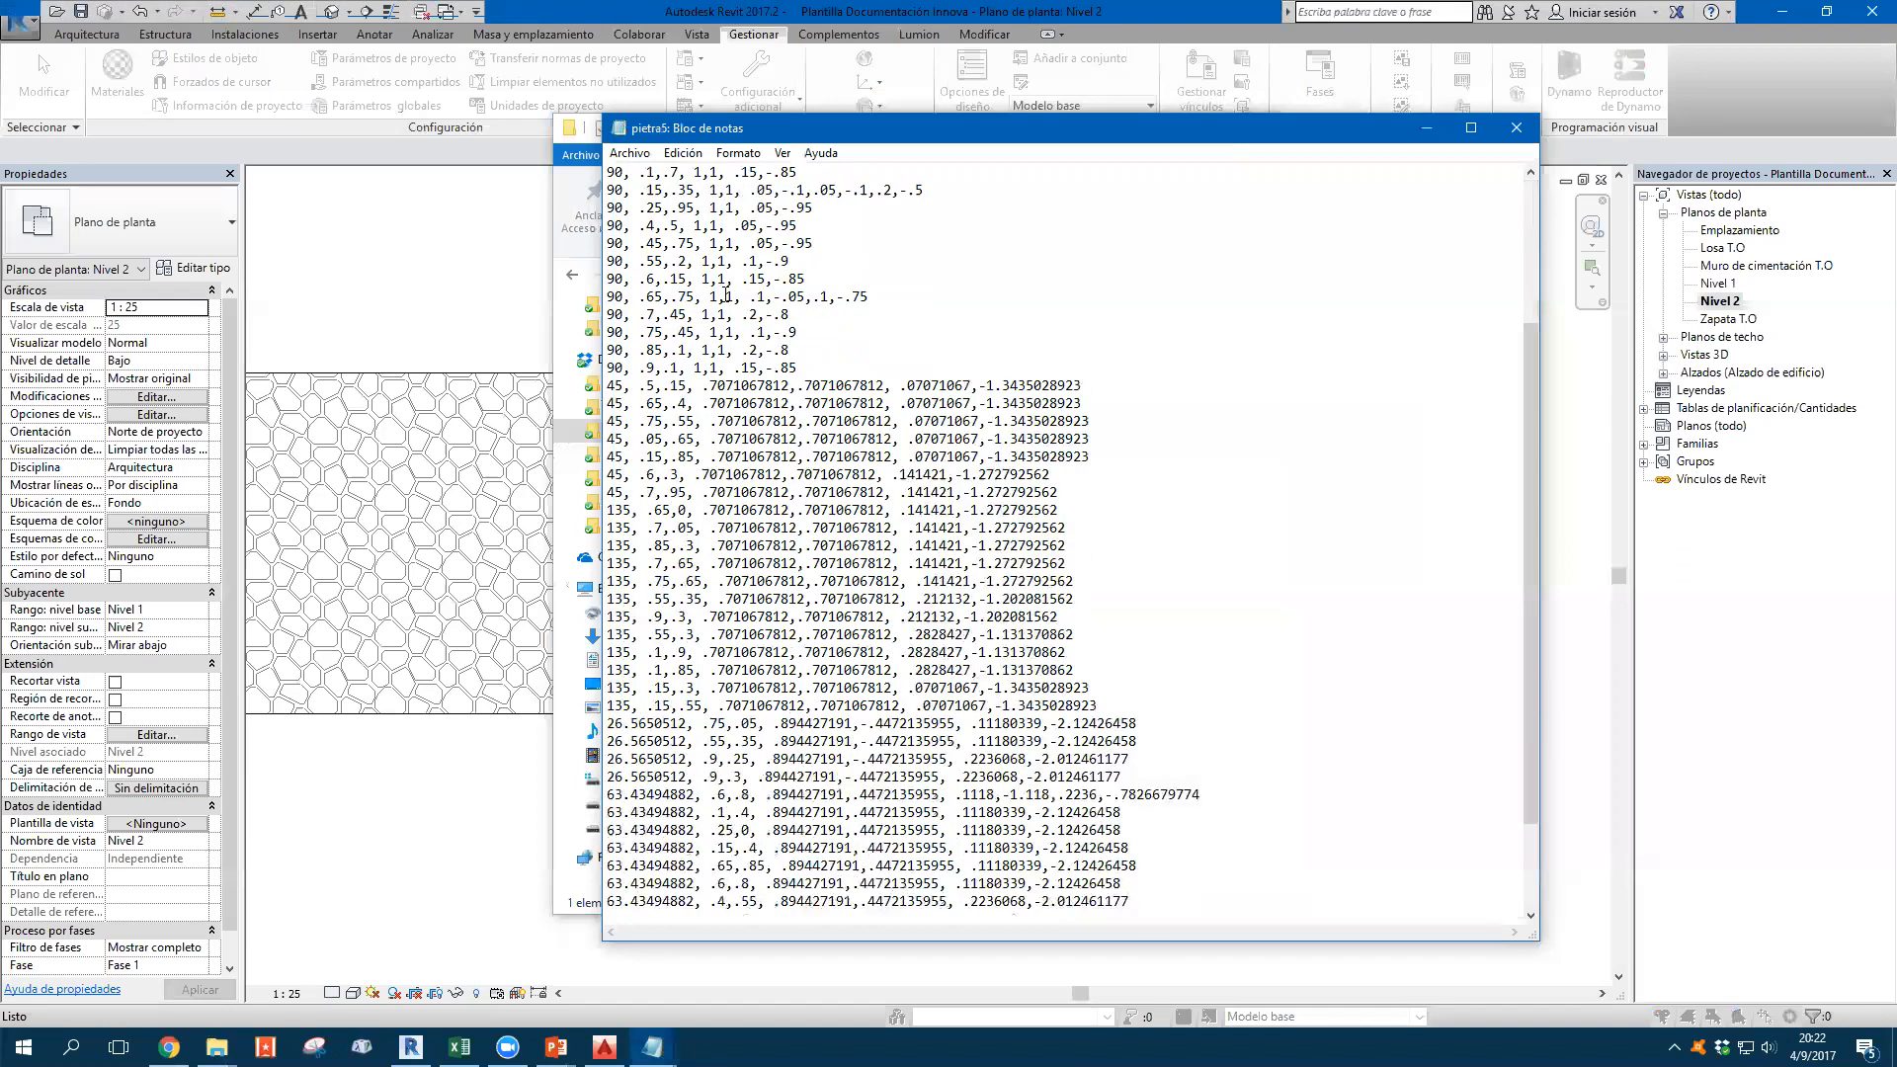
pyautogui.scroll(5, 725, 317)
pyautogui.scroll(2, 725, 318)
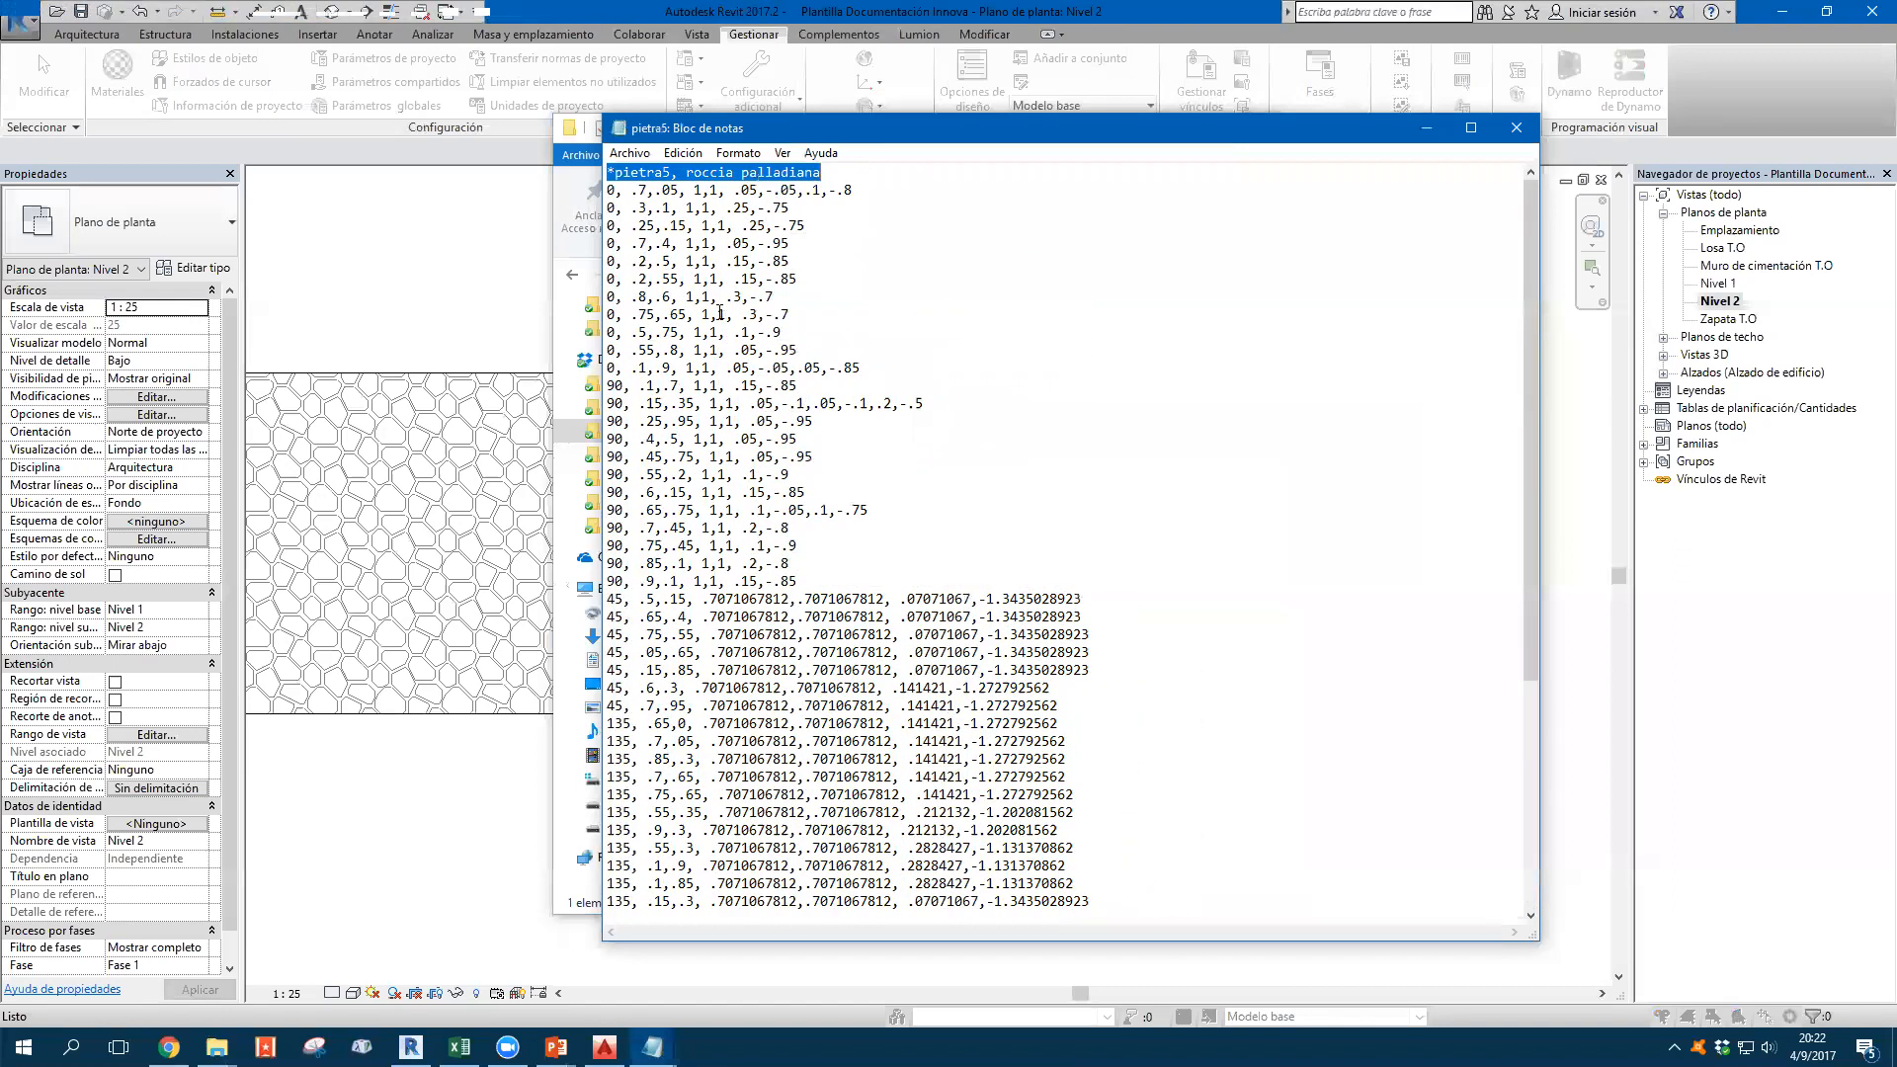
# Insert a line starting with ;%TYPE directly below the pietra5 header line
pyautogui.click(834, 175)
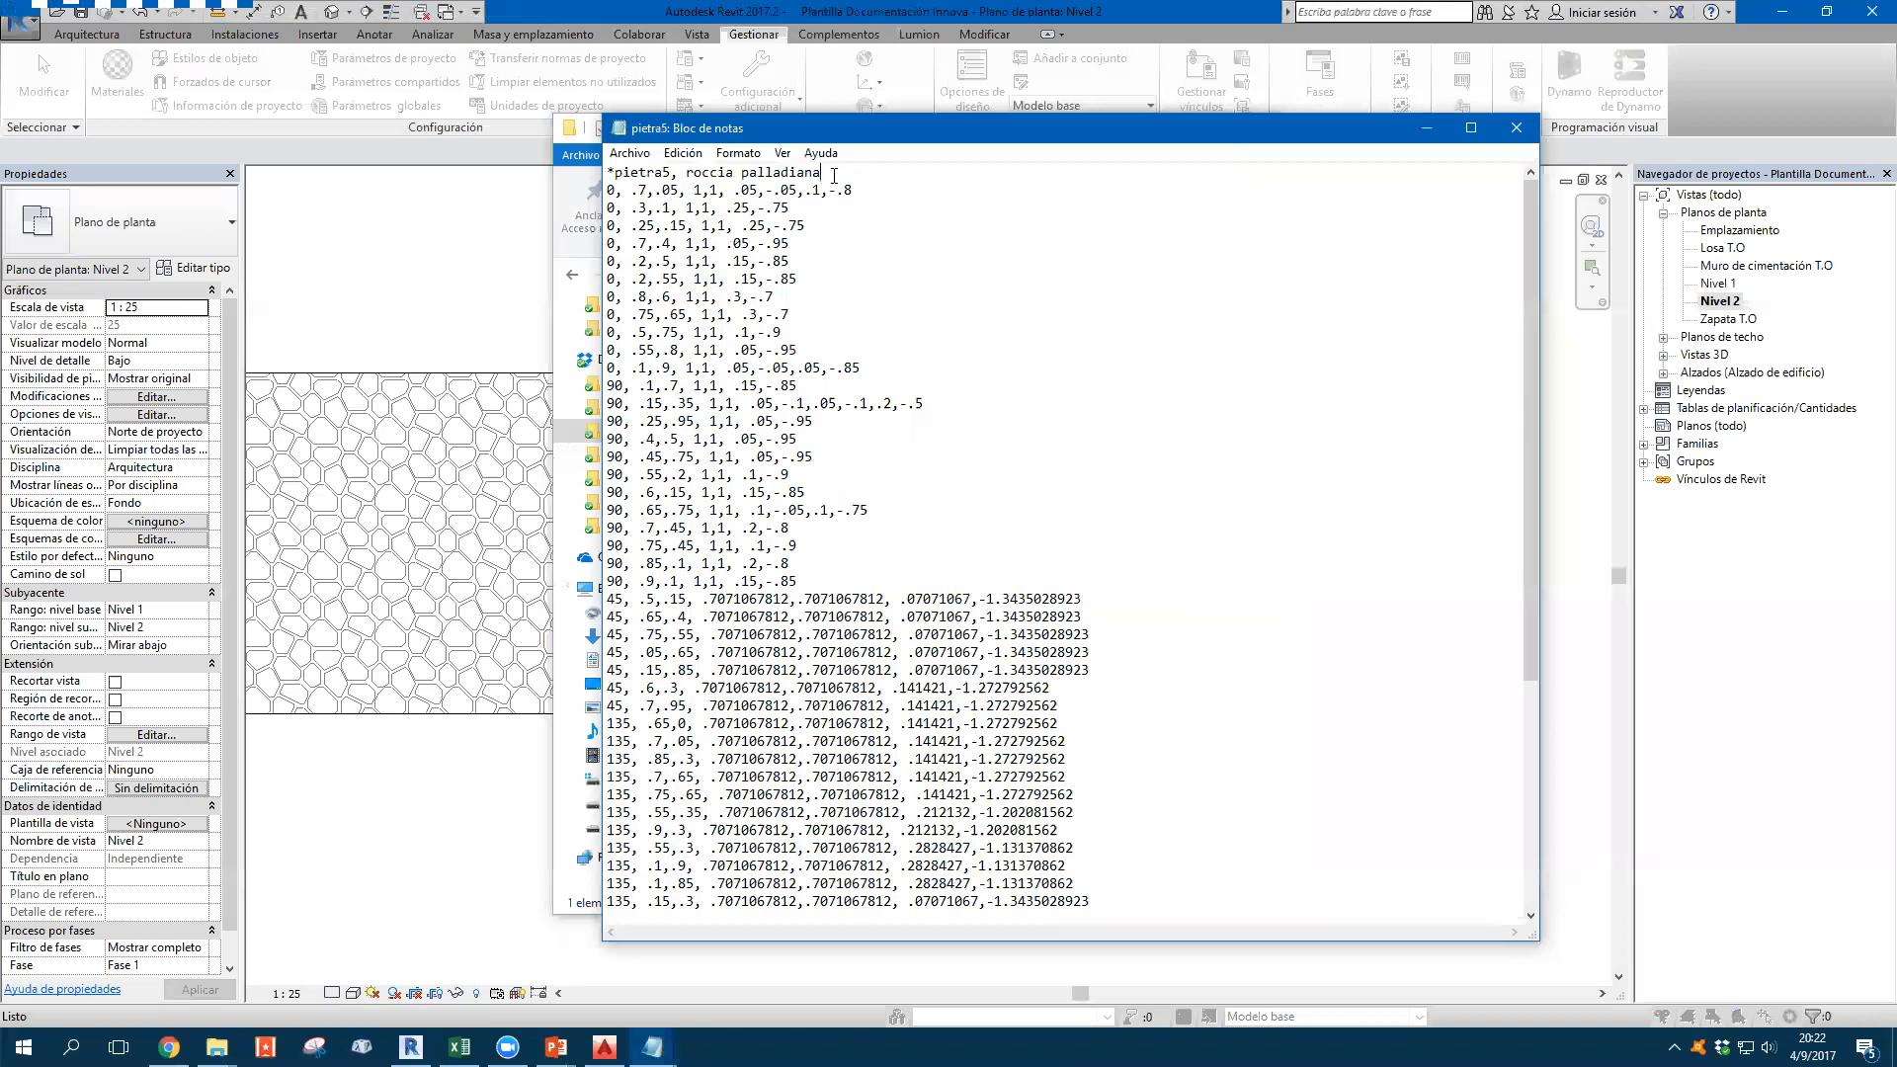
pyautogui.press('Return')
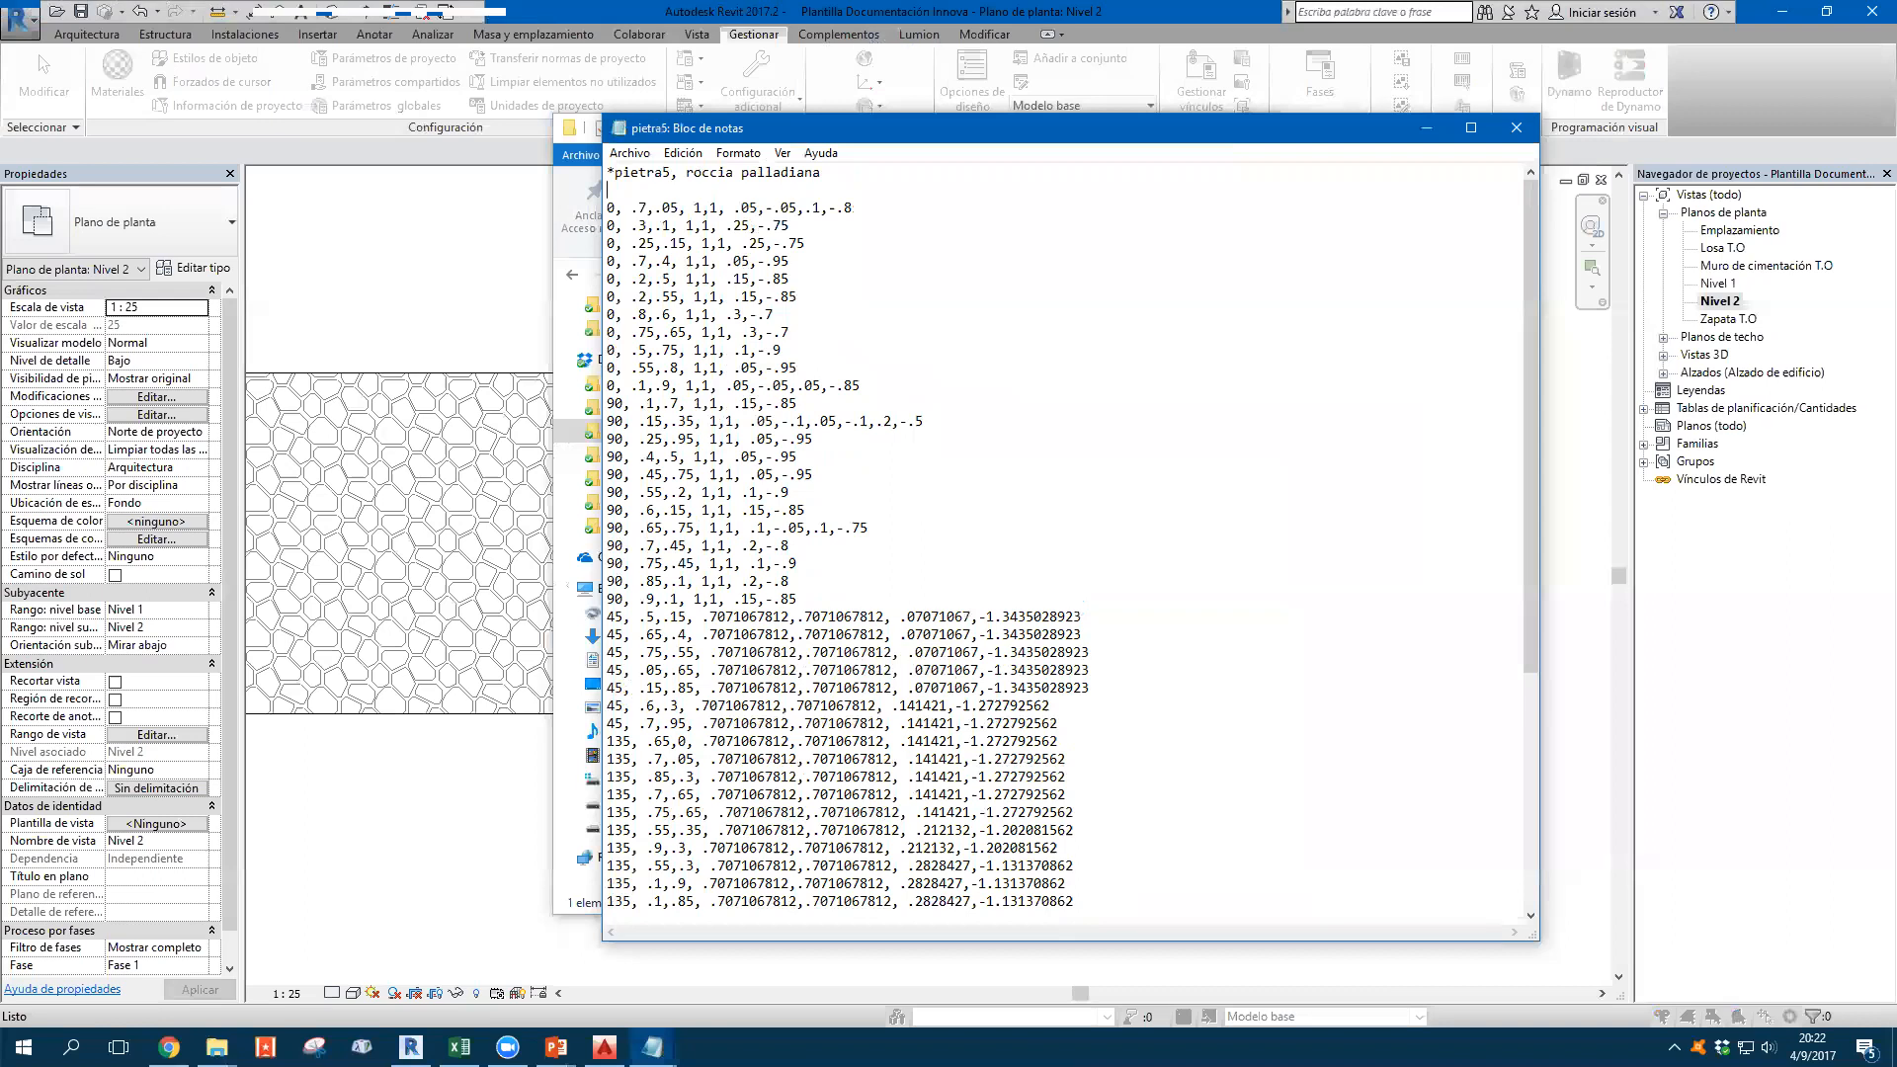
pyautogui.write(';')
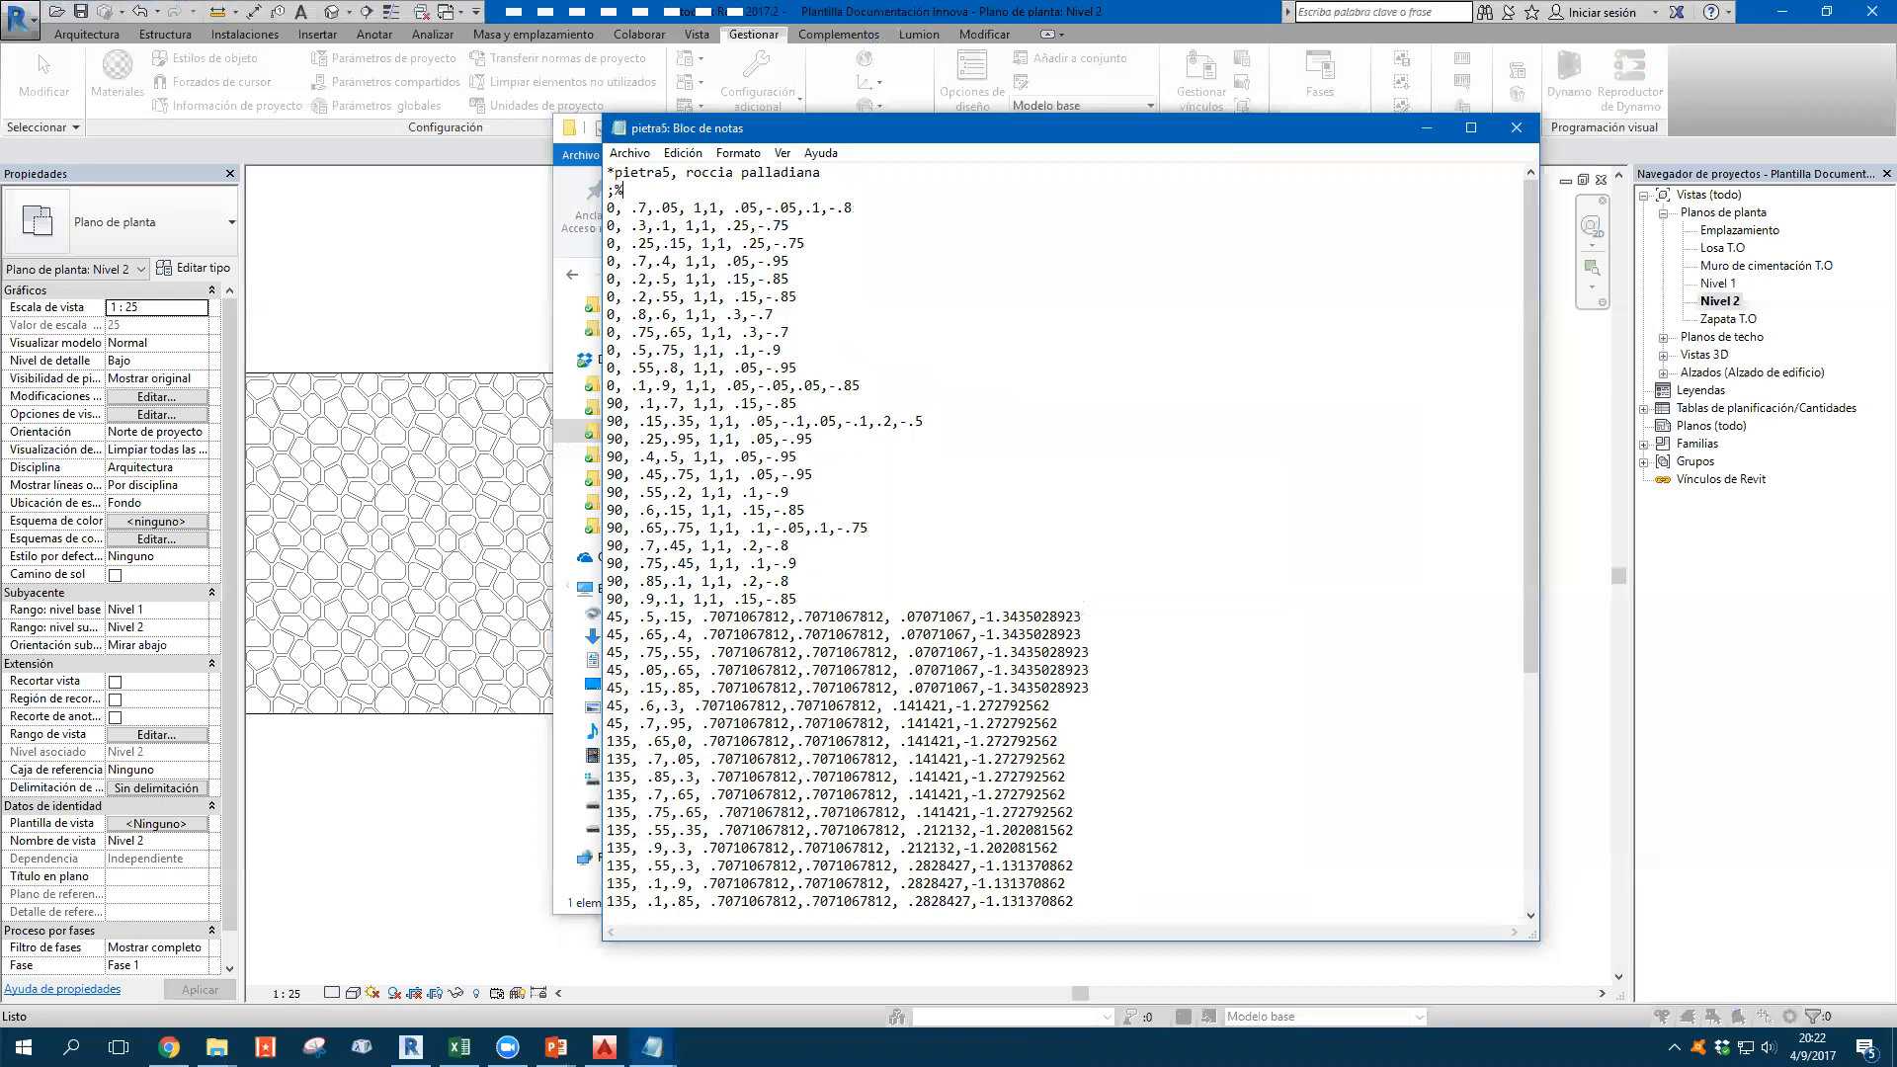
pyautogui.write('%TYPE')
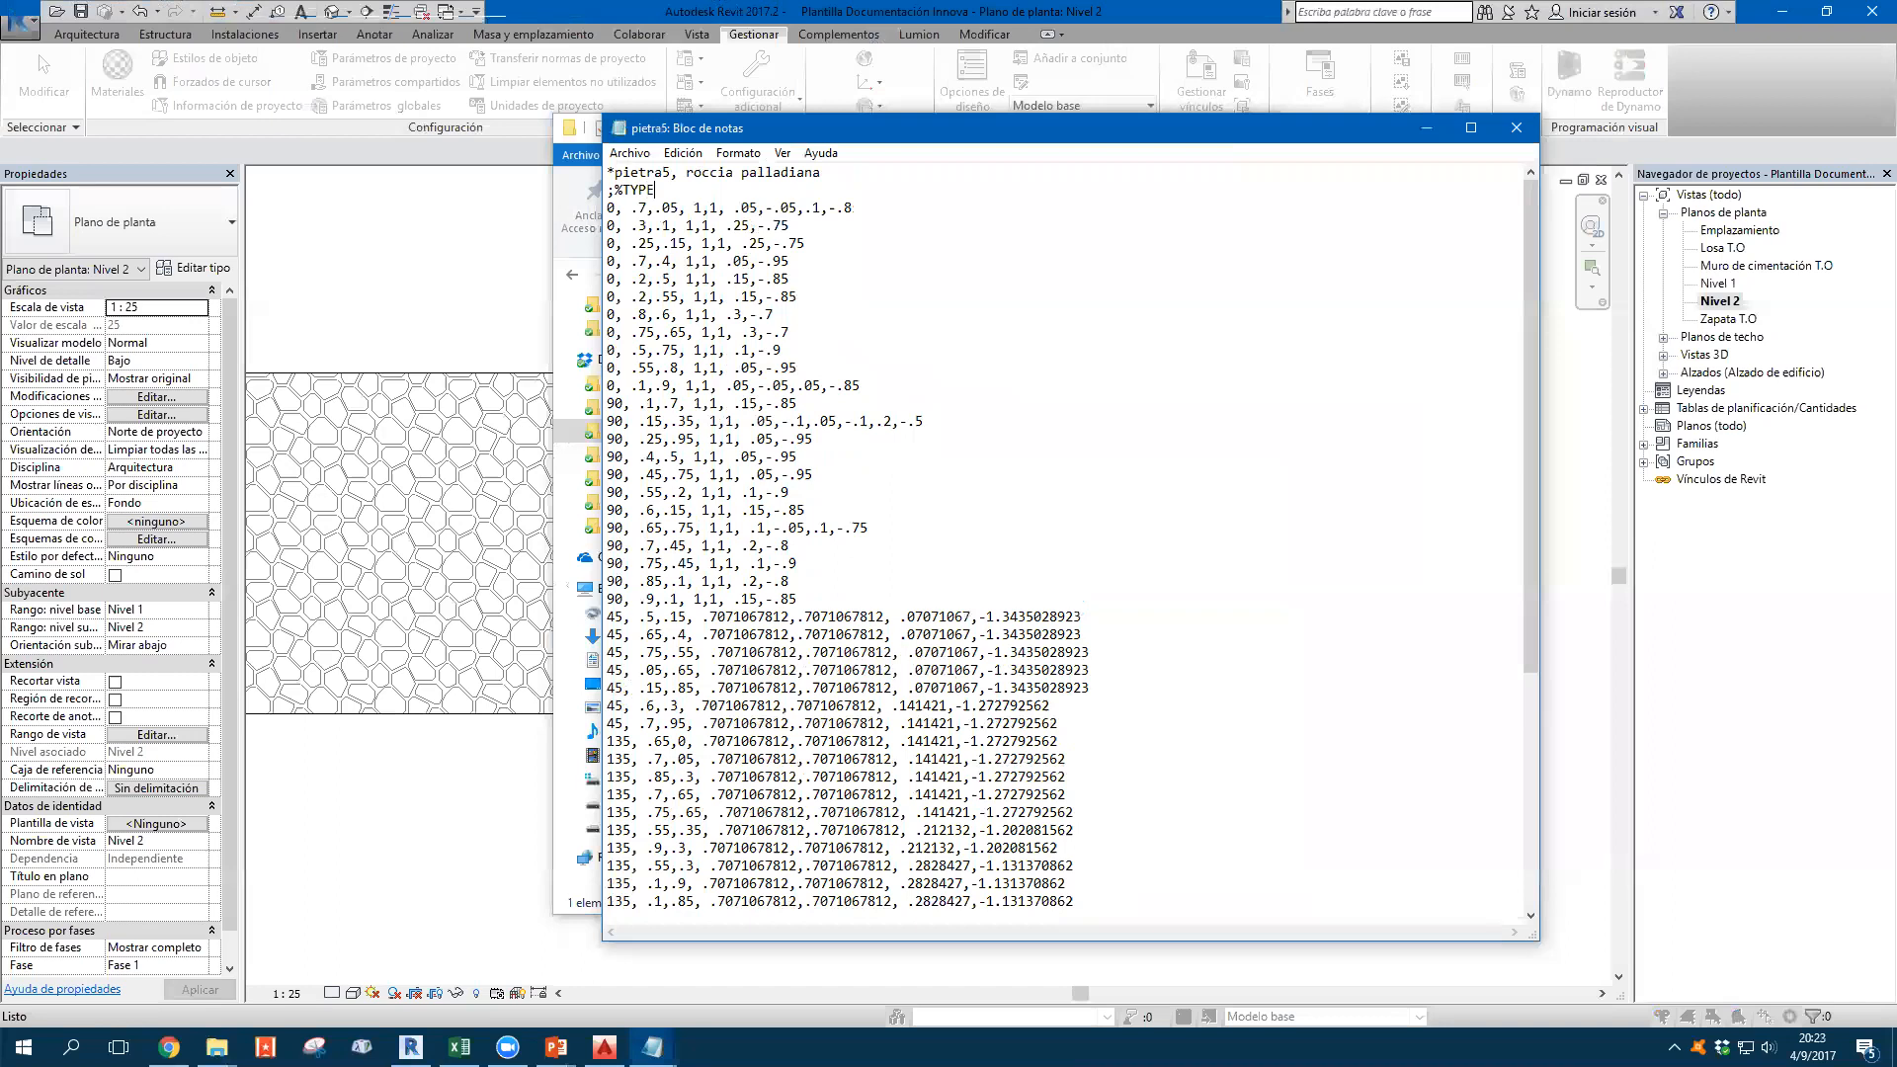
# Complete the type line of the pietra5 pattern file as ";%TYPE=MODEL." and save the file on closing
pyautogui.write('=')
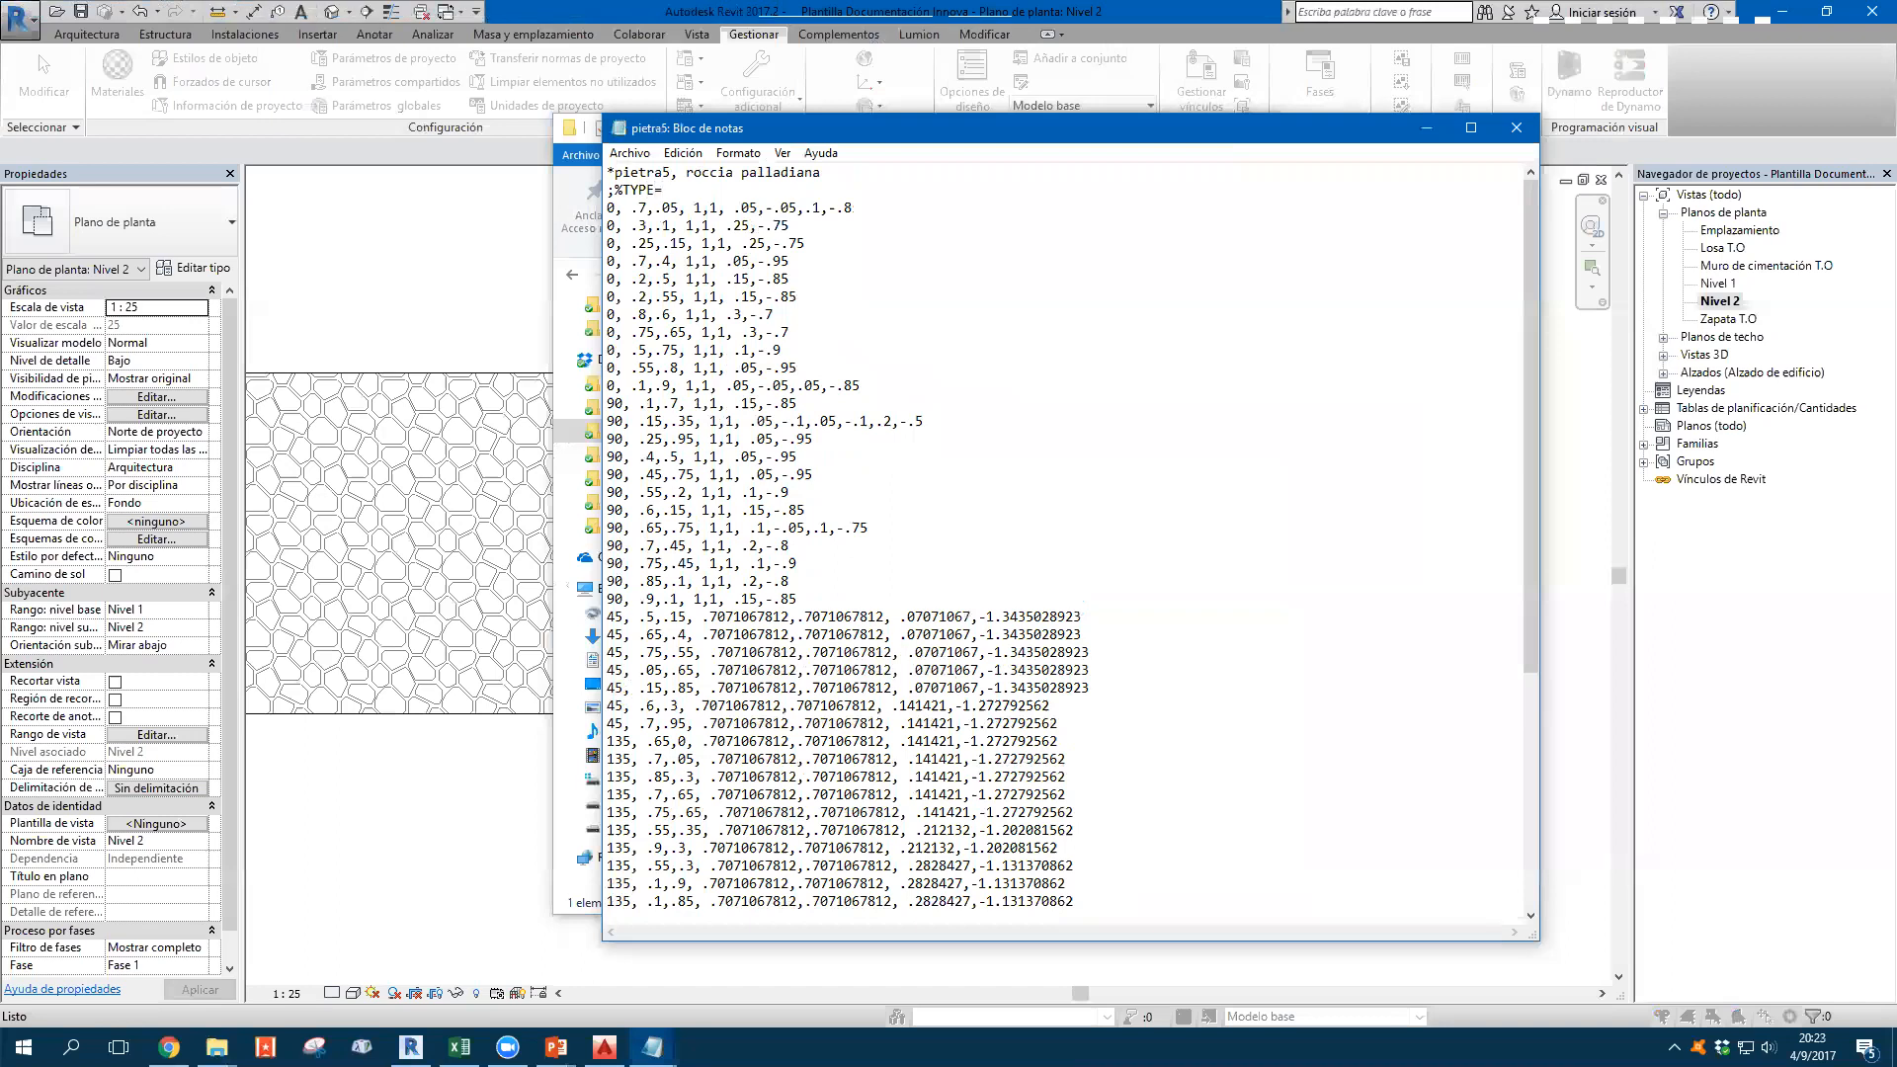
pyautogui.write('MODEL')
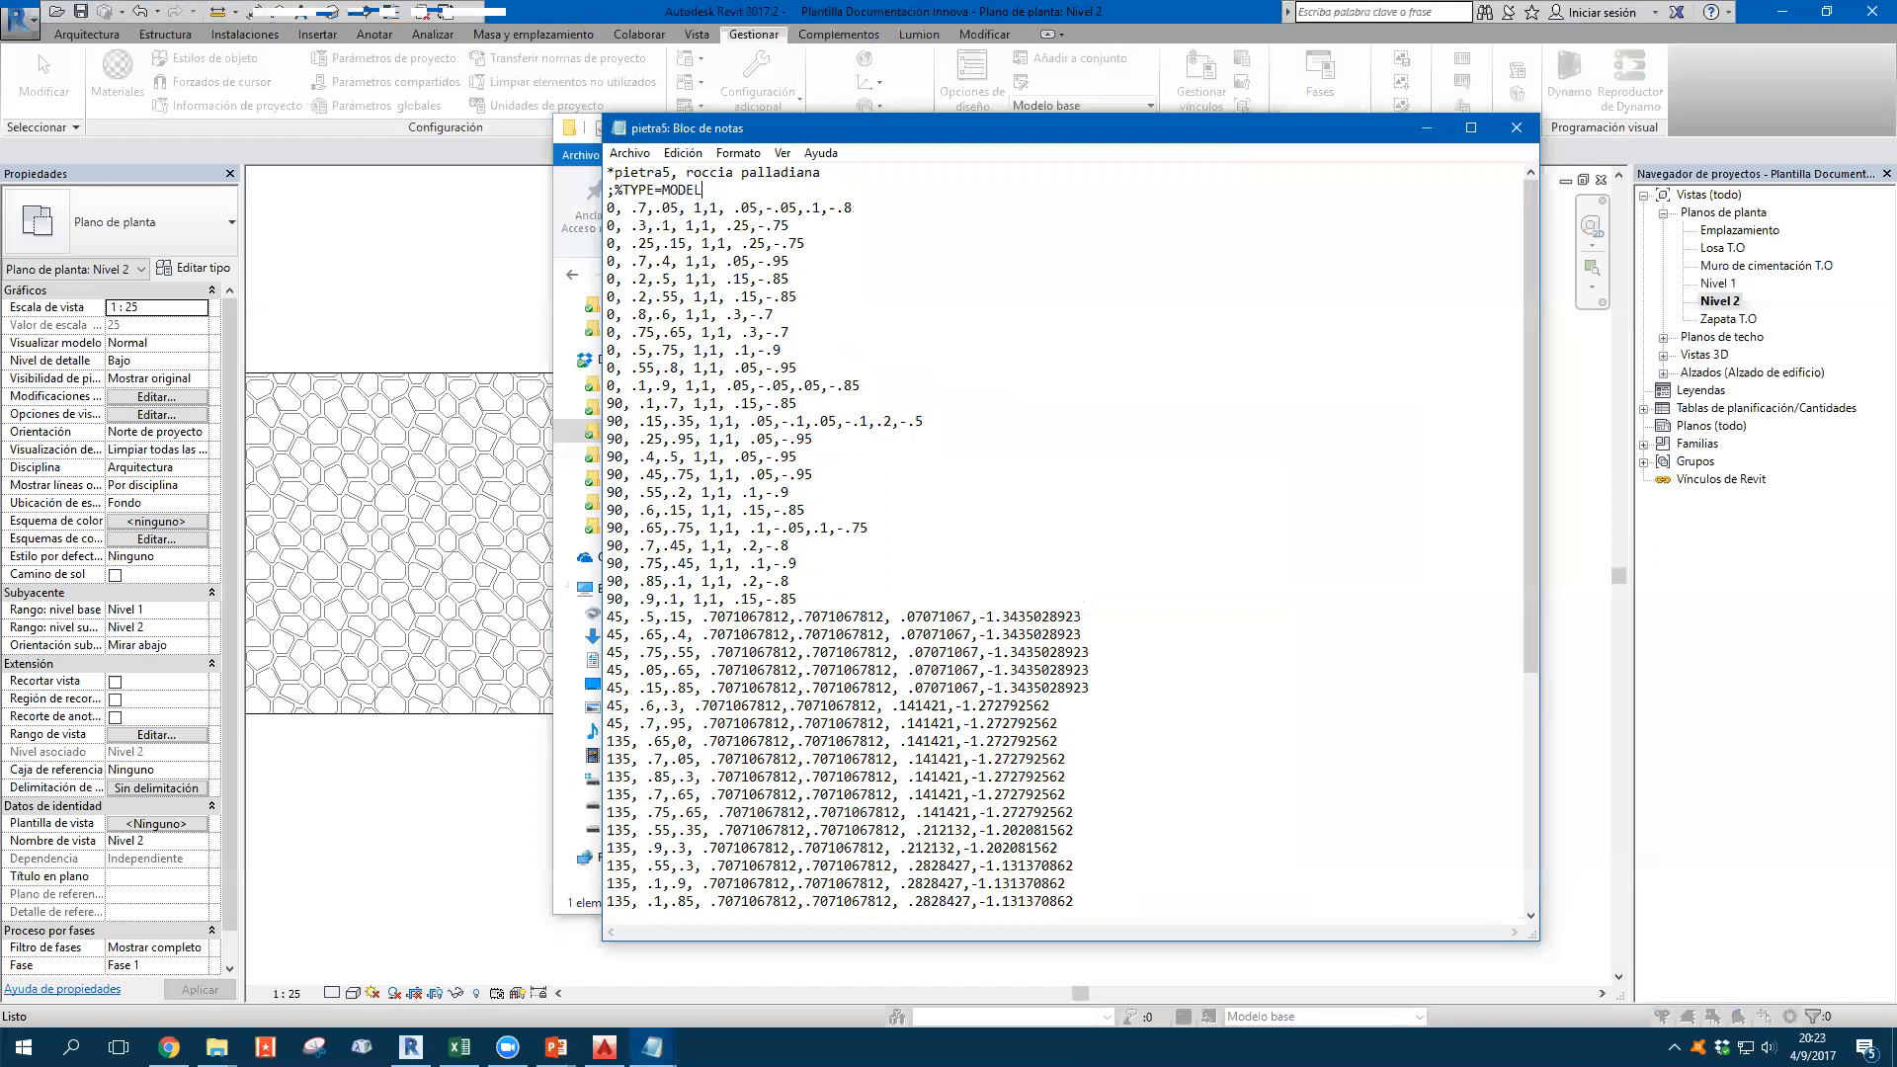
pyautogui.write('.')
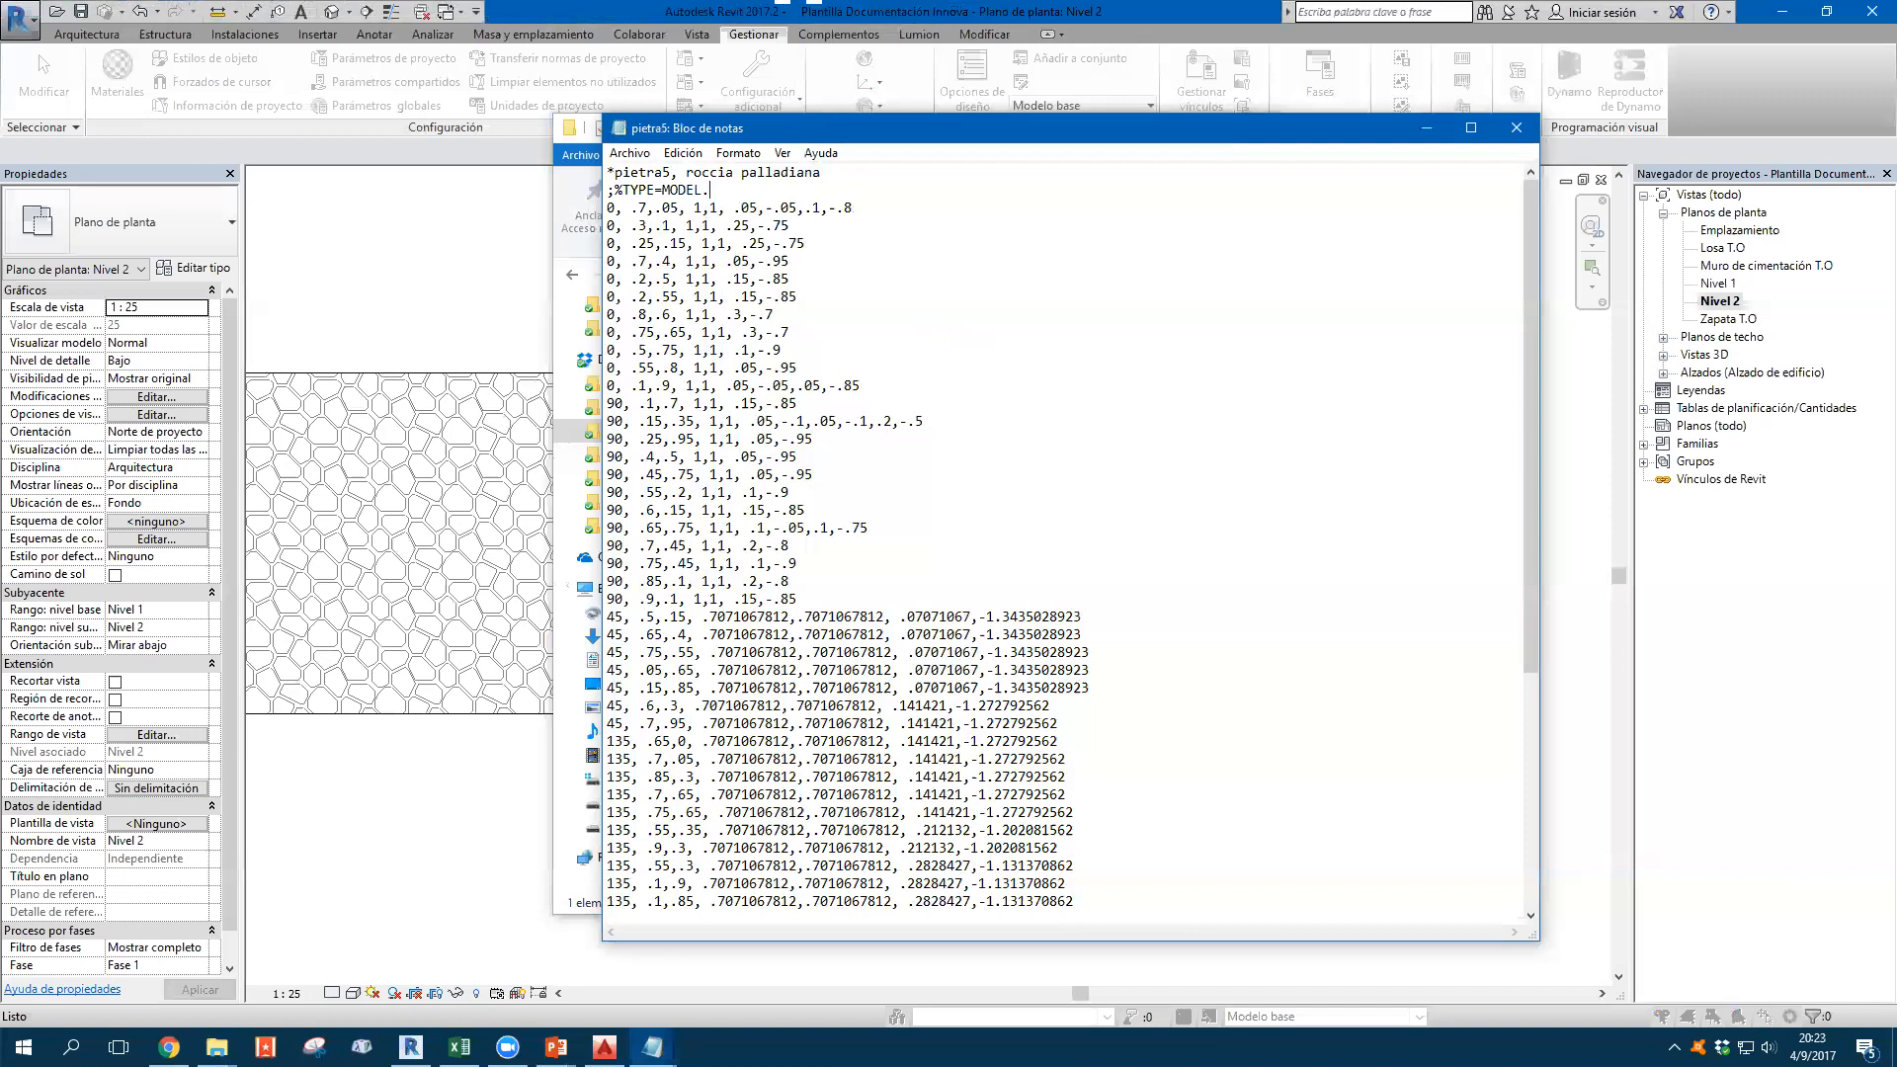
pyautogui.click(1517, 128)
pyautogui.click(864, 555)
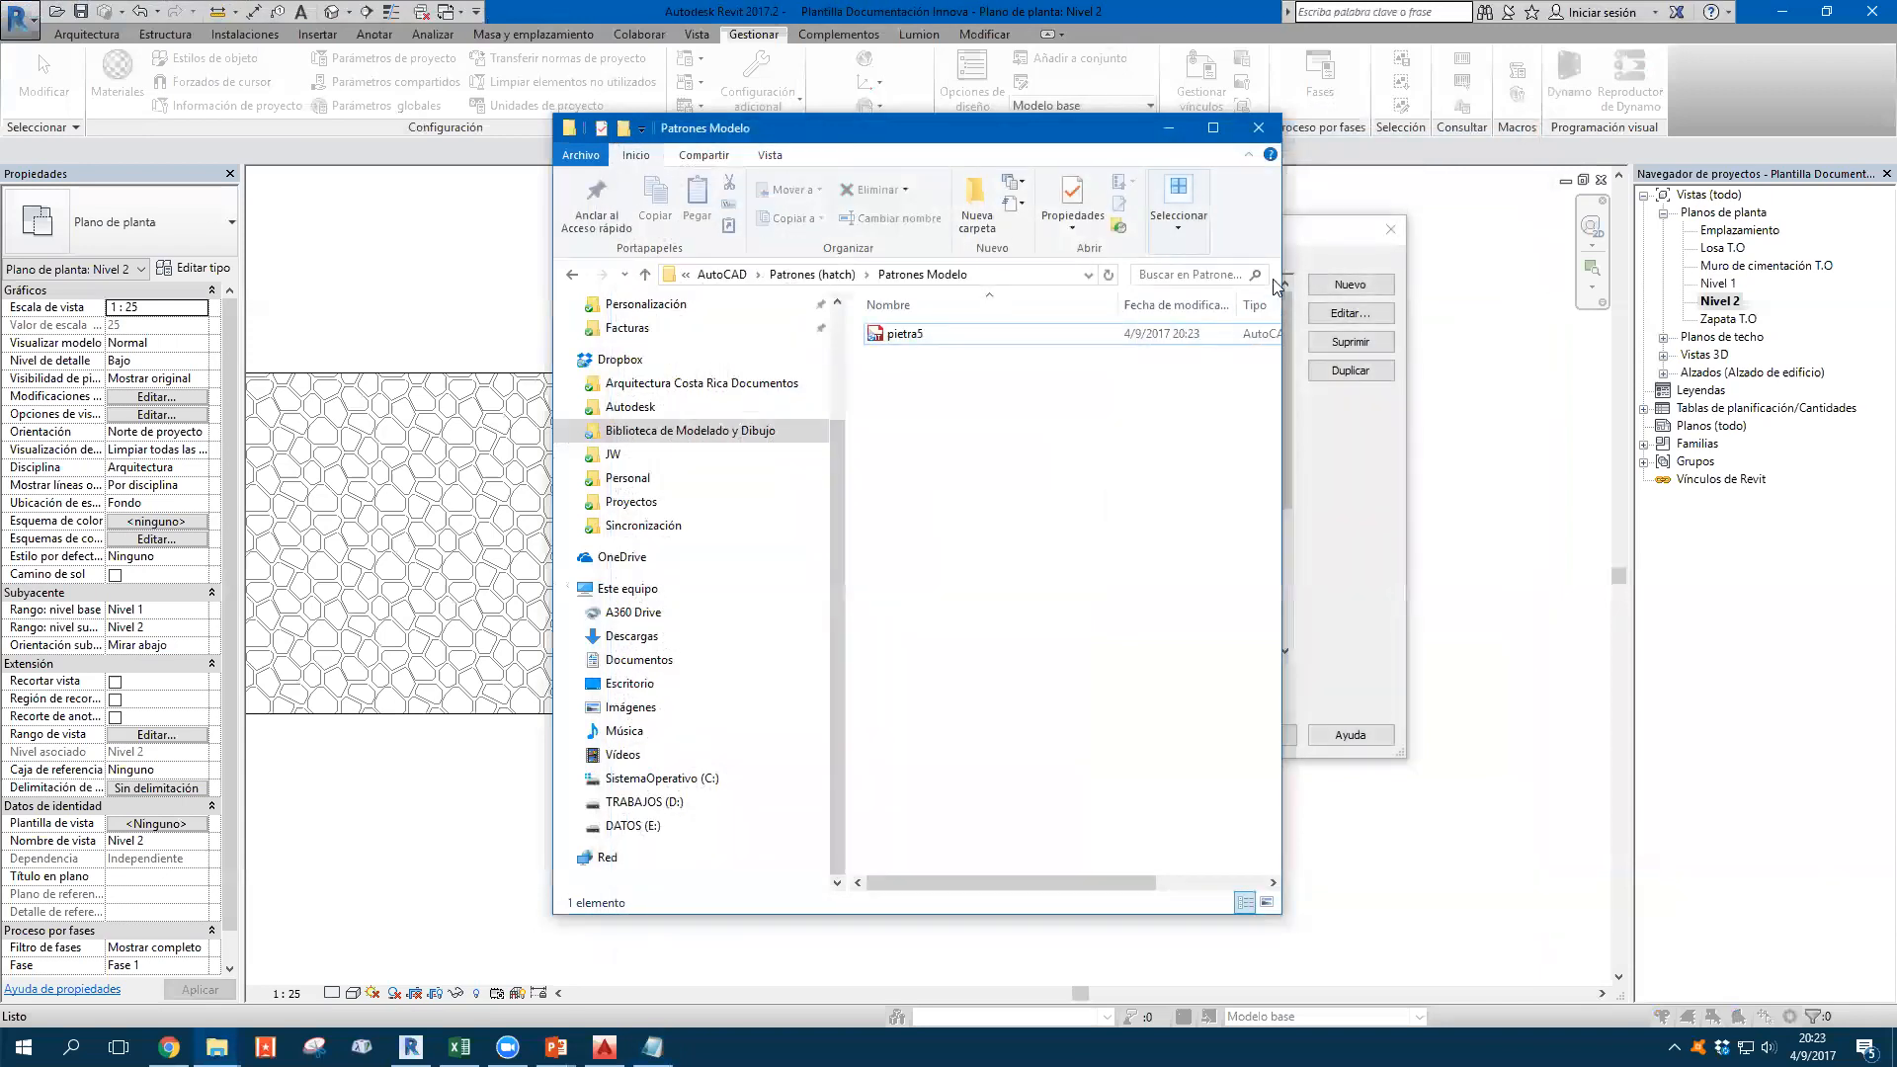
# Switch to Revit and import the pietra5 pattern file from the Patrones Modelo folder as a custom surface pattern
pyautogui.click(1324, 242)
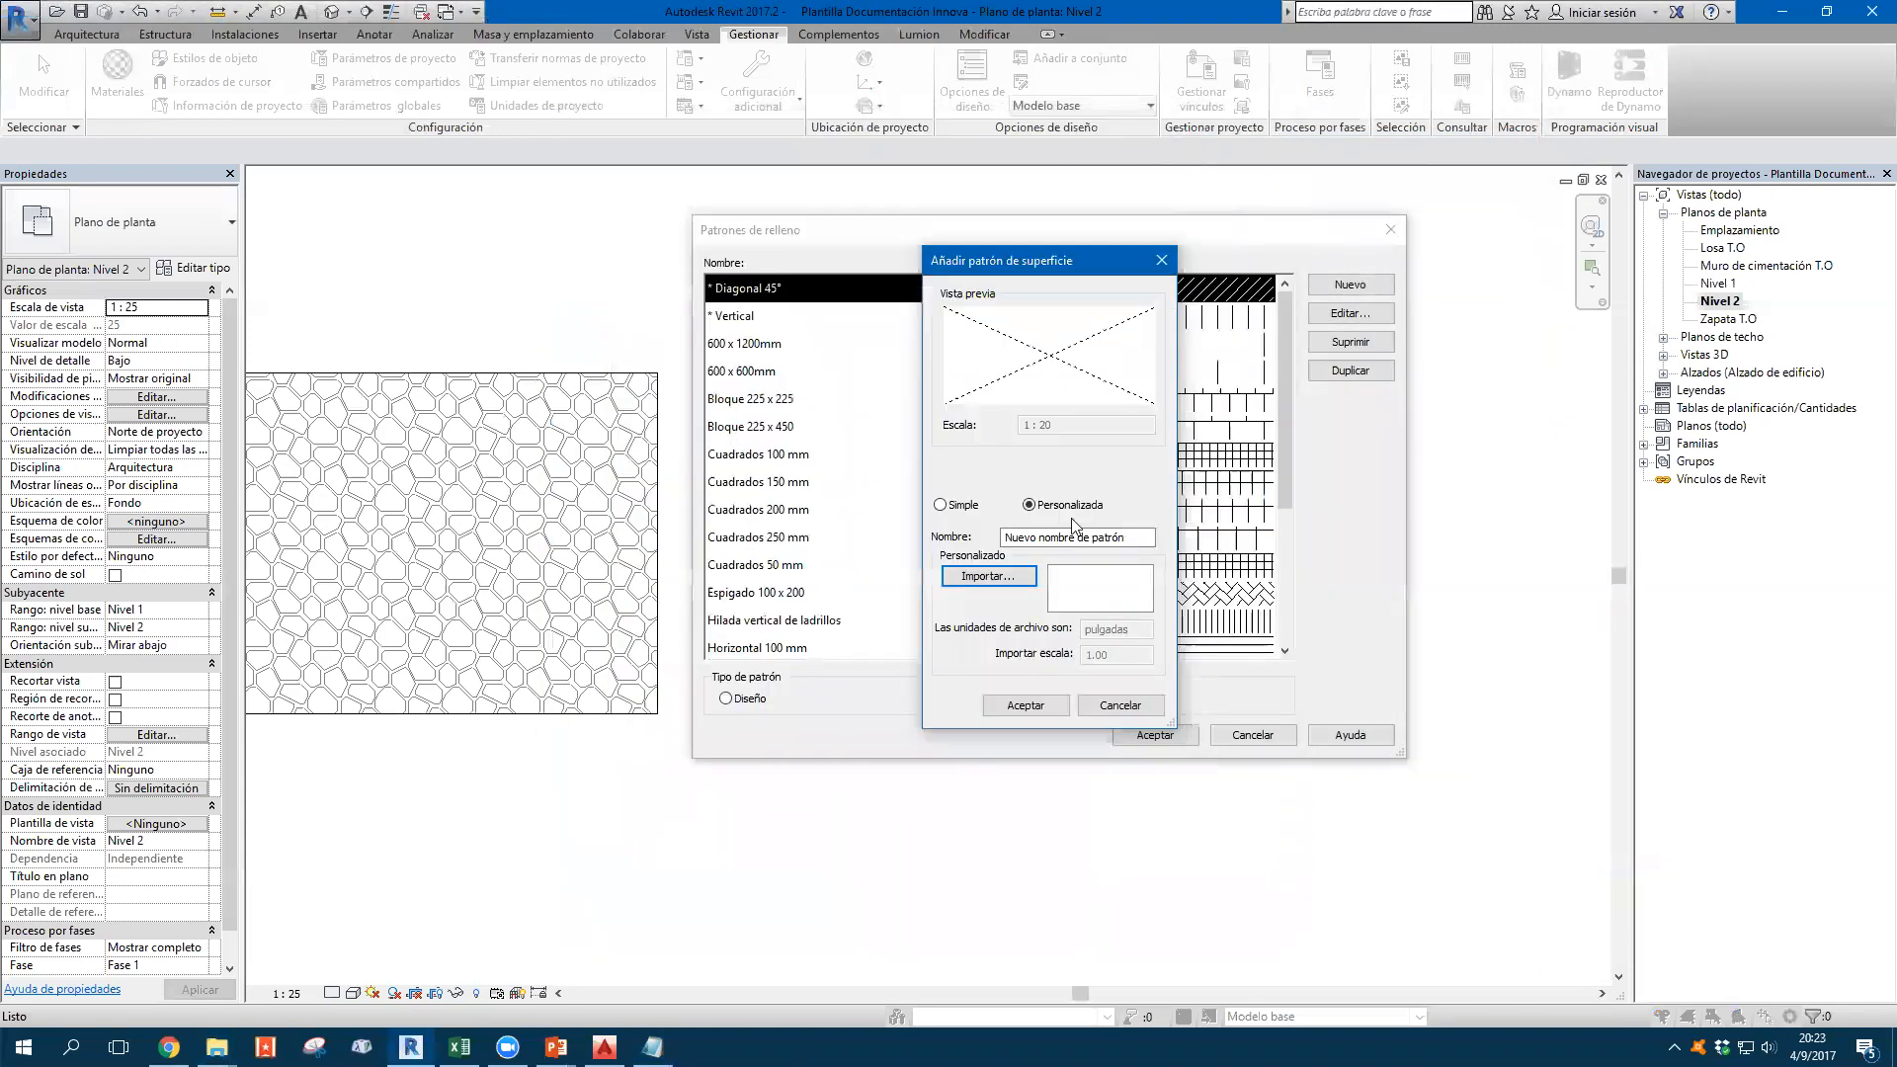
pyautogui.click(988, 576)
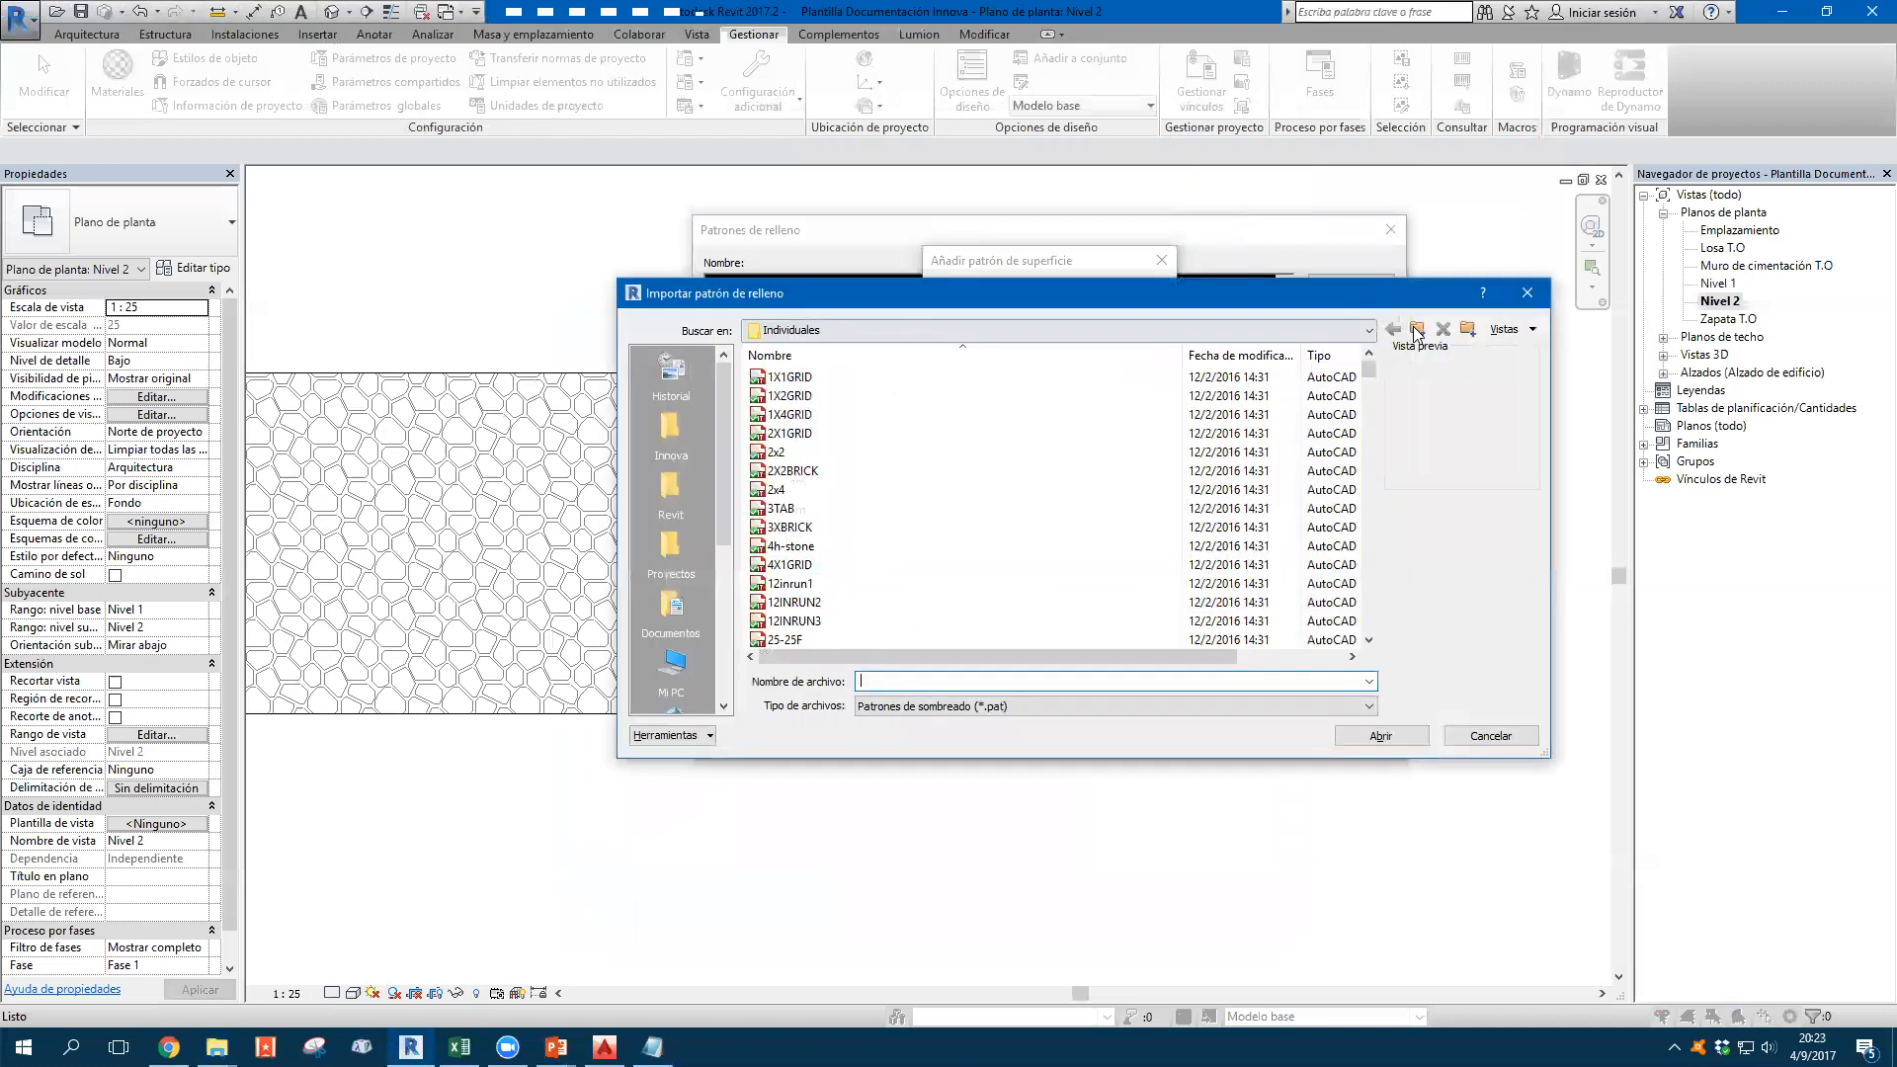
pyautogui.click(1415, 330)
pyautogui.doubleClick(828, 473)
pyautogui.click(786, 376)
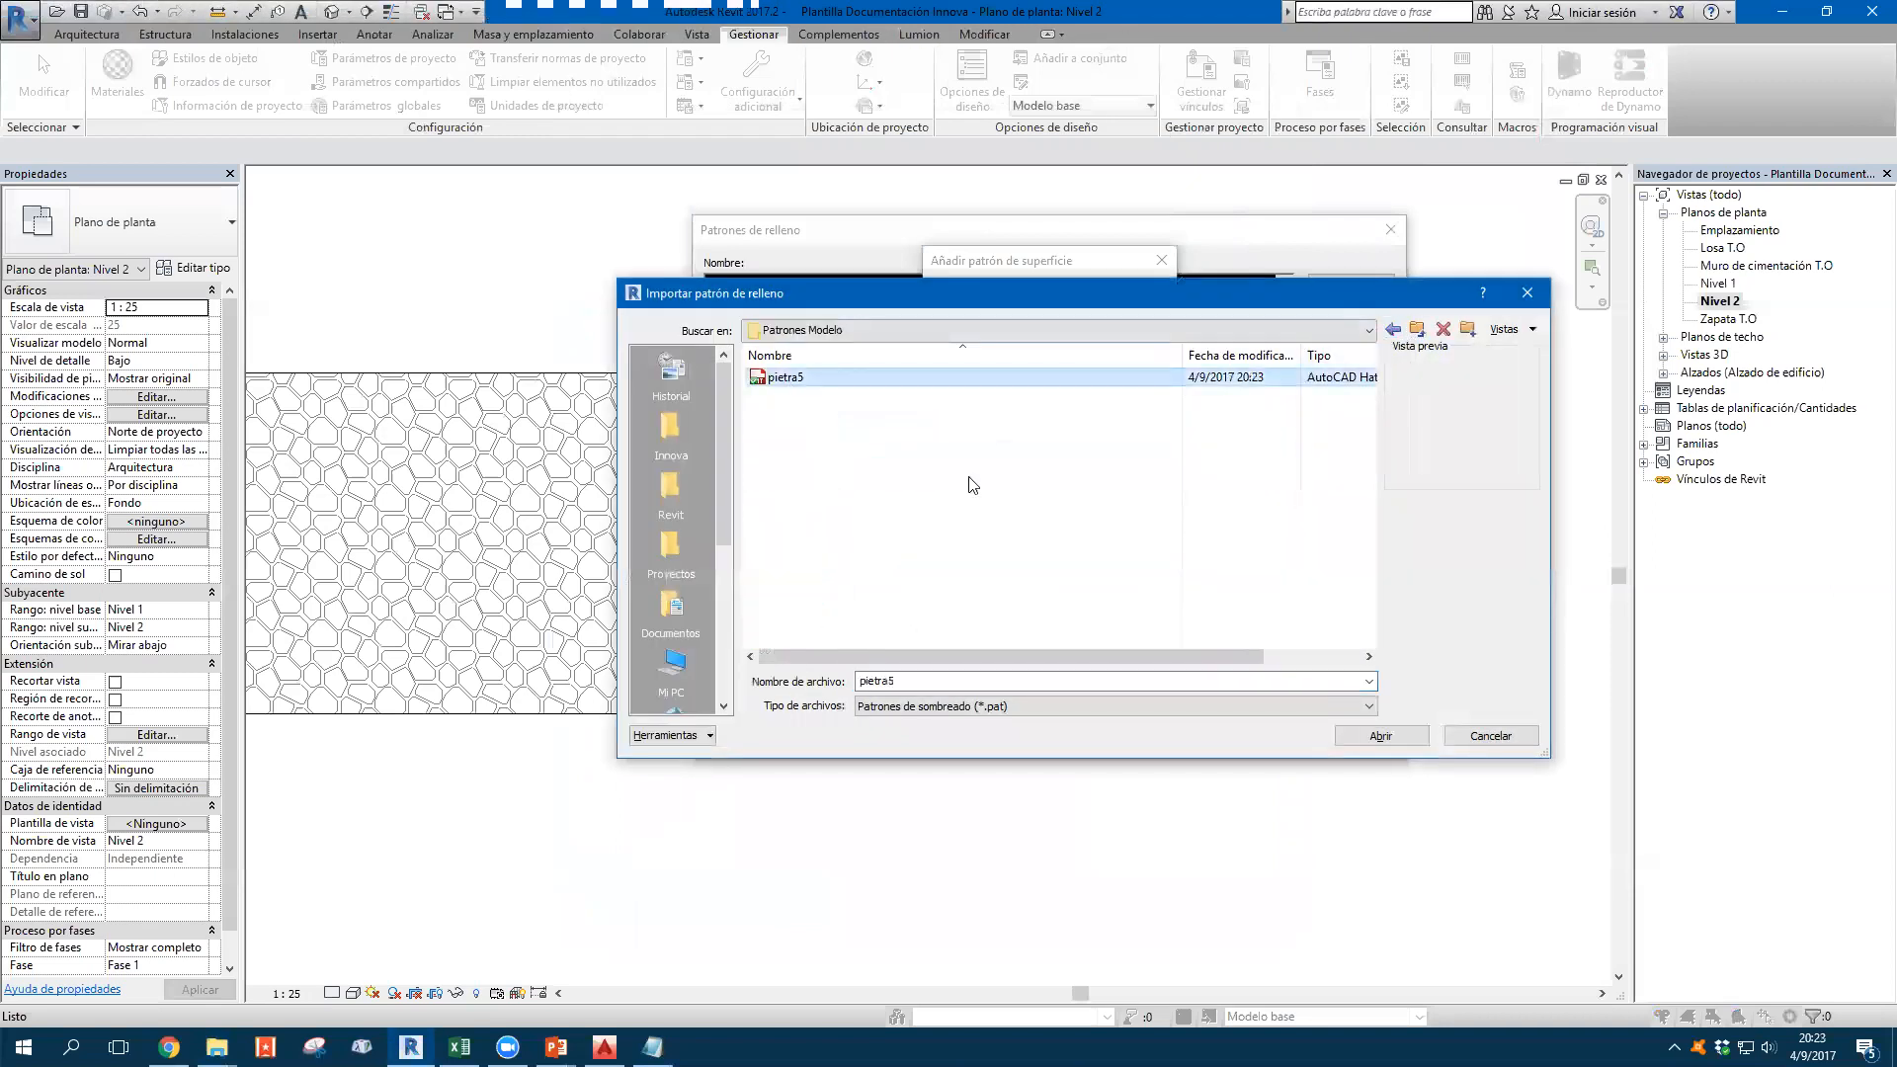
pyautogui.click(1381, 736)
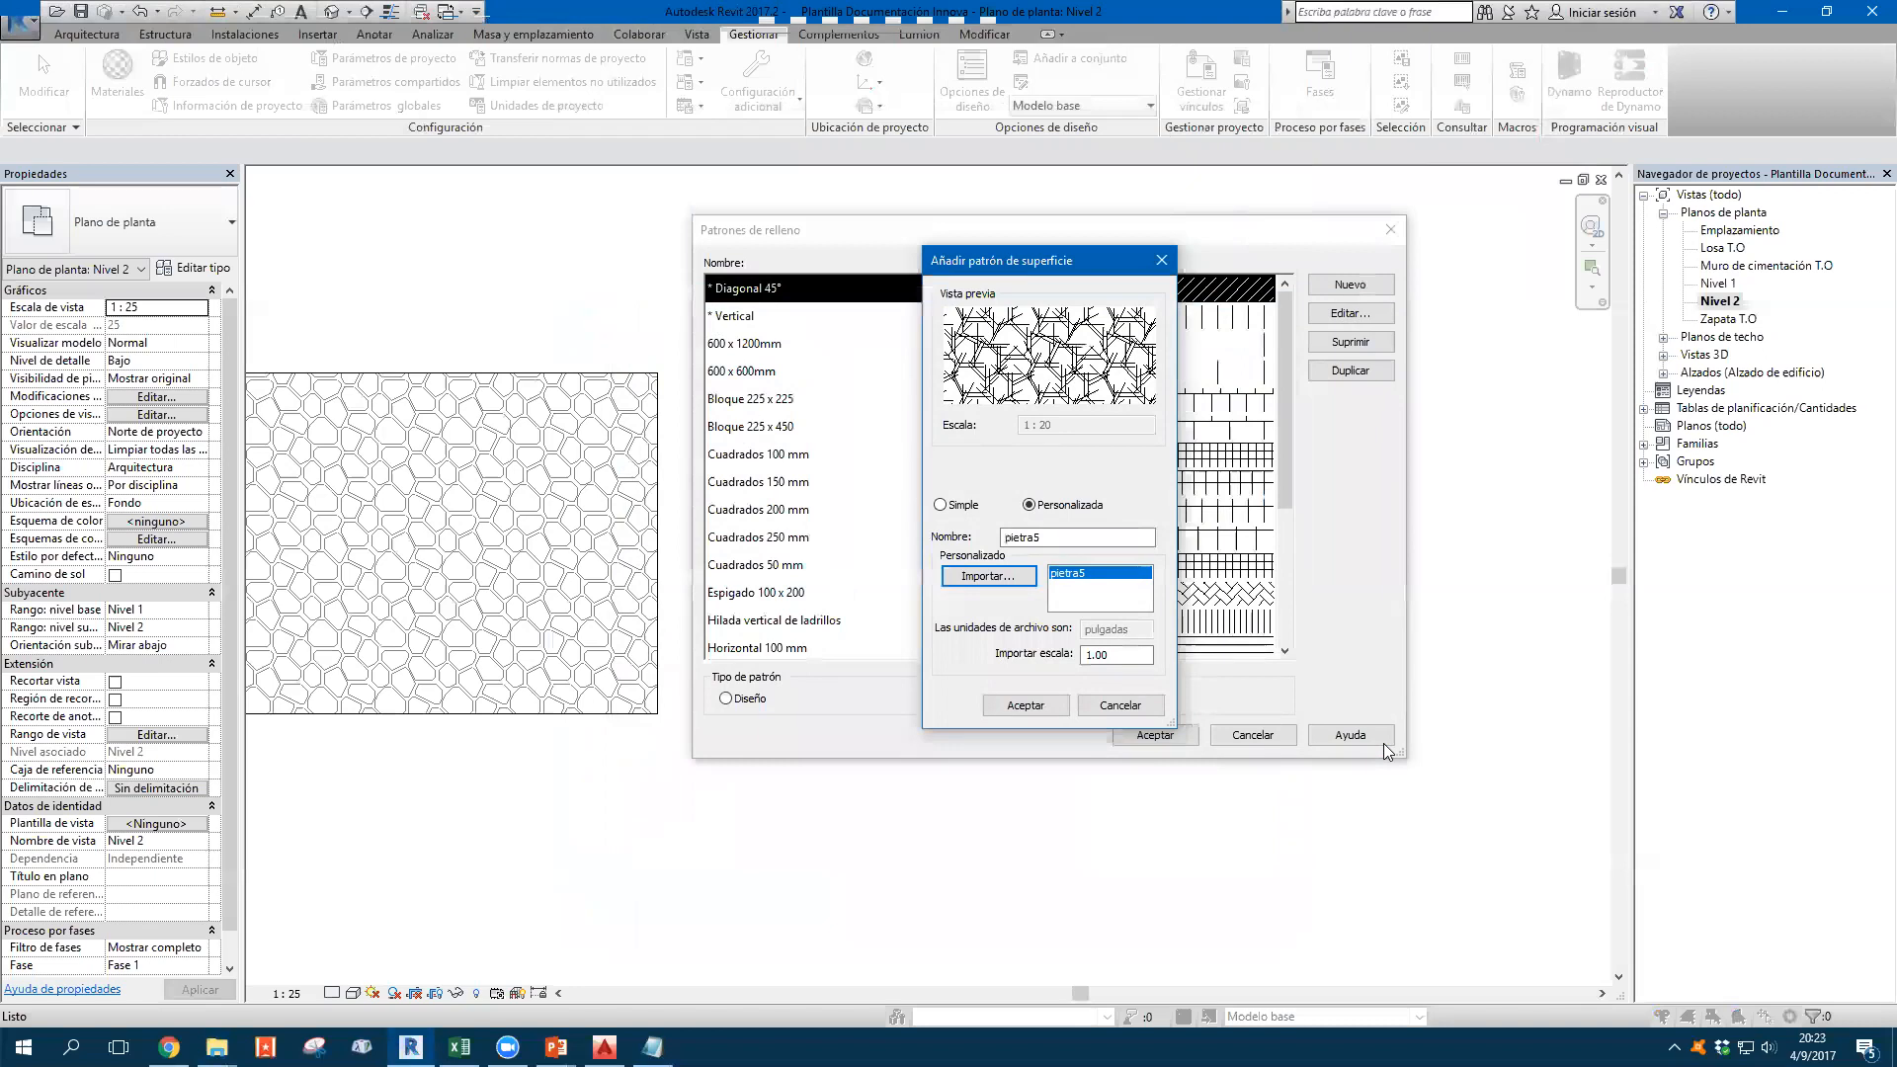
# Try import scales of 2, 5 and 2.5 for the pietra5 pattern
pyautogui.moveTo(1127, 657); pyautogui.dragTo(1045, 660)
pyautogui.write('2')
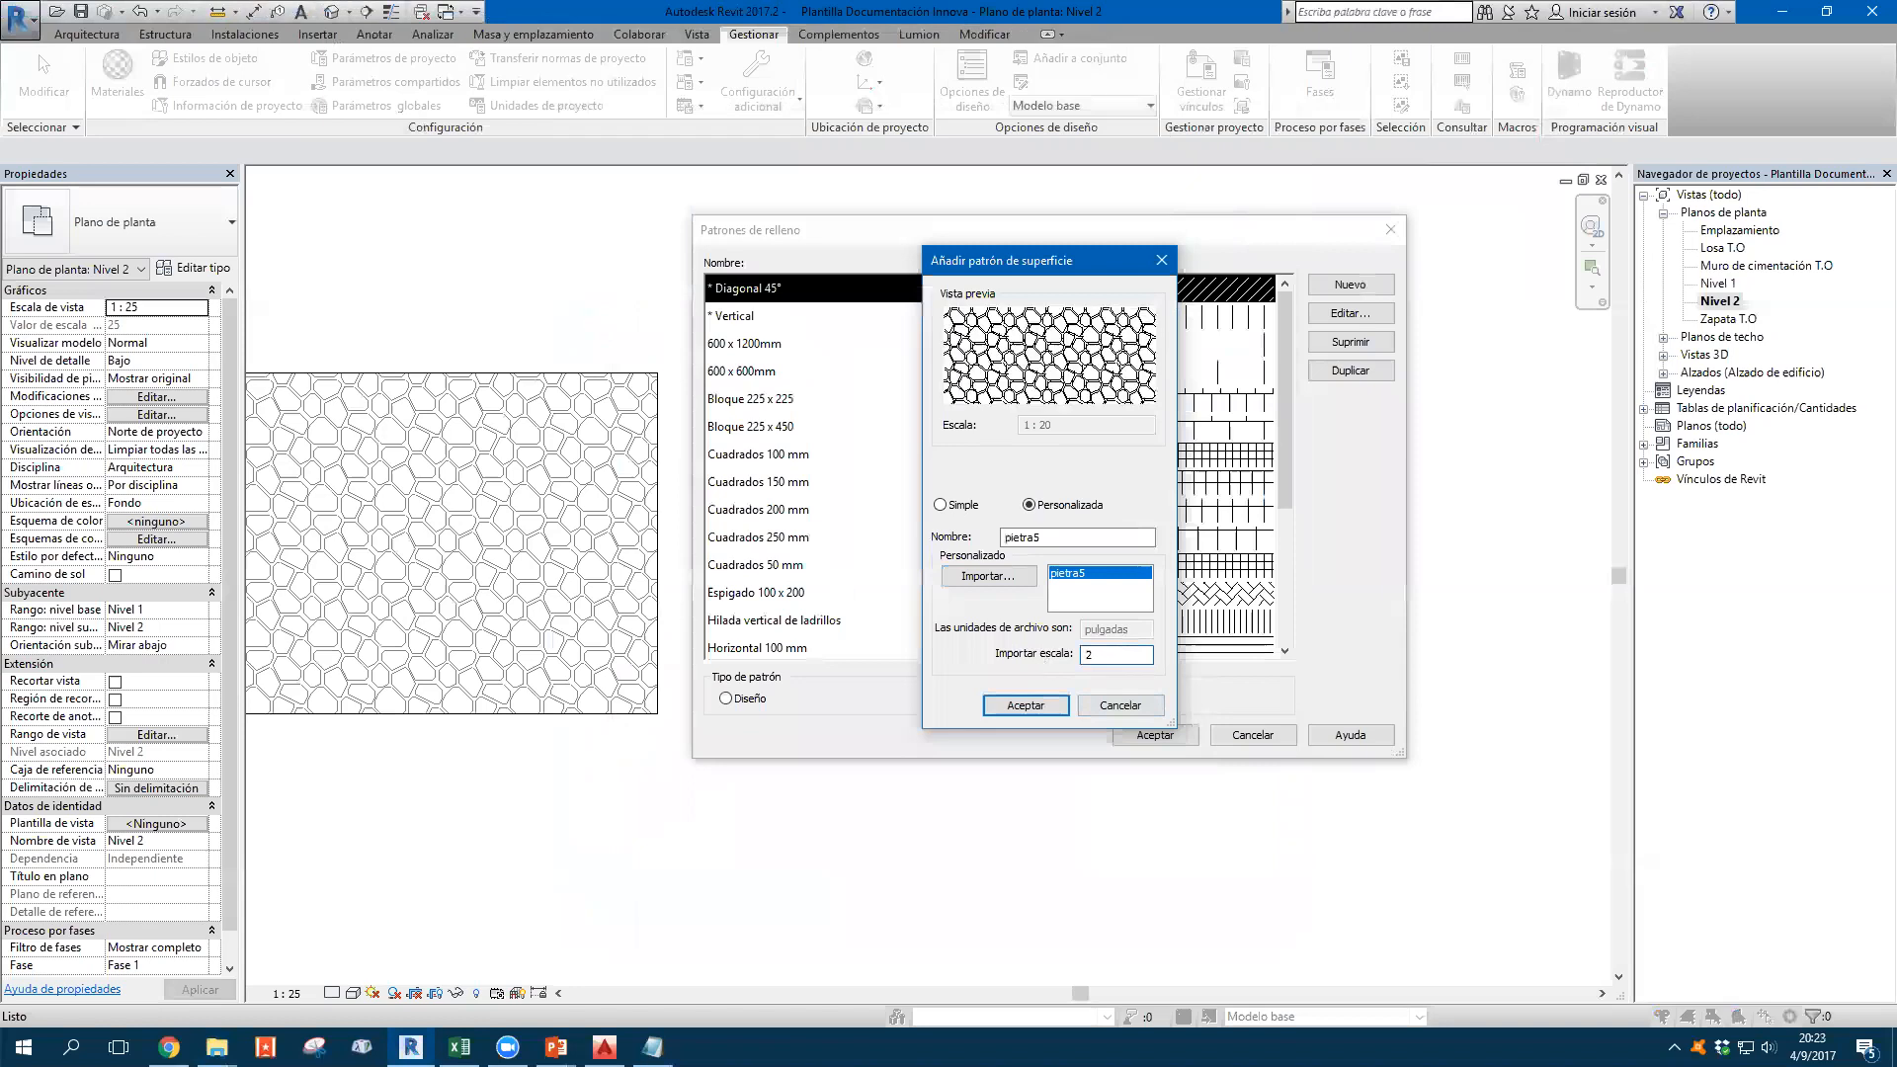
pyautogui.press('BackSpace')
pyautogui.write('5')
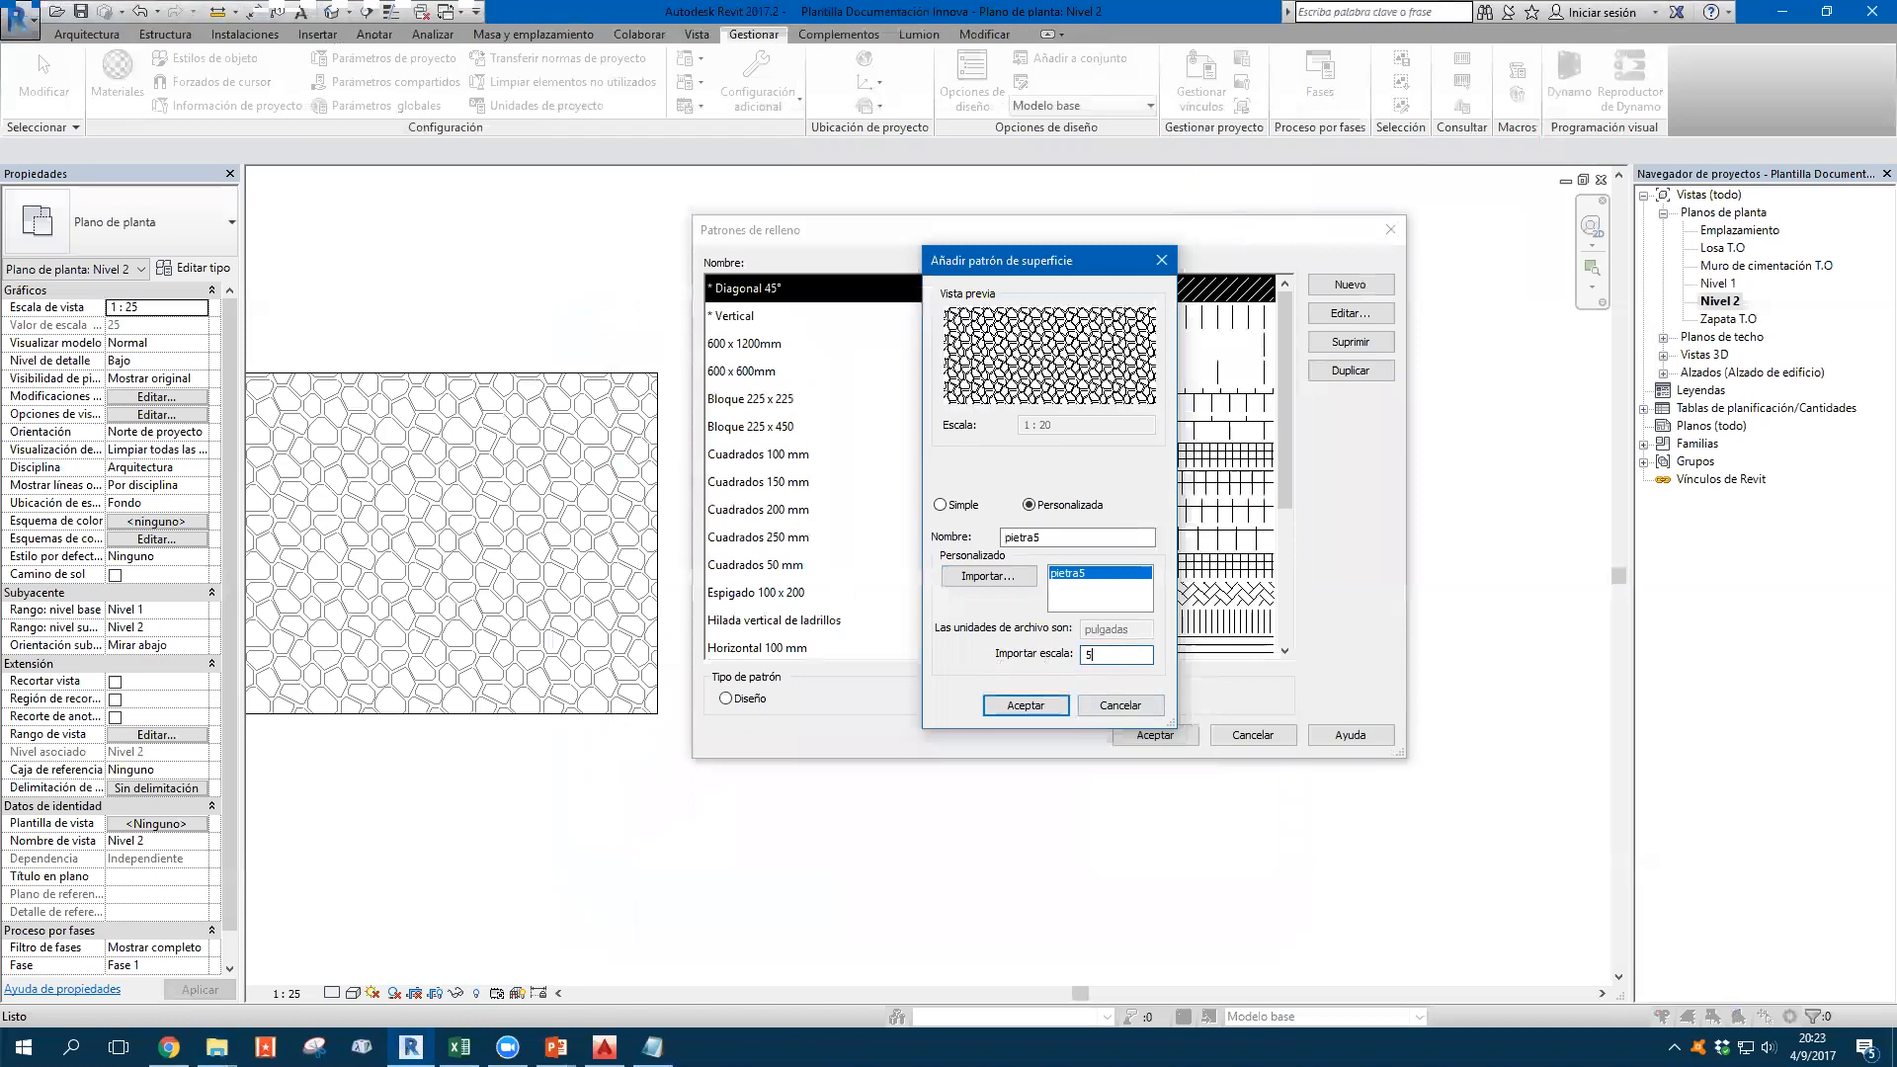
pyautogui.press('BackSpace')
pyautogui.write('2.5')
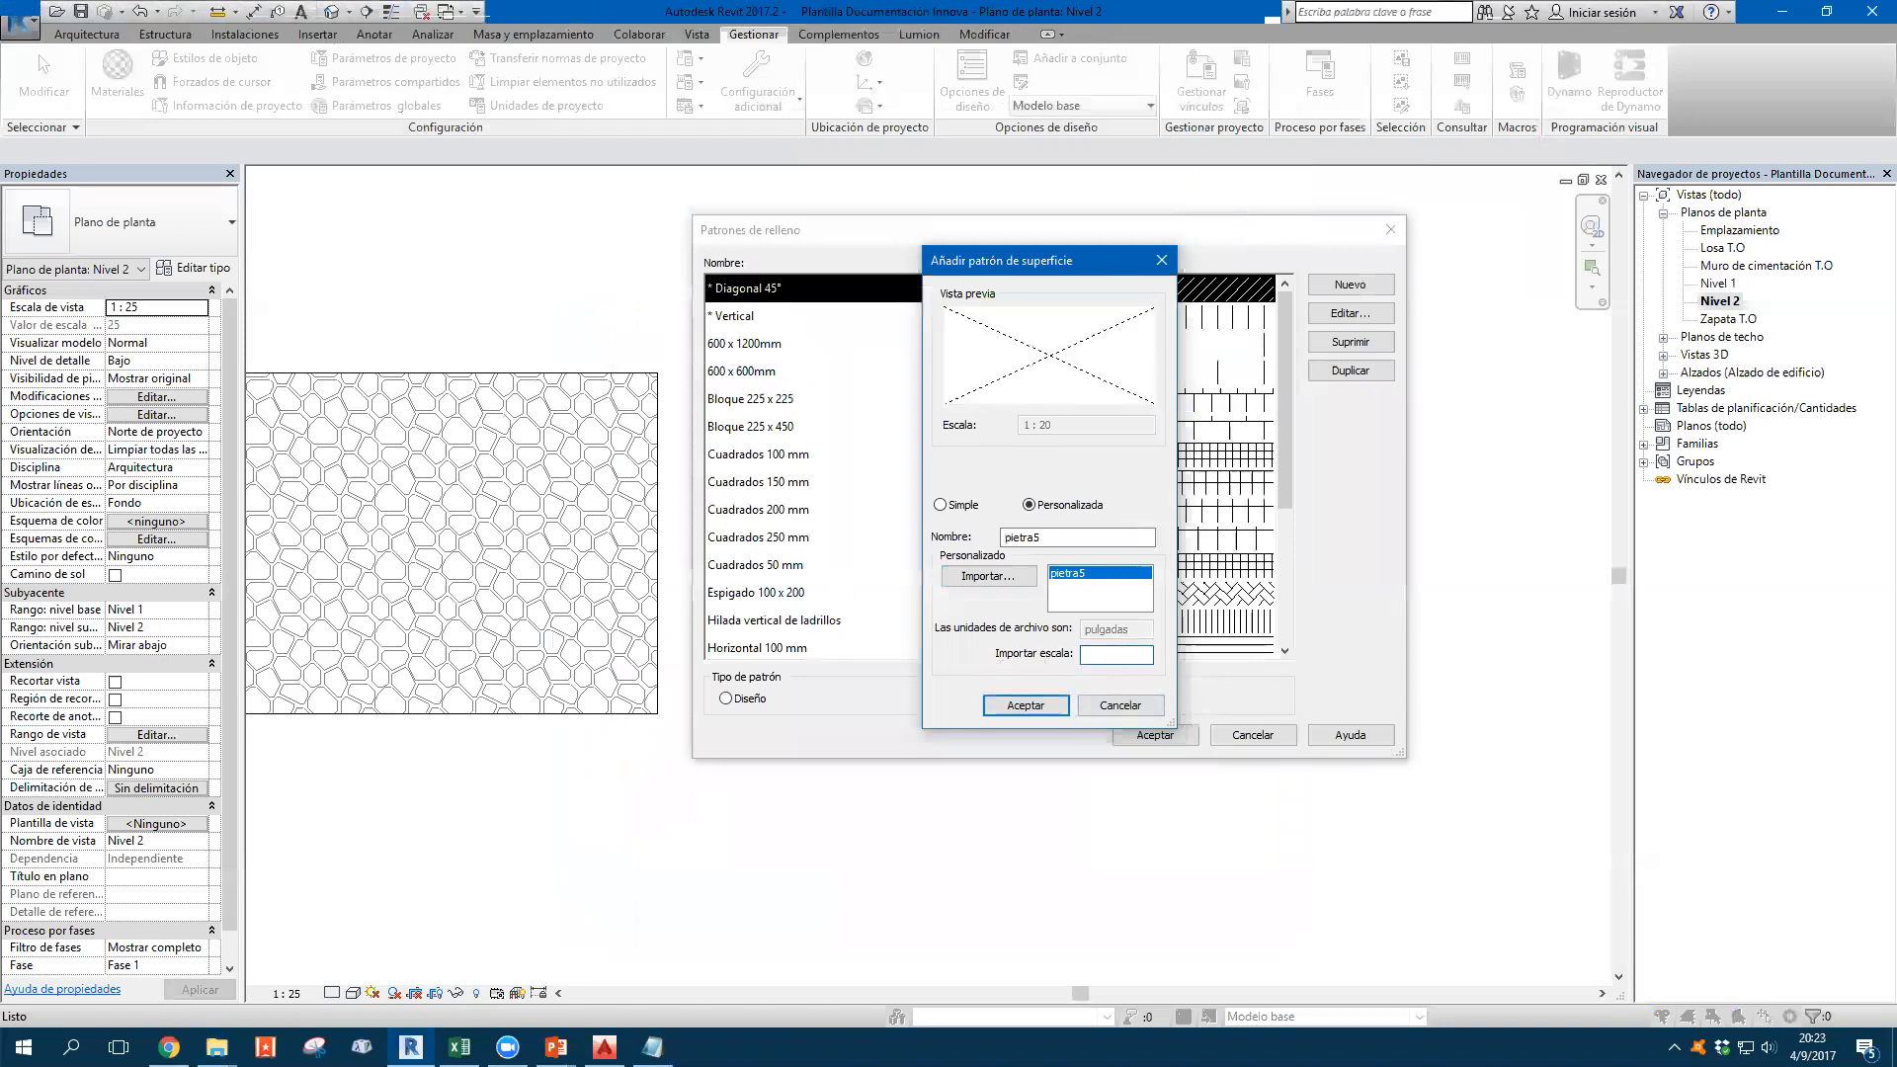
pyautogui.press('BackSpace')
pyautogui.press('BackSpace')
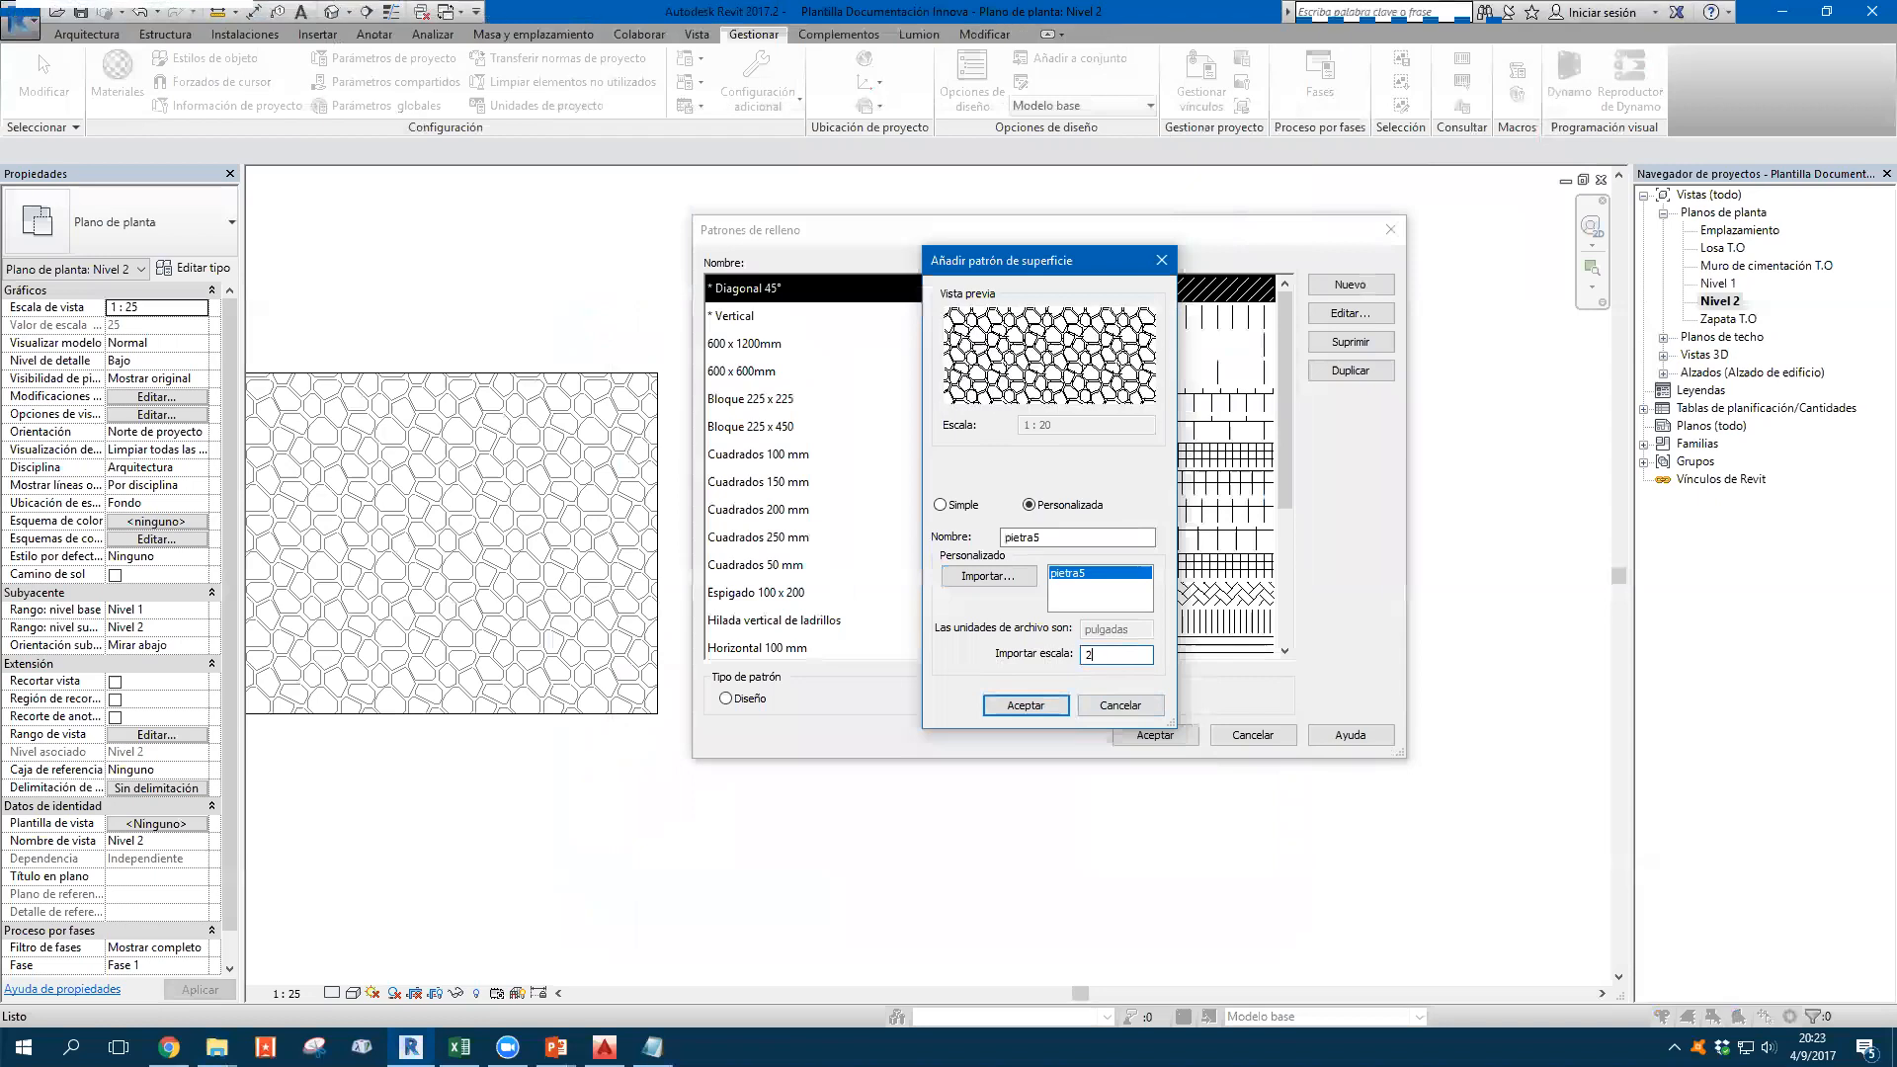
pyautogui.write('4')
pyautogui.press('BackSpace')
pyautogui.press('BackSpace')
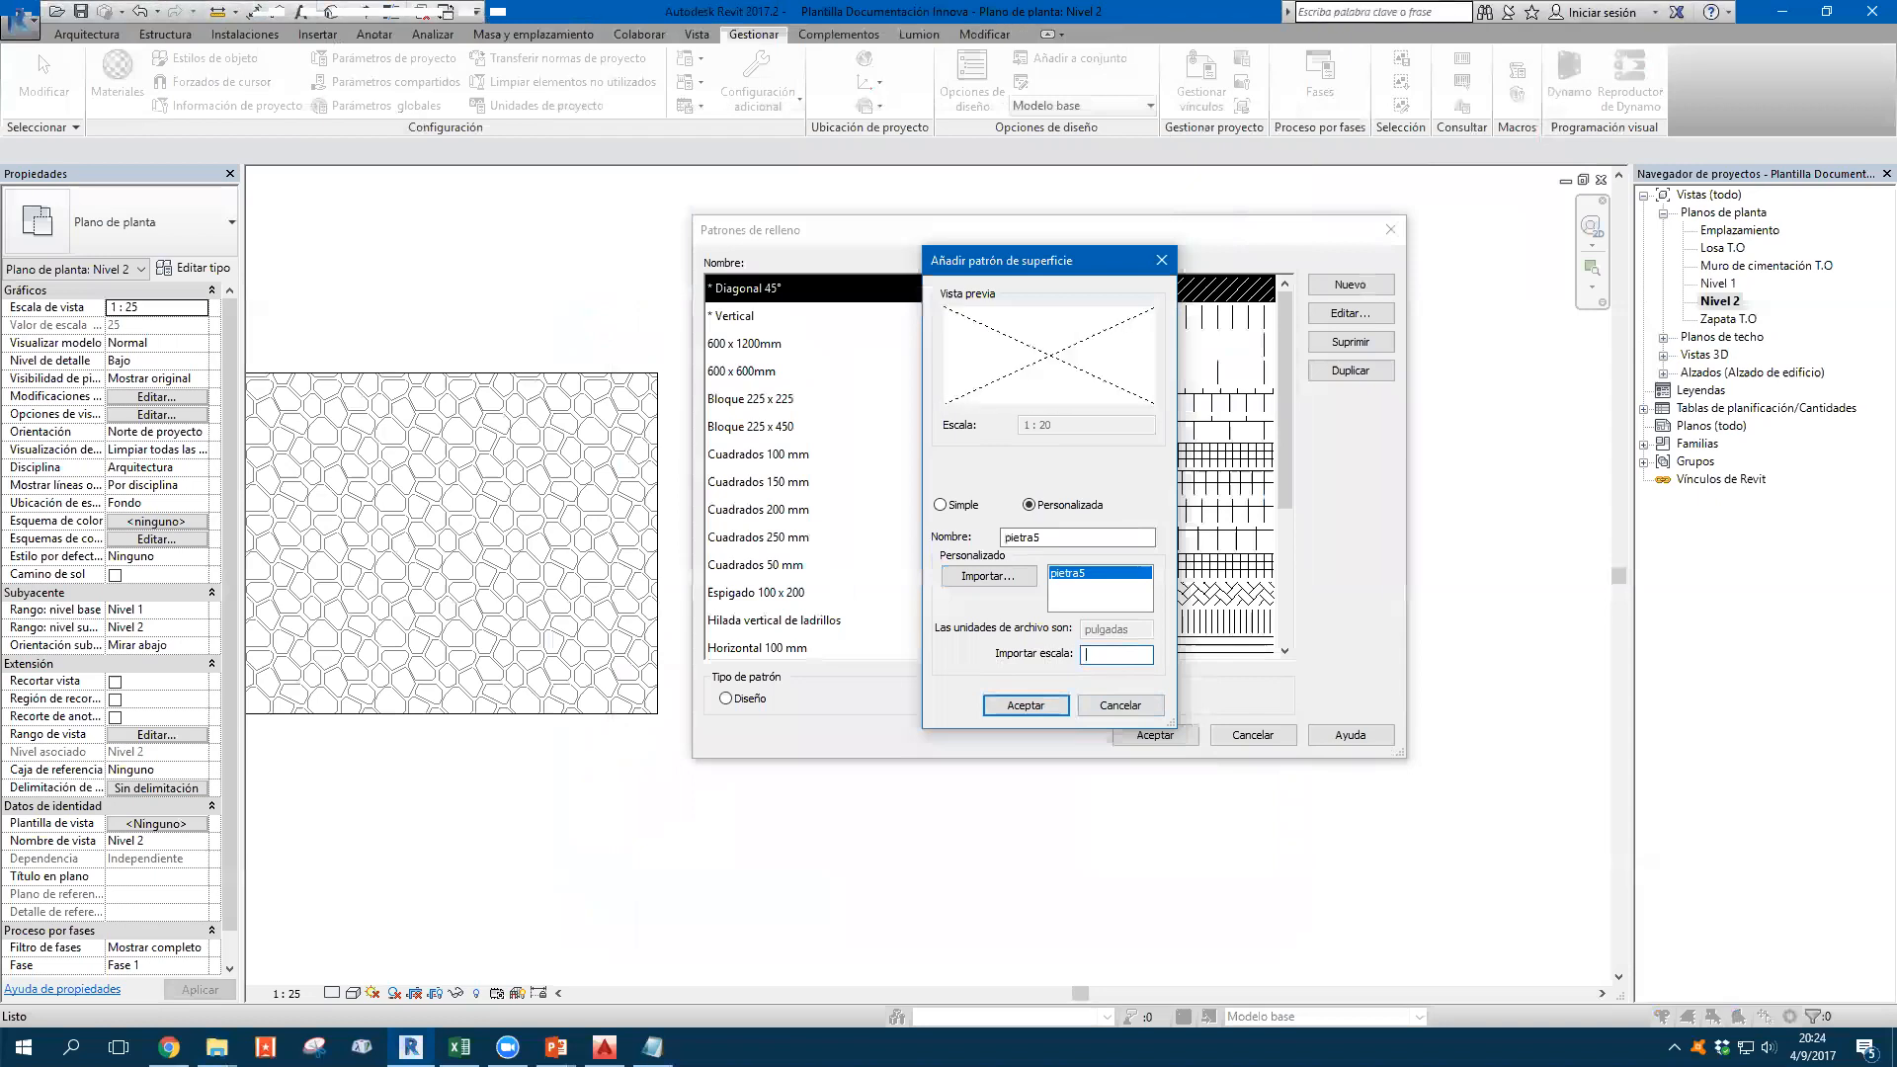
# Set the import scale of the pietra5 pattern to 15
pyautogui.write('10')
pyautogui.press('BackSpace')
pyautogui.press('BackSpace')
pyautogui.write('15')
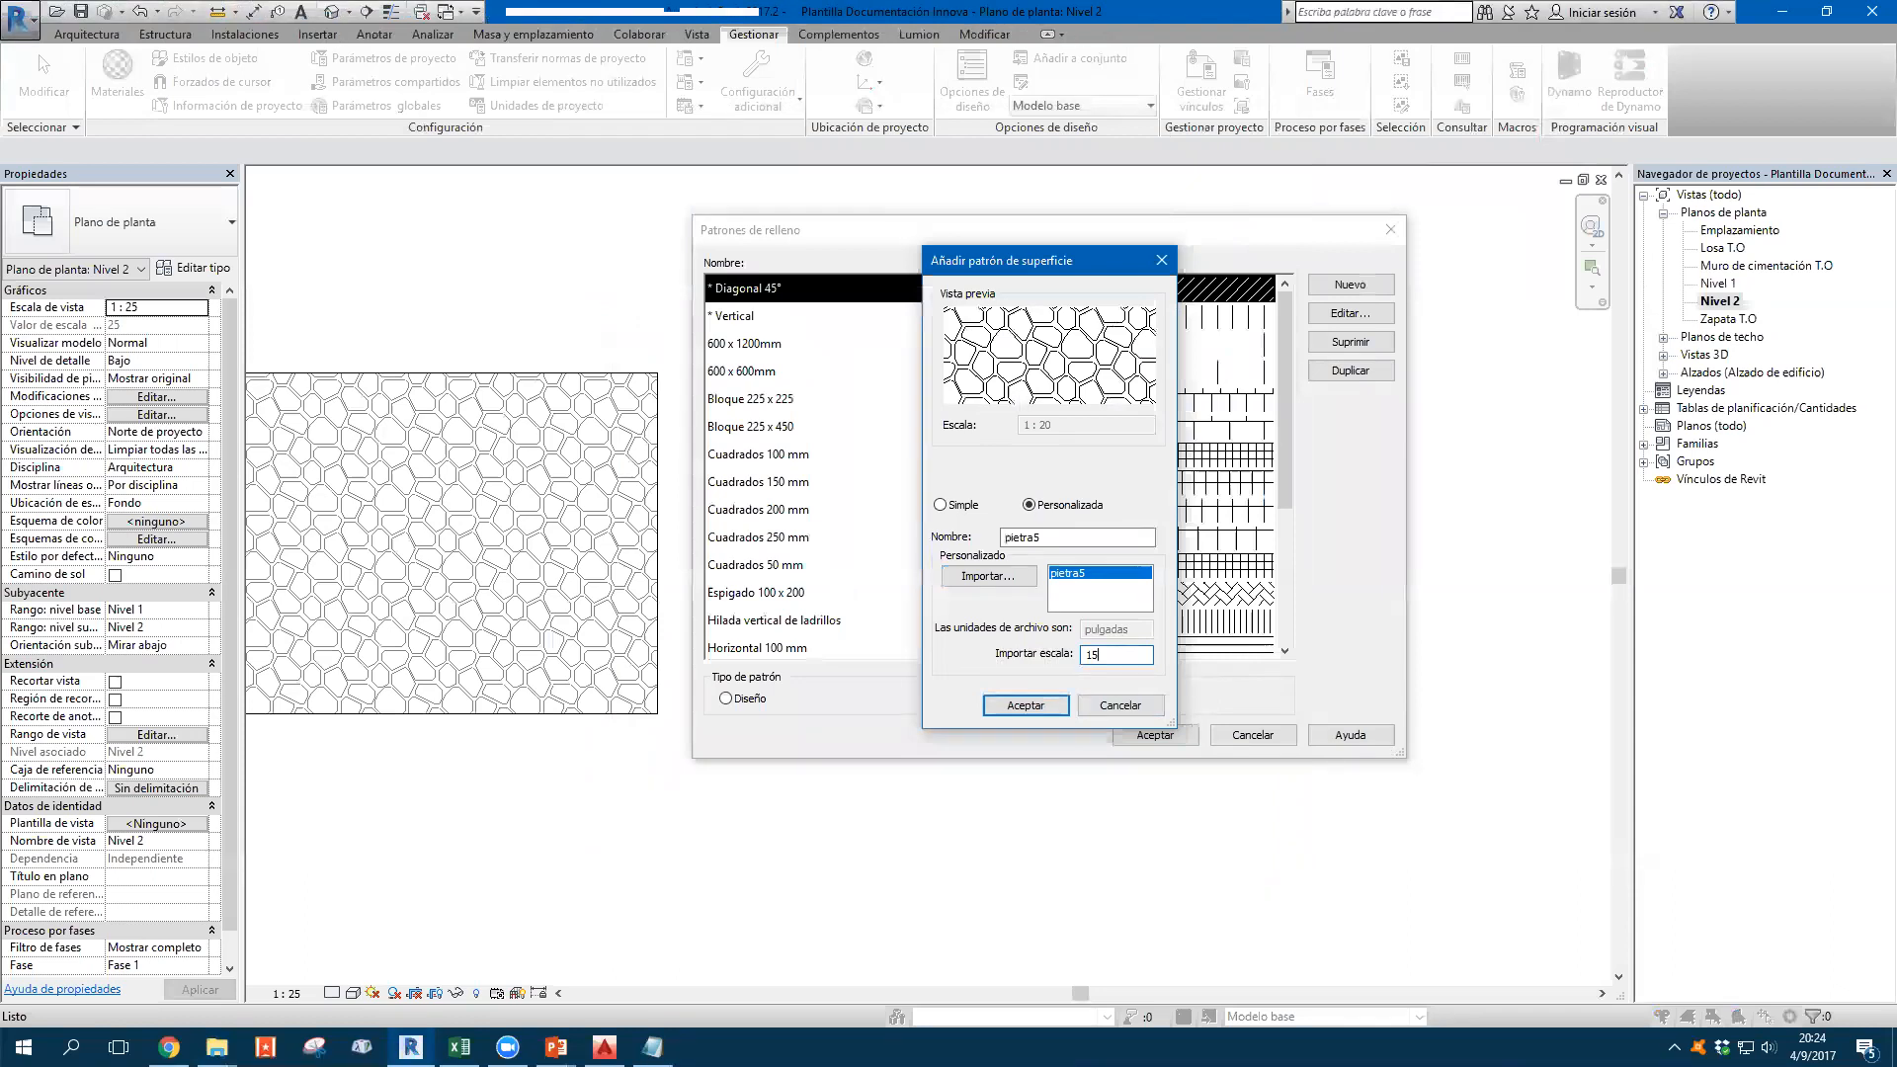
# Name the imported pattern "* Pietra5-Model" and accept it into the project's fill patterns
pyautogui.moveTo(1083, 538); pyautogui.dragTo(834, 543)
pyautogui.write('*')
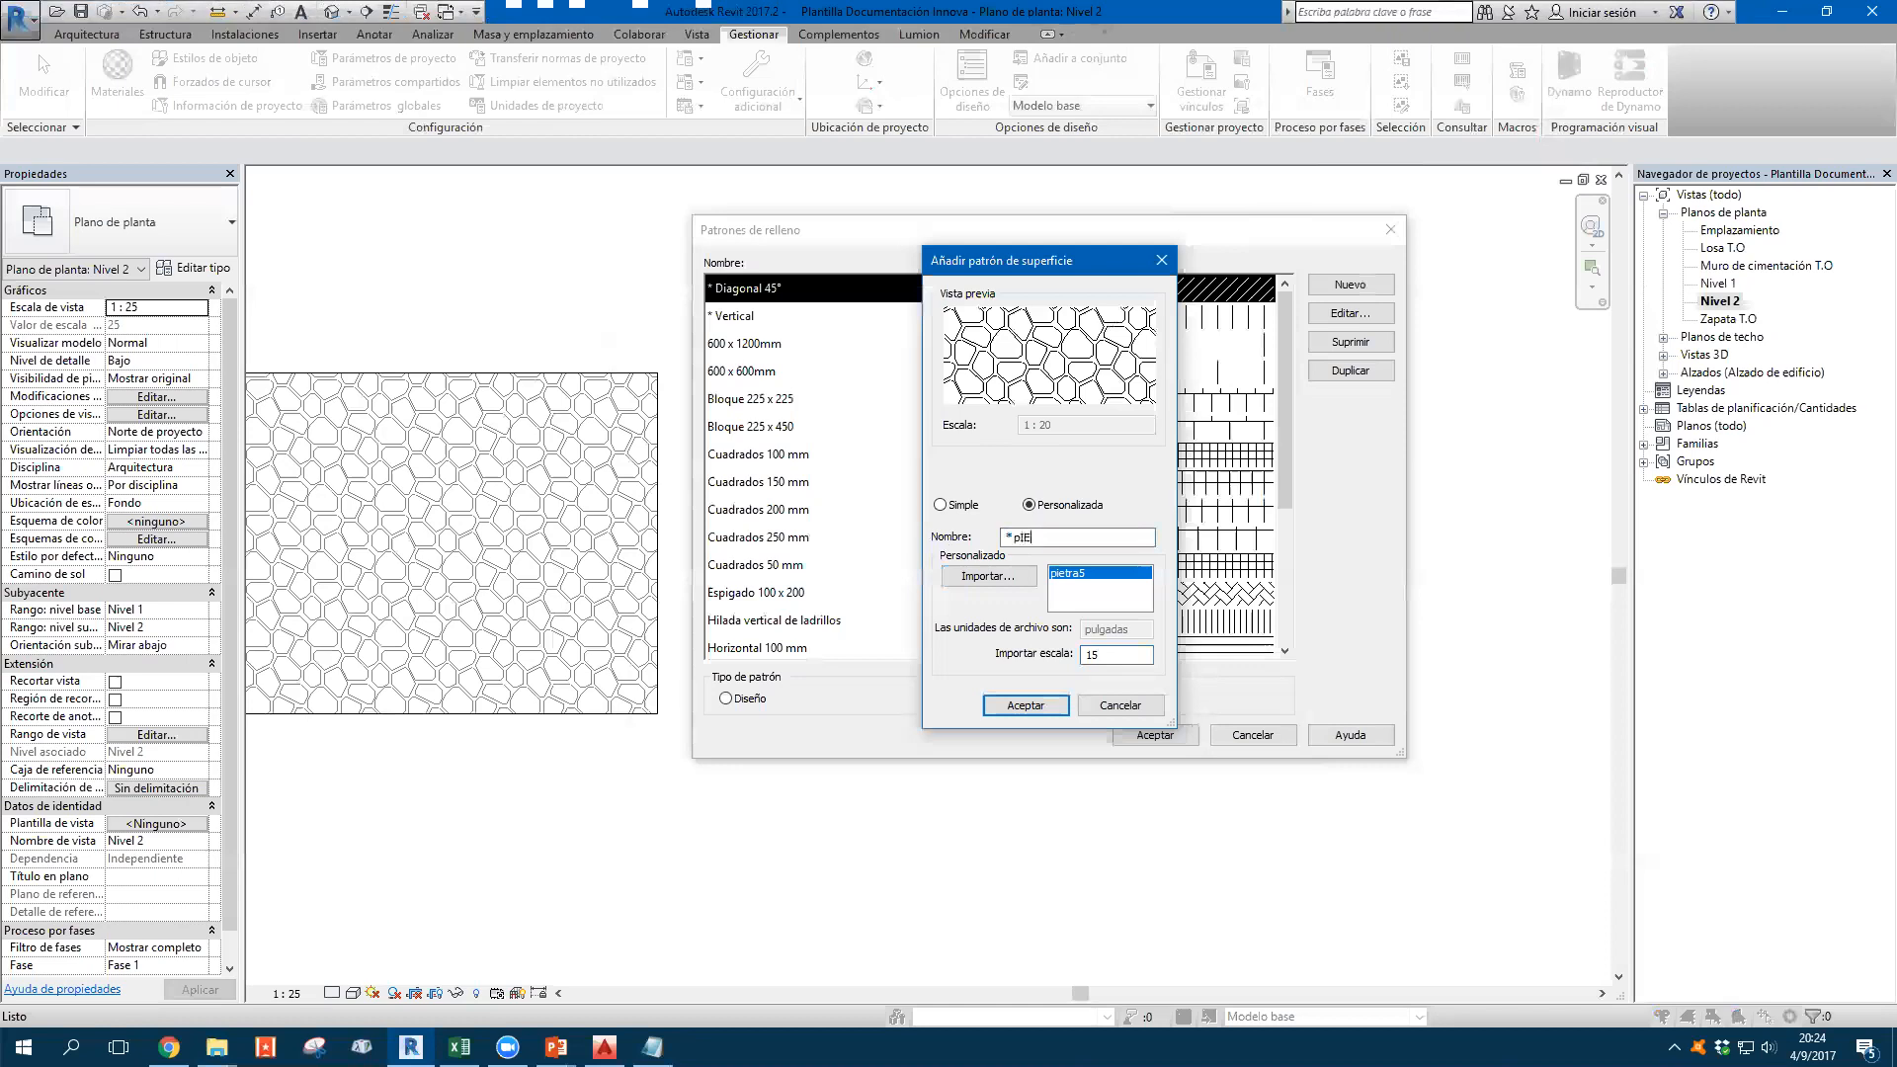
pyautogui.write('Pietr')
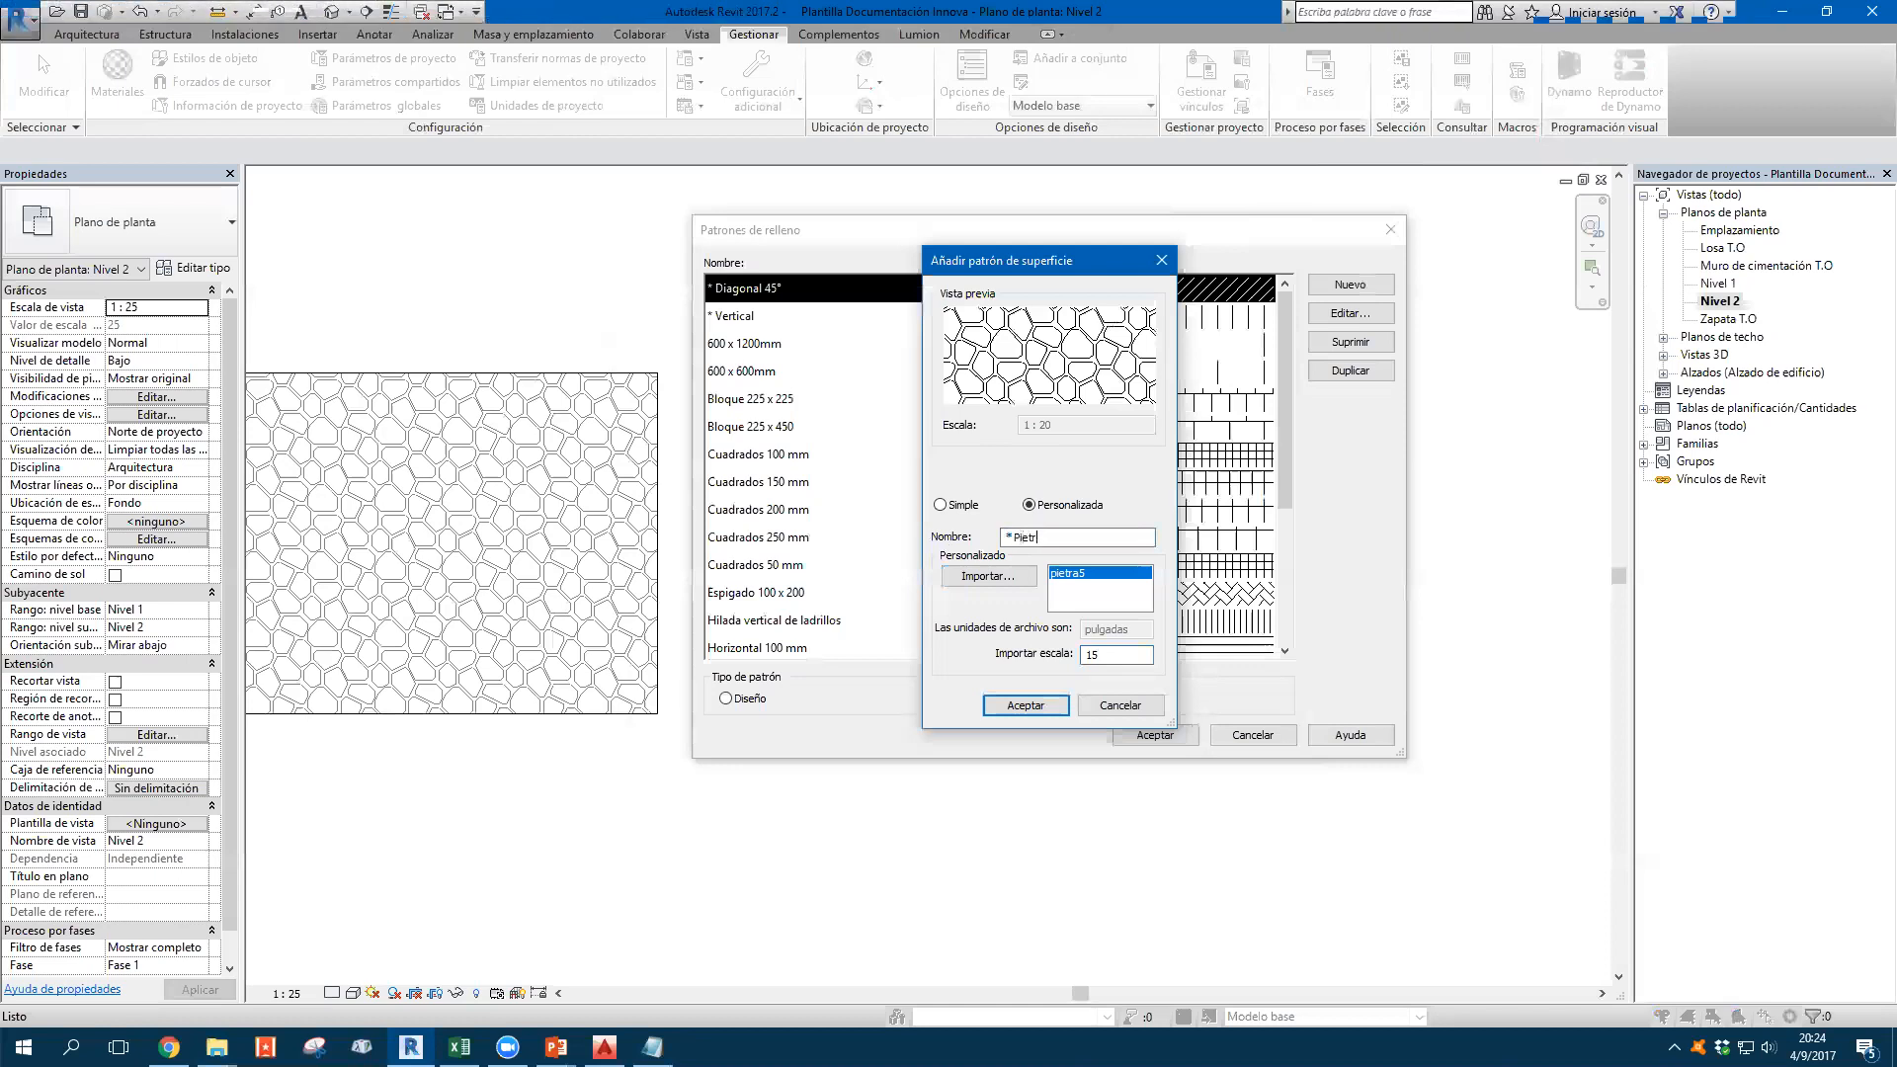
pyautogui.write('a5-Model')
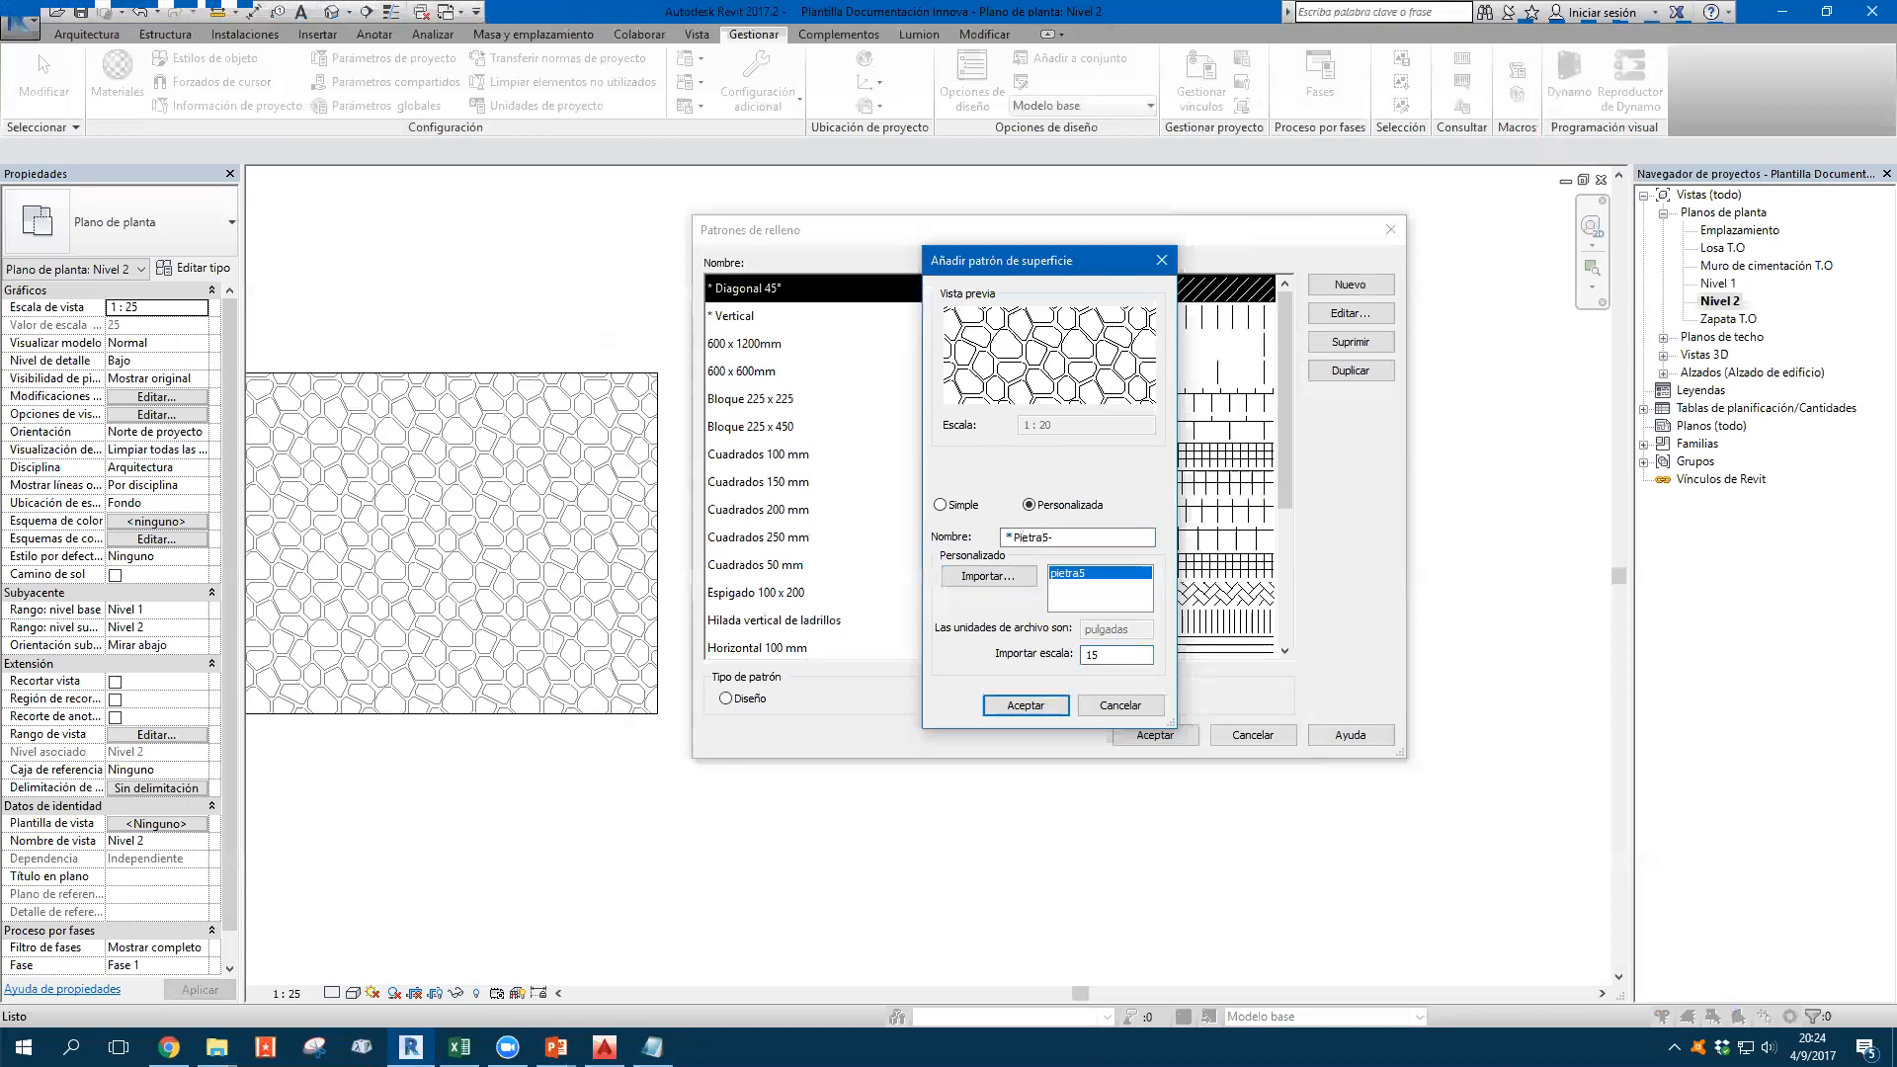
pyautogui.click(1026, 705)
pyautogui.click(1151, 735)
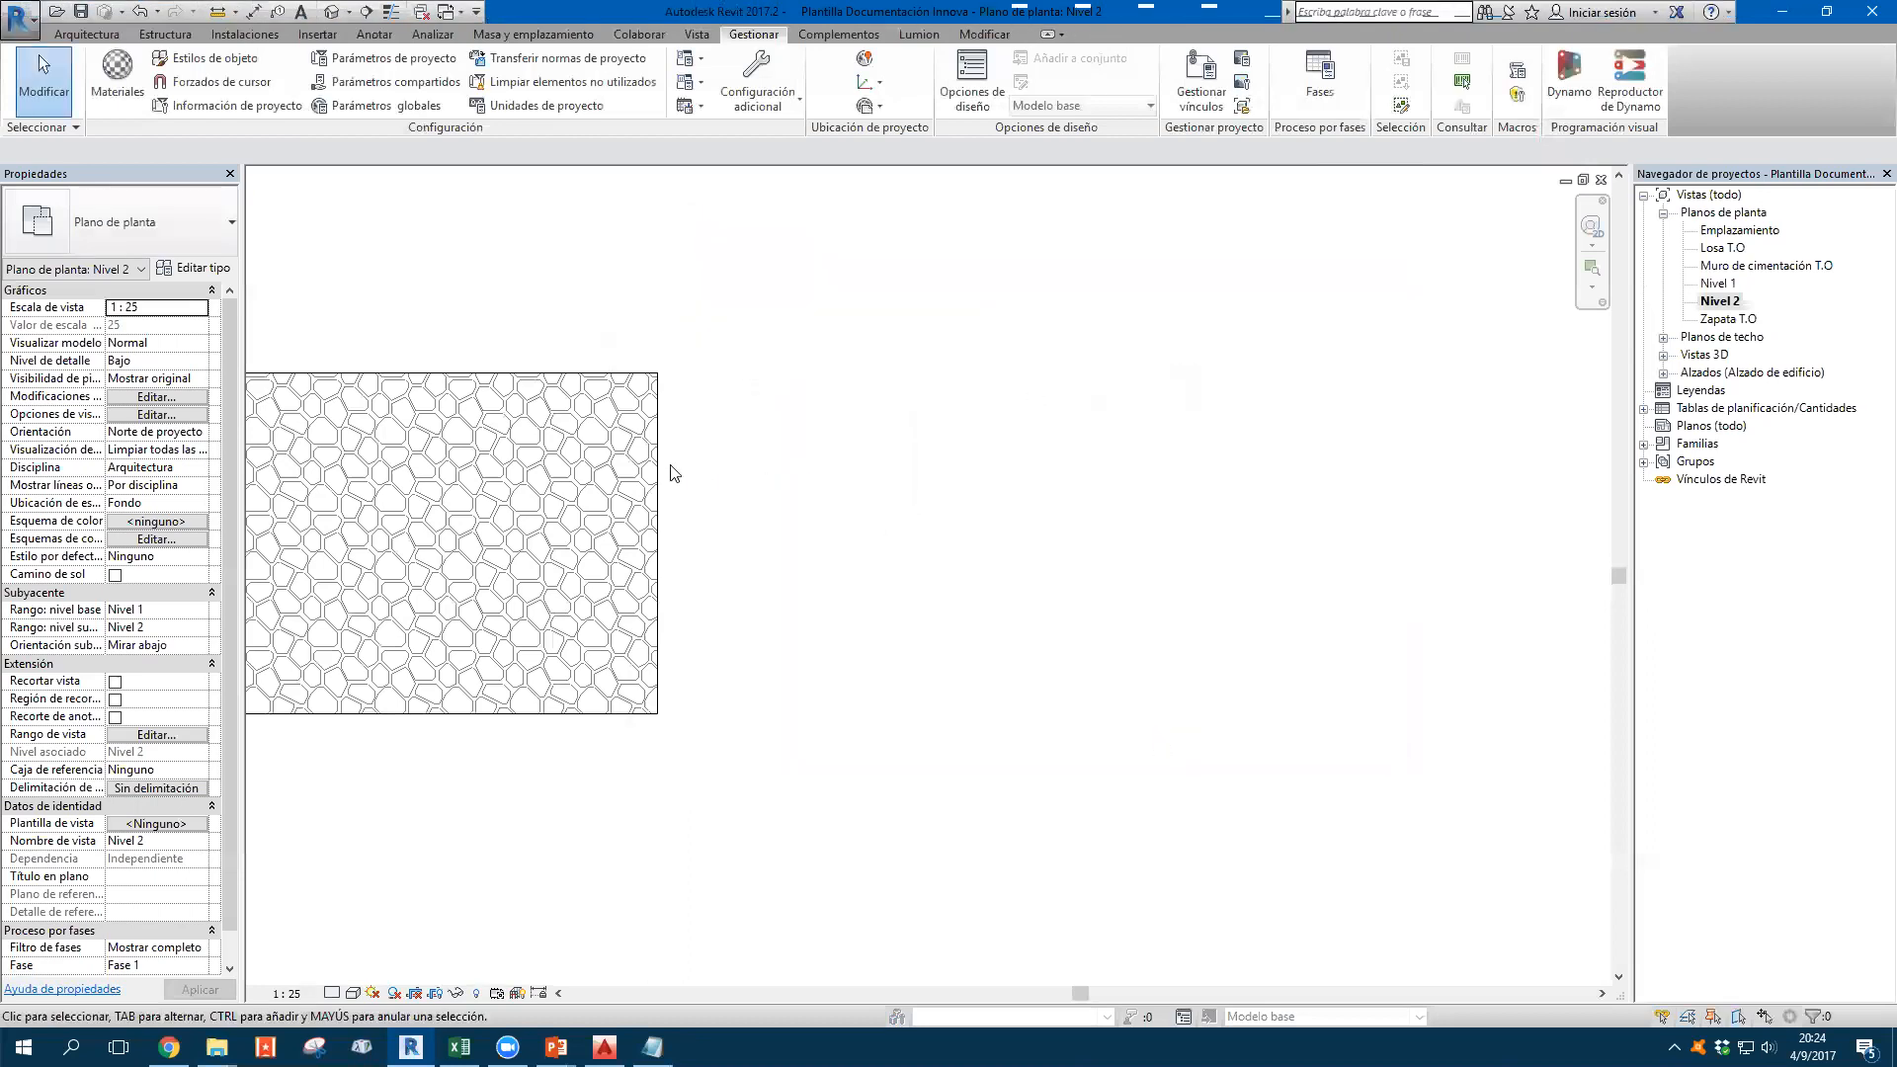
# Copy the stone-filled region horizontally to its right, leaving a gap between the two rectangles
pyautogui.click(657, 474)
pyautogui.press('c')
pyautogui.press('o')
pyautogui.scroll(-1, 763, 463)
pyautogui.click(321, 395)
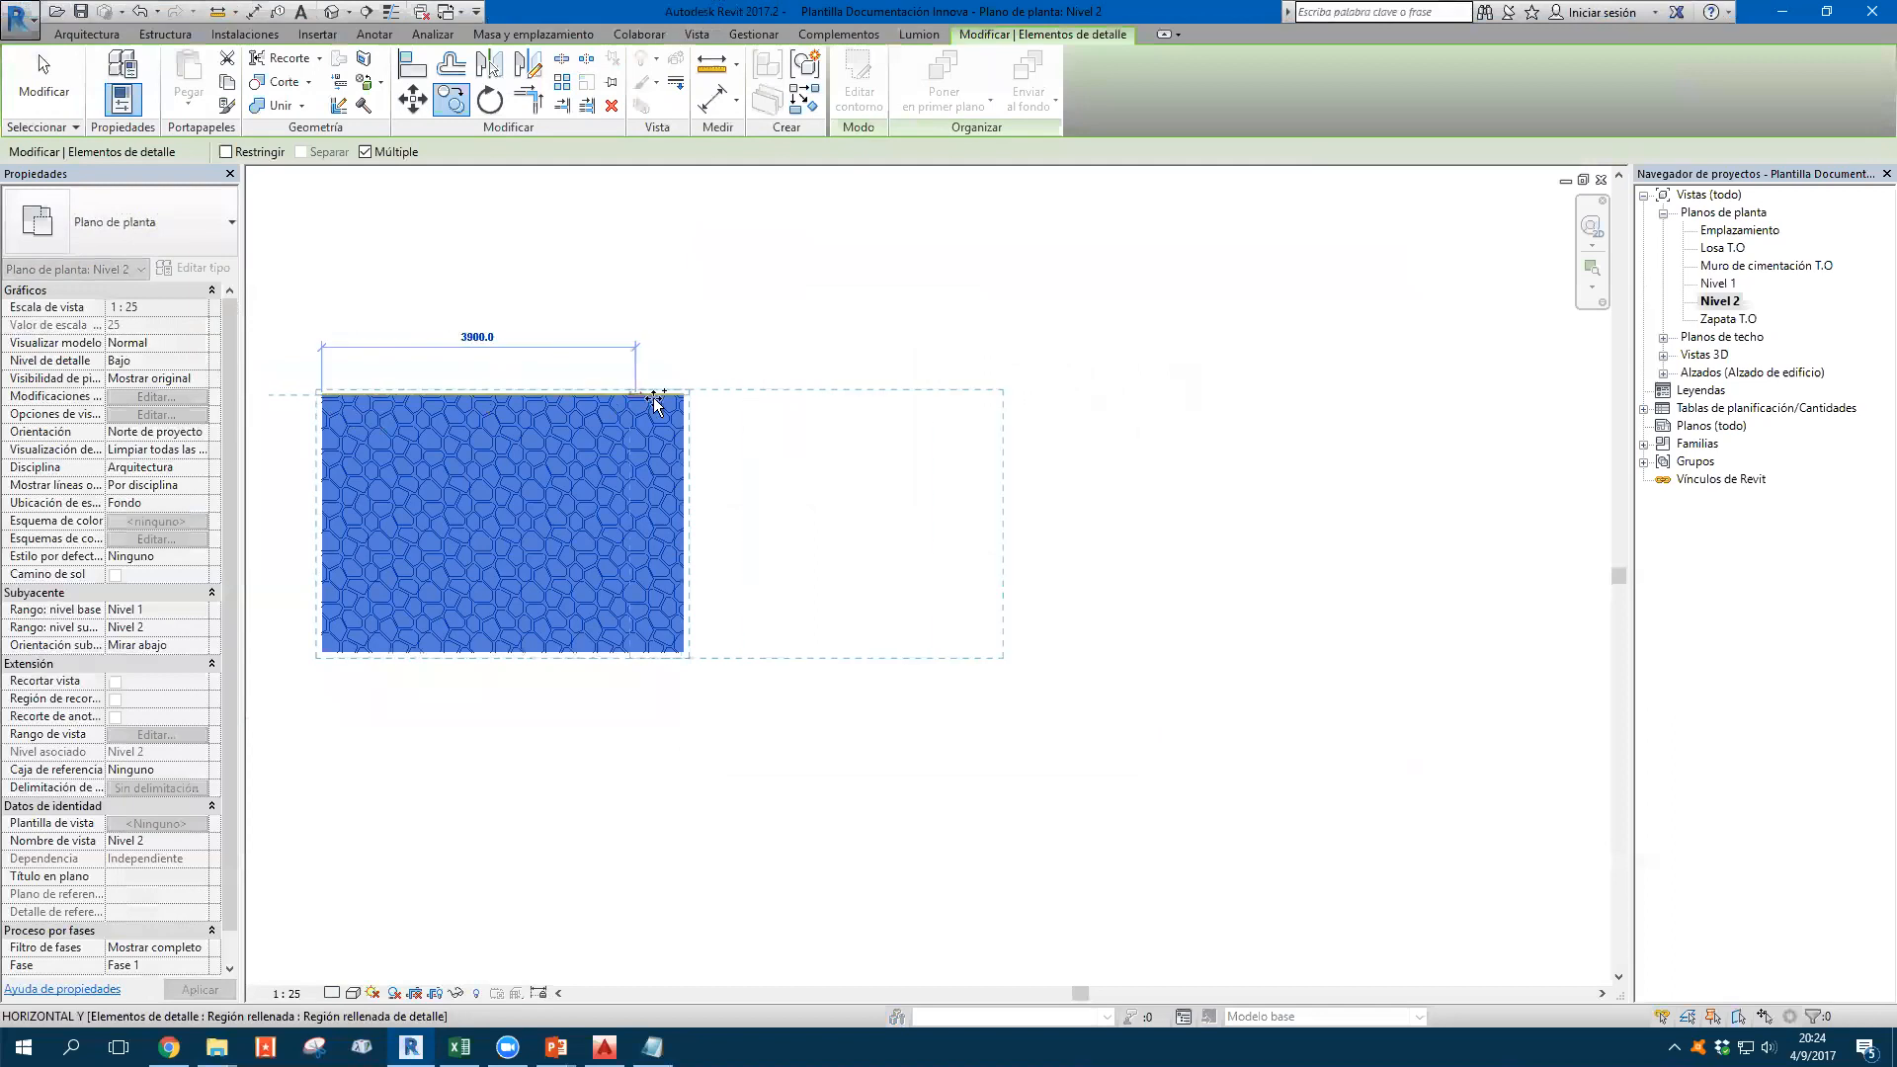
pyautogui.click(764, 395)
# Duplicate the copied region's type under the name "* Pietra5-Modelo"
pyautogui.click(812, 407)
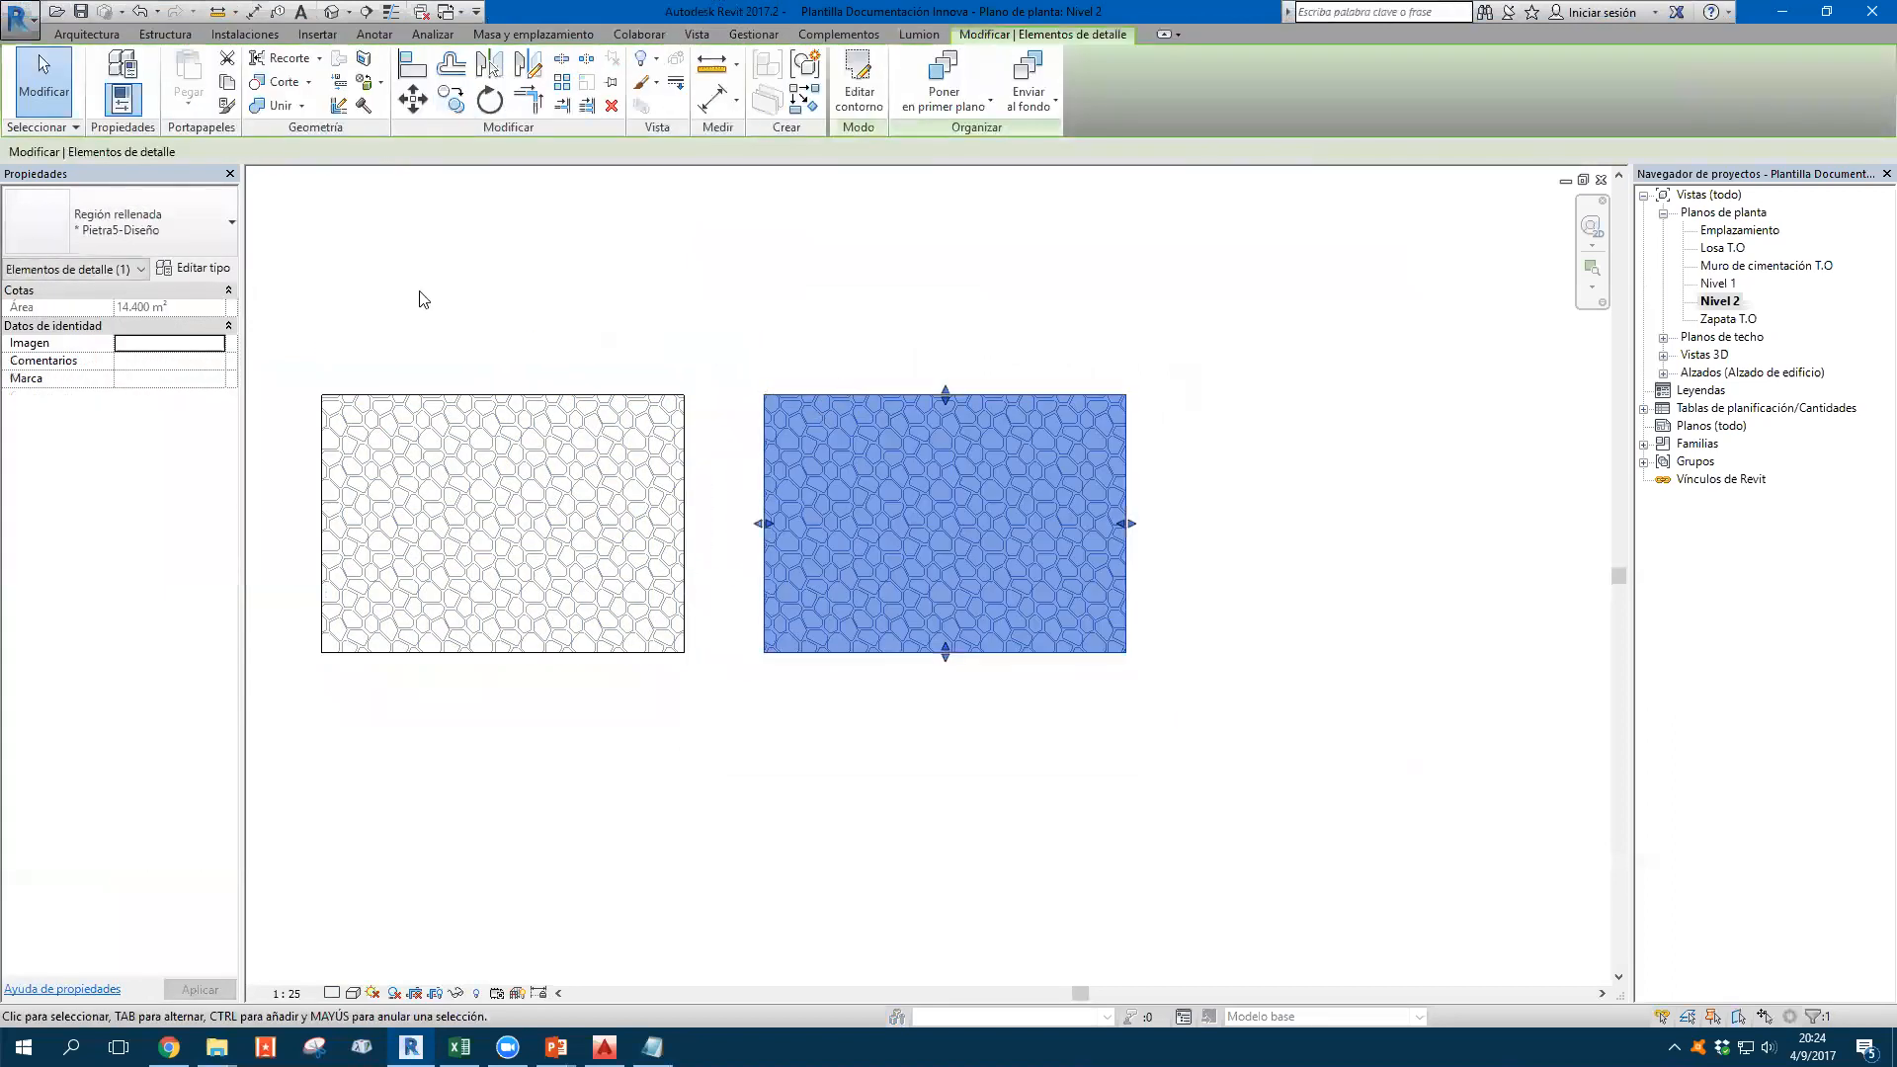
pyautogui.click(197, 270)
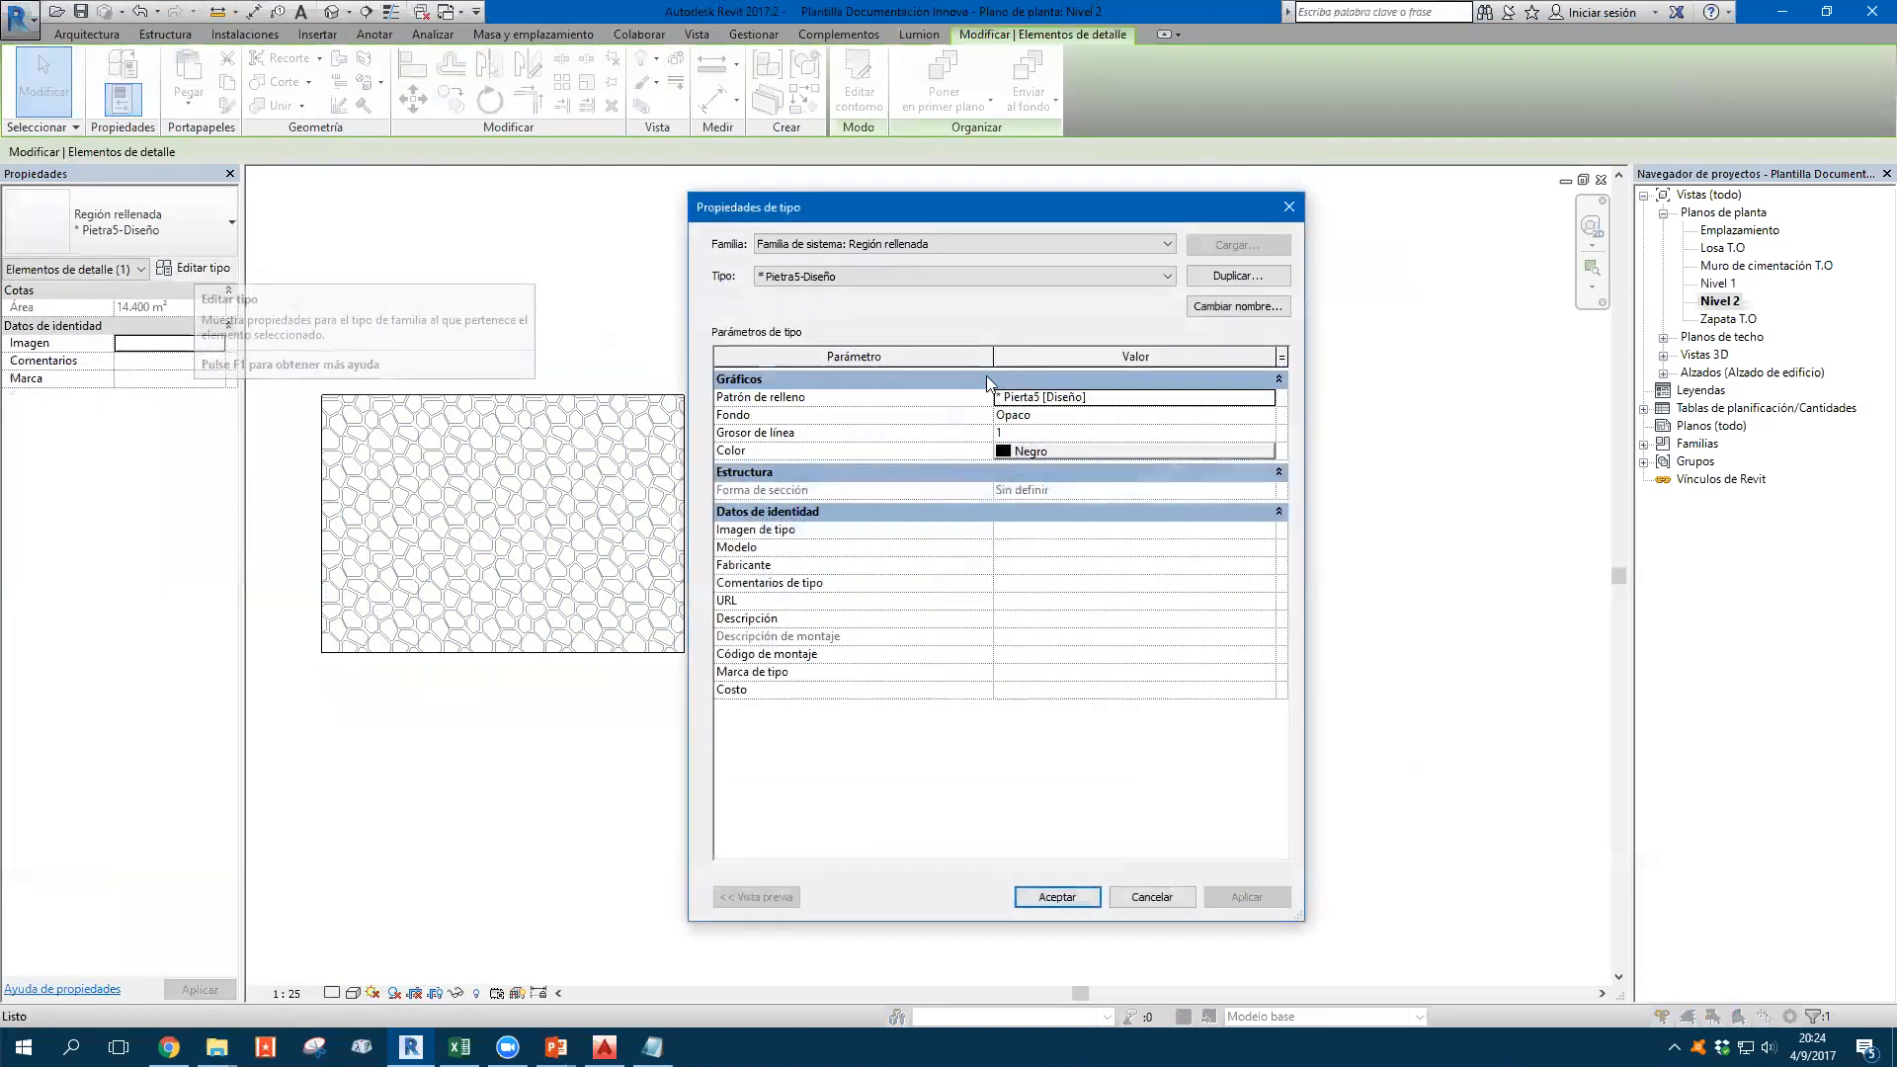
pyautogui.click(1247, 281)
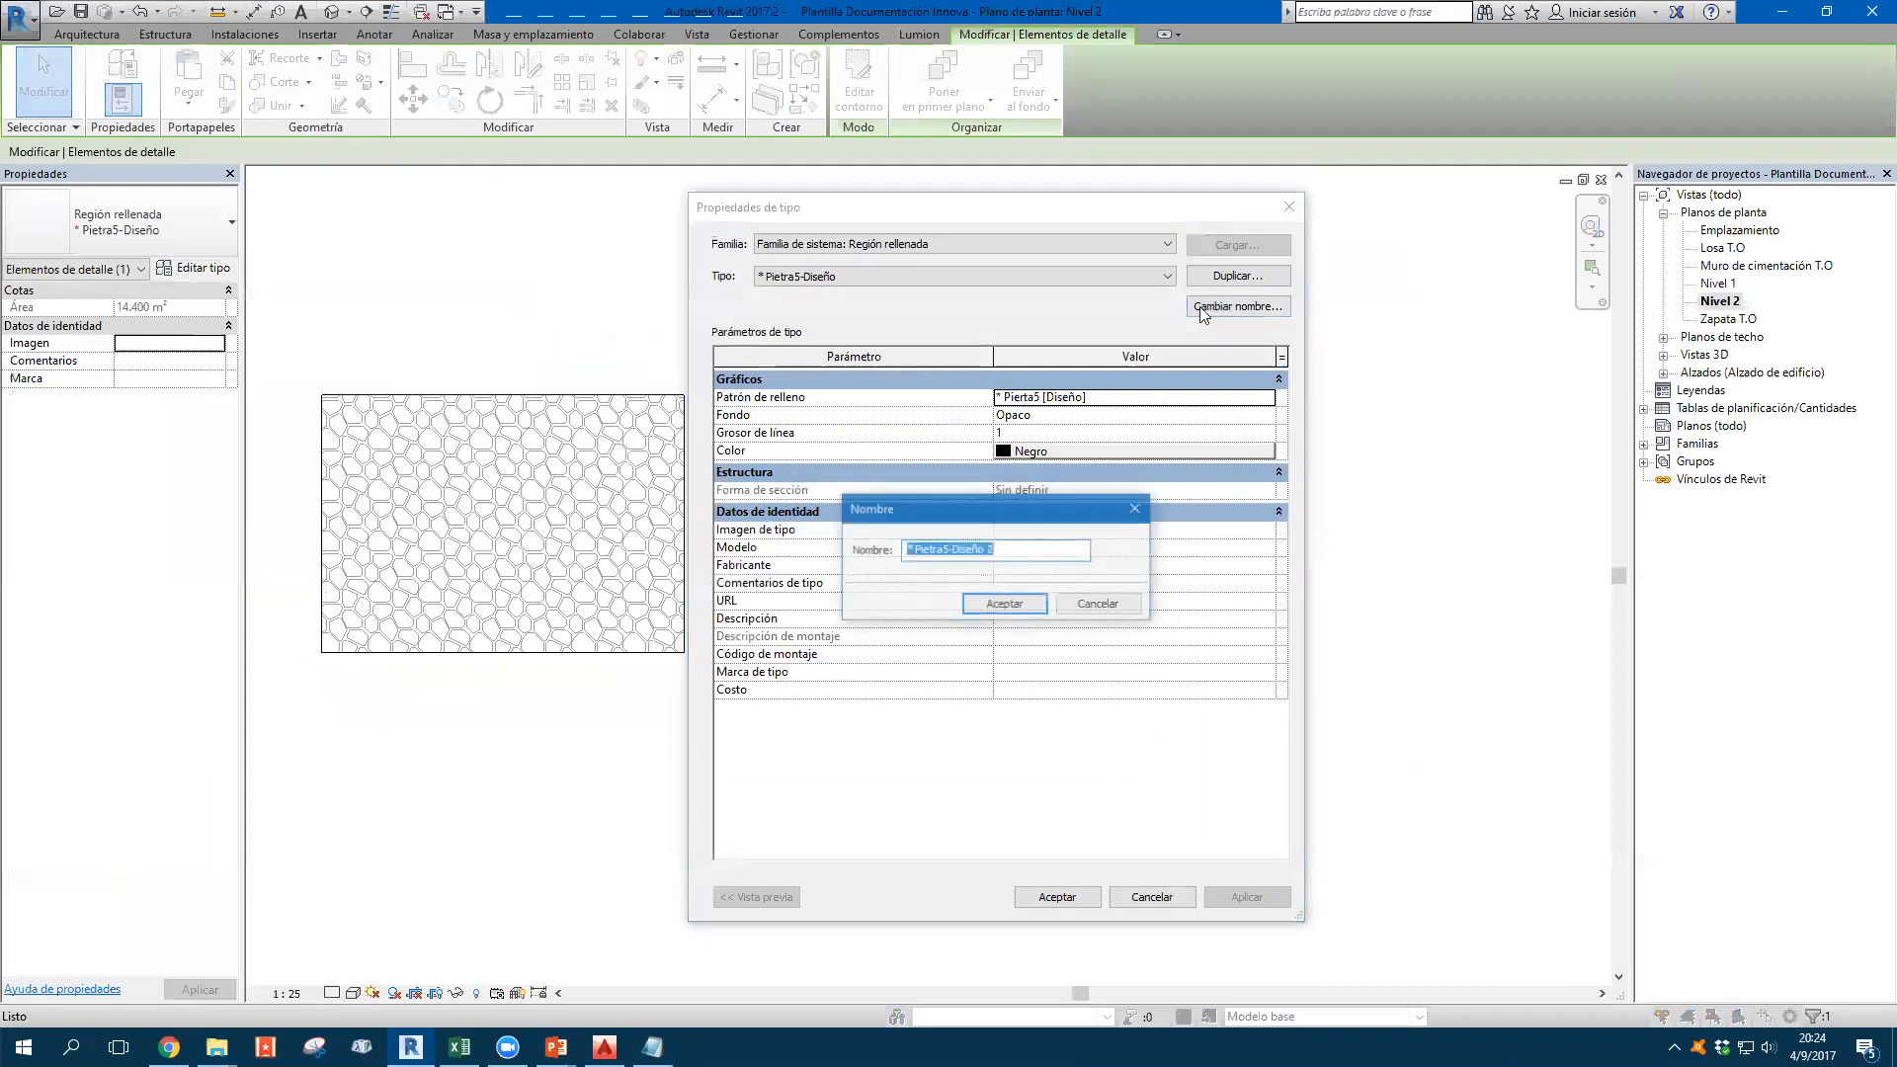
pyautogui.moveTo(953, 551); pyautogui.dragTo(1107, 552)
pyautogui.write('Modelo')
pyautogui.click(1006, 605)
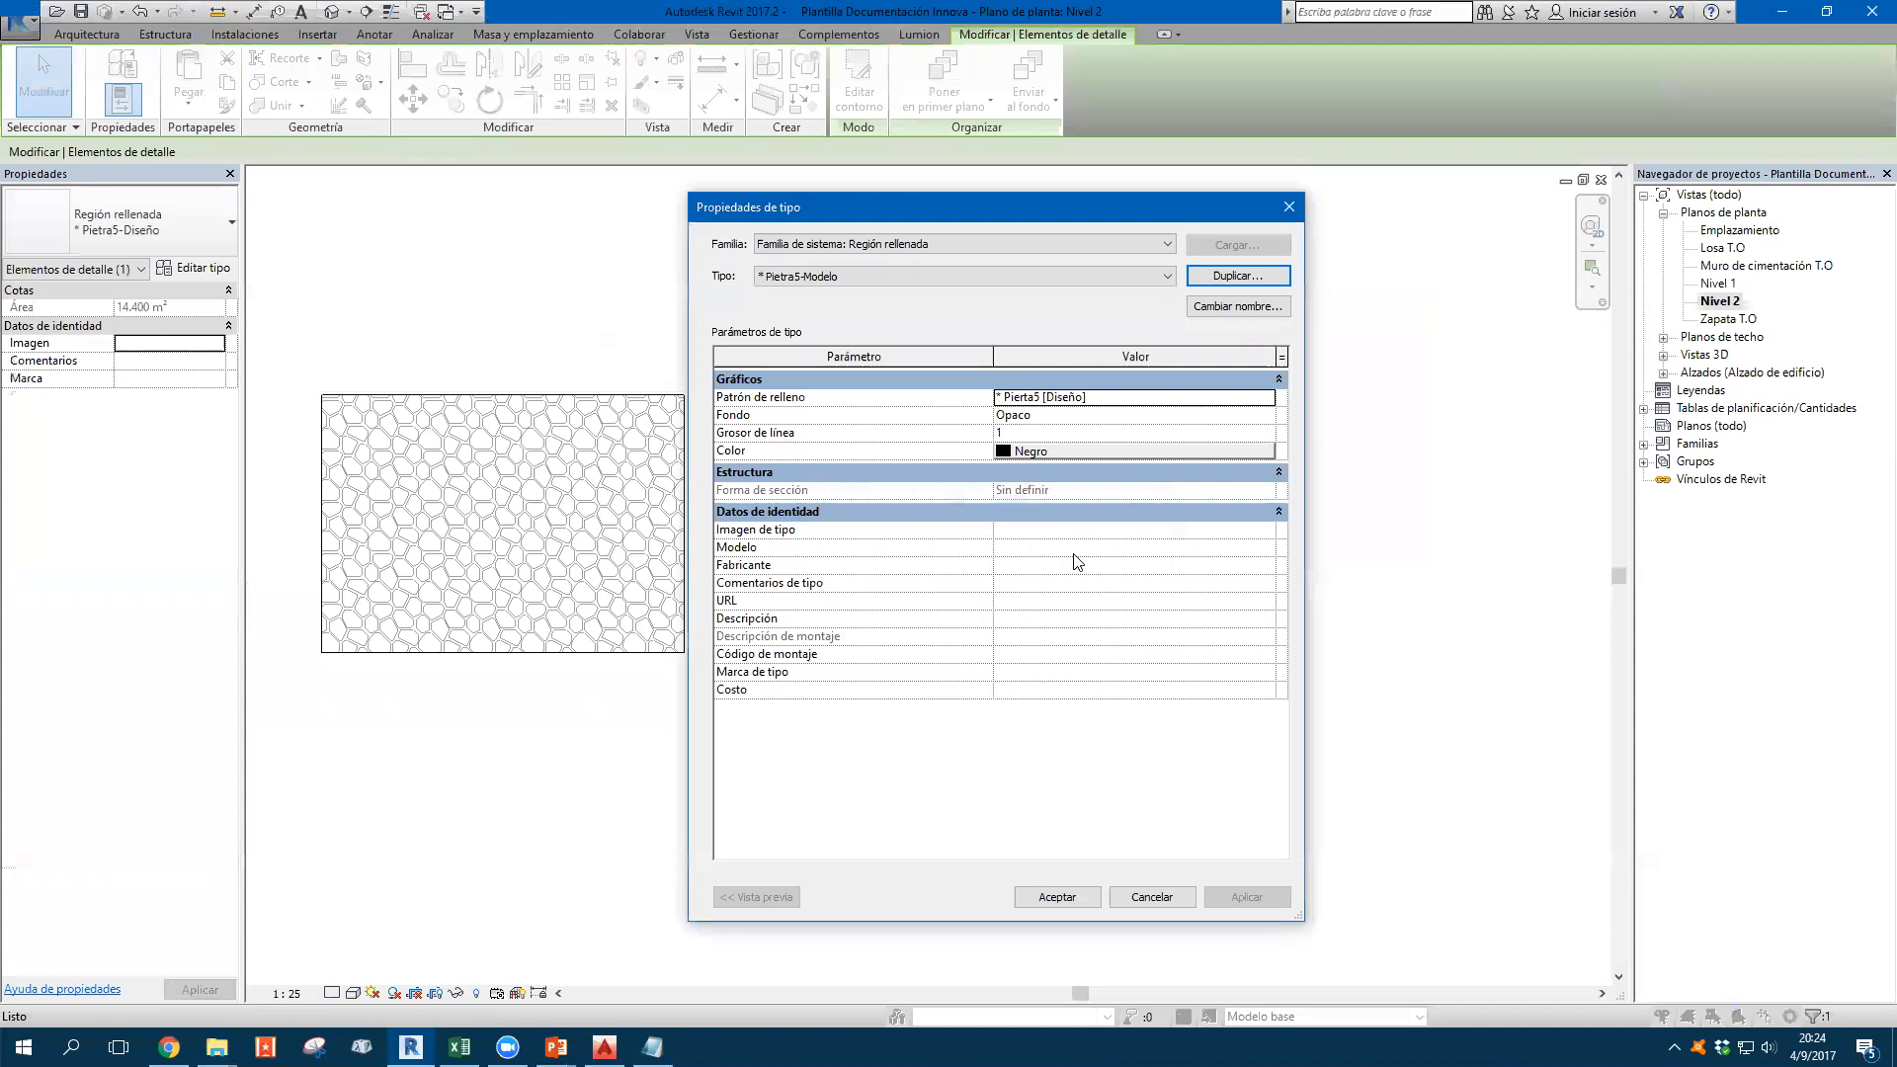
# Assign the model pattern "* Pietra5-Model" as the new type's fill pattern and apply the type changes
pyautogui.click(1002, 396)
pyautogui.click(1002, 396)
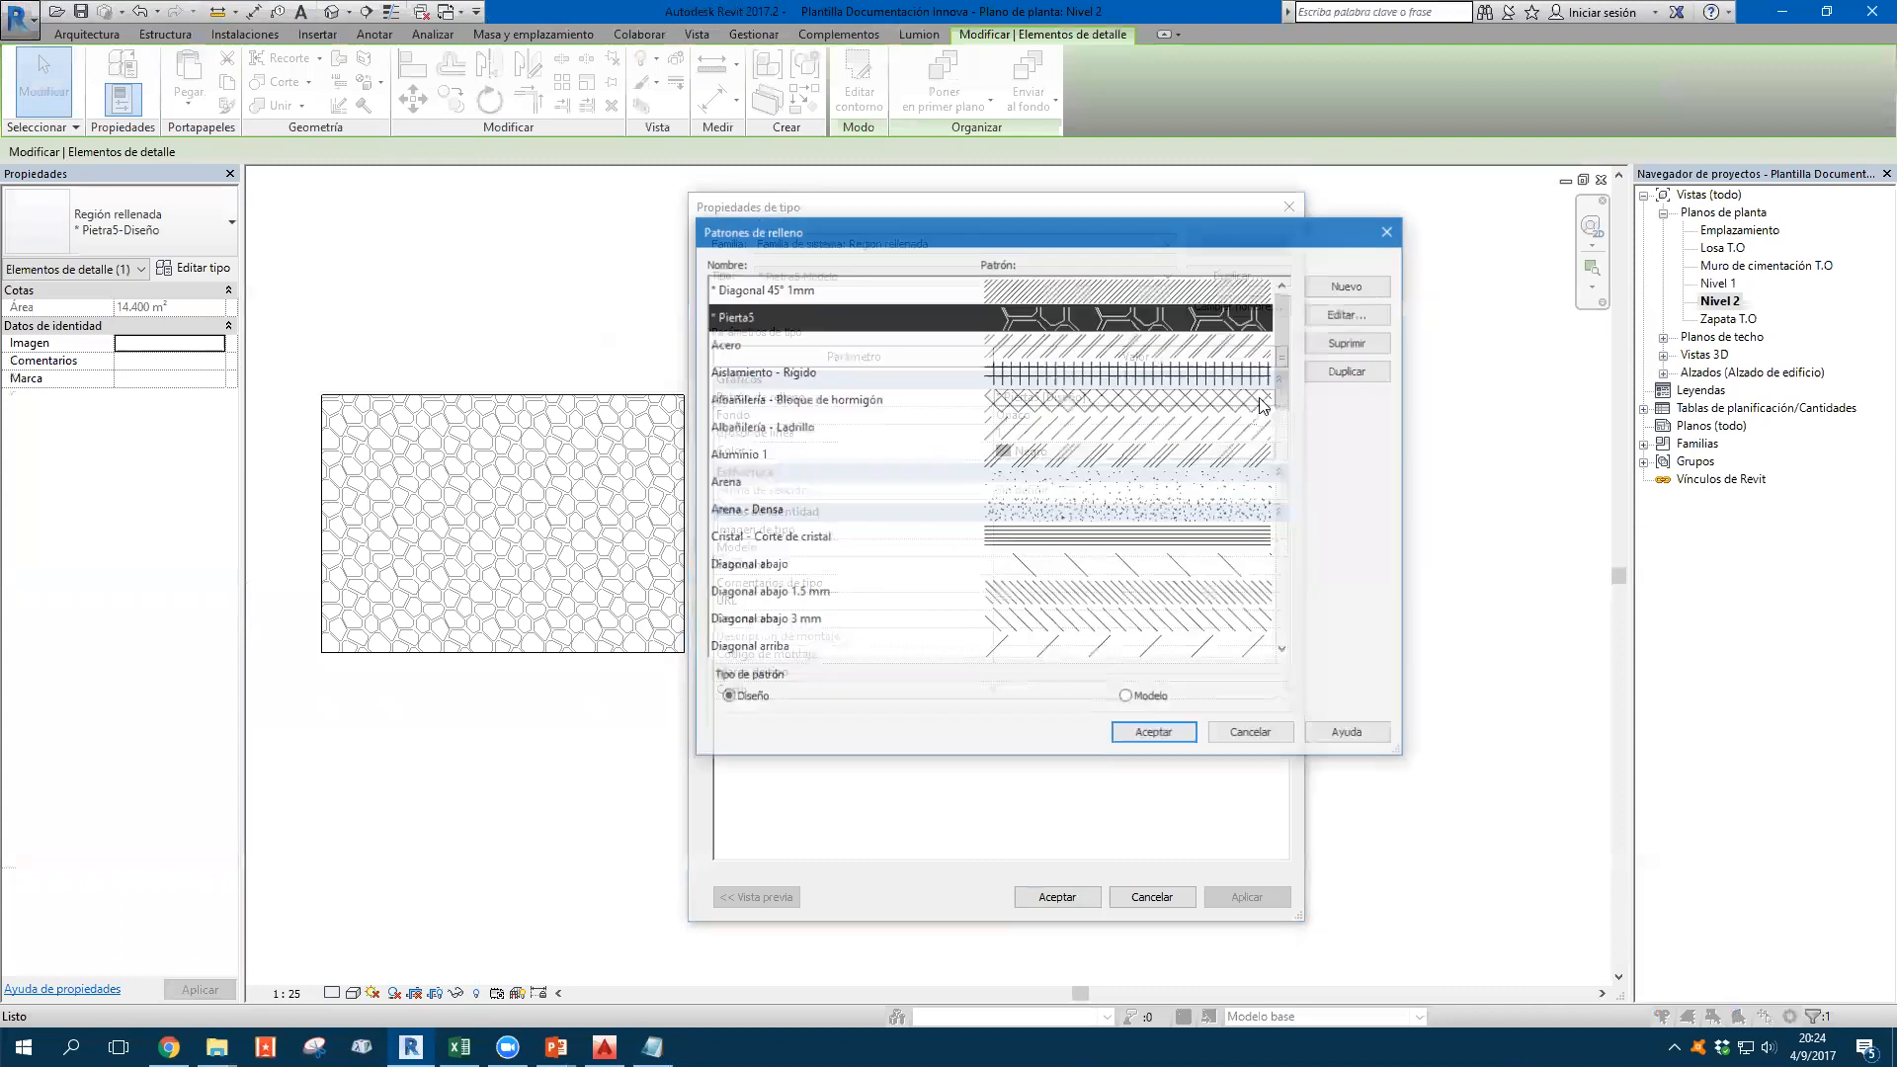
pyautogui.click(1151, 699)
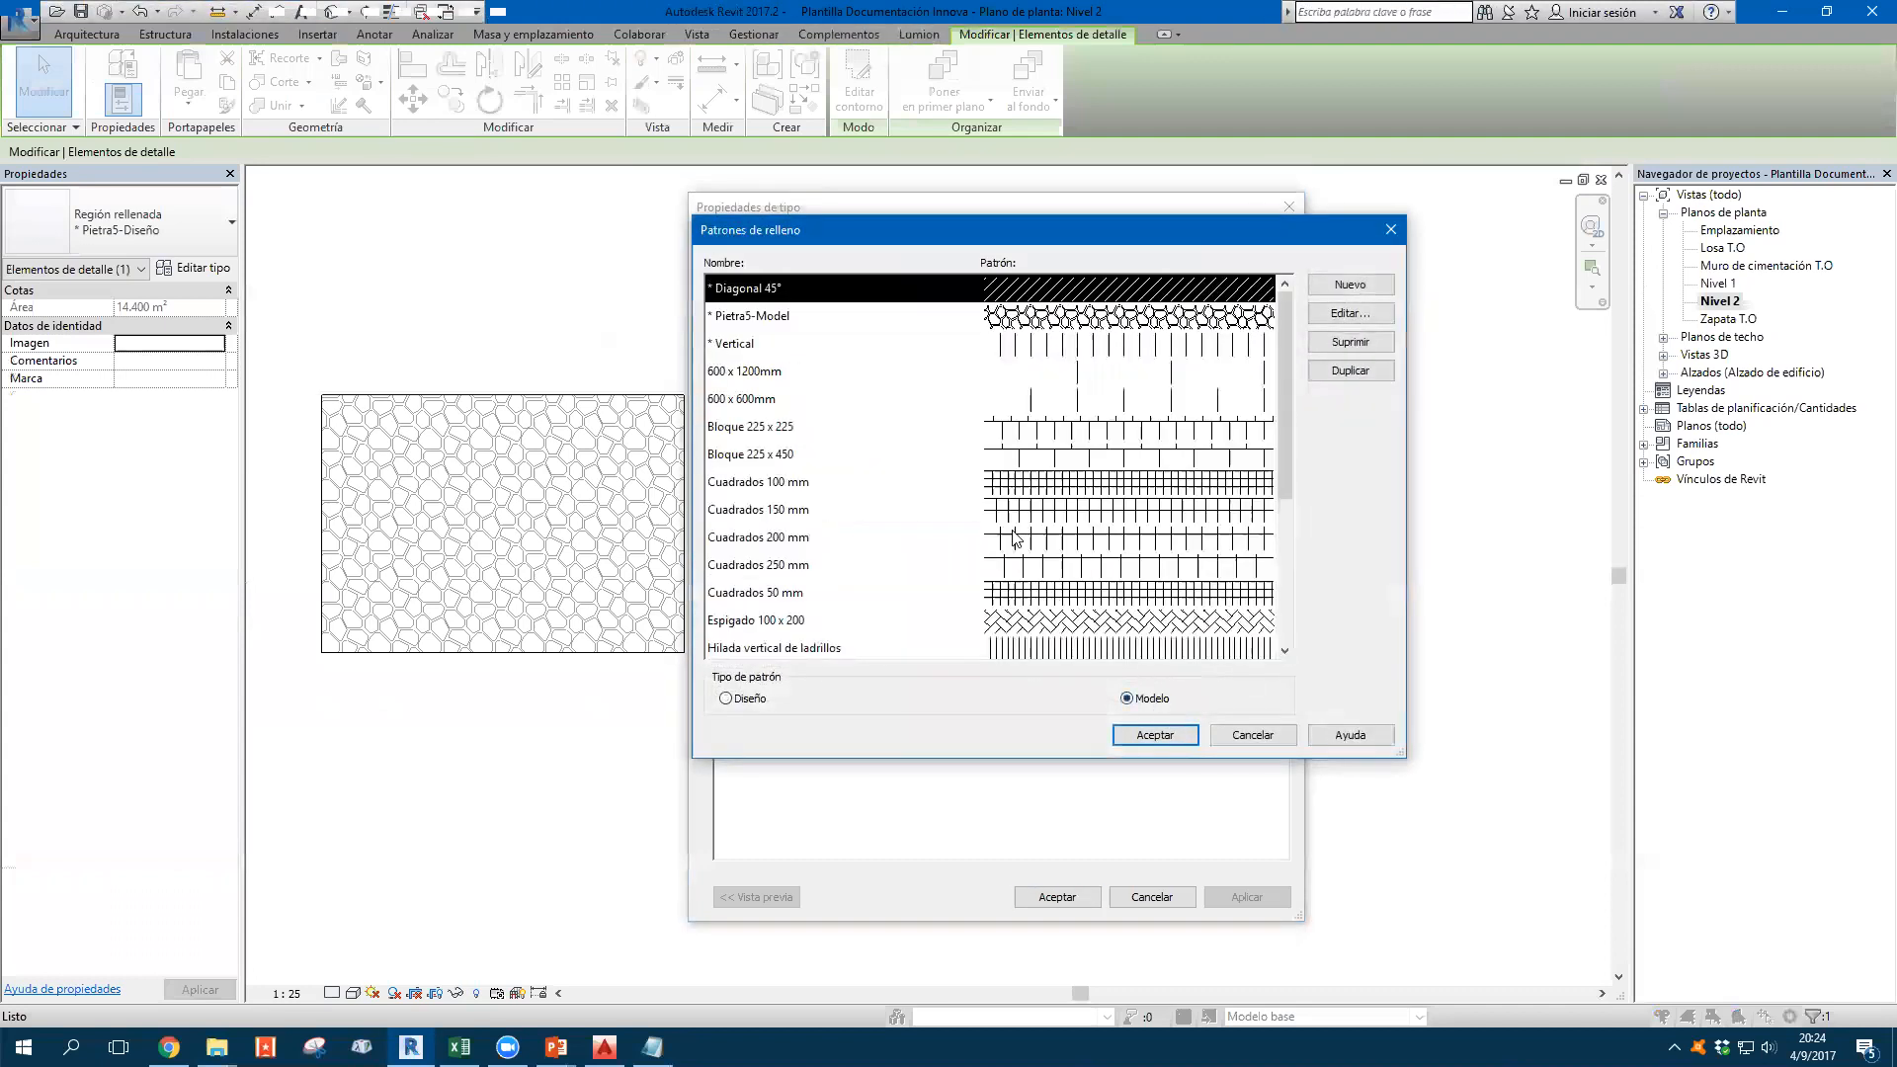
pyautogui.click(1017, 315)
pyautogui.click(1155, 735)
pyautogui.click(1056, 896)
pyautogui.click(994, 777)
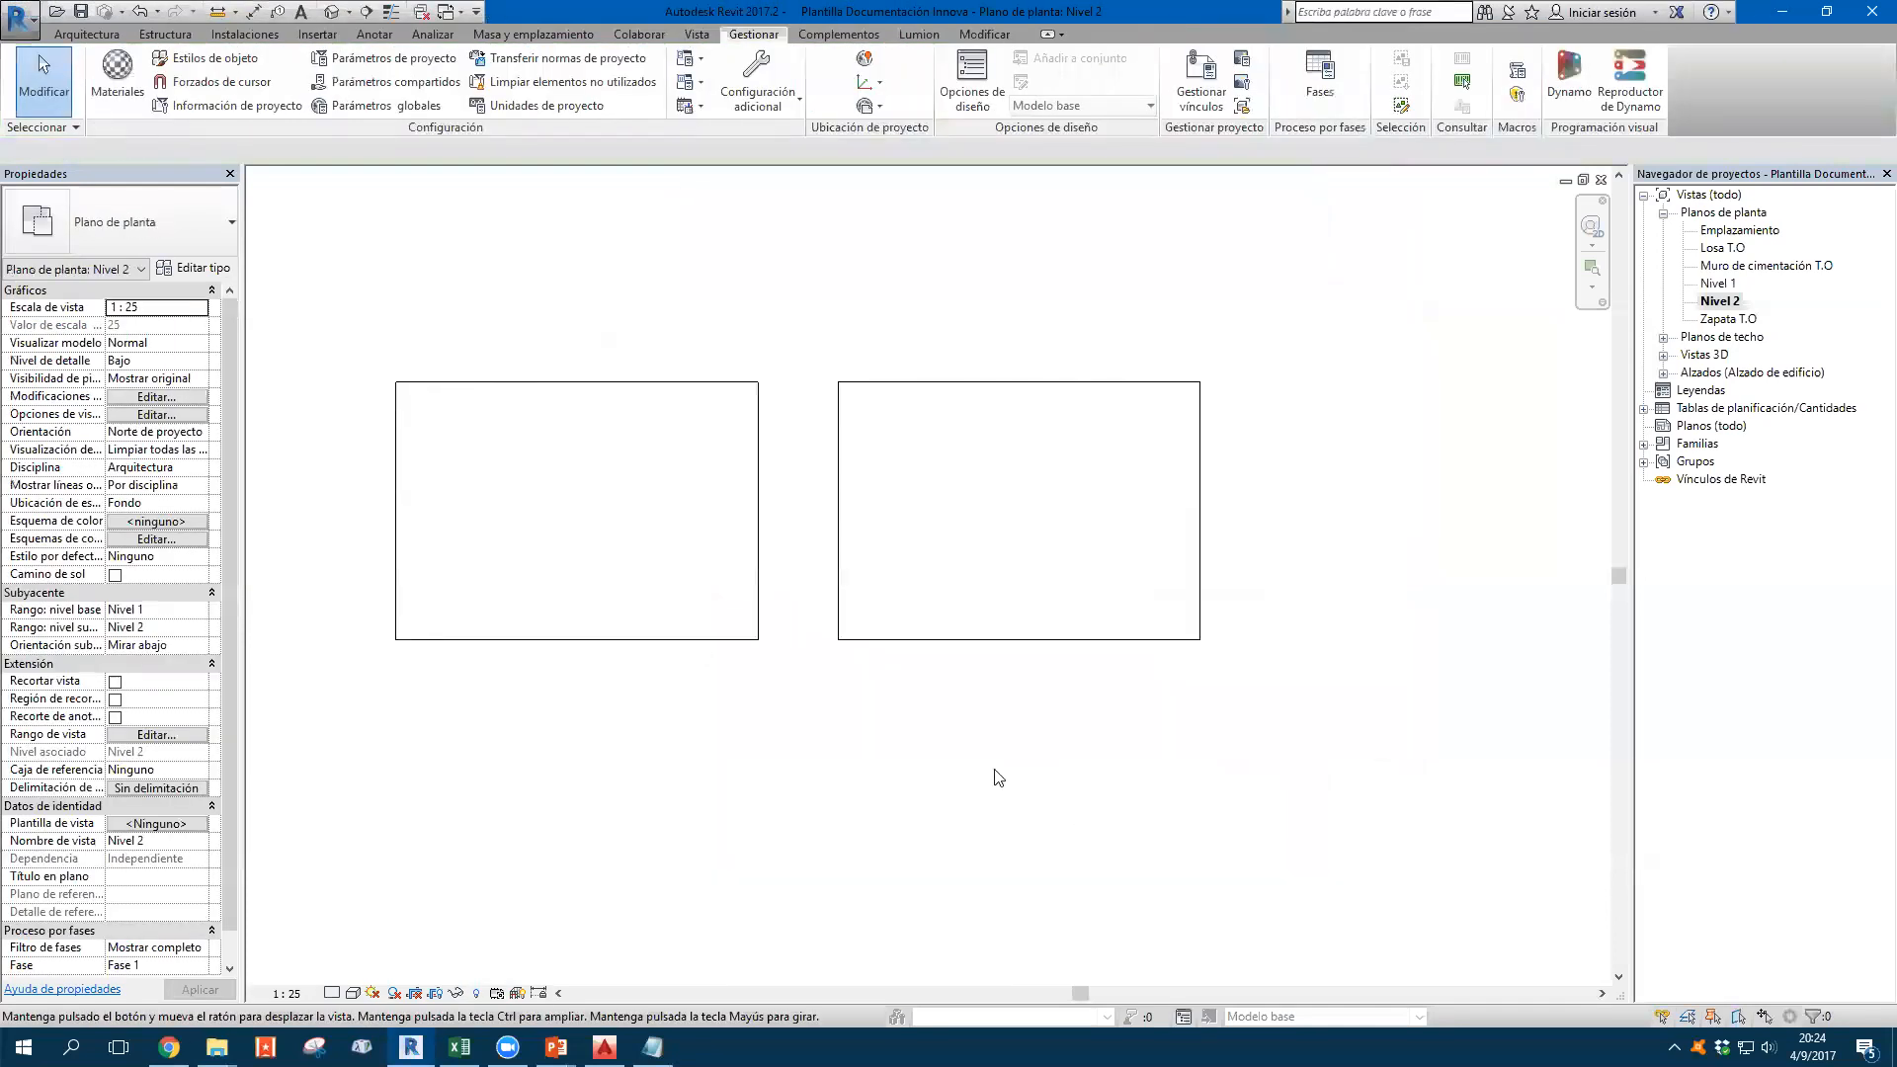
# Compare both filled regions at view scales 1:500 and 1:200, ending back at 1:25
pyautogui.click(289, 993)
pyautogui.click(309, 908)
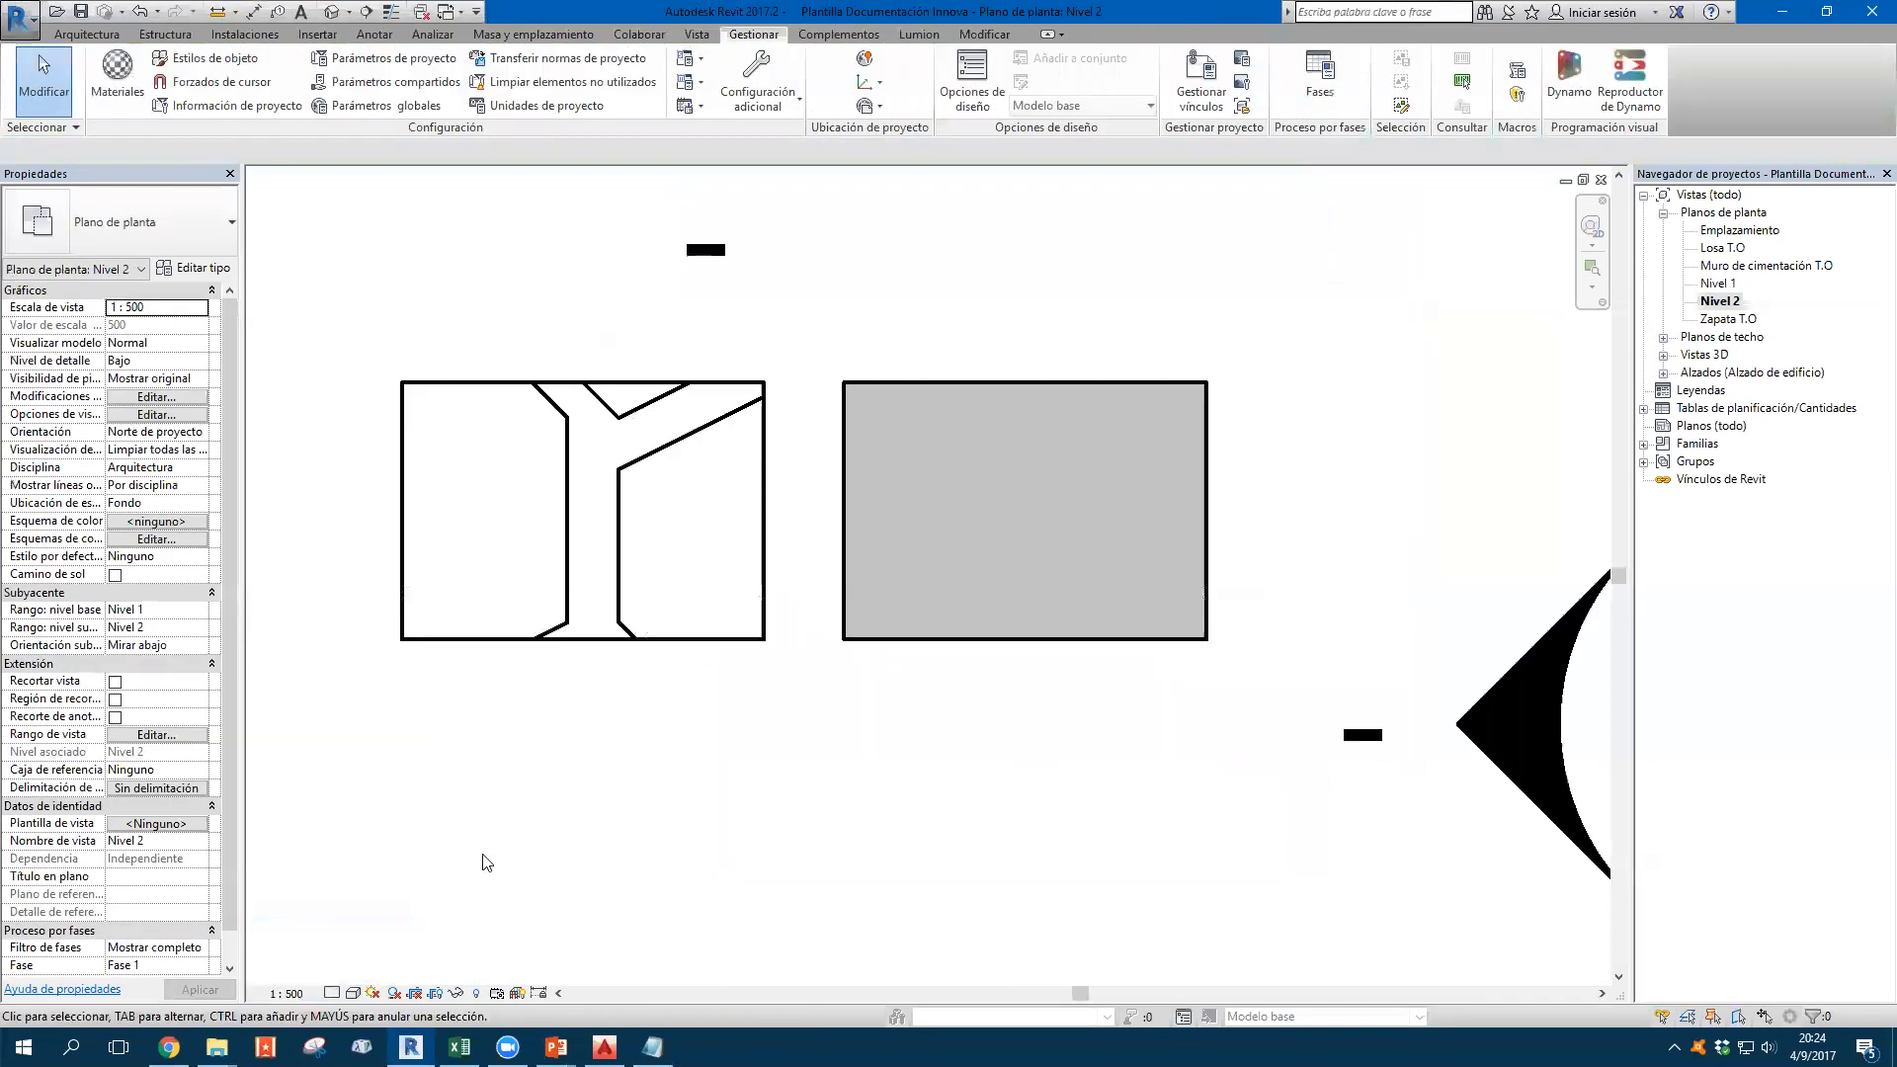
pyautogui.click(286, 993)
pyautogui.click(385, 884)
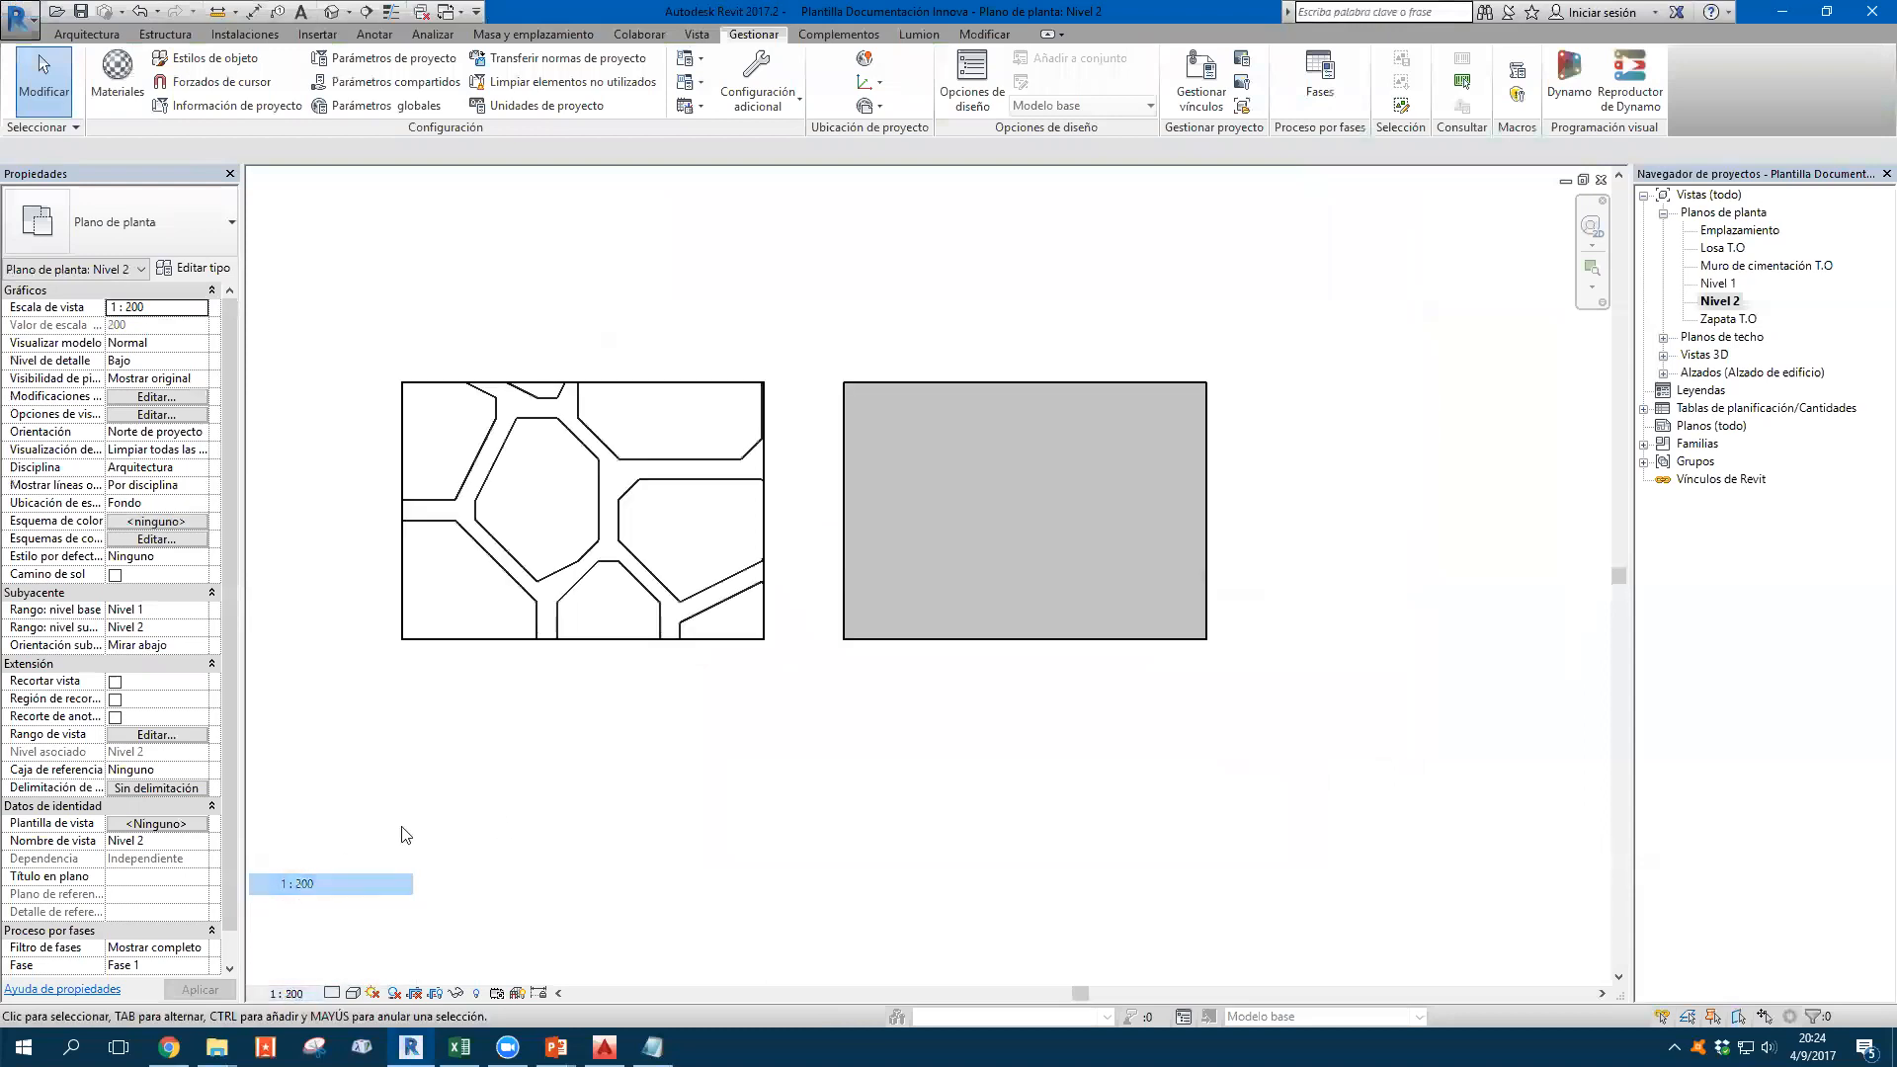
pyautogui.click(286, 993)
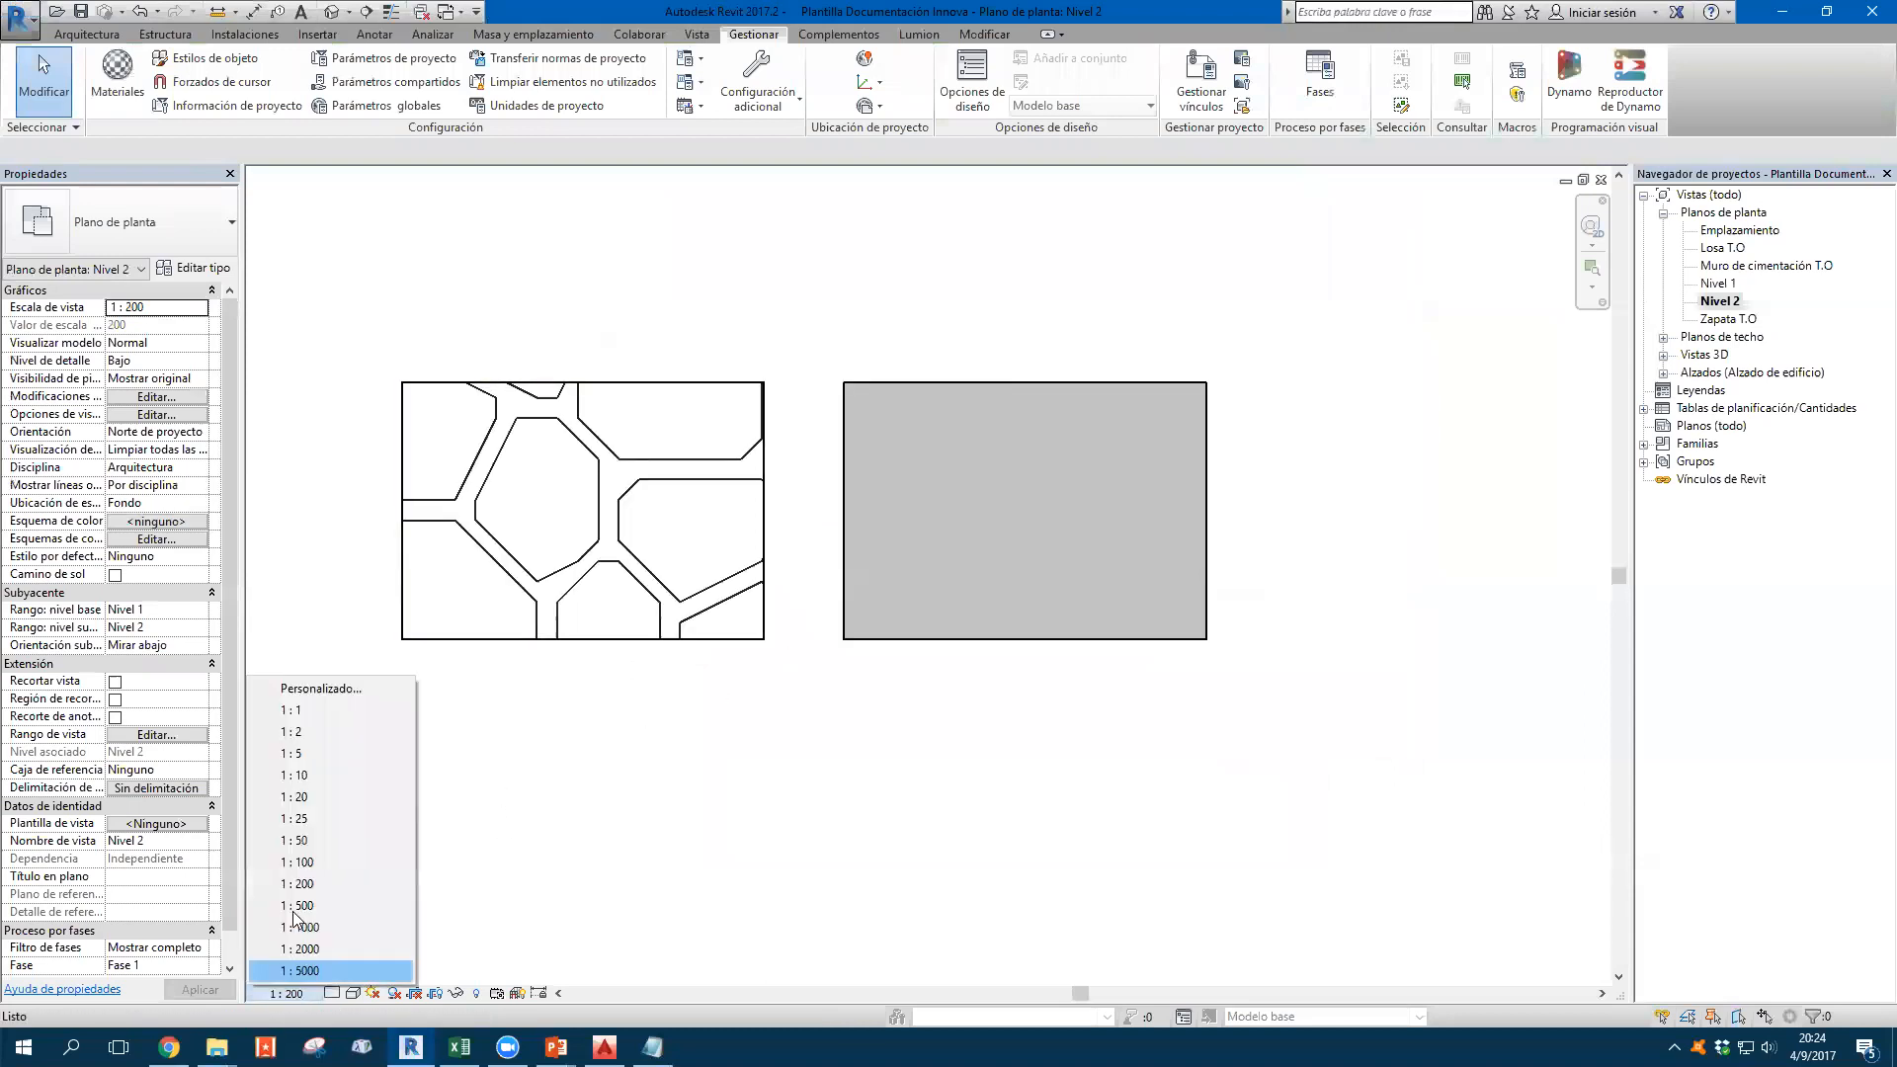
pyautogui.click(302, 819)
pyautogui.scroll(2, 746, 524)
pyautogui.moveTo(746, 524); pyautogui.dragTo(649, 578, button='middle')
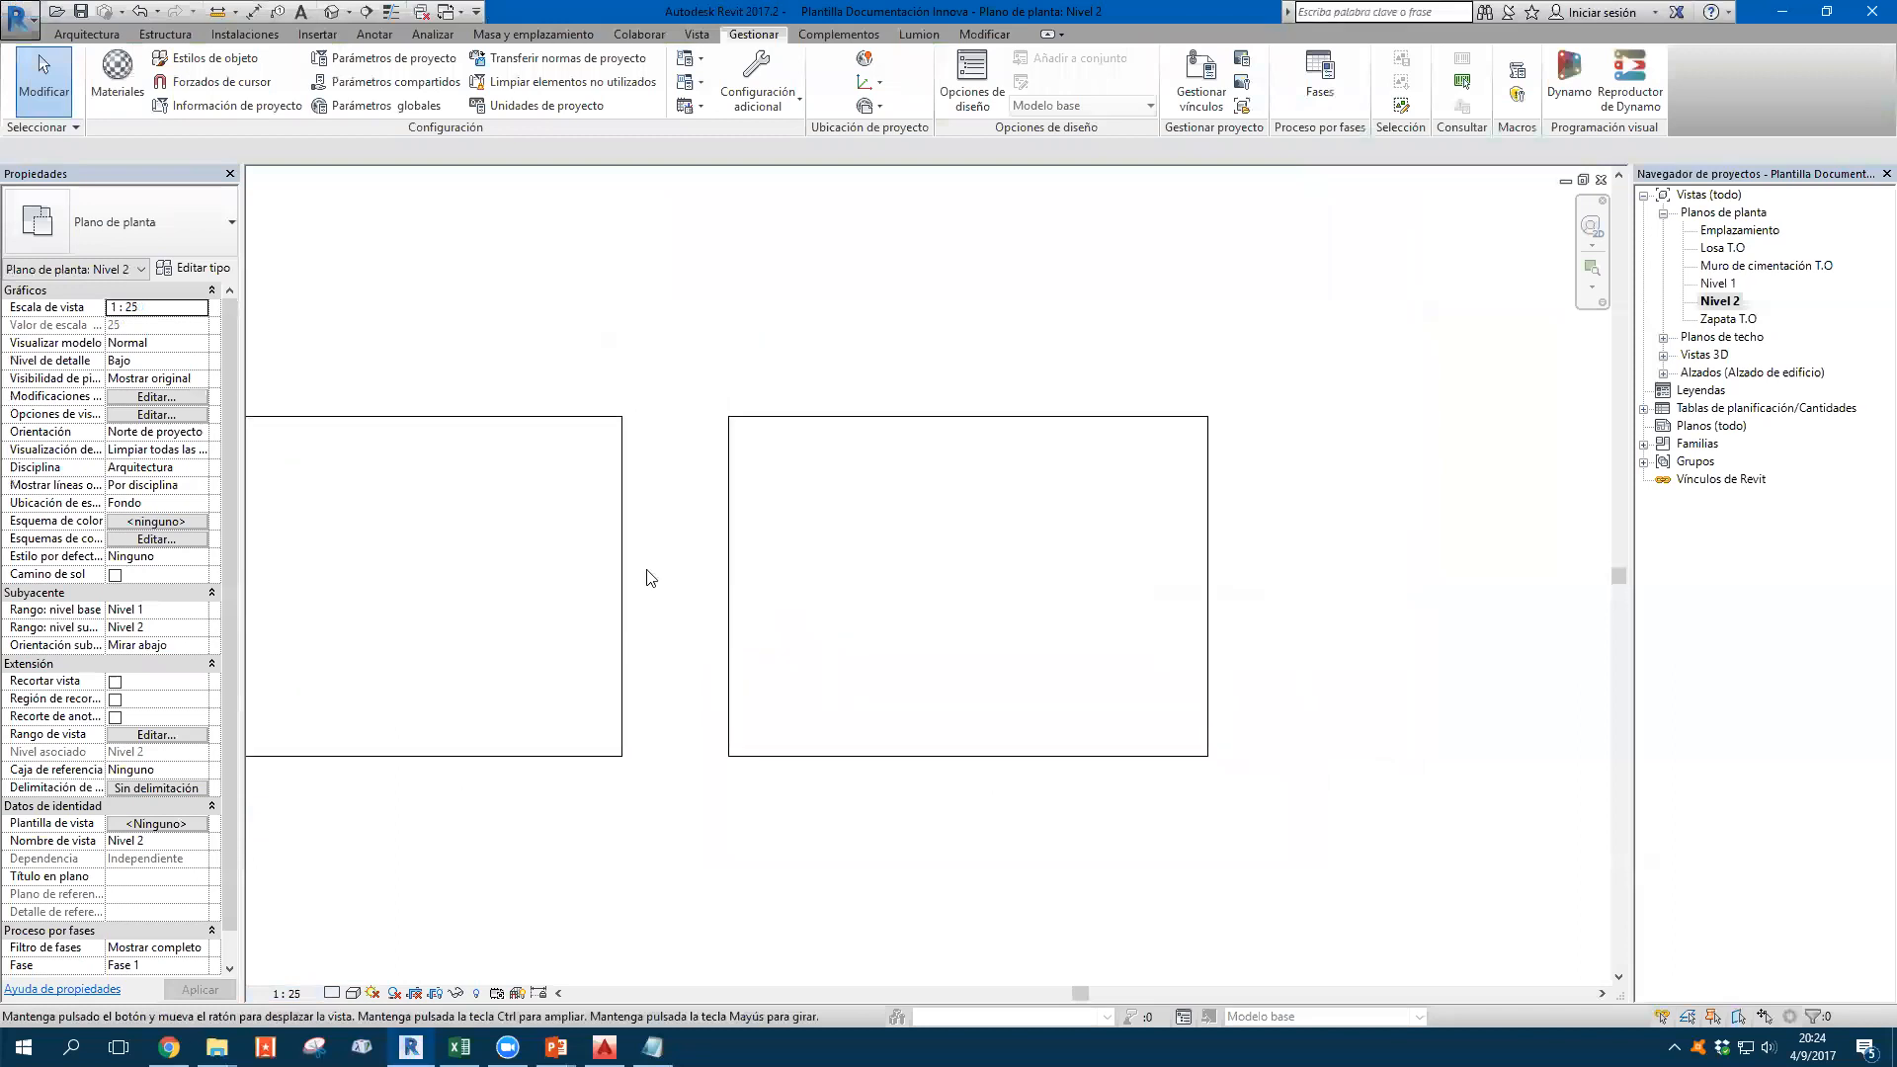
pyautogui.click(617, 414)
pyautogui.click(806, 352)
pyautogui.moveTo(931, 349); pyautogui.dragTo(1133, 308, button='middle')
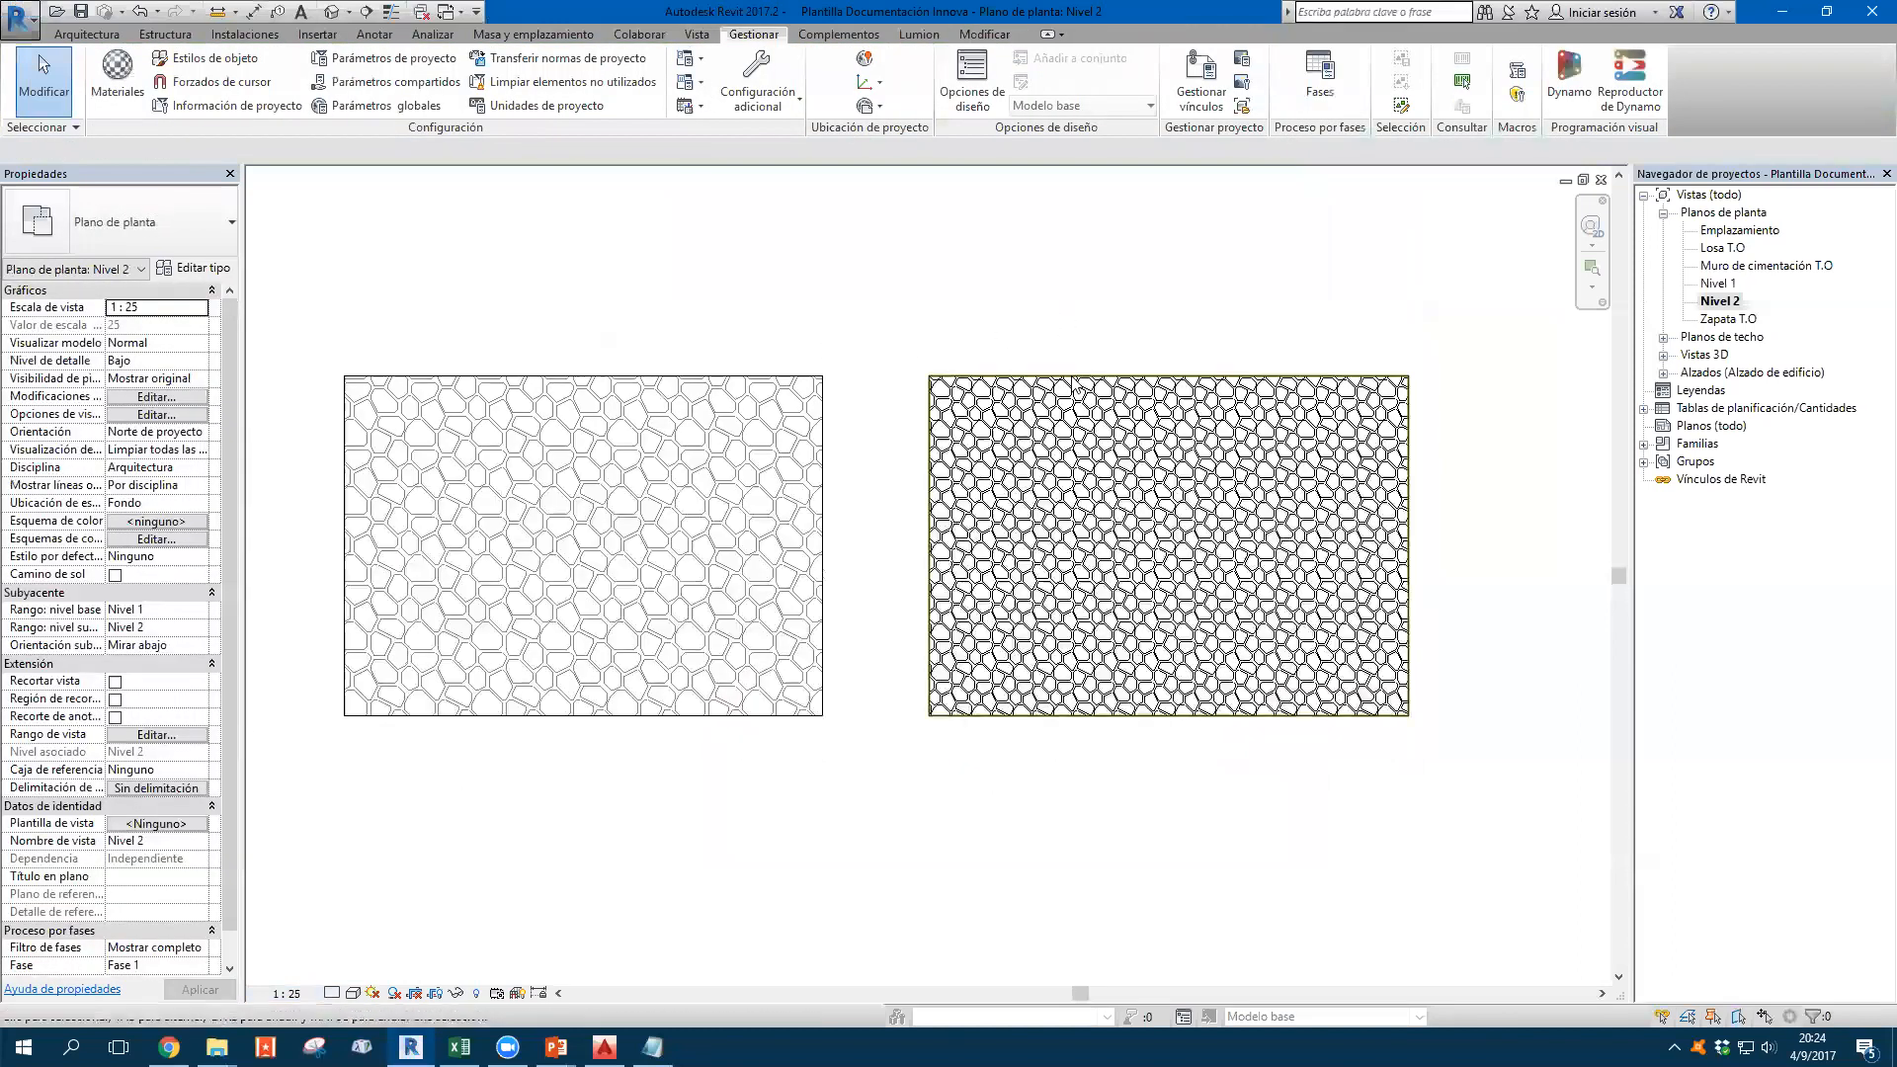
# Switch to AutoCAD and examine the hatch pattern samples and their scales in Lista de Patrones.dwg
pyautogui.click(605, 1047)
pyautogui.scroll(-4, 955, 596)
pyautogui.moveTo(78, 634)
pyautogui.mouseDown(button='middle')
pyautogui.moveTo(432, 533)
pyautogui.moveTo(748, 534)
pyautogui.mouseUp(button='middle')
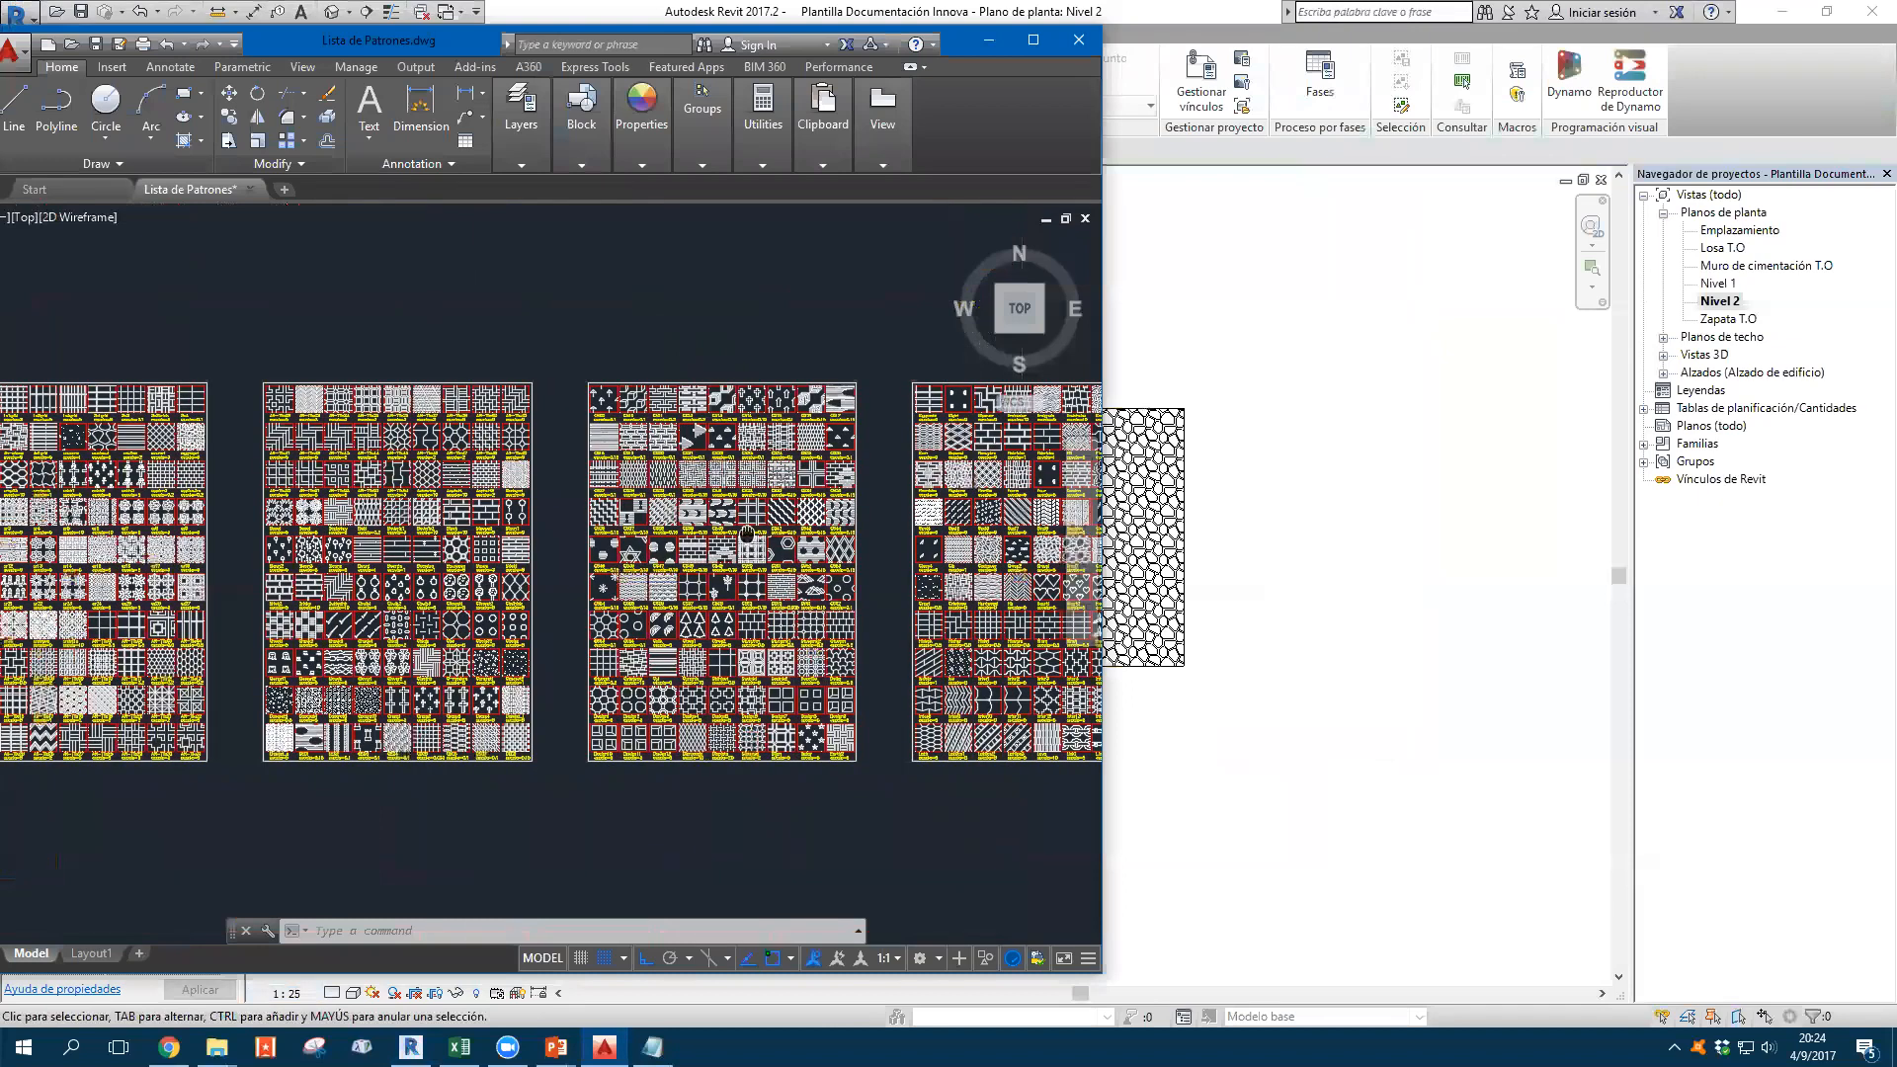
pyautogui.scroll(4, 453, 416)
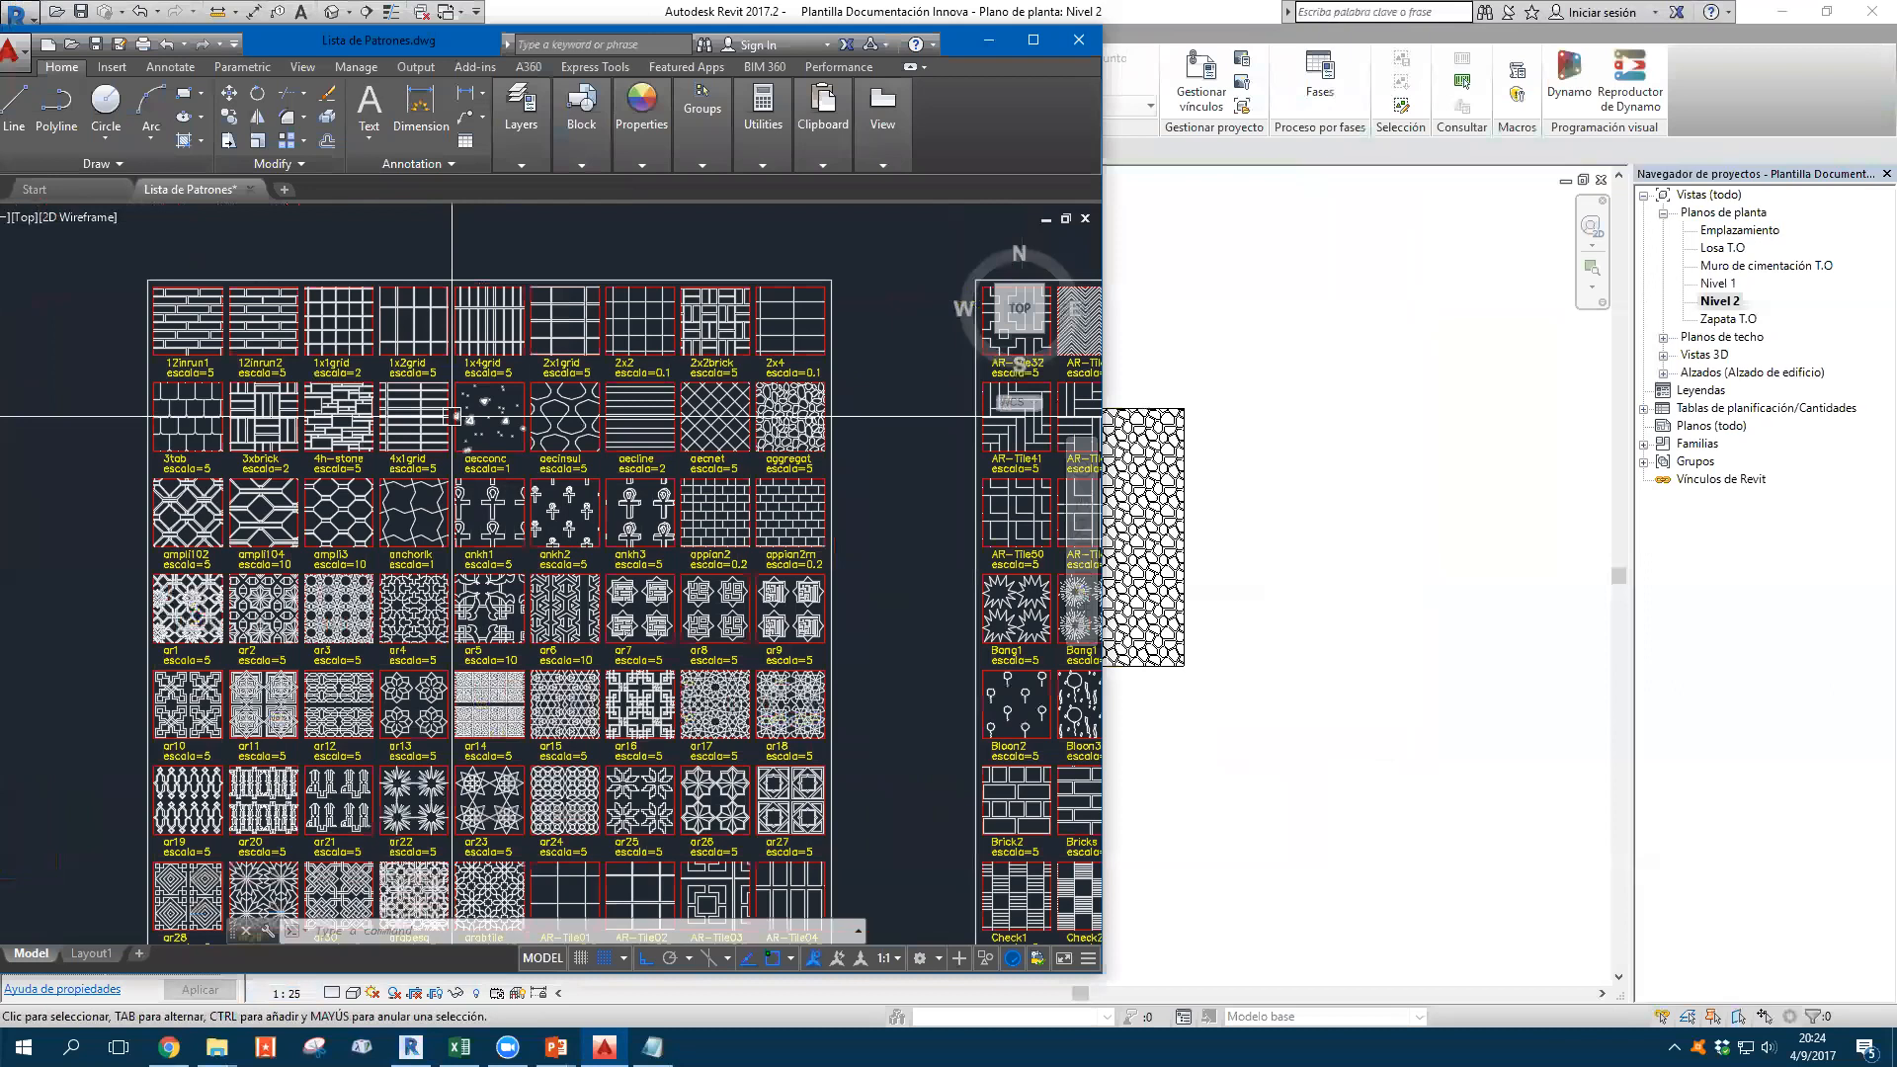
pyautogui.scroll(-4, 453, 416)
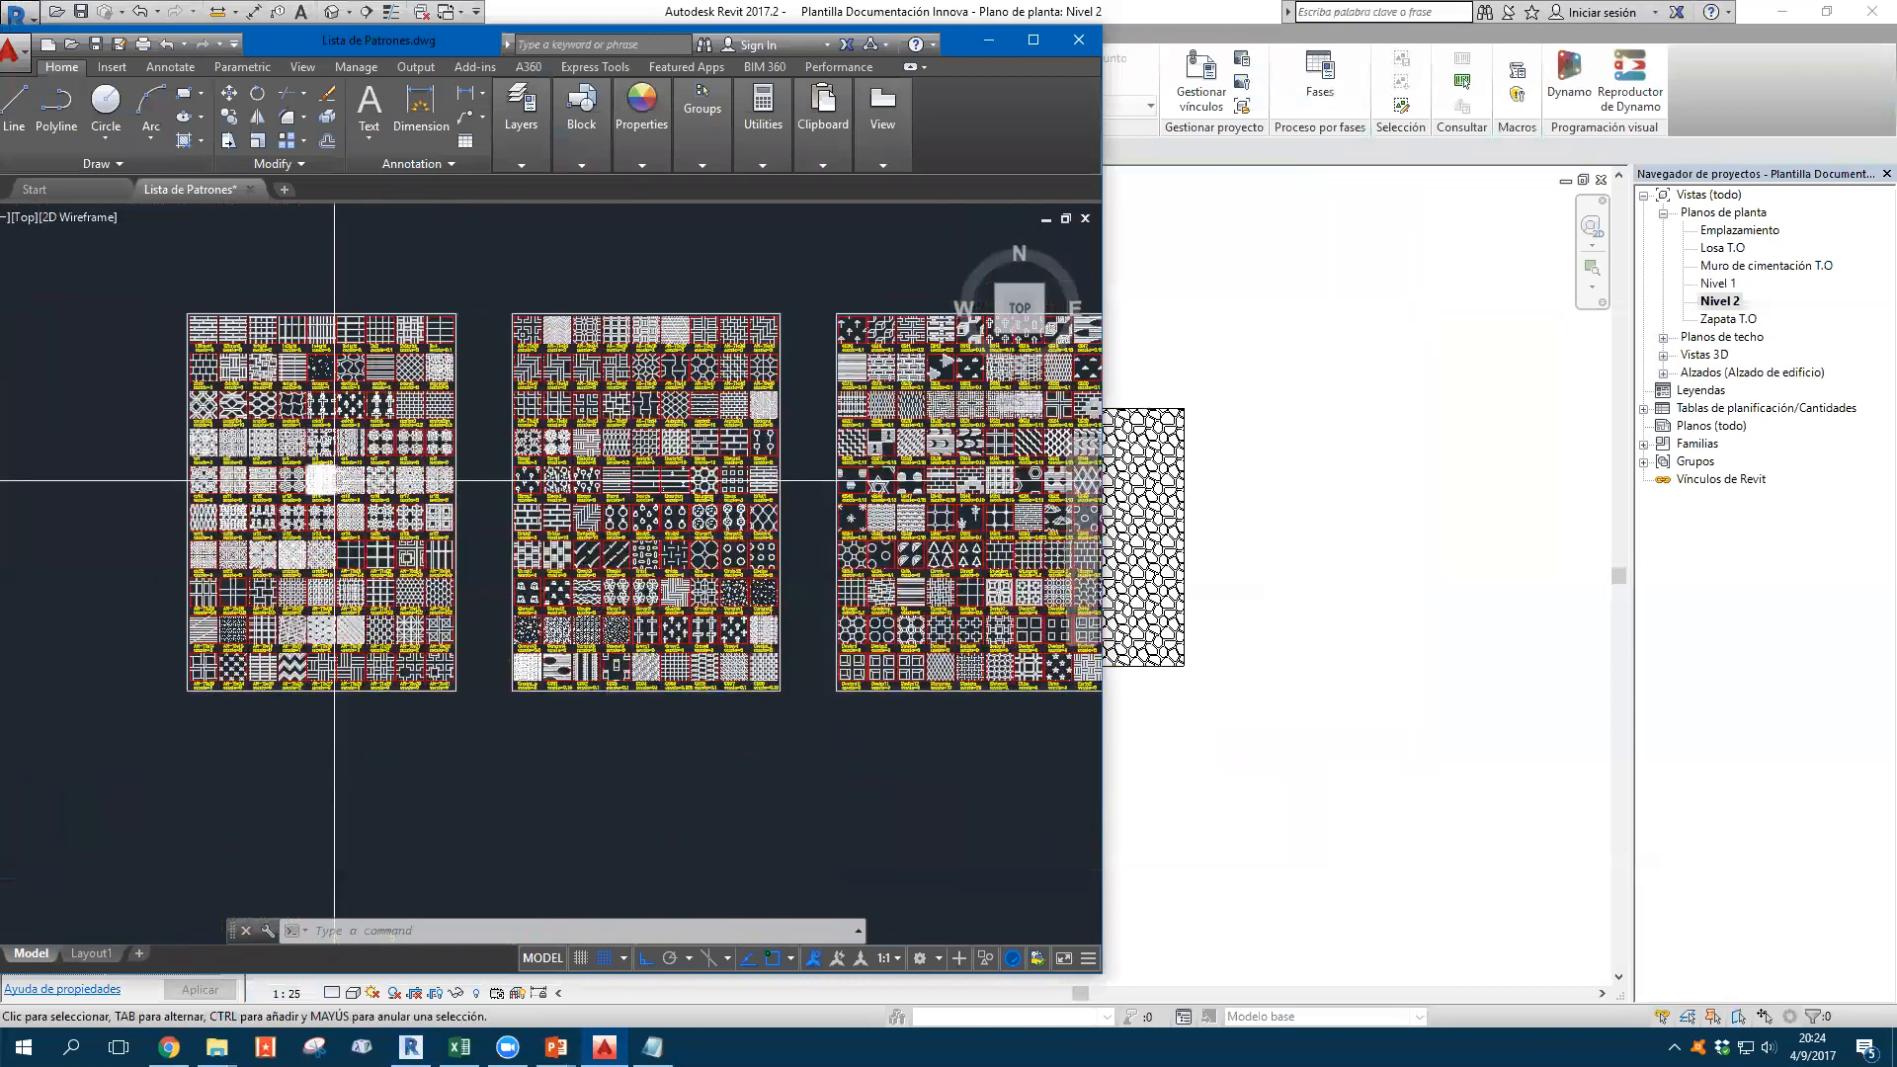
pyautogui.scroll(2, 525, 550)
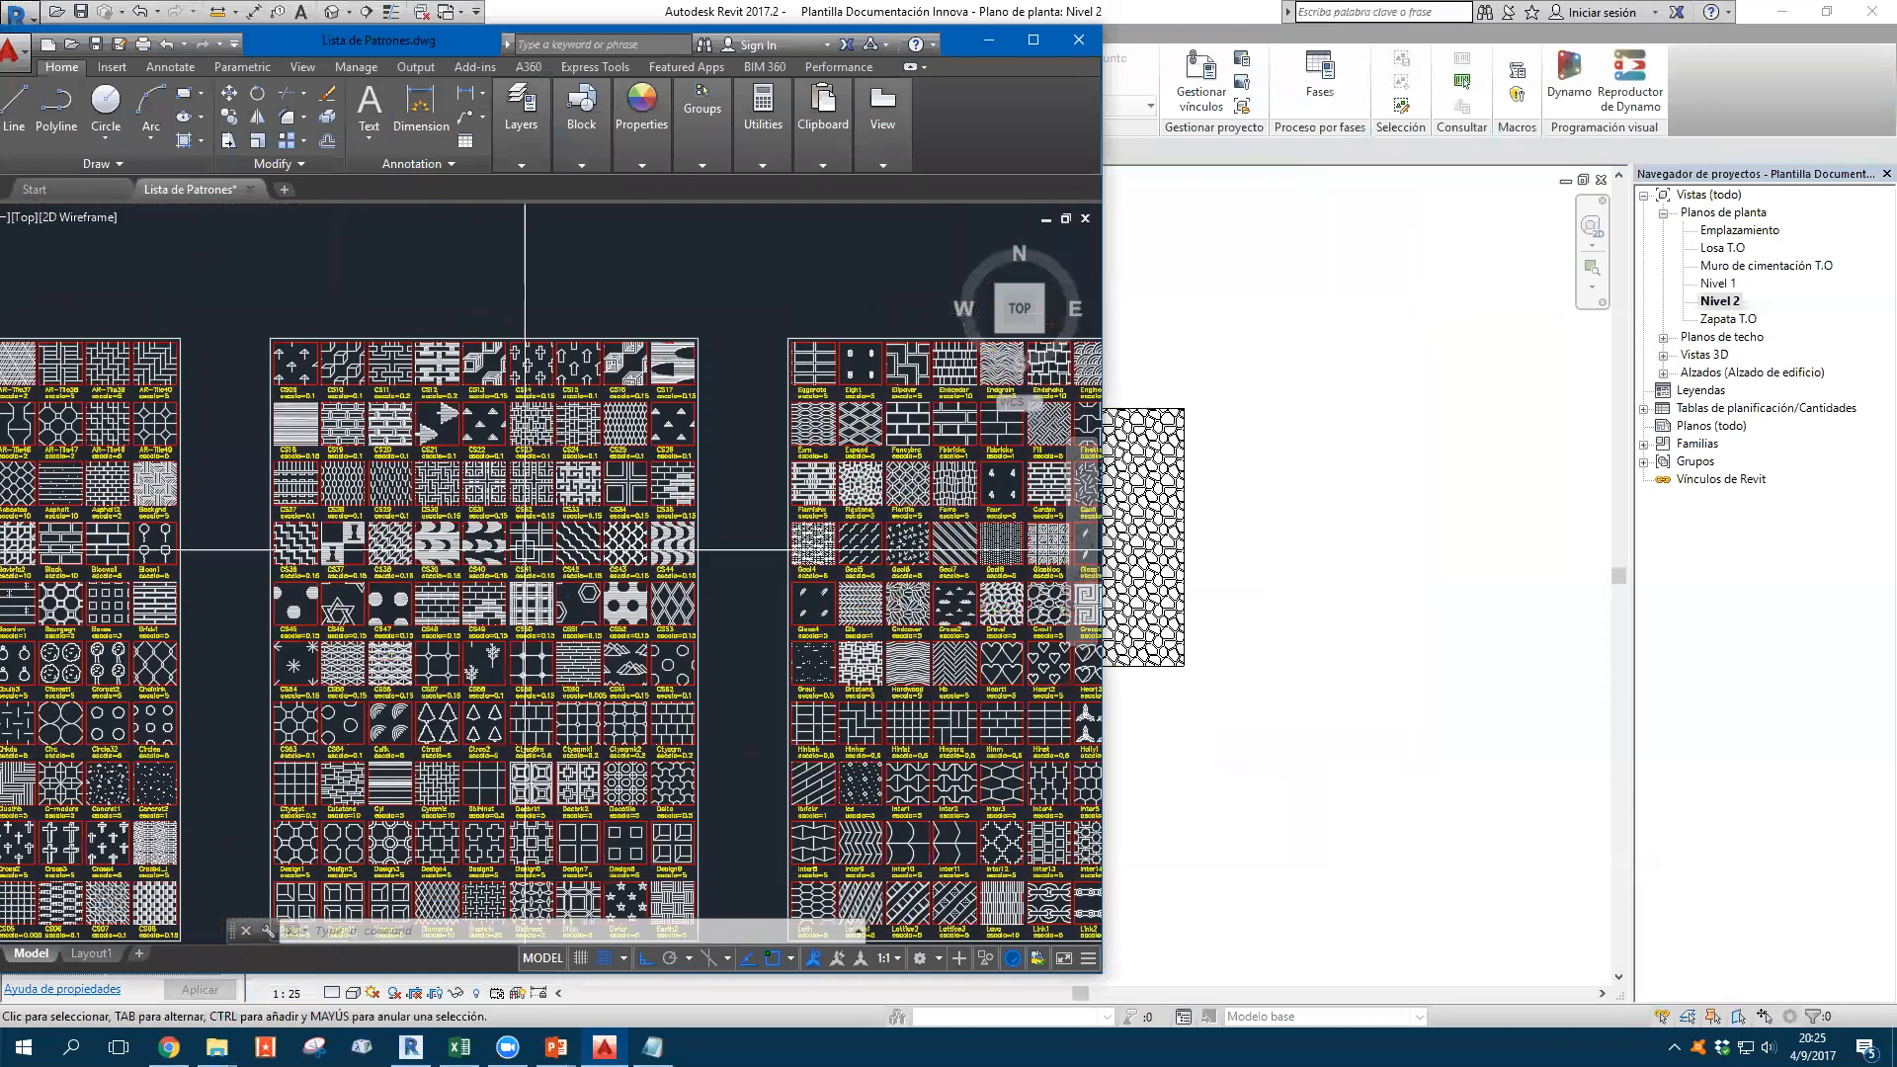
# Examine the brick hatch samples around Fbbricks and their scale labels in the AutoCAD pattern list
pyautogui.moveTo(672, 550); pyautogui.dragTo(522, 548, button='middle')
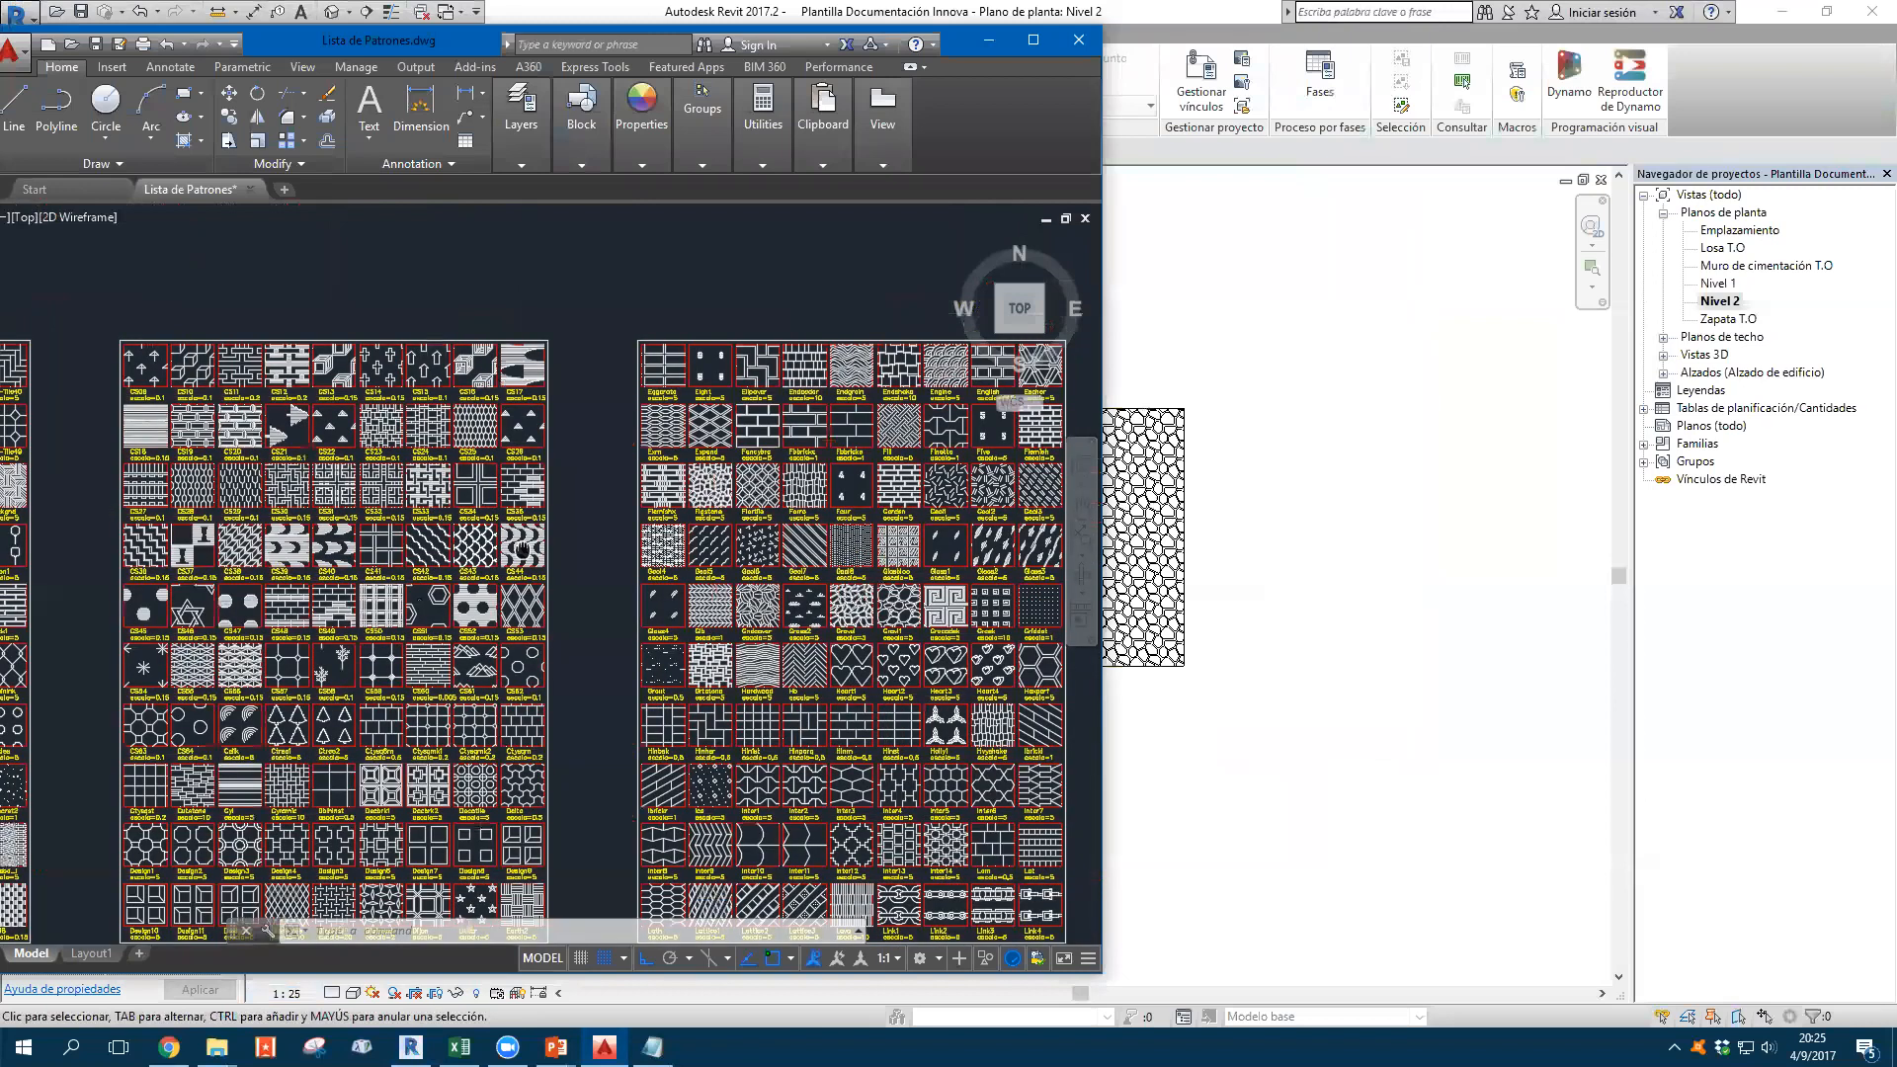
pyautogui.scroll(6, 591, 533)
pyautogui.scroll(2, 590, 533)
pyautogui.moveTo(1013, 510); pyautogui.dragTo(758, 525, button='middle')
pyautogui.click(758, 527)
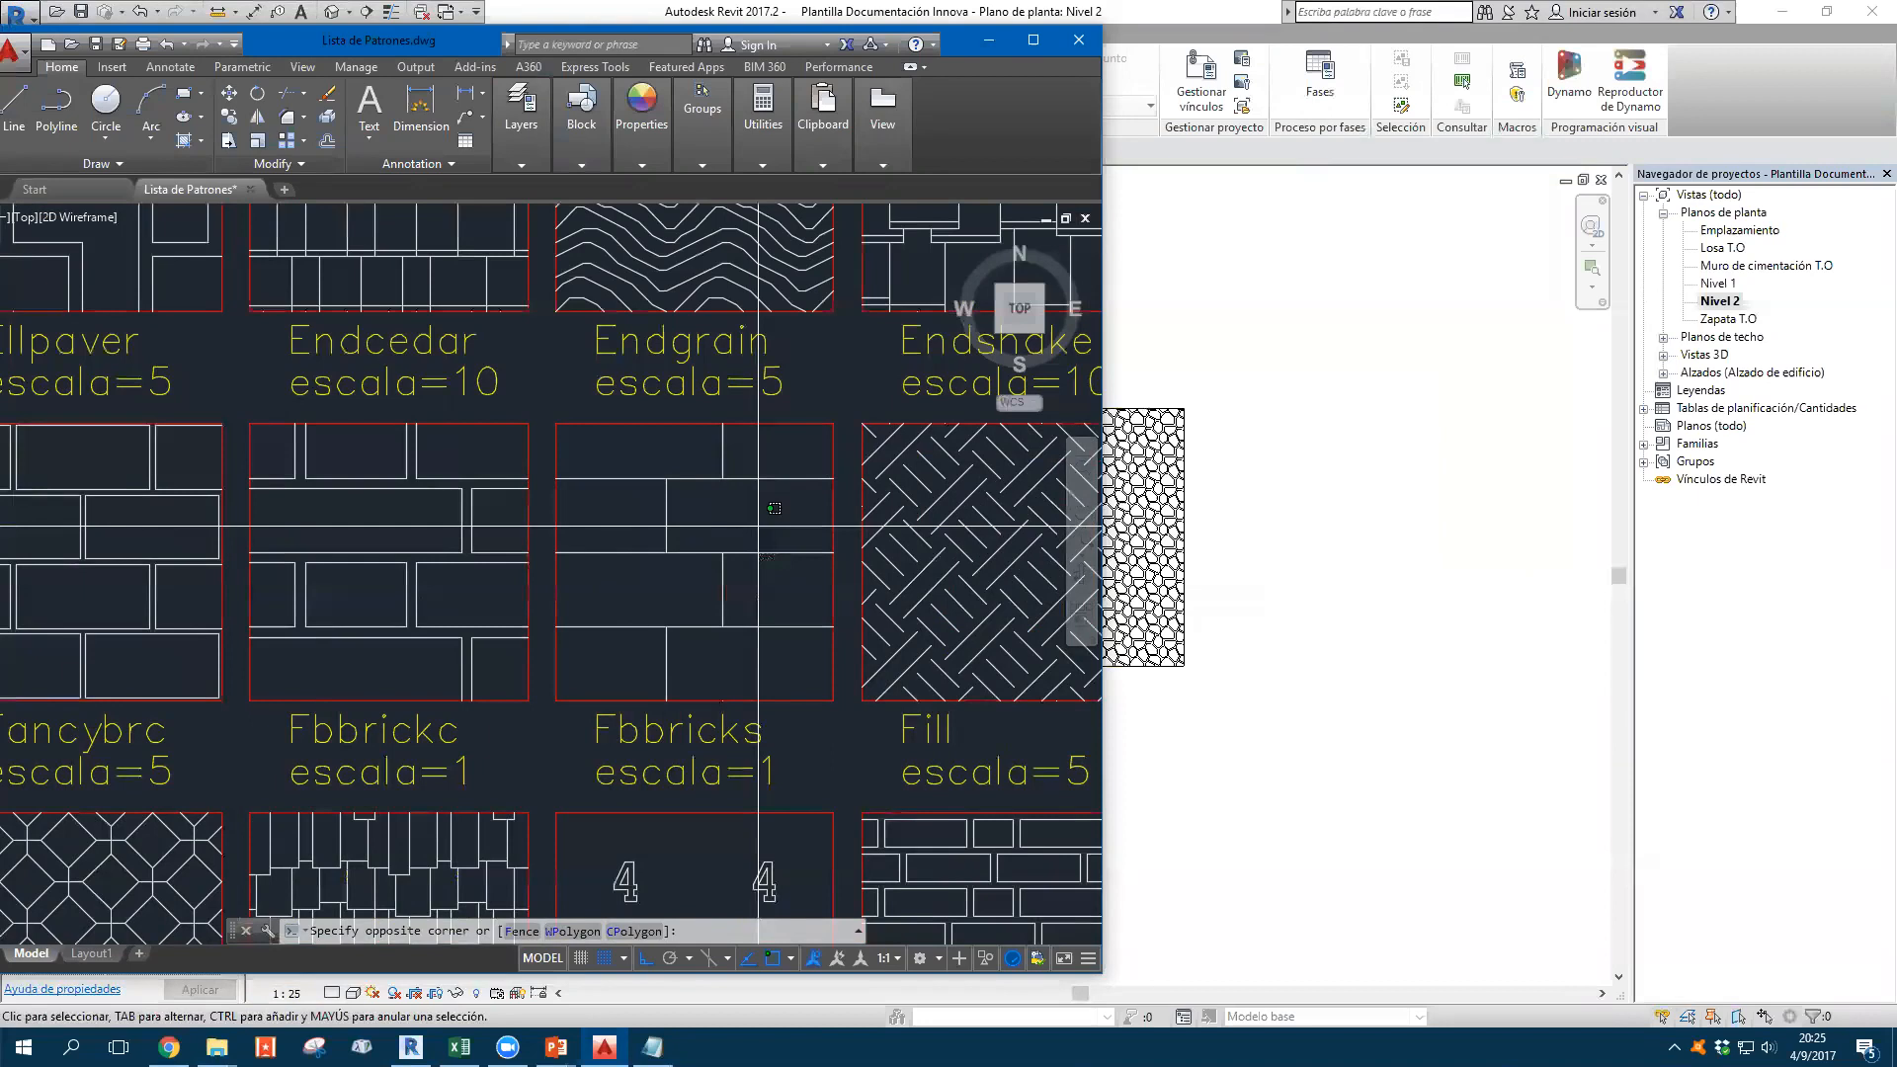
pyautogui.click(775, 508)
pyautogui.scroll(-1, 674, 541)
pyautogui.scroll(-8, 736, 444)
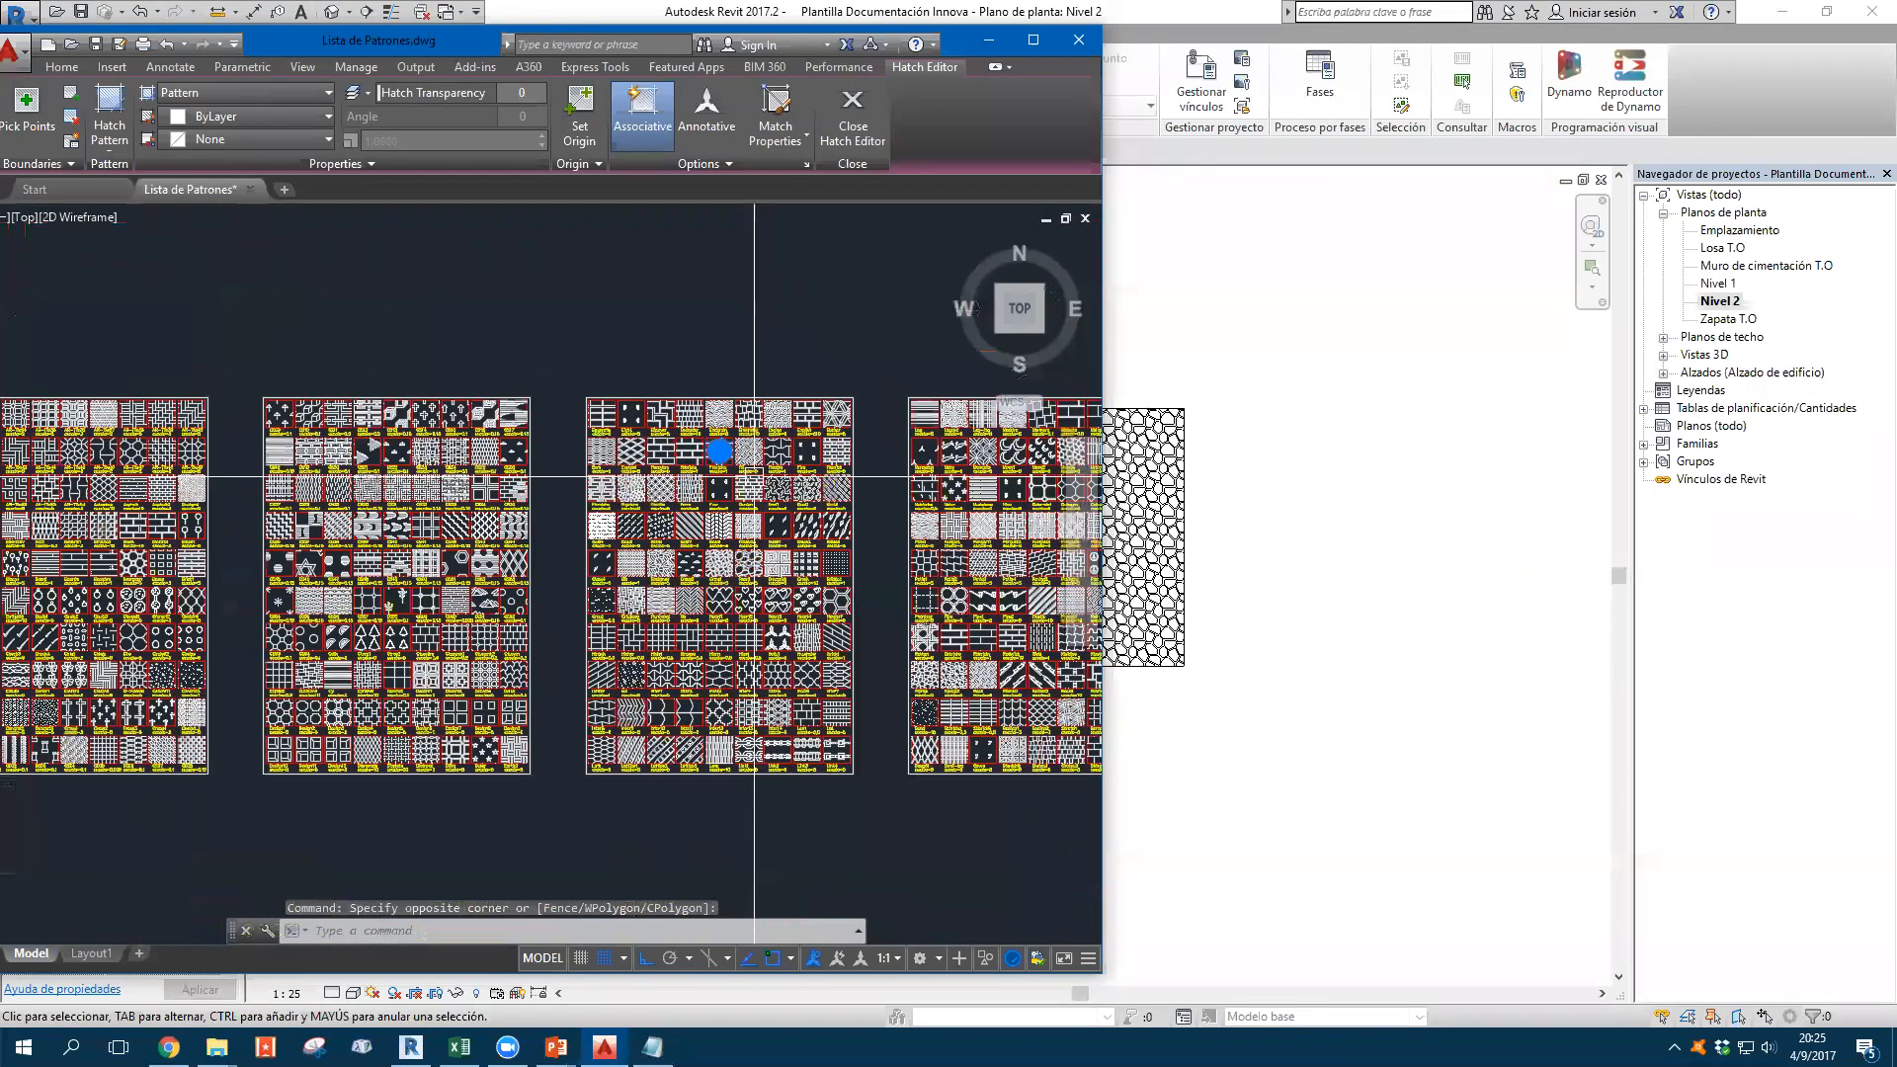
# Browse the remaining hatch sample sheets, including the Wood, Pietra and Legno patterns with their scale labels
pyautogui.moveTo(1067, 473); pyautogui.dragTo(667, 432, button='middle')
pyautogui.scroll(2, 667, 431)
pyautogui.moveTo(850, 414); pyautogui.dragTo(694, 444, button='middle')
pyautogui.scroll(2, 694, 443)
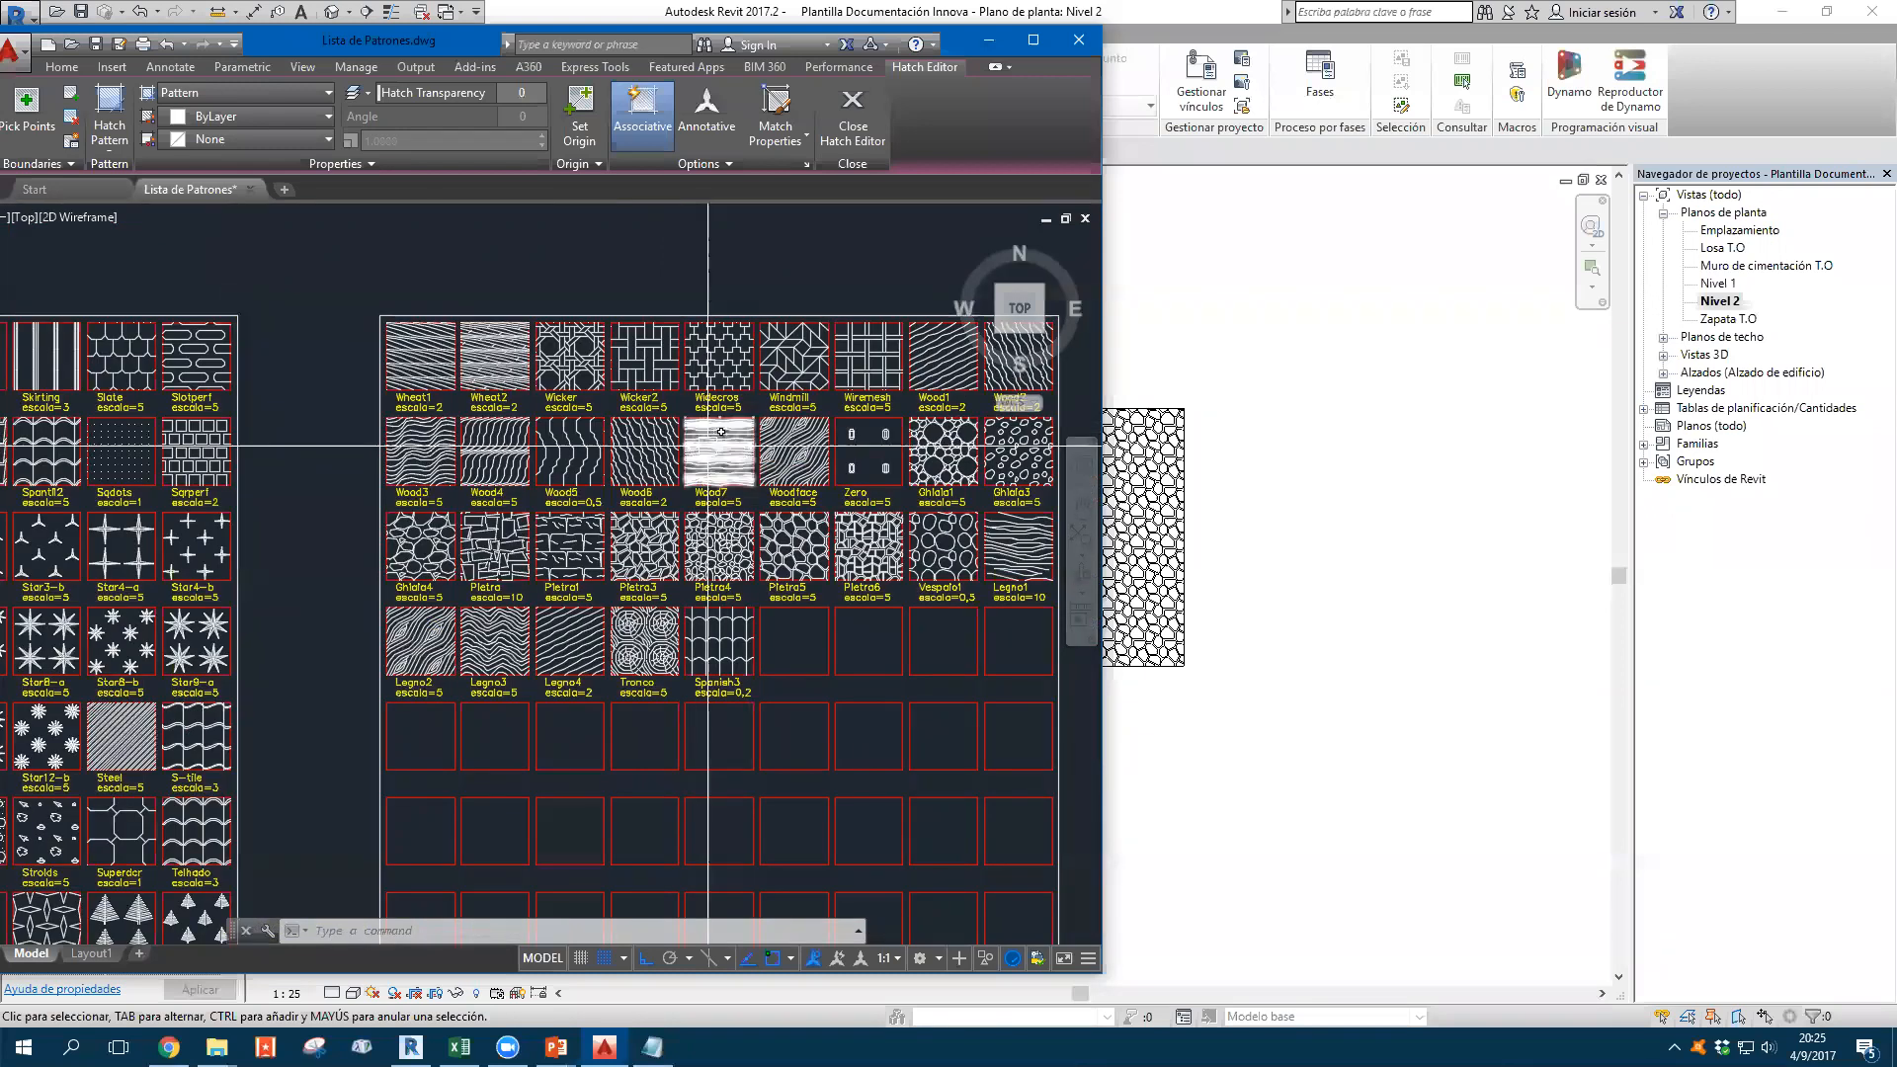
pyautogui.scroll(-3, 707, 446)
pyautogui.moveTo(327, 658); pyautogui.dragTo(716, 637, button='middle')
pyautogui.scroll(3, 716, 637)
pyautogui.scroll(-4, 715, 637)
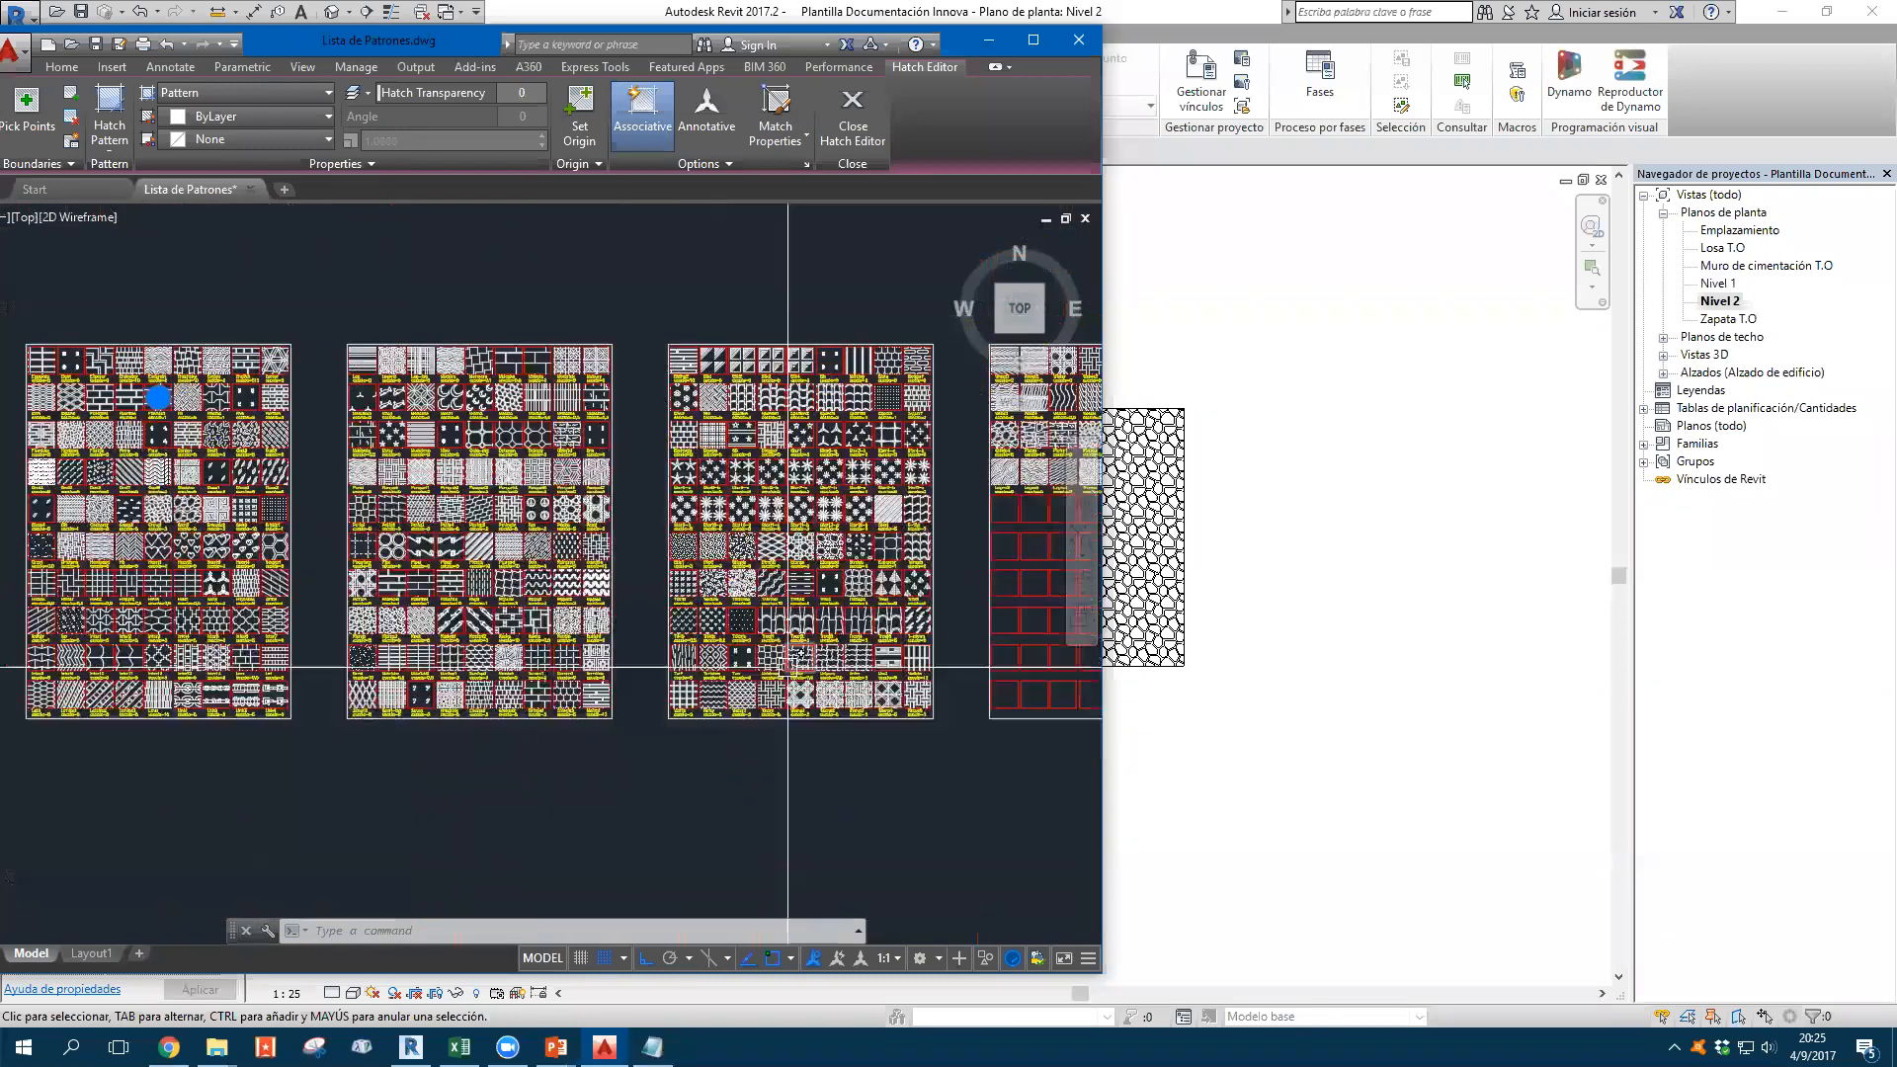
pyautogui.scroll(2, 788, 667)
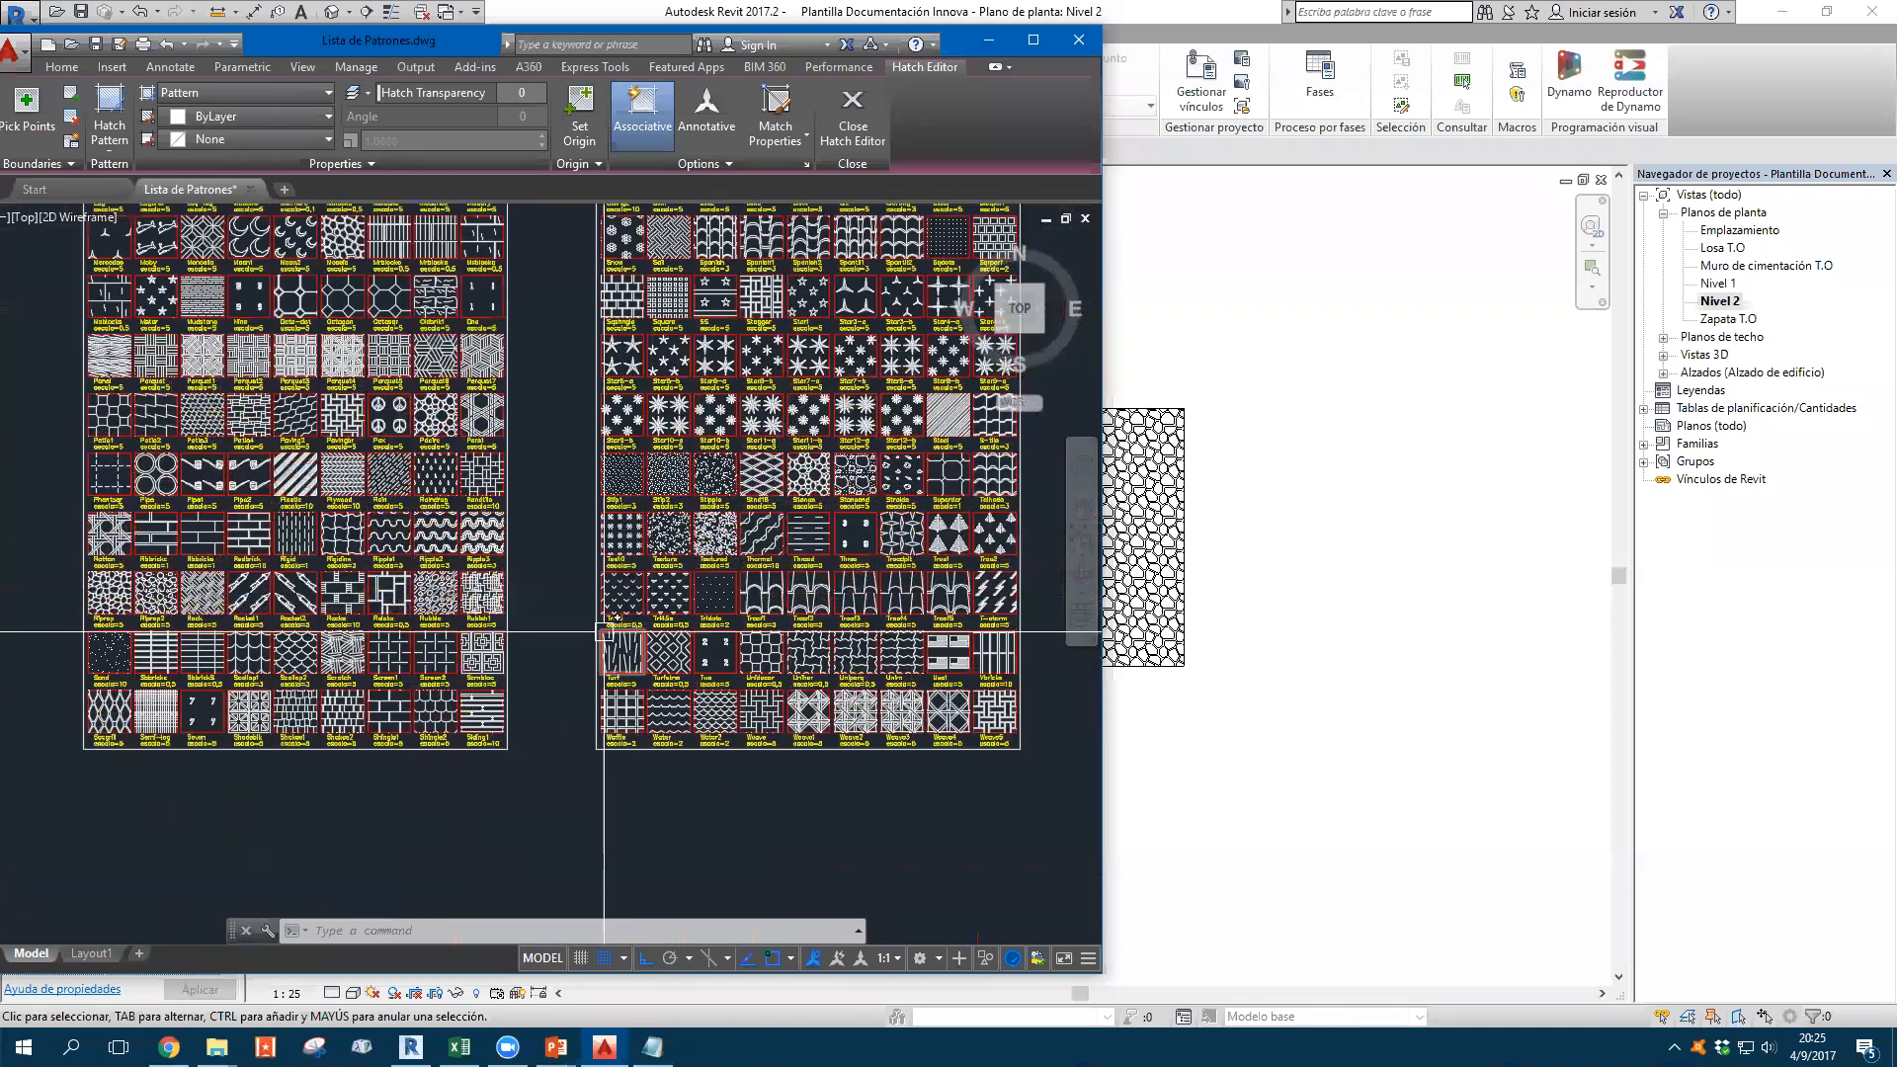
pyautogui.moveTo(604, 632); pyautogui.dragTo(749, 650, button='middle')
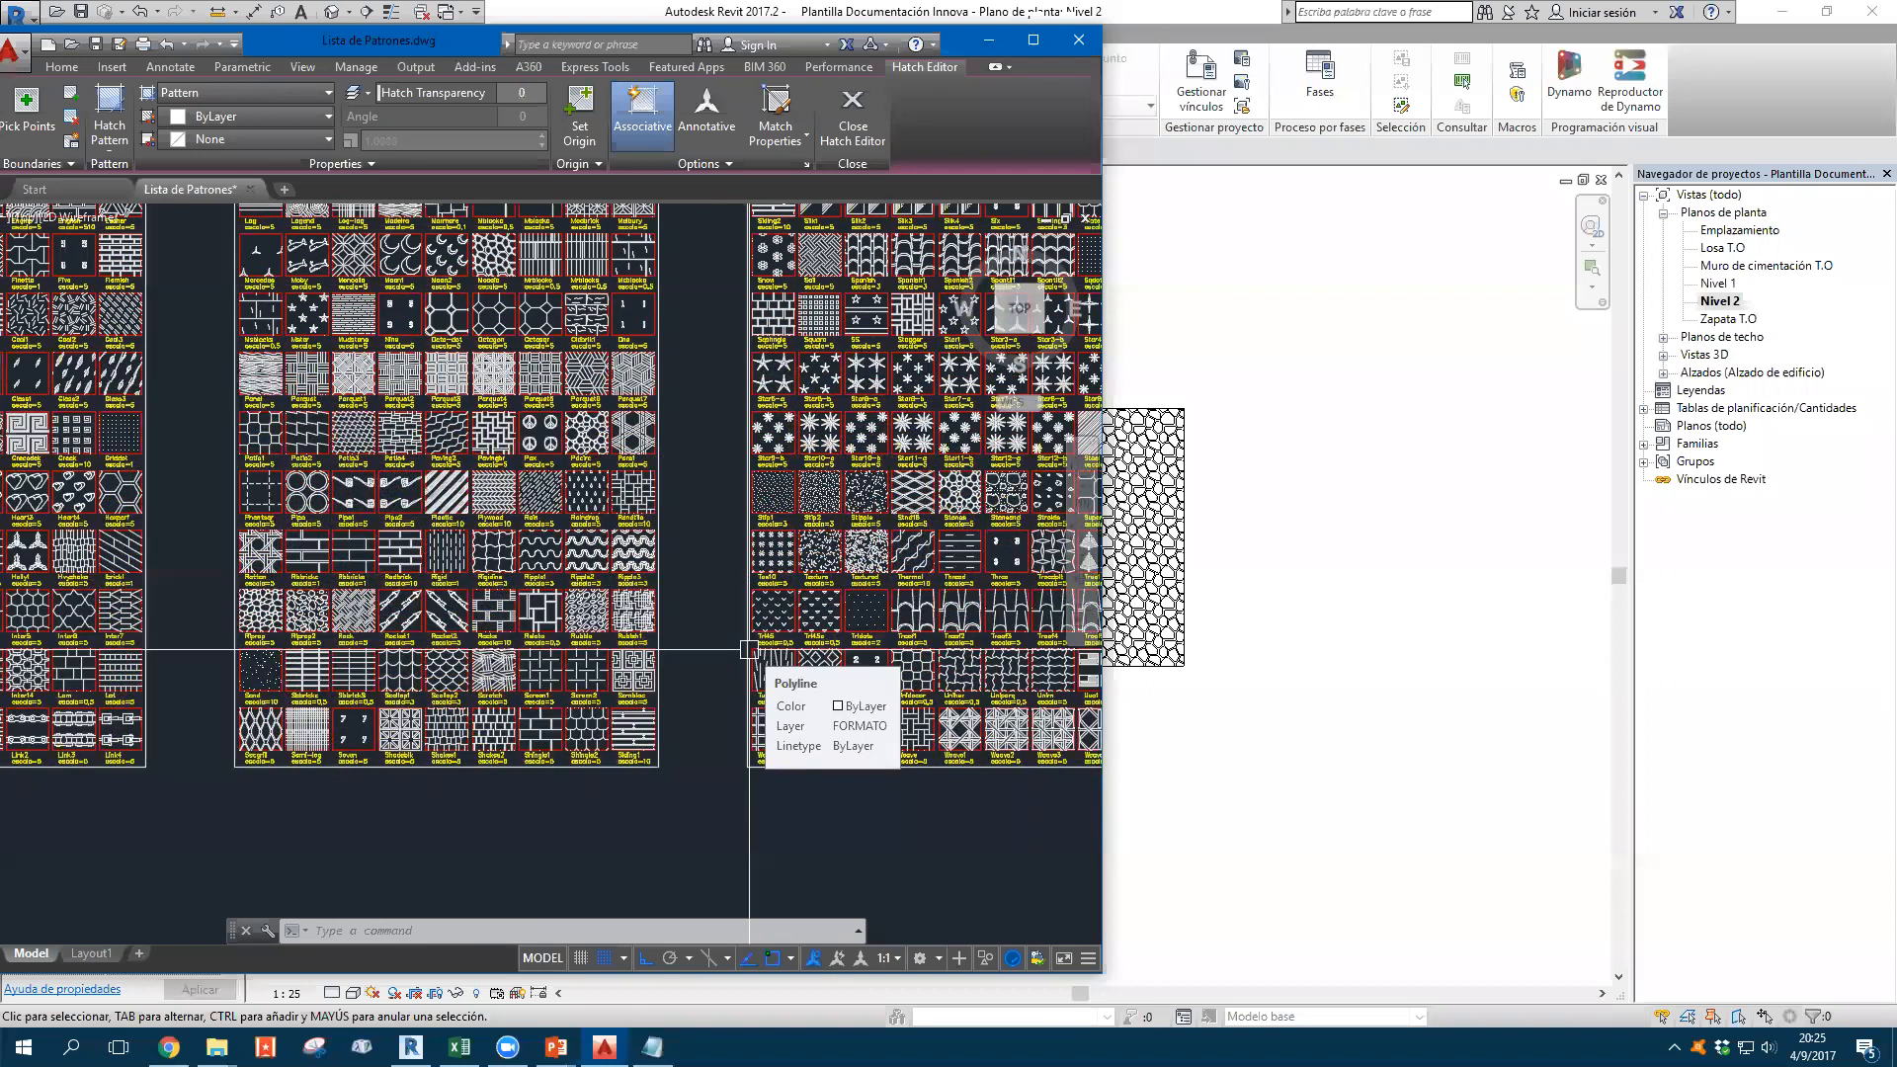
pyautogui.moveTo(749, 649); pyautogui.dragTo(674, 623, button='middle')
# Switch to Revit and compare both filled regions at view scales 1:20 and 1:10, ending at 1:50
pyautogui.click(1324, 364)
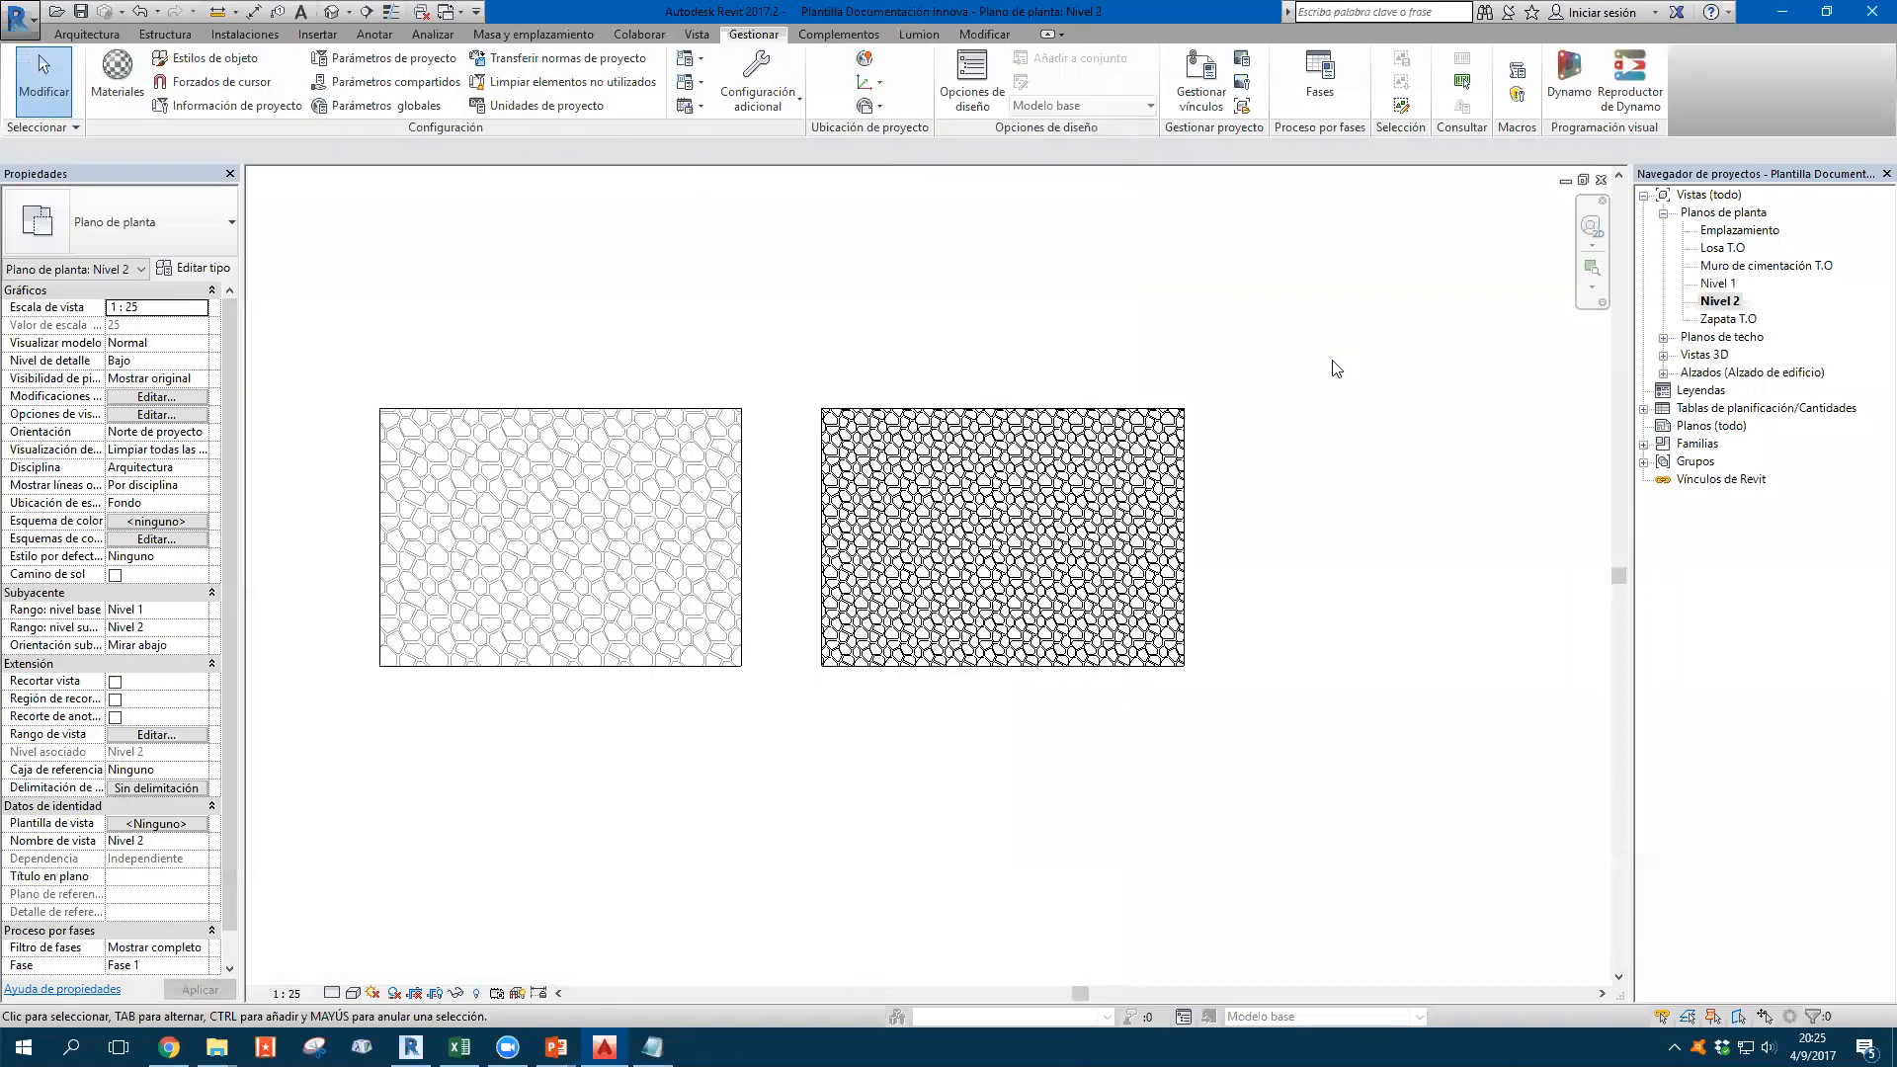
pyautogui.click(287, 993)
pyautogui.click(322, 821)
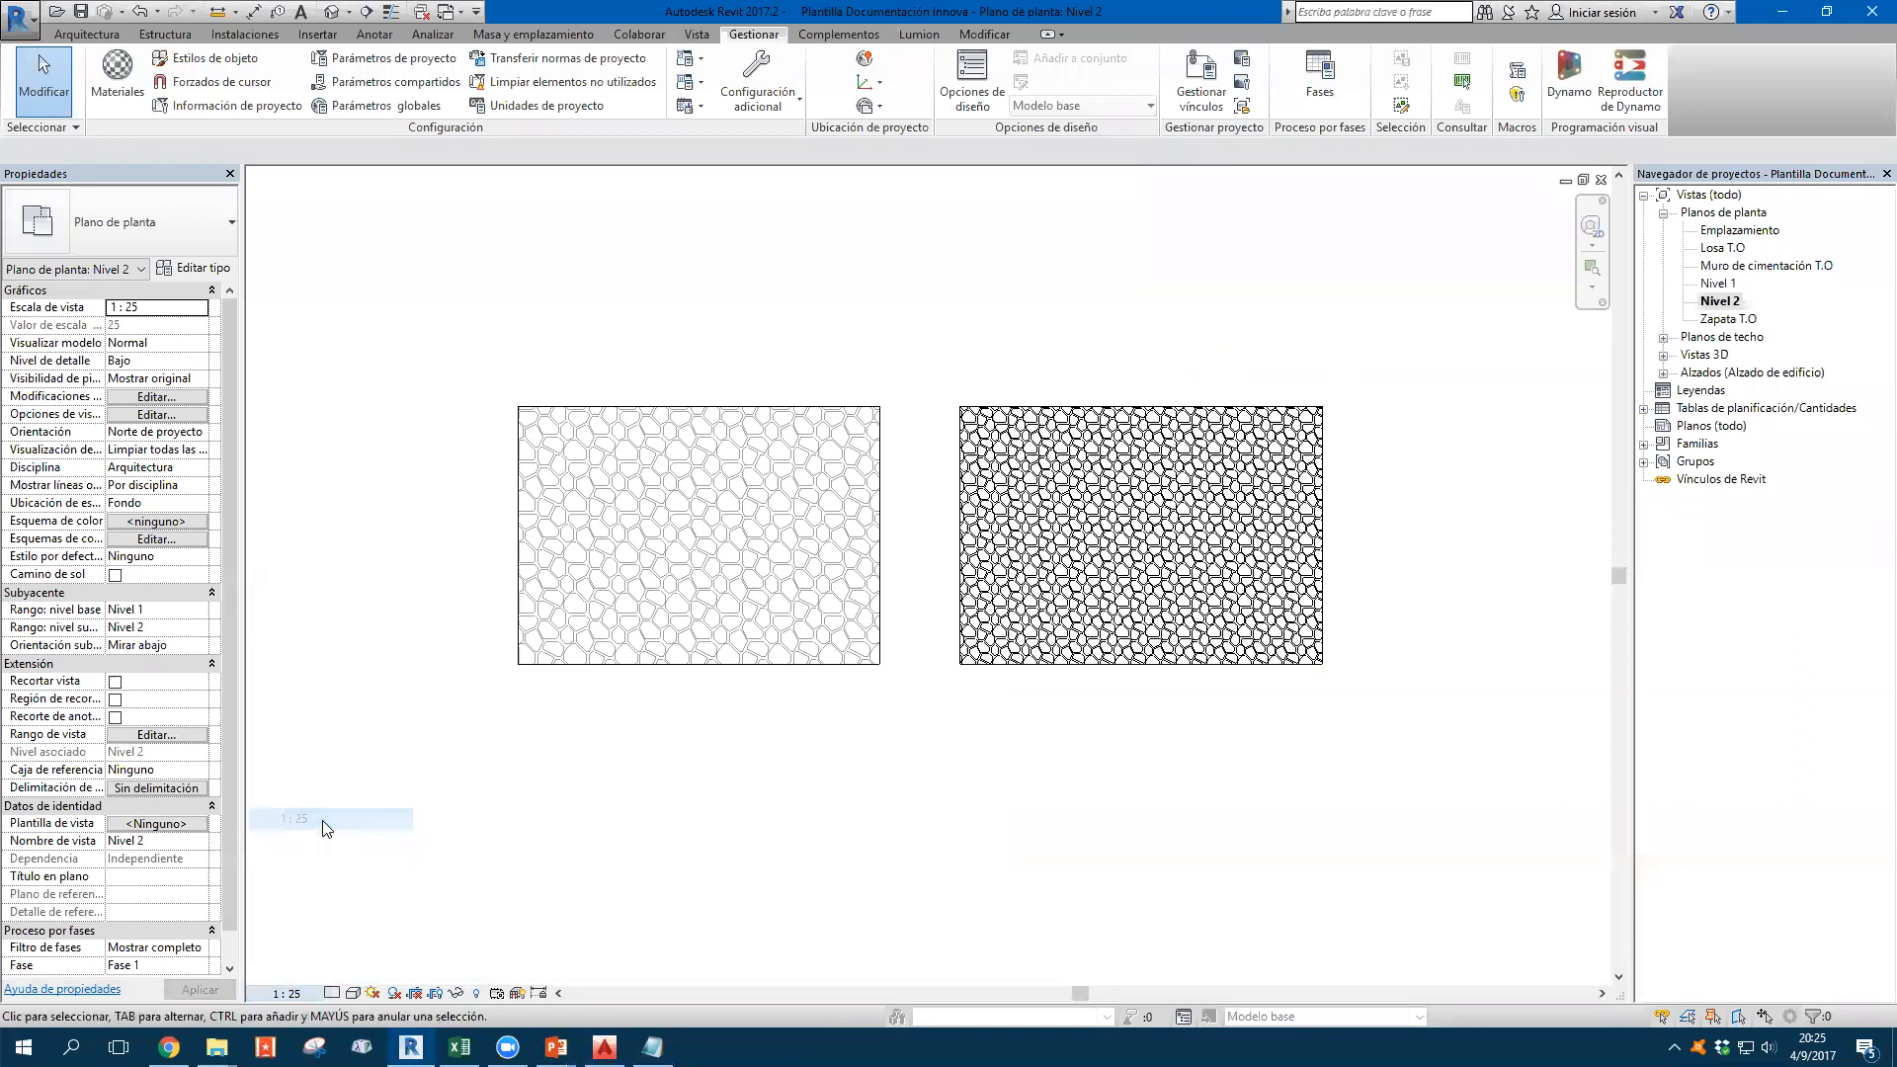
pyautogui.click(285, 992)
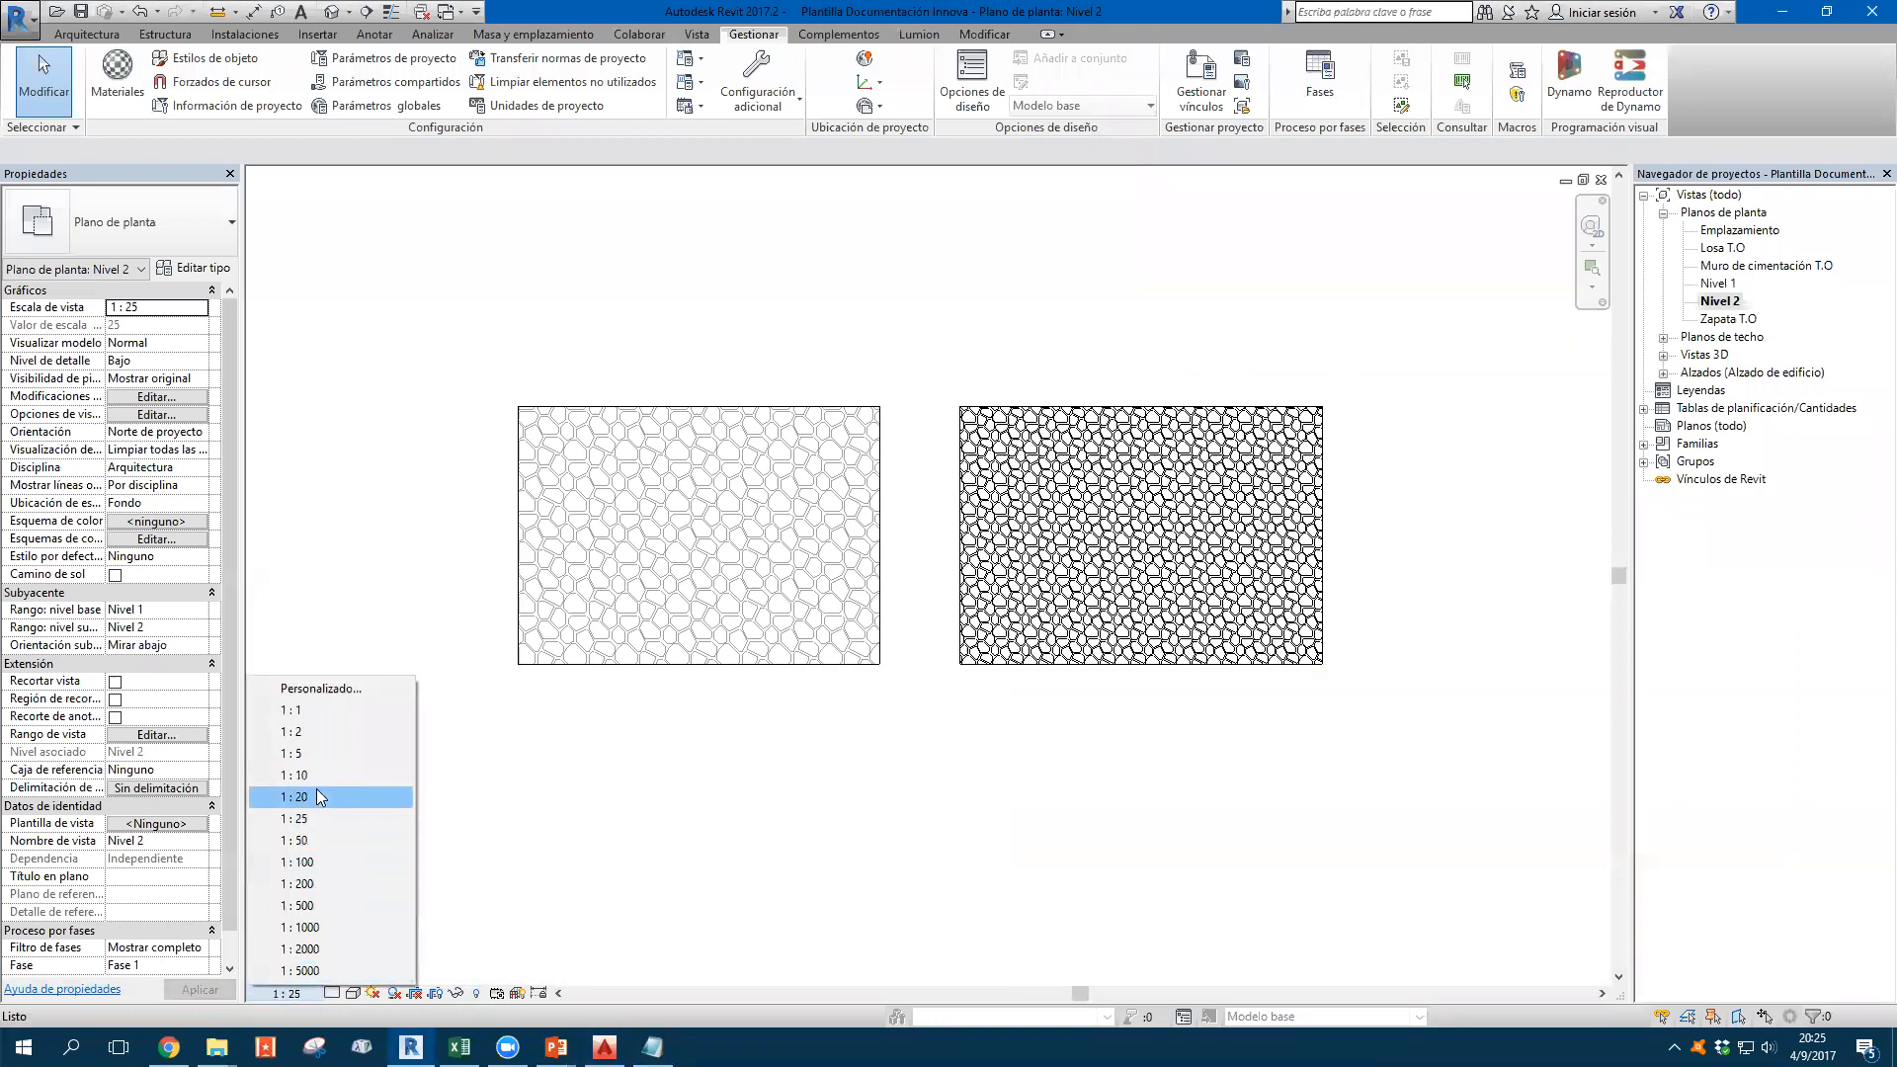
pyautogui.click(316, 800)
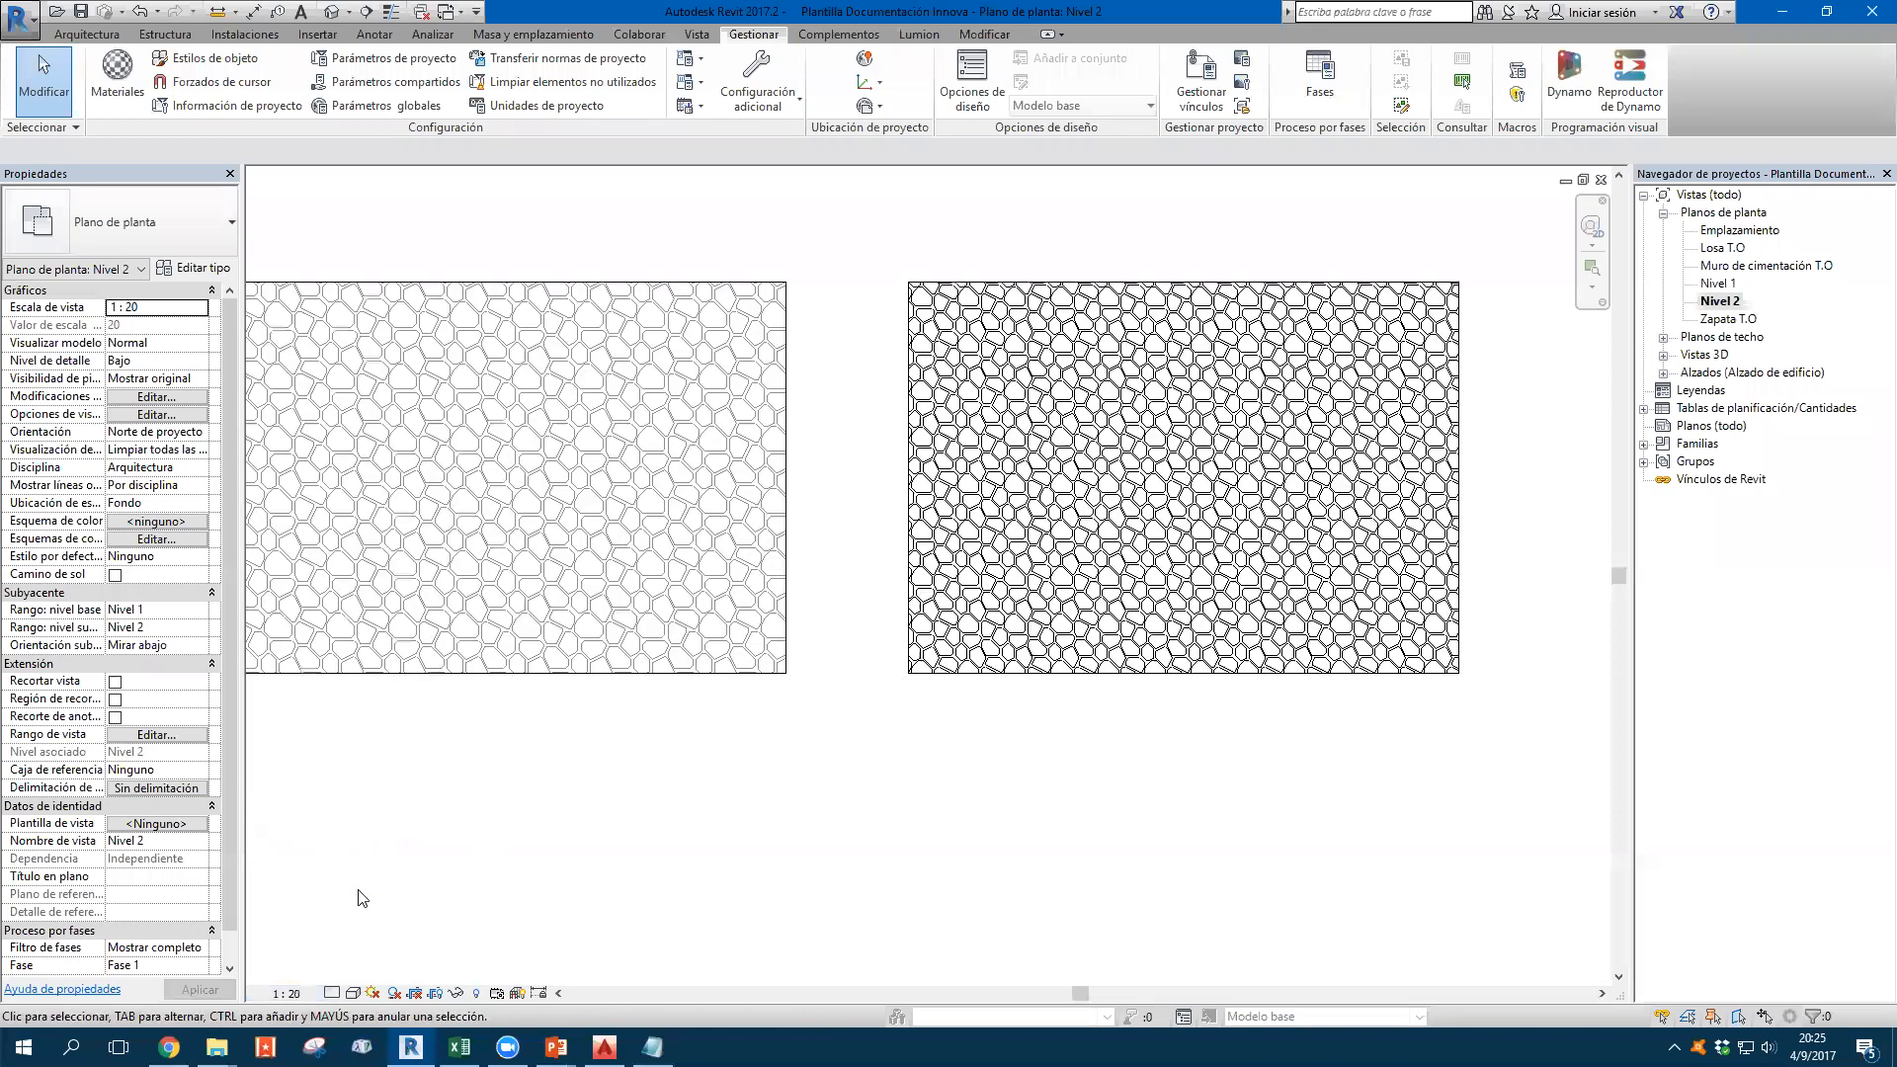
pyautogui.click(287, 993)
pyautogui.click(312, 805)
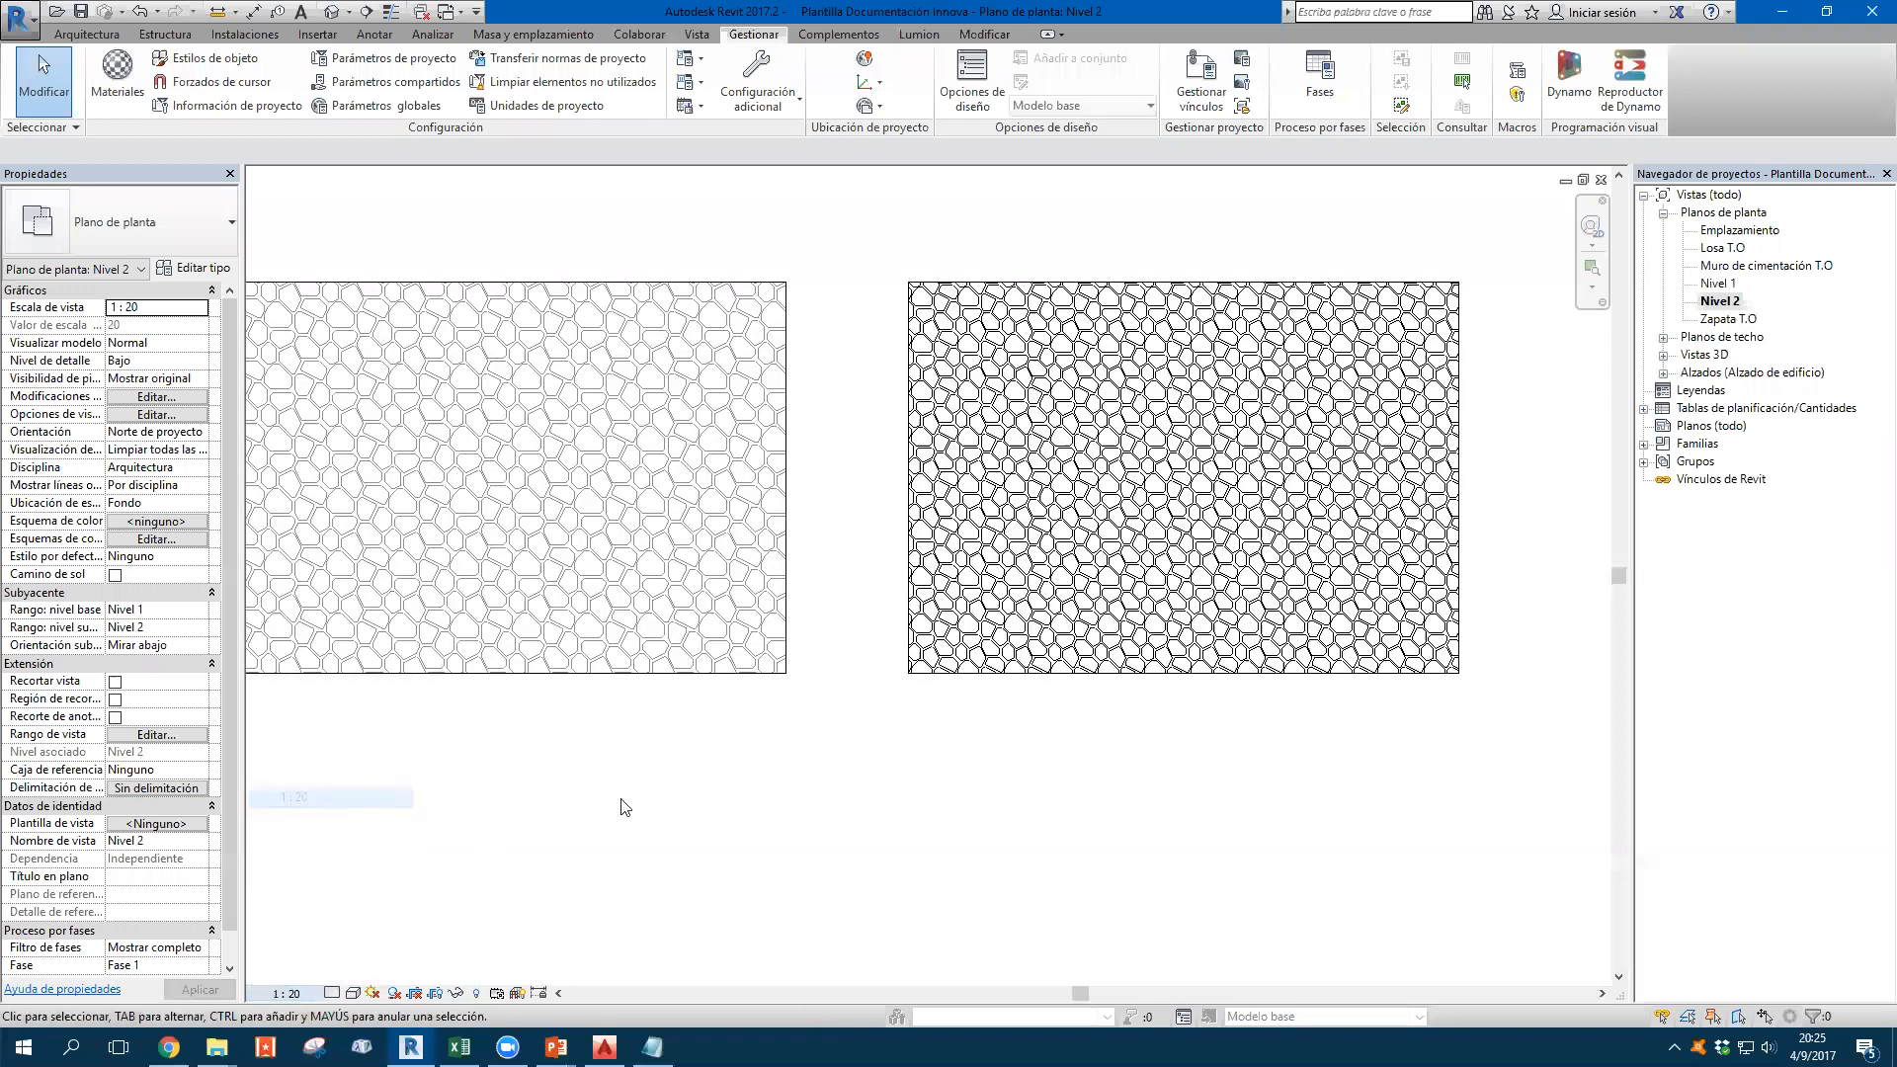
pyautogui.click(289, 994)
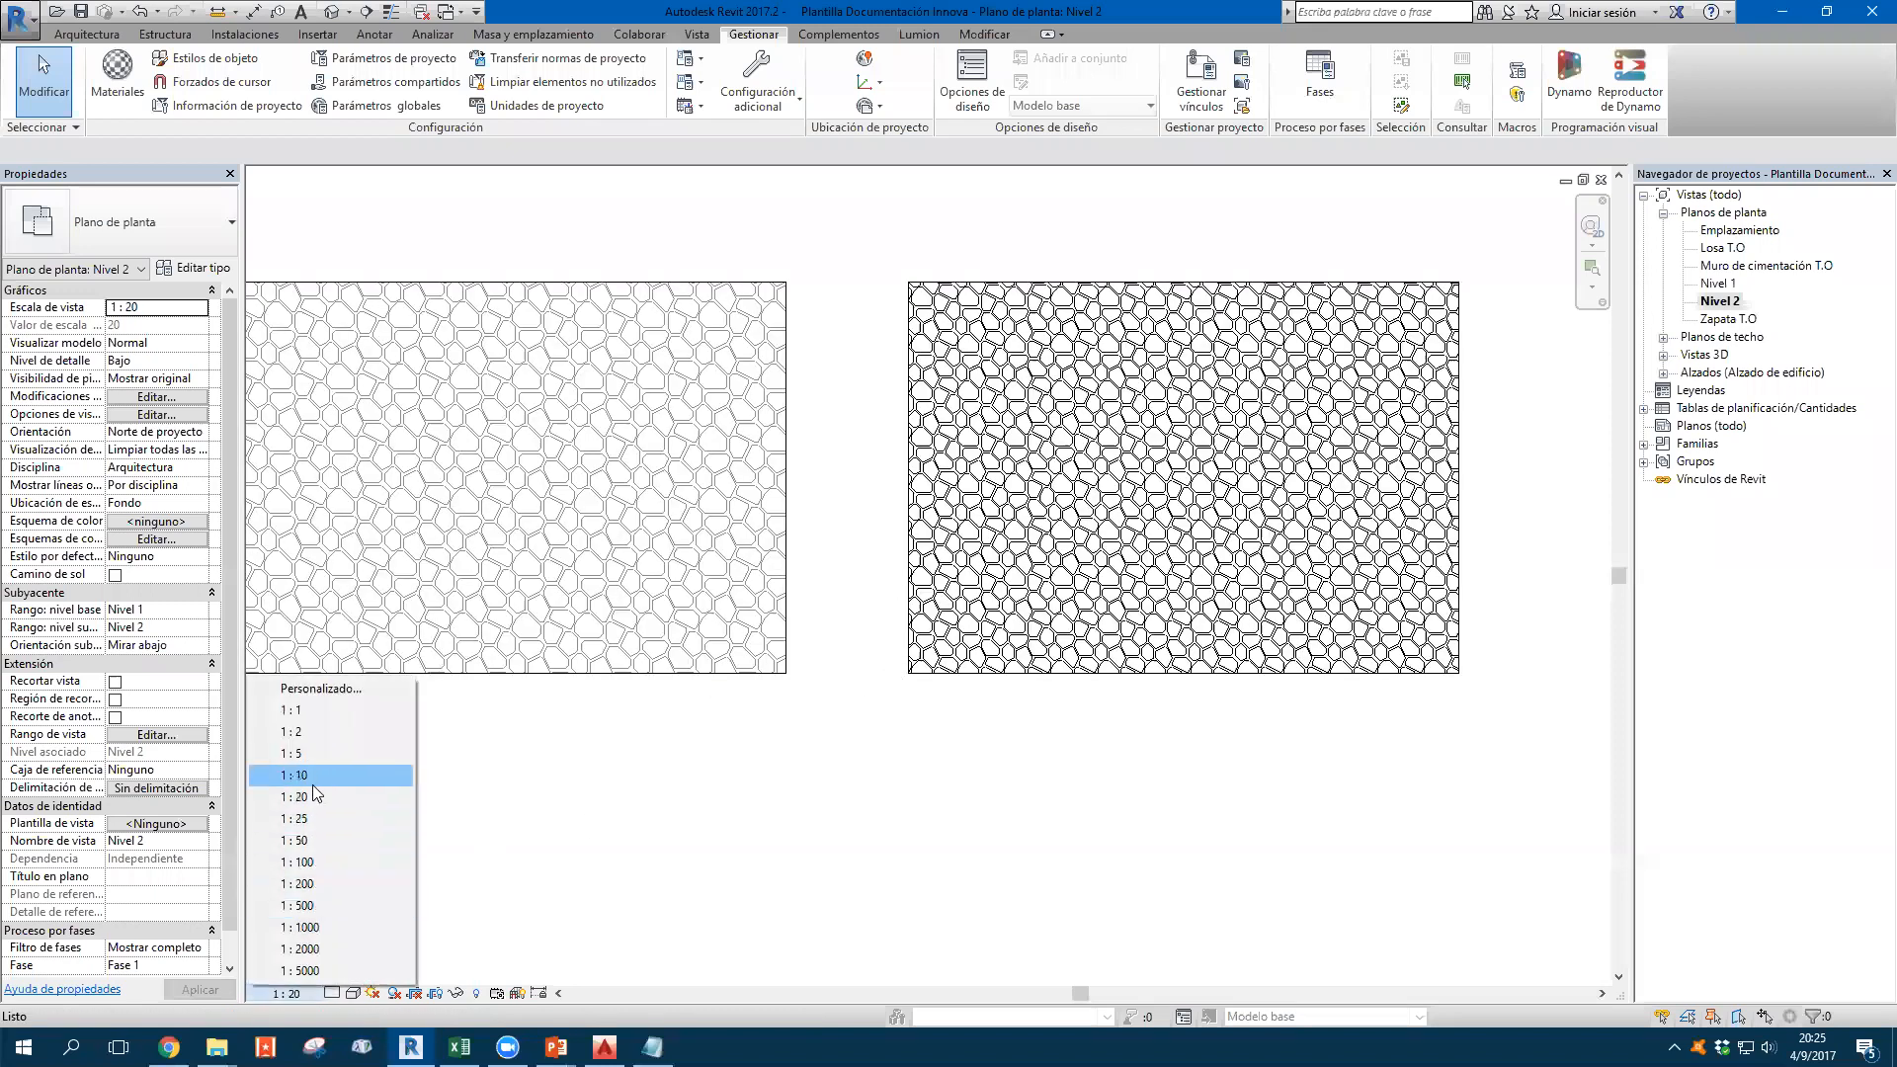
pyautogui.click(296, 776)
pyautogui.click(287, 993)
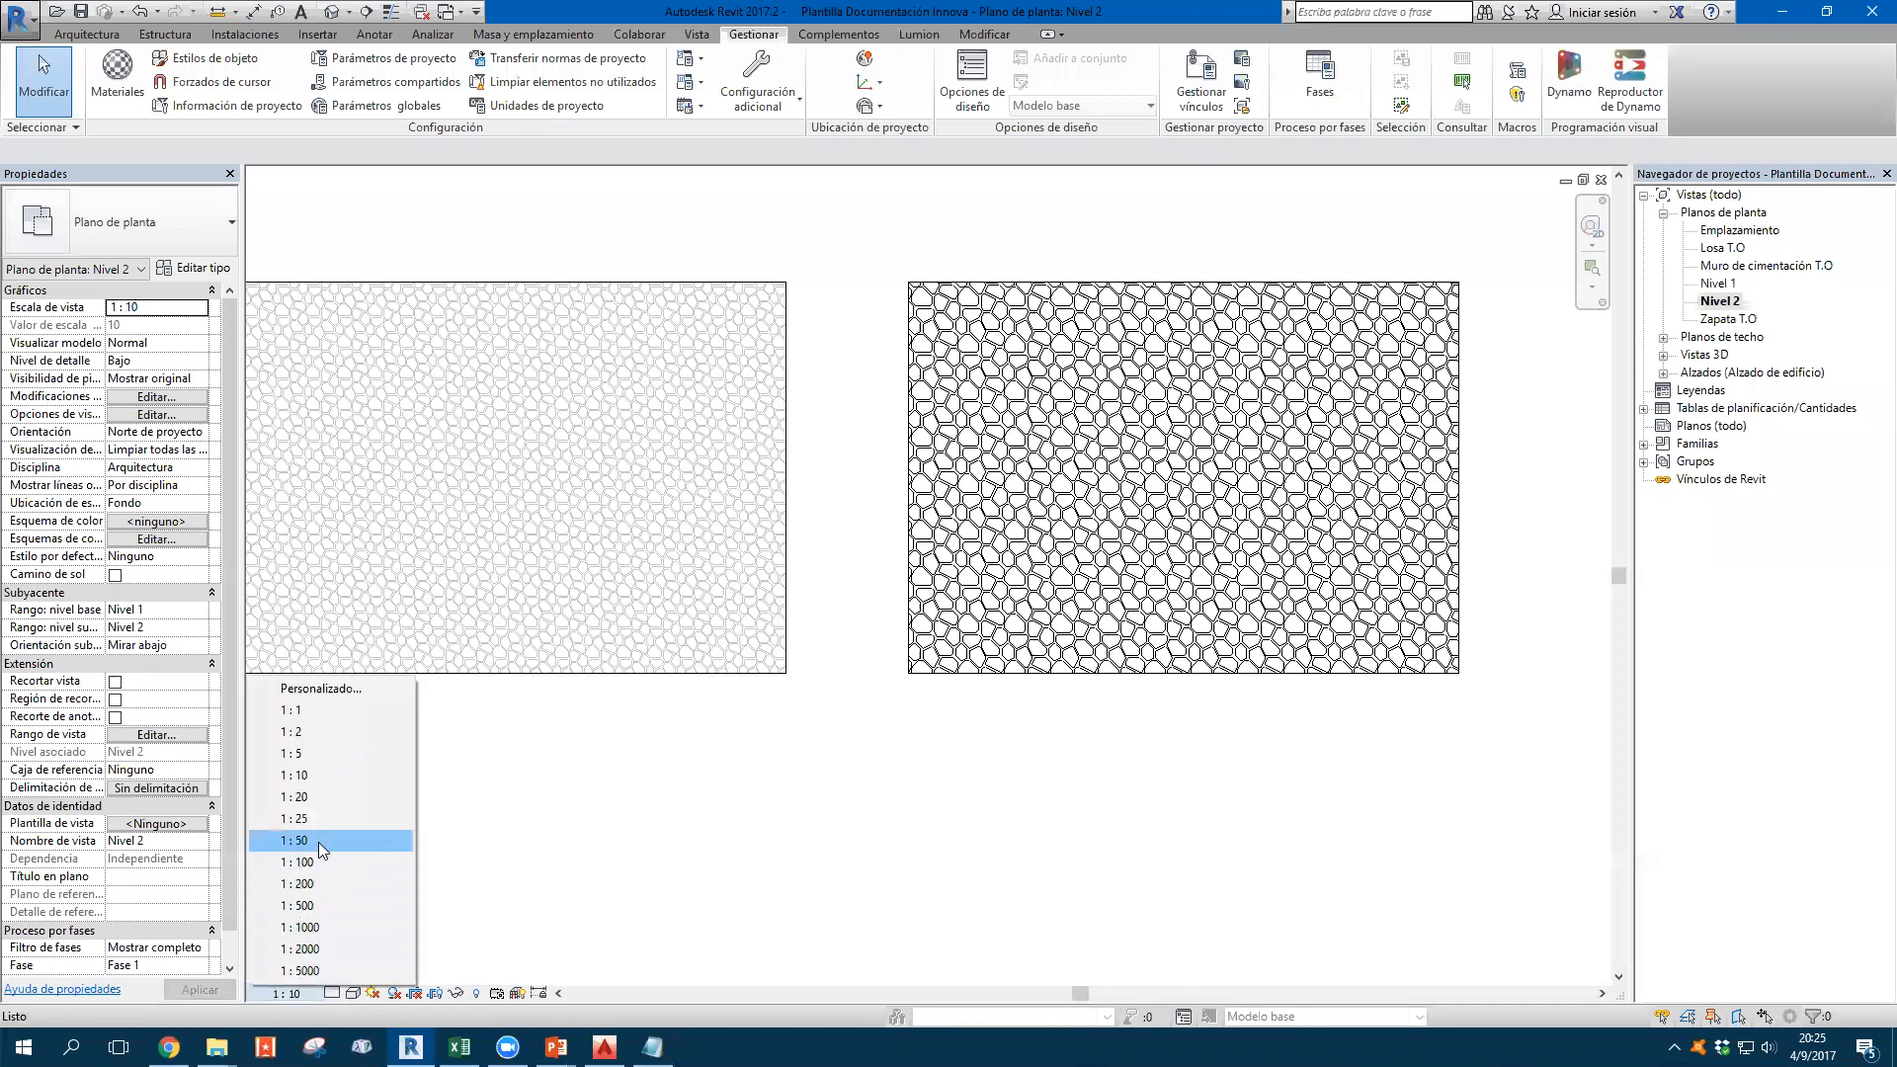
pyautogui.click(317, 841)
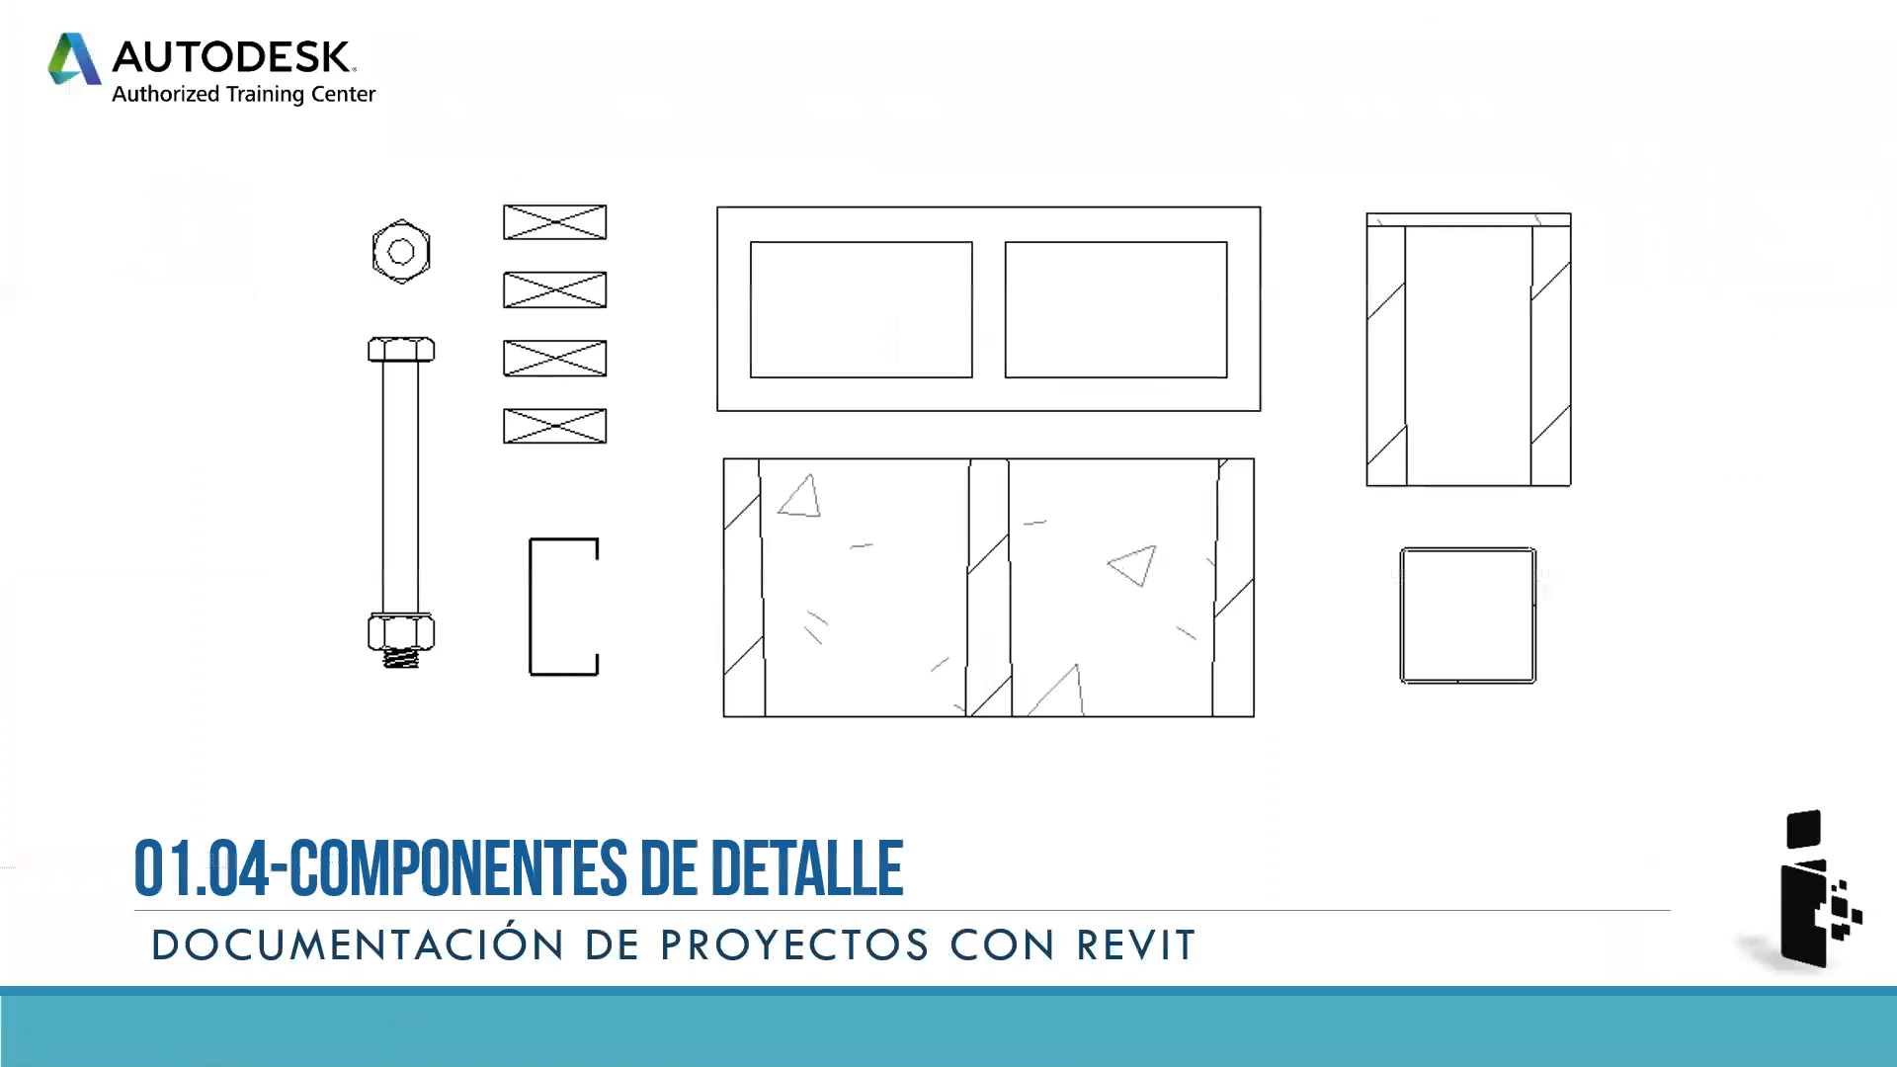
pyautogui.press('Right')
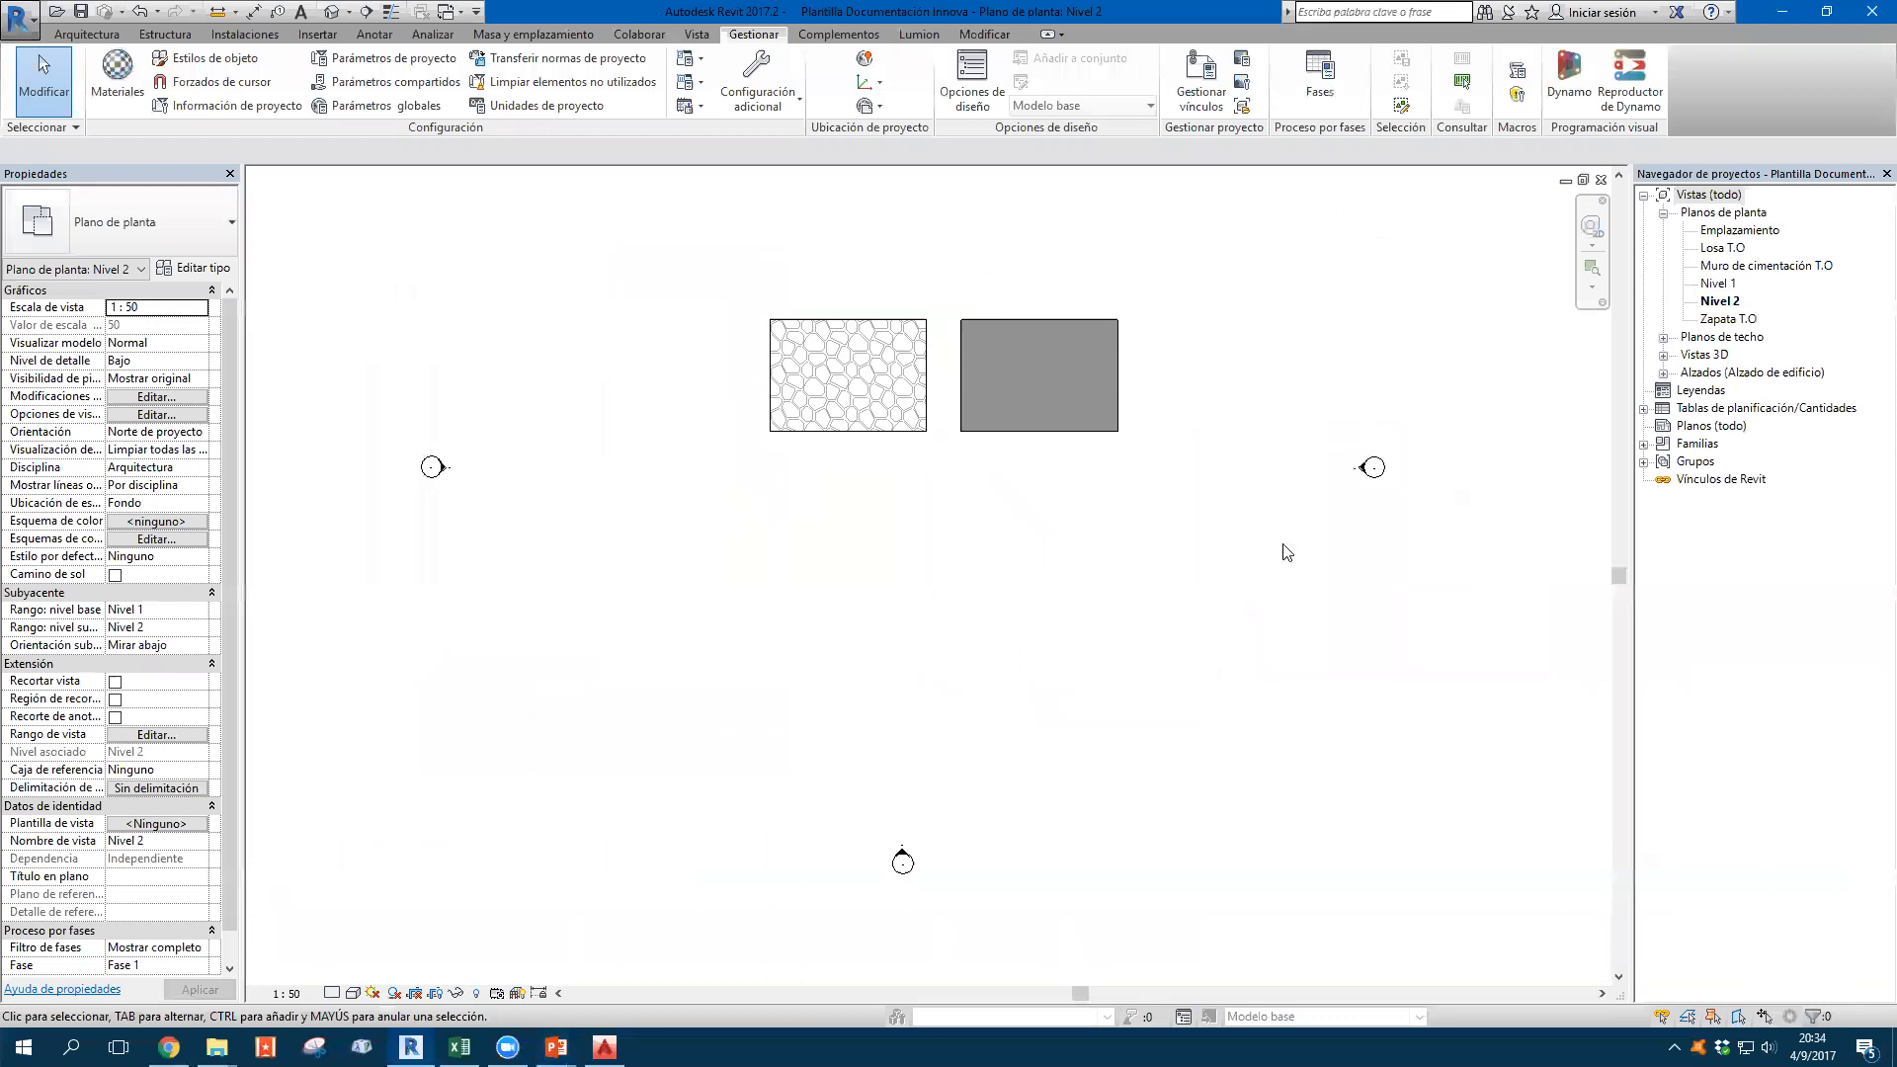
# Place one Bloque de hormigón detail component of type 200 x 100 mm nominal in an empty area of the Nivel 2 plan
pyautogui.moveTo(1282, 547); pyautogui.dragTo(1209, 687, button='middle')
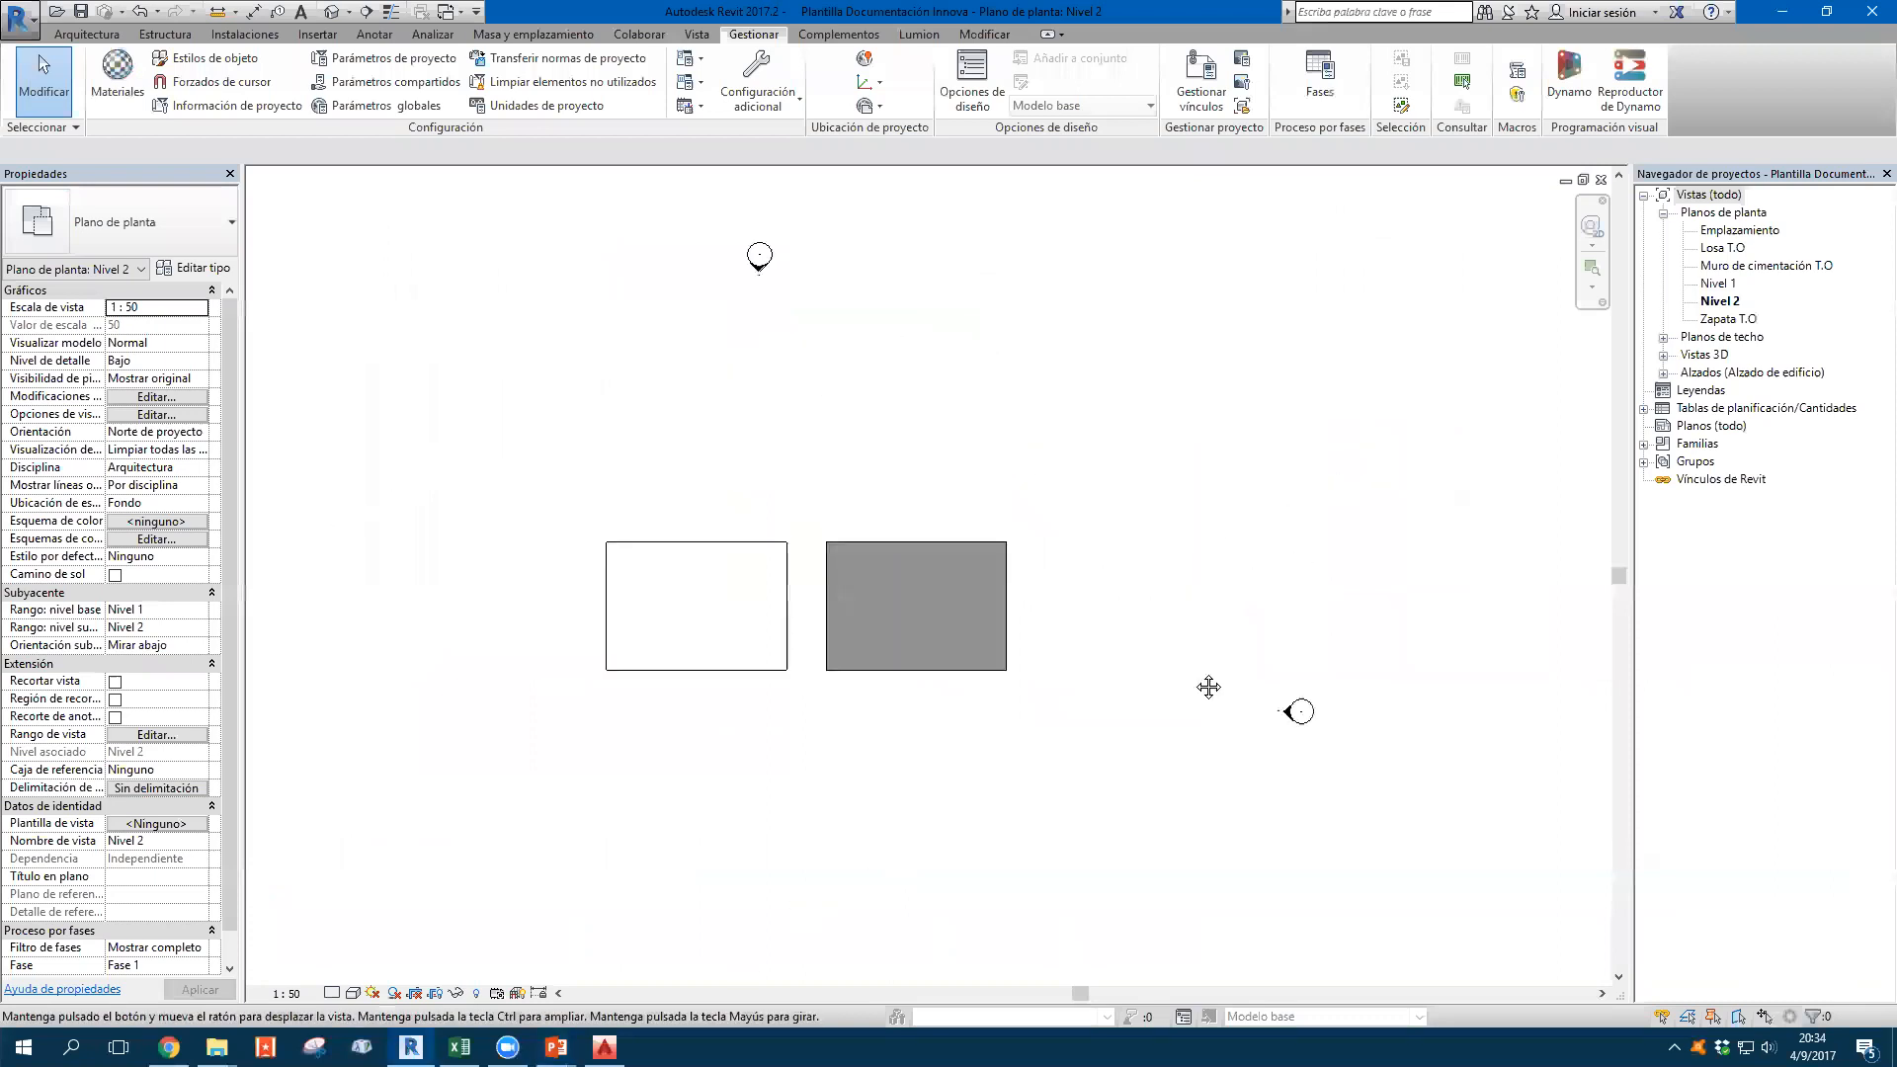
pyautogui.click(380, 36)
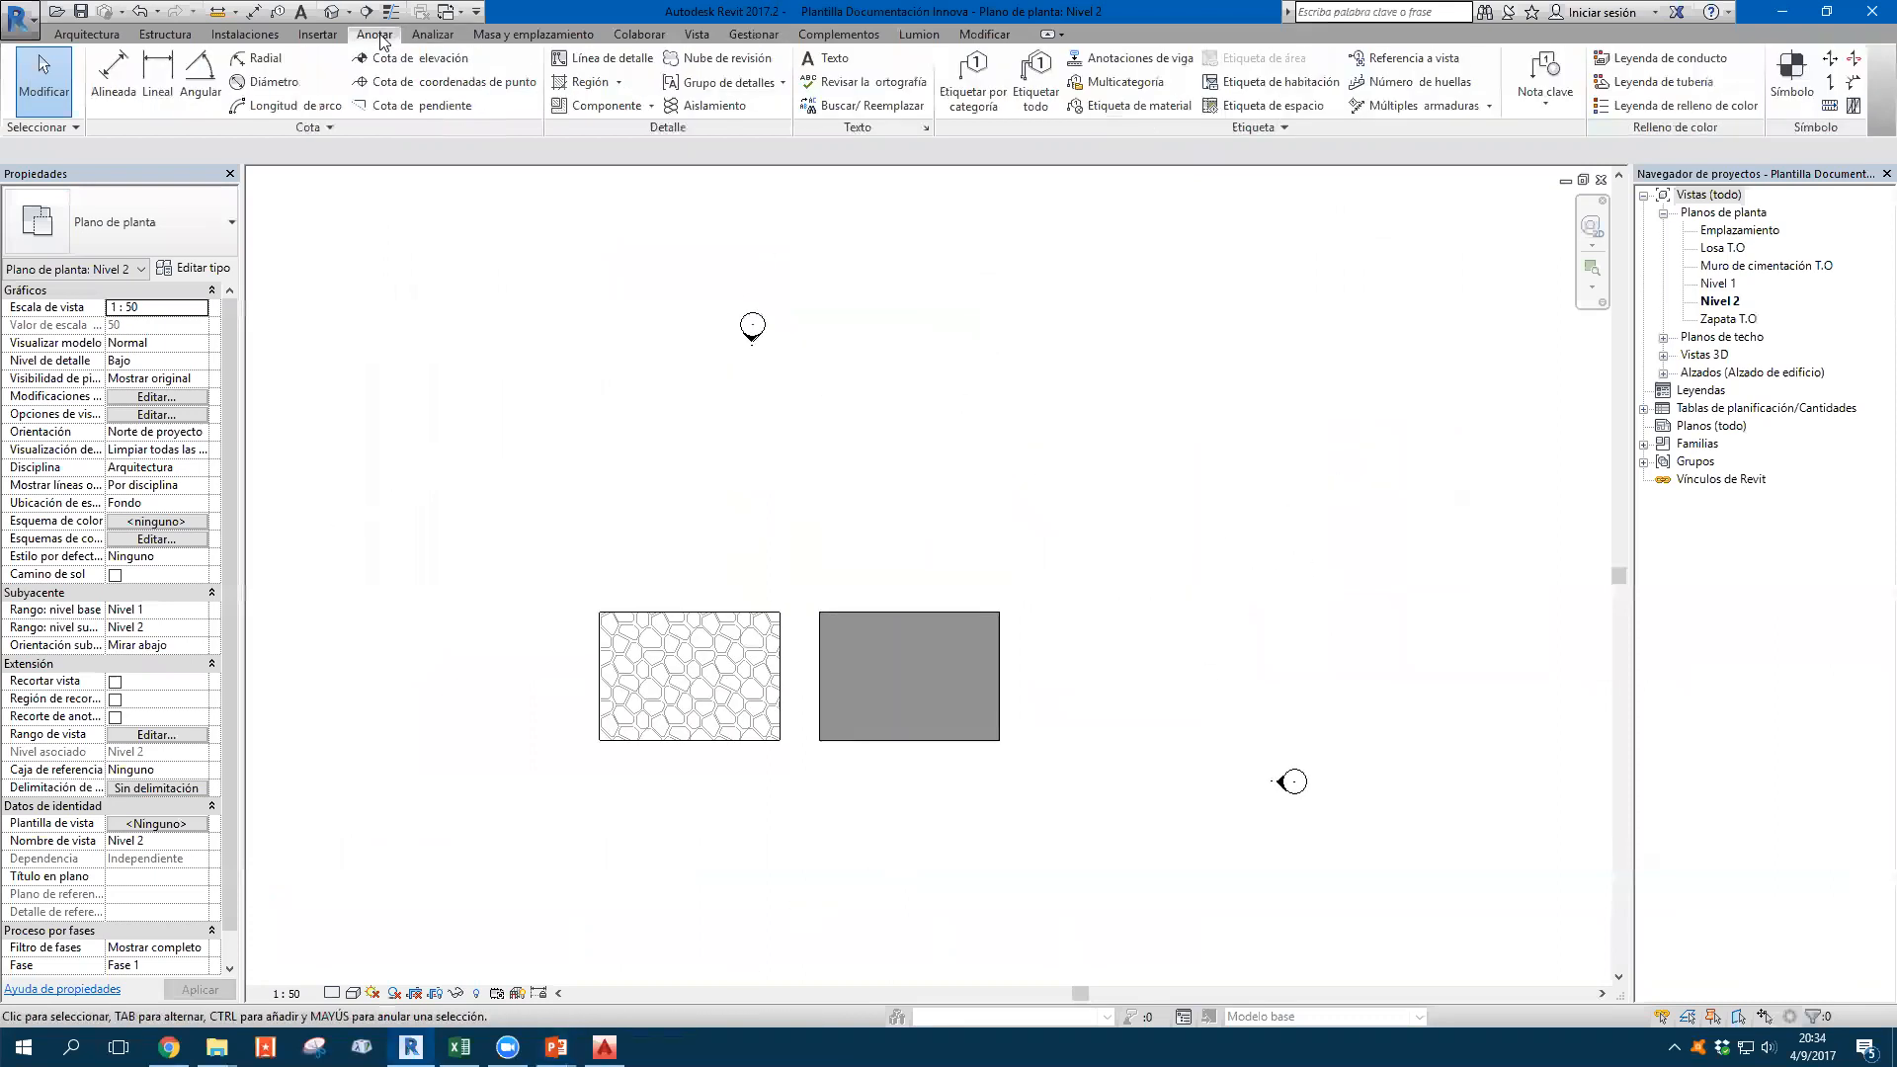
pyautogui.click(652, 105)
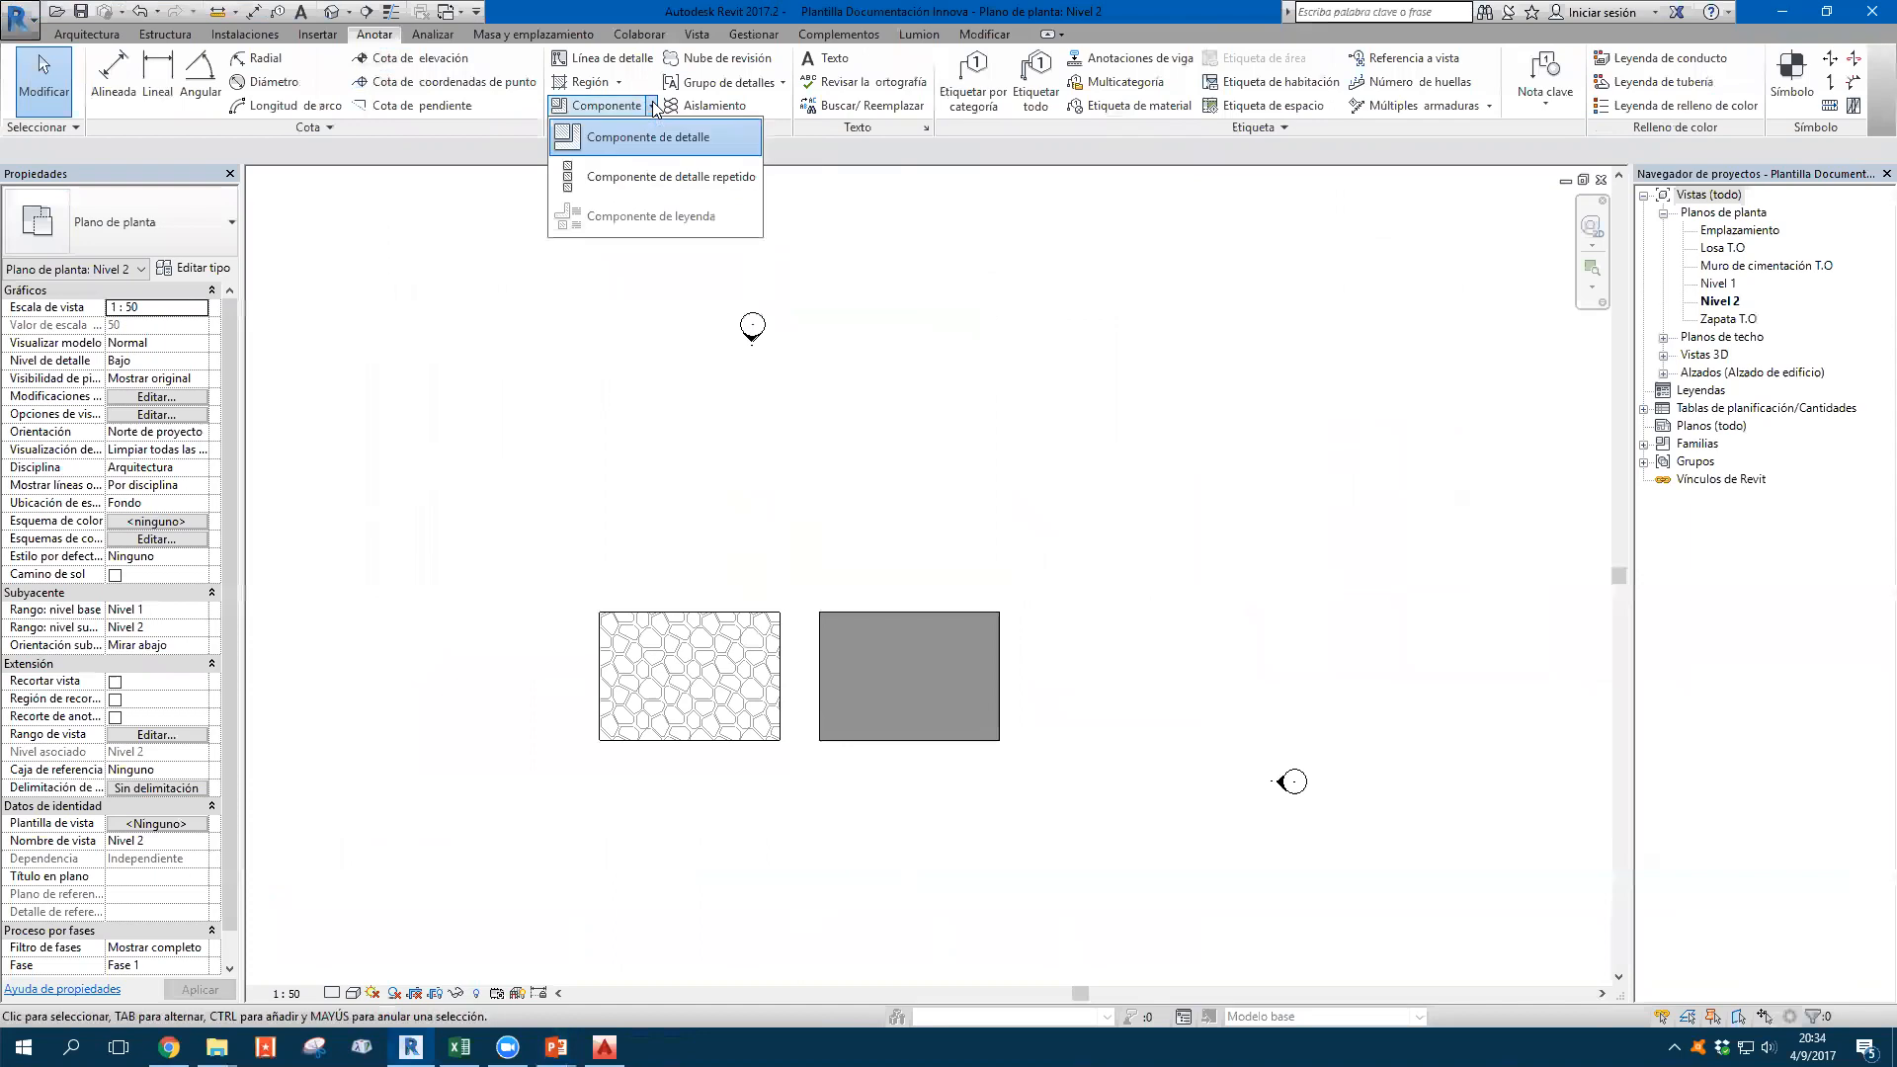
pyautogui.click(674, 136)
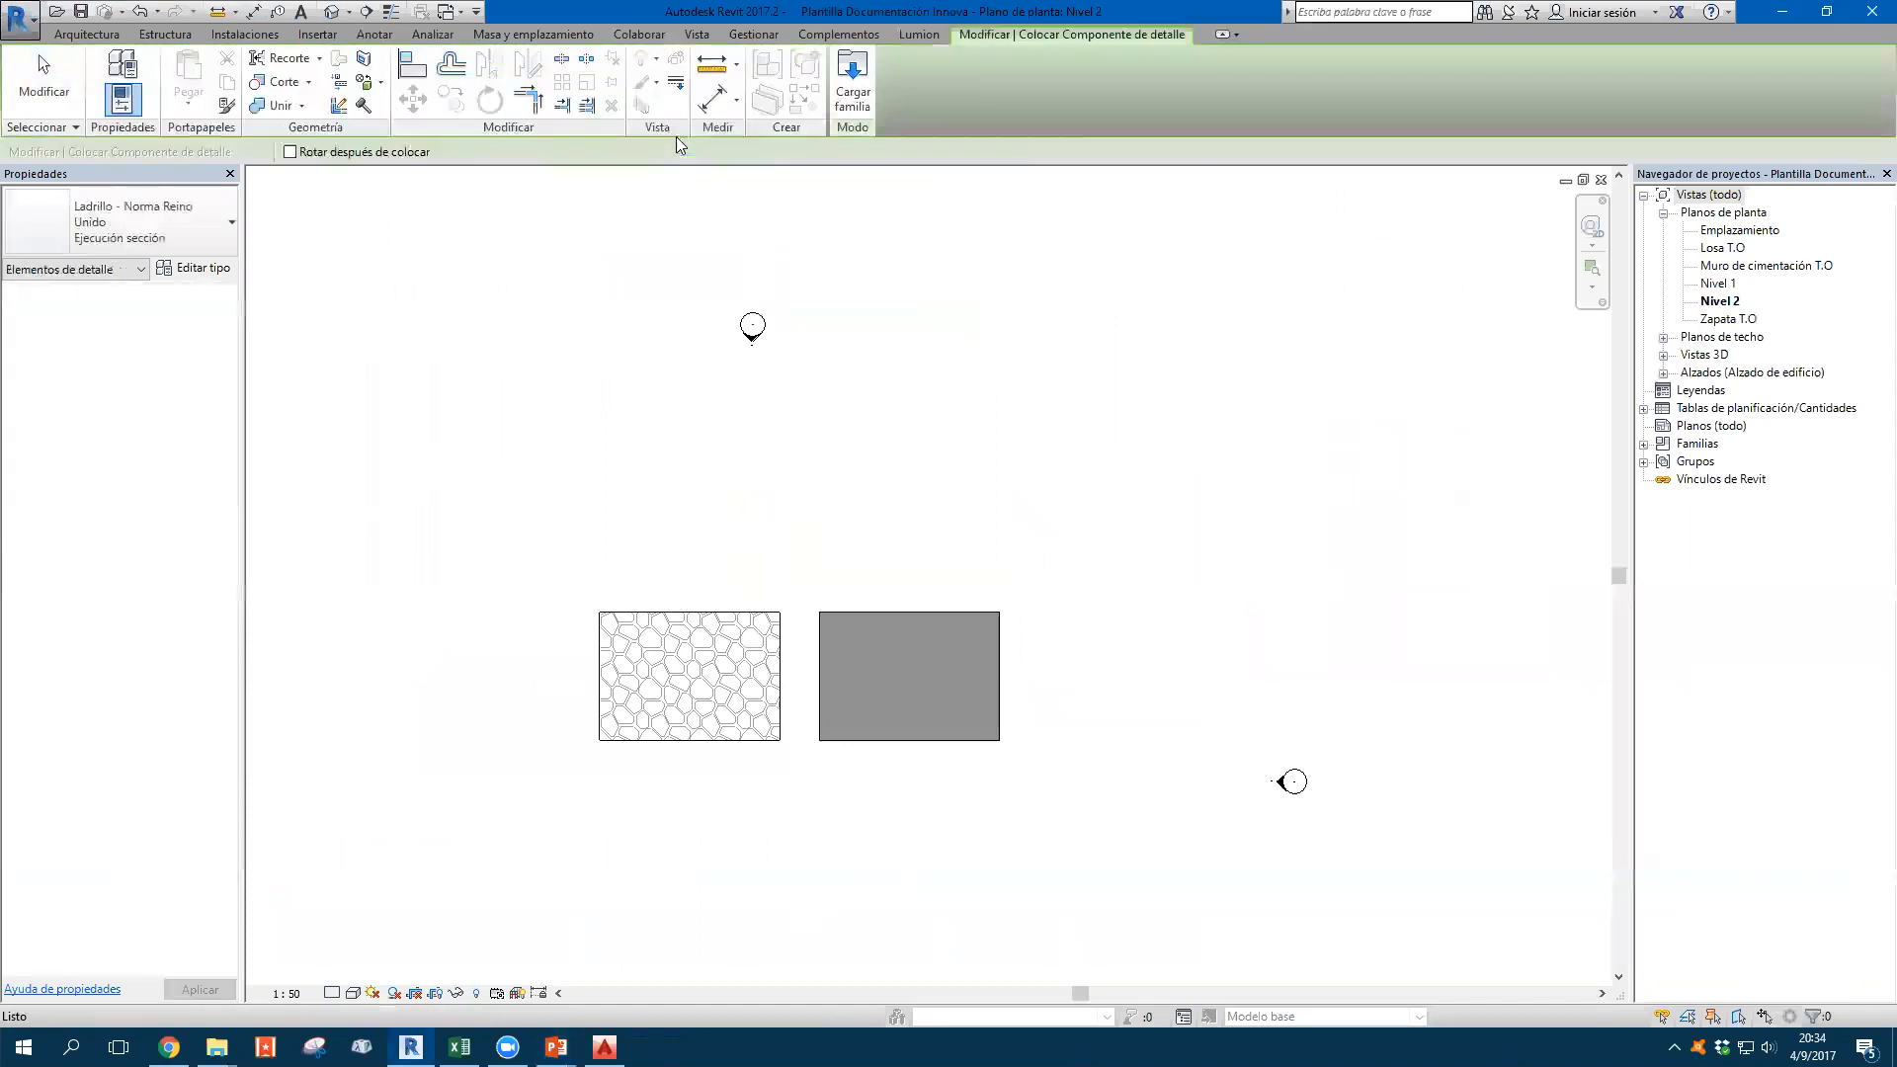
pyautogui.click(188, 237)
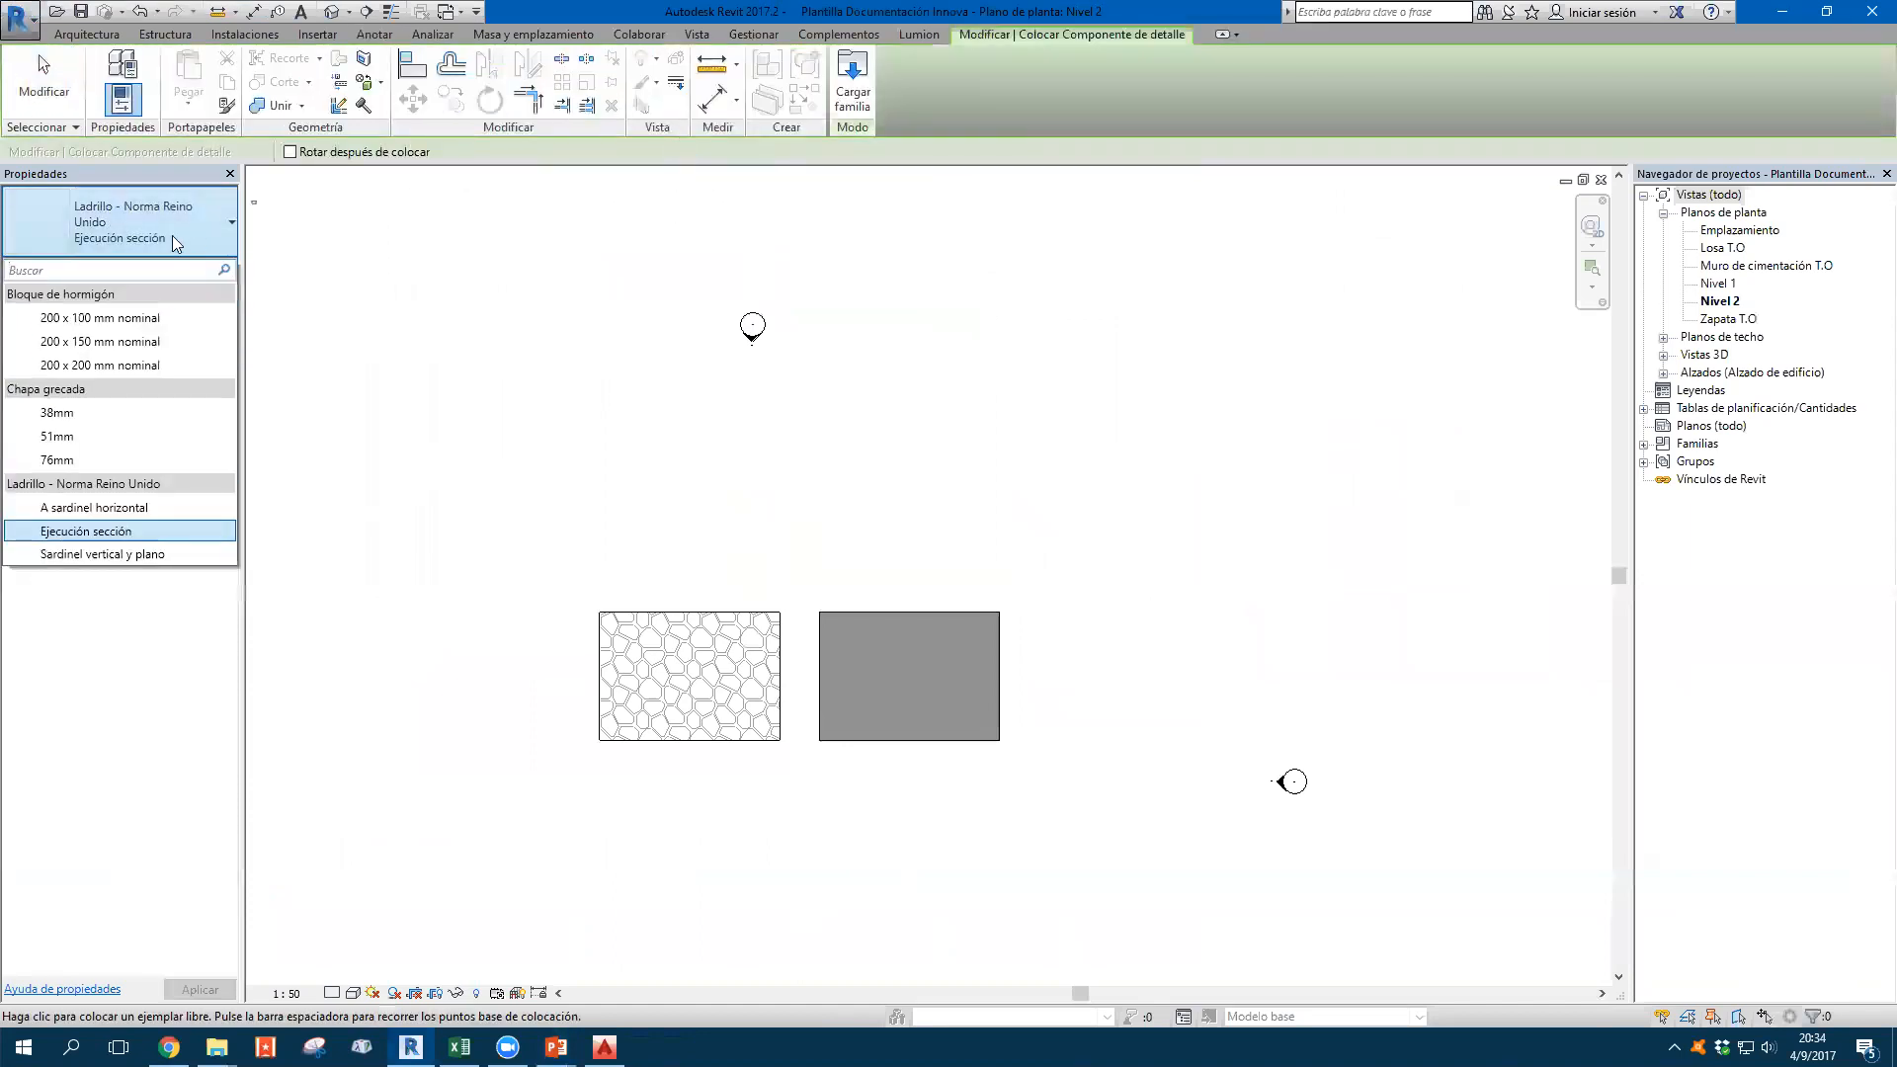
pyautogui.click(67, 320)
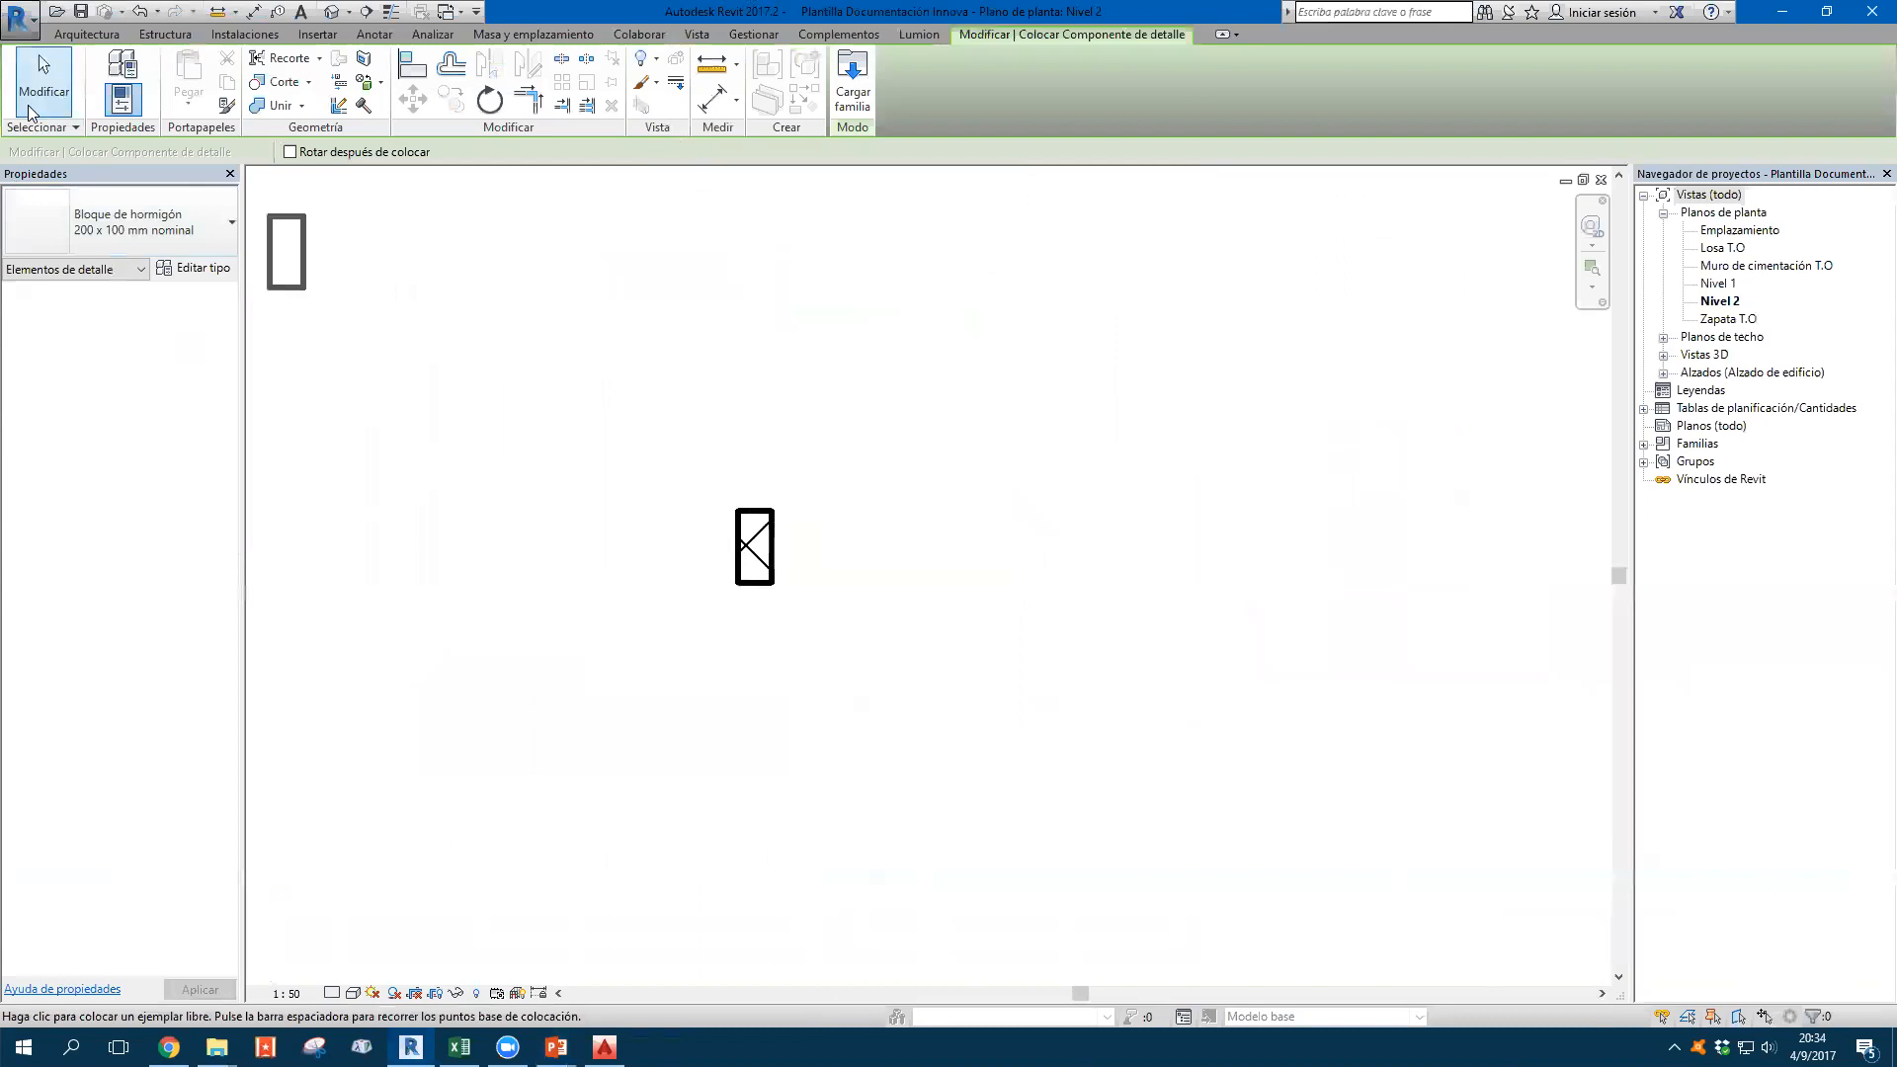
pyautogui.press('Escape')
pyautogui.press('Escape')
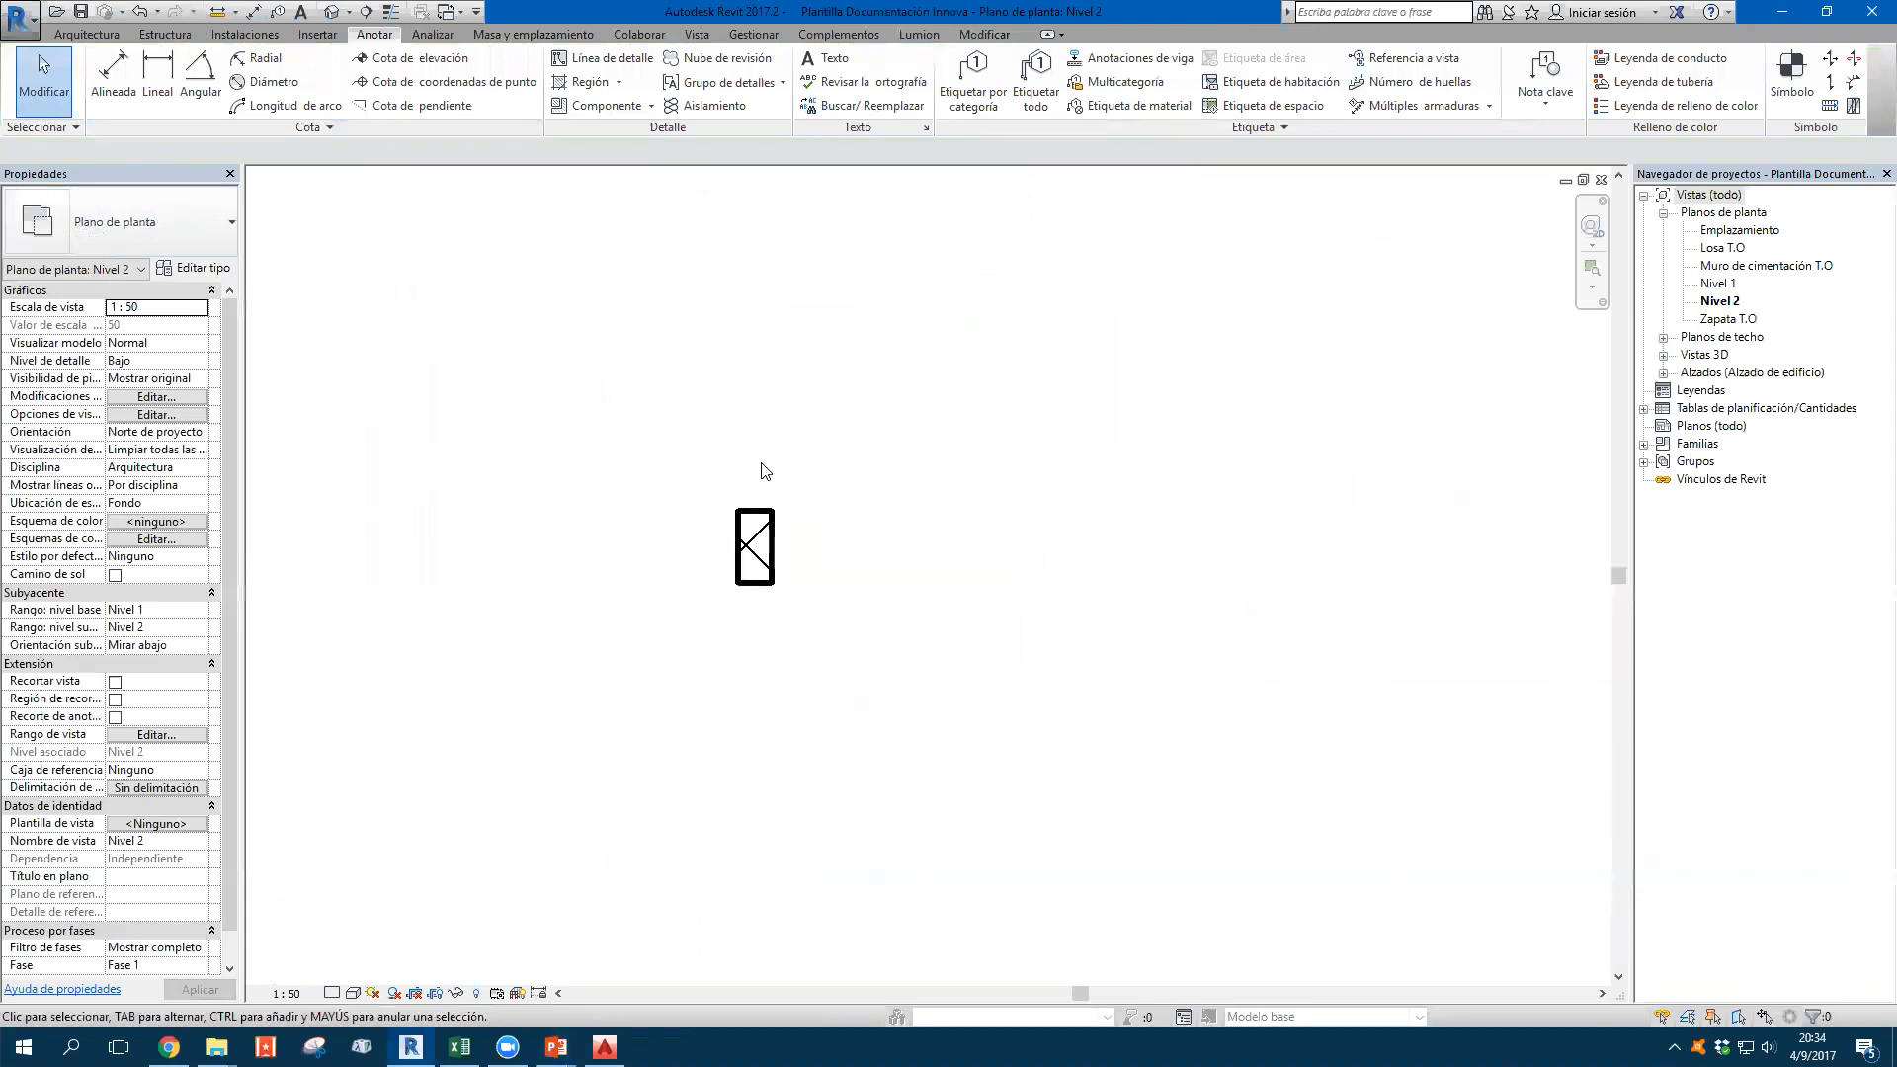
# Open the placed concrete block's type properties and show the preview of its shape
pyautogui.click(769, 563)
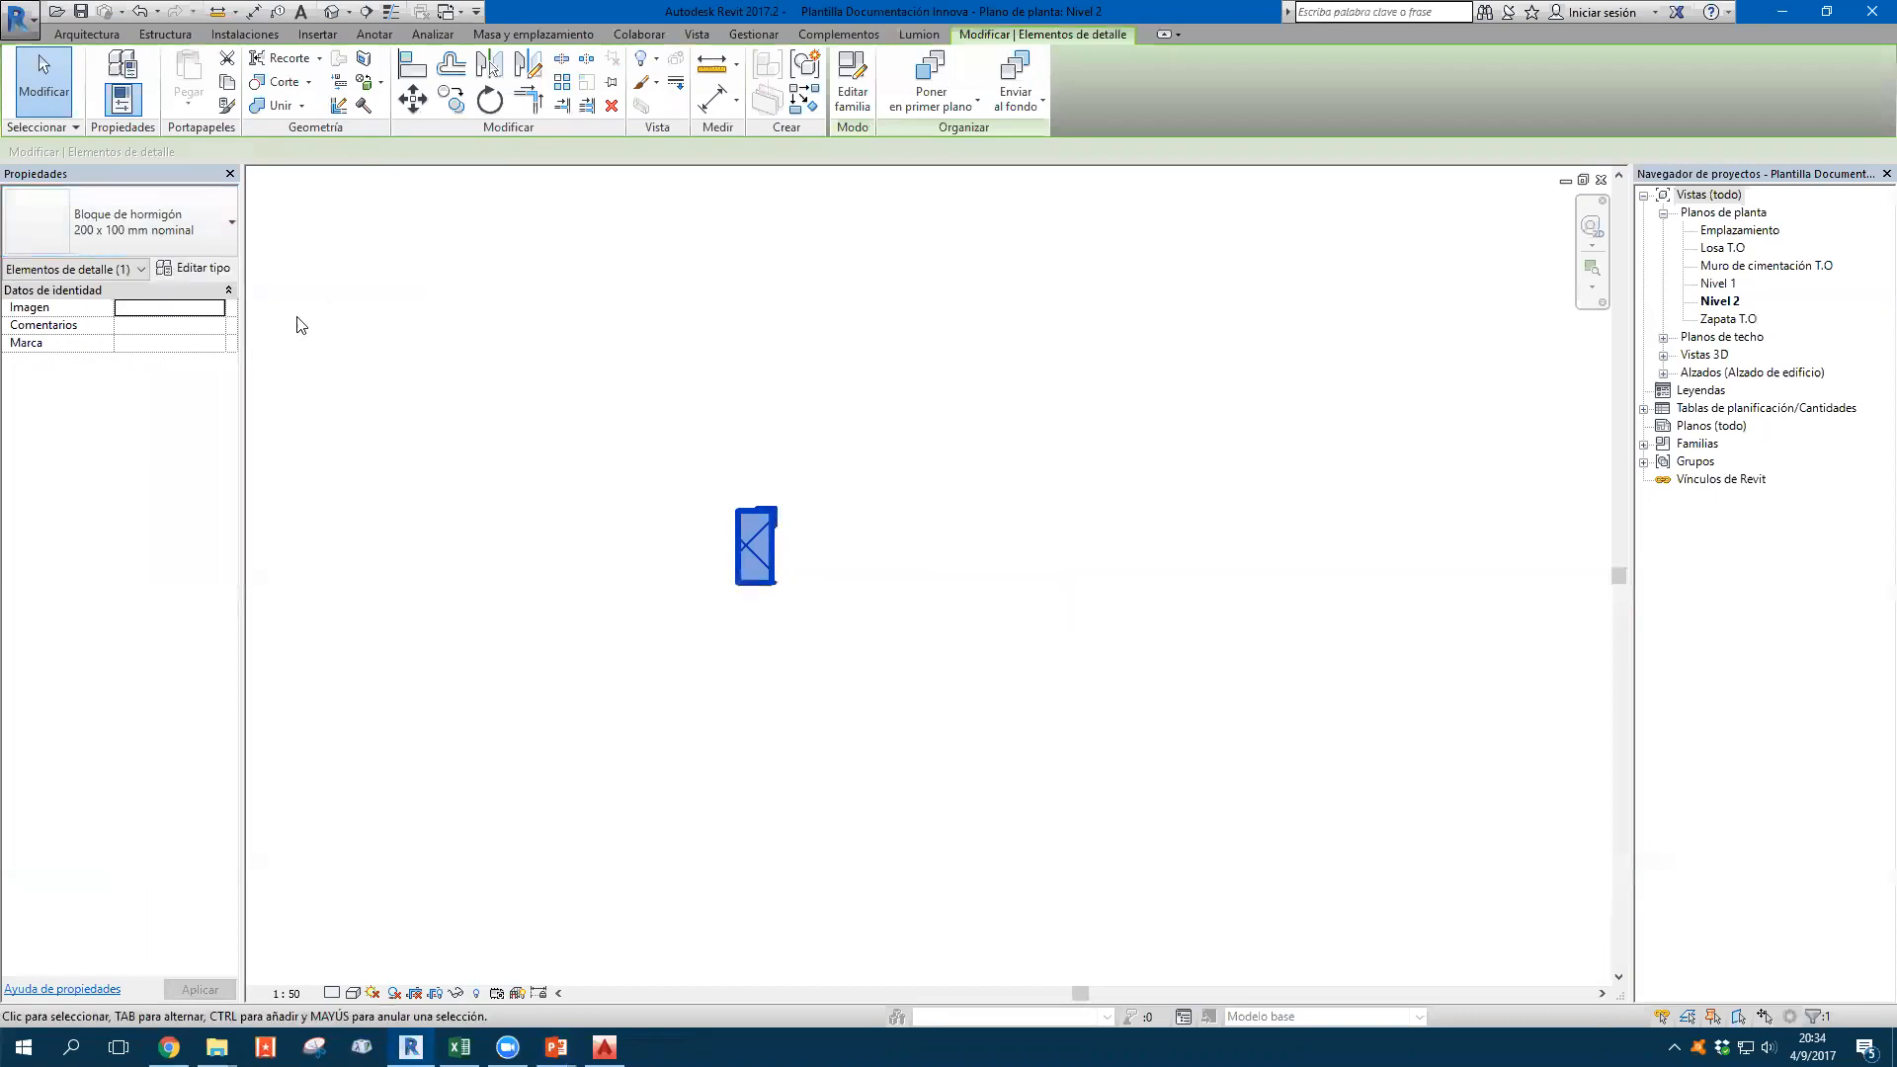
pyautogui.click(199, 269)
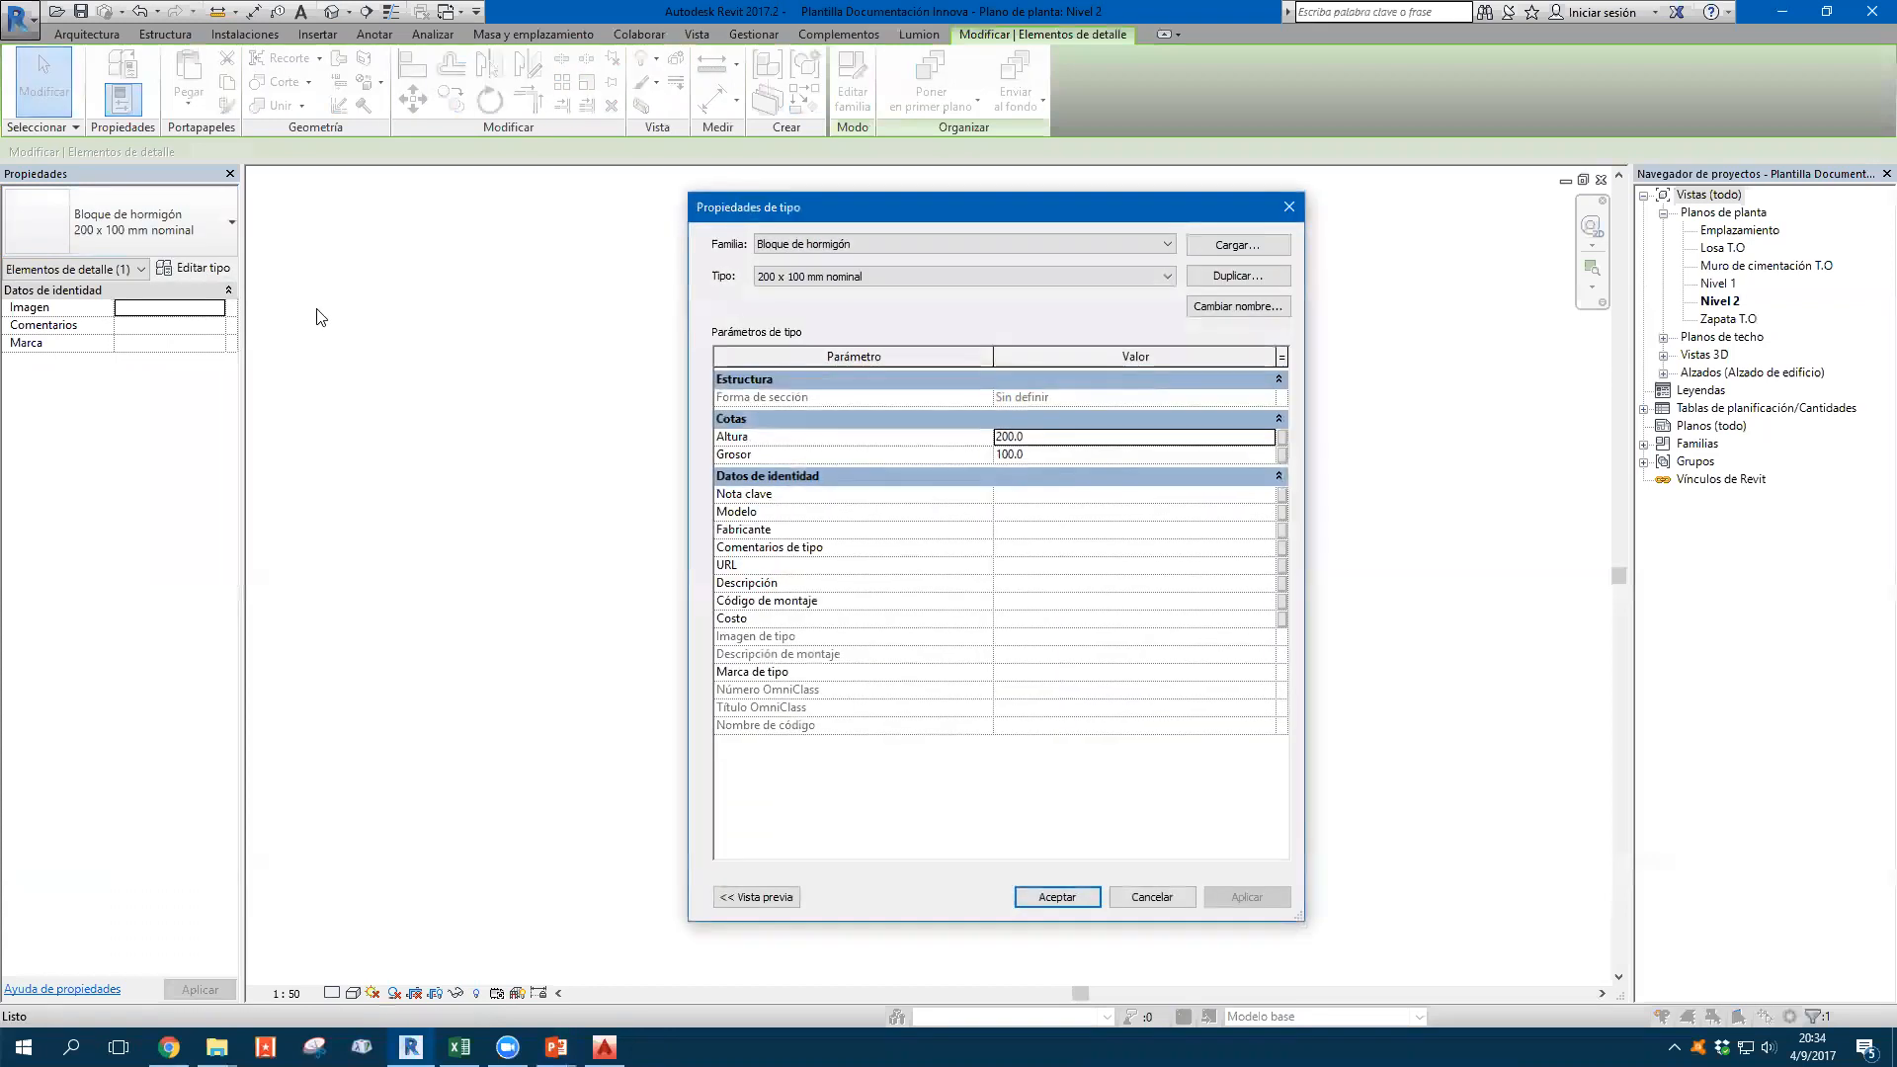
pyautogui.click(751, 896)
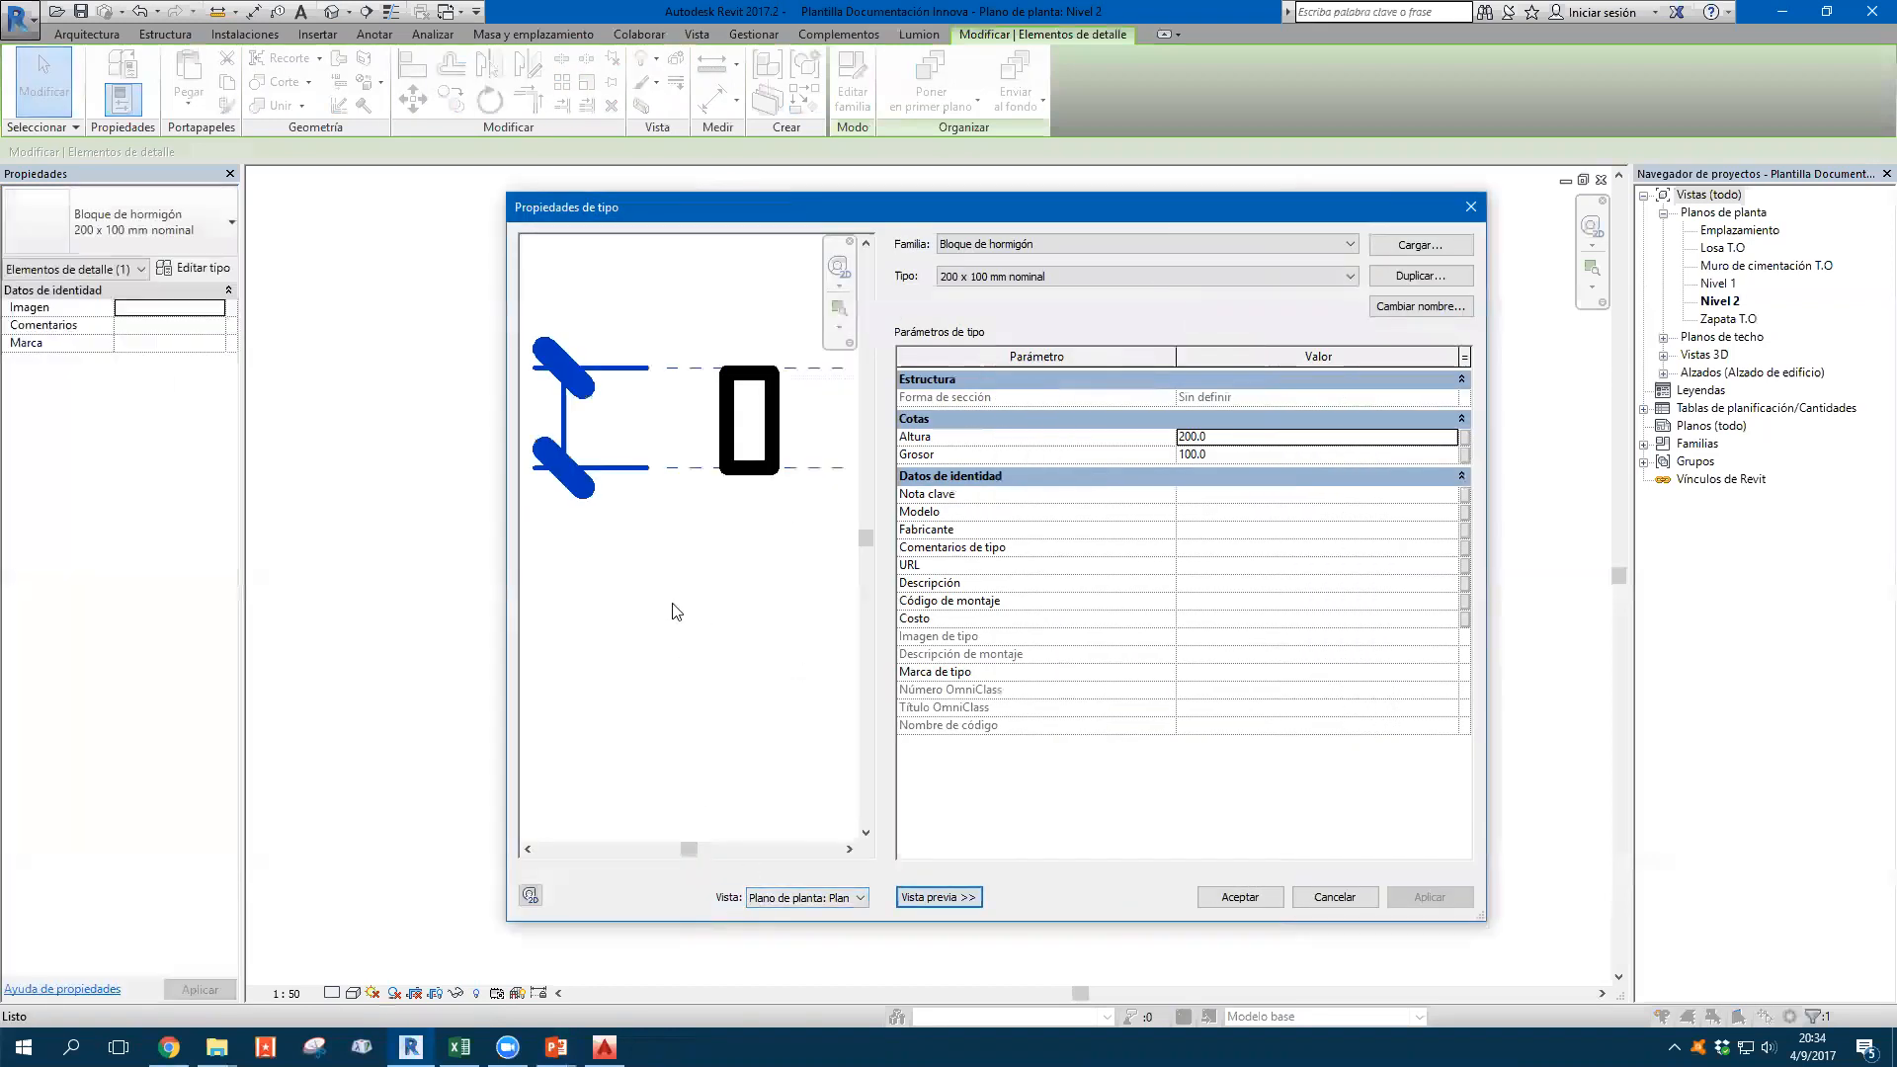
pyautogui.scroll(-2, 673, 604)
pyautogui.scroll(2, 690, 455)
pyautogui.moveTo(678, 382); pyautogui.dragTo(698, 391, button='middle')
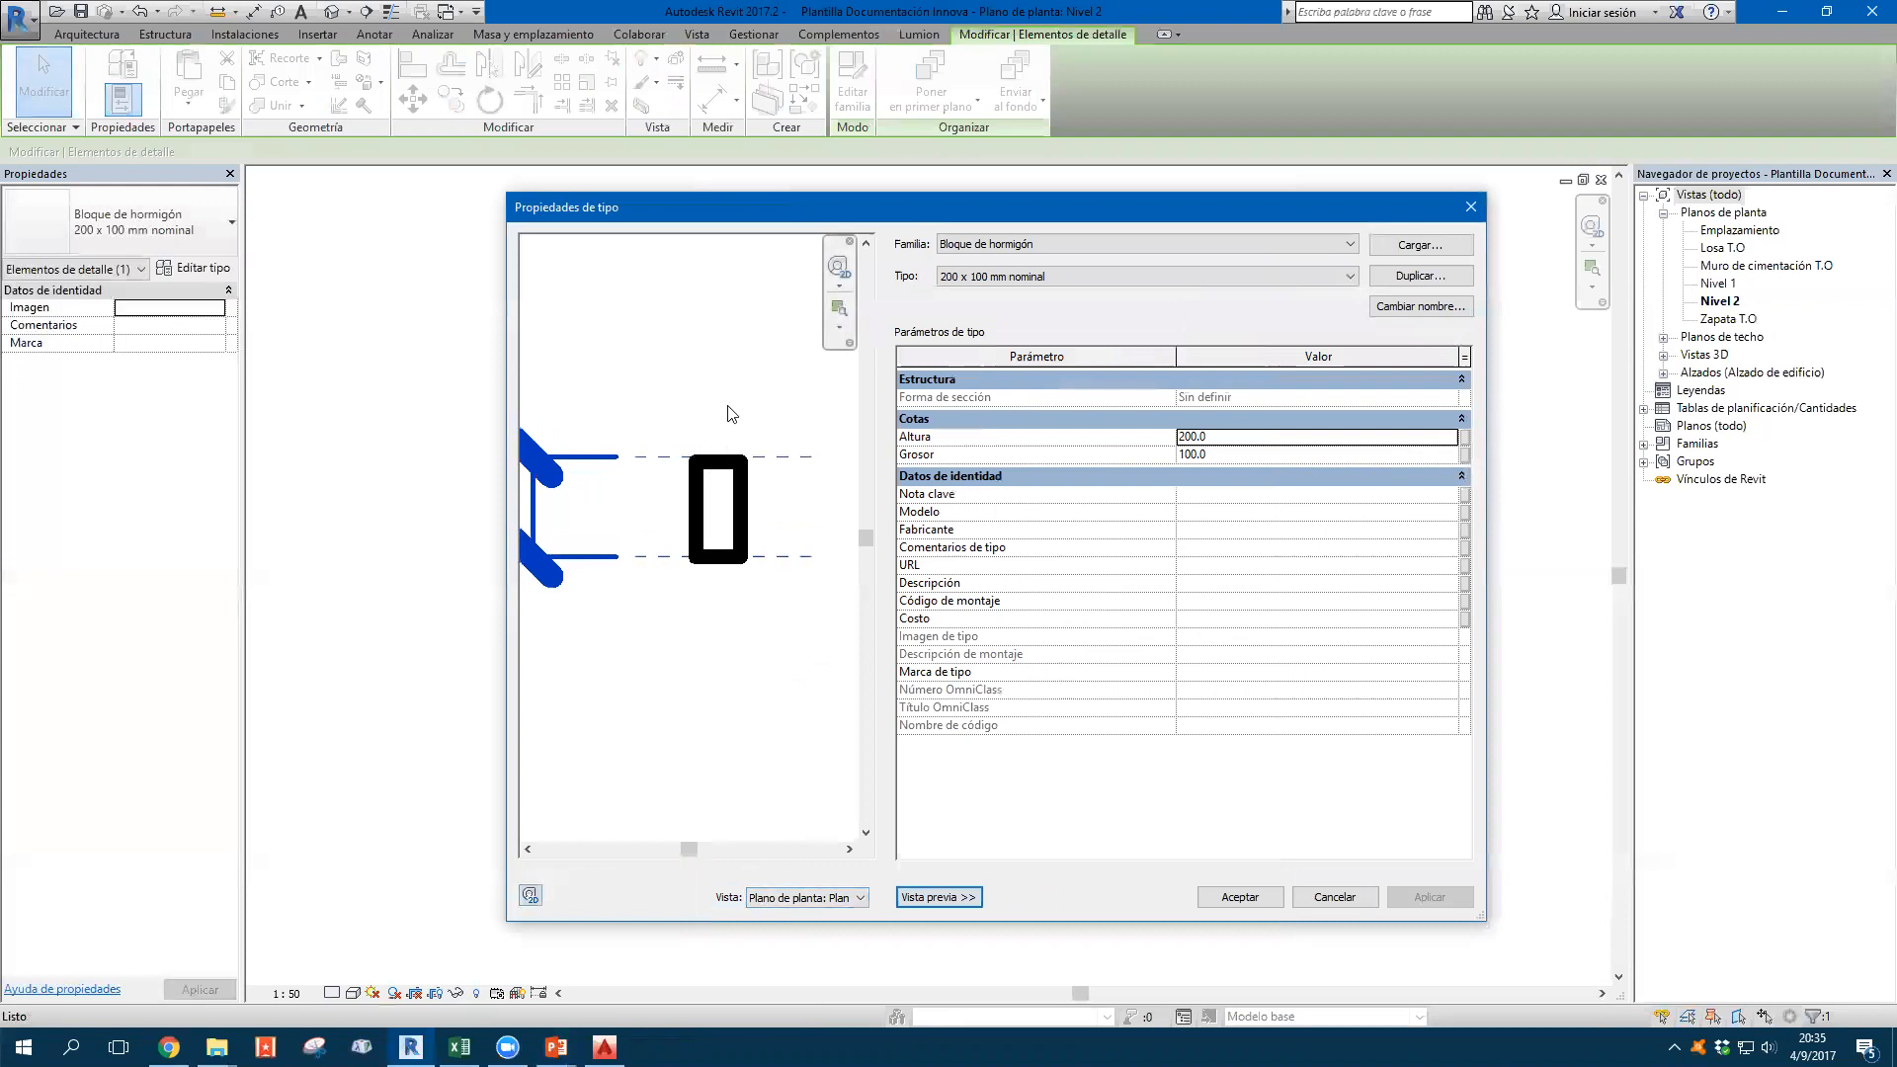
# Preview the block's 200 x 150 mm nominal and 200 x 200 mm nominal types, ending on the 200 x 200 mm one
pyautogui.click(1054, 276)
pyautogui.click(1000, 309)
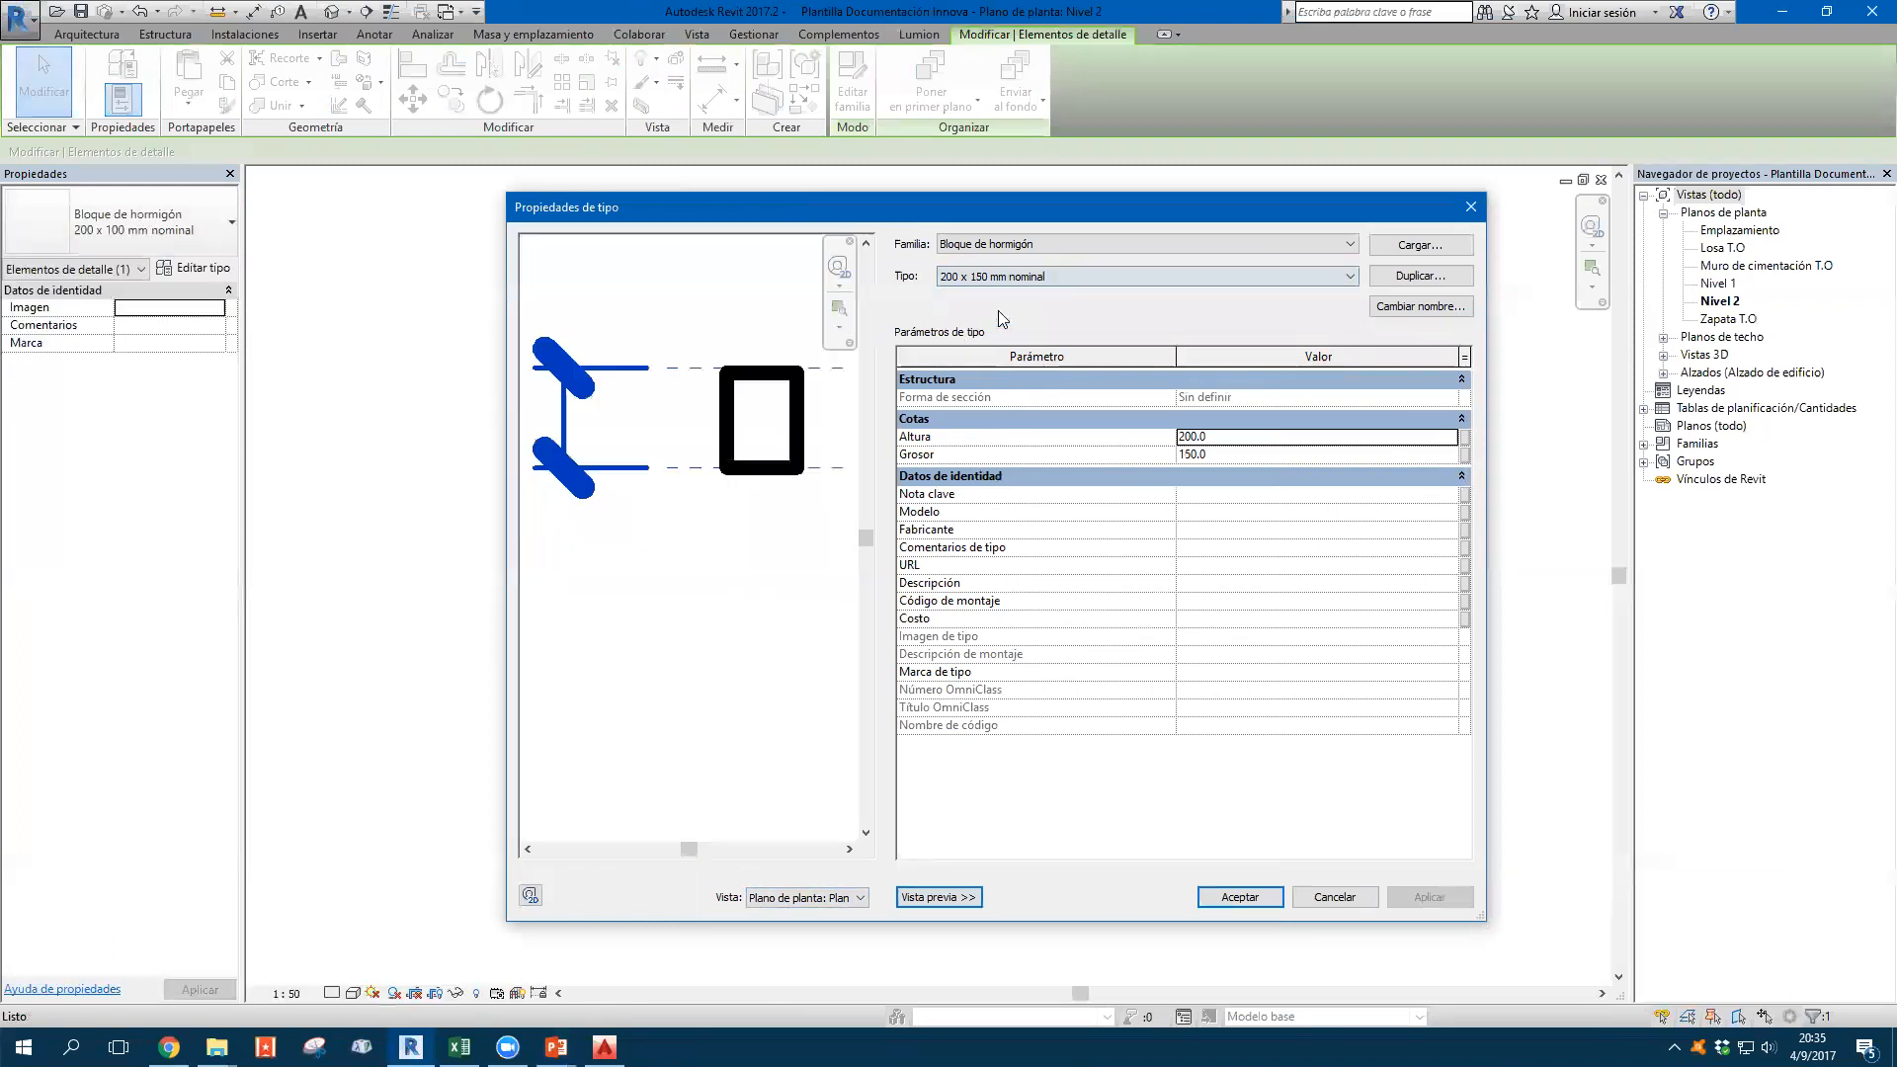
pyautogui.click(1000, 277)
pyautogui.click(998, 322)
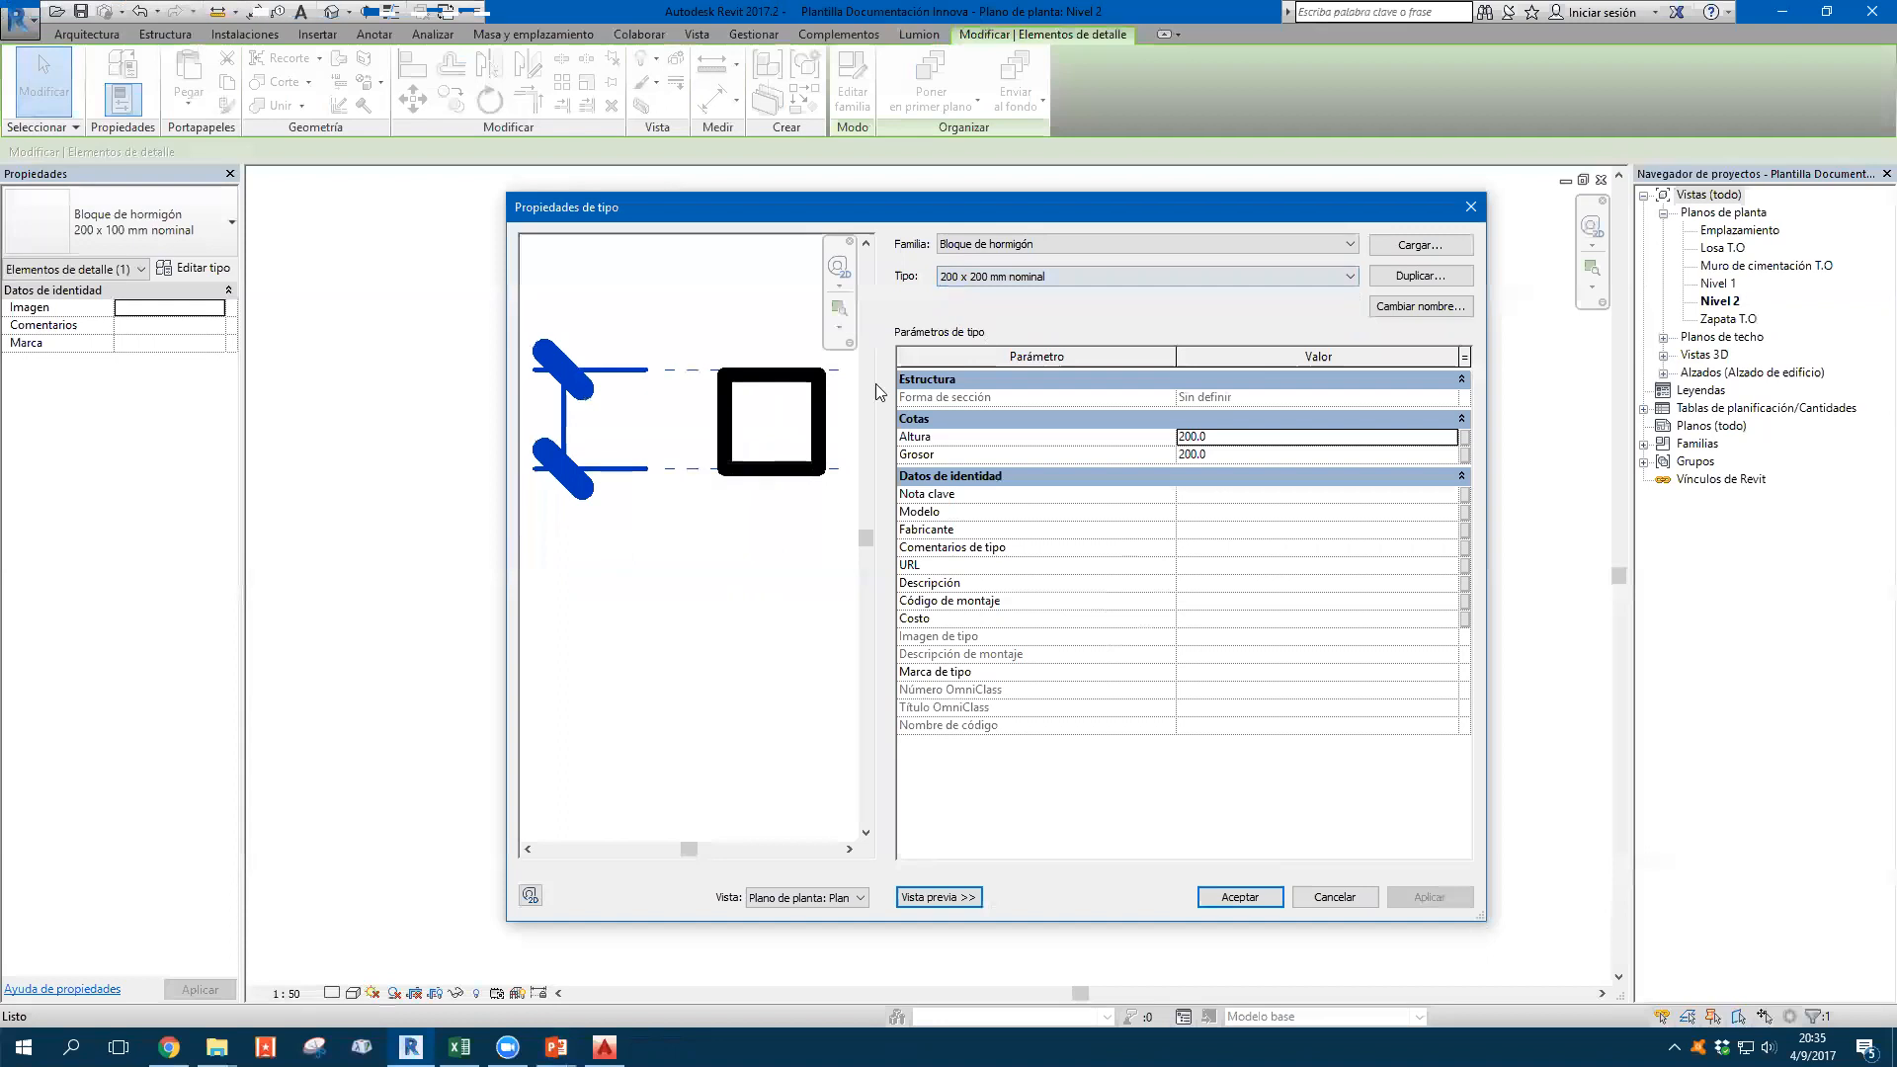
pyautogui.scroll(-2, 678, 516)
pyautogui.moveTo(678, 517); pyautogui.dragTo(661, 584, button='middle')
pyautogui.scroll(2, 741, 508)
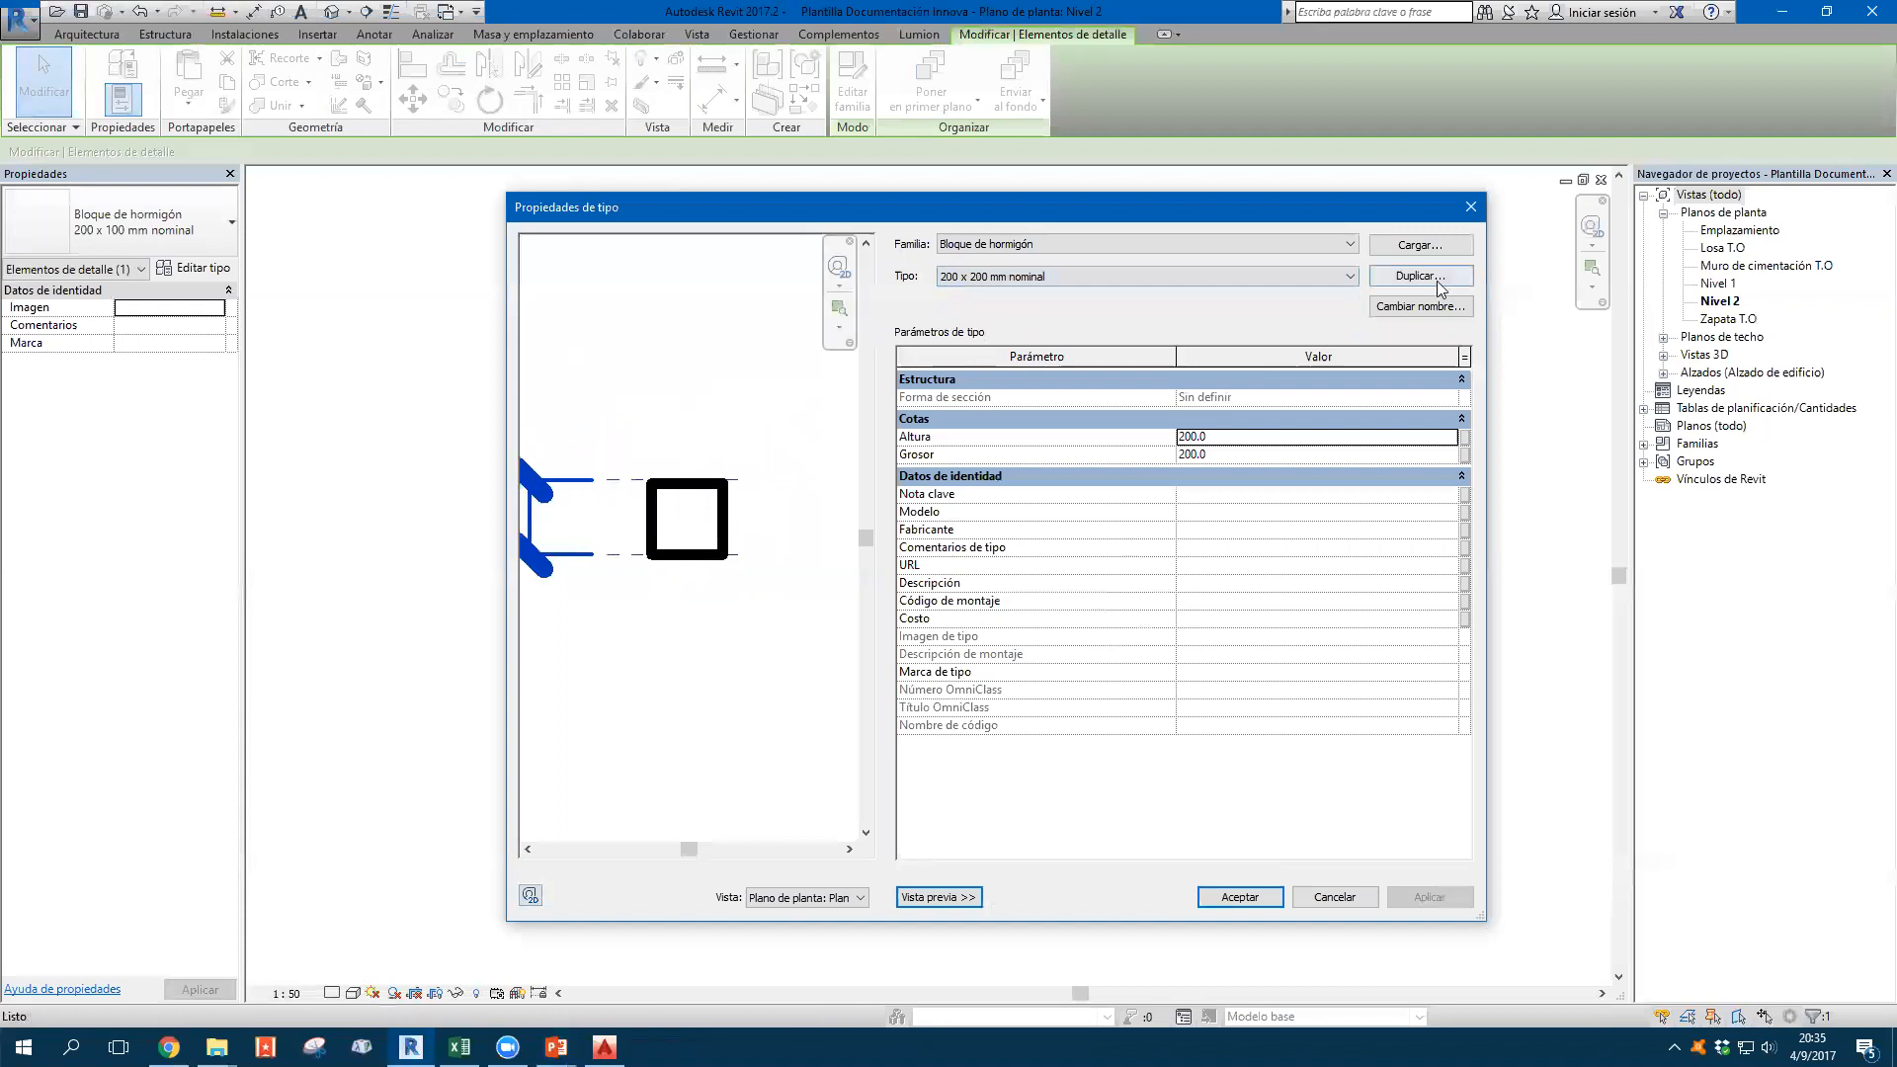
# Duplicate the 200 x 200 mm nominal block type under the name "500x500mm"
pyautogui.click(1420, 275)
pyautogui.moveTo(1012, 508); pyautogui.dragTo(1199, 481)
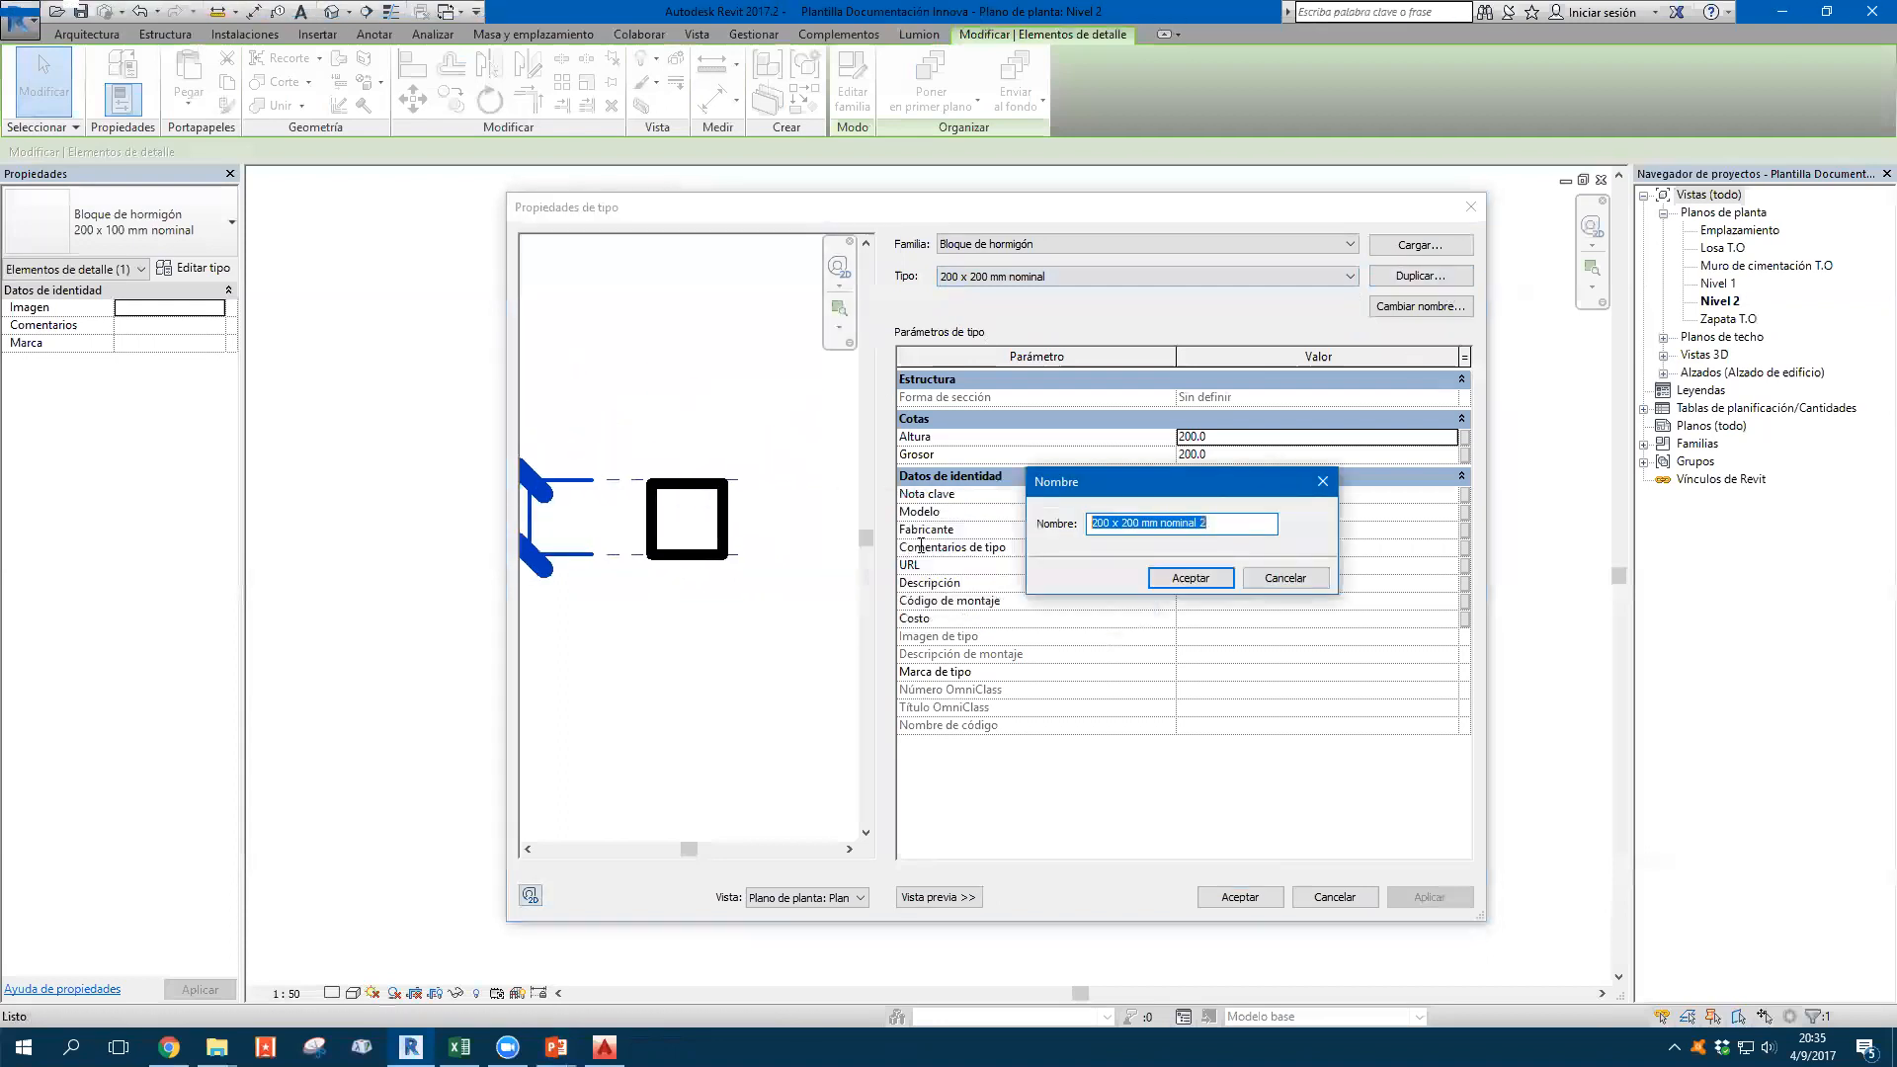
pyautogui.write('500c')
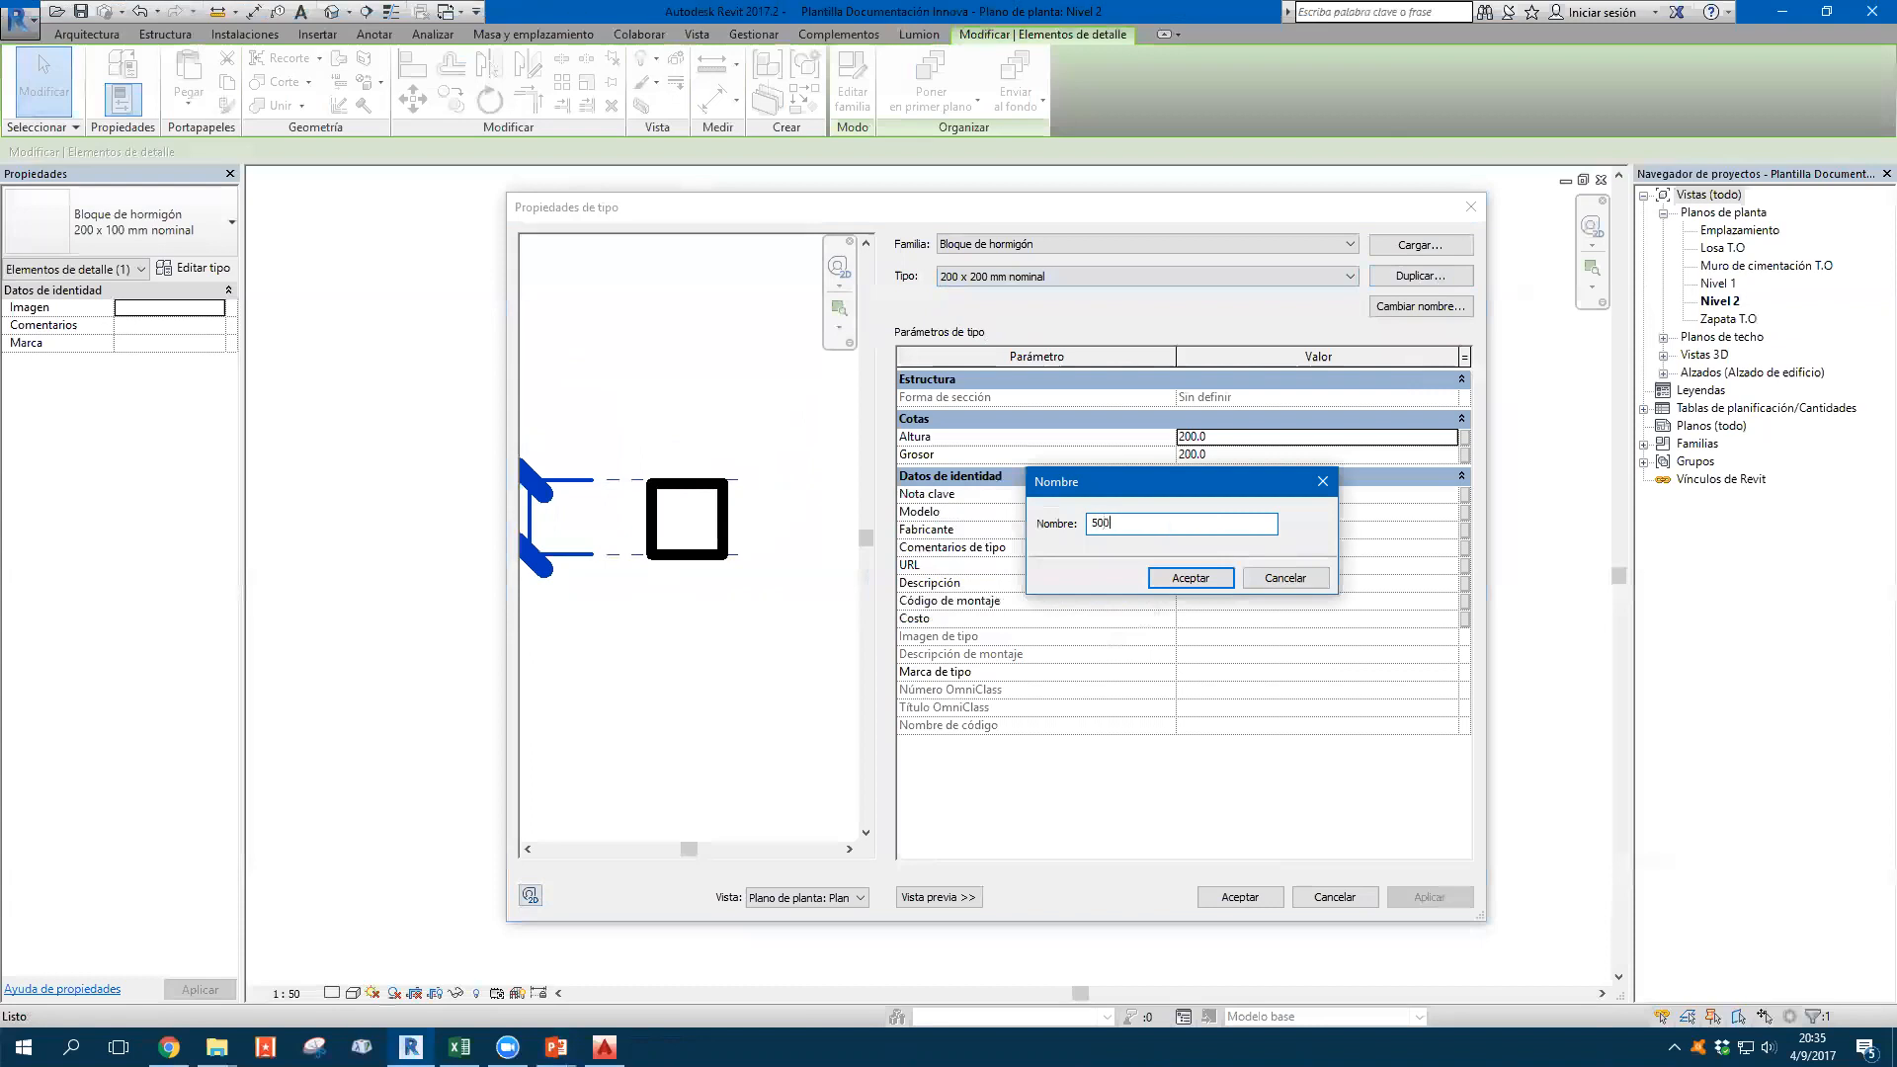
pyautogui.press('BackSpace')
pyautogui.write('x500,m')
pyautogui.press('BackSpace')
pyautogui.press('BackSpace')
pyautogui.write('mm')
pyautogui.press('Return')
# Set the new block type's Altura and Grosor to 500, apply it to the placed block and deselect it
pyautogui.click(1245, 436)
pyautogui.write('55')
pyautogui.press('BackSpace')
pyautogui.write('00')
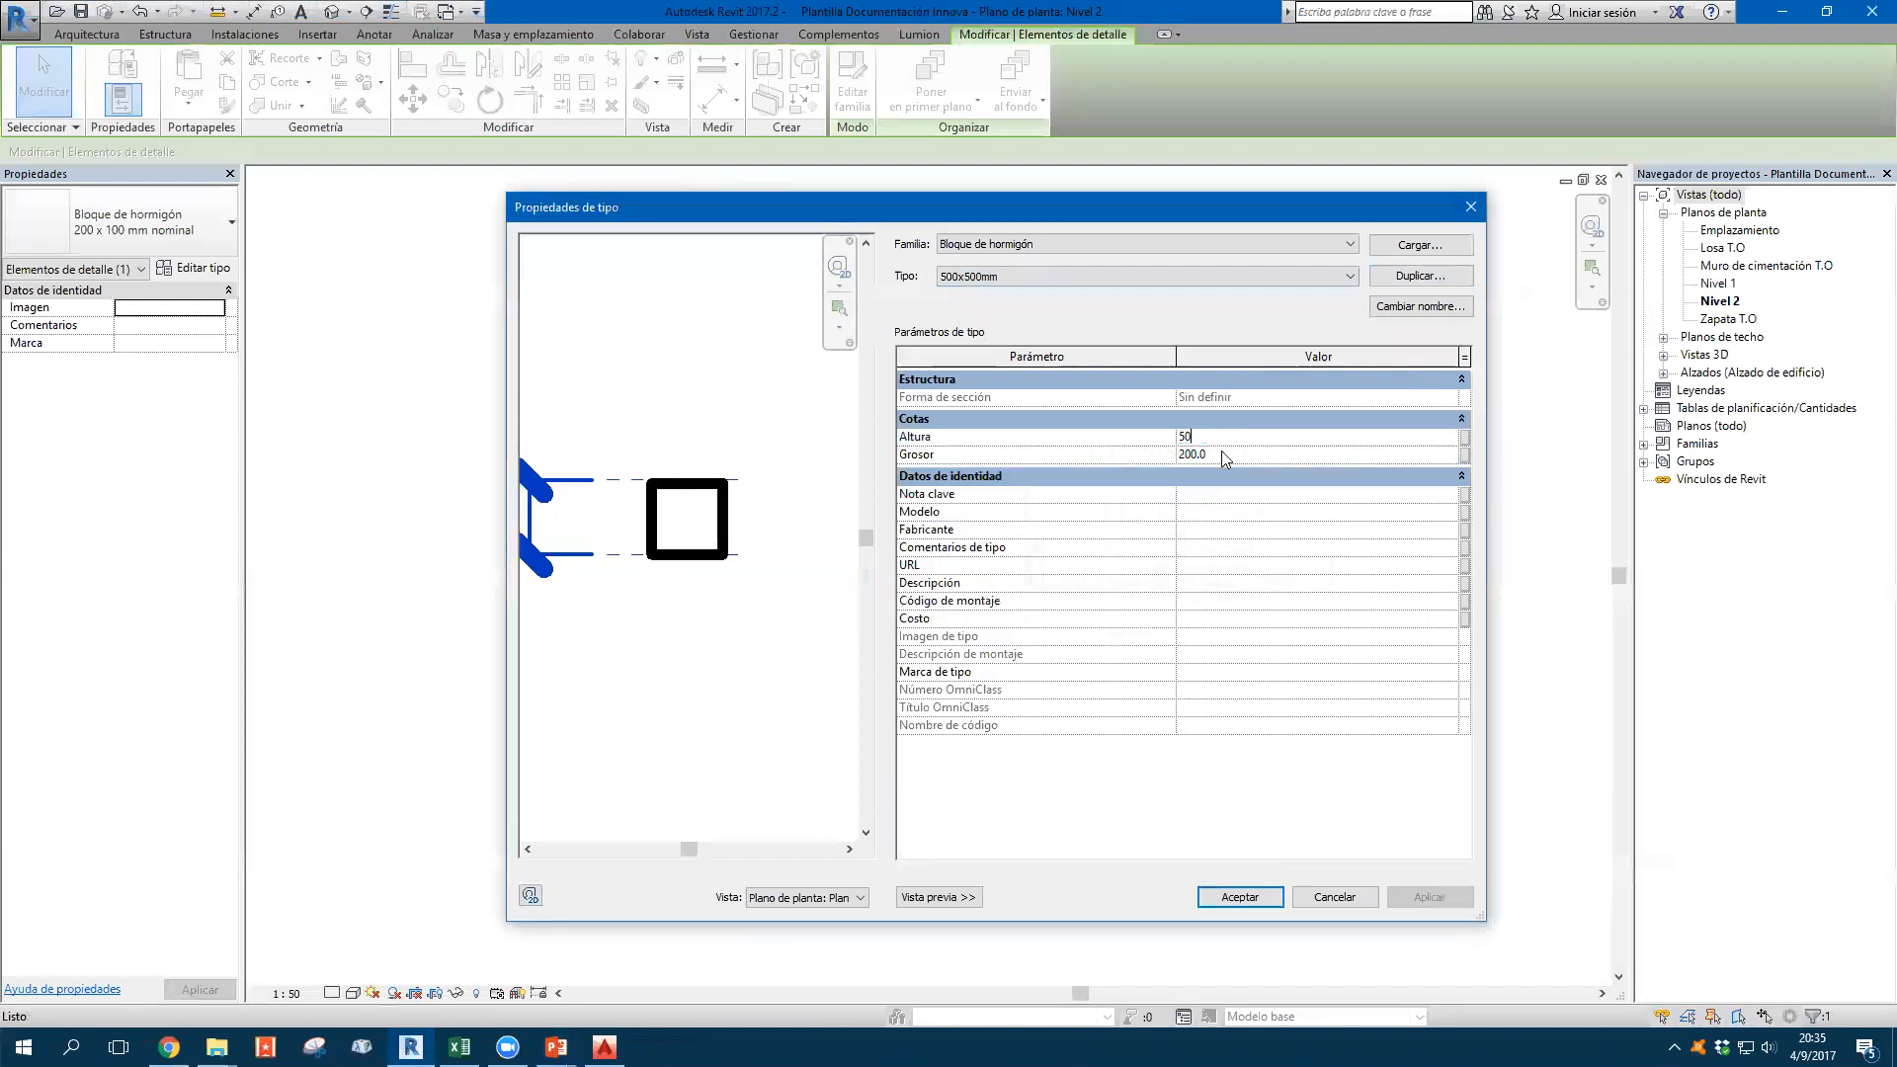
pyautogui.click(1221, 453)
pyautogui.write('500')
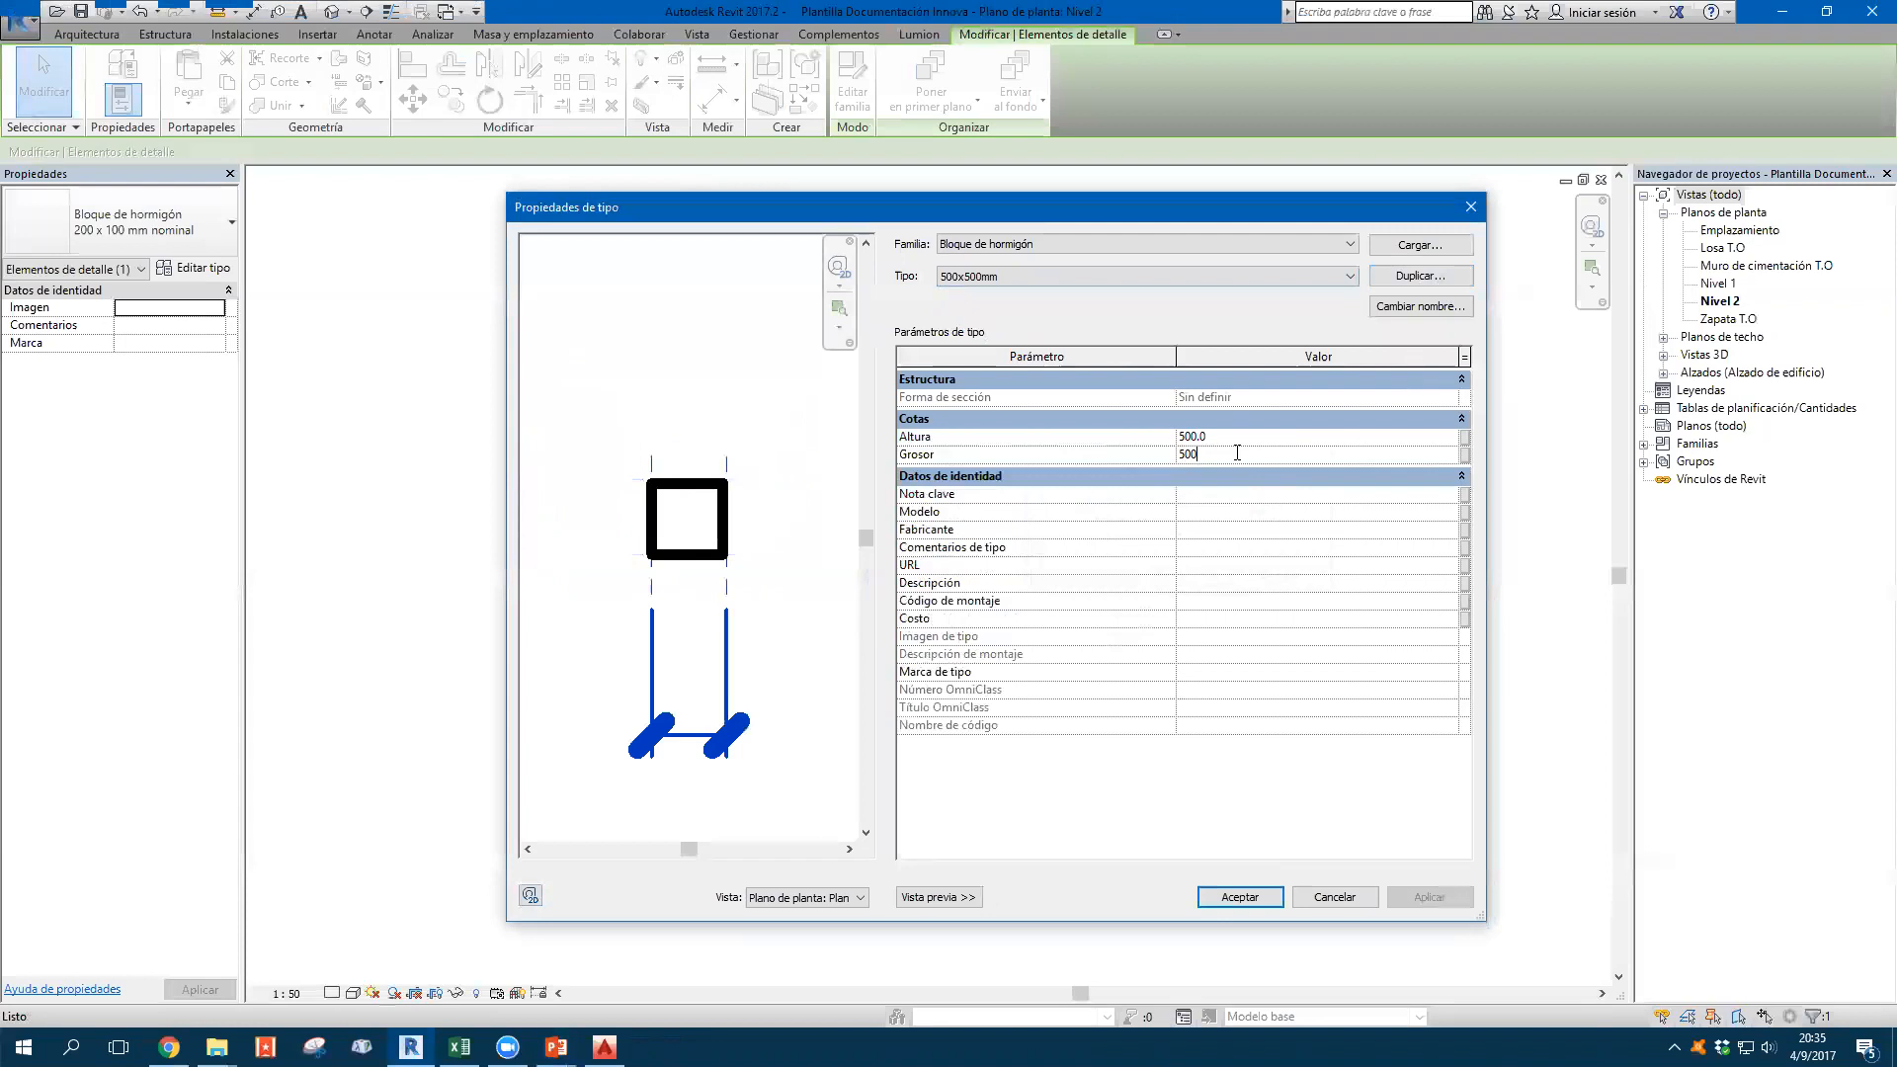
pyautogui.click(1272, 895)
pyautogui.click(1022, 553)
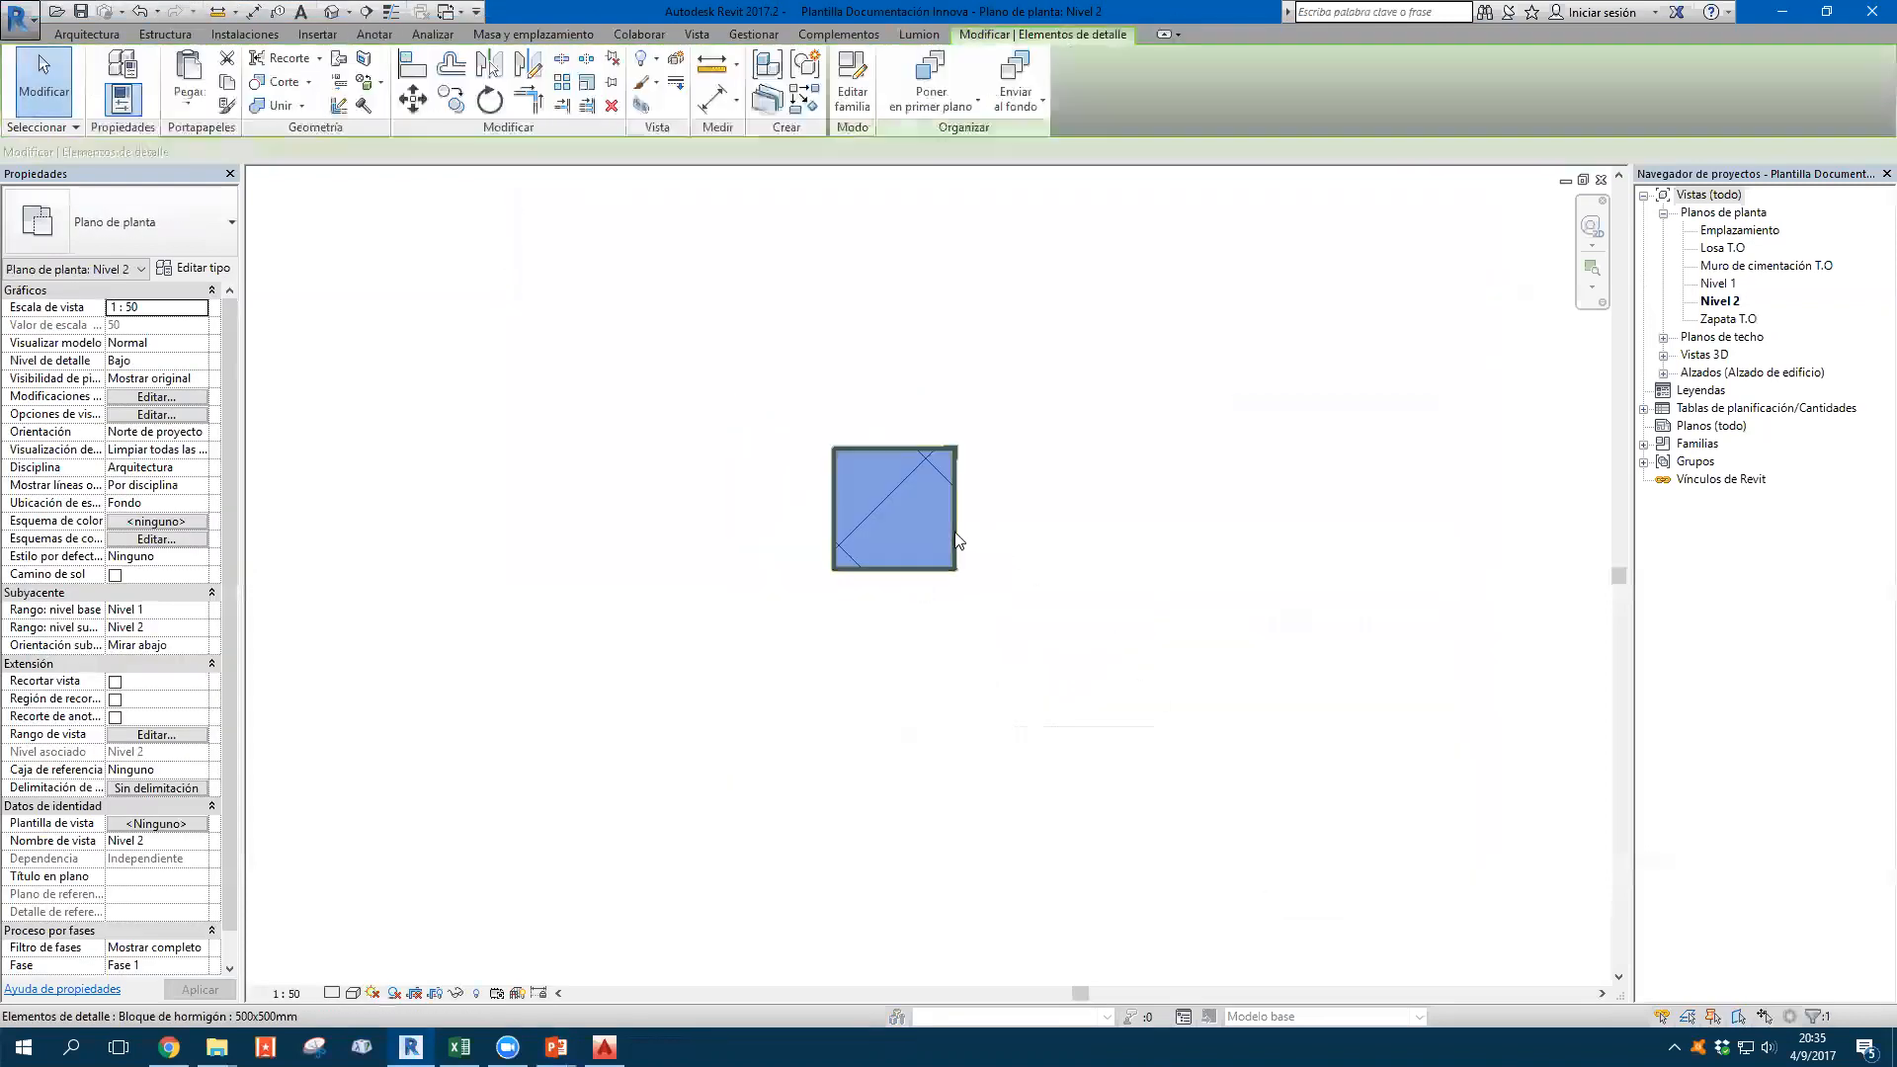
# Review the type properties of the placed 500x500mm concrete block and close them without changes
pyautogui.click(957, 542)
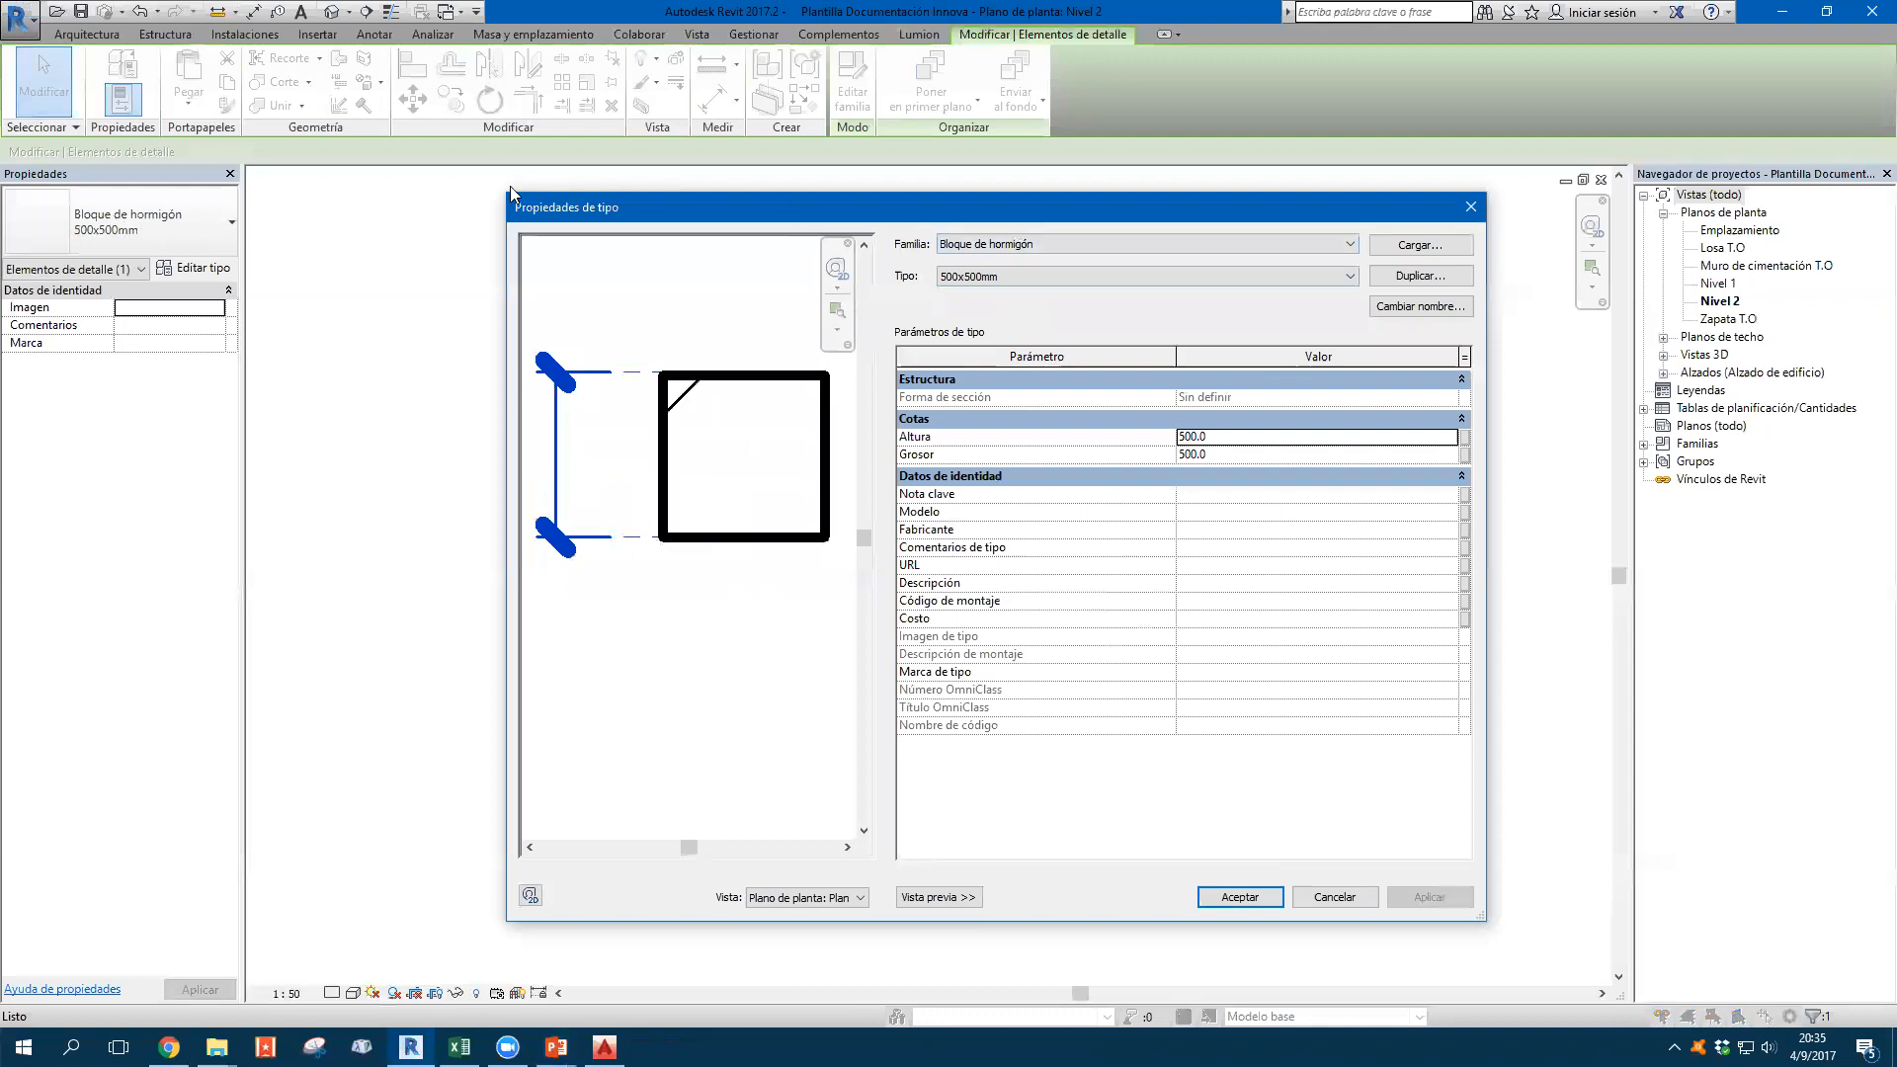
pyautogui.moveTo(516, 203); pyautogui.dragTo(979, 219)
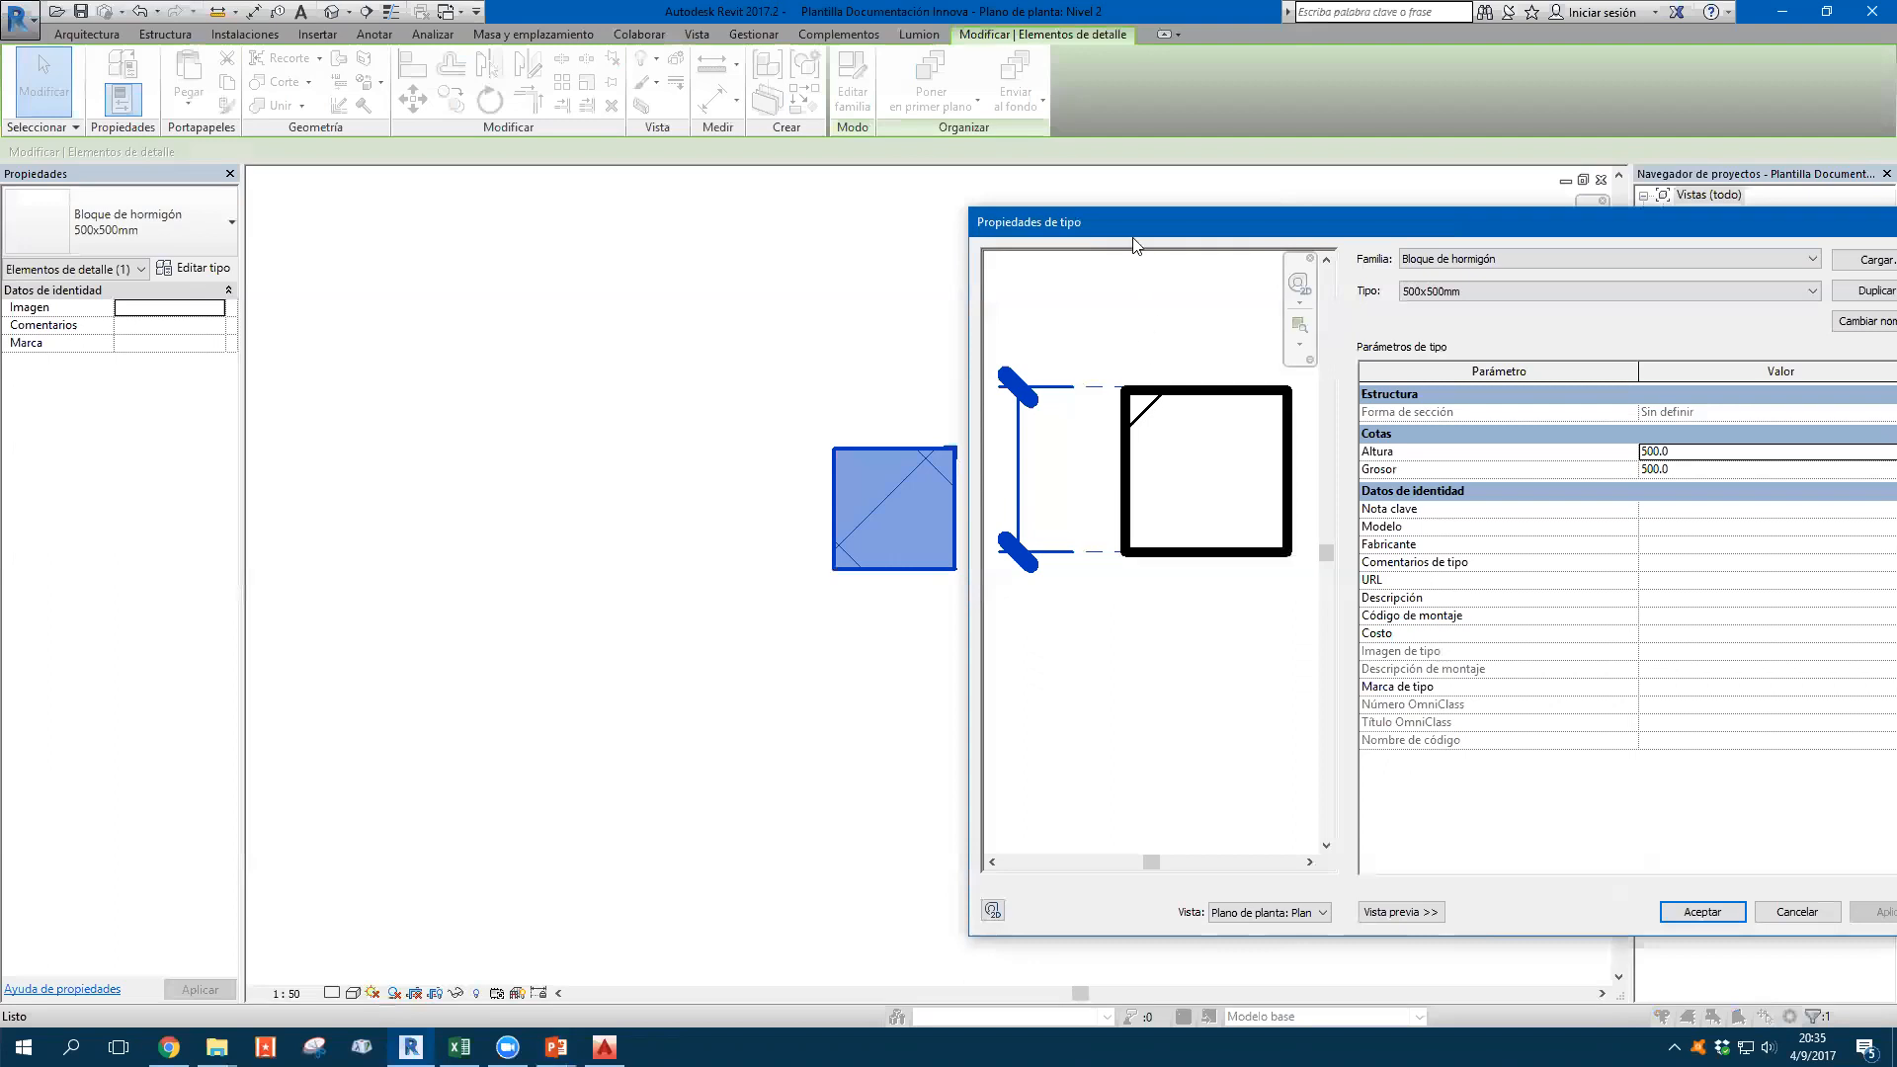
pyautogui.moveTo(1137, 230); pyautogui.dragTo(568, 209)
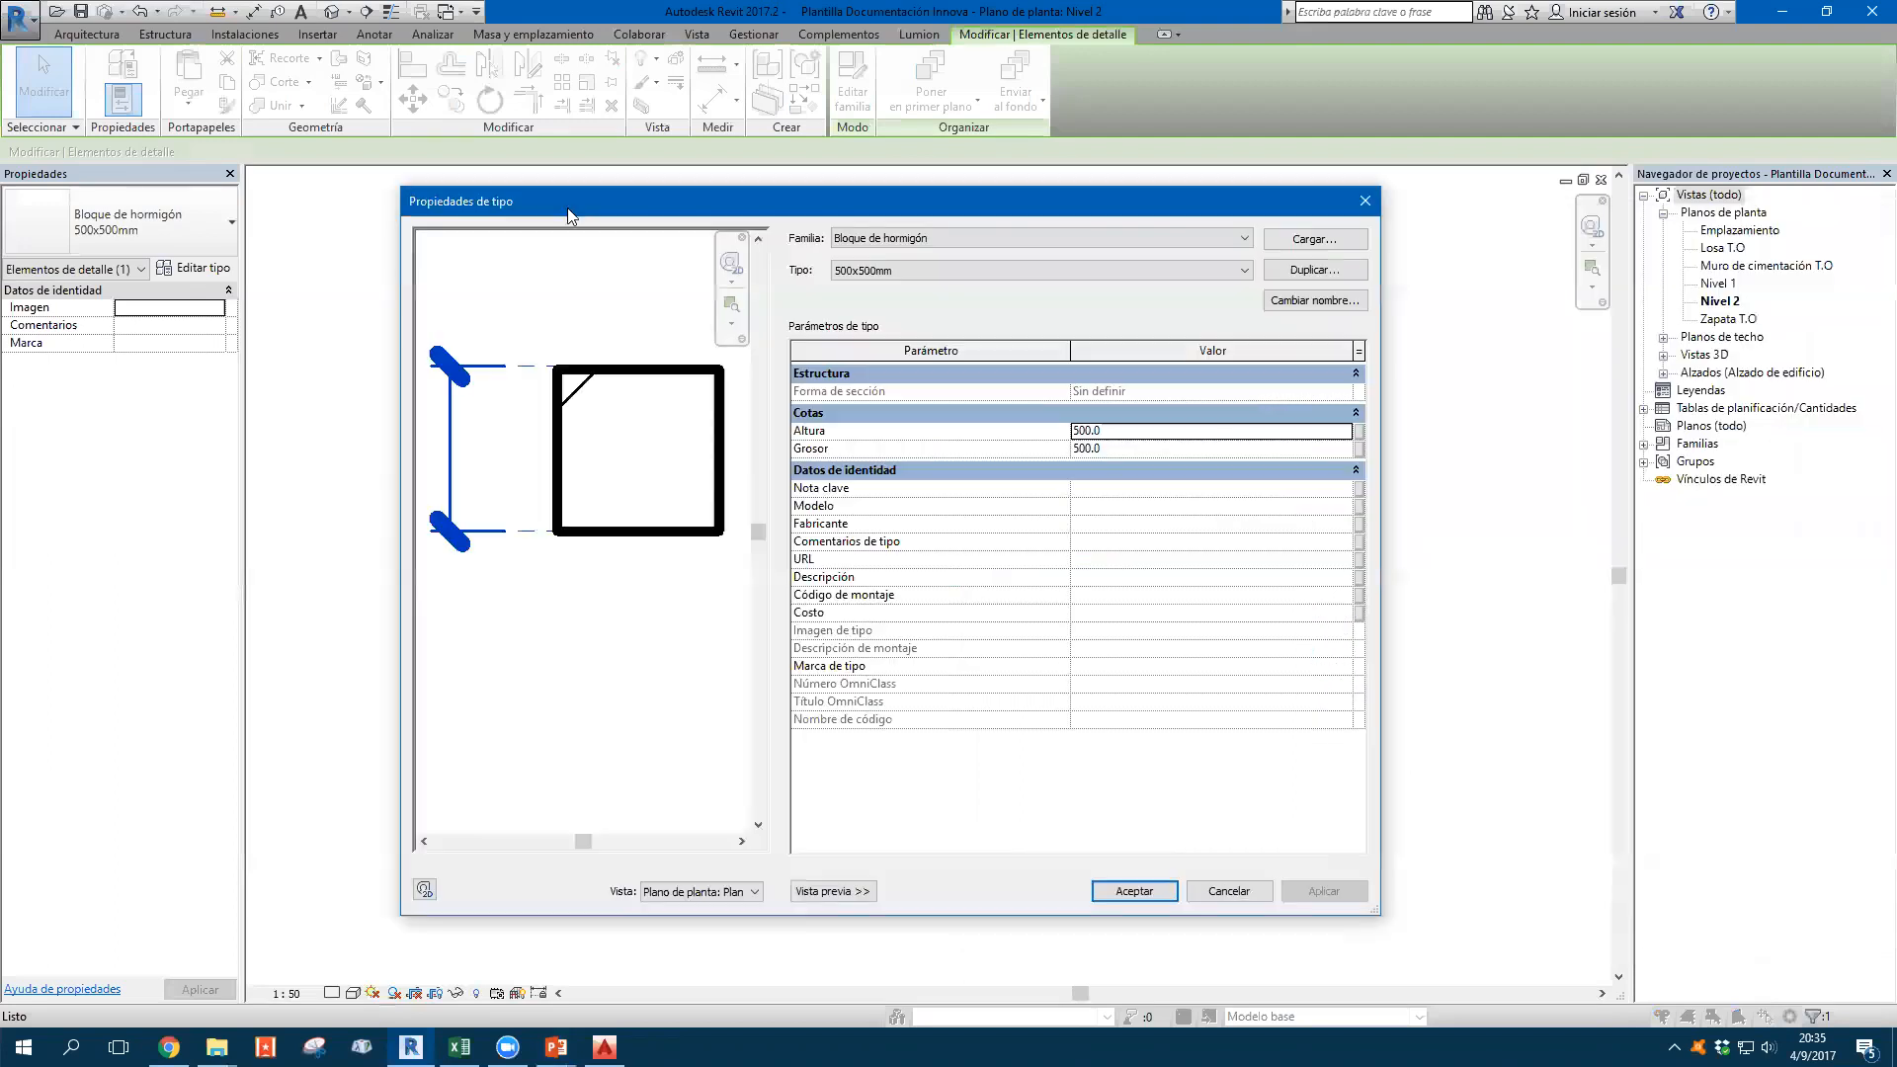
pyautogui.click(1225, 896)
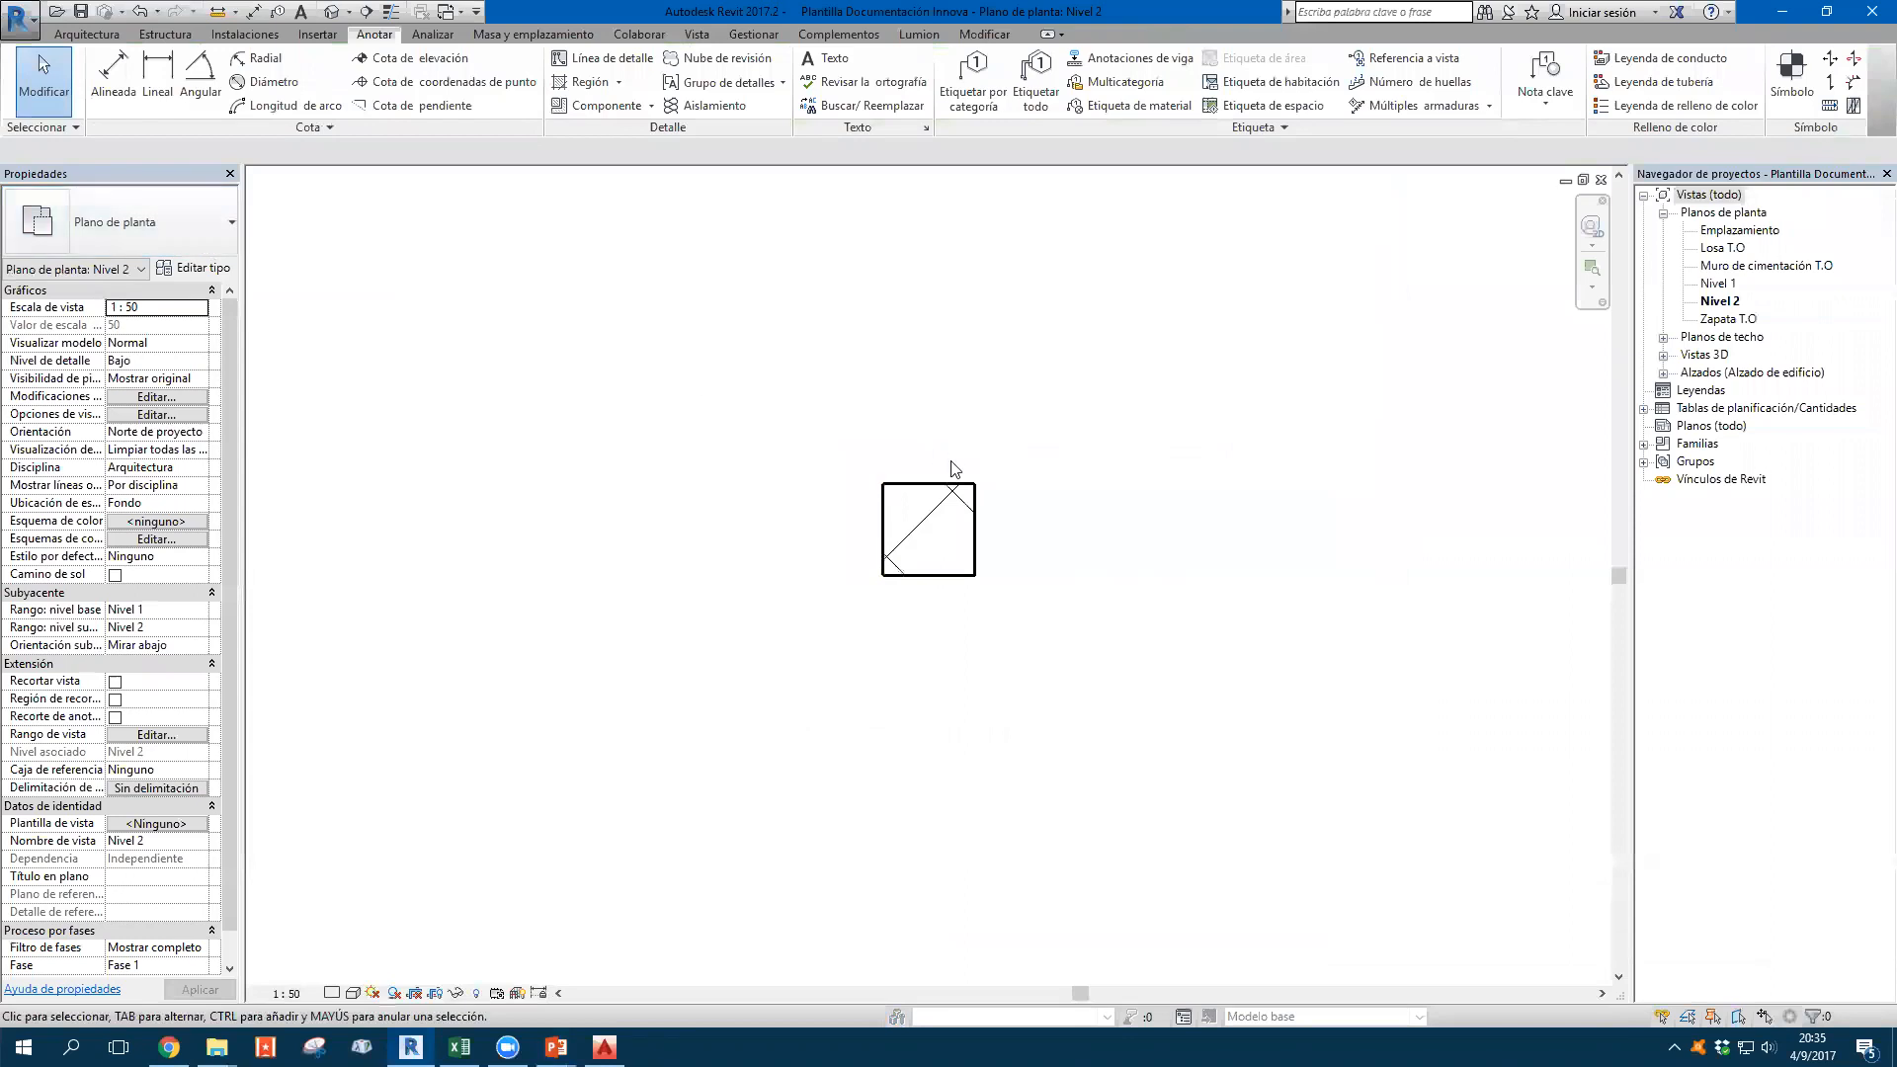
# Change the placed concrete block to the Chapa grecada 38mm type
pyautogui.click(951, 482)
pyautogui.click(180, 241)
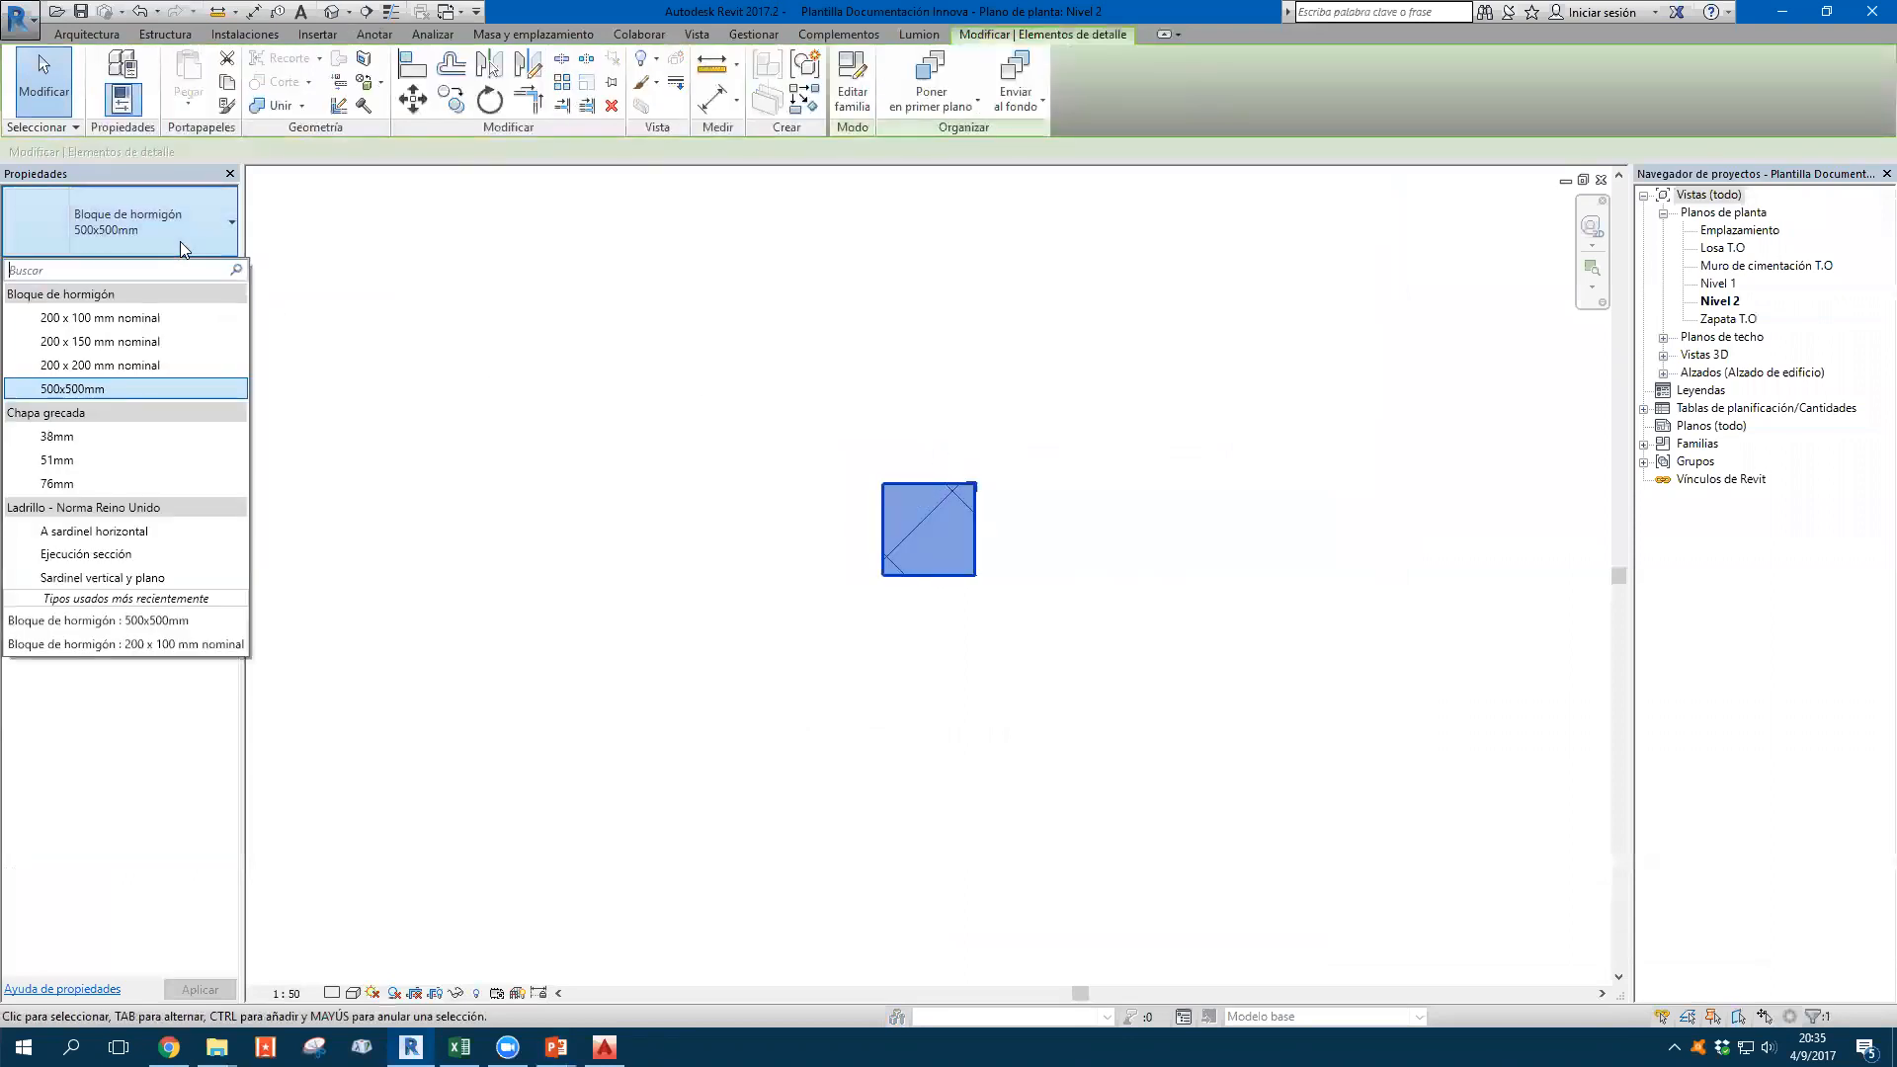
pyautogui.click(120, 435)
pyautogui.click(902, 562)
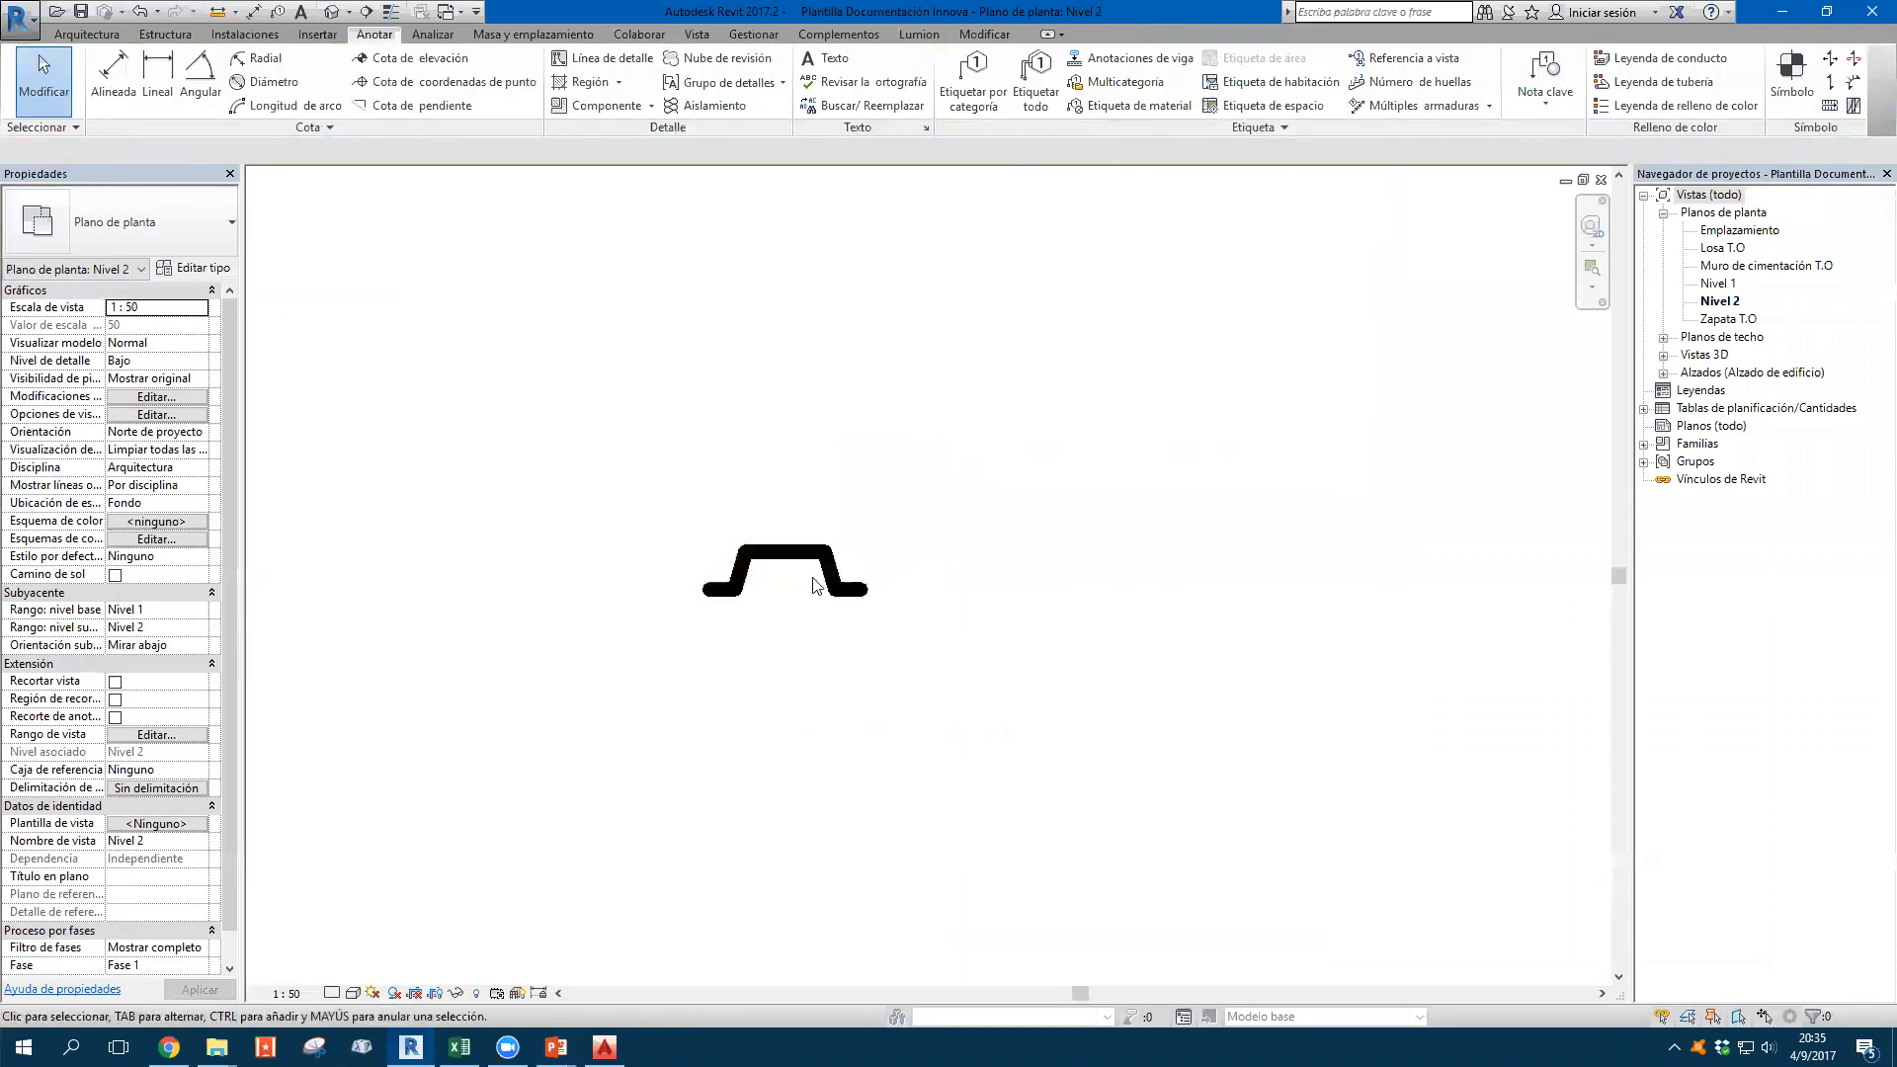
# Rotate the corrugated sheet profile 180° so it opens upward and move it to the left
pyautogui.click(874, 575)
pyautogui.press('space')
pyautogui.press('space')
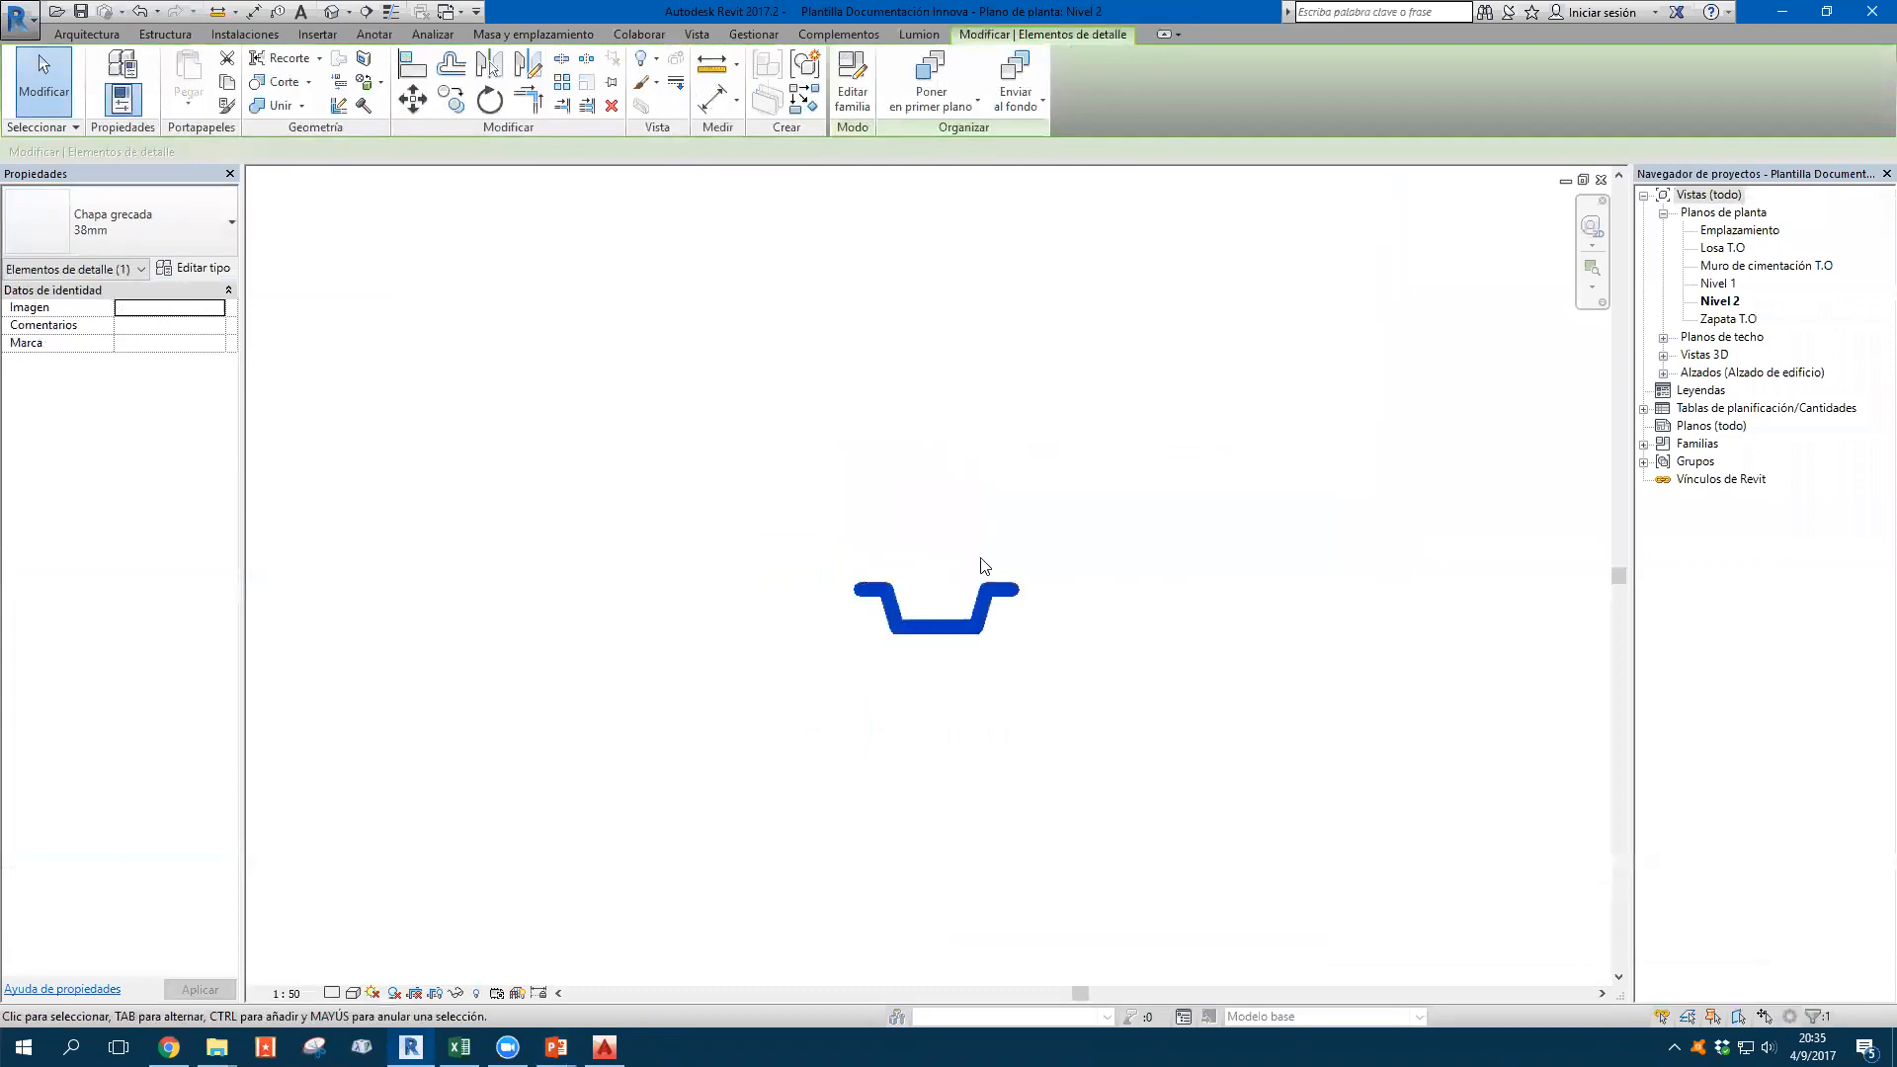
pyautogui.click(984, 558)
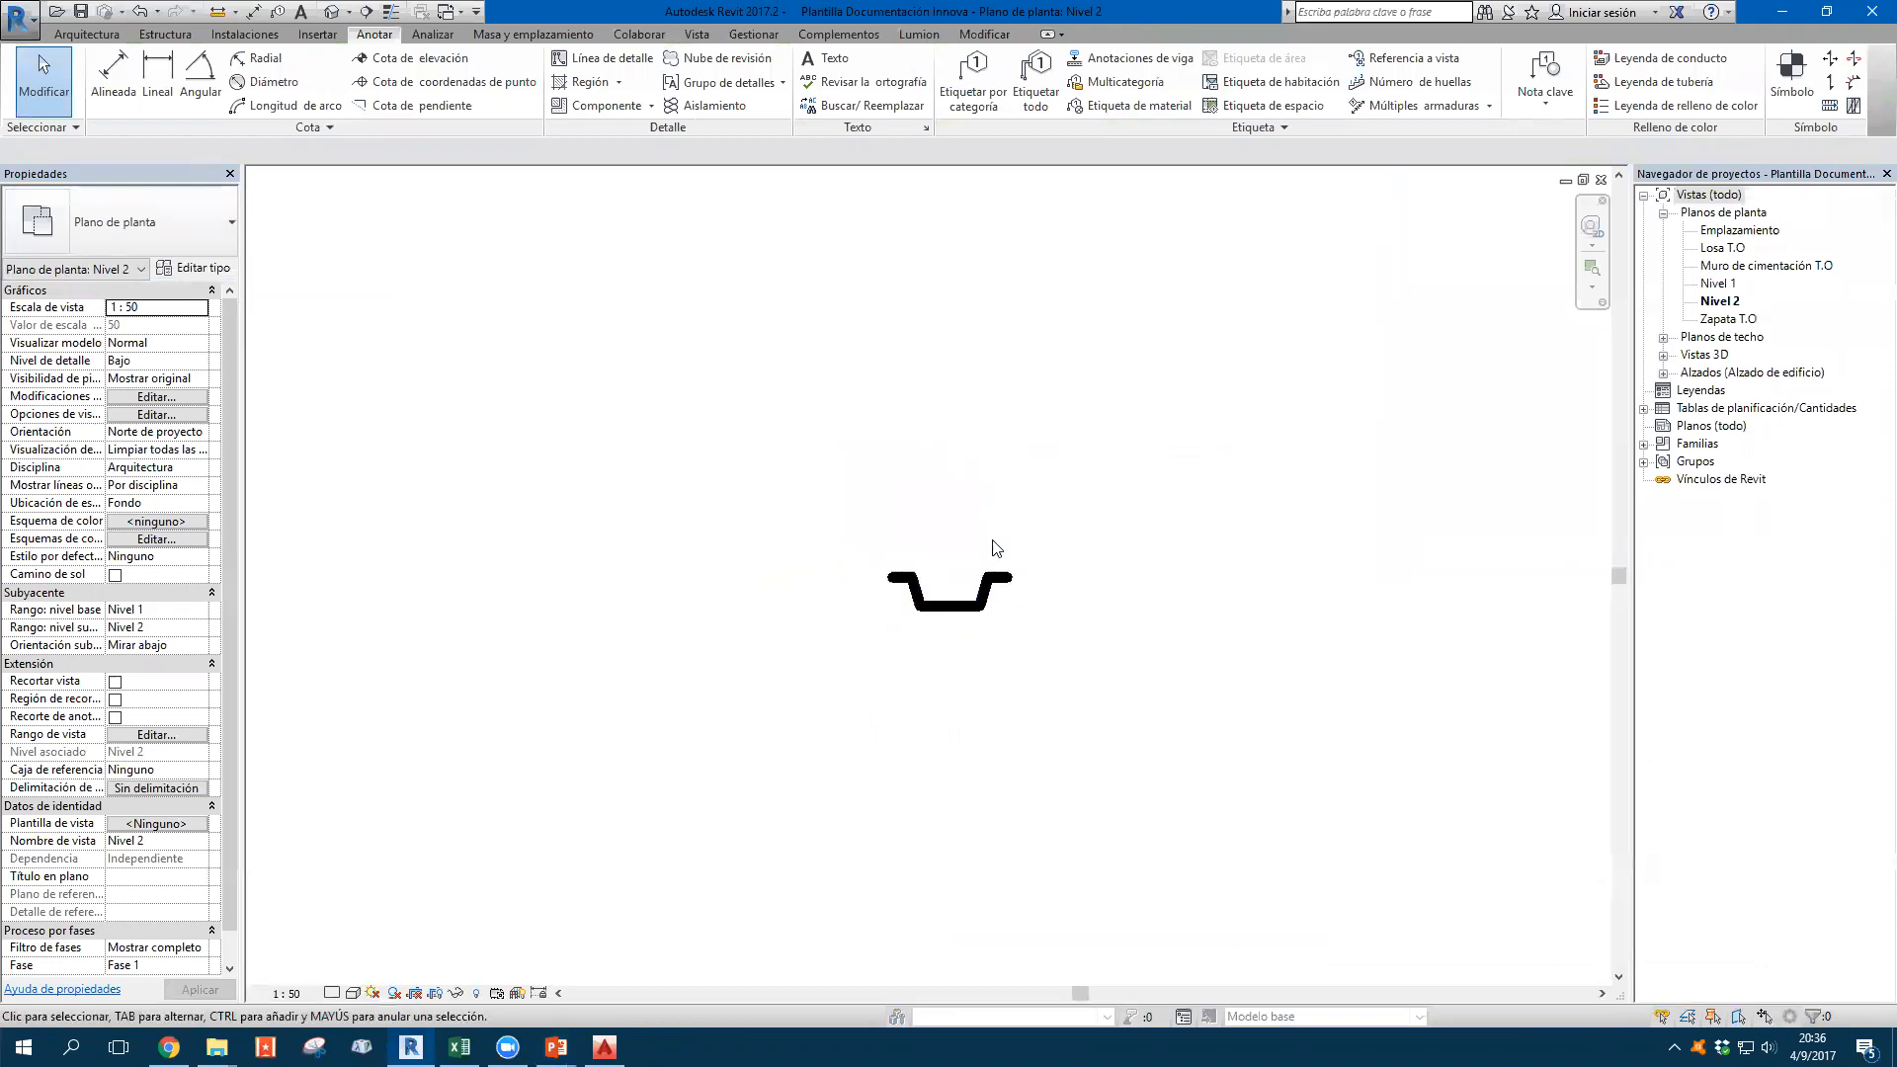
pyautogui.moveTo(987, 608); pyautogui.dragTo(744, 577)
pyautogui.scroll(-1, 790, 587)
pyautogui.moveTo(1167, 600); pyautogui.dragTo(1065, 621, button='middle')
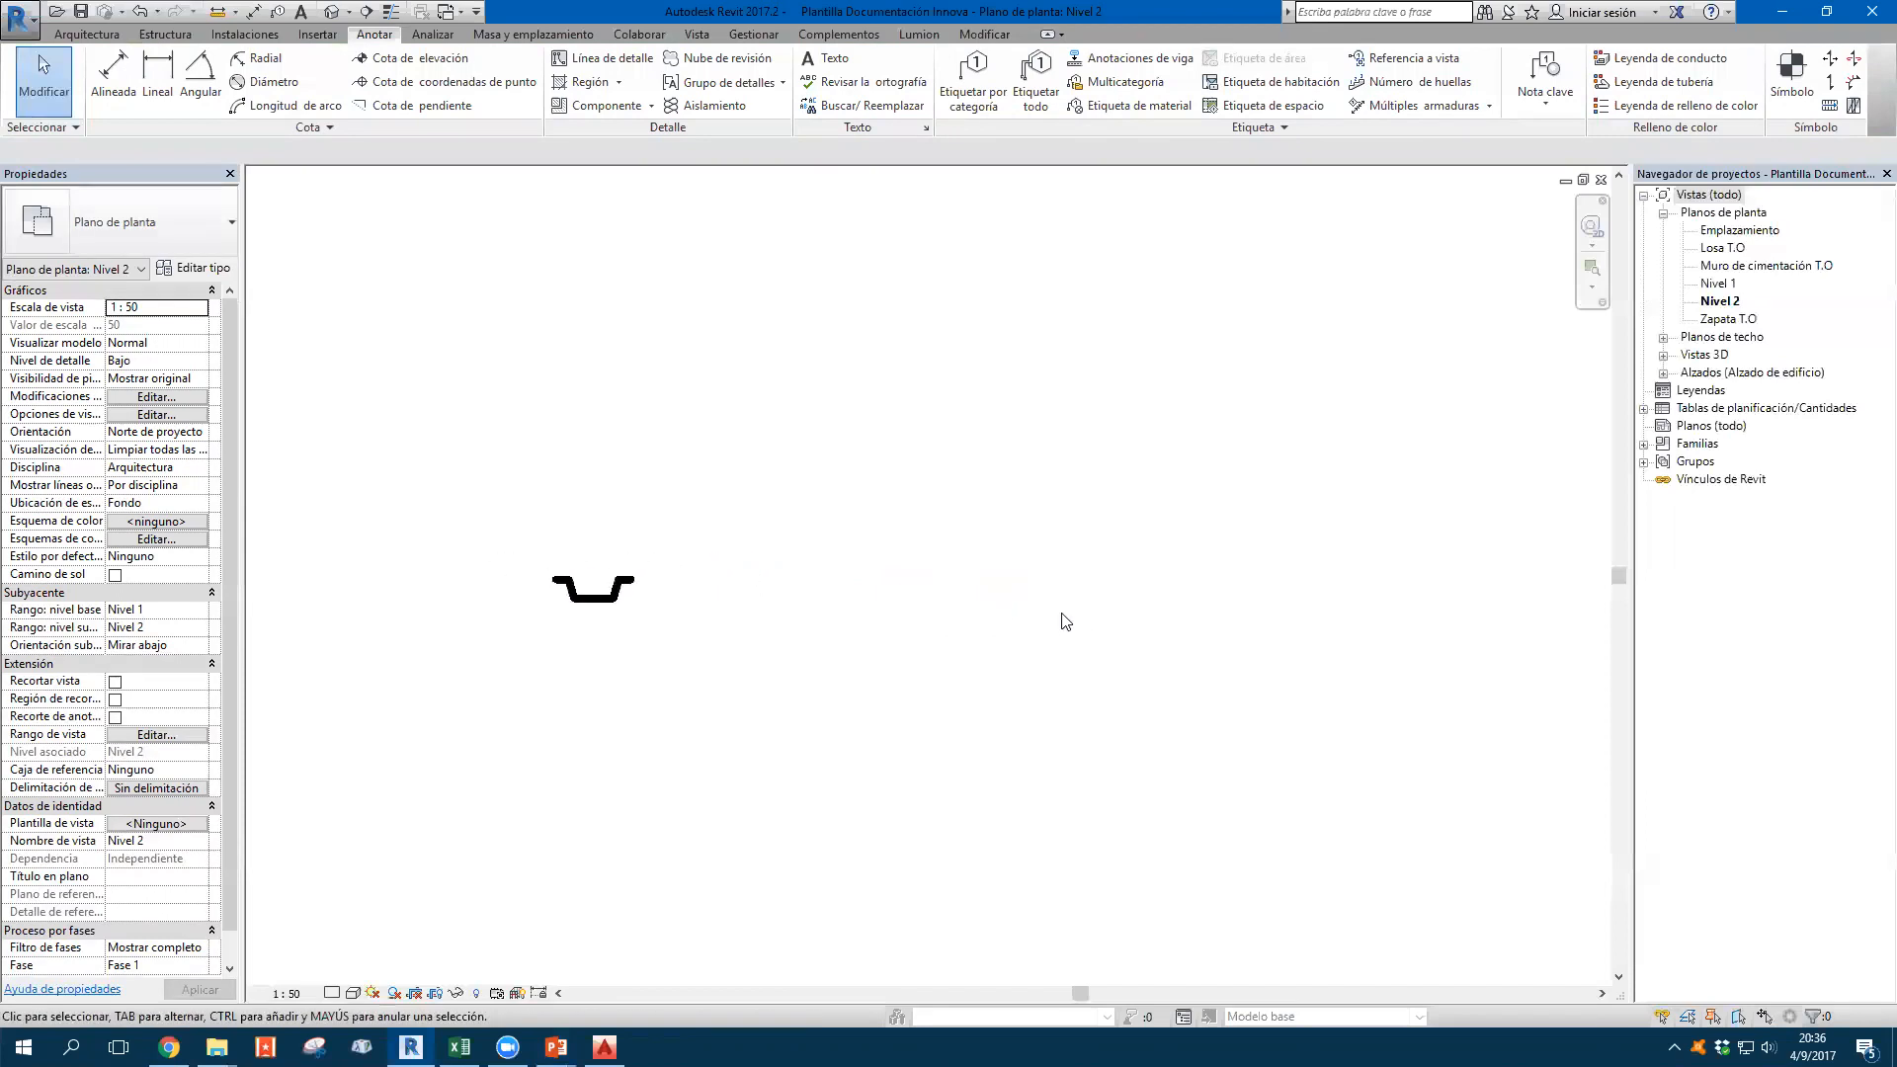
# Start a filled region of type * Vertical 200mm and sketch a long, narrow rectangle beneath the sheet profile
pyautogui.press('r')
pyautogui.press('r')
pyautogui.click(909, 61)
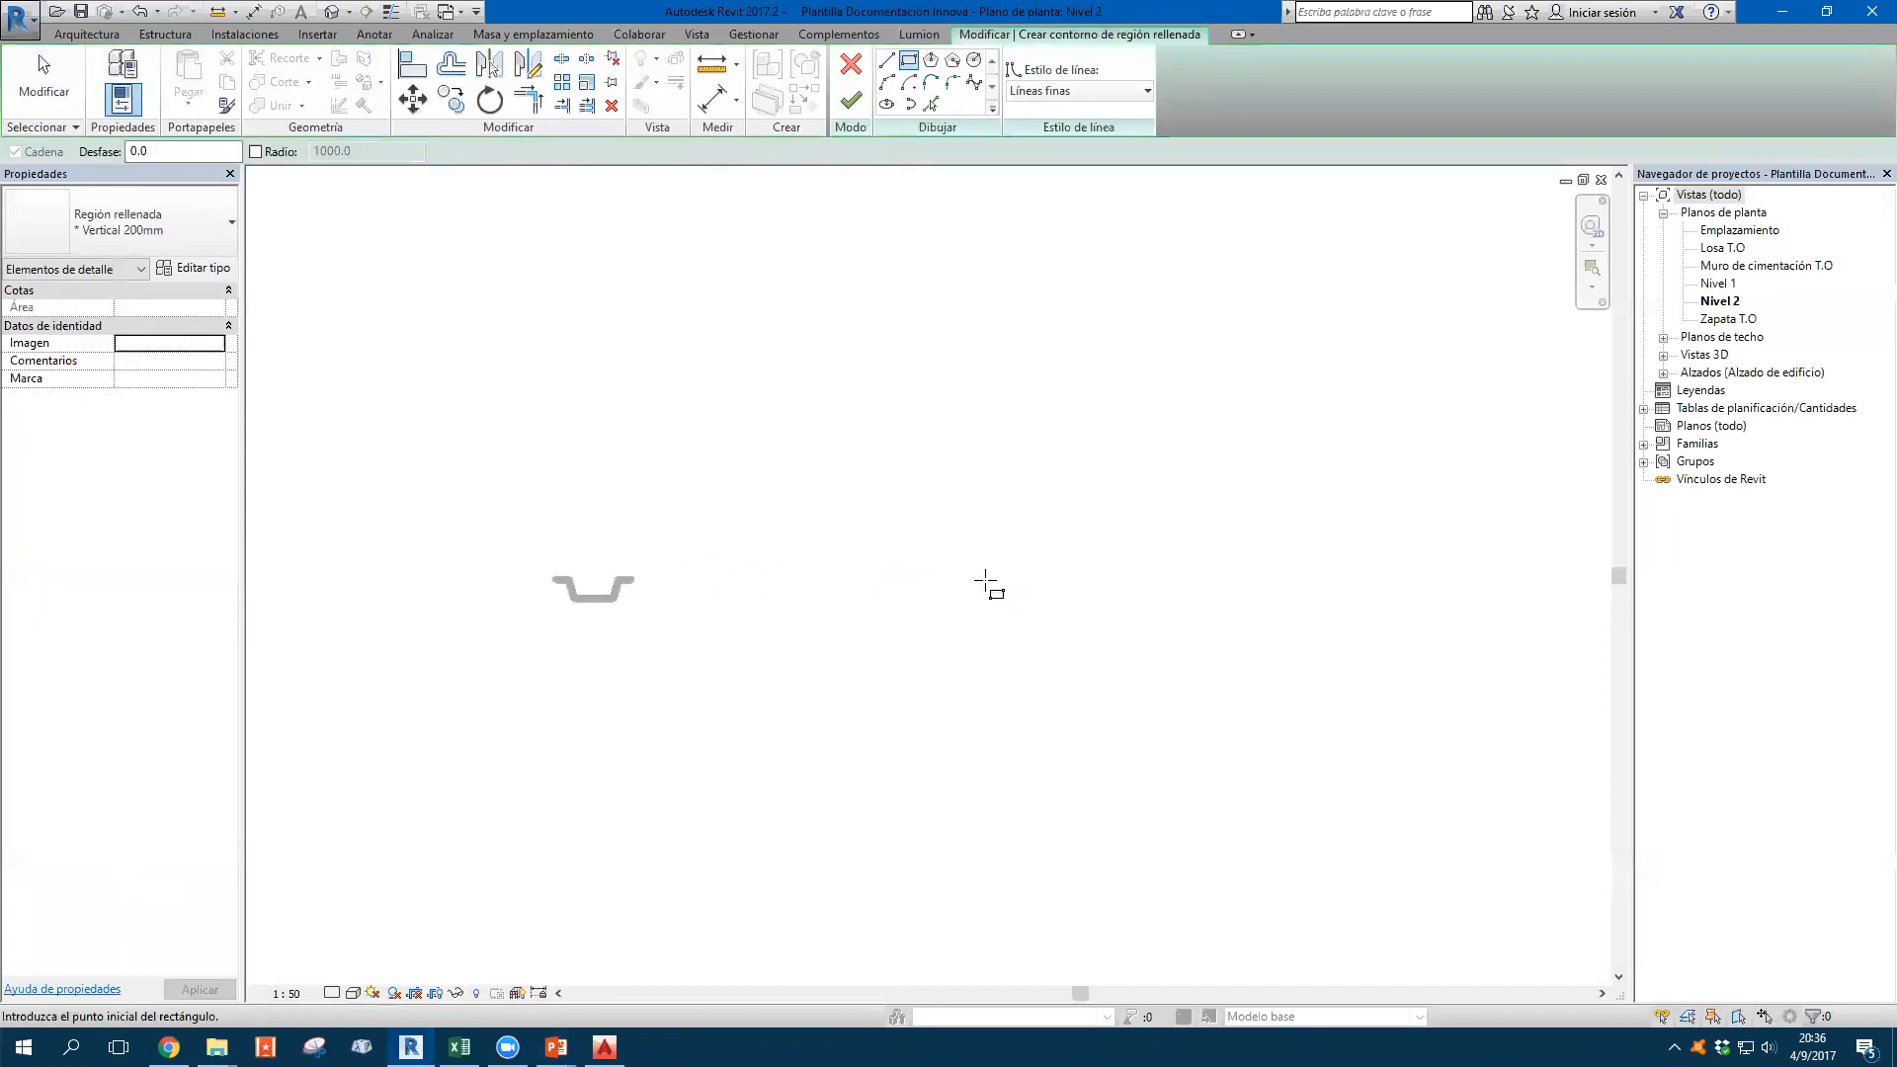
pyautogui.scroll(1, 987, 585)
pyautogui.click(963, 615)
pyautogui.moveTo(445, 678); pyautogui.dragTo(869, 648, button='middle')
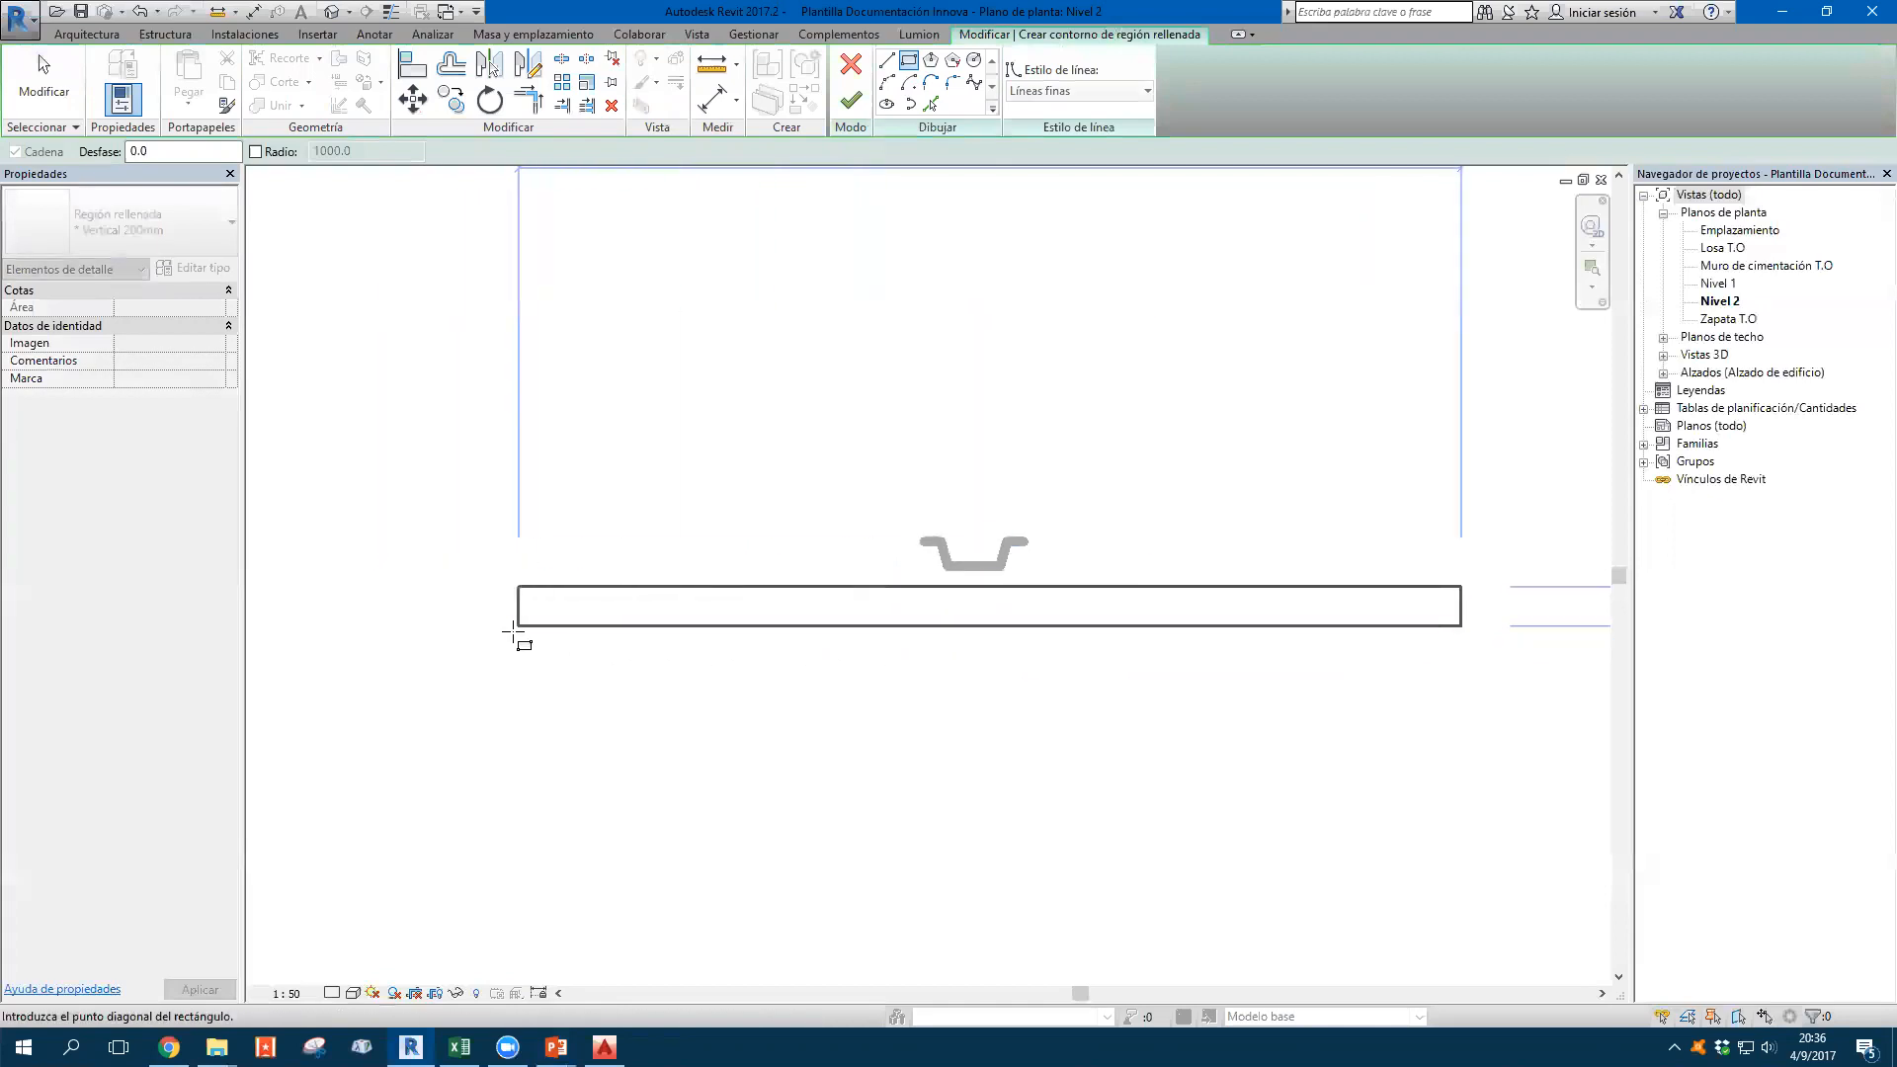
pyautogui.click(515, 629)
pyautogui.press('Escape')
pyautogui.press('Escape')
# Move the rectangle's lower edge upward to make the strip thinner and finish the filled region
pyautogui.click(539, 626)
pyautogui.scroll(1, 527, 623)
pyautogui.moveTo(573, 627); pyautogui.dragTo(562, 595)
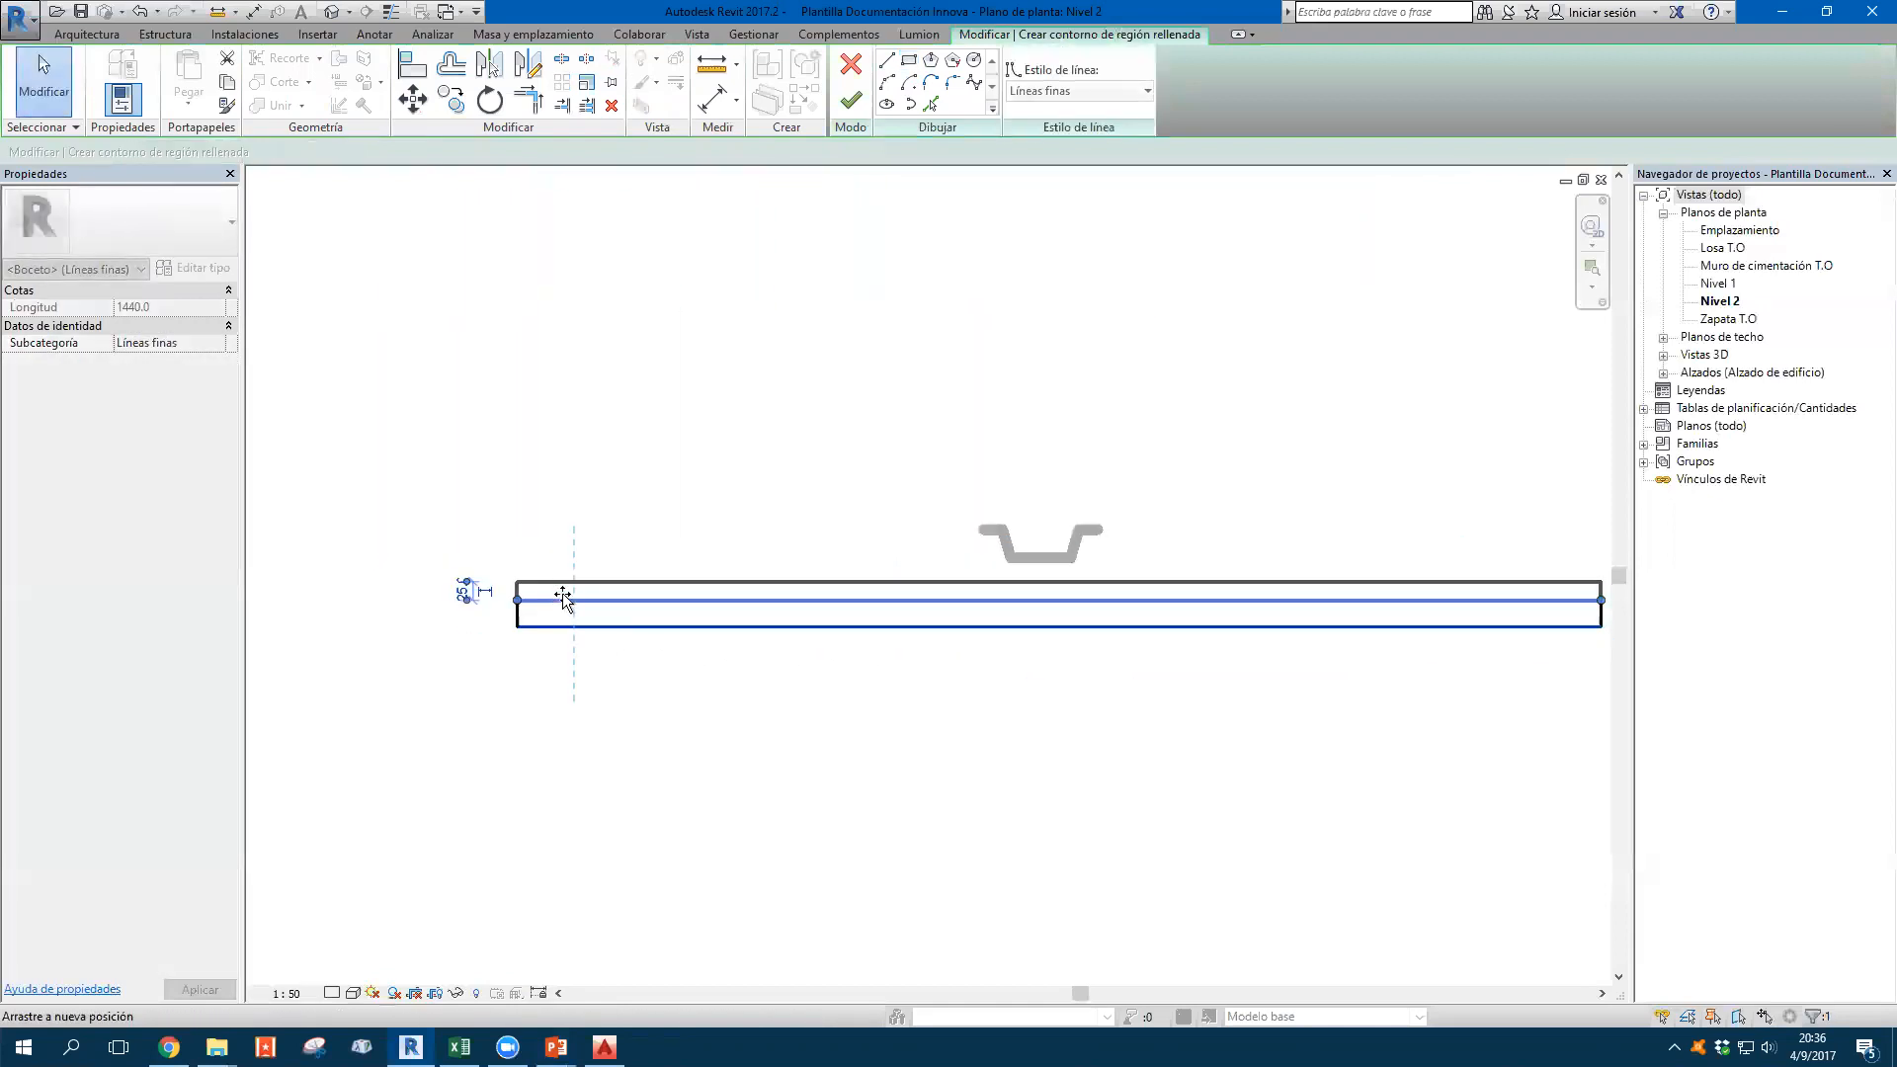
pyautogui.click(851, 100)
pyautogui.moveTo(890, 486); pyautogui.dragTo(949, 473, button='middle')
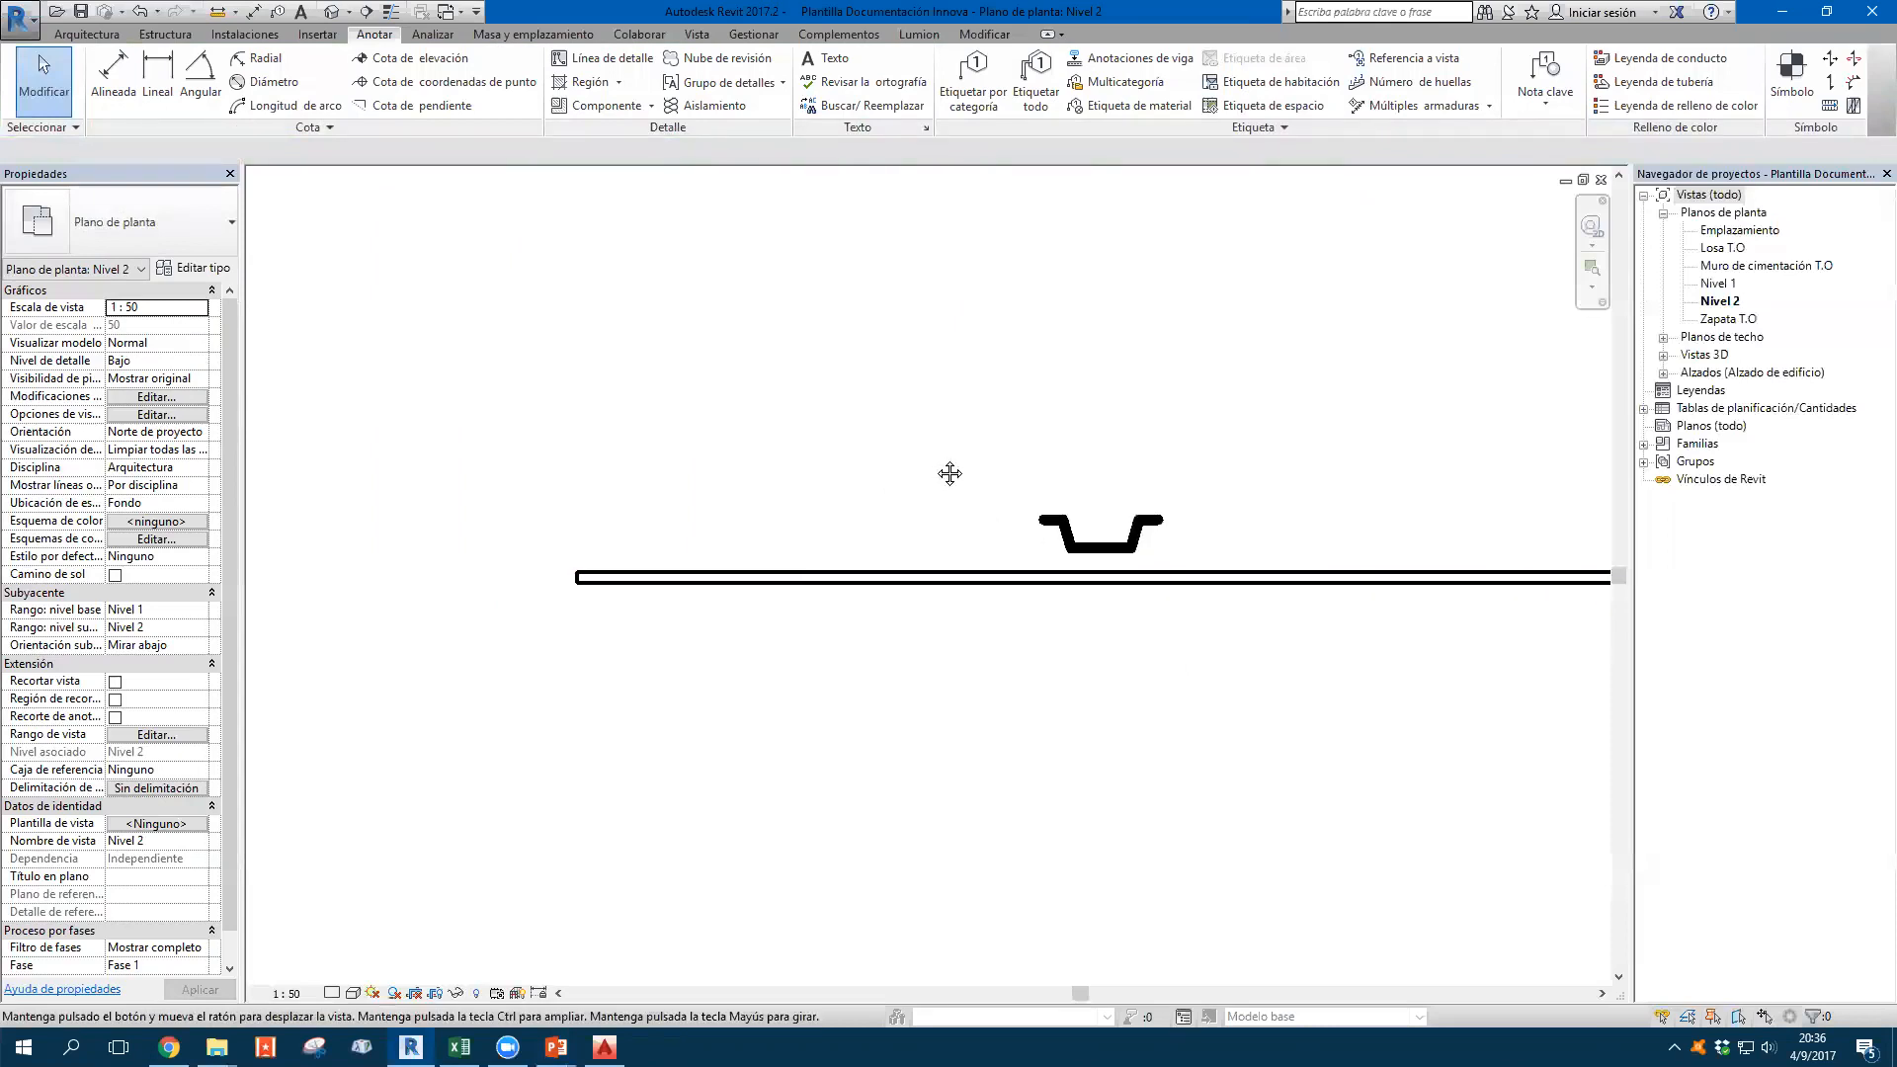
# Stretch the left end of the filled region farther left to lengthen the strip
pyautogui.click(755, 575)
pyautogui.scroll(-1, 578, 576)
pyautogui.moveTo(573, 576); pyautogui.dragTo(288, 576)
pyautogui.moveTo(500, 565); pyautogui.dragTo(876, 549, button='middle')
pyautogui.moveTo(666, 561); pyautogui.dragTo(476, 562)
pyautogui.press('Escape')
# Move the sheet profile from its bottom edge onto the strip's top edge near the left end
pyautogui.moveTo(1261, 435); pyautogui.dragTo(1484, 546)
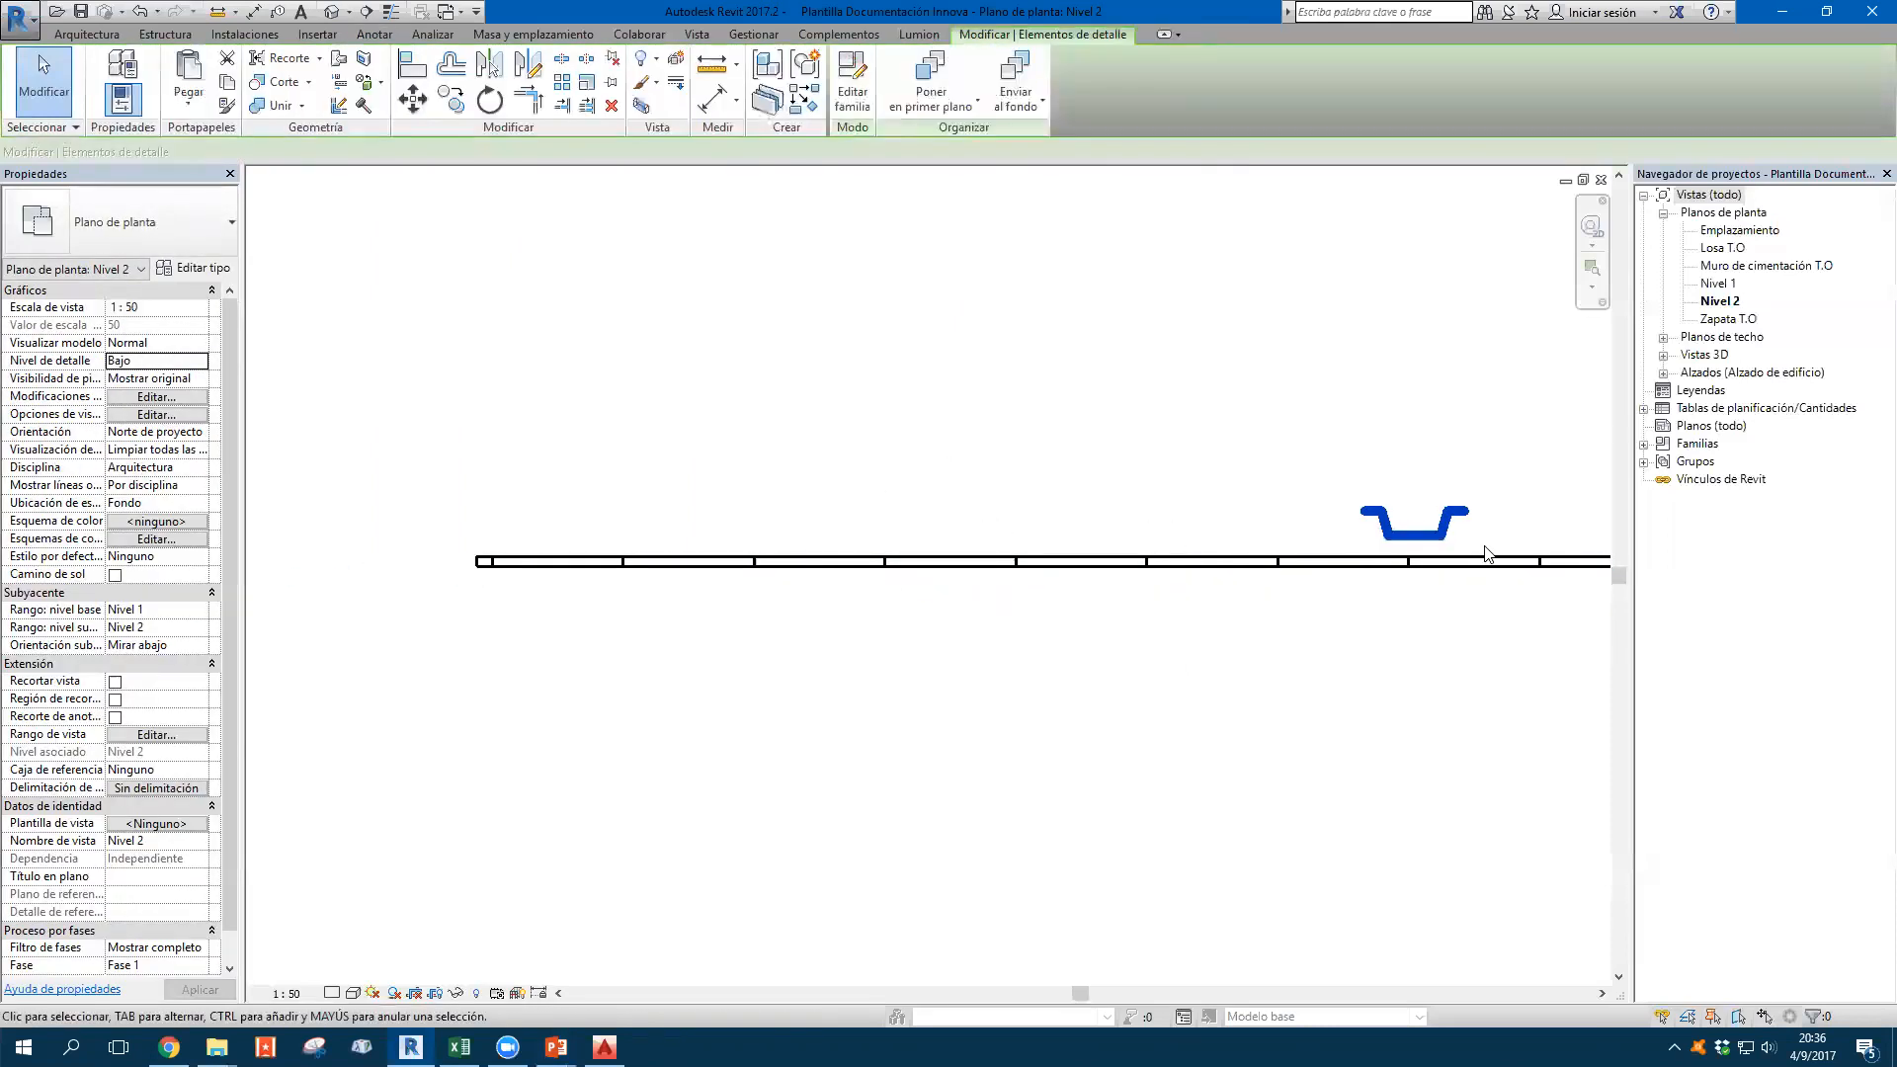
pyautogui.press('m')
pyautogui.press('v')
pyautogui.click(1421, 537)
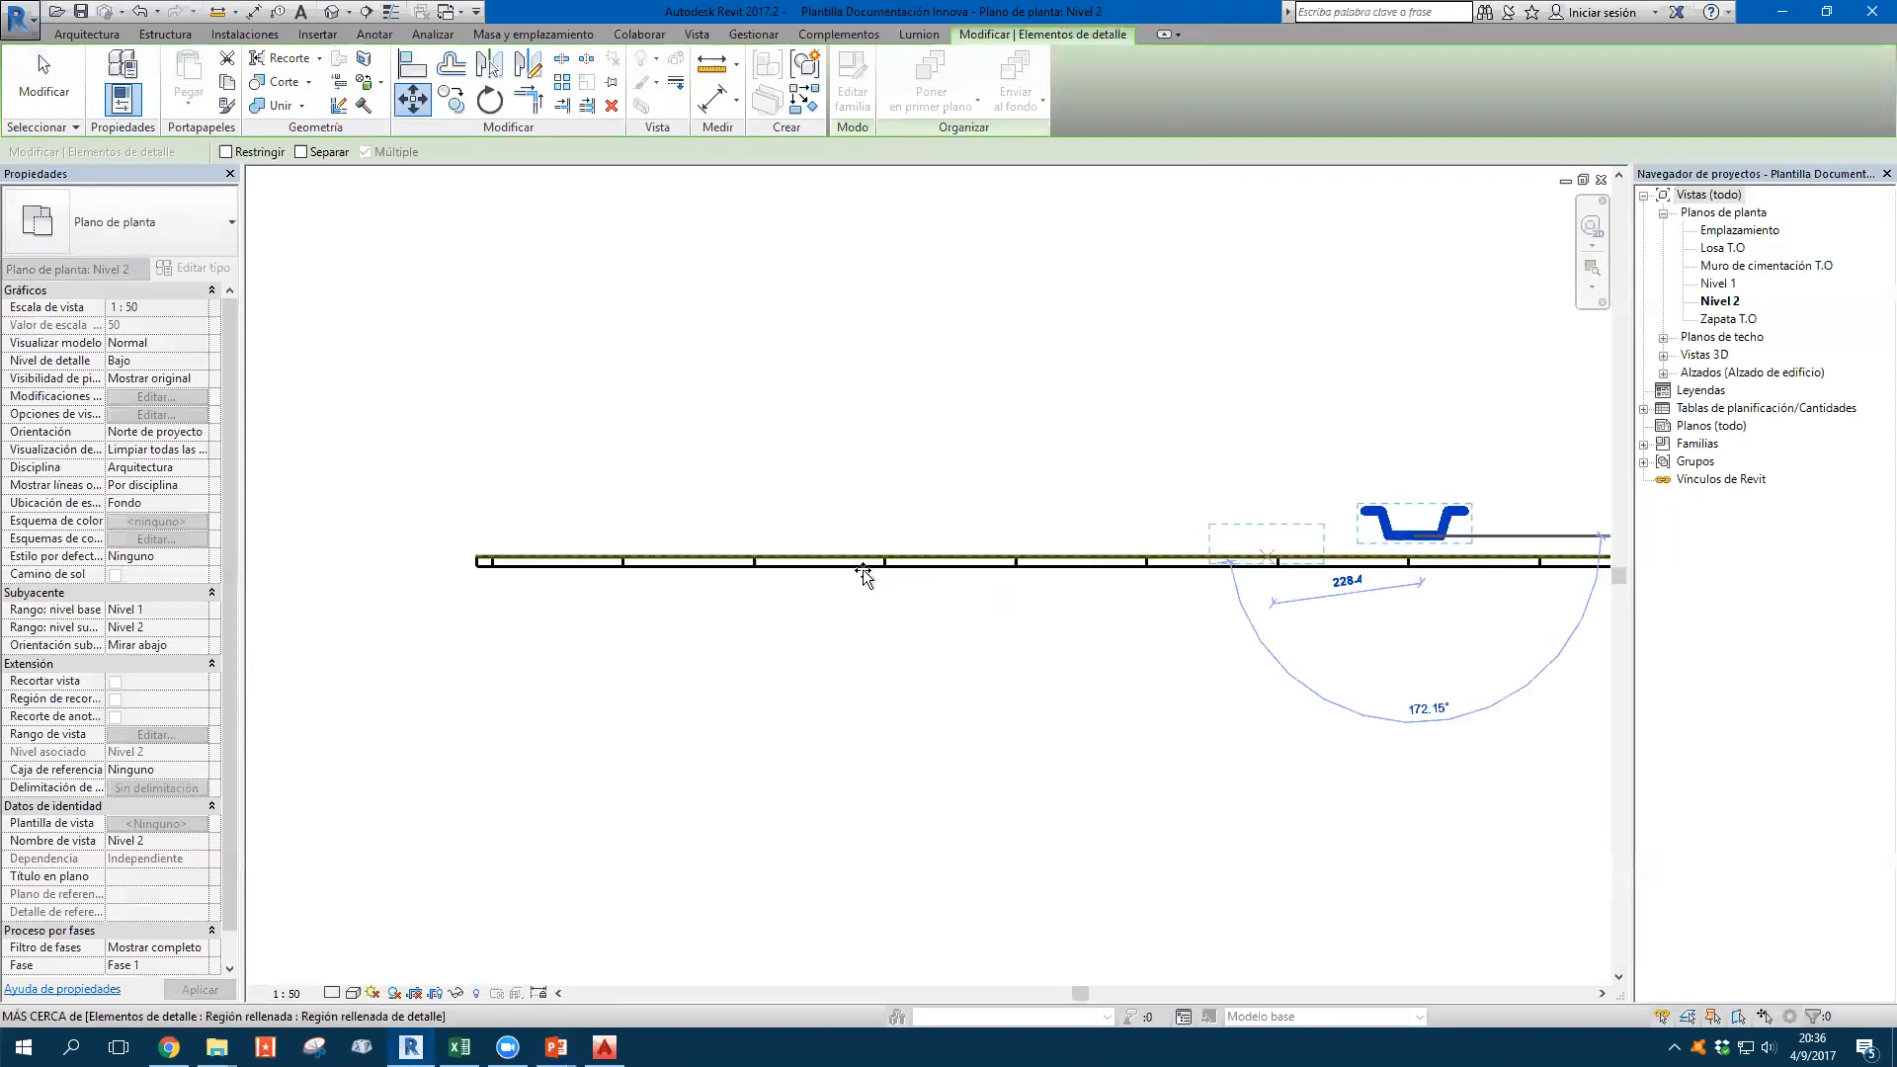
pyautogui.click(604, 559)
# Copy the sheet profile to three more positions along the strip, the last at its right end
pyautogui.press('c')
pyautogui.press('o')
pyautogui.click(610, 560)
pyautogui.scroll(-2, 702, 561)
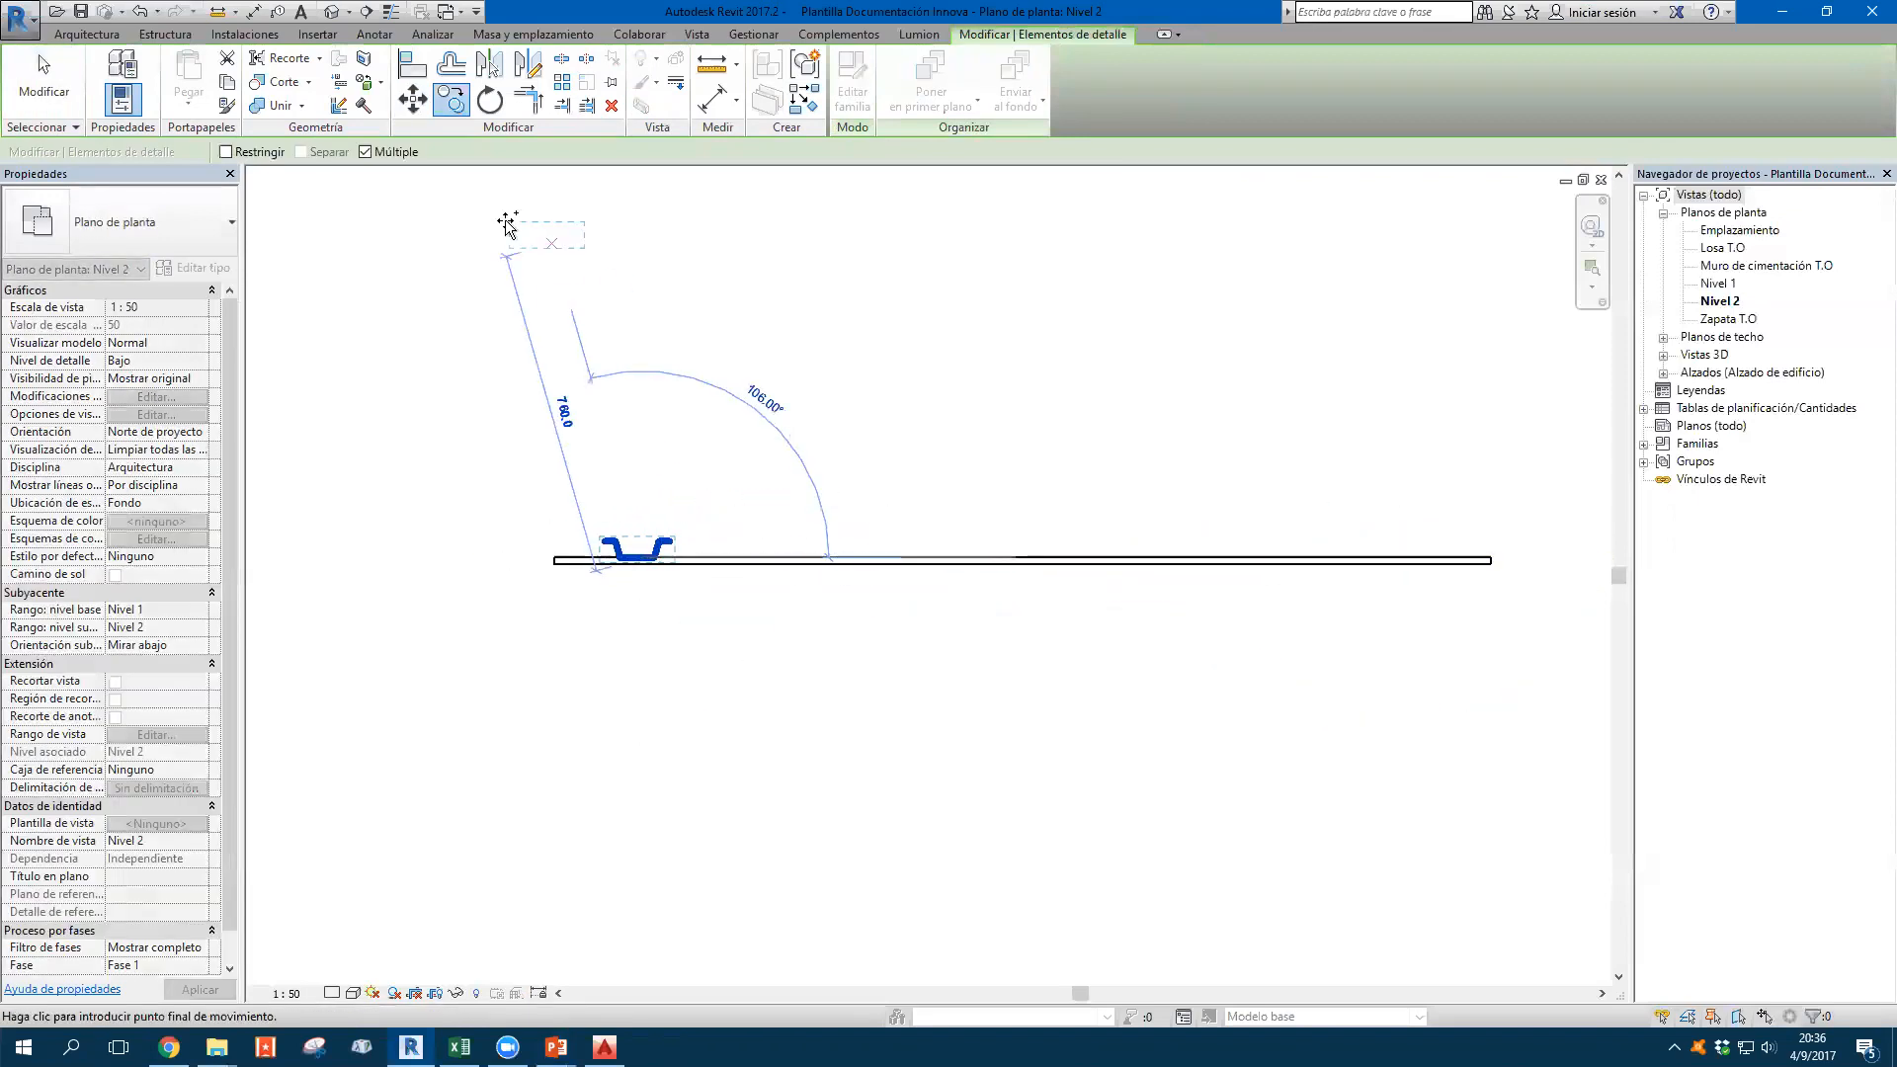
pyautogui.click(988, 552)
pyautogui.click(1282, 551)
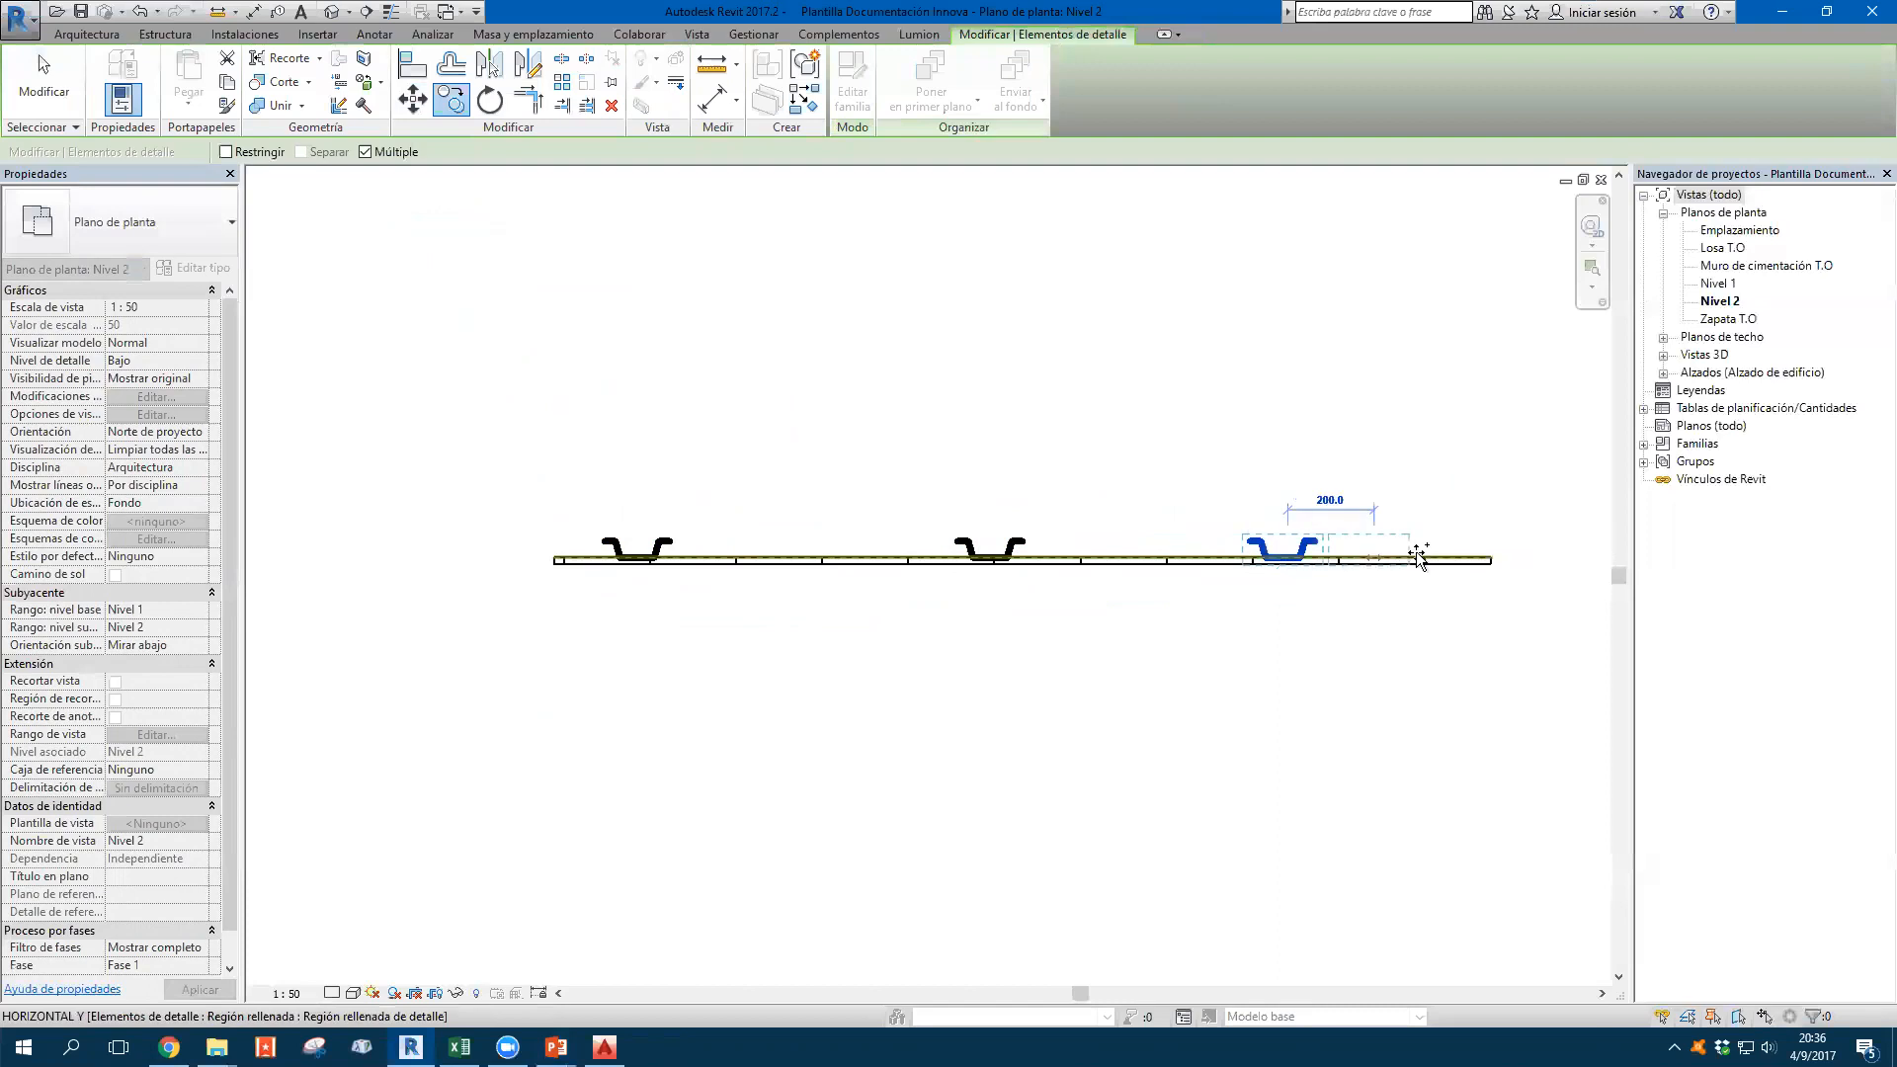
pyautogui.click(1487, 551)
pyautogui.press('Escape')
pyautogui.press('Escape')
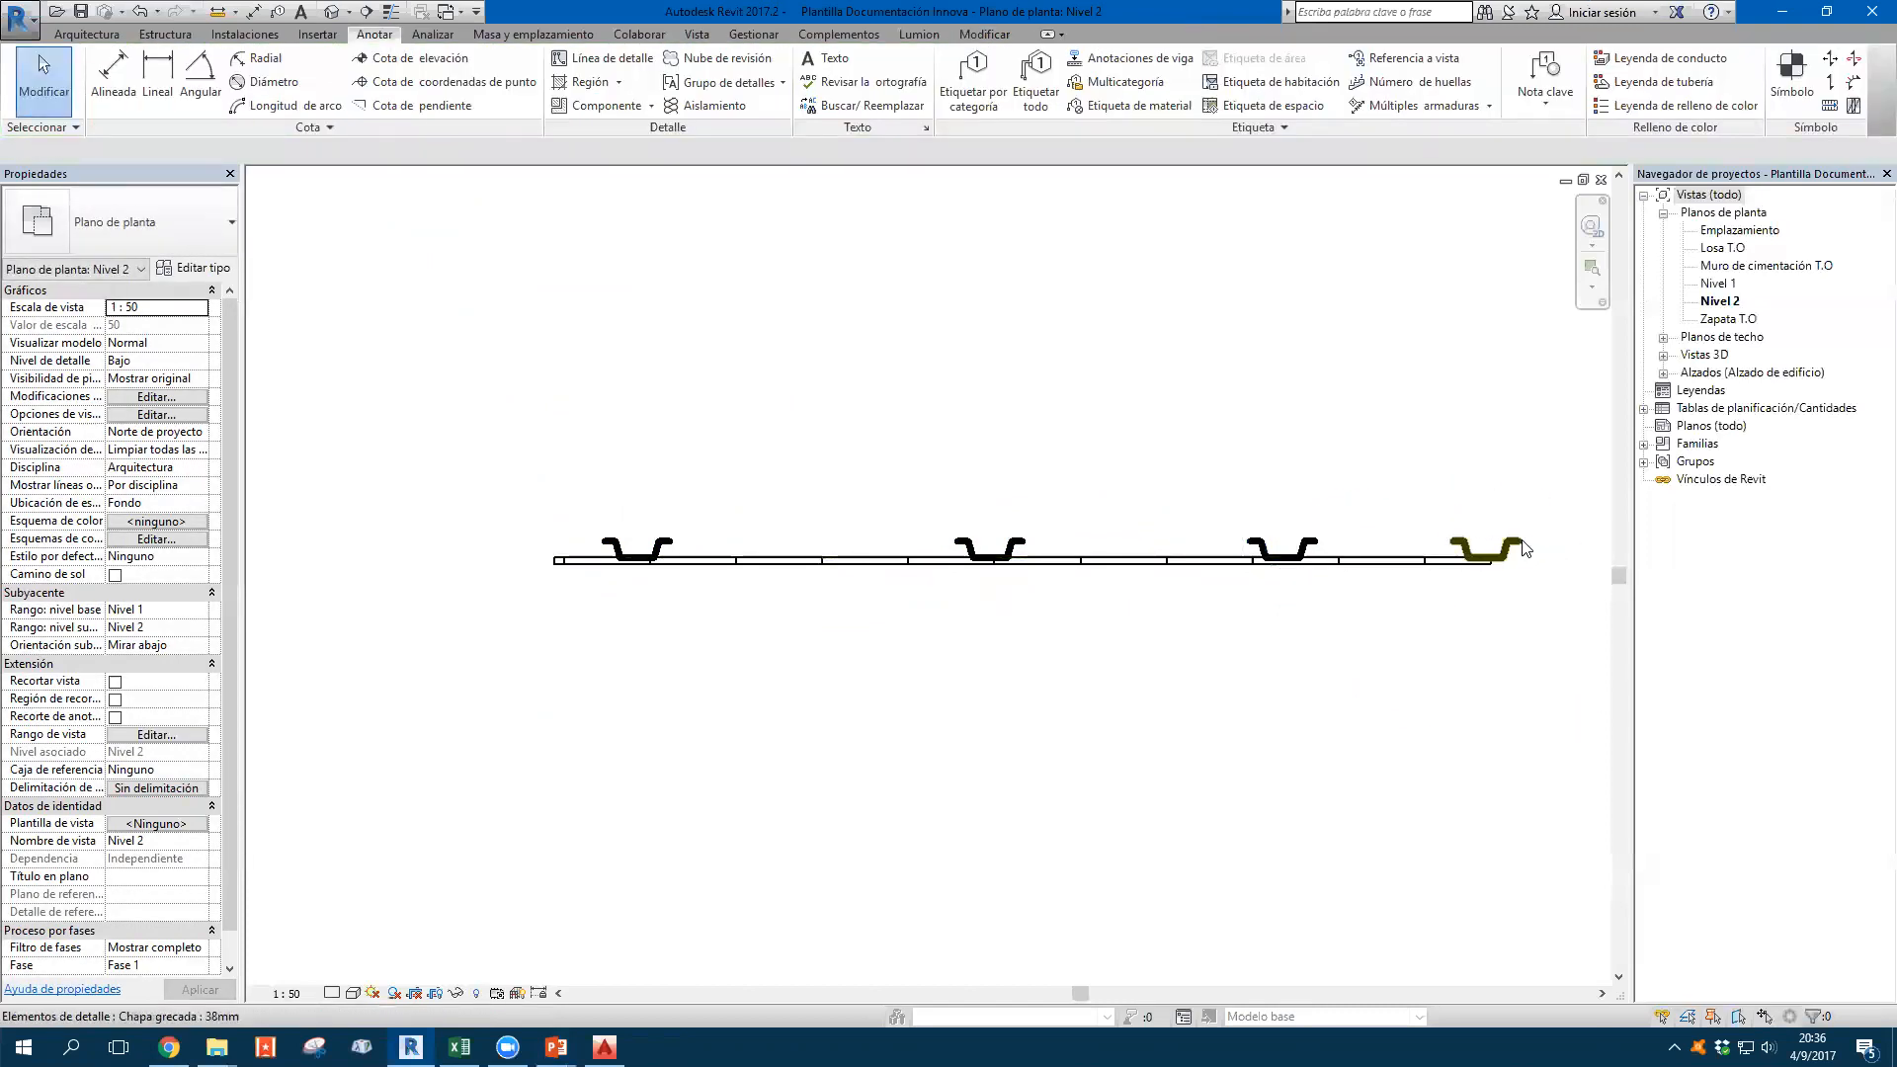
# Draw a 2300 mm horizontal detail line along the tops of the sheet profiles, from the rightmost profile past the leftmost
pyautogui.press('d')
pyautogui.press('l')
pyautogui.click(1520, 541)
pyautogui.click(527, 541)
pyautogui.press('Escape')
pyautogui.press('Escape')
# Set the line style of the detail line above the profiles to A-01 Continua
pyautogui.click(783, 540)
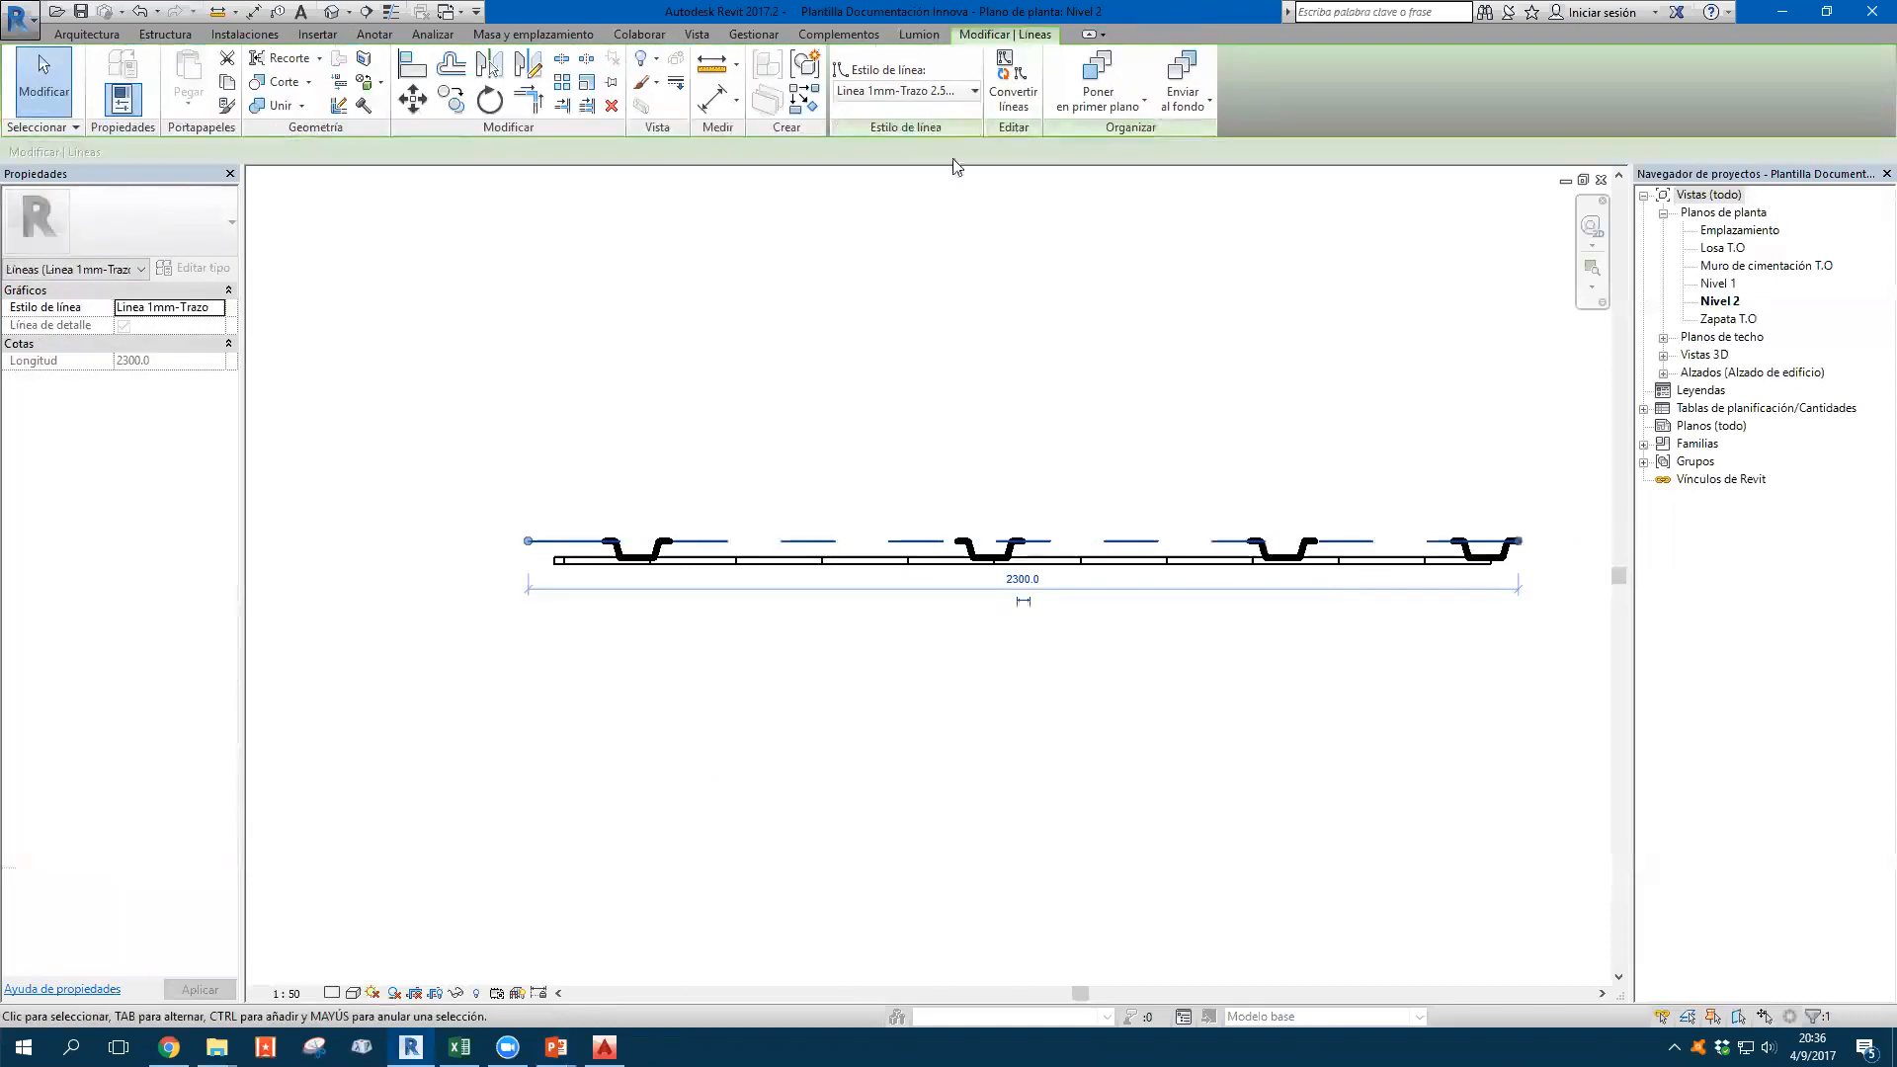
pyautogui.click(944, 91)
pyautogui.scroll(1, 914, 331)
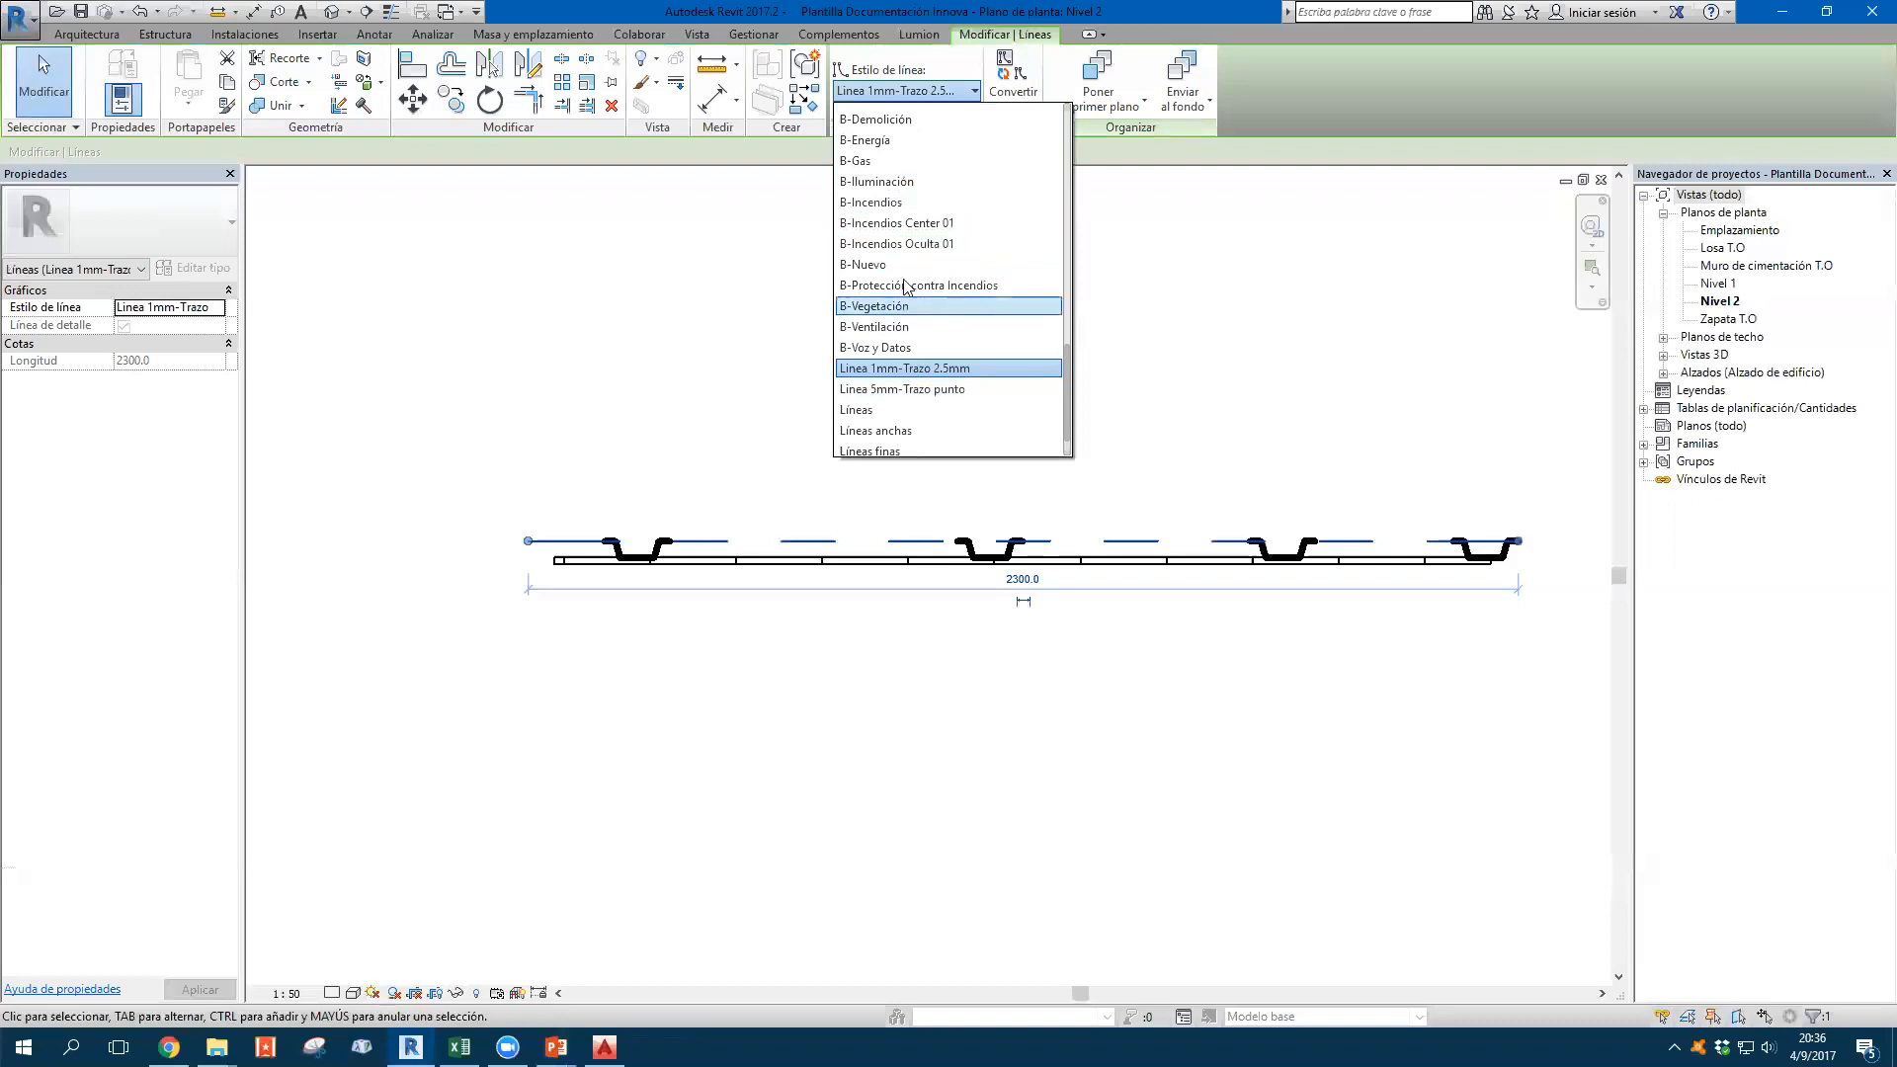
pyautogui.scroll(3, 889, 336)
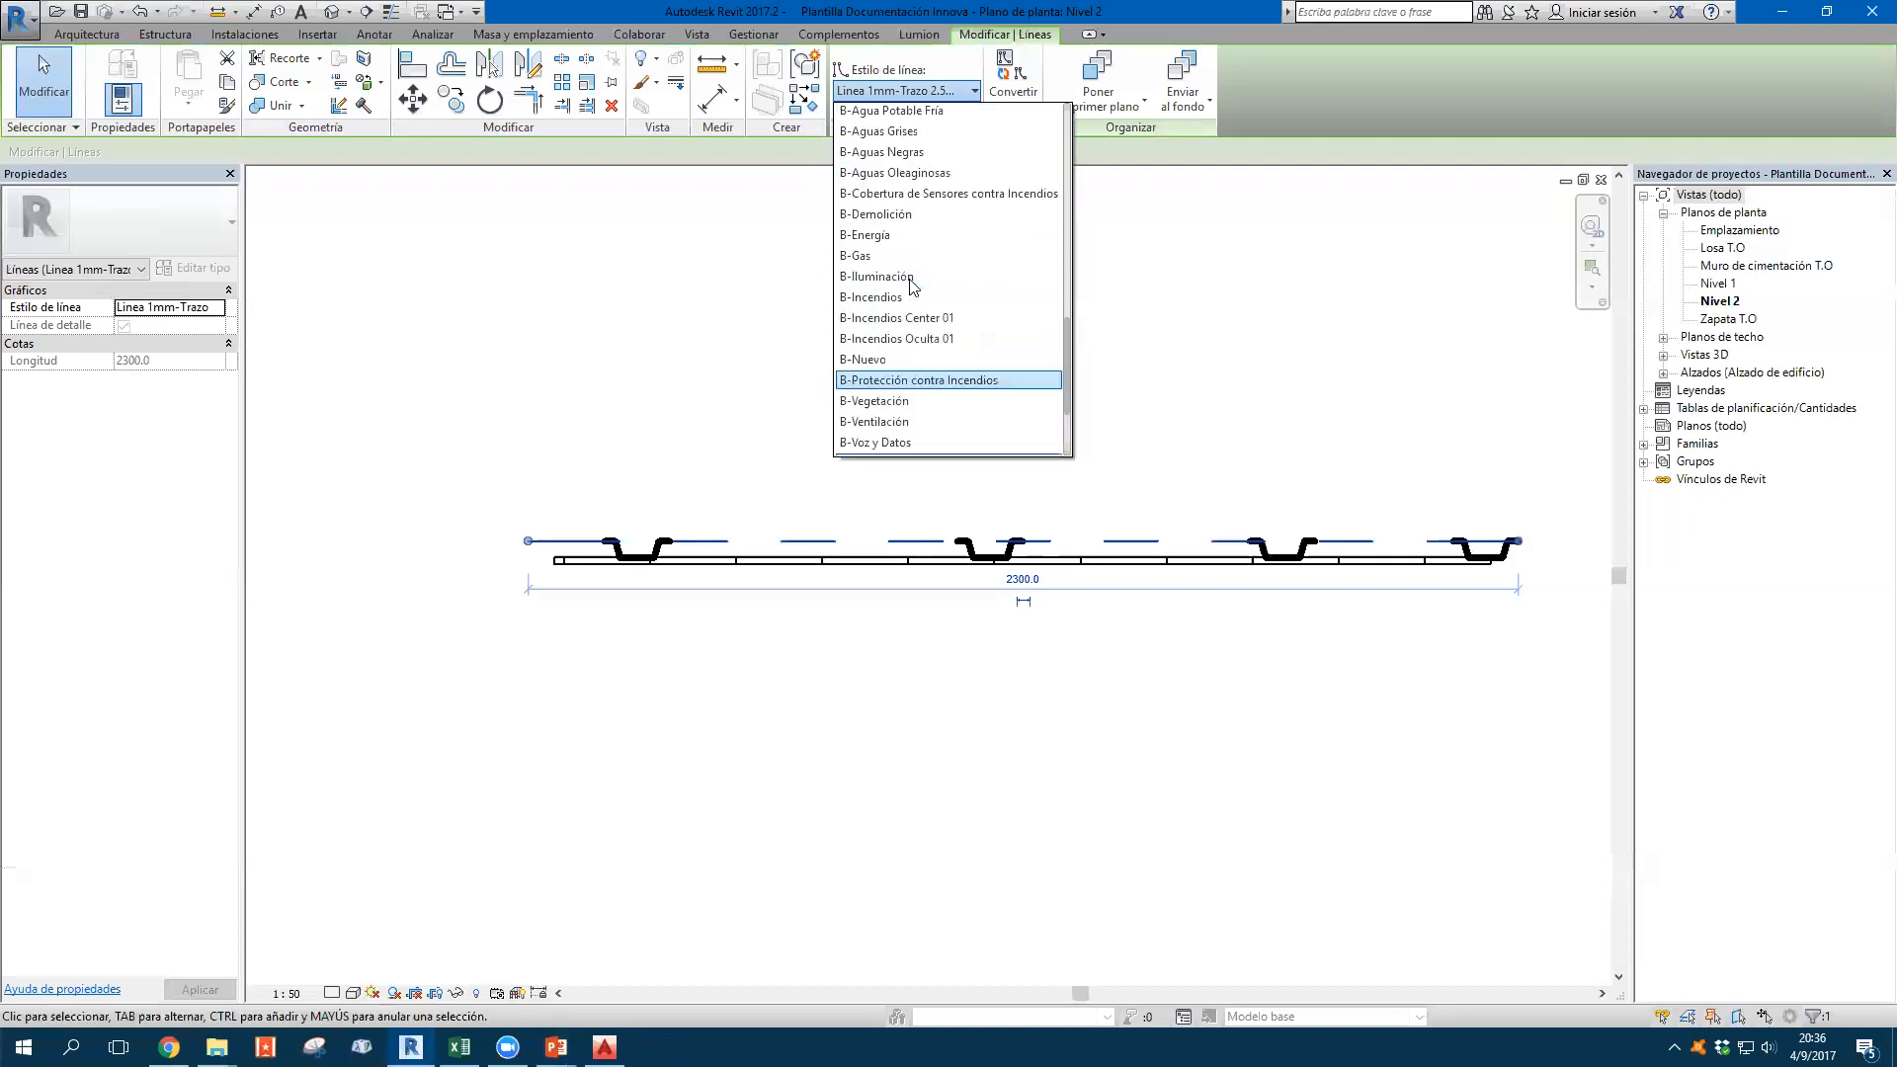
pyautogui.scroll(10, 919, 315)
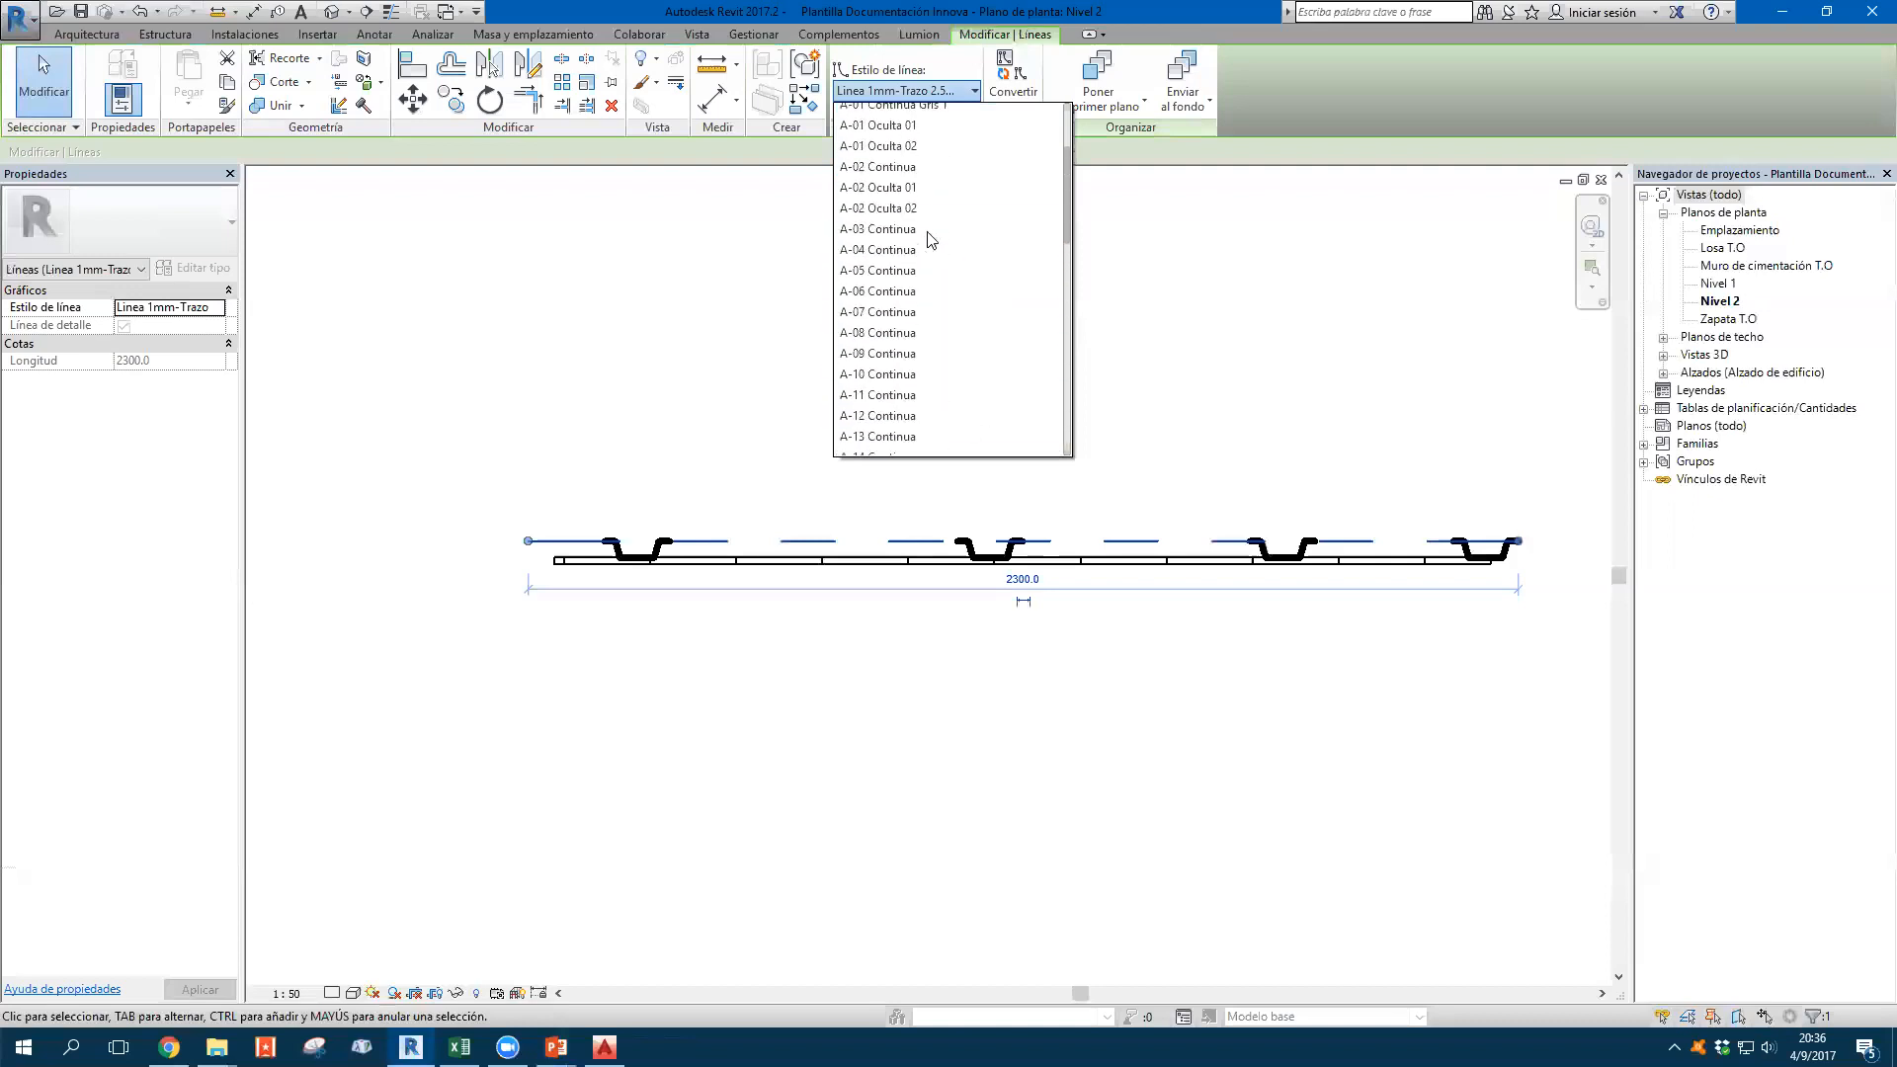
pyautogui.click(921, 226)
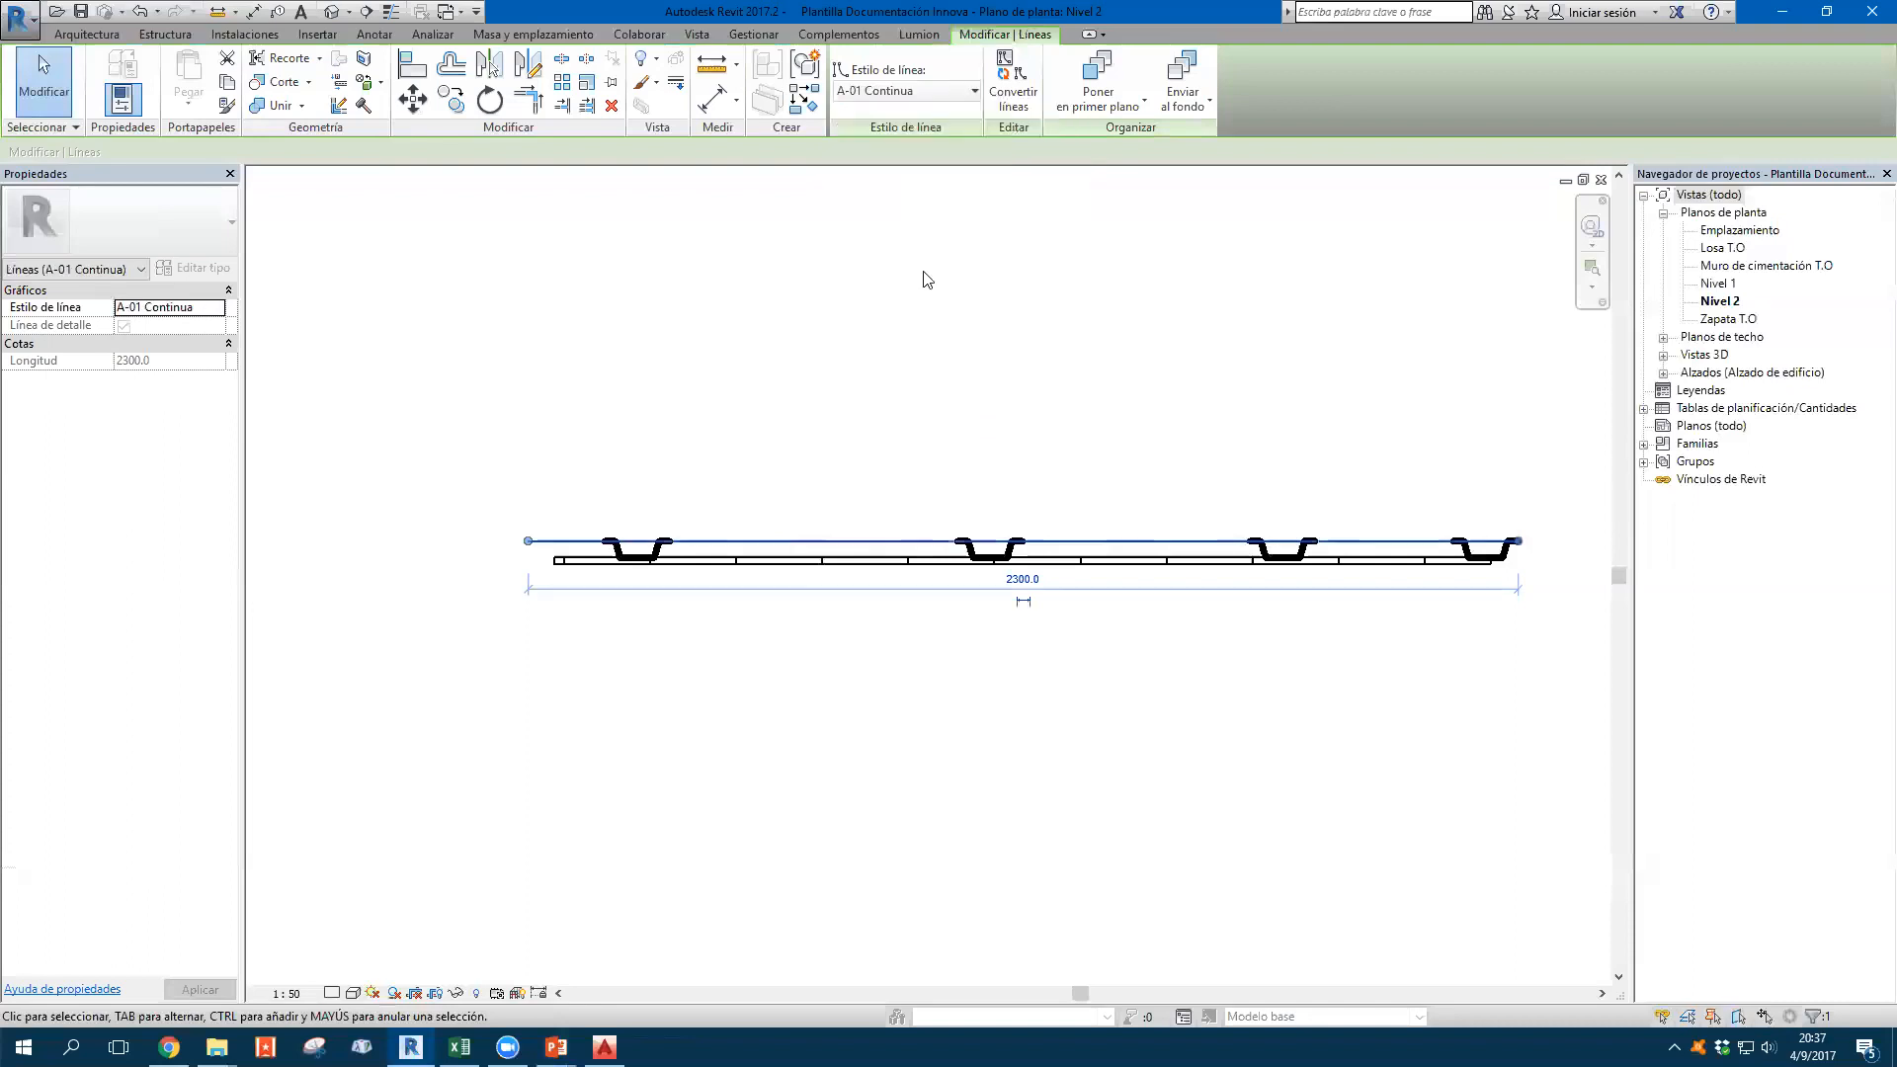
pyautogui.click(927, 490)
pyautogui.scroll(-1, 929, 489)
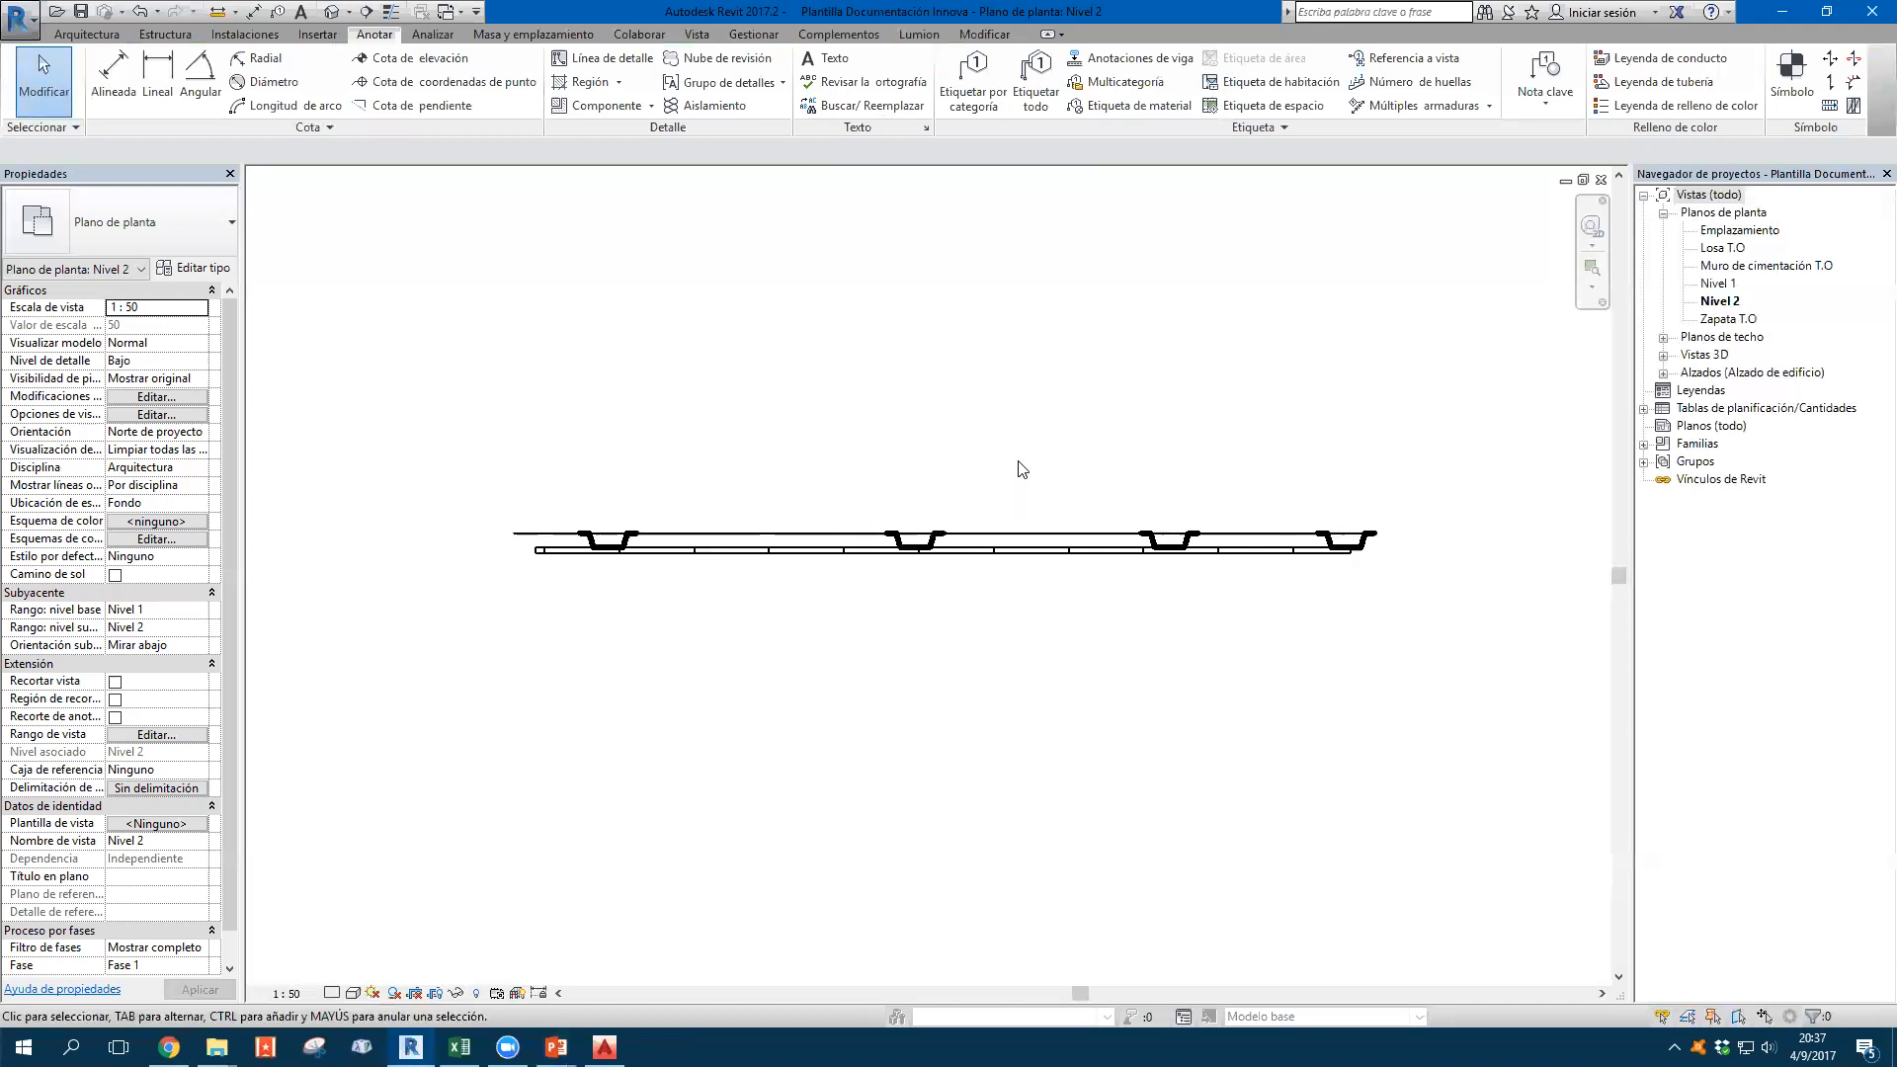
# Extend the right end of the detail line beyond the last profile to a length of 2680 mm
pyautogui.click(1288, 533)
pyautogui.moveTo(1376, 533); pyautogui.dragTo(1518, 536)
pyautogui.moveTo(1469, 648); pyautogui.dragTo(1353, 636, button='middle')
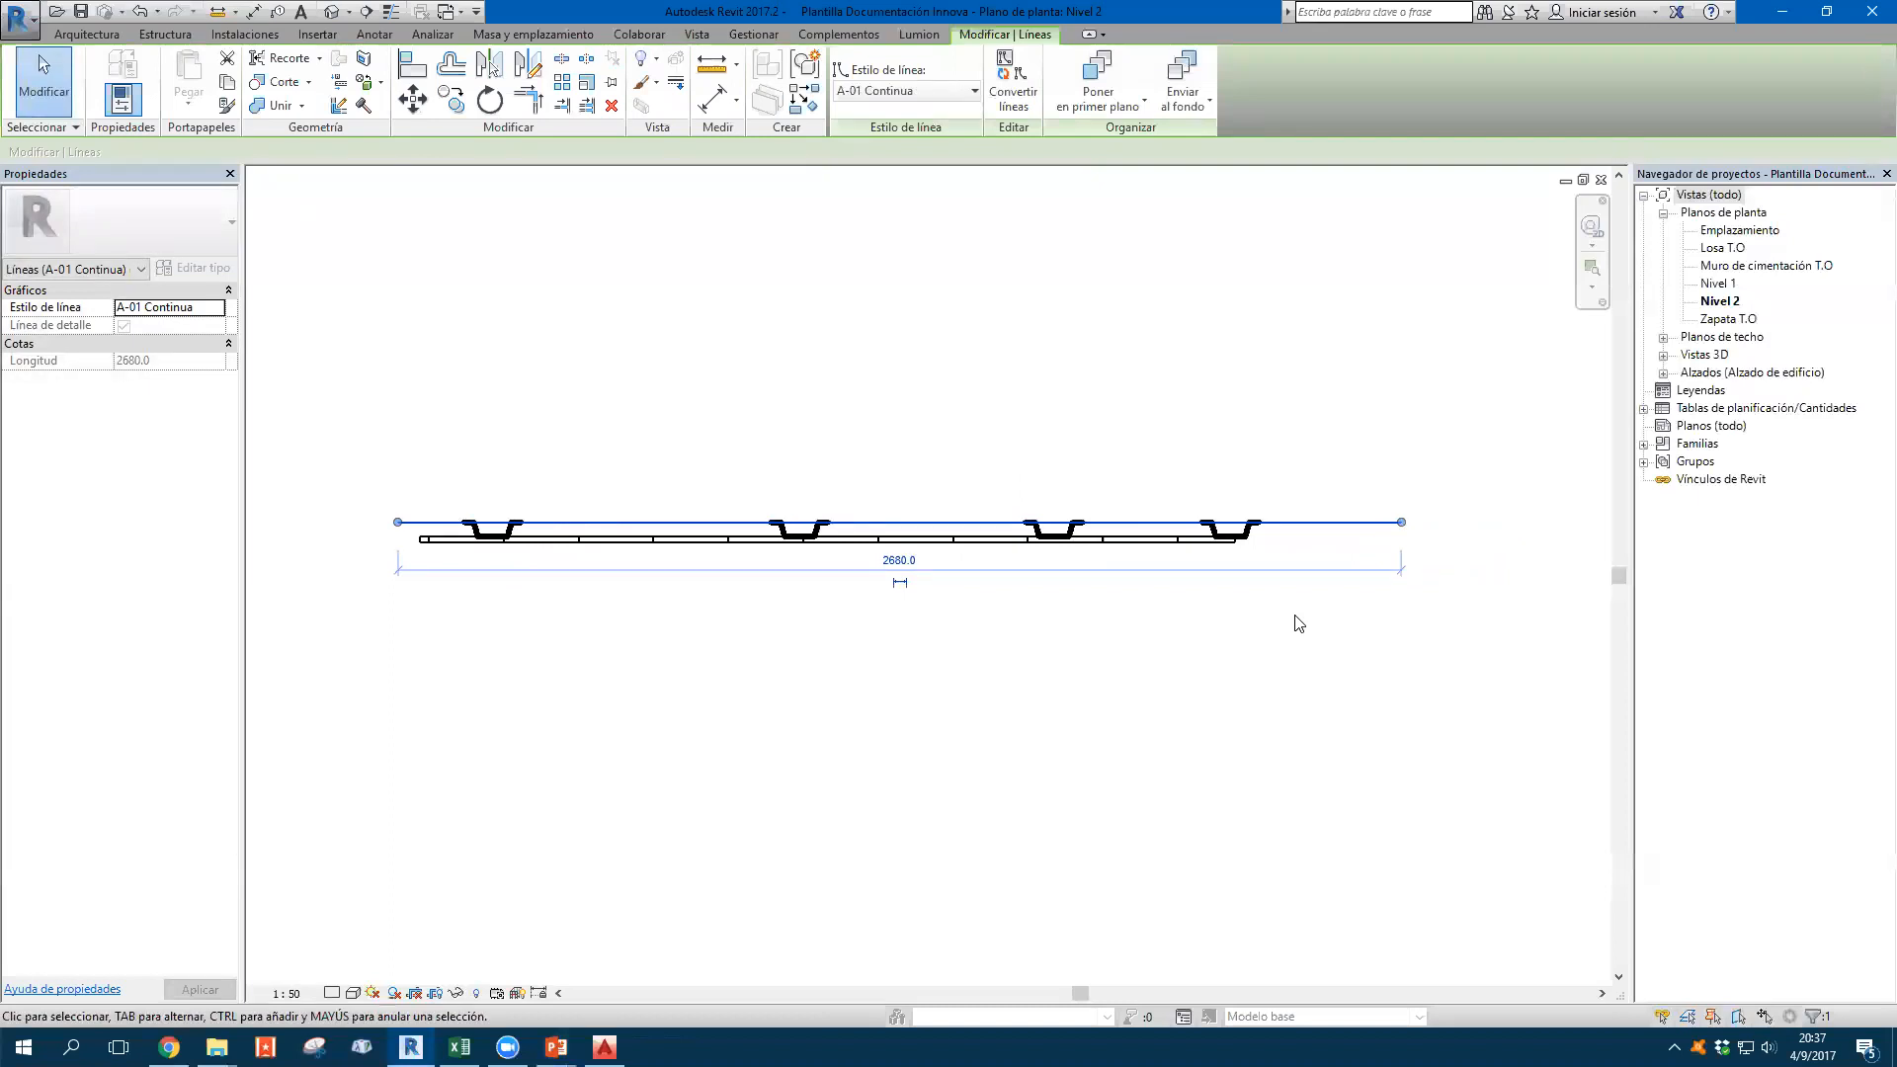
pyautogui.press('Escape')
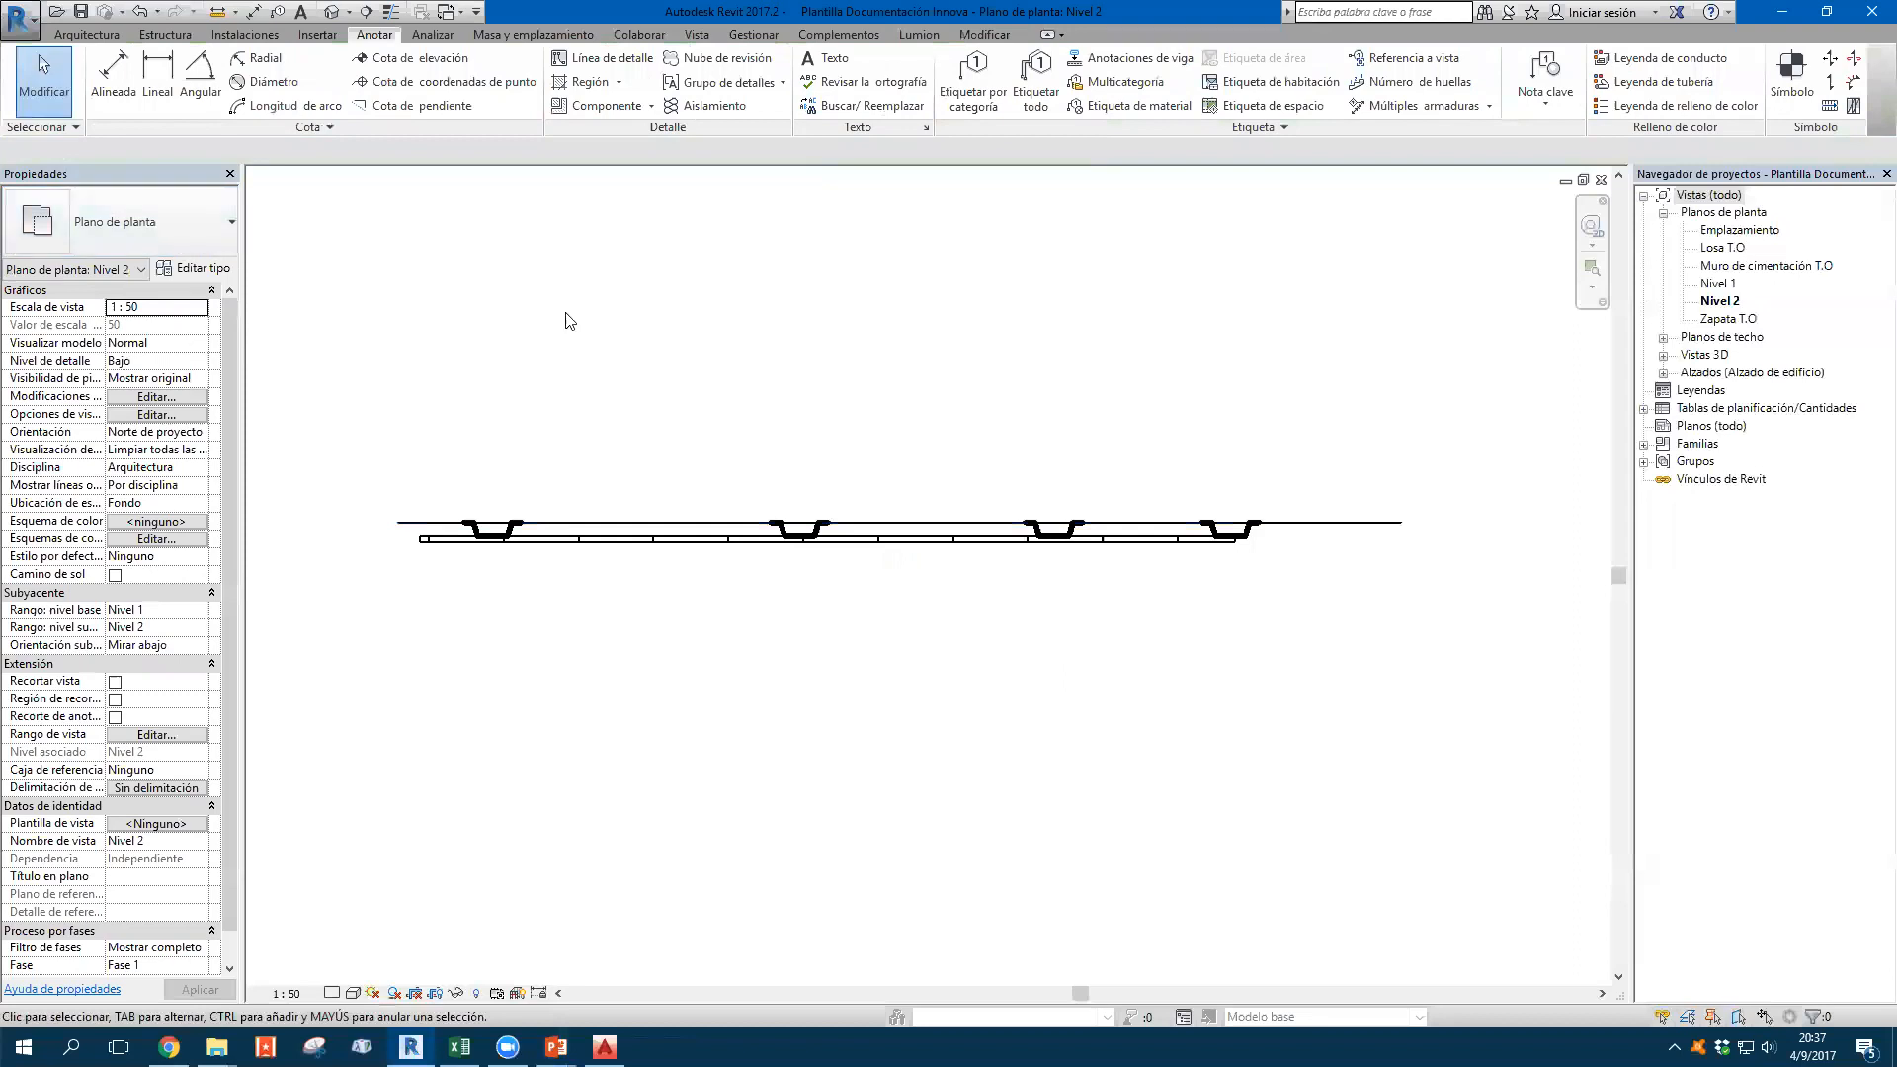
pyautogui.scroll(-2, 826, 373)
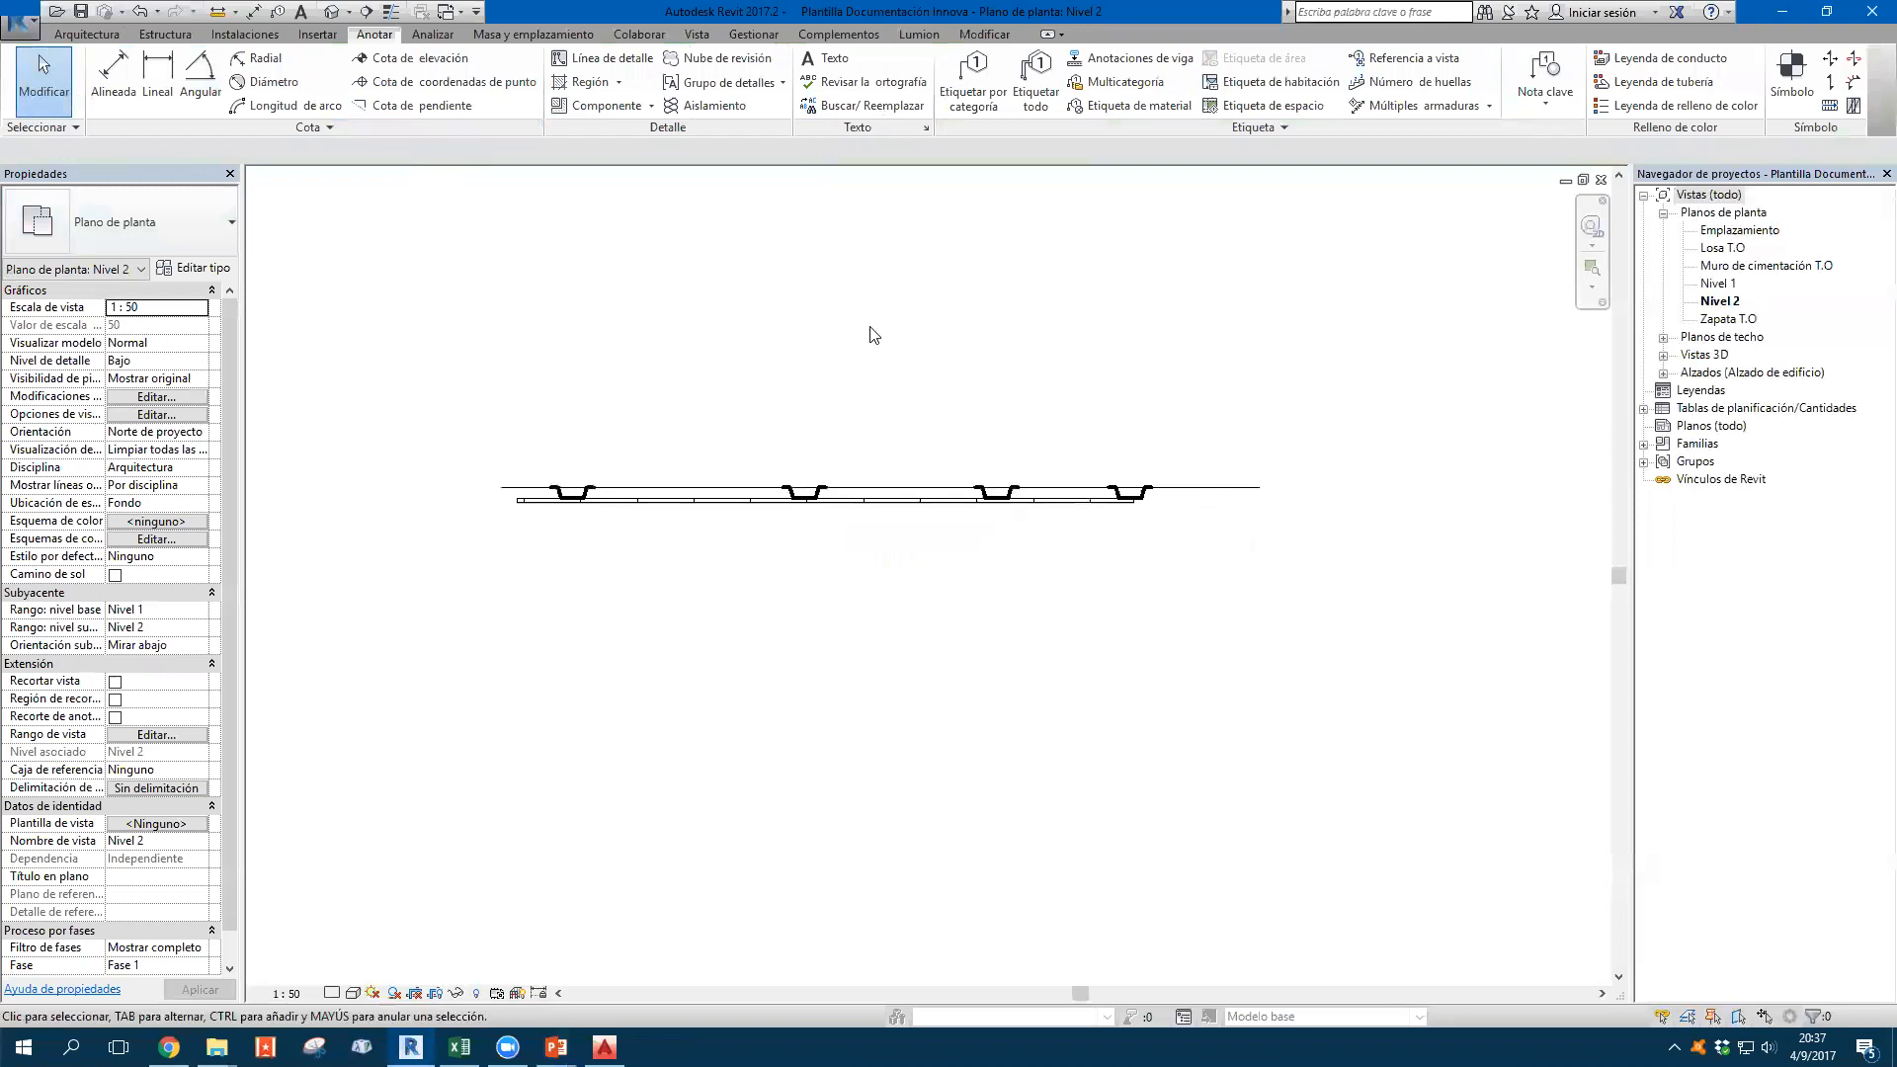
pyautogui.click(605, 105)
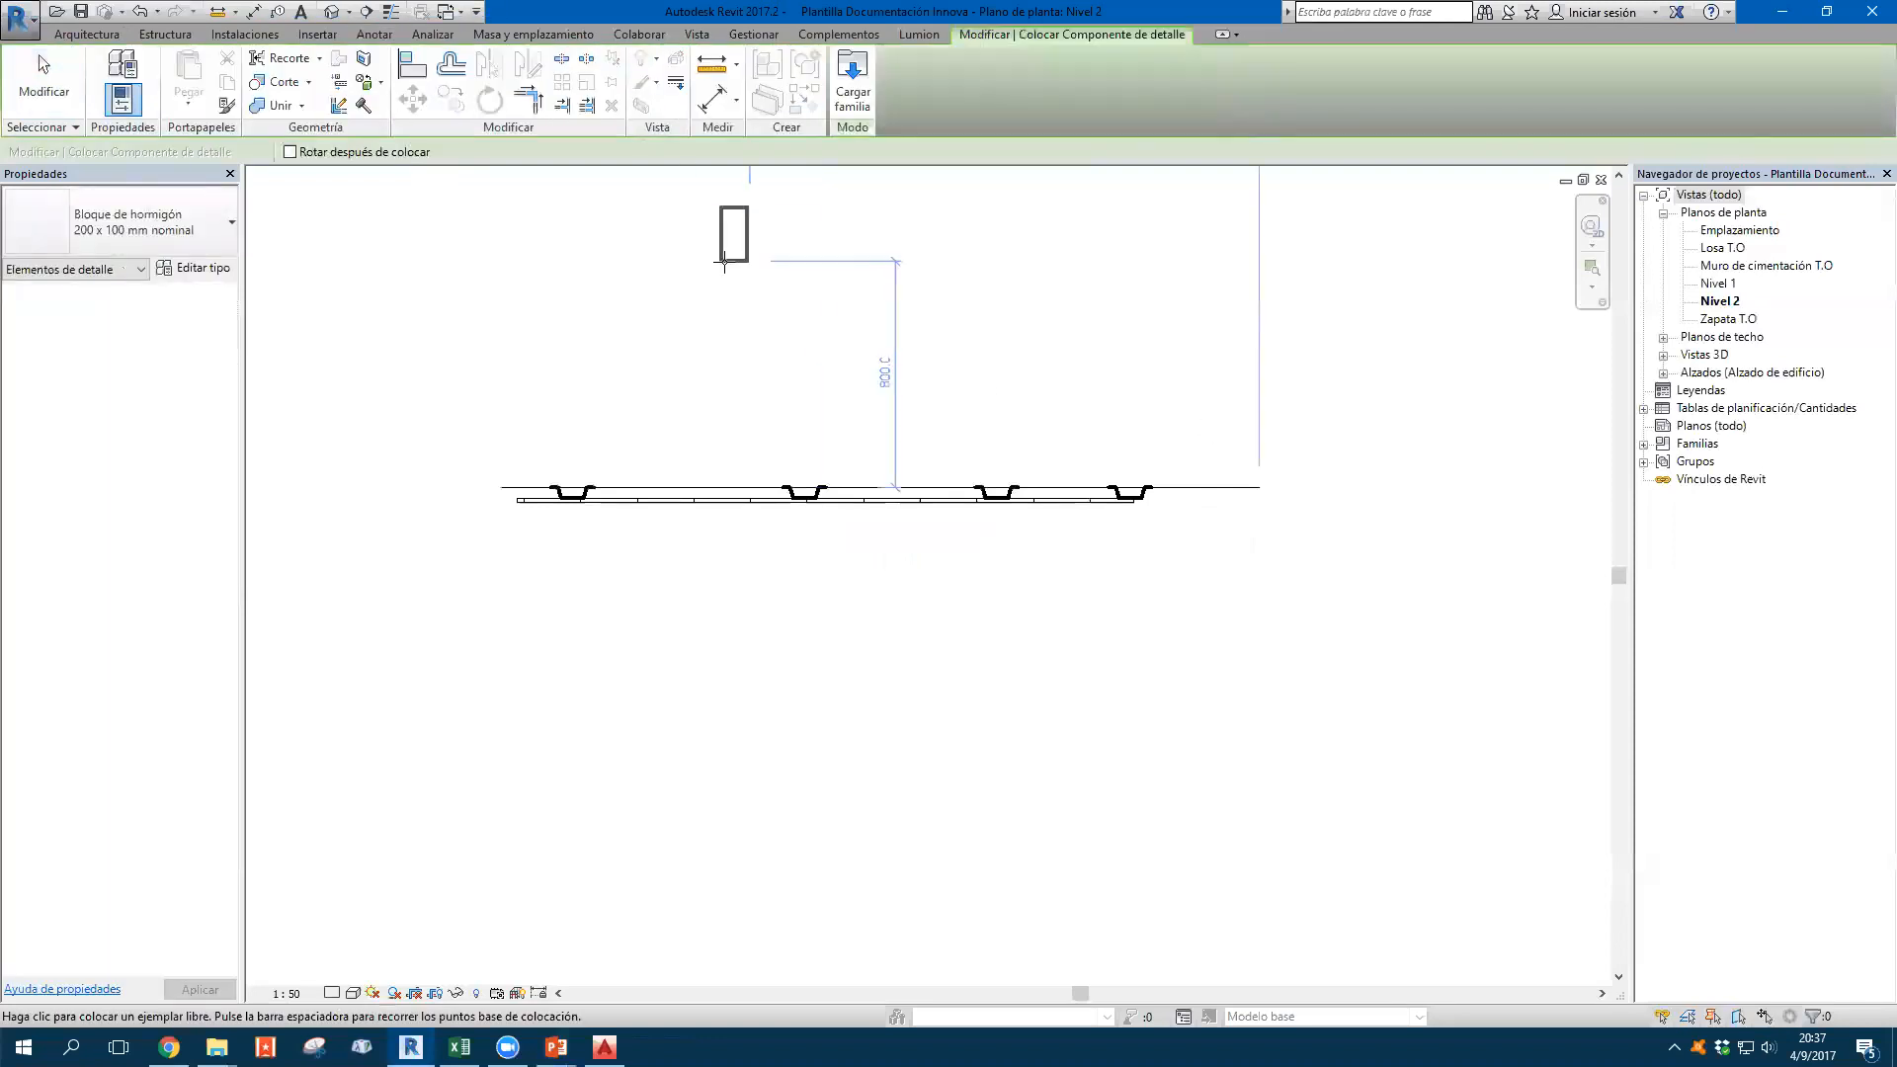
pyautogui.press('Escape')
pyautogui.click(652, 106)
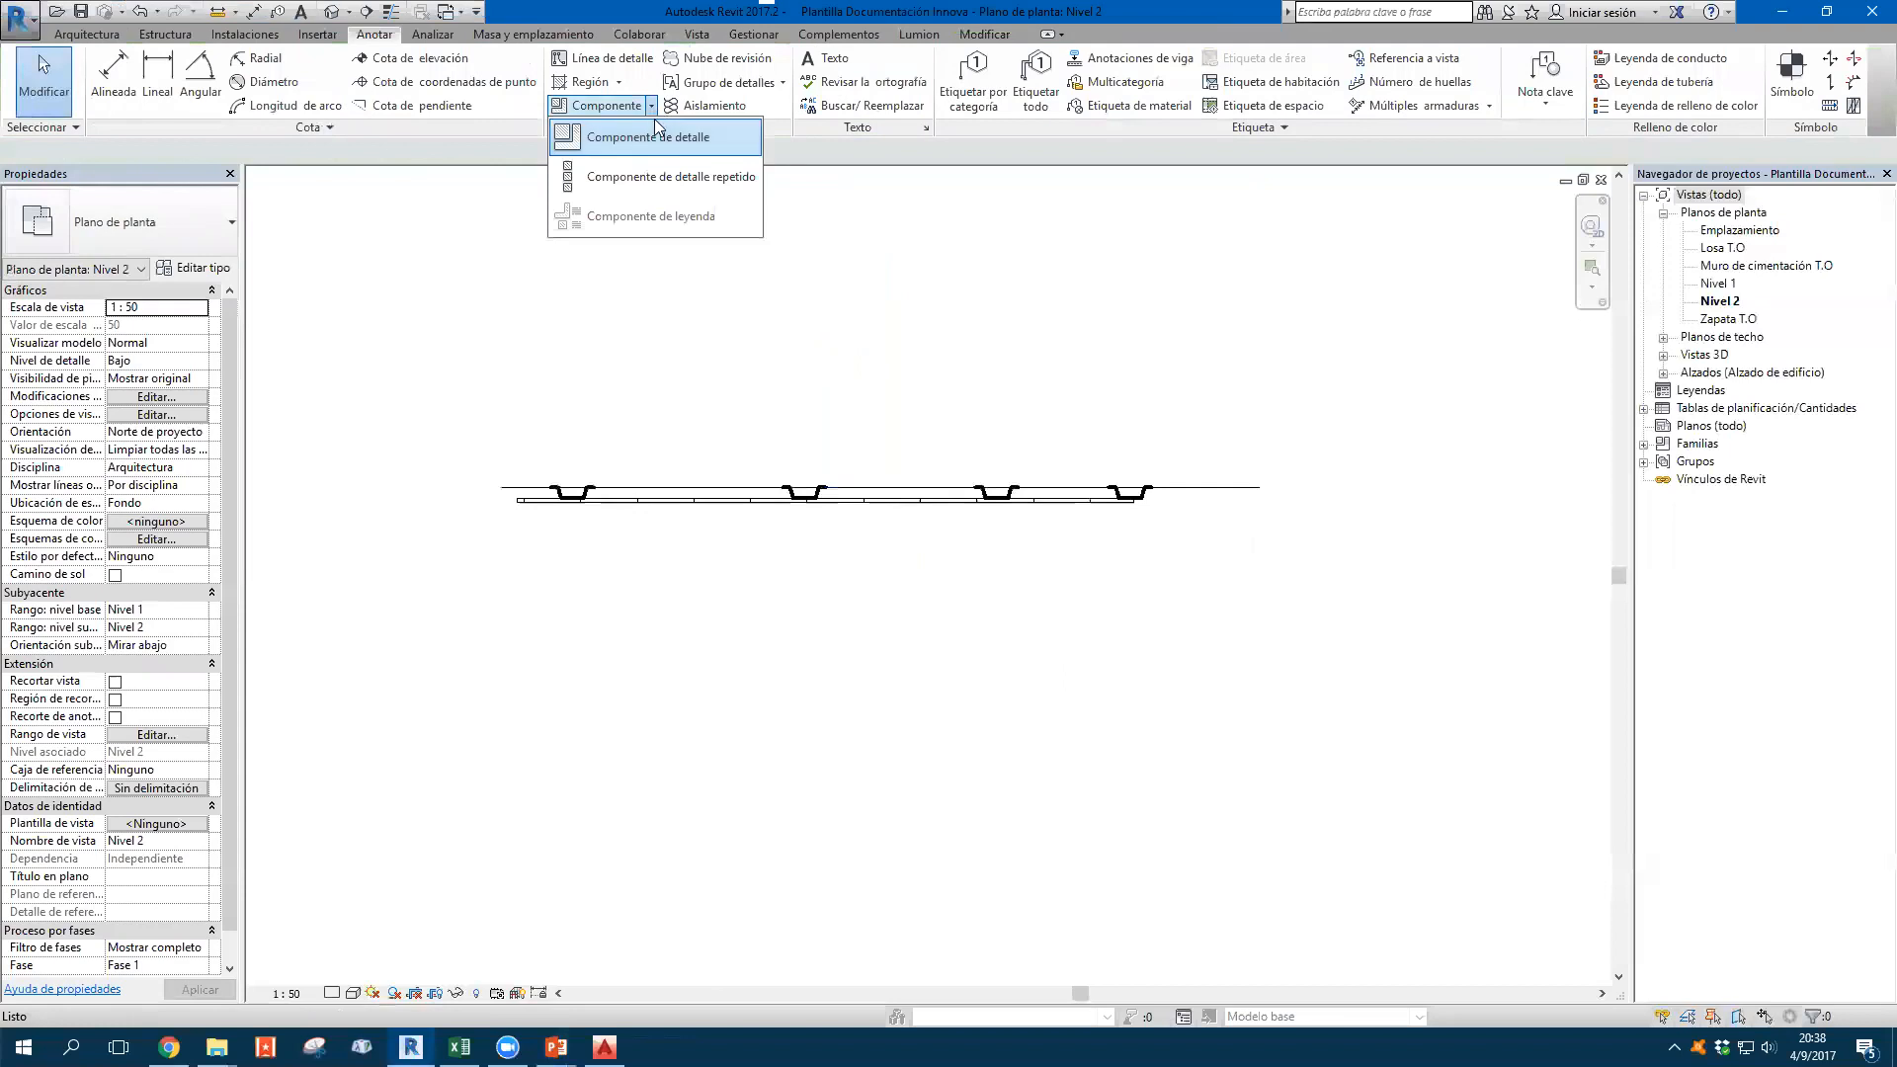
pyautogui.click(633, 132)
pyautogui.click(870, 111)
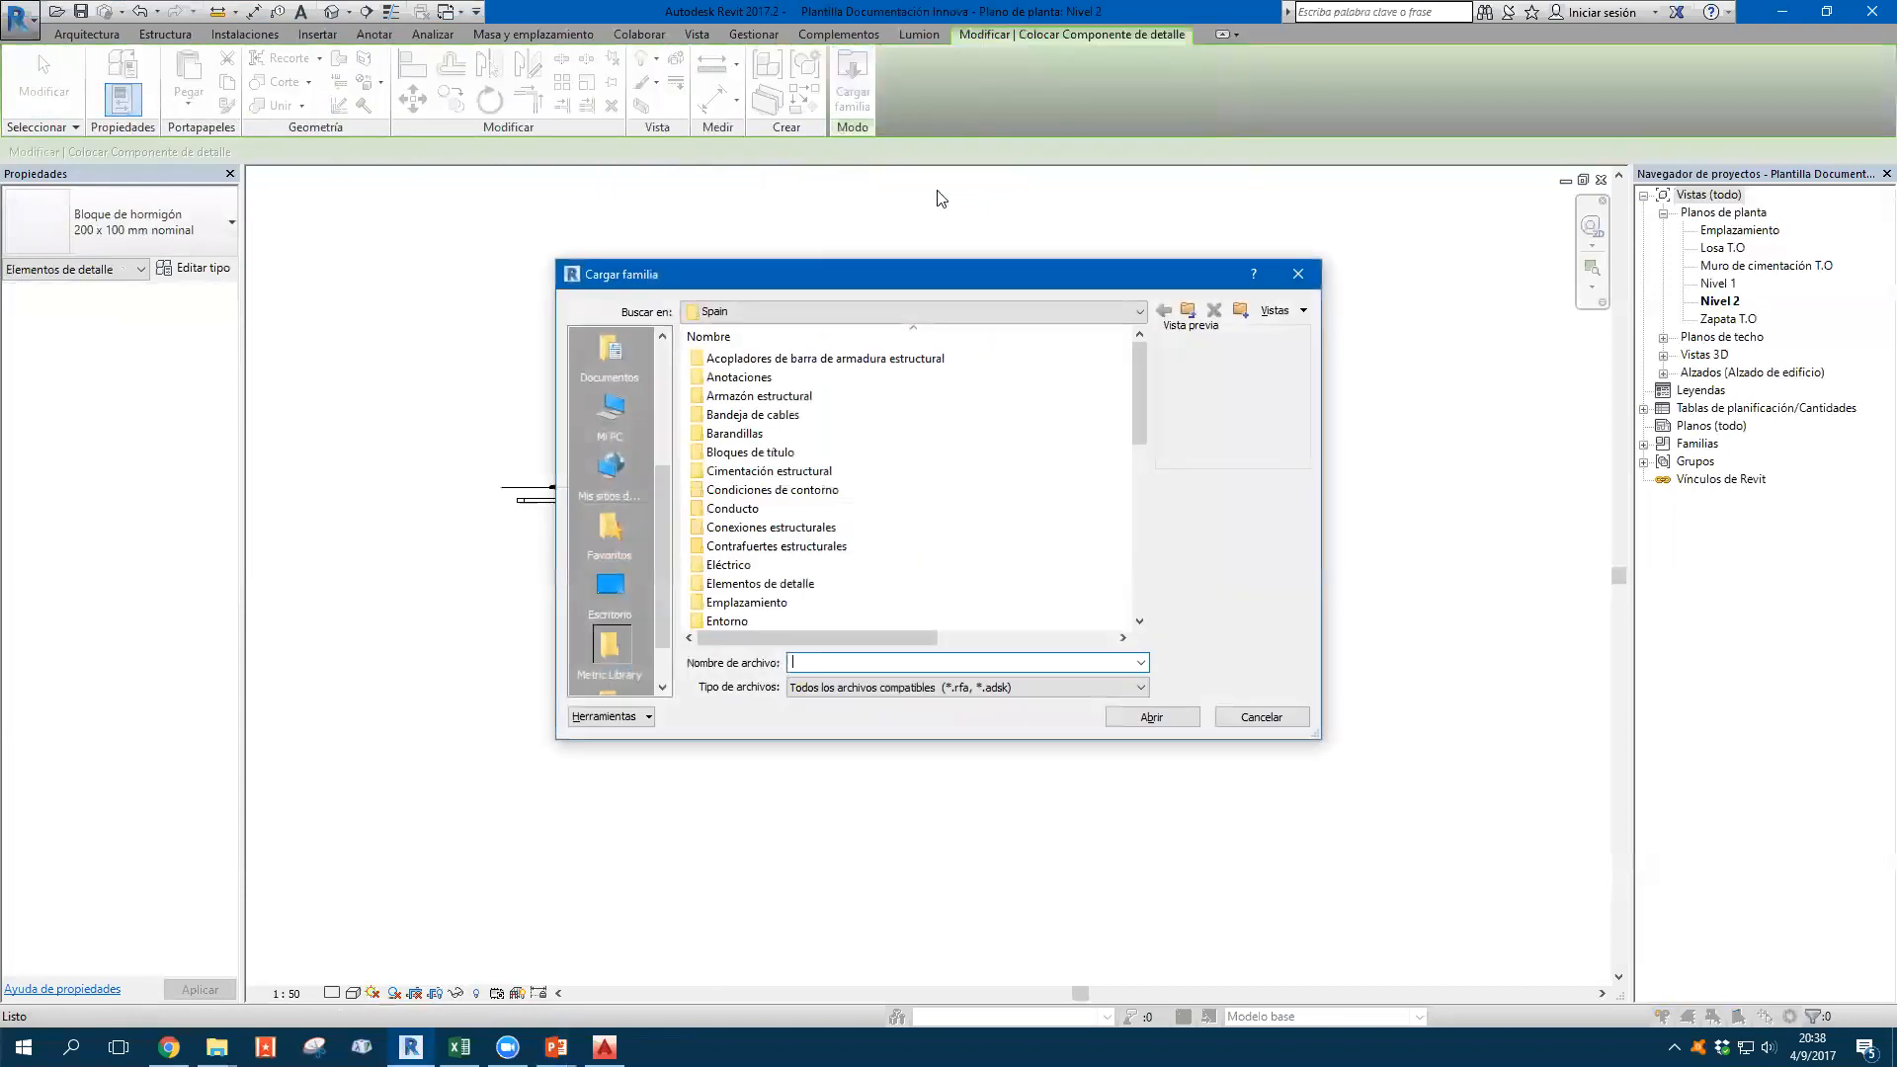
pyautogui.click(718, 312)
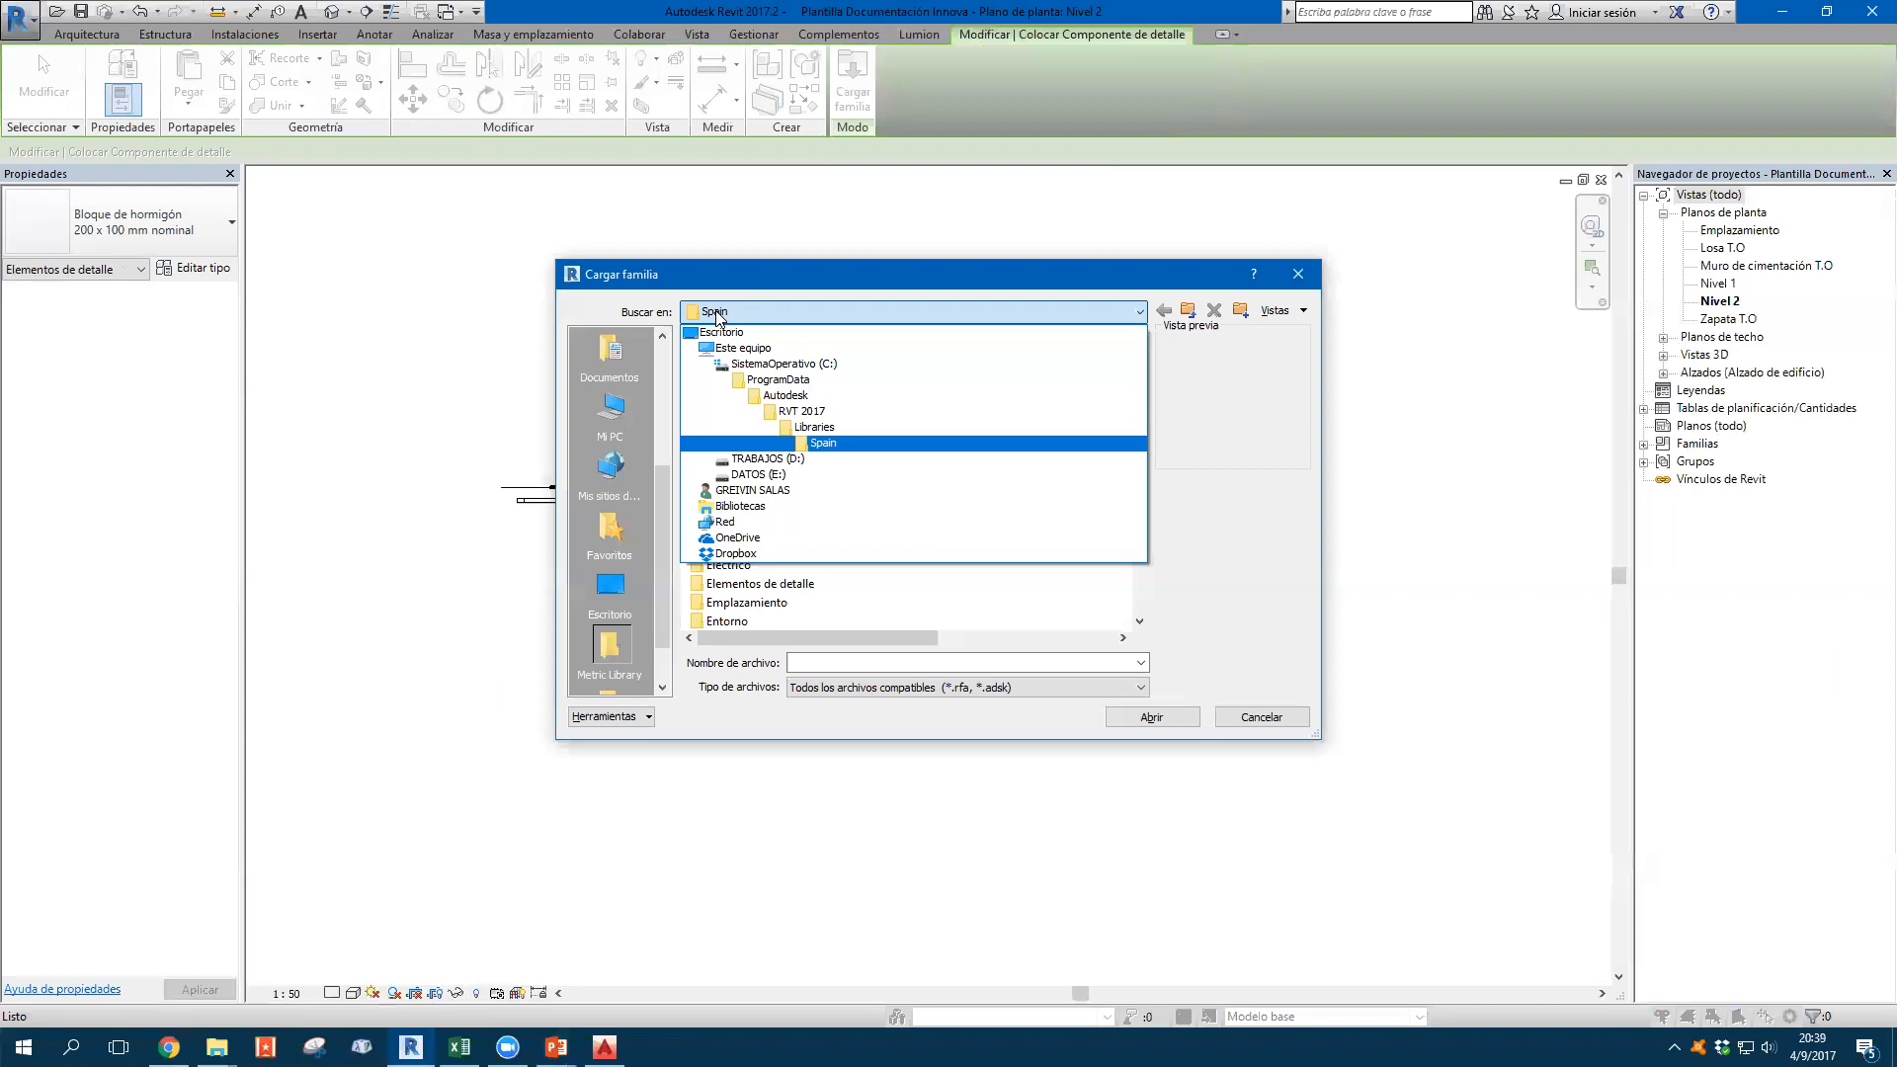
pyautogui.press('Escape')
pyautogui.press('Escape')
pyautogui.press('Escape')
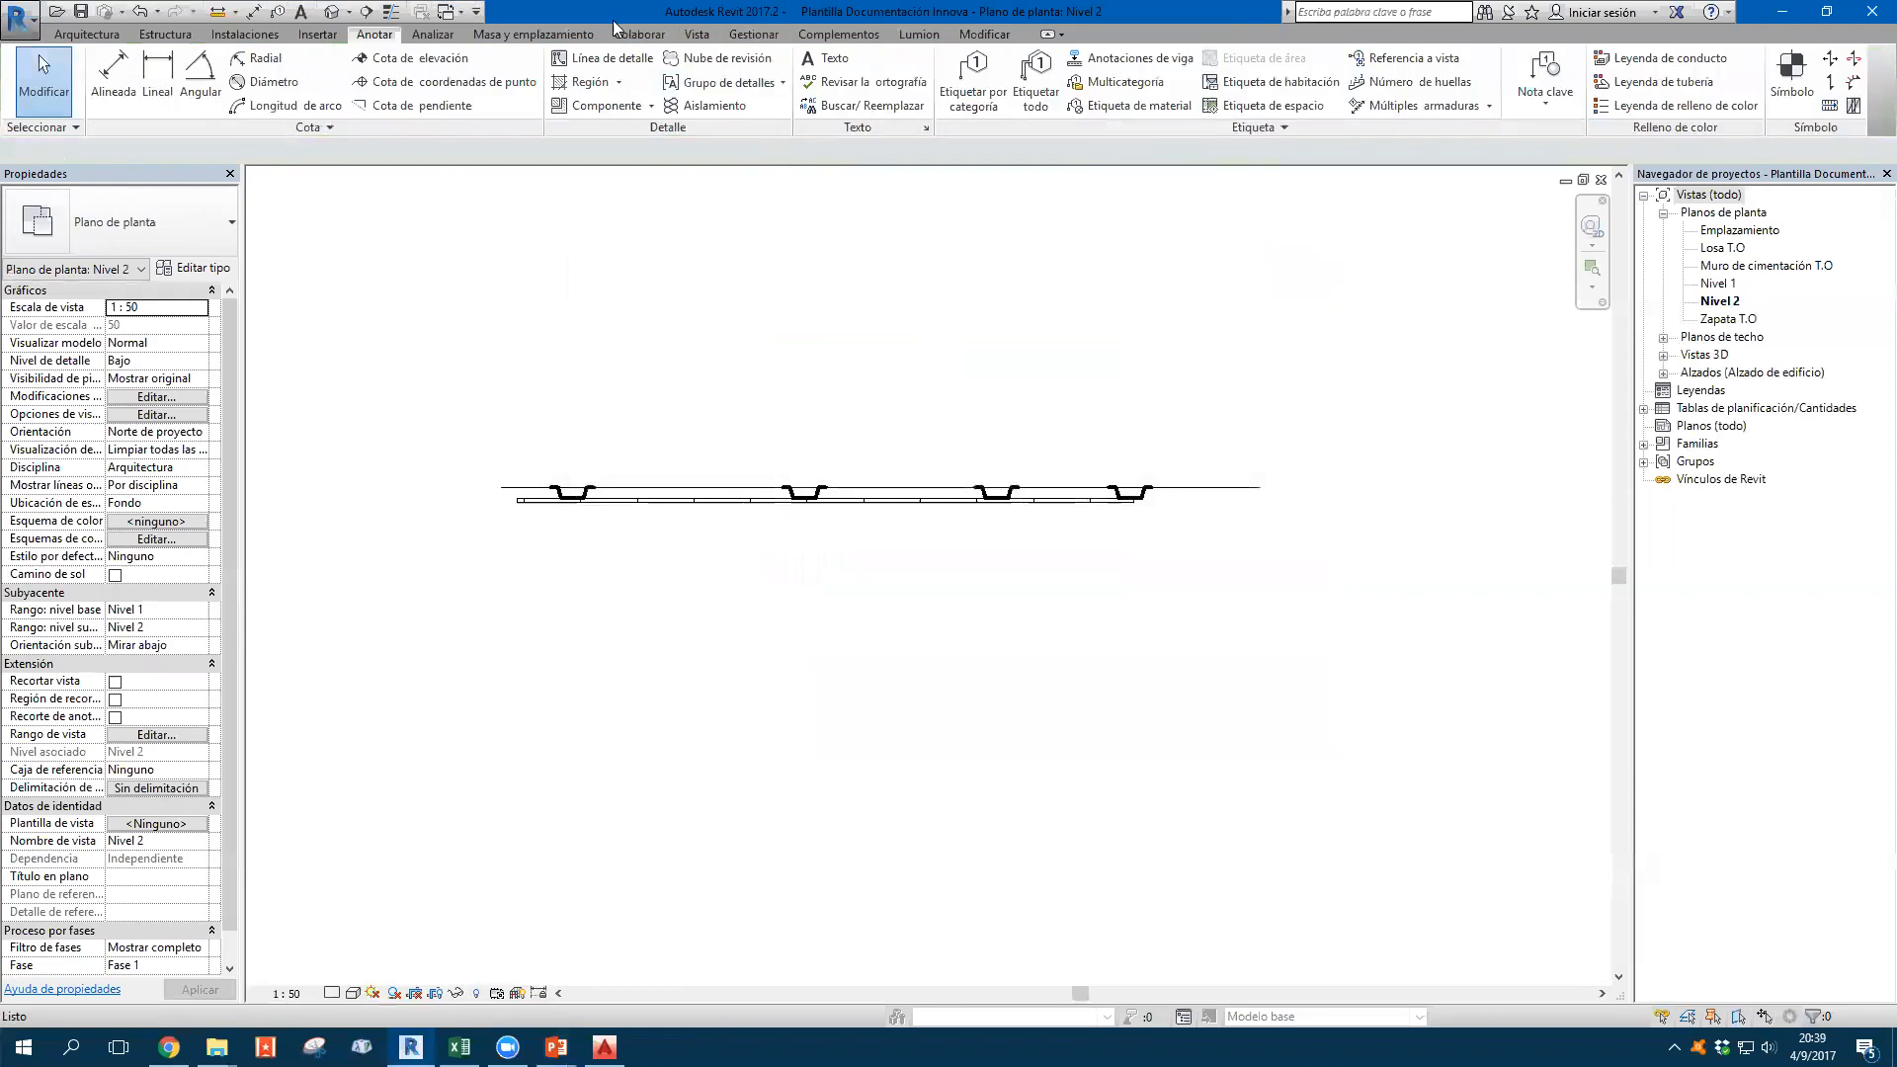
# Start placing a detail component, open the Load Family dialog on the Spain library folder, and enlarge and reposition the dialog
pyautogui.click(652, 106)
pyautogui.click(673, 143)
pyautogui.click(851, 79)
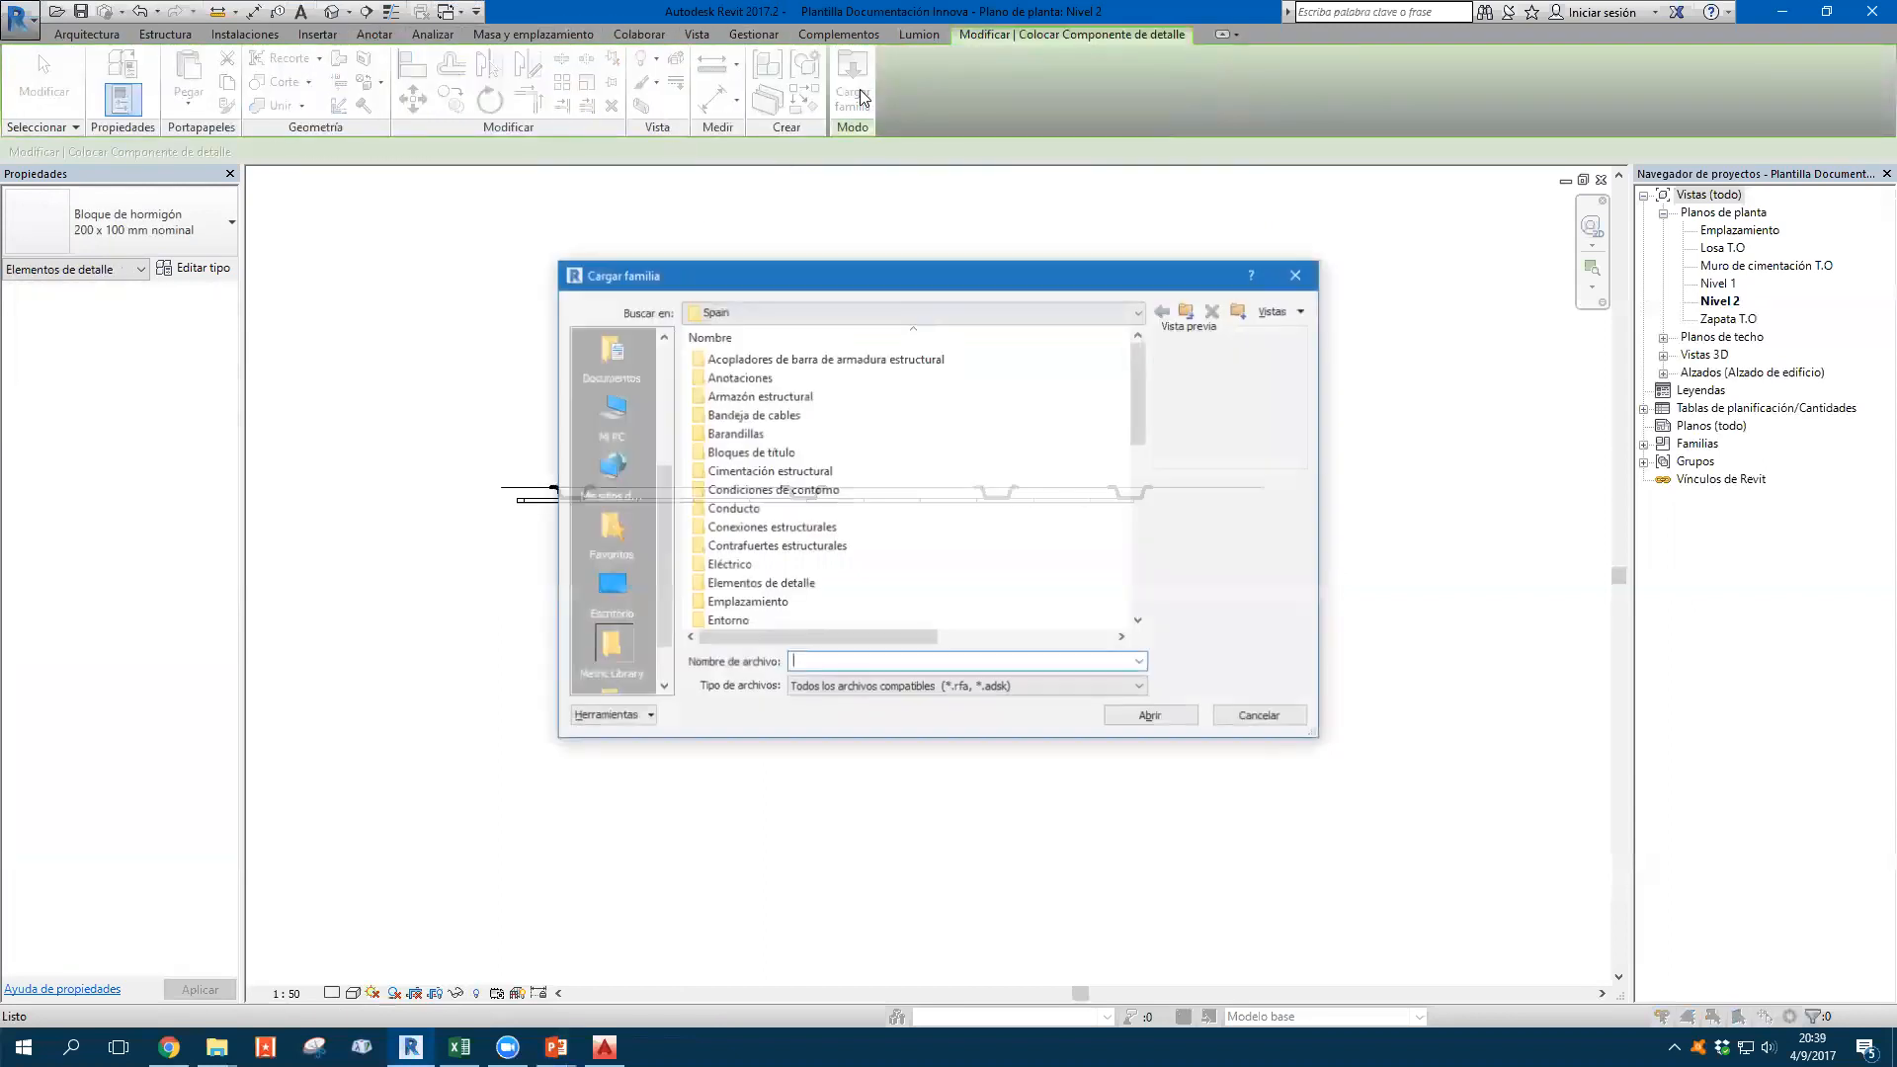
pyautogui.click(838, 312)
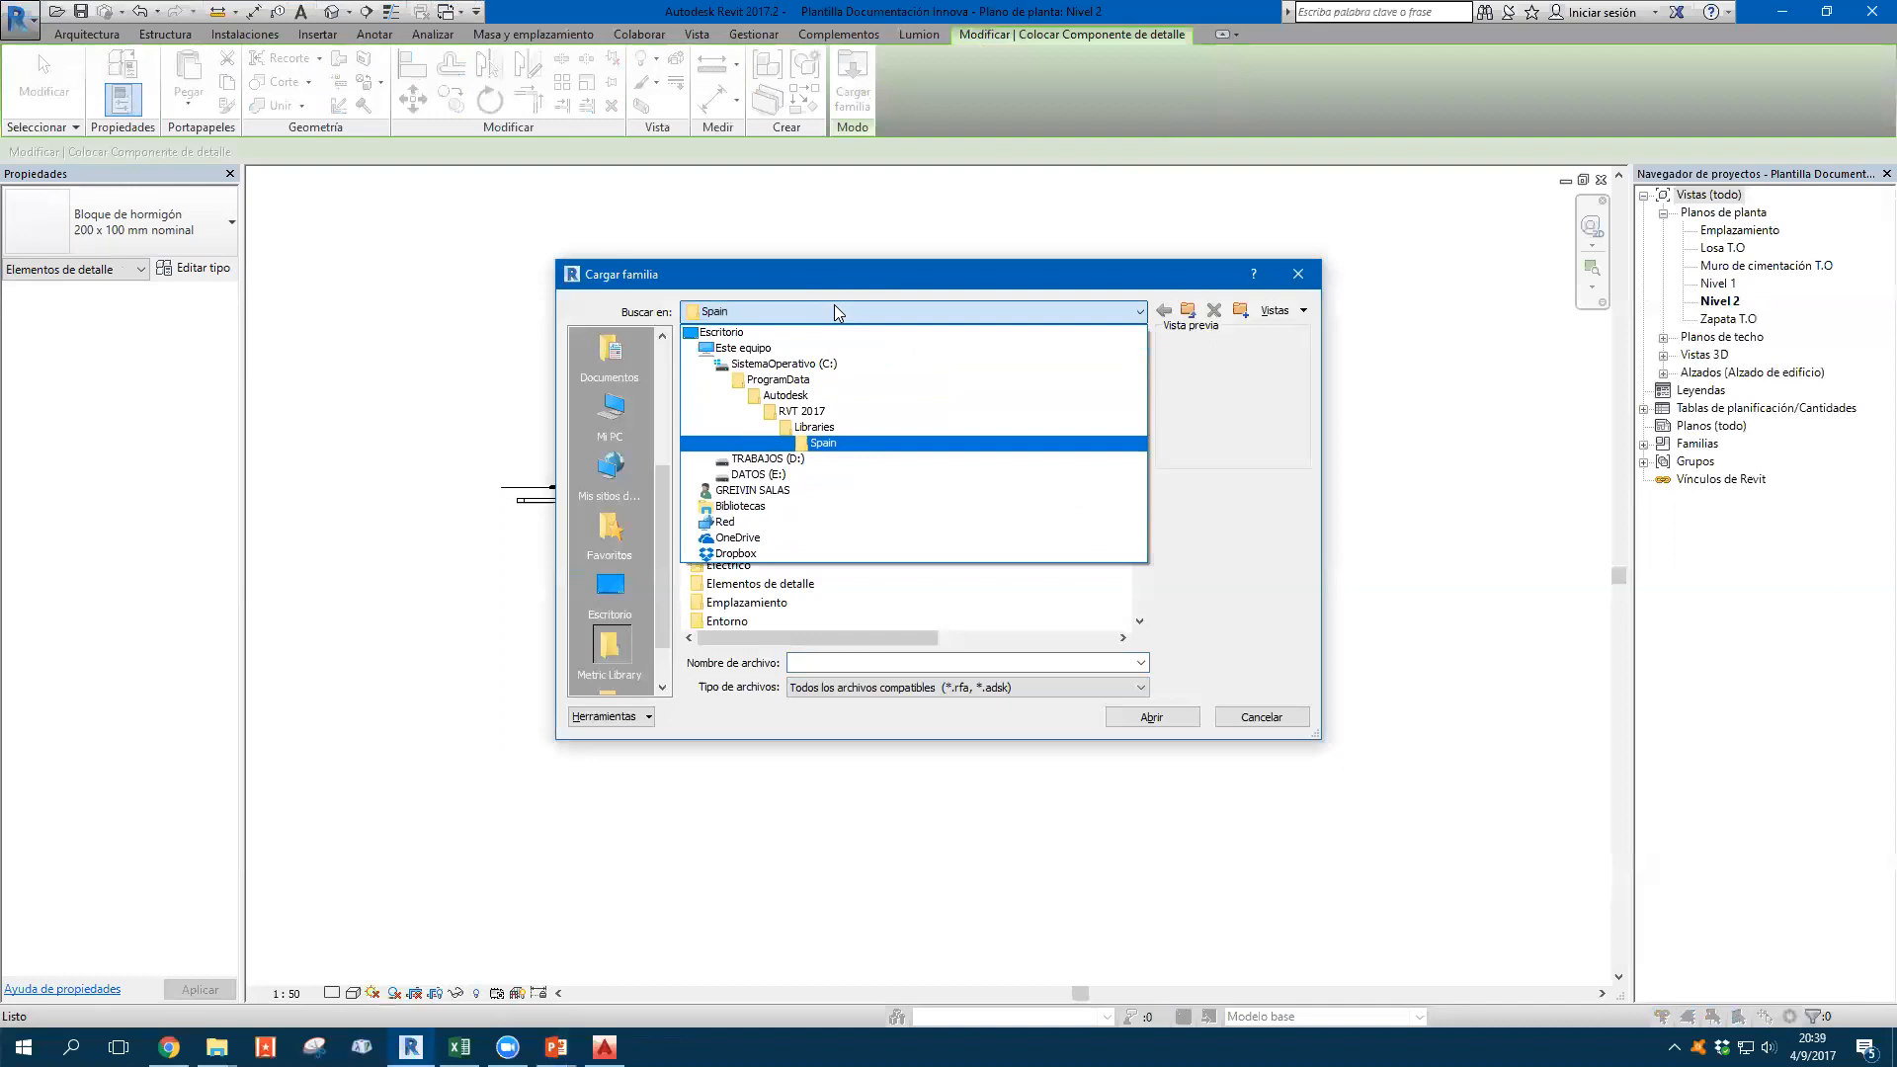
pyautogui.click(840, 444)
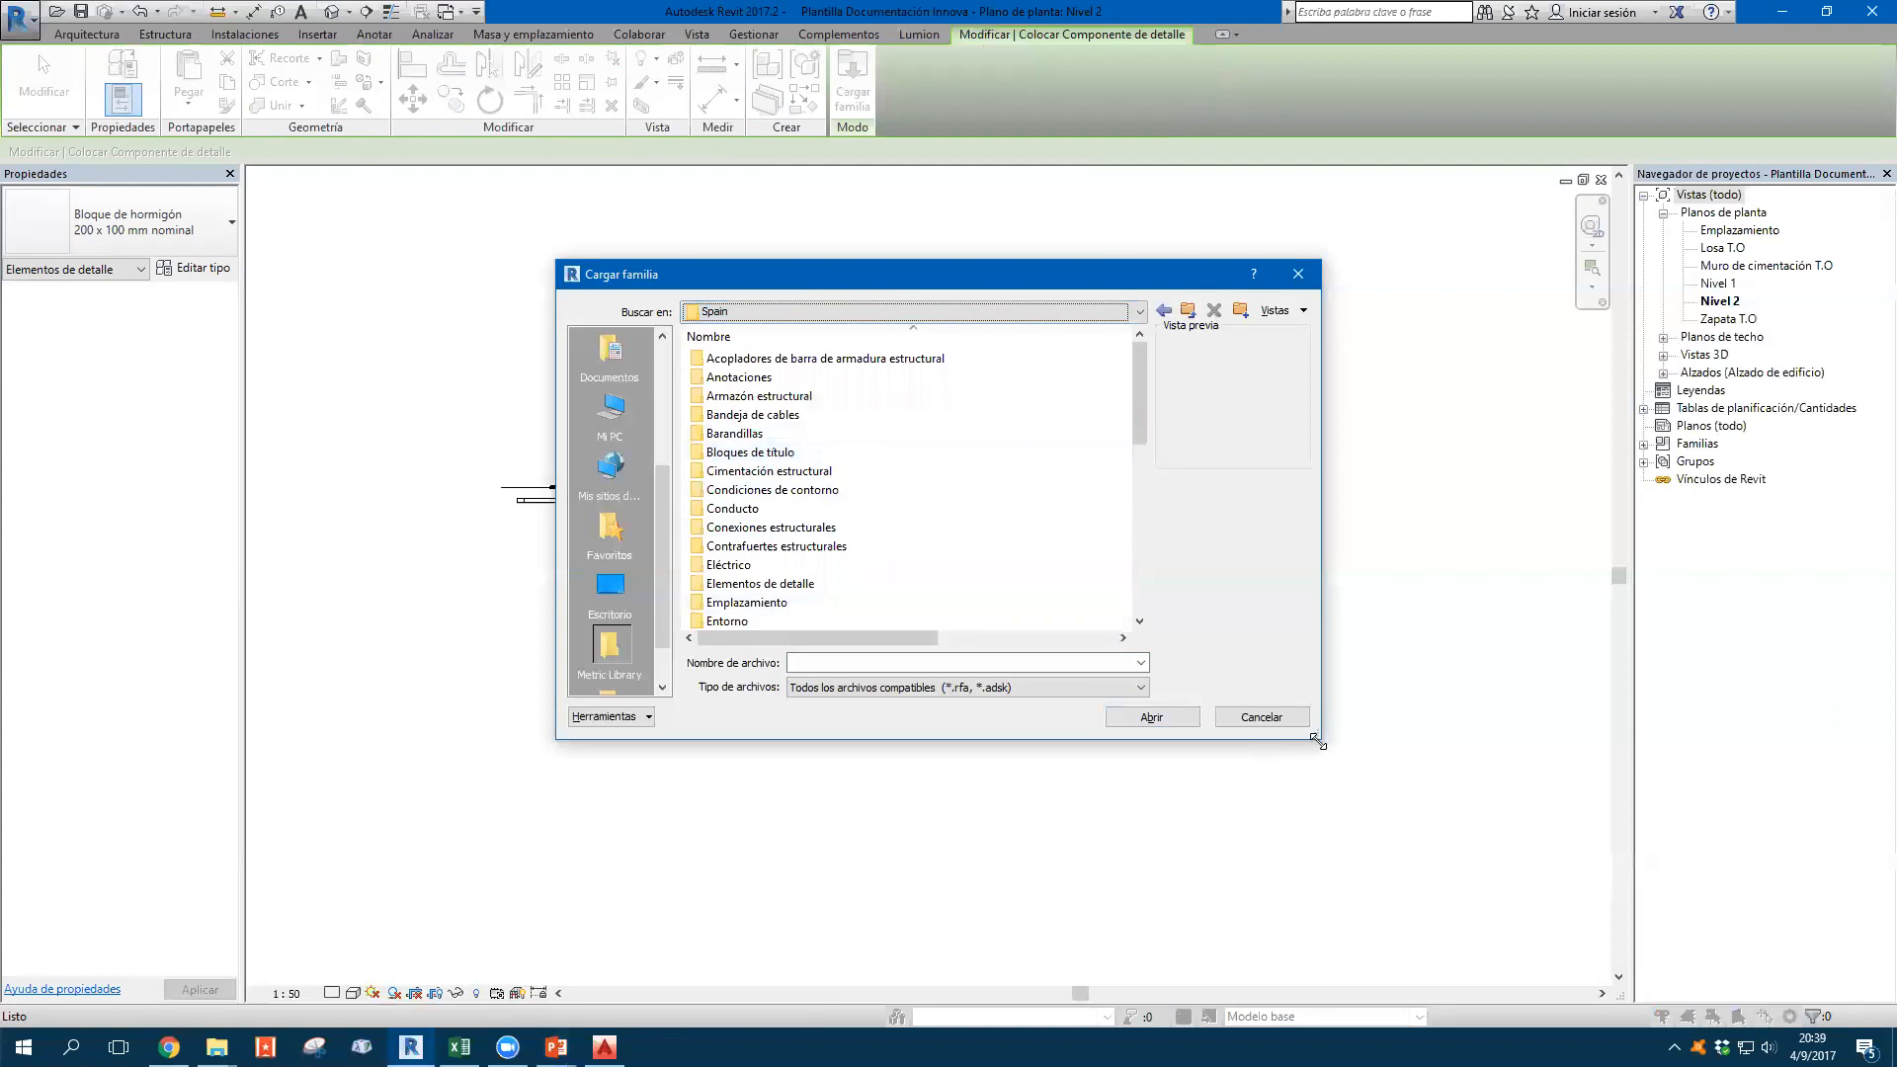
pyautogui.moveTo(1318, 740); pyautogui.dragTo(1503, 952)
pyautogui.moveTo(890, 274); pyautogui.dragTo(760, 192)
pyautogui.click(812, 238)
pyautogui.click(812, 237)
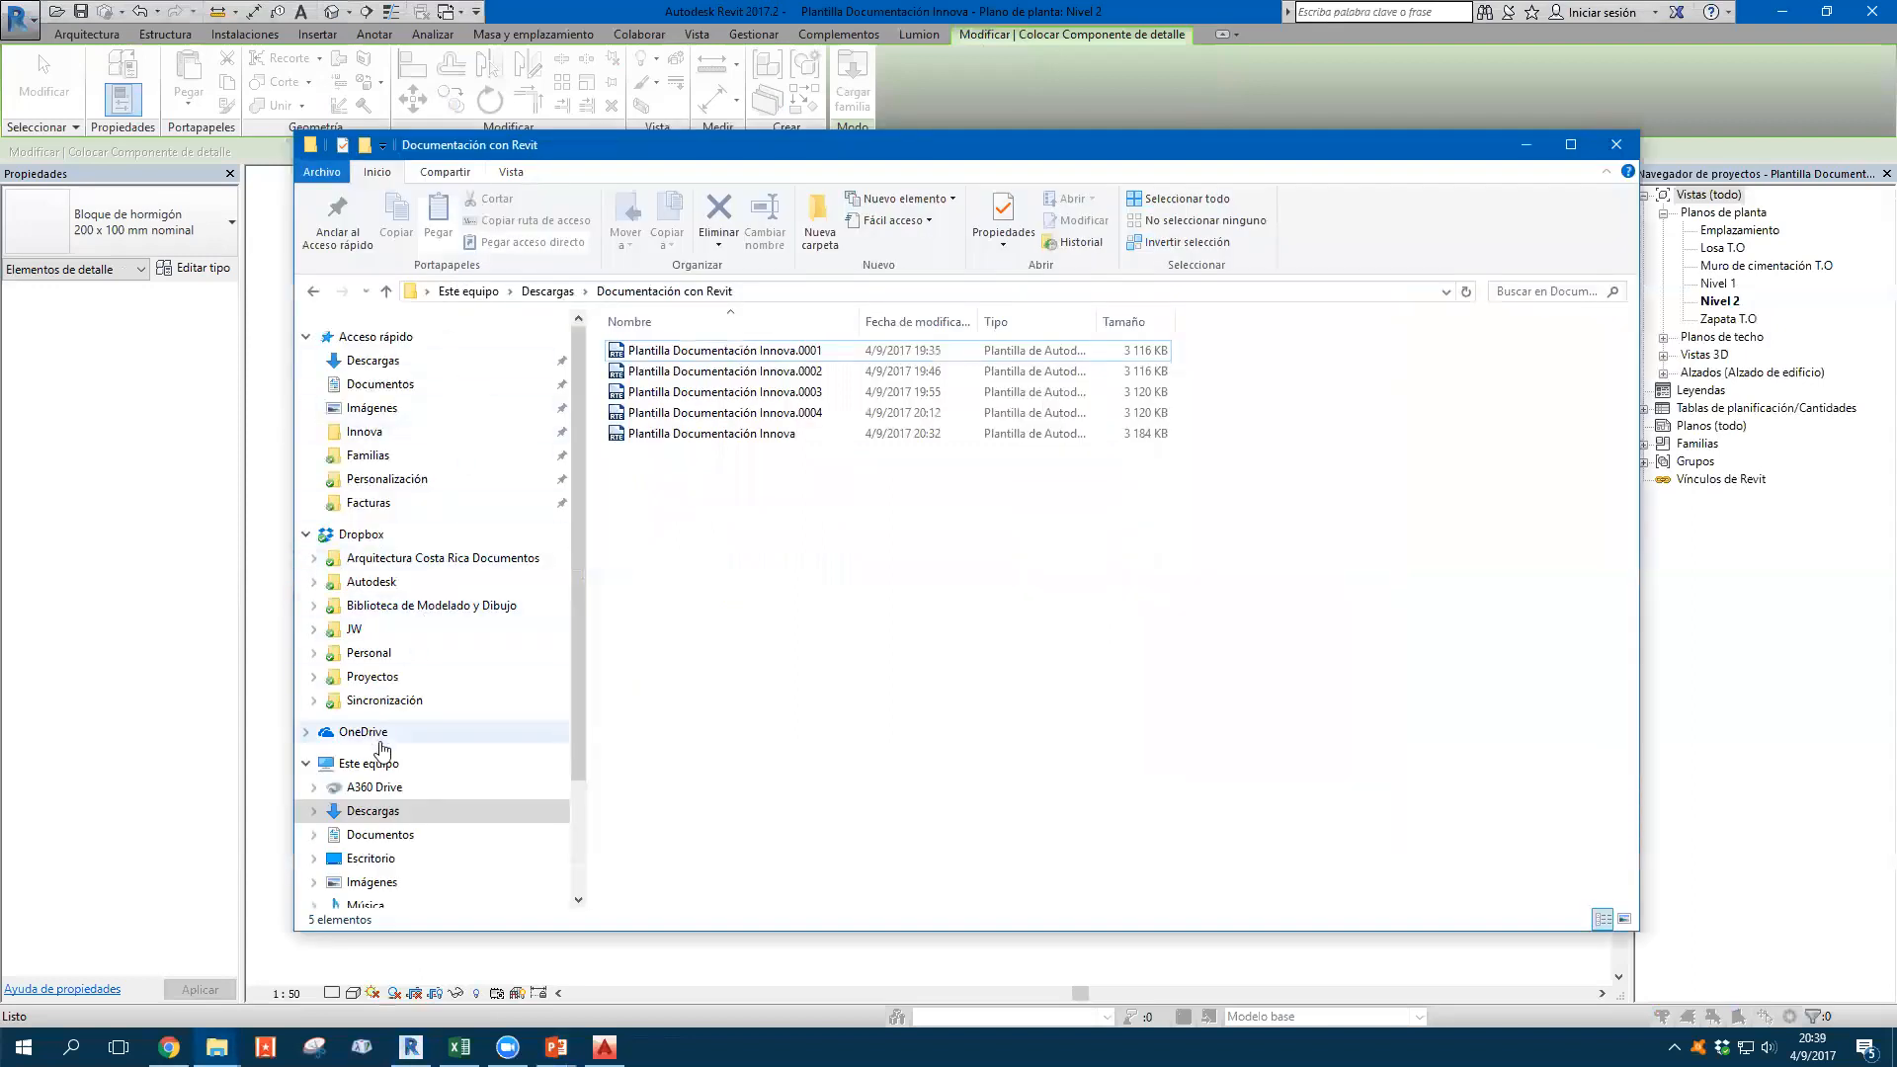
# Switch to File Explorer, open C:\ProgramData\Autodesk\RVT 2017\Libraries\Spain and maximize the window
pyautogui.scroll(-2, 399, 812)
pyautogui.scroll(-1, 398, 812)
pyautogui.click(394, 796)
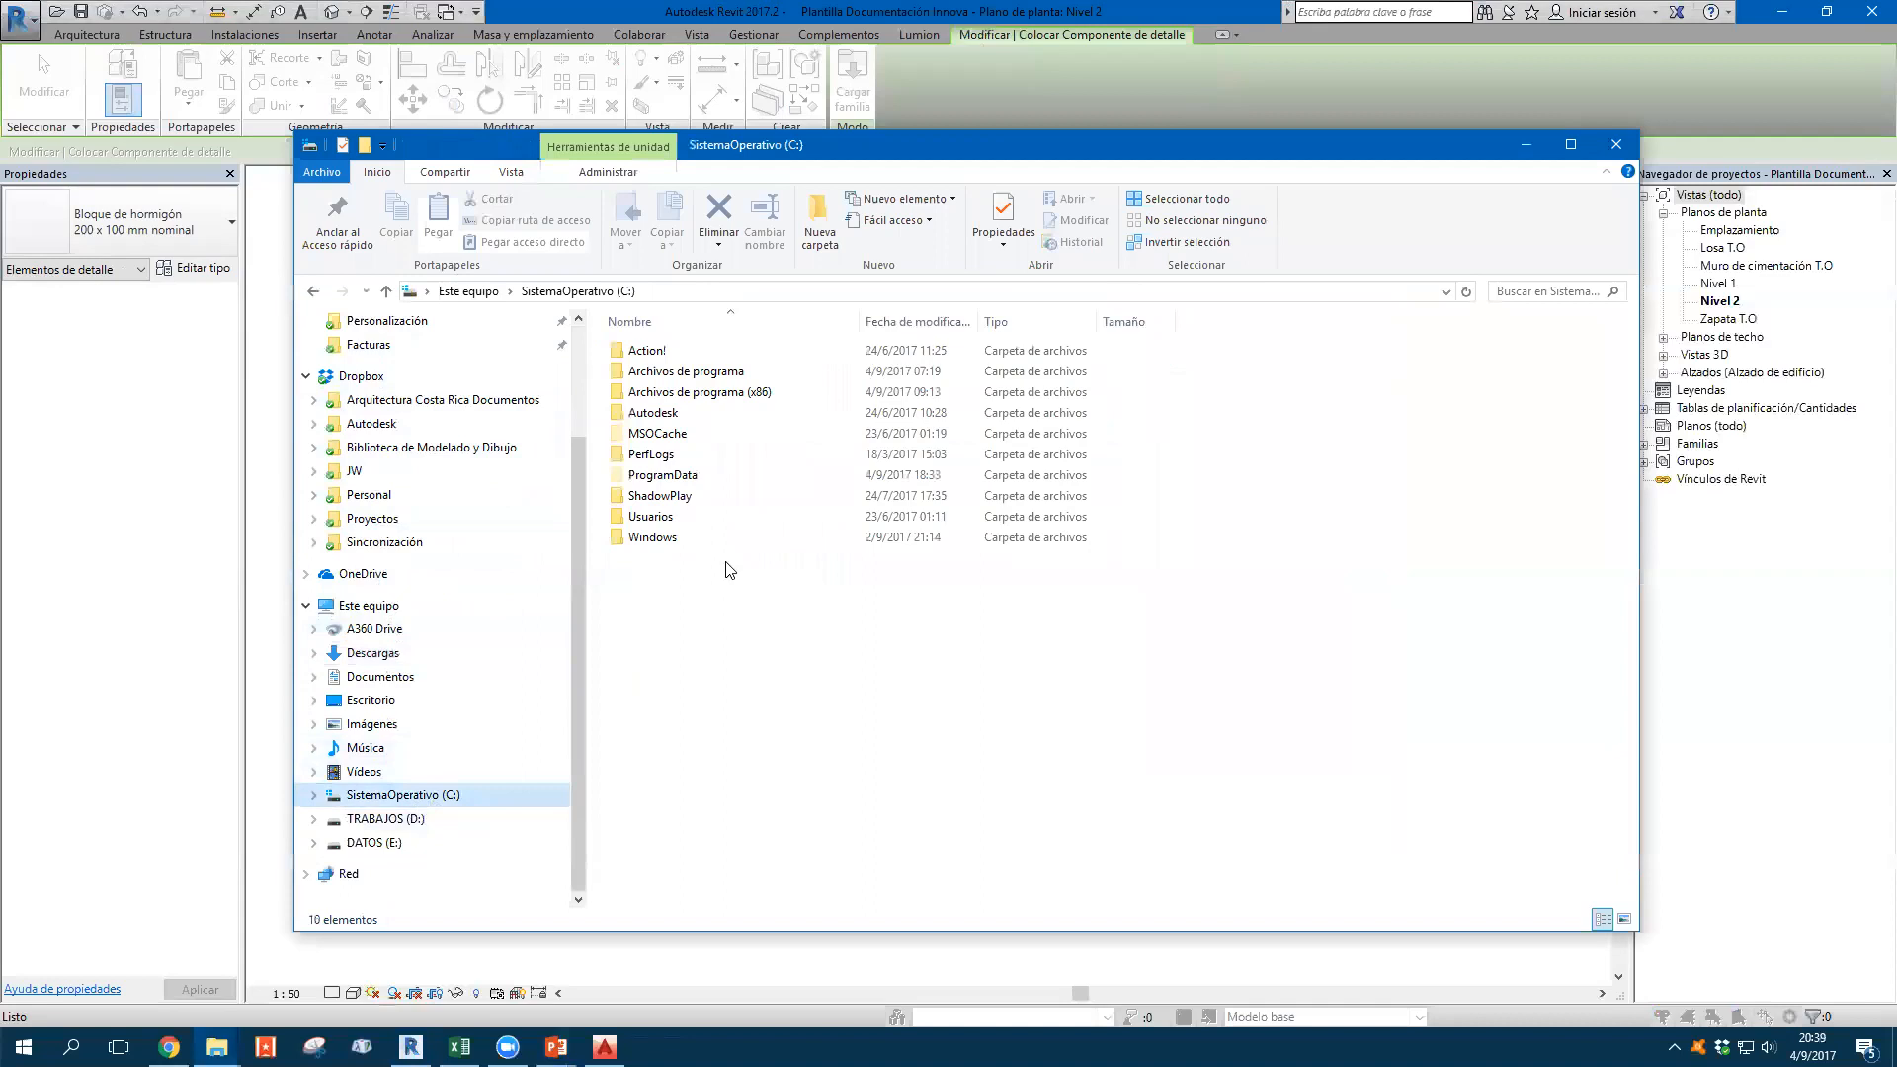
pyautogui.doubleClick(691, 475)
pyautogui.doubleClick(652, 372)
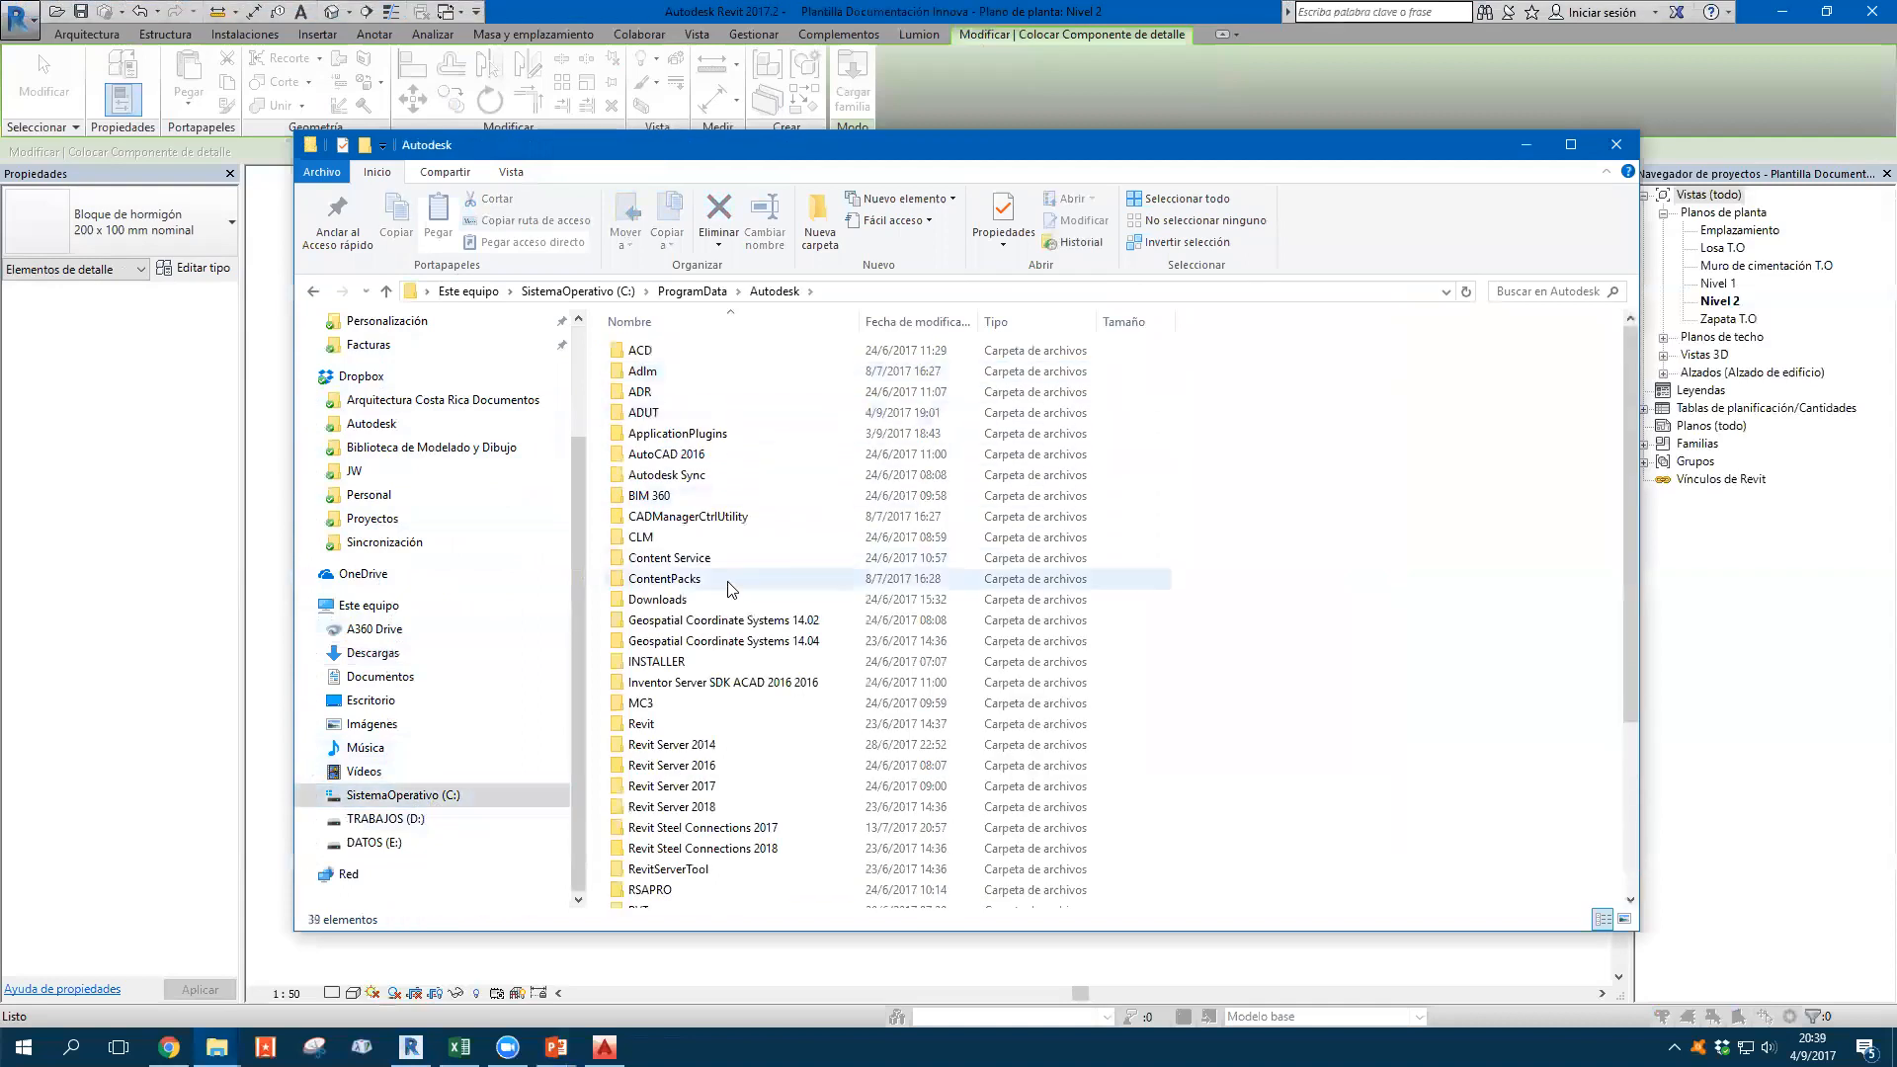
pyautogui.scroll(-3, 728, 494)
pyautogui.click(682, 669)
pyautogui.scroll(-2, 690, 753)
pyautogui.doubleClick(660, 732)
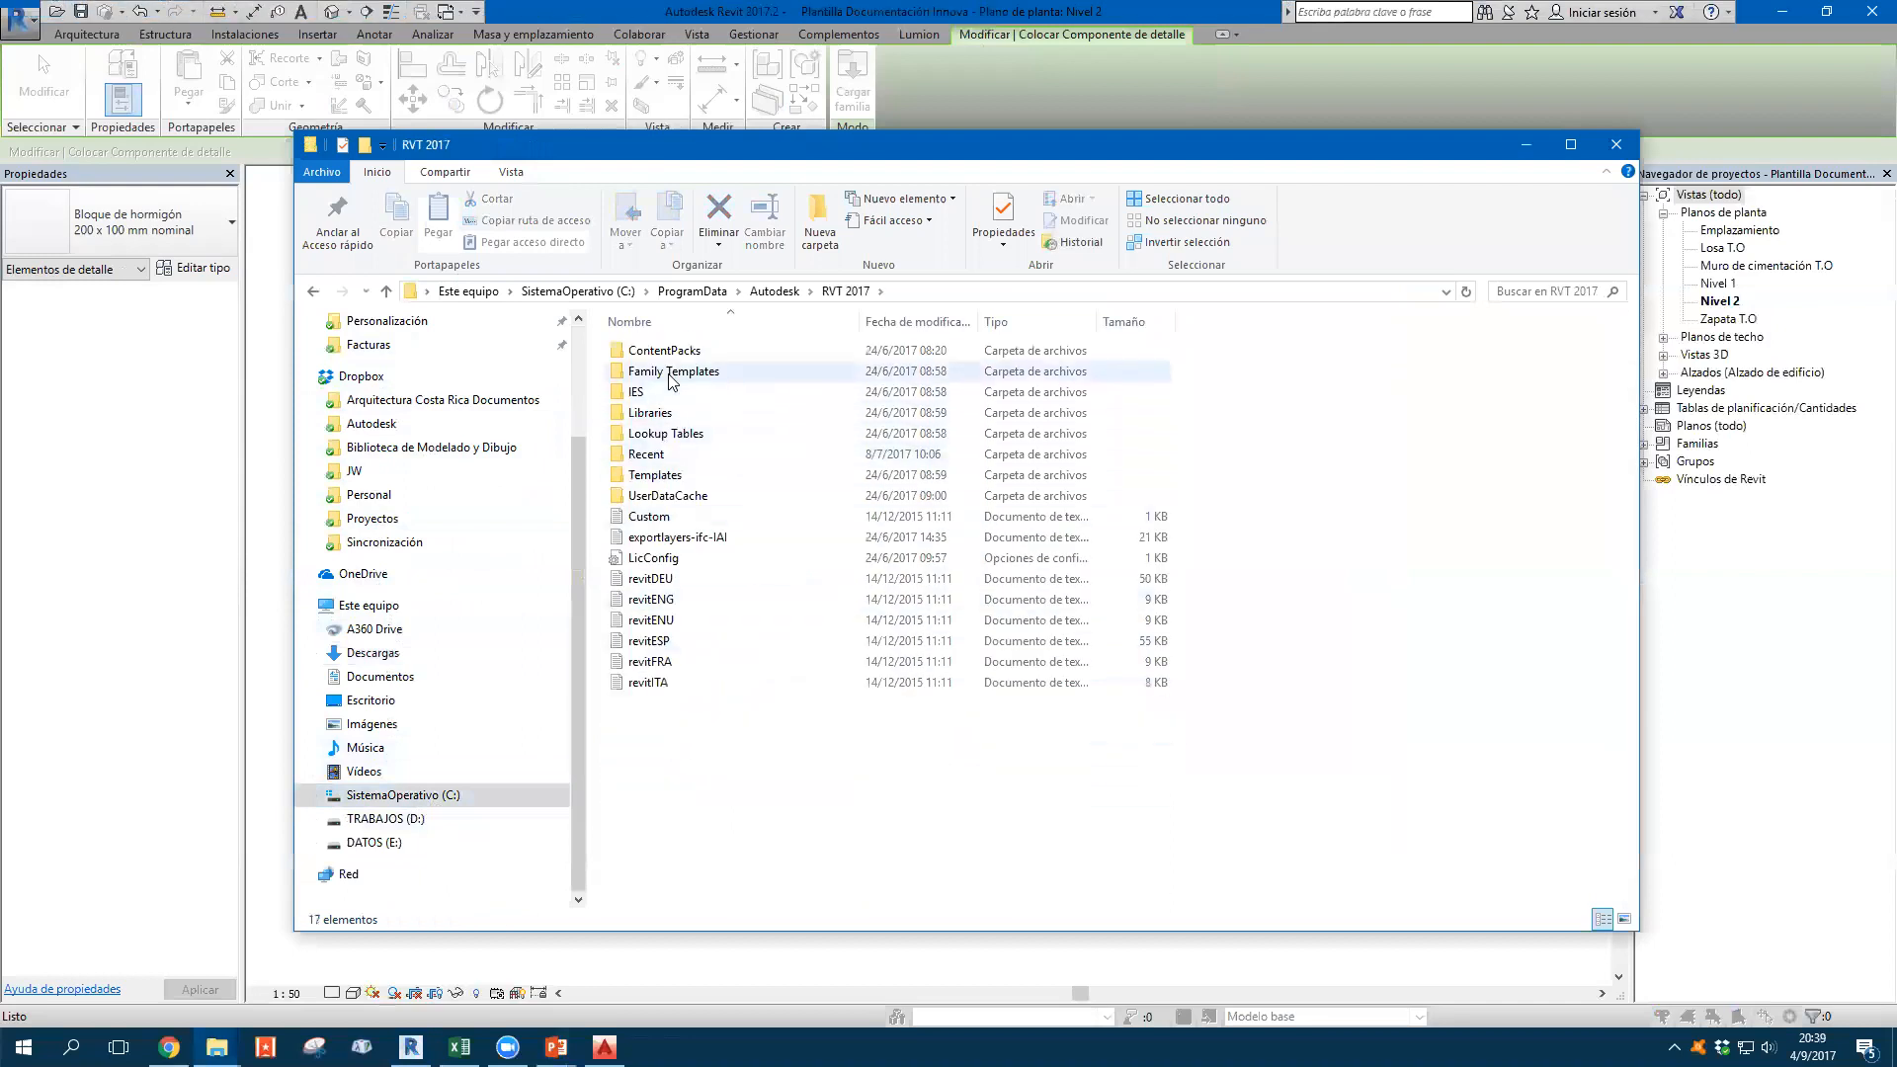
pyautogui.doubleClick(652, 413)
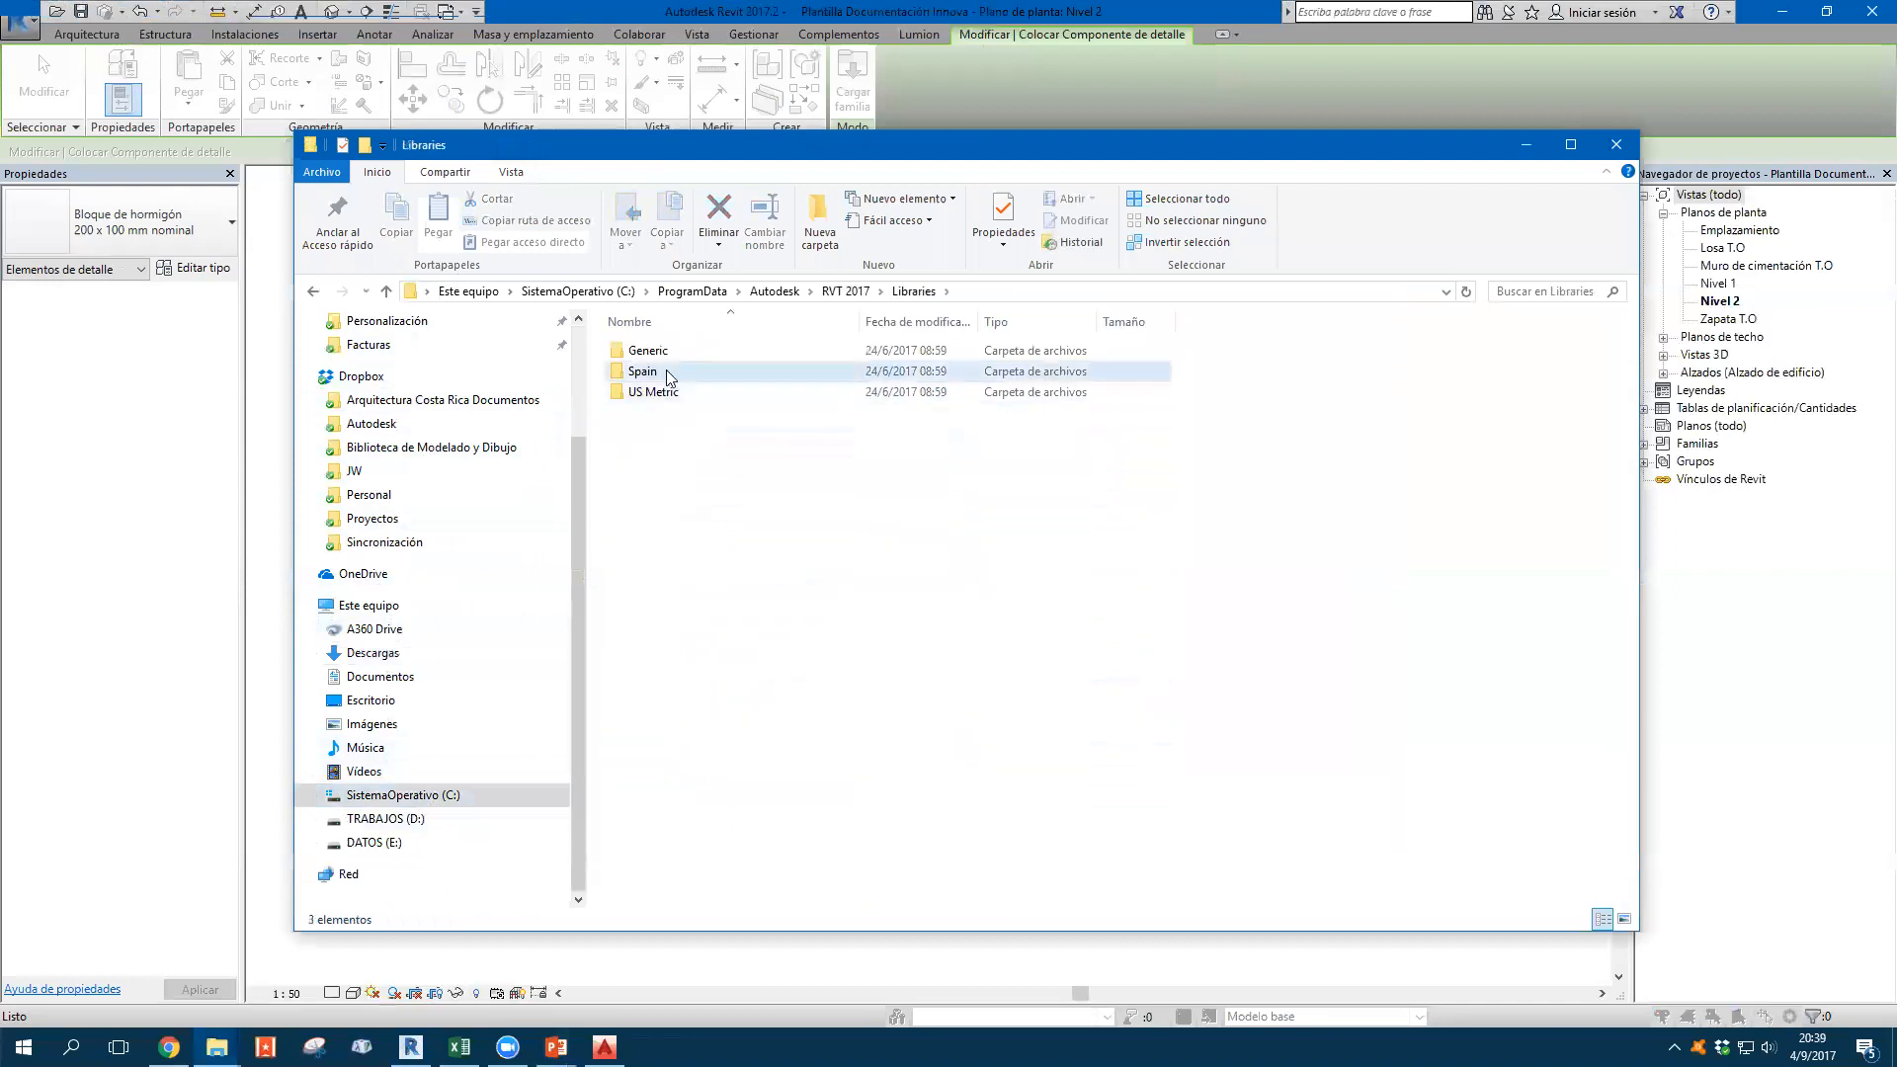
pyautogui.doubleClick(657, 371)
pyautogui.doubleClick(834, 154)
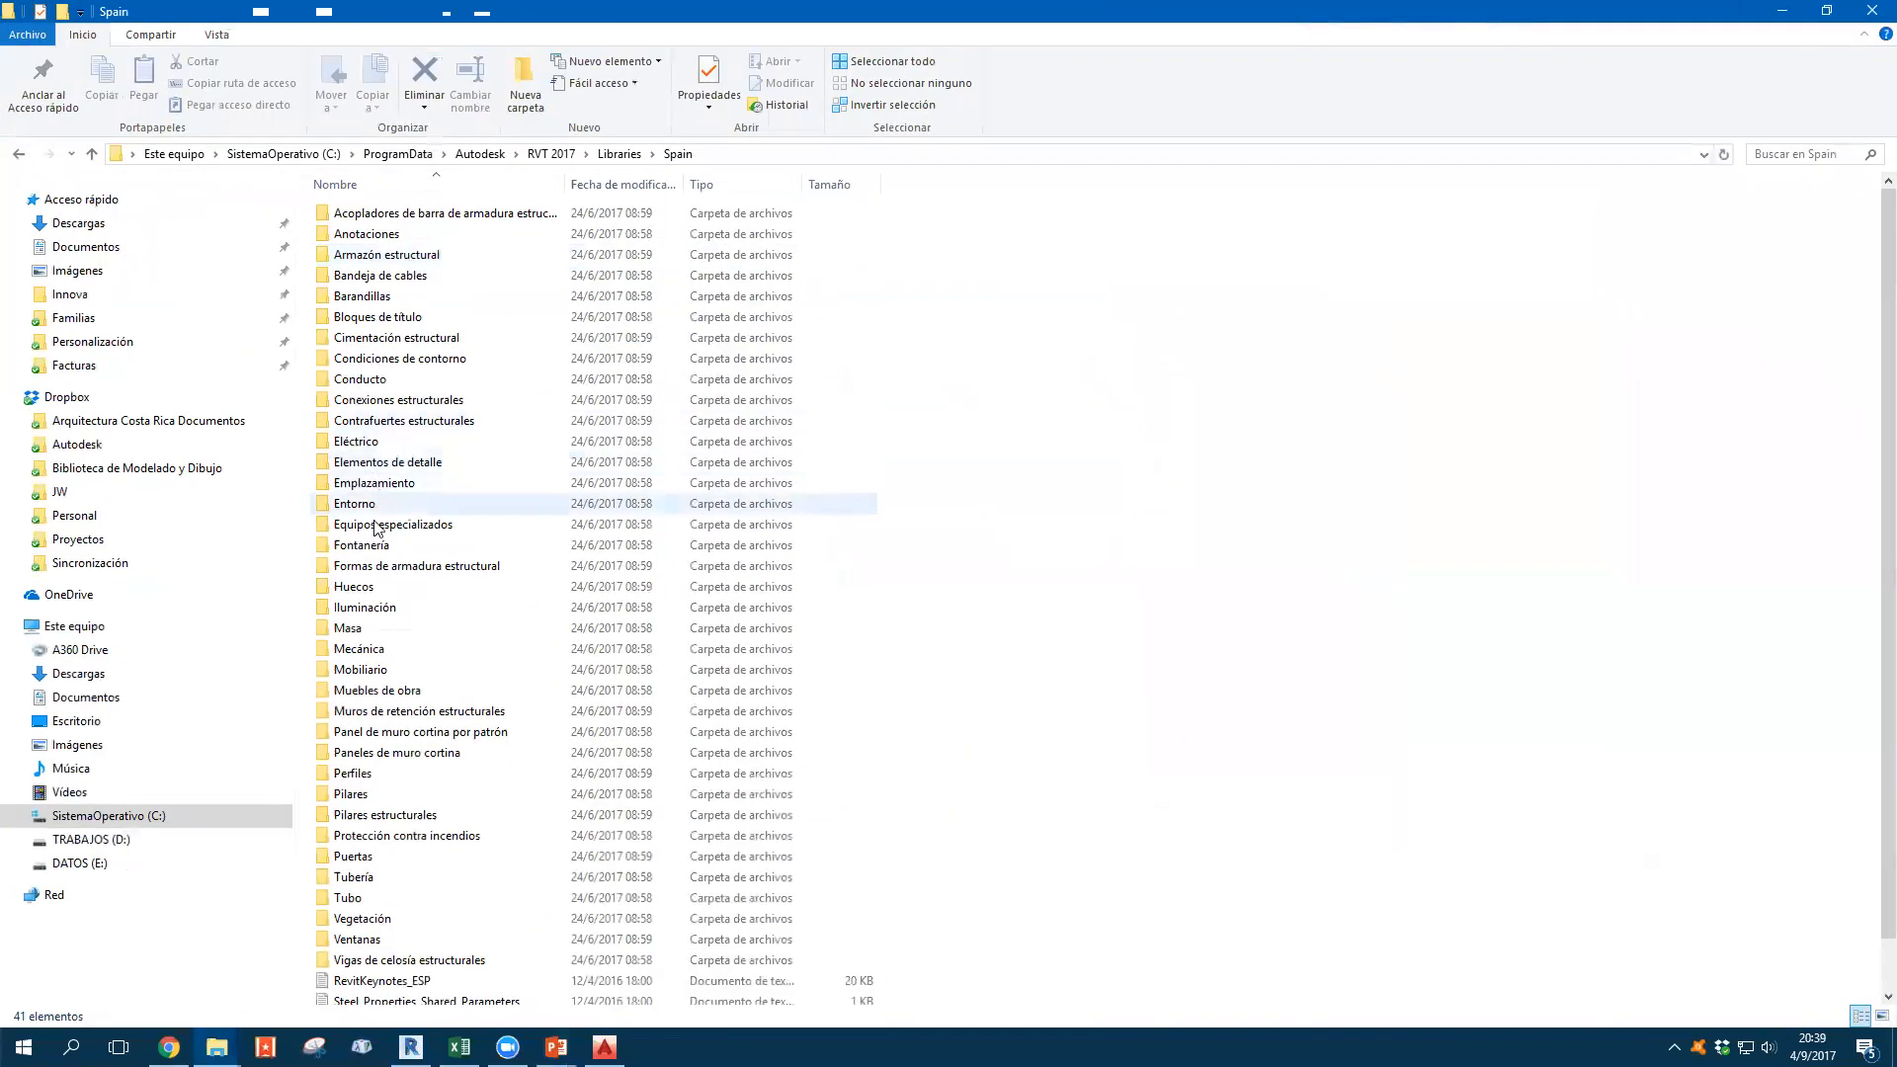
# Open the Acero folder inside Elementos de detalle > Estructural
pyautogui.doubleClick(387, 462)
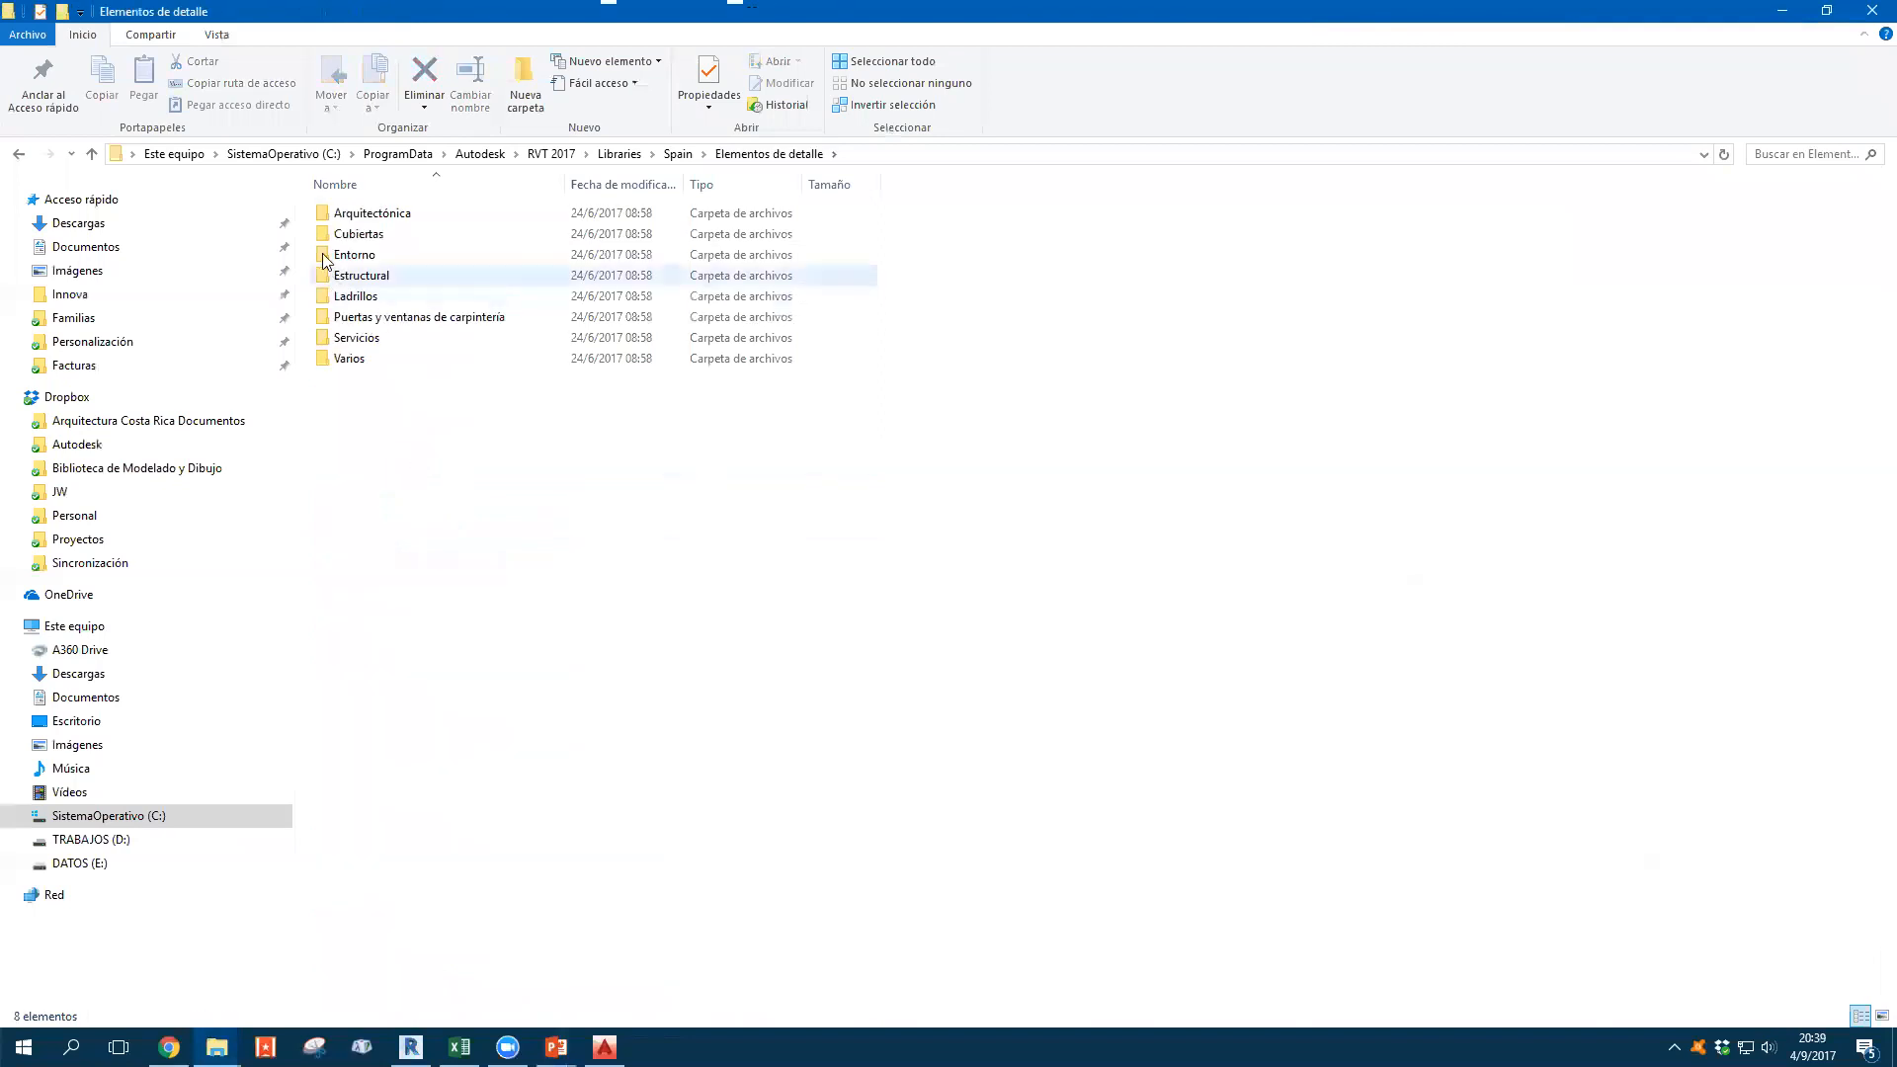
pyautogui.click(386, 219)
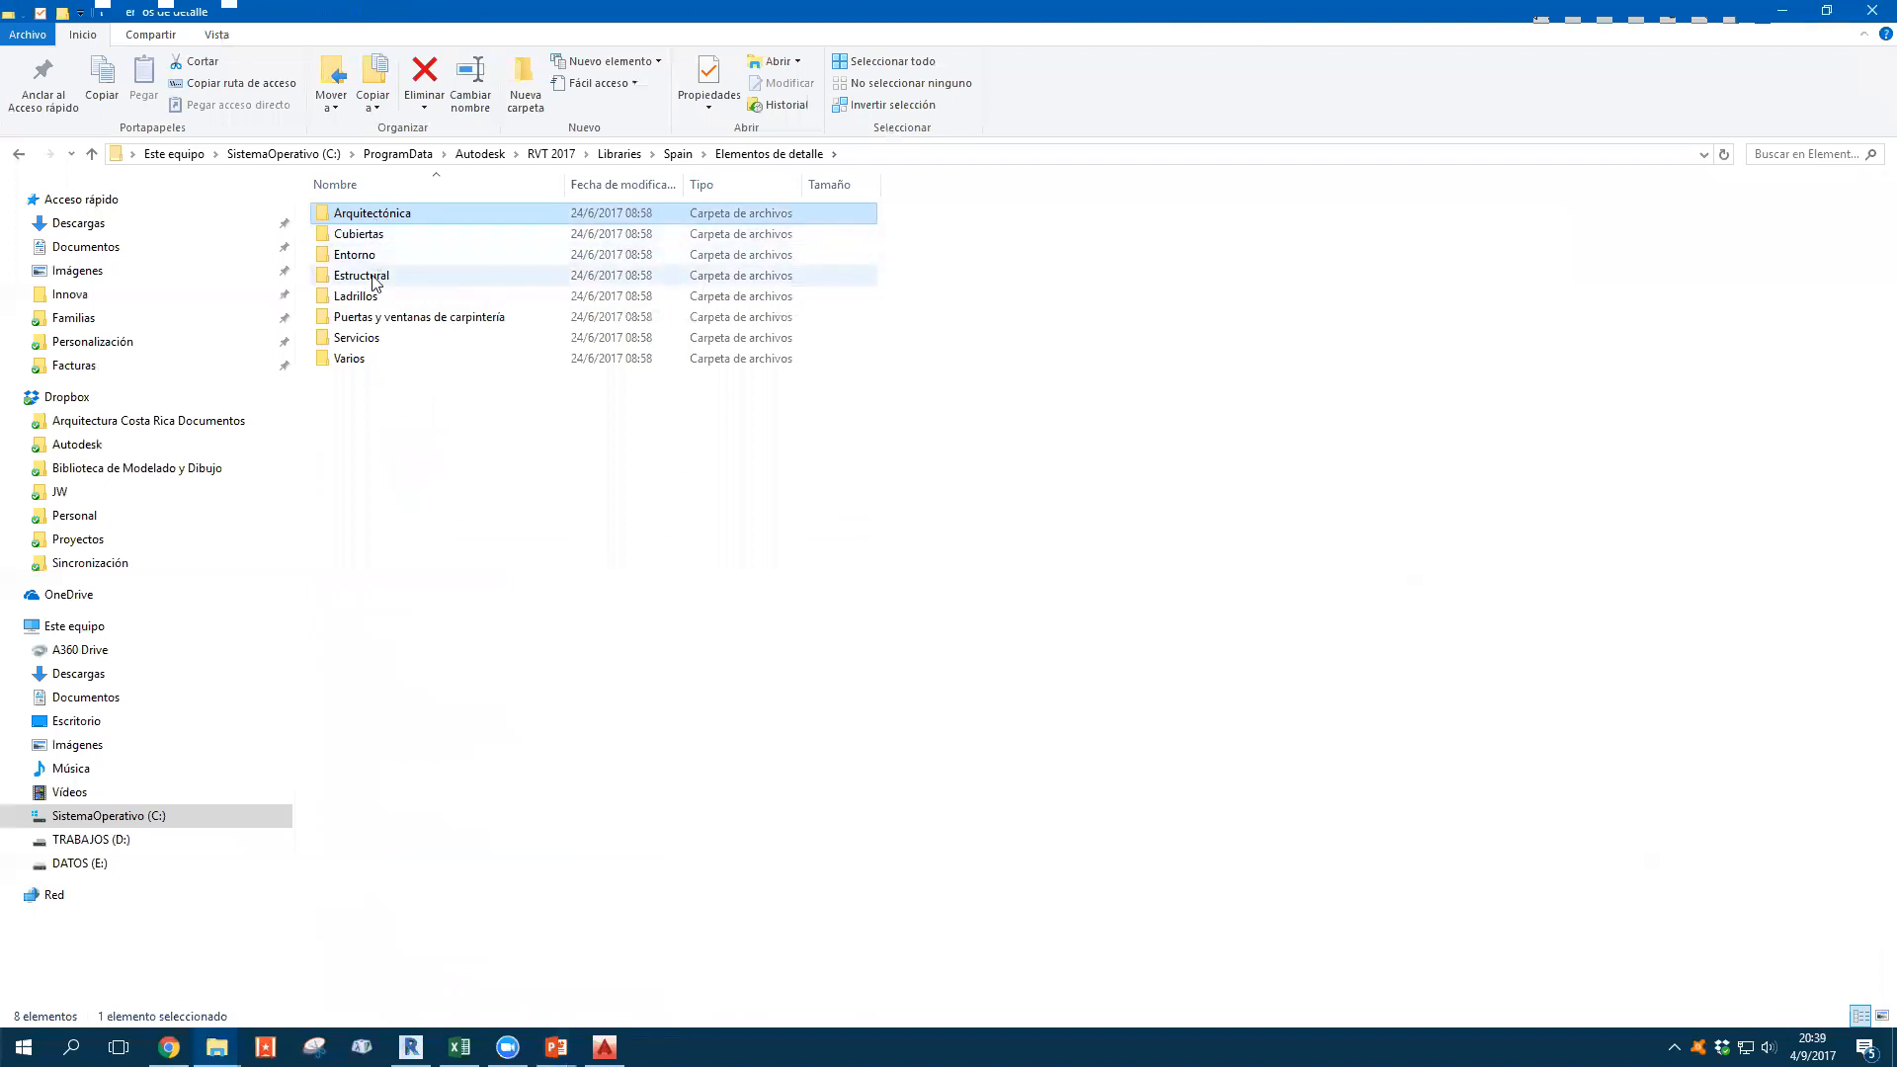
pyautogui.doubleClick(376, 281)
pyautogui.doubleClick(367, 215)
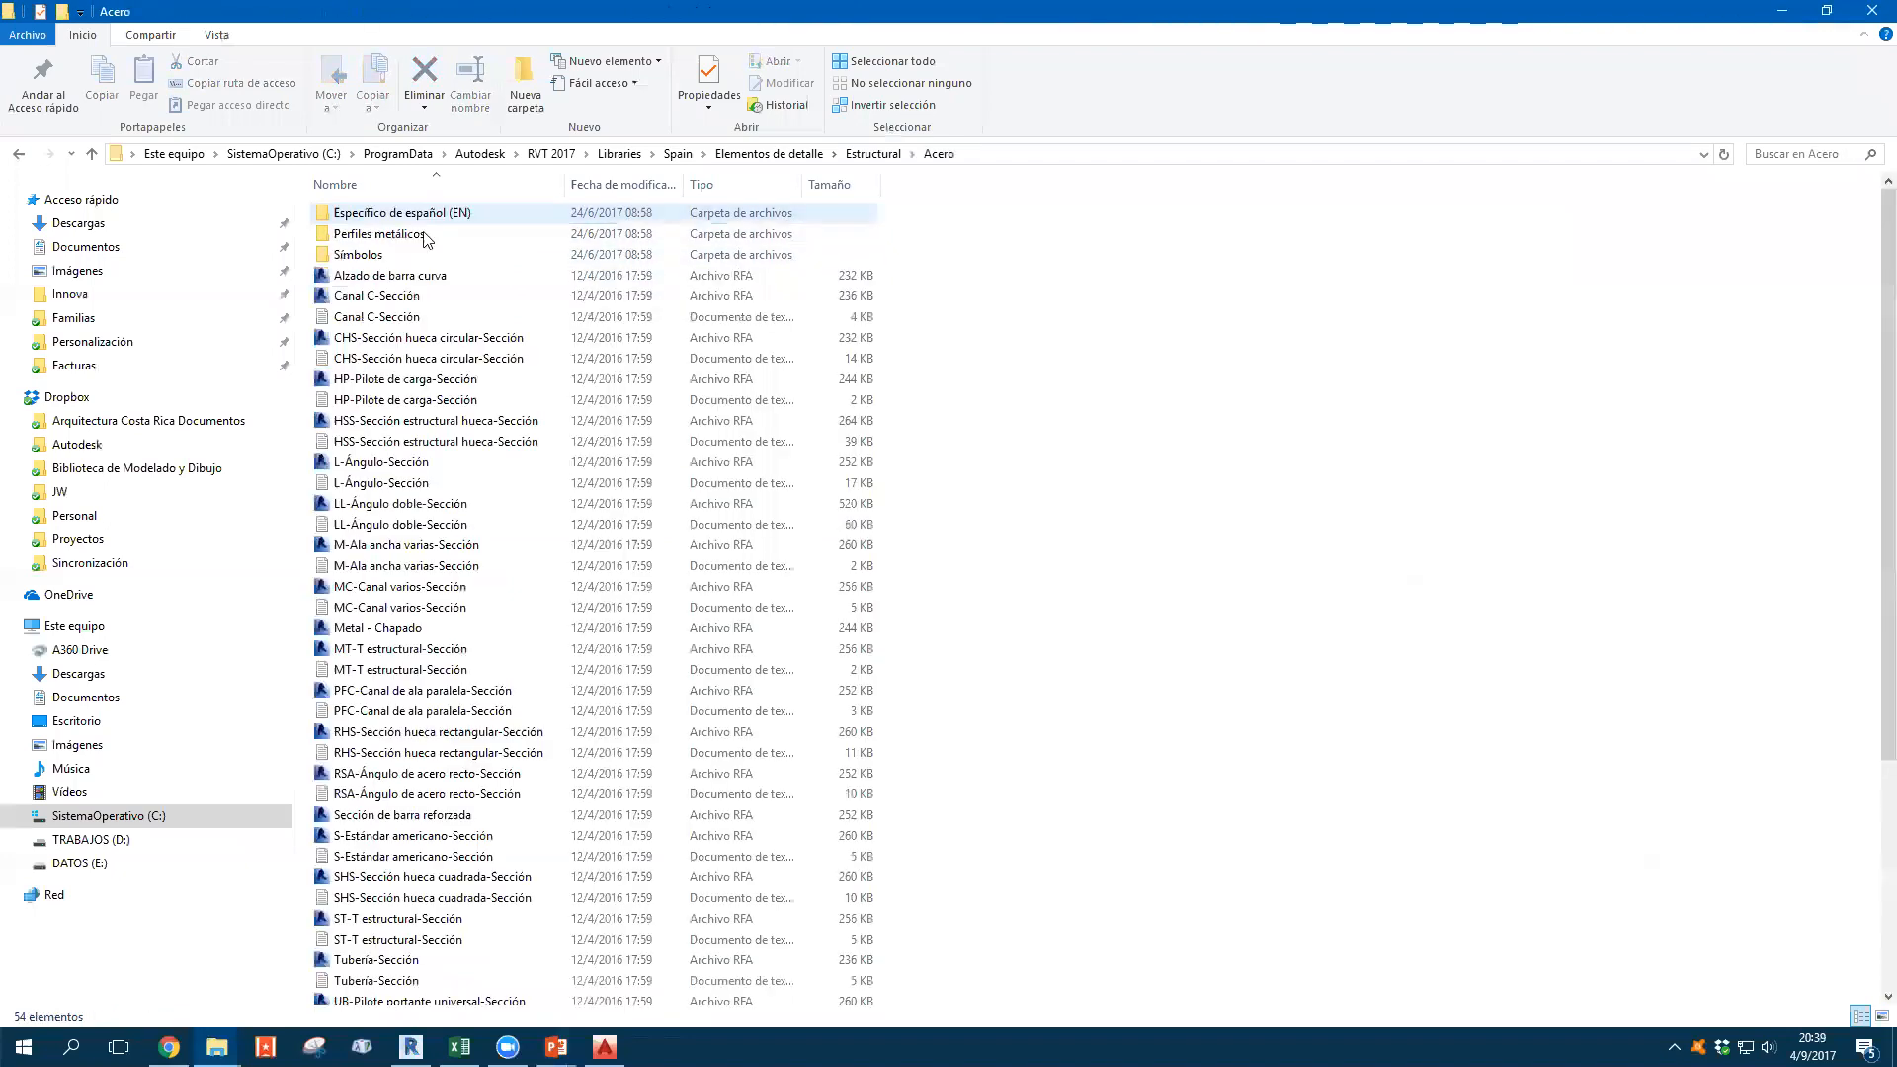
# Browse the steel section families as very large thumbnails, then set the Acero folder's display to large icons
pyautogui.click(216, 35)
pyautogui.click(292, 63)
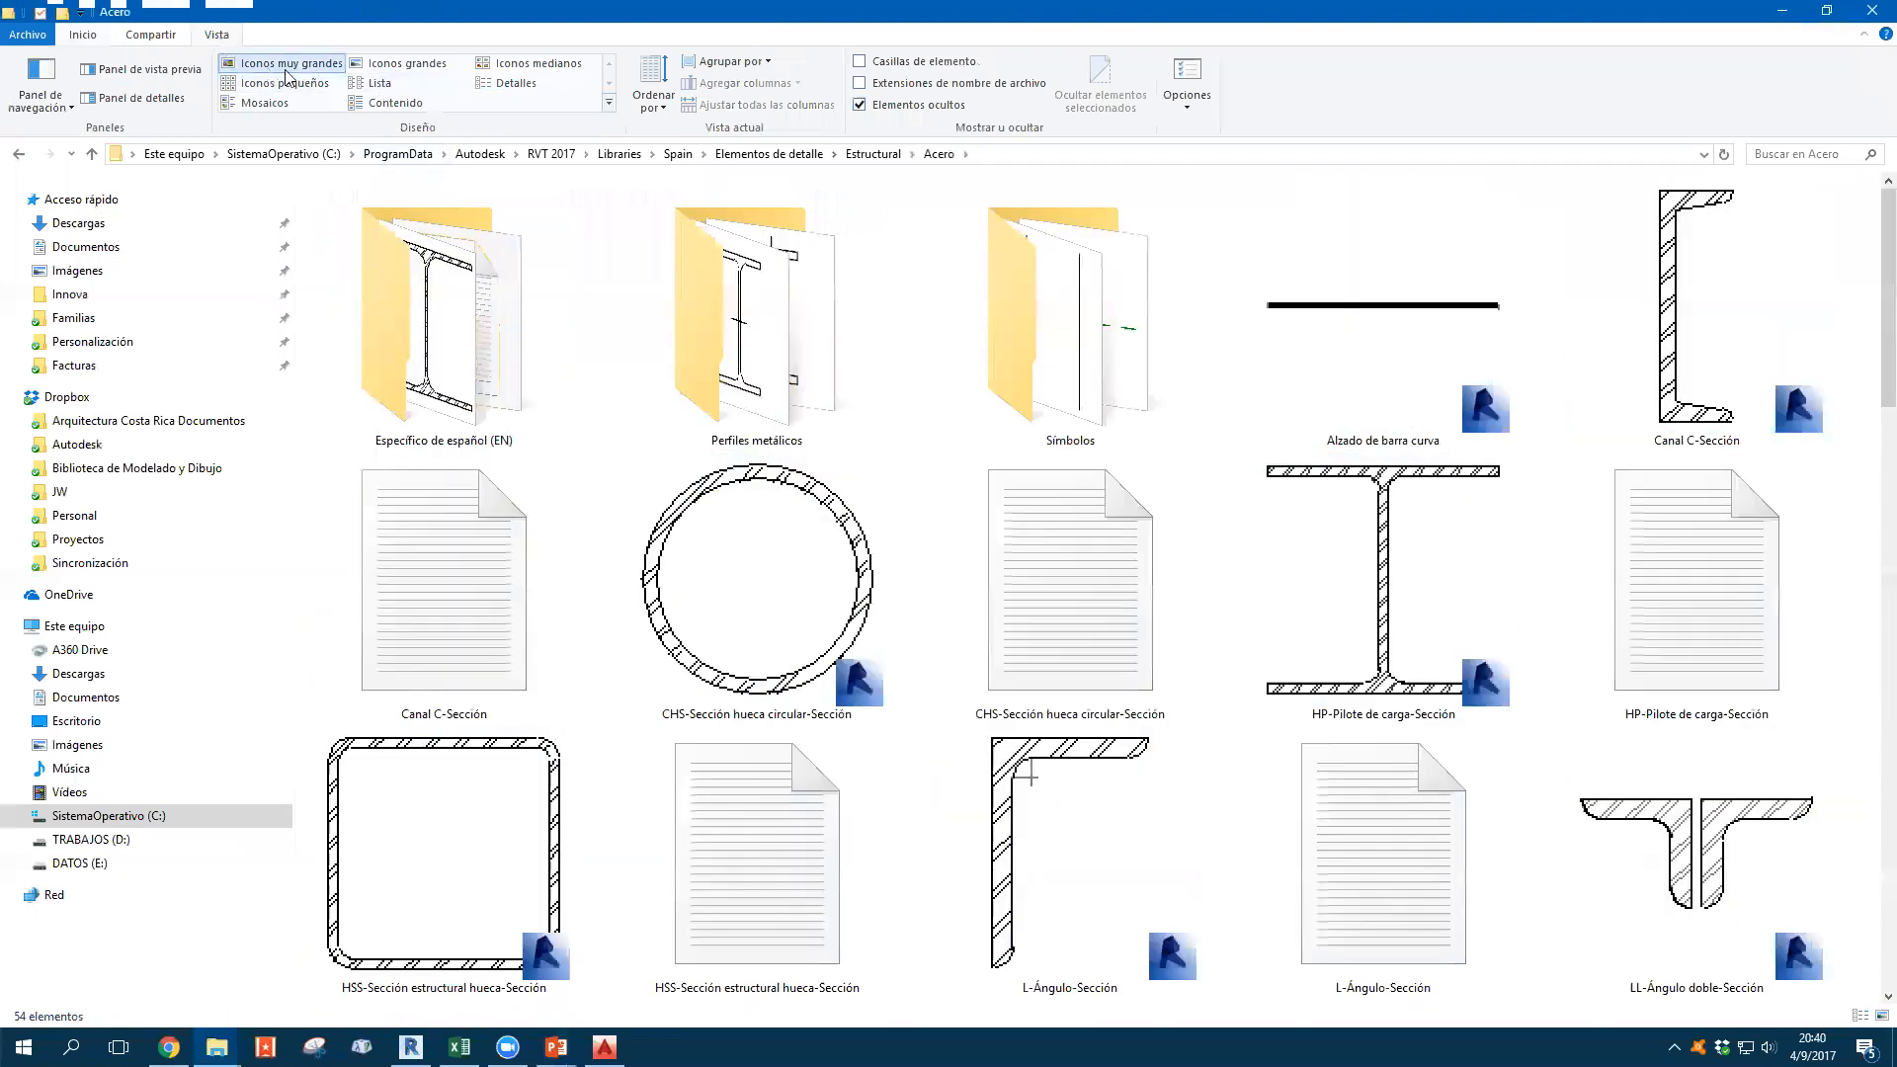
pyautogui.scroll(-3, 959, 361)
pyautogui.scroll(-5, 959, 362)
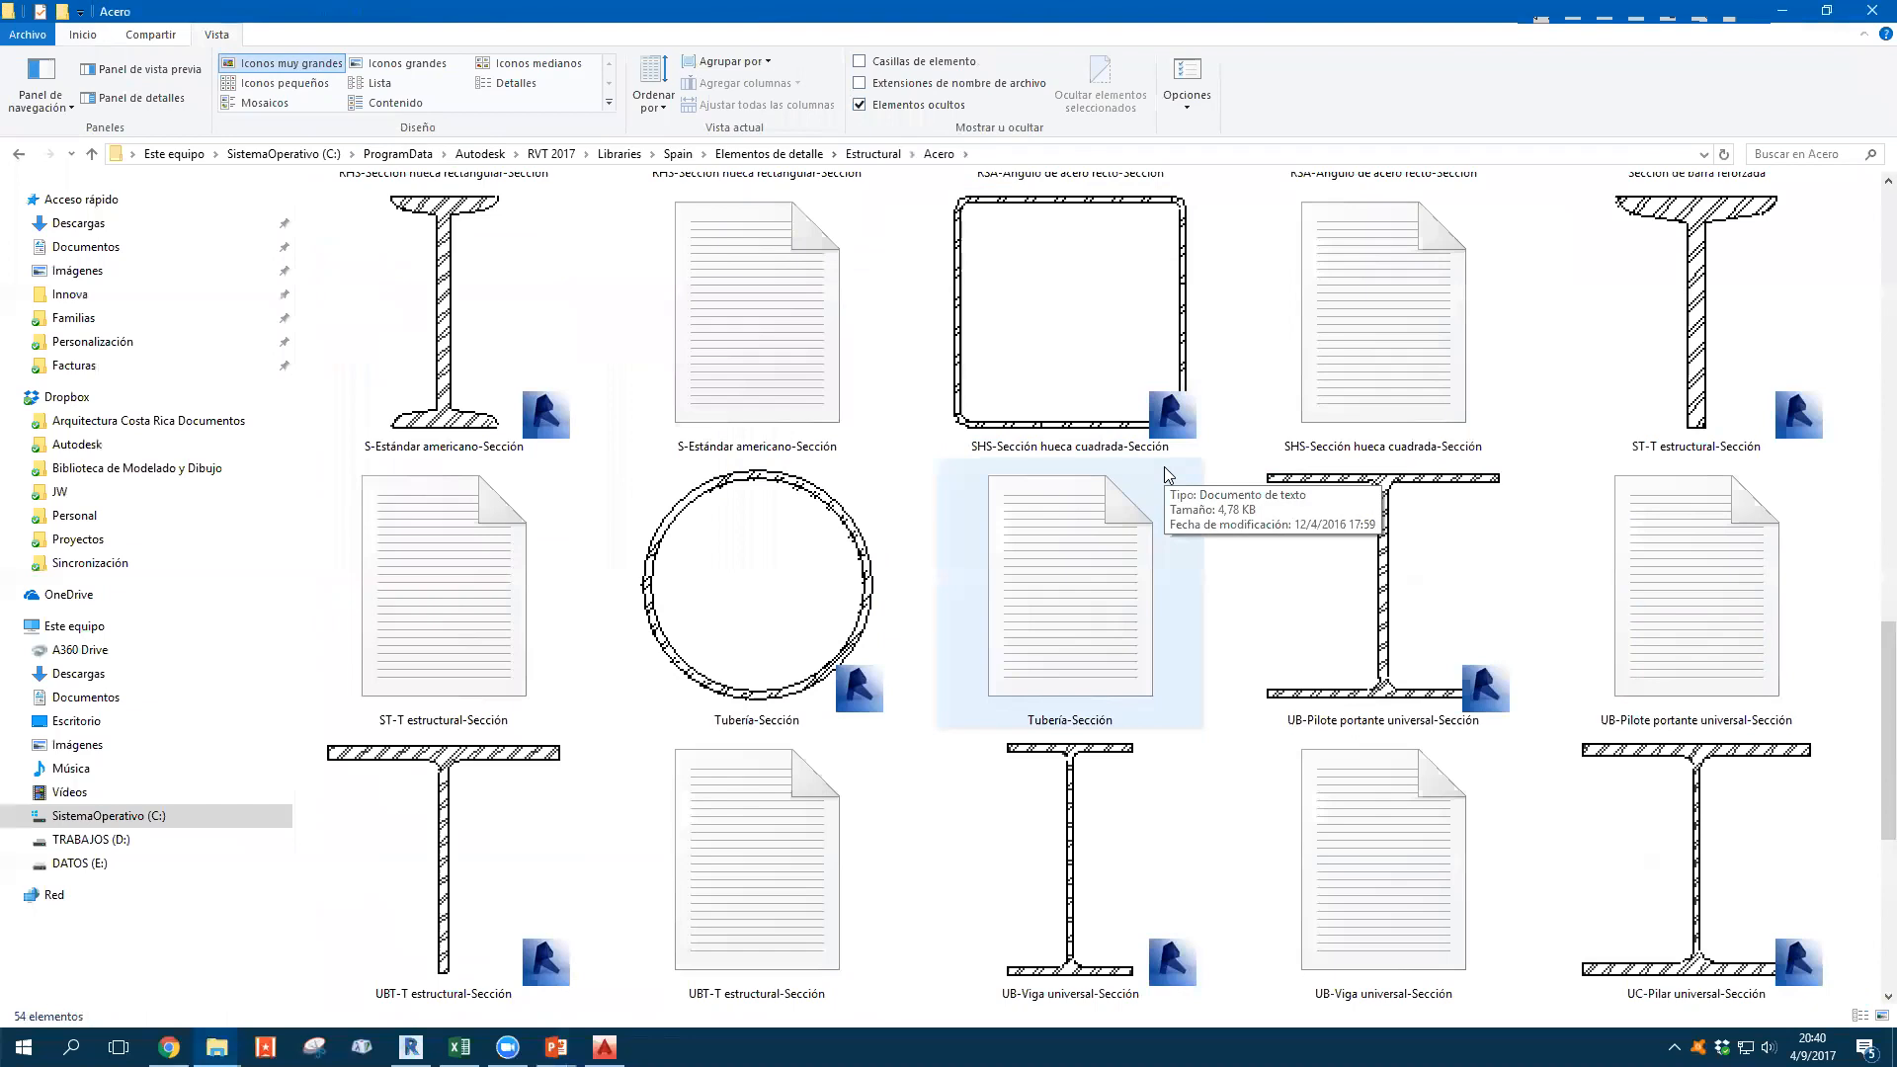
pyautogui.scroll(10, 1166, 474)
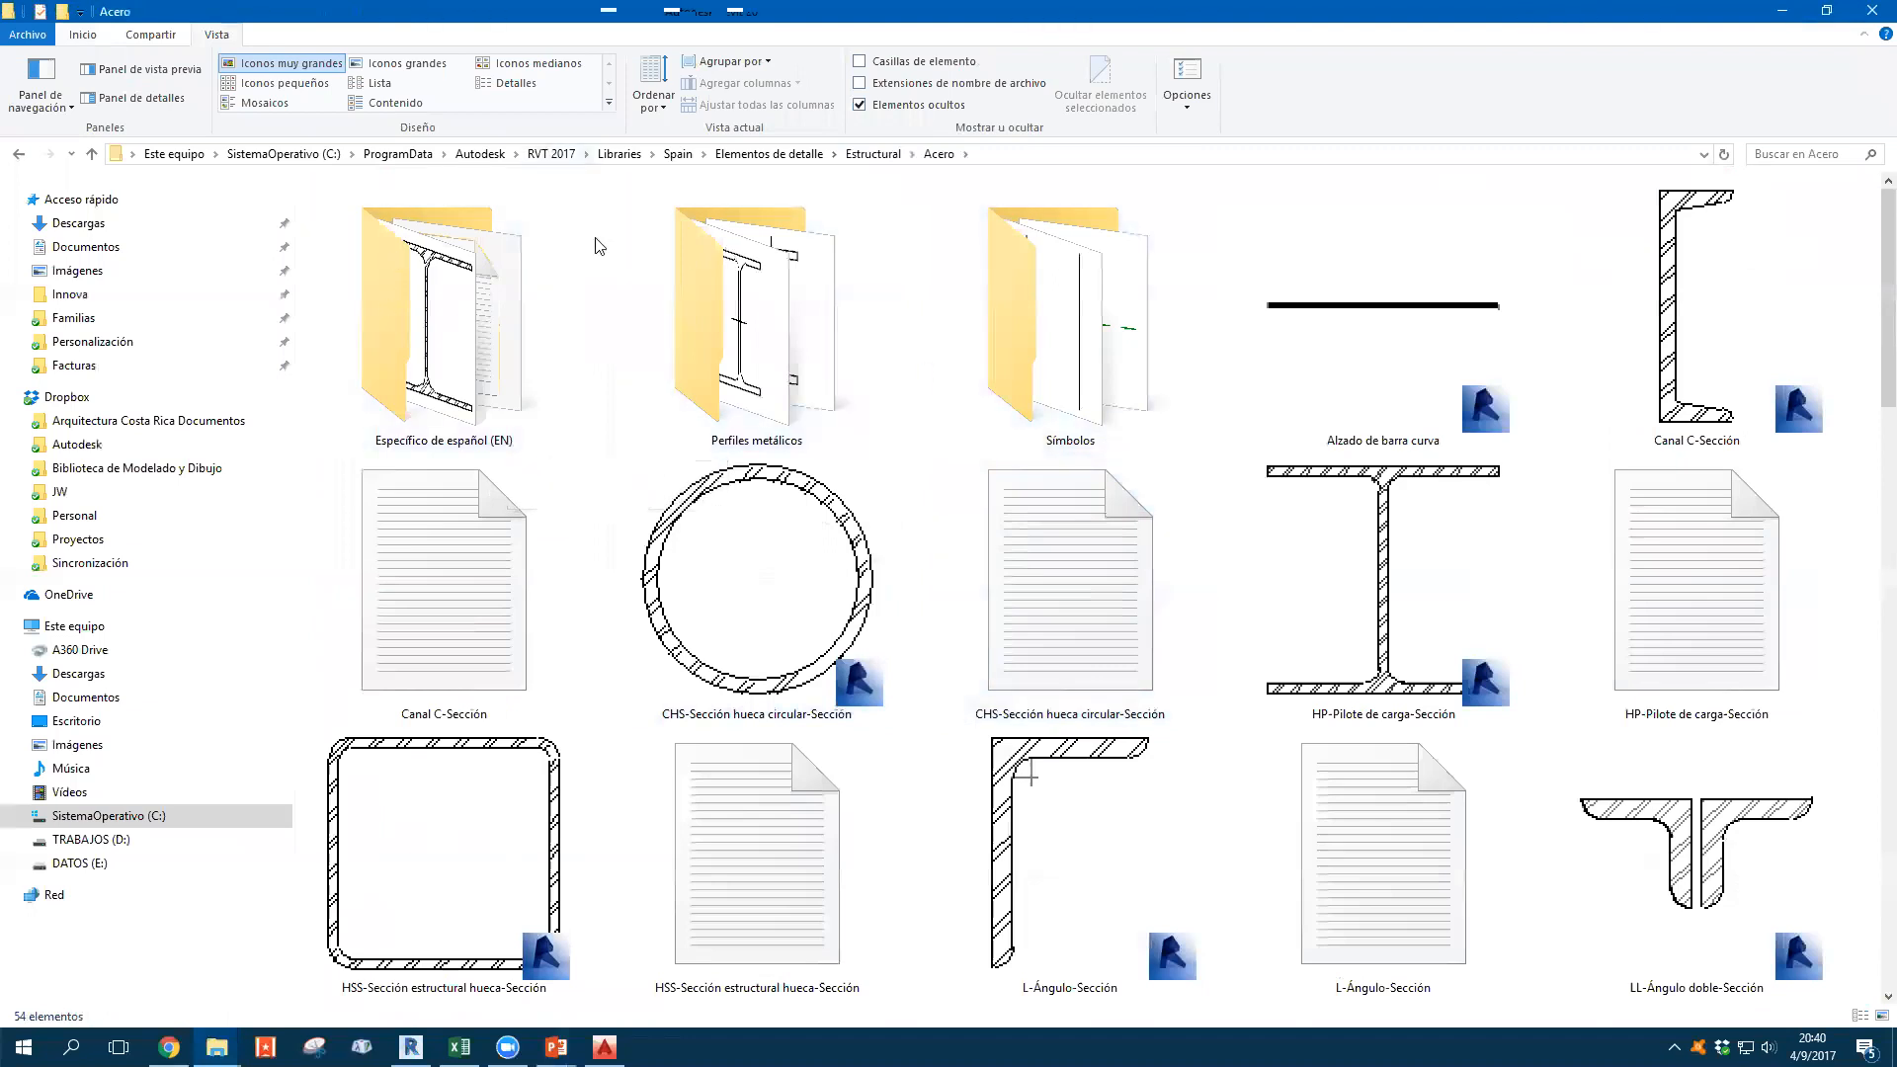
pyautogui.click(408, 65)
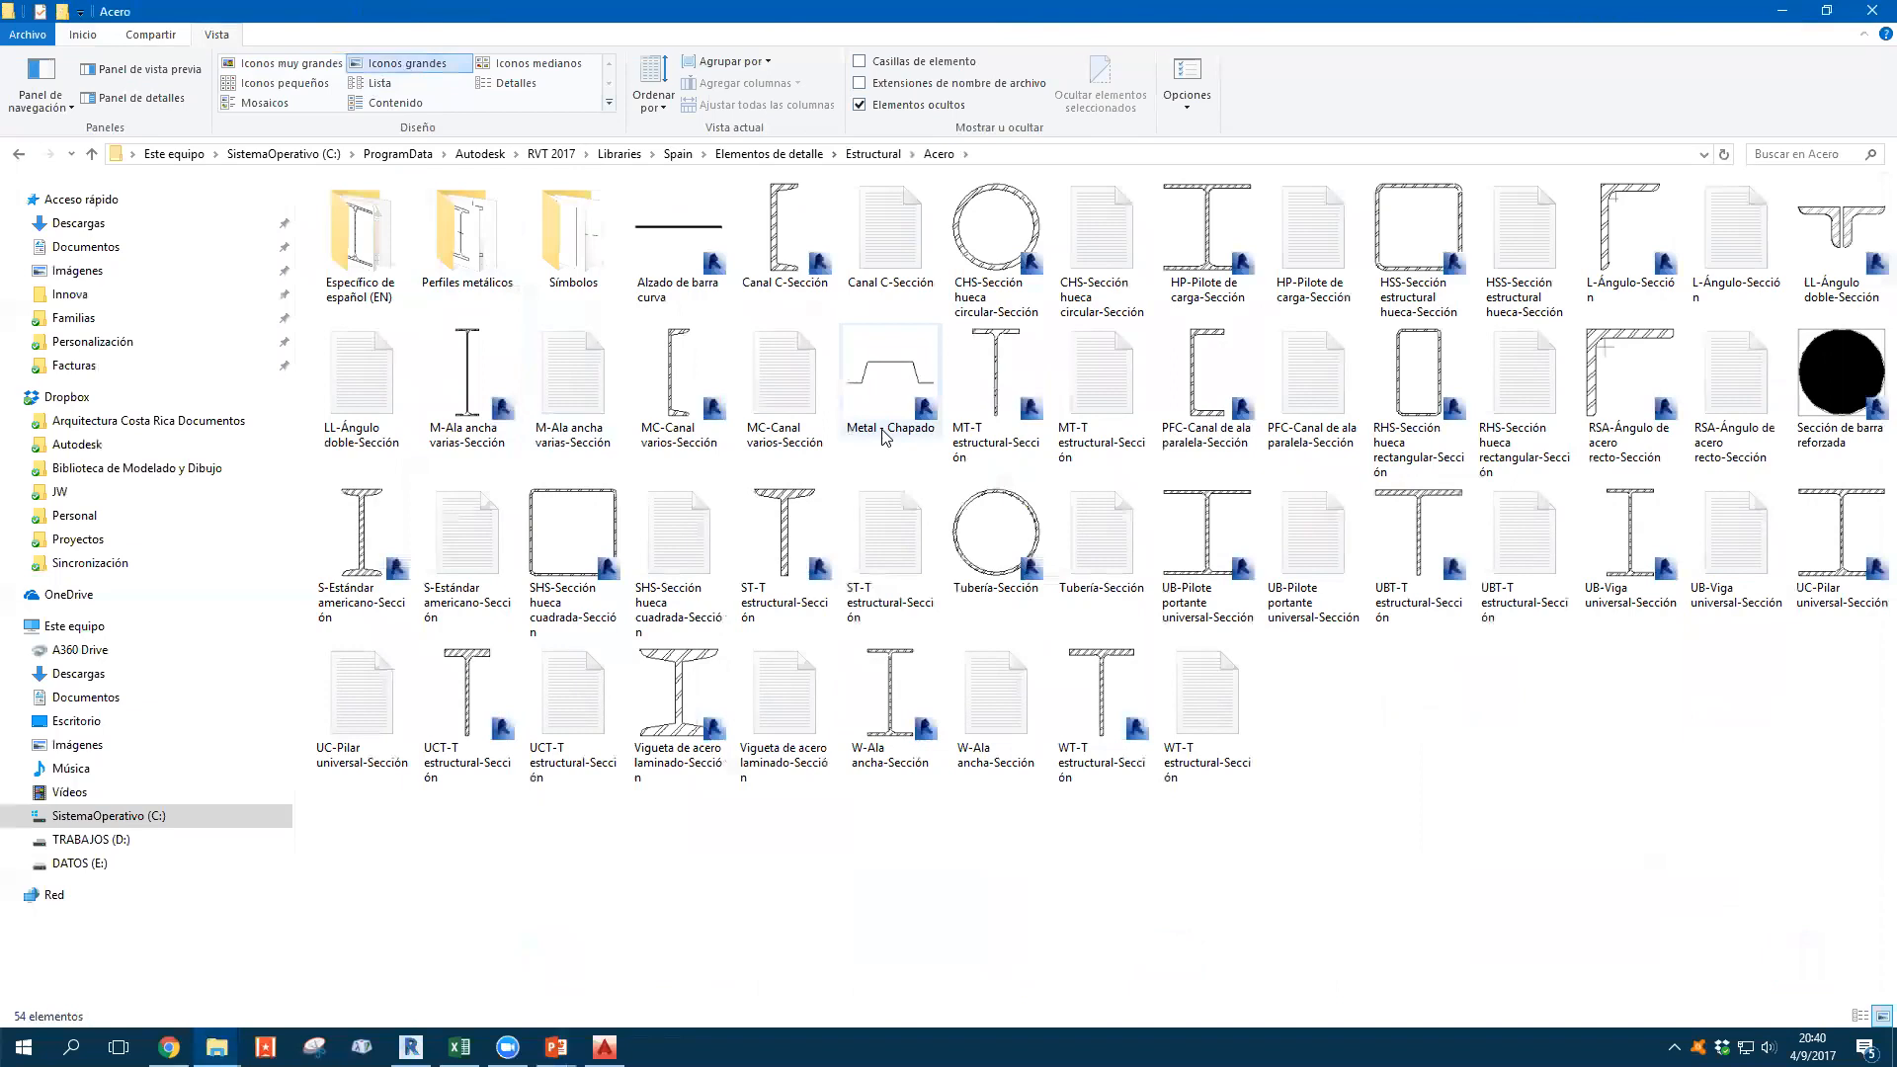
# Examine the steel family files and view the properties of the PFC-Canal de ala paralela-Sección text file
pyautogui.click(893, 383)
pyautogui.click(978, 381)
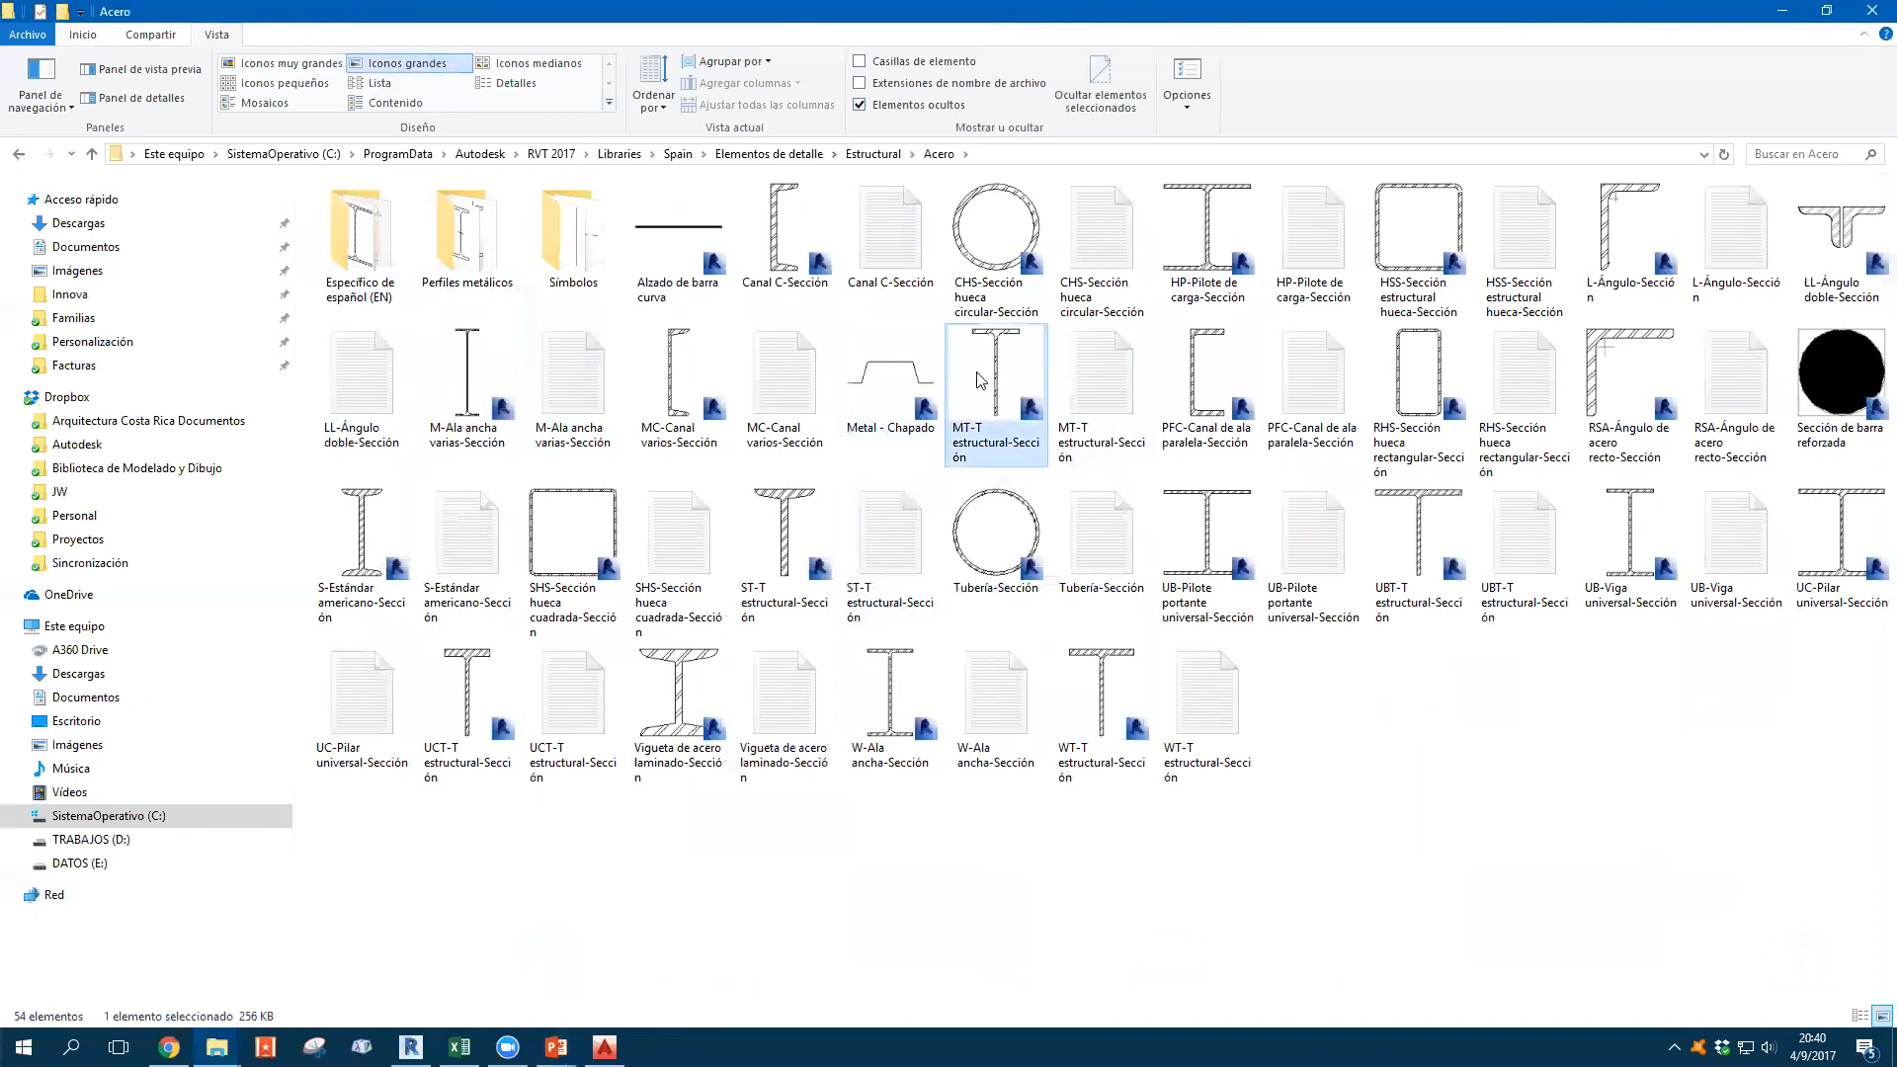
pyautogui.click(1183, 381)
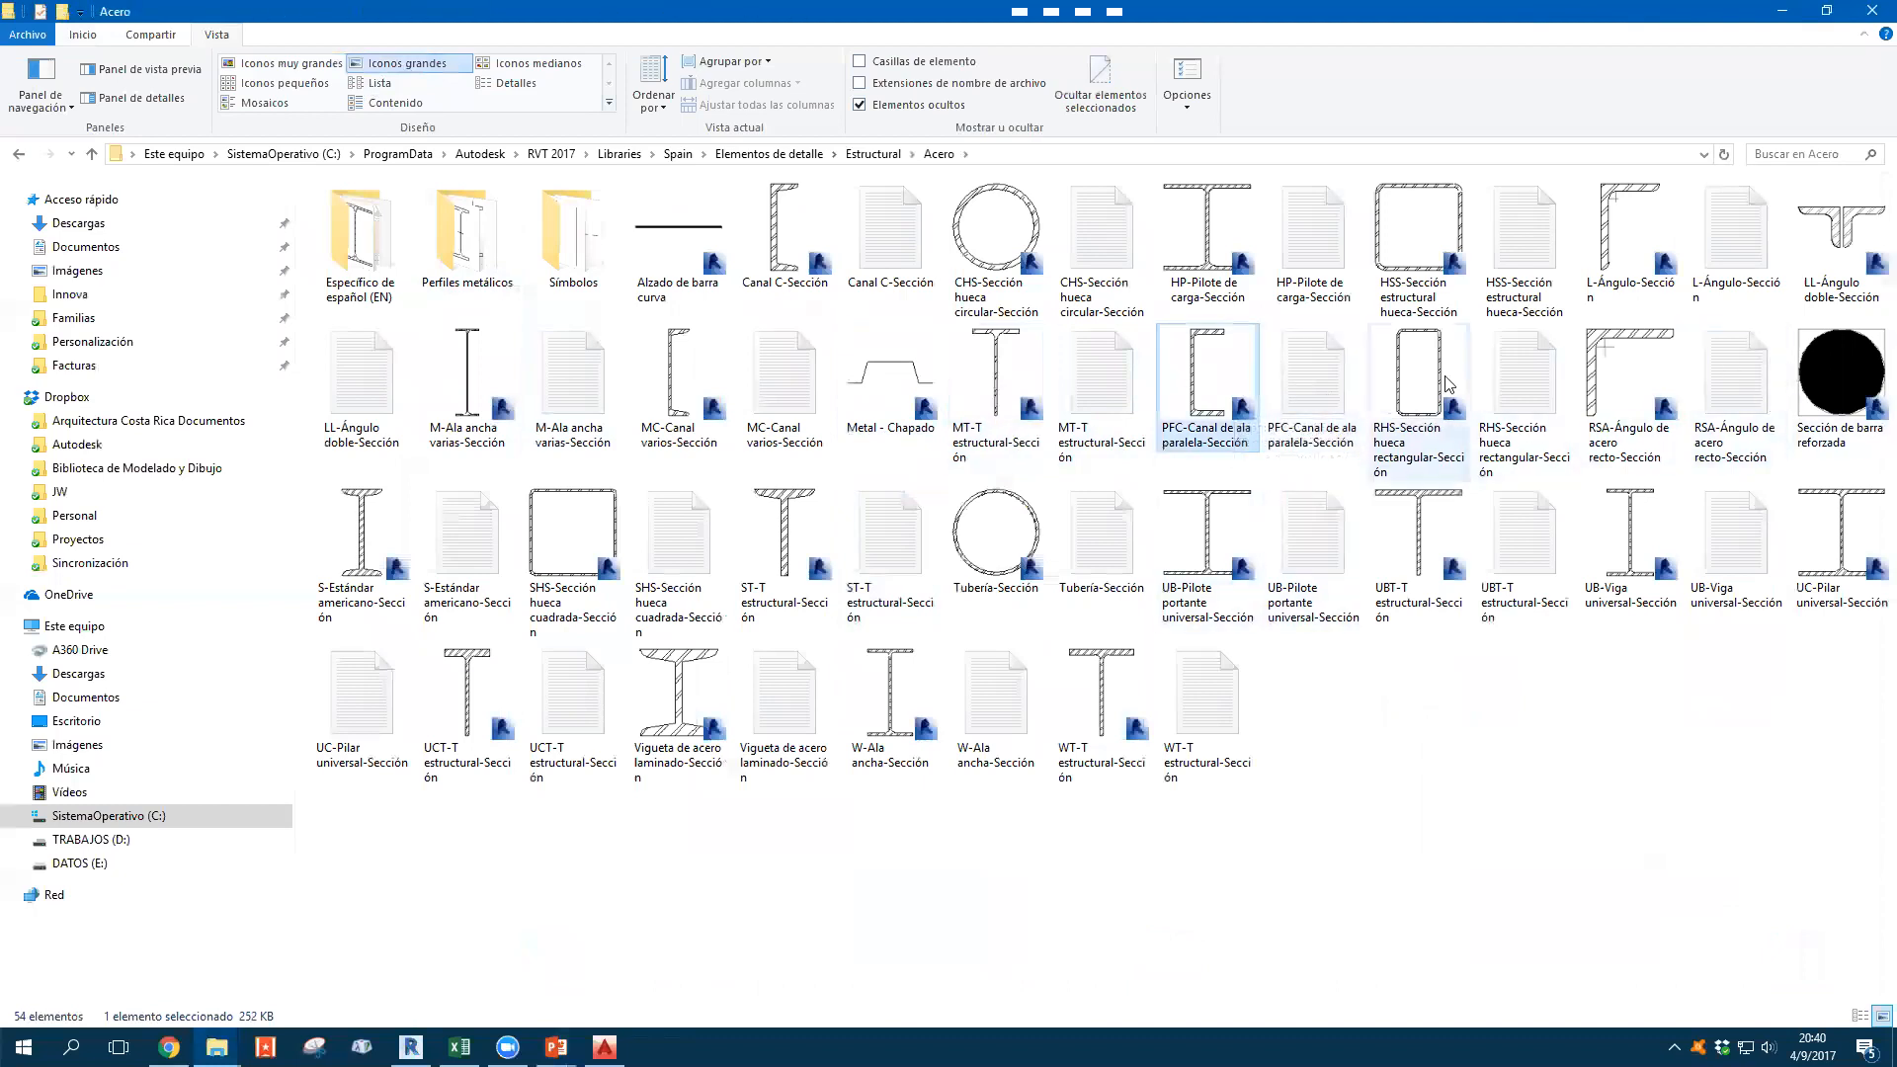
pyautogui.click(1316, 381)
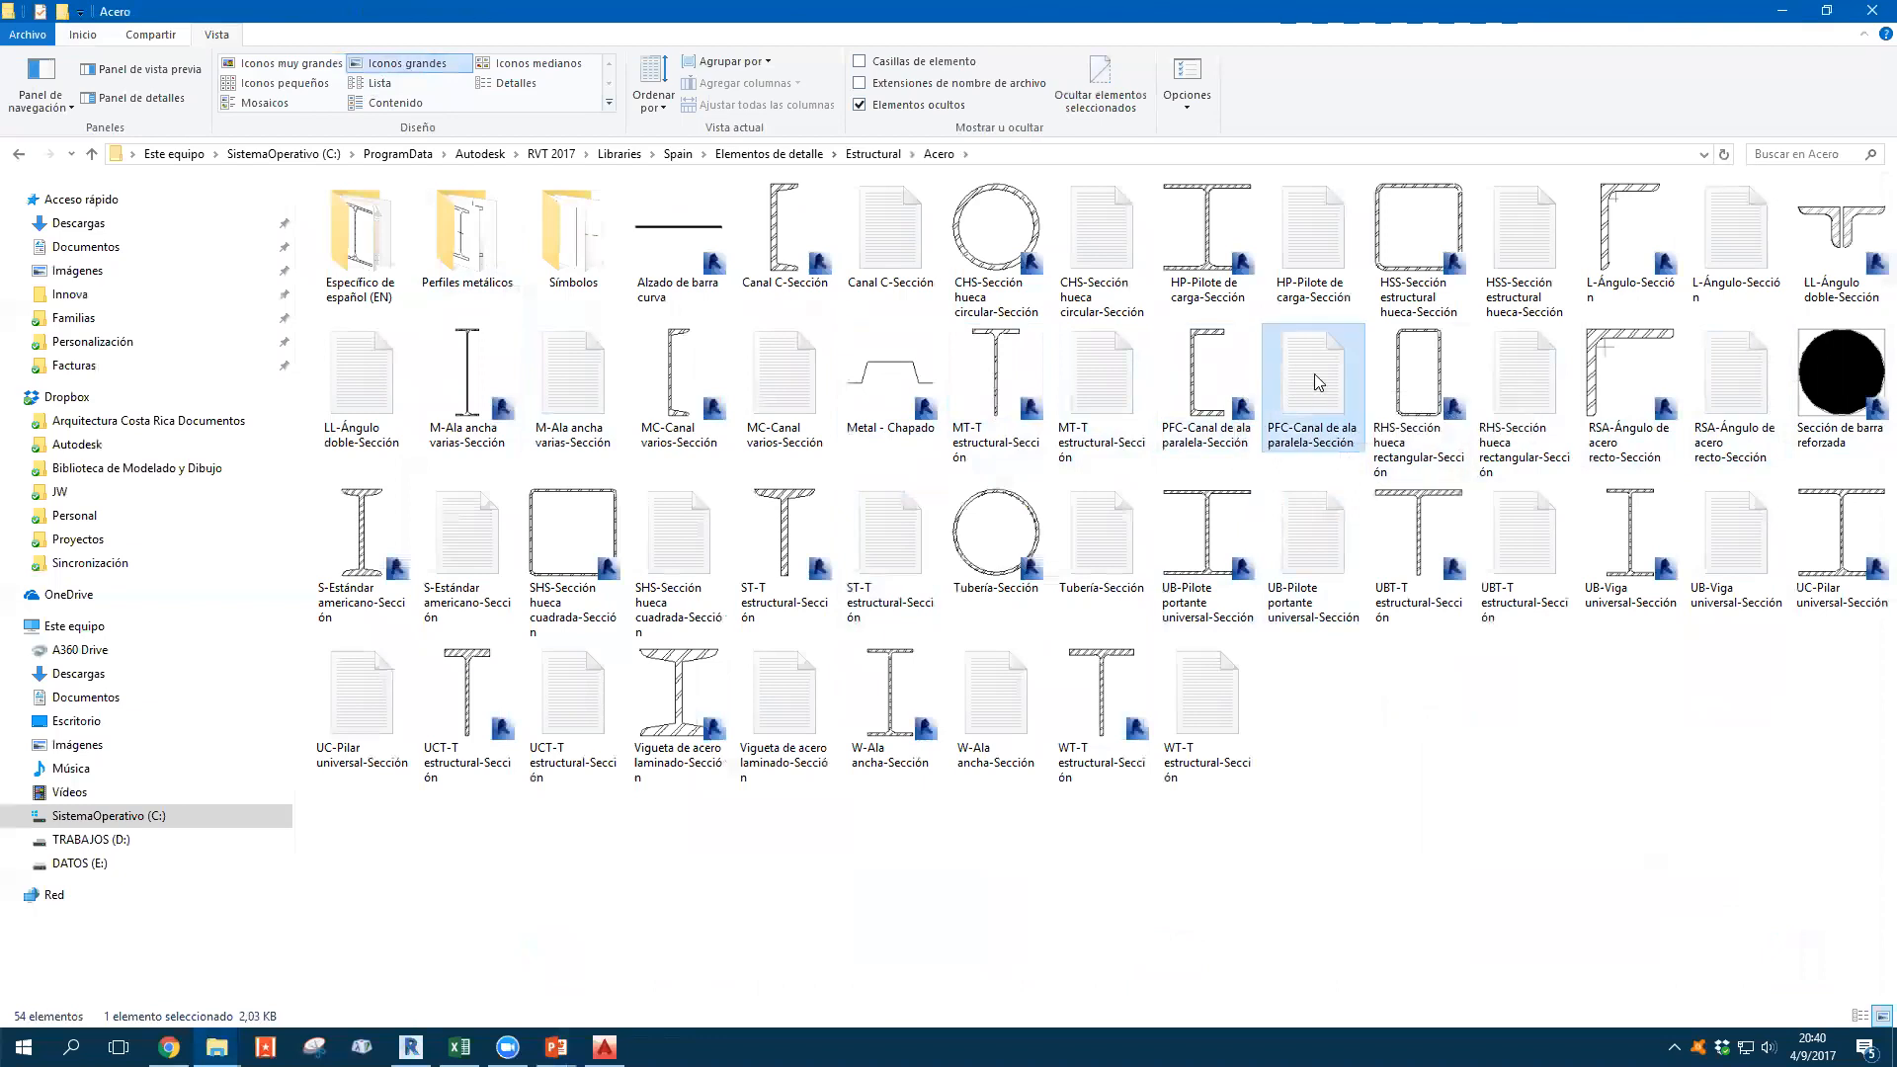
pyautogui.rightClick(1325, 397)
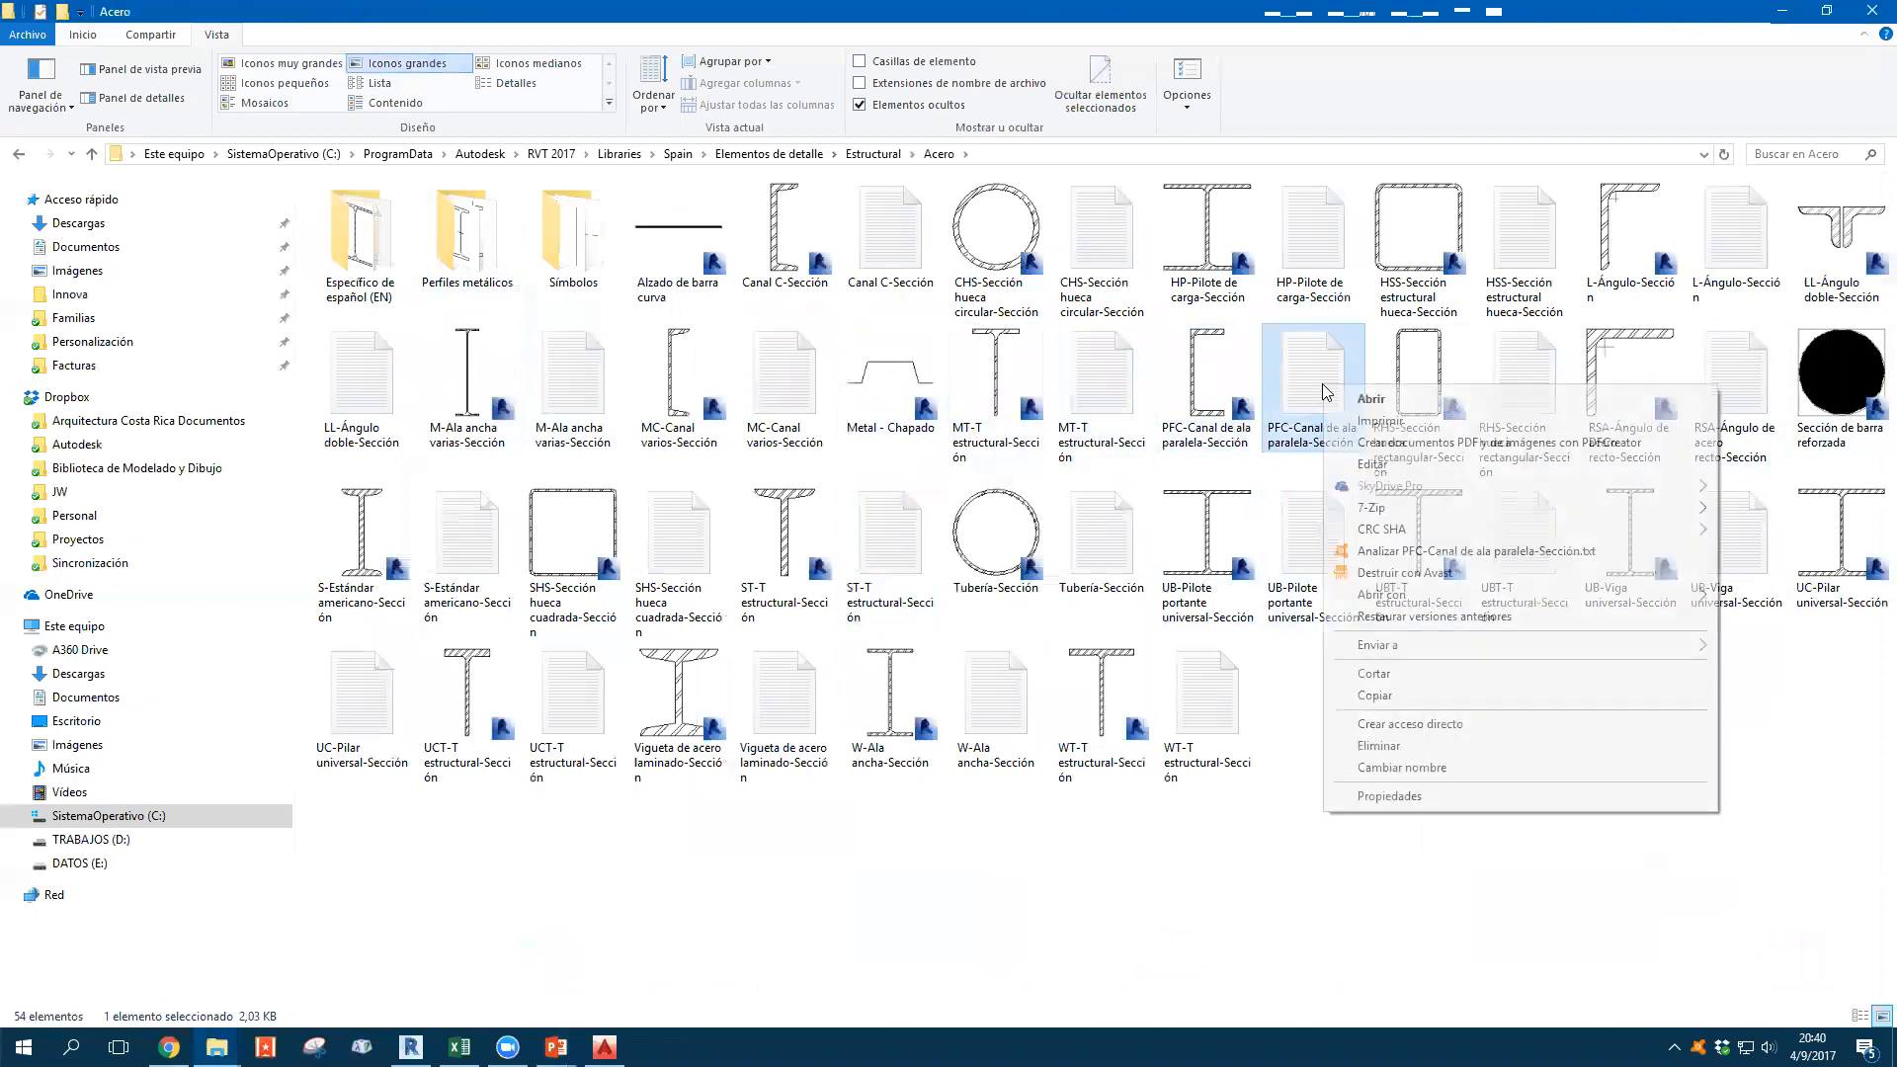
pyautogui.click(1389, 799)
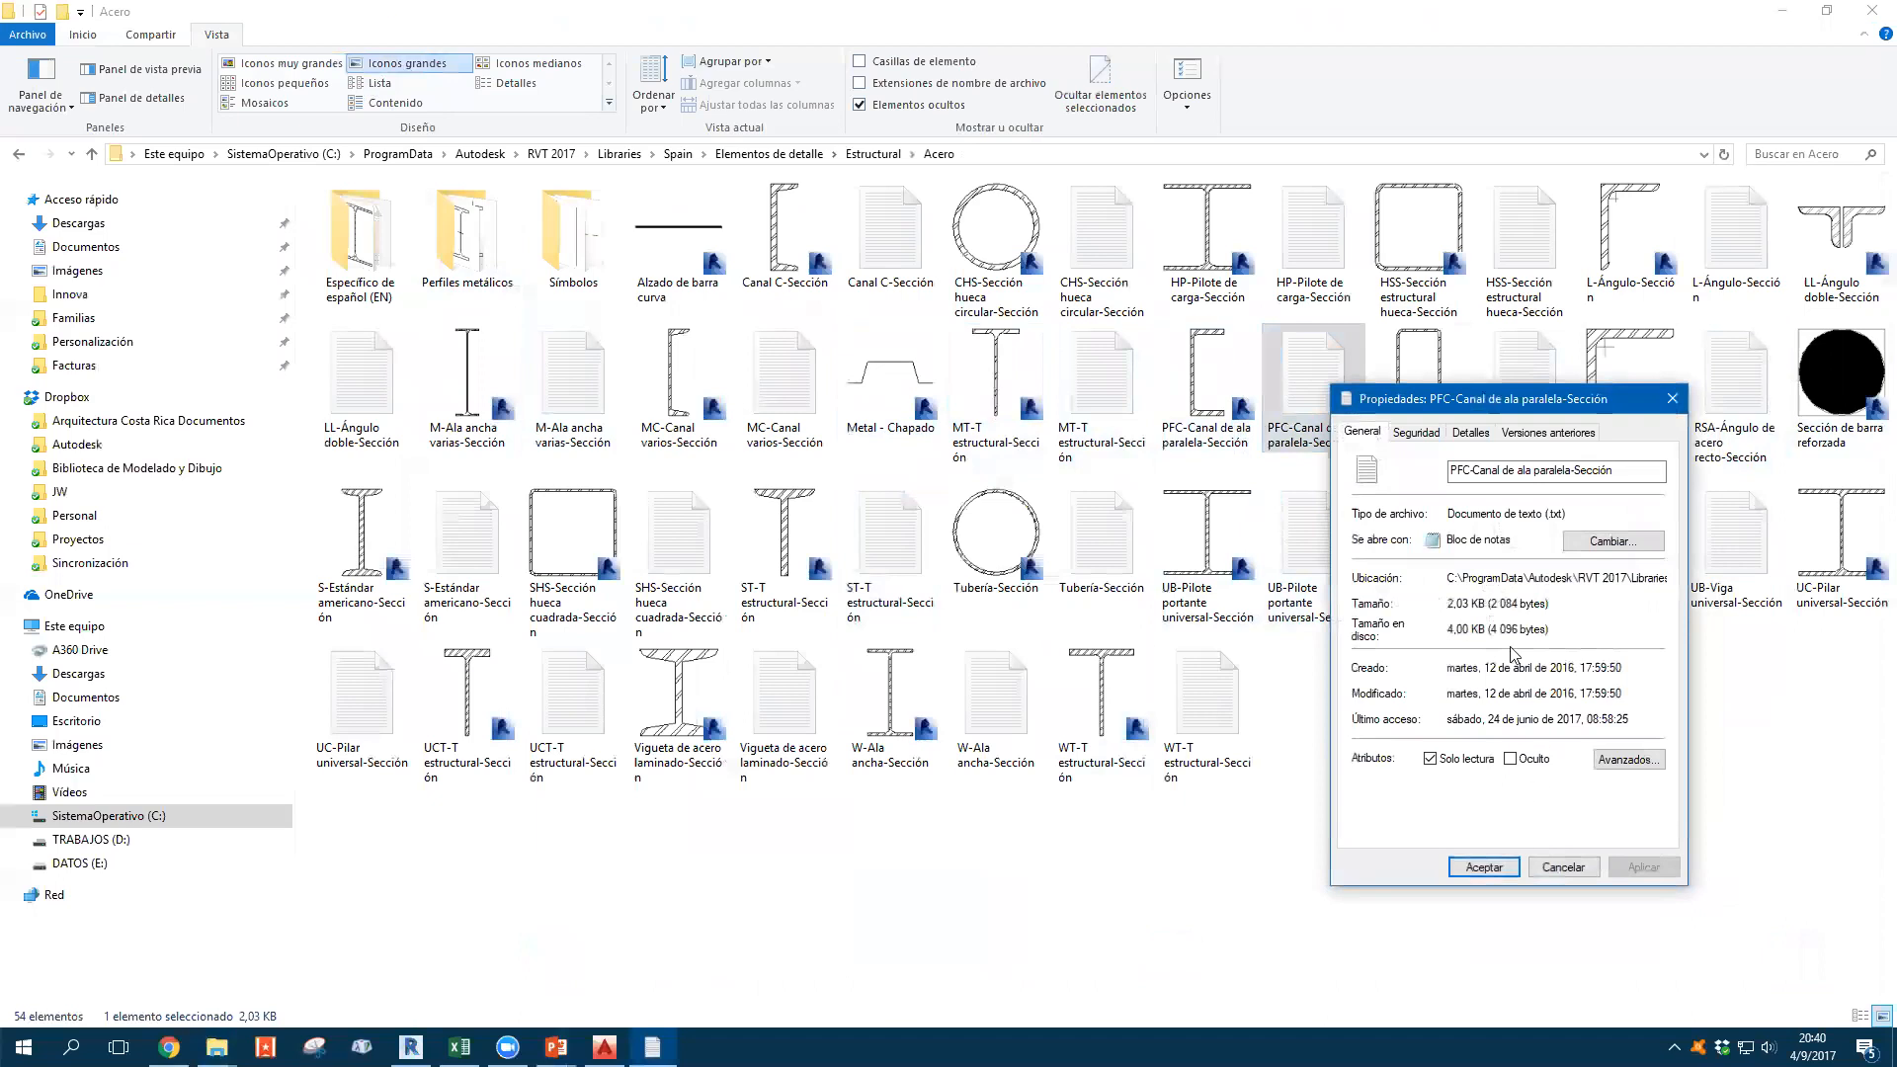
pyautogui.click(1564, 867)
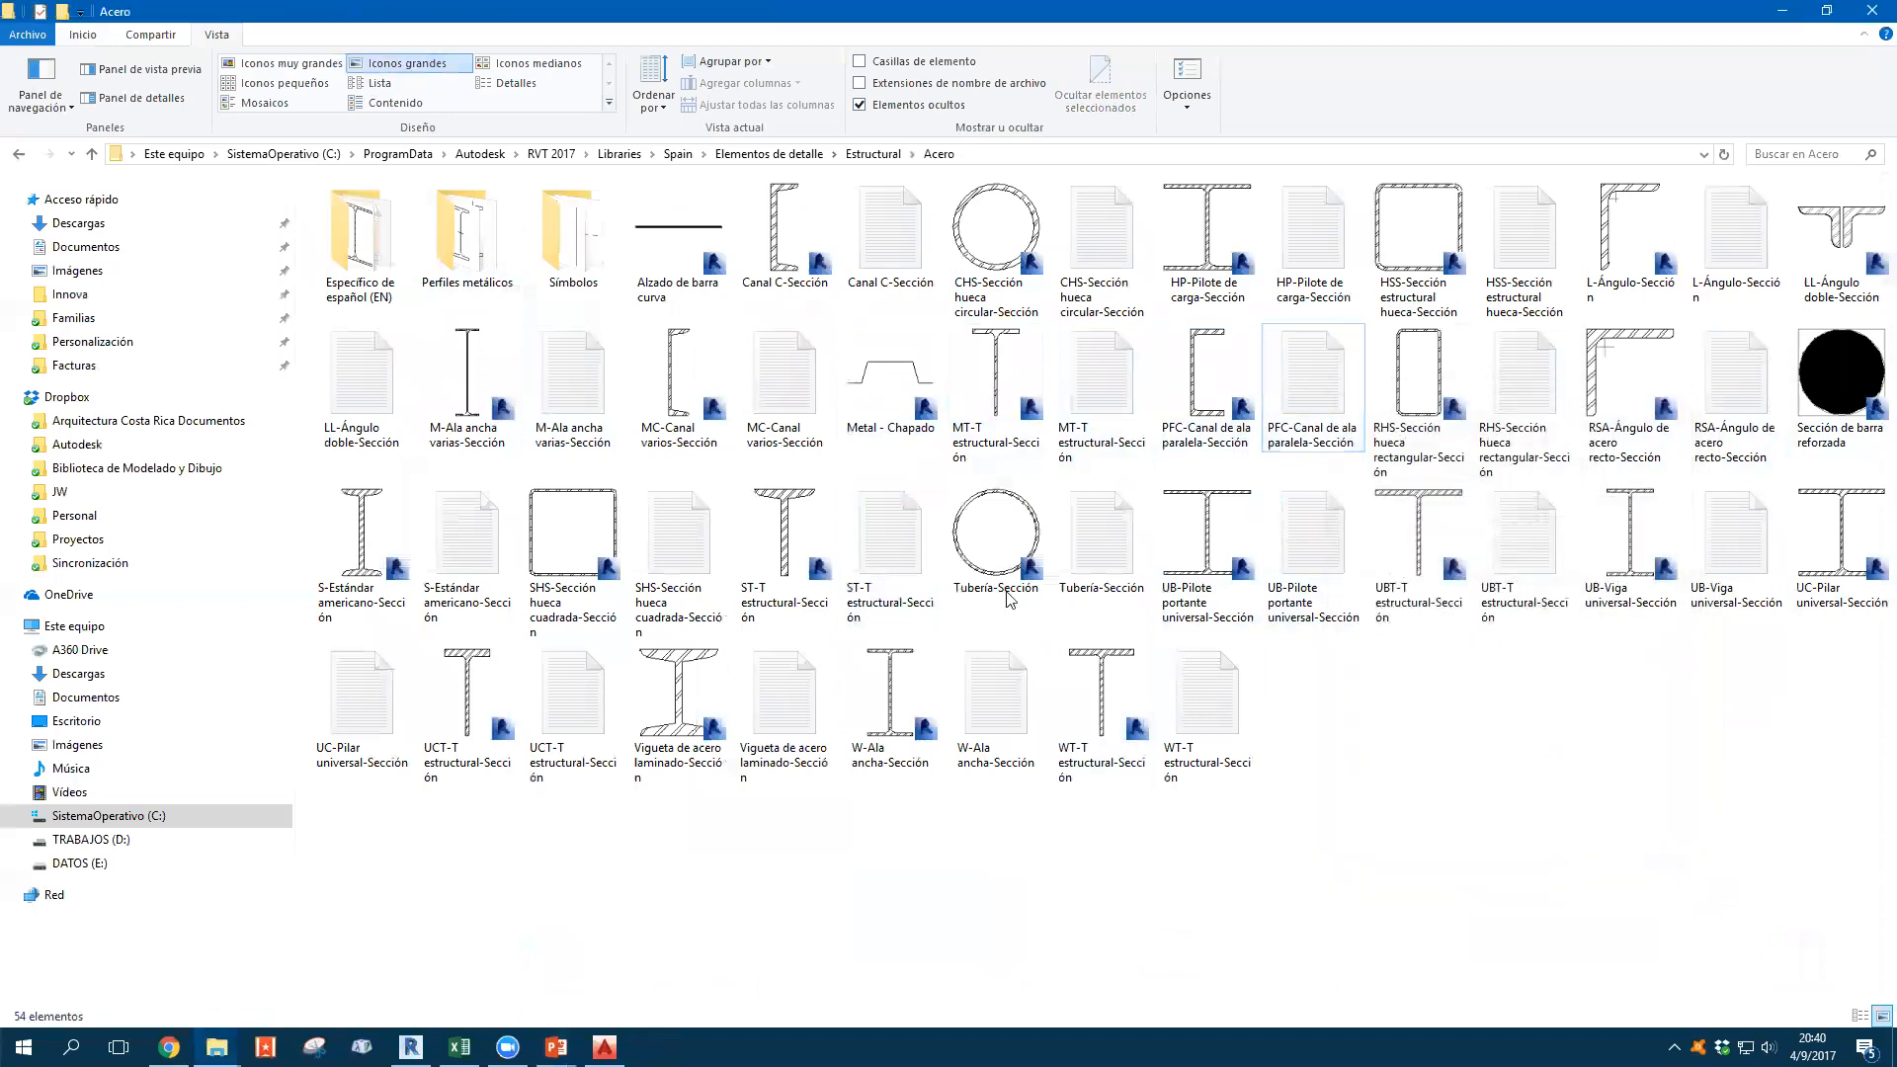
pyautogui.click(1299, 366)
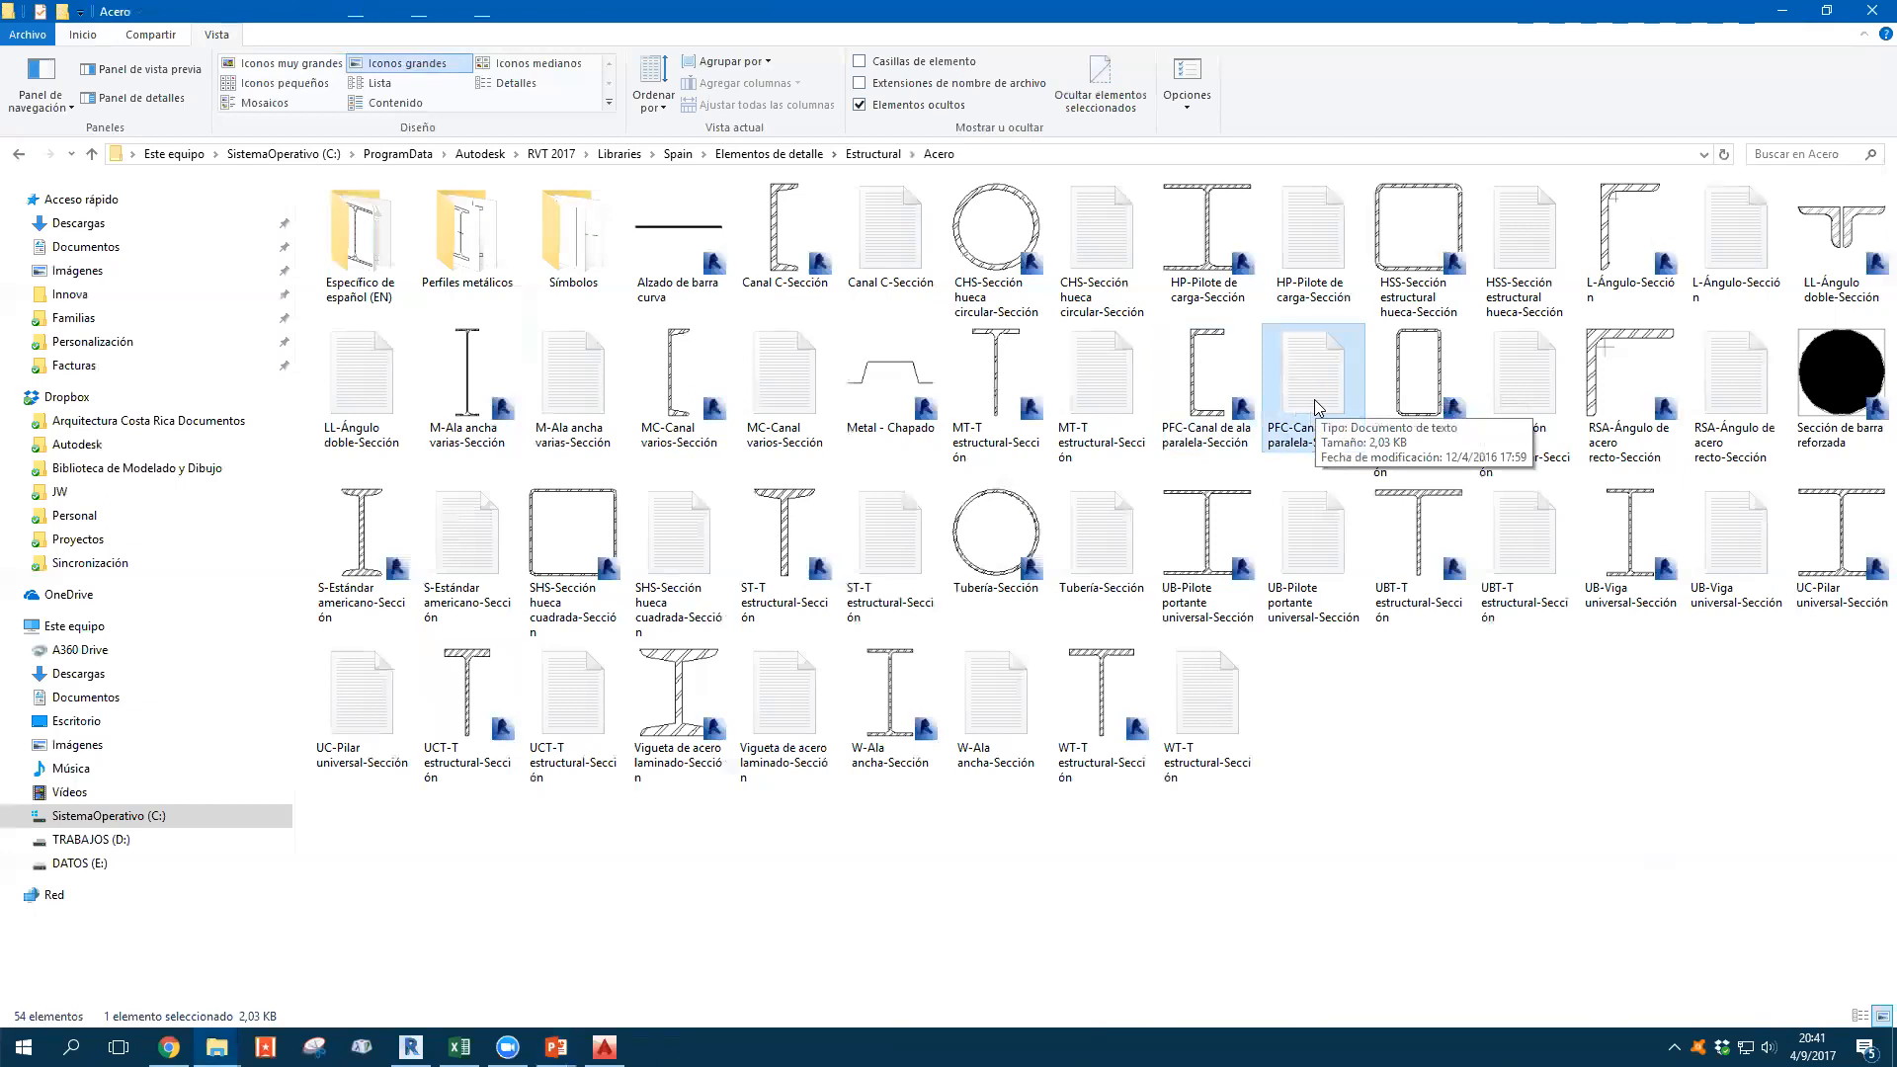
pyautogui.click(1386, 689)
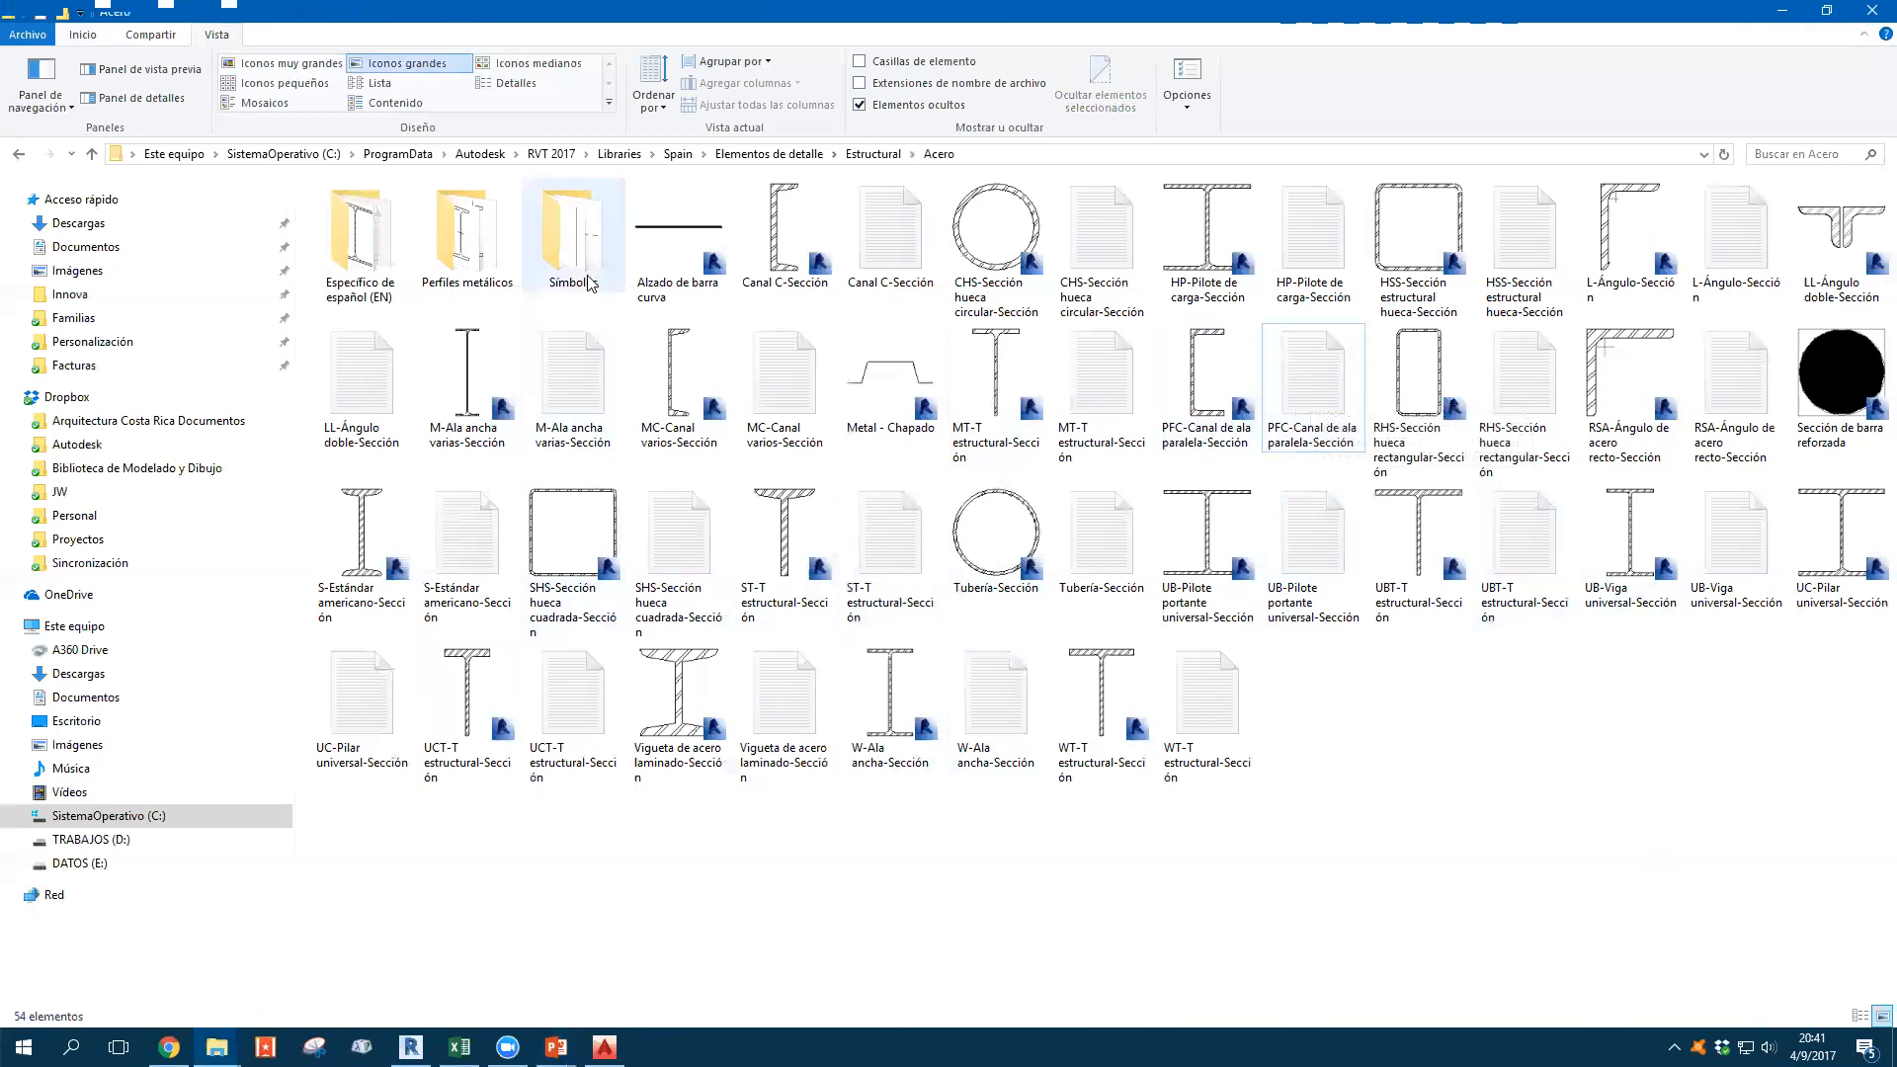
# Open the Clavos folder under Estructural > Conexiones and examine its nail families as very large icons
pyautogui.hotkey('alt', 'Up')
pyautogui.doubleClick(395, 237)
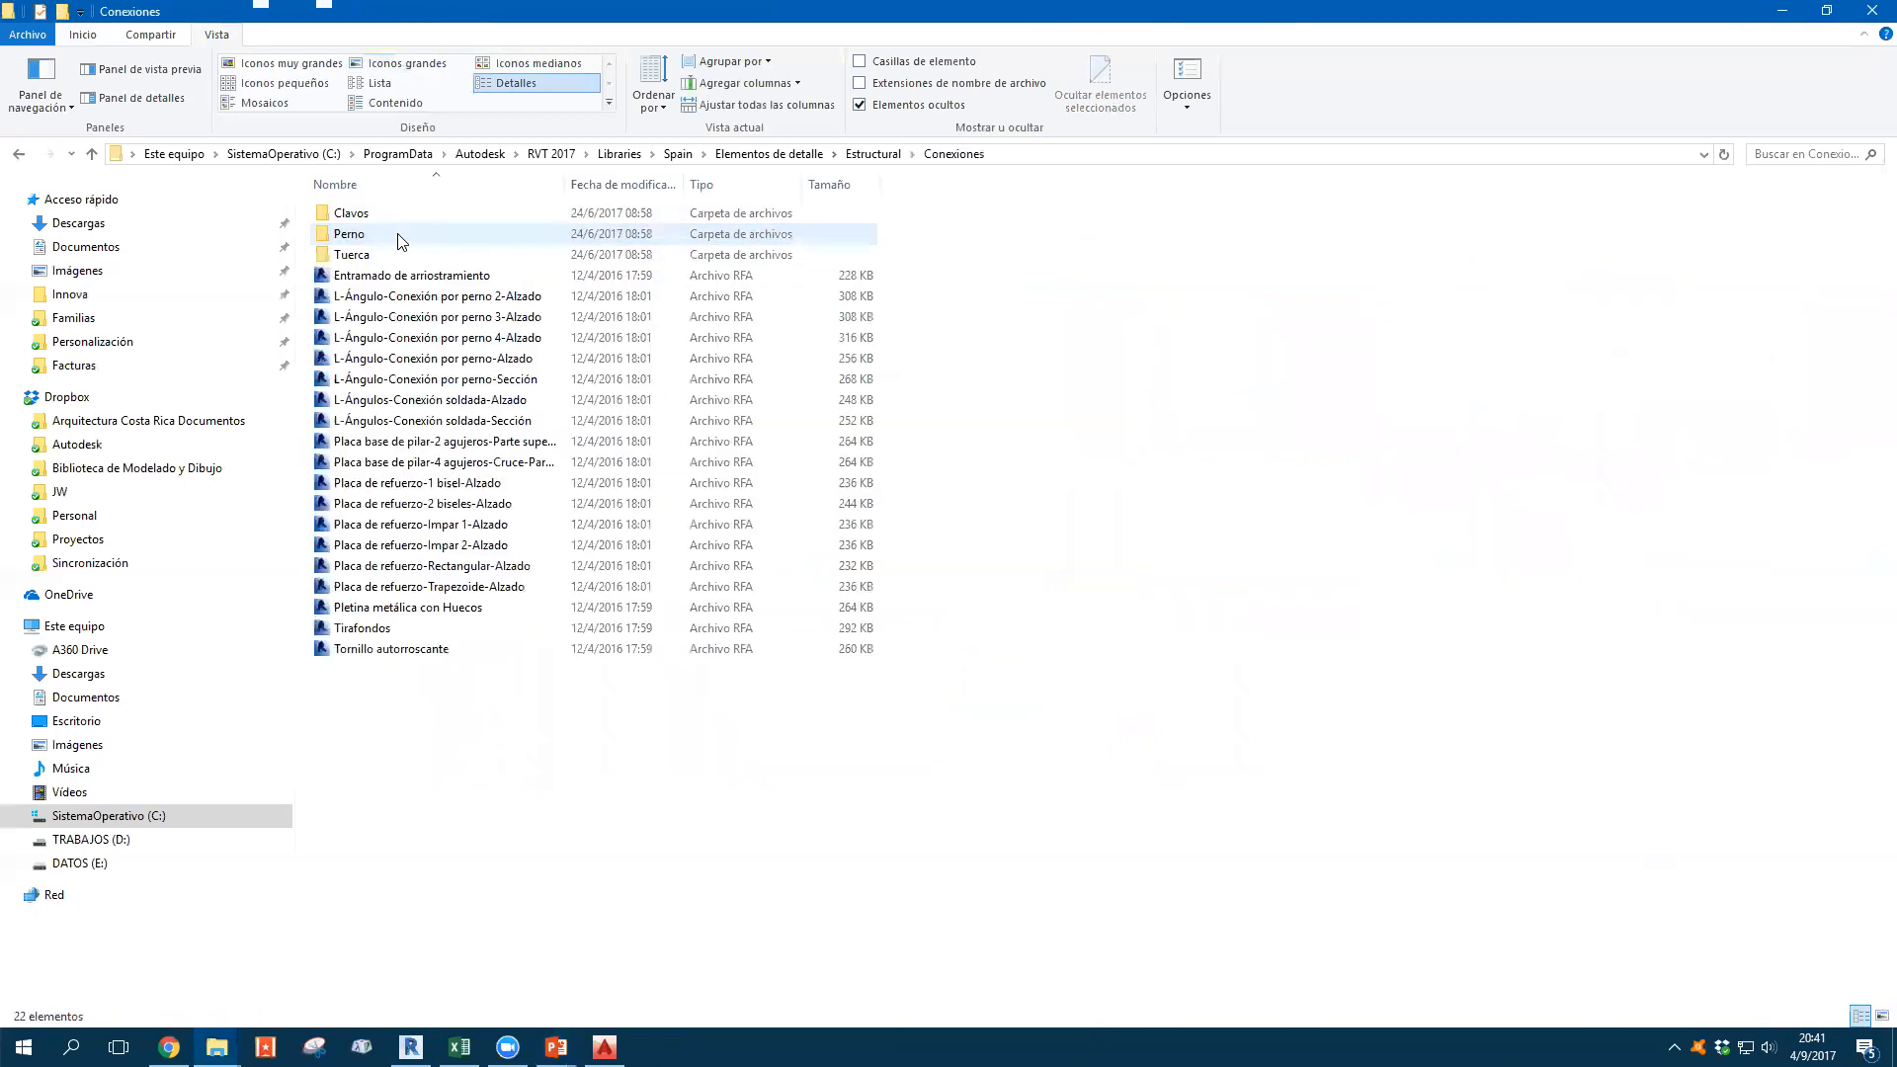
pyautogui.click(348, 219)
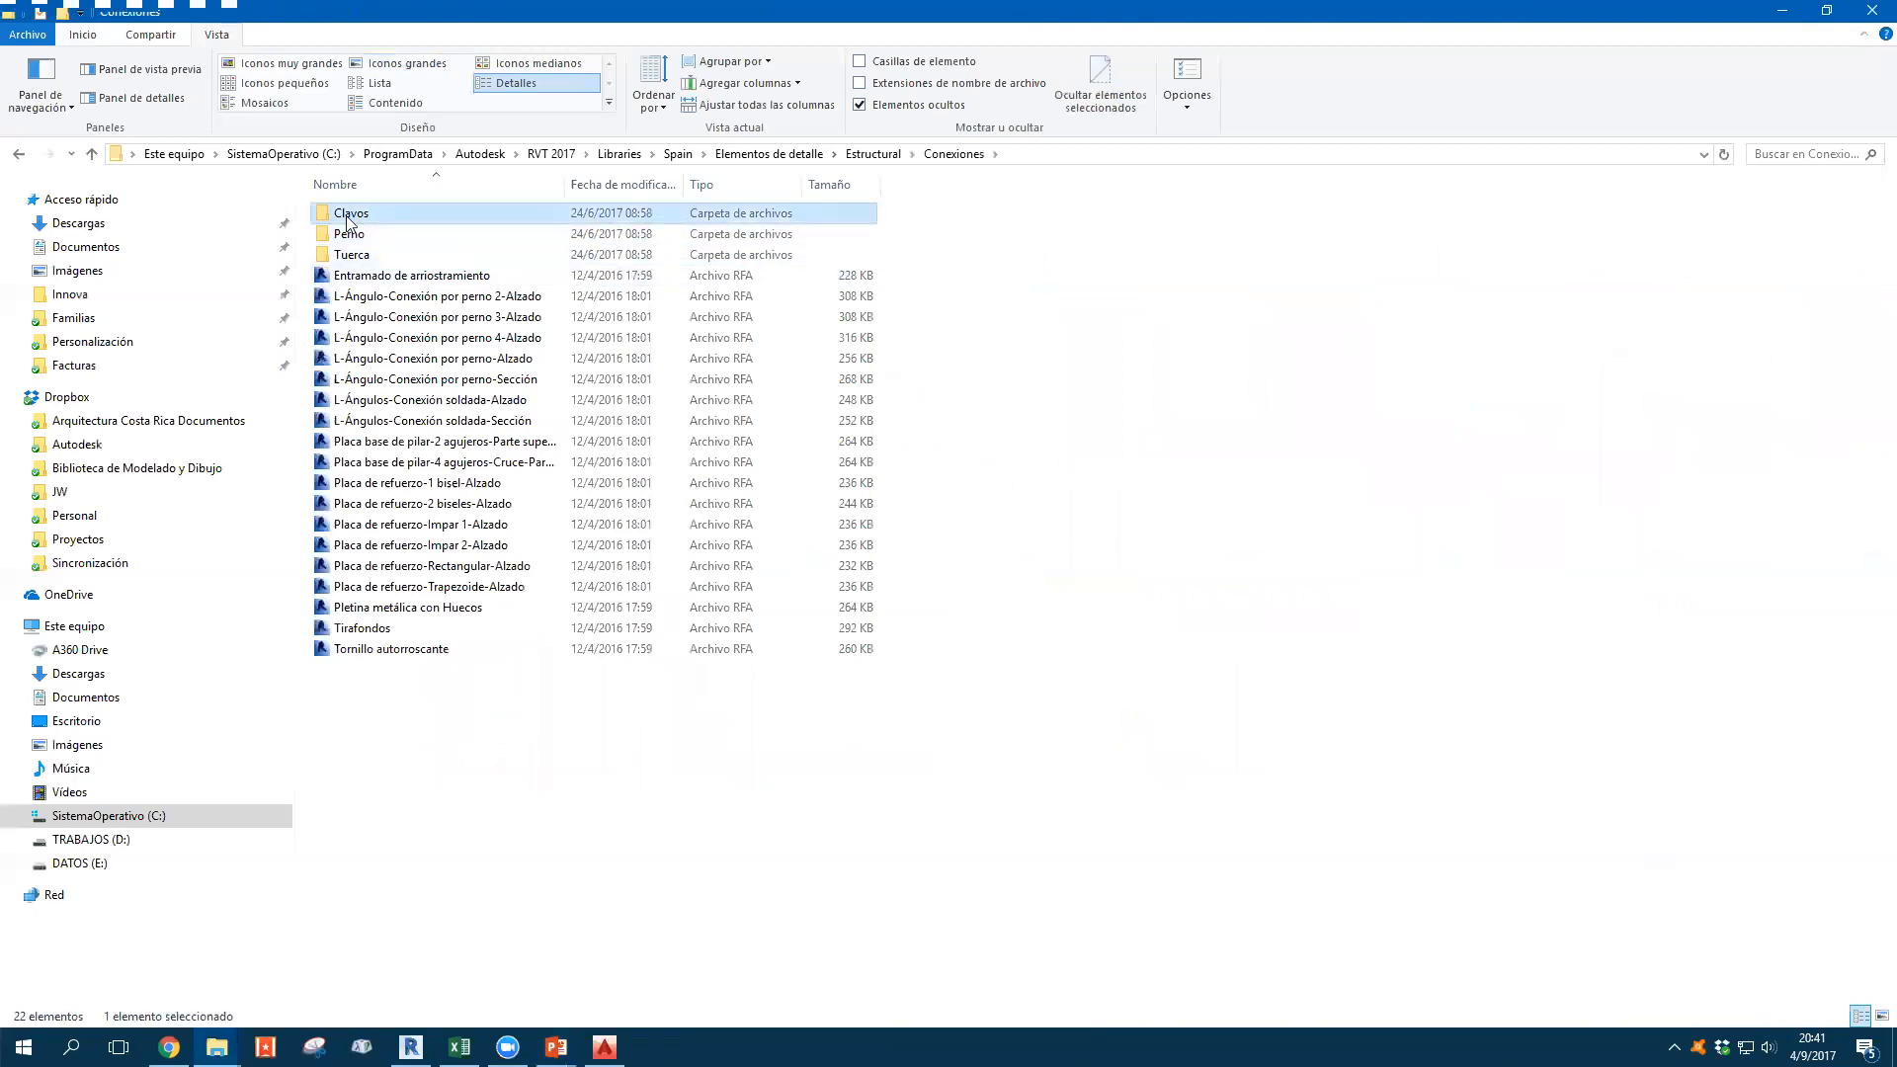
pyautogui.doubleClick(348, 217)
pyautogui.click(290, 63)
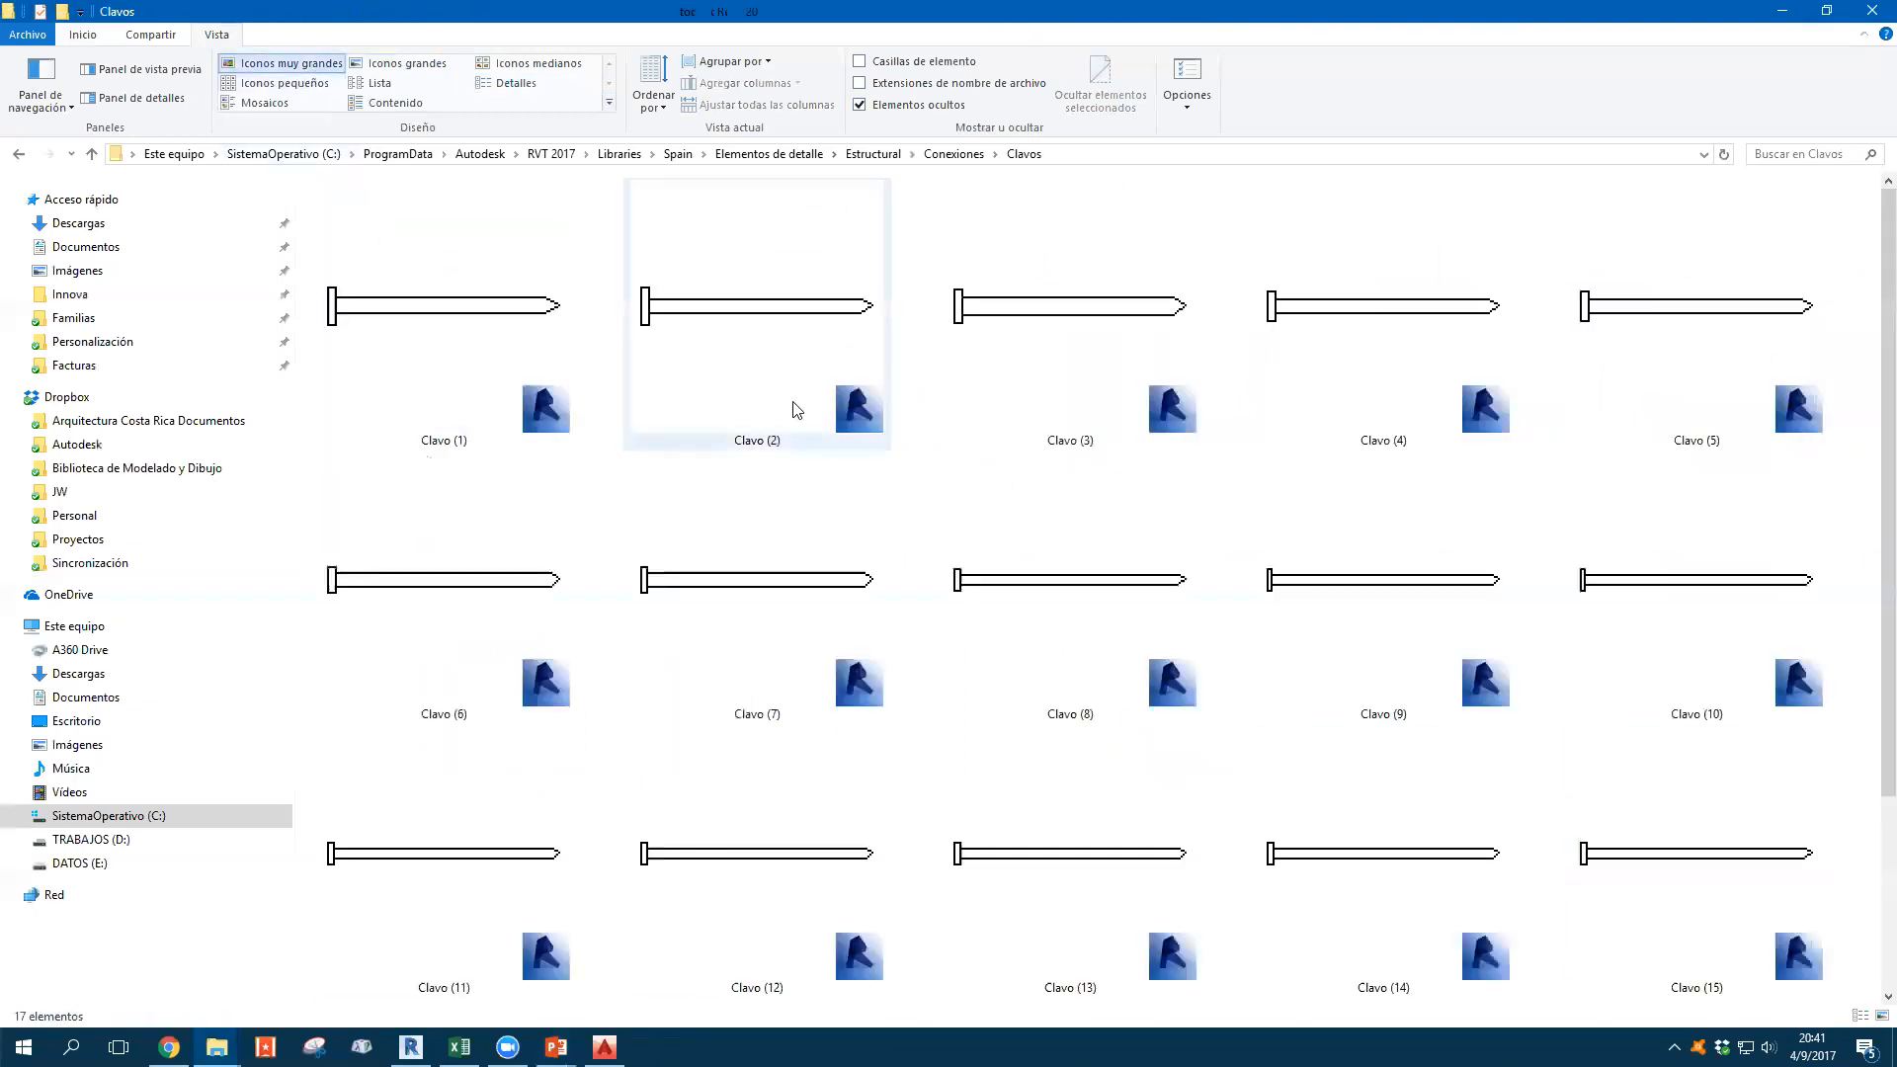
pyautogui.scroll(-2, 1059, 467)
pyautogui.scroll(2, 903, 552)
pyautogui.click(790, 361)
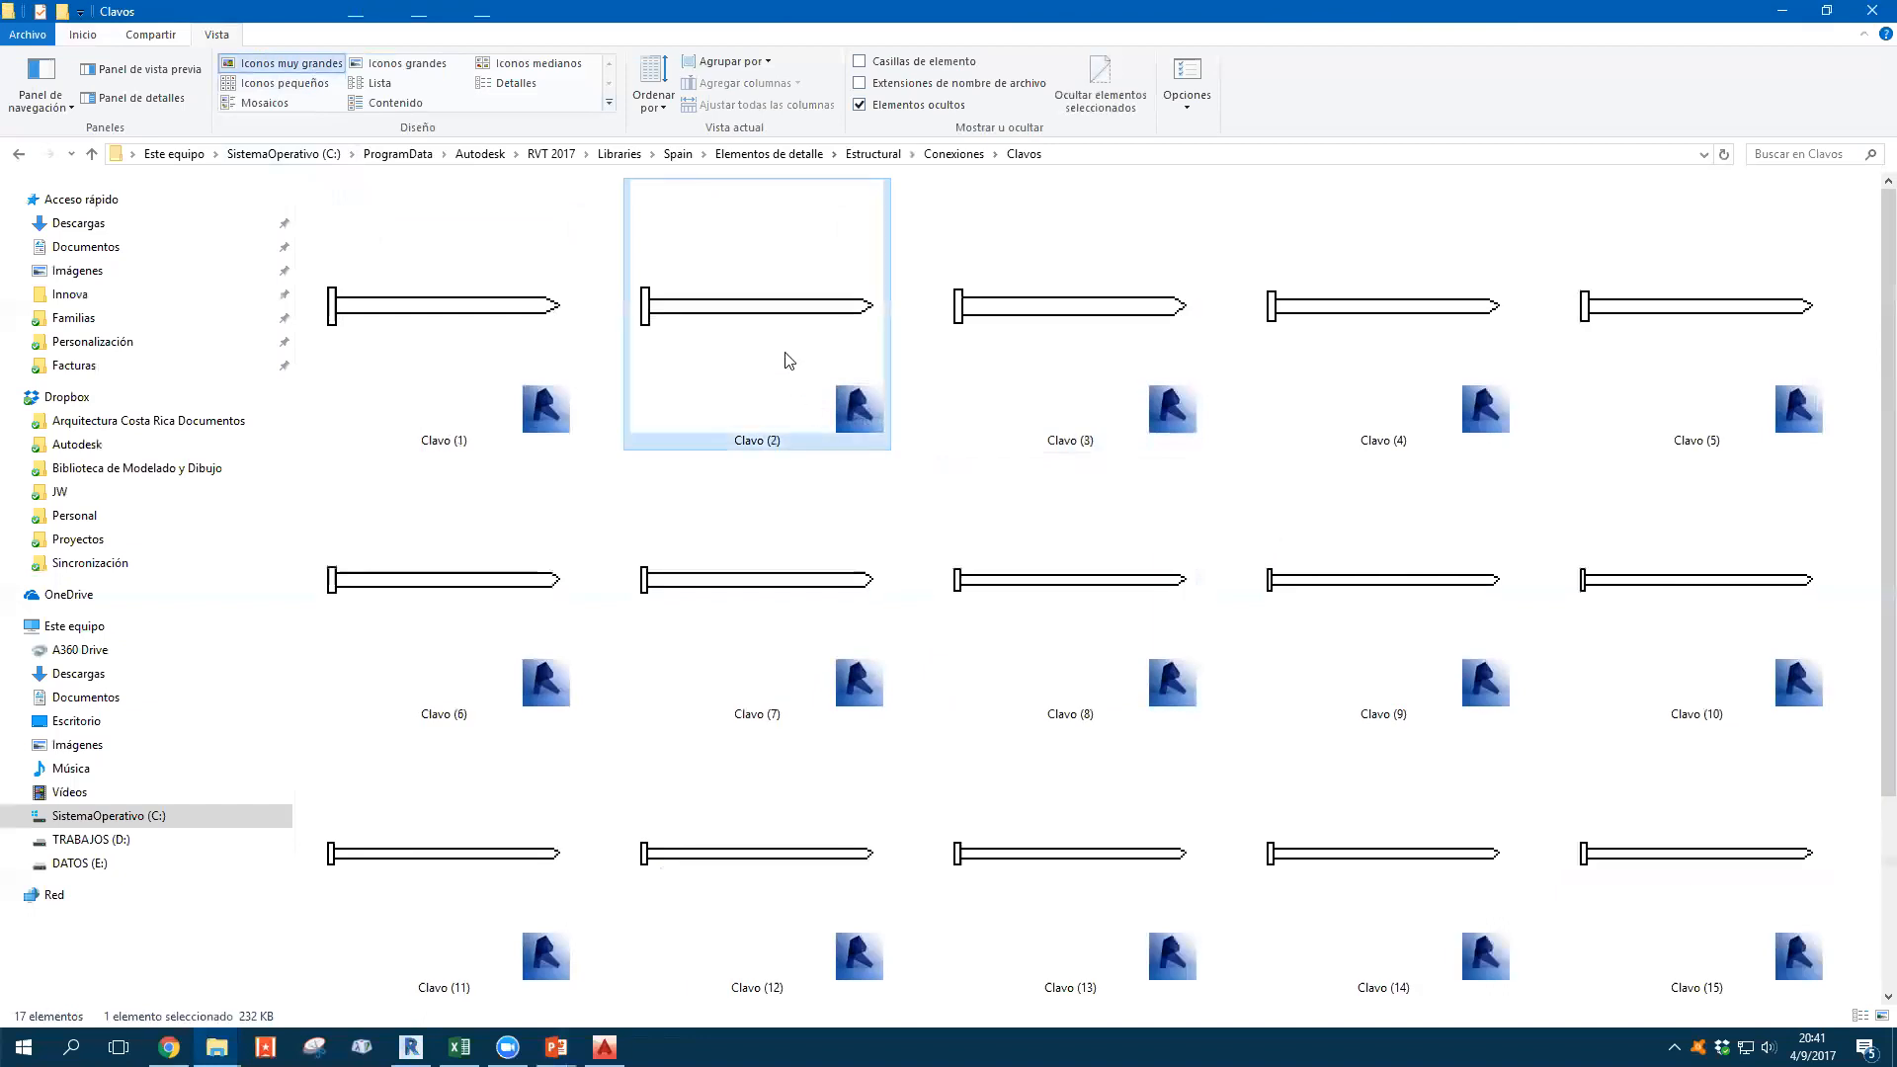
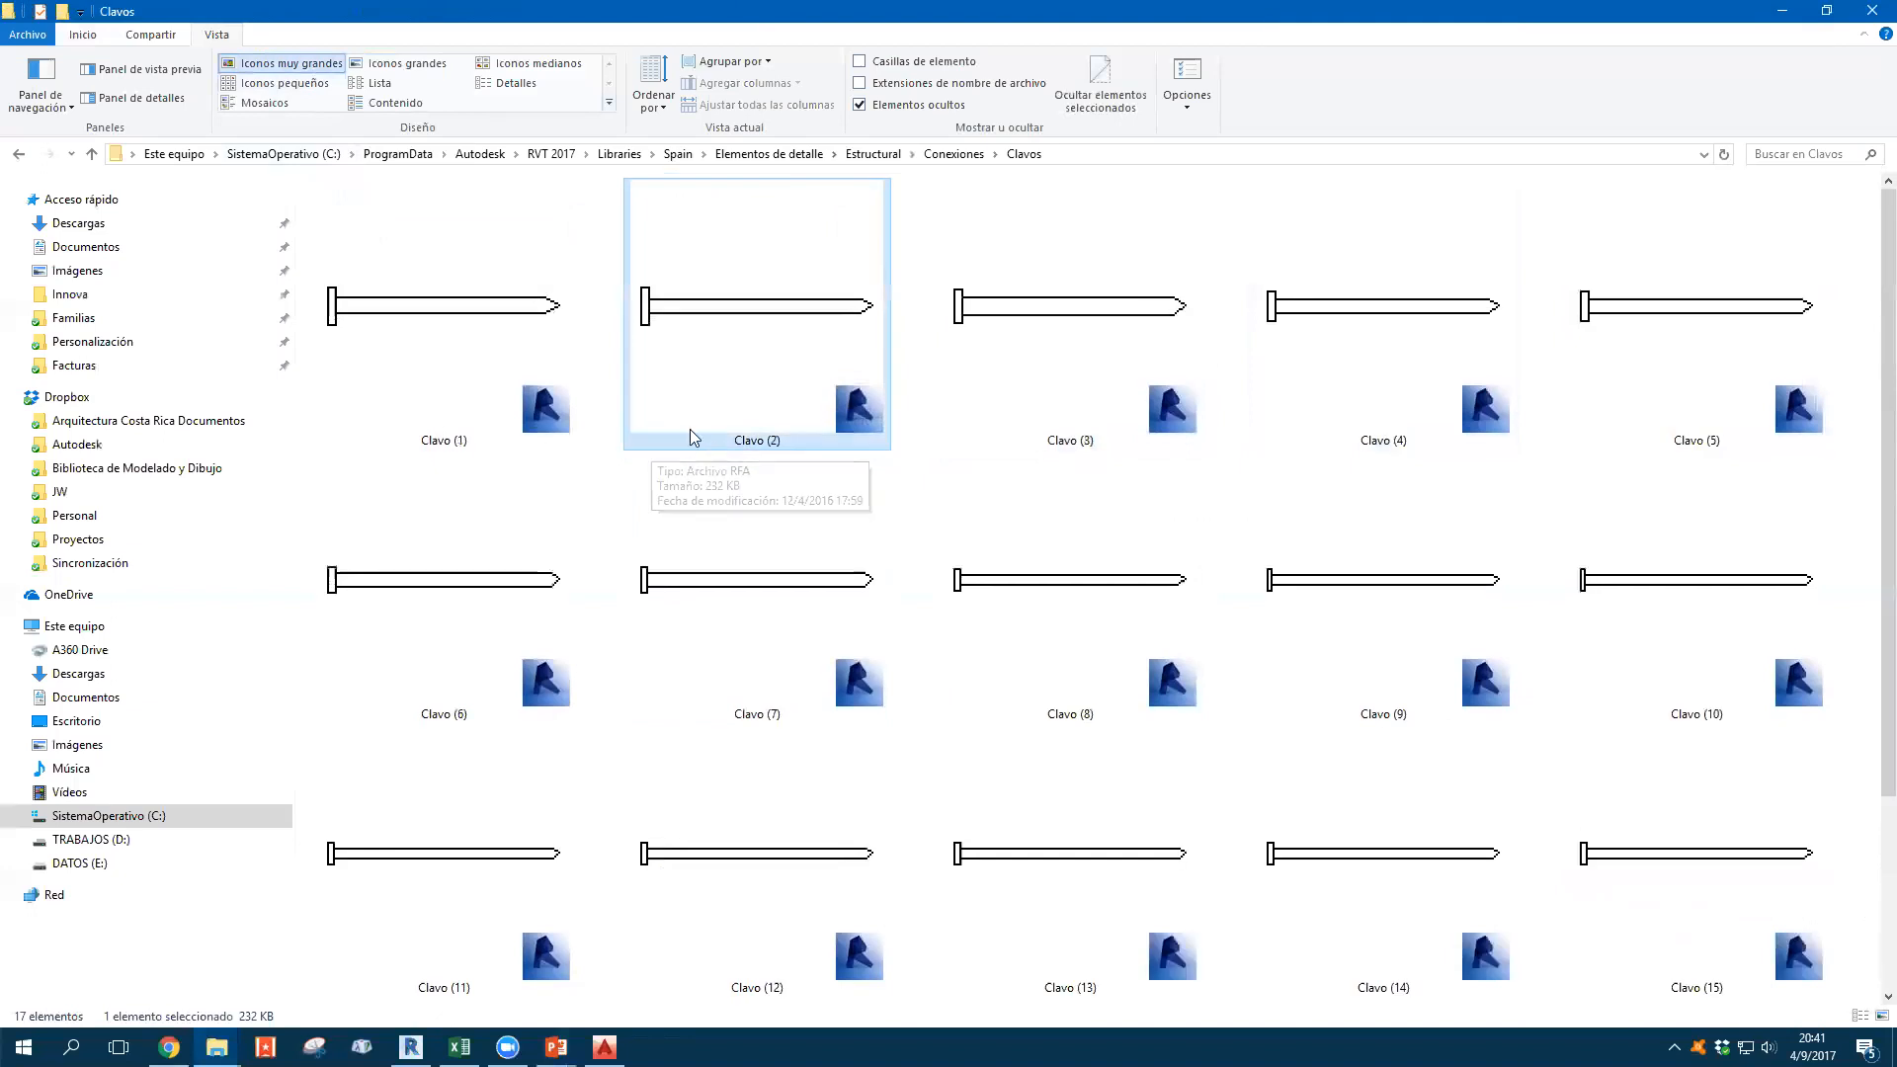
pyautogui.hotkey('alt', 'Left')
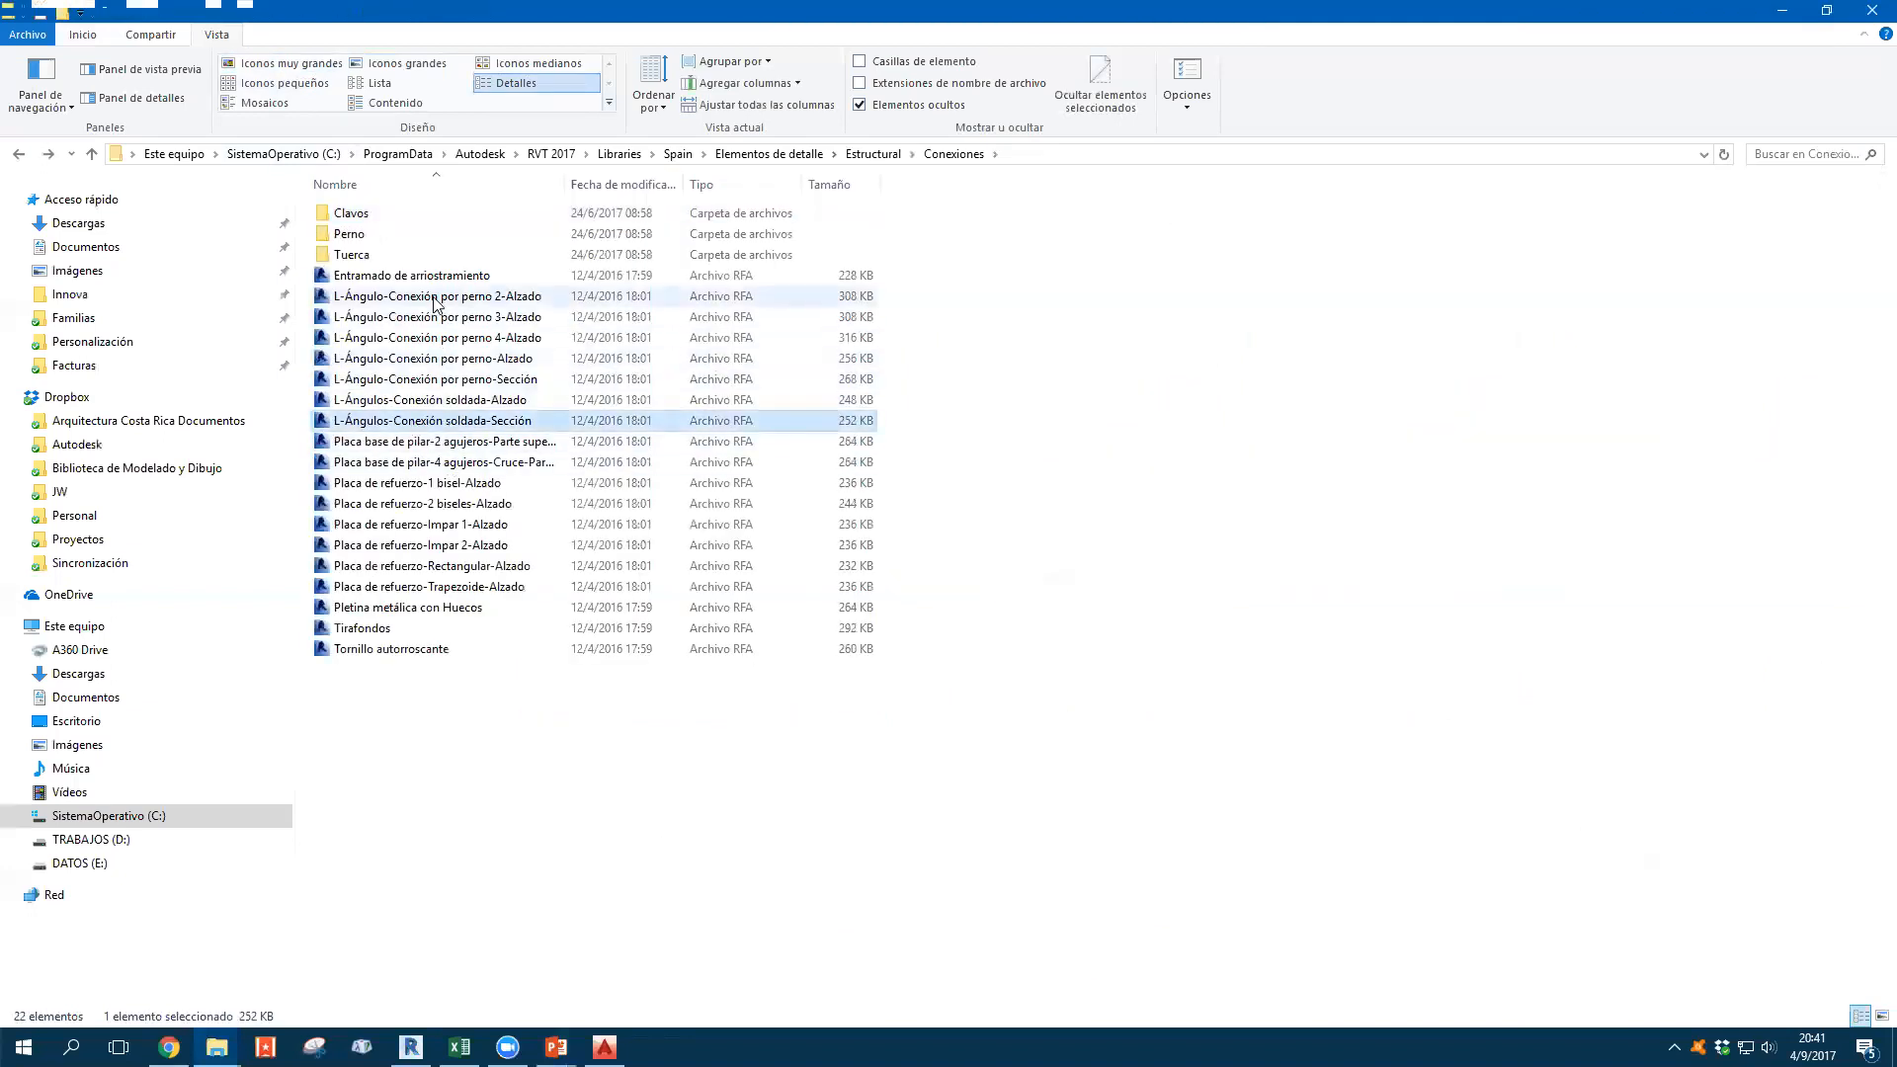
pyautogui.doubleClick(348, 213)
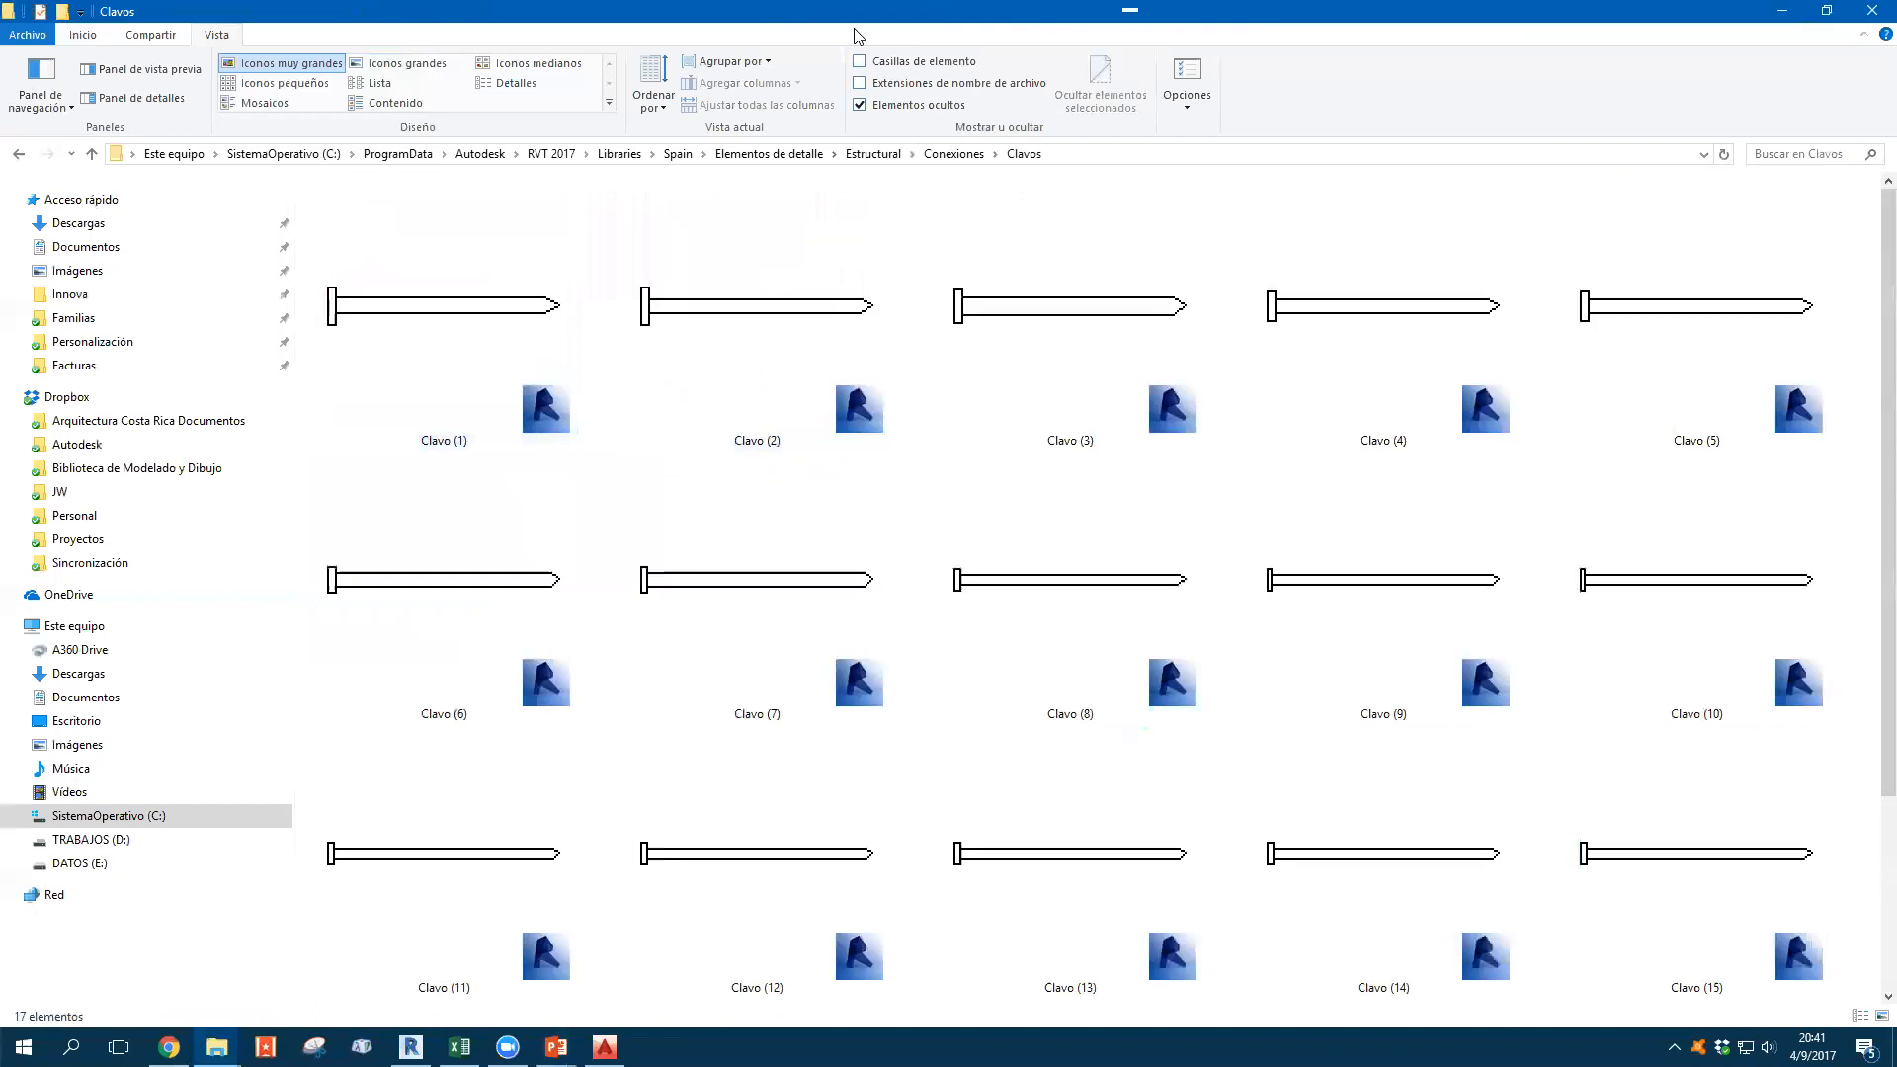
# Return to Revit and load the Clavo (1) family from Elementos de detalle > Estructural > Conexiones > Clavos
pyautogui.click(1782, 11)
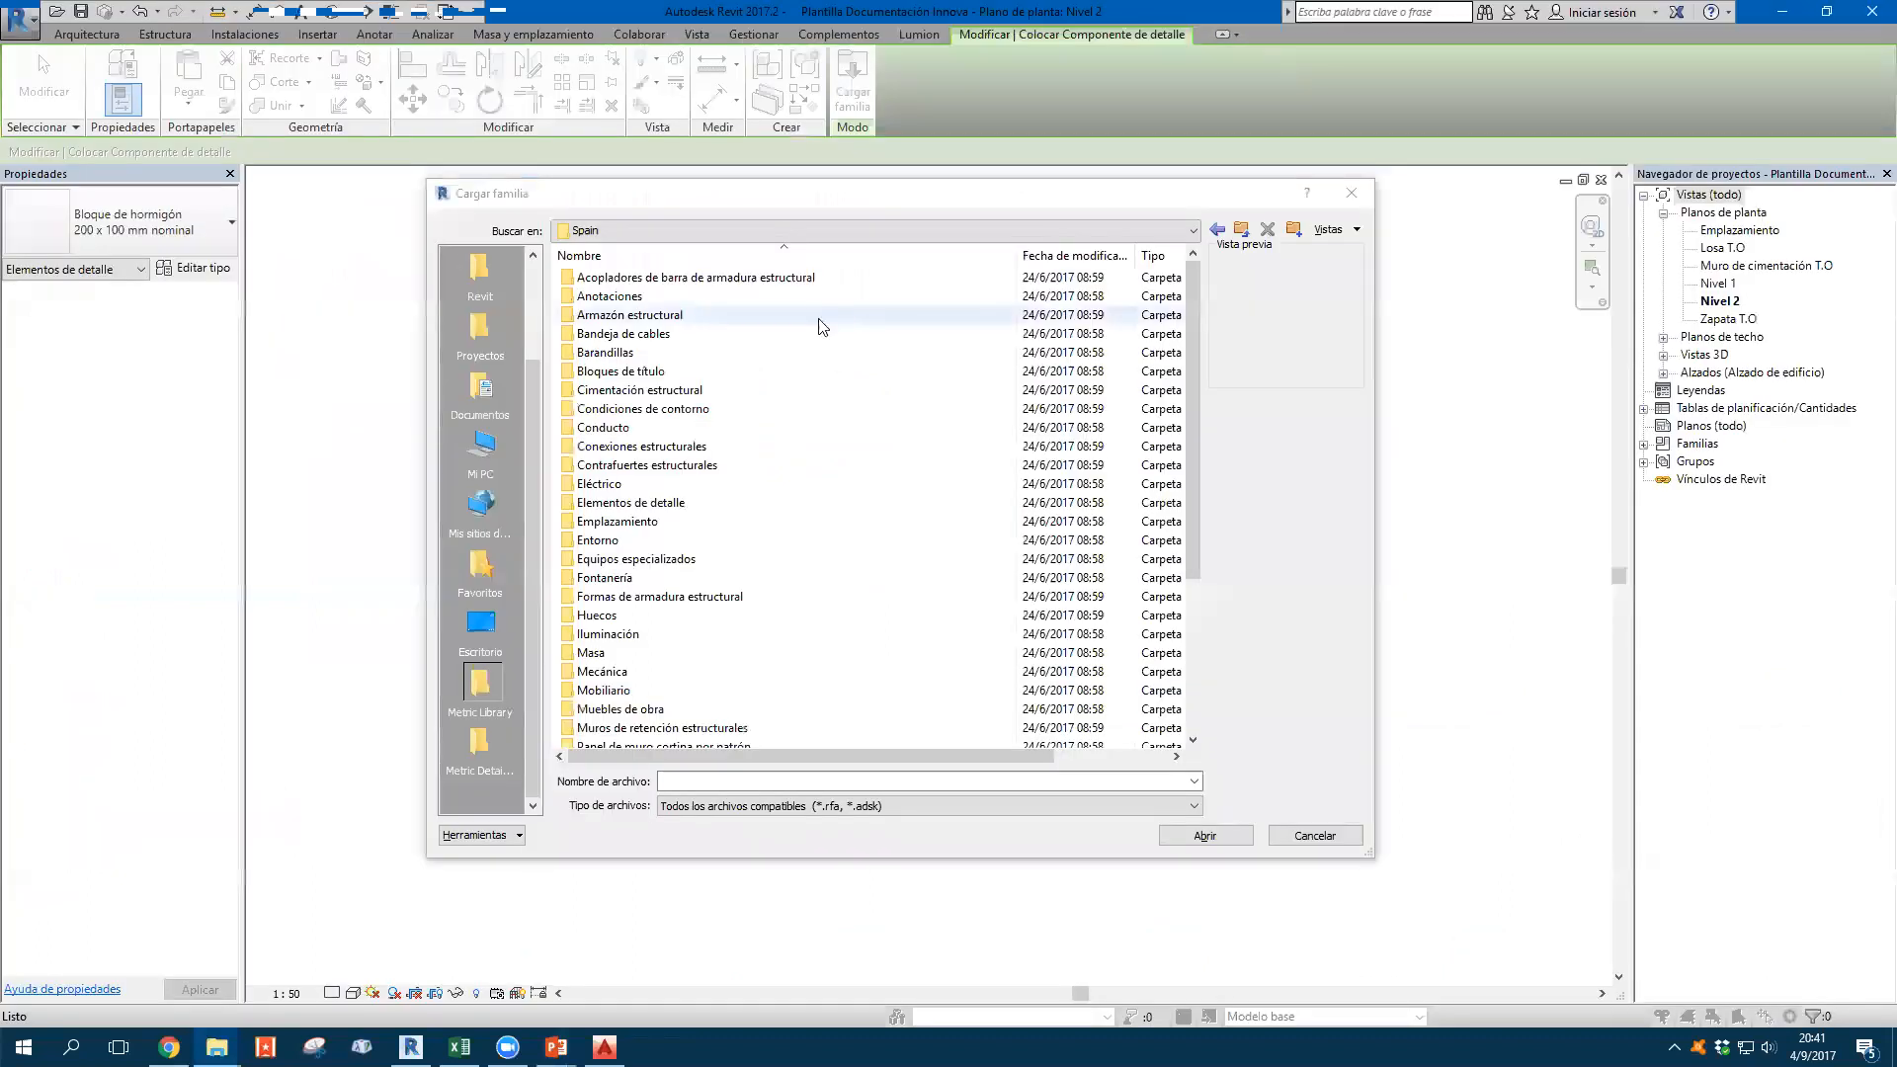
pyautogui.doubleClick(637, 502)
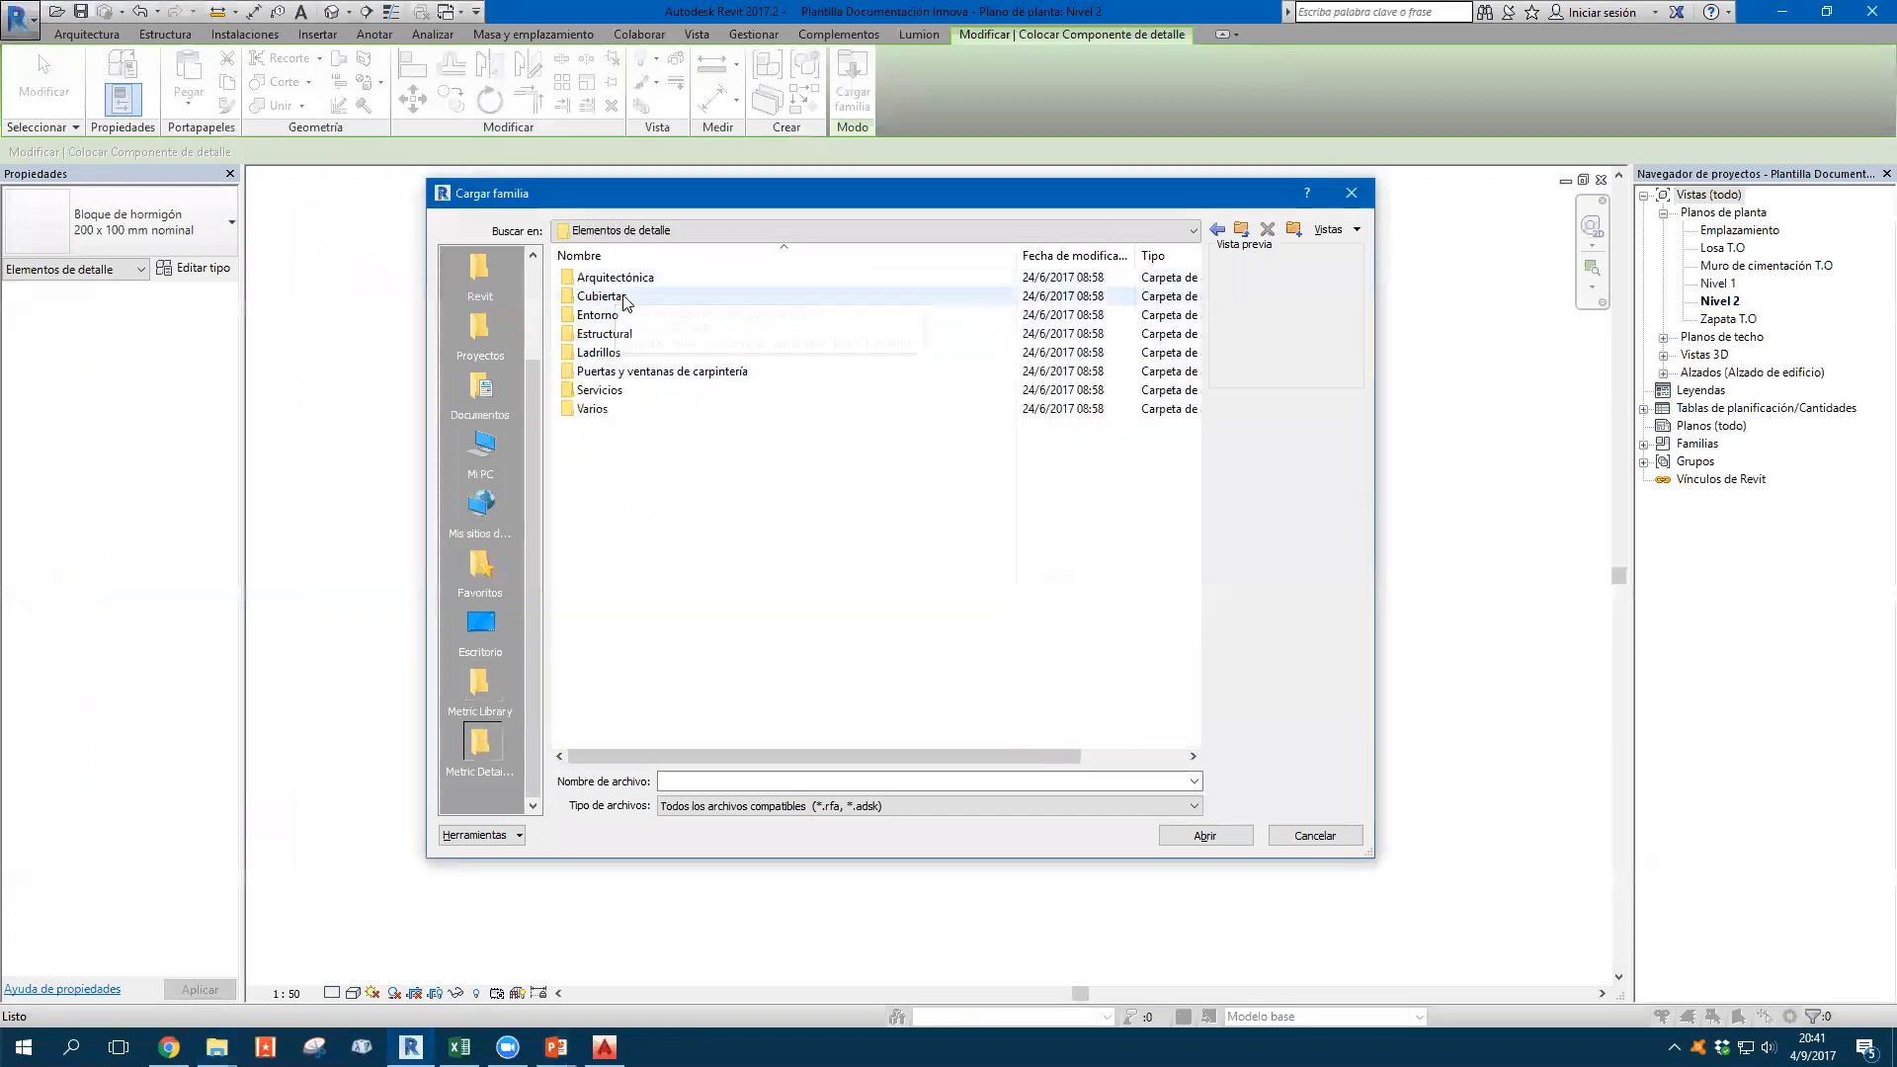
pyautogui.click(621, 281)
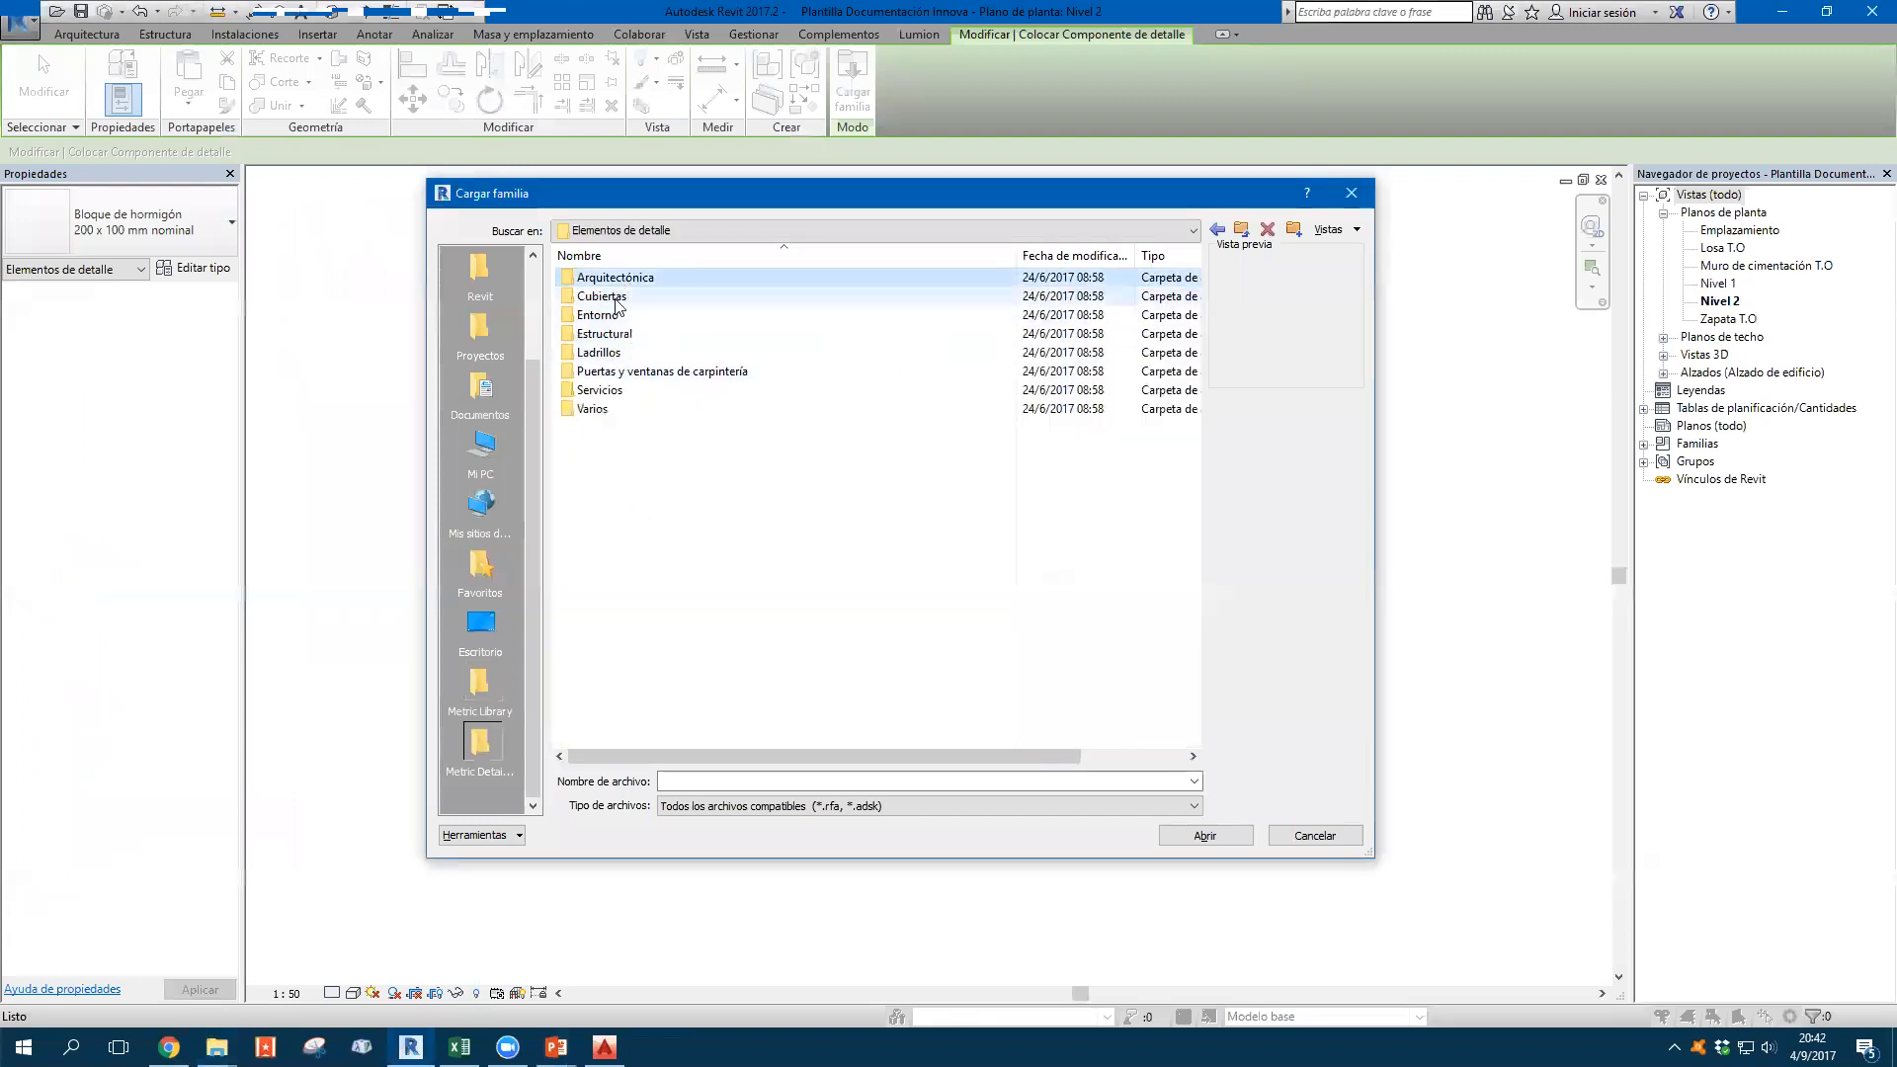
pyautogui.doubleClick(608, 334)
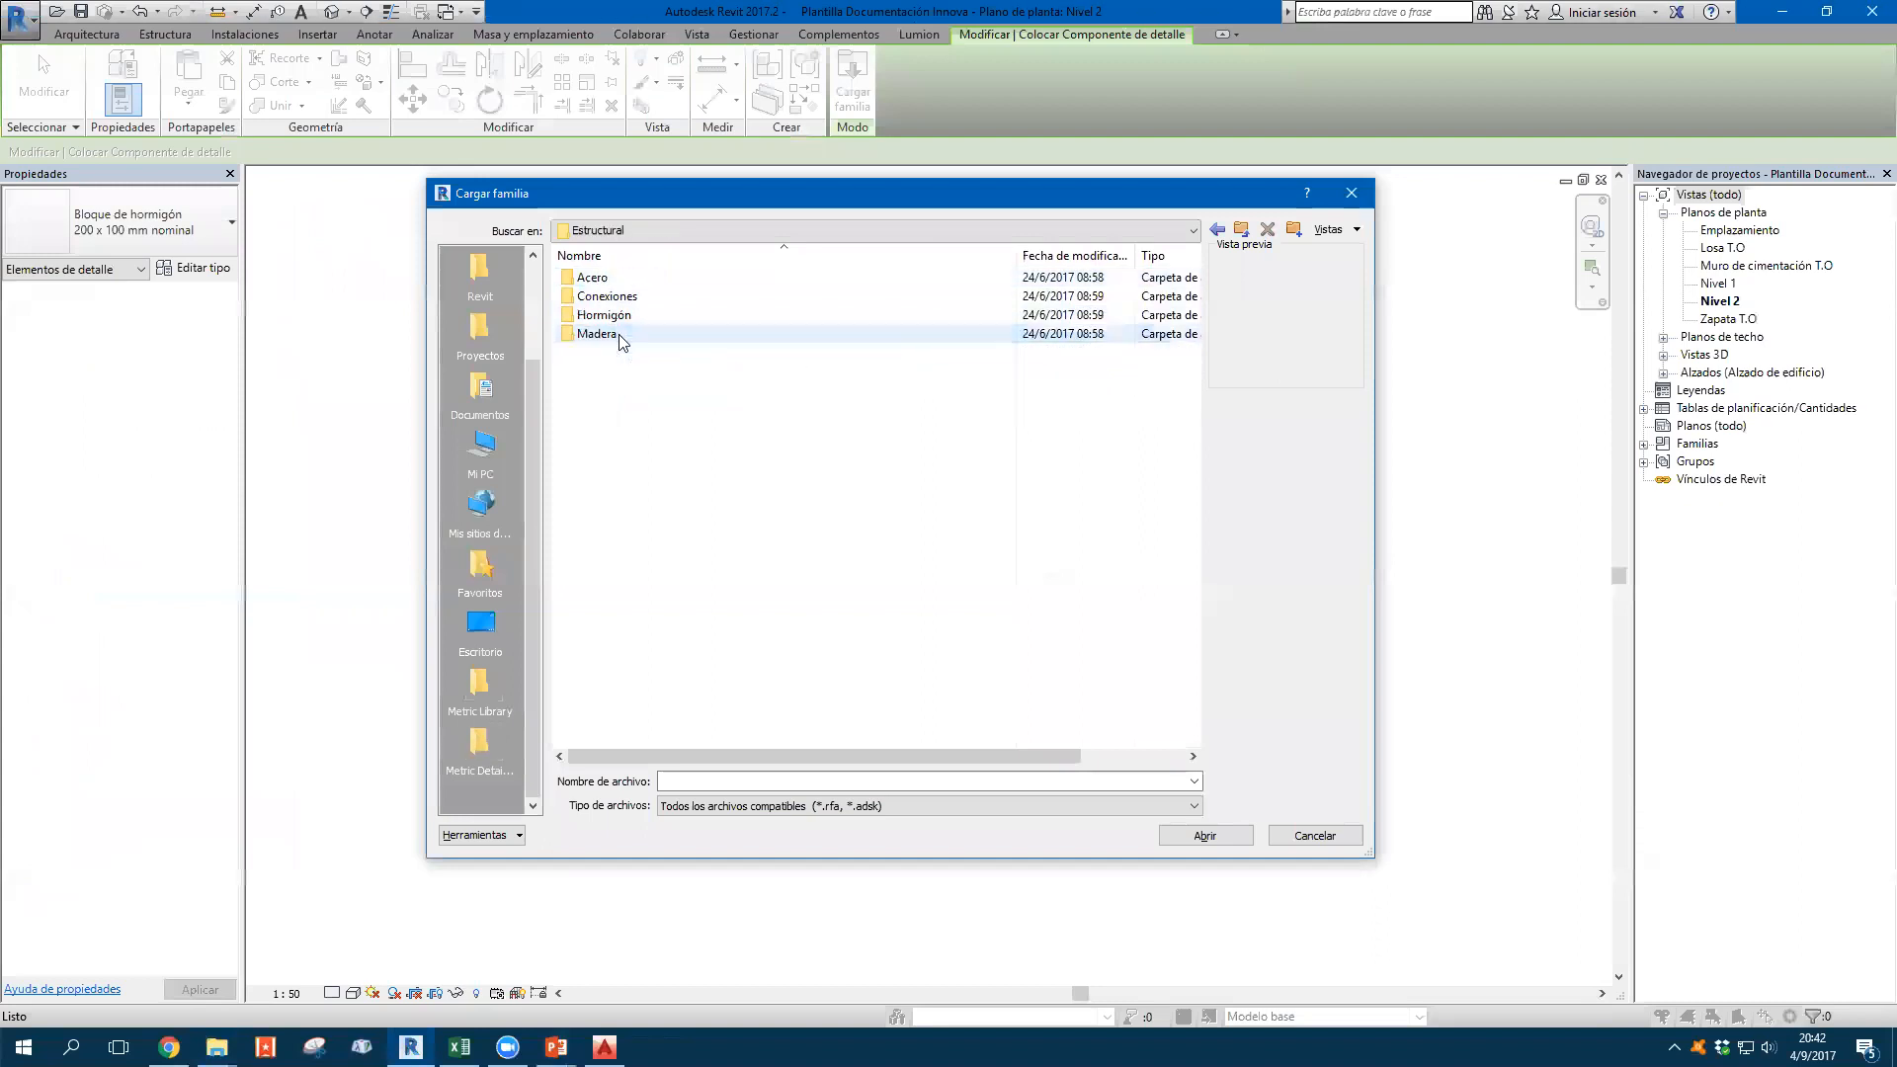
pyautogui.doubleClick(615, 280)
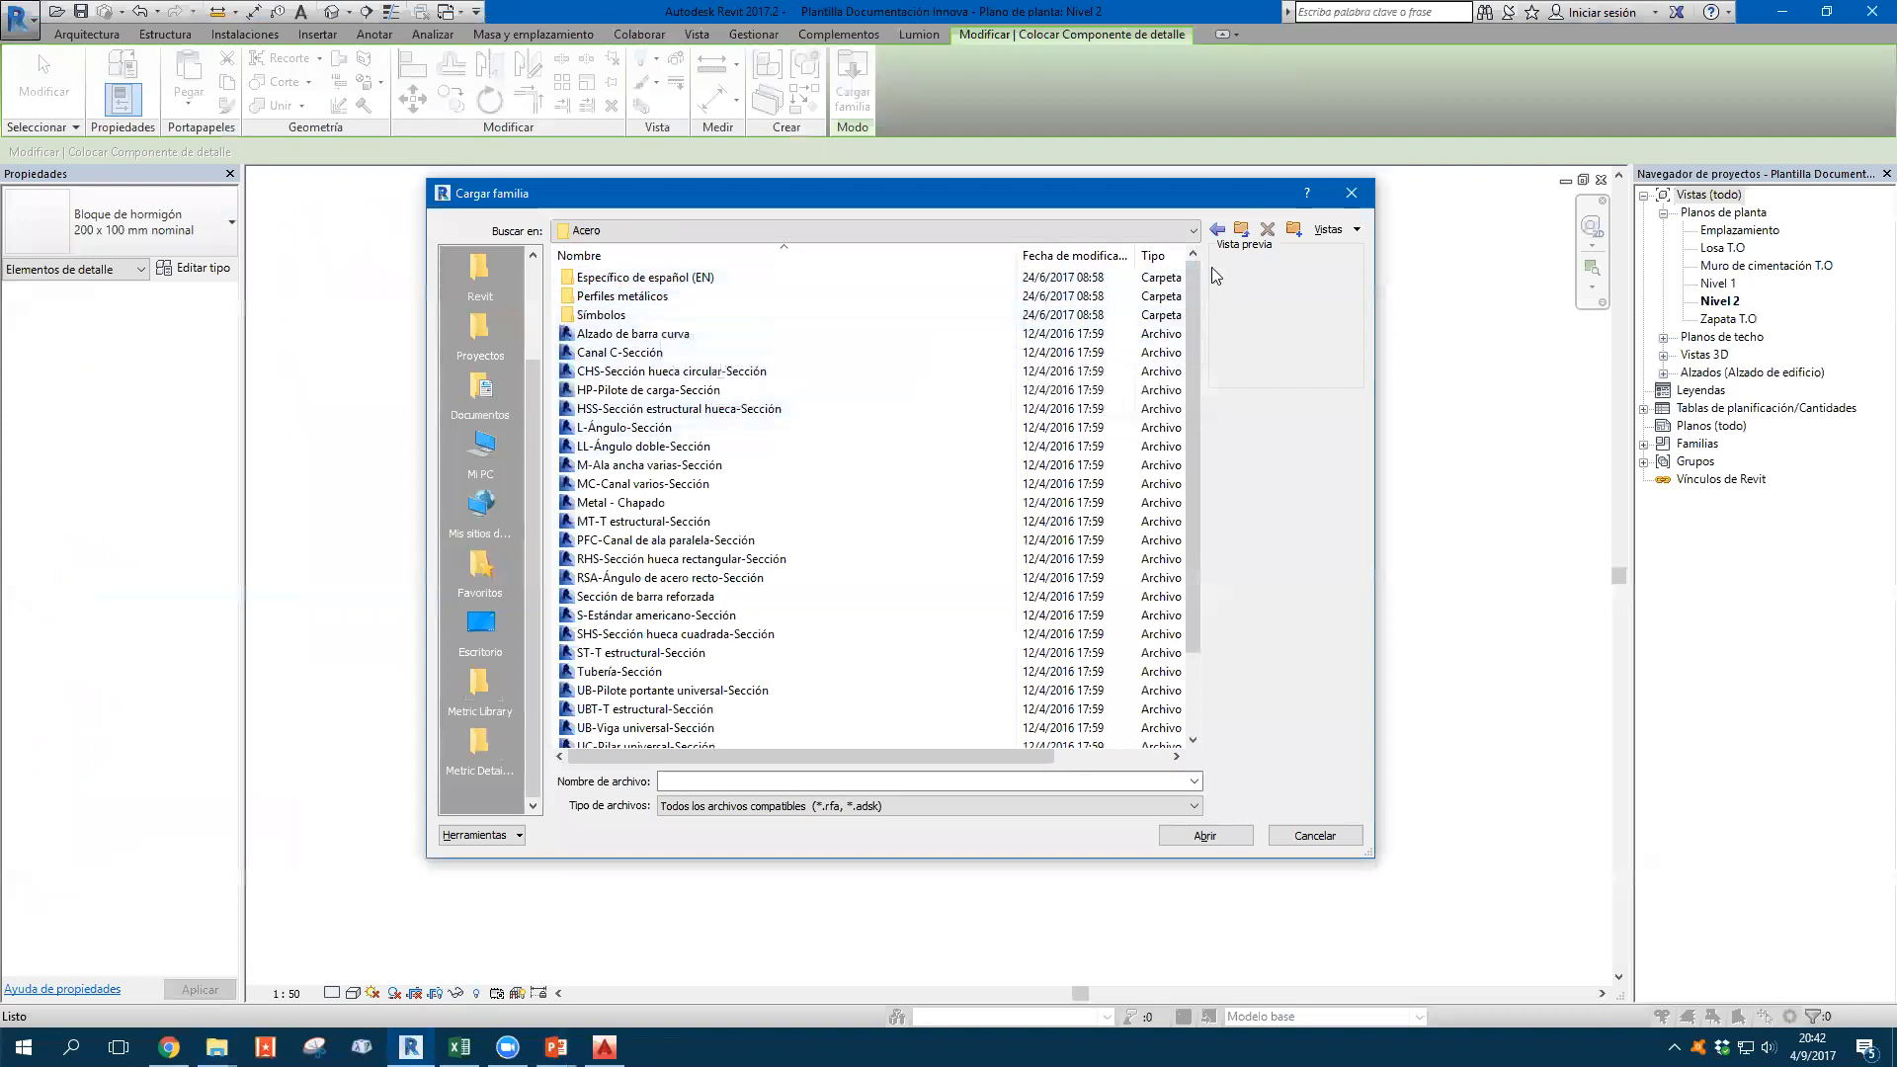
pyautogui.click(1241, 229)
pyautogui.doubleClick(603, 333)
pyautogui.doubleClick(617, 314)
pyautogui.click(598, 277)
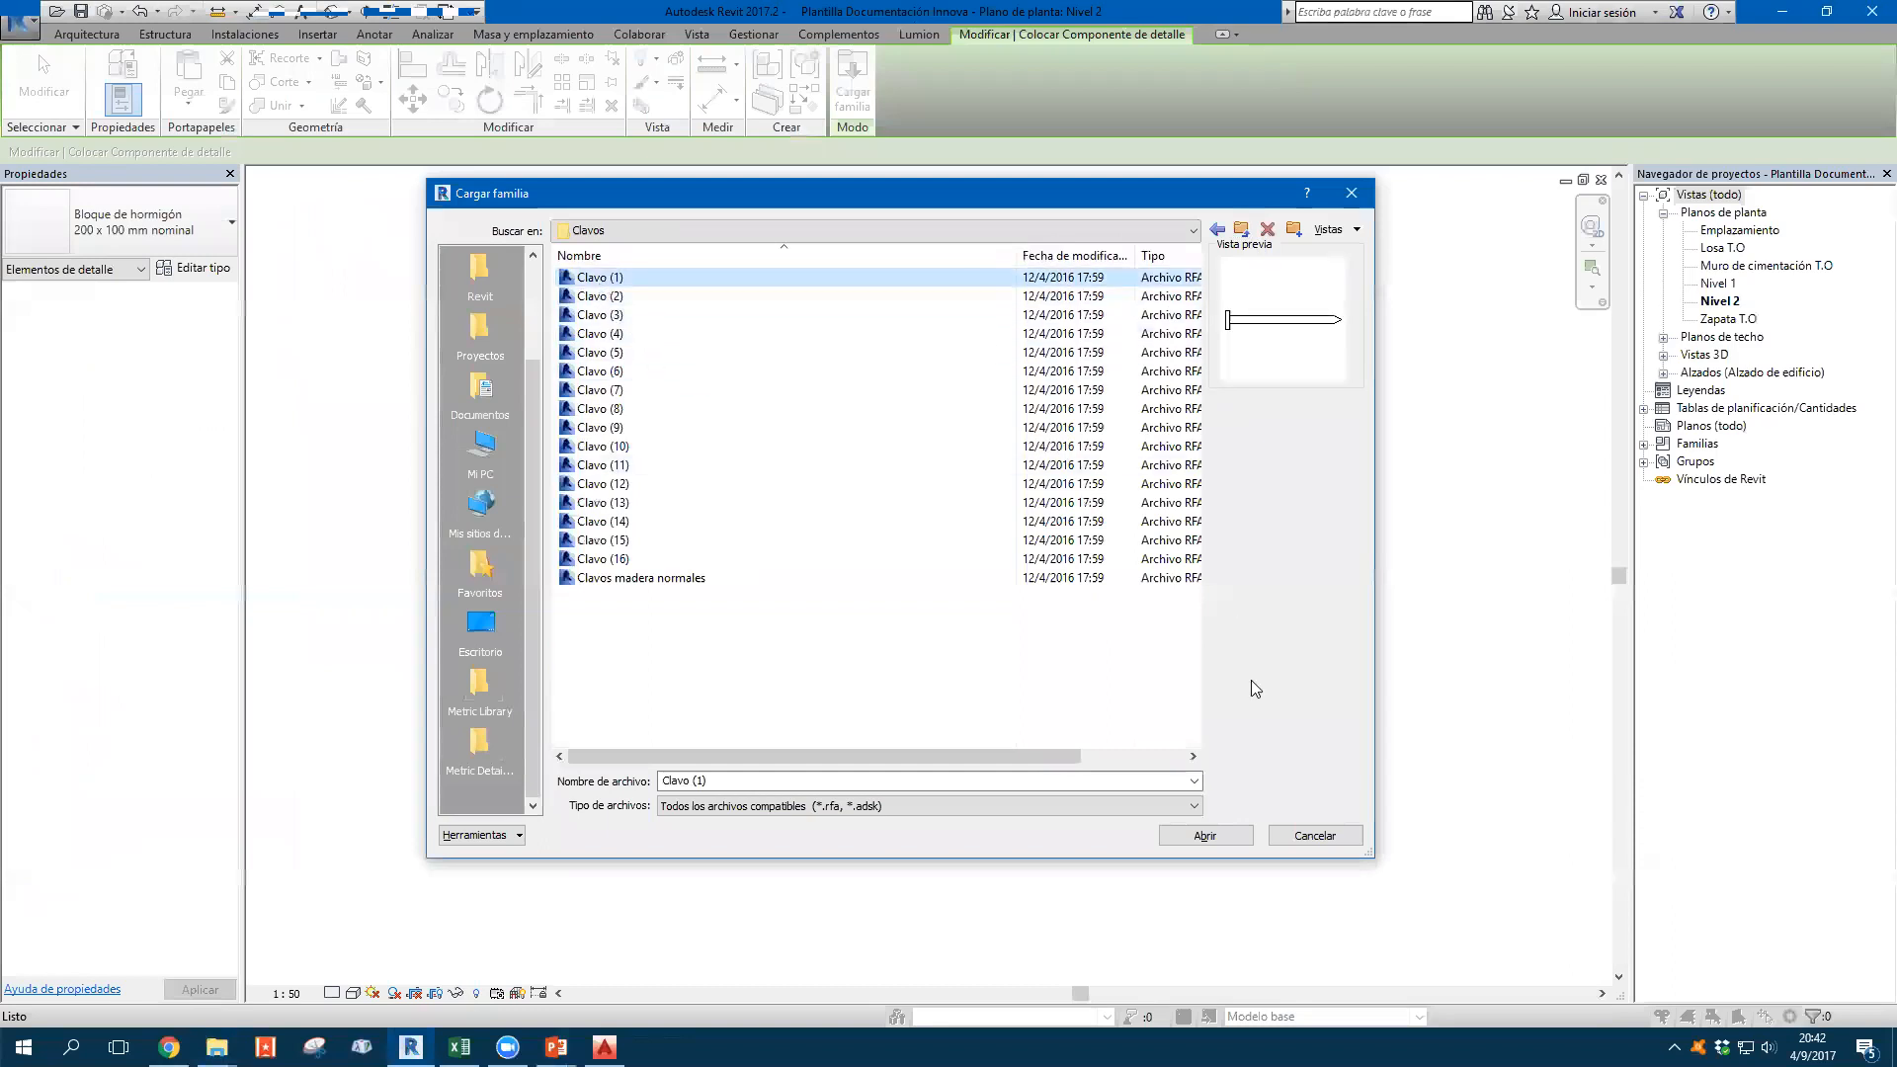
pyautogui.click(1205, 835)
# Place one Clavo (1) nail horizontally above the corrugated sheet profile and end the placement
pyautogui.scroll(8, 638, 484)
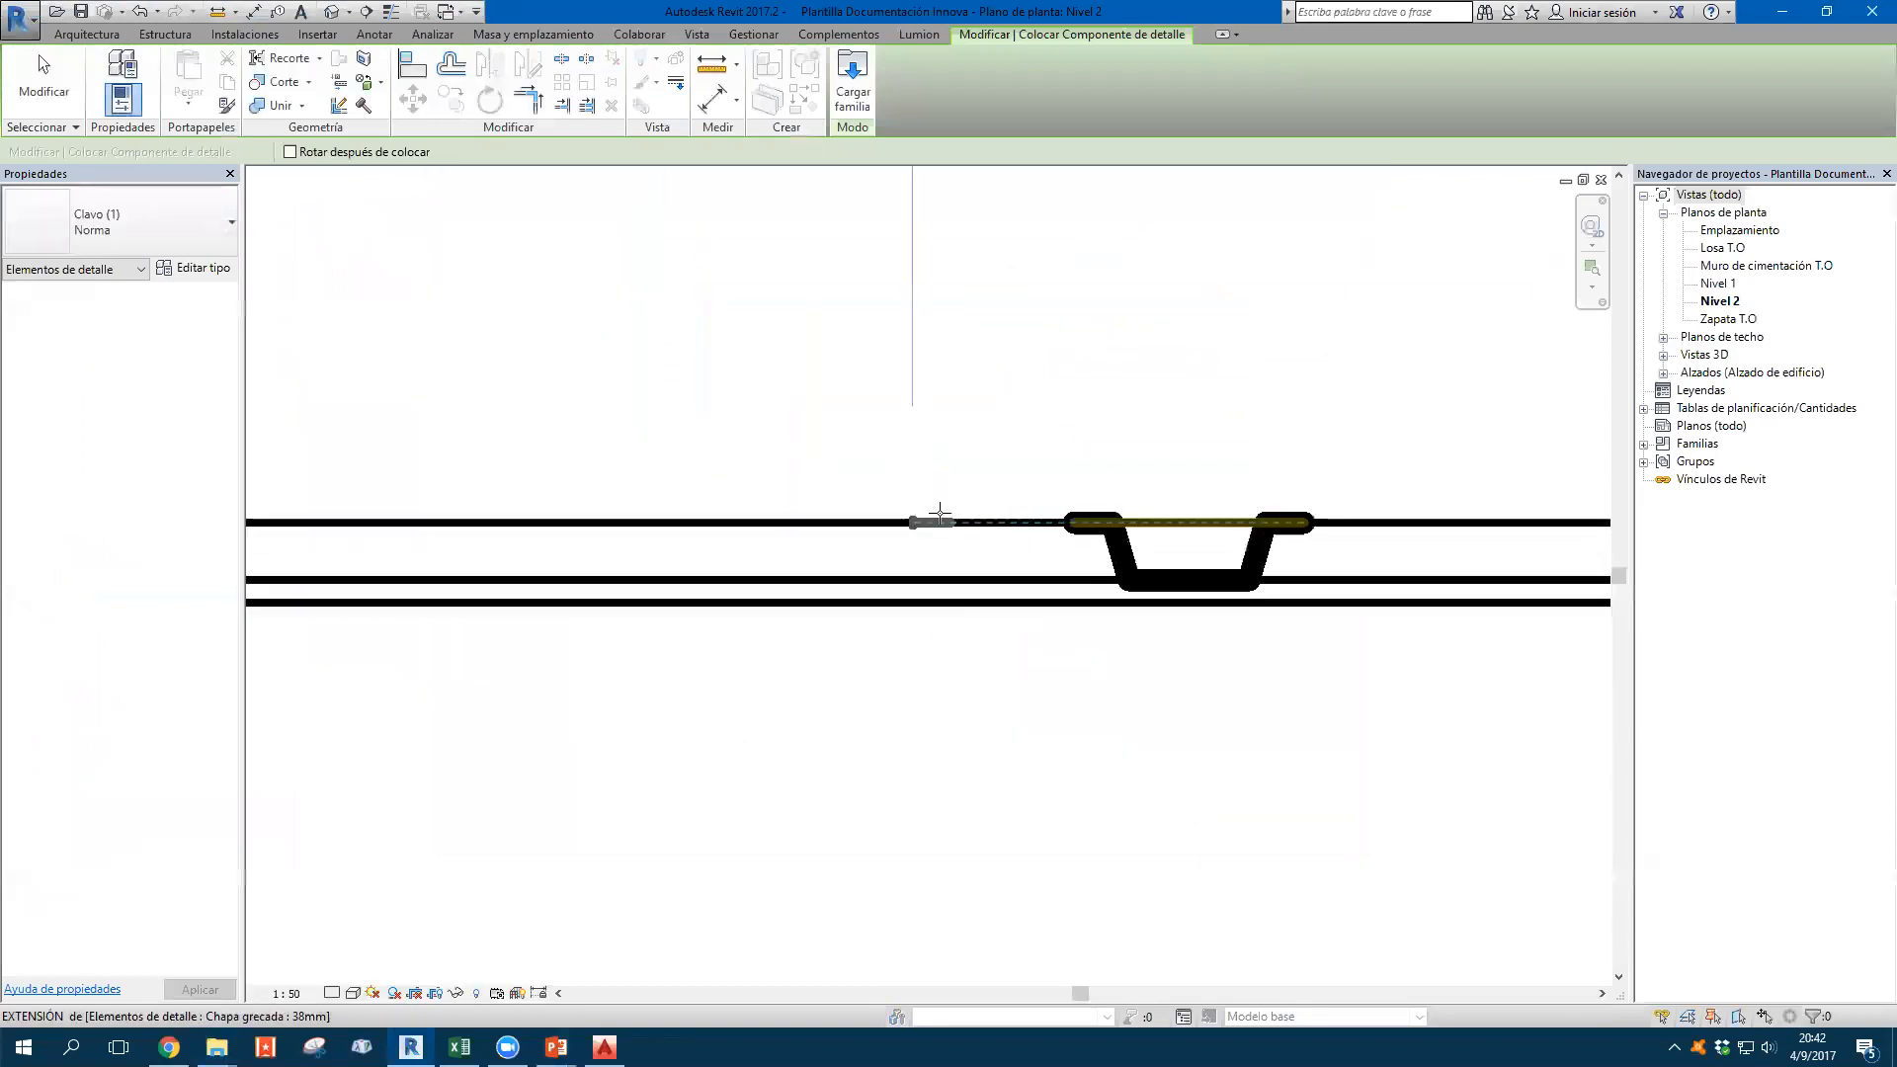
pyautogui.scroll(4, 640, 465)
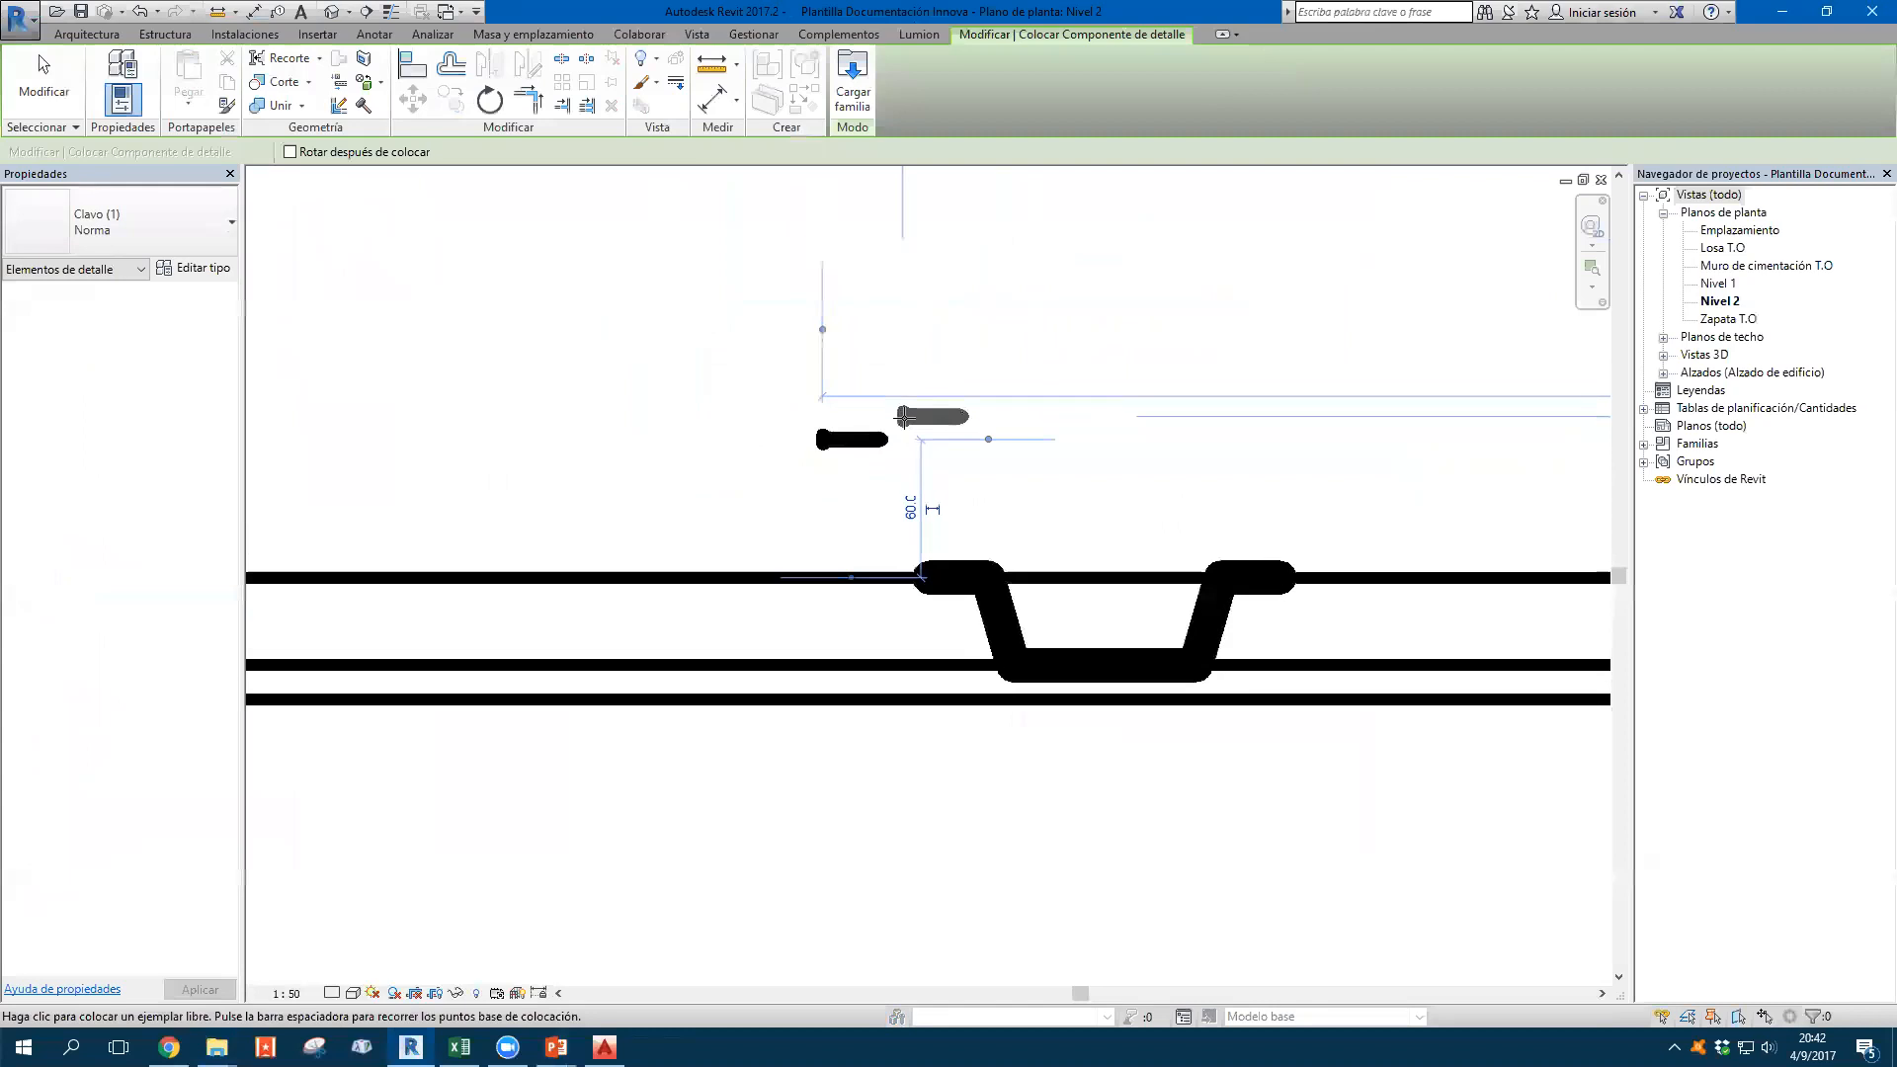
pyautogui.click(825, 438)
pyautogui.press('Escape')
# Check the nail's overall length with a temporary aligned dimension, without placing it
pyautogui.scroll(2, 808, 487)
pyautogui.press('d')
pyautogui.press('i')
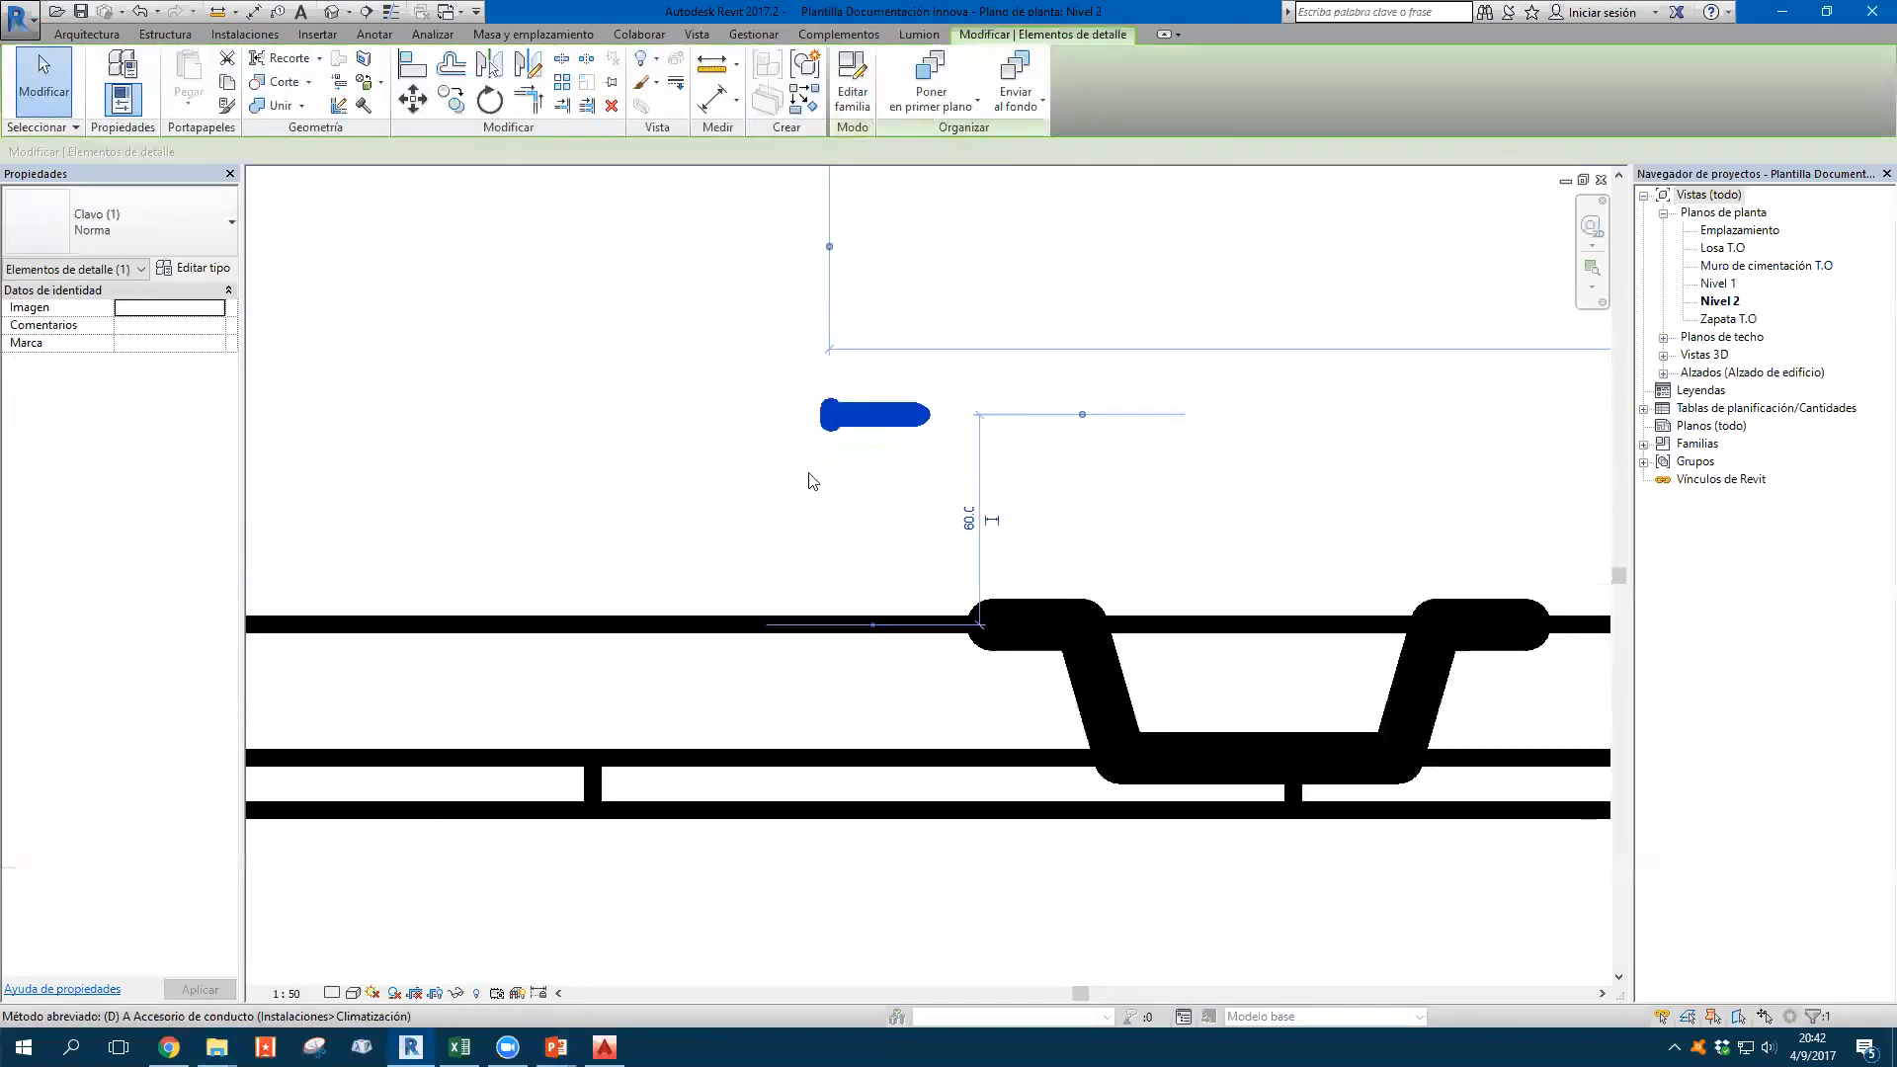
pyautogui.click(937, 410)
pyautogui.click(824, 413)
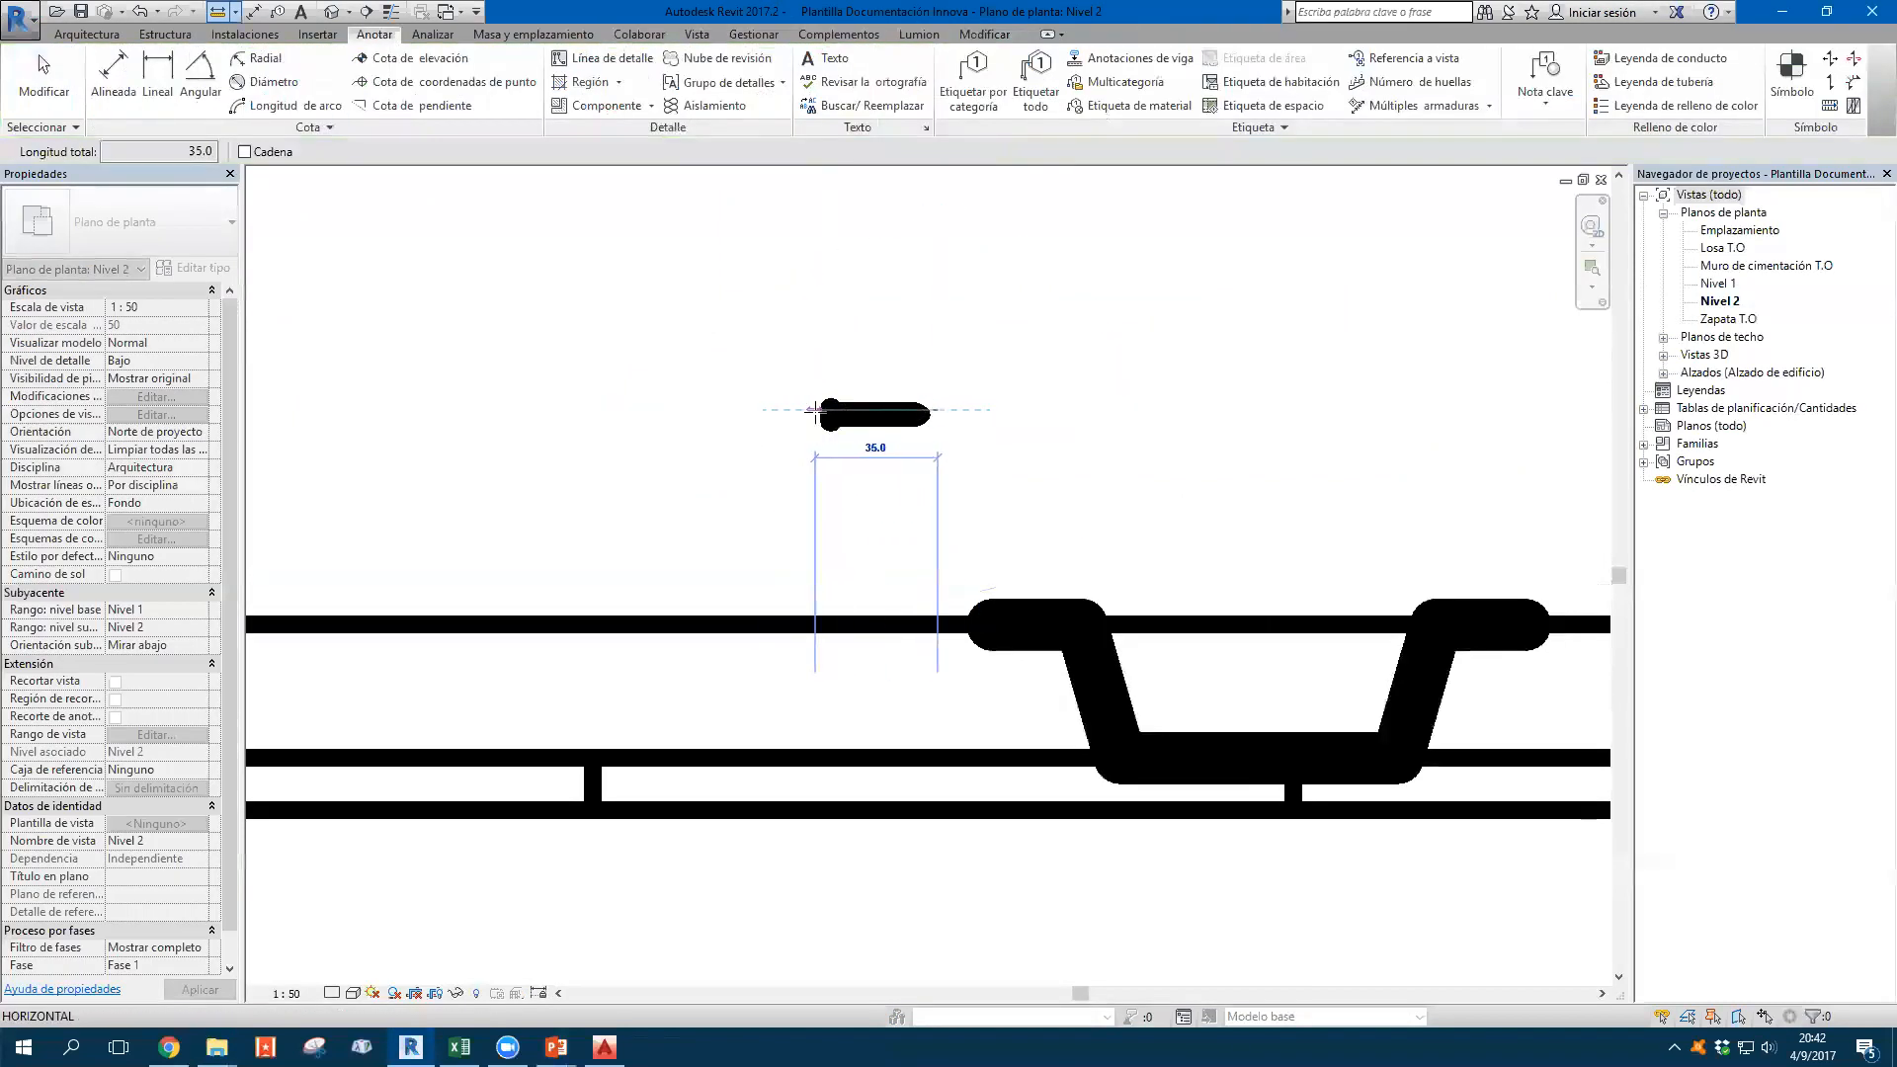
pyautogui.press('Escape')
pyautogui.press('Escape')
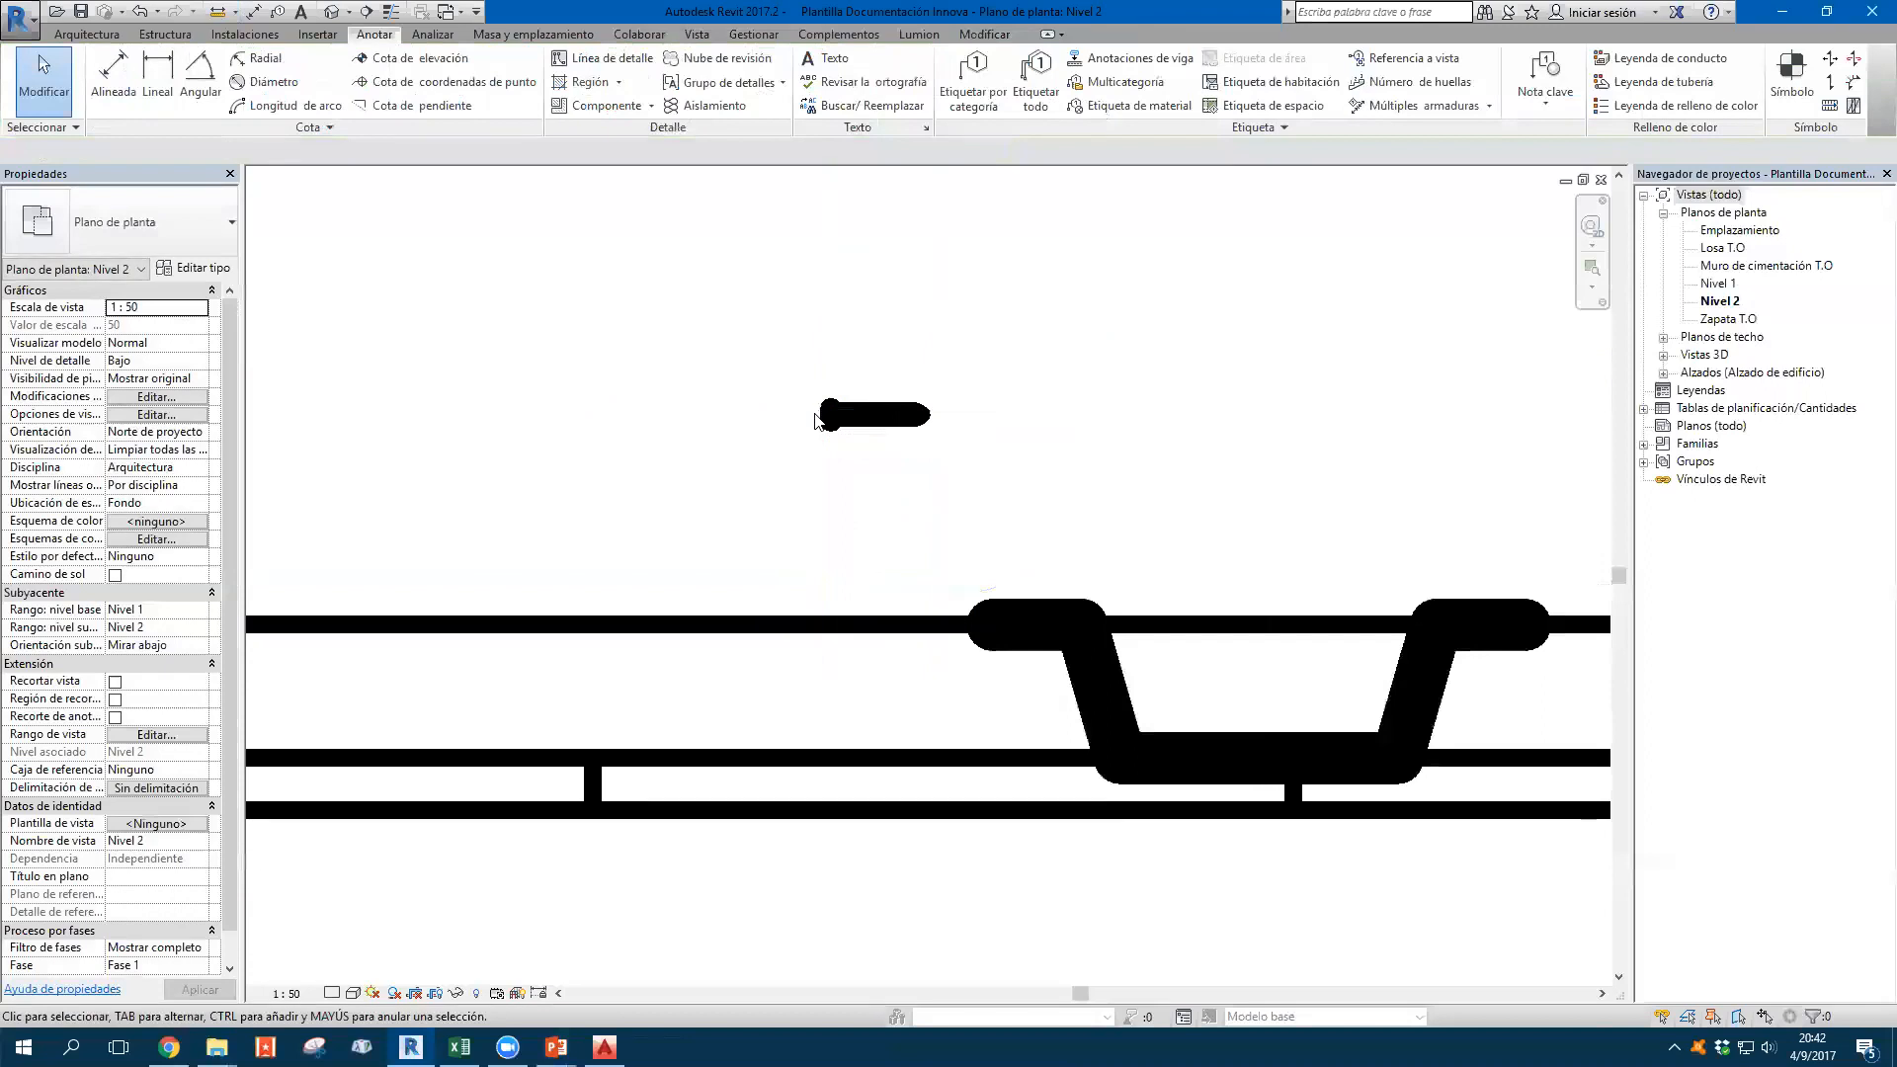
# Set the Nivel 2 plan view scale to 1:10
pyautogui.scroll(-3, 816, 420)
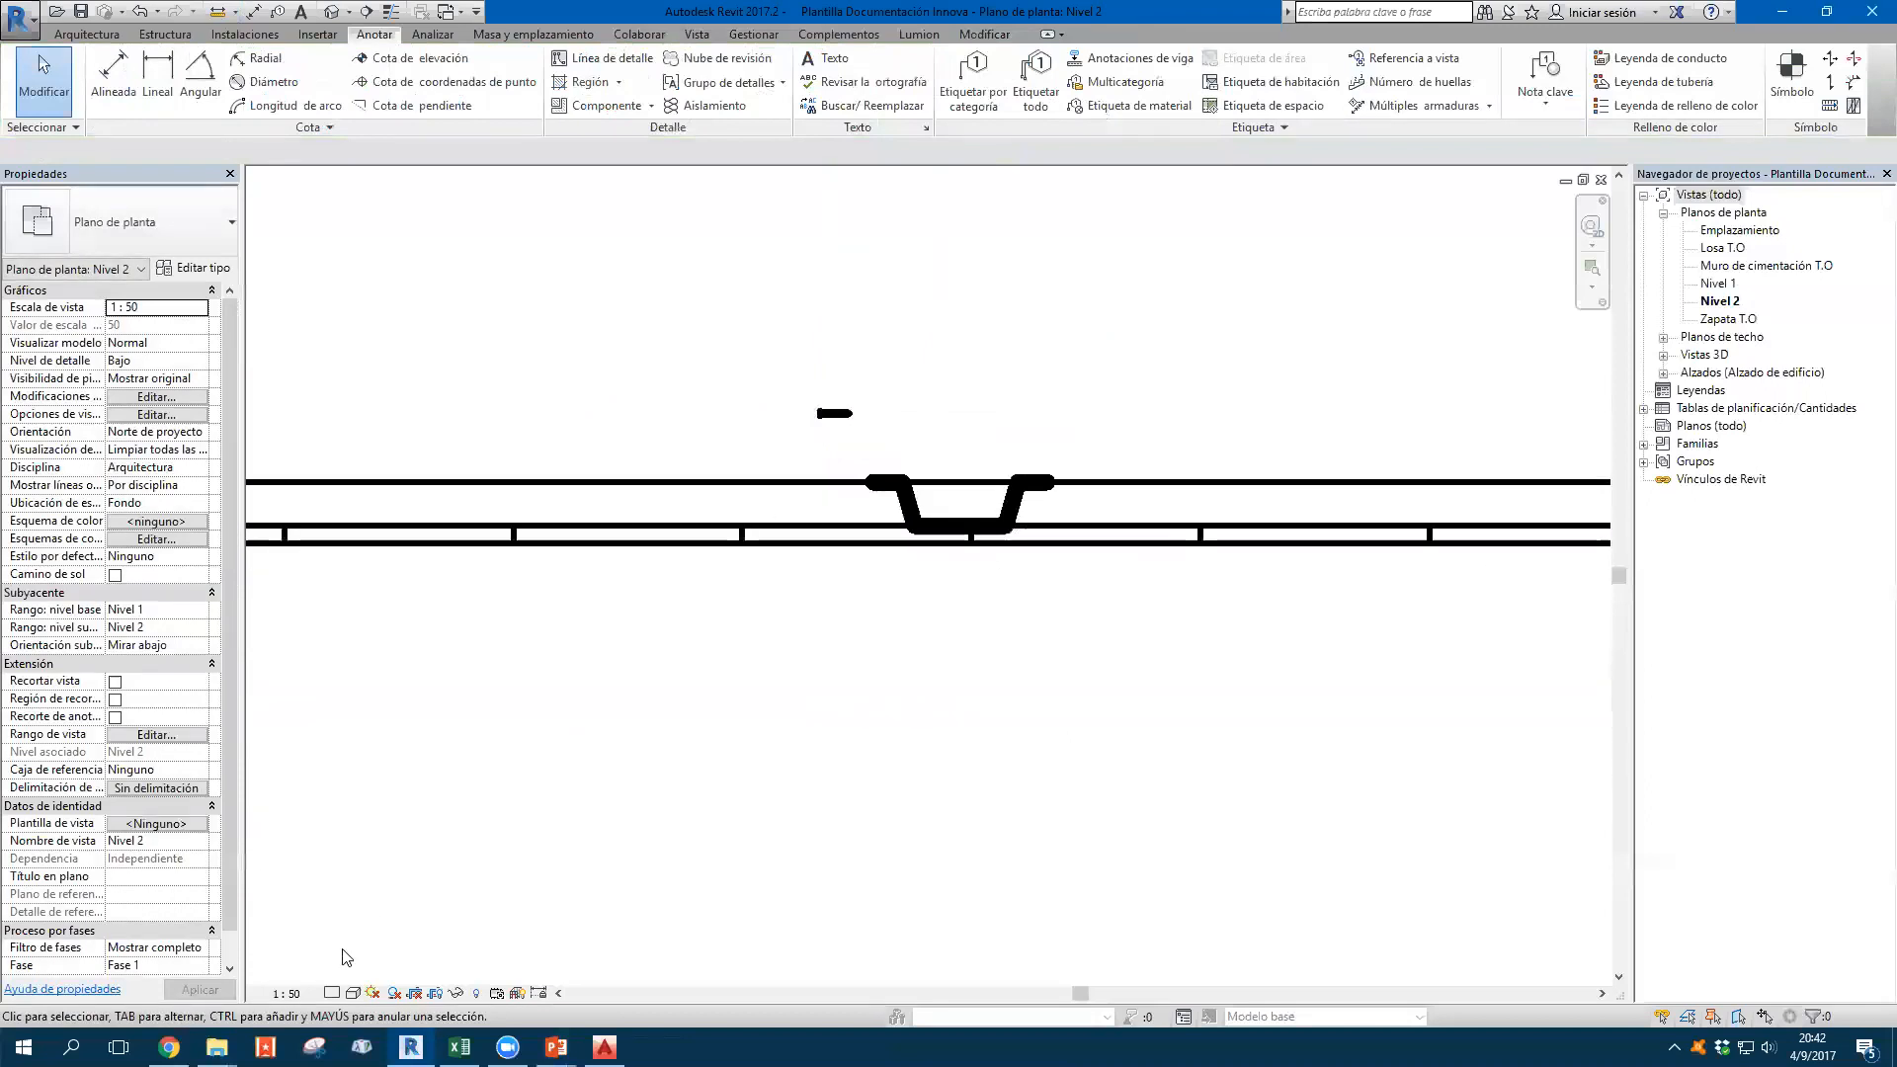
pyautogui.click(296, 994)
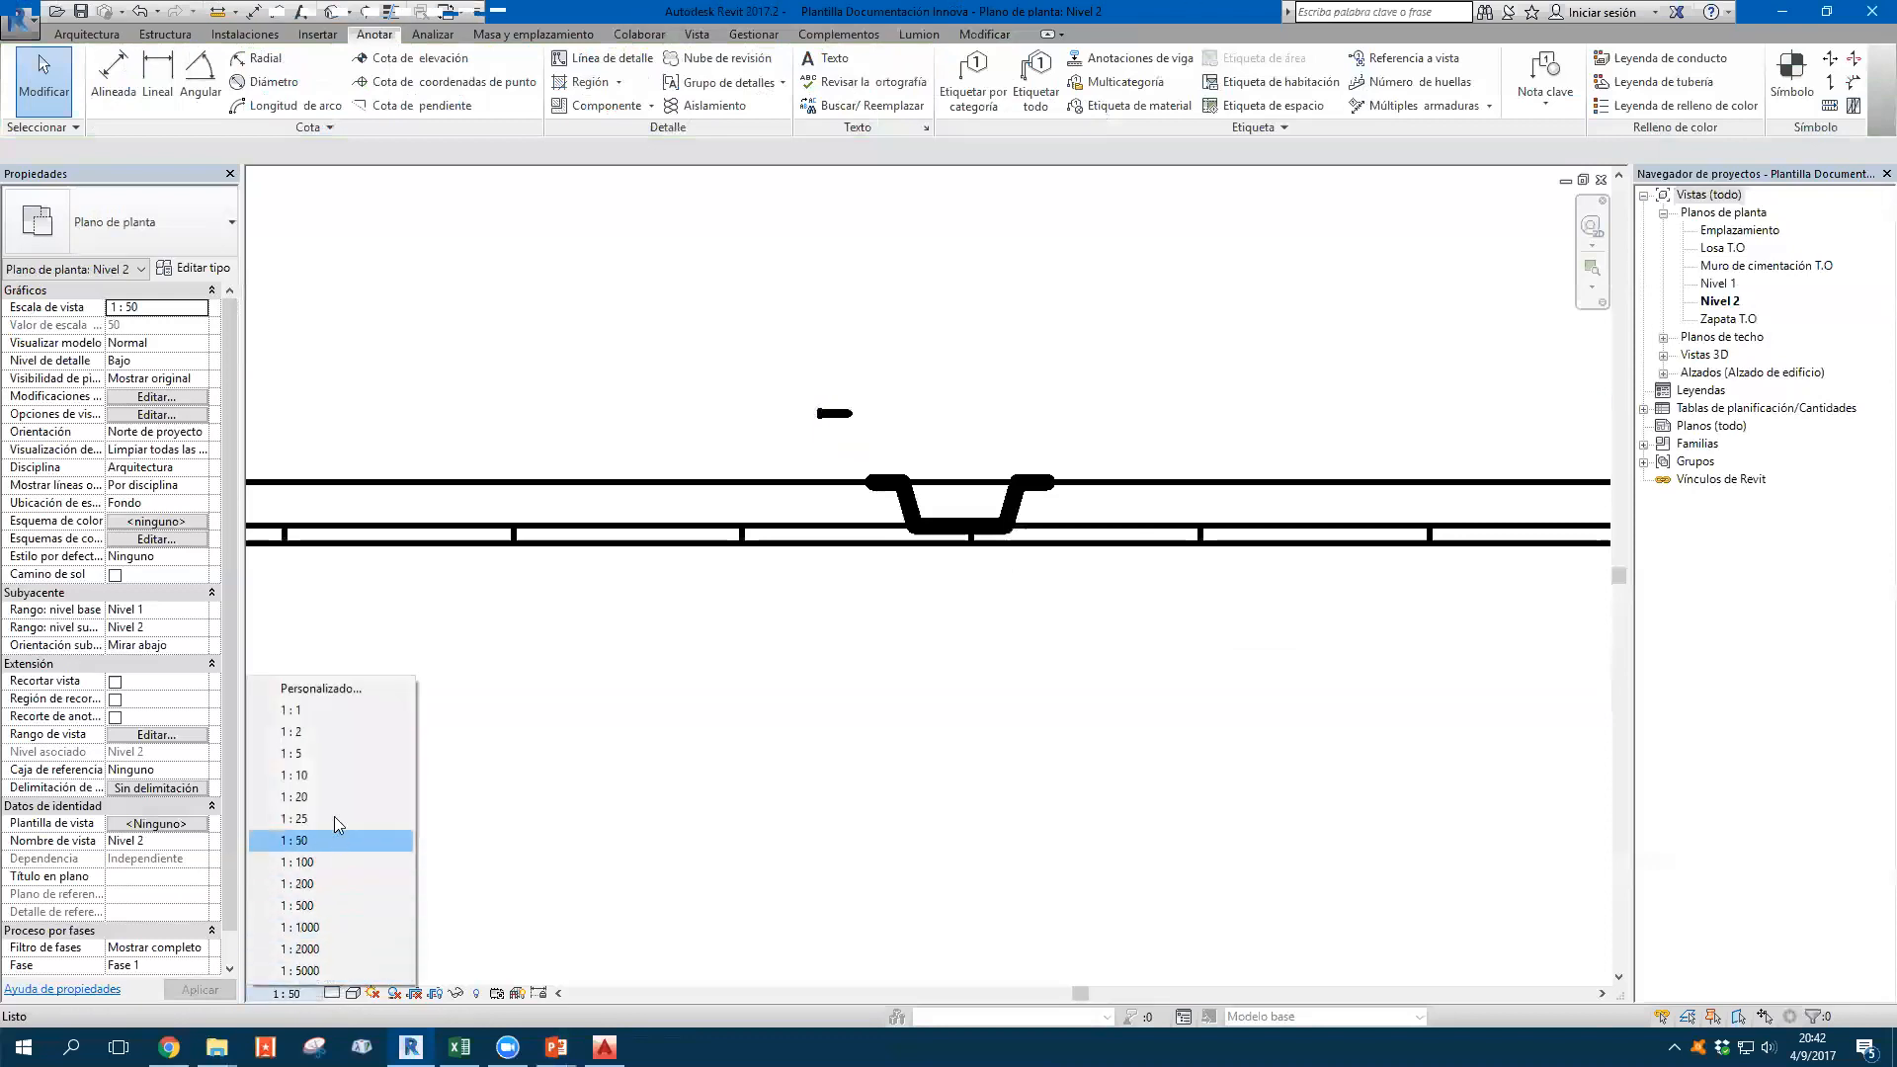
pyautogui.click(293, 775)
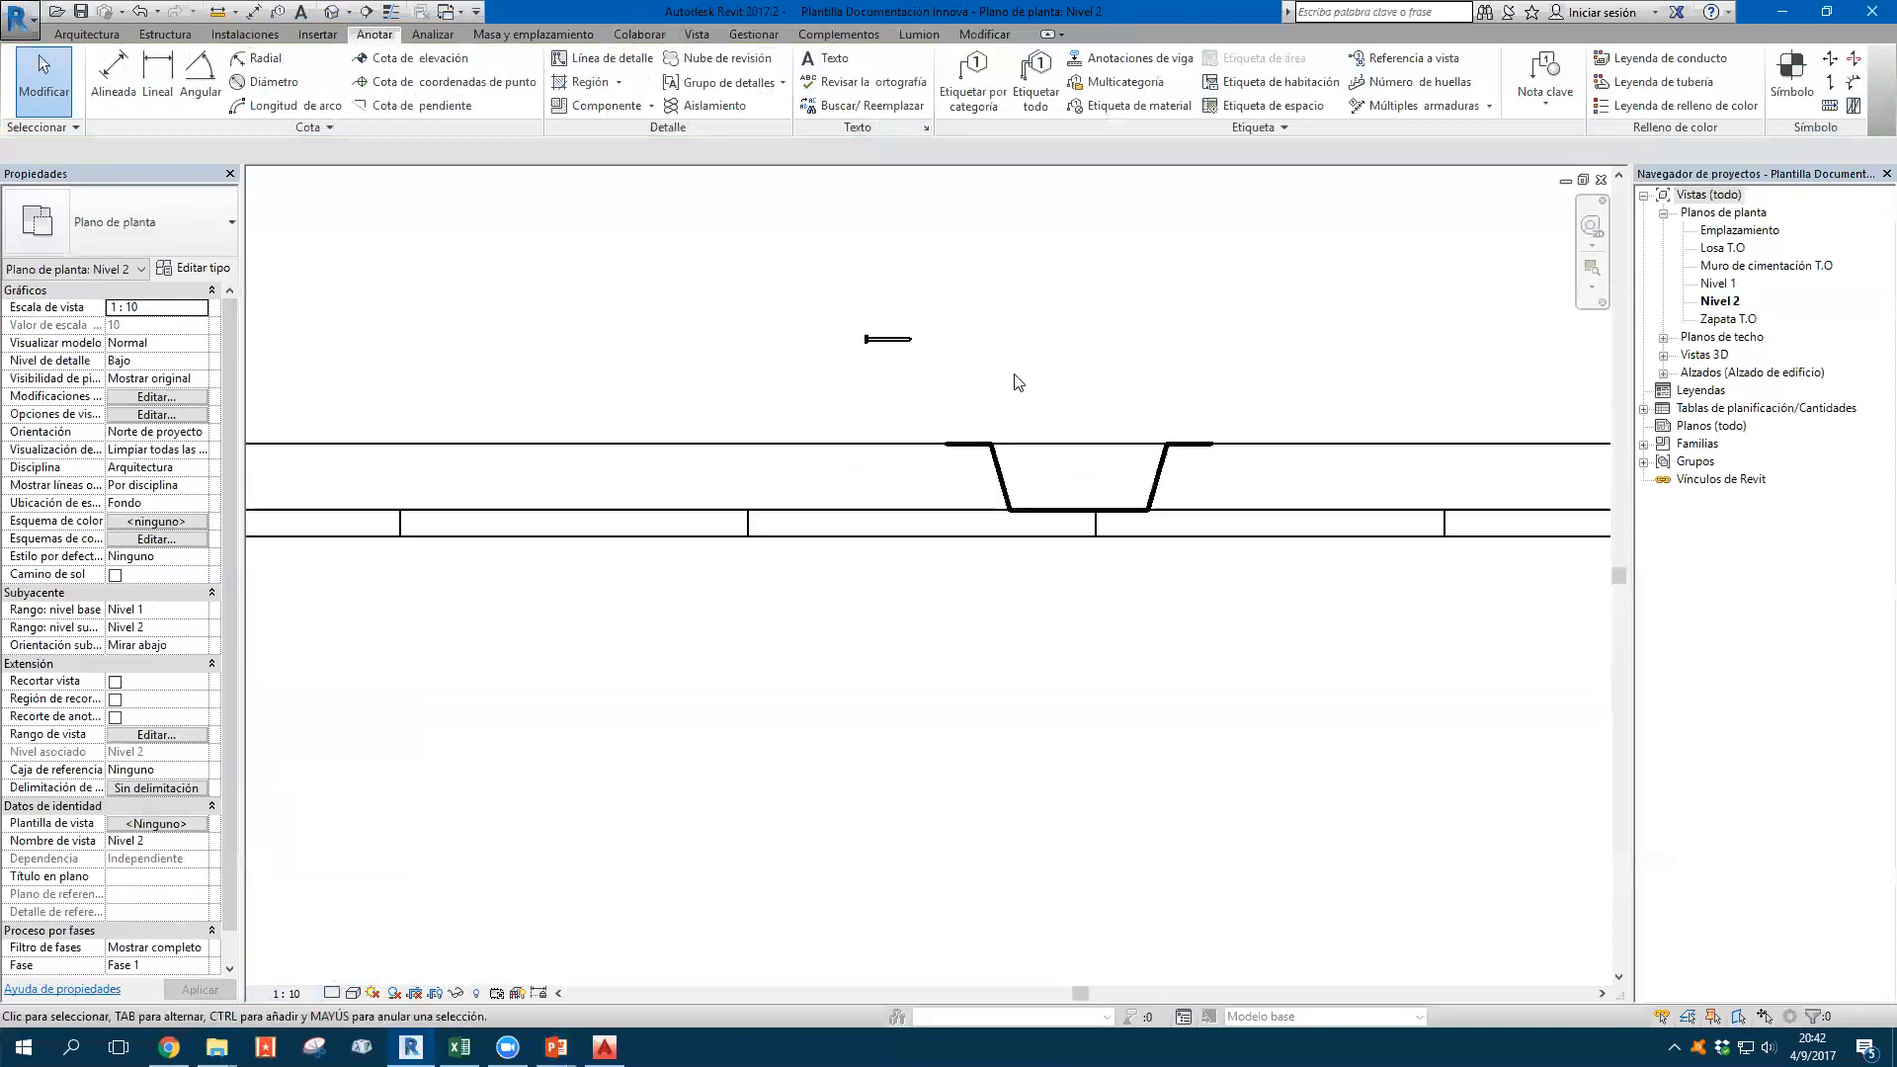
# Rotate the nail to point upward and move it so it passes through the board into the base of the corrugated profile
pyautogui.moveTo(1015, 376); pyautogui.dragTo(810, 413, button='middle')
pyautogui.scroll(3, 810, 413)
pyautogui.click(644, 357)
pyautogui.press('space')
pyautogui.scroll(1, 603, 329)
pyautogui.moveTo(581, 333); pyautogui.dragTo(929, 689)
pyautogui.scroll(2, 881, 673)
pyautogui.scroll(2, 880, 673)
pyautogui.click(1032, 852)
pyautogui.scroll(-1, 1032, 852)
pyautogui.moveTo(1032, 852); pyautogui.dragTo(901, 748, button='middle')
pyautogui.scroll(1, 848, 729)
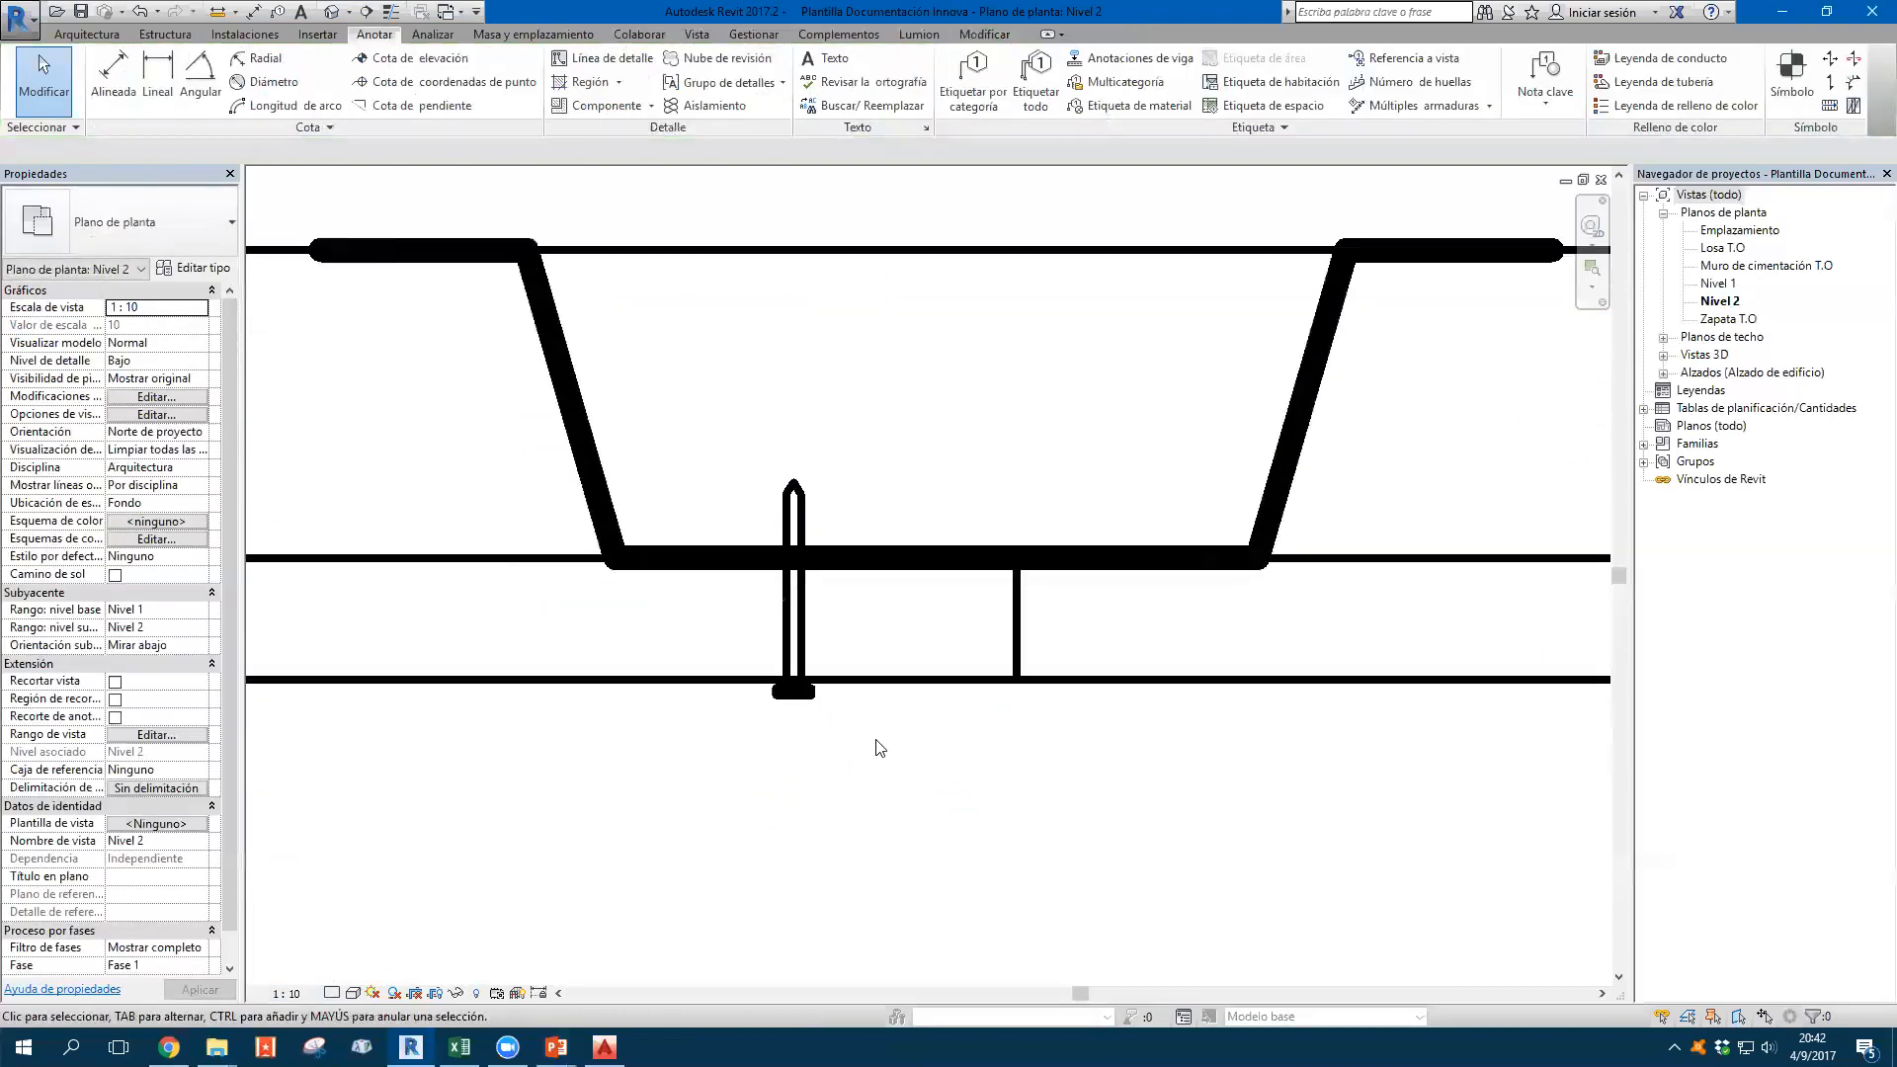
# Bring the filled region of the board beneath the corrugated profile to the front
pyautogui.click(927, 687)
pyautogui.click(899, 770)
pyautogui.click(799, 687)
pyautogui.click(902, 707)
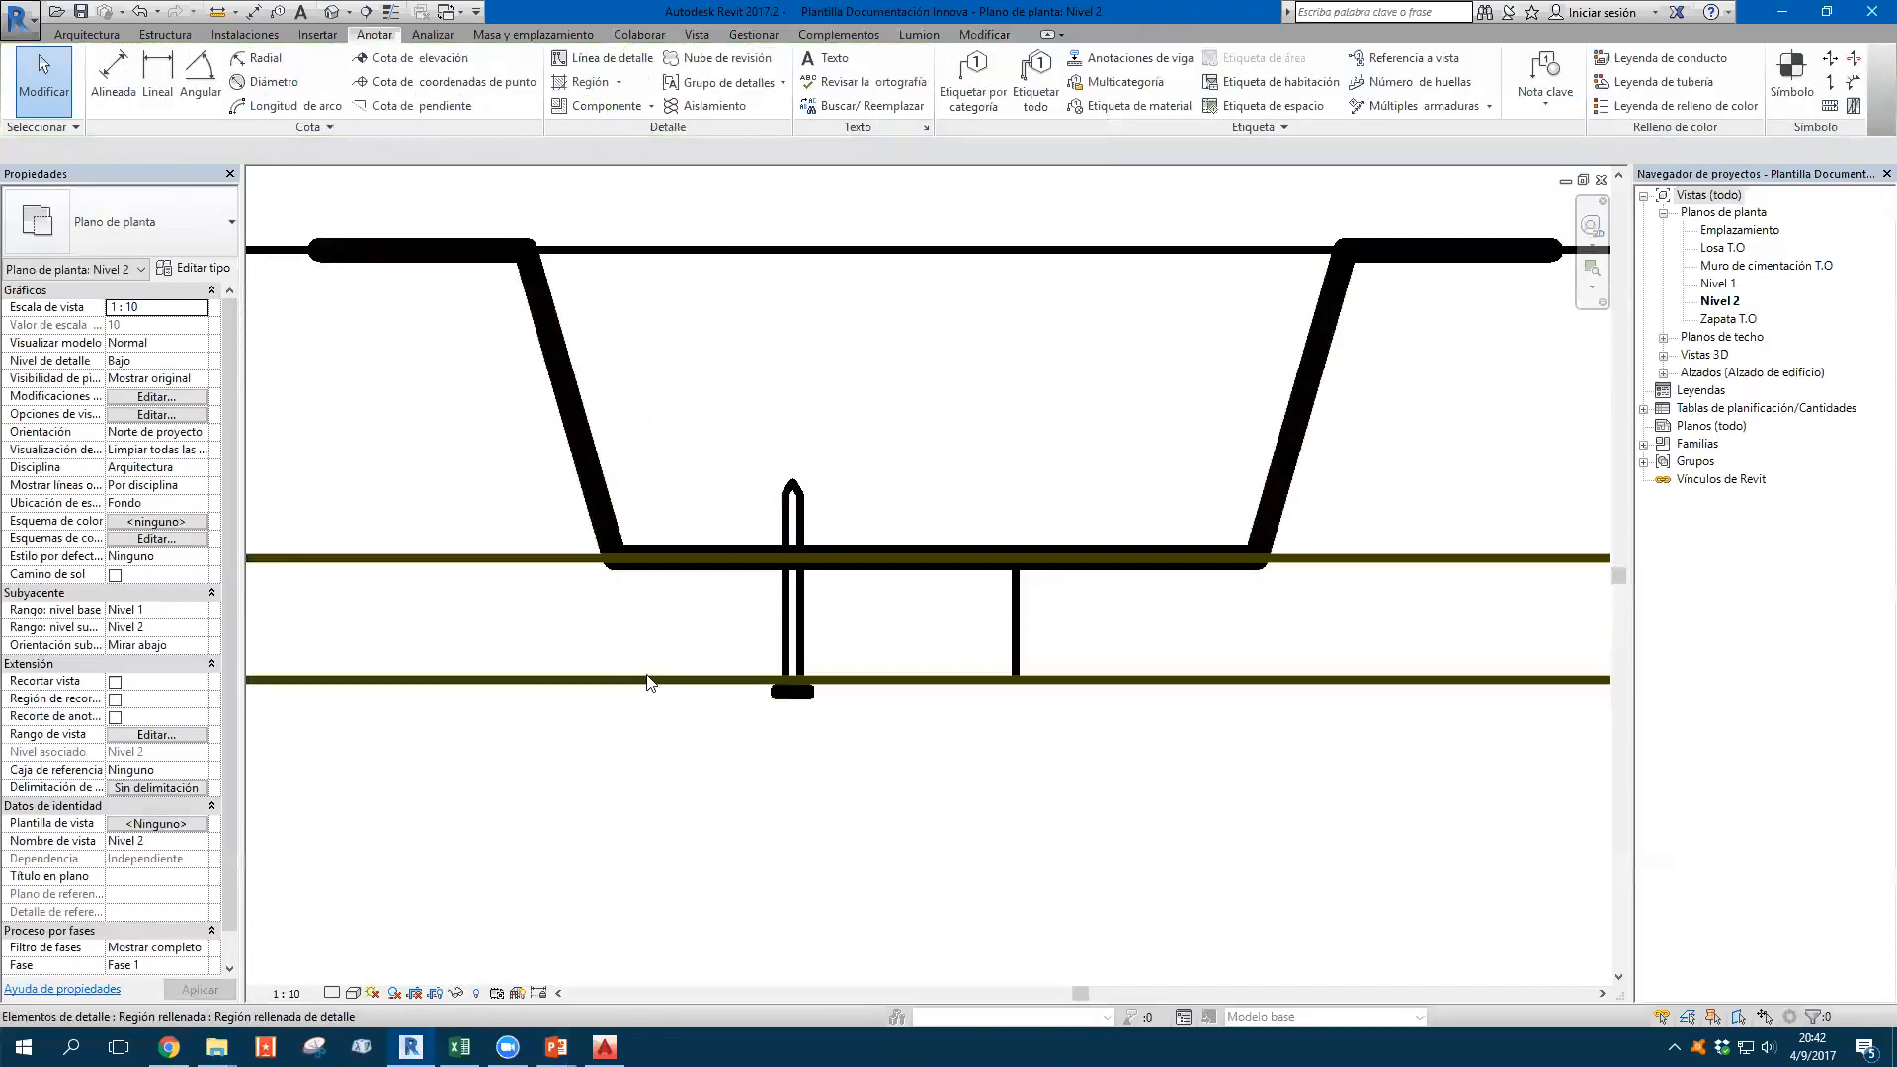
pyautogui.click(746, 686)
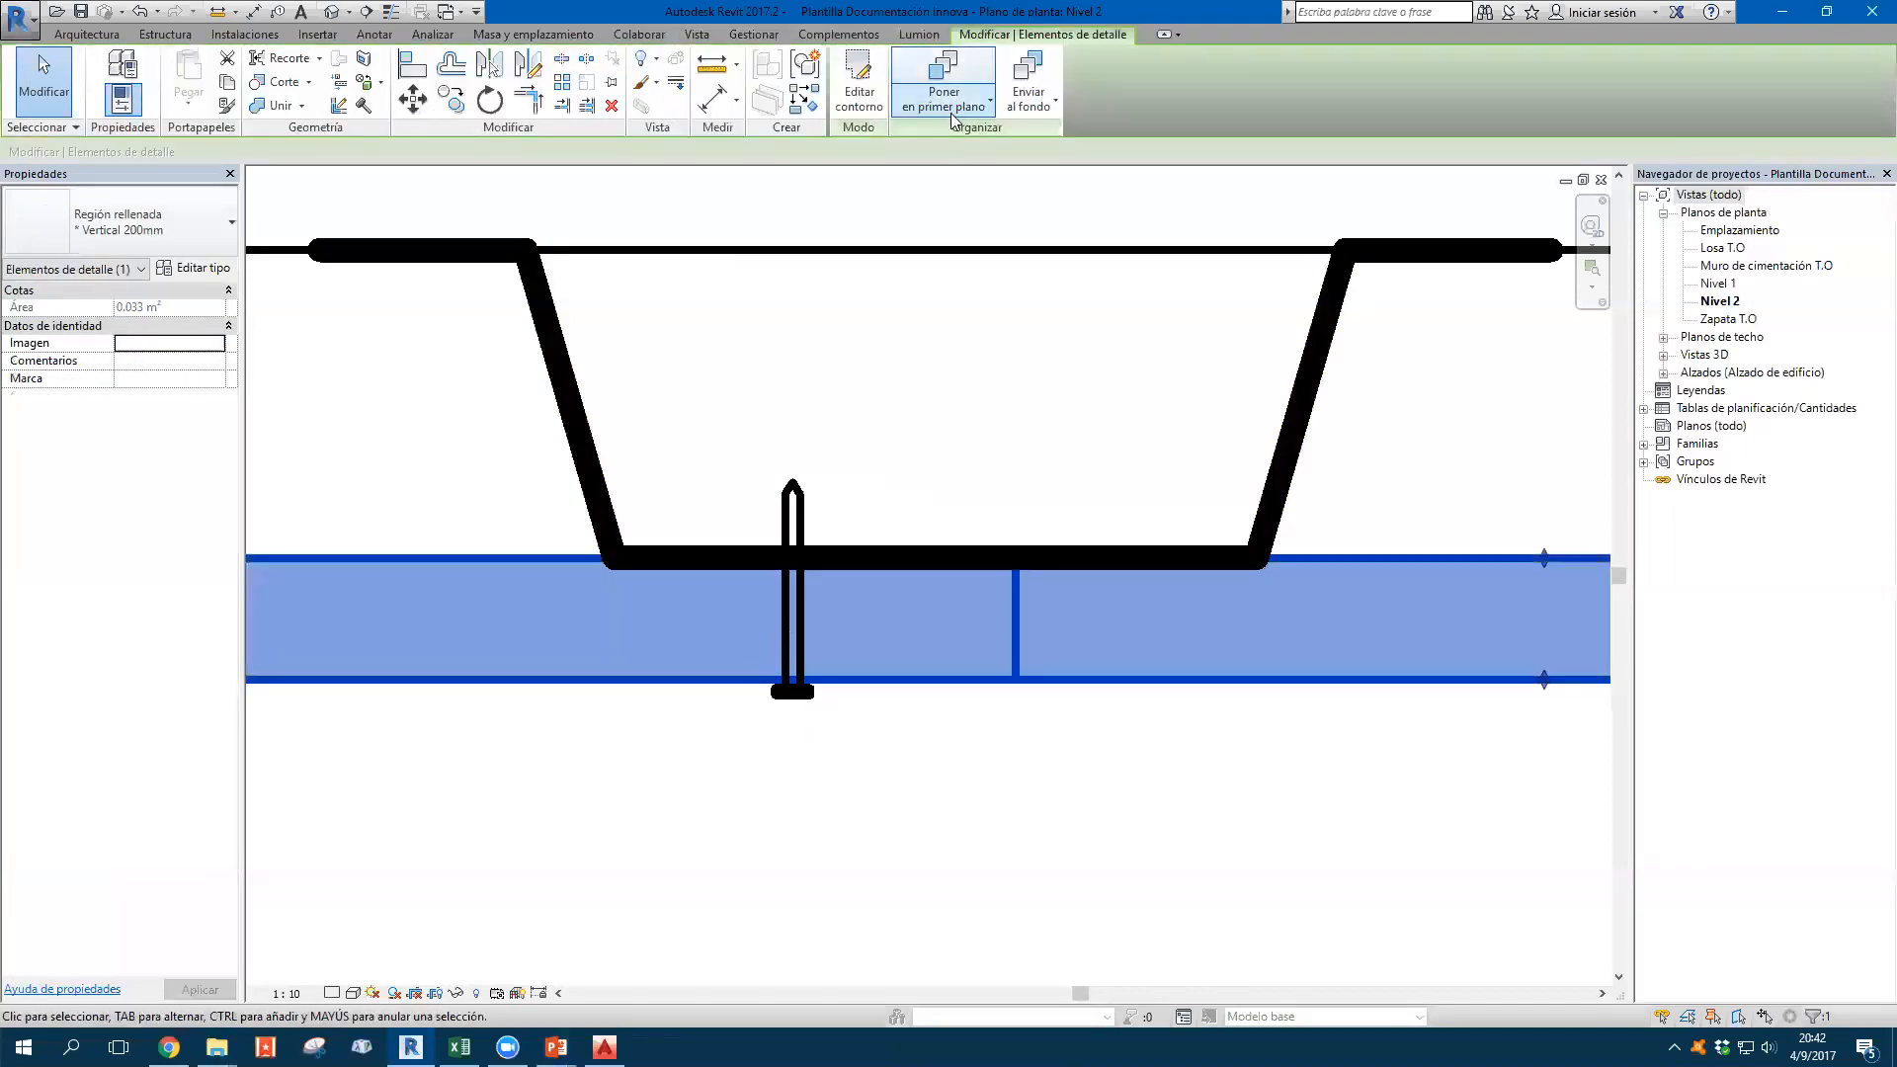
pyautogui.click(989, 101)
pyautogui.click(949, 147)
pyautogui.click(968, 786)
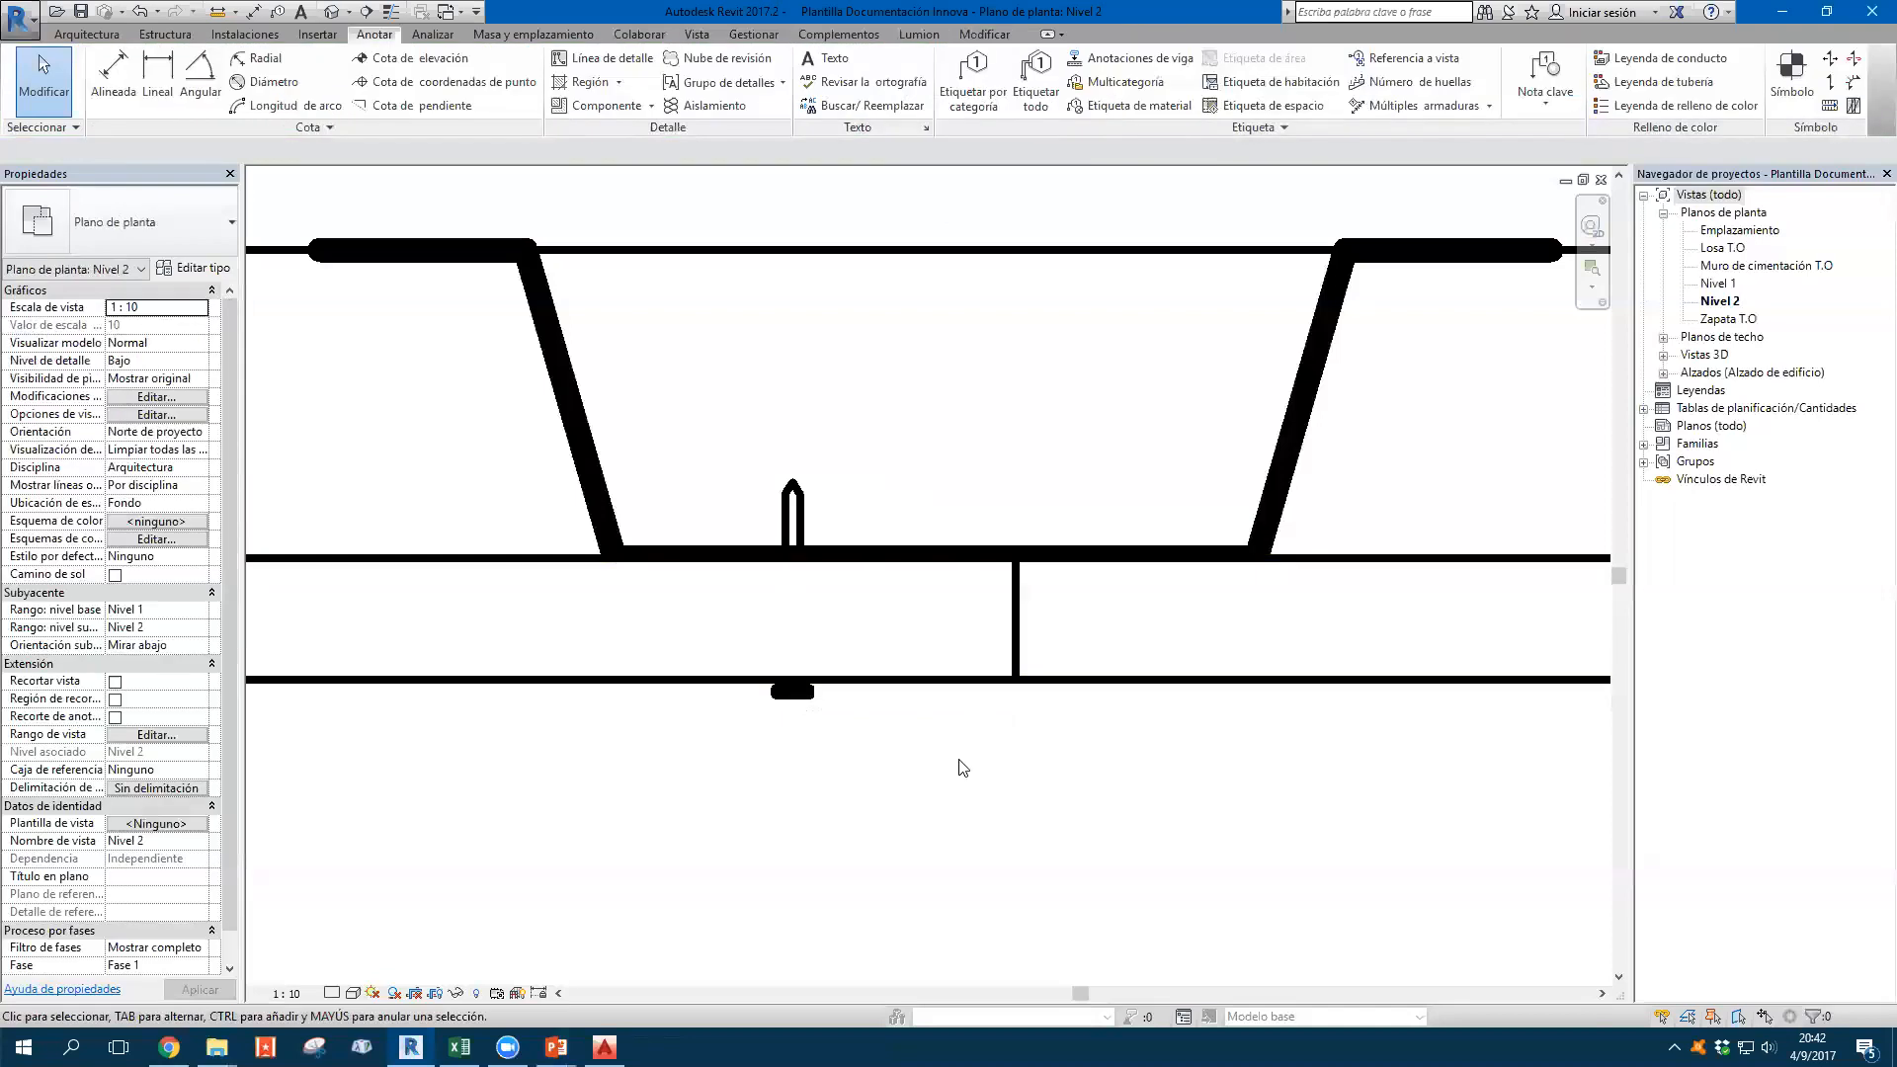
# Bring the nail to the front so it displays over the board's filled region
pyautogui.scroll(-2, 964, 768)
pyautogui.click(833, 593)
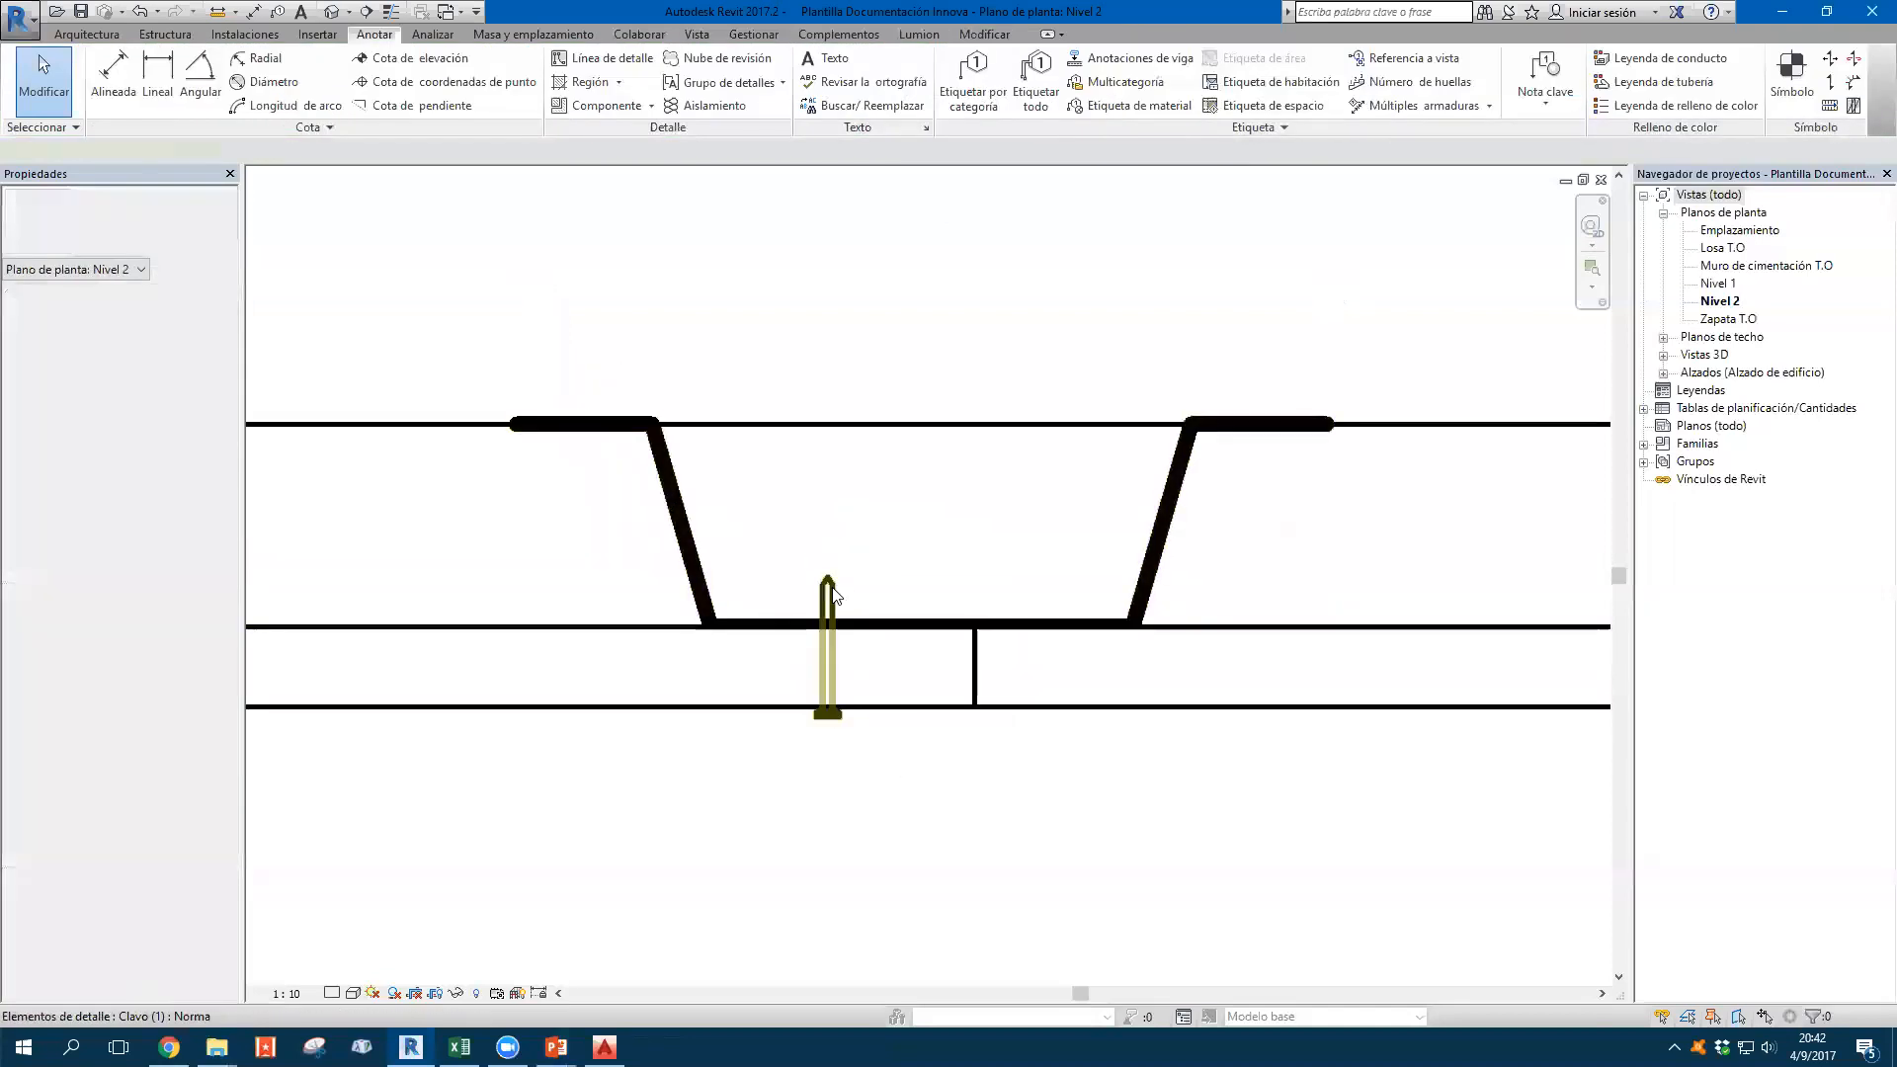
pyautogui.click(978, 102)
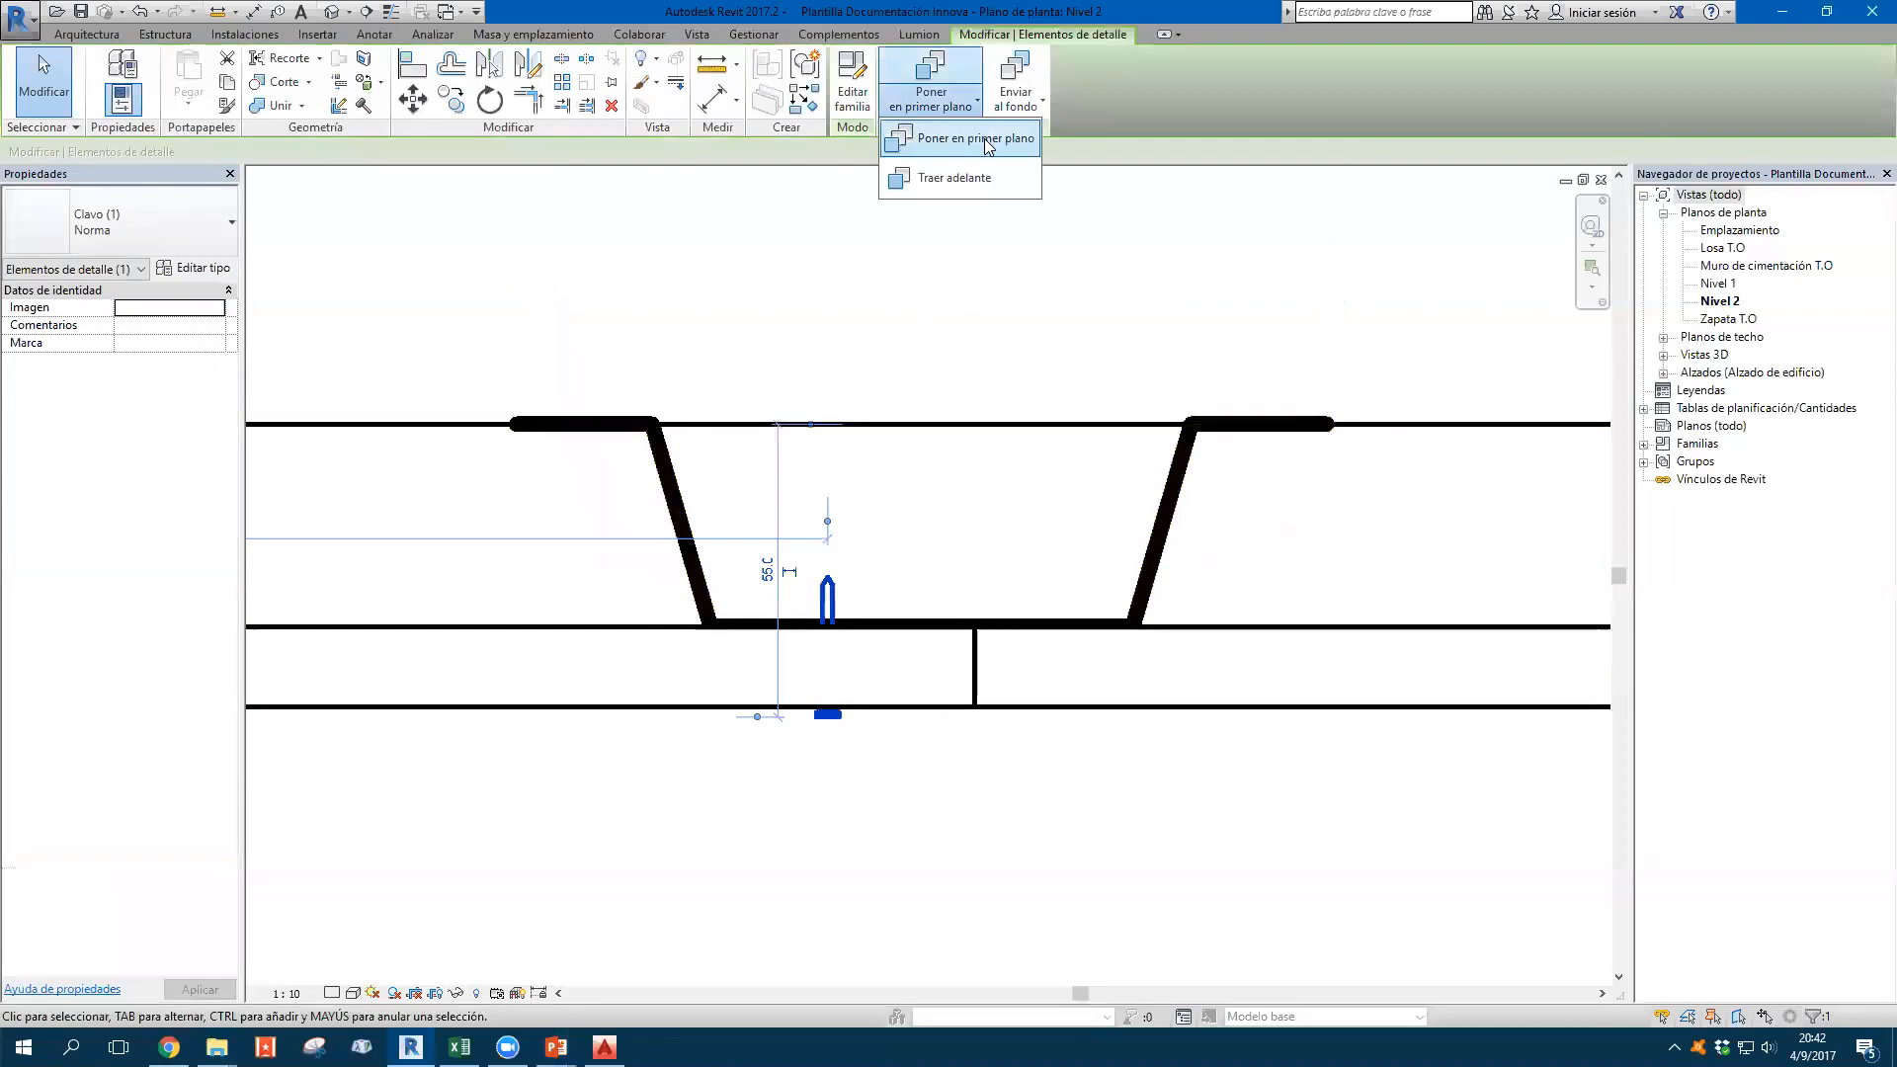
pyautogui.click(978, 139)
pyautogui.click(971, 942)
pyautogui.scroll(-4, 965, 932)
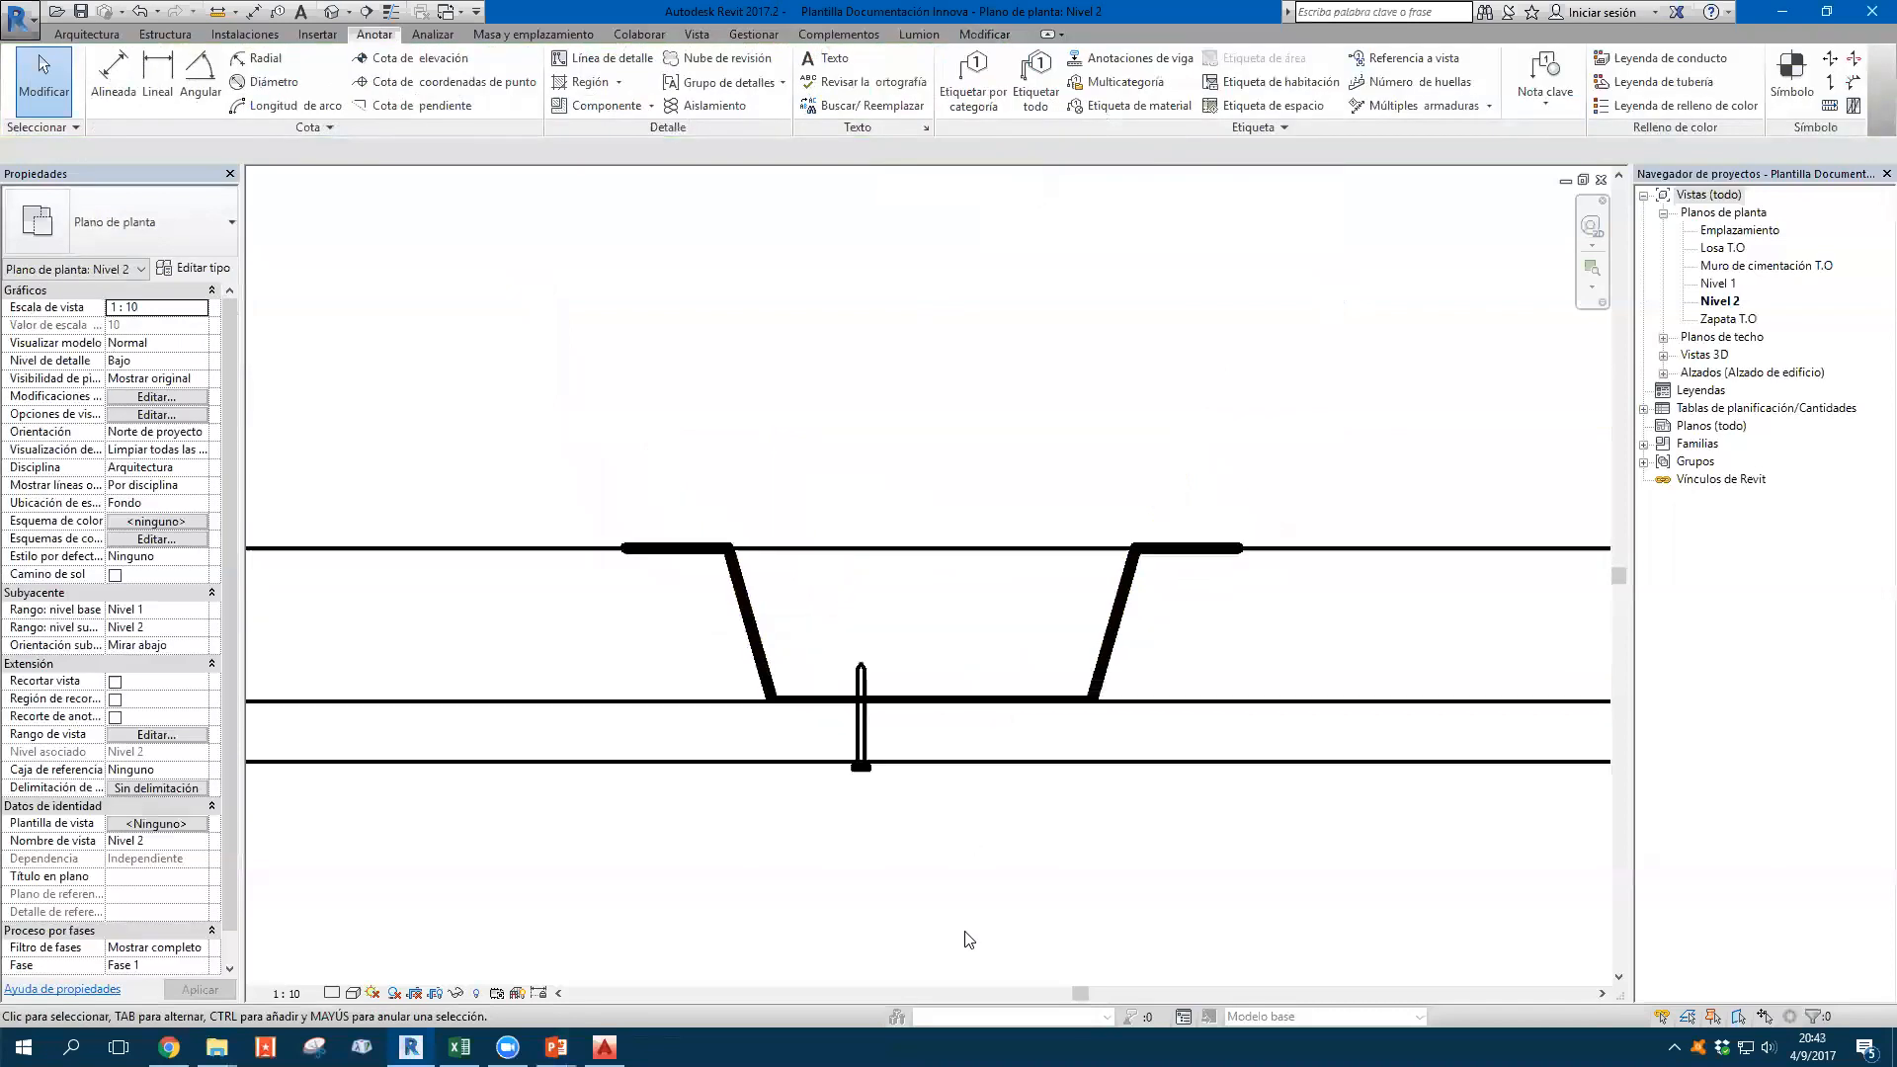
# Examine the nail and corrugated profile, selecting them together, and review the wider detail around them
pyautogui.moveTo(964, 926); pyautogui.dragTo(962, 632, button='middle')
pyautogui.scroll(1, 1000, 553)
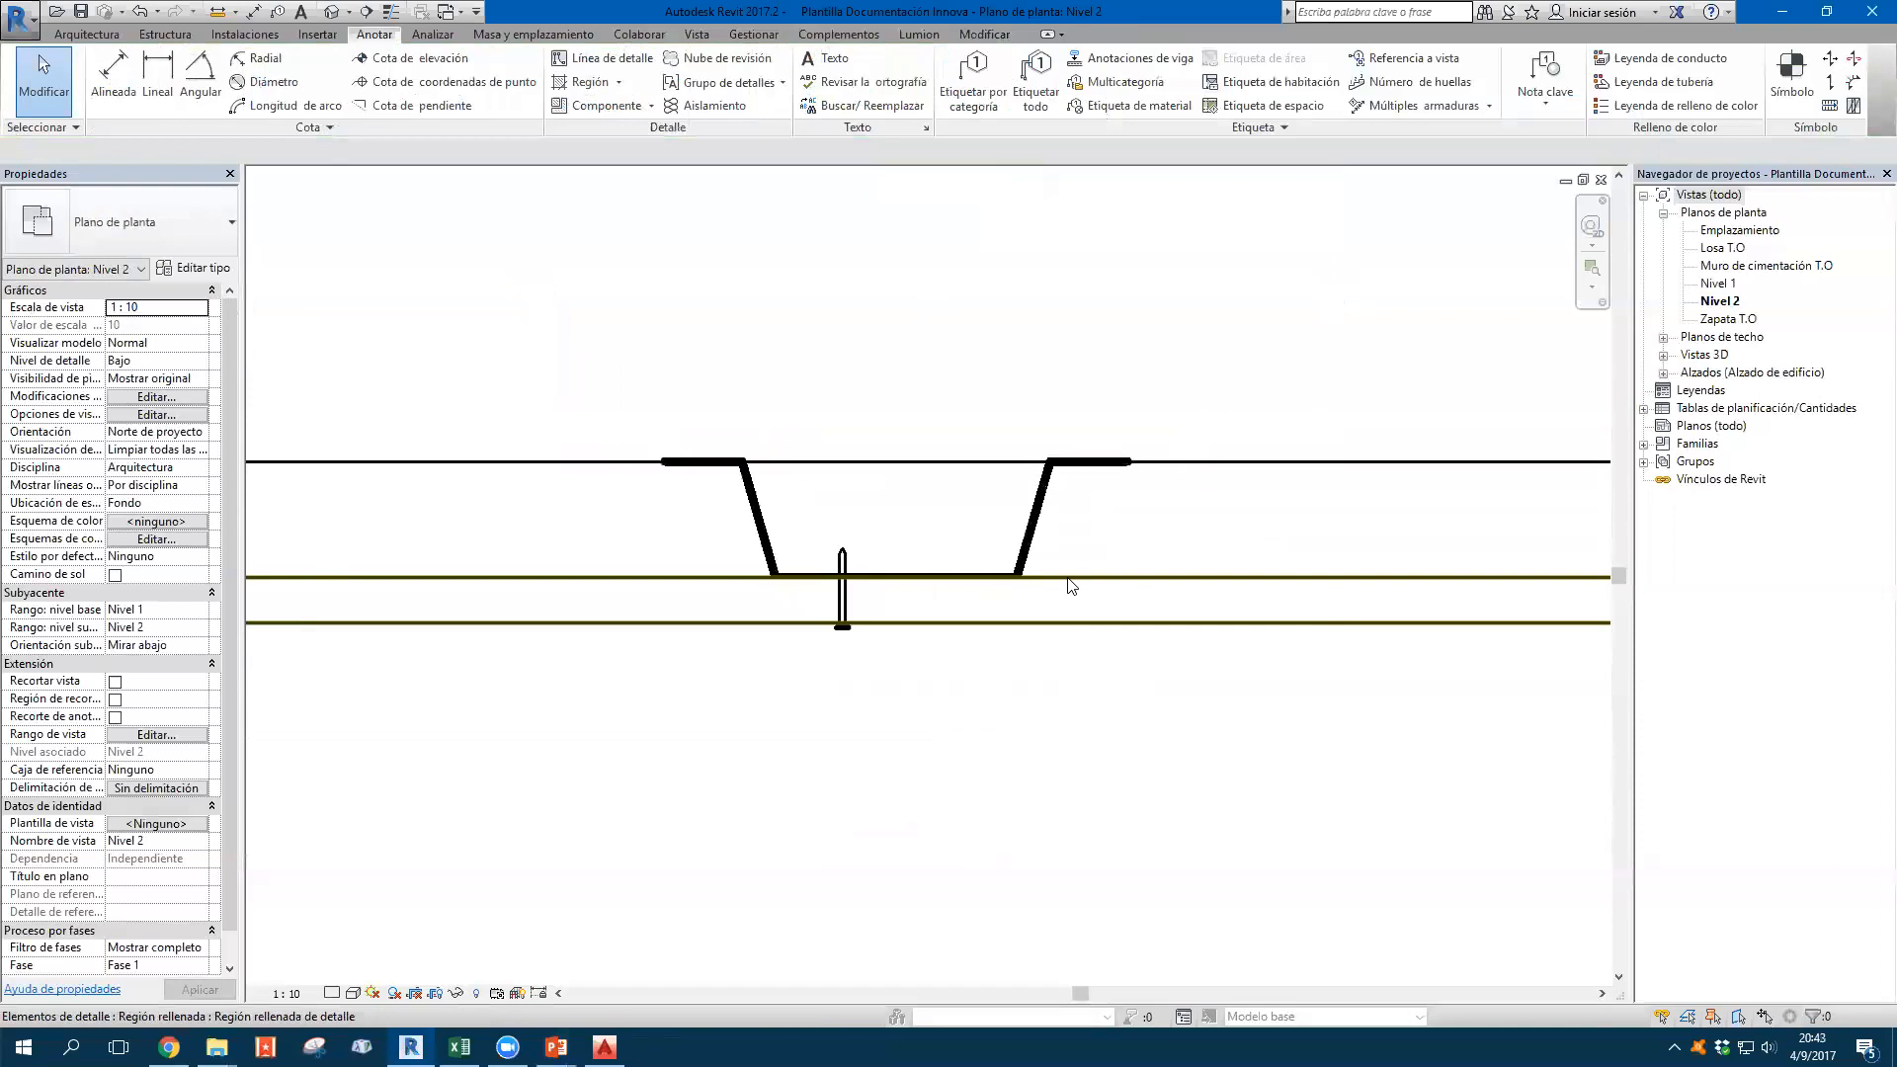
pyautogui.scroll(1, 1075, 585)
pyautogui.scroll(-2, 1063, 518)
pyautogui.moveTo(1093, 371); pyautogui.dragTo(785, 693)
pyautogui.click(876, 678)
pyautogui.scroll(-2, 876, 677)
pyautogui.moveTo(712, 403); pyautogui.dragTo(1242, 797)
pyautogui.scroll(3, 925, 662)
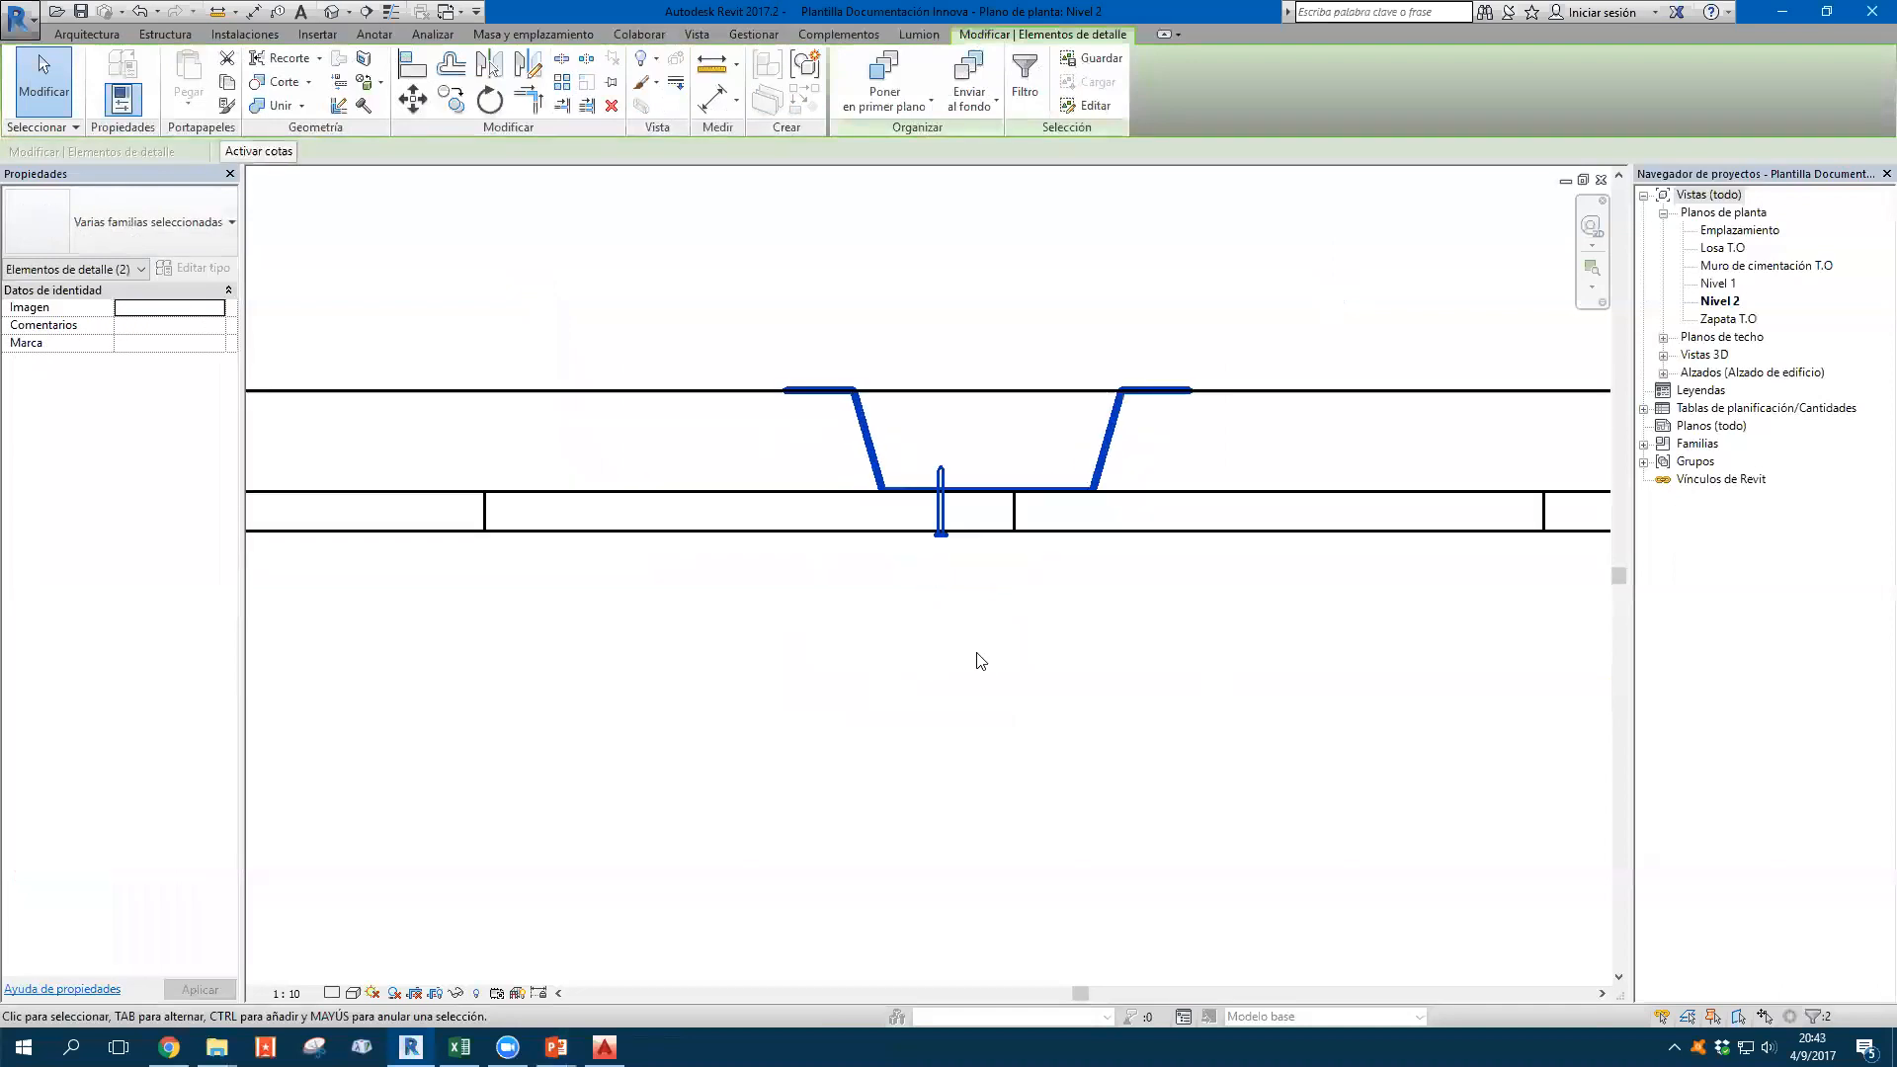
pyautogui.scroll(-2, 1107, 656)
pyautogui.click(1118, 656)
pyautogui.scroll(-3, 1117, 657)
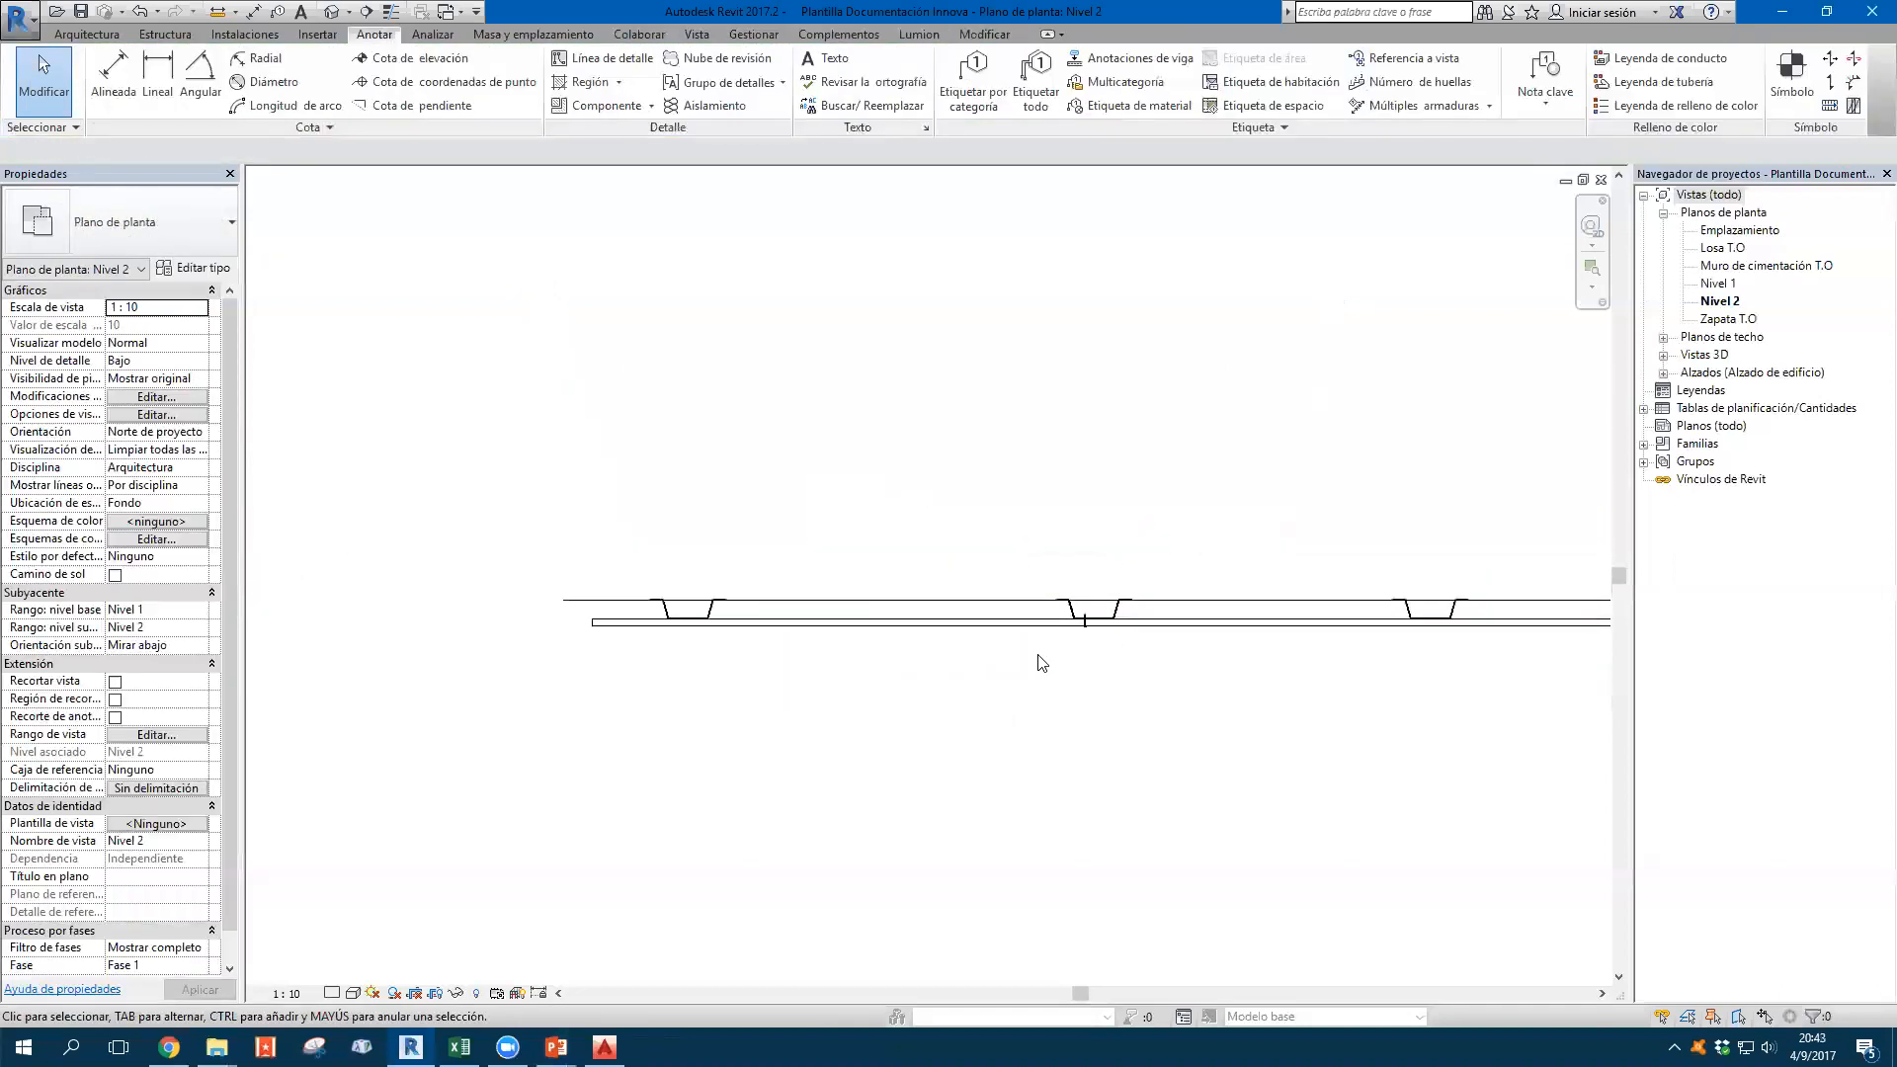
pyautogui.scroll(1, 796, 646)
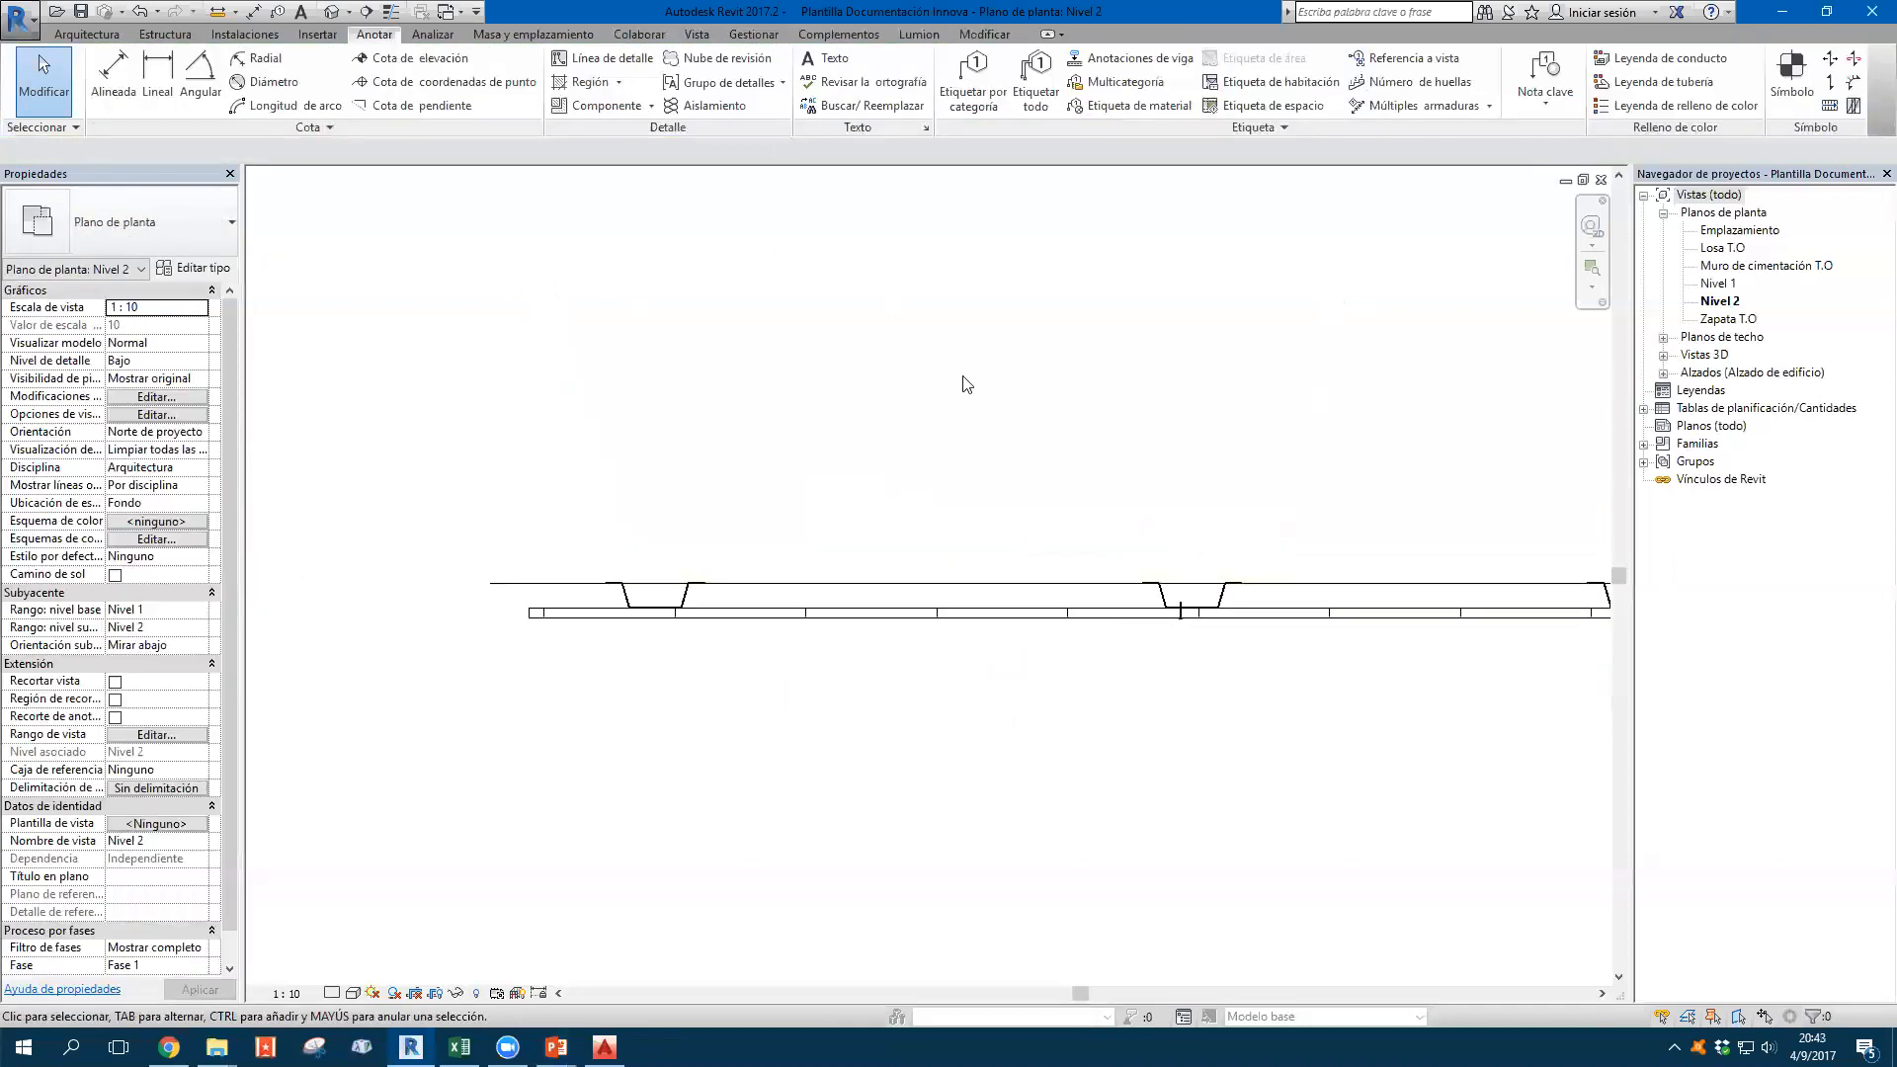
pyautogui.moveTo(894, 339); pyautogui.dragTo(781, 321, button='middle')
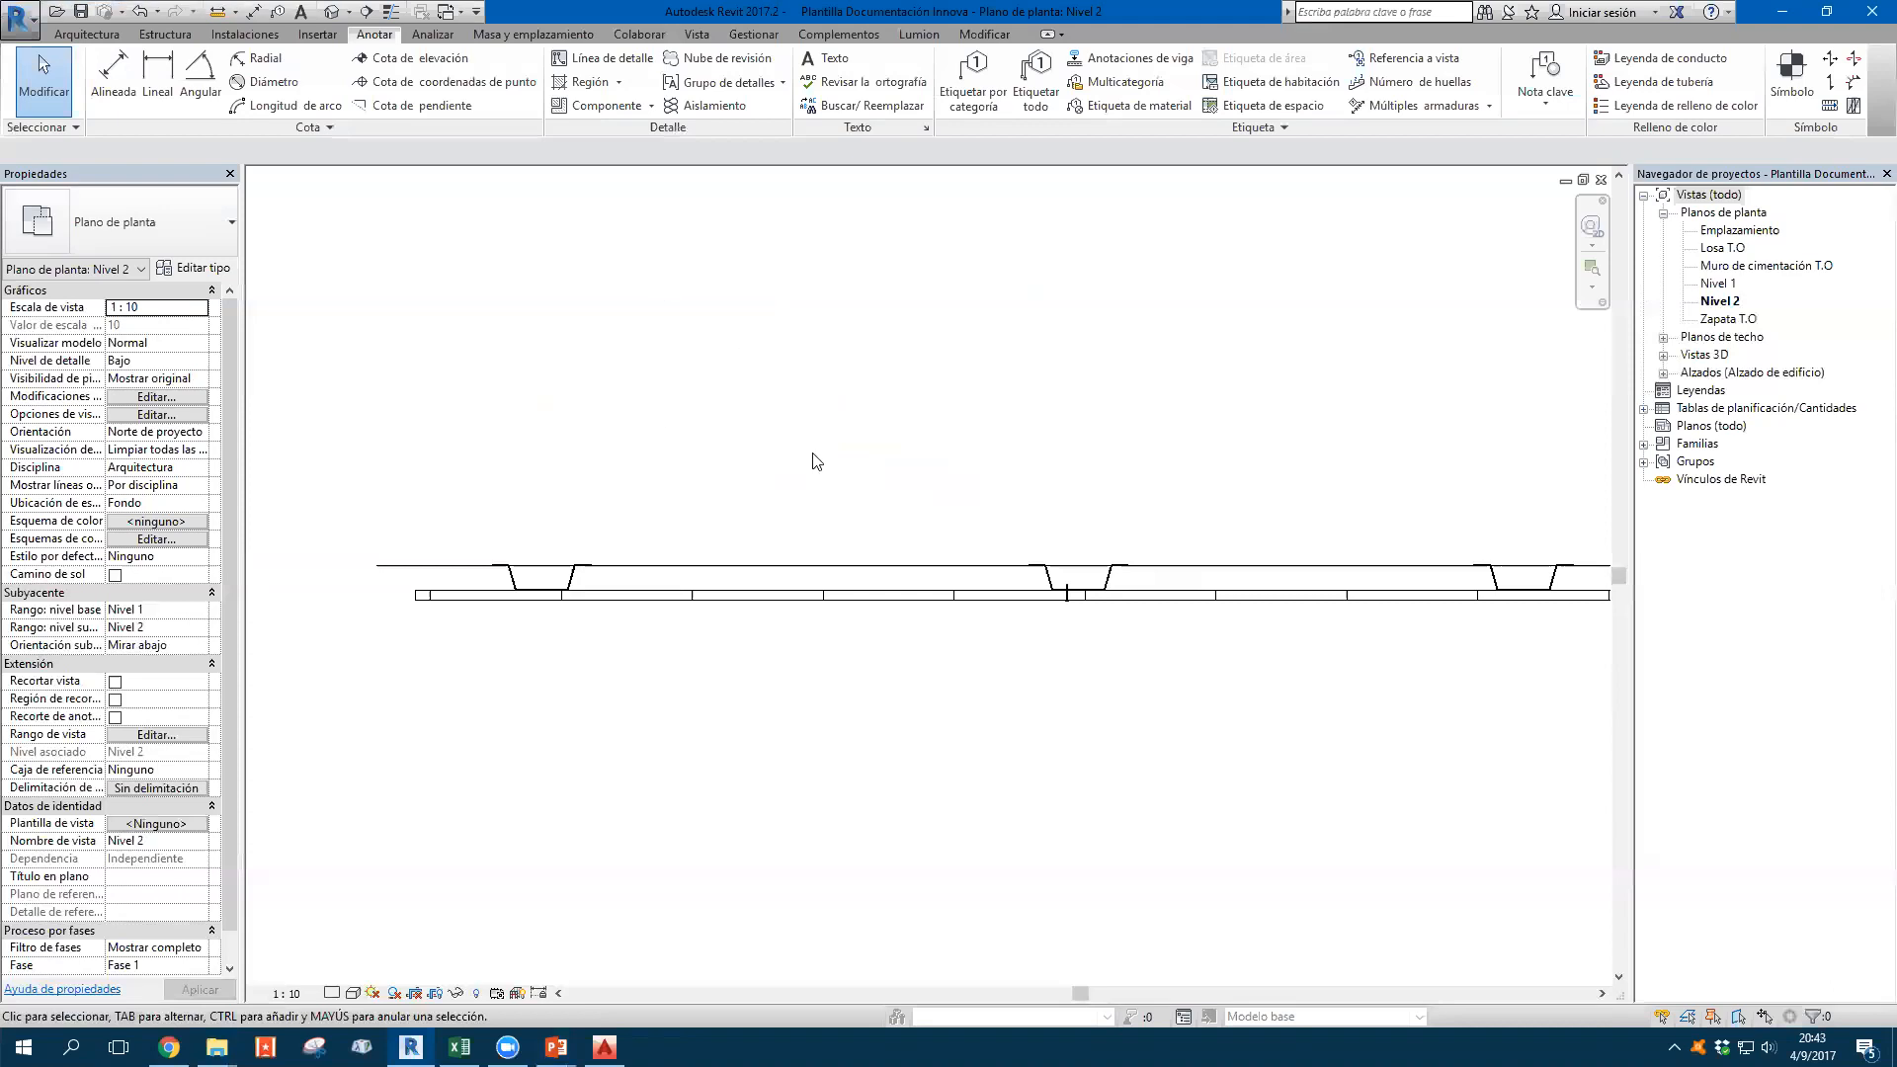
# Start a repeating detail component and choose the Chapa grecada type
pyautogui.scroll(-1, 815, 460)
pyautogui.click(651, 105)
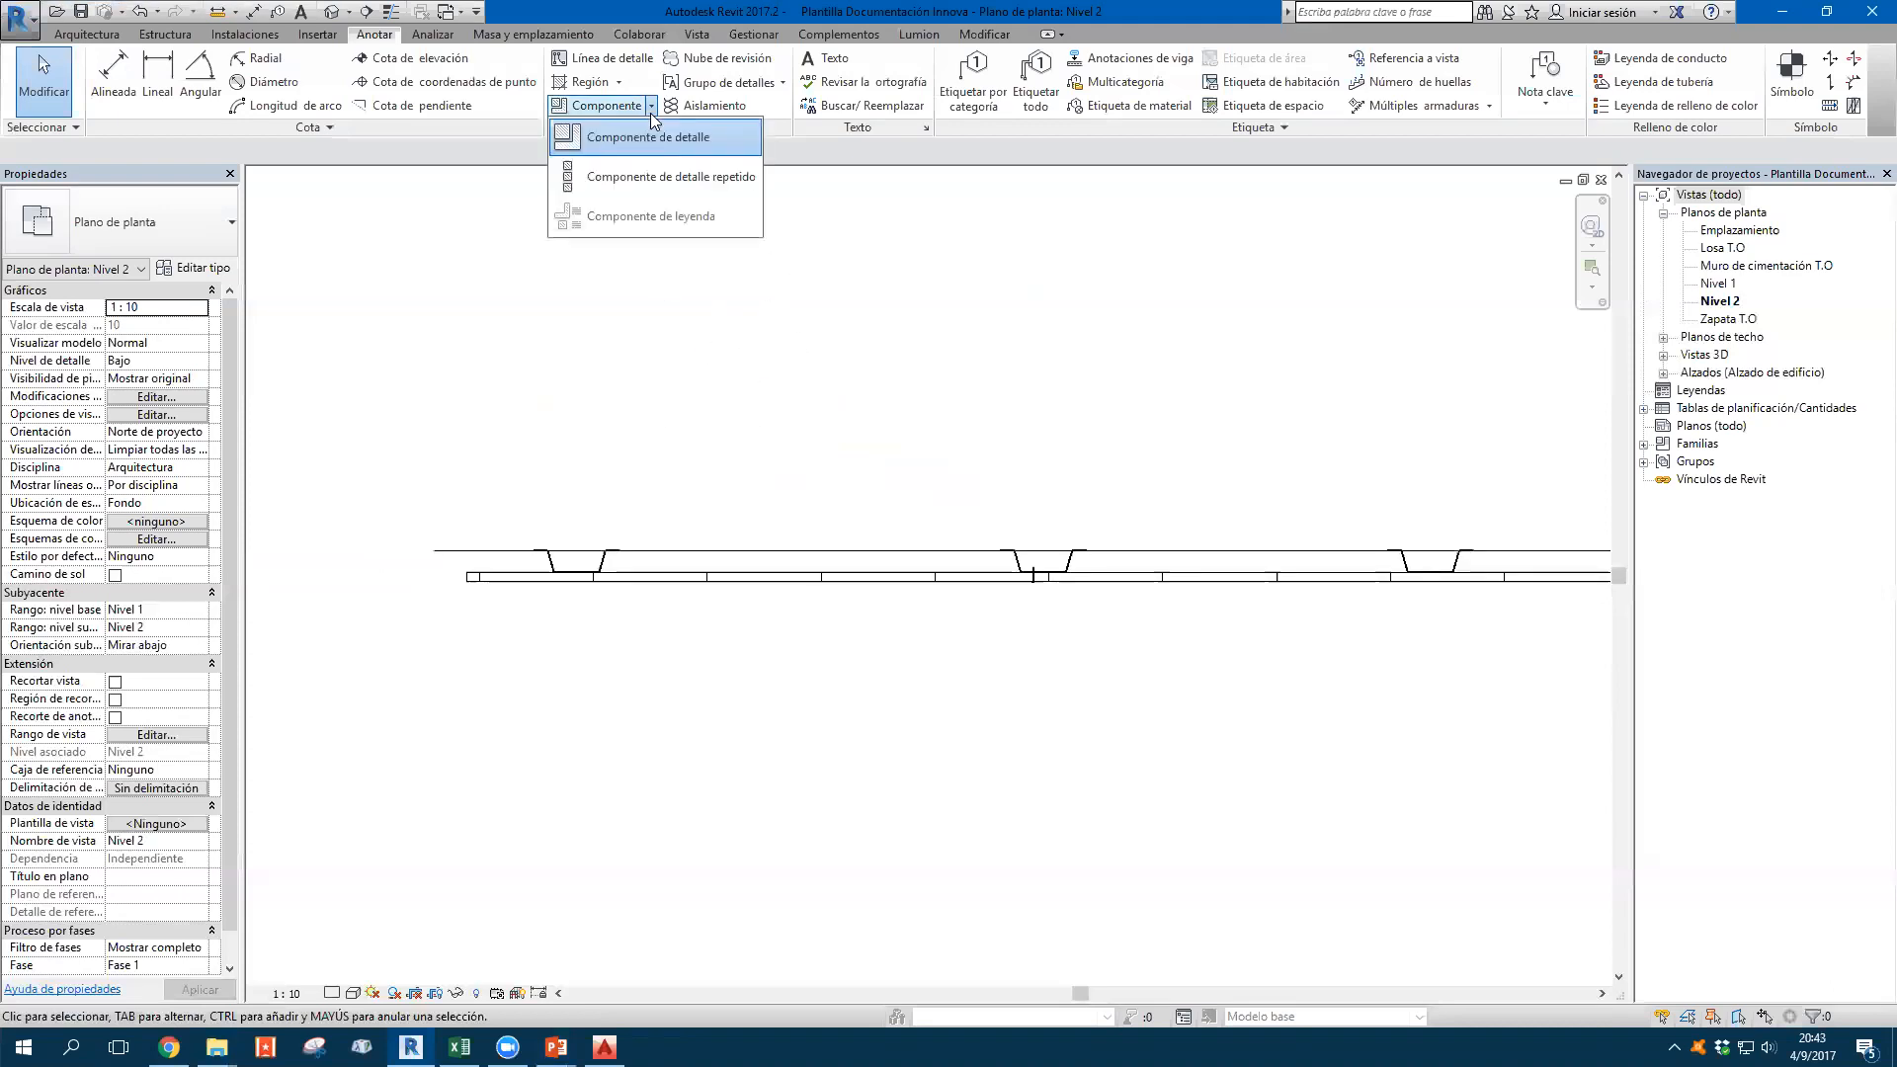
pyautogui.click(663, 192)
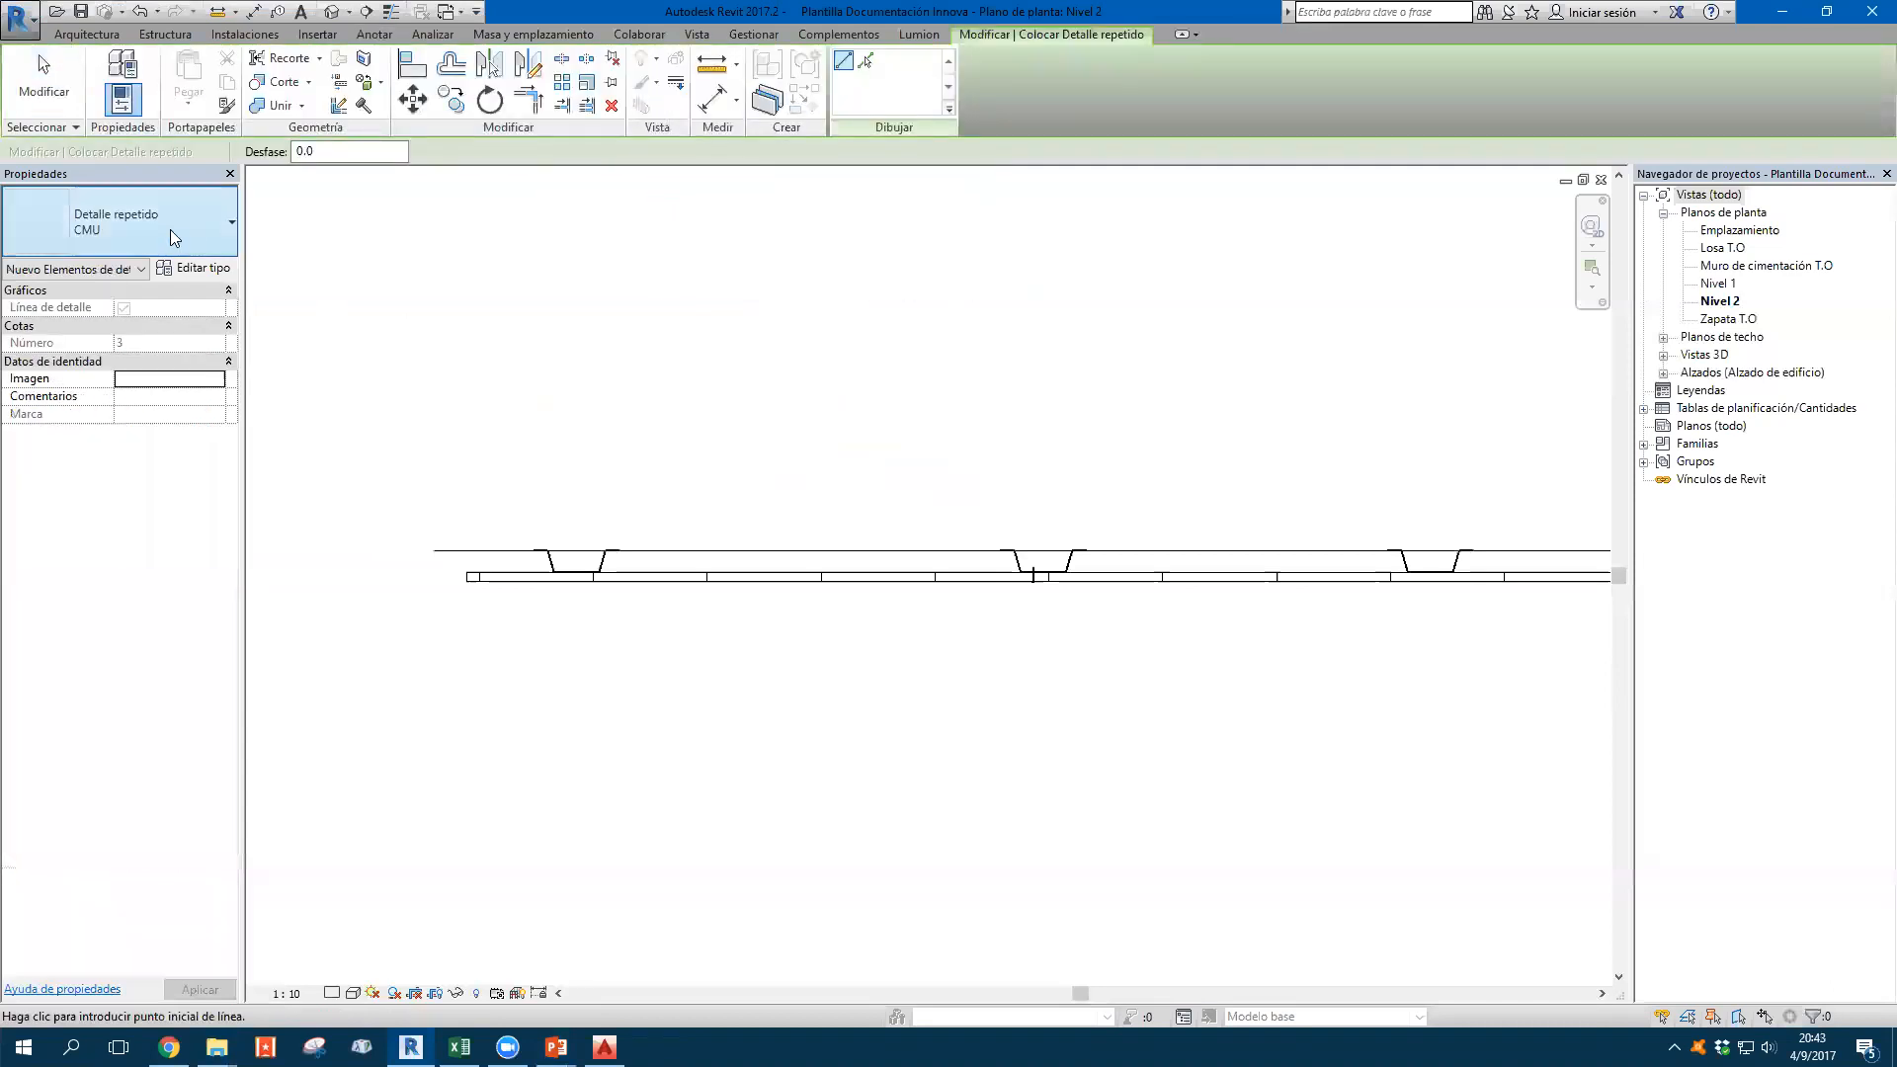
pyautogui.click(170, 243)
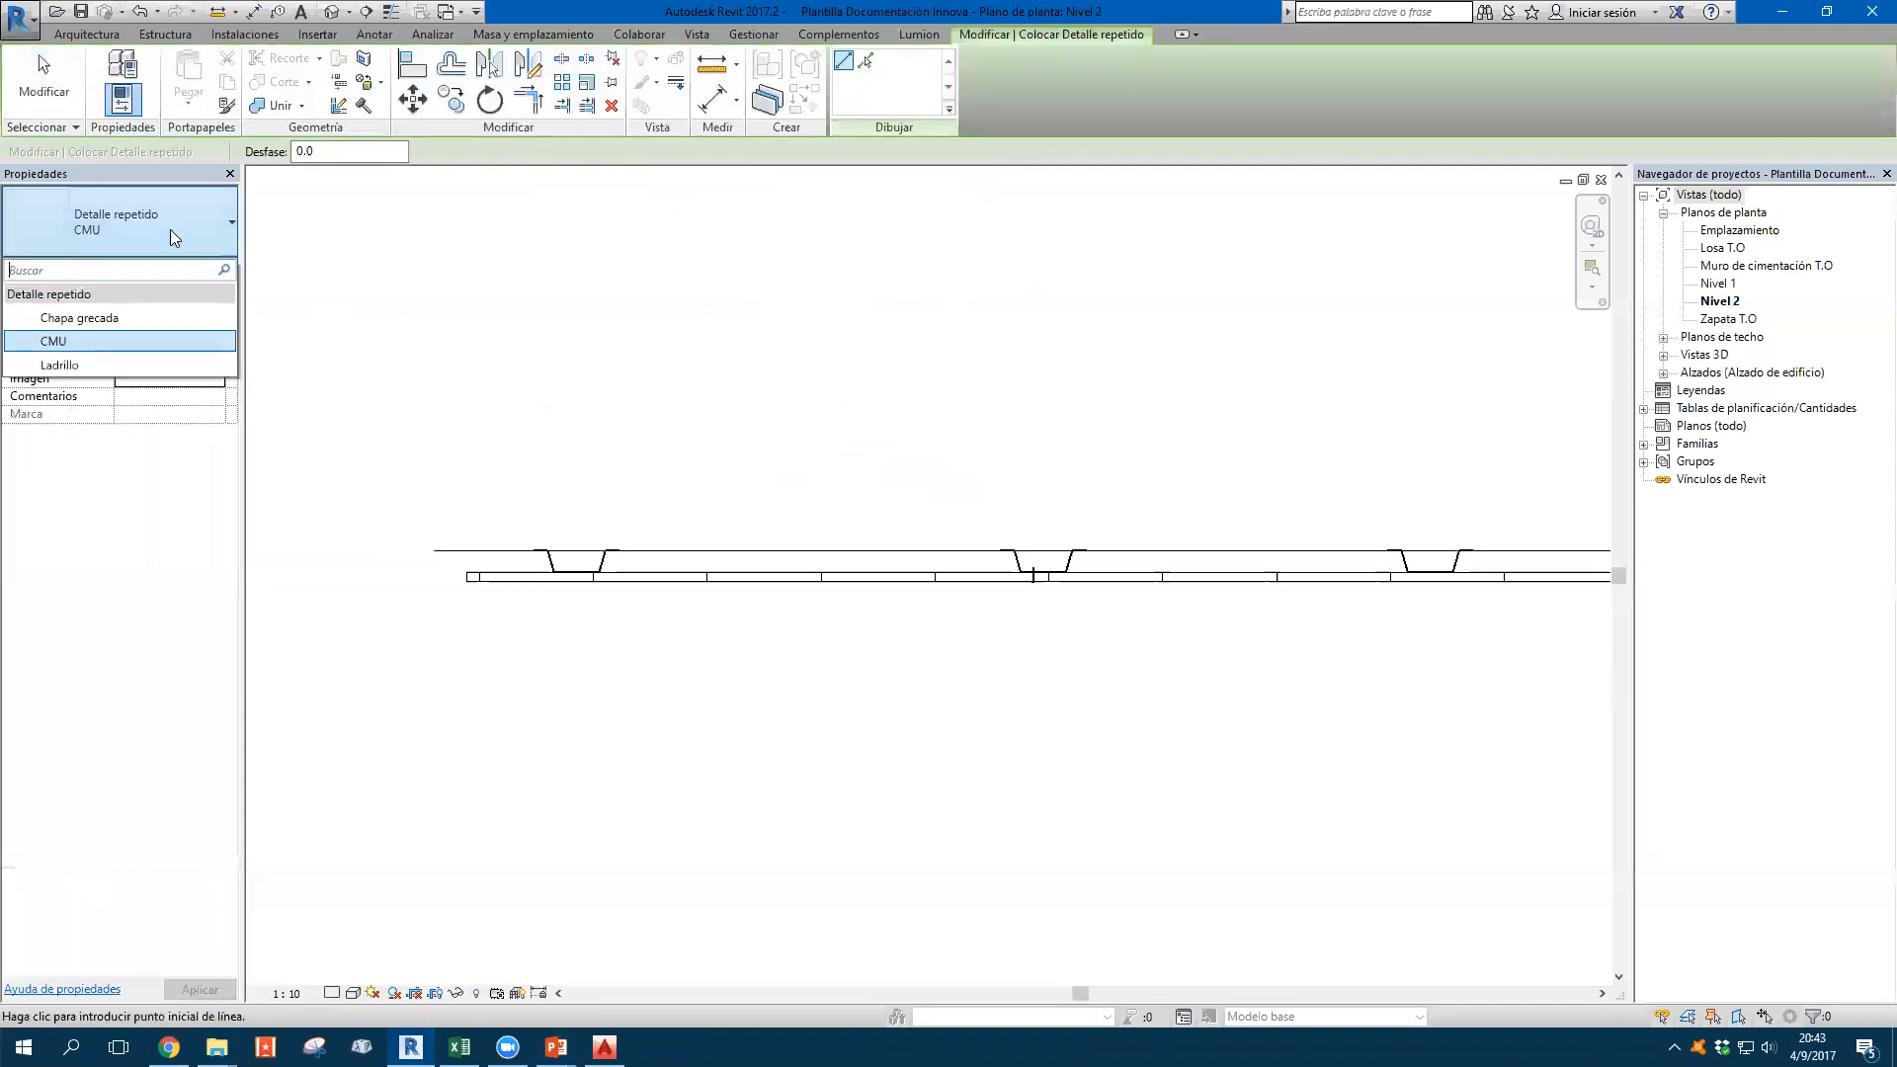
pyautogui.click(128, 317)
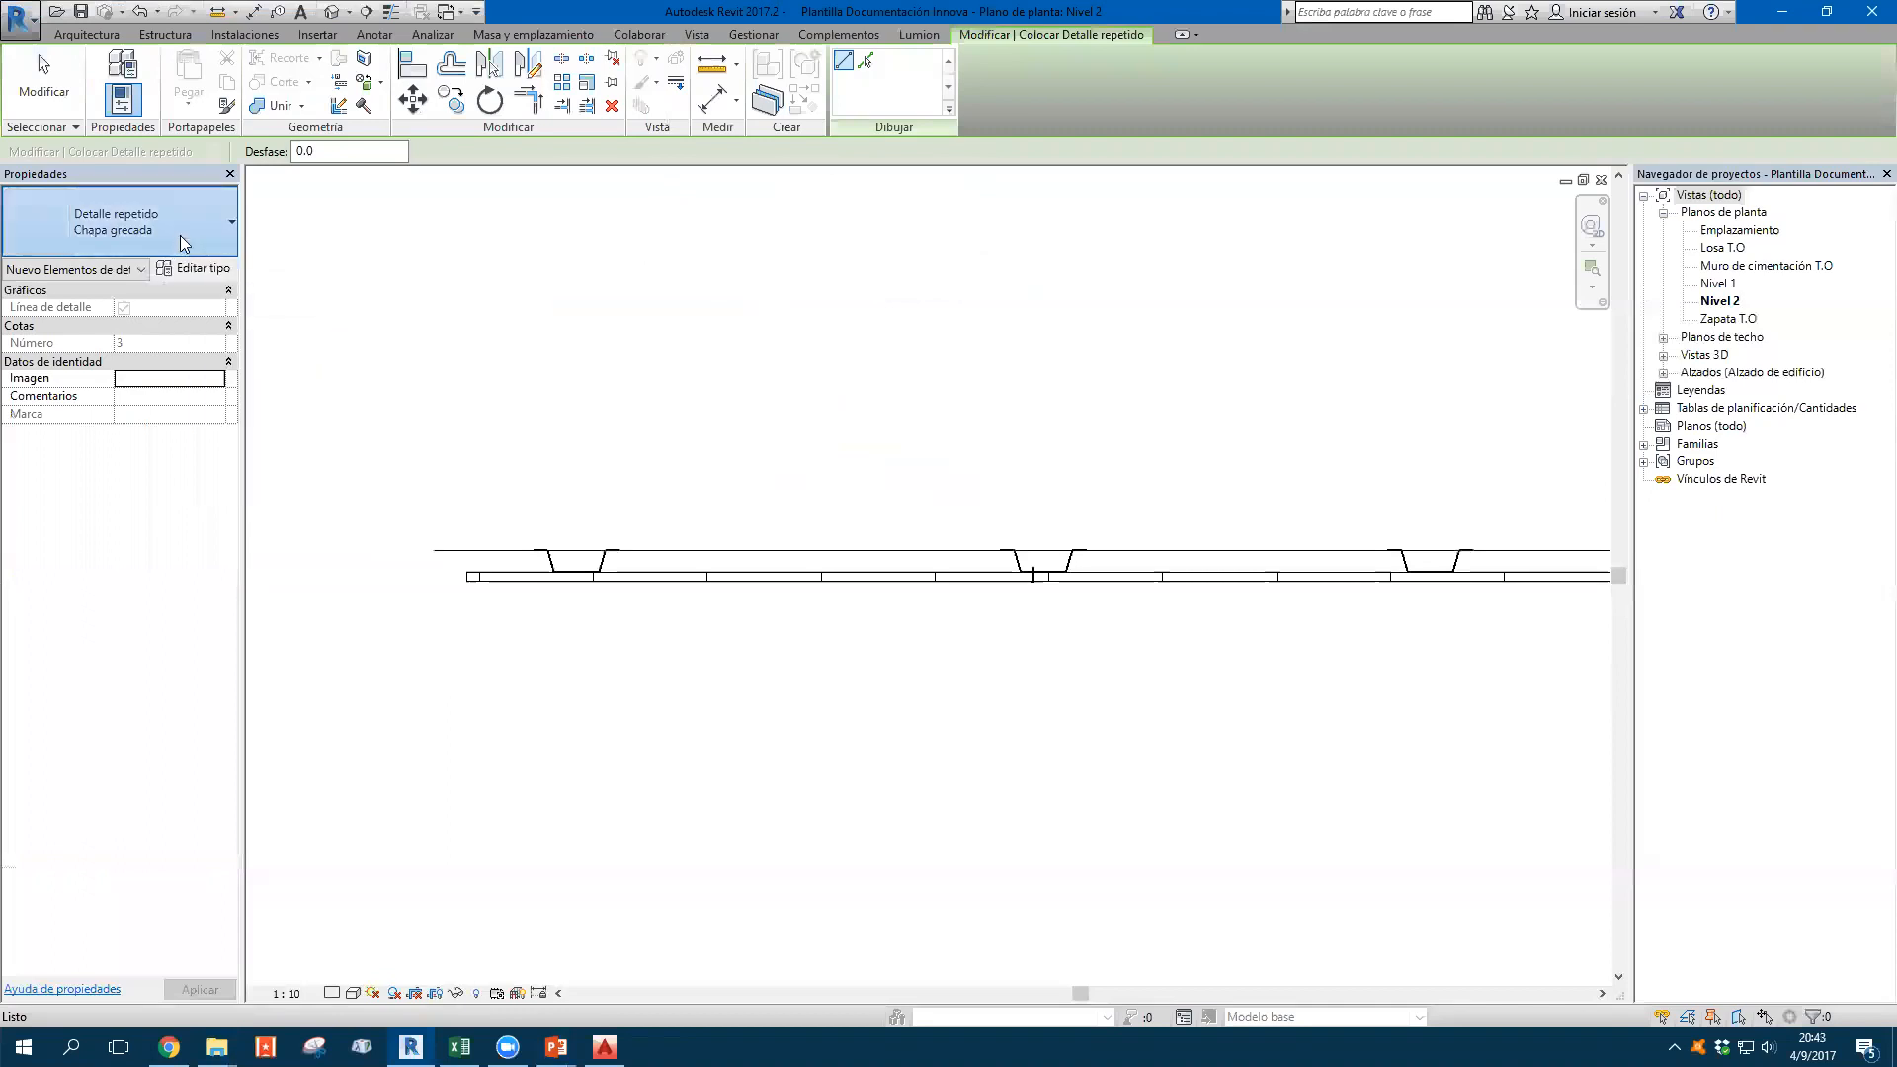
# Place a Chapa grecada repeating detail as a horizontal run about 2680 mm long above the existing detail
pyautogui.click(375, 34)
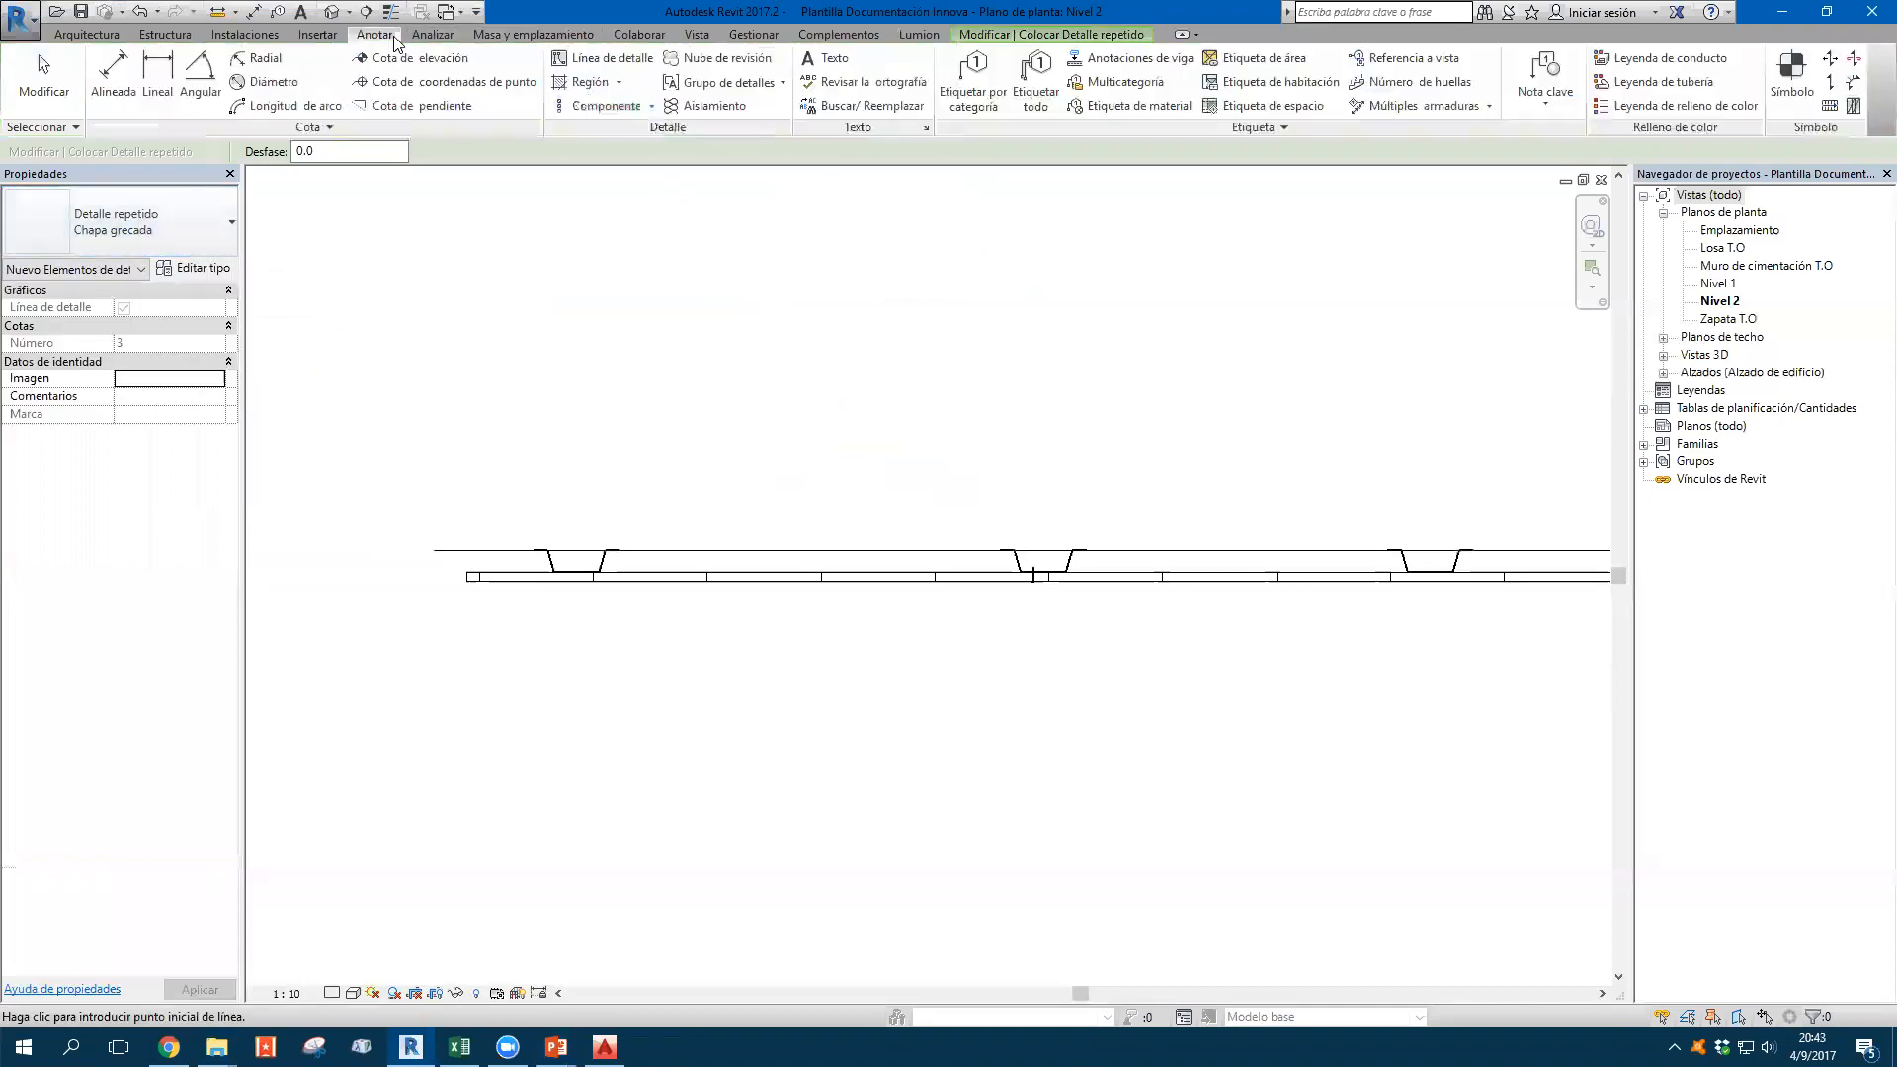
pyautogui.click(631, 111)
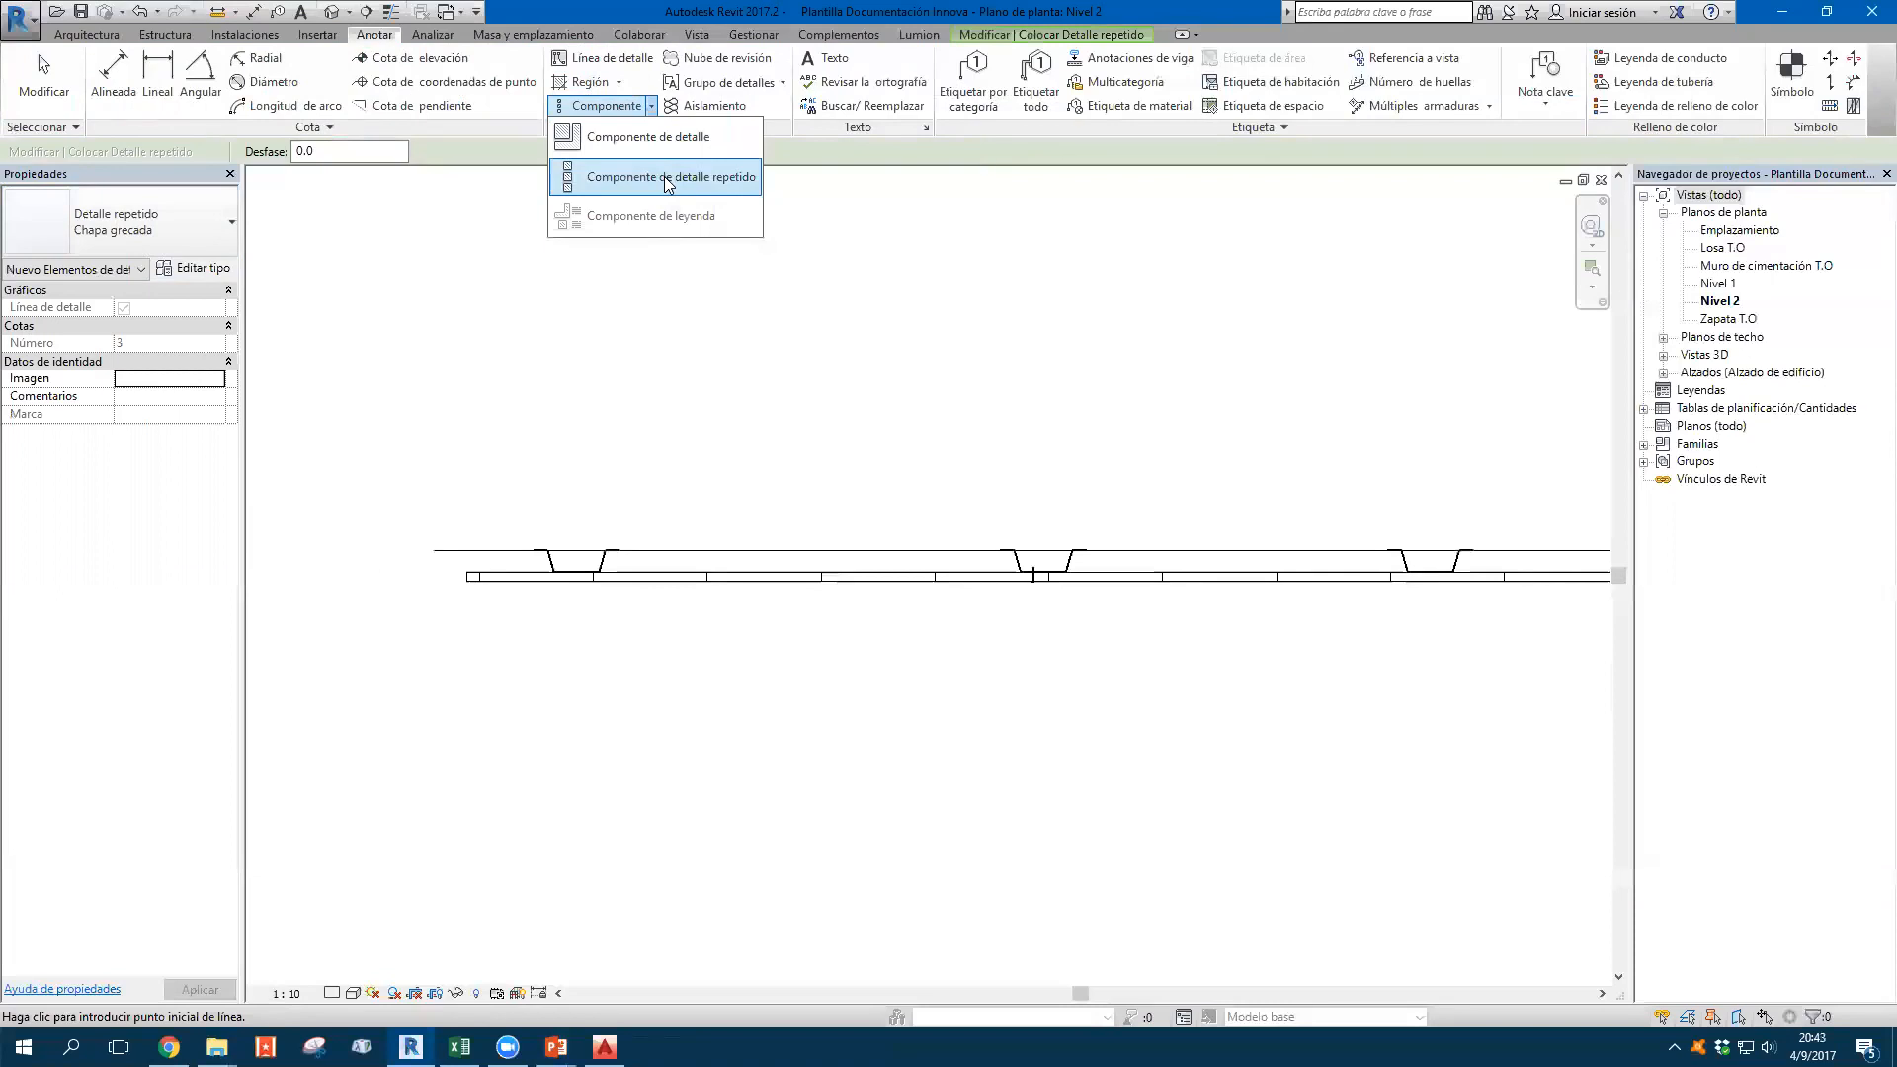
pyautogui.click(632, 178)
pyautogui.click(198, 249)
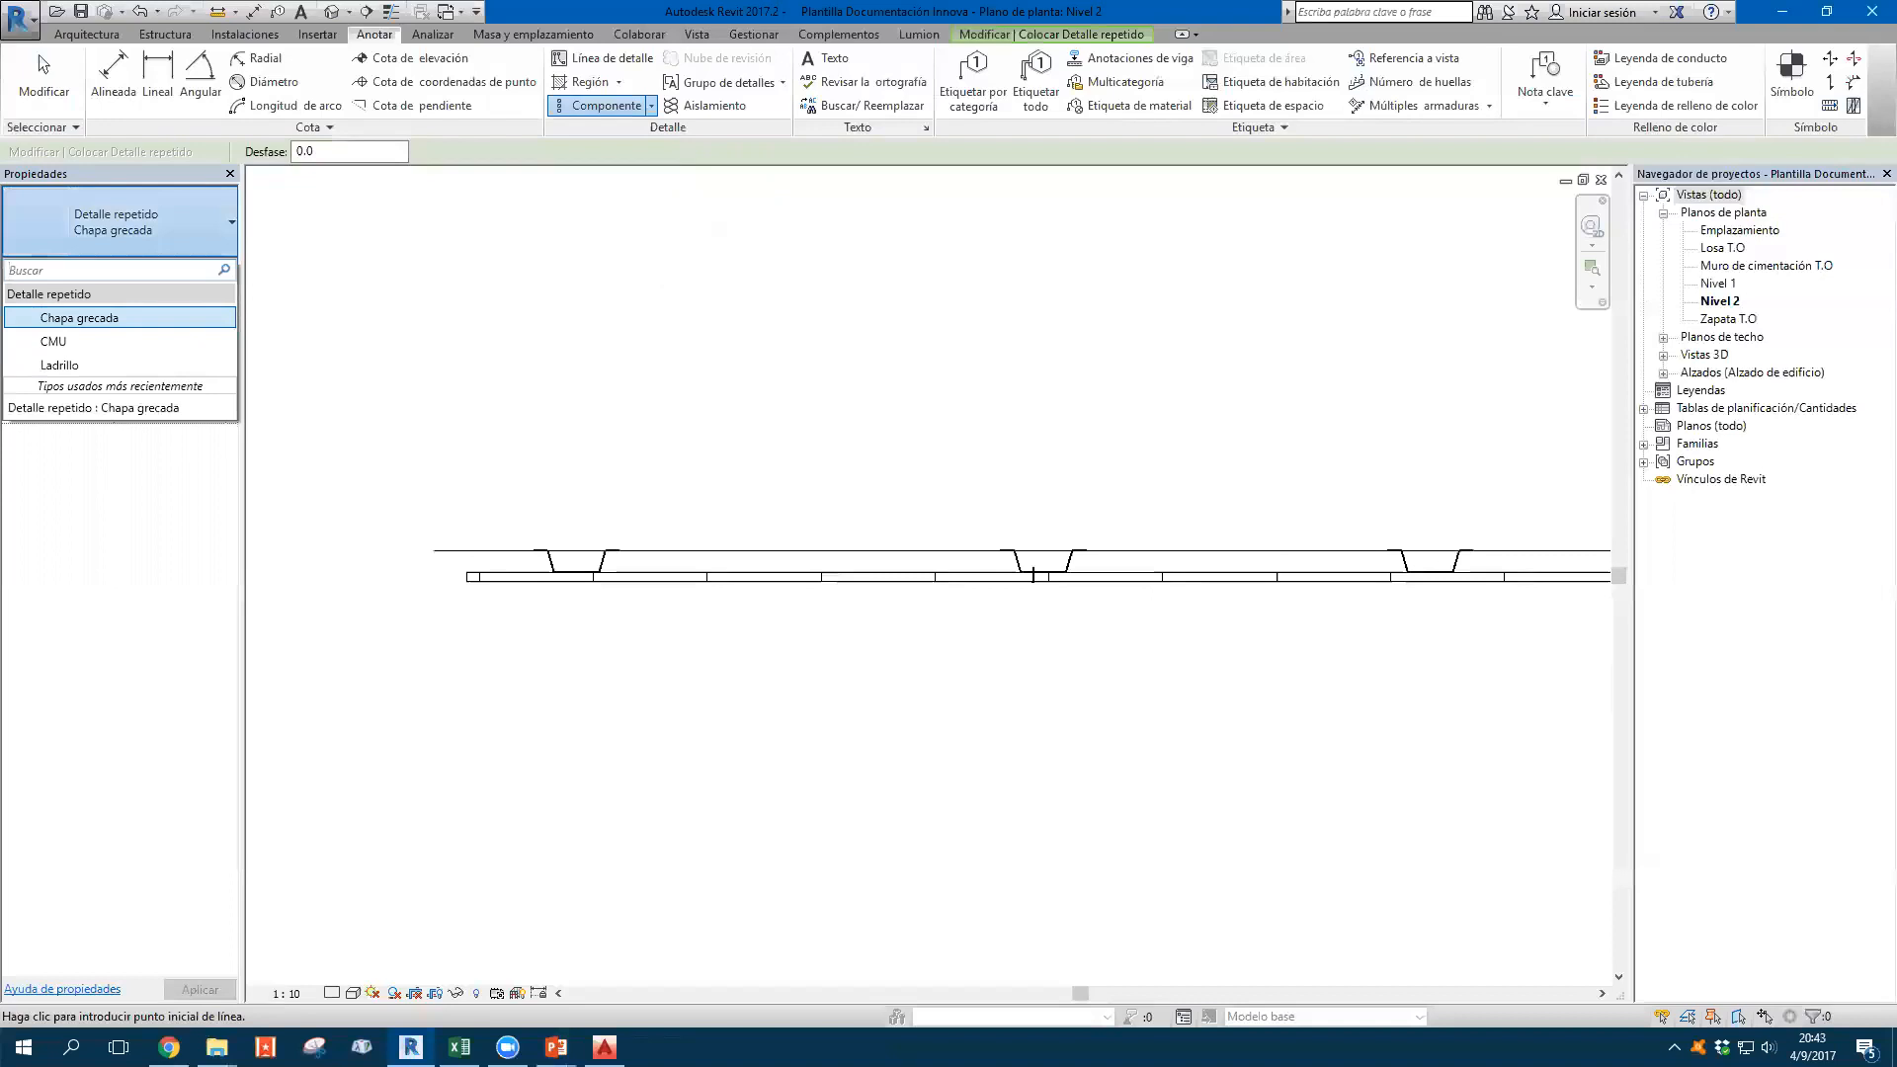
pyautogui.click(107, 317)
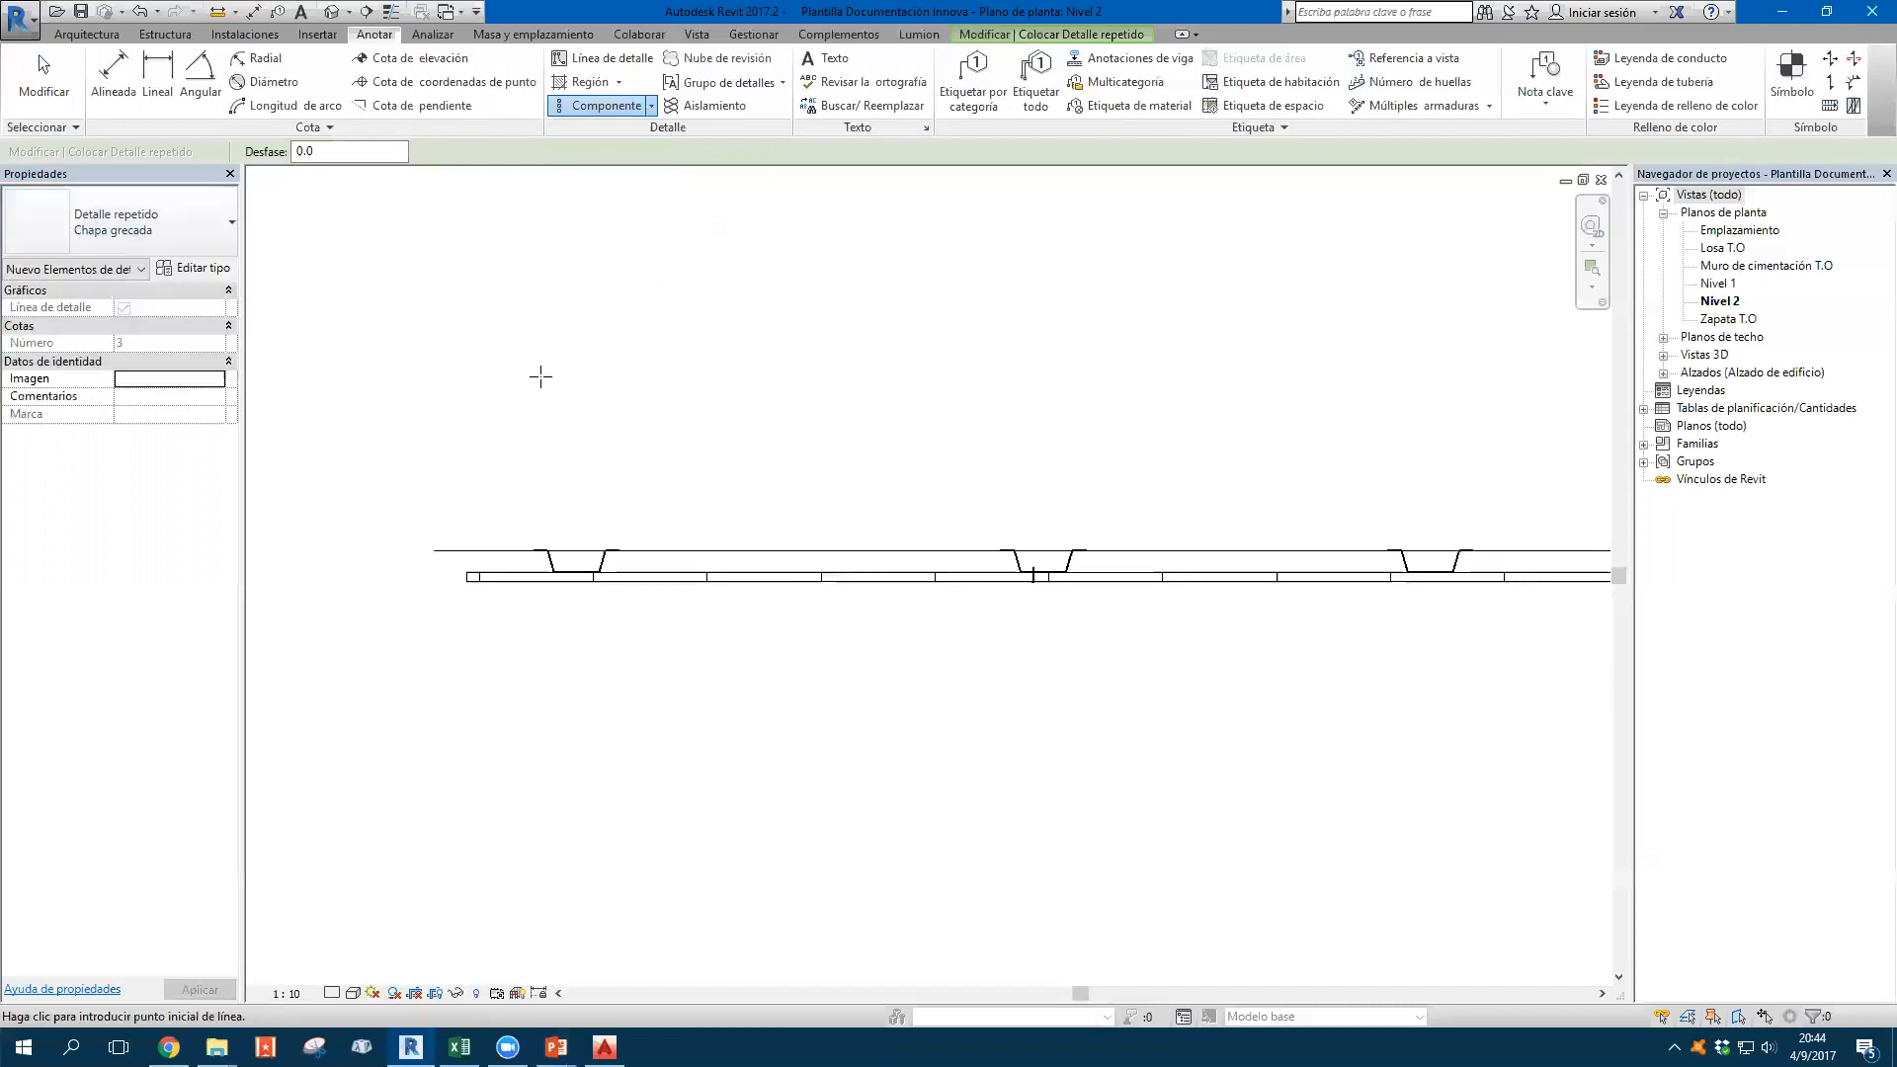
pyautogui.click(541, 377)
pyautogui.moveTo(865, 377); pyautogui.dragTo(616, 376, button='middle')
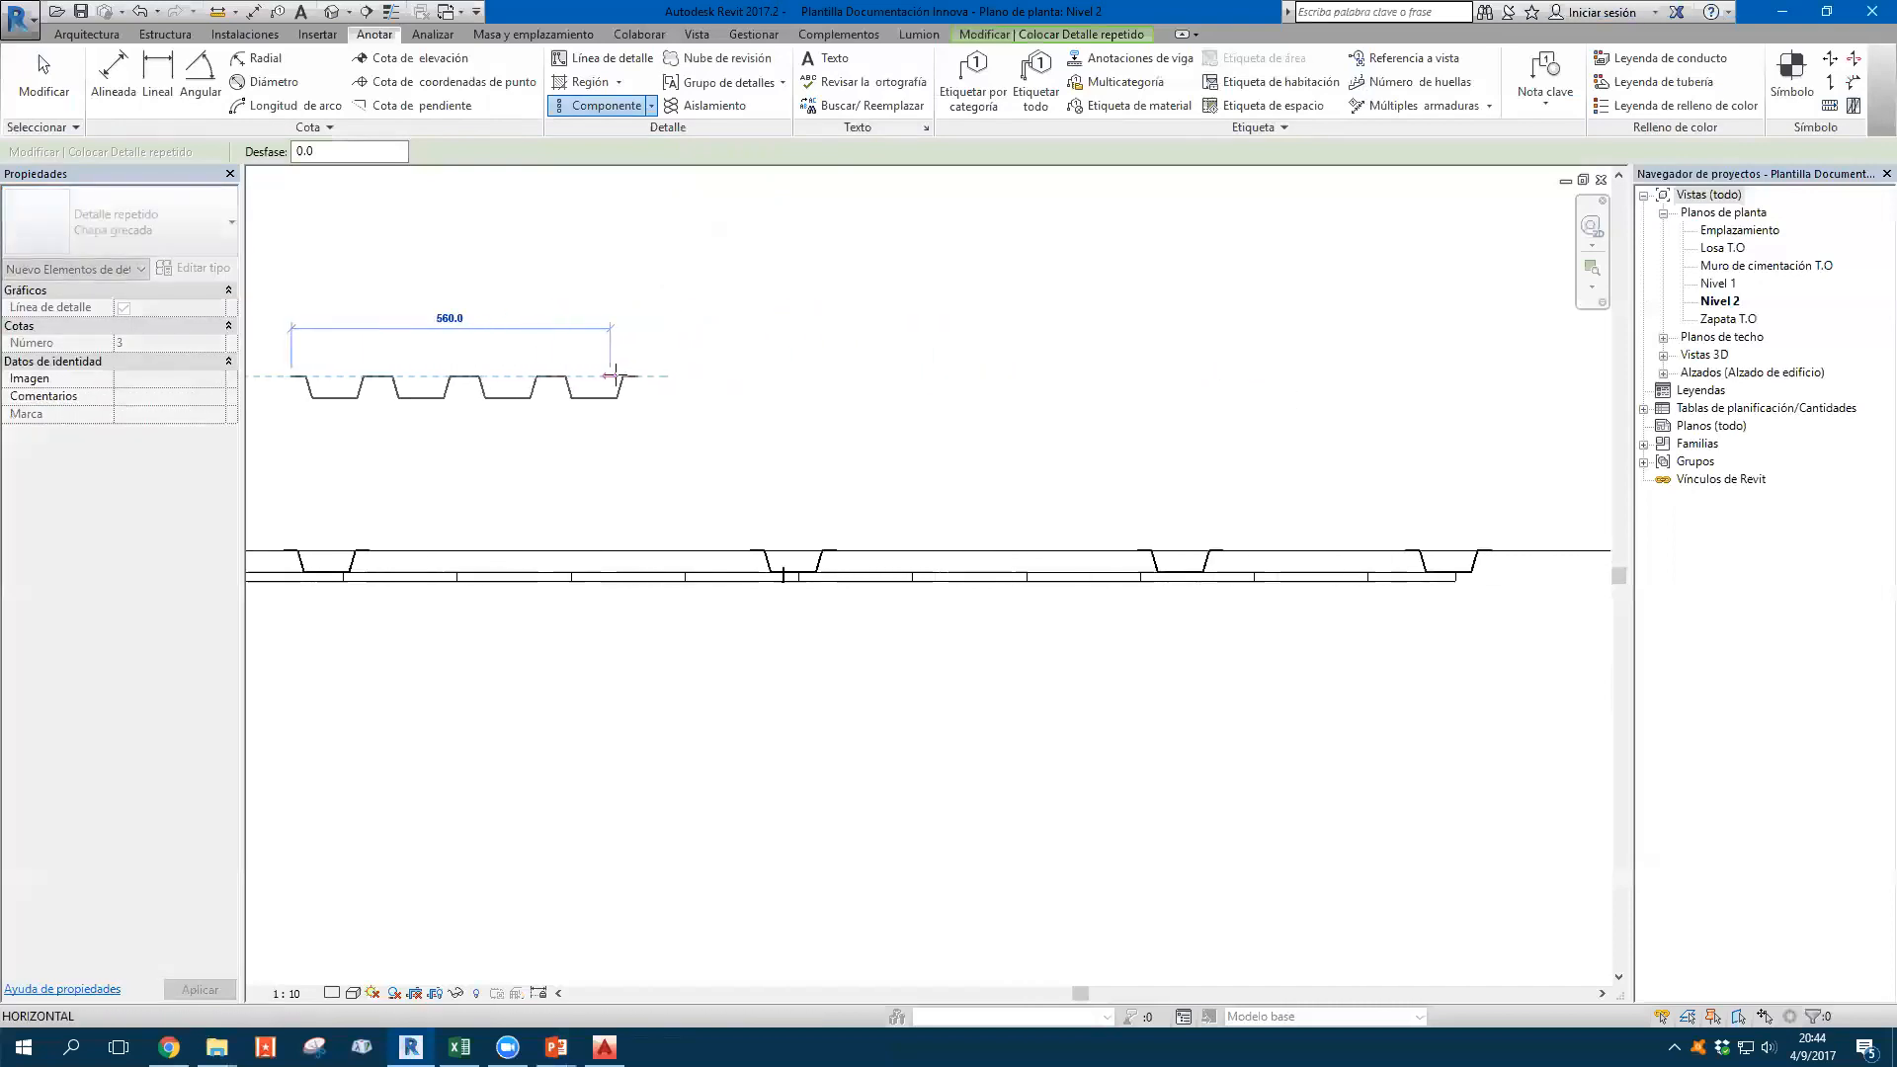
pyautogui.scroll(-2, 615, 377)
pyautogui.click(1404, 377)
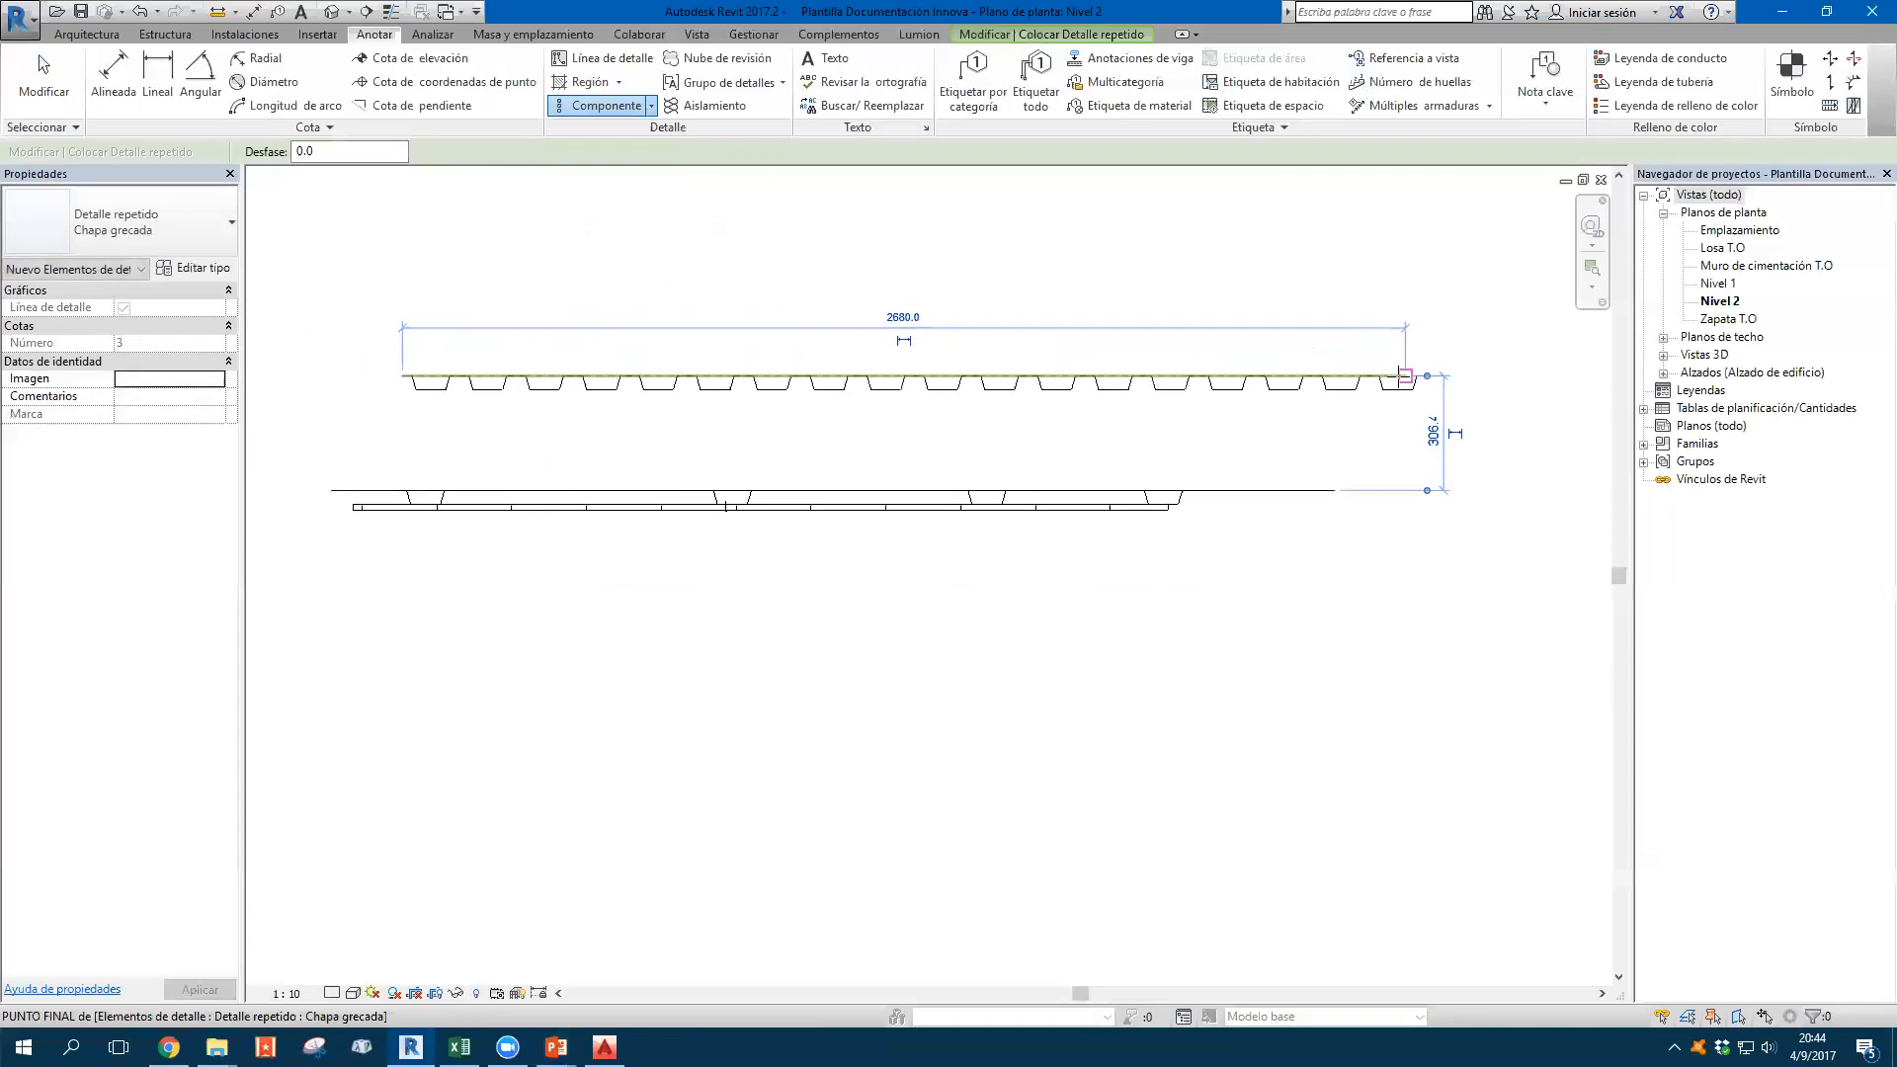
pyautogui.press('Escape')
pyautogui.press('Escape')
pyautogui.moveTo(729, 390); pyautogui.dragTo(856, 390, button='middle')
# Create a similar repeating detail with the Ladrillo type, drawn horizontally about 2640 mm long above the corrugated profile
pyautogui.click(808, 383)
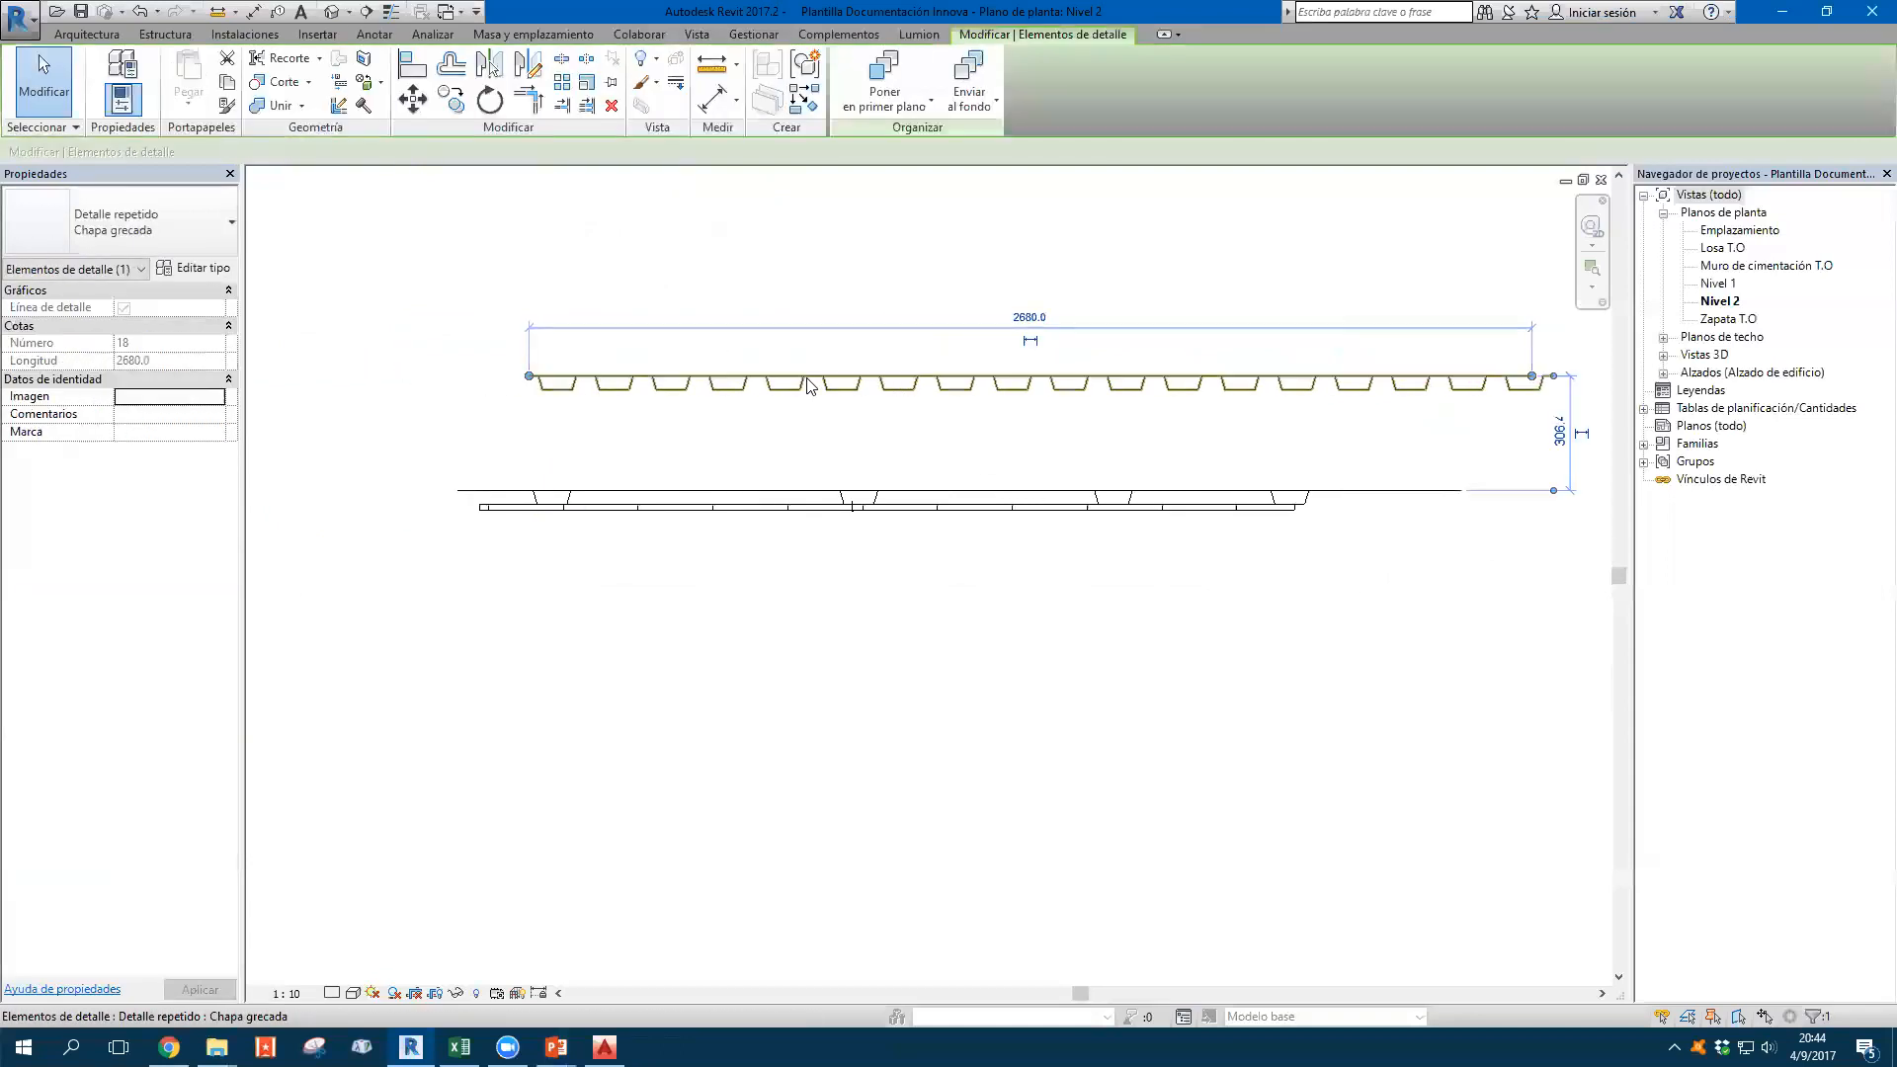
pyautogui.press('c')
pyautogui.press('s')
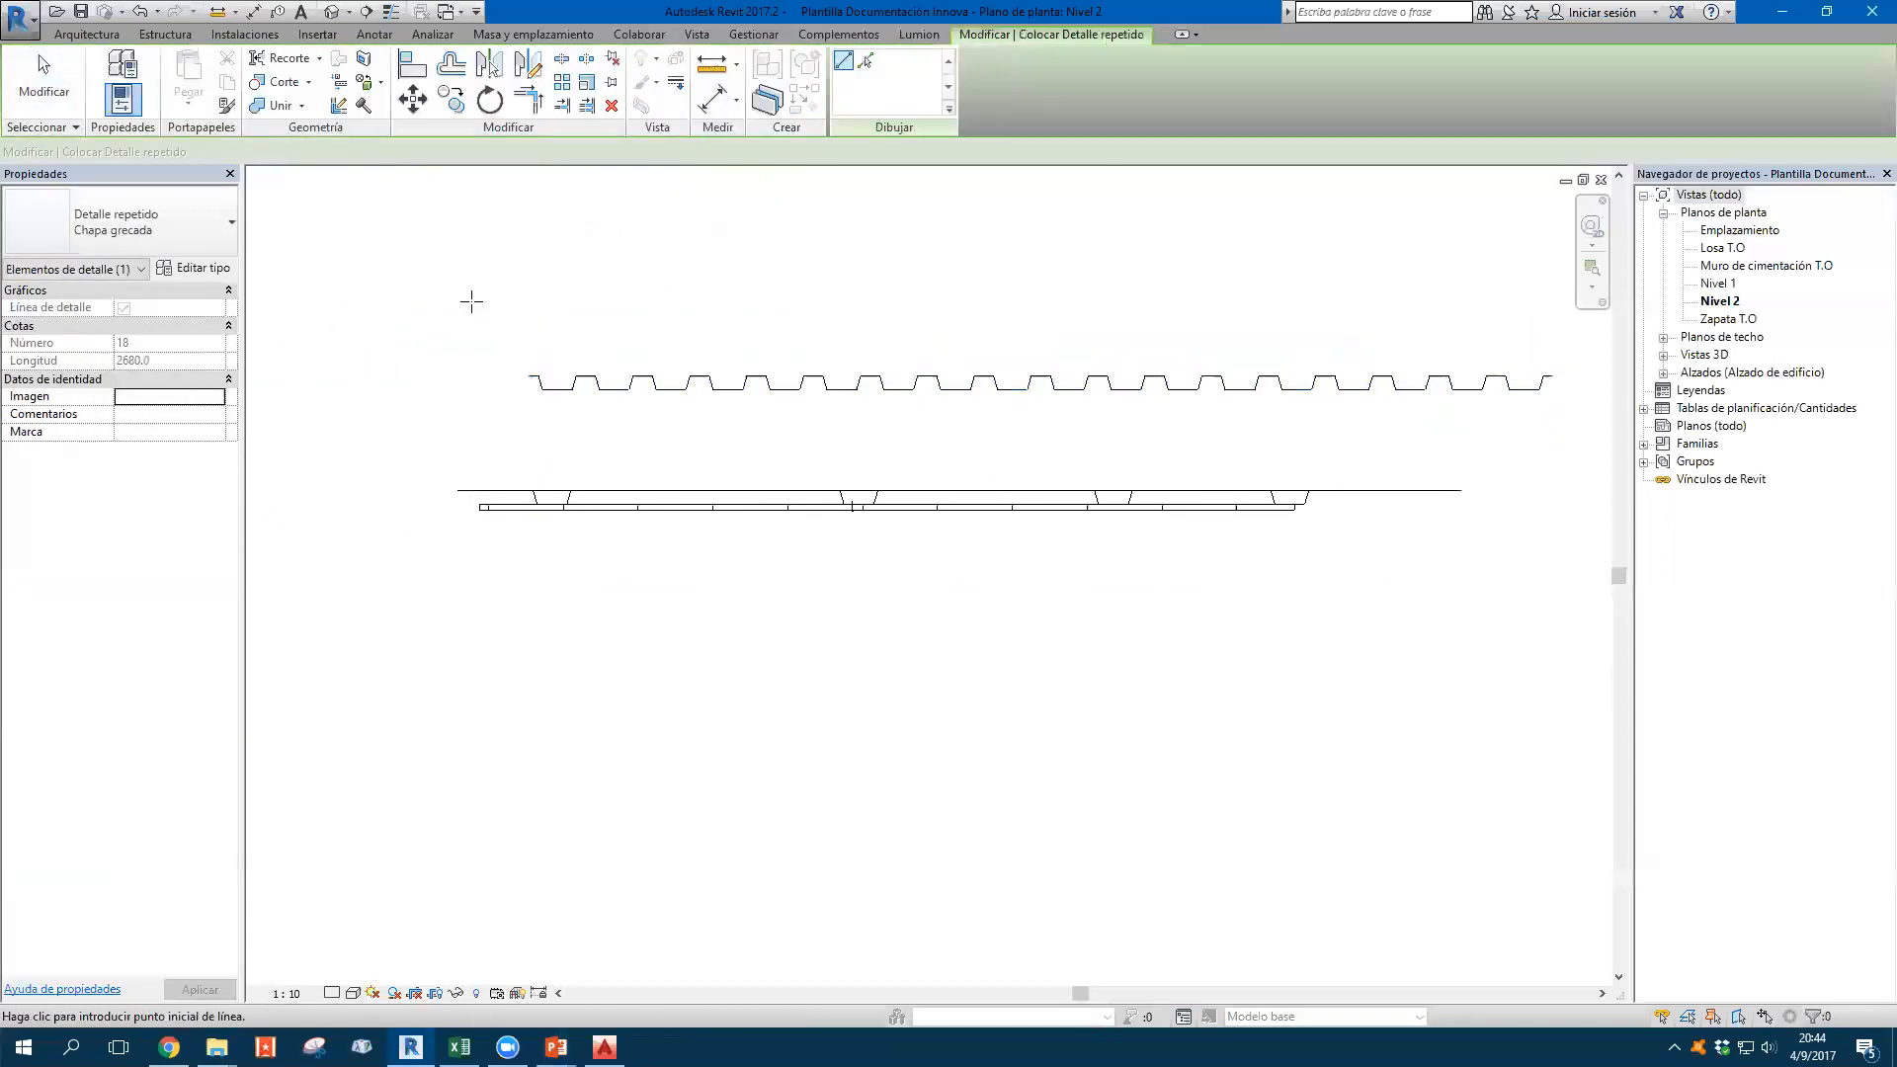
pyautogui.click(173, 230)
pyautogui.click(39, 363)
pyautogui.click(504, 287)
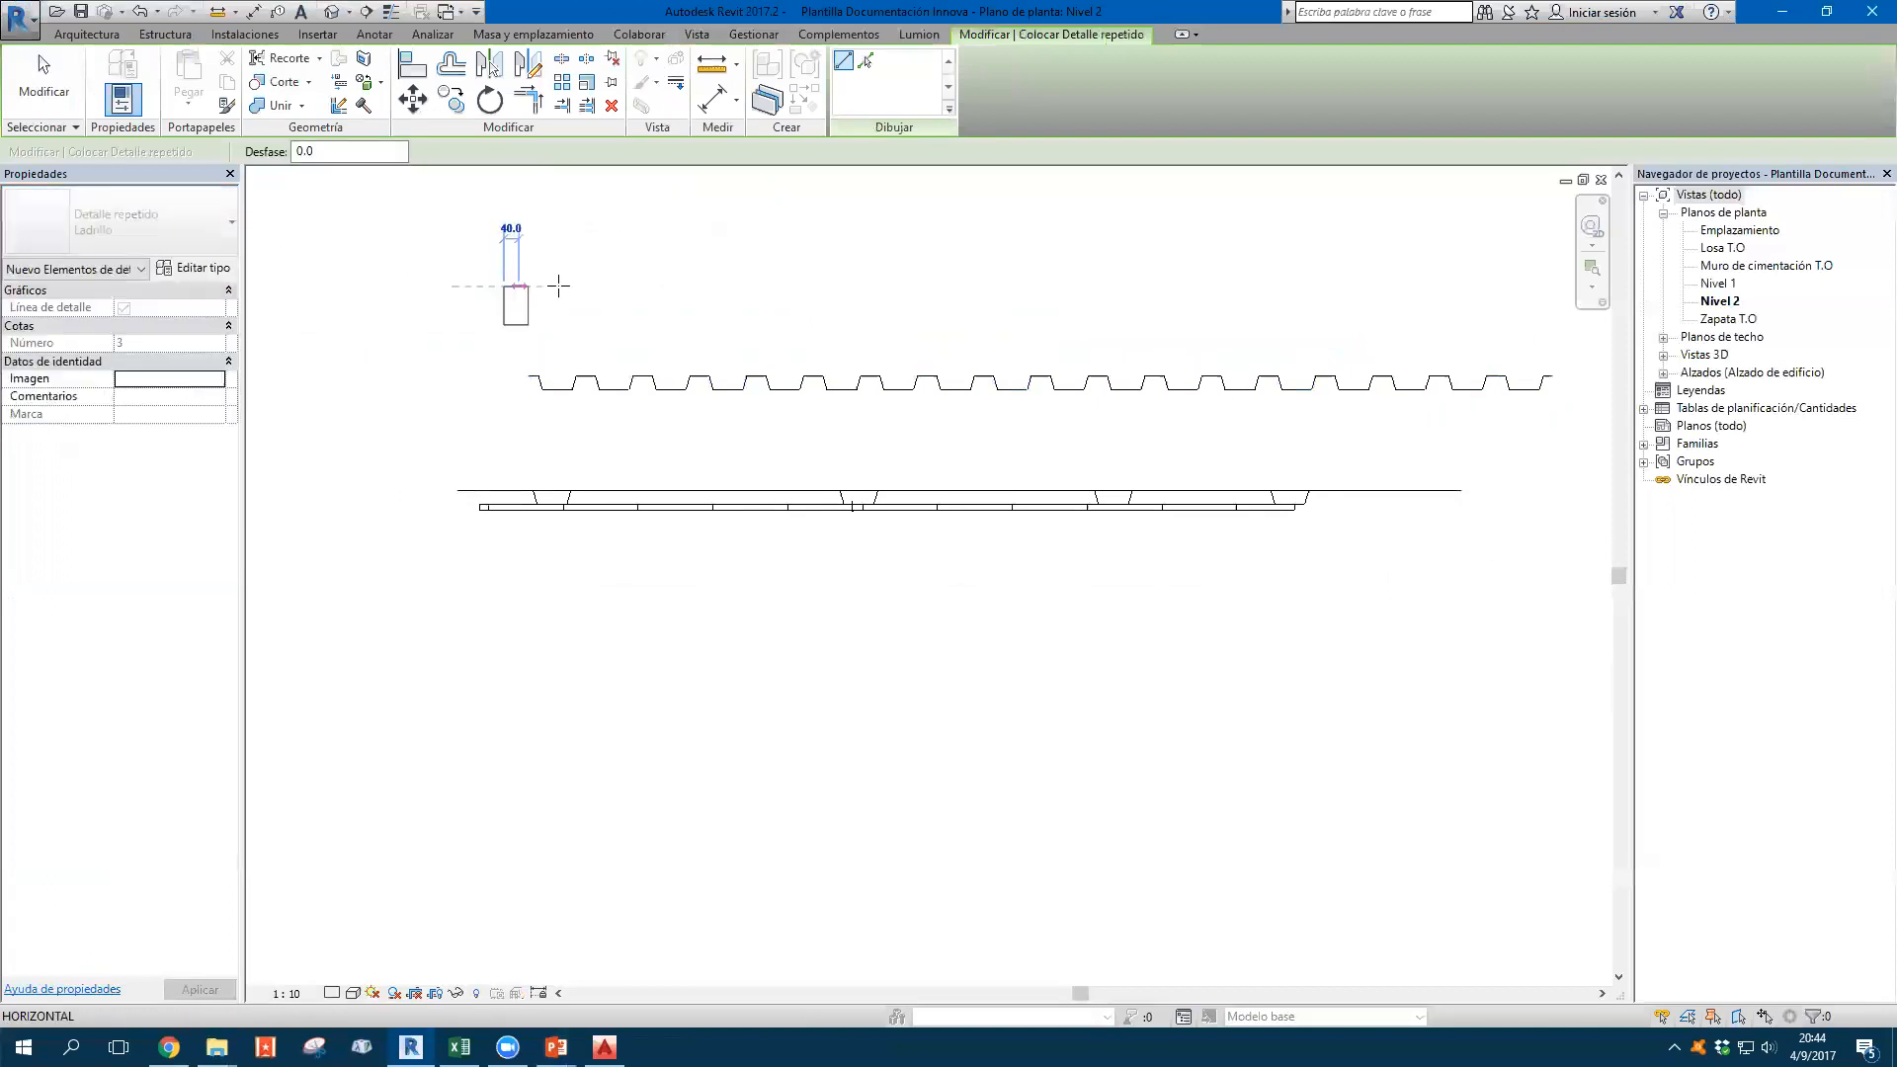
pyautogui.click(1510, 289)
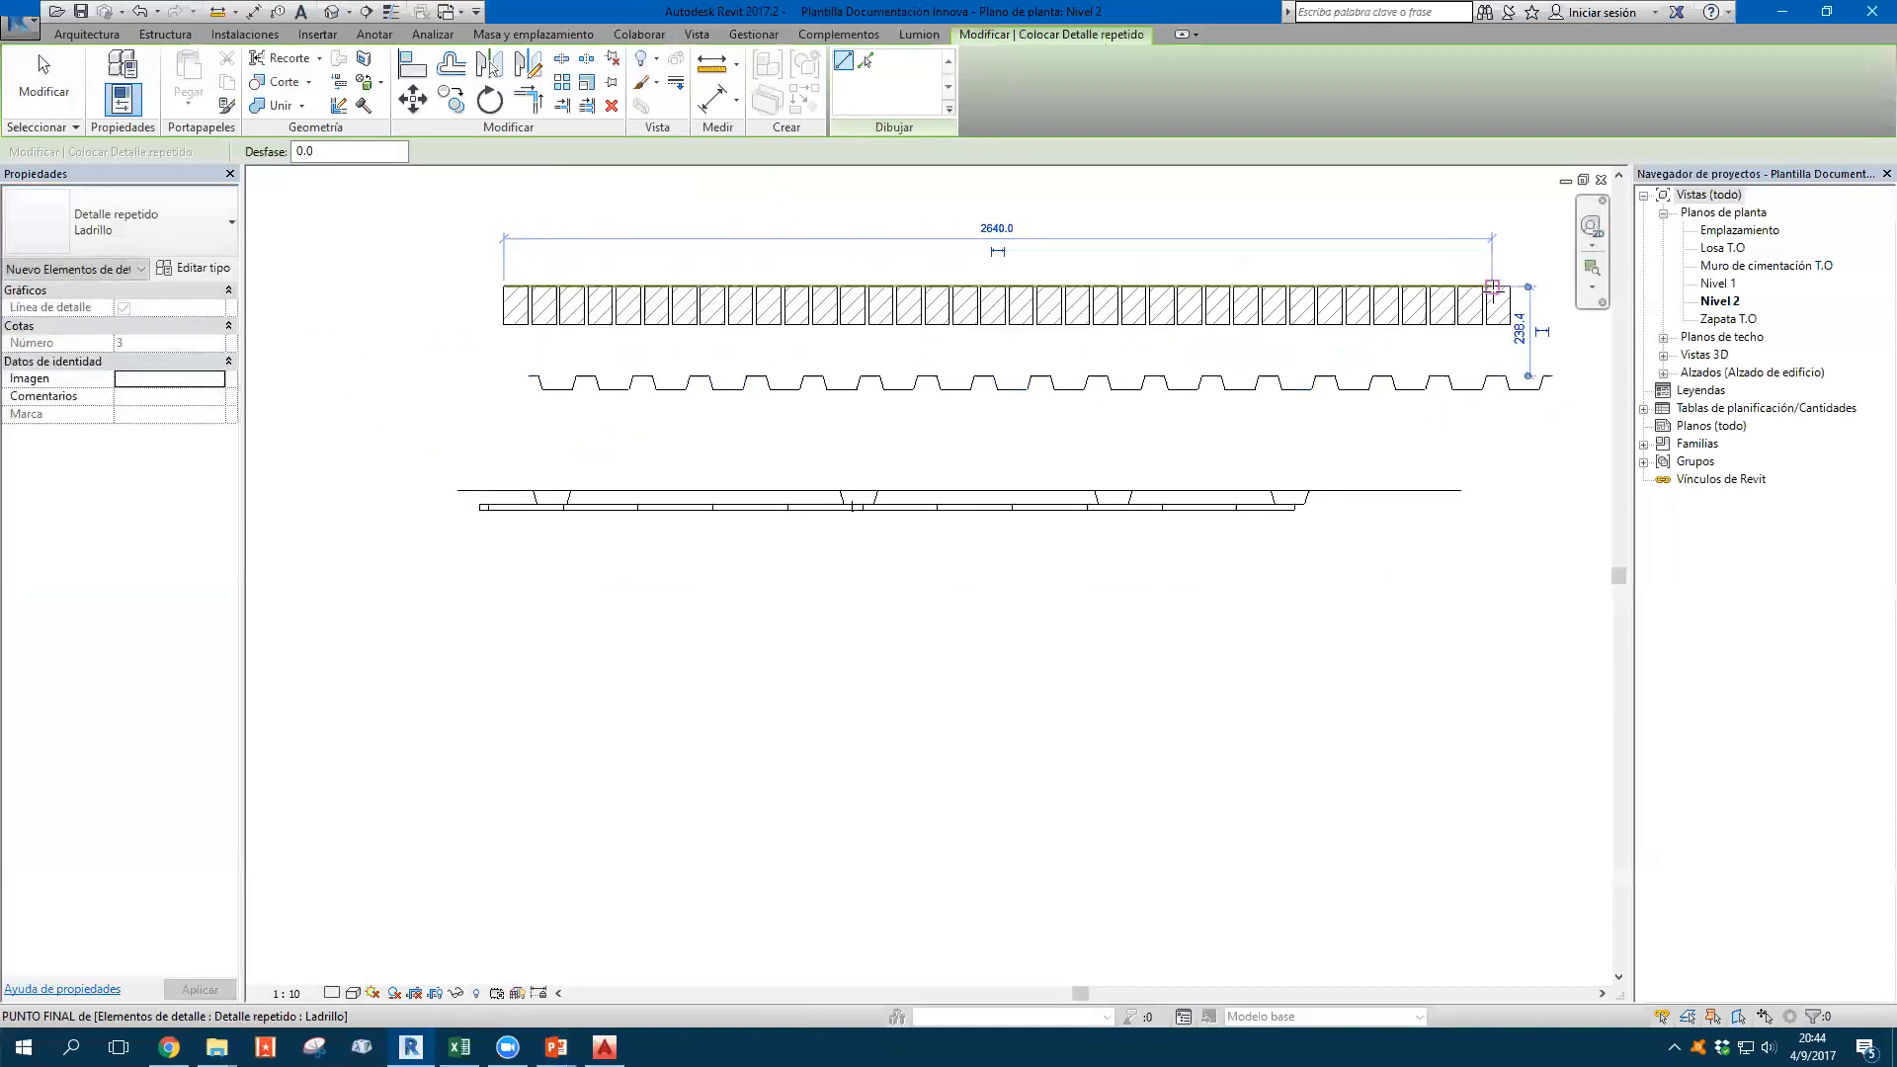
pyautogui.press('Escape')
pyautogui.press('Escape')
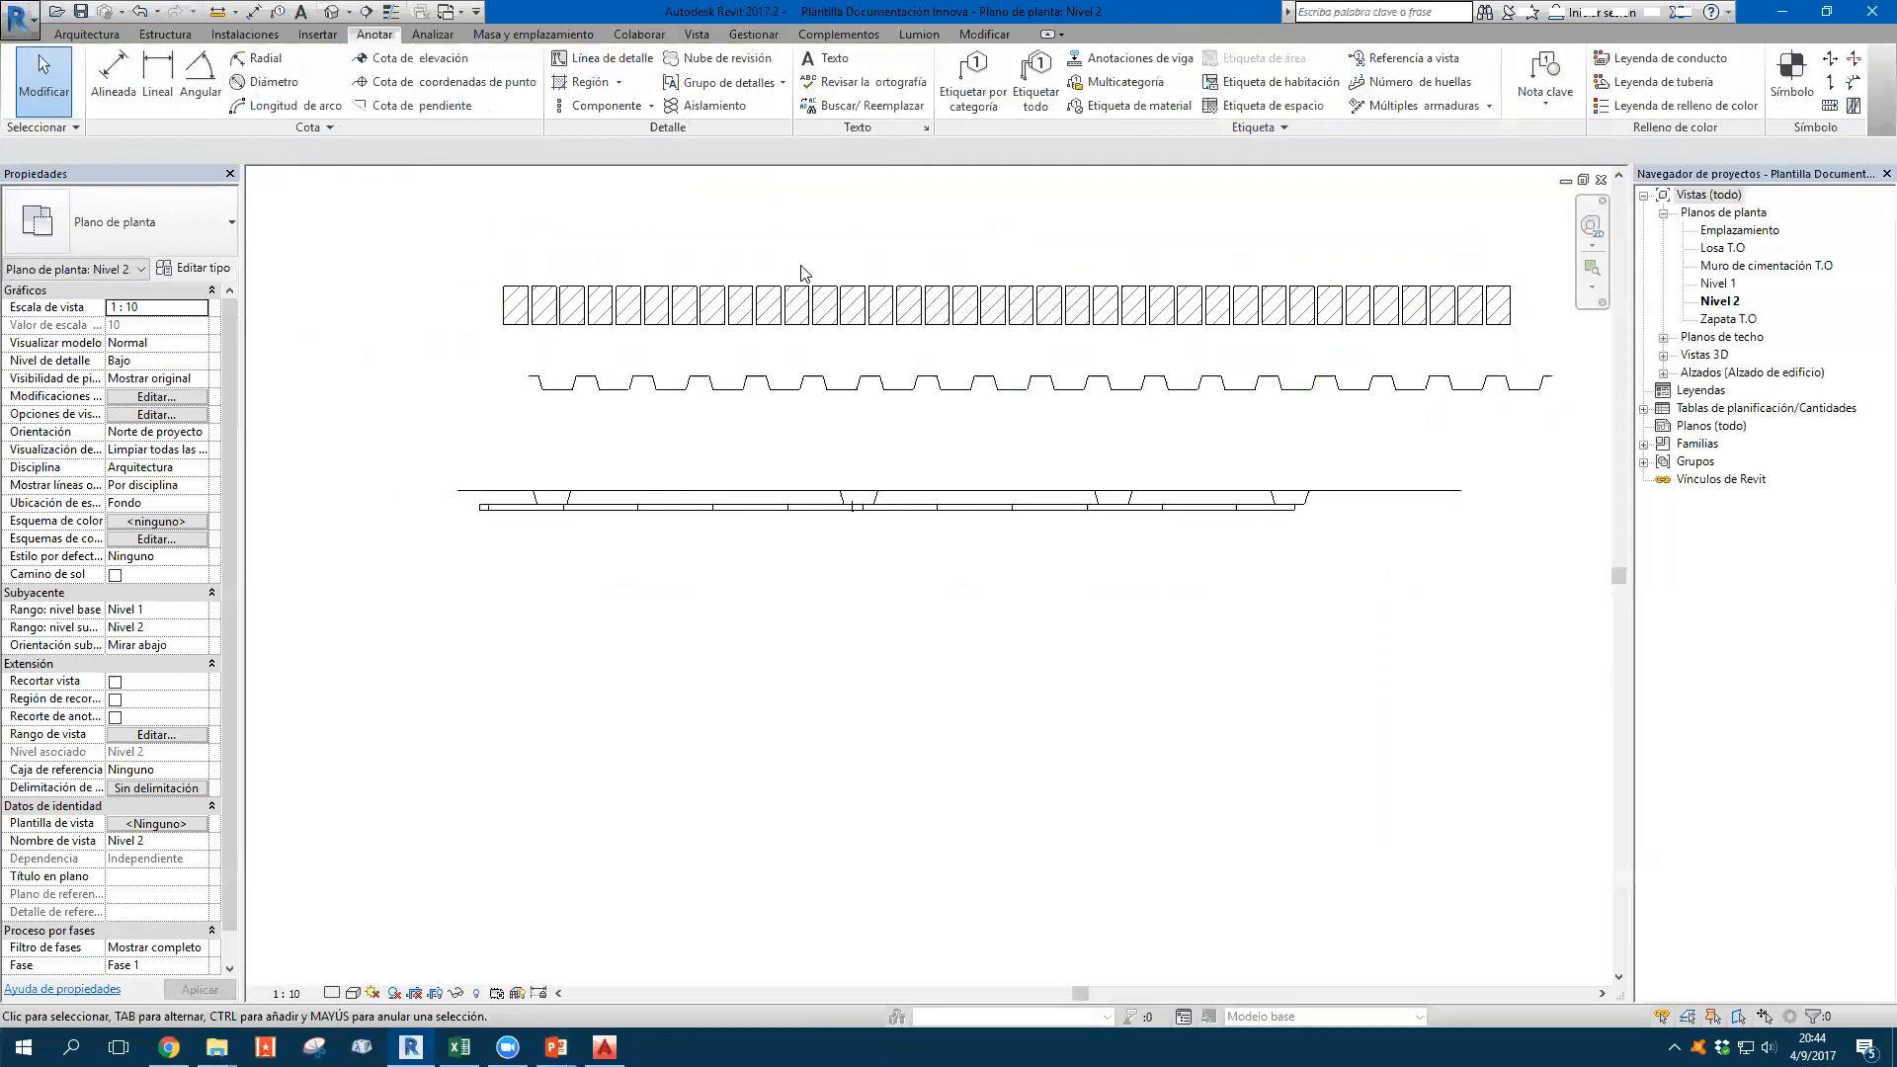
# Examine the brick row's type properties, reviewing its detail component, layout, spacing and detail rotation parameters
pyautogui.click(761, 288)
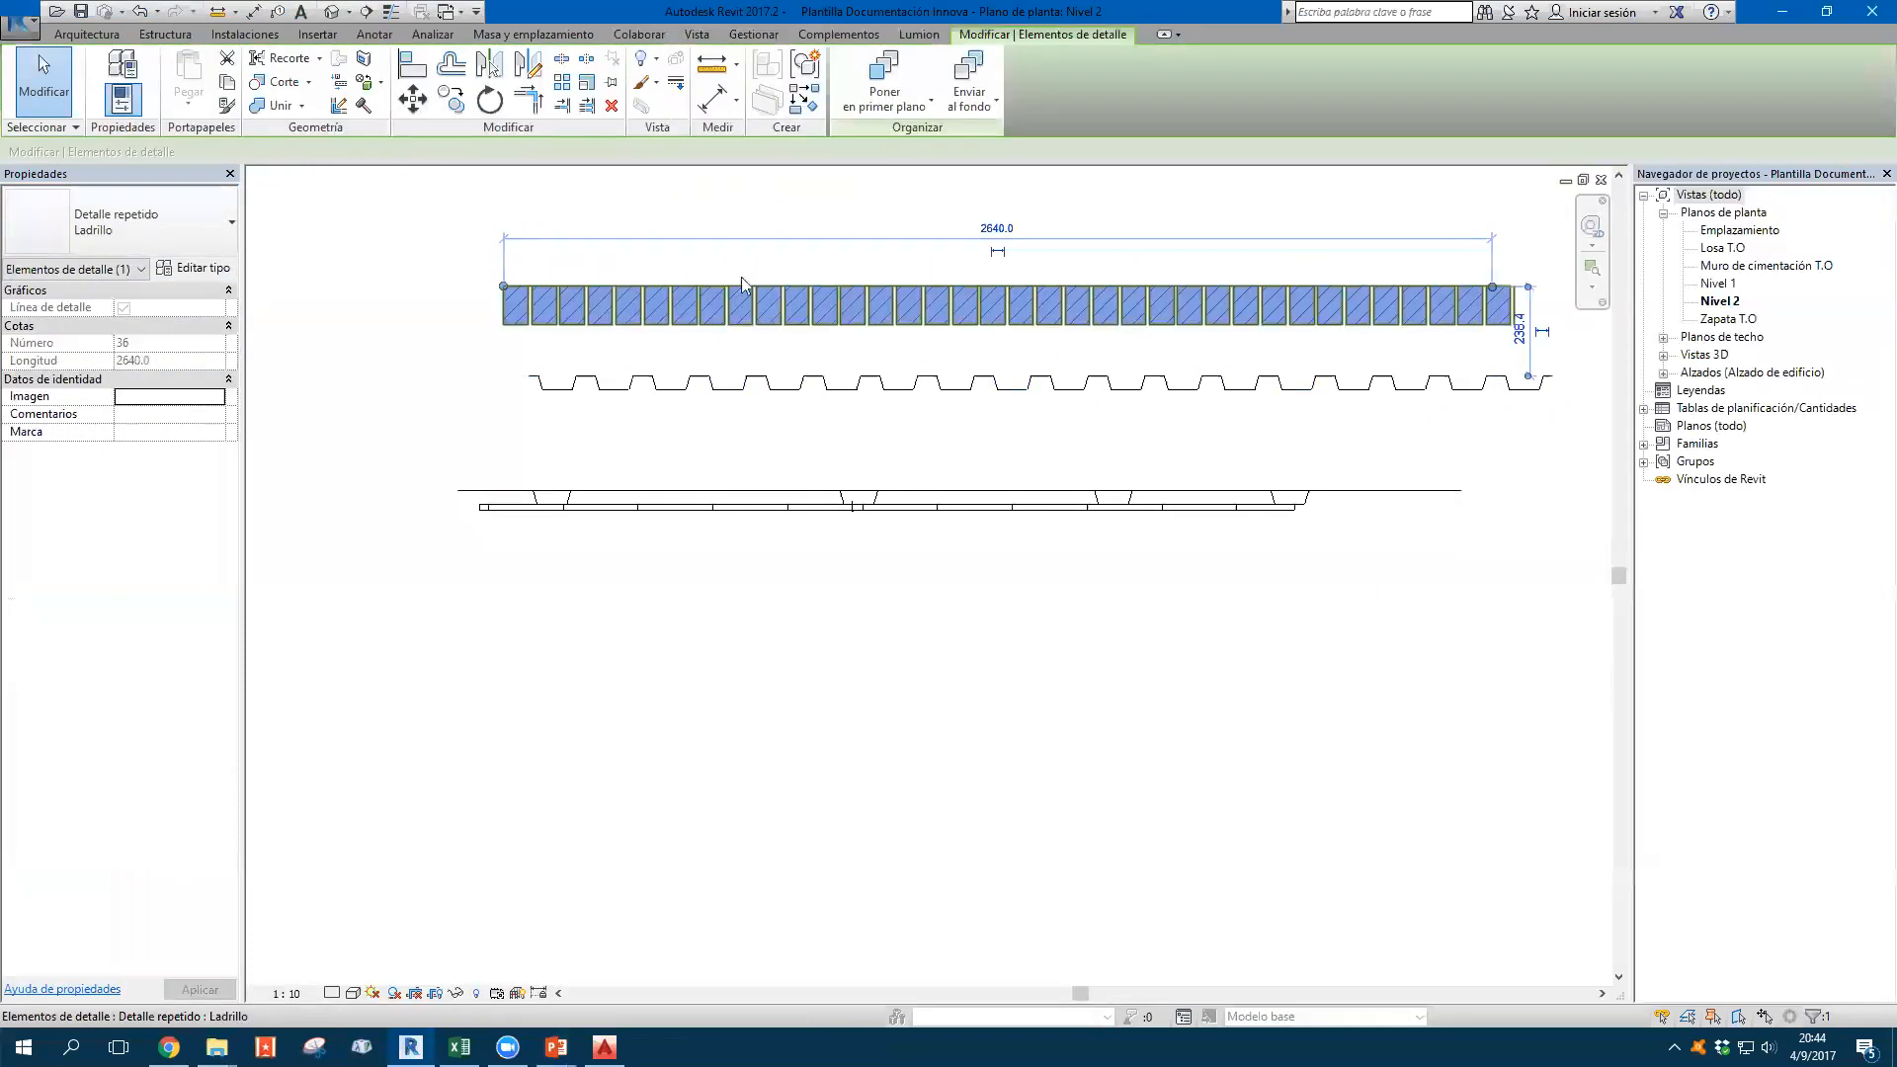
pyautogui.click(194, 268)
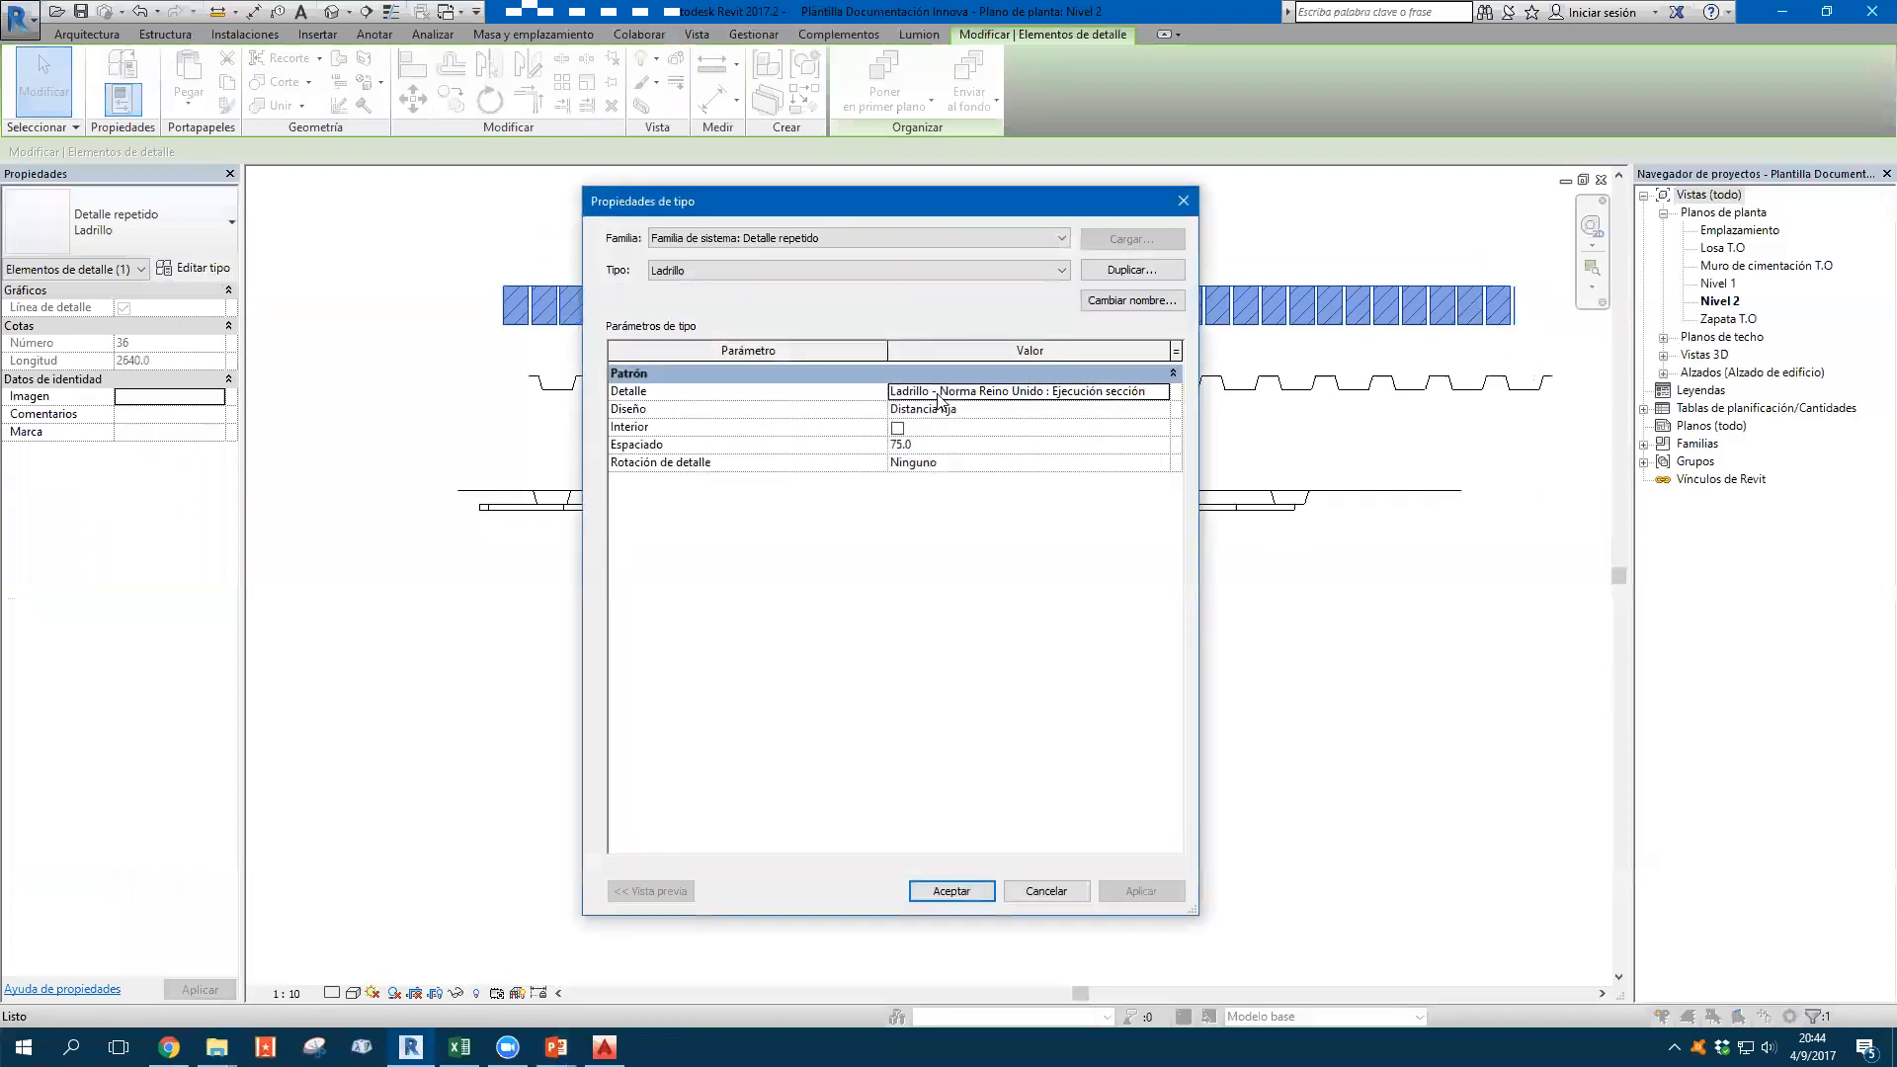
pyautogui.click(1163, 394)
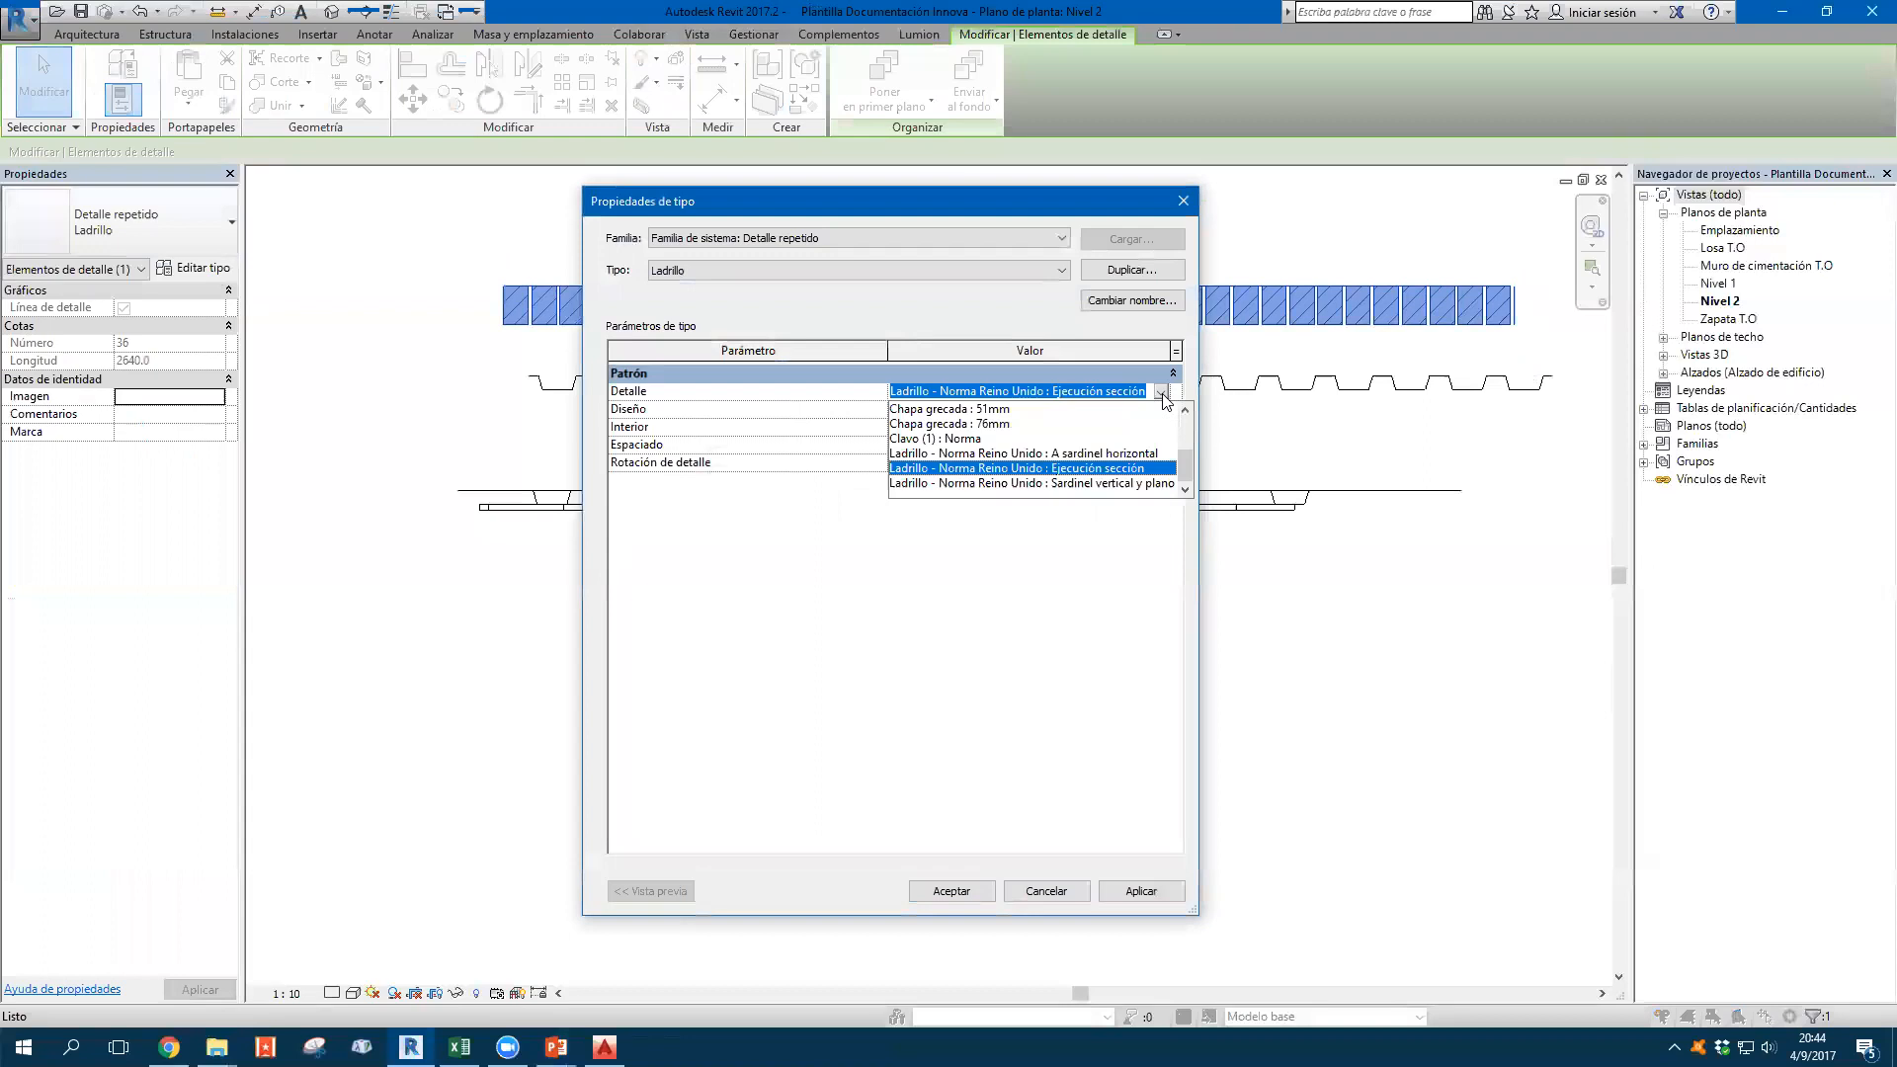
pyautogui.click(1163, 395)
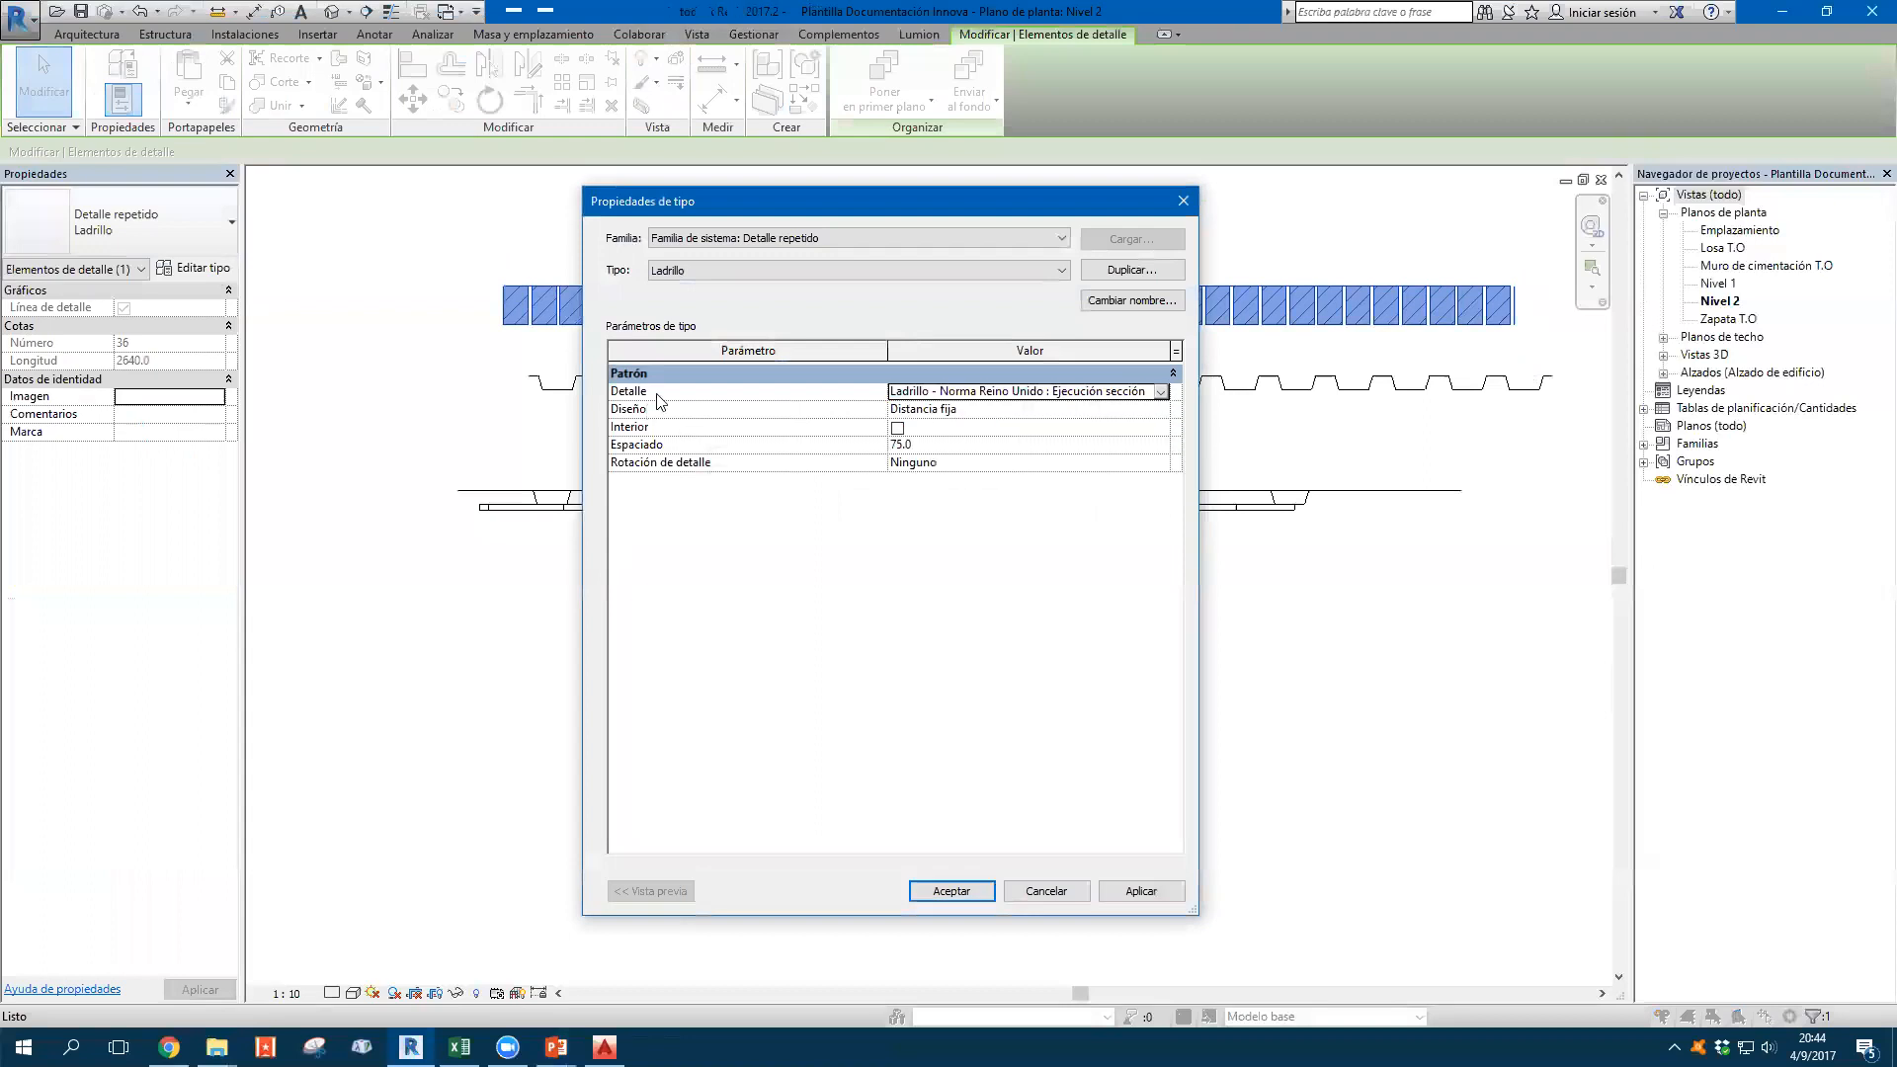
pyautogui.click(919, 392)
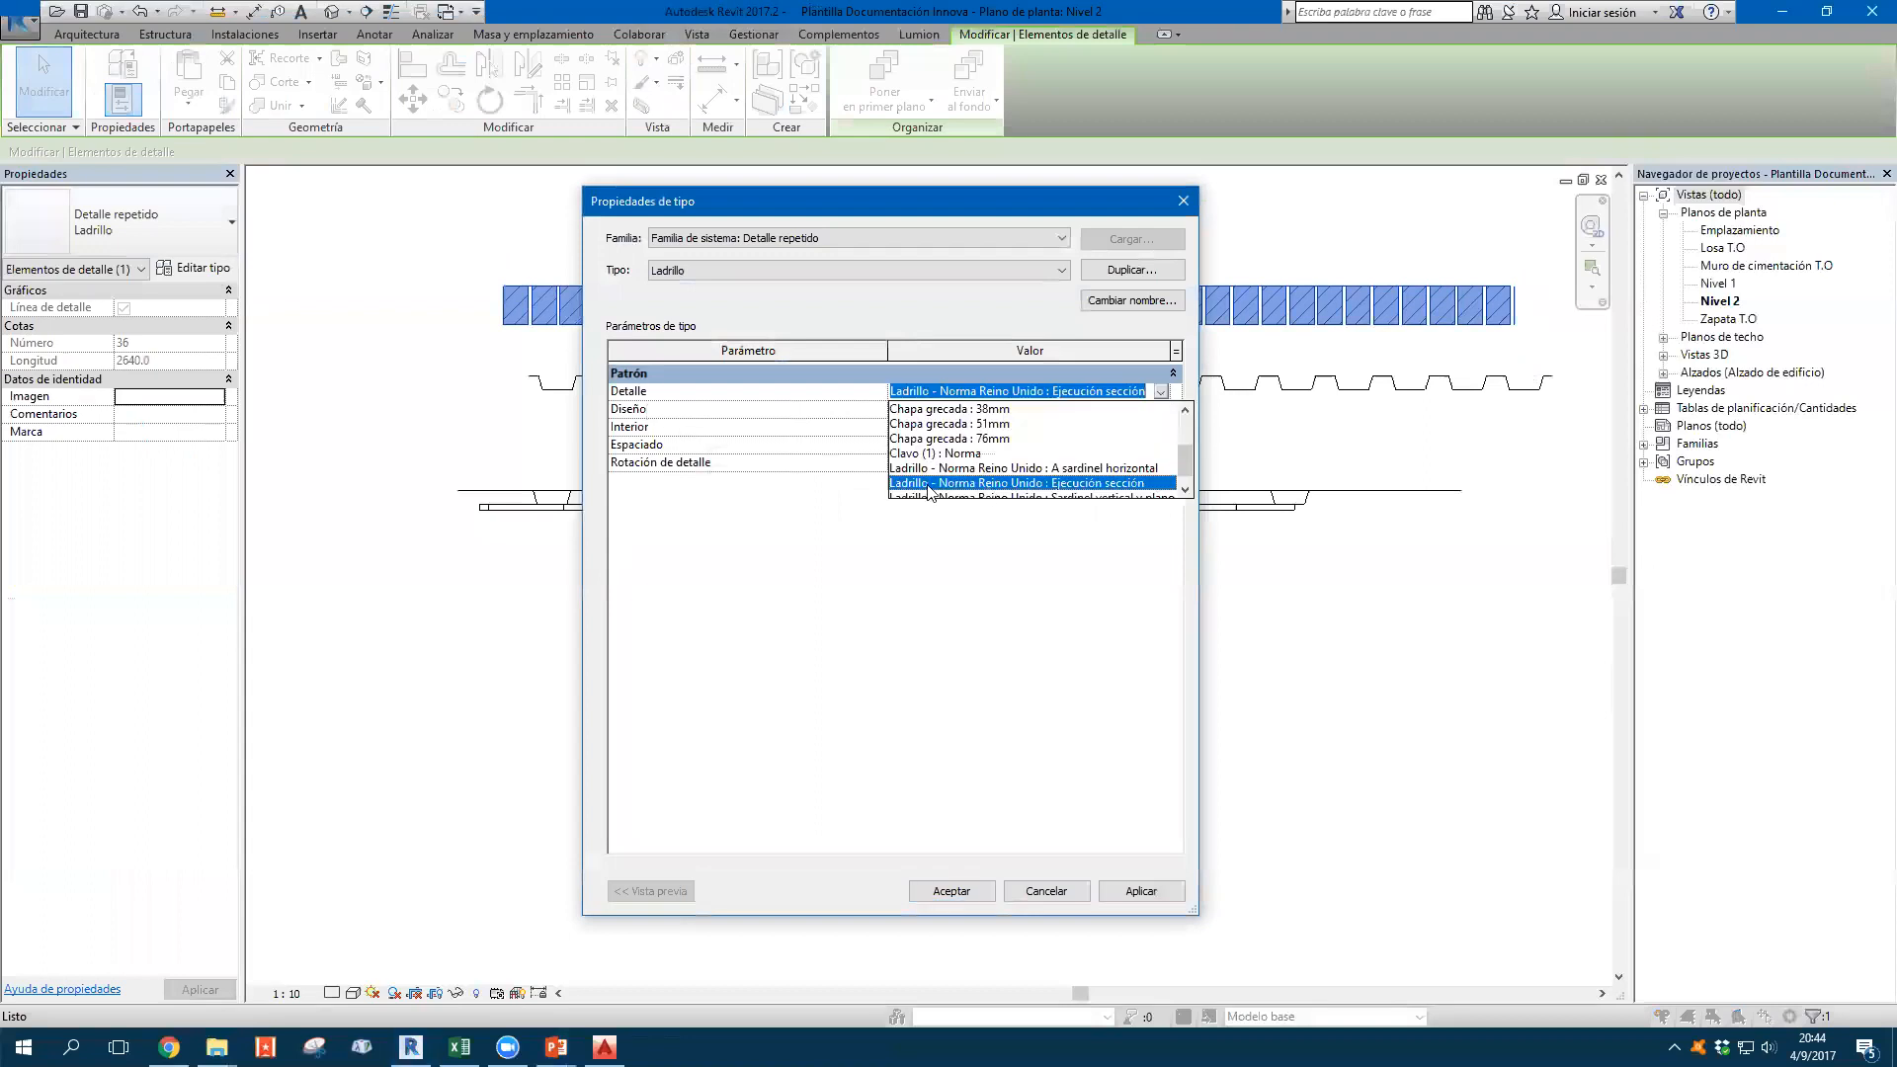
pyautogui.click(763, 506)
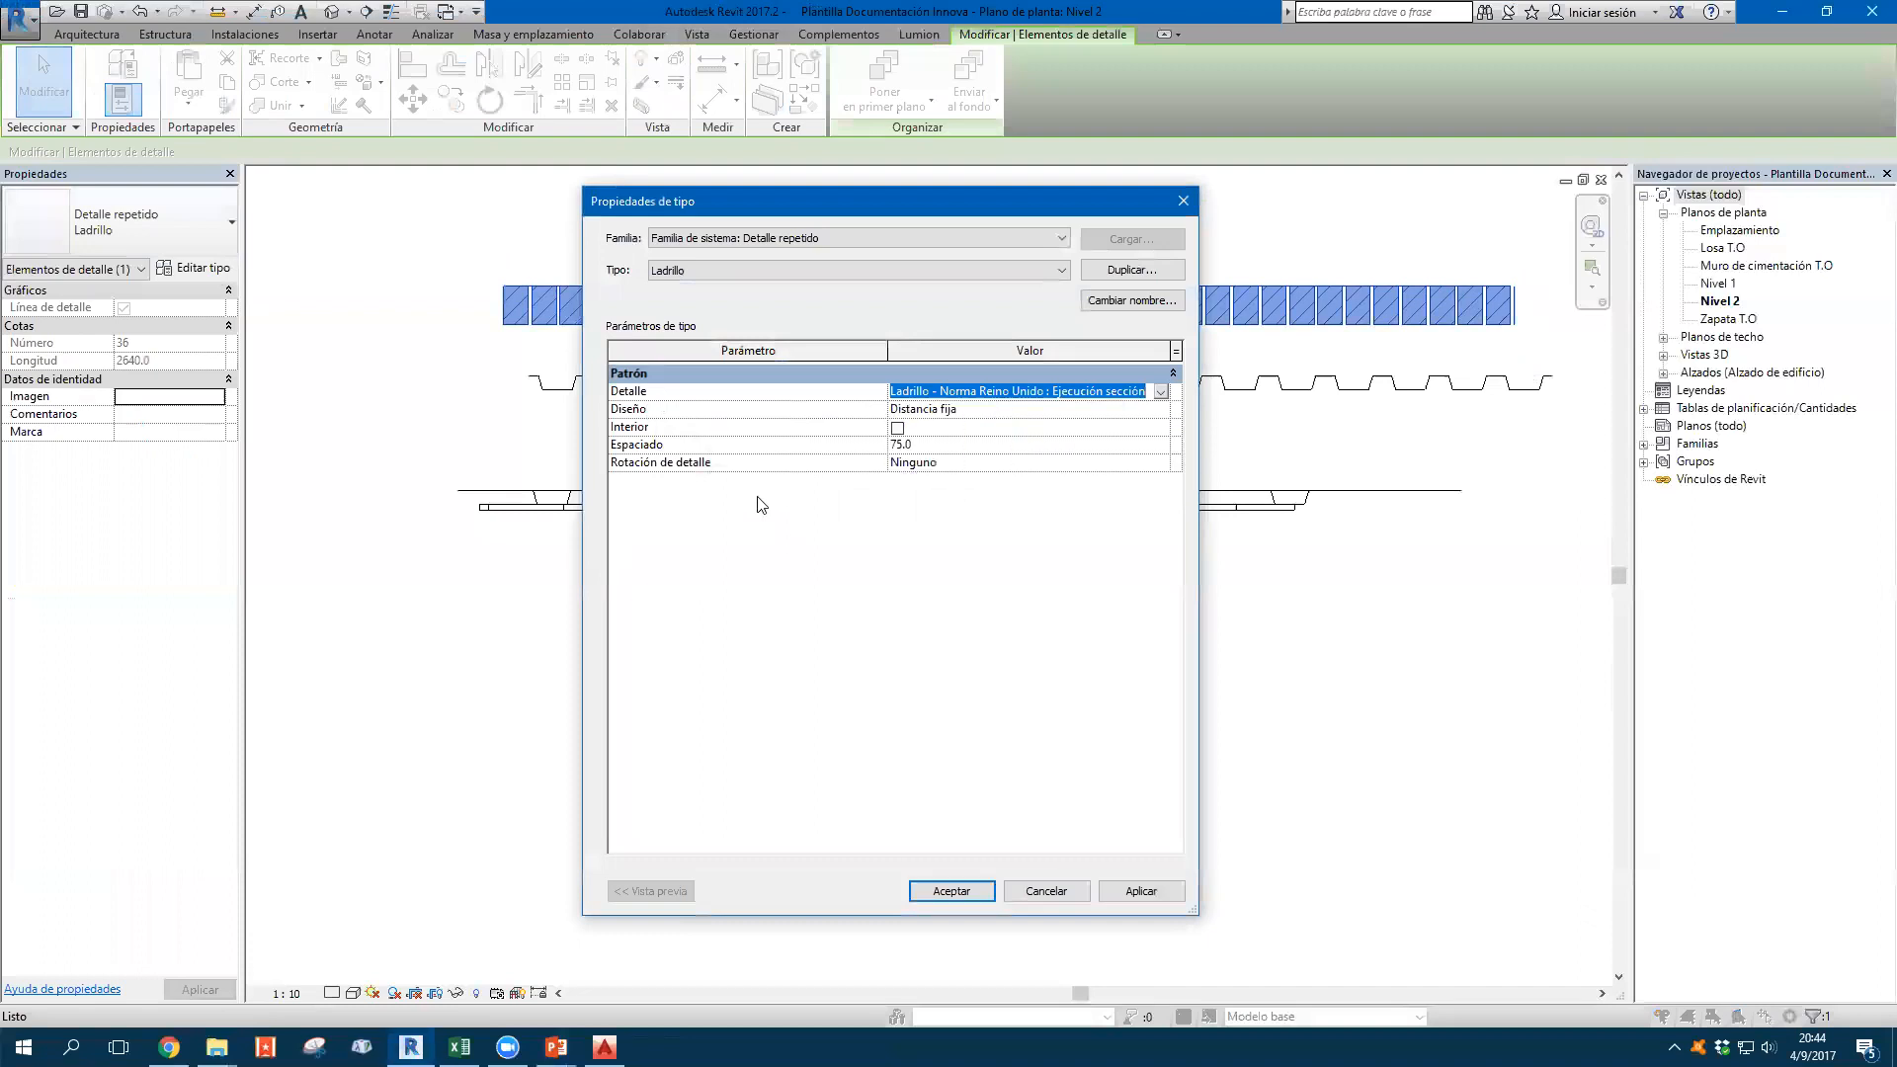
pyautogui.click(956, 410)
pyautogui.click(945, 445)
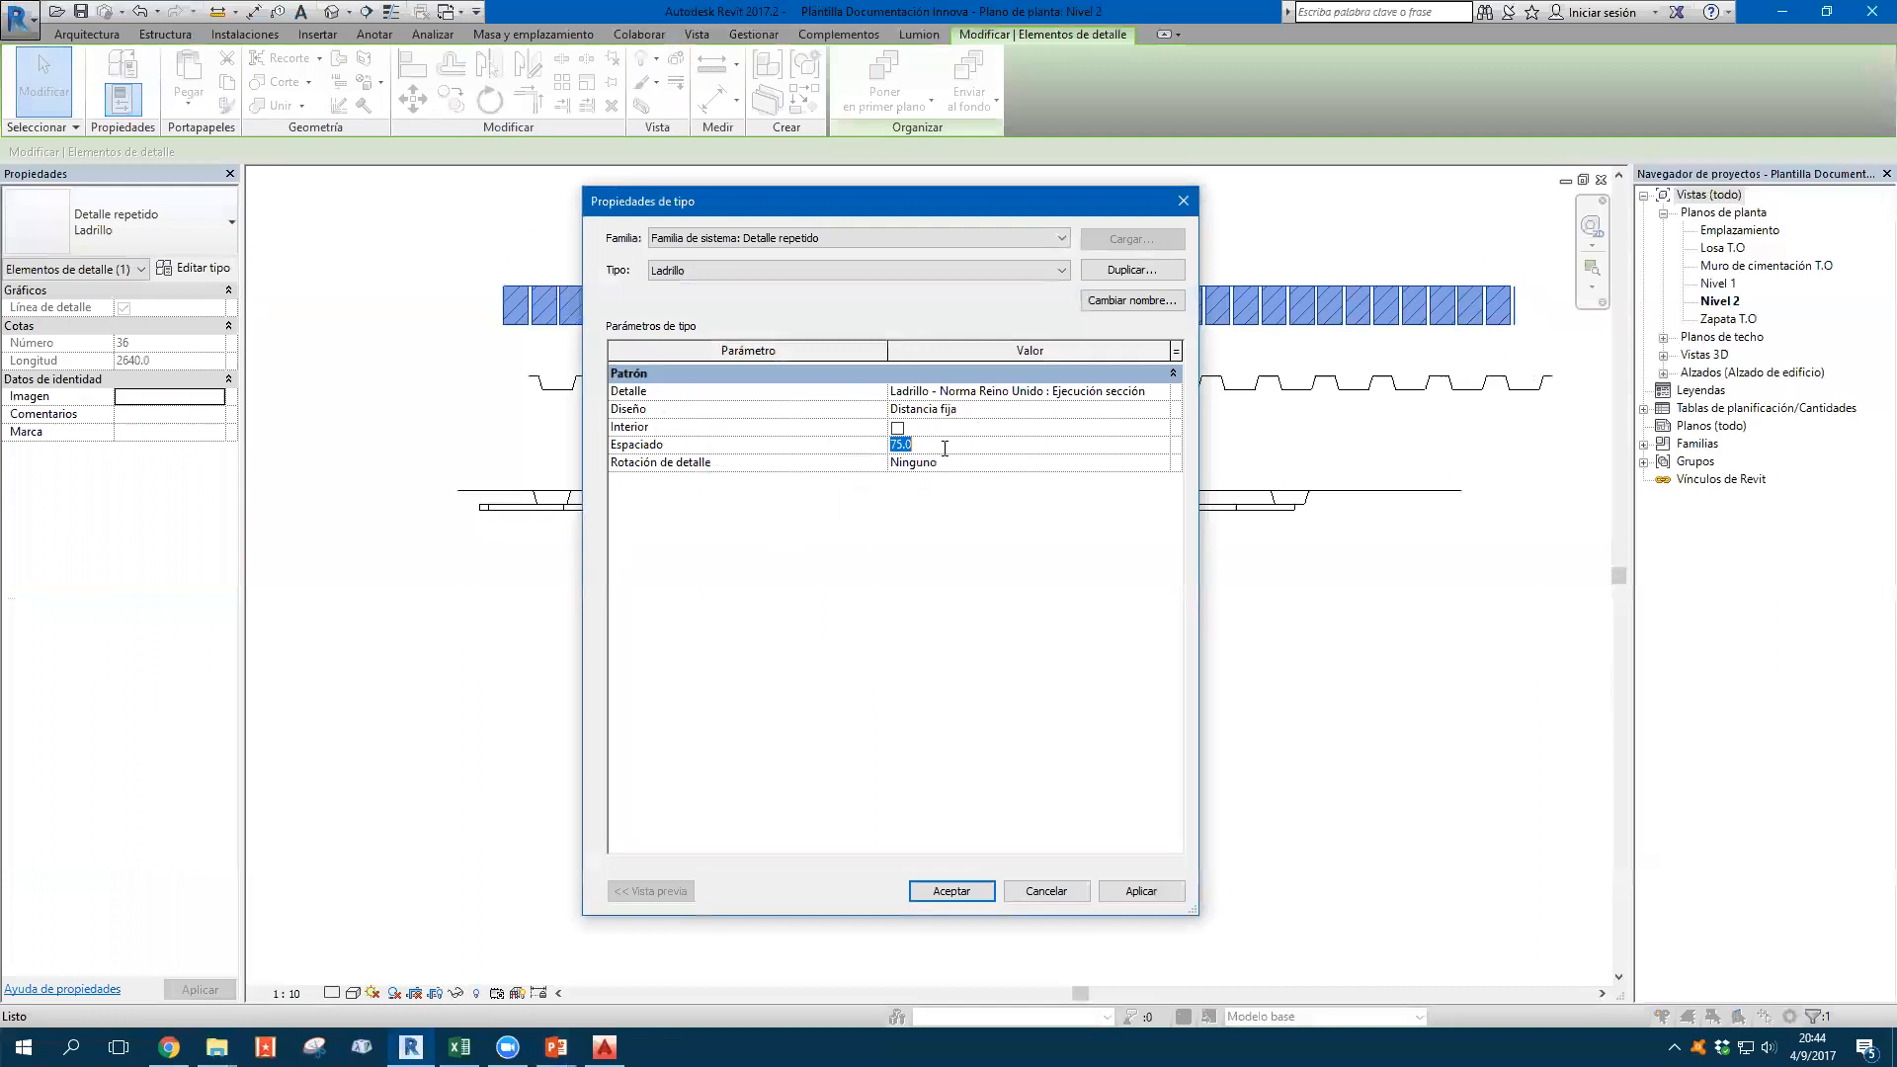
pyautogui.click(951, 462)
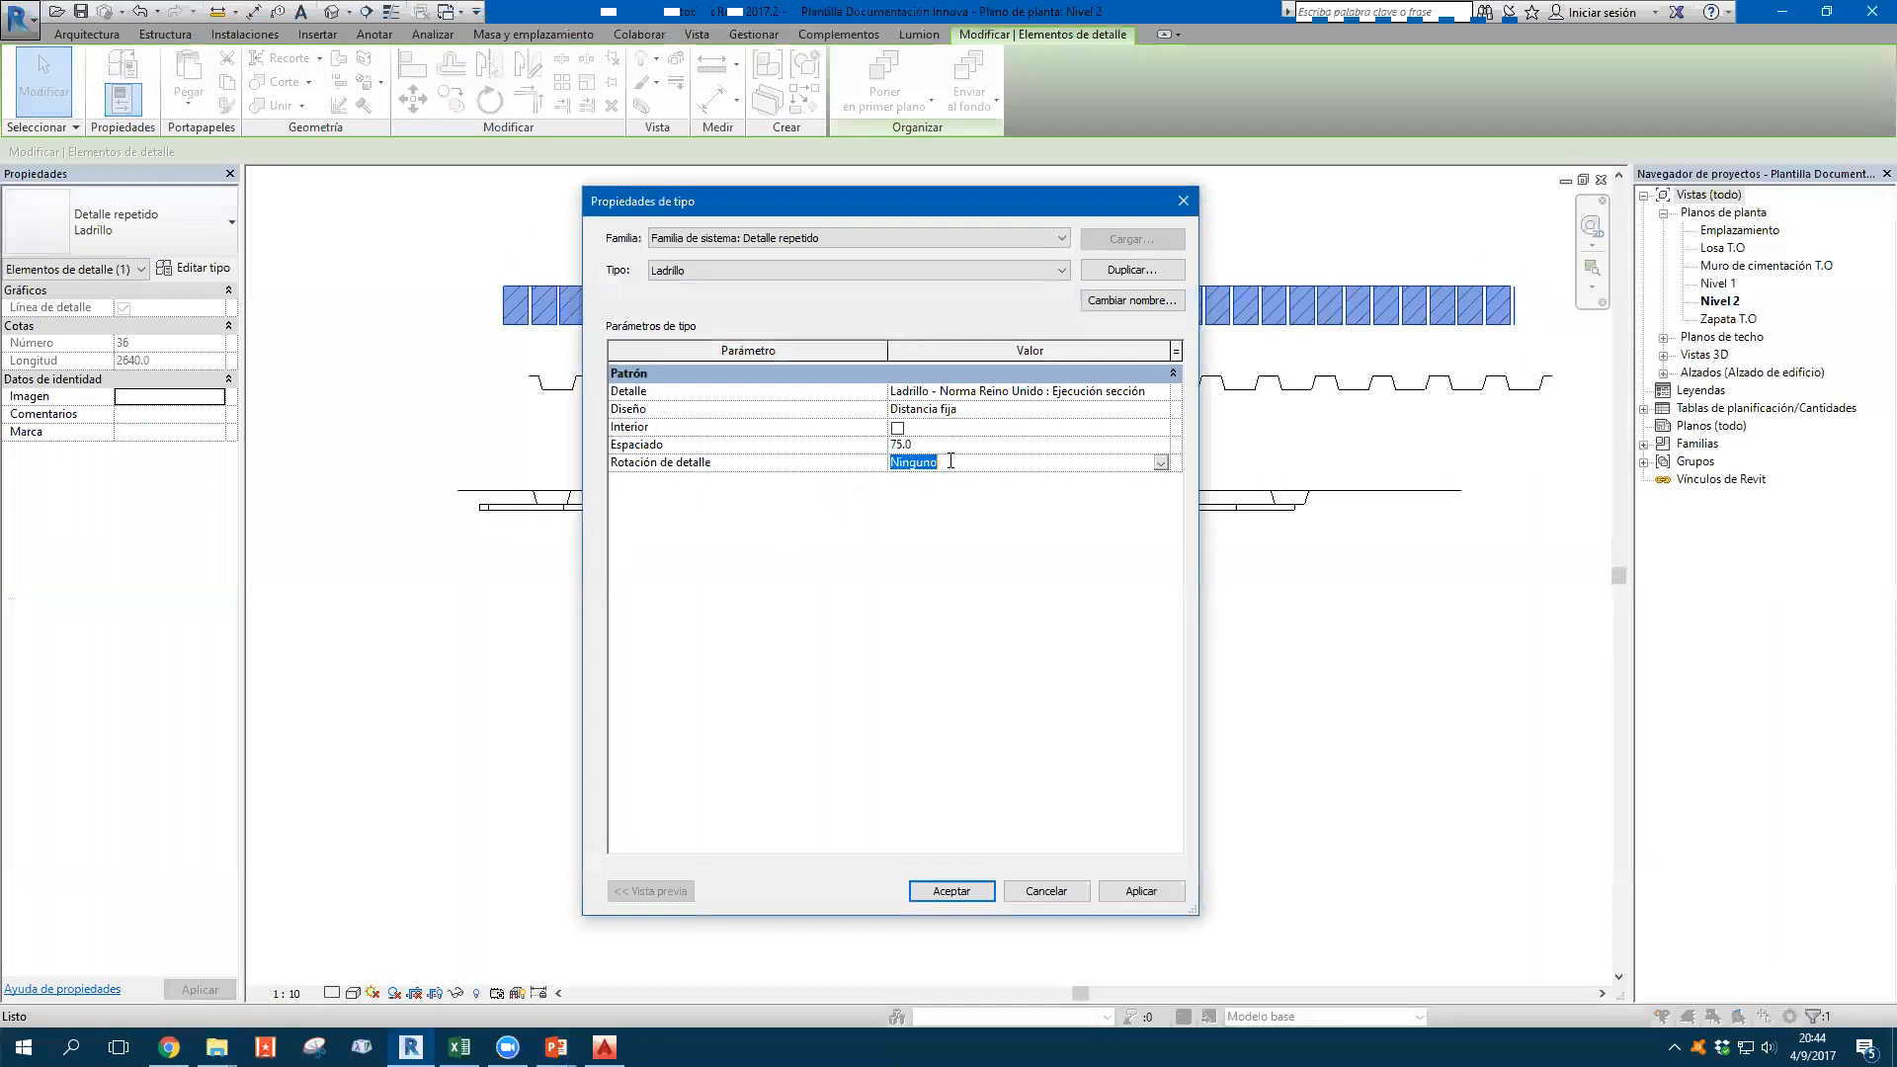
pyautogui.click(1006, 566)
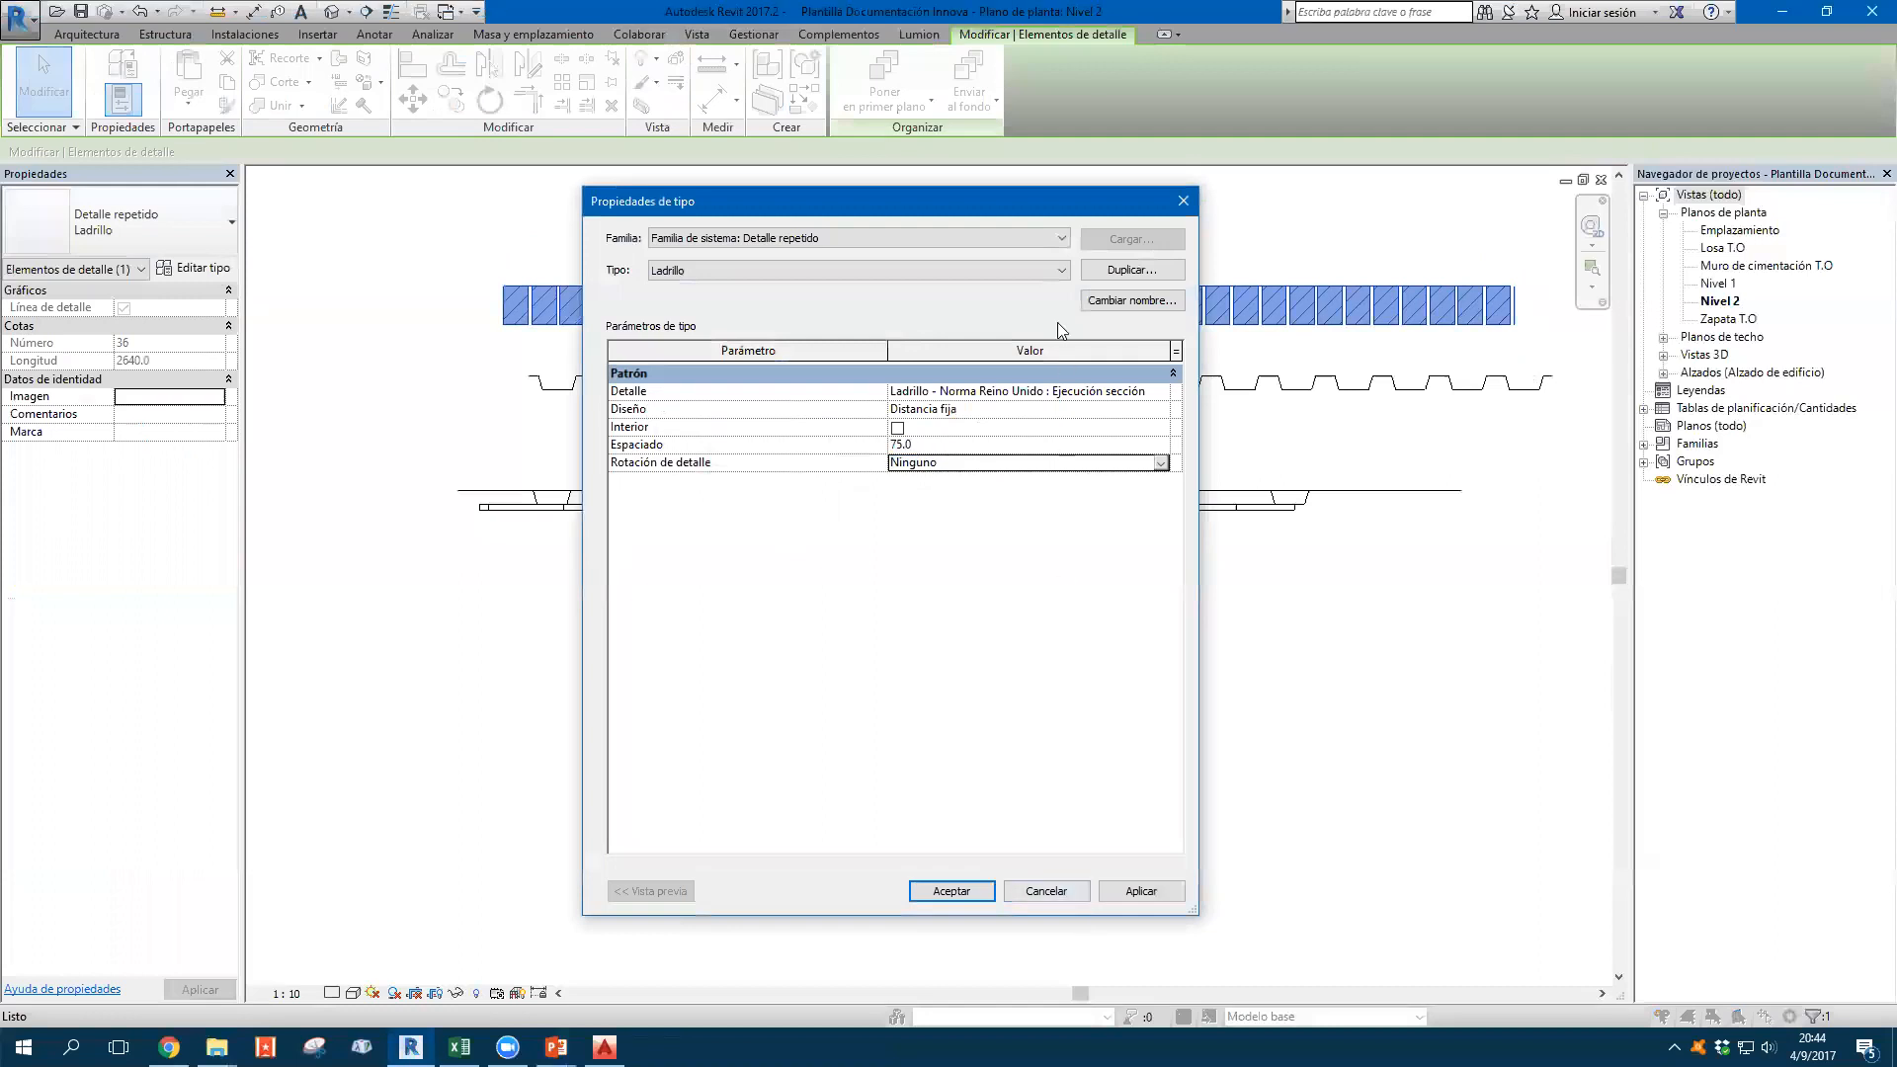
# Duplicate the Ladrillo repeating detail type under the name Clavos
pyautogui.click(1132, 270)
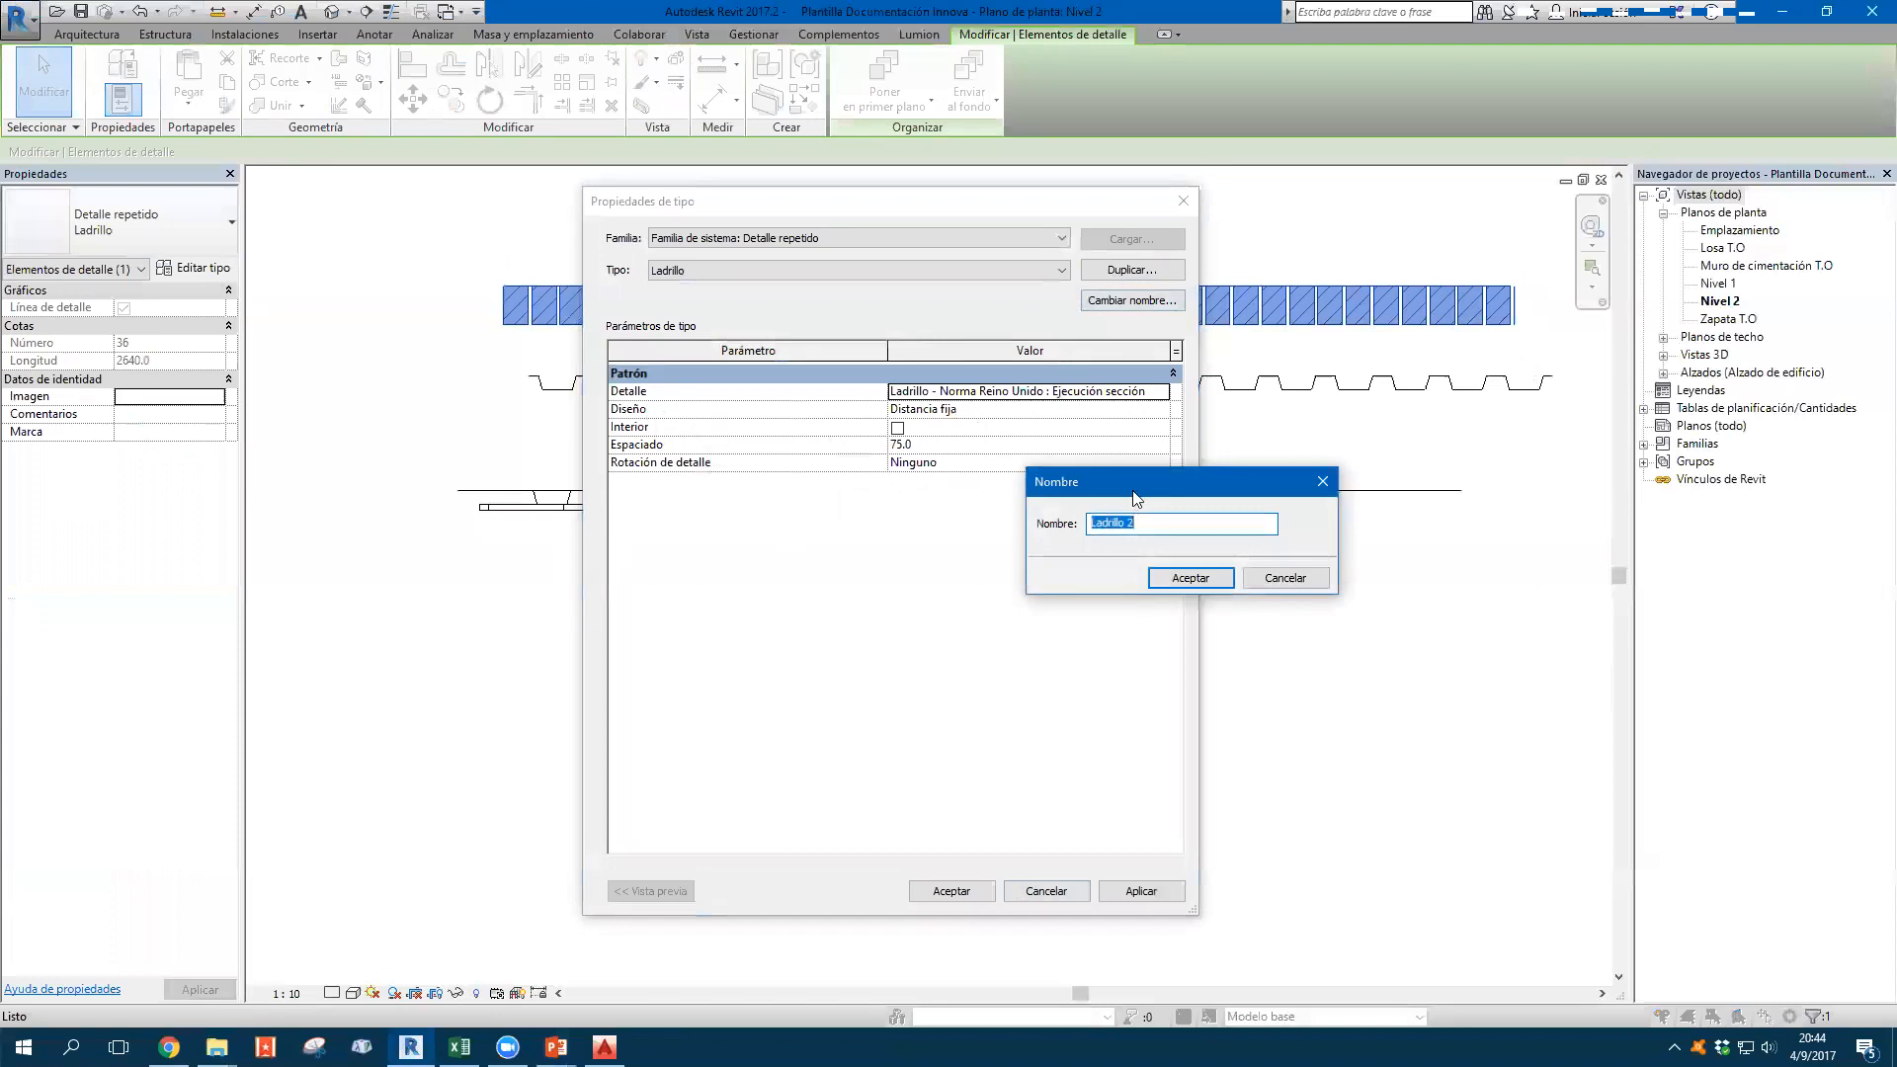
pyautogui.write('Clavos')
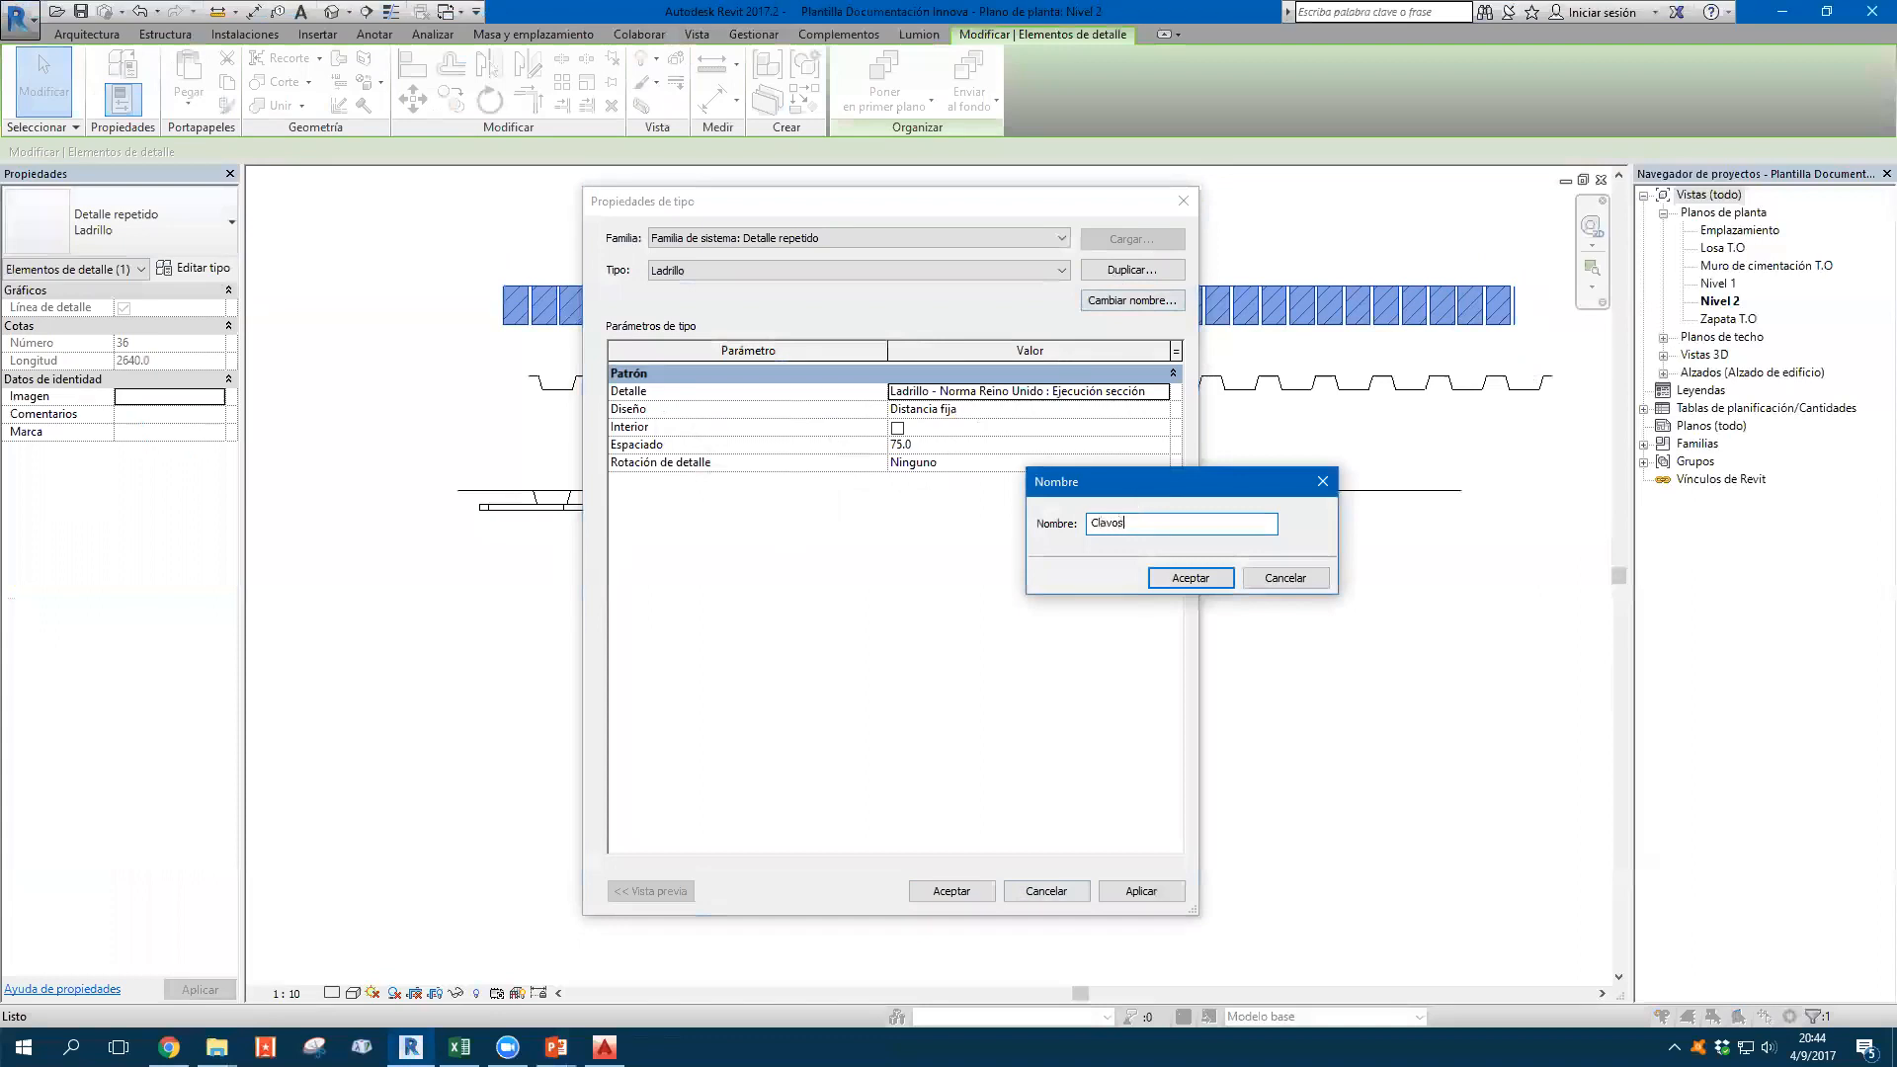
pyautogui.click(1158, 575)
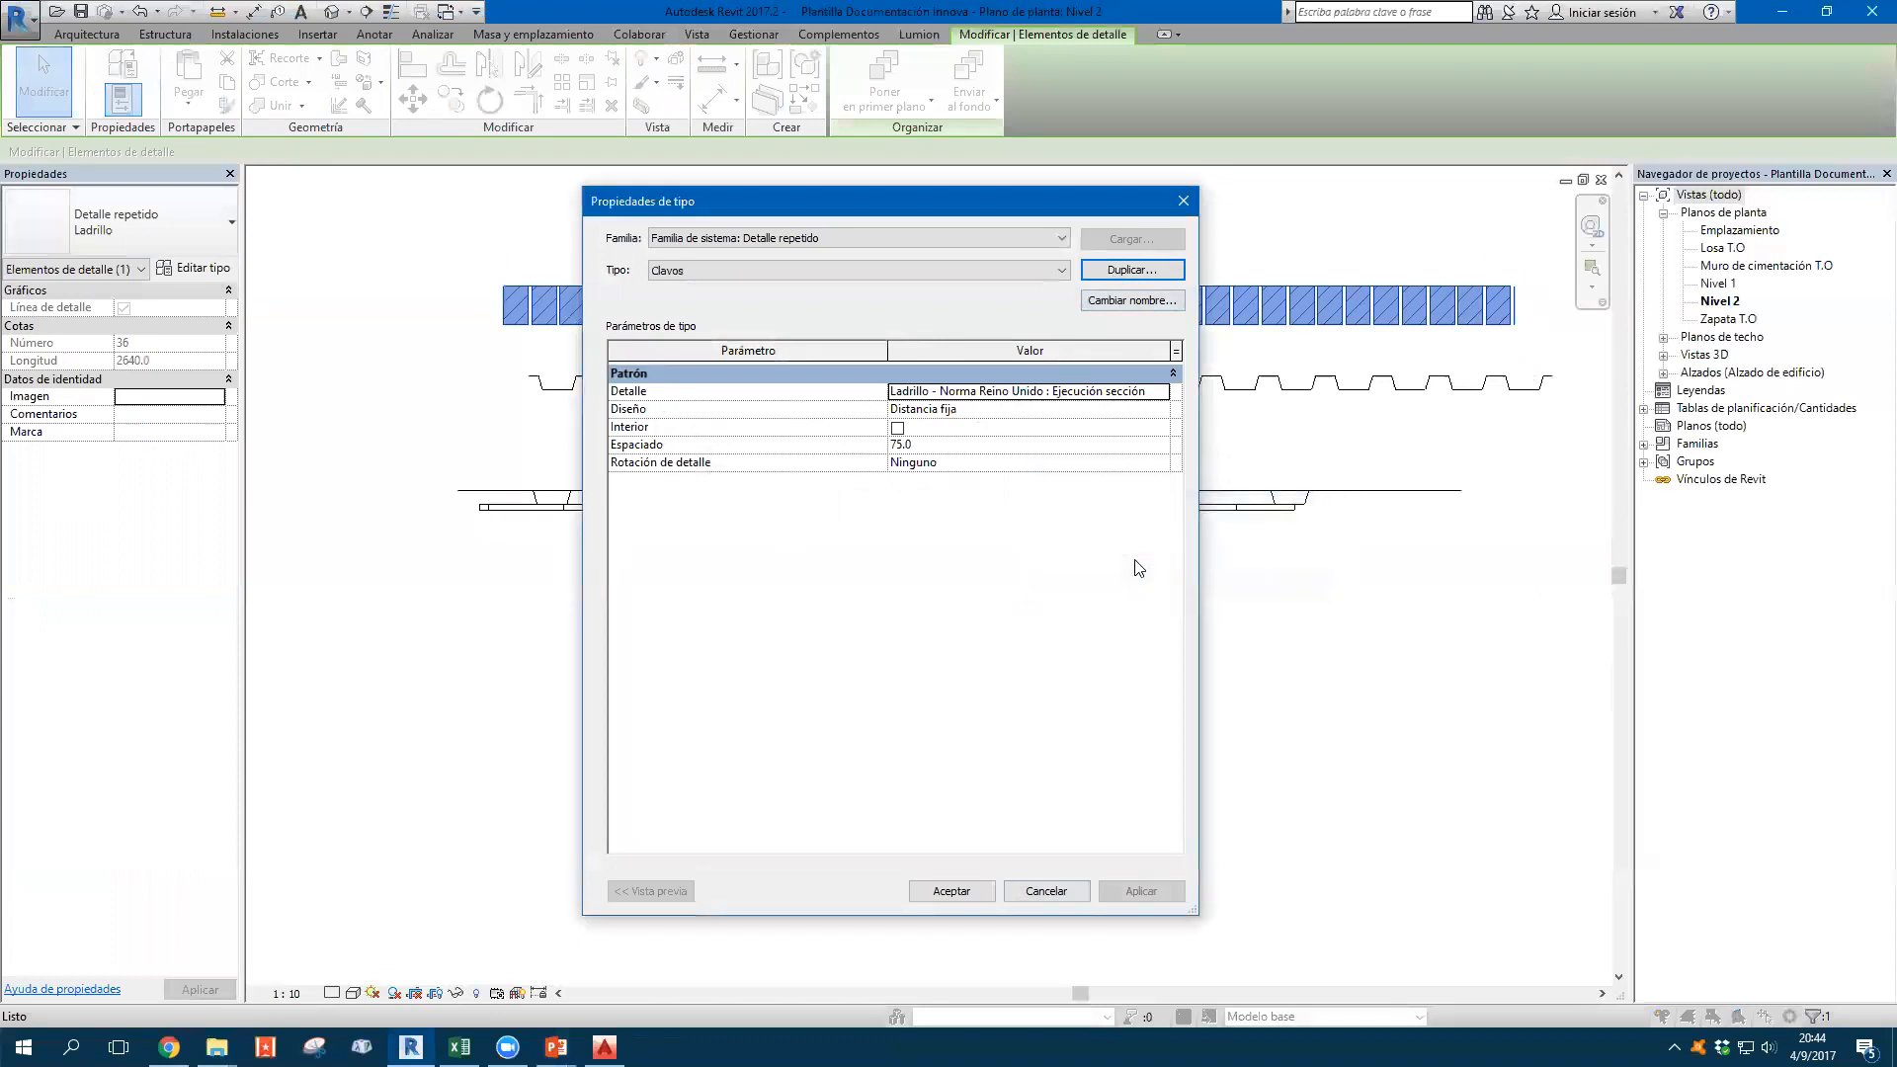
# Set the Clavos type's detail to Clavo (1) : Norma with a spacing of 100 and apply it to the row
pyautogui.click(1163, 392)
pyautogui.click(1163, 392)
pyautogui.scroll(4, 1064, 431)
pyautogui.scroll(-6, 1064, 431)
pyautogui.click(1004, 452)
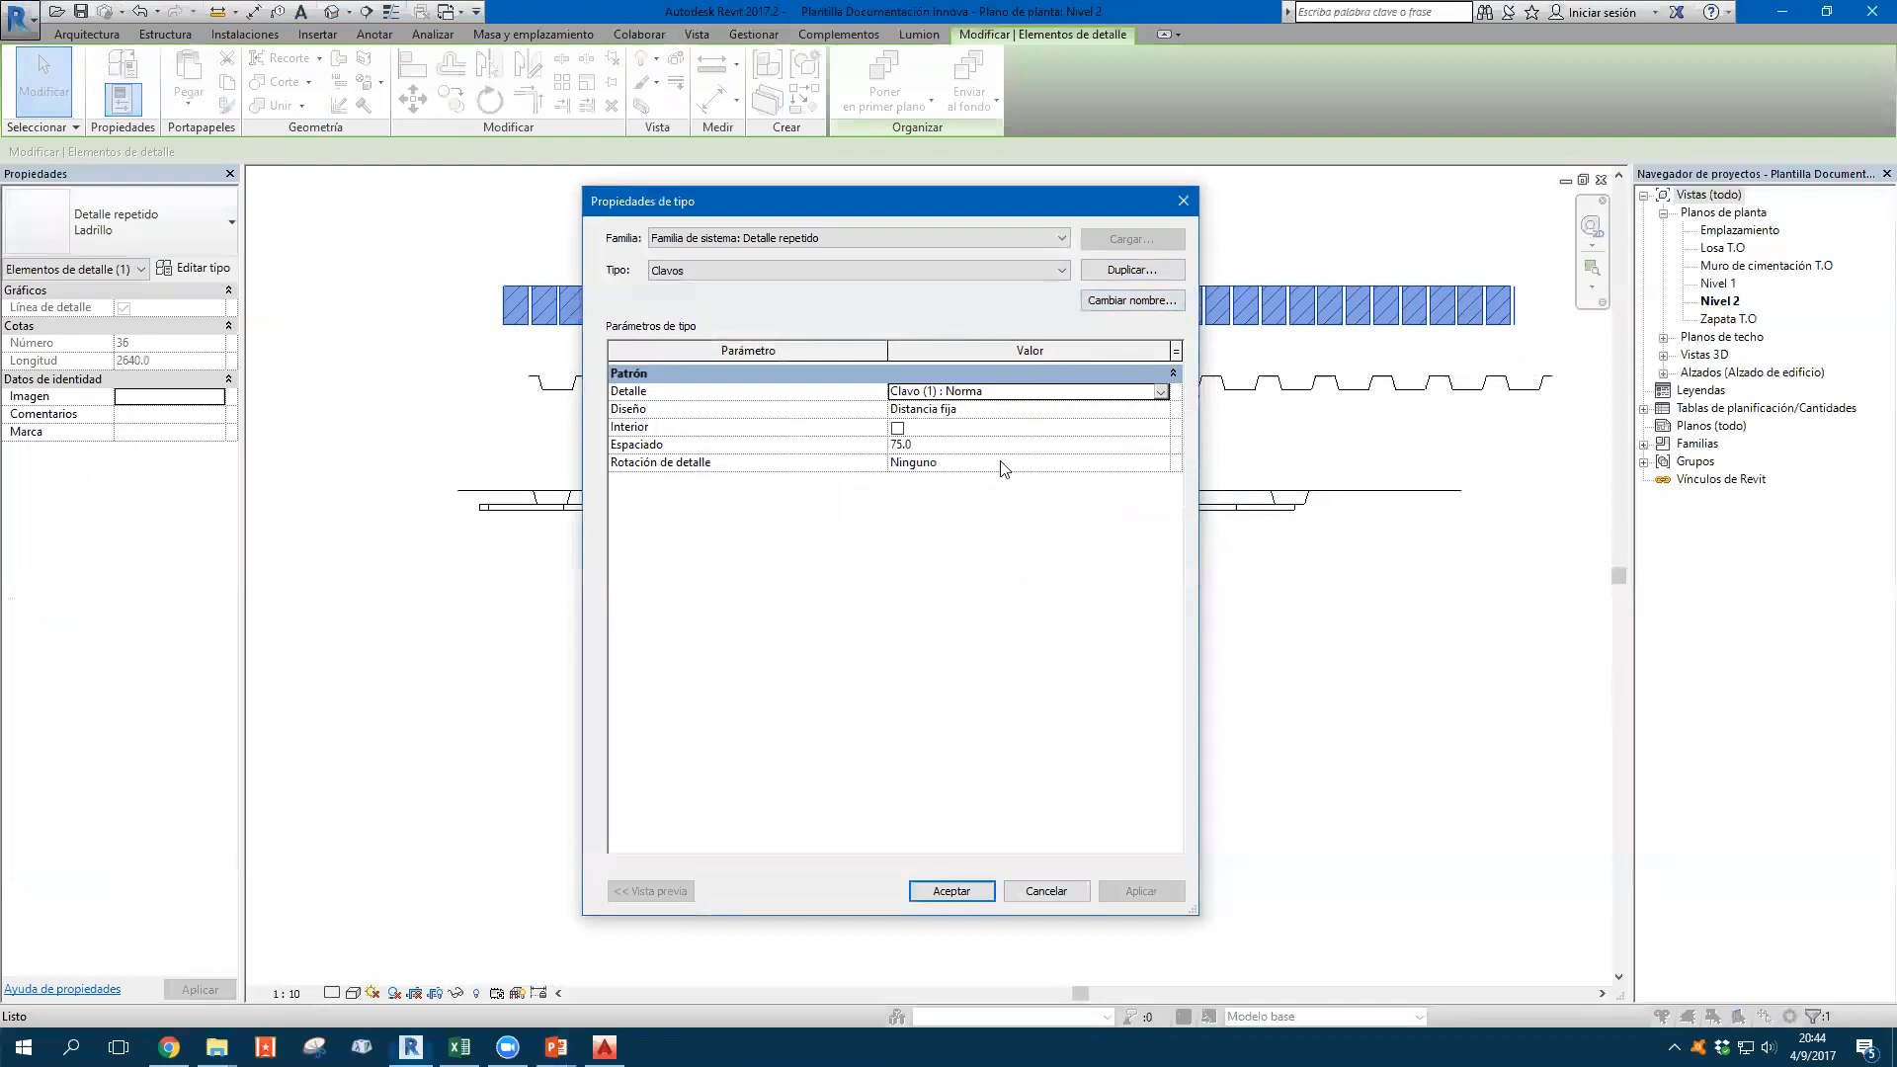
pyautogui.click(937, 445)
pyautogui.write('100')
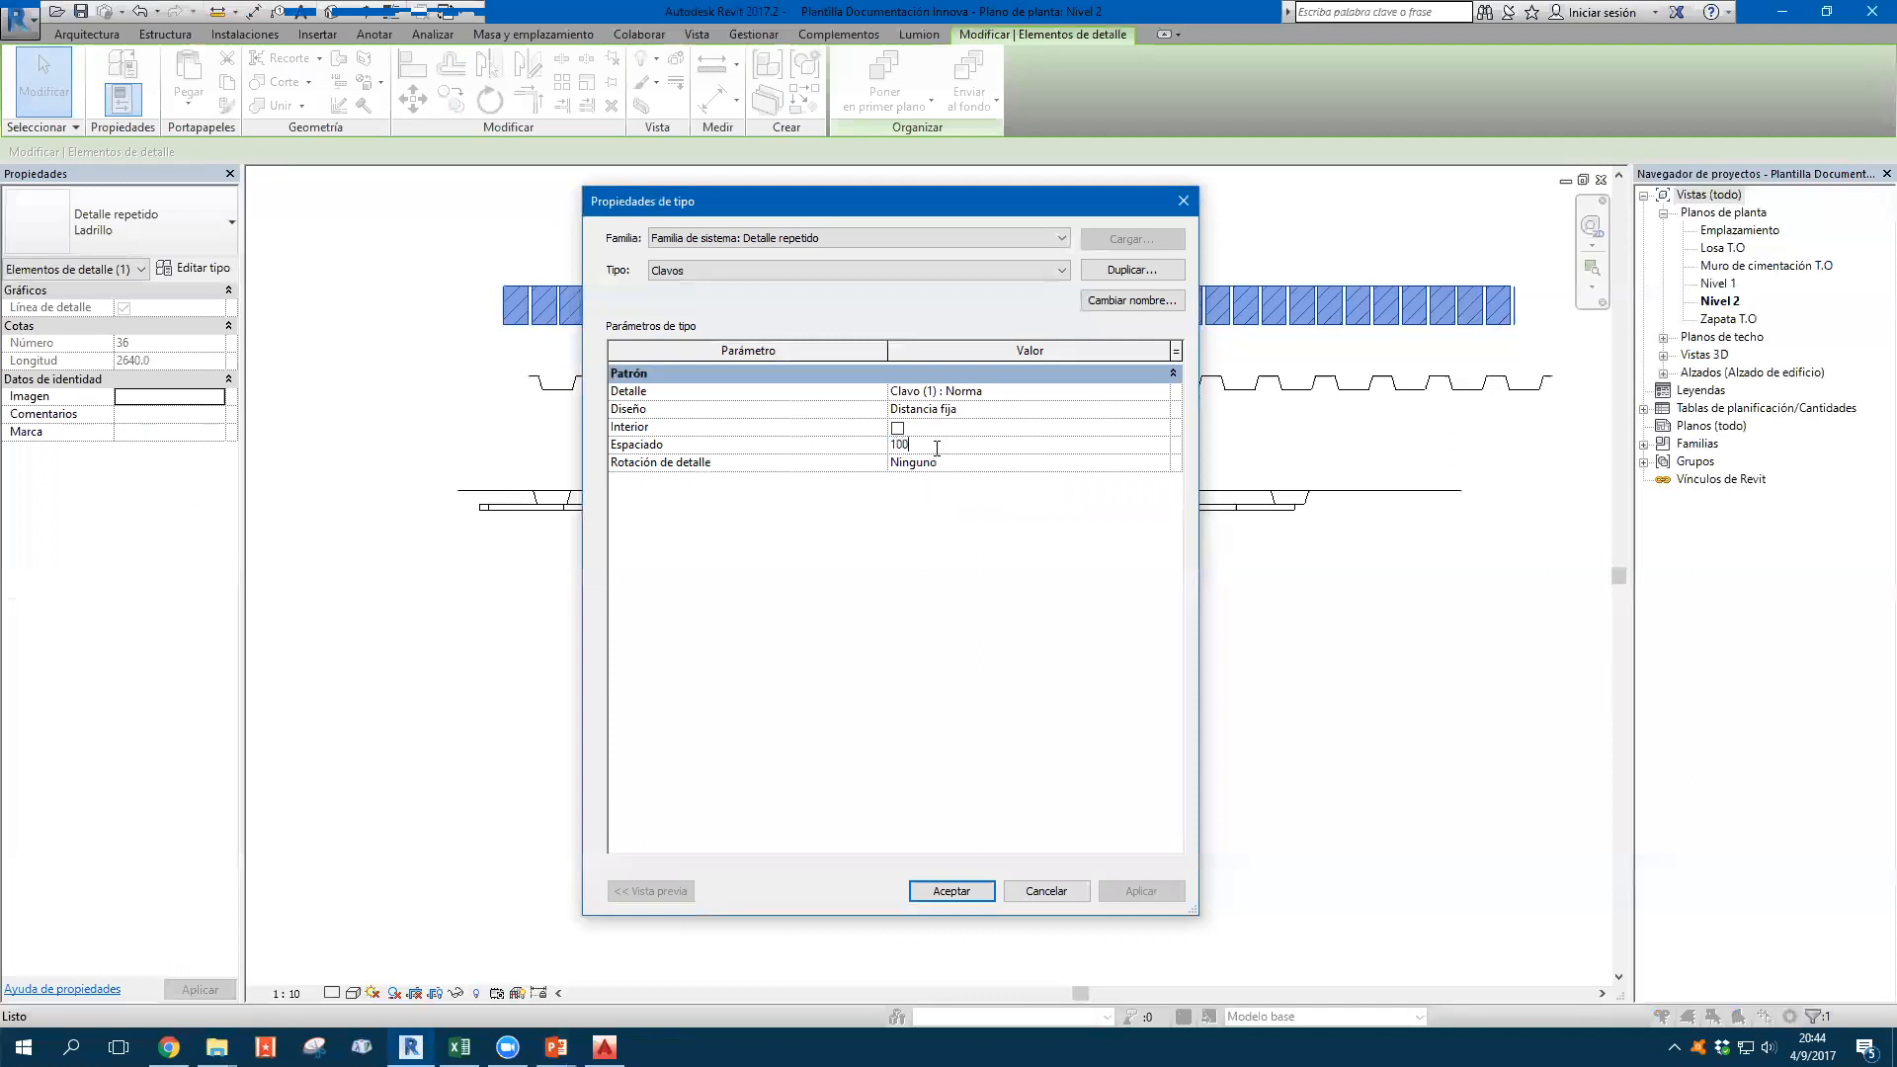
pyautogui.press('Return')
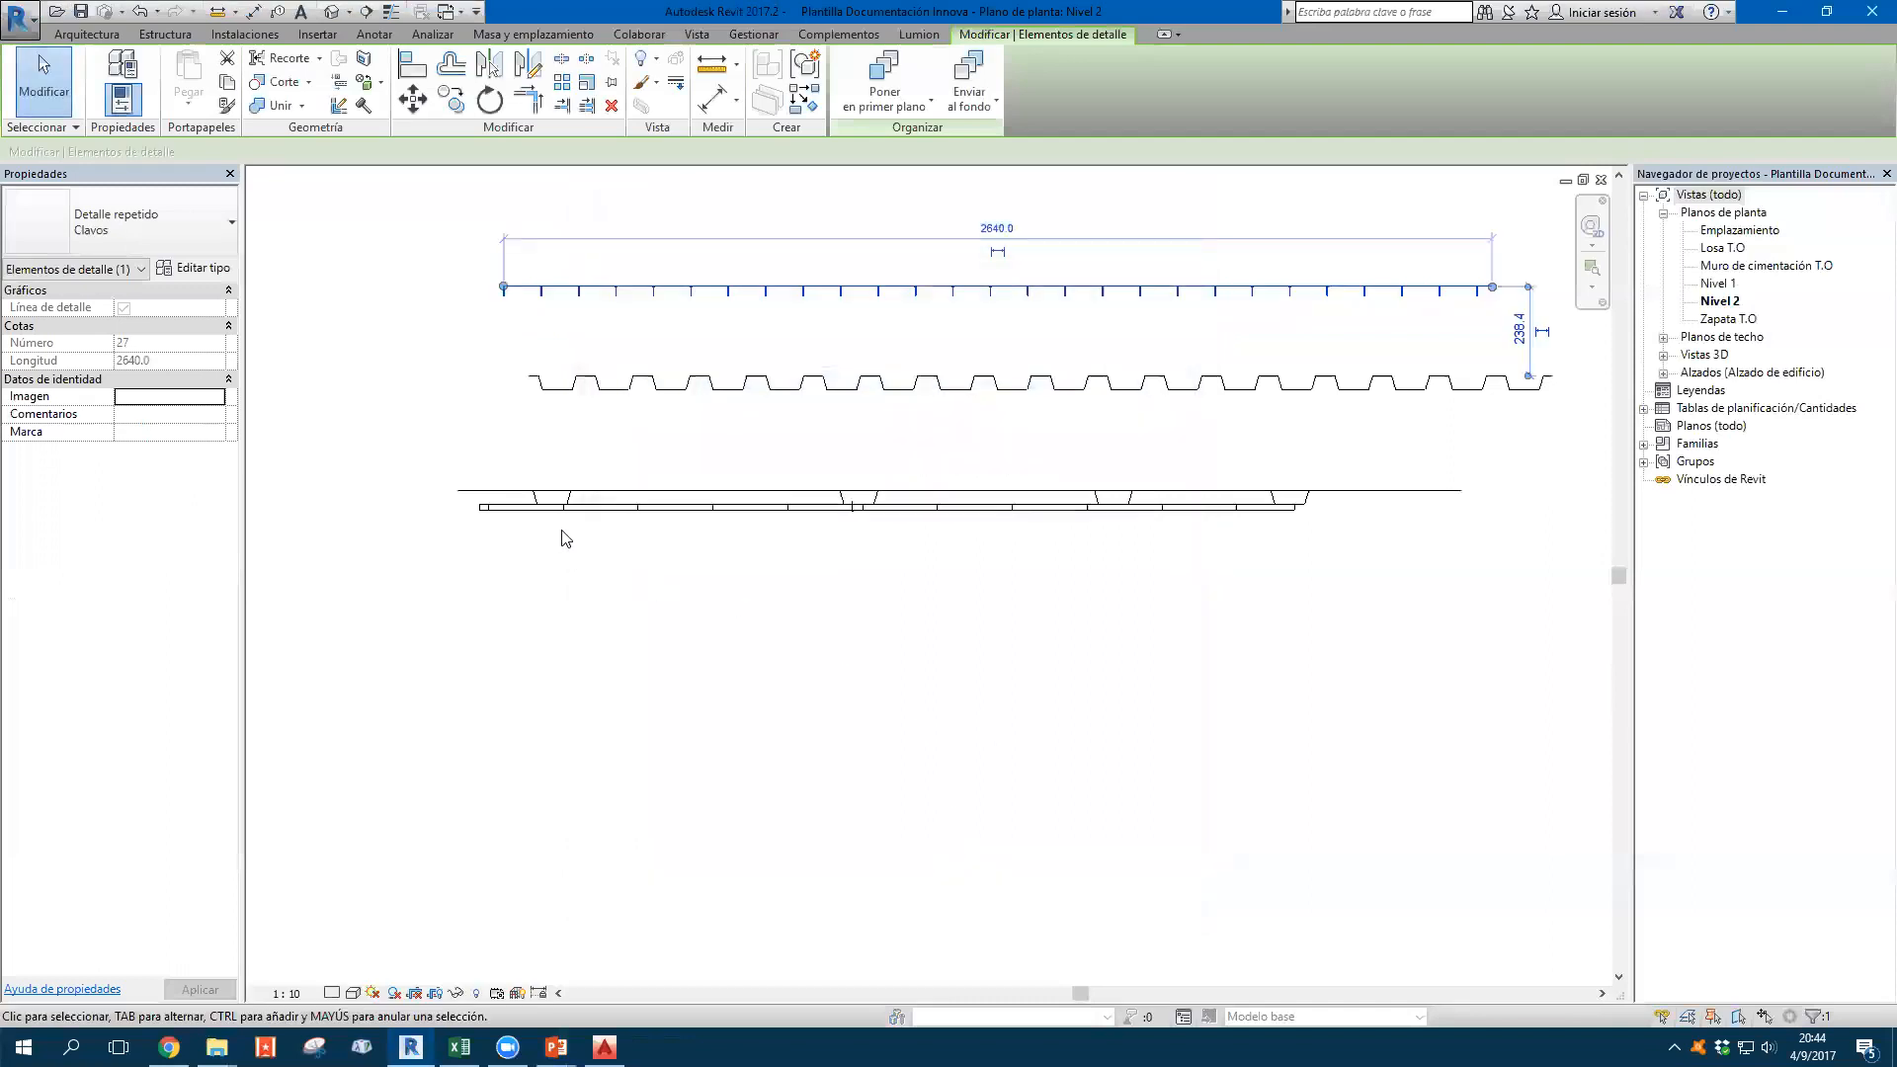
# Create a similar Clavos repeating detail about 1840 mm long, placed horizontally above the first row of nails
pyautogui.scroll(4, 566, 539)
pyautogui.click(550, 389)
pyautogui.moveTo(550, 389); pyautogui.dragTo(552, 478, button='middle')
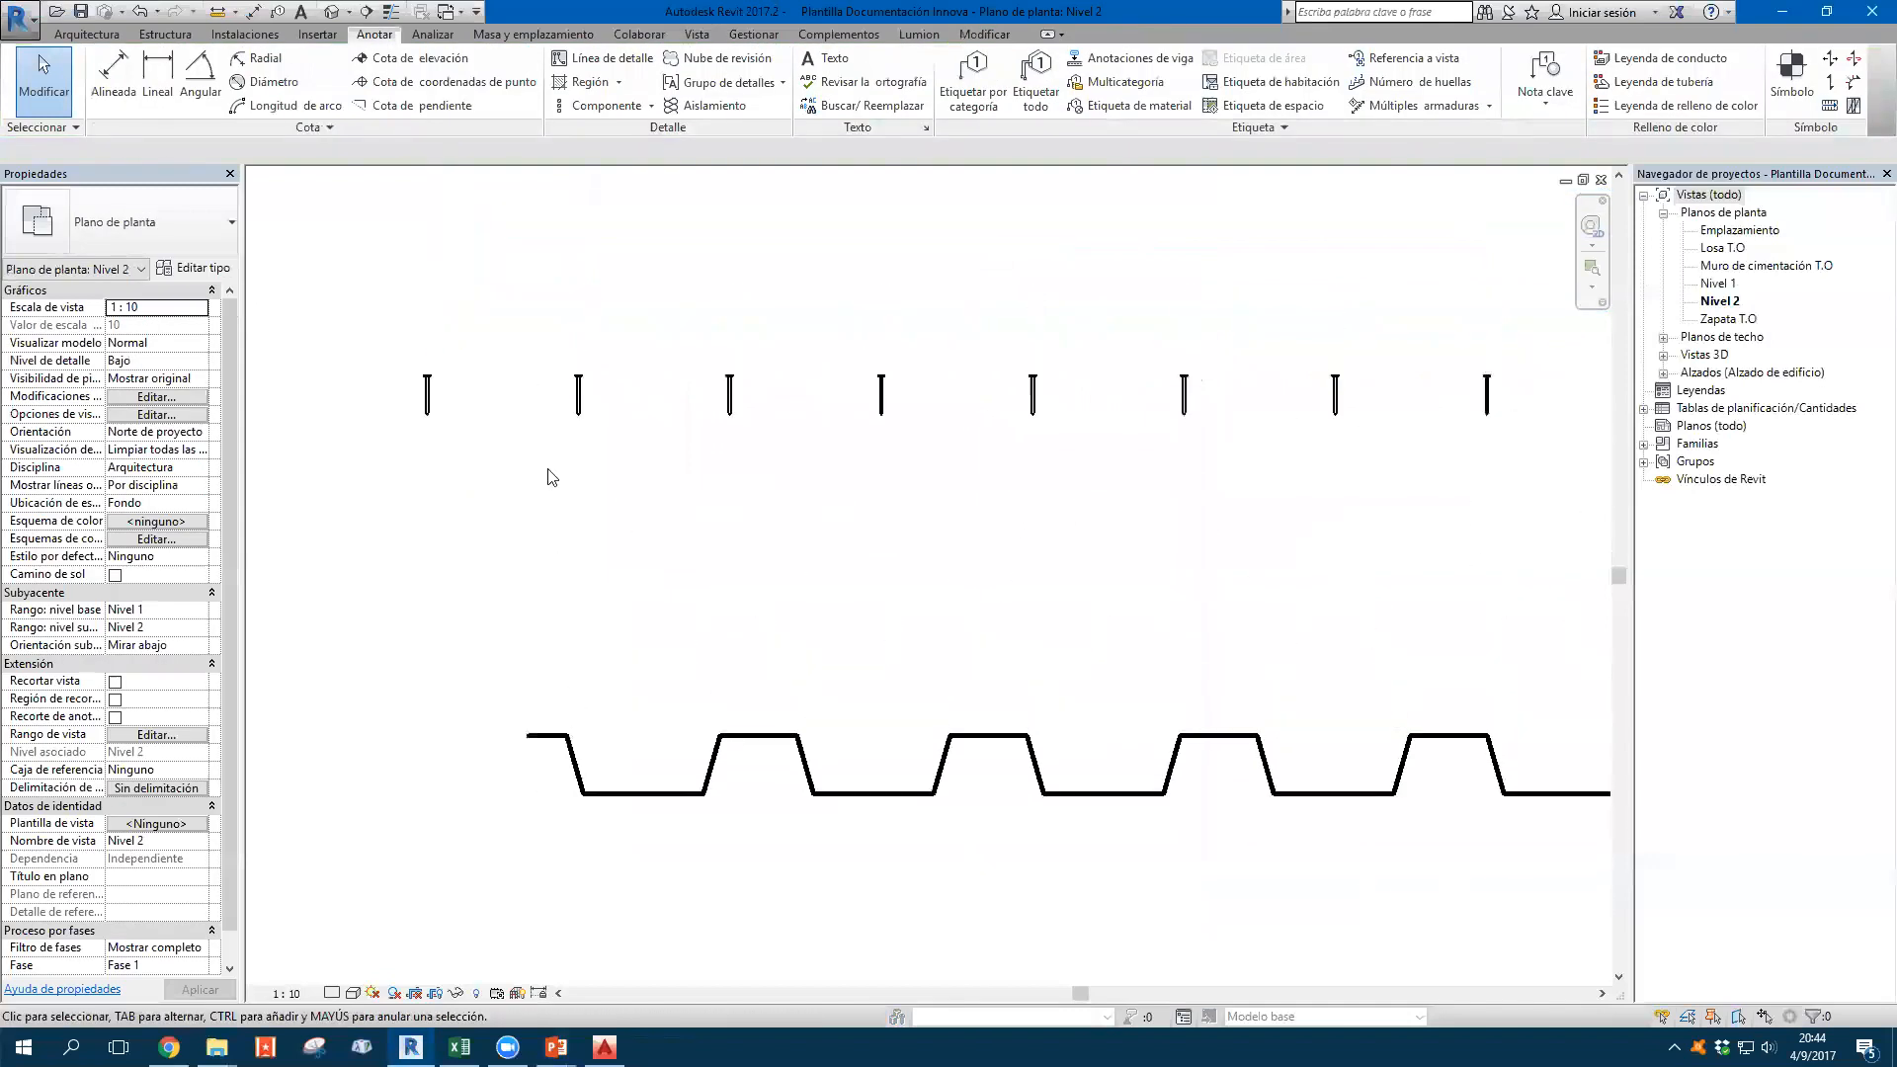
pyautogui.click(709, 410)
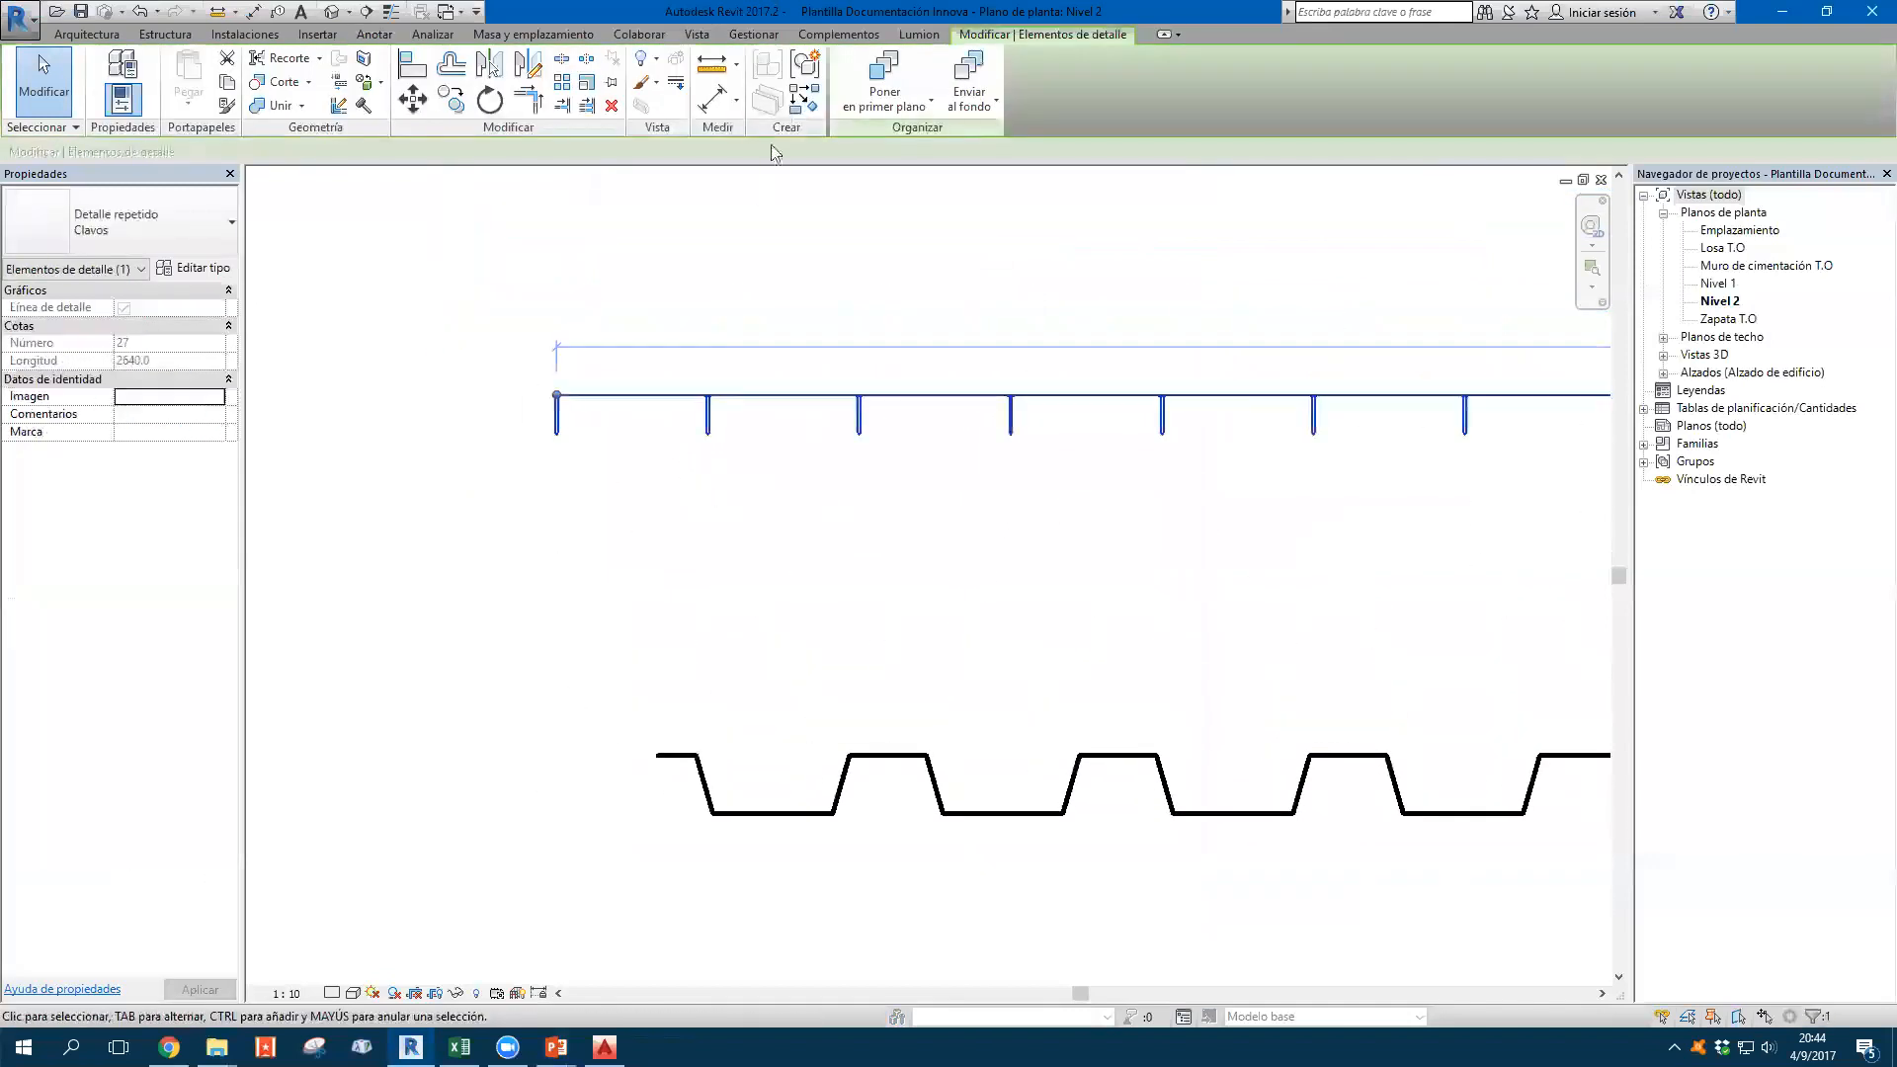
pyautogui.click(805, 99)
pyautogui.click(545, 280)
pyautogui.scroll(-1, 684, 277)
pyautogui.scroll(-4, 684, 278)
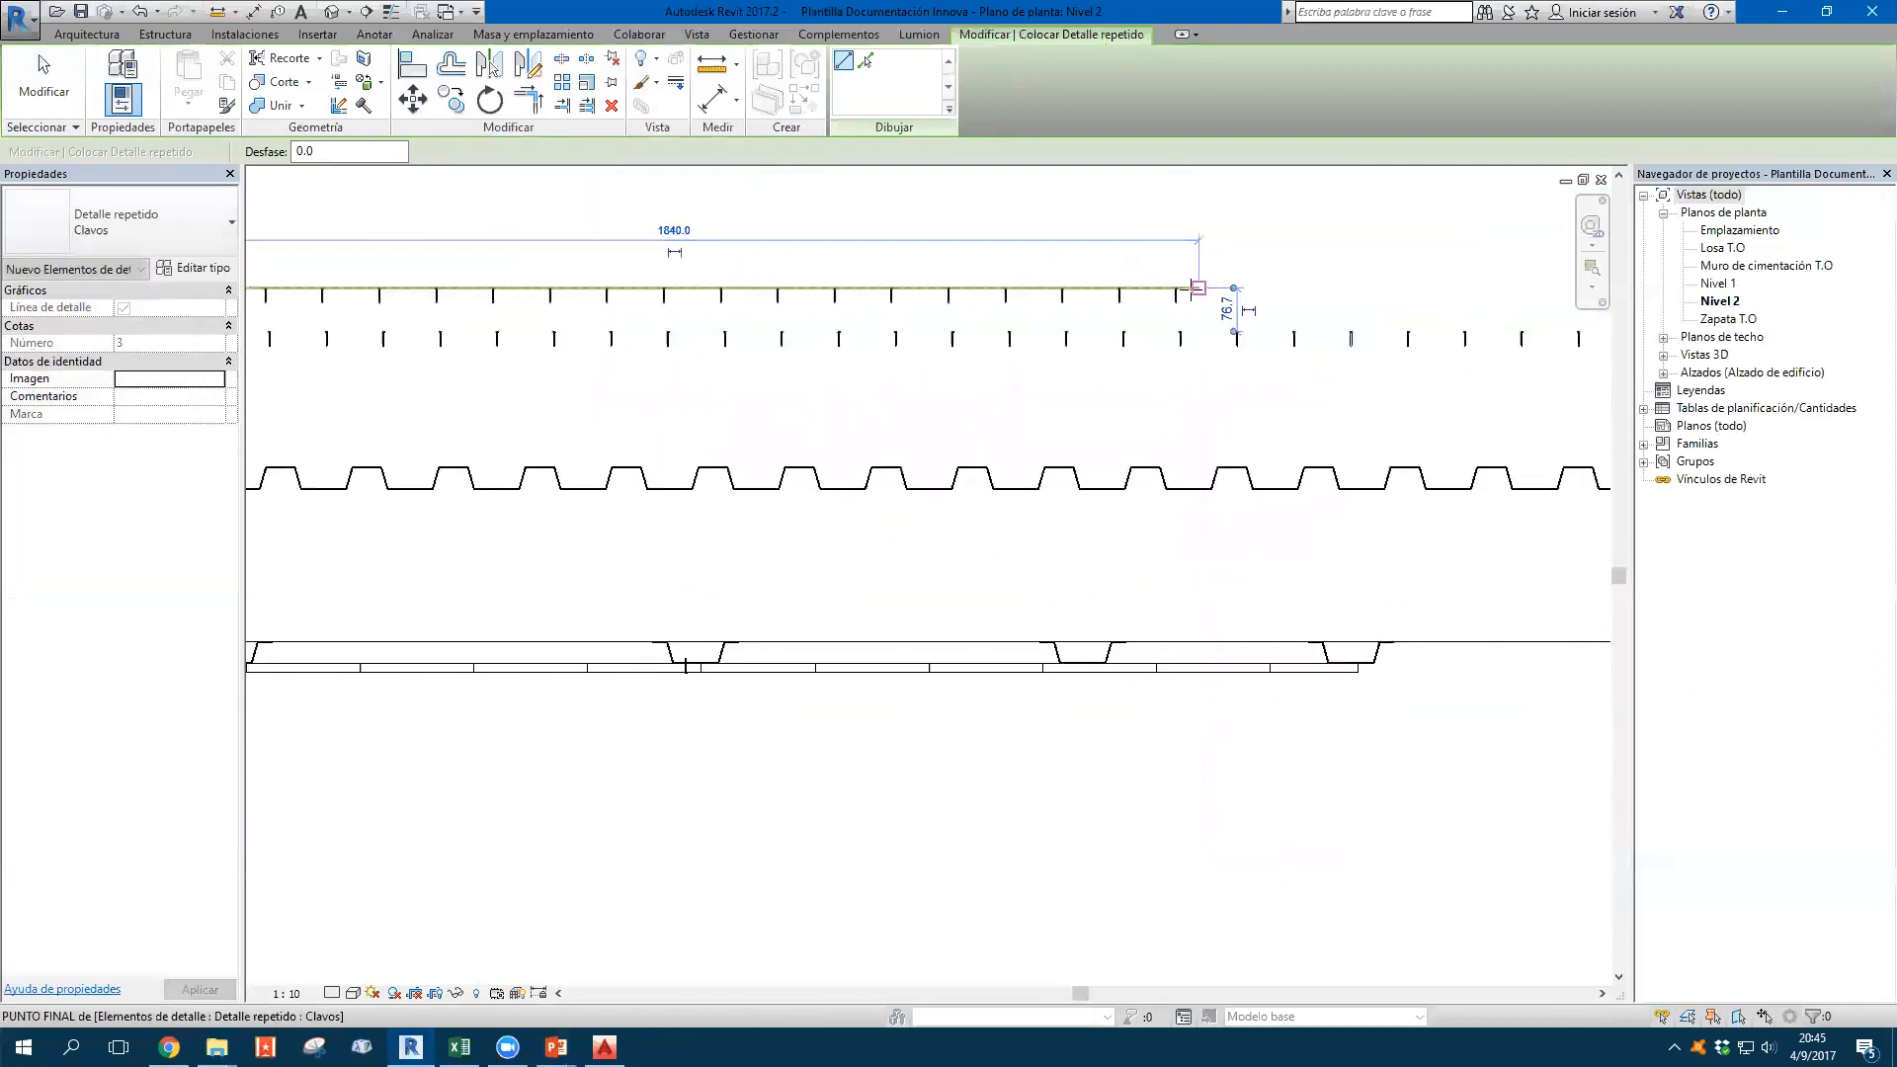
pyautogui.scroll(-3, 1191, 290)
pyautogui.click(1192, 289)
pyautogui.press('Escape')
pyautogui.press('Escape')
pyautogui.scroll(2, 464, 291)
# Set the Clavos type's detail rotation to 90° en sentido horario
pyautogui.click(578, 294)
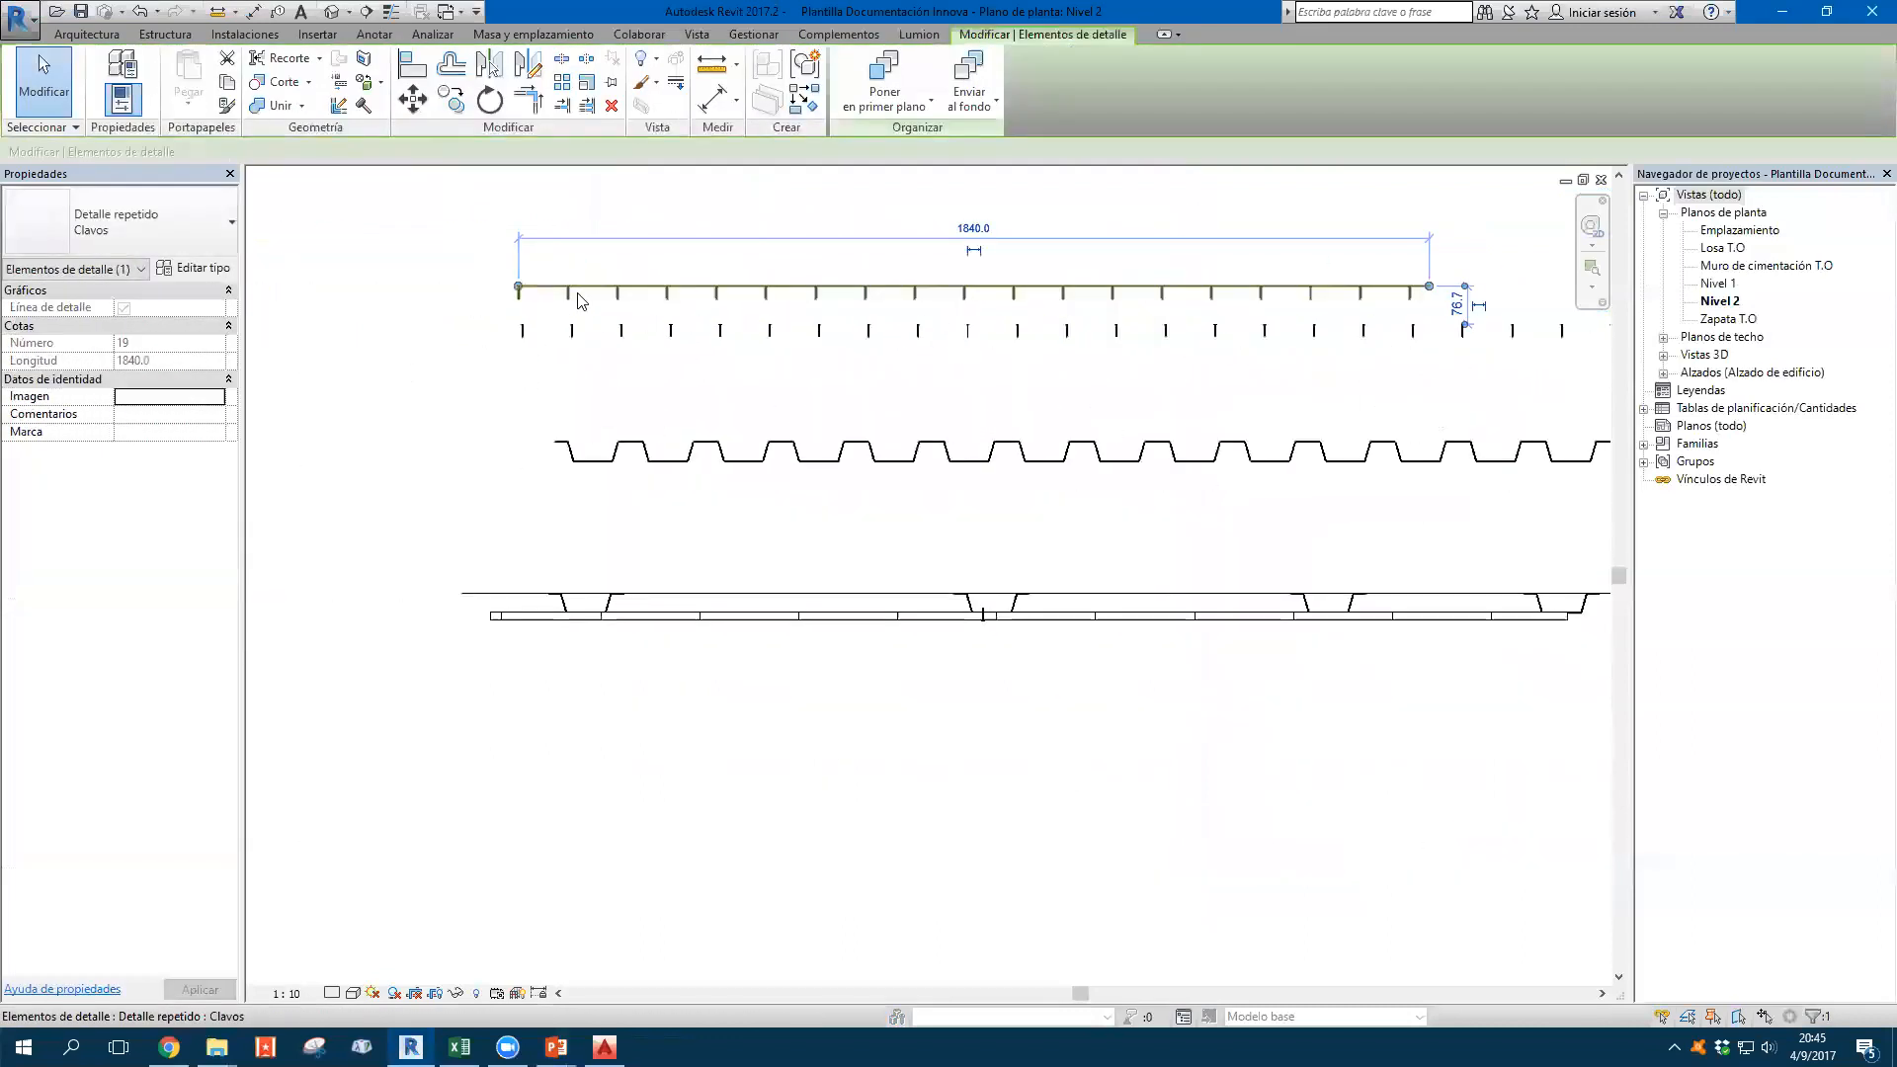
pyautogui.click(213, 269)
pyautogui.click(964, 464)
pyautogui.click(1162, 463)
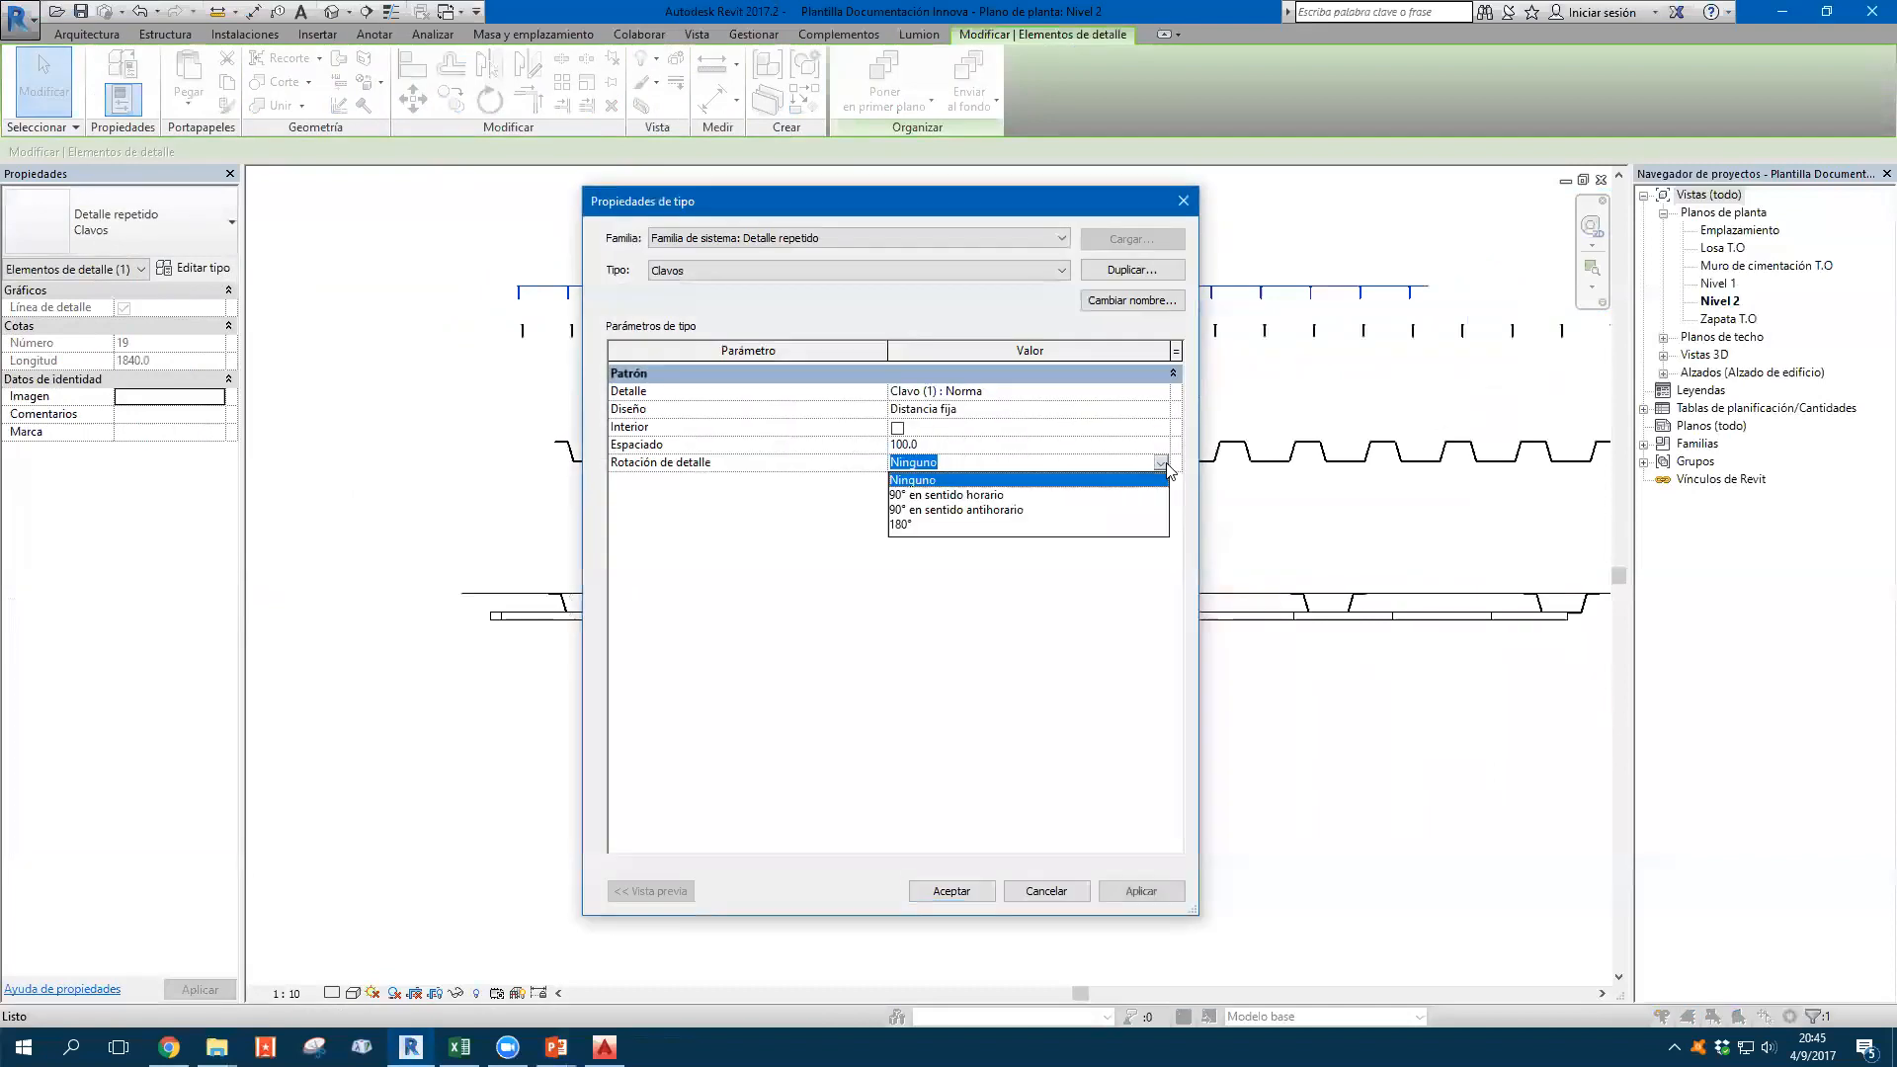
pyautogui.click(1017, 495)
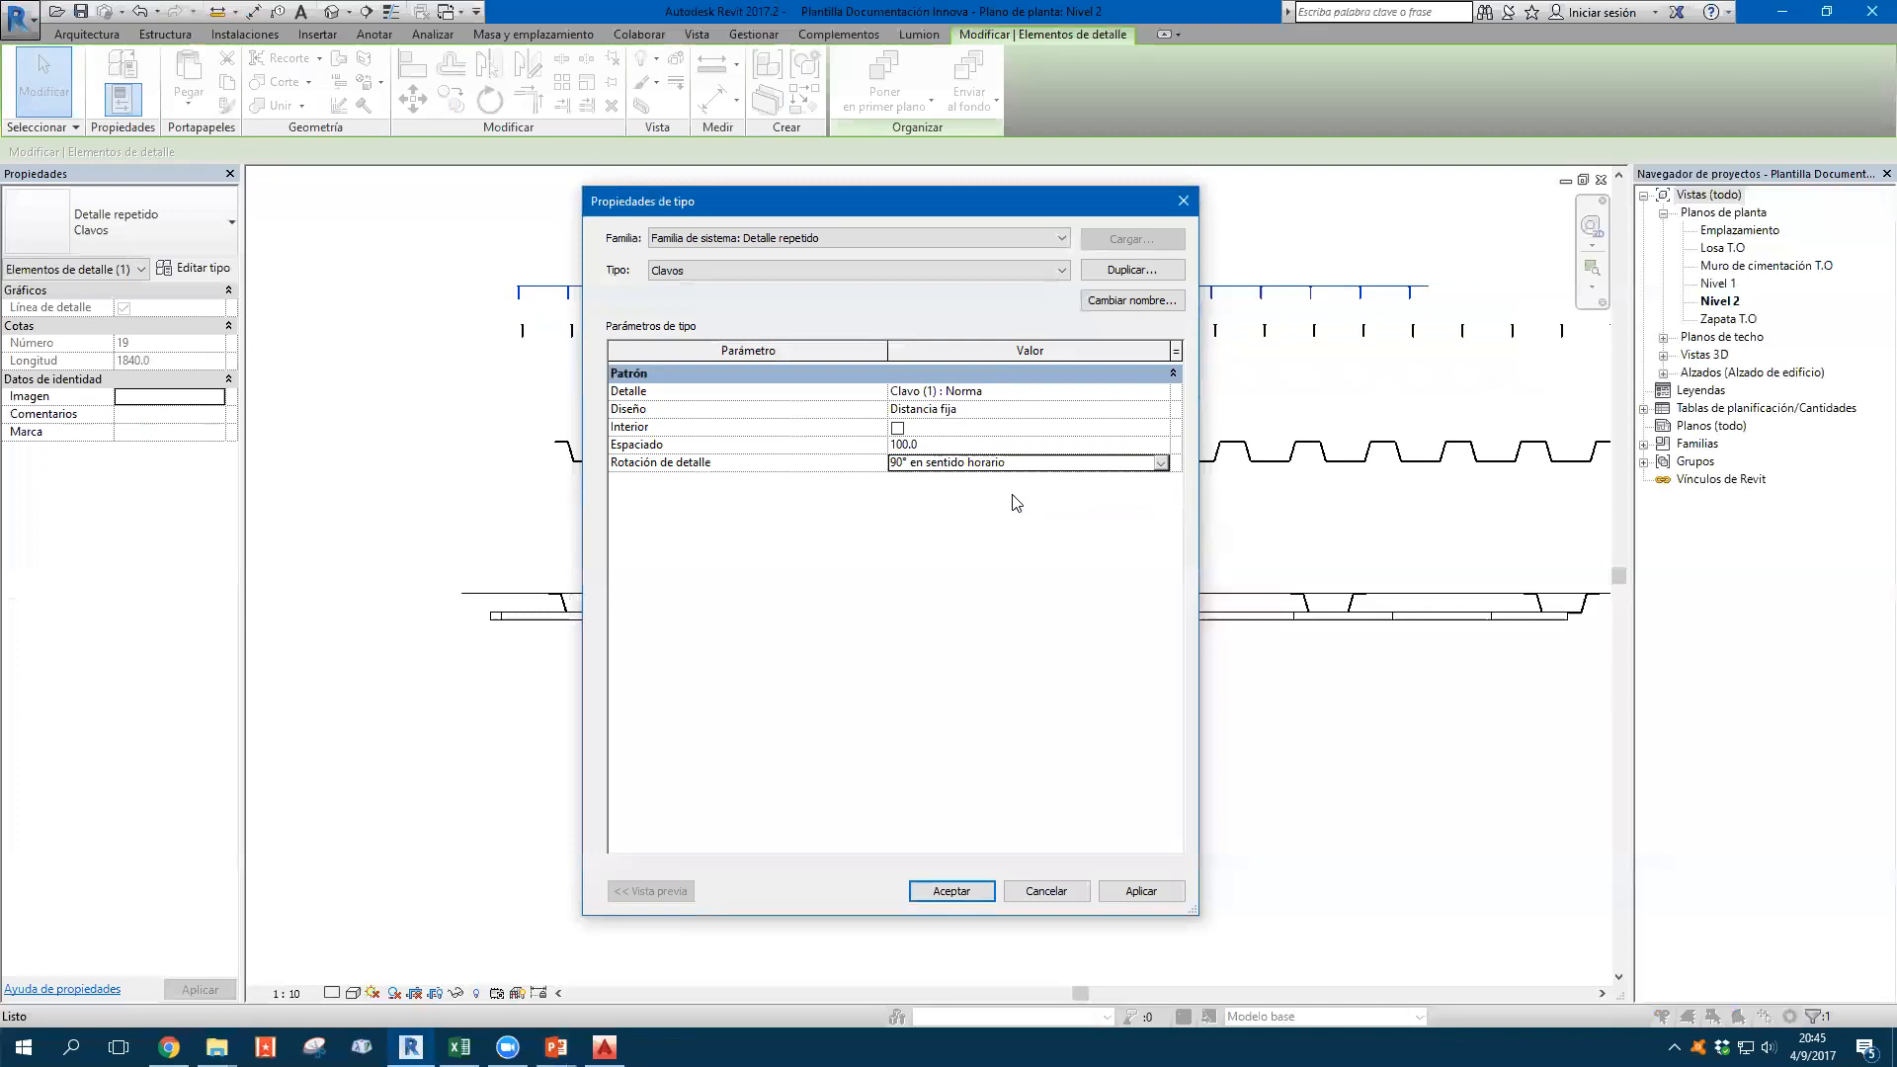
pyautogui.click(952, 890)
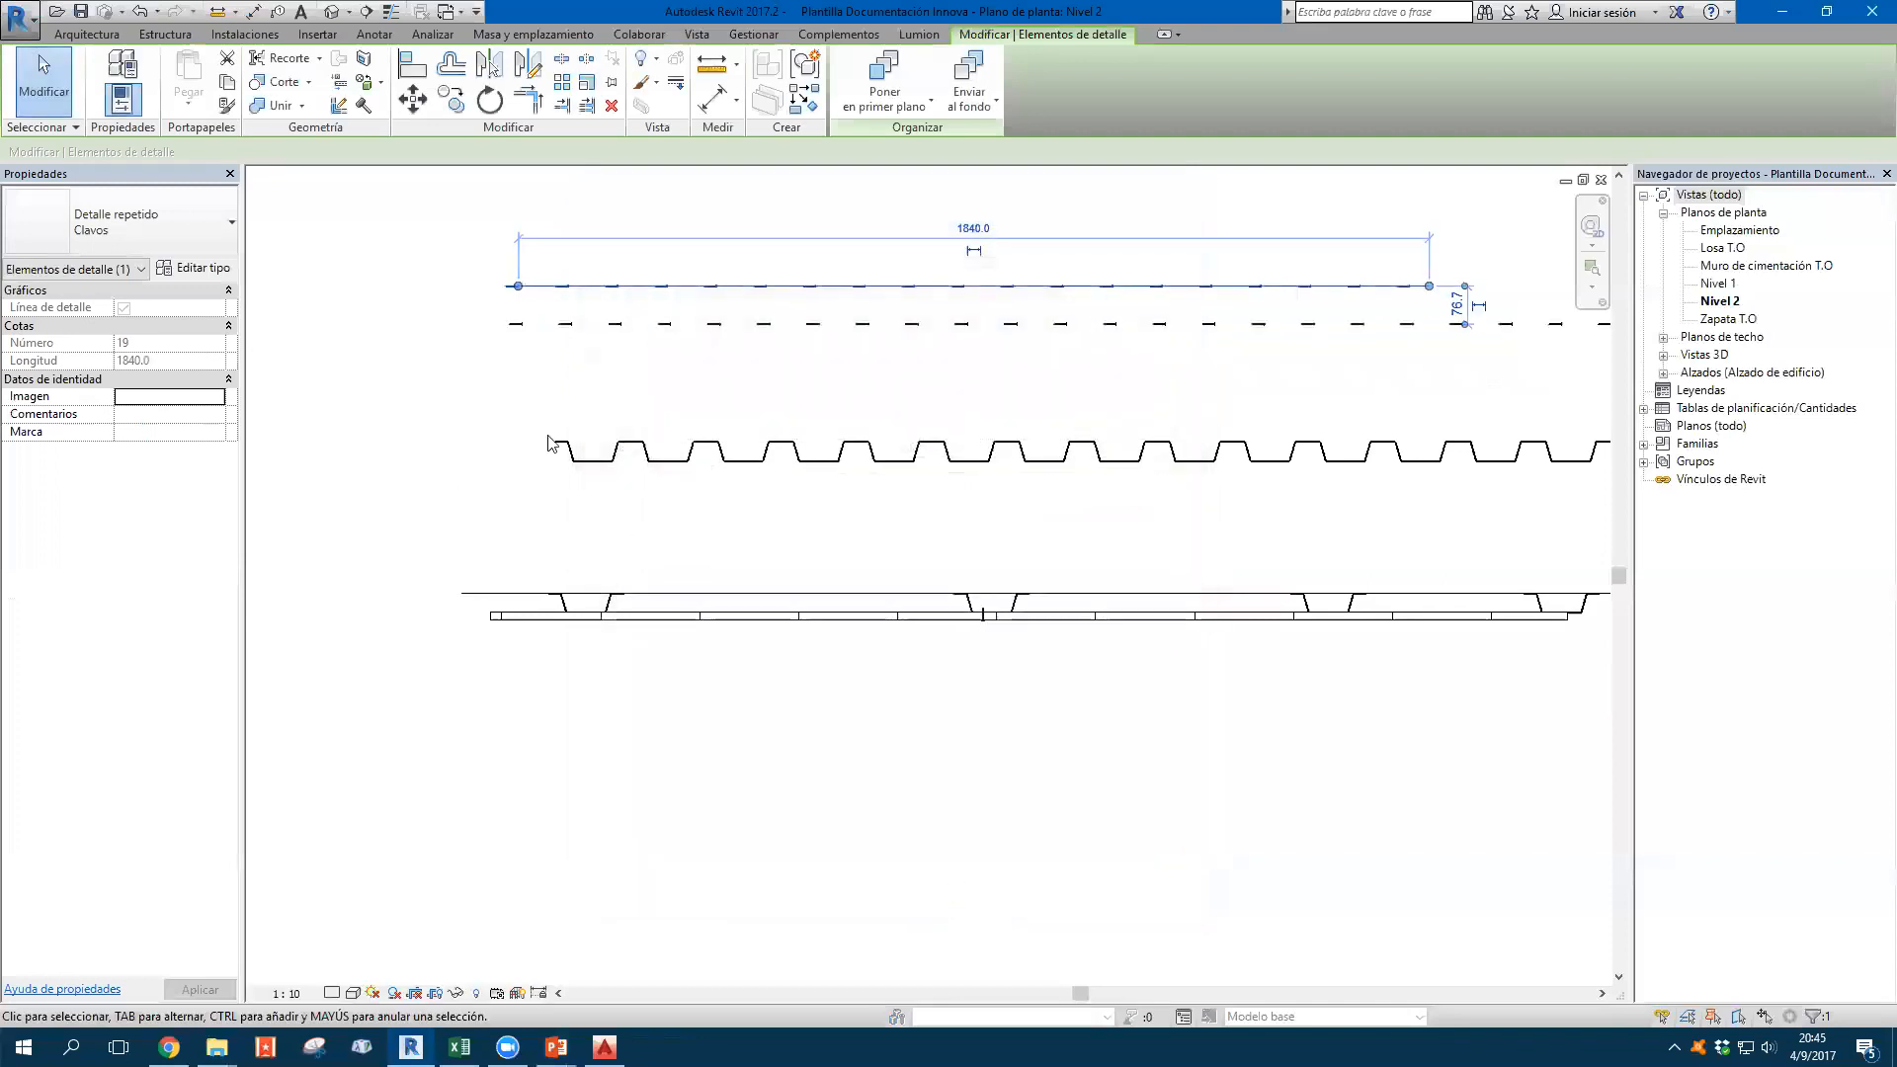
# Set the Clavos type's detail rotation to 180° and select the upper row of nails
pyautogui.scroll(2, 287, 385)
pyautogui.click(194, 268)
pyautogui.click(1163, 464)
pyautogui.click(1163, 464)
pyautogui.click(939, 515)
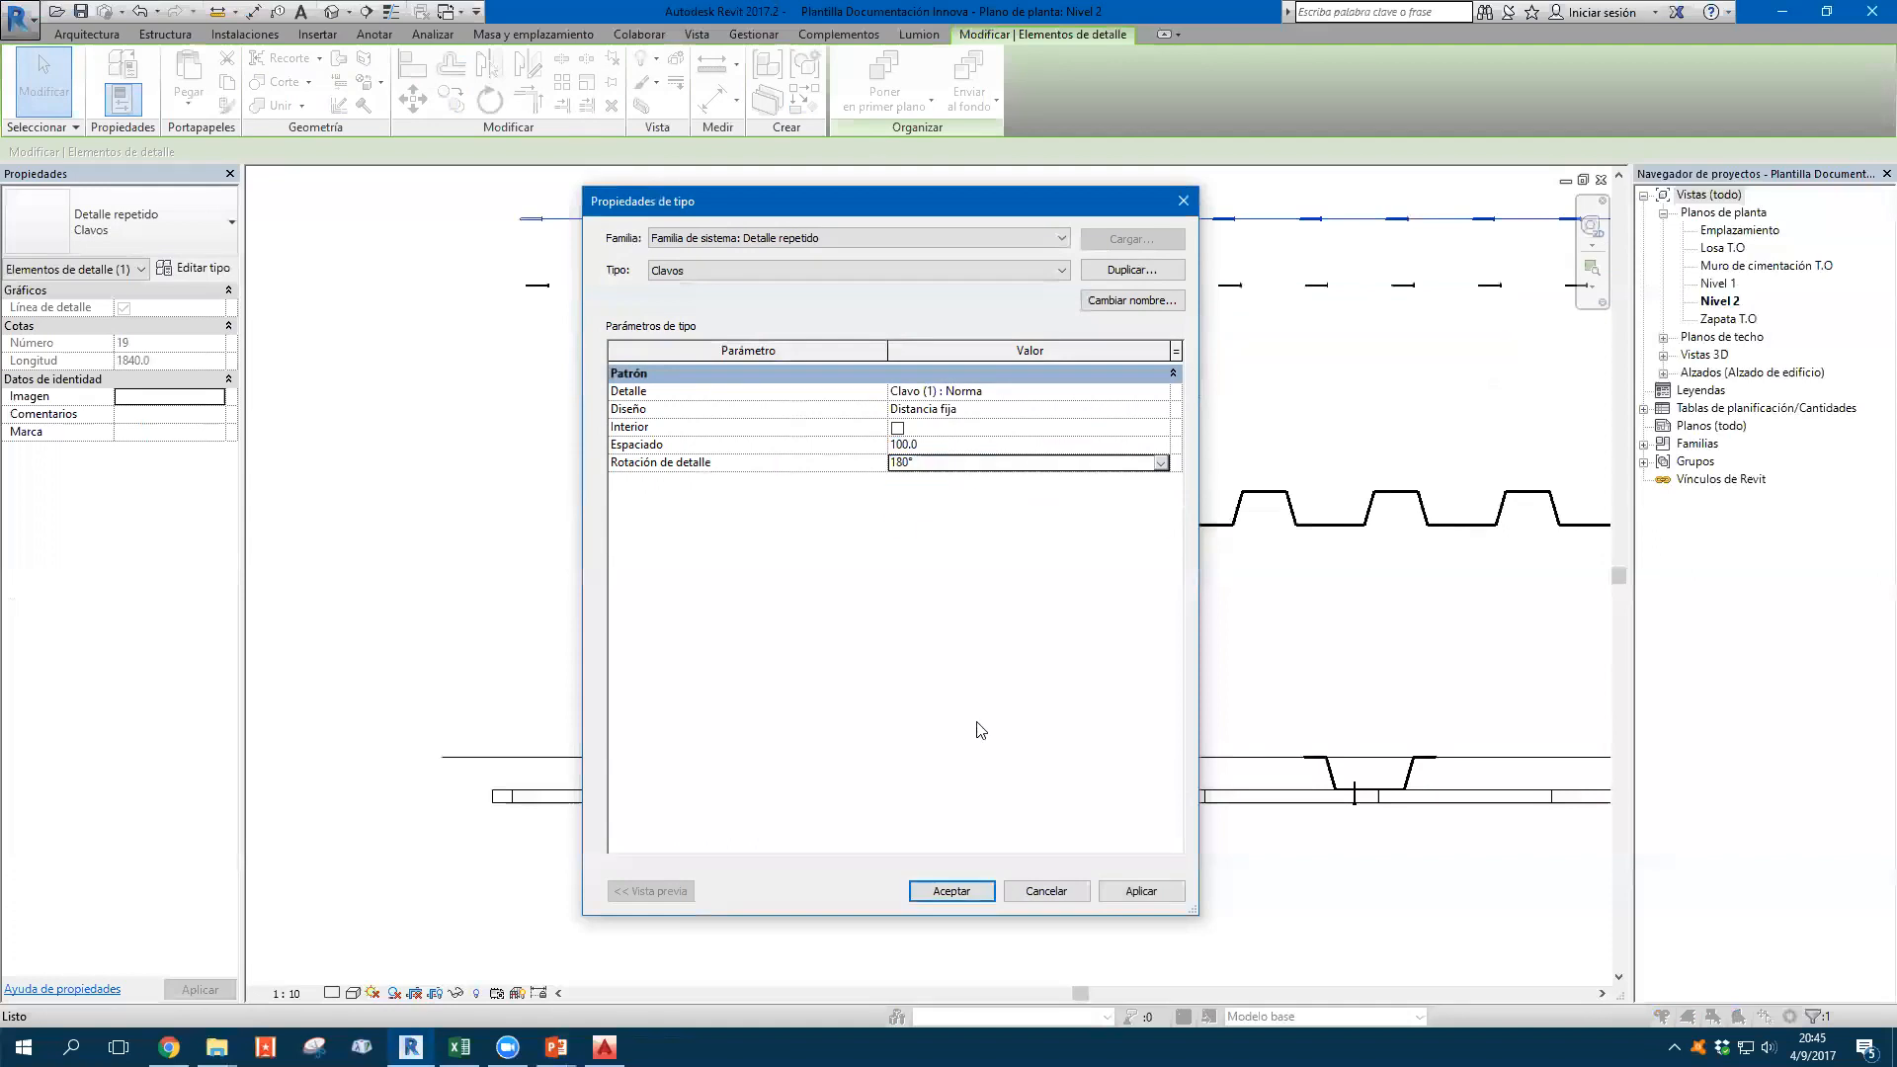
pyautogui.click(952, 890)
pyautogui.click(887, 567)
pyautogui.click(692, 219)
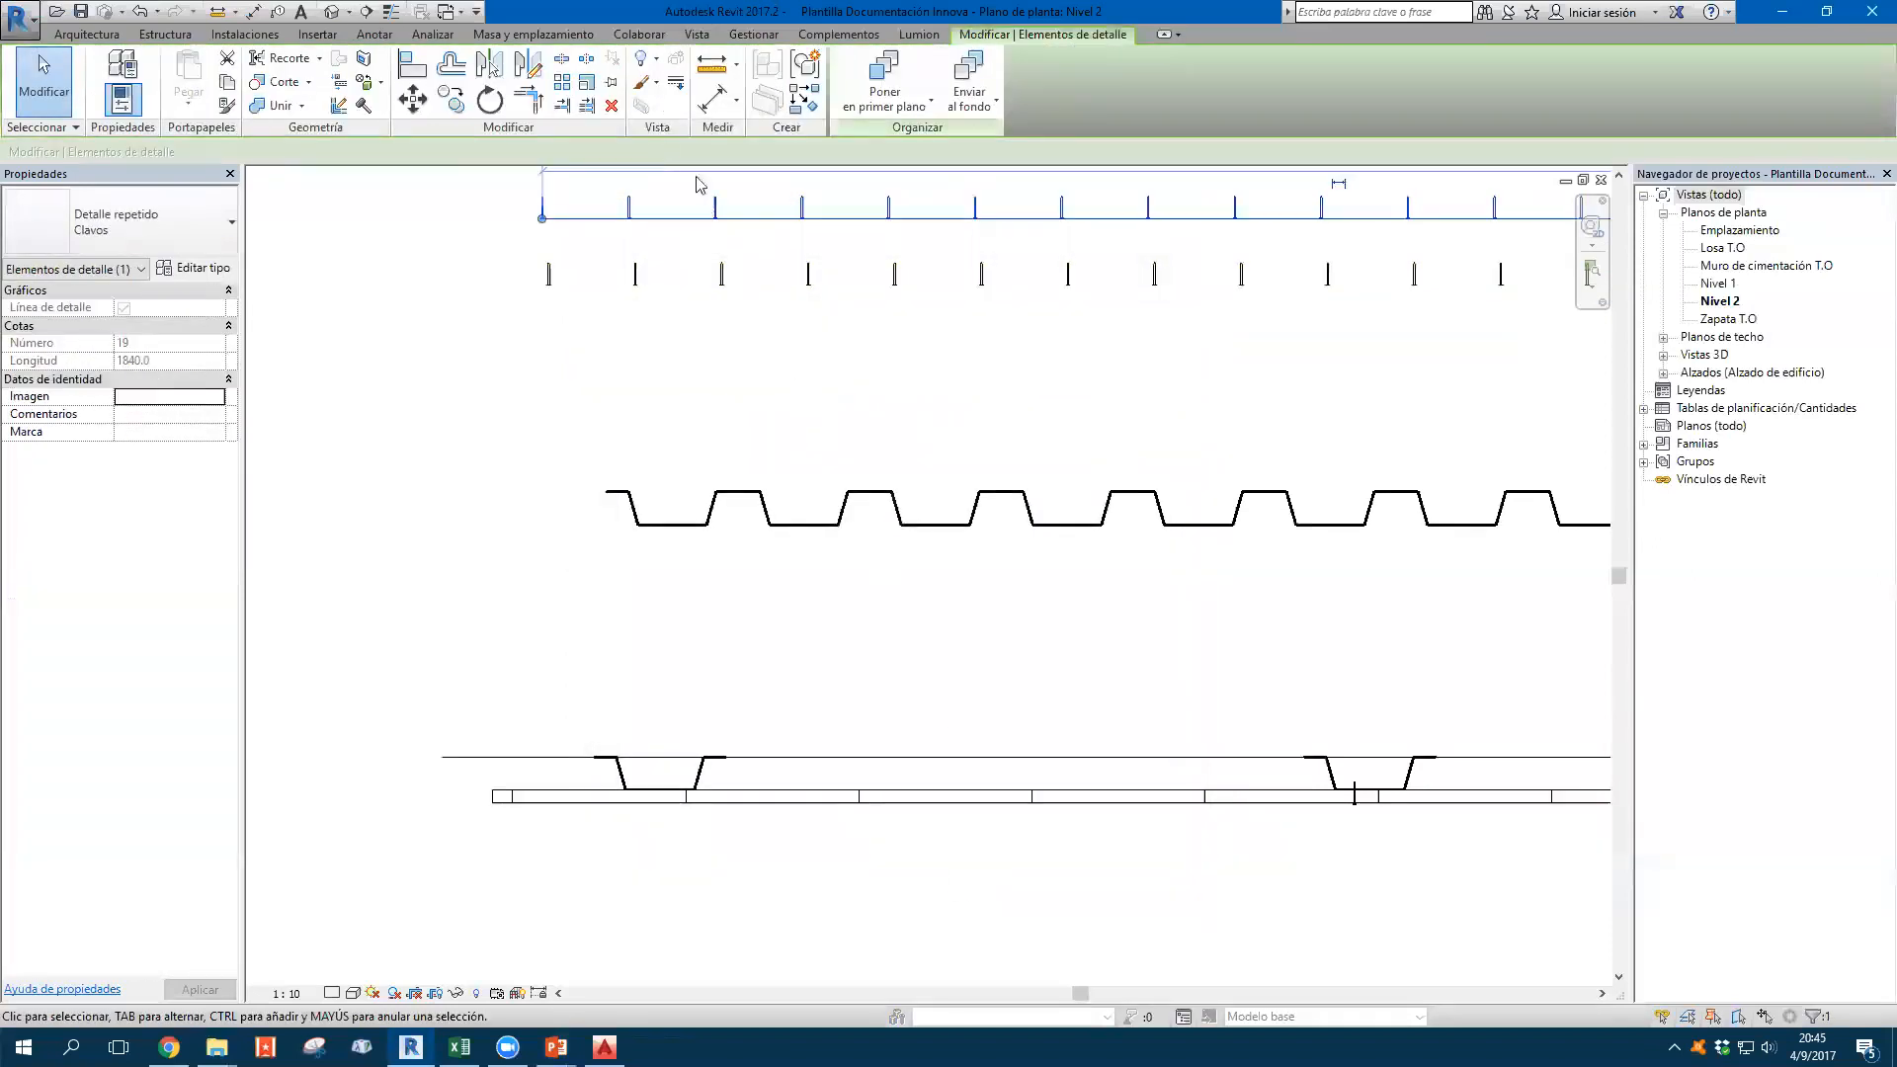
# Create a similar Clavos repeating detail about 2200 mm long, running horizontally along the lower edge of the segmented board beneath the channel profiles
pyautogui.press('c')
pyautogui.press('s')
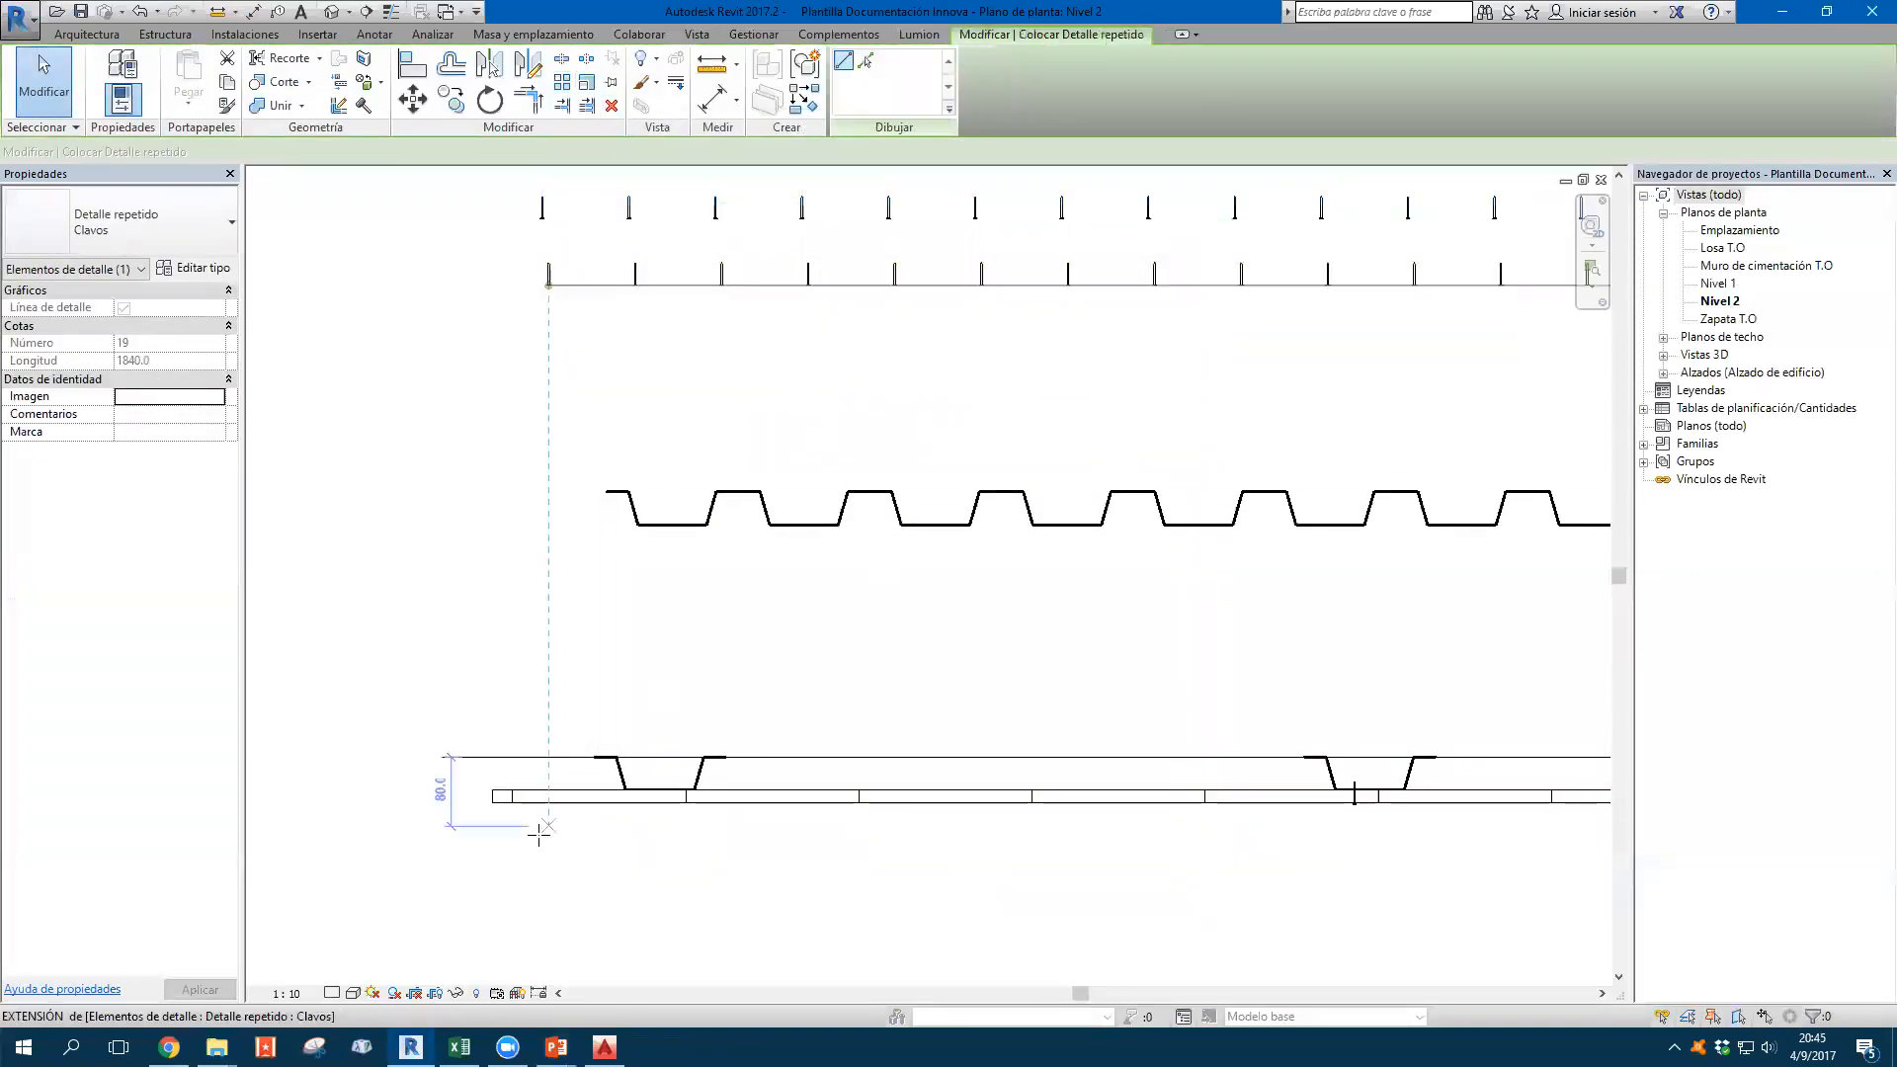
pyautogui.click(499, 800)
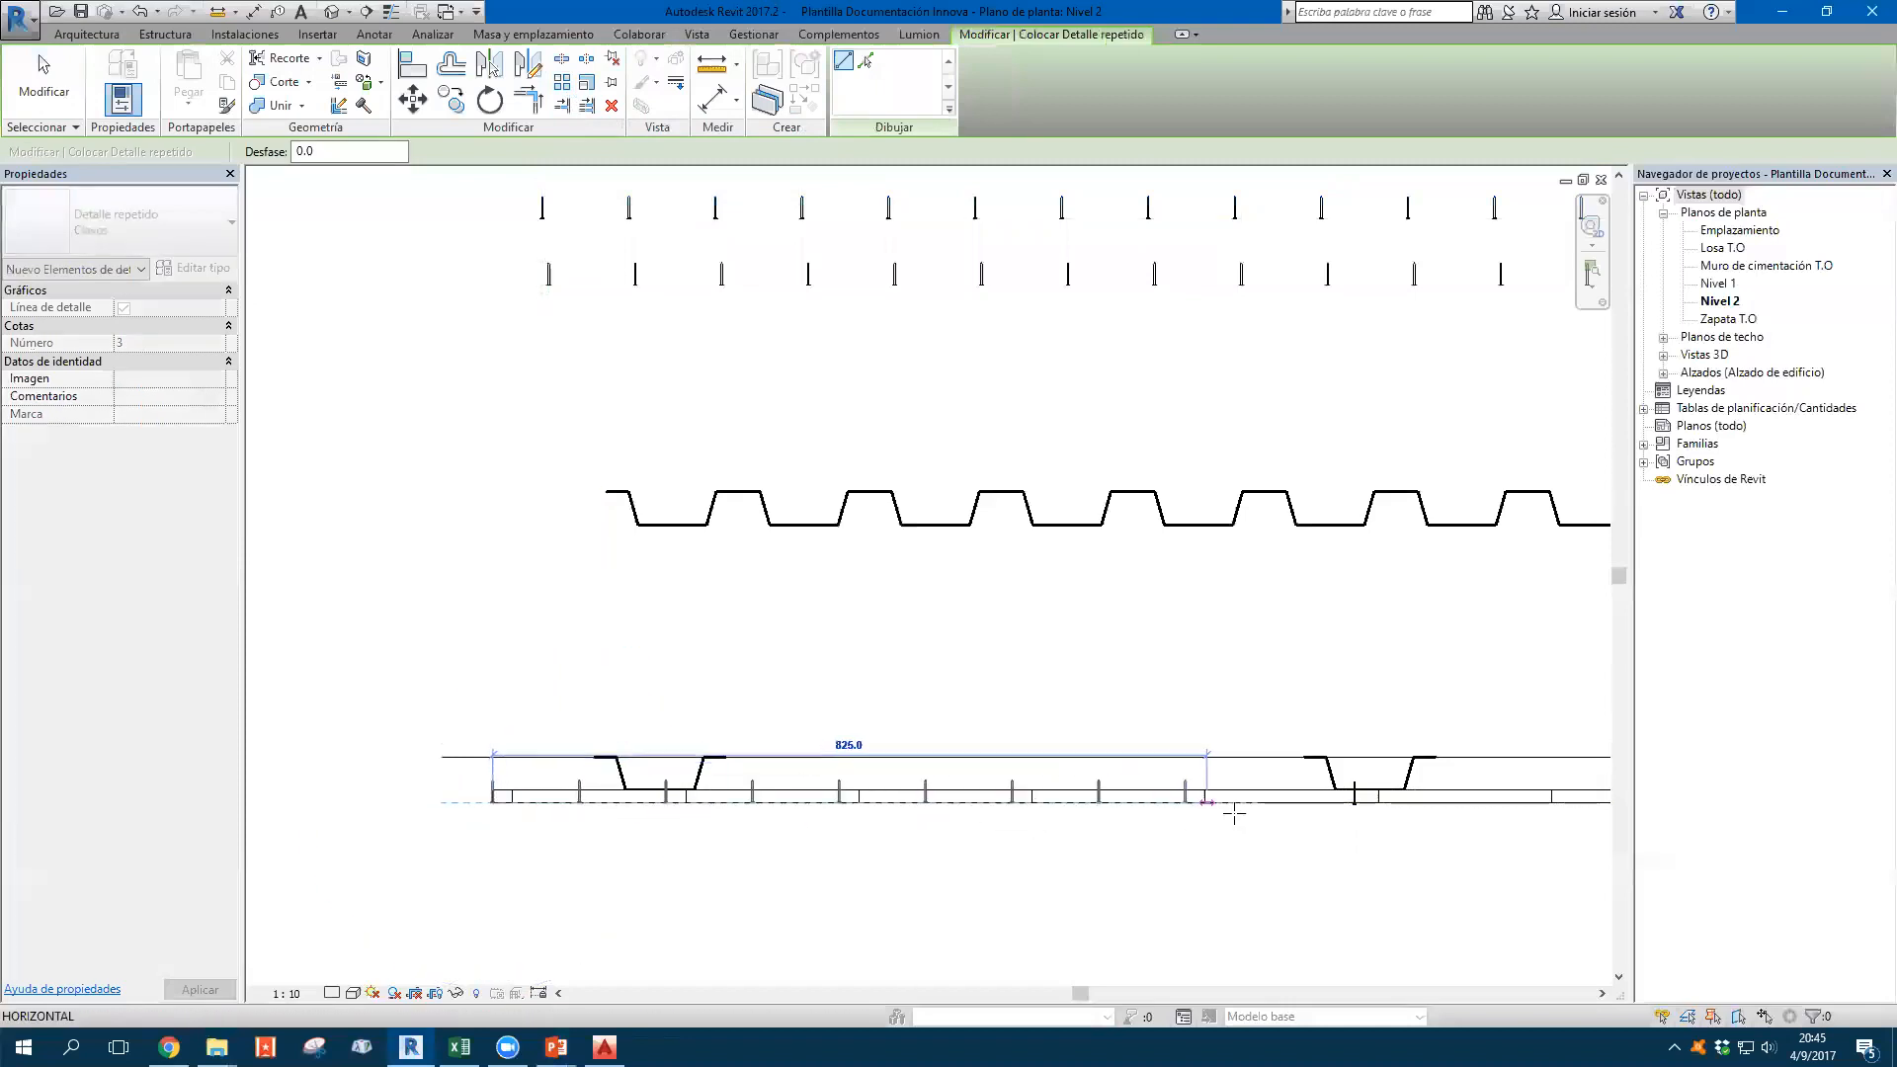
pyautogui.moveTo(1475, 828); pyautogui.dragTo(622, 719, button='middle')
pyautogui.scroll(-2, 622, 720)
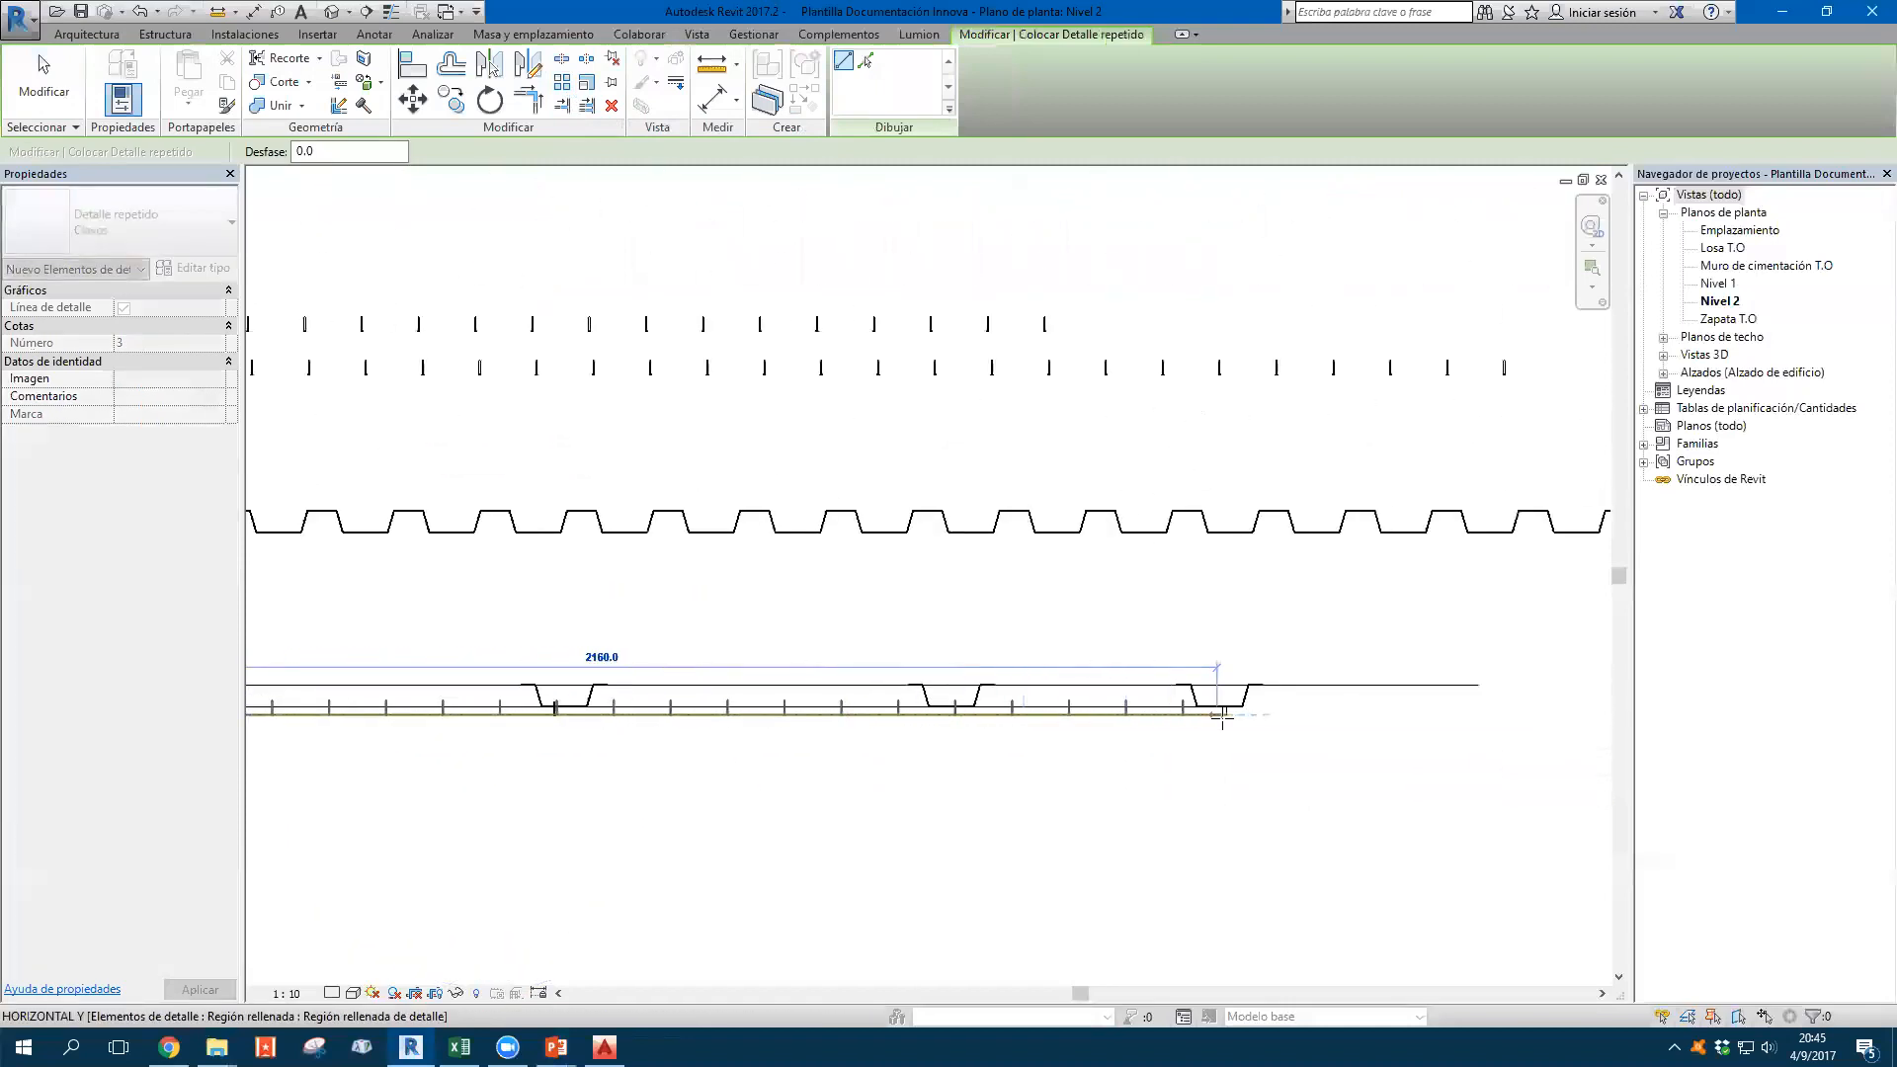
pyautogui.click(1255, 714)
pyautogui.press('Escape')
pyautogui.press('Escape')
pyautogui.scroll(3, 1076, 728)
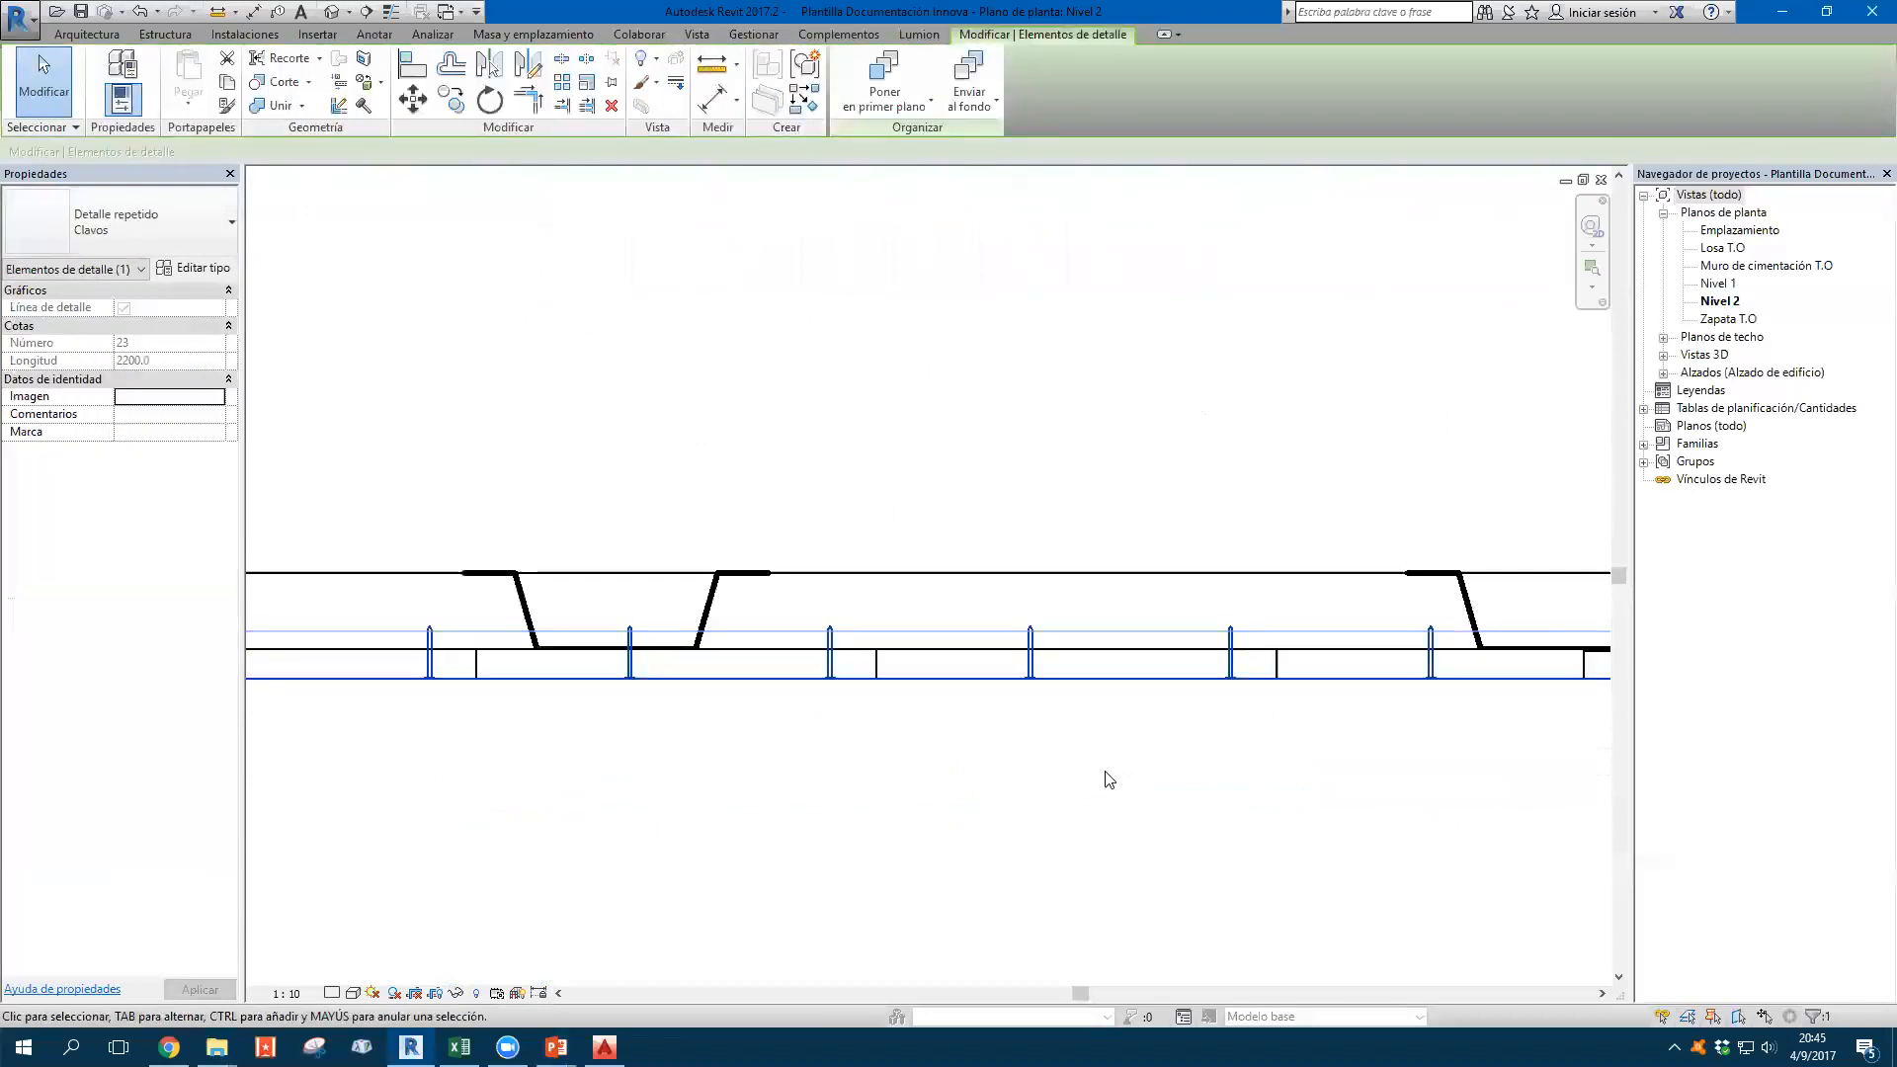
pyautogui.click(1032, 795)
pyautogui.scroll(-2, 813, 431)
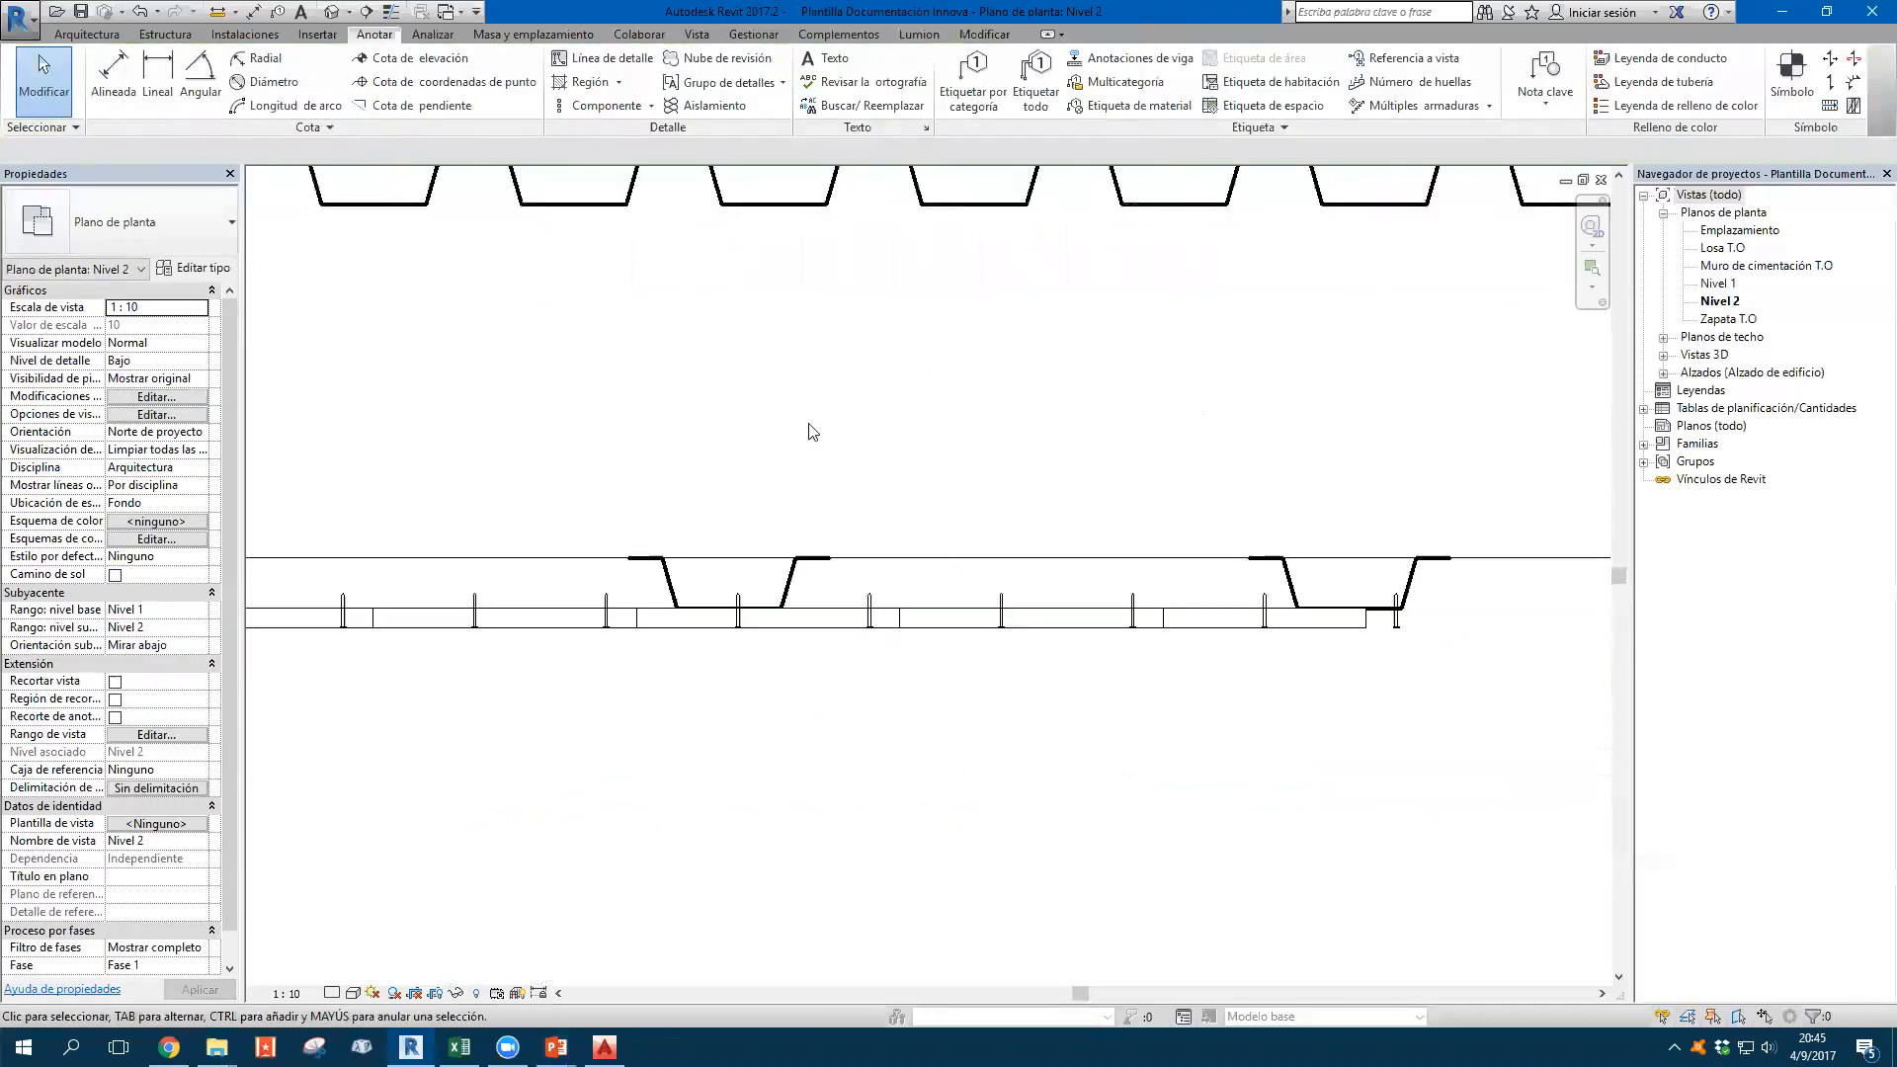
pyautogui.click(475, 607)
pyautogui.click(194, 268)
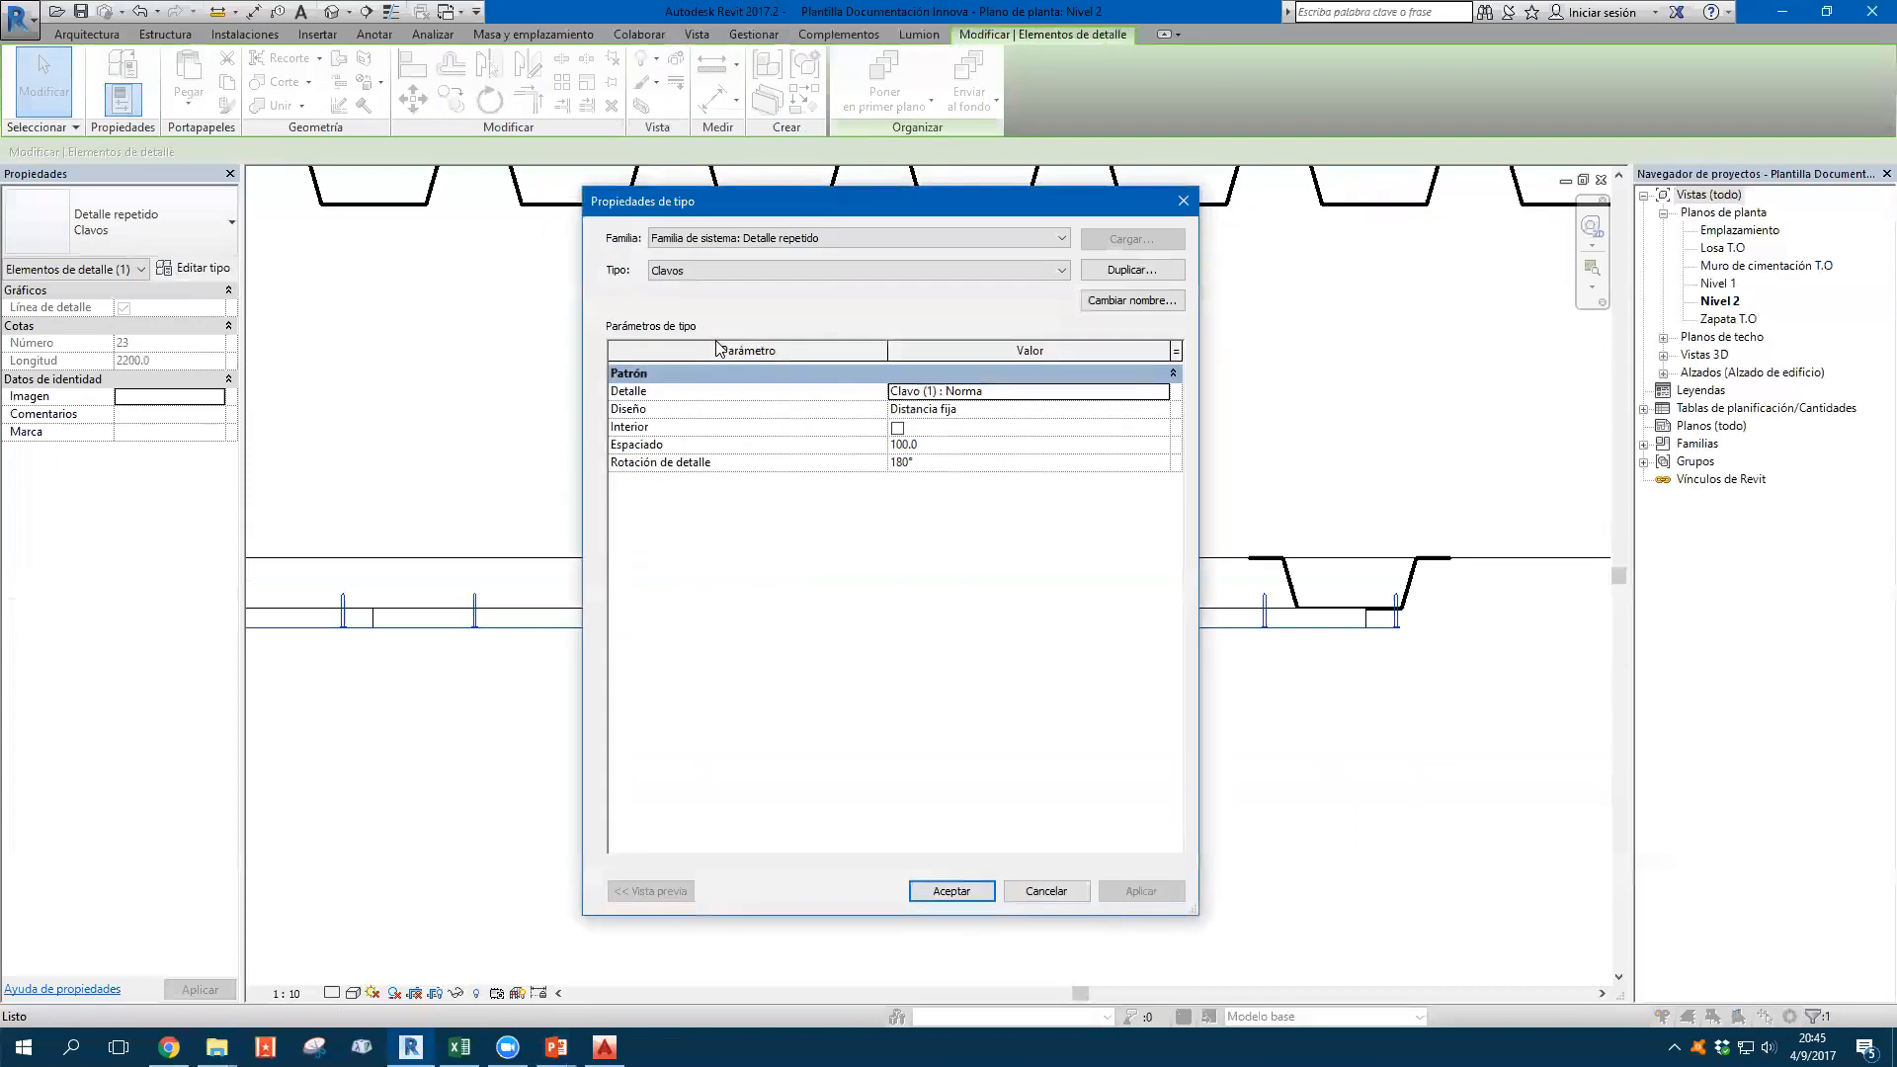
pyautogui.click(1161, 411)
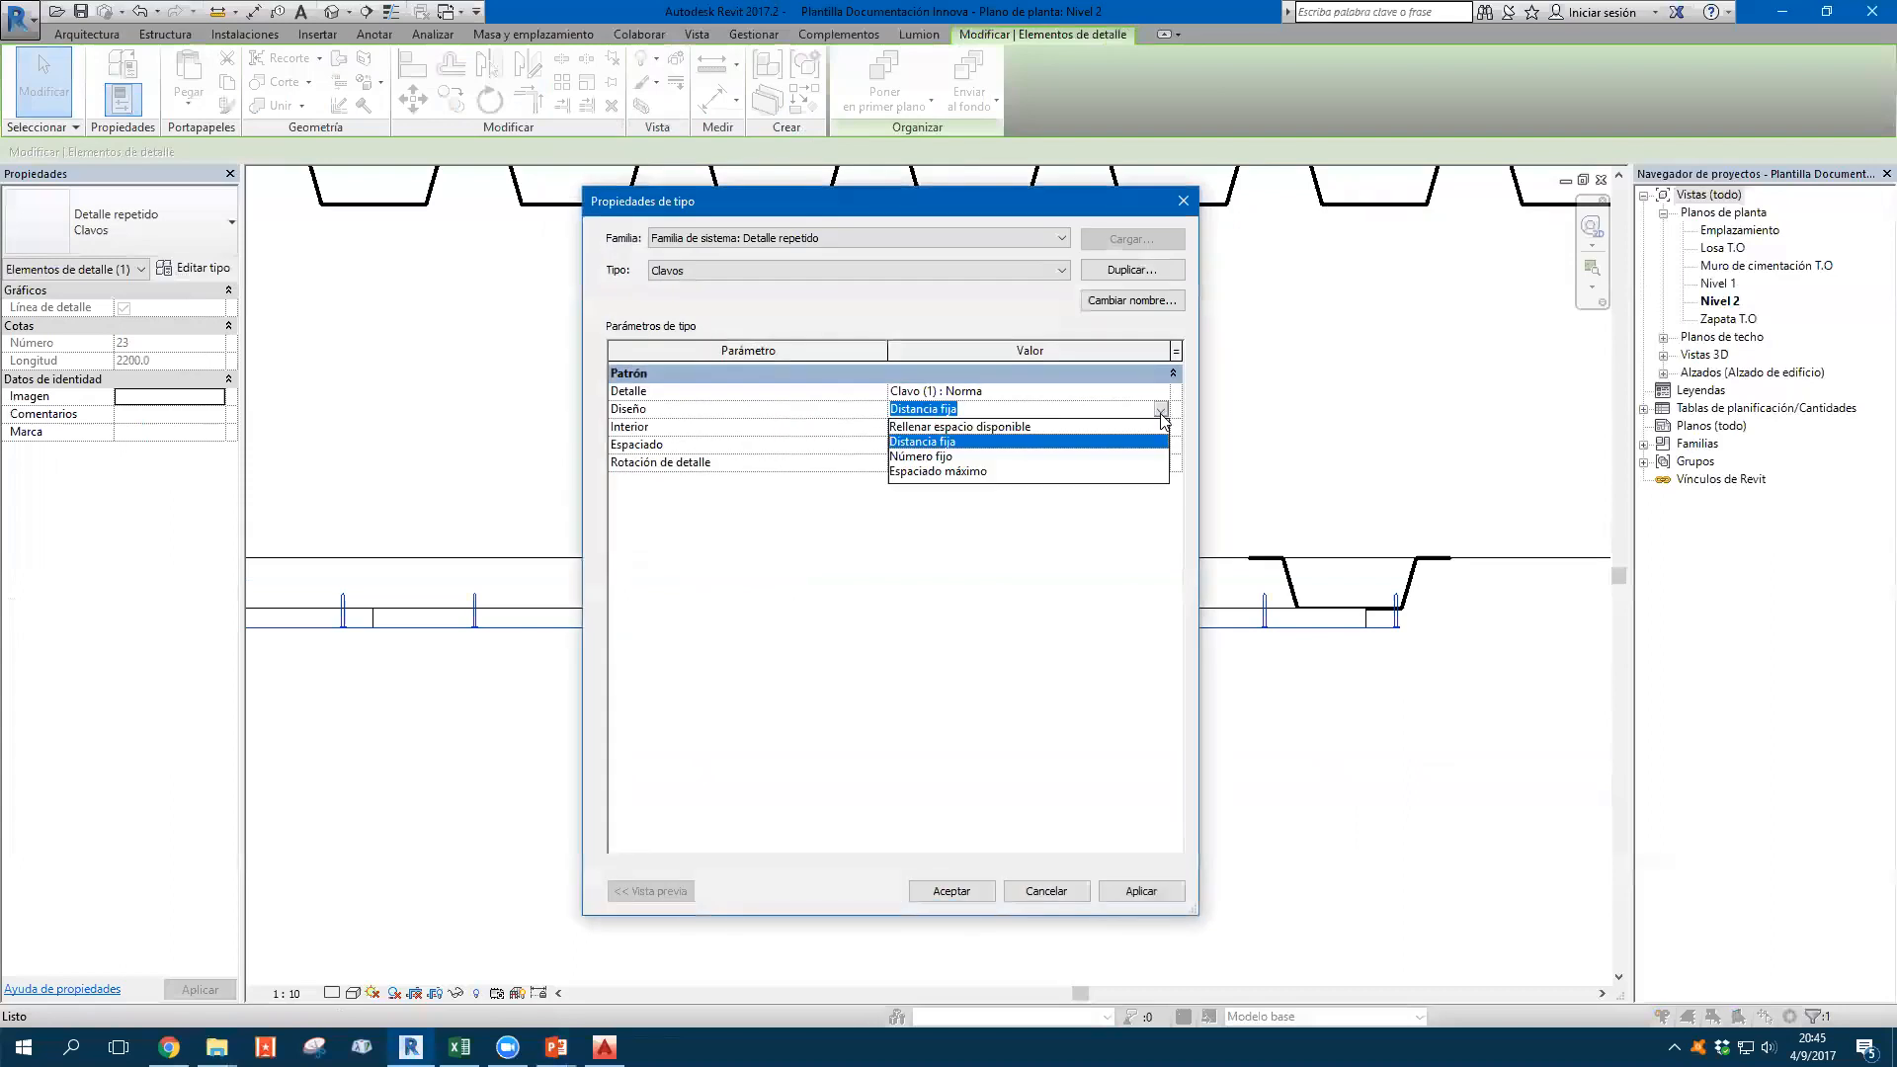
pyautogui.click(1012, 426)
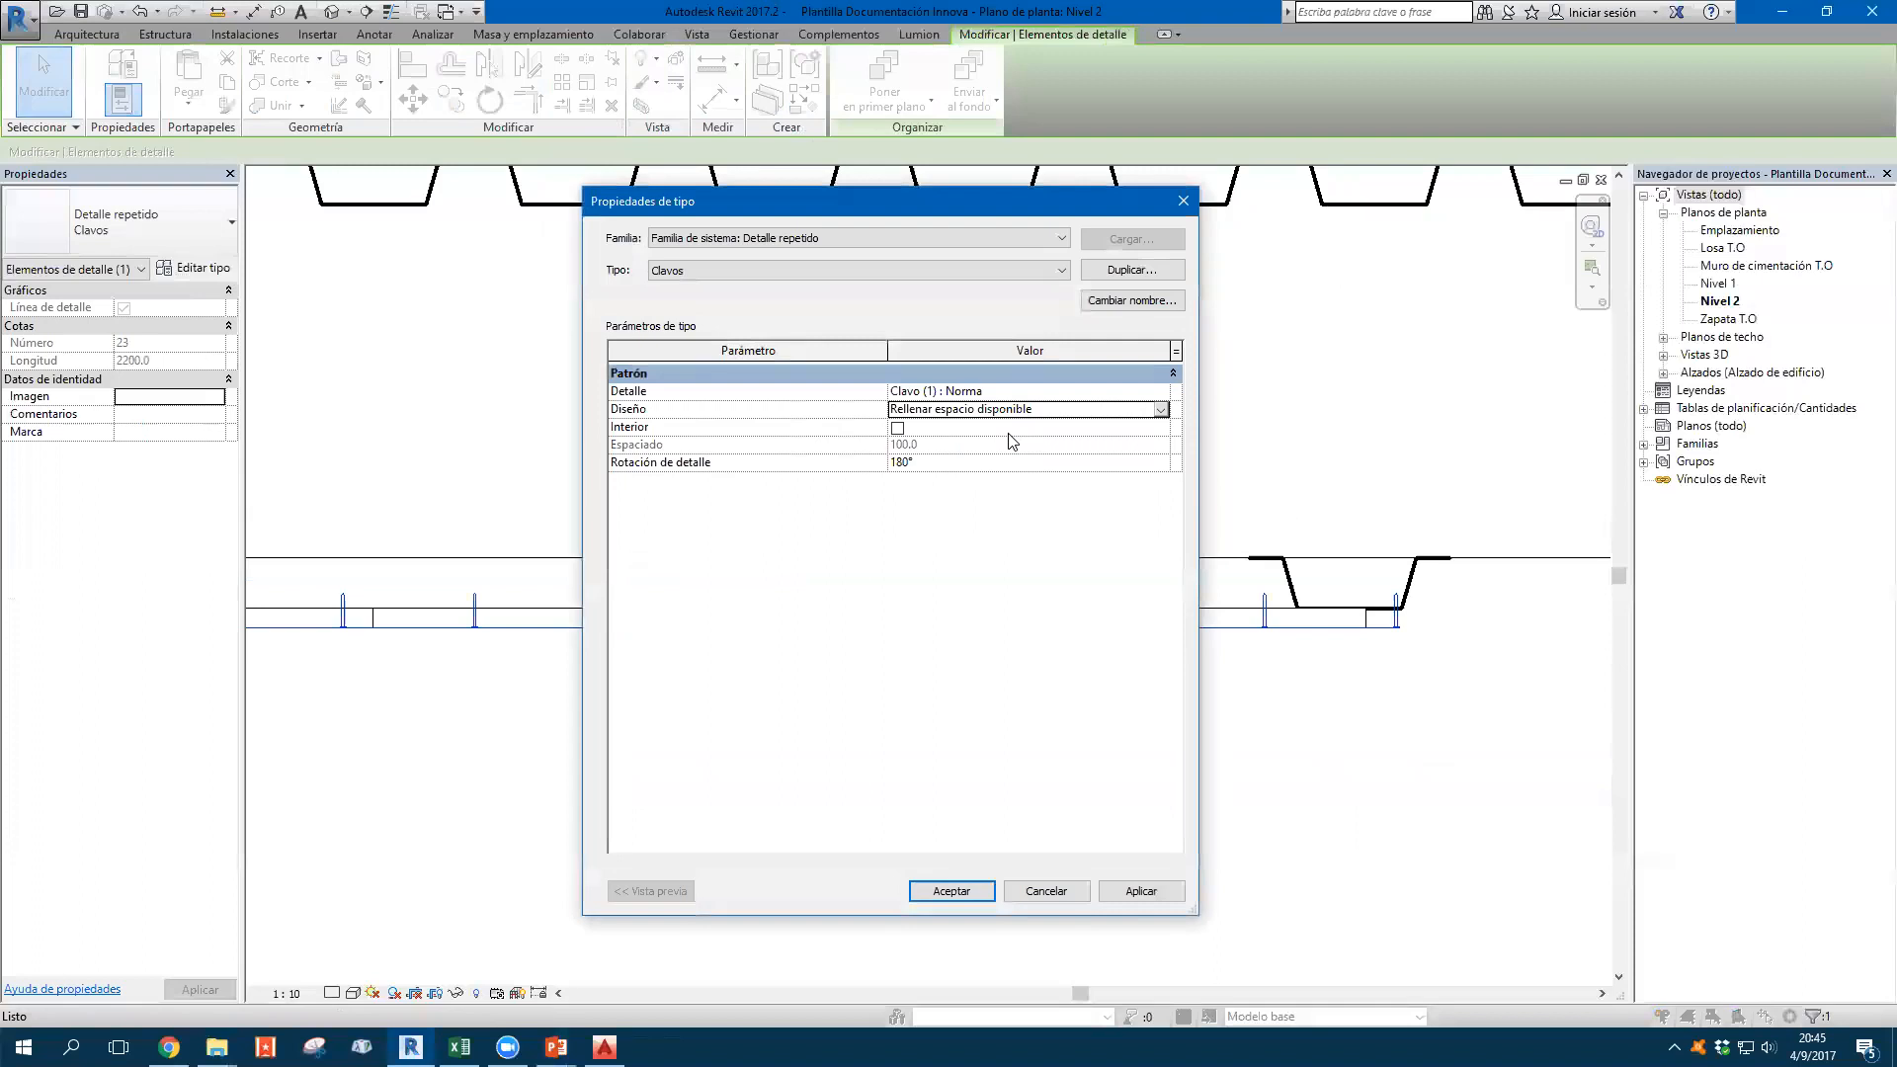
pyautogui.click(1162, 409)
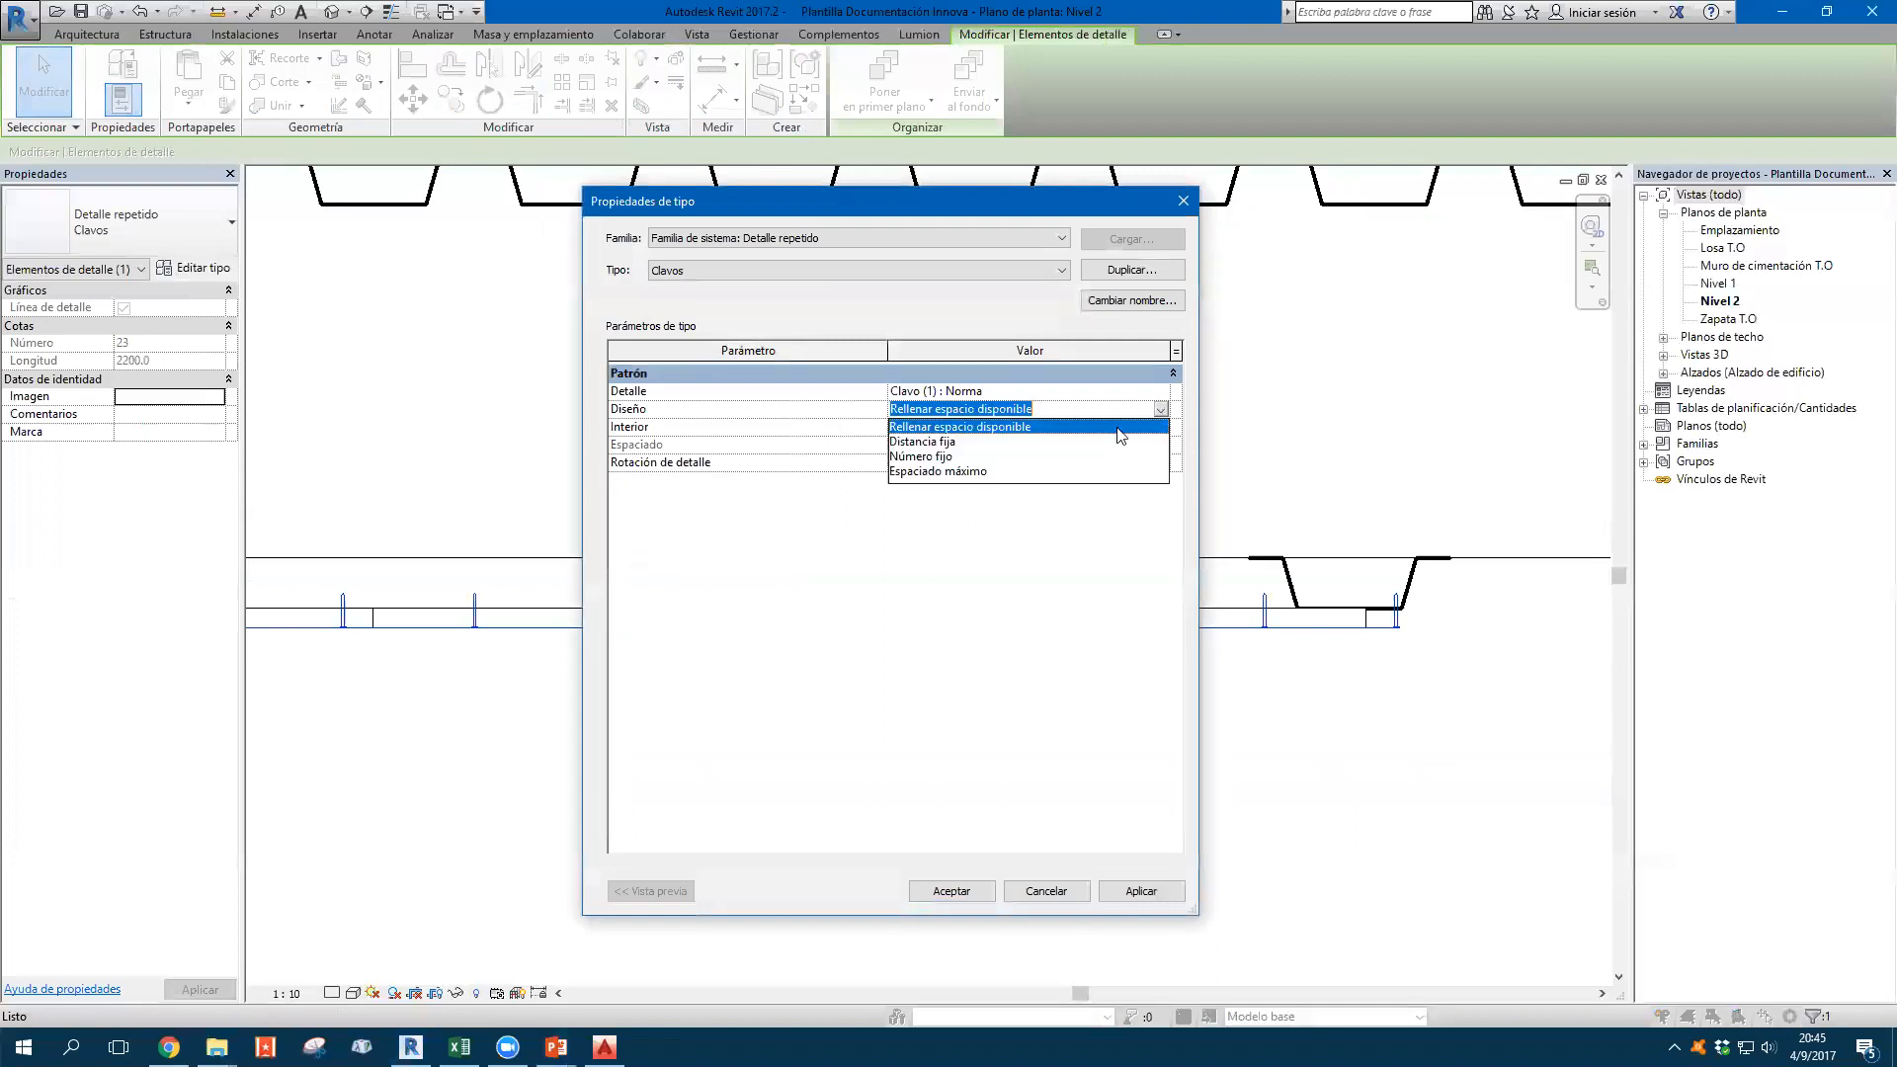
pyautogui.click(951, 457)
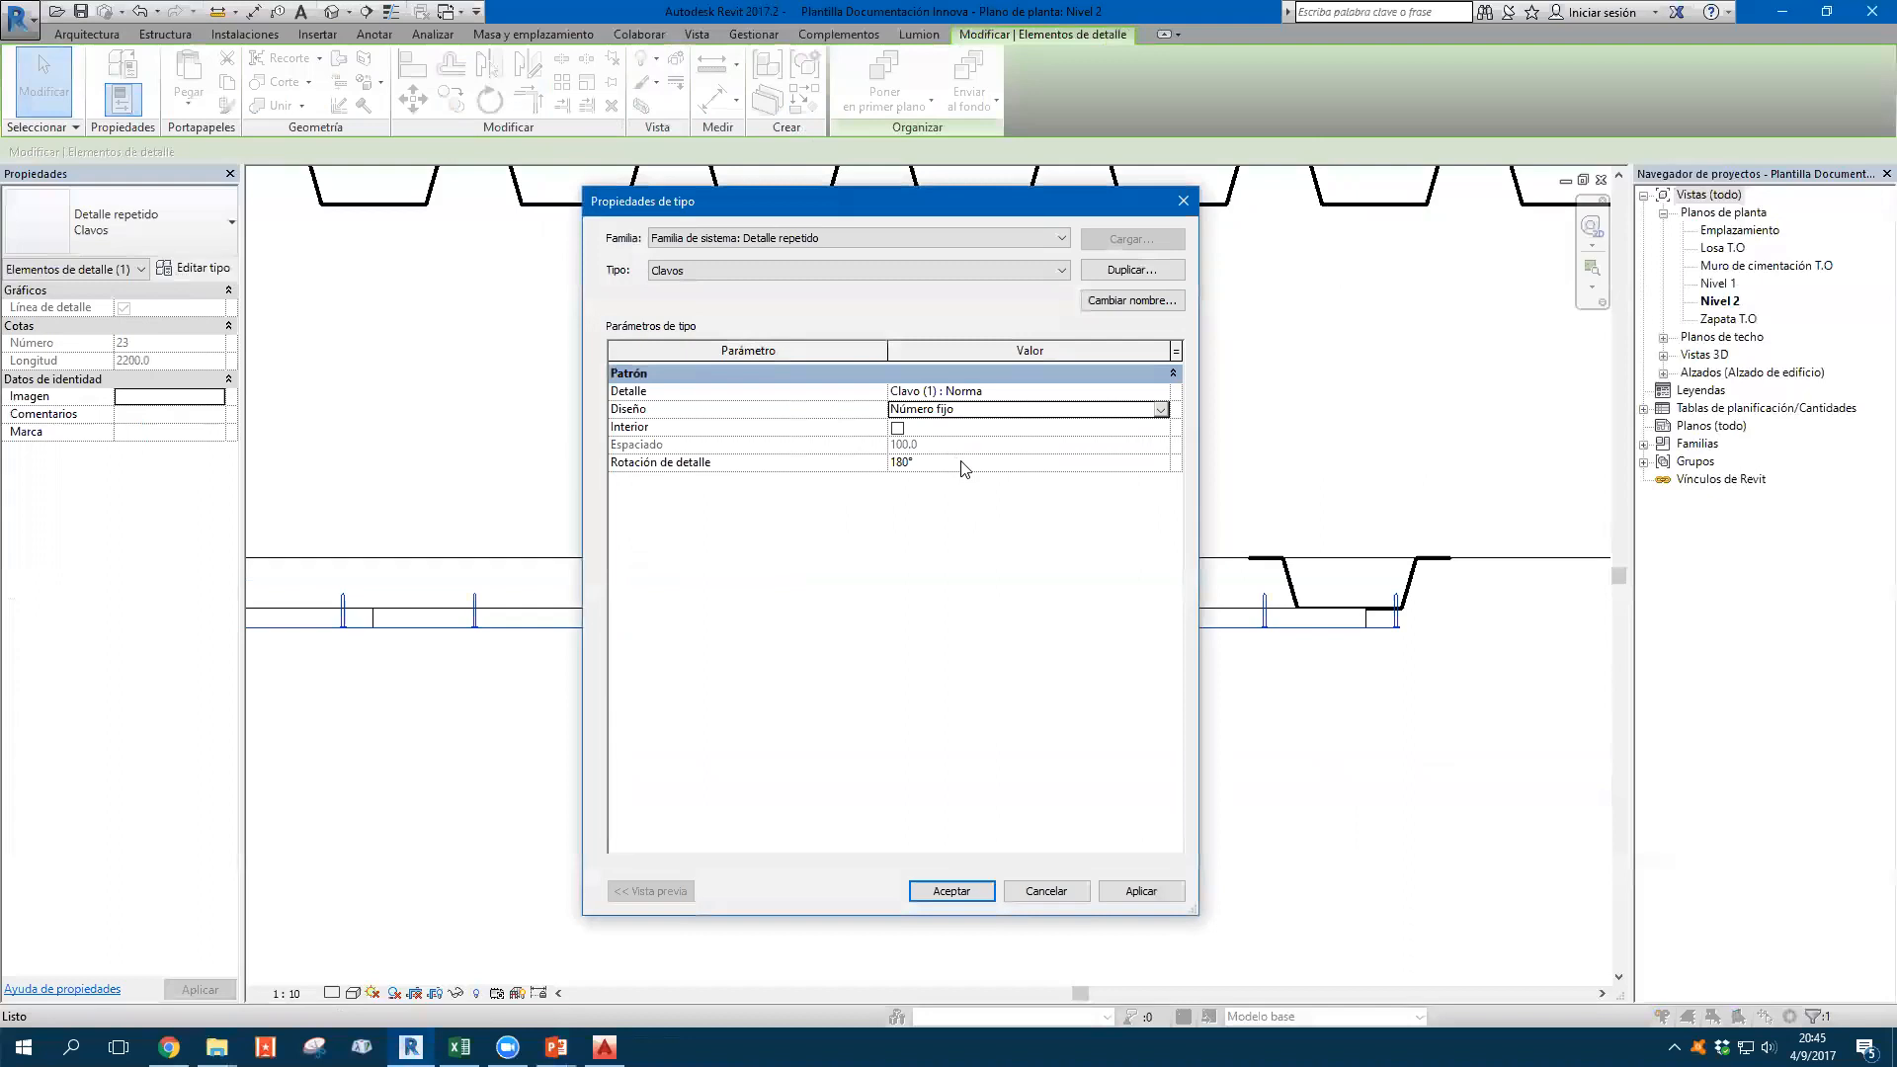
pyautogui.click(1162, 410)
pyautogui.click(1161, 410)
pyautogui.press('Escape')
pyautogui.press('Escape')
pyautogui.press('Escape')
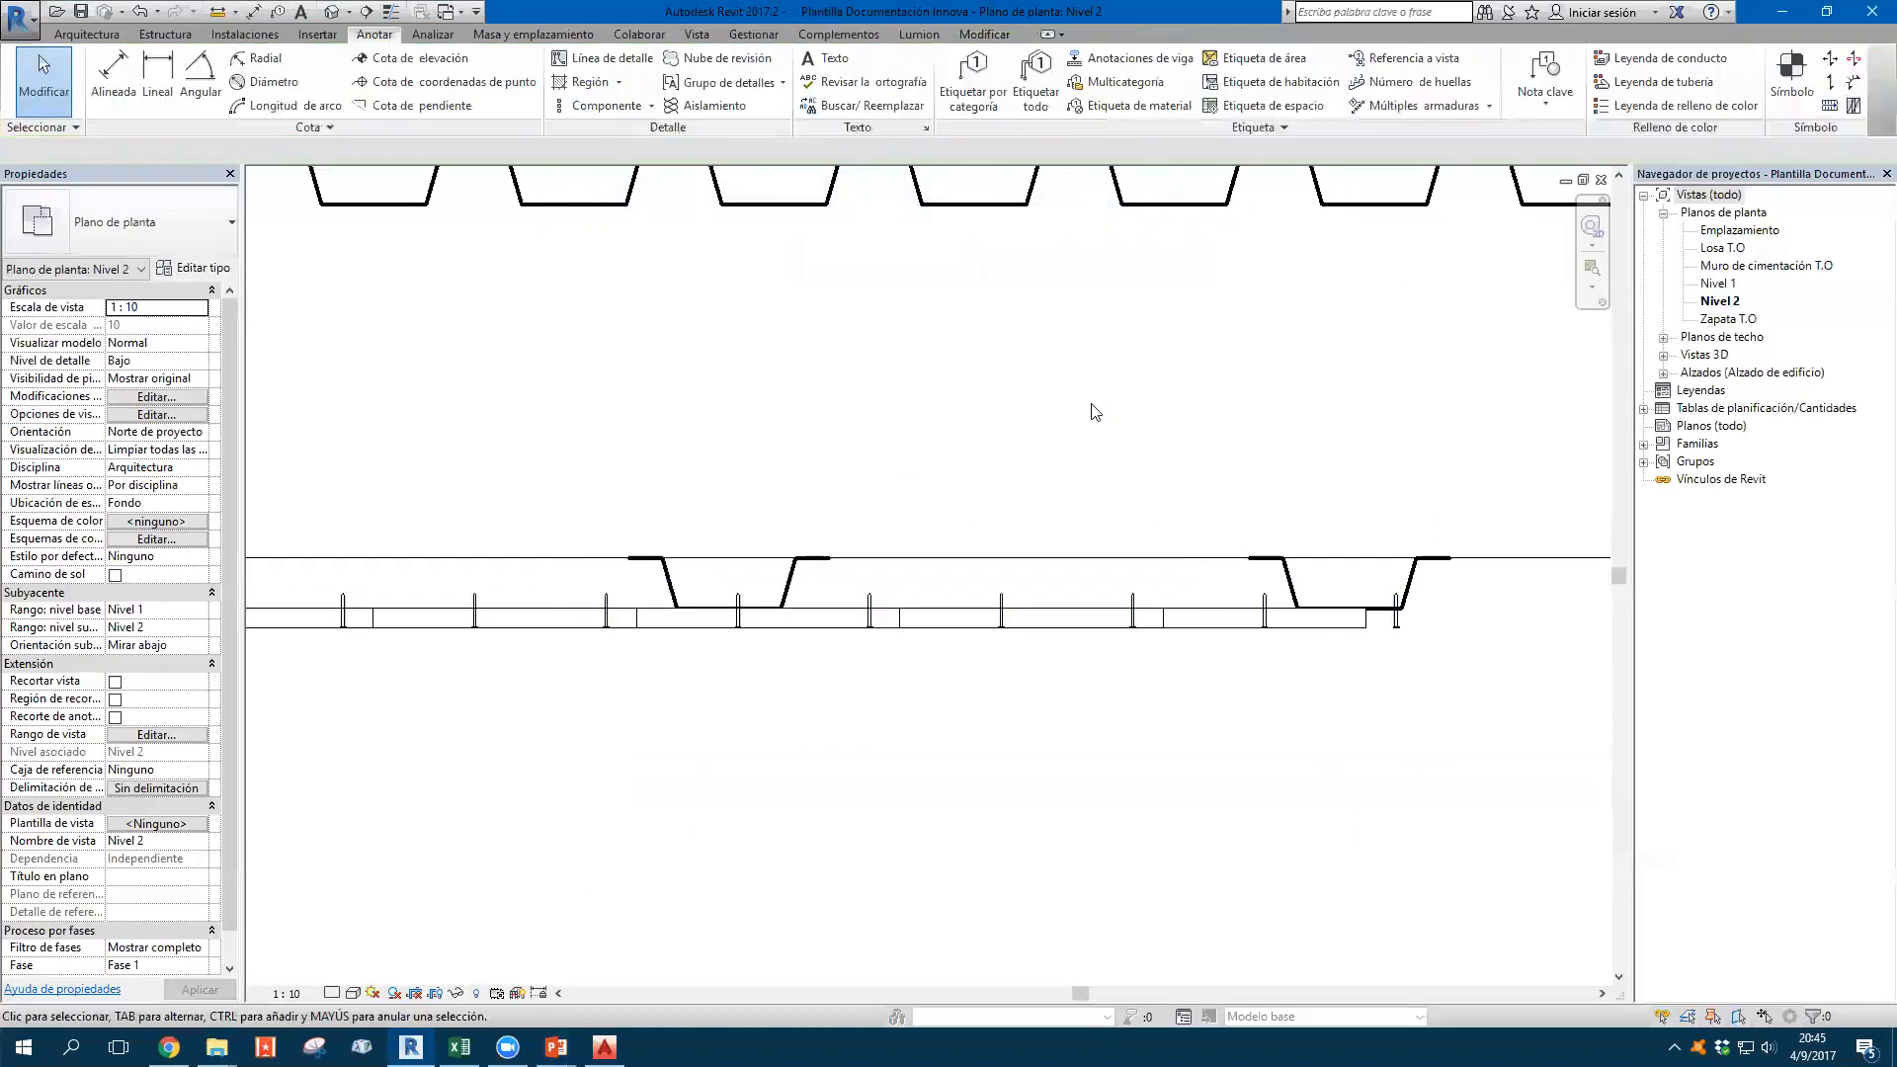
# Copy the row of nails on the board to the empty space just below it
pyautogui.click(839, 629)
pyautogui.click(833, 642)
pyautogui.click(831, 632)
pyautogui.moveTo(831, 631); pyautogui.dragTo(888, 802)
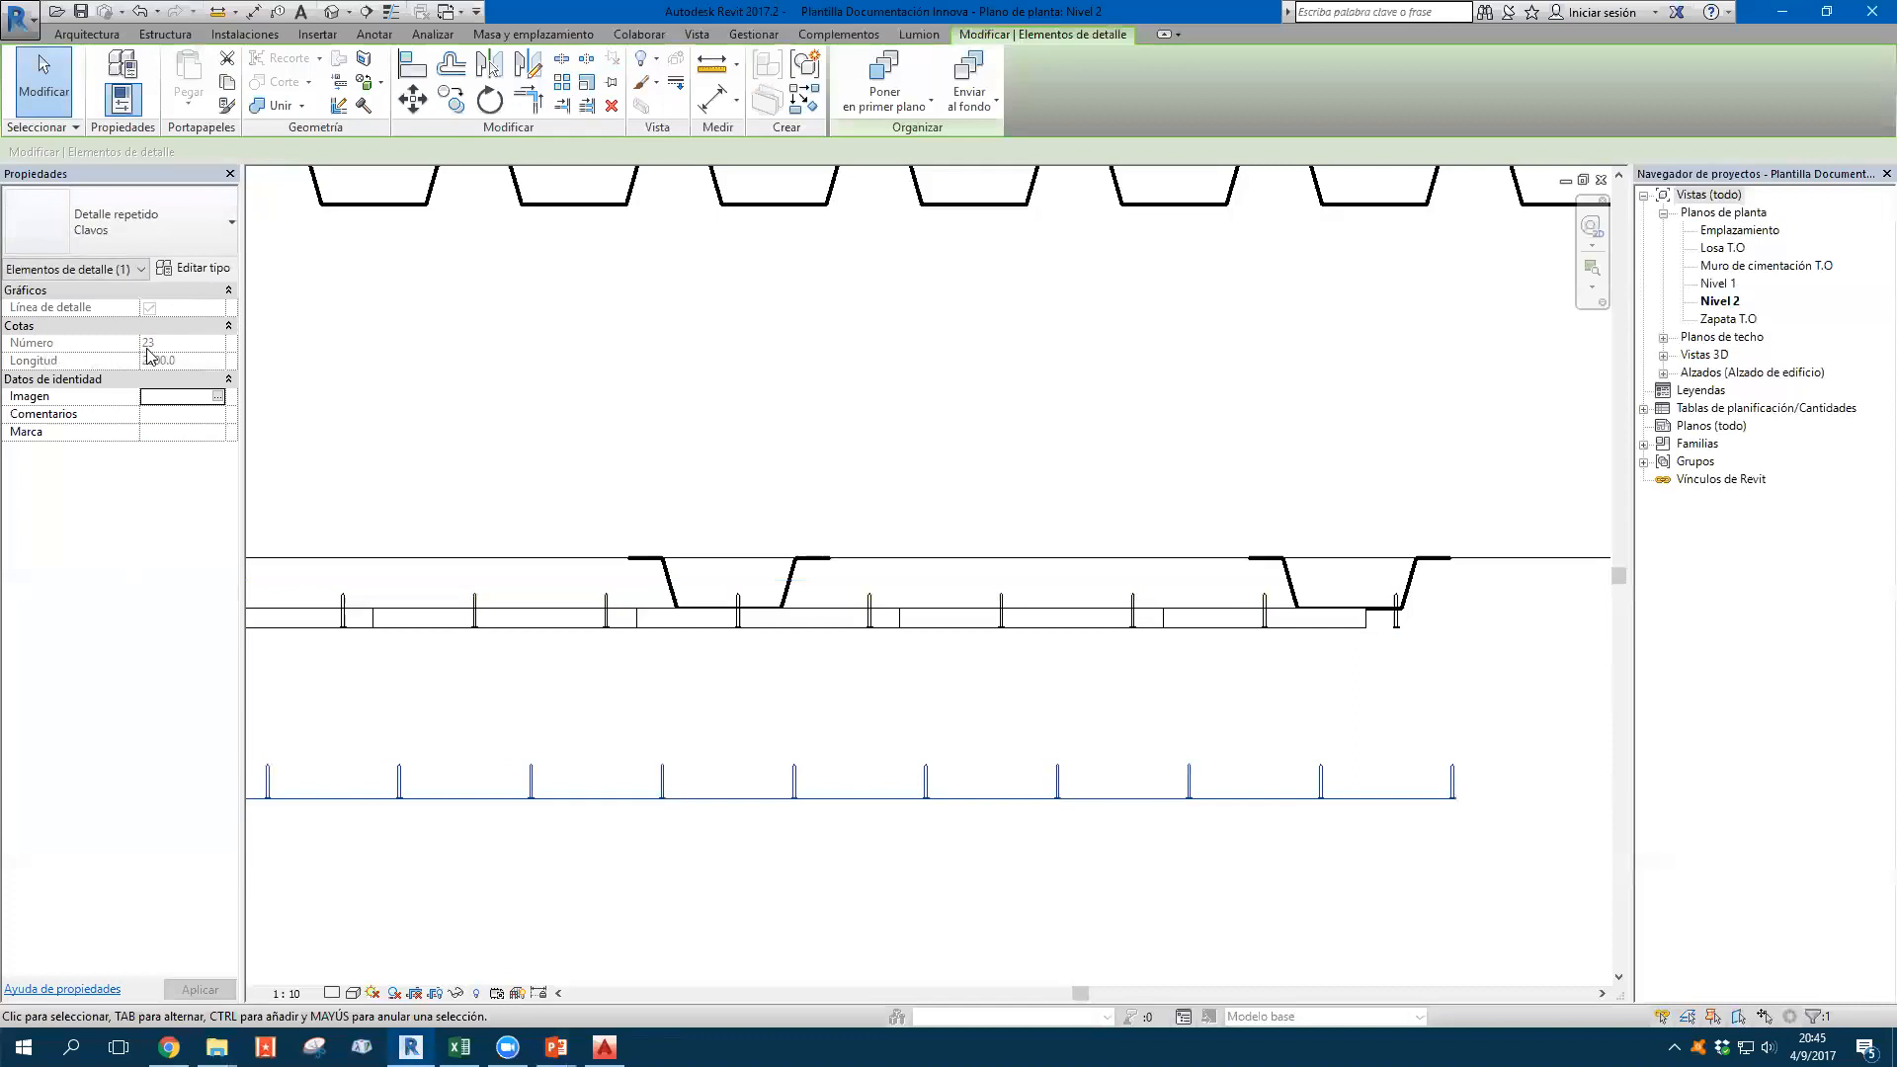
# Duplicate the copied row's type as Clavos 2 and set its Diseño layout to Número fijo
pyautogui.click(197, 268)
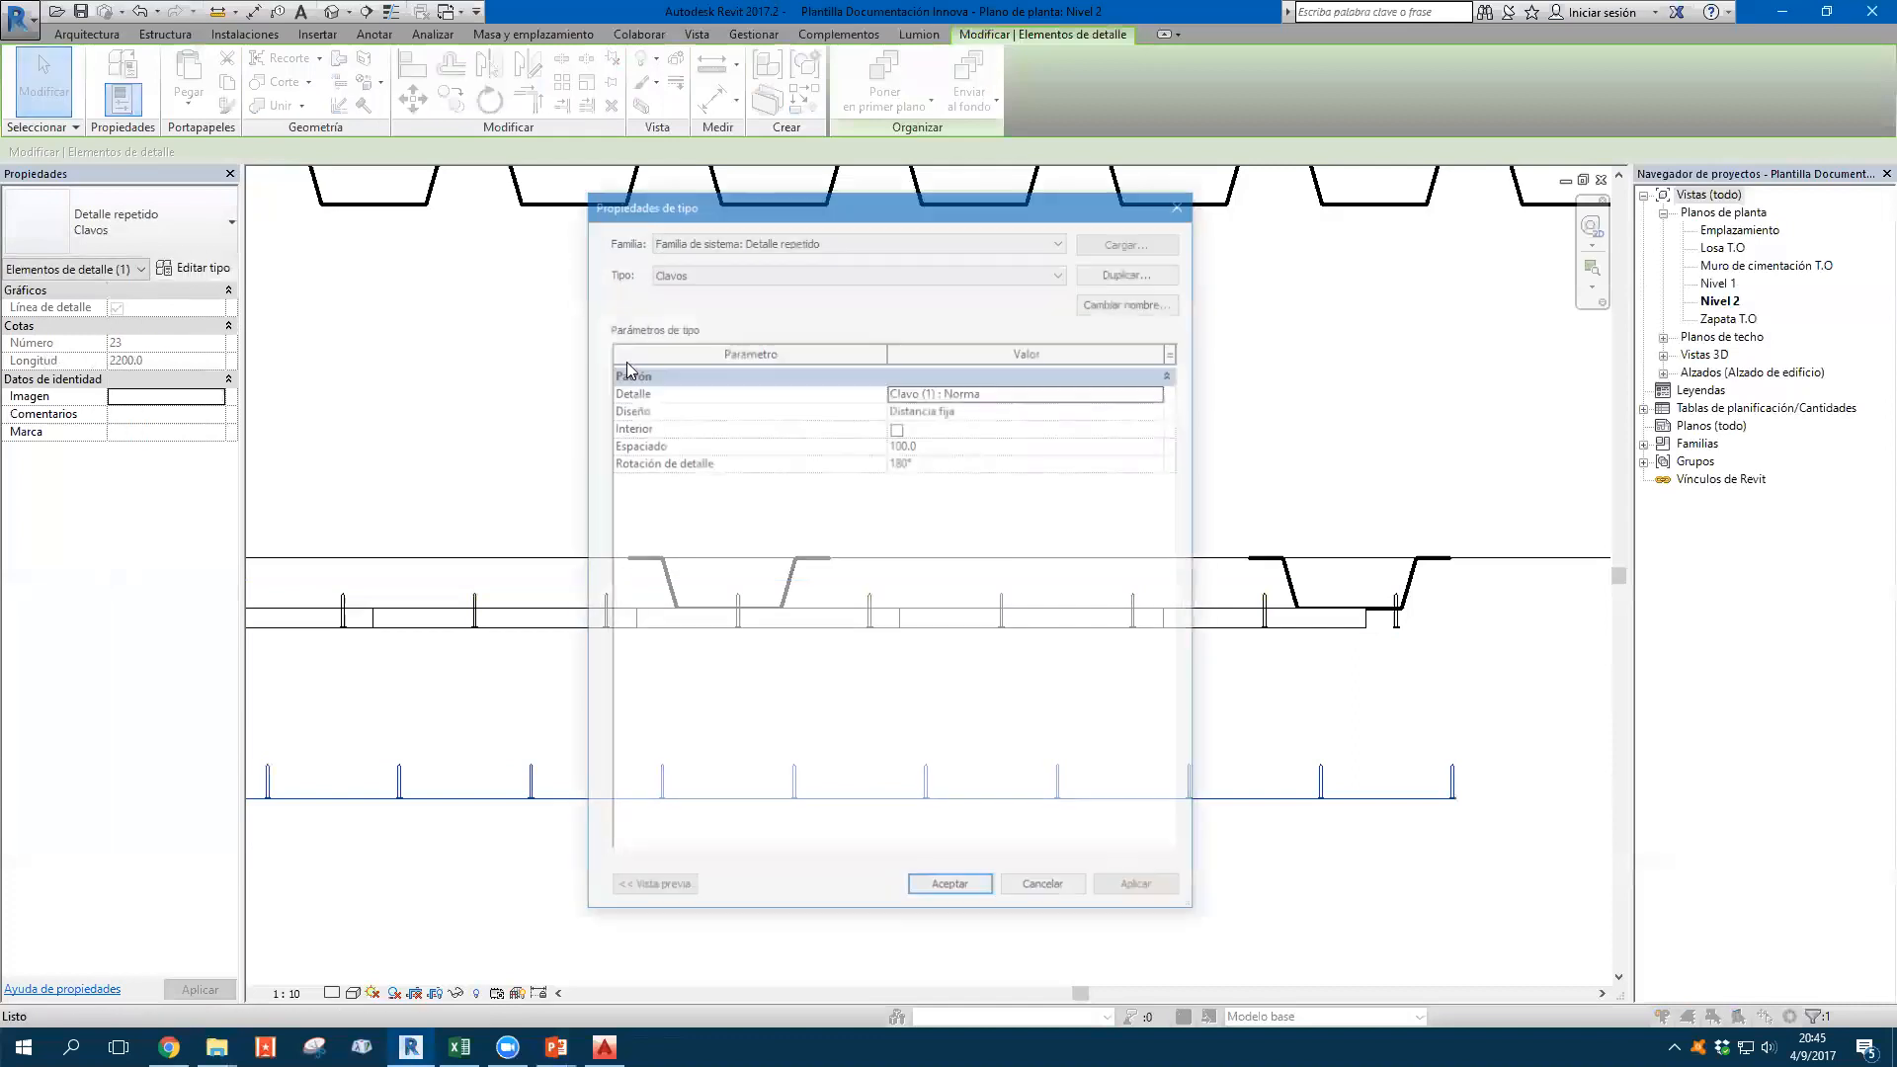
pyautogui.click(1158, 277)
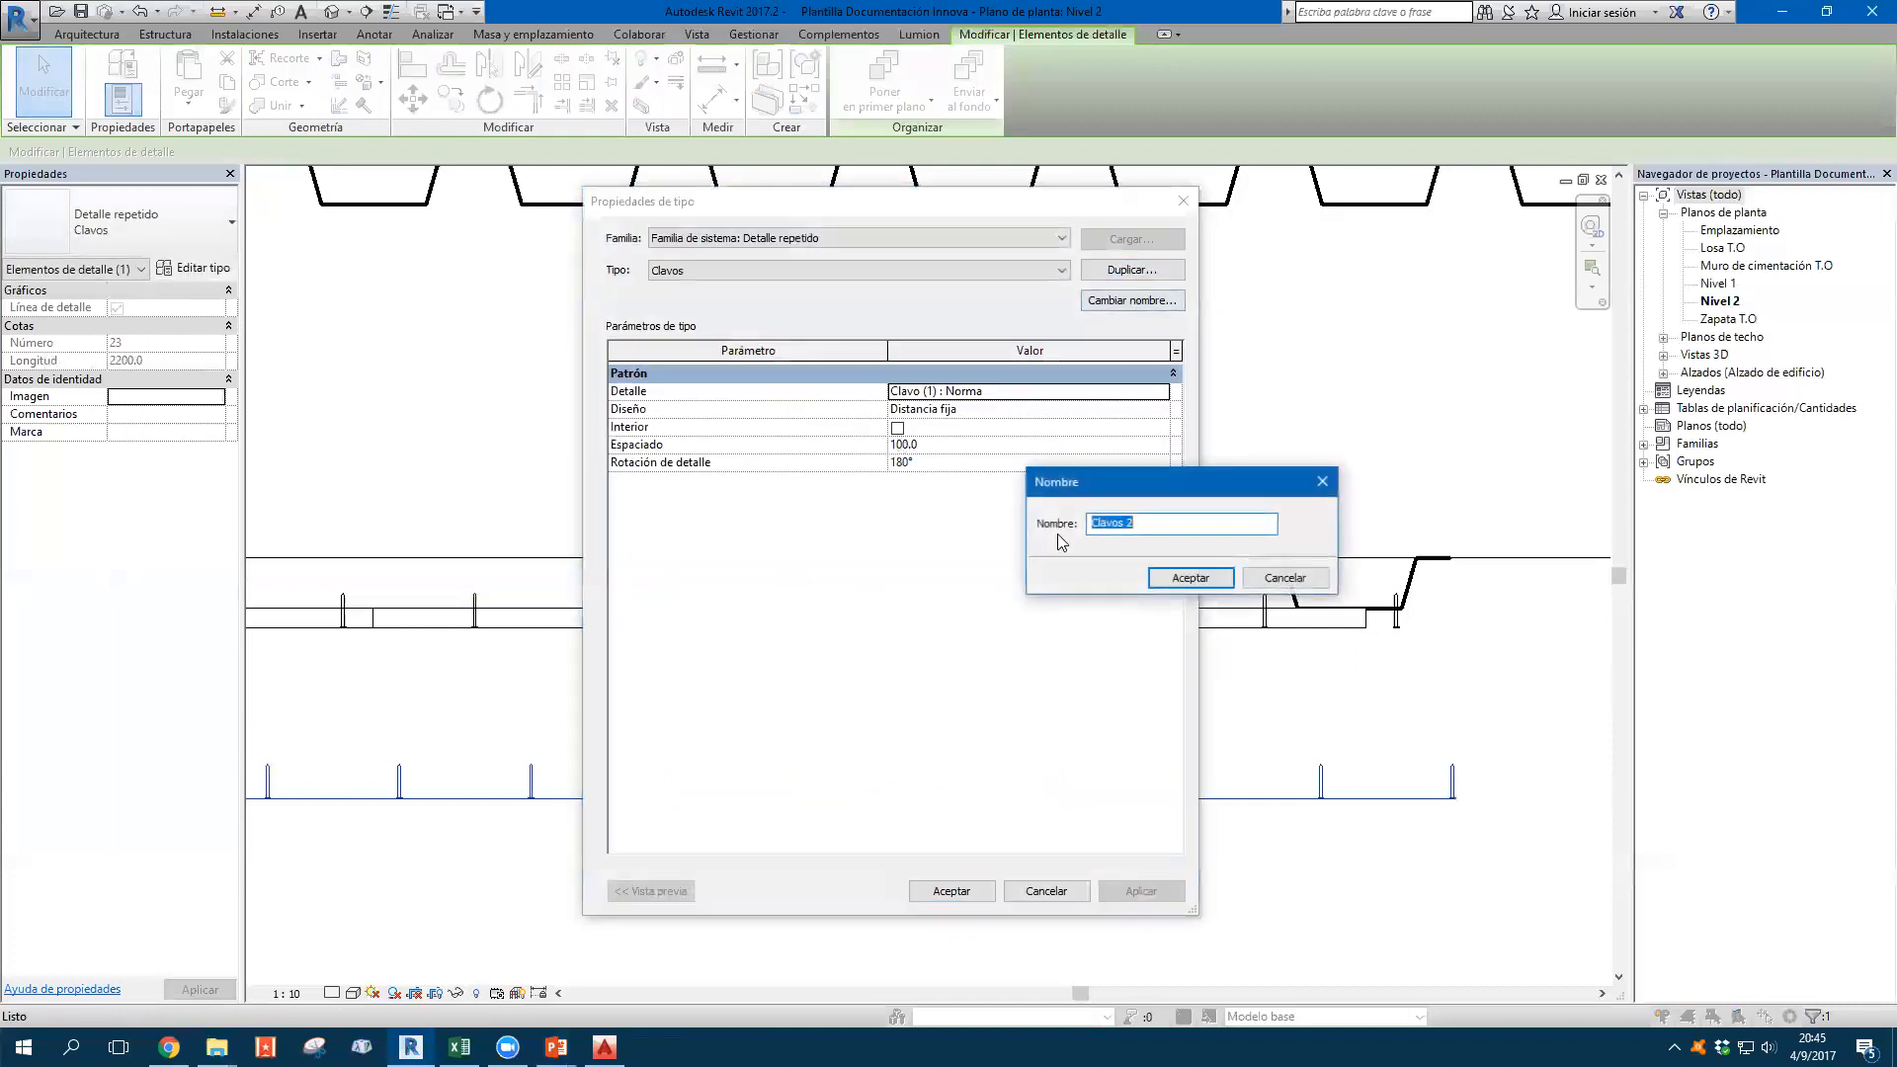
pyautogui.click(1158, 579)
pyautogui.click(1161, 409)
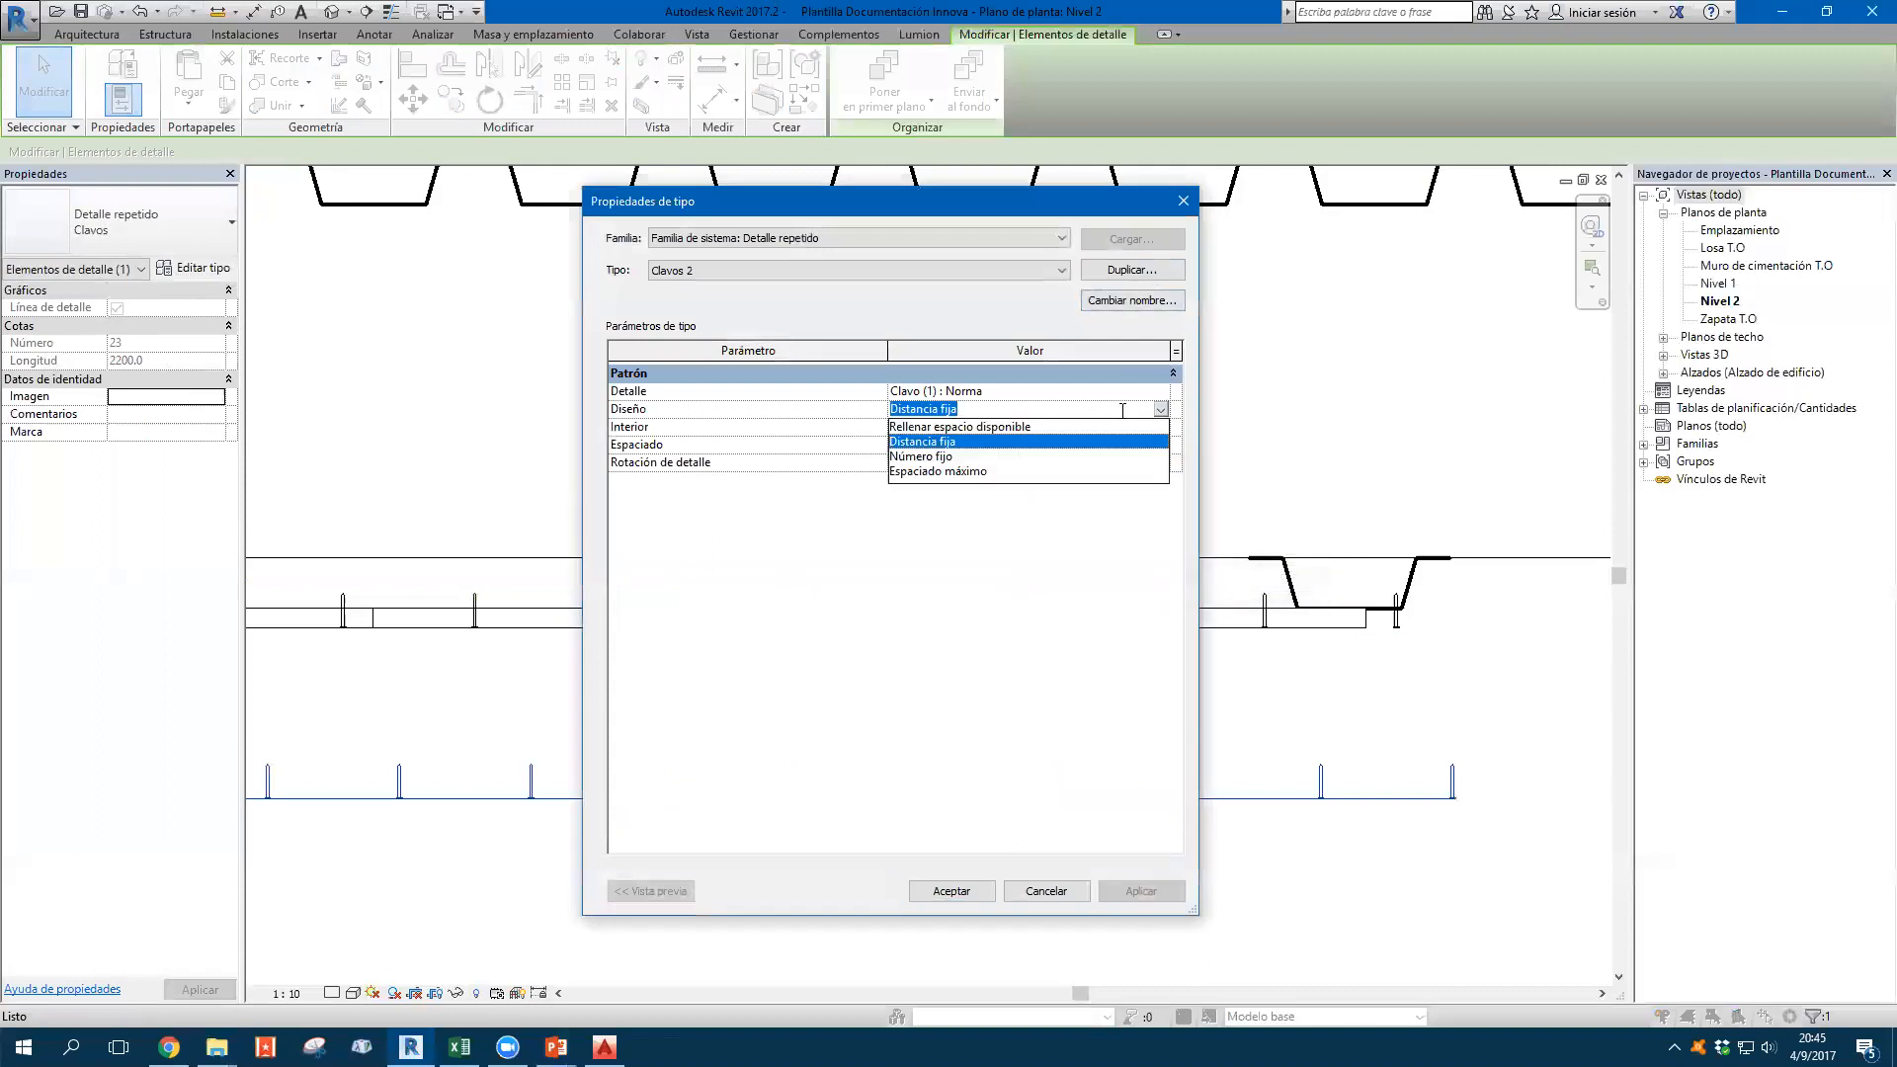
pyautogui.click(932, 463)
pyautogui.click(951, 890)
# Set the number of nails in the Clavos 2 row to 50
pyautogui.click(146, 346)
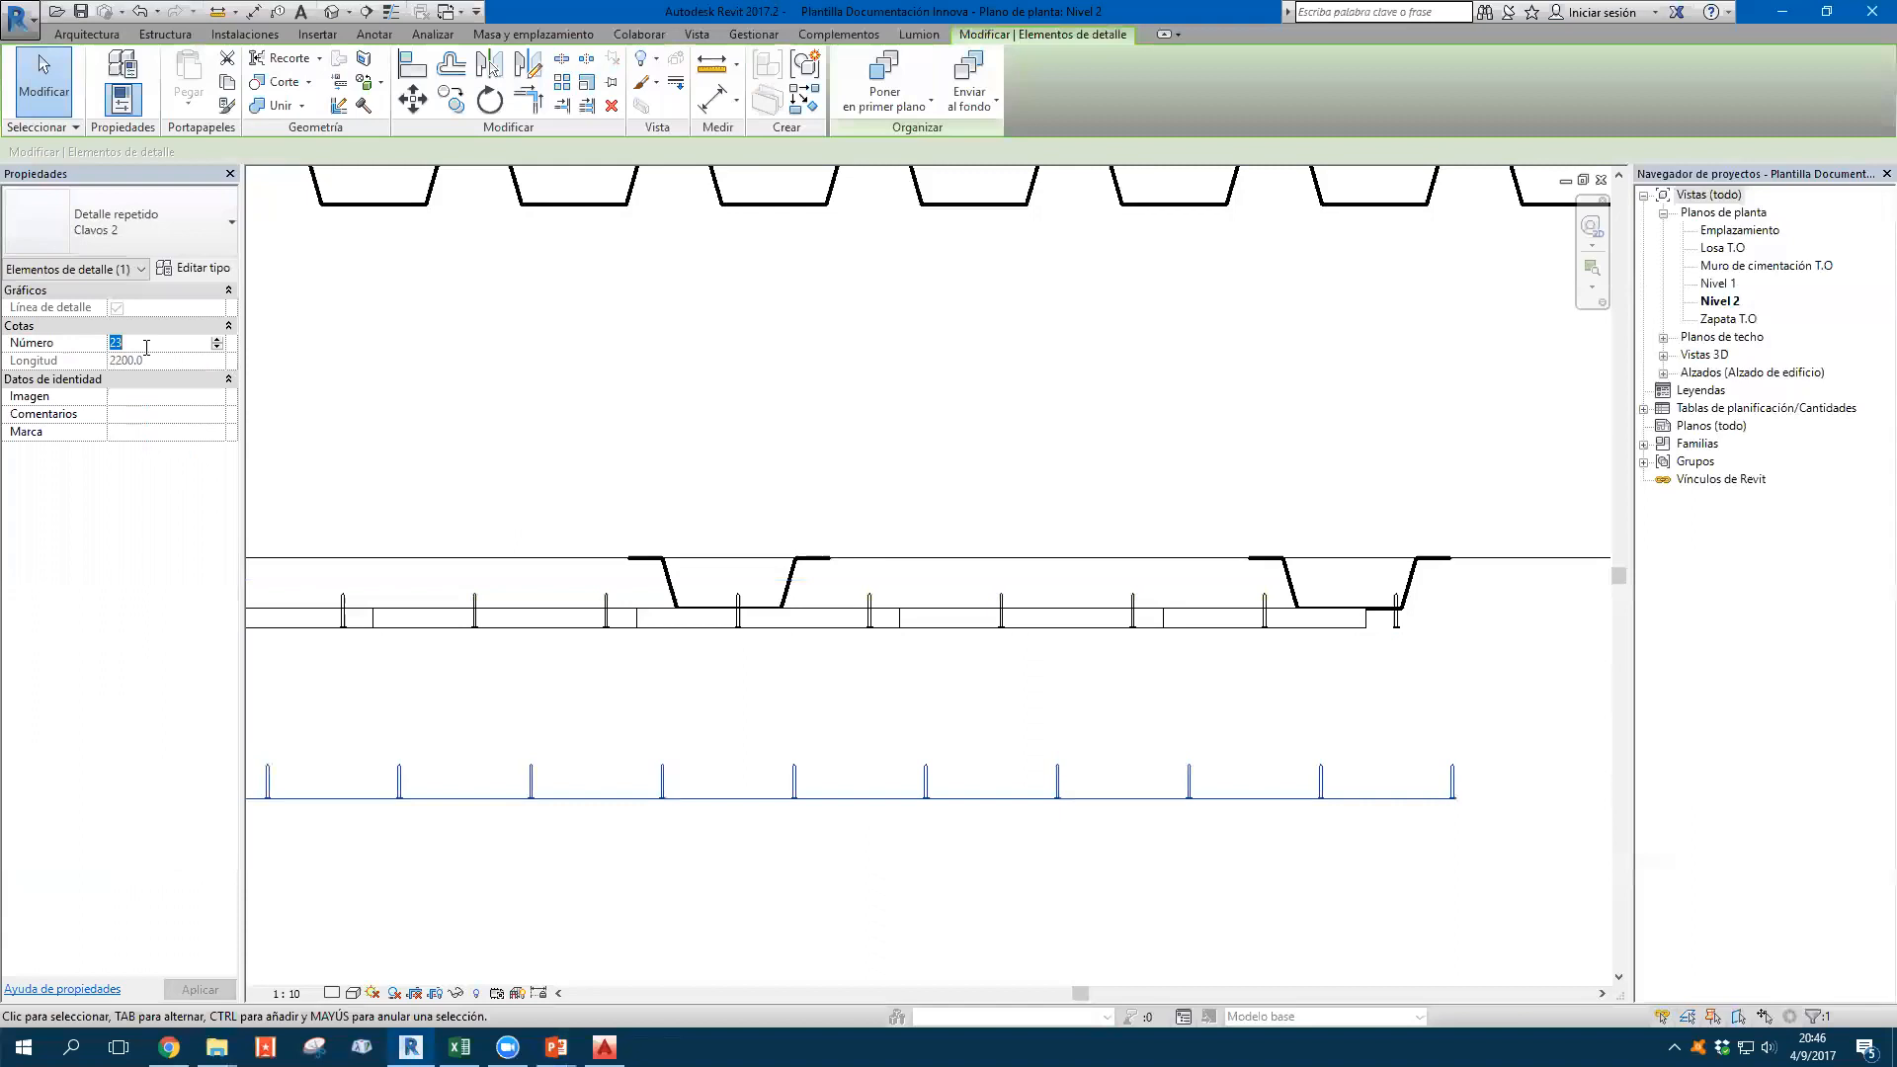
pyautogui.write('50')
pyautogui.click(1031, 415)
pyautogui.scroll(-2, 1268, 624)
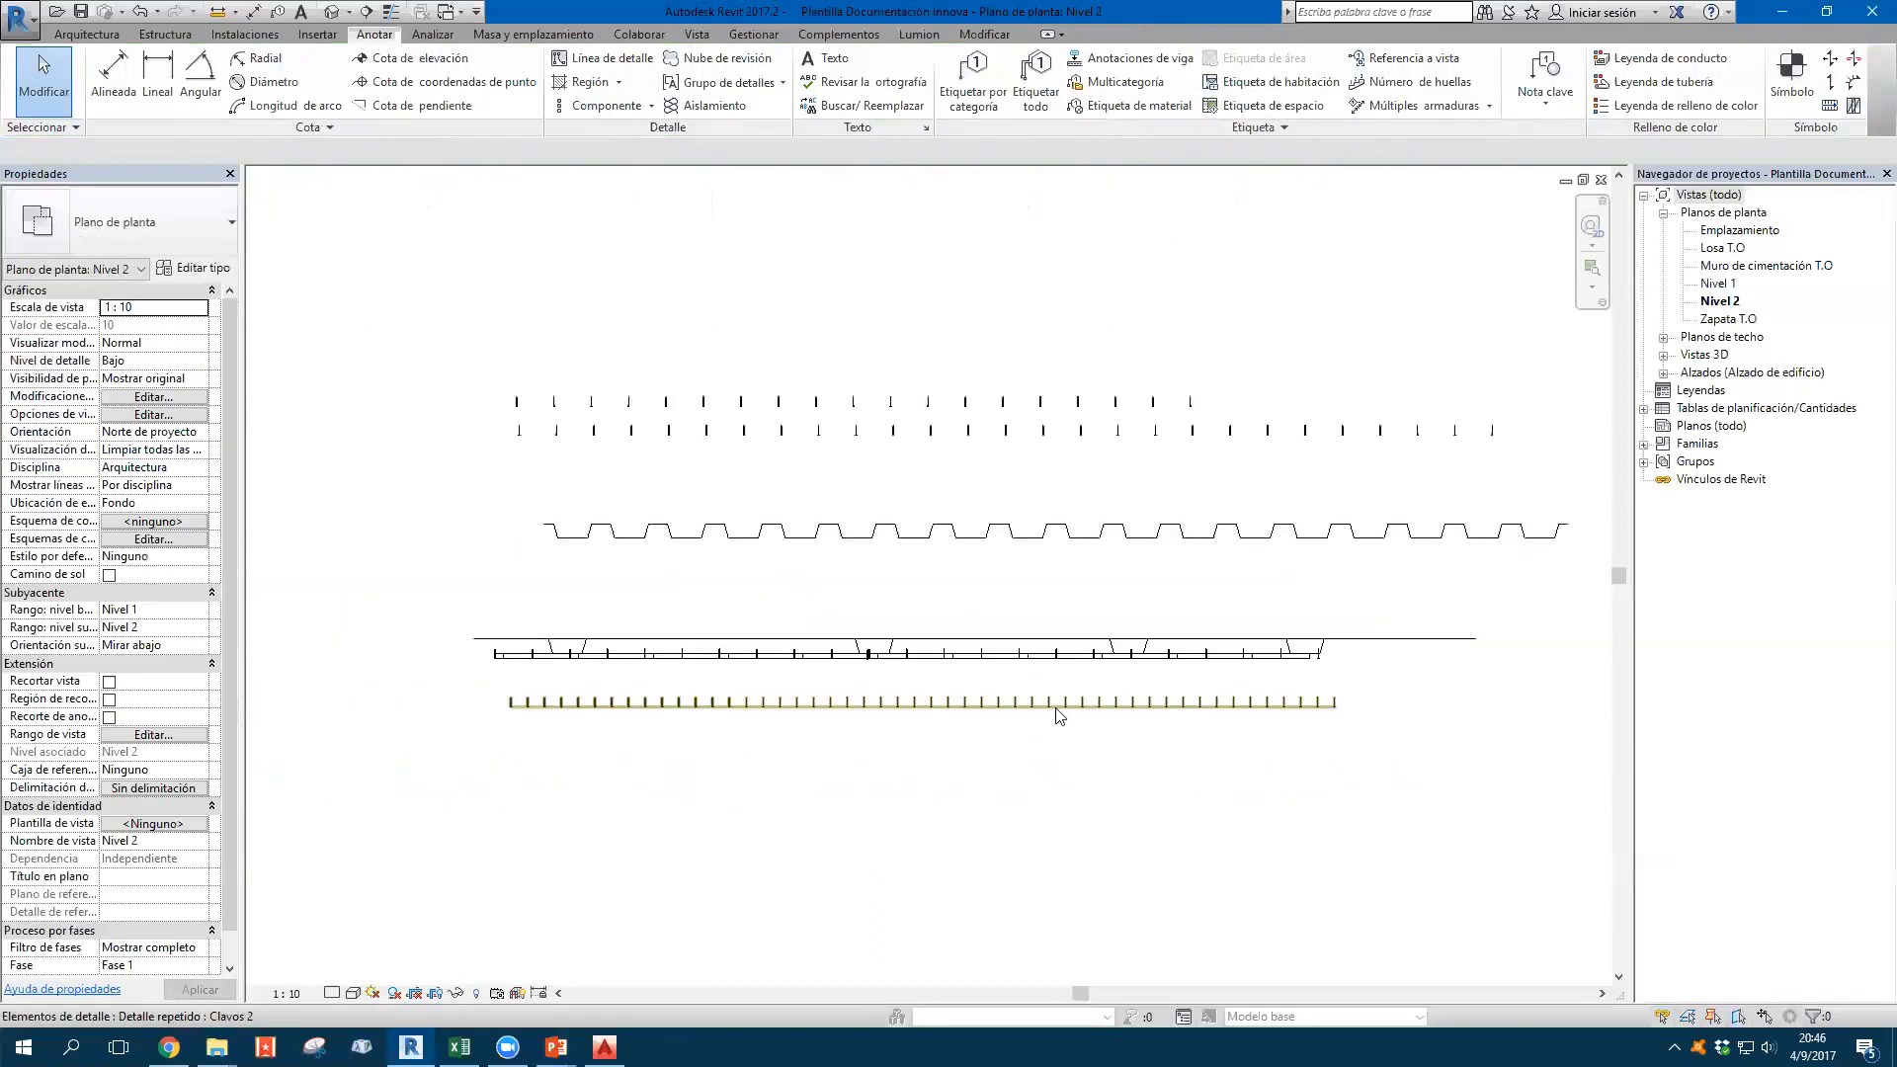
pyautogui.click(1183, 704)
pyautogui.scroll(-2, 1000, 717)
pyautogui.click(1034, 652)
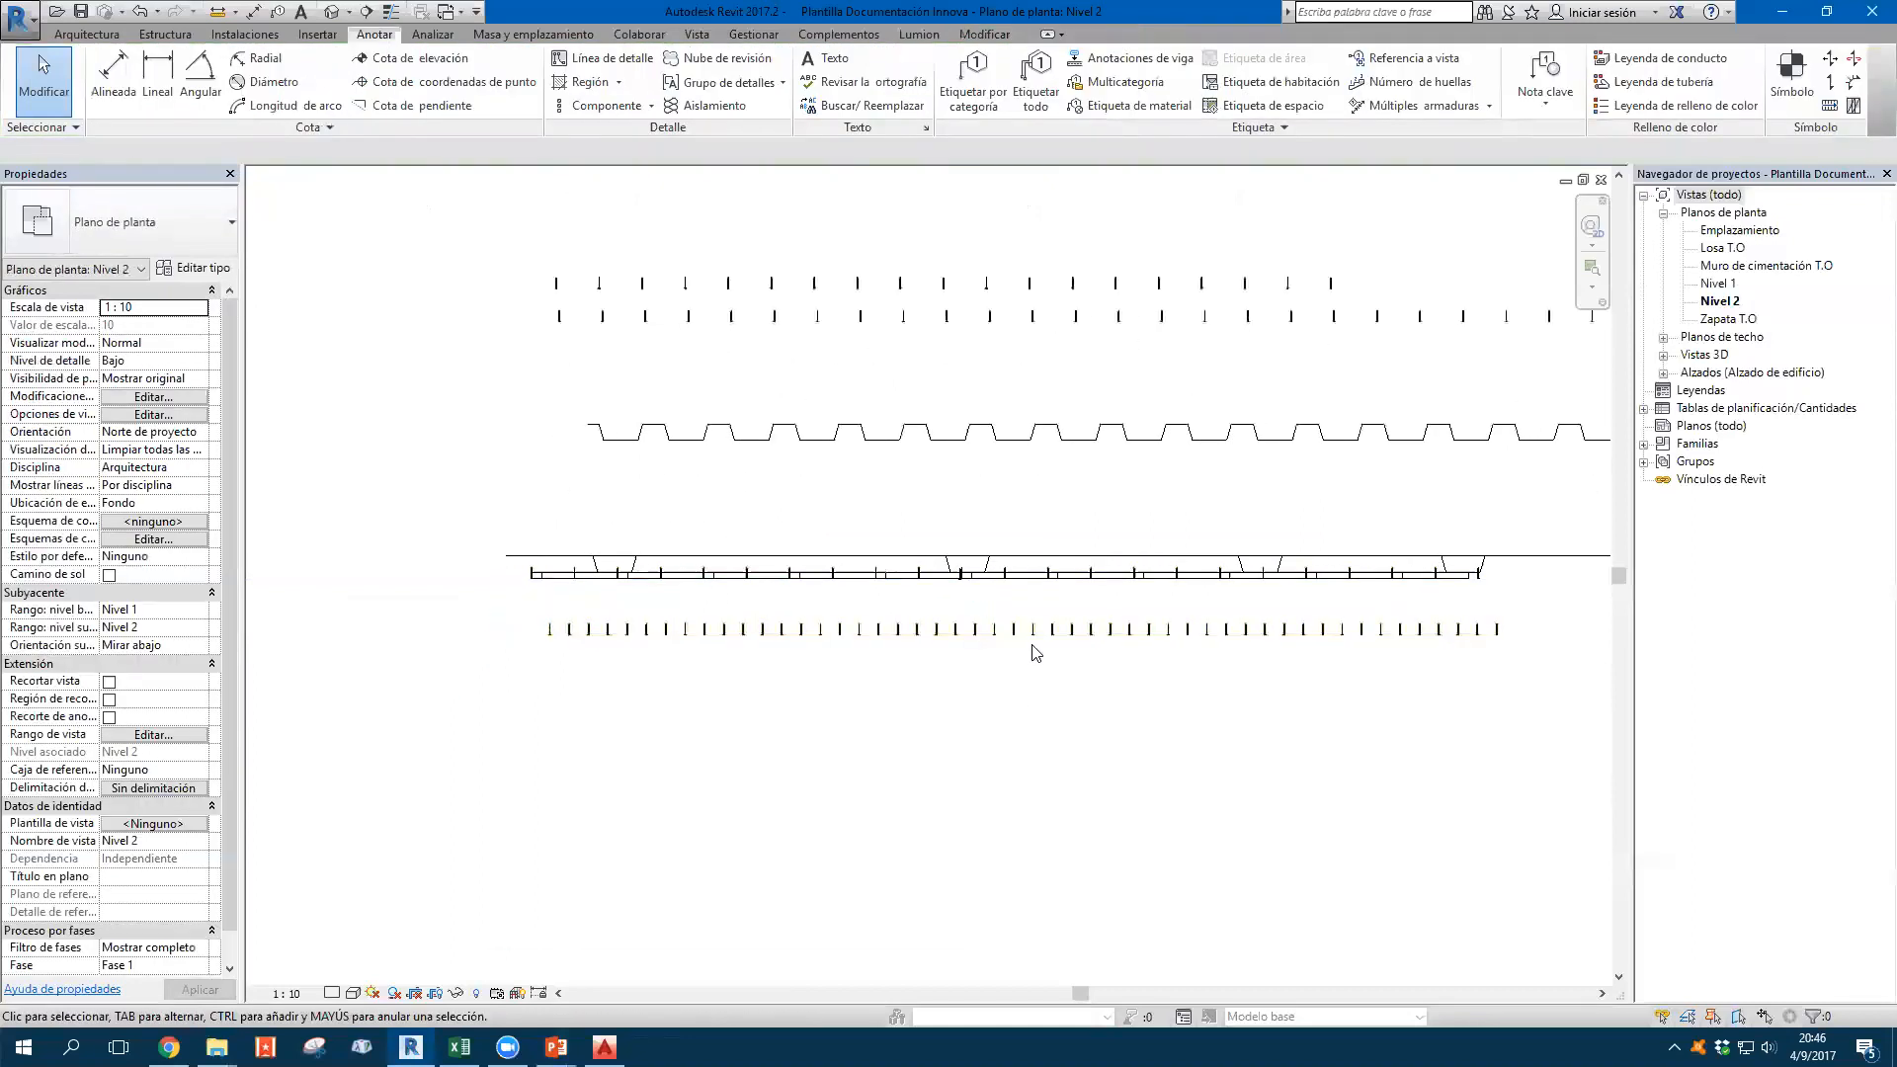
pyautogui.scroll(2, 1304, 594)
pyautogui.moveTo(1295, 619); pyautogui.dragTo(1095, 649, button='middle')
pyautogui.scroll(-2, 1049, 640)
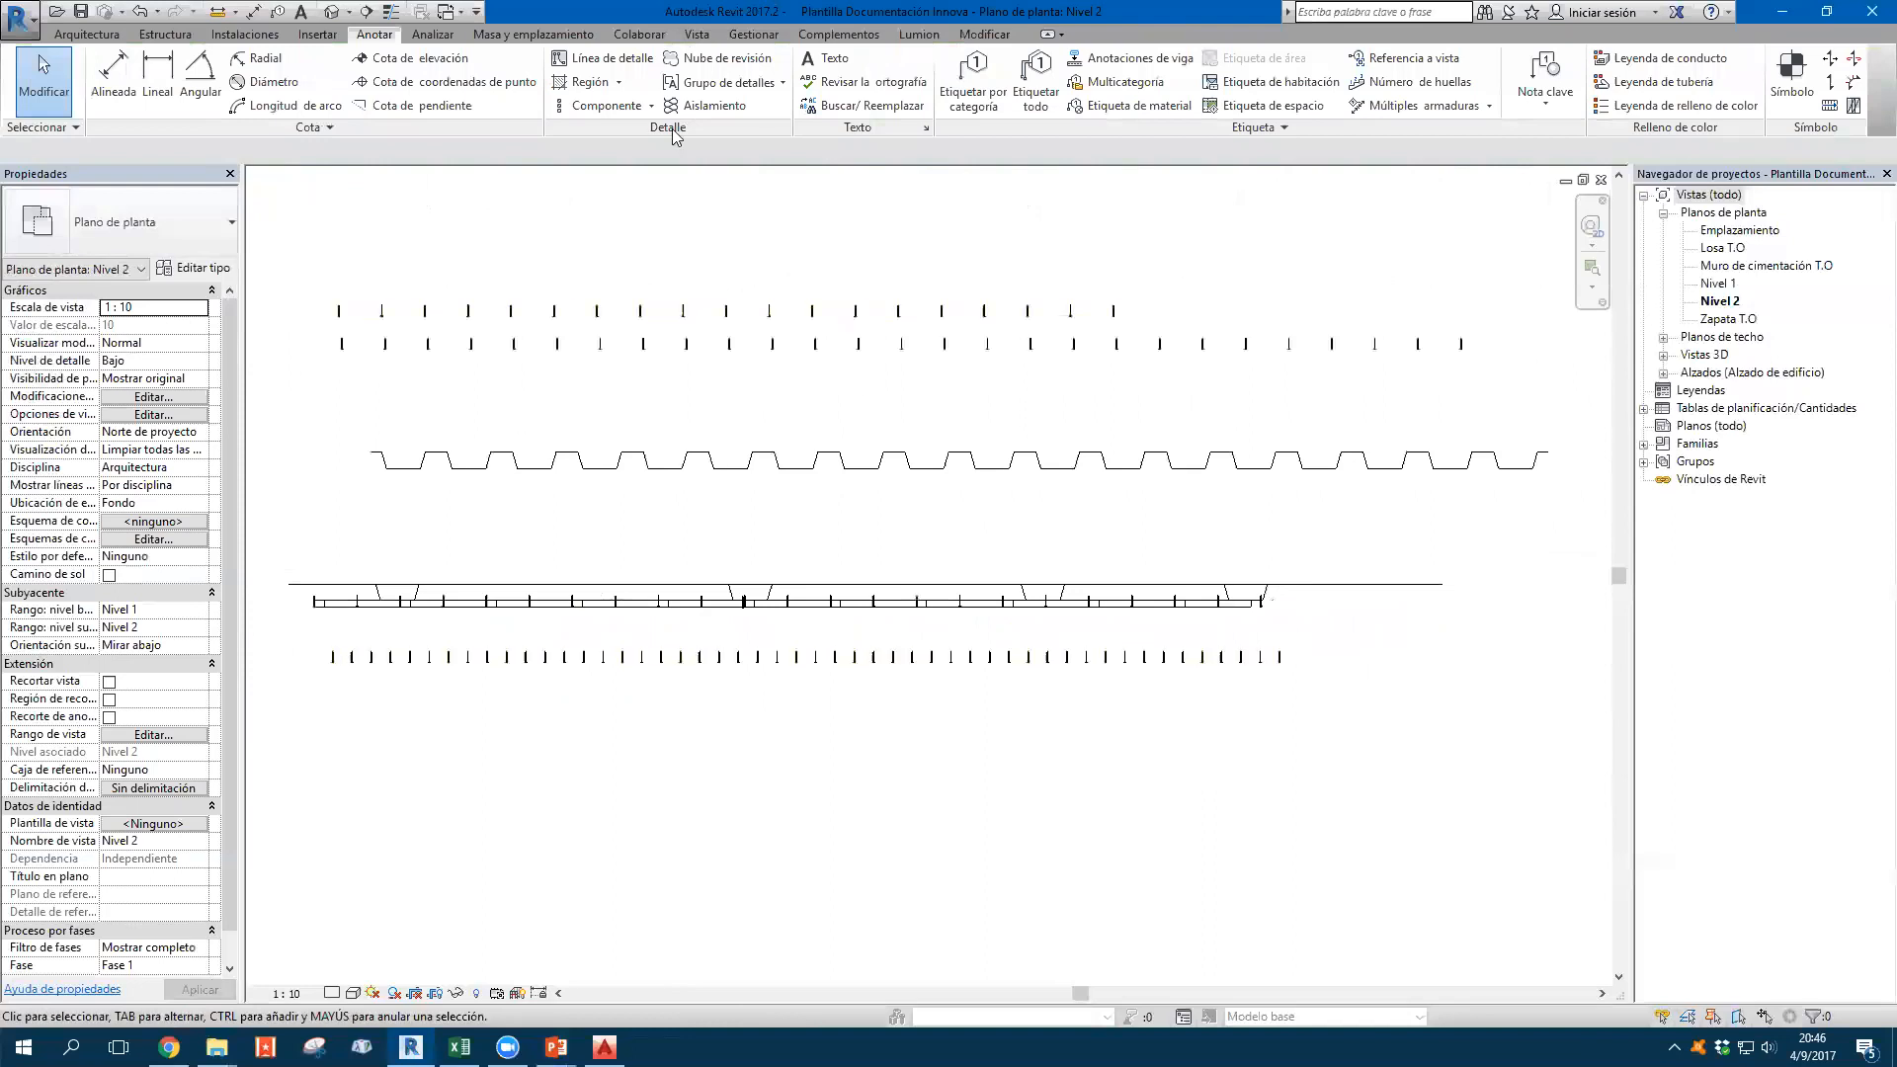
pyautogui.click(652, 106)
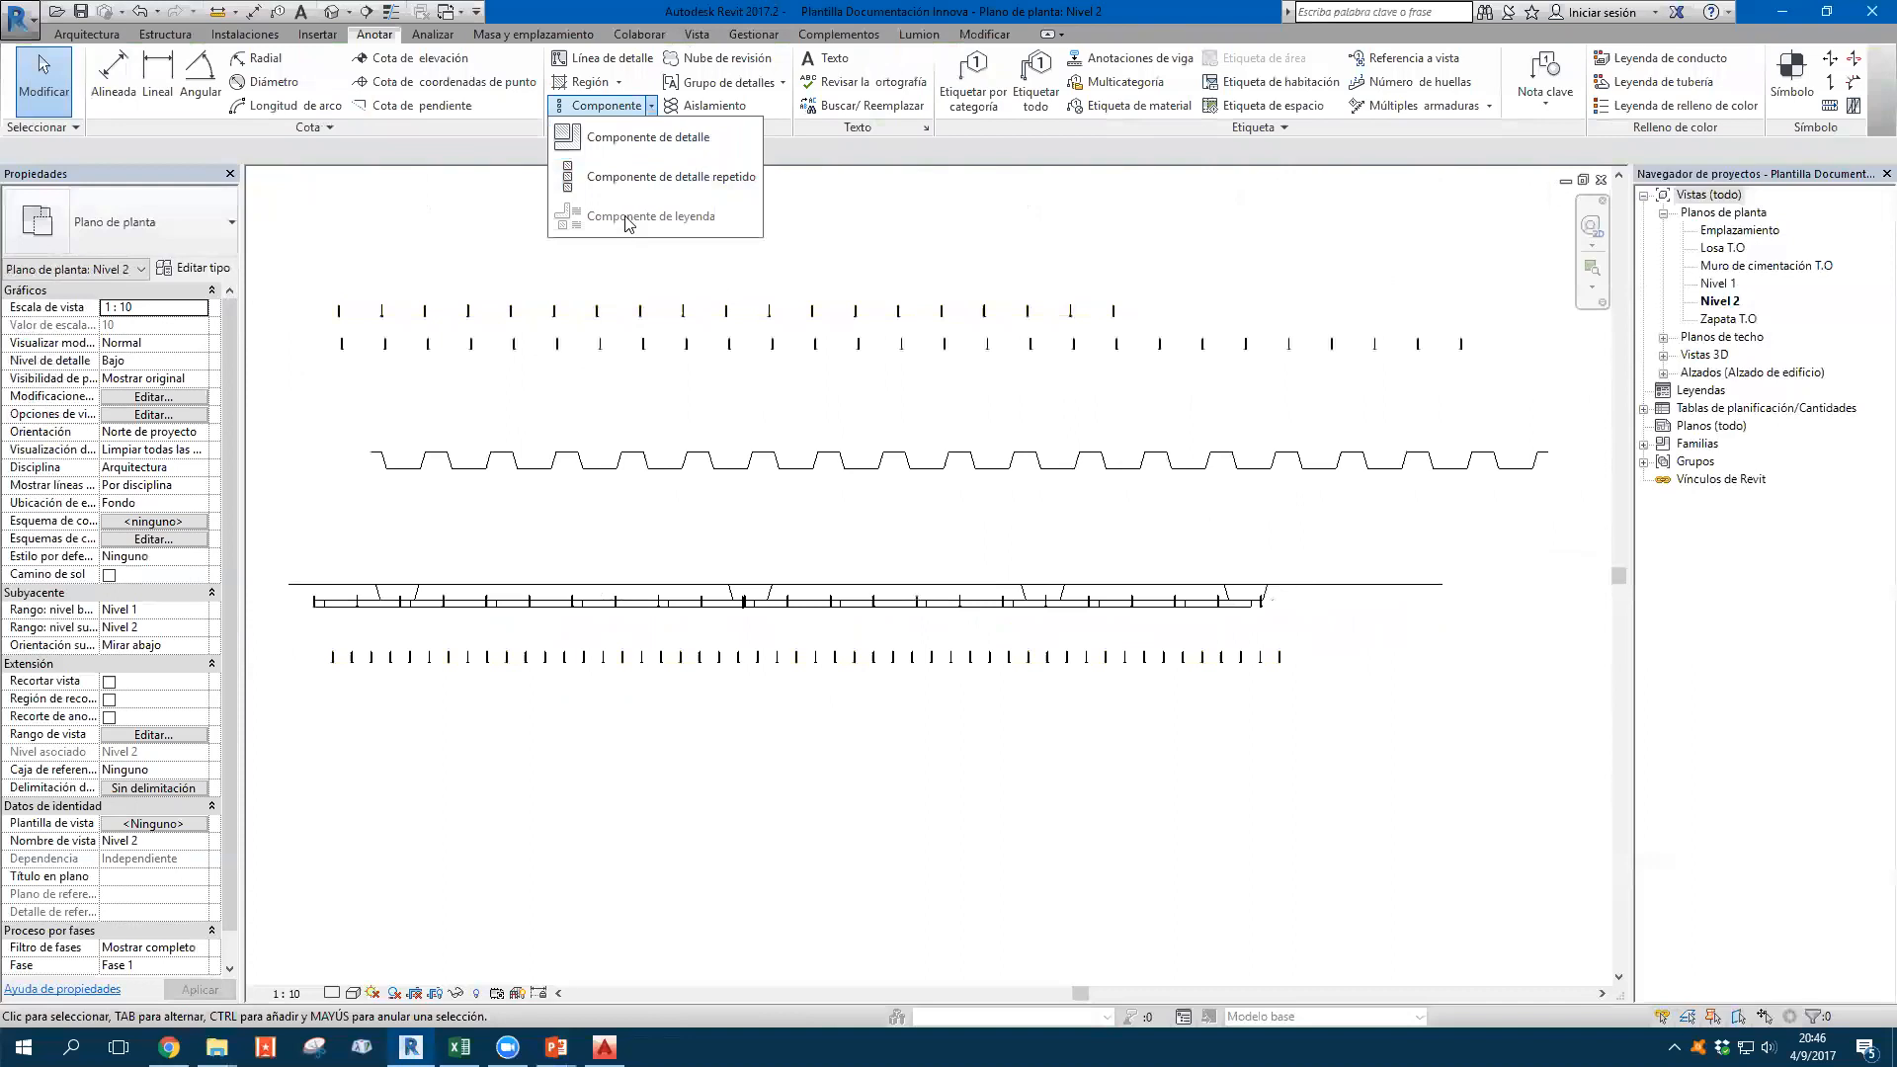
pyautogui.scroll(-2, 957, 237)
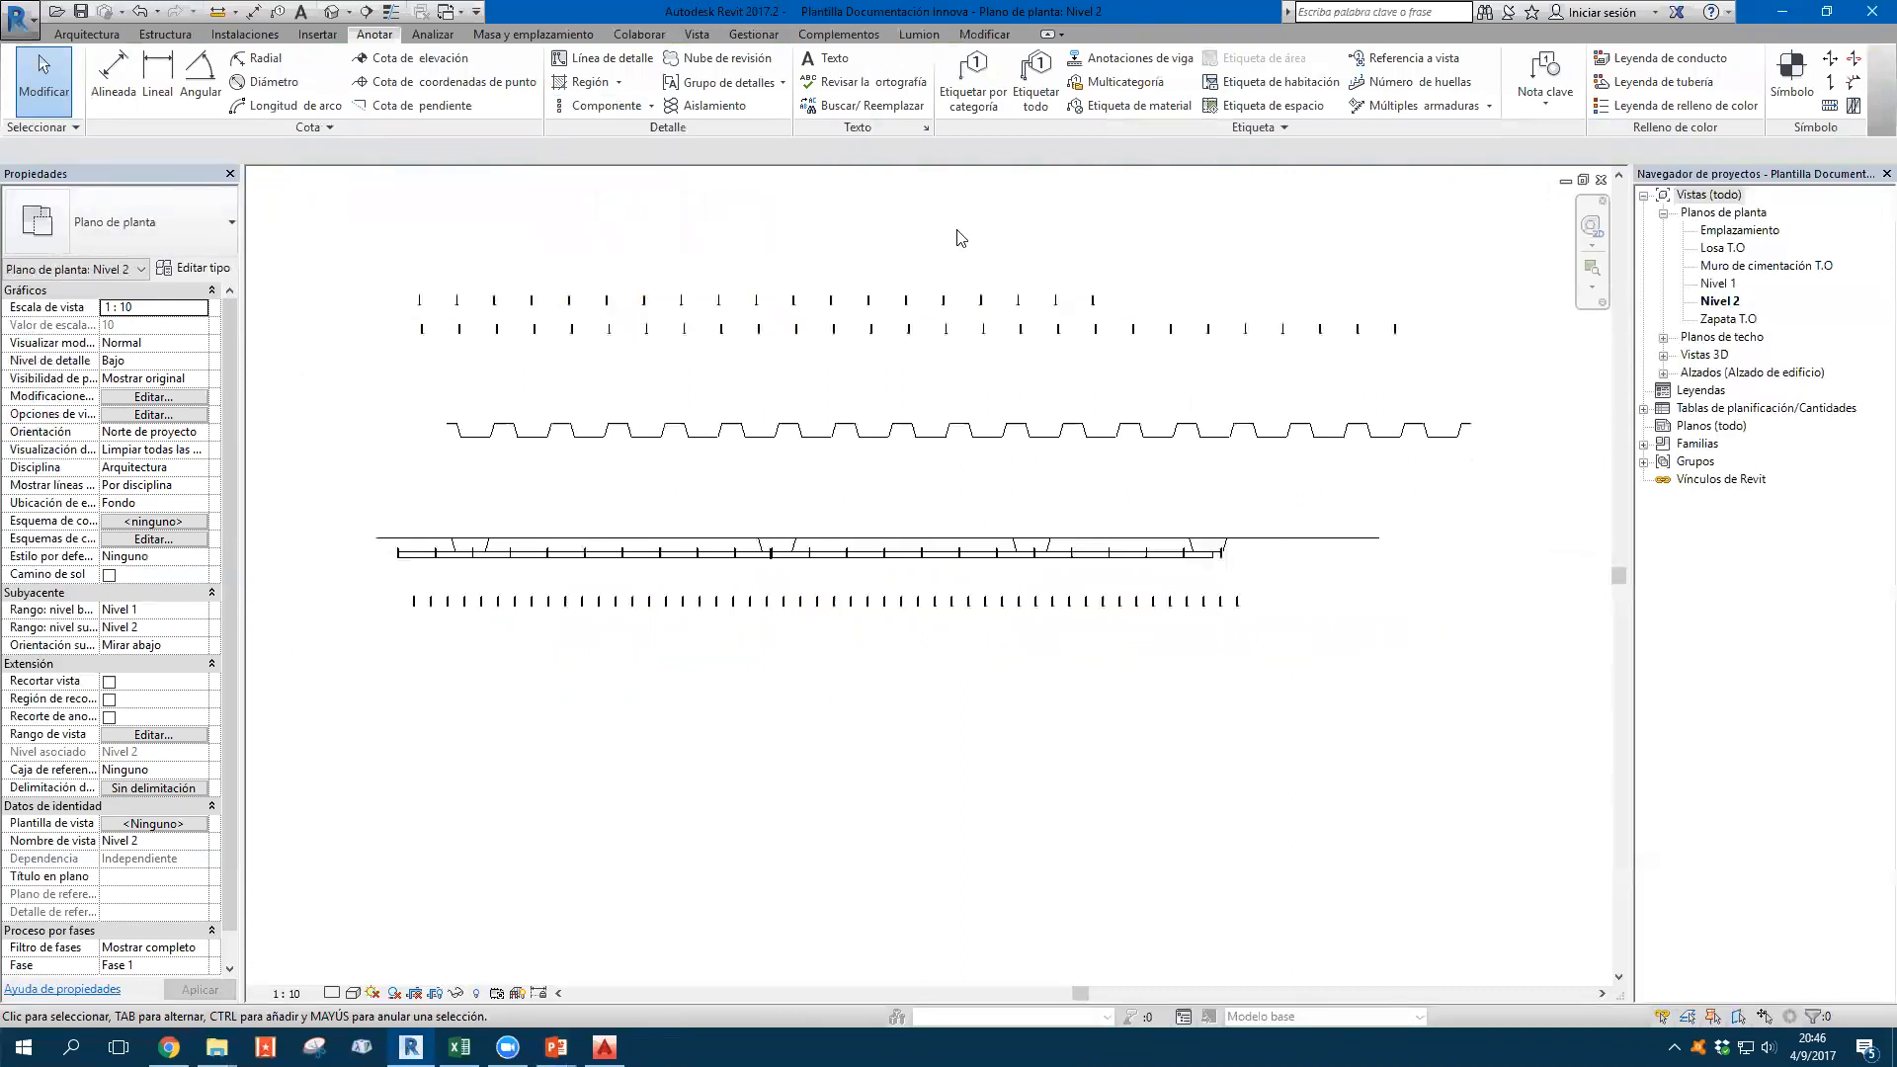
pyautogui.scroll(2, 1060, 358)
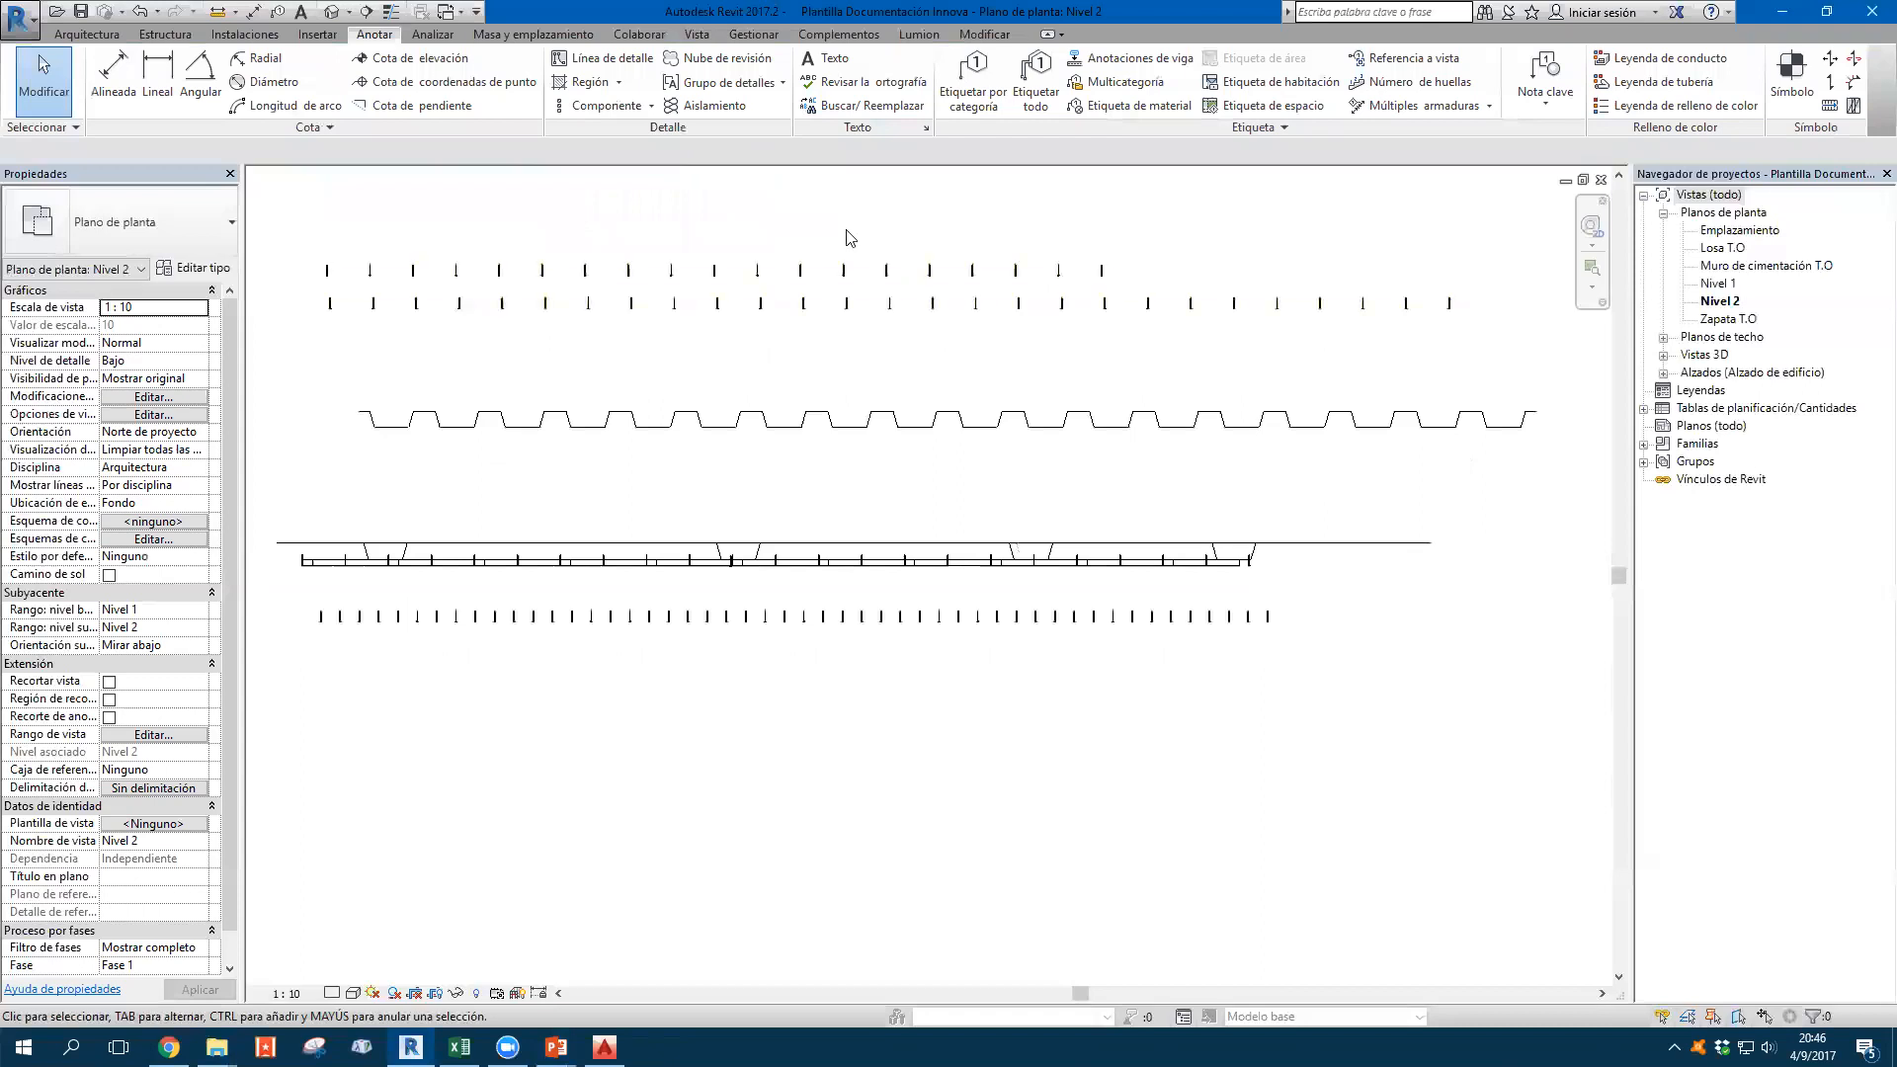
pyautogui.click(620, 84)
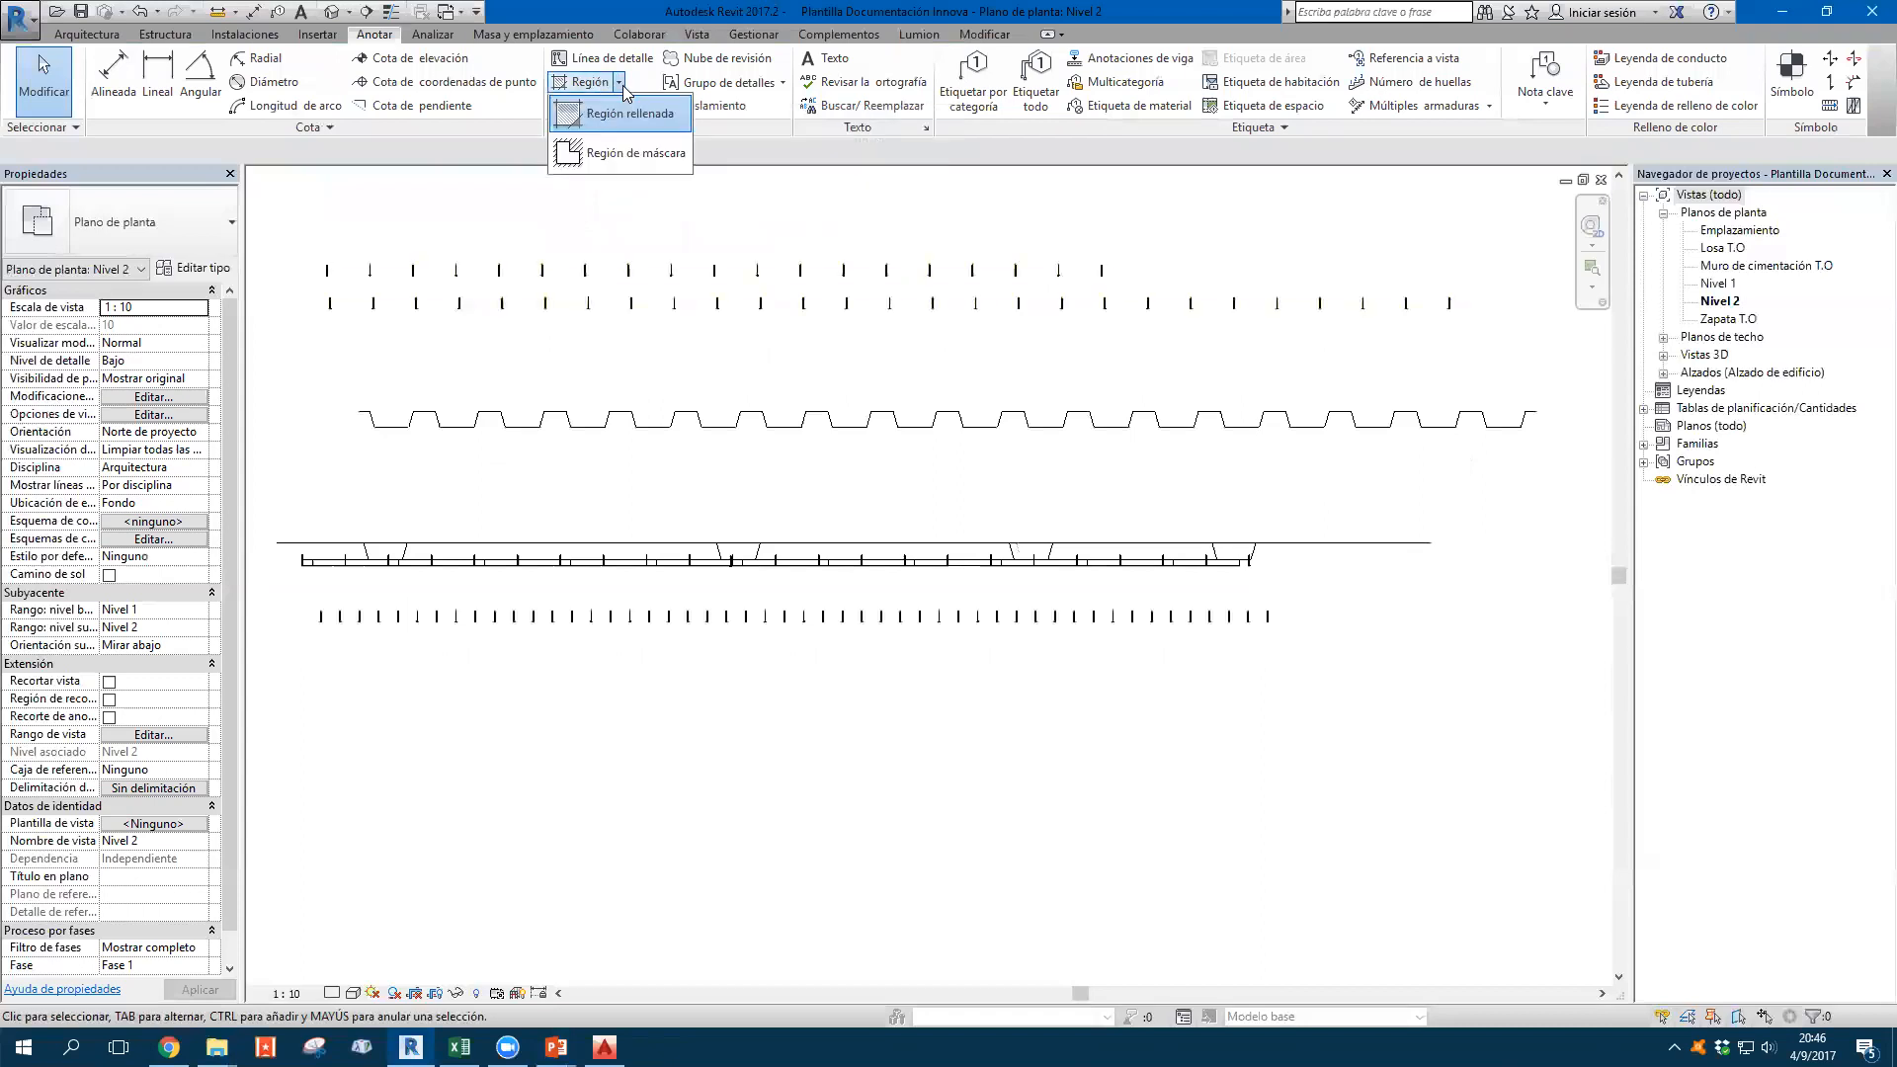
pyautogui.click(652, 106)
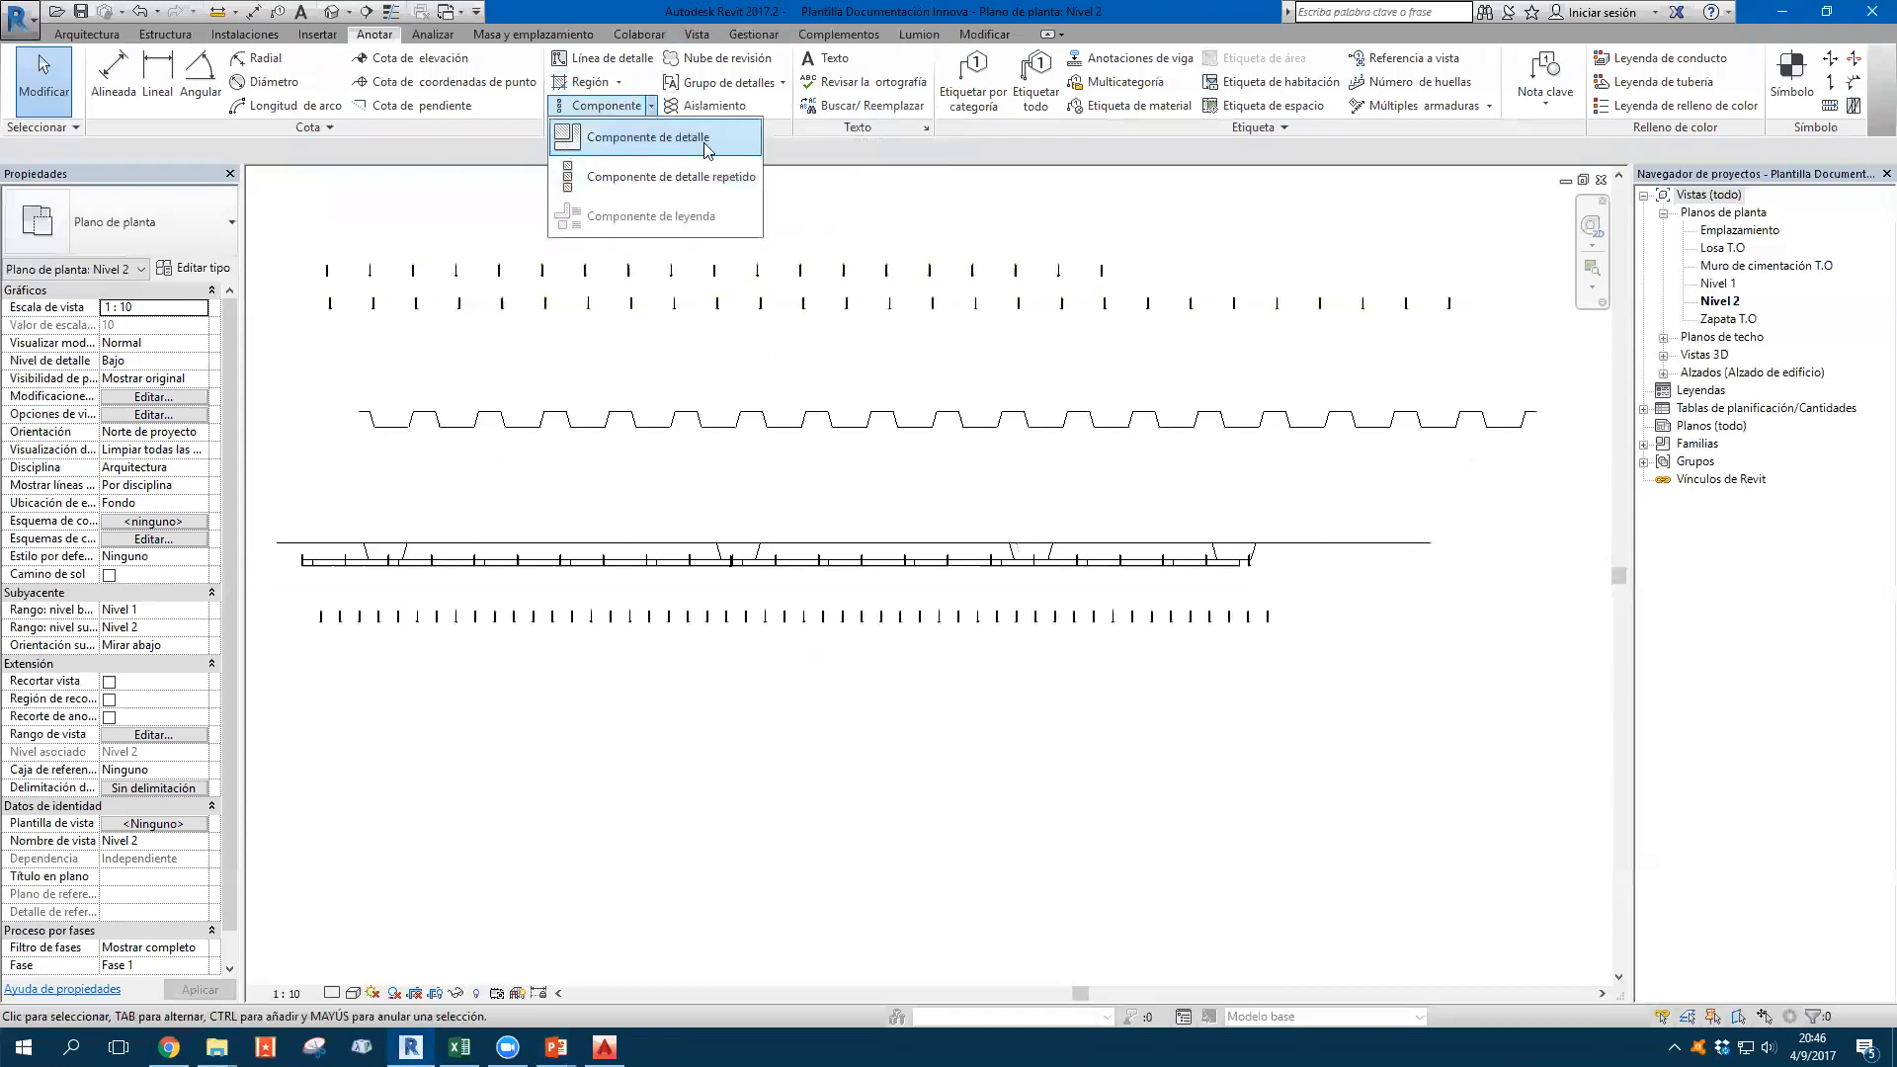
pyautogui.click(1022, 200)
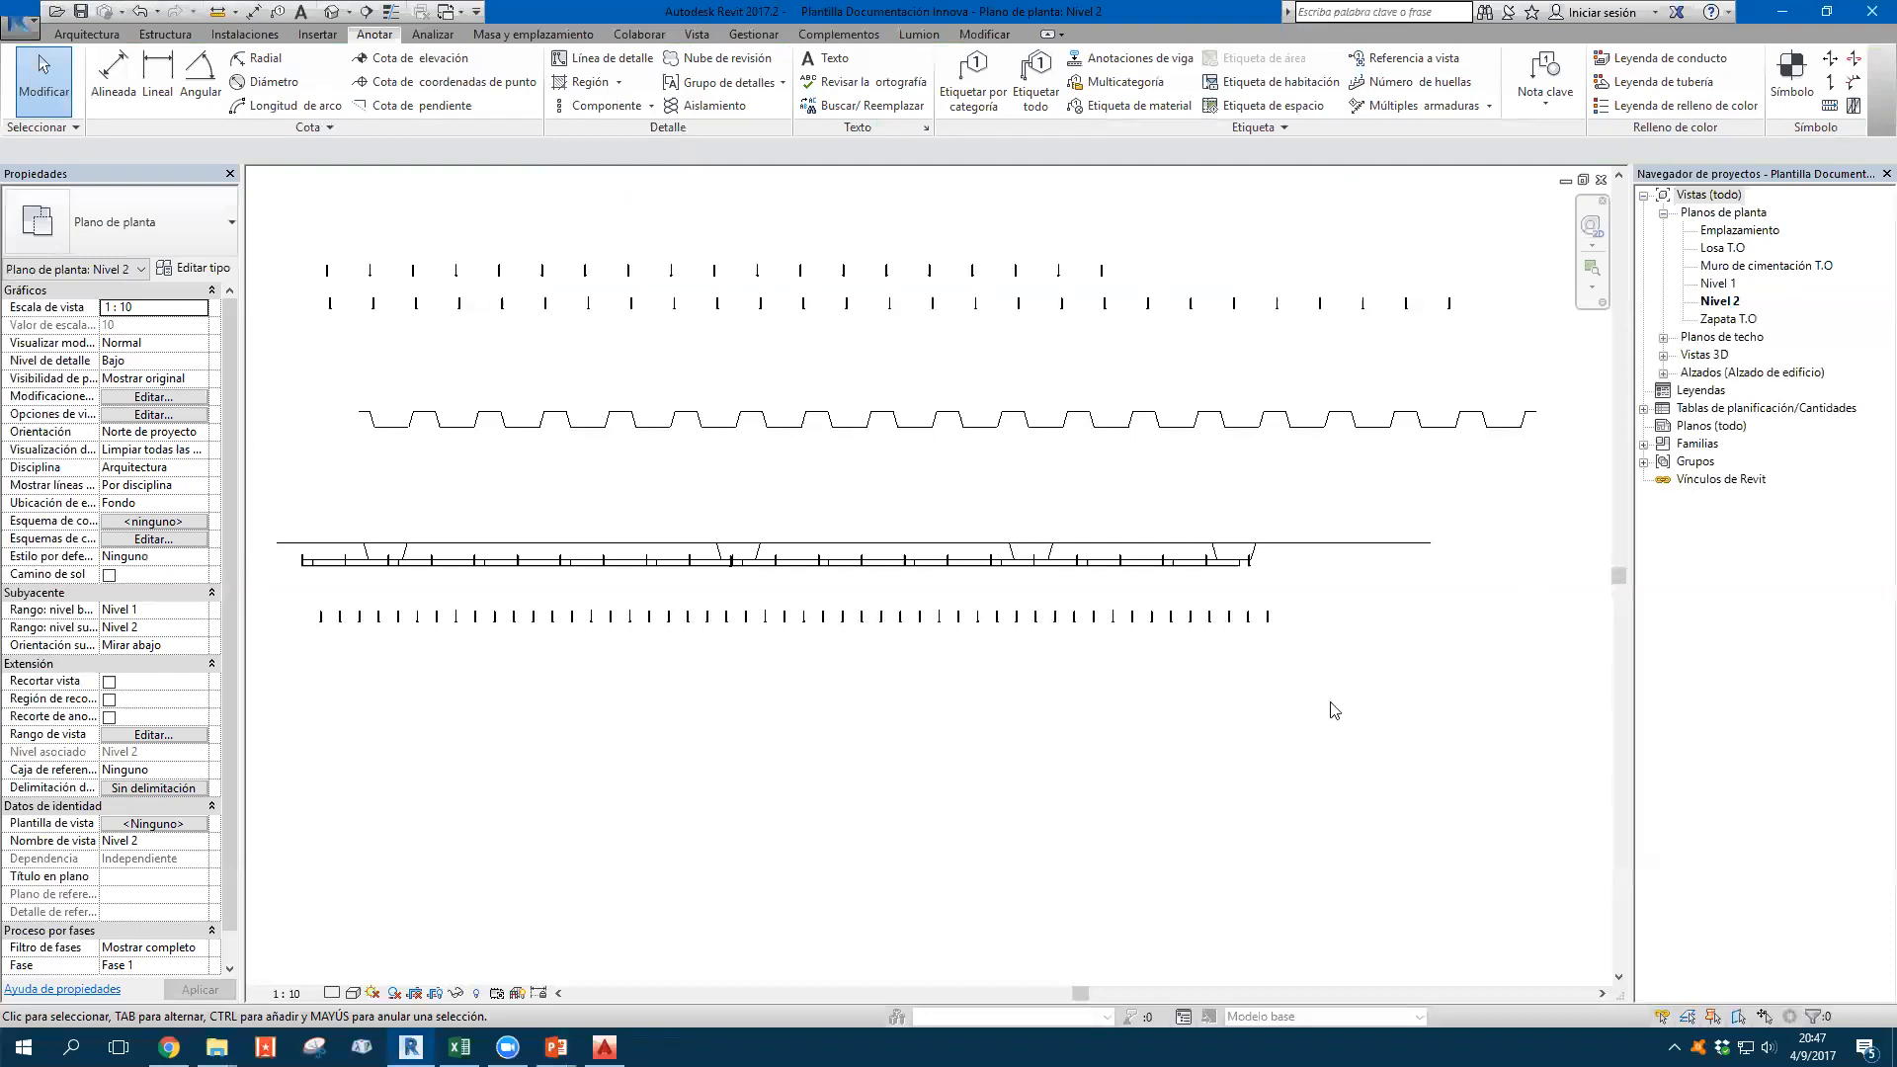
pyautogui.moveTo(1331, 701); pyautogui.dragTo(1360, 650, button='middle')
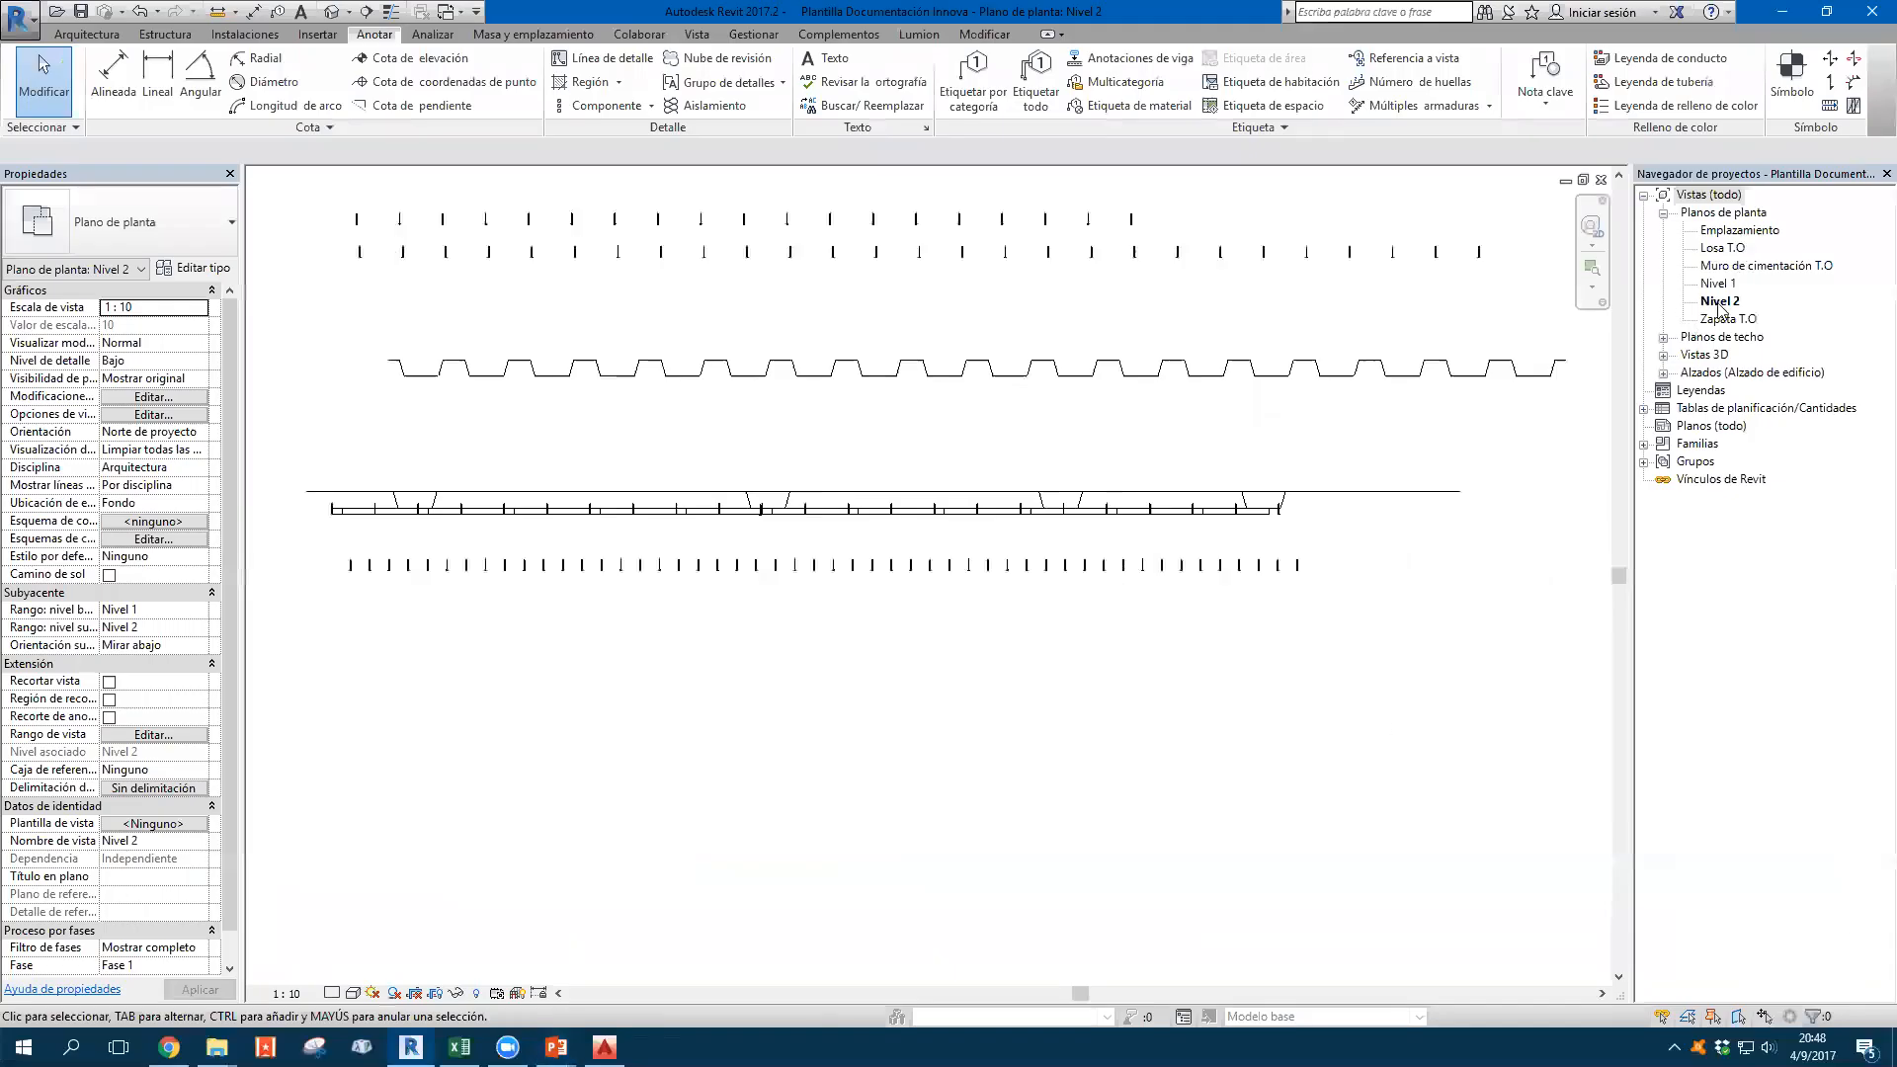
pyautogui.scroll(-2, 702, 777)
pyautogui.moveTo(1309, 649); pyautogui.dragTo(1014, 622, button='middle')
pyautogui.moveTo(1398, 610); pyautogui.dragTo(1516, 598, button='middle')
pyautogui.scroll(2, 783, 674)
pyautogui.moveTo(783, 674); pyautogui.dragTo(1041, 667, button='middle')
pyautogui.scroll(2, 929, 524)
pyautogui.moveTo(905, 550); pyautogui.dragTo(1020, 576, button='middle')
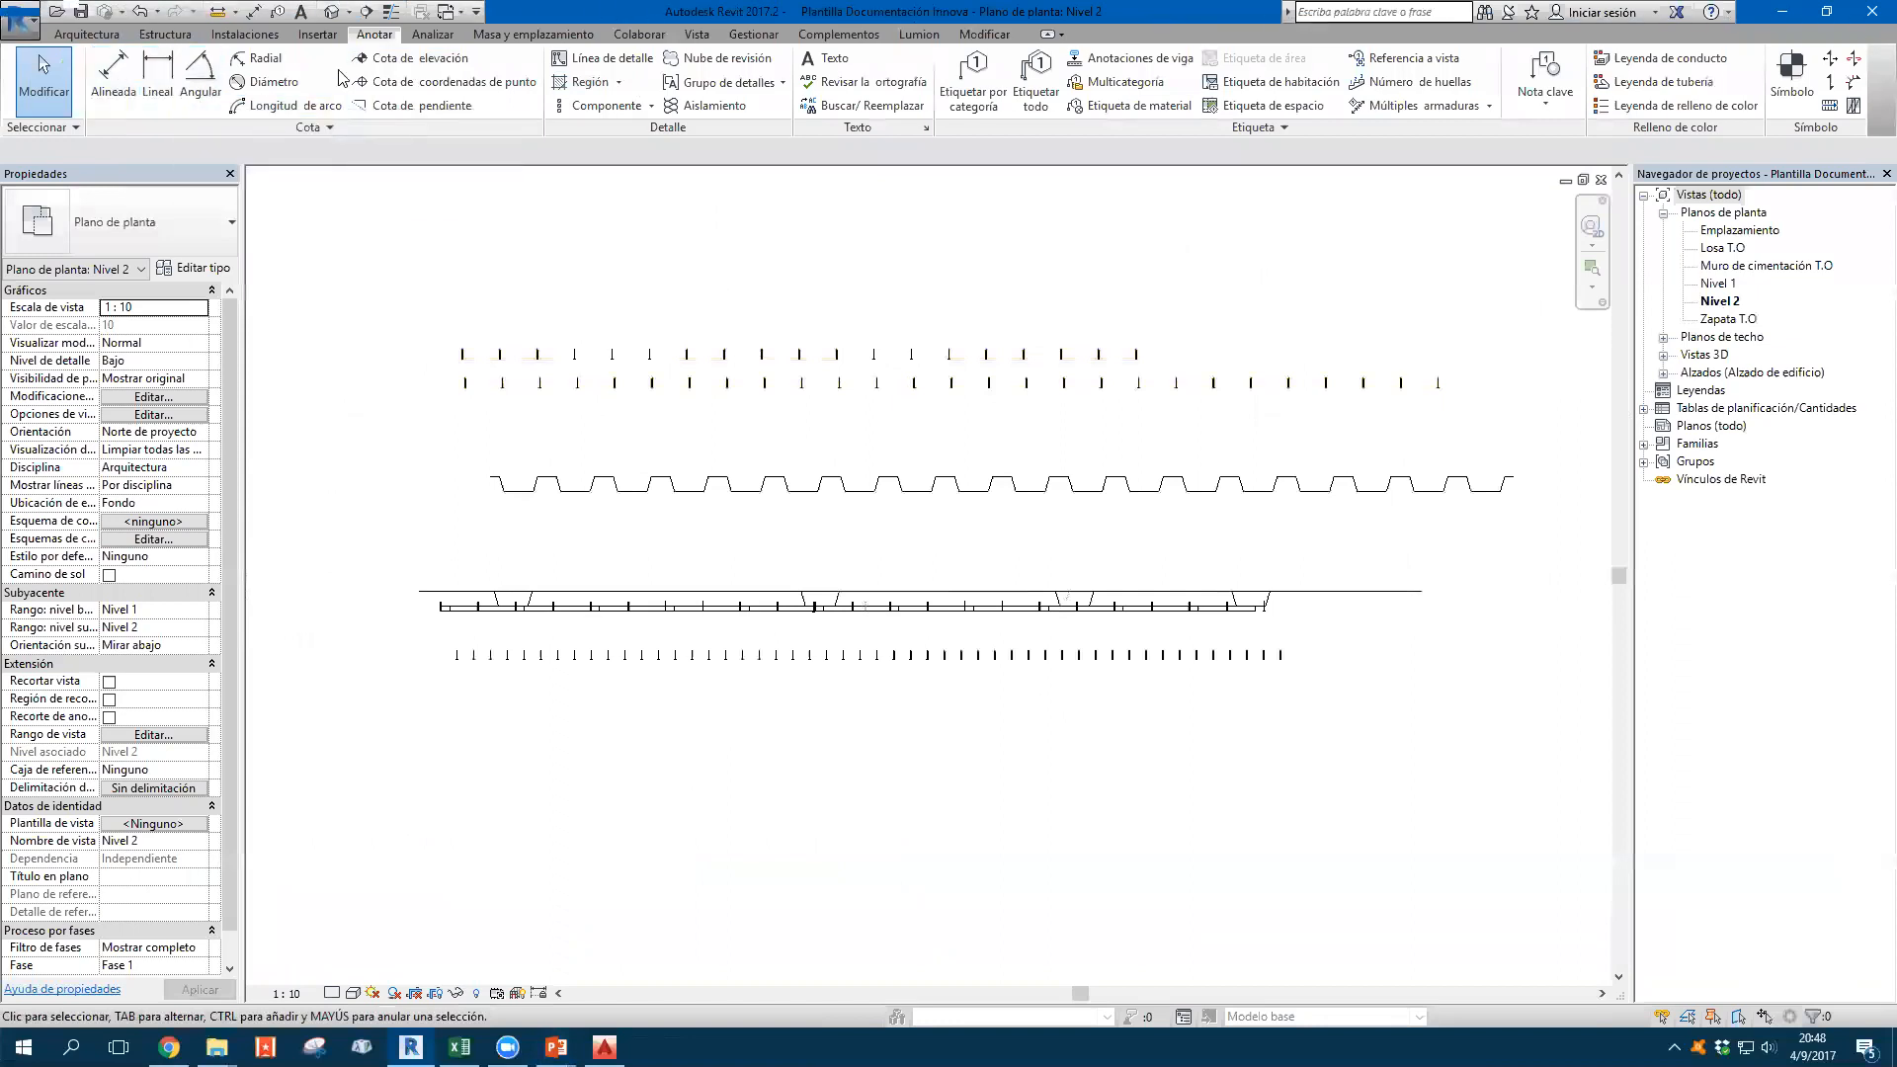
# Add a horizontal linear dimension chain above the board, from its left end to both ends of the second channel and the third channel's near end
pyautogui.click(157, 71)
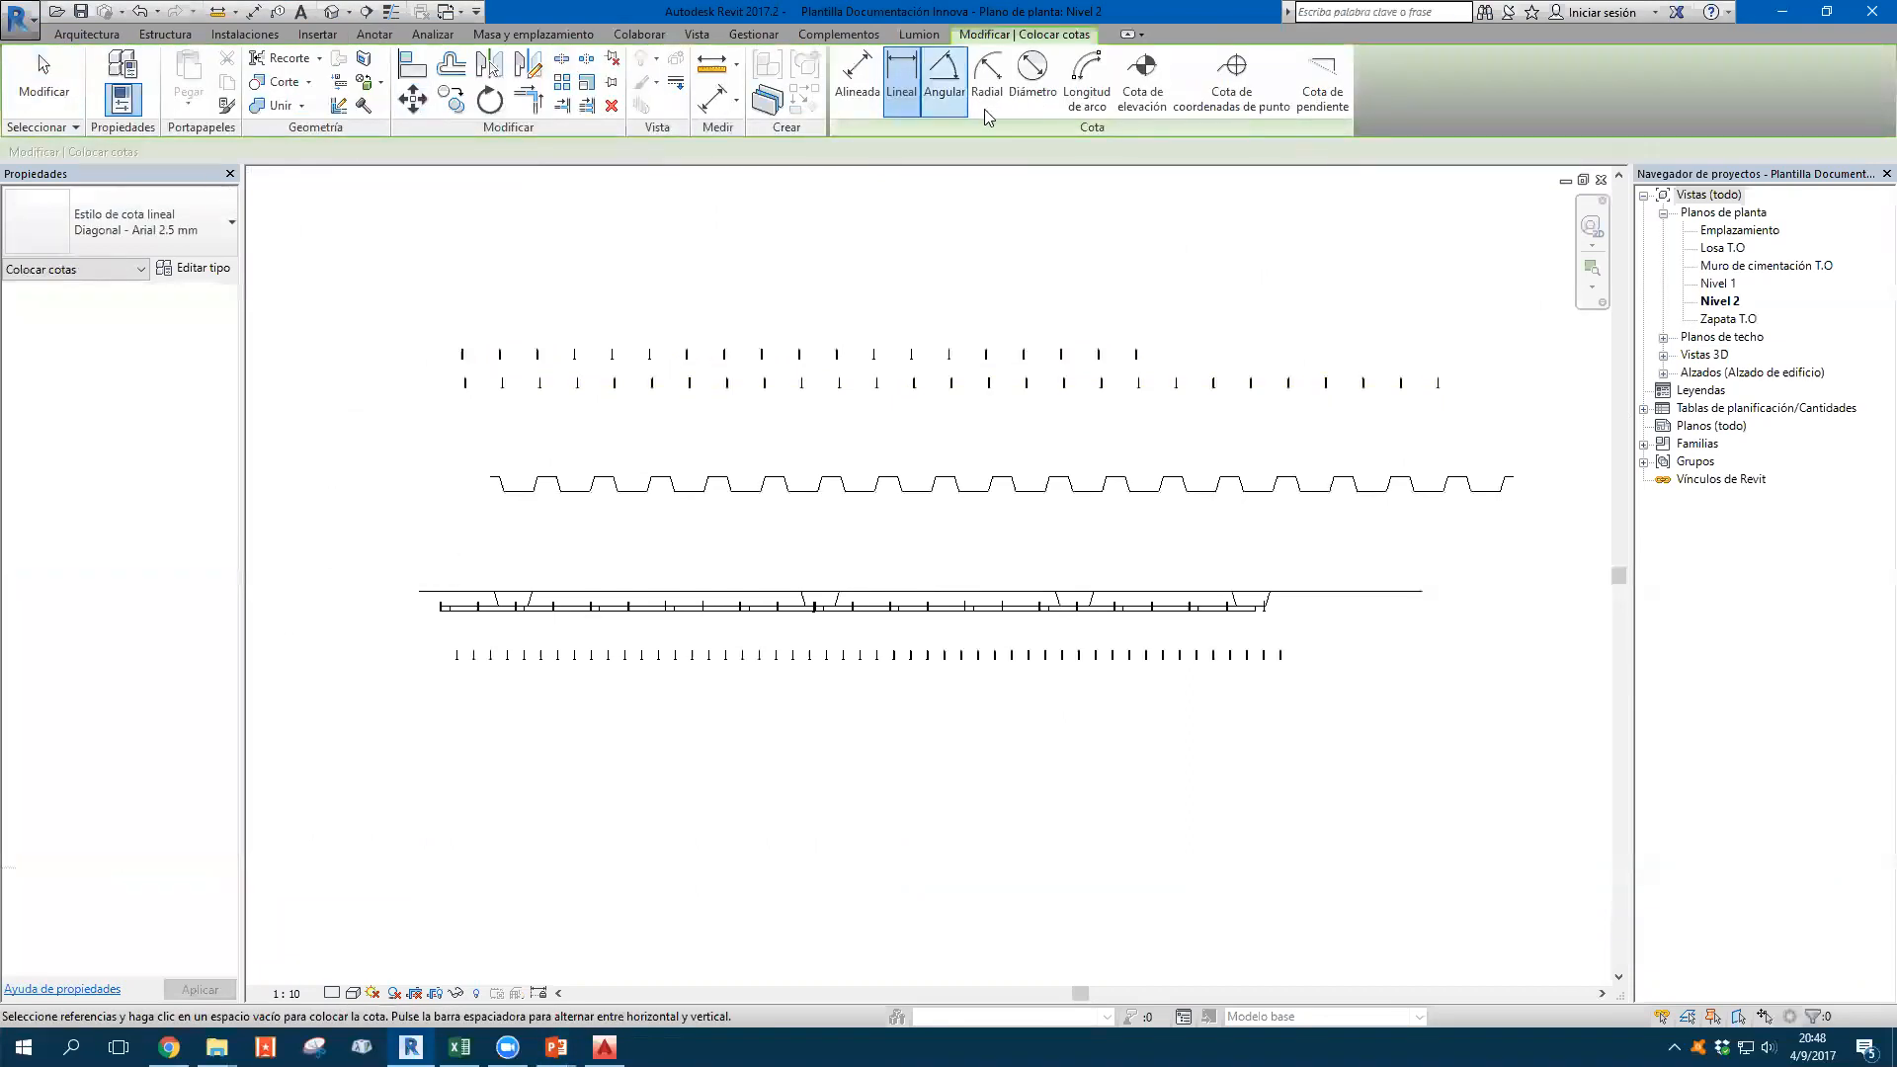
pyautogui.scroll(8, 411, 625)
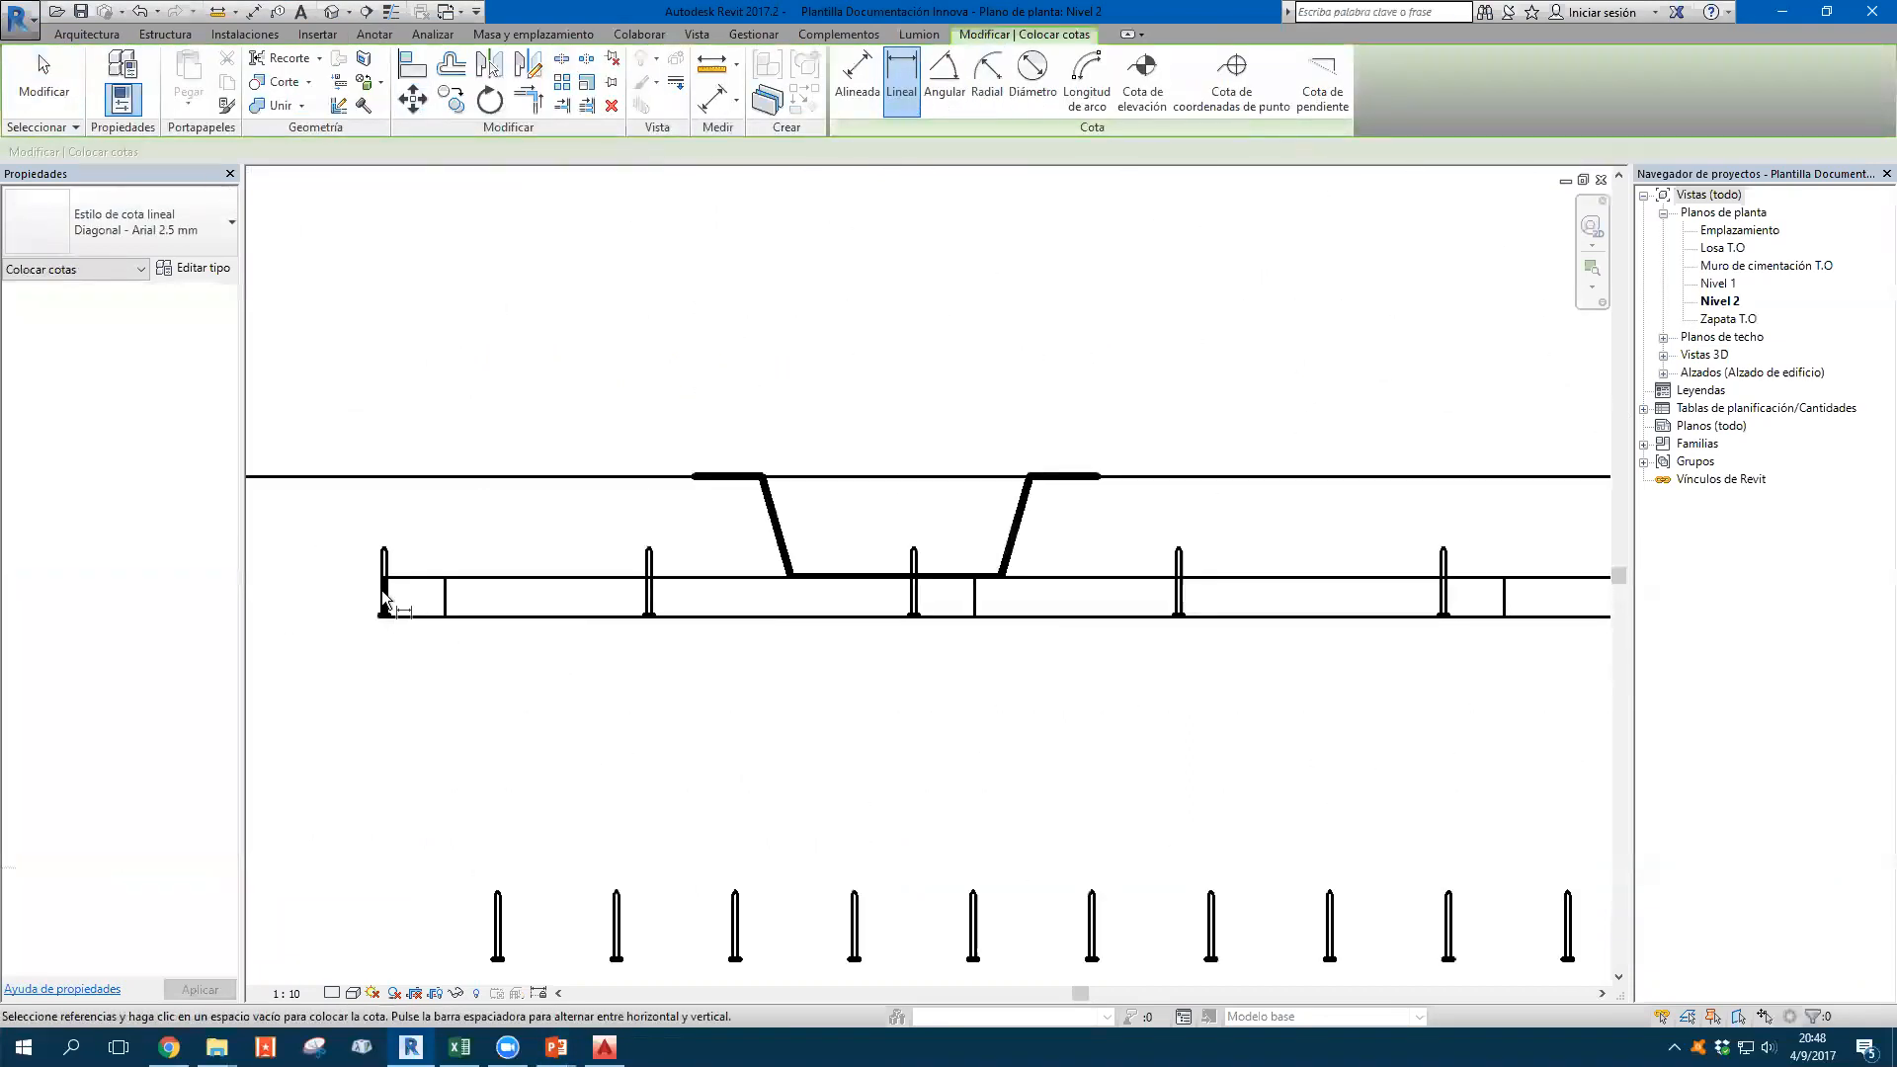
pyautogui.click(384, 578)
pyautogui.scroll(-5, 488, 655)
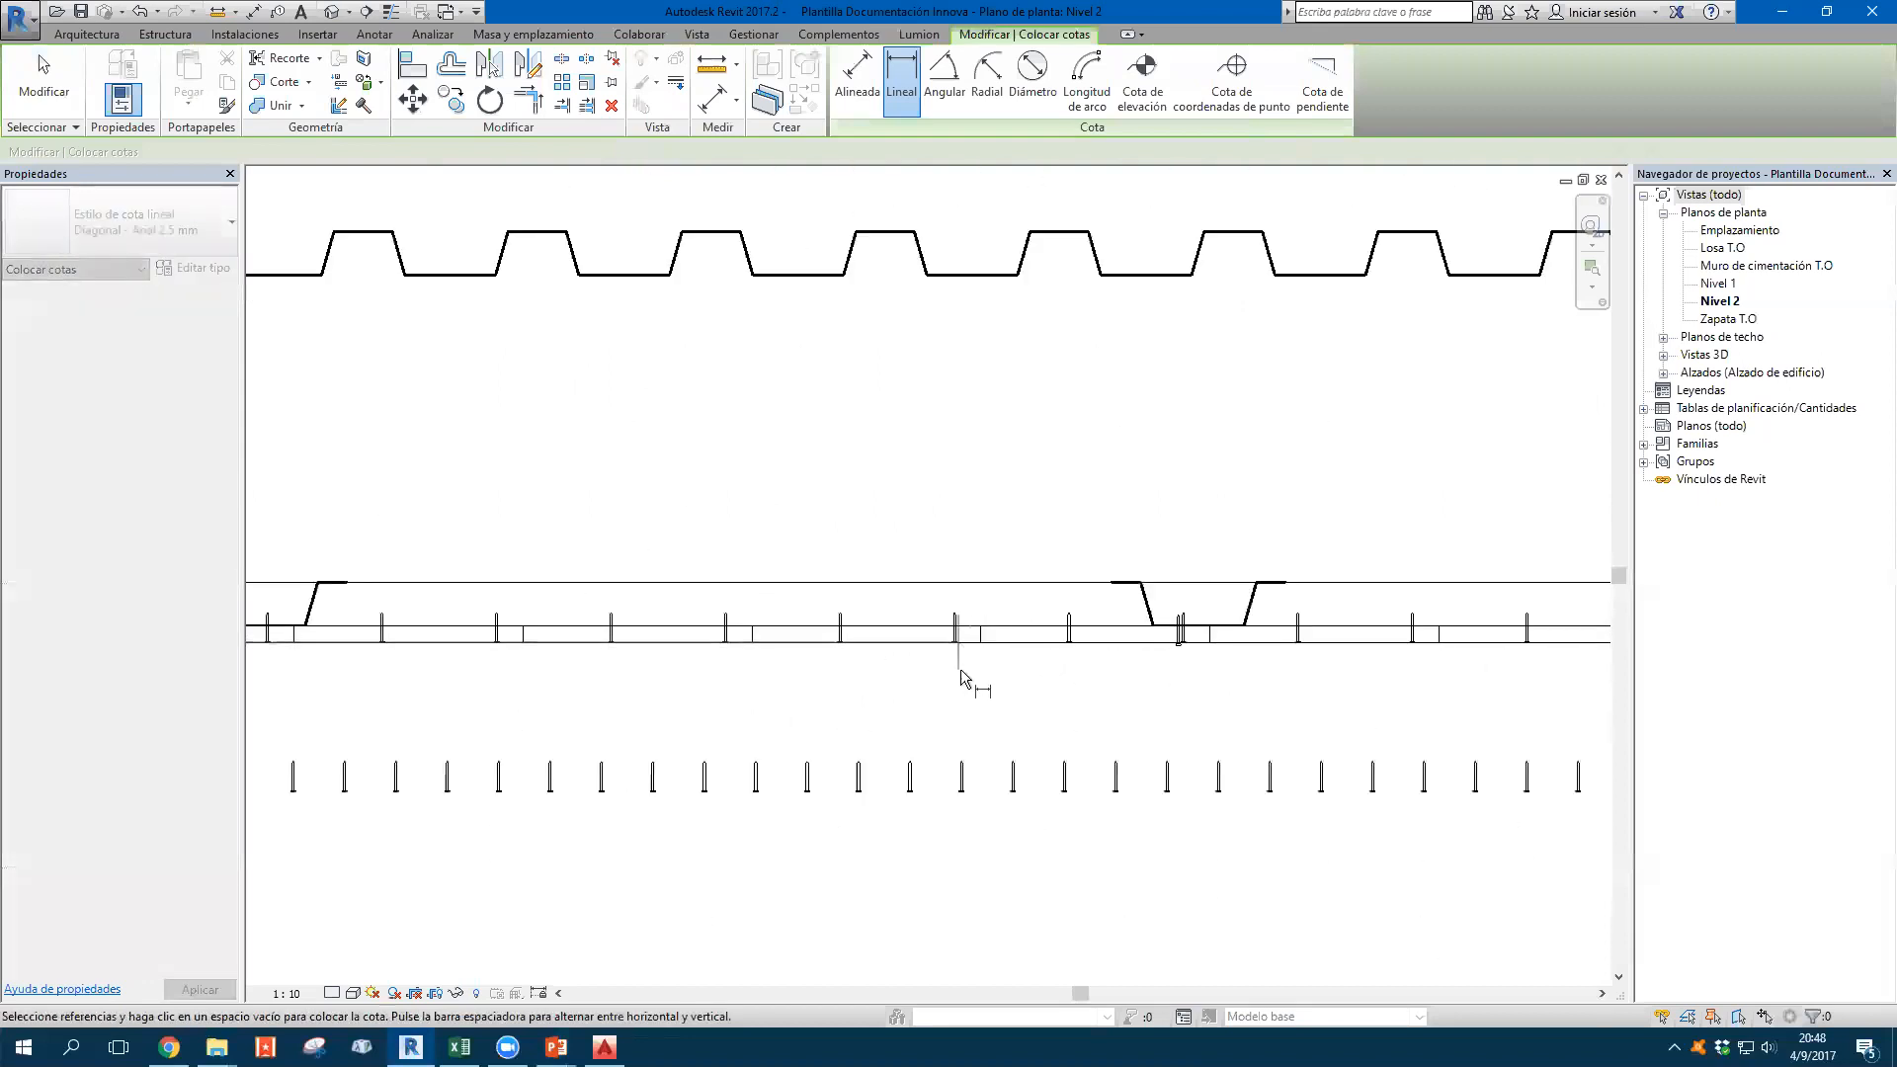
pyautogui.scroll(-2, 1136, 661)
pyautogui.click(1127, 623)
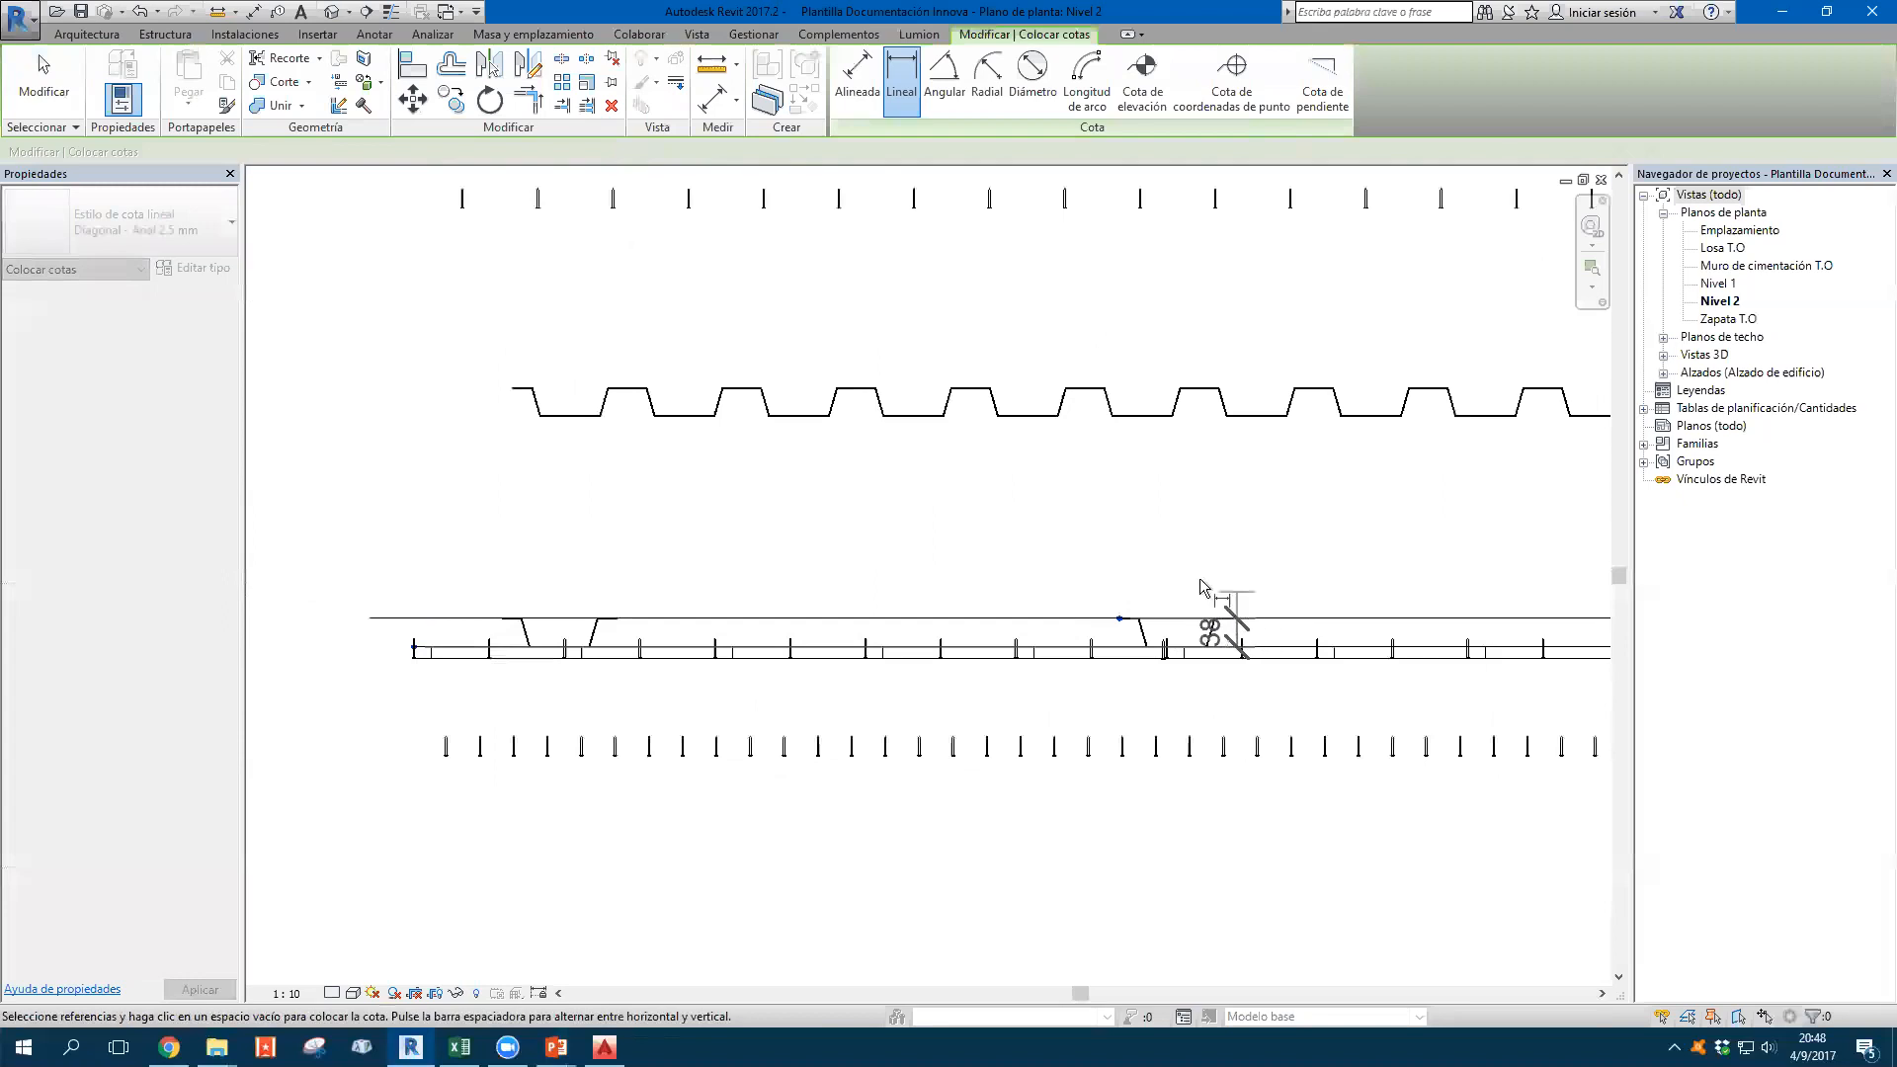
pyautogui.click(1238, 620)
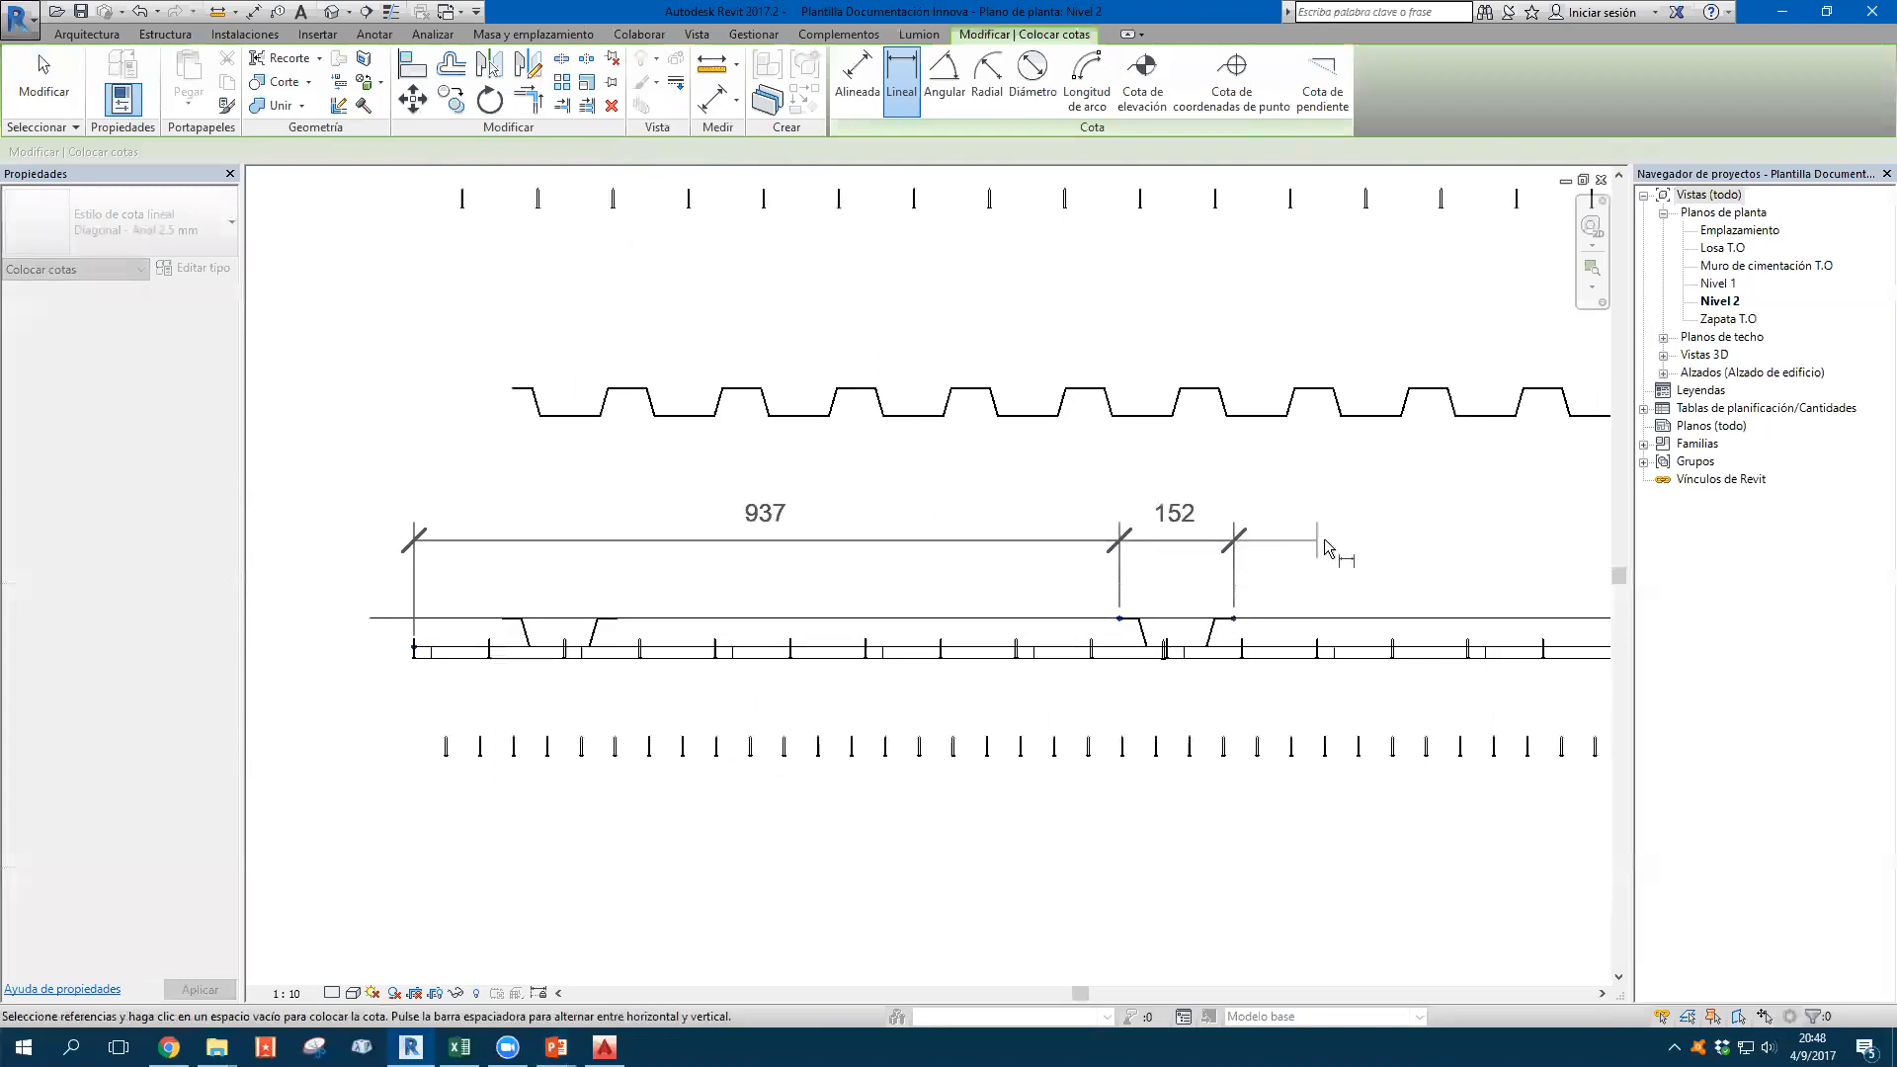
pyautogui.moveTo(1542, 583); pyautogui.dragTo(1047, 590, button='middle')
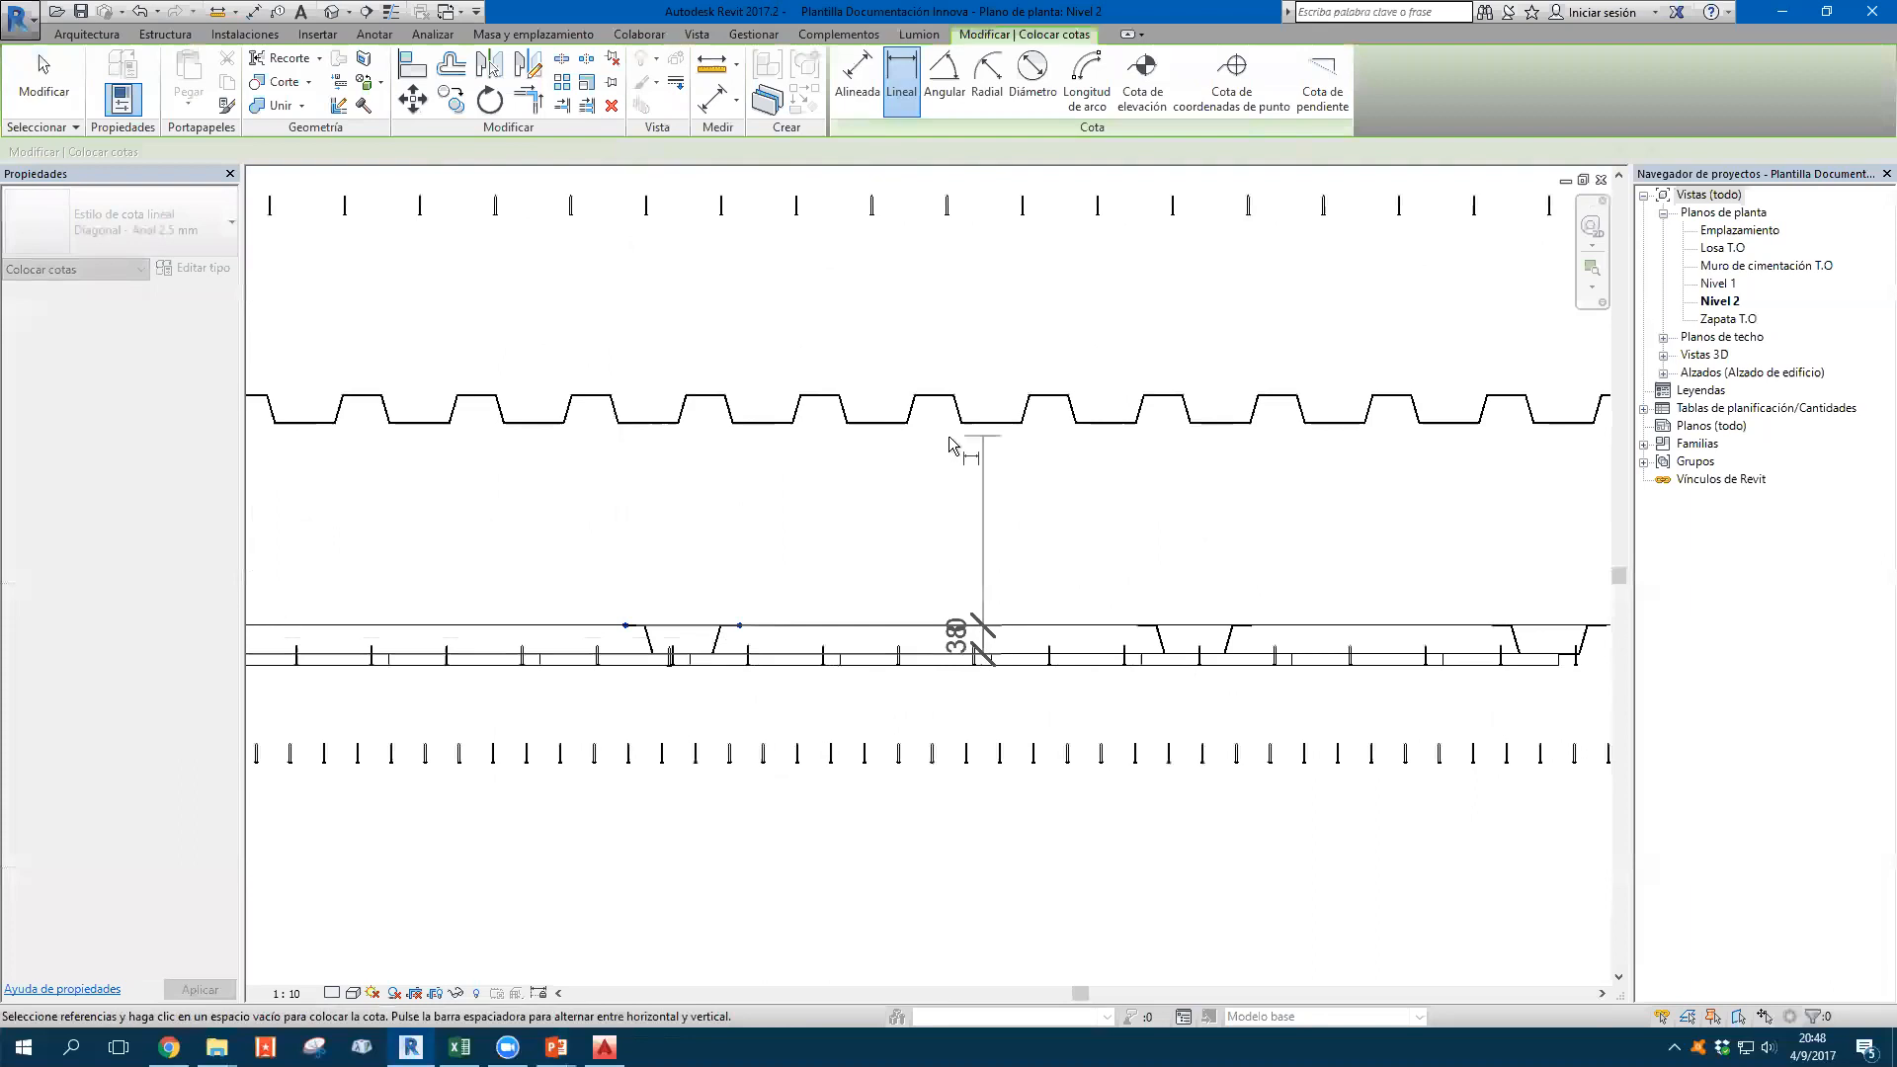
pyautogui.scroll(-1, 1047, 573)
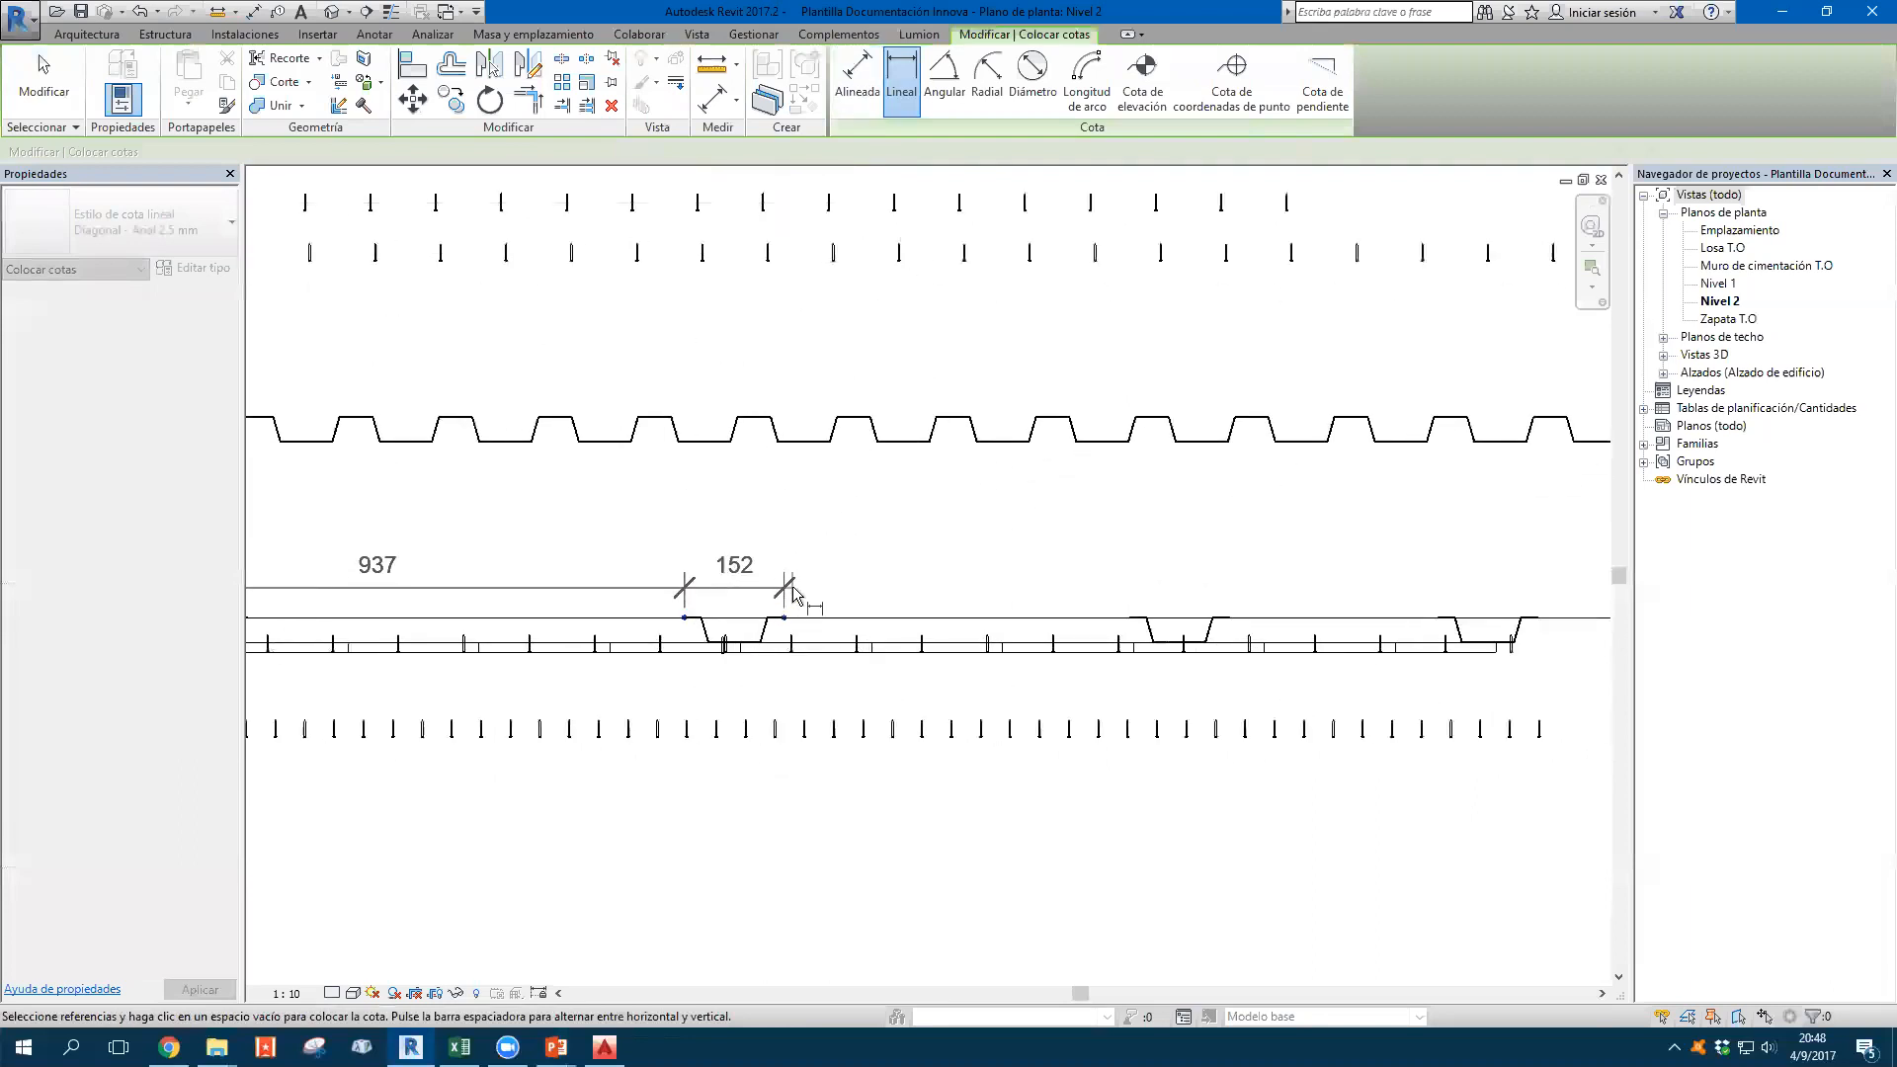
pyautogui.scroll(1, 793, 593)
pyautogui.click(1189, 627)
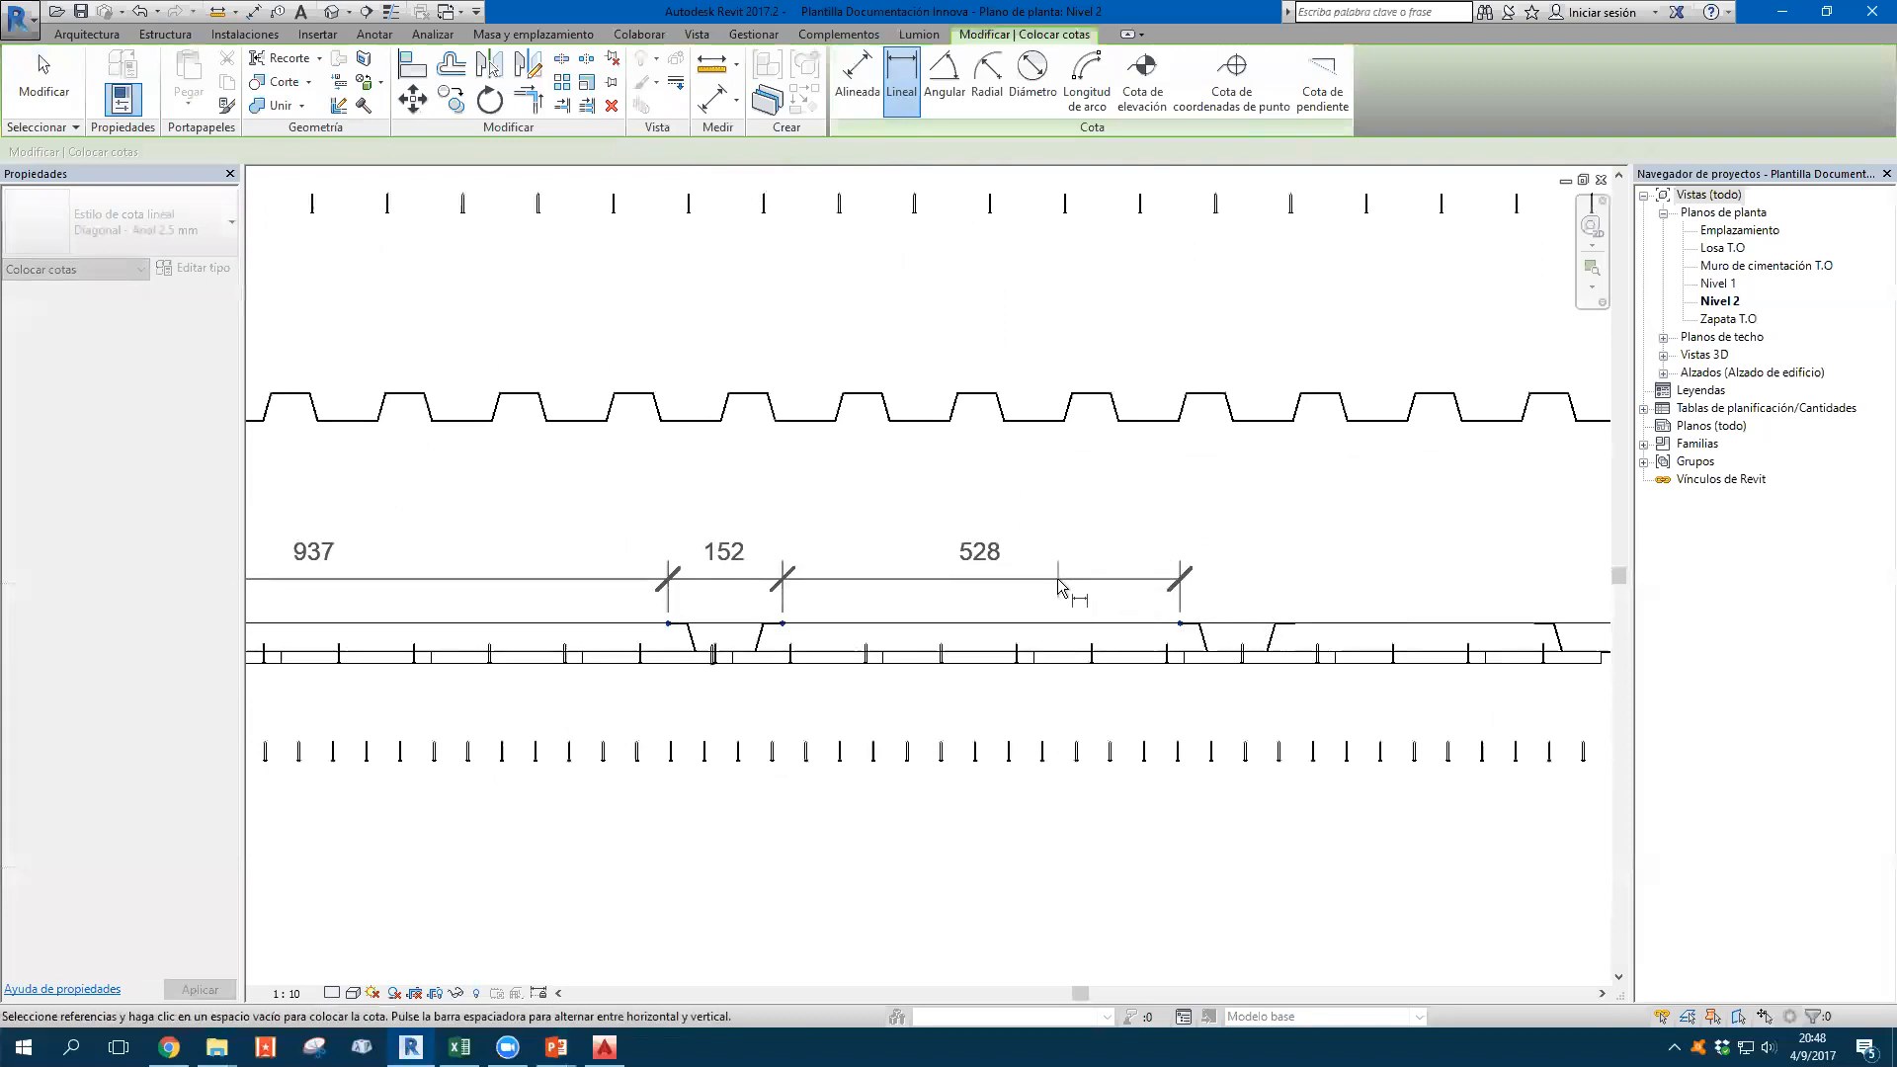
pyautogui.click(1415, 575)
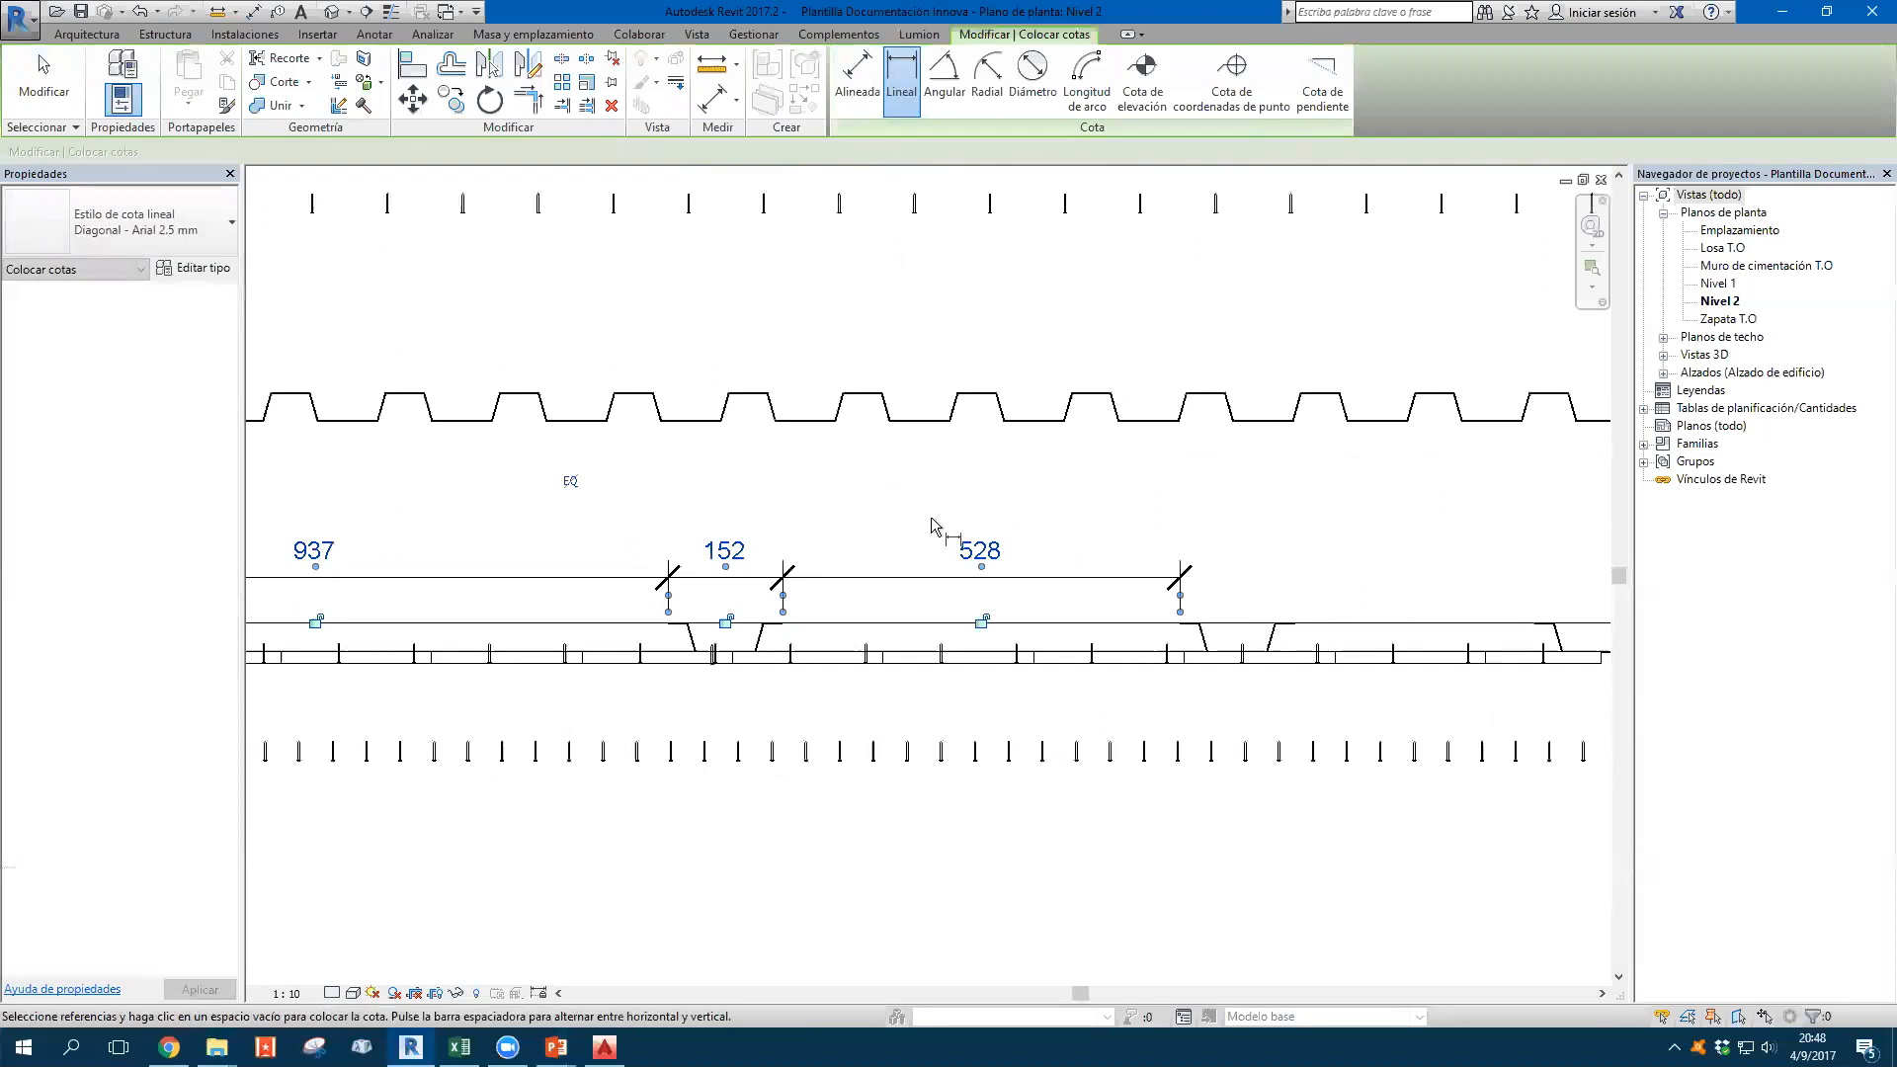
pyautogui.scroll(-1, 838, 502)
pyautogui.press('Escape')
# Edit the dimension chain's reference lines to include the third channel's far end and the fourth channel's near end
pyautogui.click(1032, 550)
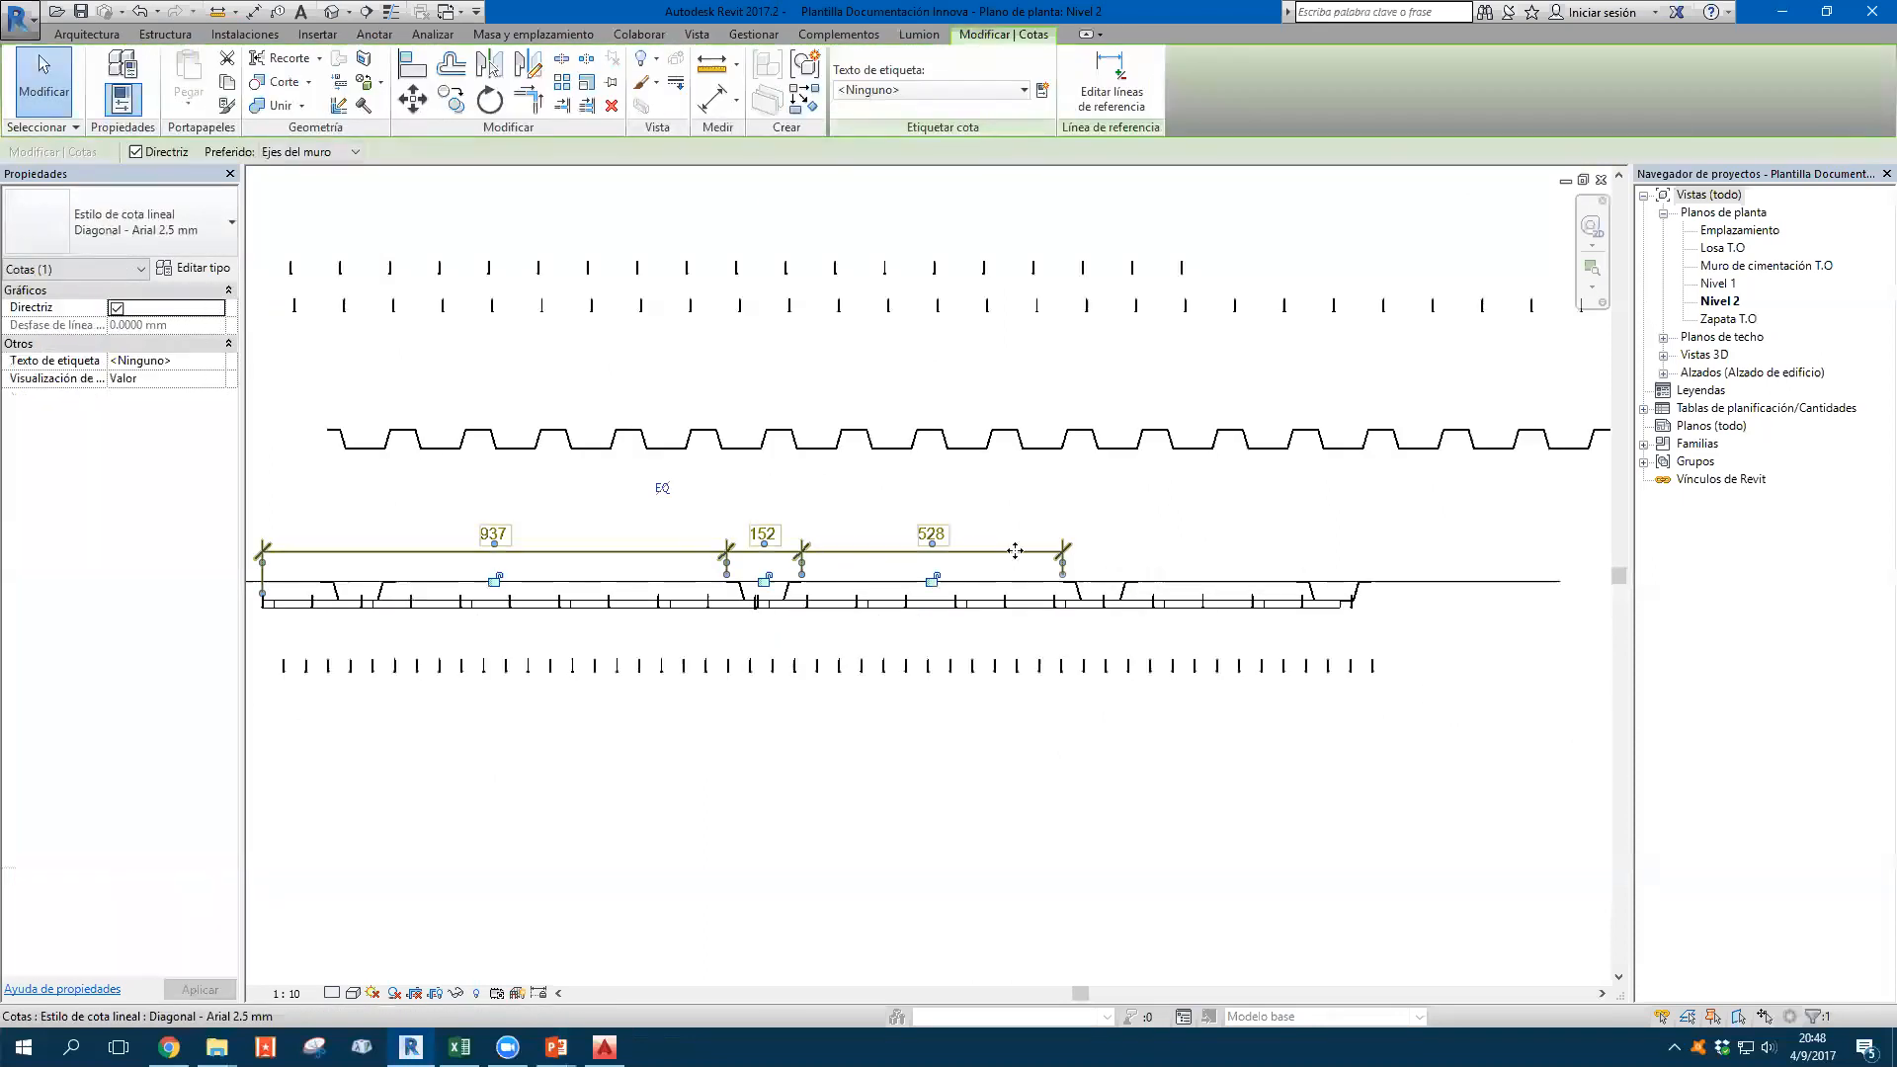
pyautogui.click(1021, 471)
pyautogui.click(999, 555)
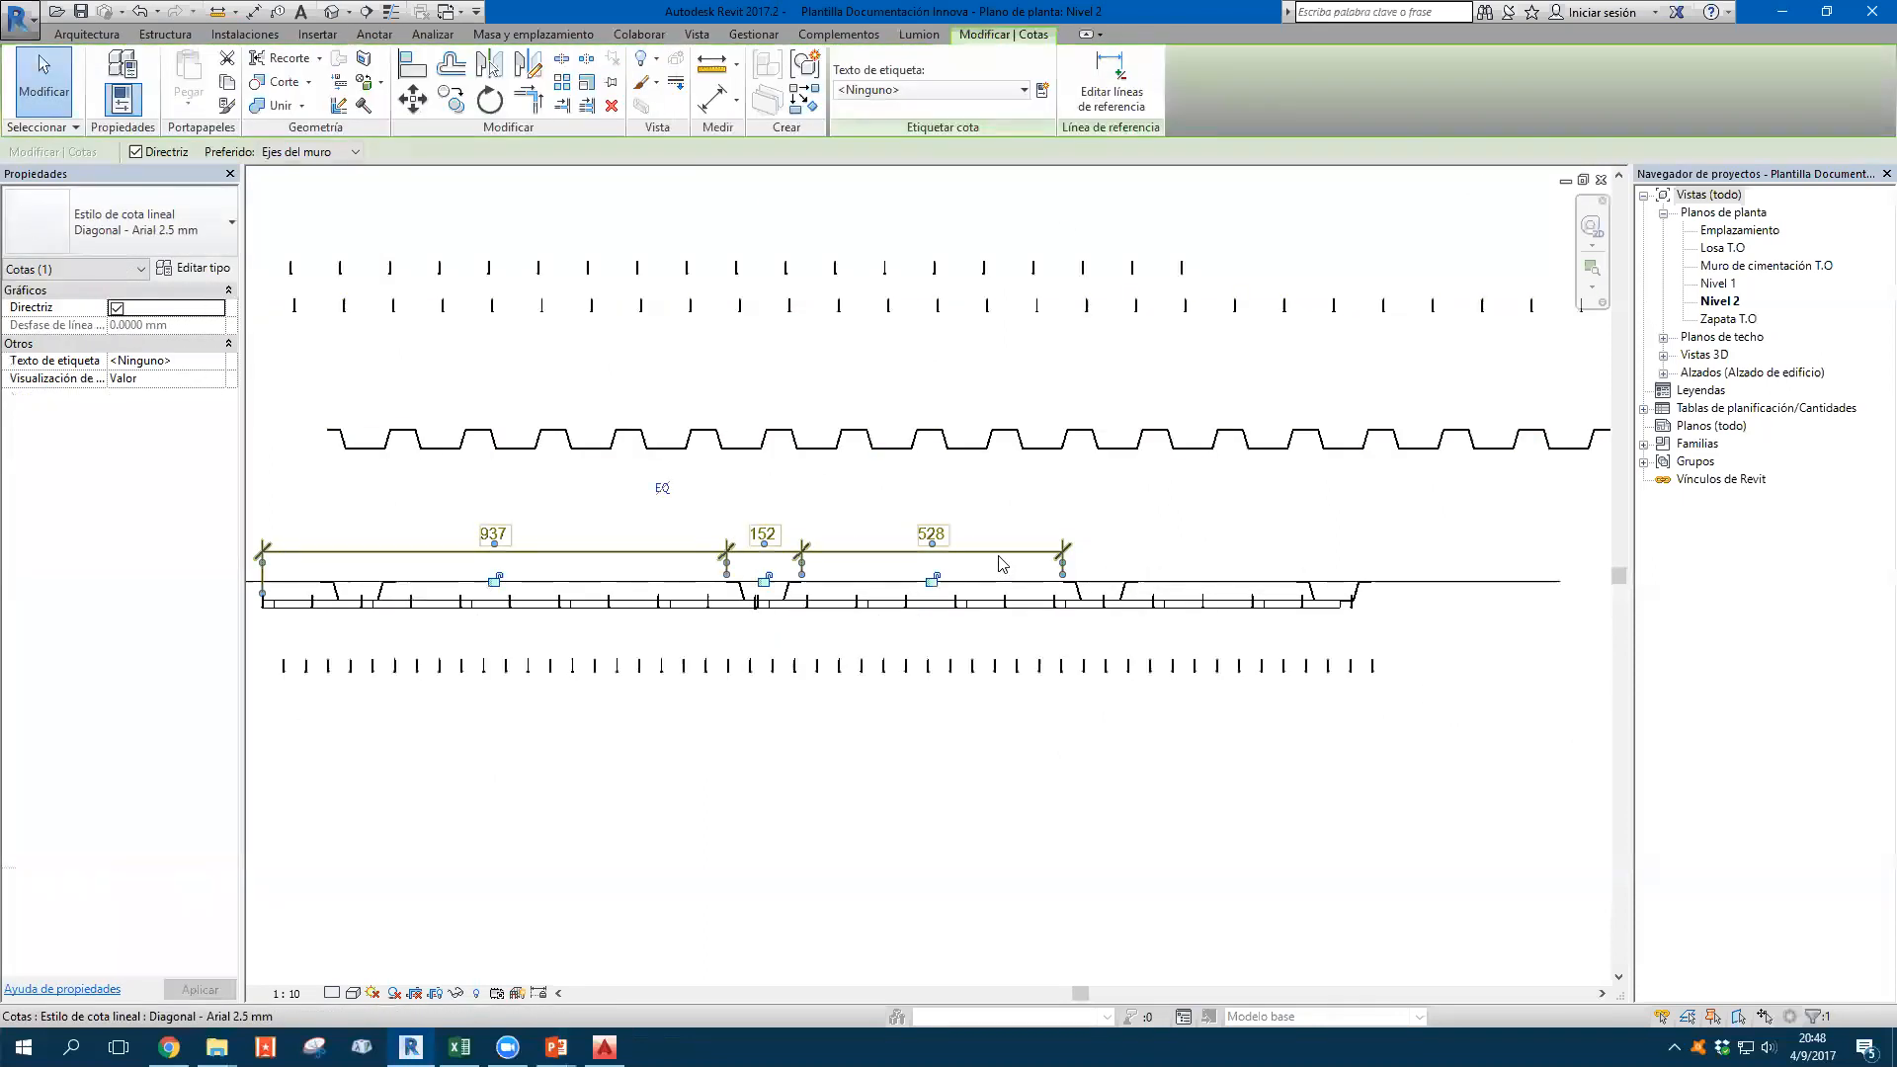
pyautogui.click(1107, 94)
pyautogui.scroll(3, 1049, 524)
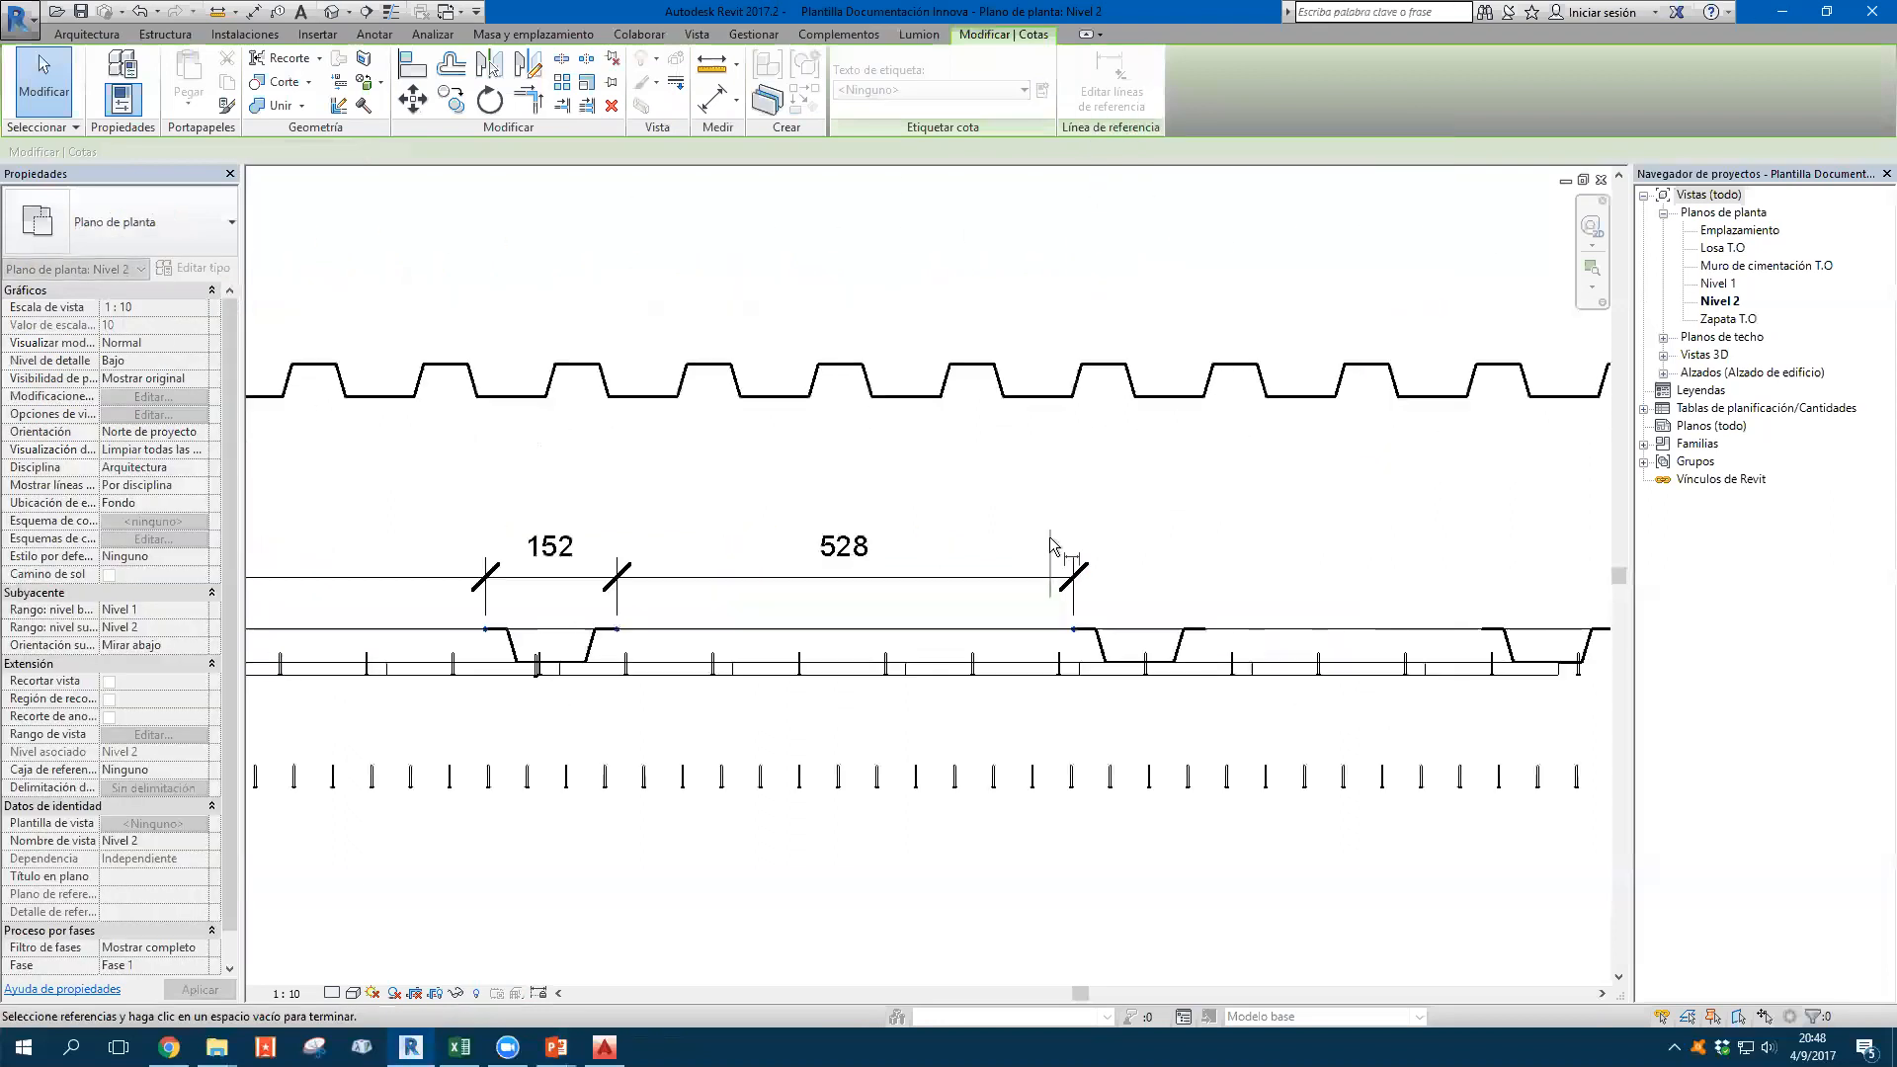
pyautogui.click(1074, 635)
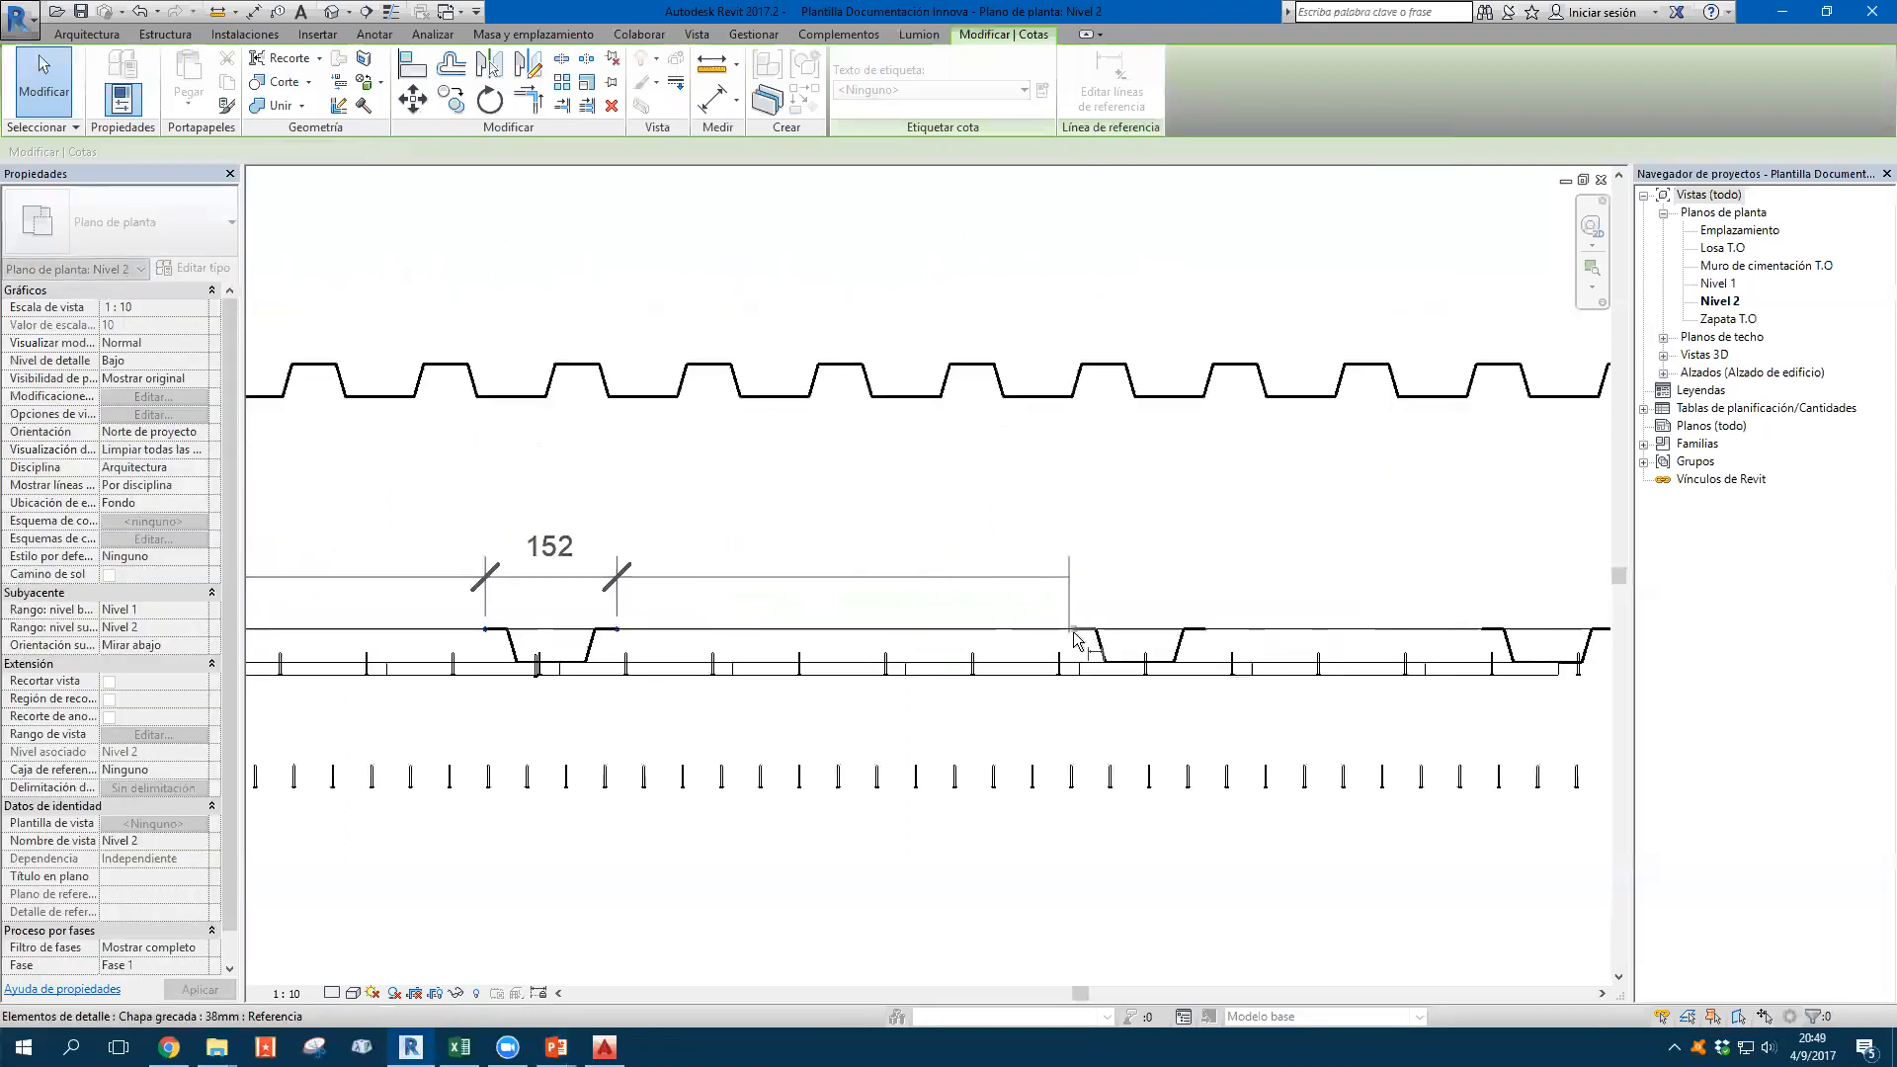
pyautogui.click(1075, 630)
pyautogui.click(1206, 629)
pyautogui.click(1481, 630)
pyautogui.click(1330, 499)
pyautogui.scroll(-2, 1249, 456)
pyautogui.press('Escape')
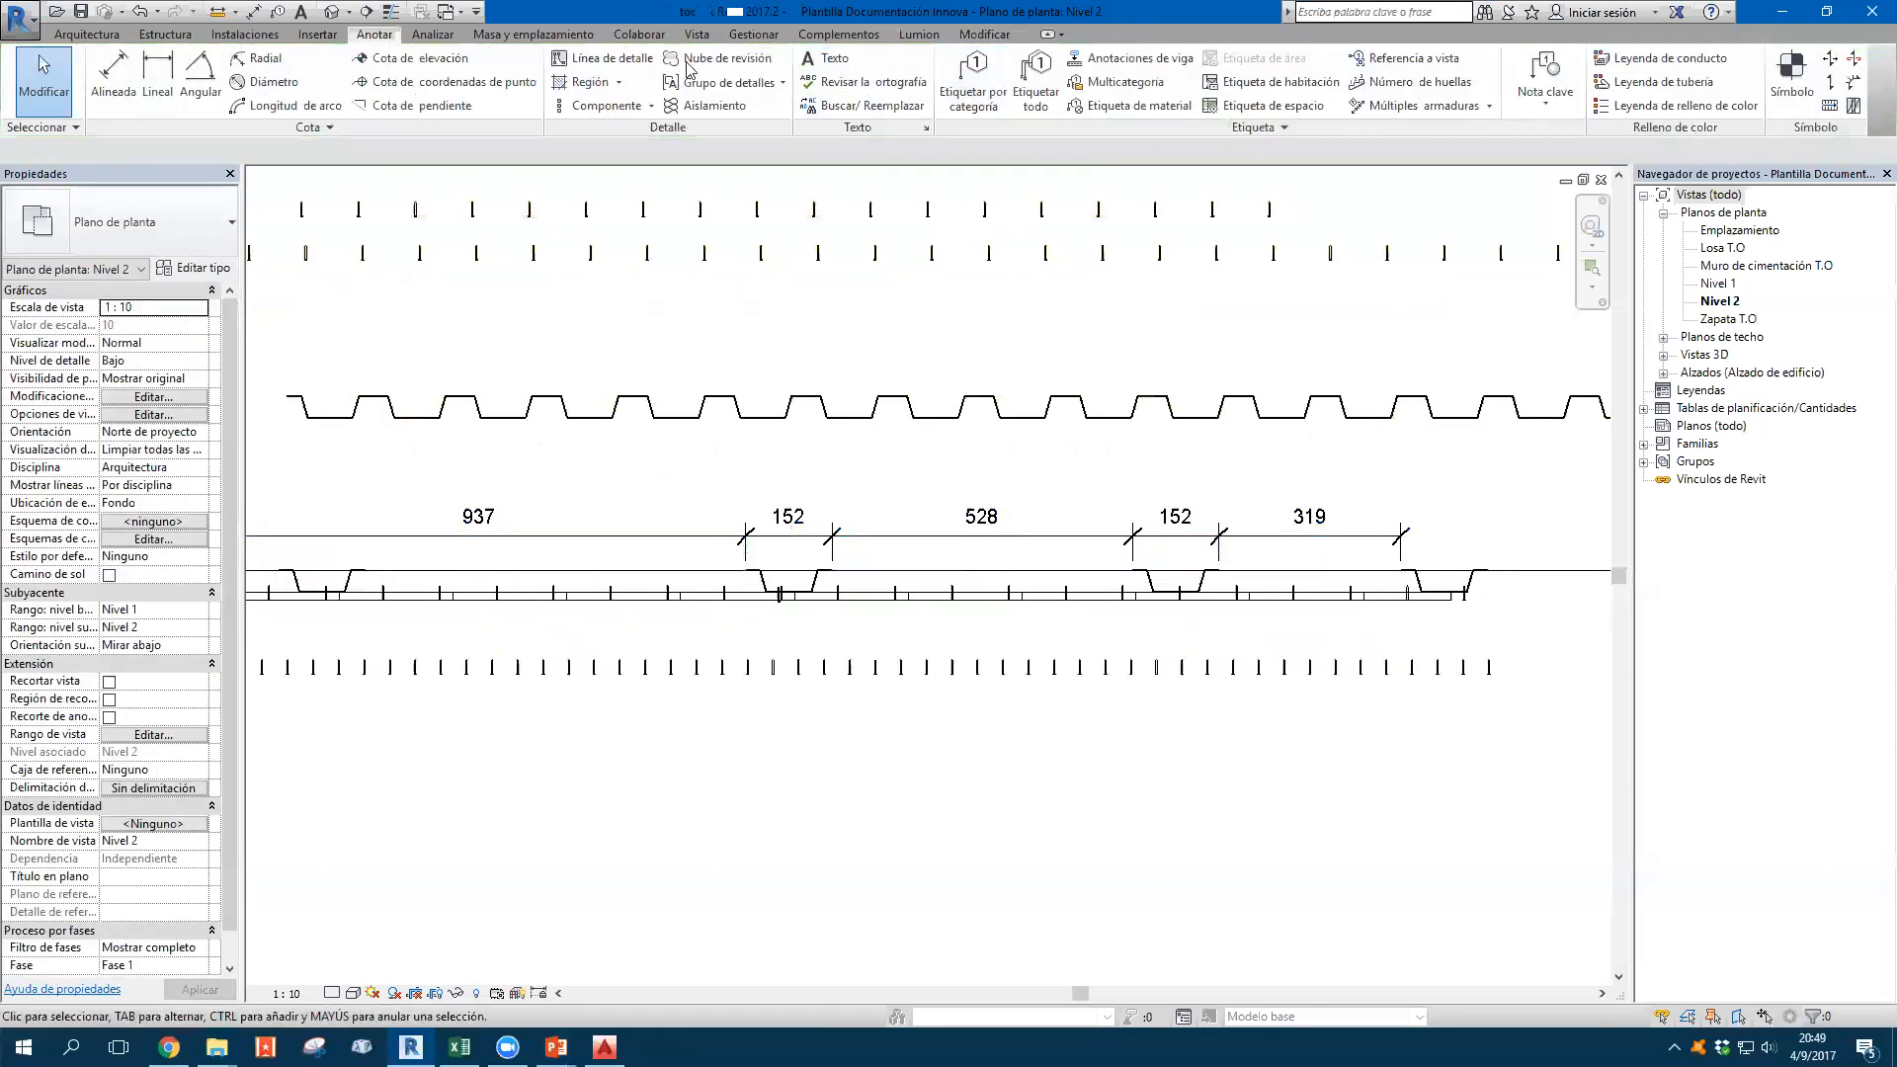
pyautogui.click(113, 71)
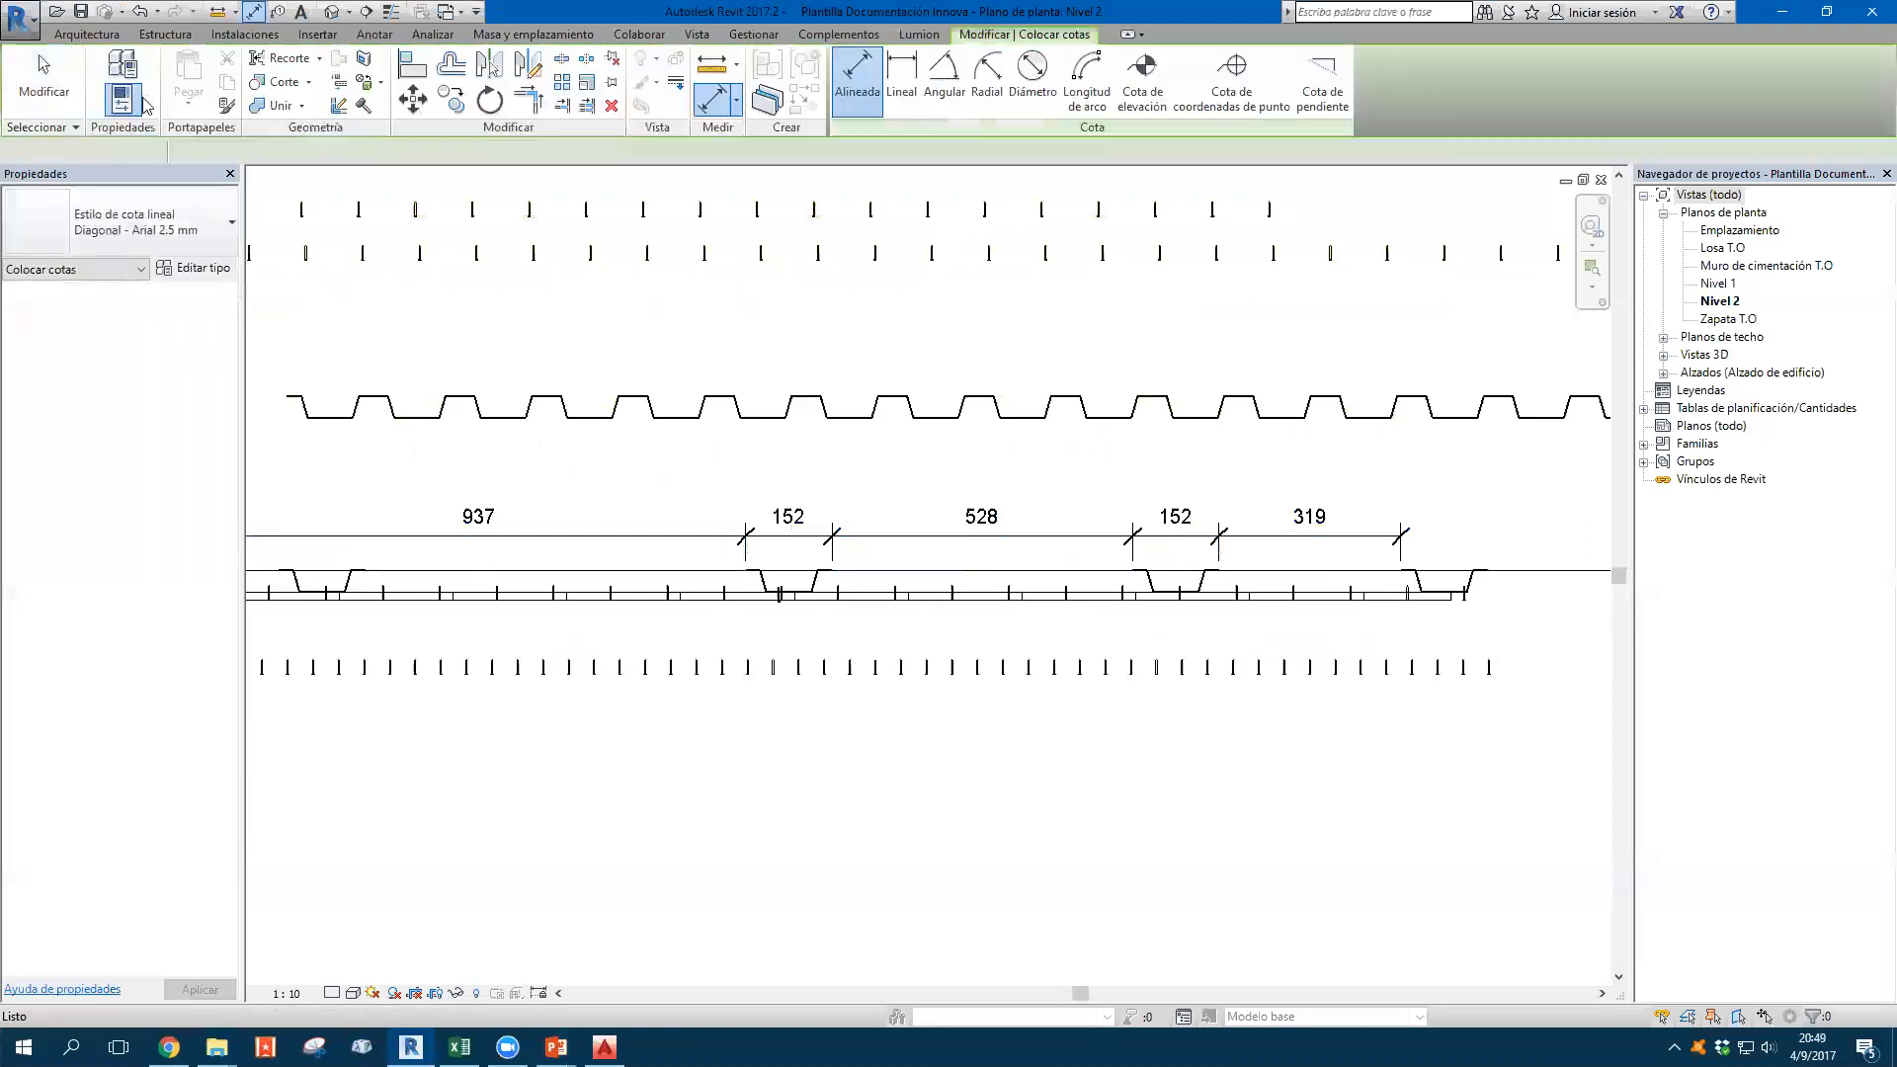
pyautogui.moveTo(499, 542); pyautogui.dragTo(800, 521, button='middle')
pyautogui.click(590, 385)
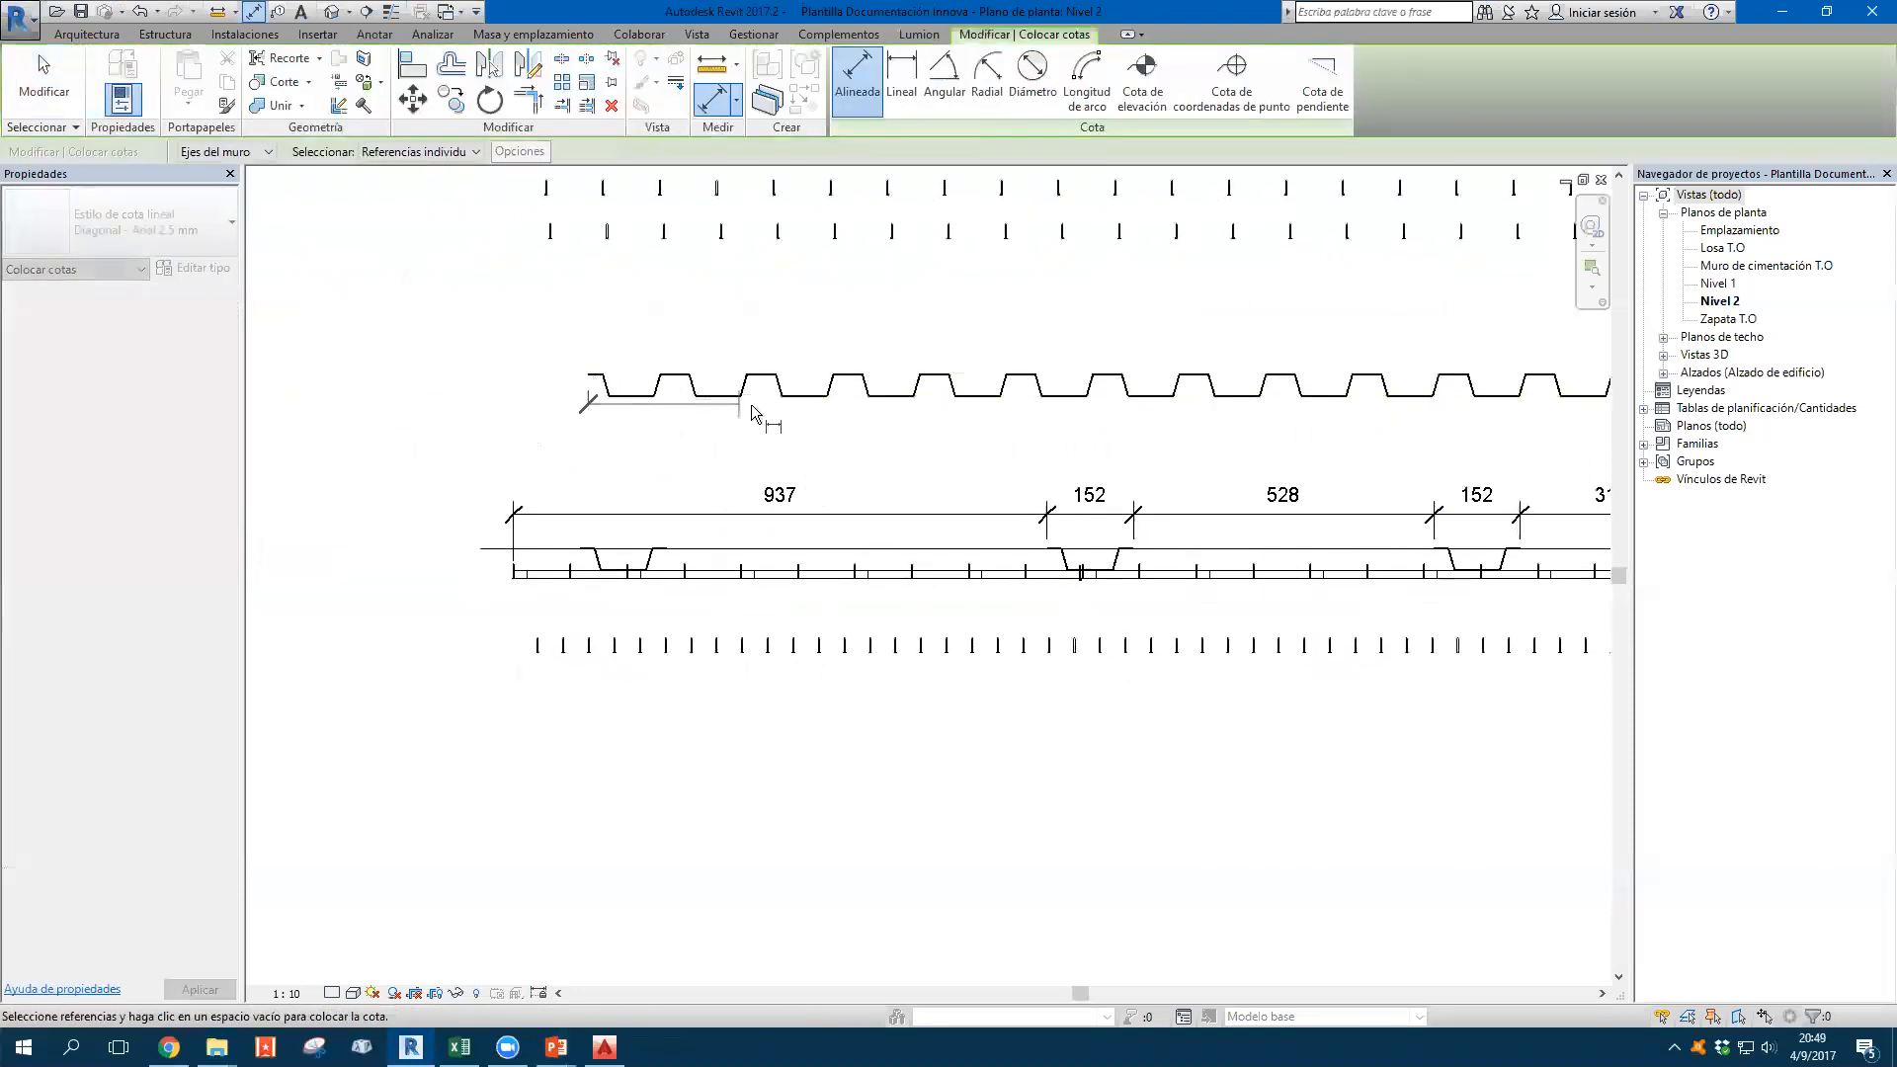
pyautogui.press('Escape')
pyautogui.scroll(1, 569, 652)
pyautogui.scroll(-1, 612, 617)
pyautogui.press('Escape')
# Draw a vertical dashed detail line about 420 mm long in the empty space below the nail rows
pyautogui.moveTo(832, 702); pyautogui.dragTo(798, 575, button='middle')
pyautogui.press('d')
pyautogui.press('l')
pyautogui.click(823, 587)
pyautogui.click(810, 815)
pyautogui.press('Escape')
pyautogui.press('Escape')
pyautogui.click(812, 812)
pyautogui.moveTo(811, 815); pyautogui.dragTo(823, 826)
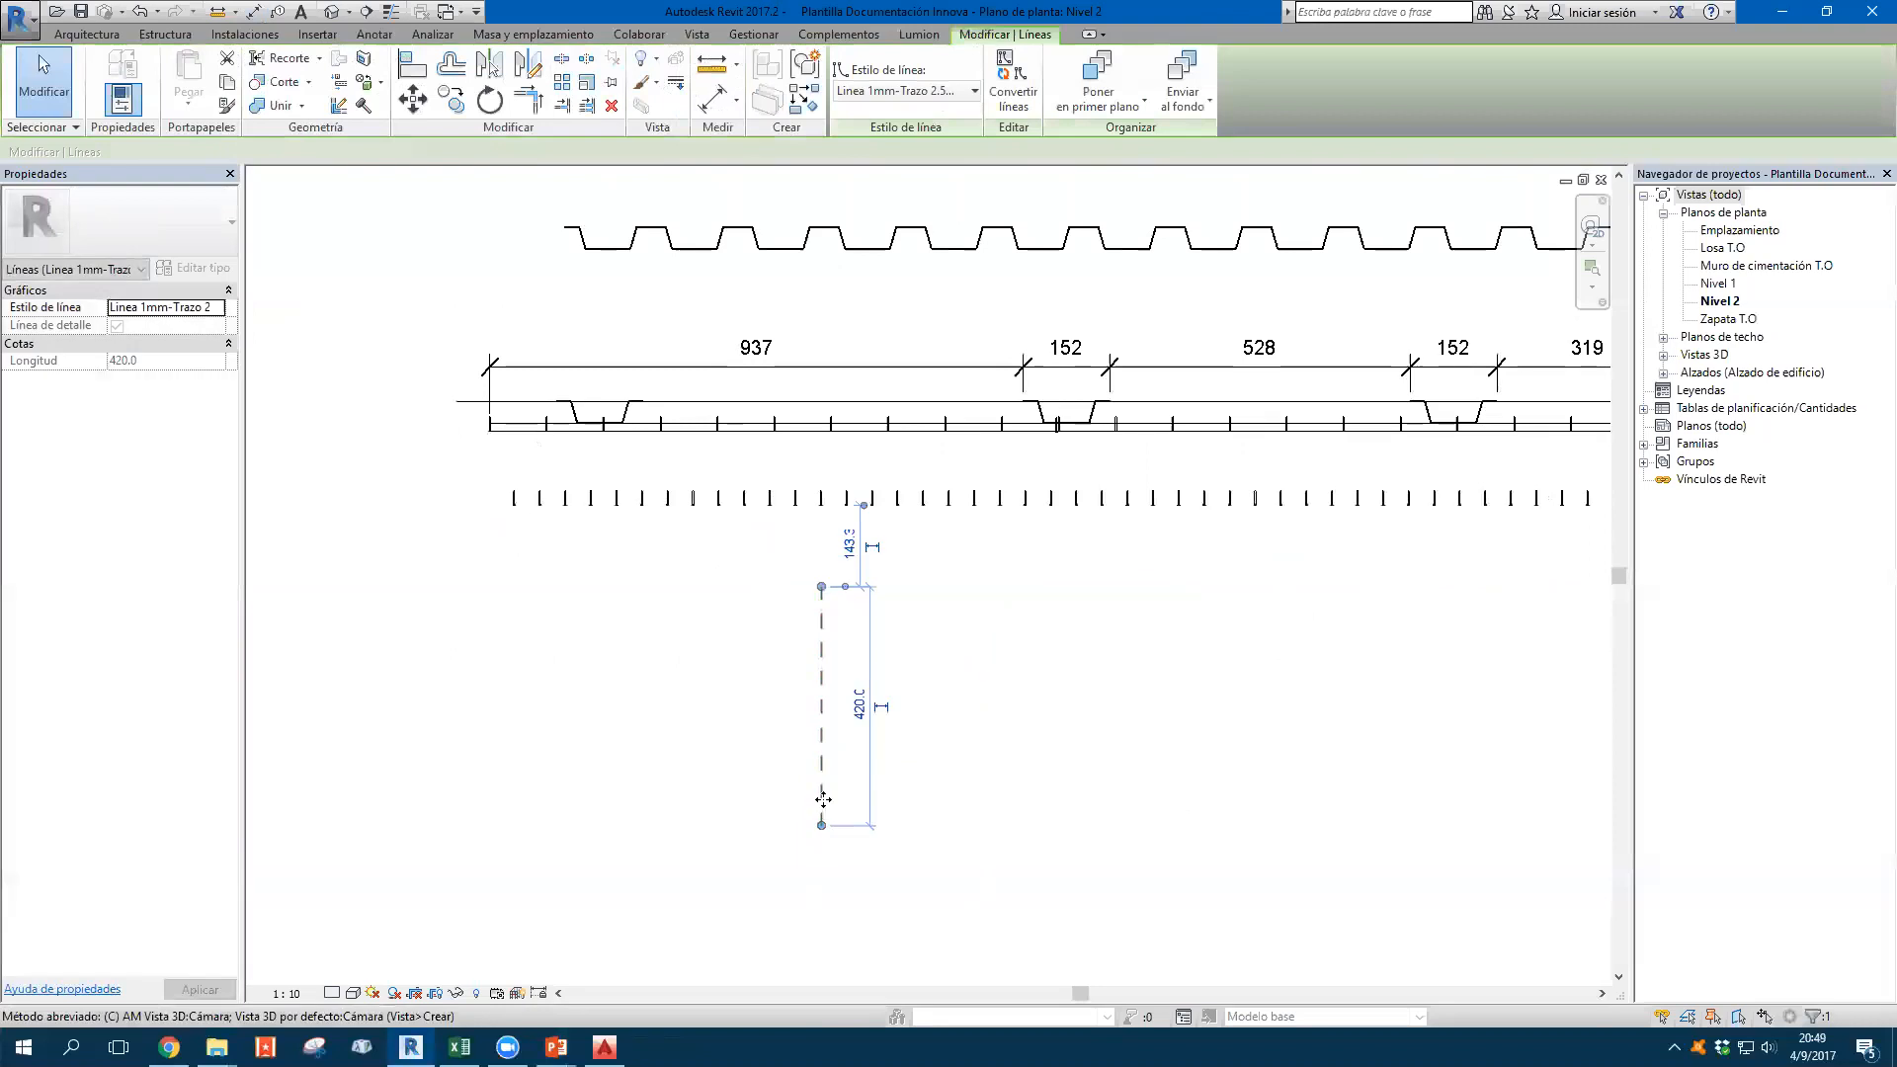
# Copy the dashed line five times to the right at uneven spacings of about 240, 260, 240, 220 and 220 mm
pyautogui.press('c')
pyautogui.press('o')
pyautogui.click(824, 690)
pyautogui.click(958, 690)
pyautogui.click(1107, 690)
pyautogui.click(1243, 690)
pyautogui.click(1369, 691)
pyautogui.click(1492, 700)
pyautogui.press('Escape')
# Add an aligned dimension chain across the six dashed lines and position it just above their upper ends
pyautogui.press('d')
pyautogui.press('i')
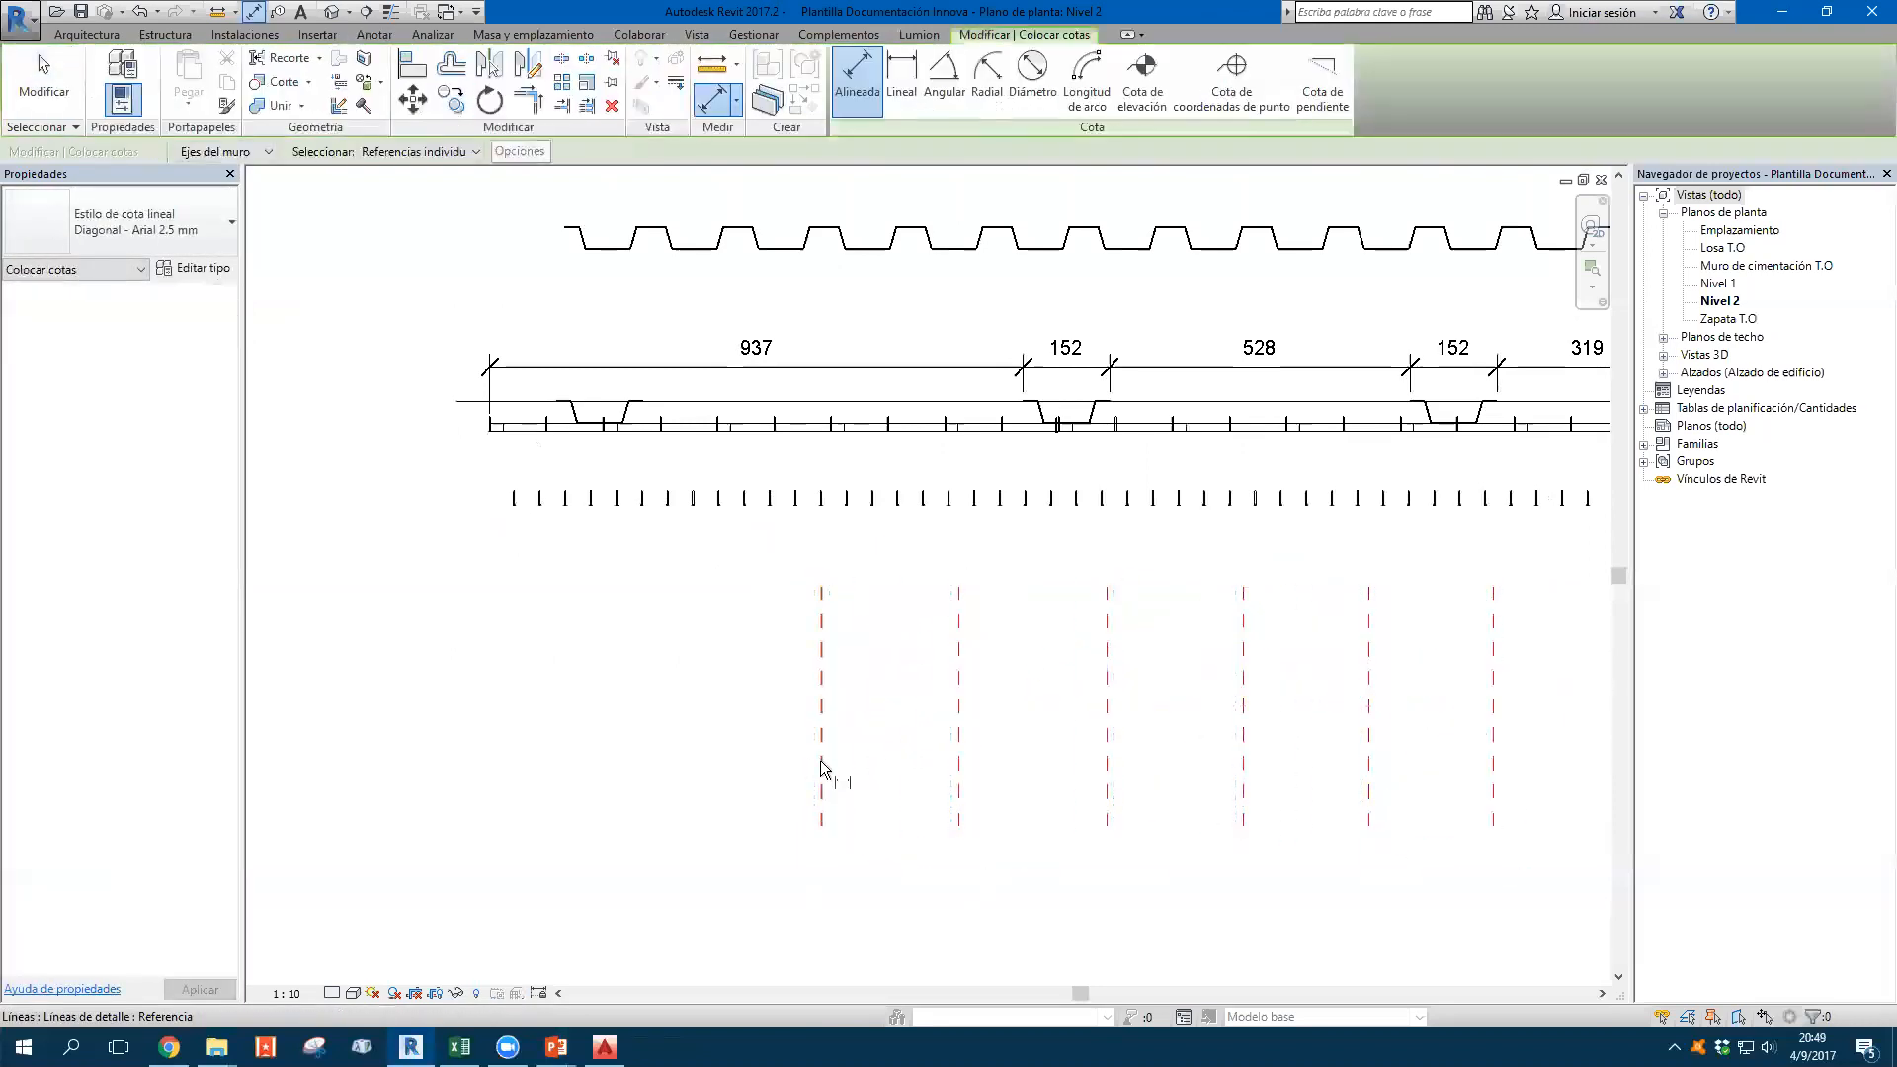
pyautogui.click(820, 761)
pyautogui.click(959, 761)
pyautogui.click(1107, 758)
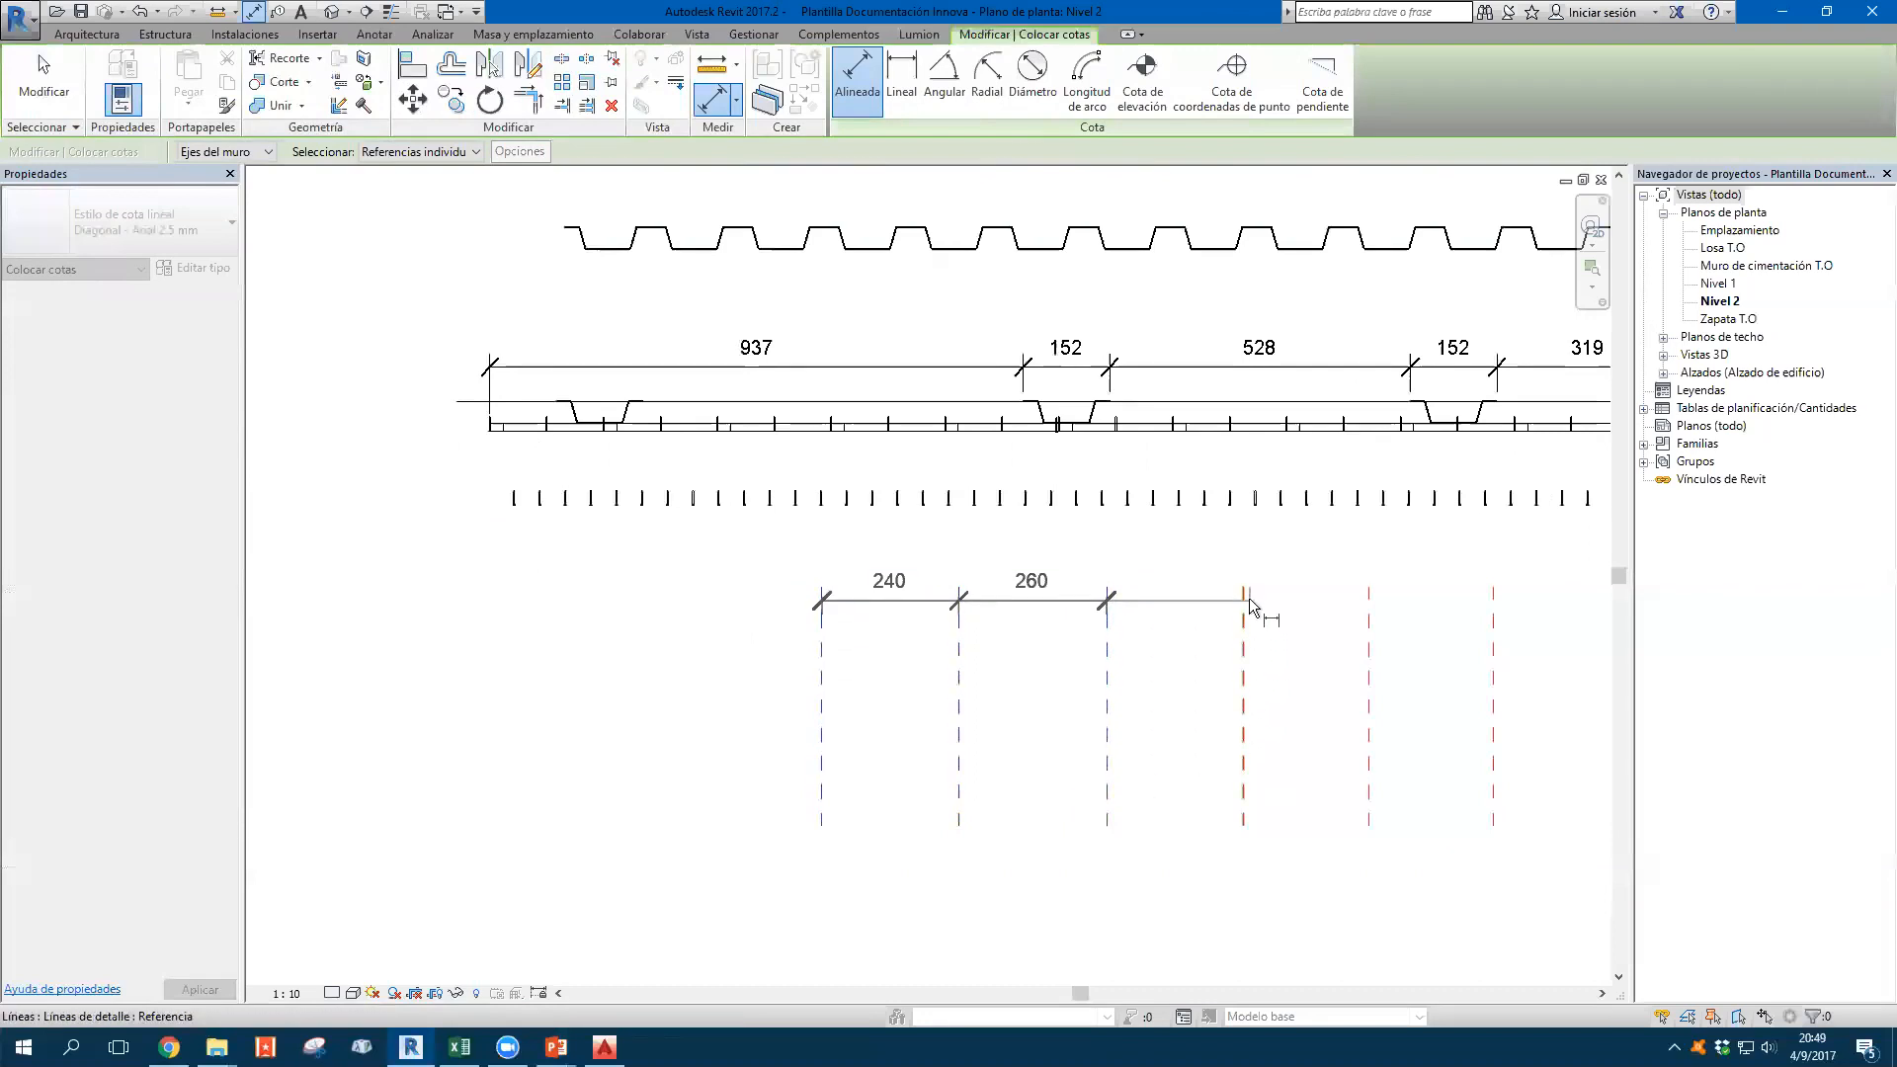
pyautogui.click(1245, 590)
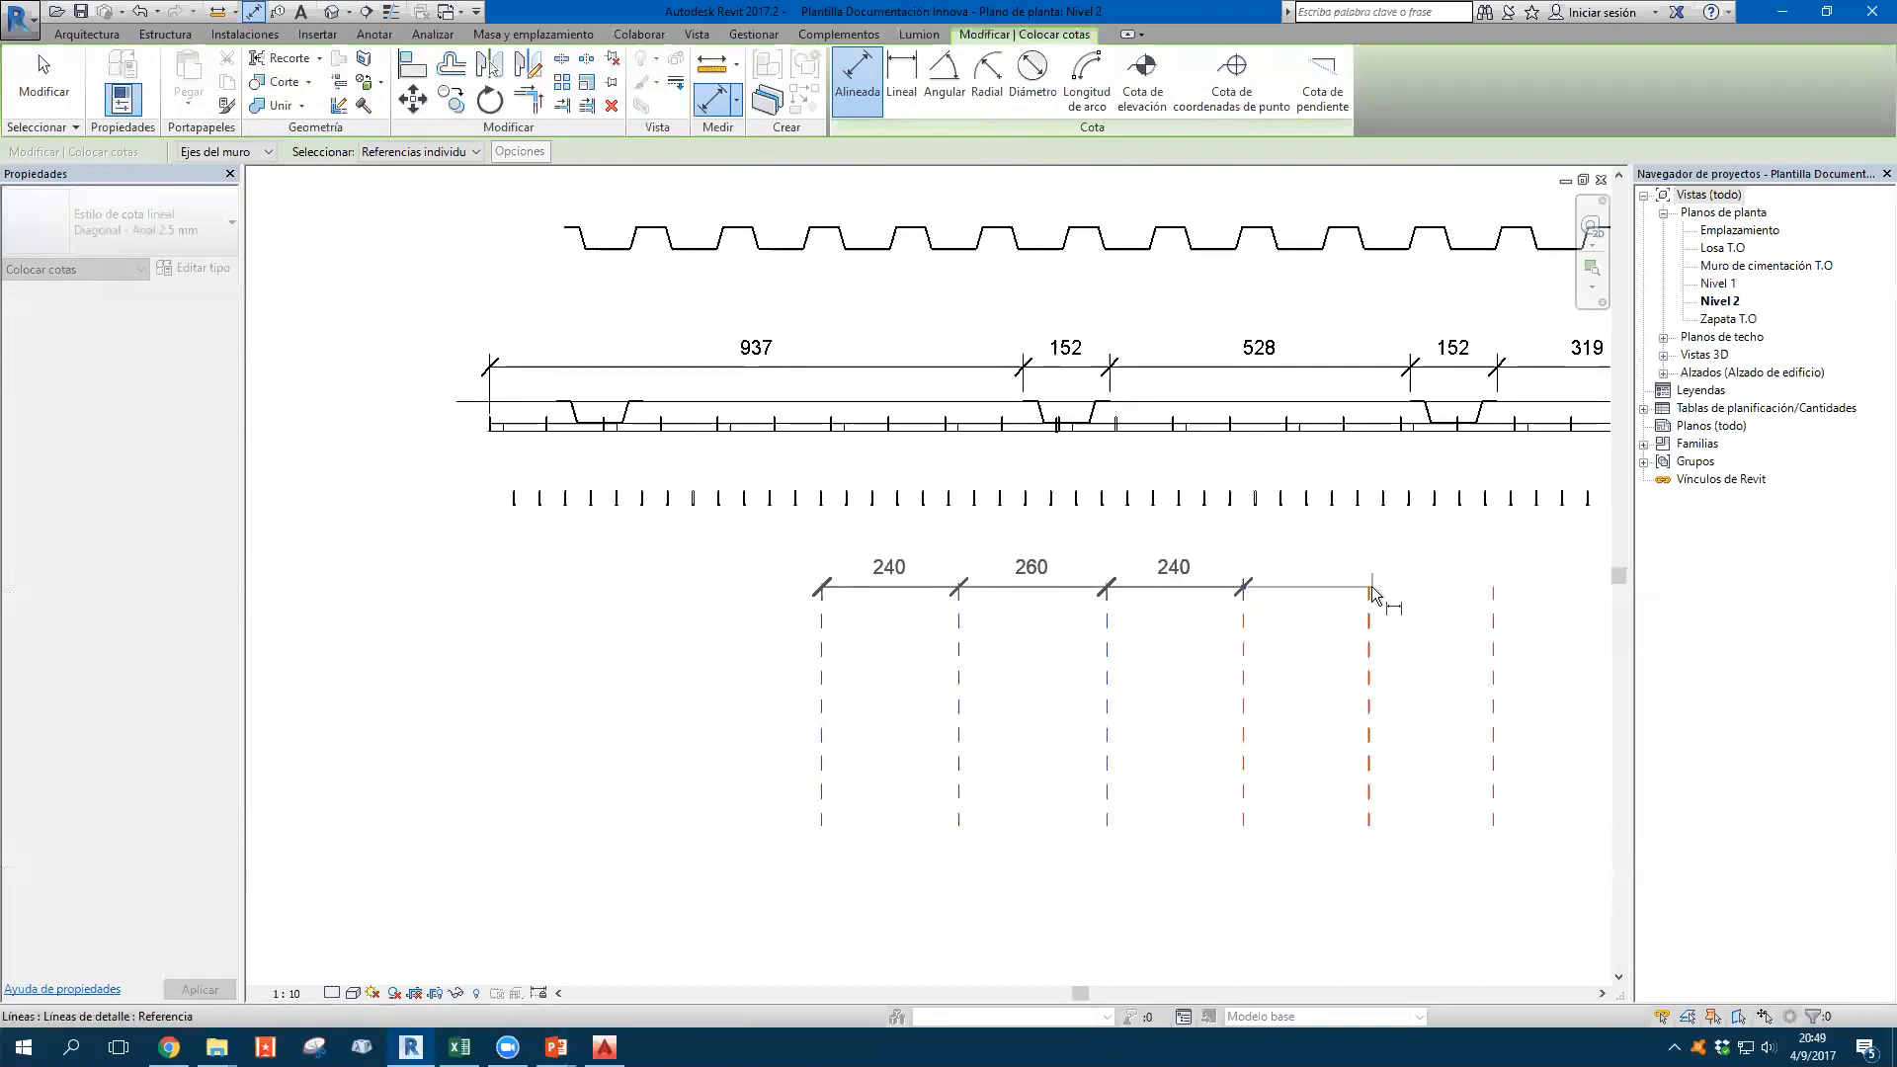
pyautogui.click(1369, 596)
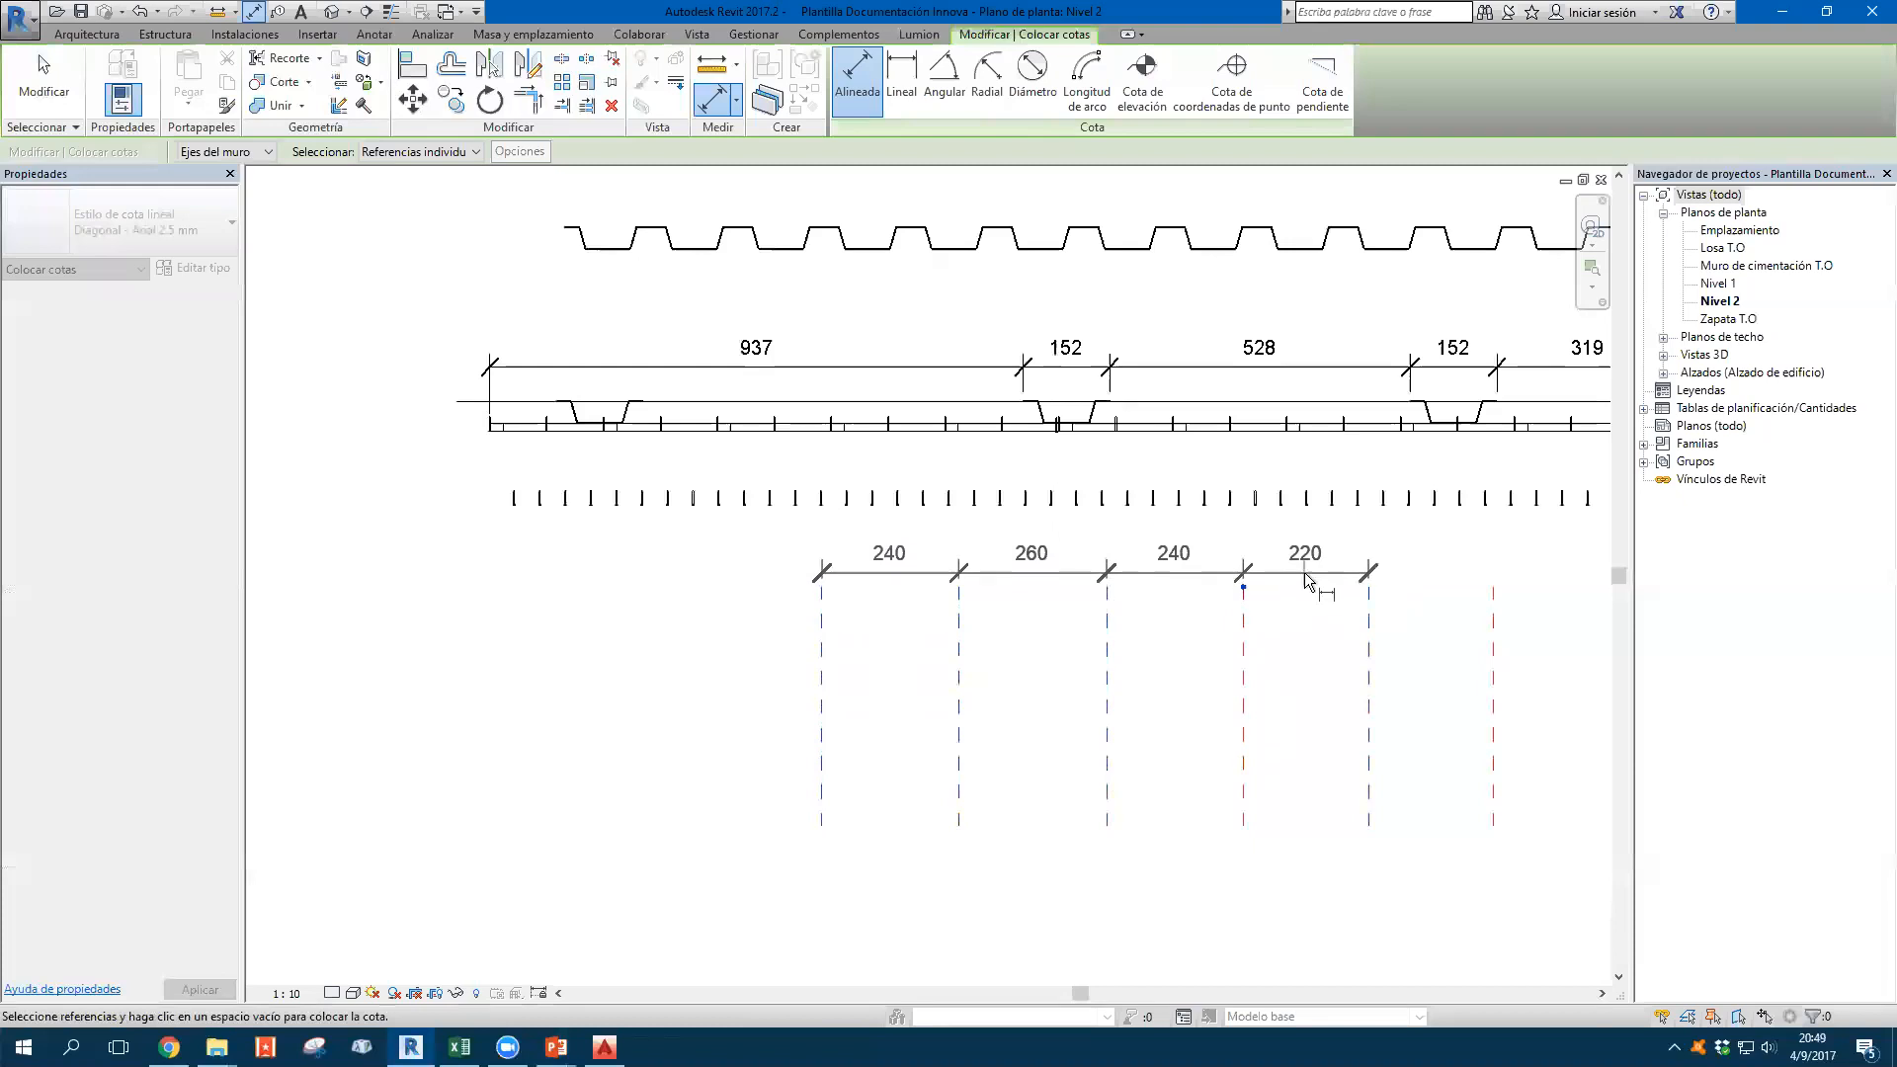
pyautogui.scroll(2, 1304, 588)
pyautogui.moveTo(1305, 588); pyautogui.dragTo(1057, 583, button='middle')
pyautogui.click(1319, 632)
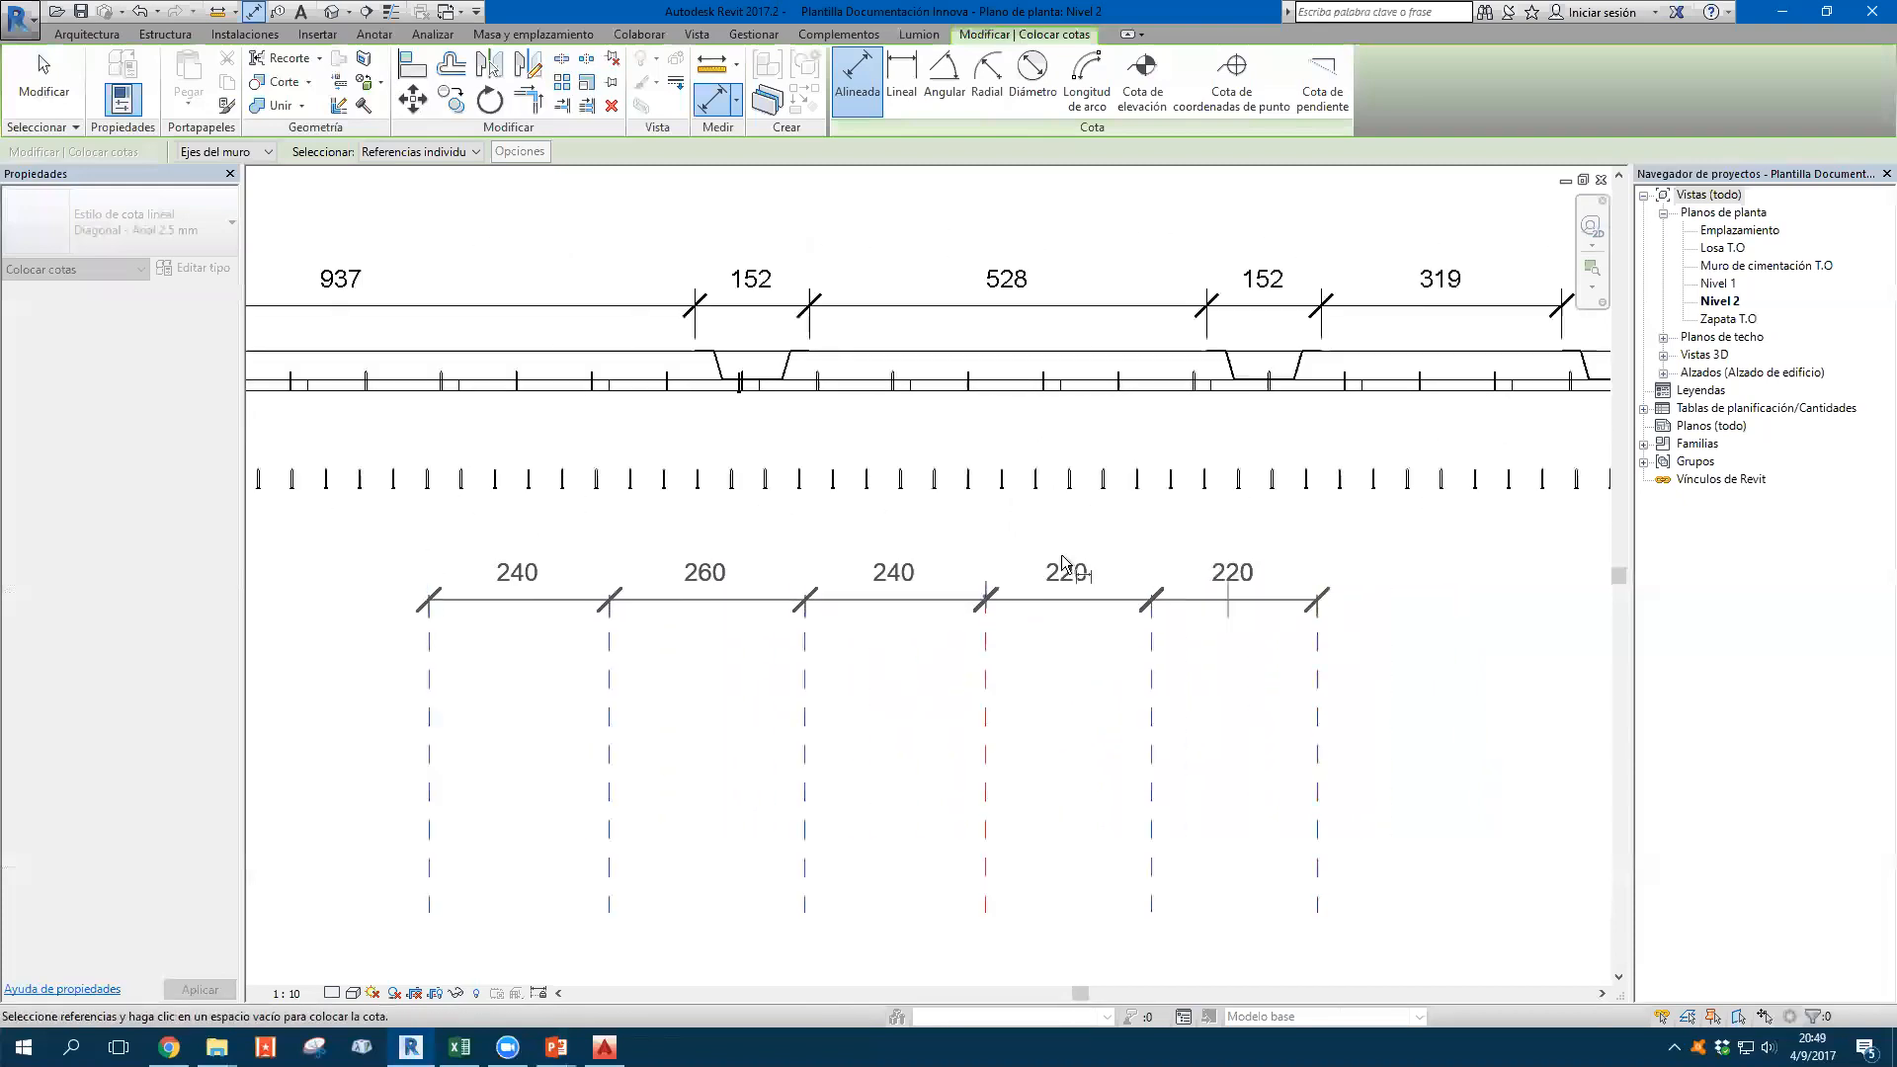
pyautogui.scroll(-2, 1241, 661)
pyautogui.click(1239, 821)
pyautogui.press('Escape')
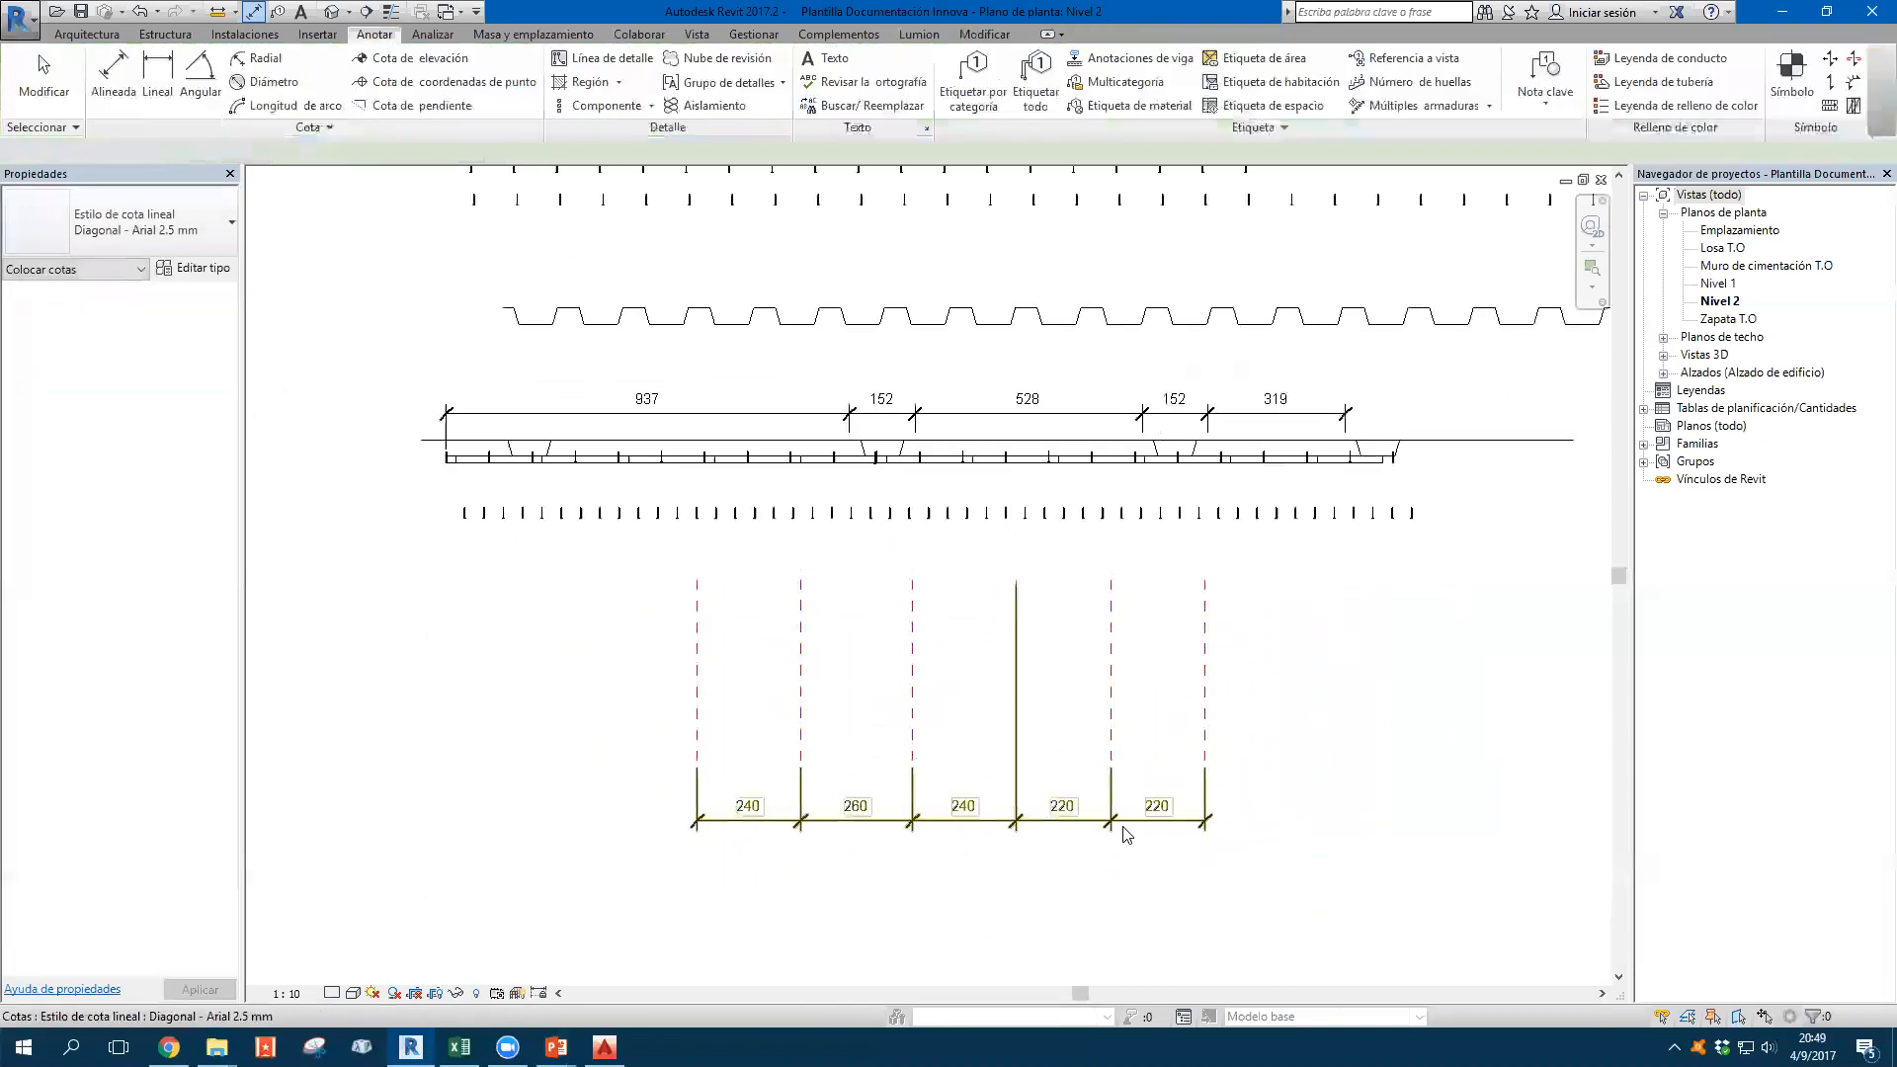
pyautogui.moveTo(1123, 823); pyautogui.dragTo(1121, 568)
pyautogui.press('Escape')
# Set the Marca of the dashed lines' dimension type to Flecha 15 grados and apply it
pyautogui.scroll(2, 1026, 585)
pyautogui.moveTo(758, 649); pyautogui.dragTo(852, 687, button='middle')
pyautogui.click(761, 597)
pyautogui.scroll(2, 682, 593)
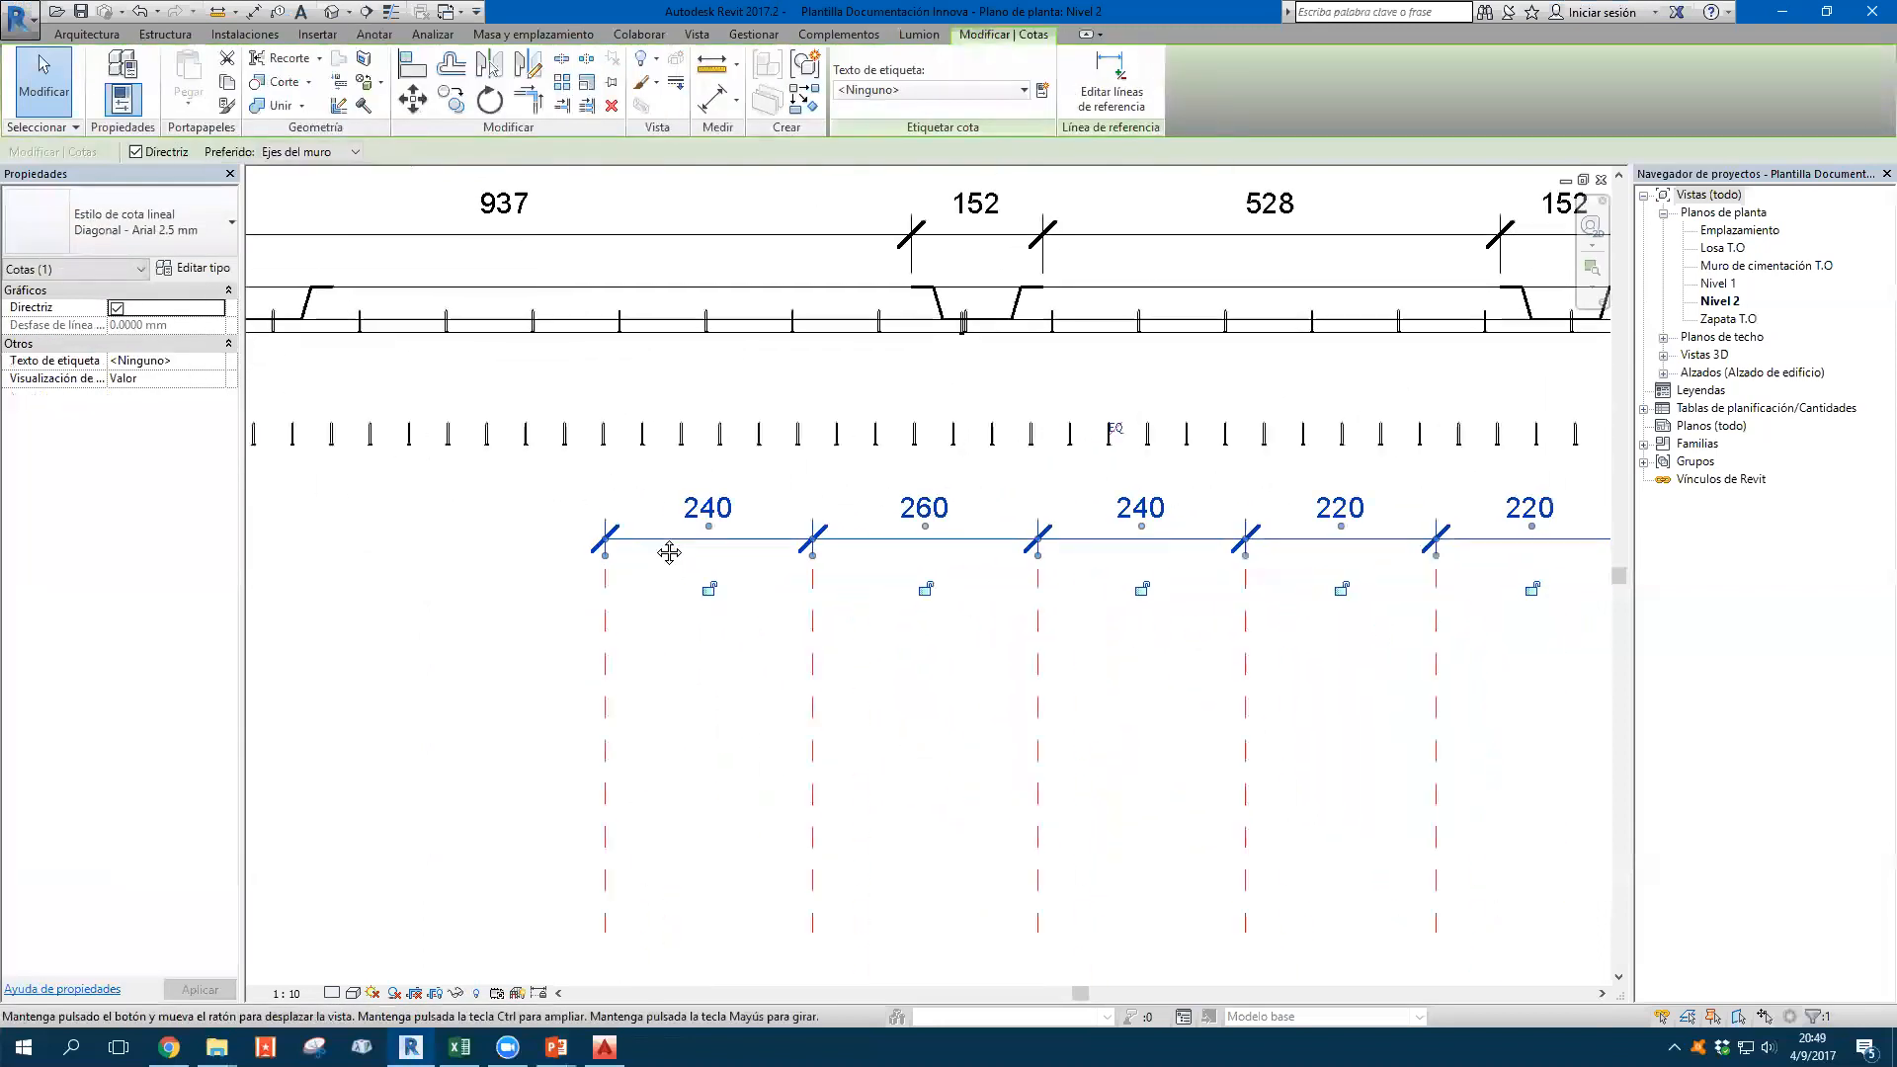
pyautogui.click(194, 271)
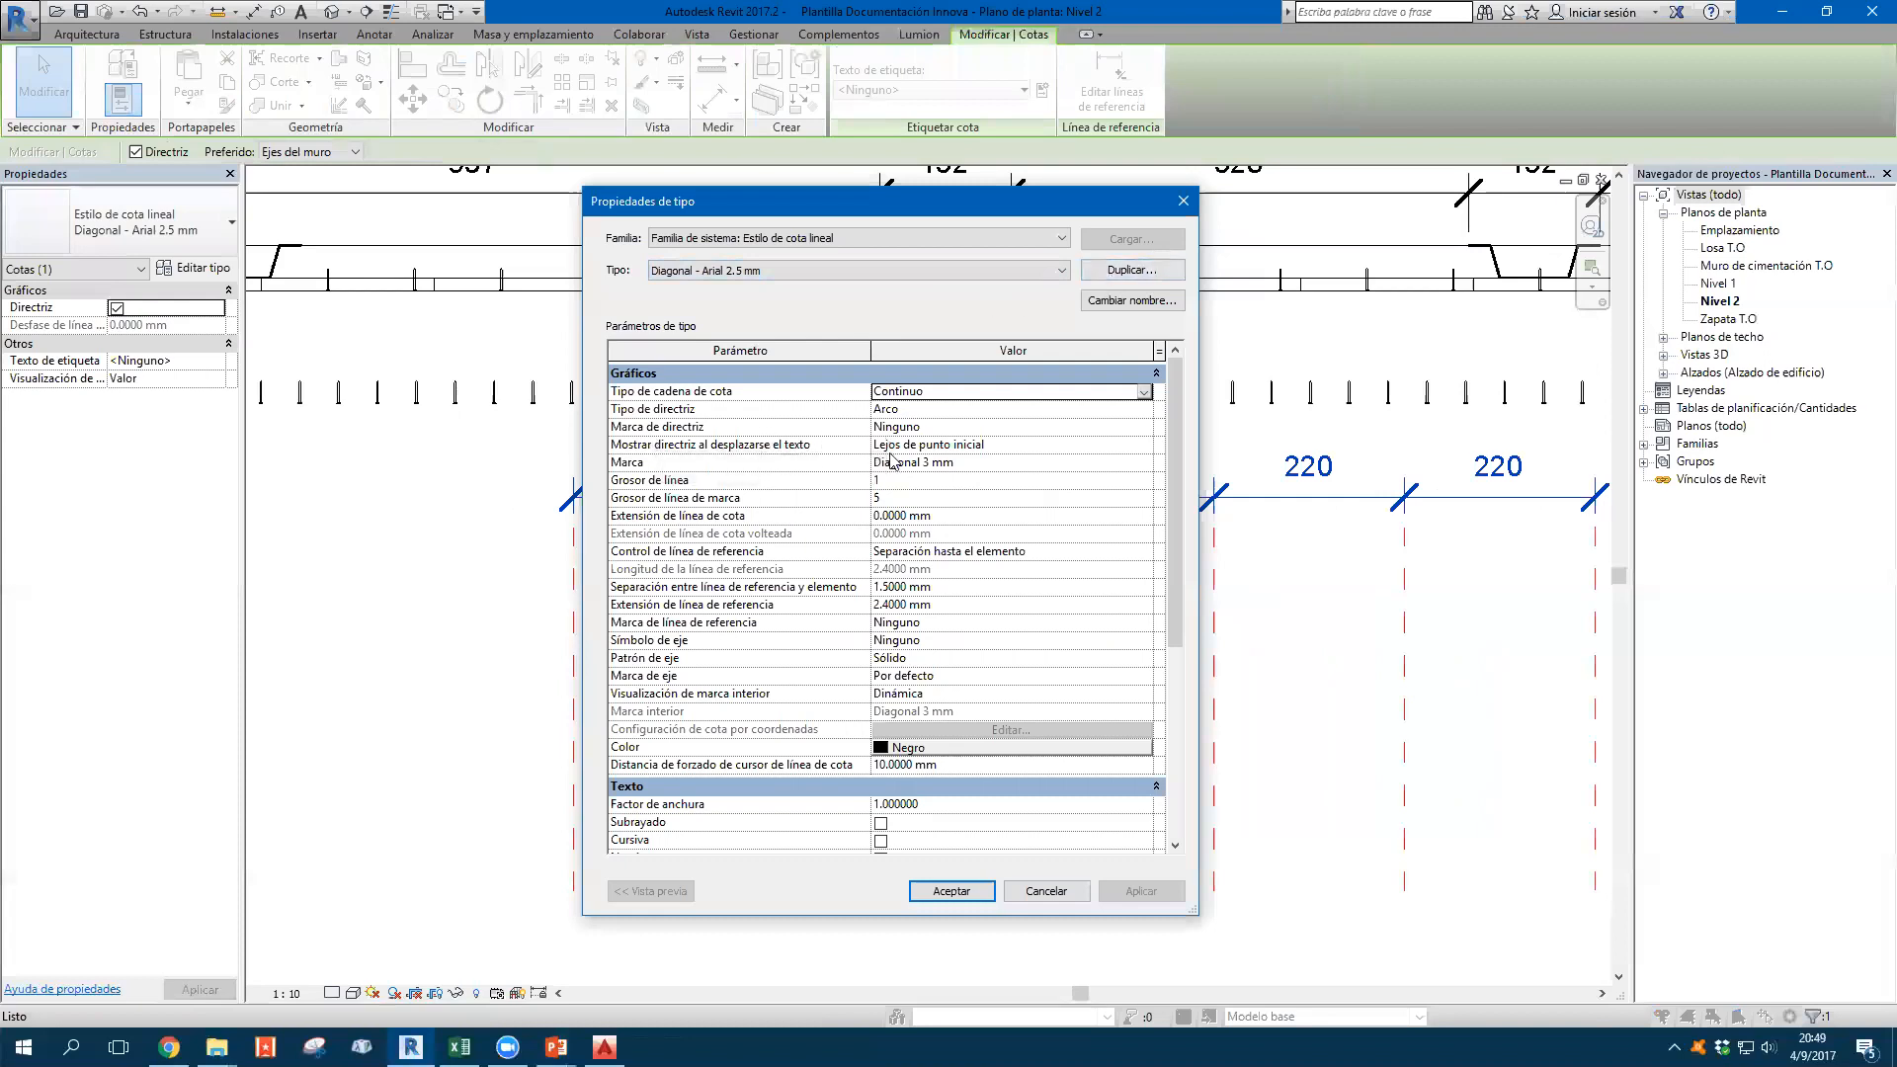
pyautogui.moveTo(968, 212); pyautogui.dragTo(1256, 212)
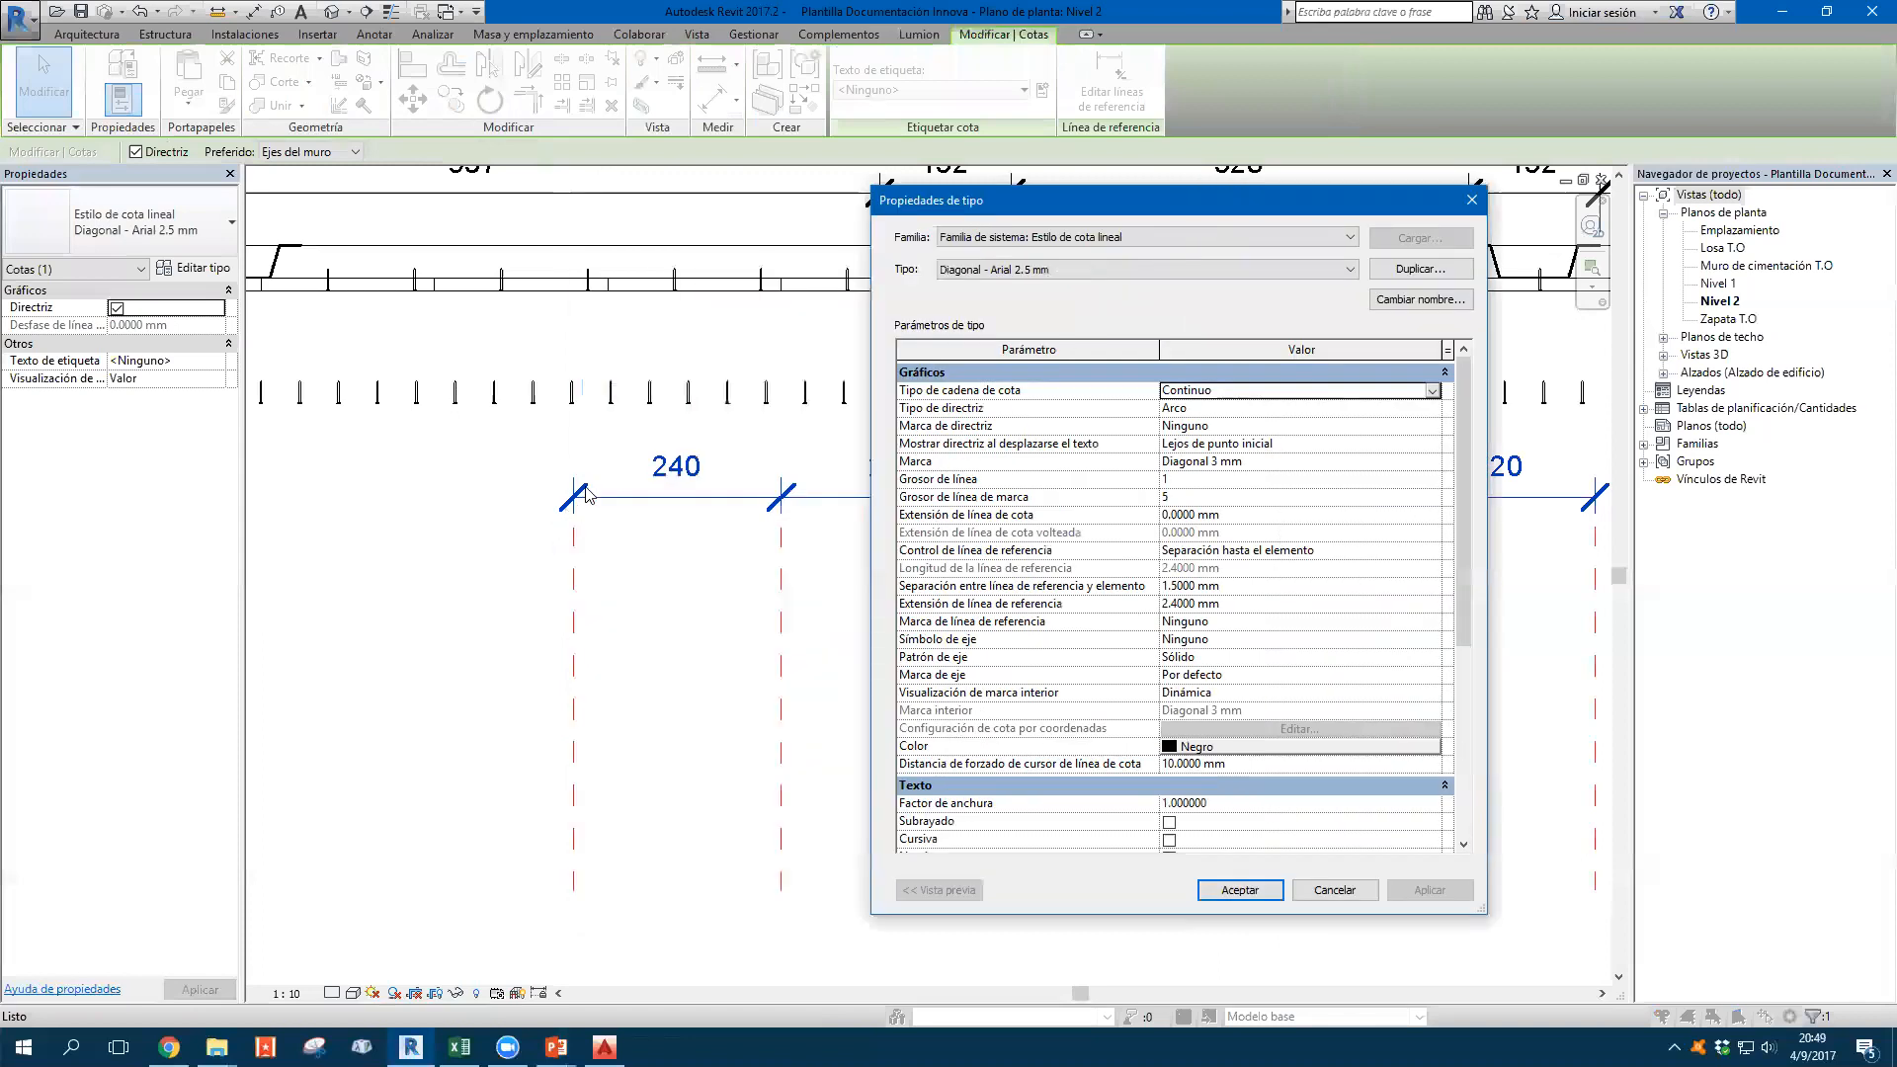
pyautogui.click(1429, 462)
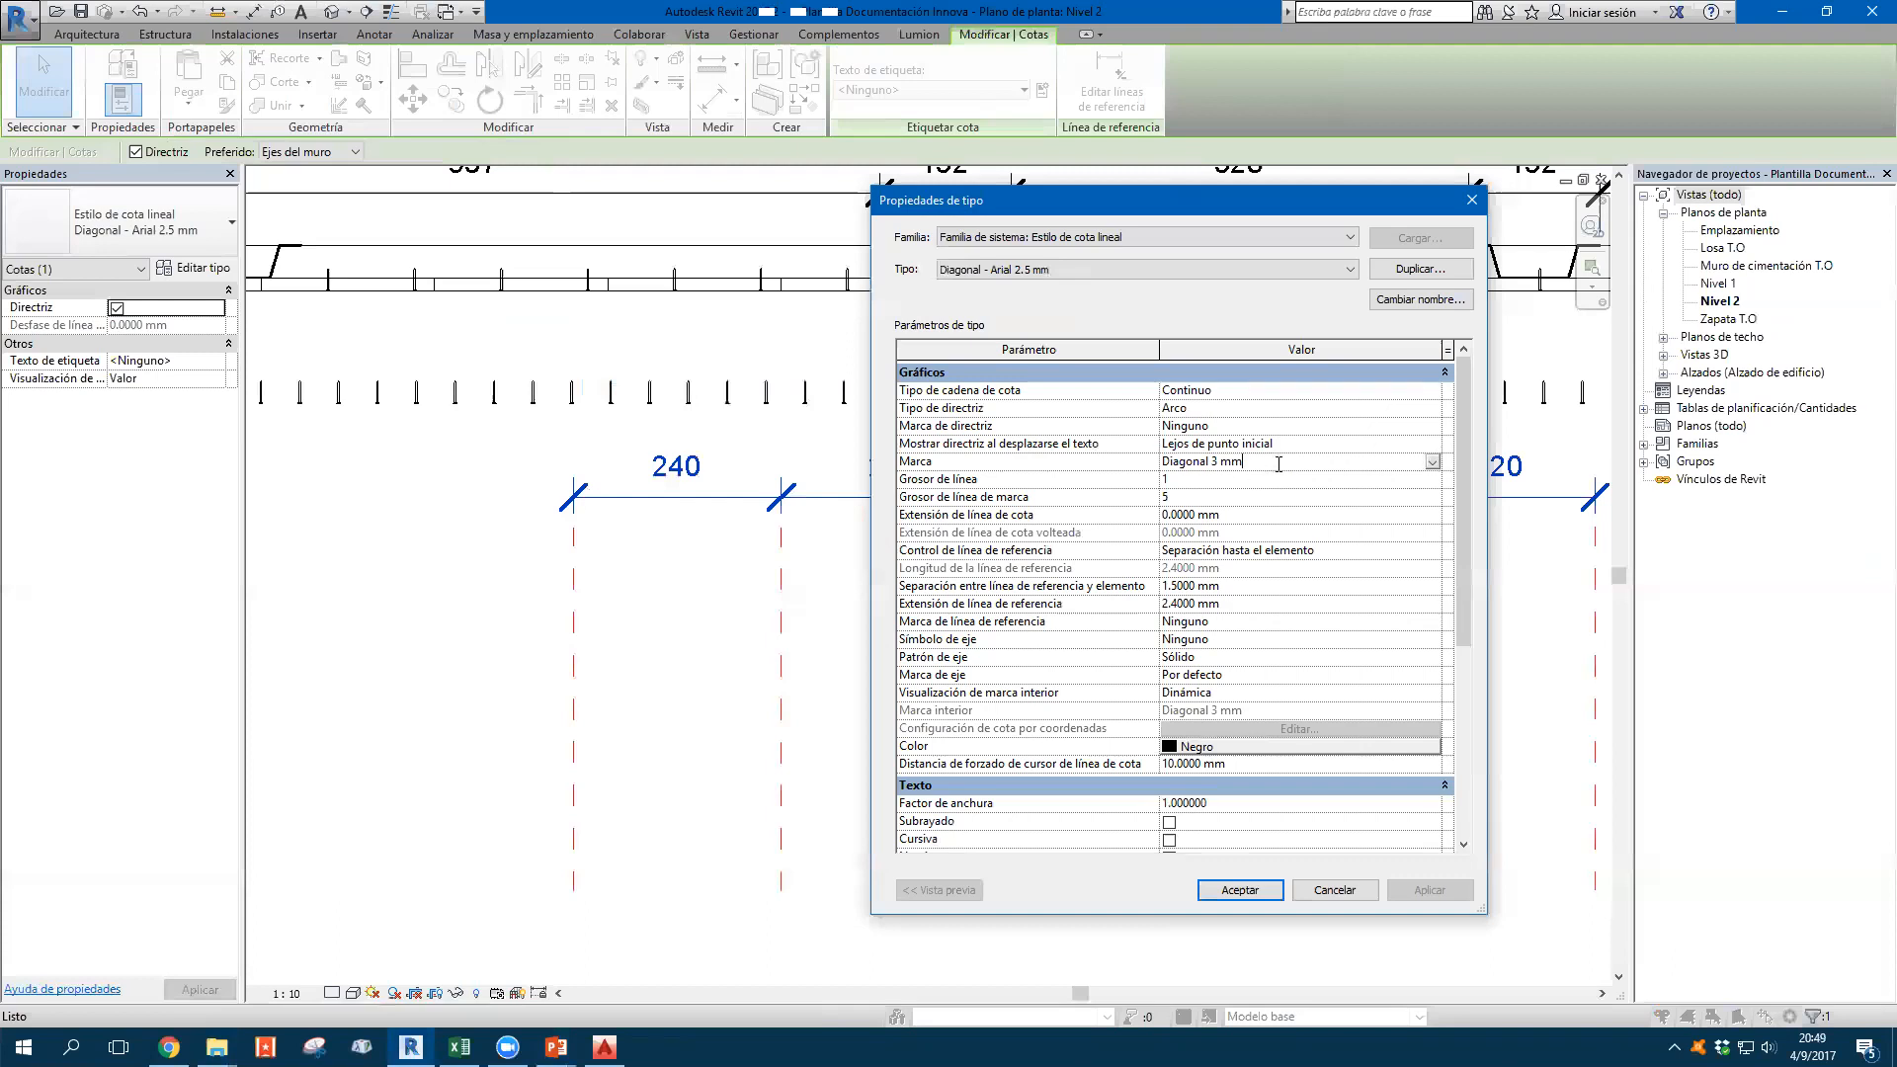
pyautogui.click(1425, 465)
pyautogui.scroll(-1, 1272, 538)
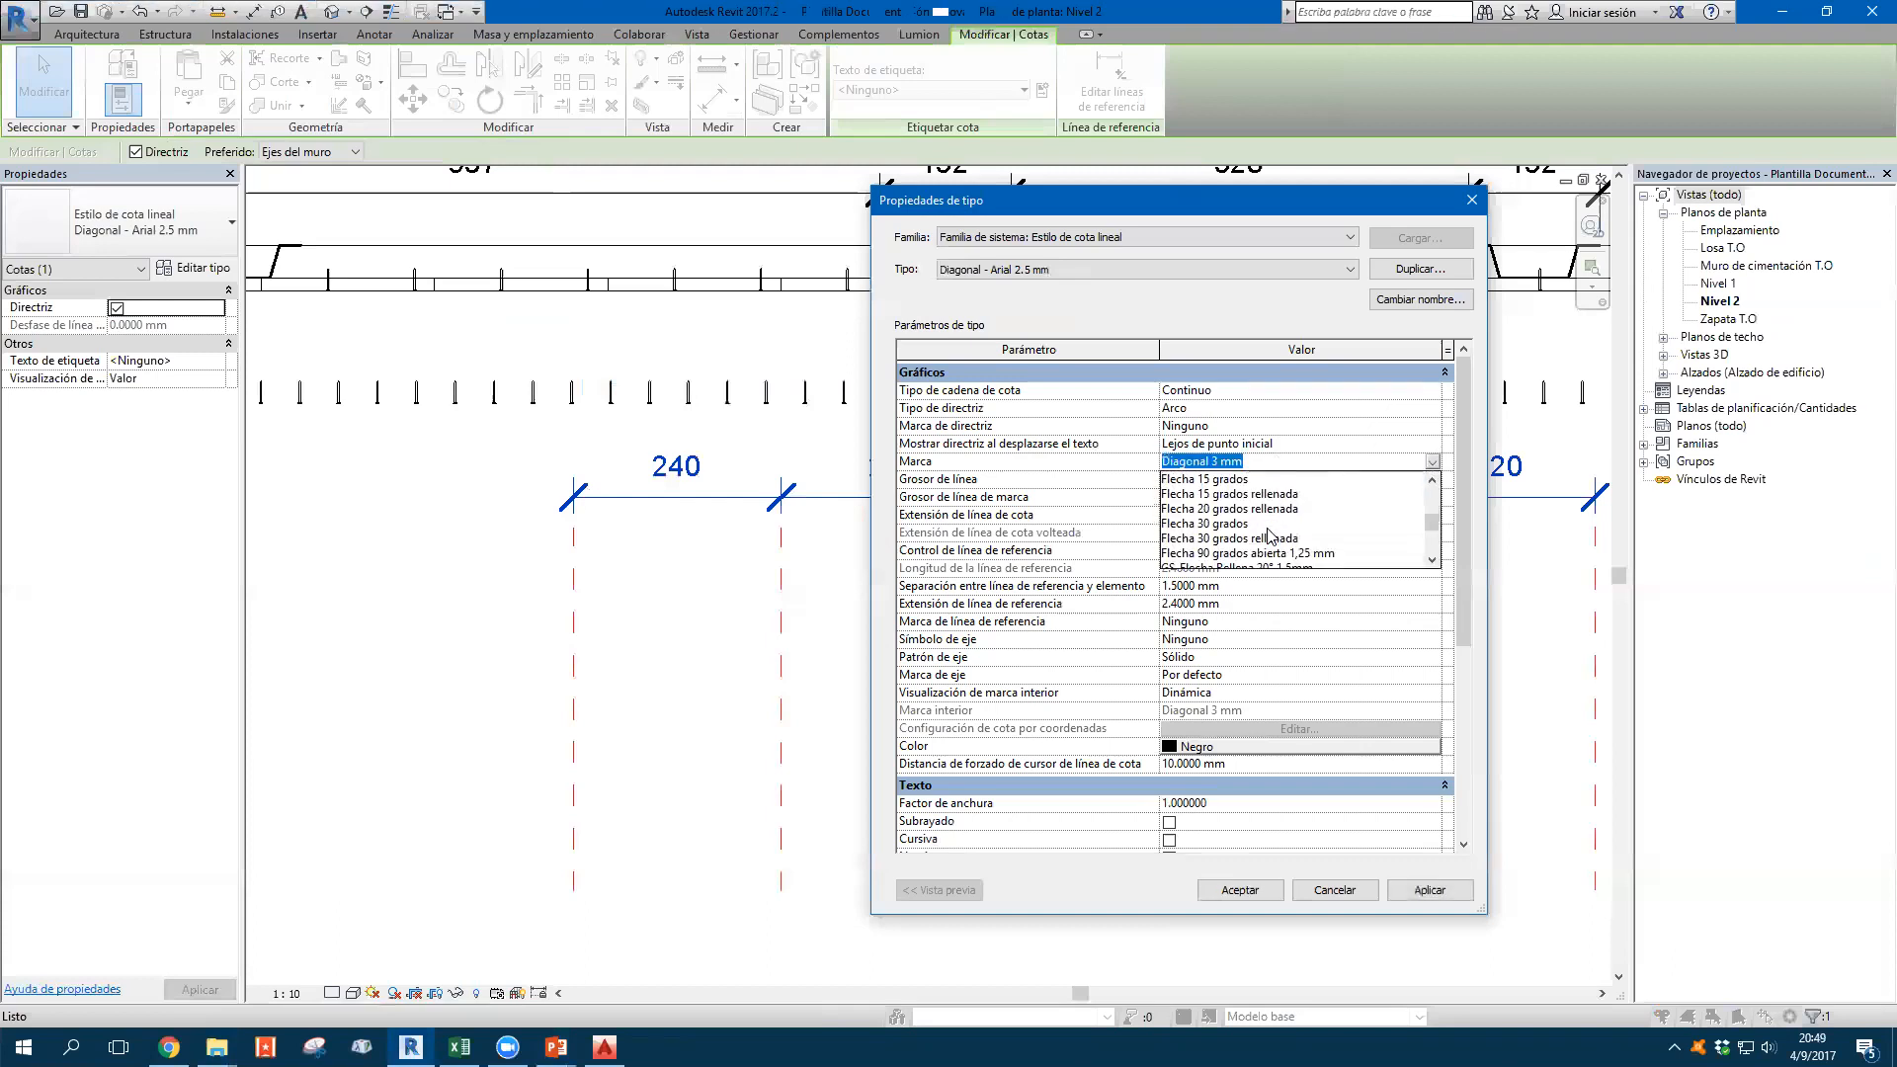
pyautogui.click(1231, 482)
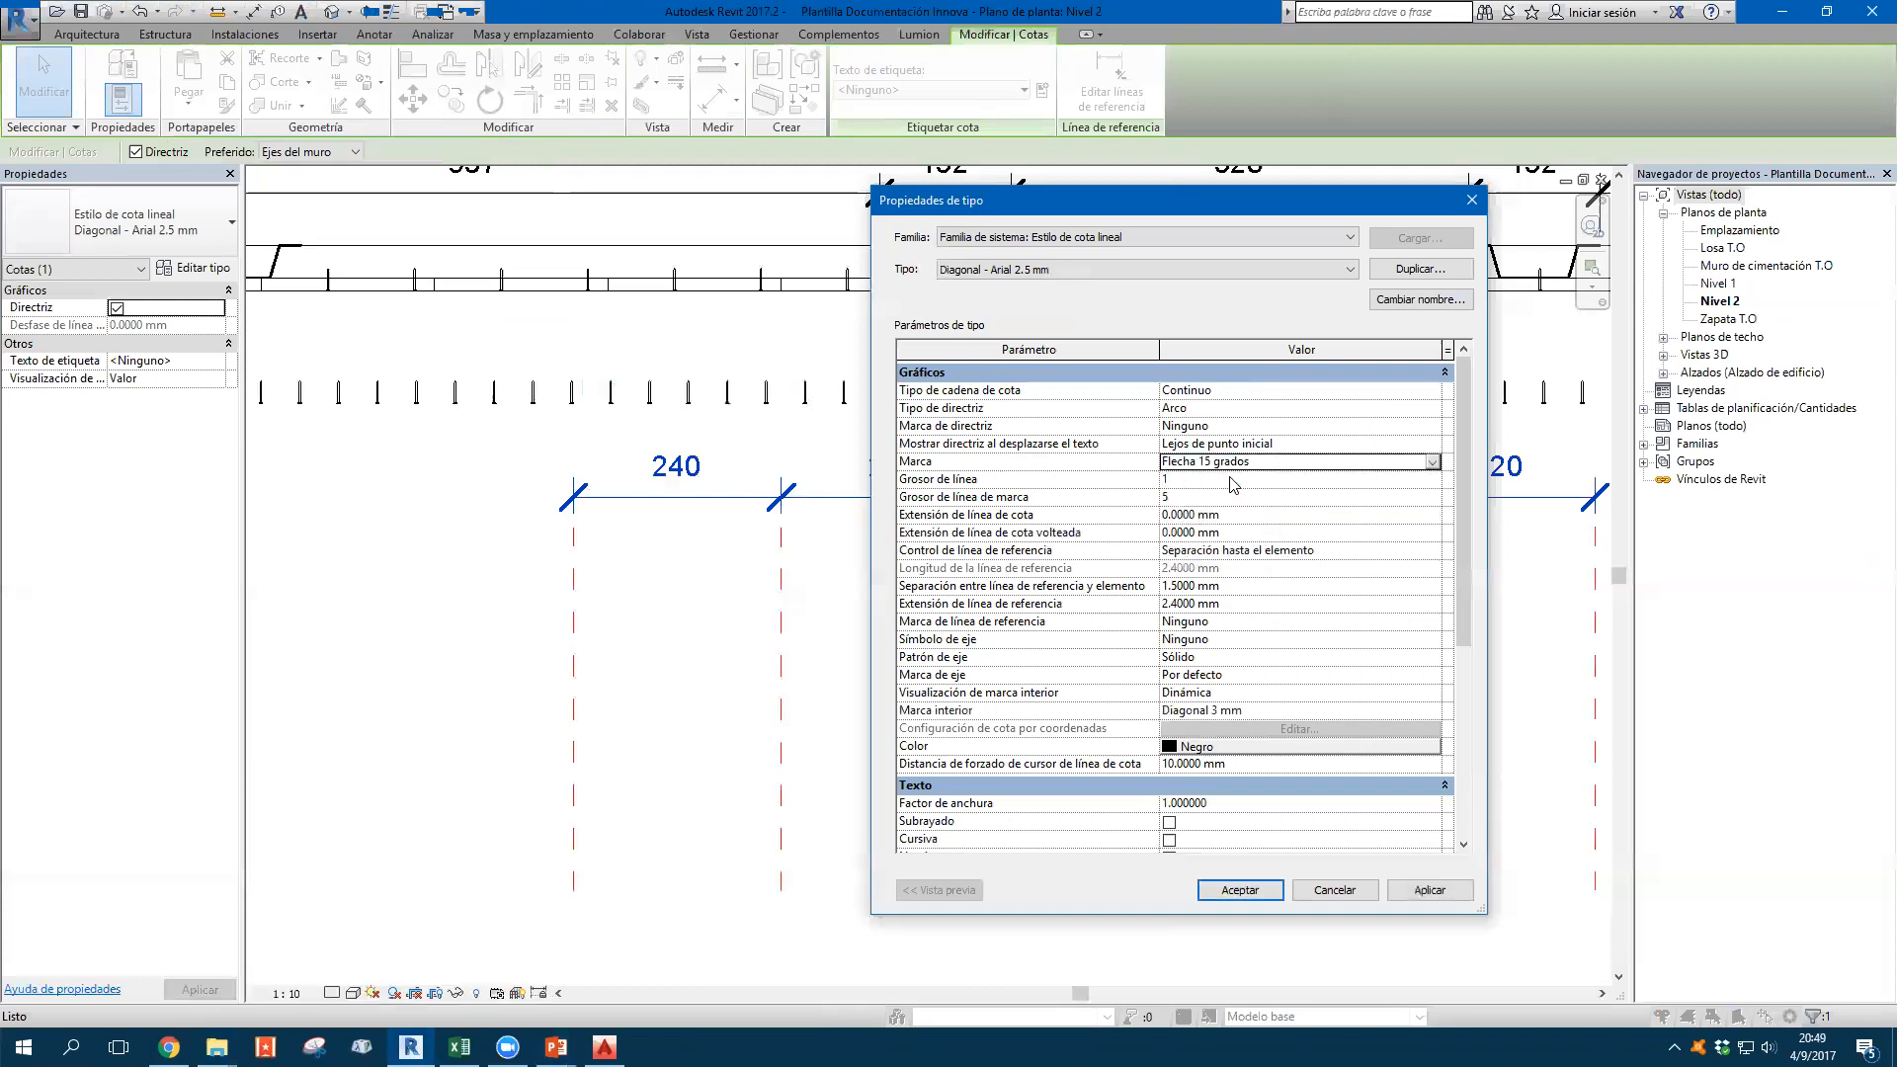
pyautogui.click(1429, 891)
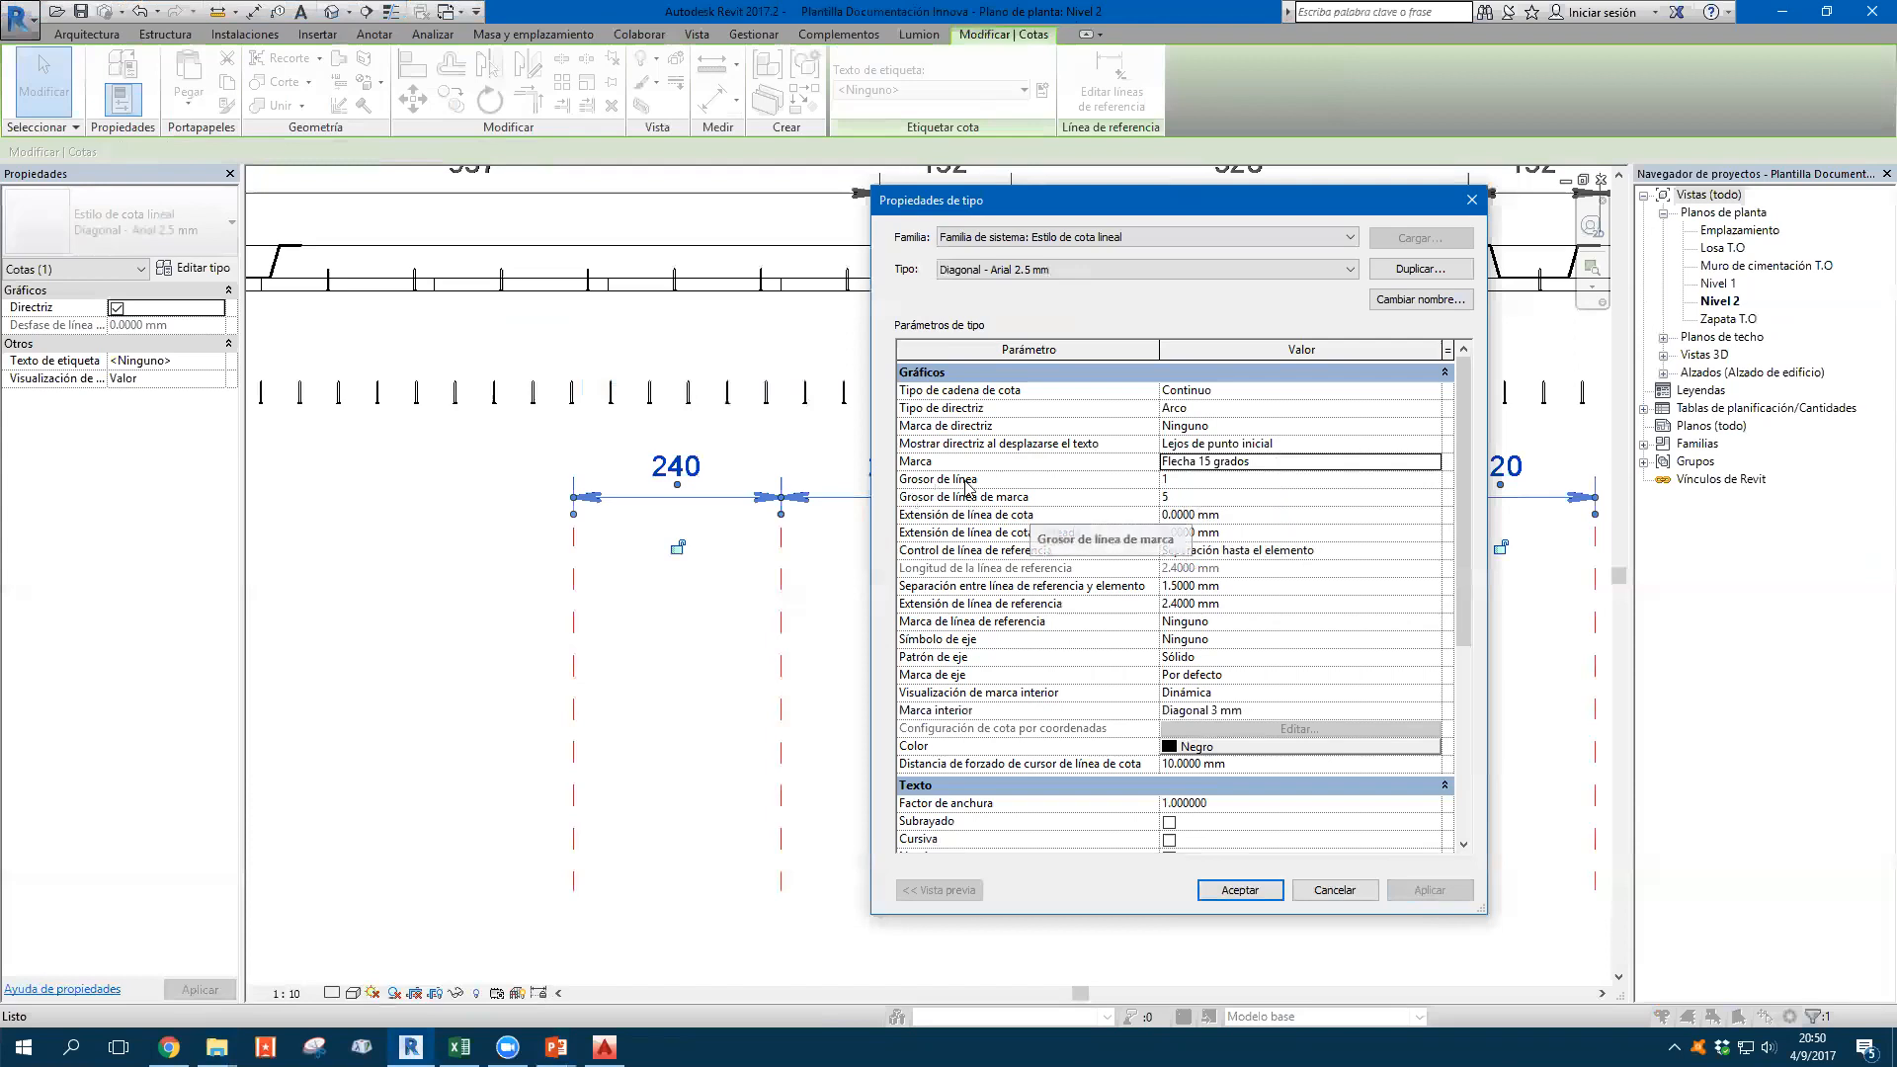
# Set both Grosor de línea and Grosor de línea de marca of the dimension type to 2 and apply the change
pyautogui.click(1189, 481)
pyautogui.click(1211, 483)
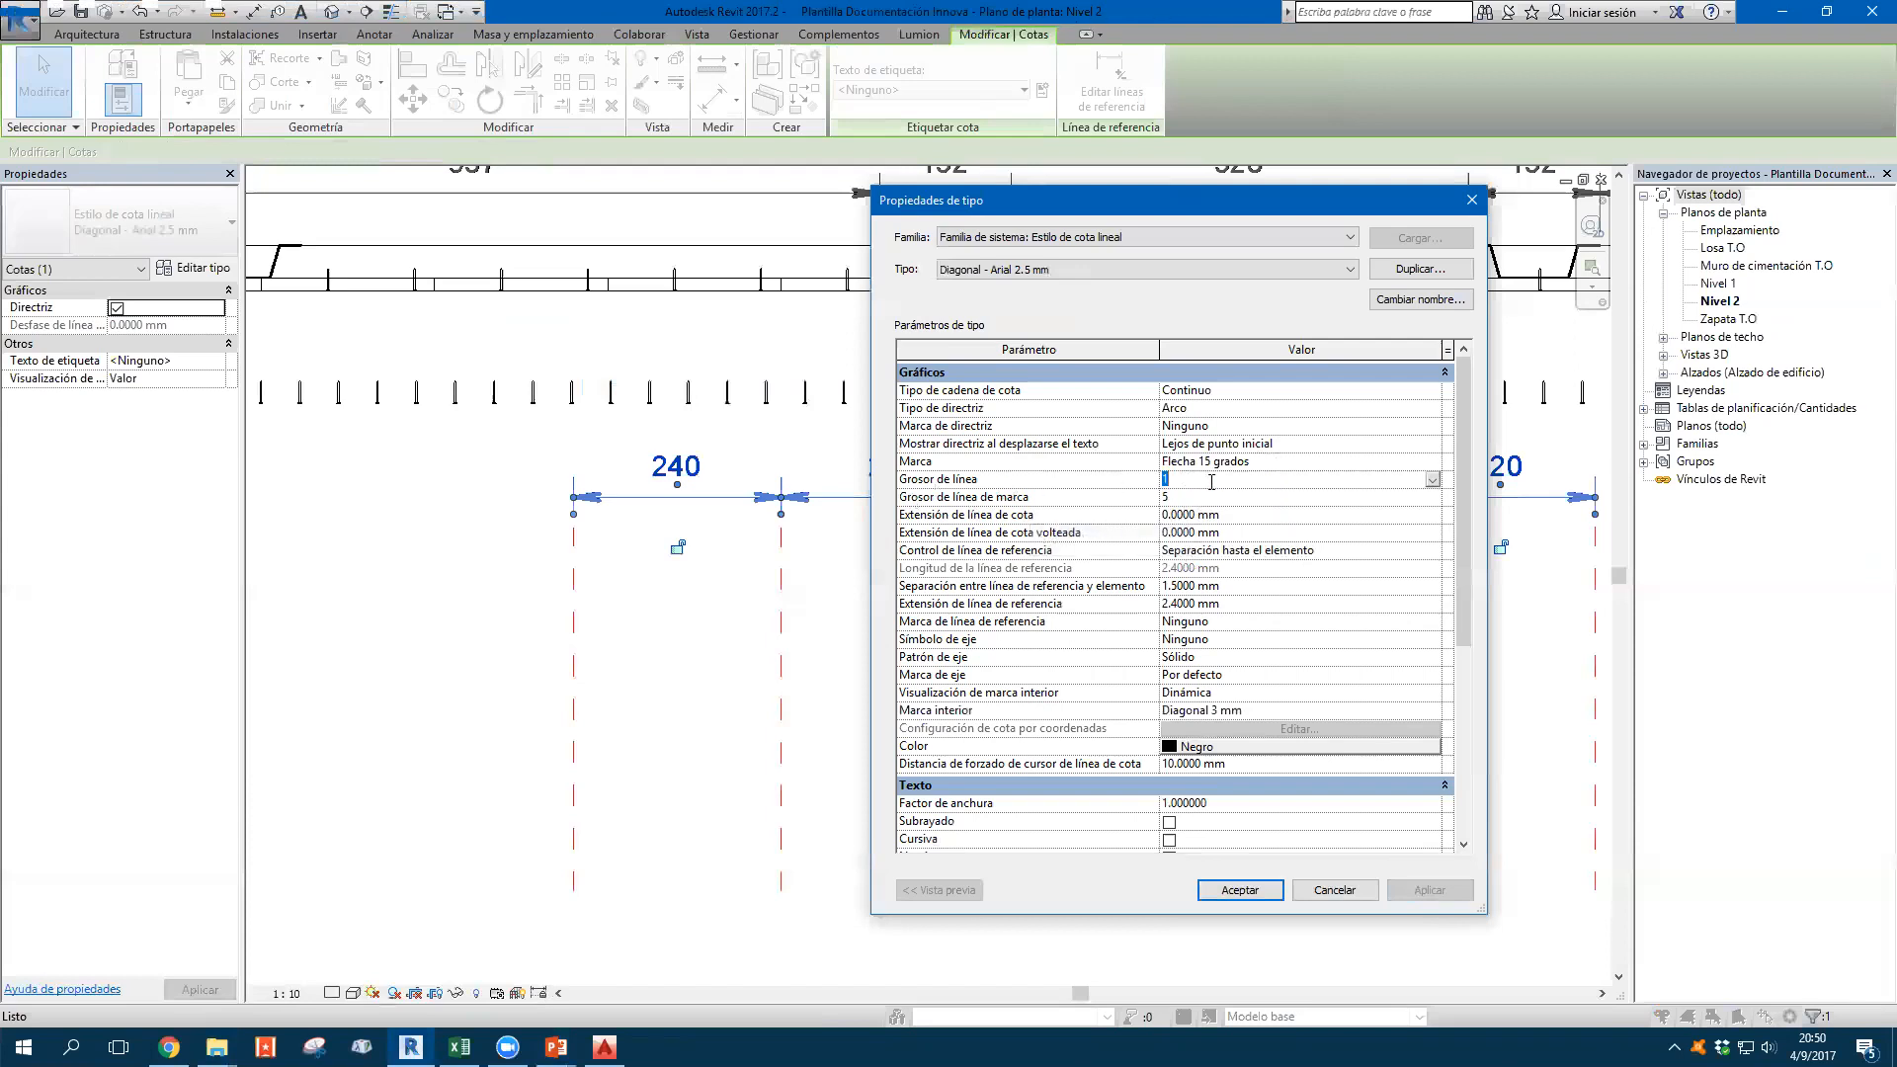
pyautogui.write('2')
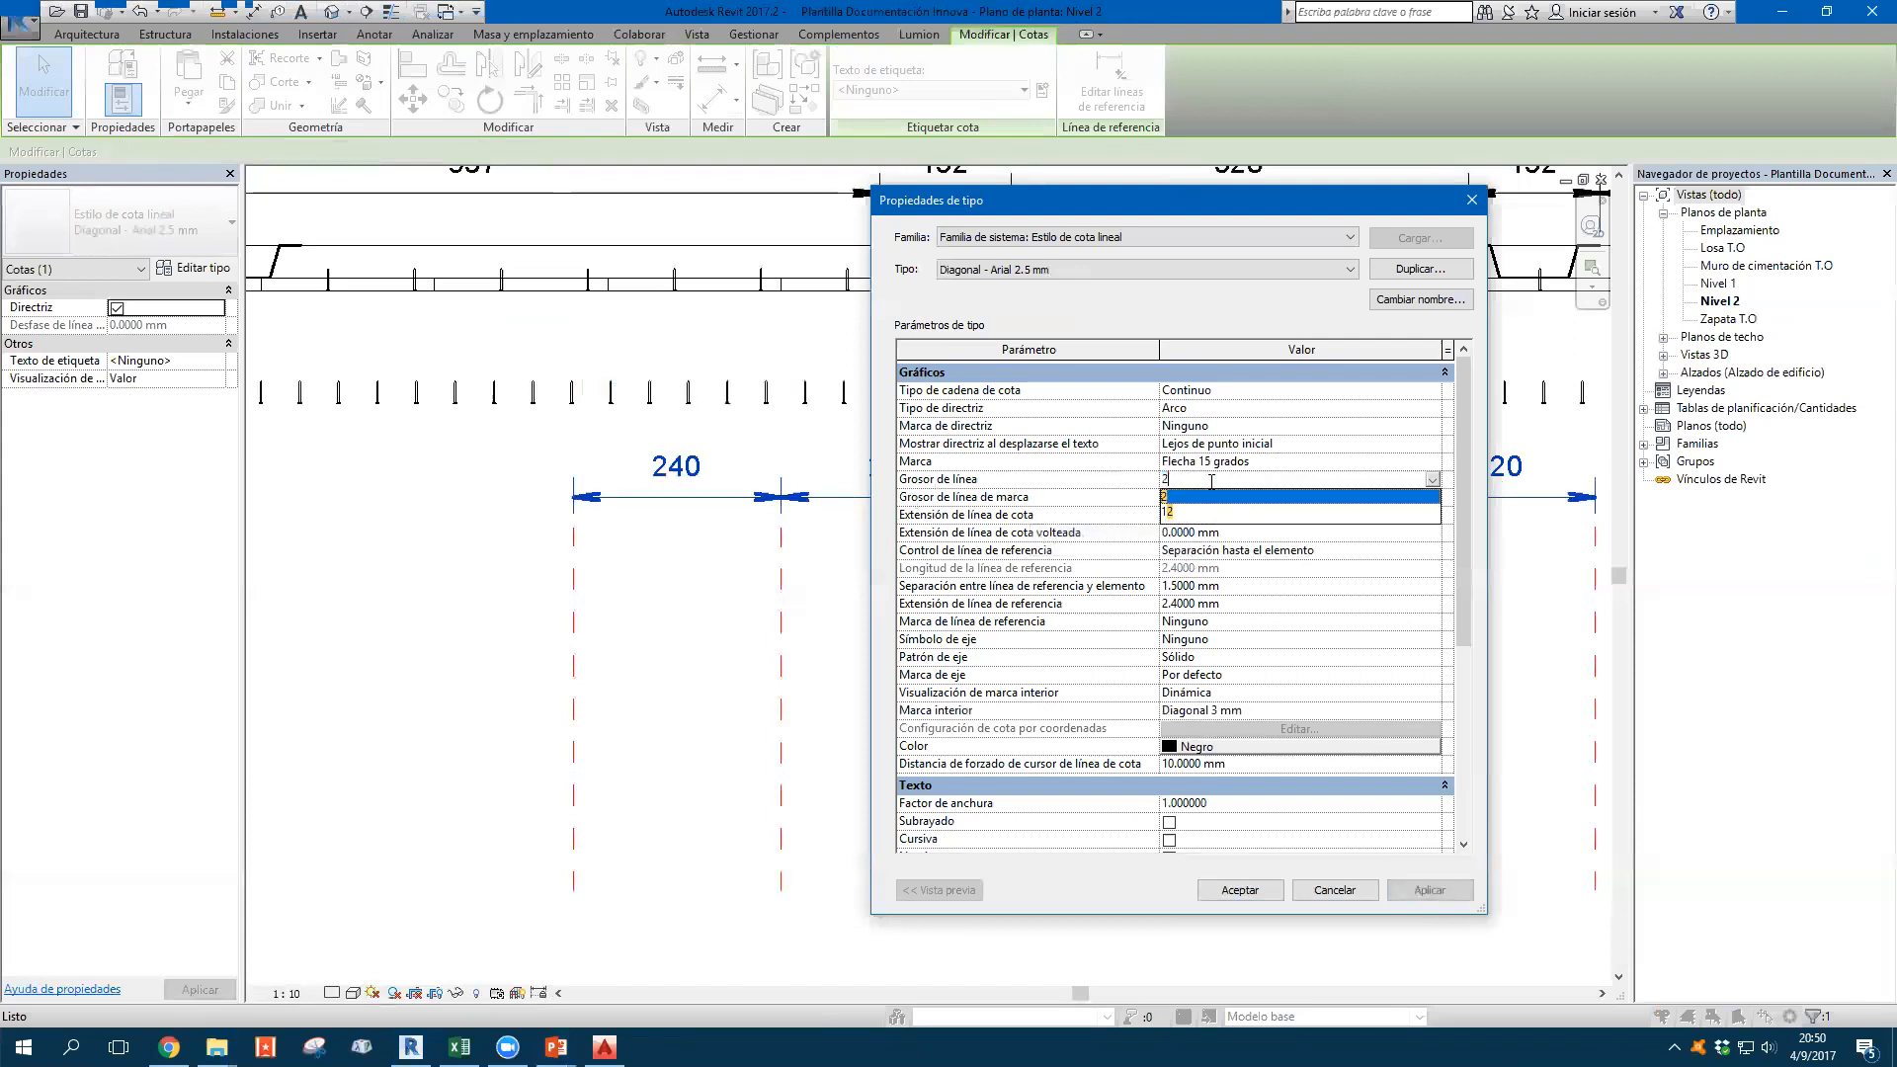
pyautogui.click(1204, 498)
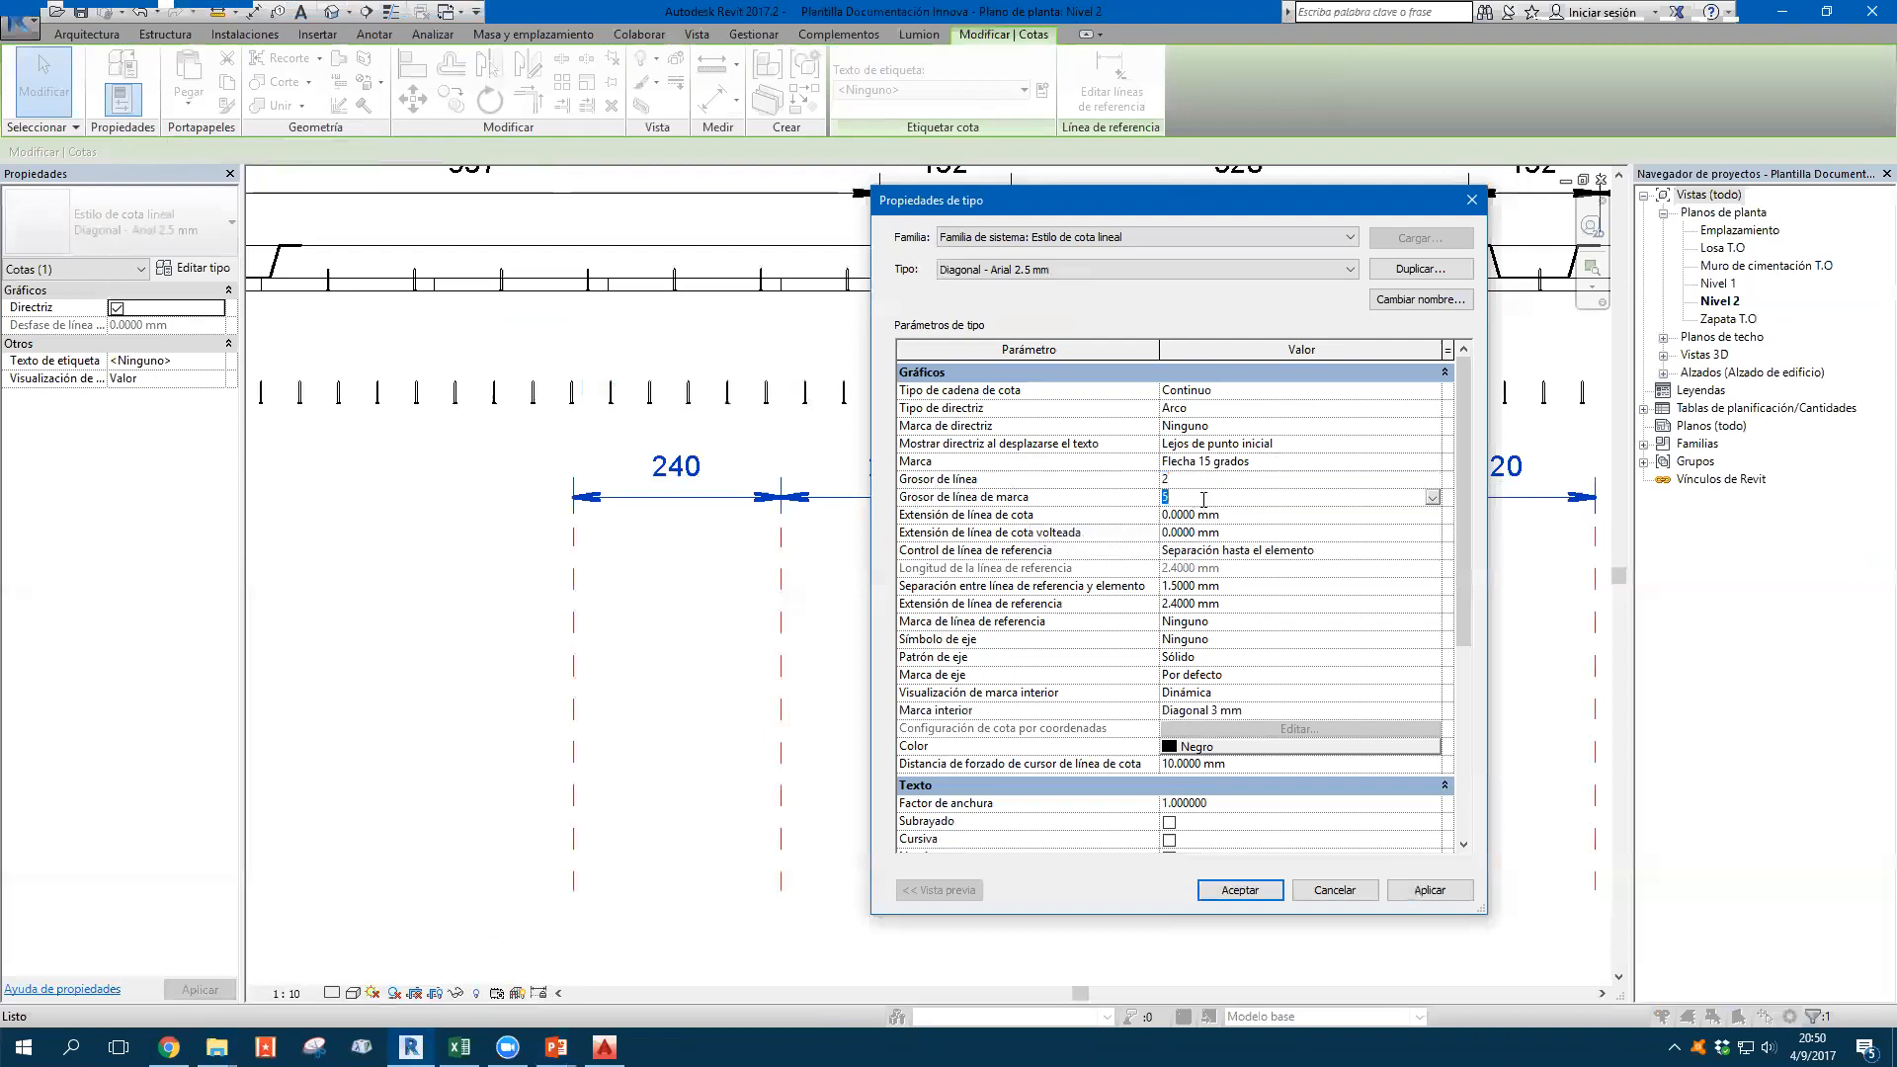
pyautogui.write('2')
pyautogui.press('Return')
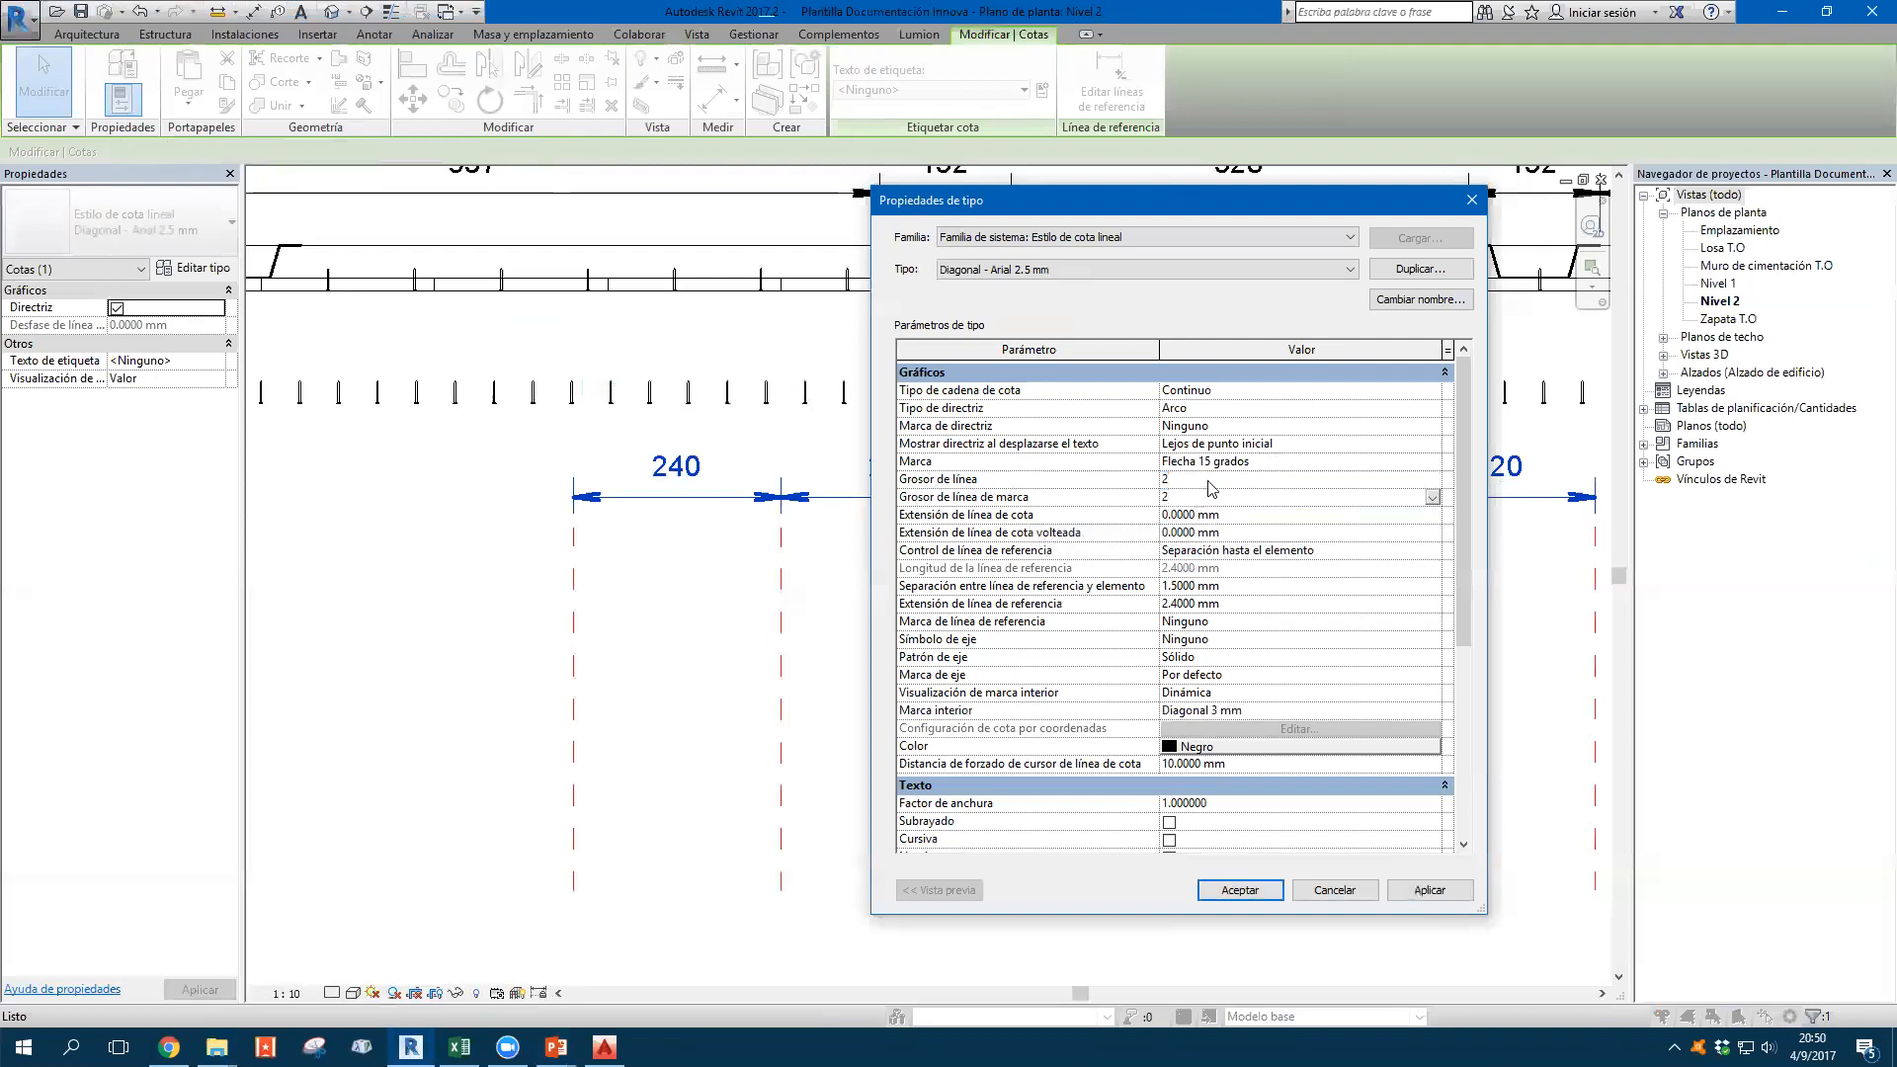
pyautogui.click(1430, 889)
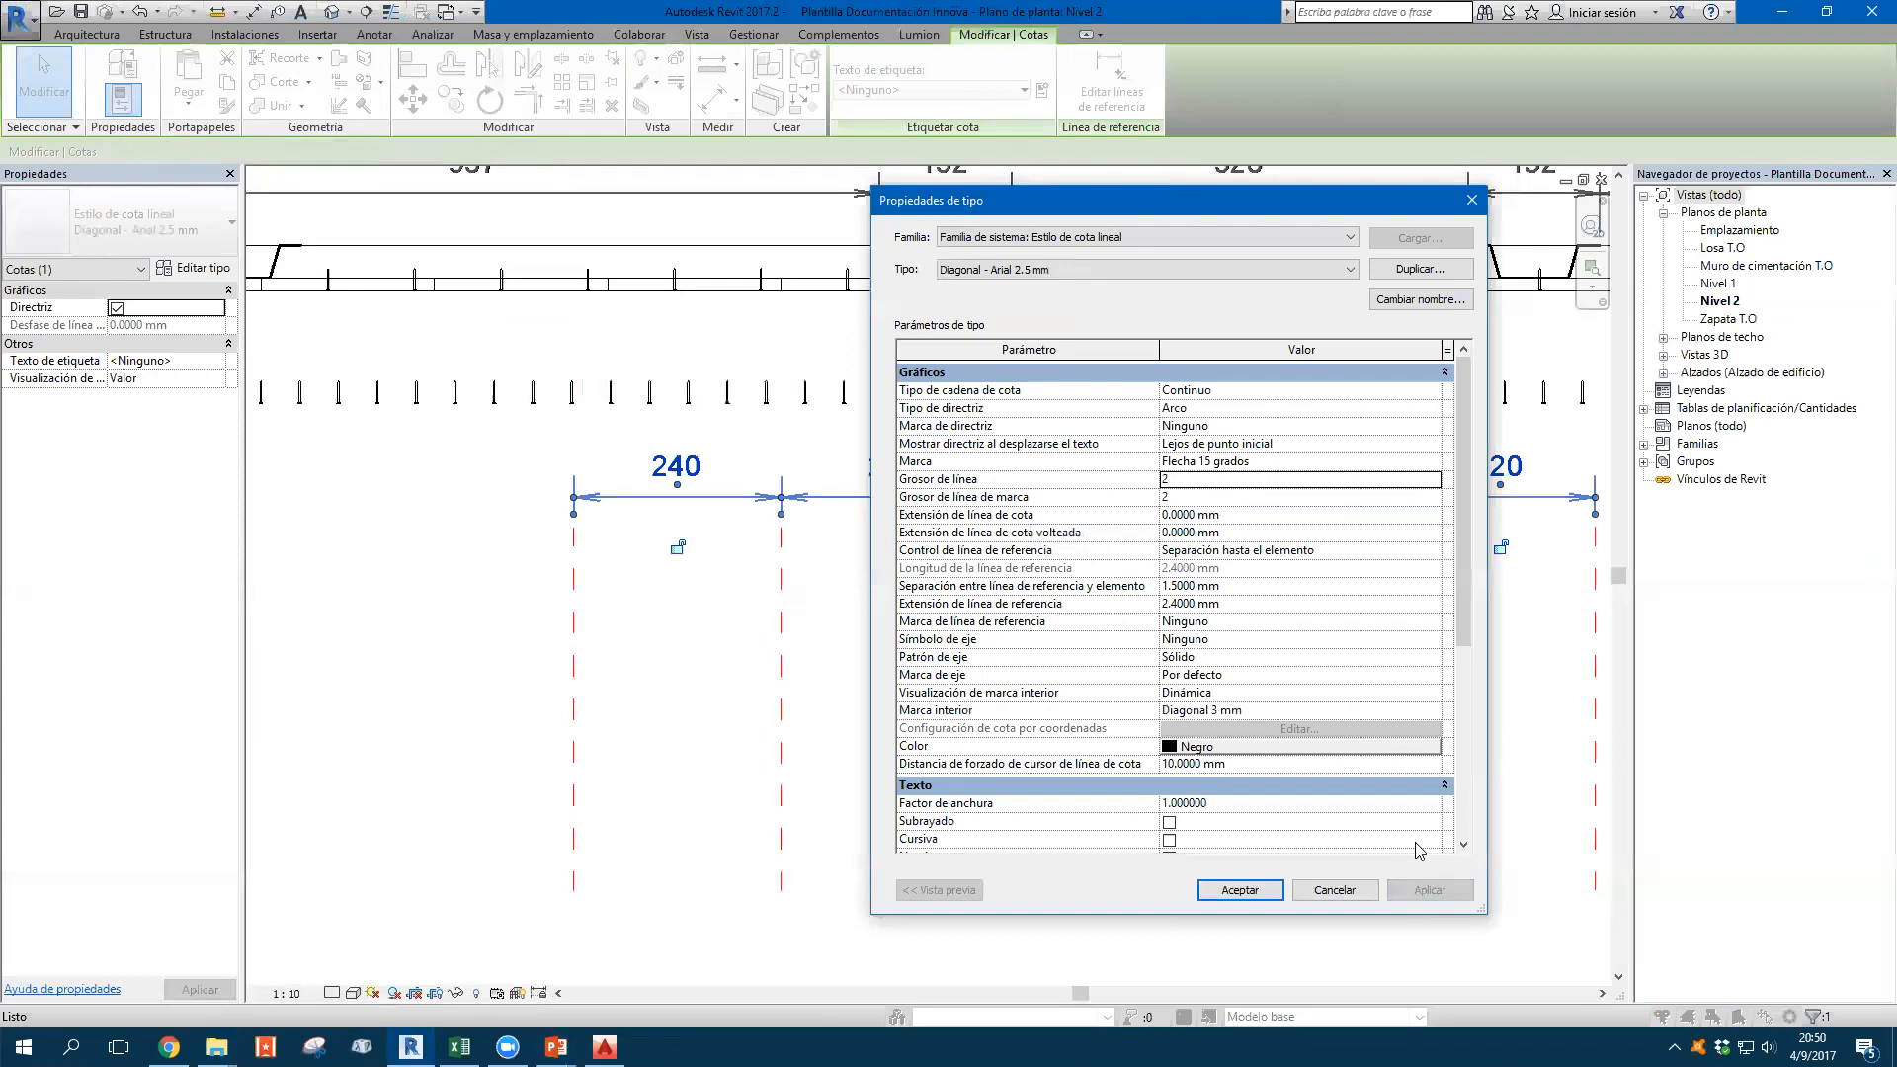
# Review the dimension type's graphics and text parameters, including line extensions, Tipo de letra and the Fondo de texto options
pyautogui.click(1225, 534)
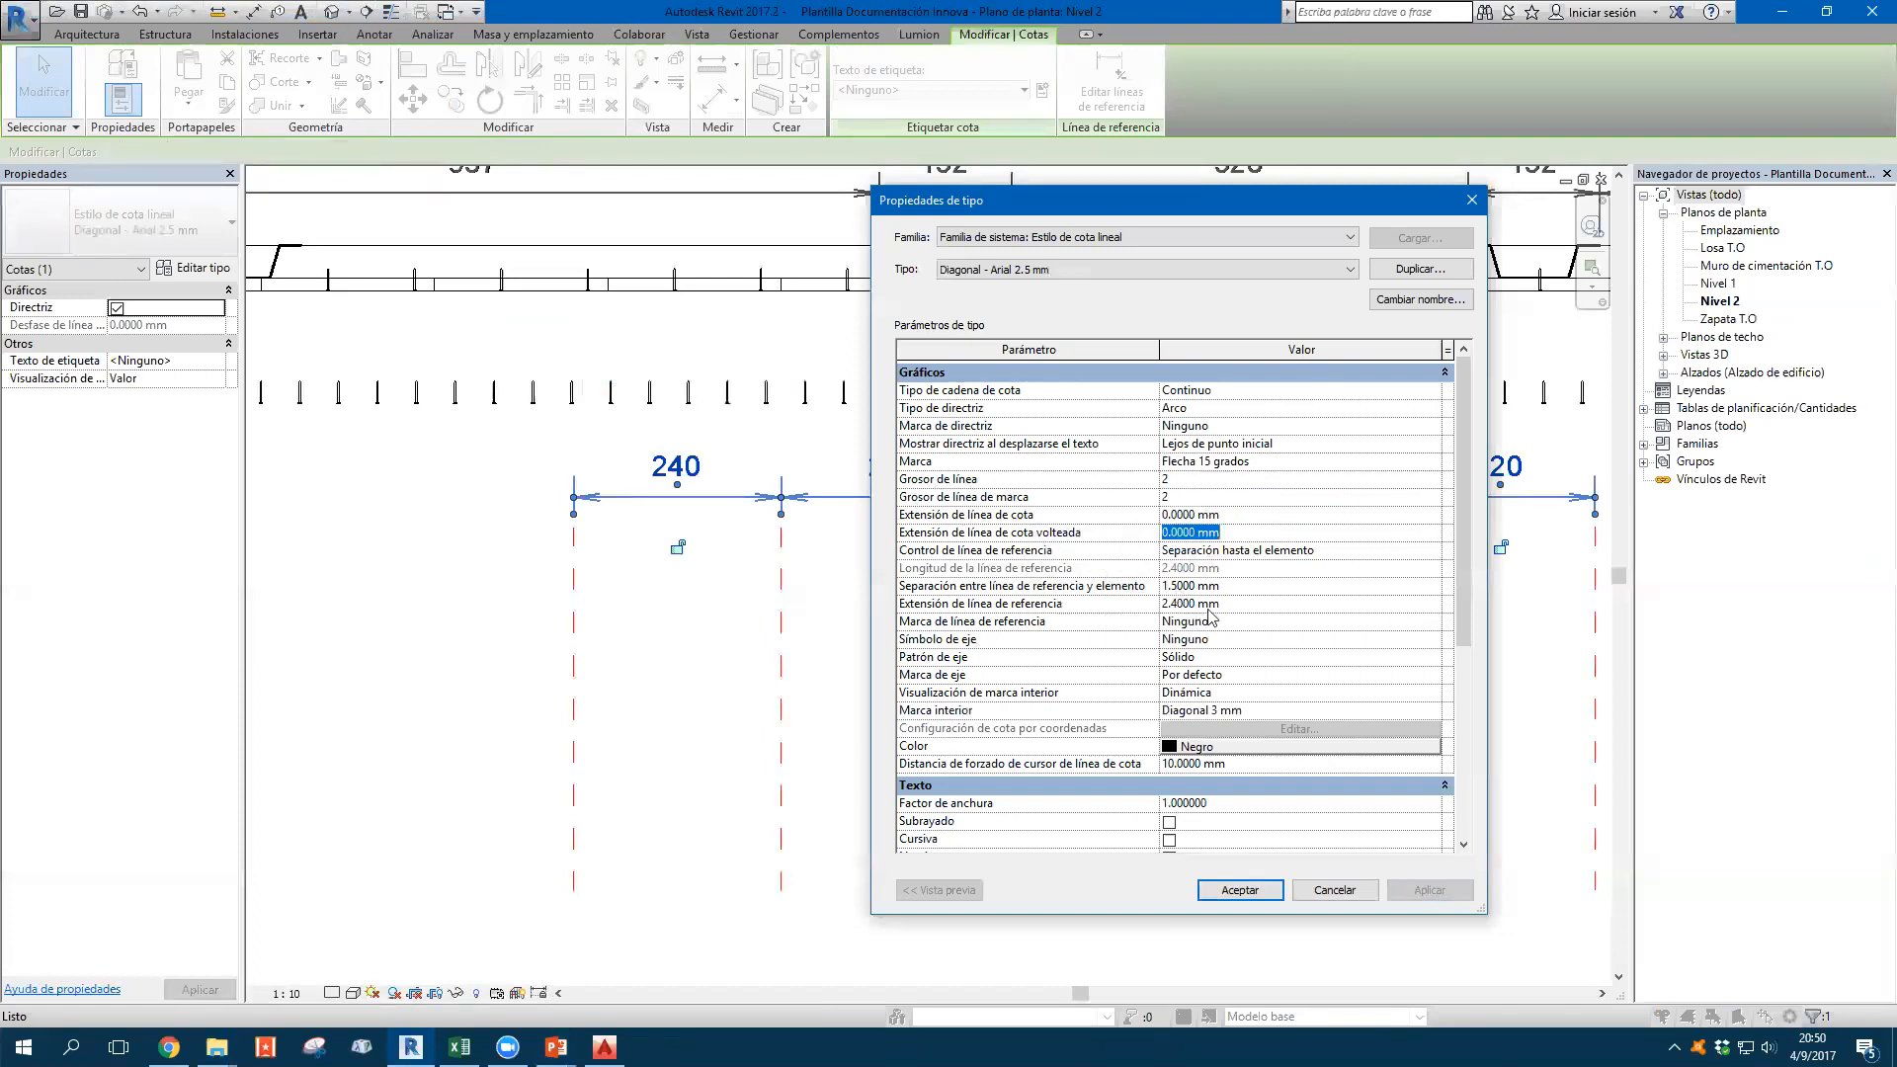
pyautogui.moveTo(1466, 572)
pyautogui.mouseDown()
pyautogui.moveTo(1470, 716)
pyautogui.moveTo(1472, 570)
pyautogui.mouseUp()
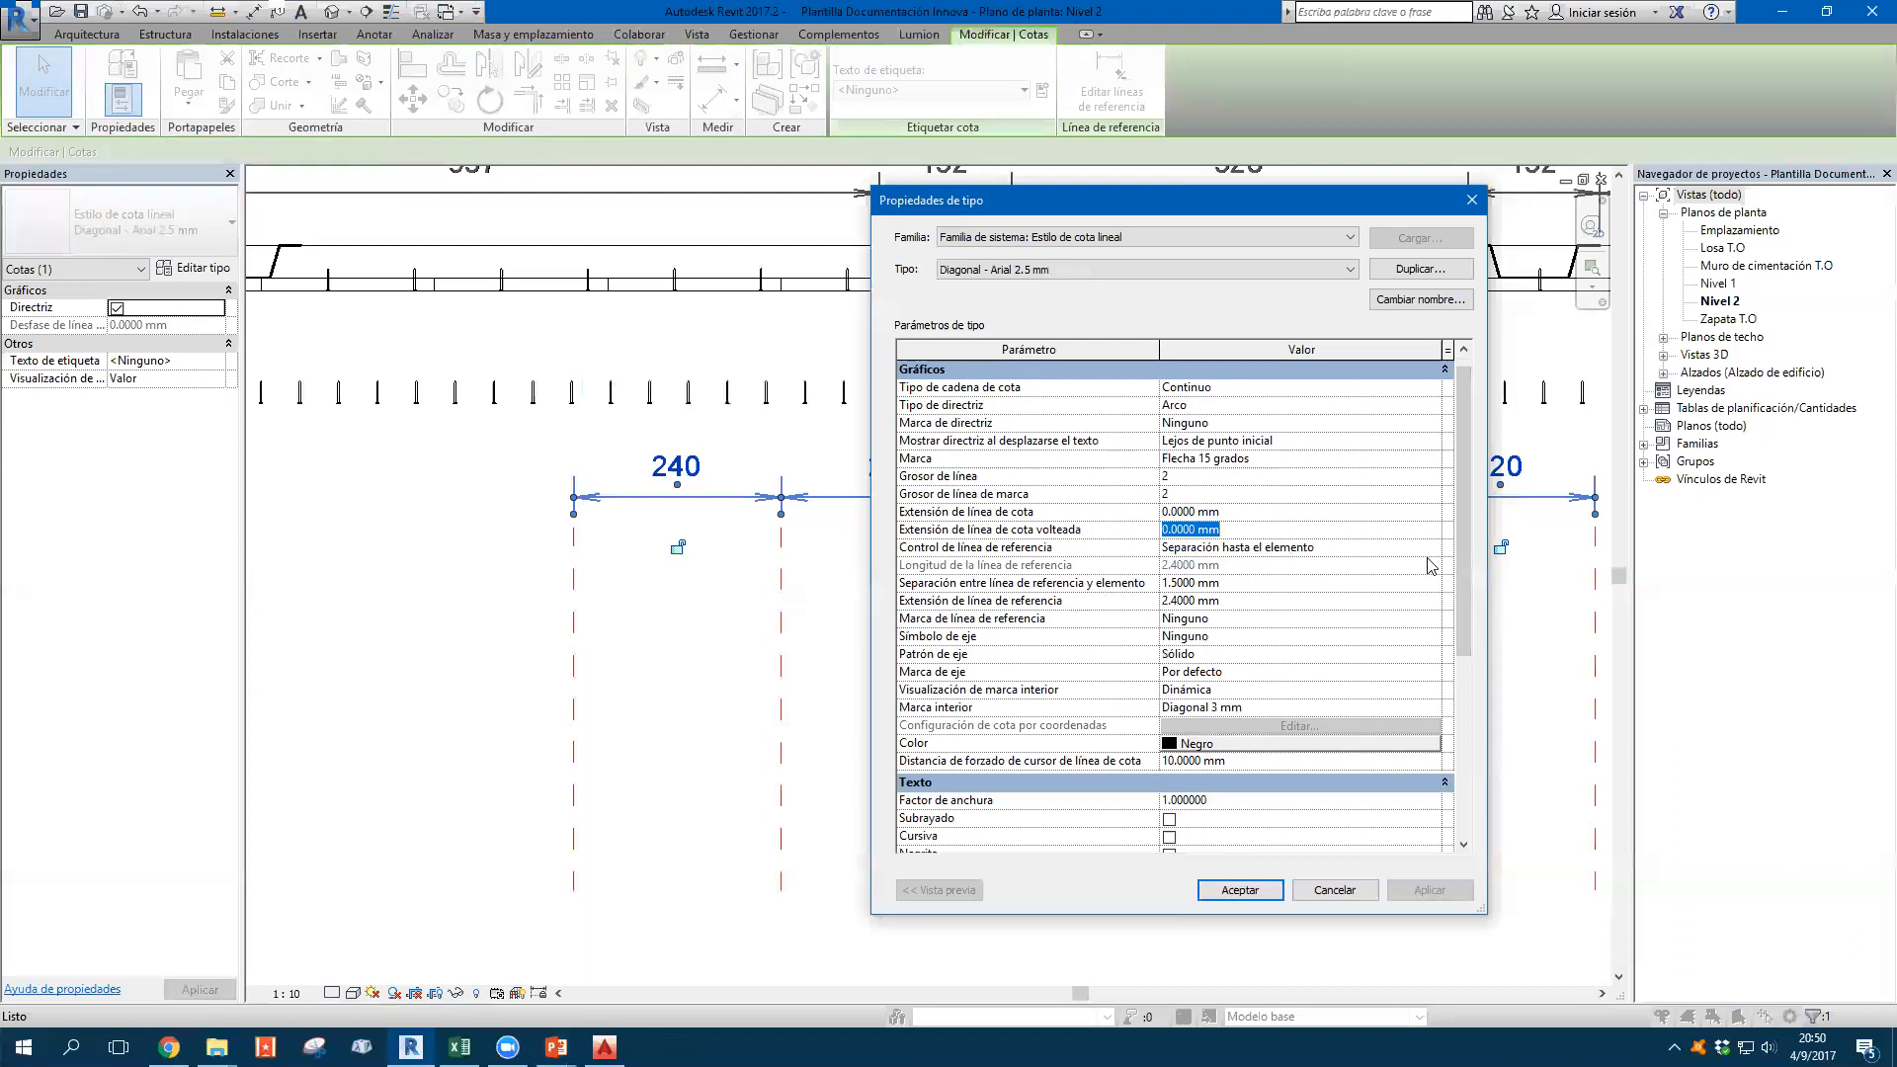
pyautogui.scroll(-4, 1039, 610)
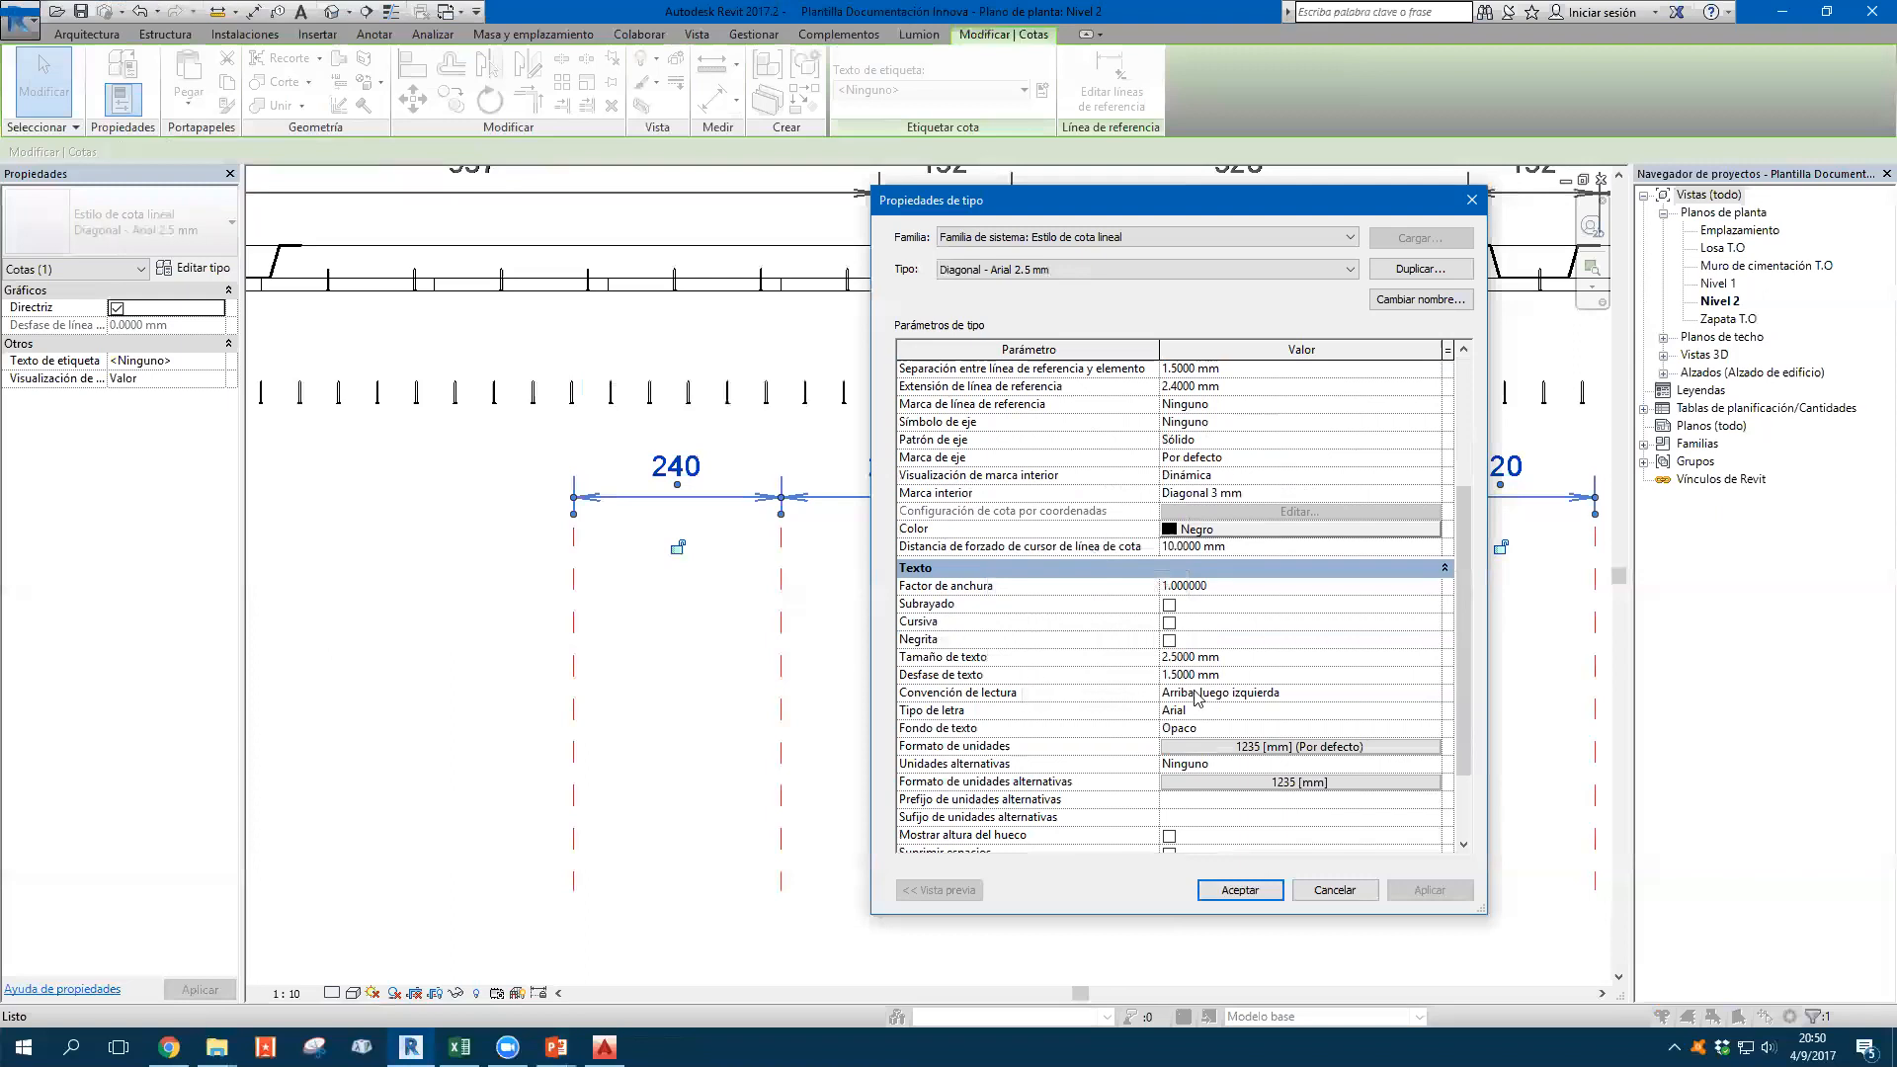
pyautogui.scroll(-1, 1197, 698)
pyautogui.click(1223, 657)
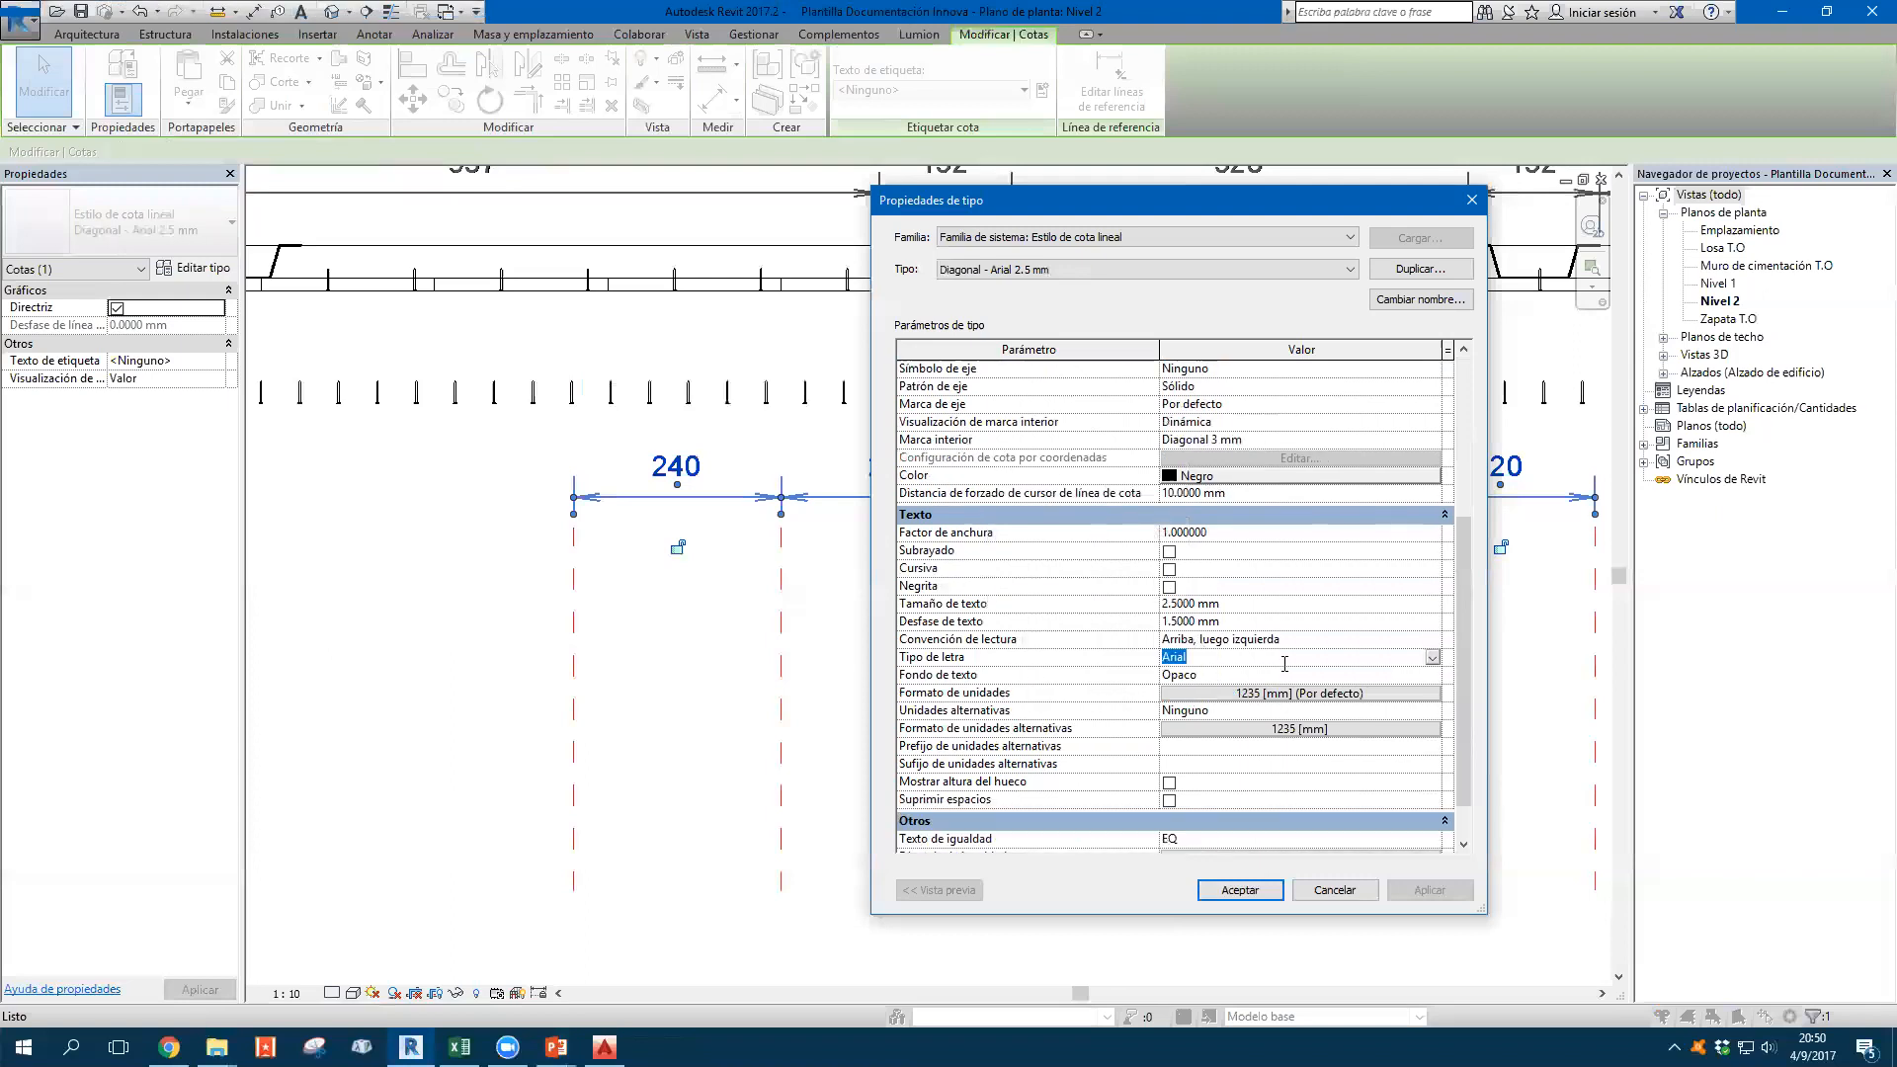
pyautogui.click(1215, 675)
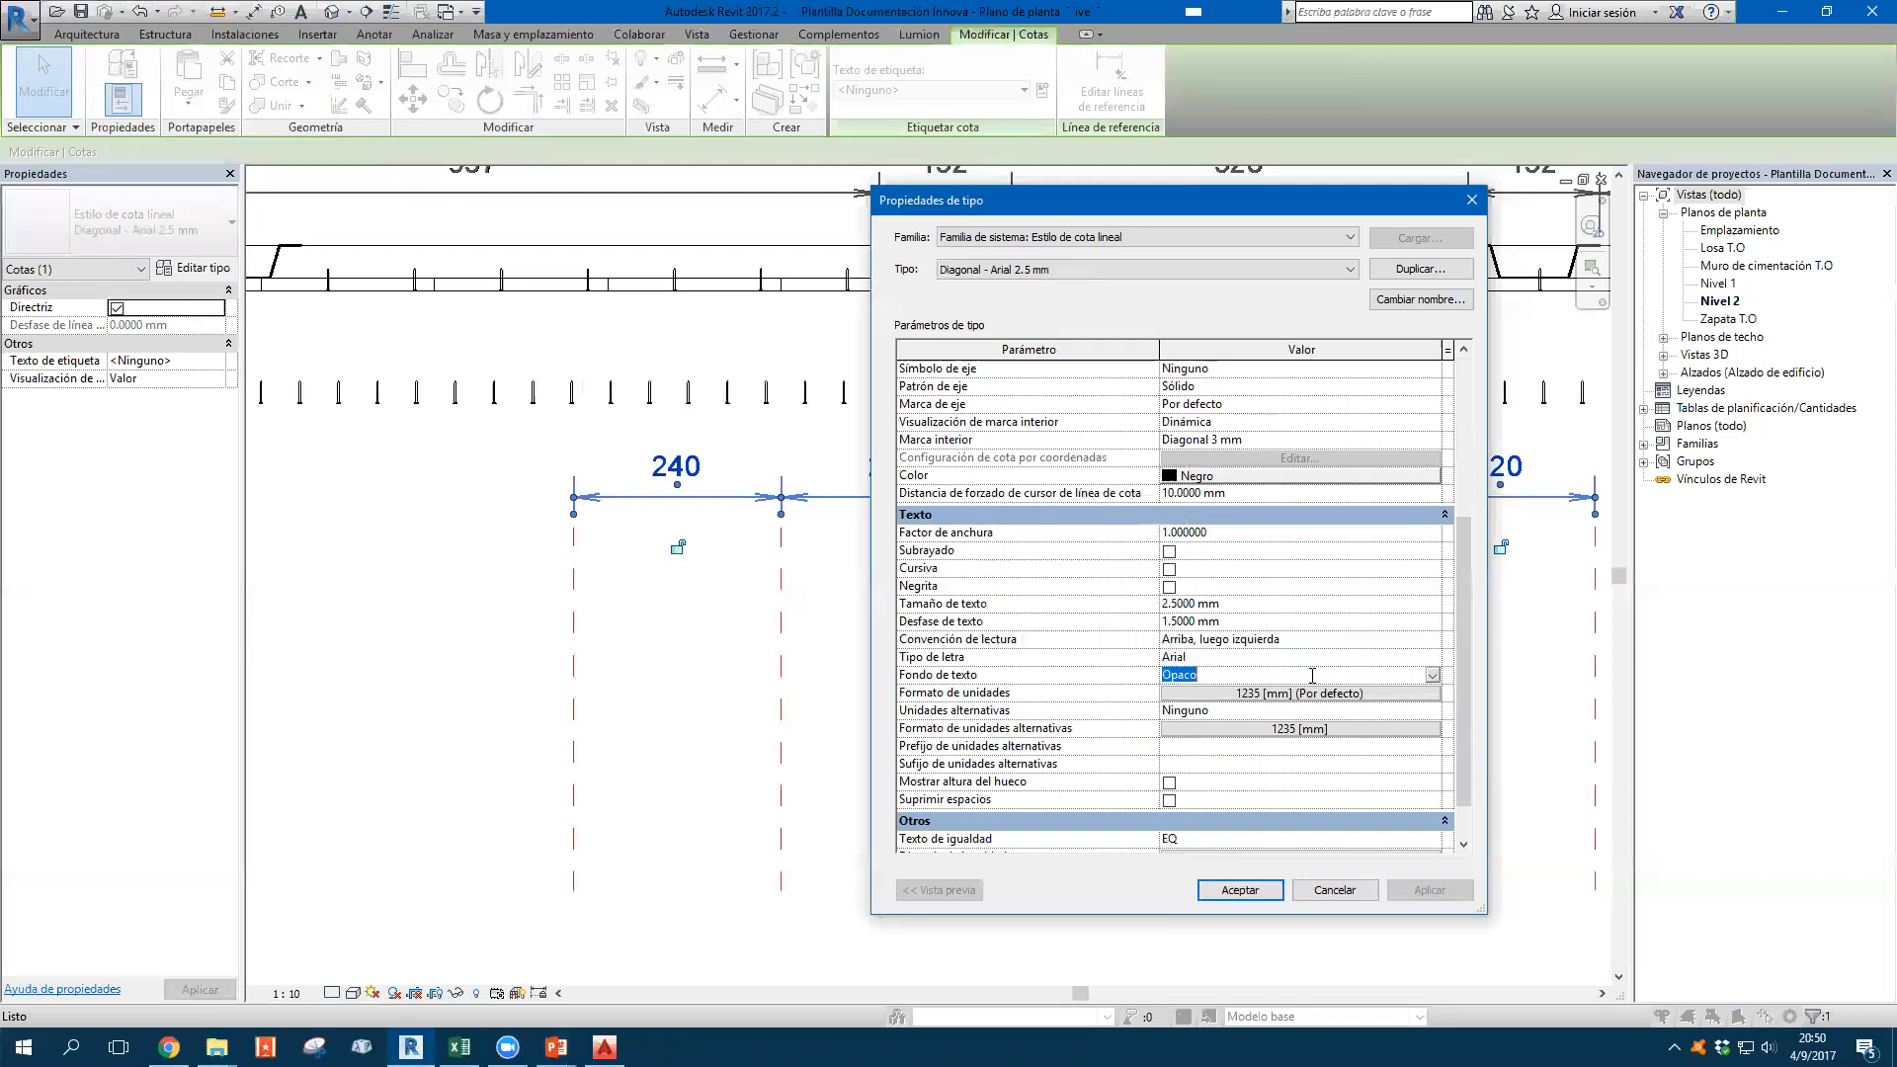
pyautogui.click(1433, 675)
pyautogui.click(1297, 693)
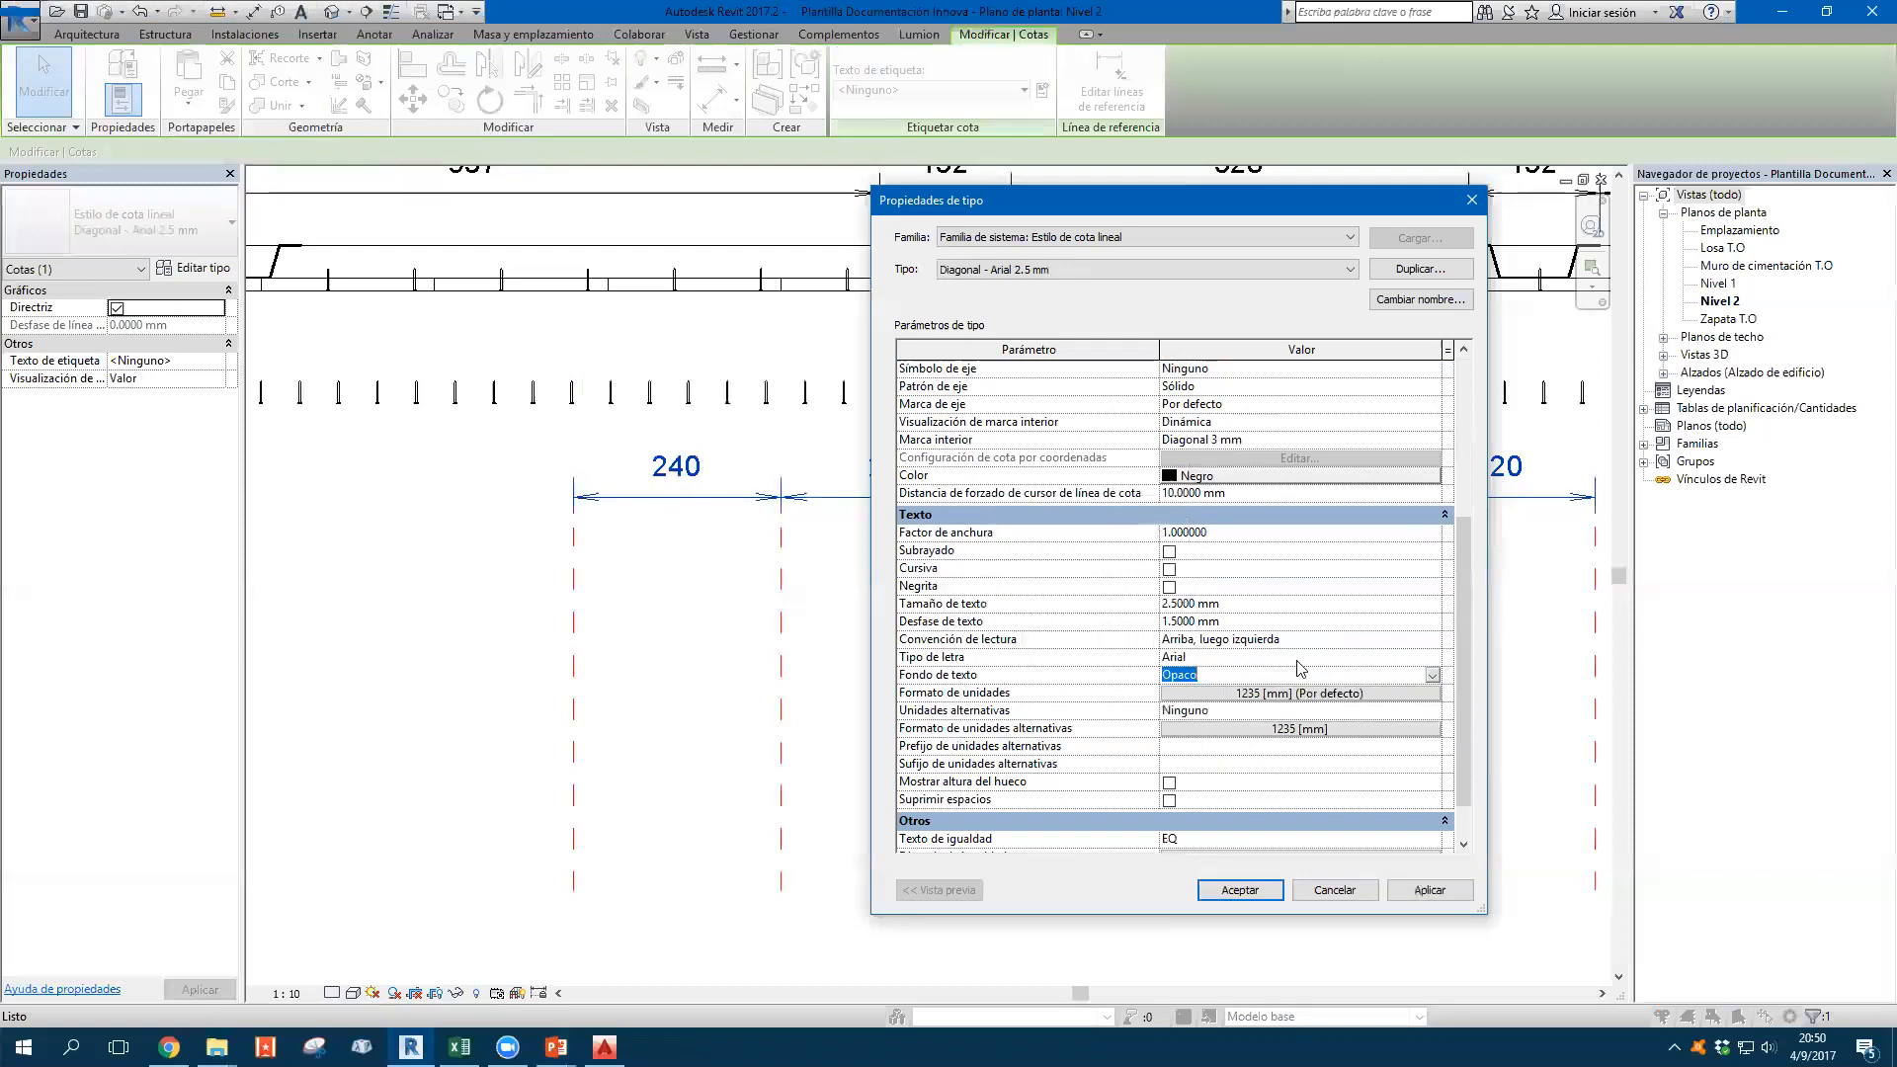
# Inspect the dimension type's Formato de unidades settings, leave them without changes and close the type properties
pyautogui.moveTo(1136, 201); pyautogui.dragTo(708, 178)
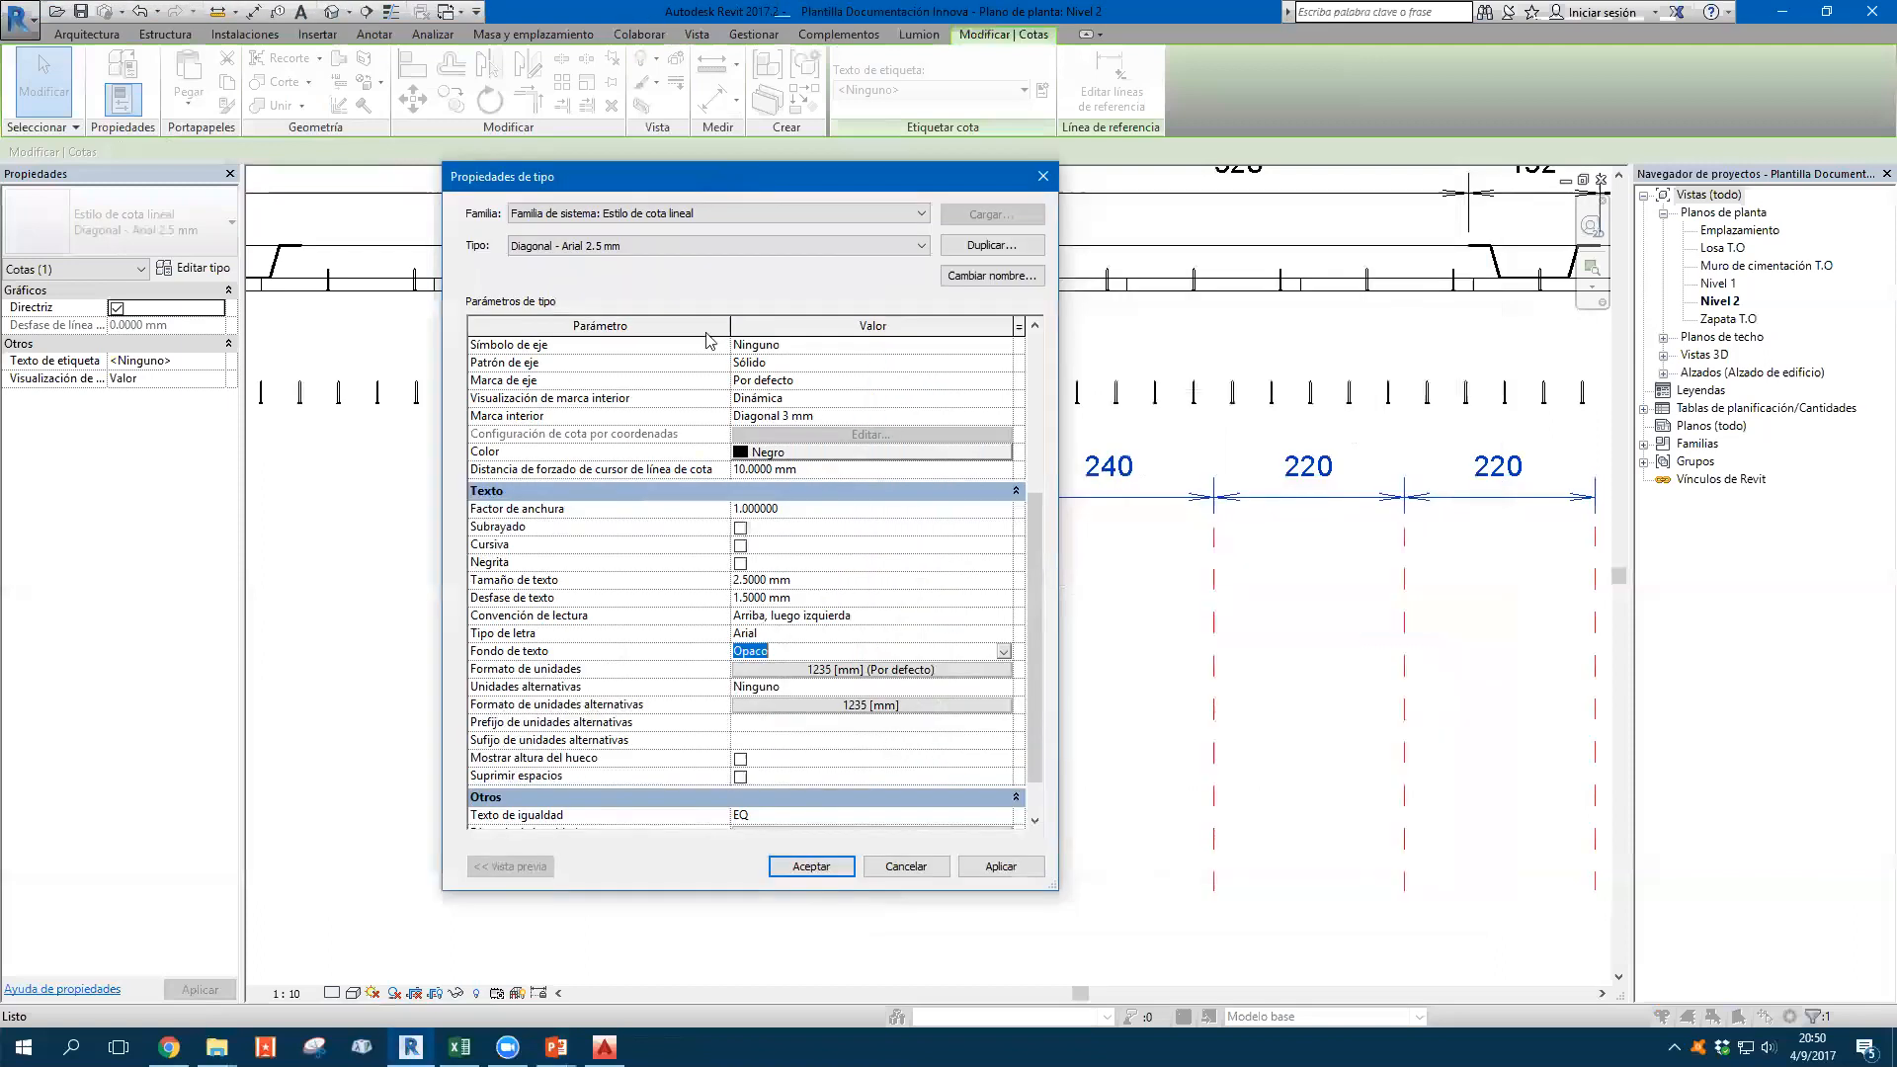
pyautogui.click(758, 672)
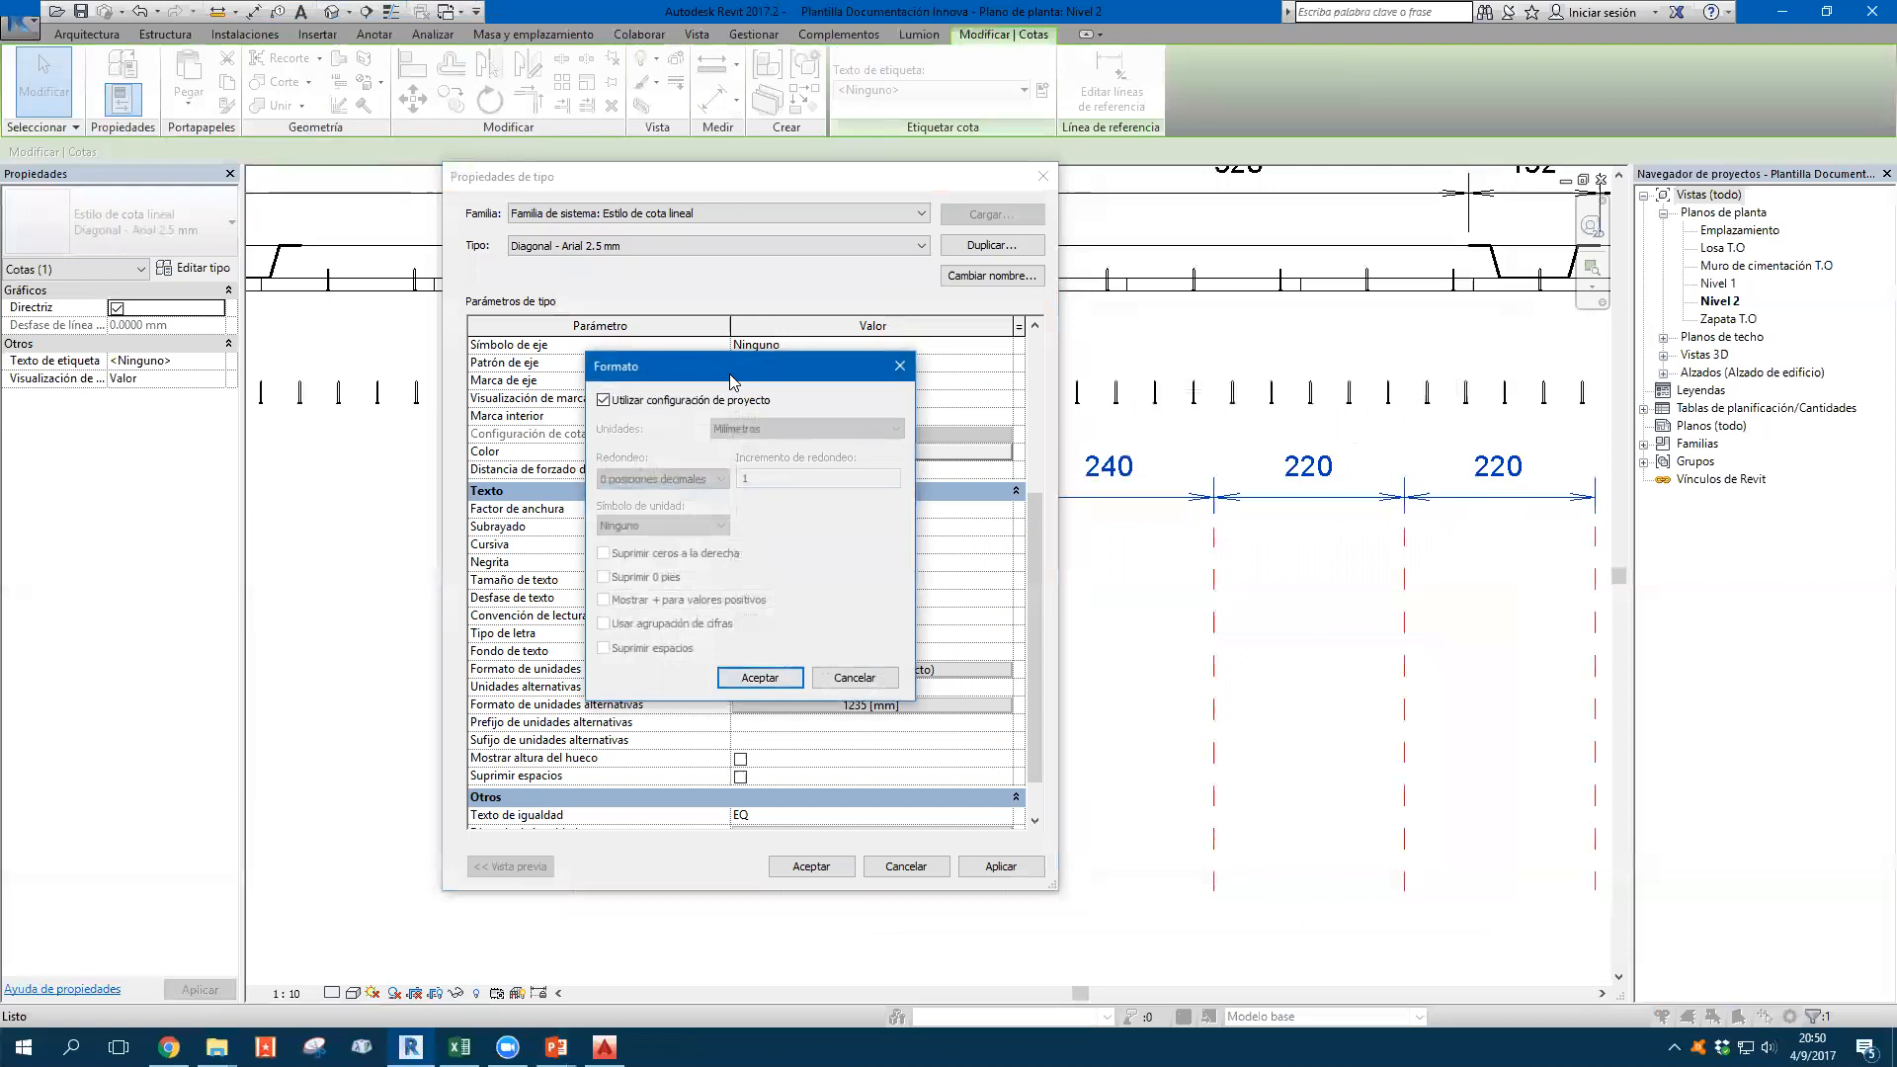
pyautogui.moveTo(732, 379); pyautogui.dragTo(1225, 456)
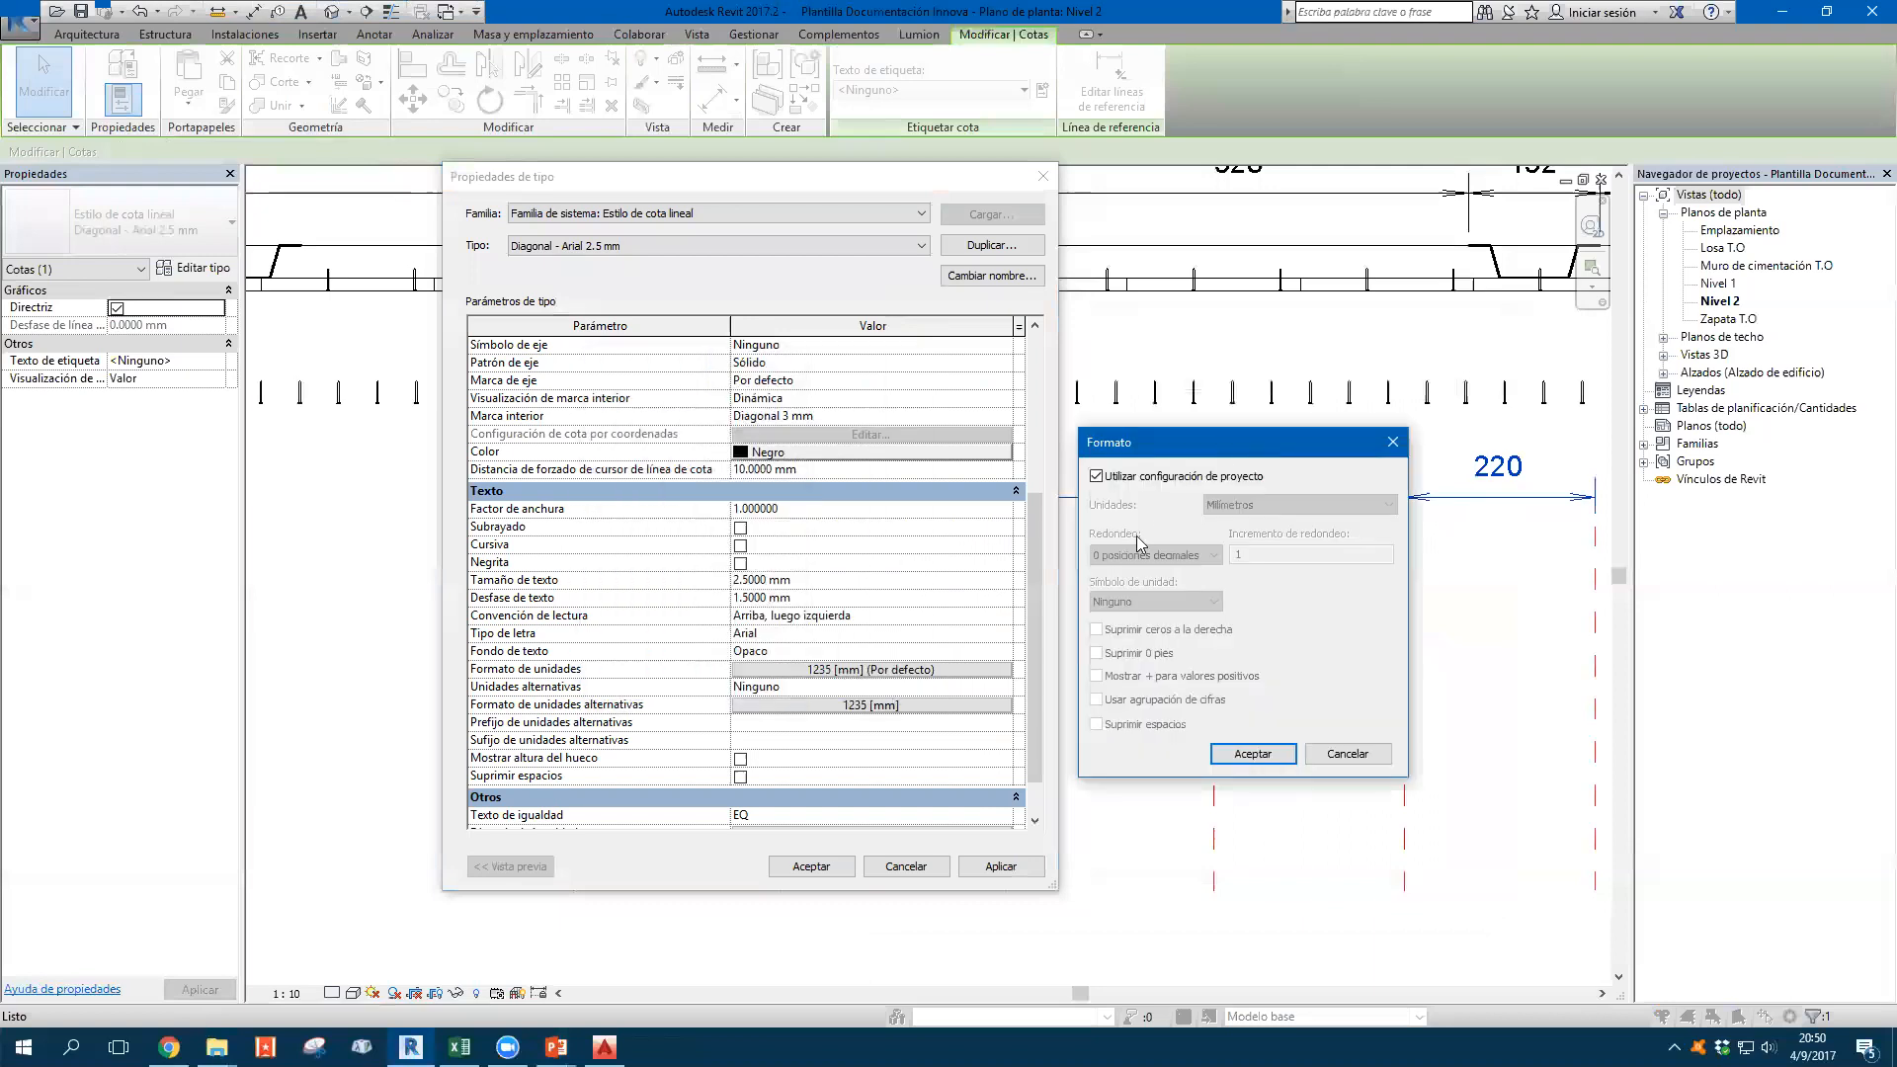
pyautogui.click(1348, 754)
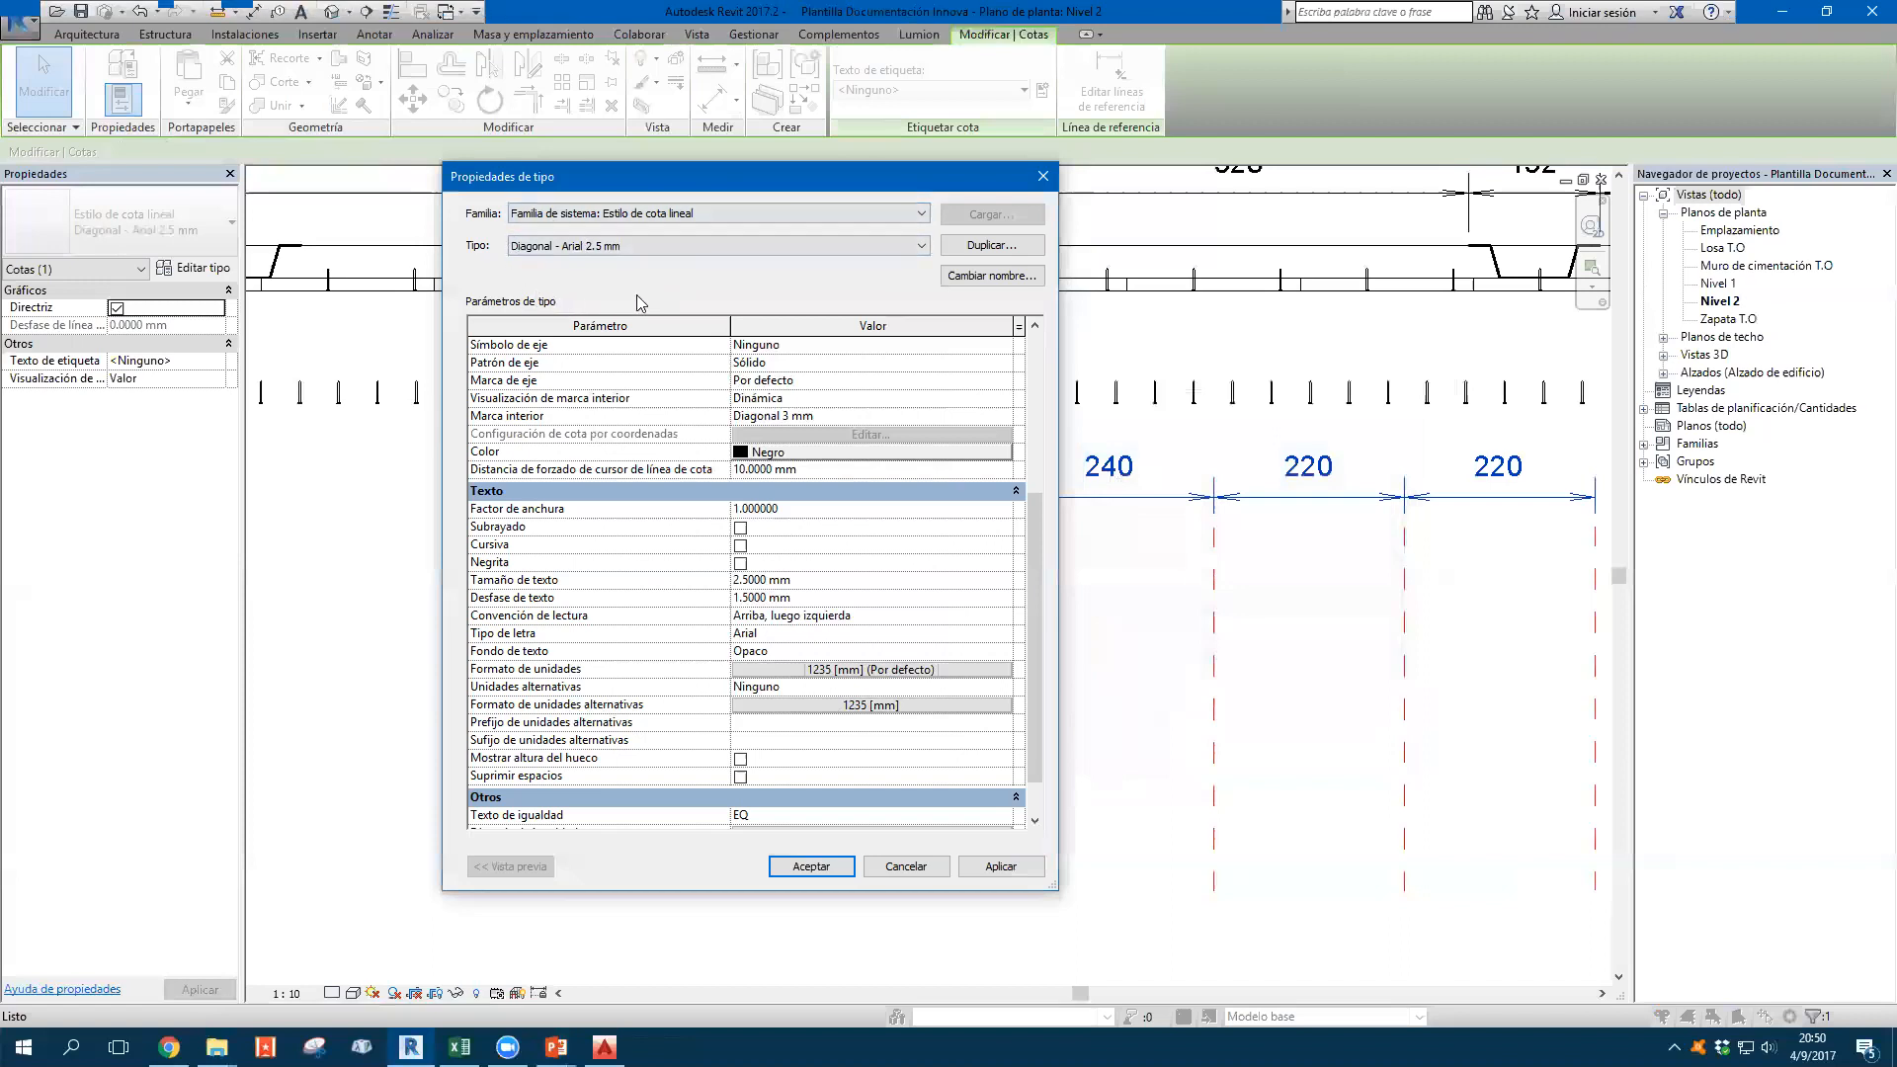
pyautogui.click(879, 670)
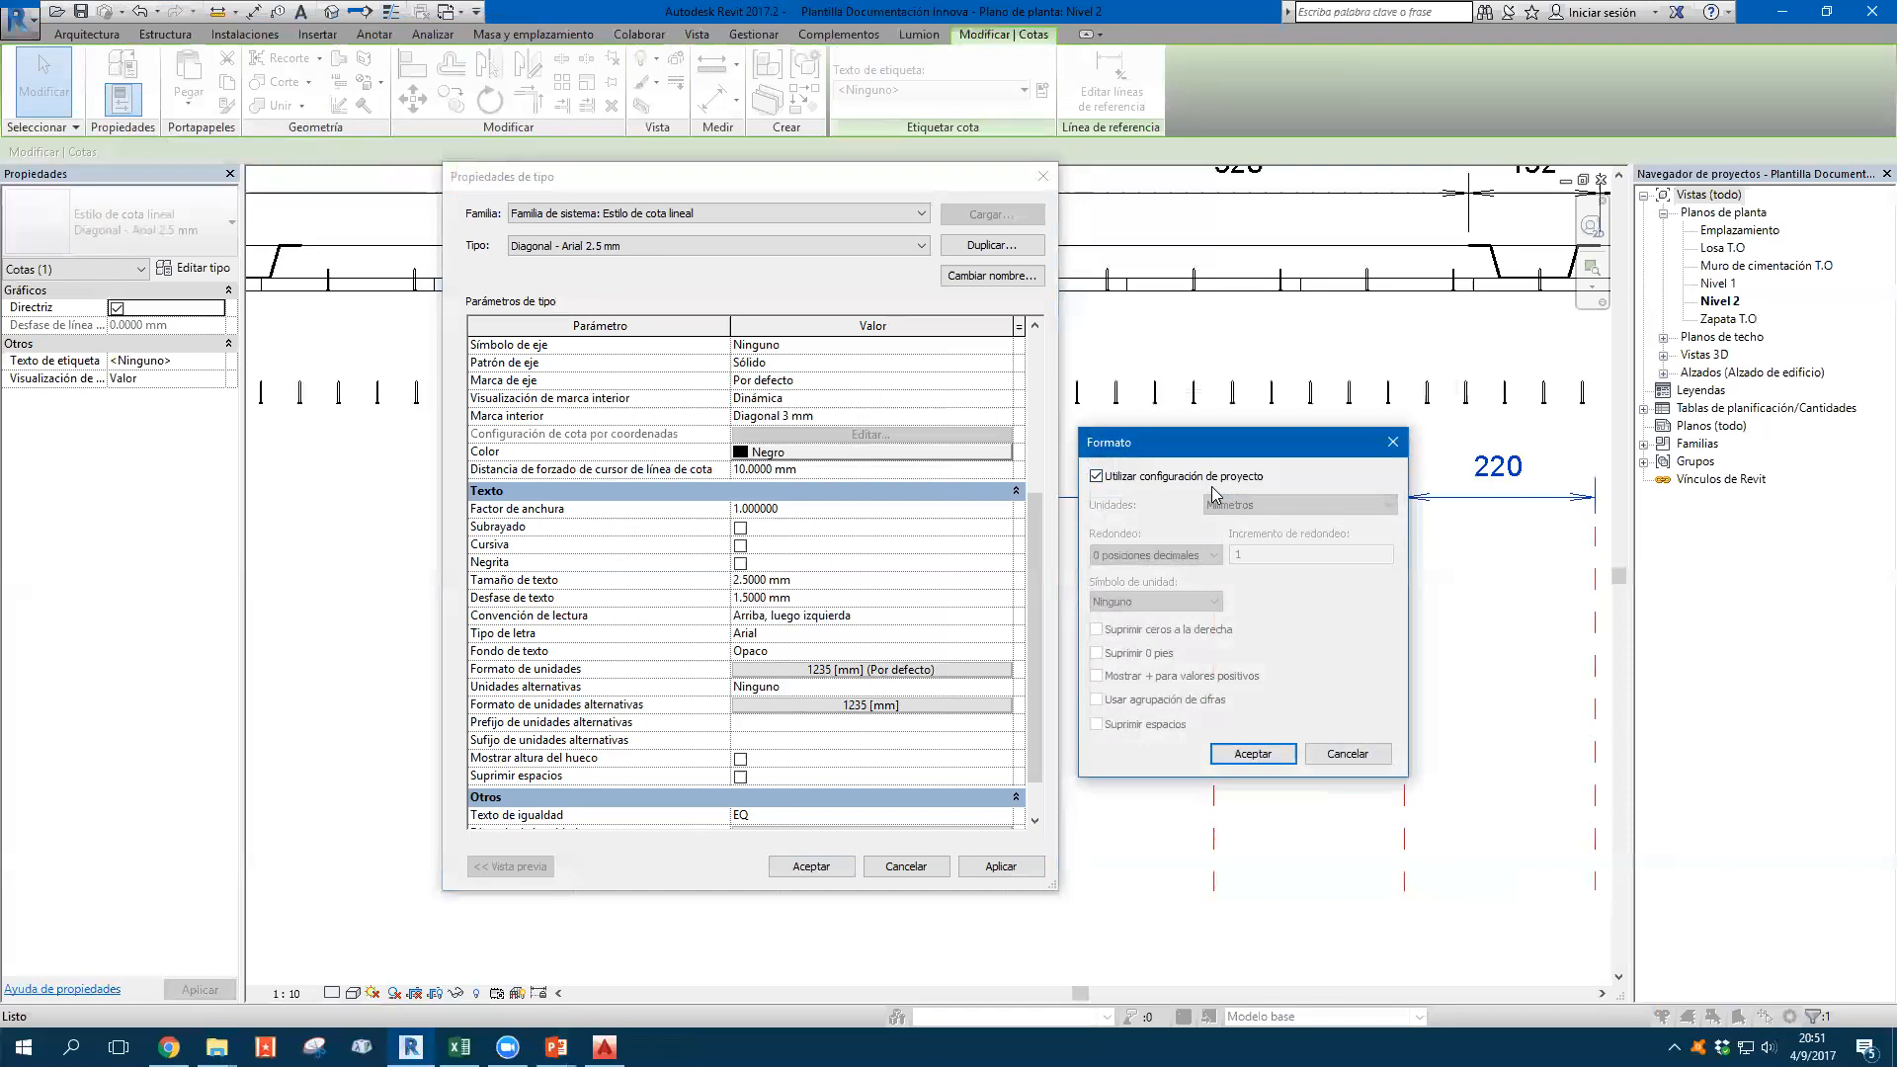
pyautogui.click(1347, 753)
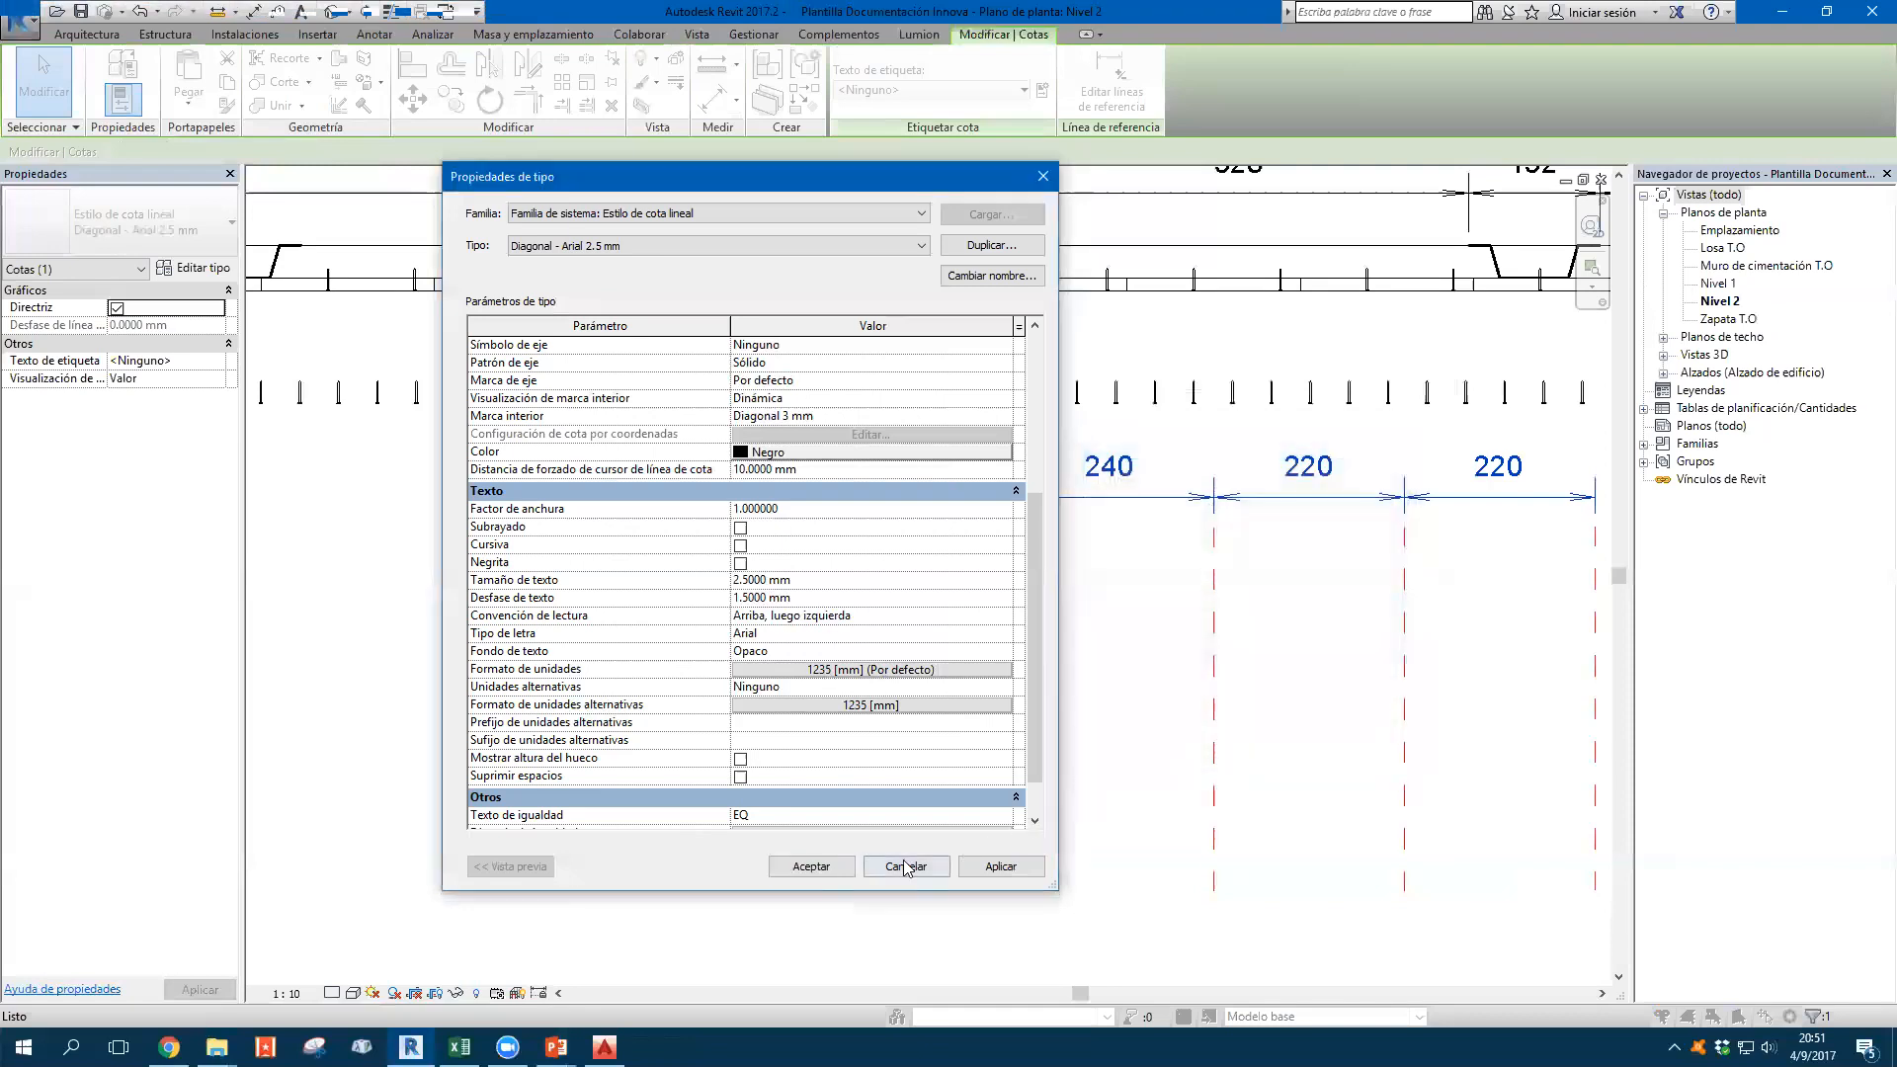
pyautogui.click(906, 867)
pyautogui.moveTo(1012, 605); pyautogui.dragTo(817, 534, button='middle')
pyautogui.click(879, 610)
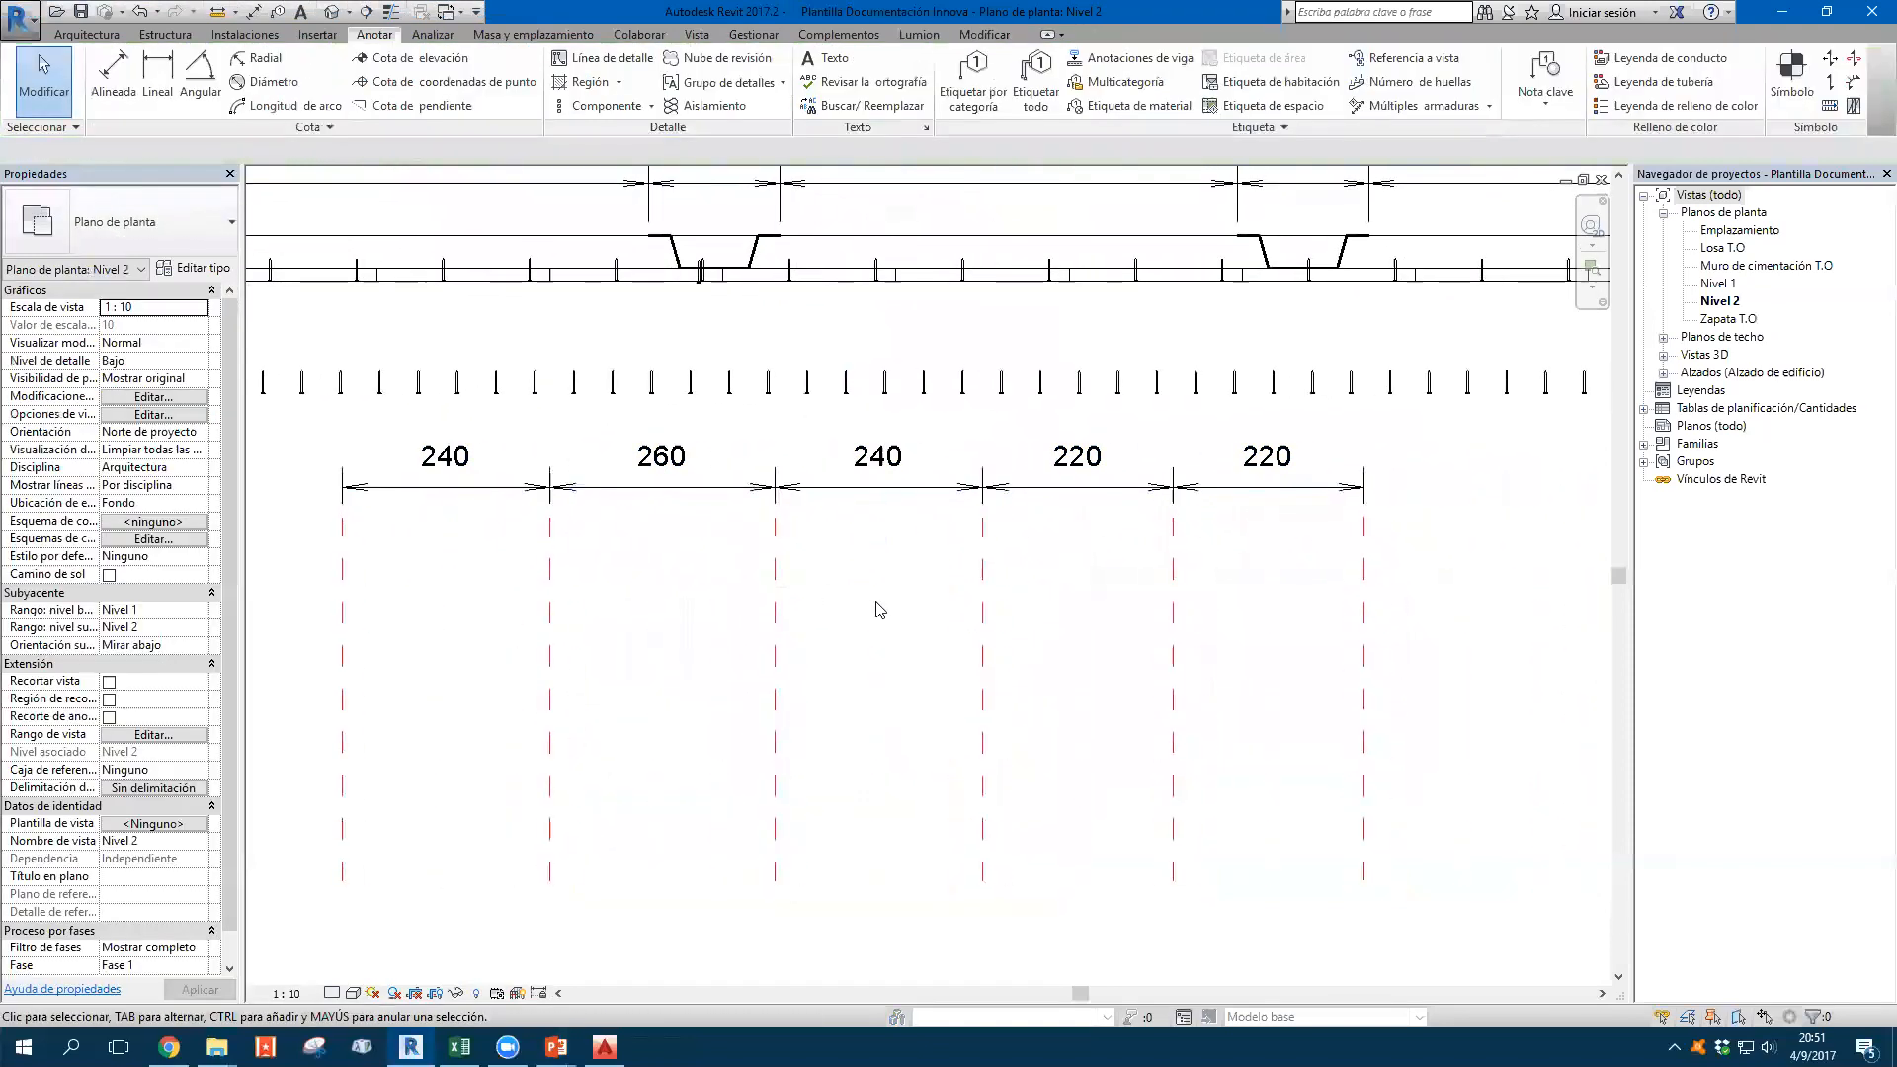
# Set the project's Longitud units to Metros with 2 posiciones decimales, dismissing the save reminder
pyautogui.click(755, 37)
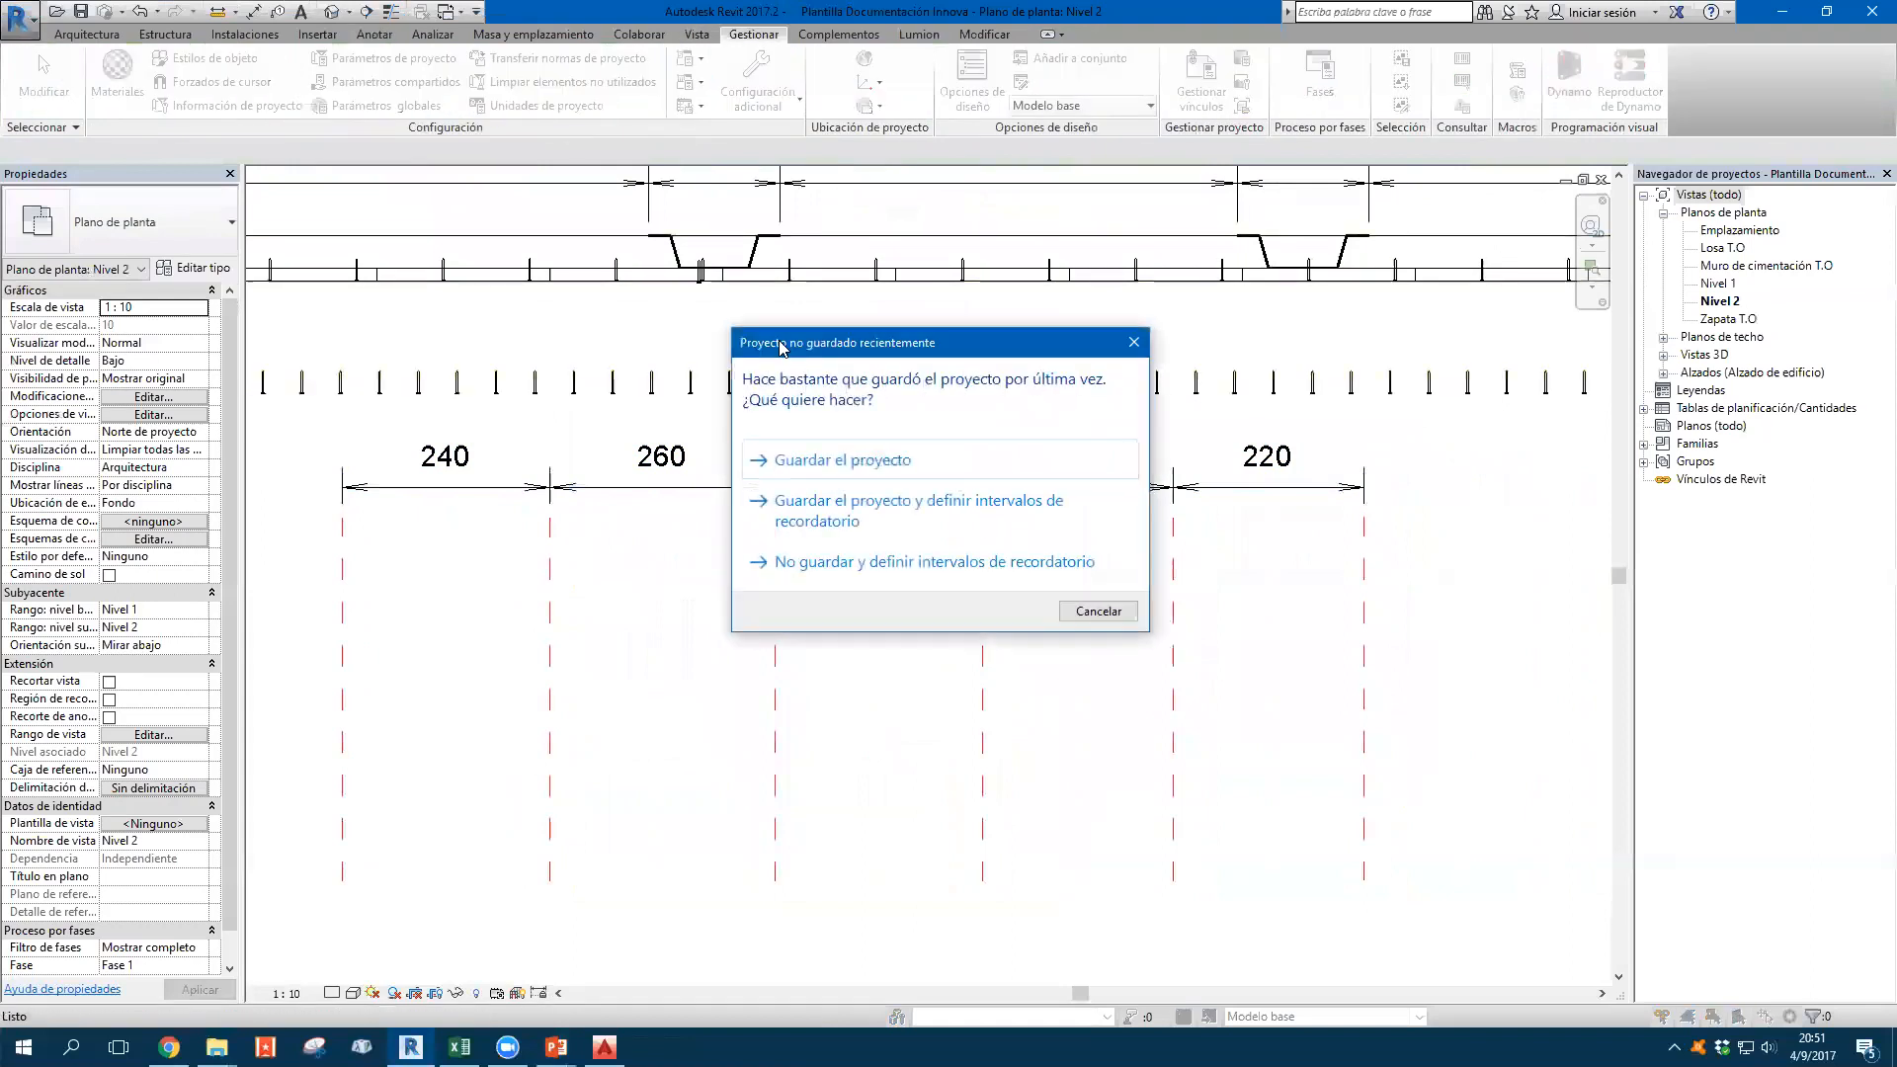
pyautogui.click(1099, 611)
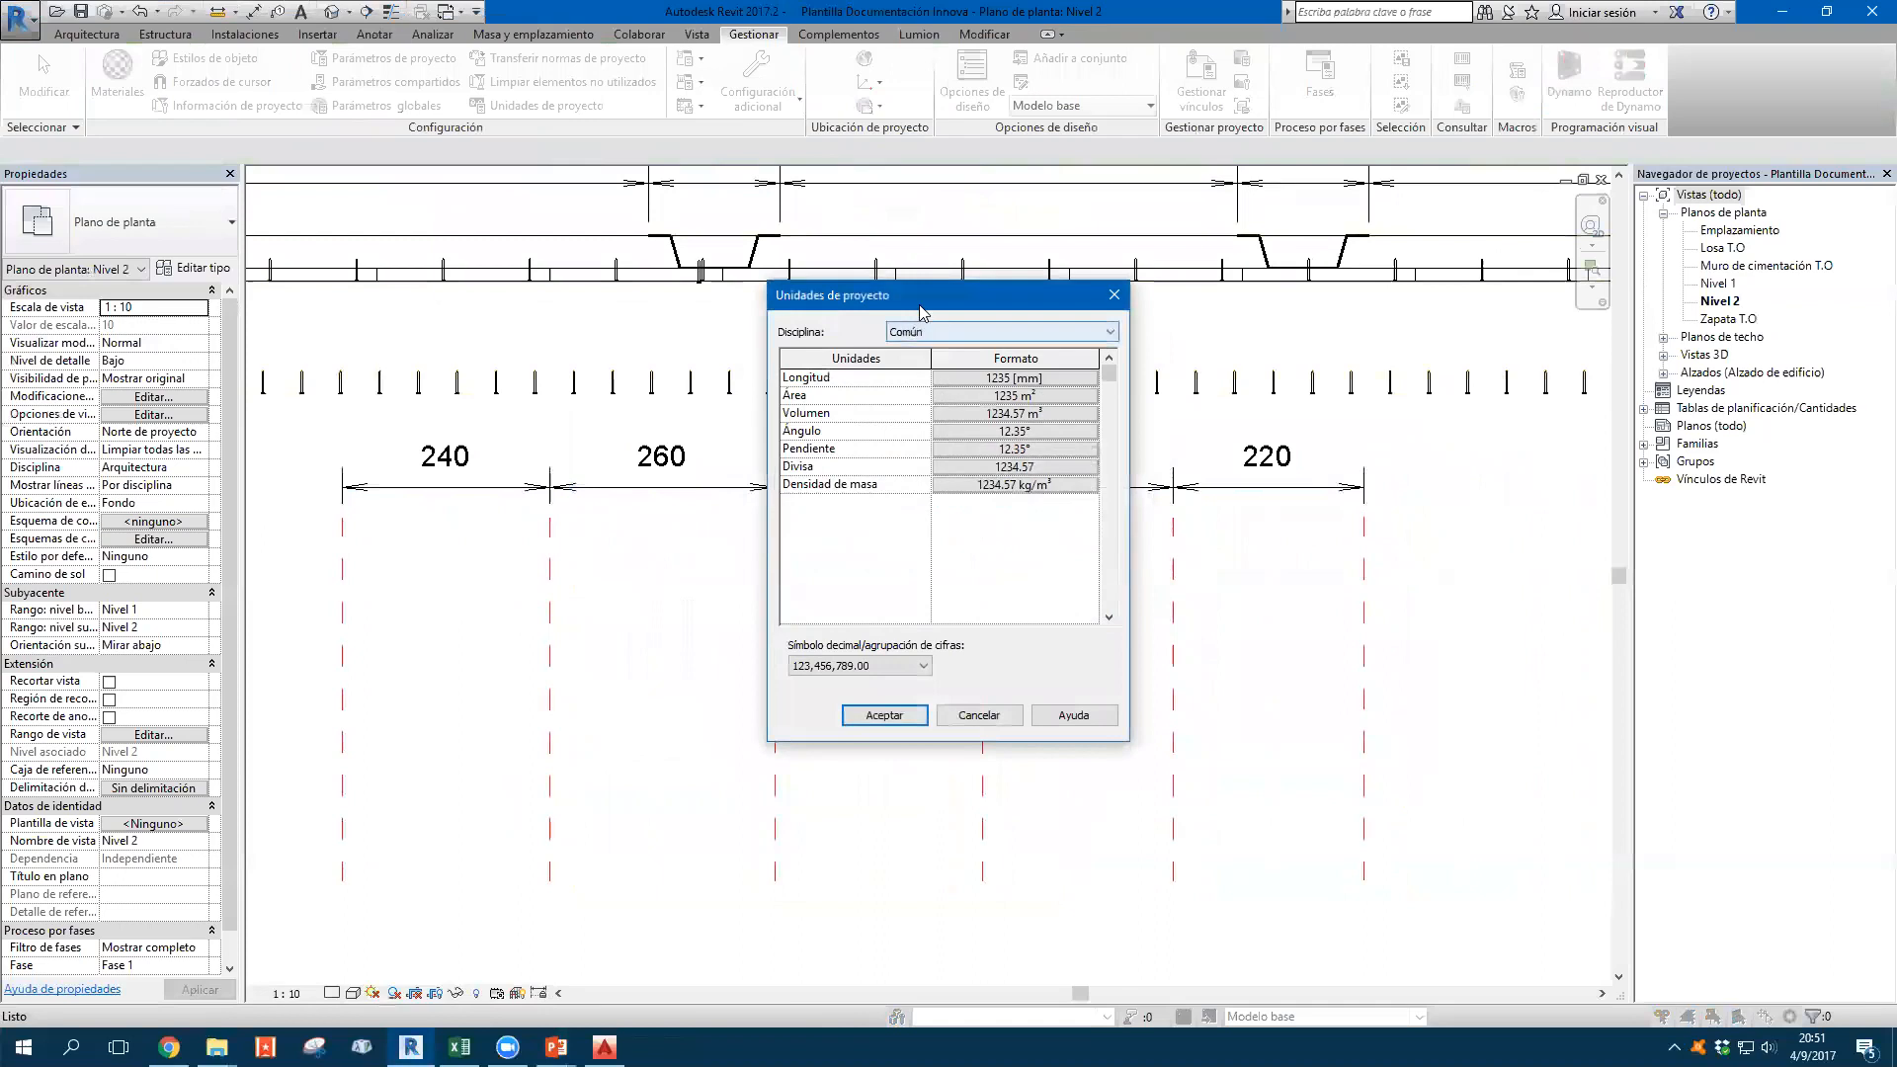
pyautogui.moveTo(920, 306); pyautogui.dragTo(1010, 549)
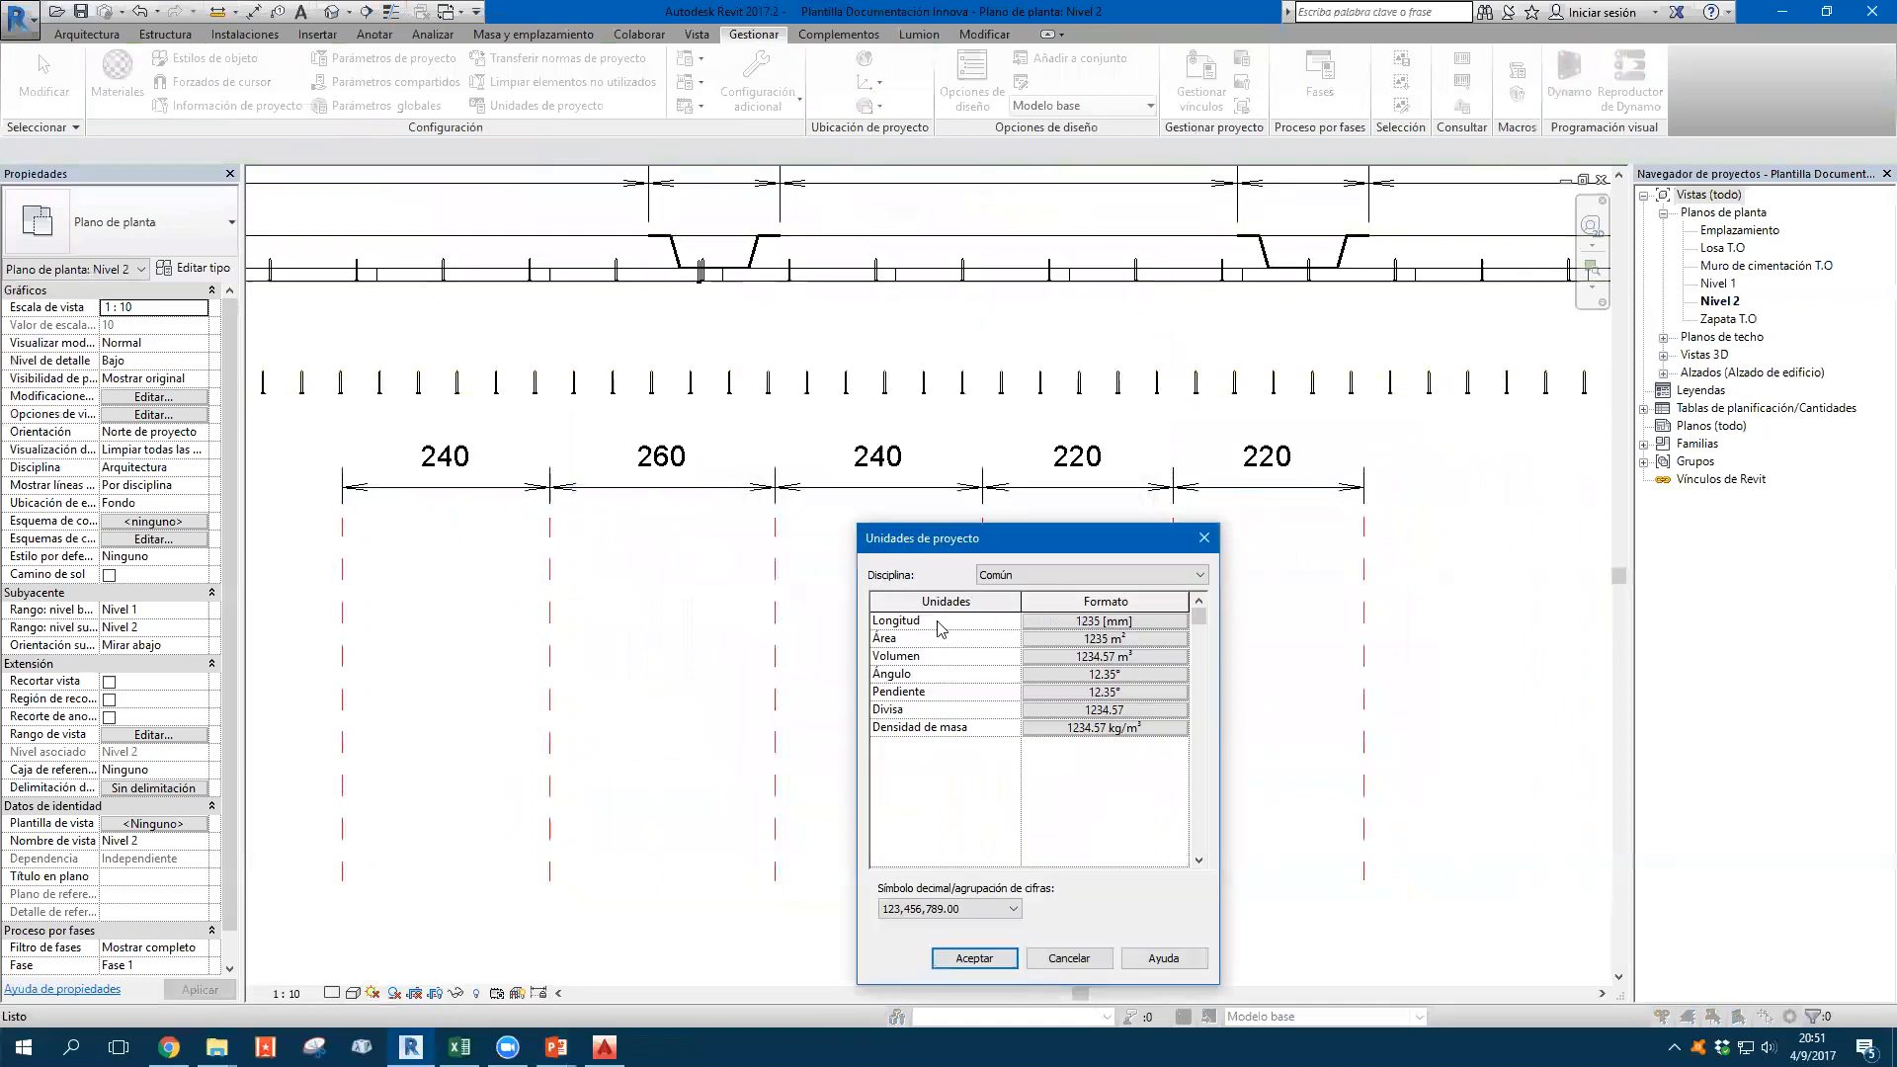
pyautogui.click(1071, 624)
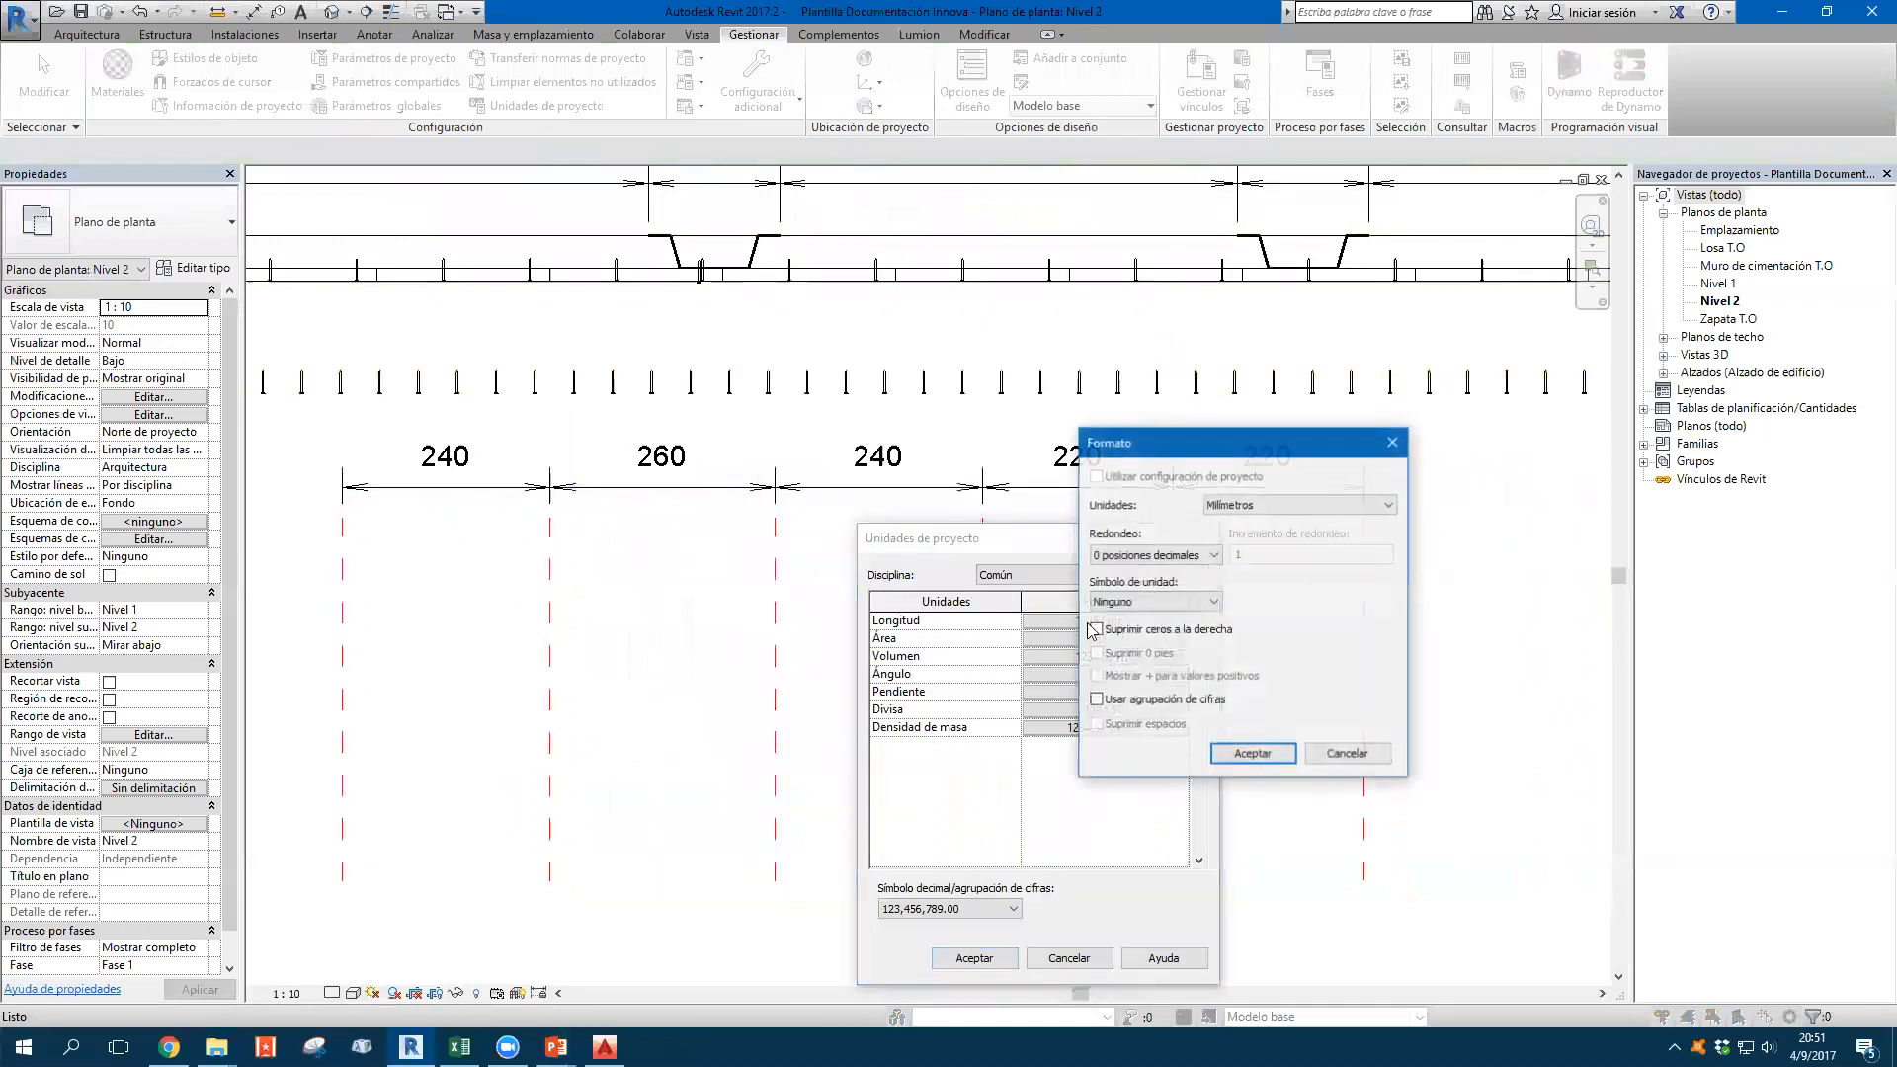
pyautogui.click(1294, 505)
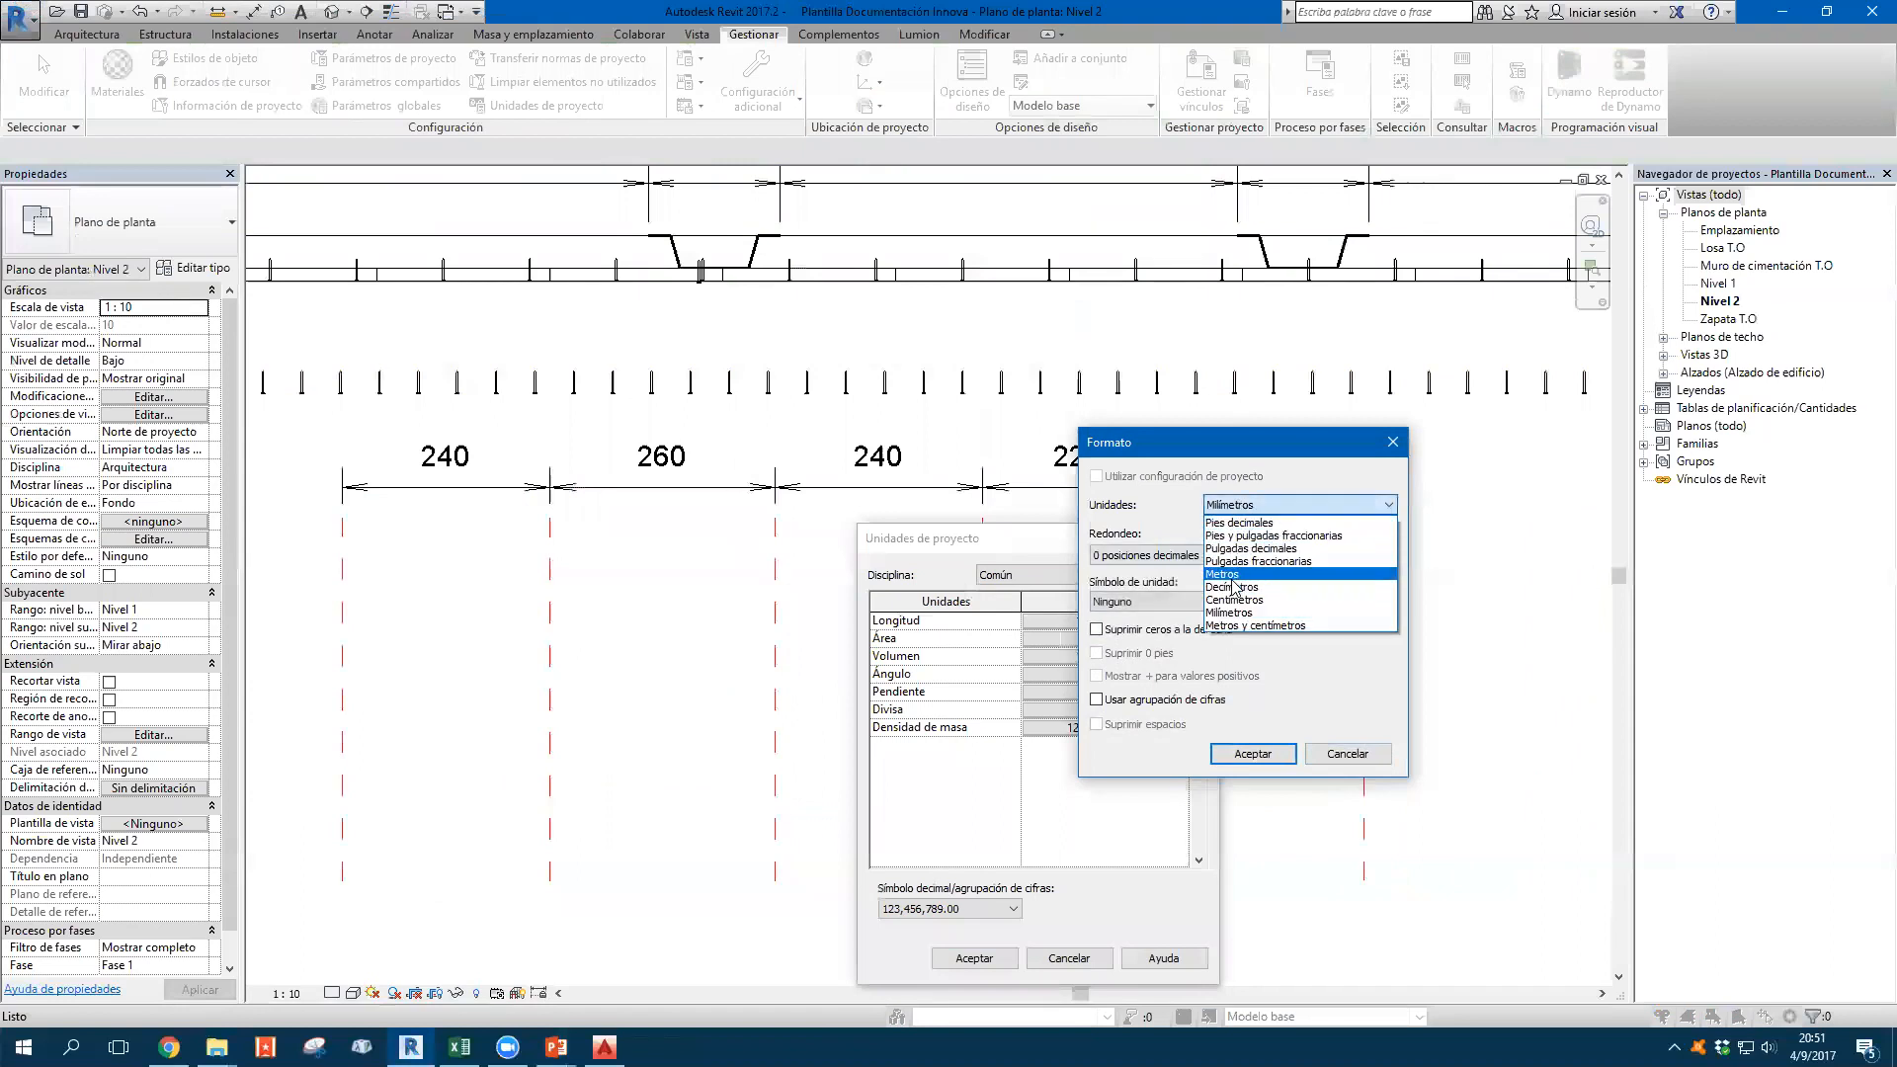
pyautogui.click(1231, 574)
pyautogui.click(1156, 555)
pyautogui.click(1112, 638)
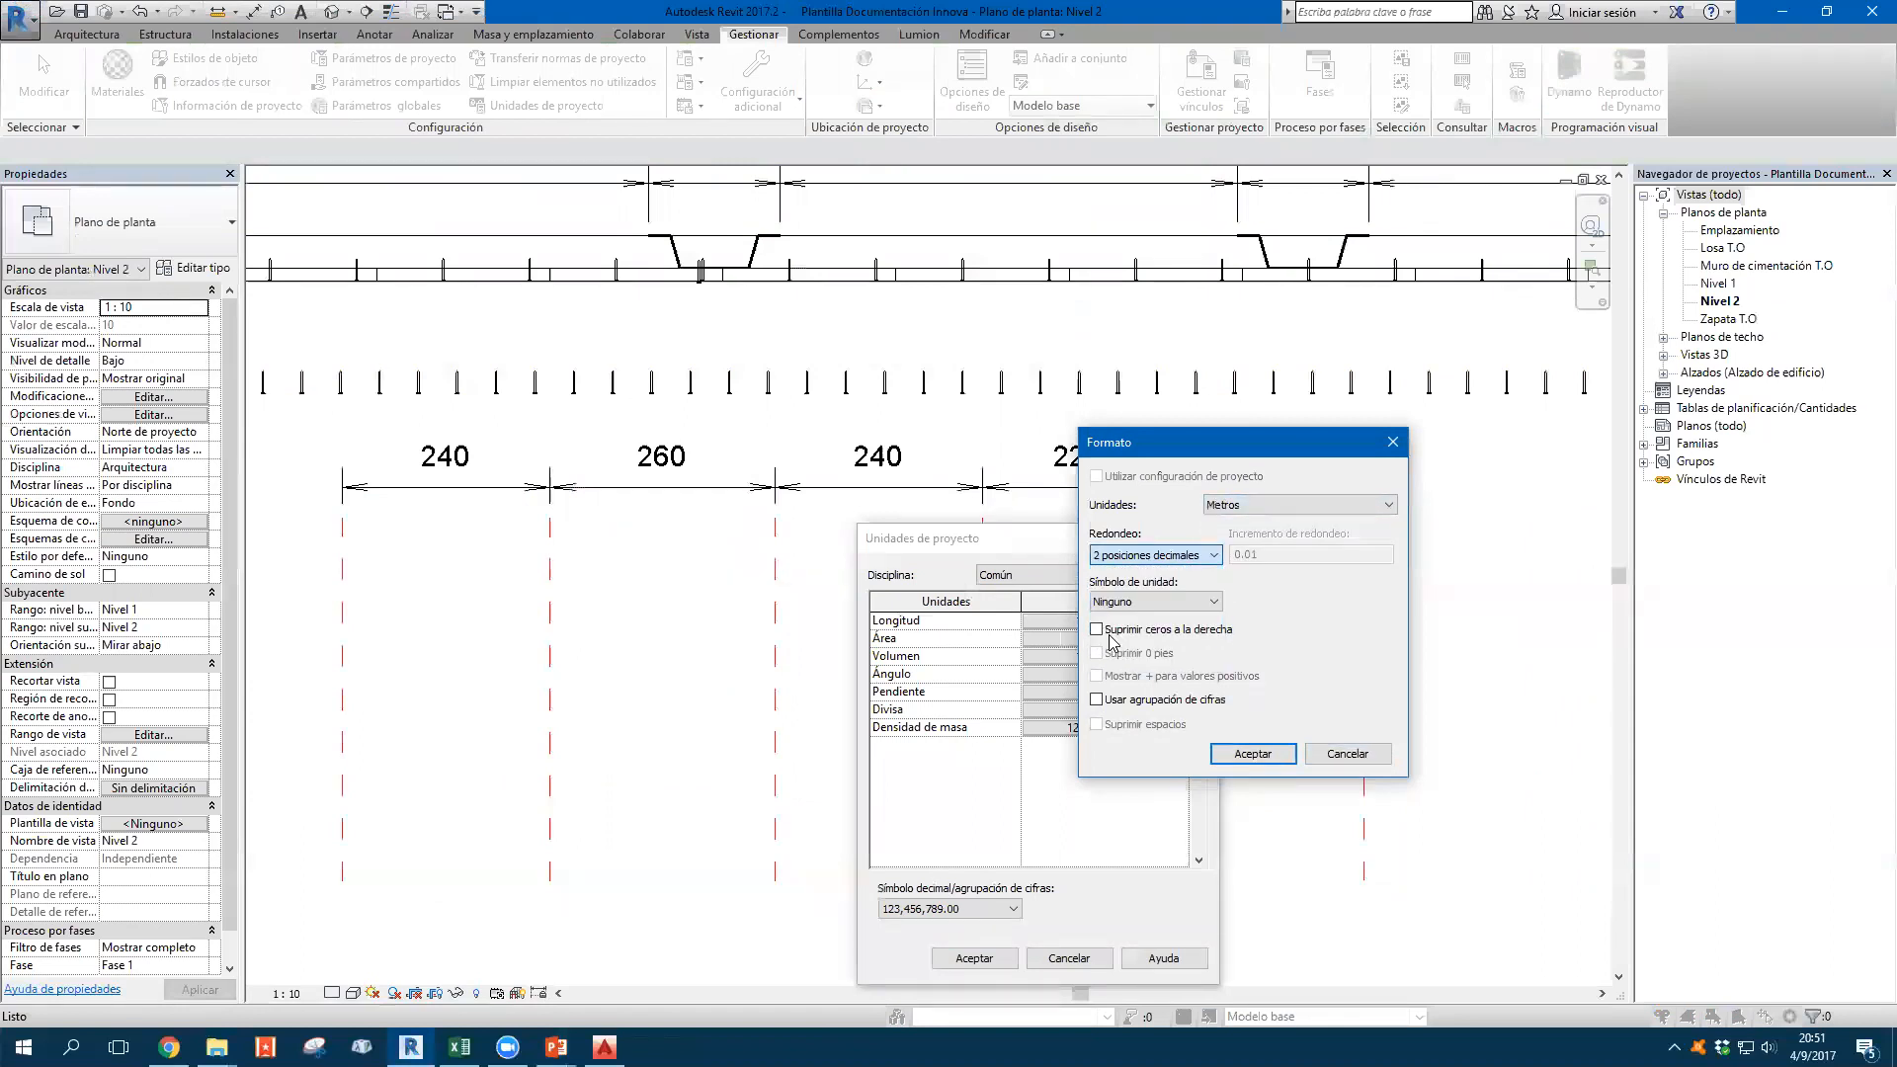
pyautogui.click(1247, 754)
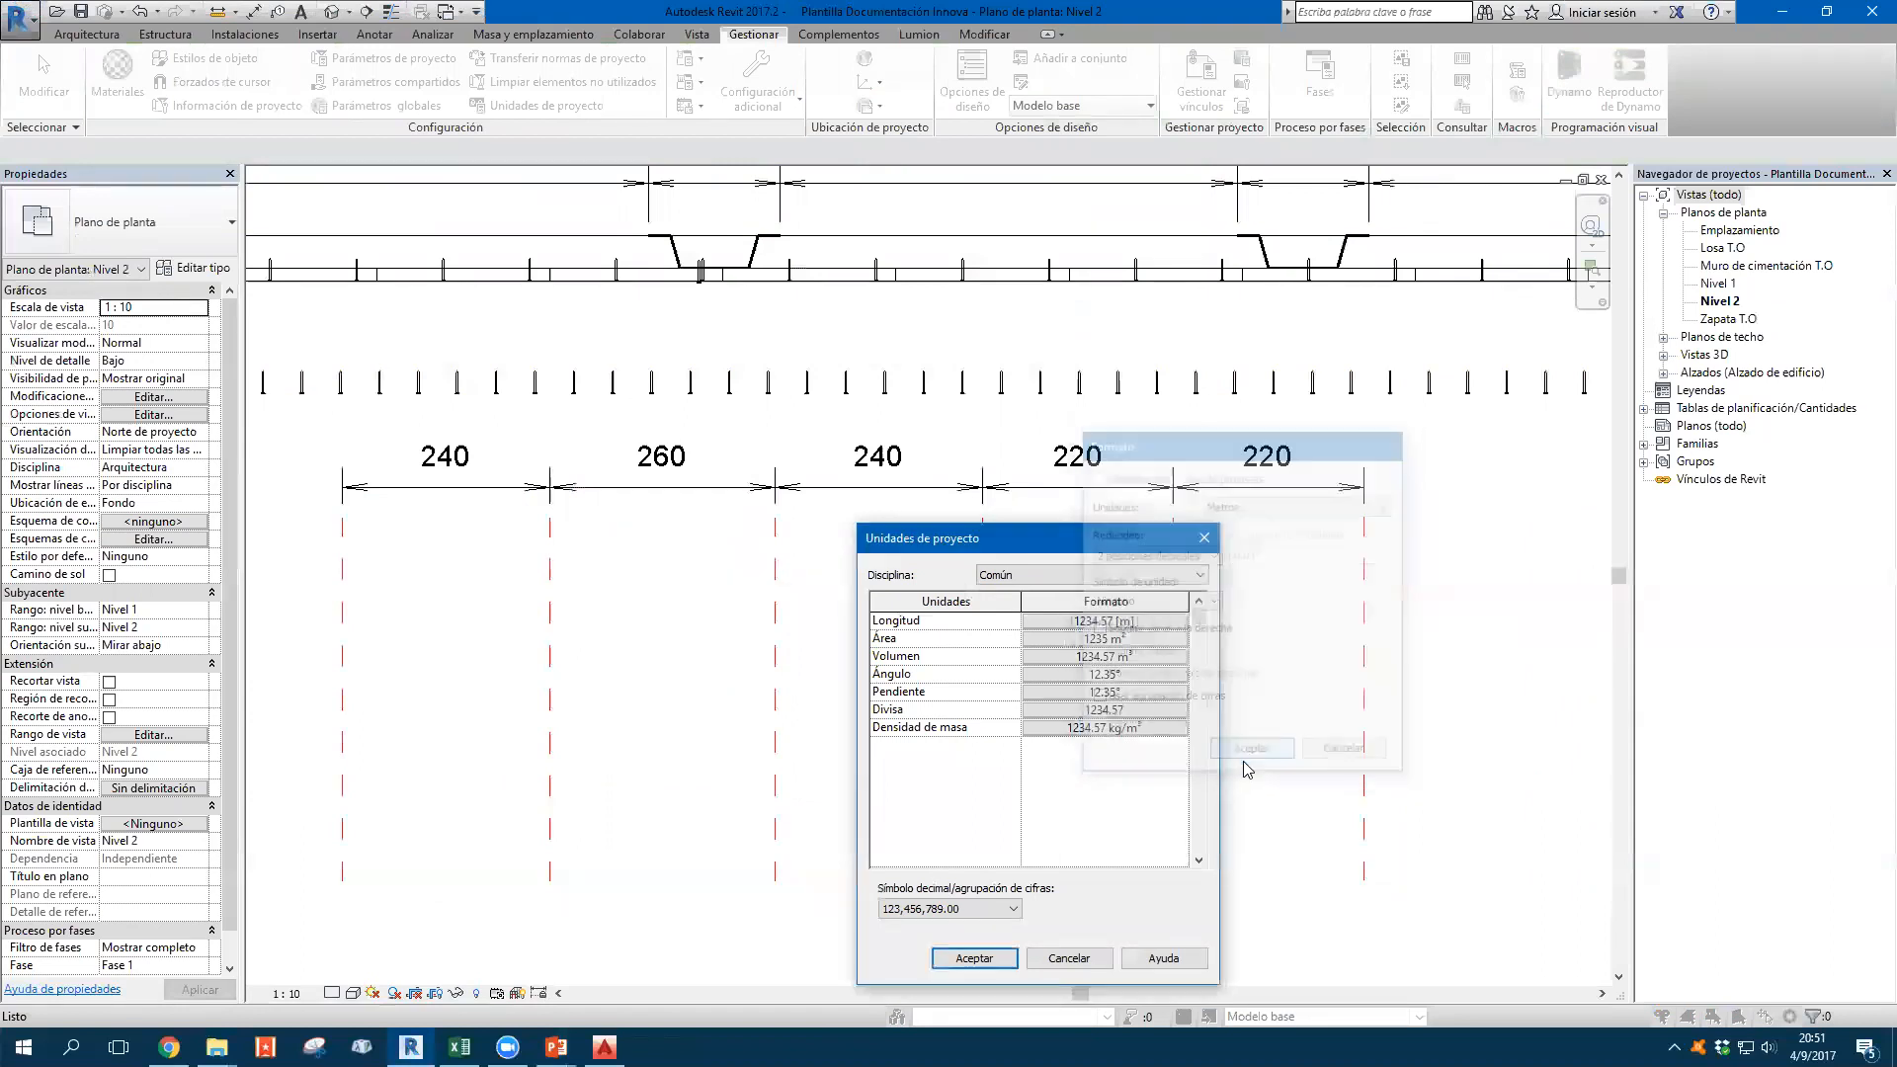
pyautogui.click(1002, 956)
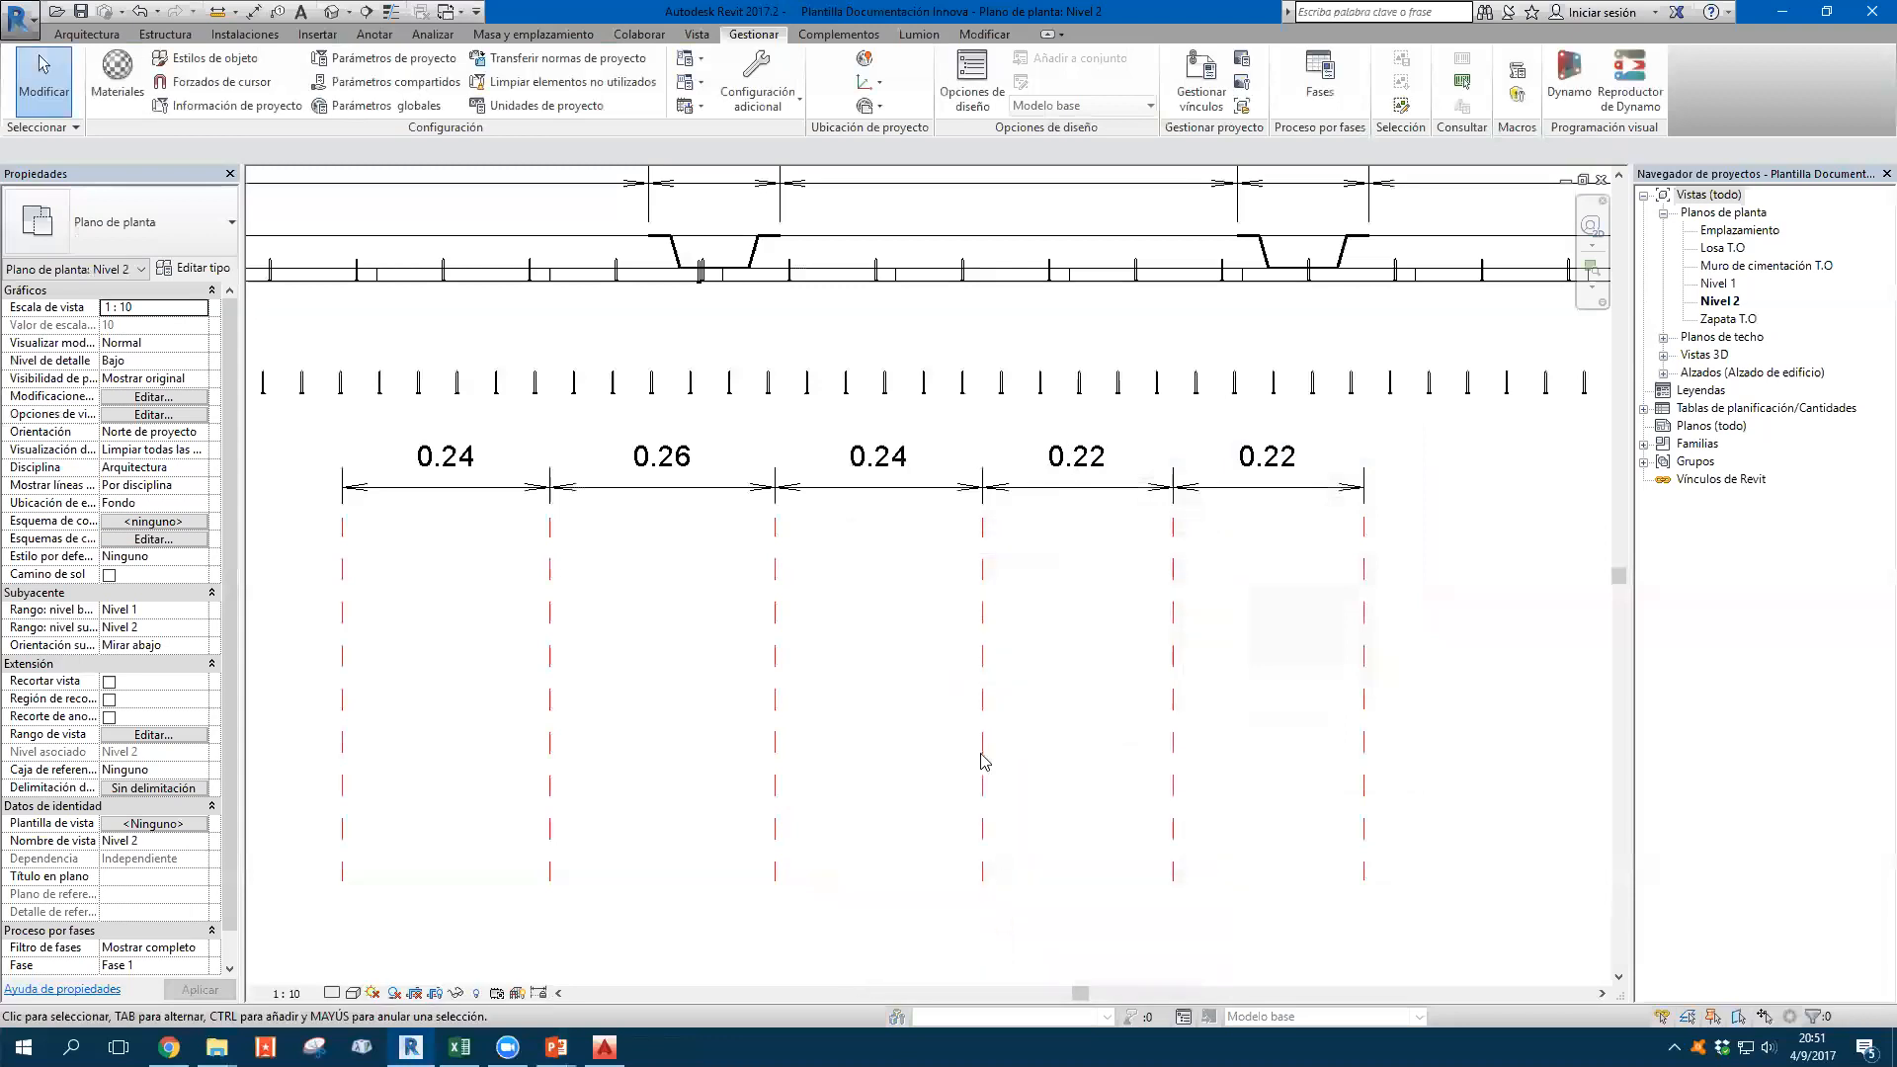
# Create a similar dimension chain across the first, fifth and last dashed lines, placed below the existing chain
pyautogui.click(924, 497)
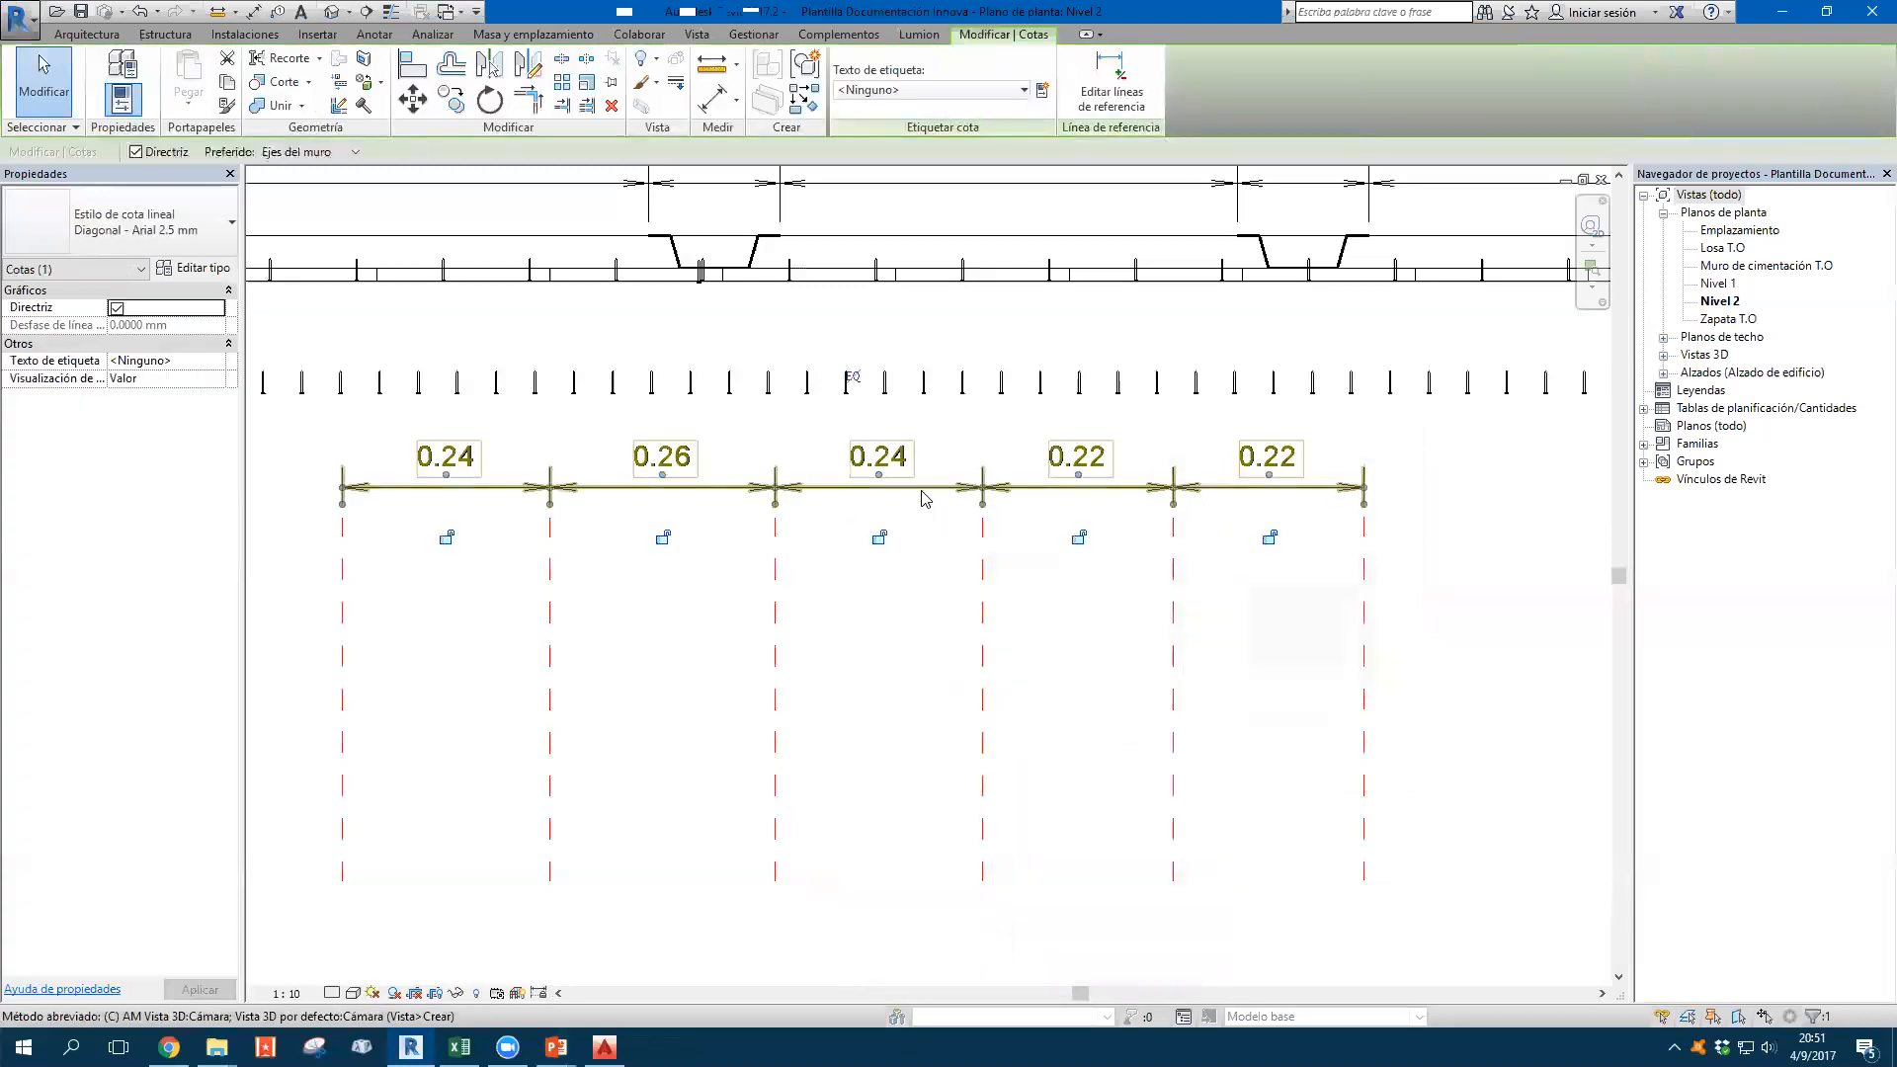
pyautogui.press('c')
pyautogui.press('s')
pyautogui.click(342, 650)
pyautogui.click(1363, 657)
pyautogui.click(1173, 654)
pyautogui.click(1062, 663)
pyautogui.press('Escape')
# Override the project units in the new chain's dimension type with Milímetros and 0 posiciones decimales
pyautogui.click(1058, 664)
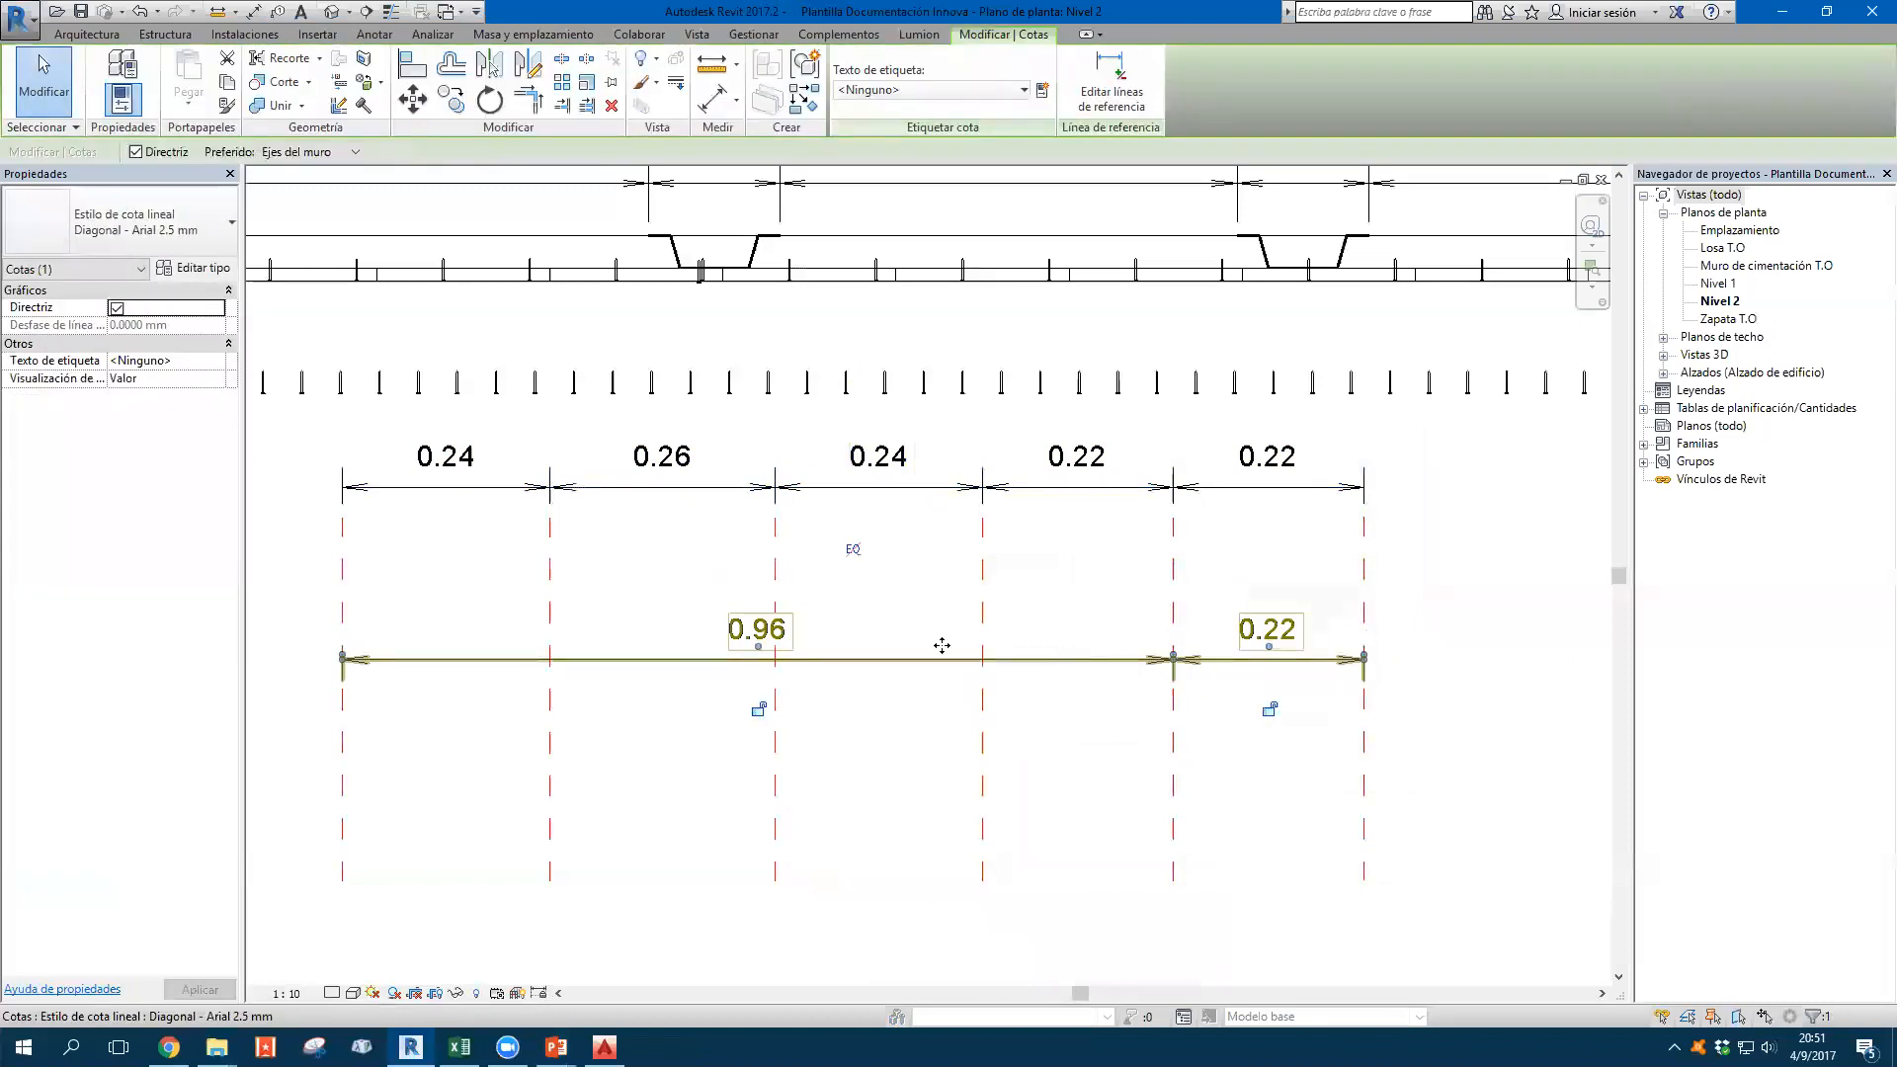
pyautogui.click(210, 272)
pyautogui.scroll(-5, 737, 701)
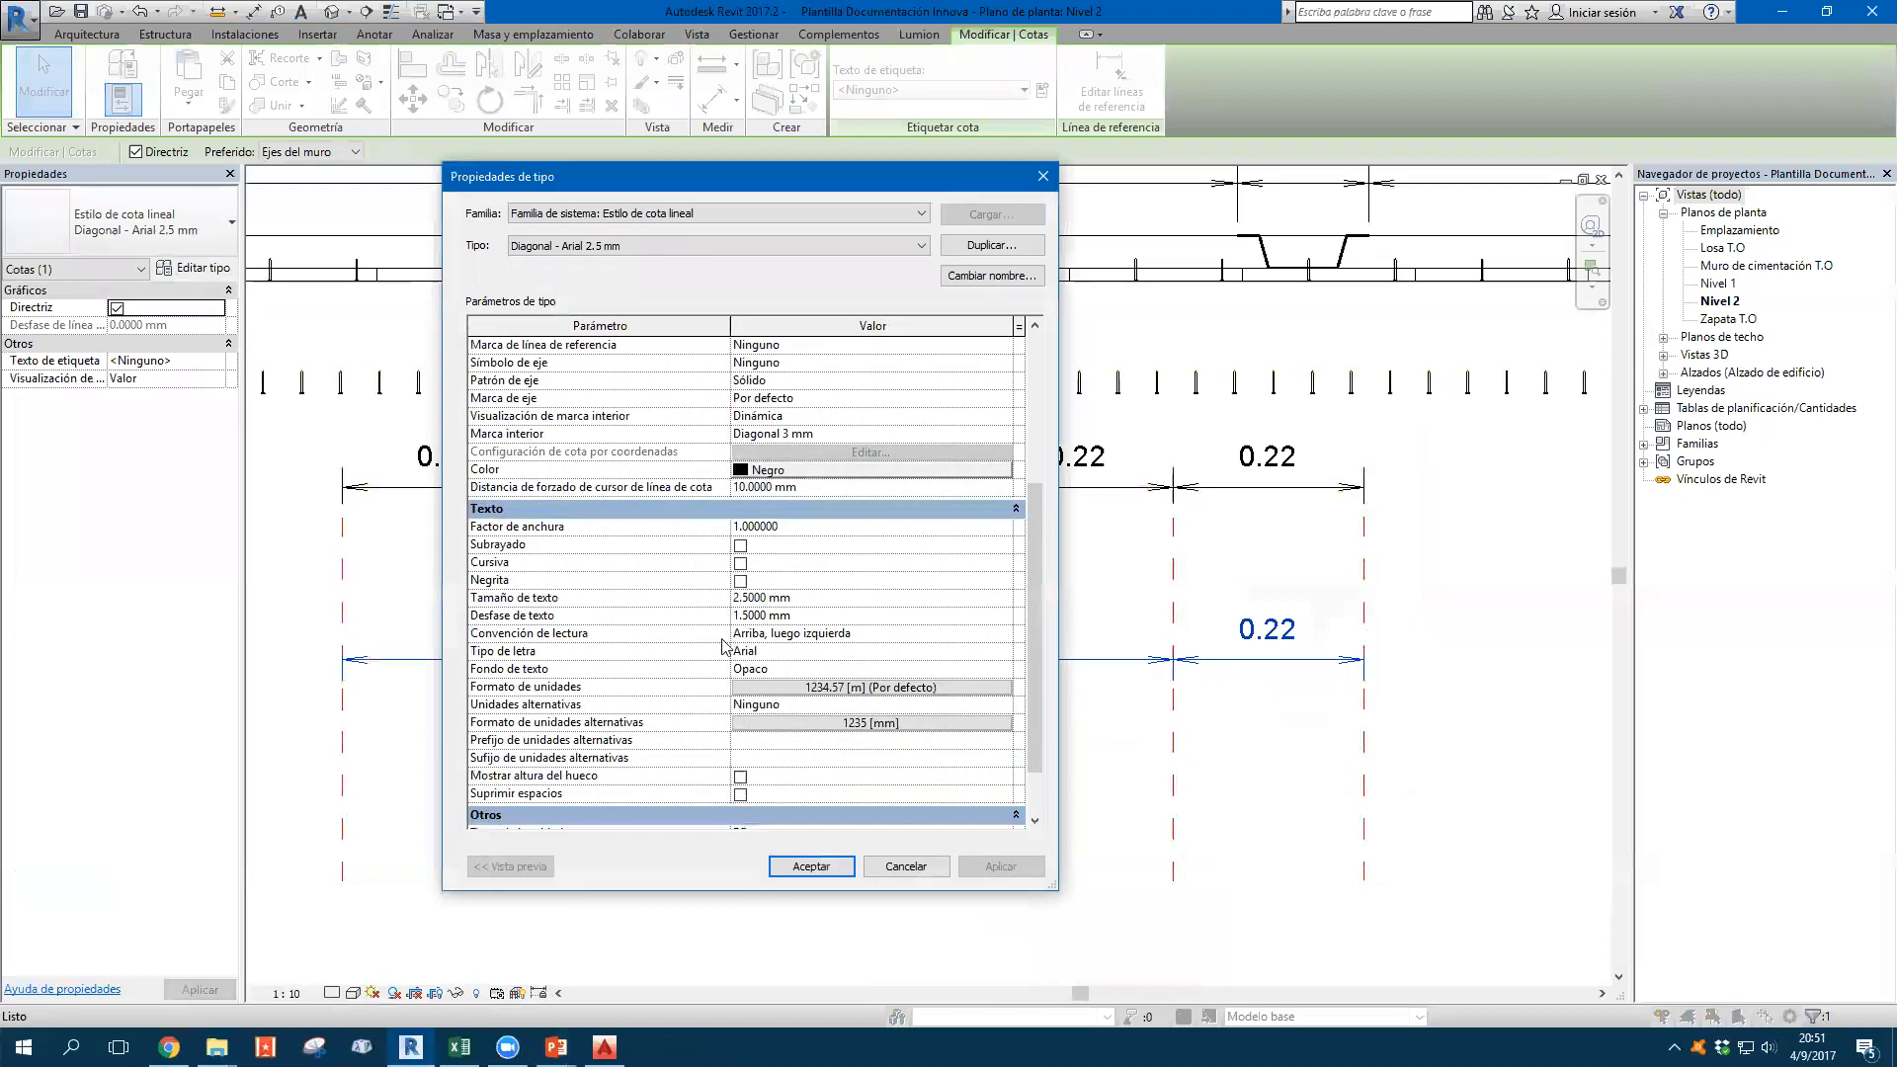
pyautogui.click(867, 617)
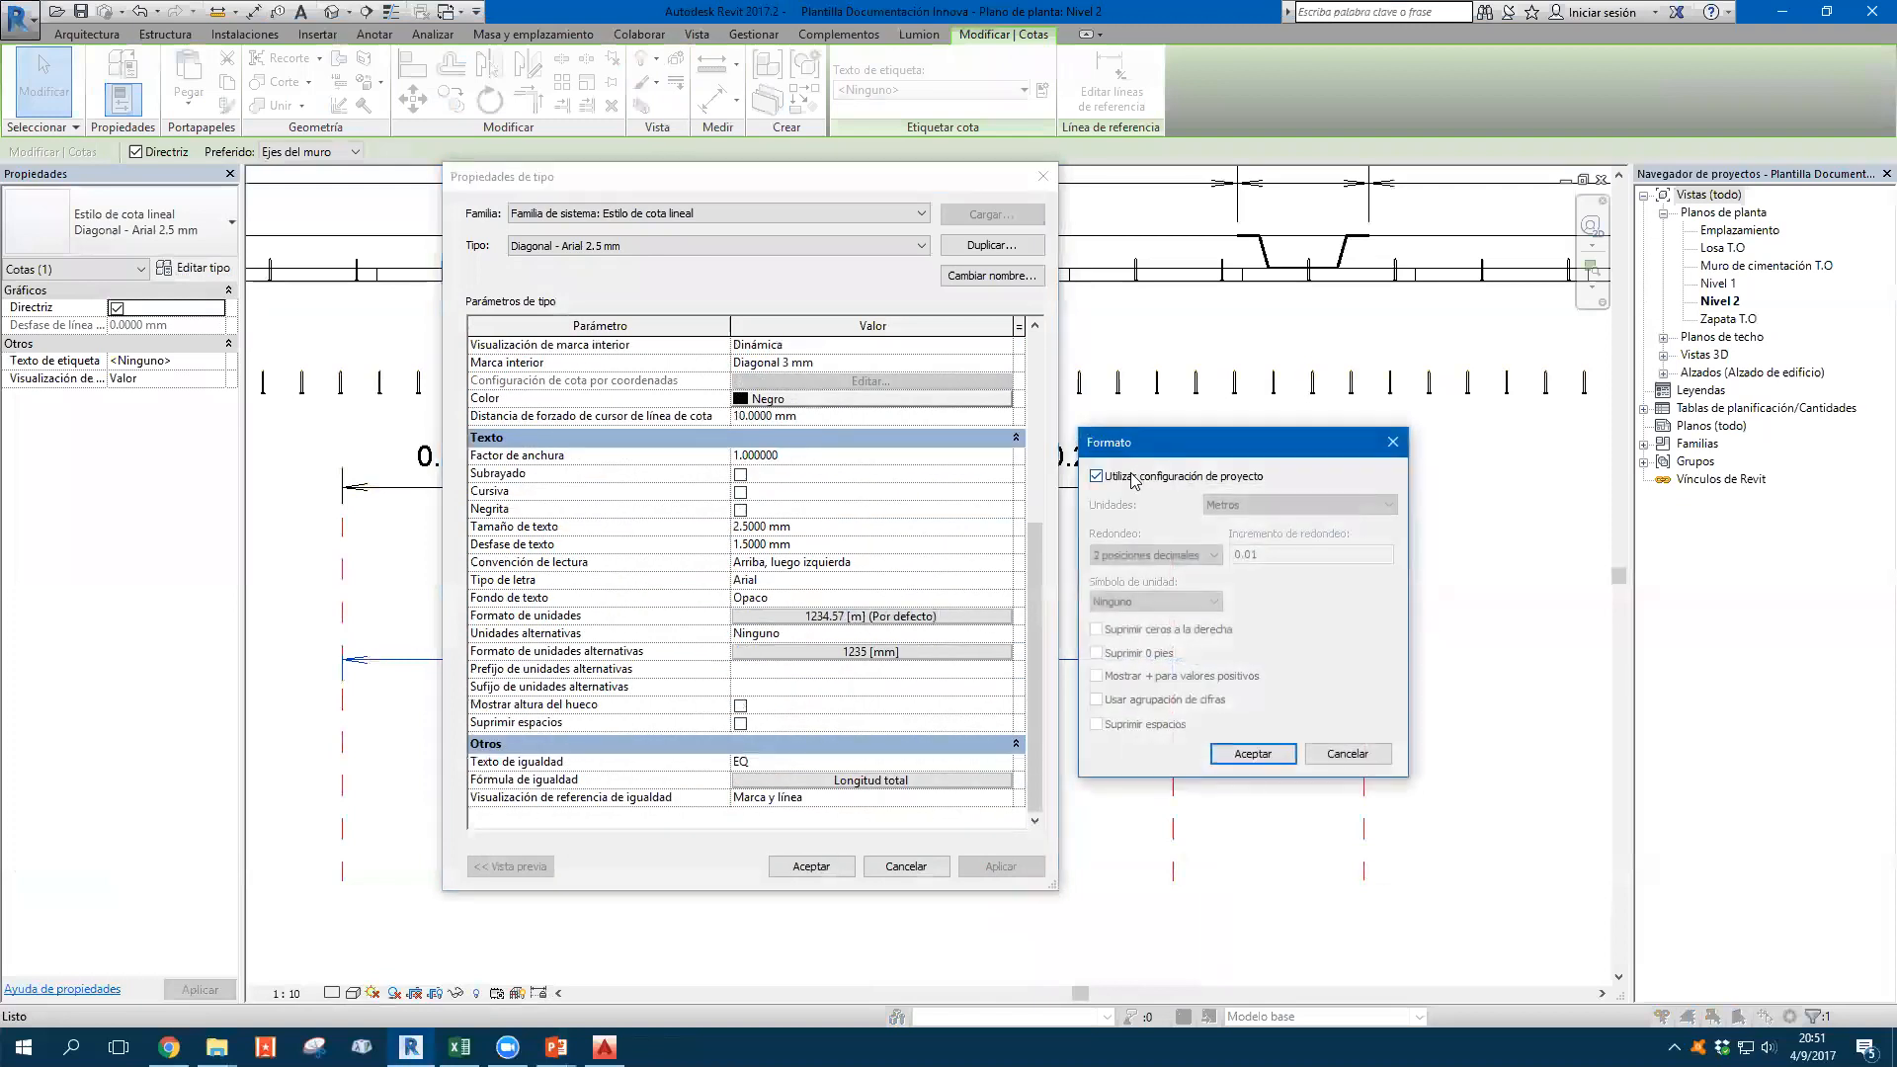
pyautogui.click(1097, 476)
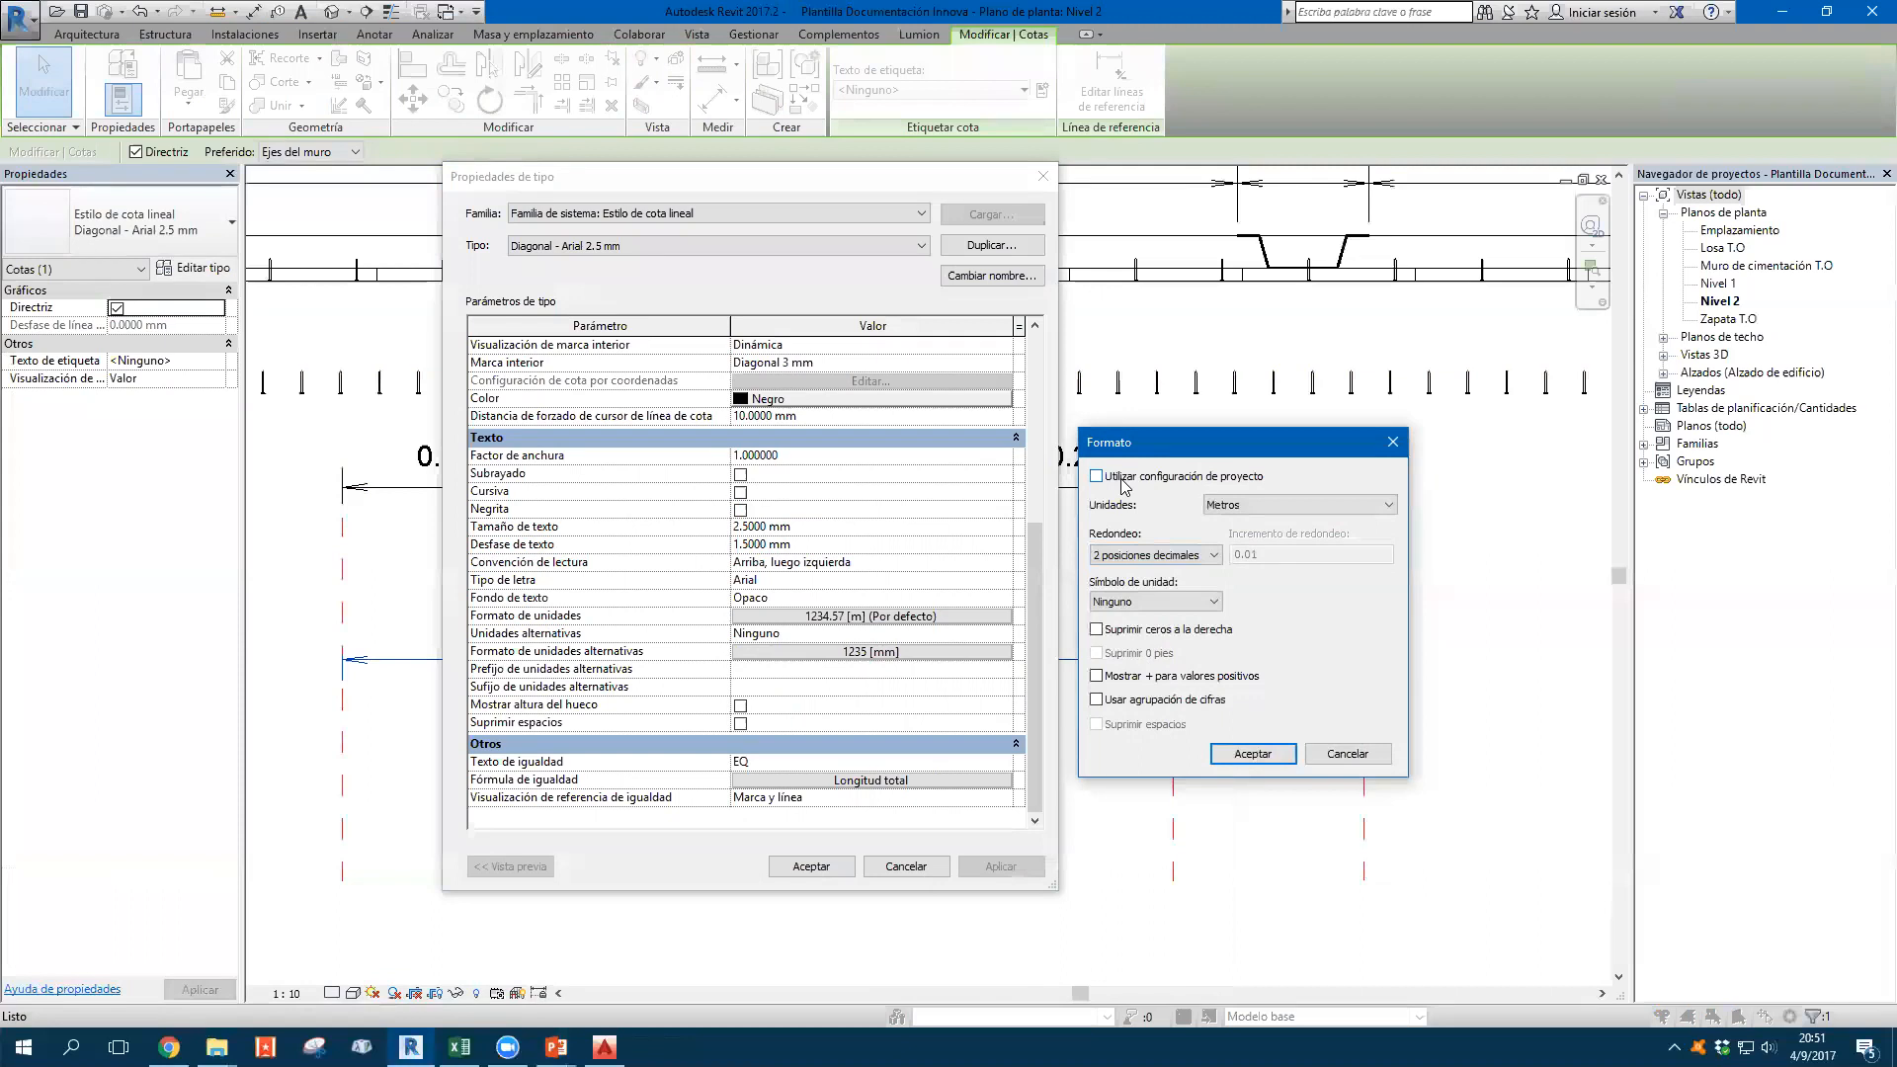
pyautogui.click(1242, 509)
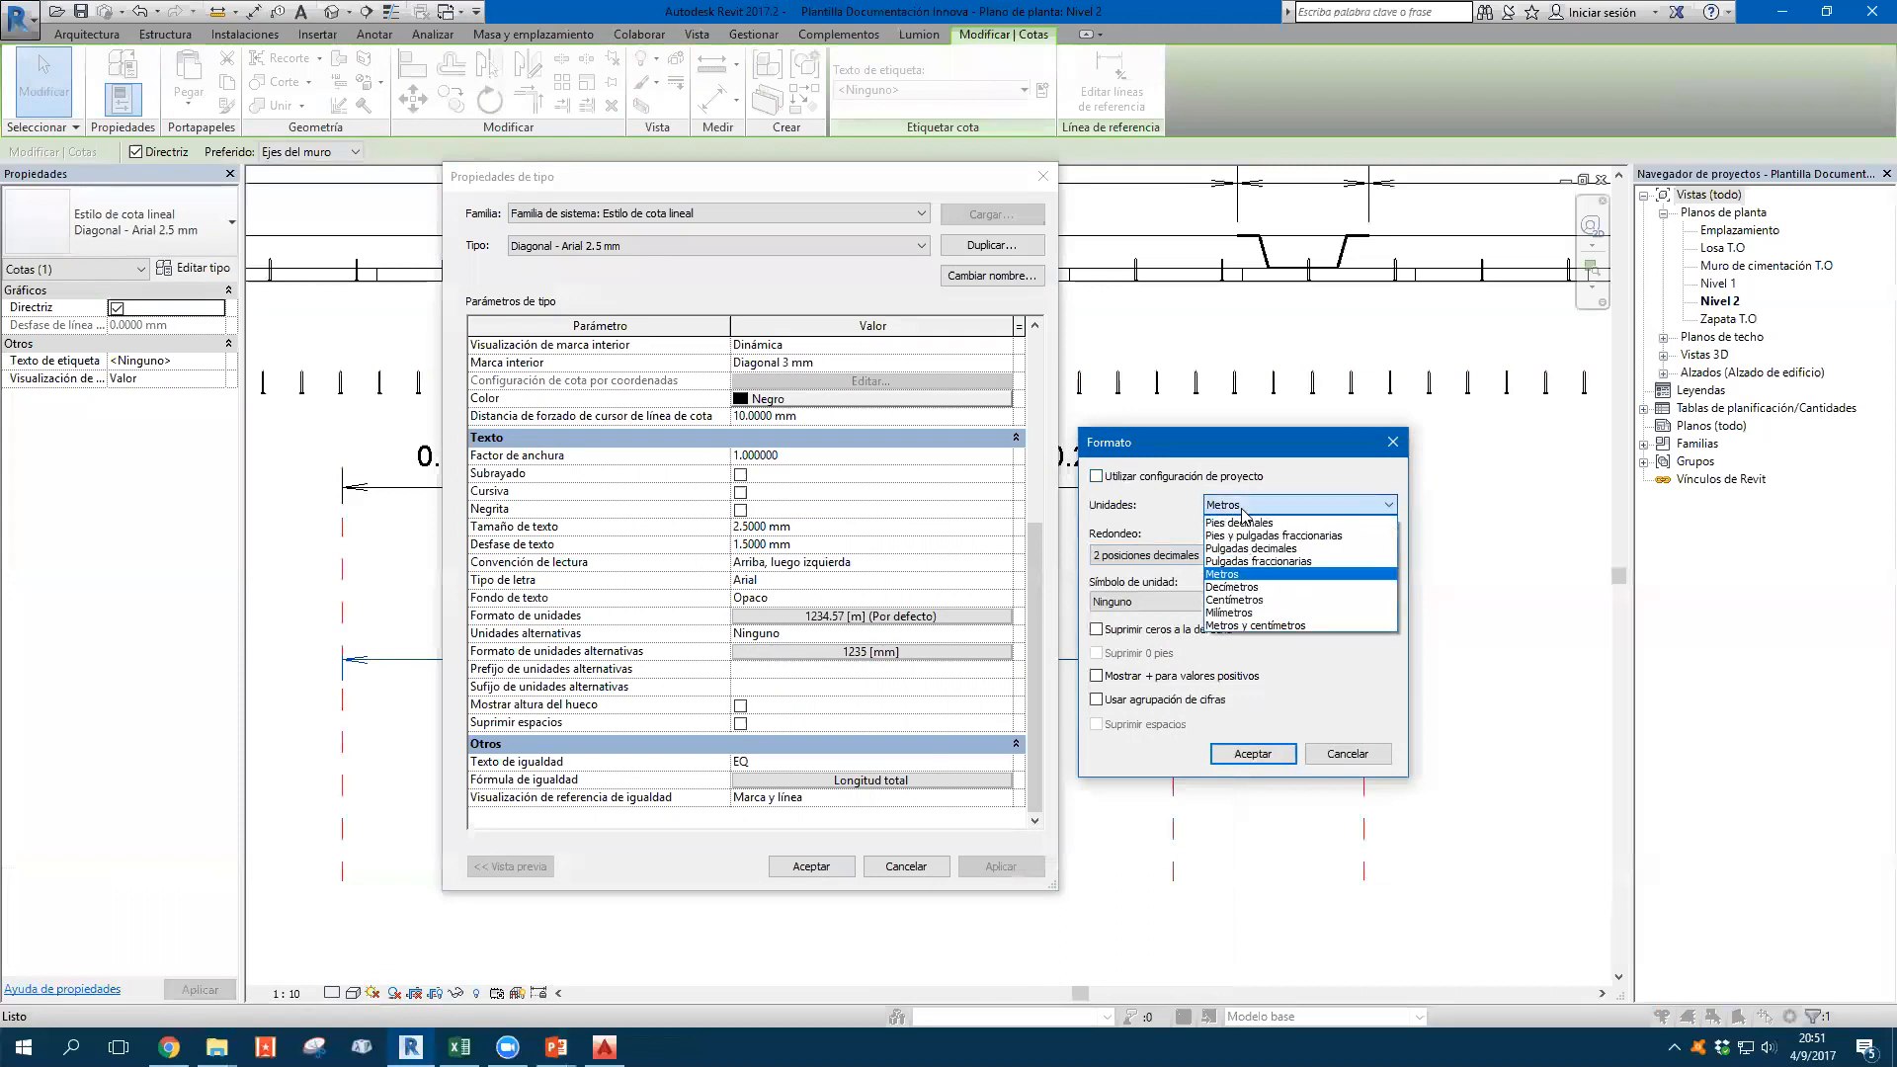
pyautogui.click(1231, 612)
pyautogui.click(1143, 556)
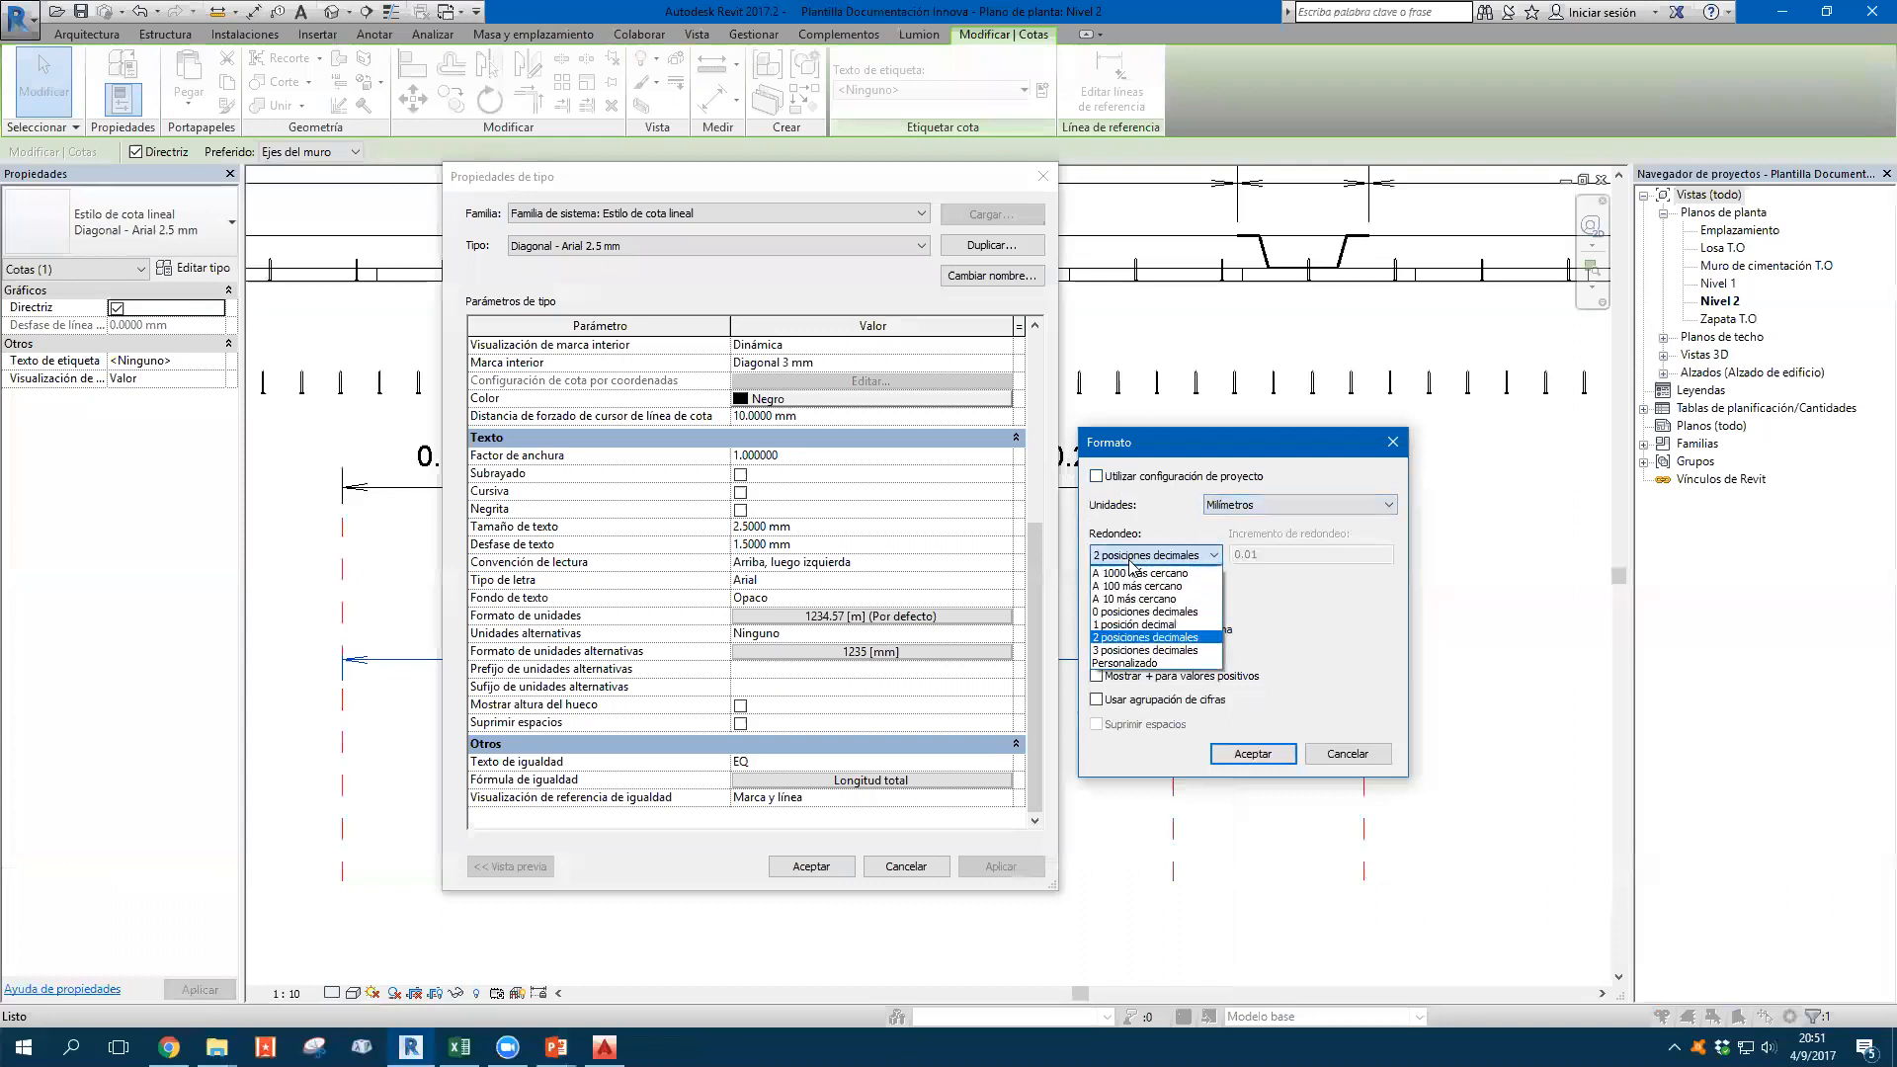
pyautogui.click(1117, 612)
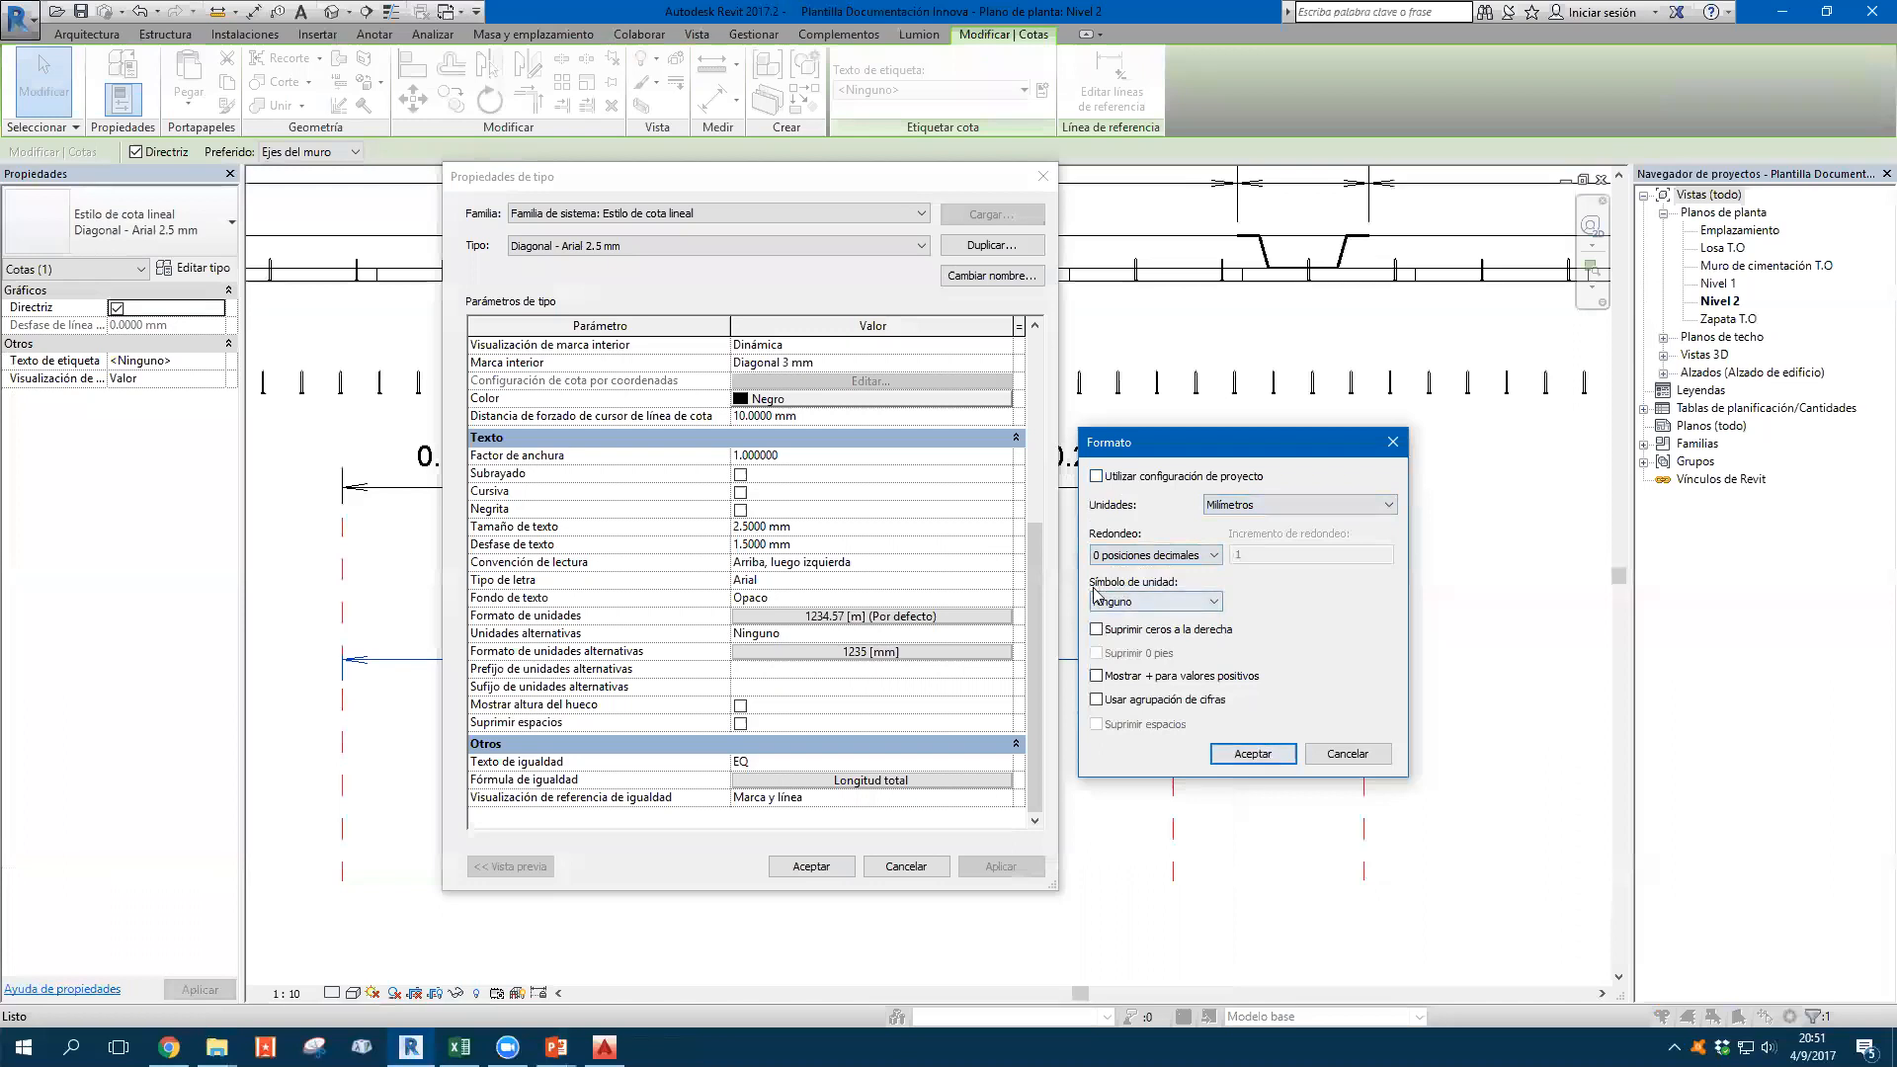
# Try mm as the Símbolo de unidad, set it back to Ninguno and accept the unit format
pyautogui.click(1134, 602)
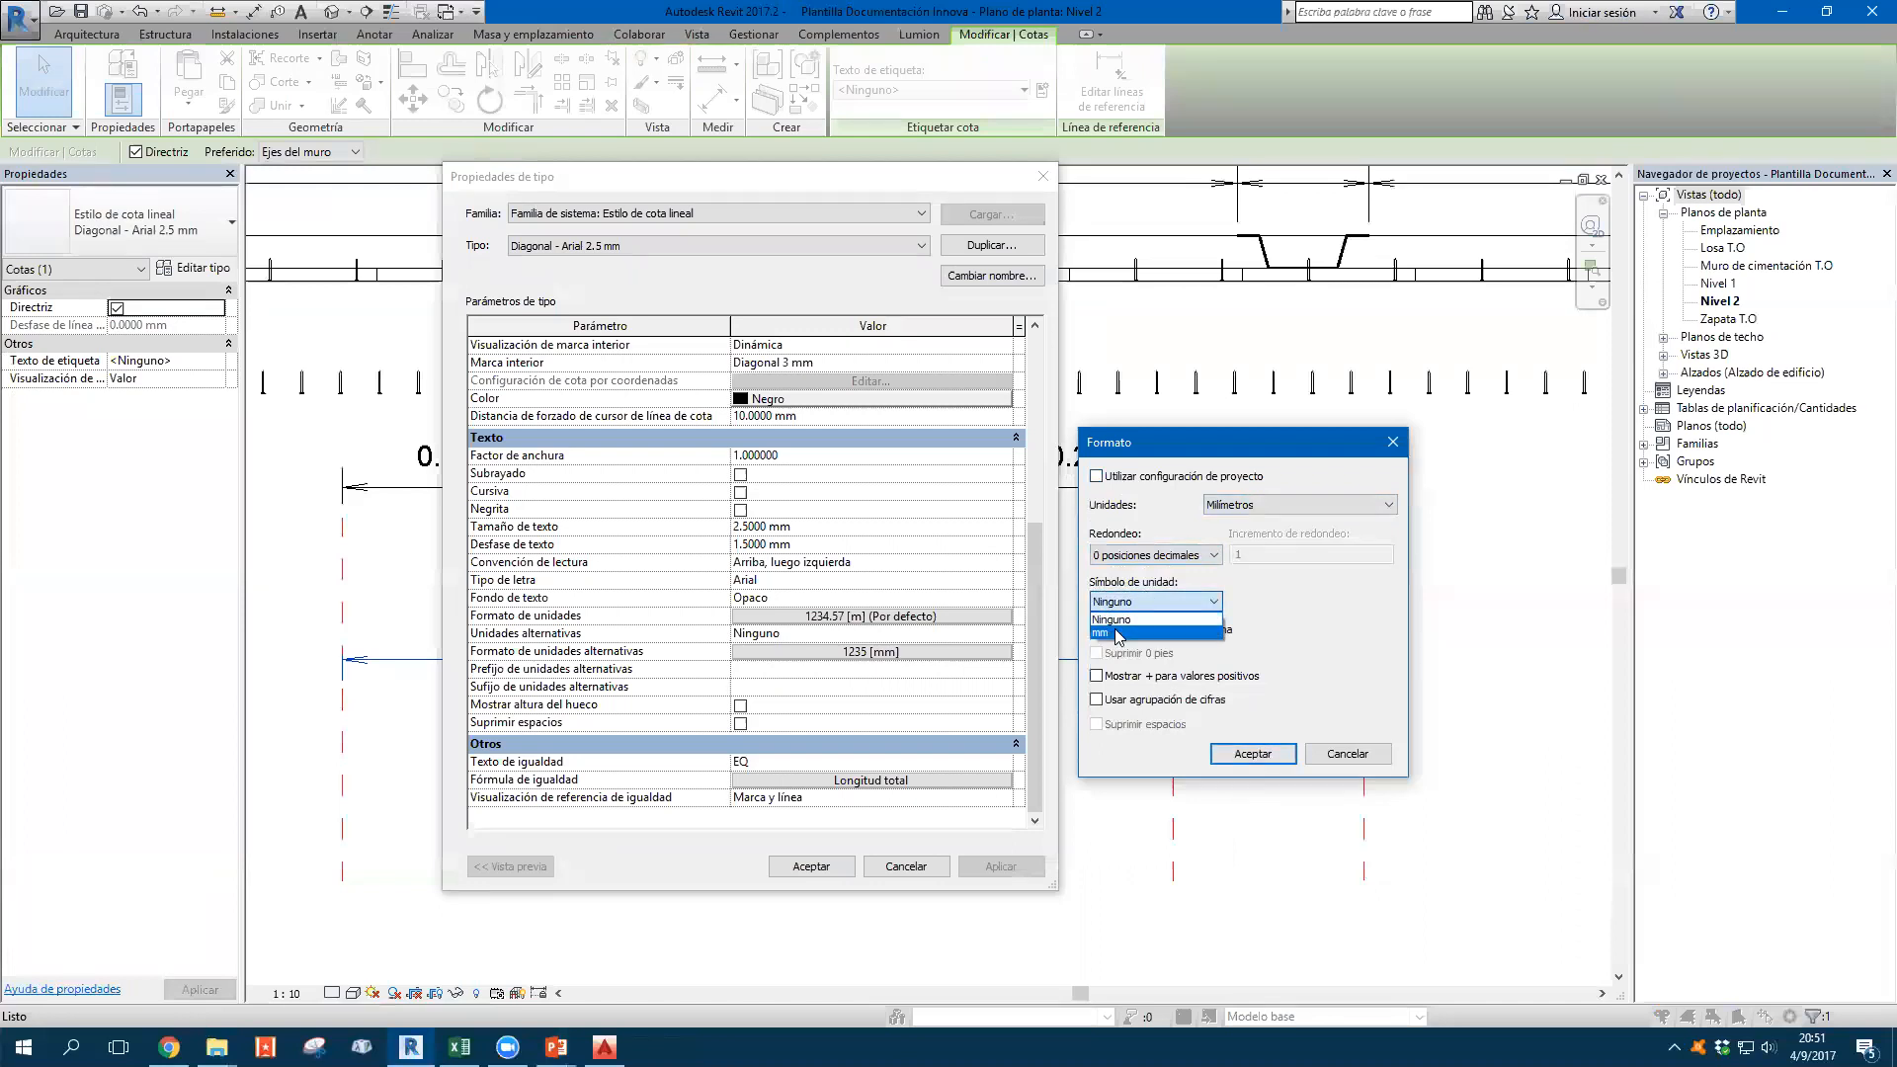
pyautogui.click(1118, 633)
pyautogui.click(1186, 601)
pyautogui.click(1117, 616)
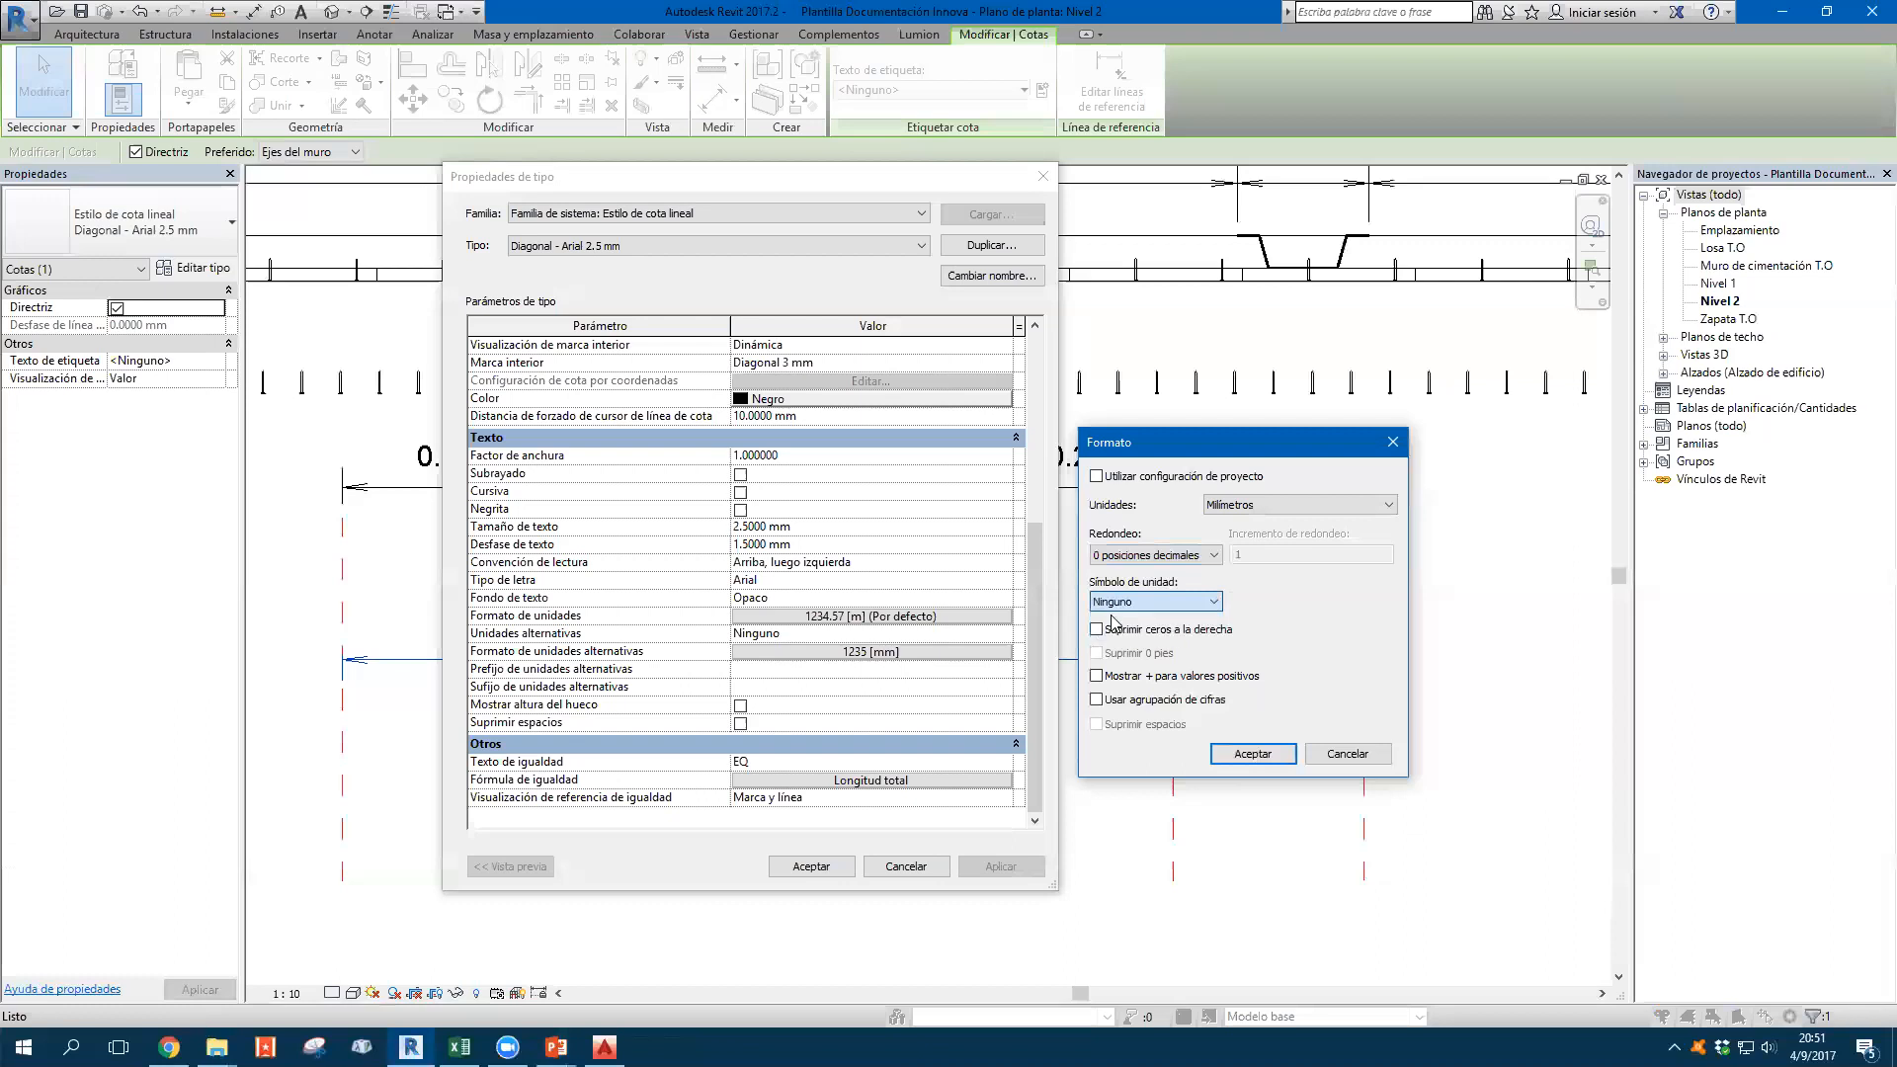
pyautogui.click(1255, 754)
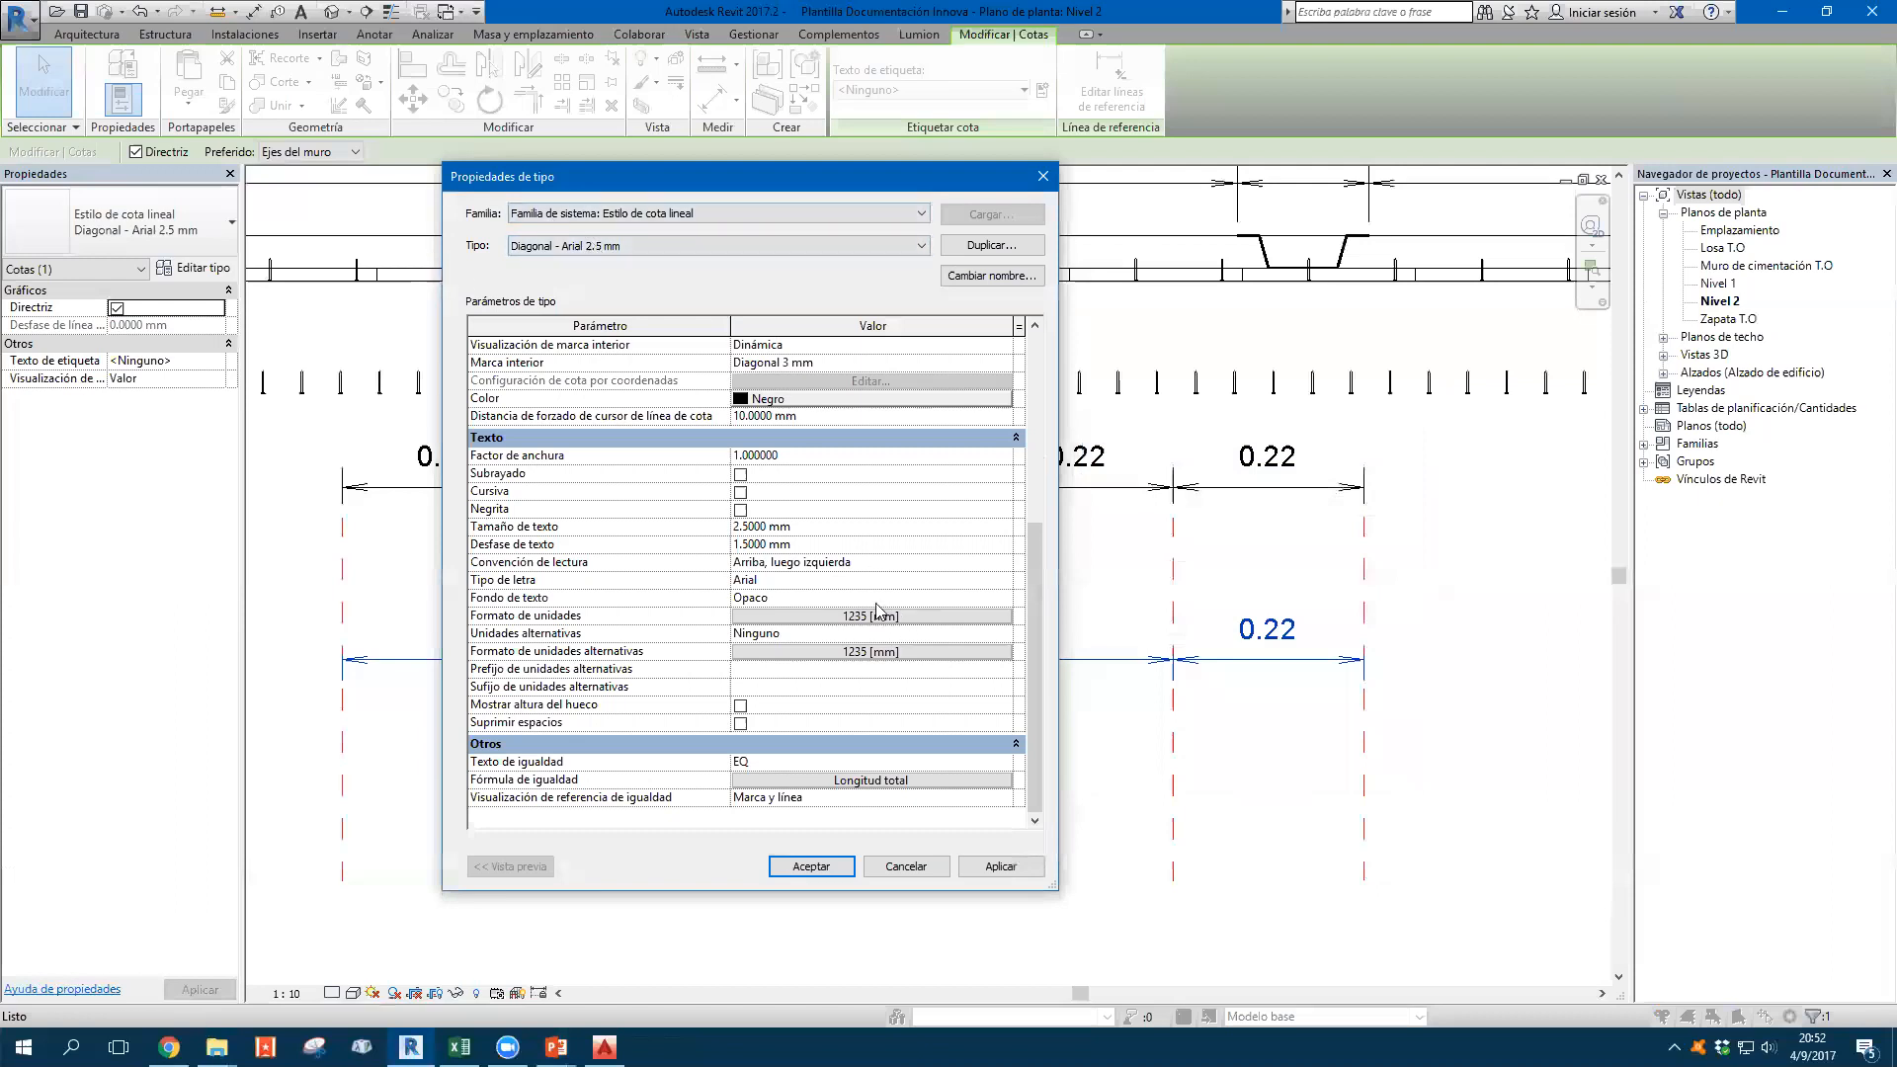
# Rename the dimension type as "Diagonal - Arial 2.5 mm - Milímetros-No decimales" and open the list of dimension types
pyautogui.click(980, 277)
pyautogui.click(570, 628)
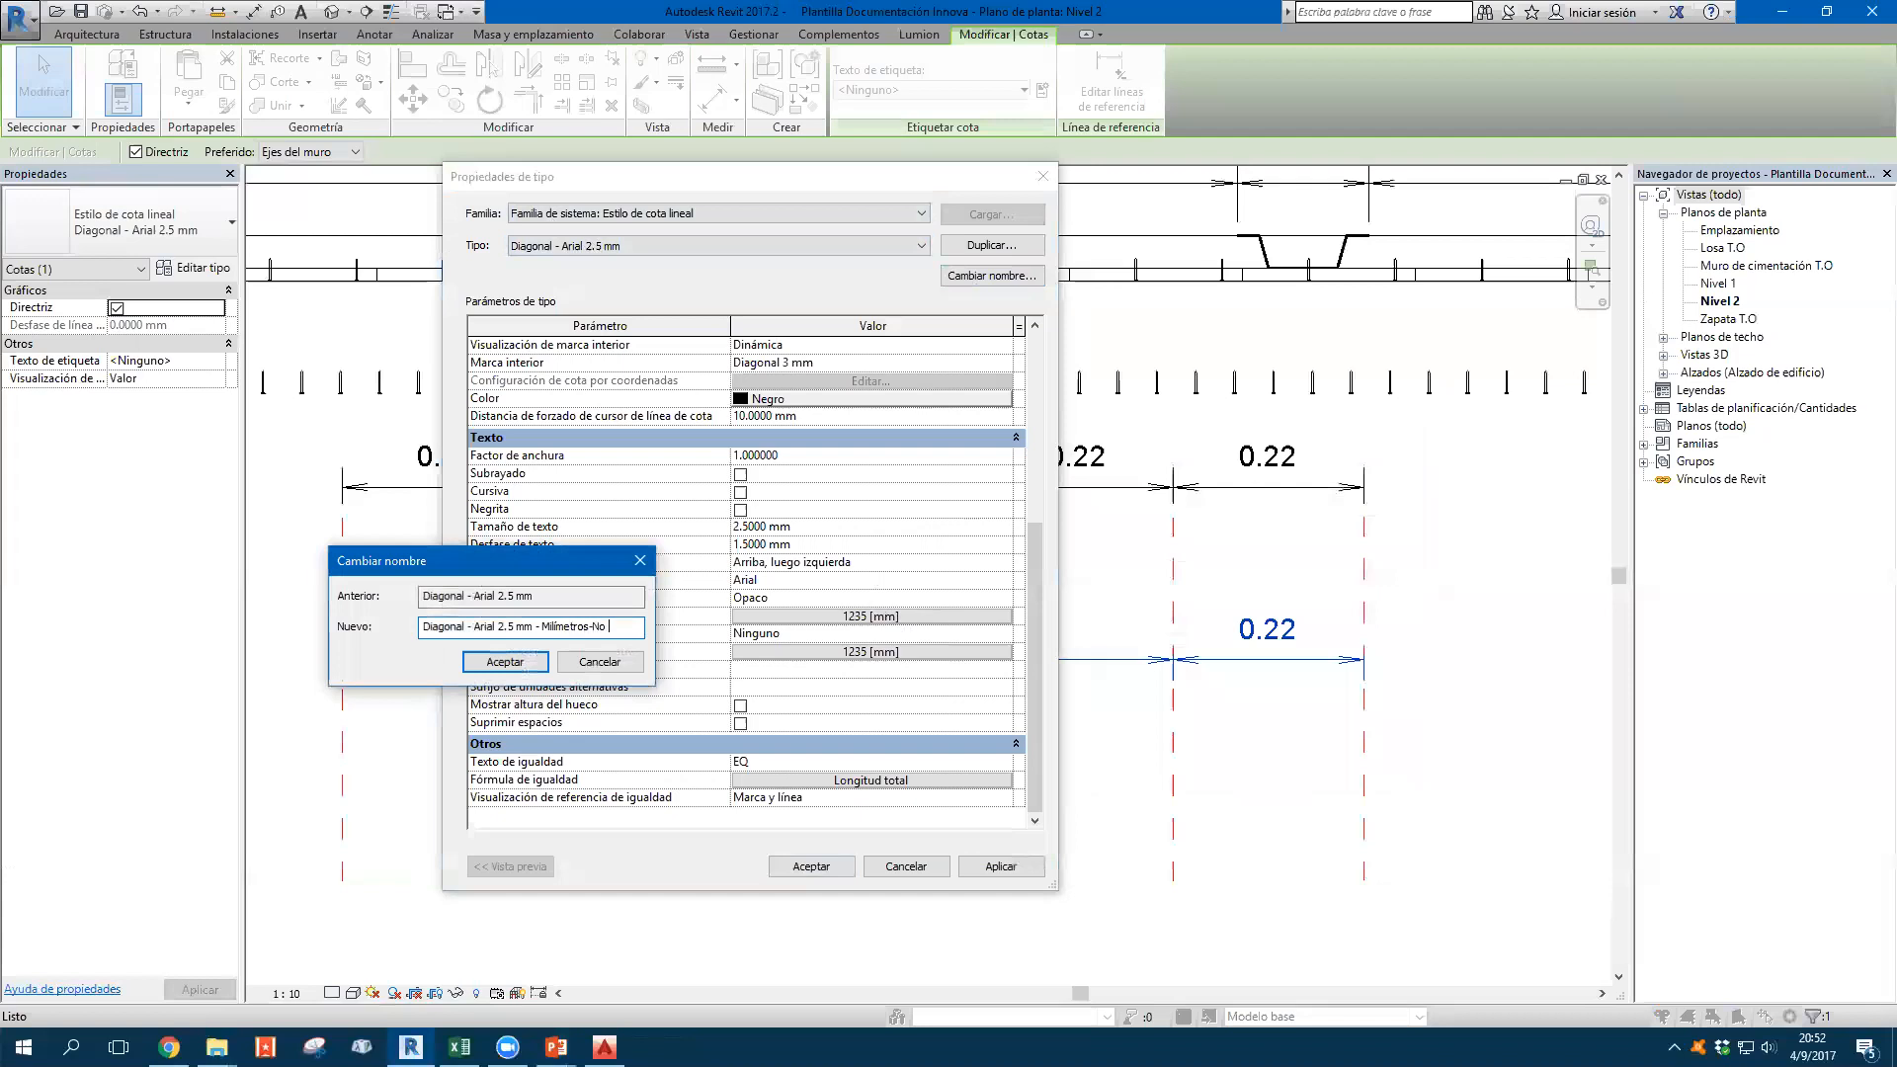
pyautogui.write('males')
pyautogui.click(505, 662)
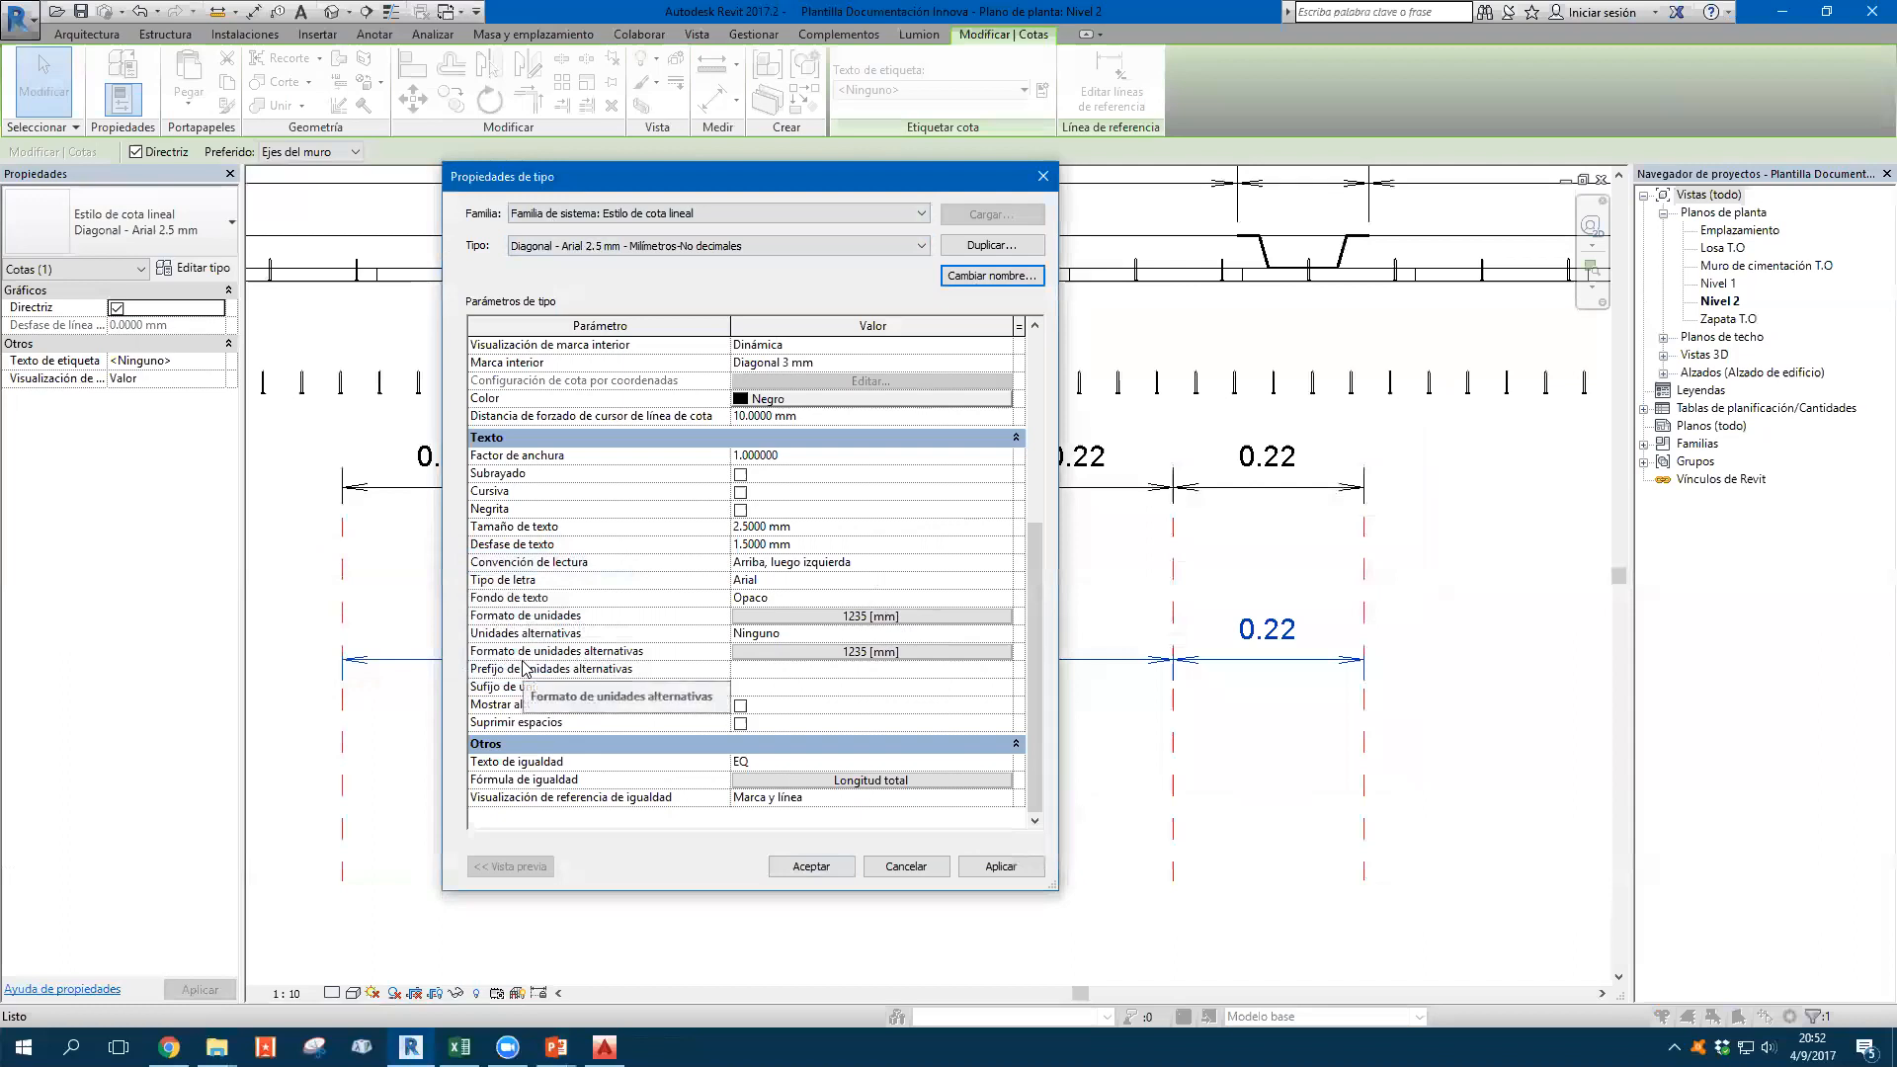
pyautogui.click(699, 247)
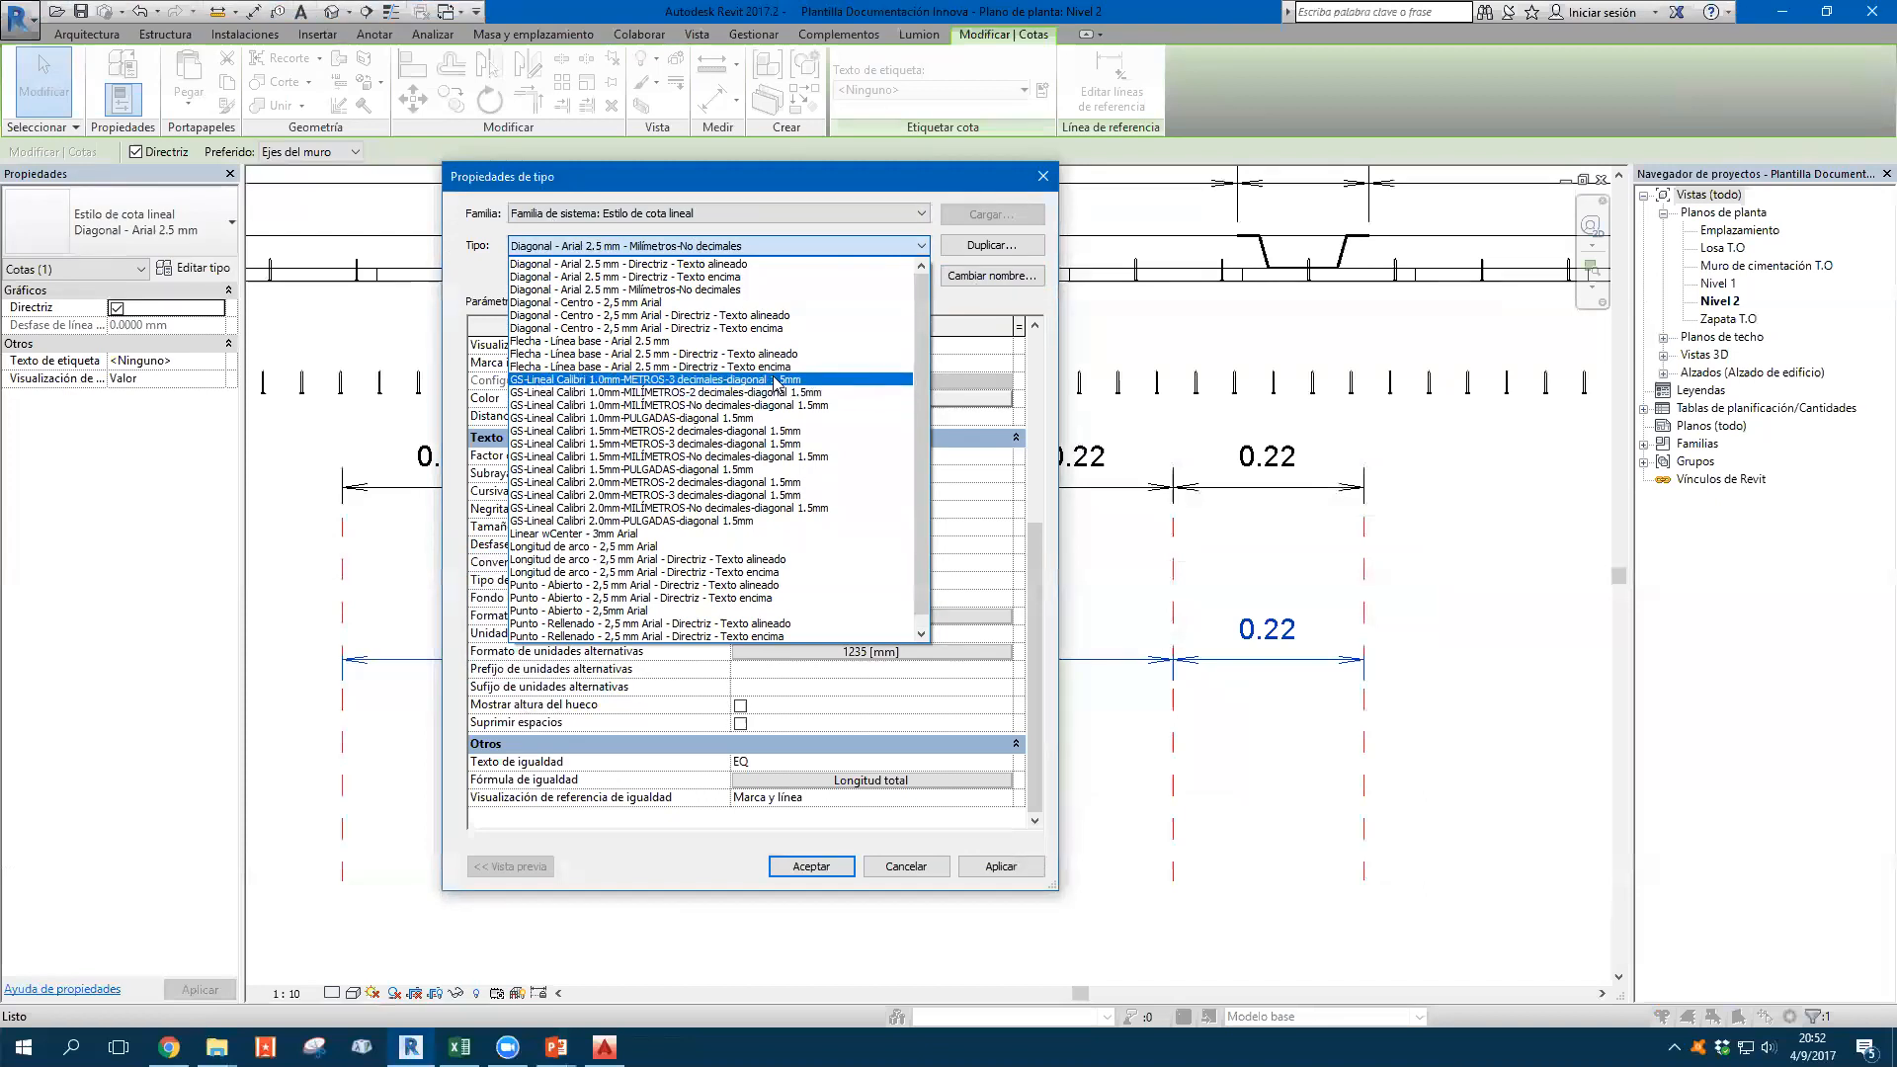
# Review the list of available dimension types and accept the type properties of the selected chain
pyautogui.click(869, 245)
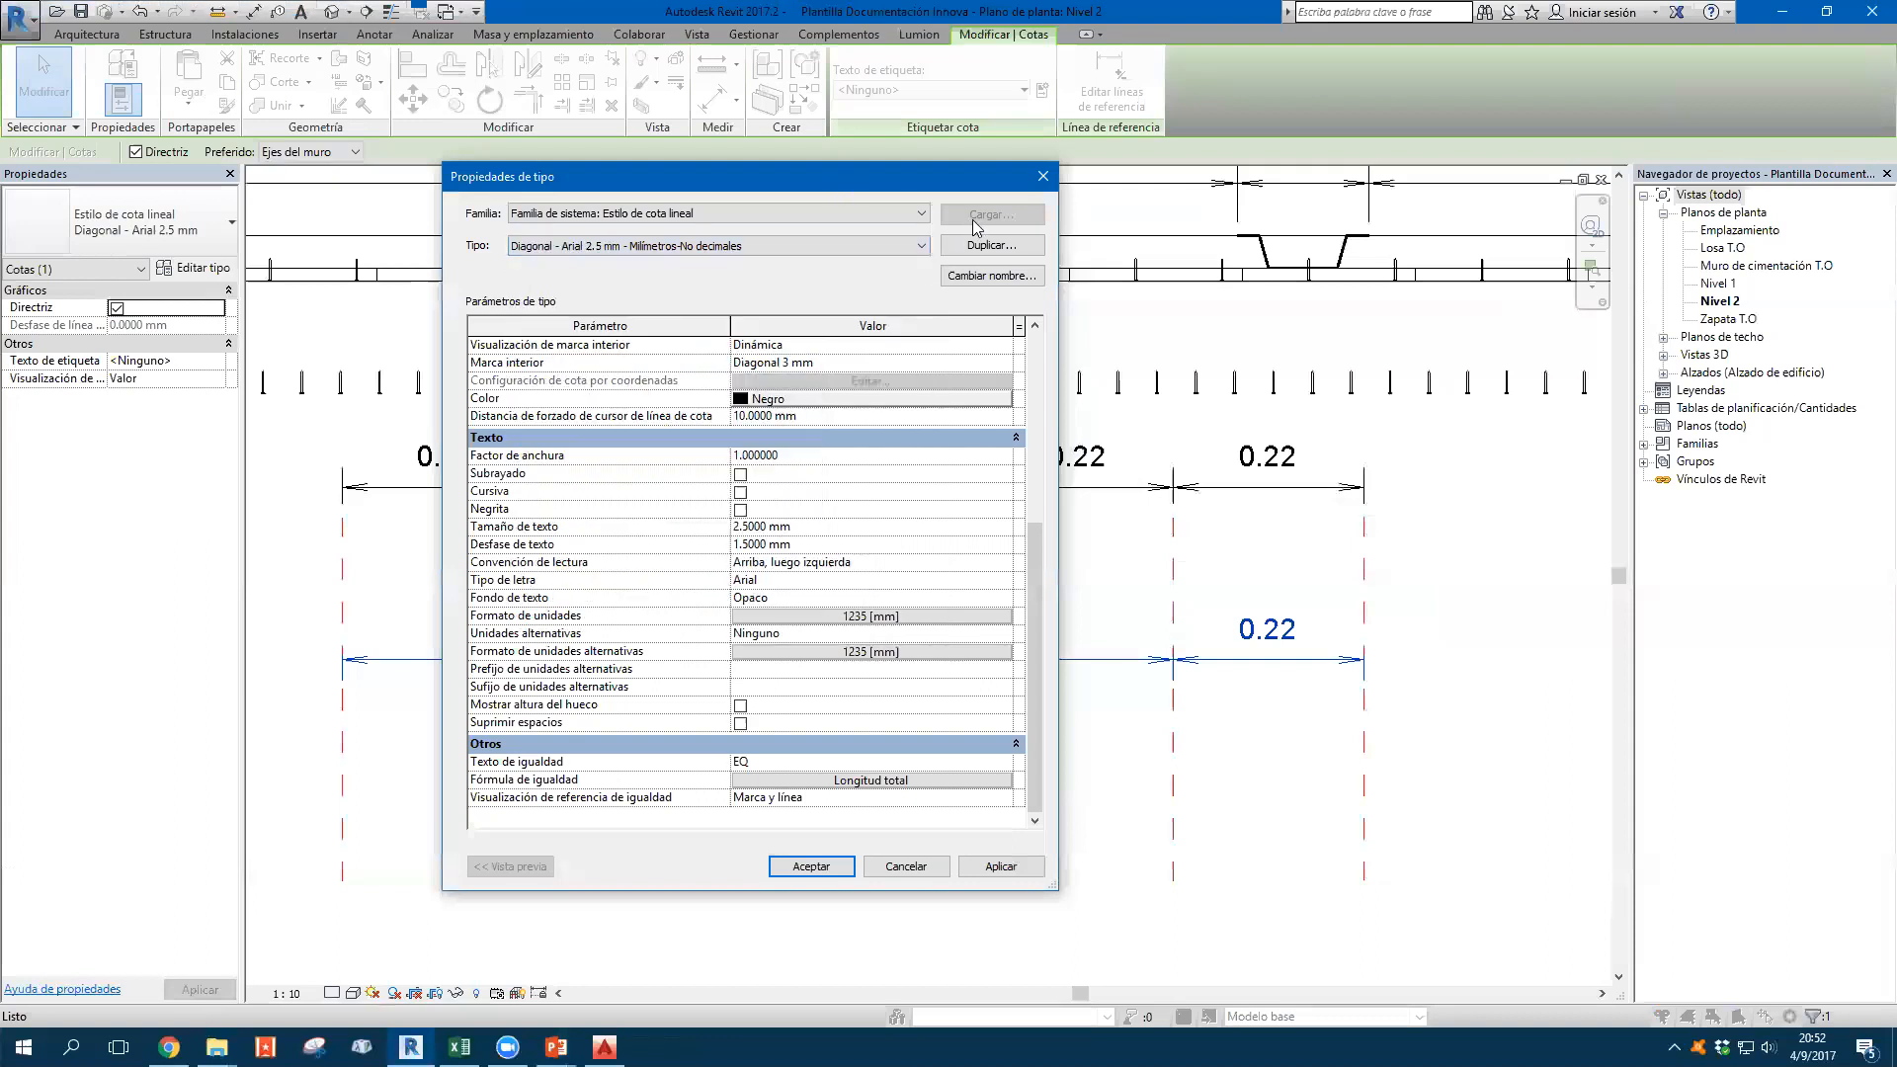
pyautogui.click(870, 245)
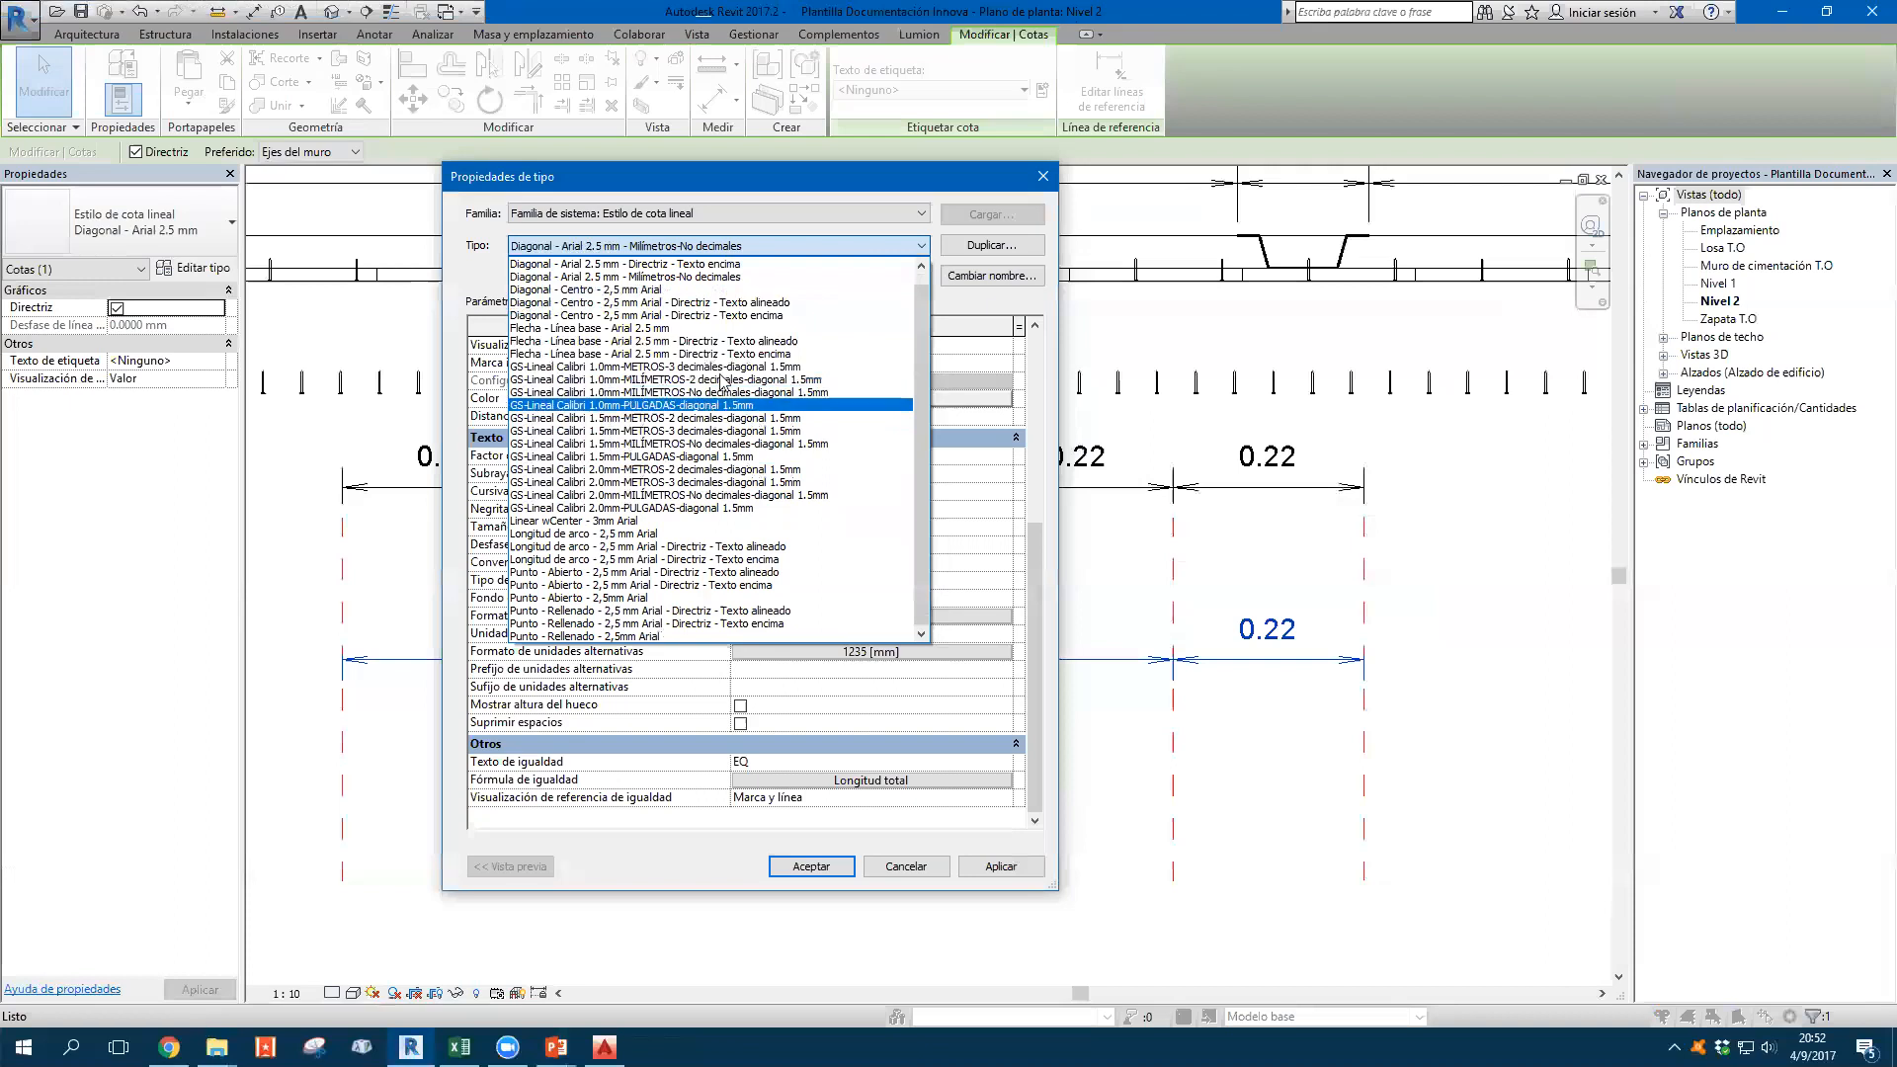
pyautogui.click(758, 244)
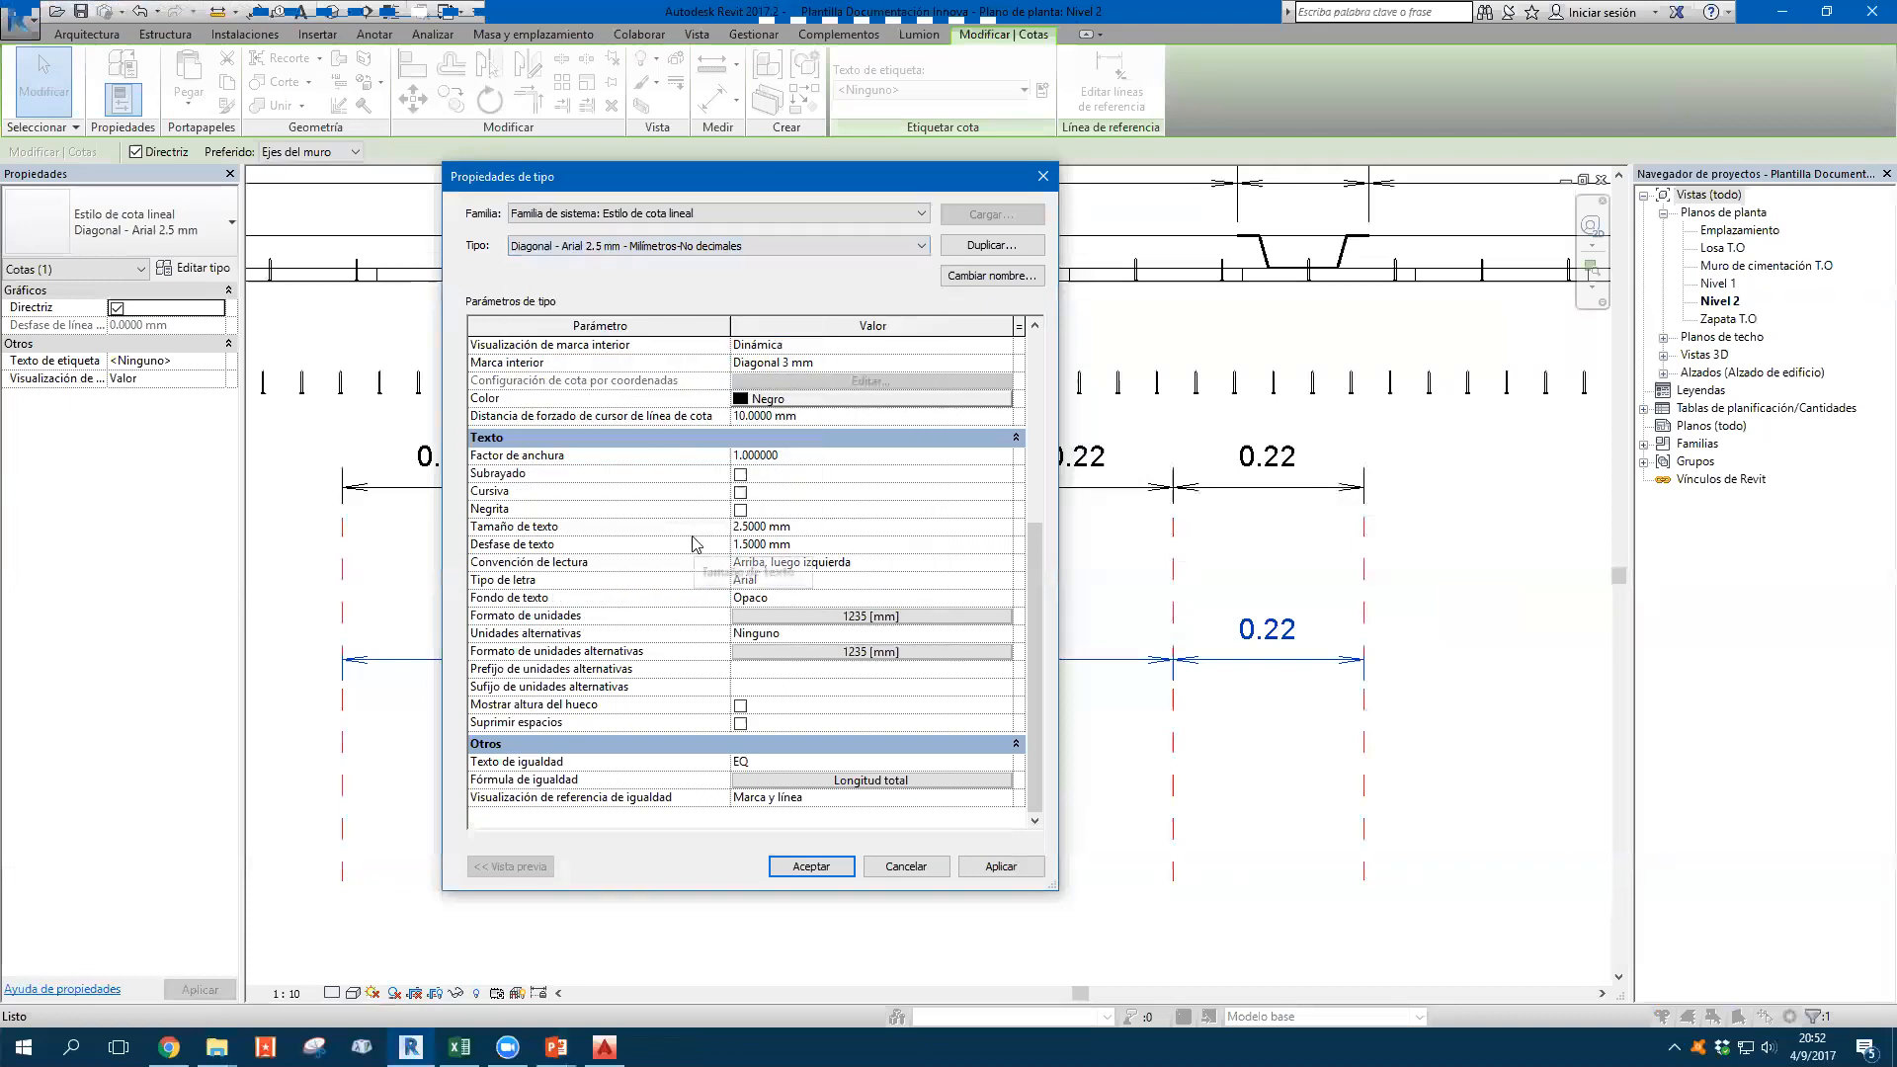
pyautogui.click(828, 874)
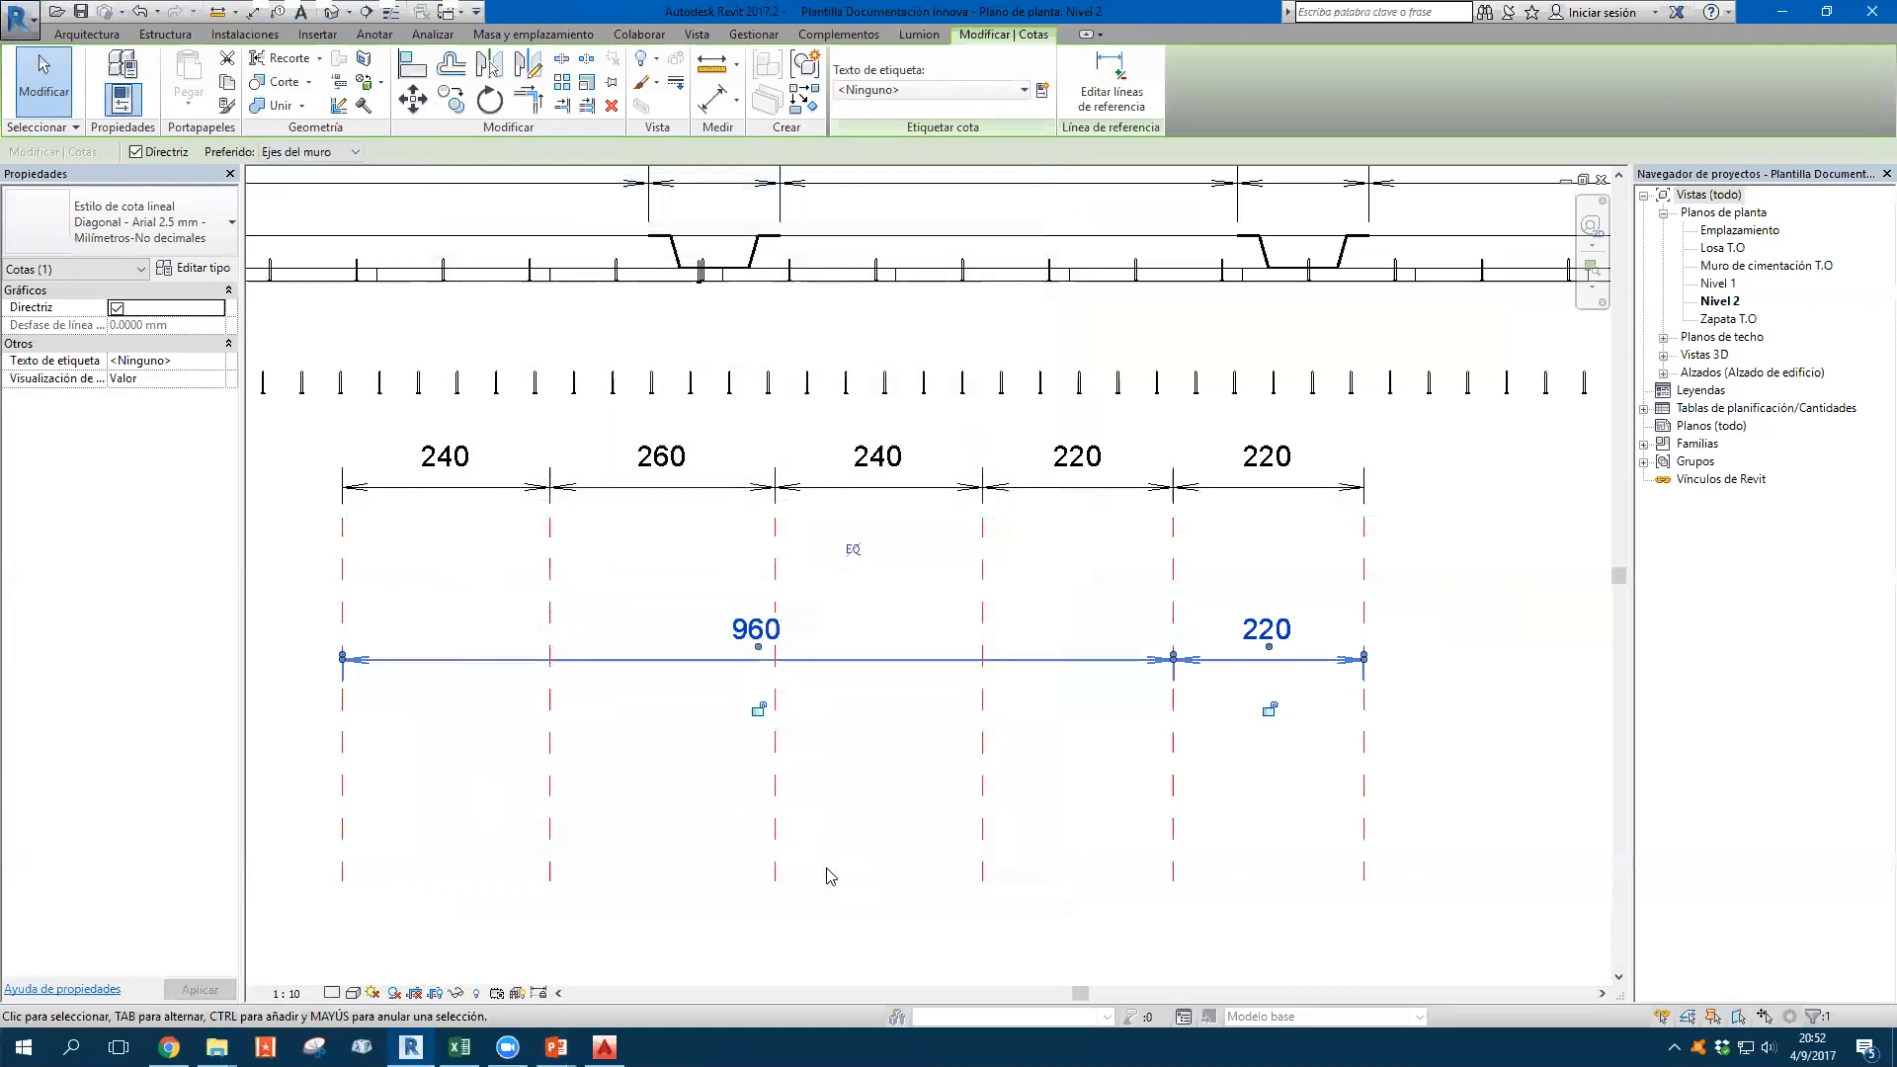
pyautogui.click(842, 743)
# Check the project units for the Común discipline and leave them without making changes
pyautogui.moveTo(738, 609); pyautogui.dragTo(658, 593, button='middle')
pyautogui.press('u')
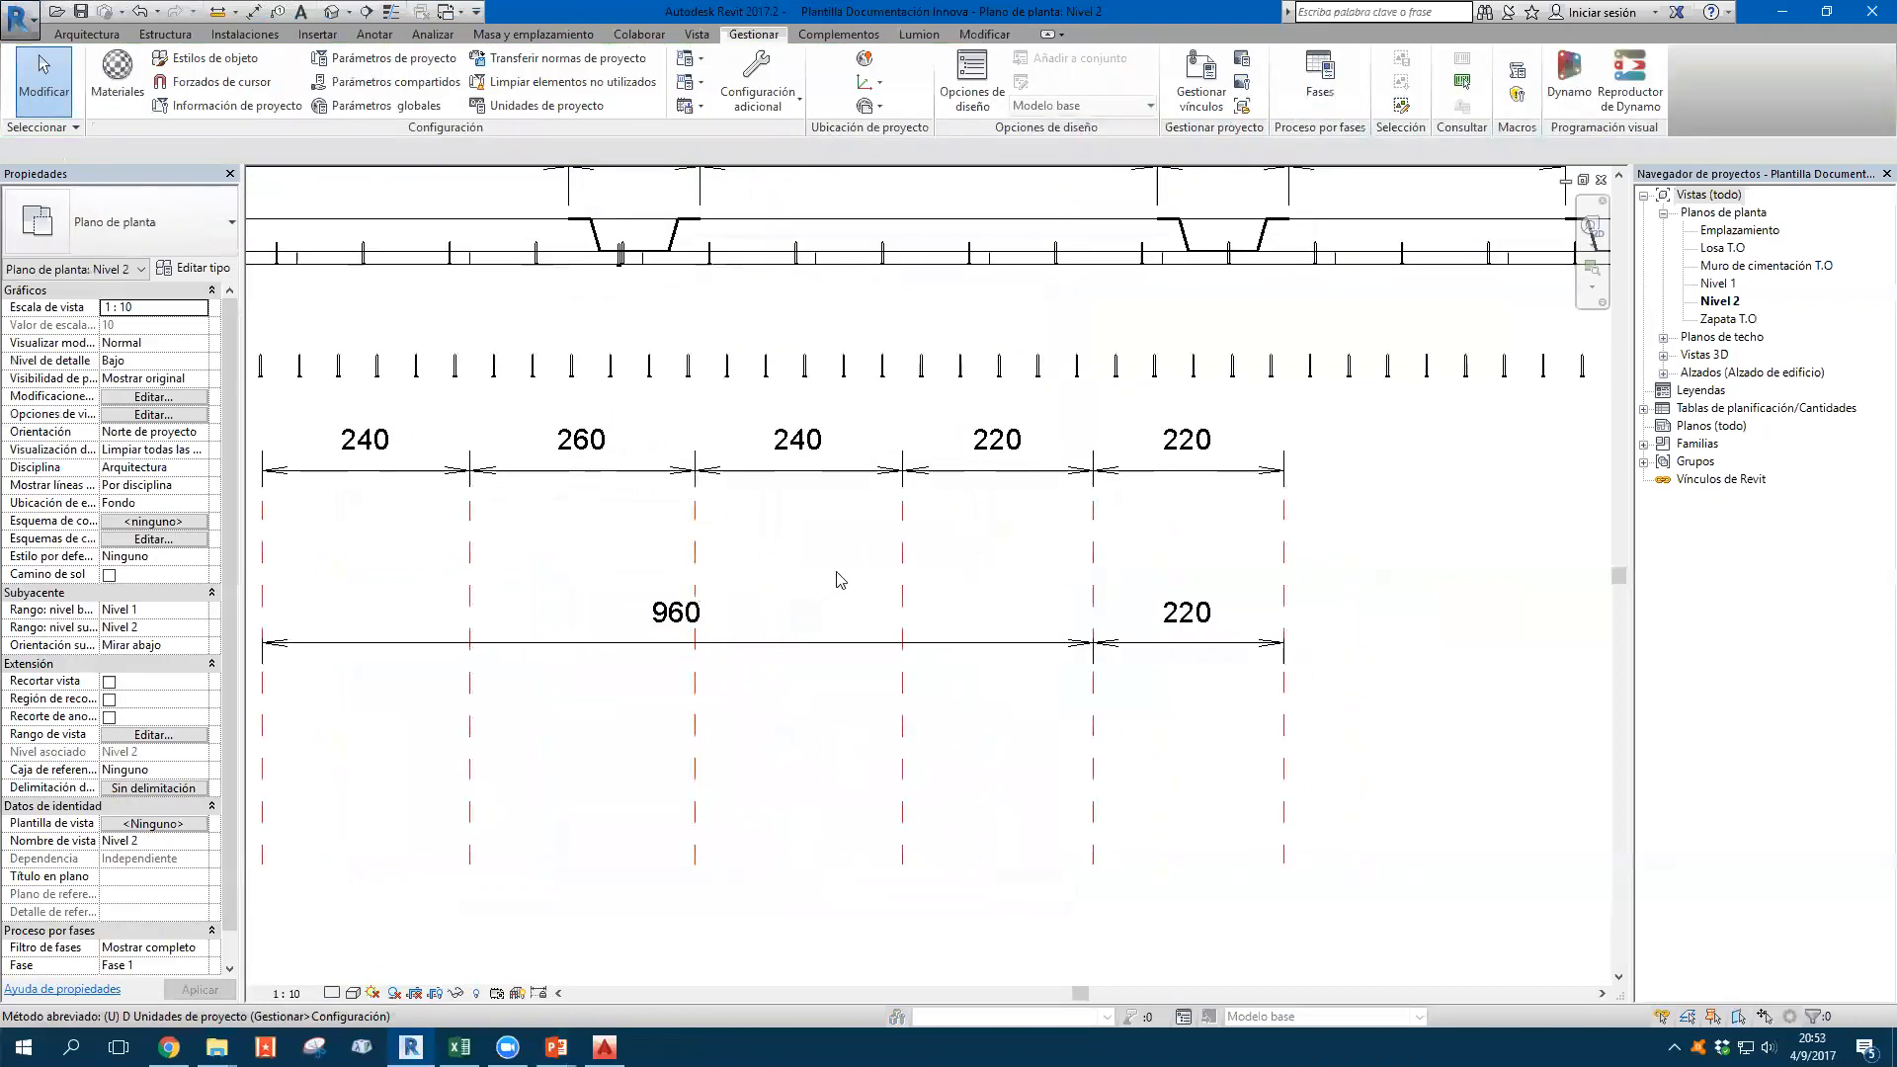
pyautogui.press('d')
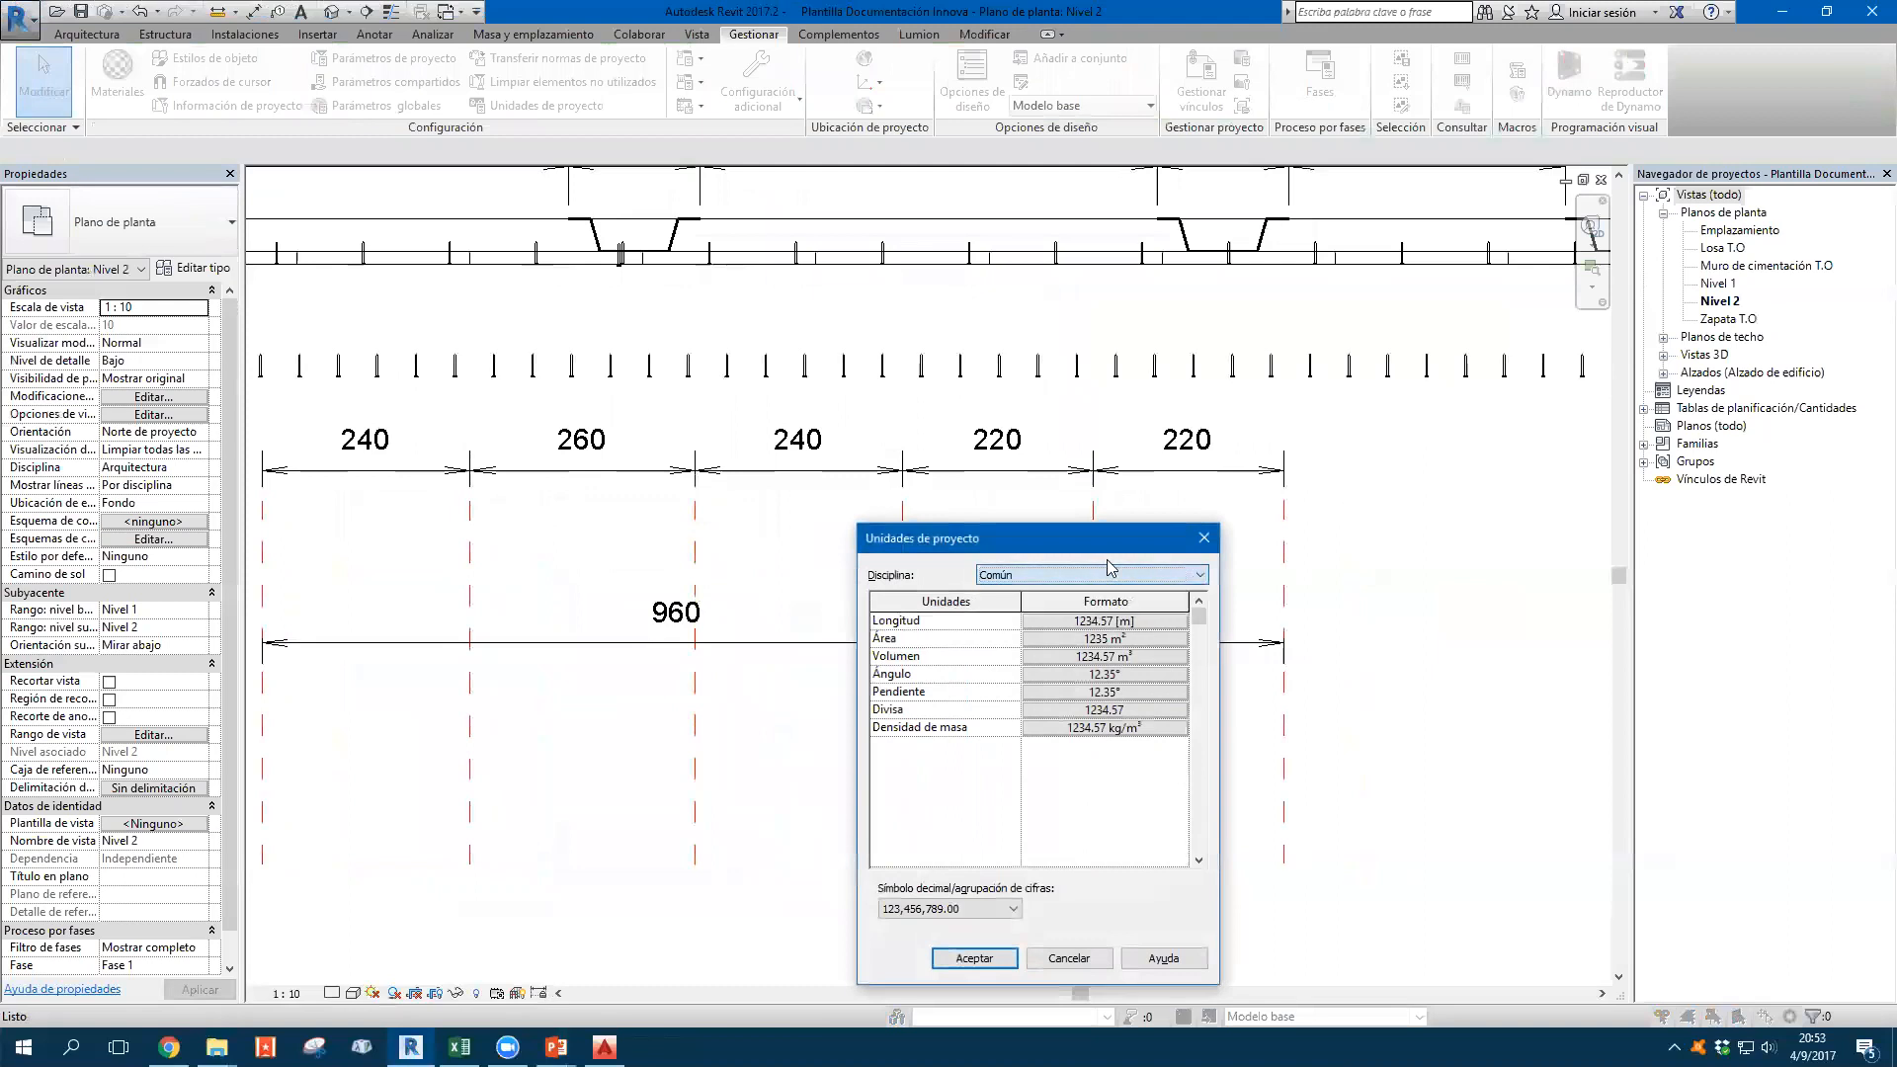
pyautogui.press('Escape')
pyautogui.click(833, 480)
pyautogui.moveTo(941, 571); pyautogui.dragTo(1060, 546, button='middle')
# Examine the Texto de igualdad setting in the upper chain's dimension type and leave it unedited
pyautogui.click(757, 445)
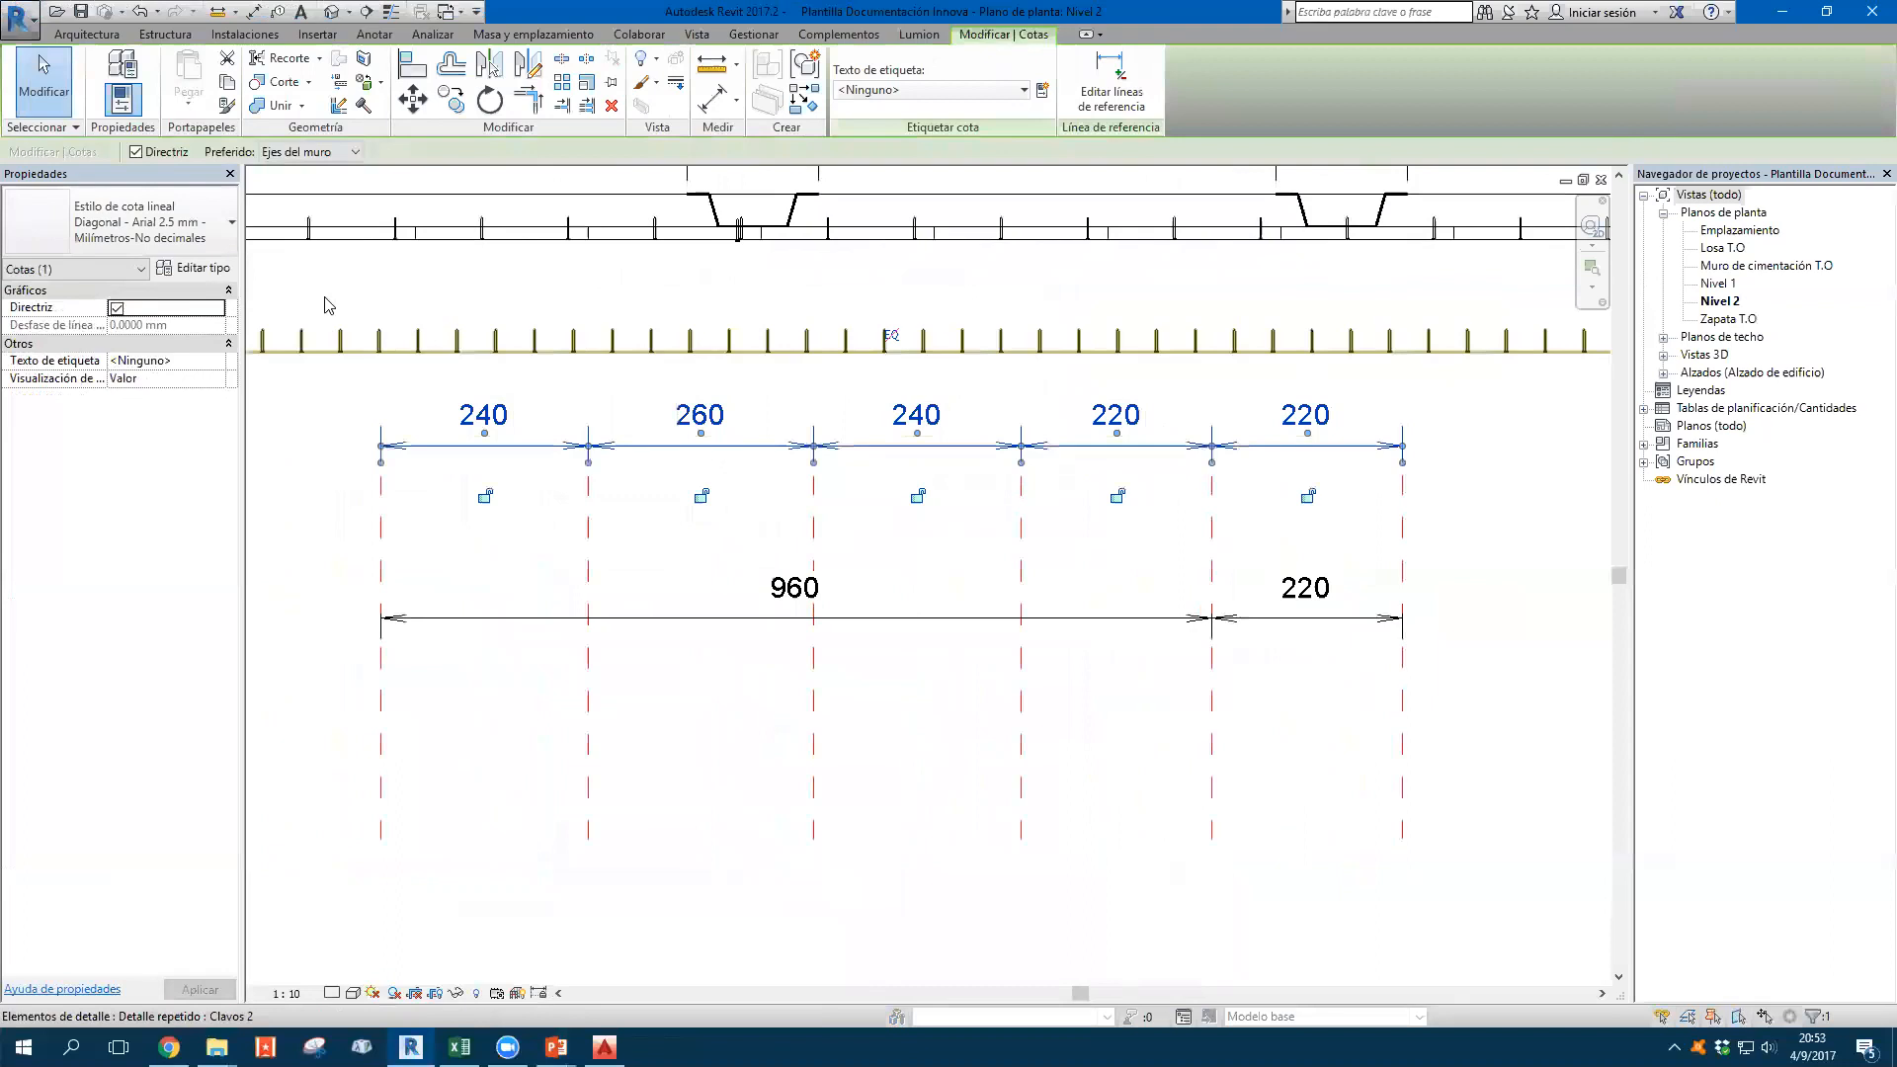
pyautogui.click(193, 268)
pyautogui.scroll(-3, 800, 539)
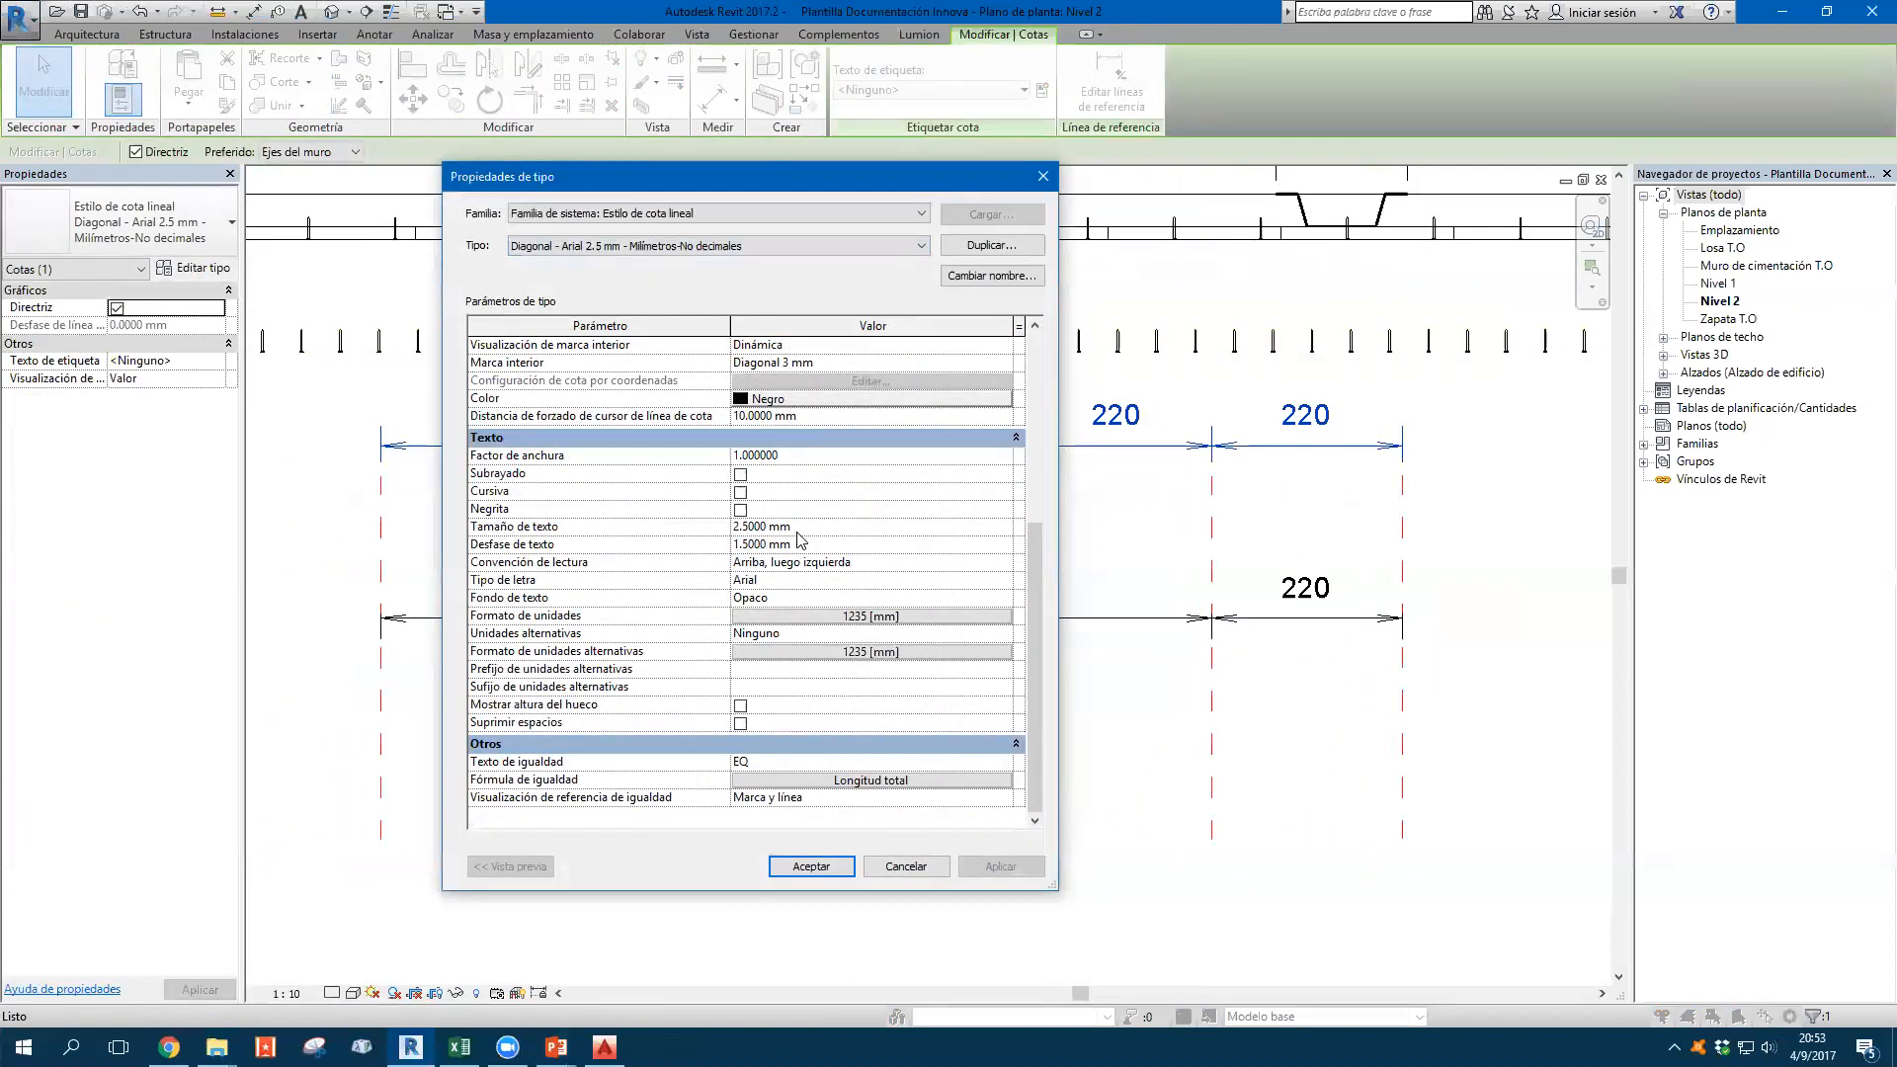
pyautogui.click(790, 764)
pyautogui.press('Escape')
pyautogui.press('Escape')
pyautogui.press('Escape')
# Delete the lower dimension chain with the two segments
pyautogui.click(940, 447)
pyautogui.press('Escape')
pyautogui.click(899, 625)
pyautogui.press('Escape')
# Try to make all segments of the remaining dimension chain equal and remove the conflicting constraints
pyautogui.click(937, 459)
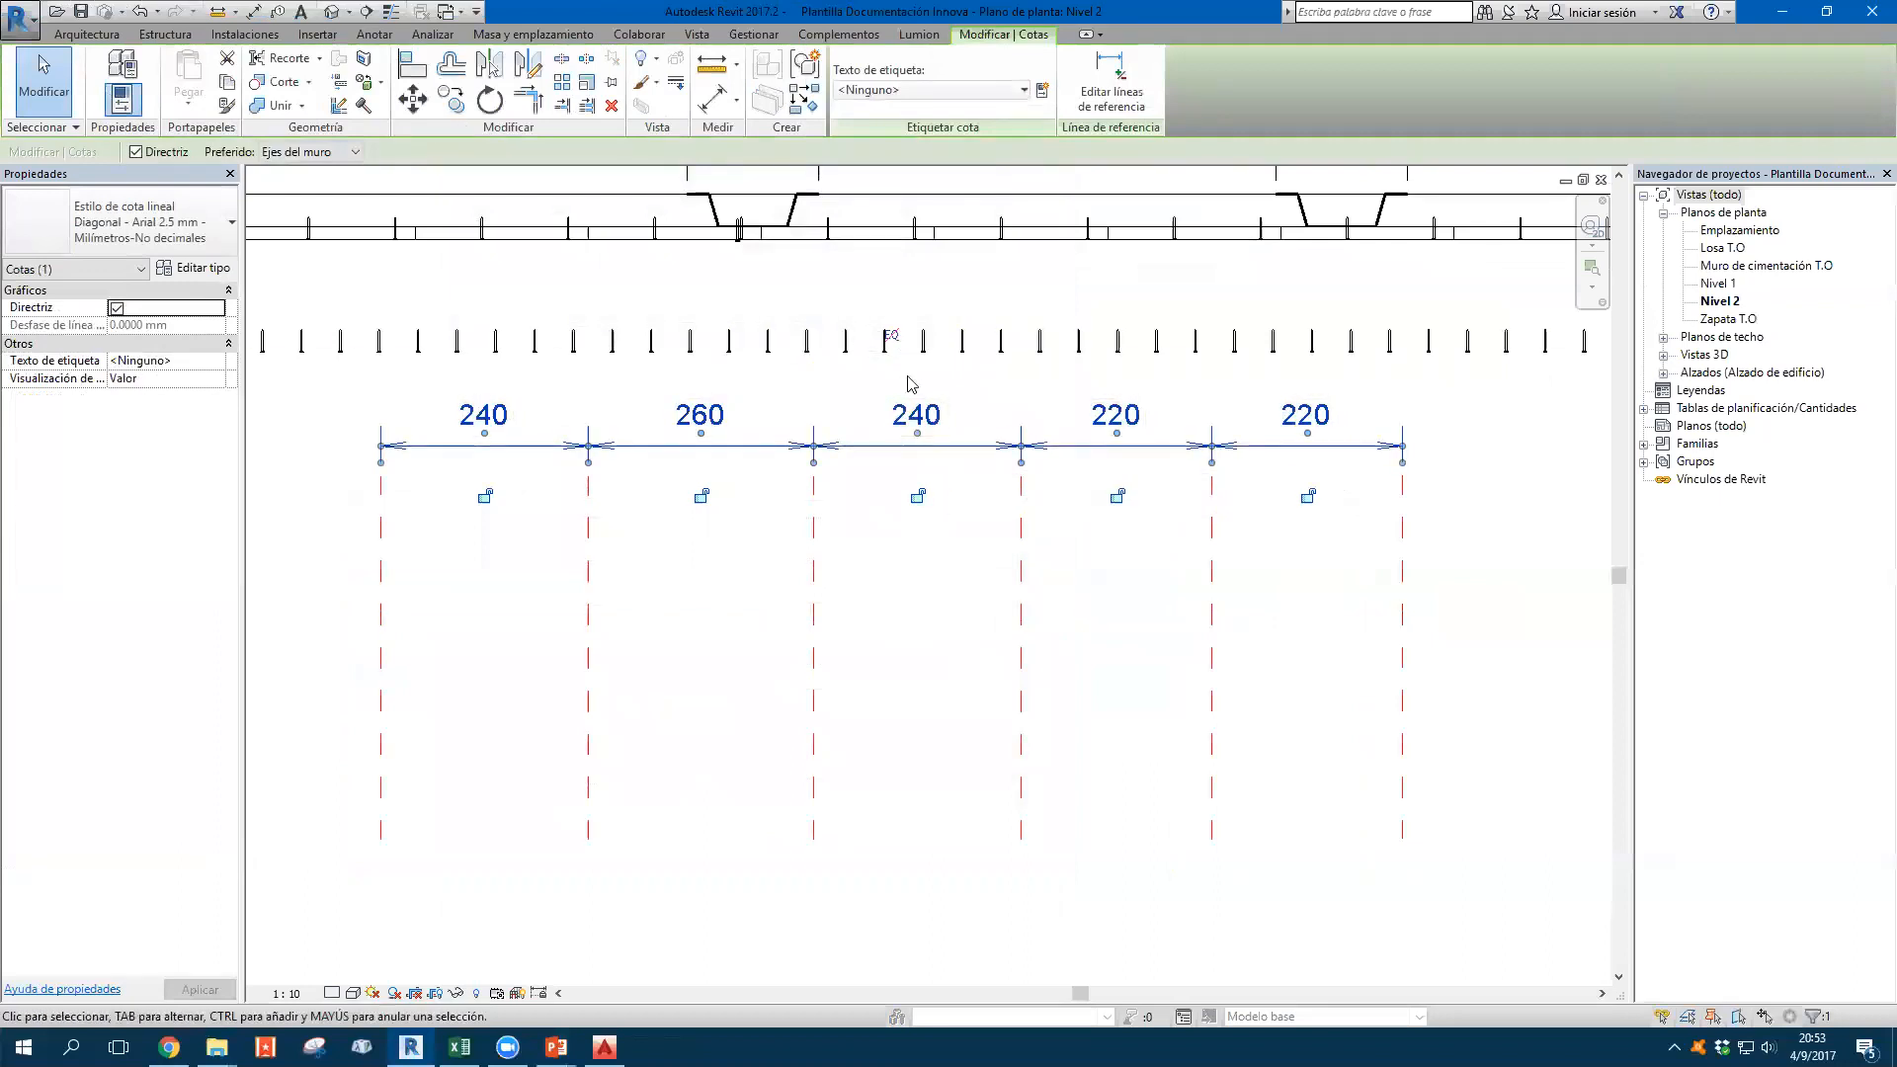
pyautogui.click(892, 335)
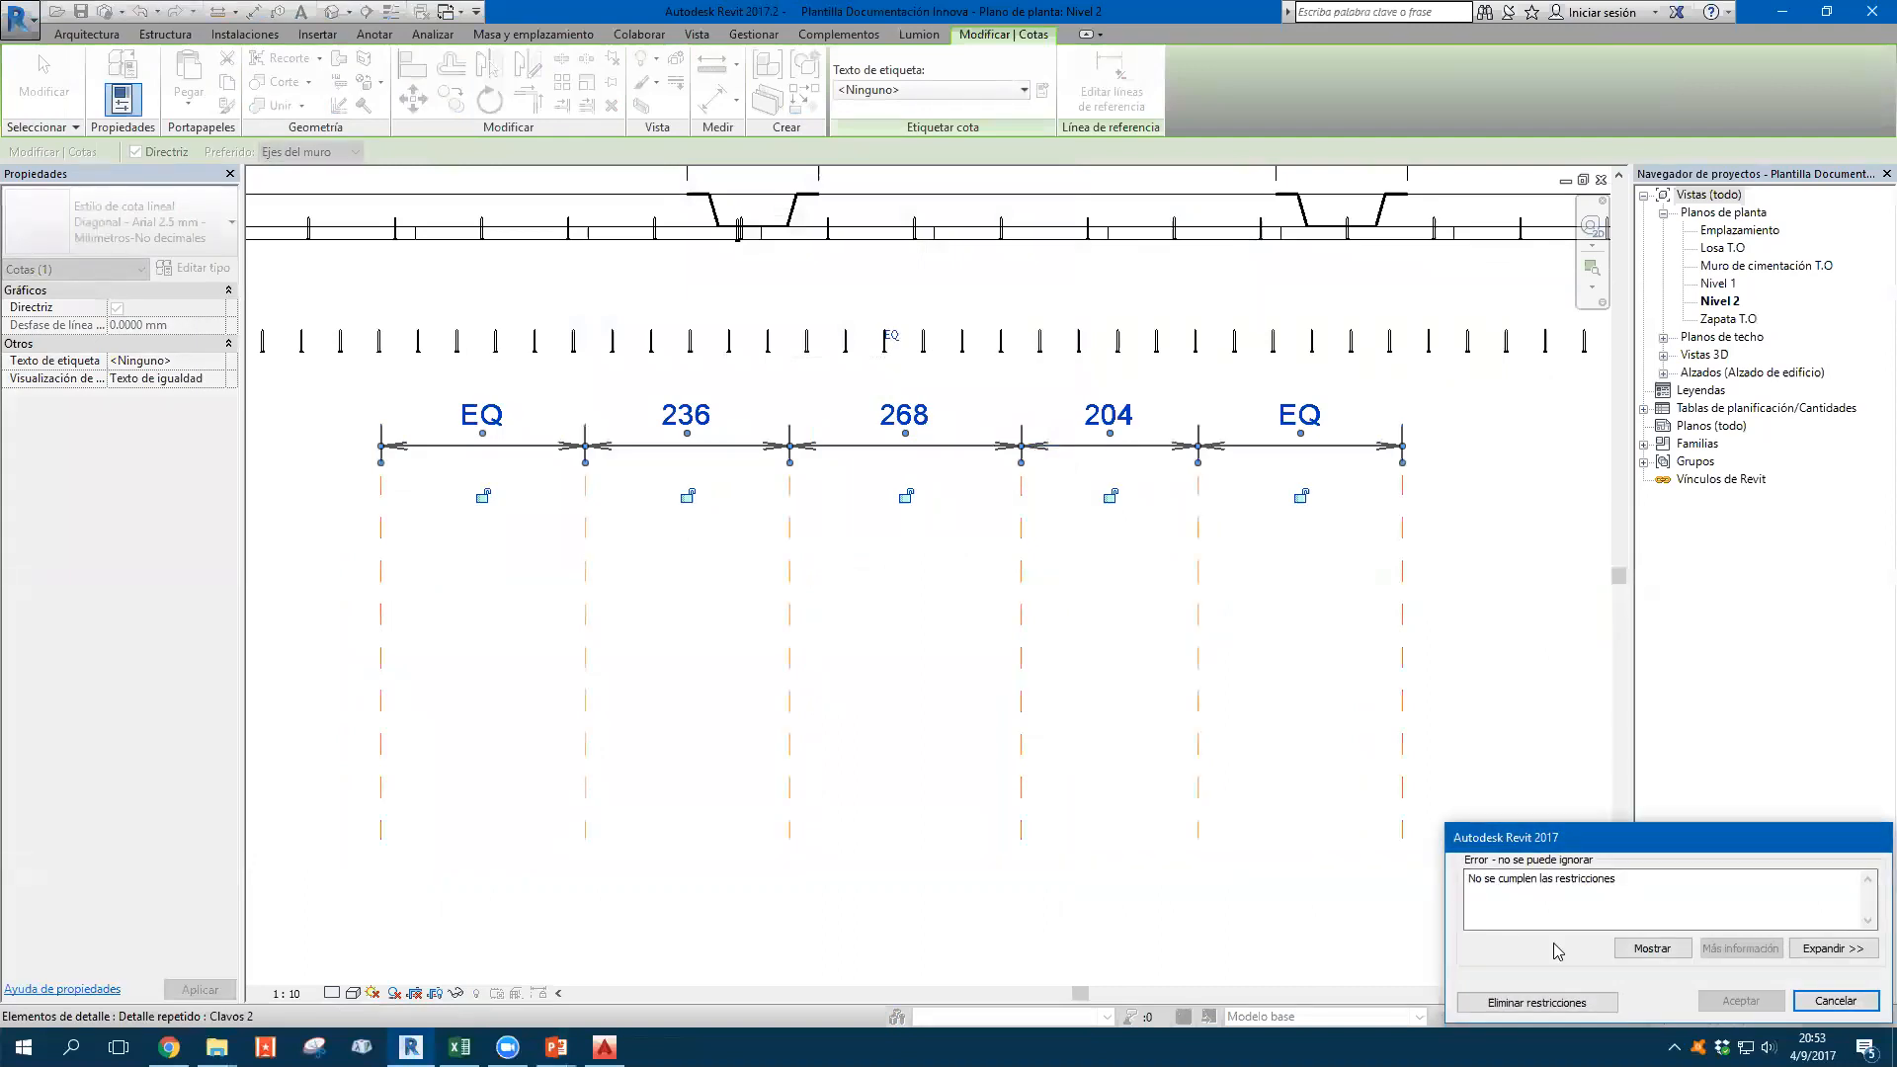
pyautogui.click(1562, 1003)
# Delete the remaining dimension chain above the dashed lines
pyautogui.scroll(-2, 1137, 558)
pyautogui.click(1146, 500)
pyautogui.press('Delete')
pyautogui.moveTo(1151, 614); pyautogui.dragTo(1082, 580, button='middle')
pyautogui.scroll(-2, 692, 672)
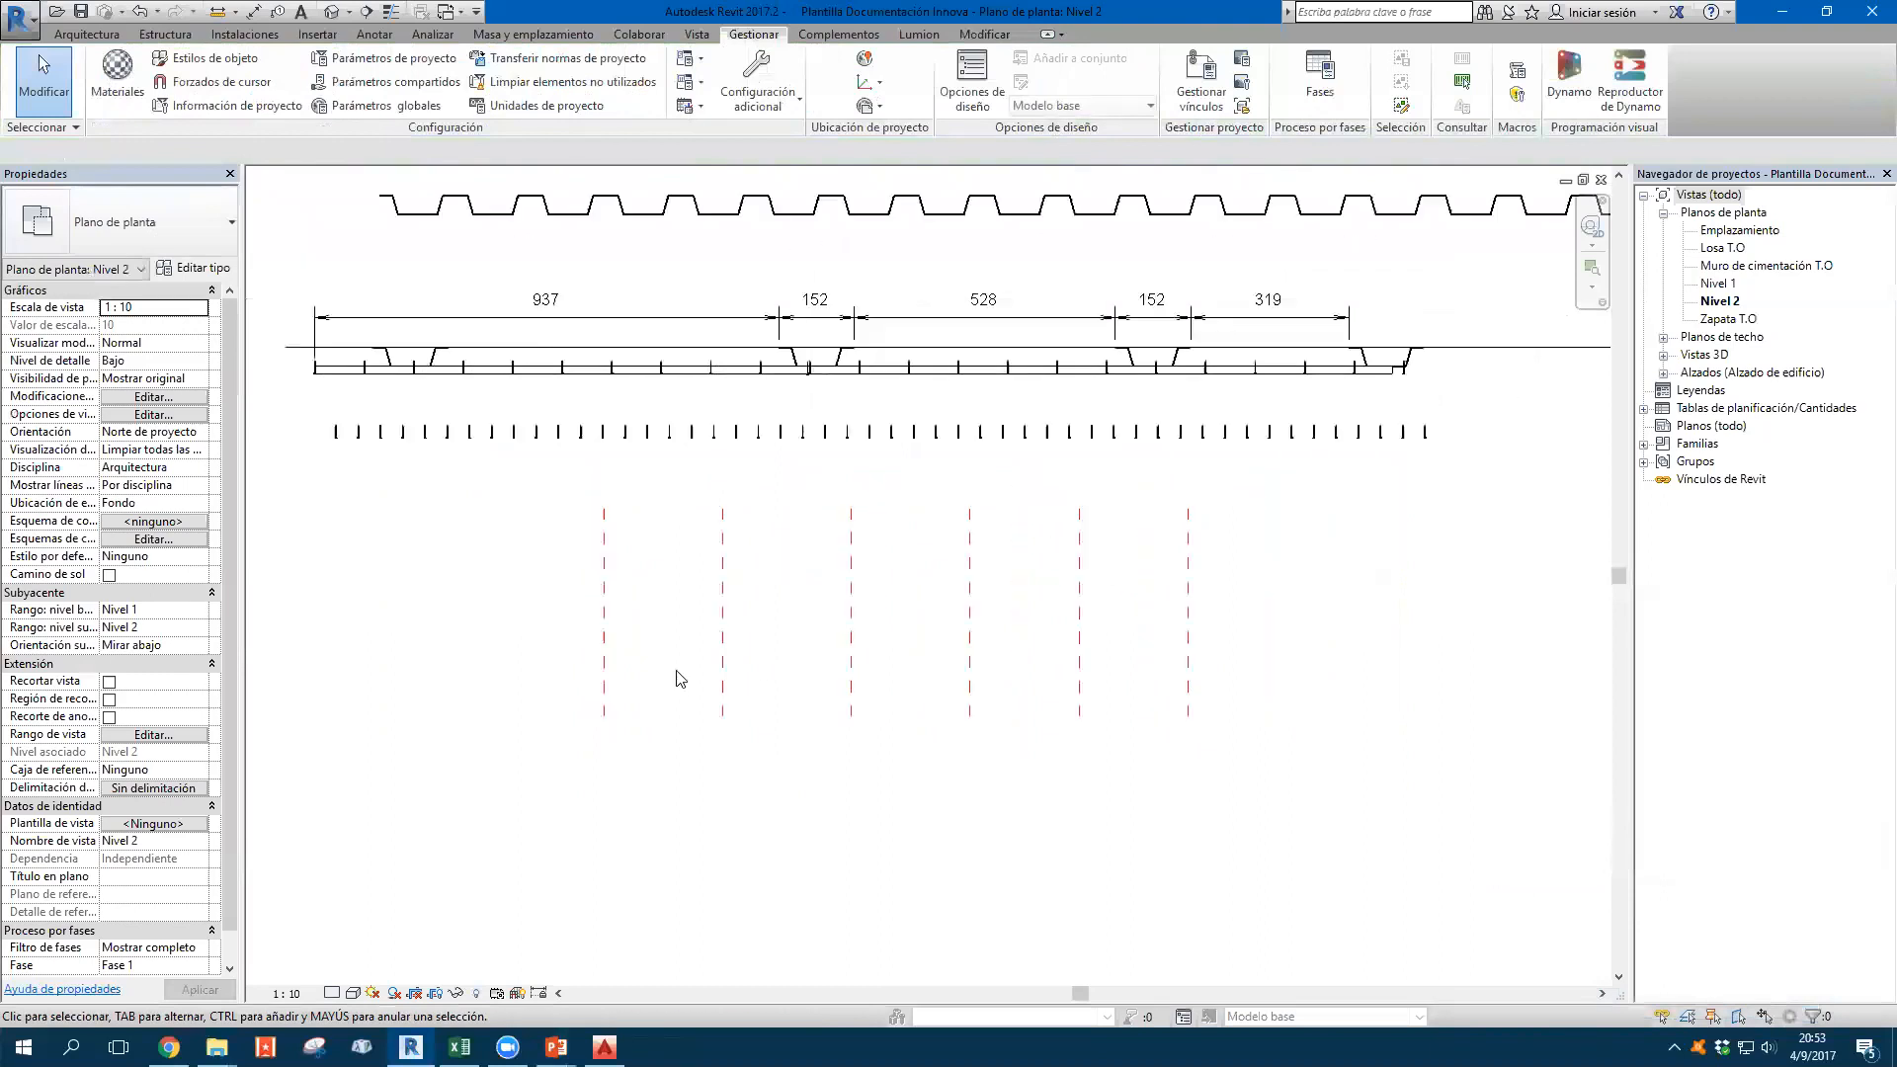
# Add another dashed line about 165 mm to the left of the first one
pyautogui.press('d')
pyautogui.press('i')
pyautogui.press('Escape')
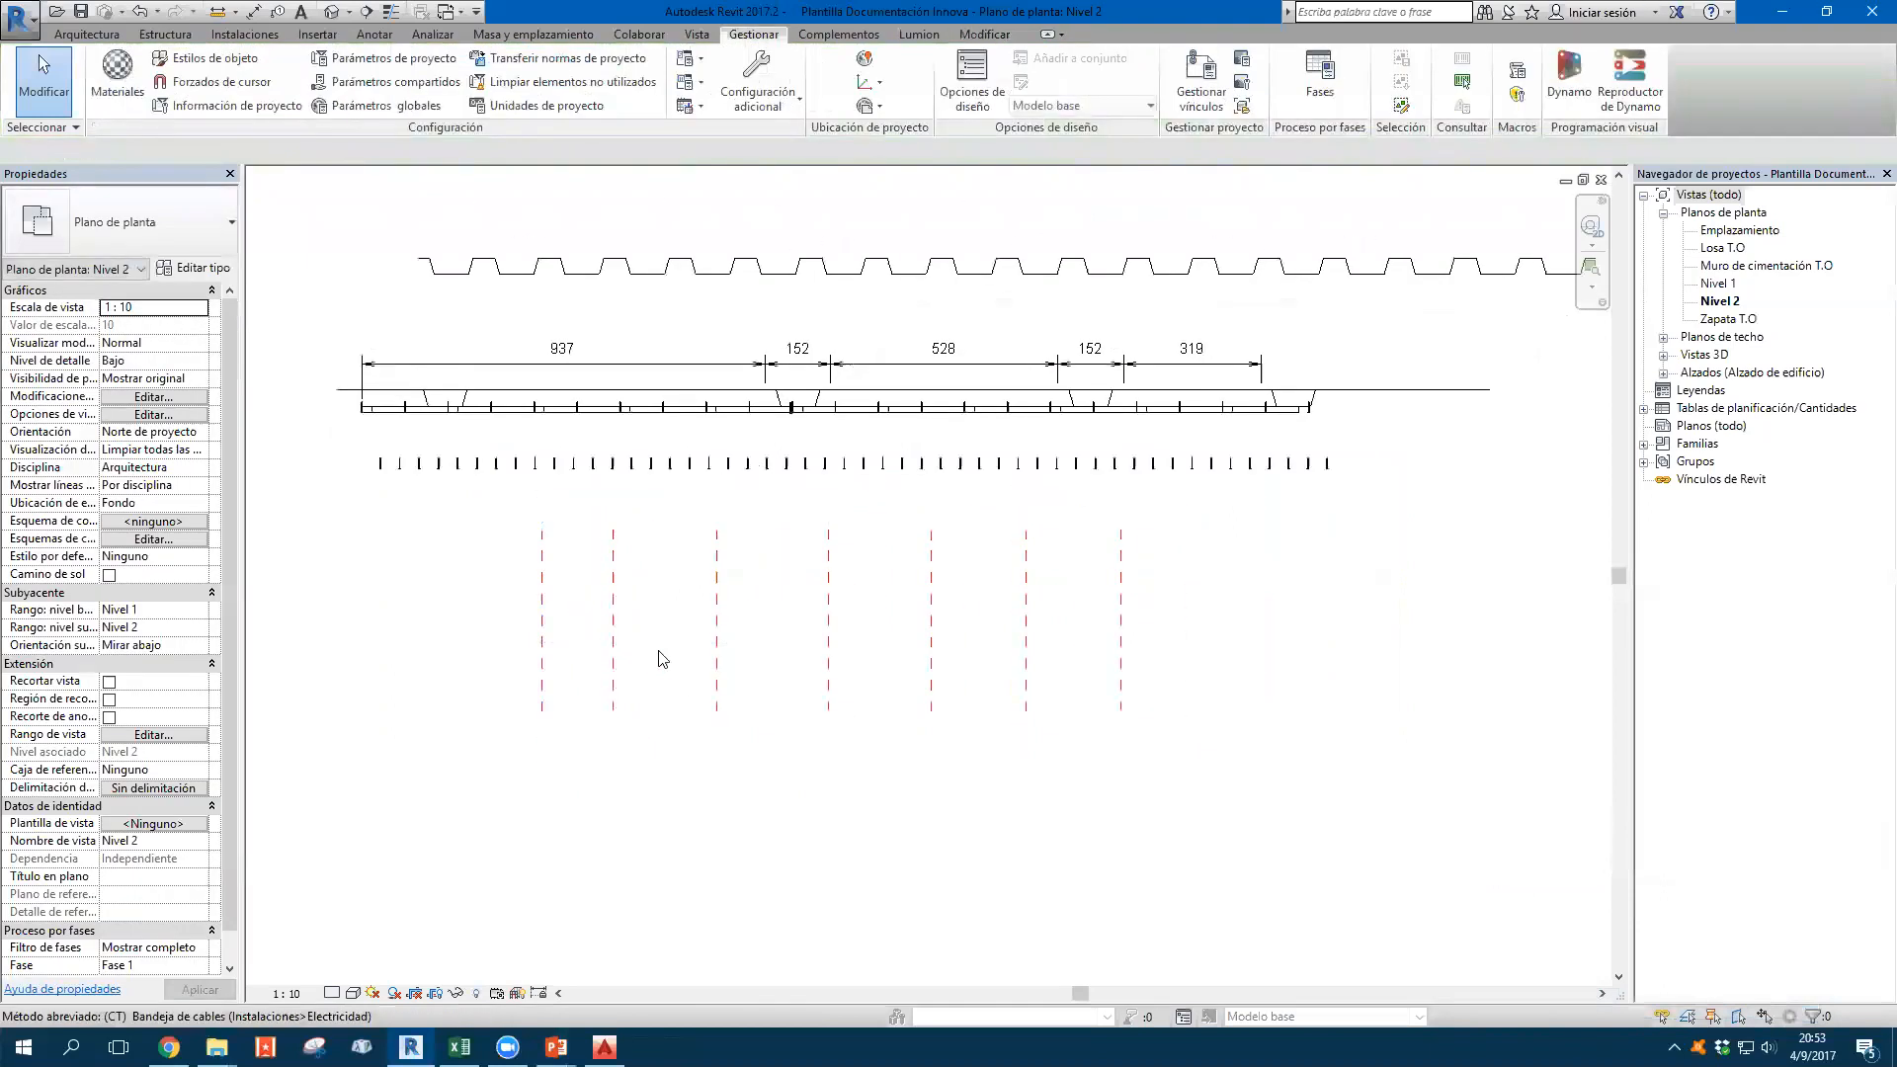
pyautogui.click(537, 993)
pyautogui.click(537, 993)
# Create an aligned dimension chain across the first three dashed lines and place it below them
pyautogui.press('d')
pyautogui.press('i')
pyautogui.click(613, 667)
pyautogui.click(543, 668)
pyautogui.click(717, 677)
pyautogui.click(691, 779)
pyautogui.press('Escape')
pyautogui.press('Escape')
# Apply the equality constraint to the two segments of the new dimension chain
pyautogui.click(632, 782)
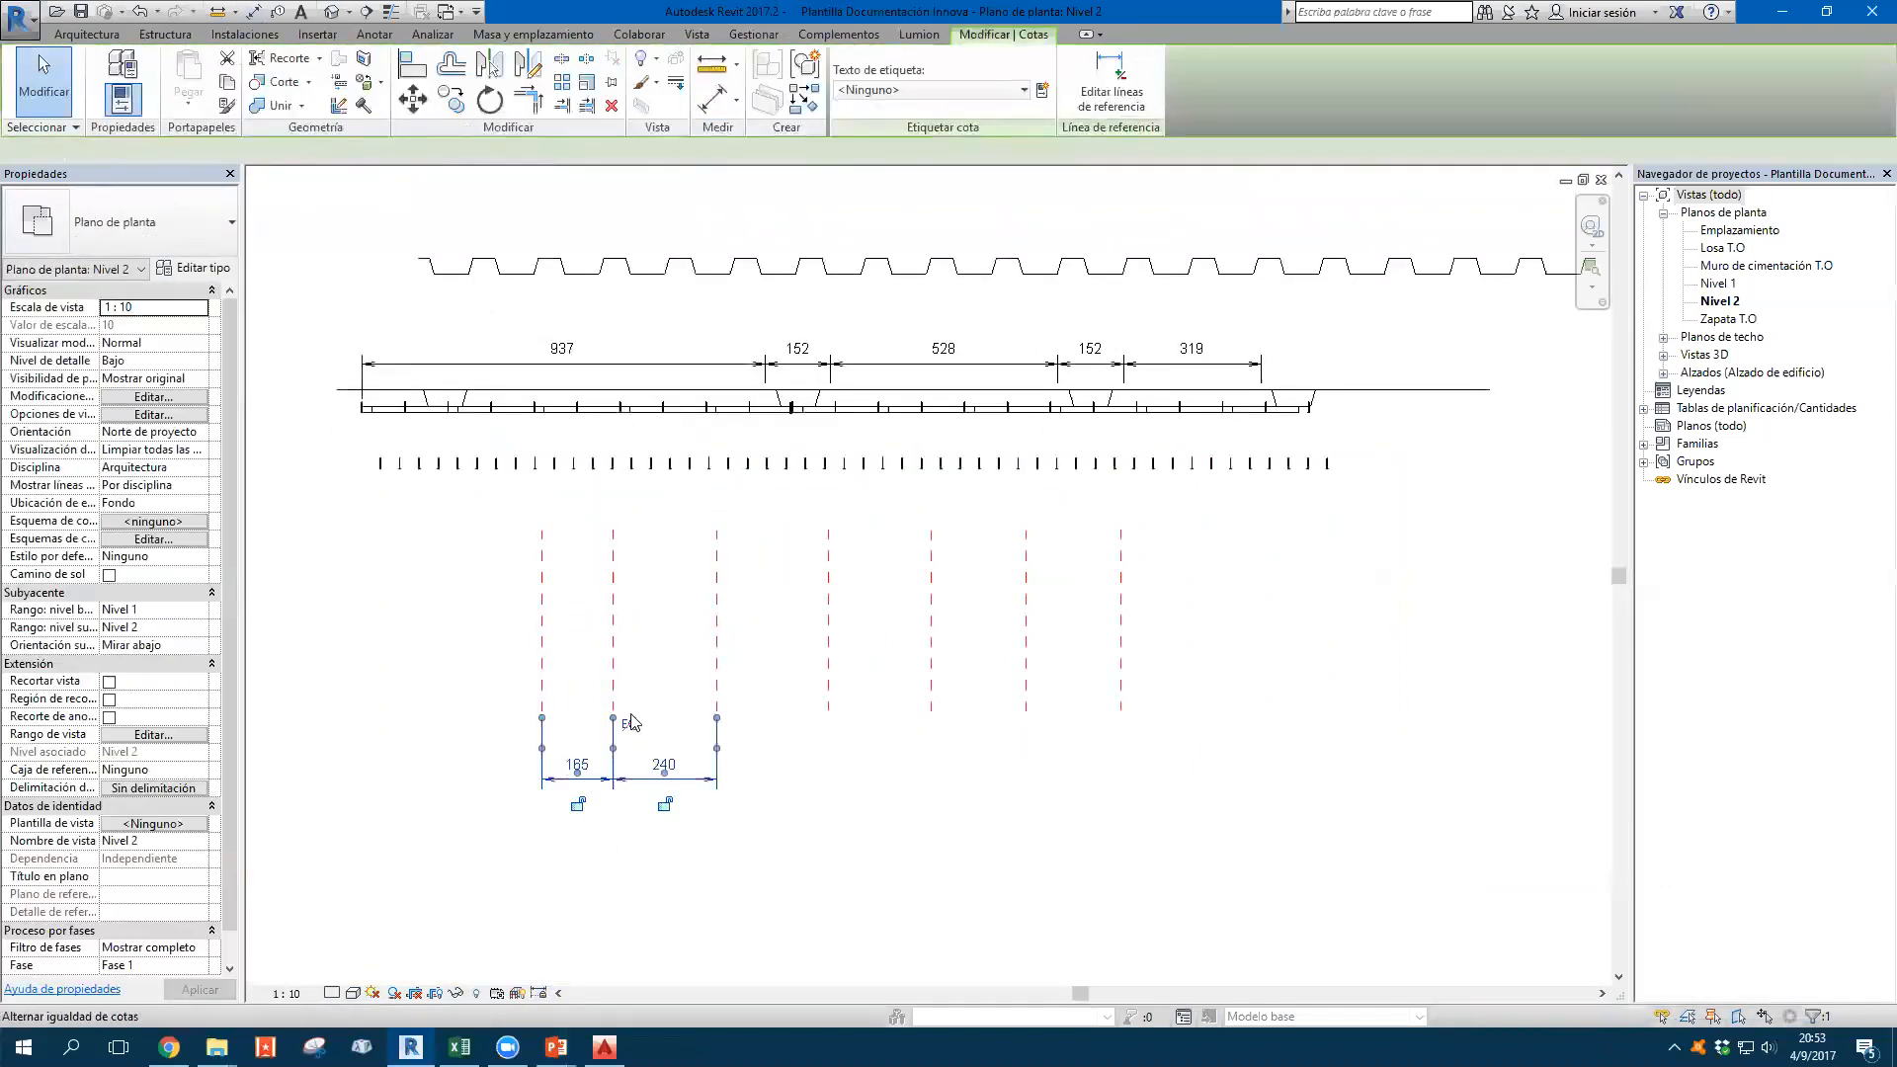
pyautogui.click(632, 725)
pyautogui.scroll(2, 618, 787)
pyautogui.scroll(3, 618, 777)
pyautogui.press('Escape')
# Set Texto de igualdad to A in the chain's dimension type and accept the type properties
pyautogui.click(596, 771)
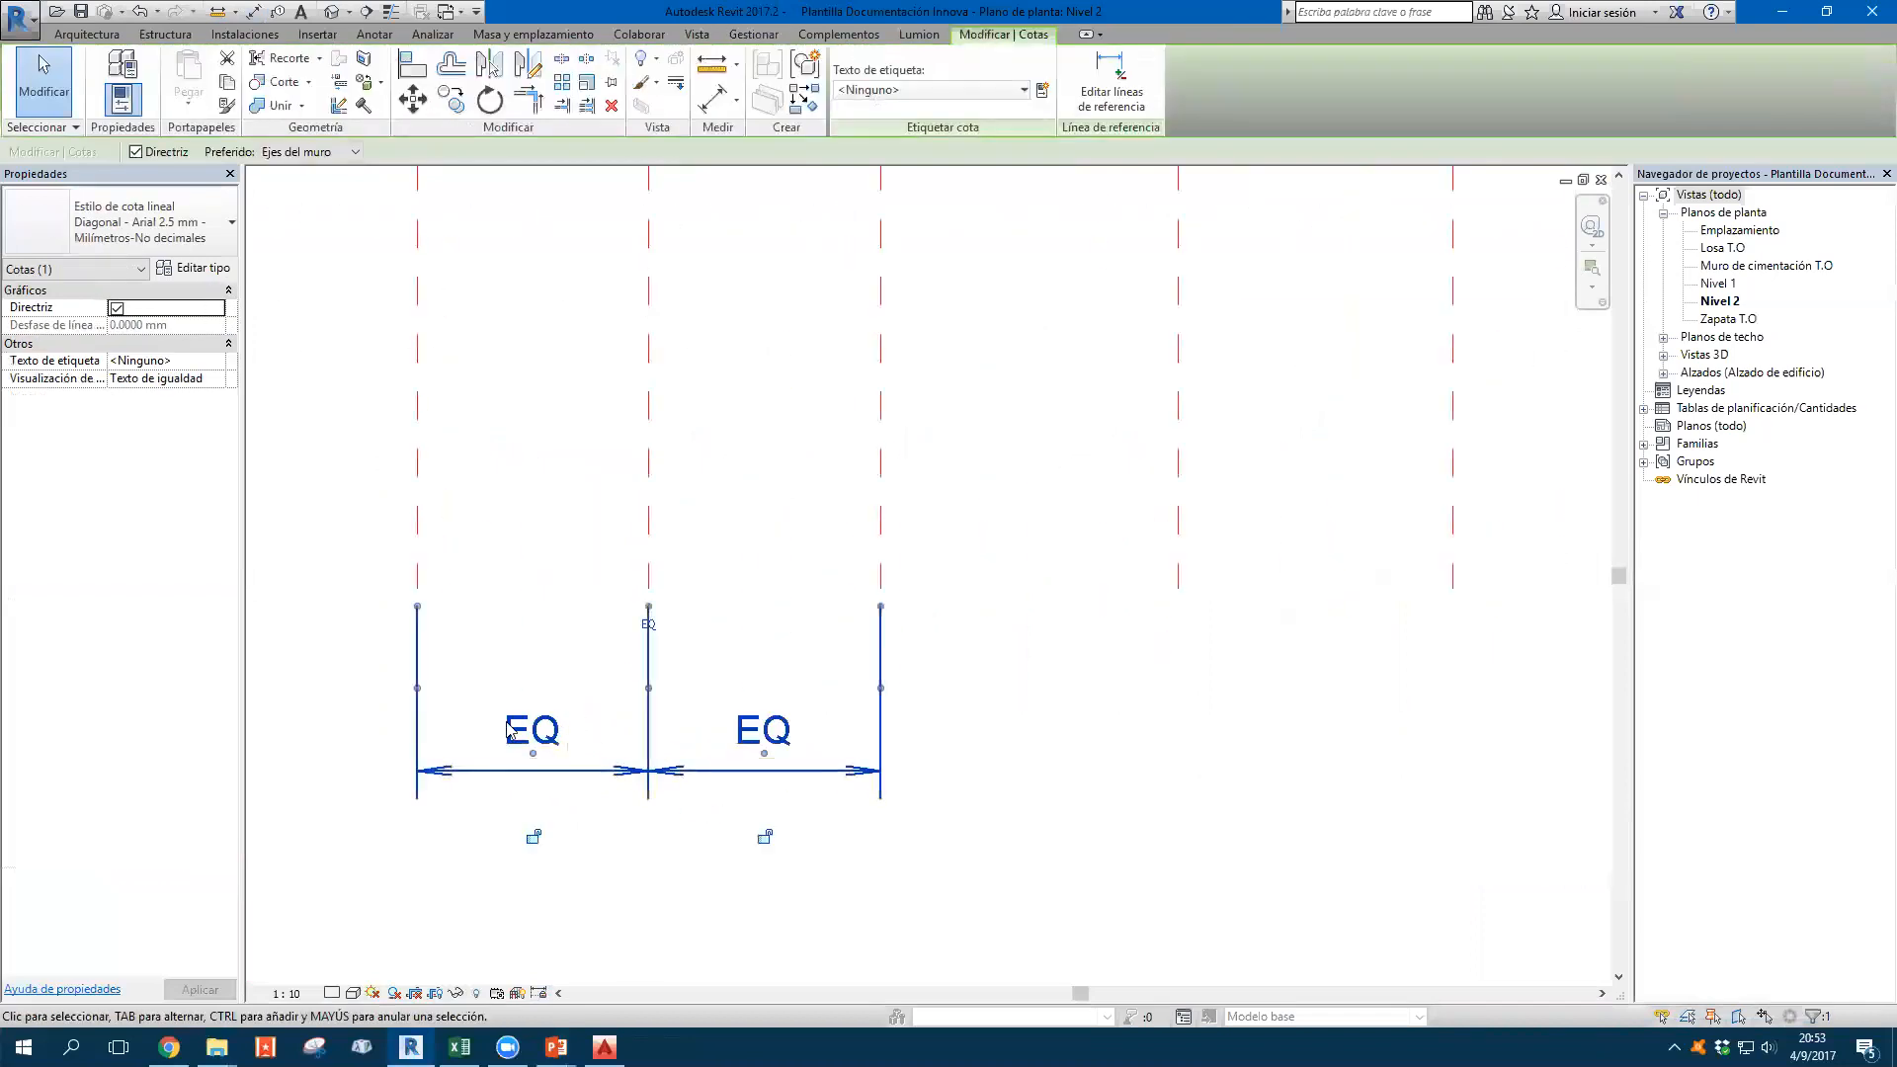
pyautogui.click(195, 268)
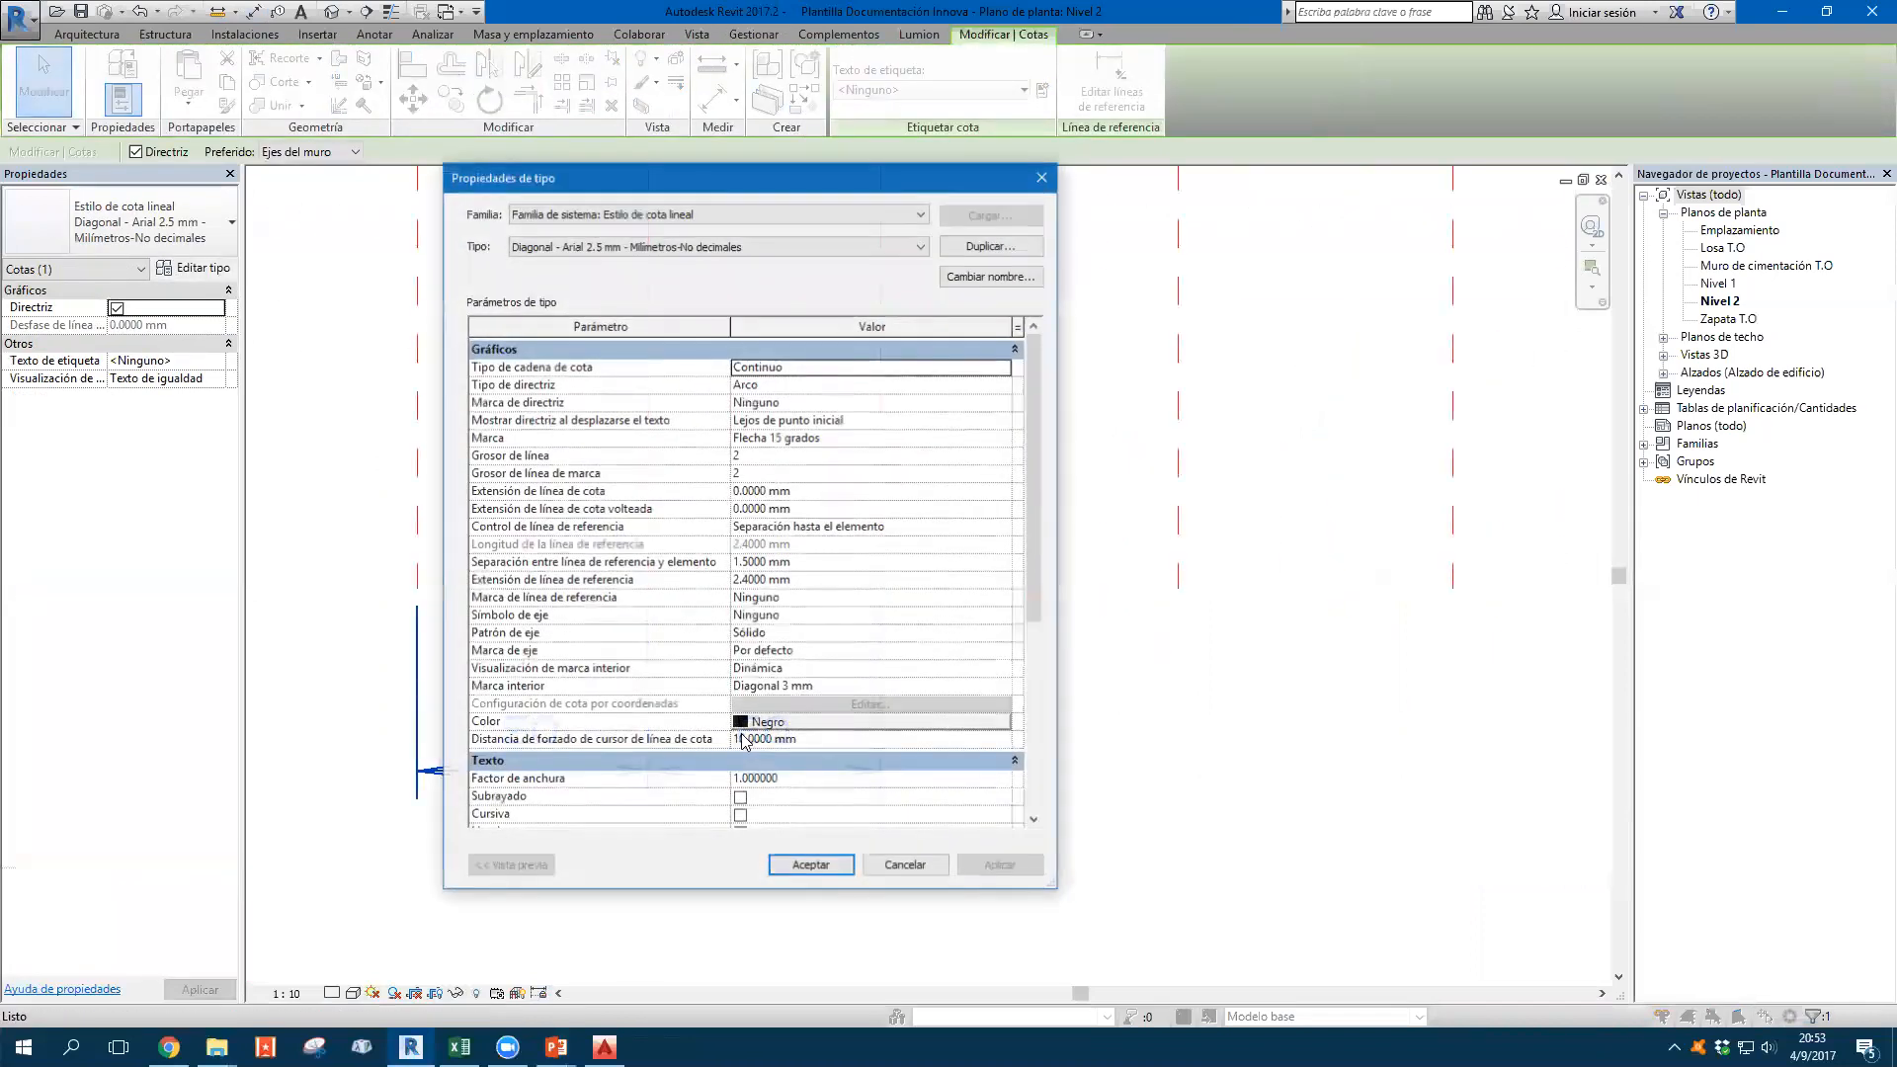
pyautogui.scroll(-6, 743, 741)
pyautogui.click(789, 761)
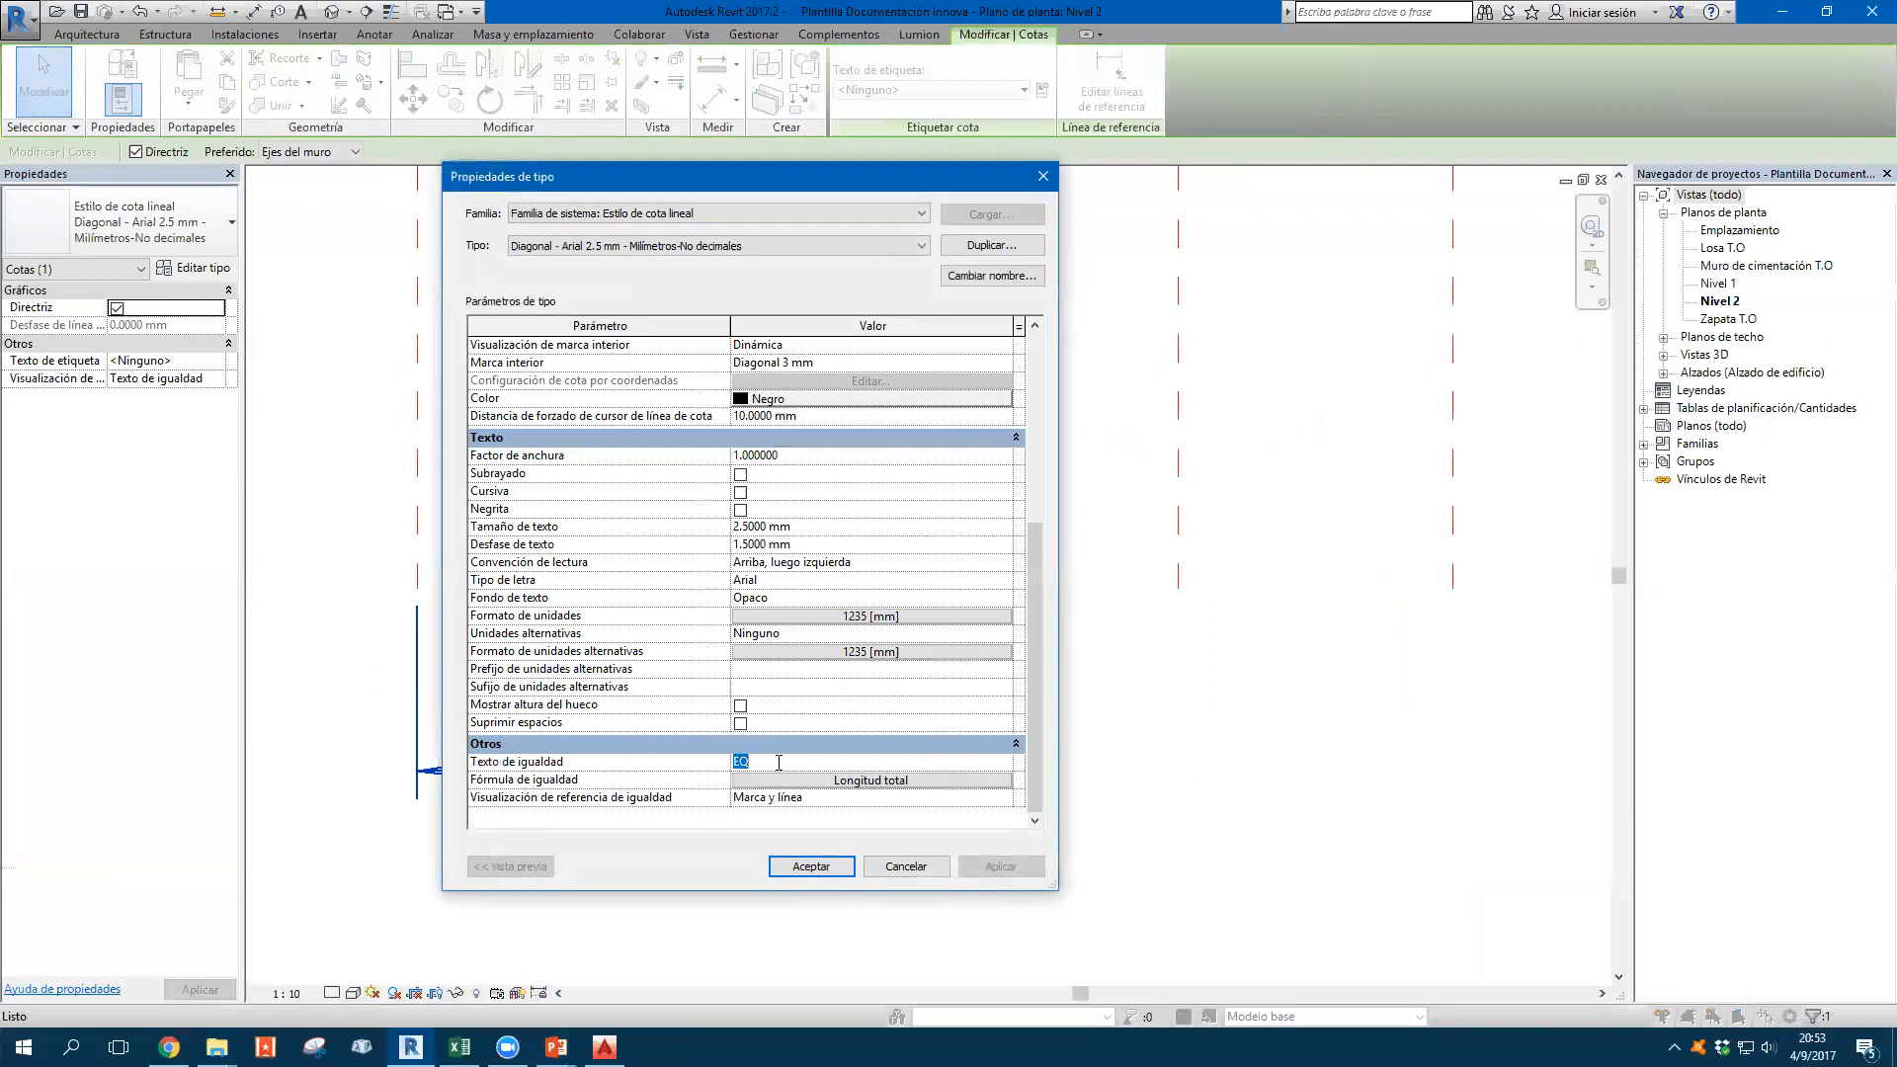
pyautogui.click(812, 865)
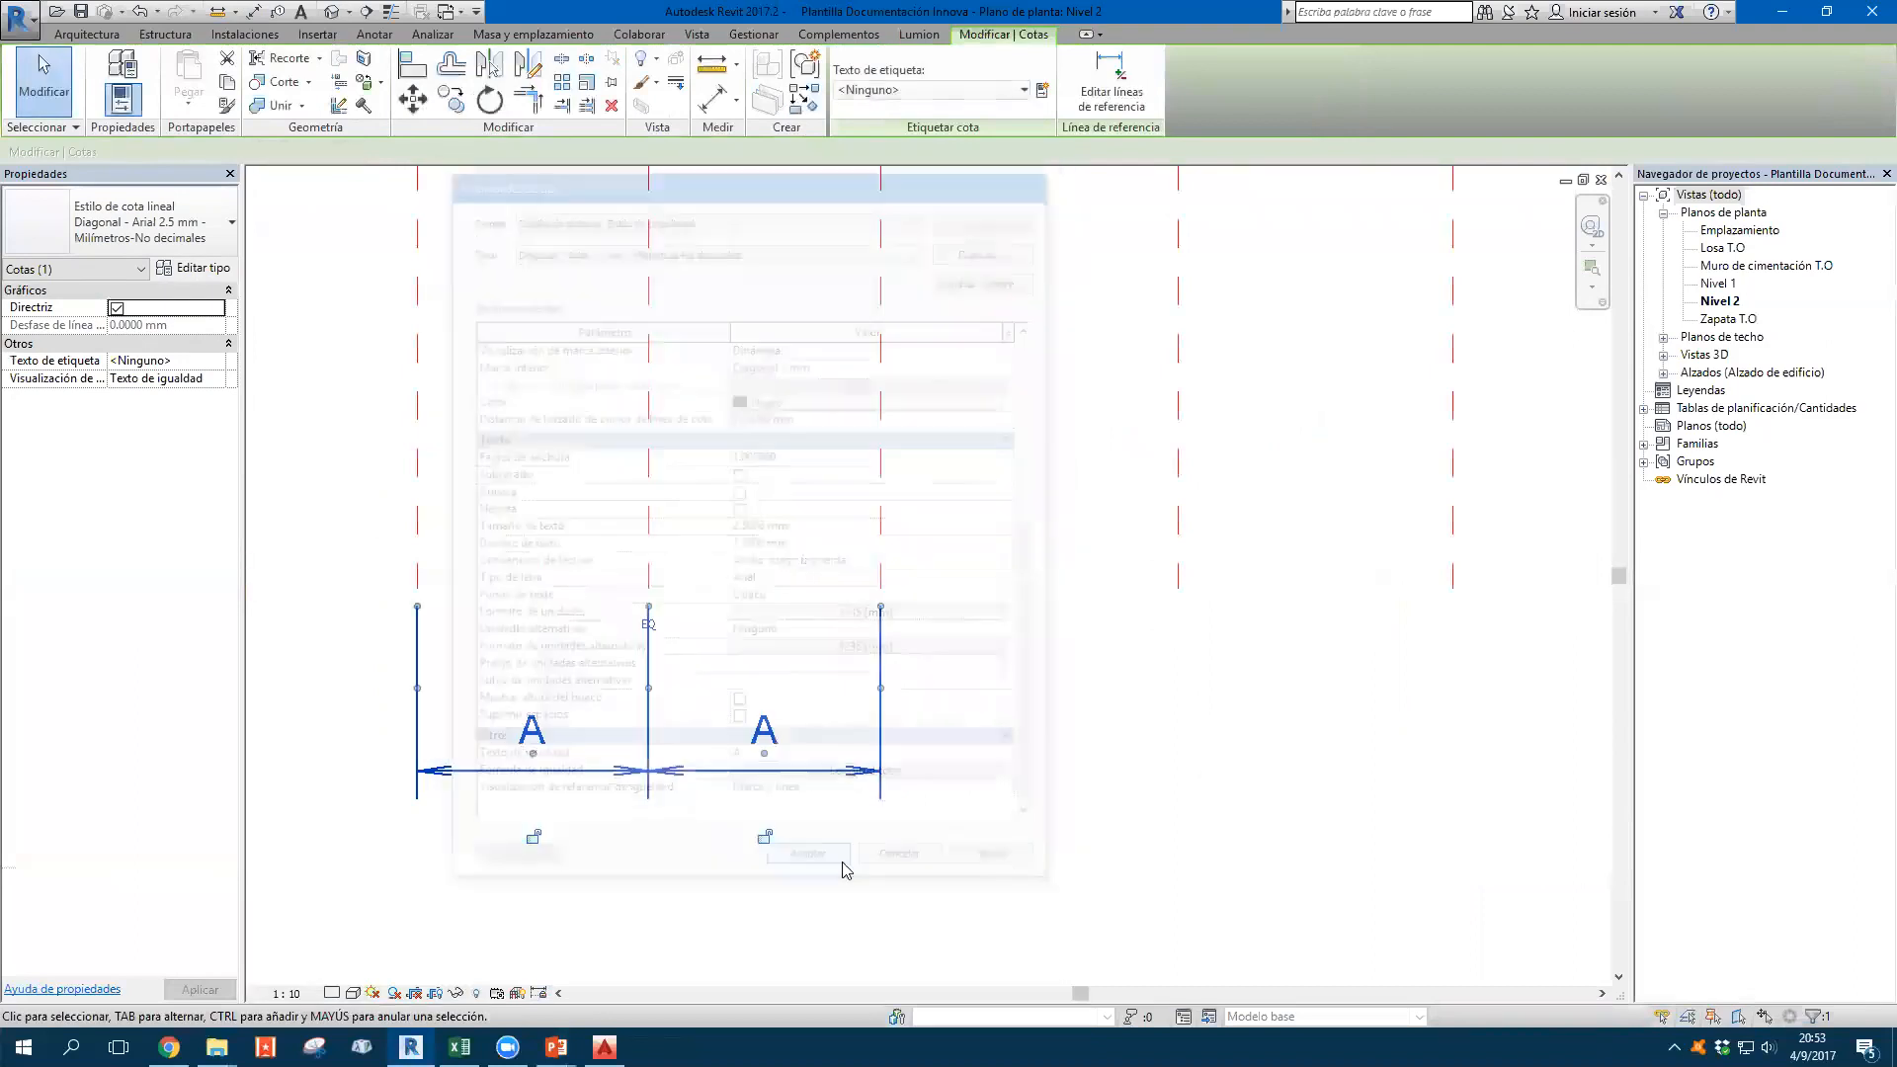
pyautogui.click(863, 835)
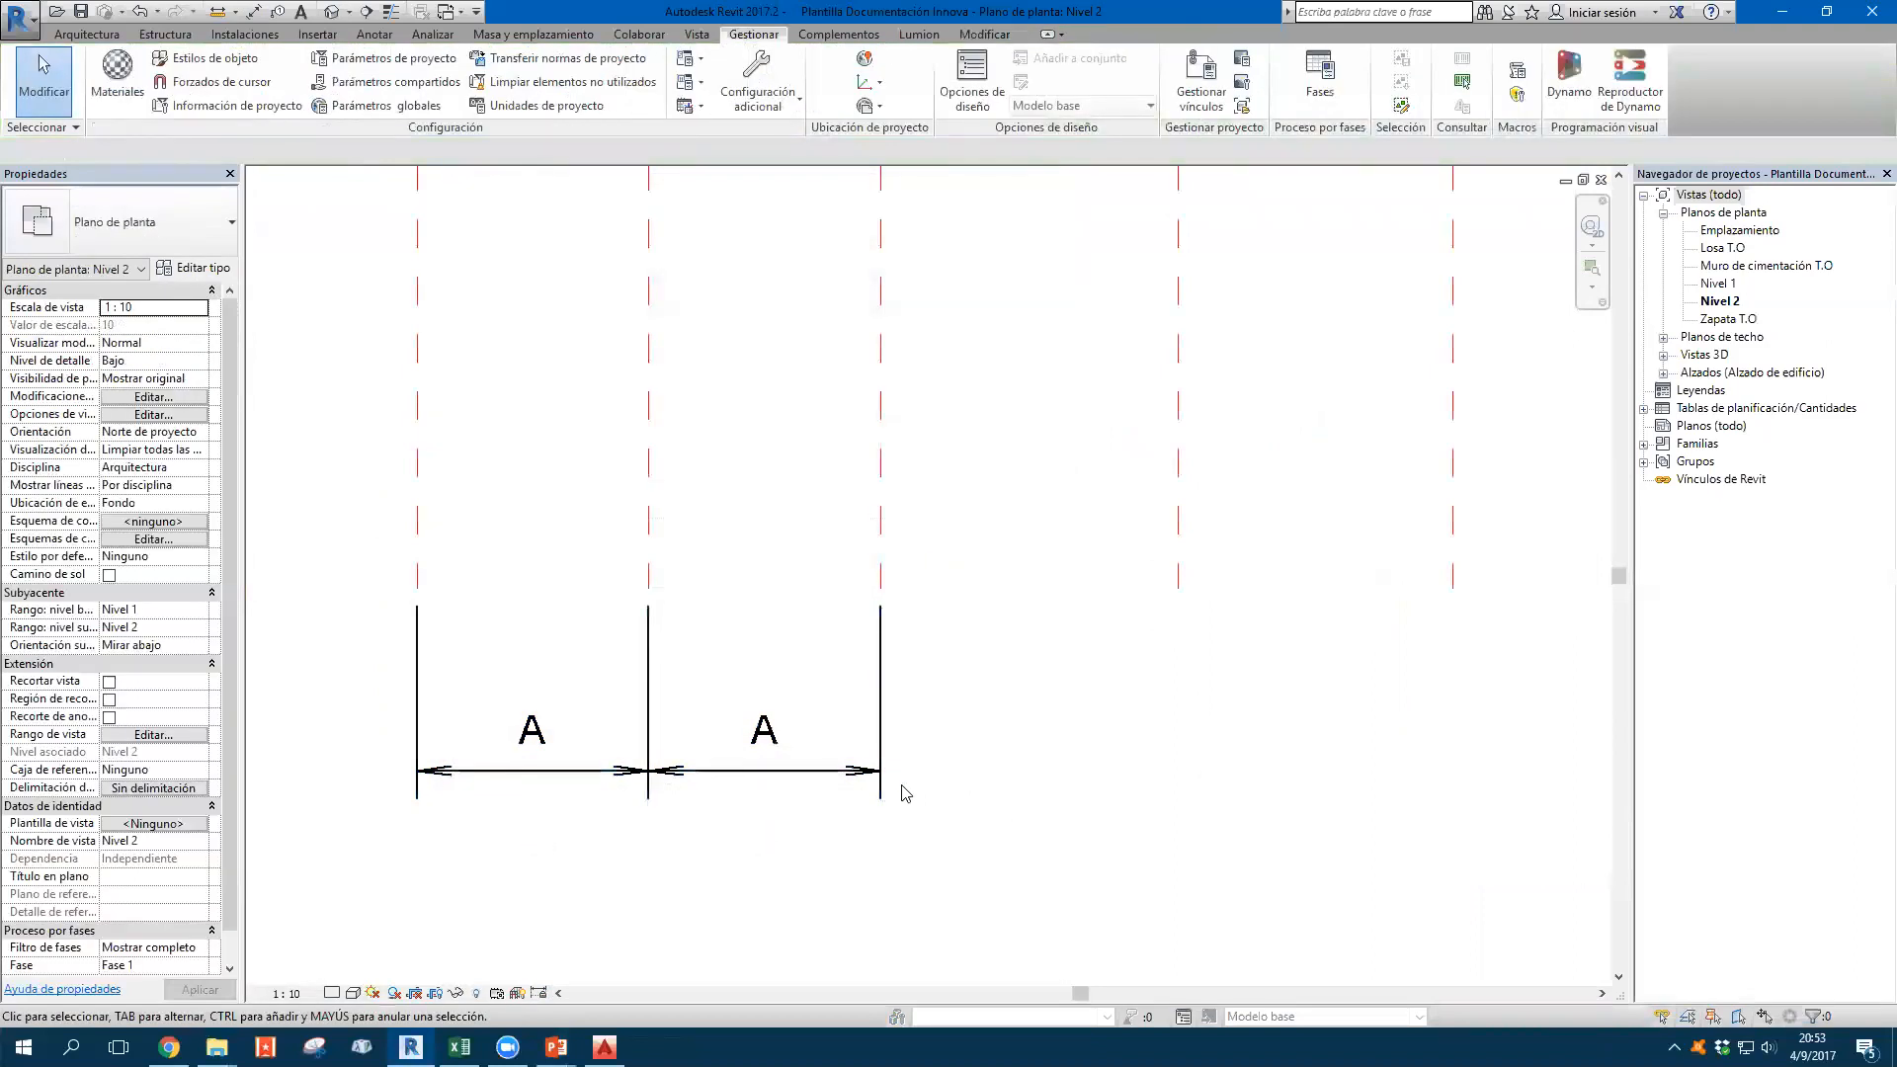
# Review the graphic, text and equality parameters of the A chain's dimension type and close it without changes
pyautogui.click(762, 770)
pyautogui.click(203, 272)
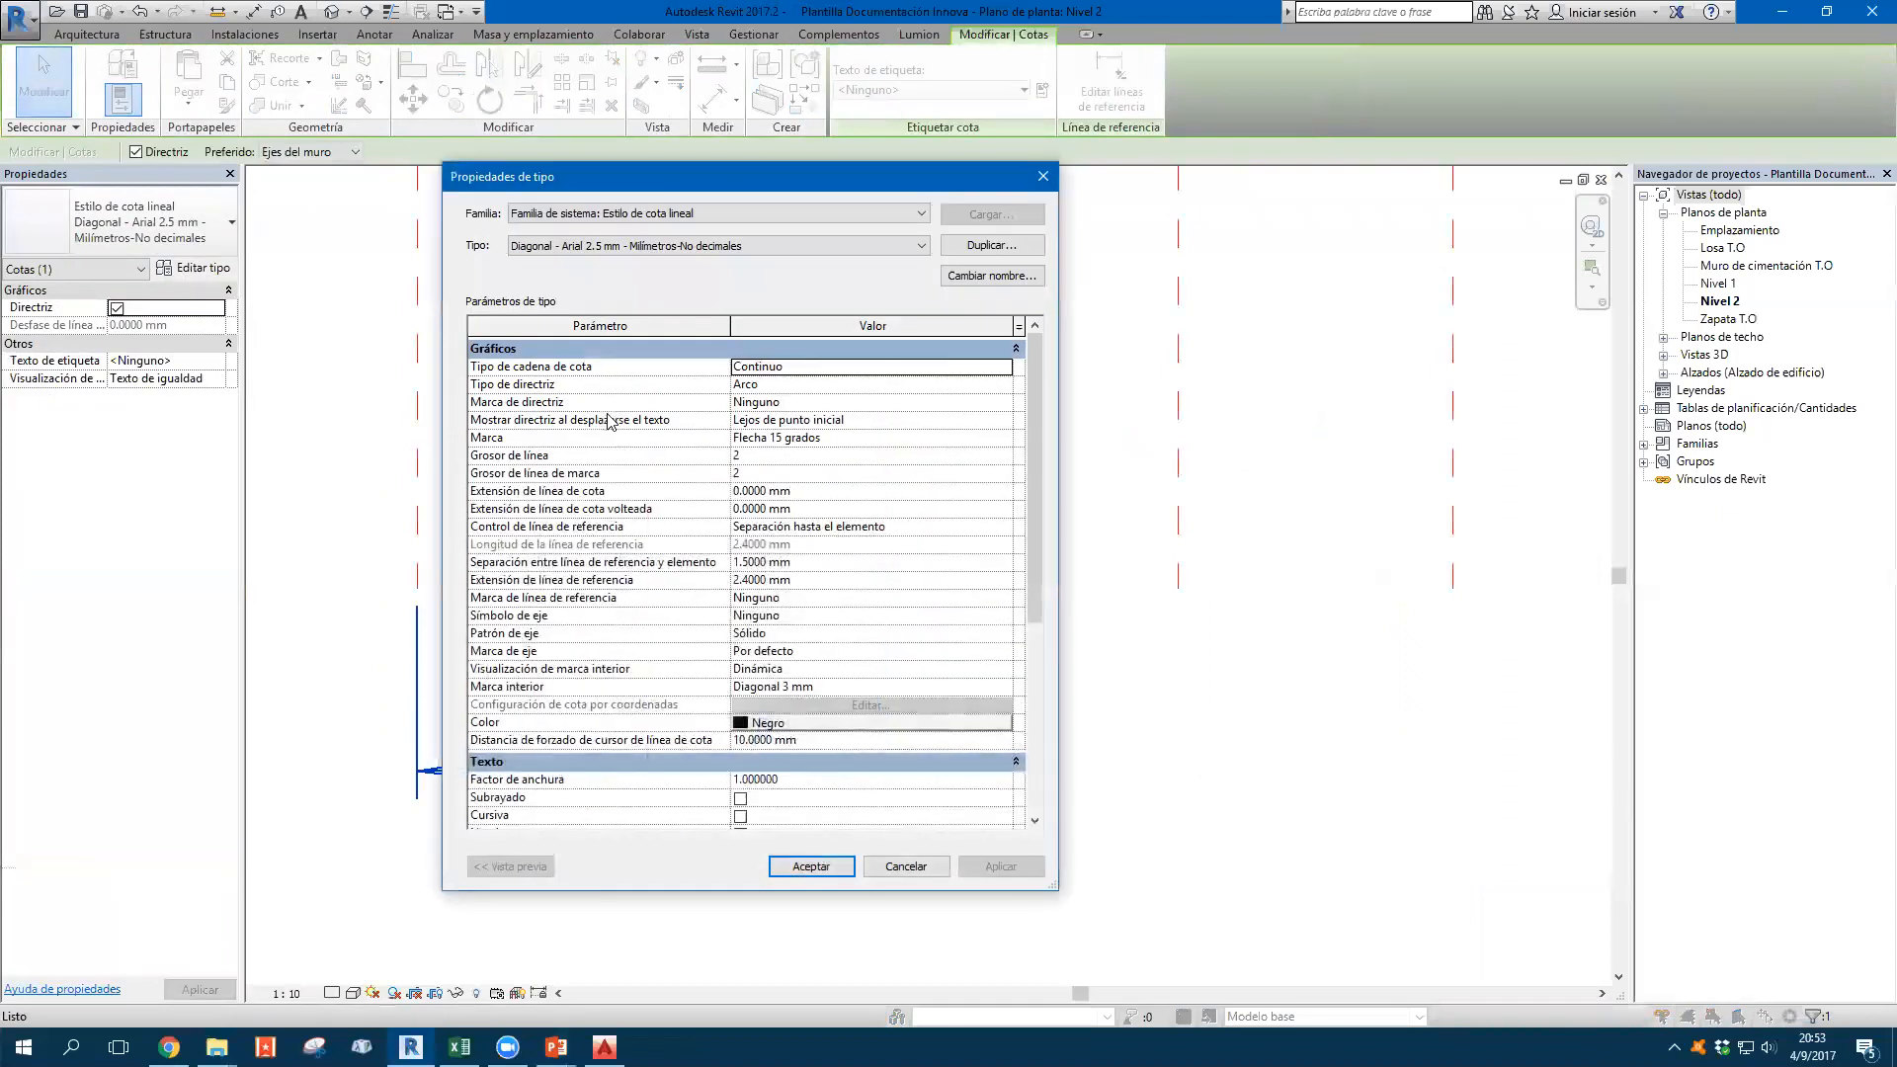
pyautogui.scroll(-6, 813, 701)
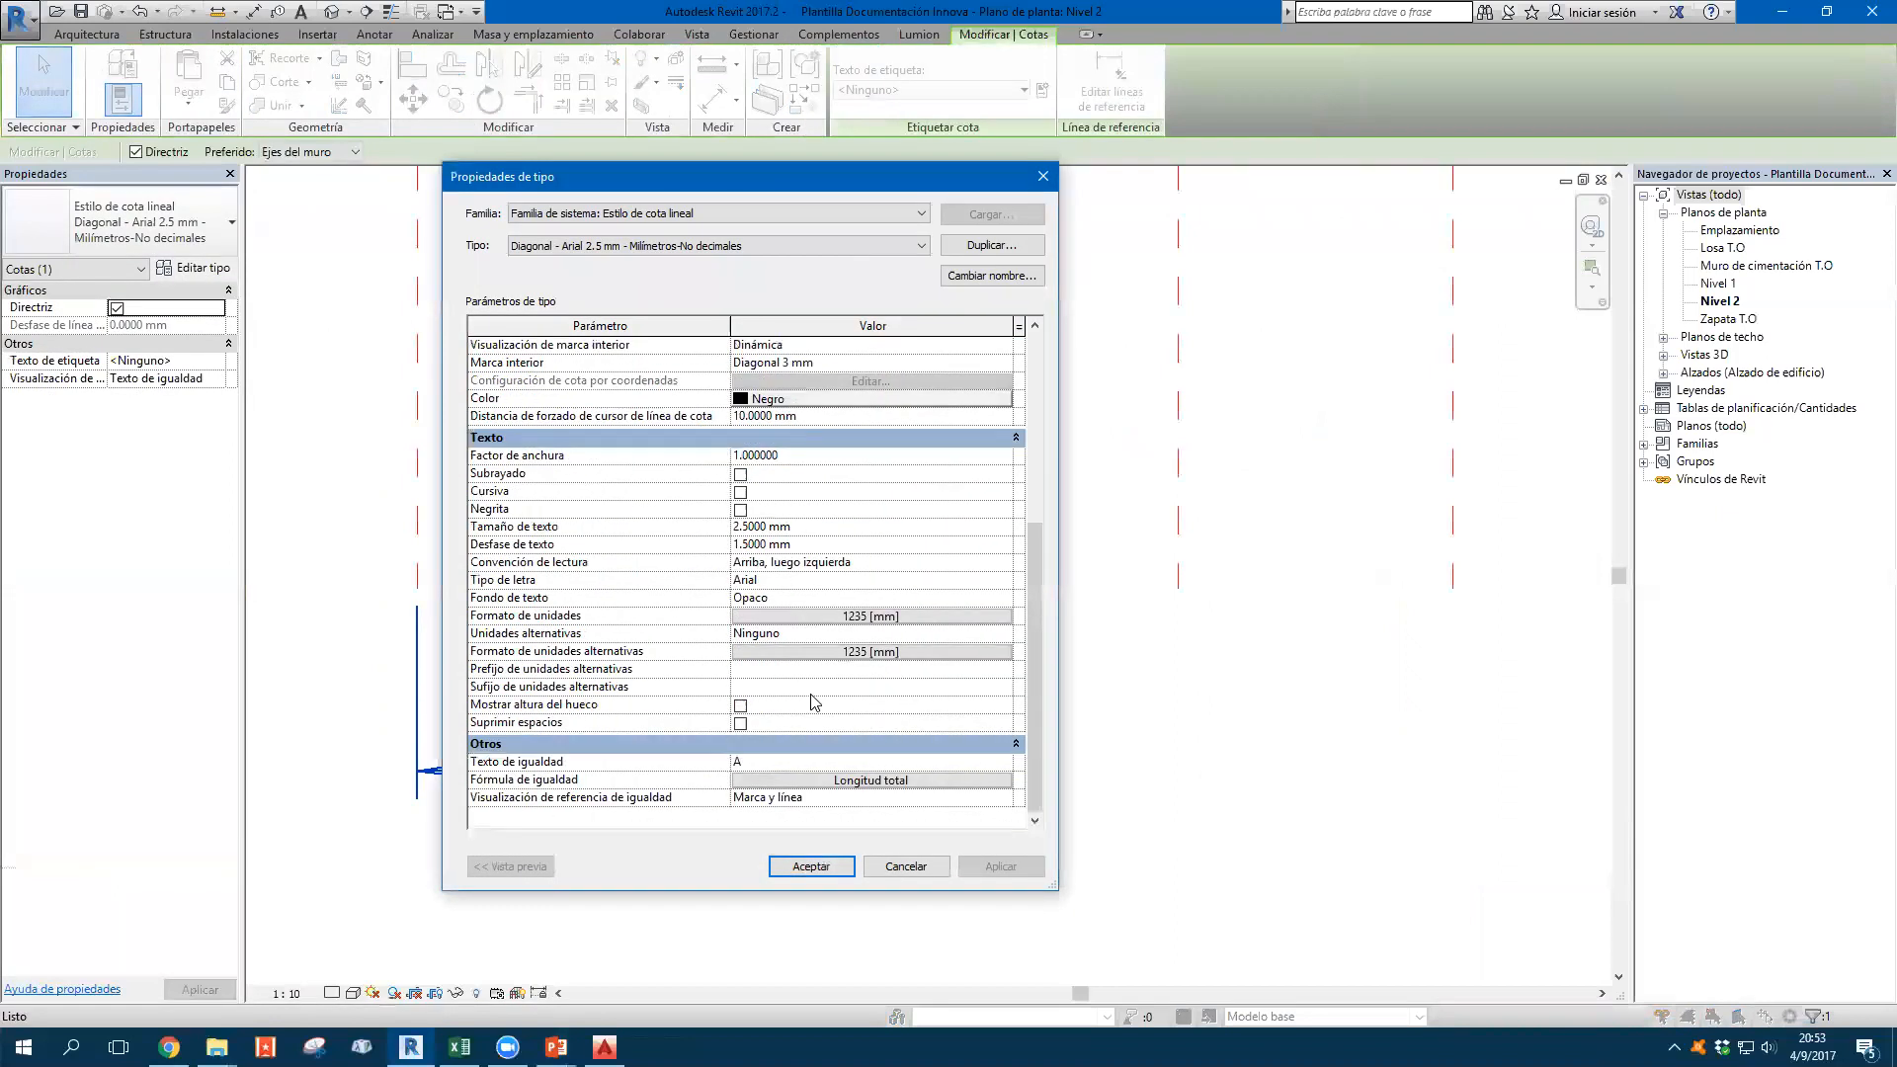
pyautogui.scroll(6, 812, 702)
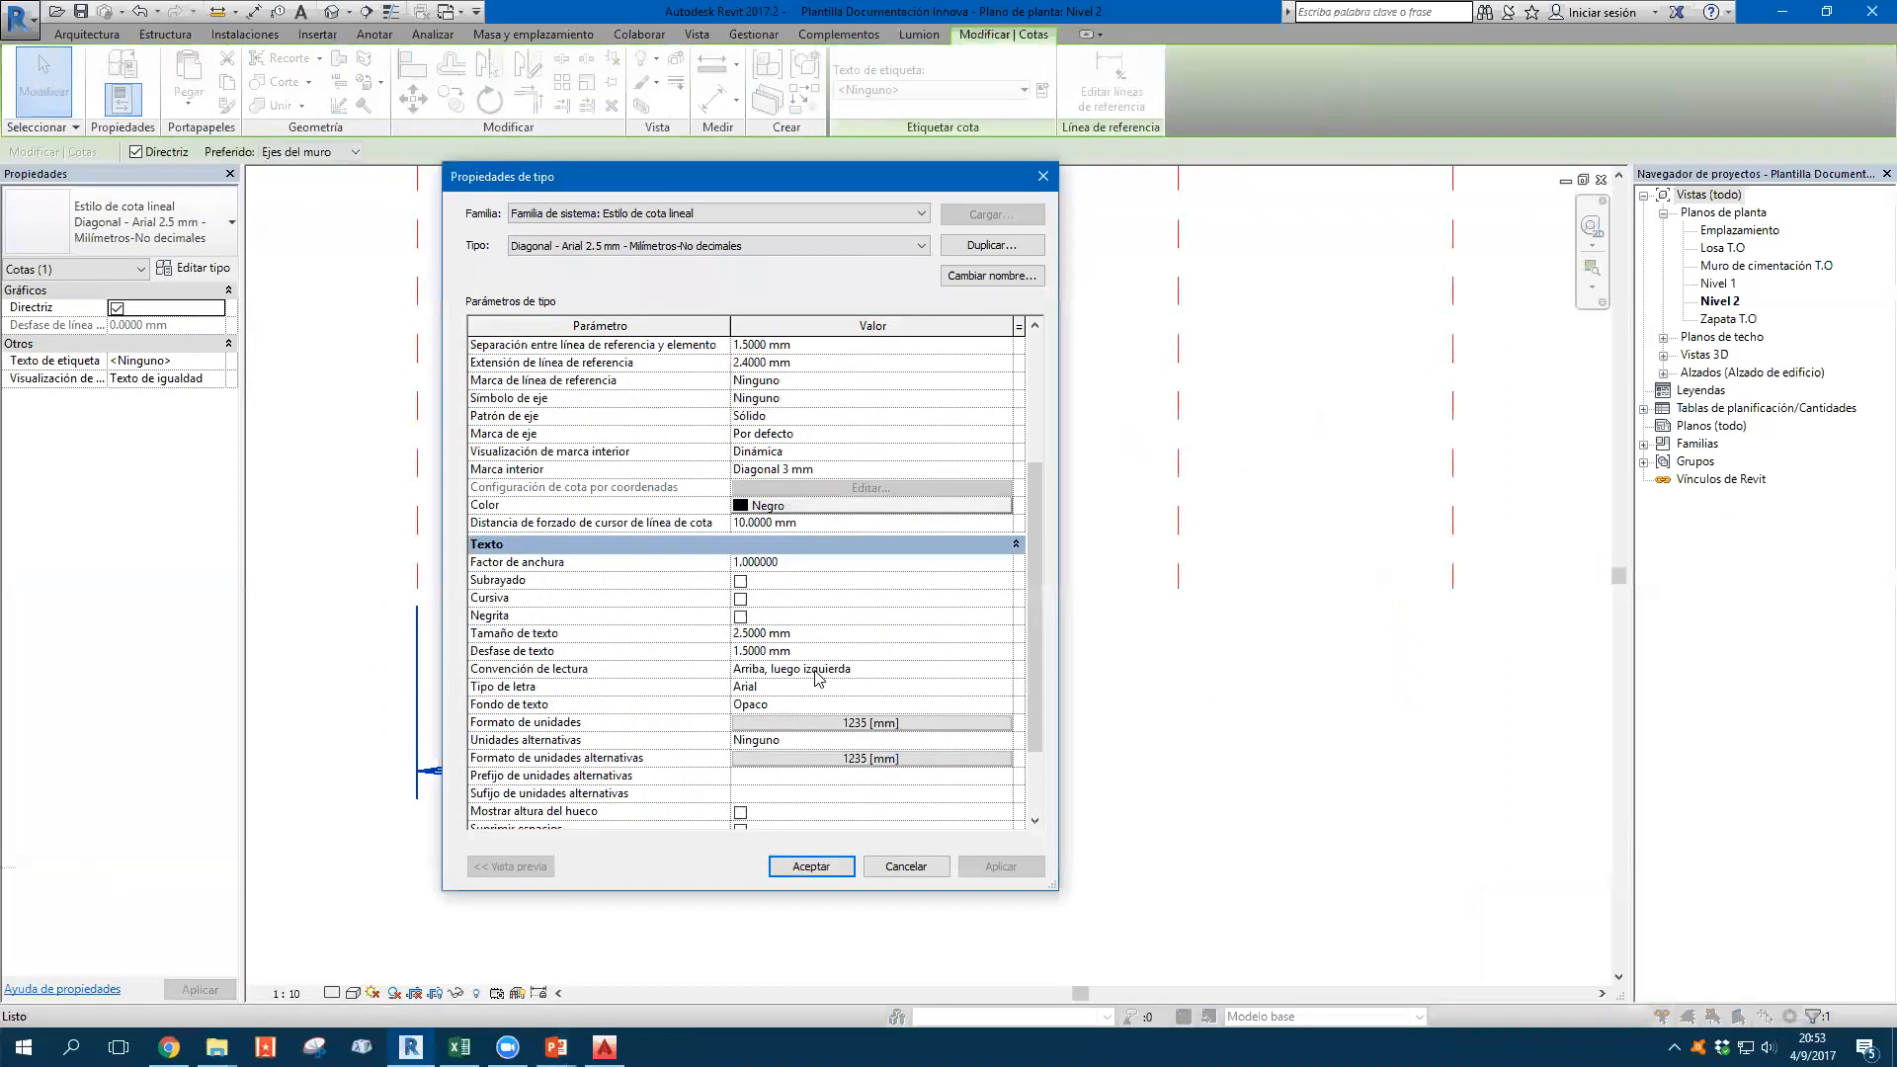
pyautogui.click(906, 868)
pyautogui.scroll(-3, 910, 785)
pyautogui.click(1128, 764)
pyautogui.moveTo(1128, 765); pyautogui.dragTo(918, 755, button='middle')
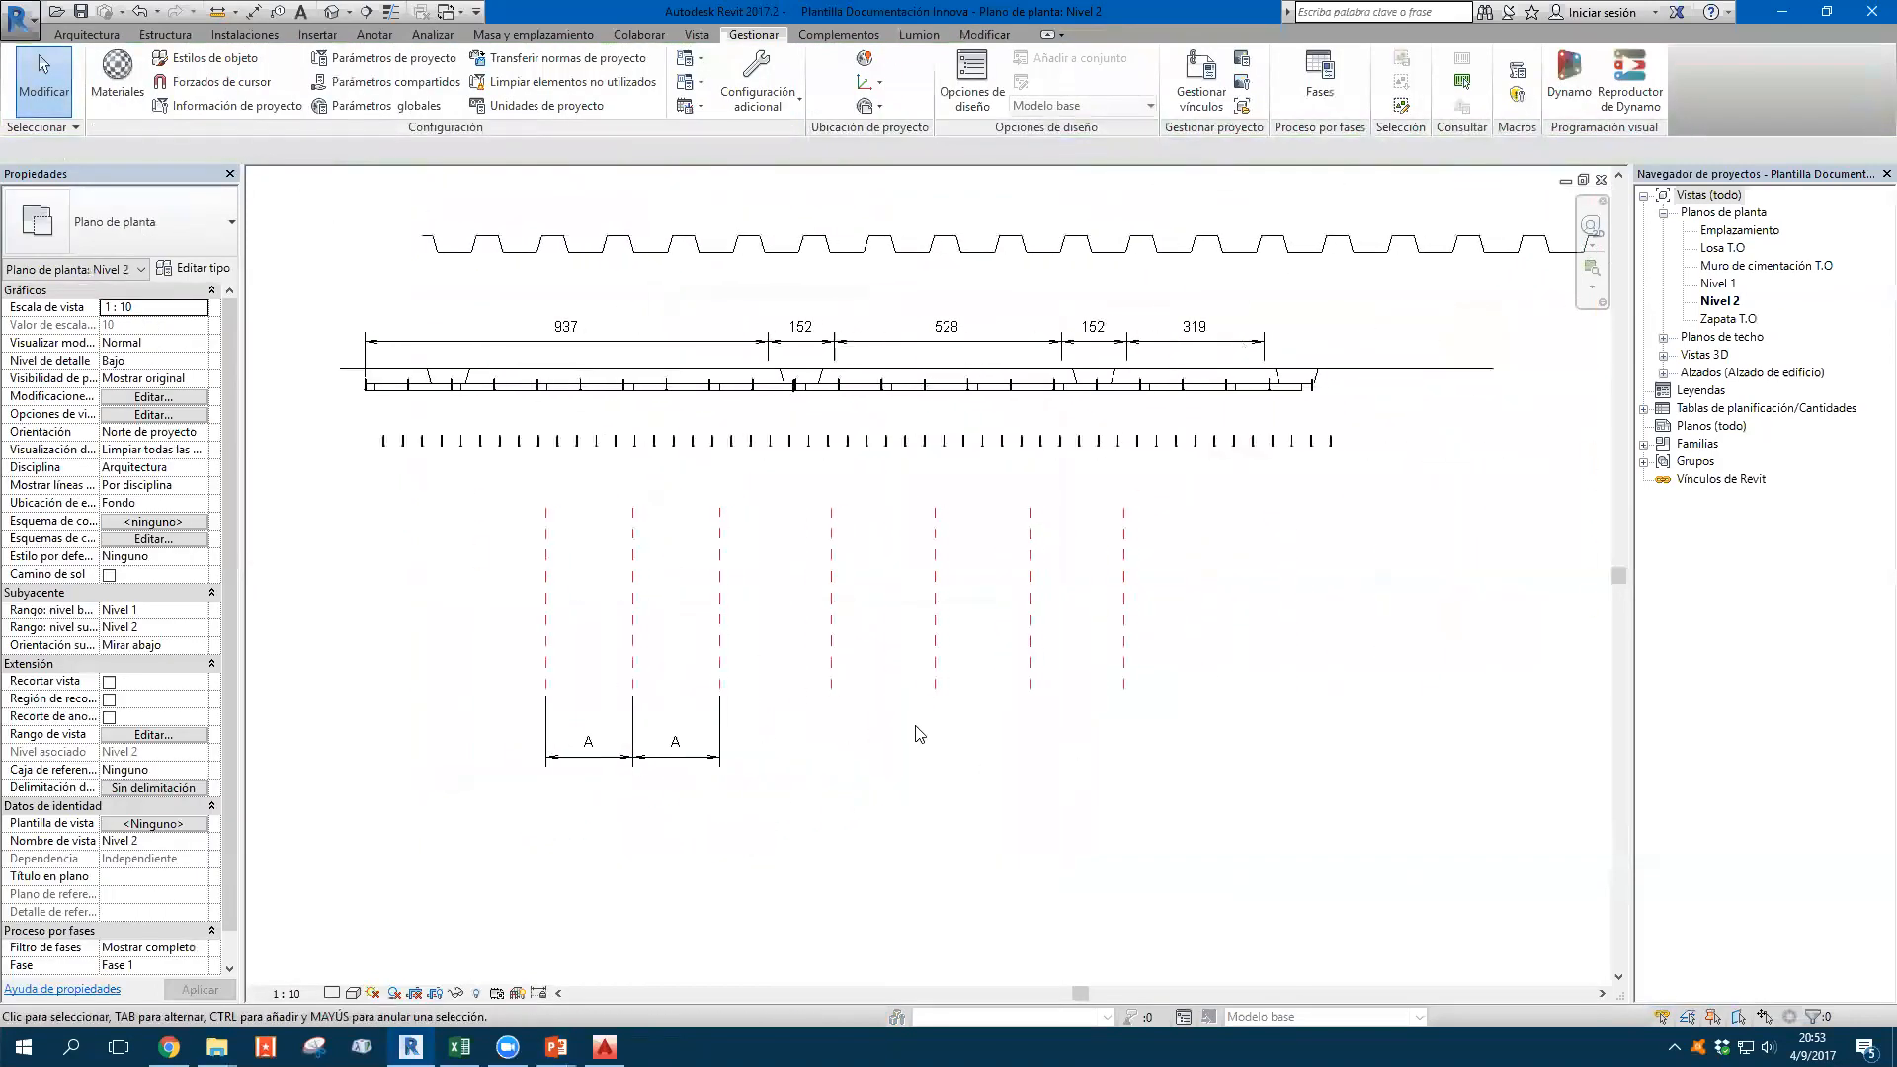
# Start the Text tool with a two-segment leader
pyautogui.press('t')
pyautogui.press('x')
pyautogui.scroll(1, 750, 762)
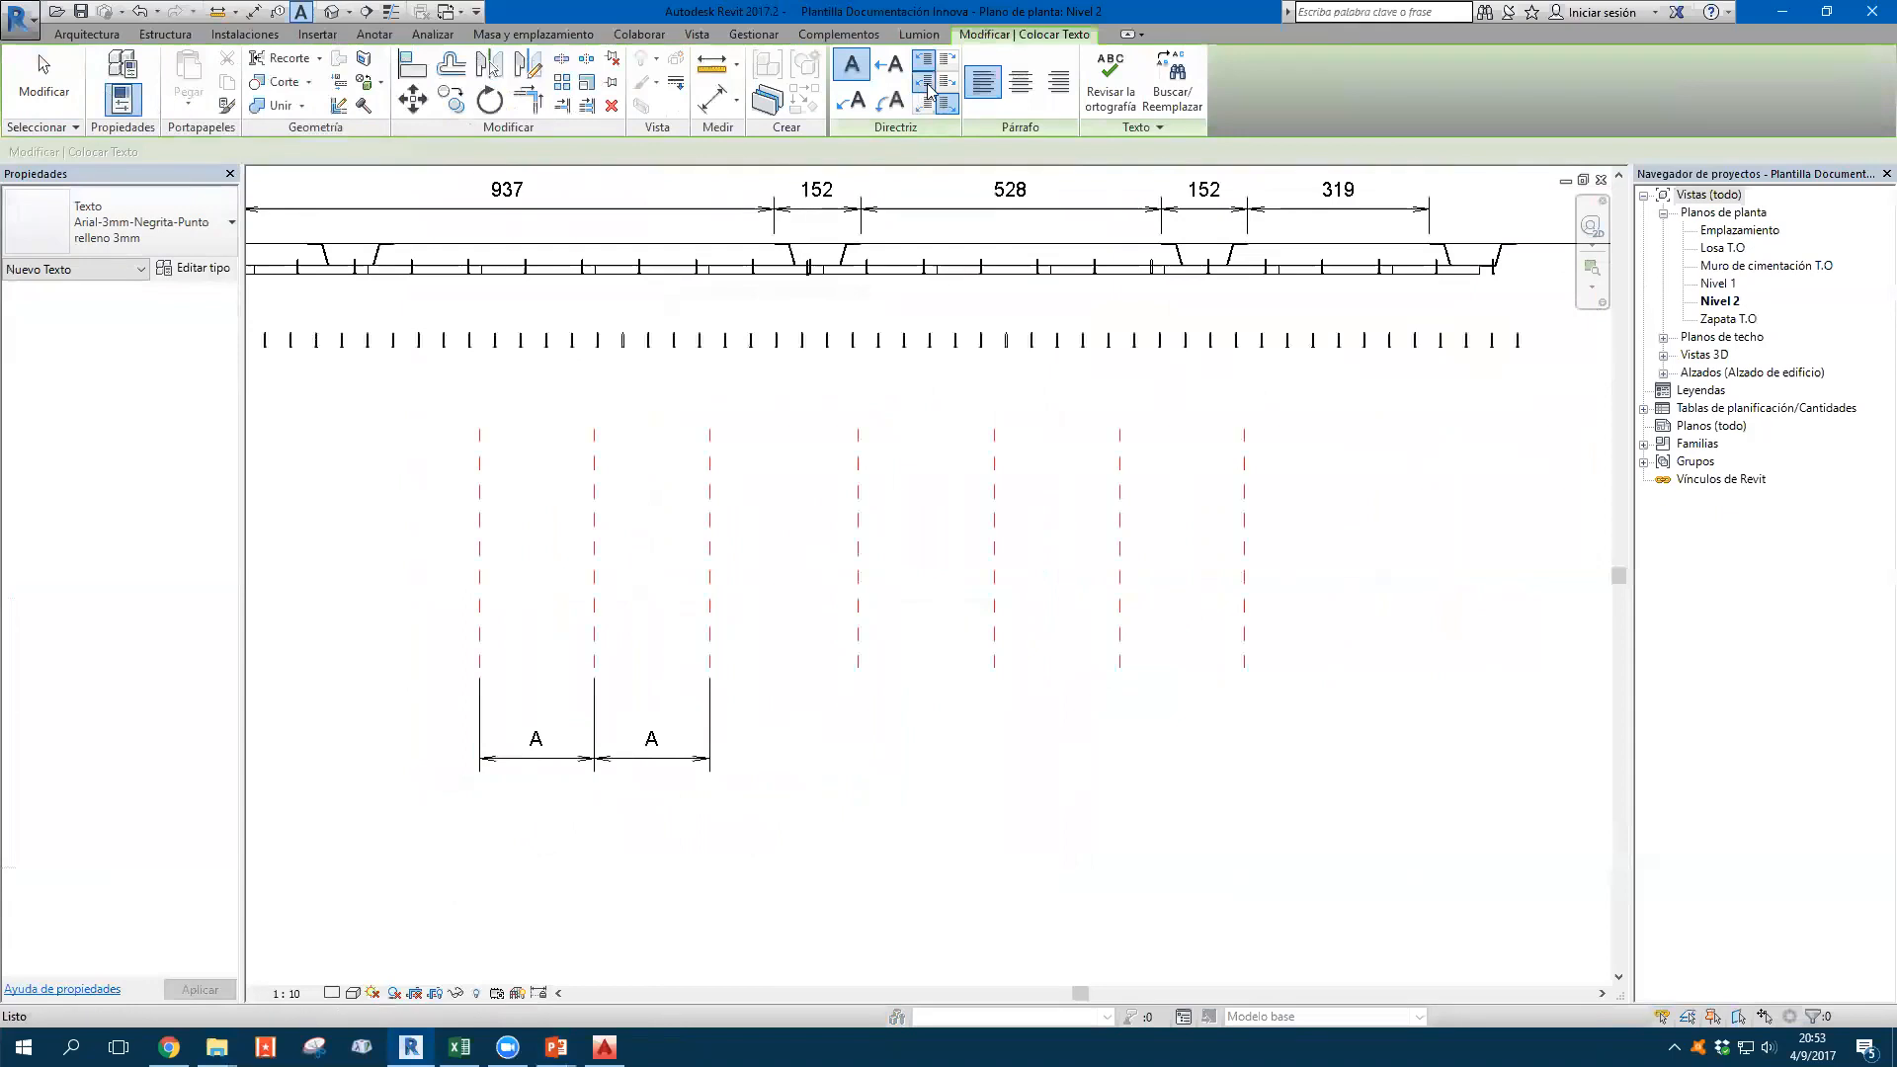
pyautogui.click(851, 99)
pyautogui.click(791, 747)
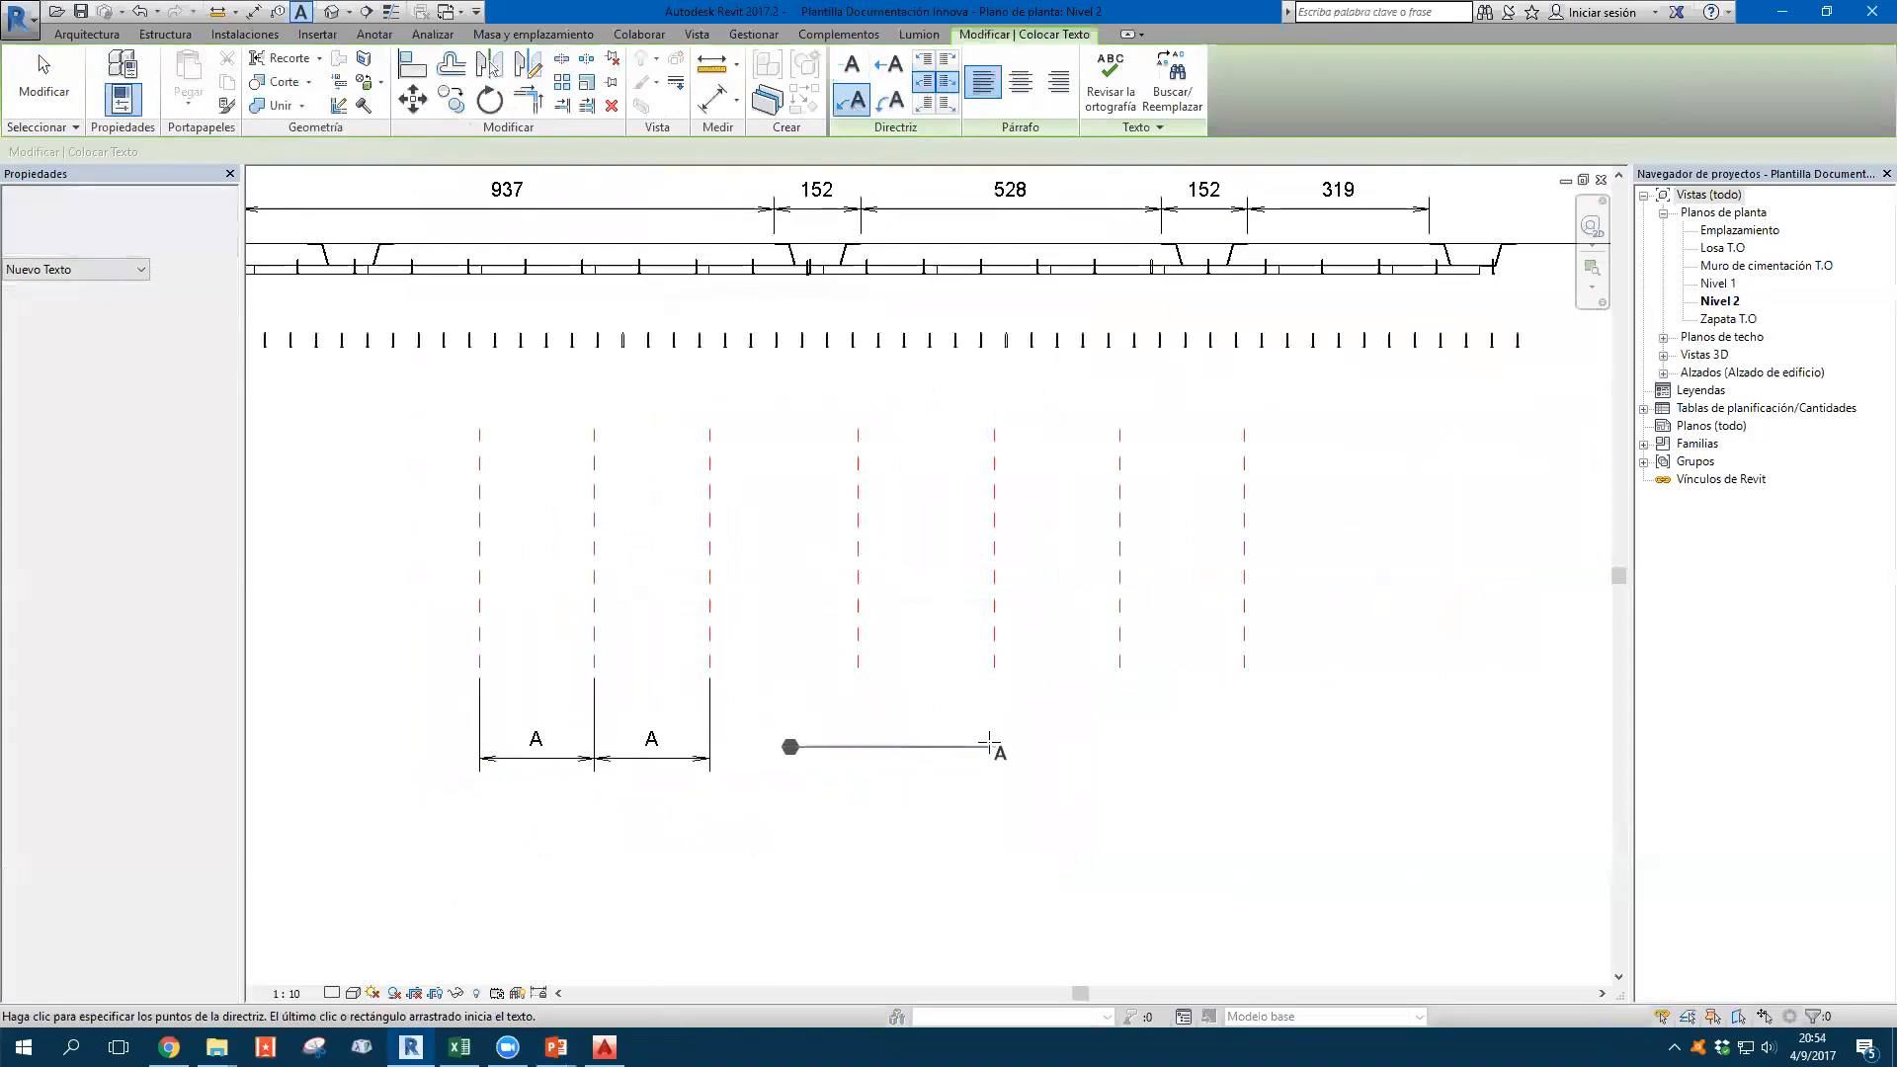
pyautogui.click(989, 743)
pyautogui.press('Escape')
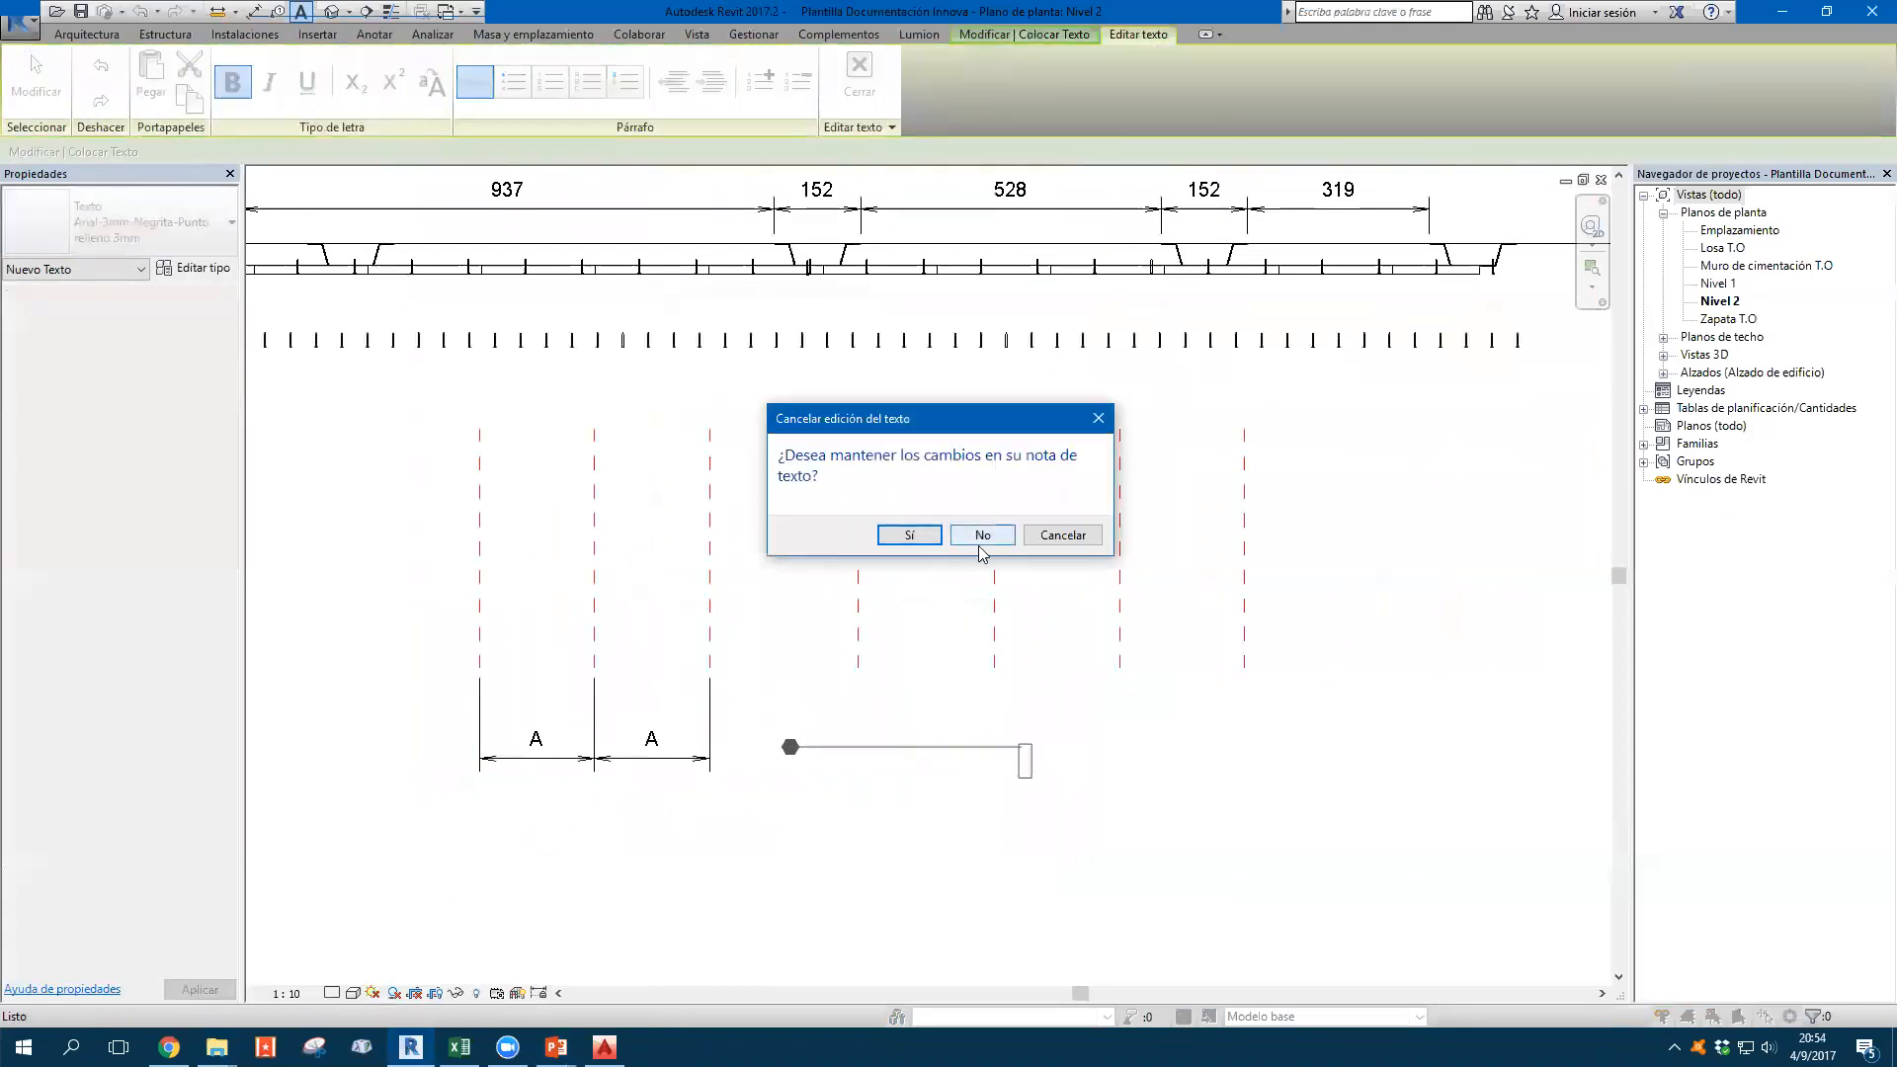
pyautogui.click(983, 541)
# Place a text note reading REVIT with a horizontal leader below the dashed lines, beside the A dimension chain
pyautogui.click(977, 746)
pyautogui.click(1145, 747)
pyautogui.write('REVIT')
pyautogui.click(1109, 834)
pyautogui.press('Escape')
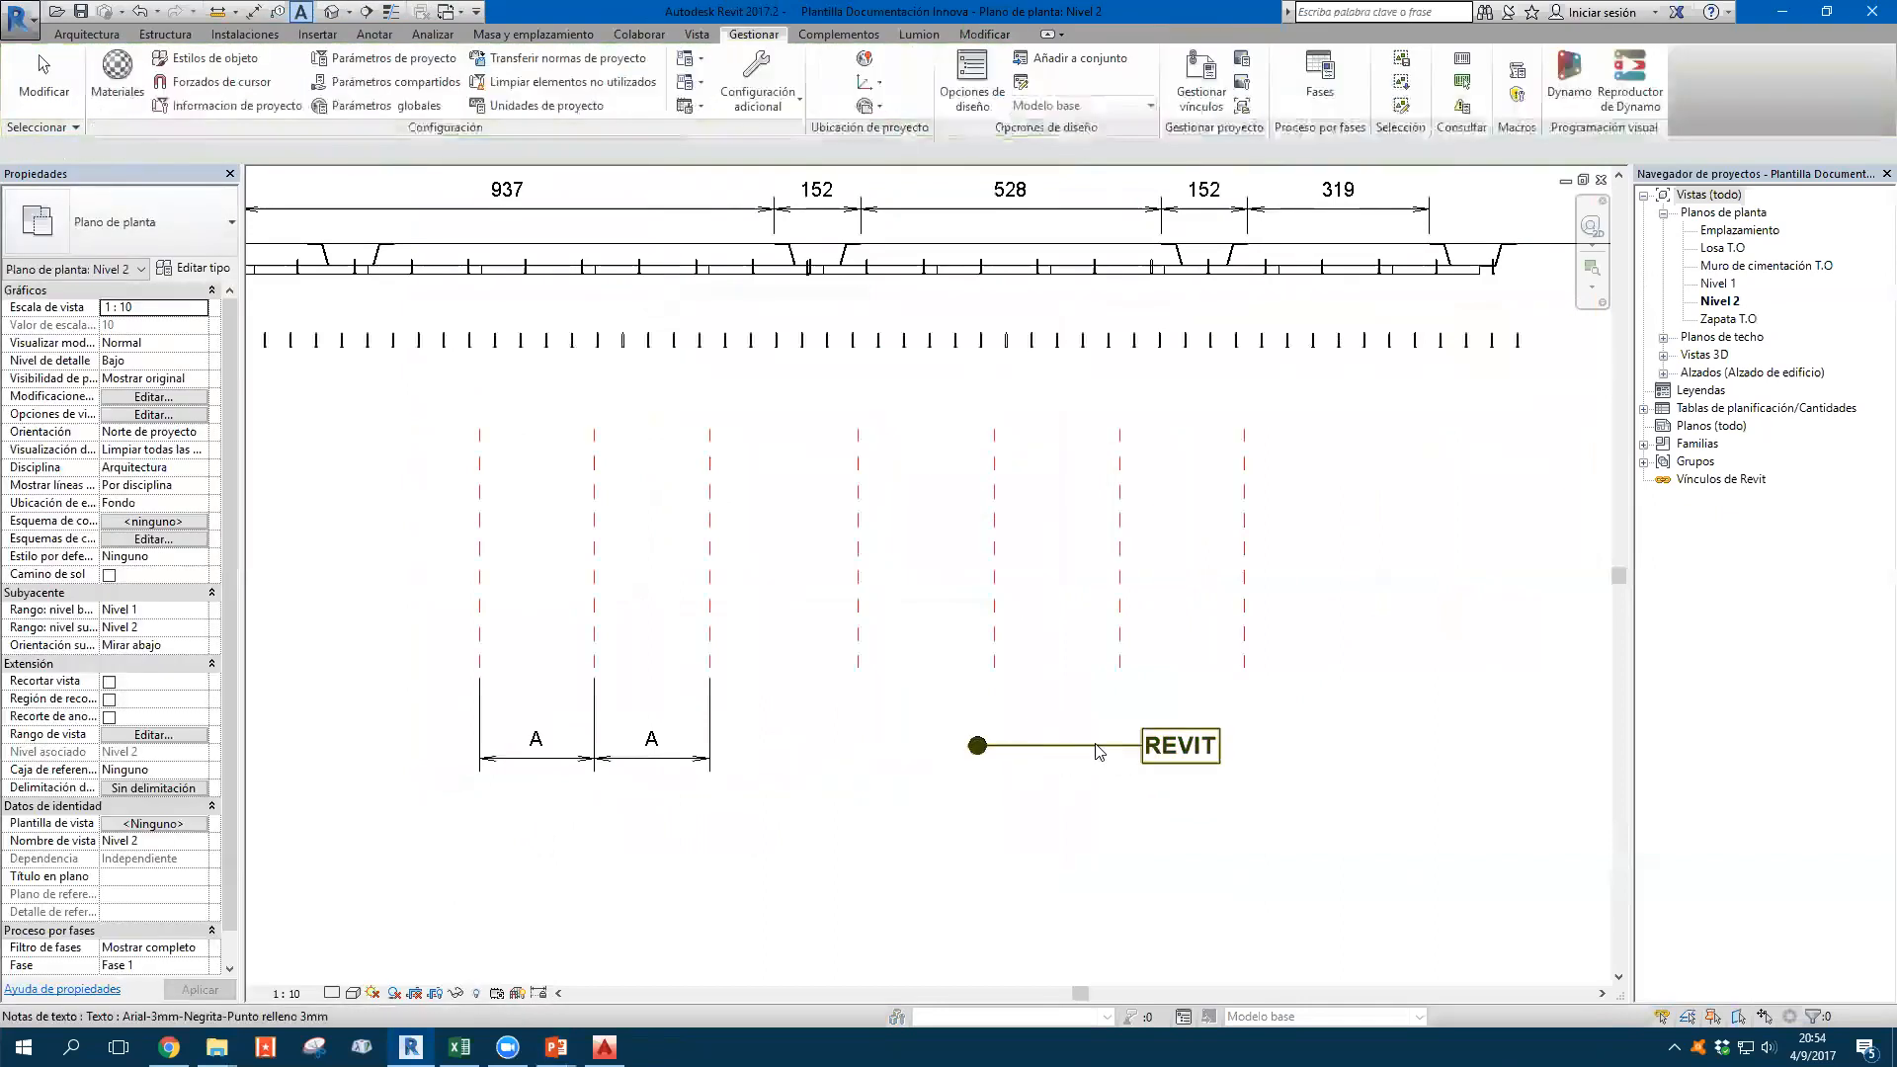
# Move the REVIT note with its leader to the left, closer to the A dimension chain
pyautogui.click(1095, 746)
pyautogui.scroll(2, 1036, 746)
pyautogui.moveTo(962, 746); pyautogui.dragTo(817, 747)
pyautogui.press('Escape')
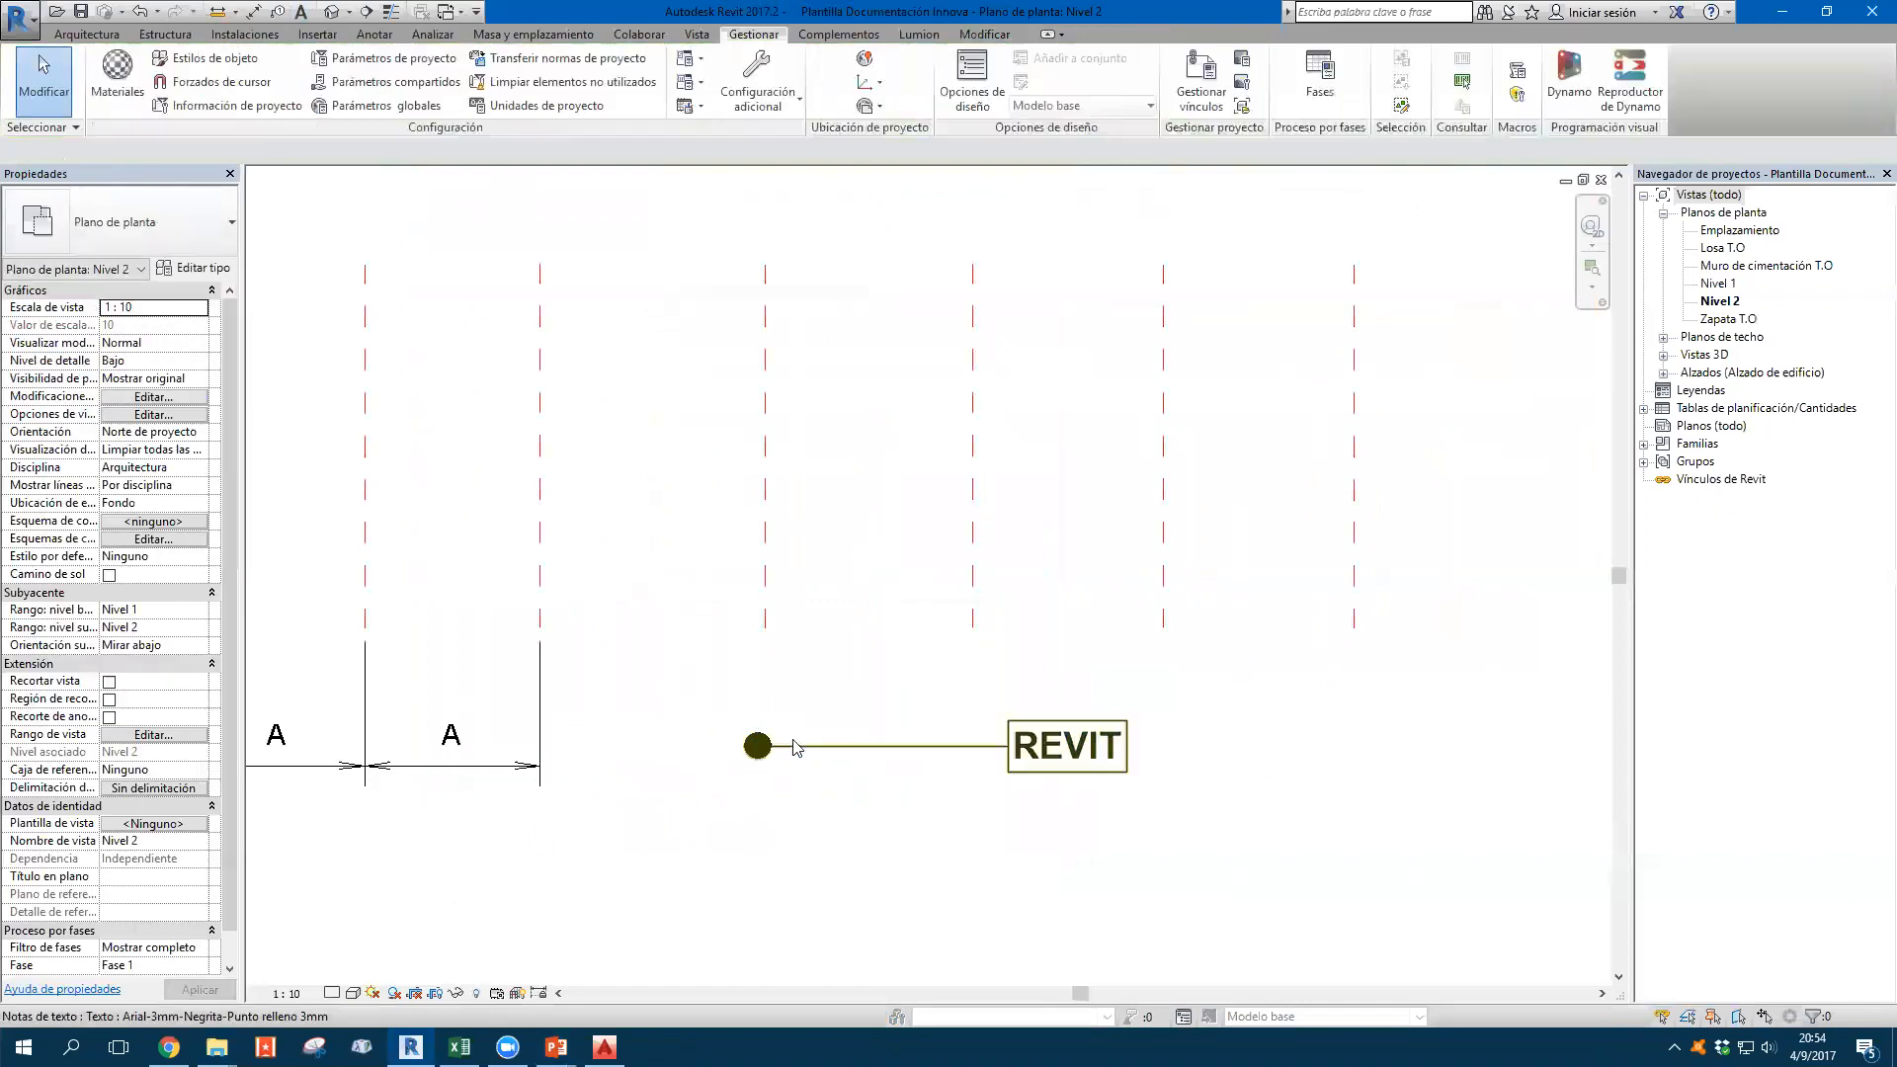
# Examine the leader arrowhead options in the REVIT note's text type and cancel the type properties
pyautogui.click(924, 748)
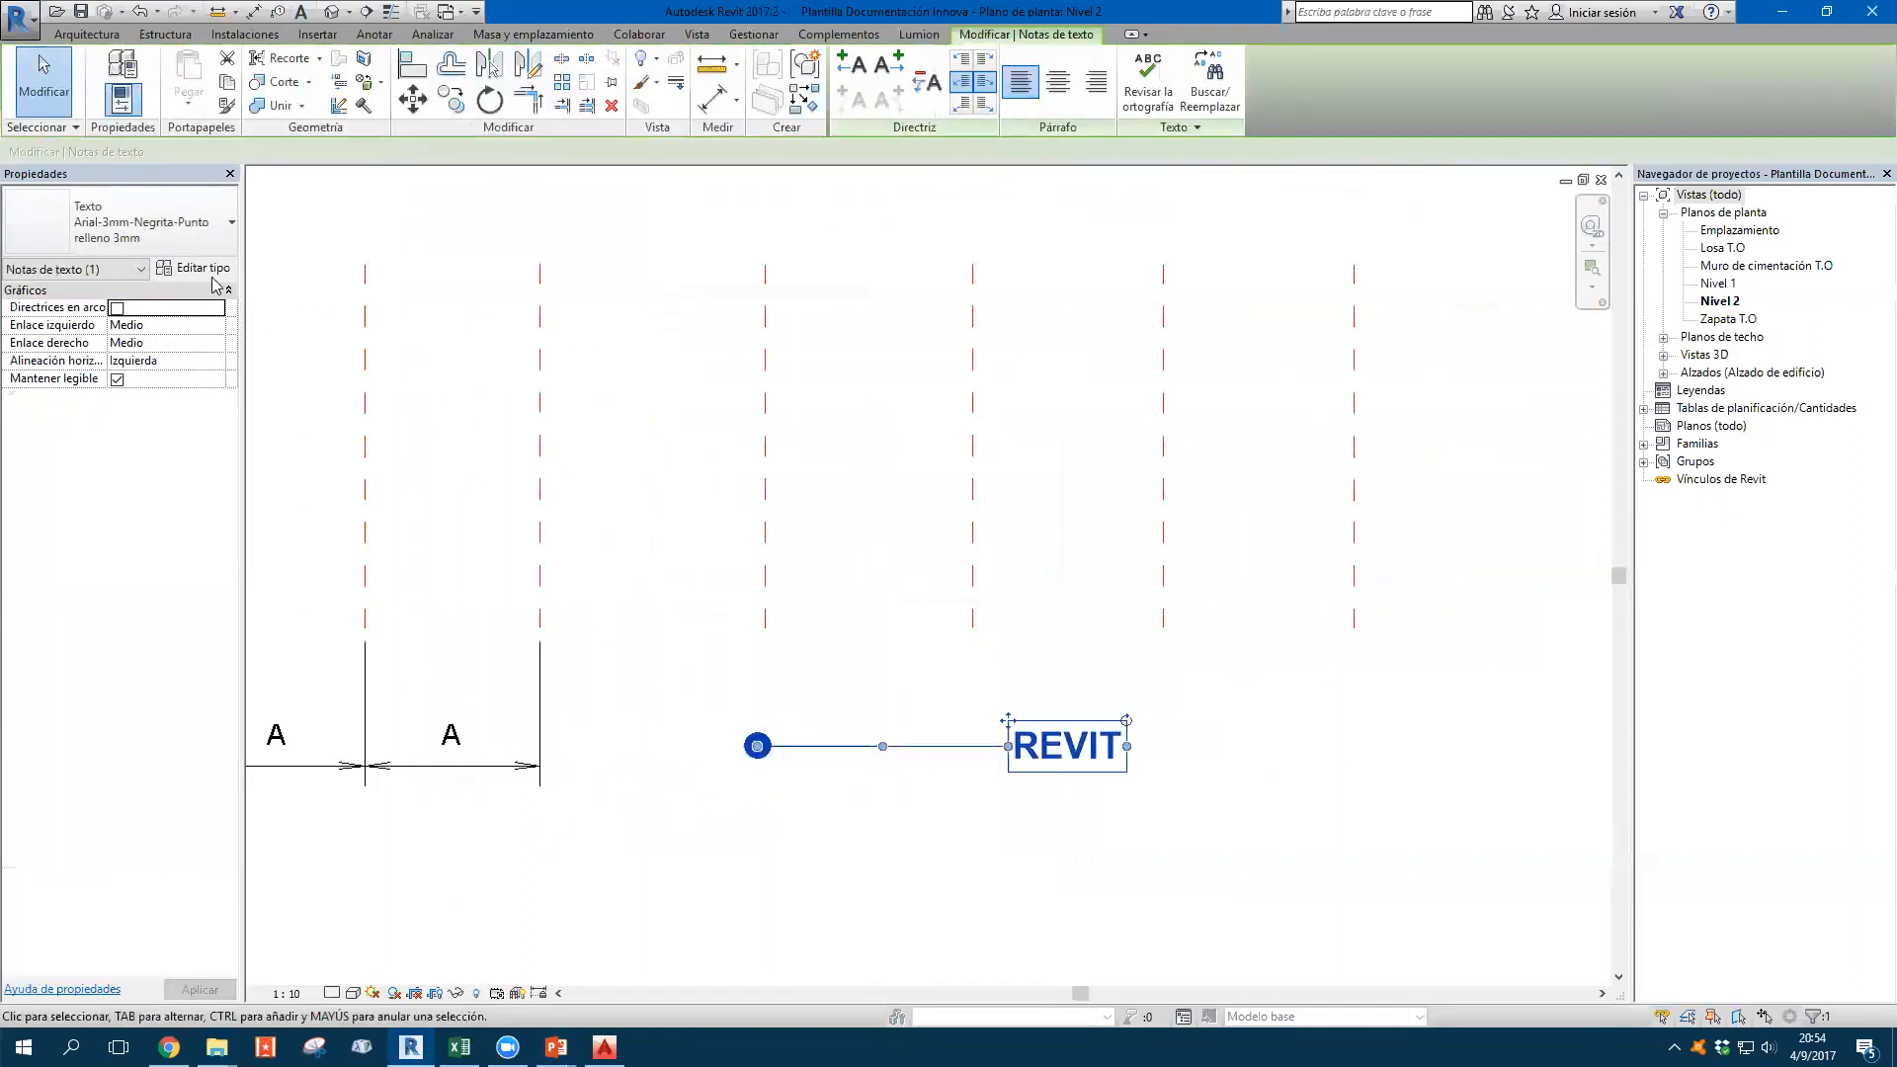
pyautogui.click(195, 268)
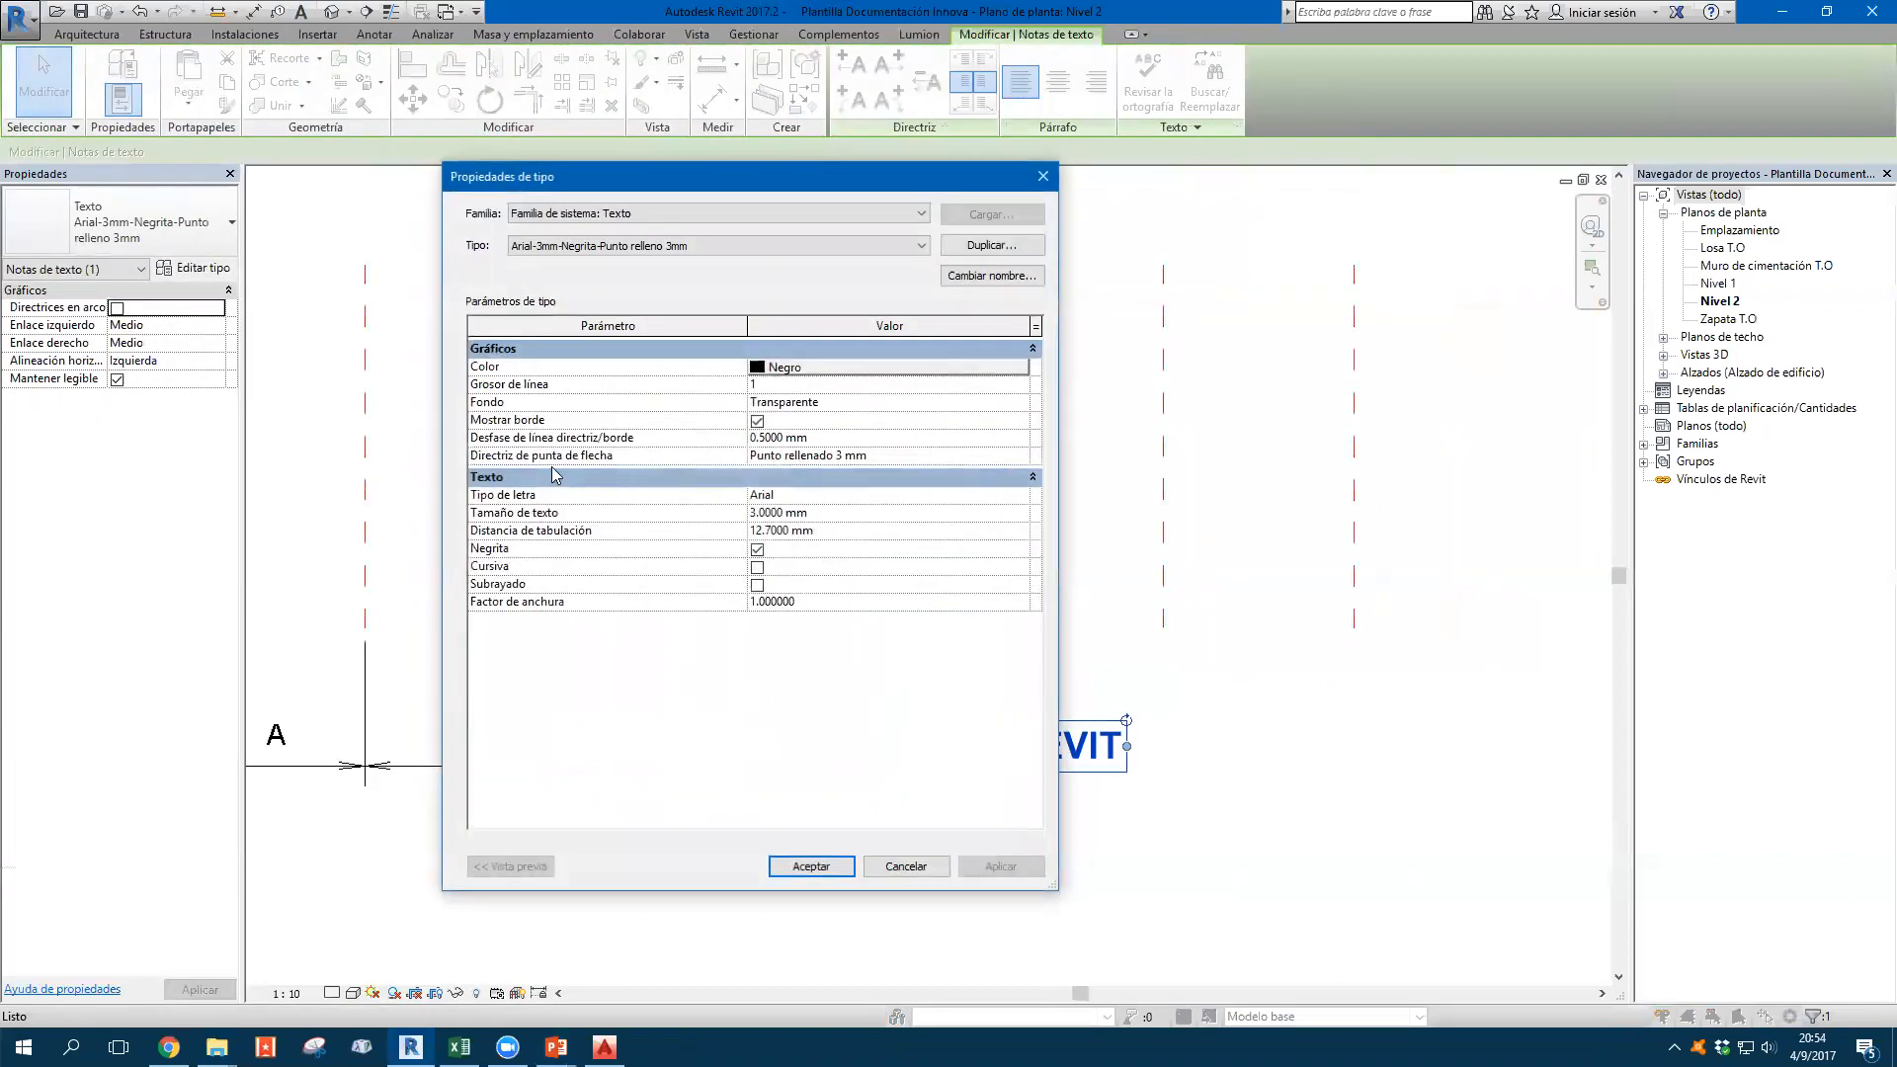
pyautogui.click(1006, 456)
pyautogui.scroll(4, 855, 504)
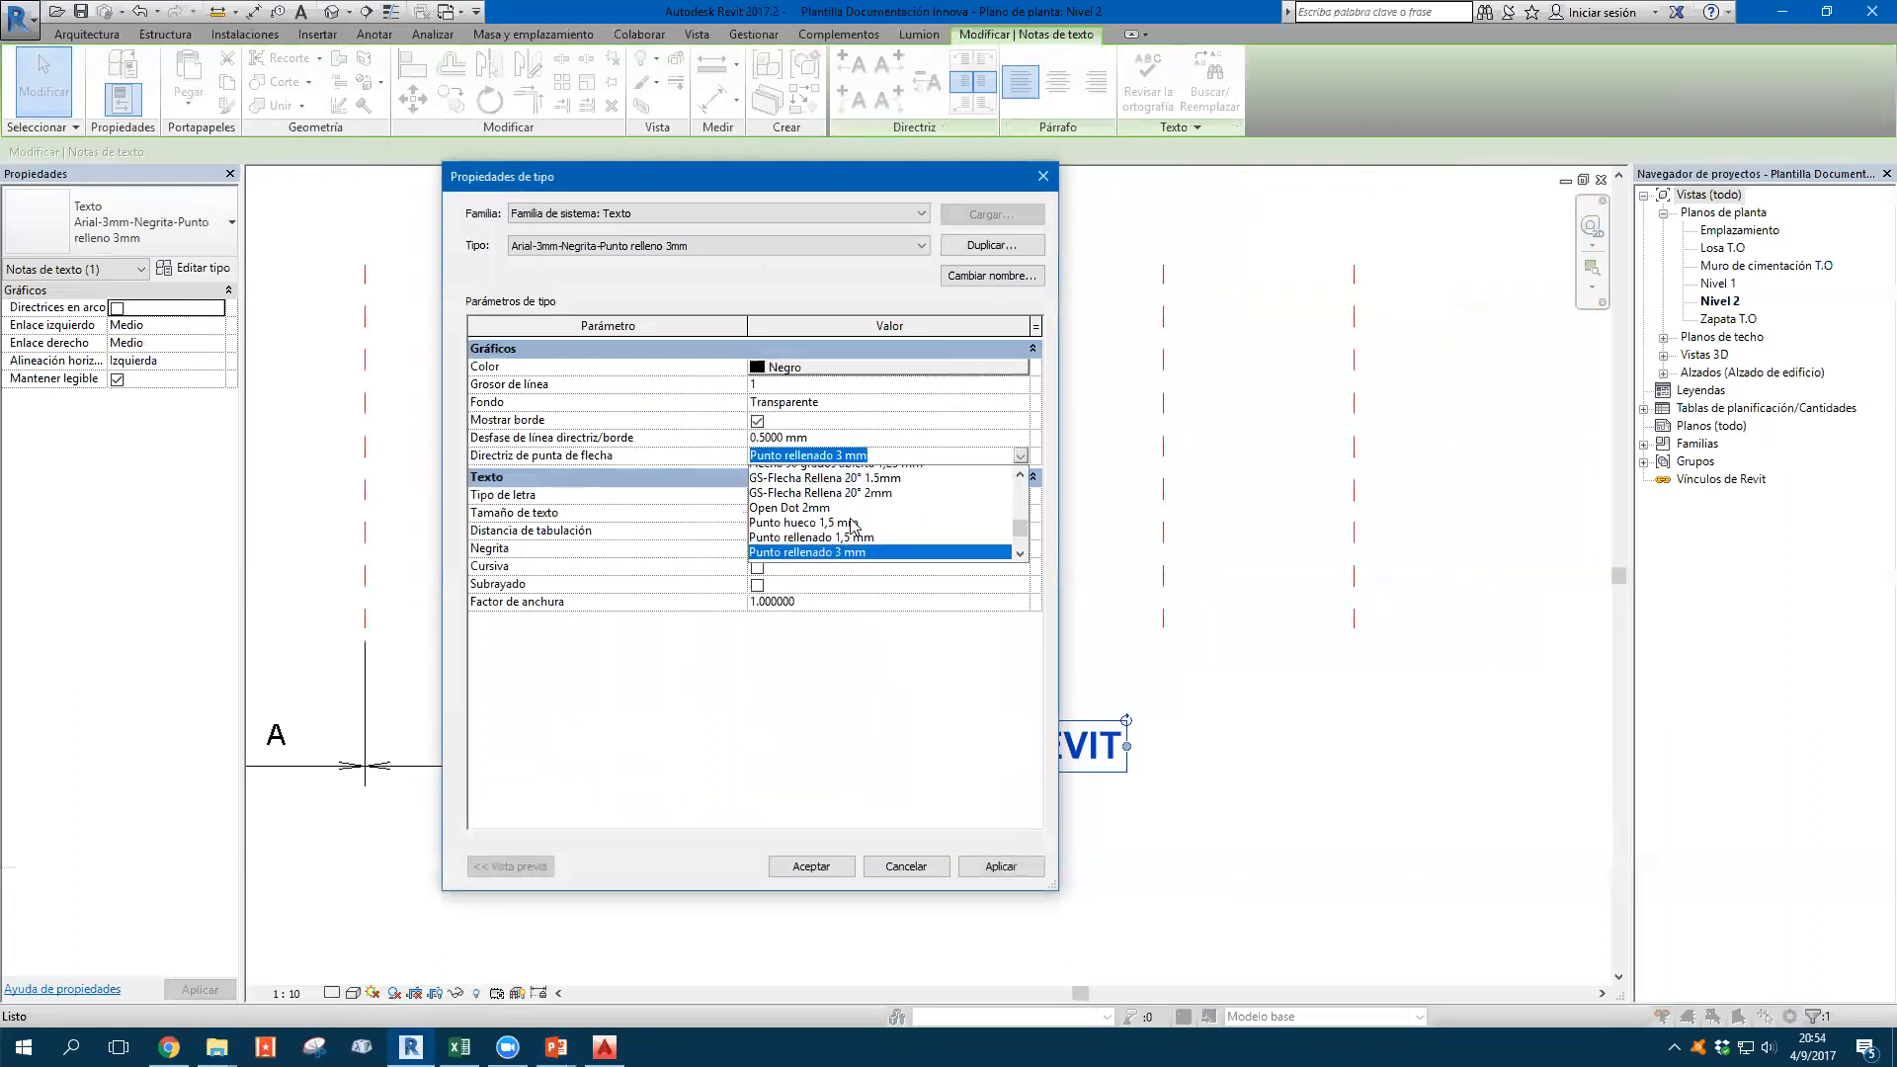
pyautogui.scroll(-5, 852, 498)
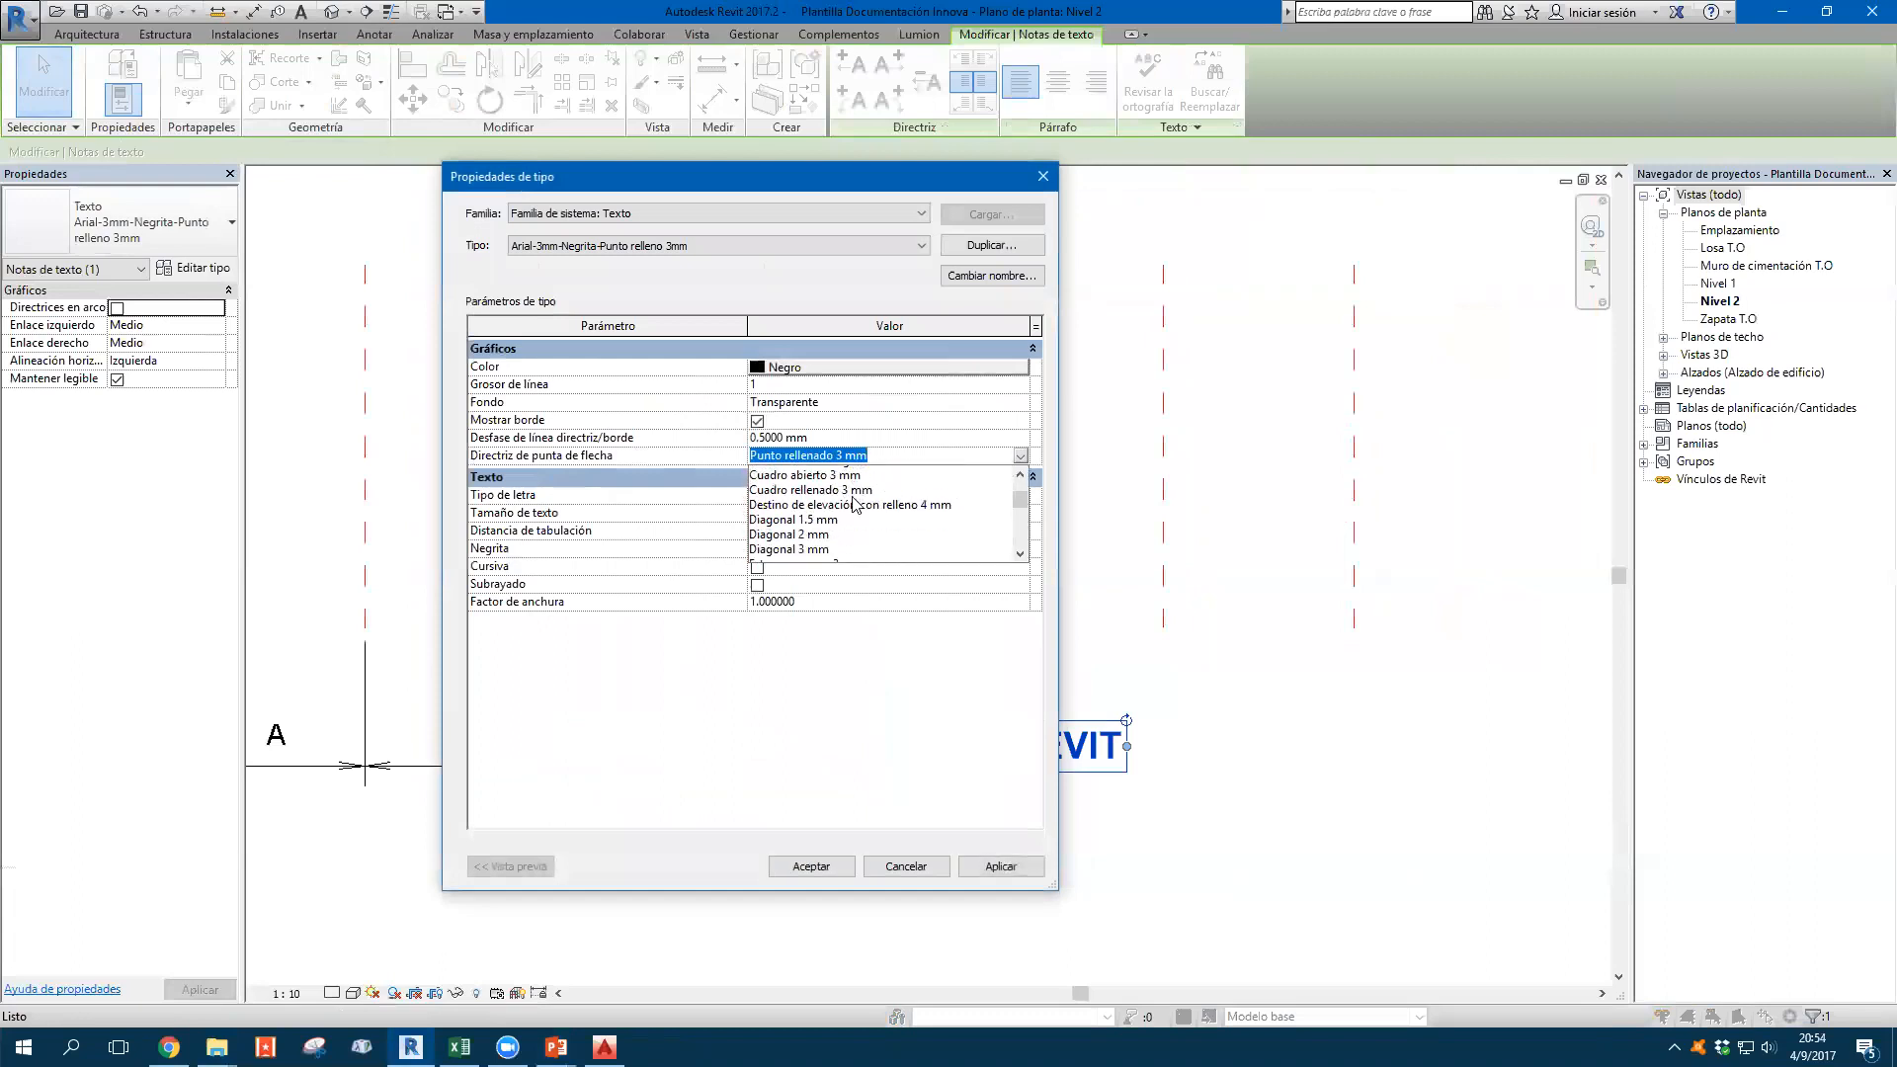
pyautogui.click(909, 876)
pyautogui.click(910, 872)
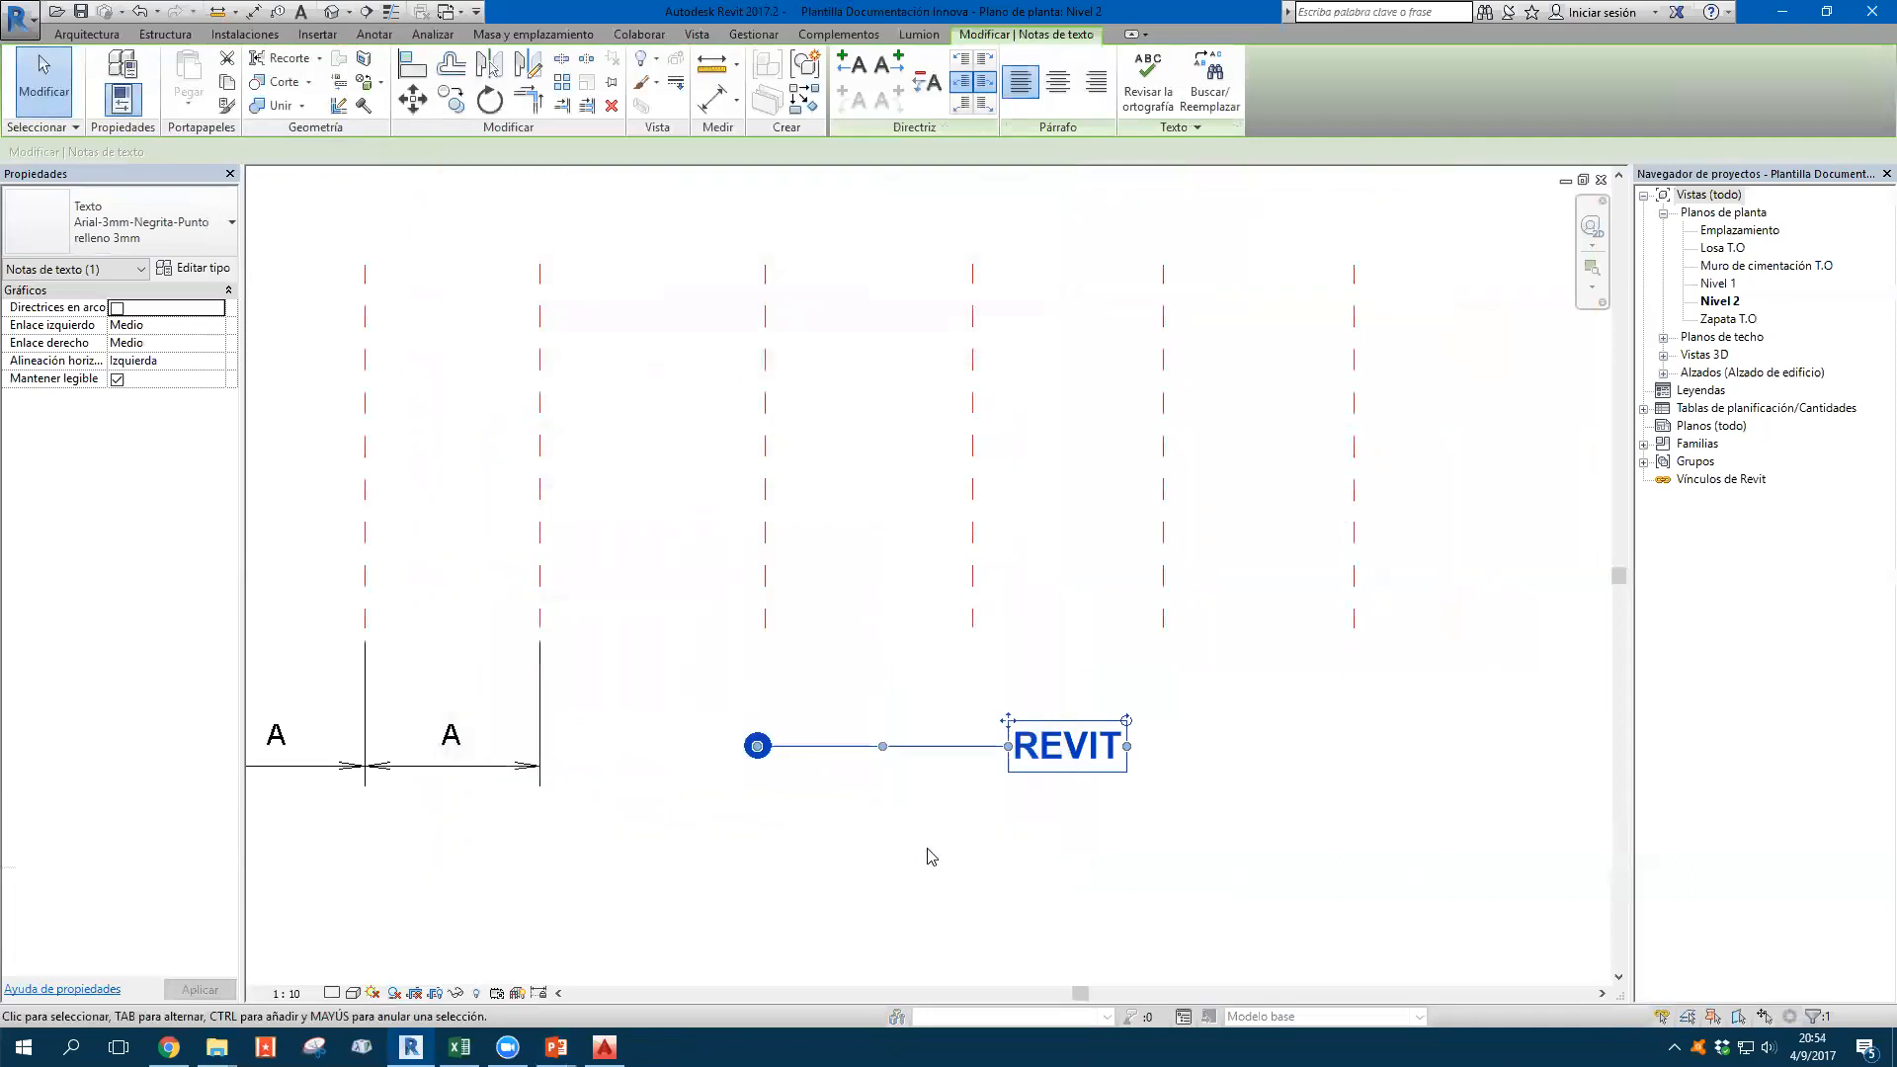
# Examine the arrowheads of the A dimension chain up close
pyautogui.click(904, 826)
pyautogui.moveTo(810, 816); pyautogui.dragTo(1042, 711, button='middle')
pyautogui.click(976, 705)
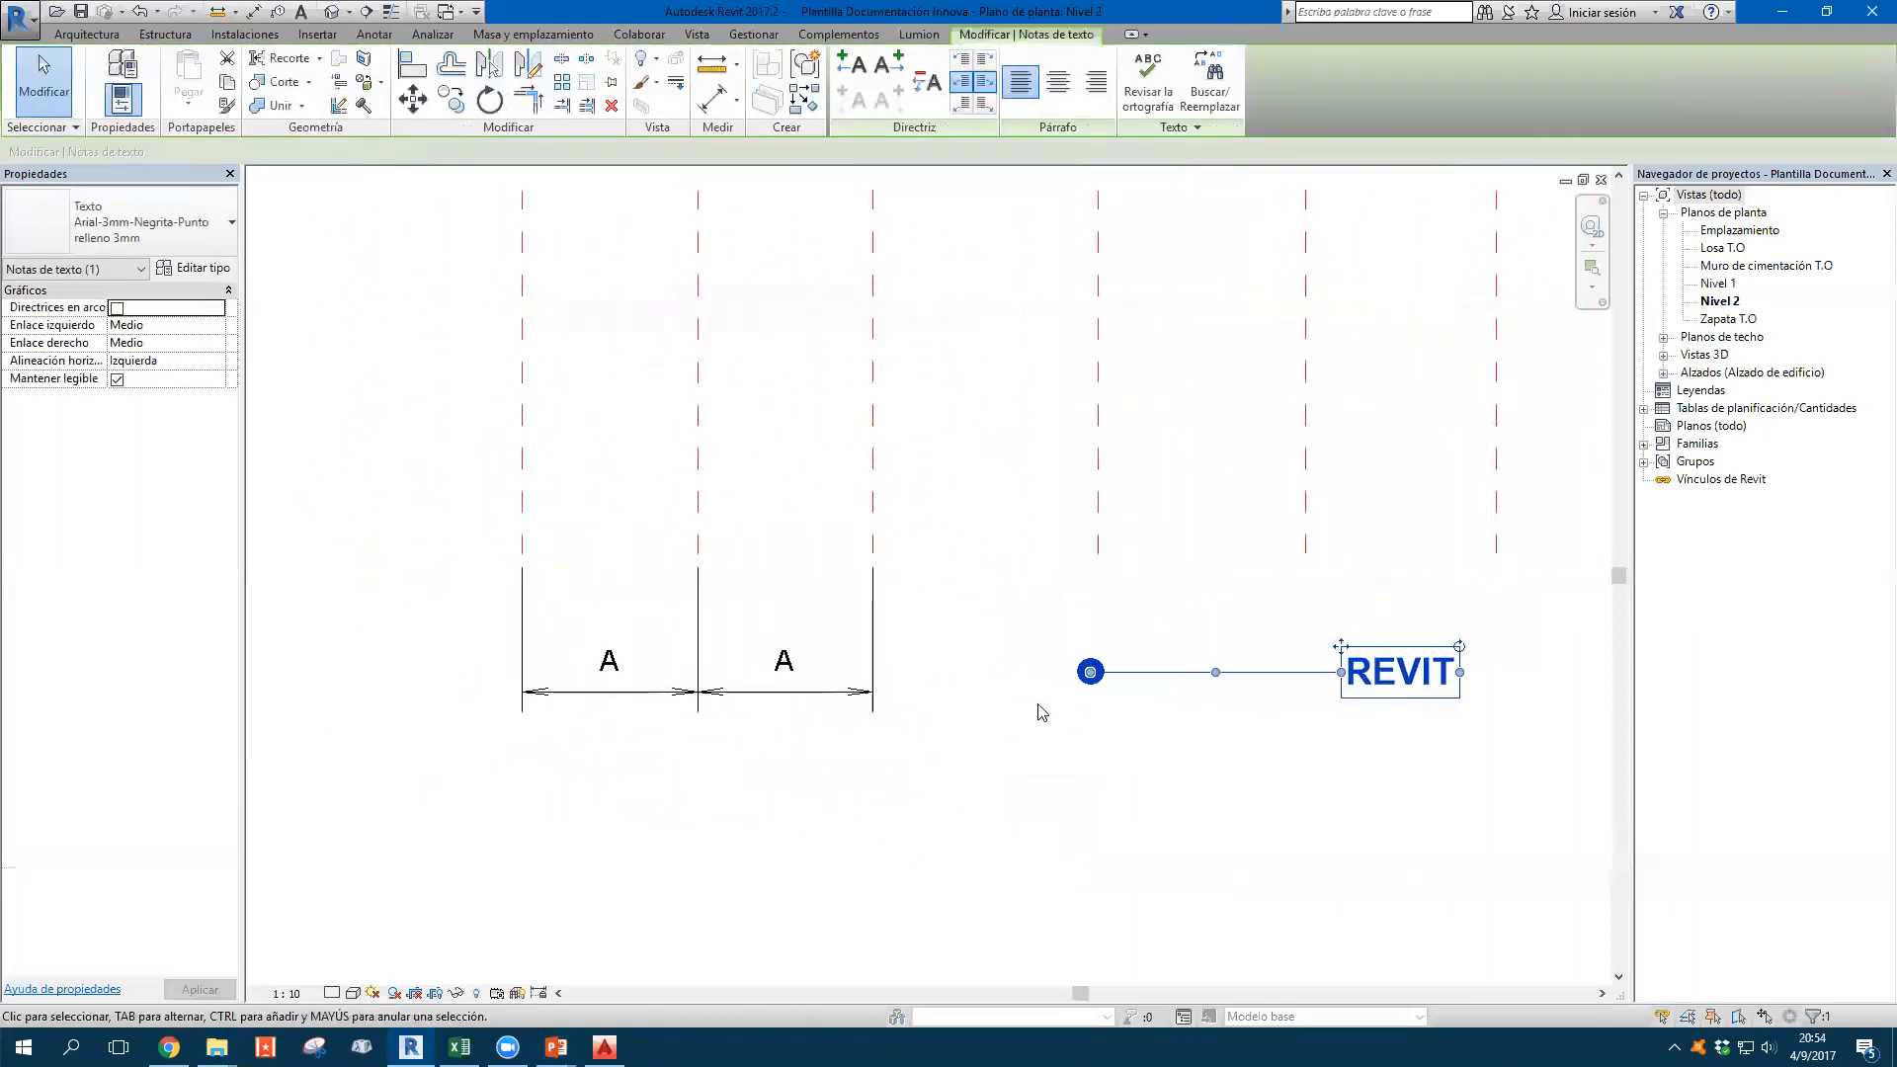
pyautogui.scroll(1, 860, 699)
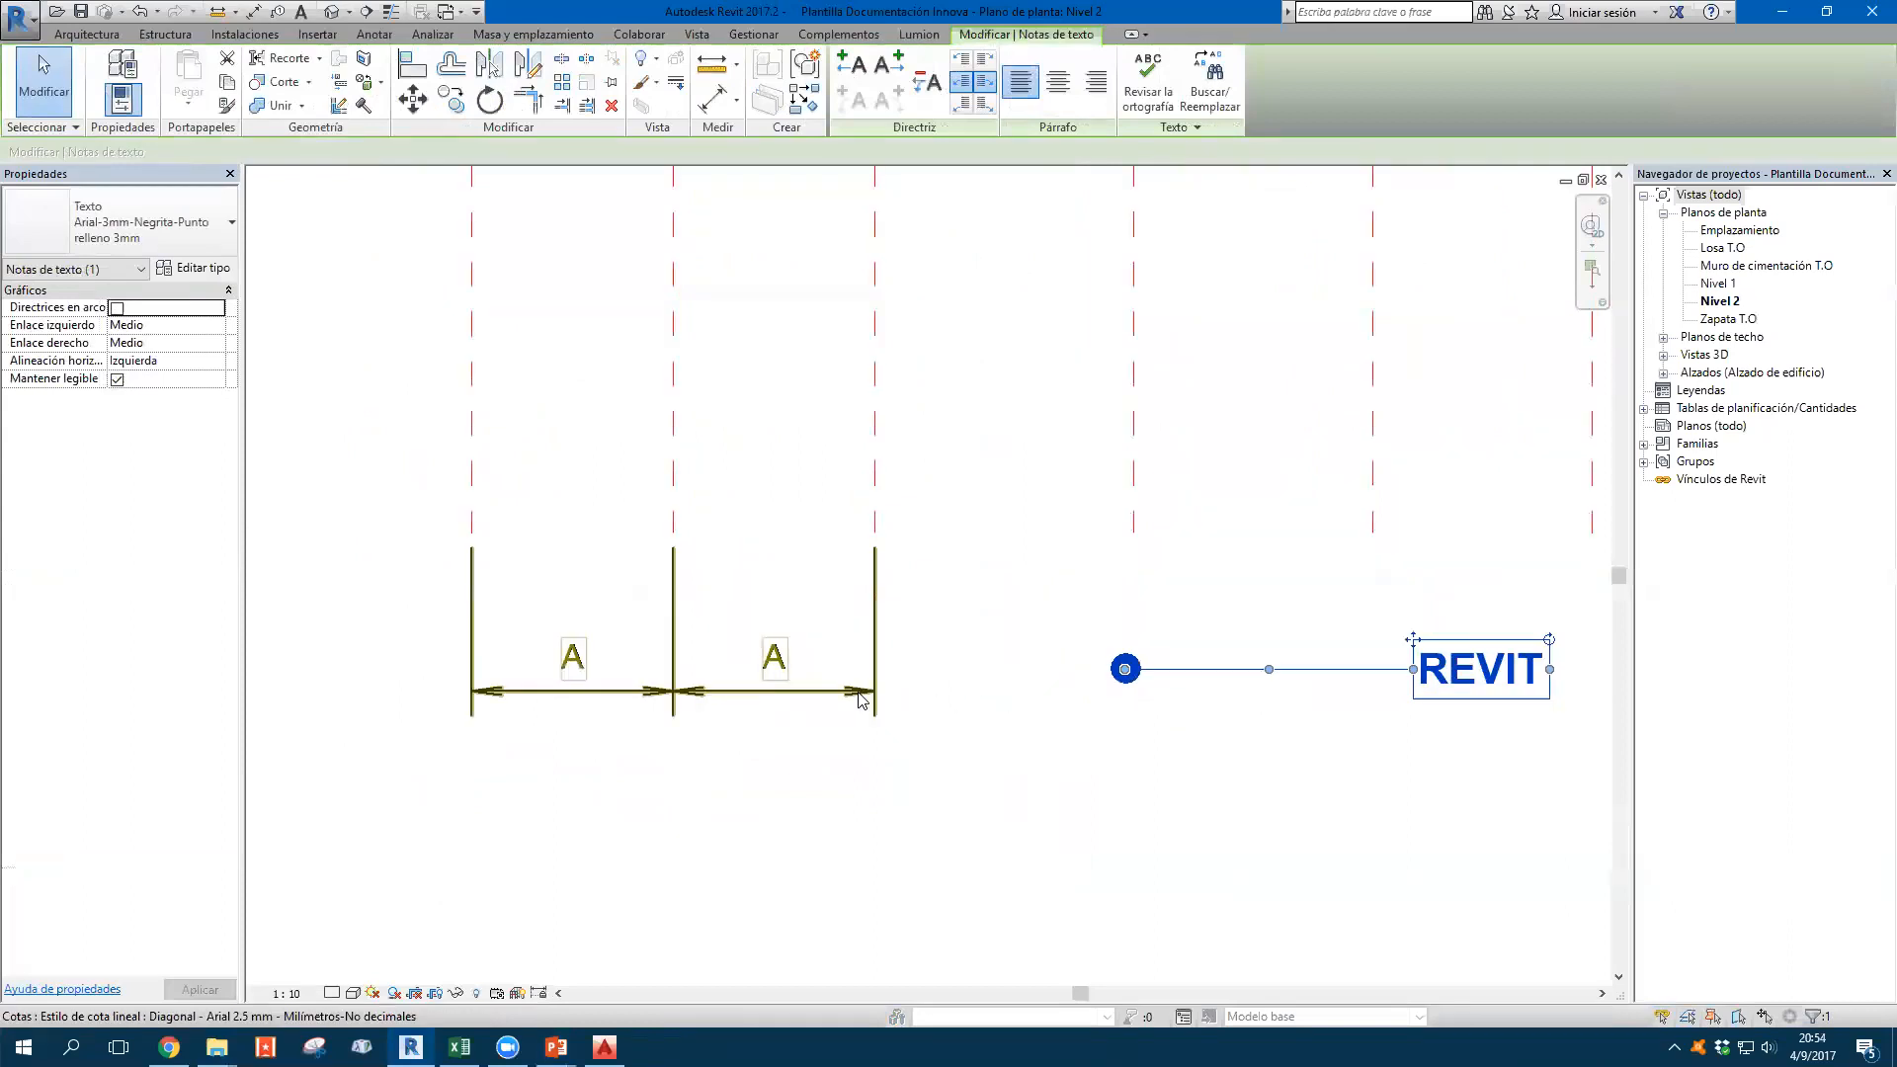
pyautogui.scroll(2, 860, 699)
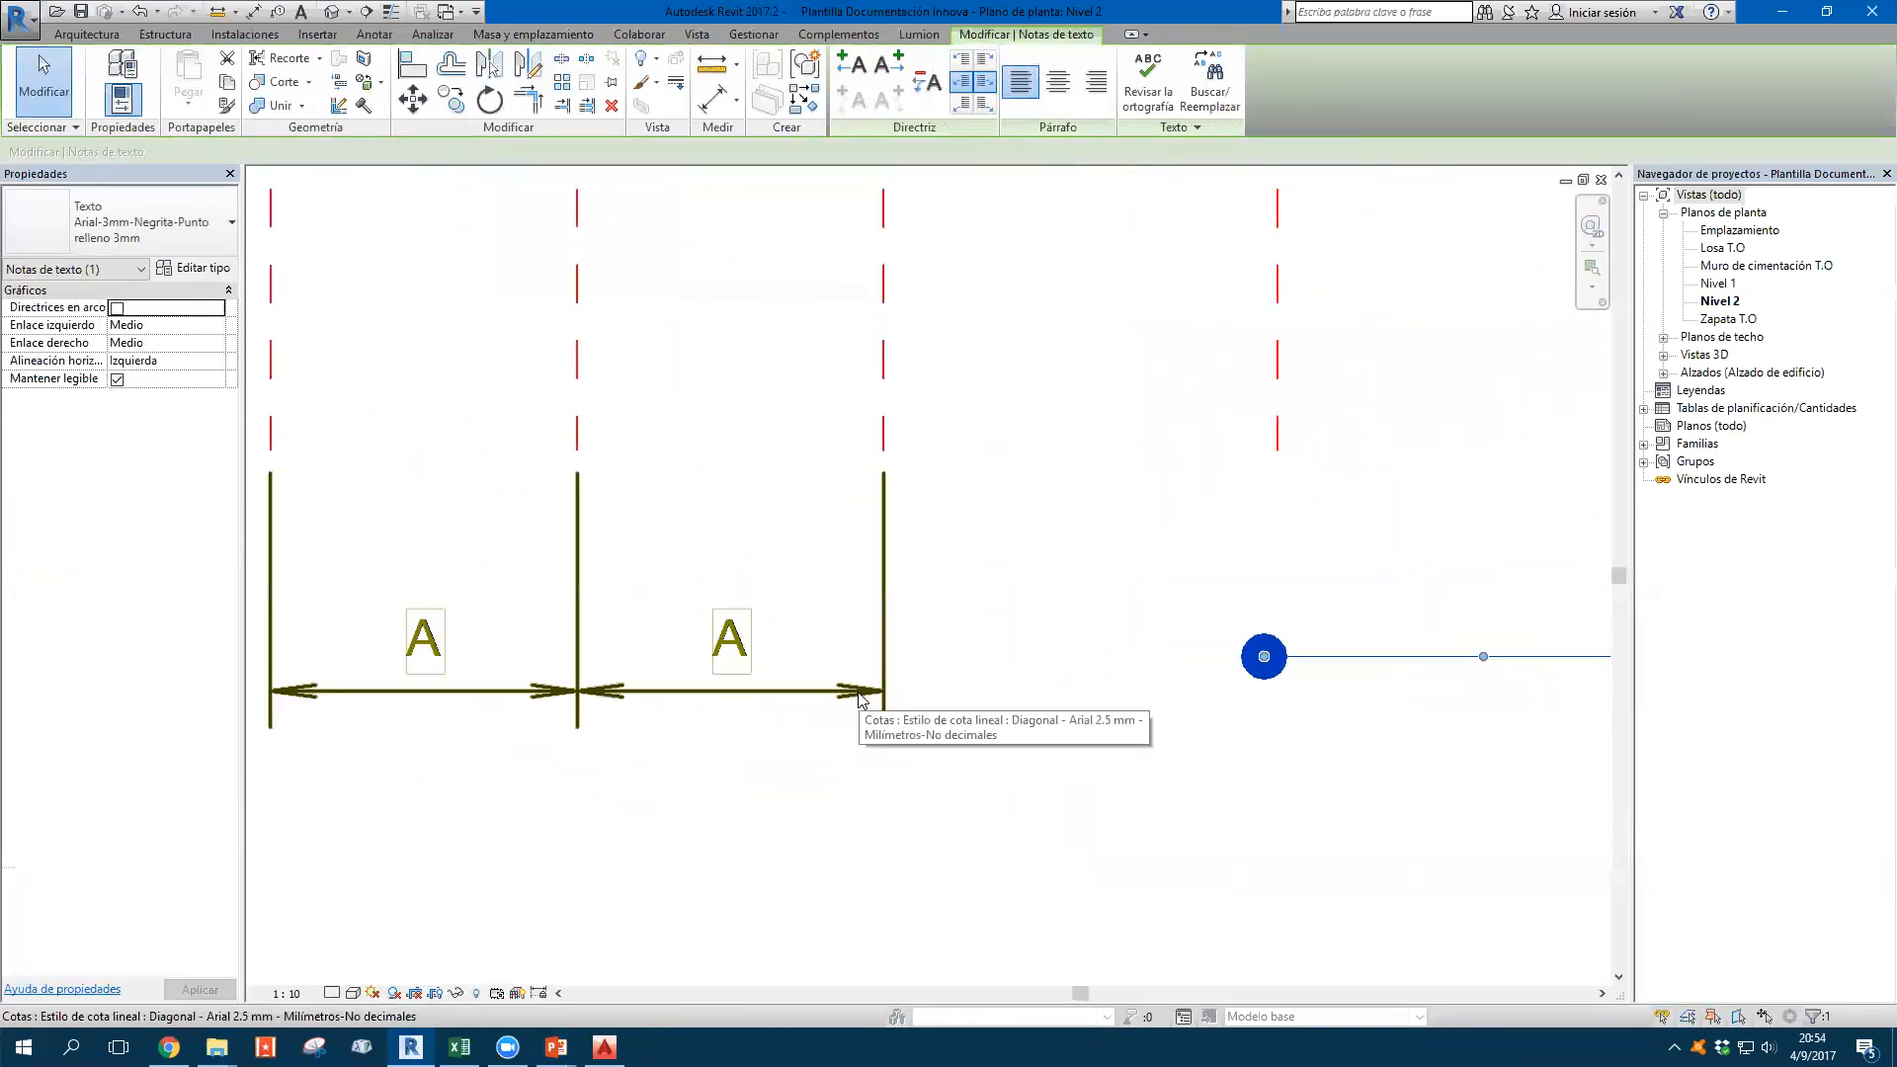
# Compare the arrowheads of the A dimension chain with the dot on the REVIT note's leader
pyautogui.scroll(-2, 859, 696)
pyautogui.click(830, 719)
pyautogui.moveTo(891, 724); pyautogui.dragTo(909, 691, button='middle')
pyautogui.scroll(2, 975, 690)
pyautogui.click(931, 695)
pyautogui.scroll(-2, 931, 695)
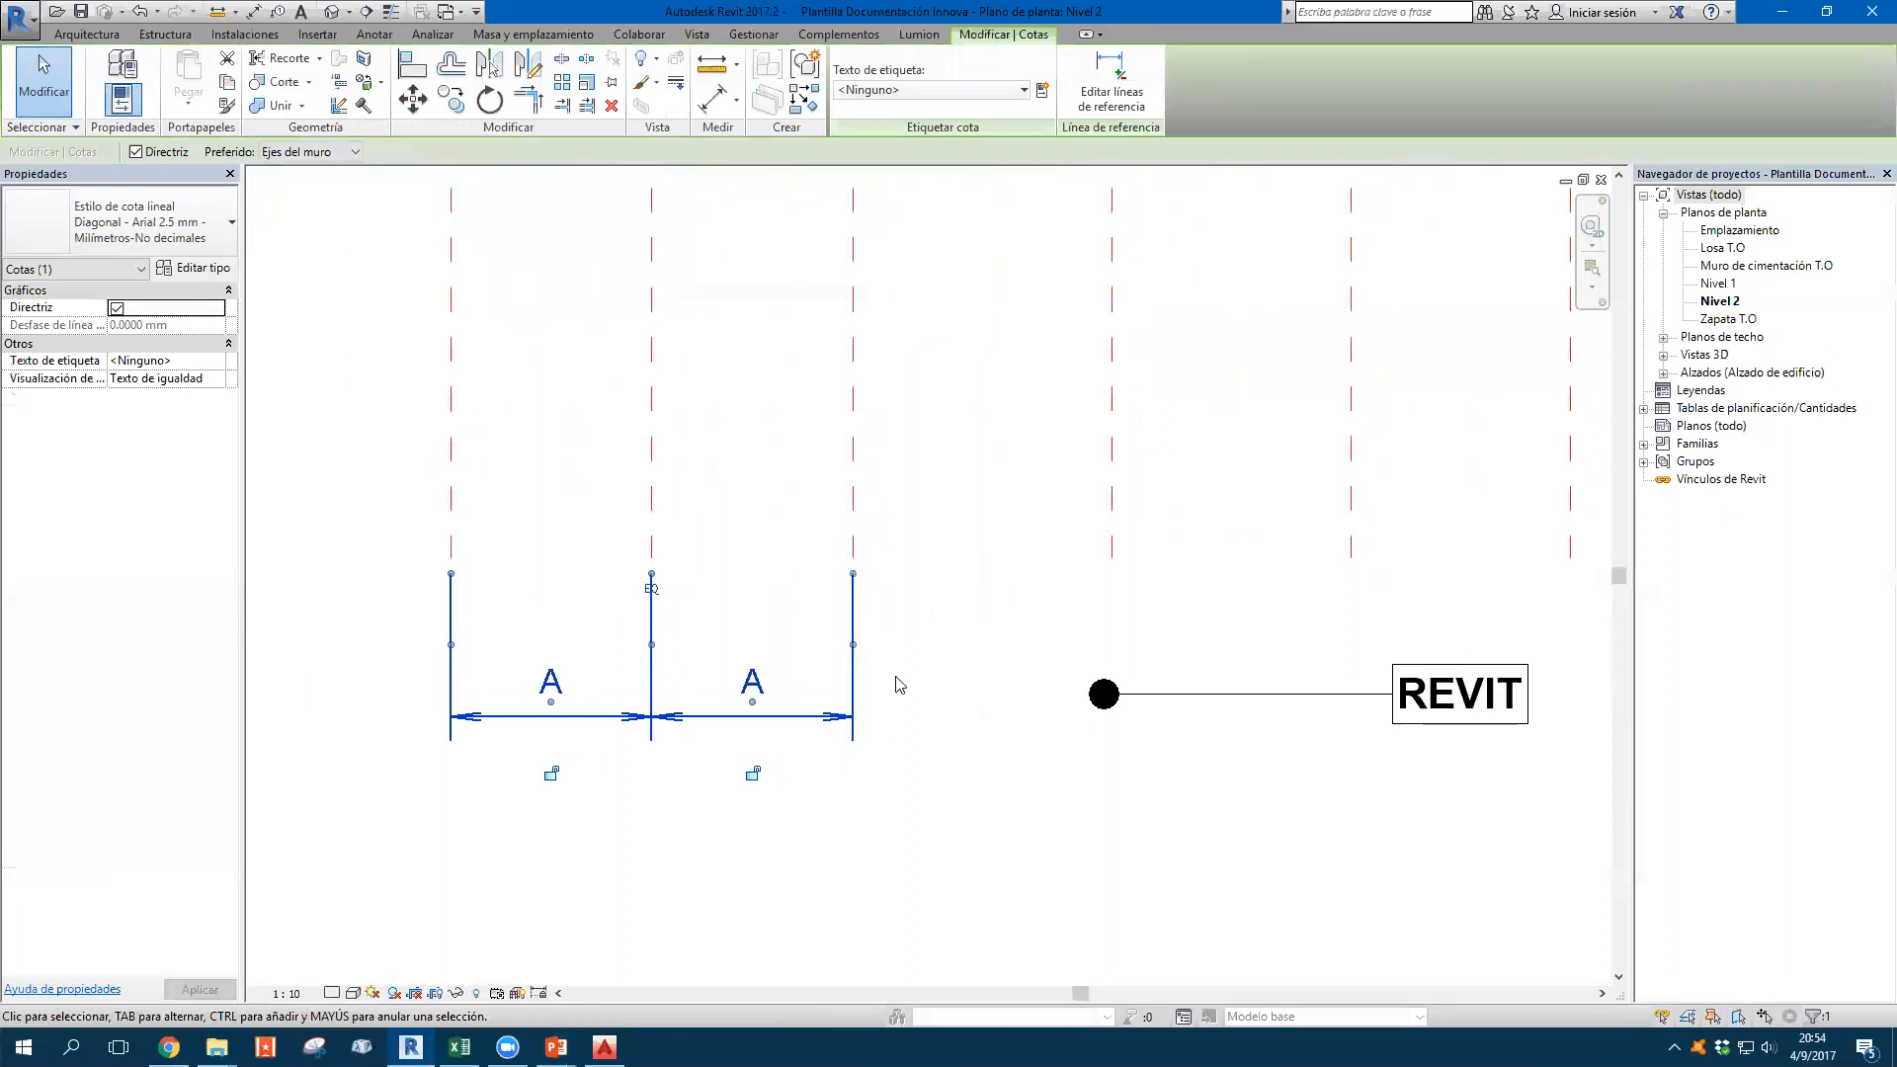
pyautogui.scroll(-2, 900, 685)
pyautogui.scroll(2, 933, 713)
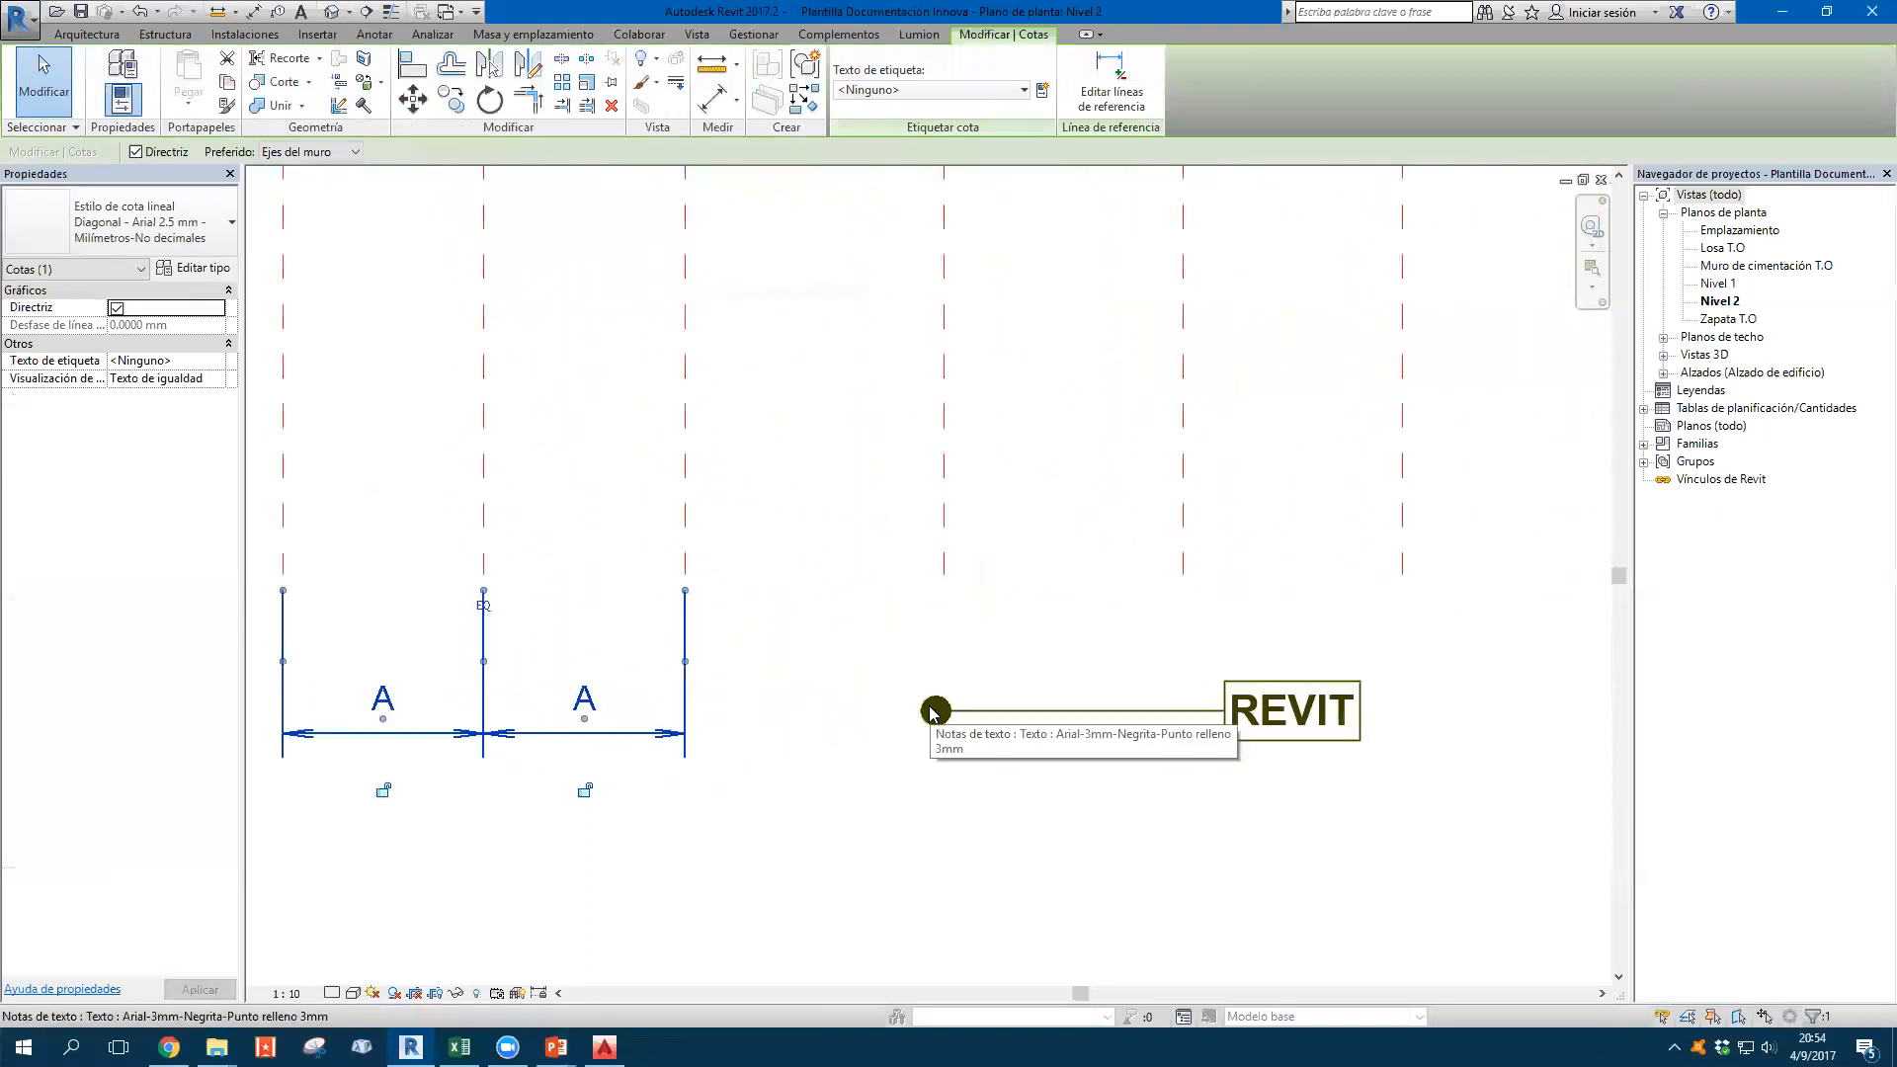
pyautogui.click(826, 714)
pyautogui.moveTo(607, 681); pyautogui.dragTo(770, 806)
pyautogui.moveTo(830, 659); pyautogui.dragTo(1023, 756)
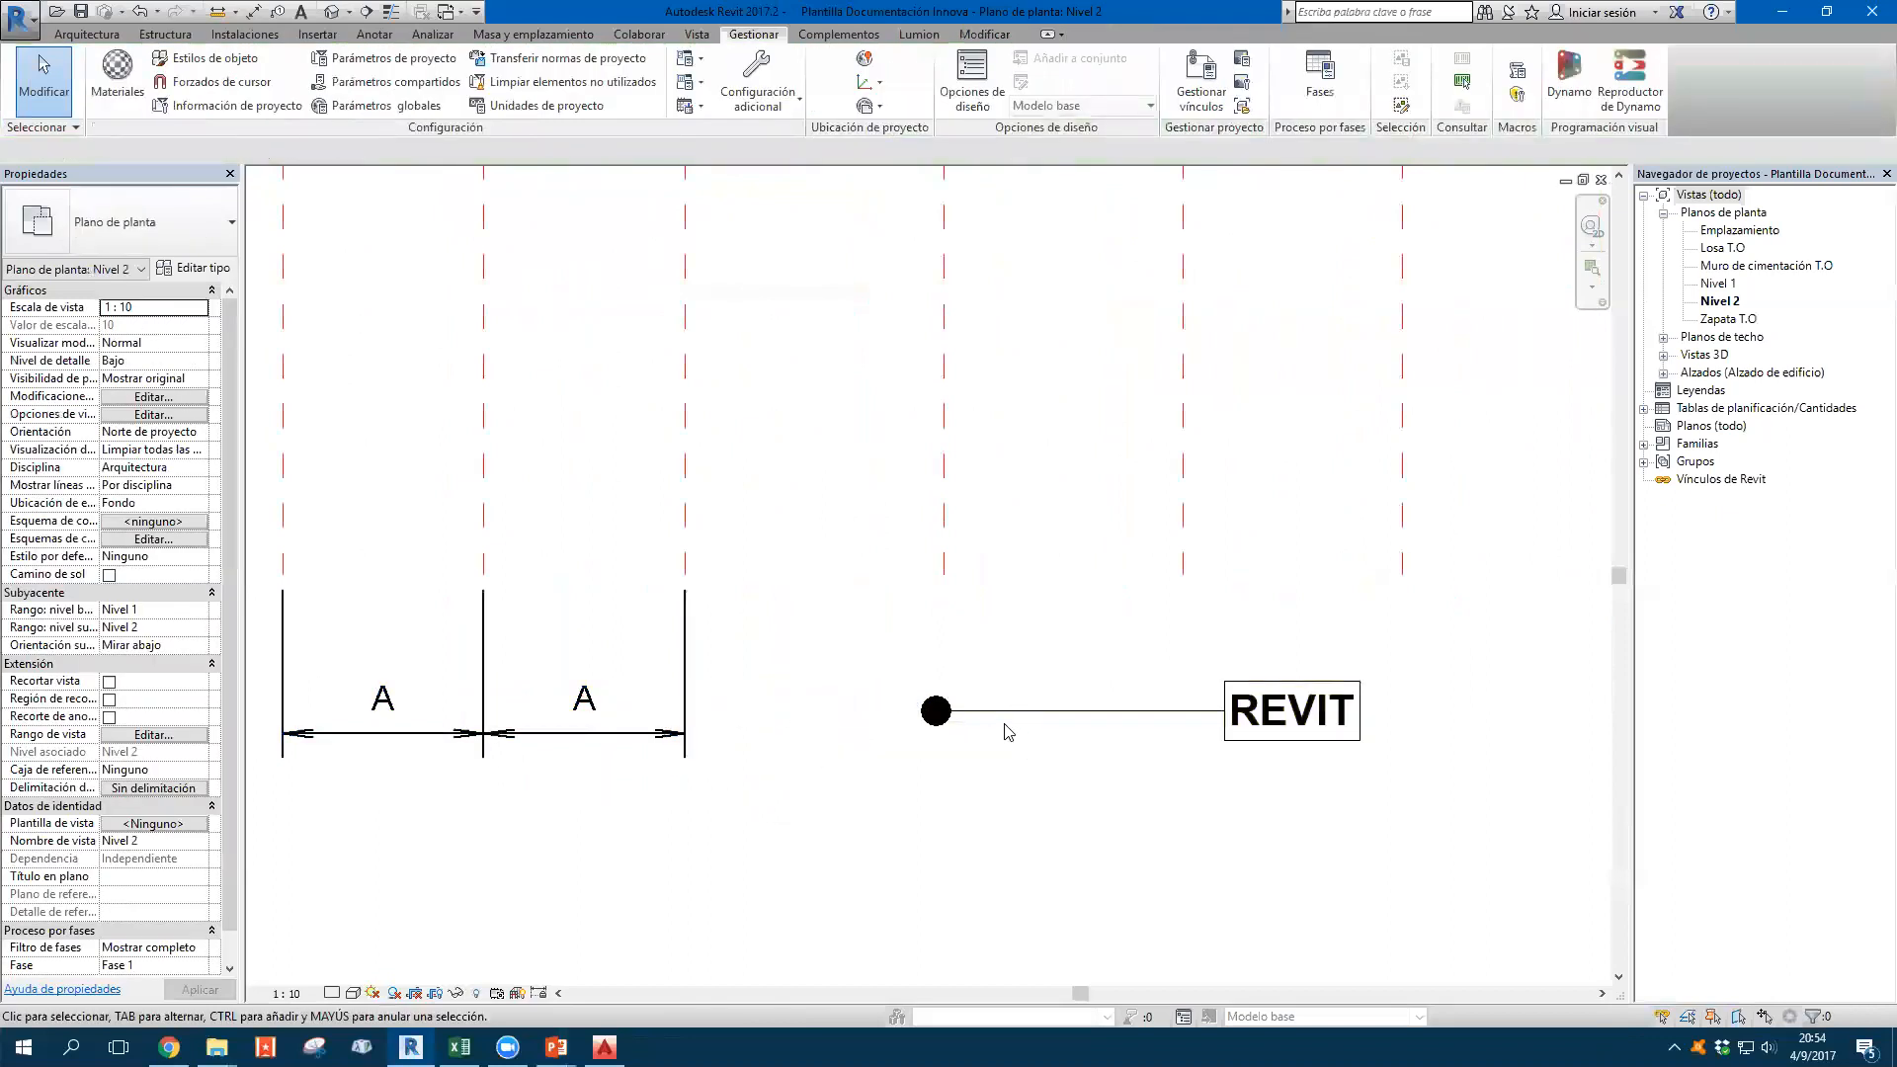
# Open the project's arrowhead type properties and select the Flecha 15 grados type
pyautogui.click(783, 104)
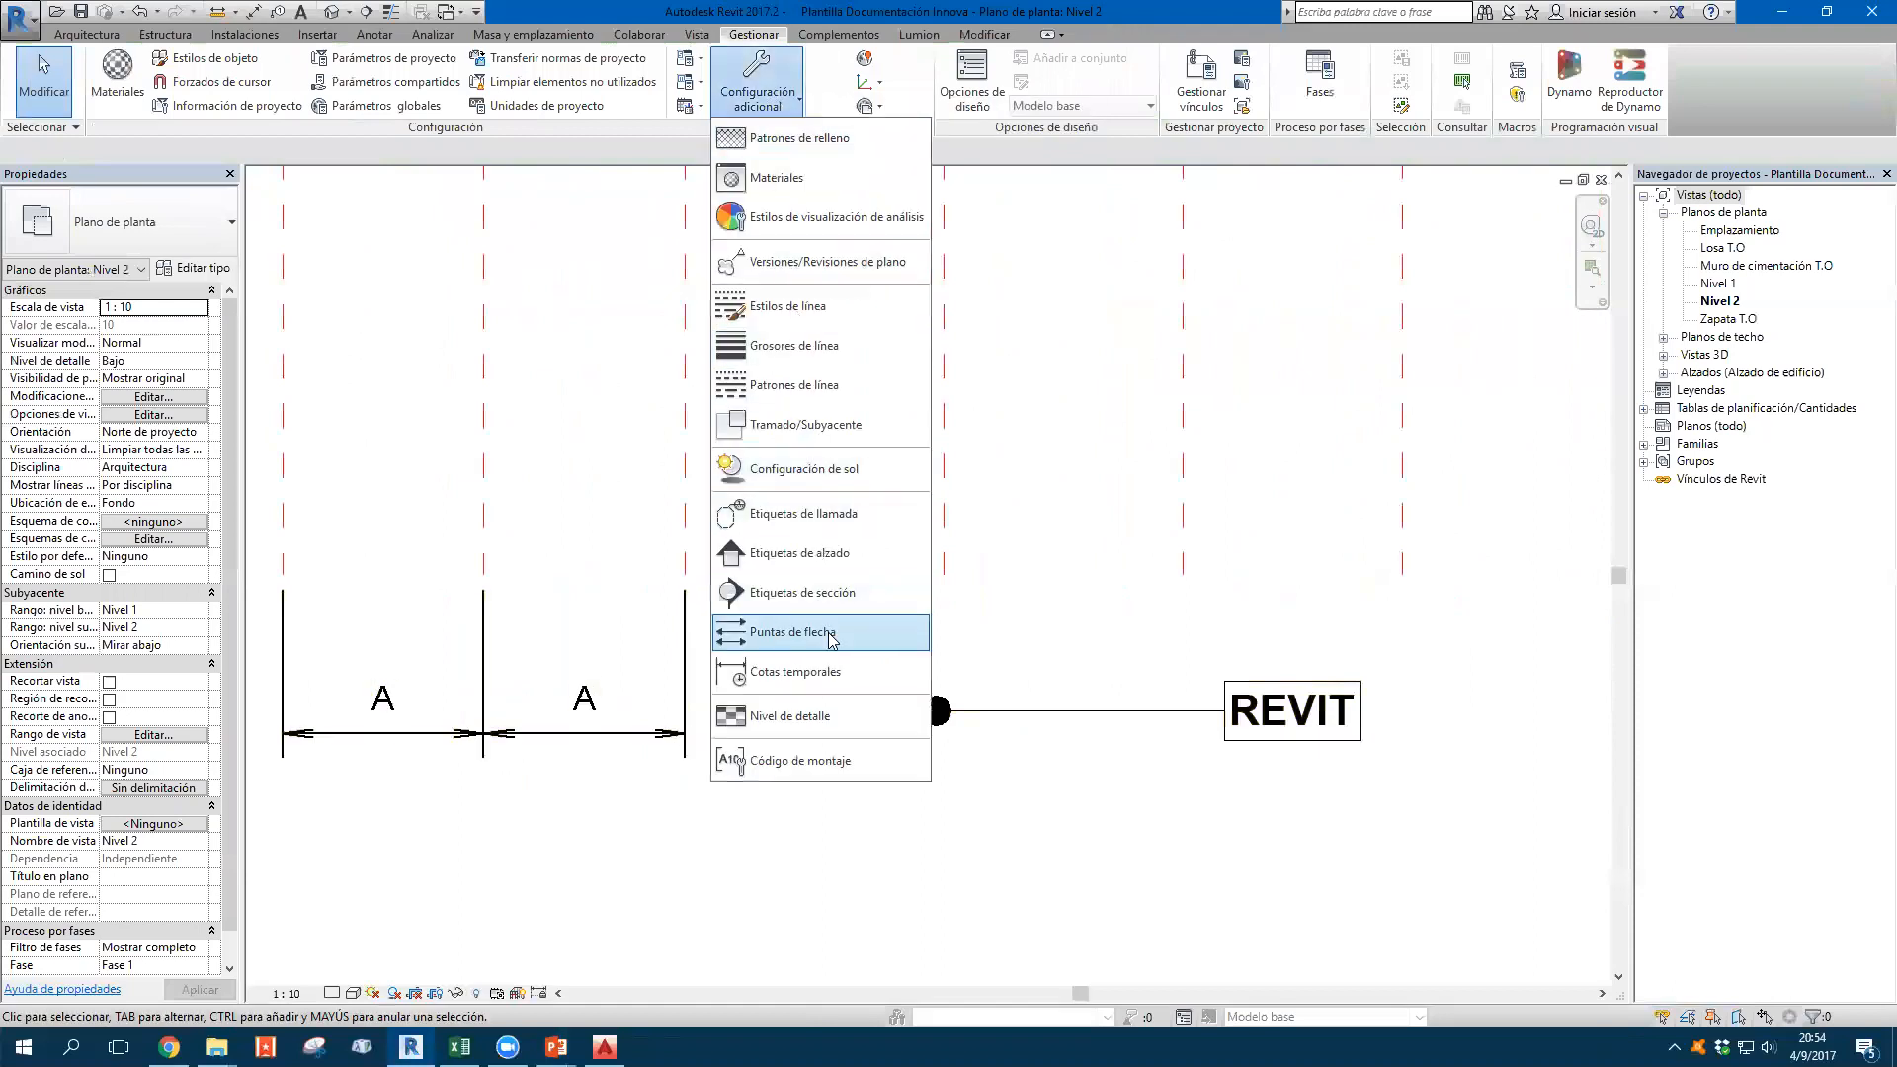
pyautogui.click(759, 637)
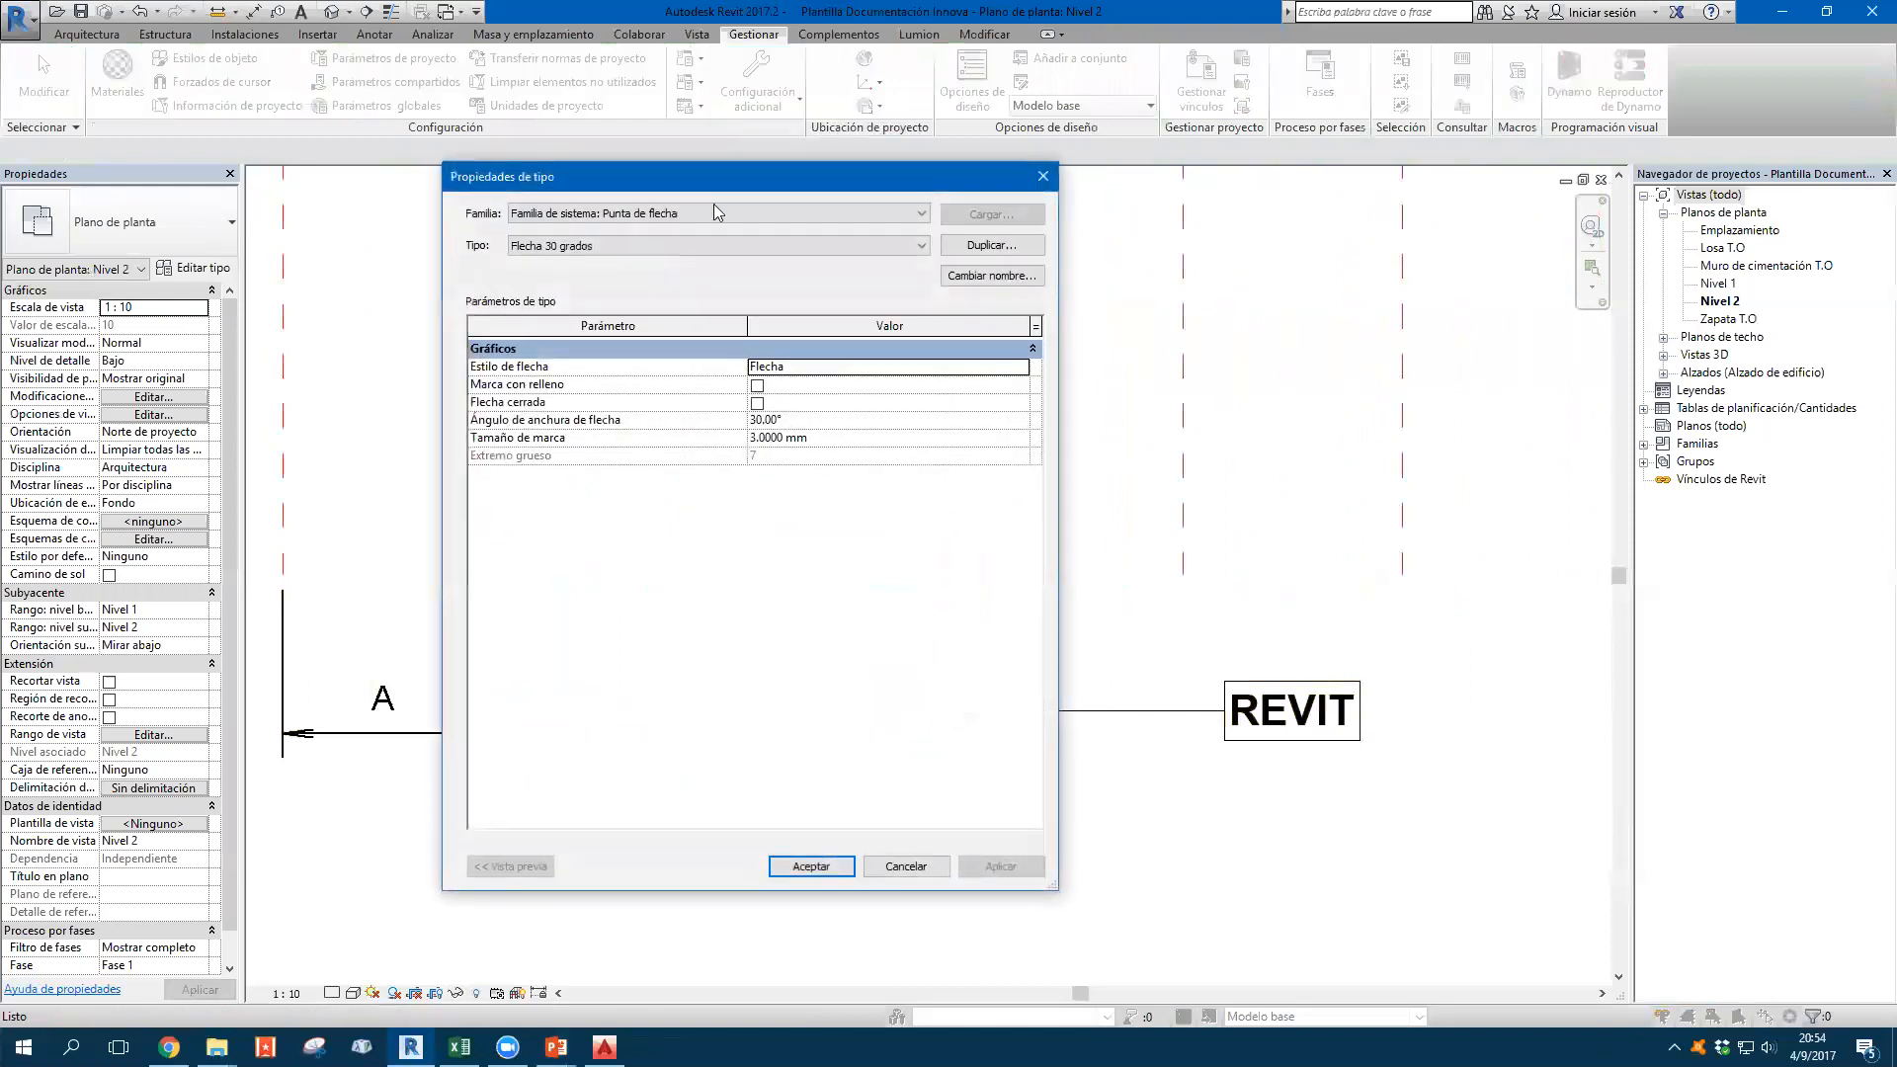
pyautogui.click(574, 248)
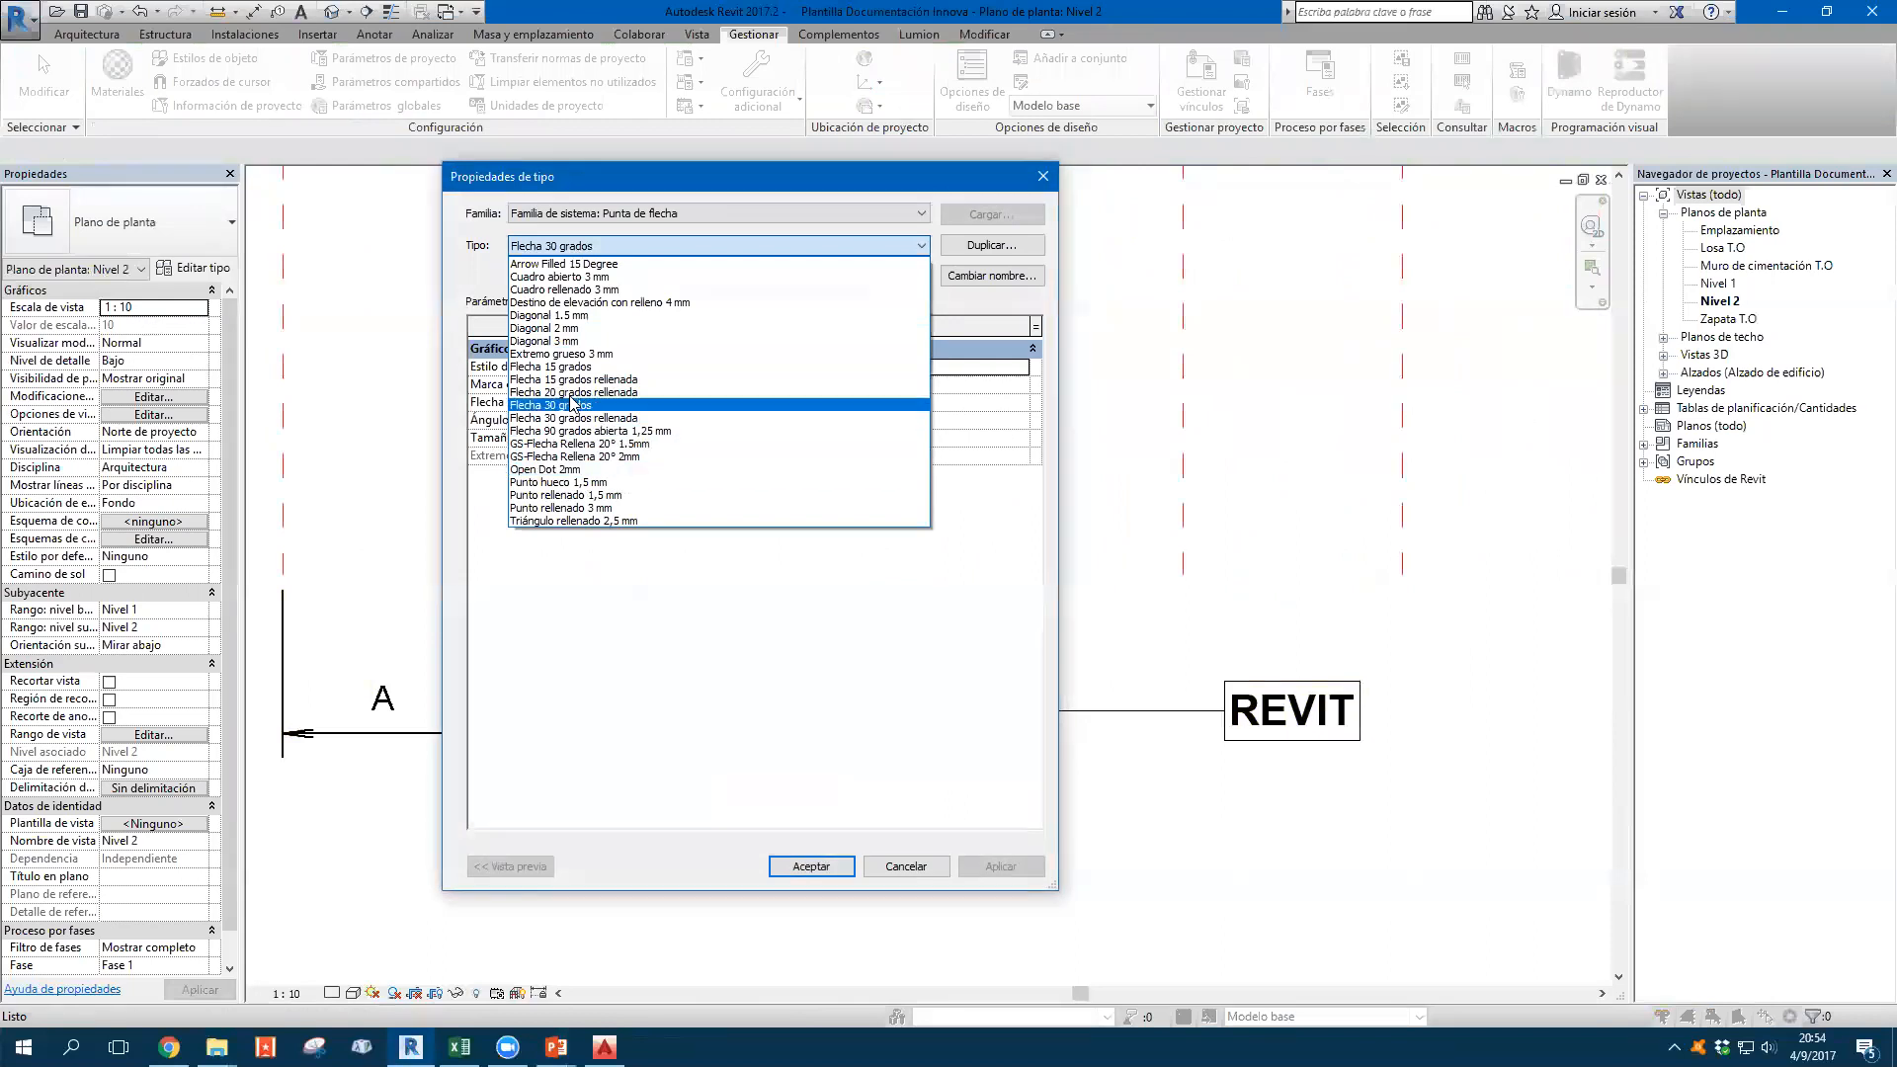
pyautogui.click(546, 367)
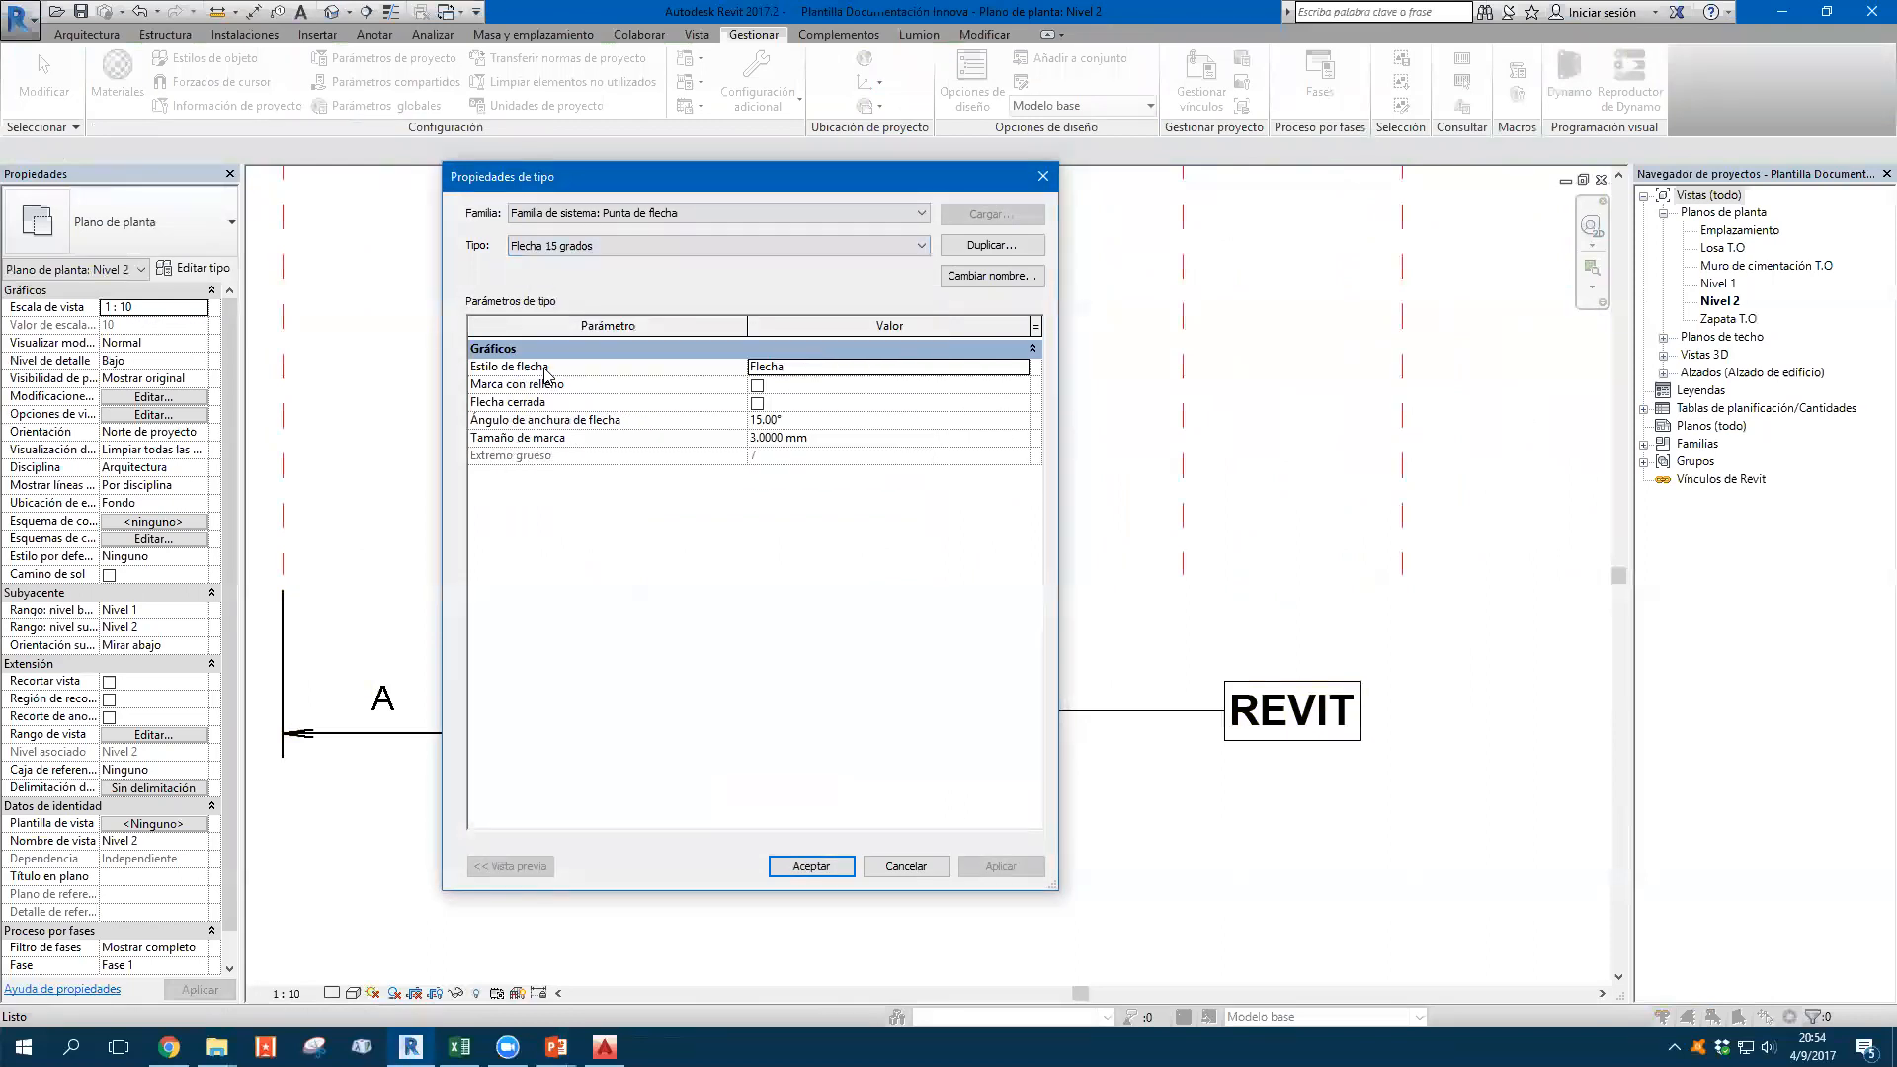
pyautogui.click(570, 251)
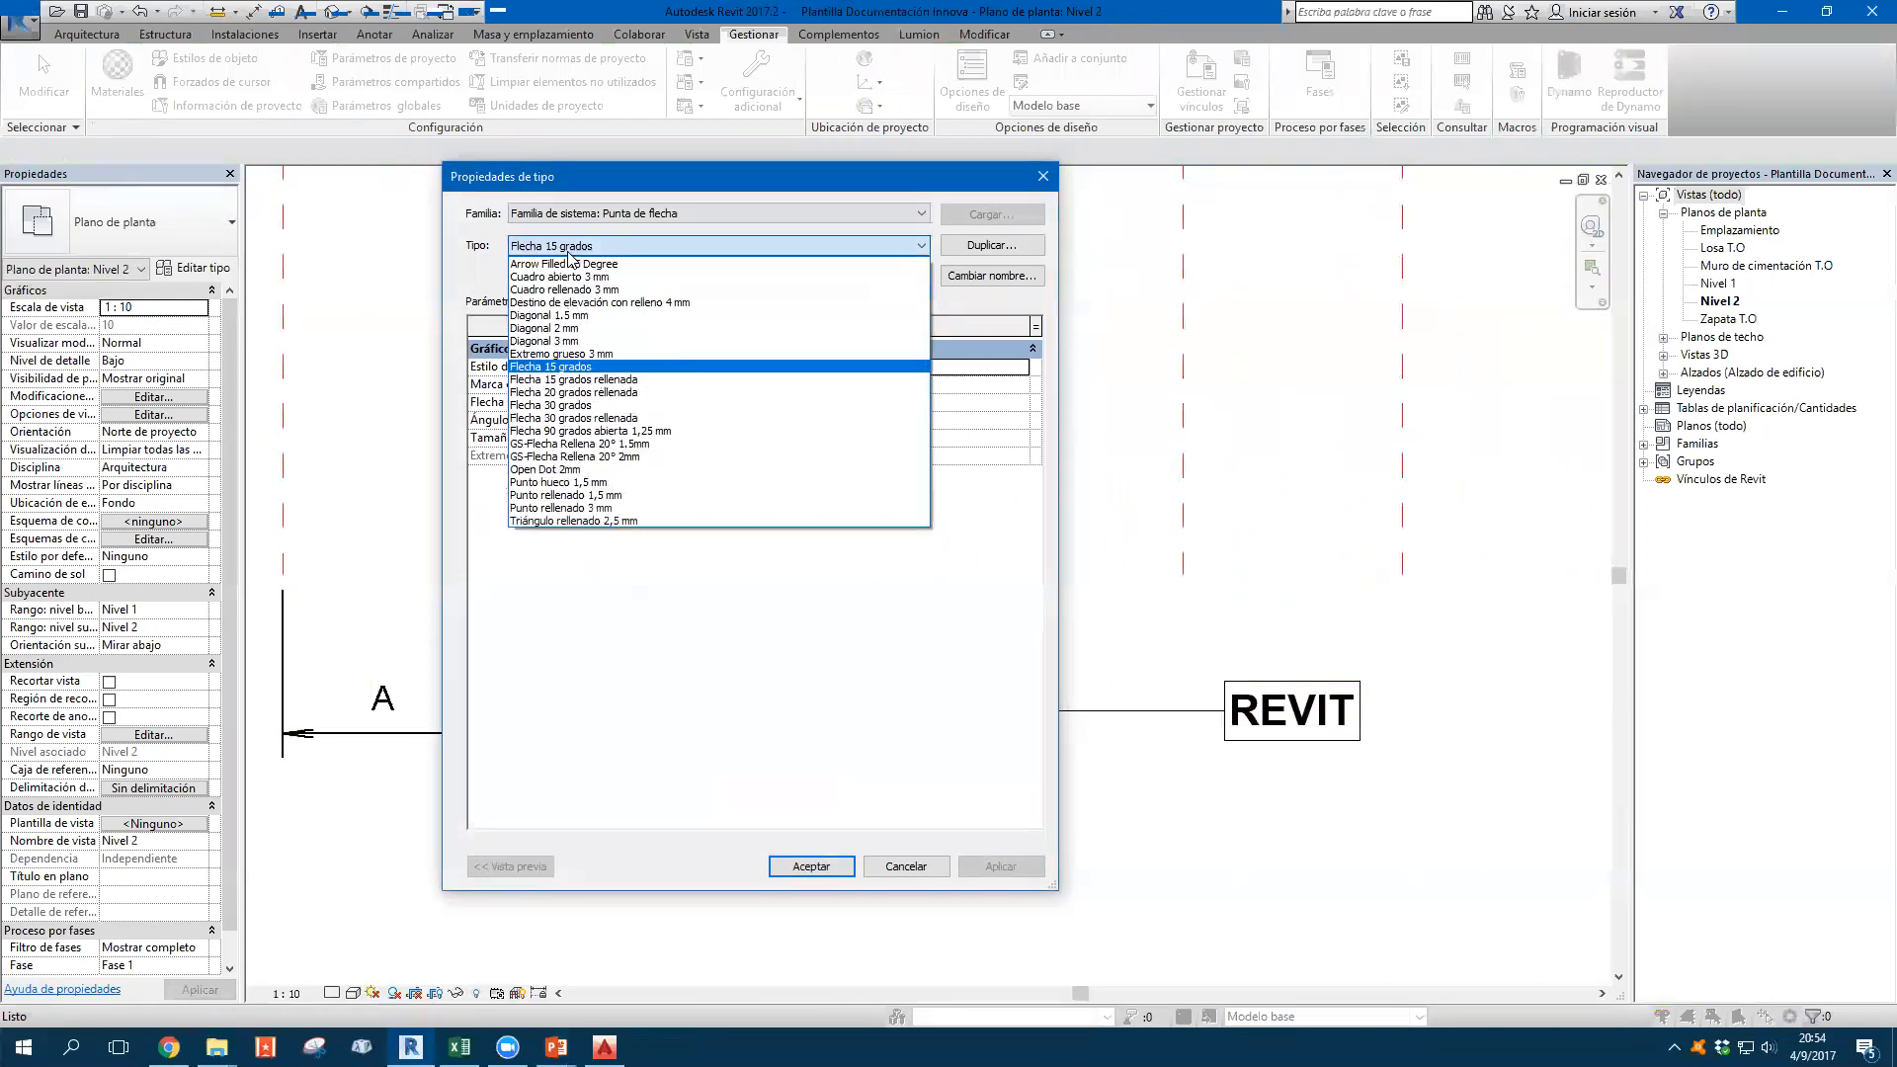
pyautogui.click(569, 251)
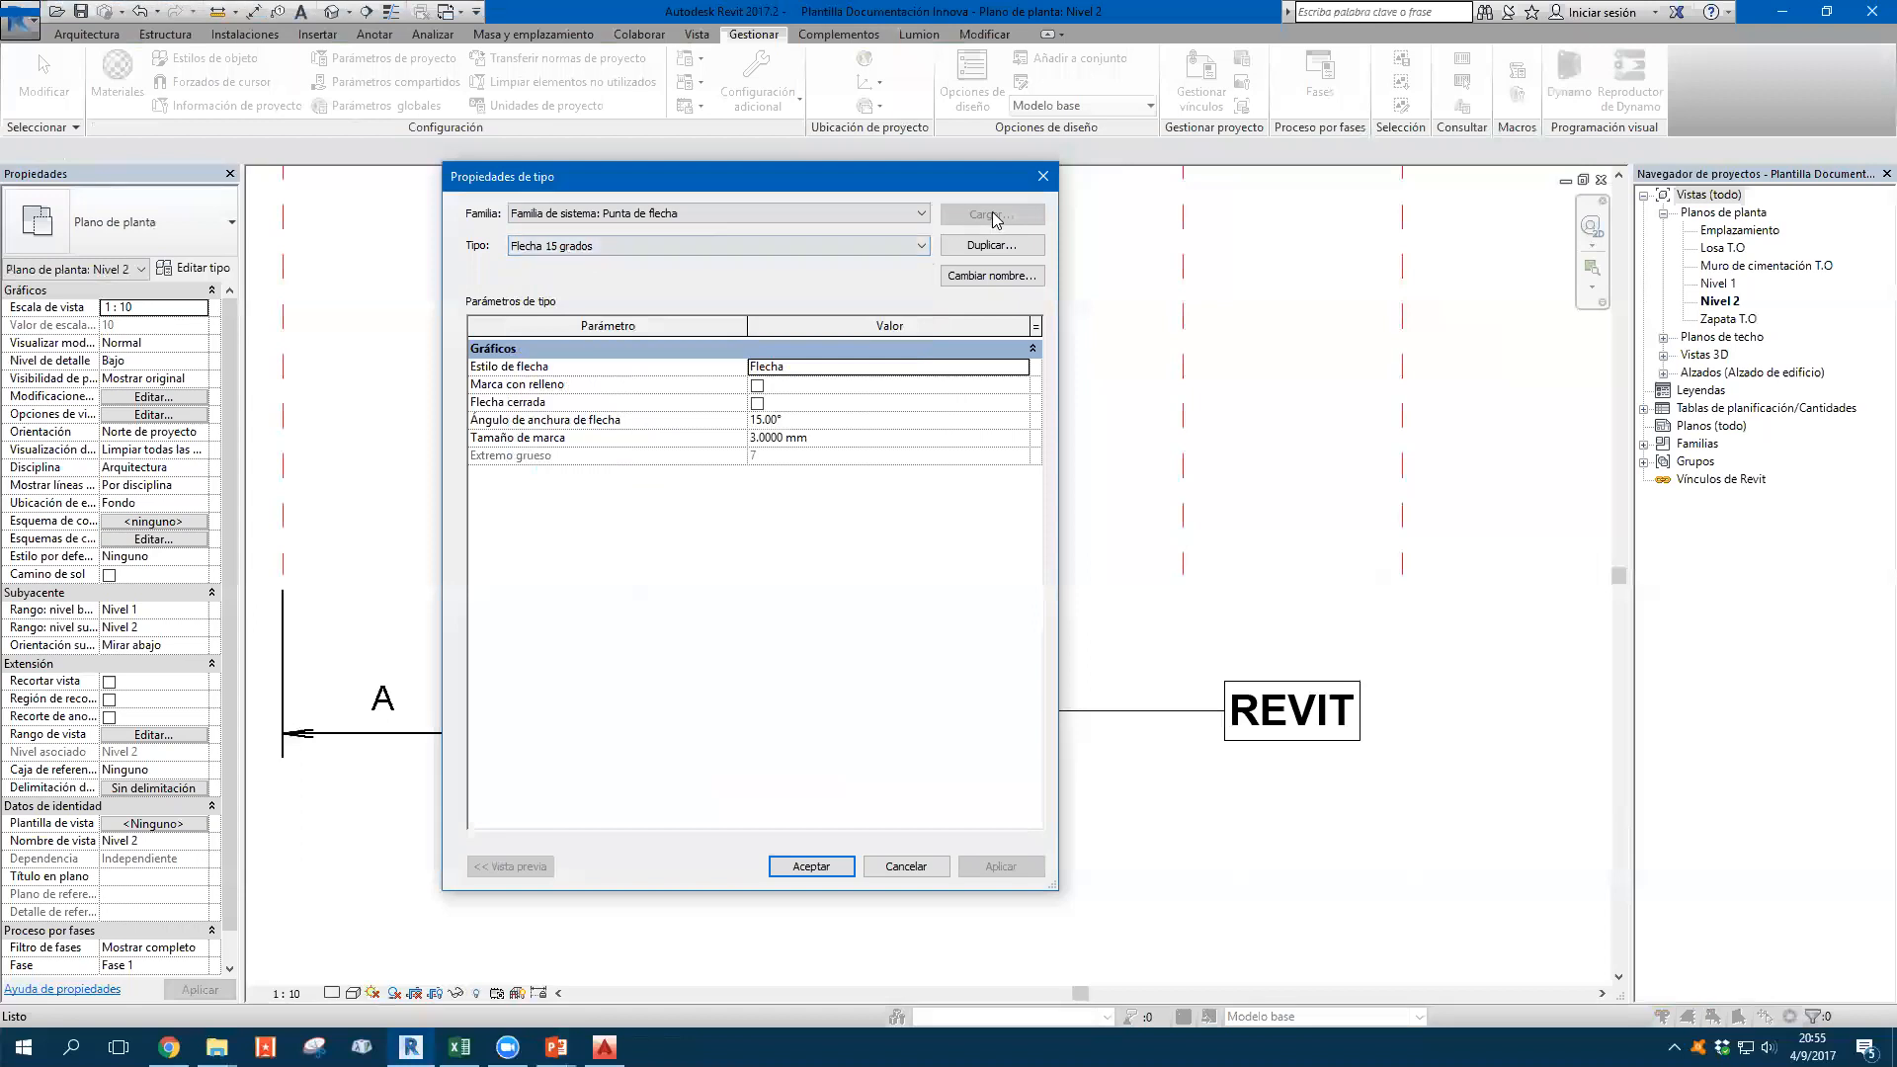
pyautogui.moveTo(914, 180); pyautogui.dragTo(1152, 194)
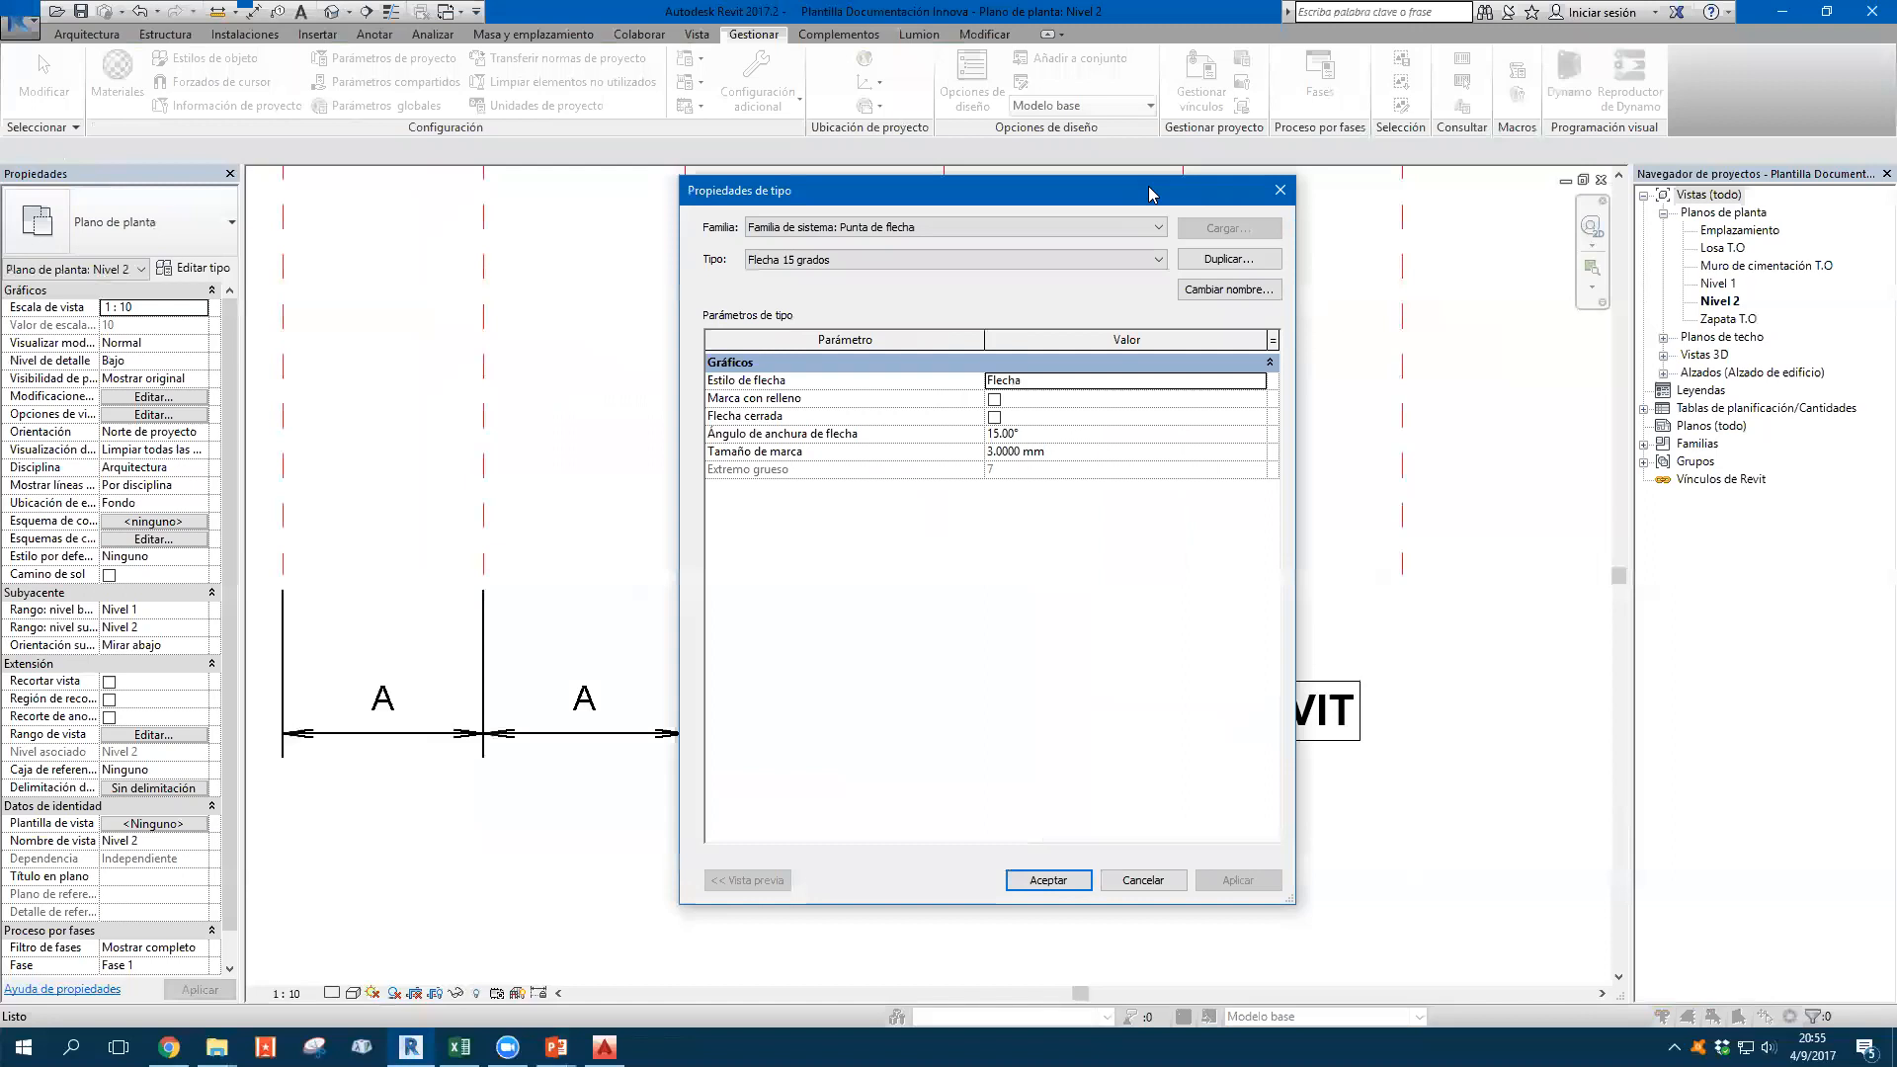
pyautogui.moveTo(1149, 194); pyautogui.dragTo(1120, 245)
pyautogui.click(811, 310)
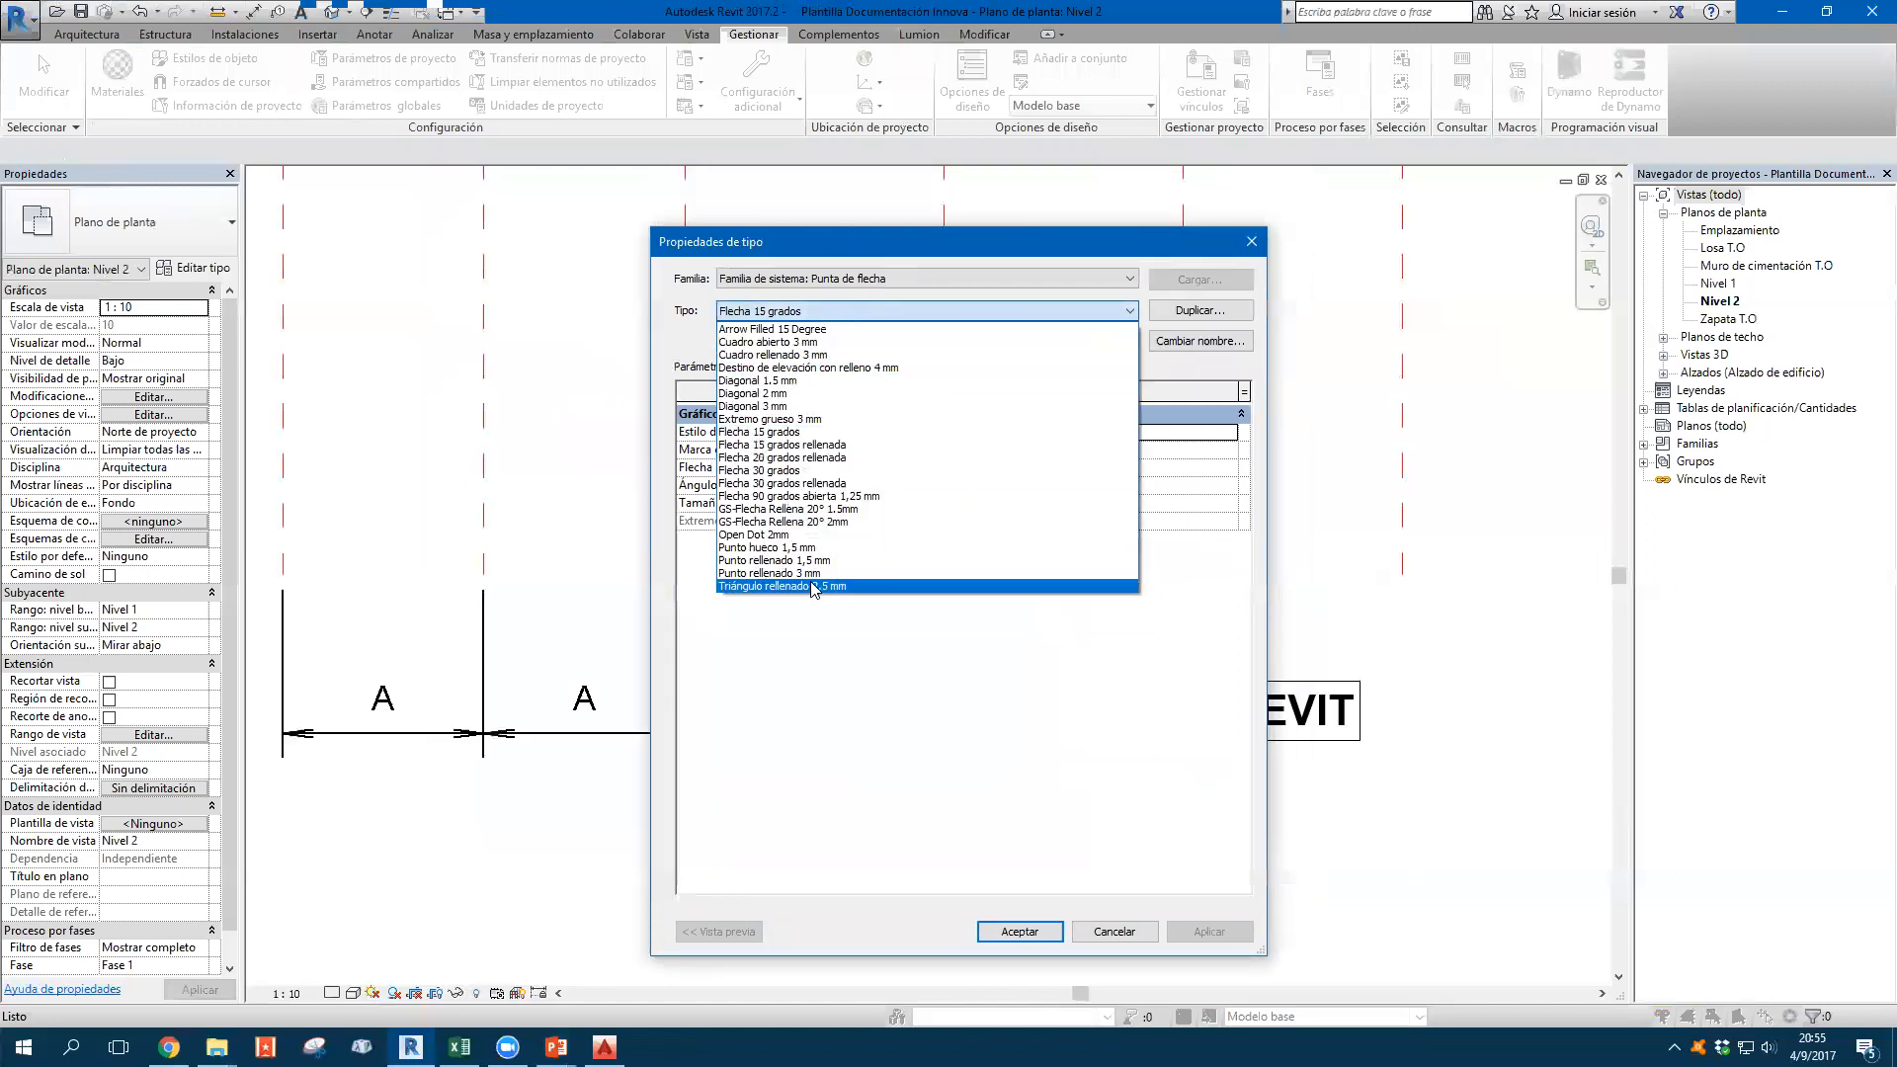
pyautogui.click(779, 435)
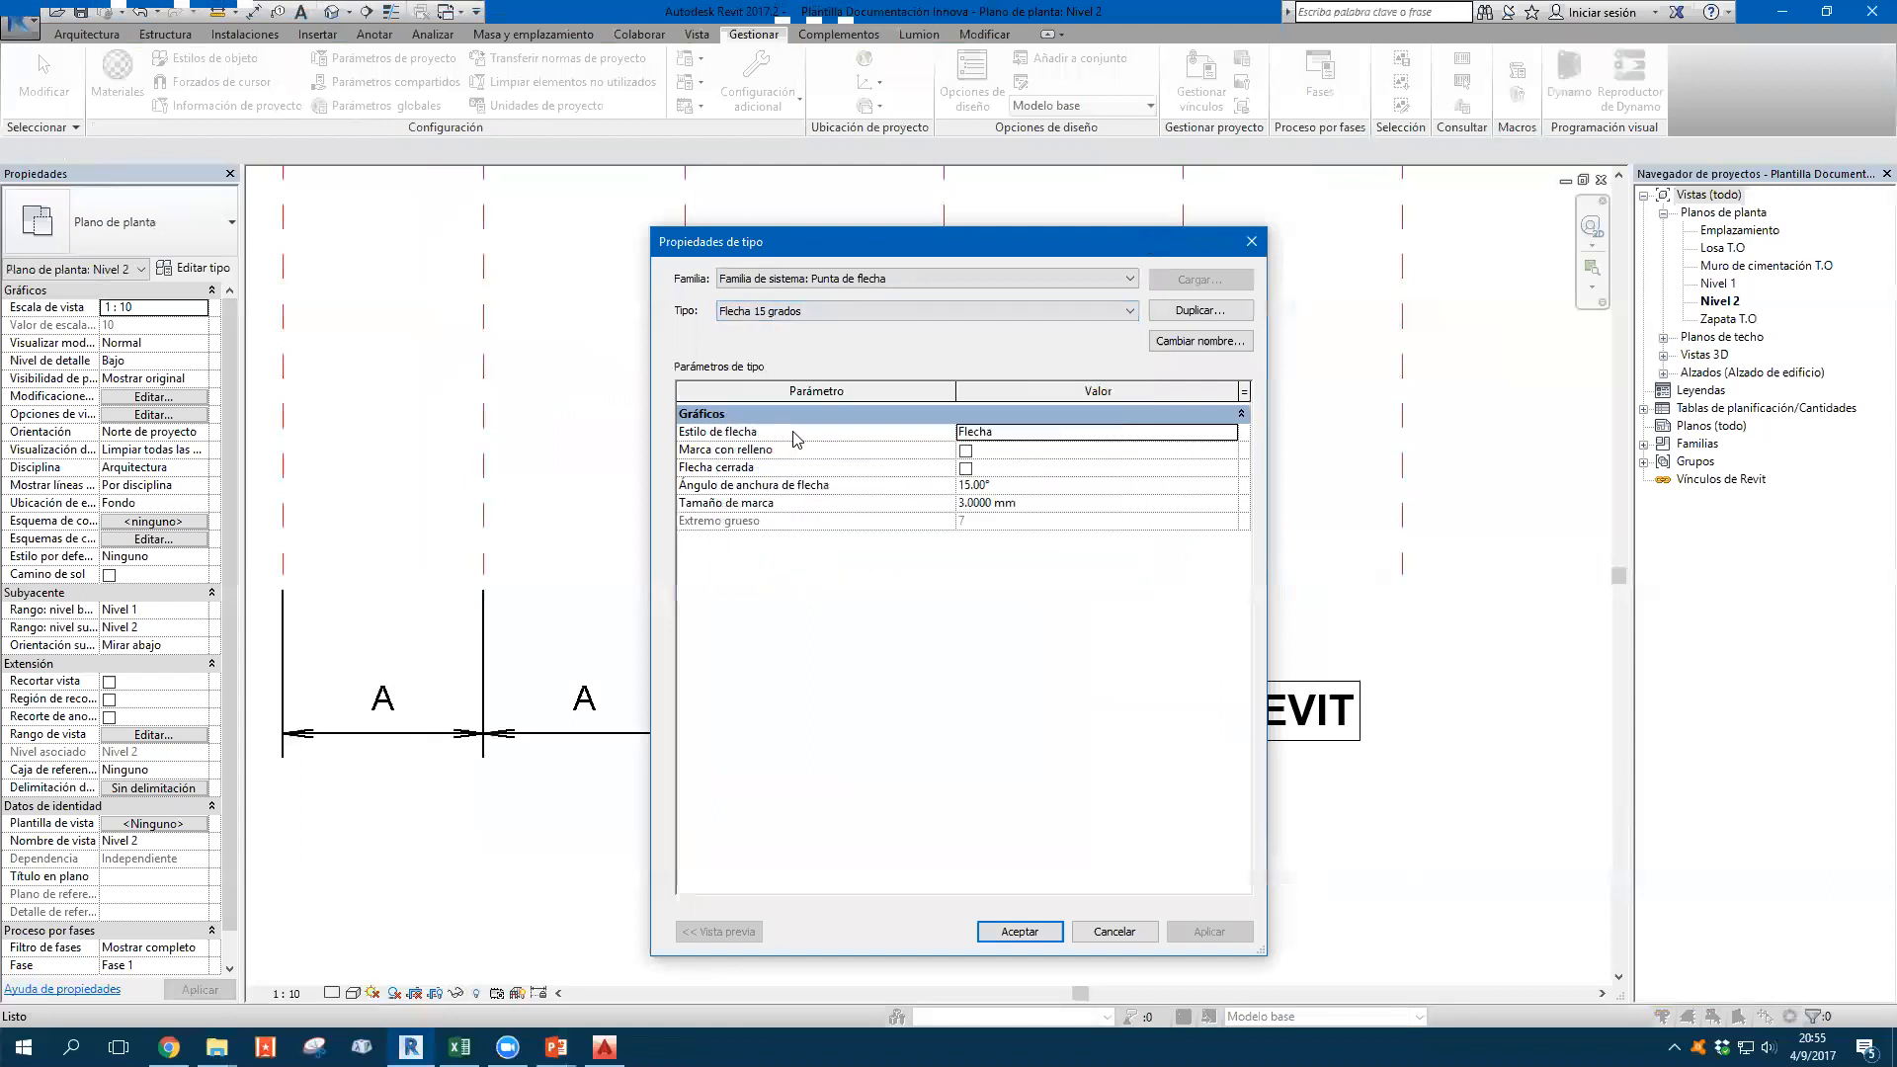
# Duplicate the Flecha 15 grados arrowhead type under the name Flecha 20°
pyautogui.click(1221, 311)
pyautogui.write('Flec')
pyautogui.press('BackSpace')
pyautogui.press('BackSpace')
pyautogui.press('BackSpace')
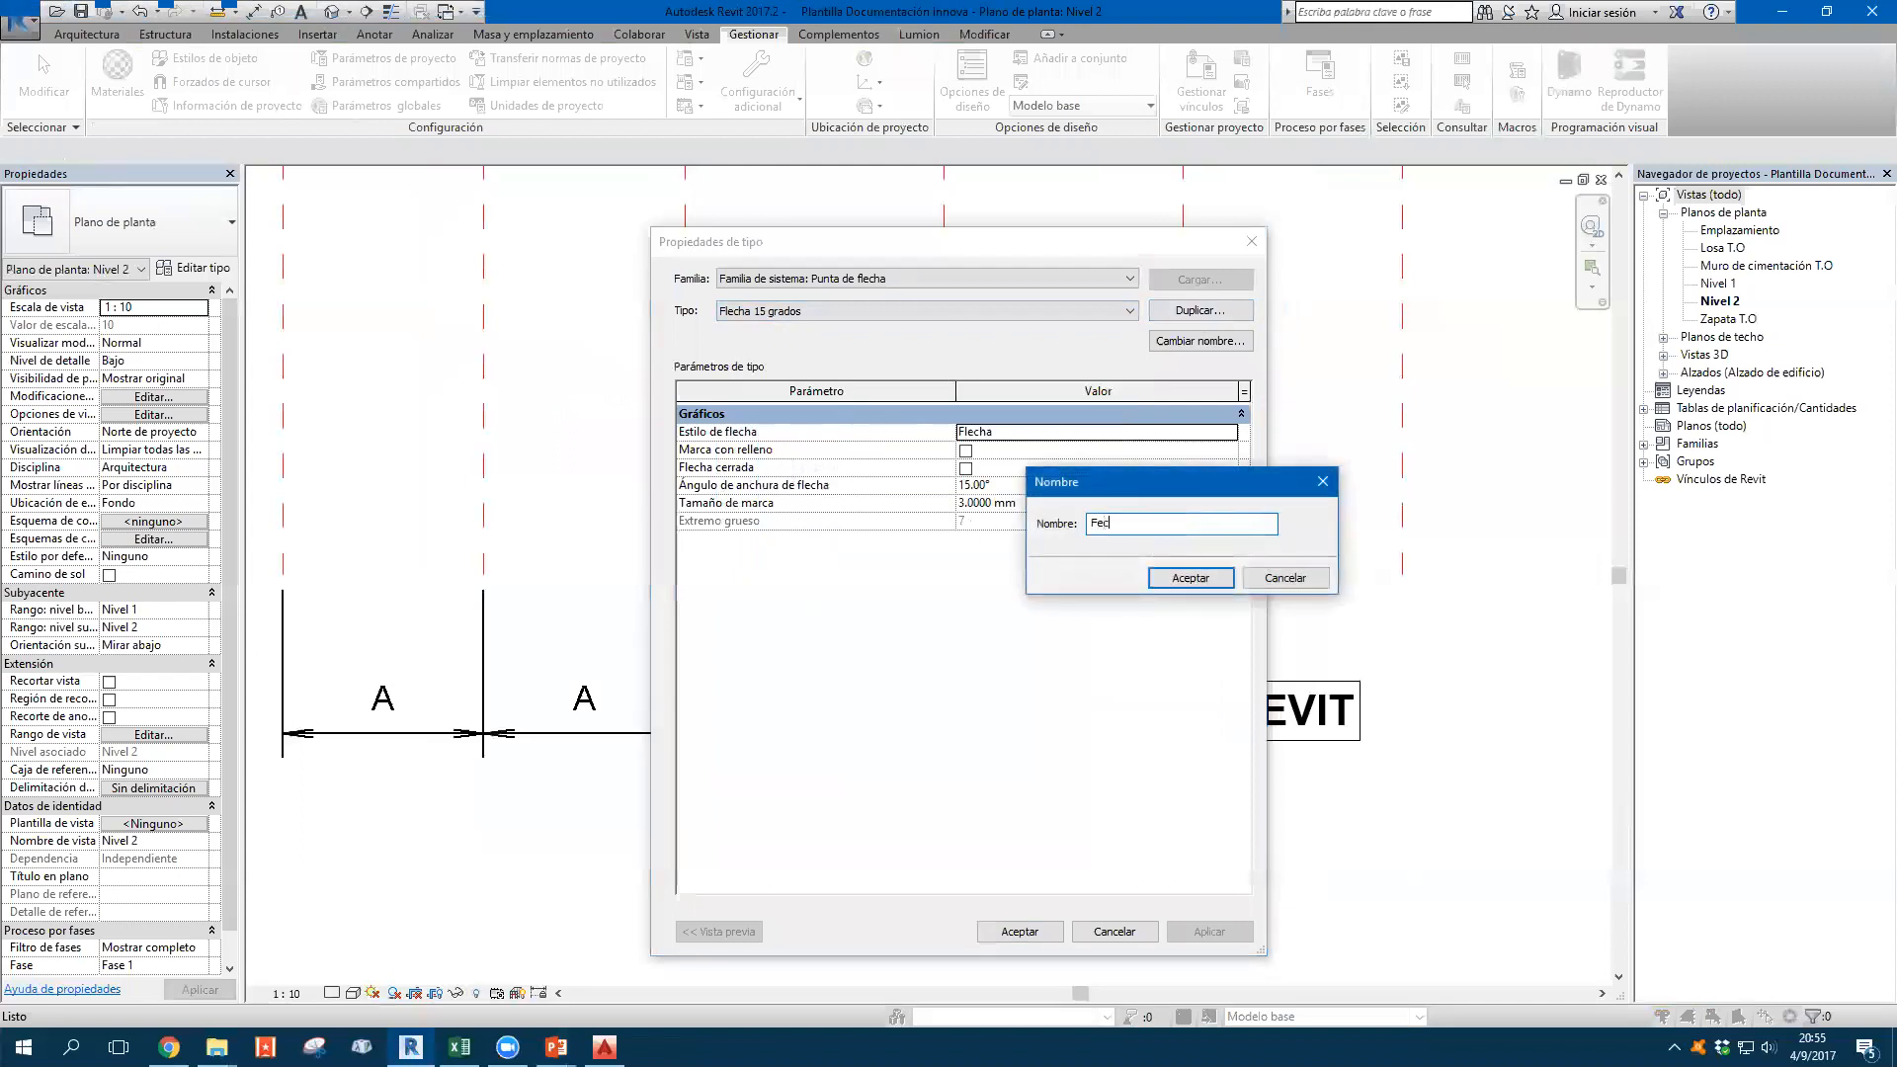
pyautogui.write('lecha 20°')
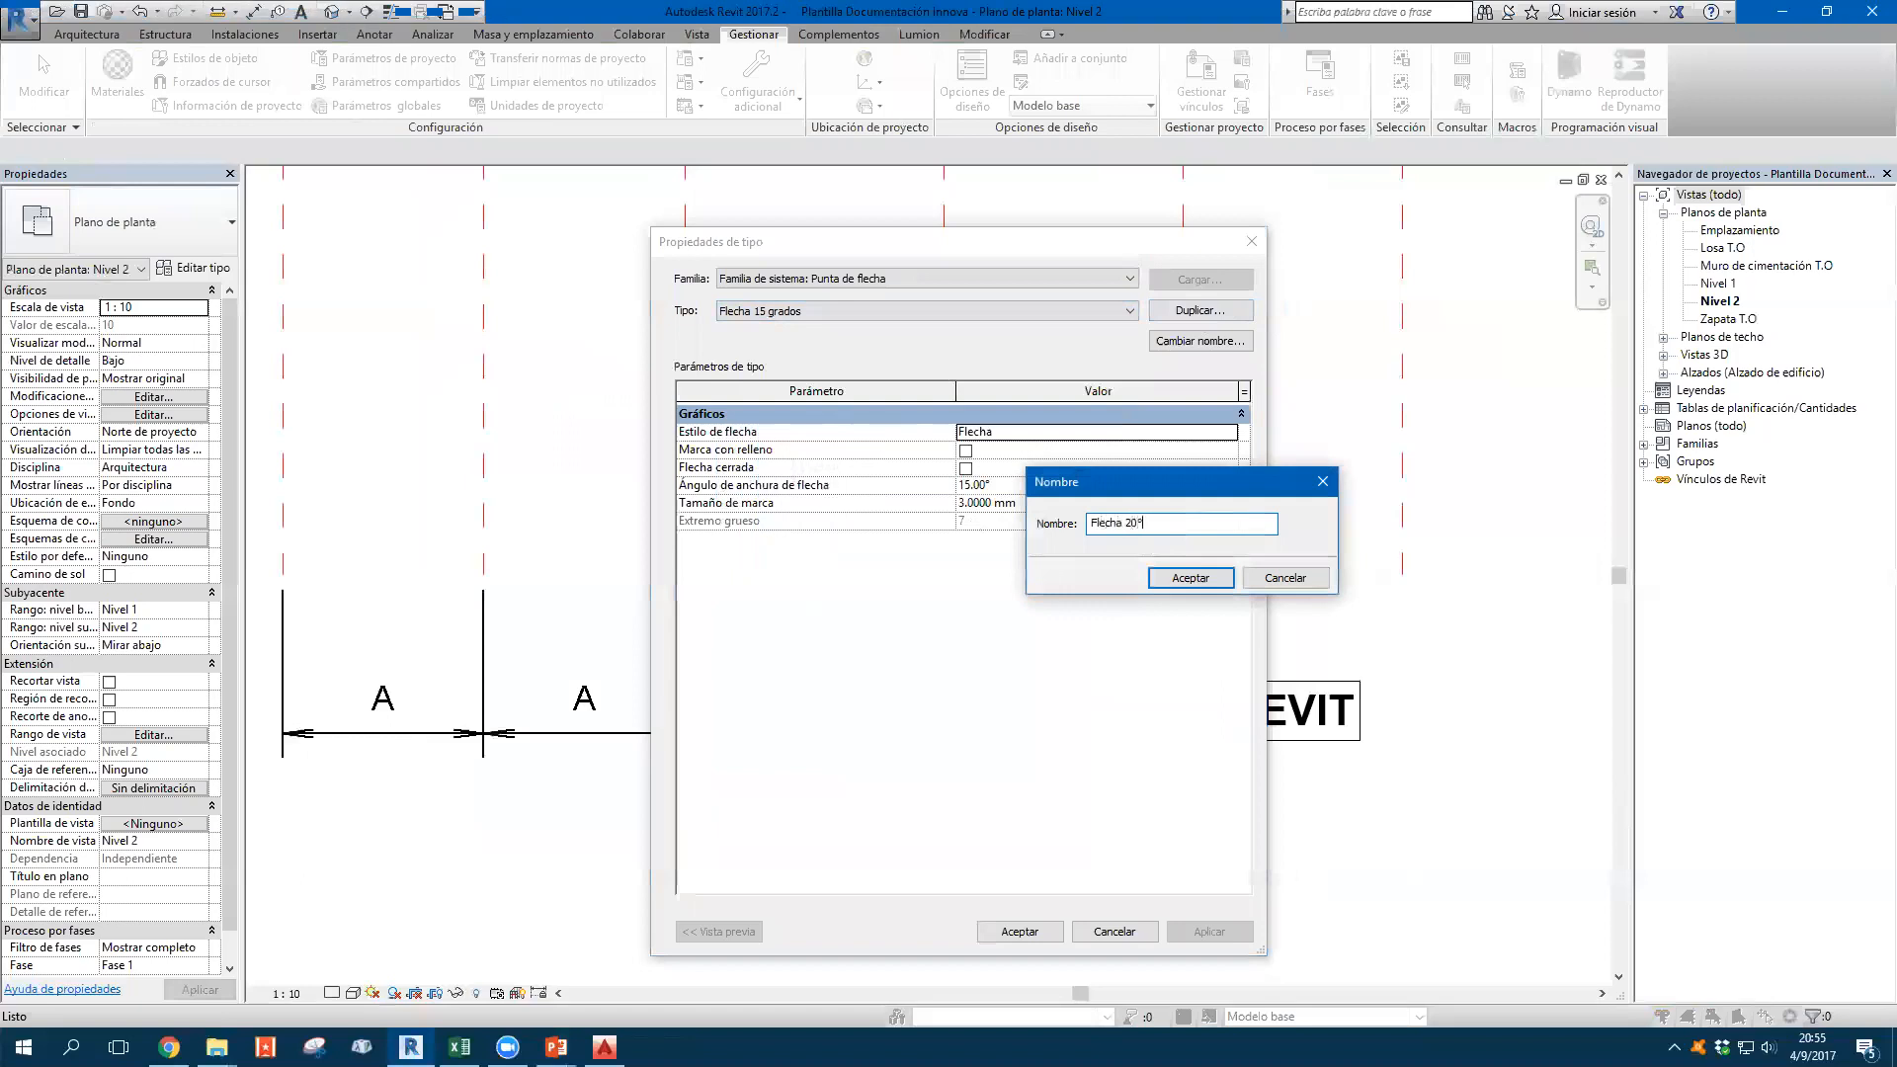
pyautogui.click(1192, 577)
# Set the new arrowhead type's width angle to 20° and accept the type properties
pyautogui.click(1022, 483)
pyautogui.write('20')
pyautogui.click(1057, 467)
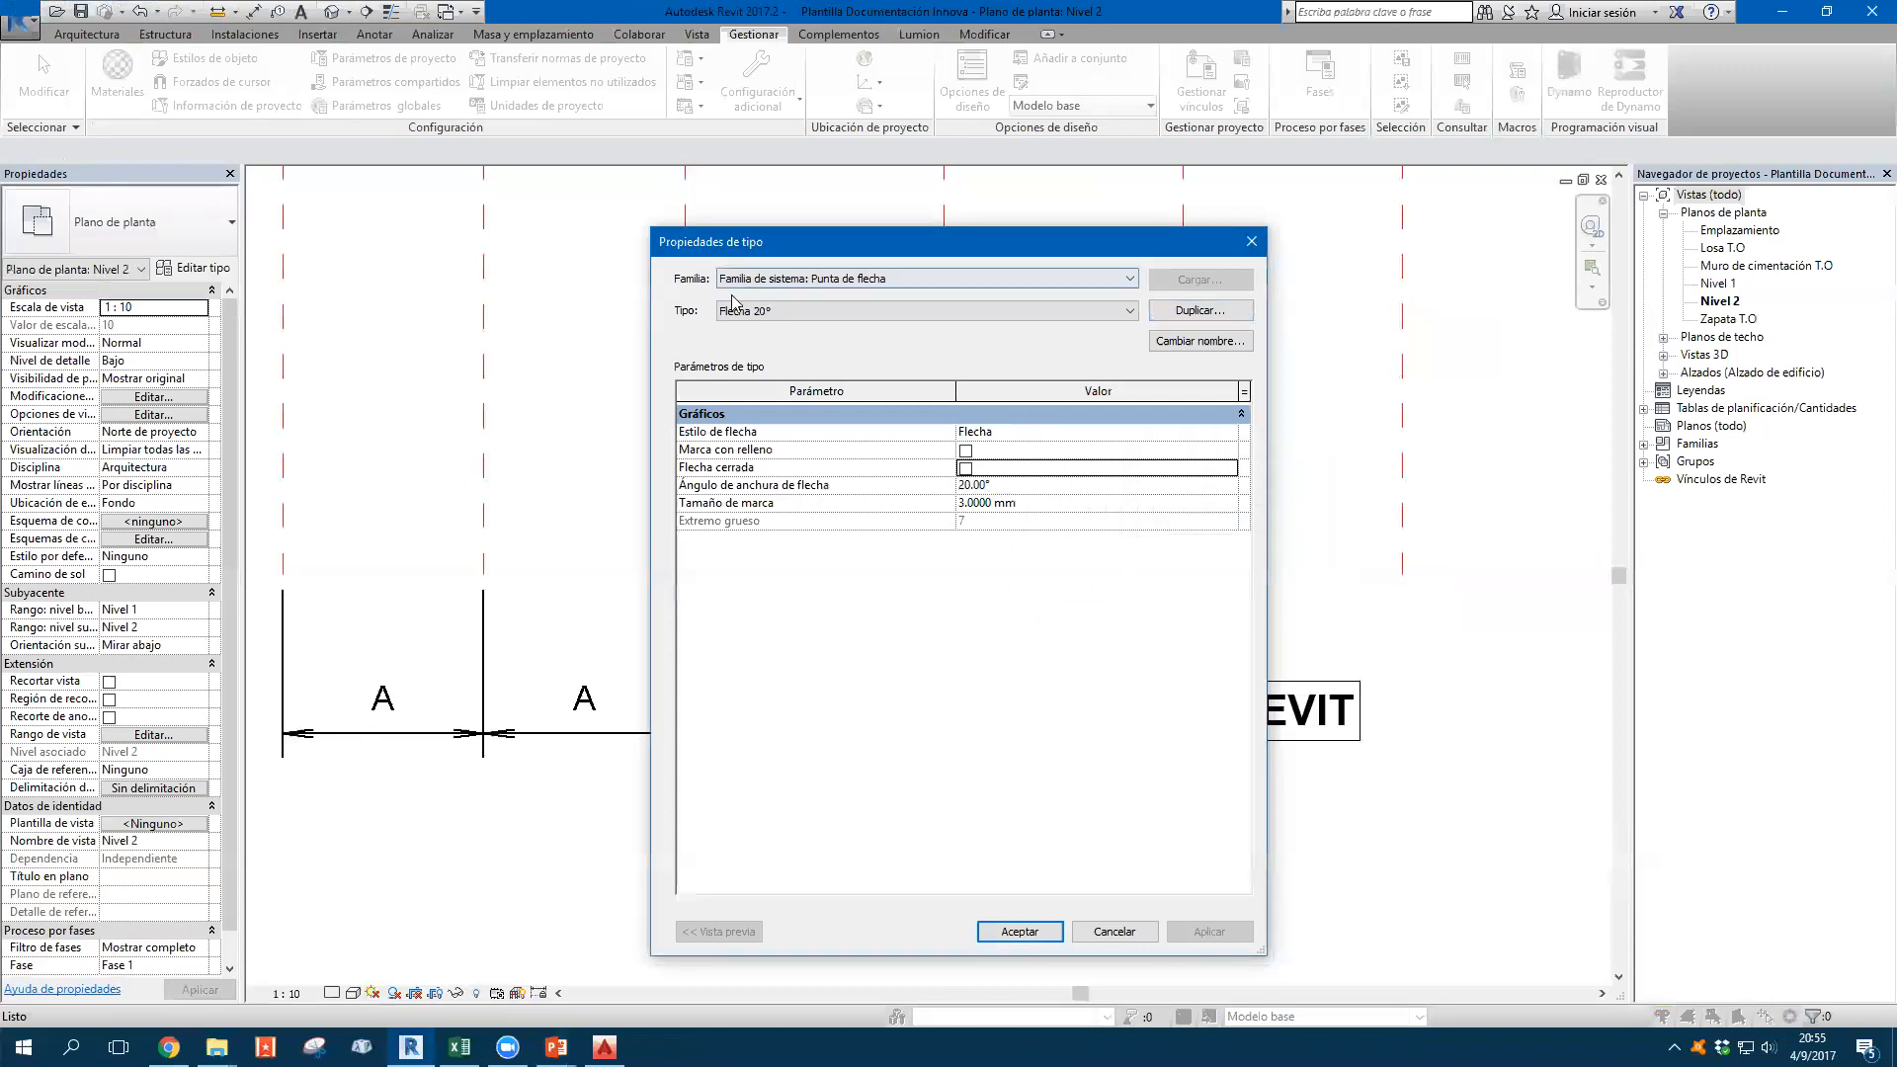
pyautogui.click(1015, 932)
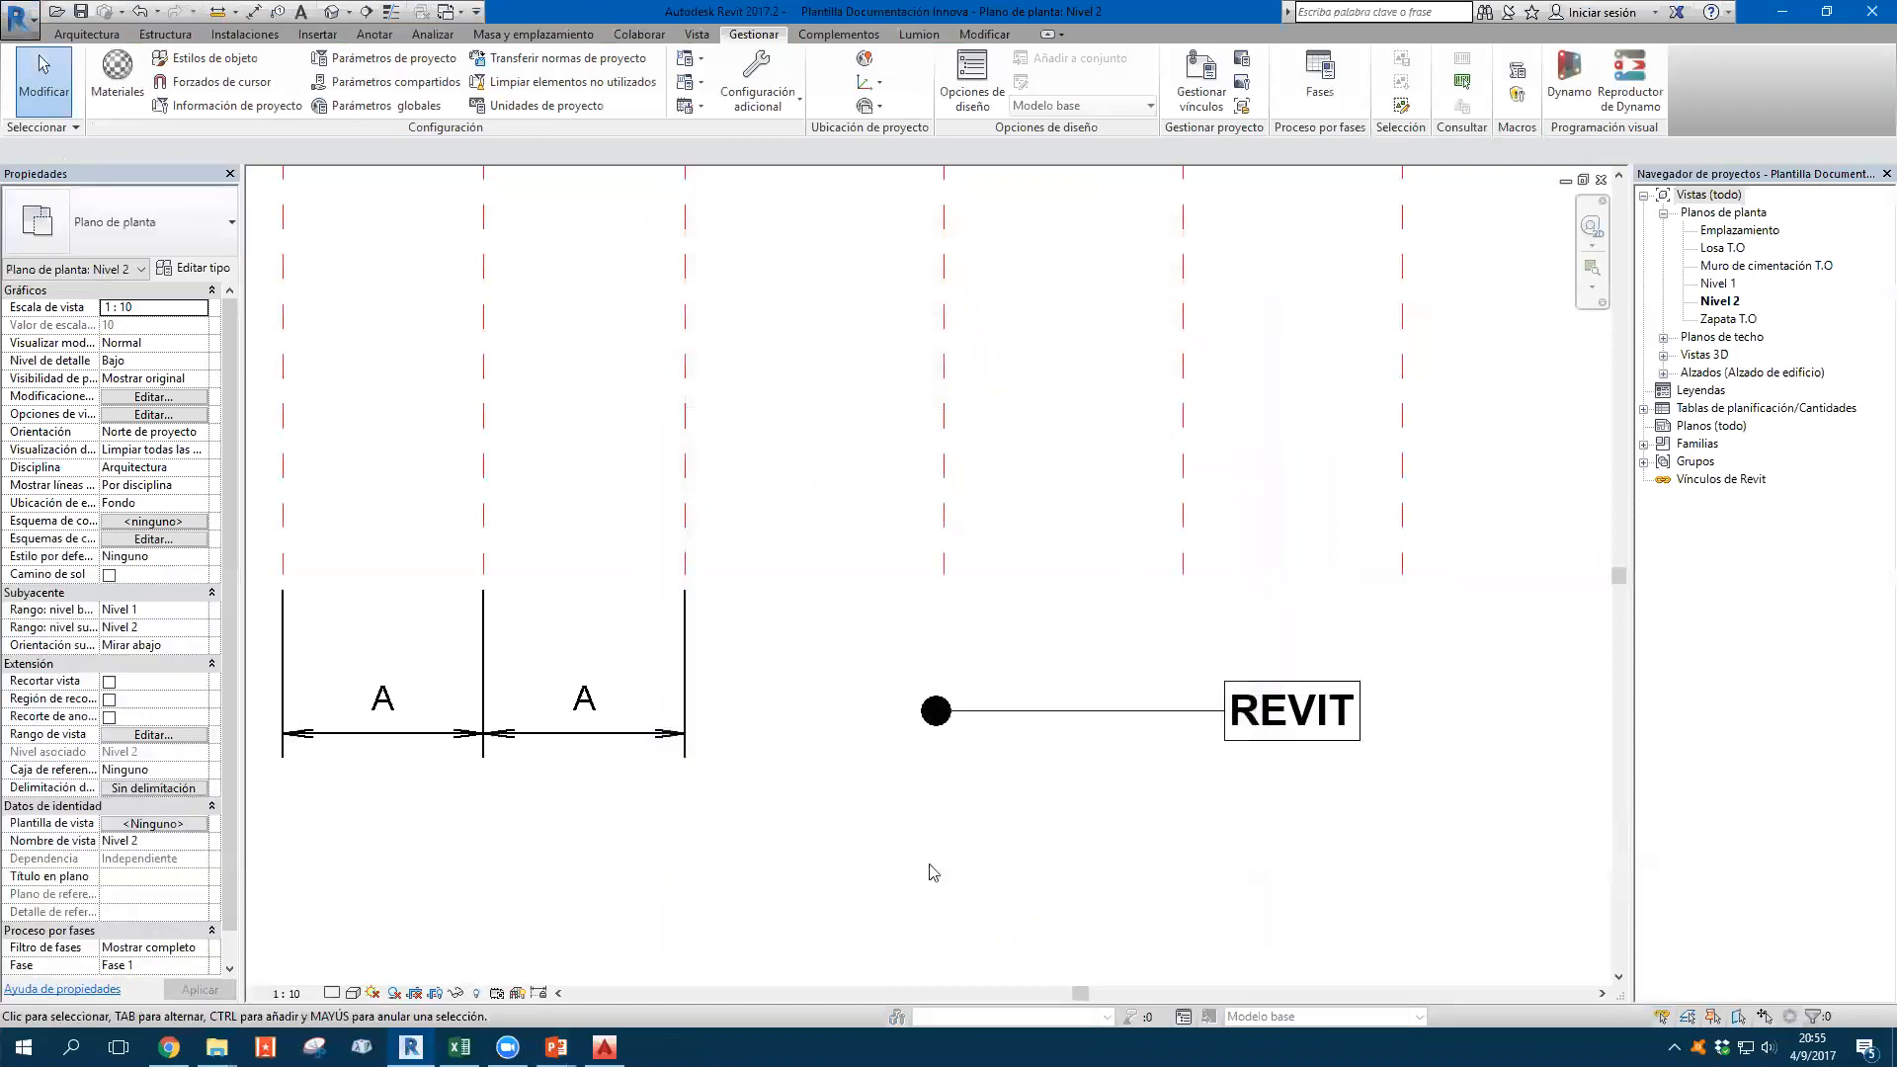
# Set the tick mark in the A dimension chain's type to the Flecha 20° arrowhead and apply it
pyautogui.click(939, 713)
pyautogui.click(672, 736)
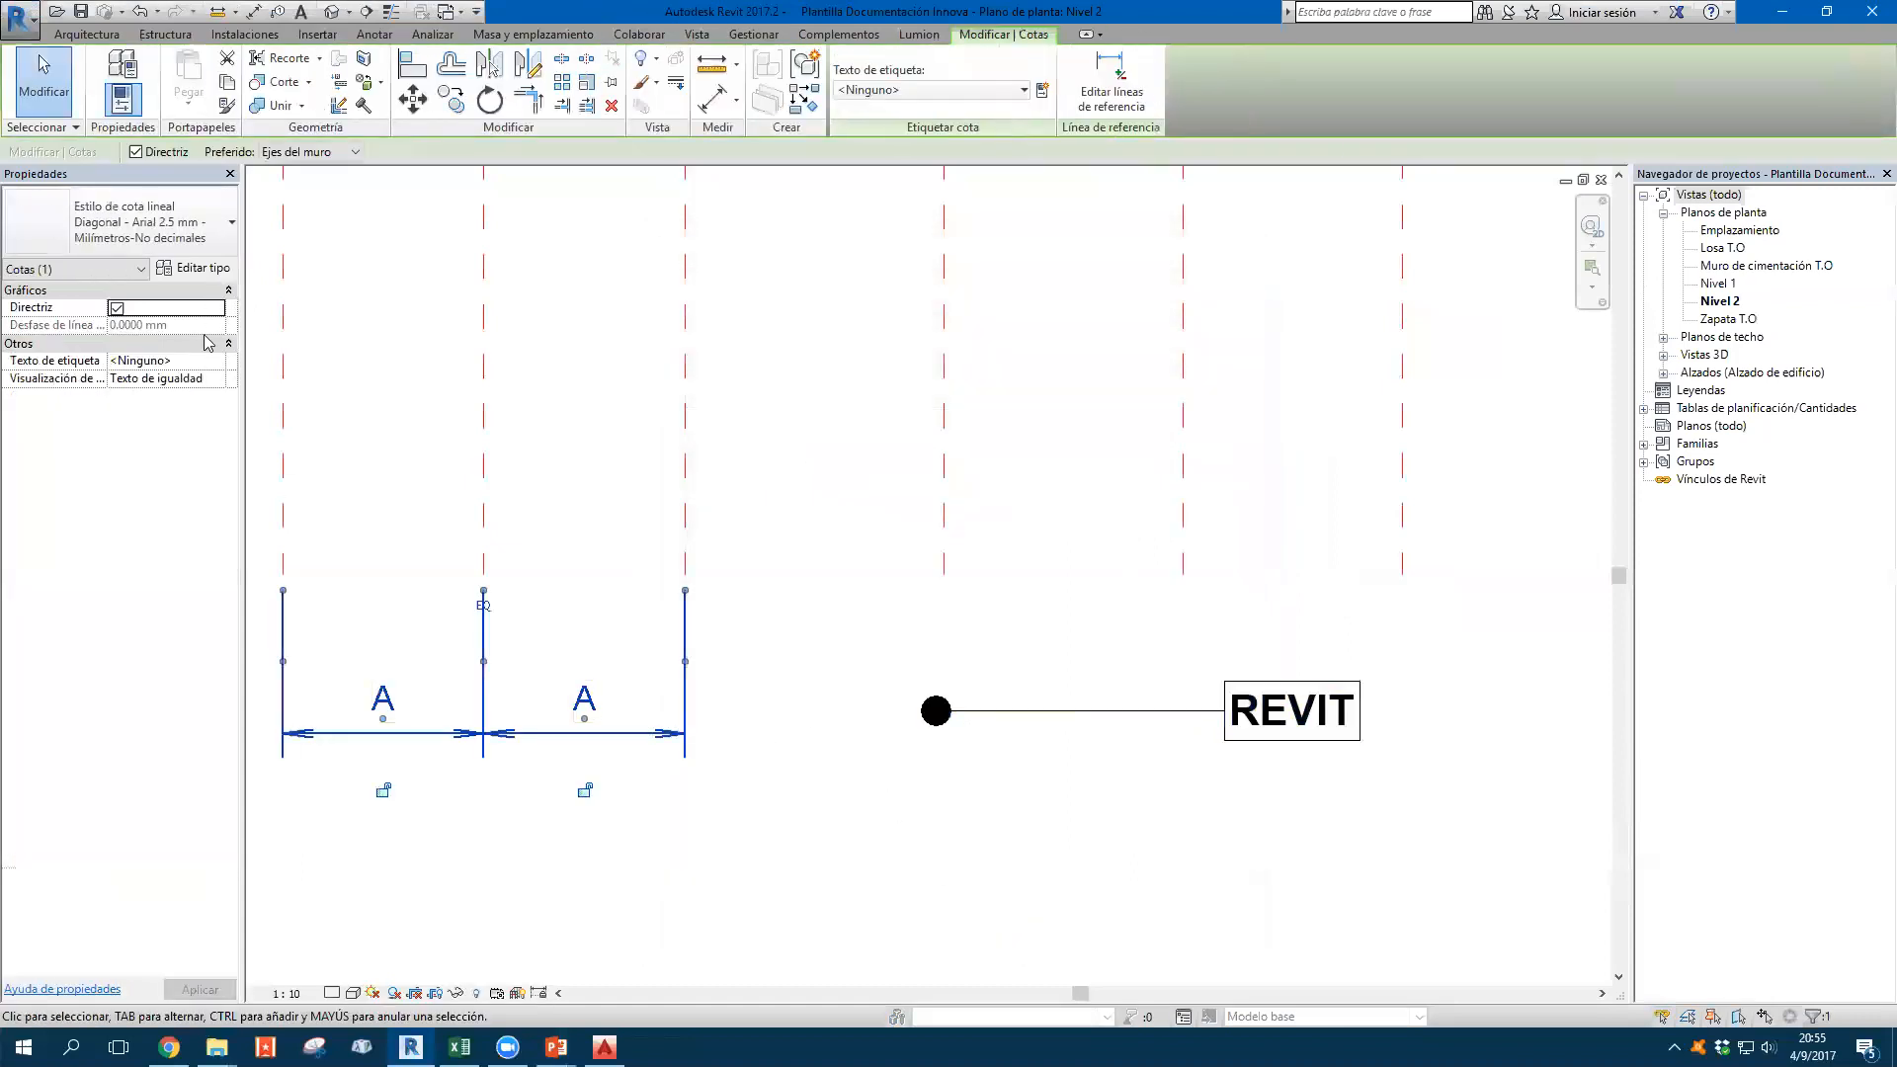
pyautogui.click(198, 268)
pyautogui.scroll(-2, 1000, 512)
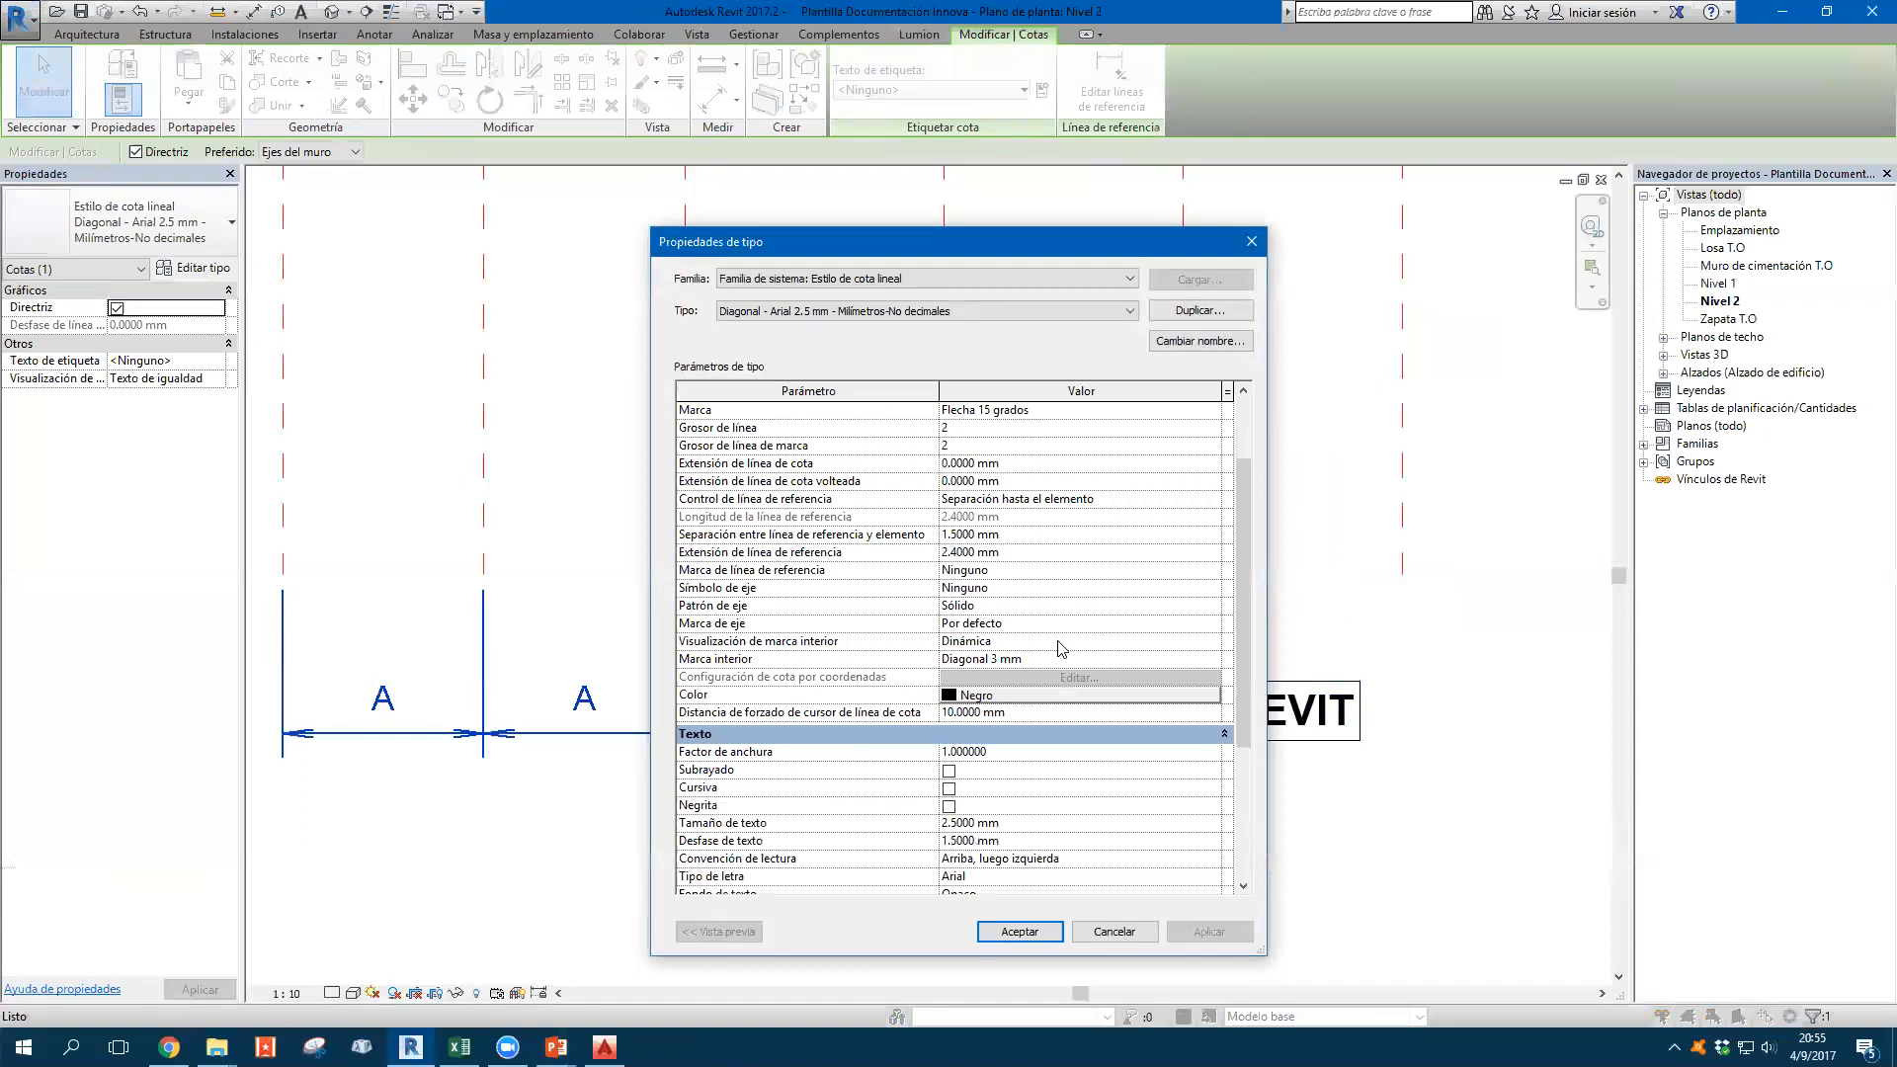
pyautogui.scroll(2, 813, 623)
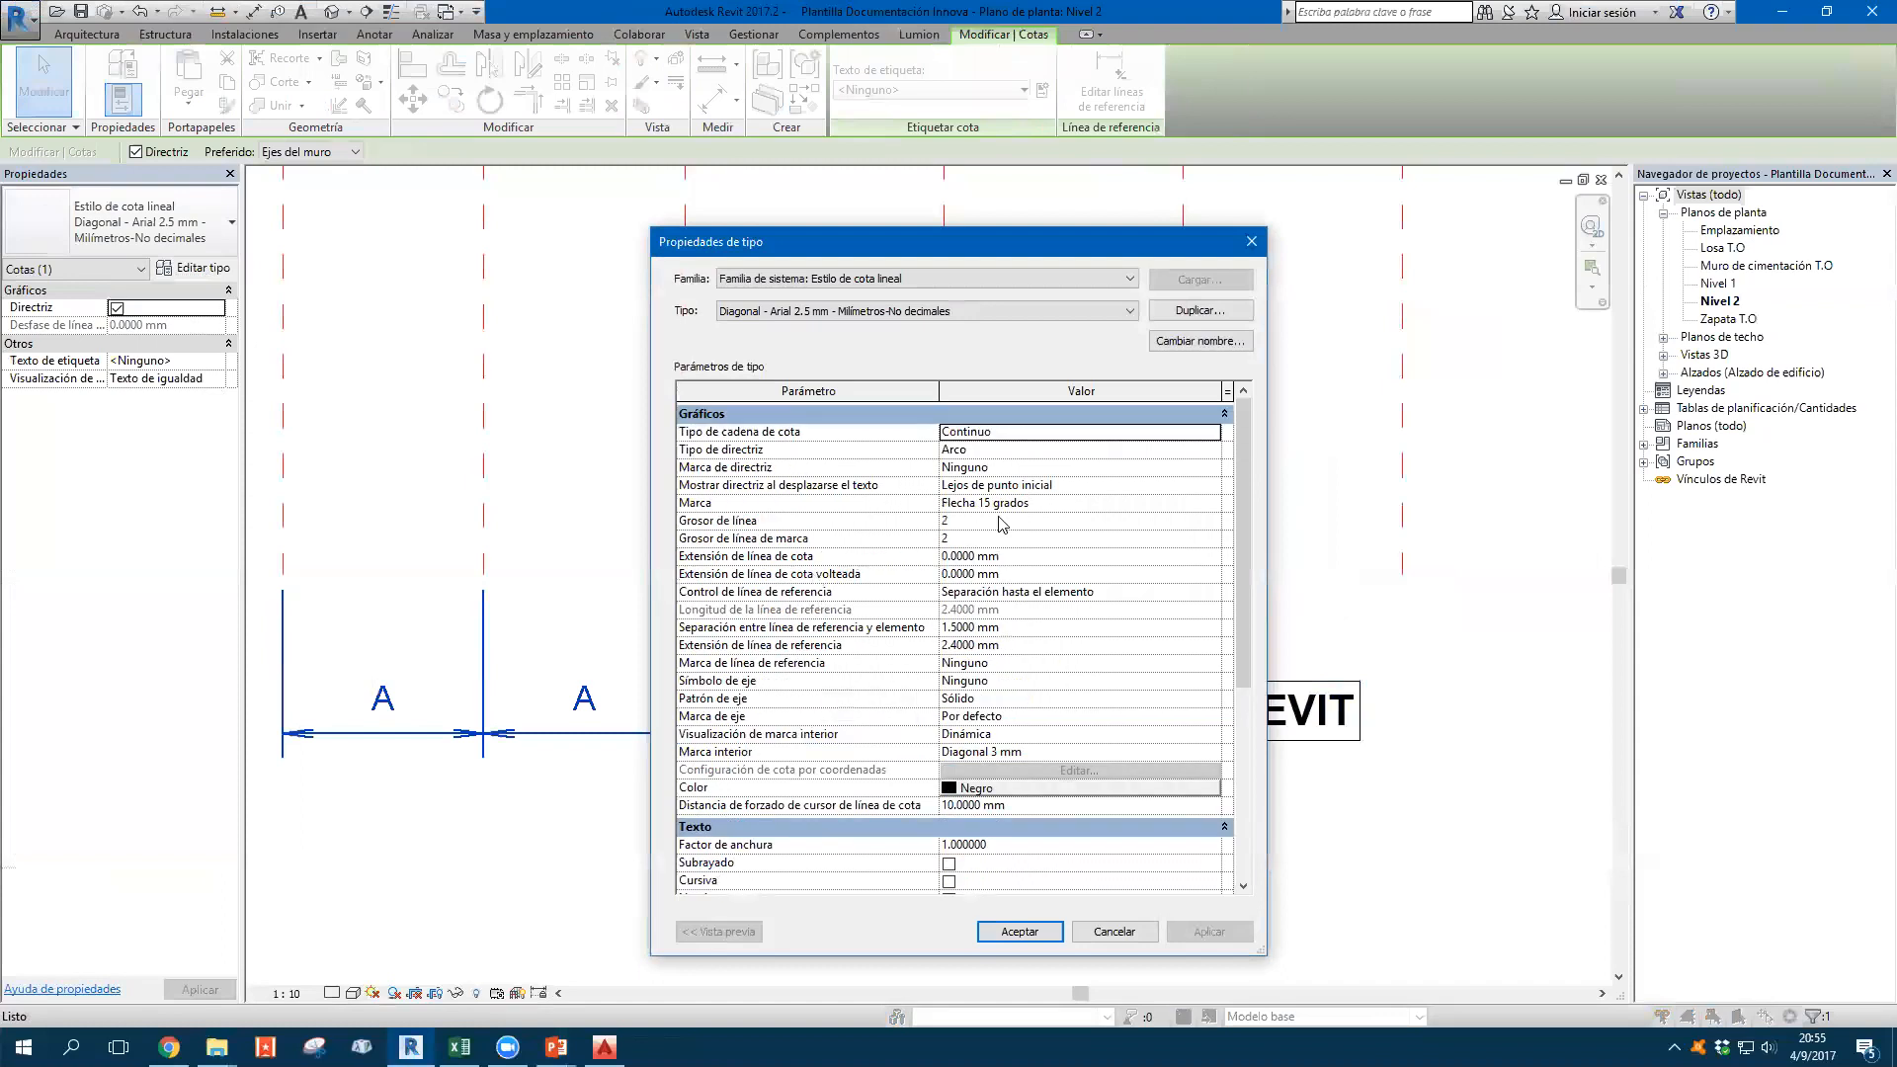
pyautogui.click(998, 503)
pyautogui.click(1211, 505)
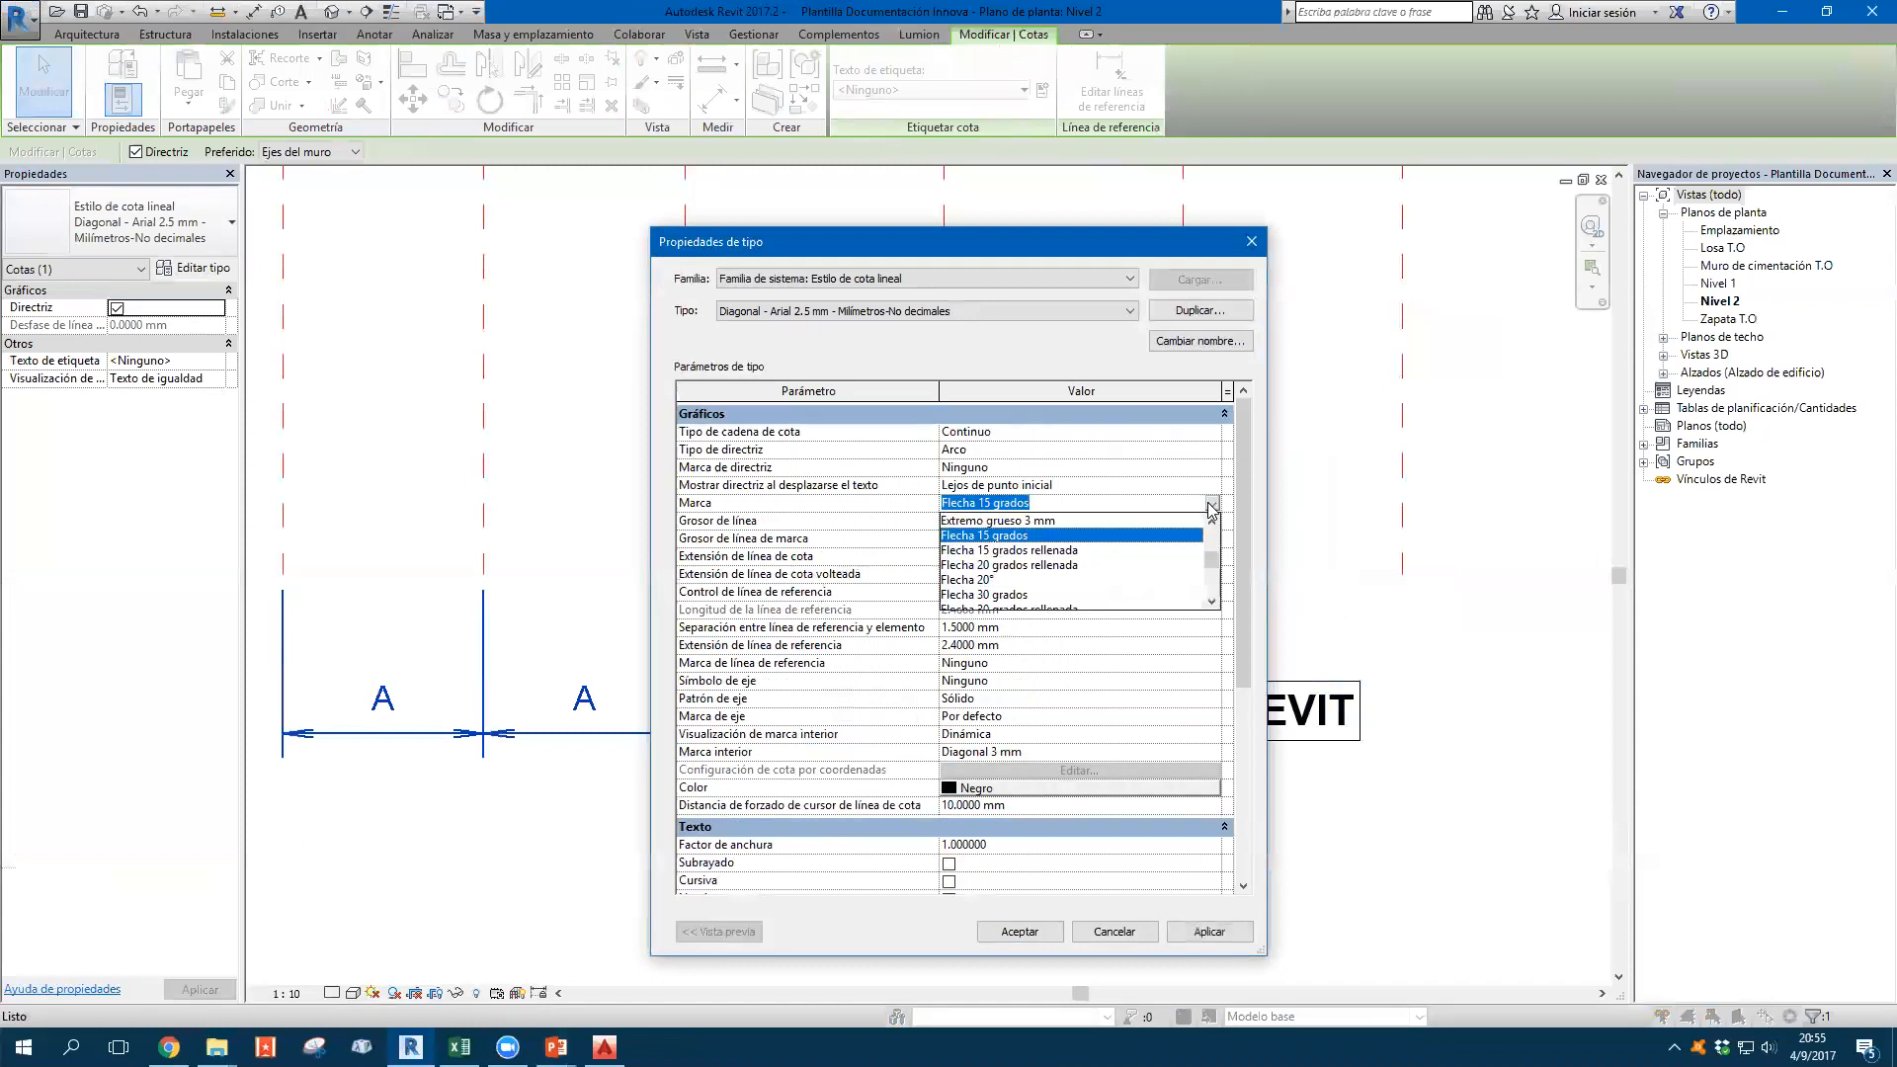
pyautogui.scroll(3, 1043, 578)
pyautogui.scroll(-2, 1030, 581)
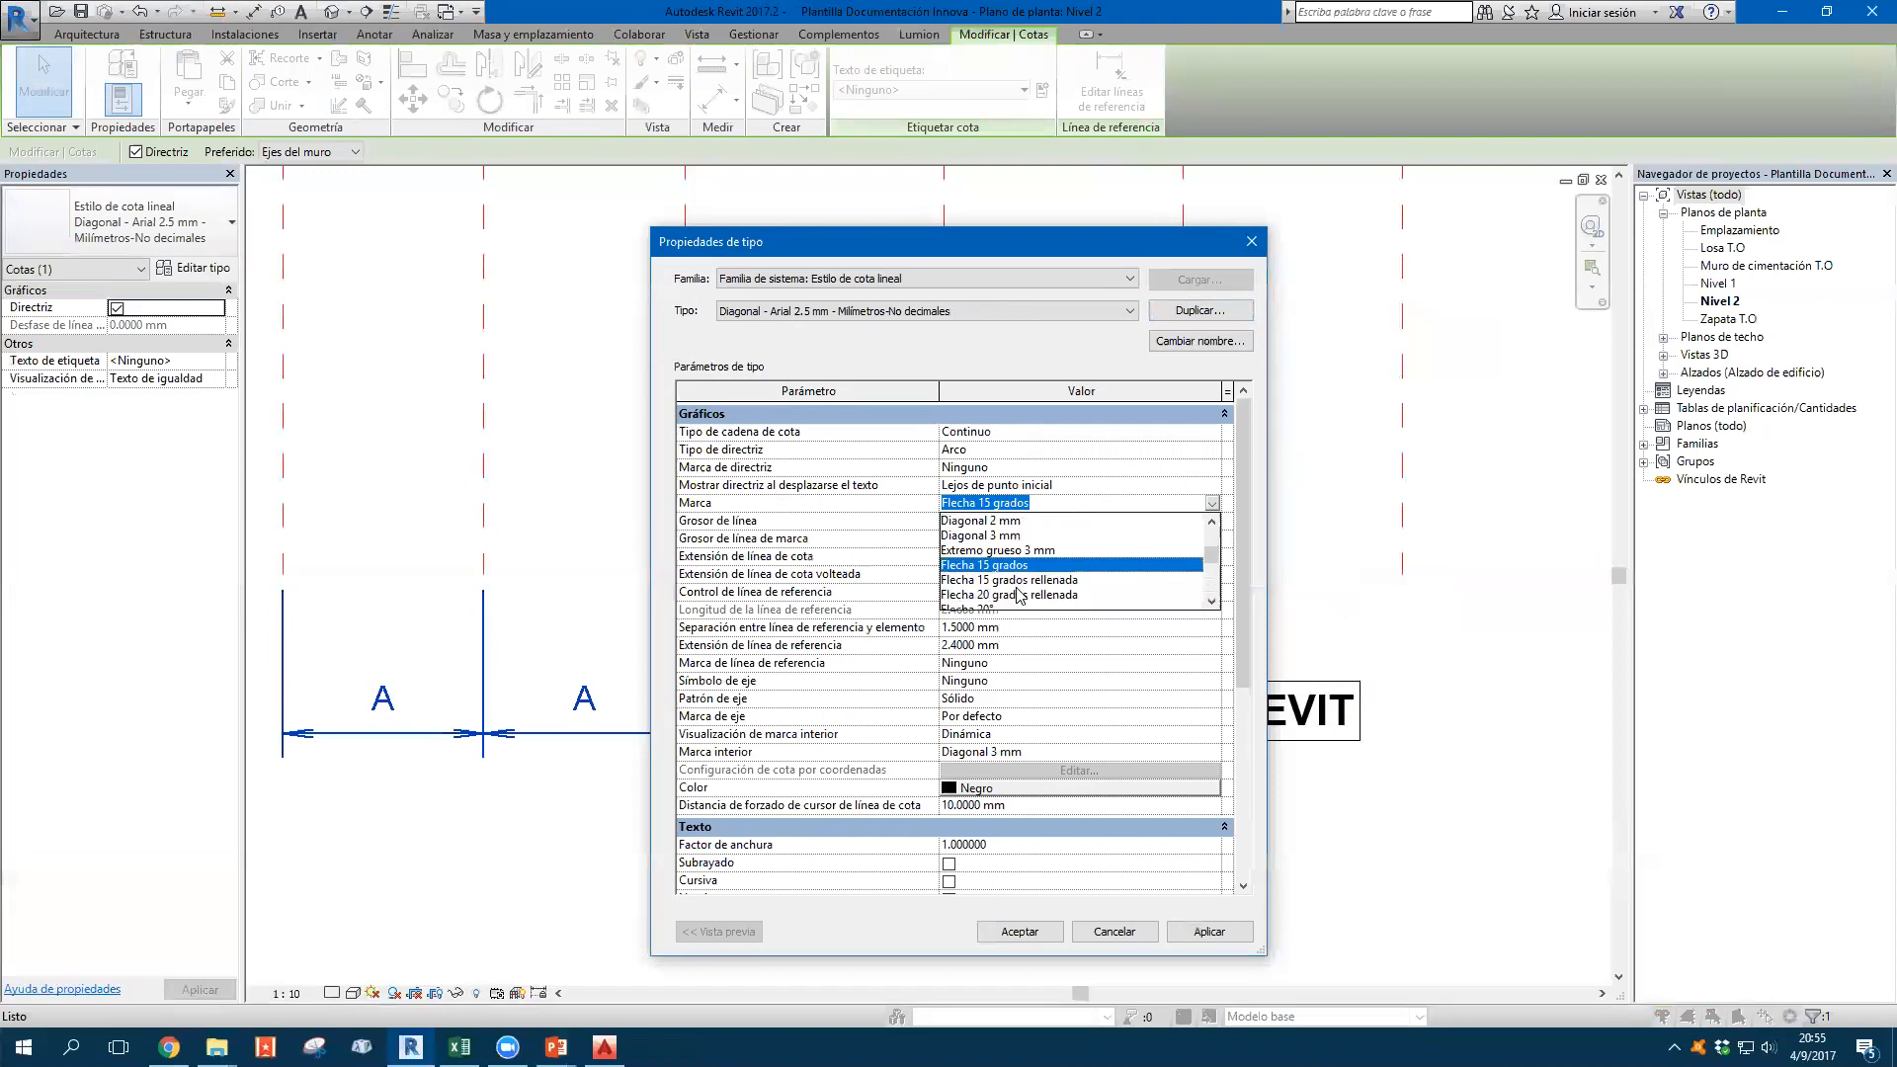
pyautogui.scroll(-1, 1027, 598)
pyautogui.click(1028, 565)
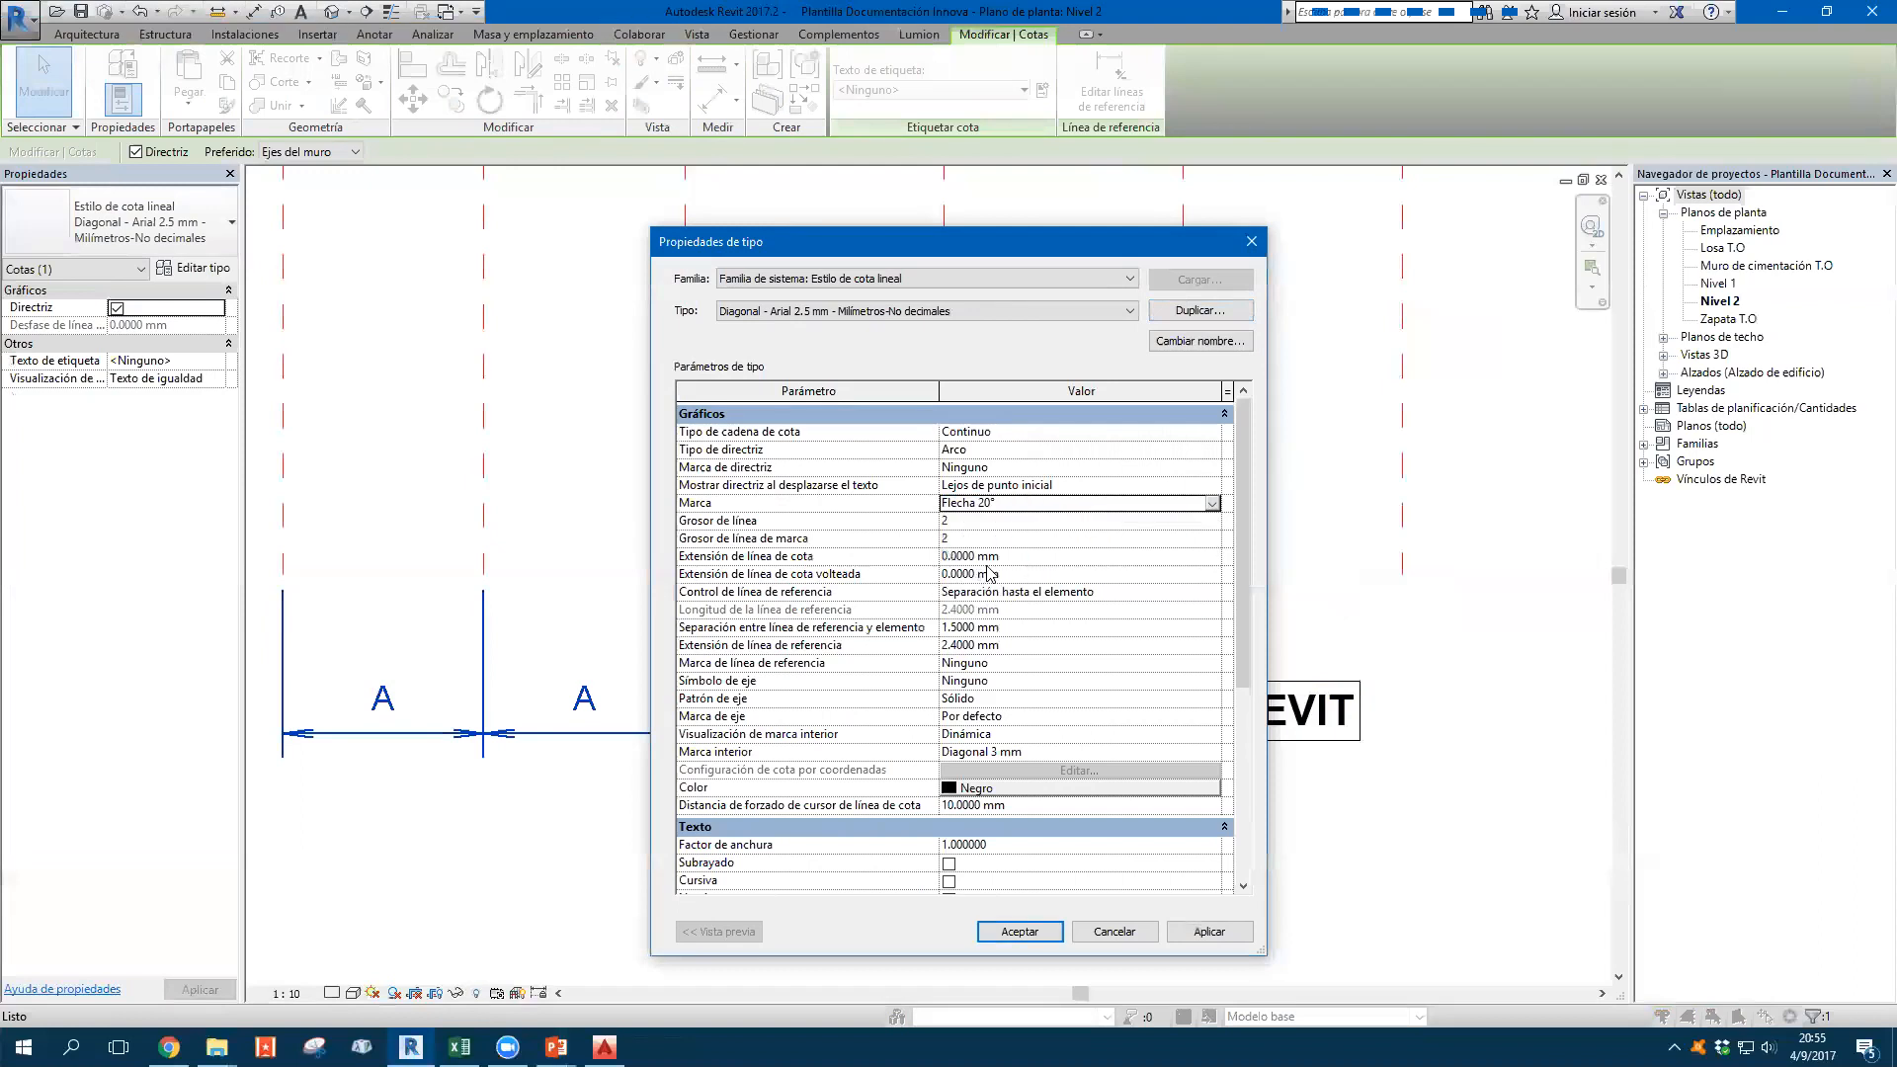
pyautogui.click(1210, 932)
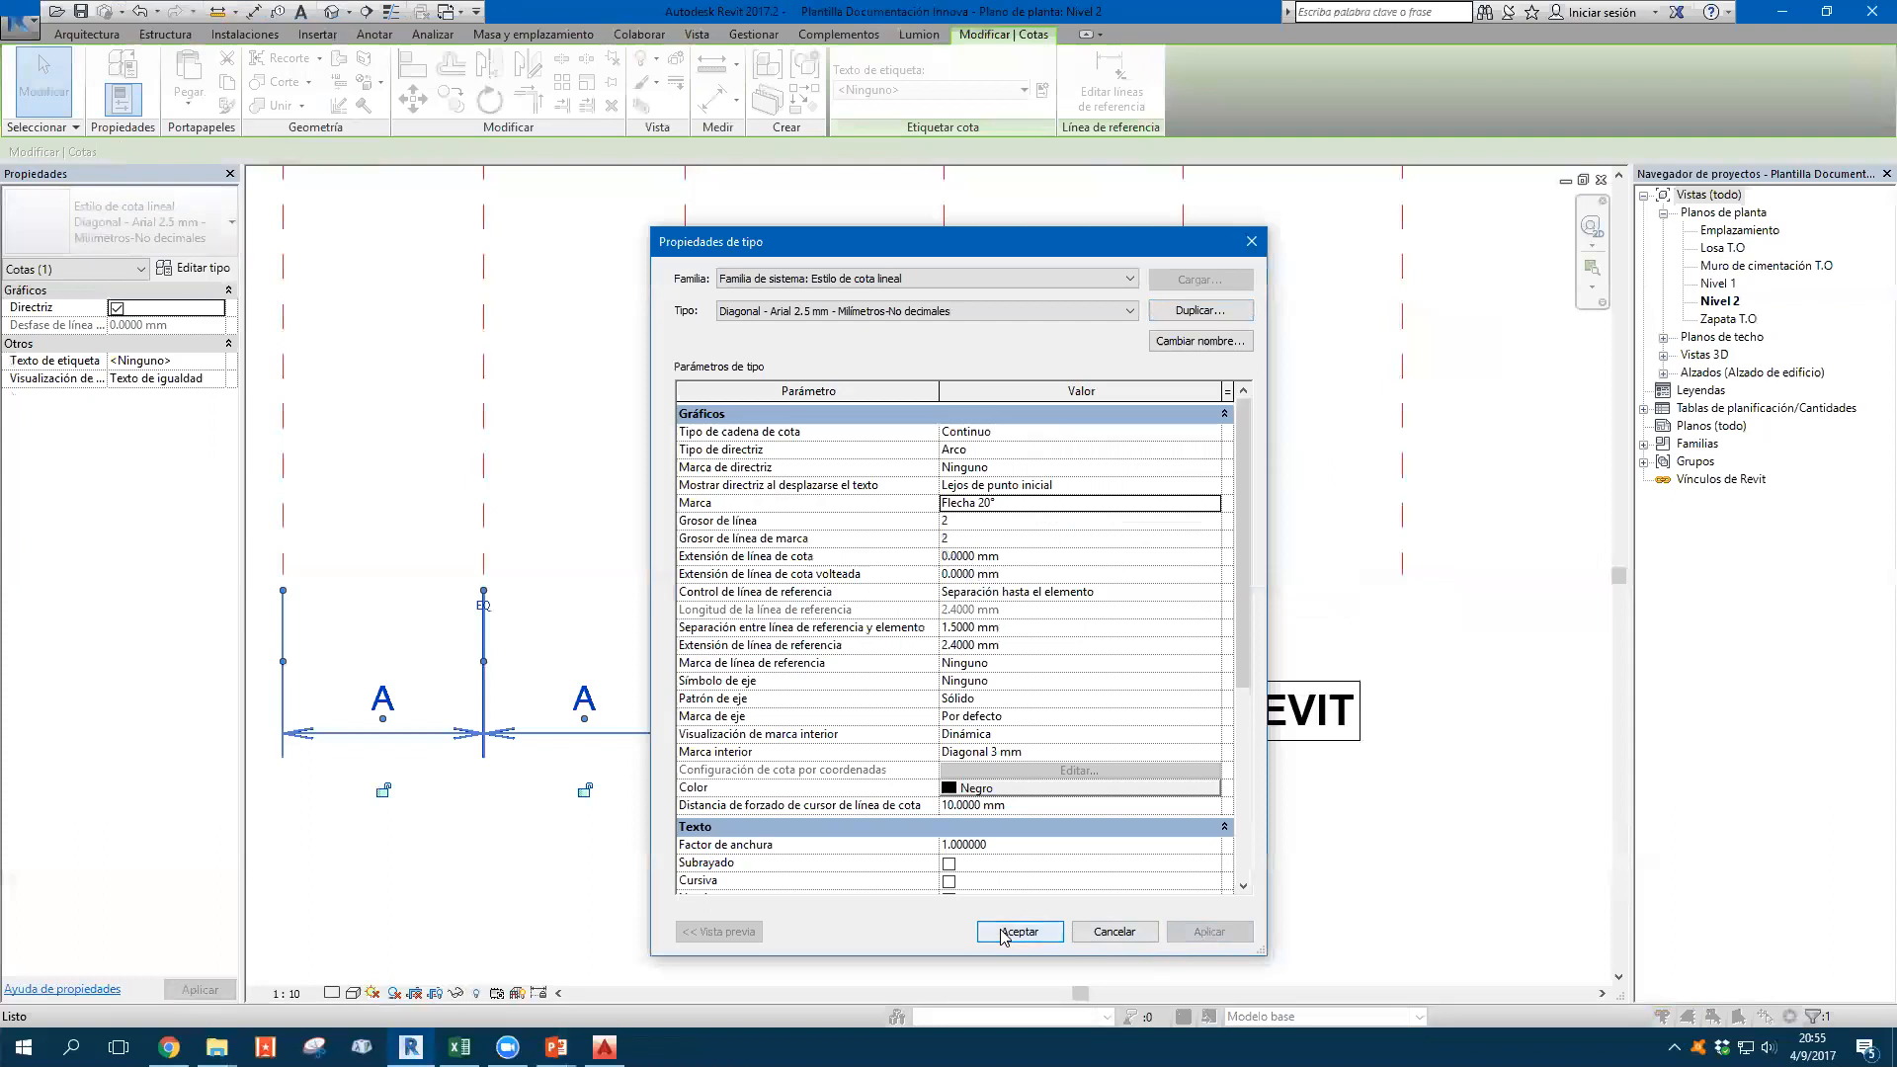
pyautogui.click(1020, 932)
pyautogui.scroll(3, 524, 731)
pyautogui.scroll(-1, 497, 739)
pyautogui.scroll(-2, 830, 767)
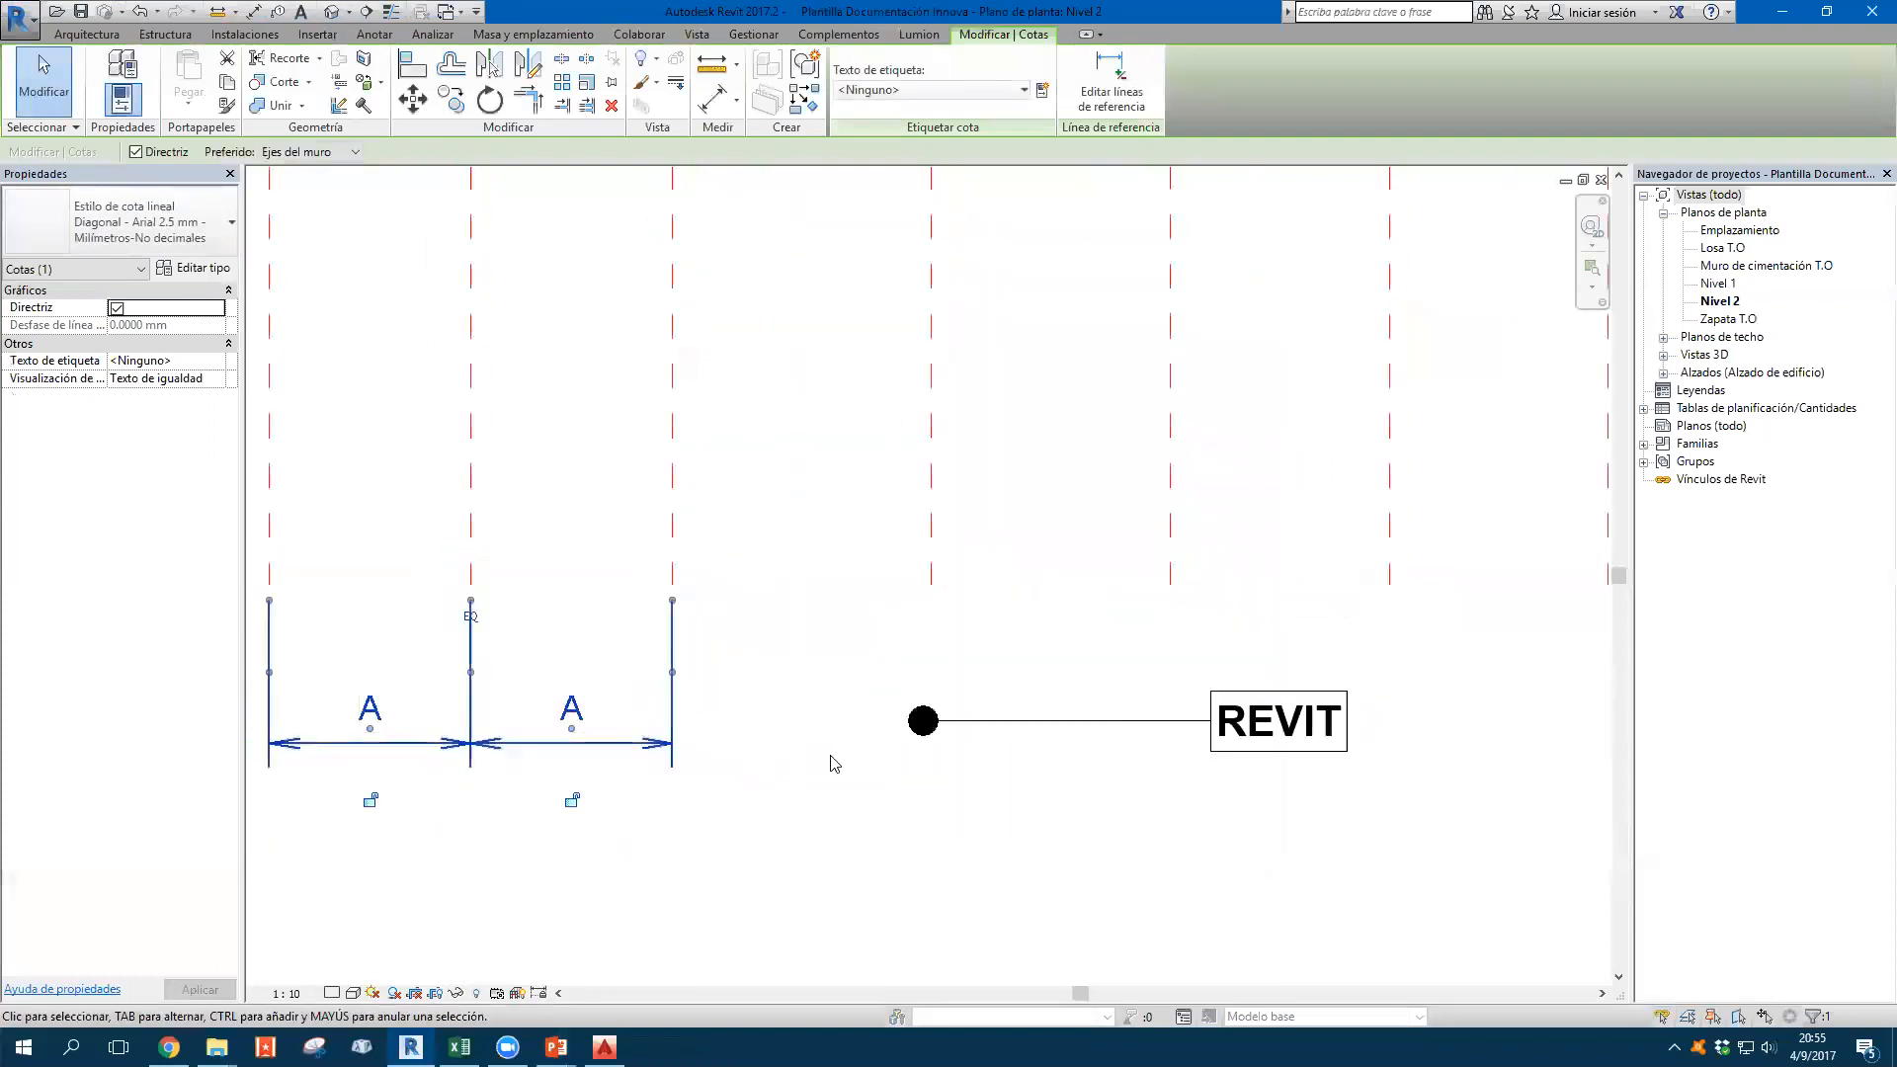
pyautogui.press('Escape')
# Review where the arrowhead types are configured in the additional project settings and close their properties unchanged
pyautogui.click(976, 736)
pyautogui.moveTo(976, 736); pyautogui.dragTo(934, 707, button='middle')
pyautogui.click(712, 40)
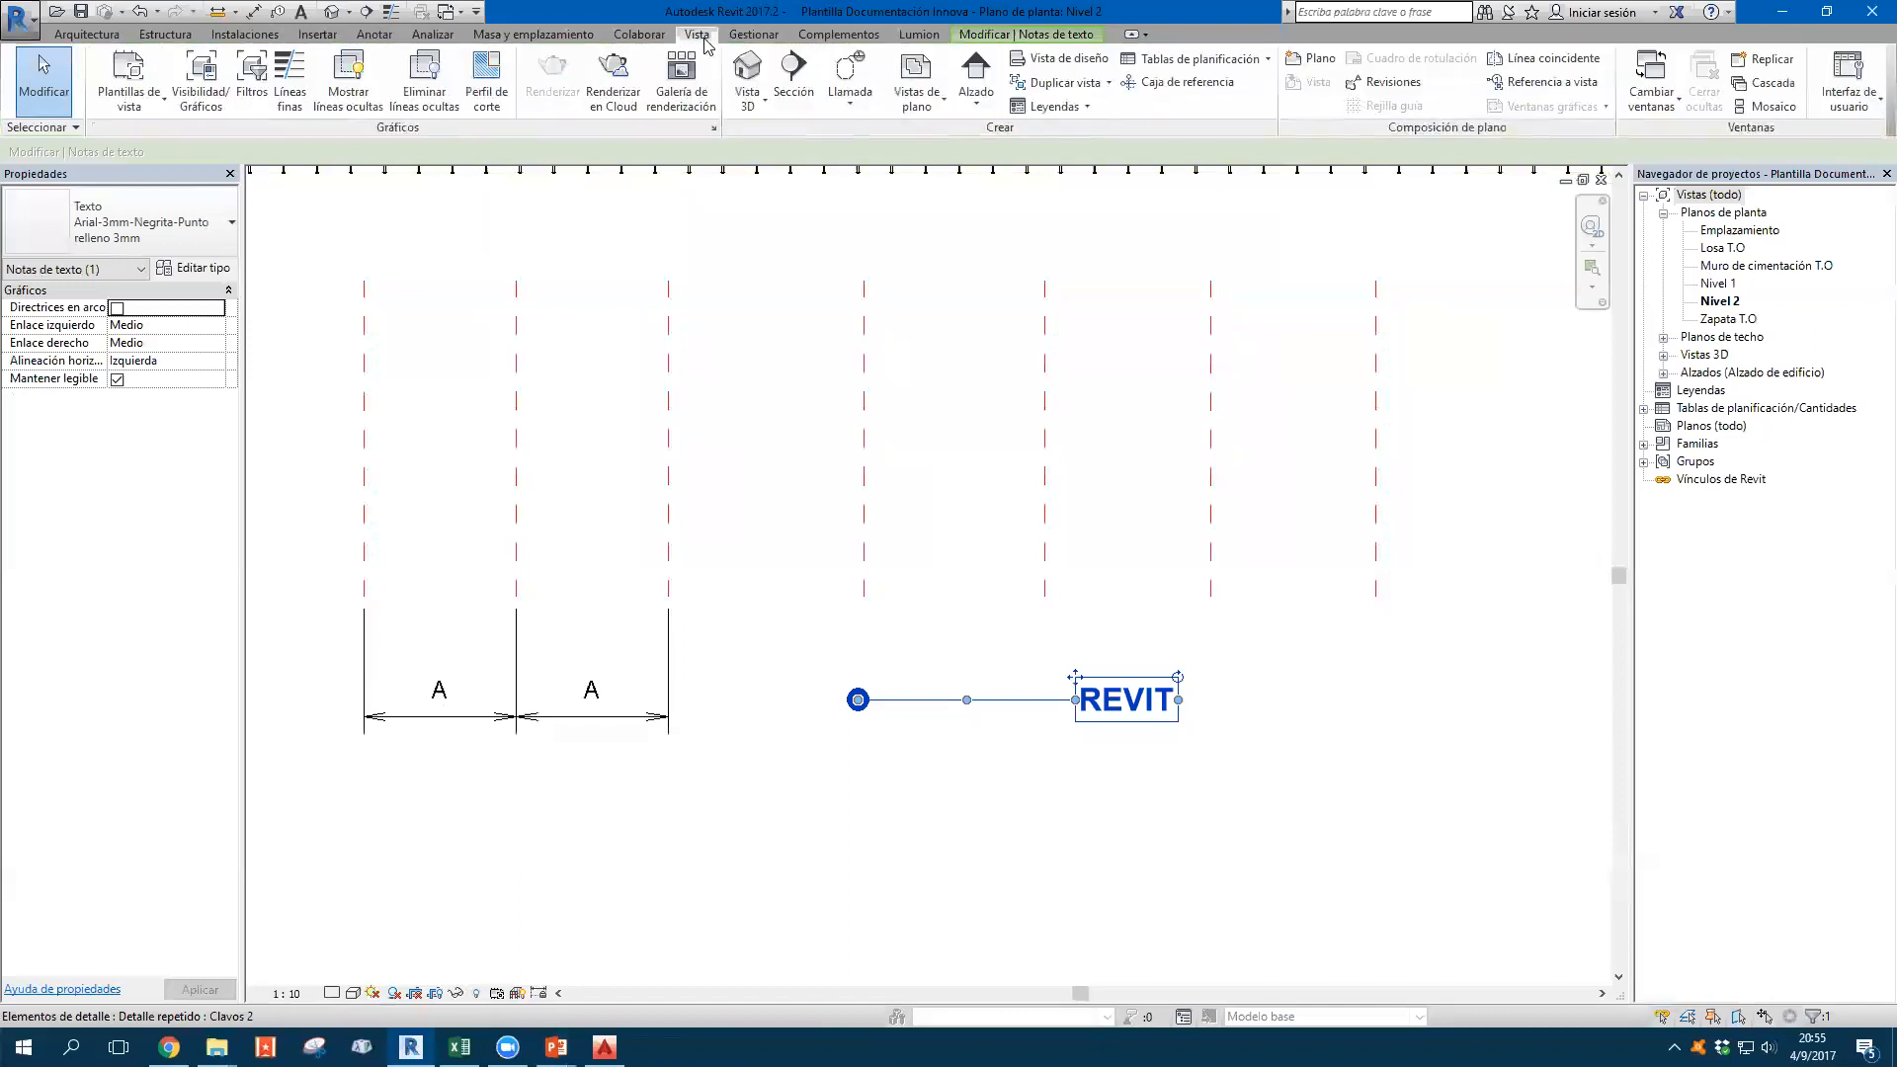
pyautogui.click(754, 35)
pyautogui.click(777, 103)
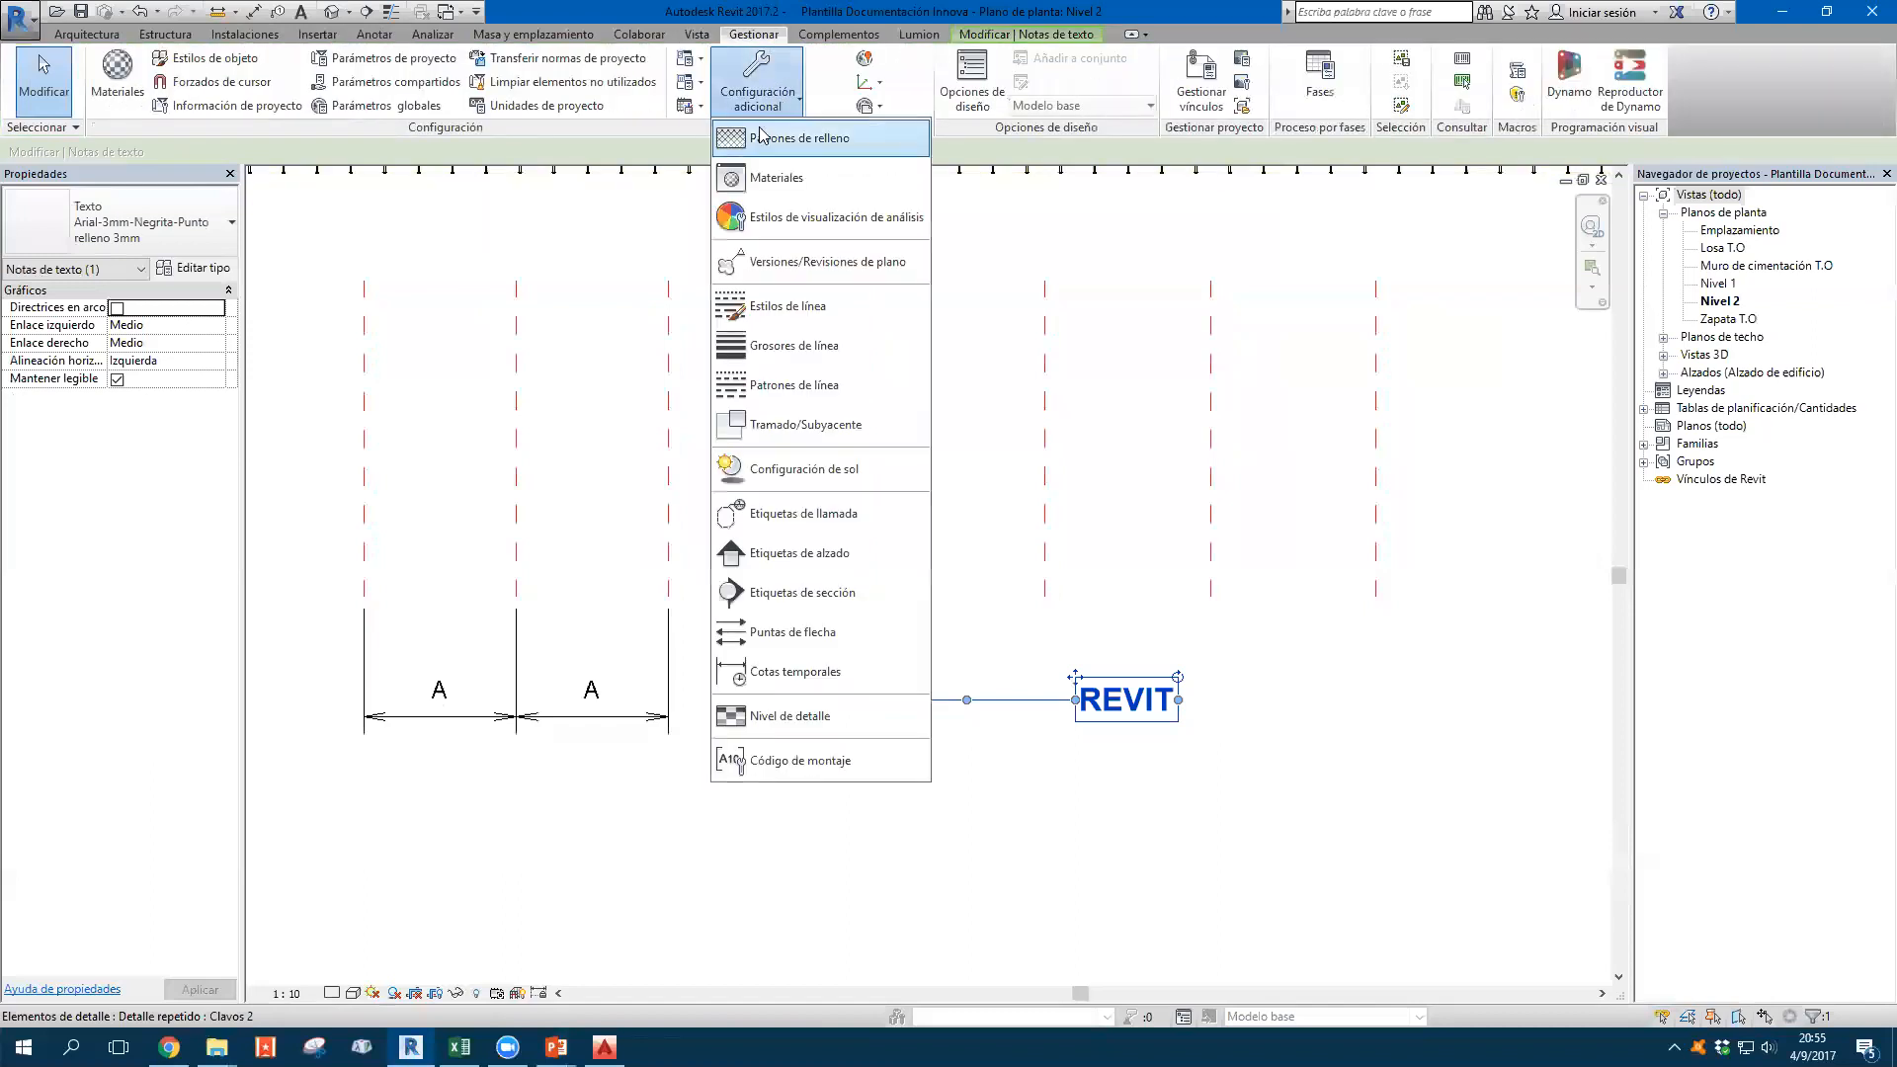
pyautogui.click(813, 642)
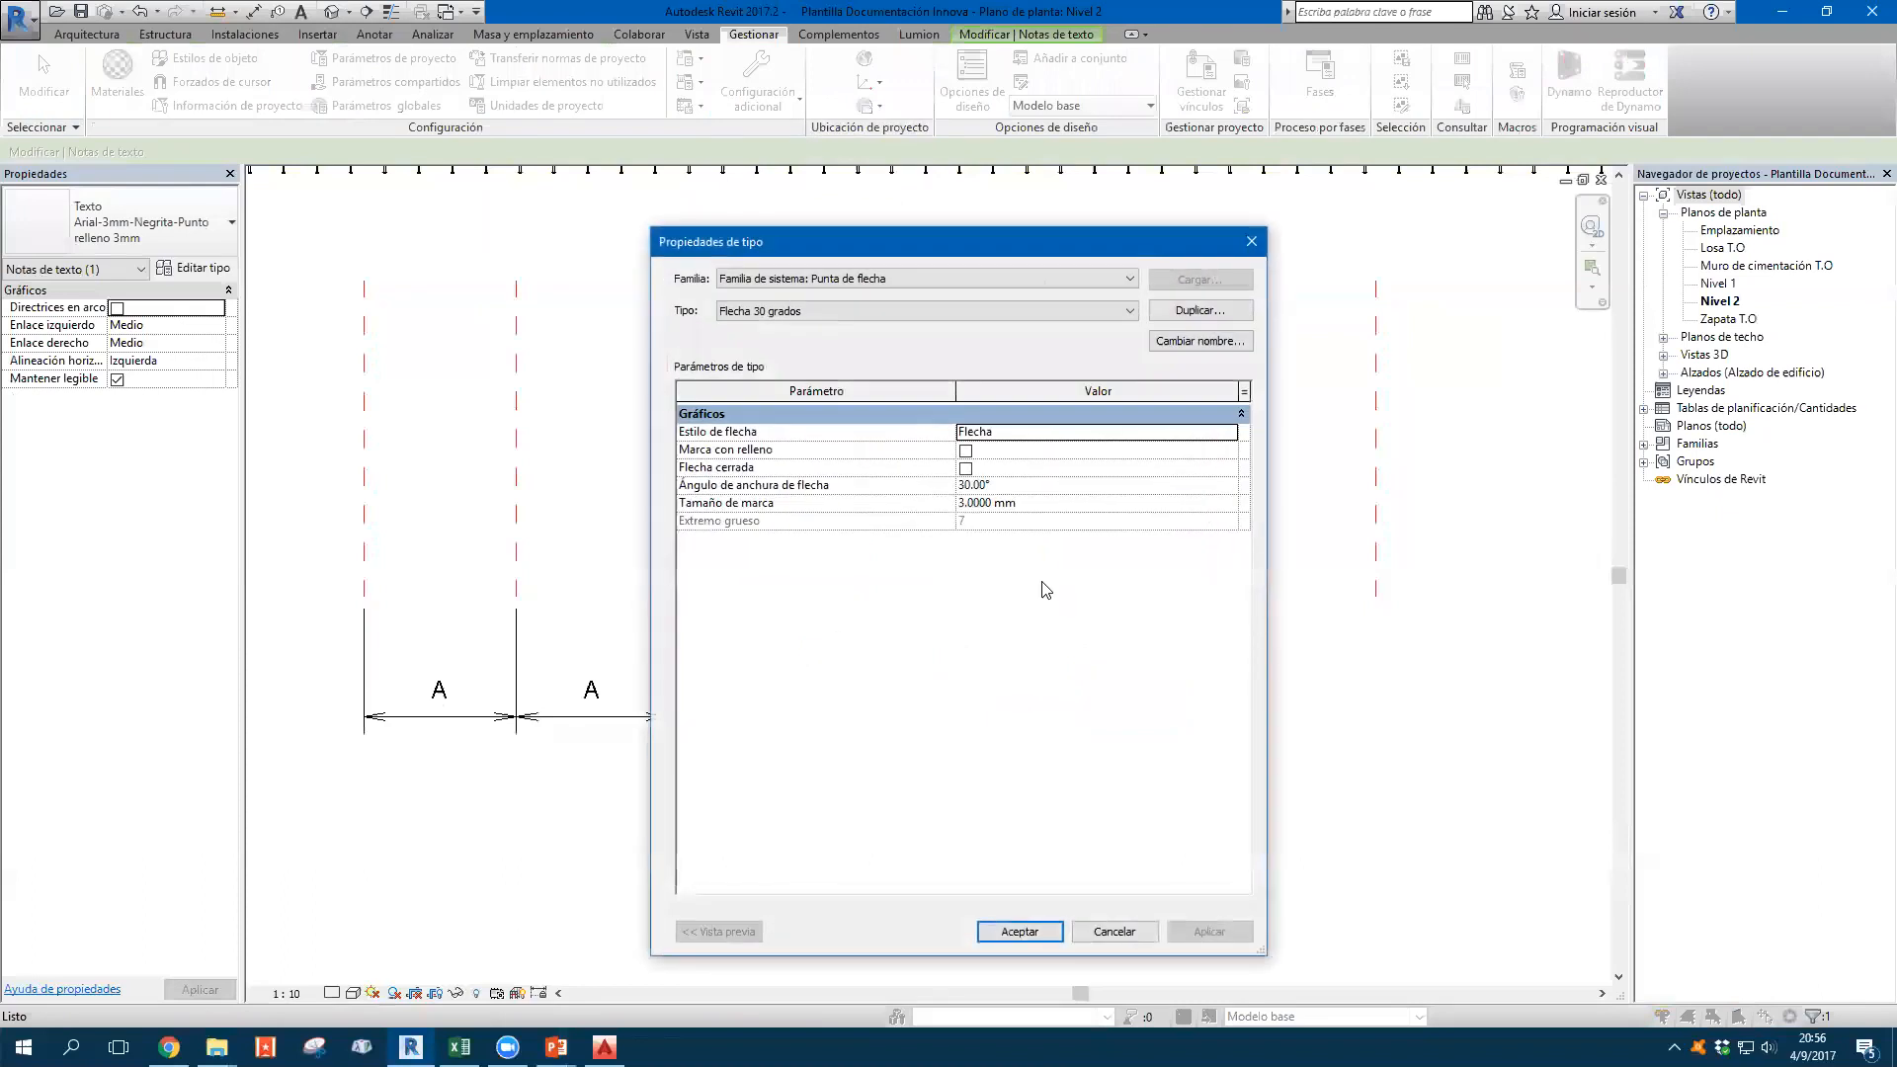
pyautogui.press('Escape')
pyautogui.press('Escape')
# Switch from the Revit detail view to the documentation presentation in PowerPoint
pyautogui.scroll(-1, 1167, 685)
pyautogui.moveTo(1215, 728); pyautogui.dragTo(1230, 654, button='middle')
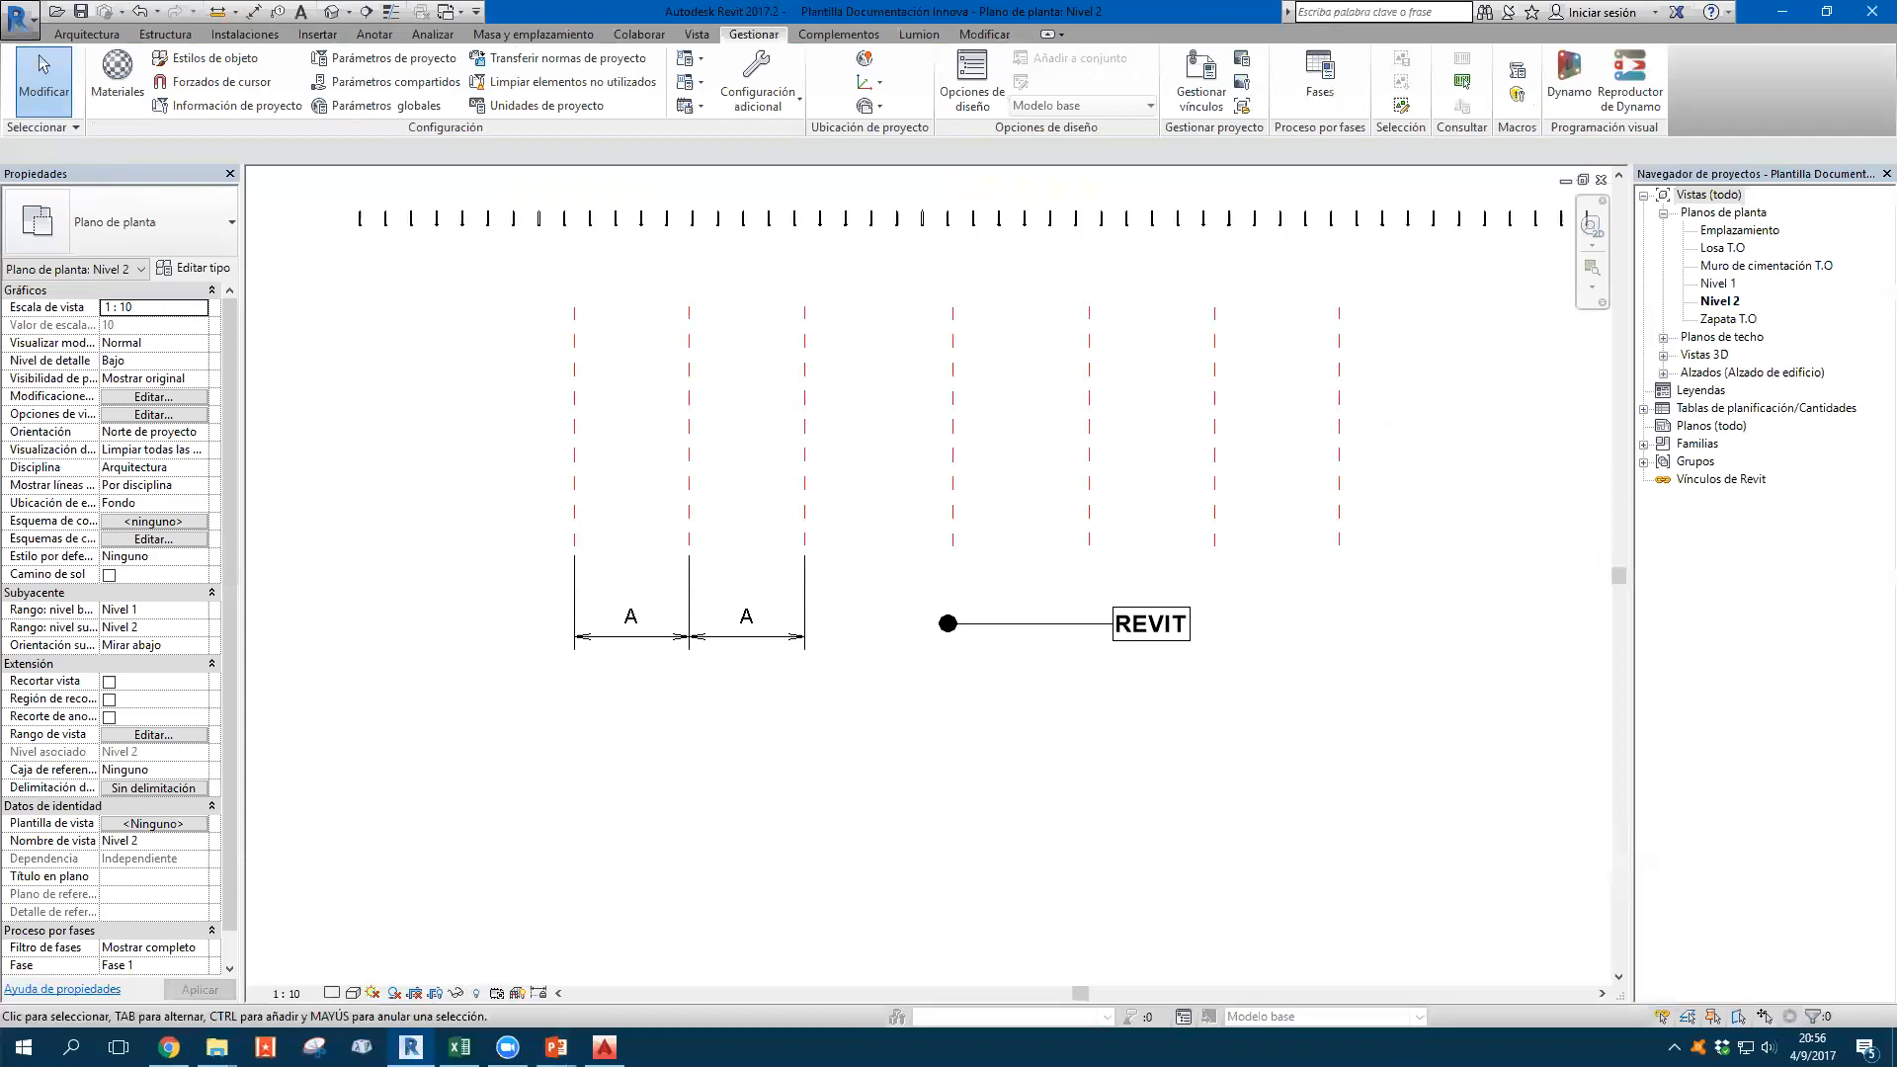
pyautogui.scroll(-1, 1423, 792)
pyautogui.moveTo(1550, 733); pyautogui.dragTo(1298, 781, button='middle')
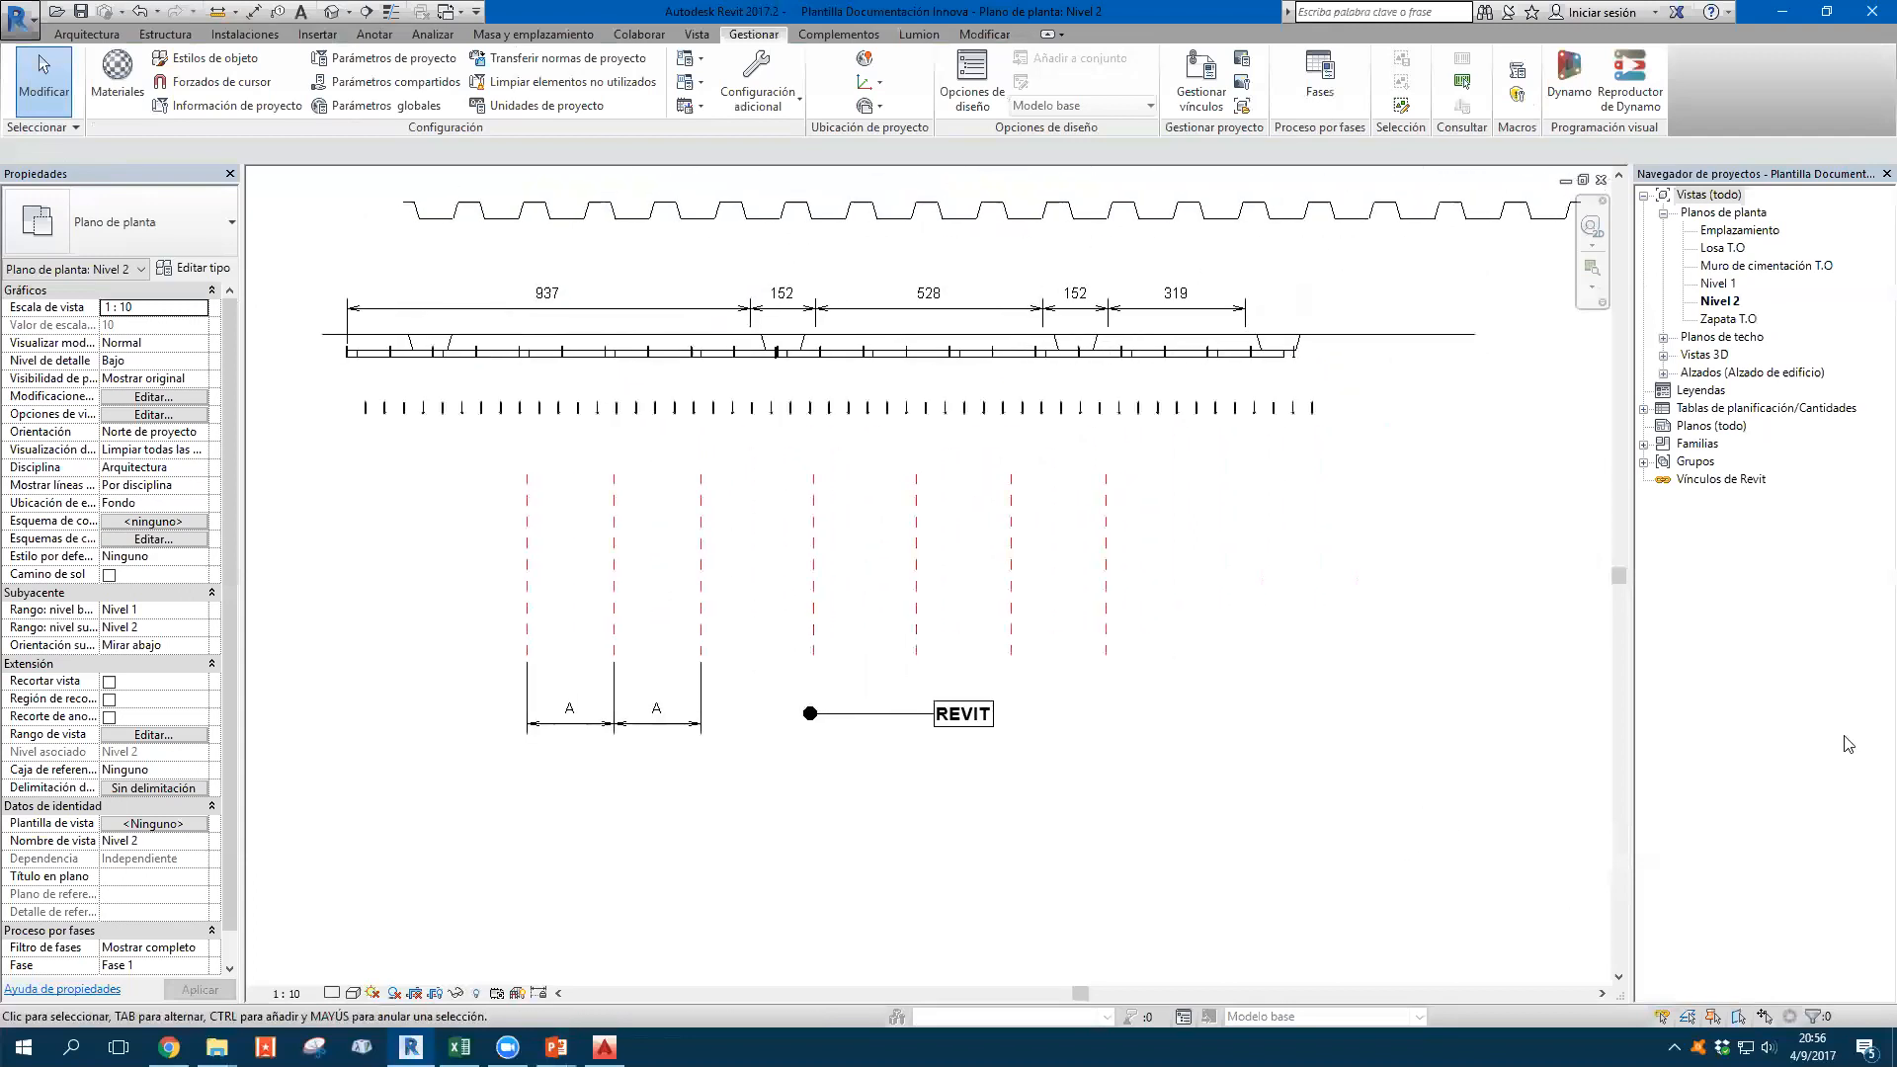
pyautogui.click(557, 1047)
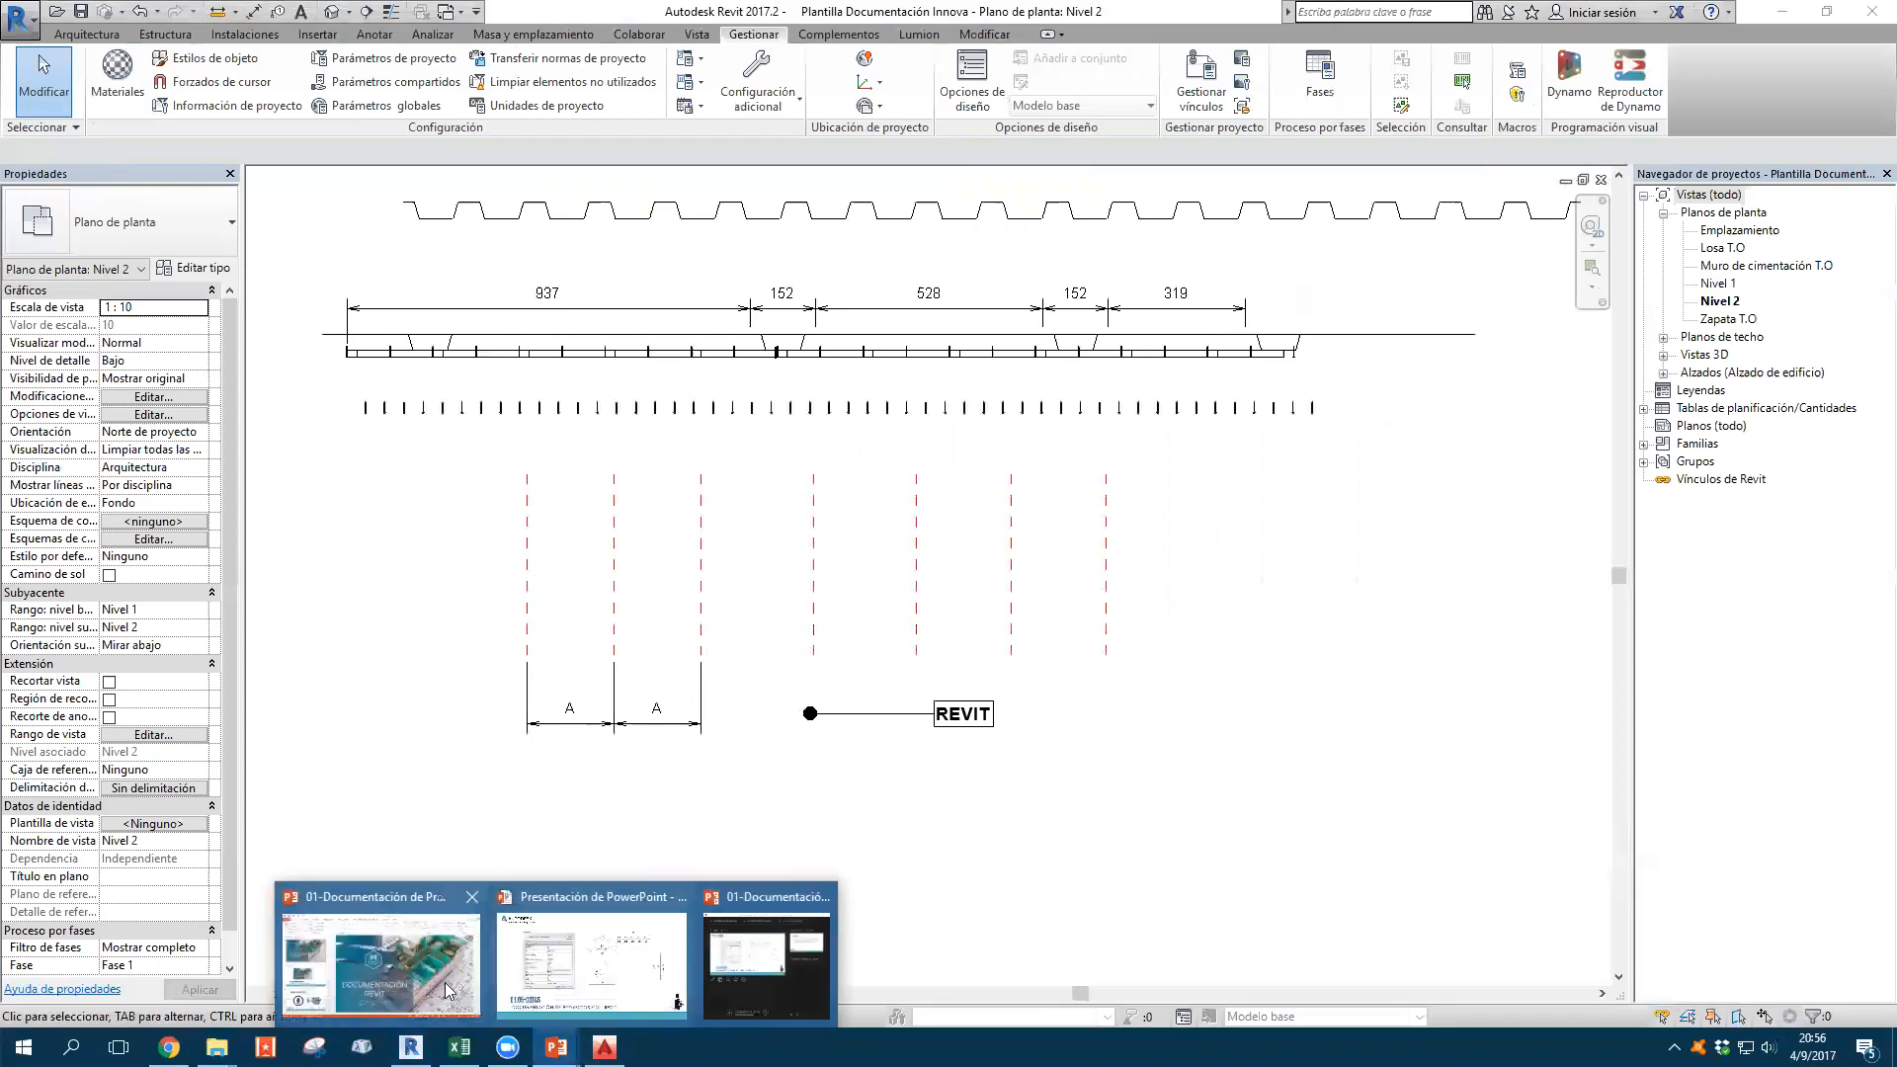